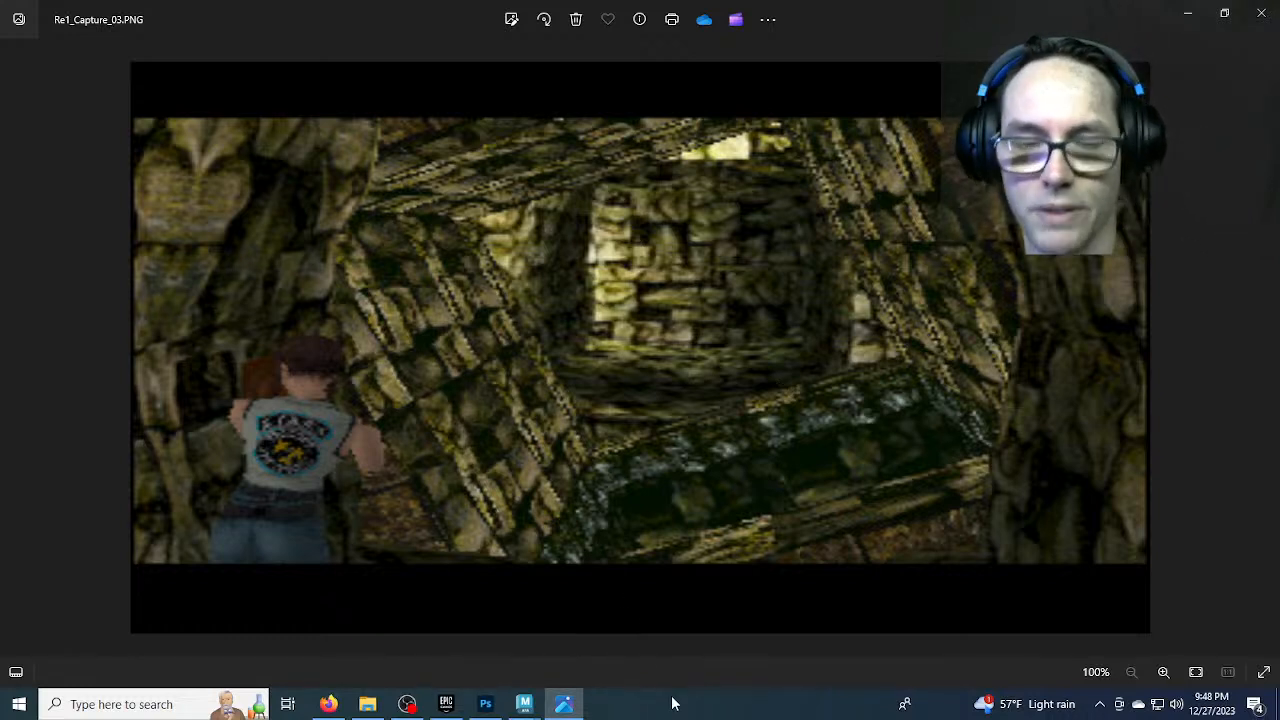
Switch to Photoshop and create a new 1024 × 1024 pixel RGB document at 72 pixels/inch
{"action": "key", "text": "ctrl+alt+Delete"}
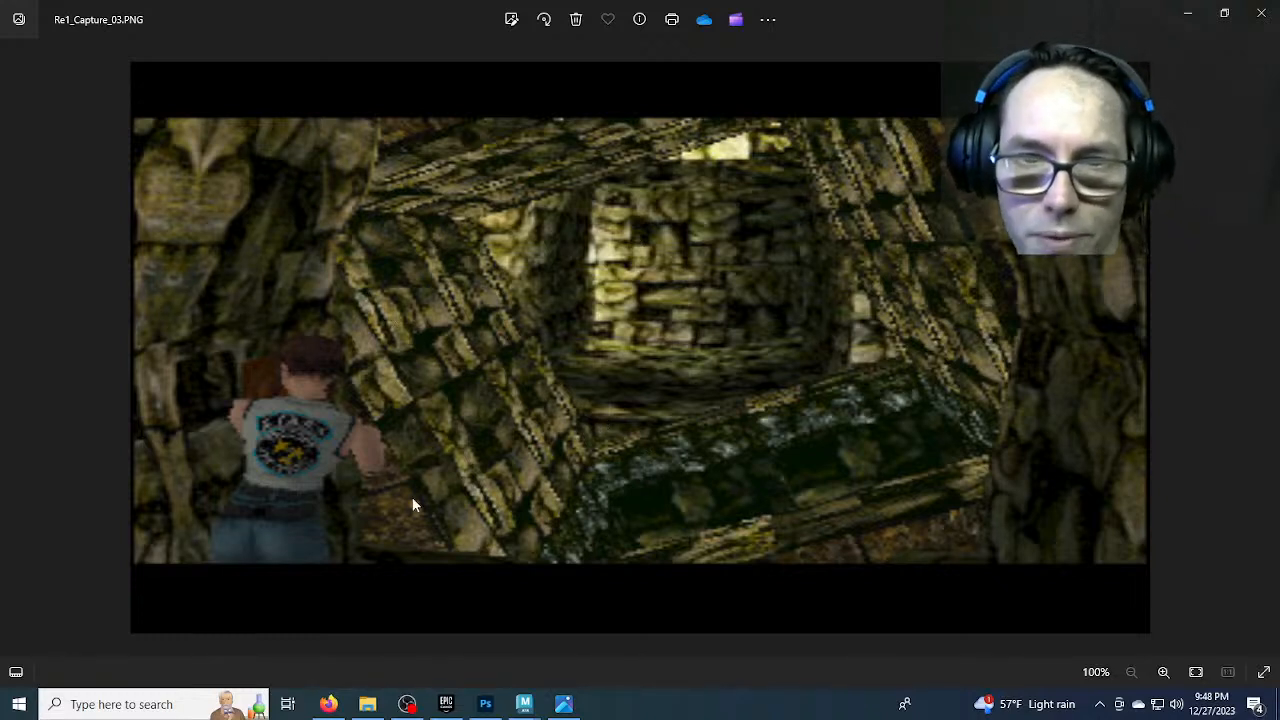
{"action": "left_click", "coordinate": [486, 704]}
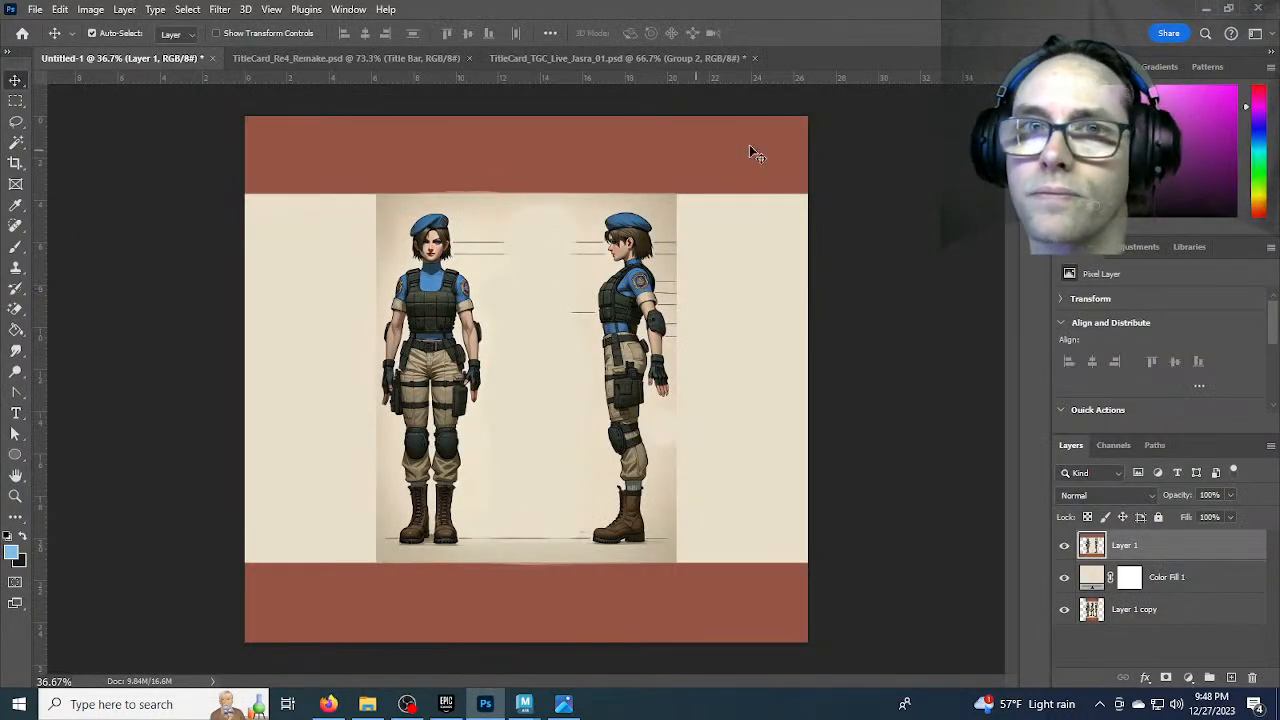
{"action": "right_click", "coordinate": [840, 53]}
{"action": "left_click", "coordinate": [900, 143]}
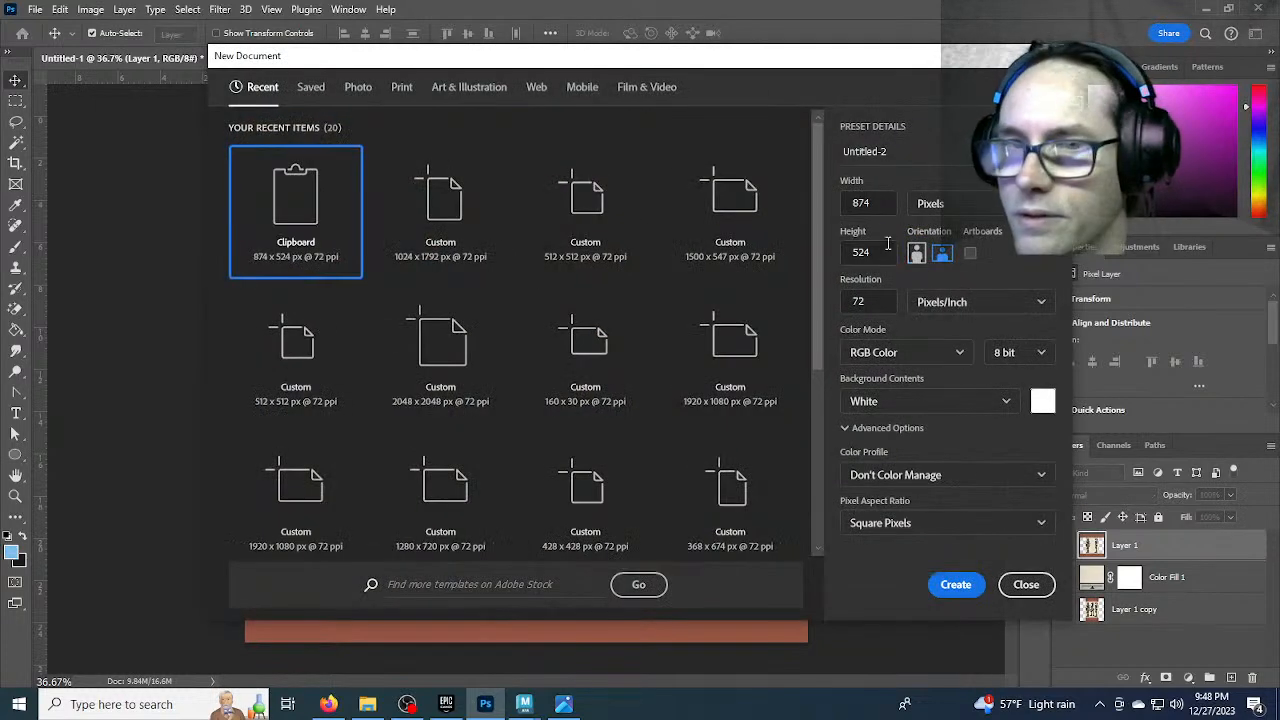
{"action": "double_click", "coordinate": [870, 204]}
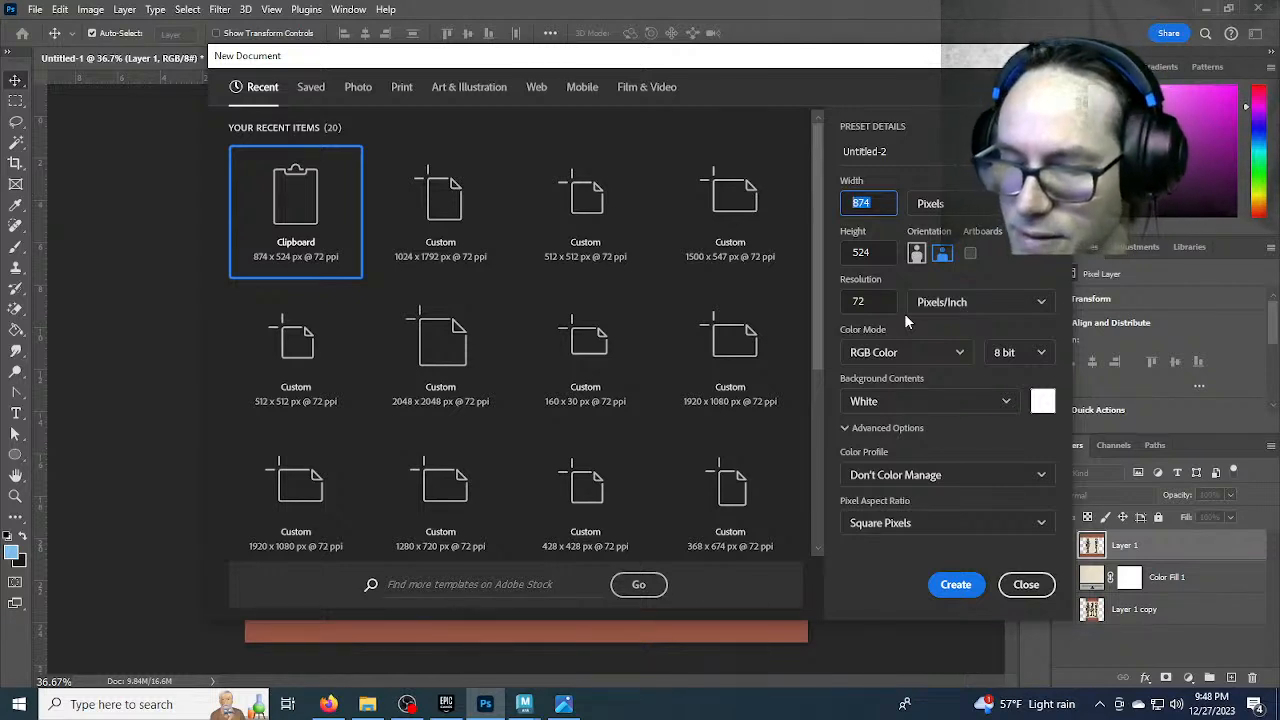
{"action": "type", "text": "1024"}
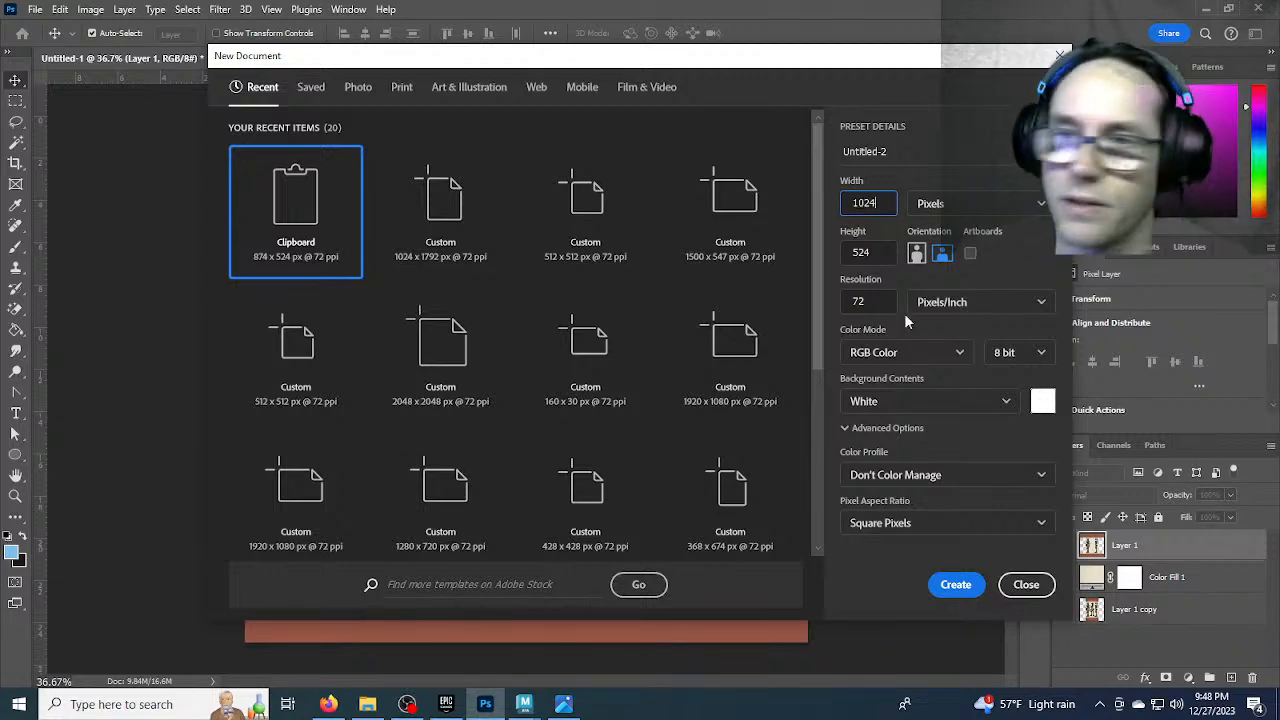
{"action": "key", "text": "Tab"}
{"action": "type", "text": "102"}
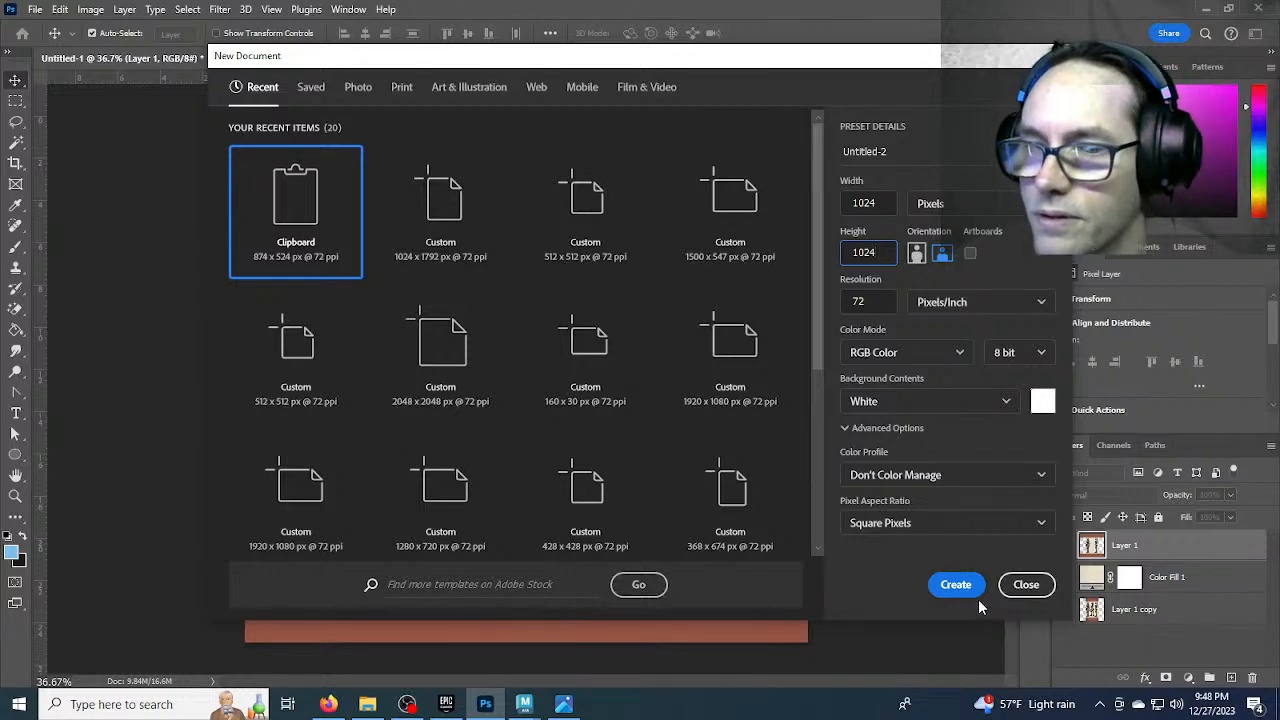
{"action": "left_click", "coordinate": [956, 586]}
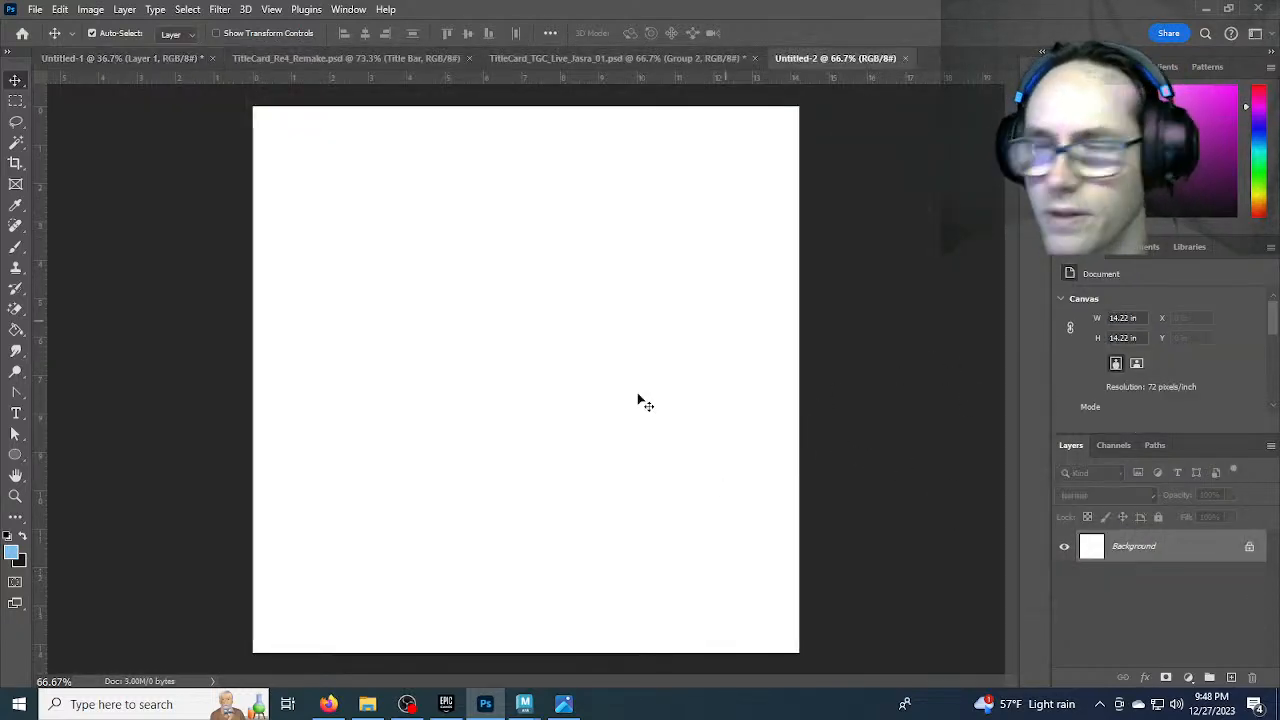
Replace the white background with a solid colour fill layer in dark grey 191919 and add an empty layer above it
{"action": "left_click", "coordinate": [1231, 677]}
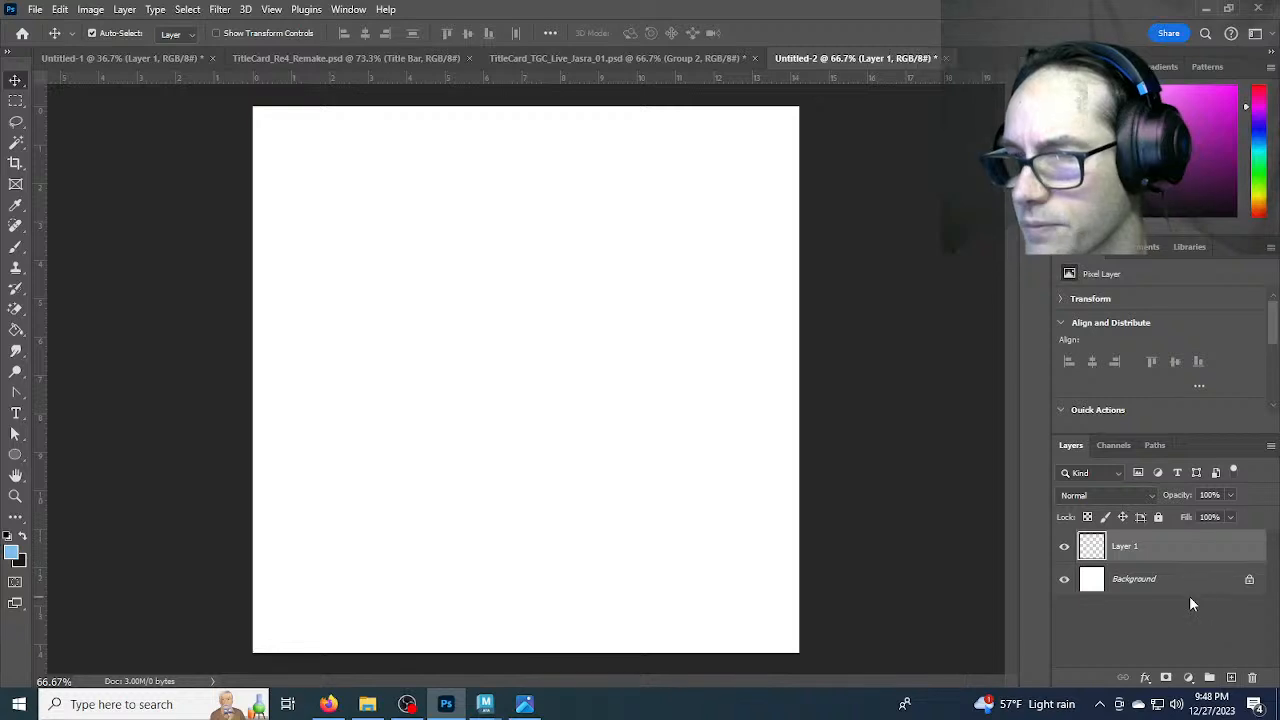
{"action": "key", "text": "Delete"}
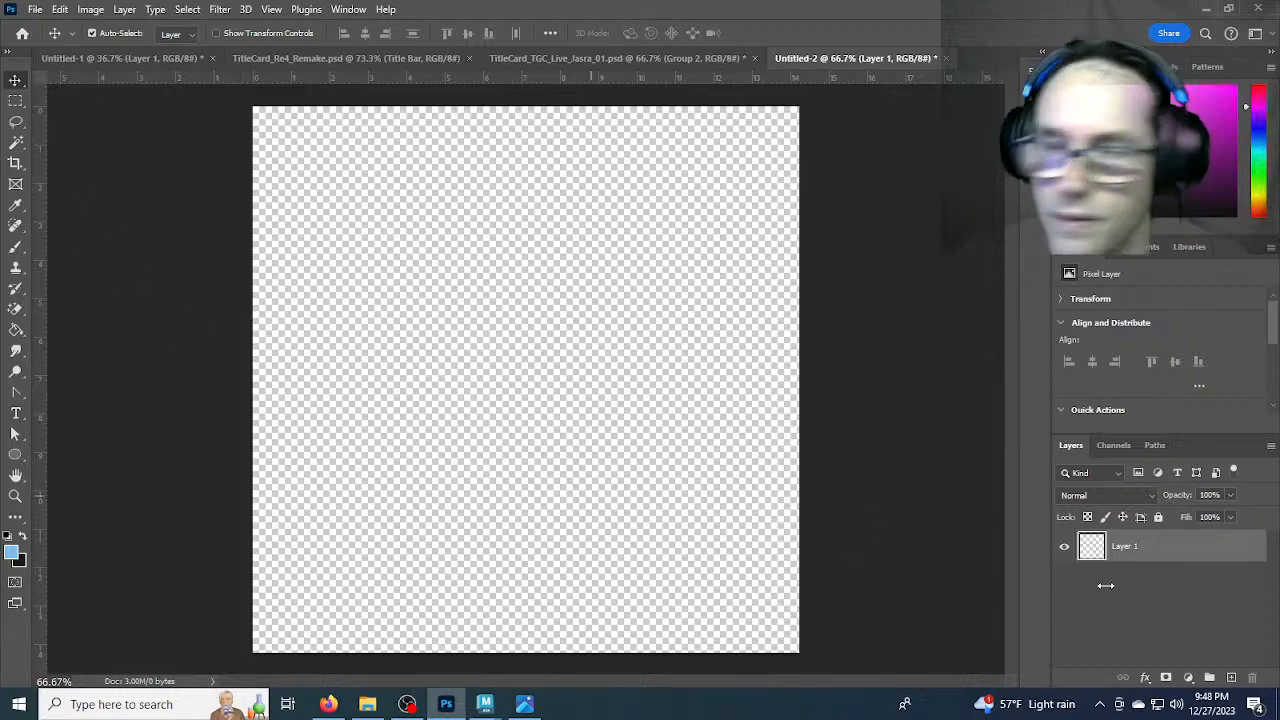
{"action": "left_click", "coordinate": [1189, 680]}
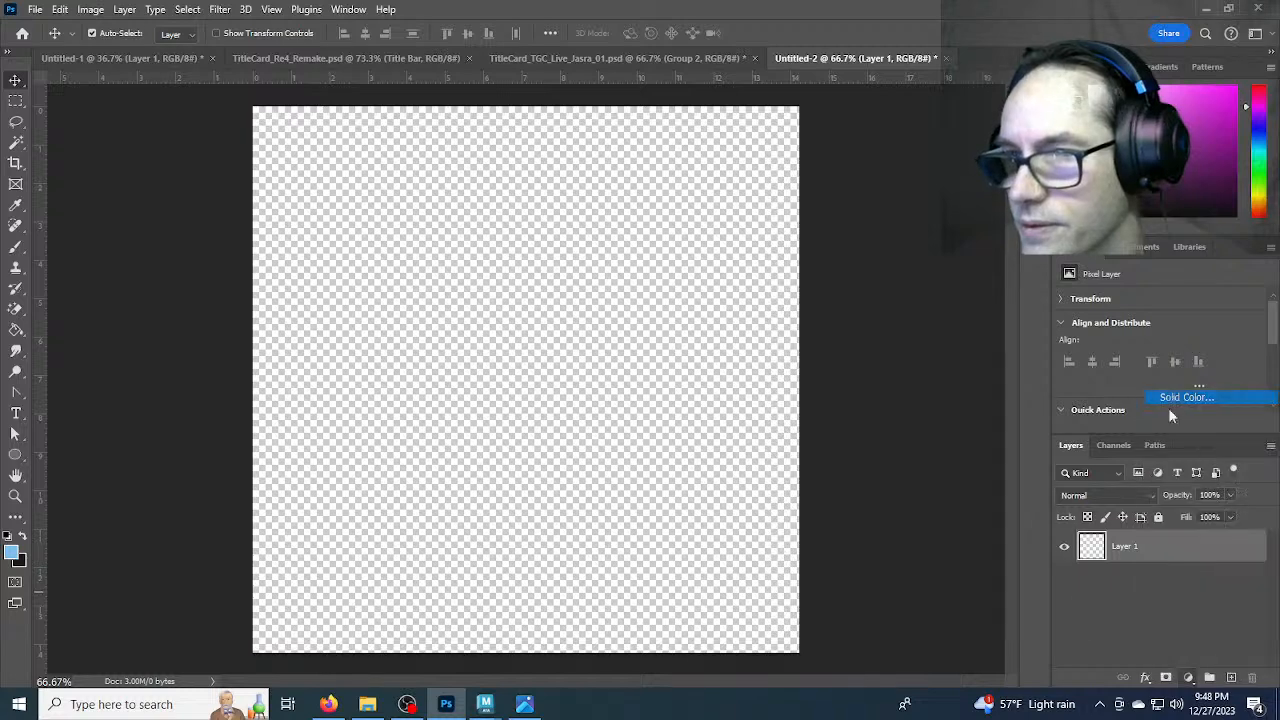
{"action": "left_click", "coordinate": [1171, 397]}
{"action": "left_click", "coordinate": [698, 535]}
{"action": "left_click_drag", "start_coordinate": [698, 535], "coordinate": [615, 582]}
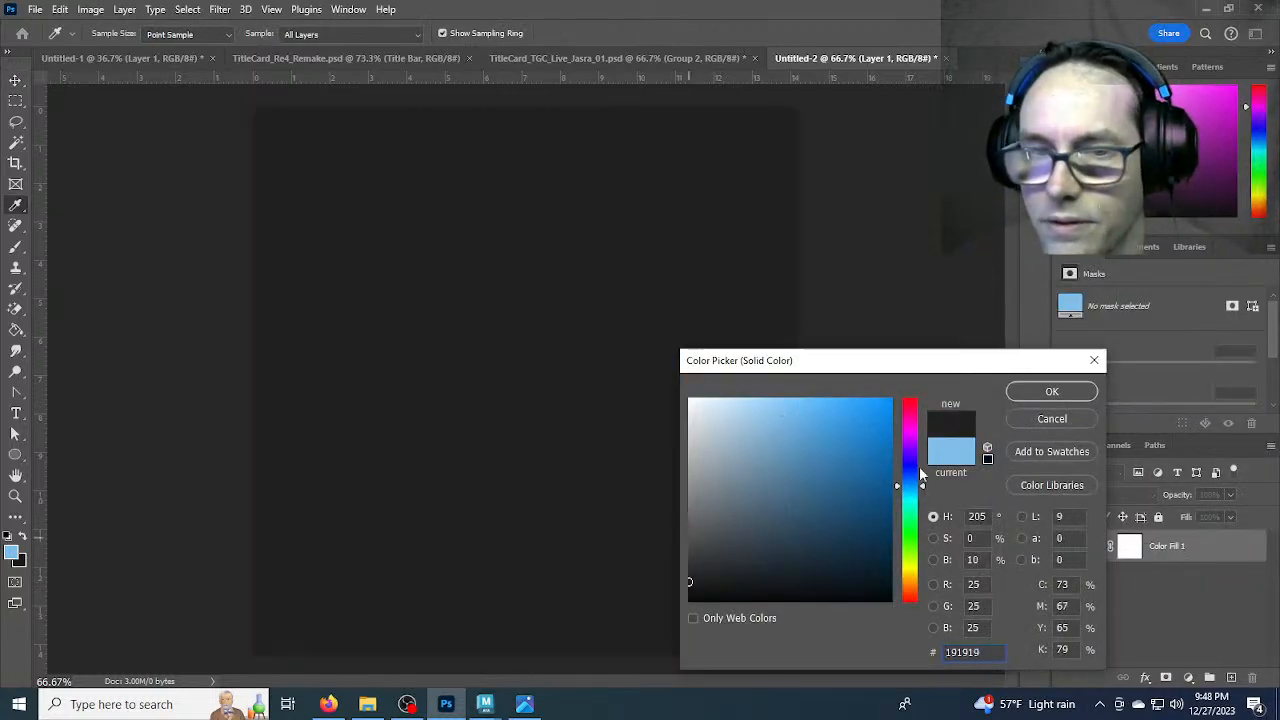
{"action": "left_click", "coordinate": [1045, 391]}
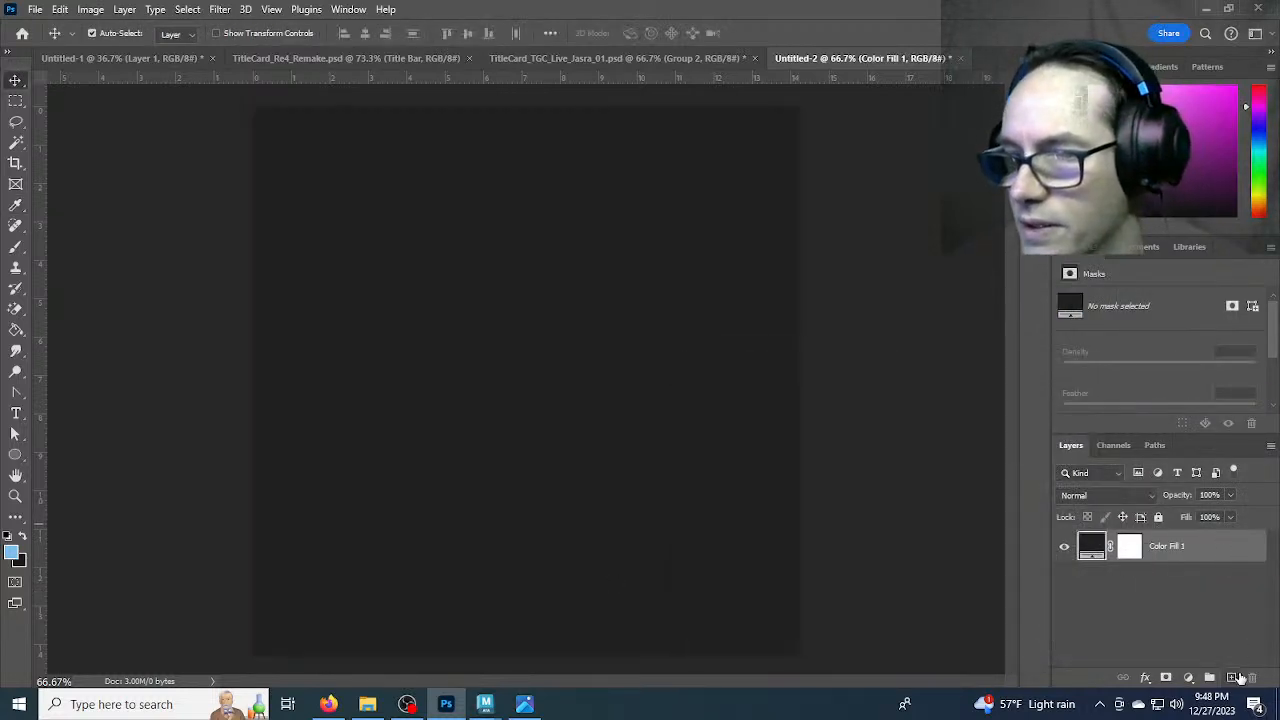
{"action": "left_click", "coordinate": [1232, 678]}
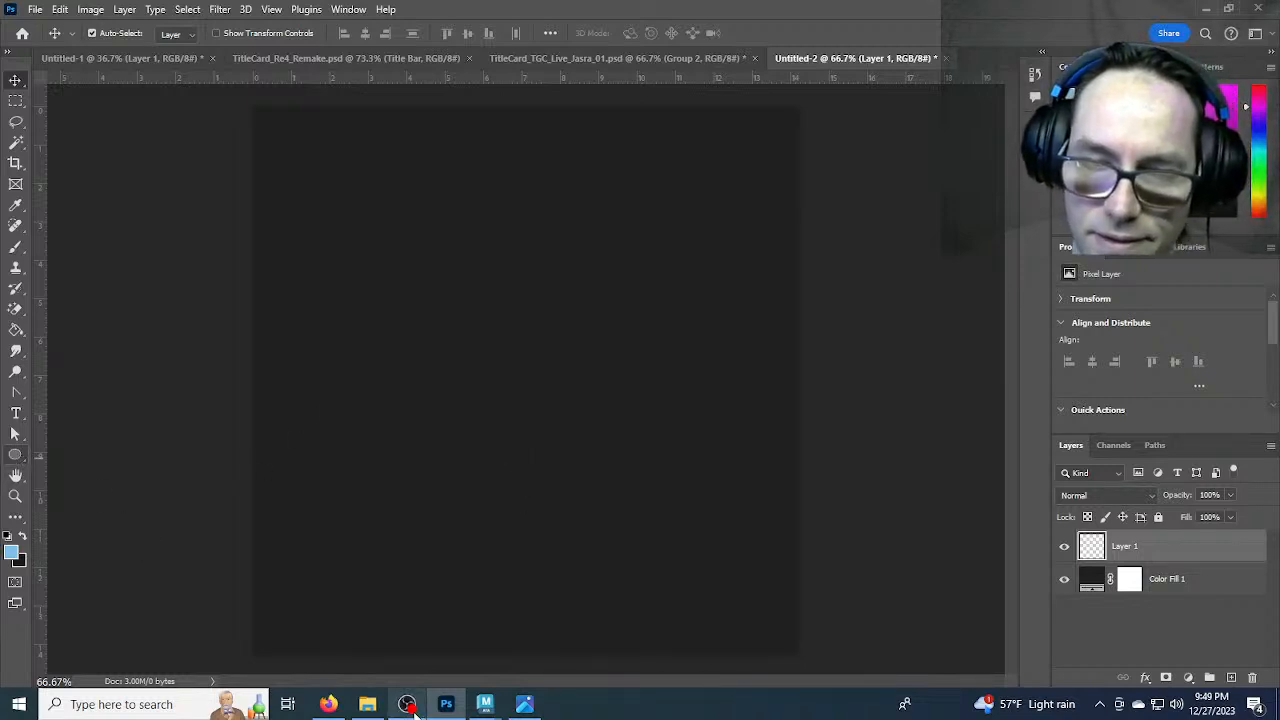
{"action": "mouse_move", "coordinate": [413, 707]}
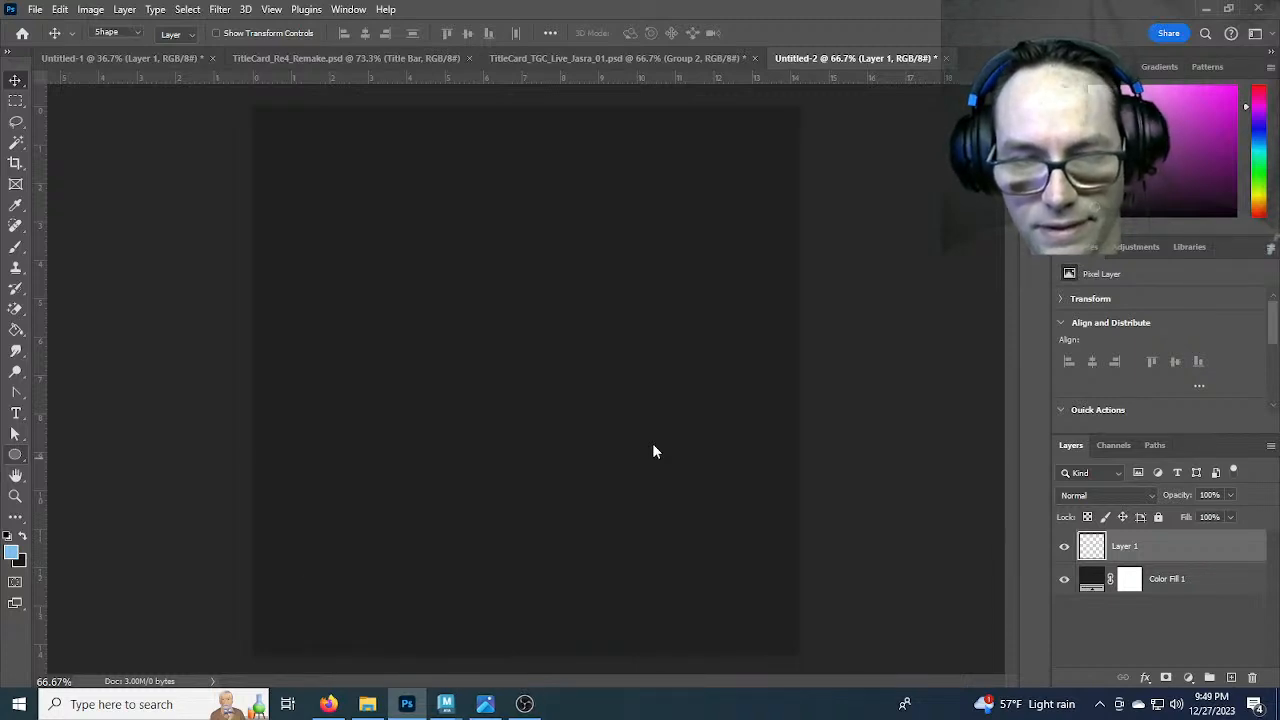
{"action": "key", "text": "u"}
{"action": "left_click", "coordinate": [655, 451]}
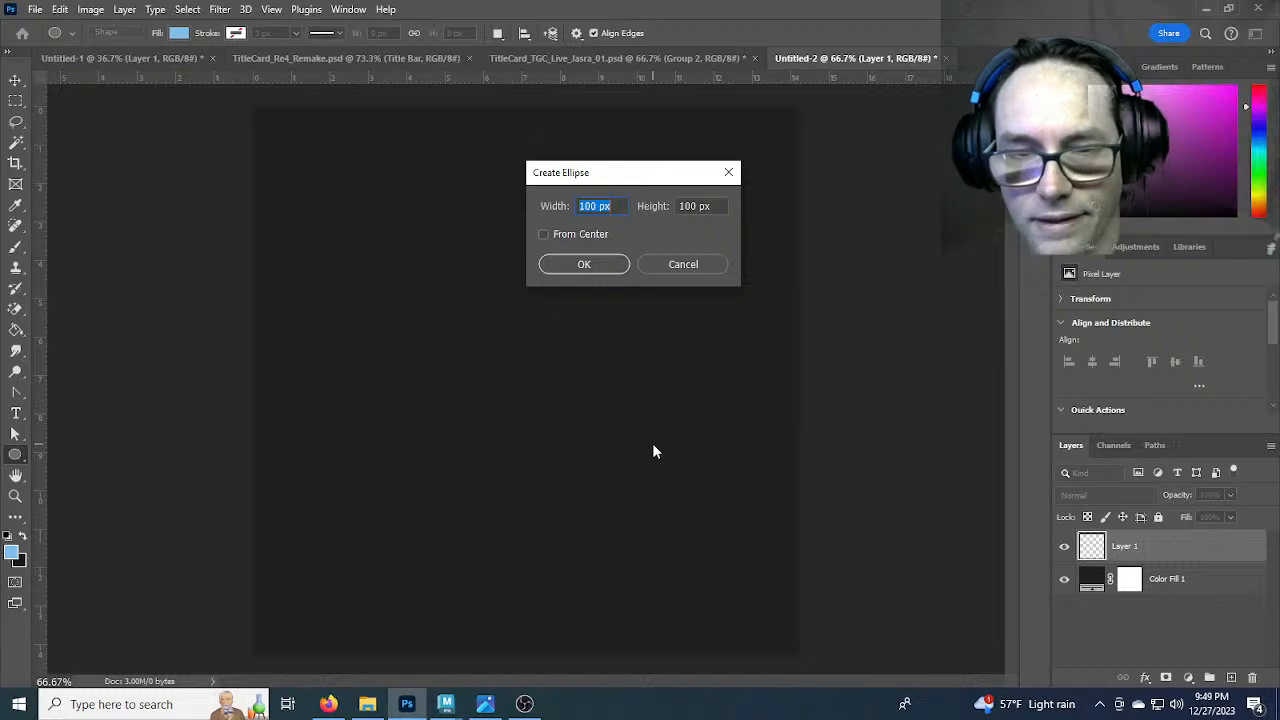
{"action": "left_click", "coordinate": [672, 264]}
{"action": "left_click", "coordinate": [528, 706]}
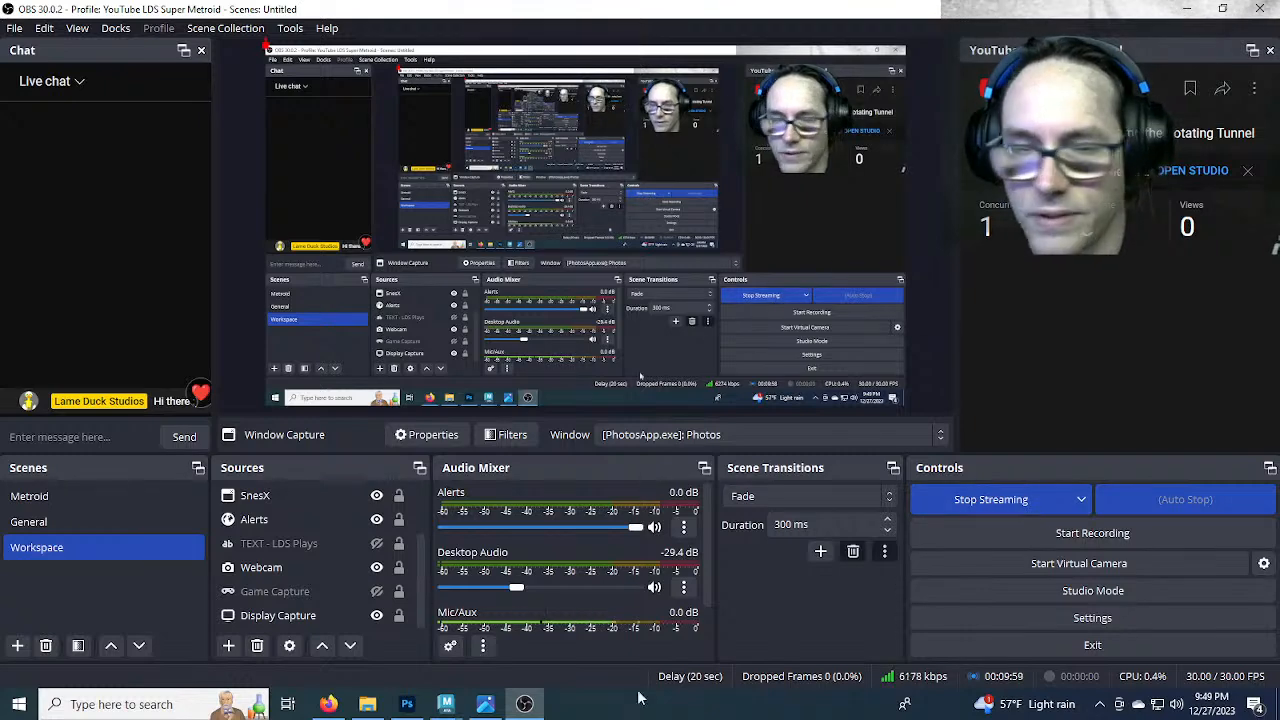
{"action": "mouse_move", "coordinate": [526, 698]}
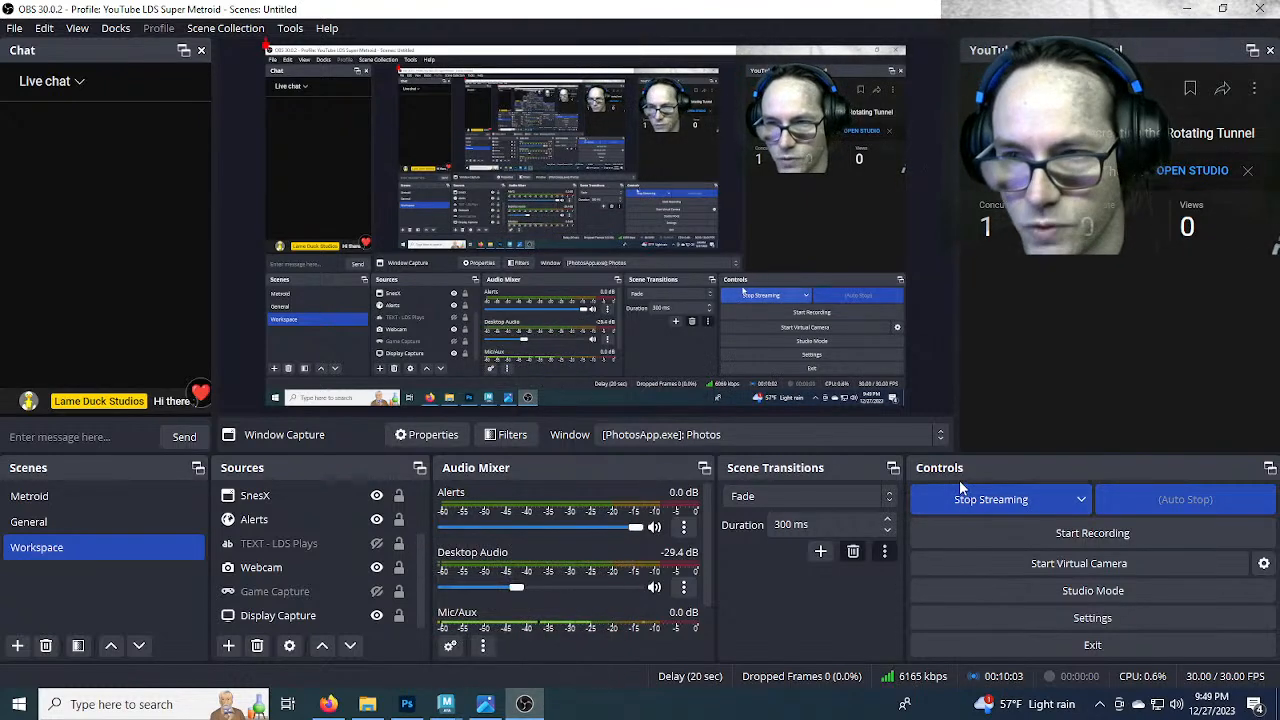
{"action": "left_click", "coordinate": [542, 703]}
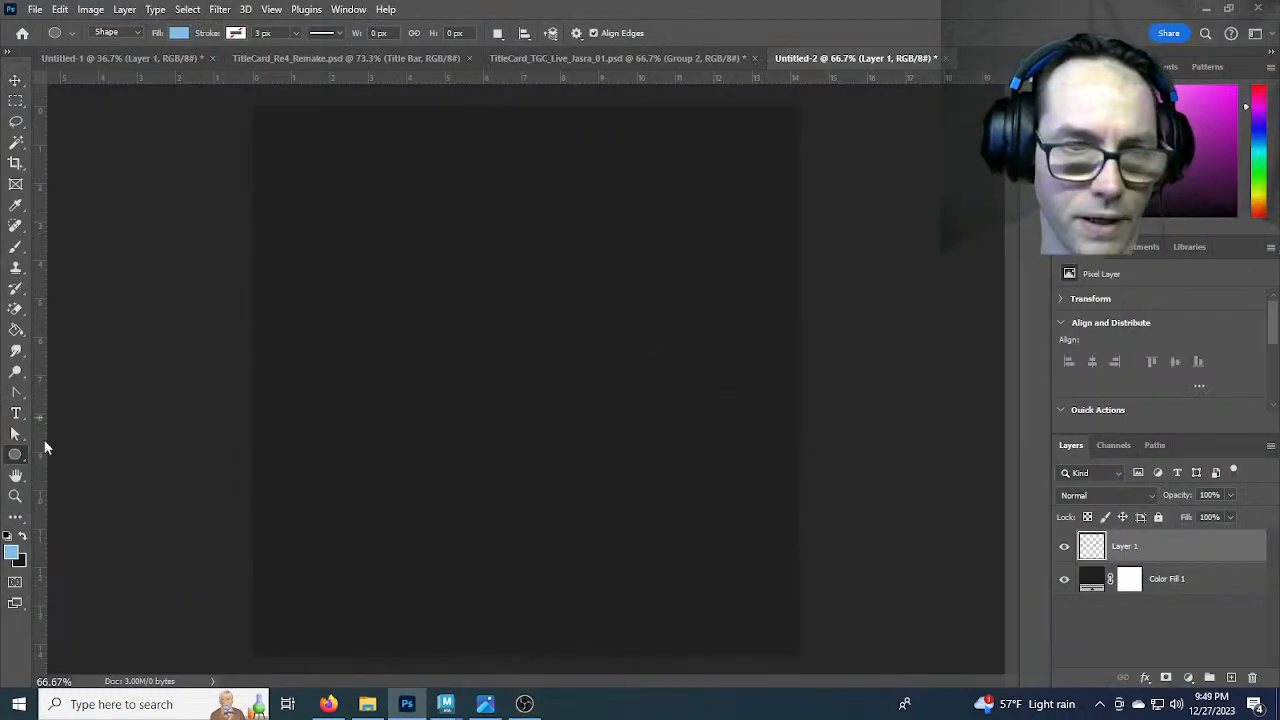
Draw a rounded light-blue rectangle about 232 × 171 px with 10 px corners near the canvas's upper-left corner
{"action": "right_click", "coordinate": [10, 458]}
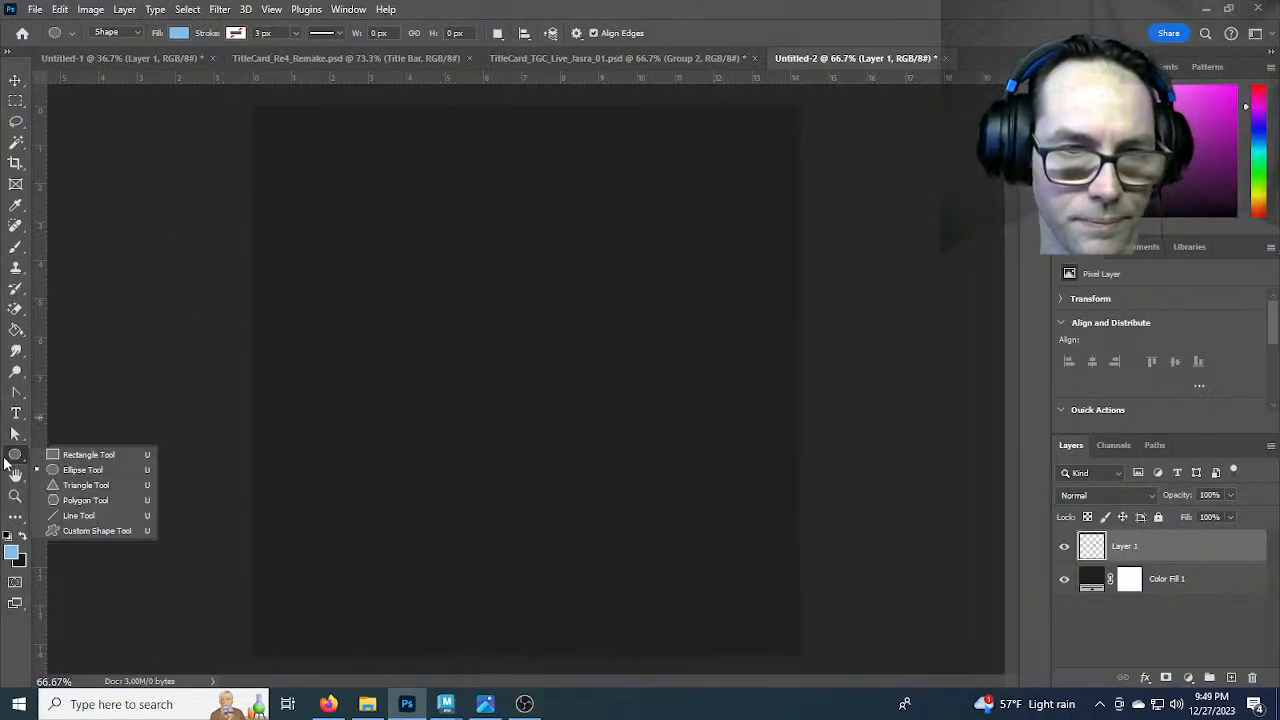
{"action": "left_click", "coordinate": [75, 452]}
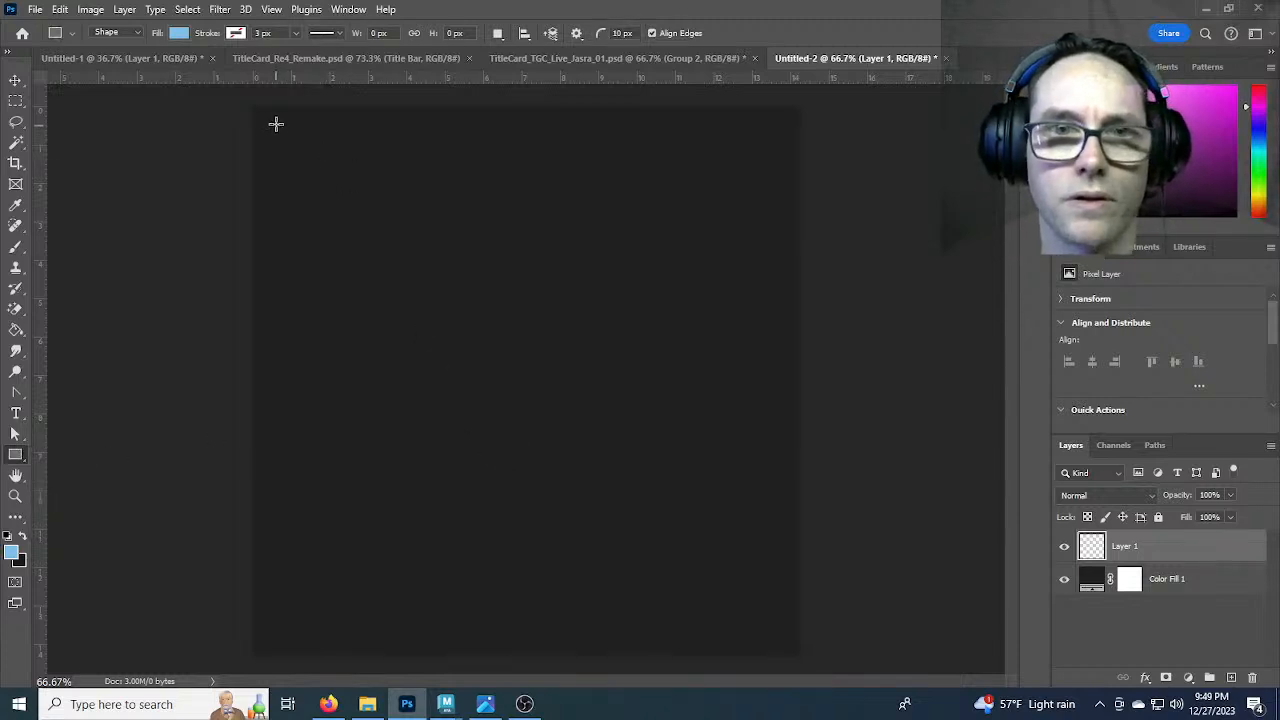
{"action": "left_click_drag", "start_coordinate": [264, 120], "coordinate": [388, 210]}
Move the rectangle into the canvas's upper-left corner, place a duplicate below and to its right, and check the stone tunnel reference image
{"action": "left_click", "coordinate": [15, 80]}
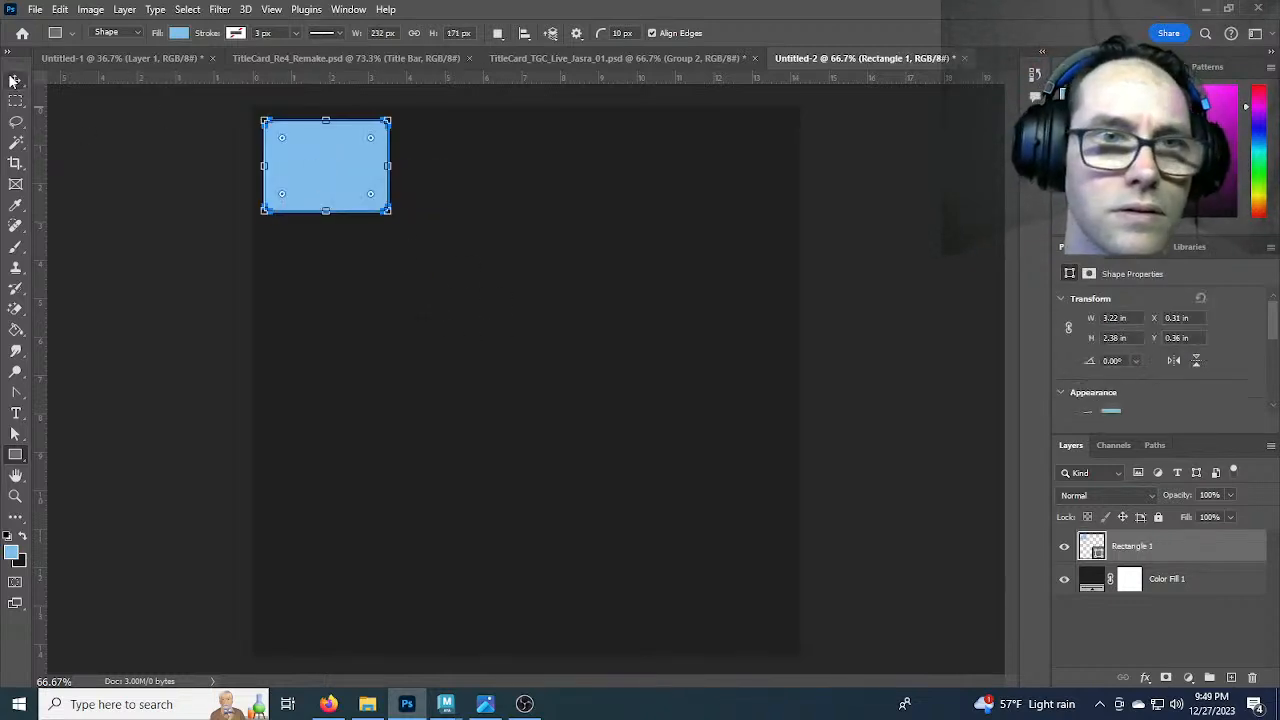
{"action": "left_click_drag", "start_coordinate": [320, 187], "coordinate": [490, 237]}
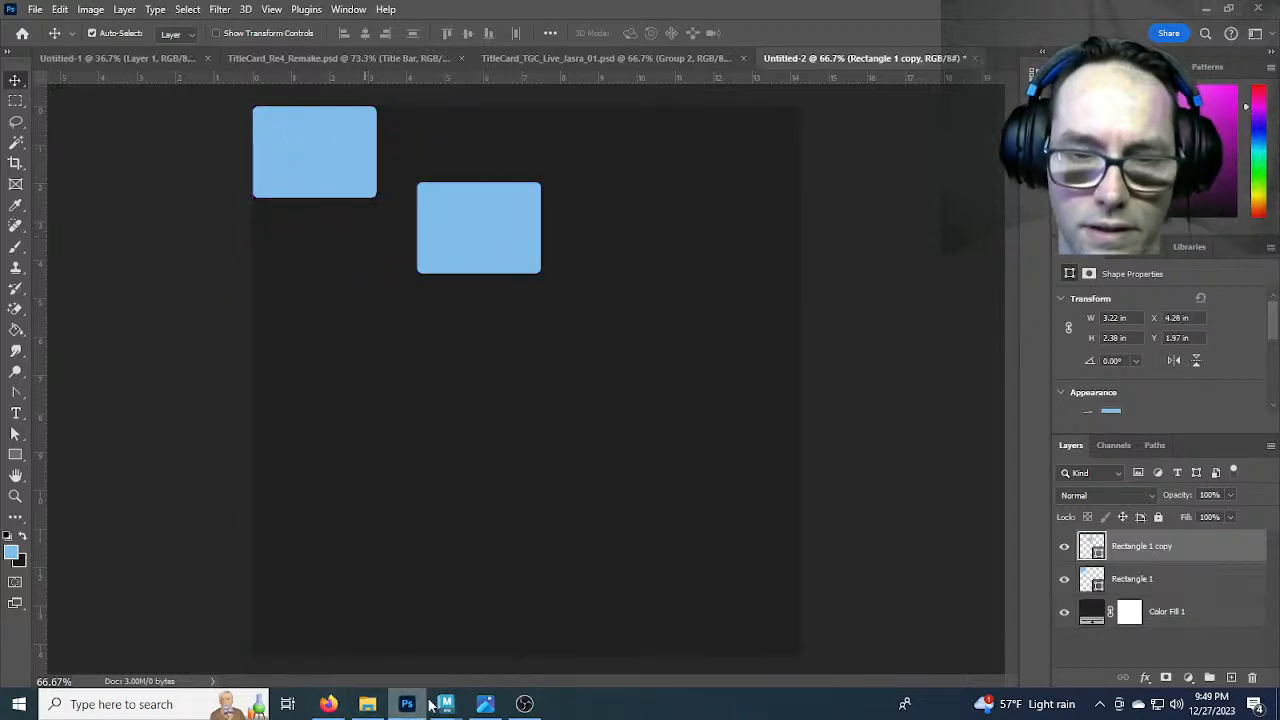
{"action": "left_click", "coordinate": [485, 704]}
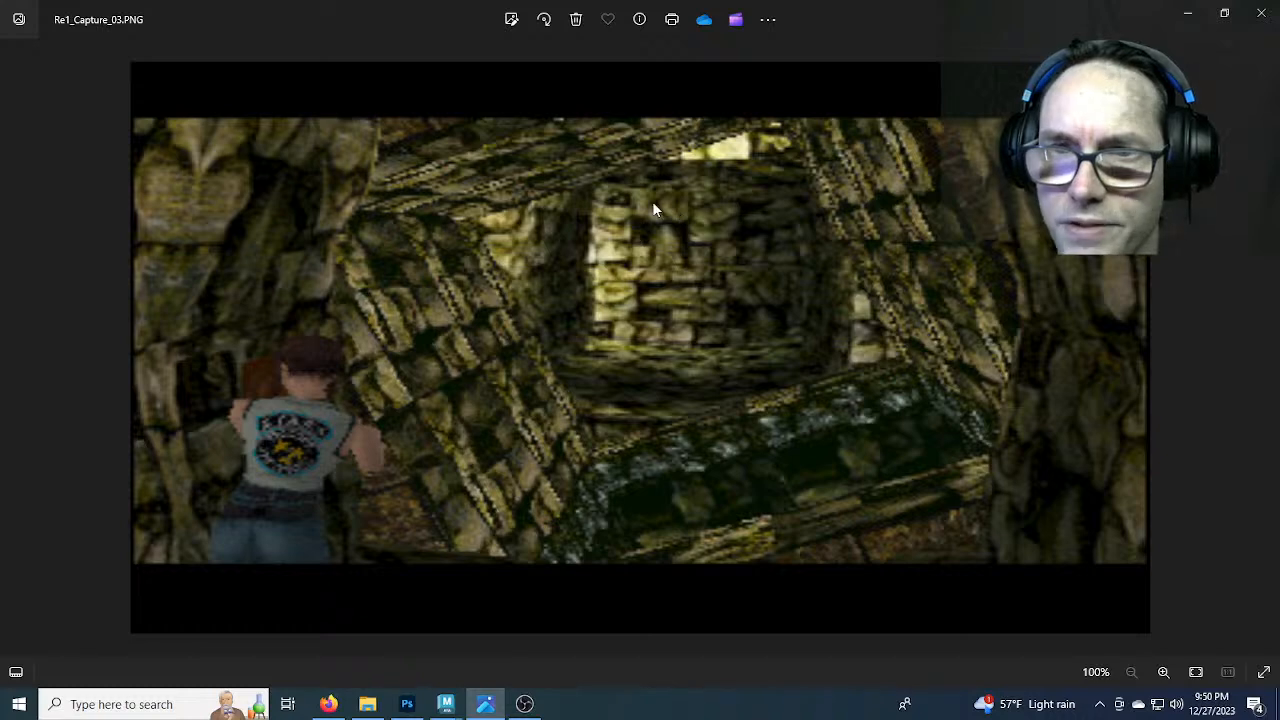
{"action": "left_click", "coordinate": [485, 704]}
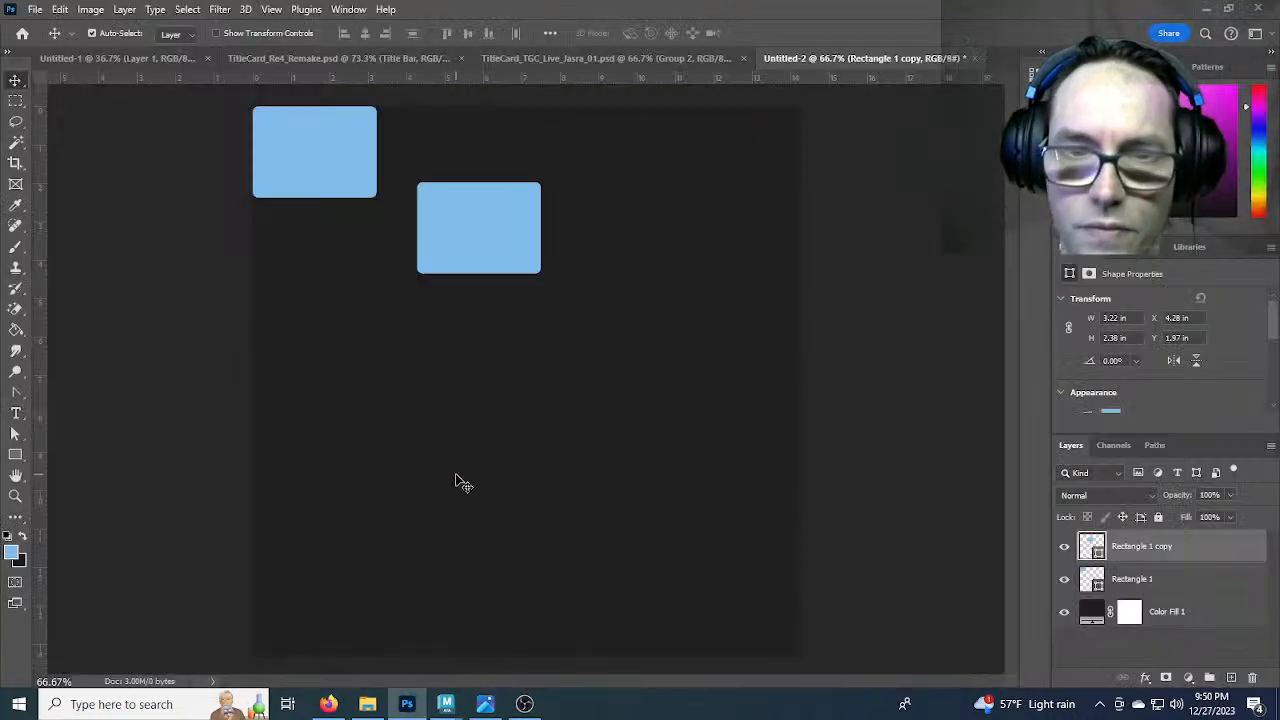
Place the duplicate against the first block's right side and scale it to about half height, flush with the block's lower edge
{"action": "left_click_drag", "start_coordinate": [457, 237], "coordinate": [437, 197]}
{"action": "key", "text": "ctrl+t"}
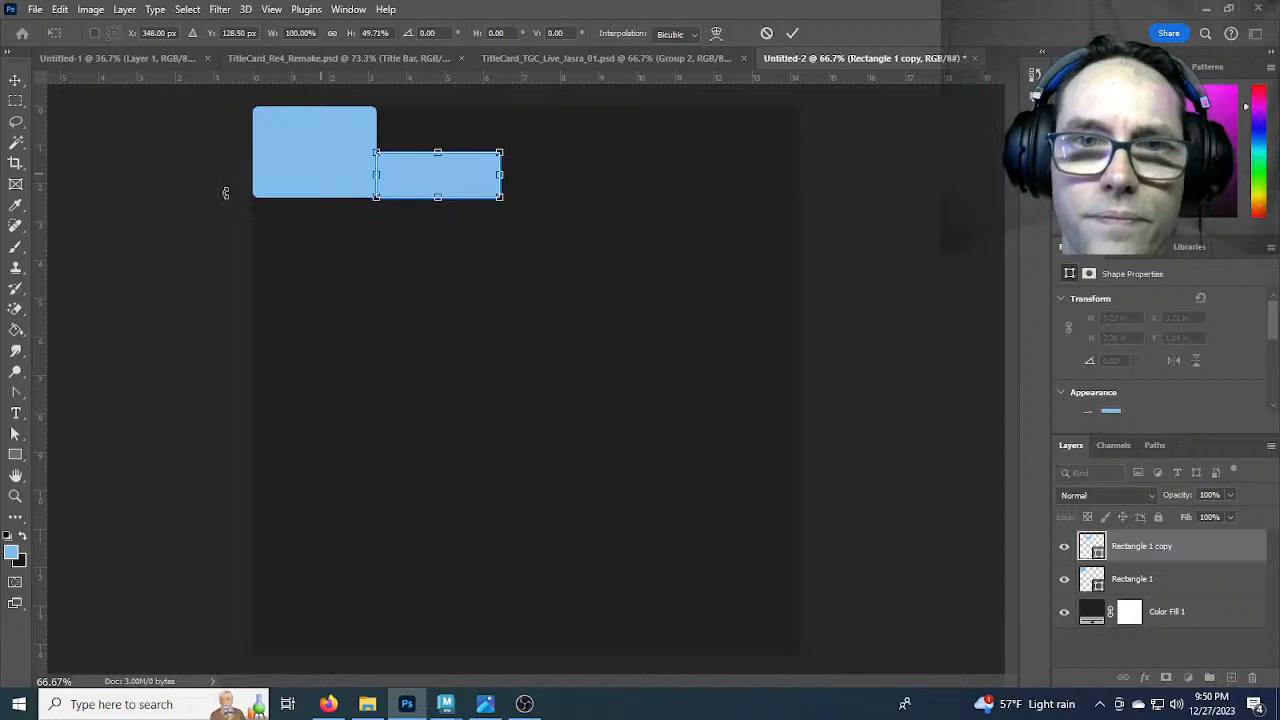
{"action": "key", "text": "Return"}
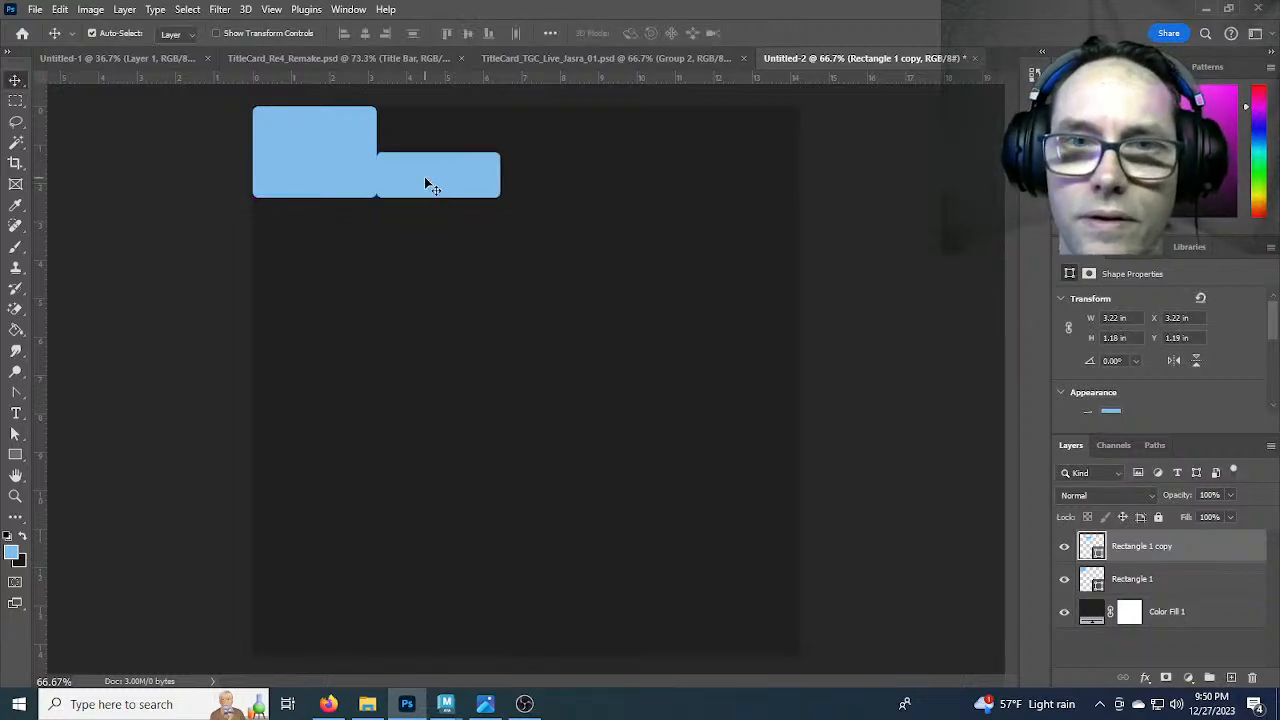
Stack a second half-height block, repeat the full and split blocks along the top row, and place one full block centred beneath the first split pair
{"action": "left_click_drag", "start_coordinate": [424, 177], "coordinate": [426, 131], "text": "alt"}
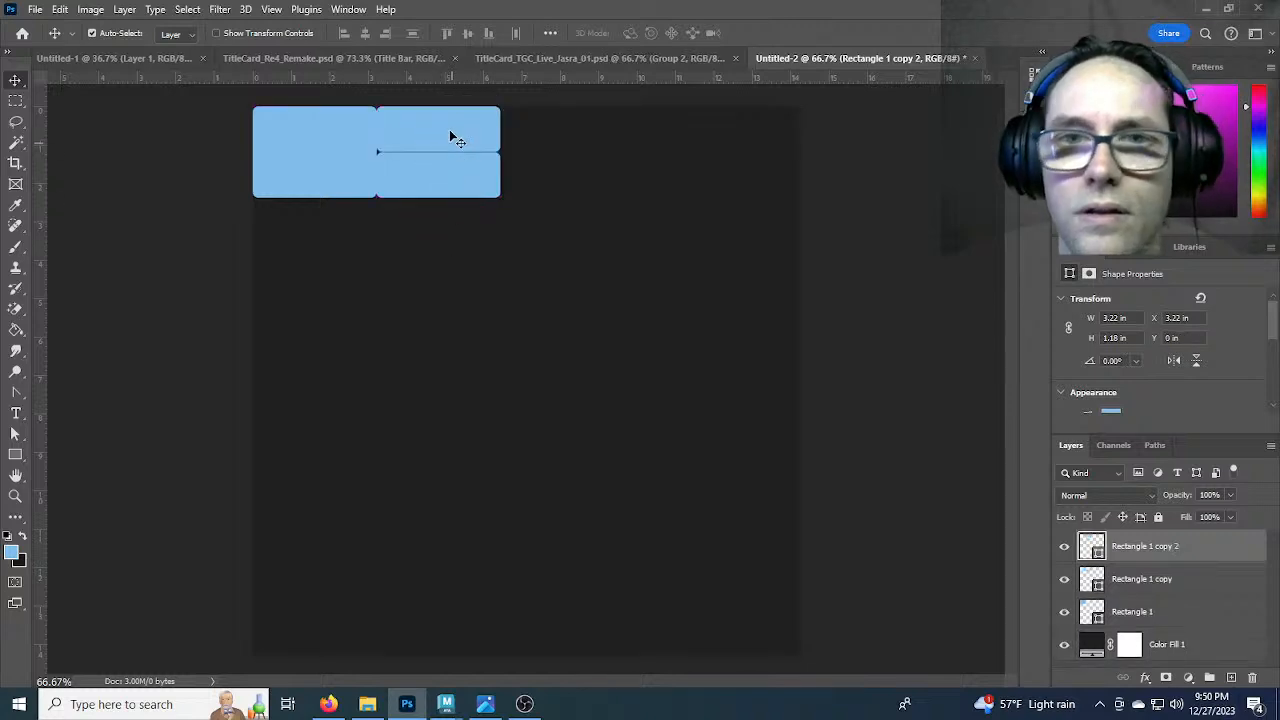
{"action": "left_click_drag", "start_coordinate": [373, 163], "coordinate": [483, 249], "text": "alt"}
{"action": "left_click_drag", "start_coordinate": [428, 186], "coordinate": [673, 127], "text": "alt"}
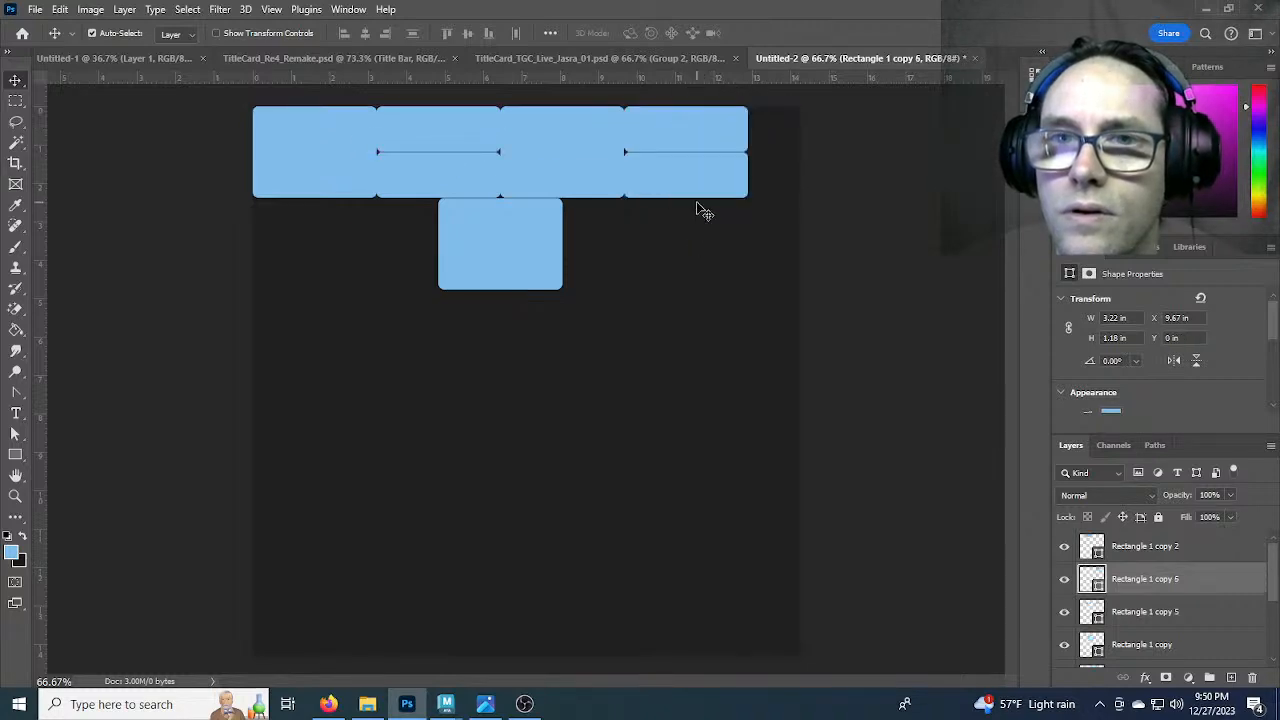
Duplicate a half-height block, rotate it 90°, and fit it to the canvas's upper-right edge, about 1.33 in wide and 4.76 in tall across two rows
{"action": "left_click_drag", "start_coordinate": [691, 177], "coordinate": [684, 352], "text": "alt"}
{"action": "key", "text": "ctrl+t"}
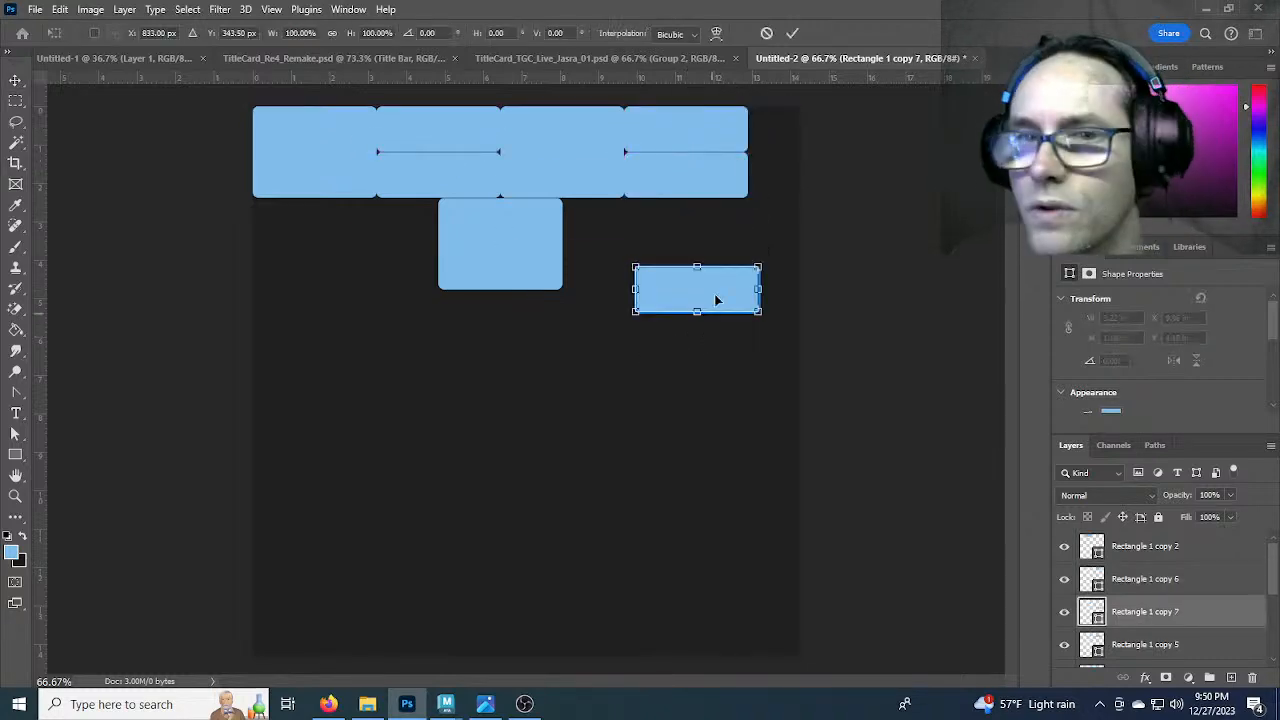
{"action": "left_click_drag", "start_coordinate": [701, 252], "coordinate": [771, 297], "text": "shift"}
{"action": "left_click_drag", "start_coordinate": [706, 271], "coordinate": [800, 168]}
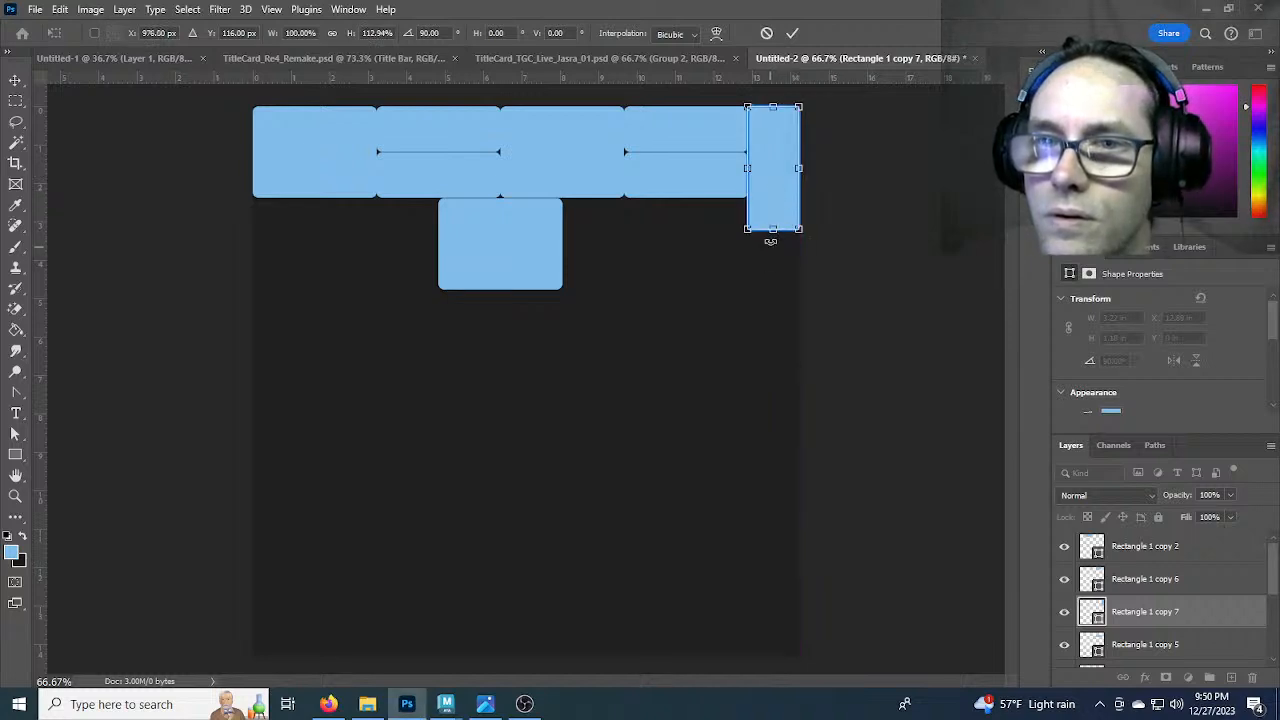
{"action": "left_click_drag", "start_coordinate": [772, 228], "coordinate": [772, 290]}
{"action": "key", "text": "Return"}
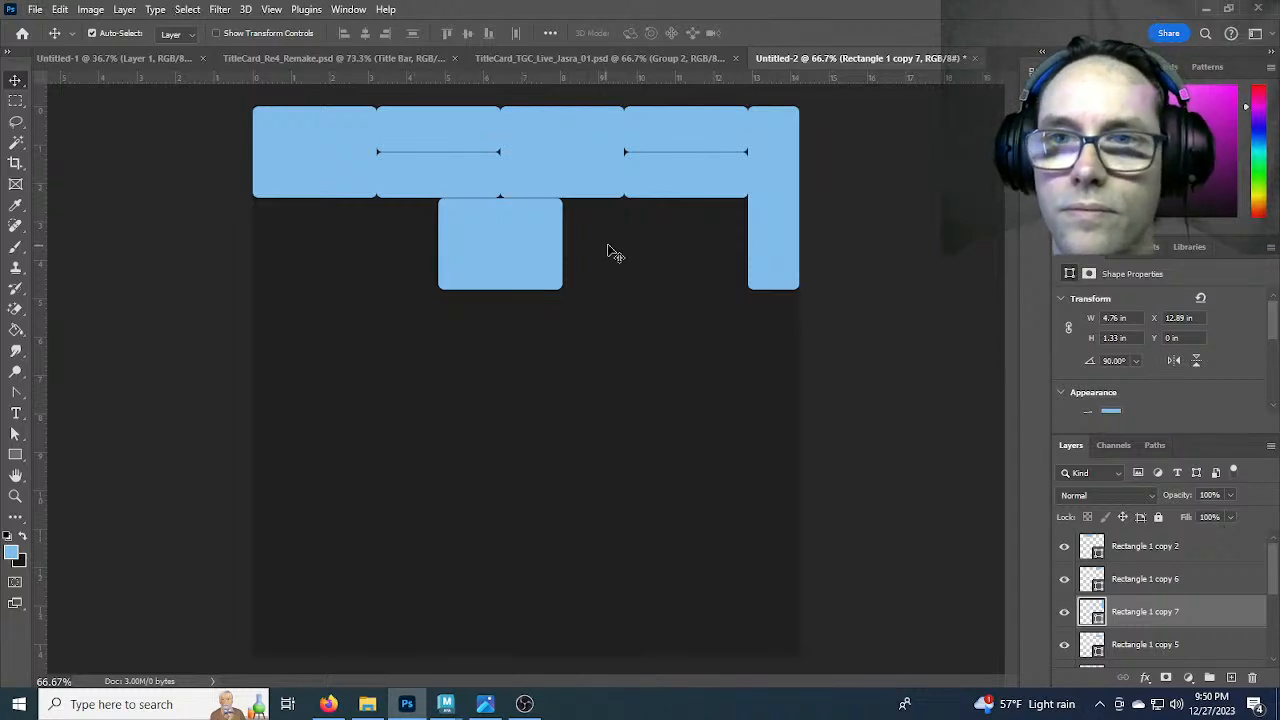
Fill the space left of the second-row block with four small duplicate blocks, each about 1.61 × 1.19 in, arranged two by two
{"action": "left_click", "coordinate": [665, 199]}
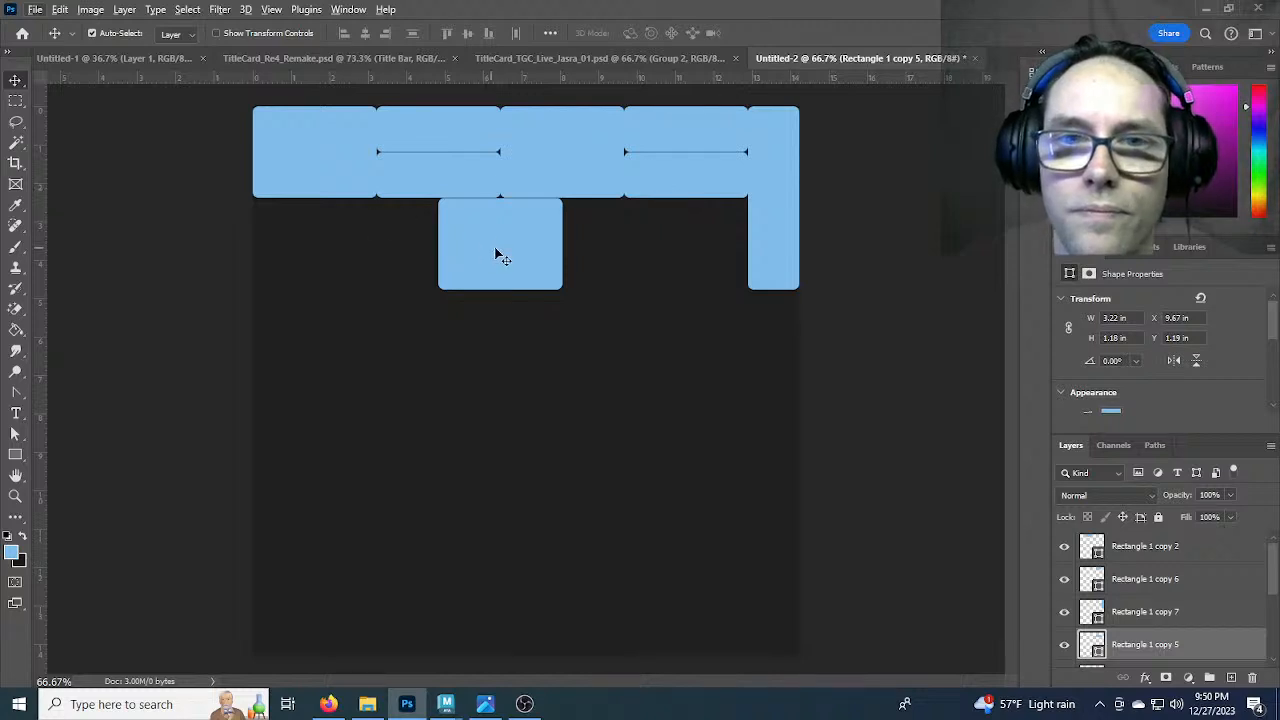
{"action": "left_click_drag", "start_coordinate": [501, 254], "coordinate": [320, 272], "text": "alt"}
{"action": "left_click_drag", "start_coordinate": [320, 261], "coordinate": [355, 262]}
{"action": "key", "text": "ctrl+t"}
{"action": "left_click", "coordinate": [792, 34]}
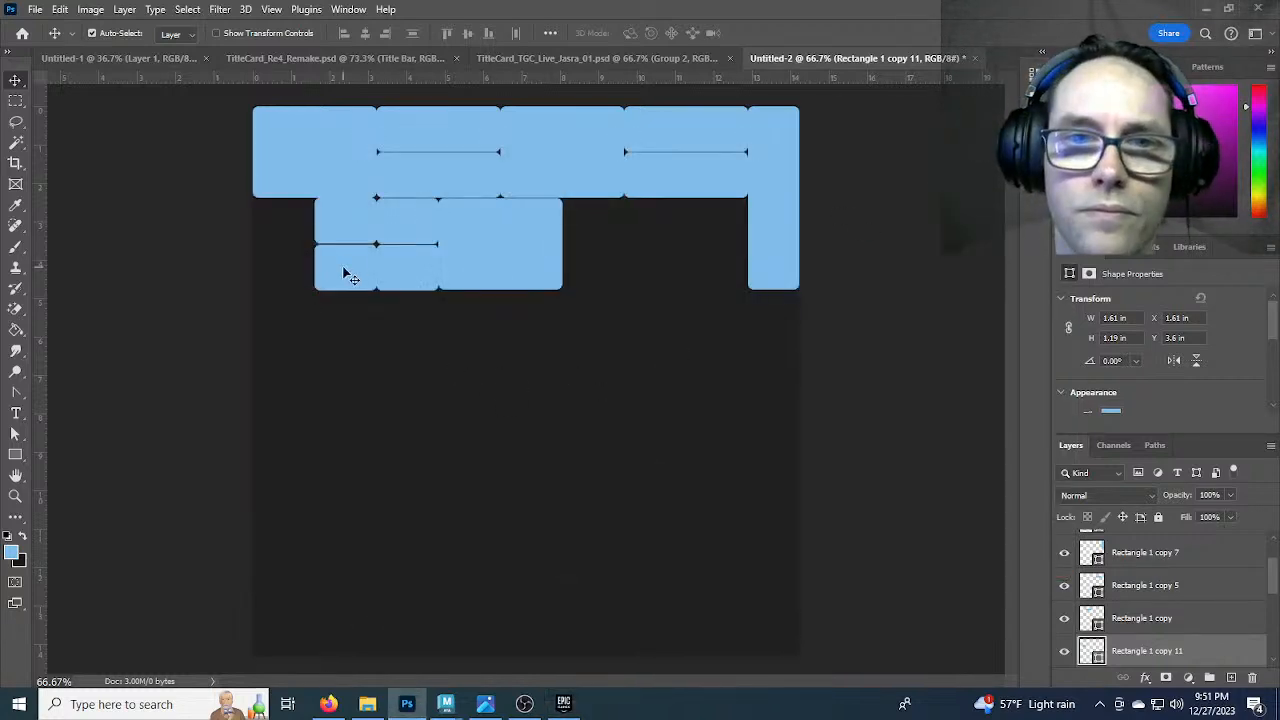
{"action": "left_click_drag", "start_coordinate": [343, 274], "coordinate": [350, 236]}
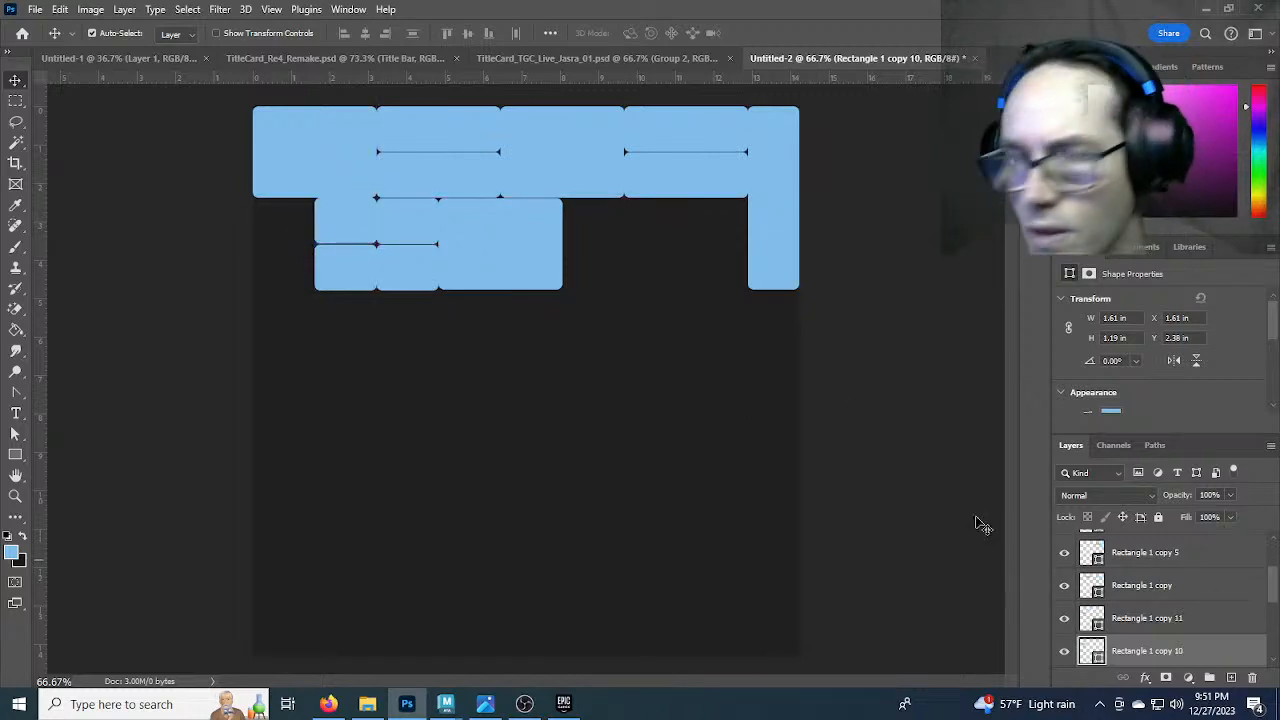
Select every rectangle layer and give all the blocks a near-black 3 px stroke to form mortar lines
{"action": "scroll", "coordinate": [1203, 627], "scroll_direction": "up", "scroll_amount": 3}
{"action": "left_click", "coordinate": [1189, 541]}
{"action": "scroll", "coordinate": [1198, 586], "scroll_direction": "down", "scroll_amount": 5}
{"action": "left_click", "coordinate": [1206, 618], "text": "shift"}
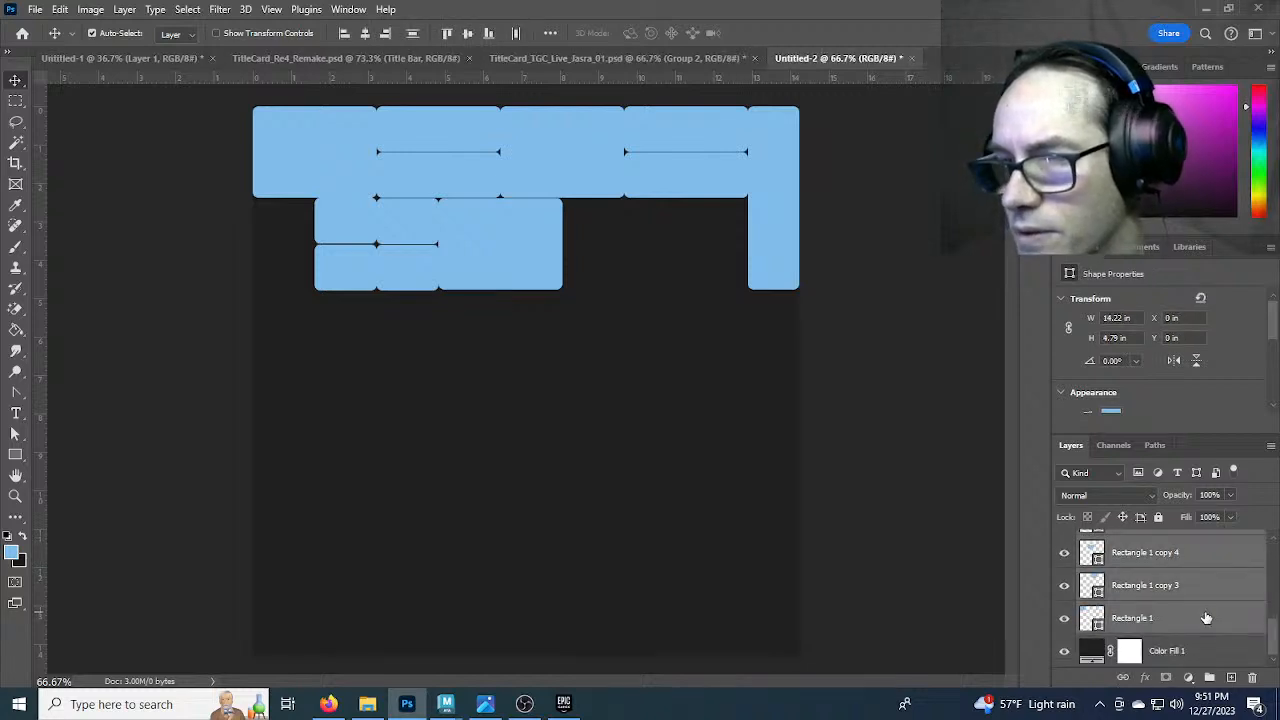
{"action": "scroll", "coordinate": [1206, 397], "scroll_direction": "down", "scroll_amount": 3}
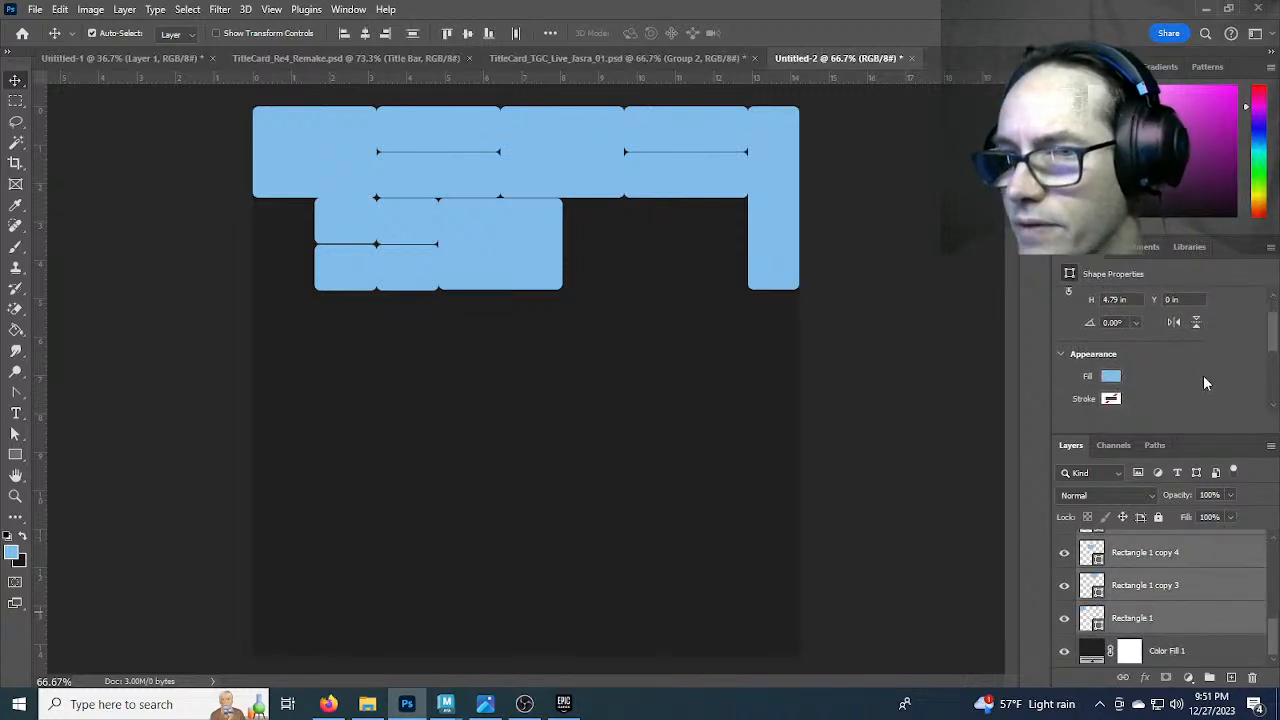
{"action": "left_click", "coordinate": [1110, 361]}
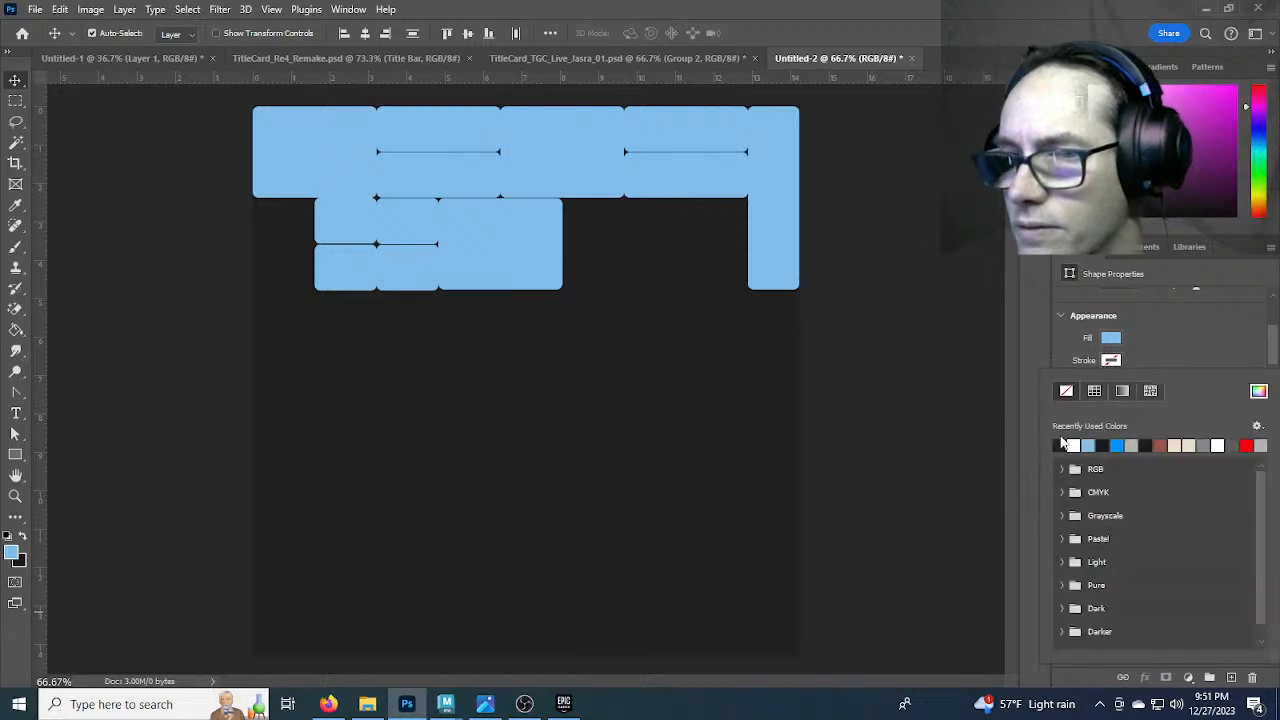
{"action": "left_click", "coordinate": [1058, 443]}
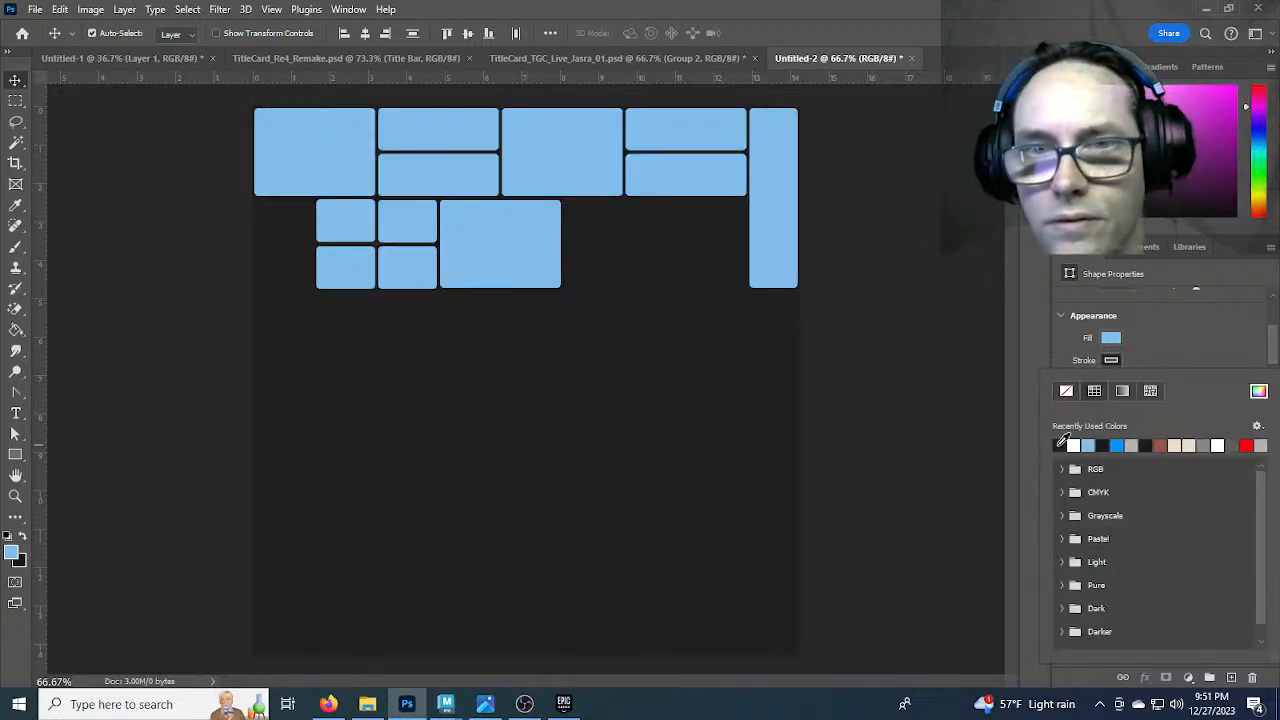
{"action": "left_click", "coordinate": [1188, 353]}
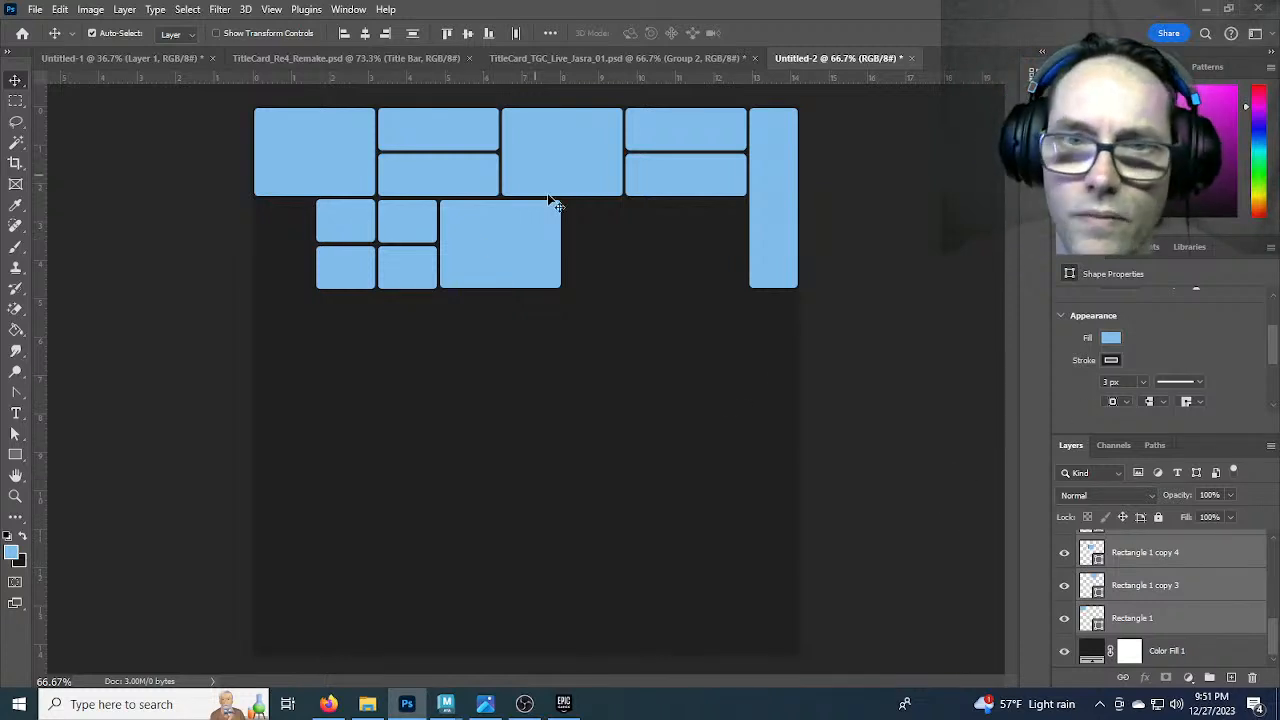
Duplicate the whole block arrangement directly below the original rows, rotate the copy 180°, and align it with the canvas's side edges
{"action": "left_click_drag", "start_coordinate": [664, 190], "coordinate": [662, 373], "text": "alt"}
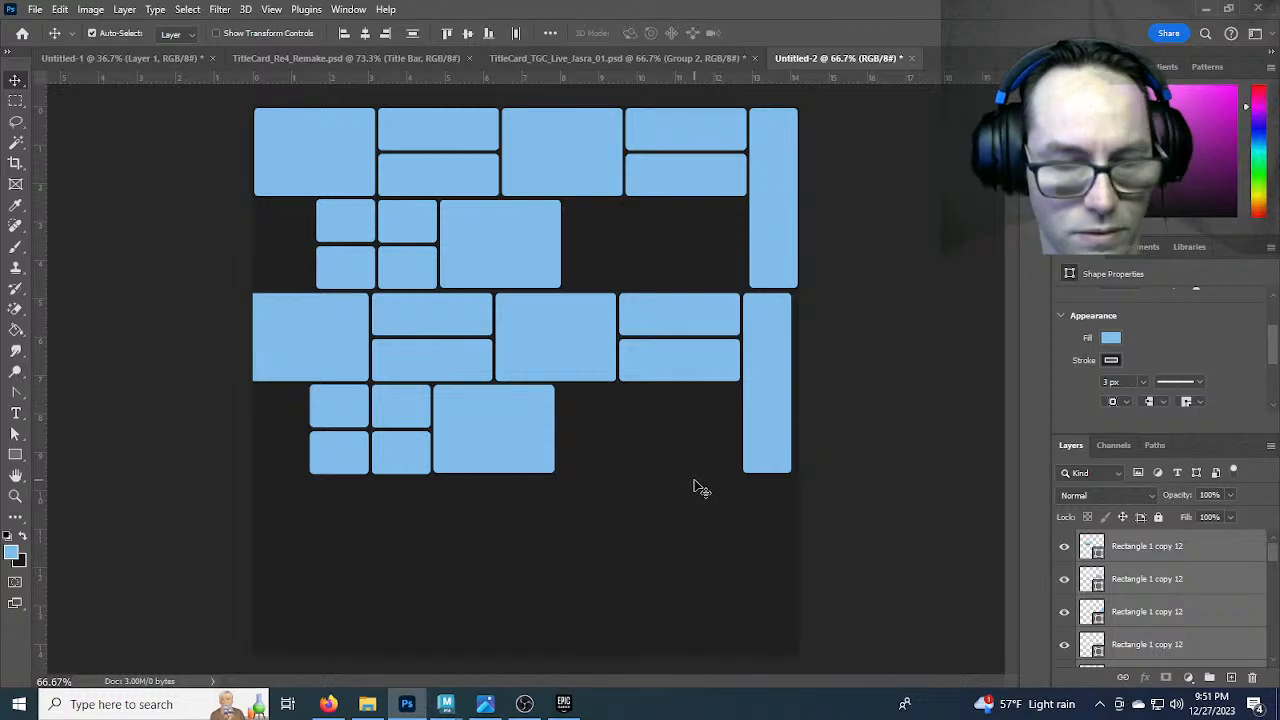
{"action": "key", "text": "ctrl+t"}
{"action": "left_click_drag", "start_coordinate": [540, 517], "coordinate": [498, 255]}
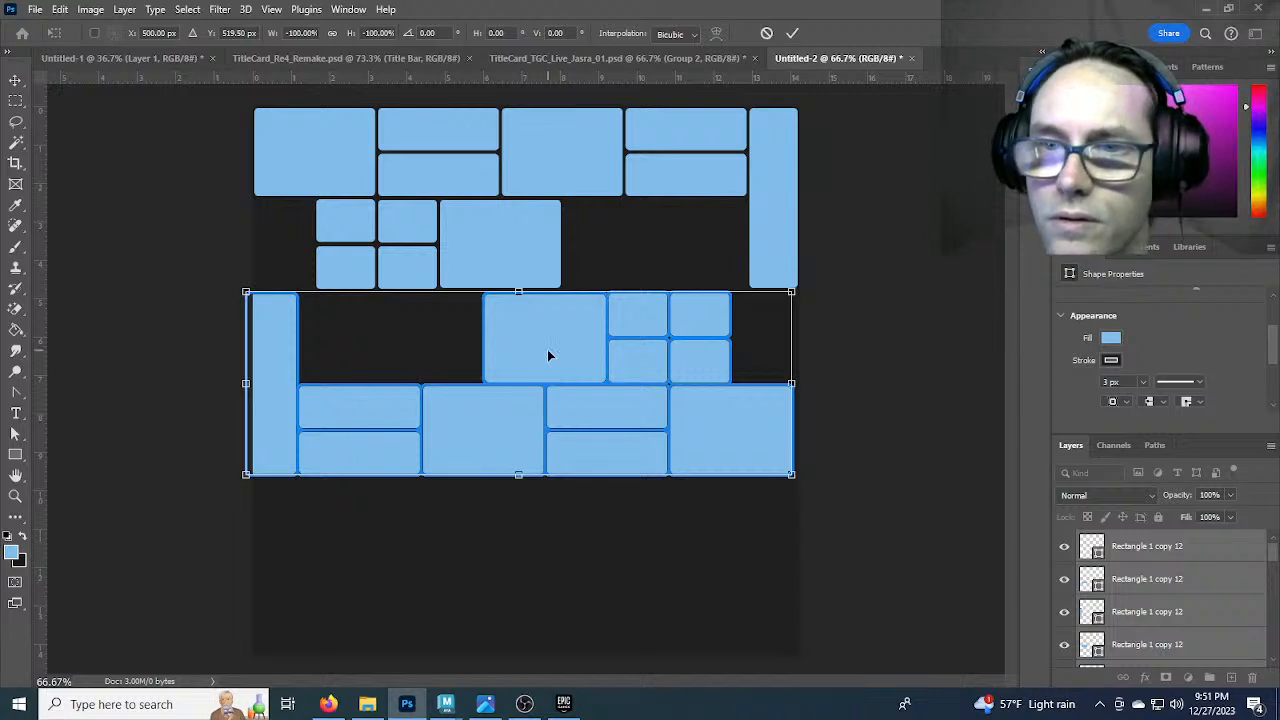
{"action": "left_click", "coordinate": [792, 33]}
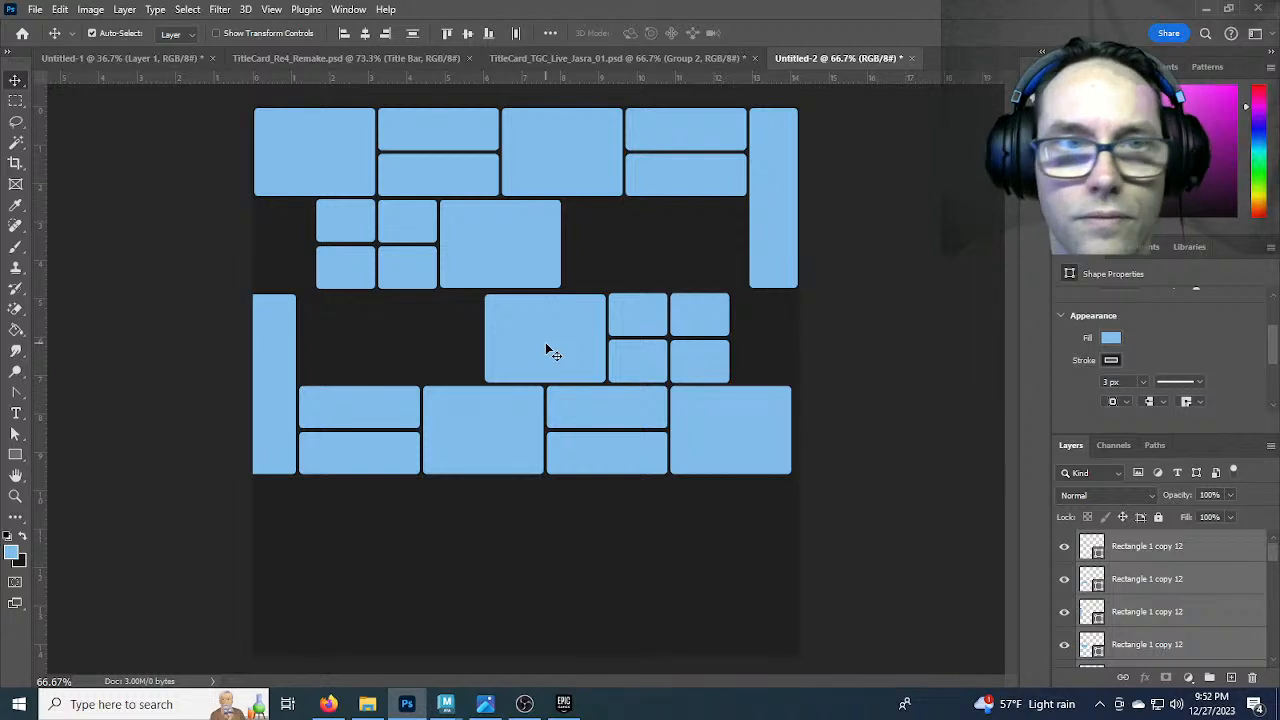
{"action": "left_click_drag", "start_coordinate": [557, 323], "coordinate": [562, 316]}
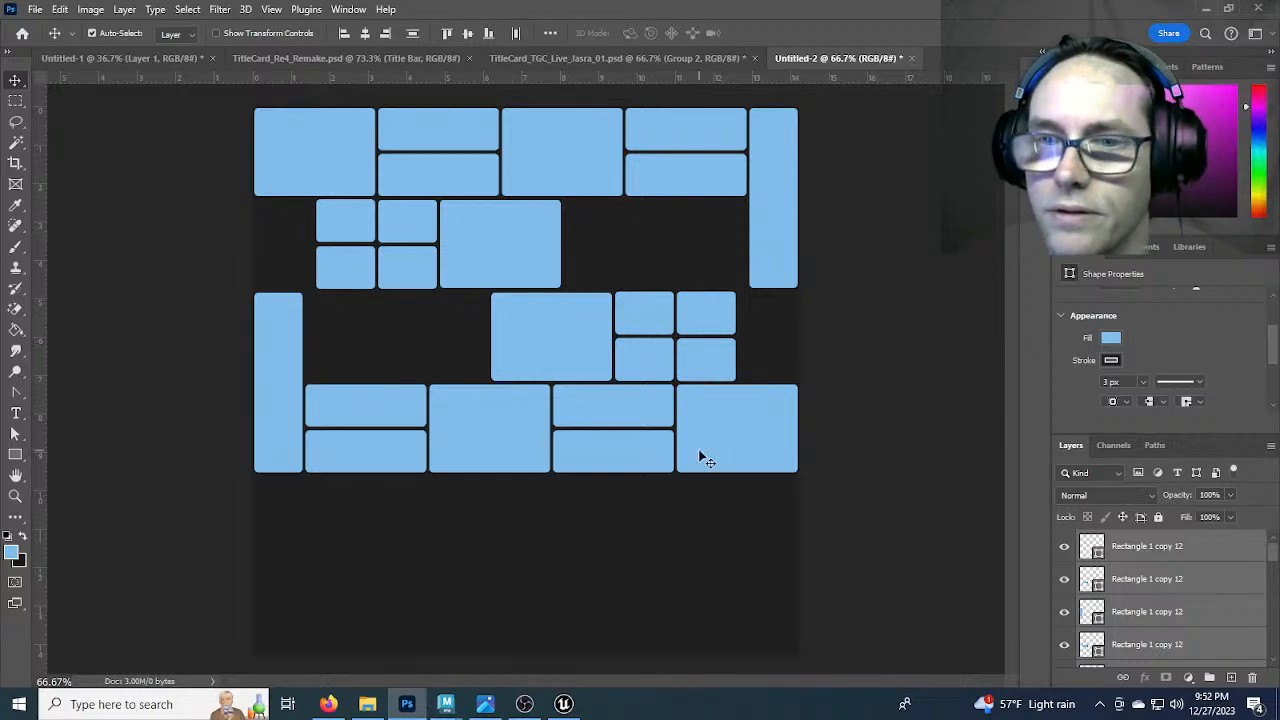
Duplicate the rotated arrangement into the canvas's lowest two rows, then shift its upper full block and one small block left beside the tall block
{"action": "left_click_drag", "start_coordinate": [735, 437], "coordinate": [737, 623], "text": "alt"}
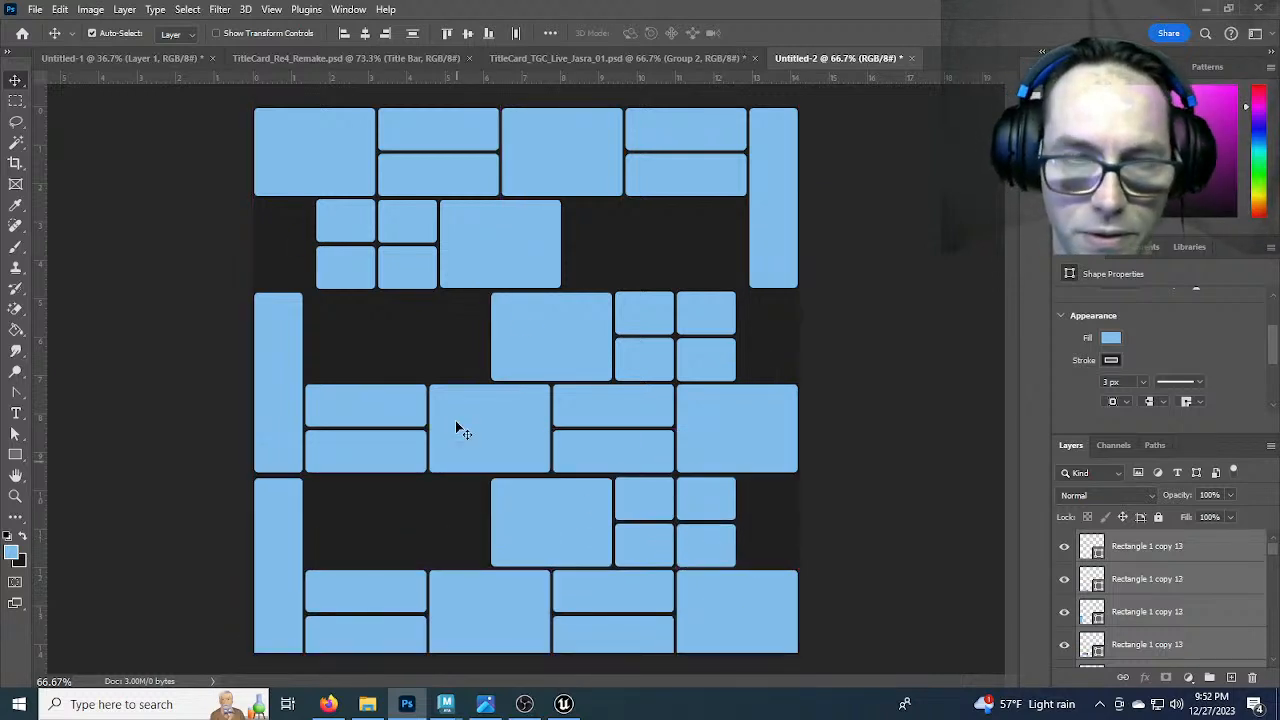
{"action": "left_click", "coordinate": [900, 510]}
{"action": "left_click_drag", "start_coordinate": [548, 527], "coordinate": [360, 531]}
{"action": "left_click", "coordinate": [365, 607]}
{"action": "left_click_drag", "start_coordinate": [633, 562], "coordinate": [452, 557]}
Duplicate a half-height block into the fifth-row gap, stretch it to 150% width, and place a copy in the gap beneath it
{"action": "left_click", "coordinate": [610, 595]}
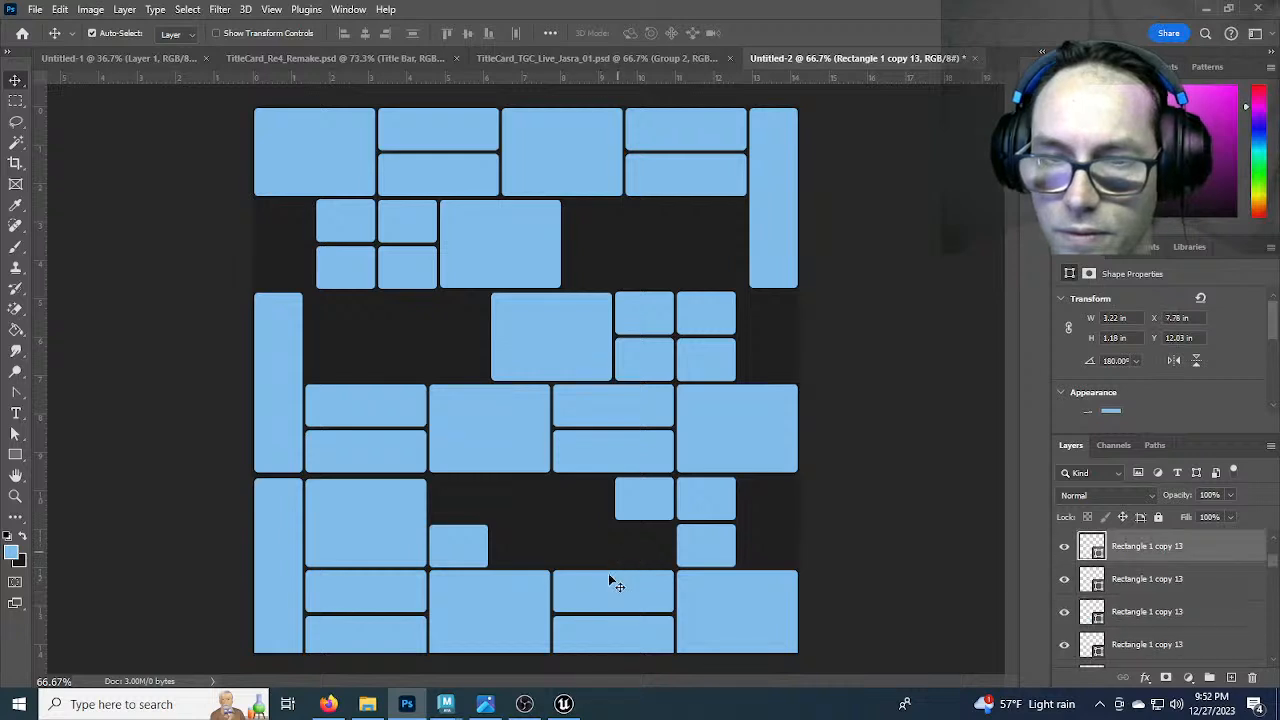
{"action": "left_click_drag", "start_coordinate": [601, 595], "coordinate": [477, 503], "text": "alt"}
{"action": "key", "text": "ctrl+t"}
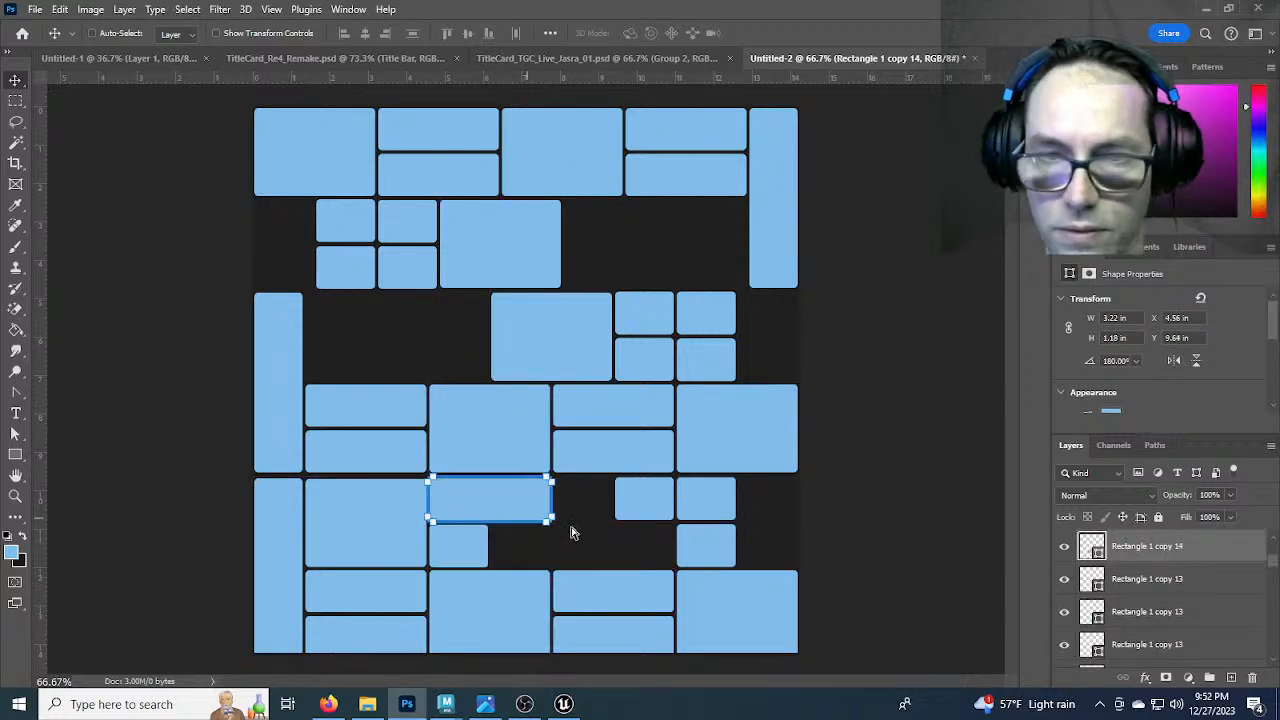
{"action": "left_click_drag", "start_coordinate": [549, 498], "coordinate": [613, 498]}
{"action": "left_click", "coordinate": [781, 33]}
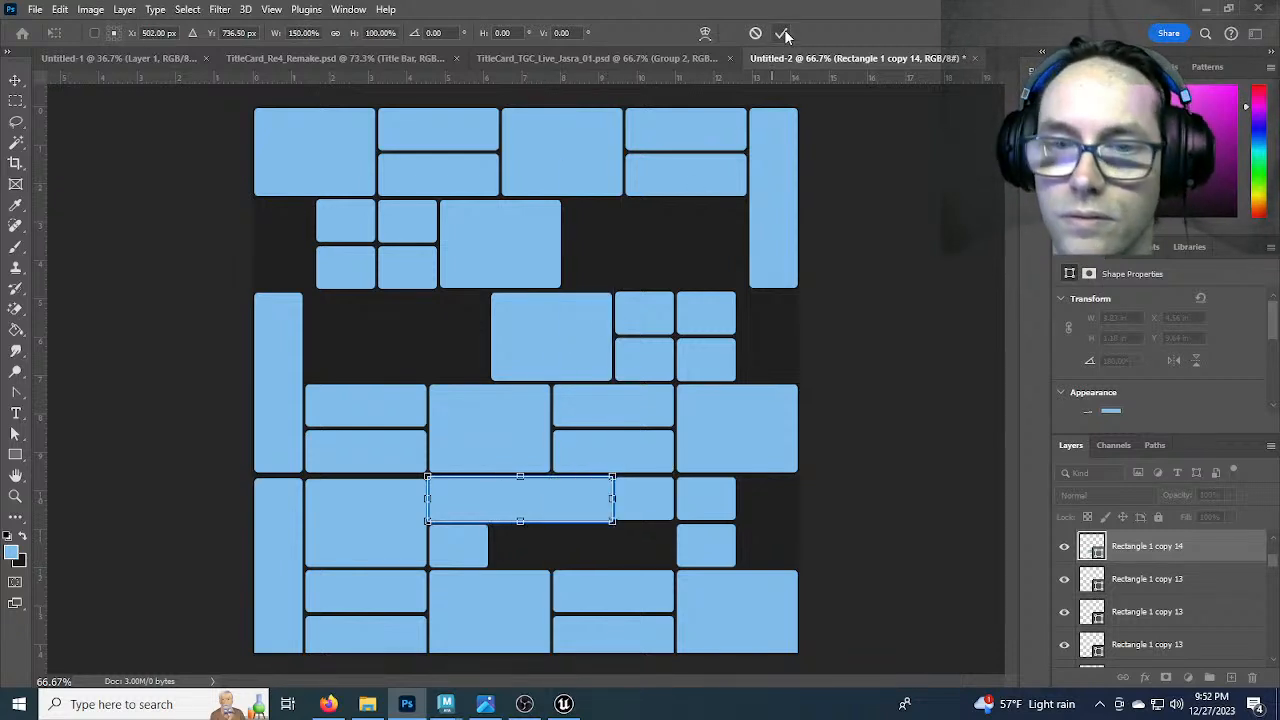
{"action": "left_click_drag", "start_coordinate": [521, 510], "coordinate": [581, 556]}
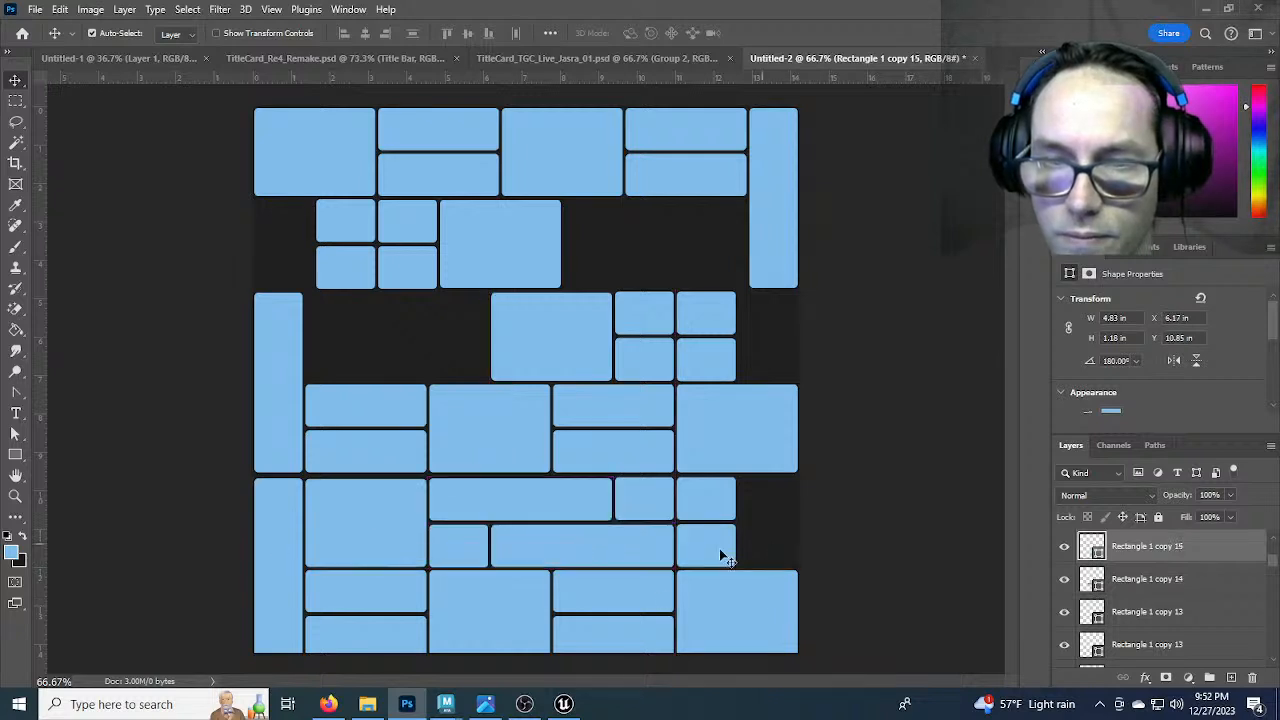
Fill the fifth row's right-end gap with a small duplicate scaled to 205.81% height, and copy it left of the third row's full block
{"action": "left_click", "coordinate": [604, 606]}
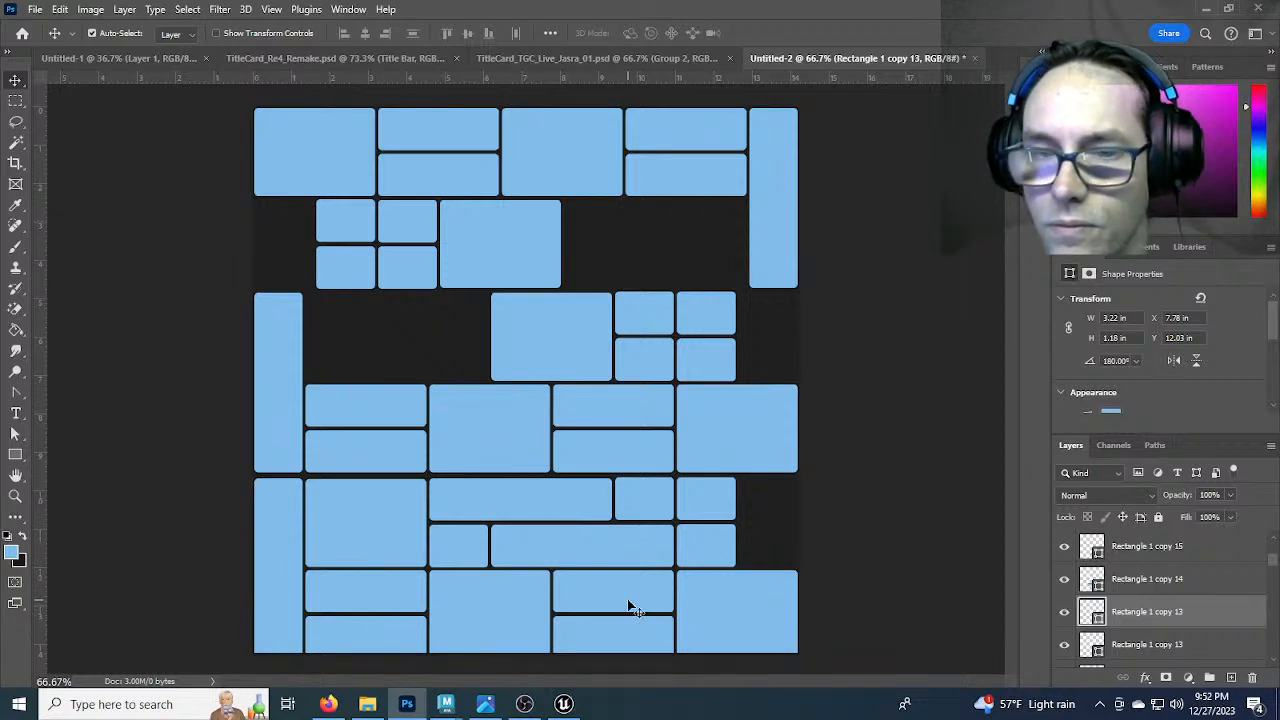
{"action": "left_click_drag", "start_coordinate": [700, 550], "coordinate": [767, 474], "text": "alt"}
{"action": "key", "text": "ctrl+t"}
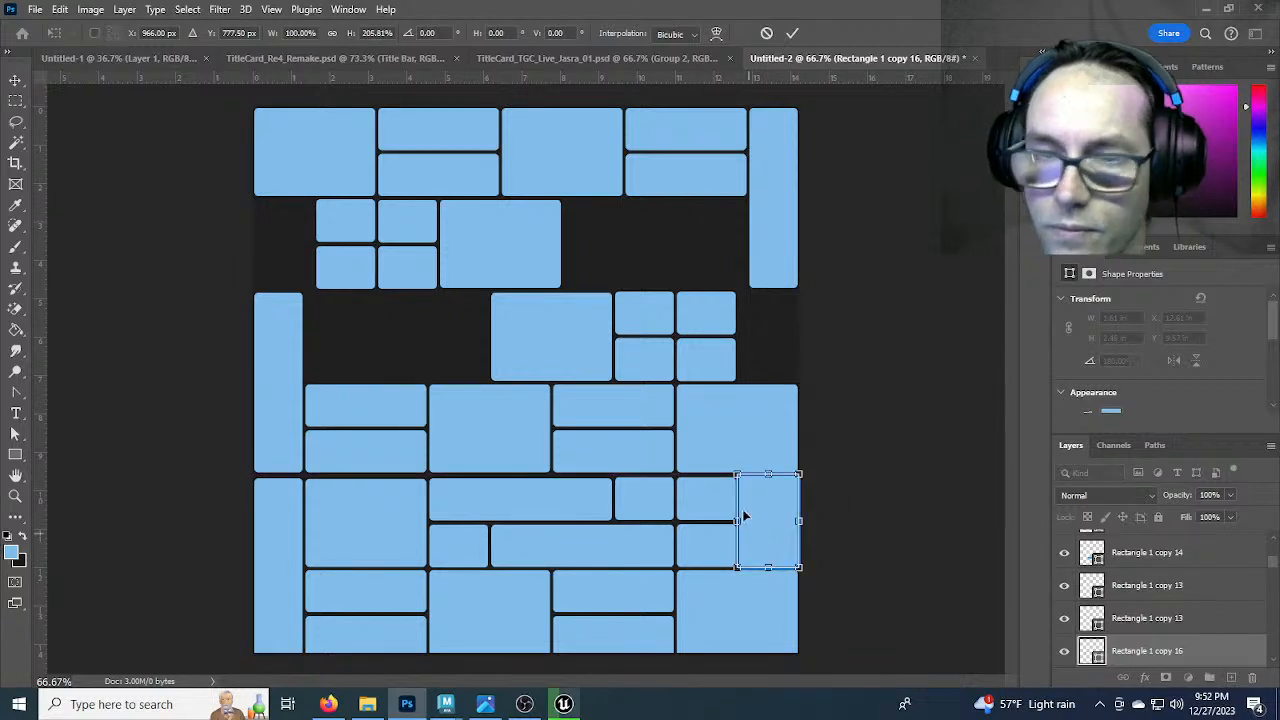
{"action": "left_click", "coordinate": [792, 33]}
{"action": "left_click_drag", "start_coordinate": [760, 526], "coordinate": [449, 347], "text": "alt"}
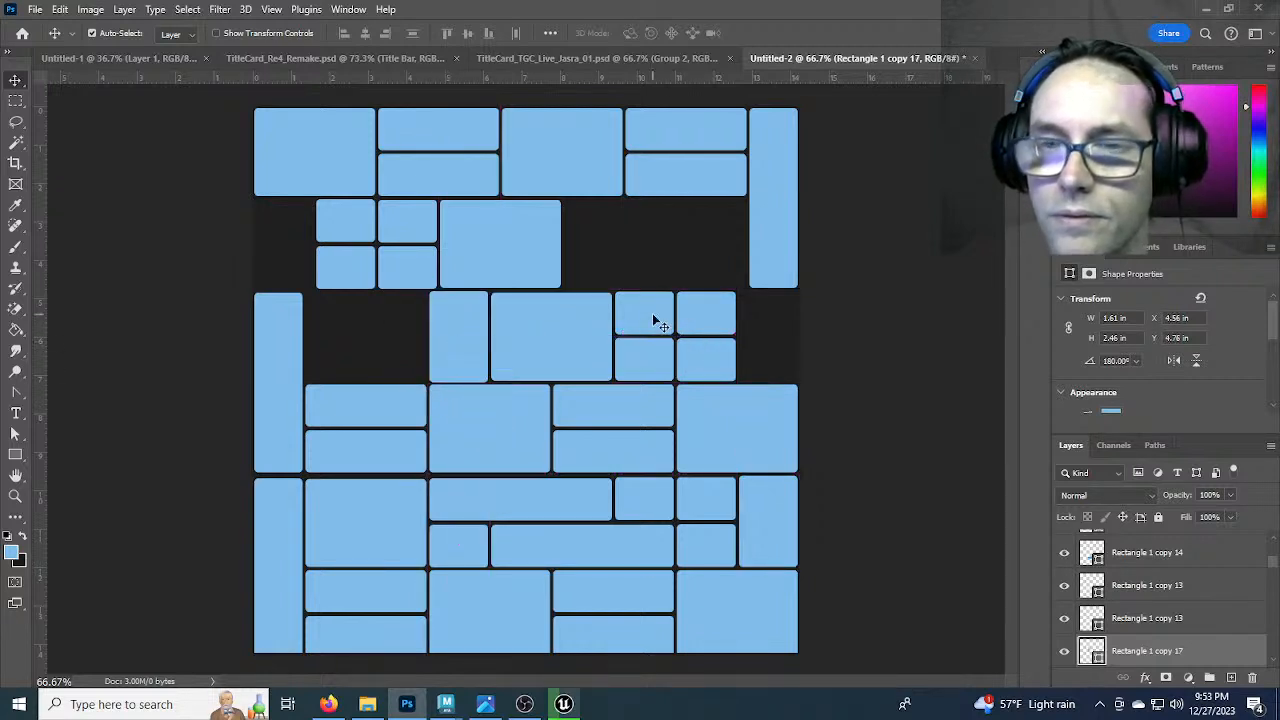
Move the third row's four small blocks into the second-row gap and duplicate two more to complete a three-by-two group
{"action": "left_click_drag", "start_coordinate": [645, 326], "coordinate": [718, 228]}
{"action": "left_click_drag", "start_coordinate": [708, 309], "coordinate": [723, 257]}
{"action": "left_click_drag", "start_coordinate": [711, 357], "coordinate": [660, 221]}
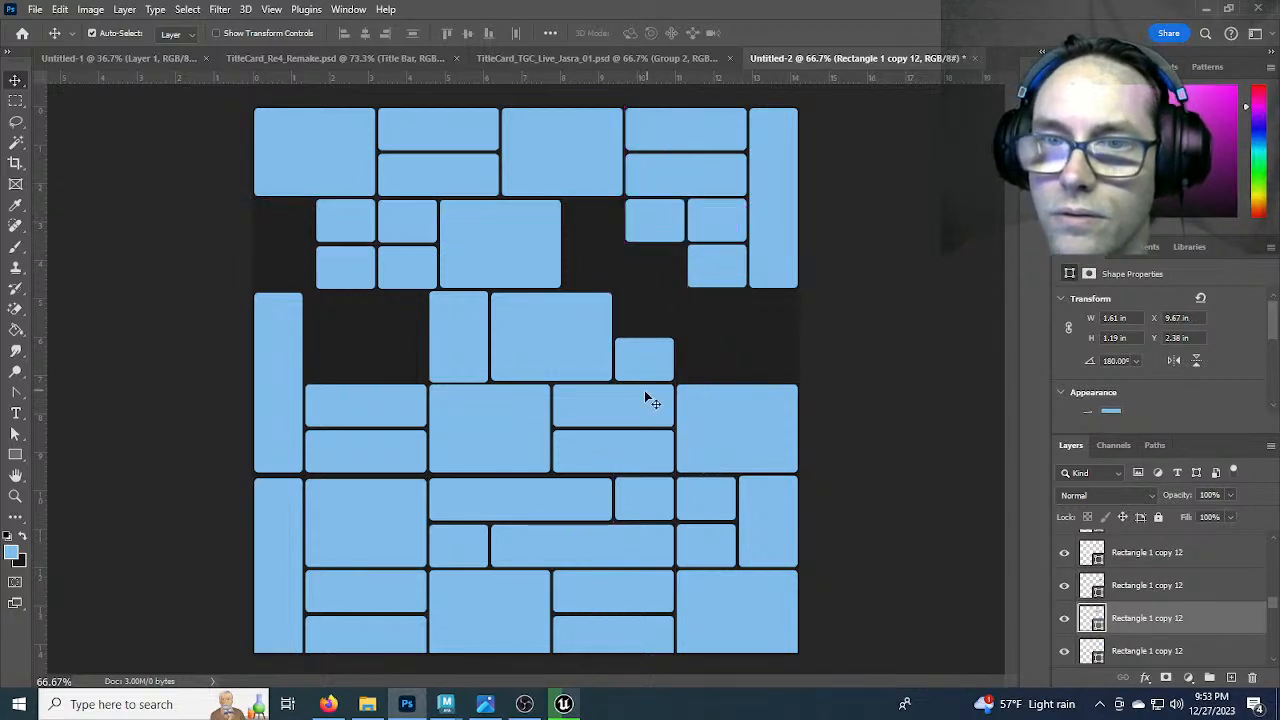
{"action": "left_click_drag", "start_coordinate": [645, 368], "coordinate": [654, 279]}
Stretch the third row's full block to 250% width so it reaches the canvas's right edge
{"action": "left_click", "coordinate": [585, 355]}
{"action": "key", "text": "ctrl+t"}
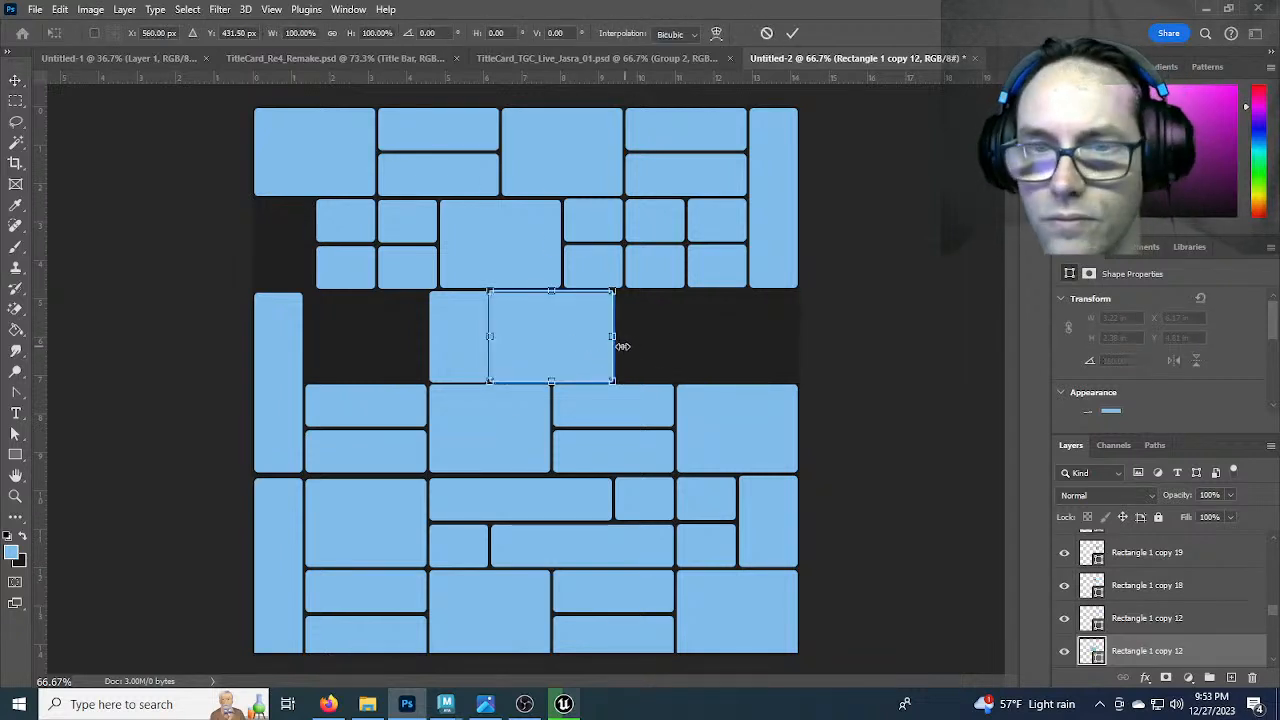
{"action": "left_click_drag", "start_coordinate": [615, 337], "coordinate": [800, 328]}
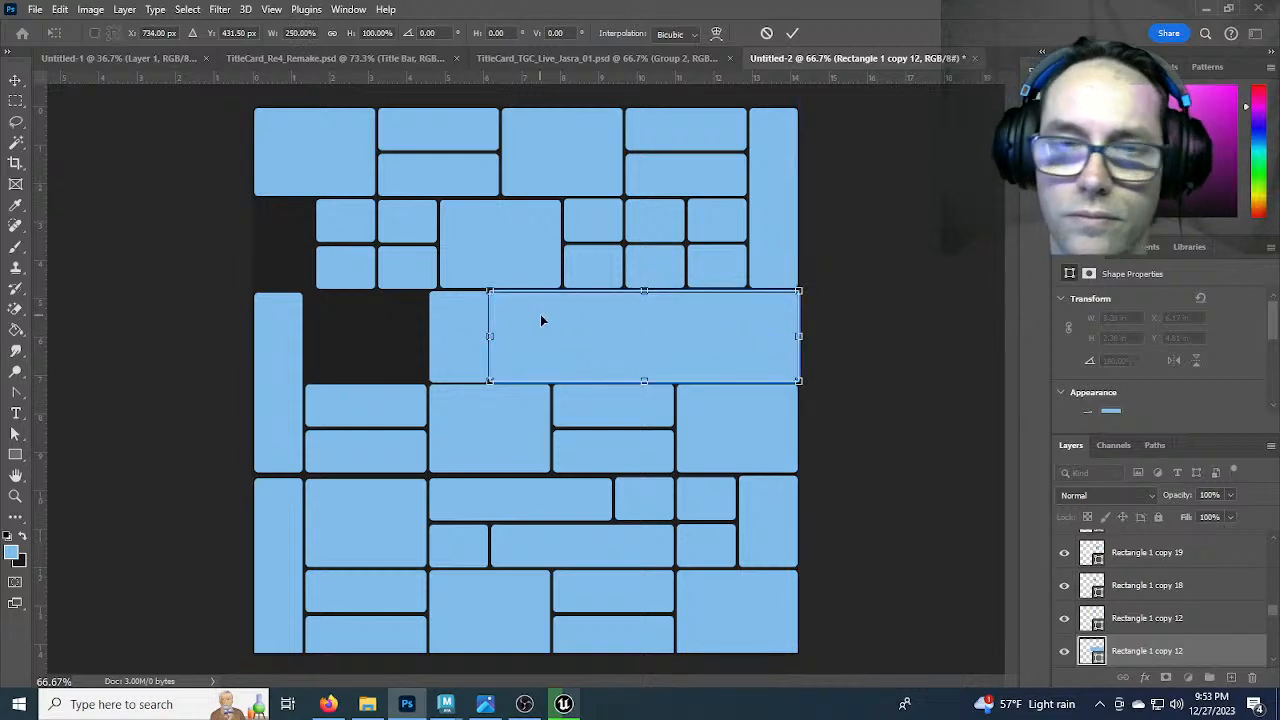
{"action": "left_click", "coordinate": [792, 34]}
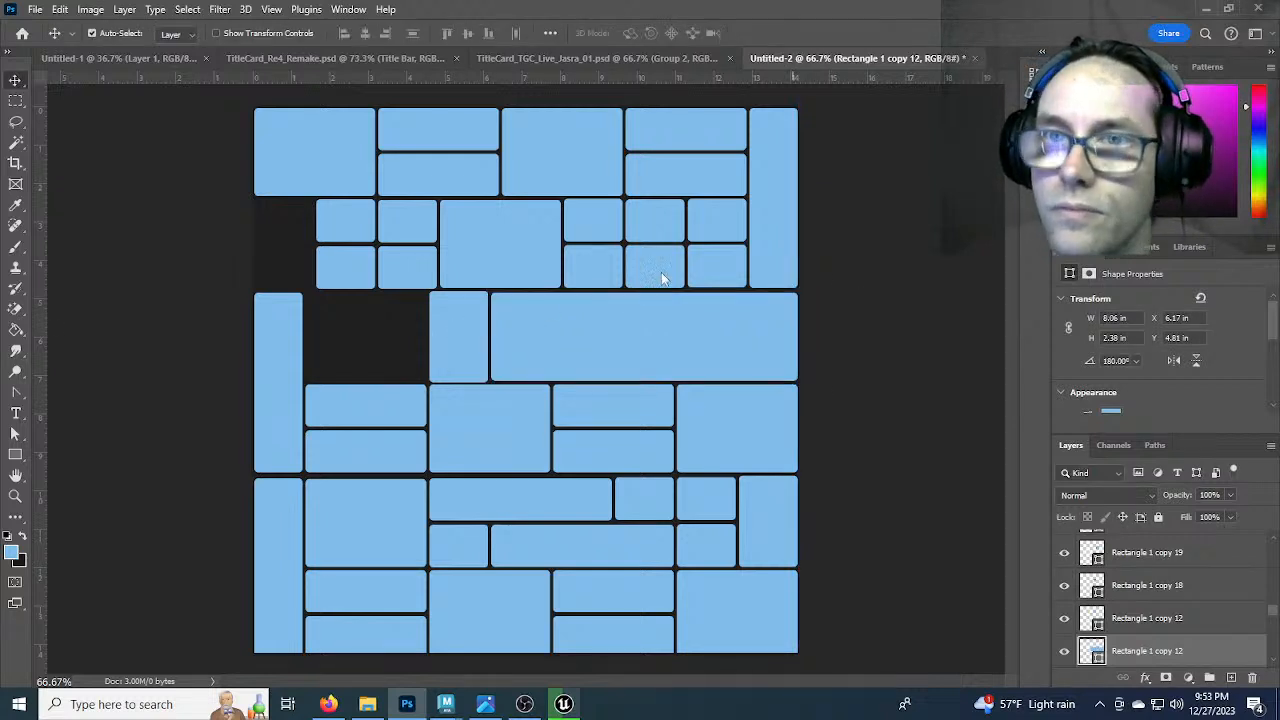
{"action": "mouse_move", "coordinate": [524, 704]}
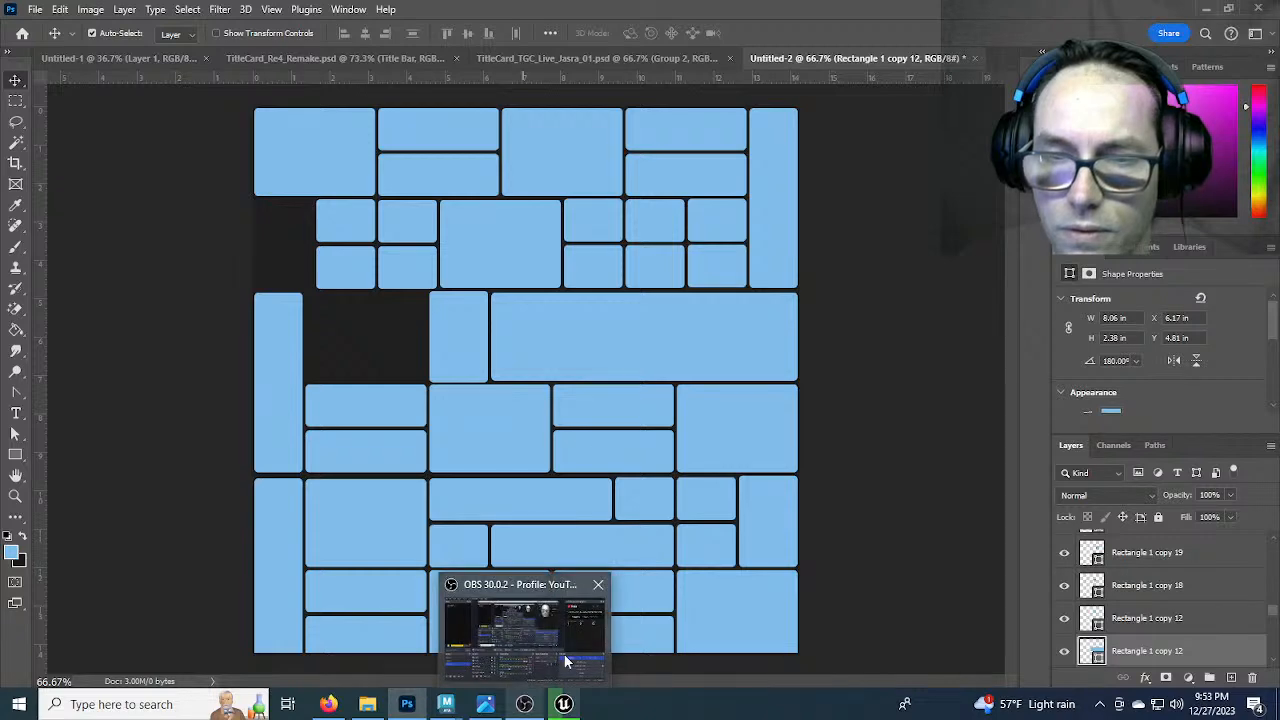
{"action": "left_click", "coordinate": [565, 660]}
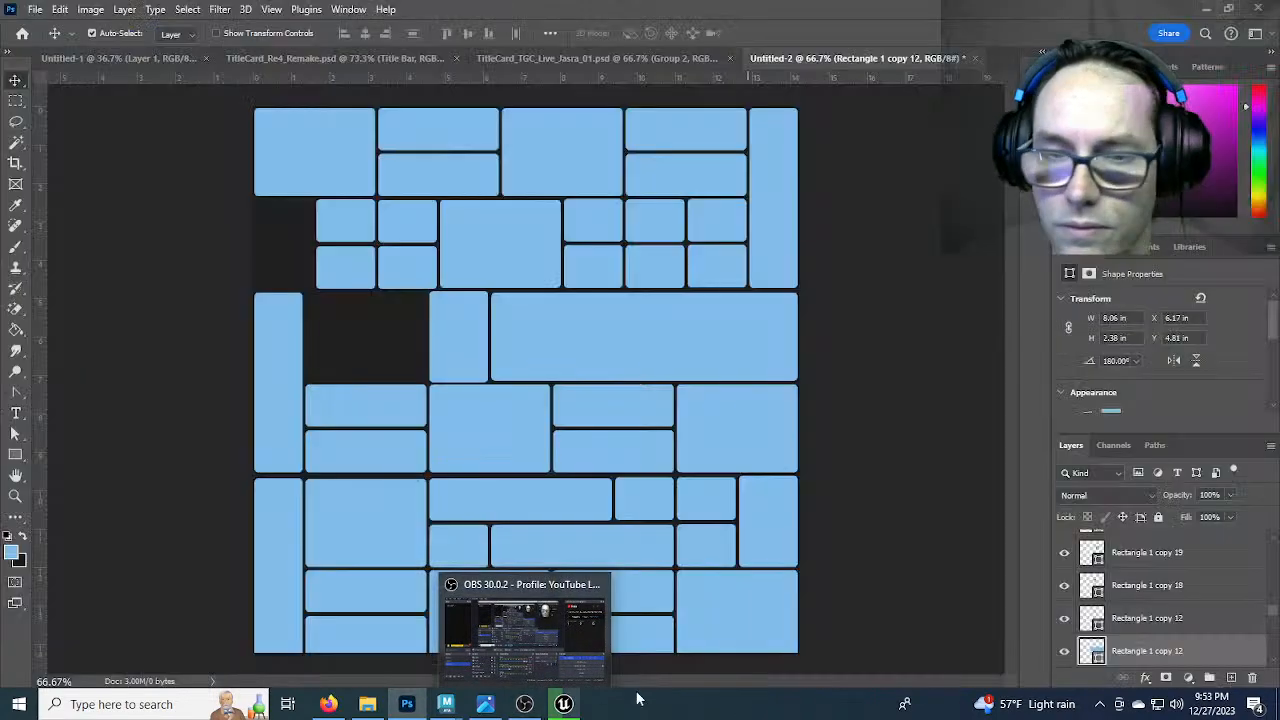
{"action": "left_click", "coordinate": [530, 701]}
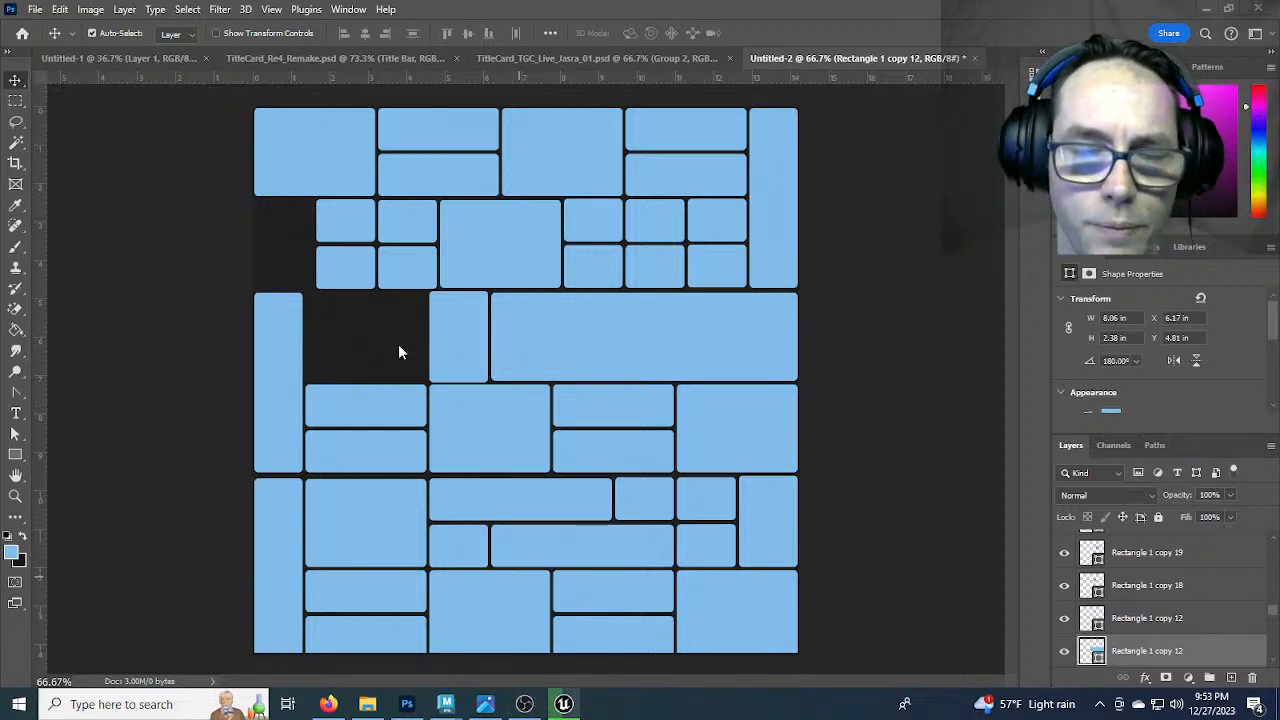
Move the upper of the two tall left-edge blocks up beneath the first block, and set the lower-left small block flush against it
{"action": "left_click", "coordinate": [278, 378]}
{"action": "left_click_drag", "start_coordinate": [281, 378], "coordinate": [329, 283]}
{"action": "left_click", "coordinate": [340, 283]}
{"action": "left_click", "coordinate": [350, 232]}
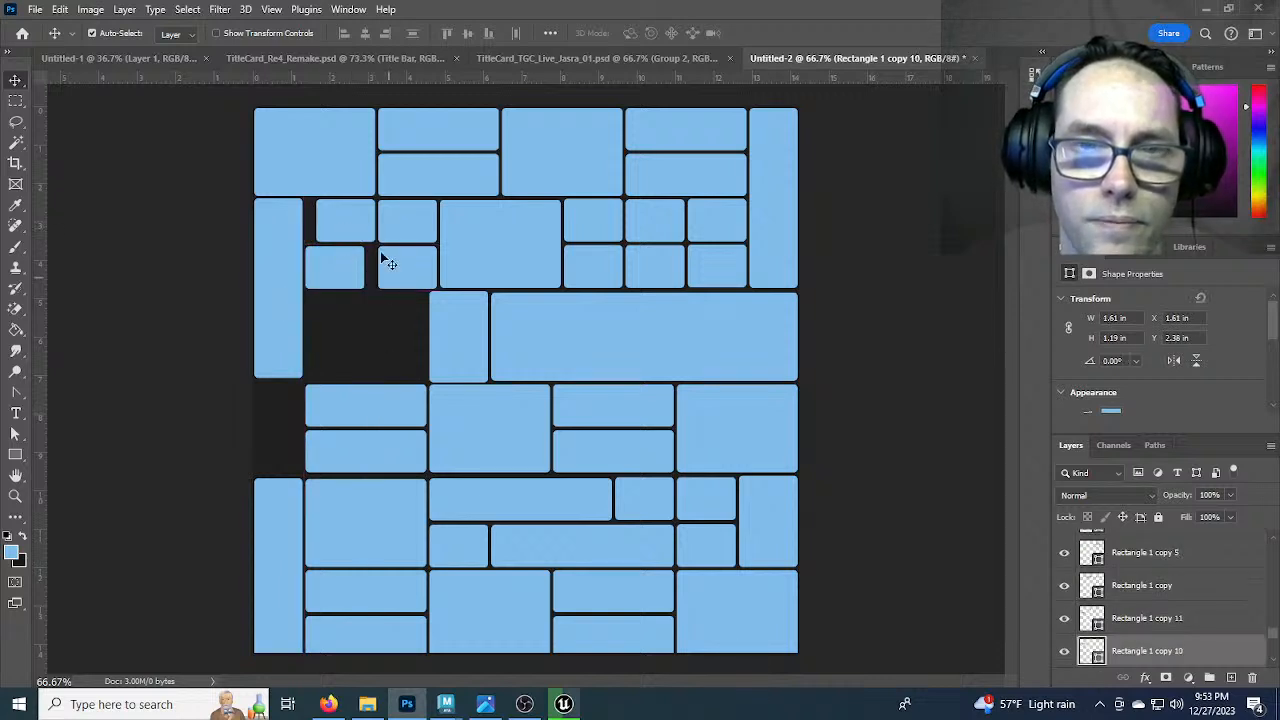
{"action": "left_click", "coordinate": [485, 448]}
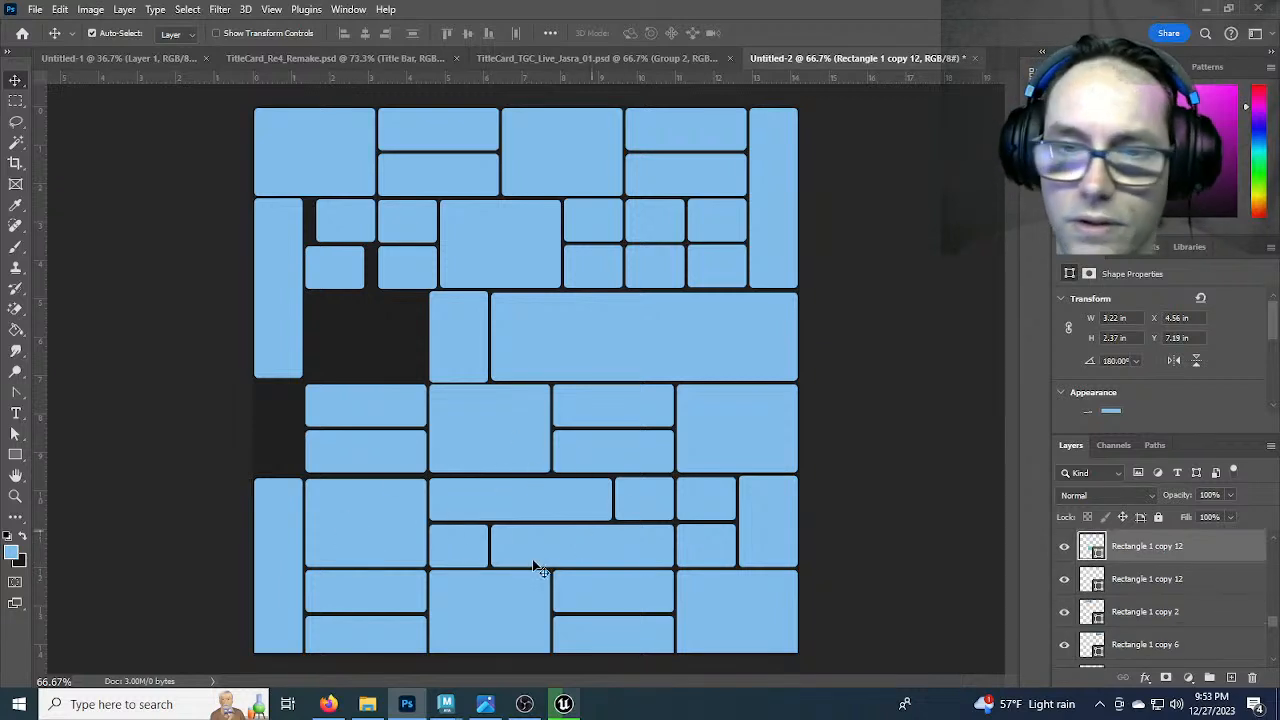
Duplicate the 1.61 × 2.46 in block into the left-edge gap, narrow it to 1.33 in, and copy it beside the tall block above
{"action": "left_click_drag", "start_coordinate": [770, 530], "coordinate": [271, 433], "text": "alt"}
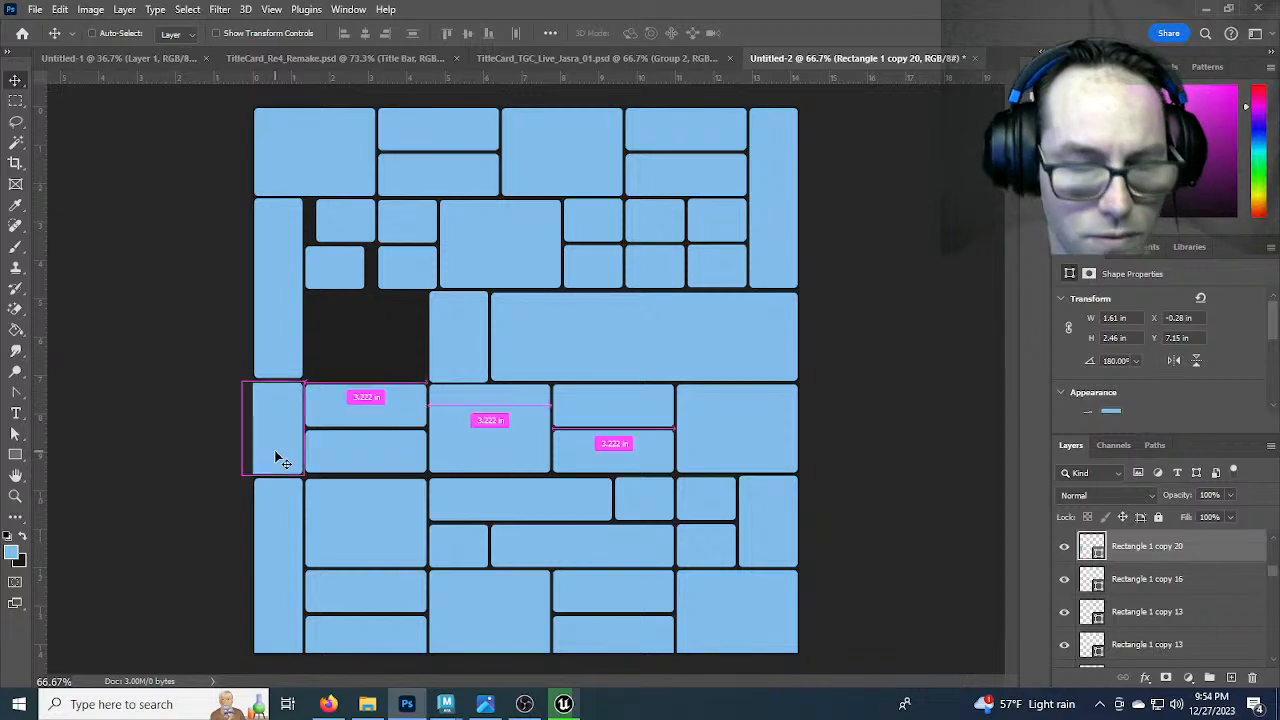
{"action": "key", "text": "ctrl+t"}
{"action": "left_click_drag", "start_coordinate": [239, 429], "coordinate": [331, 333]}
{"action": "left_click", "coordinate": [793, 33]}
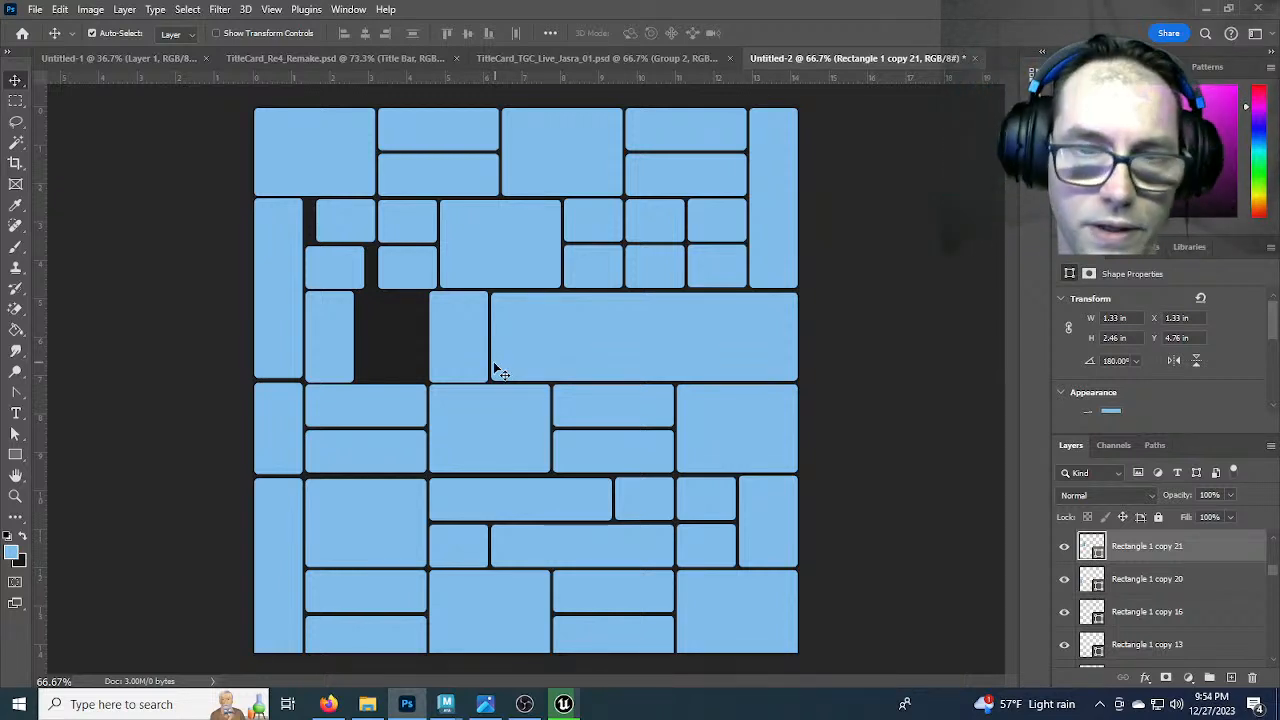
Shift the other three small blocks left to form an aligned two-by-two group beside the tall left-edge block
{"action": "left_click_drag", "start_coordinate": [352, 233], "coordinate": [395, 279]}
{"action": "left_click", "coordinate": [413, 220]}
{"action": "left_click", "coordinate": [403, 271]}
Duplicate the 1.61 × 2.46 in block into the remaining third-row gap between the two upright blocks
{"action": "left_click", "coordinate": [454, 340]}
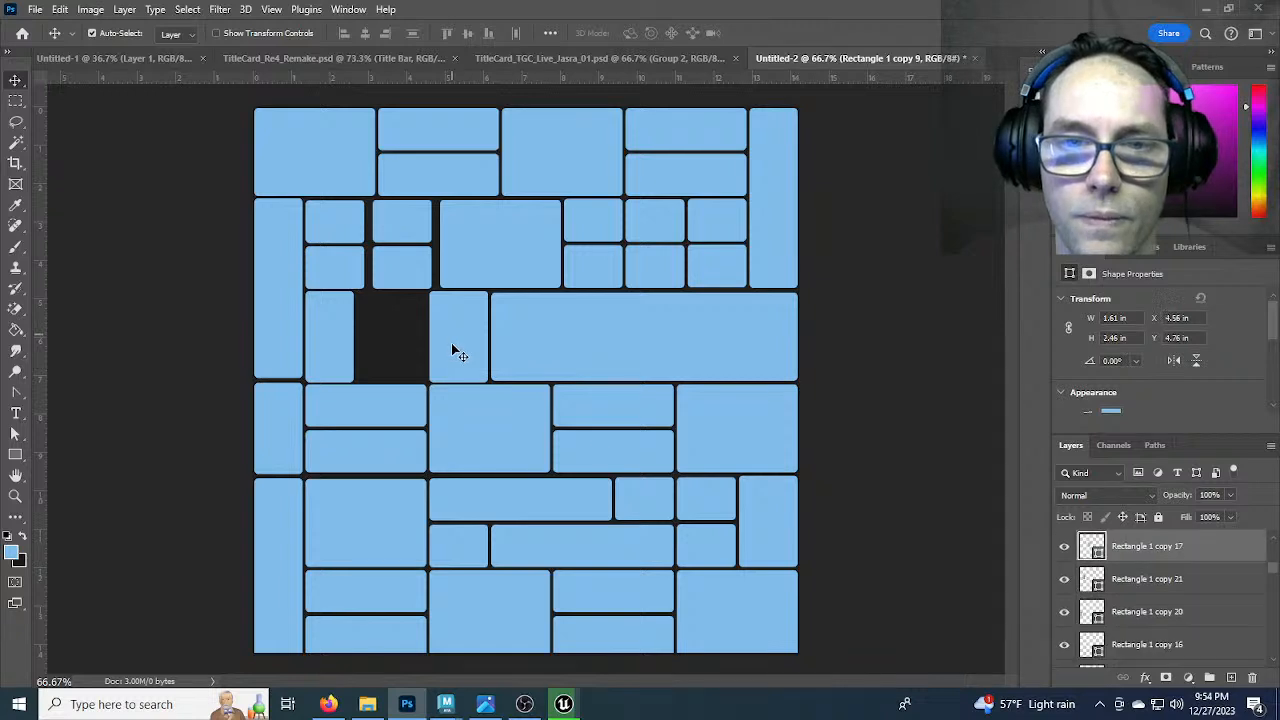
{"action": "left_click", "coordinate": [336, 362]}
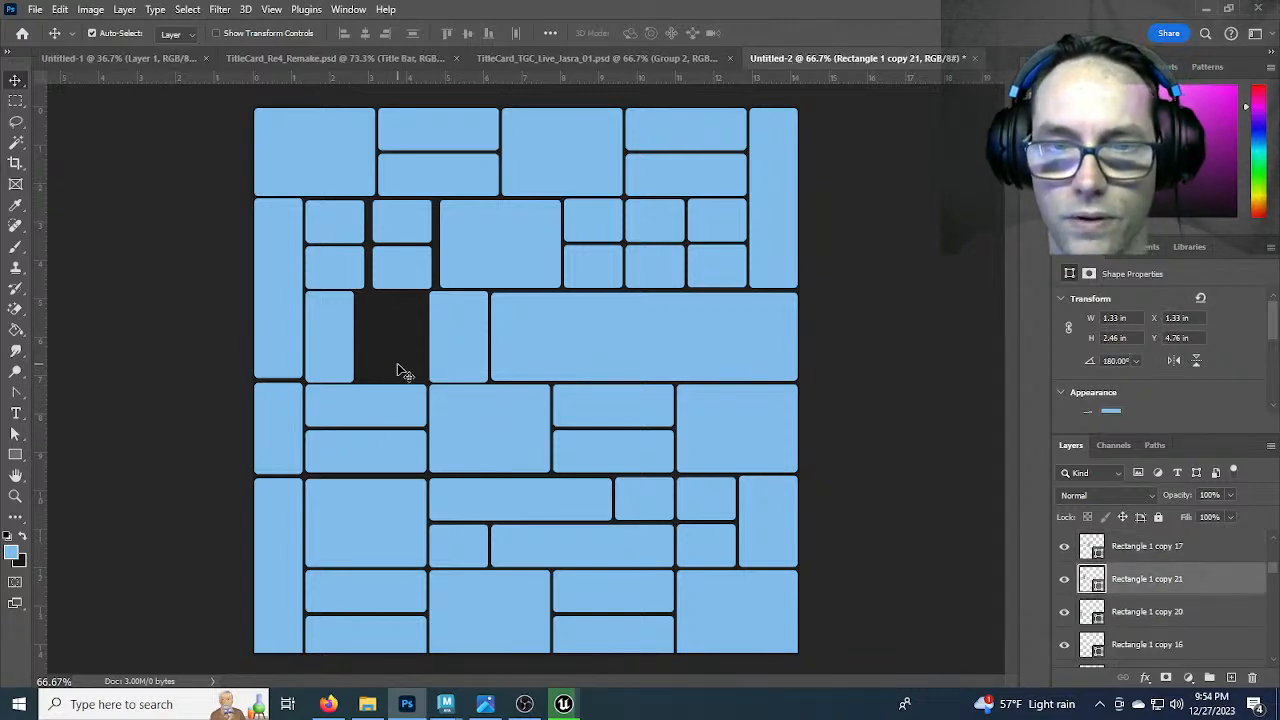
{"action": "left_click_drag", "start_coordinate": [437, 346], "coordinate": [373, 353], "text": "alt"}
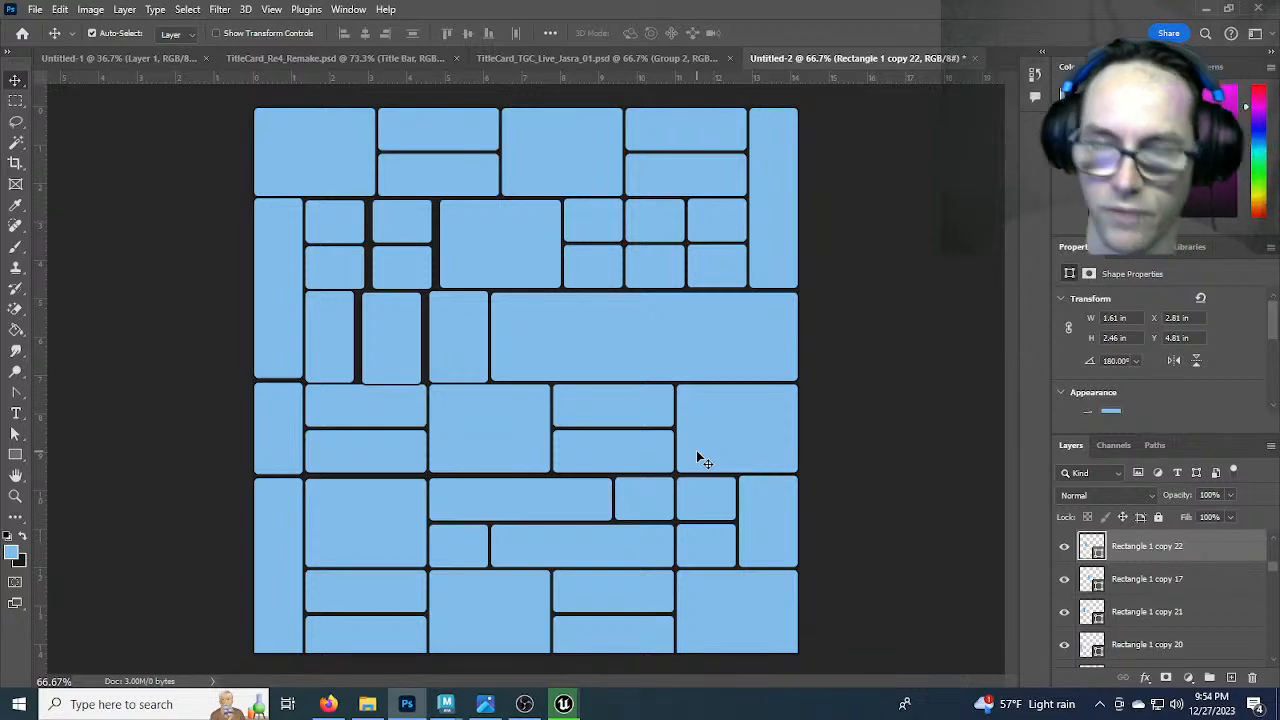
Shorten the lower-right corner block to 92.40% height so it ends at the canvas's lower edge
{"action": "left_click", "coordinate": [698, 640]}
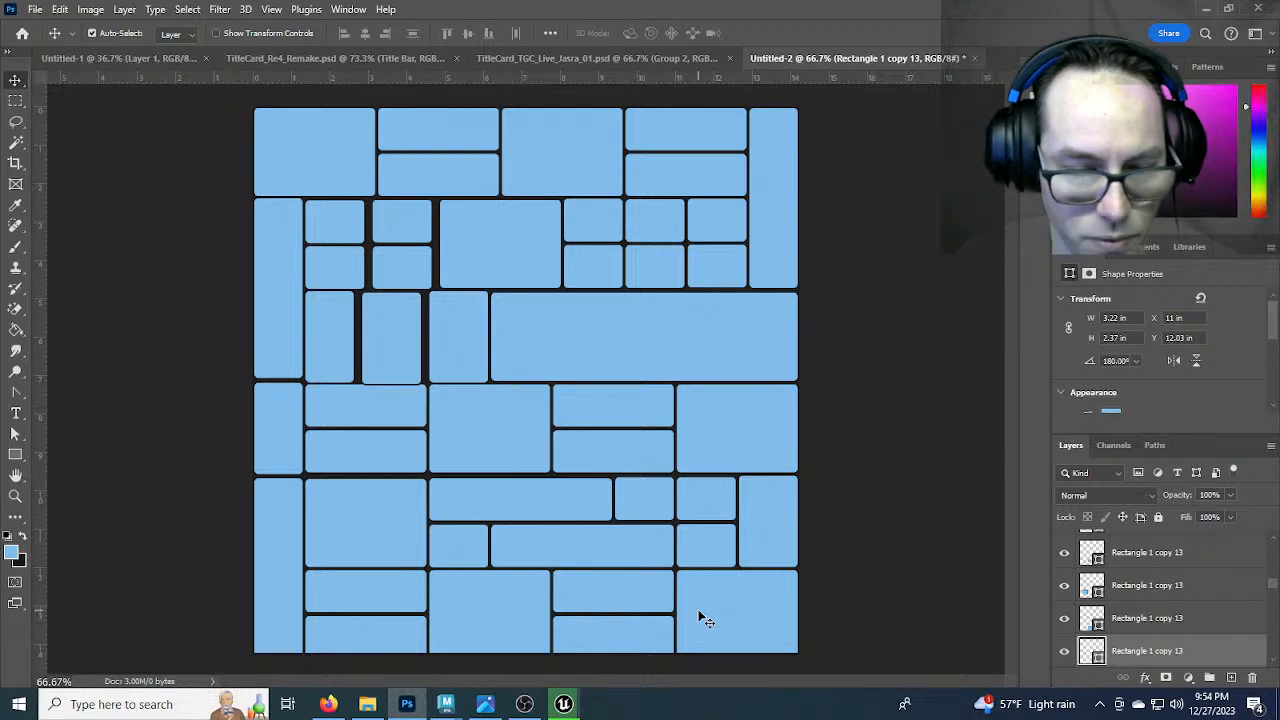
{"action": "key", "text": "ctrl+t"}
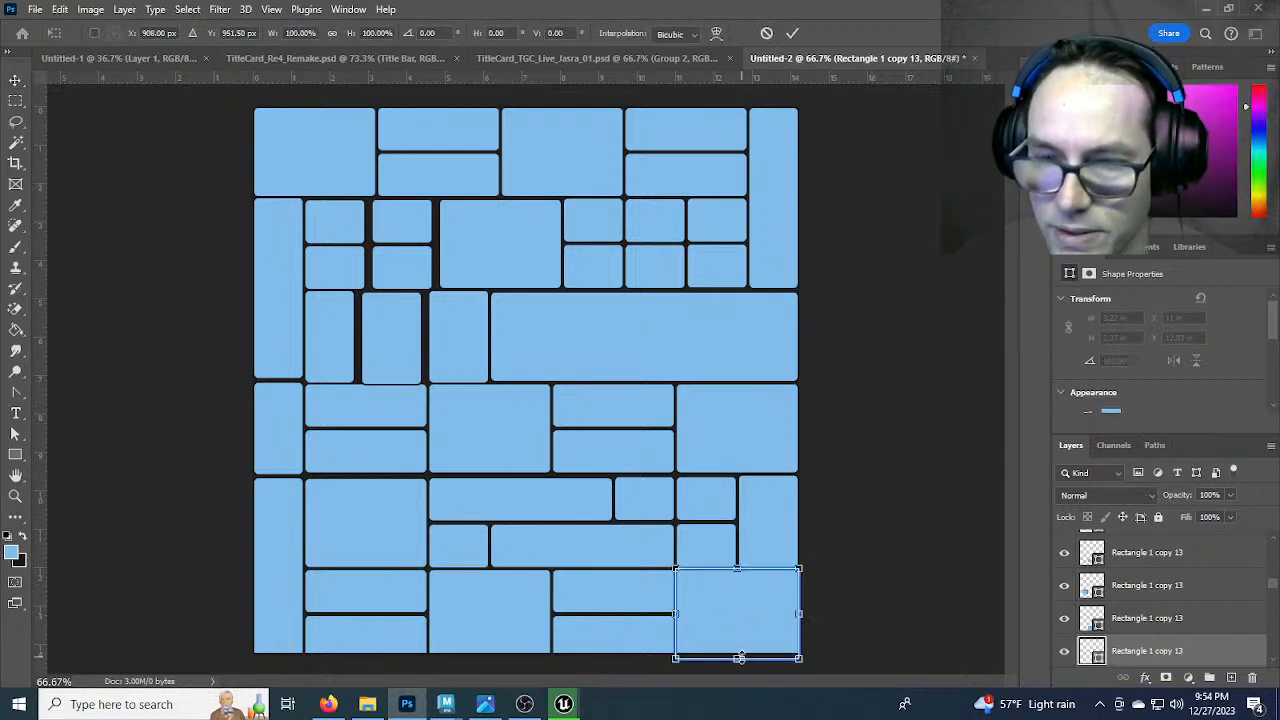
{"action": "left_click_drag", "start_coordinate": [739, 657], "coordinate": [742, 648]}
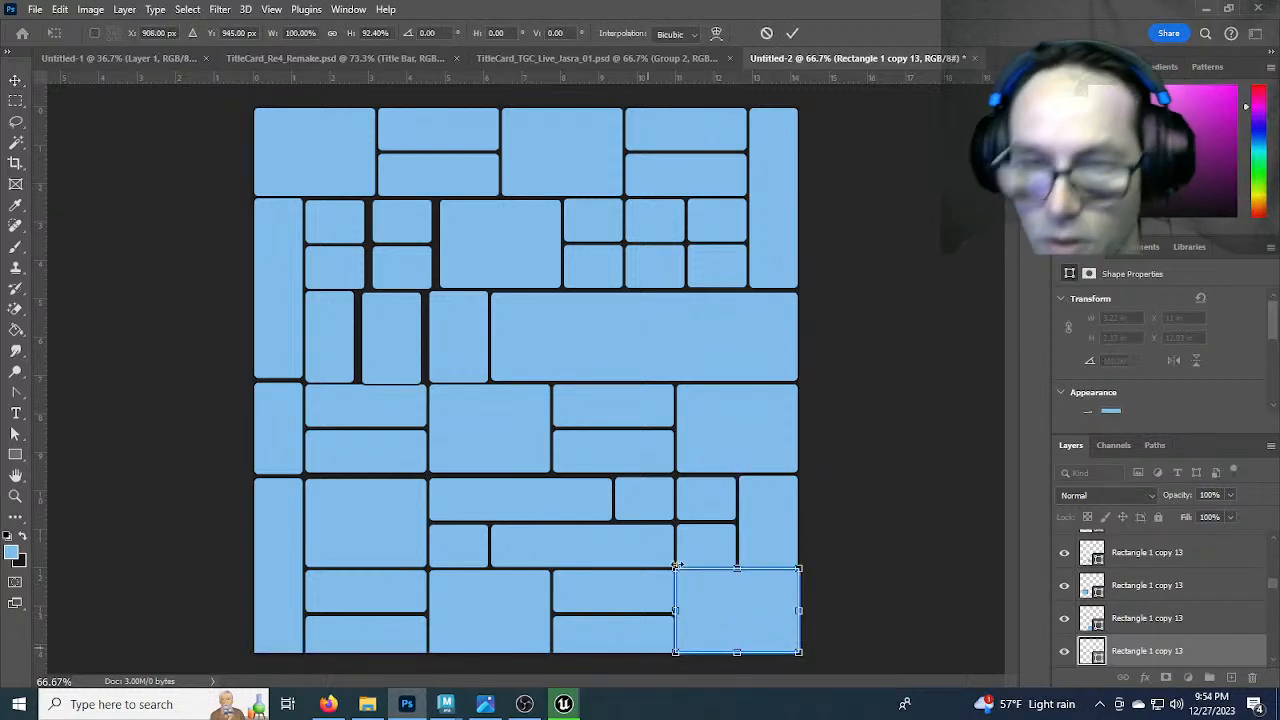
{"action": "left_click", "coordinate": [792, 33]}
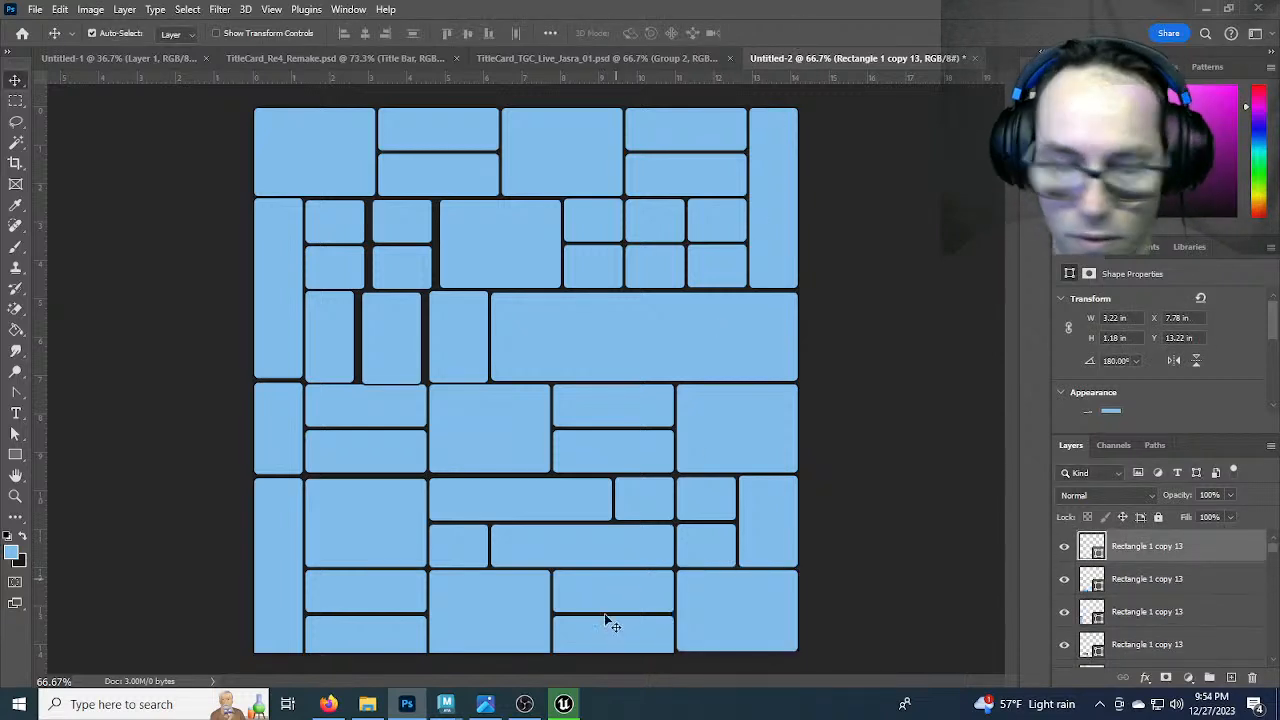
Shorten the low-height block beside the corner block to 84.71% and its wide neighbour to 2.19 in, ending both at the canvas's lower edge
{"action": "key", "text": "ctrl+t"}
{"action": "left_click_drag", "start_coordinate": [613, 657], "coordinate": [613, 652]}
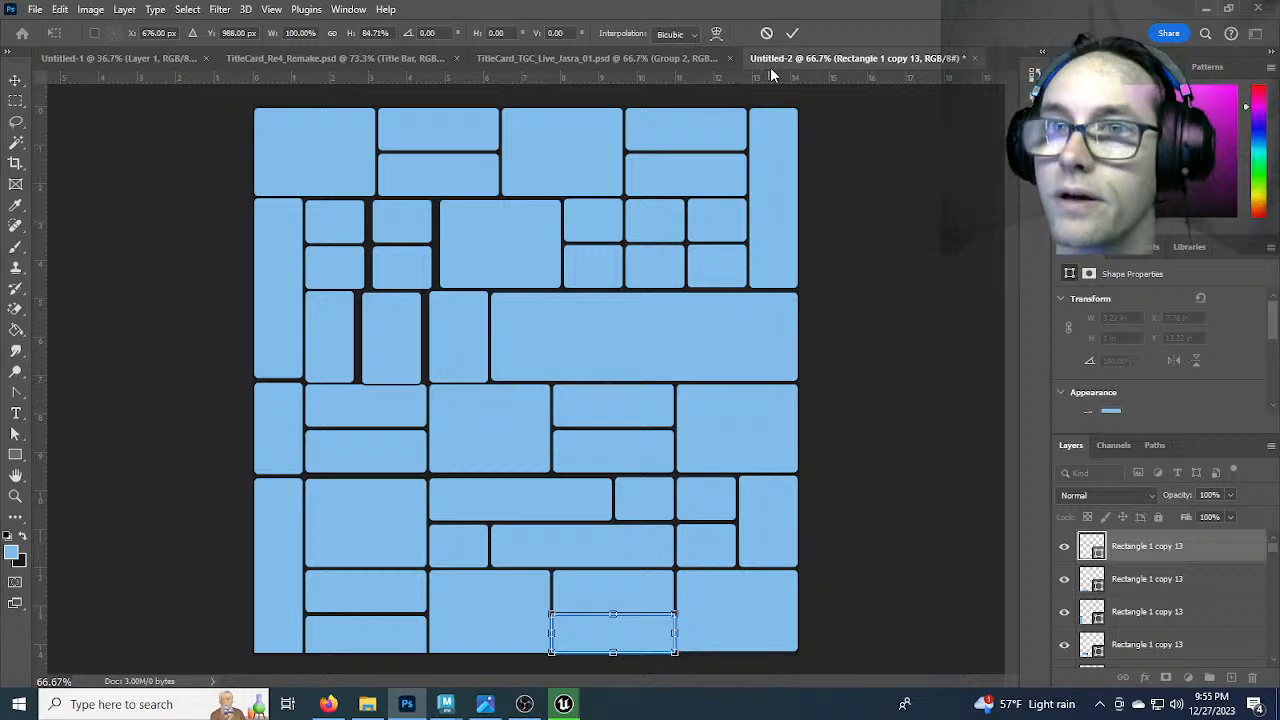
{"action": "left_click", "coordinate": [792, 33]}
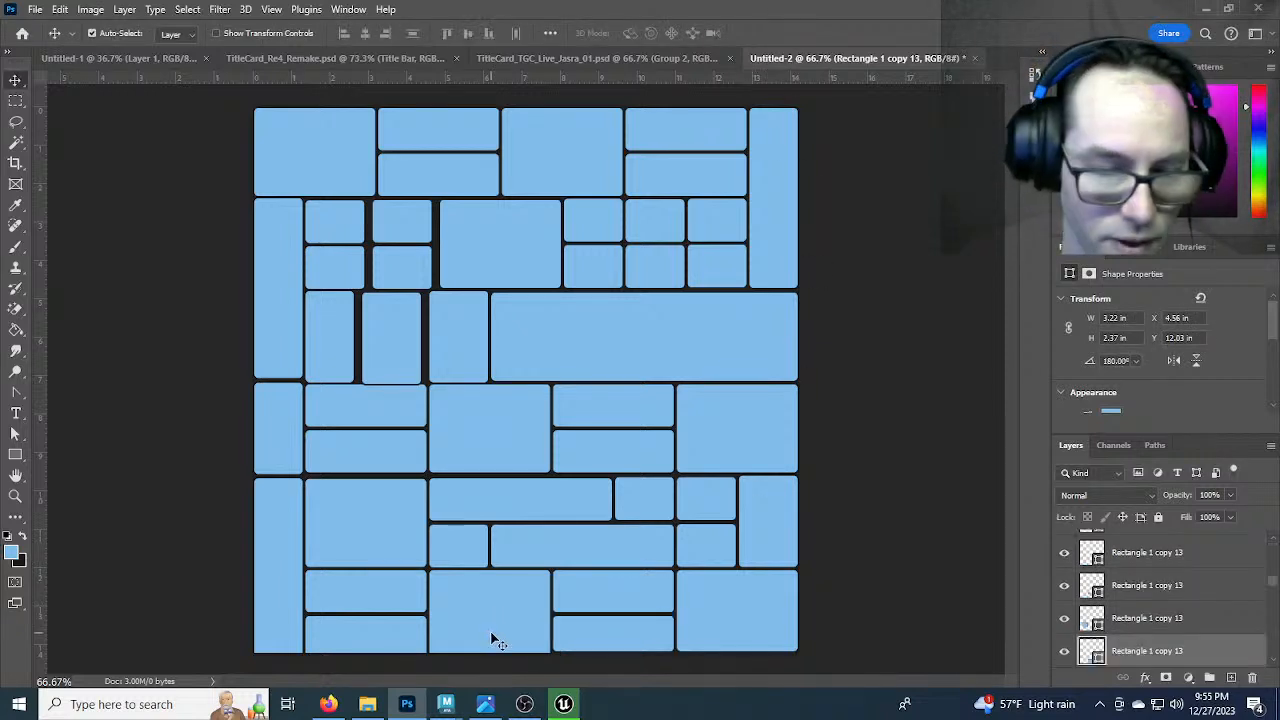
{"action": "key", "text": "ctrl+t"}
{"action": "left_click_drag", "start_coordinate": [489, 659], "coordinate": [490, 650]}
{"action": "left_click", "coordinate": [792, 33]}
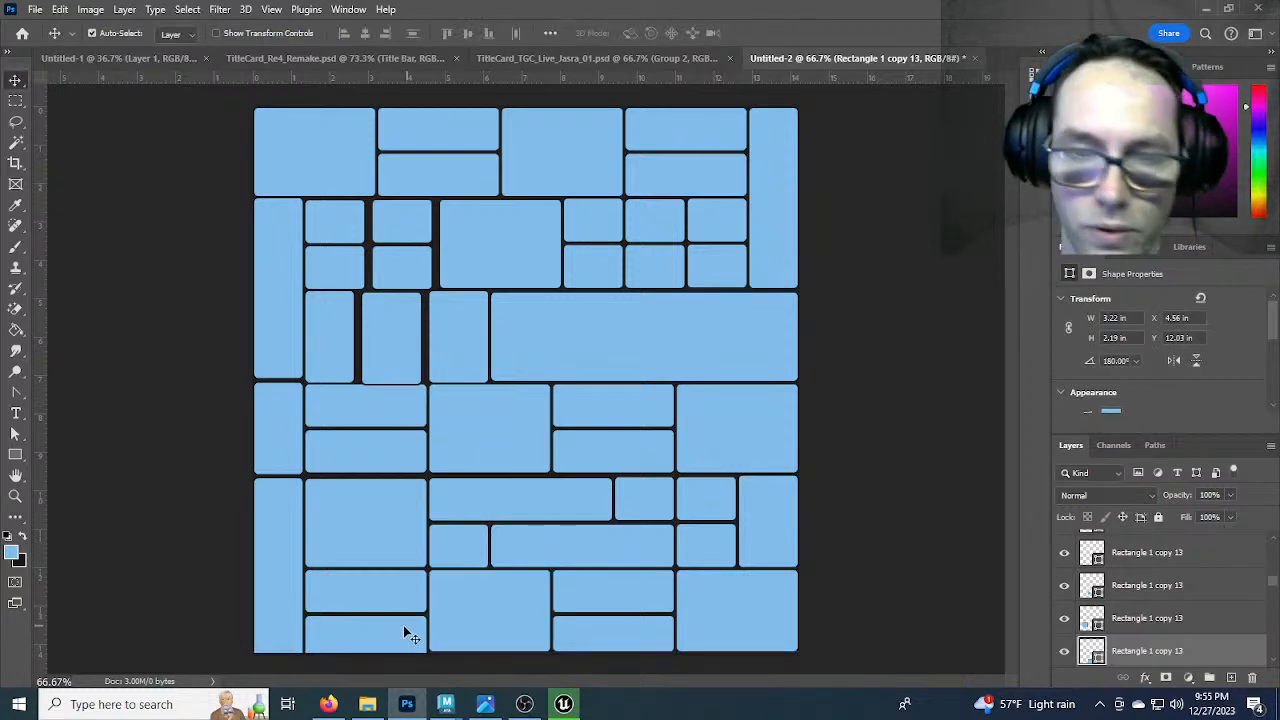
Shorten the 3.22 in wide bottom-row block beside the left-edge column to 84.71% height so it ends at the canvas's lower edge
{"action": "left_click", "coordinate": [373, 640]}
{"action": "key", "text": "ctrl+t"}
{"action": "left_click_drag", "start_coordinate": [366, 659], "coordinate": [366, 652]}
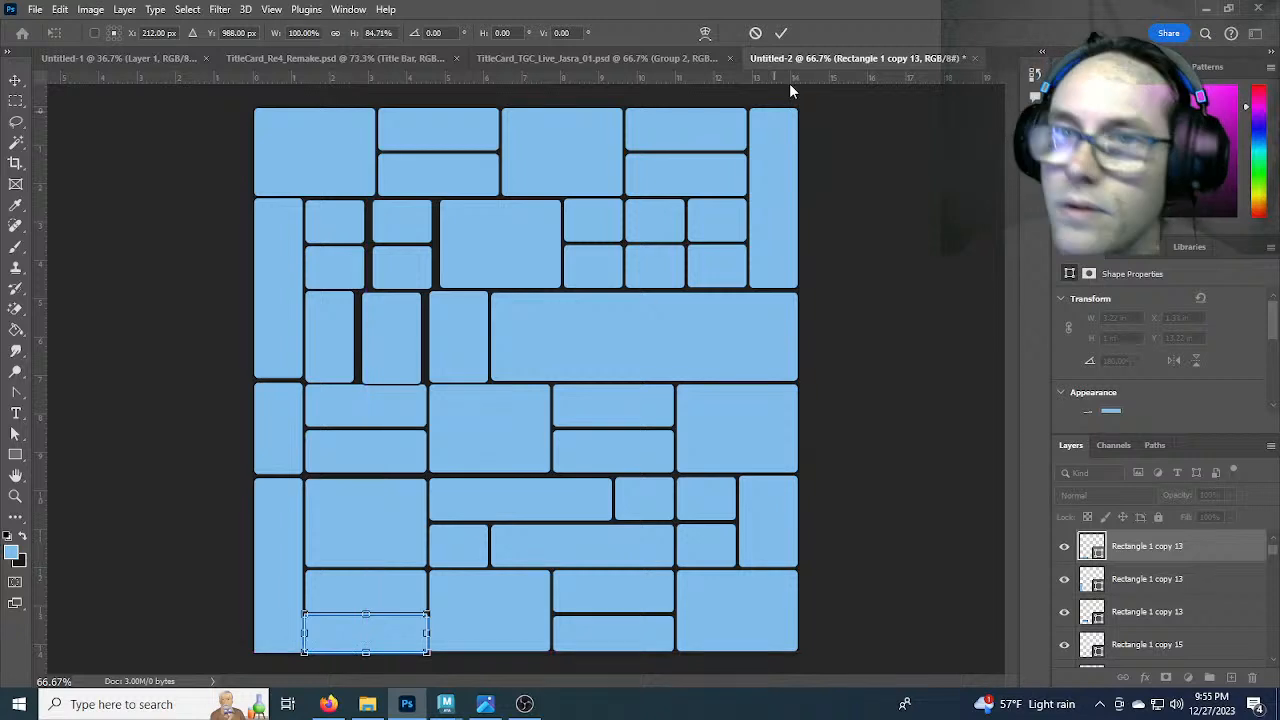
{"action": "left_click", "coordinate": [788, 33]}
Shorten the tall block in the canvas's lower-left corner to 4.58 in so it ends at the lower edge
{"action": "left_click", "coordinate": [285, 592]}
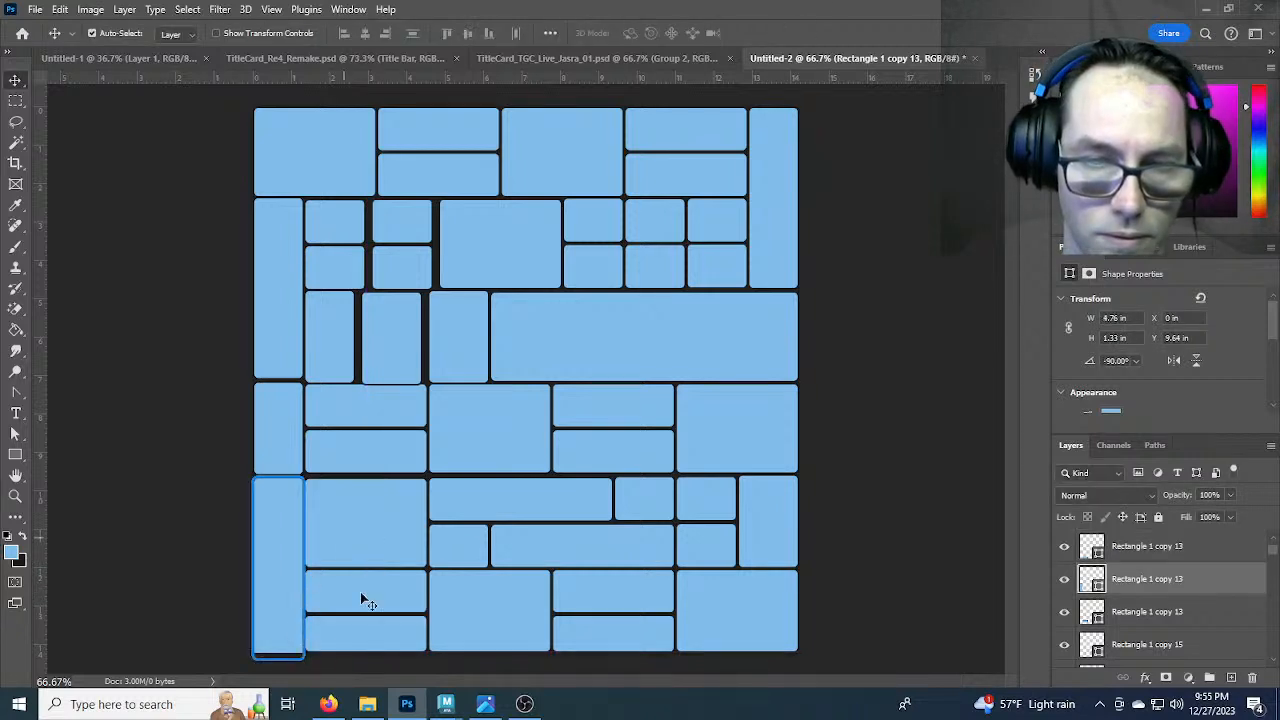
{"action": "key", "text": "ctrl+t"}
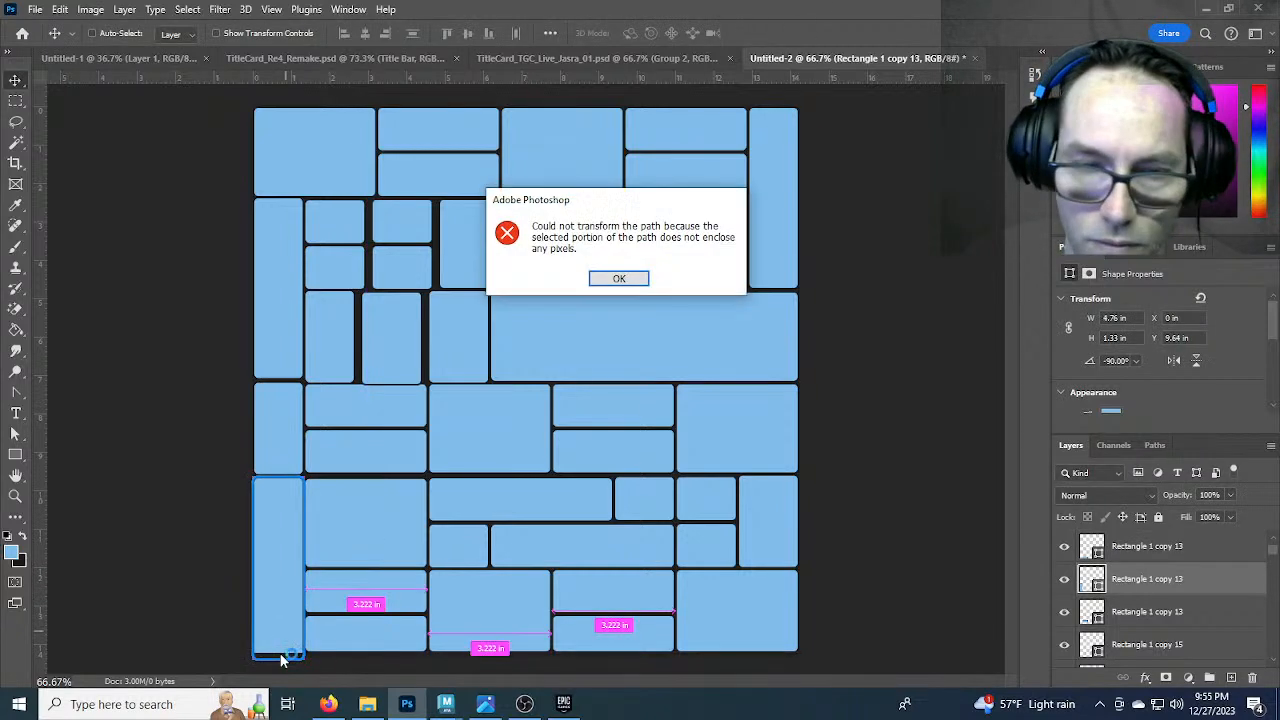
{"action": "key", "text": "Return"}
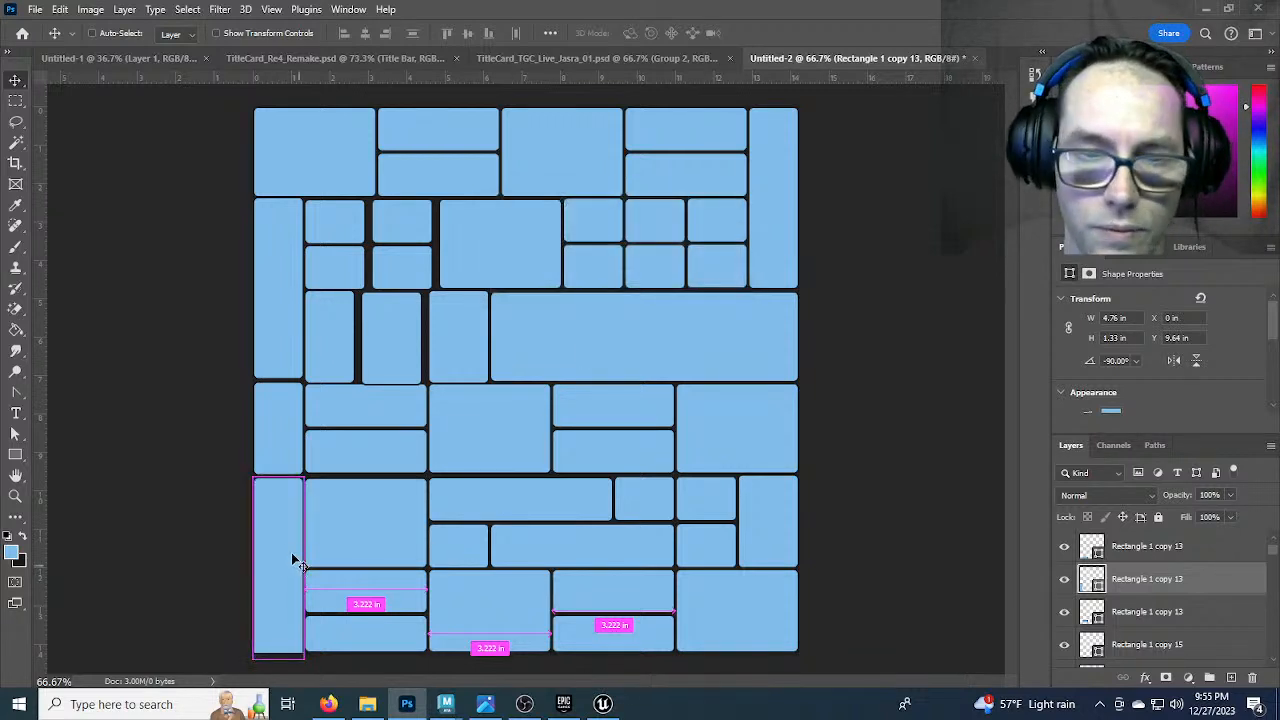
{"action": "key", "text": "ctrl+t"}
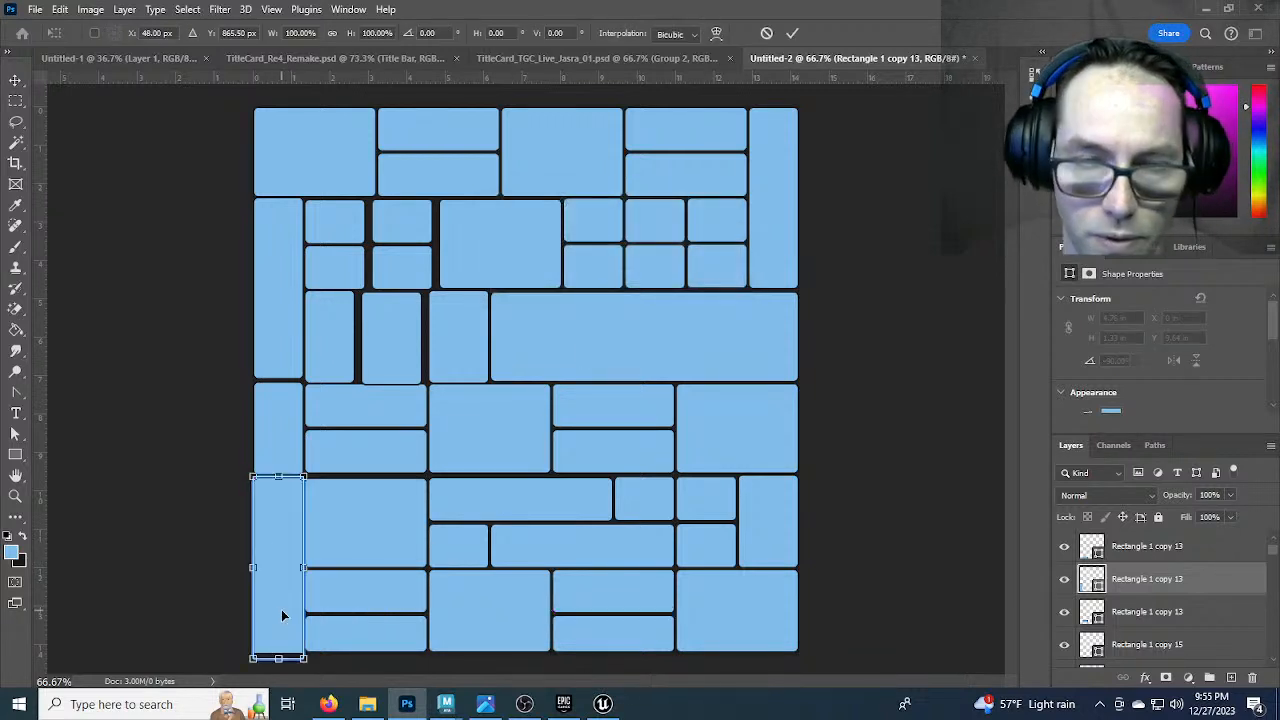
{"action": "left_click_drag", "start_coordinate": [273, 657], "coordinate": [275, 652]}
{"action": "mouse_move", "coordinate": [254, 565]}
{"action": "left_mouse_down"}
{"action": "mouse_move", "coordinate": [268, 565]}
{"action": "mouse_move", "coordinate": [253, 565]}
{"action": "left_mouse_up"}
{"action": "left_click", "coordinate": [792, 33]}
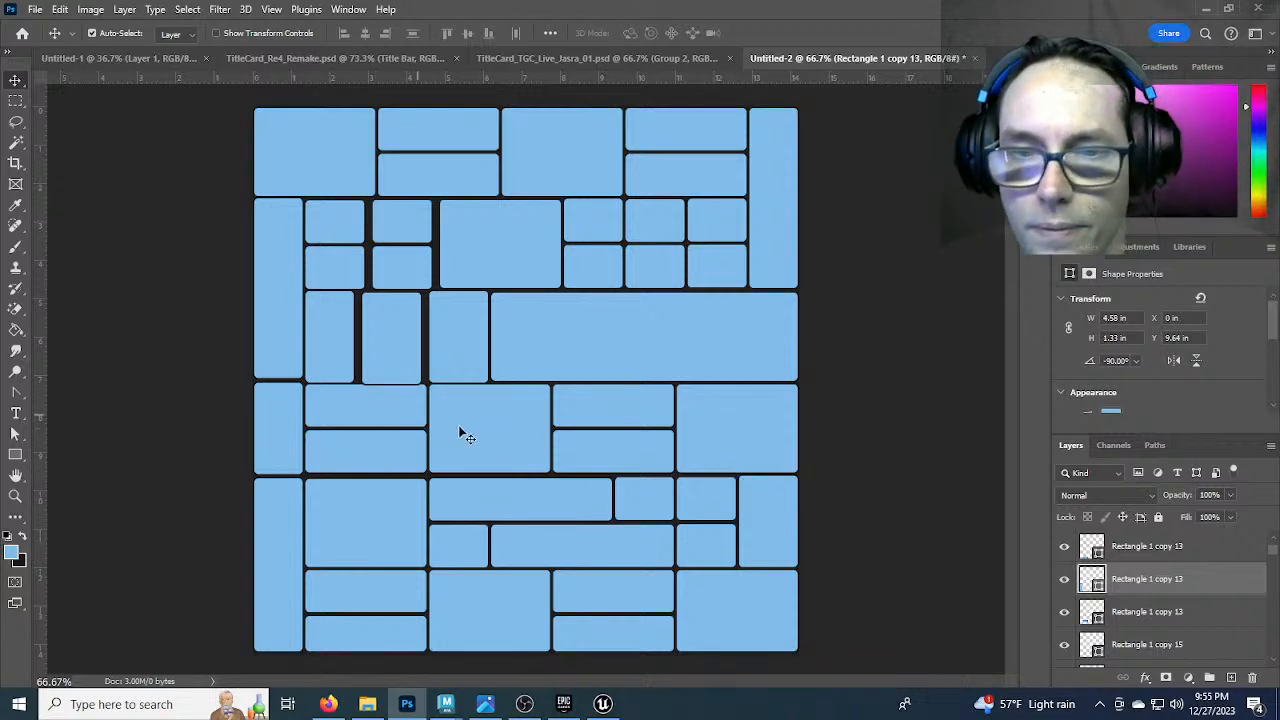
Switch to the Photos app to examine the stone tunnel reference image Re1_Capture_03.PNG
{"action": "left_click", "coordinate": [410, 340]}
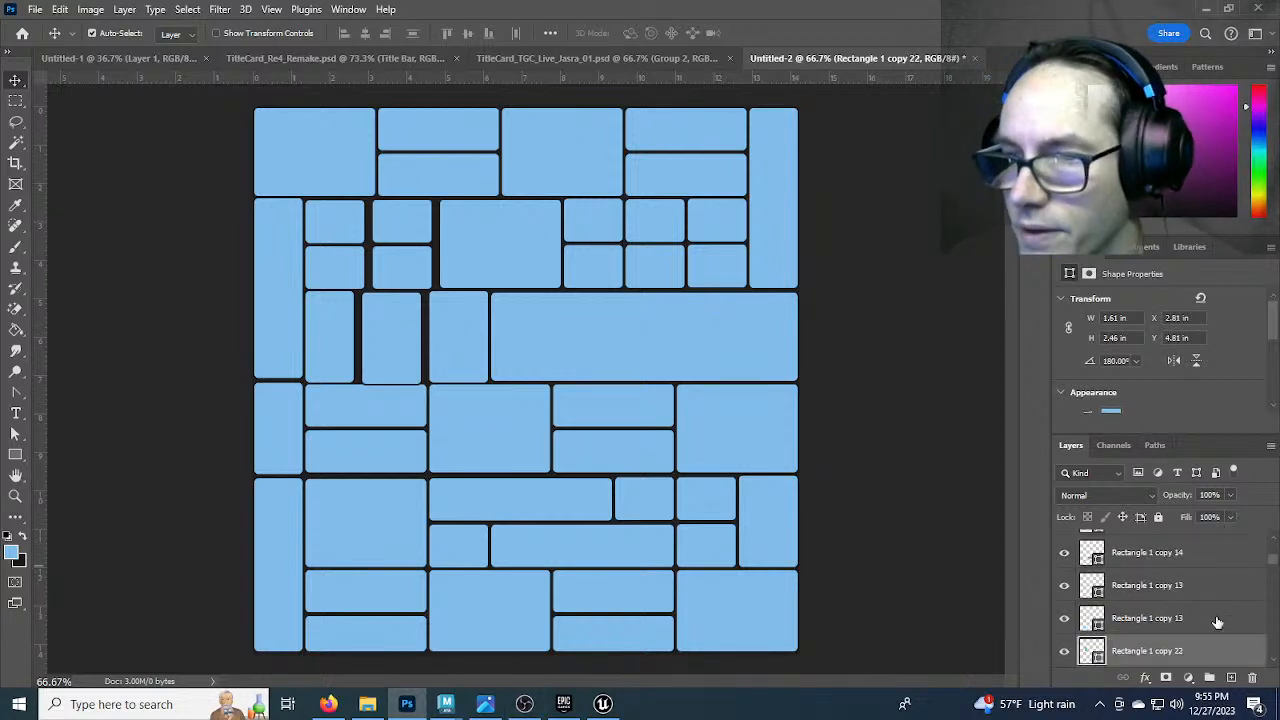
{"action": "scroll", "coordinate": [1217, 622], "scroll_direction": "up", "scroll_amount": 3}
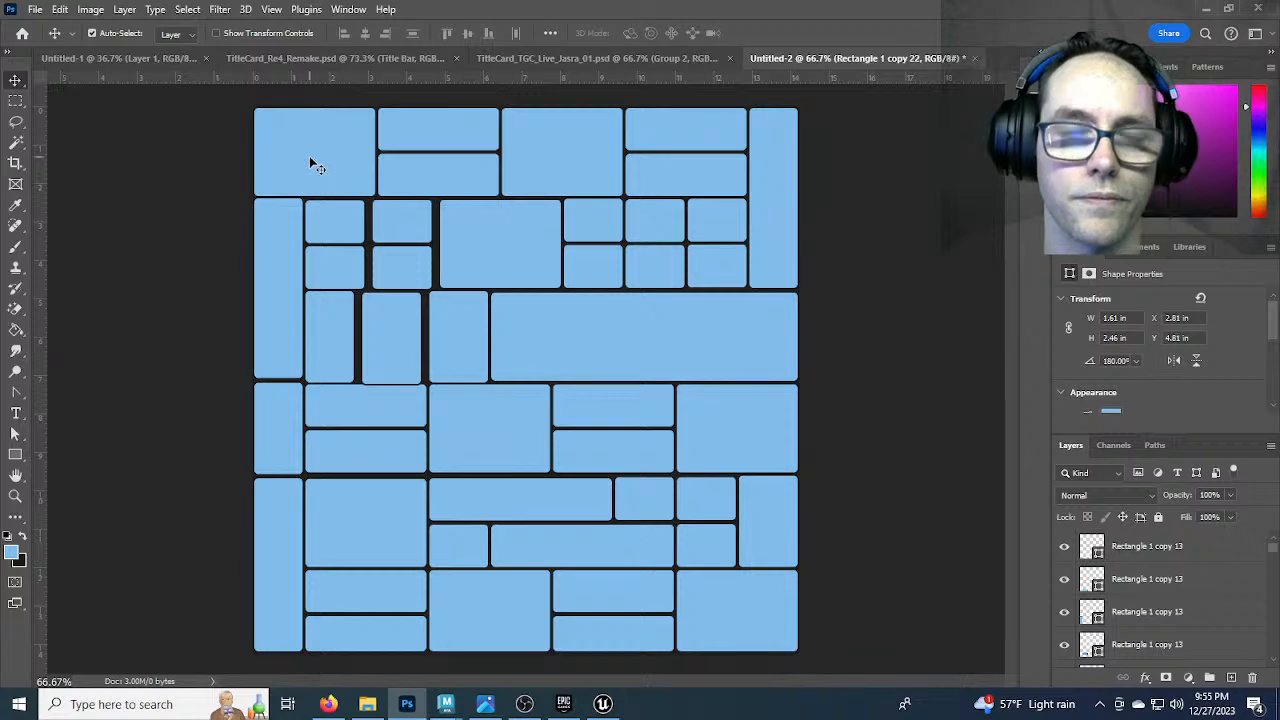
{"action": "left_click", "coordinate": [485, 704]}
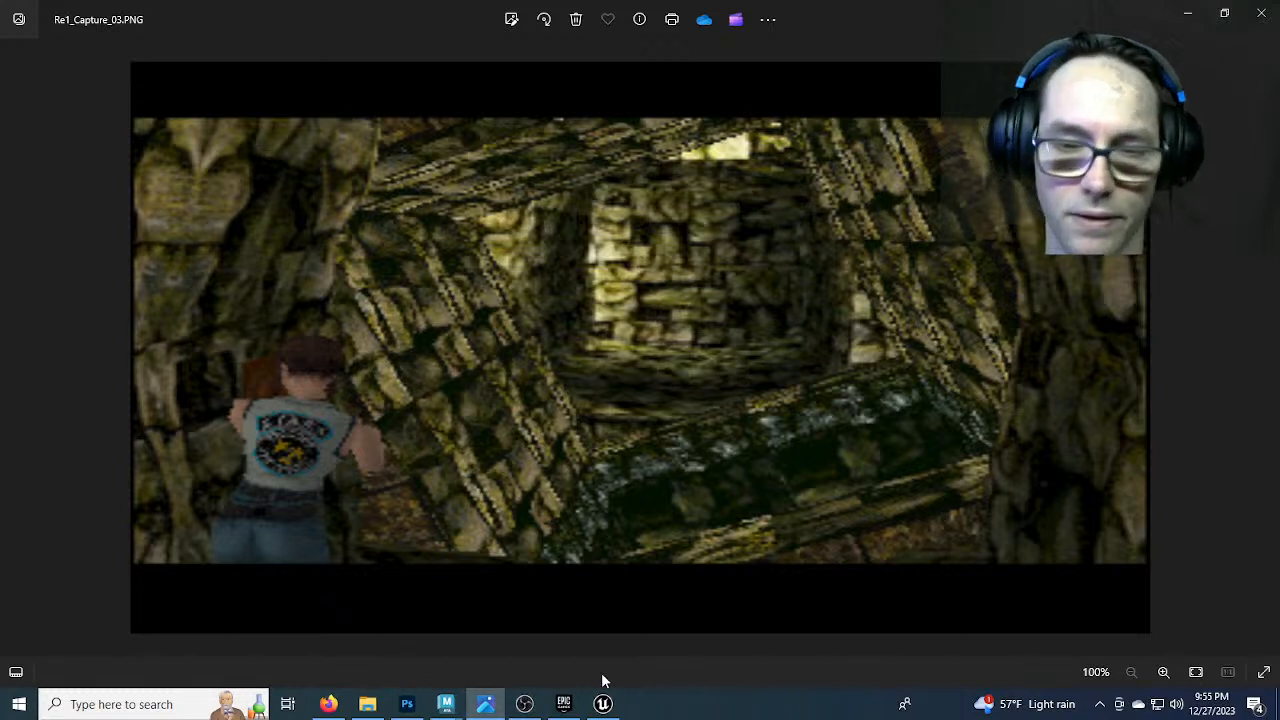
Switch to the Unreal Project Browser and create a blank C++ game project named ResidentEvil
{"action": "left_click", "coordinate": [602, 704]}
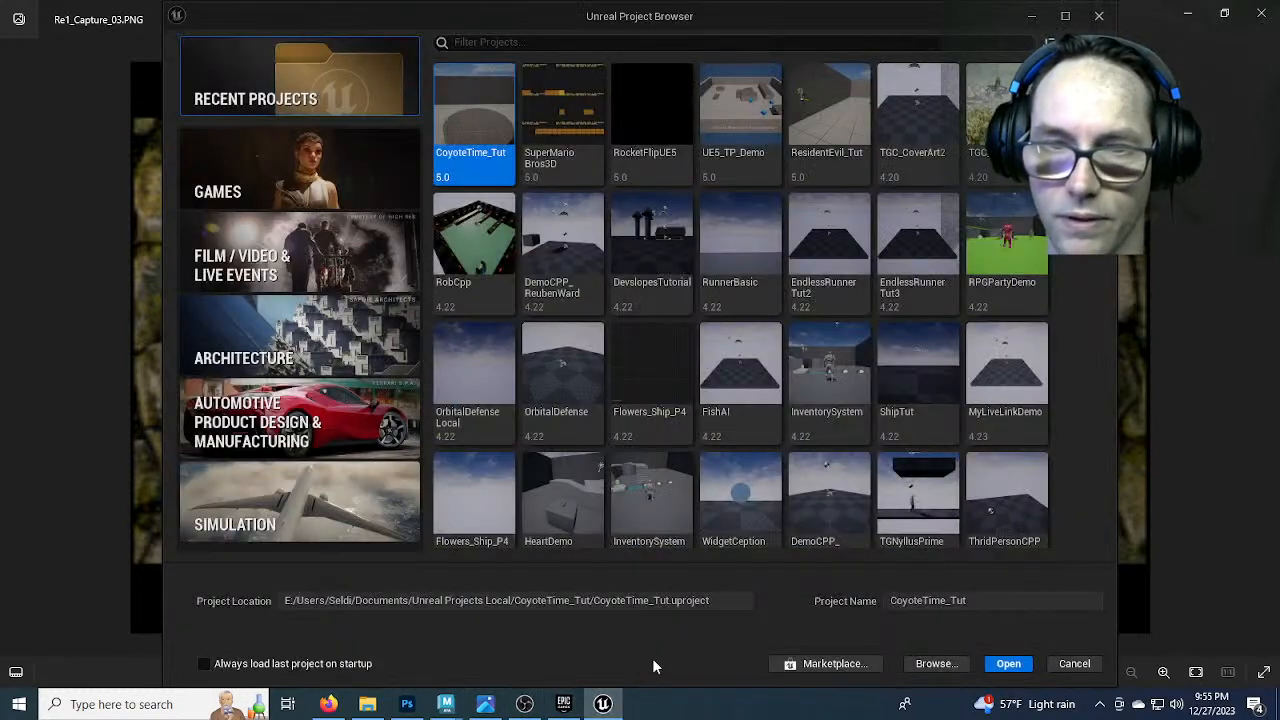
{"action": "left_click", "coordinate": [240, 186]}
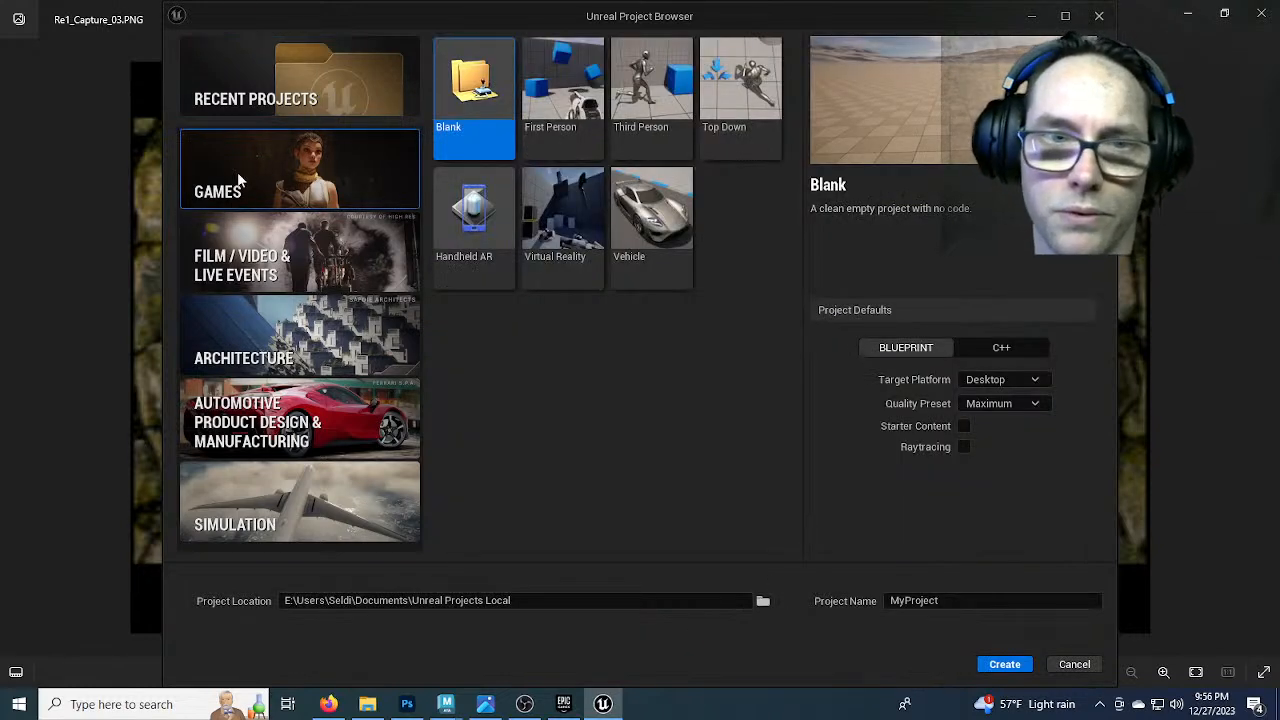
{"action": "left_click", "coordinate": [996, 350]}
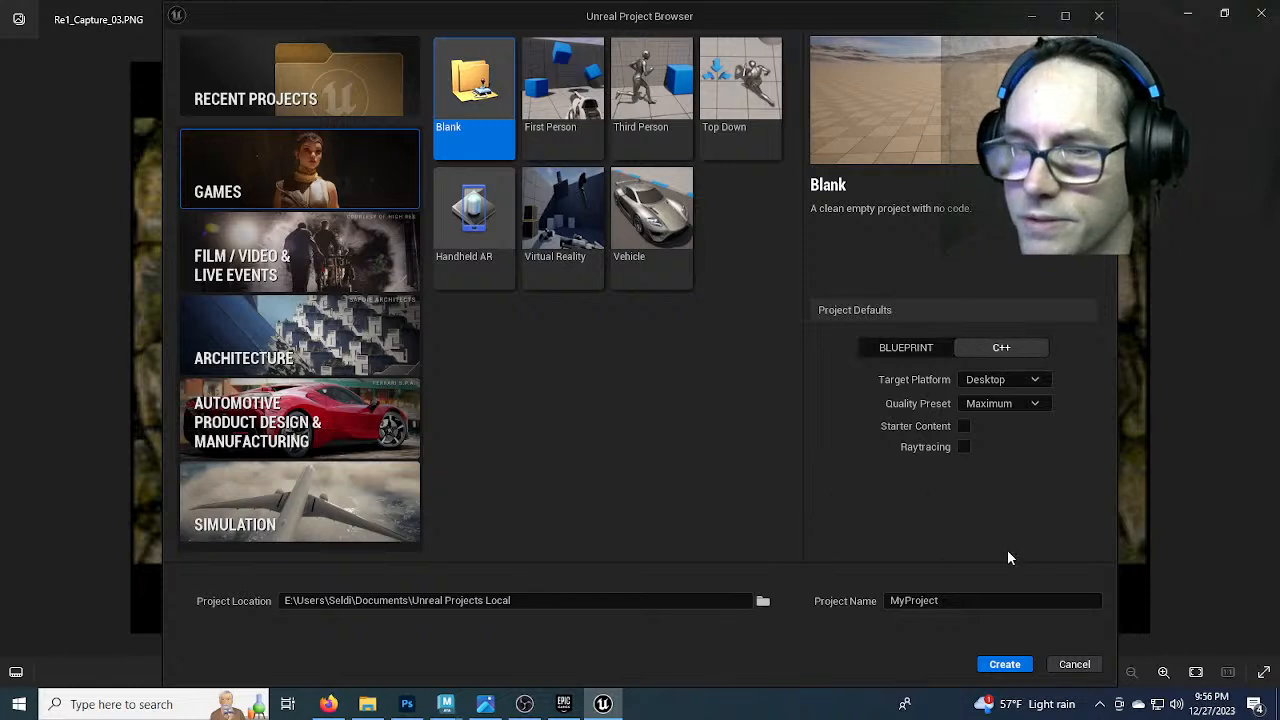
{"action": "left_click", "coordinate": [873, 600]}
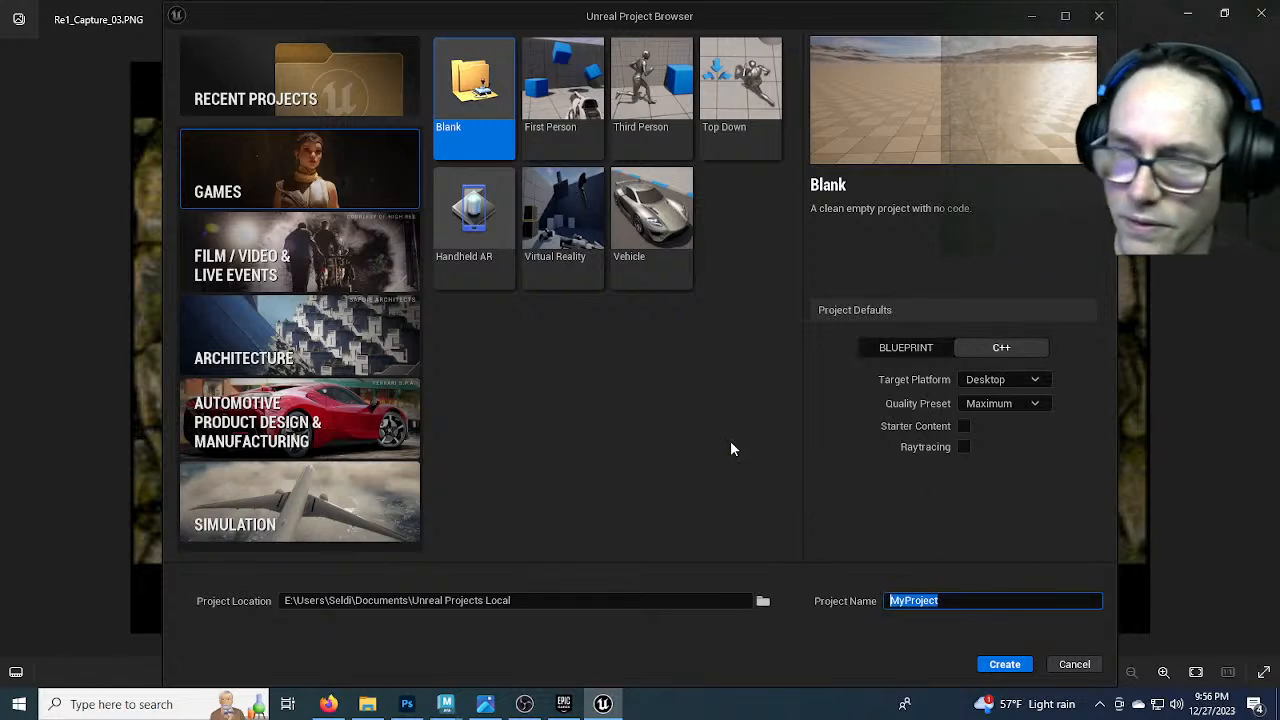
{"action": "type", "text": "ResidentEvil"}
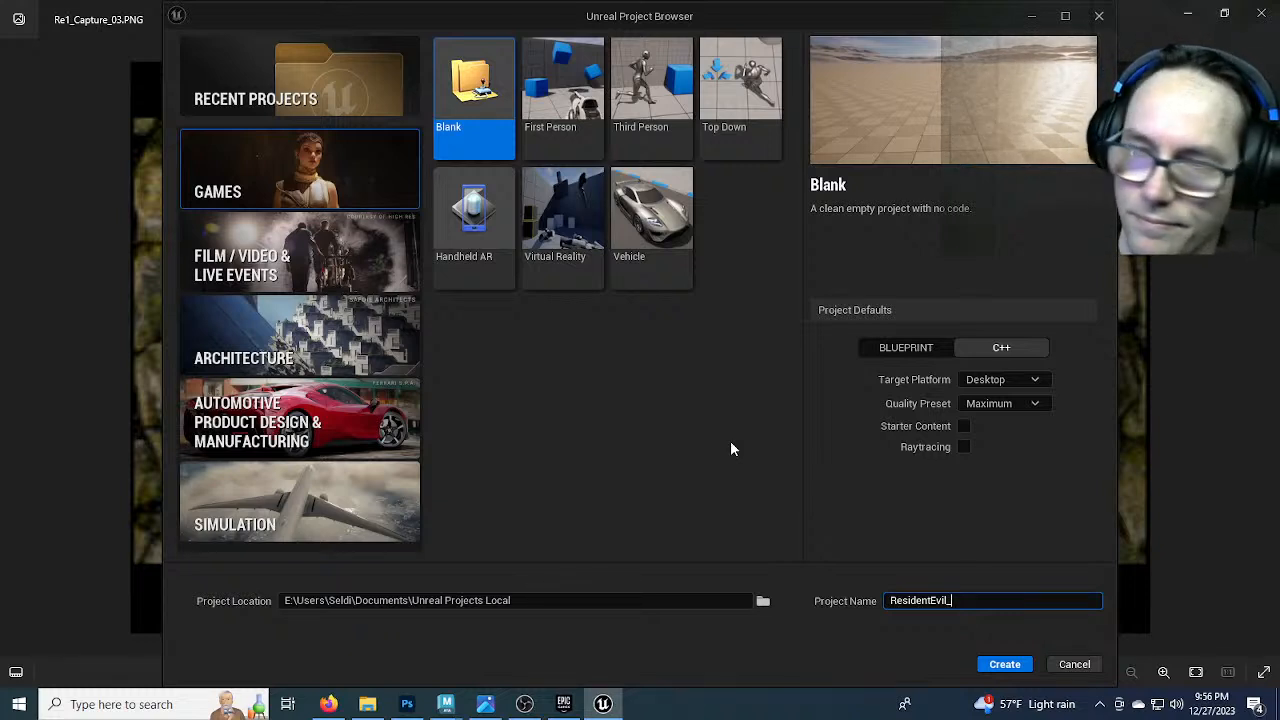
{"action": "left_click", "coordinate": [1005, 664]}
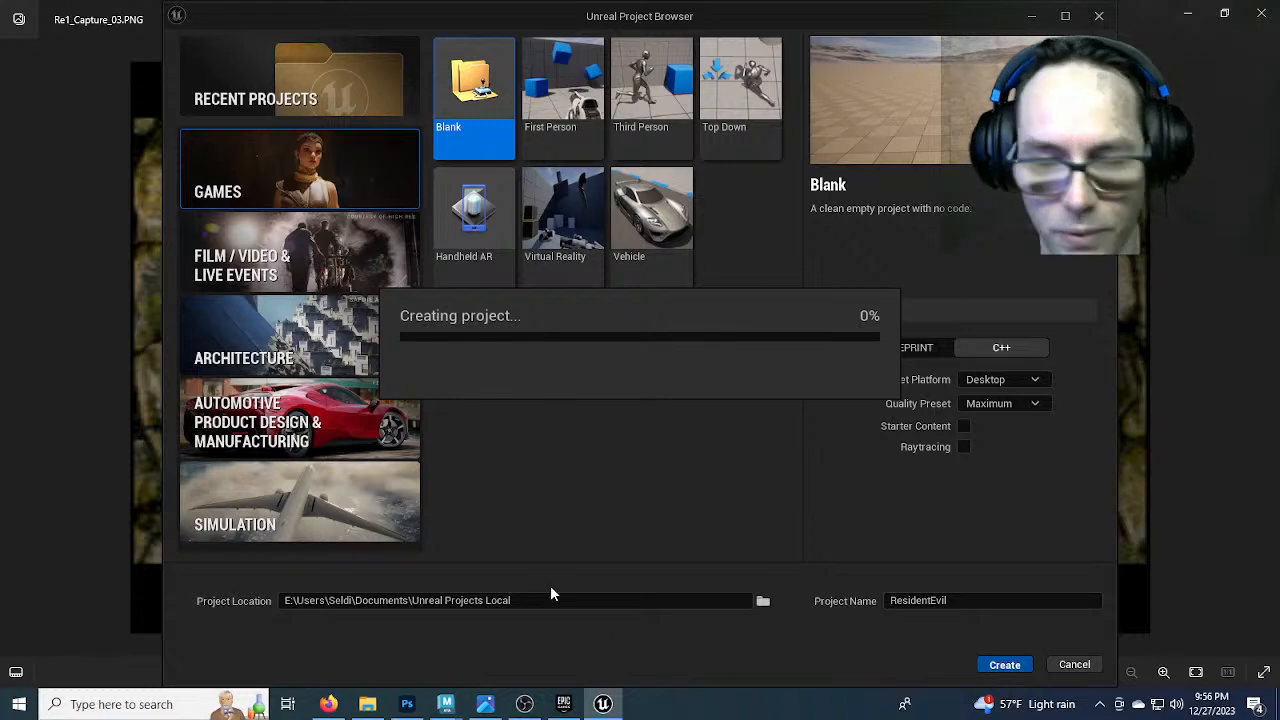
Switch to OBS to check the live stream
{"action": "left_click", "coordinate": [527, 705]}
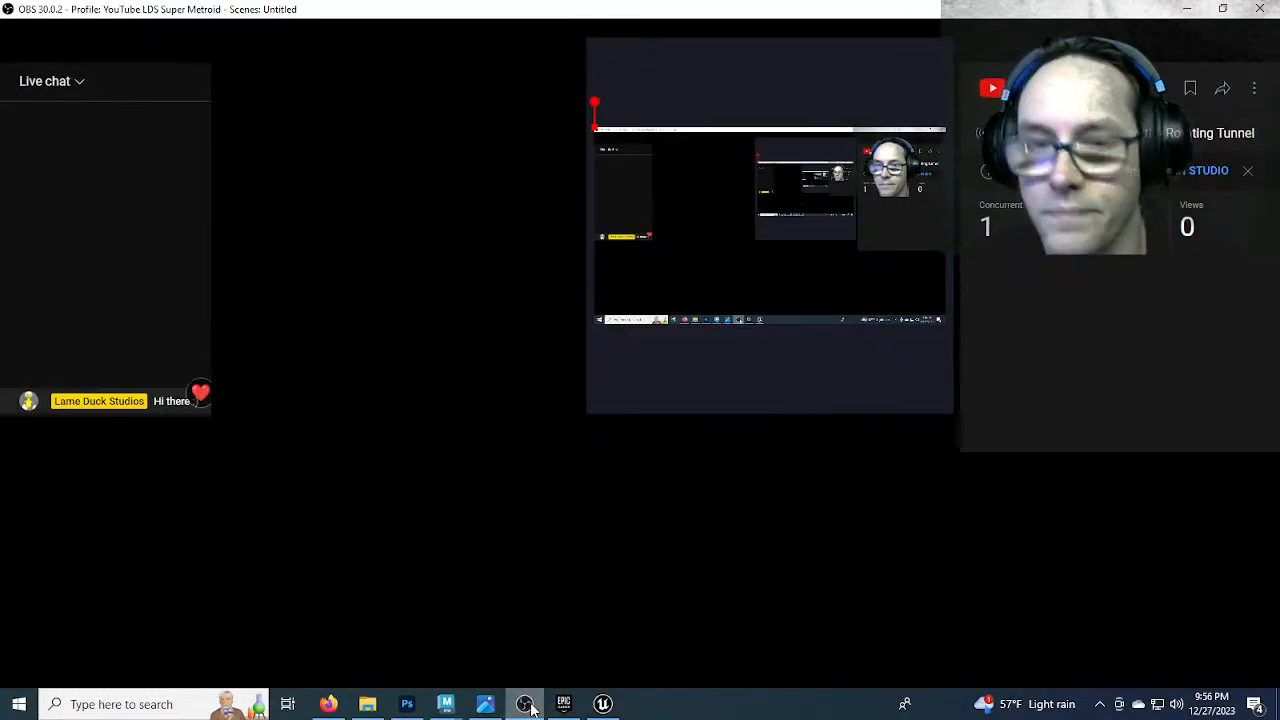
{"action": "left_click", "coordinate": [527, 705]}
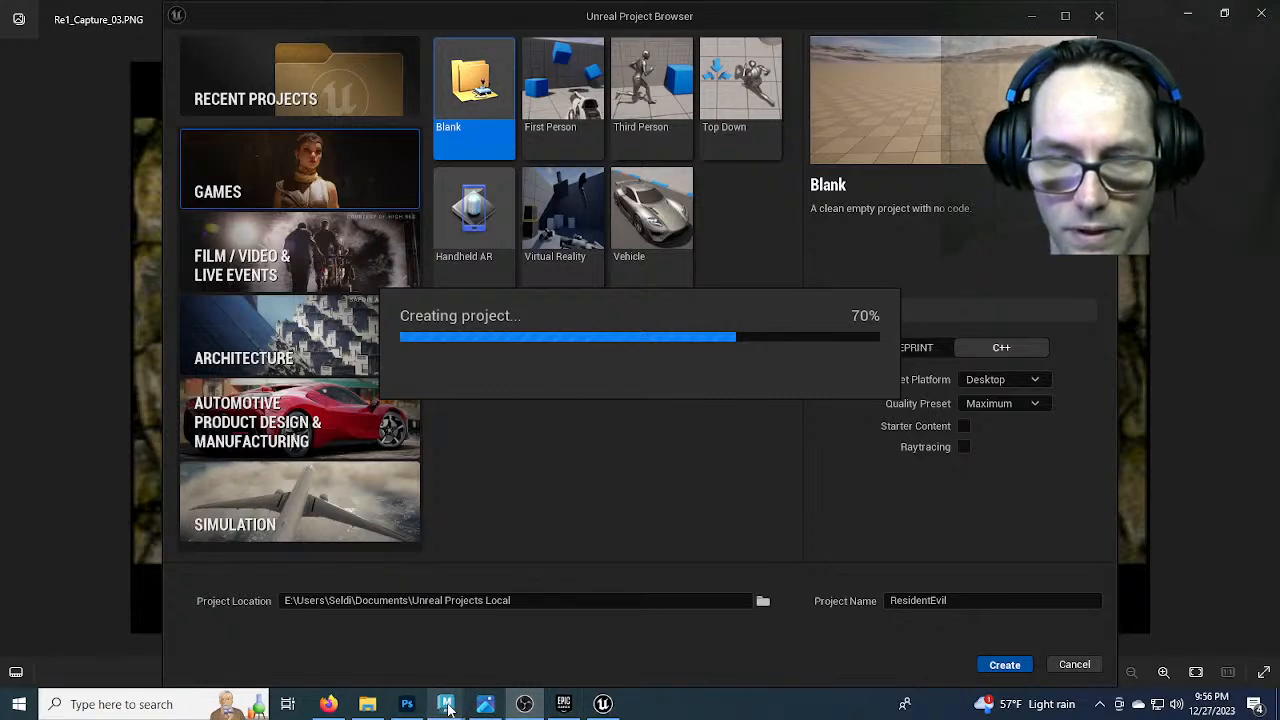
Switch to Photoshop, move the two 1.61 in wide upright blocks out of the third row, and slide the 8.06 in block left to X 2.67 in
{"action": "left_click", "coordinate": [407, 704]}
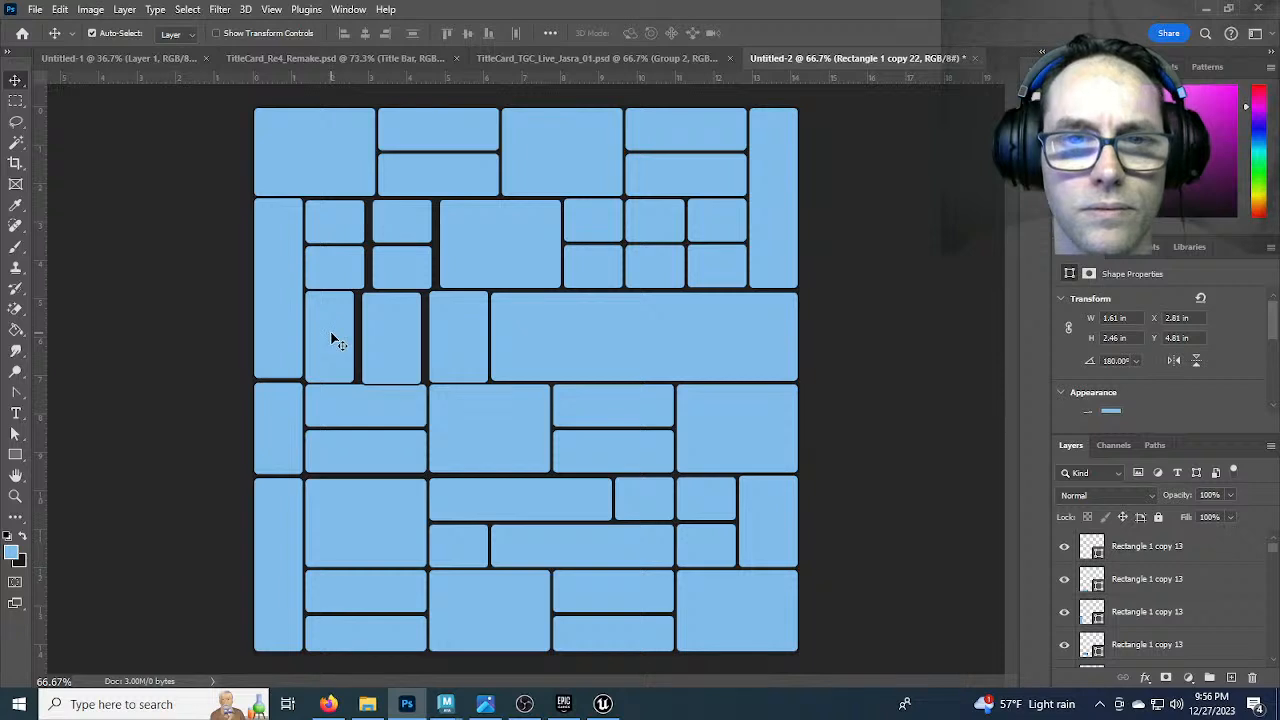
{"action": "left_click_drag", "start_coordinate": [384, 333], "coordinate": [388, 331]}
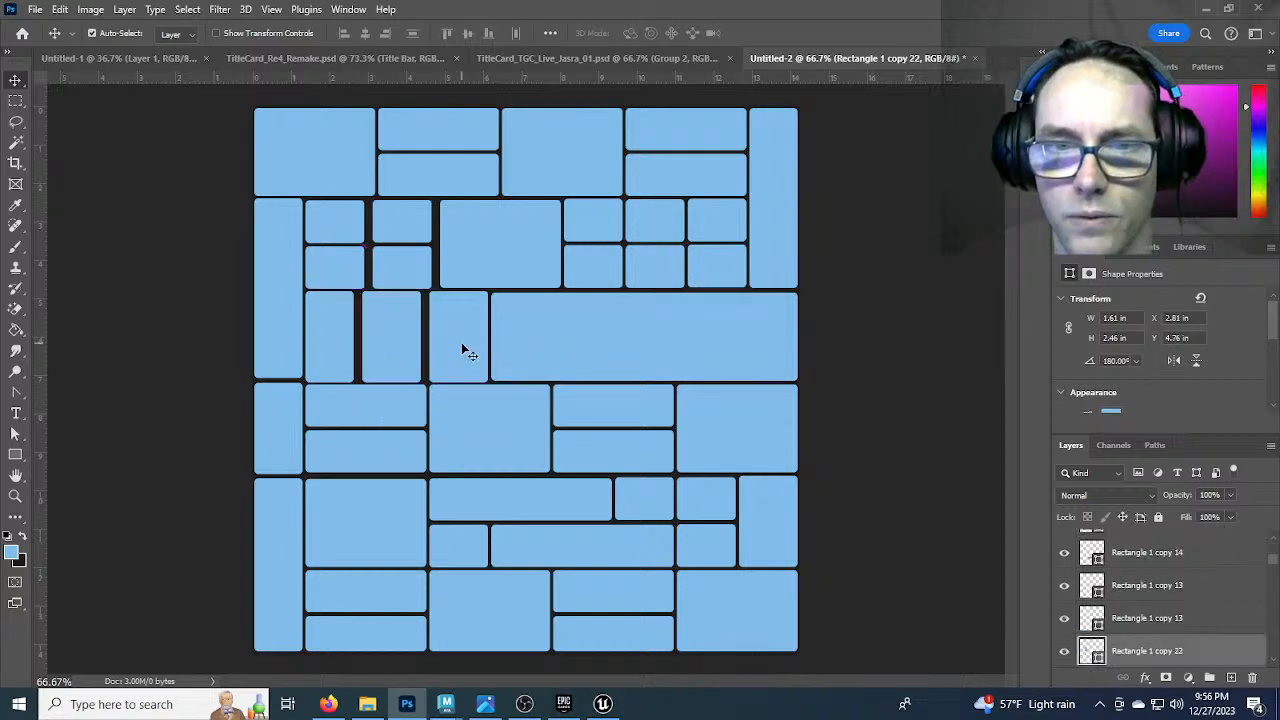
{"action": "left_click_drag", "start_coordinate": [462, 350], "coordinate": [678, 270]}
{"action": "left_click_drag", "start_coordinate": [400, 356], "coordinate": [534, 260]}
{"action": "left_click", "coordinate": [587, 342]}
{"action": "left_click_drag", "start_coordinate": [587, 347], "coordinate": [490, 356]}
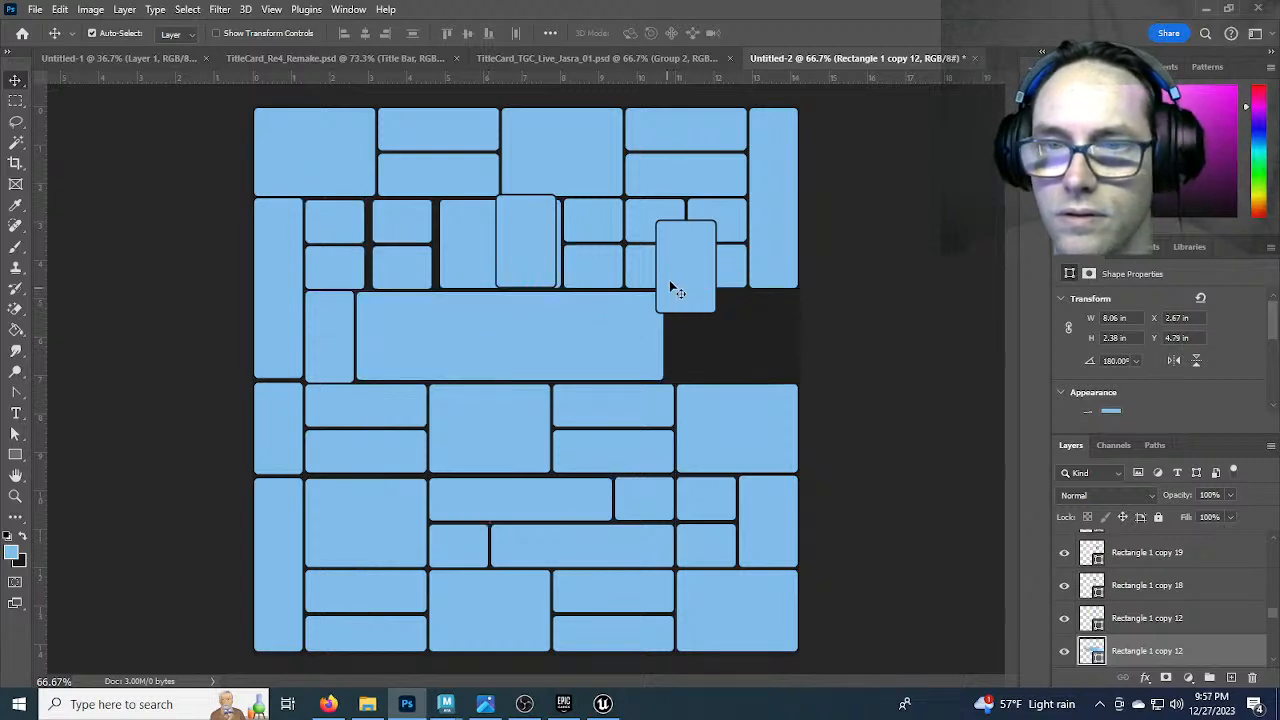
Place the two displaced upright blocks side by side in the third-row gap after the long block
{"action": "left_click", "coordinate": [675, 295]}
{"action": "left_click_drag", "start_coordinate": [690, 300], "coordinate": [691, 347]}
{"action": "left_click_drag", "start_coordinate": [514, 243], "coordinate": [745, 339]}
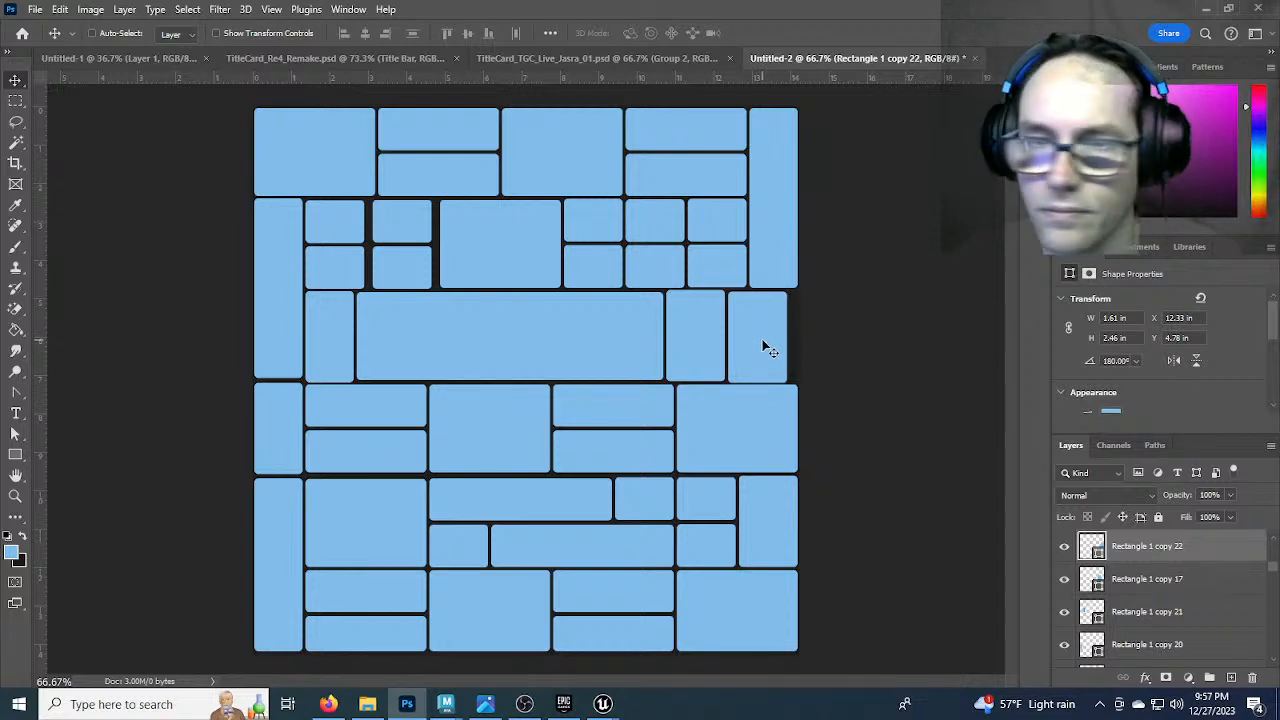
Widen the third row's last block to 117.24% to reach the canvas's right edge and nudge it up to Y 4.75 in
{"action": "key", "text": "ctrl+t"}
{"action": "left_click_drag", "start_coordinate": [788, 336], "coordinate": [800, 336]}
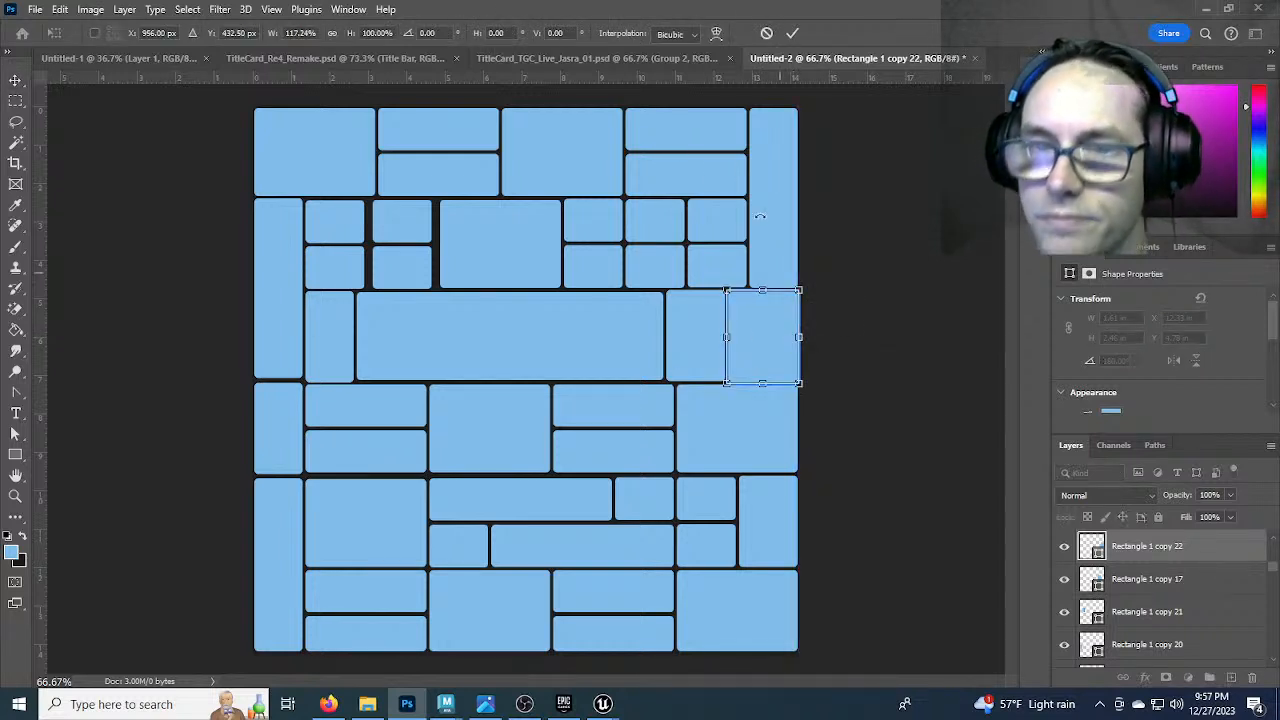
{"action": "left_click", "coordinate": [792, 33]}
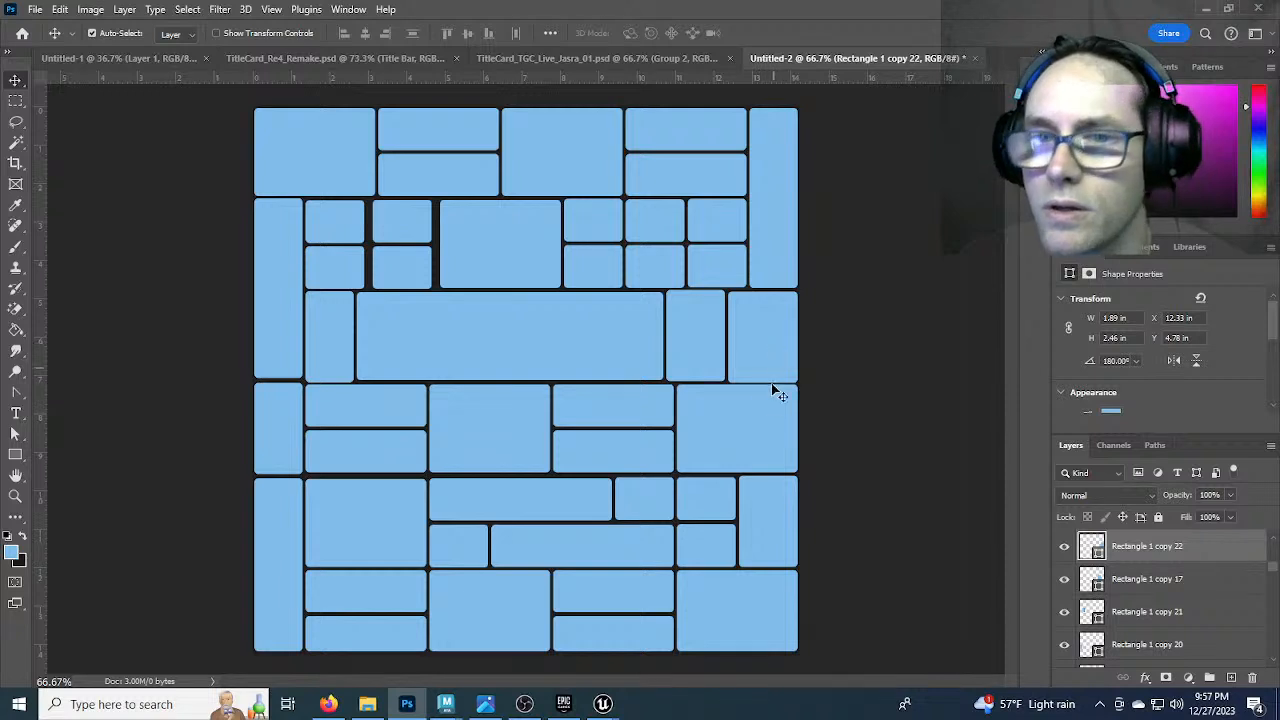
{"action": "left_click_drag", "start_coordinate": [745, 356], "coordinate": [747, 352]}
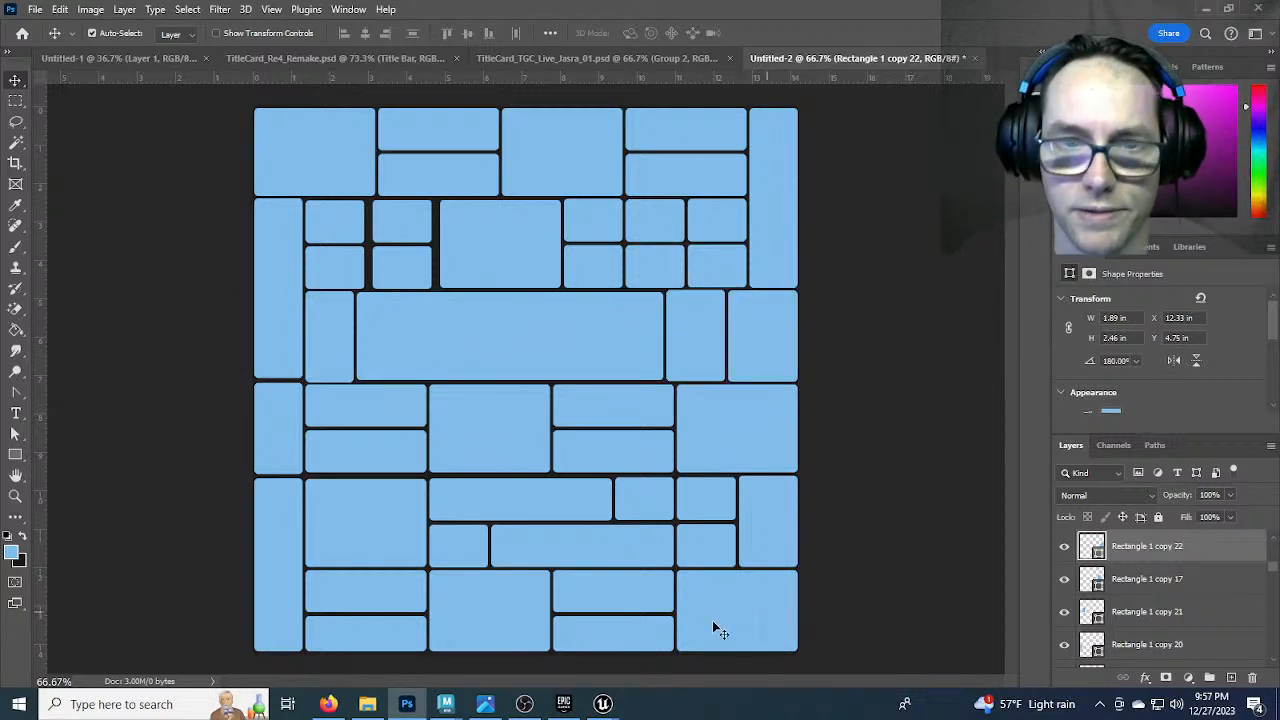
Group all the rectangle layers above the Color Fill 1 background and name the group Bricks
{"action": "scroll", "coordinate": [1210, 586], "scroll_direction": "down", "scroll_amount": 5}
{"action": "left_click", "coordinate": [1201, 562]}
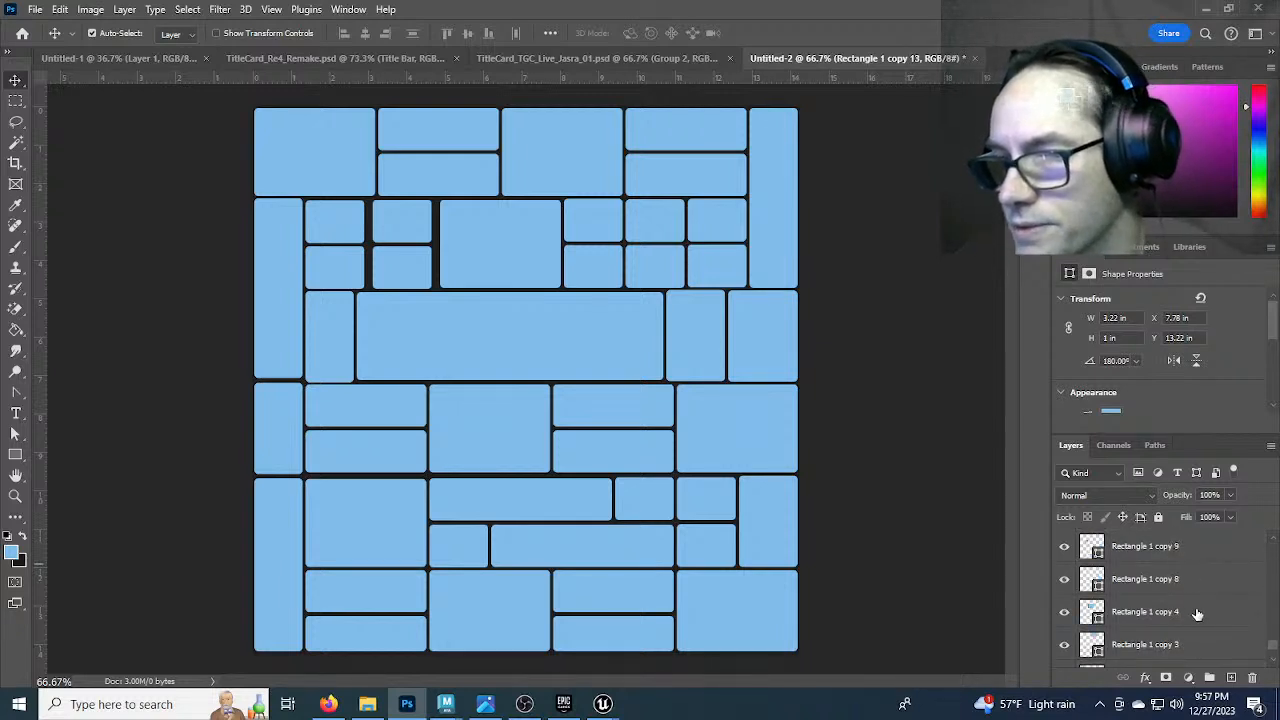
{"action": "scroll", "coordinate": [1197, 613], "scroll_direction": "down", "scroll_amount": 5}
{"action": "left_click", "coordinate": [1197, 618], "text": "shift"}
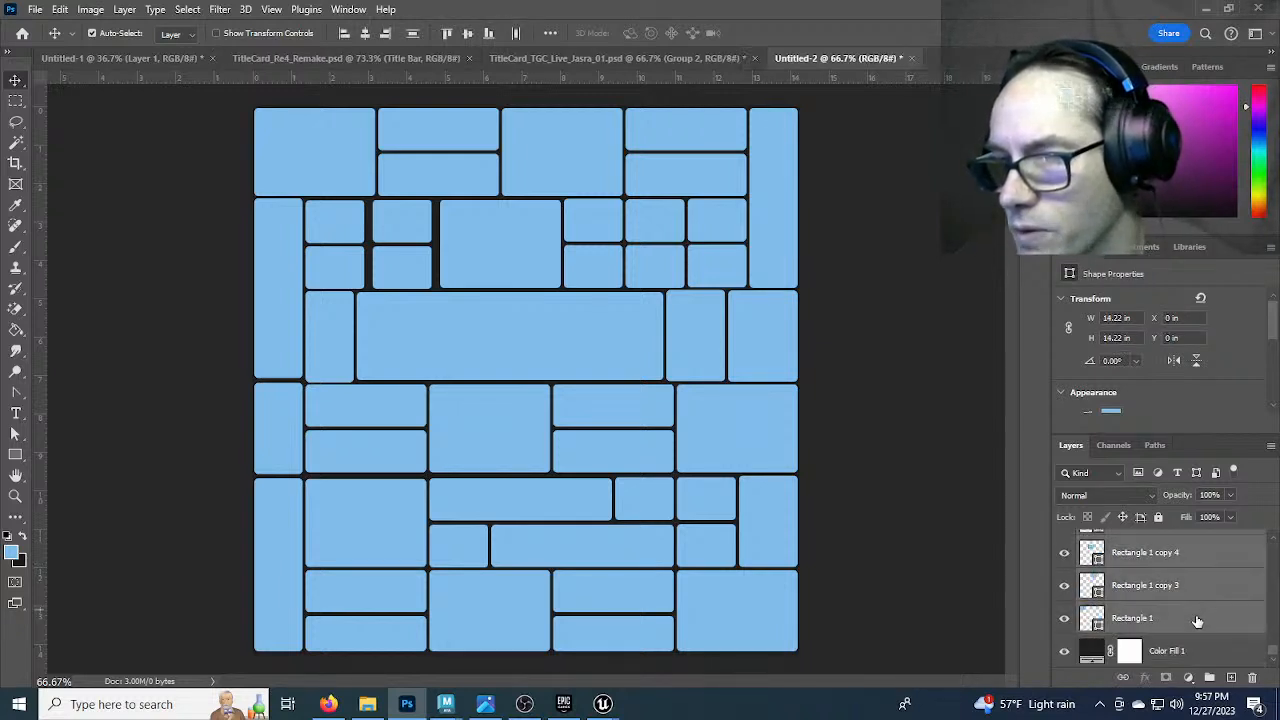
{"action": "left_click", "coordinate": [1209, 678]}
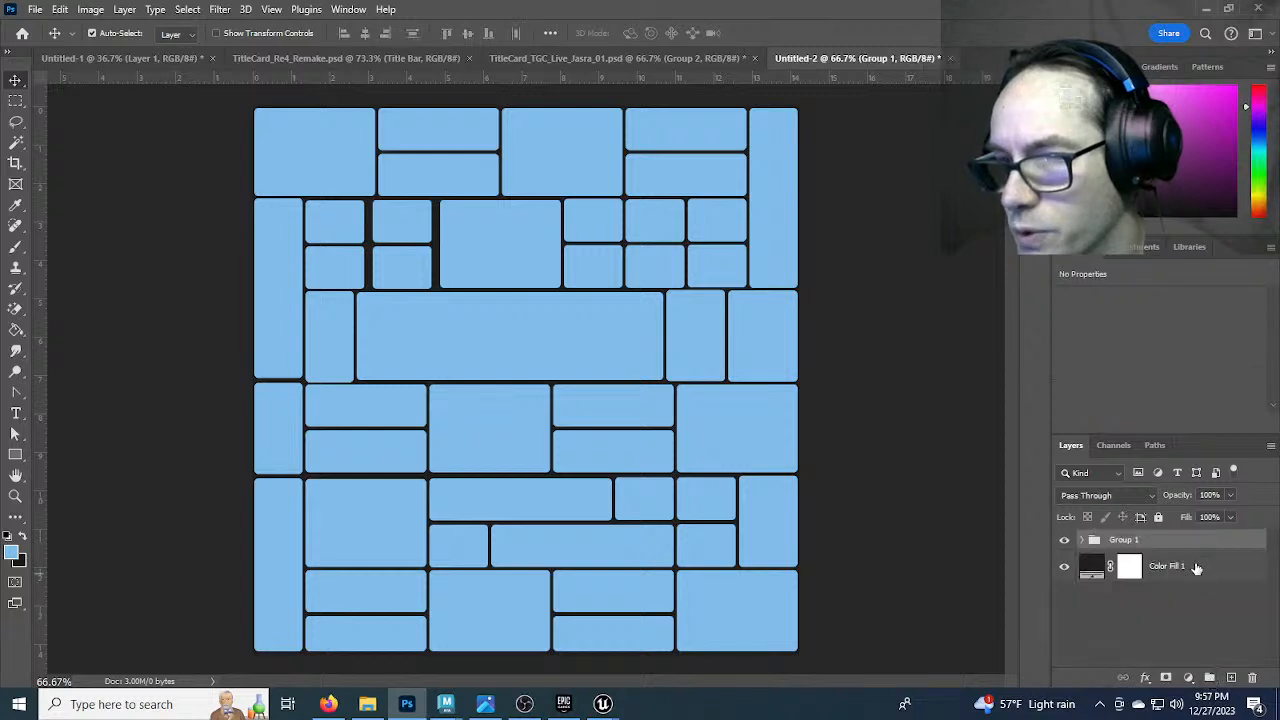
{"action": "double_click", "coordinate": [1124, 540]}
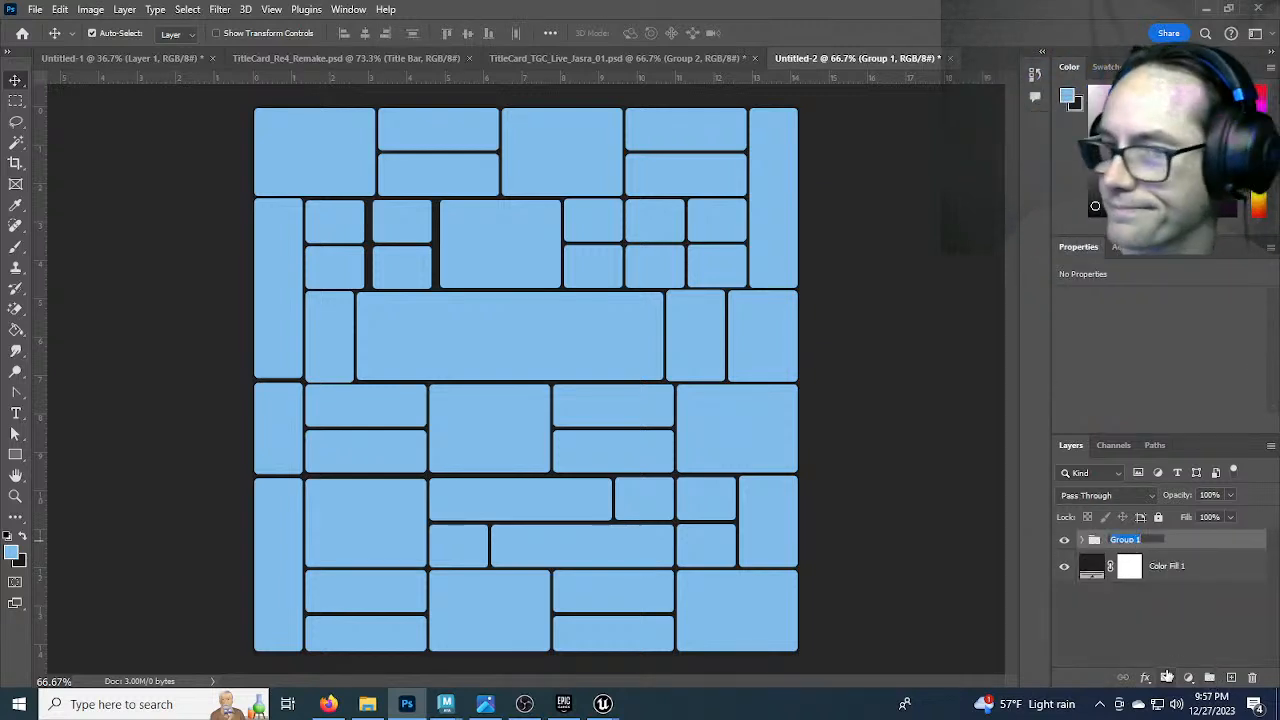
{"action": "type", "text": "Bricks"}
{"action": "key", "text": "Return"}
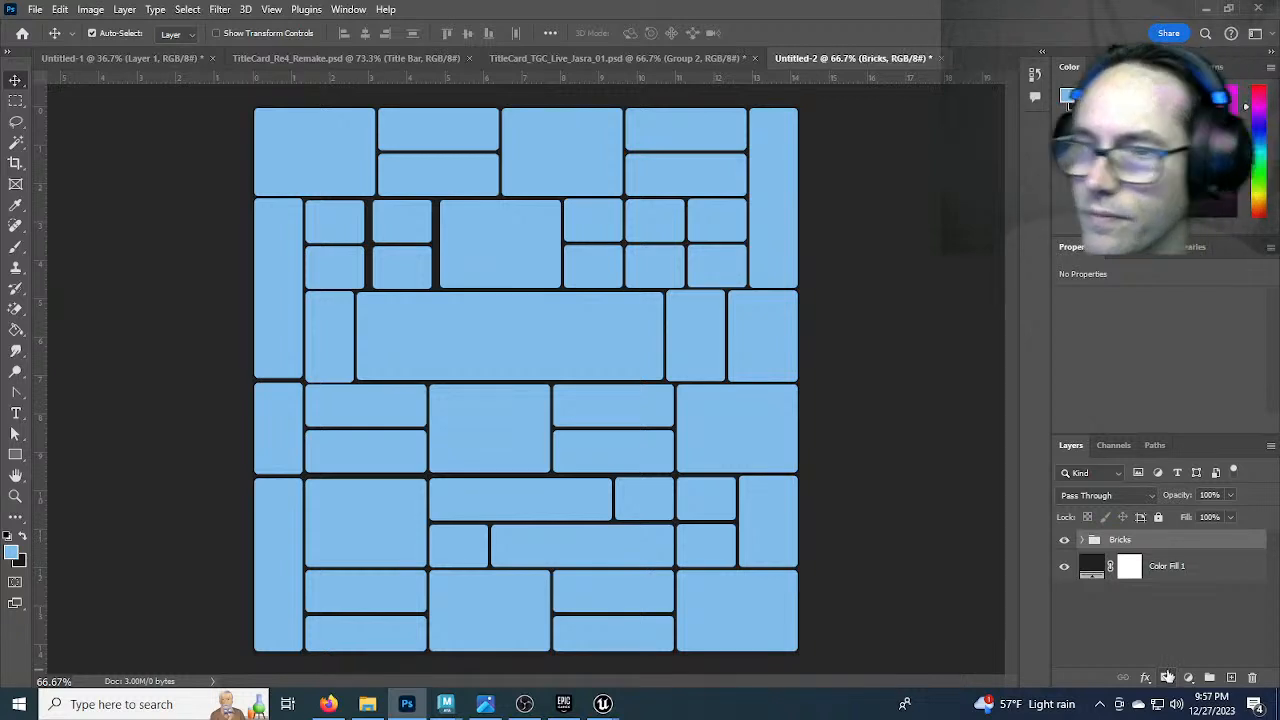
Duplicate the Bricks group below itself, hide the original, and merge the copy into a single pixel layer
{"action": "left_click_drag", "start_coordinate": [1191, 541], "coordinate": [1183, 587], "text": "alt"}
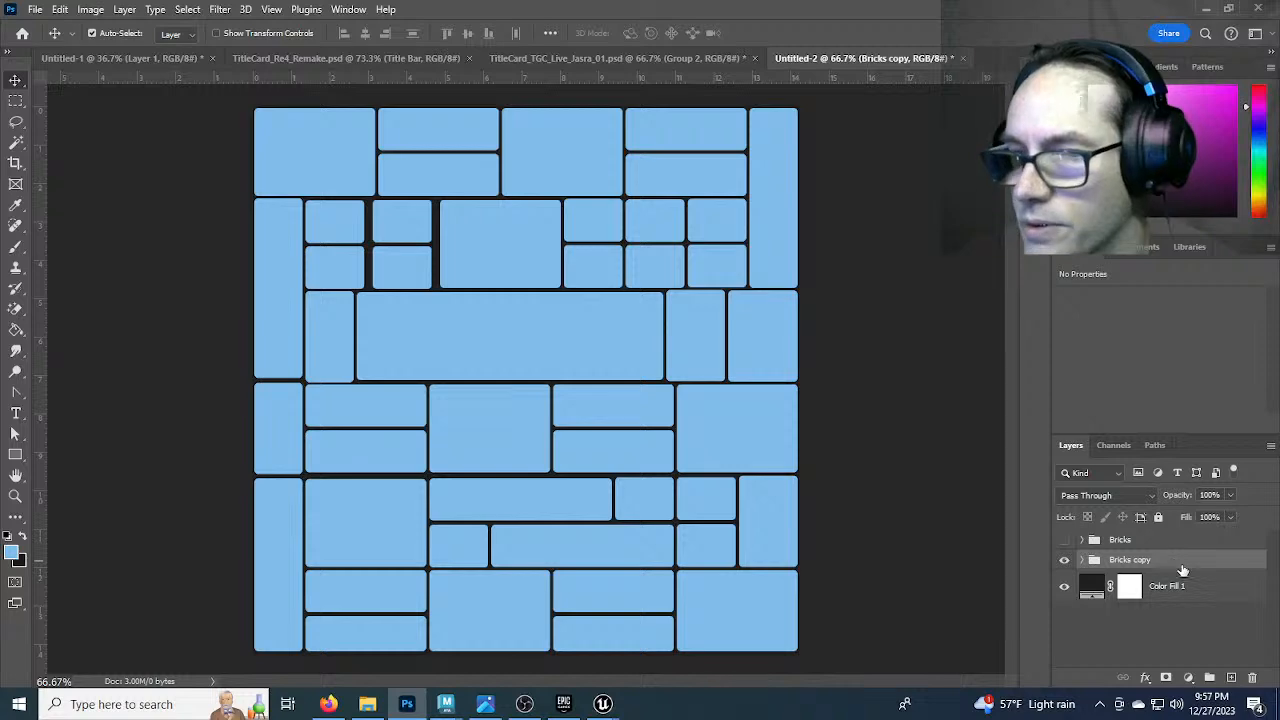
{"action": "right_click", "coordinate": [1183, 570]}
{"action": "left_click", "coordinate": [1060, 525]}
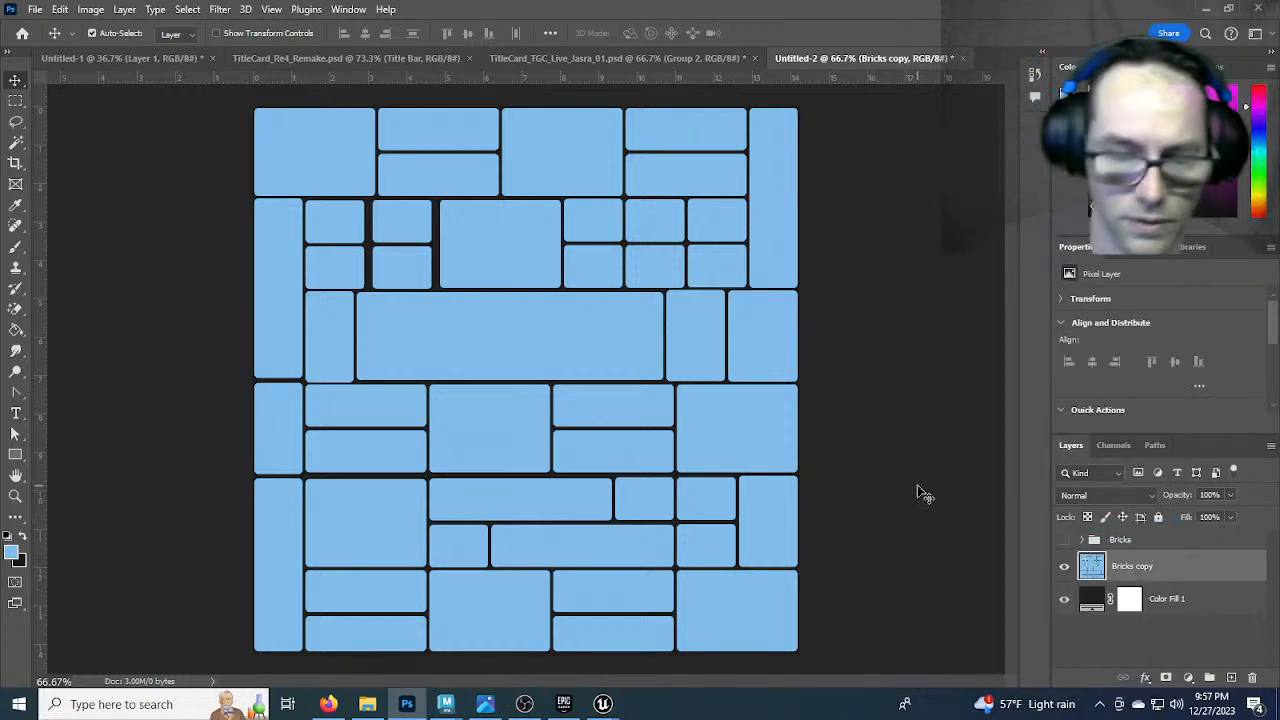
Convert the merged brick layer to greyscale with the default Black & White adjustment and add an empty layer above it
{"action": "left_click", "coordinate": [90, 9]}
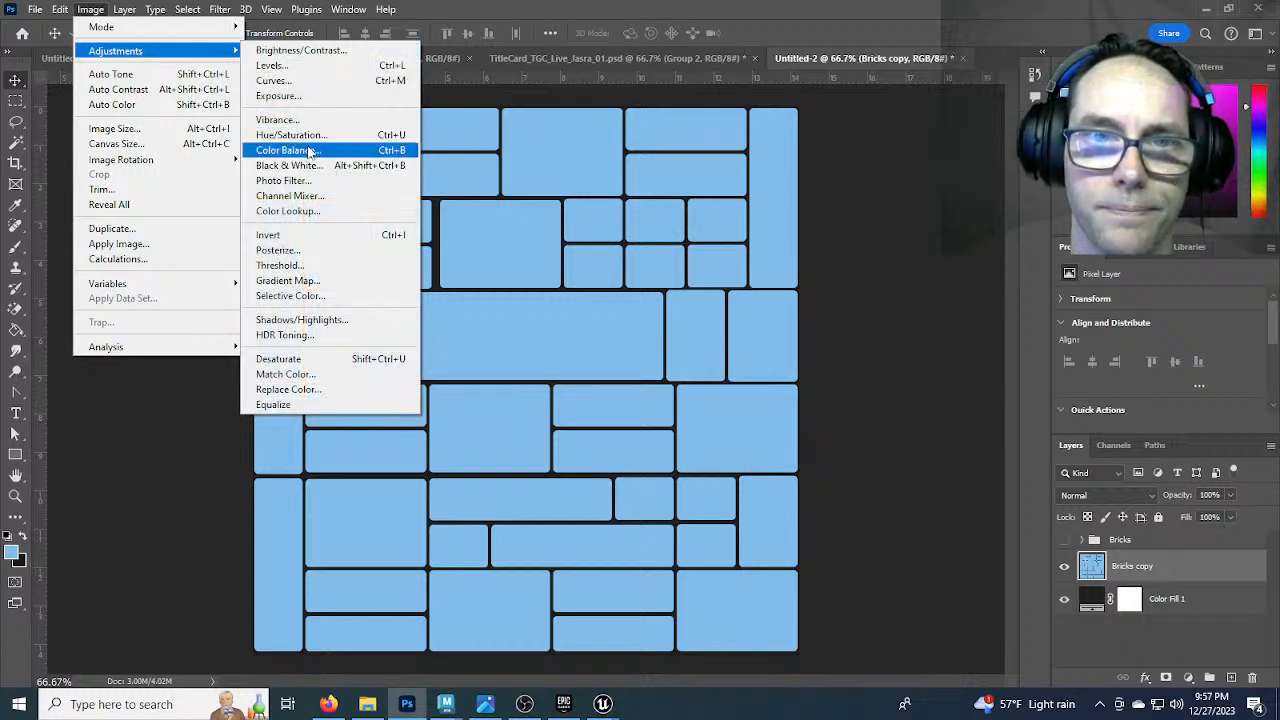
{"action": "left_click", "coordinate": [300, 165]}
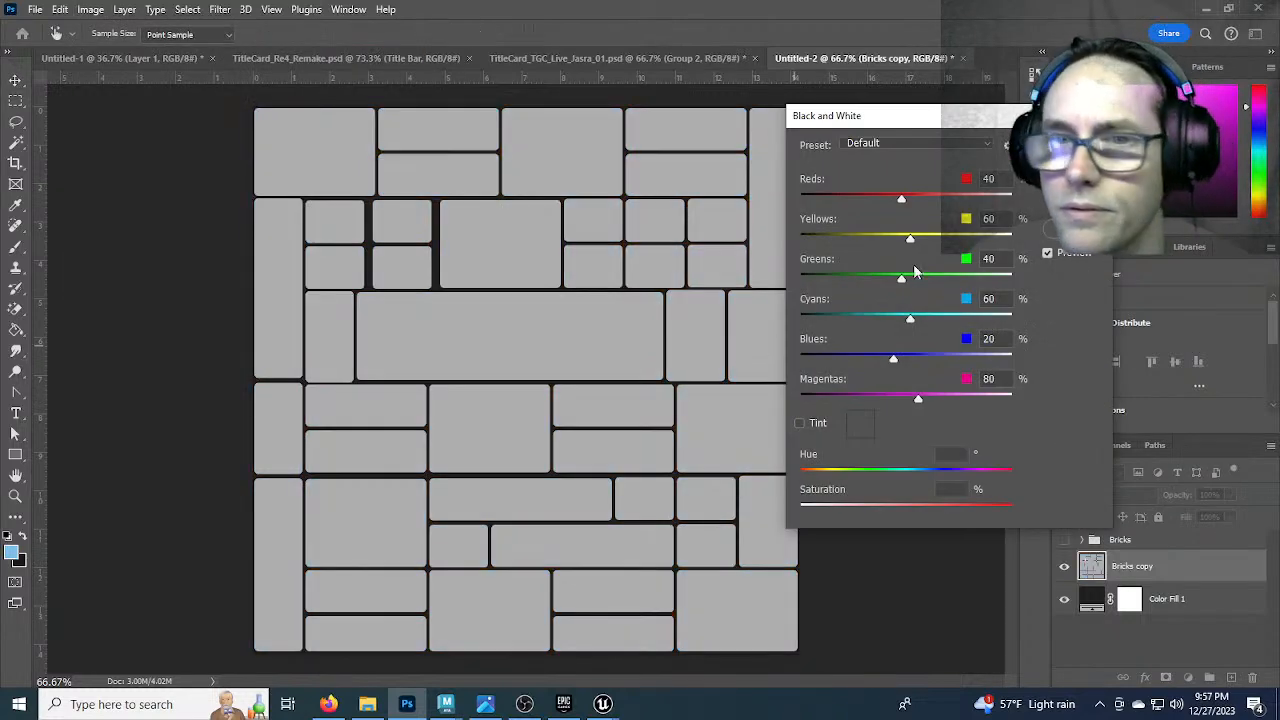
{"action": "key", "text": "Return"}
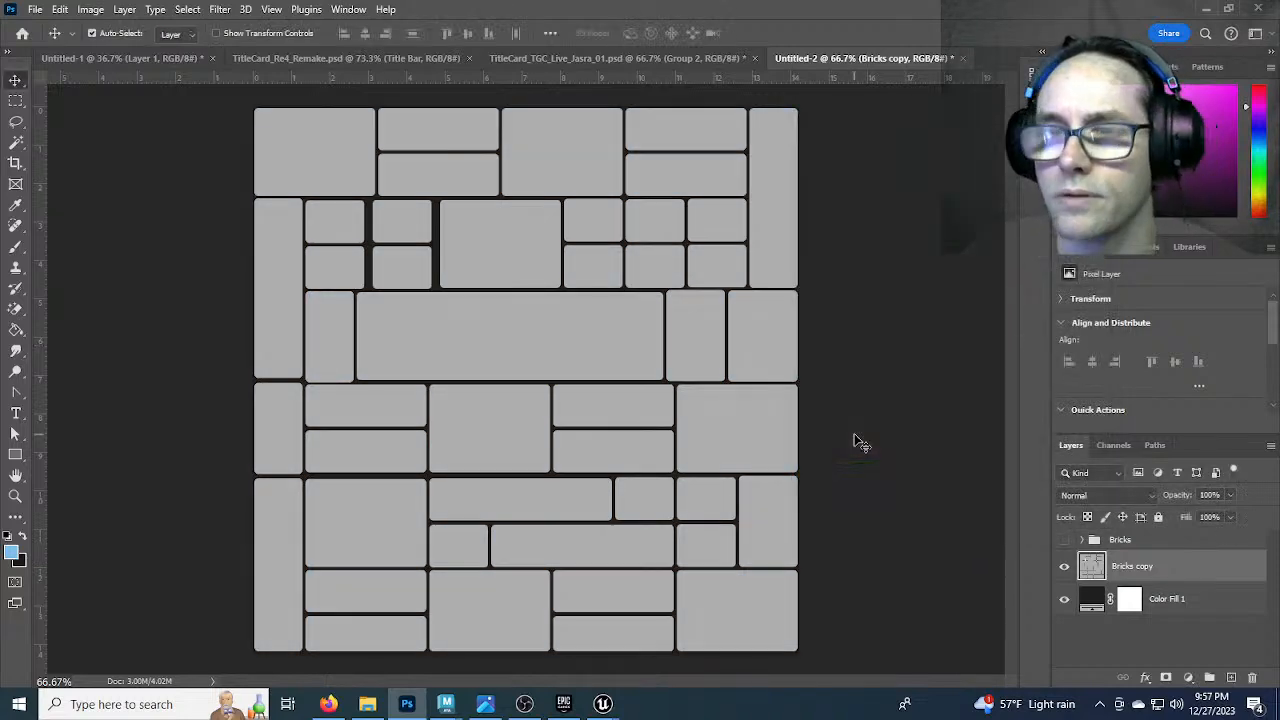
{"action": "left_click", "coordinate": [1231, 677]}
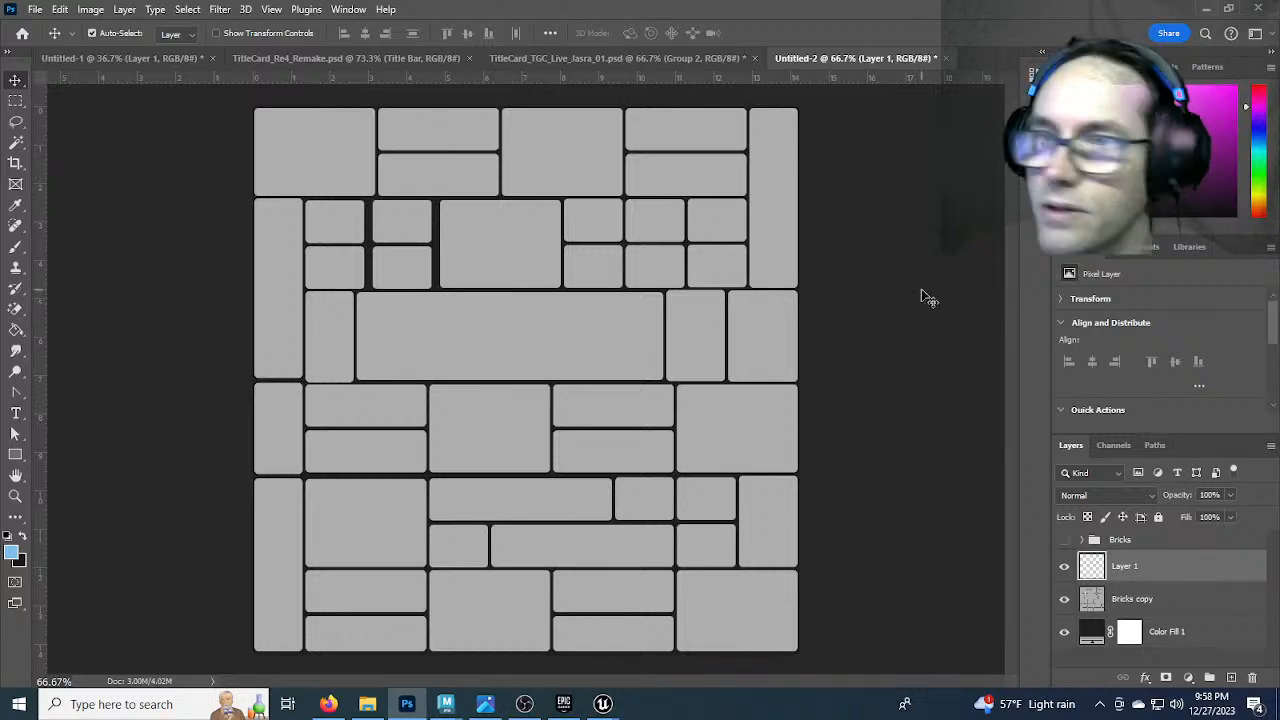
{"action": "left_click", "coordinate": [1261, 172]}
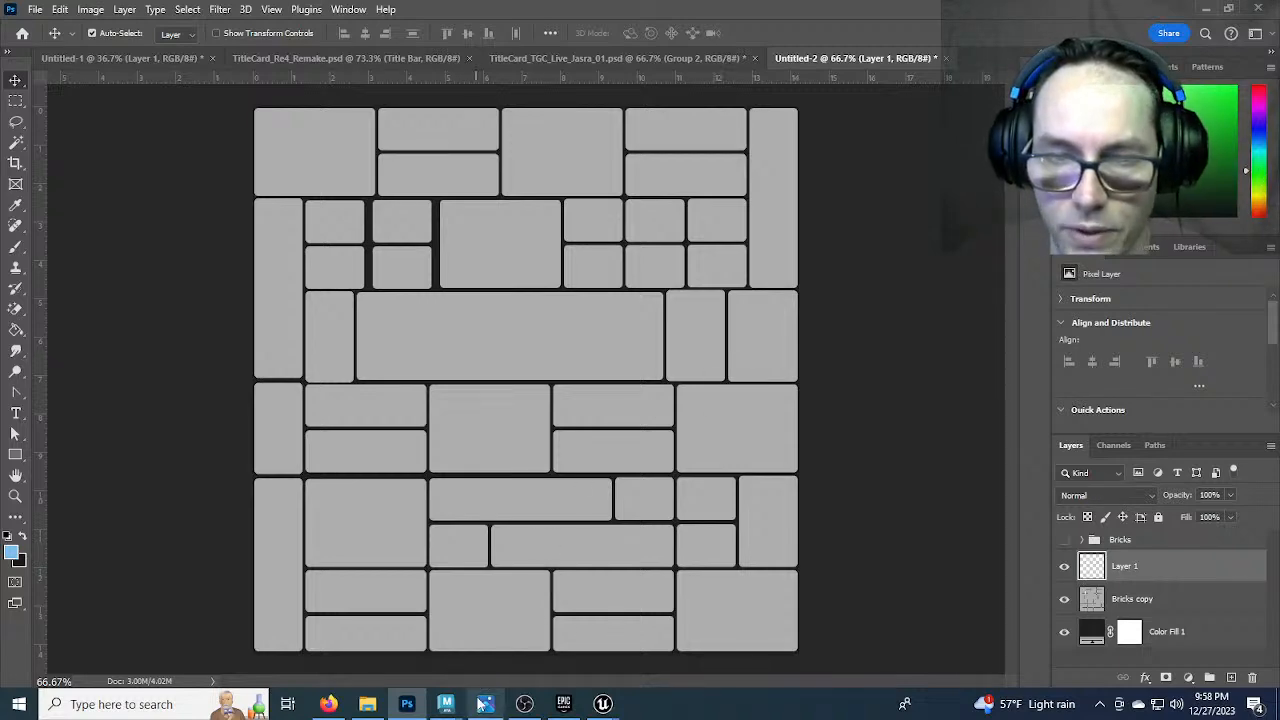
Check the tunnel reference in Photos, then create an 874 × 524 px document in Photoshop and paste the clipboard image
{"action": "key", "text": "alt+Tab"}
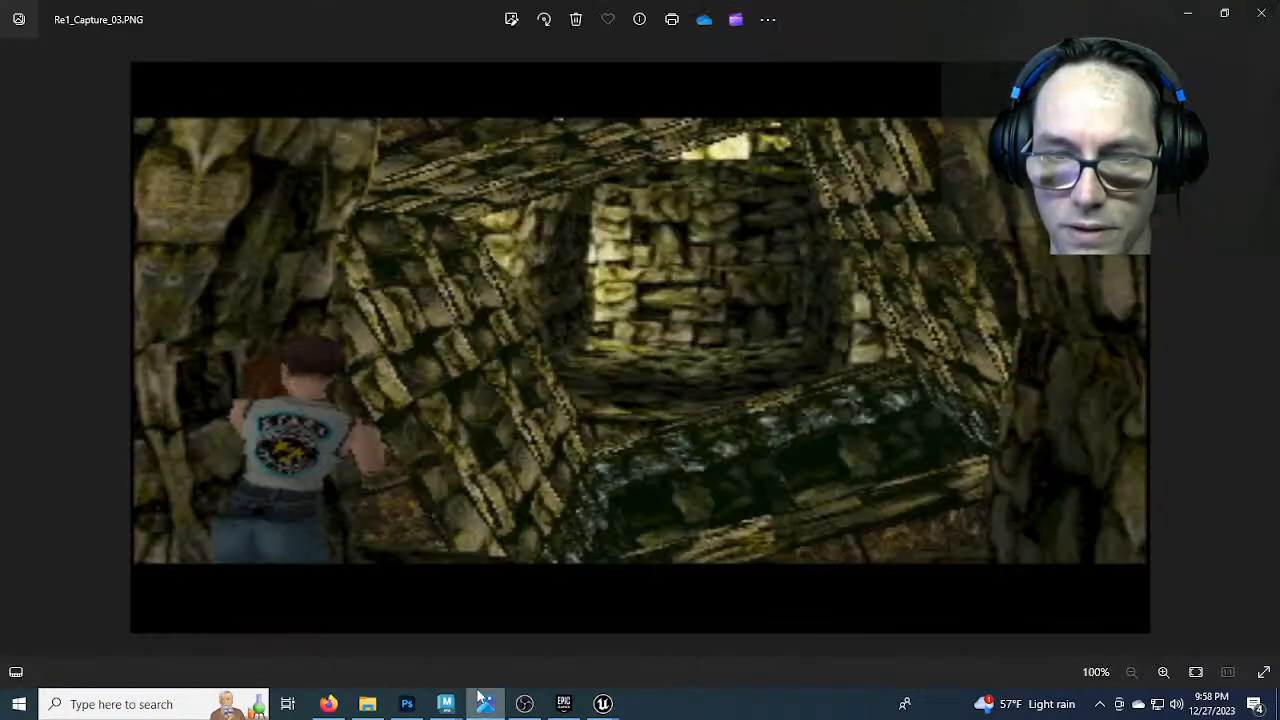
{"action": "right_click", "coordinate": [618, 288]}
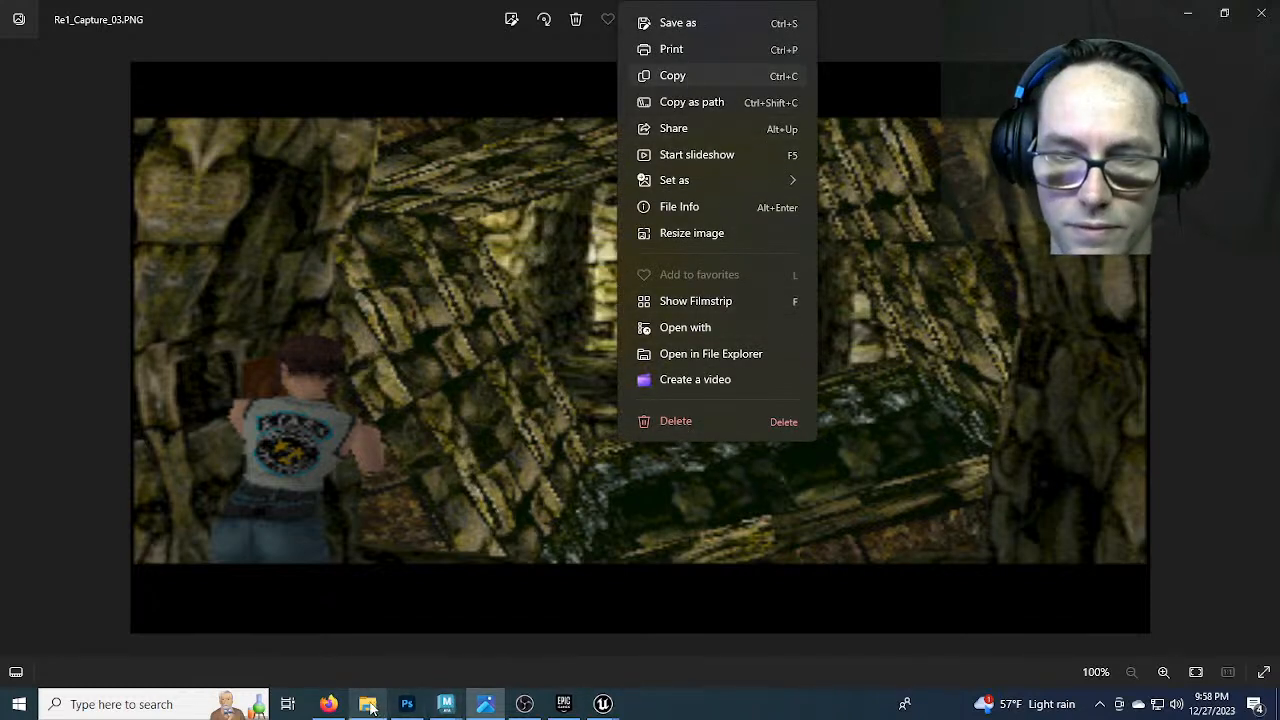
{"action": "left_click", "coordinate": [407, 703]}
{"action": "right_click", "coordinate": [966, 56]}
{"action": "left_click", "coordinate": [995, 143]}
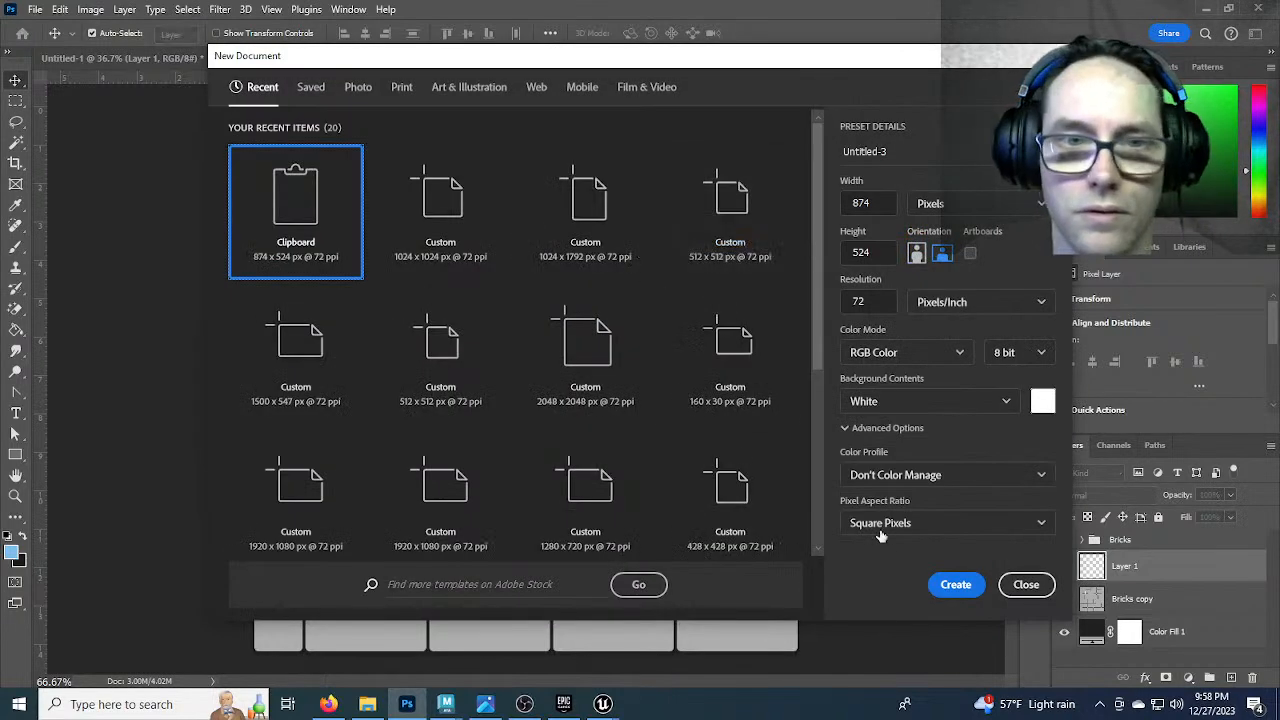
{"action": "left_click", "coordinate": [953, 585]}
{"action": "key", "text": "ctrl+v"}
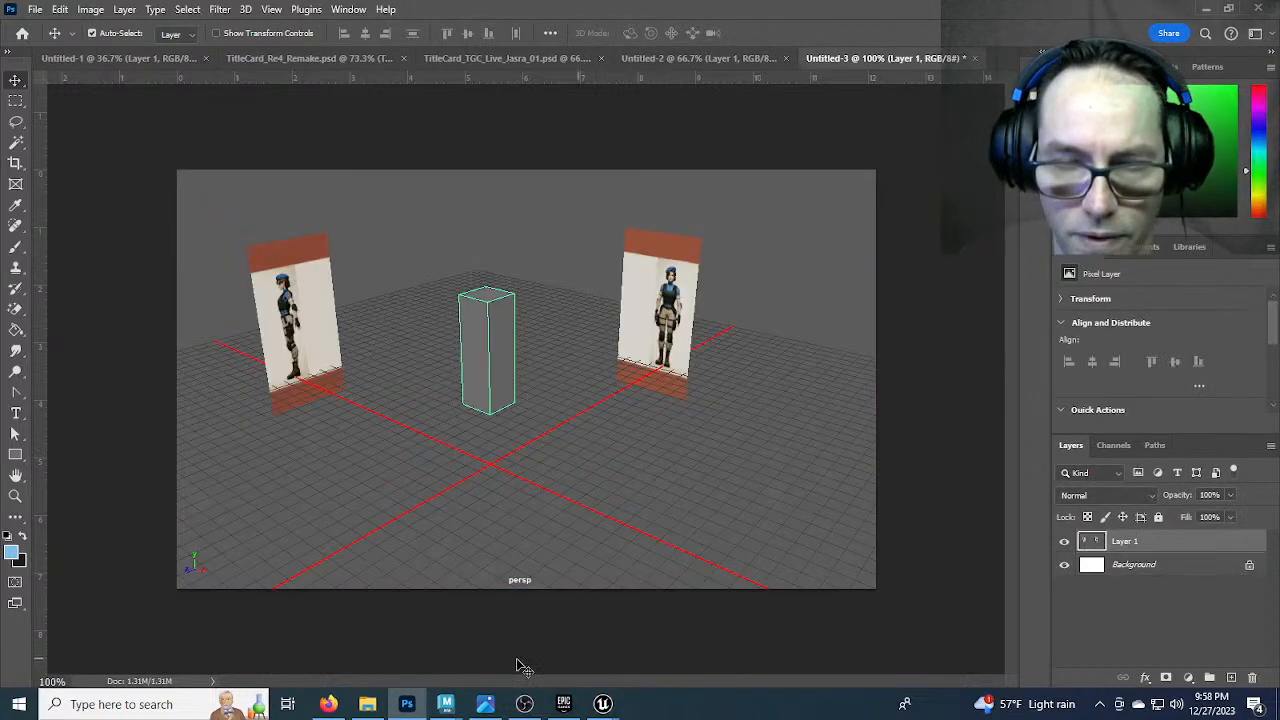
Copy the tunnel reference Re1_Capture_03.PNG from Photos and paste it as a layer into the new Photoshop document
{"action": "mouse_move", "coordinate": [497, 697]}
{"action": "left_click", "coordinate": [501, 598]}
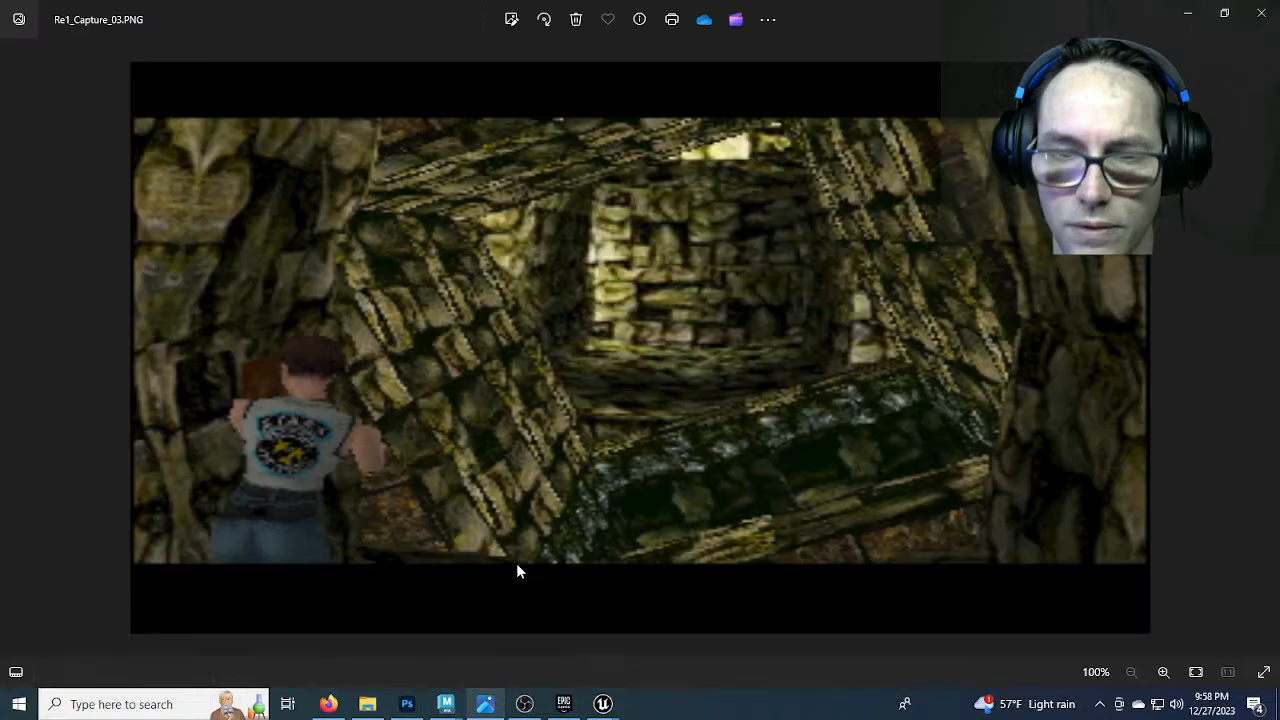
{"action": "right_click", "coordinate": [662, 349]}
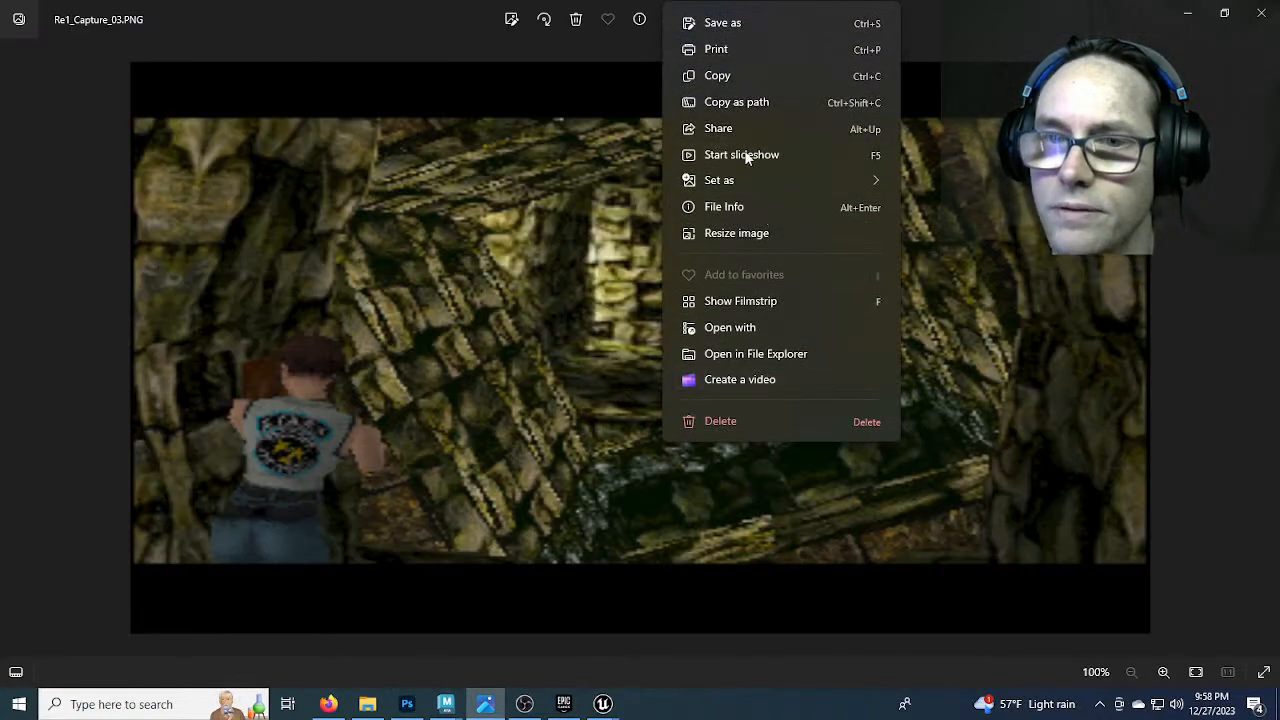
{"action": "left_click", "coordinate": [718, 77]}
{"action": "left_click", "coordinate": [407, 704]}
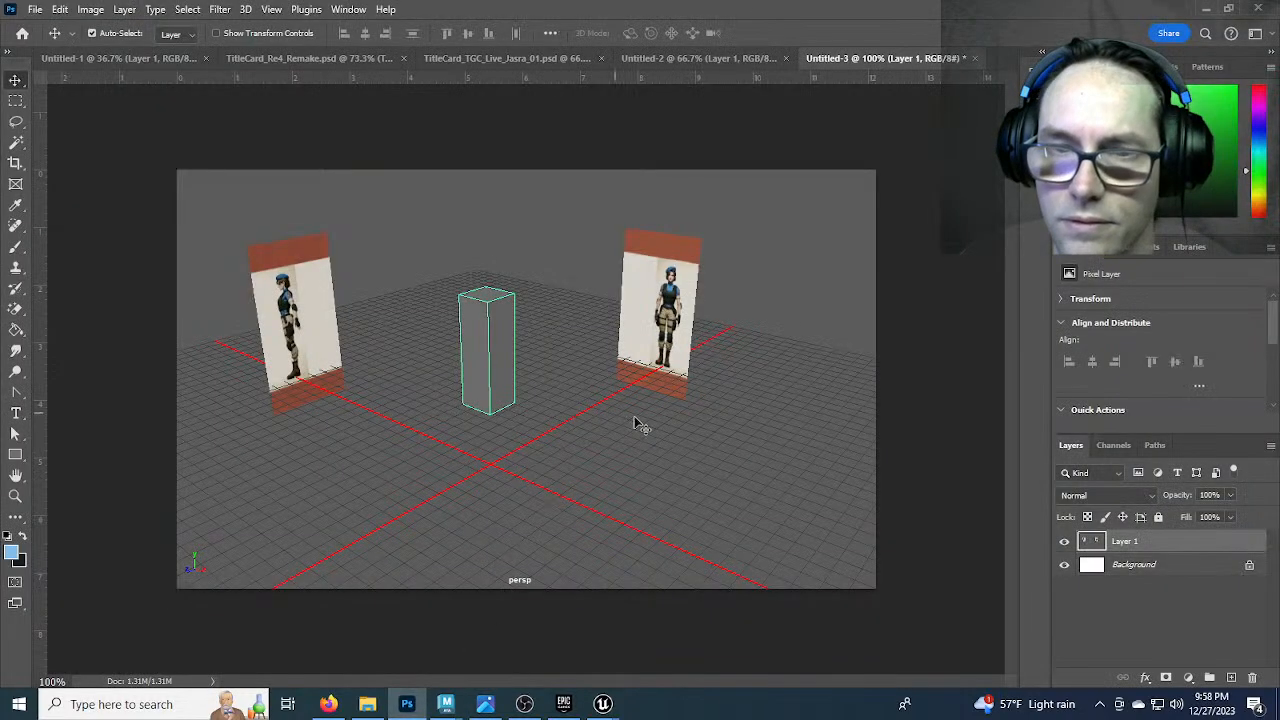
{"action": "key", "text": "ctrl+v"}
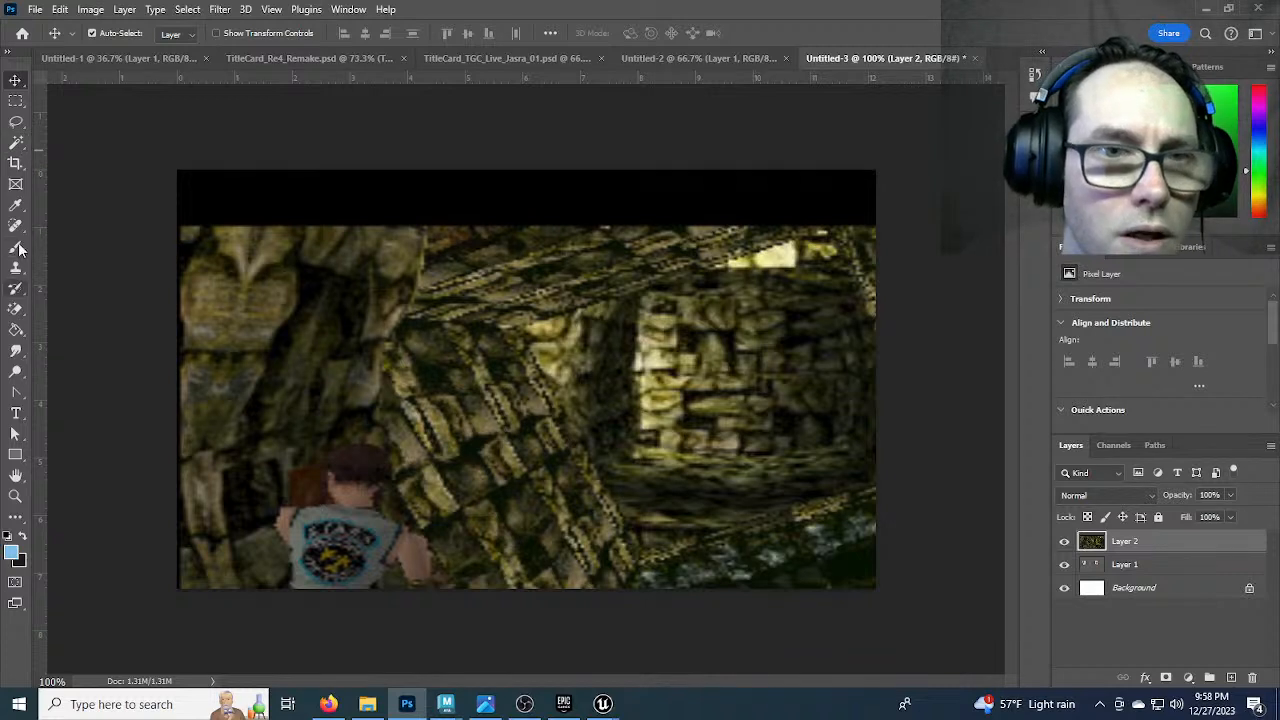
Sample stone colours from the tunnel reference, setting a dark olive as foreground and a lighter olive as background
{"action": "left_click", "coordinate": [15, 204]}
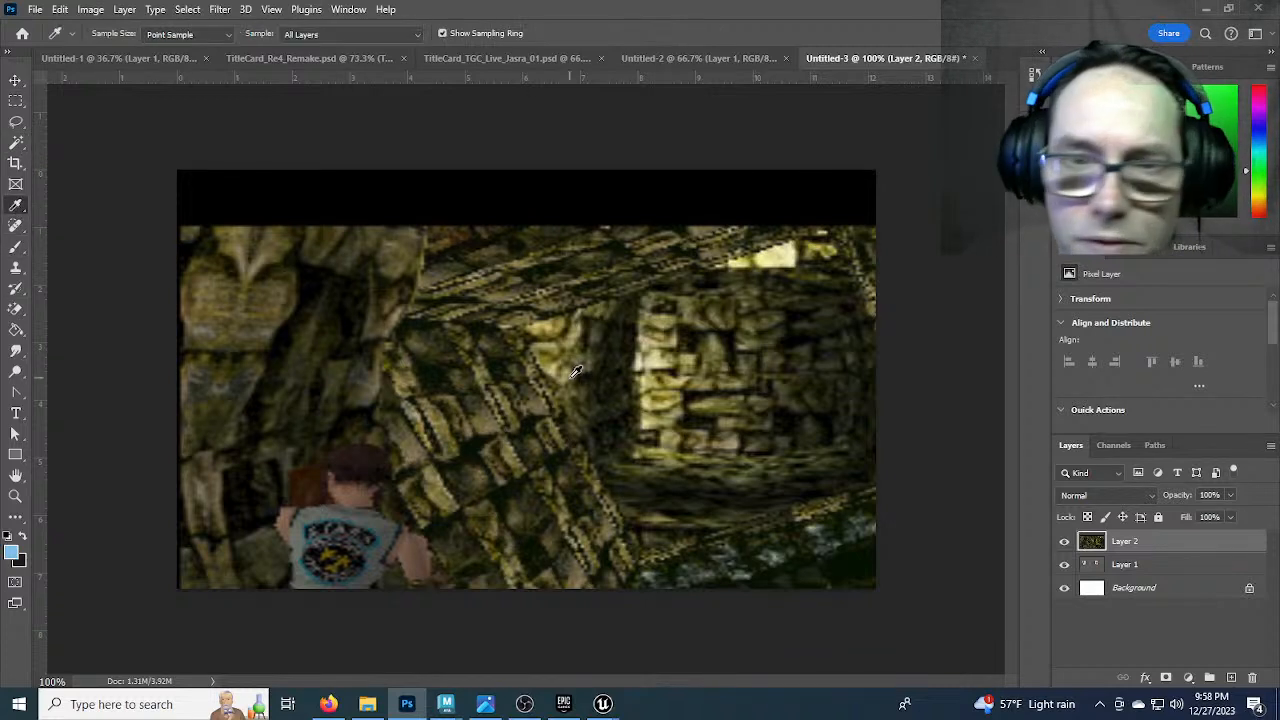
{"action": "left_click", "coordinate": [438, 375]}
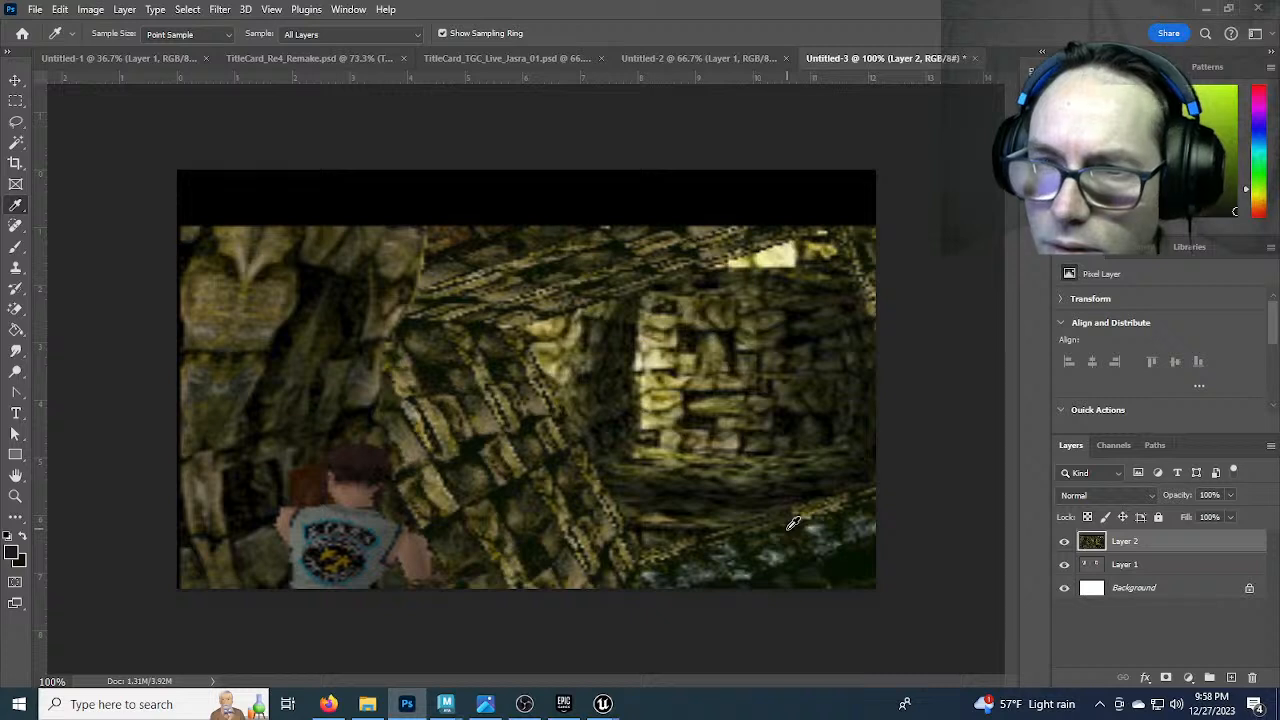
{"action": "left_click", "coordinate": [725, 405]}
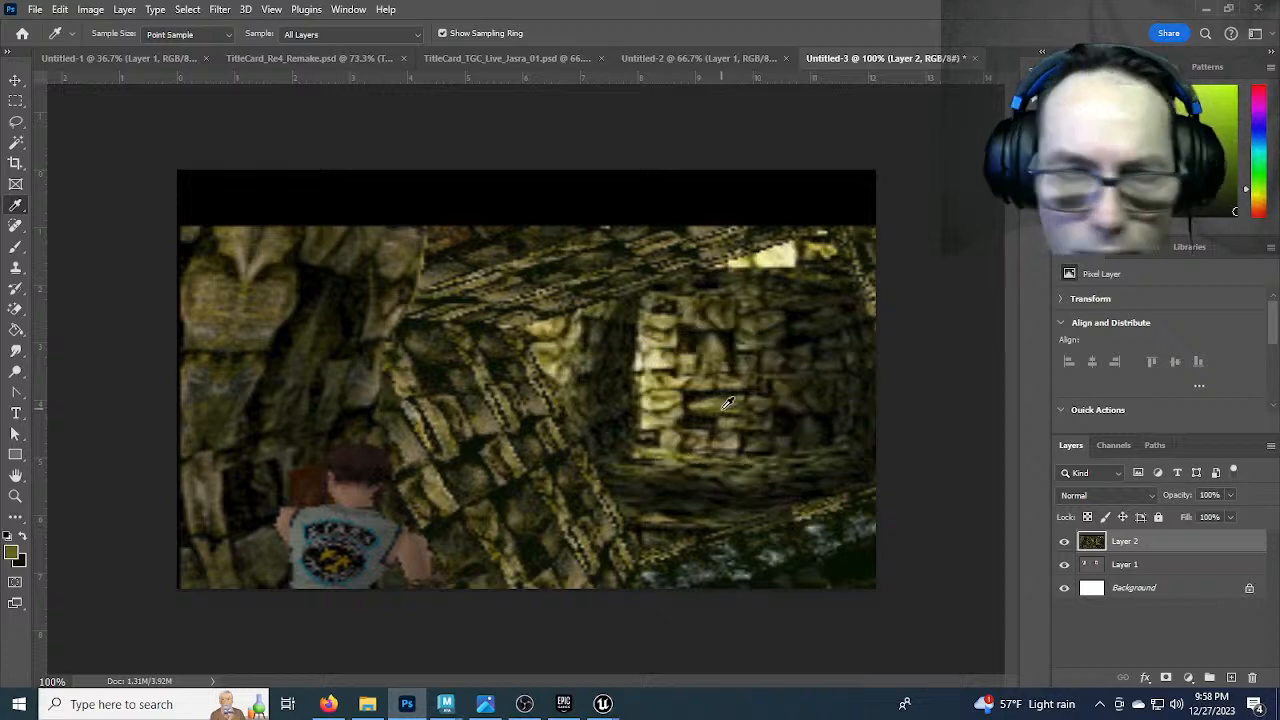
{"action": "left_click", "coordinate": [726, 405]}
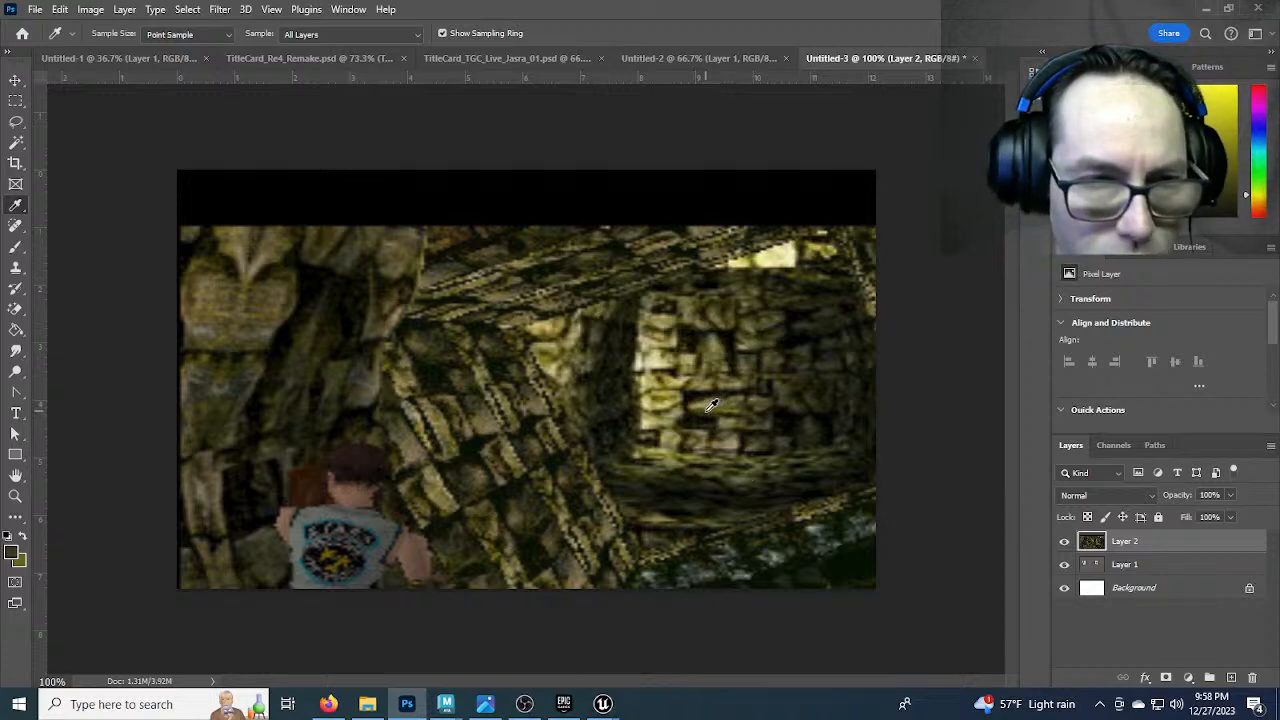
Render Clouds in the two olive colours on the empty layer above the merged bricks in the Untitled-2 document
{"action": "left_click", "coordinate": [654, 60]}
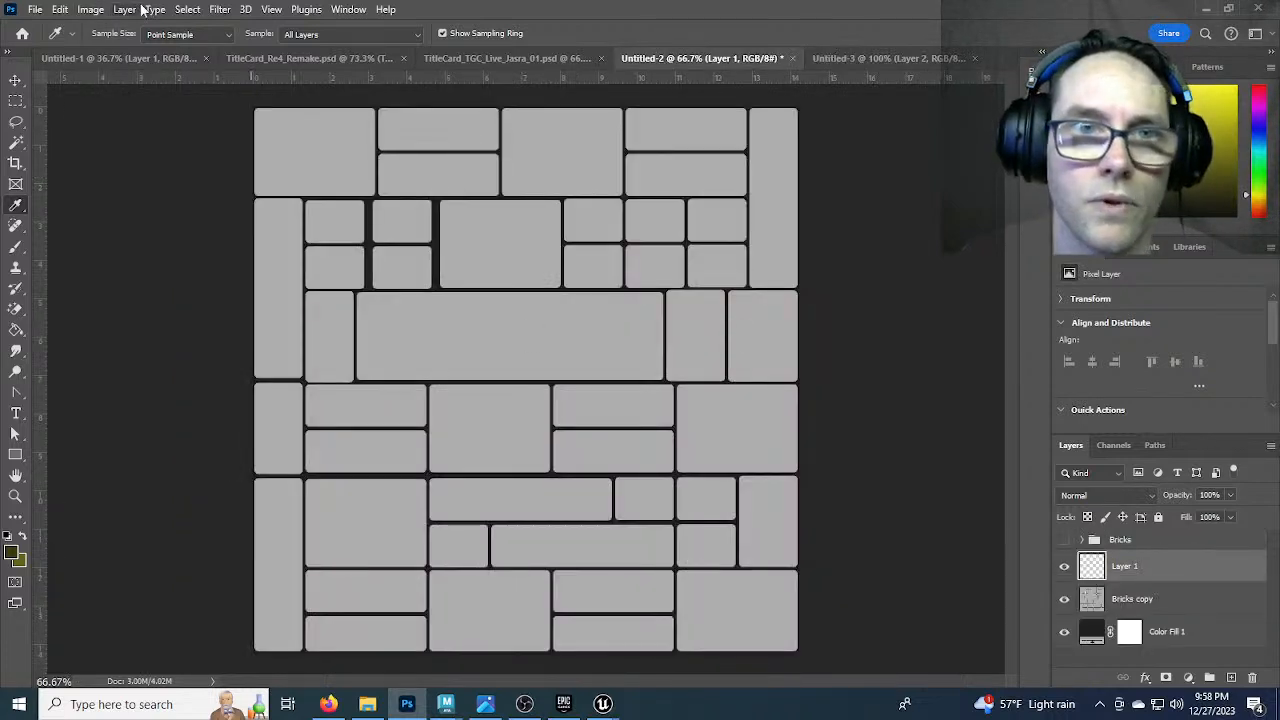
{"action": "left_click", "coordinate": [218, 10]}
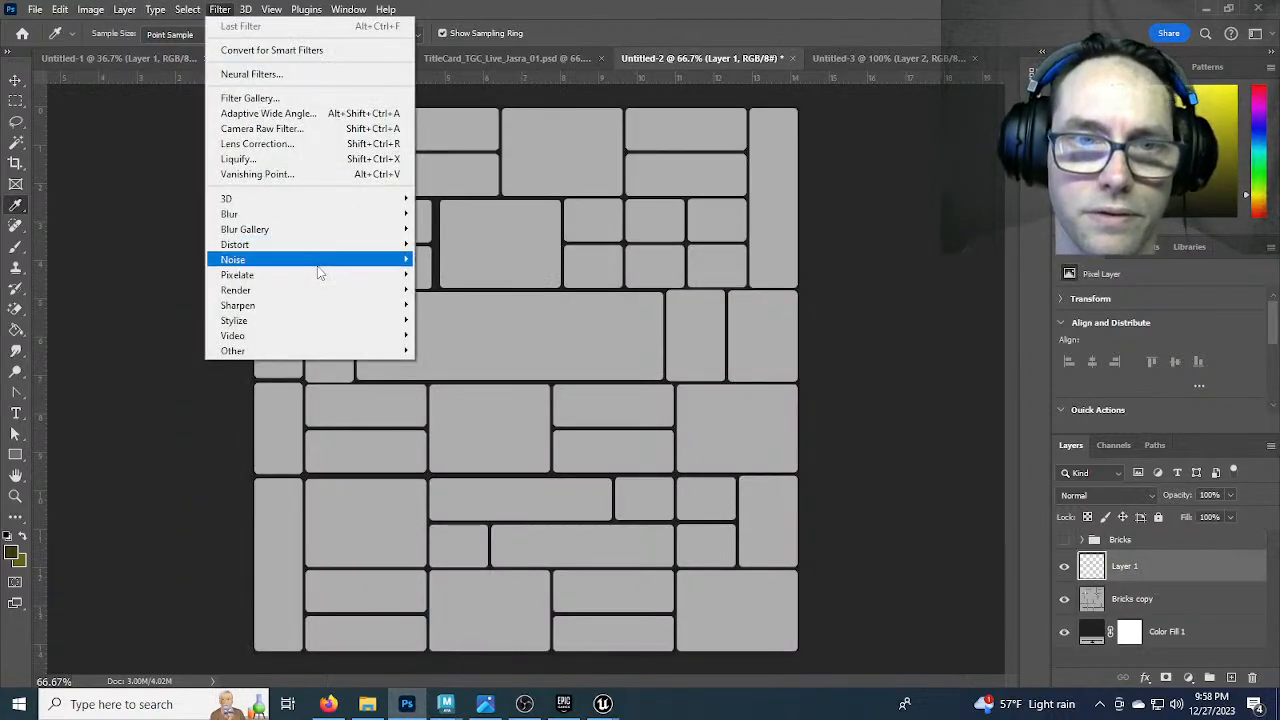
{"action": "mouse_move", "coordinate": [313, 289]}
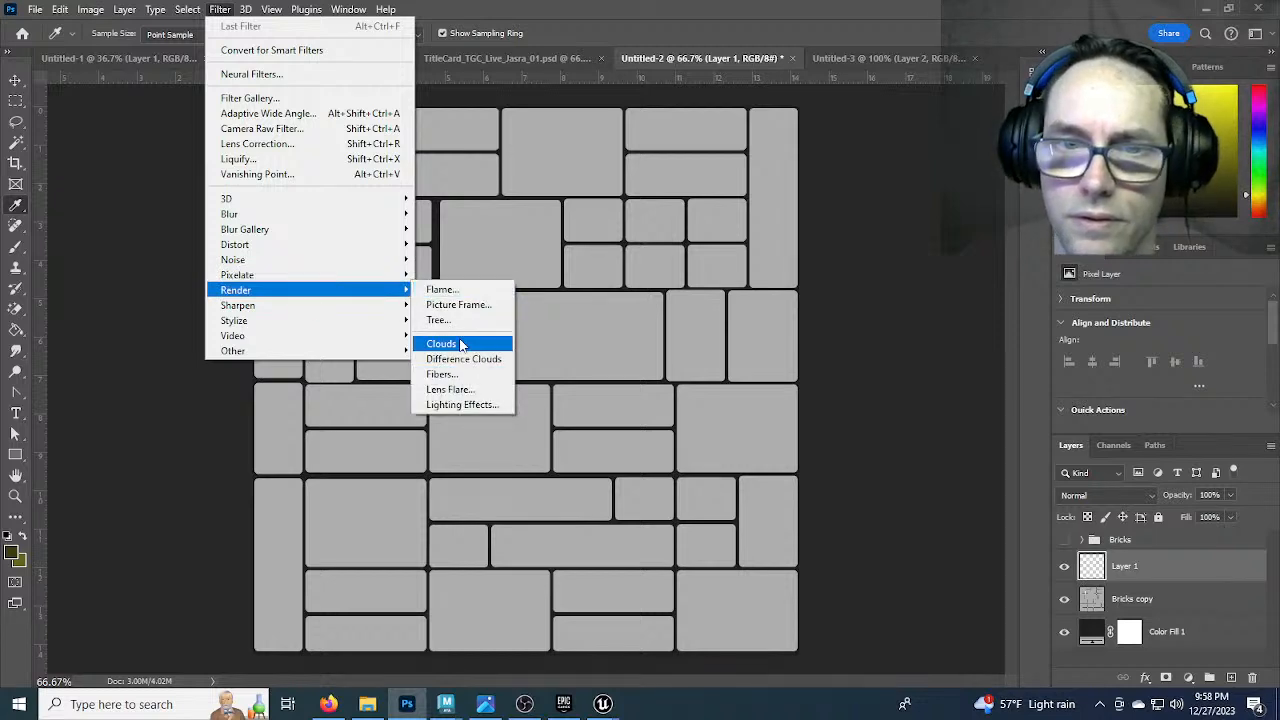
{"action": "left_click", "coordinate": [445, 343]}
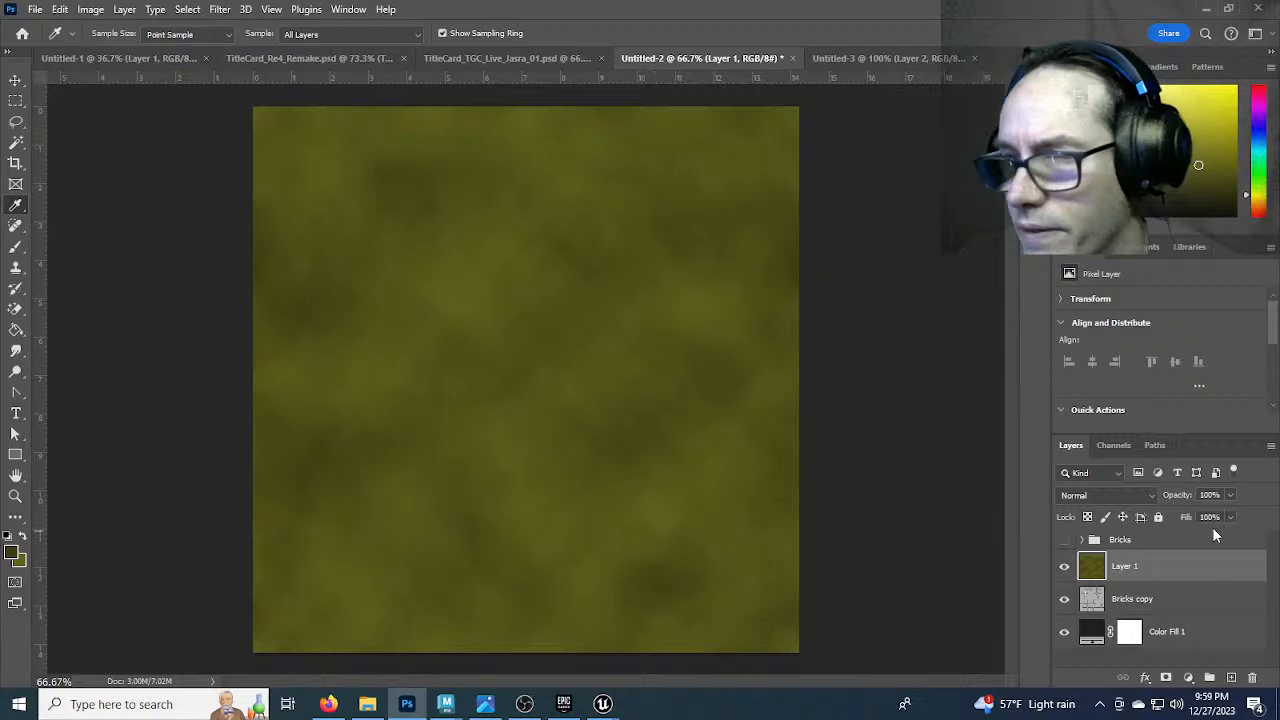
Try the blend modes on the olive clouds layer one after another, from Dissolve through Color
{"action": "left_click", "coordinate": [1156, 494]}
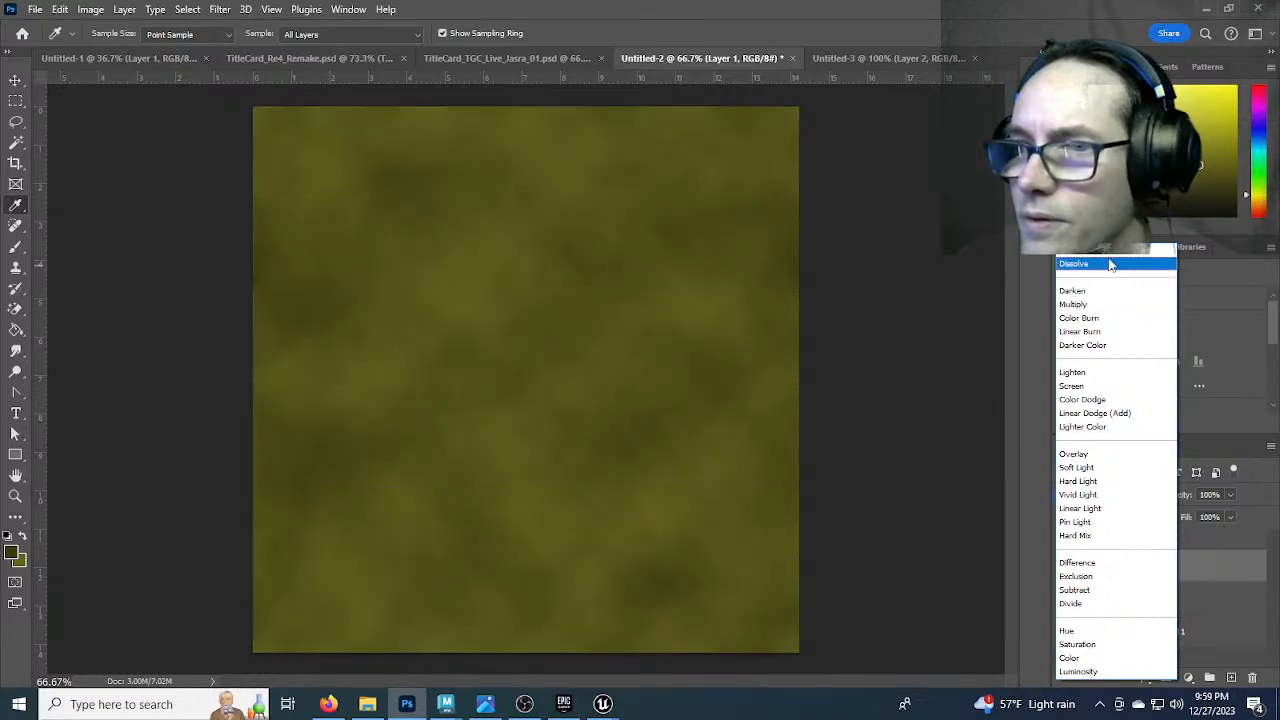
{"action": "left_click", "coordinate": [1110, 250]}
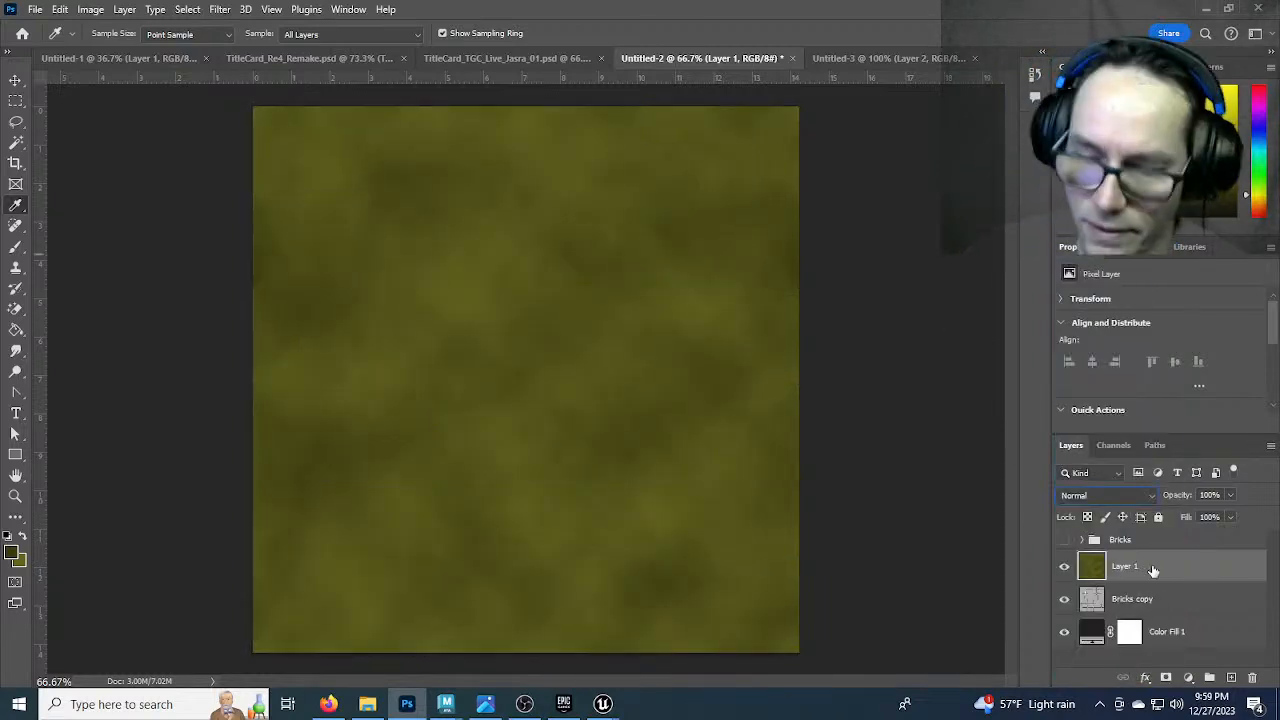
{"action": "key", "text": "Down"}
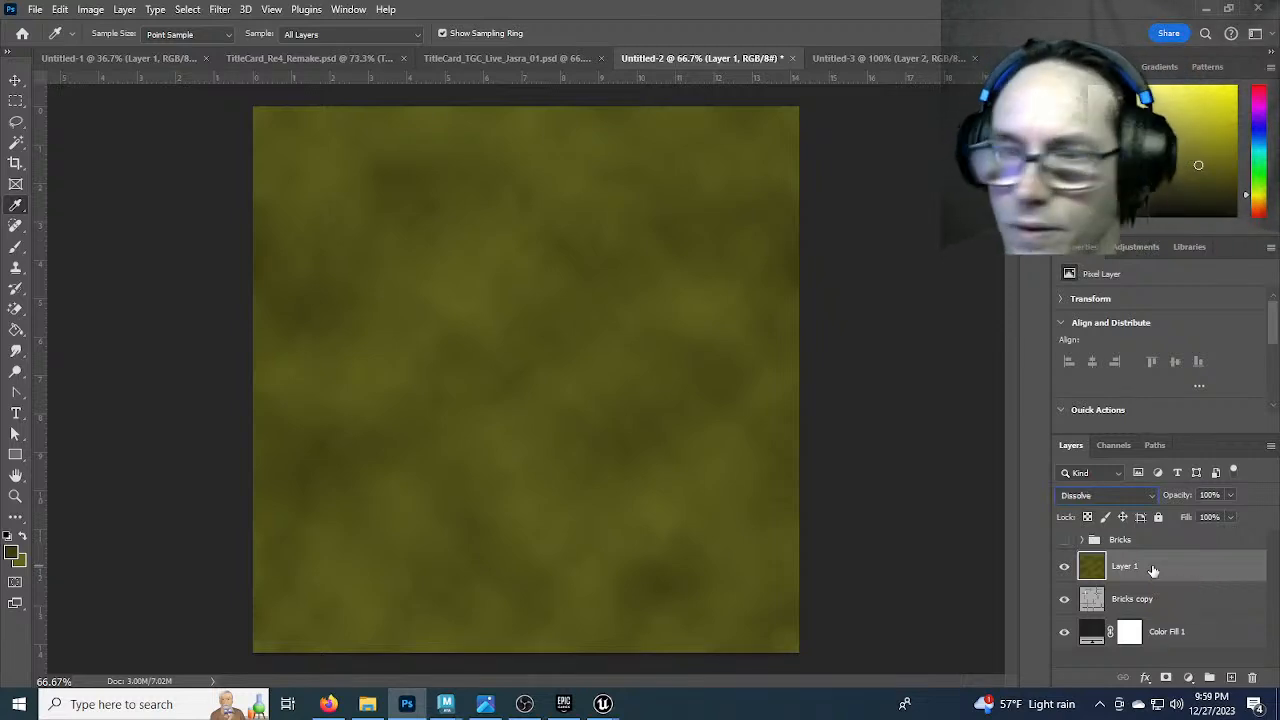
{"action": "key", "text": "Down"}
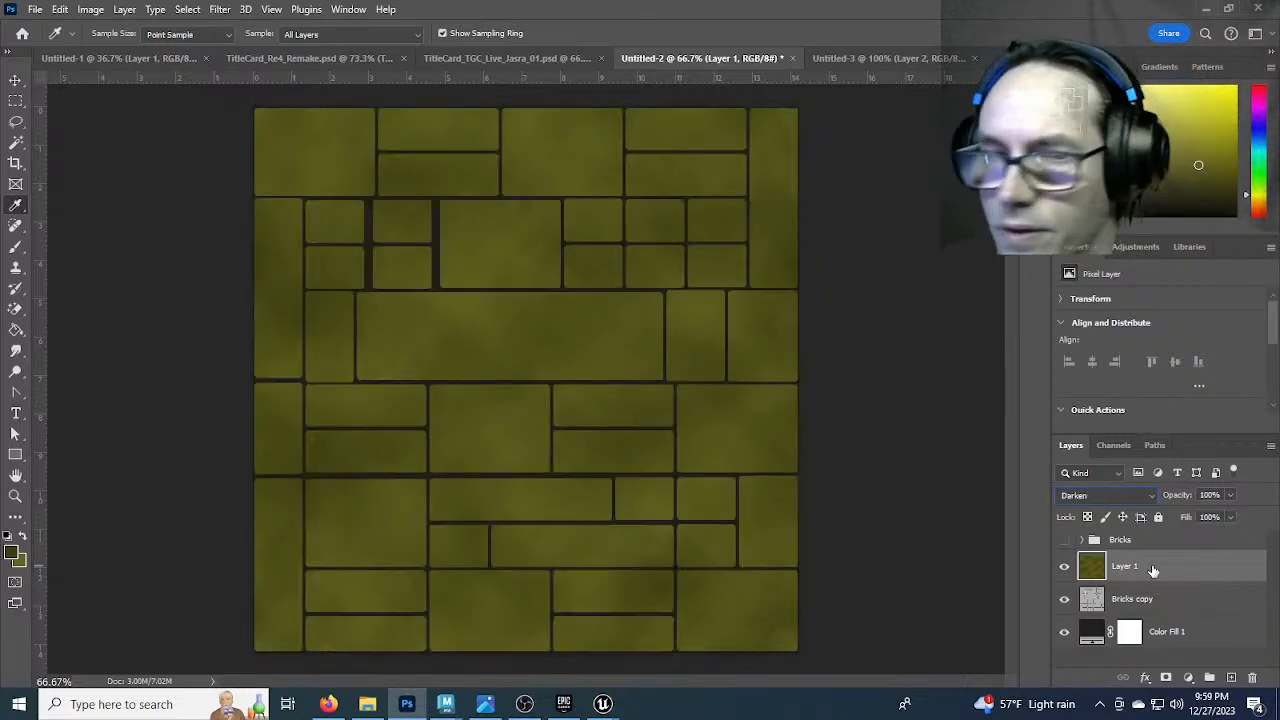
{"action": "key", "text": "Down"}
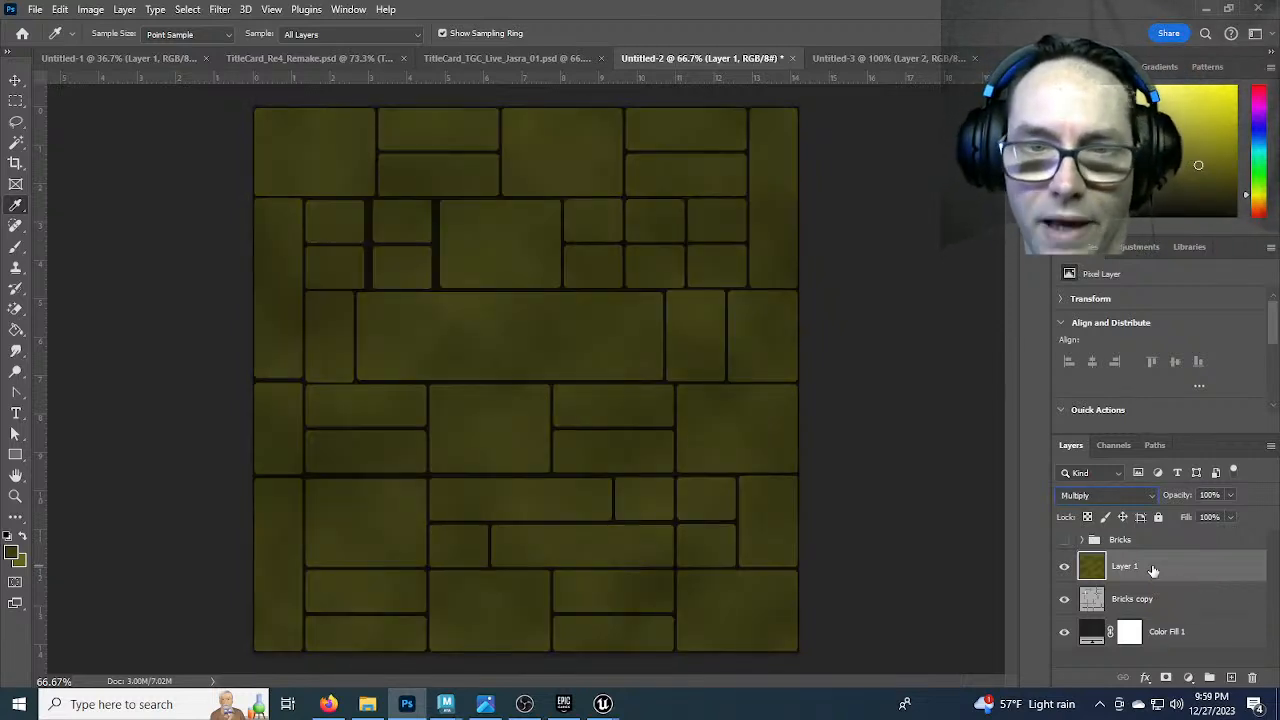
{"action": "key", "text": "Down"}
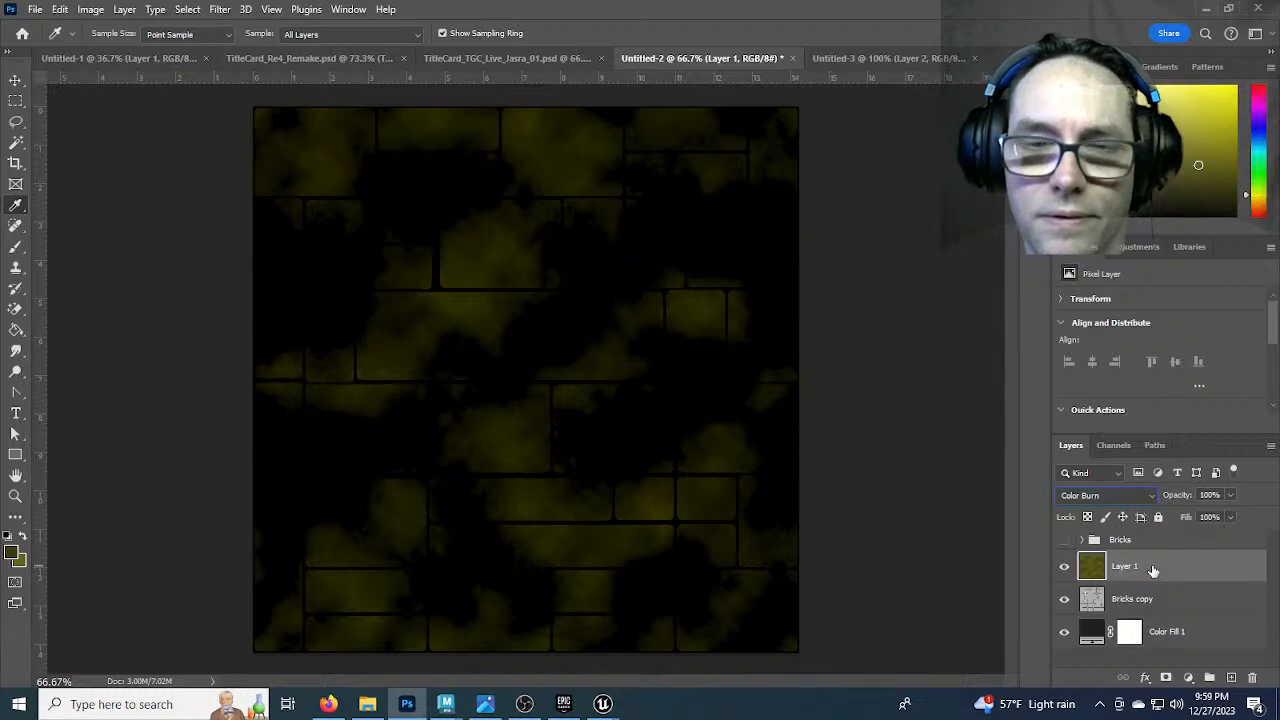
{"action": "key", "text": "Down"}
{"action": "key", "text": "Down"}
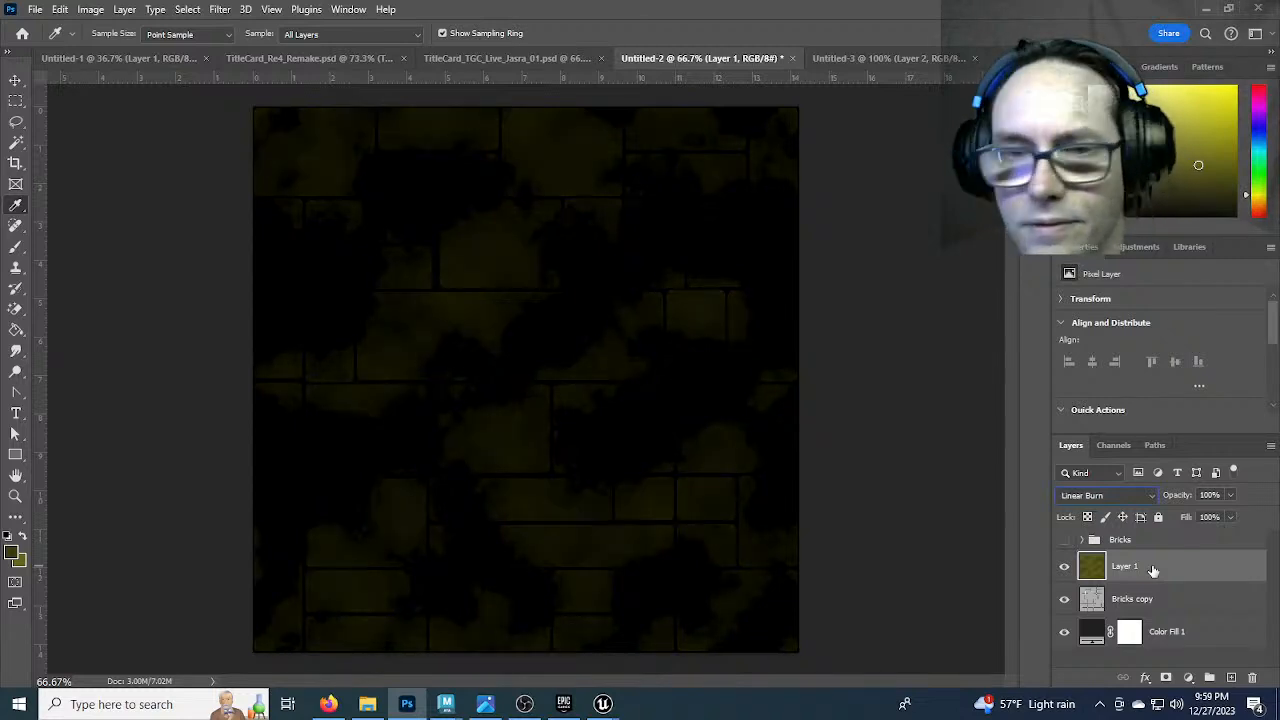
{"action": "key", "text": "Down"}
{"action": "key", "text": "Down"}
{"action": "key", "text": "Down"}
{"action": "key", "text": "Down"}
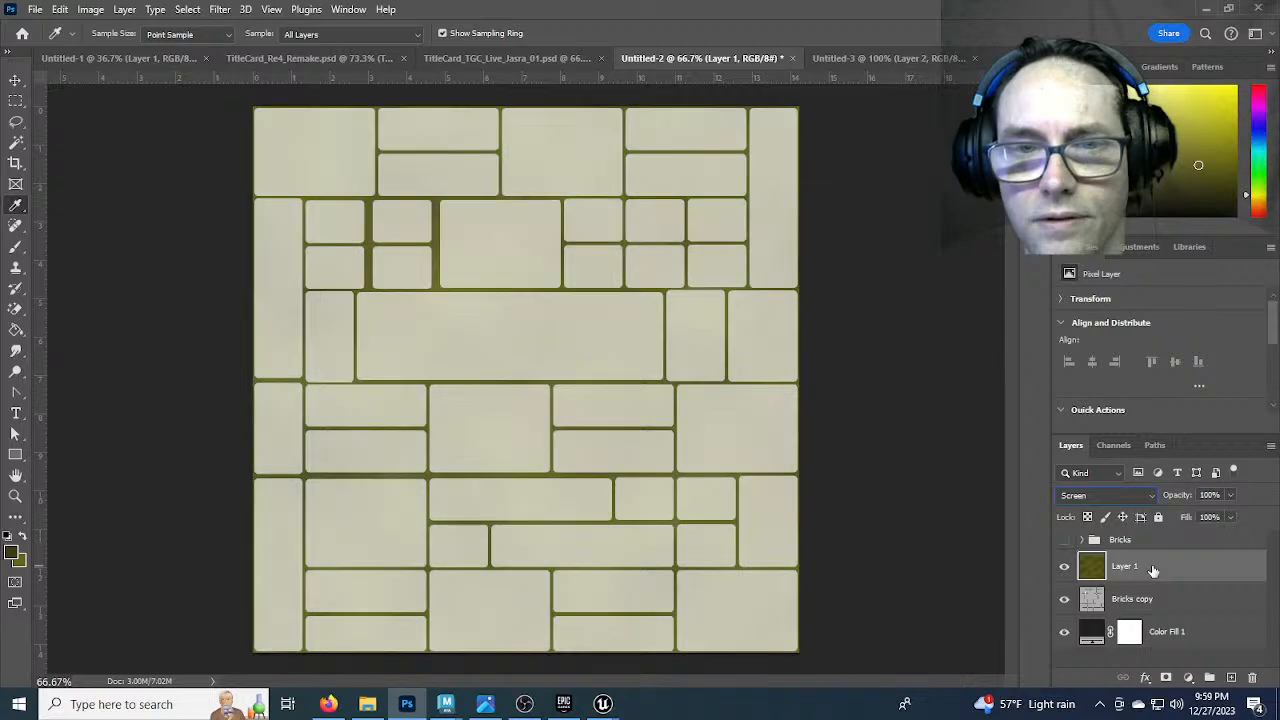
{"action": "key", "text": "Down"}
{"action": "key", "text": "Down"}
{"action": "key", "text": "Down"}
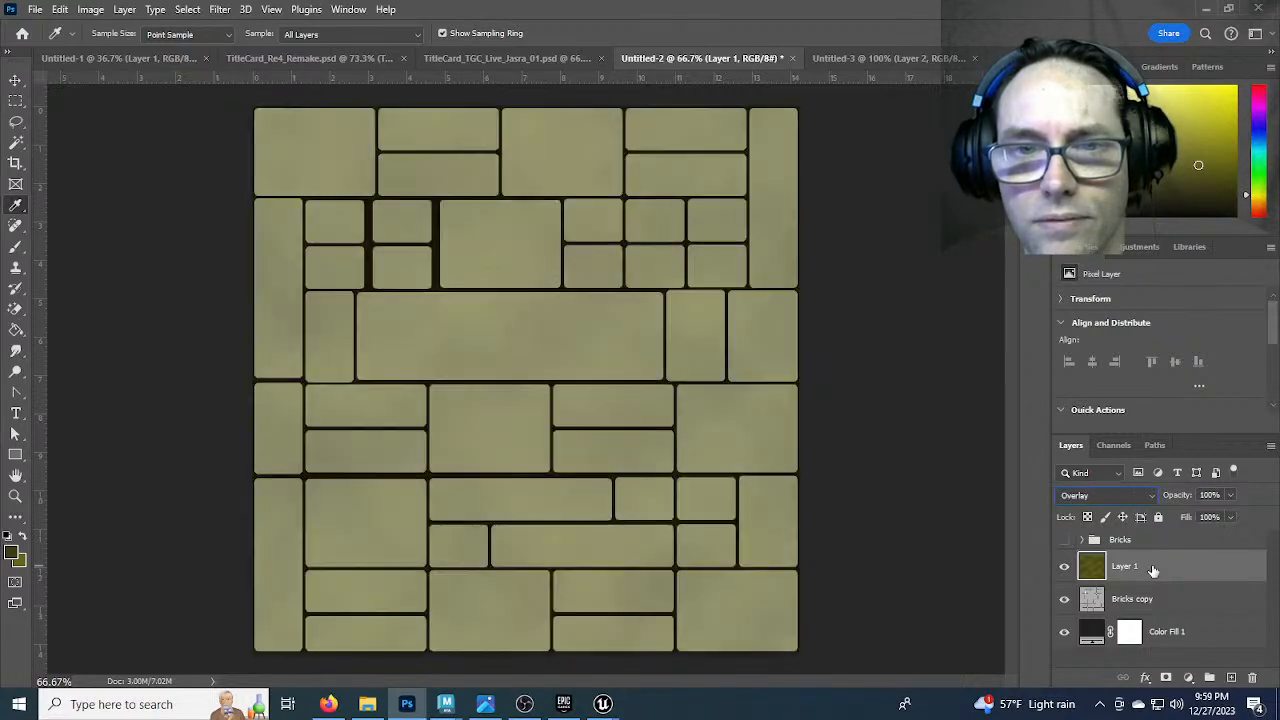
{"action": "key", "text": "Down"}
{"action": "key", "text": "Down"}
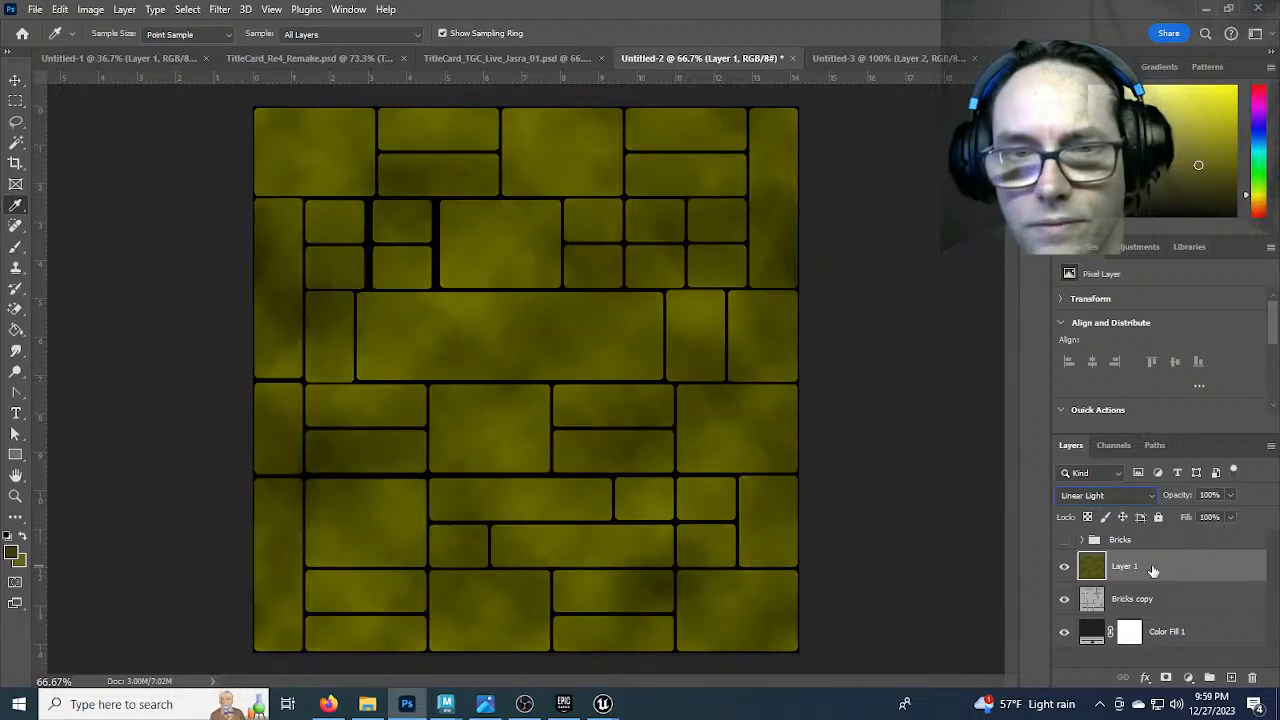
{"action": "key", "text": "Down"}
{"action": "key", "text": "Up"}
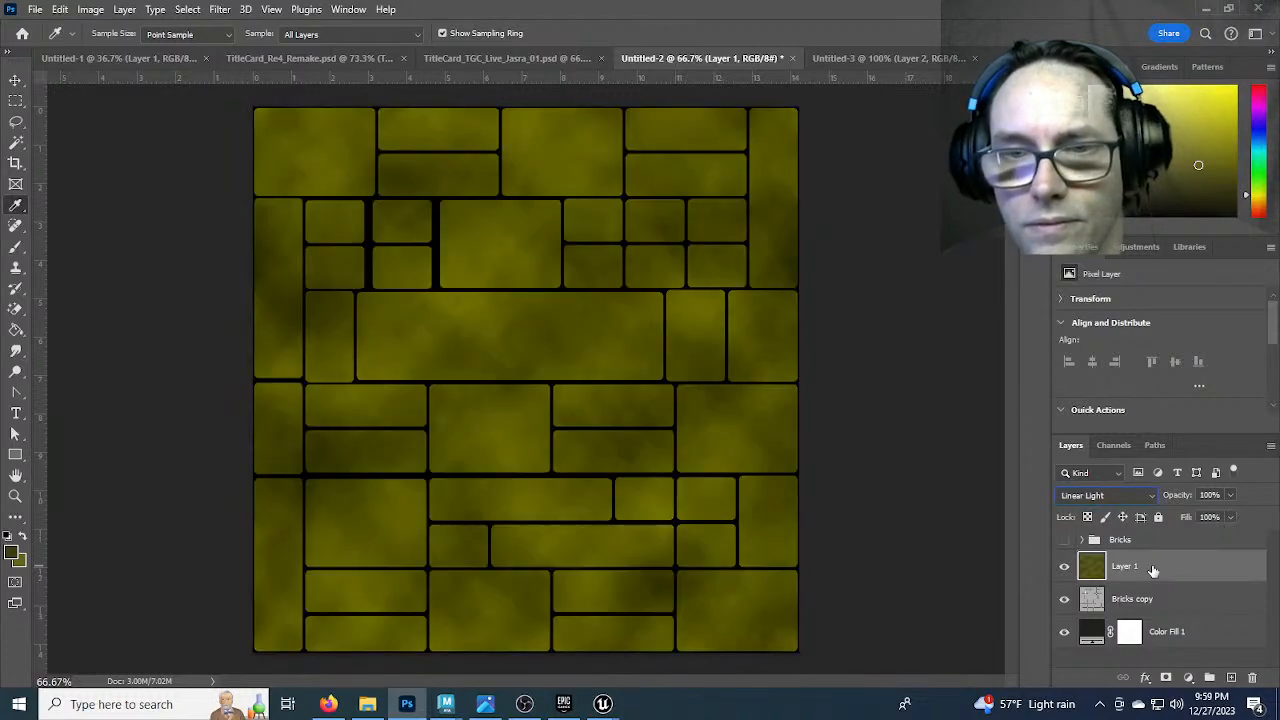
{"action": "key", "text": "Down"}
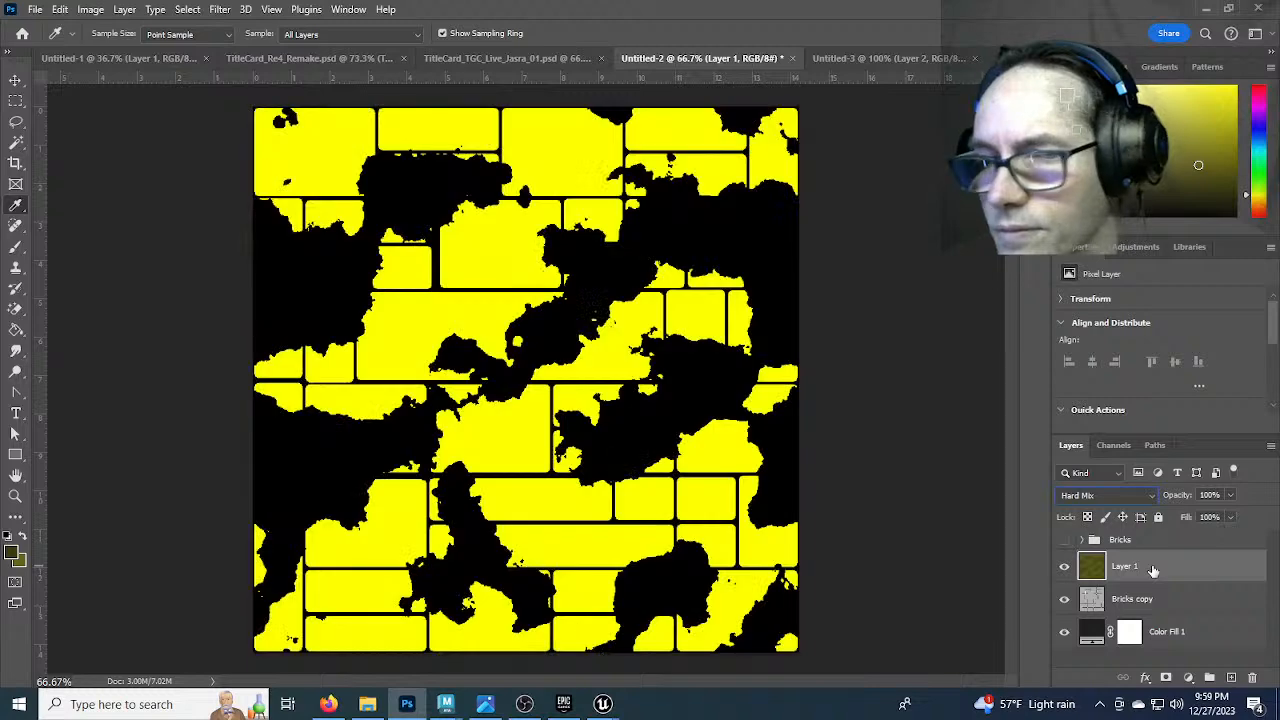
{"action": "key", "text": "Down"}
{"action": "key", "text": "Down"}
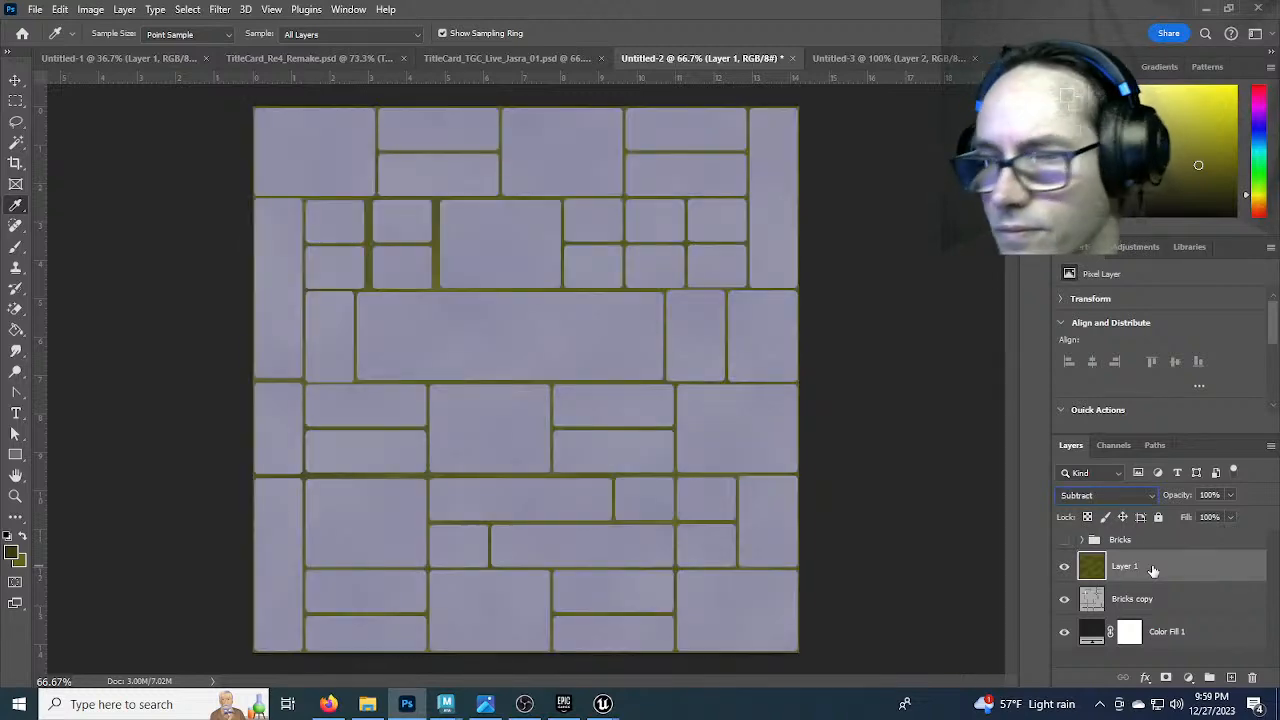
{"action": "key", "text": "Down"}
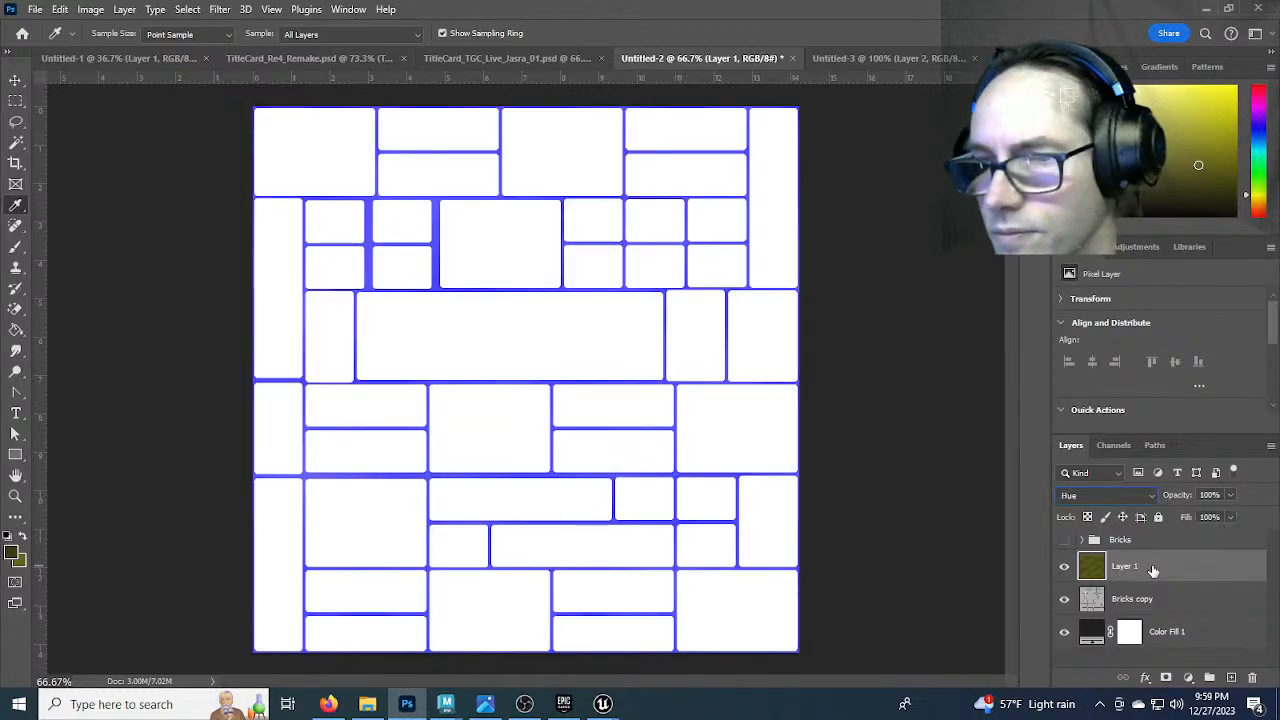
{"action": "key", "text": "Down"}
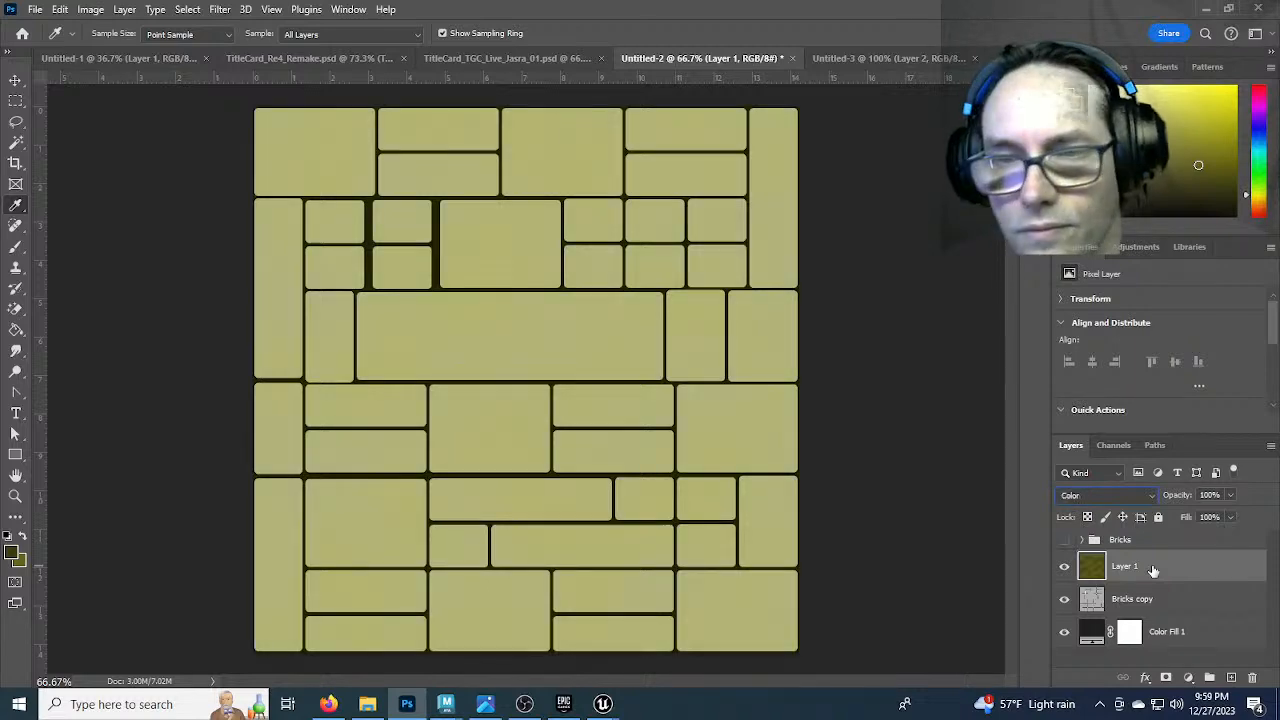
Go back through the clouds layer's blend modes from Color to Linear Burn, comparing their effect on the bricks
{"action": "key", "text": "Up"}
{"action": "key", "text": "Up"}
{"action": "key", "text": "Up"}
{"action": "key", "text": "Up"}
{"action": "key", "text": "Up"}
{"action": "key", "text": "Up"}
{"action": "key", "text": "Up"}
{"action": "key", "text": "Up"}
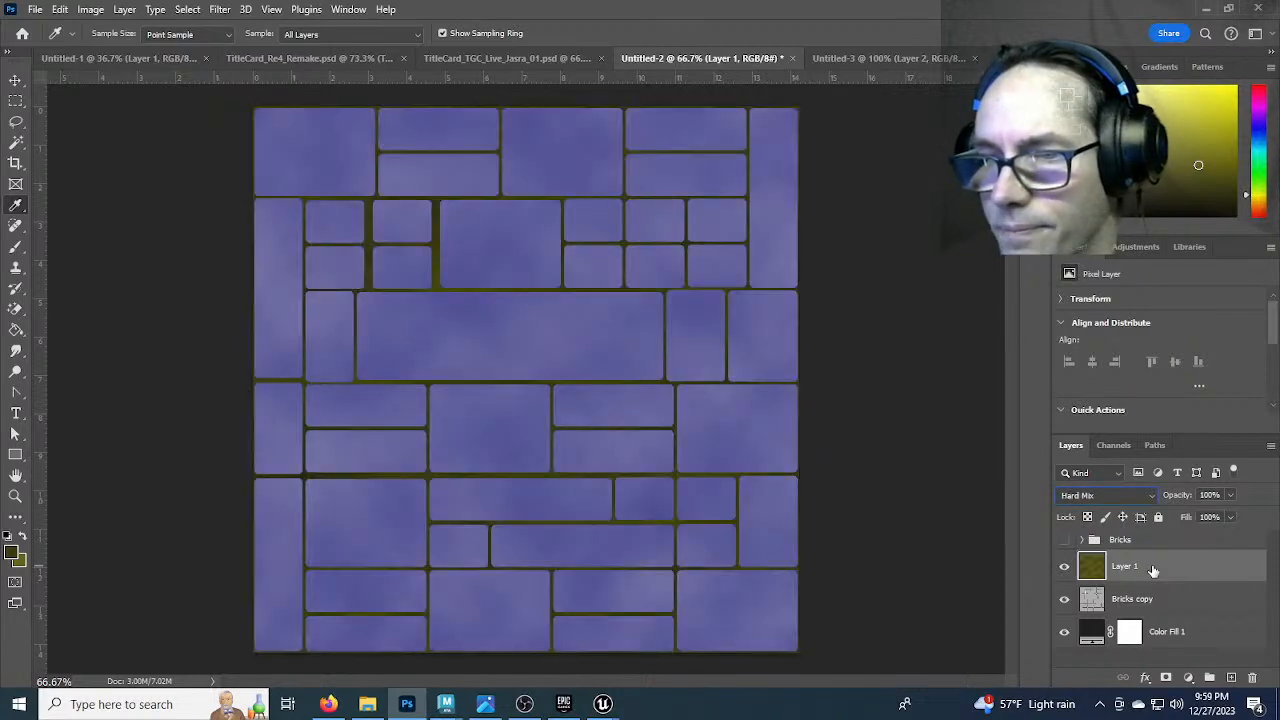
{"action": "key", "text": "Up"}
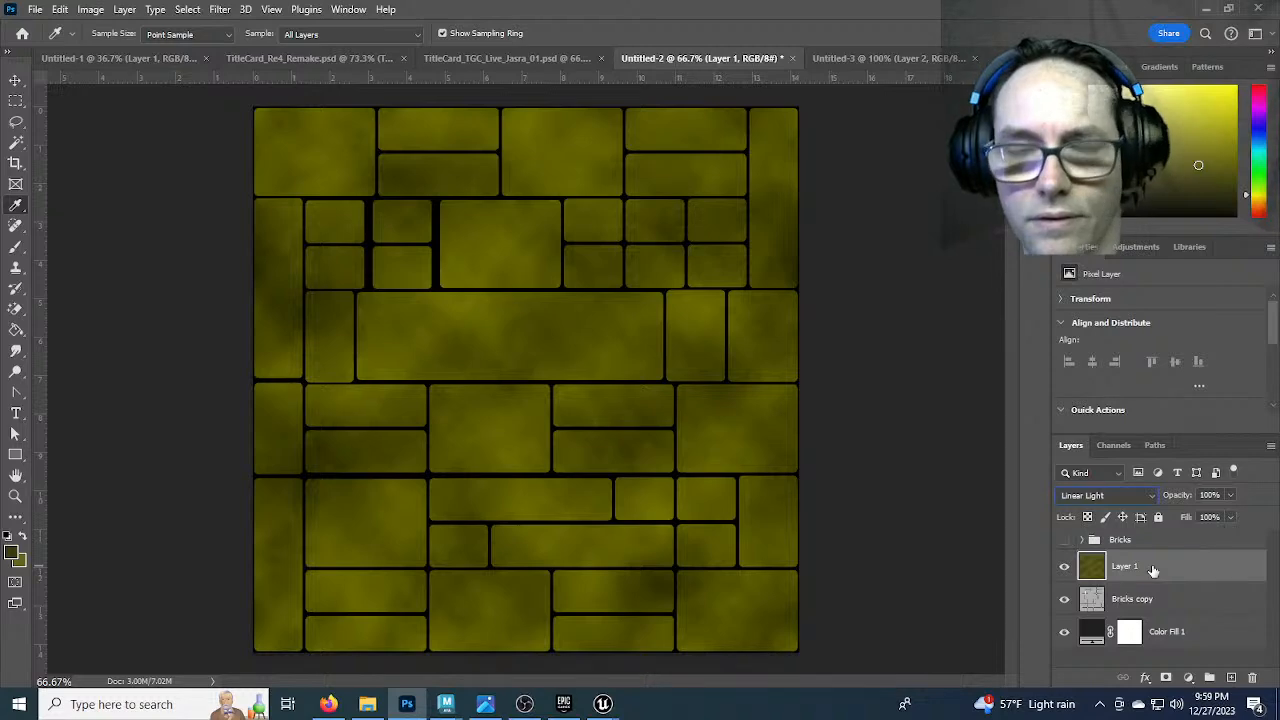
{"action": "key", "text": "Up"}
{"action": "key", "text": "Up"}
{"action": "key", "text": "Up"}
{"action": "key", "text": "Up"}
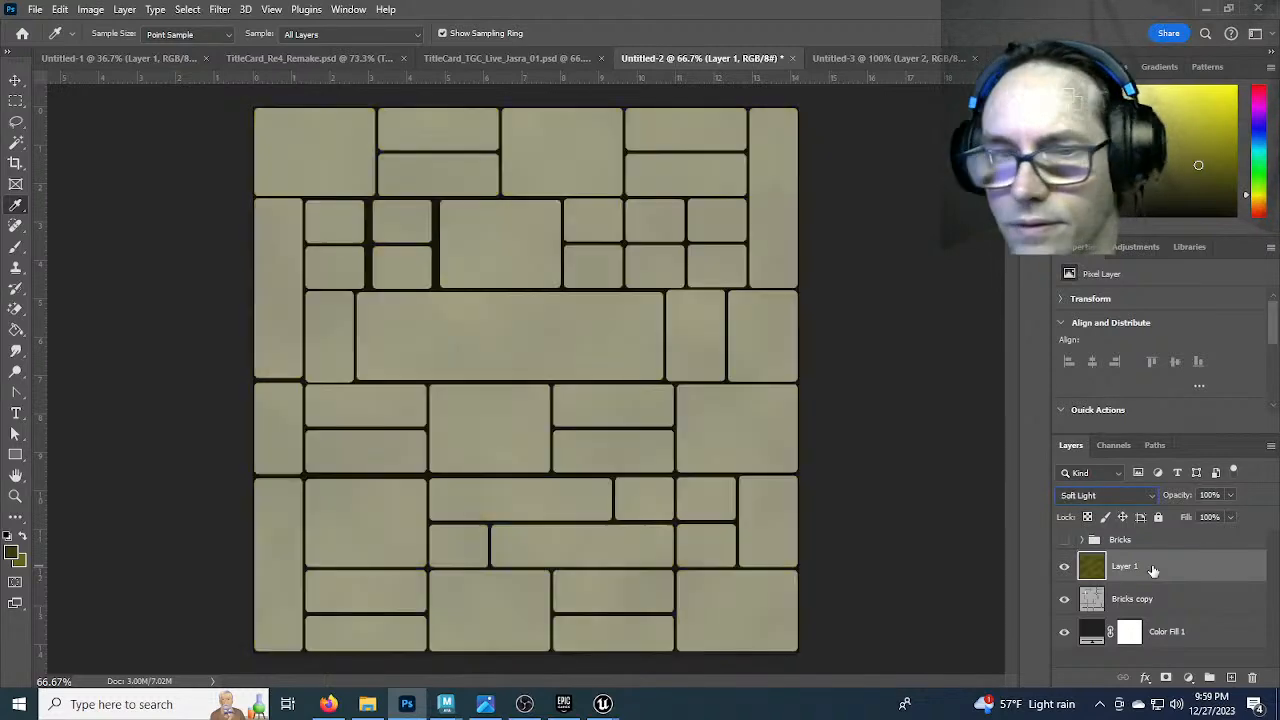
{"action": "key", "text": "Up"}
{"action": "key", "text": "Up"}
{"action": "key", "text": "Up"}
{"action": "key", "text": "Up"}
{"action": "key", "text": "Up"}
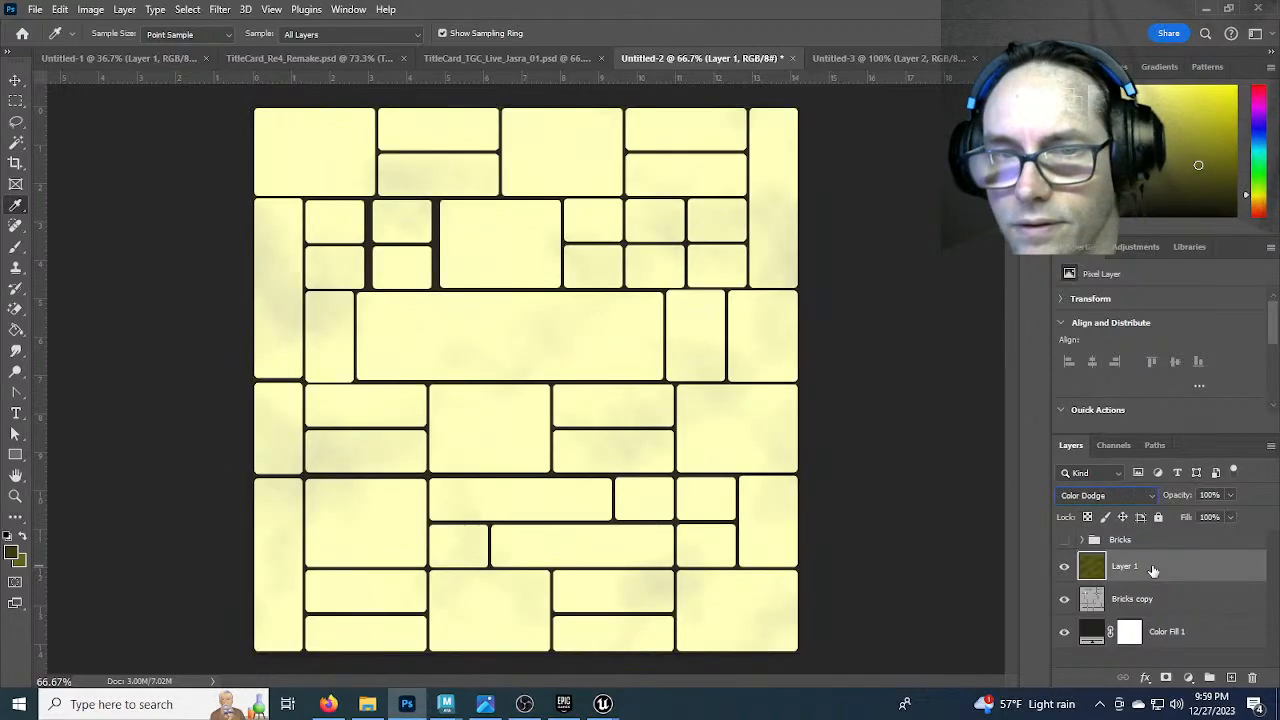
{"action": "key", "text": "Up"}
{"action": "key", "text": "Up"}
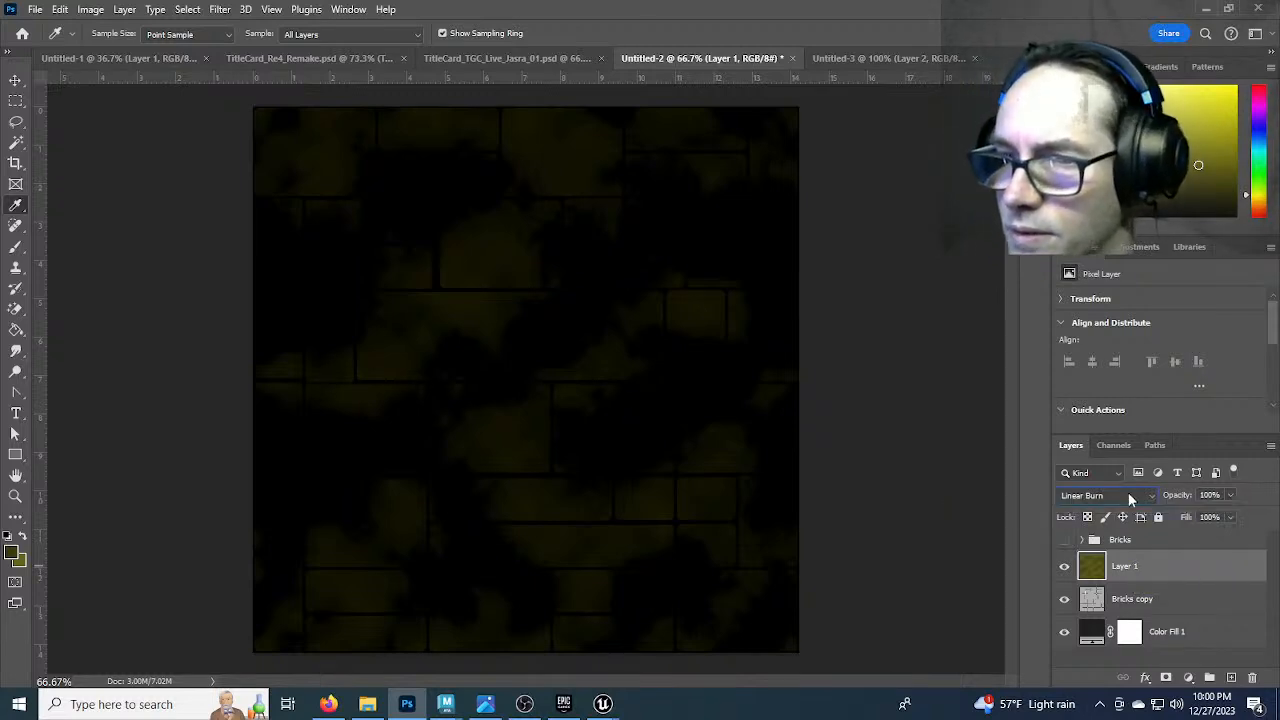
Compare the darkening and Overlay blend modes again and set the olive clouds layer to Multiply
{"action": "scroll", "coordinate": [1128, 493], "scroll_direction": "up", "scroll_amount": 2}
{"action": "scroll", "coordinate": [1128, 493], "scroll_direction": "down", "scroll_amount": 1}
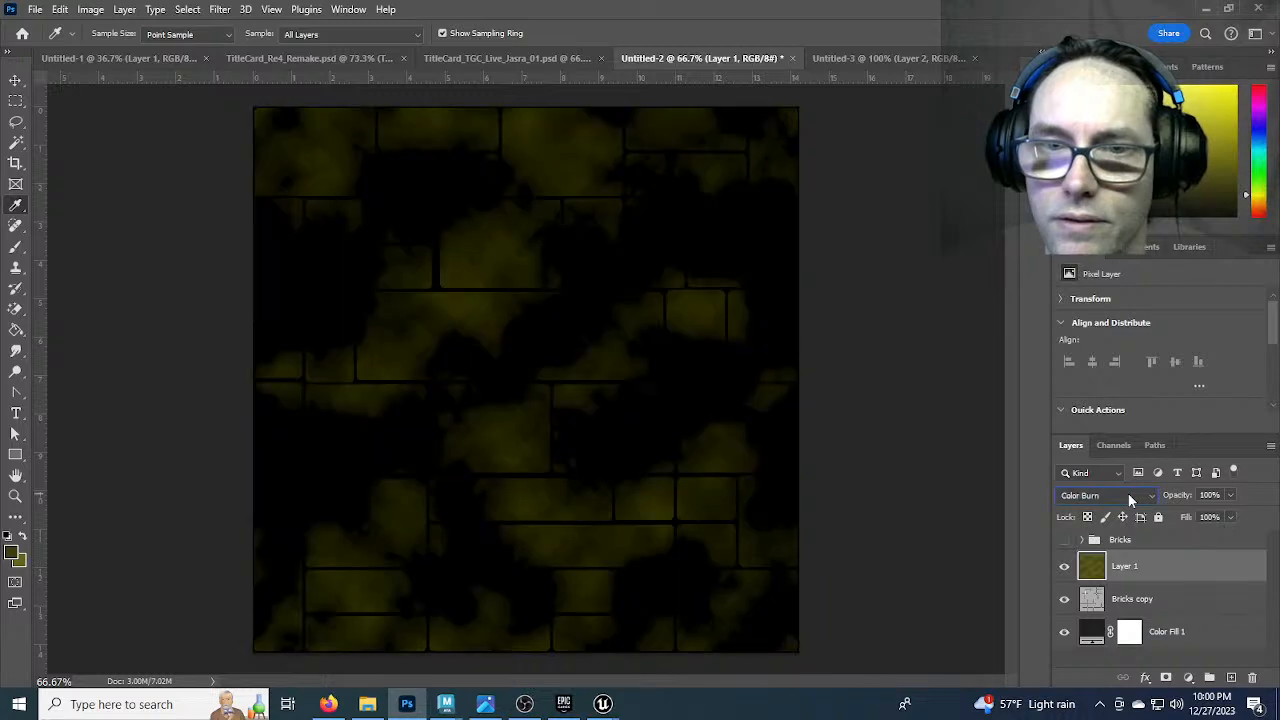
{"action": "scroll", "coordinate": [1128, 493], "scroll_direction": "down", "scroll_amount": 1}
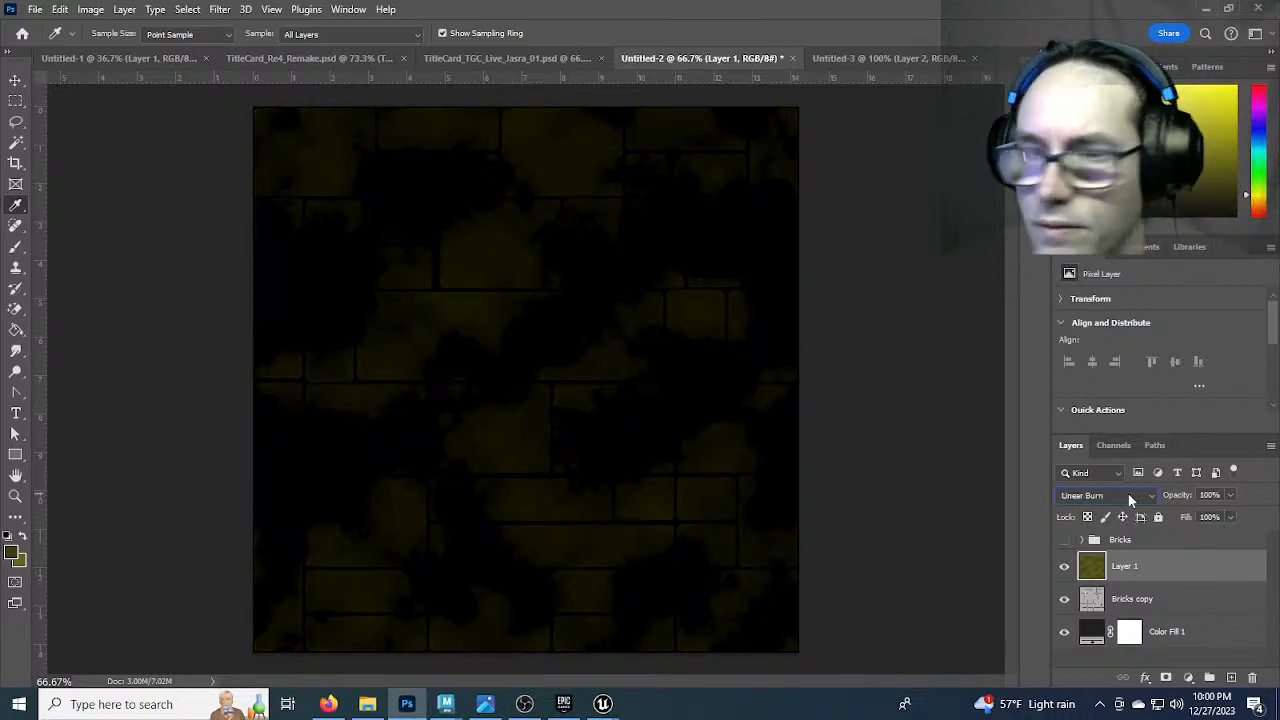
{"action": "scroll", "coordinate": [1128, 493], "scroll_direction": "up", "scroll_amount": 1}
{"action": "scroll", "coordinate": [1128, 493], "scroll_direction": "up", "scroll_amount": 1}
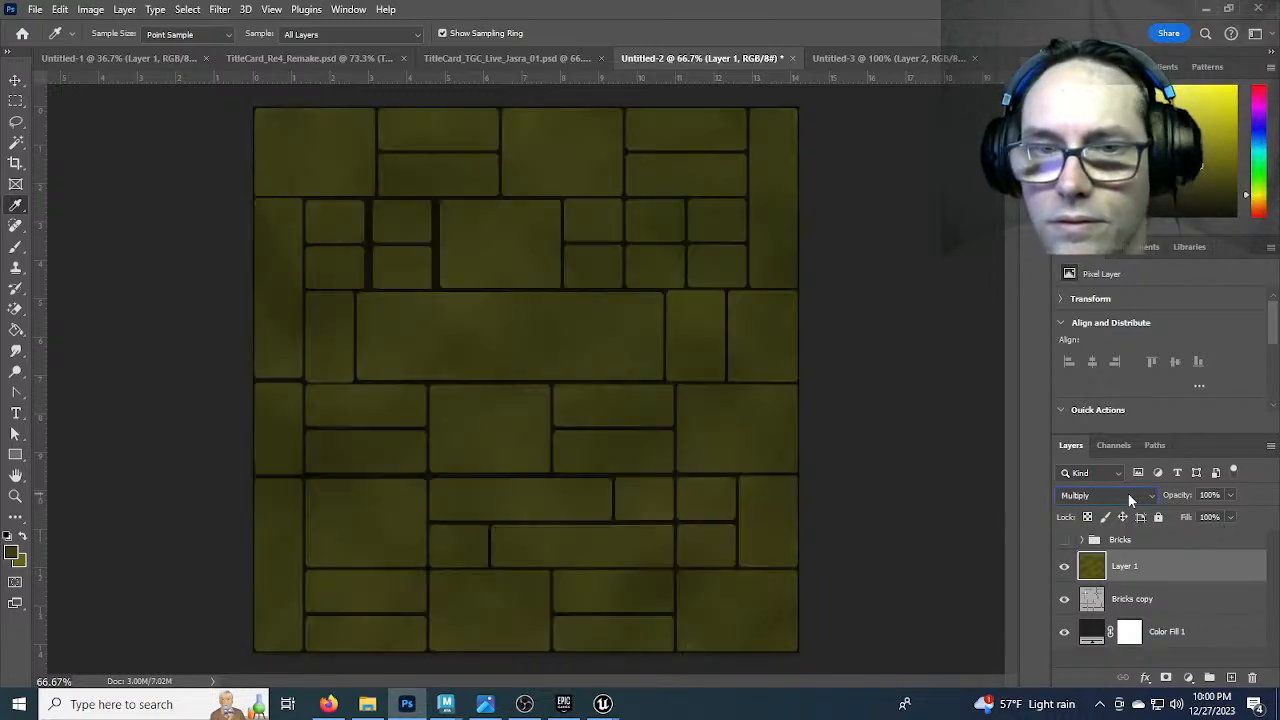
{"action": "scroll", "coordinate": [1128, 493], "scroll_direction": "up", "scroll_amount": 2}
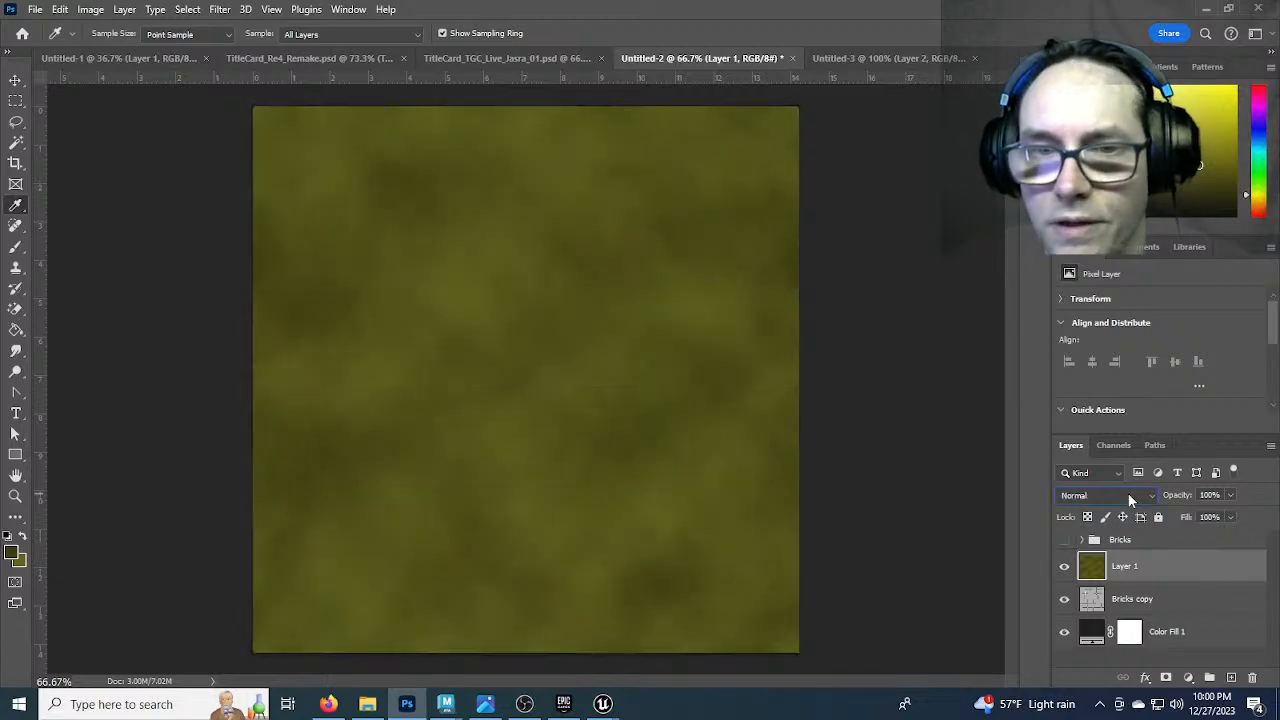
{"action": "scroll", "coordinate": [1128, 493], "scroll_direction": "down", "scroll_amount": 4}
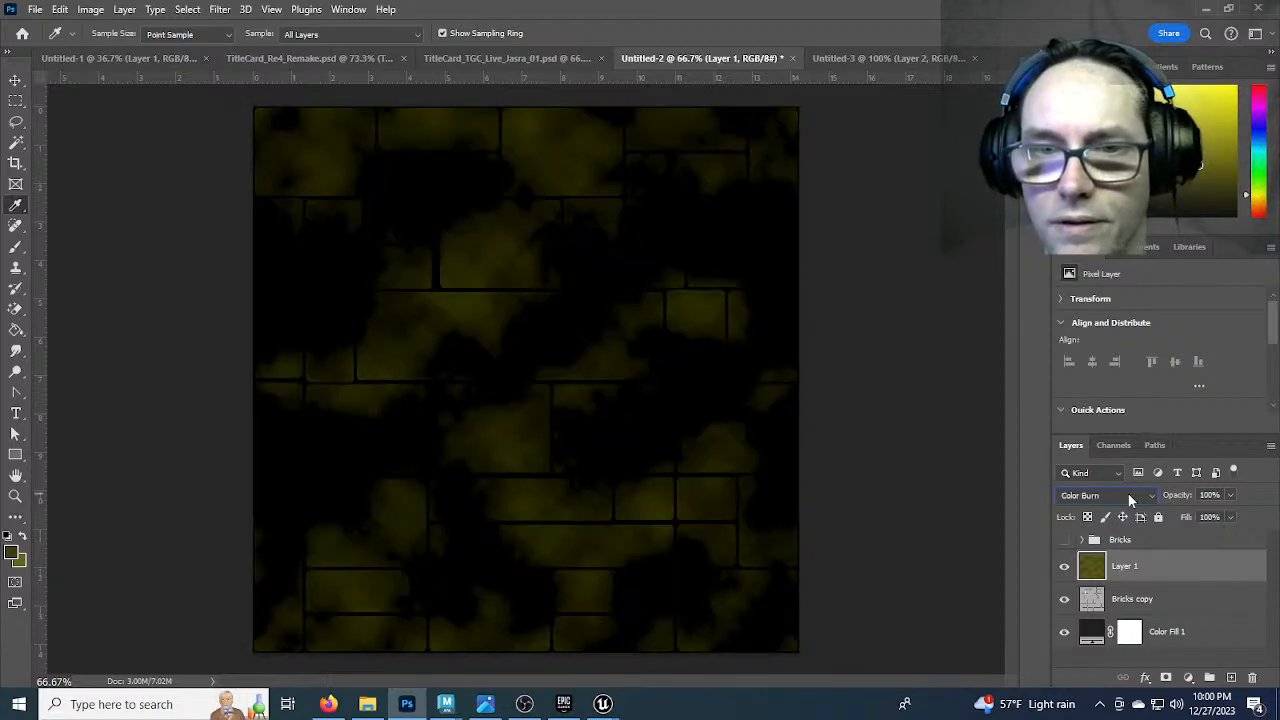
{"action": "scroll", "coordinate": [1128, 493], "scroll_direction": "down", "scroll_amount": 6}
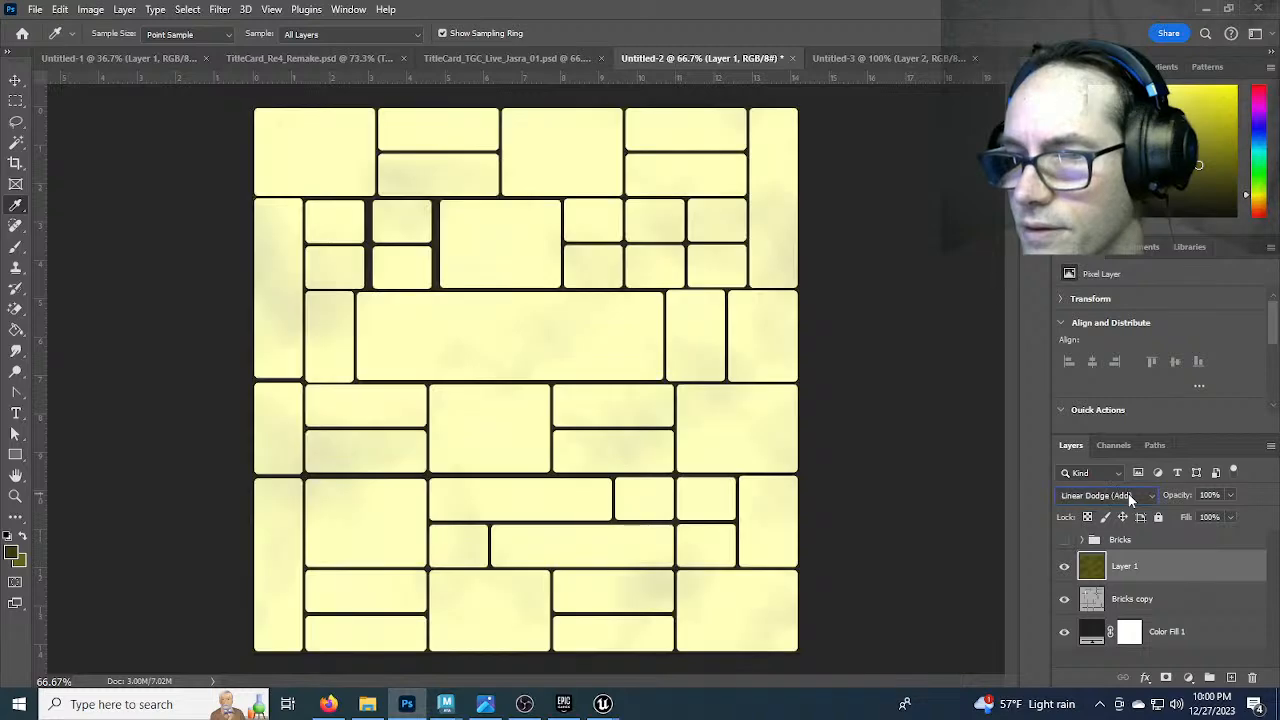
{"action": "scroll", "coordinate": [1128, 493], "scroll_direction": "down", "scroll_amount": 1}
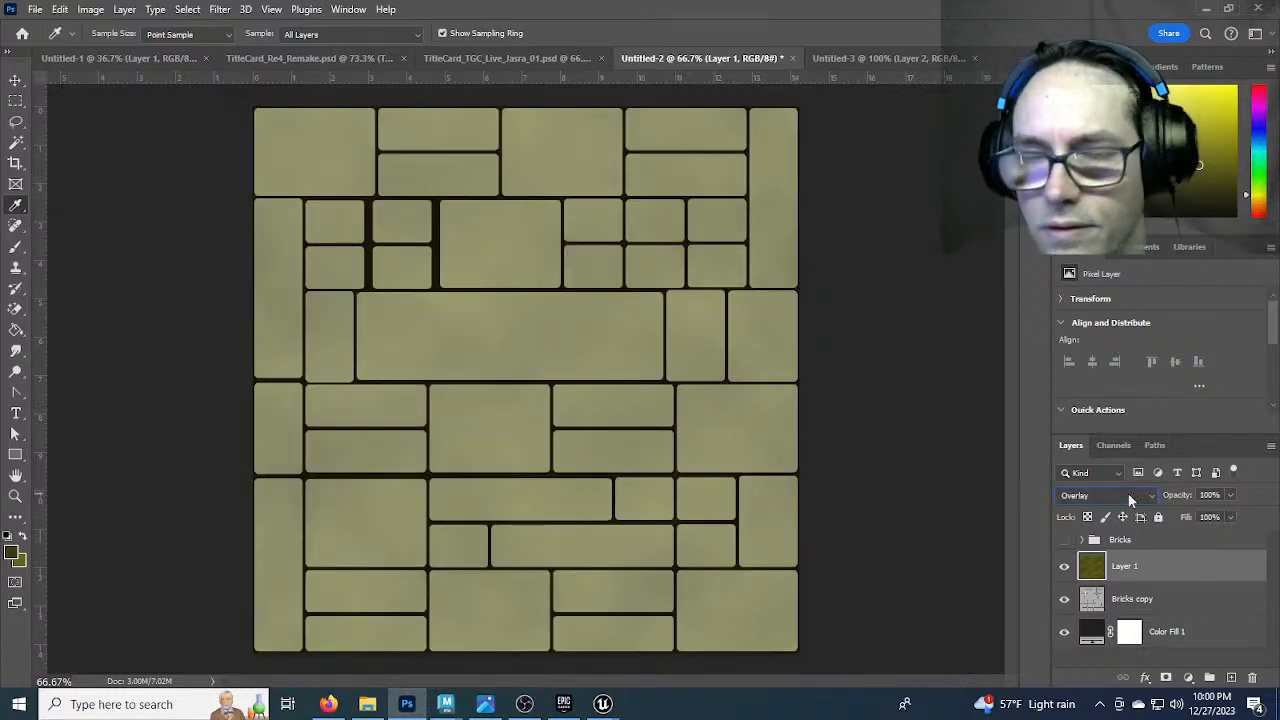
{"action": "scroll", "coordinate": [1128, 493], "scroll_direction": "up", "scroll_amount": 6}
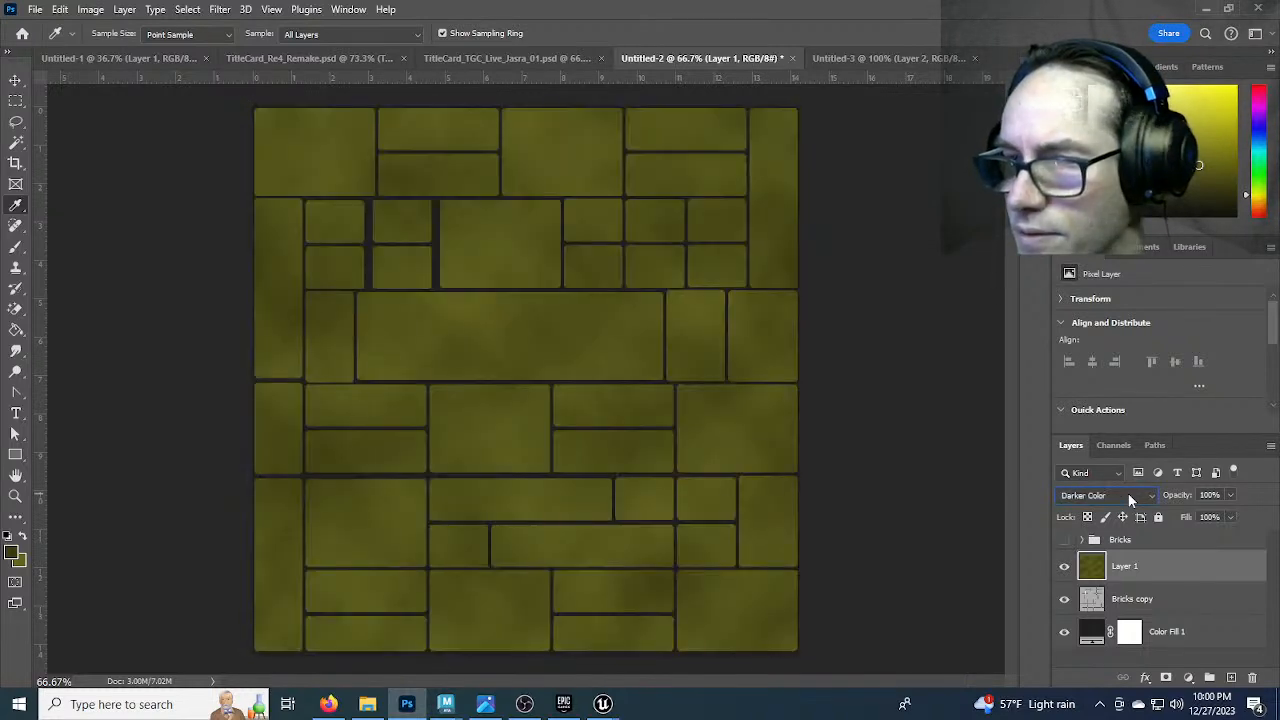
{"action": "scroll", "coordinate": [1128, 493], "scroll_direction": "up", "scroll_amount": 2}
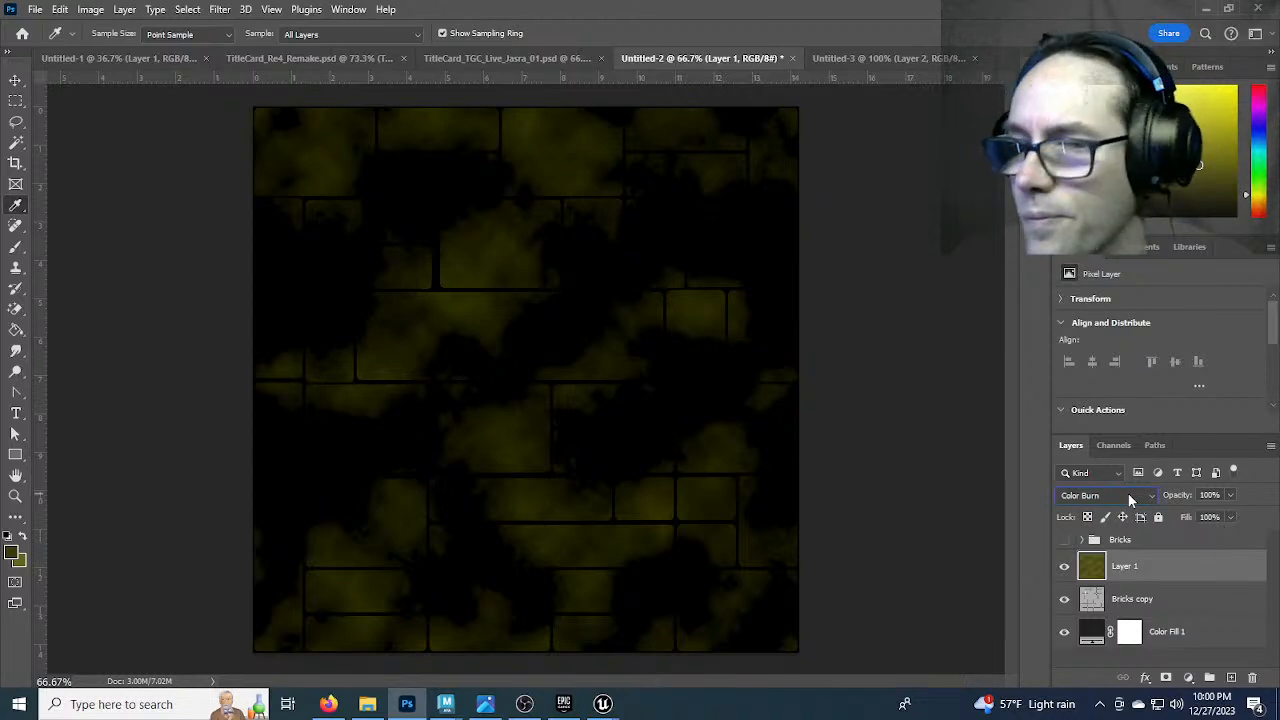
{"action": "scroll", "coordinate": [1128, 493], "scroll_direction": "up", "scroll_amount": 1}
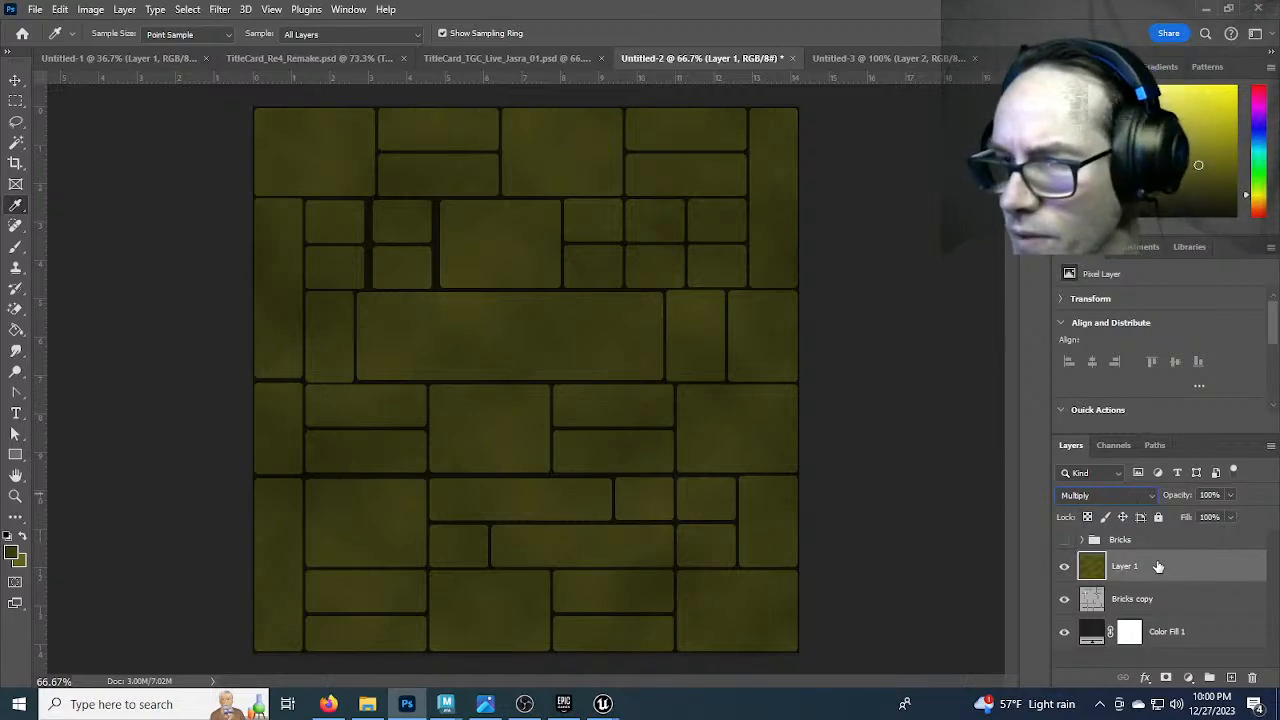
Add a layer mask to the olive clouds layer and render black-and-white Clouds into the mask
{"action": "left_click", "coordinate": [1166, 678]}
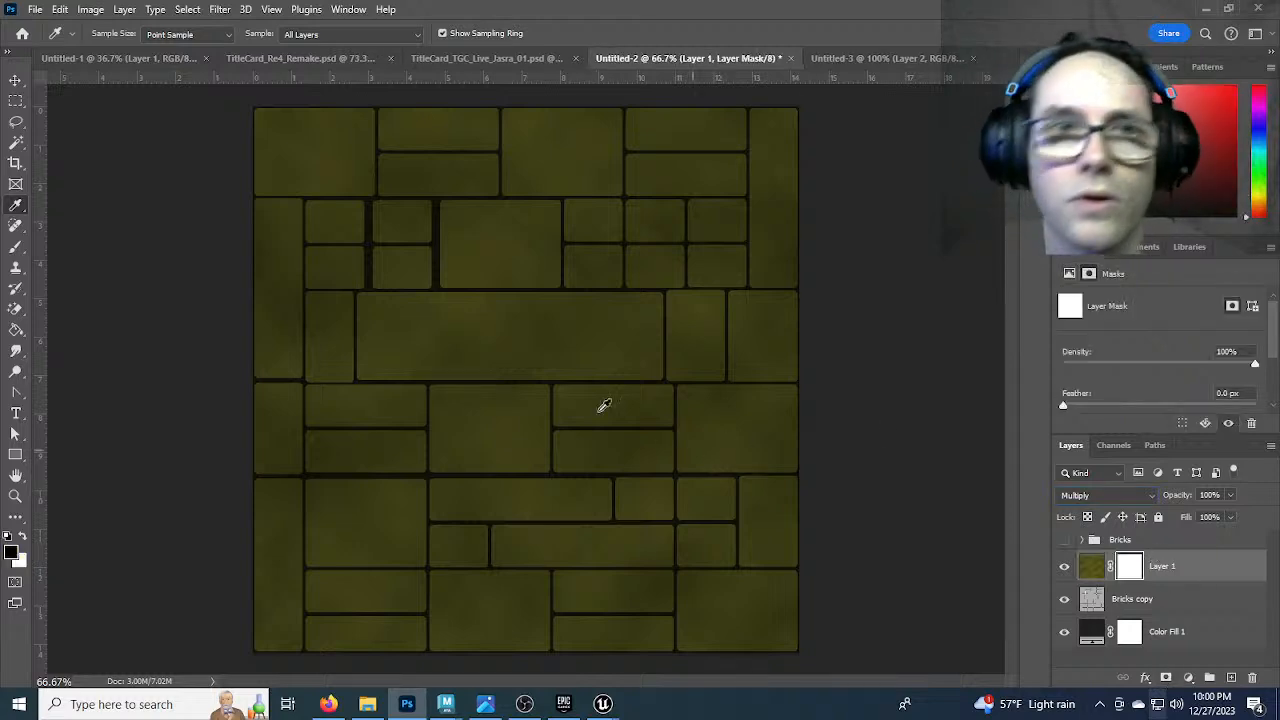
{"action": "left_click", "coordinate": [214, 10]}
{"action": "mouse_move", "coordinate": [283, 290]}
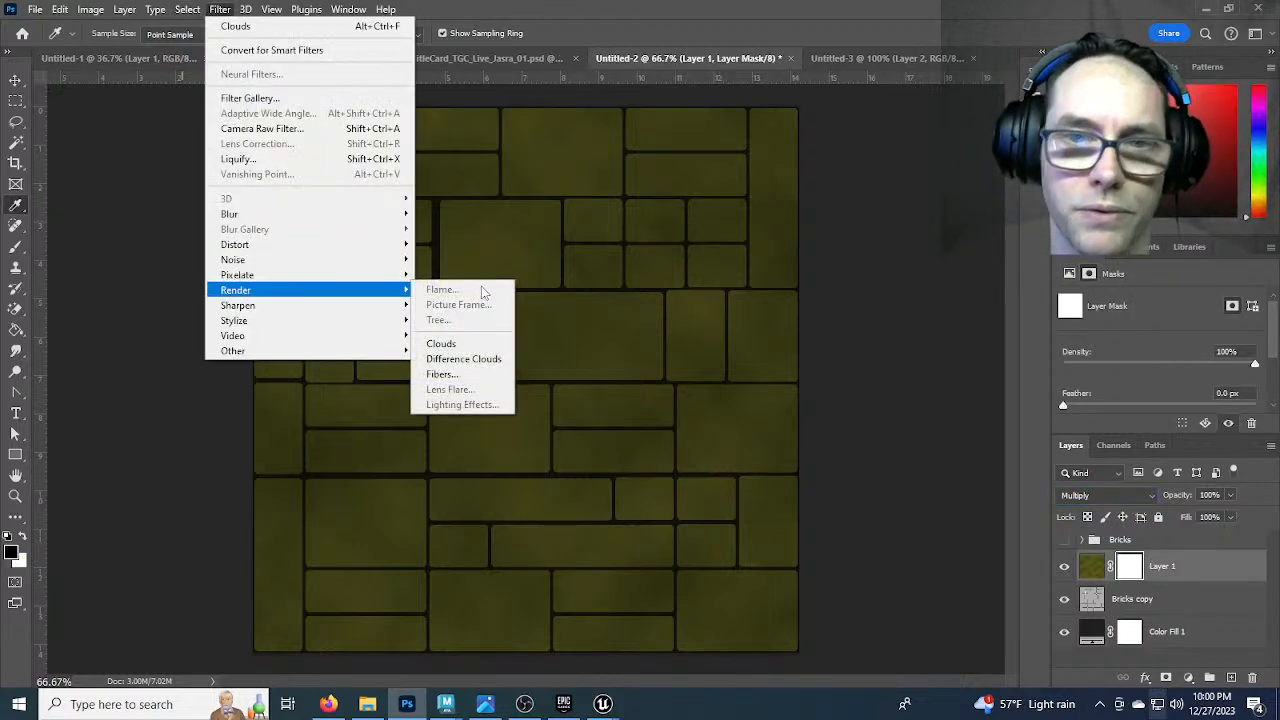
{"action": "left_click", "coordinate": [450, 338]}
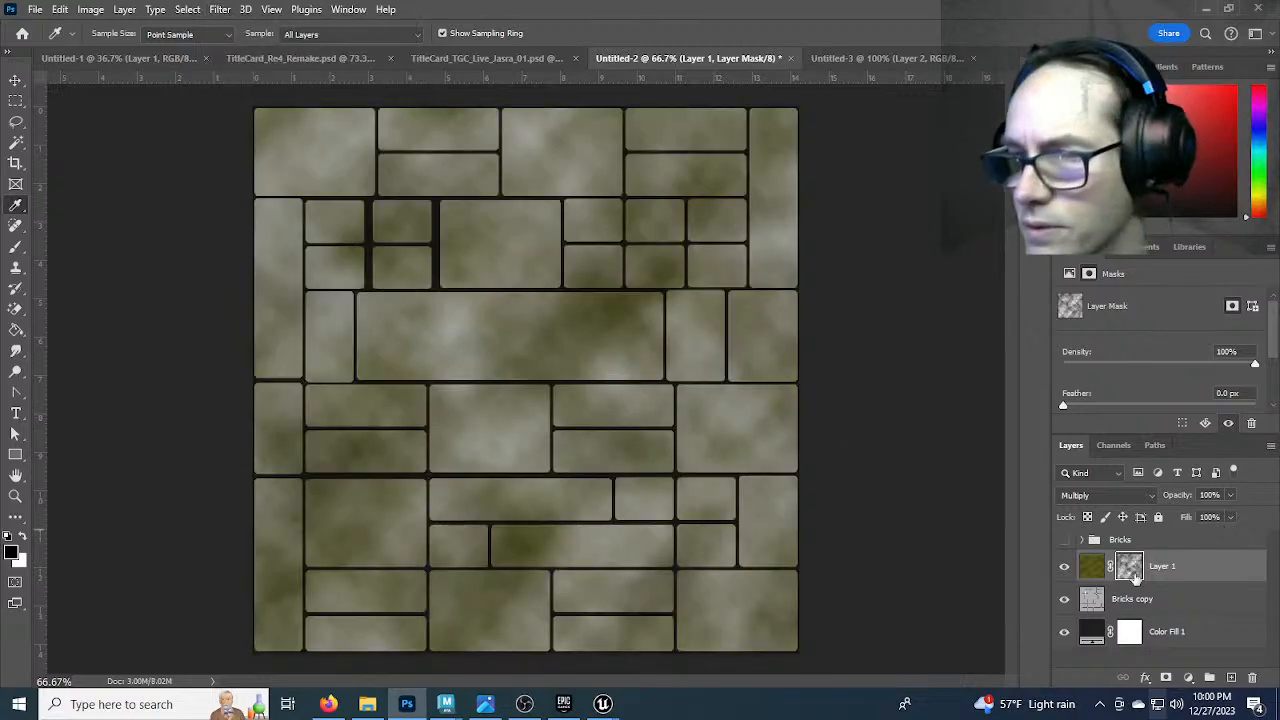
Adjust the Levels of the clouds mask to brighten it and raise its contrast, so olive covers most of the bricks
{"action": "left_click", "coordinate": [90, 10]}
{"action": "mouse_move", "coordinate": [156, 52]}
{"action": "left_click", "coordinate": [290, 65]}
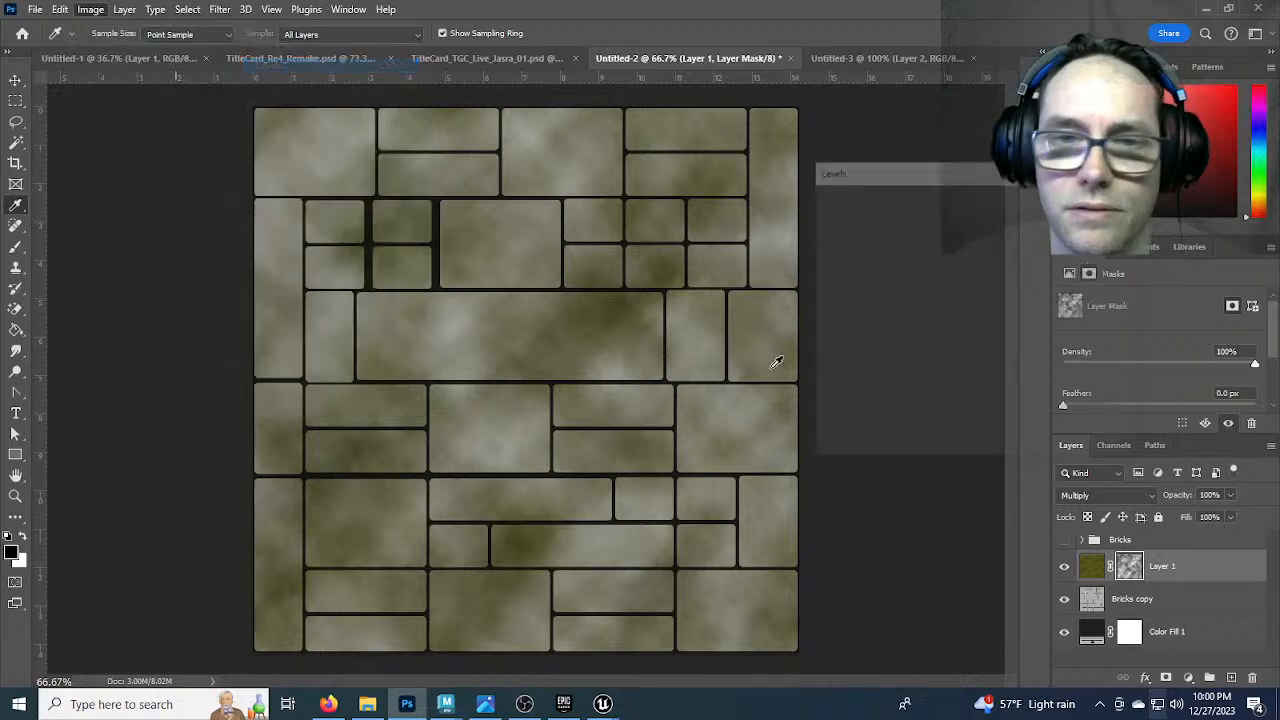
{"action": "mouse_move", "coordinate": [829, 354]}
{"action": "left_mouse_down"}
{"action": "mouse_move", "coordinate": [902, 350]}
{"action": "mouse_move", "coordinate": [831, 350]}
{"action": "left_mouse_up"}
{"action": "left_click_drag", "start_coordinate": [1030, 351], "coordinate": [941, 350]}
{"action": "mouse_move", "coordinate": [884, 350]}
{"action": "left_mouse_down"}
{"action": "mouse_move", "coordinate": [903, 349]}
{"action": "mouse_move", "coordinate": [868, 354]}
{"action": "mouse_move", "coordinate": [879, 354]}
{"action": "left_mouse_up"}
{"action": "left_click", "coordinate": [935, 349]}
{"action": "left_click", "coordinate": [1097, 197]}
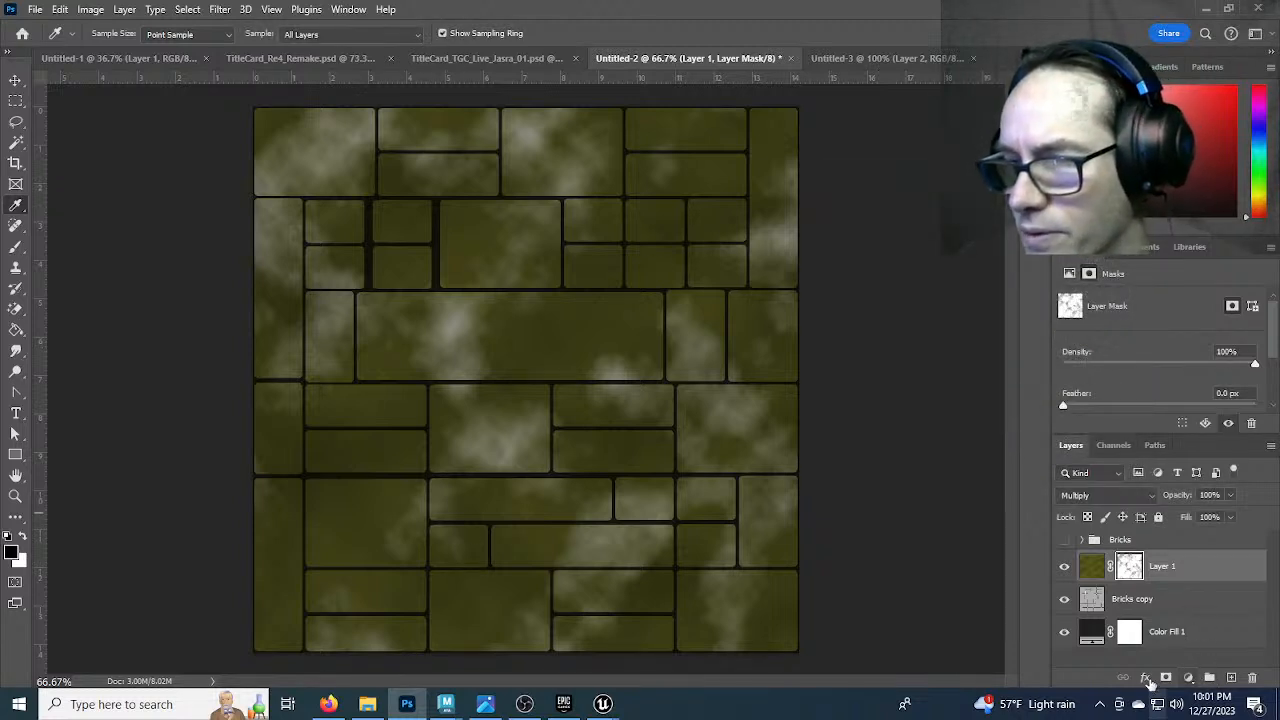
Add a new layer above the olive clouds, choose a darker olive foreground colour and render Clouds on it
{"action": "left_click", "coordinate": [1231, 677]}
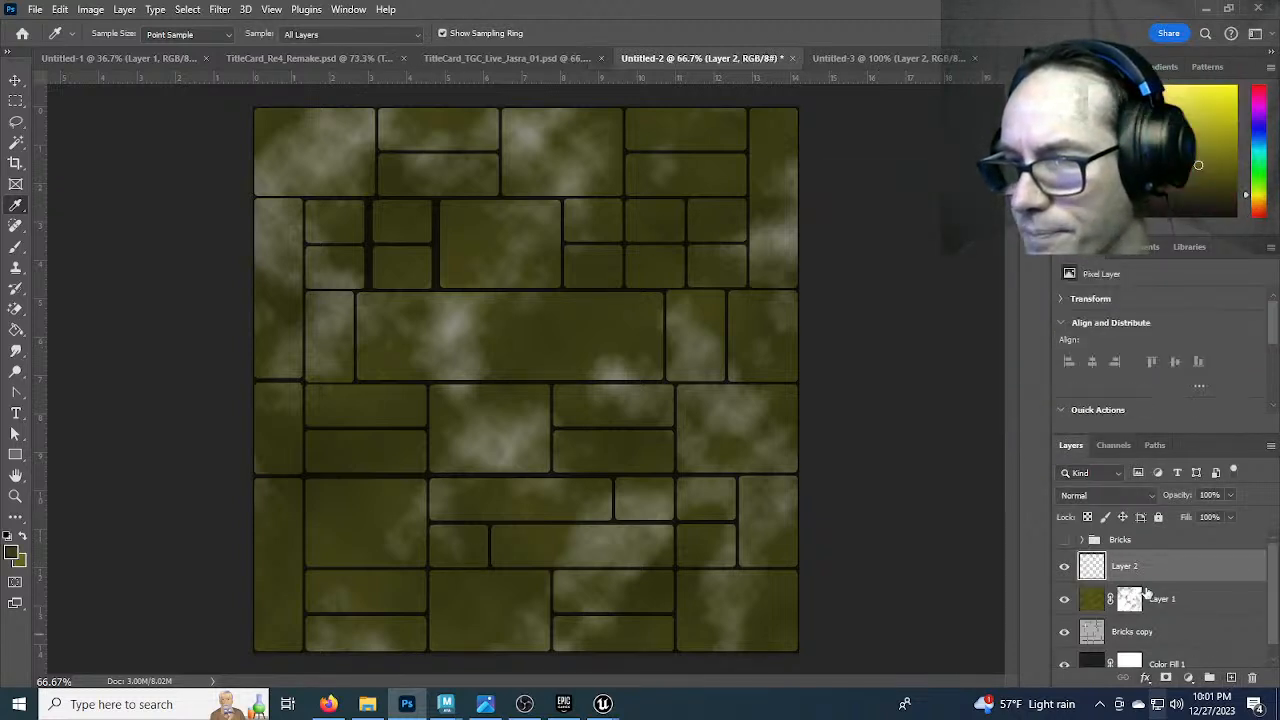
{"action": "left_click", "coordinate": [1204, 188]}
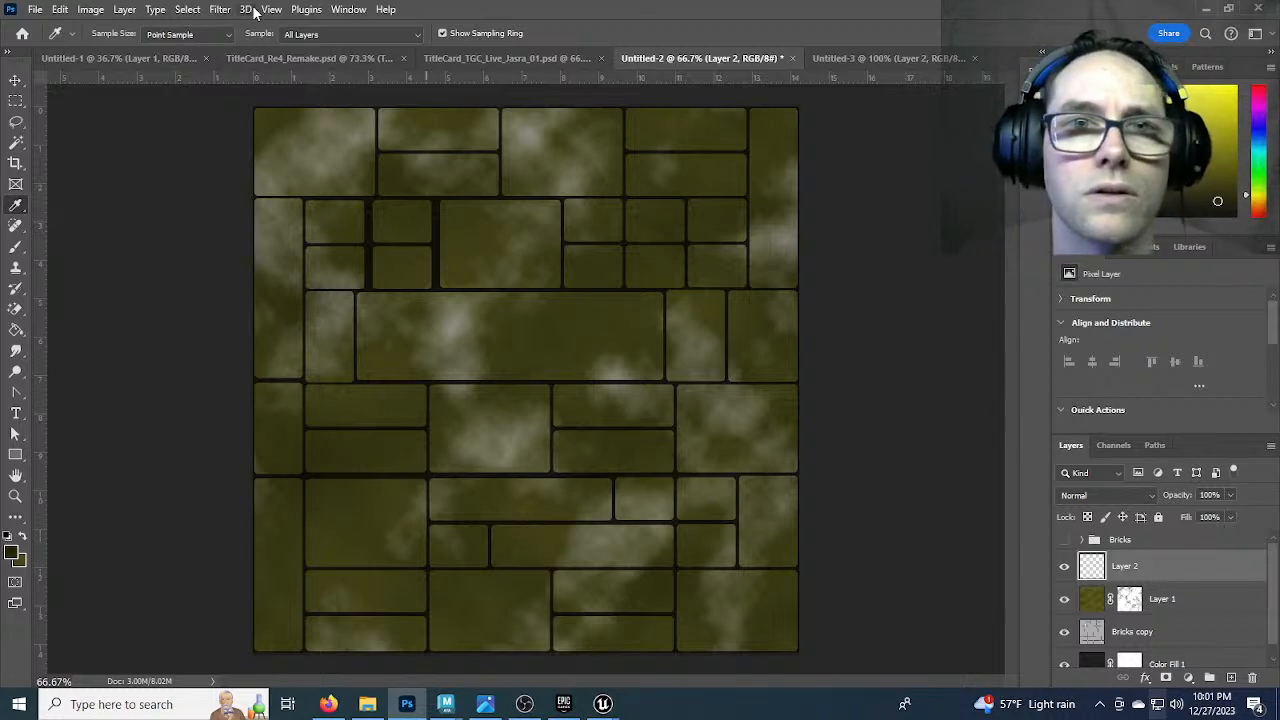
{"action": "left_click", "coordinate": [220, 10]}
{"action": "mouse_move", "coordinate": [280, 289]}
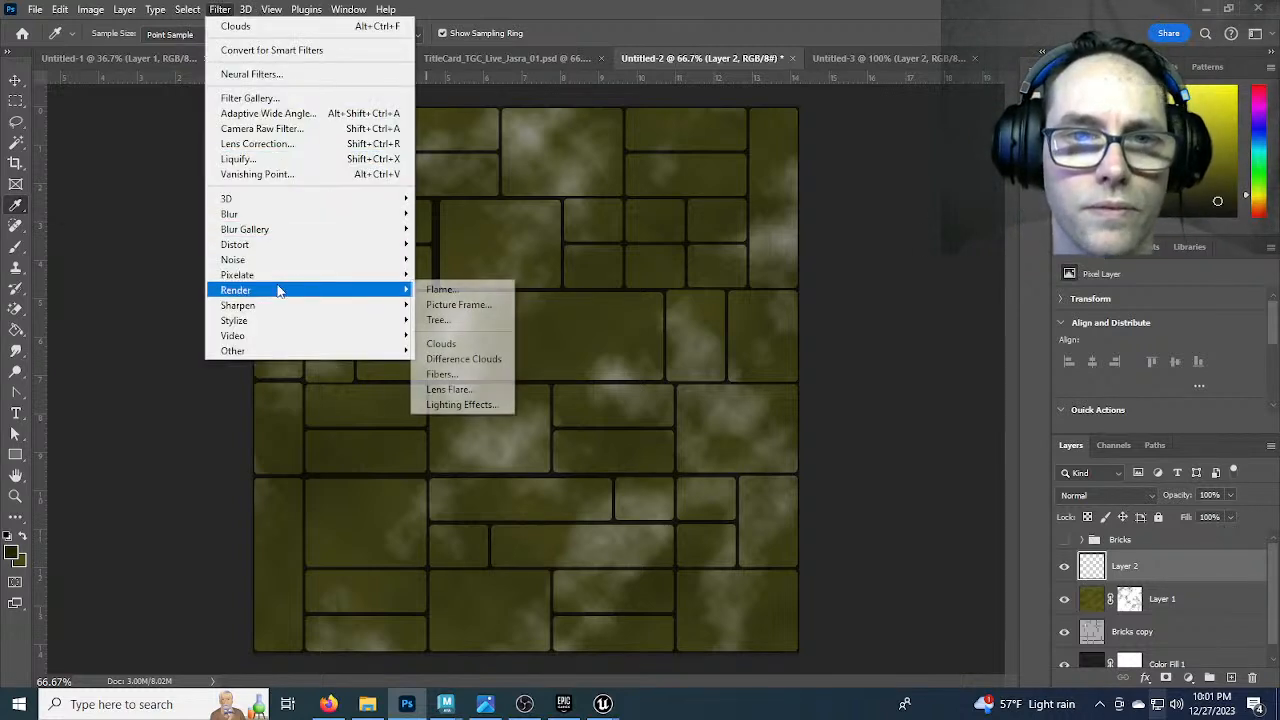
{"action": "left_click", "coordinate": [480, 349]}
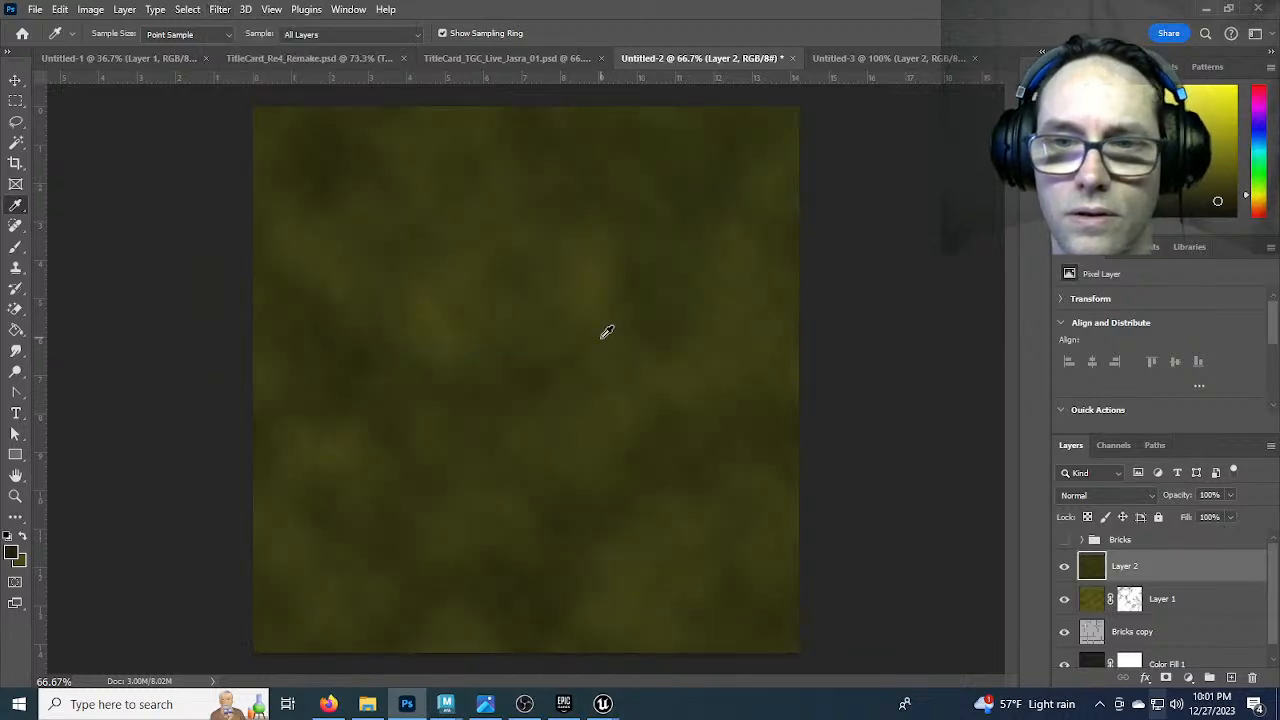
Darken the new clouds layer to a brightness of -55 and raise its contrast with Brightness/Contrast
{"action": "left_click", "coordinate": [90, 10]}
{"action": "mouse_move", "coordinate": [118, 50]}
{"action": "left_click", "coordinate": [302, 50]}
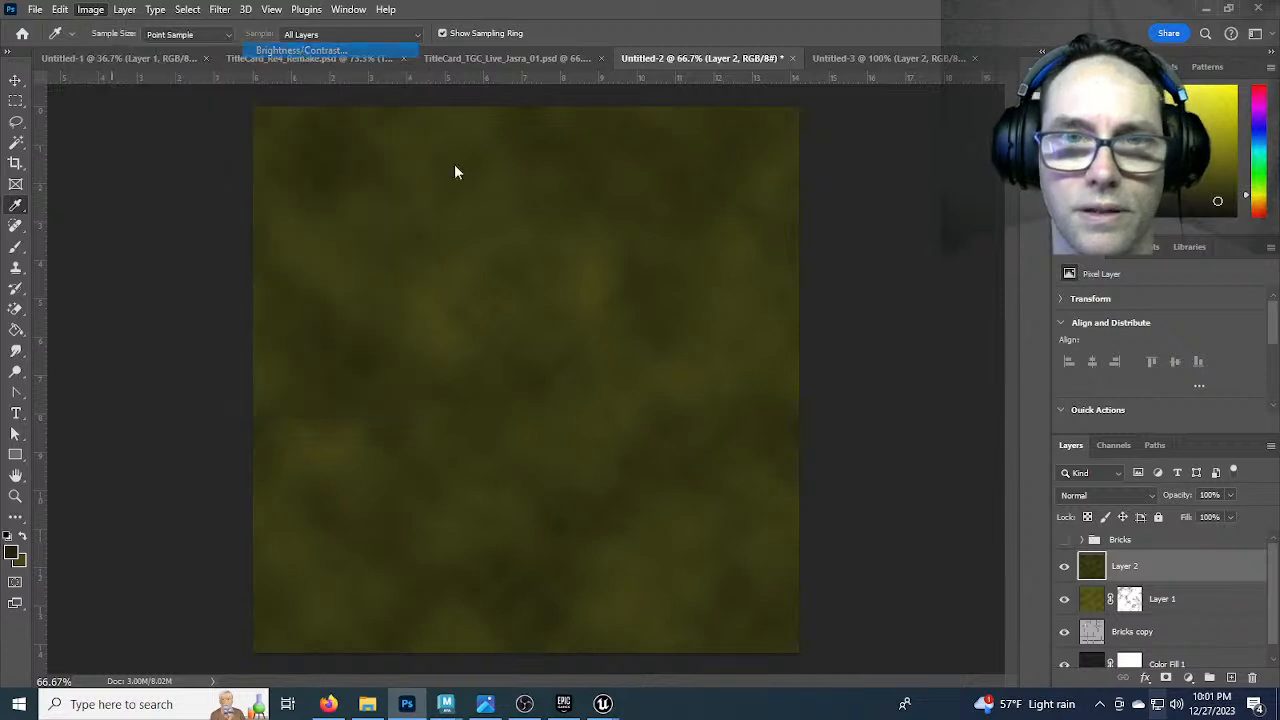
{"action": "left_click_drag", "start_coordinate": [737, 362], "coordinate": [706, 364]}
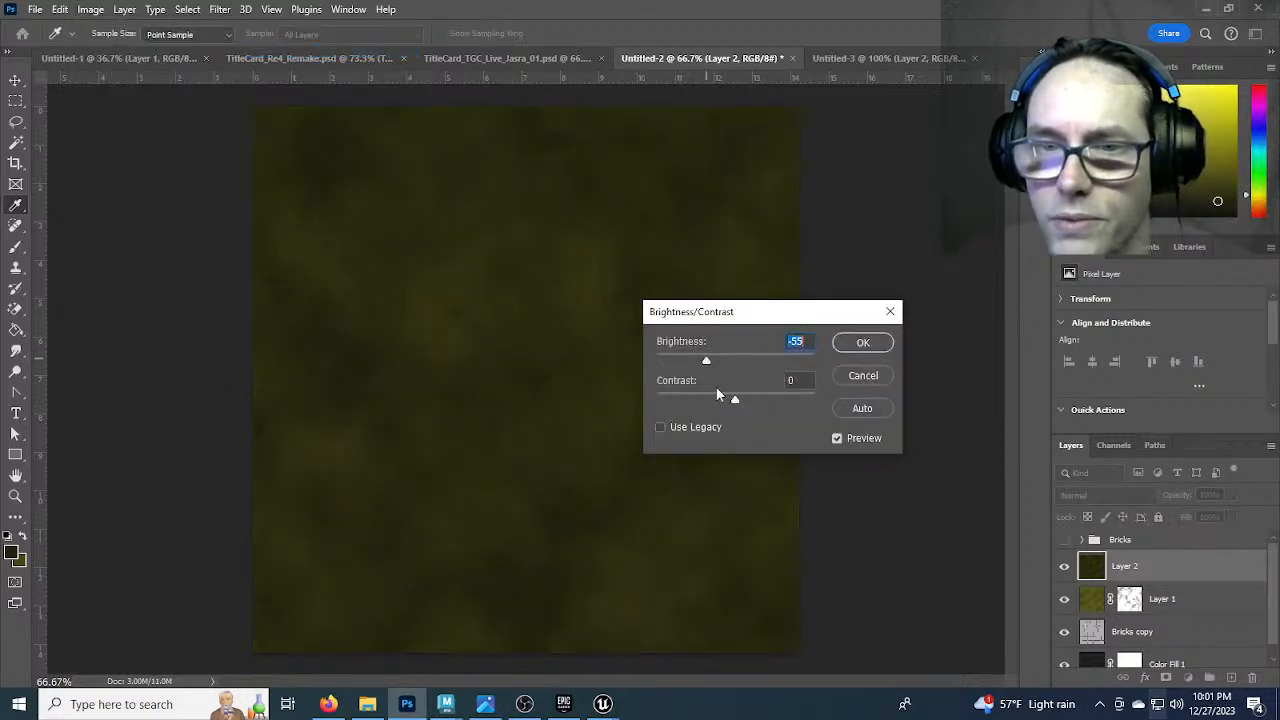
{"action": "left_click_drag", "start_coordinate": [734, 405], "coordinate": [791, 401]}
{"action": "left_click", "coordinate": [863, 342]}
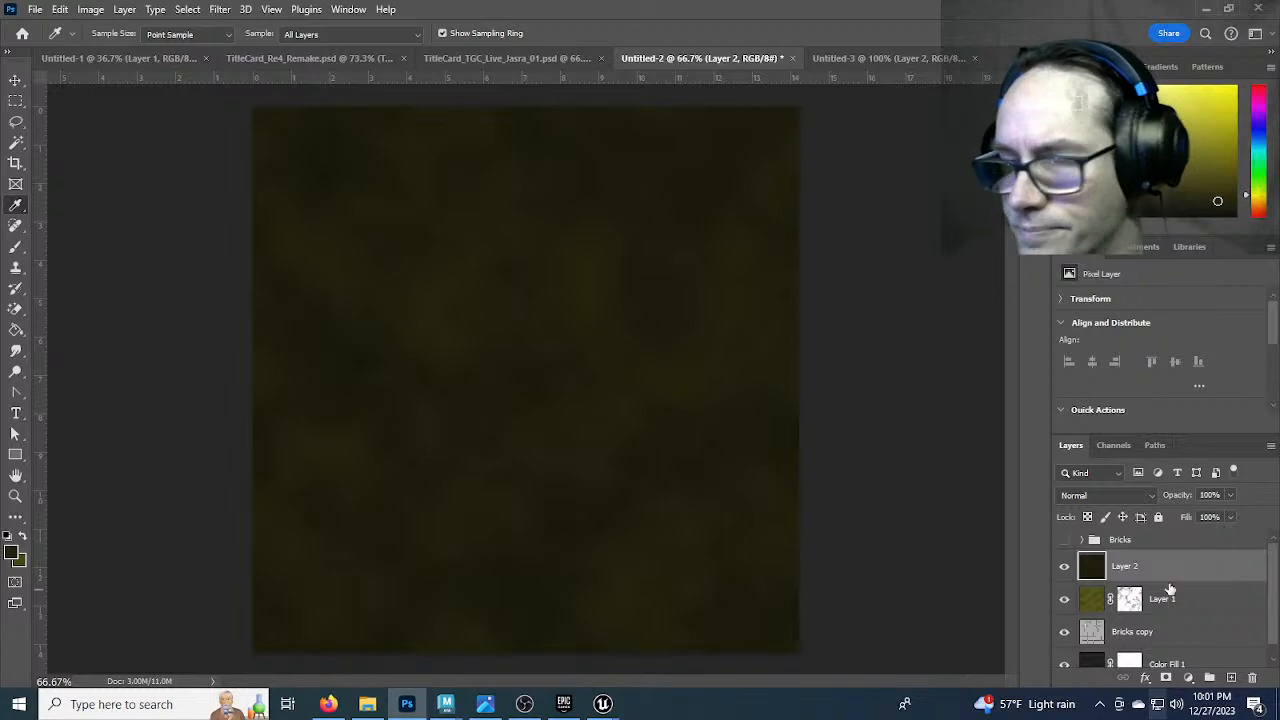
Move the dark clouds layer beneath the olive clouds layer and set its blend mode to Multiply
{"action": "left_click_drag", "start_coordinate": [1169, 576], "coordinate": [1186, 627]}
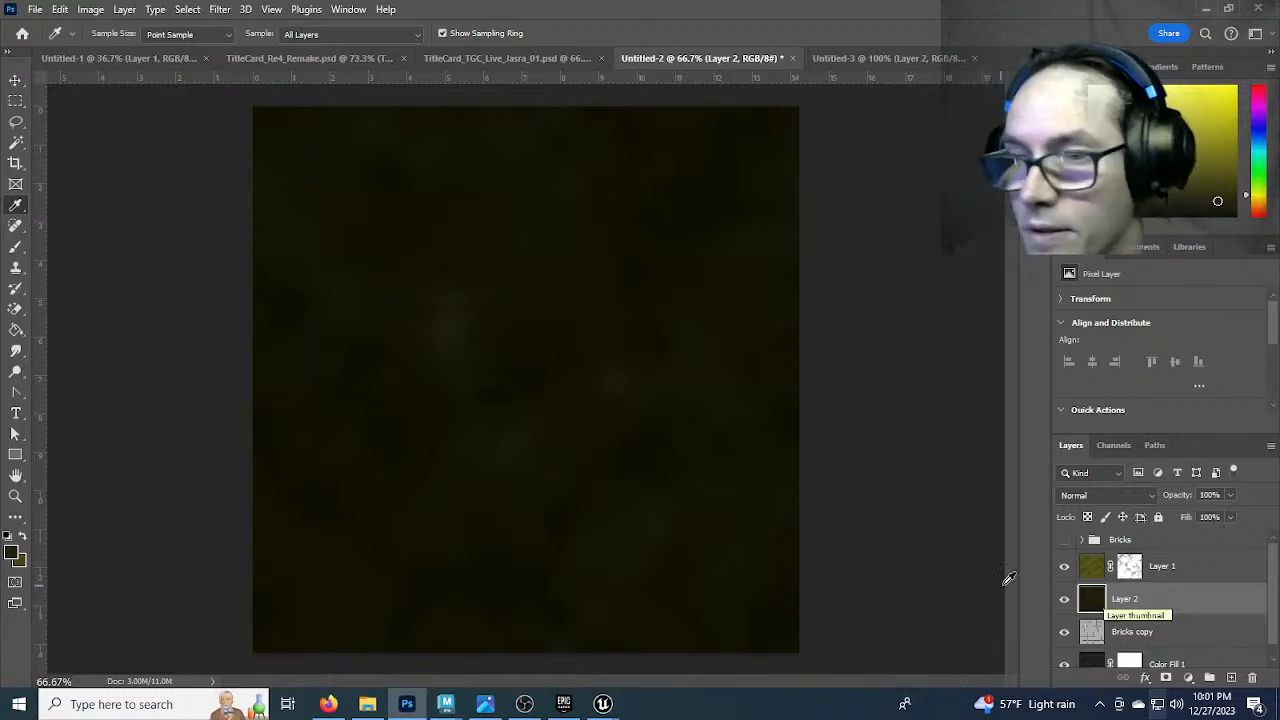
{"action": "left_click", "coordinate": [1088, 566]}
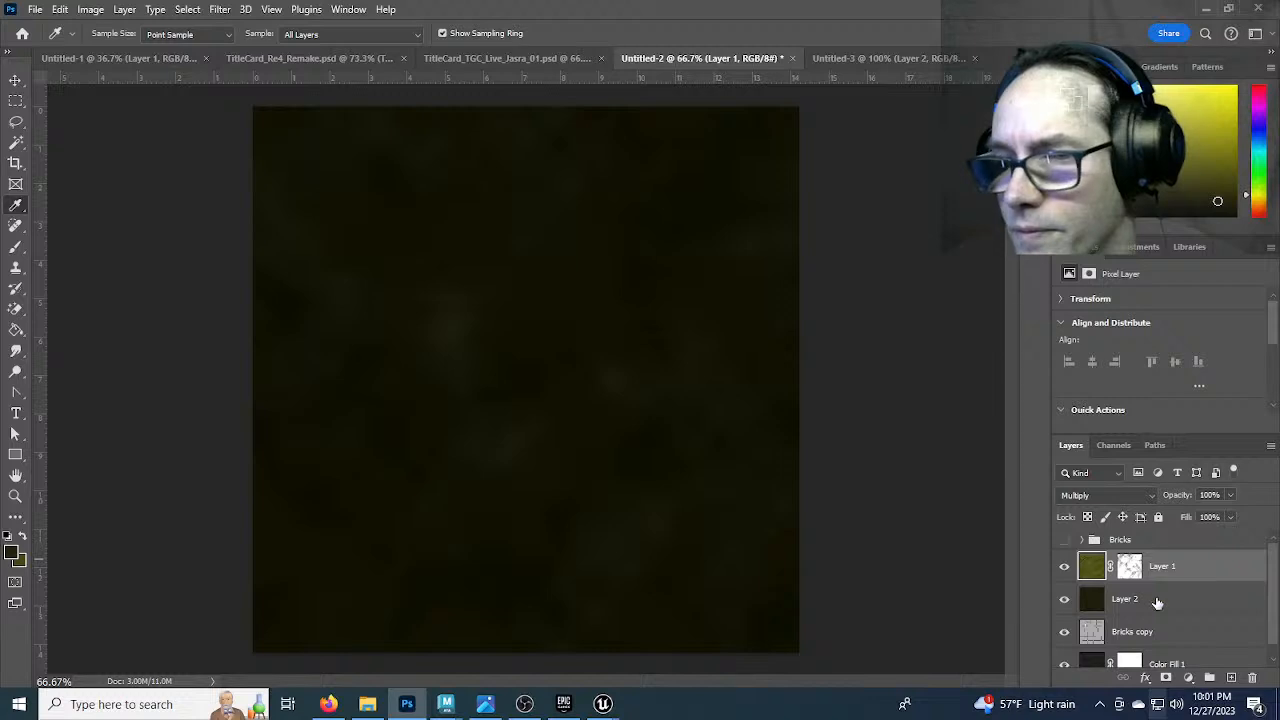
{"action": "left_click", "coordinate": [1157, 600]}
{"action": "left_click", "coordinate": [1105, 496]}
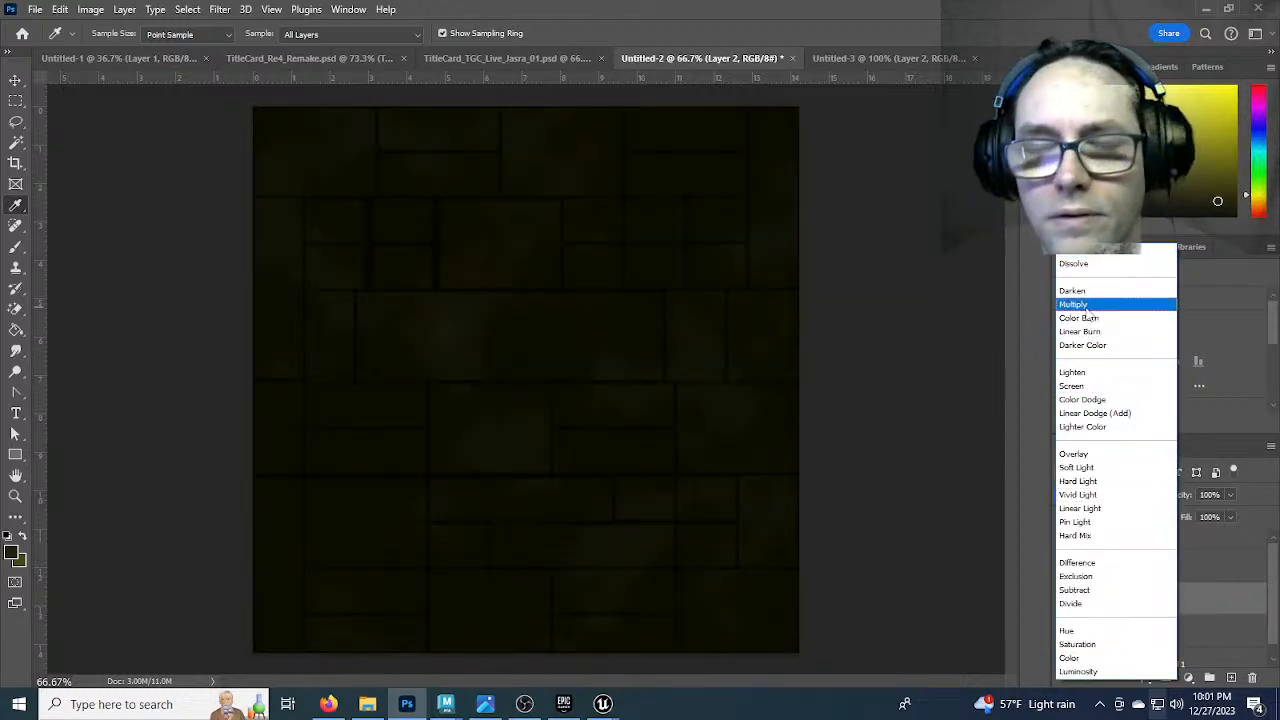
{"action": "left_click", "coordinate": [1088, 305]}
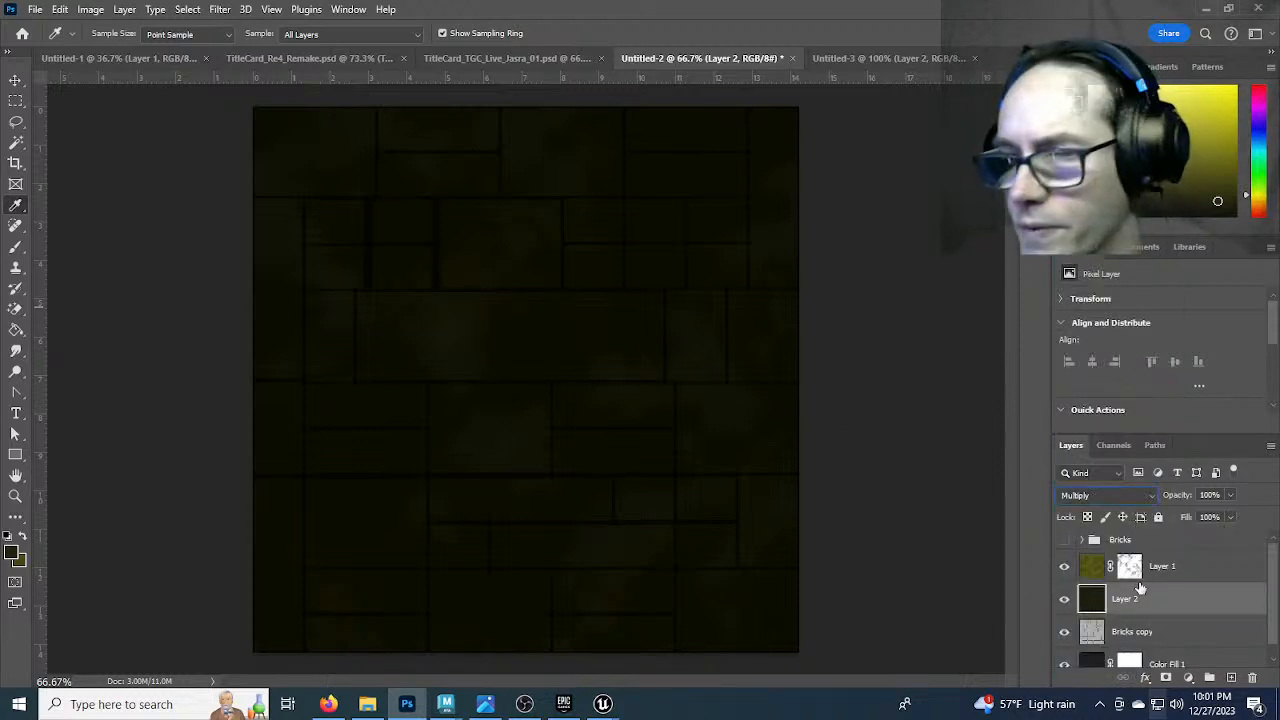
Try the Normal blend mode and 72% opacity on the olive clouds layer, and restore it to Multiply at 100%
{"action": "left_click", "coordinate": [1192, 571]}
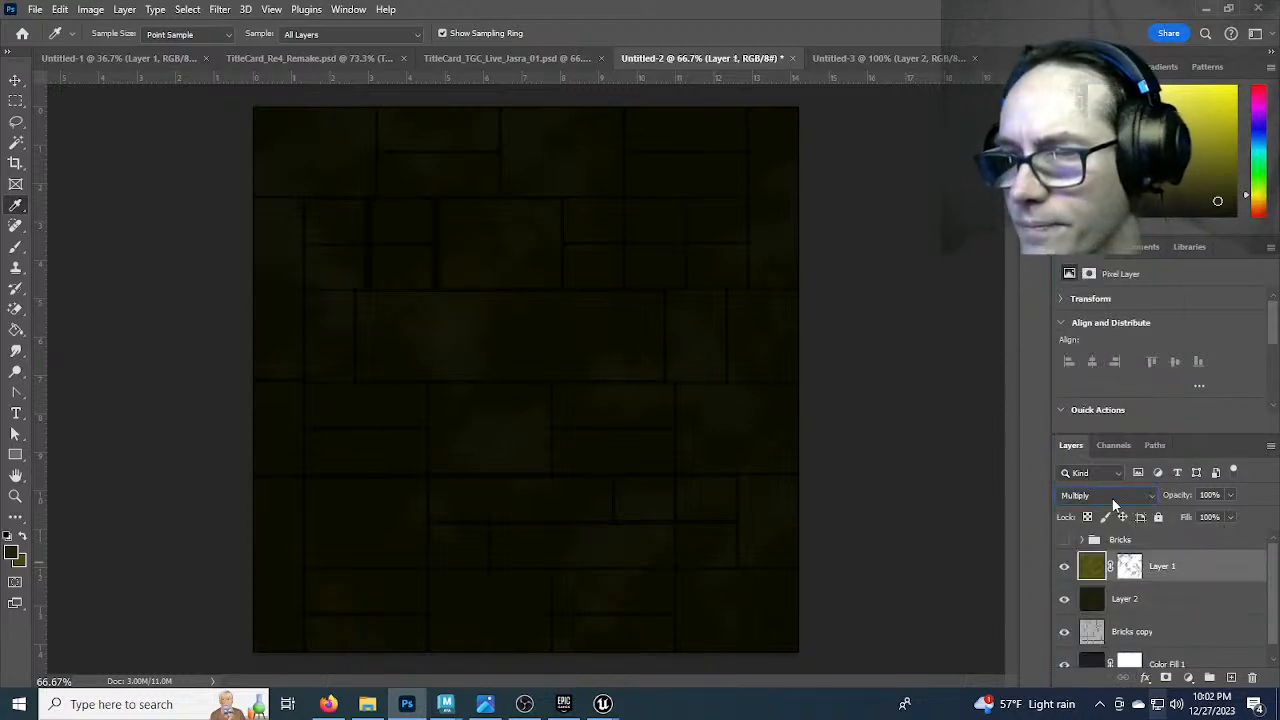
{"action": "left_click", "coordinate": [1120, 496]}
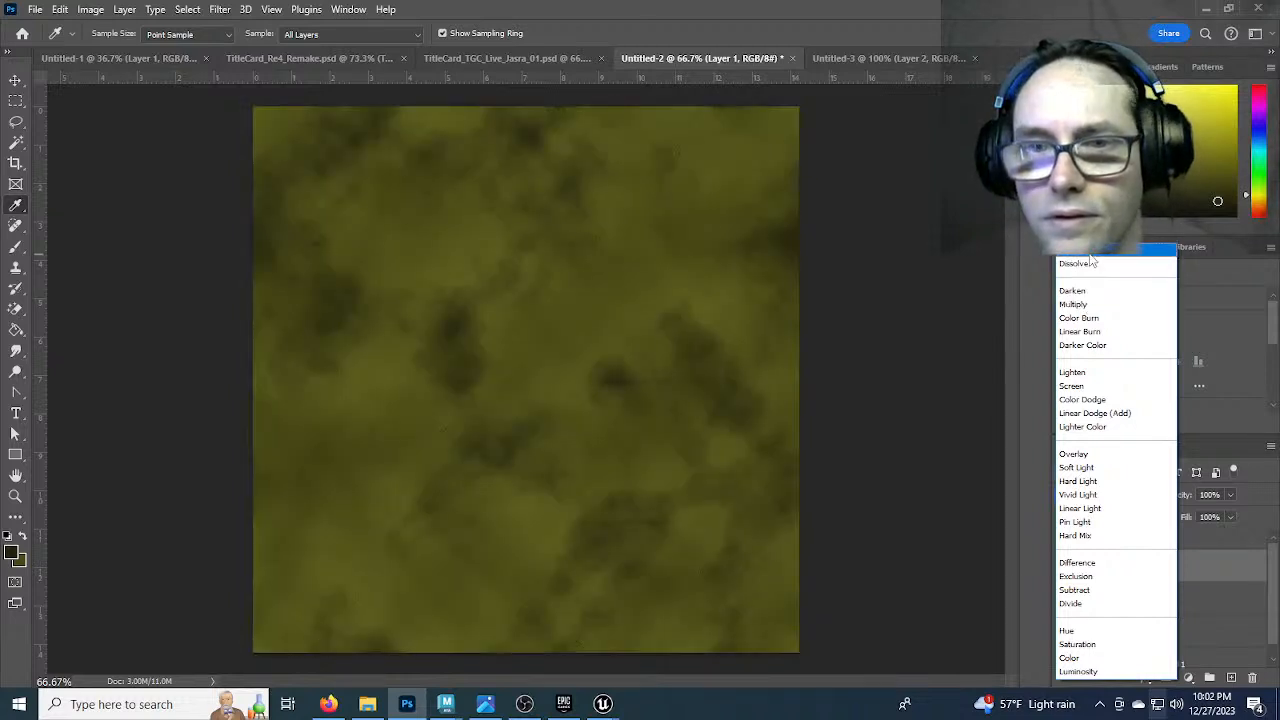
{"action": "left_click", "coordinate": [1091, 252]}
{"action": "left_click", "coordinate": [1233, 495]}
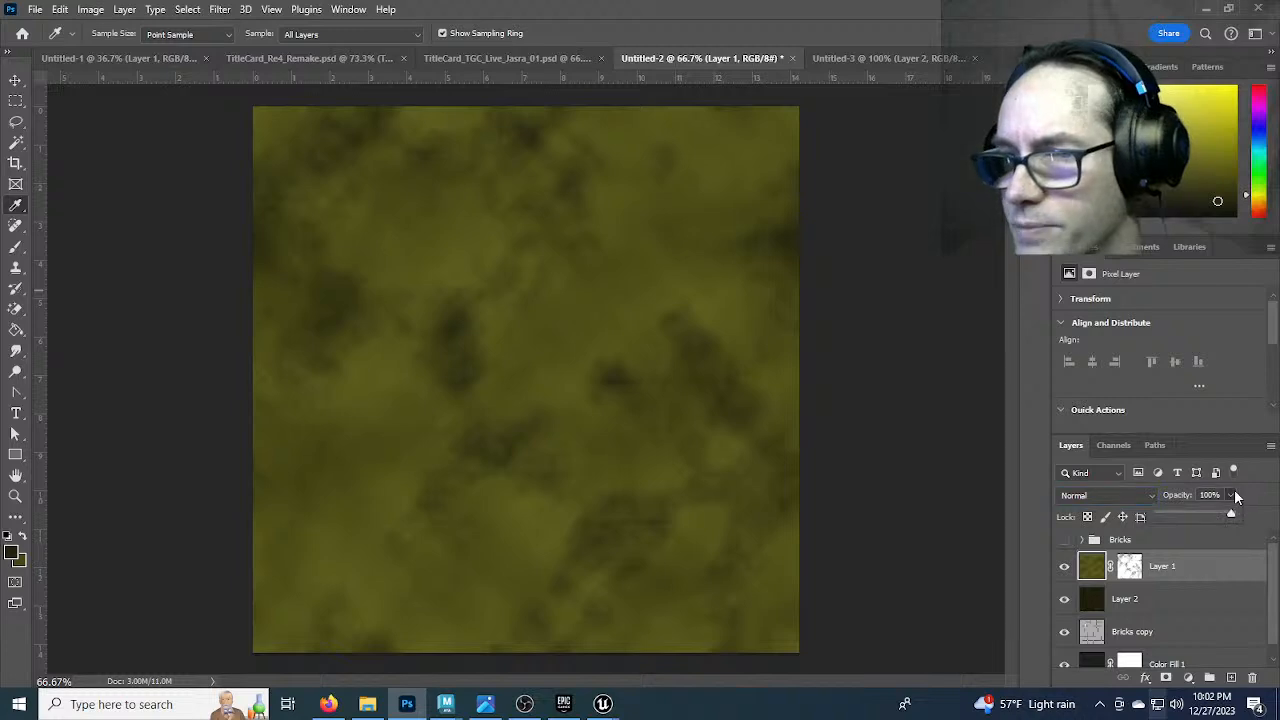
{"action": "left_click_drag", "start_coordinate": [1217, 515], "coordinate": [1210, 513]}
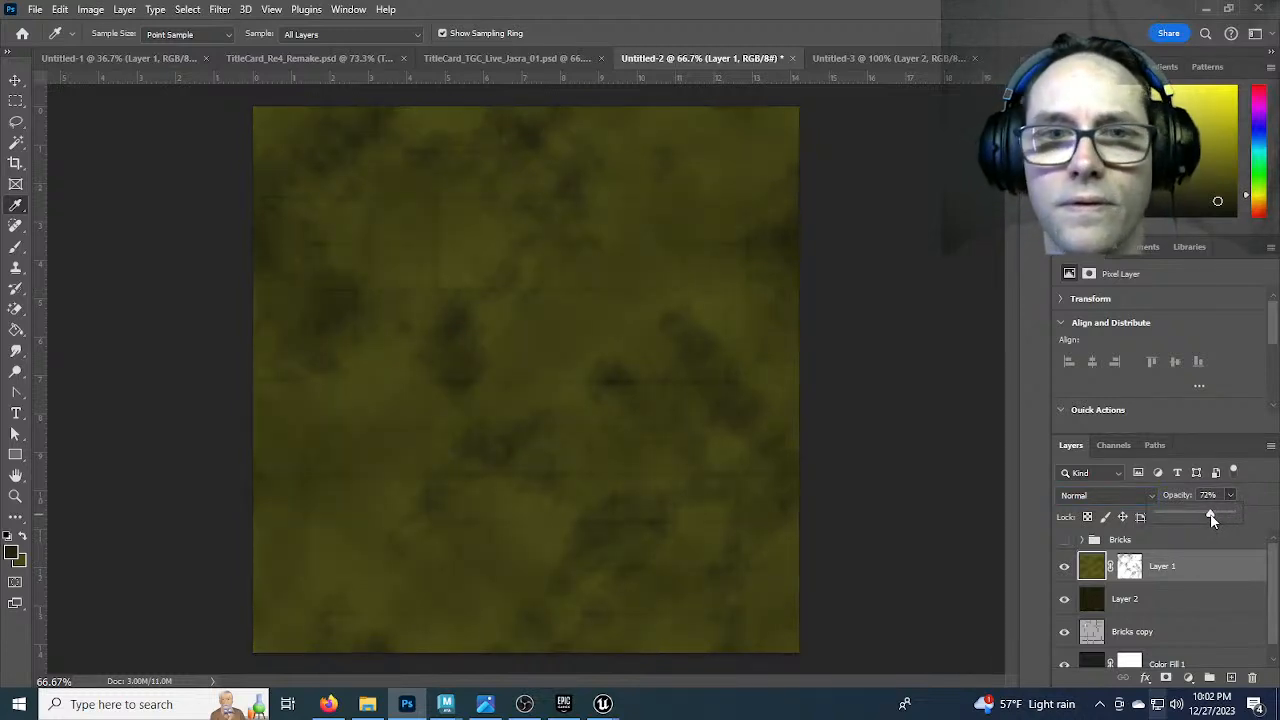
{"action": "left_click_drag", "start_coordinate": [1210, 513], "coordinate": [1270, 514]}
{"action": "left_click", "coordinate": [1152, 495]}
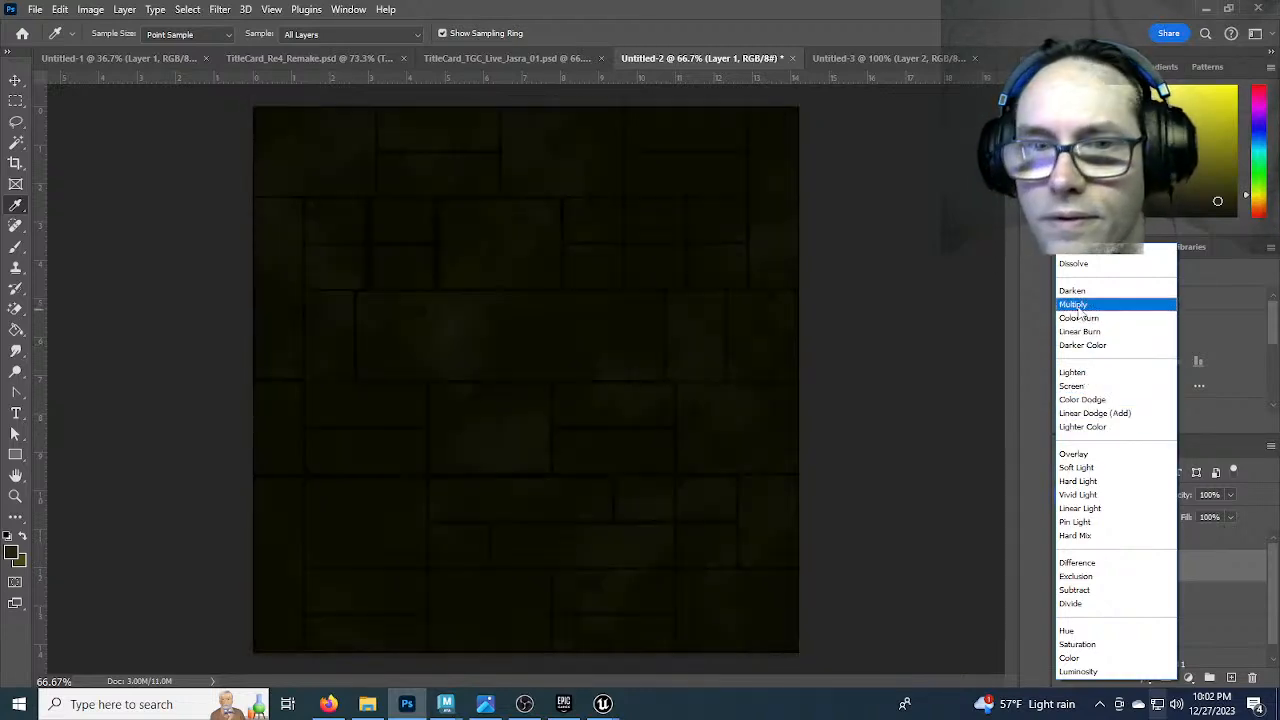
{"action": "left_click", "coordinate": [1078, 305]}
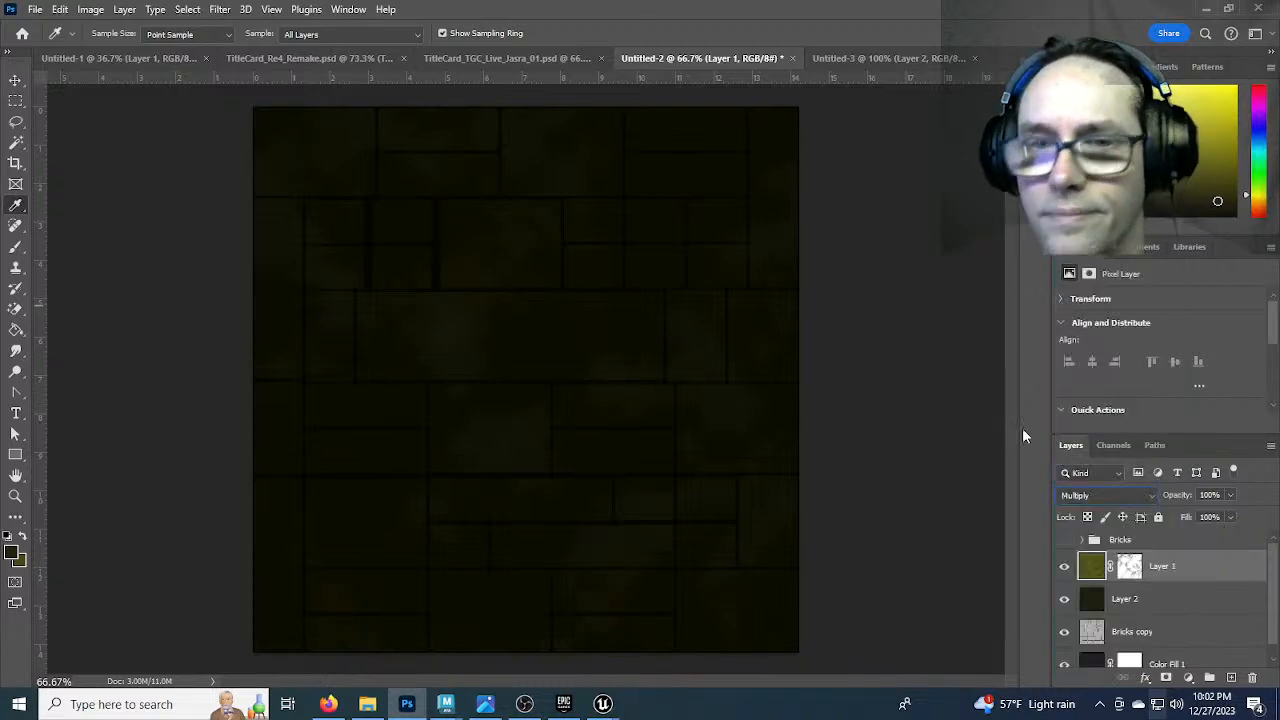
Keep the dark clouds layer in Multiply, add a layer mask to it and render black-and-white Clouds into the mask
{"action": "left_click", "coordinate": [1162, 600]}
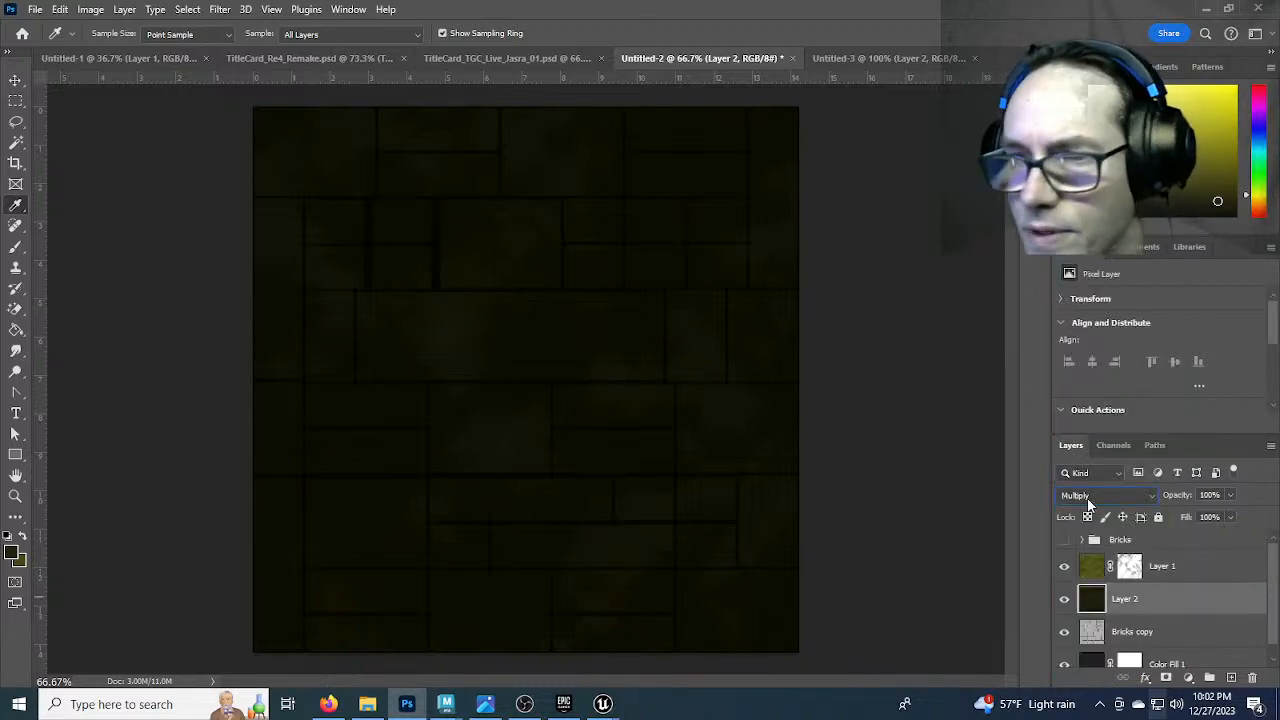
{"action": "left_click", "coordinate": [1128, 494]}
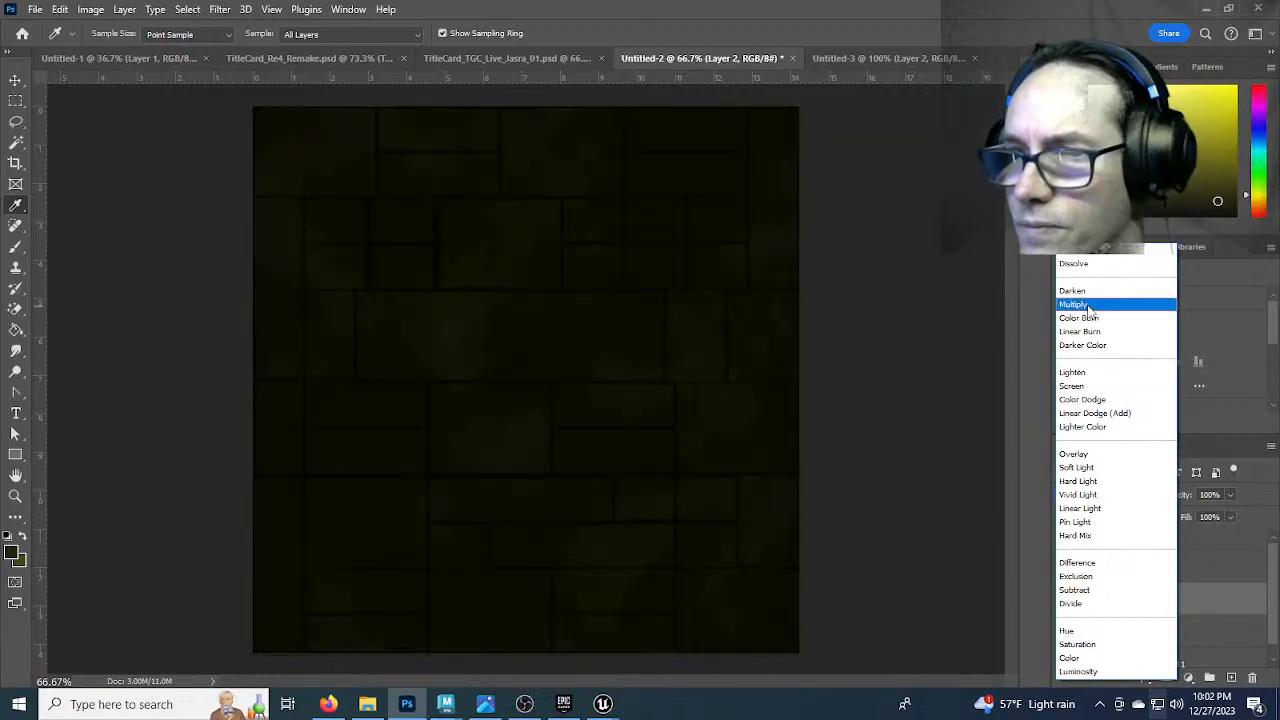
{"action": "left_click", "coordinate": [1073, 304]}
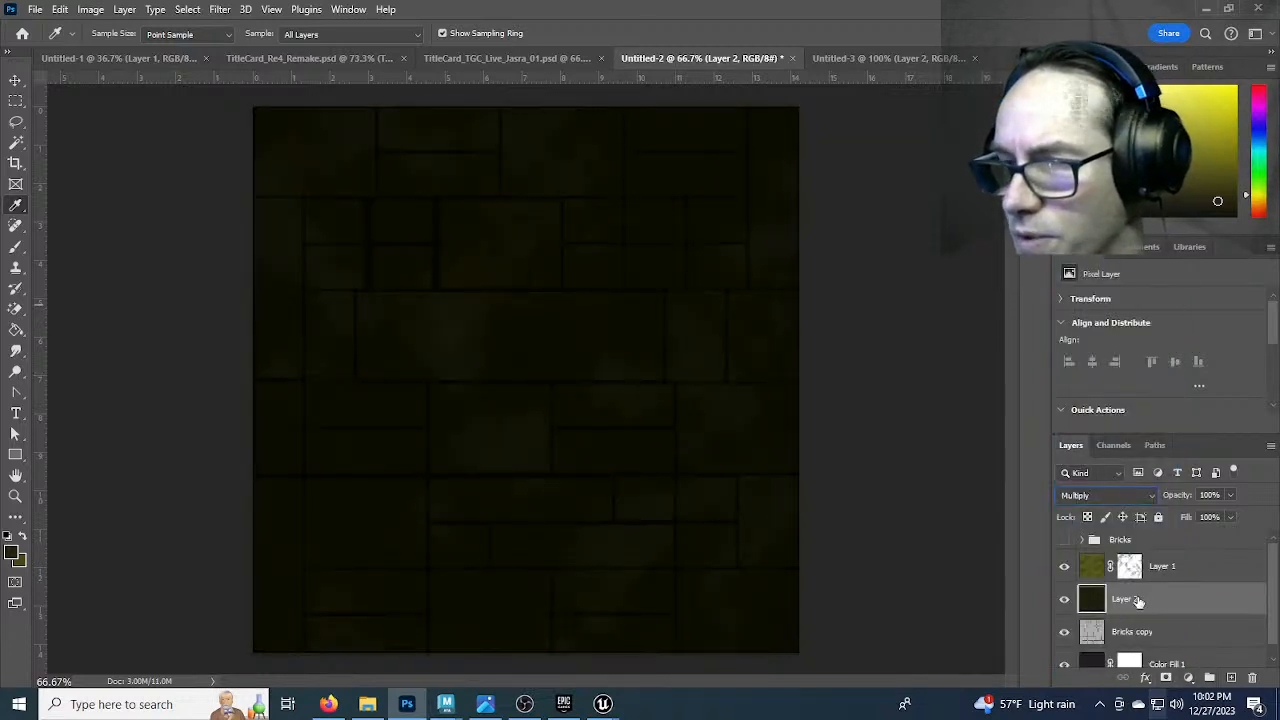
{"action": "left_click", "coordinate": [1166, 677]}
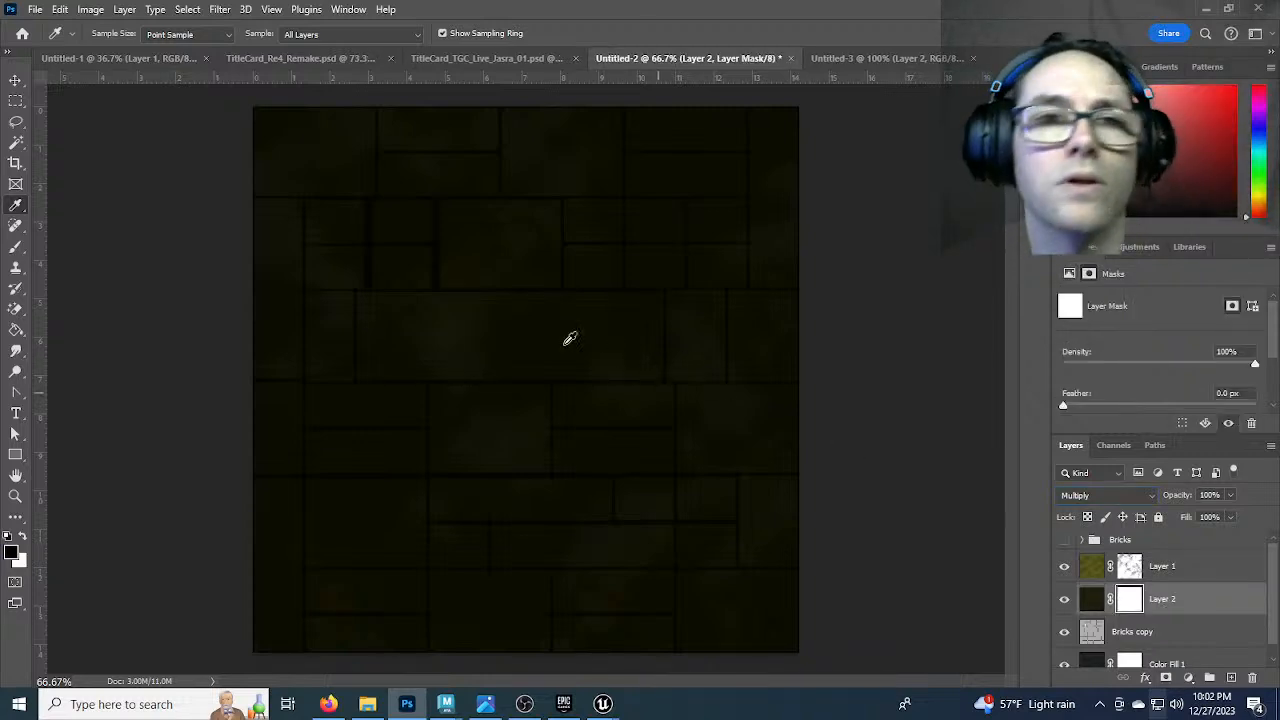
{"action": "left_click", "coordinate": [219, 9]}
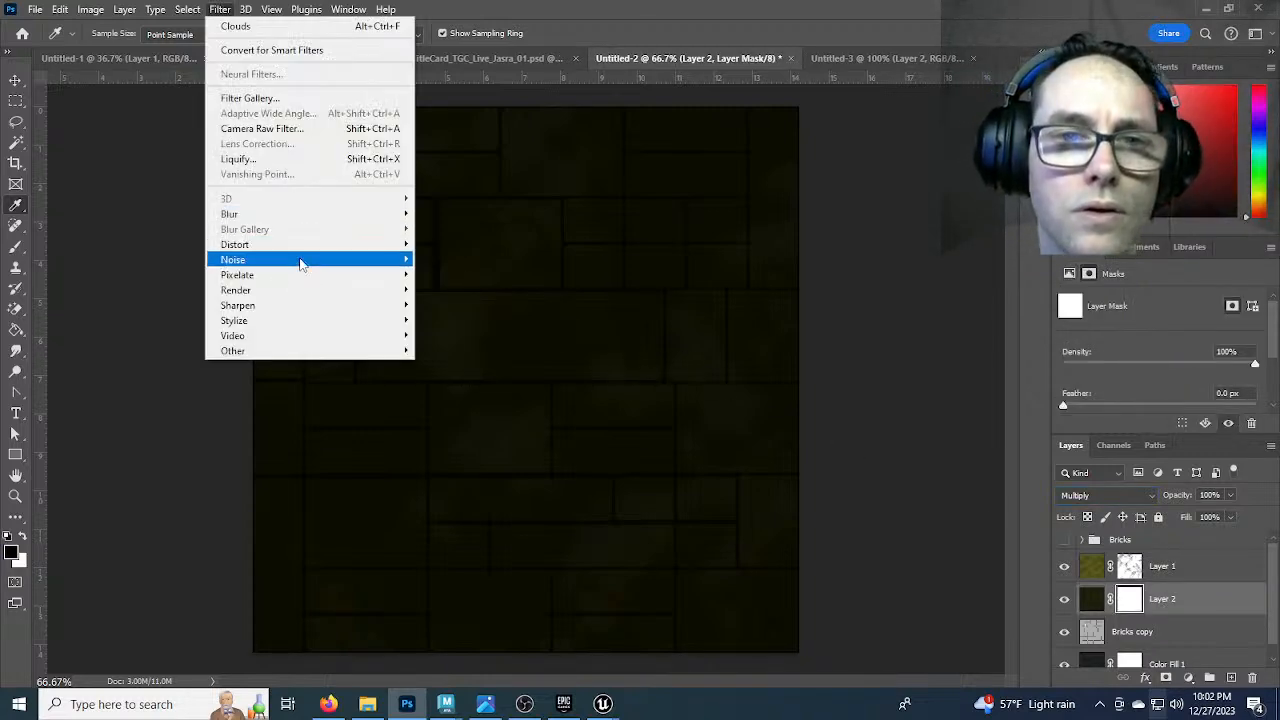
{"action": "mouse_move", "coordinate": [303, 290]}
{"action": "left_click", "coordinate": [476, 344]}
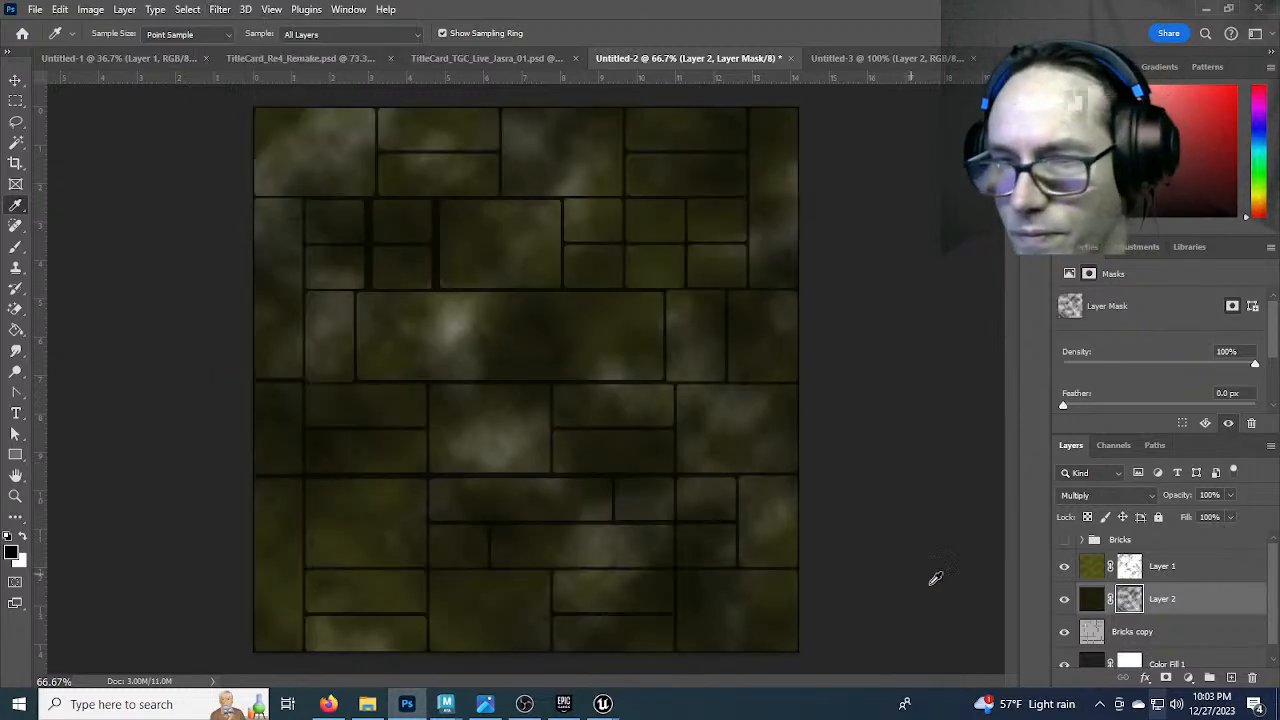
Adjust the Levels of the dark clouds mask to input values 4, 0.86 and 175 for stronger contrast
{"action": "left_click", "coordinate": [89, 11]}
{"action": "mouse_move", "coordinate": [148, 55]}
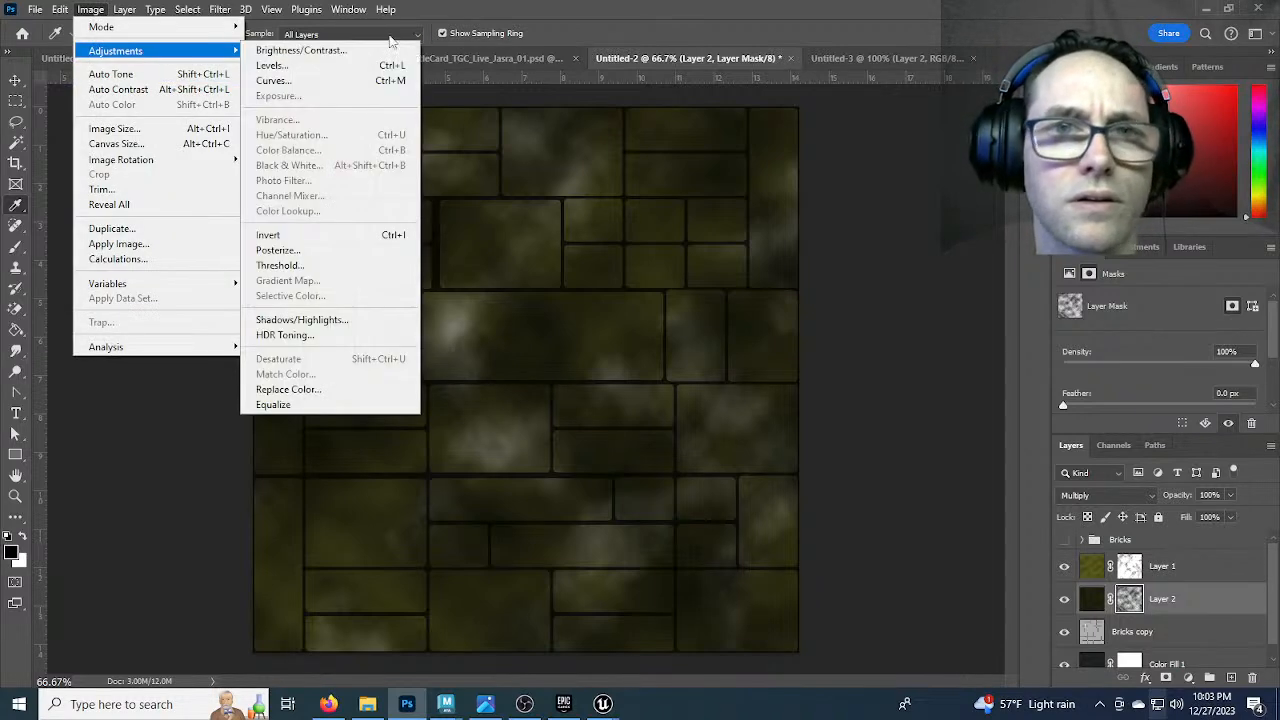
{"action": "left_click", "coordinate": [340, 80]}
{"action": "left_click_drag", "start_coordinate": [833, 350], "coordinate": [878, 349]}
{"action": "left_click_drag", "start_coordinate": [1032, 350], "coordinate": [806, 345]}
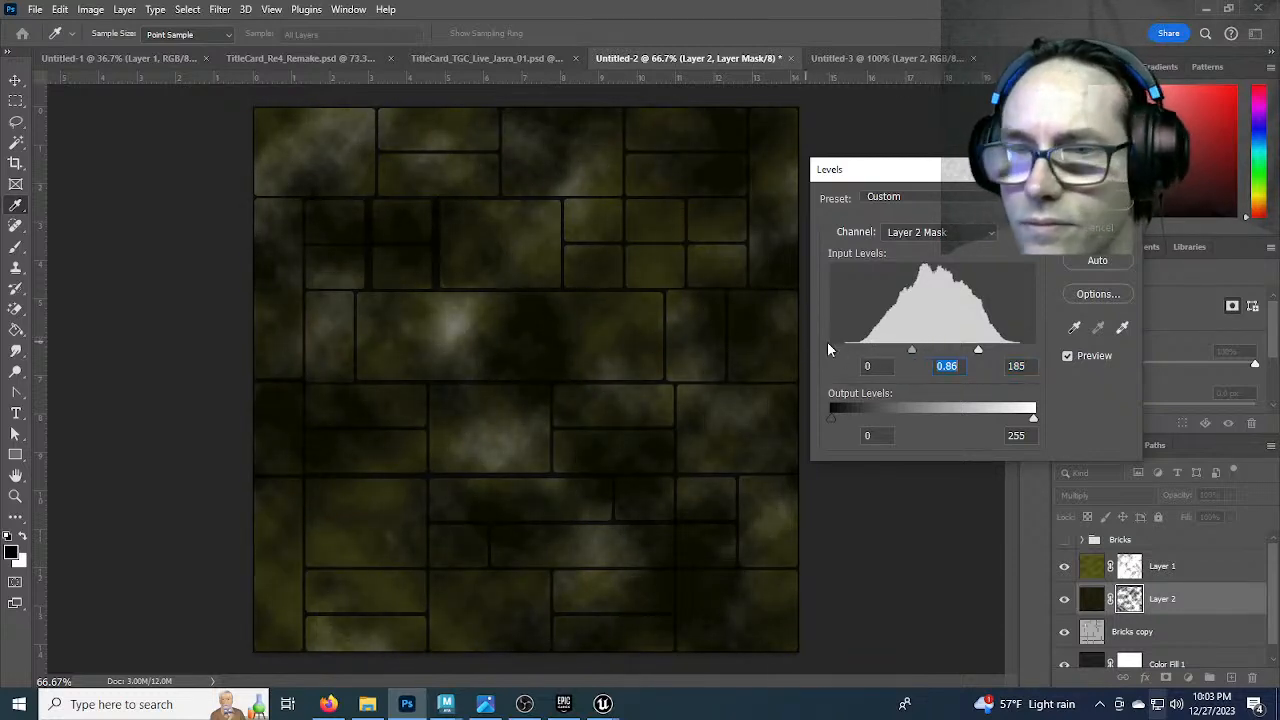
{"action": "mouse_move", "coordinate": [978, 349]}
{"action": "left_mouse_down"}
{"action": "mouse_move", "coordinate": [947, 347]}
{"action": "mouse_move", "coordinate": [970, 349]}
{"action": "left_mouse_up"}
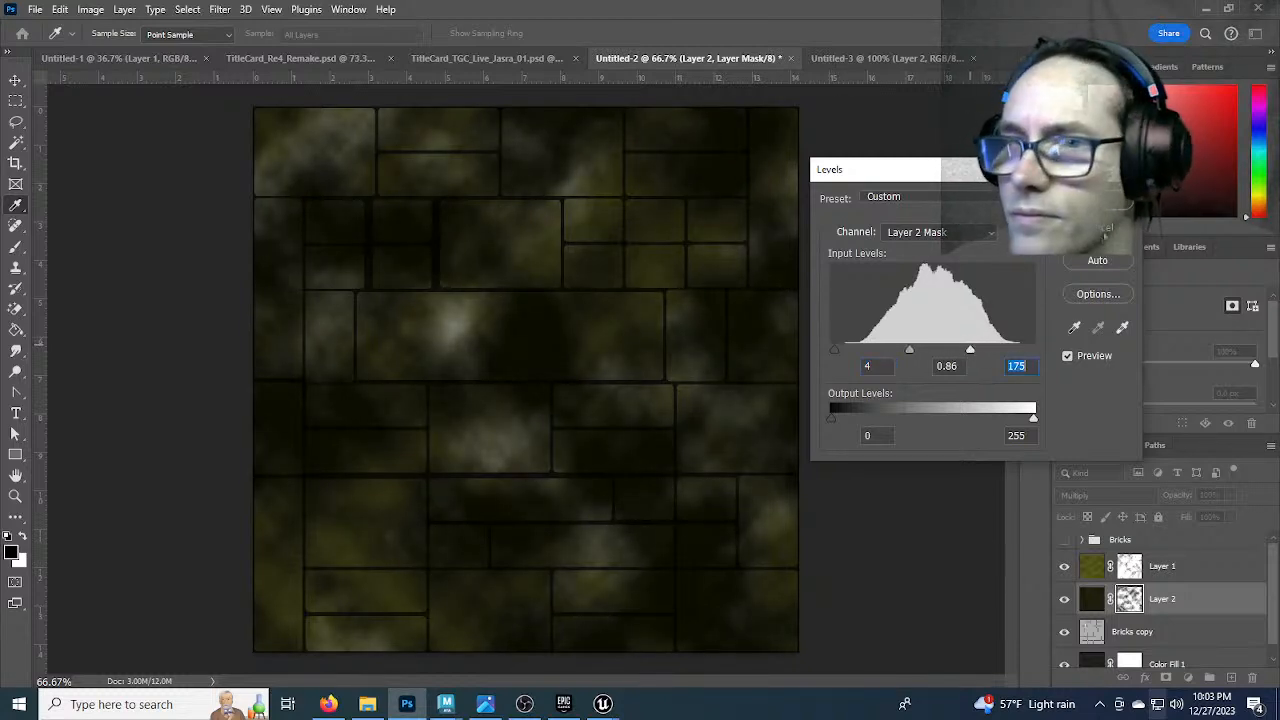
{"action": "key", "text": "Return"}
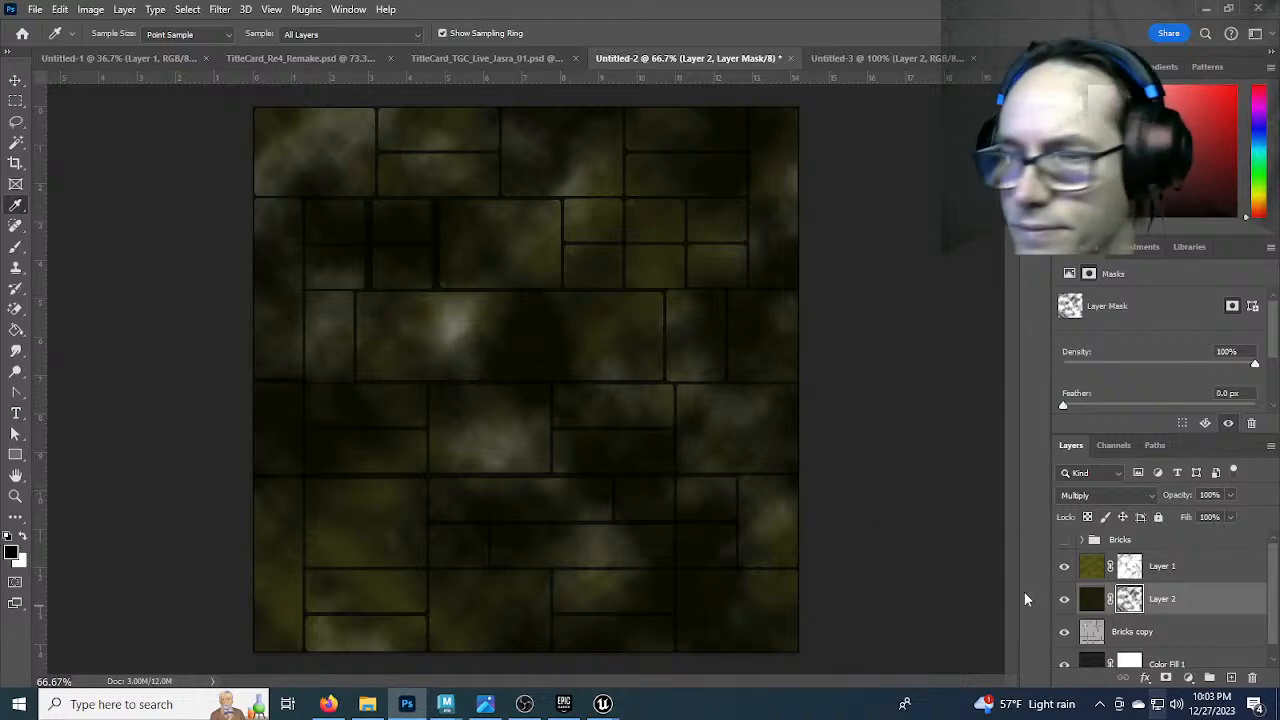
Start saving the document as a local Photoshop file and browse to Documents > Game Design > Textures
{"action": "left_click", "coordinate": [1115, 577]}
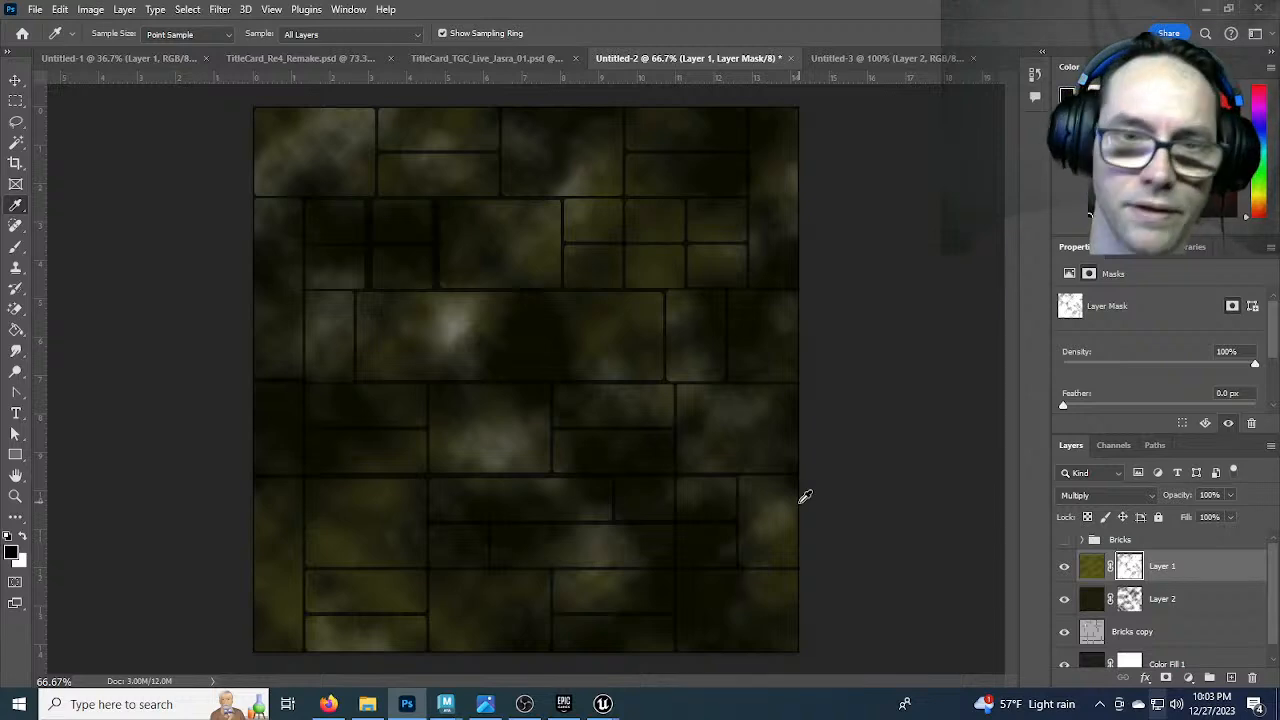
{"action": "left_click", "coordinate": [35, 9]}
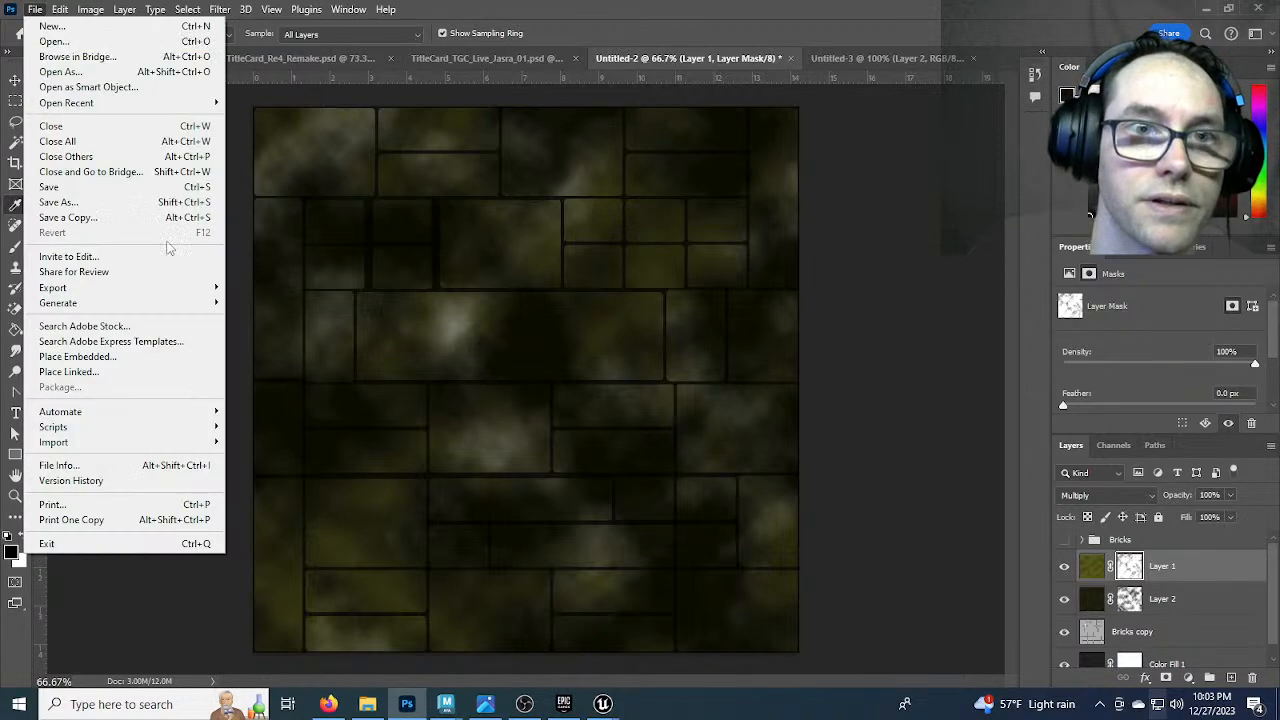
{"action": "left_click", "coordinate": [100, 204]}
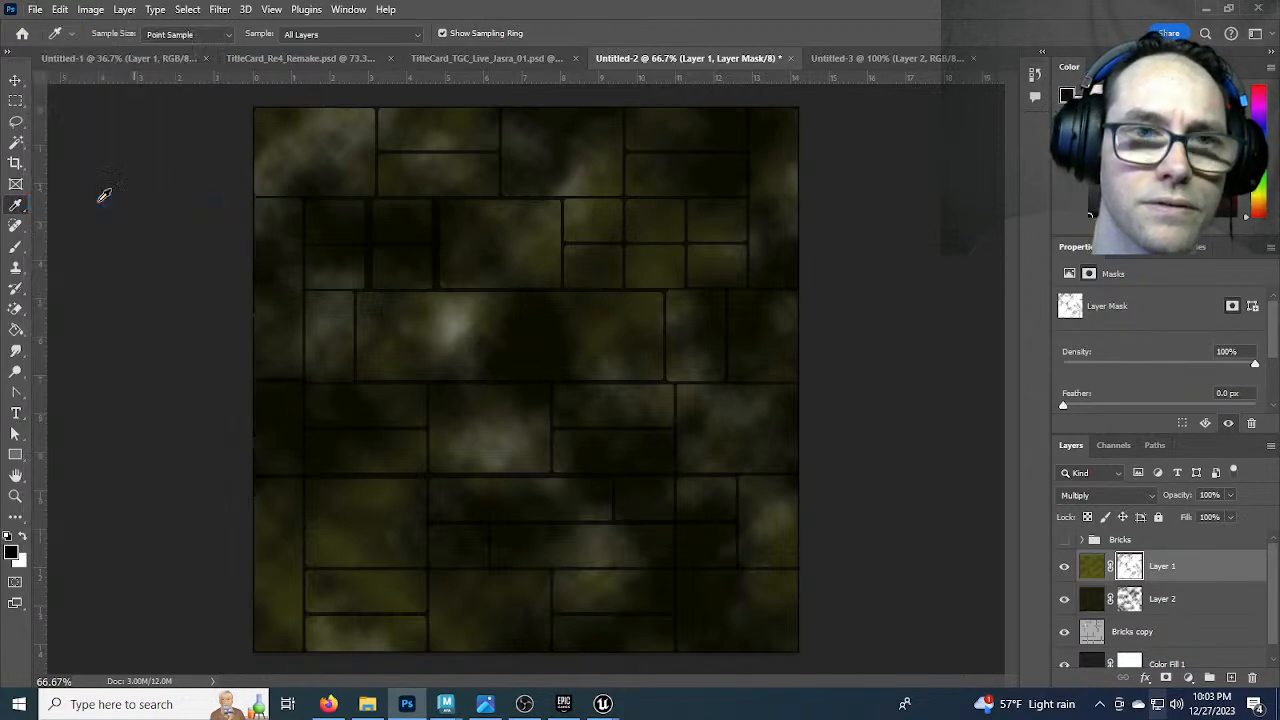
{"action": "left_click", "coordinate": [381, 550]}
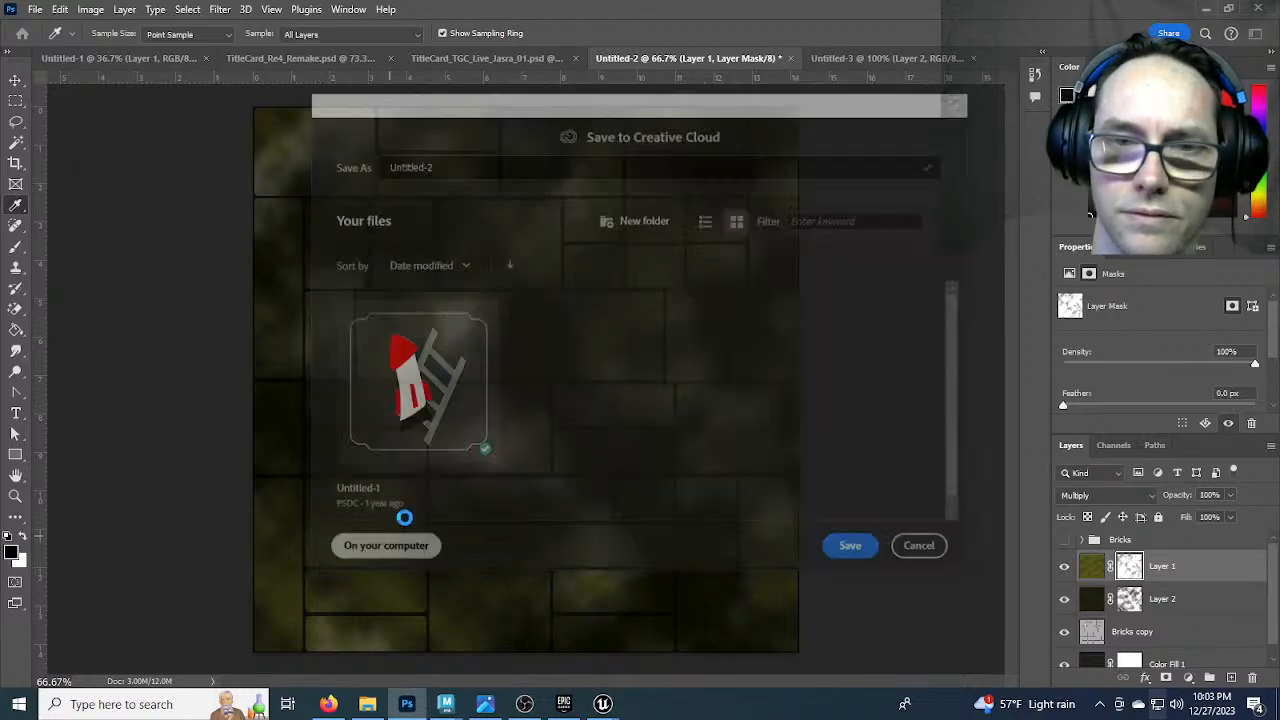
{"action": "scroll", "coordinate": [240, 290], "scroll_direction": "down", "scroll_amount": 6}
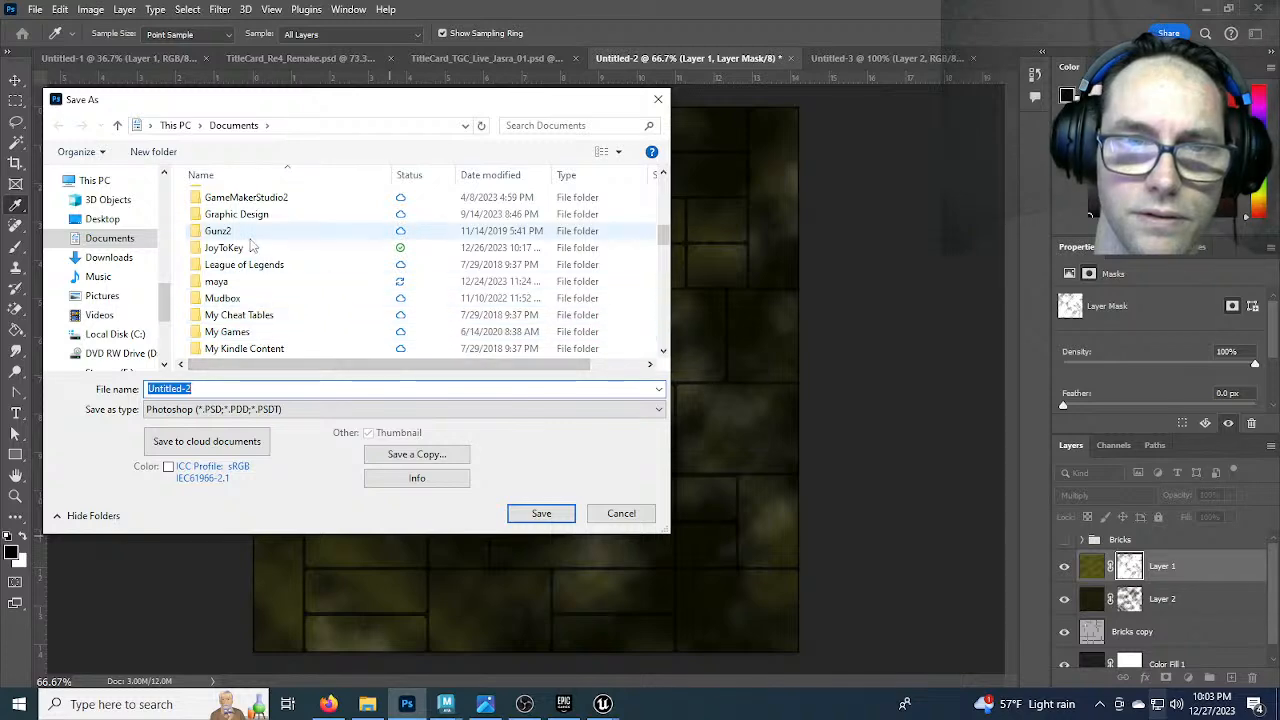
{"action": "scroll", "coordinate": [250, 245], "scroll_direction": "up", "scroll_amount": 1}
{"action": "double_click", "coordinate": [252, 212]}
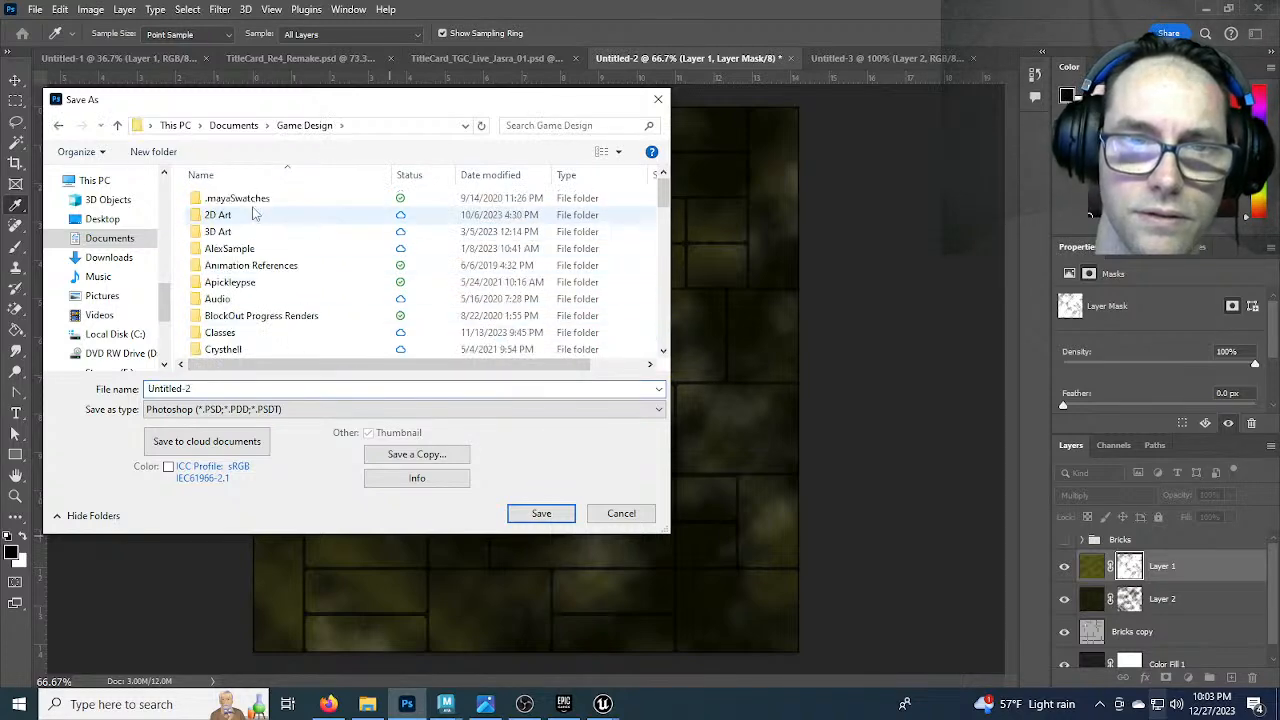
{"action": "scroll", "coordinate": [278, 284], "scroll_direction": "down", "scroll_amount": 2}
{"action": "scroll", "coordinate": [278, 284], "scroll_direction": "down", "scroll_amount": 2}
{"action": "scroll", "coordinate": [290, 330], "scroll_direction": "down", "scroll_amount": 1}
{"action": "scroll", "coordinate": [270, 344], "scroll_direction": "down", "scroll_amount": 2}
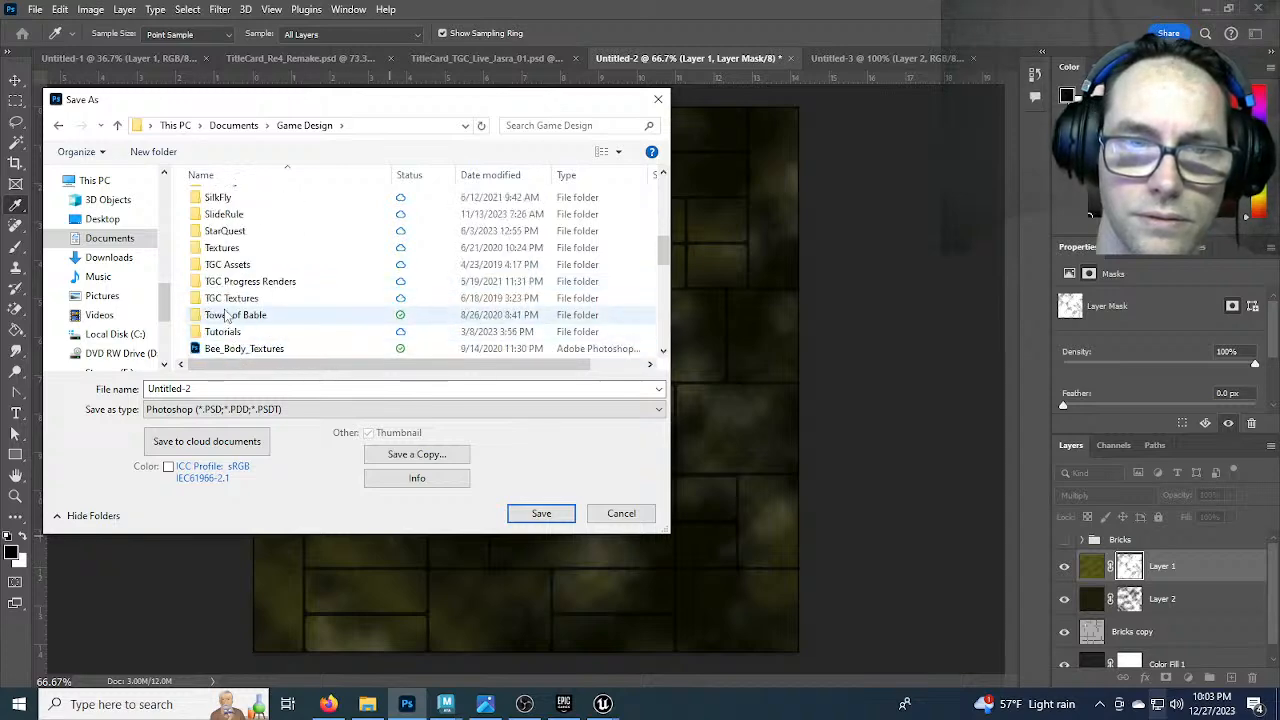
{"action": "double_click", "coordinate": [224, 247]}
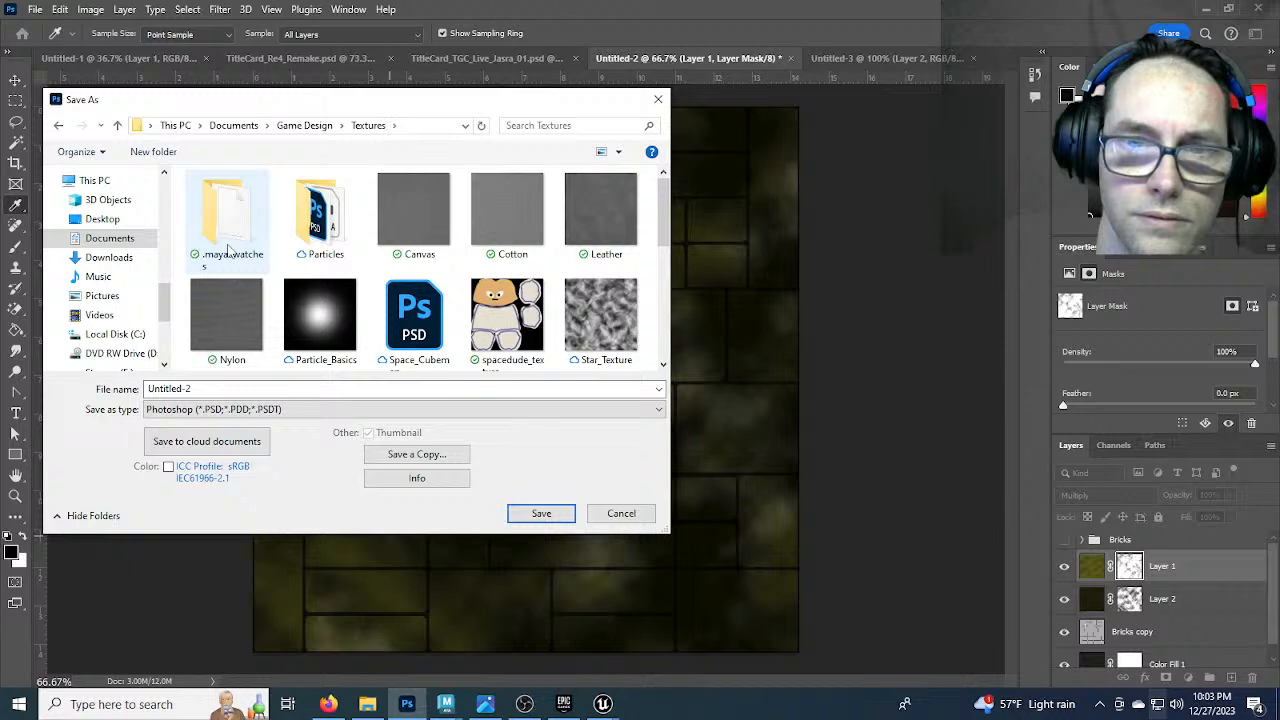
Name the file Re_Bricks and save it in Photoshop format with Maximize Compatibility on
{"action": "left_click", "coordinate": [219, 390]}
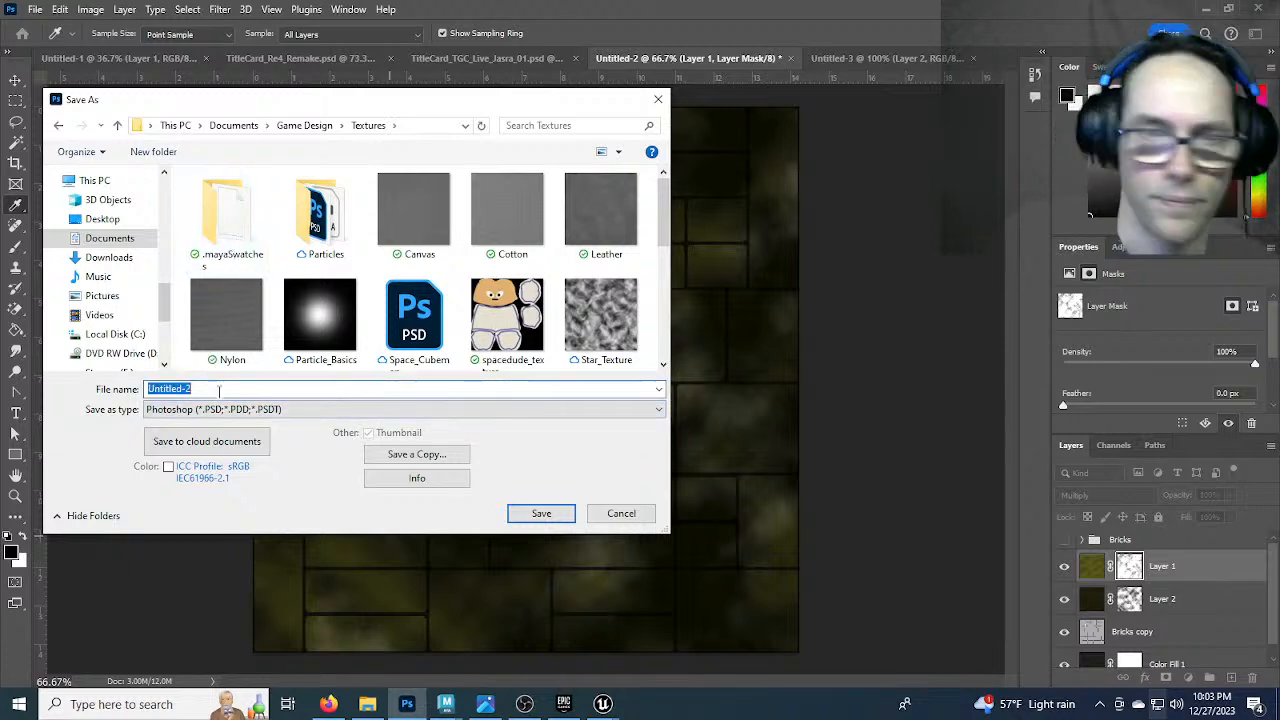
{"action": "type", "text": "Re"}
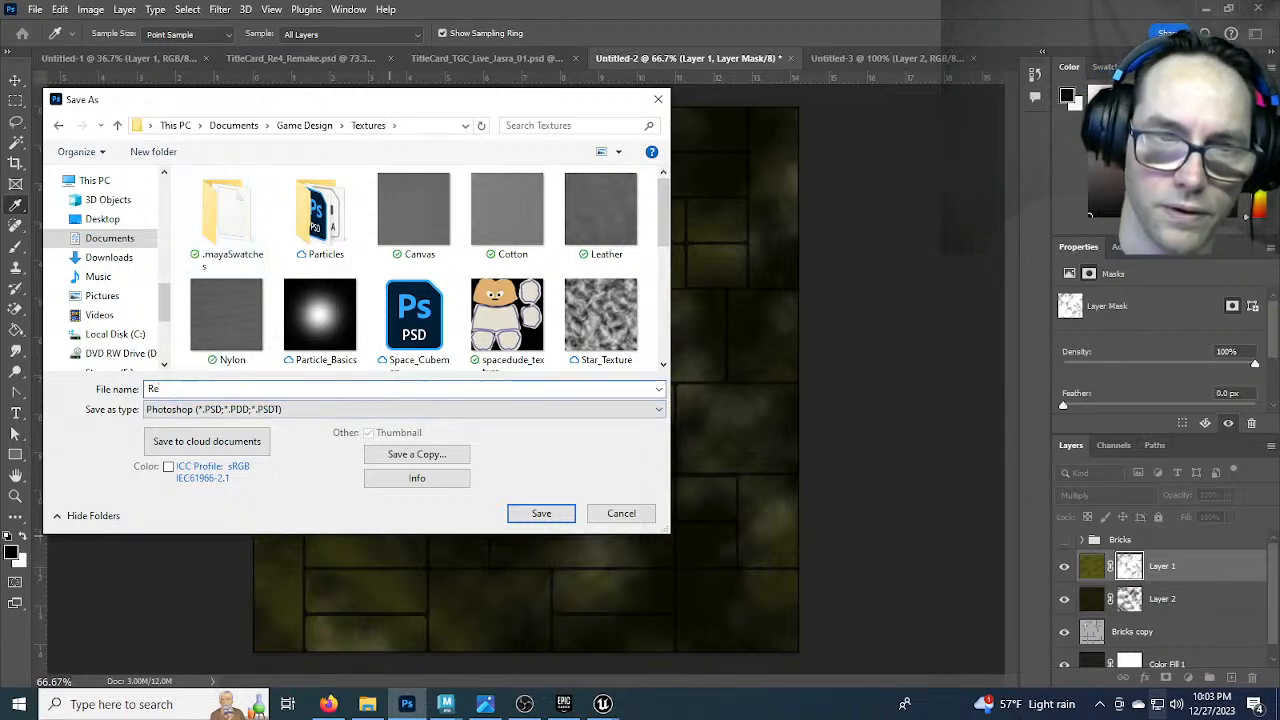
{"action": "type", "text": "_Bricks"}
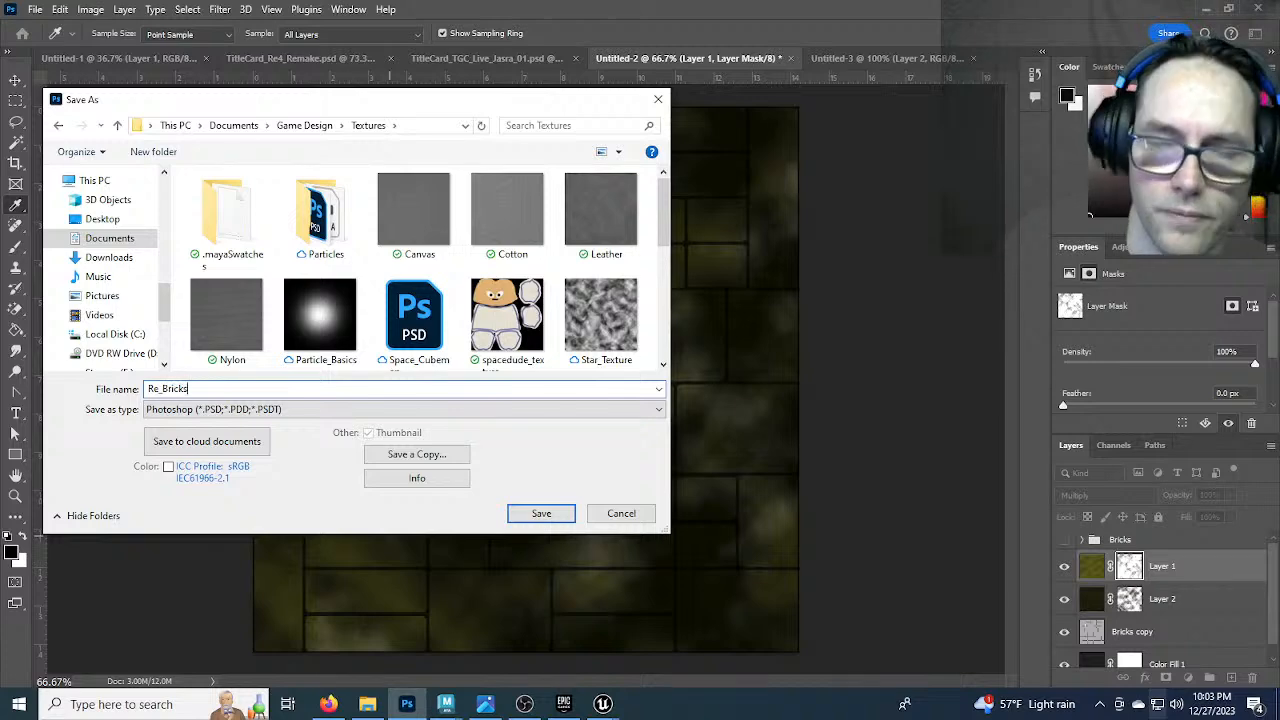
{"action": "left_click", "coordinate": [541, 513]}
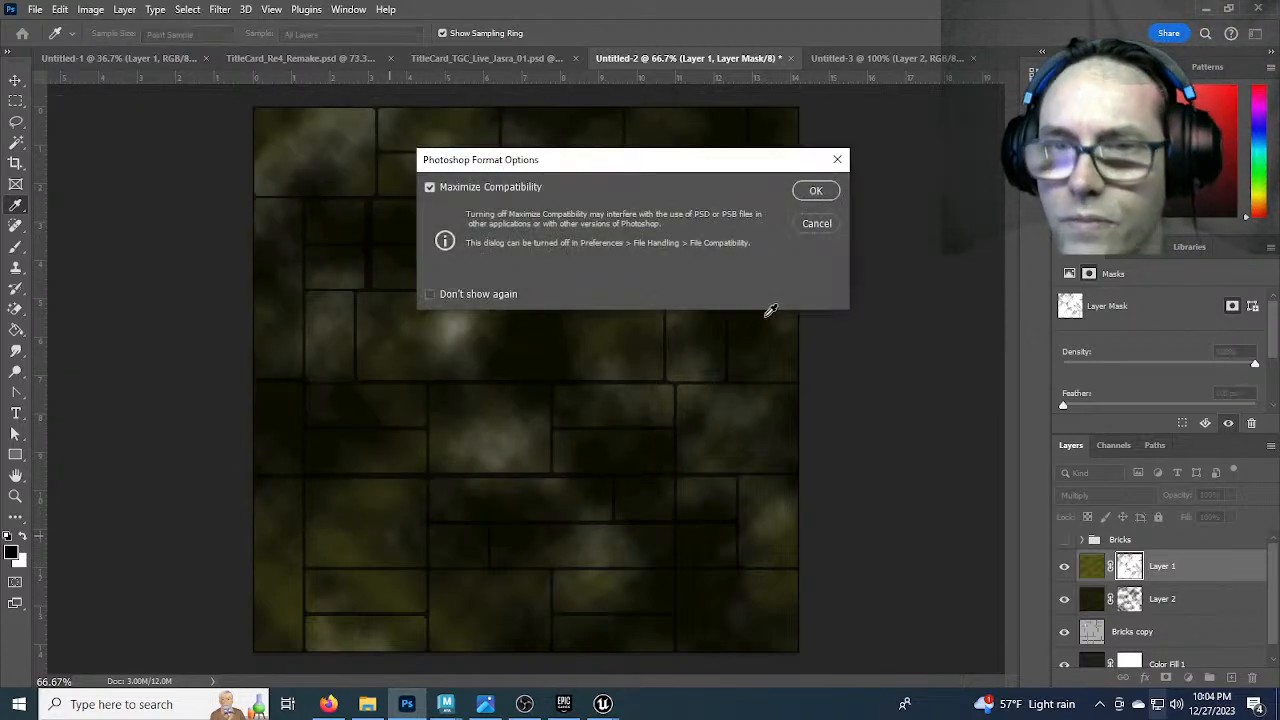
{"action": "left_click", "coordinate": [816, 191]}
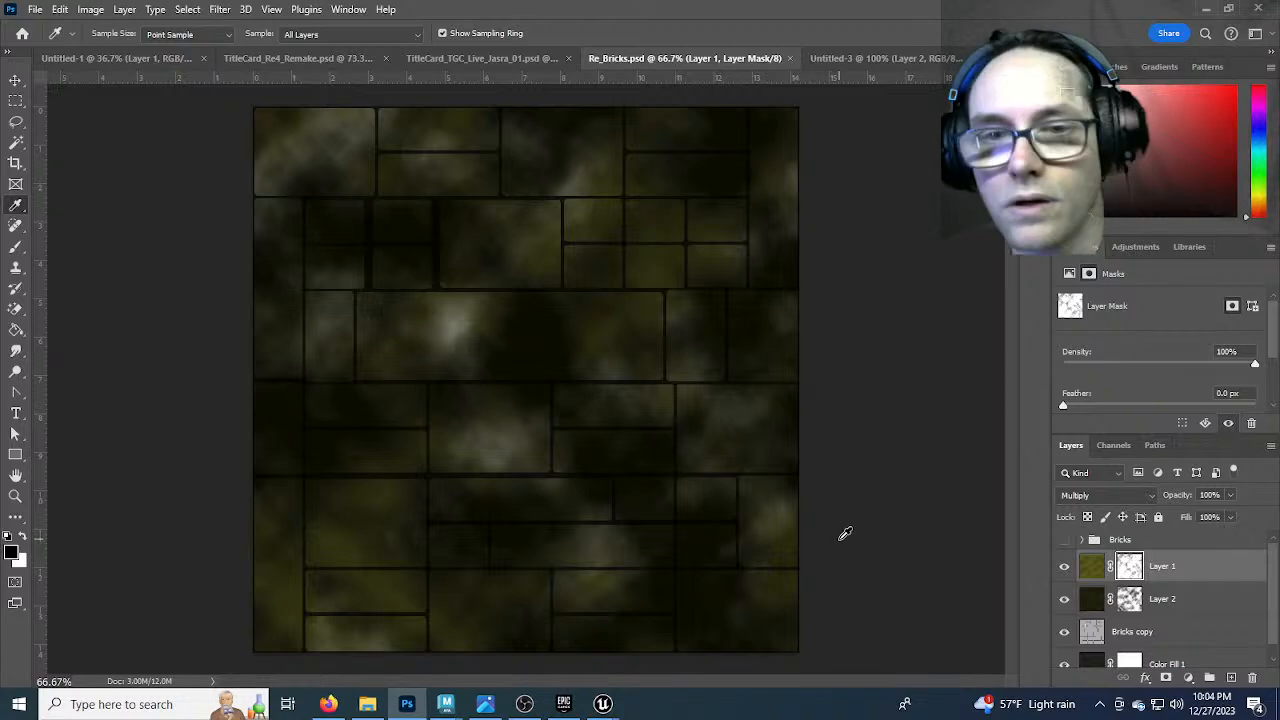
Hide both cloud layers to view the plain bricks, and show the two layers again
{"action": "left_click", "coordinate": [1064, 566]}
{"action": "left_click", "coordinate": [1064, 598]}
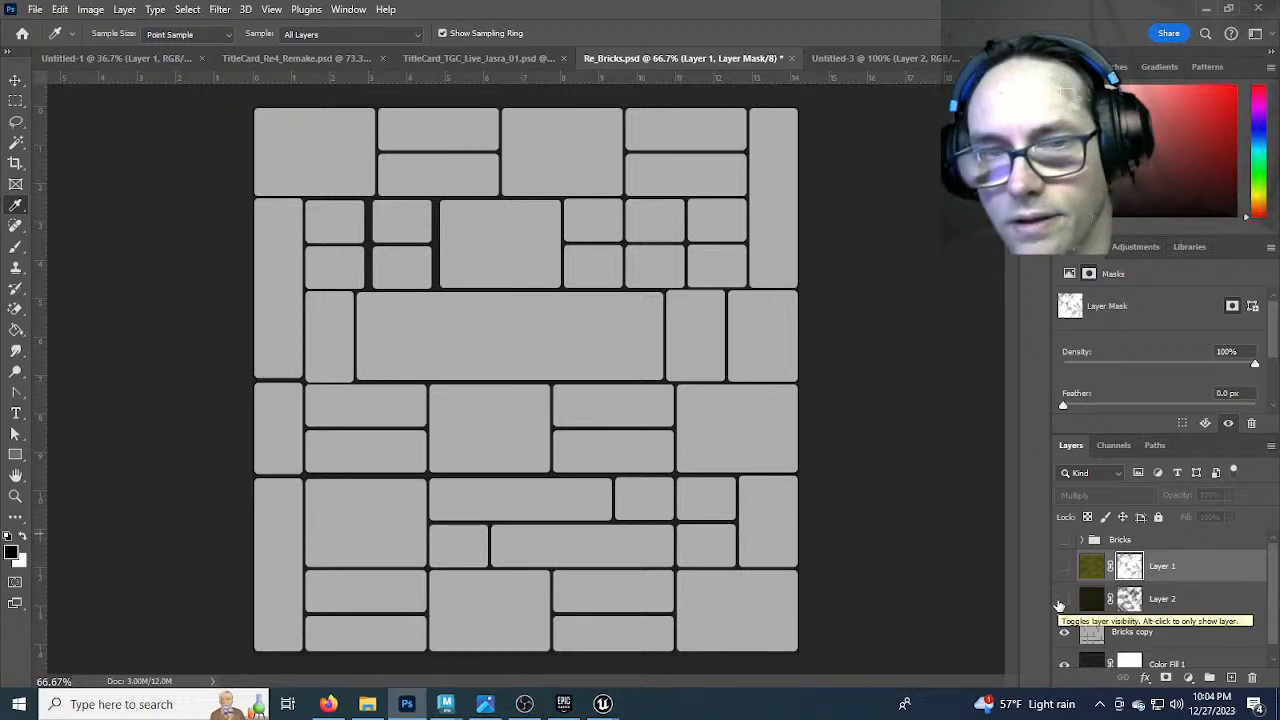
{"action": "left_click", "coordinate": [1063, 600]}
{"action": "left_click", "coordinate": [1064, 567]}
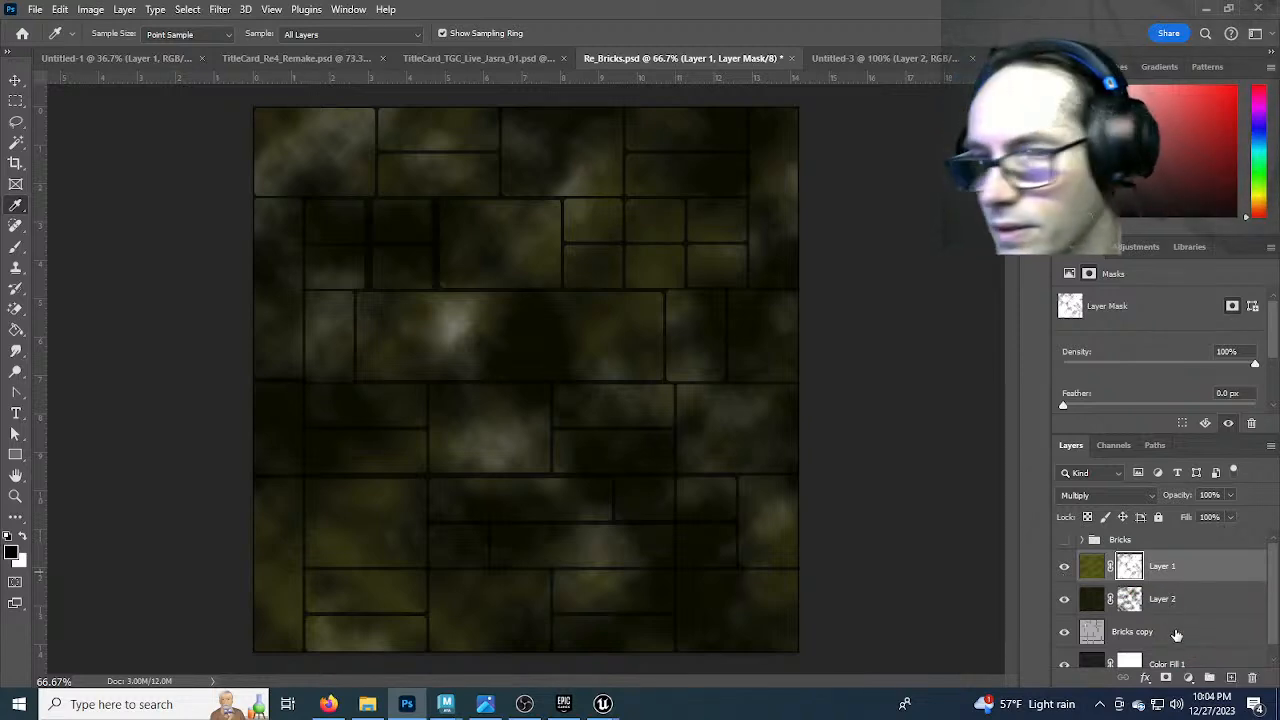
Group the two cloud layers with the bricks copy, duplicate the group and hide the original group
{"action": "scroll", "coordinate": [1262, 650], "scroll_direction": "down", "scroll_amount": 2}
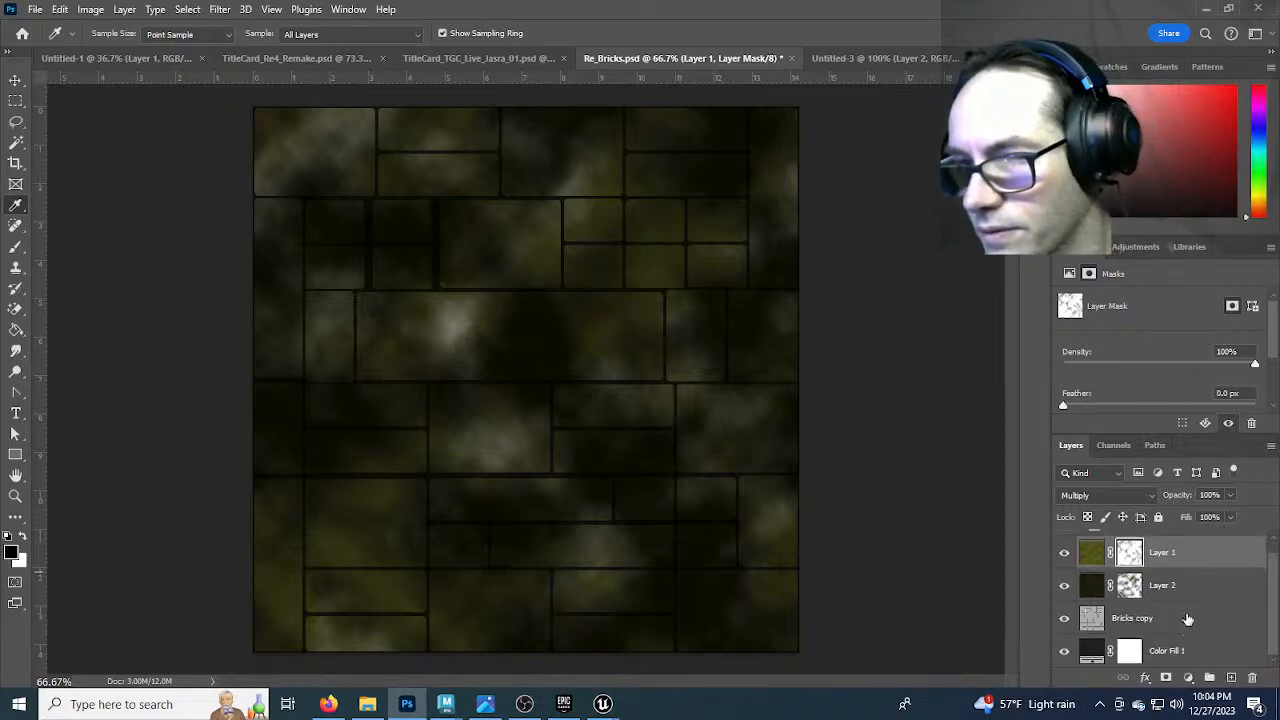
{"action": "left_click", "coordinate": [1186, 618], "text": "shift"}
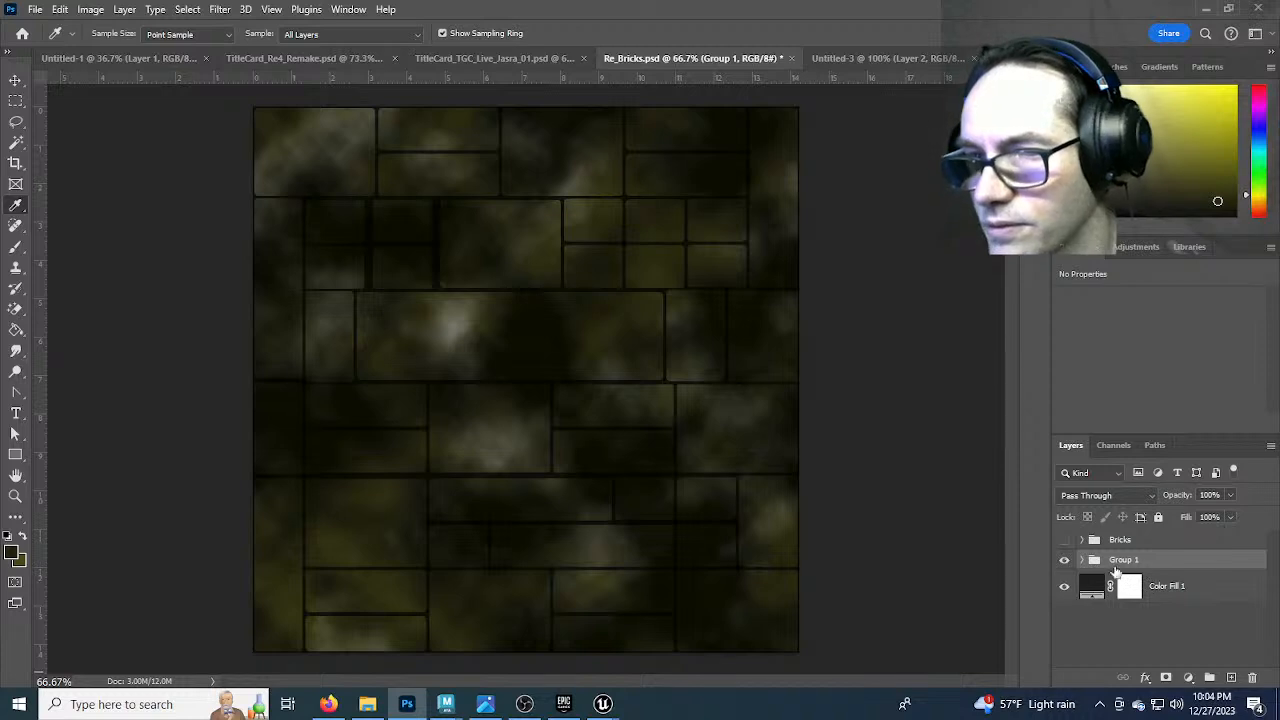
{"action": "left_click_drag", "start_coordinate": [1133, 567], "coordinate": [1063, 573], "text": "alt"}
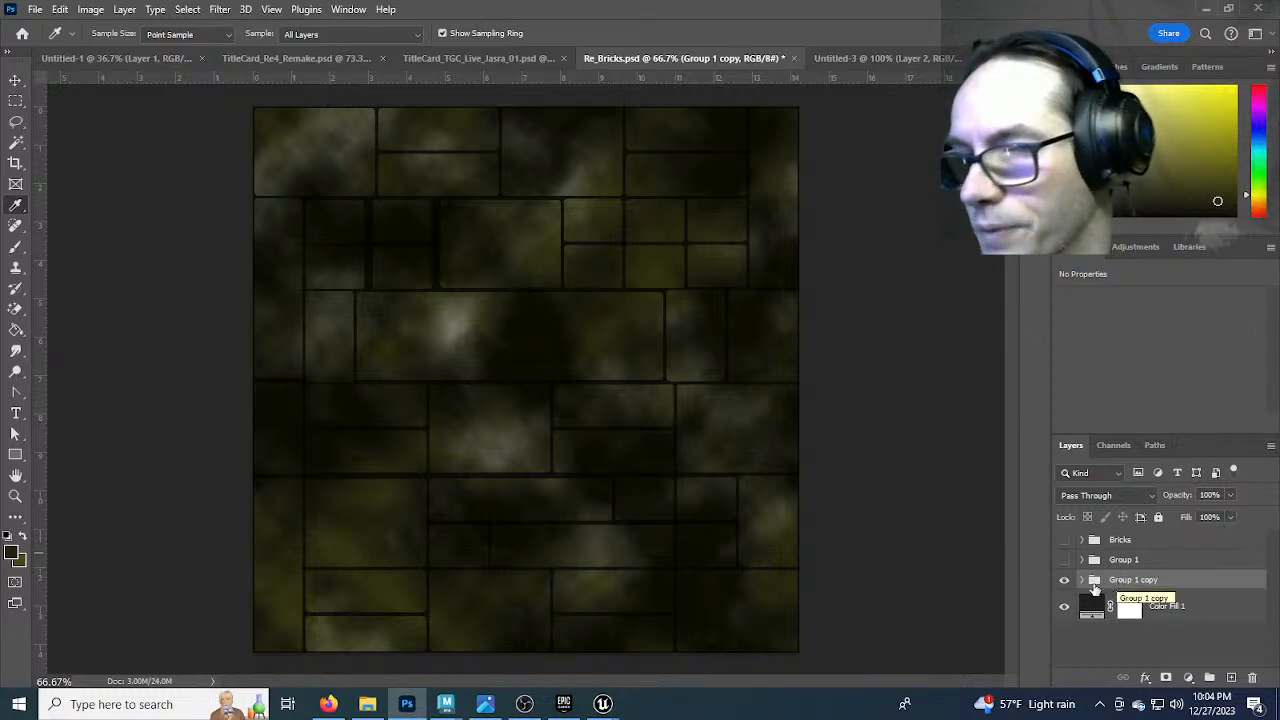
Merge the duplicate group into a single layer and check it by toggling its visibility
{"action": "right_click", "coordinate": [1154, 587]}
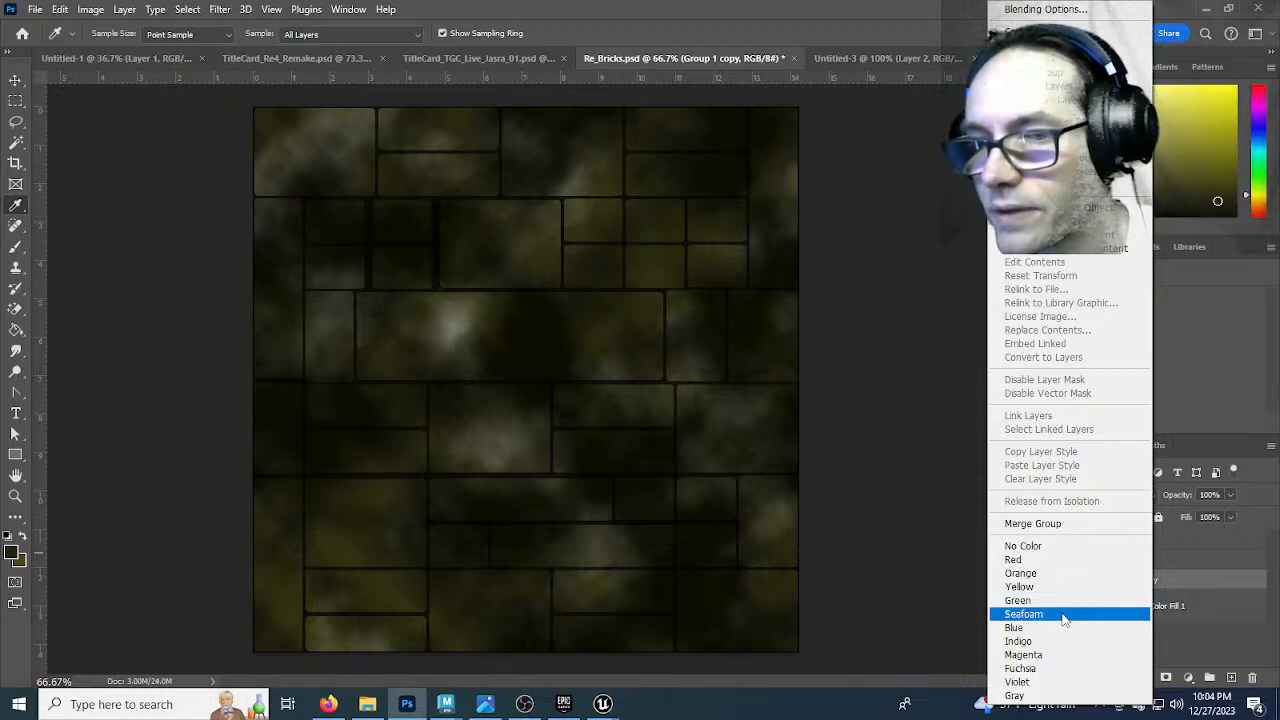
{"action": "left_click", "coordinate": [1040, 524]}
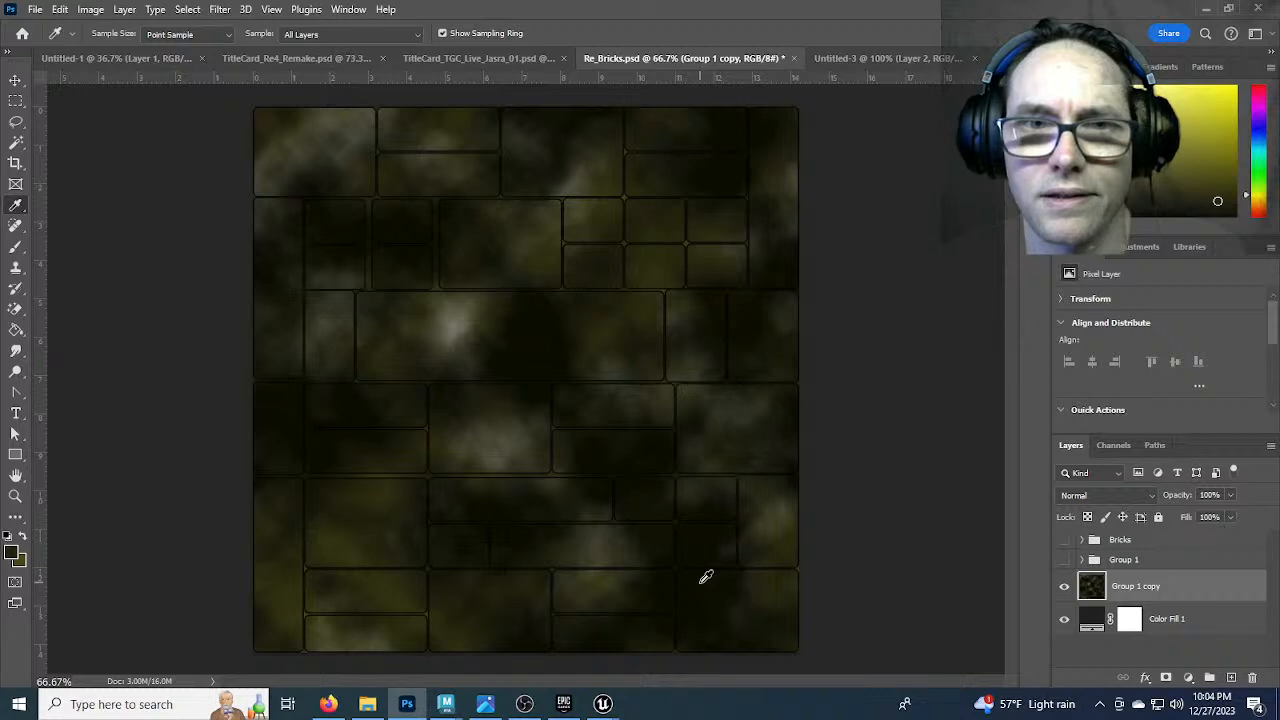
{"action": "left_click", "coordinate": [1065, 589]}
{"action": "left_click", "coordinate": [1065, 589]}
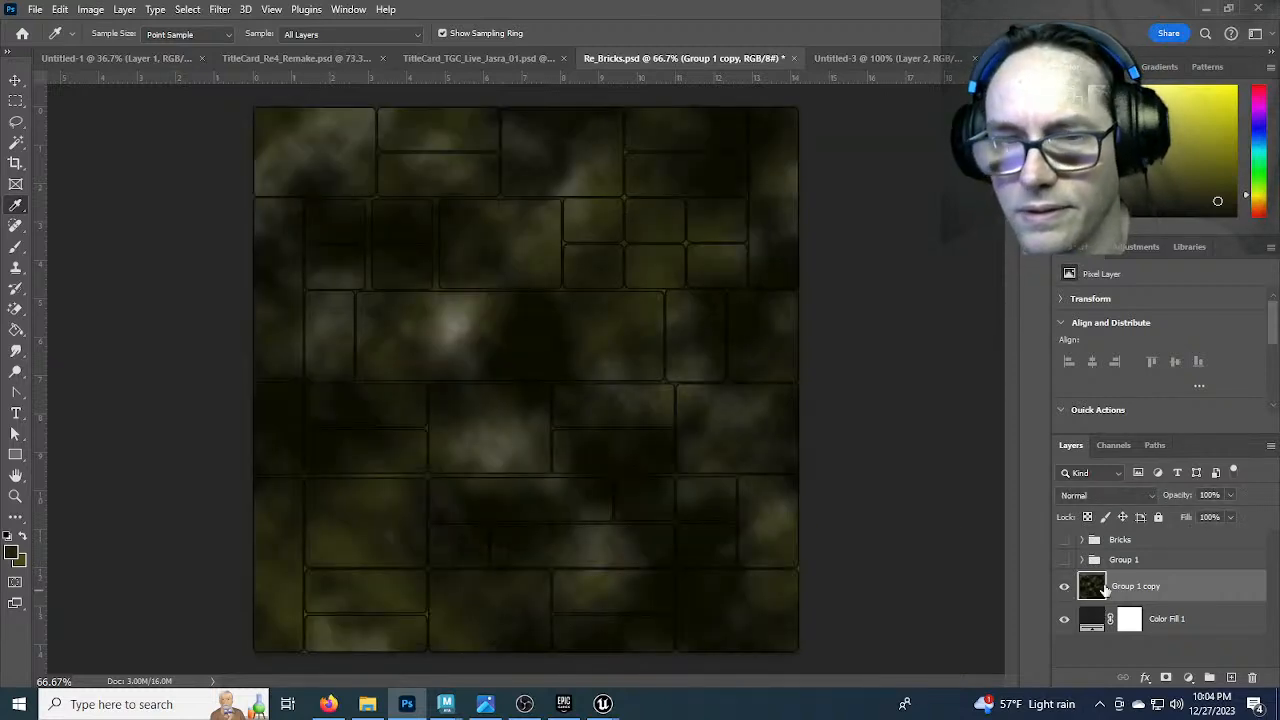
Generate a normal map from the merged brick layer, with the Detail Scale raised above 35%
{"action": "left_click", "coordinate": [222, 9]}
{"action": "mouse_move", "coordinate": [296, 203]}
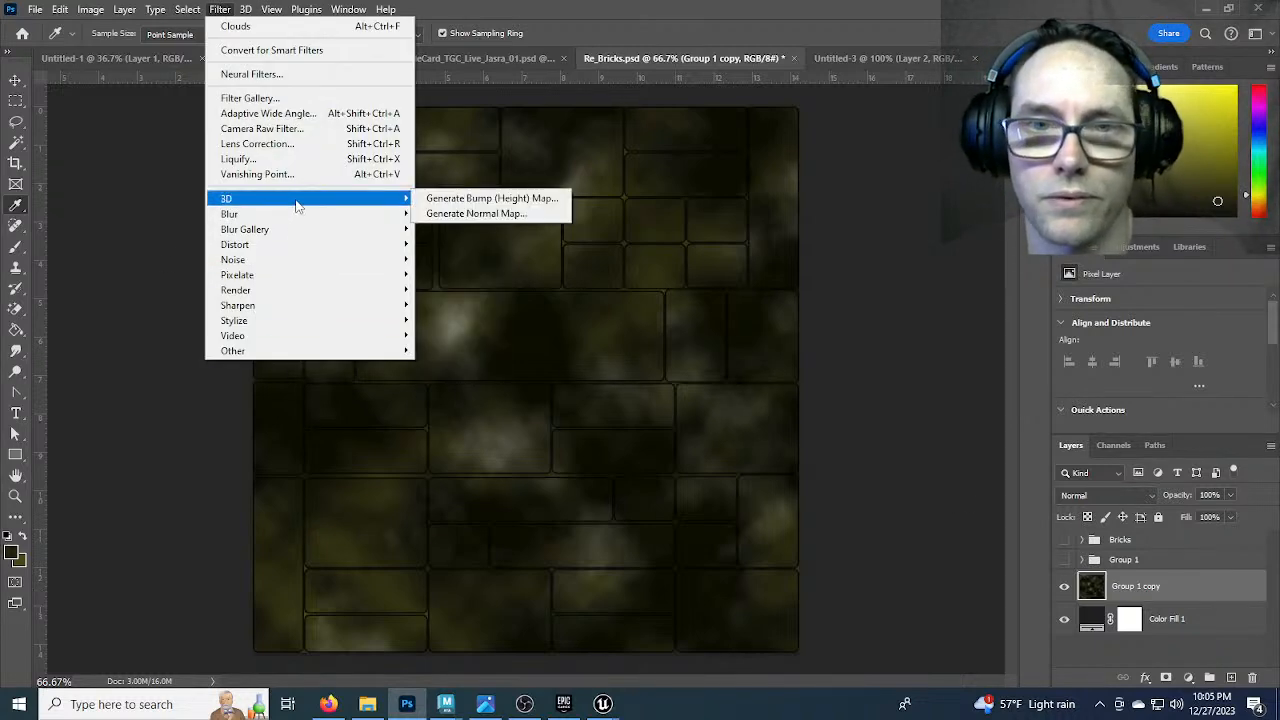
{"action": "left_click", "coordinate": [465, 213]}
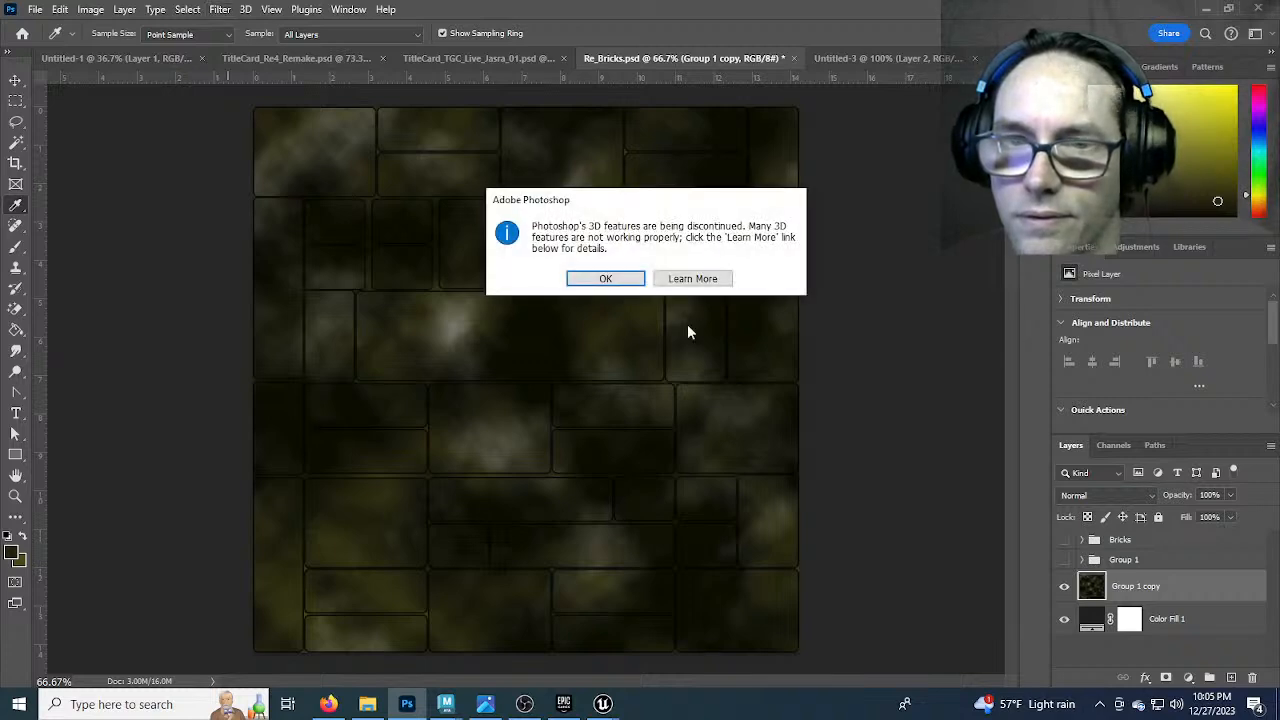
{"action": "key", "text": "Return"}
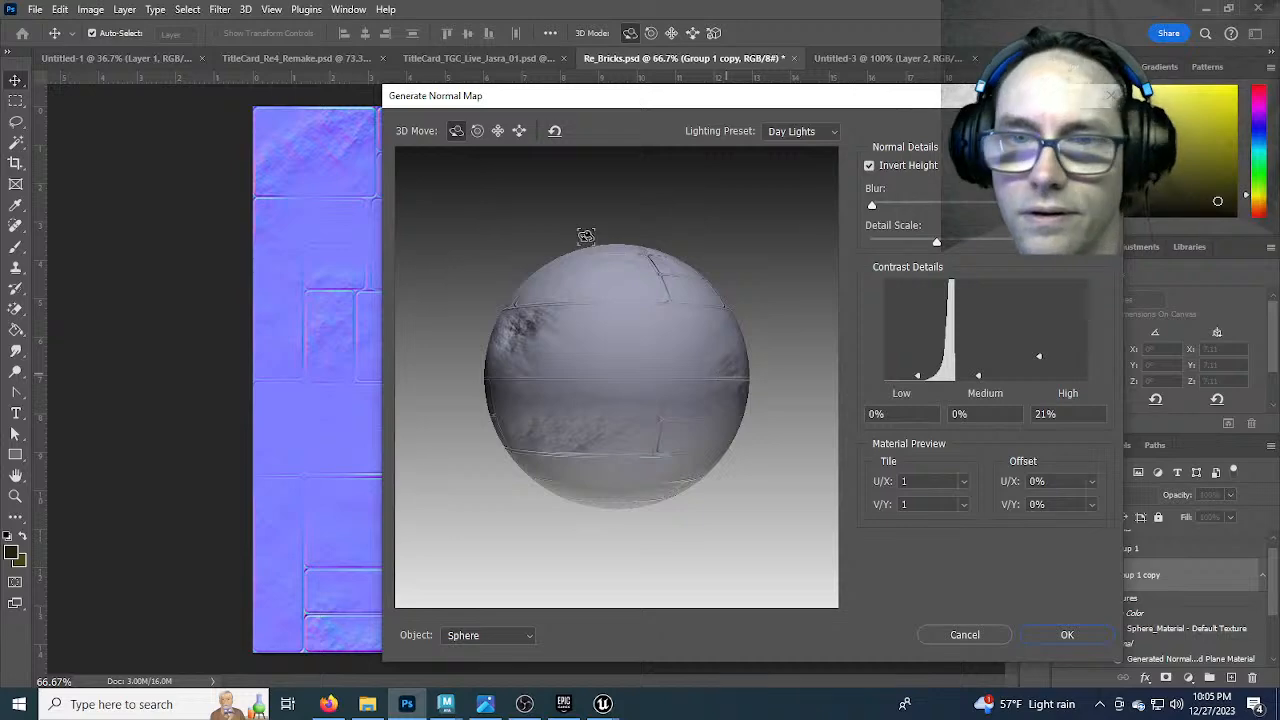
{"action": "left_click_drag", "start_coordinate": [547, 101], "coordinate": [642, 135]}
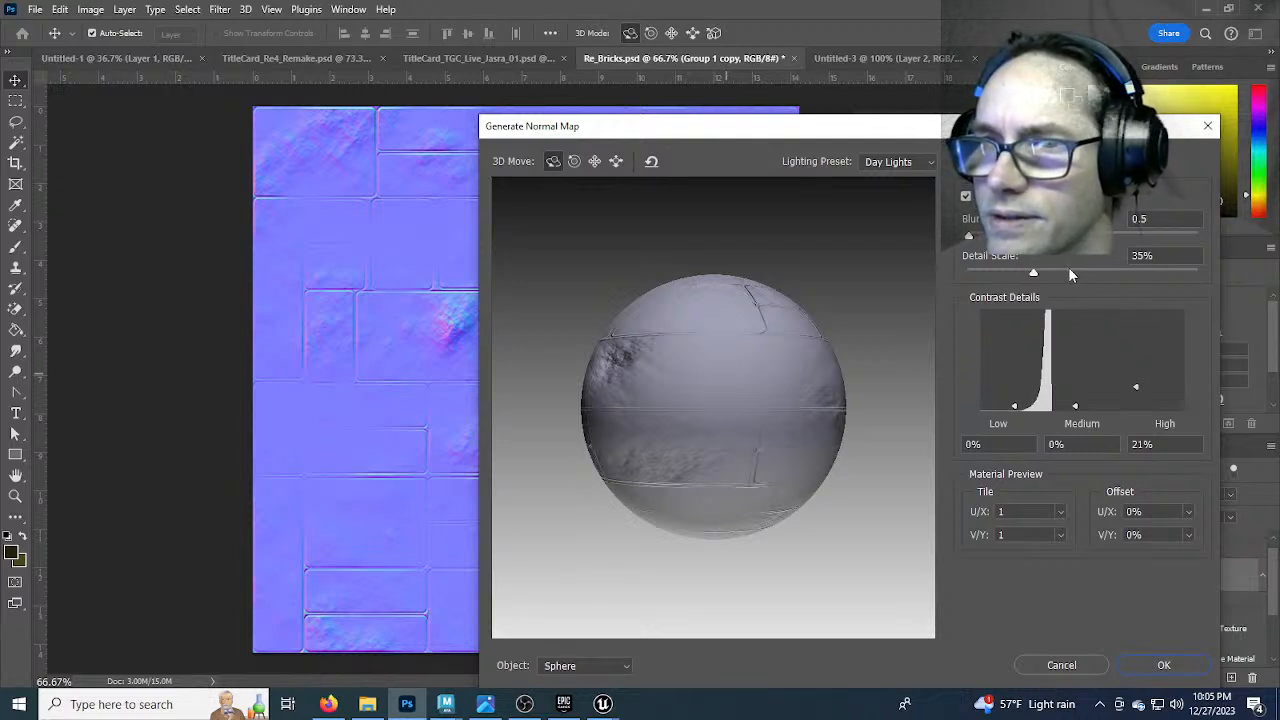
{"action": "left_click_drag", "start_coordinate": [1035, 274], "coordinate": [1121, 281]}
{"action": "left_click_drag", "start_coordinate": [590, 134], "coordinate": [483, 115]}
{"action": "left_click", "coordinate": [1043, 642]}
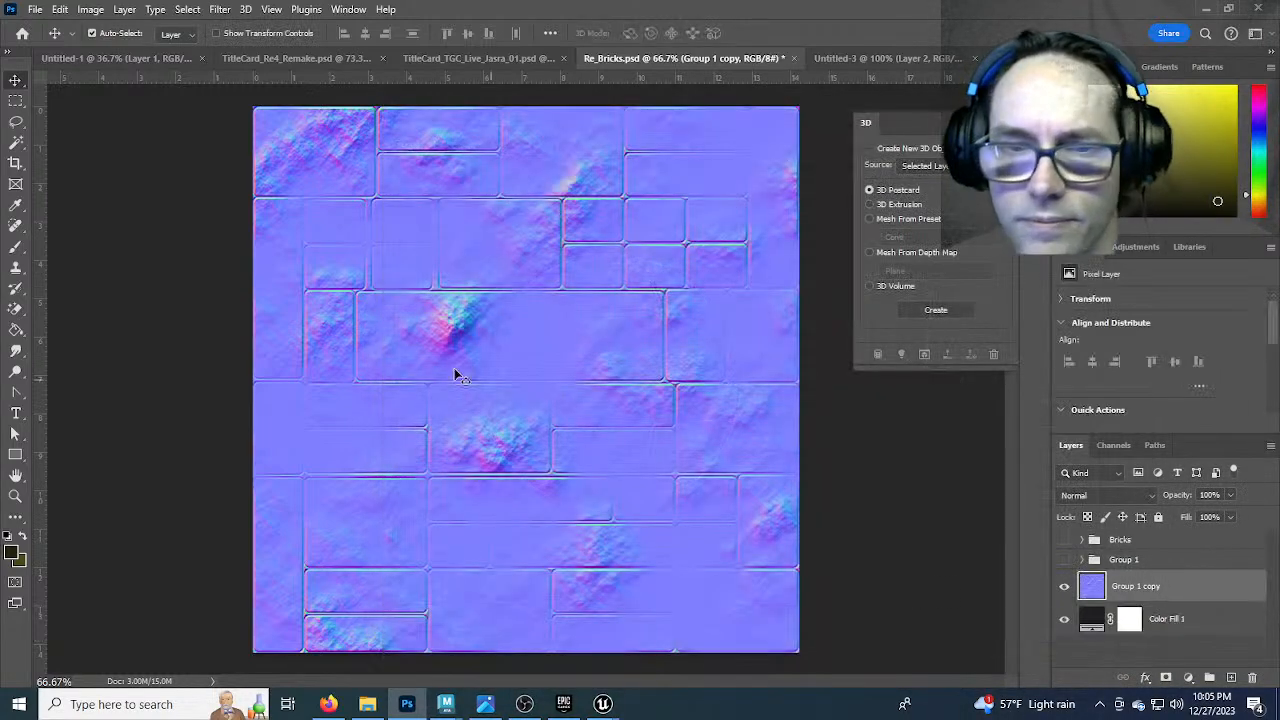
Make the original coloured brick group visible above the normal map layer and save Re_Bricks.psd
{"action": "left_click", "coordinate": [1118, 562]}
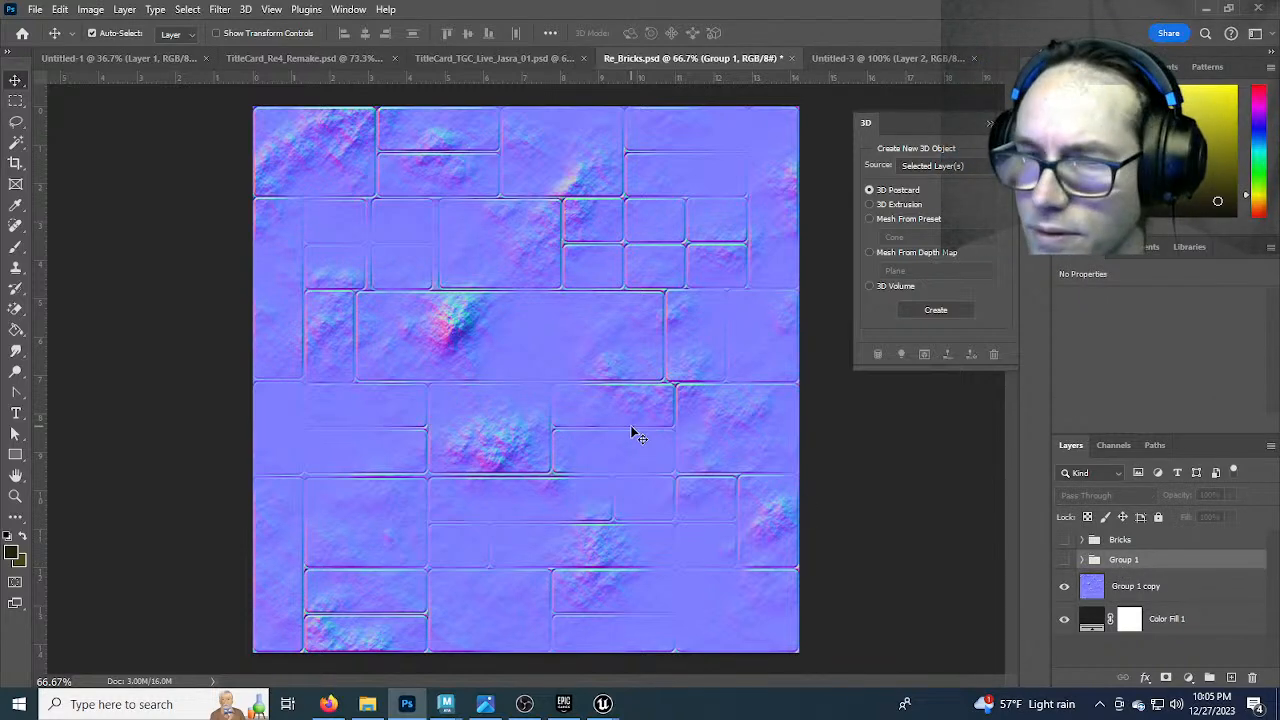
{"action": "left_click", "coordinate": [1064, 586]}
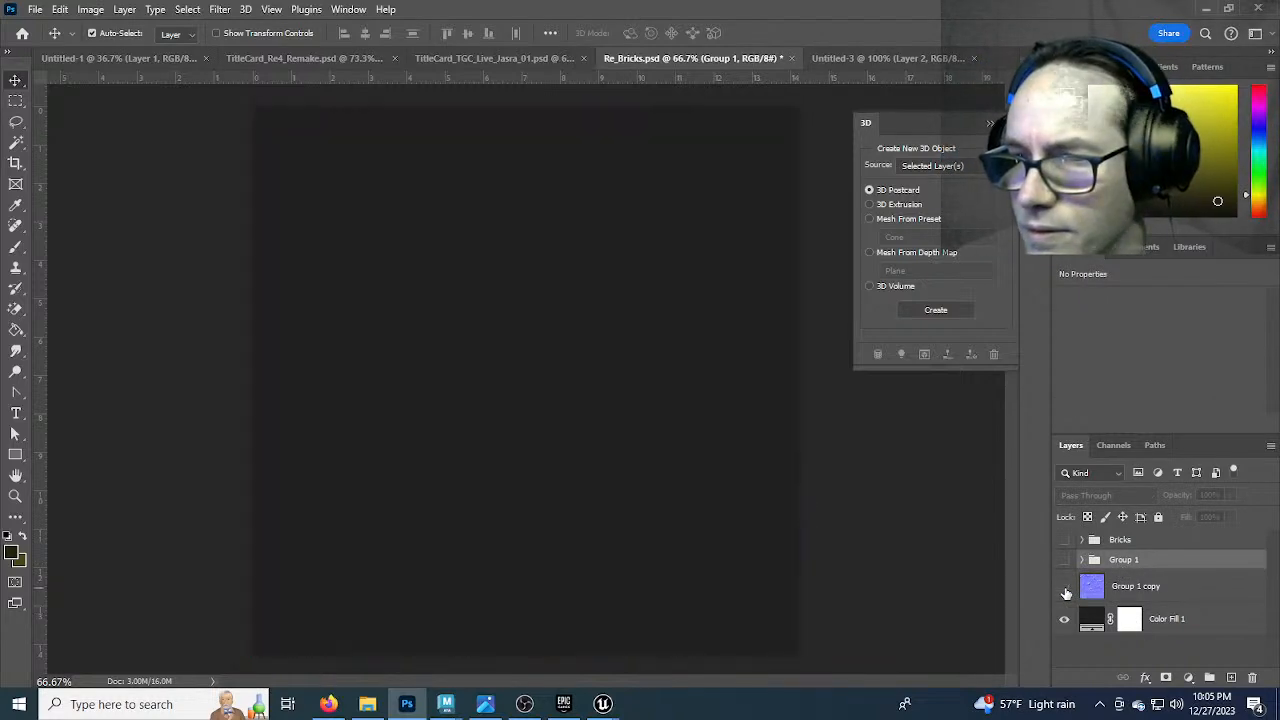
{"action": "left_click", "coordinate": [1064, 586]}
{"action": "left_click", "coordinate": [1064, 560]}
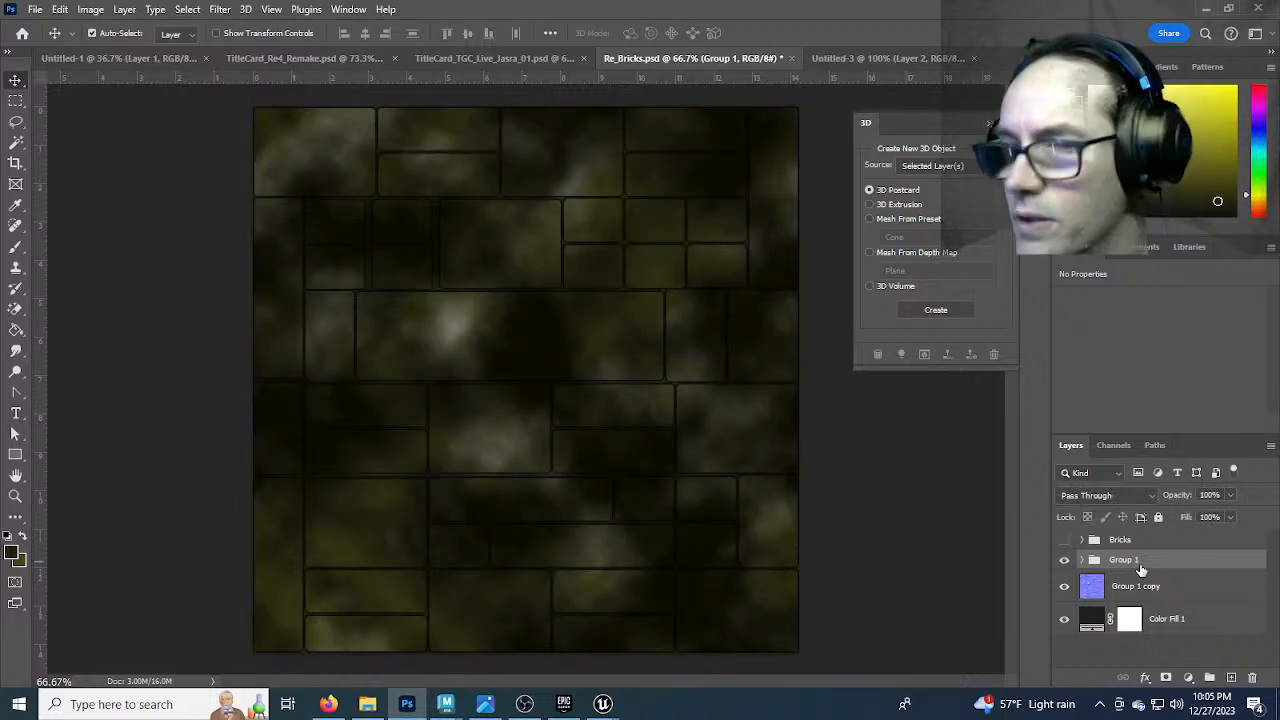
{"action": "left_click", "coordinate": [35, 9]}
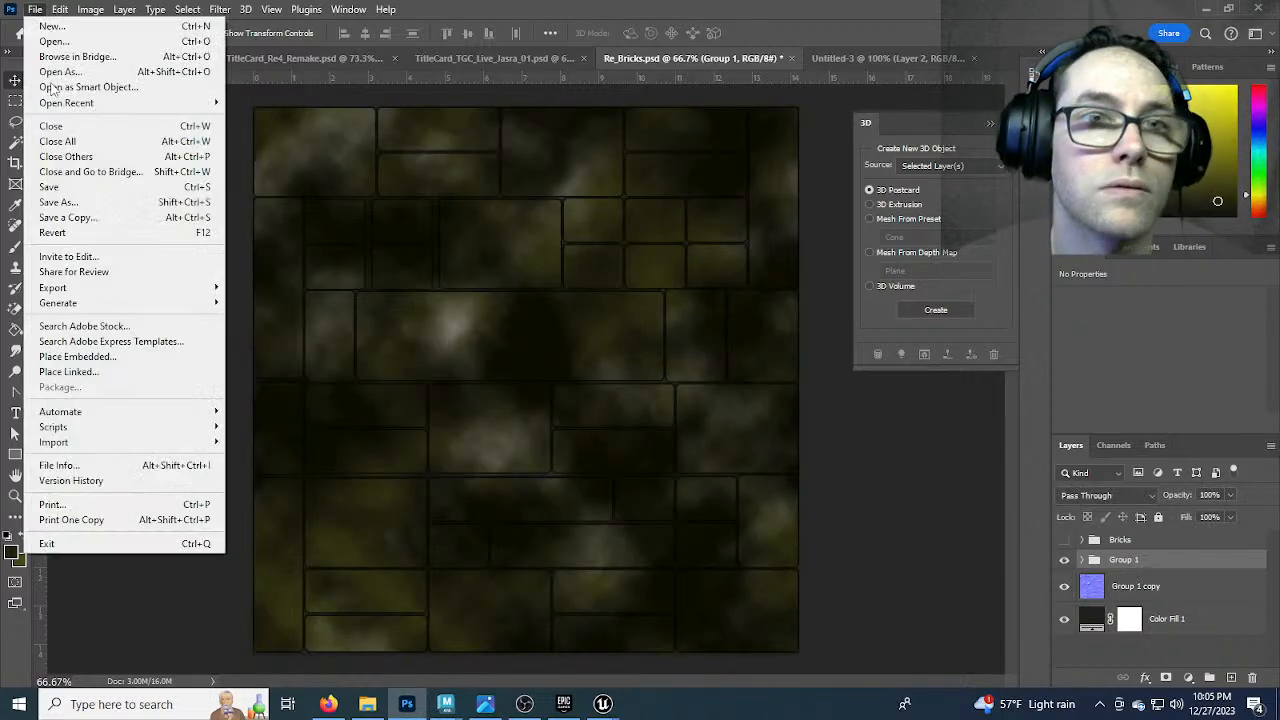
{"action": "left_click", "coordinate": [87, 192]}
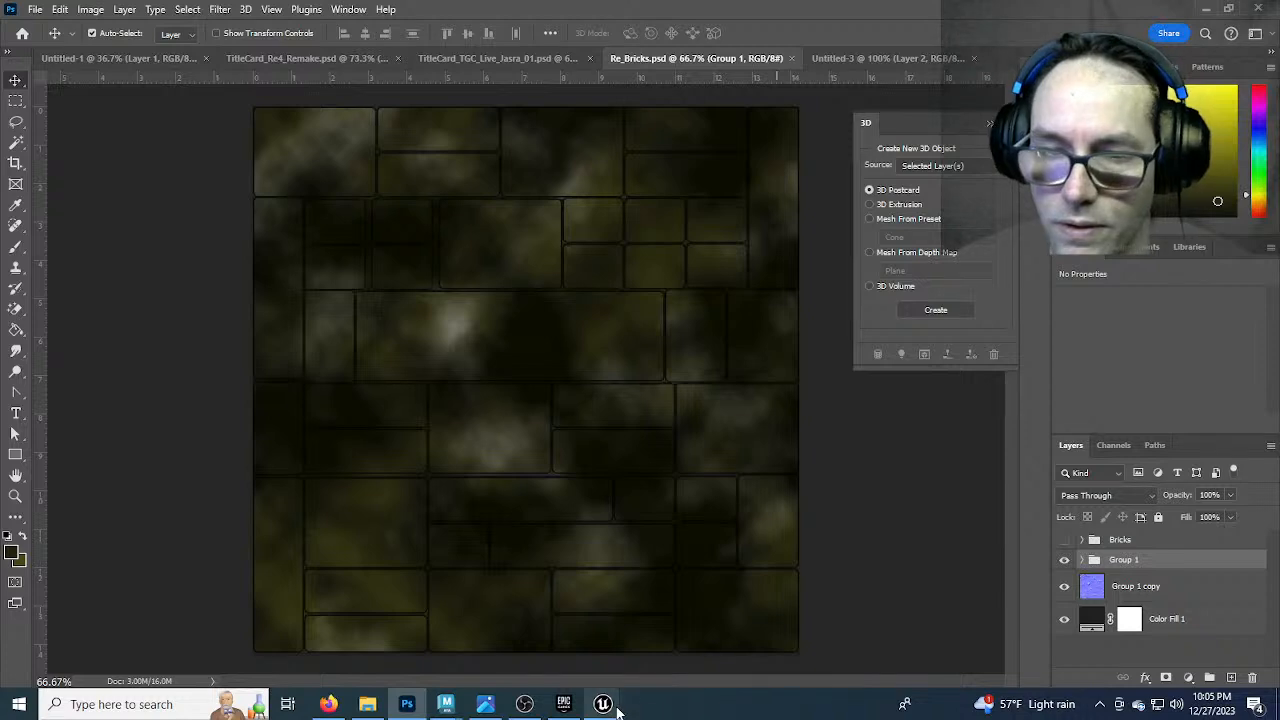
Switch to the Unreal Project Browser, read through the project-generation error log for the ResidentEvil project and dismiss it
{"action": "mouse_move", "coordinate": [615, 708]}
{"action": "left_click", "coordinate": [628, 645]}
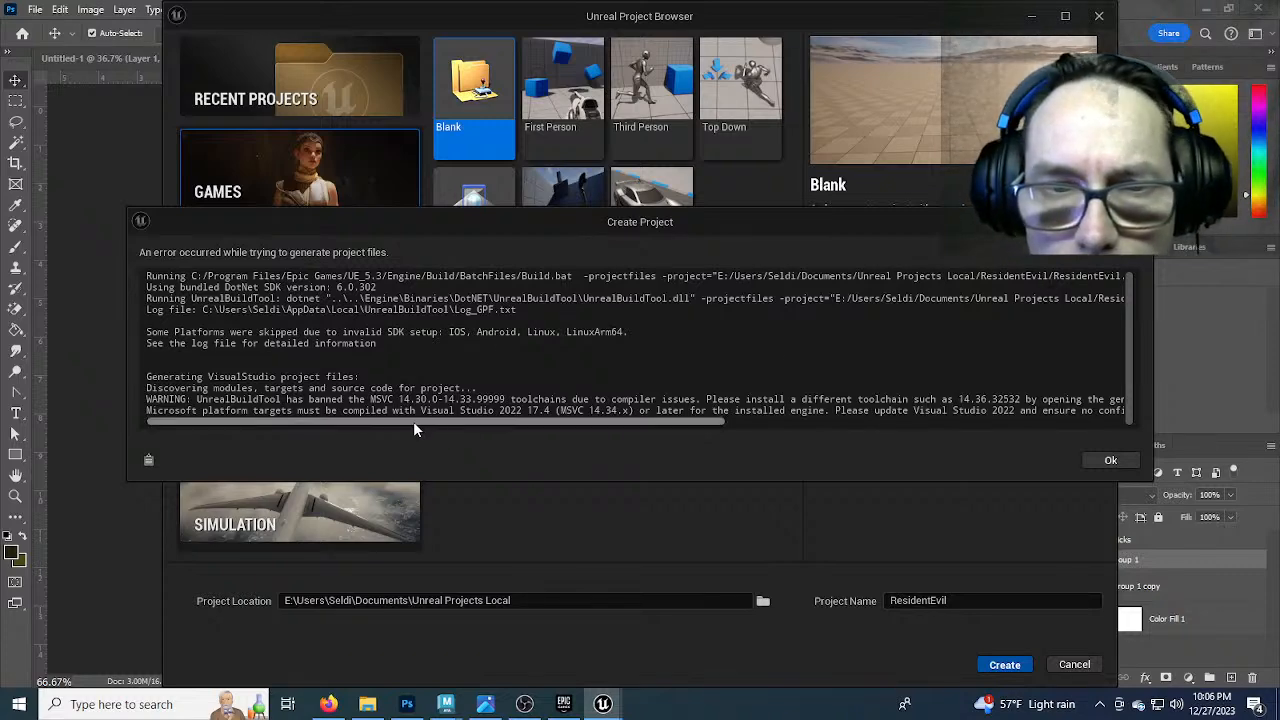
{"action": "left_click_drag", "start_coordinate": [355, 421], "coordinate": [318, 428]}
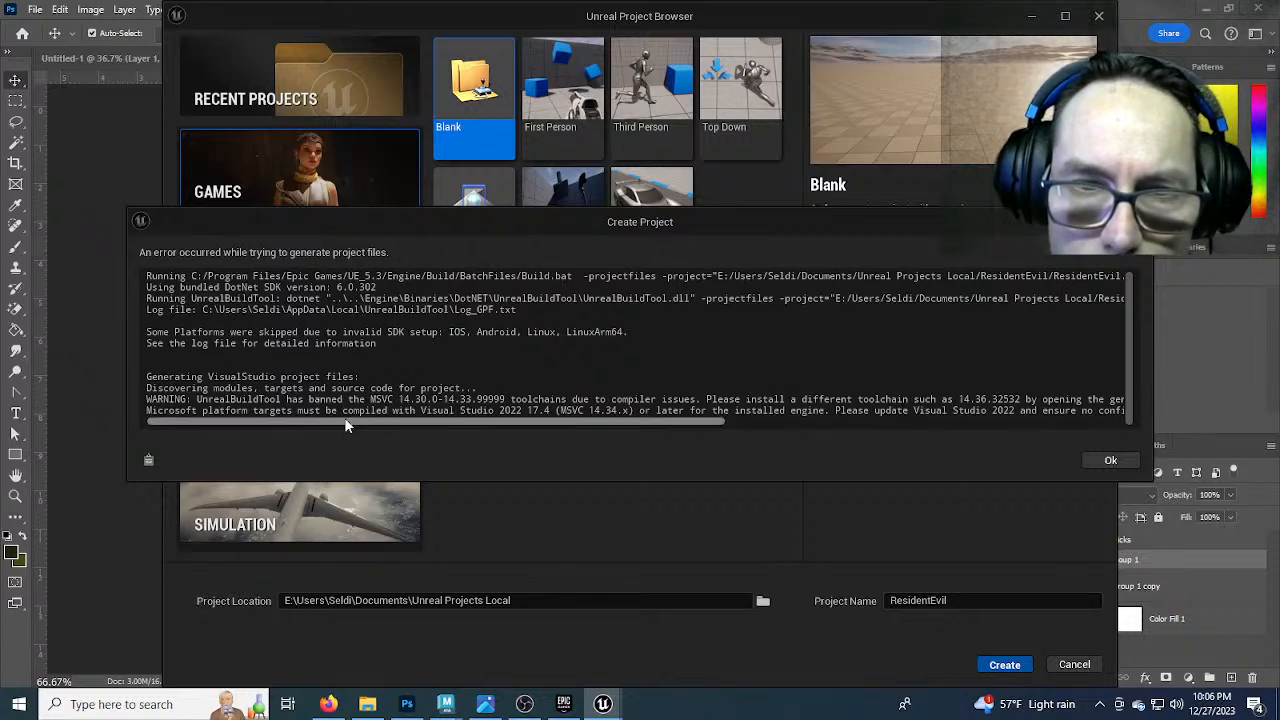
{"action": "left_click_drag", "start_coordinate": [345, 420], "coordinate": [692, 432]}
{"action": "left_click", "coordinate": [1110, 460]}
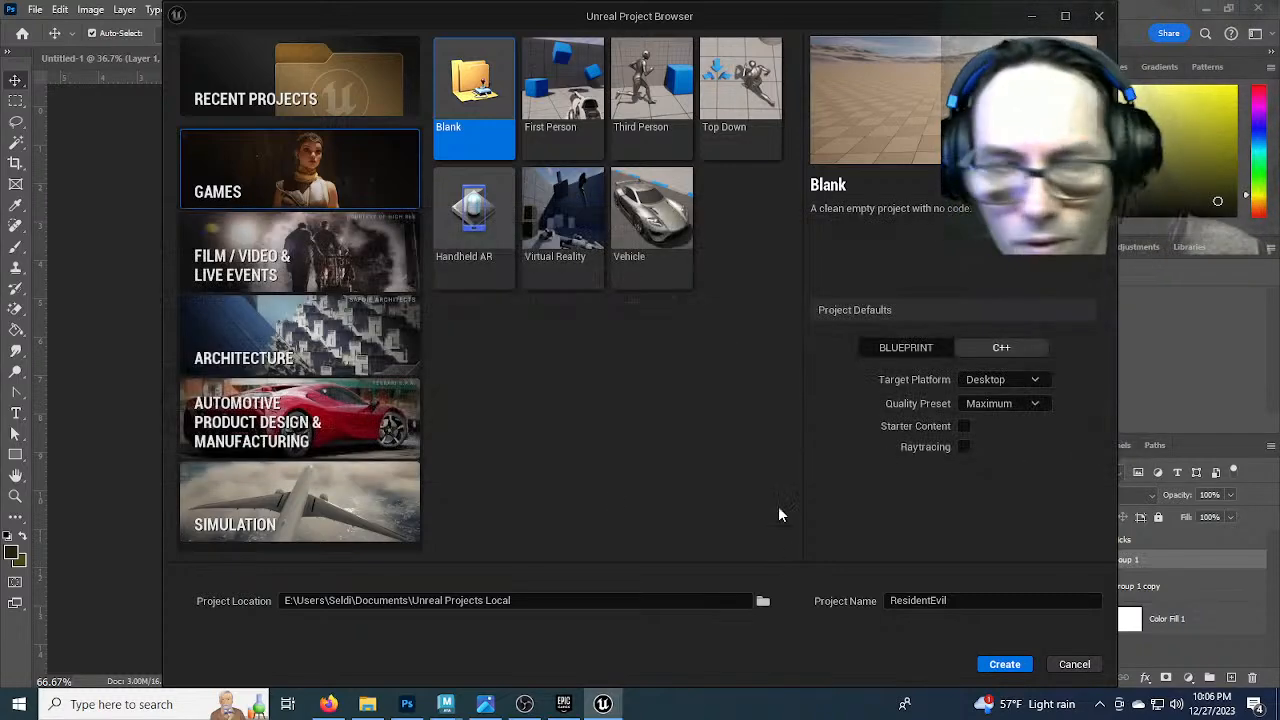
Search Windows for an installed Visual Studio using "visual studio" and "microsoft visual studio", look through the results and close the search
{"action": "left_click", "coordinate": [124, 705]}
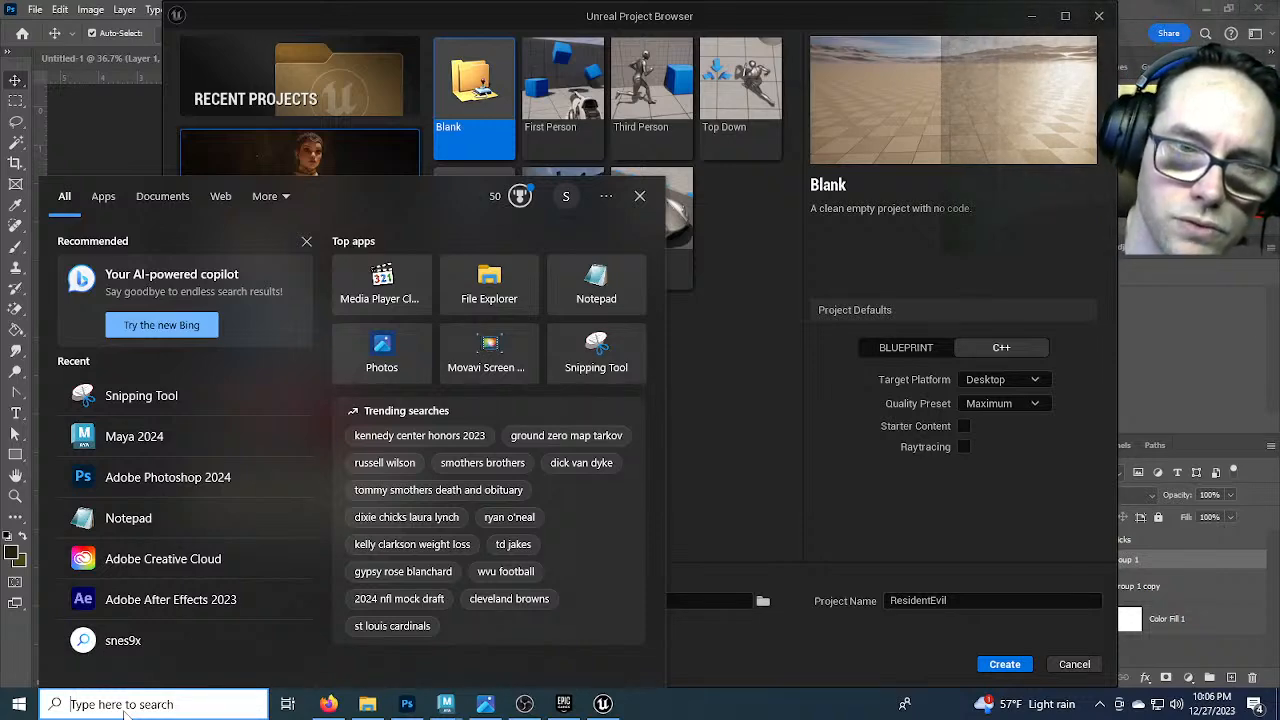
{"action": "type", "text": "visual stud"}
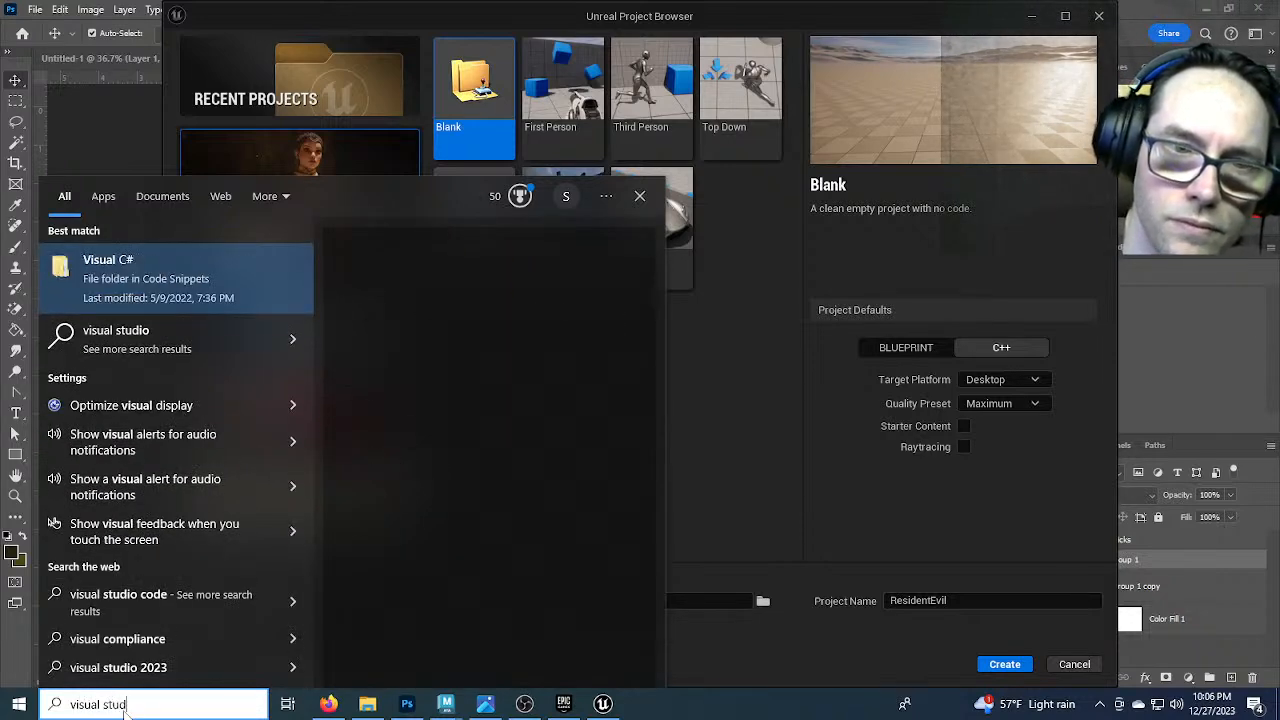
{"action": "type", "text": "io"}
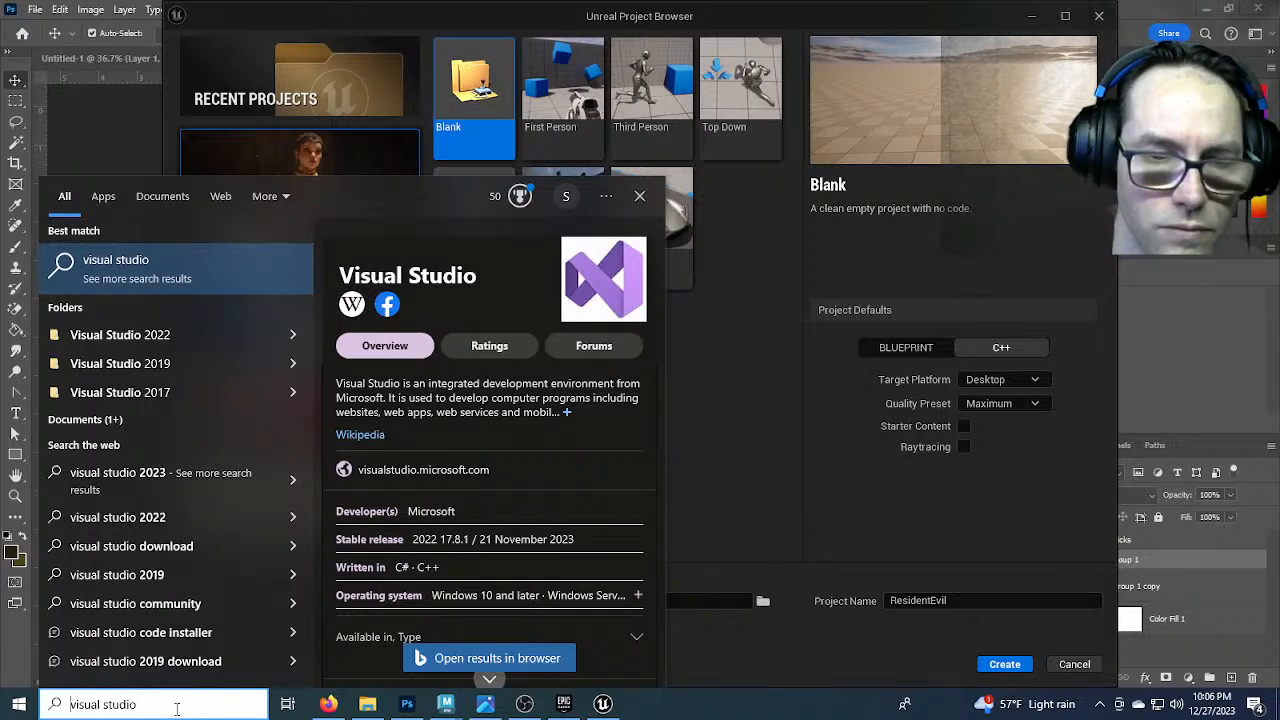
{"action": "type", "text": "microsoft"}
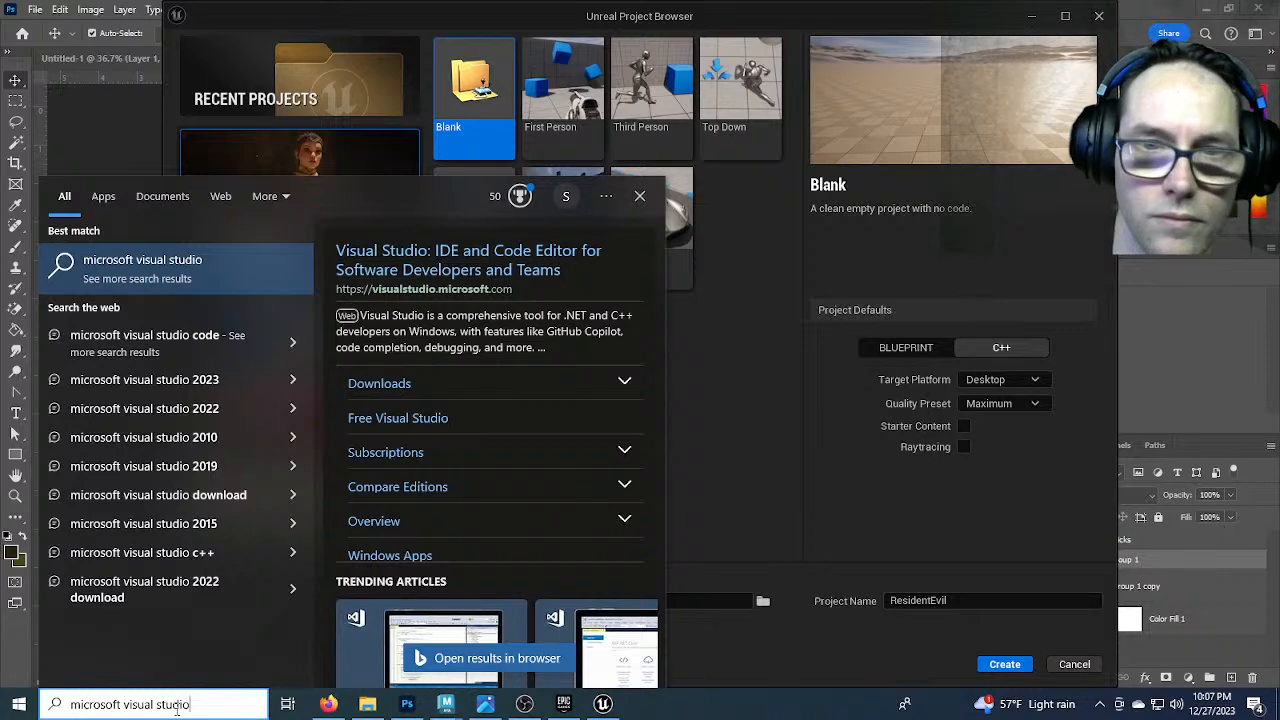
{"action": "key", "text": "ctrl+a"}
{"action": "key", "text": "BackSpace"}
{"action": "type", "text": "visual studio"}
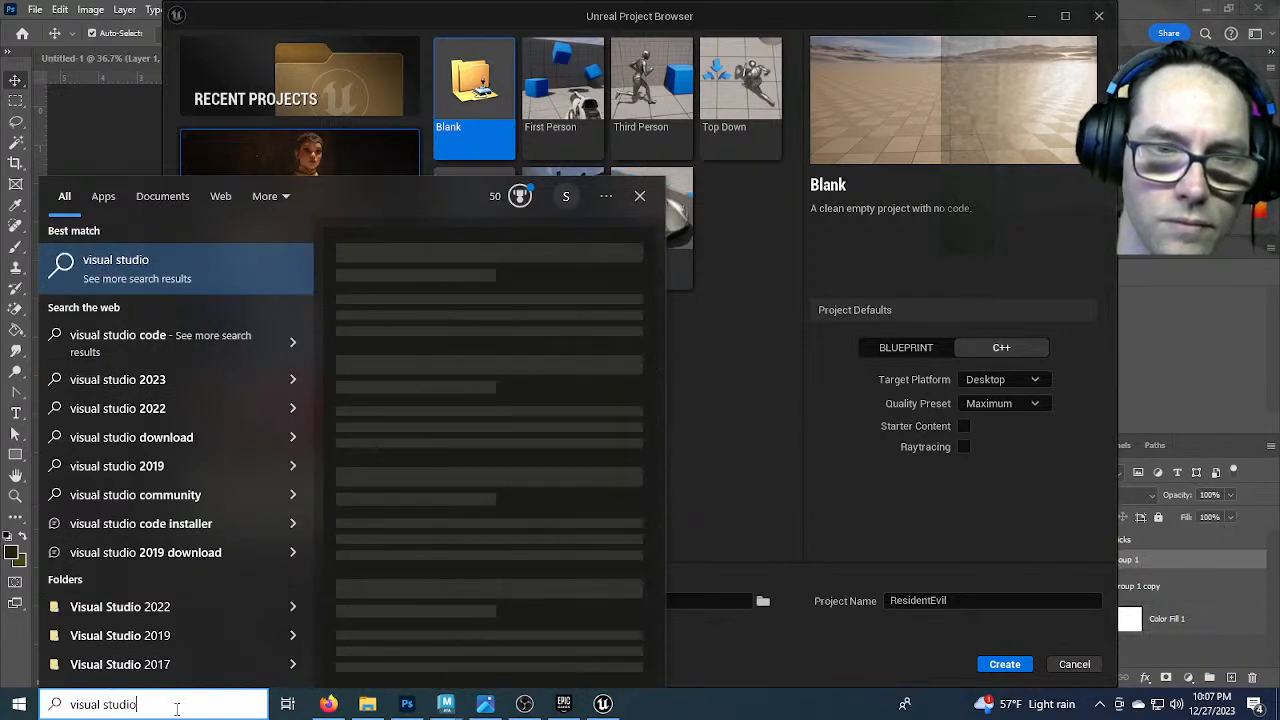
{"action": "scroll", "coordinate": [219, 529], "scroll_direction": "down", "scroll_amount": 1}
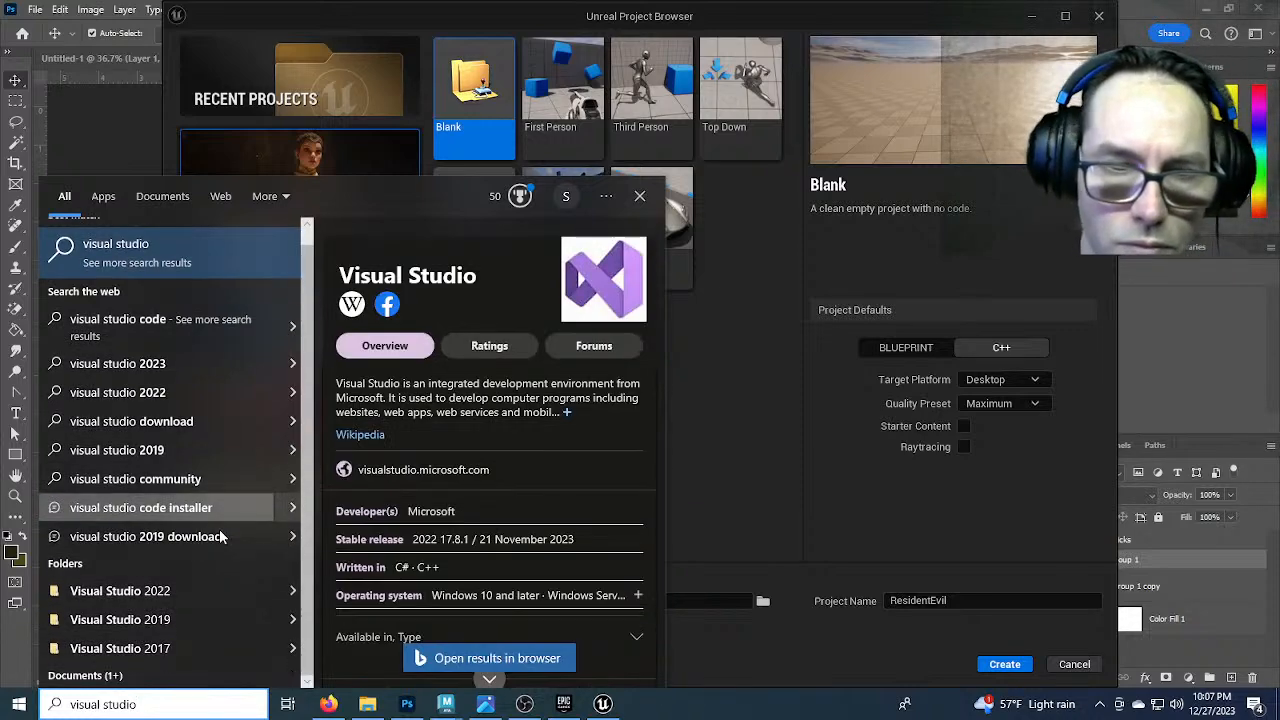
{"action": "scroll", "coordinate": [190, 596], "scroll_direction": "up", "scroll_amount": 1}
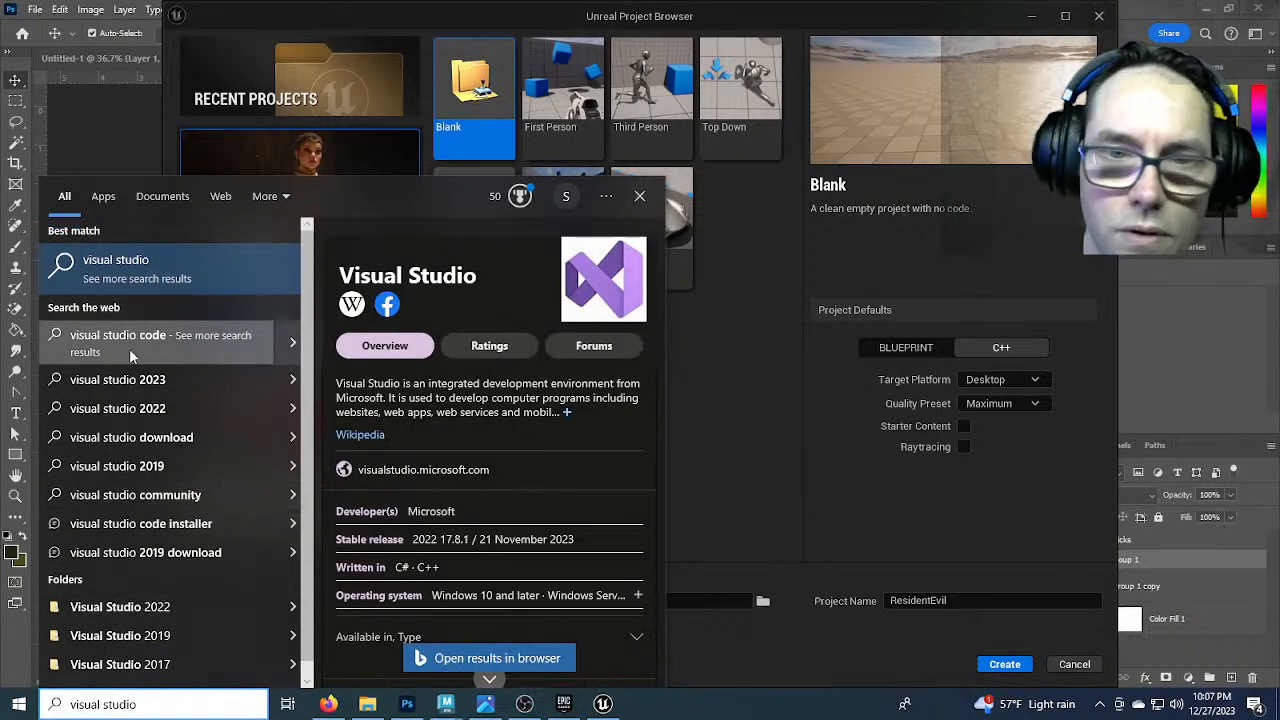
{"action": "left_click", "coordinate": [640, 197]}
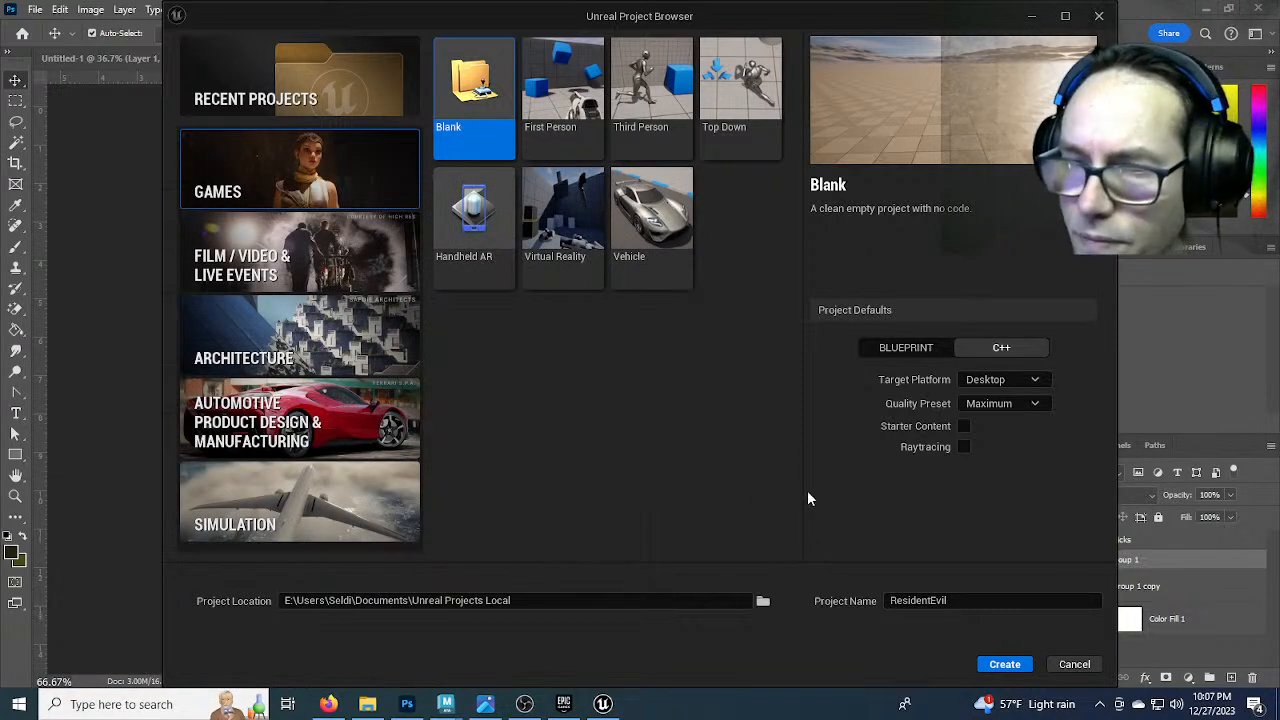
Switch to OBS and hide the Display Capture source in the Workspace scene
{"action": "left_click", "coordinate": [530, 708]}
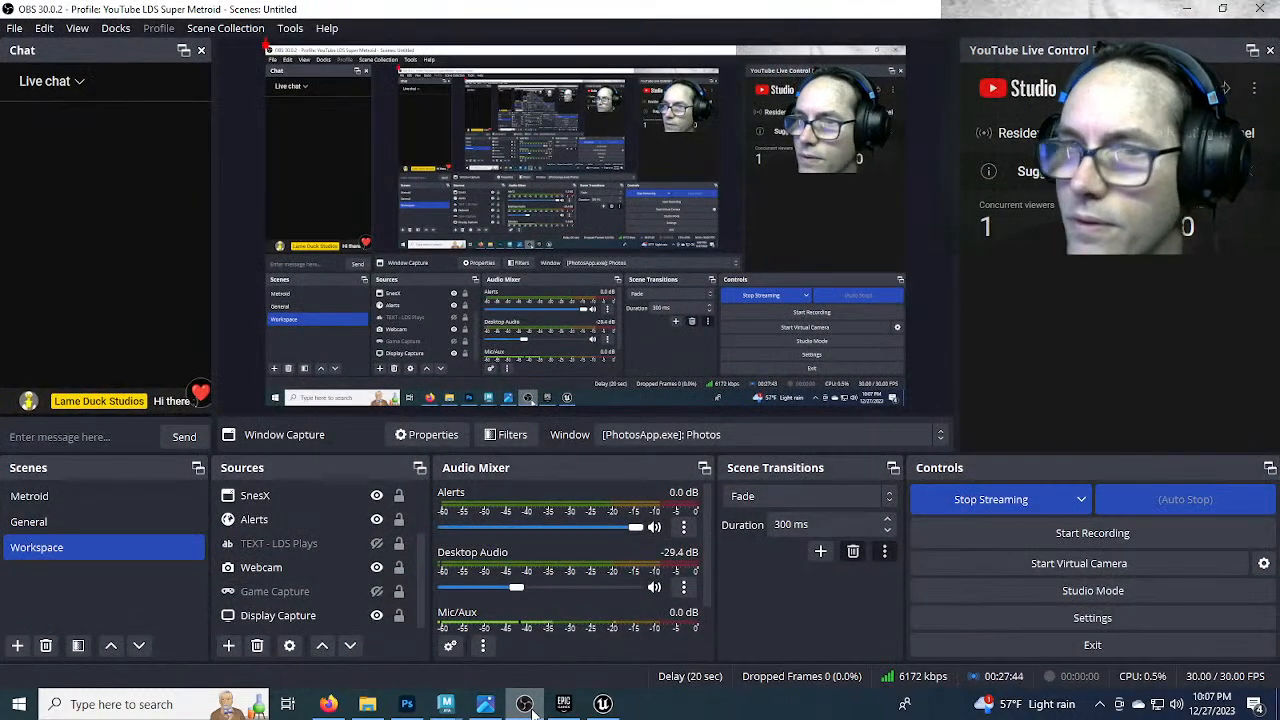
{"action": "left_click", "coordinate": [530, 708]}
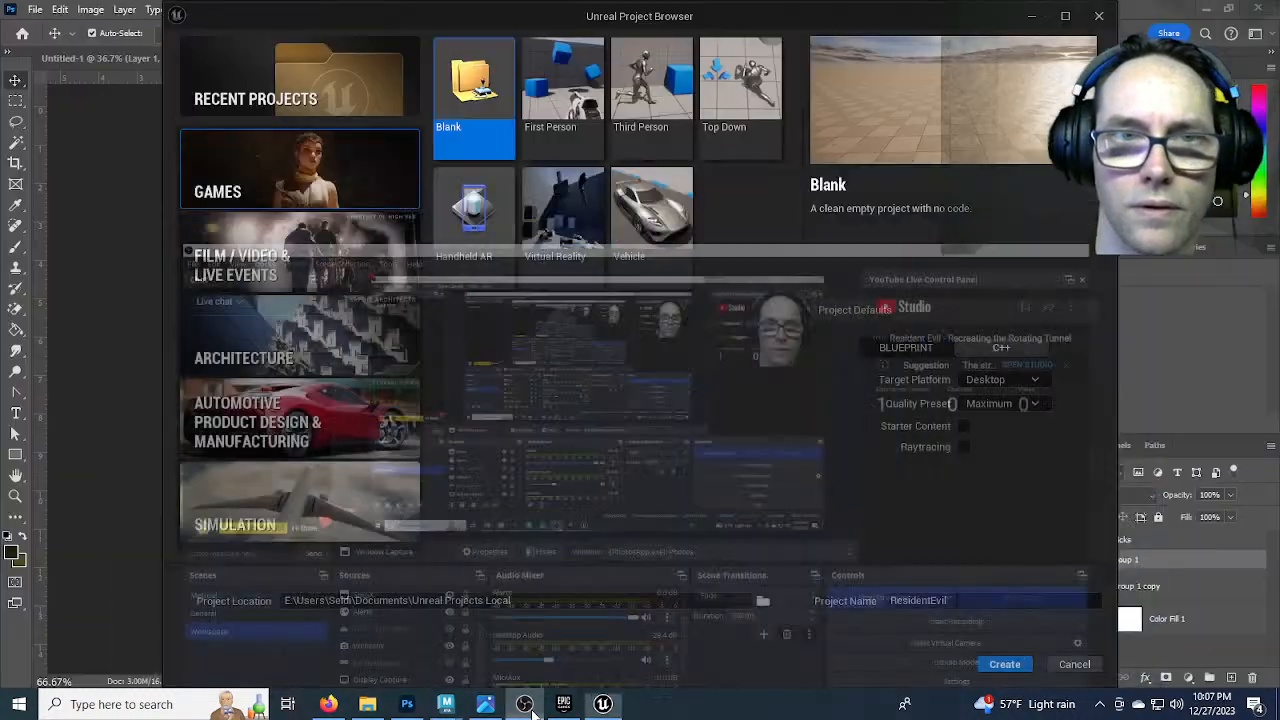
{"action": "mouse_move", "coordinate": [574, 709]}
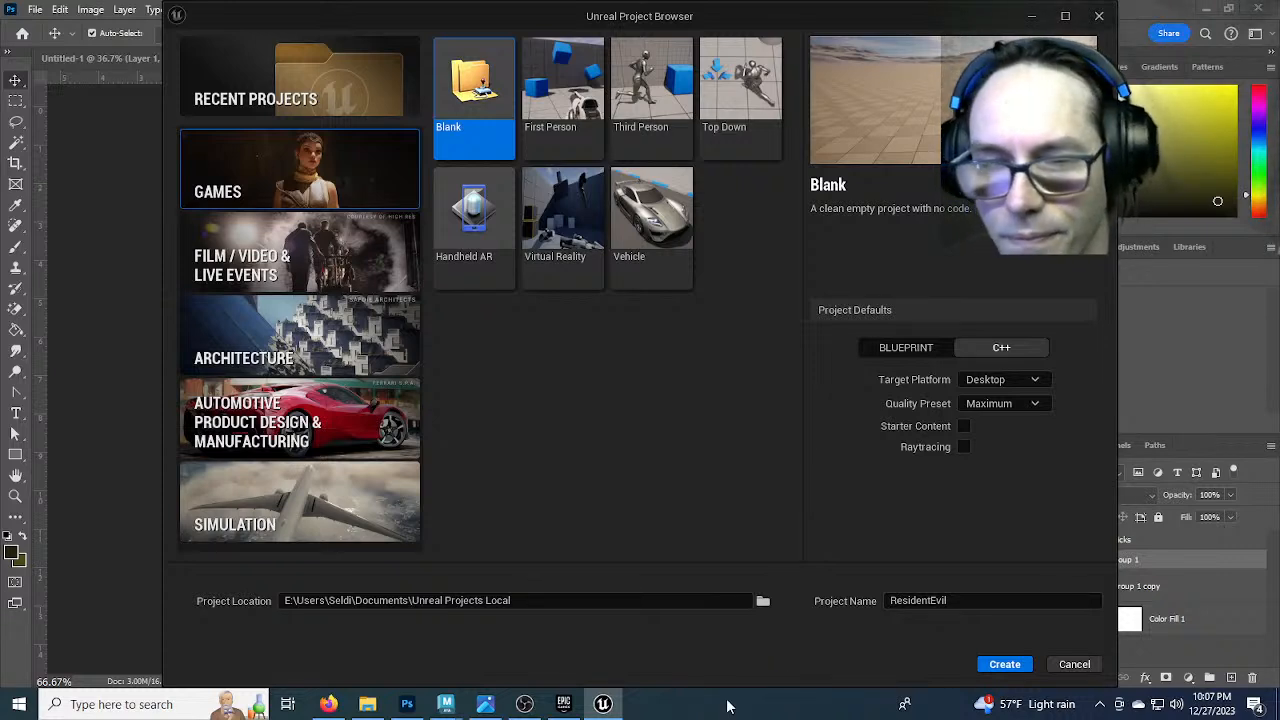
{"action": "mouse_move", "coordinate": [500, 708]}
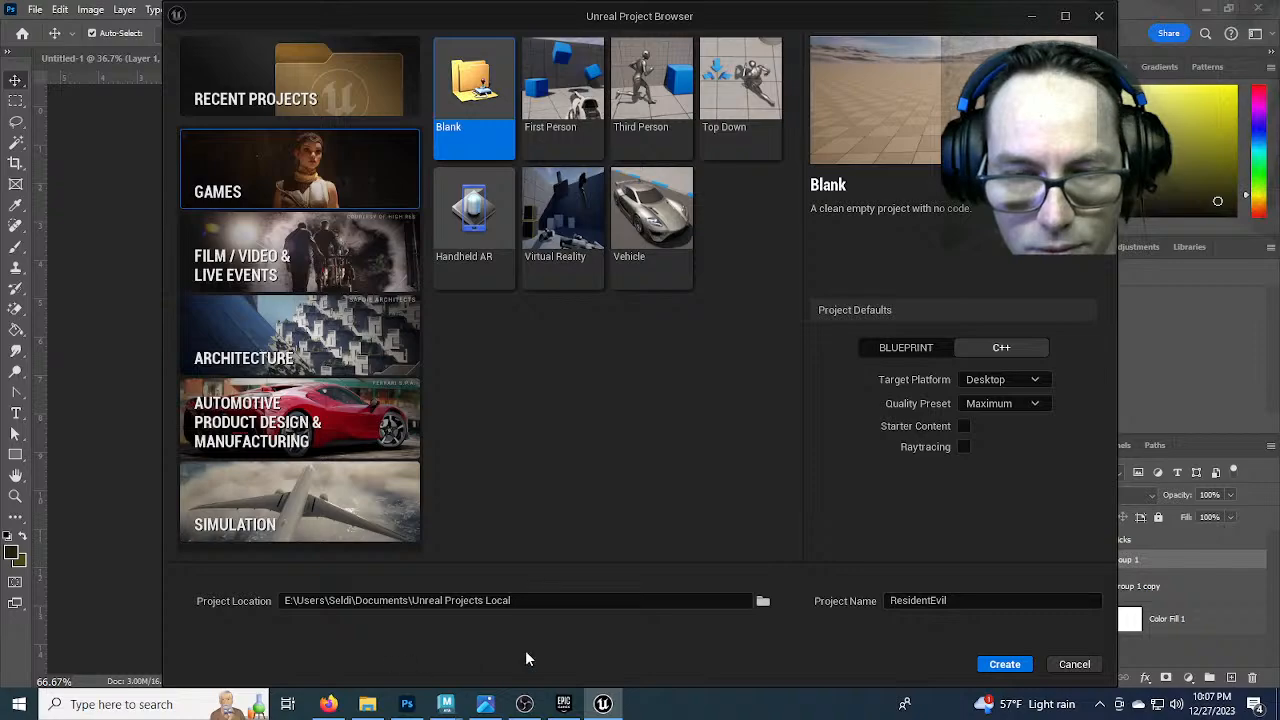
{"action": "left_click", "coordinate": [524, 704]}
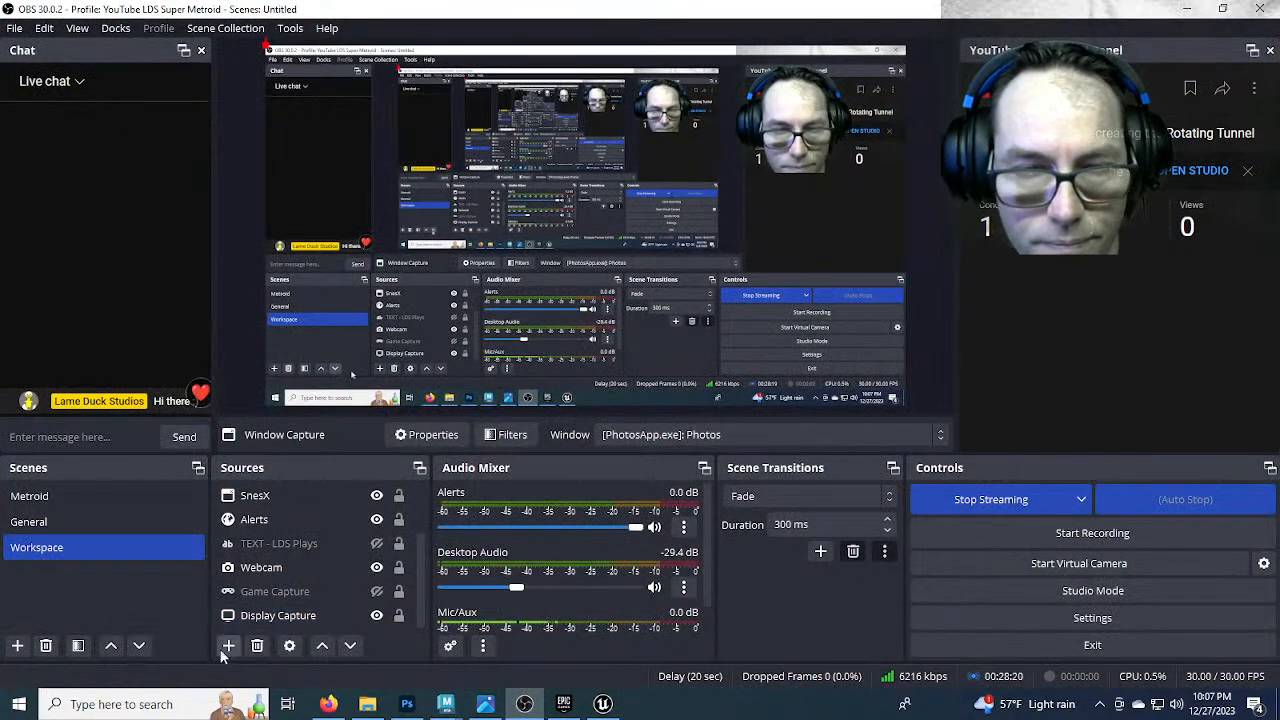
{"action": "left_click", "coordinate": [376, 615]}
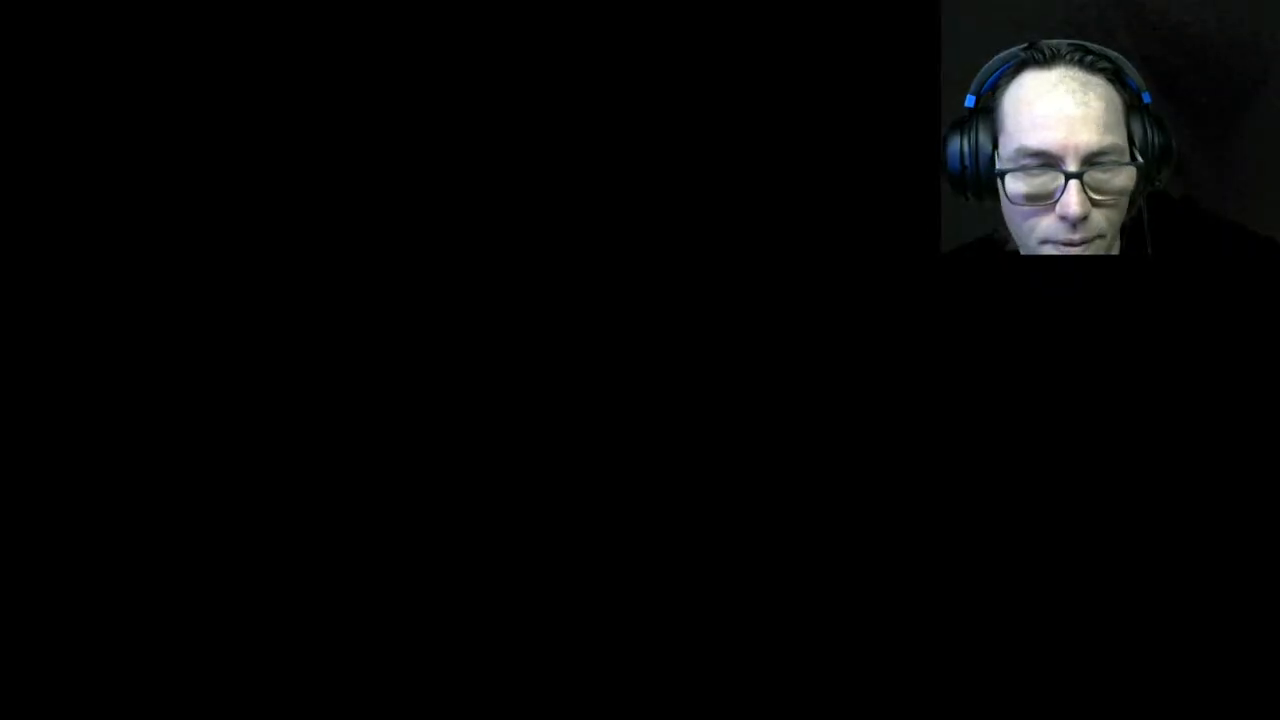
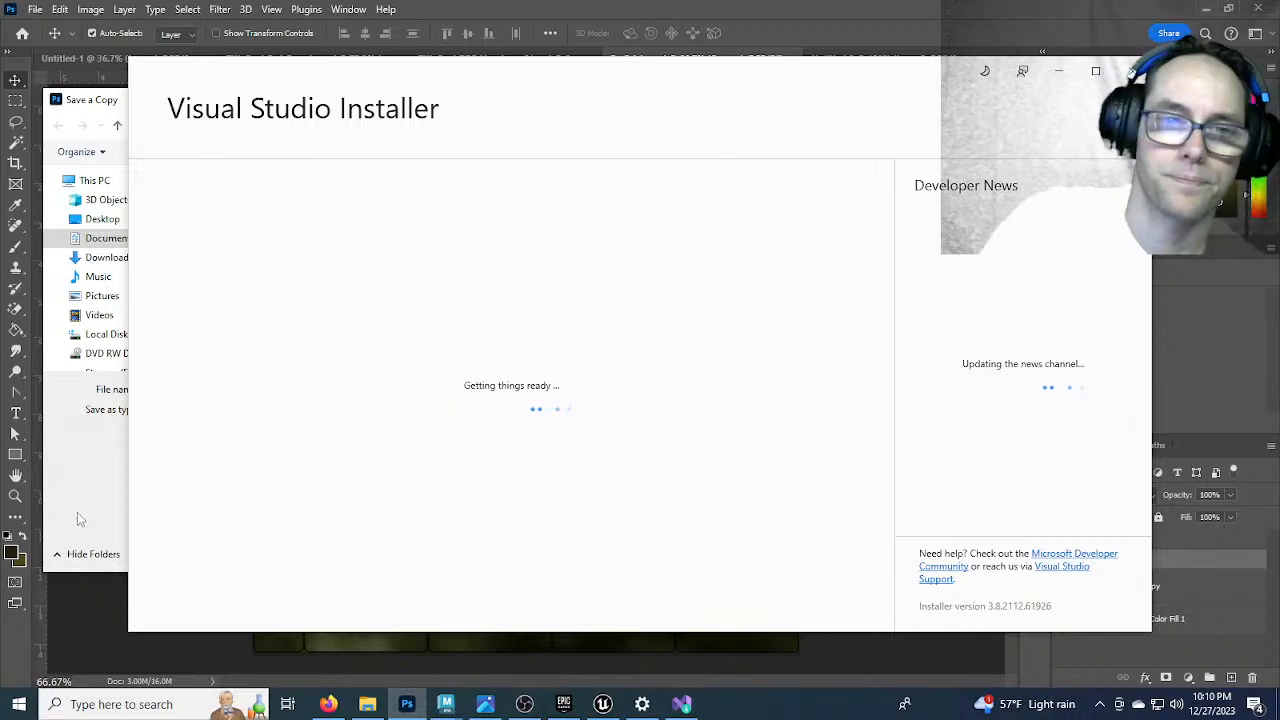
Save the coloured brick texture in Photoshop as a Targa copy named Re_Bricks_Diffuse at 24 bits/pixel
{"action": "left_click", "coordinate": [107, 100]}
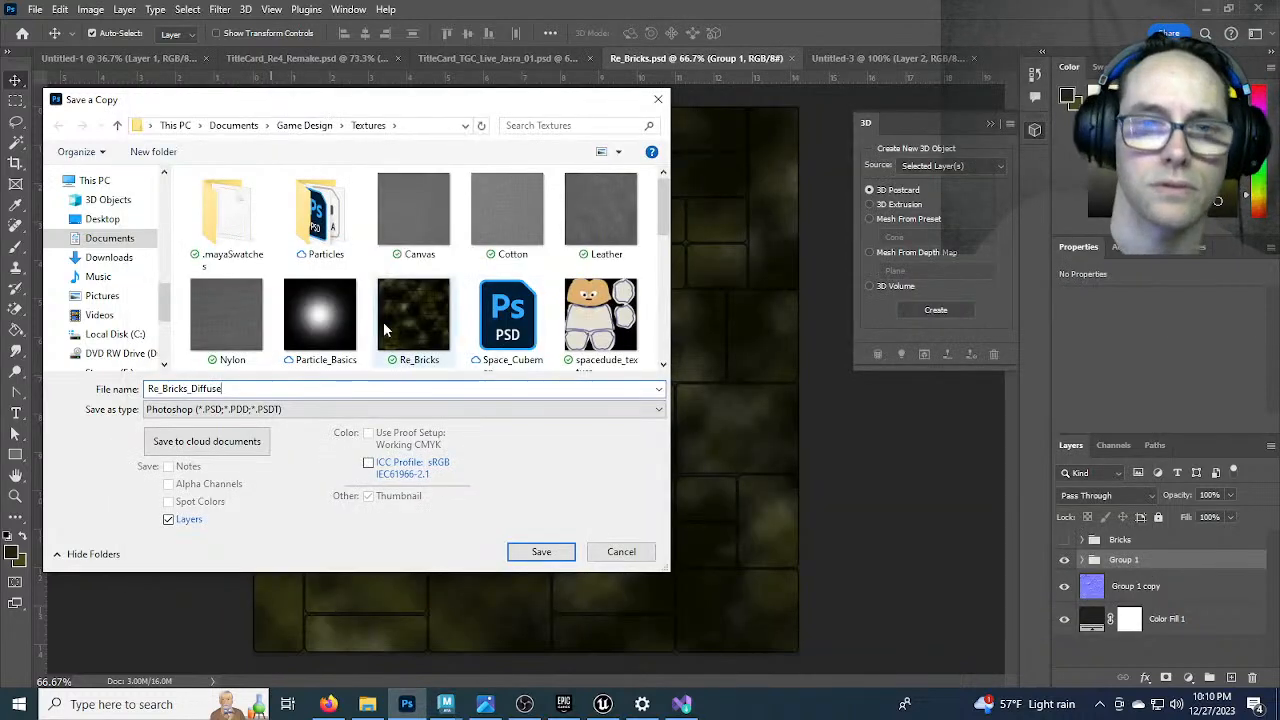
{"action": "left_click", "coordinate": [229, 410]}
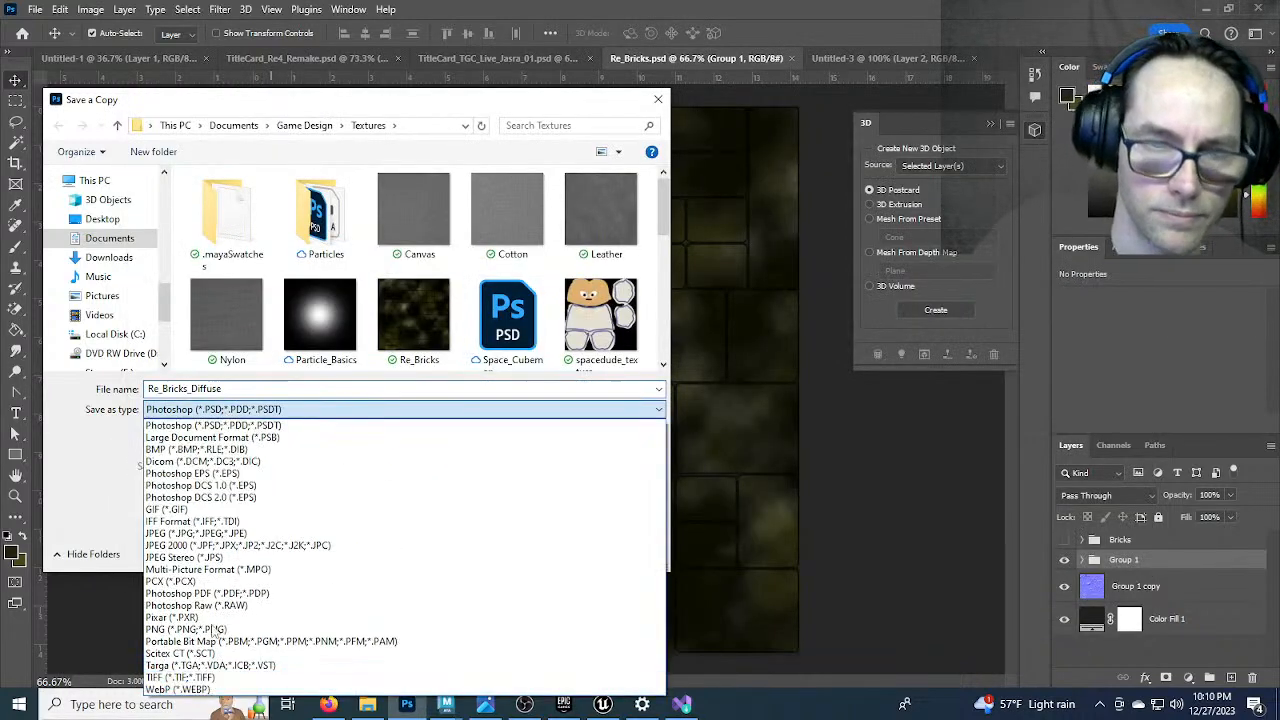
{"action": "left_click", "coordinate": [391, 661]}
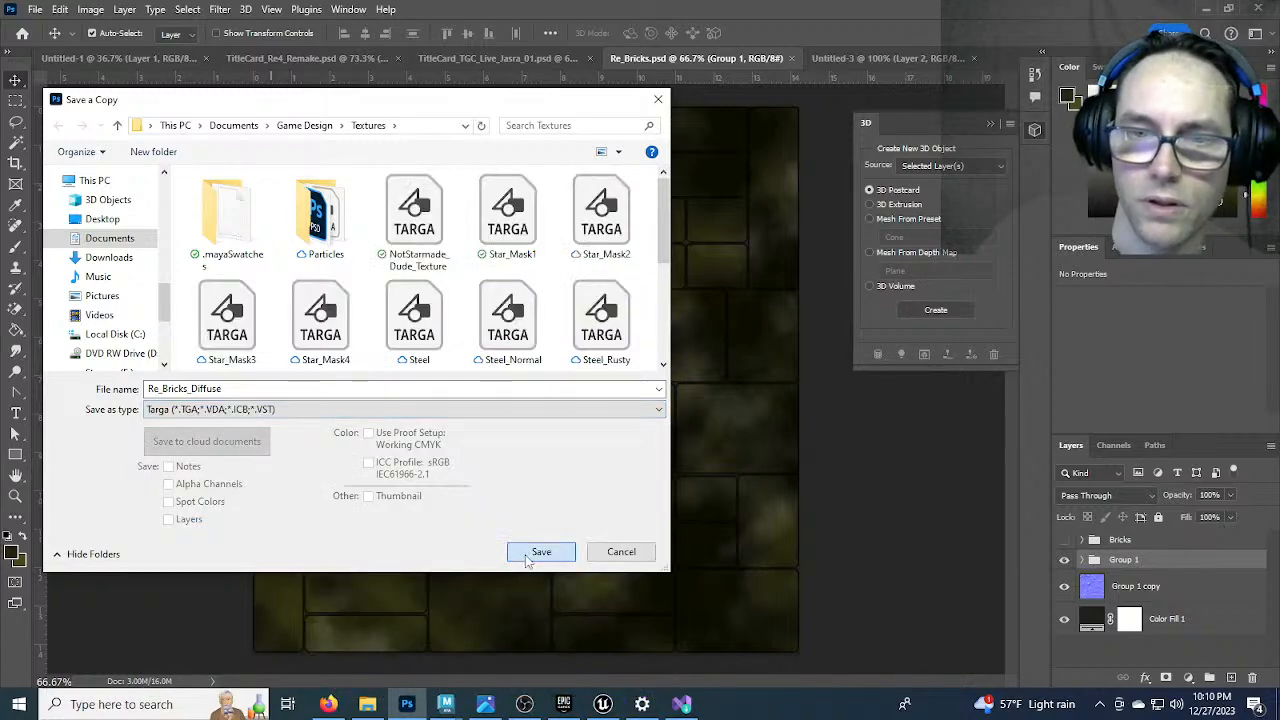
{"action": "left_click", "coordinate": [533, 553]}
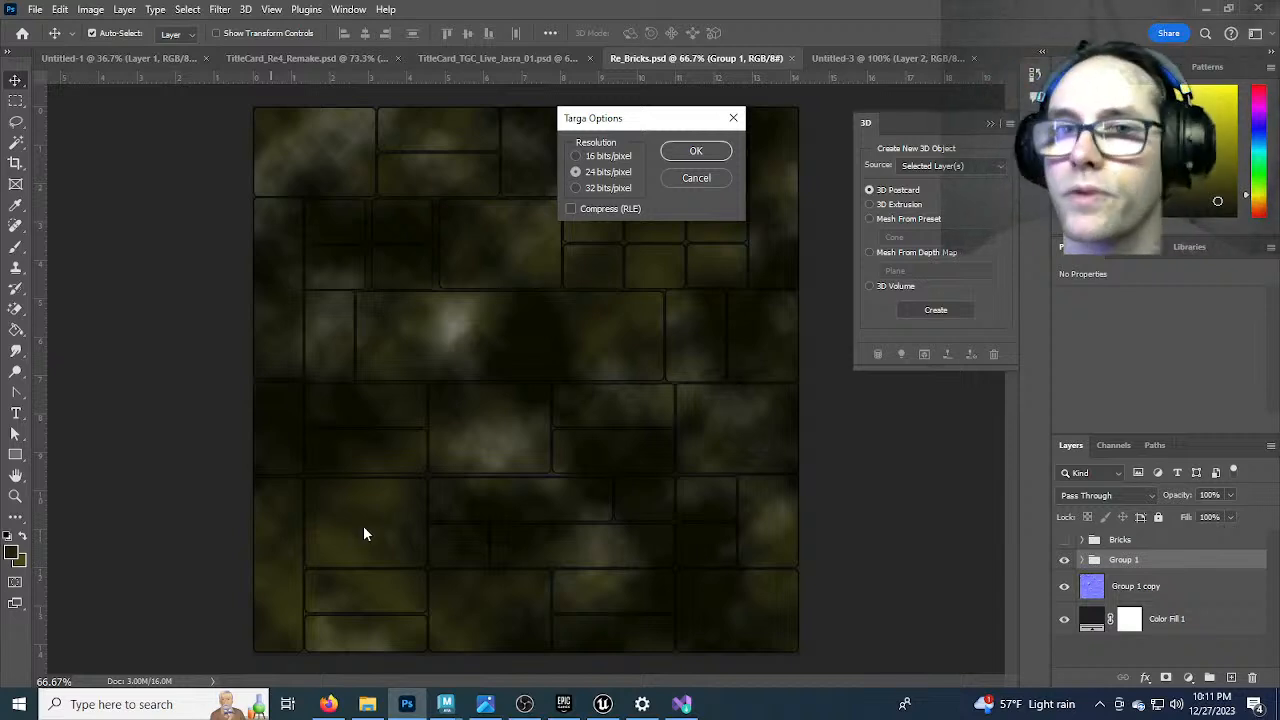
{"action": "key", "text": "Return"}
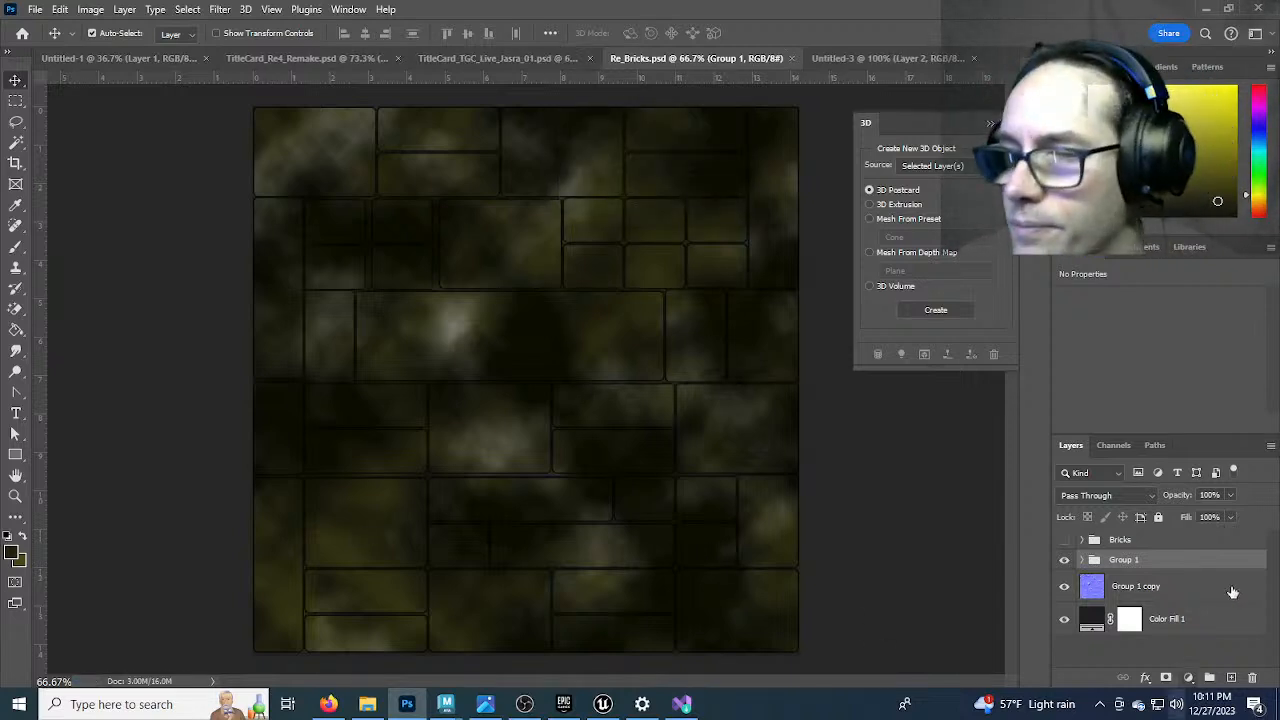
Hide Group 1 so only the normal map shows, select the Group 1 copy layer and start saving a copy in Targa format
{"action": "left_click", "coordinate": [1064, 560]}
{"action": "left_click", "coordinate": [1171, 595]}
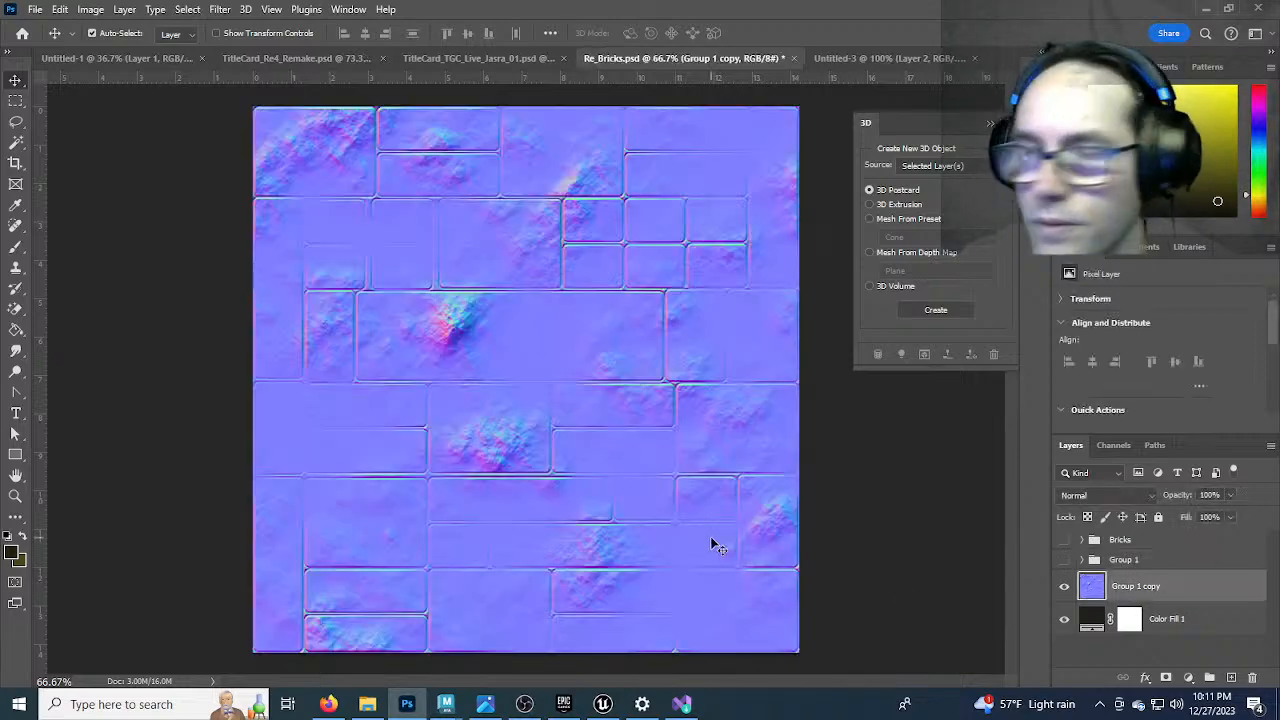
{"action": "left_click", "coordinate": [35, 9]}
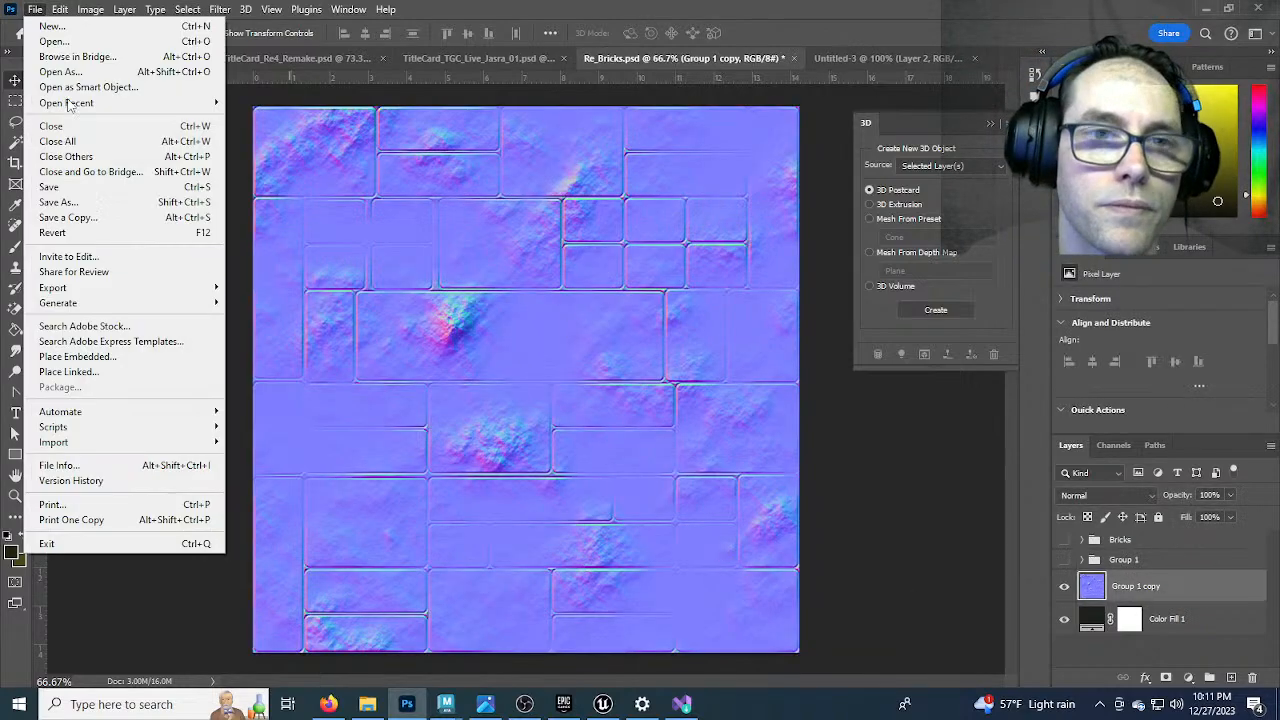
{"action": "left_click", "coordinate": [94, 219]}
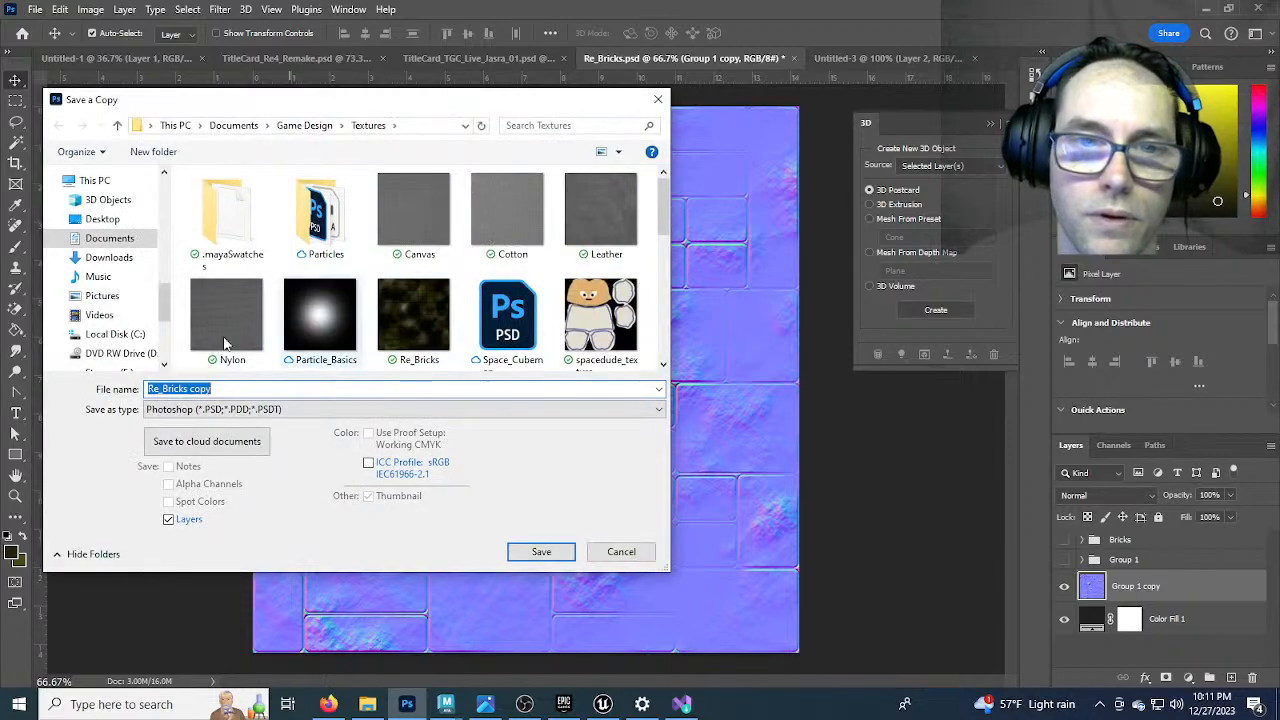
{"action": "left_click", "coordinate": [262, 412]}
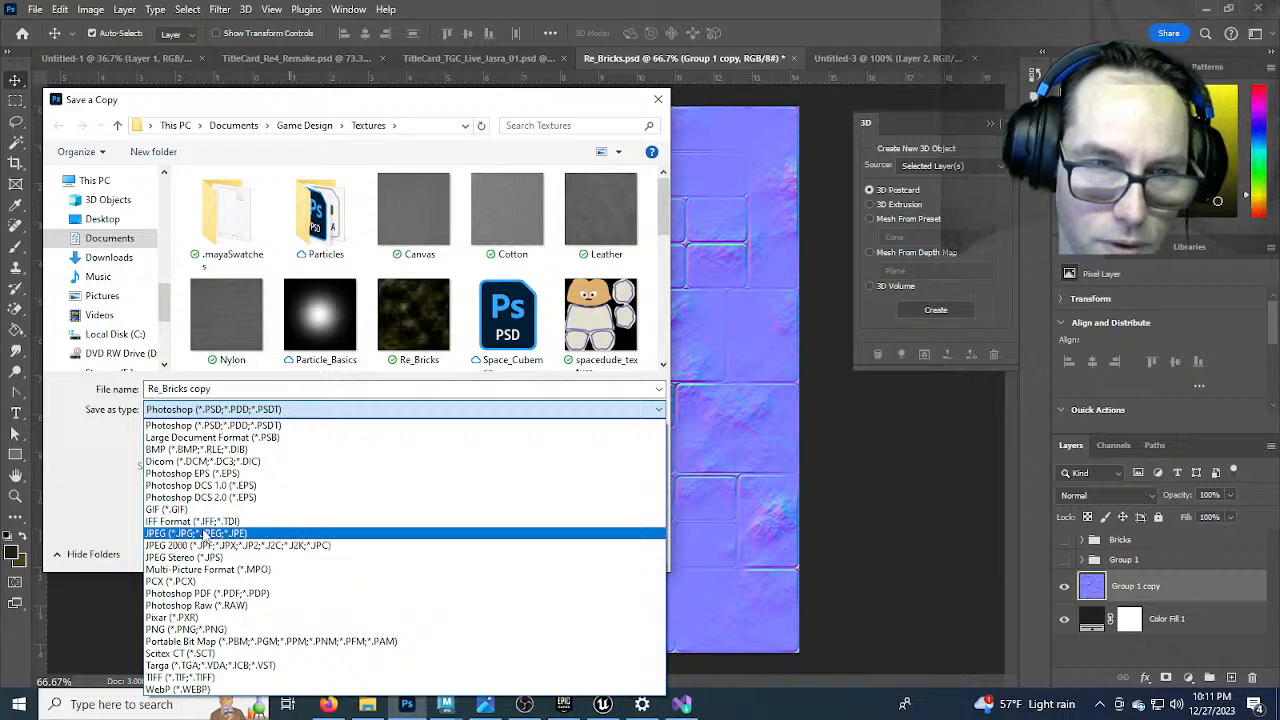
{"action": "left_click", "coordinate": [200, 665]}
Name the copy Re_Bricks_Normal and save it, accepting the Targa options
{"action": "left_click", "coordinate": [234, 390]}
{"action": "left_click", "coordinate": [277, 389]}
{"action": "key", "text": "BackSpace"}
{"action": "key", "text": "BackSpace"}
{"action": "key", "text": "BackSpace"}
{"action": "key", "text": "BackSpace"}
{"action": "key", "text": "BackSpace"}
{"action": "key", "text": "BackSpace"}
{"action": "type", "text": "s_"}
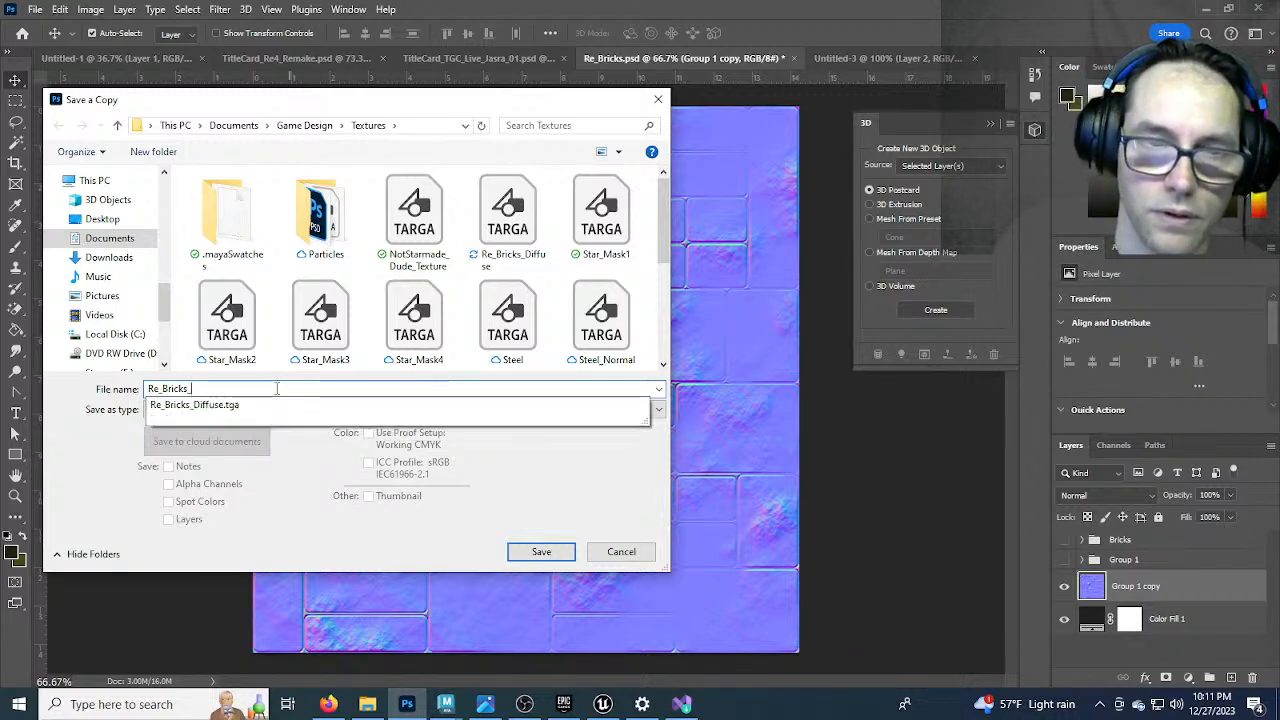
{"action": "type", "text": "Normal"}
{"action": "key", "text": "Return"}
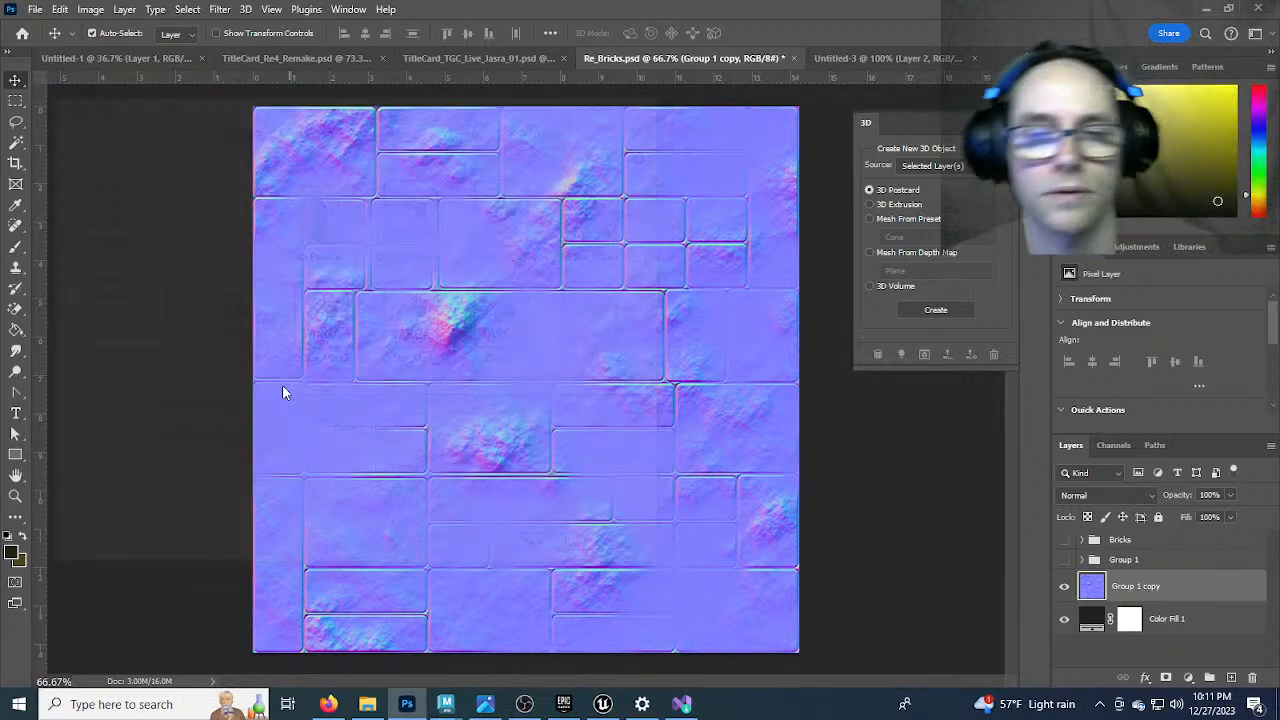
{"action": "key", "text": "Return"}
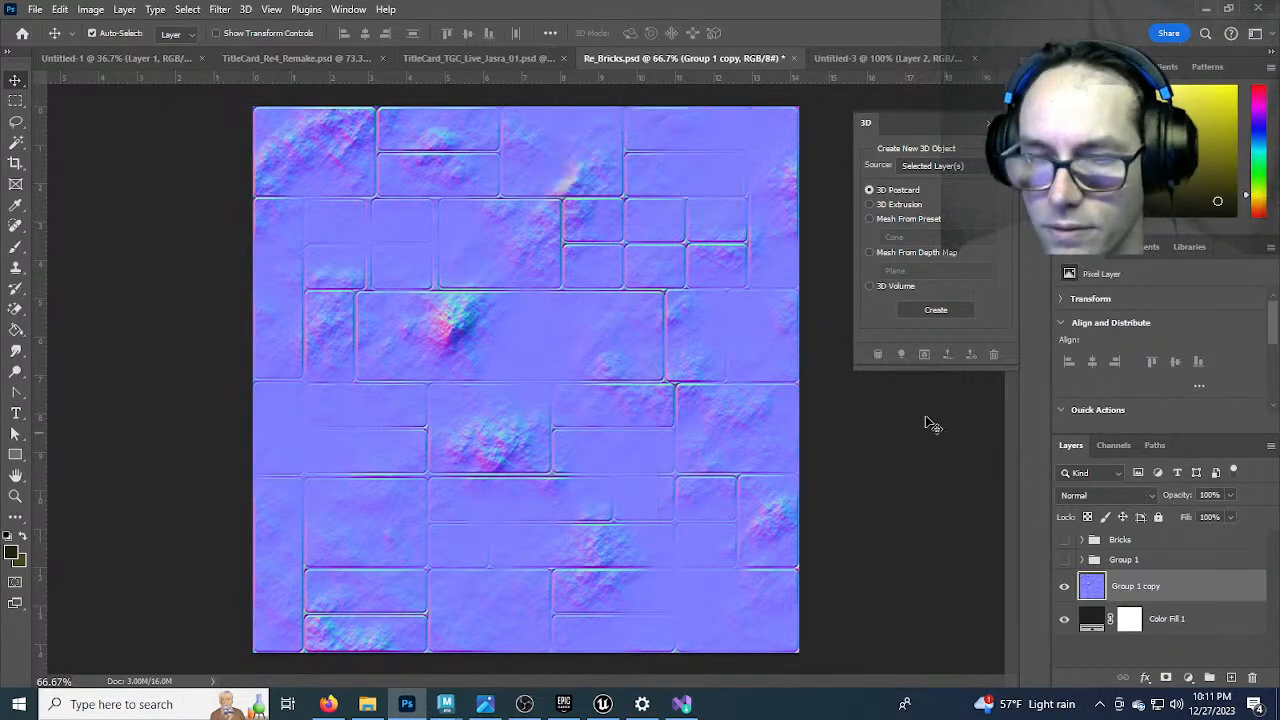
Check the progress of the Visual Studio Installer and switch to the untitled scene in Maya
{"action": "left_click", "coordinate": [681, 705]}
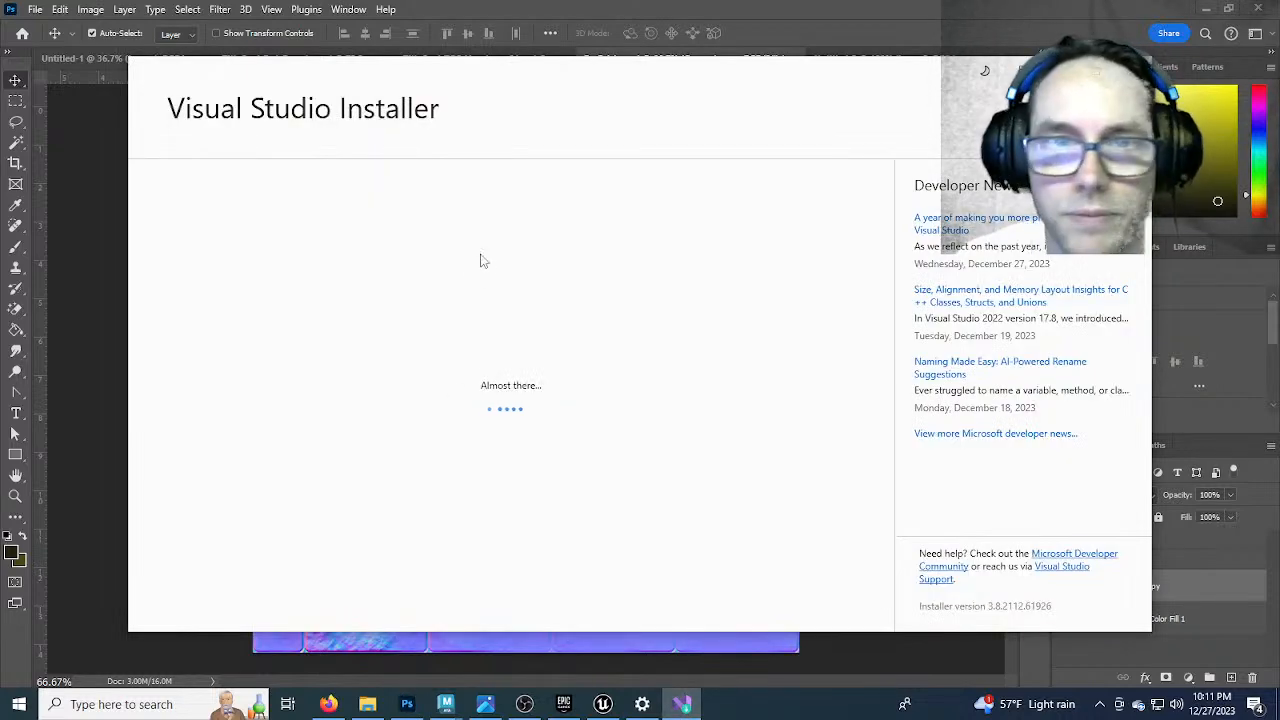
{"action": "left_click", "coordinate": [681, 705]}
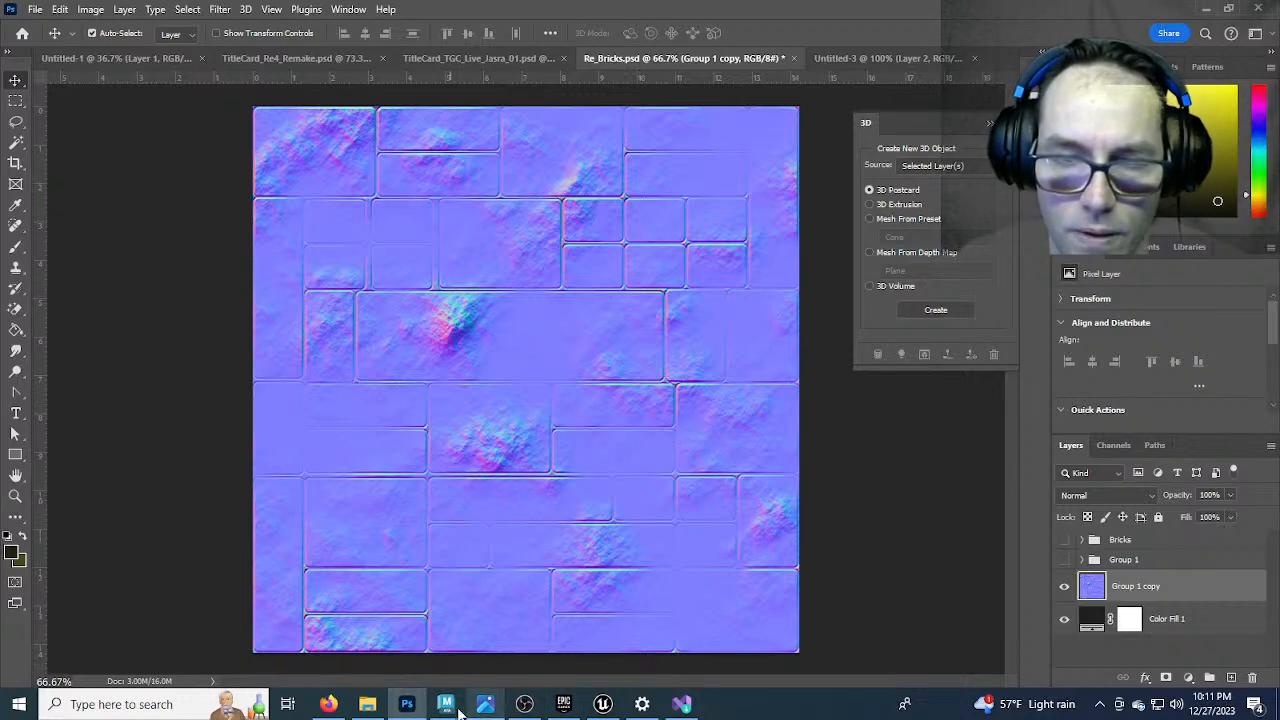
{"action": "mouse_move", "coordinate": [448, 700]}
{"action": "left_click", "coordinate": [465, 664]}
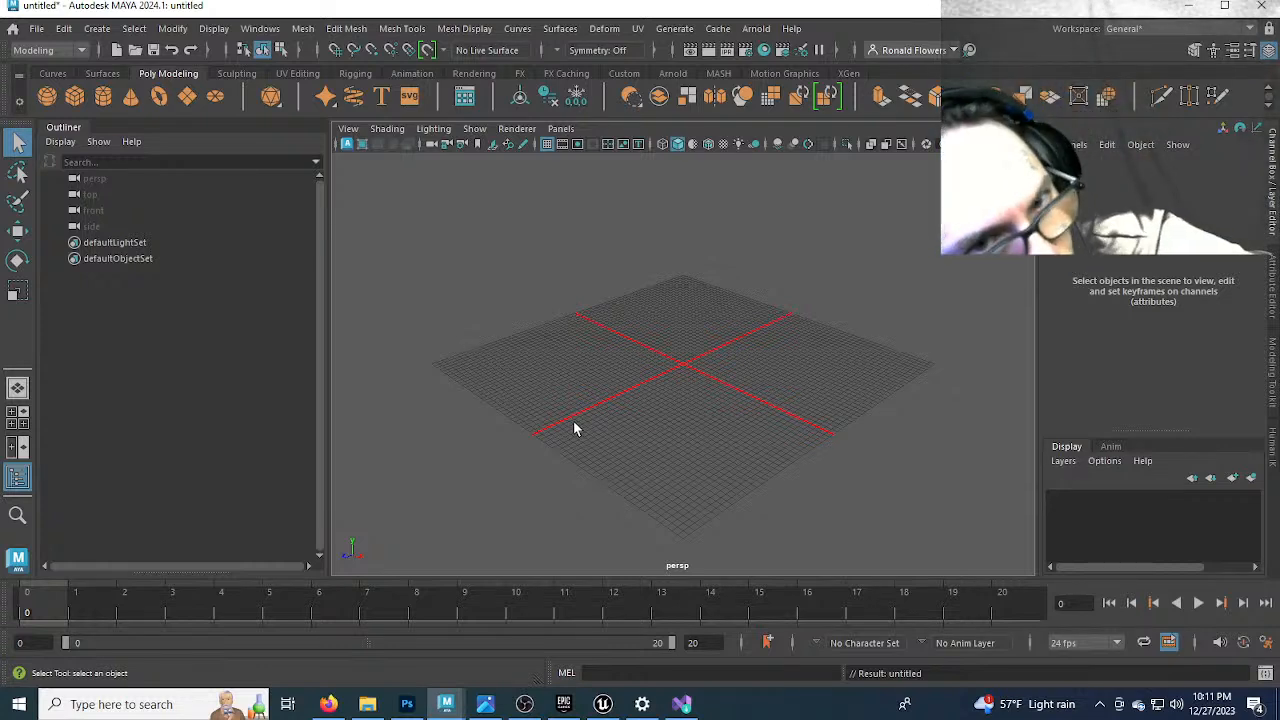
Create a polygon cube at the origin and set its height to 168
{"action": "left_click", "coordinate": [75, 96]}
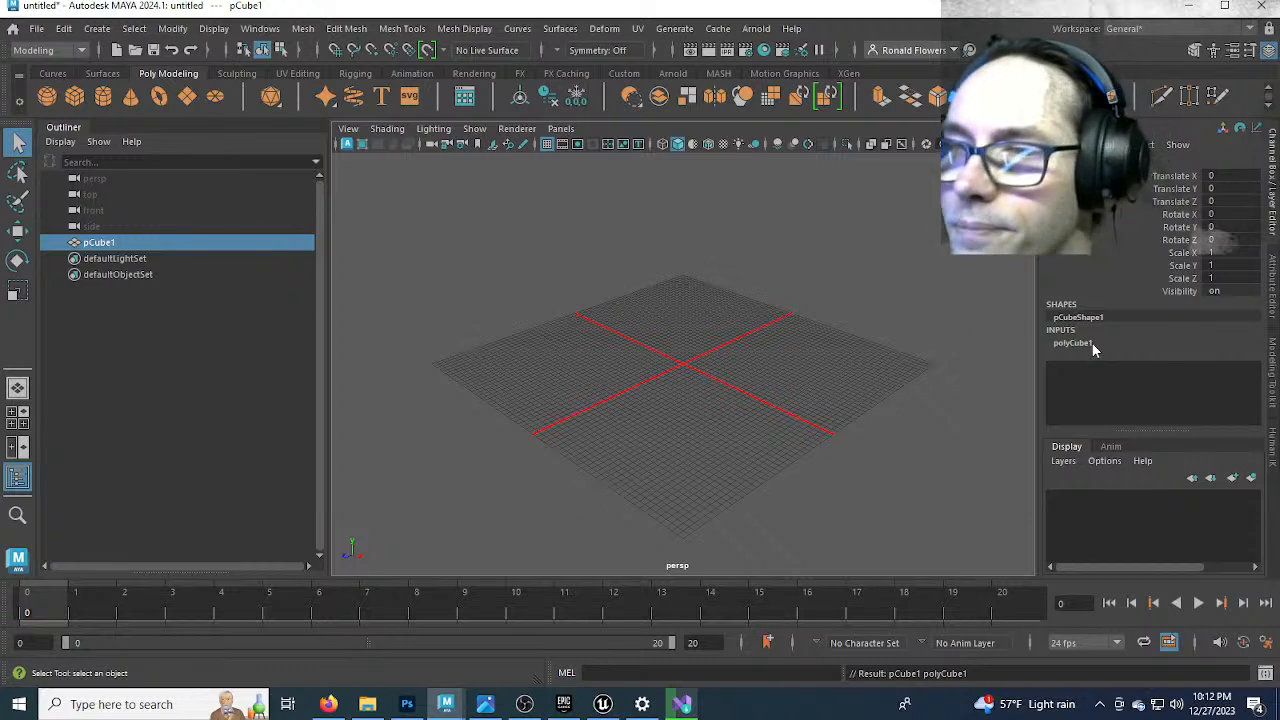
{"action": "left_click", "coordinate": [1074, 343]}
{"action": "double_click", "coordinate": [1203, 379]}
{"action": "type", "text": "168"}
{"action": "key", "text": "Return"}
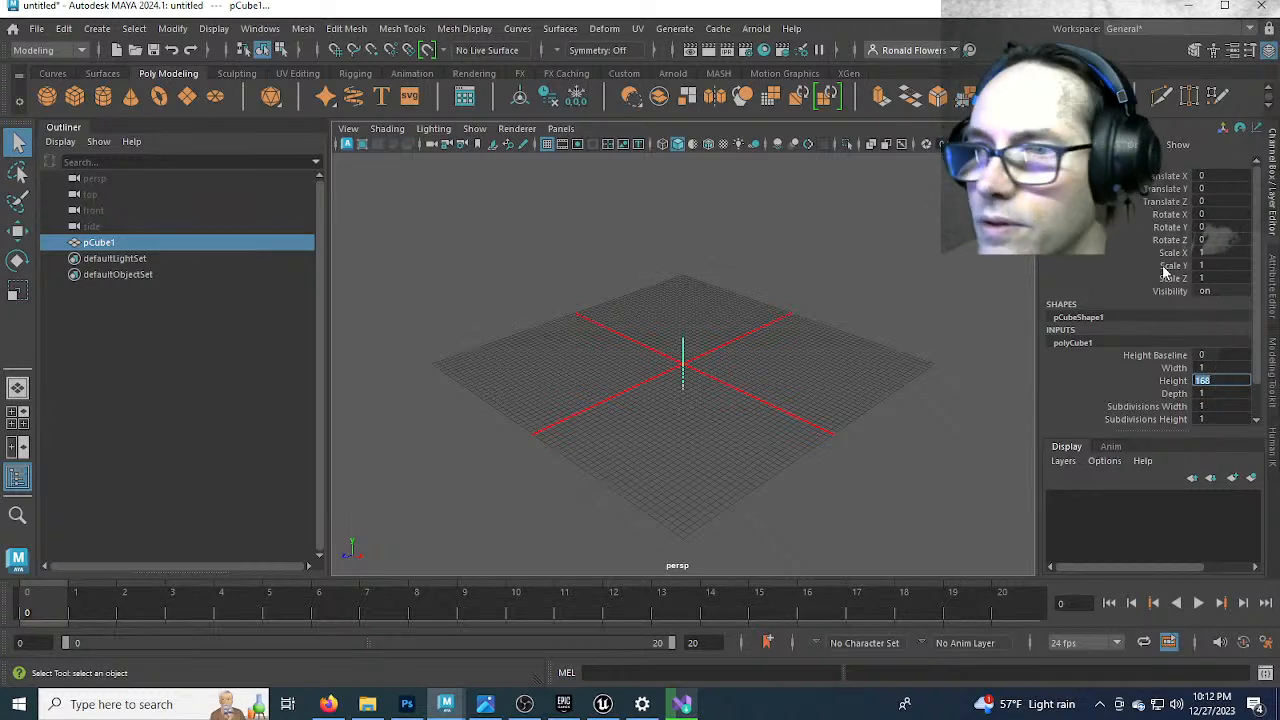
Set the cube's Translate Y to 84 and change its height to 180
{"action": "left_click", "coordinate": [1203, 188]}
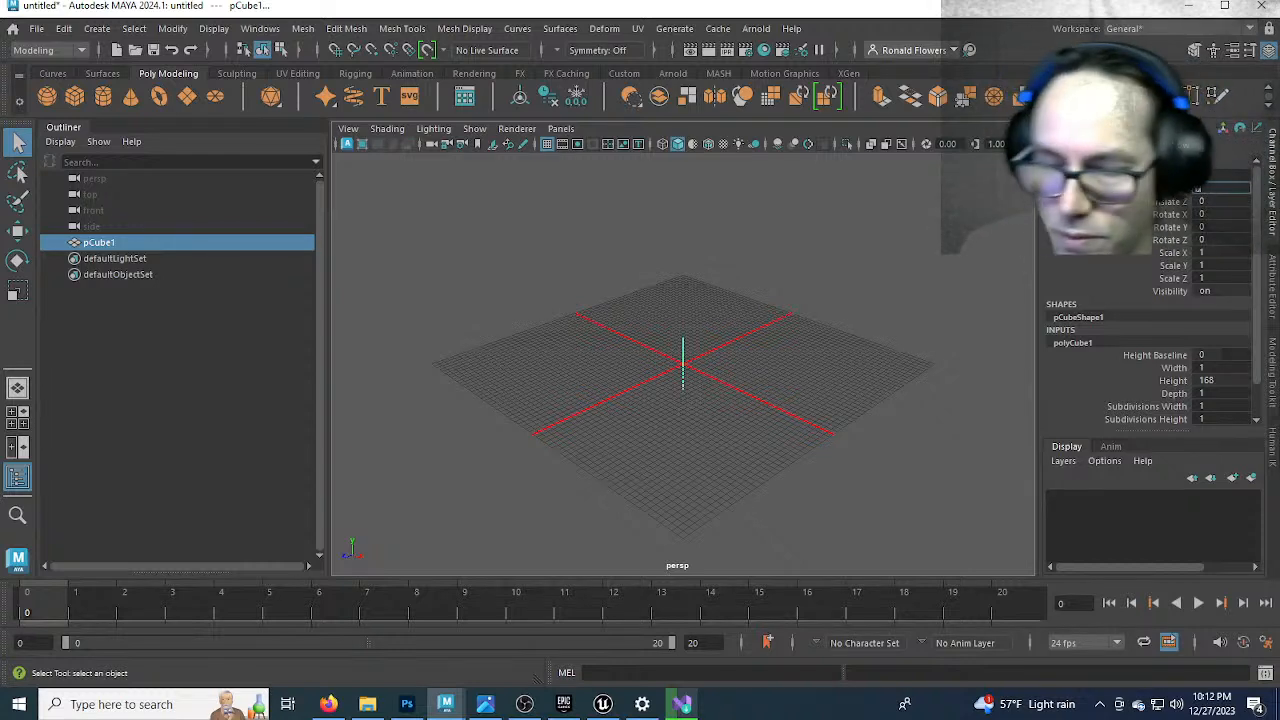
{"action": "scroll", "coordinate": [725, 337], "scroll_direction": "up", "scroll_amount": 8}
{"action": "left_click_drag", "start_coordinate": [672, 375], "coordinate": [719, 352], "text": "alt"}
{"action": "middle_click_drag", "start_coordinate": [719, 351], "coordinate": [717, 414], "text": "alt"}
{"action": "scroll", "coordinate": [722, 405], "scroll_direction": "down", "scroll_amount": 5}
{"action": "scroll", "coordinate": [728, 395], "scroll_direction": "up", "scroll_amount": 2}
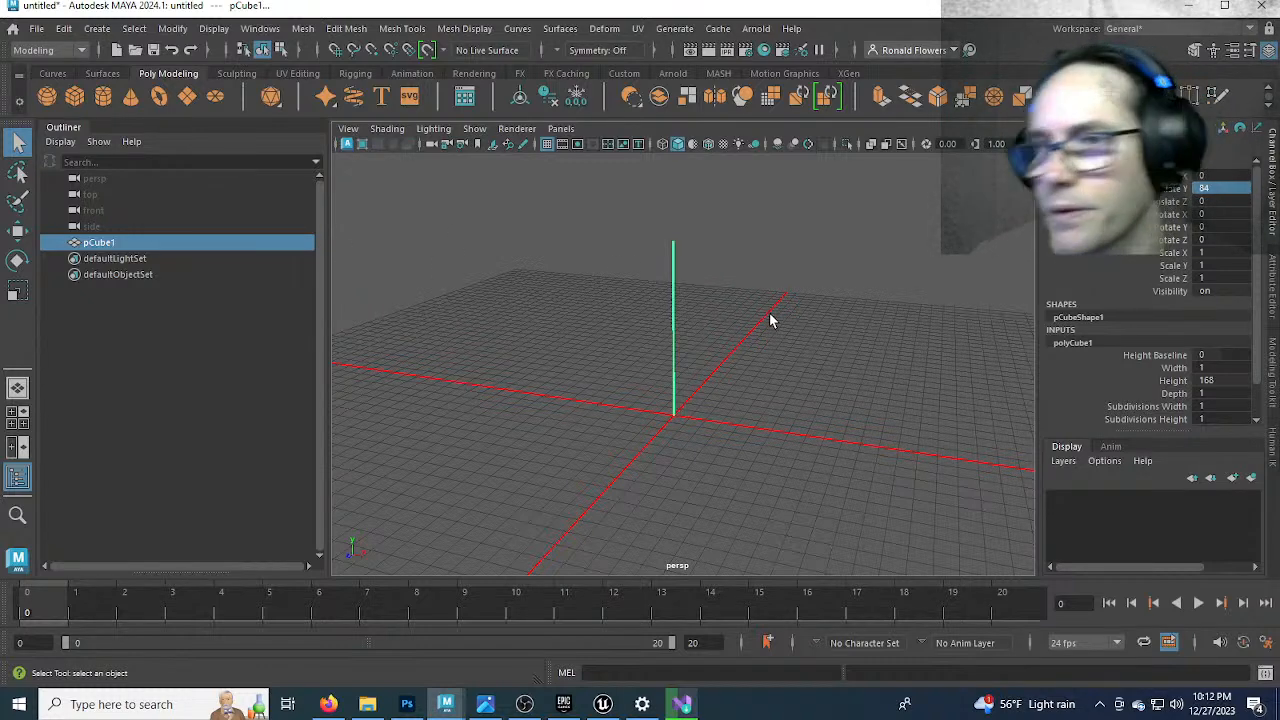
{"action": "double_click", "coordinate": [1206, 380]}
{"action": "type", "text": "180"}
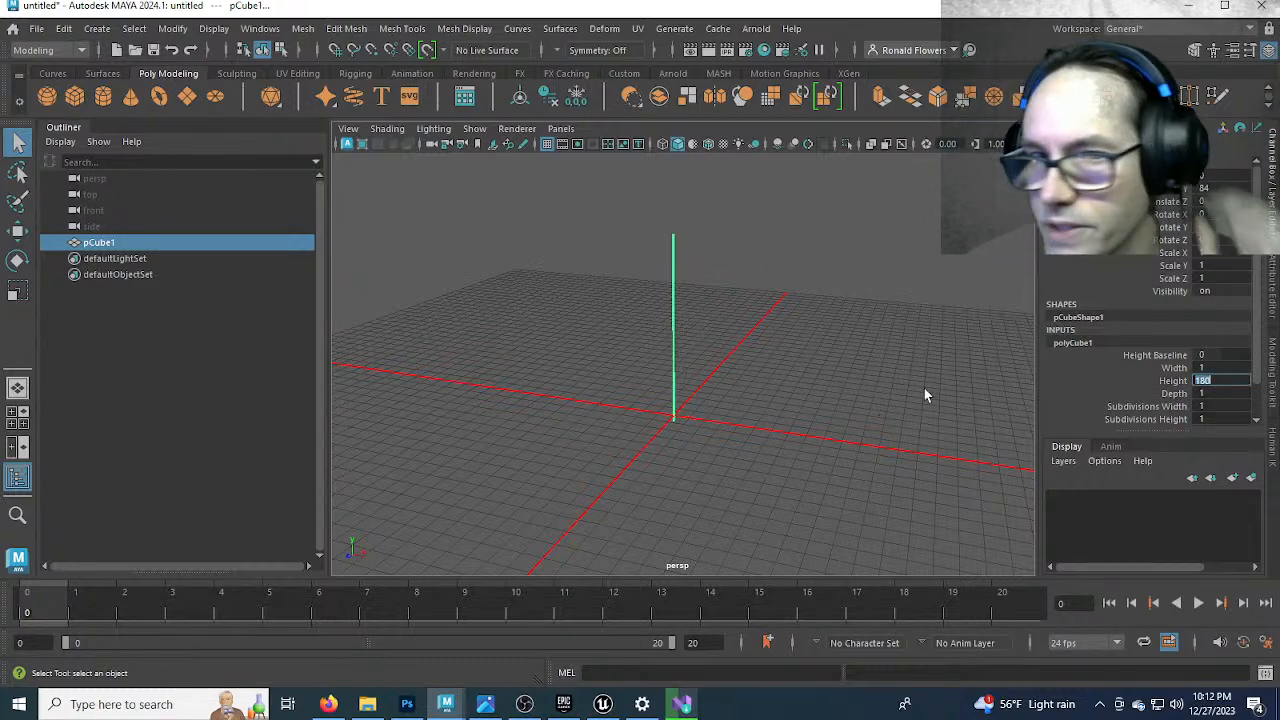
Confirm the cube's height and set its Translate Y to 90
{"action": "key", "text": "Return"}
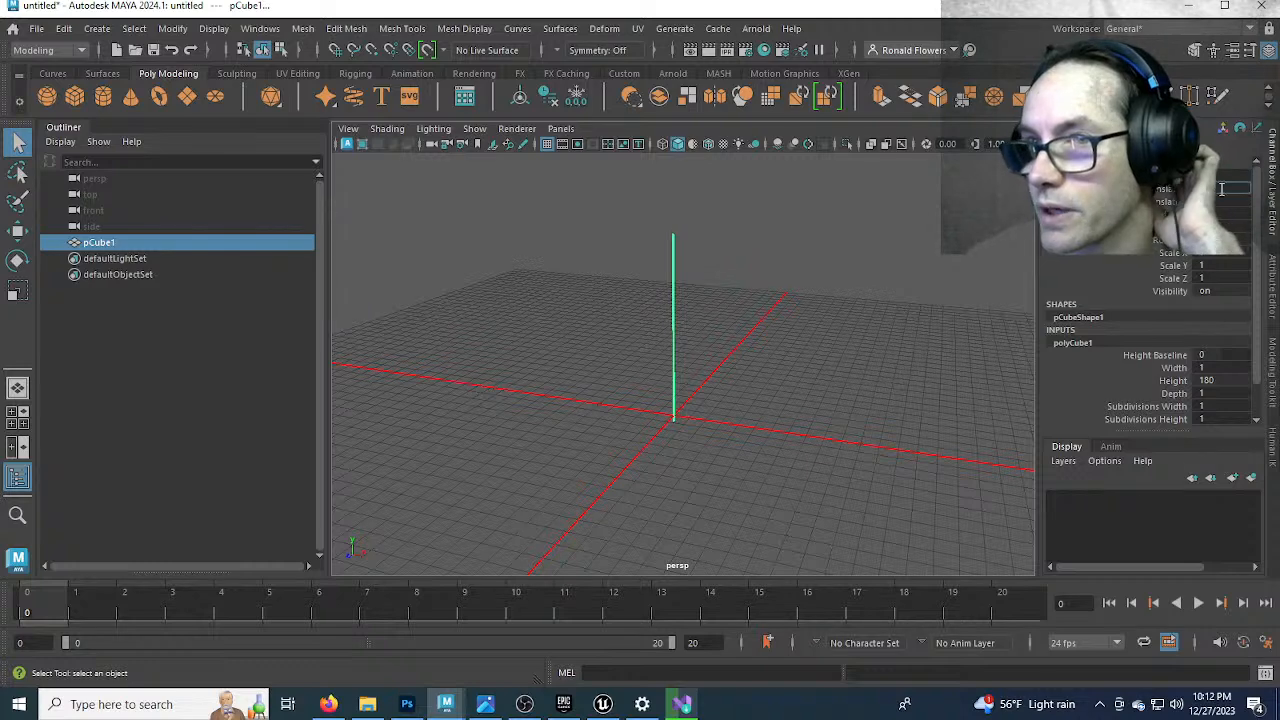
{"action": "type", "text": "90"}
{"action": "key", "text": "Return"}
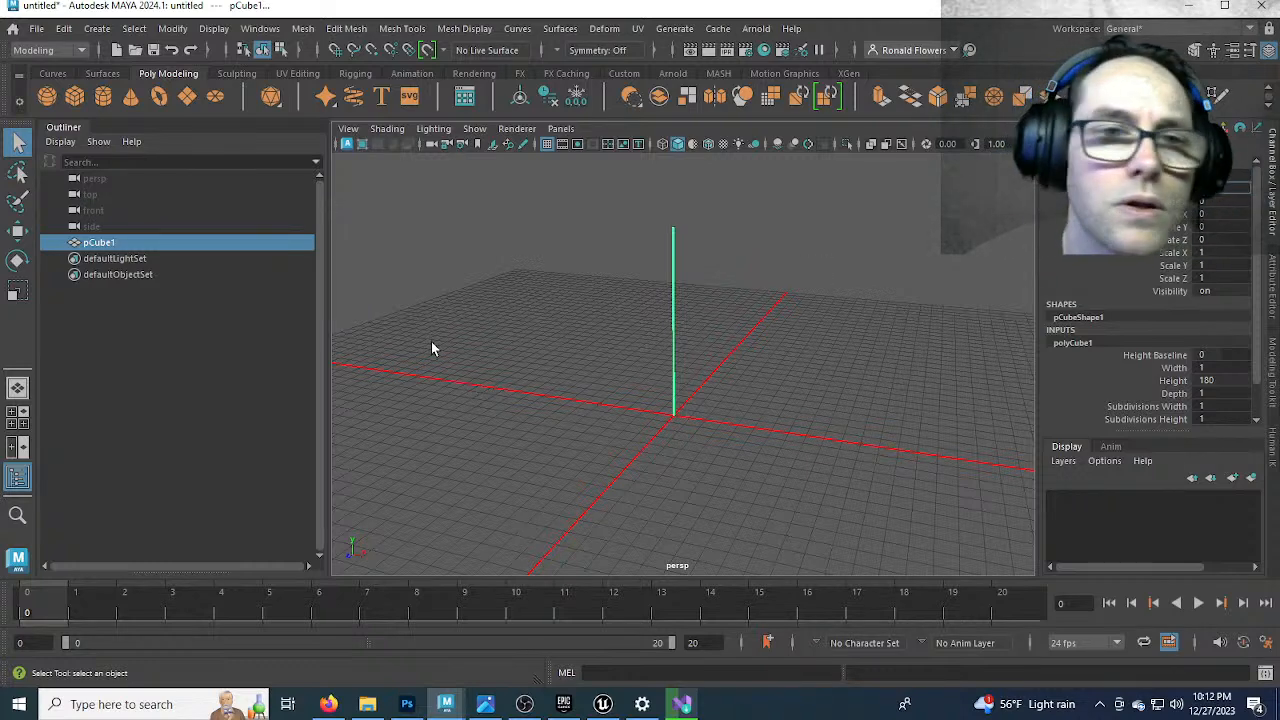
Create a second polygon cube at the origin, scale it uniformly to about 392 and display it shaded with texture maps
{"action": "left_click", "coordinate": [76, 98]}
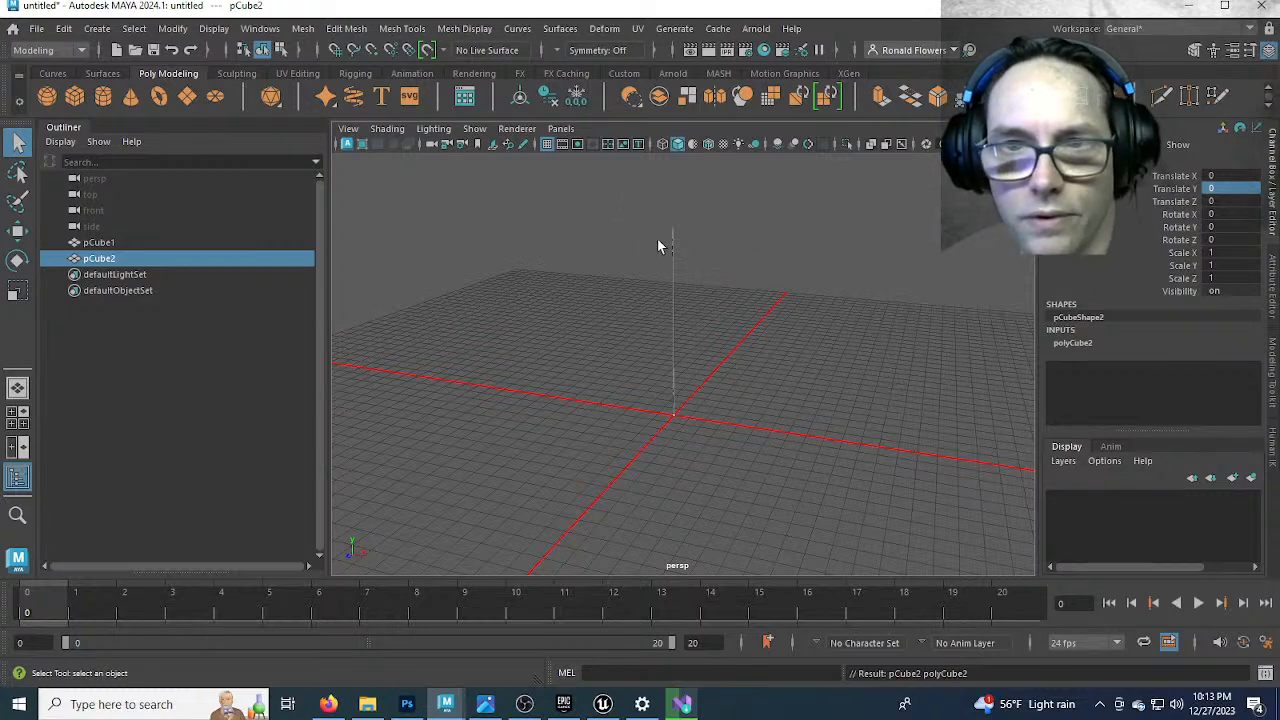
{"action": "left_click", "coordinate": [1073, 343]}
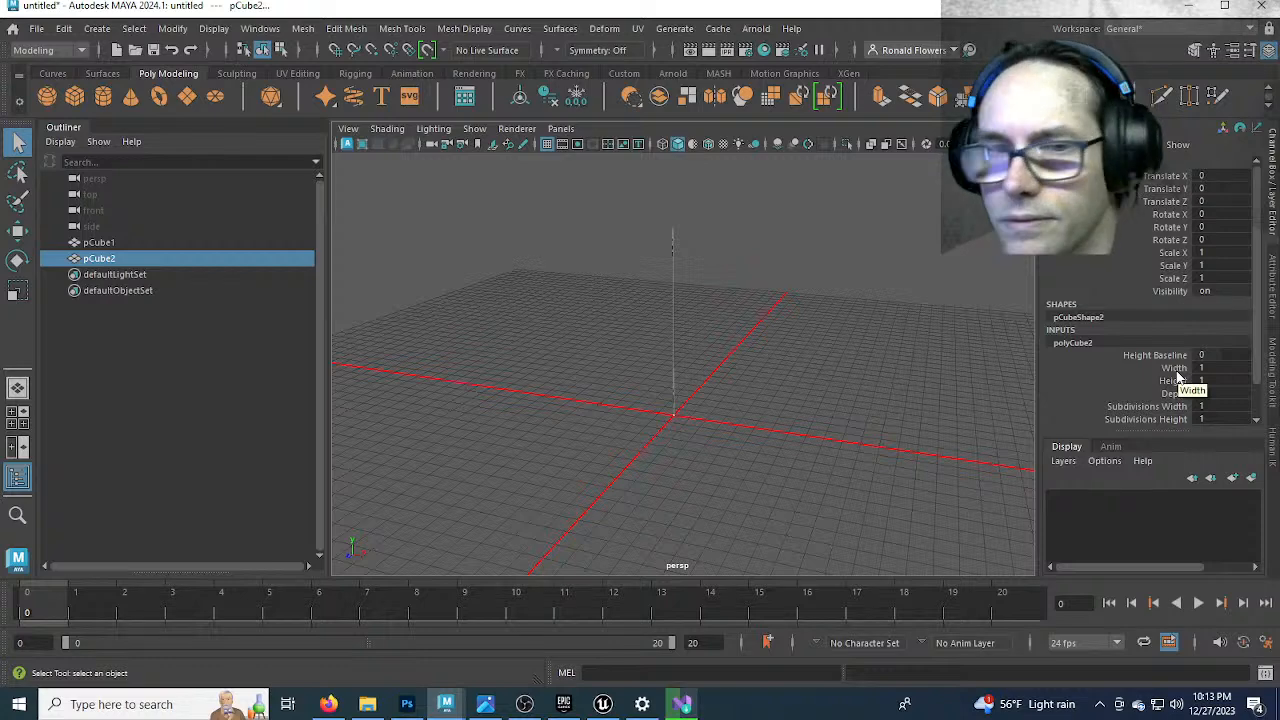
{"action": "scroll", "coordinate": [820, 416], "scroll_direction": "down", "scroll_amount": 5}
{"action": "scroll", "coordinate": [820, 414], "scroll_direction": "up", "scroll_amount": 3}
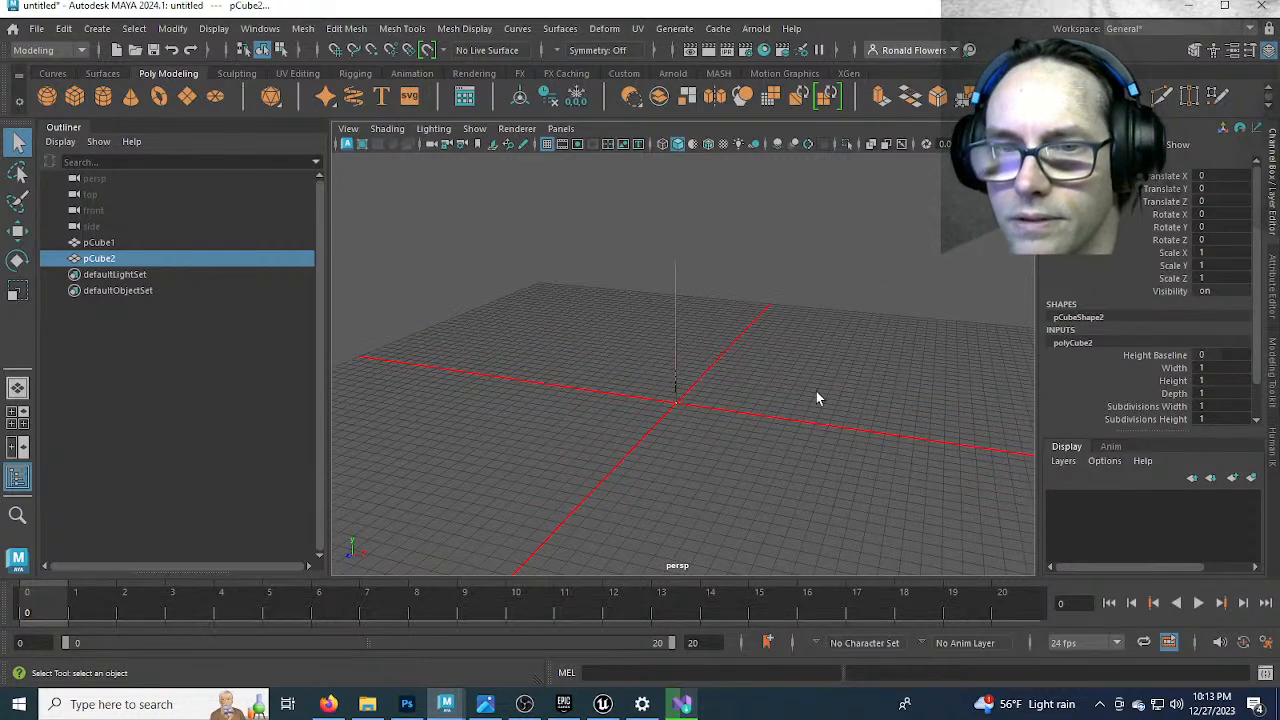
{"action": "key", "text": "r"}
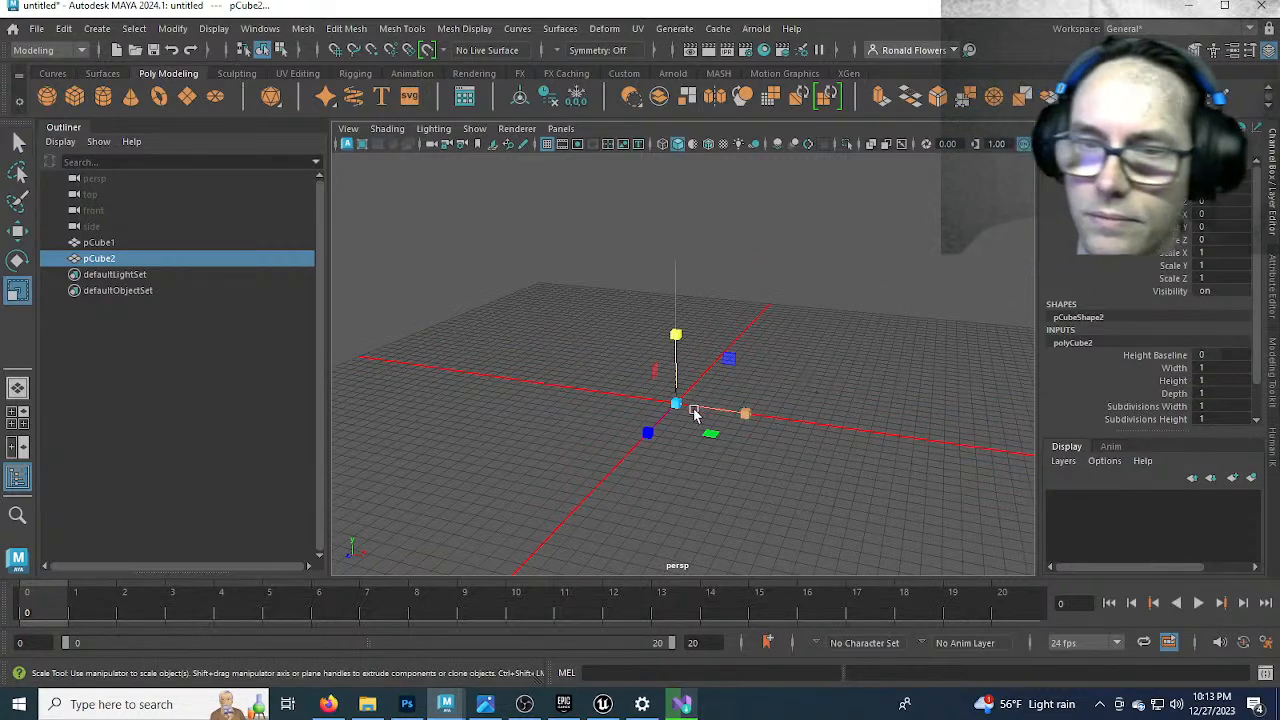
{"action": "left_click_drag", "start_coordinate": [676, 404], "coordinate": [869, 393]}
{"action": "scroll", "coordinate": [870, 402], "scroll_direction": "down", "scroll_amount": 4}
{"action": "key", "text": "6"}
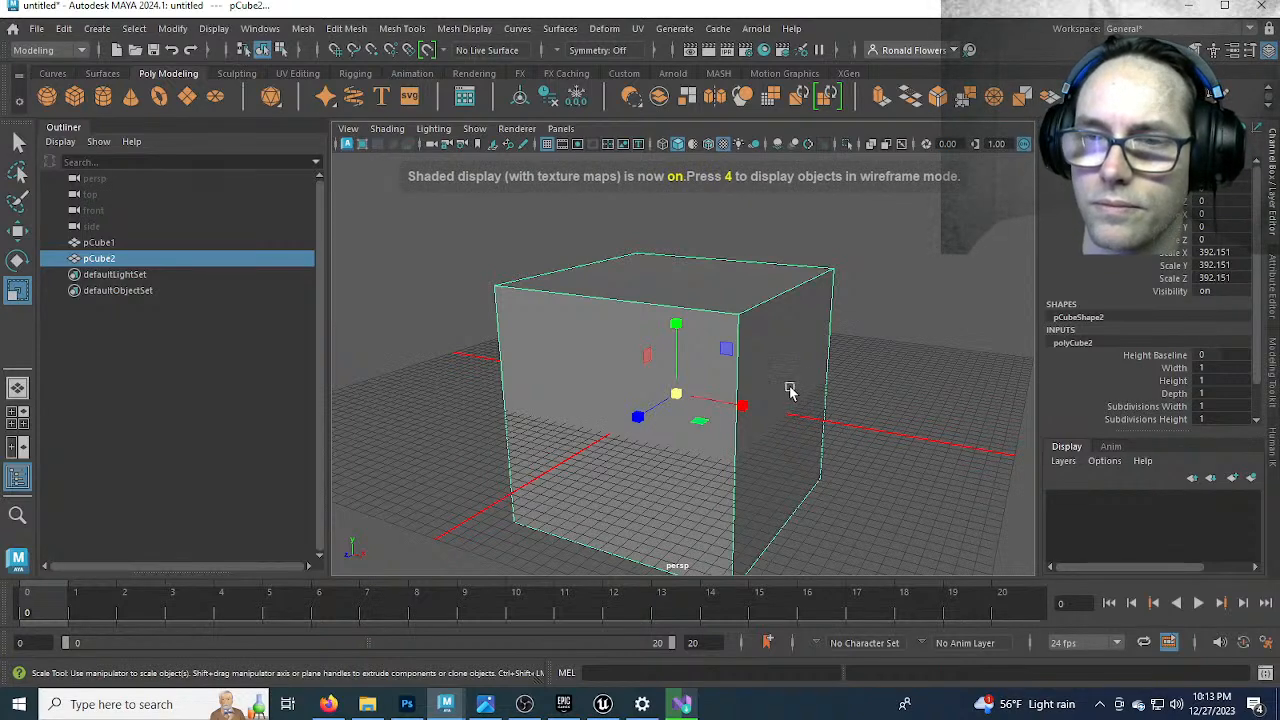
{"action": "scroll", "coordinate": [788, 428], "scroll_direction": "up", "scroll_amount": 4}
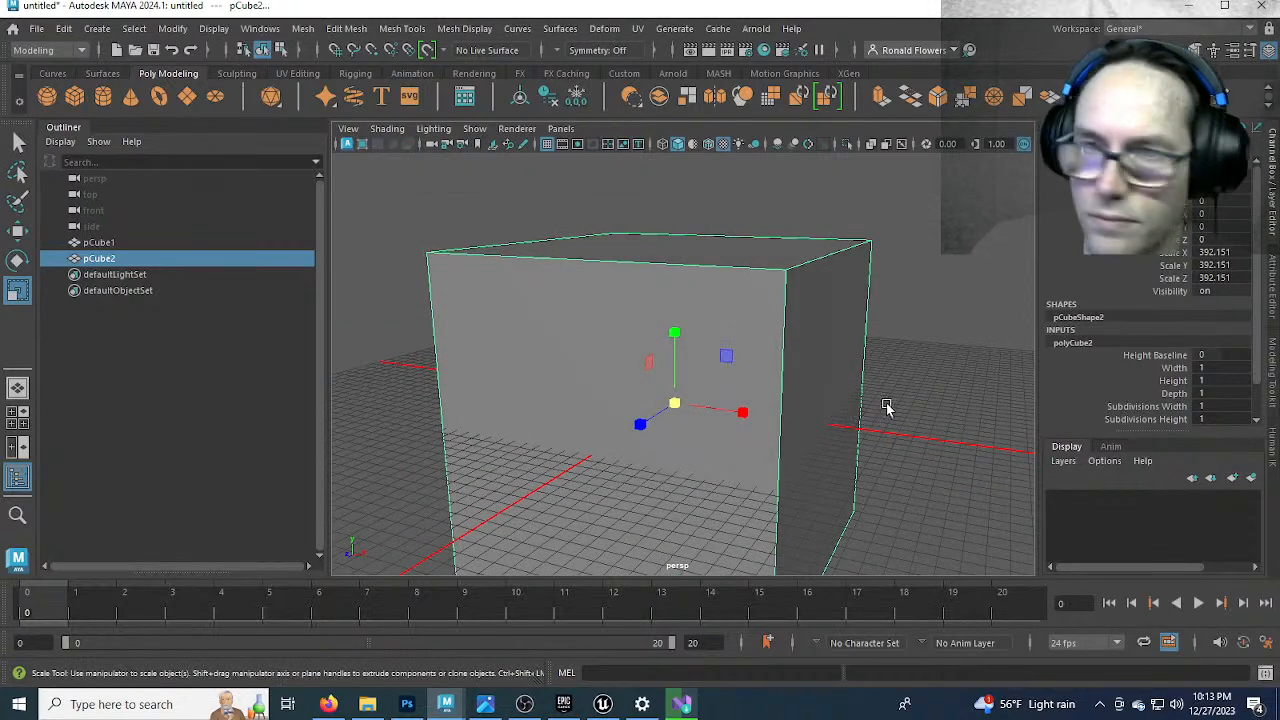
{"action": "key", "text": "6"}
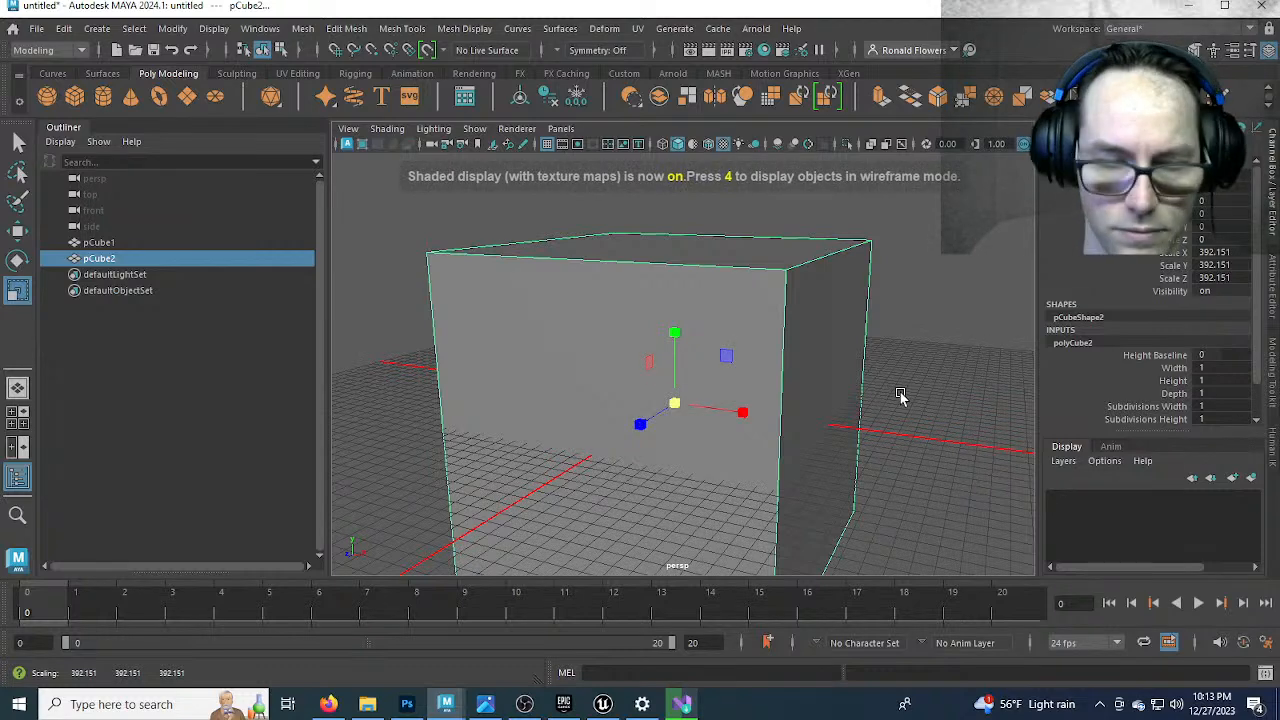
Raise the large cube to Translate Y 192 in the wireframe front view so its base sits near the ground line
{"action": "key", "text": "4"}
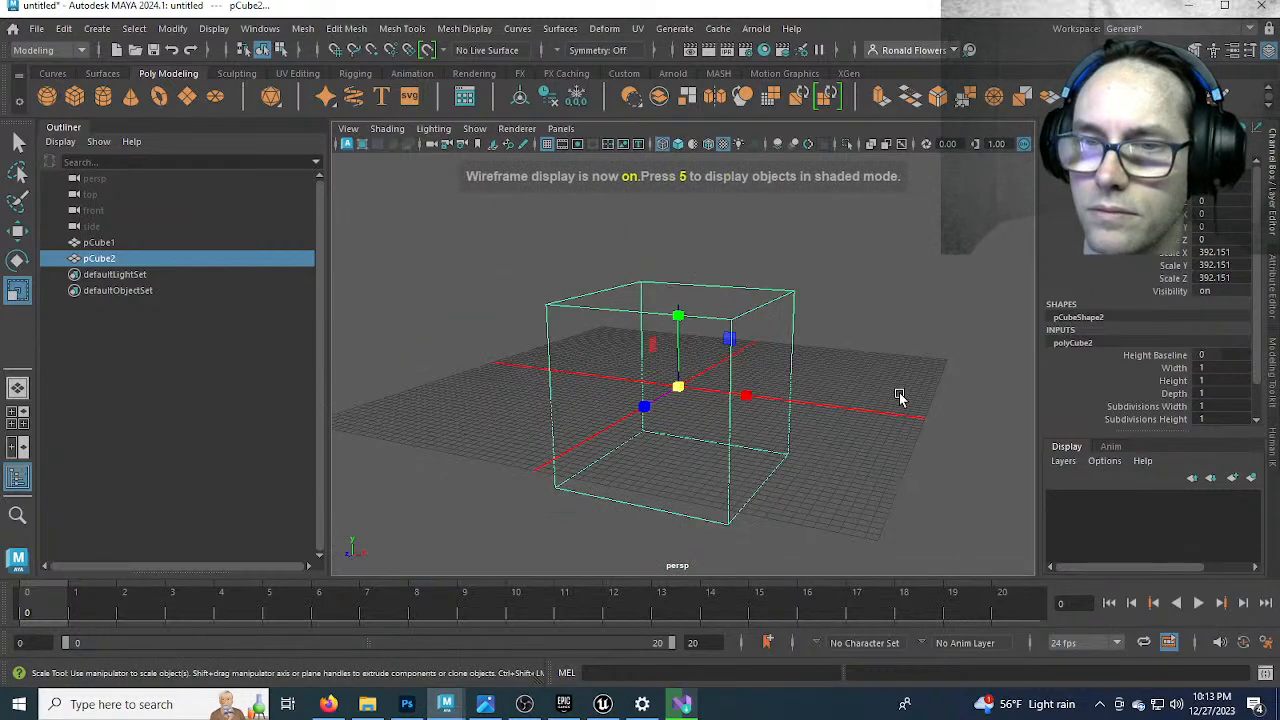
{"action": "left_click_drag", "start_coordinate": [792, 468], "coordinate": [823, 463], "text": "alt"}
{"action": "key", "text": "space"}
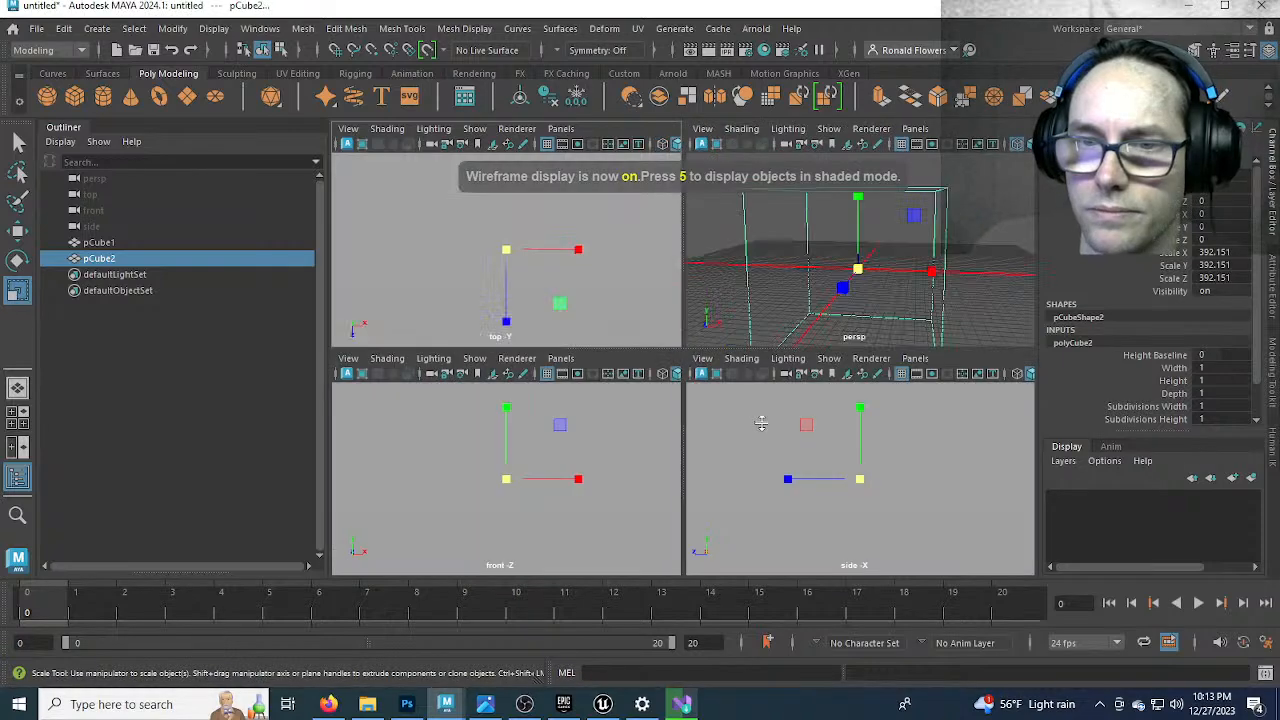
{"action": "key", "text": "space"}
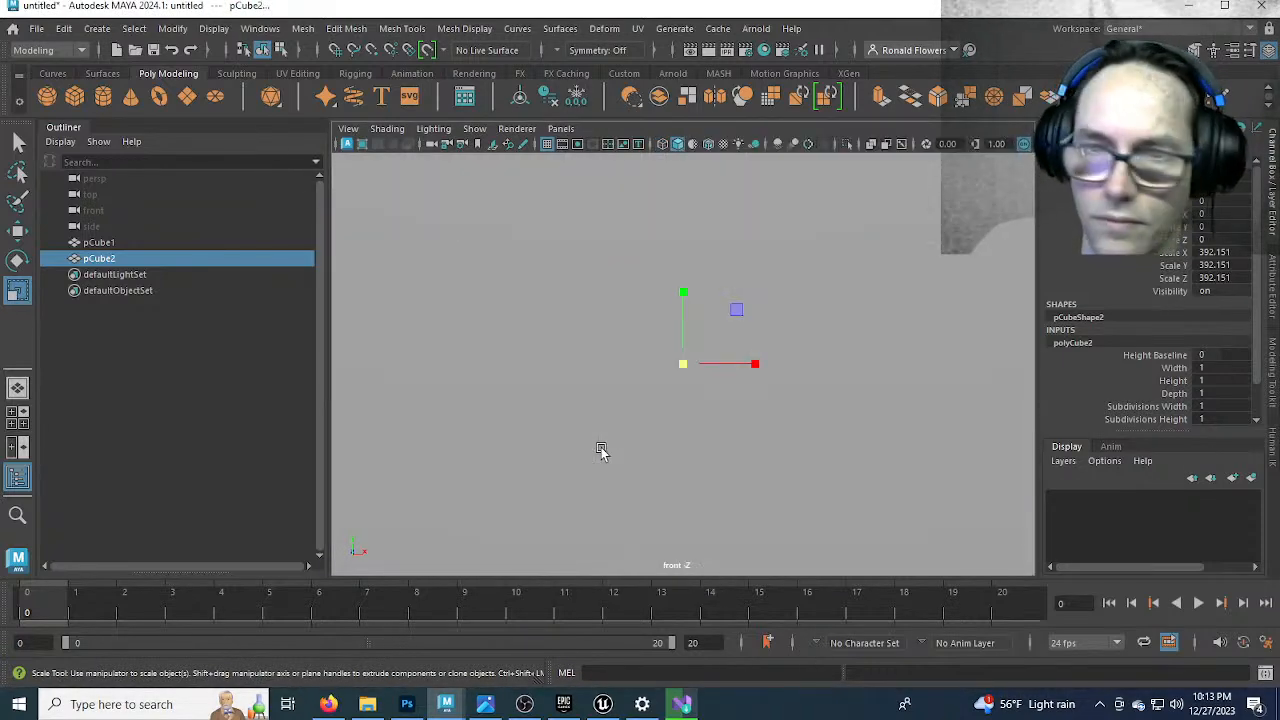
{"action": "key", "text": "f"}
{"action": "key", "text": "4"}
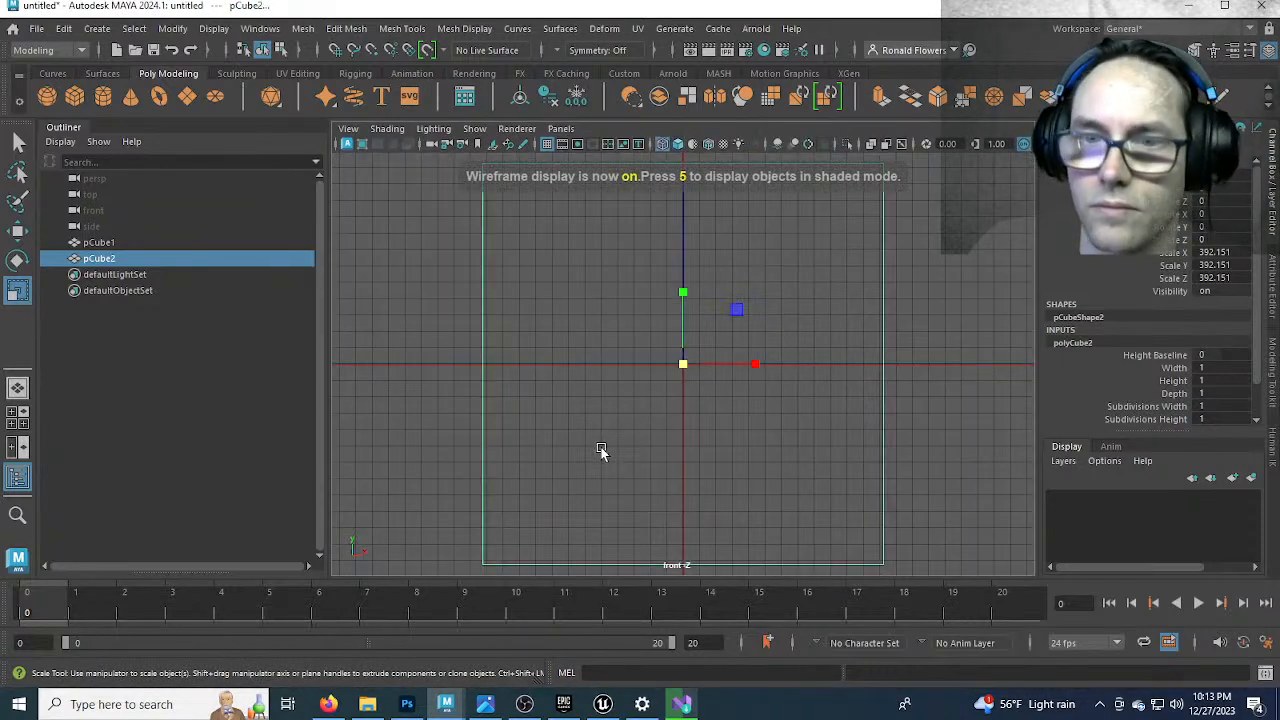
{"action": "scroll", "coordinate": [760, 415], "scroll_direction": "down", "scroll_amount": 2}
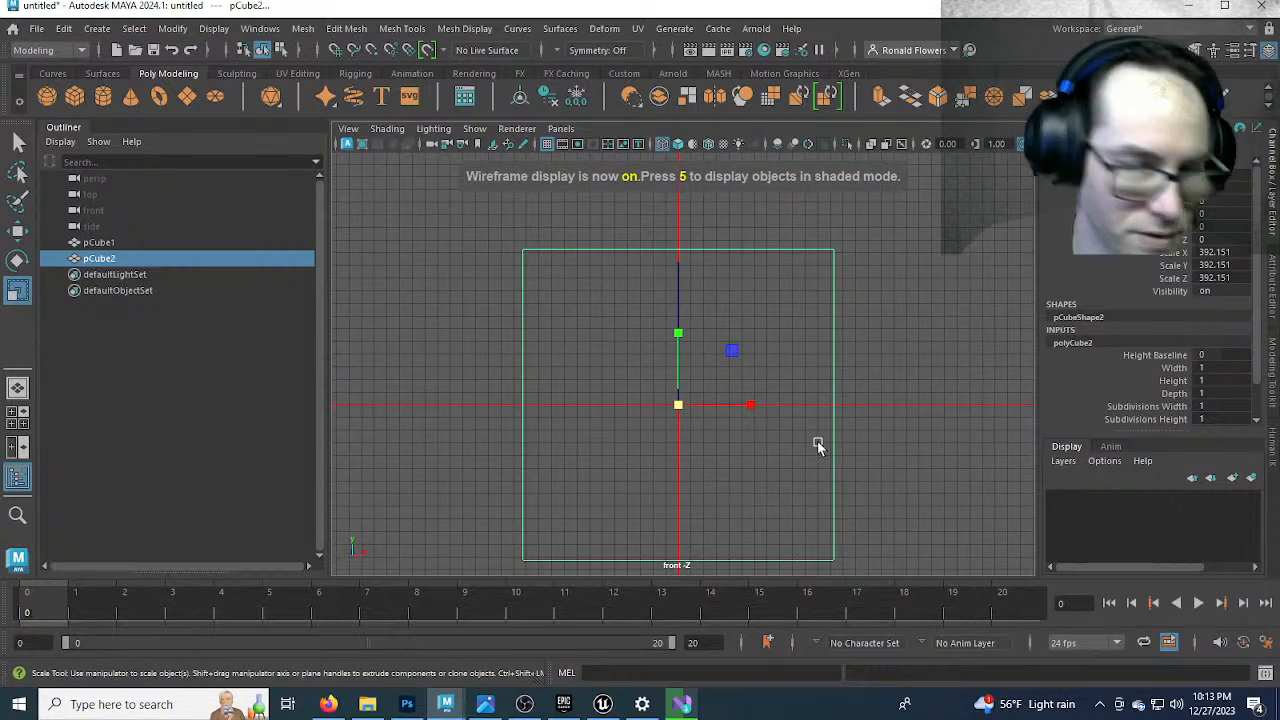
{"action": "key", "text": "w"}
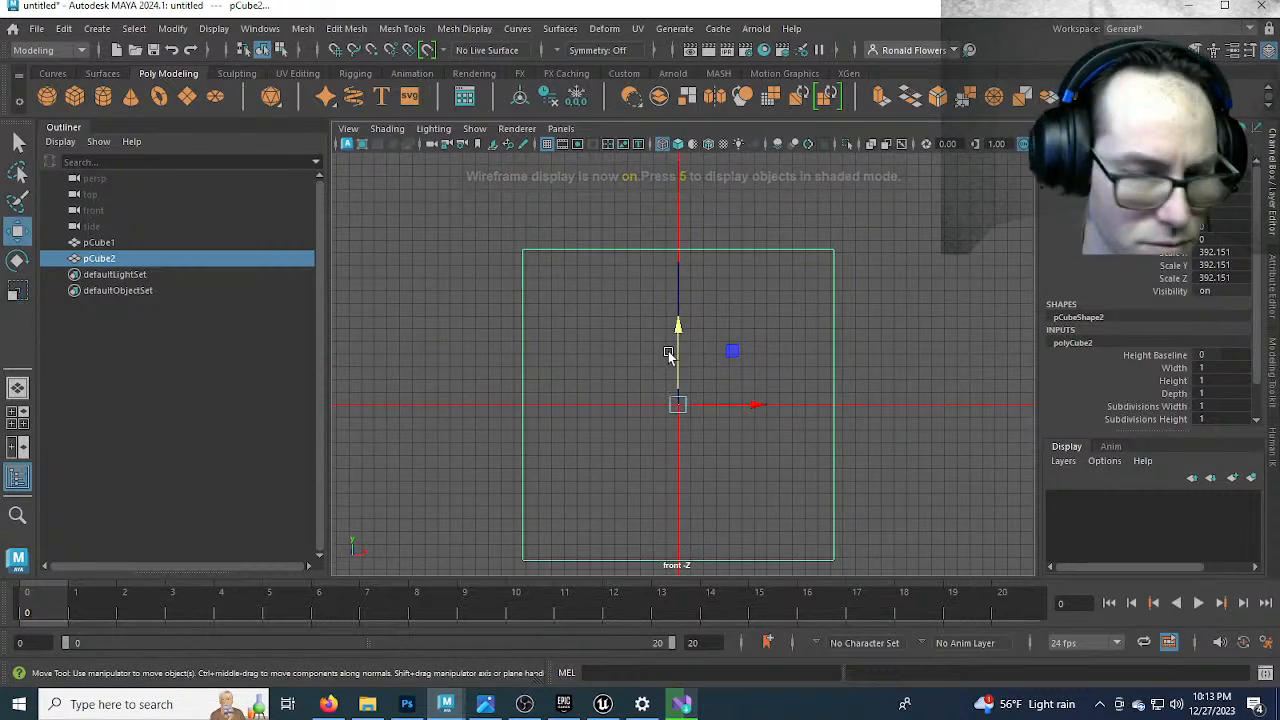
{"action": "left_click_drag", "start_coordinate": [678, 333], "coordinate": [667, 252]}
{"action": "key", "text": "f"}
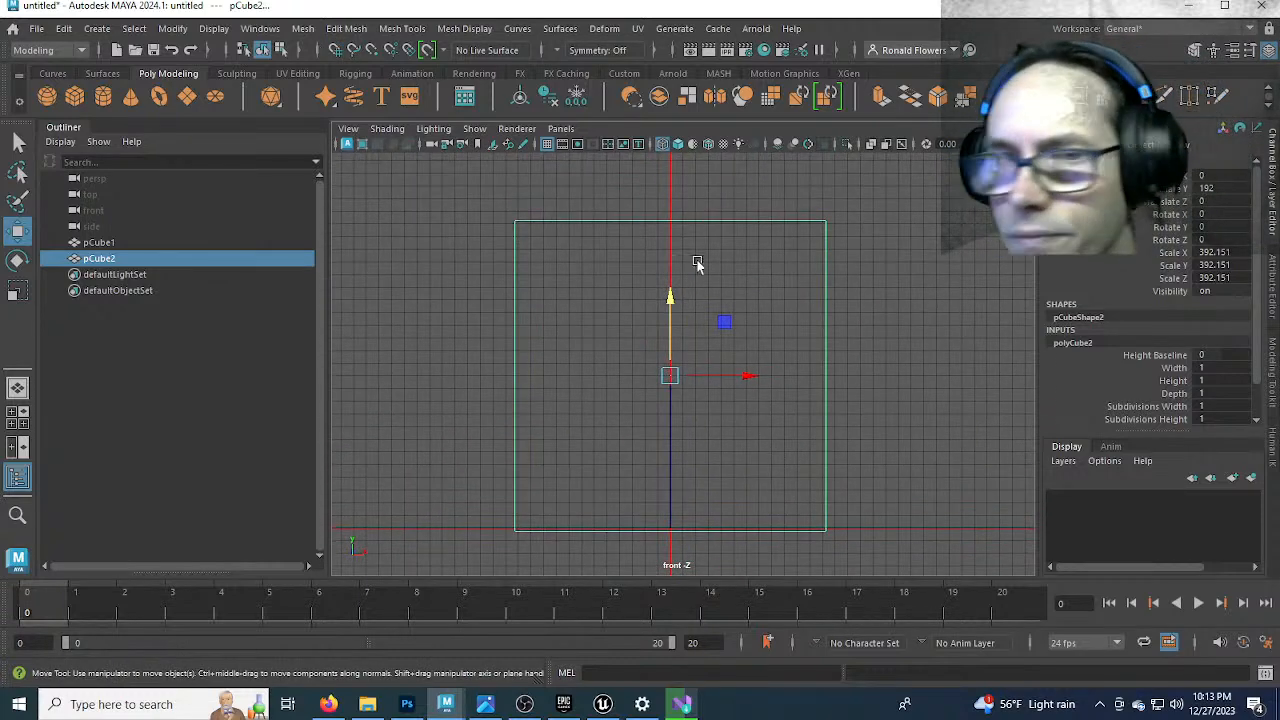
Set the large cube's Scale X, Y and Z to 400 and try to adjust its vertical position
{"action": "left_click_drag", "start_coordinate": [1208, 252], "coordinate": [1212, 278]}
{"action": "type", "text": "400"}
{"action": "key", "text": "Return"}
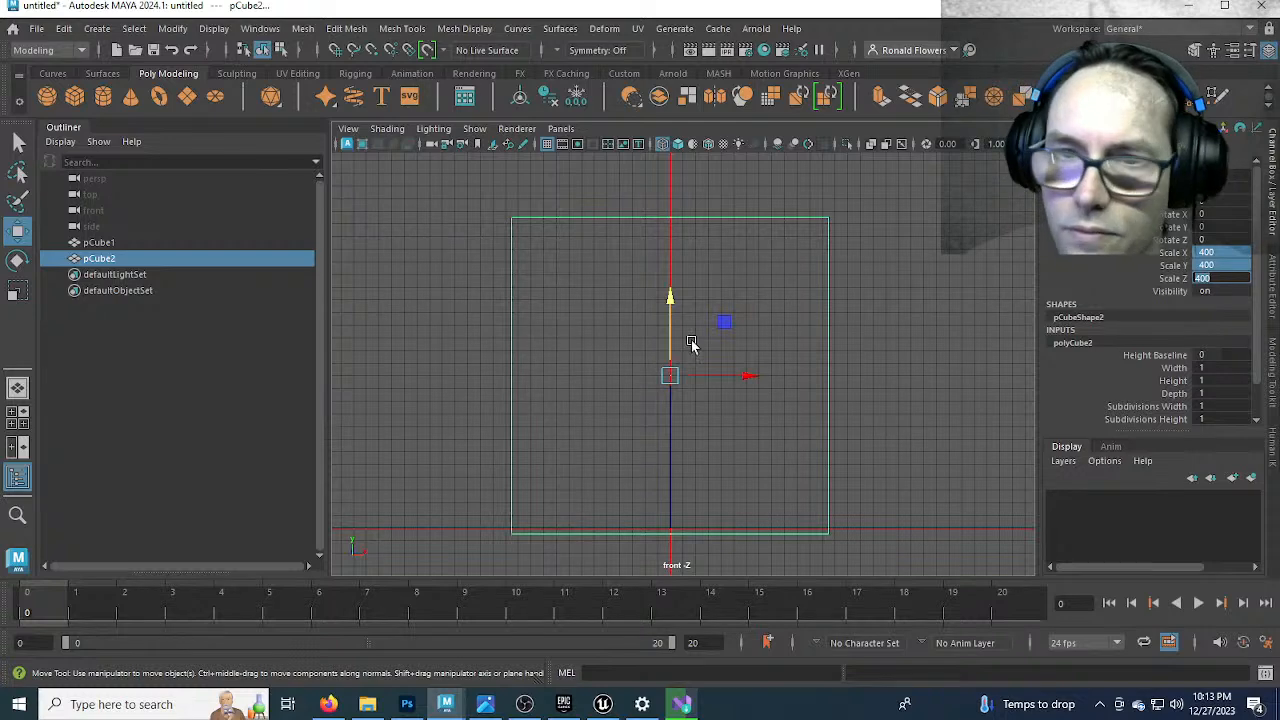
{"action": "left_click_drag", "start_coordinate": [672, 308], "coordinate": [666, 372]}
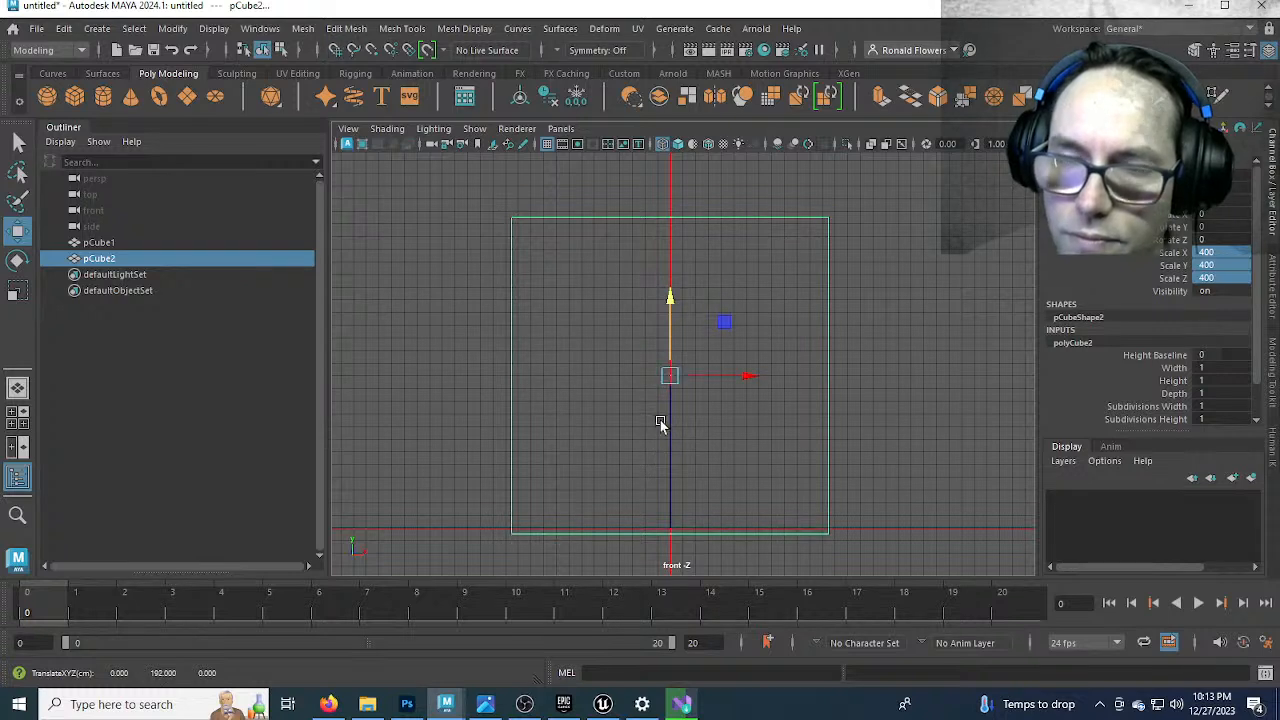
{"action": "left_click", "coordinate": [670, 302]}
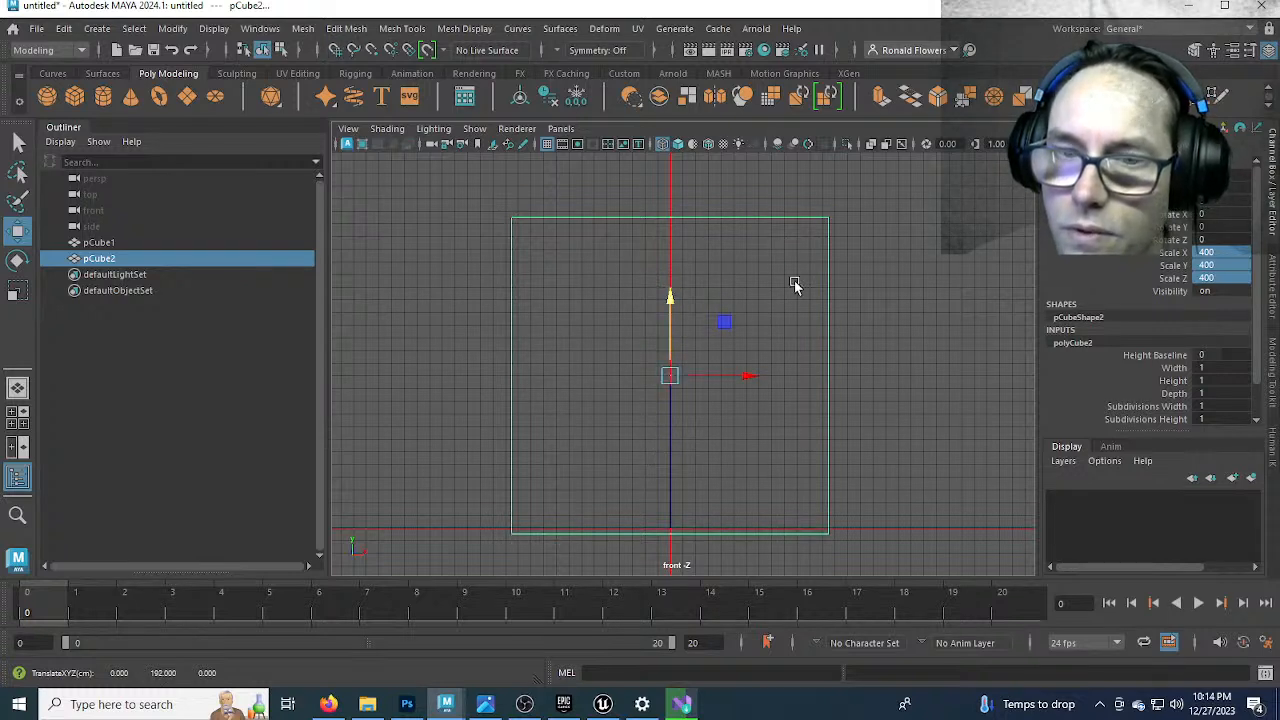
{"action": "middle_click_drag", "start_coordinate": [691, 495], "coordinate": [657, 471], "text": "alt"}
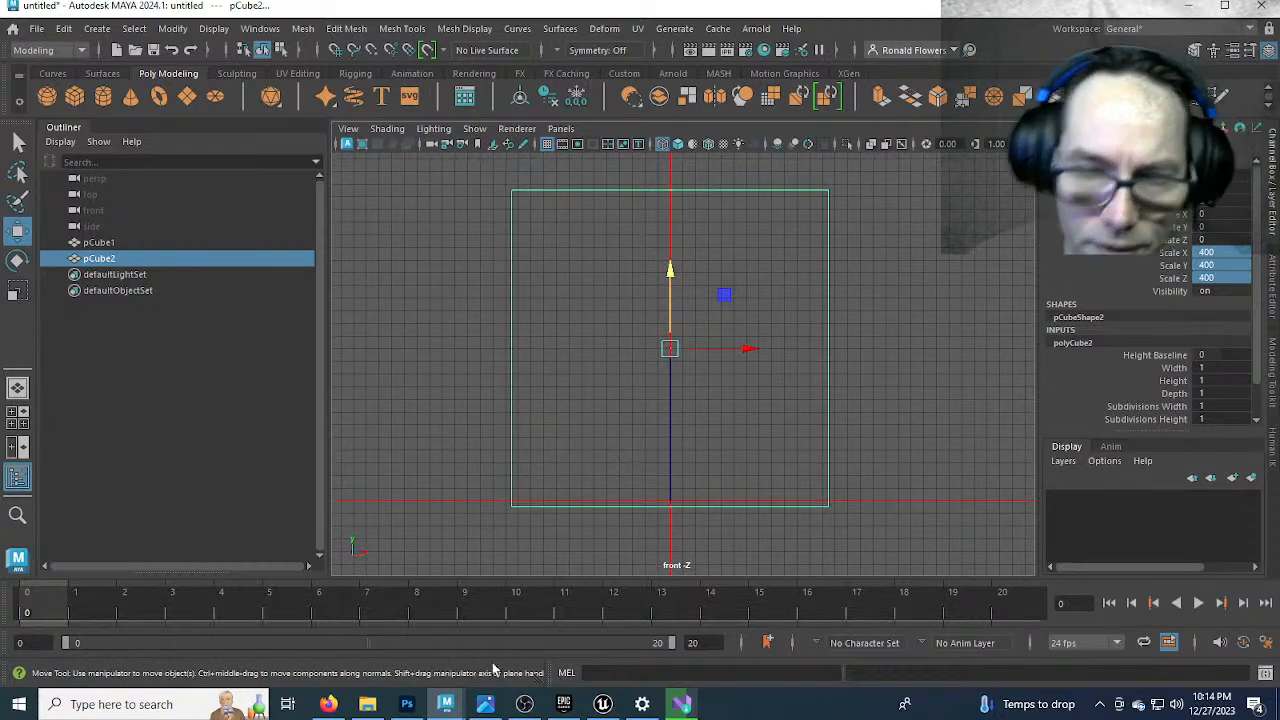
Examine the Re1_Capture_03.PNG reference image in the photo viewer and switch back to the Maya scene
{"action": "left_click", "coordinate": [485, 704]}
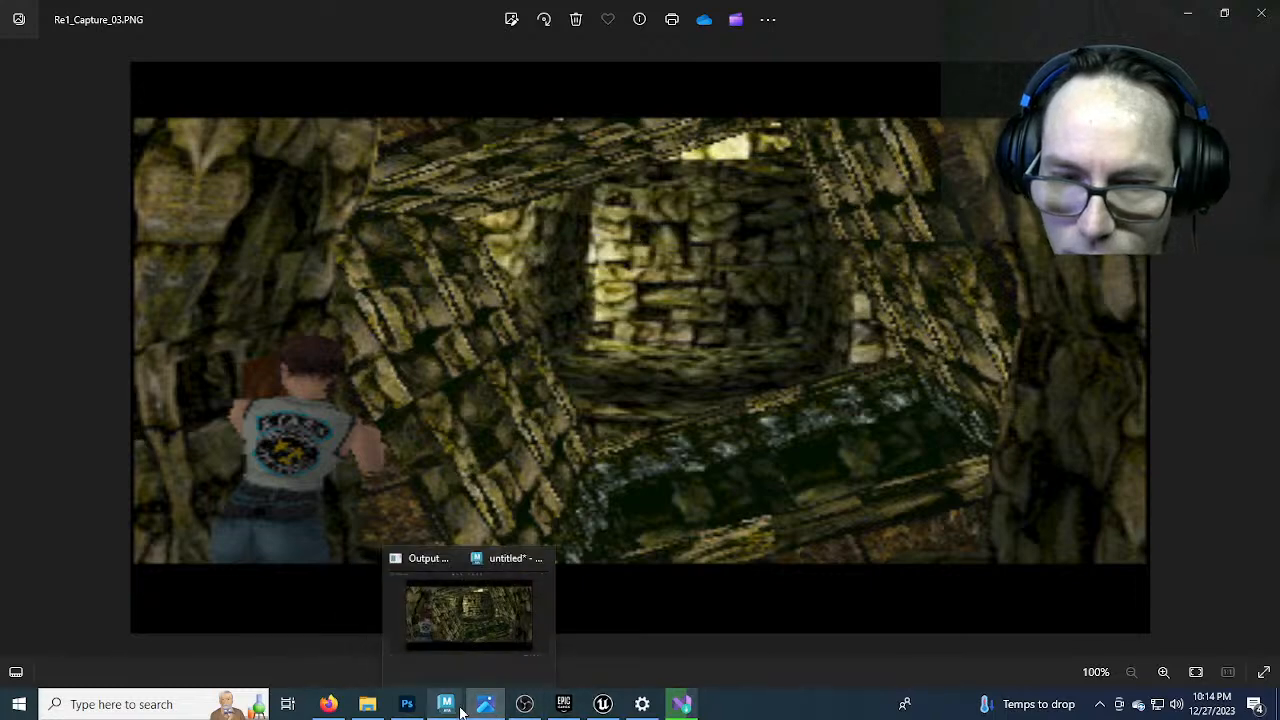
{"action": "mouse_move", "coordinate": [447, 704]}
{"action": "left_click", "coordinate": [494, 668]}
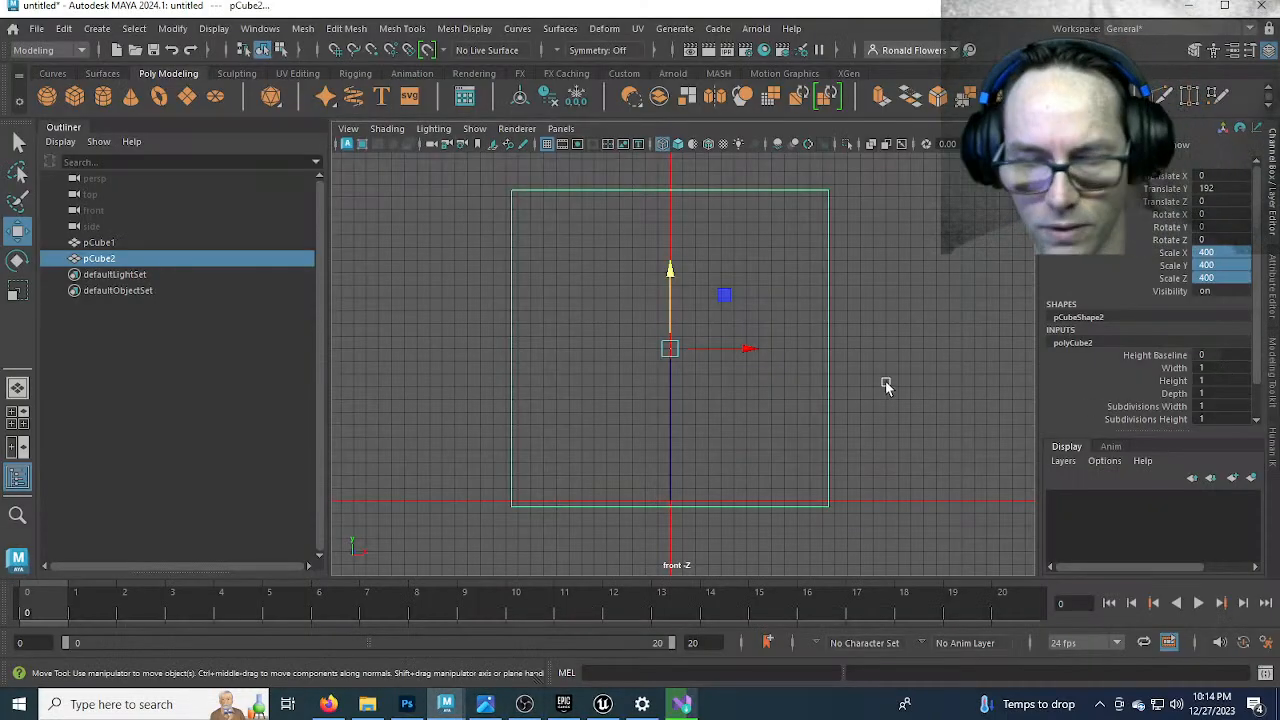
Delete the front and back faces of the large cube and return to object selection in the perspective view
{"action": "key", "text": "F11"}
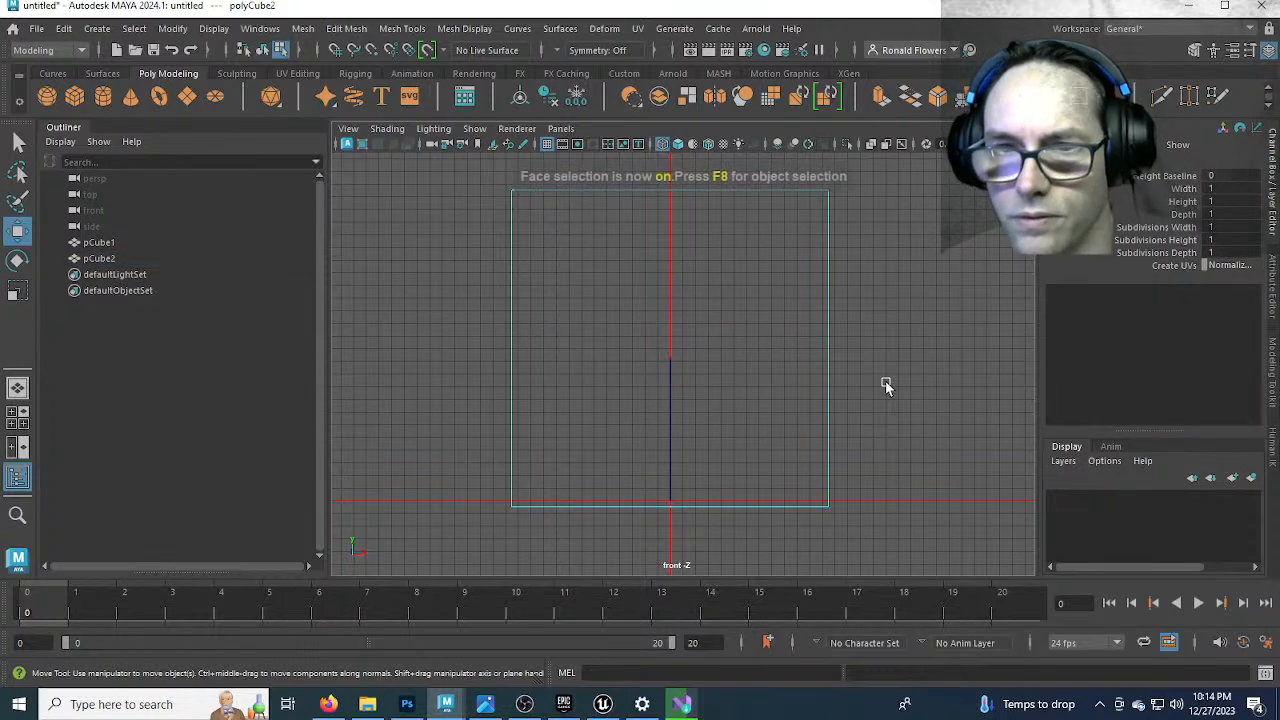
{"action": "left_click", "coordinate": [725, 393]}
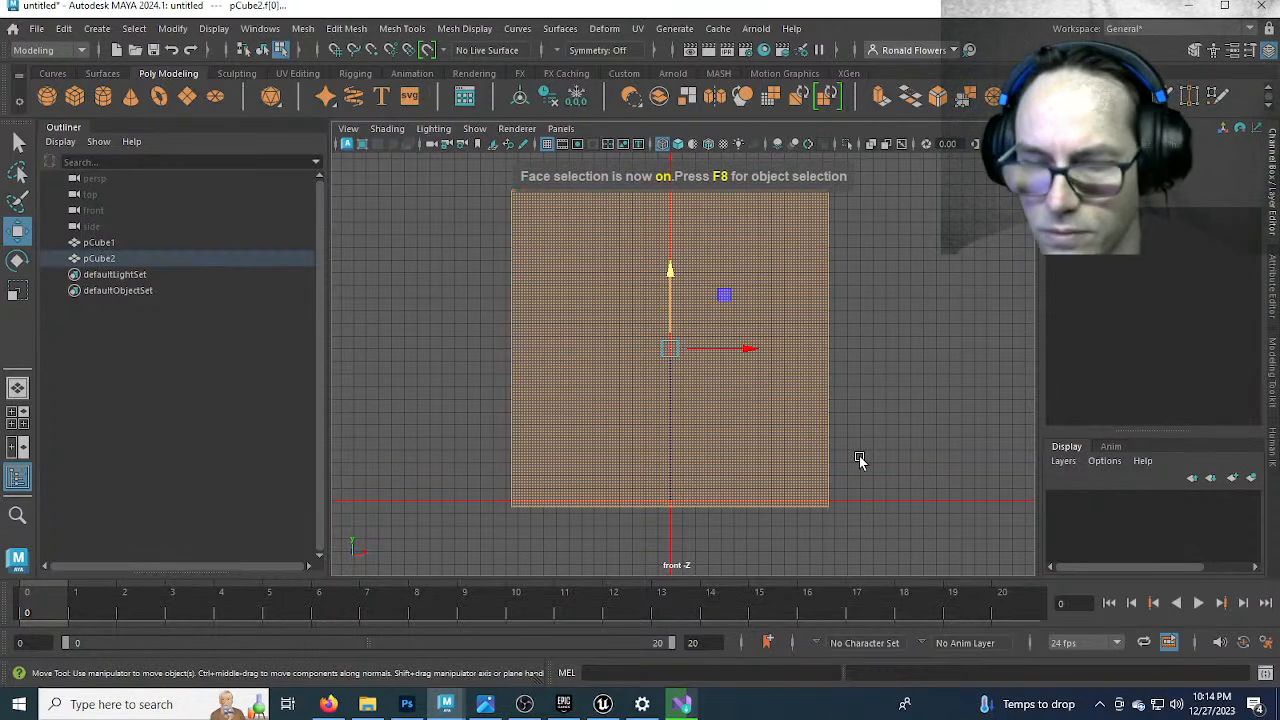
{"action": "left_click", "coordinate": [859, 405]}
{"action": "key", "text": "space"}
{"action": "key", "text": "space"}
{"action": "mouse_move", "coordinate": [869, 364]}
{"action": "left_mouse_down", "text": "alt"}
{"action": "mouse_move", "coordinate": [806, 430]}
{"action": "mouse_move", "coordinate": [818, 411]}
{"action": "mouse_move", "coordinate": [817, 449]}
{"action": "left_mouse_up", "text": "alt"}
{"action": "scroll", "coordinate": [840, 391], "scroll_direction": "down", "scroll_amount": 4}
{"action": "key", "text": "6"}
{"action": "scroll", "coordinate": [834, 429], "scroll_direction": "up", "scroll_amount": 2}
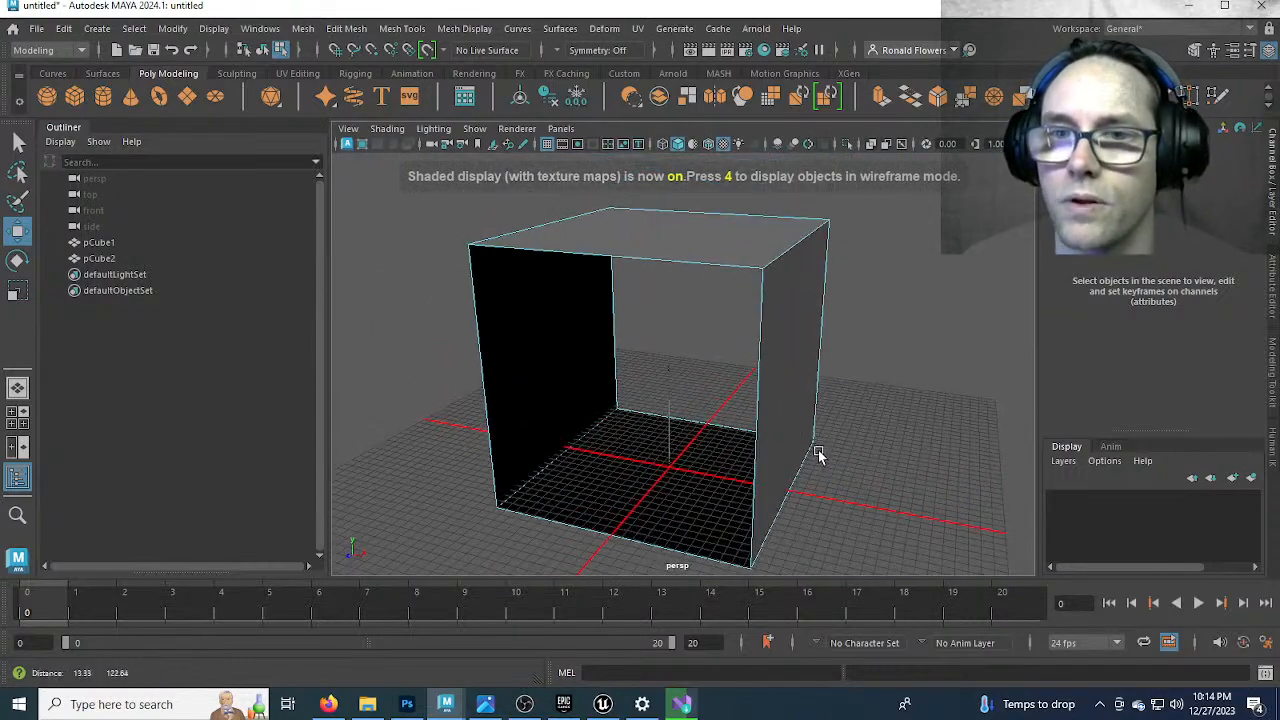
{"action": "right_click_drag", "start_coordinate": [800, 230], "coordinate": [866, 206]}
{"action": "left_click_drag", "start_coordinate": [824, 375], "coordinate": [851, 366], "text": "alt"}
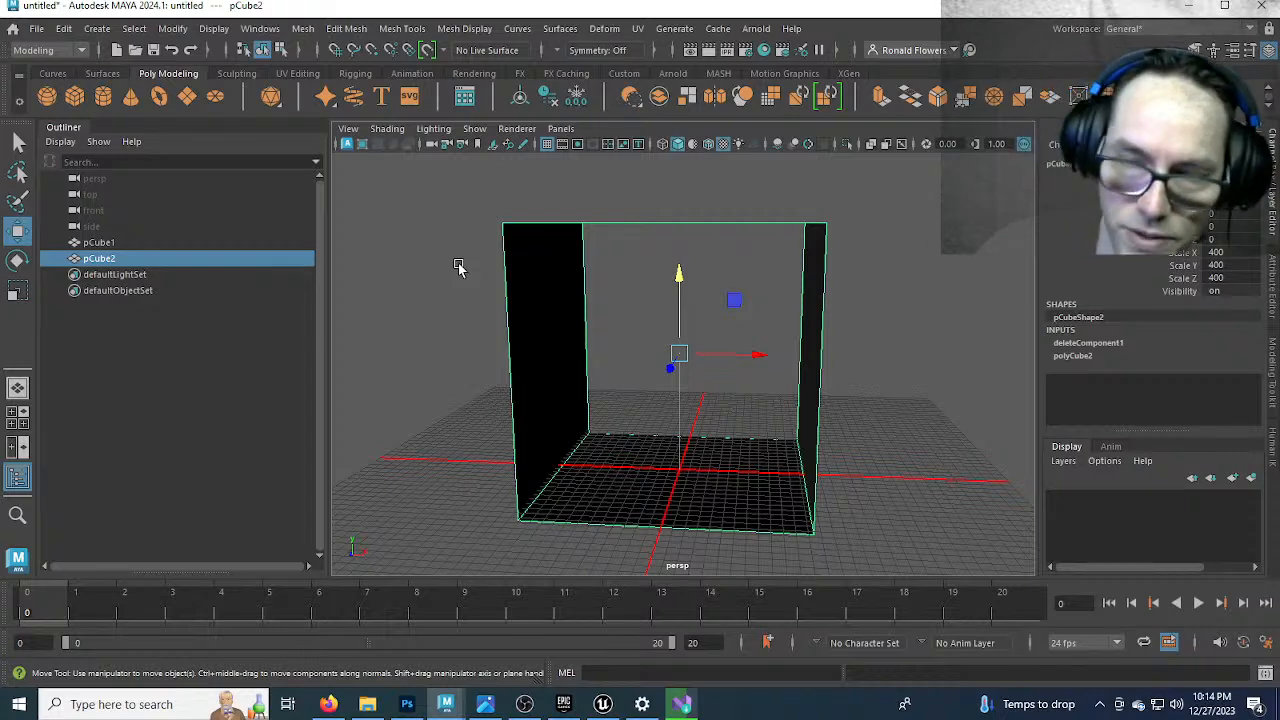
Check the tunnel walls in the Re1_Capture_03.PNG reference image, return to Maya and undo the face deletion
{"action": "left_click", "coordinate": [485, 704]}
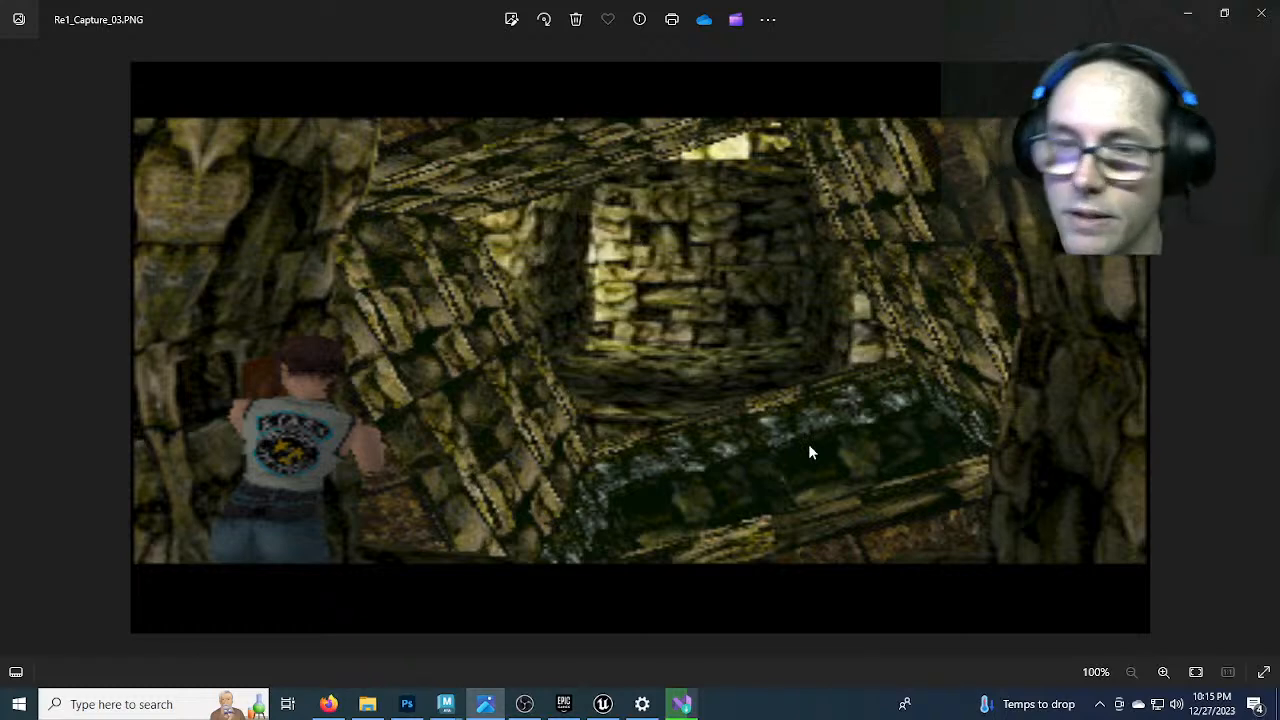
{"action": "left_click", "coordinate": [446, 704]}
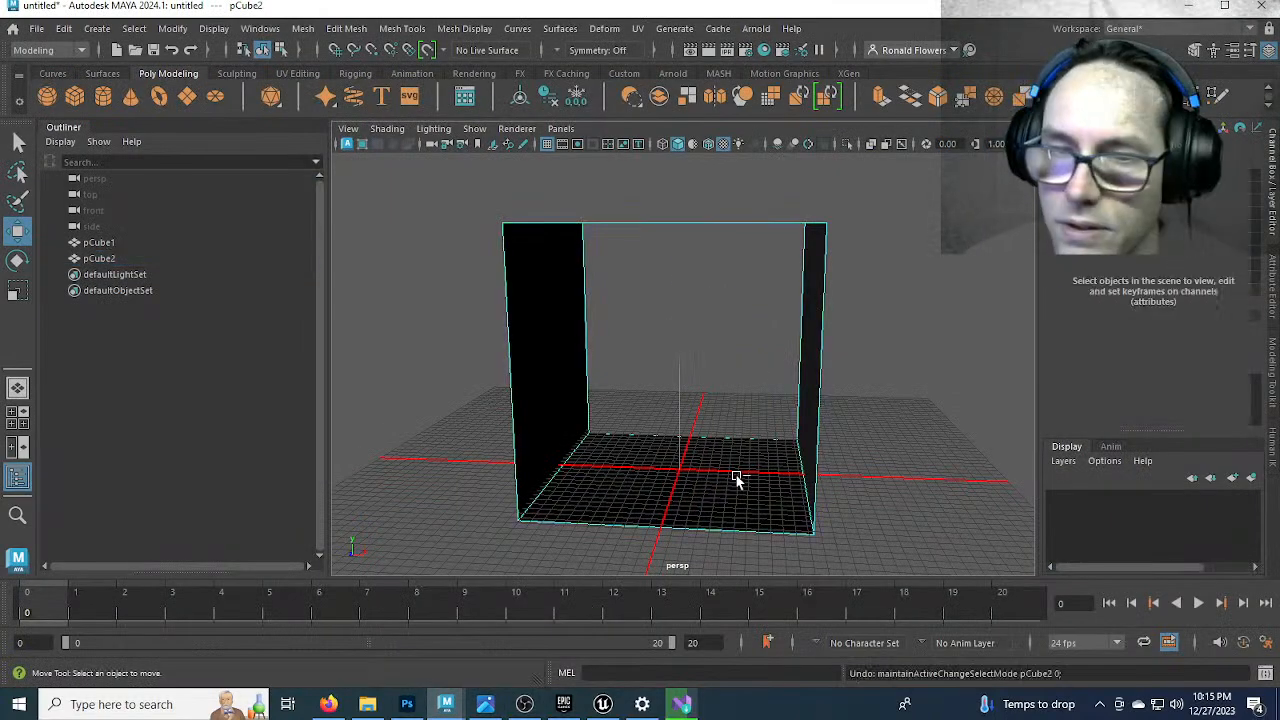
{"action": "key", "text": "ctrl+z"}
Narrow the large cube along X into a wall slab and move it along negative X, clear of the tall cube
{"action": "left_click_drag", "start_coordinate": [887, 481], "coordinate": [848, 484], "text": "alt"}
{"action": "key", "text": "r"}
{"action": "left_click_drag", "start_coordinate": [726, 380], "coordinate": [726, 470]}
{"action": "key", "text": "w"}
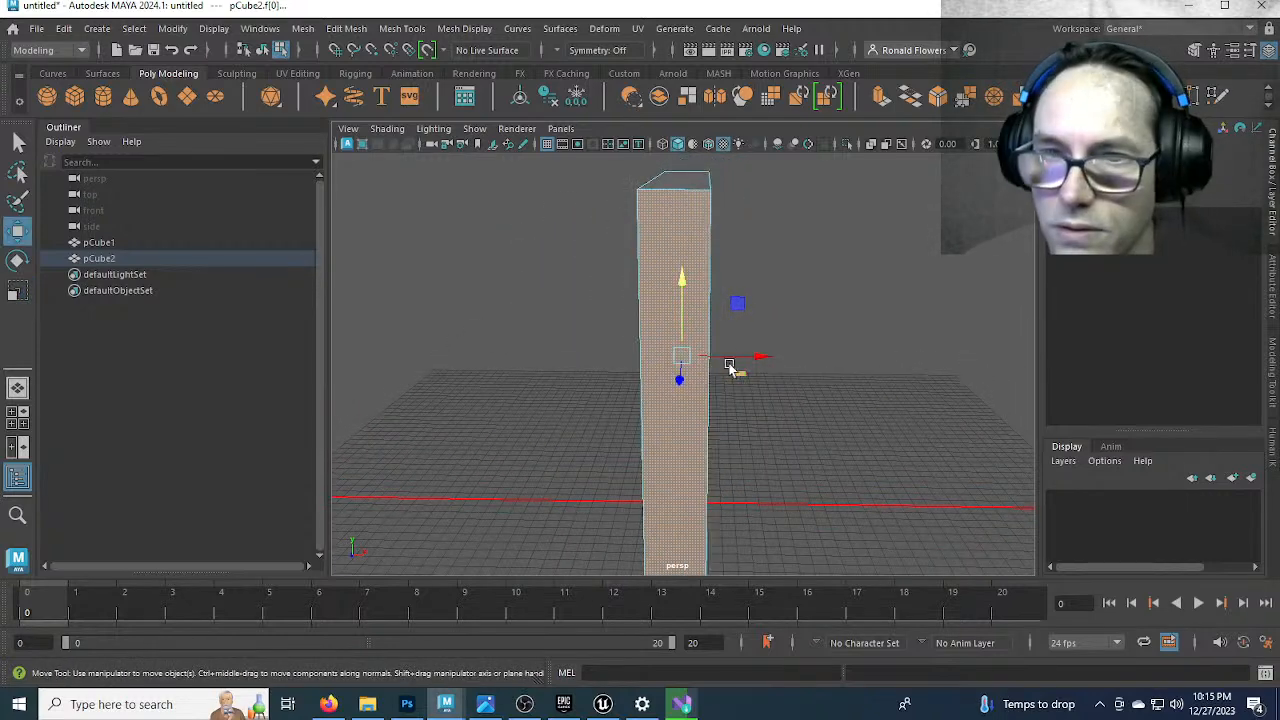
{"action": "left_click", "coordinate": [728, 364]}
{"action": "left_click", "coordinate": [696, 314]}
{"action": "right_click_drag", "start_coordinate": [698, 318], "coordinate": [766, 210]}
{"action": "left_click_drag", "start_coordinate": [750, 360], "coordinate": [668, 365]}
Set the tall scale-reference cube's width and depth to 32 and deselect it
{"action": "left_click_drag", "start_coordinate": [671, 417], "coordinate": [718, 469]}
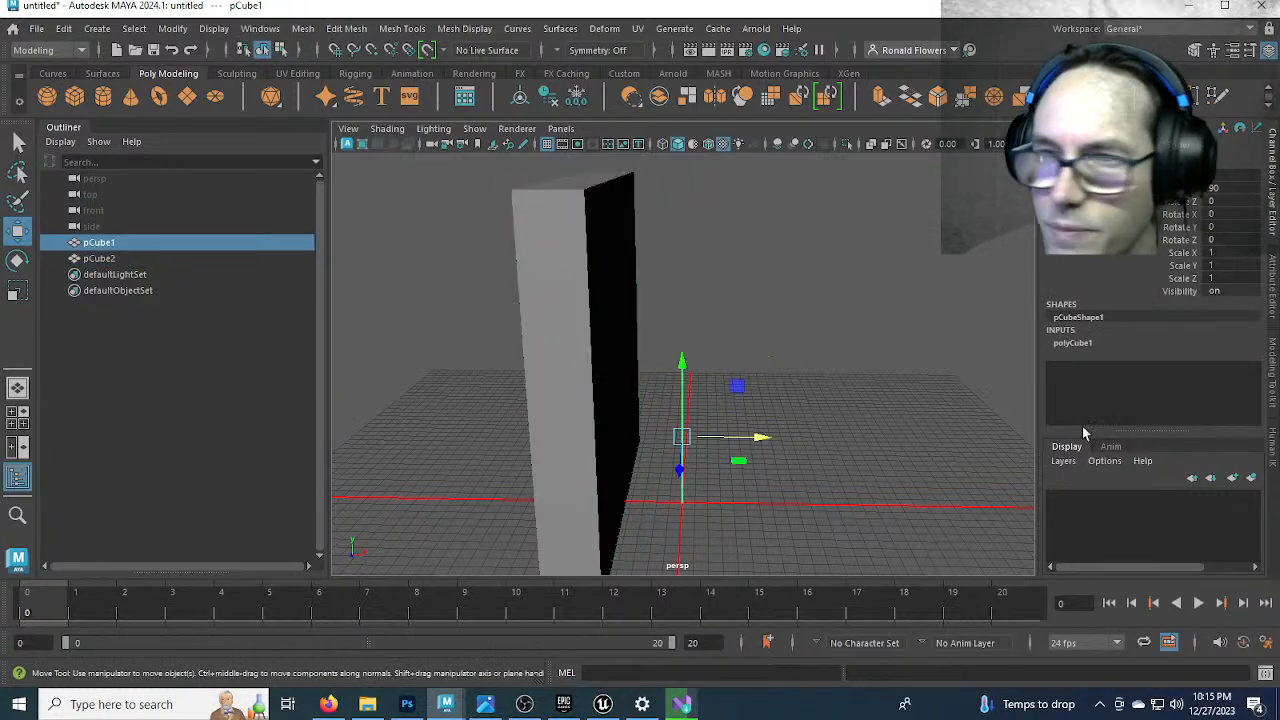
{"action": "left_click", "coordinate": [1078, 345]}
{"action": "left_click", "coordinate": [1210, 366]}
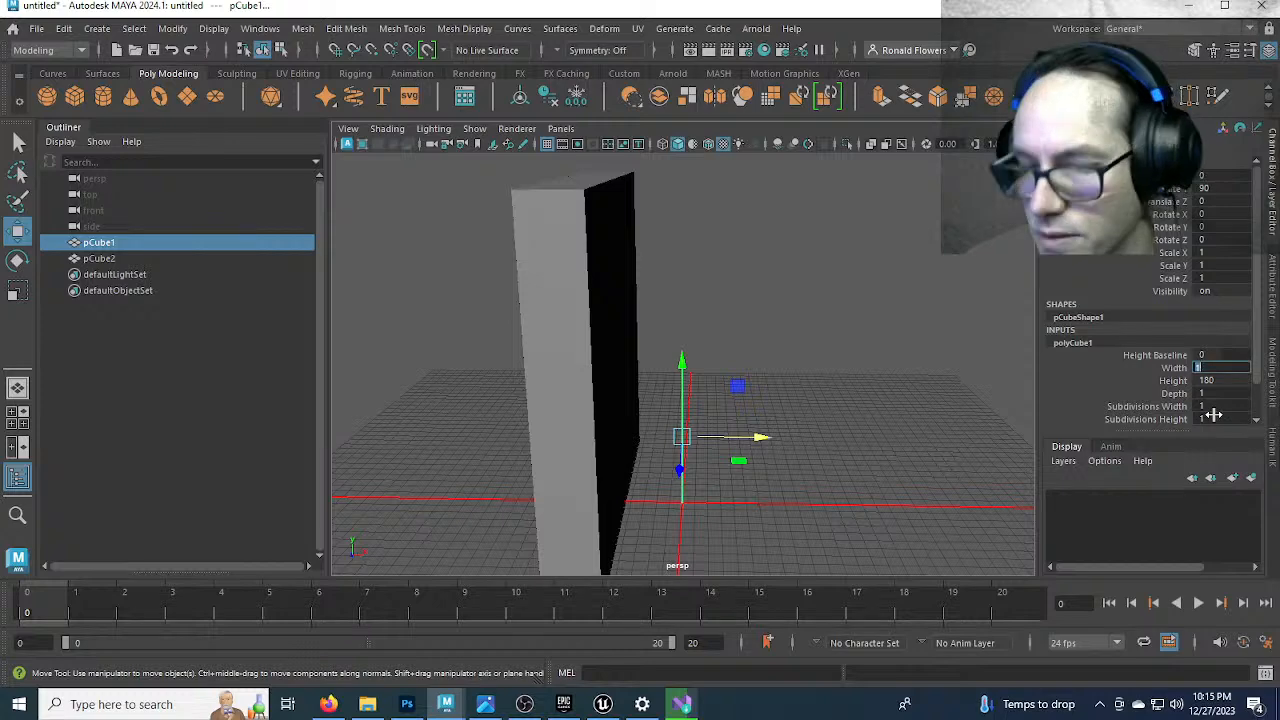
{"action": "type", "text": "32"}
{"action": "key", "text": "Return"}
{"action": "left_click", "coordinate": [1217, 392]}
{"action": "type", "text": "32"}
{"action": "key", "text": "Return"}
{"action": "left_click", "coordinate": [843, 503]}
{"action": "mouse_move", "coordinate": [843, 503]}
{"action": "left_mouse_down", "text": "alt"}
{"action": "mouse_move", "coordinate": [649, 514]}
{"action": "mouse_move", "coordinate": [846, 509]}
{"action": "left_mouse_up", "text": "alt"}
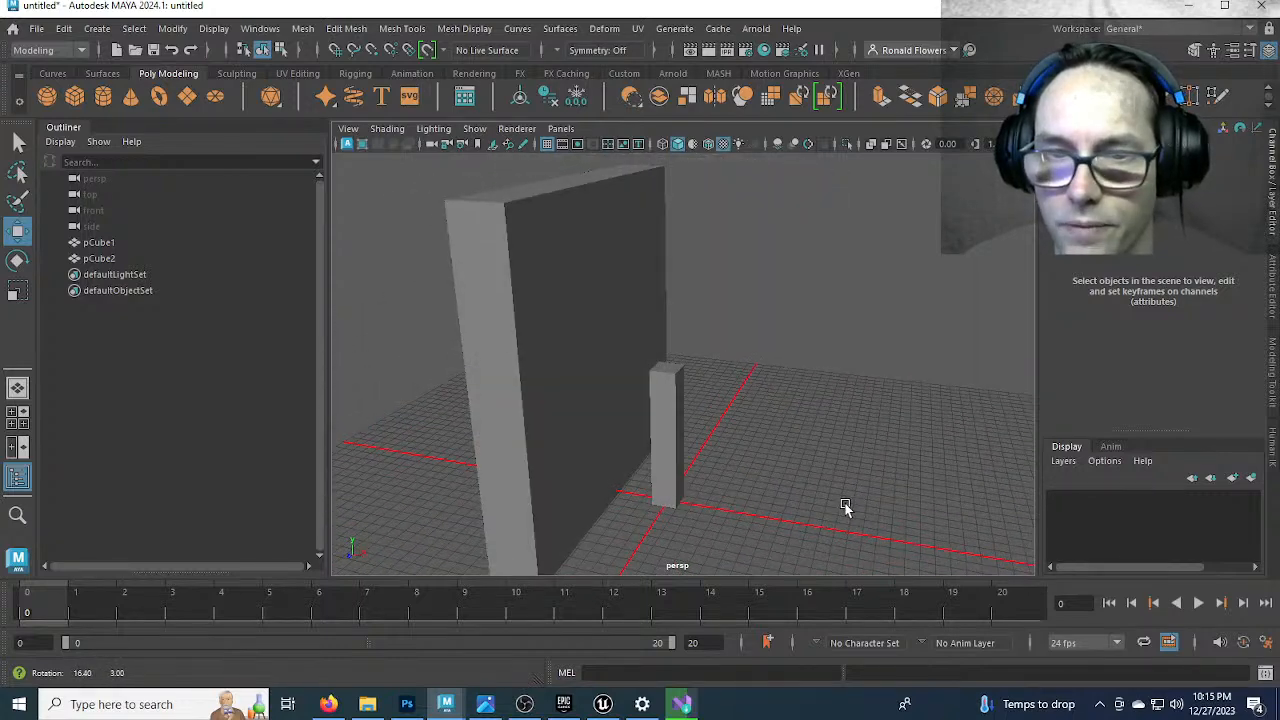
{"action": "mouse_move", "coordinate": [737, 514]}
{"action": "left_mouse_down", "text": "alt"}
{"action": "mouse_move", "coordinate": [760, 482]}
{"action": "mouse_move", "coordinate": [760, 503]}
{"action": "left_mouse_up", "text": "alt"}
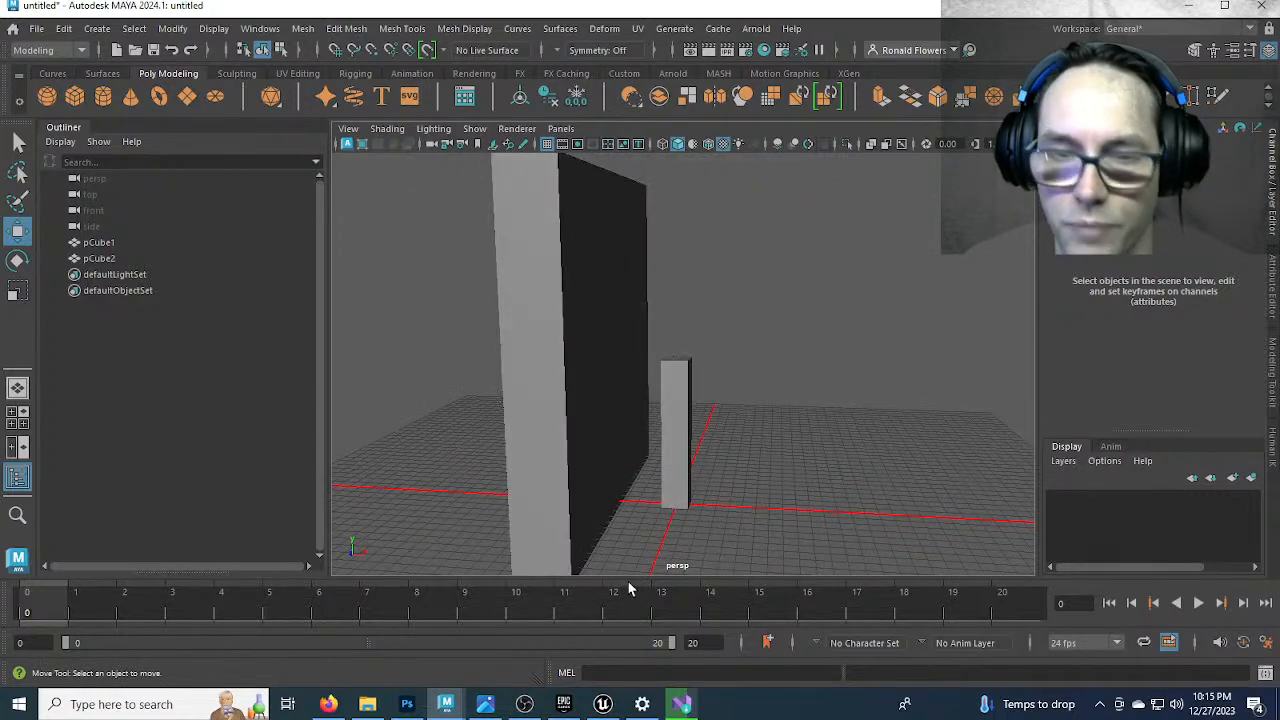
Compare the wall slab and scale-reference cube in Maya with the character and walls in the Re1_Capture_03.PNG image
{"action": "left_click", "coordinate": [485, 702]}
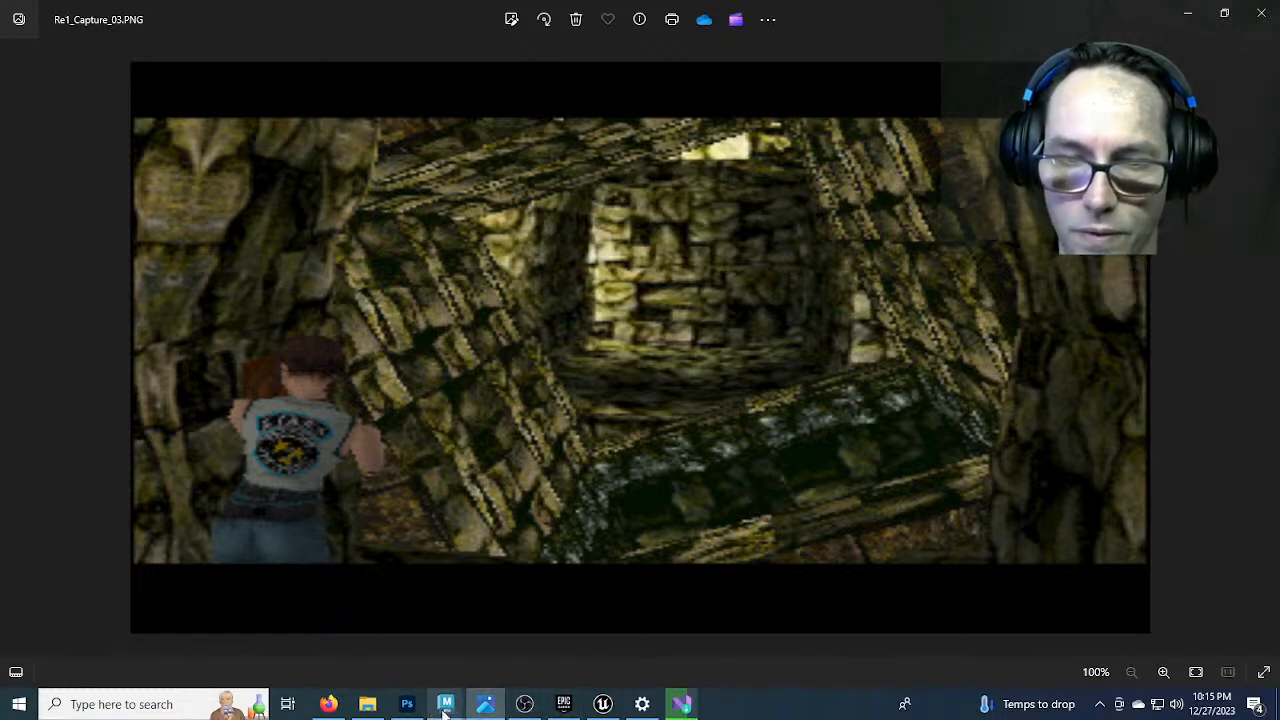
{"action": "mouse_move", "coordinate": [446, 704]}
{"action": "left_click", "coordinate": [472, 651]}
{"action": "left_click_drag", "start_coordinate": [634, 523], "coordinate": [617, 429], "text": "alt"}
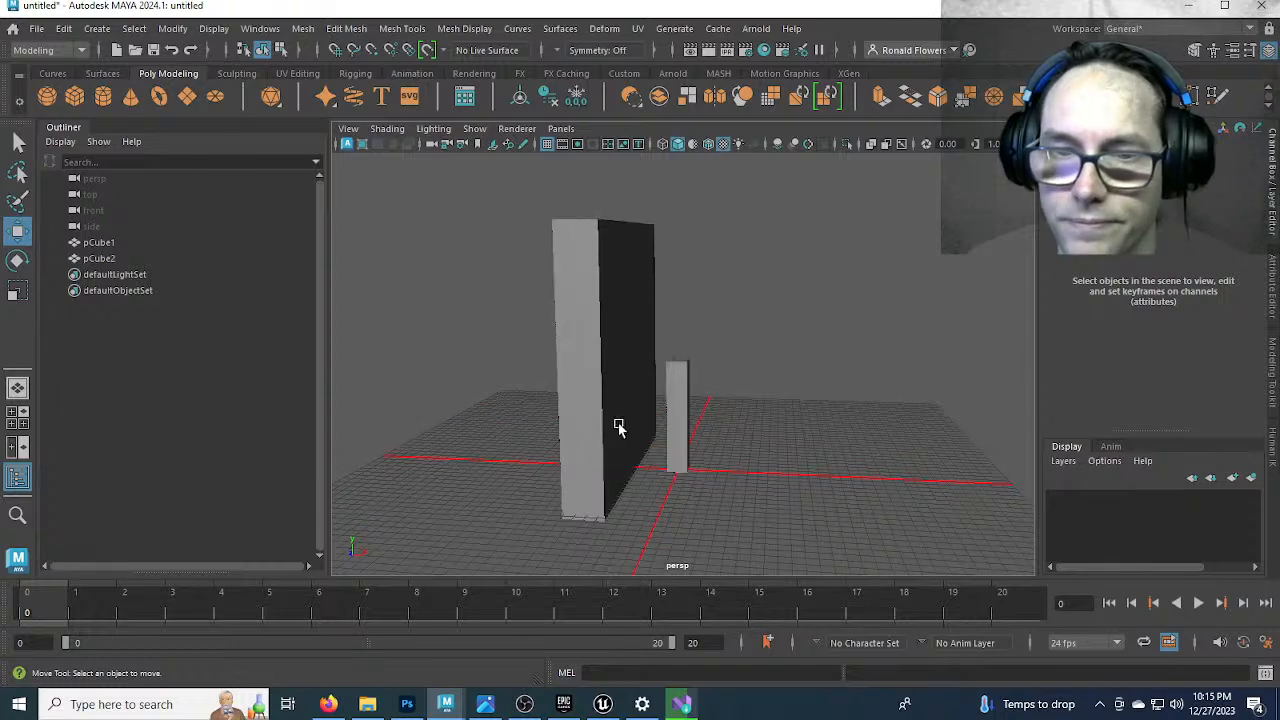
Set the wall slab's Translate X to 0 and deselect it
{"action": "left_click", "coordinate": [617, 429]}
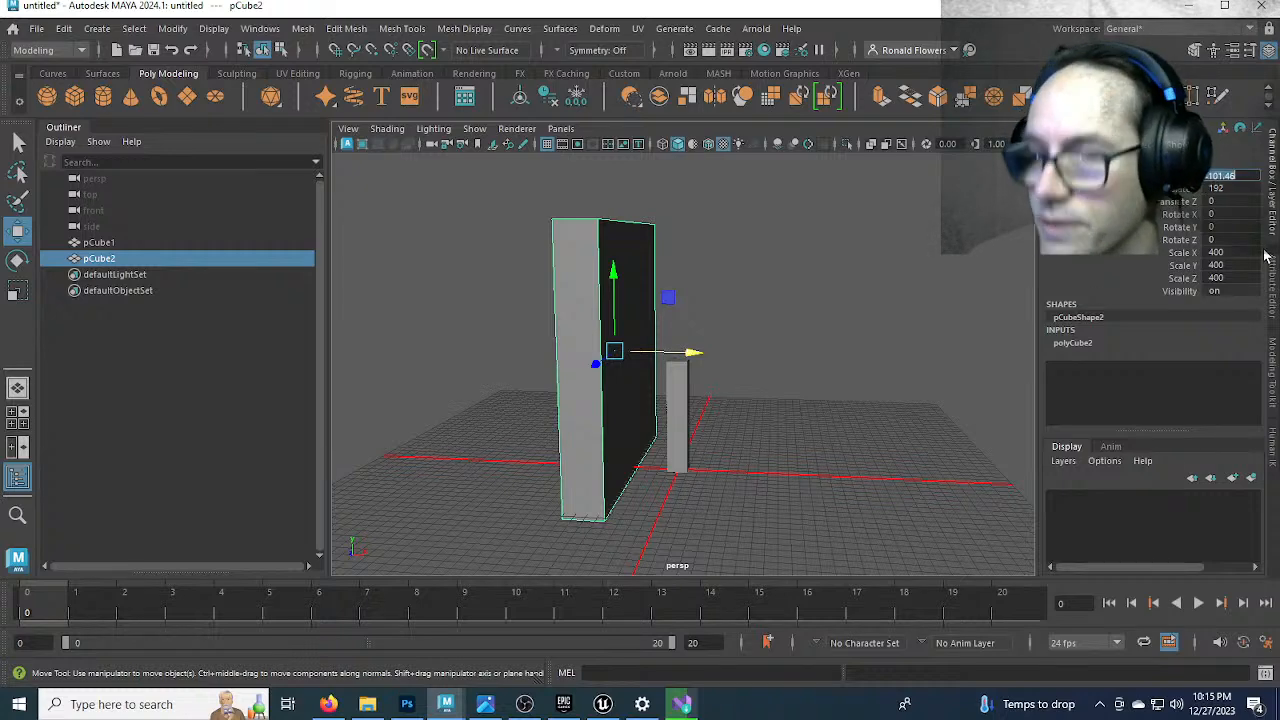
{"action": "type", "text": "0"}
{"action": "key", "text": "Return"}
{"action": "left_click", "coordinate": [806, 500]}
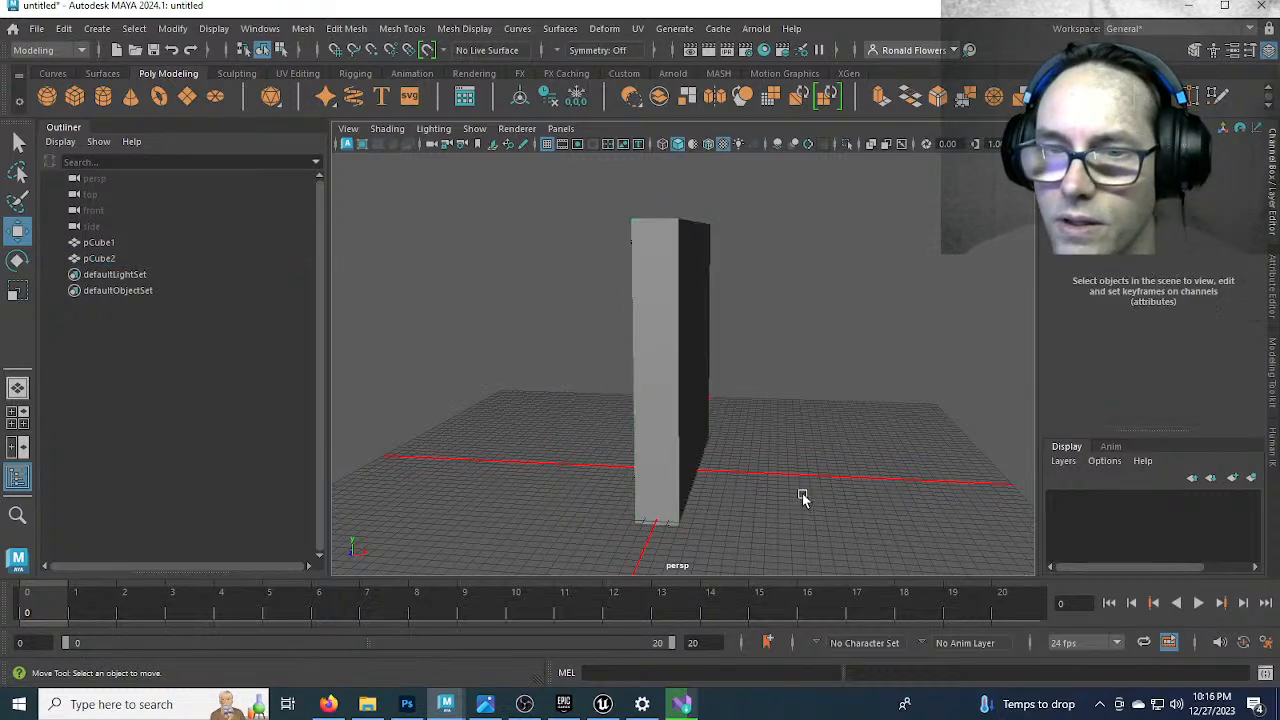
Select the wall slab at the origin and freeze its transformations
{"action": "left_click_drag", "start_coordinate": [766, 435], "coordinate": [683, 448], "text": "alt"}
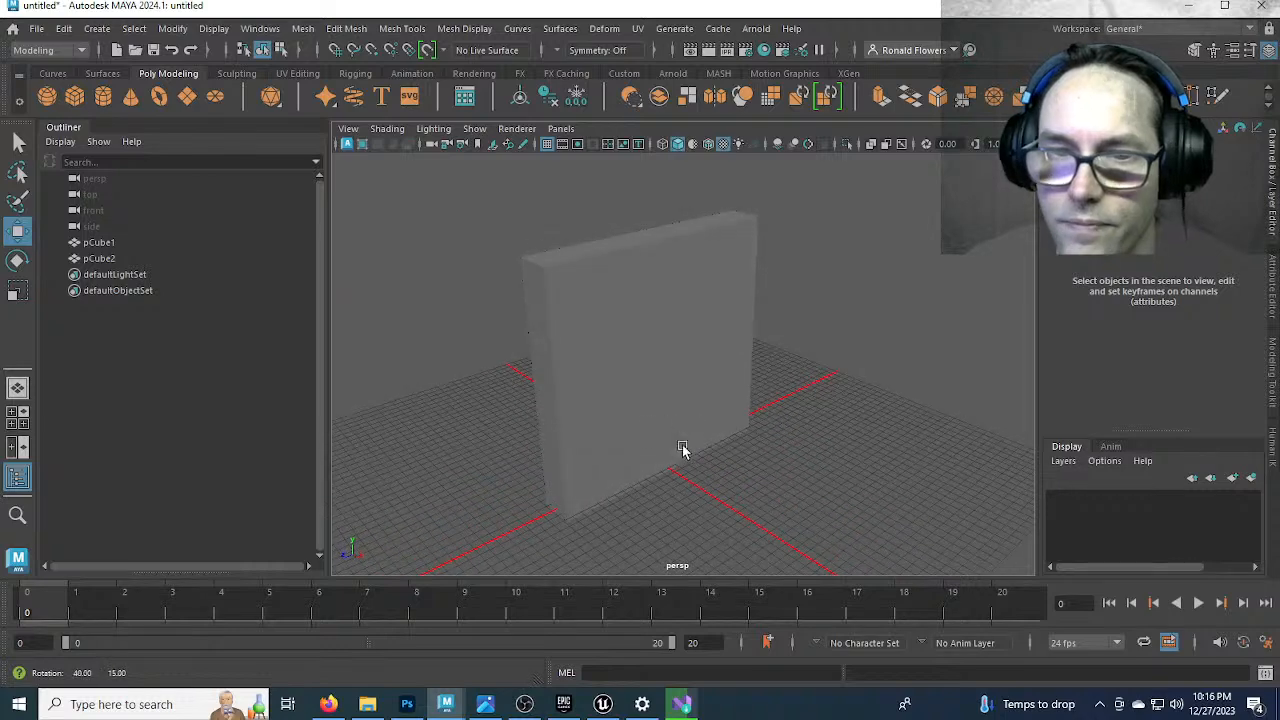
{"action": "left_click", "coordinate": [683, 448]}
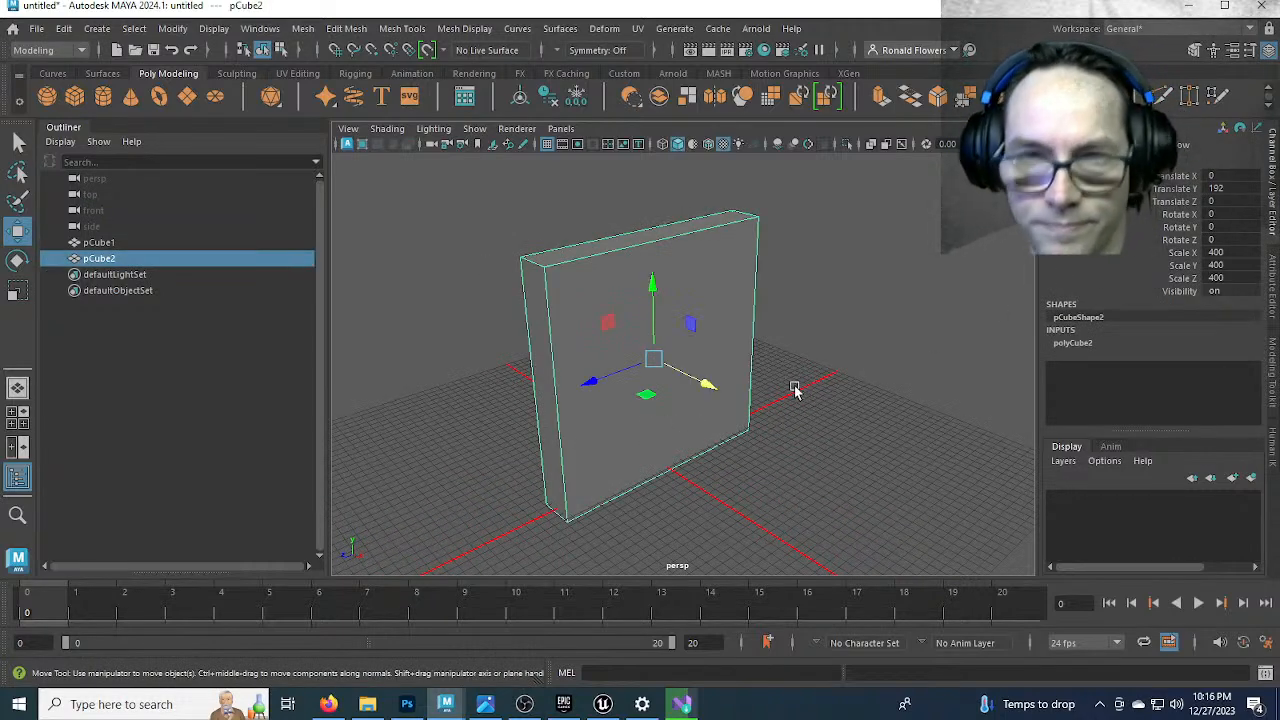
{"action": "left_click", "coordinate": [174, 34]}
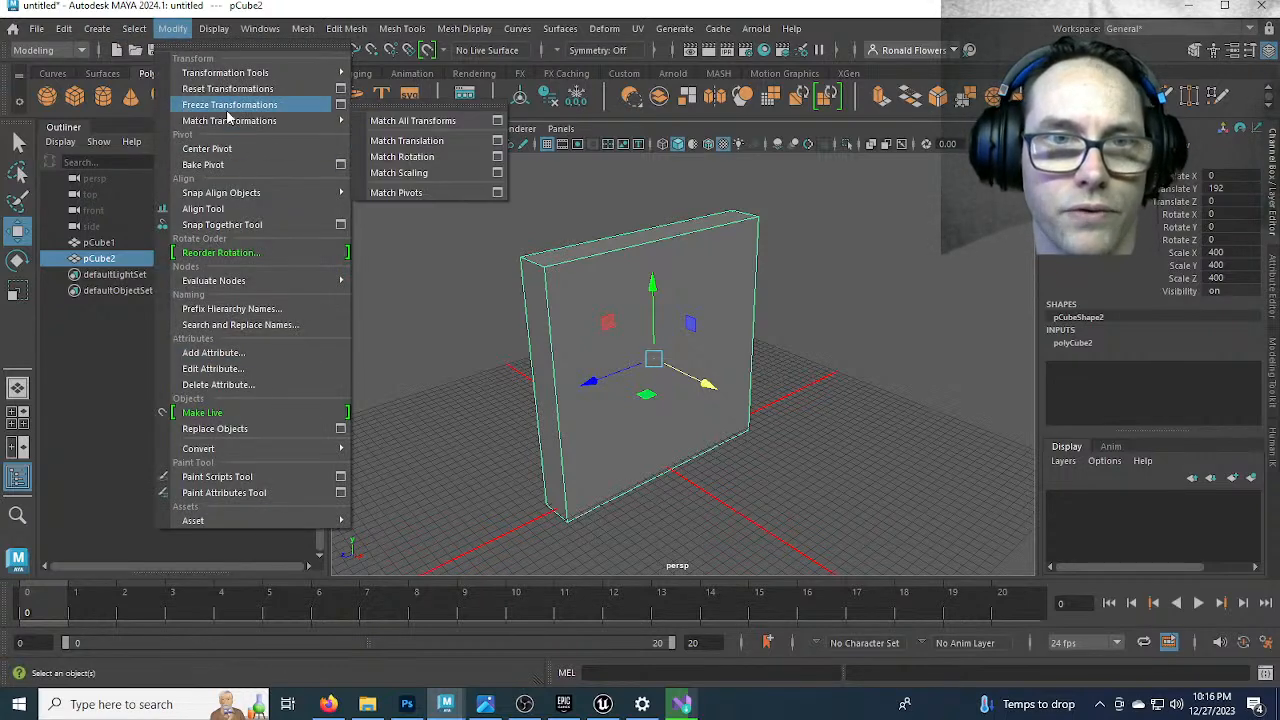
{"action": "left_click", "coordinate": [227, 110]}
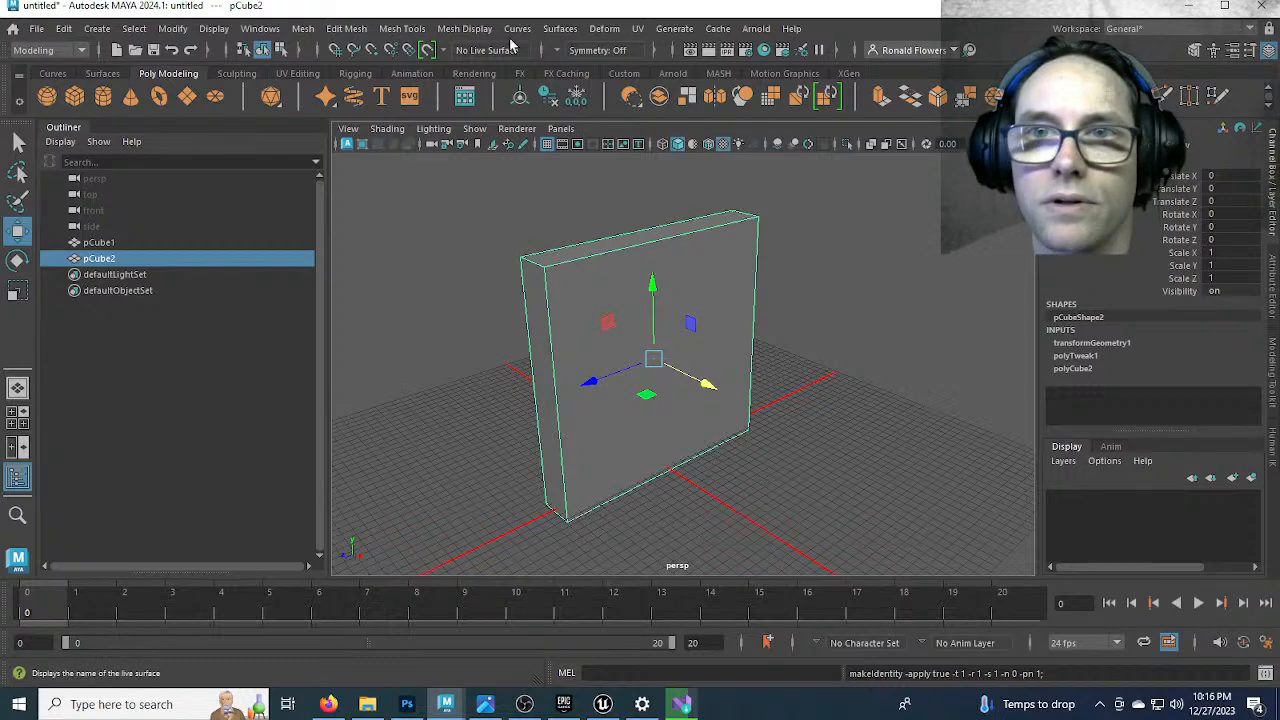
Create automatic UV mapping for the wall slab in the UV Editor, switch to UV component selection and minimise the editor
{"action": "left_click", "coordinate": [640, 30]}
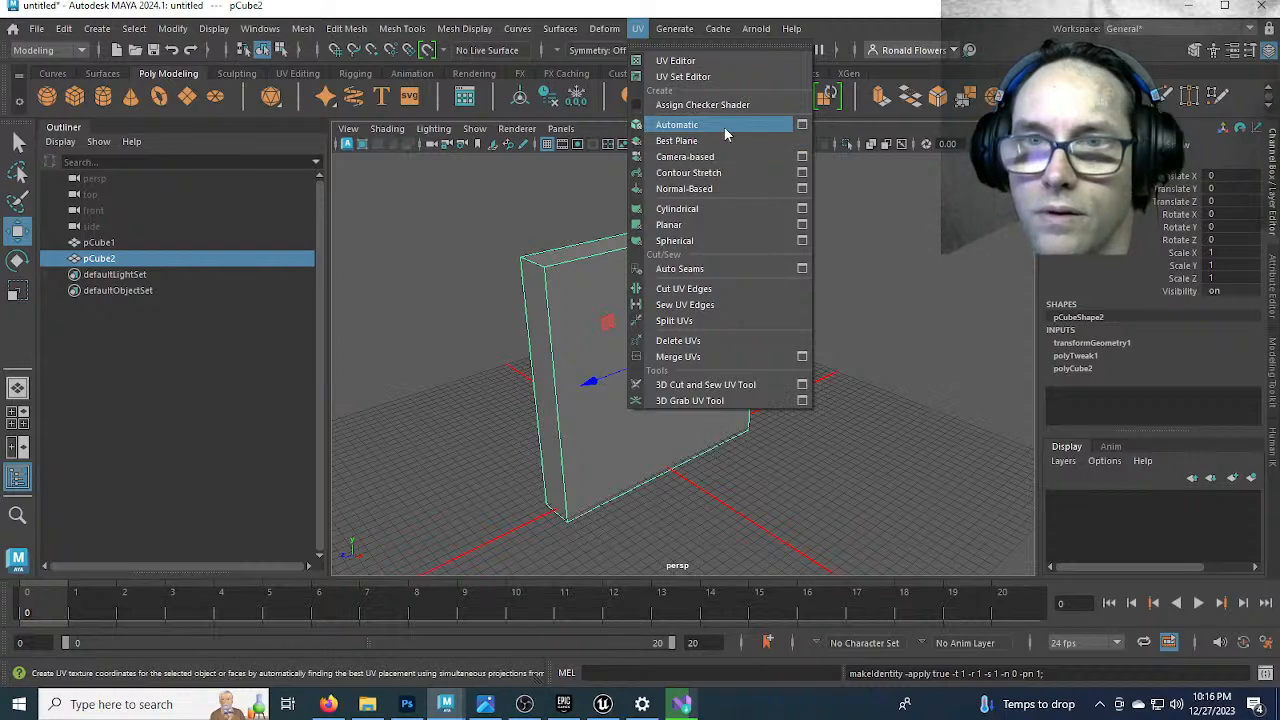
{"action": "left_click", "coordinate": [668, 60]}
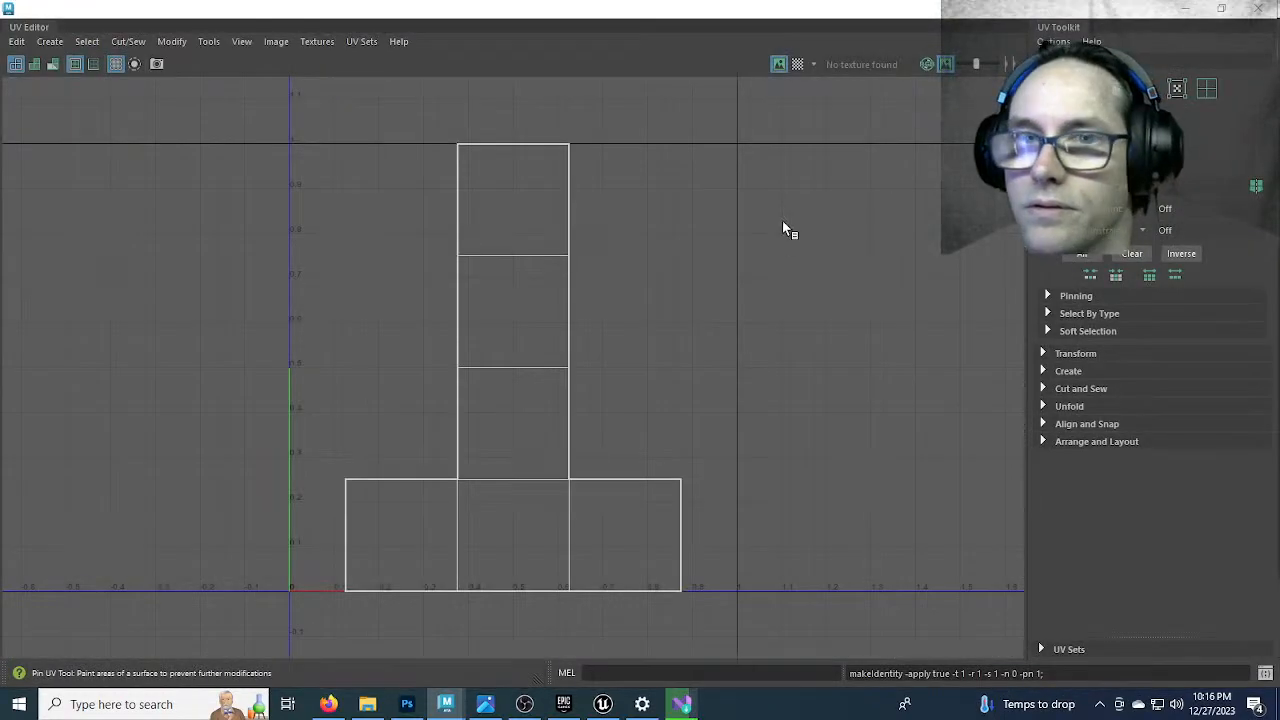
{"action": "left_click_drag", "start_coordinate": [928, 10], "coordinate": [894, 91]}
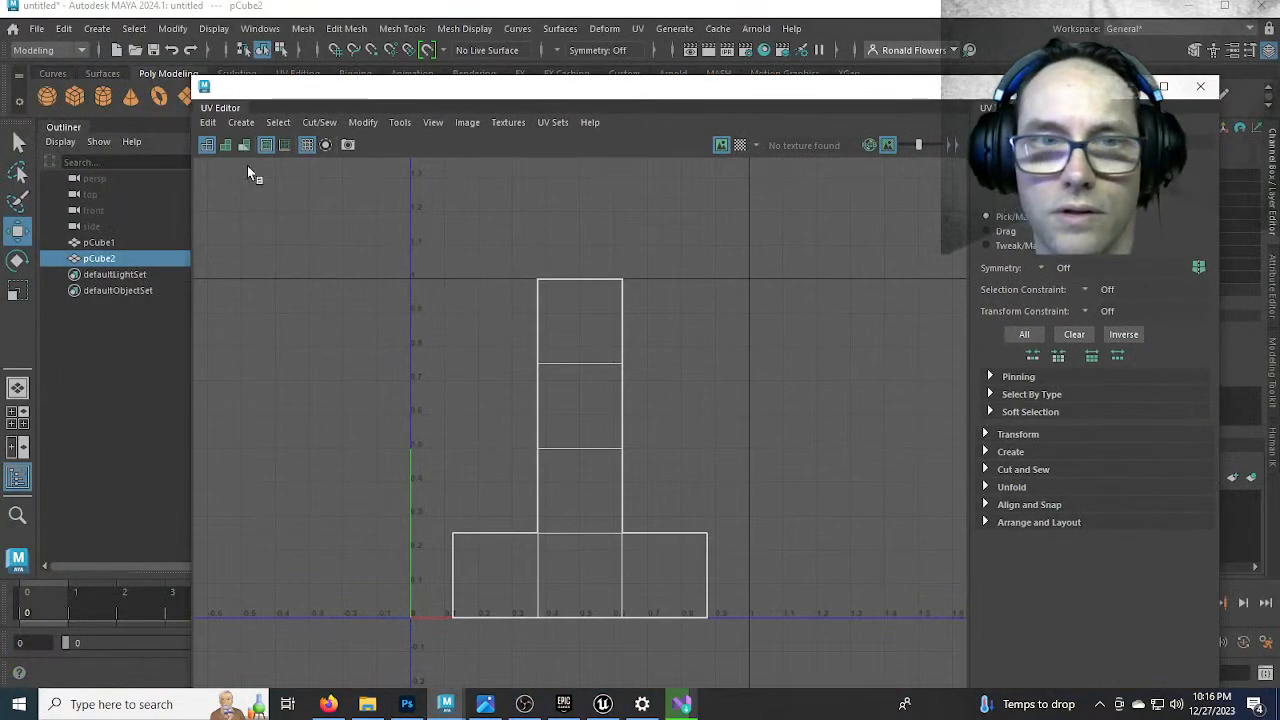
{"action": "left_click", "coordinate": [240, 126]}
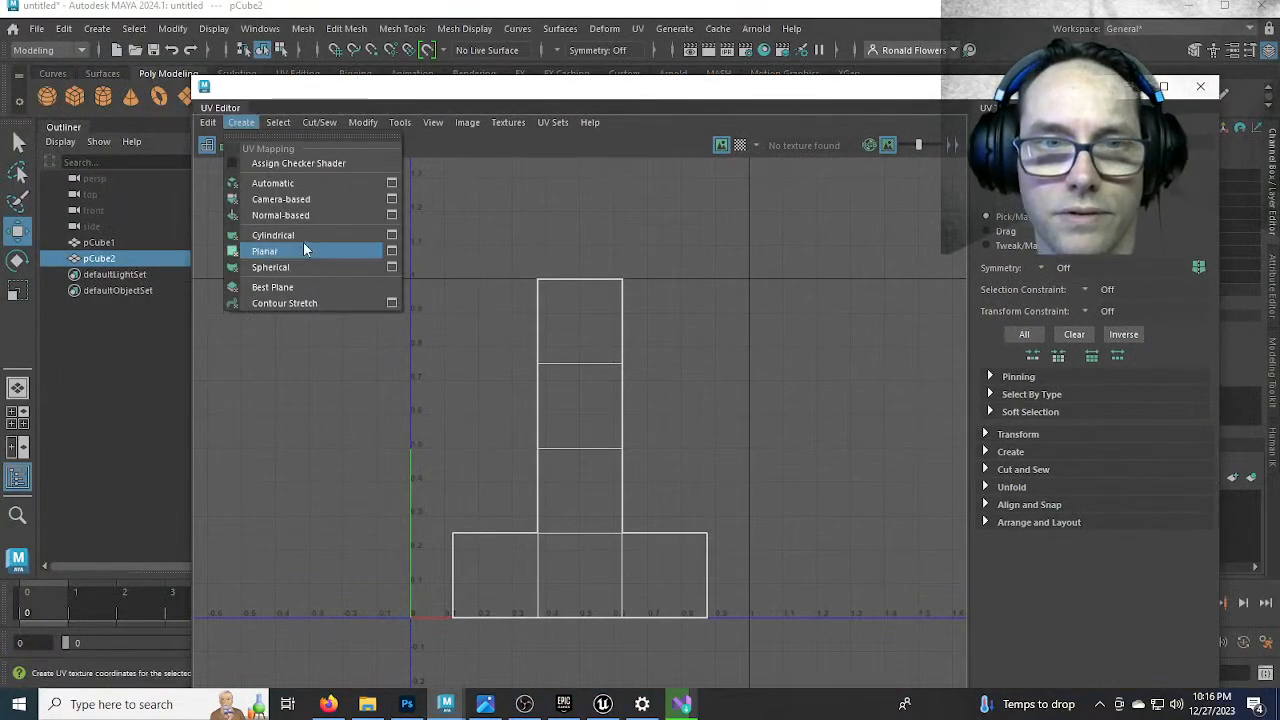
{"action": "left_click", "coordinate": [280, 183]}
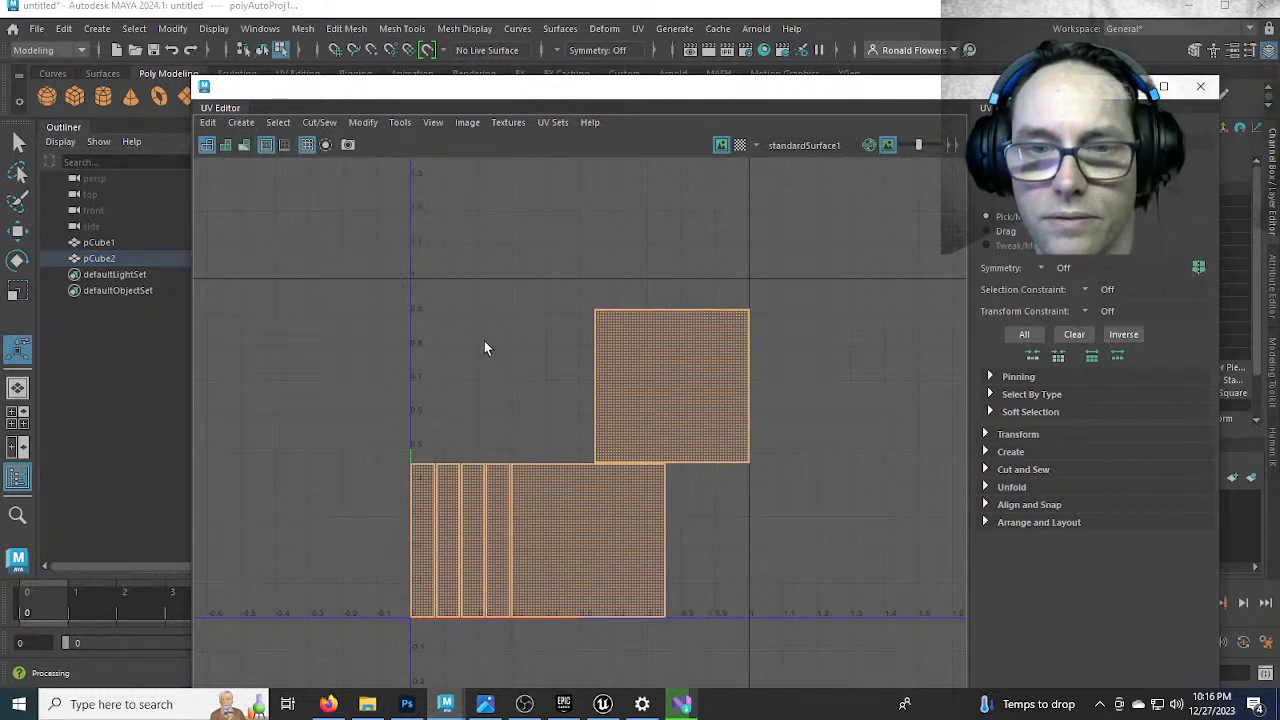
{"action": "left_click", "coordinate": [478, 420]}
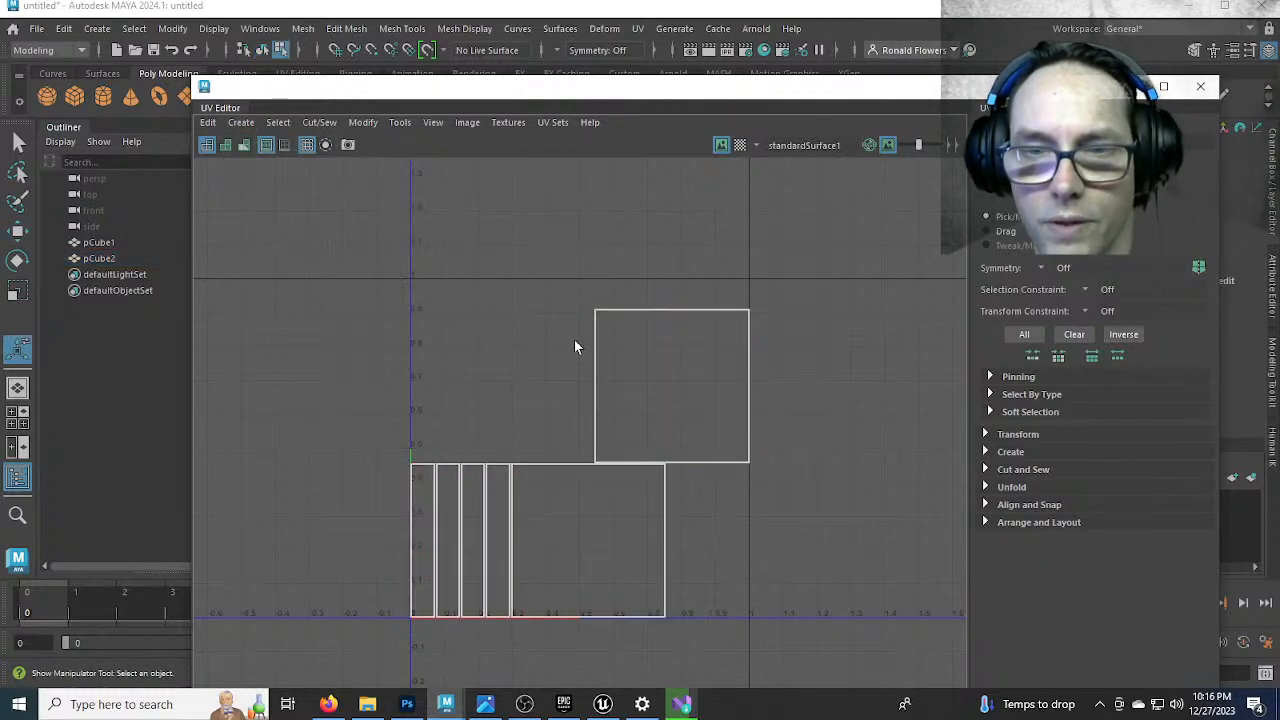
{"action": "right_click", "coordinate": [533, 345]}
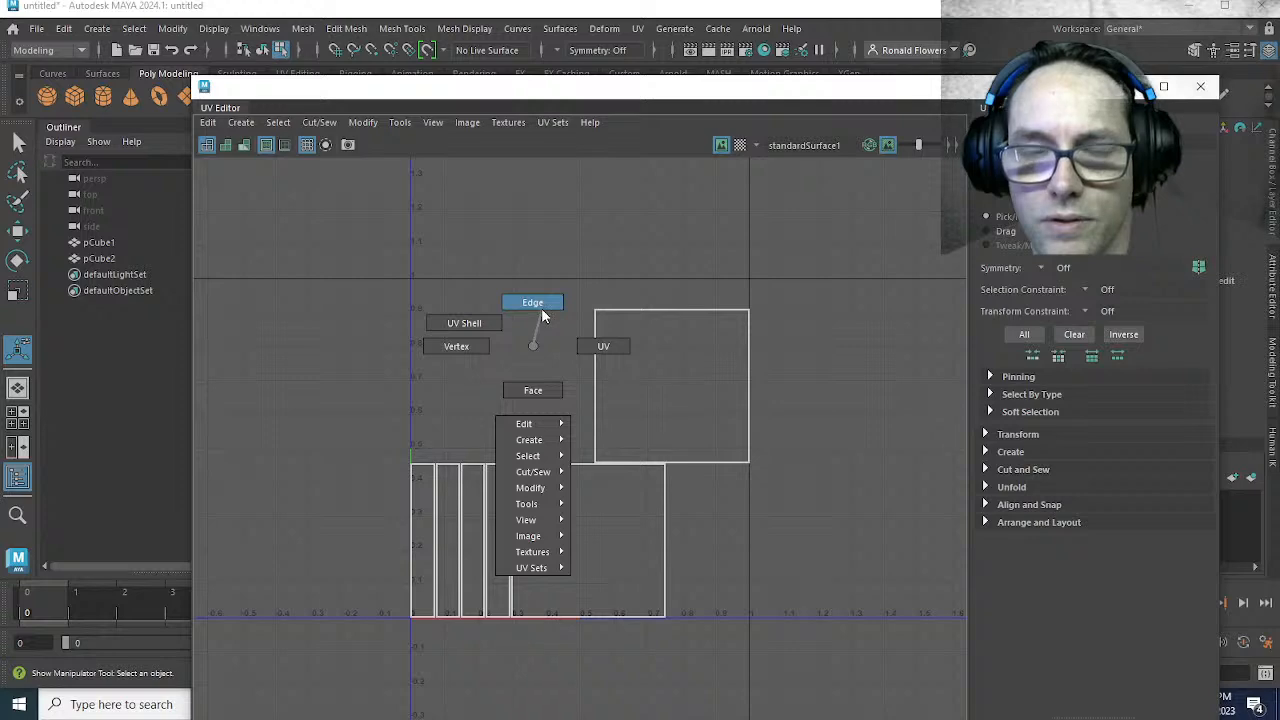
{"action": "right_click_drag", "start_coordinate": [529, 350], "coordinate": [600, 344]}
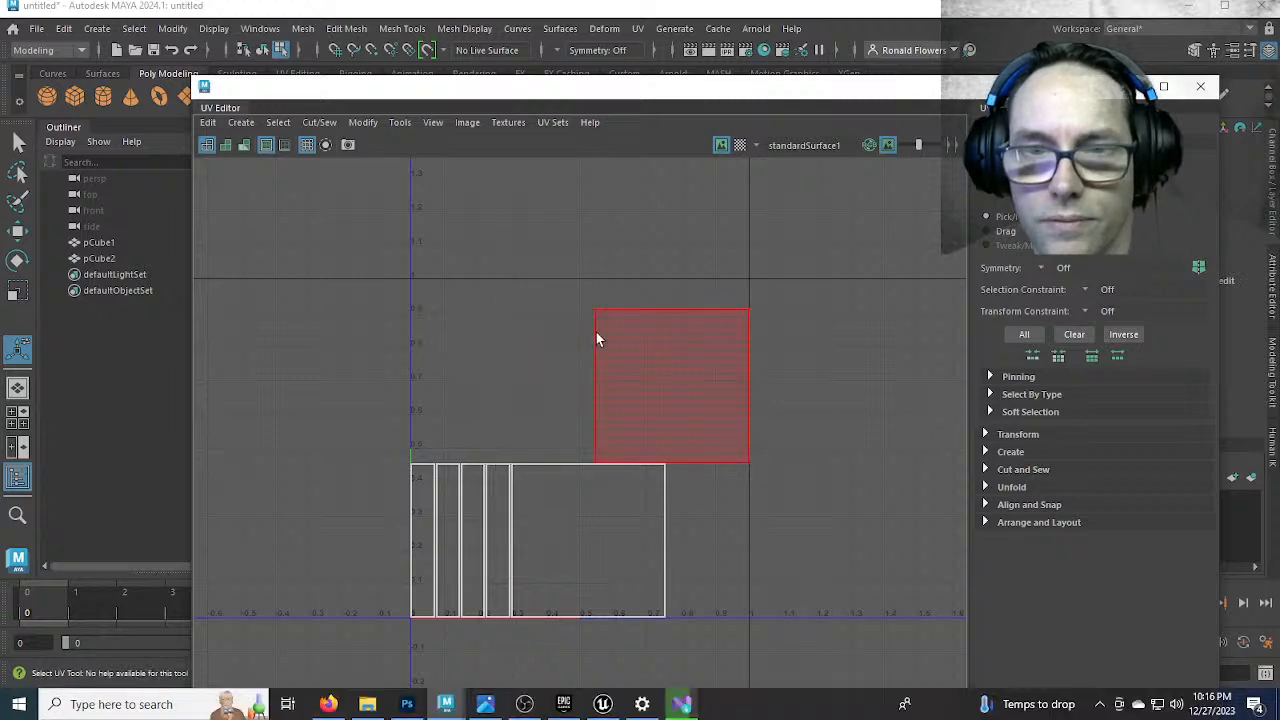
{"action": "left_click", "coordinate": [1127, 87]}
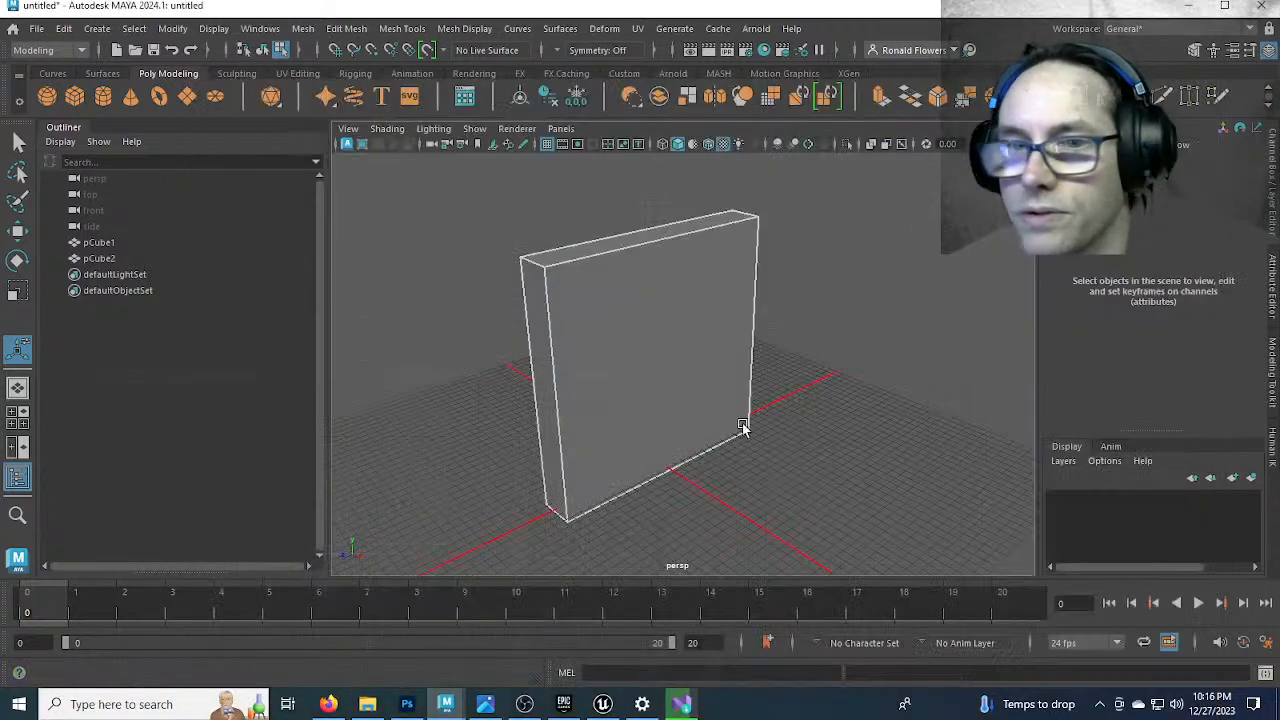
Return the wall slab to object selection and assign a new Lambert material to it
{"action": "right_click_drag", "start_coordinate": [667, 334], "coordinate": [746, 208]}
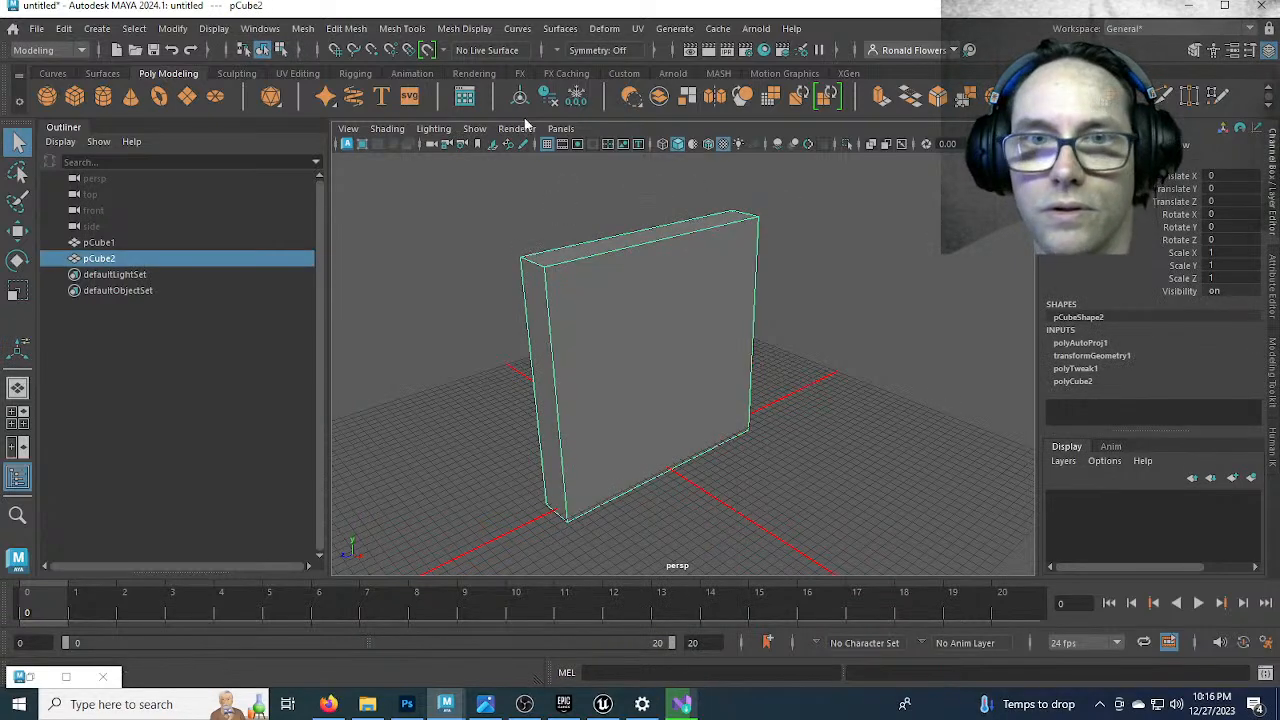
{"action": "left_click", "coordinate": [474, 73]}
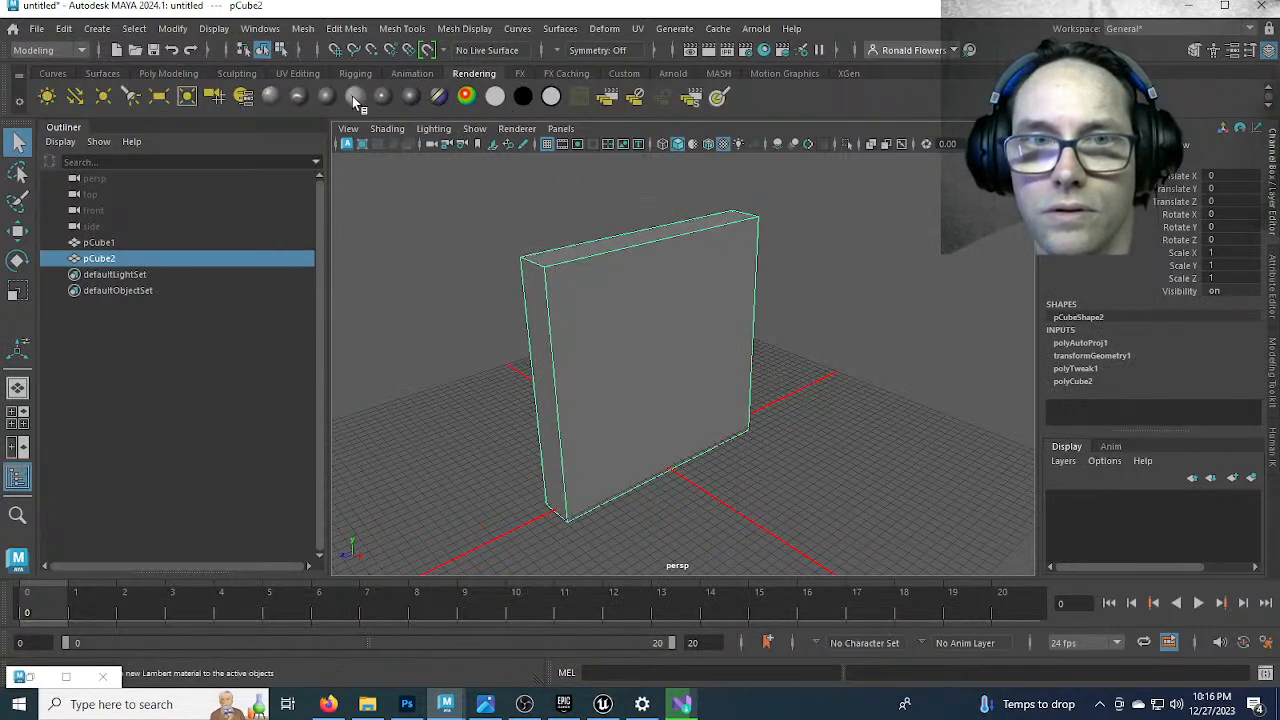
{"action": "left_click", "coordinate": [495, 96]}
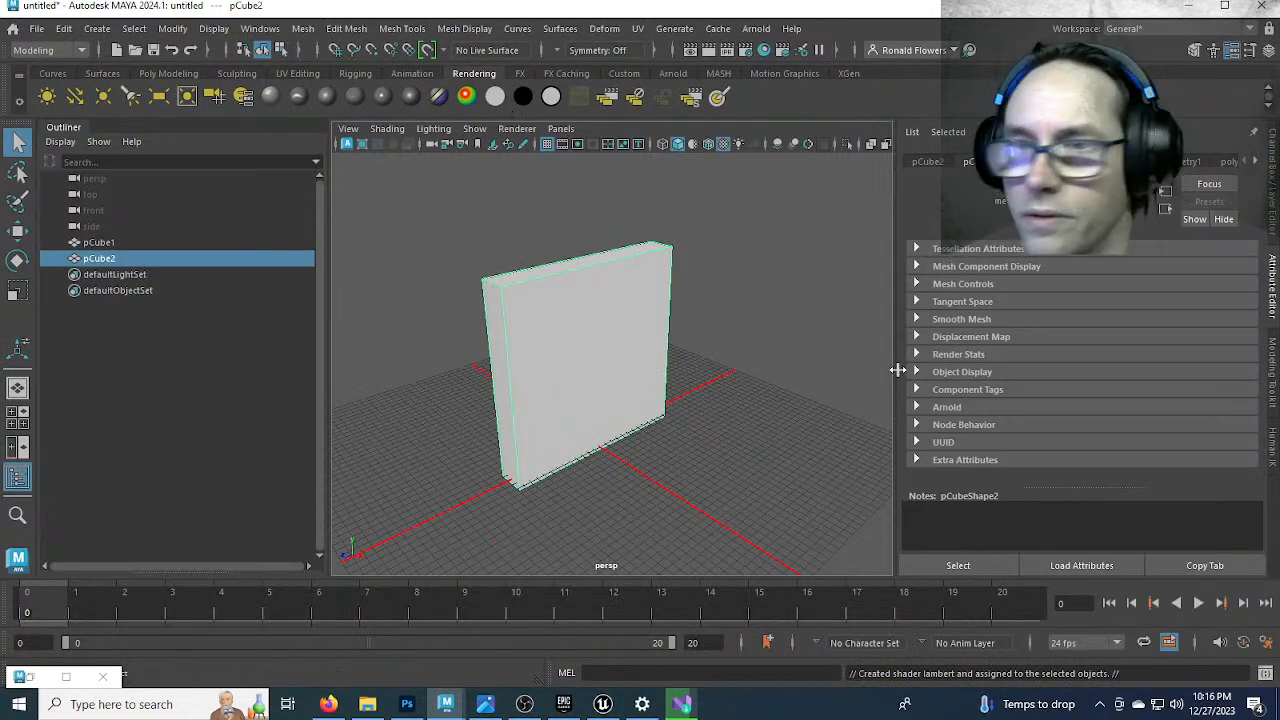
Rename the slab's new Lambert material to Wall_Texture
{"action": "left_click", "coordinate": [1250, 163]}
{"action": "left_click", "coordinate": [1222, 163]}
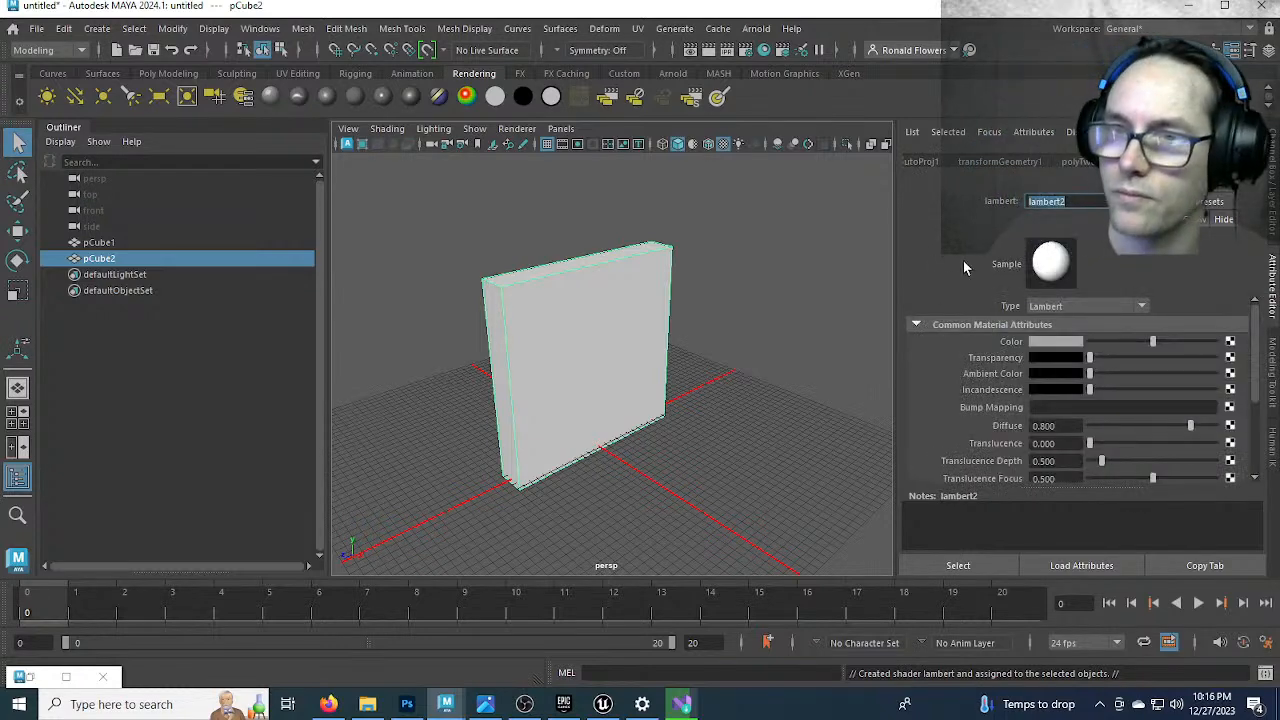
{"action": "type", "text": "Wall_"}
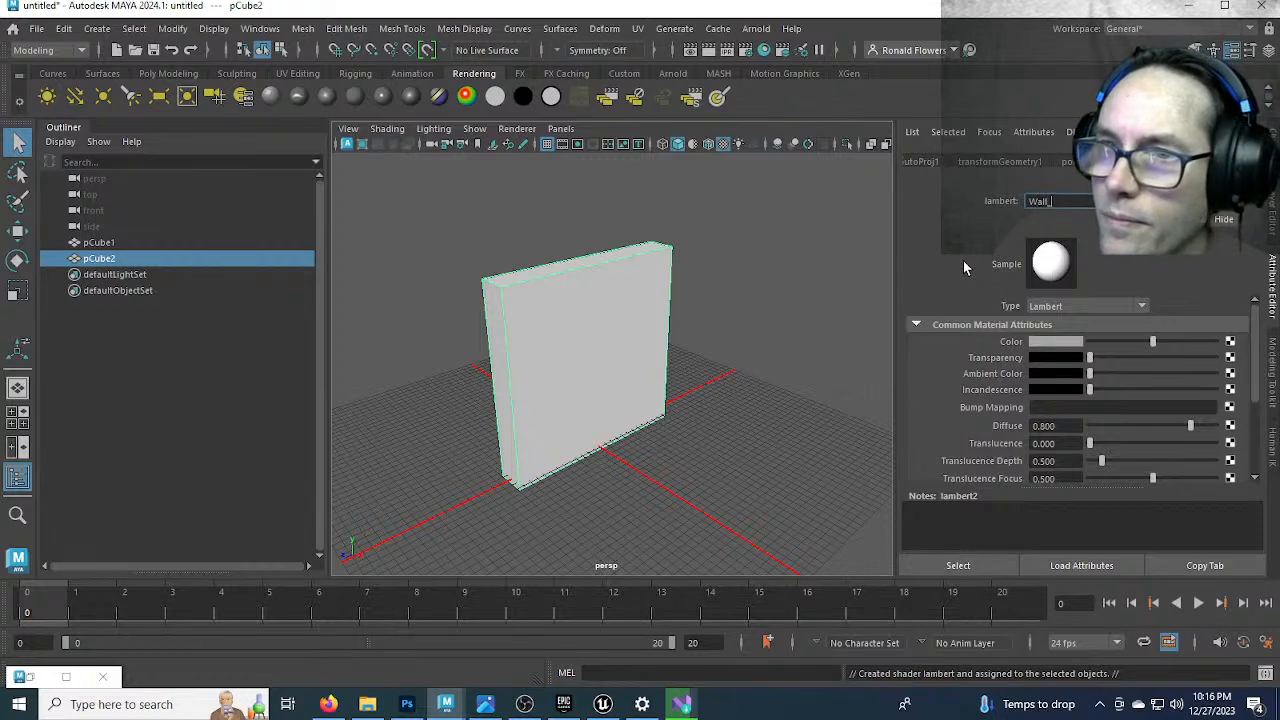
{"action": "type", "text": "Texture"}
{"action": "key", "text": "Return"}
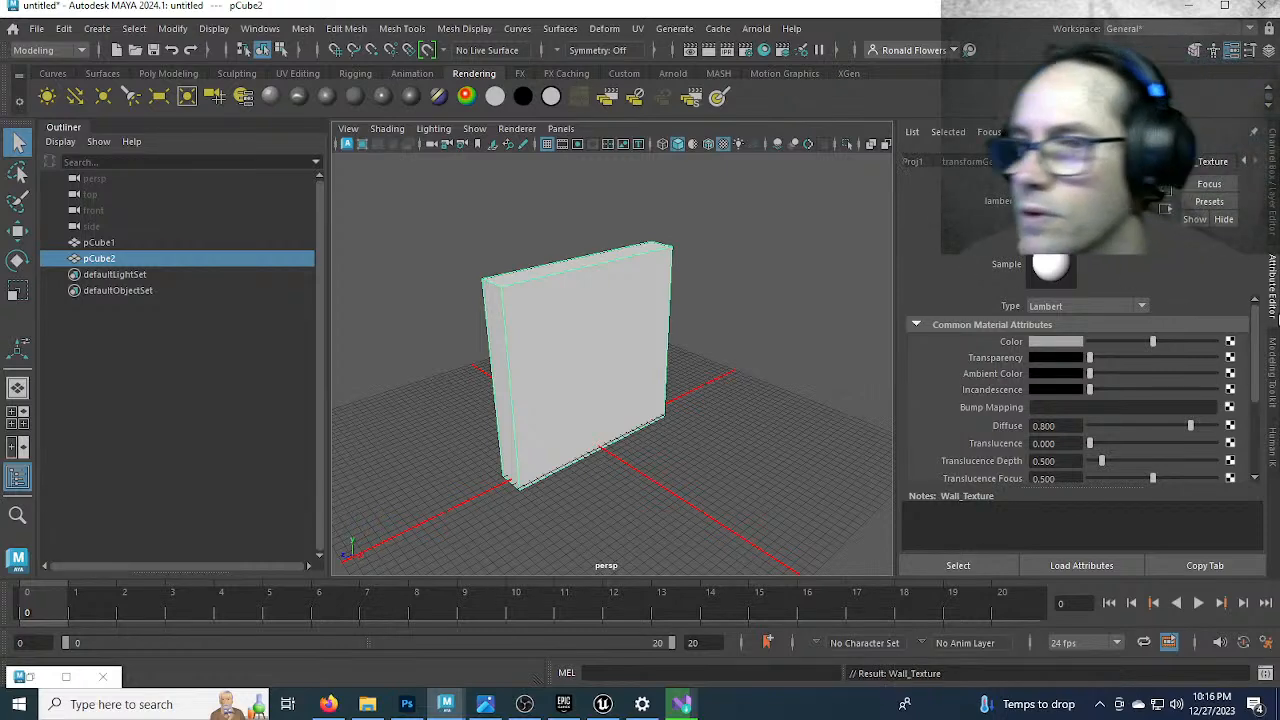
Connect a File texture to Wall_Texture's Color and browse to the Game Design\Textures folder for its image
{"action": "left_click", "coordinate": [1229, 342]}
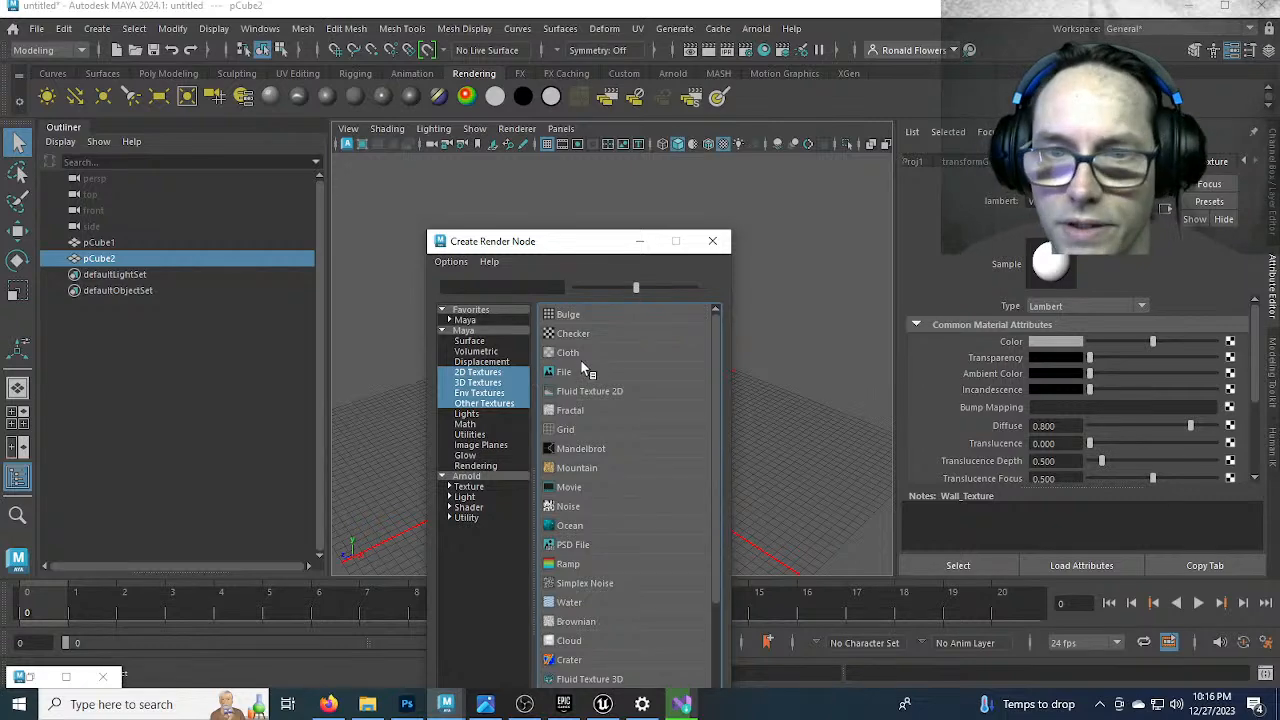
{"action": "left_click", "coordinate": [577, 364]}
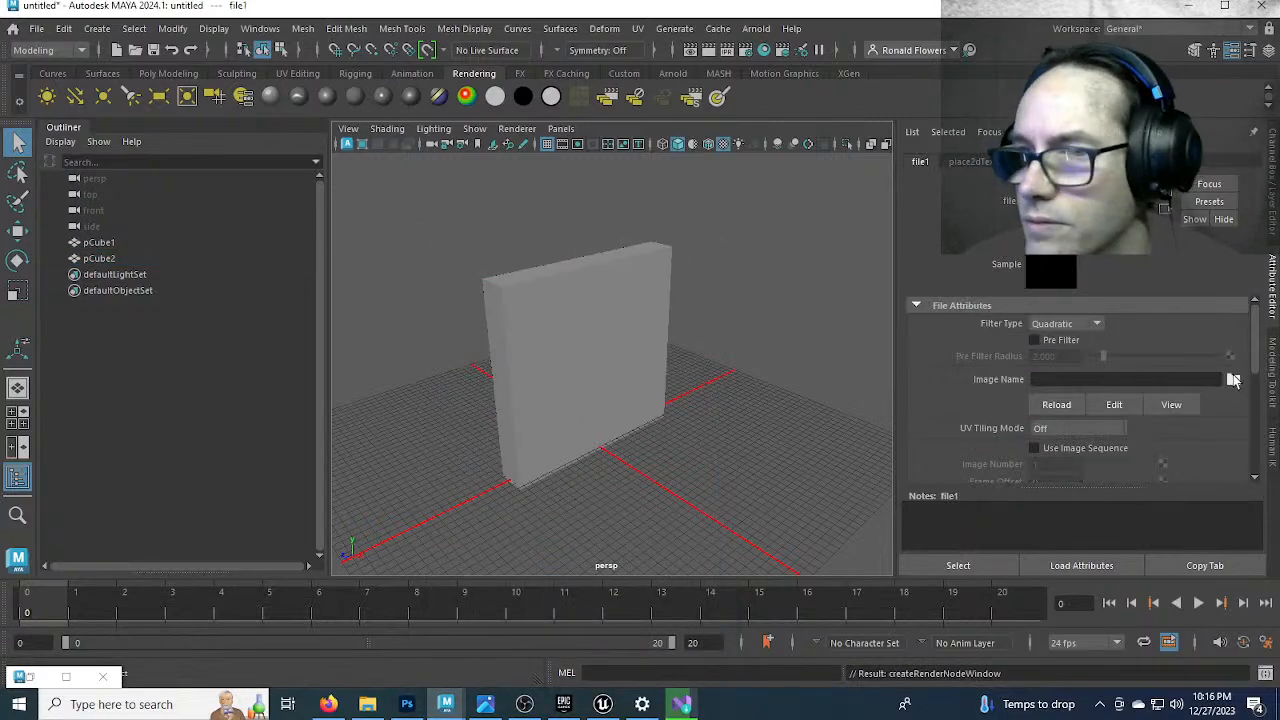
{"action": "left_click", "coordinate": [1233, 379]}
{"action": "left_click", "coordinate": [196, 224]}
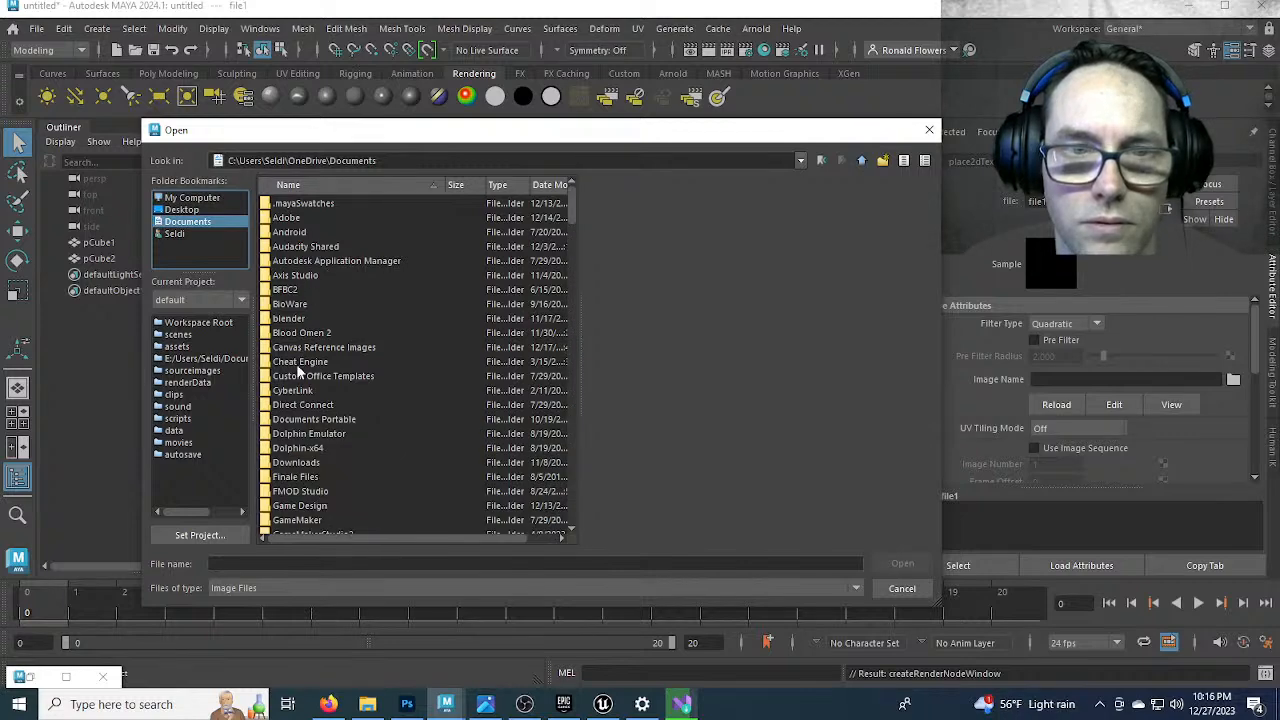
{"action": "double_click", "coordinate": [300, 506]}
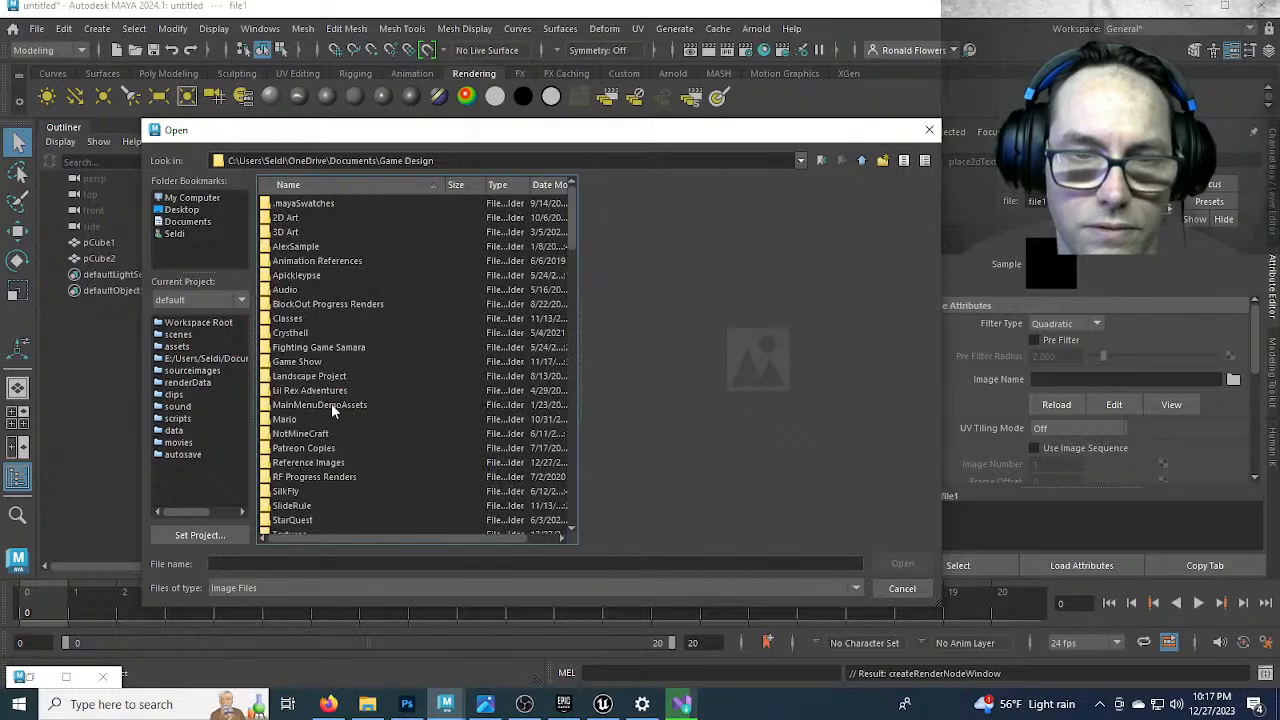
{"action": "double_click", "coordinate": [302, 449]}
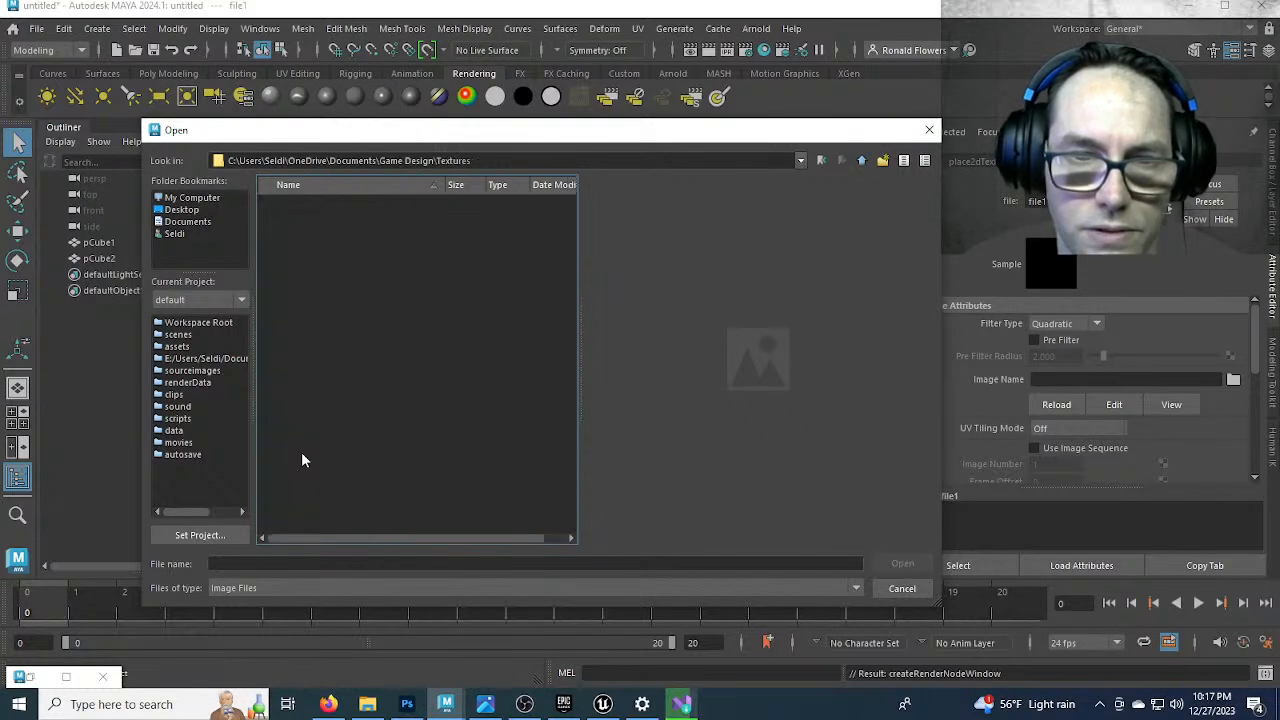
Load Re_Bricks_Diffuse.tga as the file texture's image
{"action": "left_click", "coordinate": [312, 564]}
{"action": "type", "text": "re"}
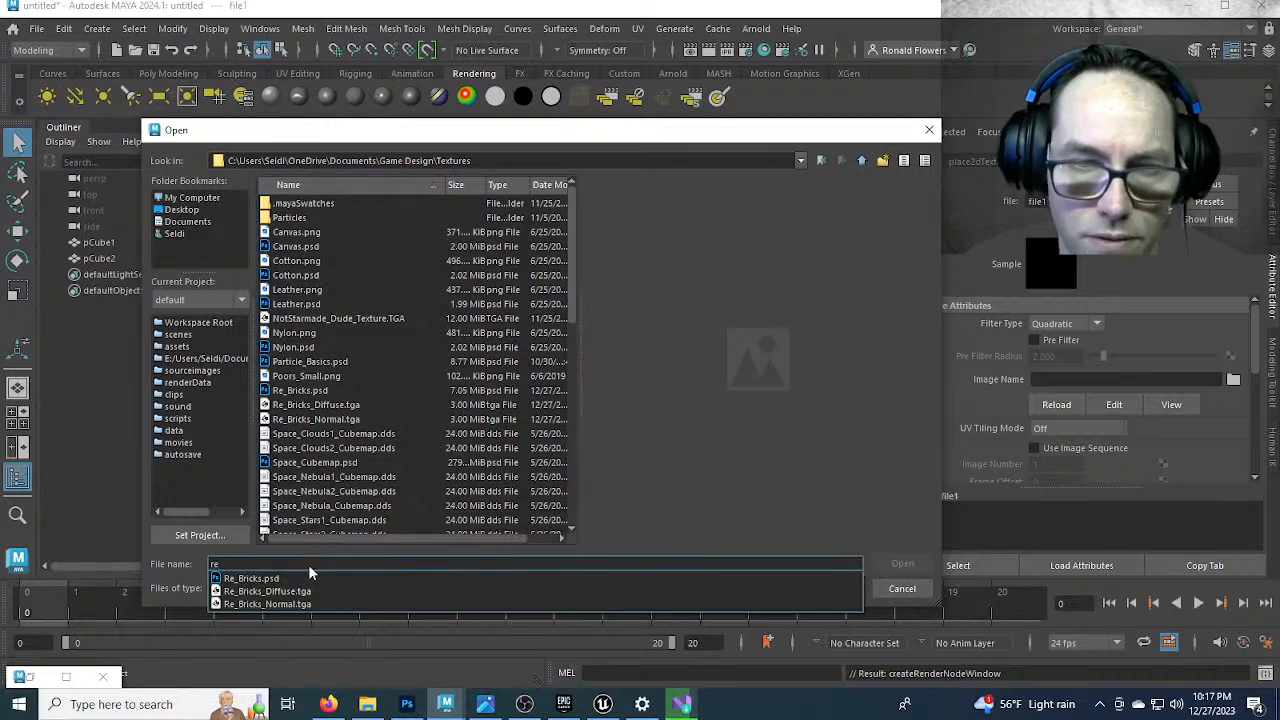
{"action": "left_click", "coordinate": [270, 591]}
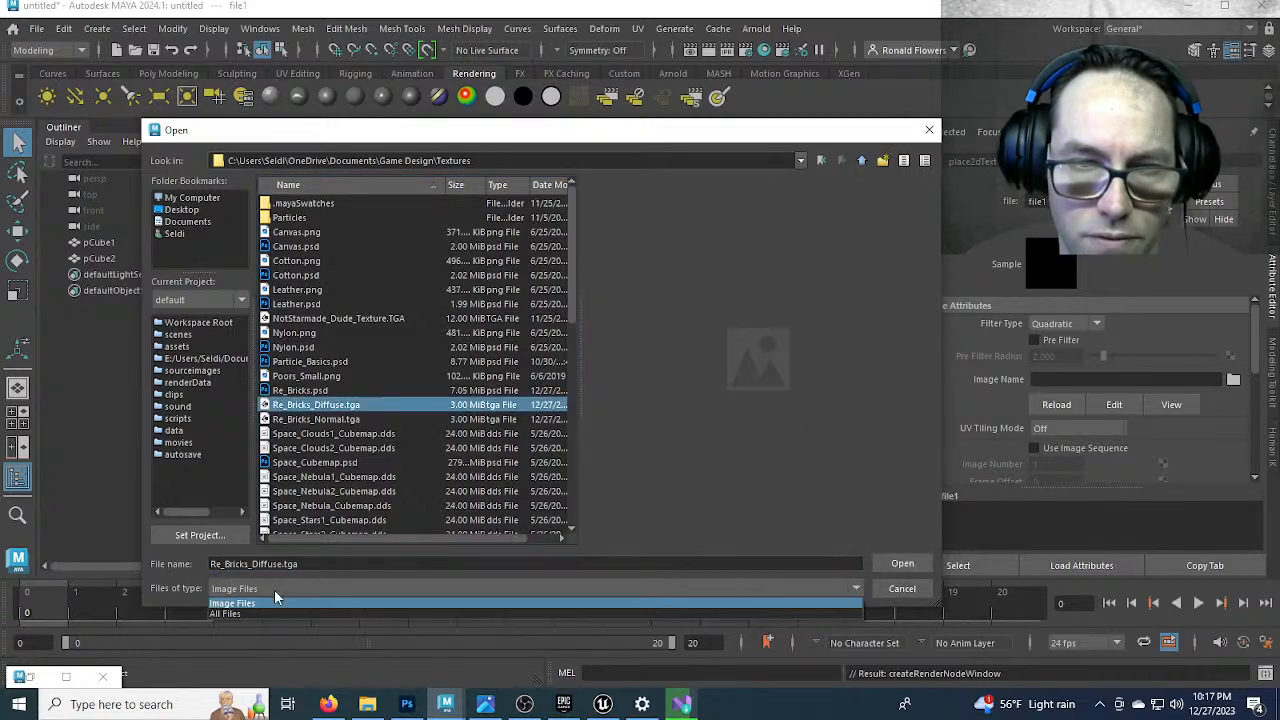
{"action": "left_click", "coordinate": [637, 545]}
{"action": "left_click", "coordinate": [878, 563]}
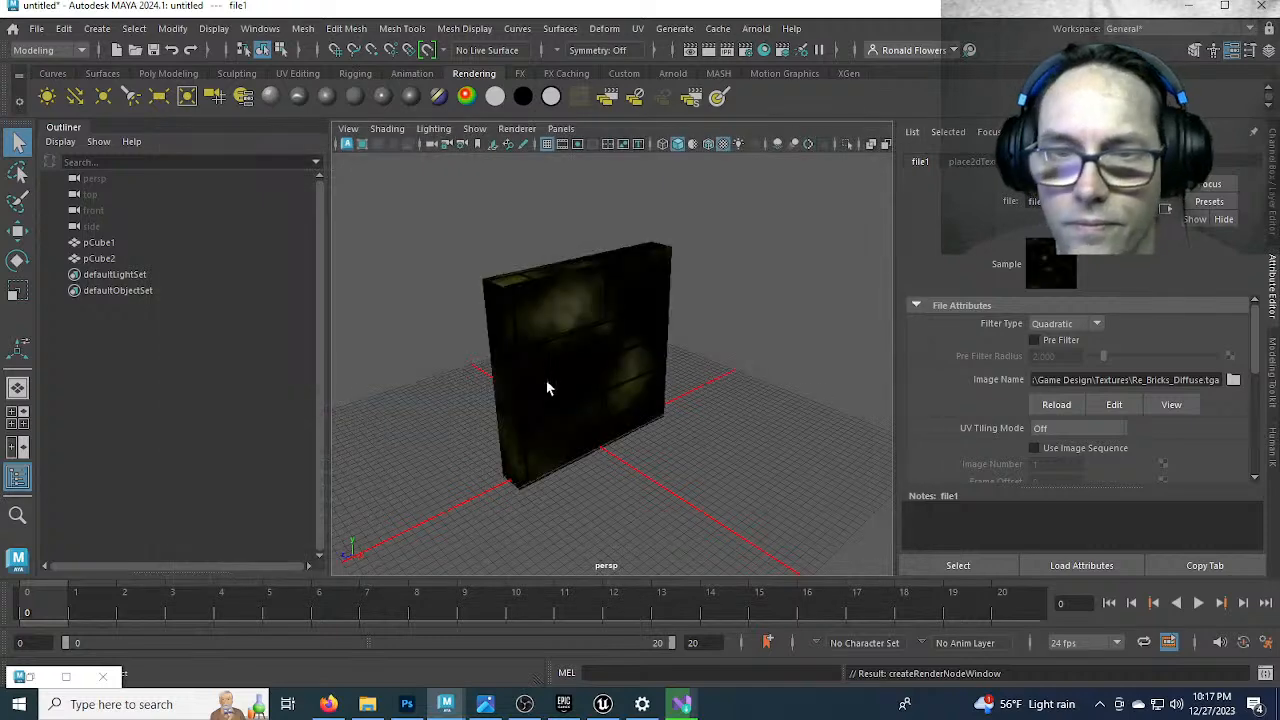
Restore the UV Editor beside the viewport and select the wall slab to display its UV shells over the brick texture
{"action": "scroll", "coordinate": [540, 430], "scroll_direction": "up", "scroll_amount": 5}
{"action": "left_click_drag", "start_coordinate": [517, 443], "coordinate": [557, 420], "text": "alt"}
{"action": "scroll", "coordinate": [565, 410], "scroll_direction": "down", "scroll_amount": 3}
{"action": "scroll", "coordinate": [576, 408], "scroll_direction": "up", "scroll_amount": 2}
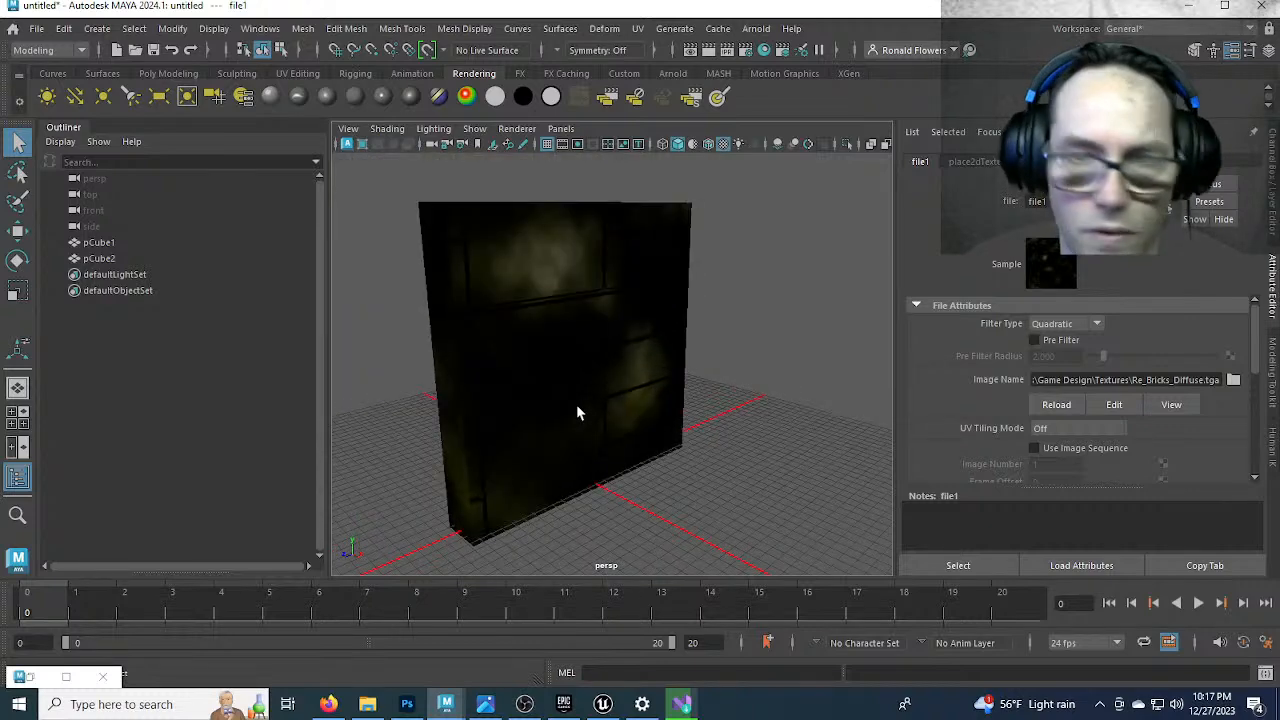
{"action": "double_click", "coordinate": [32, 677]}
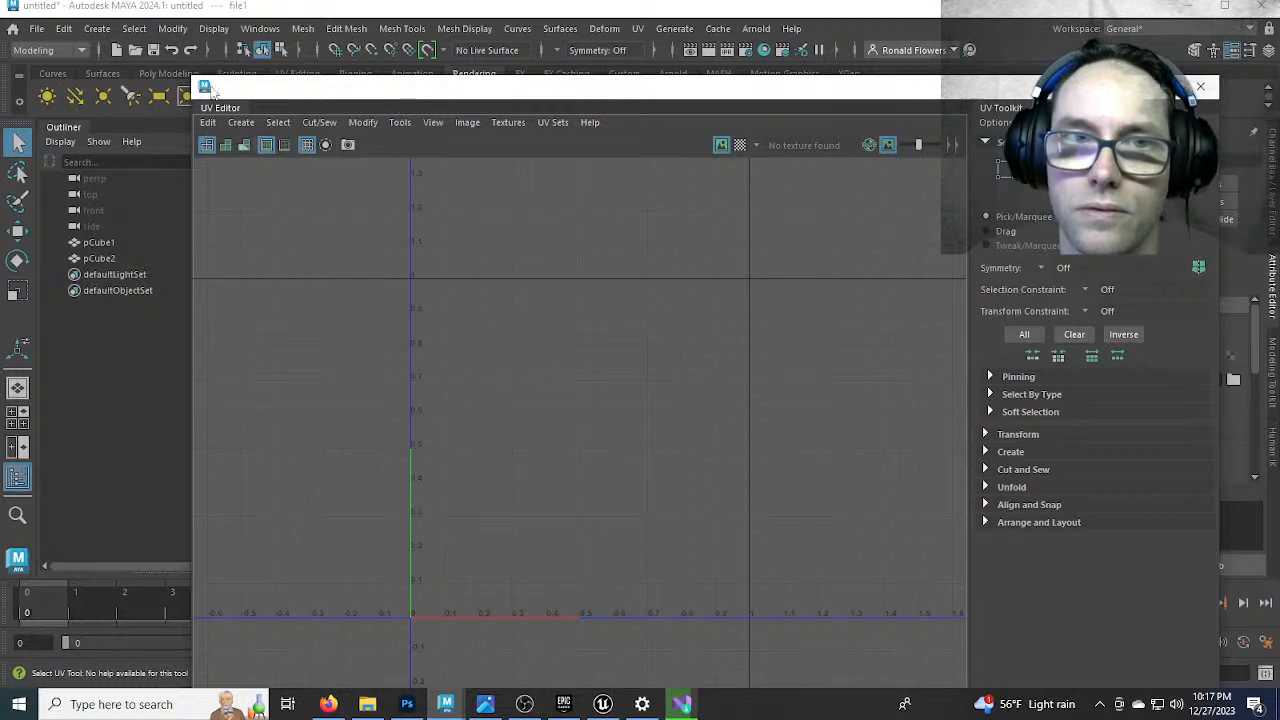
{"action": "left_click_drag", "start_coordinate": [415, 110], "coordinate": [748, 224]}
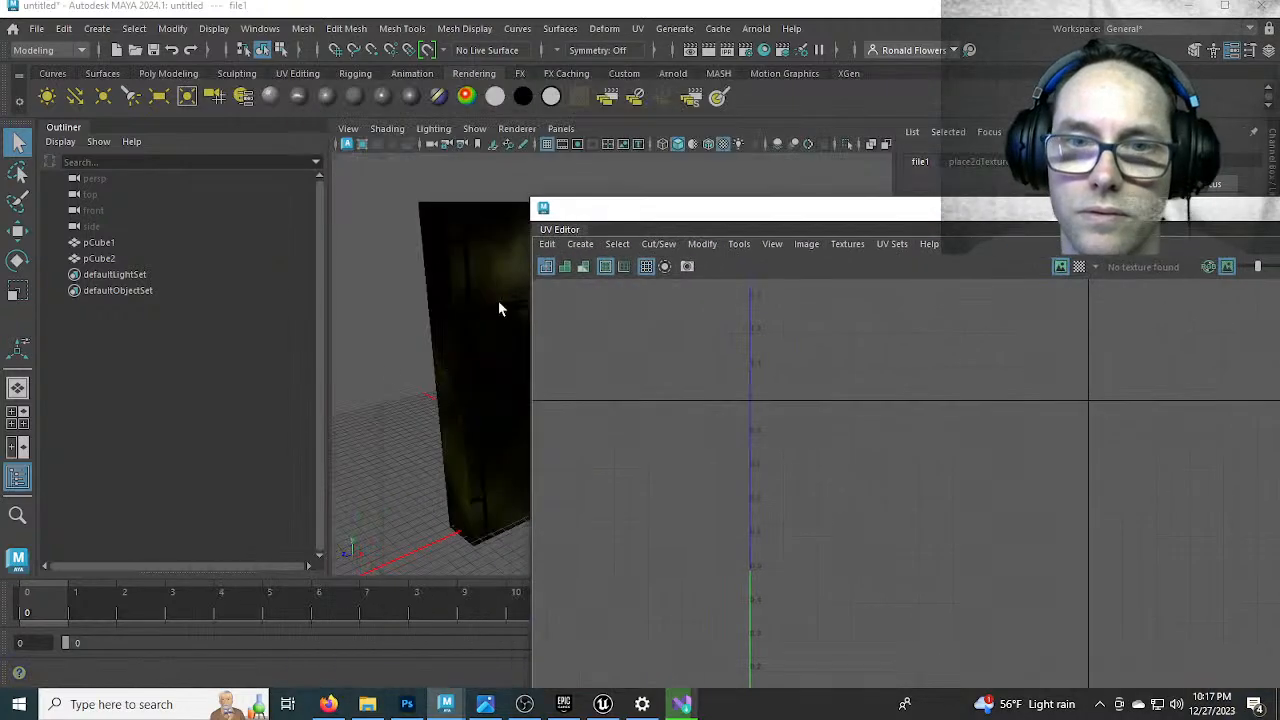
{"action": "left_click", "coordinate": [453, 332]}
{"action": "left_click_drag", "start_coordinate": [771, 209], "coordinate": [888, 202]}
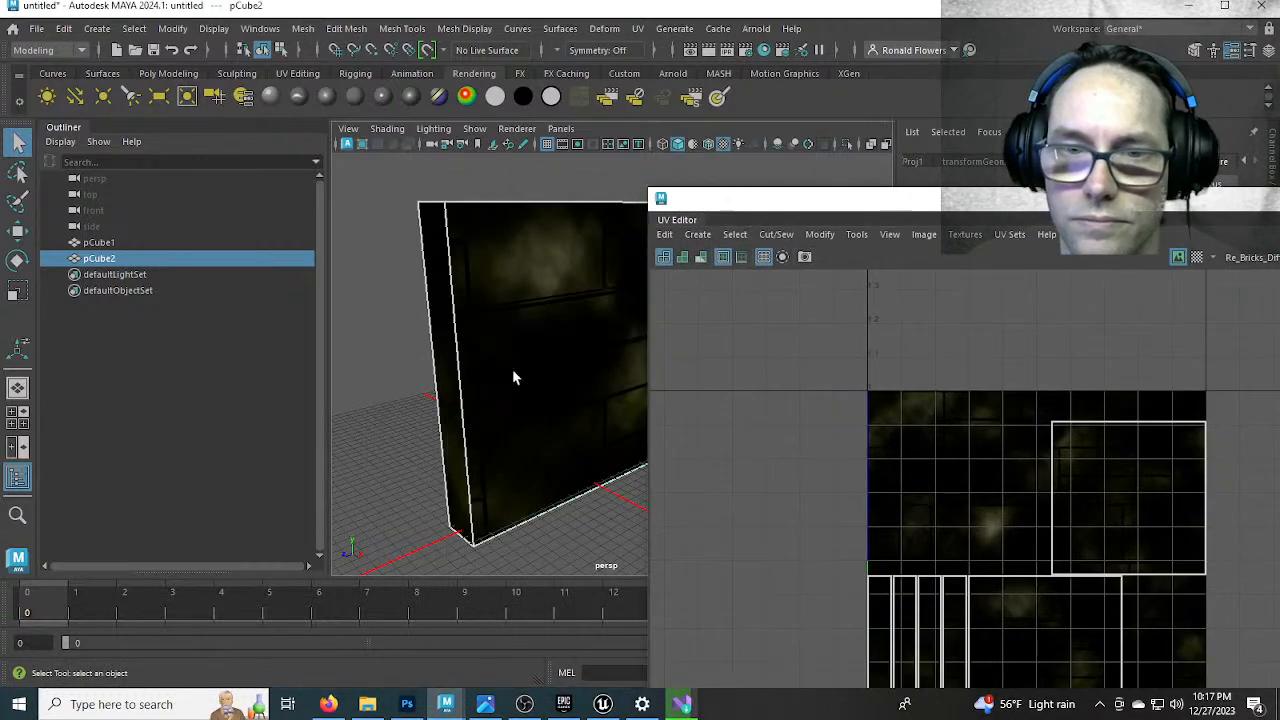
{"action": "left_click_drag", "start_coordinate": [514, 371], "coordinate": [590, 330], "text": "alt"}
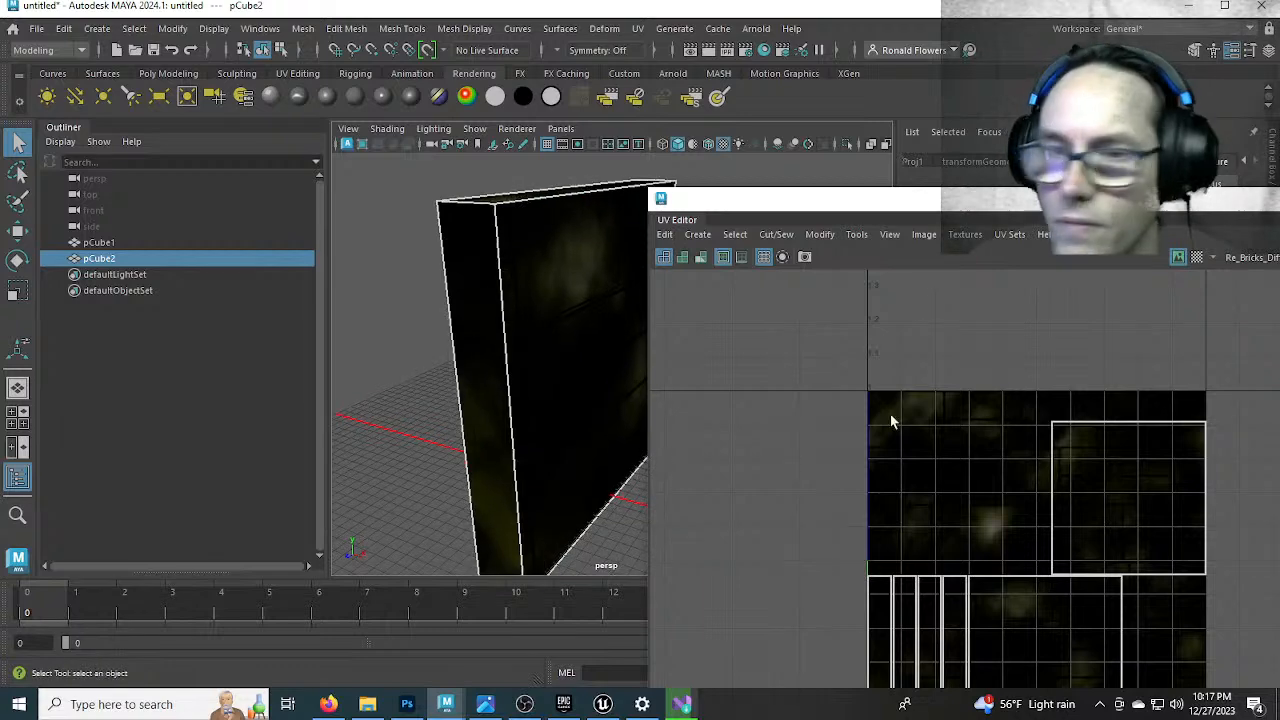
{"action": "left_click_drag", "start_coordinate": [946, 208], "coordinate": [766, 178]}
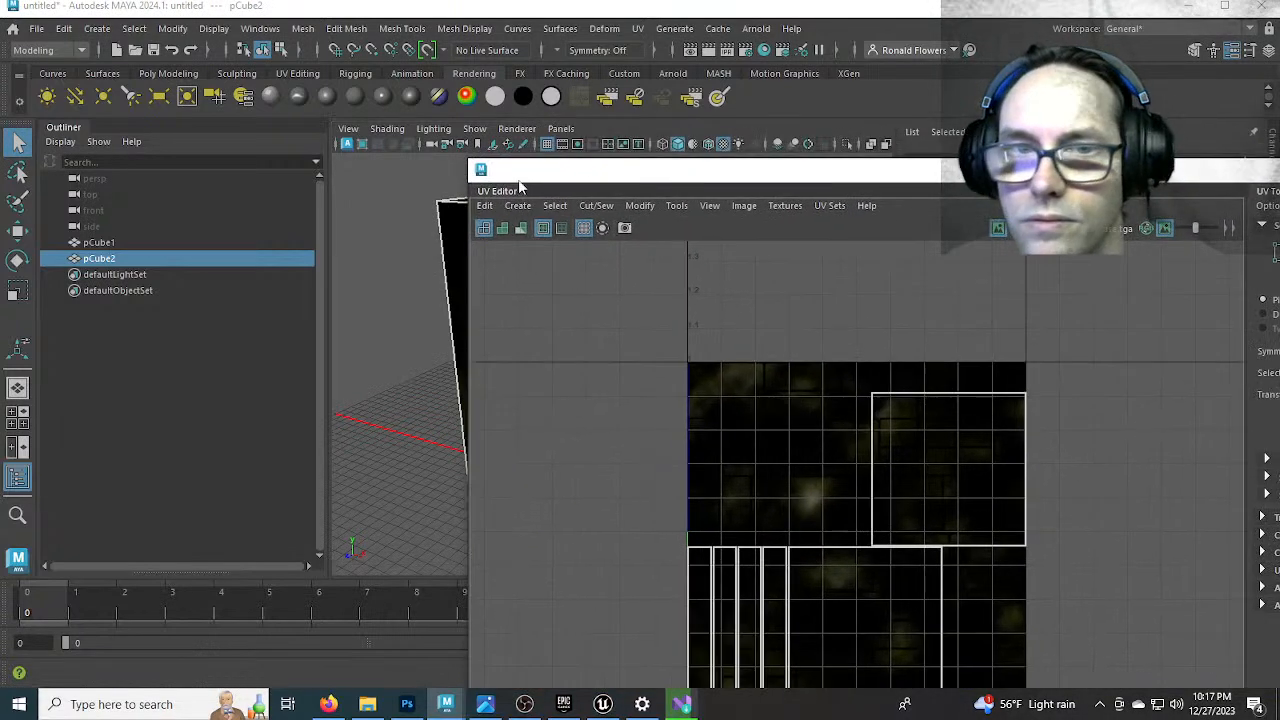
Reposition the UV Editor so the wall slab shows beside it, and turn off the grid over the brick texture
{"action": "left_click_drag", "start_coordinate": [465, 157], "coordinate": [657, 183]}
{"action": "scroll", "coordinate": [757, 406], "scroll_direction": "up", "scroll_amount": 5}
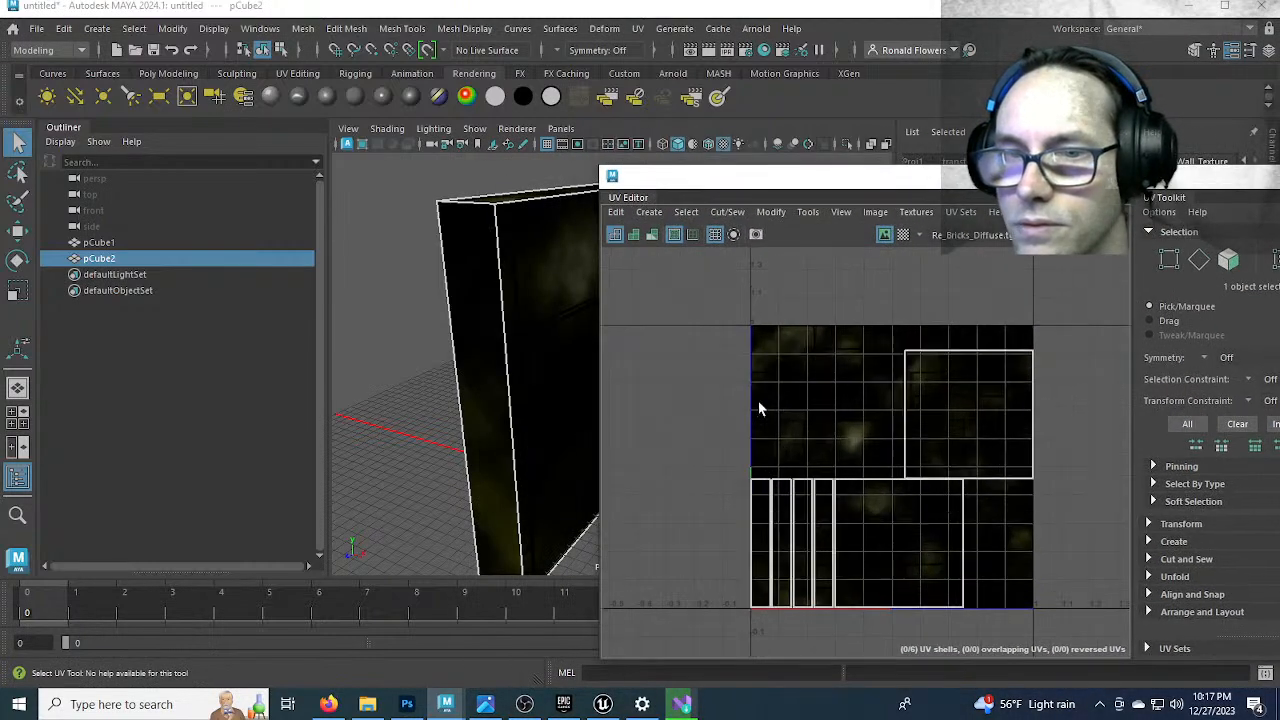
{"action": "middle_click_drag", "start_coordinate": [676, 350], "coordinate": [672, 384], "text": "alt"}
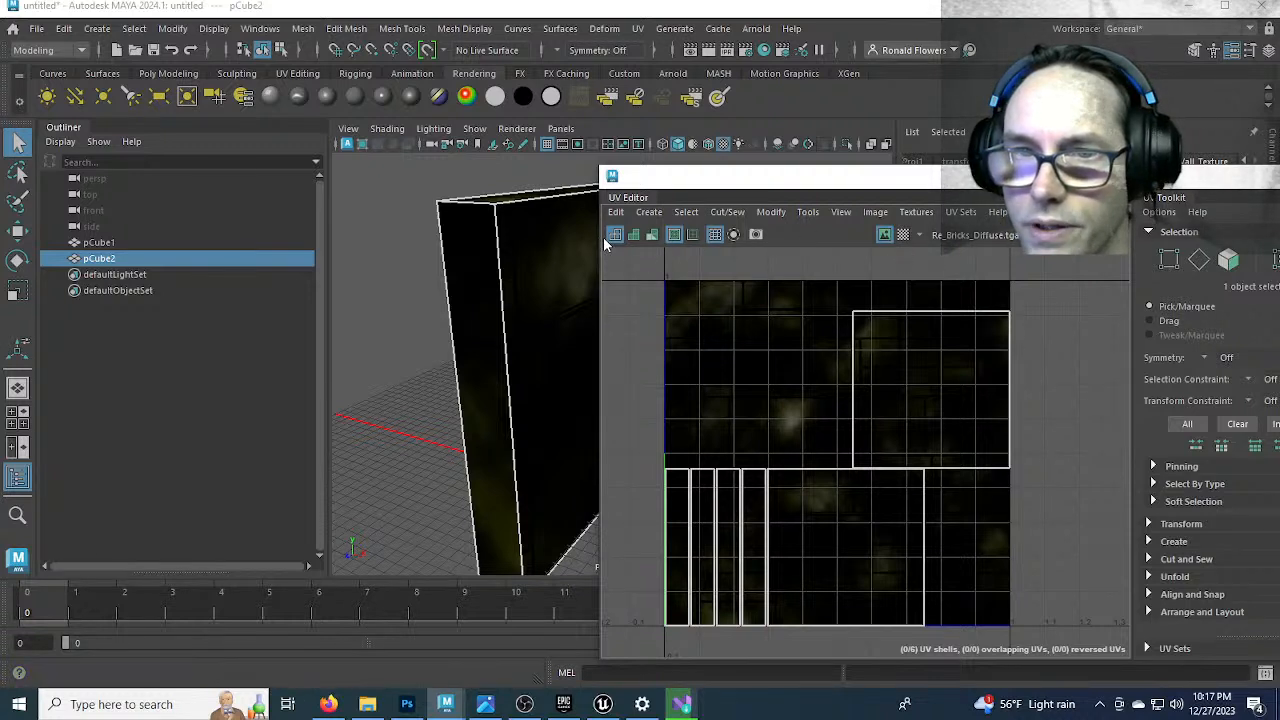
{"action": "left_click", "coordinate": [714, 234]}
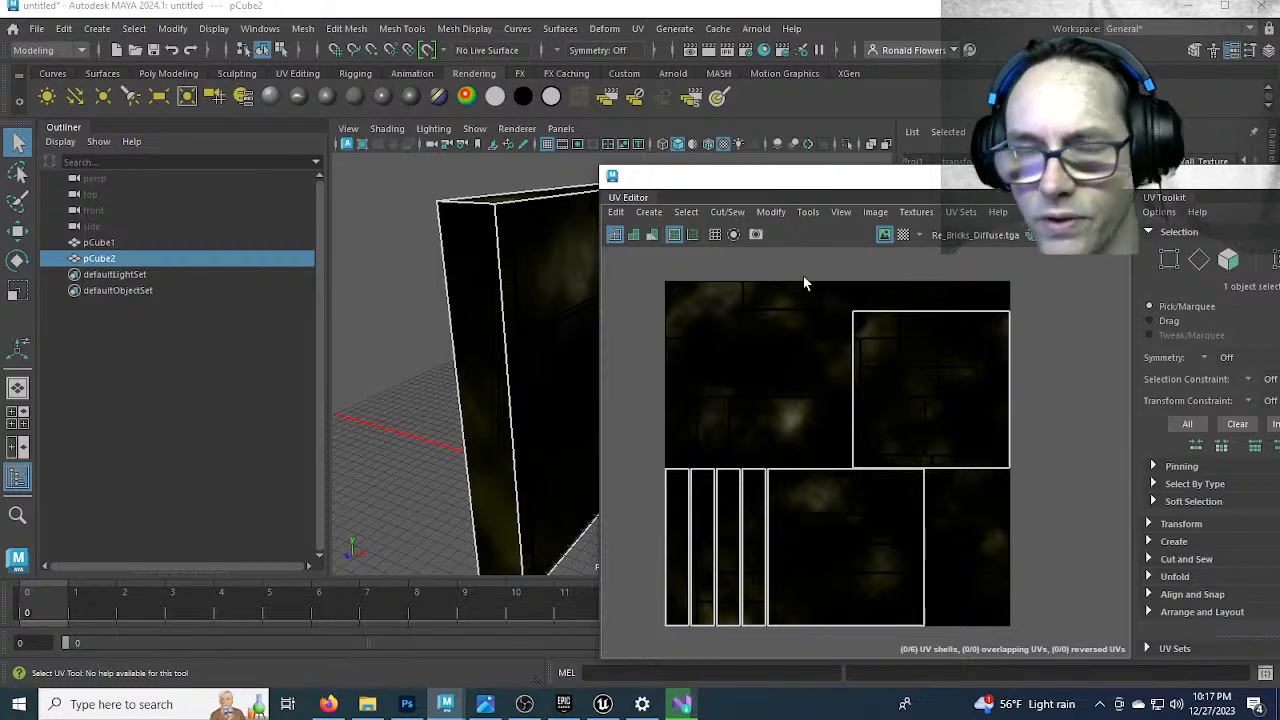
Switch the wall slab to UV component selection and select all UVs of its shells in the UV Editor
{"action": "scroll", "coordinate": [760, 440], "scroll_direction": "down", "scroll_amount": 5}
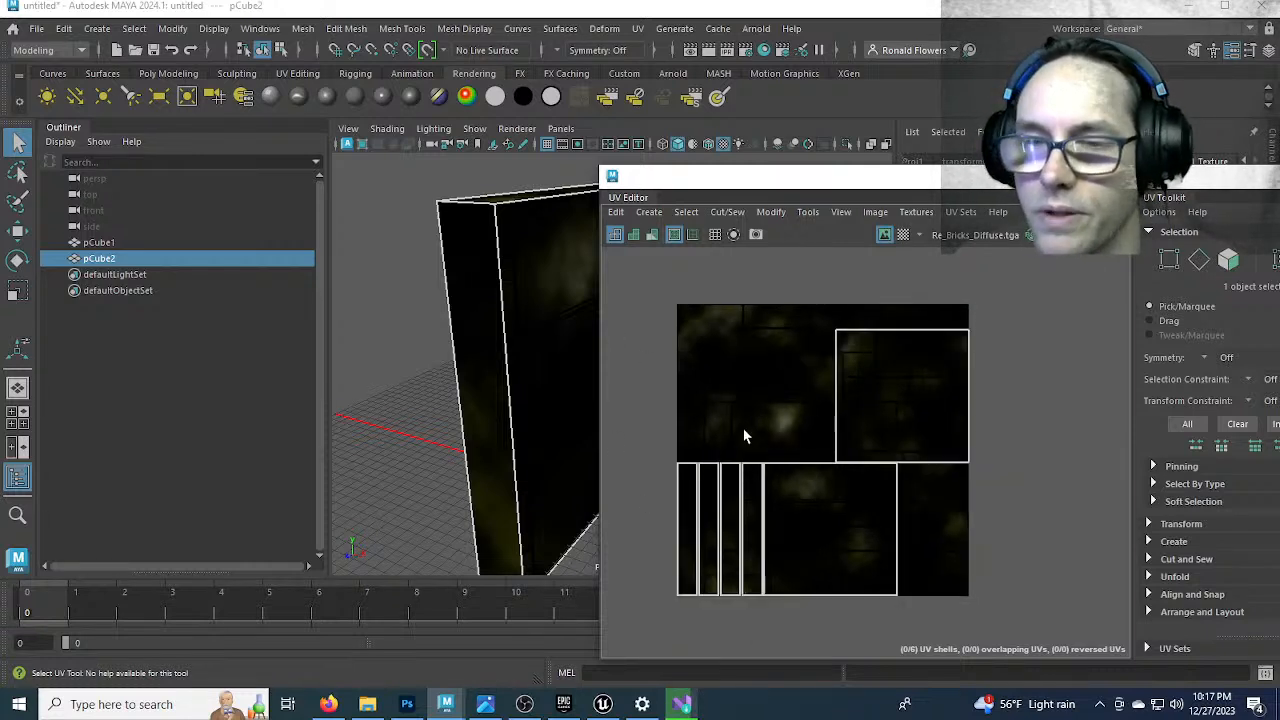
{"action": "right_click", "coordinate": [758, 382]}
{"action": "left_click", "coordinate": [829, 380]}
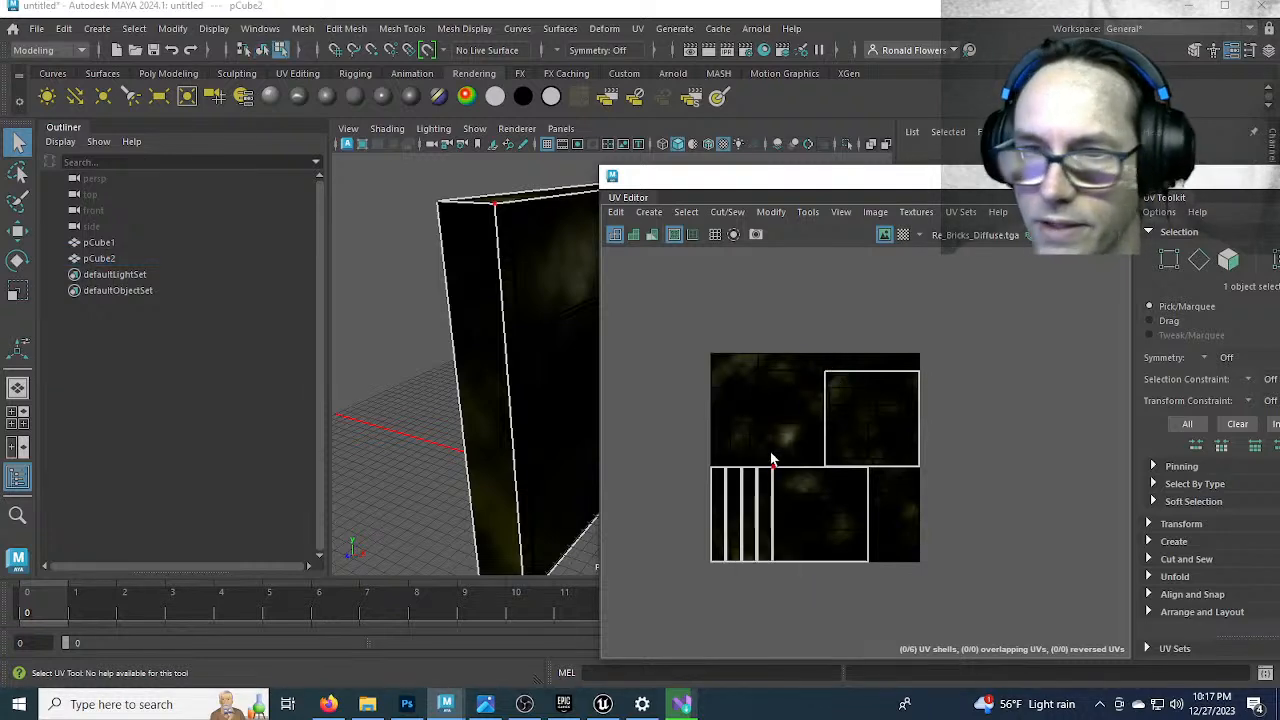
{"action": "left_click_drag", "start_coordinate": [678, 325], "coordinate": [989, 590]}
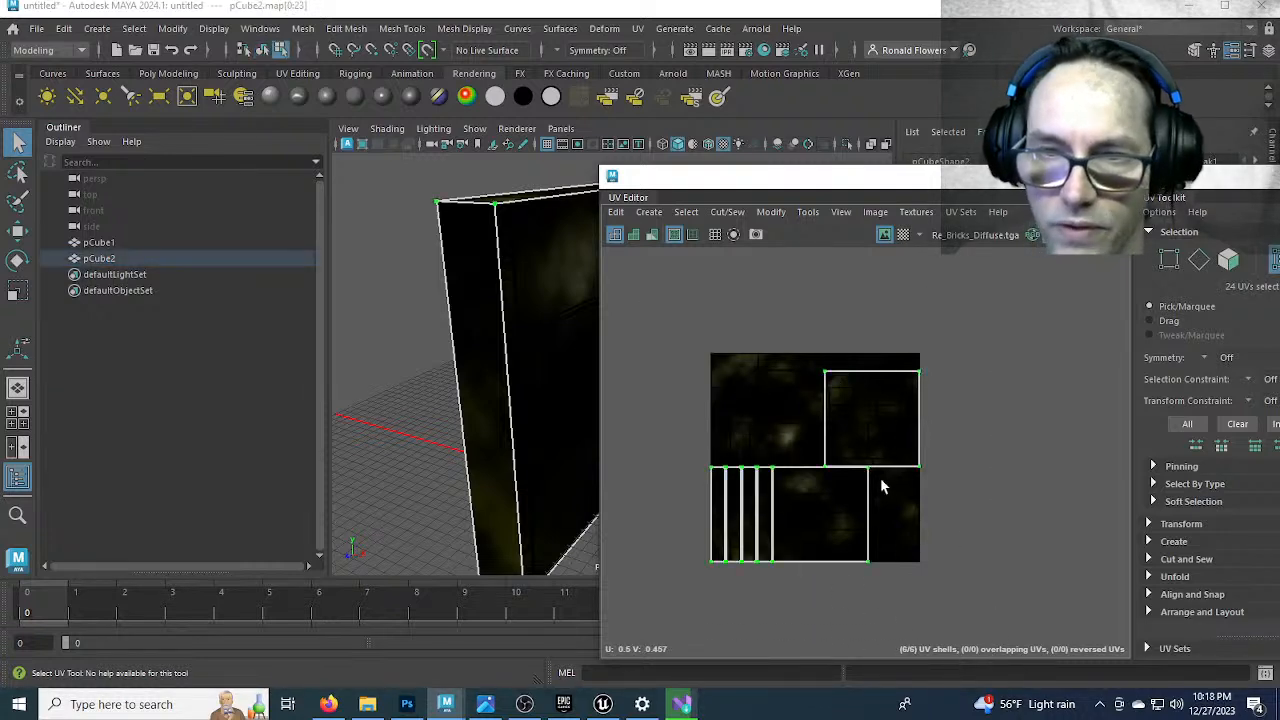
Move all UV shells beside the texture tile, and place the upper square shell back over the tile's middle
{"action": "key", "text": "w"}
{"action": "left_click_drag", "start_coordinate": [886, 466], "coordinate": [1100, 462]}
{"action": "left_click", "coordinate": [1044, 420]}
{"action": "left_click_drag", "start_coordinate": [1080, 418], "coordinate": [815, 460]}
Stretch the square UV shell to fill the whole texture tile by snapping its four edges to the tile borders
{"action": "left_click_drag", "start_coordinate": [754, 390], "coordinate": [880, 446]}
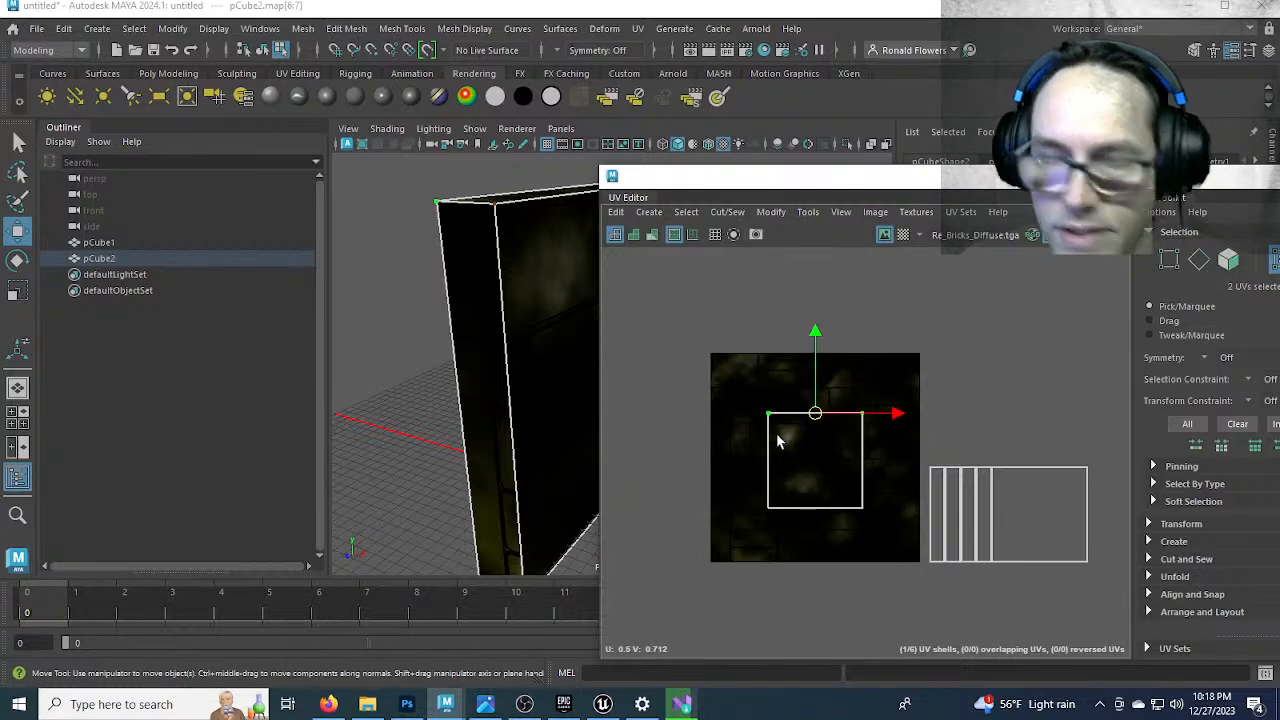
{"action": "left_click_drag", "start_coordinate": [811, 338], "coordinate": [811, 280]}
{"action": "left_click_drag", "start_coordinate": [740, 476], "coordinate": [880, 528]}
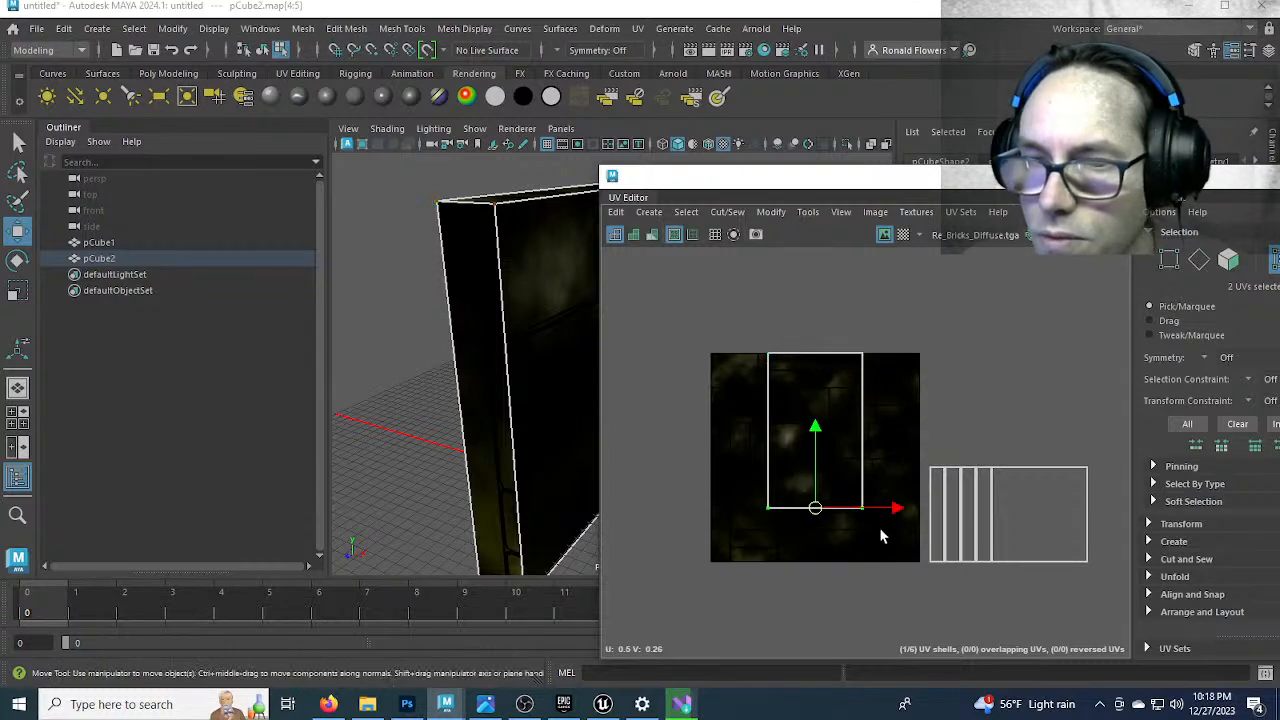
{"action": "left_click_drag", "start_coordinate": [816, 446], "coordinate": [820, 500]}
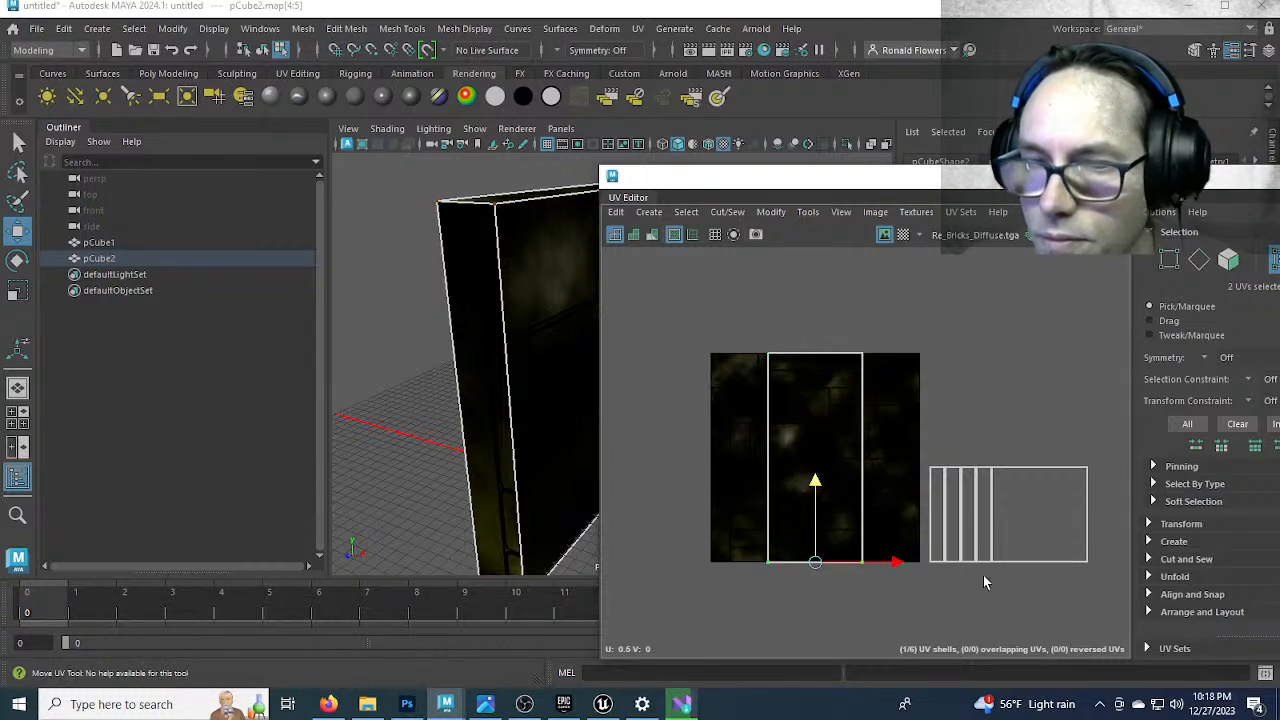
{"action": "left_click_drag", "start_coordinate": [852, 312], "coordinate": [905, 575]}
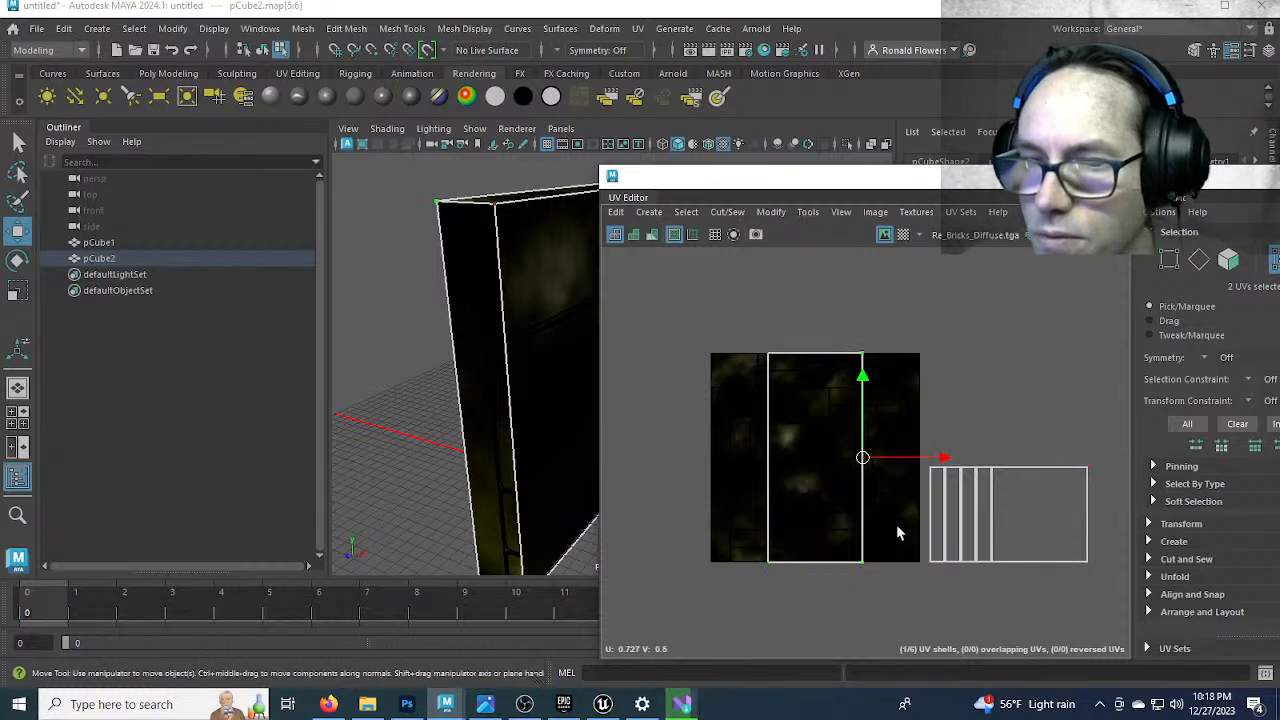
{"action": "left_click_drag", "start_coordinate": [921, 458], "coordinate": [980, 470]}
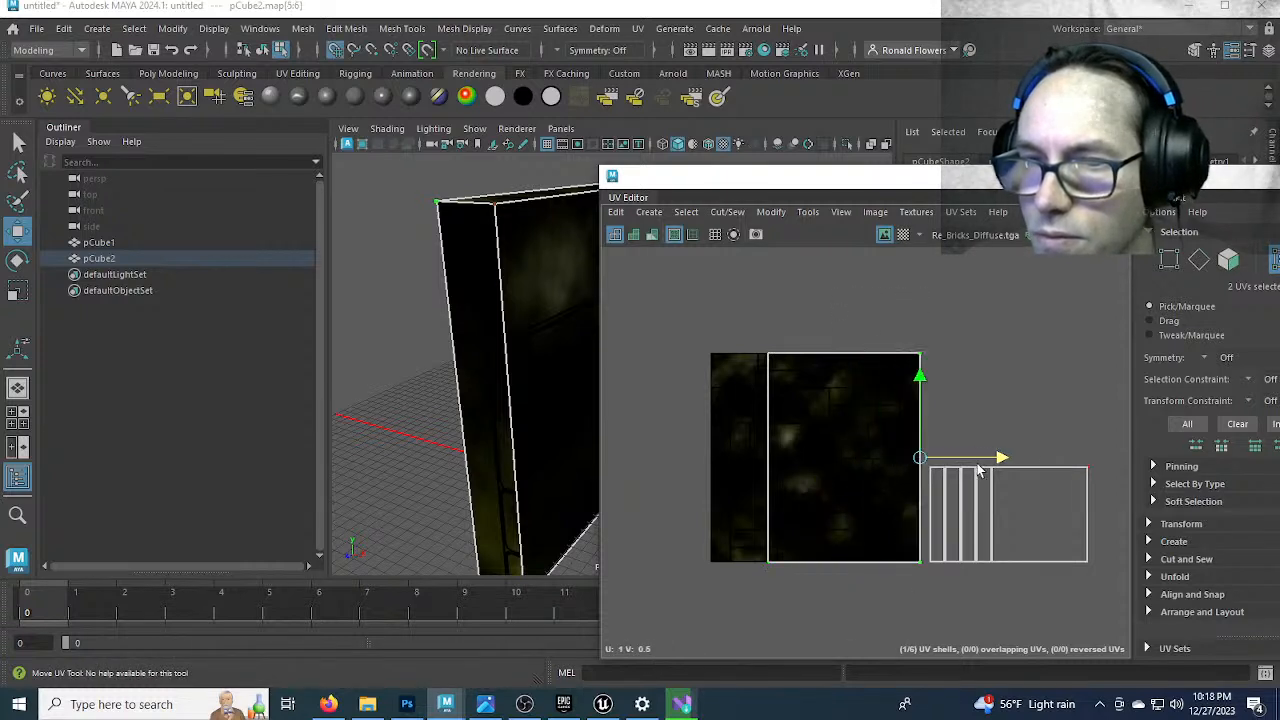
{"action": "left_click_drag", "start_coordinate": [733, 314], "coordinate": [775, 495]}
{"action": "left_click_drag", "start_coordinate": [849, 460], "coordinate": [791, 471]}
Place the second large square UV shell over the texture and snap its four edges to the tile borders
{"action": "double_click", "coordinate": [1061, 486]}
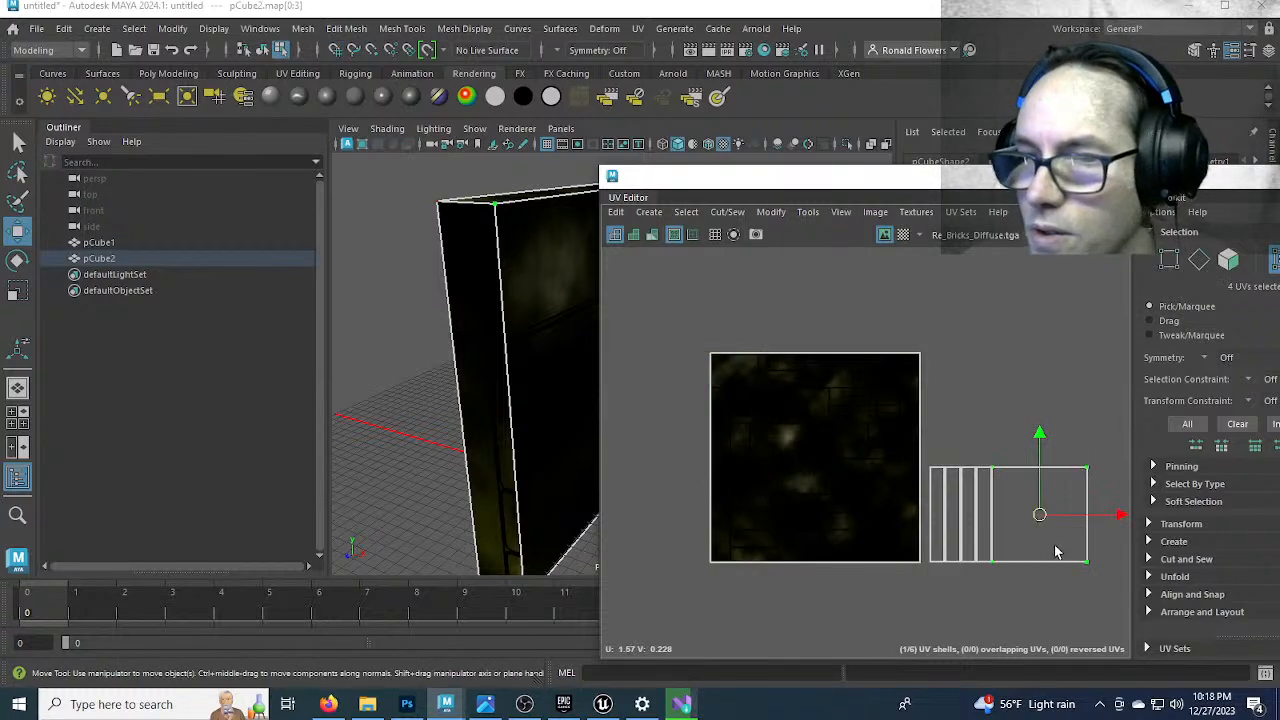
{"action": "left_click_drag", "start_coordinate": [1040, 519], "coordinate": [827, 466]}
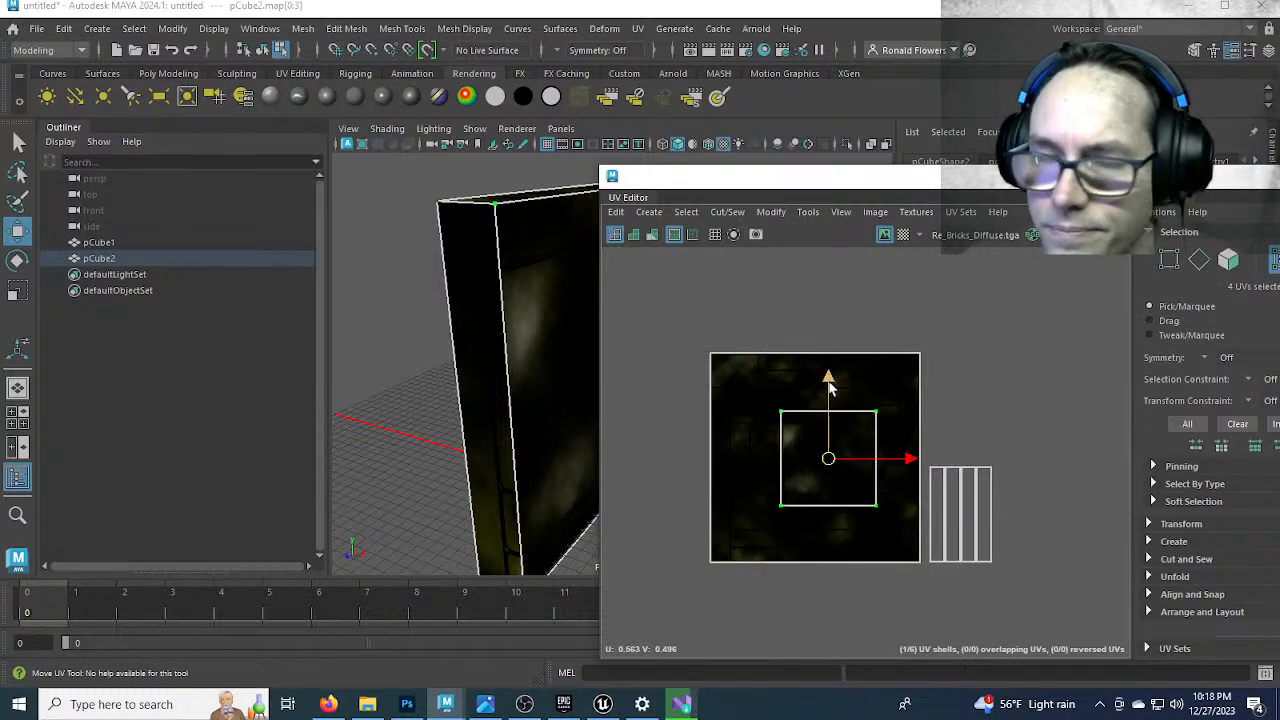
{"action": "left_click_drag", "start_coordinate": [763, 392], "coordinate": [895, 445]}
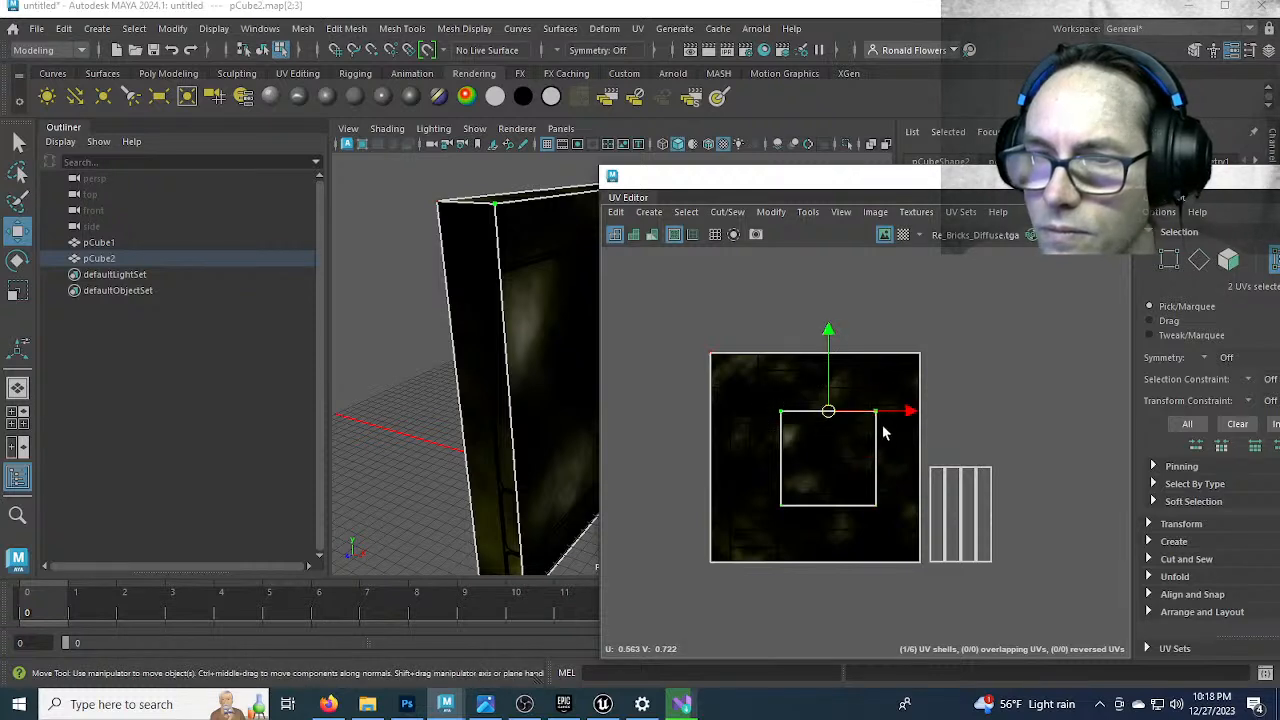
{"action": "left_click_drag", "start_coordinate": [828, 336], "coordinate": [828, 275]}
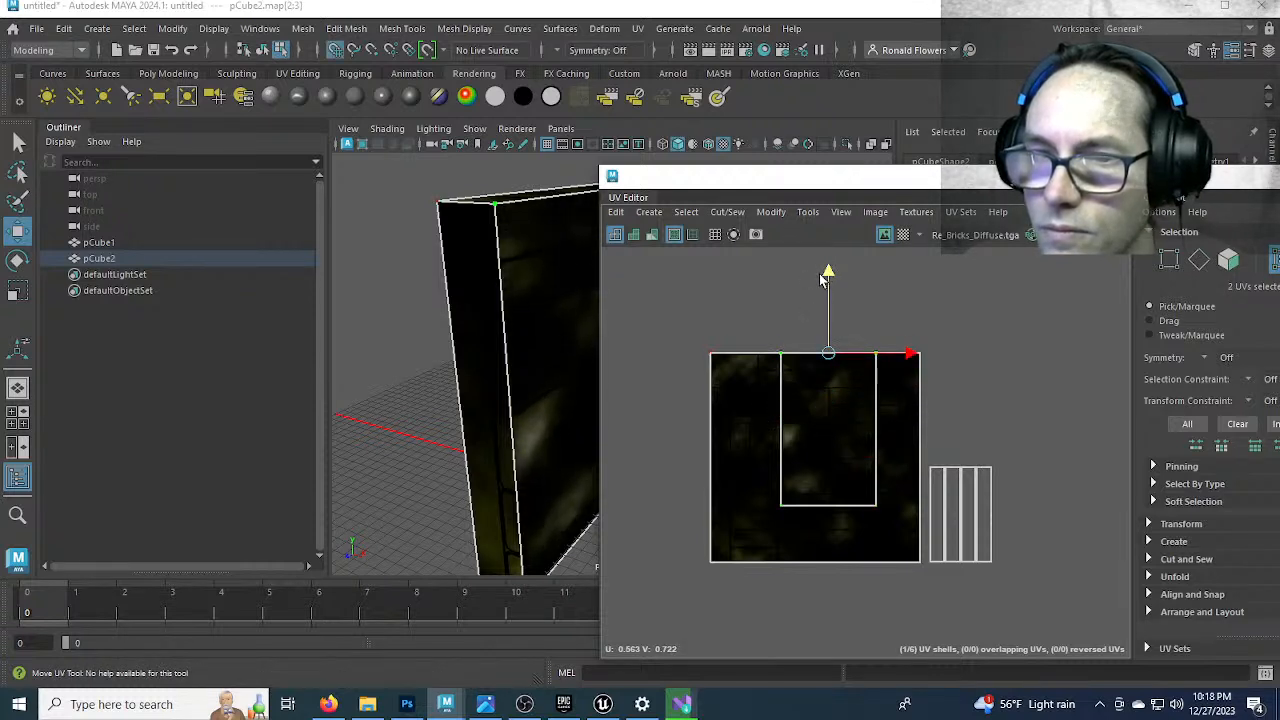
{"action": "left_click_drag", "start_coordinate": [752, 471], "coordinate": [868, 543]}
{"action": "left_click_drag", "start_coordinate": [828, 429], "coordinate": [828, 485]}
{"action": "left_click_drag", "start_coordinate": [762, 316], "coordinate": [809, 606]}
{"action": "left_click_drag", "start_coordinate": [857, 473], "coordinate": [788, 483]}
{"action": "left_click_drag", "start_coordinate": [848, 282], "coordinate": [883, 604]}
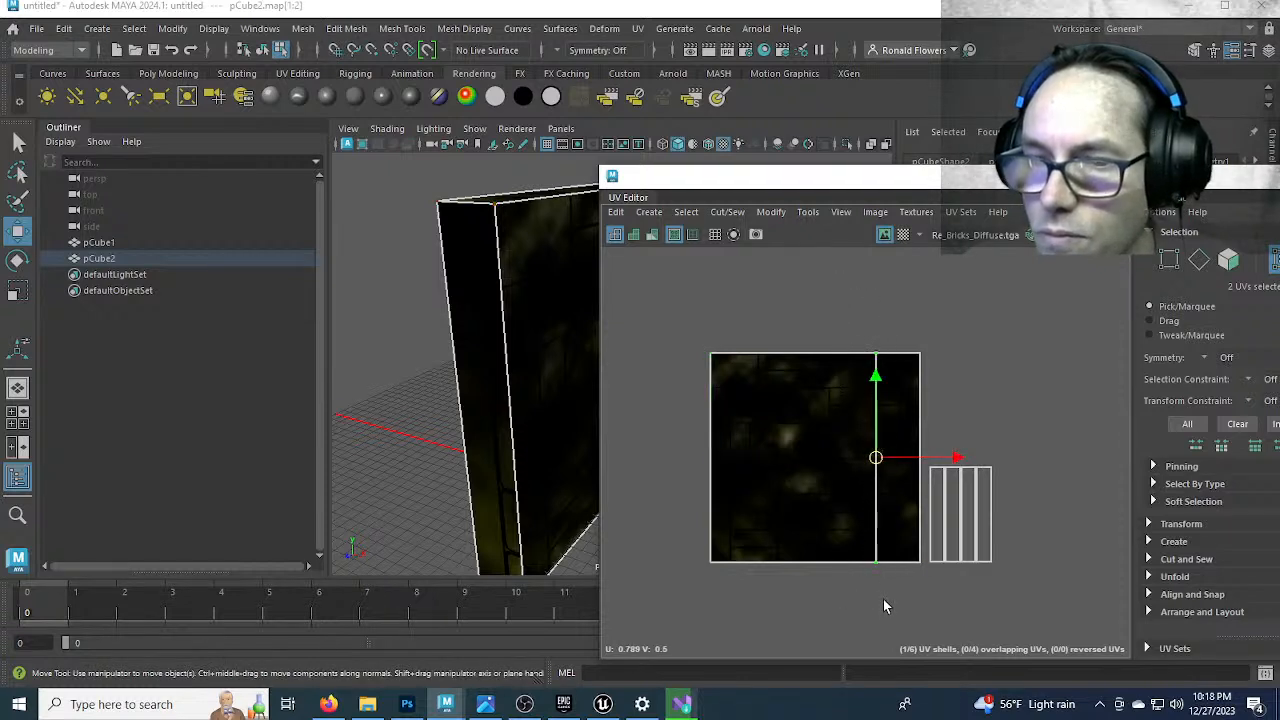
{"action": "left_click_drag", "start_coordinate": [952, 458], "coordinate": [997, 458]}
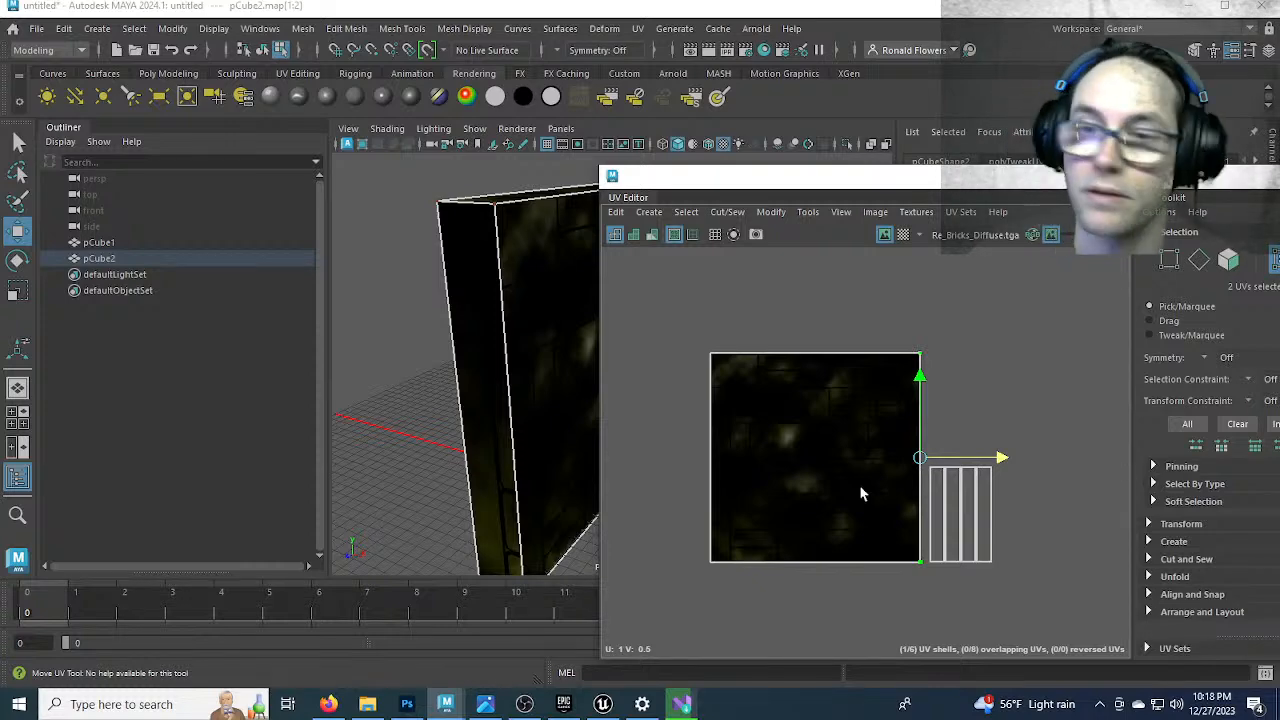
Inspect the brick texture on the wall's large faces and narrow sides
{"action": "left_click_drag", "start_coordinate": [523, 529], "coordinate": [547, 447], "text": "alt"}
{"action": "middle_click_drag", "start_coordinate": [540, 420], "coordinate": [447, 432], "text": "alt"}
{"action": "left_click_drag", "start_coordinate": [447, 432], "coordinate": [512, 412], "text": "alt"}
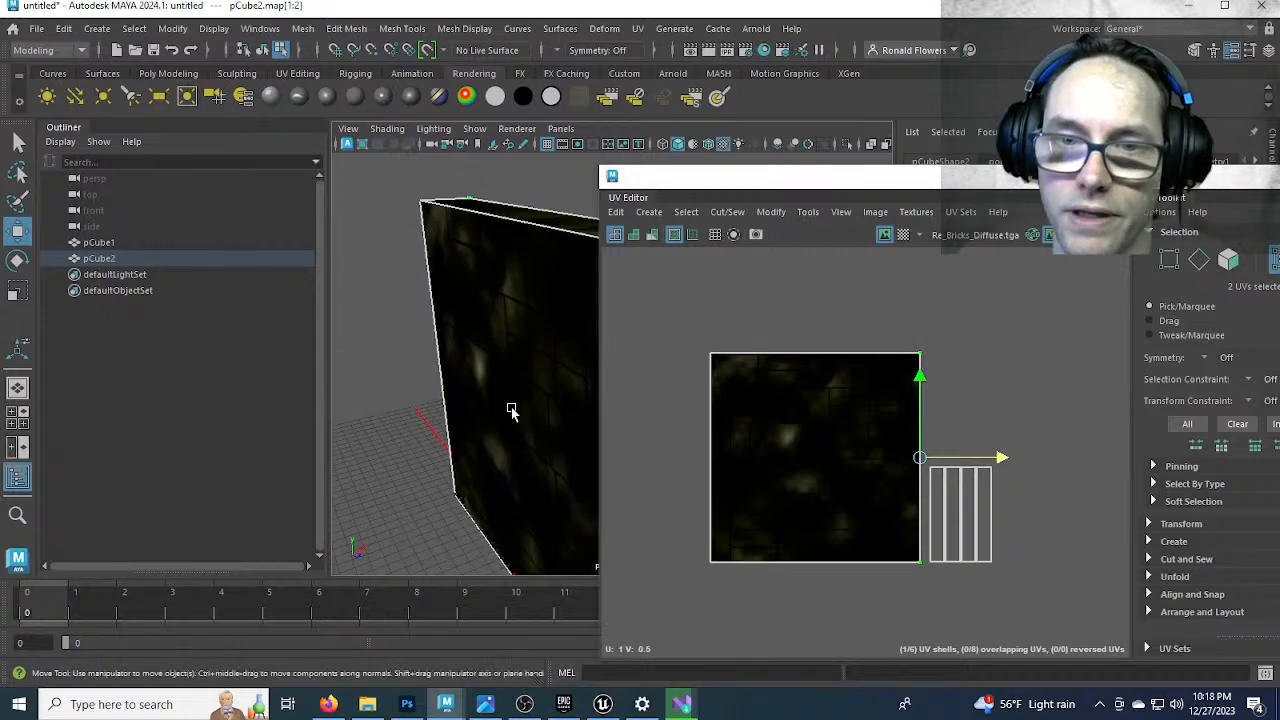
{"action": "middle_click_drag", "start_coordinate": [512, 412], "coordinate": [454, 380], "text": "alt"}
{"action": "scroll", "coordinate": [454, 380], "scroll_direction": "up", "scroll_amount": 3}
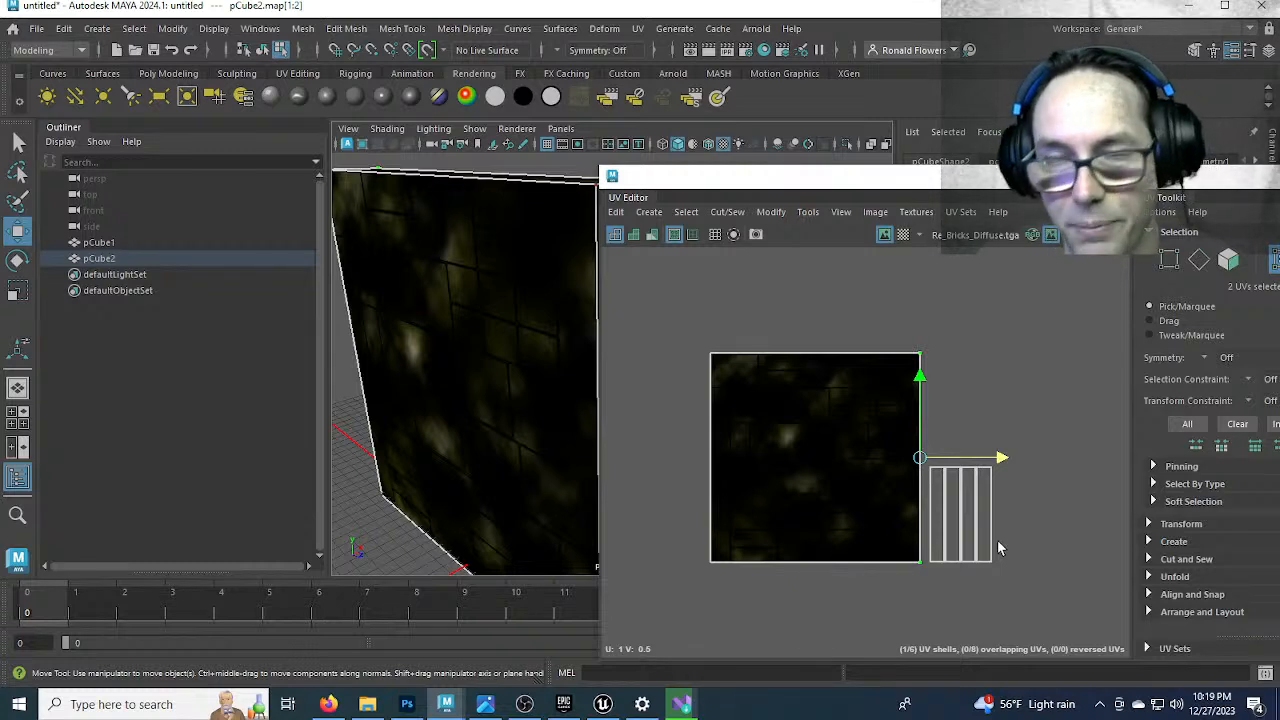
{"action": "mouse_move", "coordinate": [506, 423]}
{"action": "left_mouse_down", "text": "alt"}
{"action": "mouse_move", "coordinate": [334, 432]}
{"action": "mouse_move", "coordinate": [429, 420]}
{"action": "mouse_move", "coordinate": [492, 432]}
{"action": "left_mouse_up", "text": "alt"}
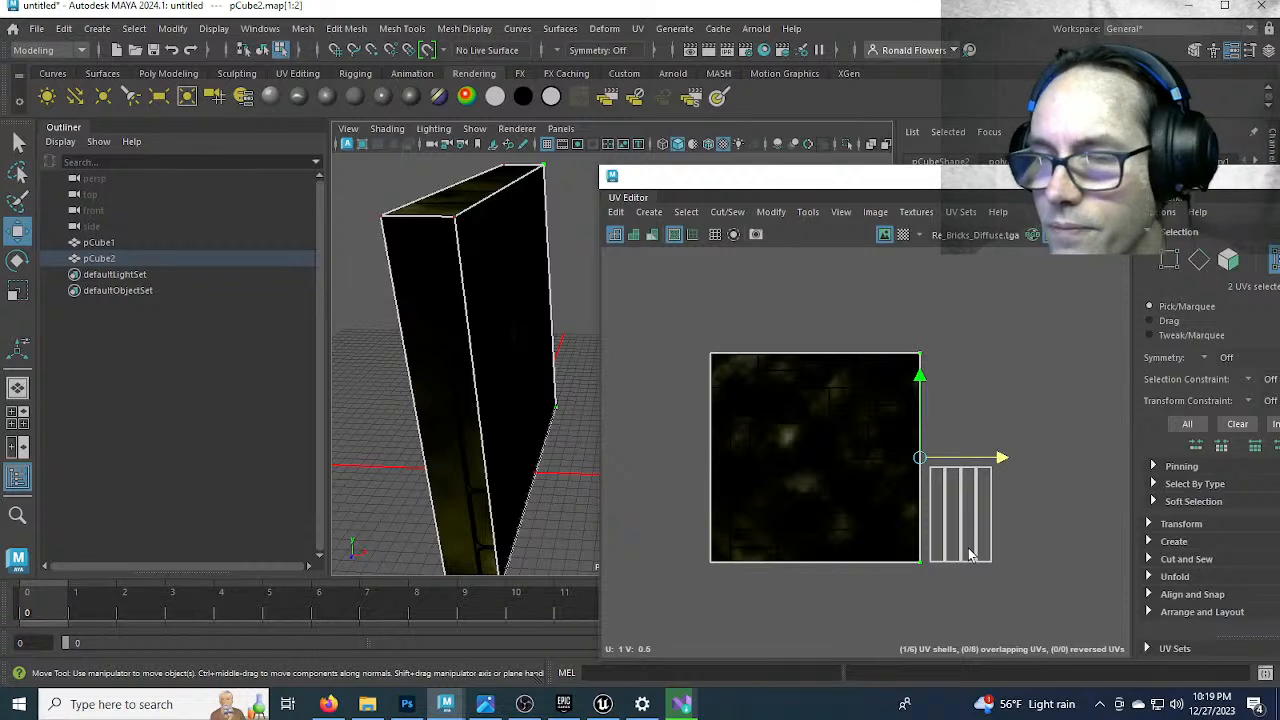
Move the four narrow UV shells together onto the texture tile and scale them to its full height, centred
{"action": "scroll", "coordinate": [970, 556], "scroll_direction": "up", "scroll_amount": 2}
{"action": "left_click_drag", "start_coordinate": [1007, 428], "coordinate": [912, 592]}
{"action": "left_click_drag", "start_coordinate": [916, 437], "coordinate": [1010, 580]}
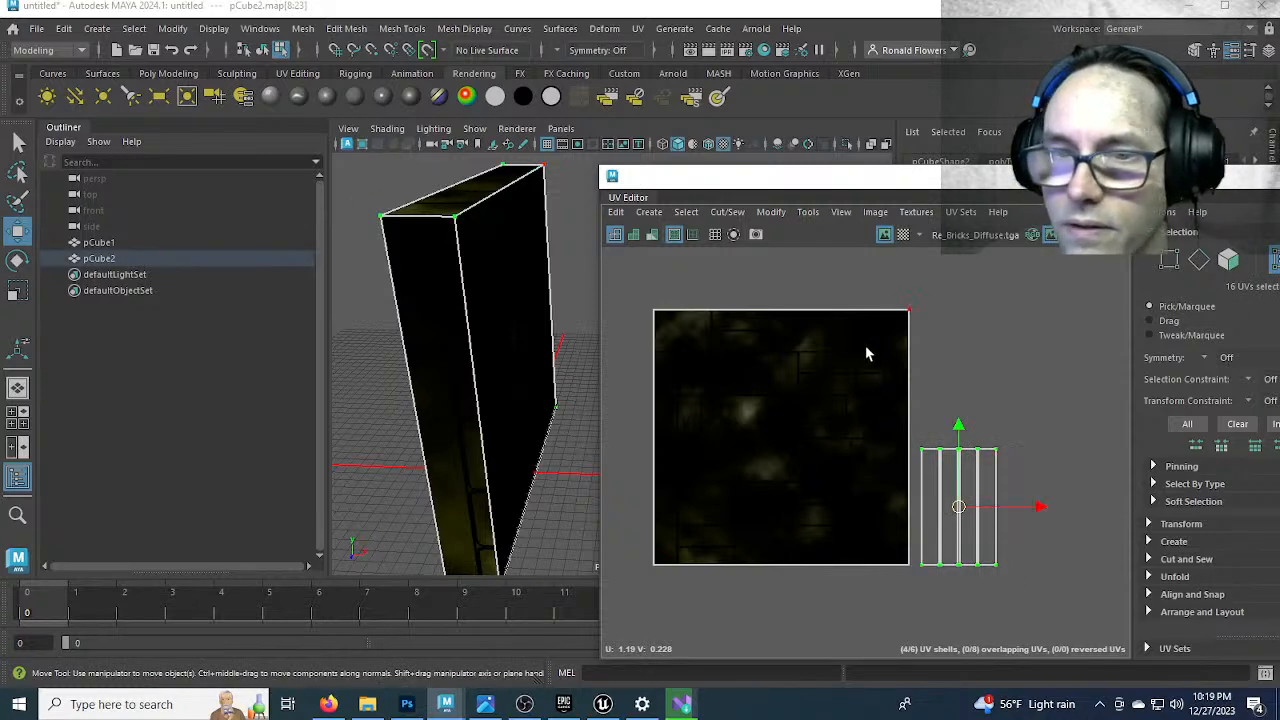
{"action": "left_click_drag", "start_coordinate": [552, 437], "coordinate": [550, 408], "text": "alt"}
{"action": "left_click_drag", "start_coordinate": [966, 506], "coordinate": [787, 508]}
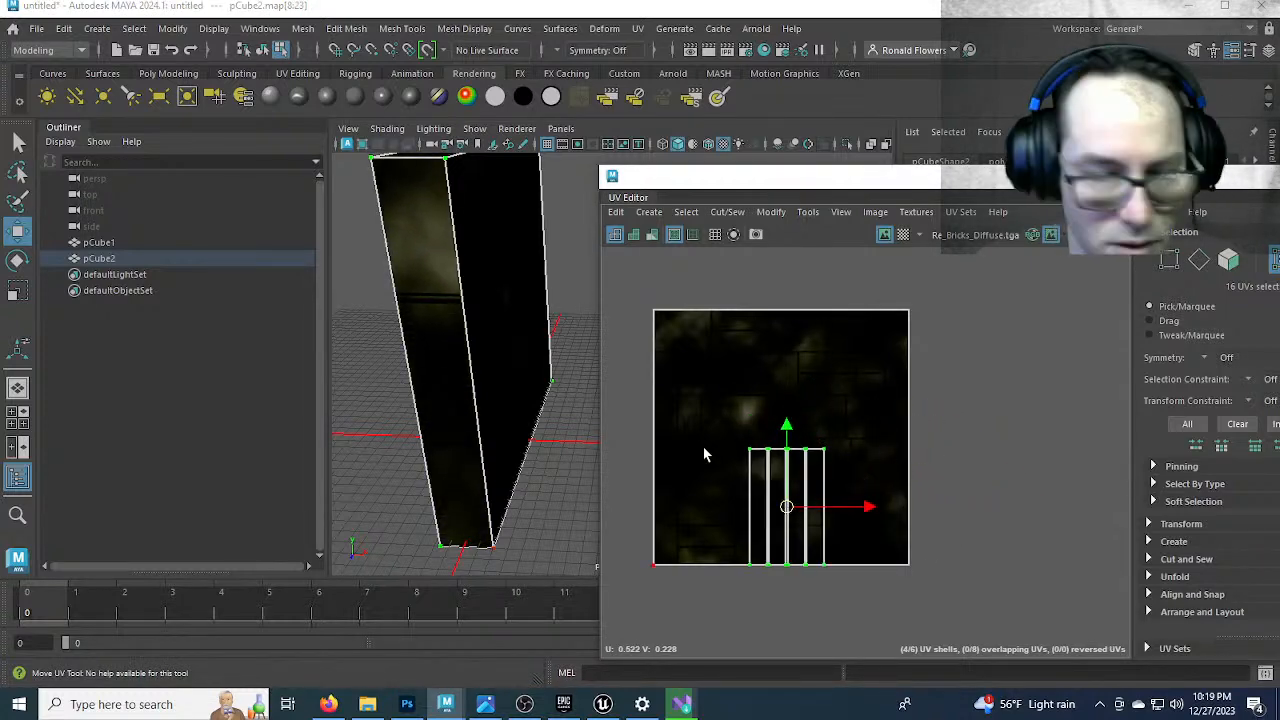
{"action": "left_click_drag", "start_coordinate": [787, 508], "coordinate": [873, 393]}
{"action": "key", "text": "r"}
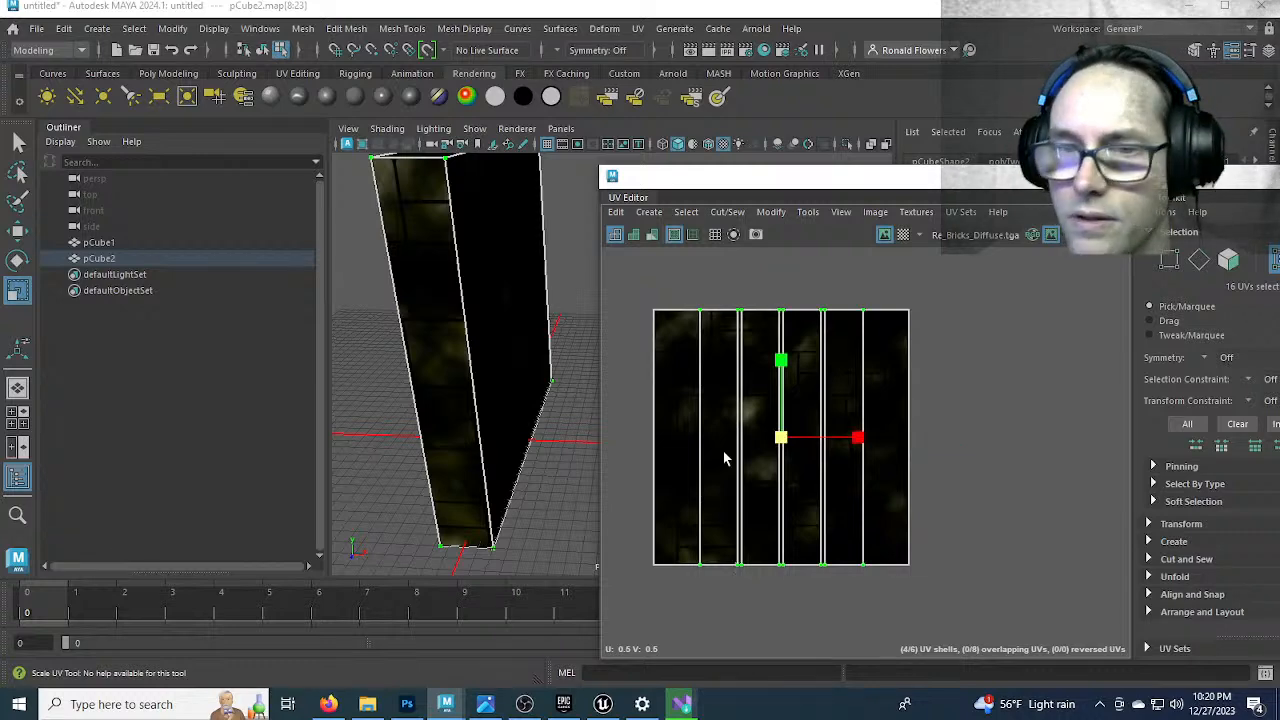
Examine how the brick texture maps onto the wall's narrow sides and bottom from several angles
{"action": "left_click_drag", "start_coordinate": [545, 422], "coordinate": [454, 434], "text": "alt"}
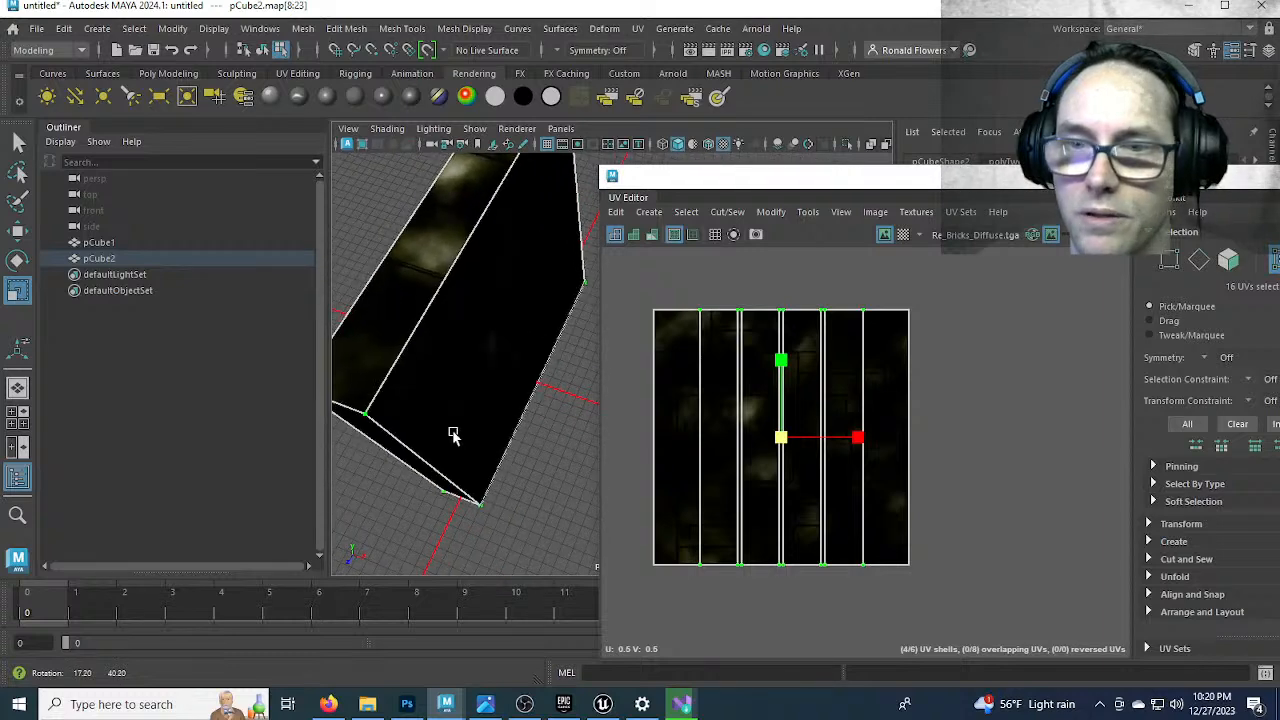
{"action": "right_click_drag", "start_coordinate": [454, 434], "coordinate": [494, 348], "text": "alt"}
{"action": "middle_click_drag", "start_coordinate": [494, 346], "coordinate": [543, 434], "text": "alt"}
{"action": "scroll", "coordinate": [543, 434], "scroll_direction": "up", "scroll_amount": 3}
{"action": "mouse_move", "coordinate": [526, 424]}
{"action": "left_mouse_down", "text": "alt"}
{"action": "mouse_move", "coordinate": [411, 398]}
{"action": "mouse_move", "coordinate": [510, 298]}
{"action": "mouse_move", "coordinate": [471, 491]}
{"action": "mouse_move", "coordinate": [517, 412]}
{"action": "left_mouse_up", "text": "alt"}
{"action": "left_click_drag", "start_coordinate": [531, 480], "coordinate": [528, 388], "text": "alt"}
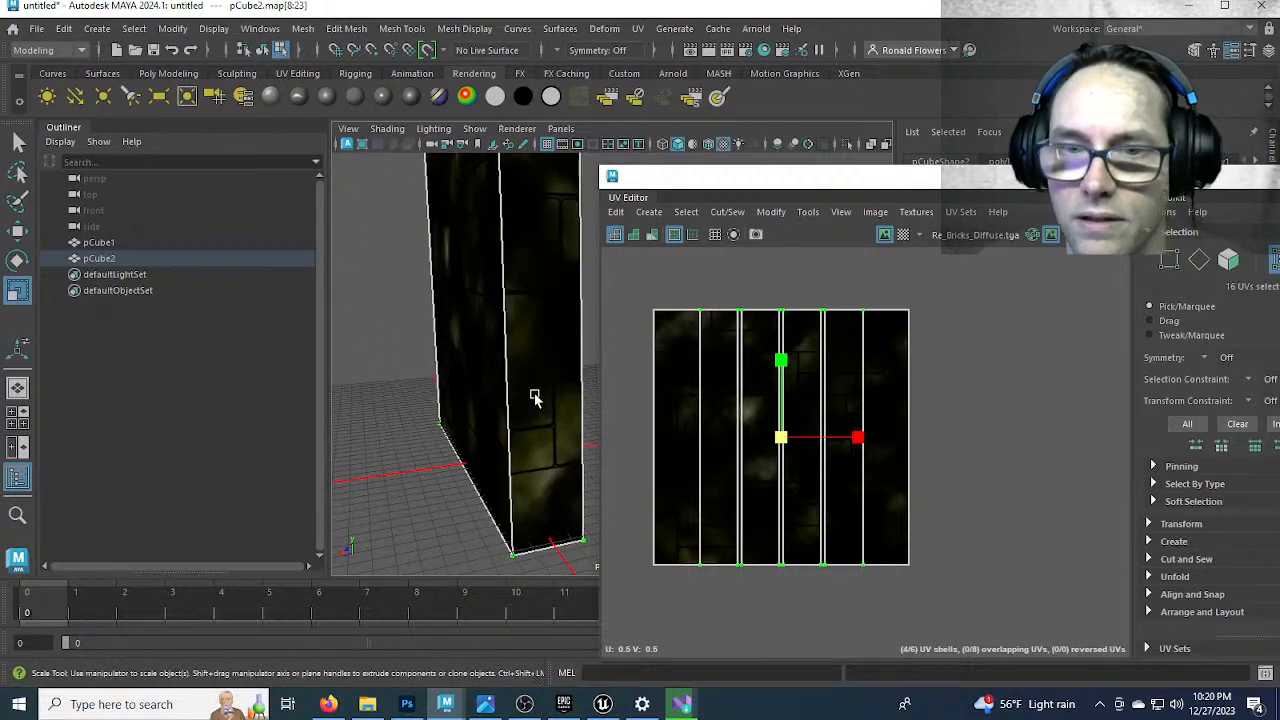
{"action": "left_click_drag", "start_coordinate": [486, 443], "coordinate": [504, 463], "text": "alt"}
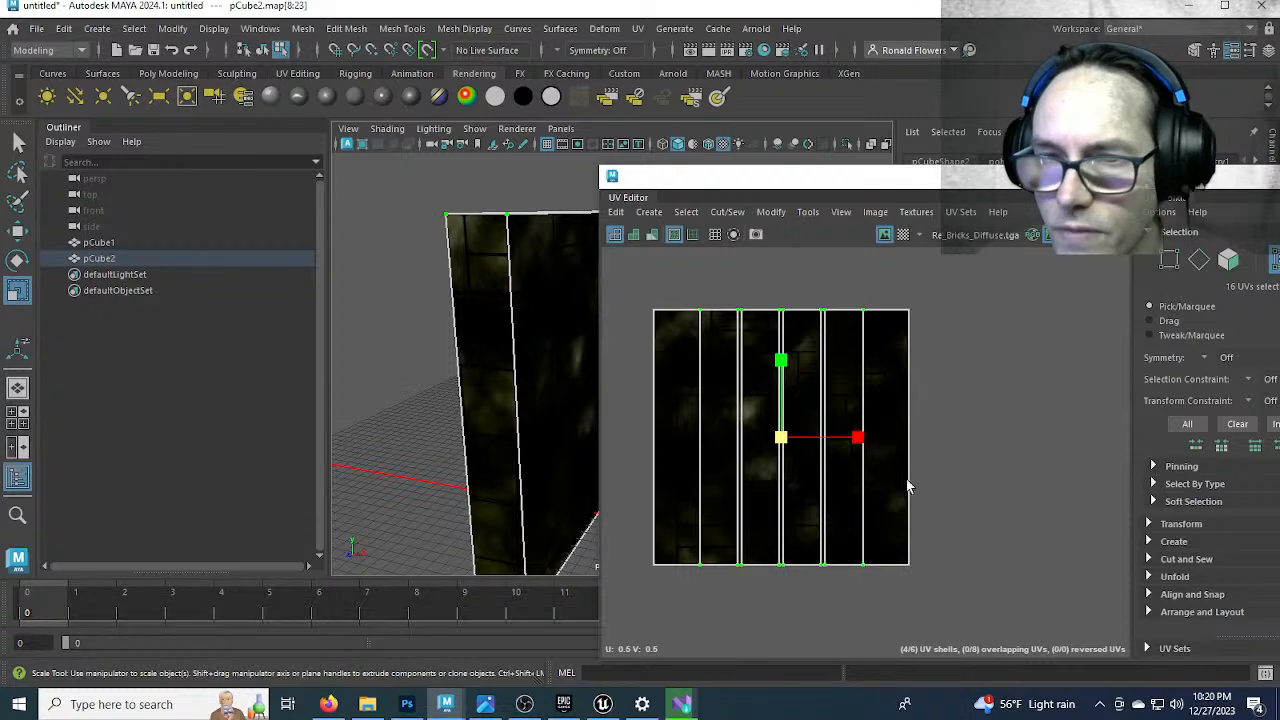
Try rotating the leftmost narrow UV shell by 90 degrees, and undo the rotation
{"action": "left_click", "coordinate": [862, 512]}
{"action": "right_click_drag", "start_coordinate": [720, 400], "coordinate": [778, 402]}
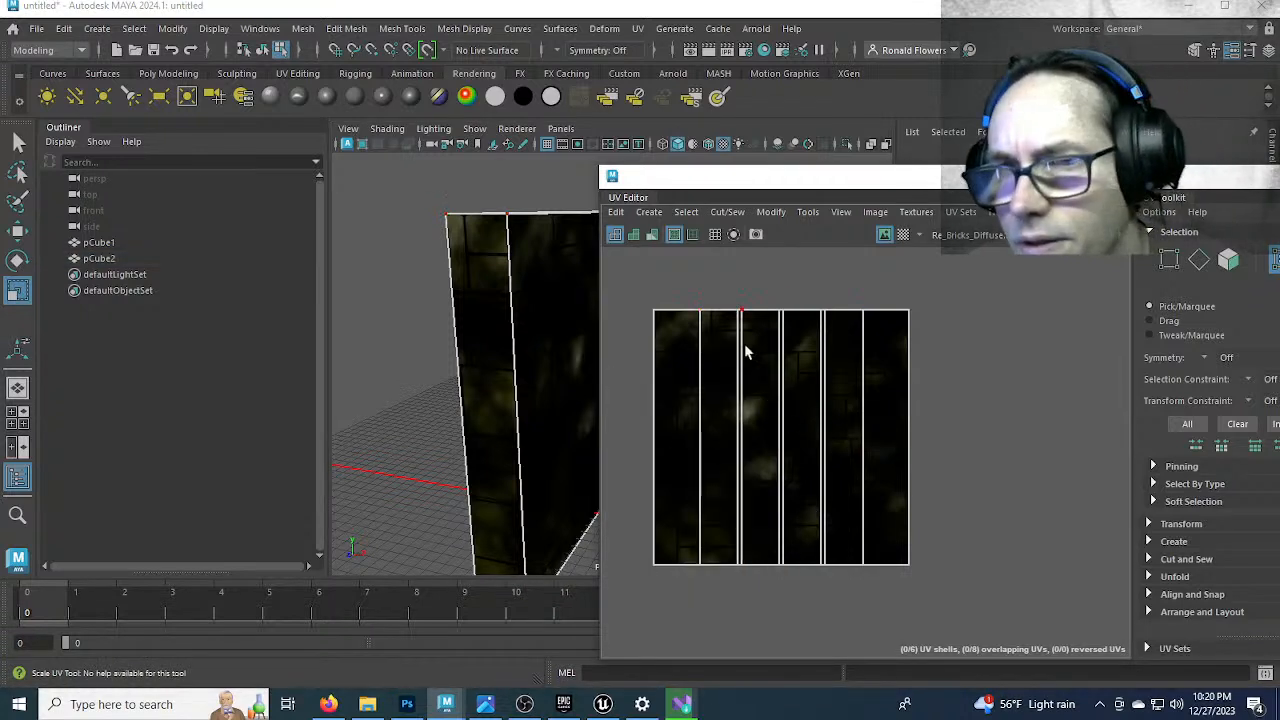
{"action": "left_click", "coordinate": [719, 440]}
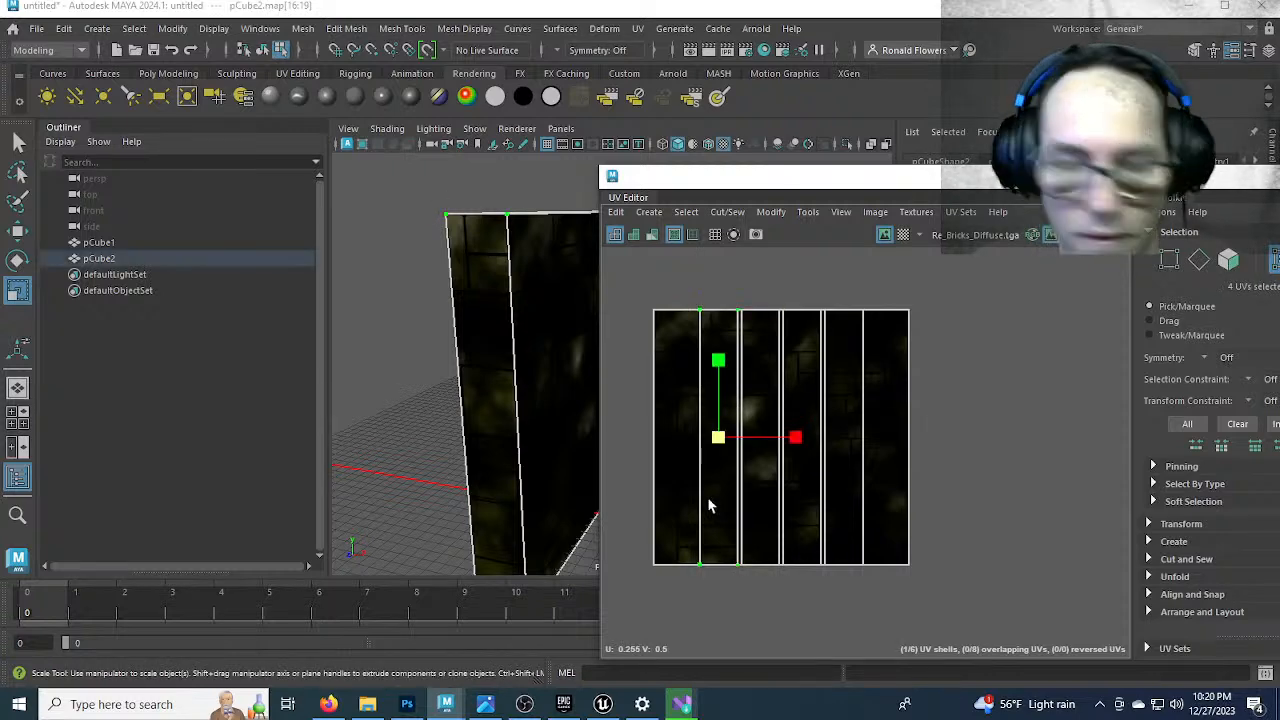
{"action": "key", "text": "e"}
{"action": "left_click_drag", "start_coordinate": [706, 369], "coordinate": [615, 410]}
{"action": "left_click_drag", "start_coordinate": [580, 437], "coordinate": [555, 455]}
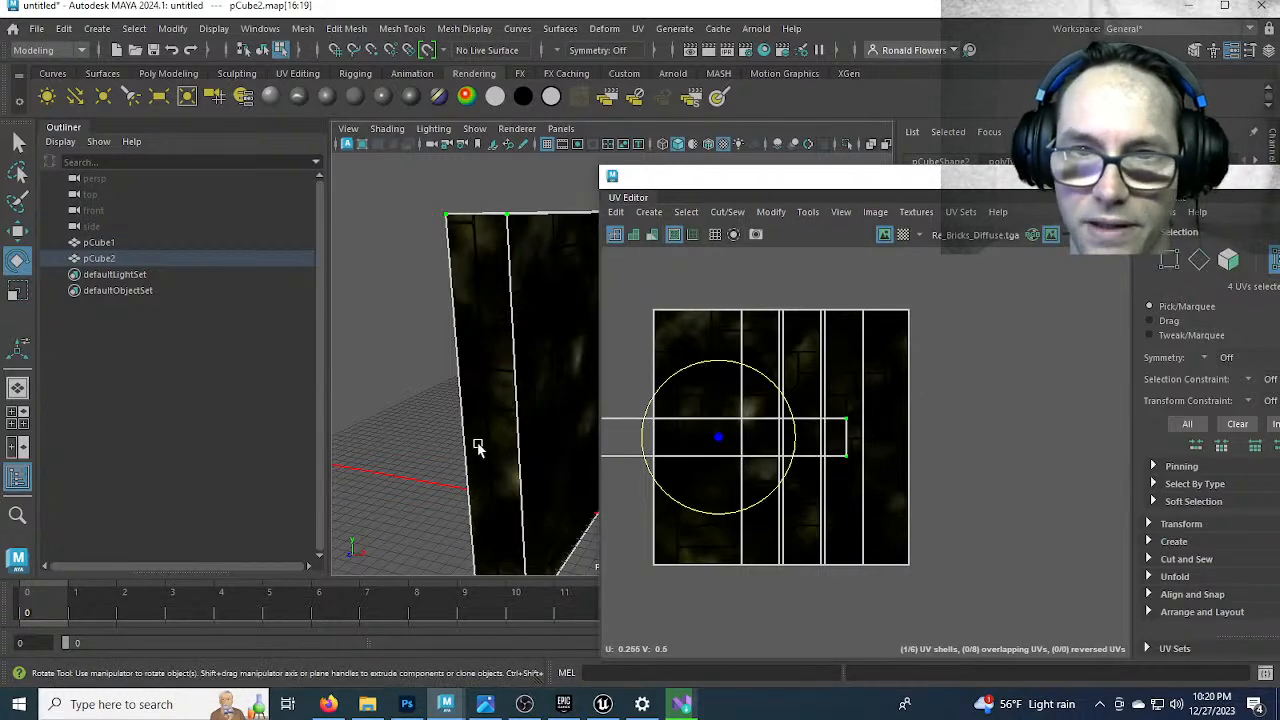
{"action": "key", "text": "ctrl+z"}
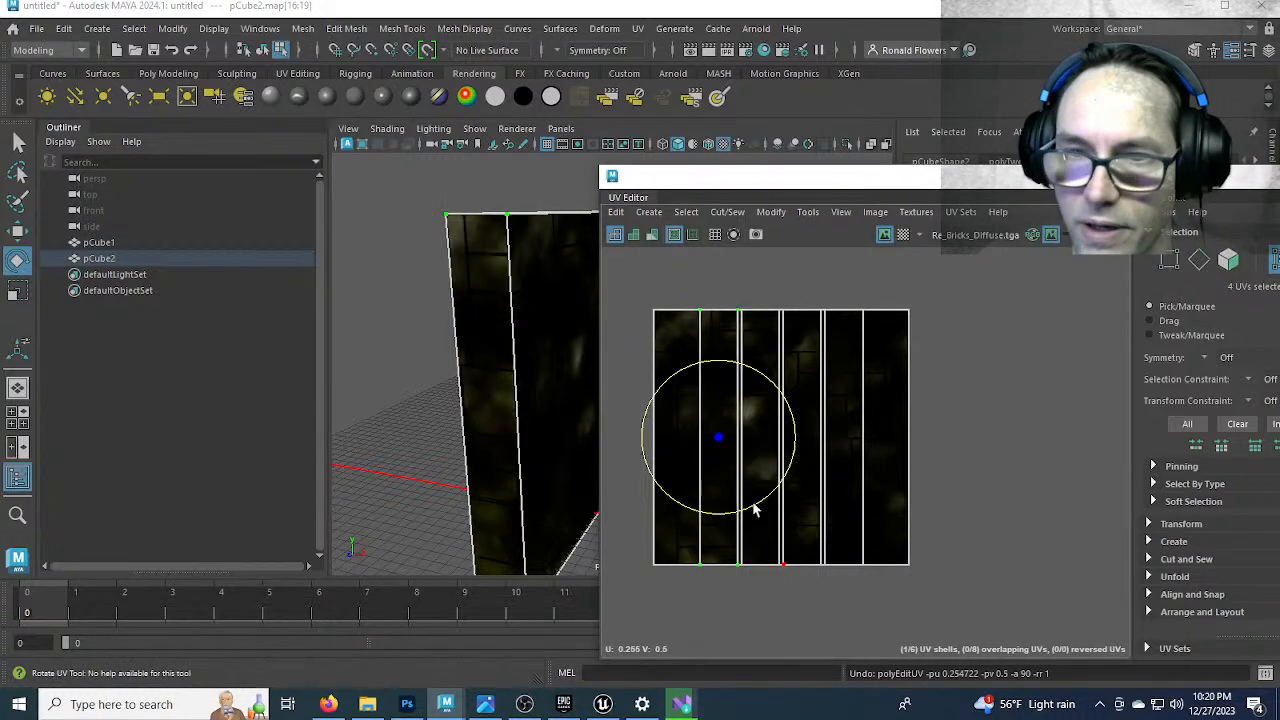
Select all UVs of the wall and copy them into a new UV set
{"action": "left_click", "coordinate": [843, 291]}
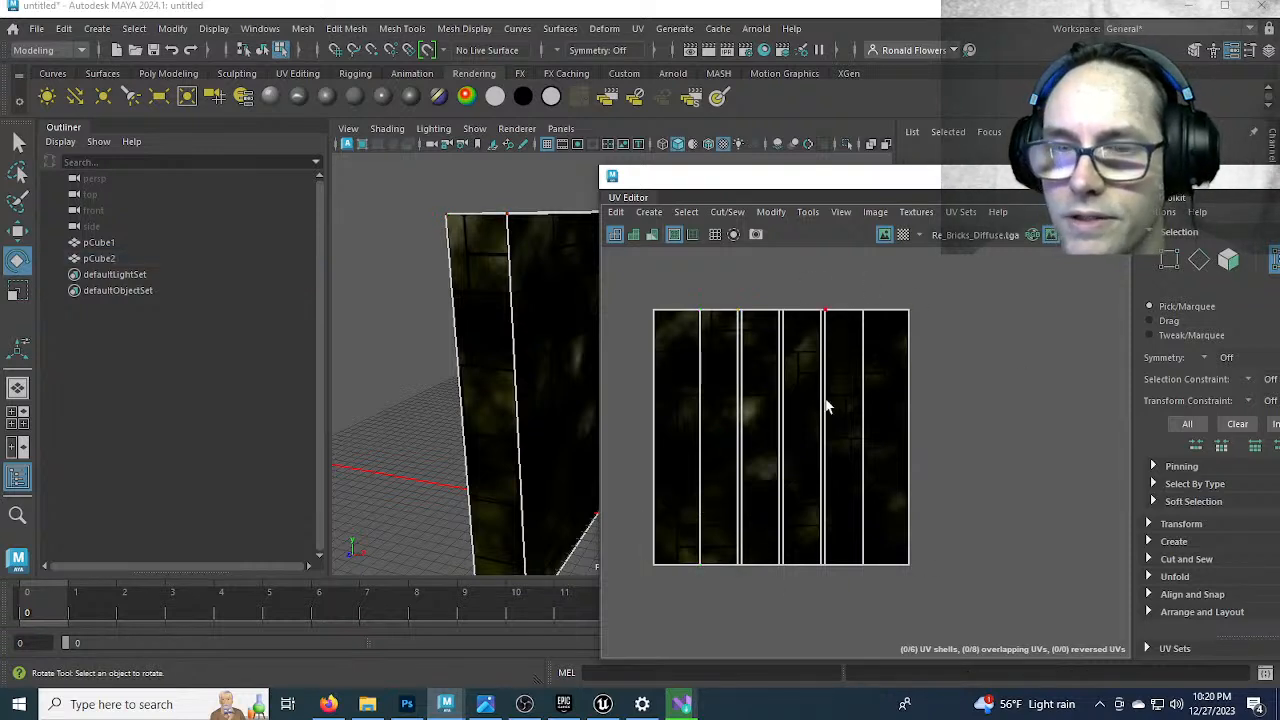
{"action": "left_click_drag", "start_coordinate": [905, 647], "coordinate": [987, 613]}
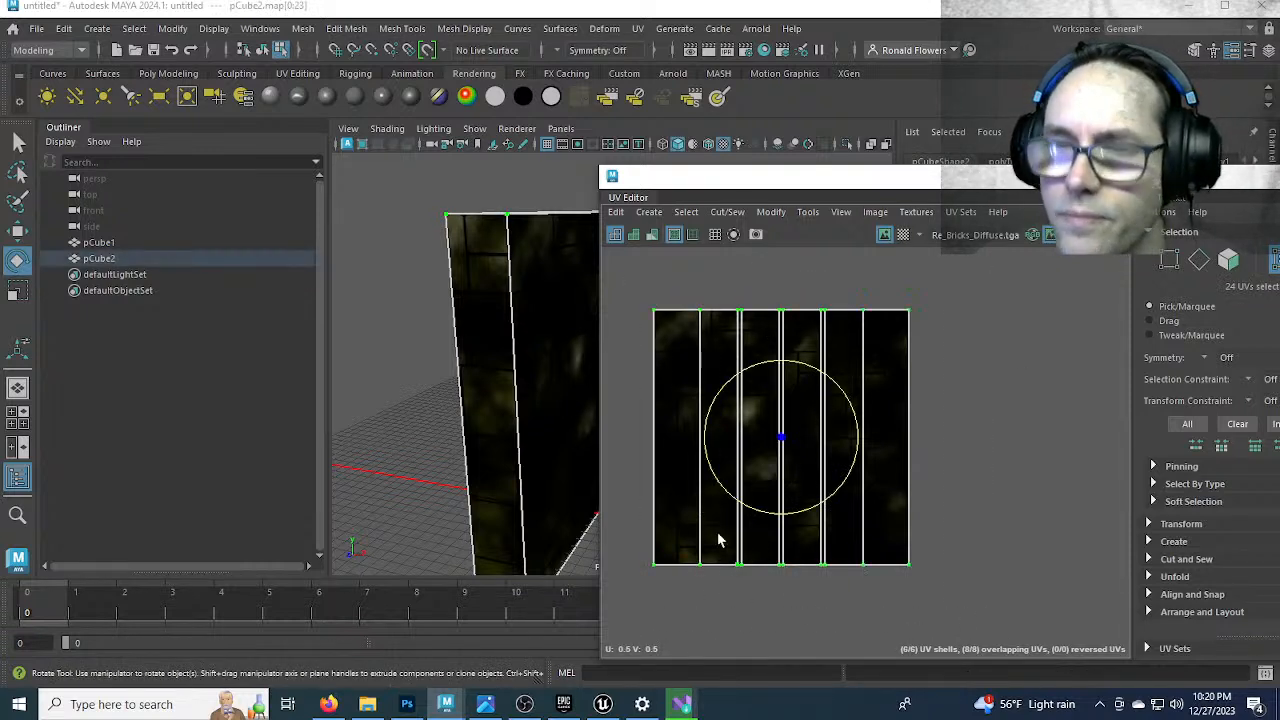
{"action": "left_click", "coordinate": [950, 215]}
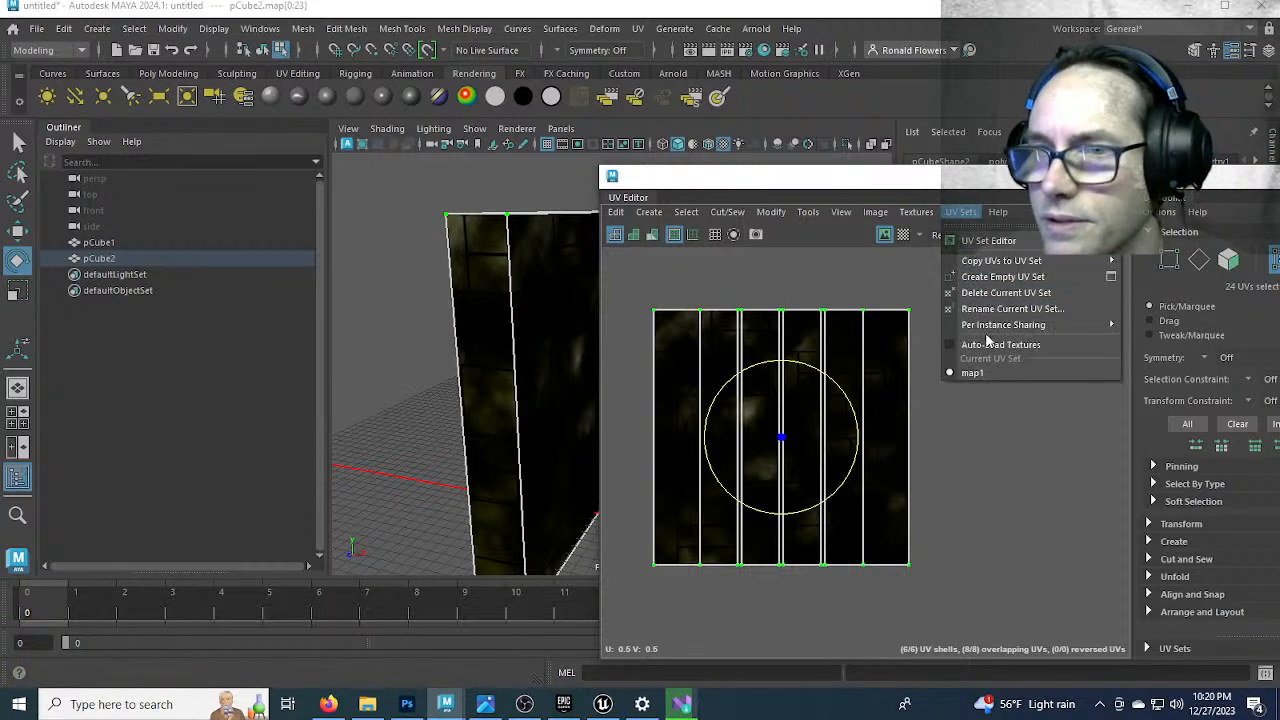
{"action": "mouse_move", "coordinate": [1005, 261]}
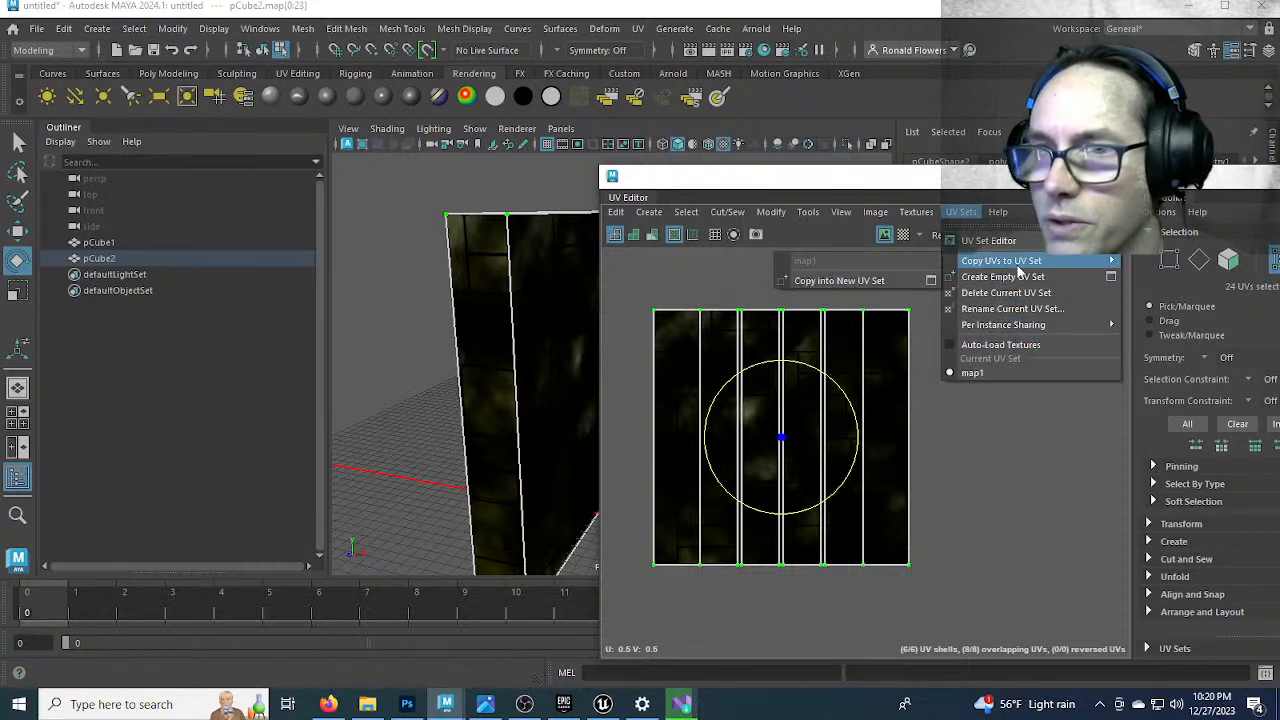
{"action": "left_click", "coordinate": [866, 282]}
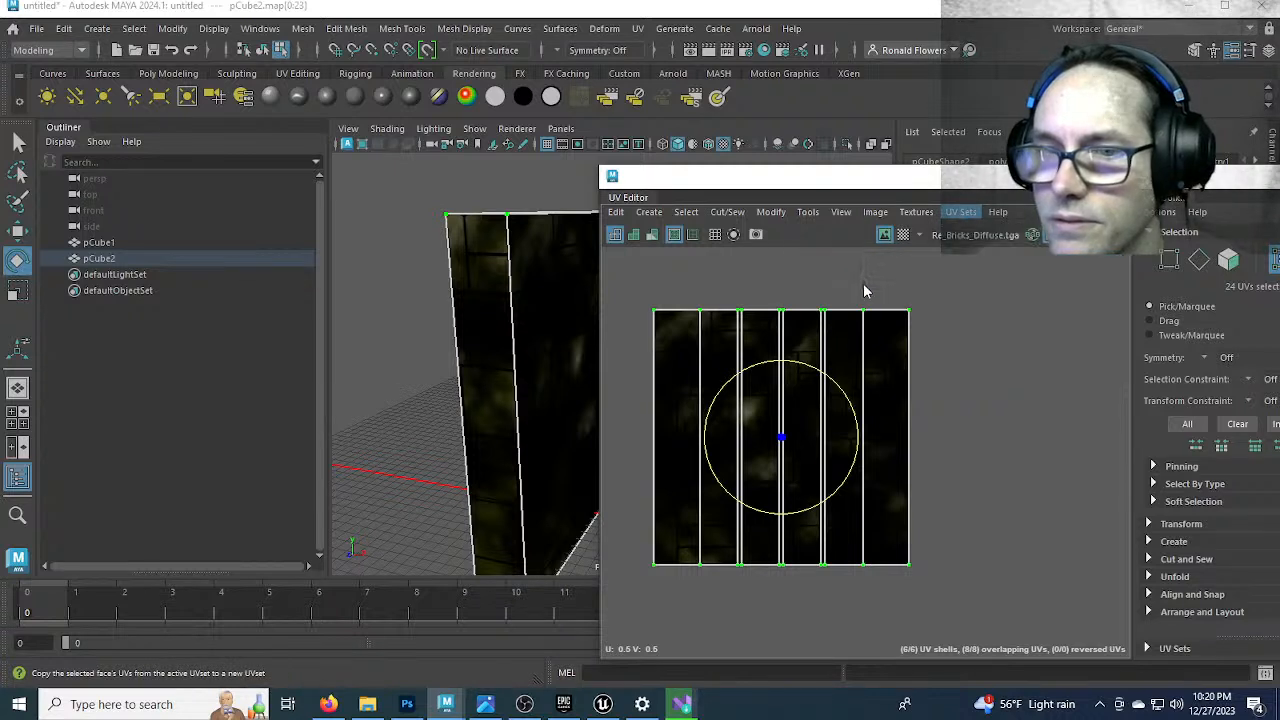
Make the copied set, uvSet, the current UV set
{"action": "key", "text": "w"}
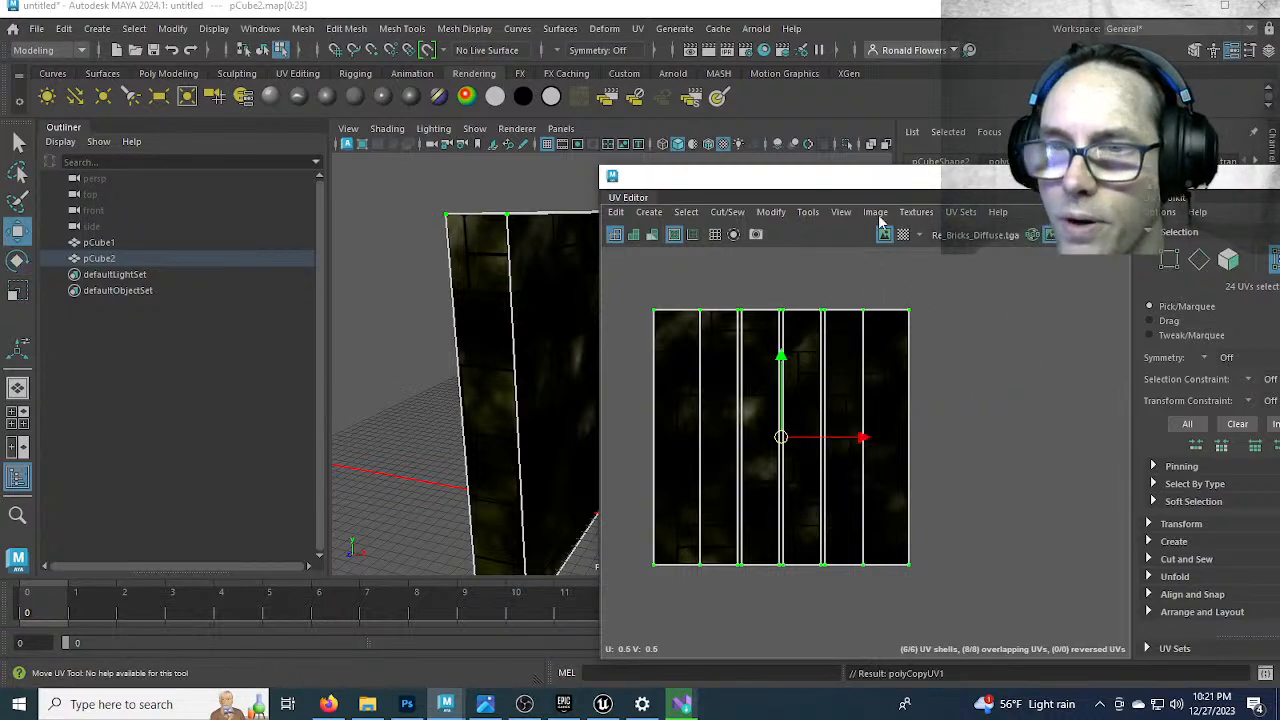
{"action": "left_click", "coordinate": [960, 212]}
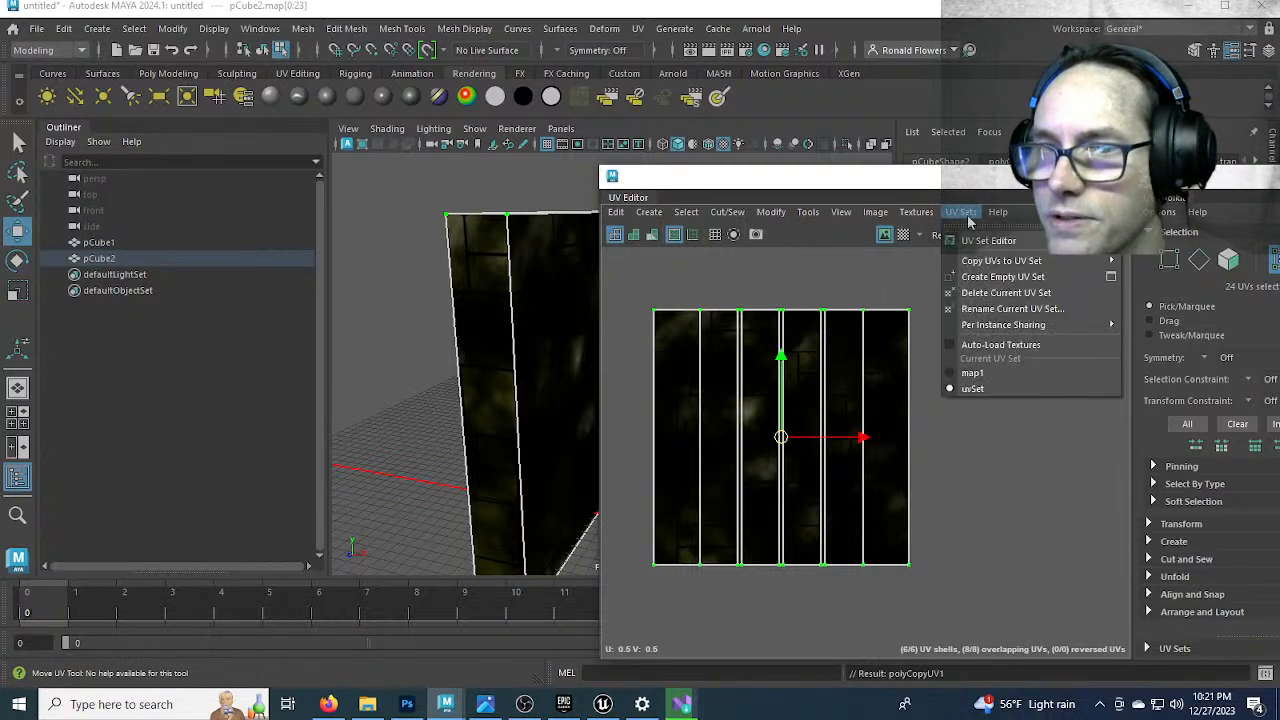
{"action": "left_click", "coordinate": [975, 390]}
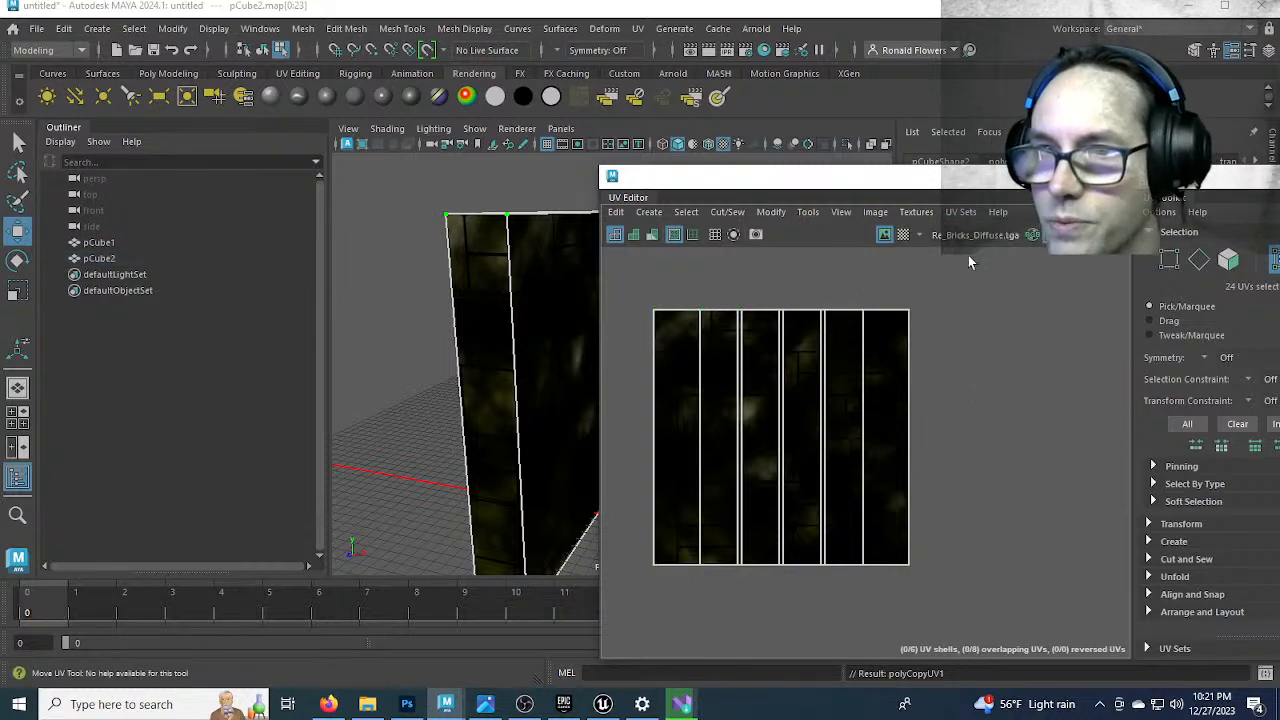
{"action": "left_click", "coordinate": [960, 212]}
{"action": "left_click", "coordinate": [995, 388]}
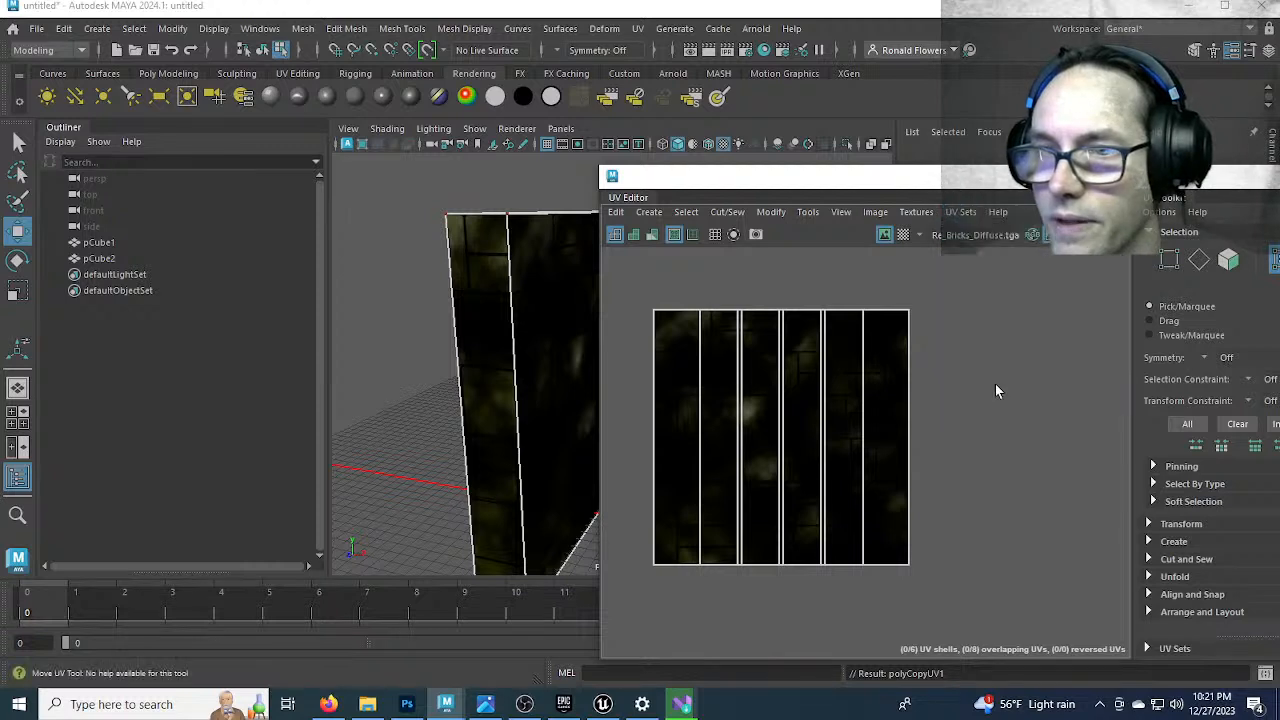
{"action": "left_click", "coordinate": [959, 213]}
Try to apply Automatic UV mapping to all of the wall's UVs in the copied UV set
{"action": "left_click_drag", "start_coordinate": [630, 284], "coordinate": [1012, 605]}
{"action": "left_click", "coordinate": [650, 212]}
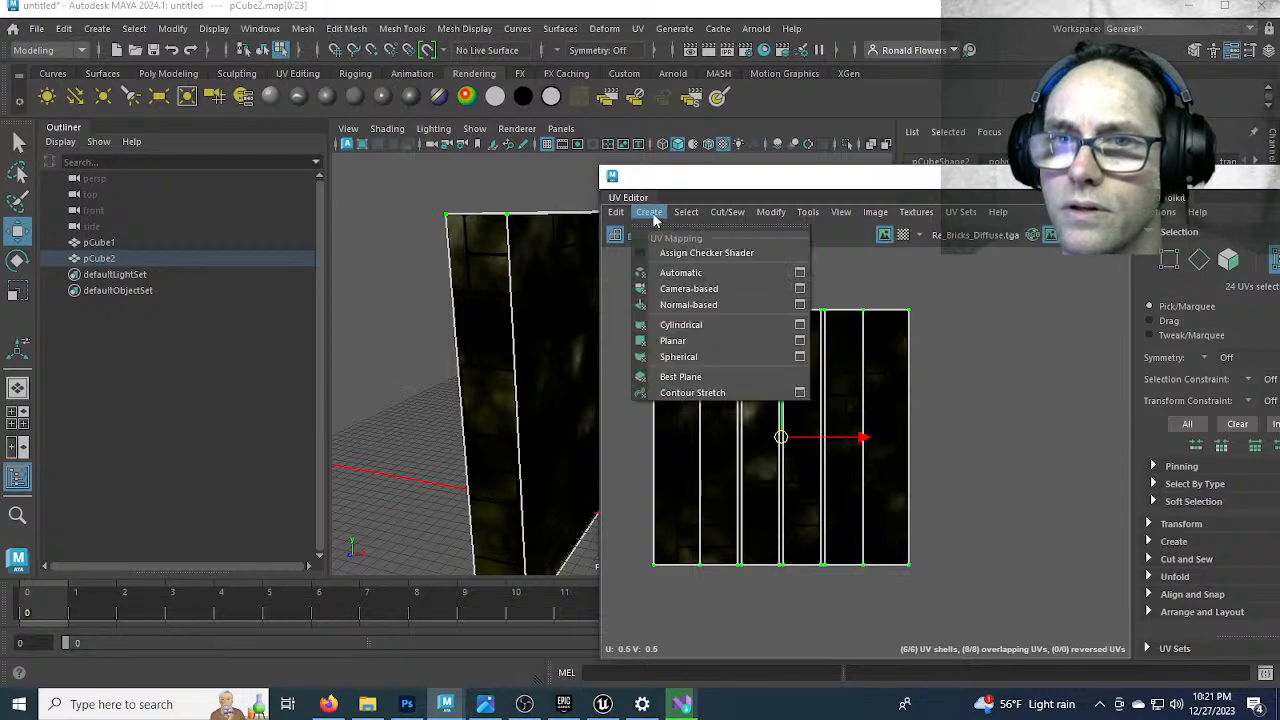
{"action": "left_click", "coordinate": [680, 288]}
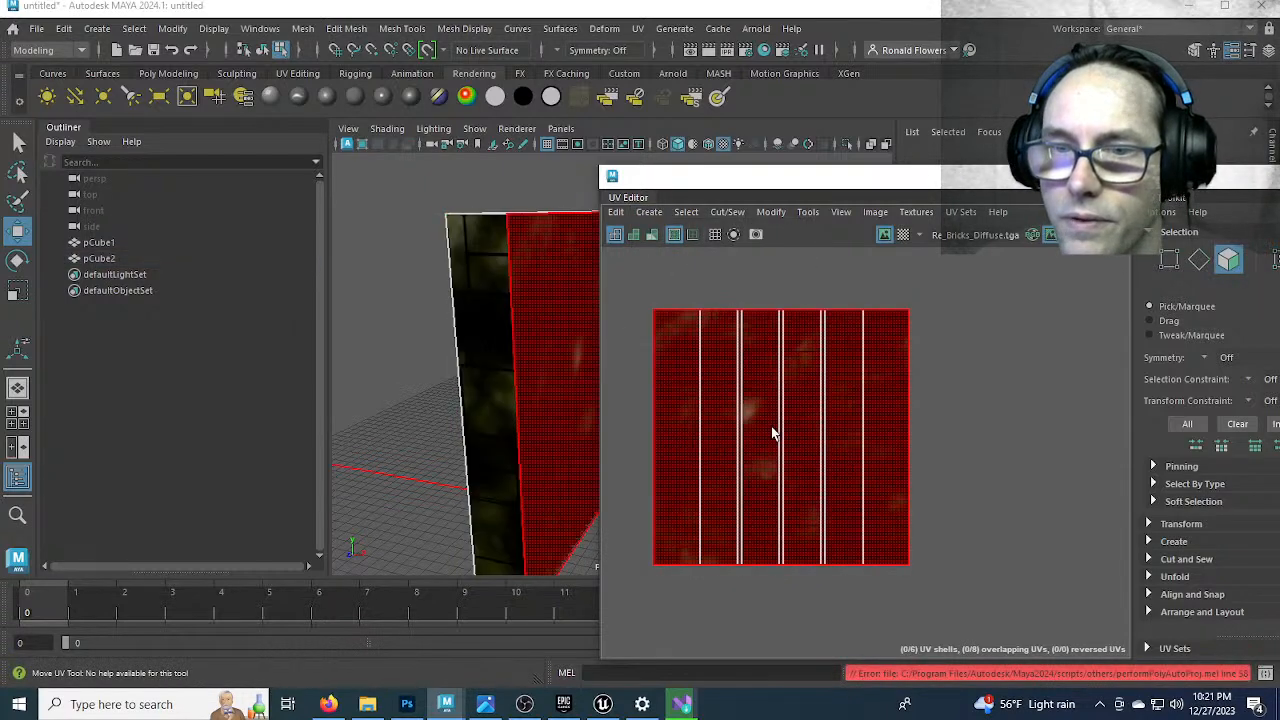
Select all six faces of the wall and apply Automatic UV mapping to them in the copied UV set
{"action": "left_click", "coordinate": [931, 326]}
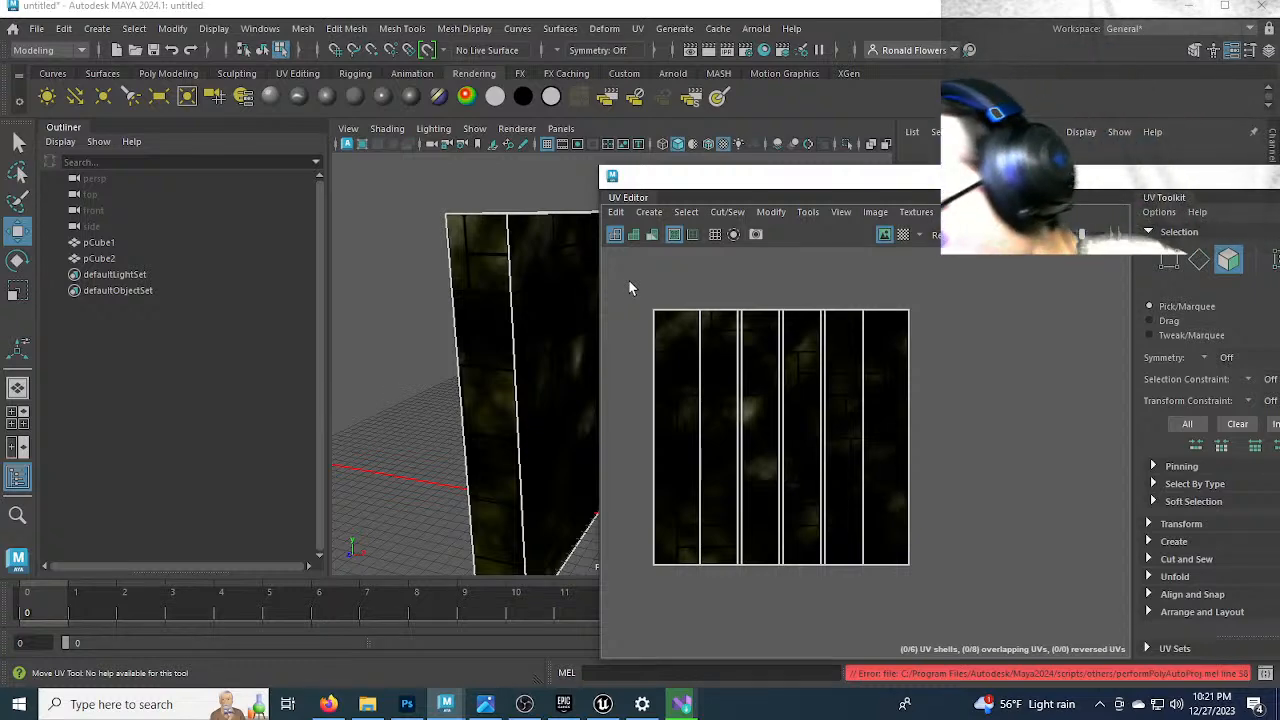
{"action": "left_click", "coordinate": [838, 485]}
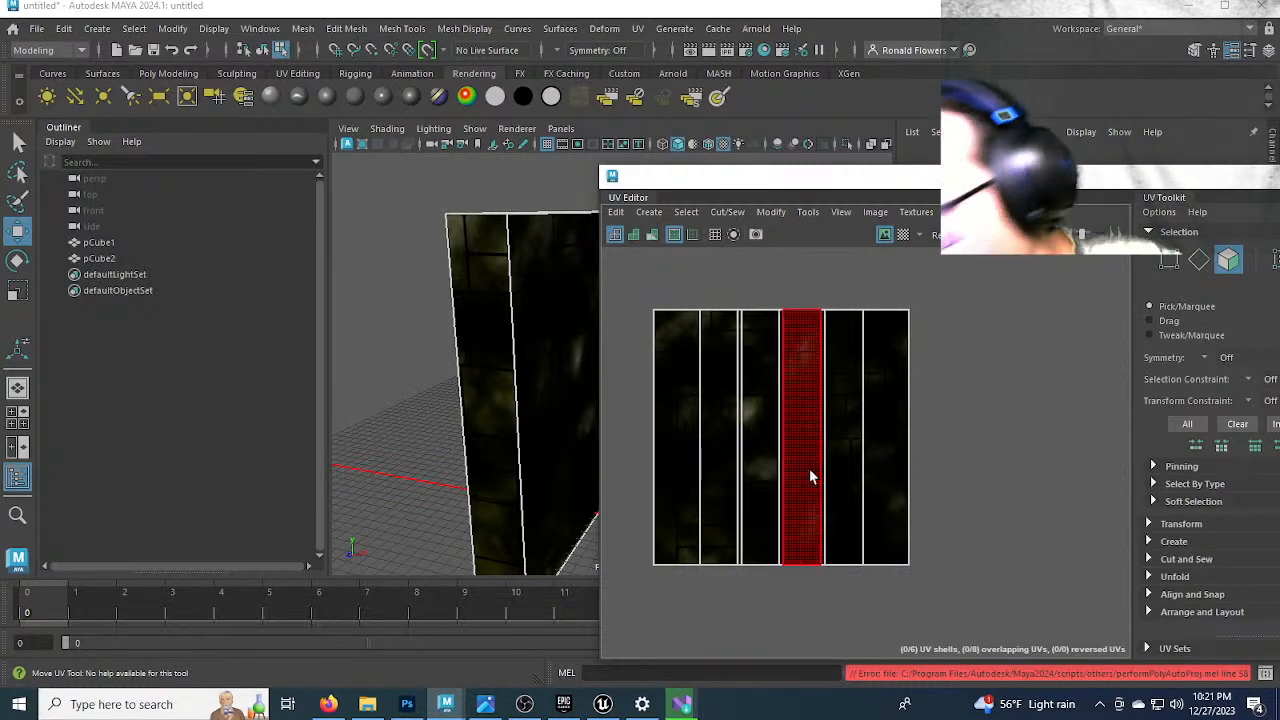
{"action": "left_click_drag", "start_coordinate": [629, 276], "coordinate": [990, 650]}
{"action": "left_click", "coordinate": [649, 212]}
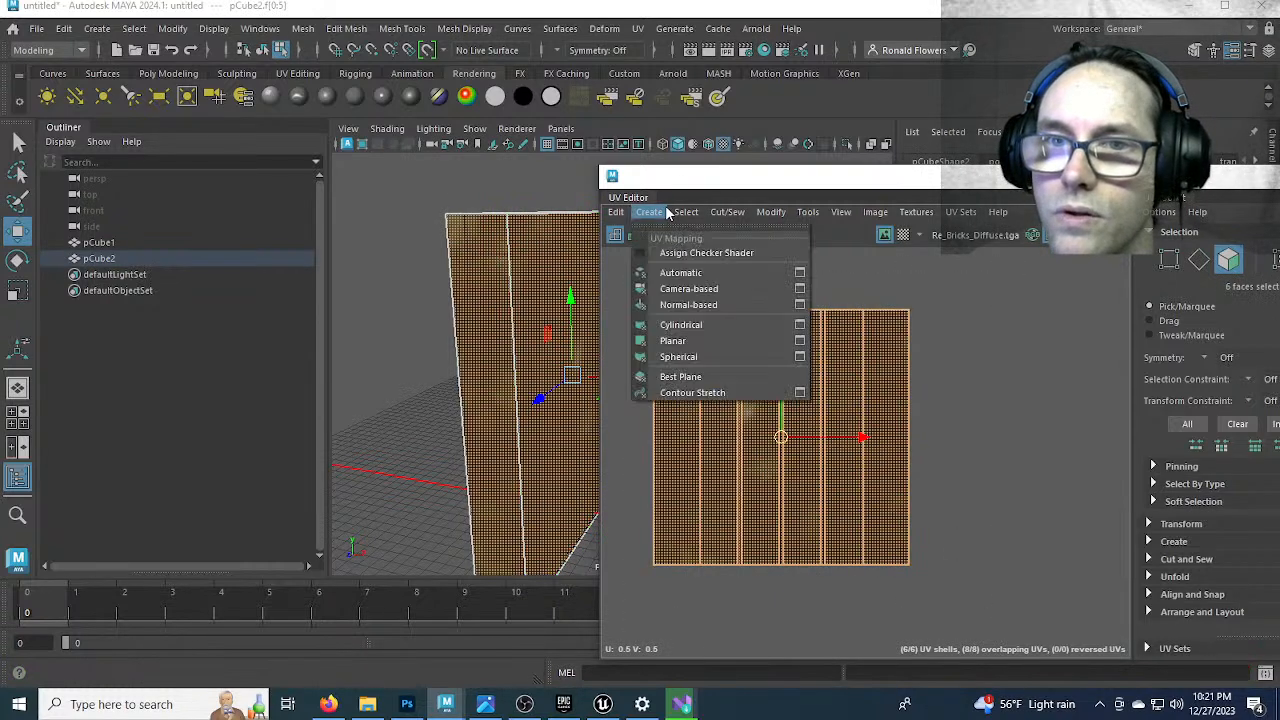
{"action": "left_click", "coordinate": [706, 270]}
{"action": "left_click", "coordinate": [955, 480]}
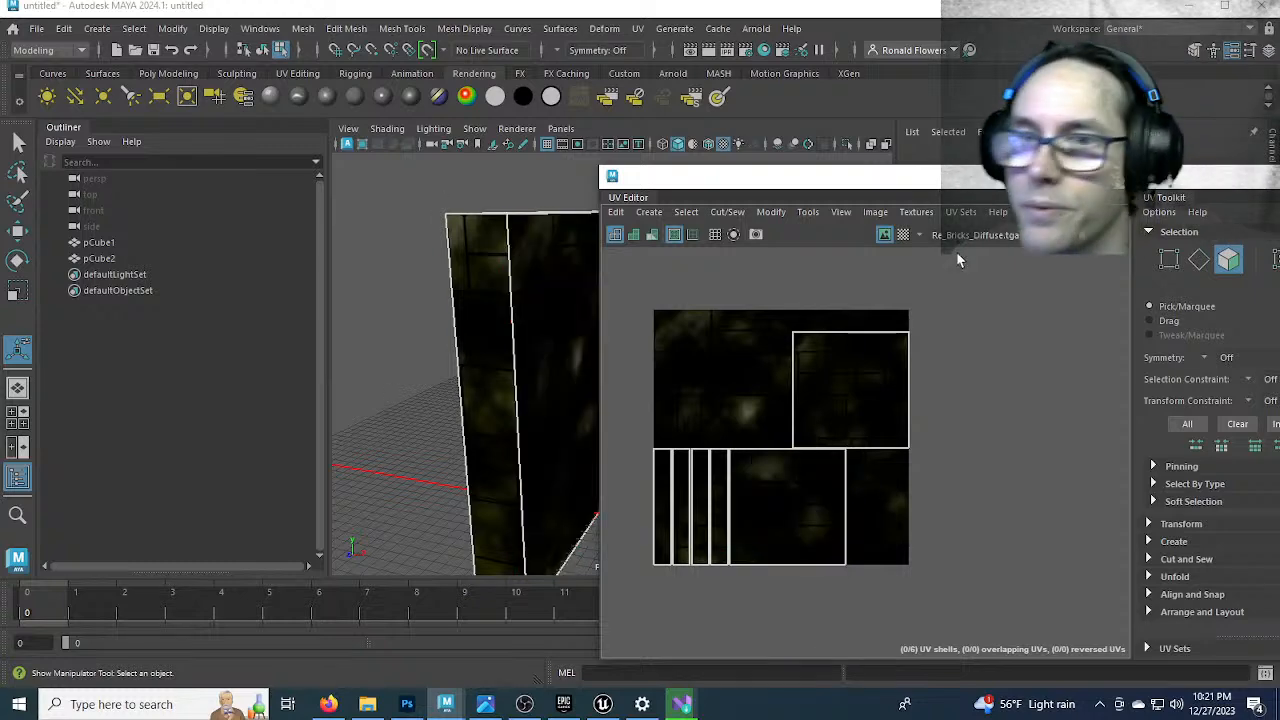
Make the wall's original UV set current again, and close the UV Editor to return to object selection
{"action": "left_click", "coordinate": [960, 211]}
{"action": "left_click", "coordinate": [972, 372]}
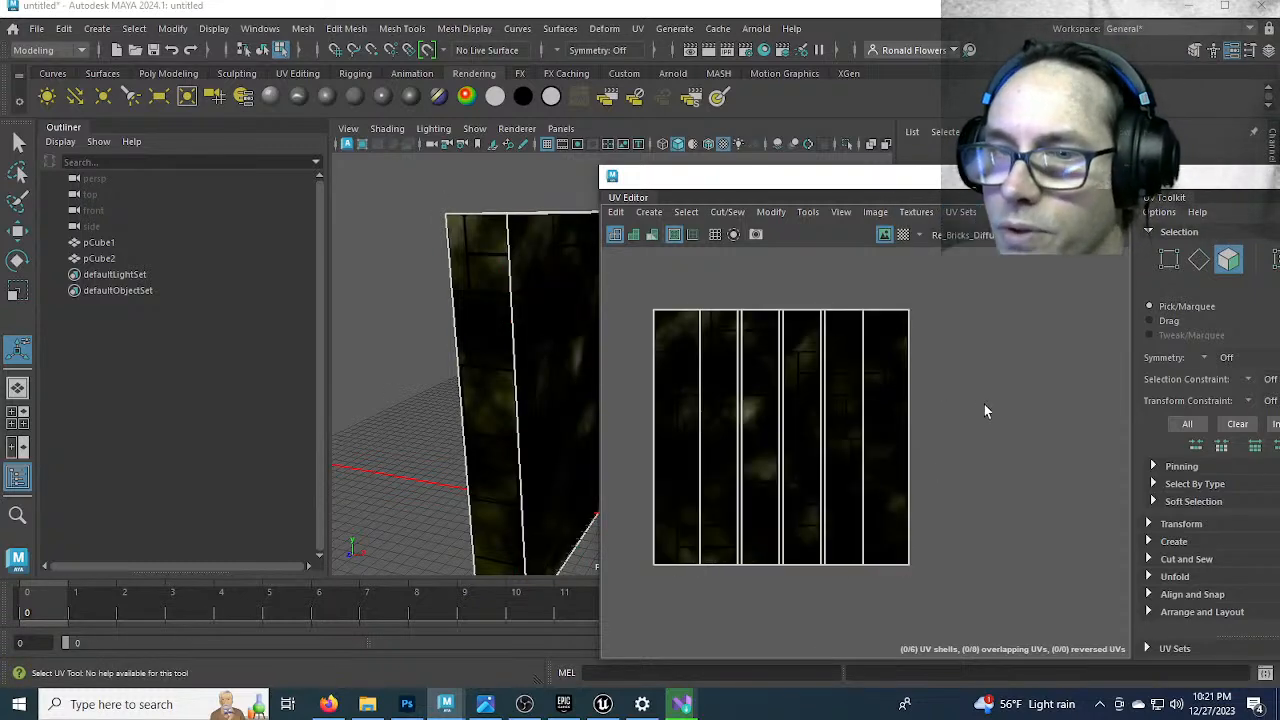
{"action": "left_click_drag", "start_coordinate": [1153, 190], "coordinate": [888, 194]}
{"action": "left_click", "coordinate": [1099, 181]}
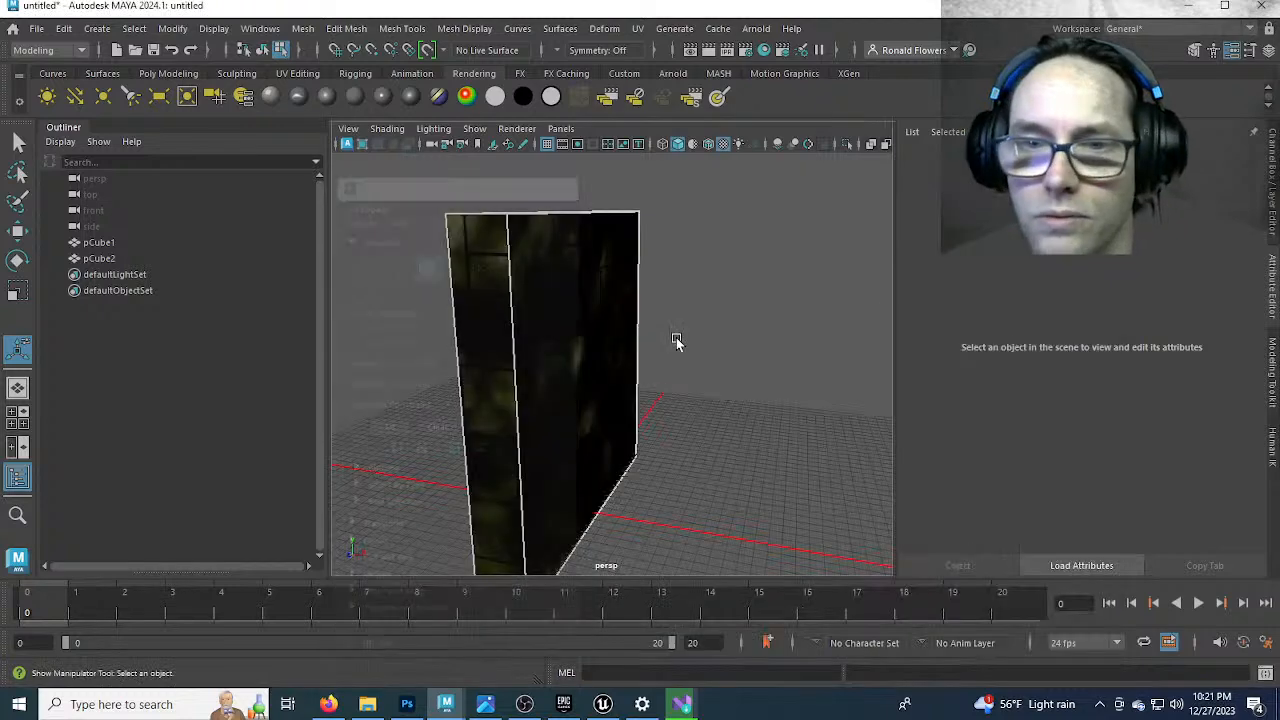
{"action": "right_click", "coordinate": [594, 327]}
{"action": "right_click_drag", "start_coordinate": [656, 217], "coordinate": [655, 215]}
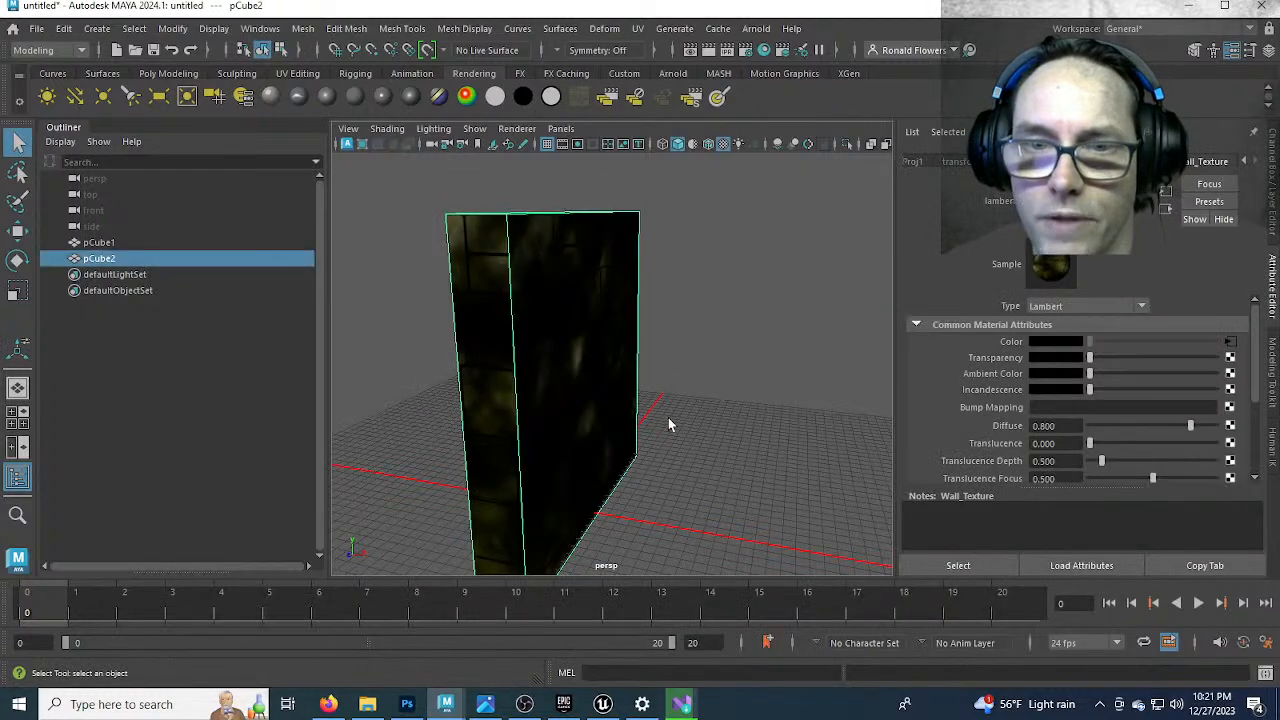
Check the reference capture Re1_Capture_03.PNG, OBS and the Visual Studio Installer's progress, and return to Maya
{"action": "left_click", "coordinate": [486, 704]}
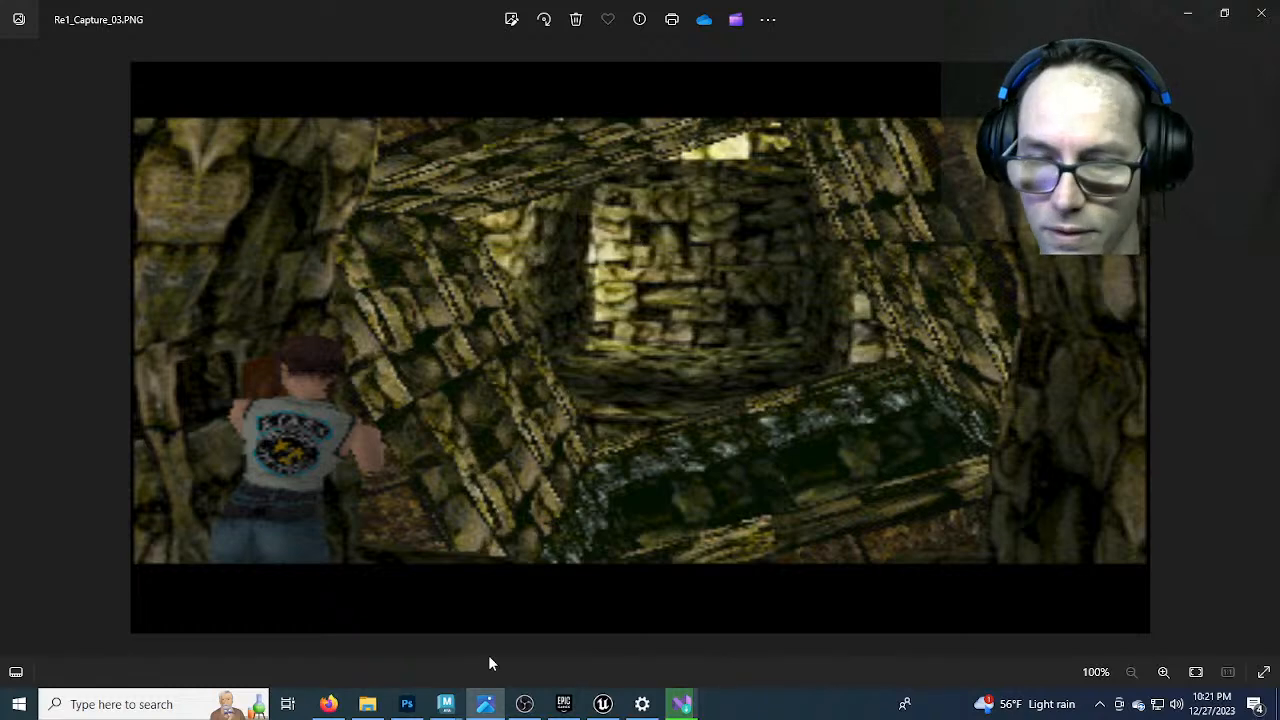
{"action": "mouse_move", "coordinate": [527, 704]}
{"action": "left_click", "coordinate": [555, 595]}
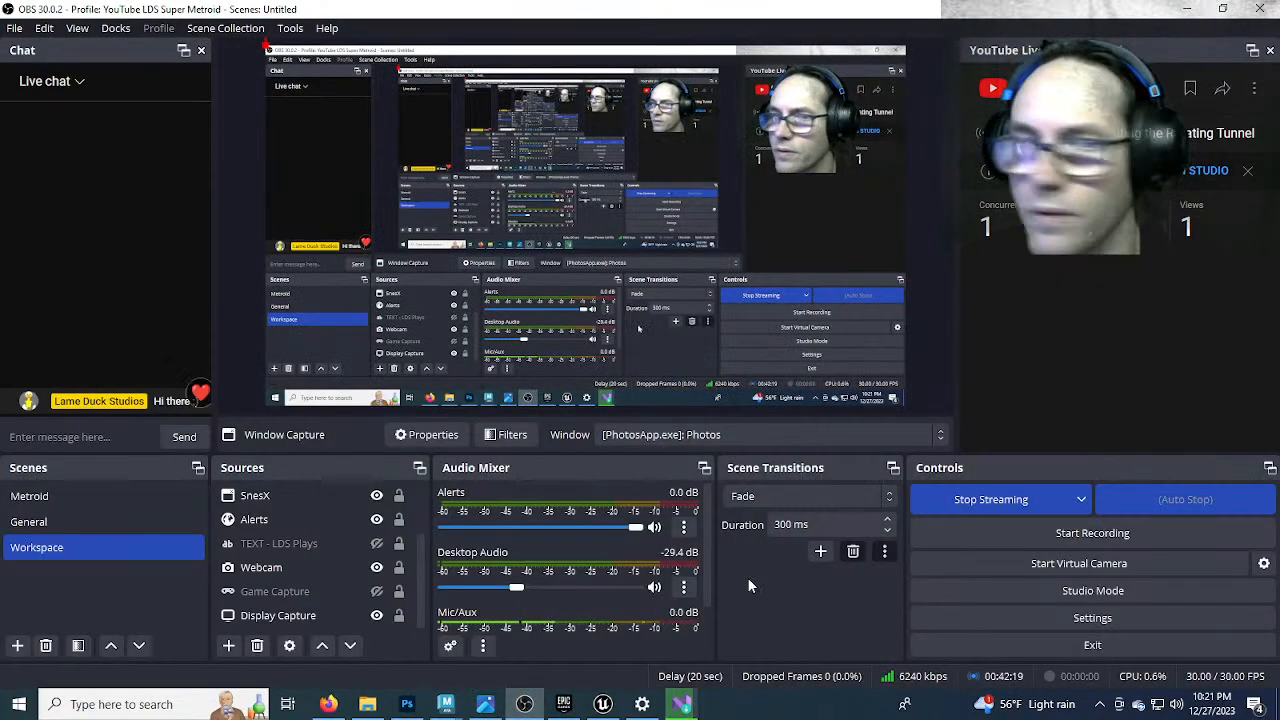
{"action": "left_click", "coordinate": [530, 704]}
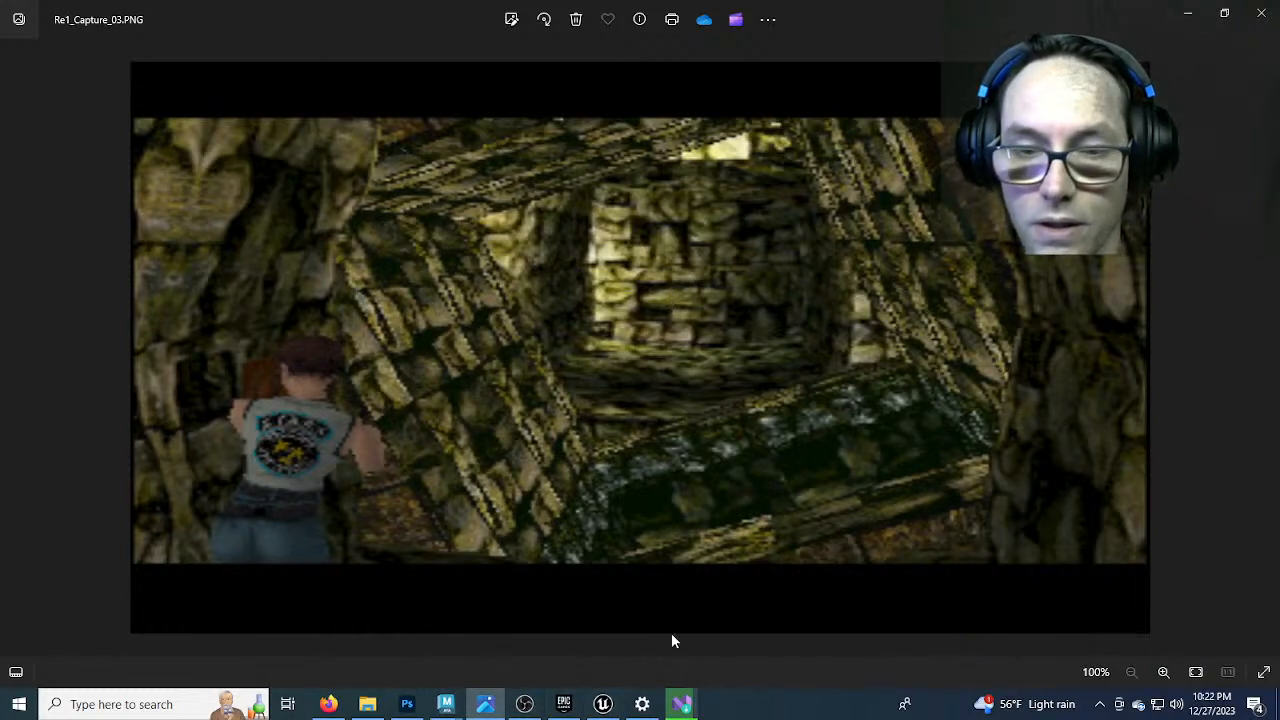
{"action": "left_click", "coordinate": [684, 702]}
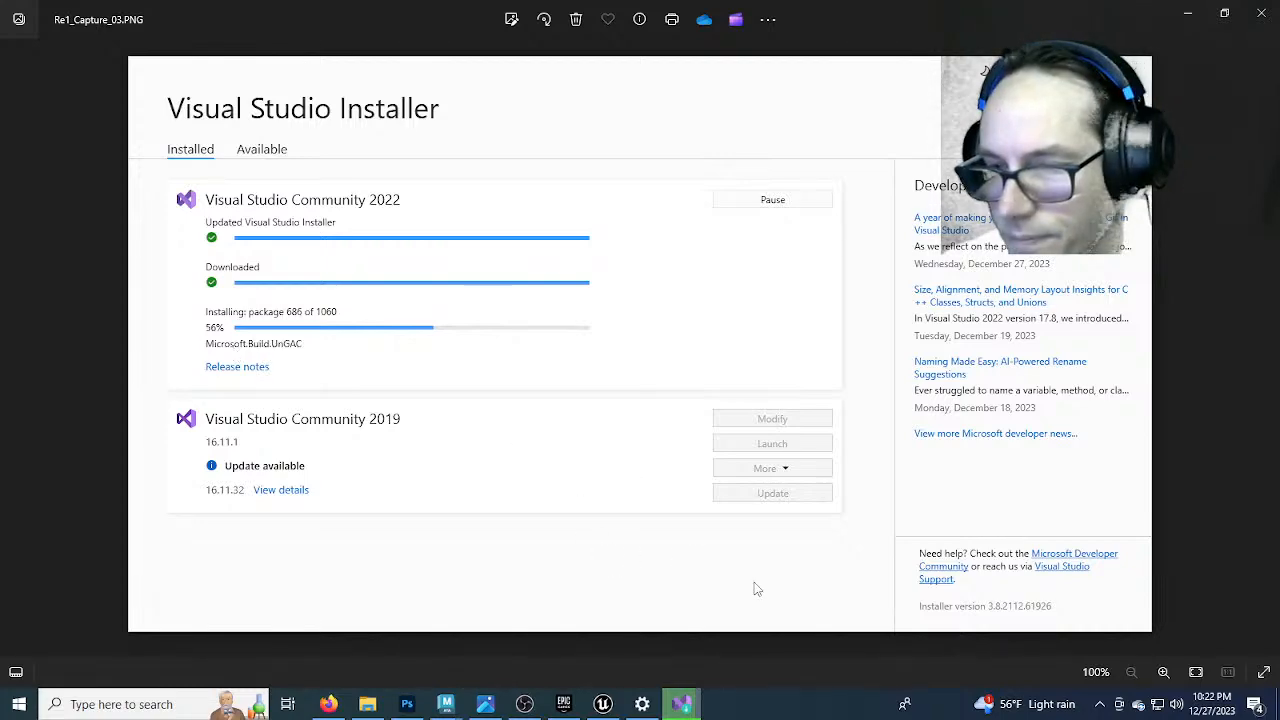
{"action": "left_click", "coordinate": [670, 706]}
{"action": "left_click", "coordinate": [524, 704]}
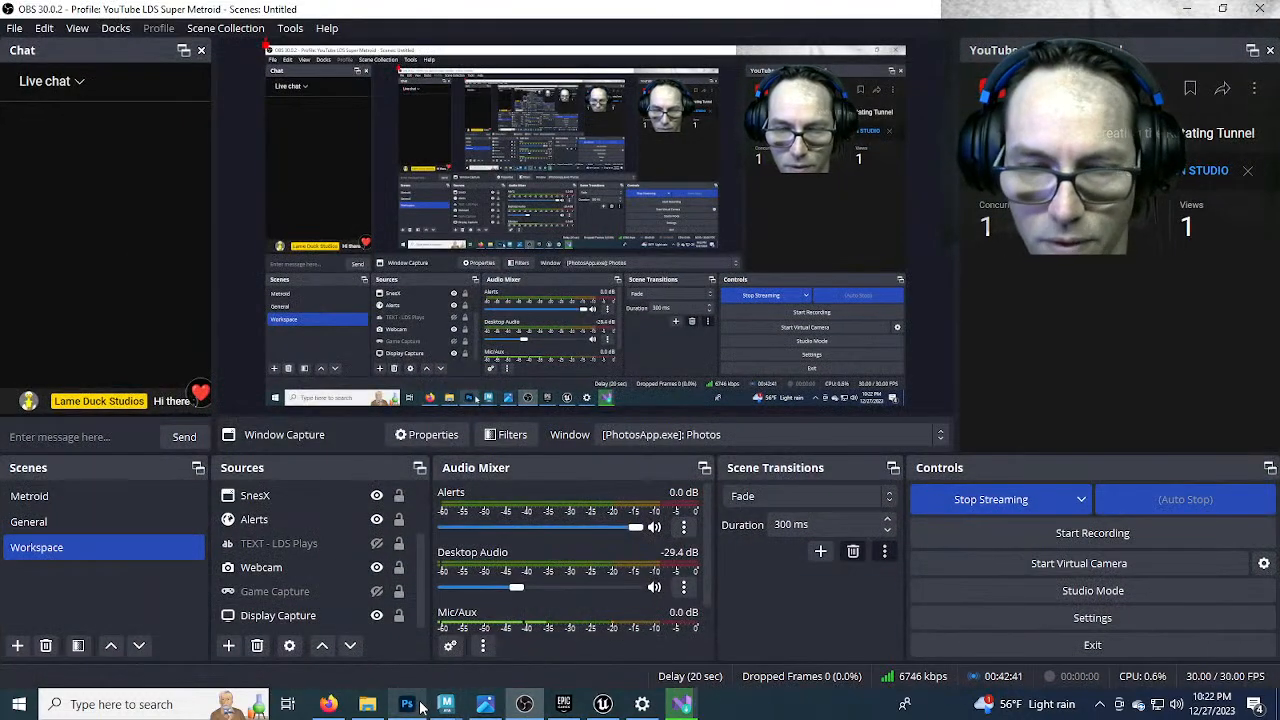
{"action": "mouse_move", "coordinate": [448, 708]}
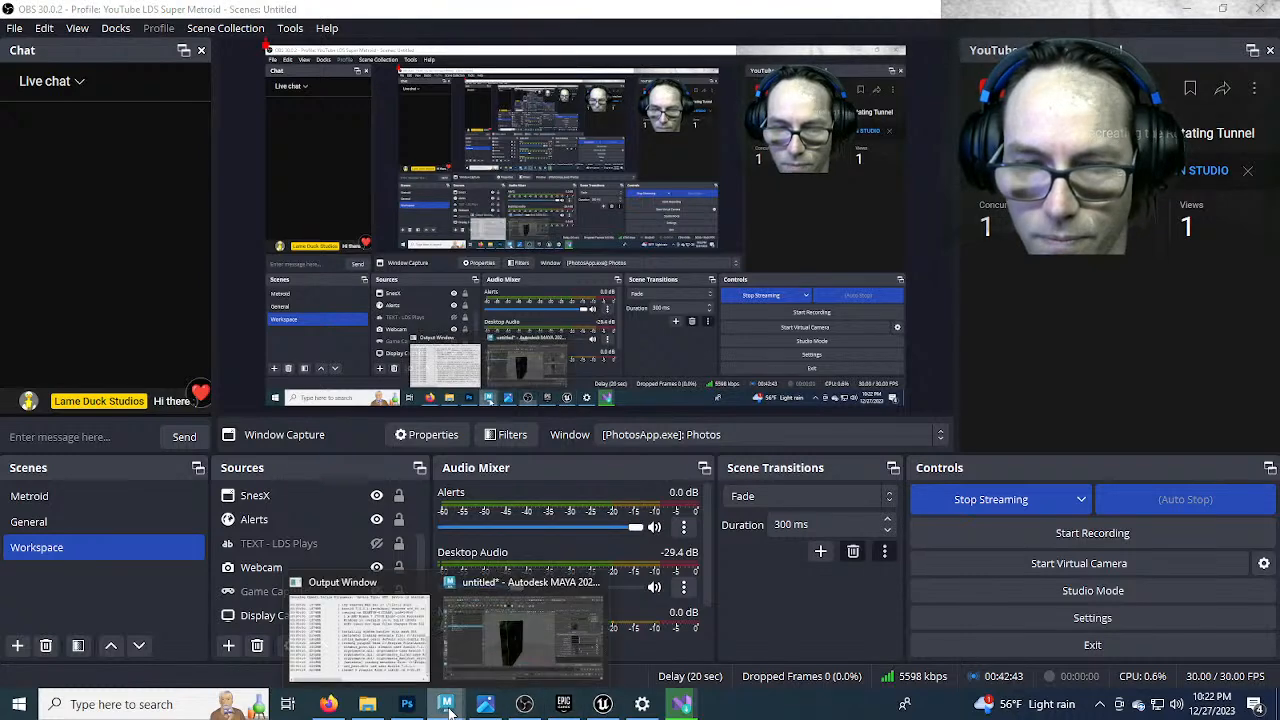
{"action": "left_click", "coordinate": [506, 640]}
Duplicate the brick wall and move the copy away from the original along the X axis
{"action": "scroll", "coordinate": [620, 463], "scroll_direction": "down", "scroll_amount": 3}
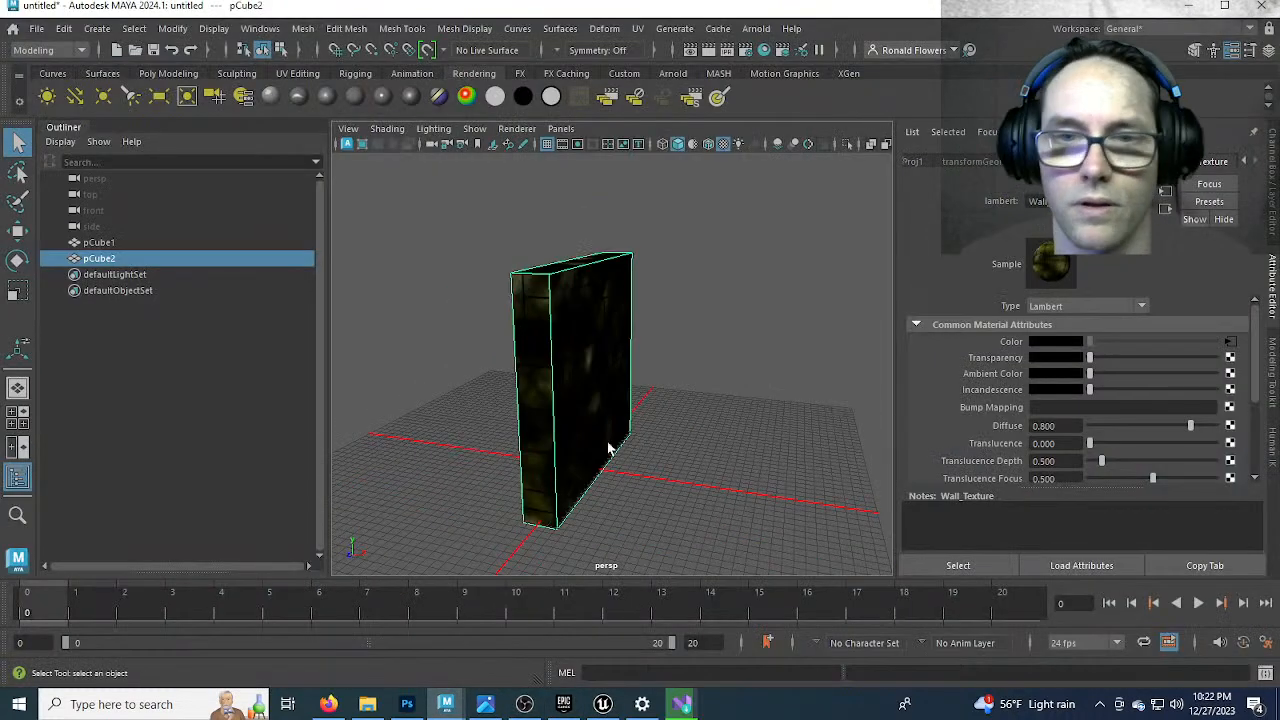
{"action": "left_click_drag", "start_coordinate": [588, 457], "coordinate": [710, 394], "text": "alt"}
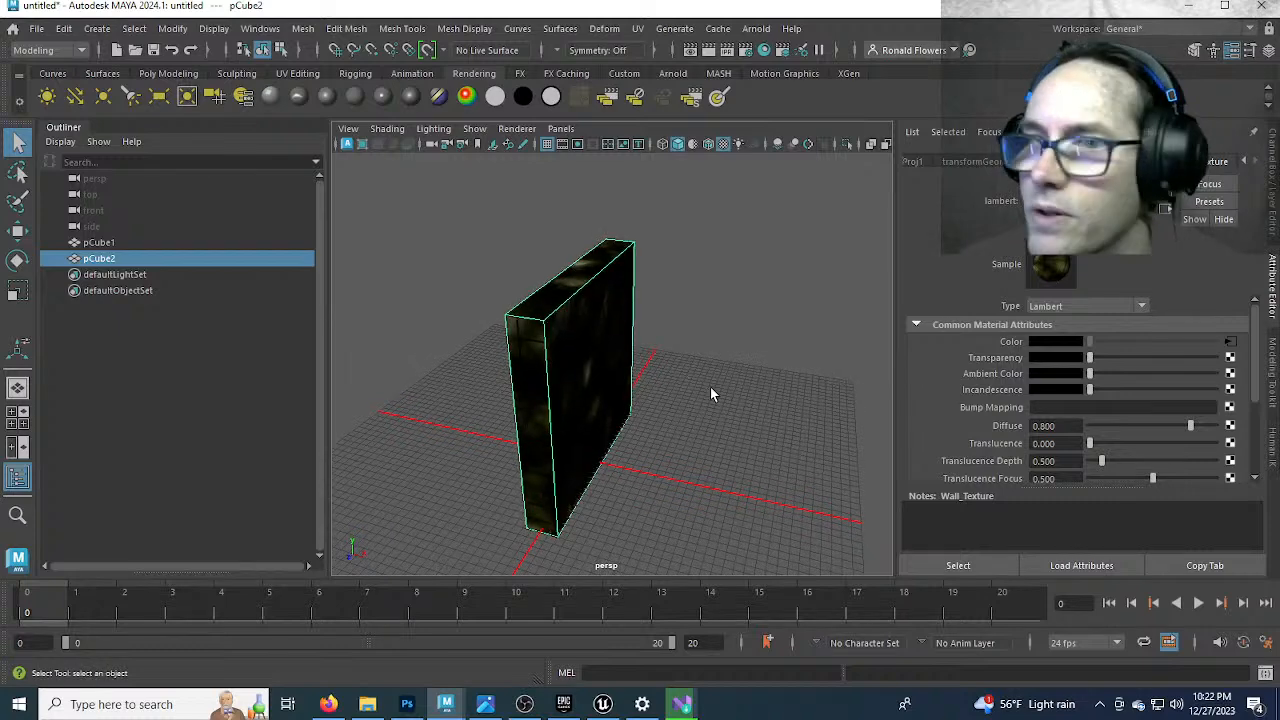
{"action": "left_click", "coordinate": [656, 404]}
{"action": "left_click", "coordinate": [594, 405]}
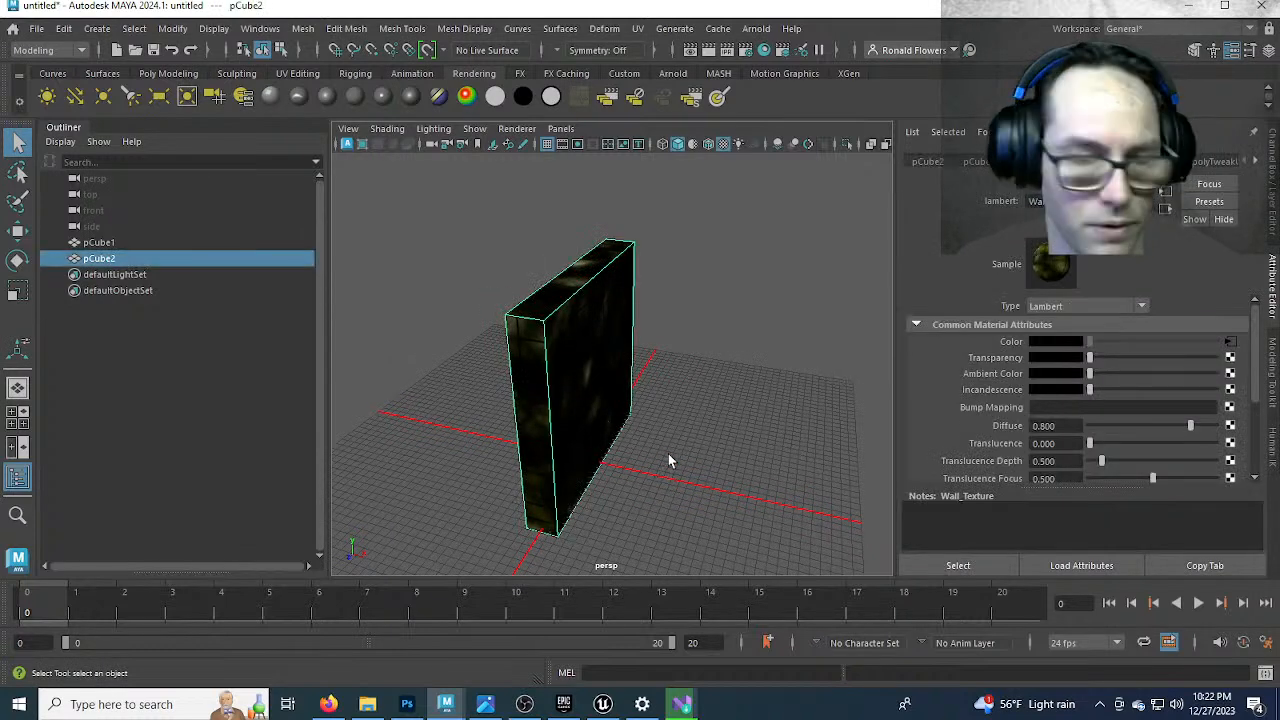
{"action": "key", "text": "ctrl+d"}
{"action": "key", "text": "w"}
{"action": "left_click_drag", "start_coordinate": [660, 396], "coordinate": [800, 416]}
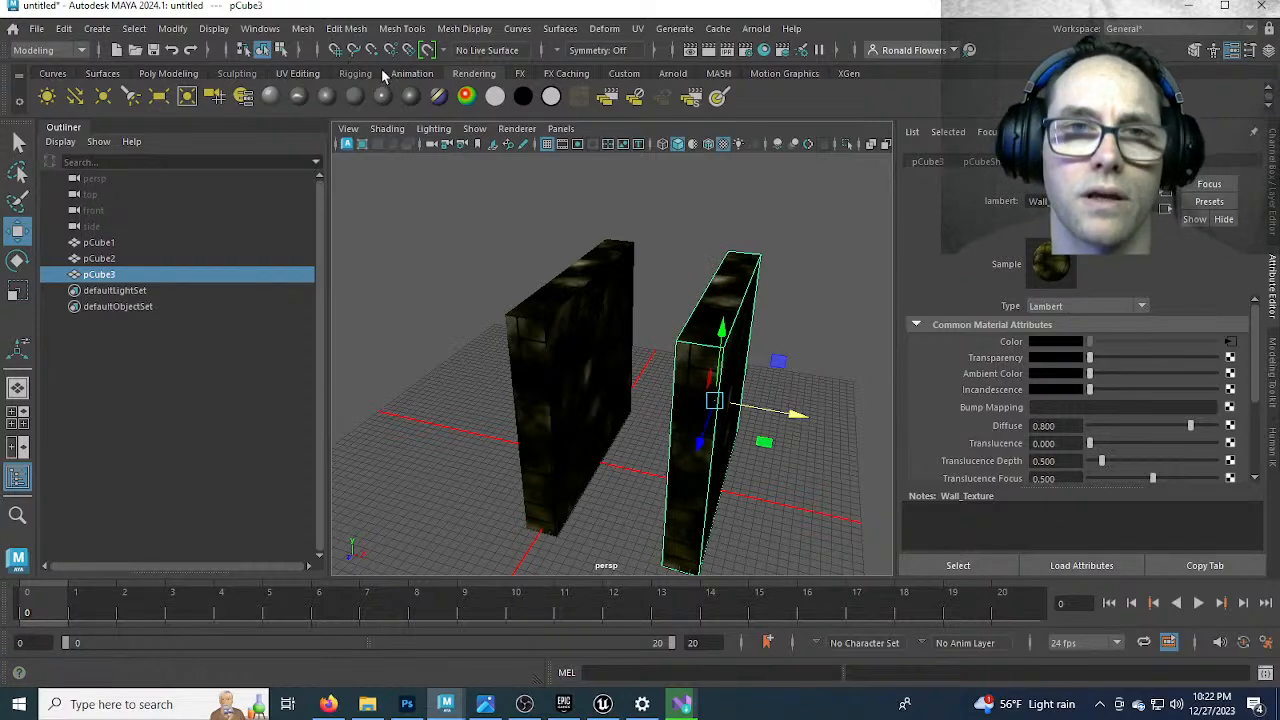
Insert two horizontal edge loops around the upper half of the duplicated wall with the Multi-Cut tool
{"action": "left_click", "coordinate": [170, 74]}
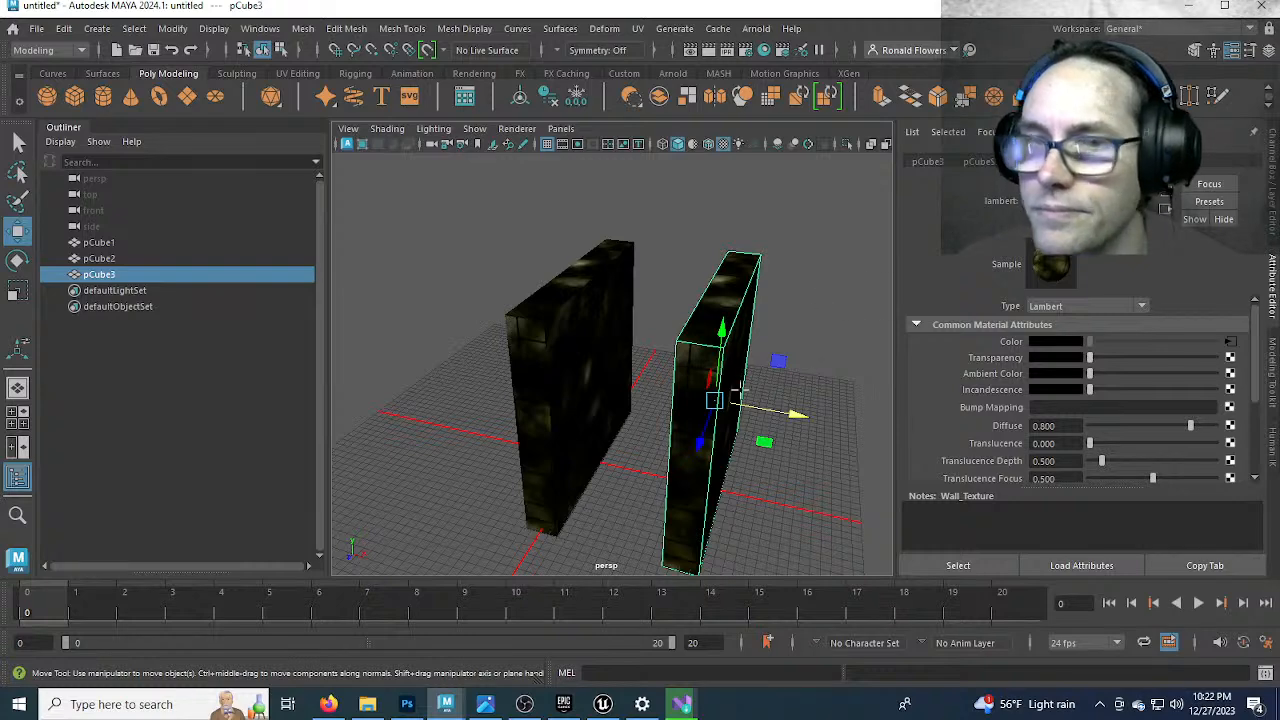
{"action": "left_click_drag", "start_coordinate": [798, 344], "coordinate": [760, 304], "text": "alt"}
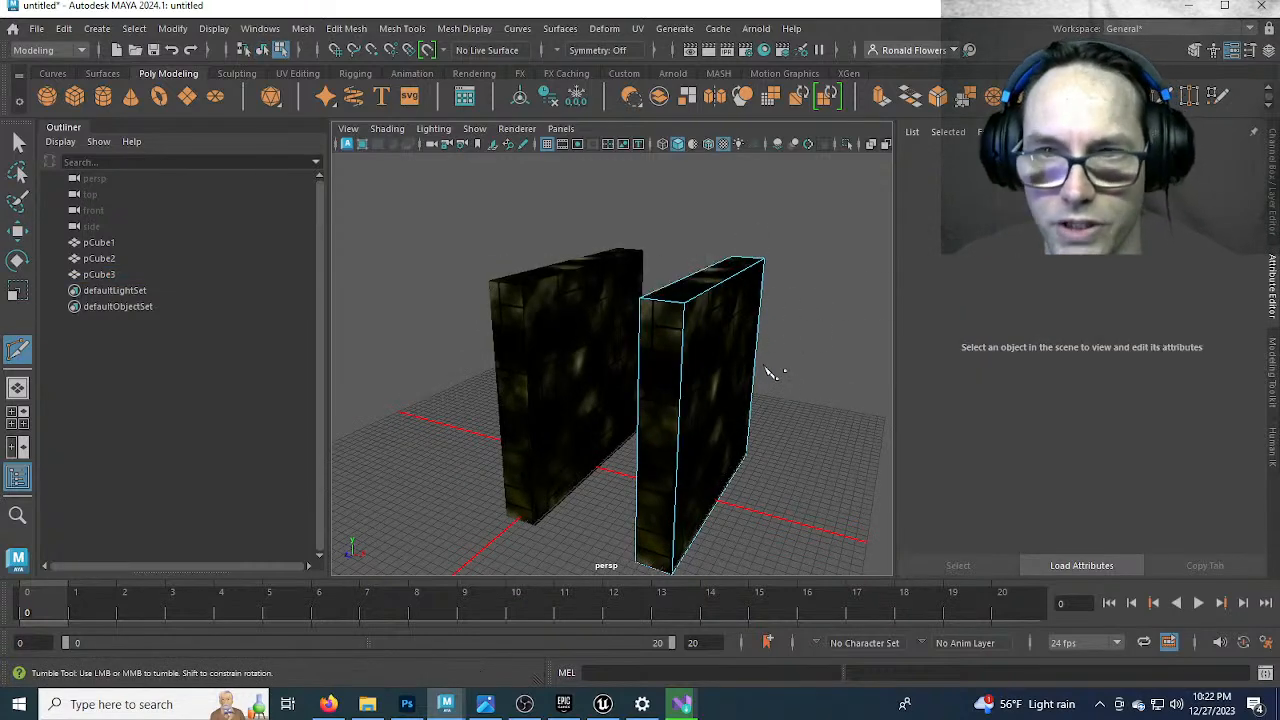
{"action": "middle_click_drag", "start_coordinate": [790, 395], "coordinate": [757, 354], "text": "alt"}
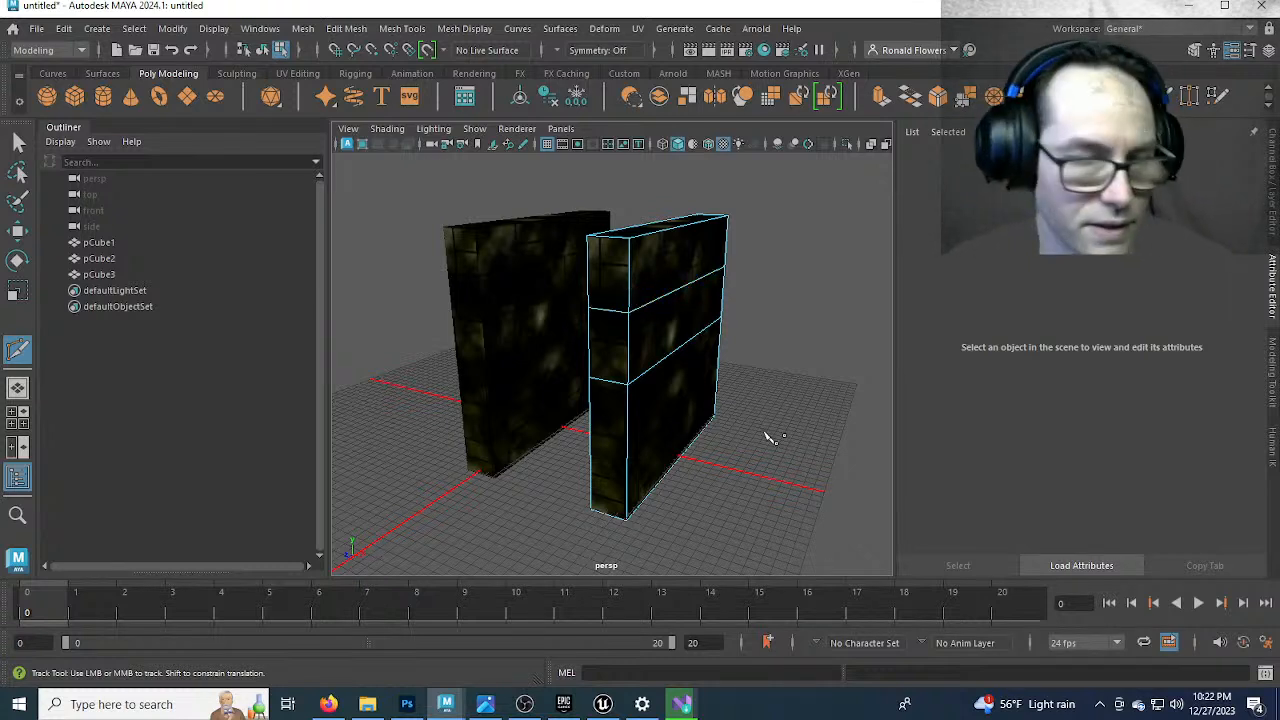
{"action": "key", "text": "q"}
Move the vertices of both inserted edge loops slightly outward along X to bend the duplicated wall, and return to object mode
{"action": "key", "text": "F9"}
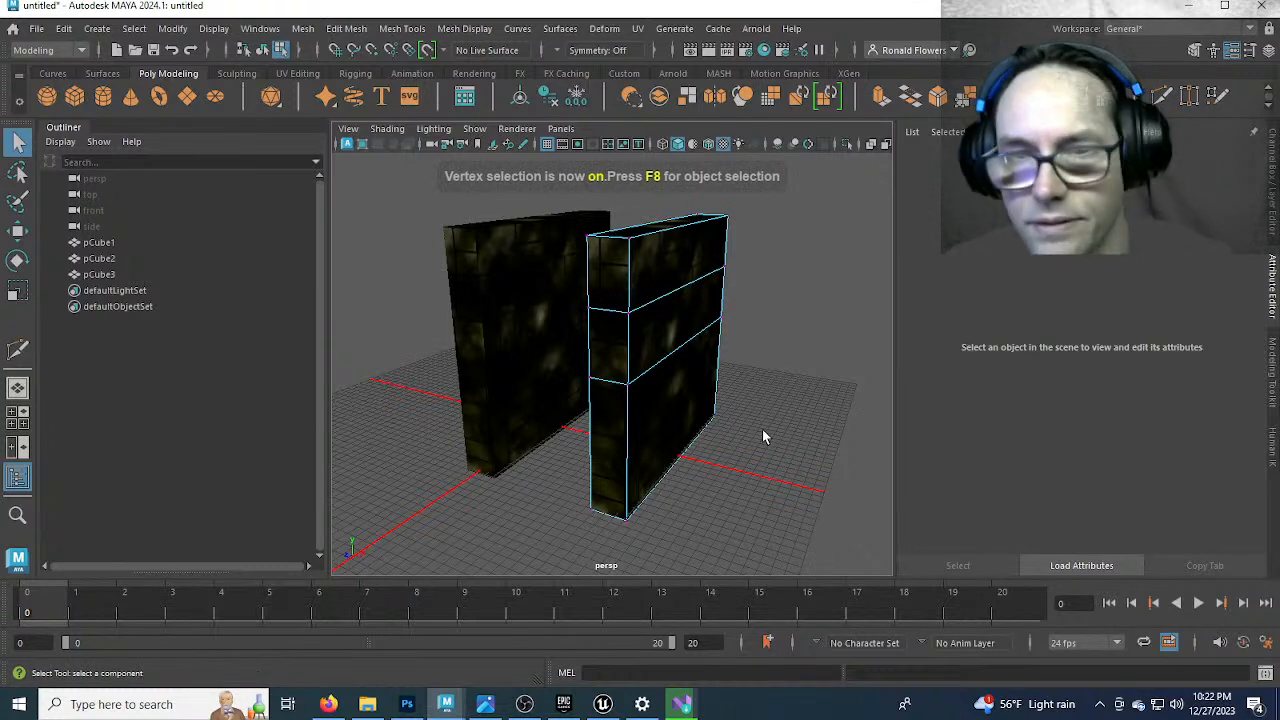
{"action": "left_click_drag", "start_coordinate": [709, 429], "coordinate": [729, 413], "text": "alt"}
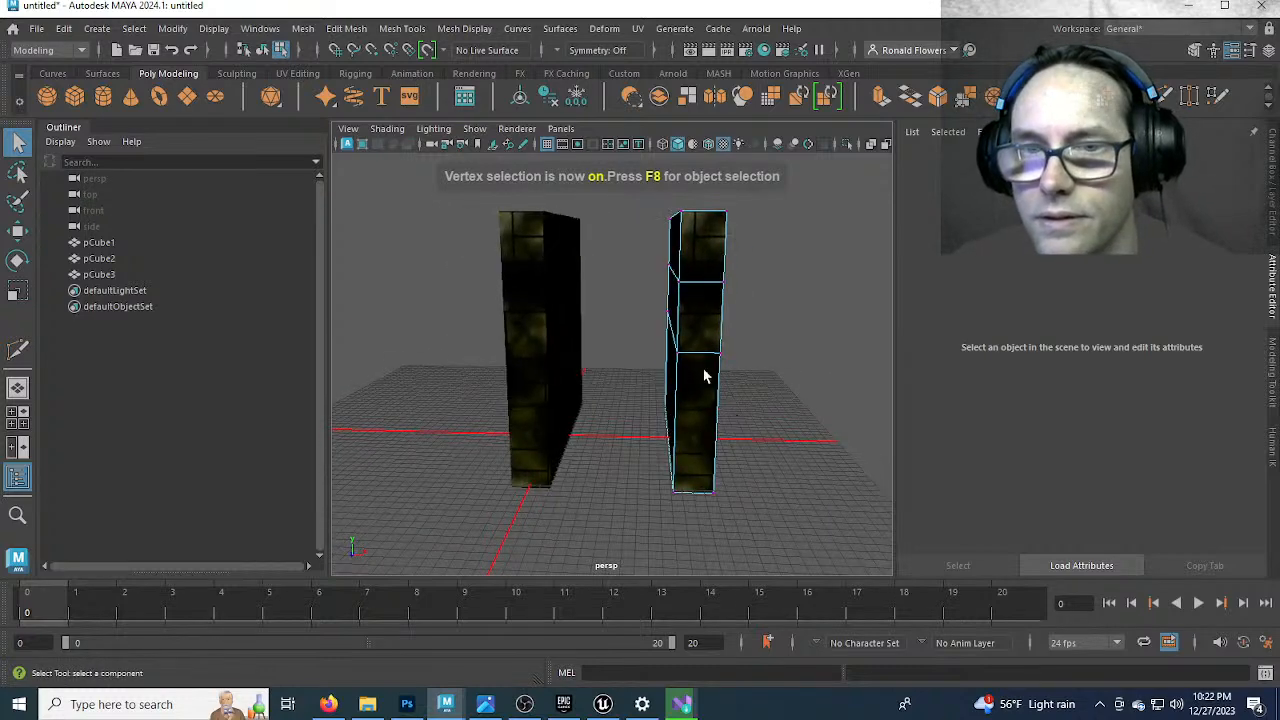
{"action": "left_click_drag", "start_coordinate": [630, 240], "coordinate": [811, 380]}
{"action": "key", "text": "w"}
{"action": "left_click_drag", "start_coordinate": [766, 310], "coordinate": [781, 309]}
{"action": "left_click", "coordinate": [784, 430]}
{"action": "mouse_move", "coordinate": [803, 409]}
{"action": "left_mouse_down", "text": "alt"}
{"action": "mouse_move", "coordinate": [463, 400]}
{"action": "mouse_move", "coordinate": [791, 403]}
{"action": "mouse_move", "coordinate": [797, 429]}
{"action": "mouse_move", "coordinate": [801, 413]}
{"action": "left_mouse_up", "text": "alt"}
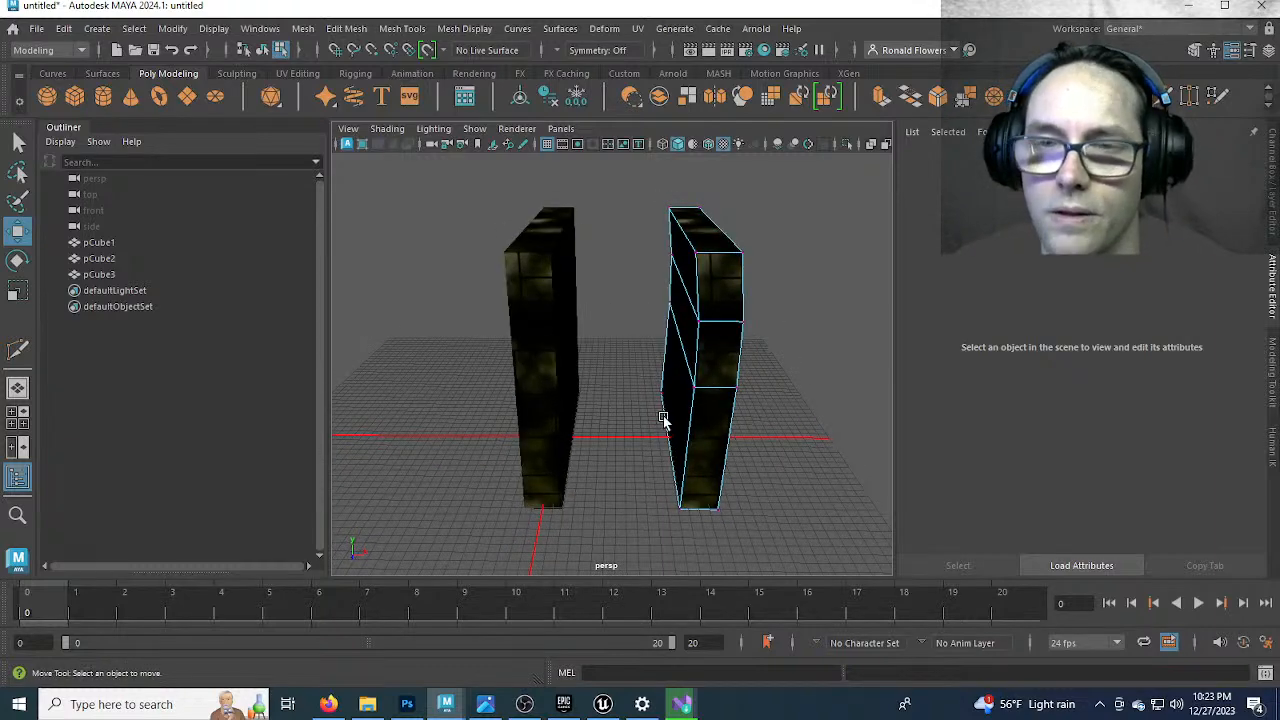
{"action": "right_click_drag", "start_coordinate": [729, 231], "coordinate": [785, 203]}
{"action": "left_click", "coordinate": [771, 423]}
{"action": "left_click_drag", "start_coordinate": [771, 423], "coordinate": [713, 411], "text": "alt"}
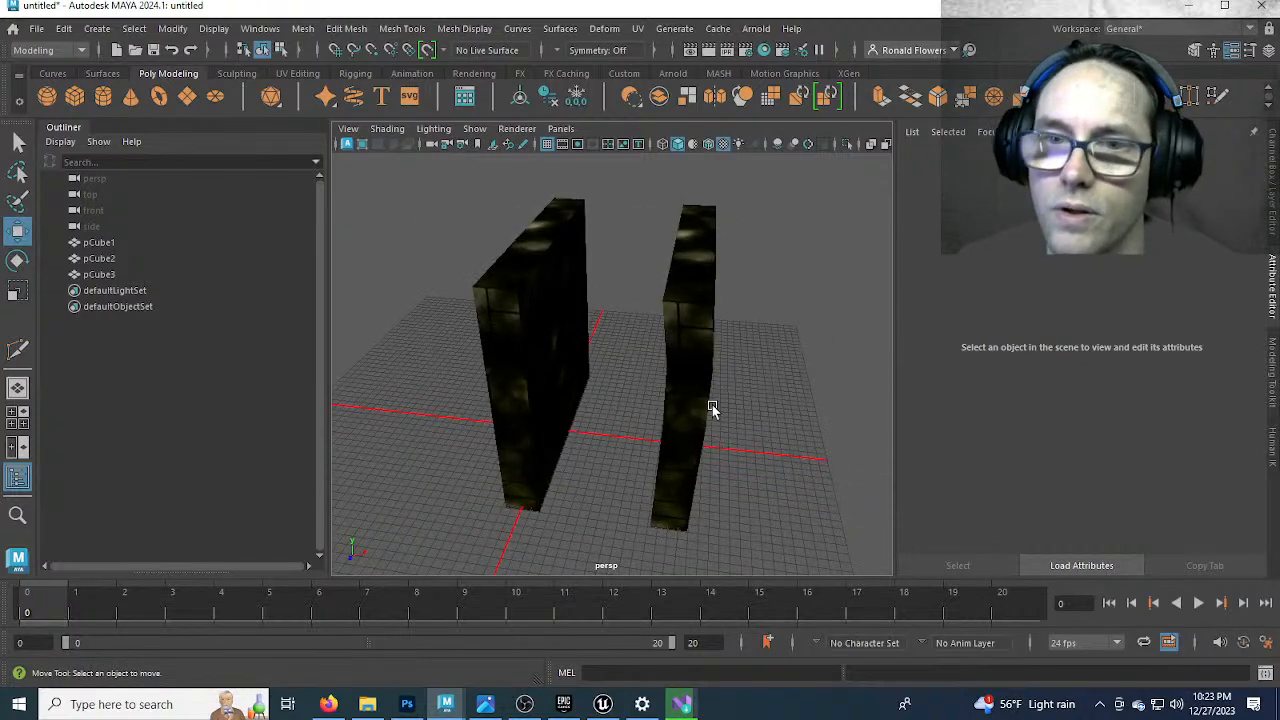
Rename the original straight wall, pCube2, as Wall_Straight
{"action": "left_click", "coordinate": [712, 410]}
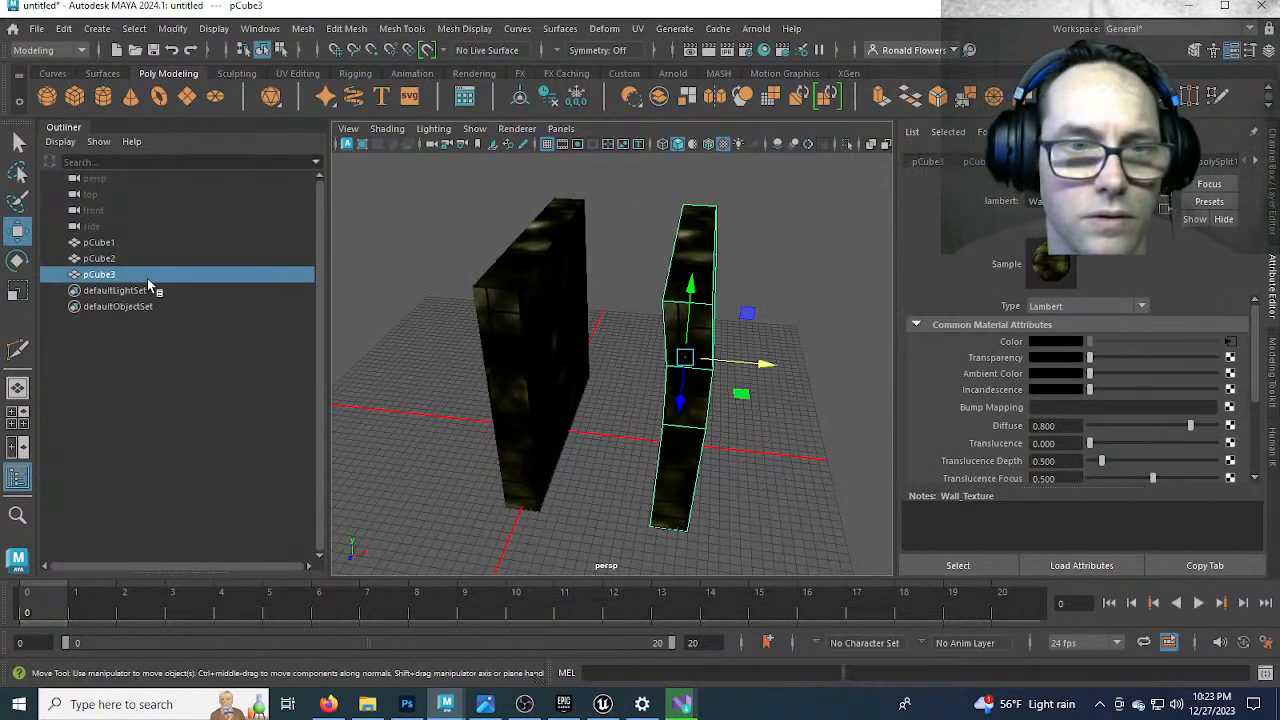
{"action": "left_click", "coordinate": [491, 323]}
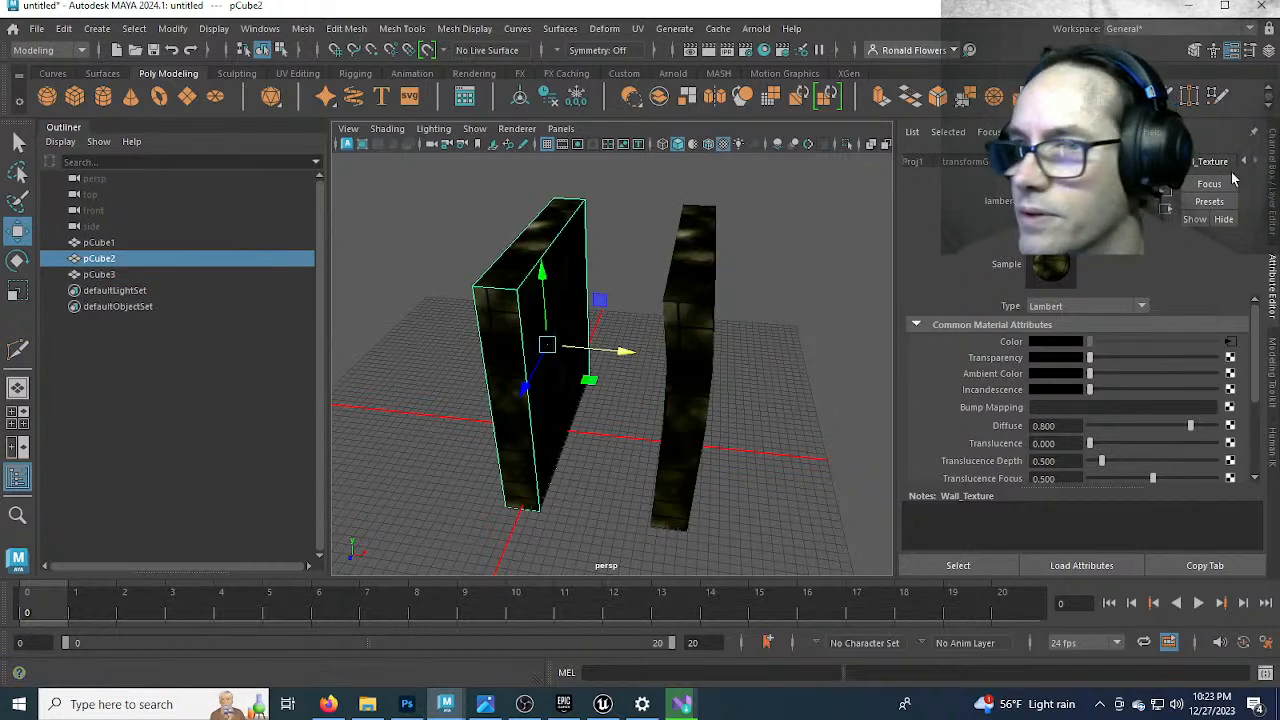
{"action": "key", "text": "ctrl+a"}
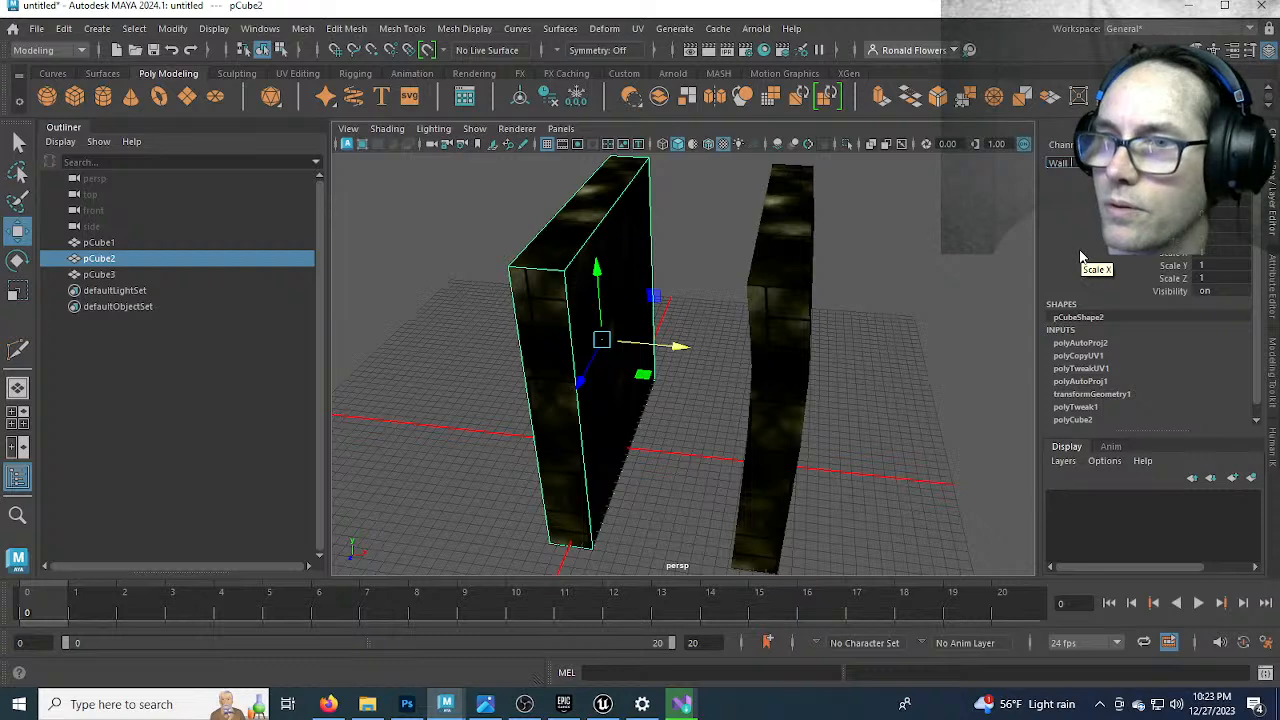
{"action": "key", "text": "Return"}
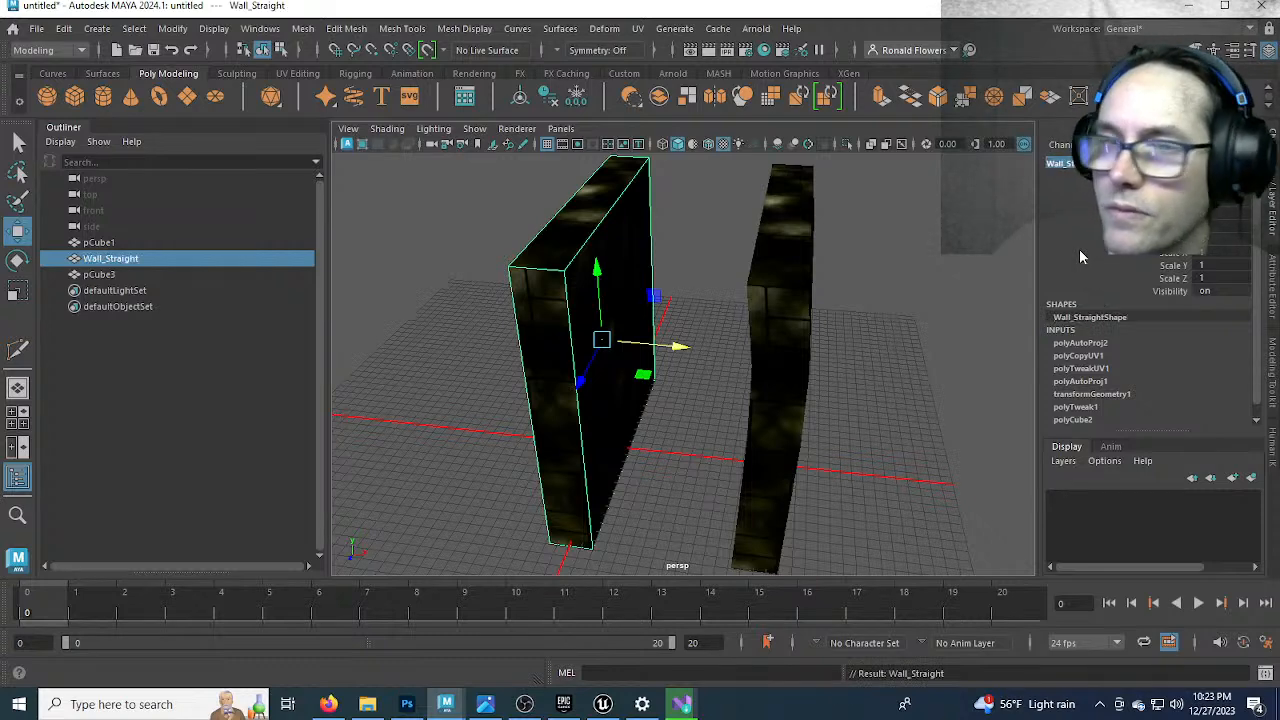
Rename the bent copy as Wall_Bent and move it back onto the straight wall's position
{"action": "left_click", "coordinate": [785, 330]}
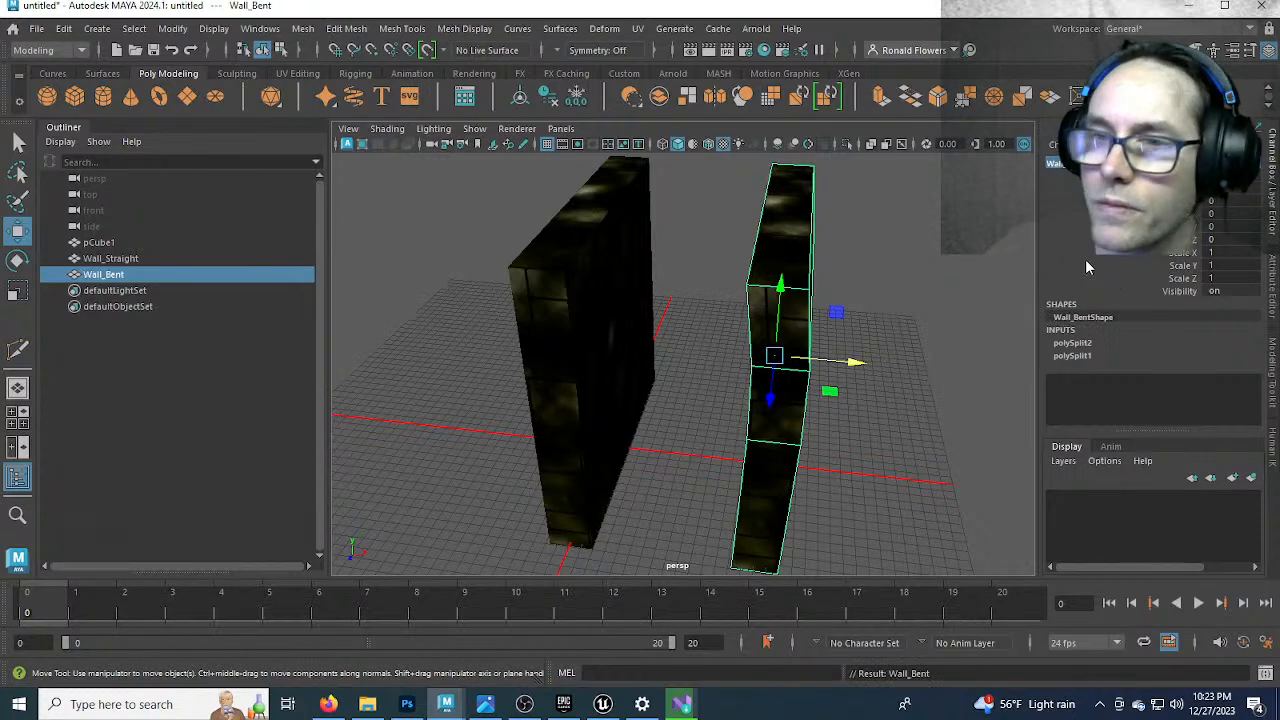
{"action": "left_click", "coordinate": [863, 394]}
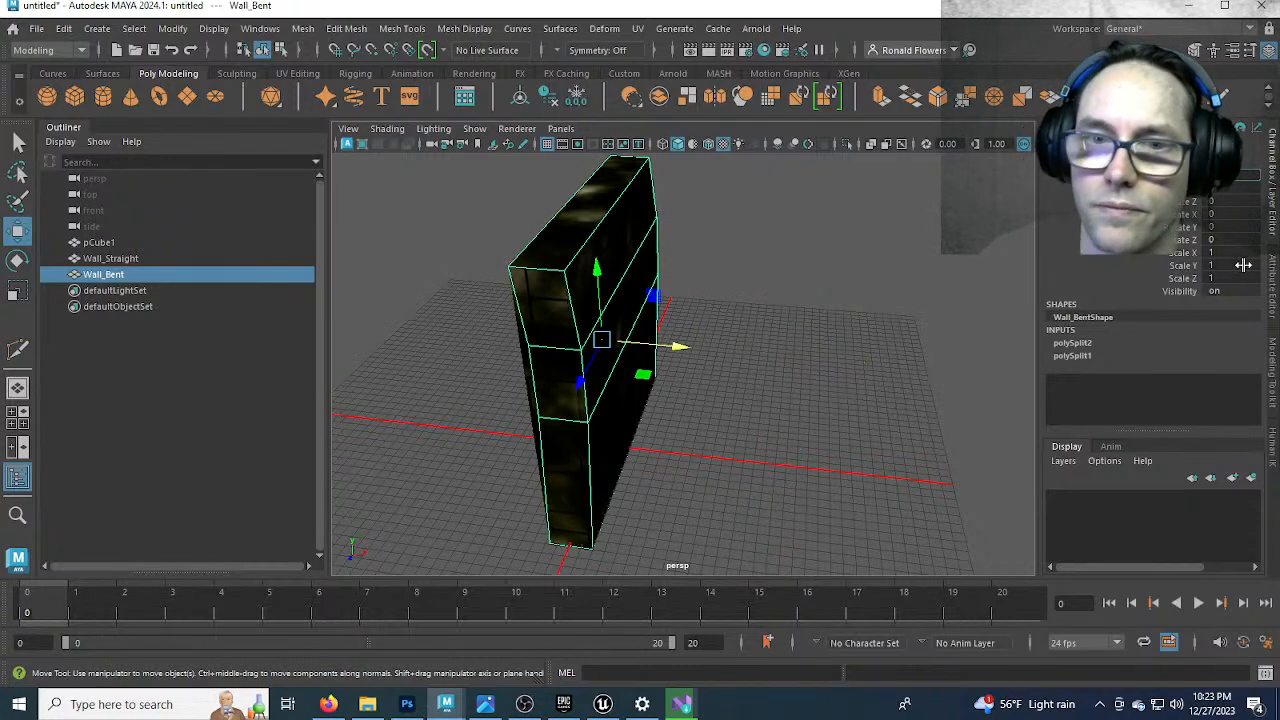
{"action": "left_click", "coordinate": [683, 486]}
Duplicate Wall_Straight and move the copy about 383 cm along the X axis
{"action": "left_click", "coordinate": [129, 260]}
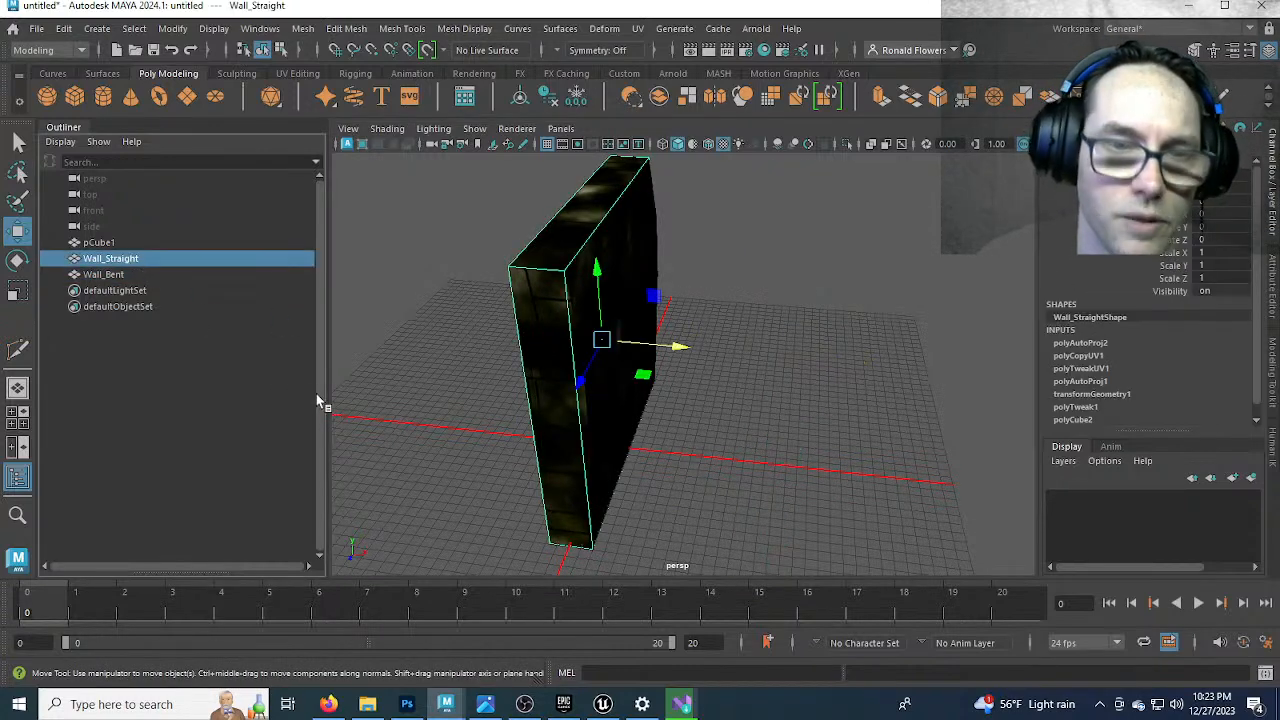
{"action": "key", "text": "ctrl+d"}
{"action": "left_click_drag", "start_coordinate": [672, 350], "coordinate": [963, 366]}
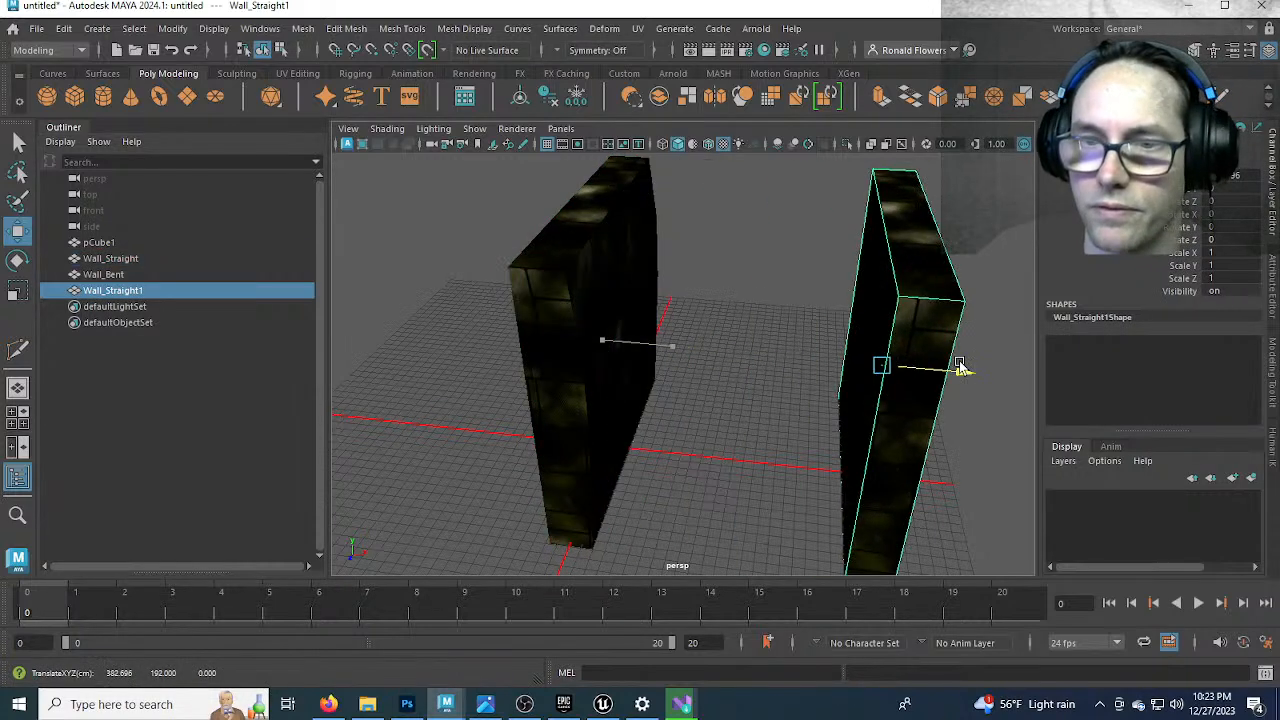
Hide pCube1, Wall_Straight and Wall_Bent, leaving only the new duplicate in view
{"action": "left_click_drag", "start_coordinate": [537, 337], "coordinate": [657, 457]}
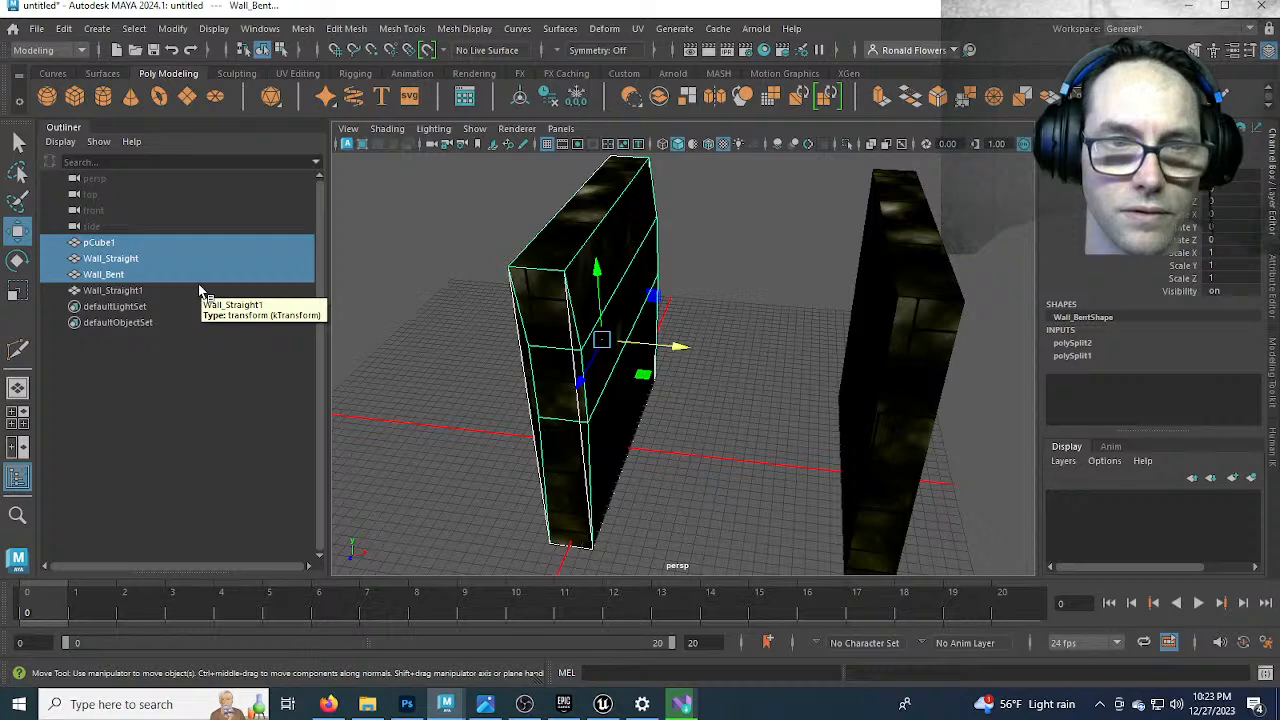
{"action": "key", "text": "ctrl+h"}
{"action": "left_click", "coordinate": [574, 443]}
Insert edge loops on Wall_Straight1 near its upper, lower and both side edges, plus one horizontal and one vertical loop through the middle
{"action": "left_click_drag", "start_coordinate": [800, 409], "coordinate": [702, 394], "text": "alt"}
{"action": "left_click", "coordinate": [803, 317]}
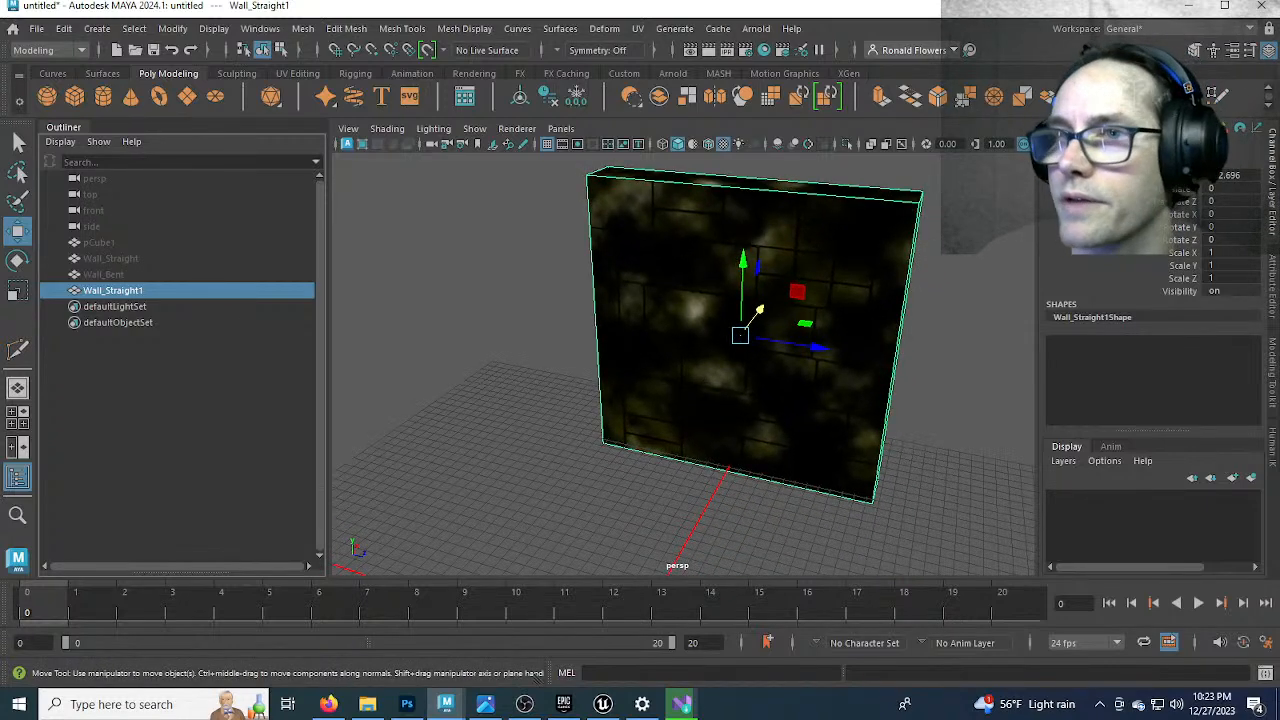
{"action": "key", "text": "ctrl+shift+x"}
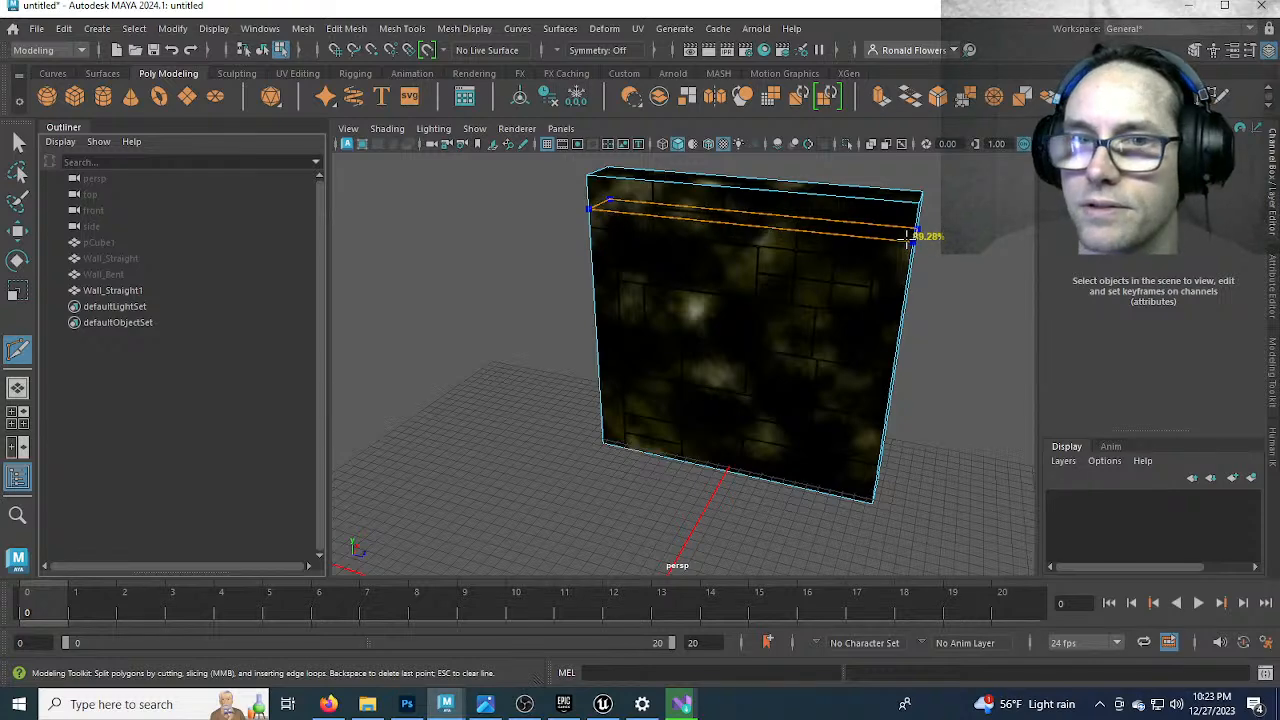
{"action": "left_click", "coordinate": [906, 250], "text": "ctrl"}
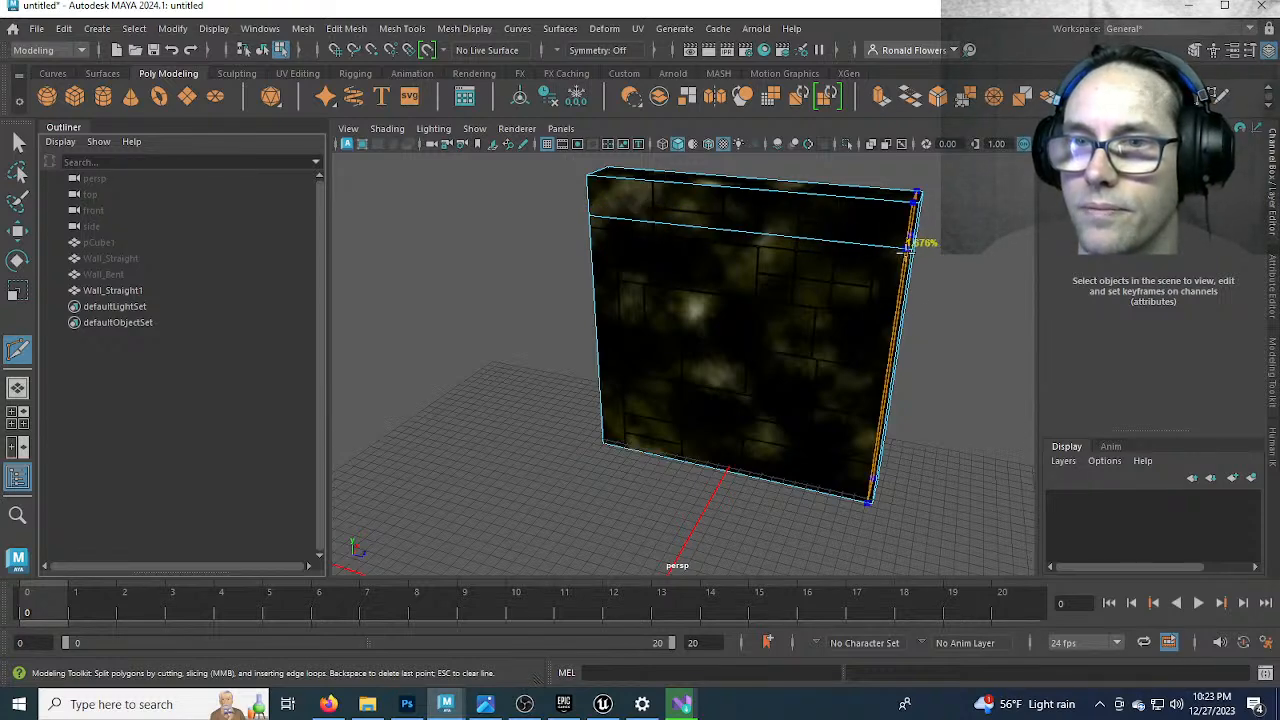
{"action": "left_click", "coordinate": [886, 460], "text": "ctrl"}
{"action": "left_click", "coordinate": [645, 442], "text": "ctrl"}
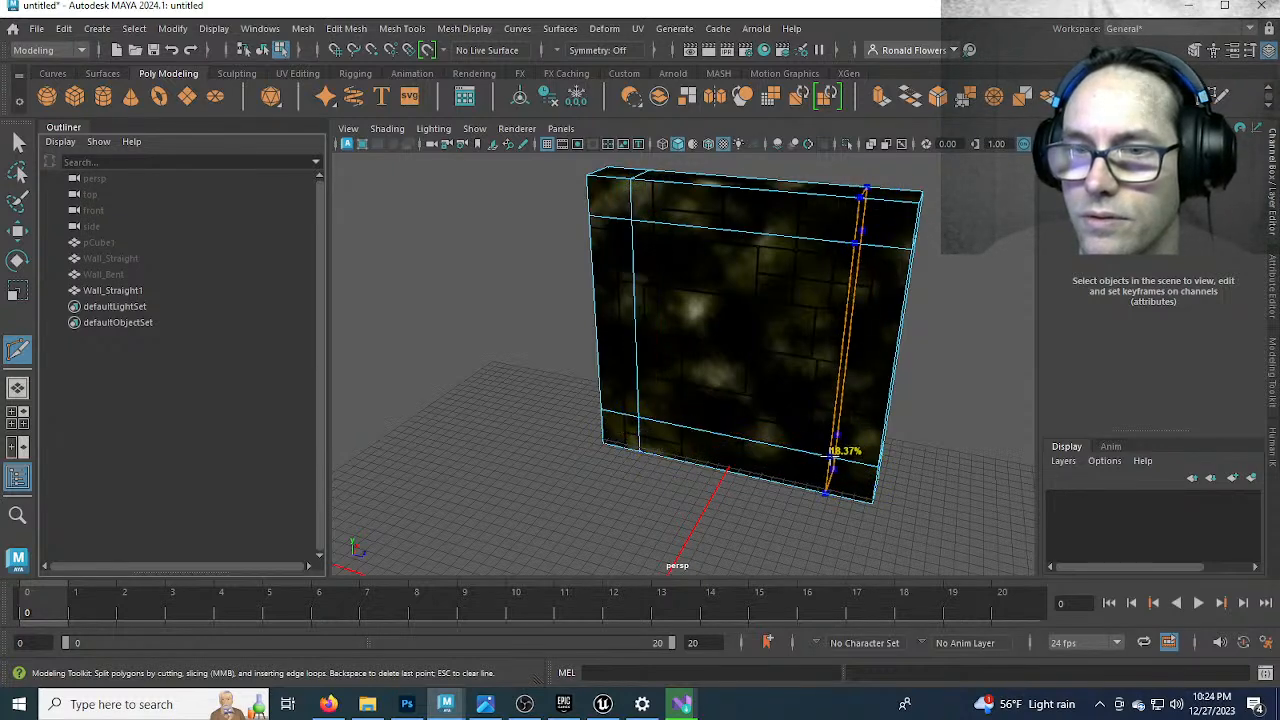
{"action": "left_click", "coordinate": [873, 368], "text": "ctrl"}
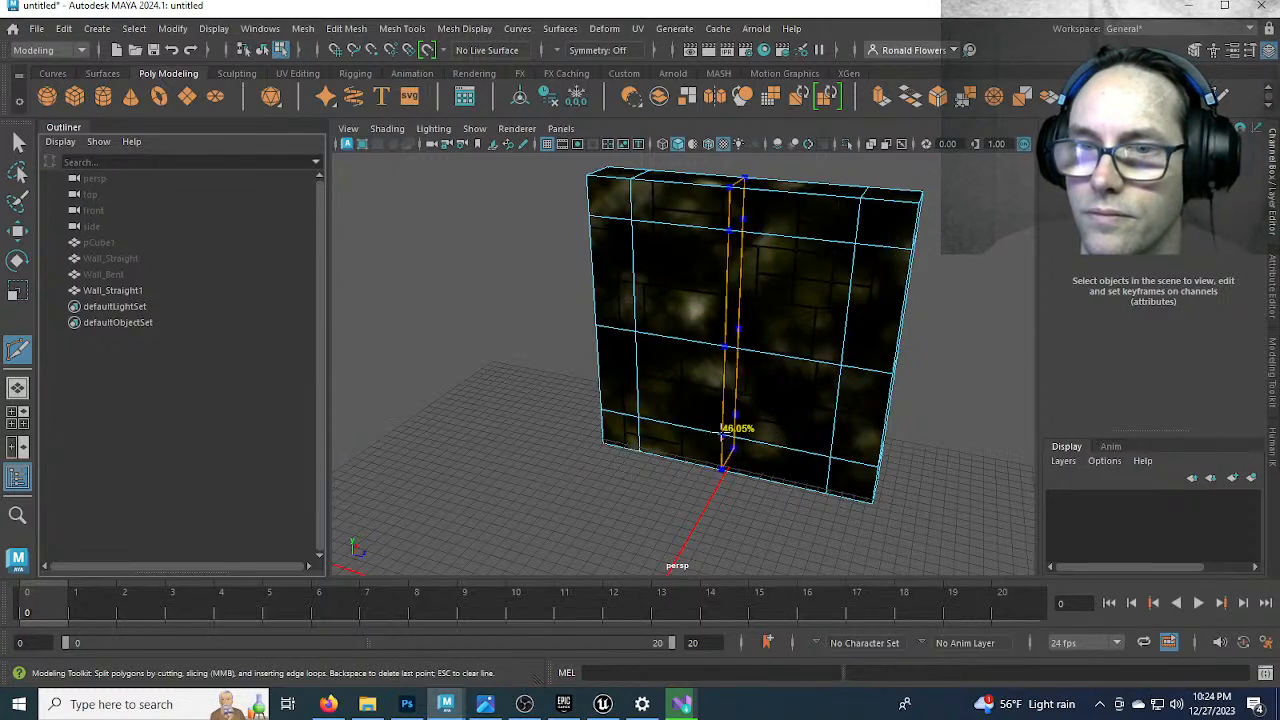
{"action": "left_click", "coordinate": [734, 428], "text": "ctrl"}
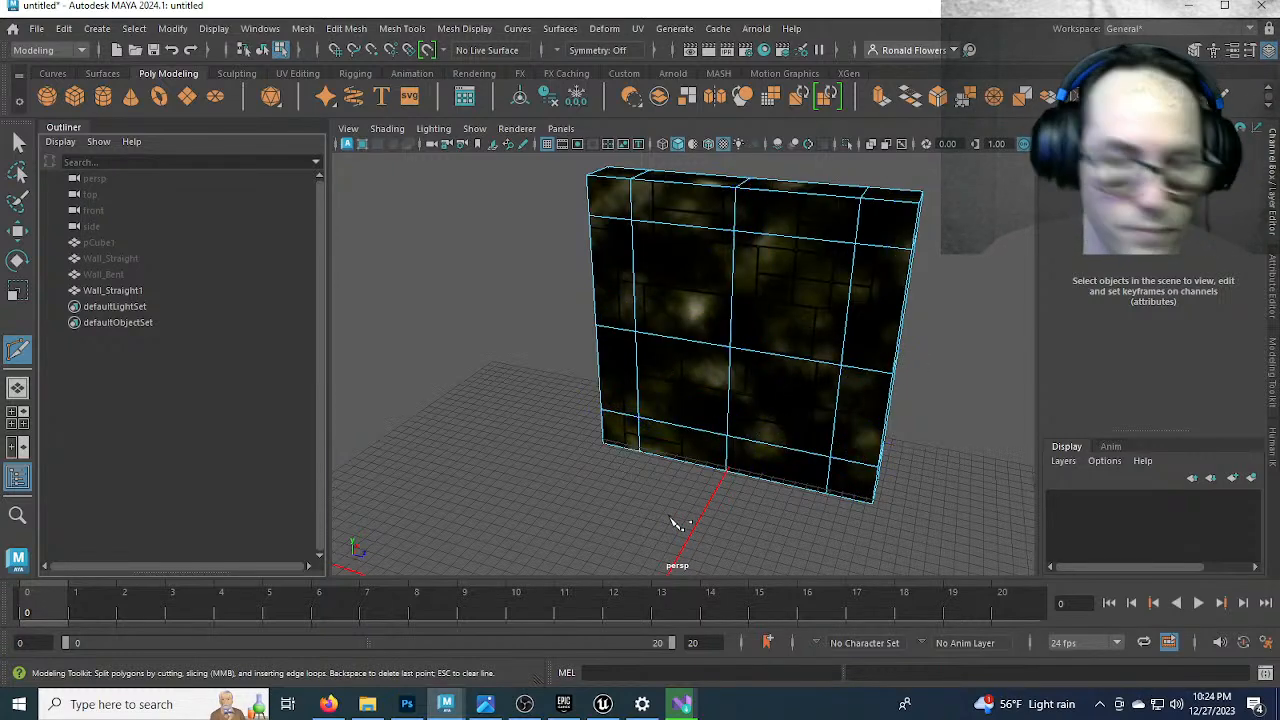
{"action": "key", "text": "q"}
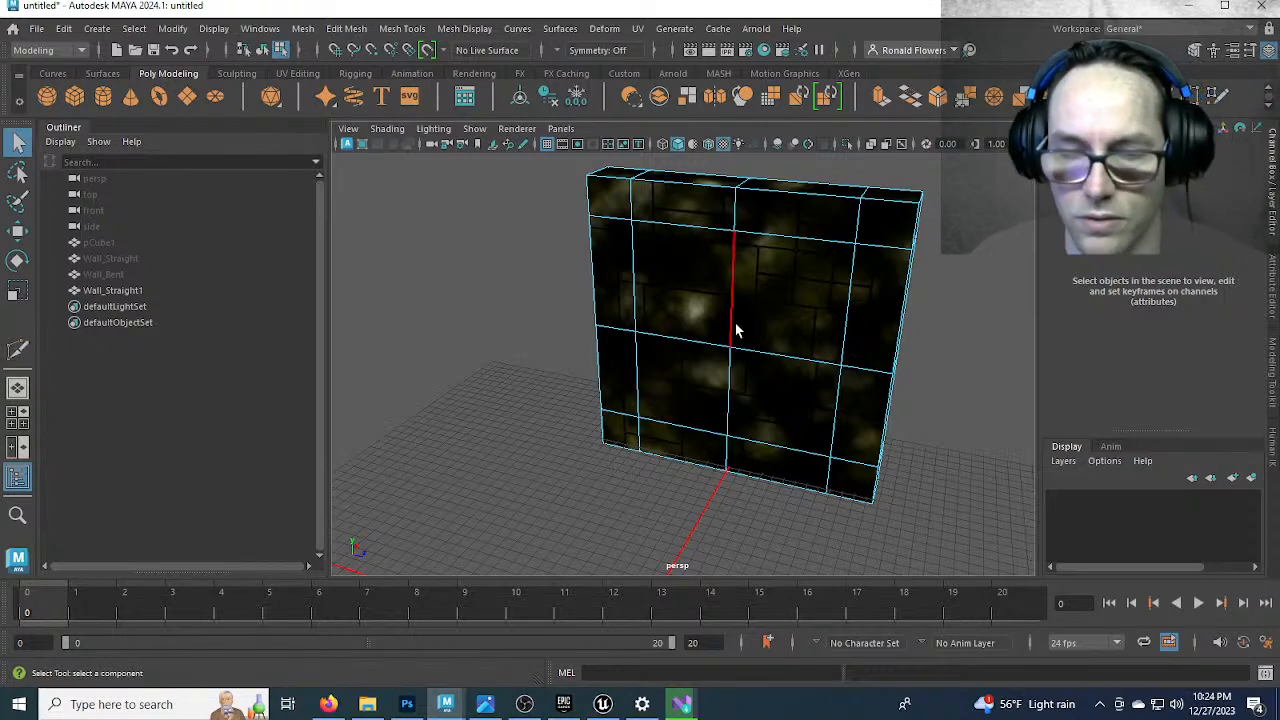
Delete the central faces on the front and back of Wall_Straight1 to cut a square window opening
{"action": "key", "text": "F11"}
{"action": "left_click_drag", "start_coordinate": [703, 349], "coordinate": [633, 338], "text": "alt"}
{"action": "key", "text": "Delete"}
Select the front and back border edge loops of the opening and bridge them to close the wall's thickness
{"action": "right_click_drag", "start_coordinate": [623, 317], "coordinate": [623, 186]}
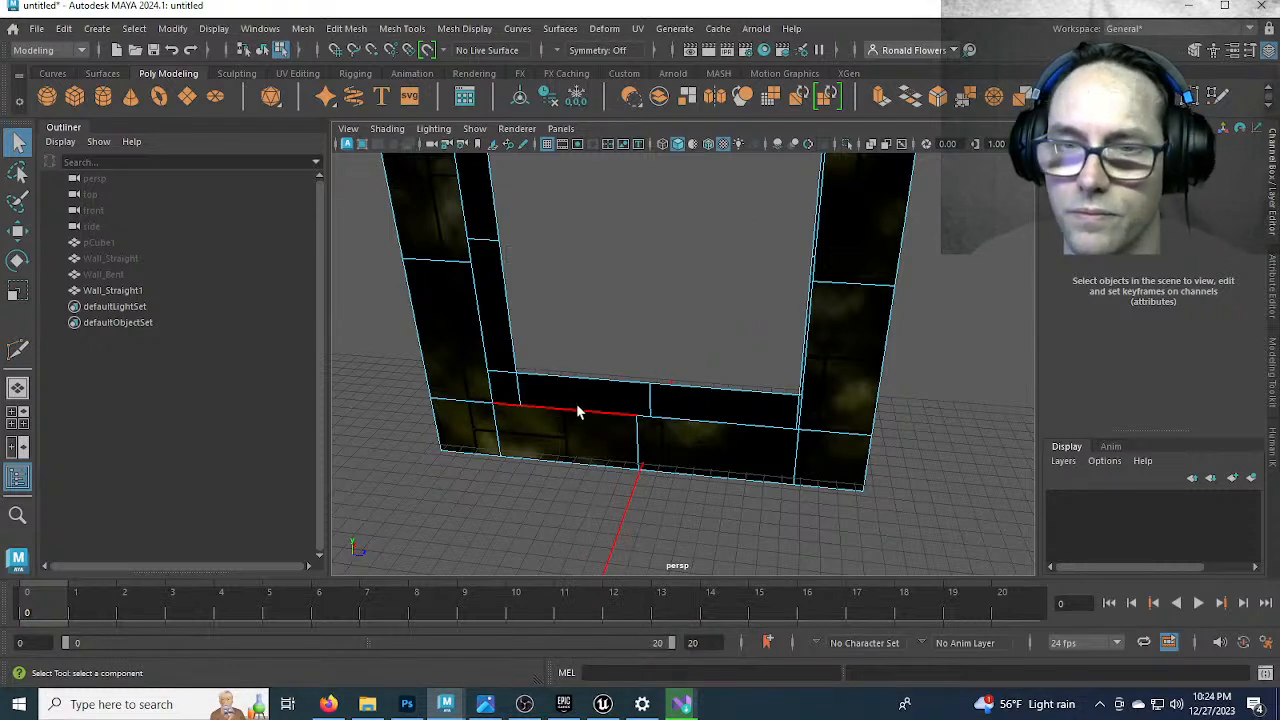
{"action": "left_click", "coordinate": [579, 410]}
{"action": "left_click", "coordinate": [597, 388]}
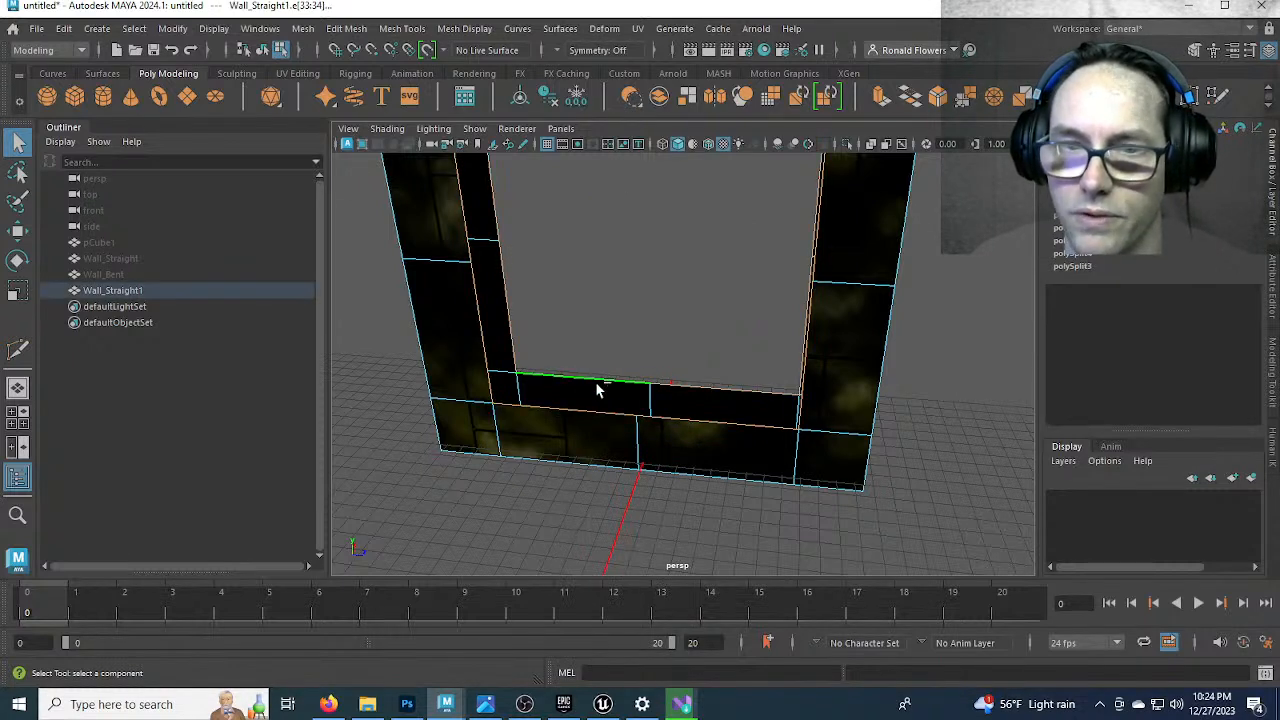
{"action": "right_click_drag", "start_coordinate": [597, 388], "coordinate": [590, 565], "text": "shift"}
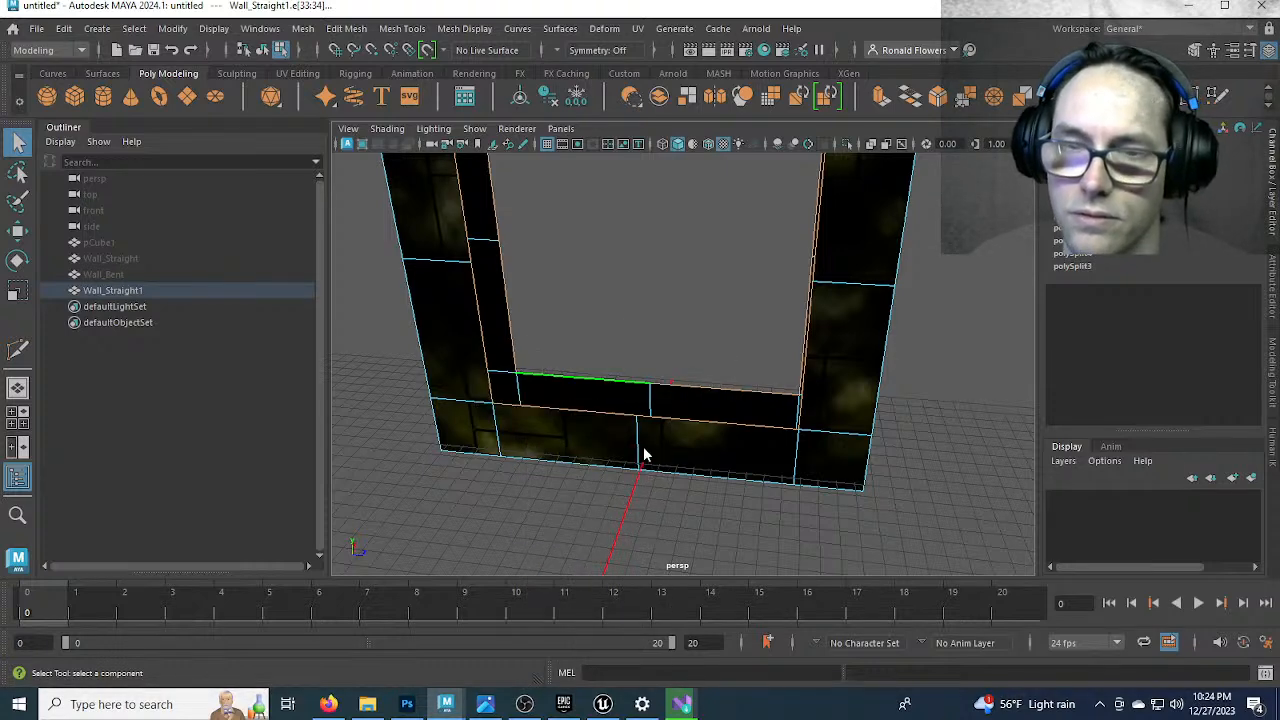
Select the full ring of bridged faces lining the inside of the window opening
{"action": "left_click_drag", "start_coordinate": [714, 497], "coordinate": [694, 451], "text": "alt"}
{"action": "right_click_drag", "start_coordinate": [700, 365], "coordinate": [695, 276]}
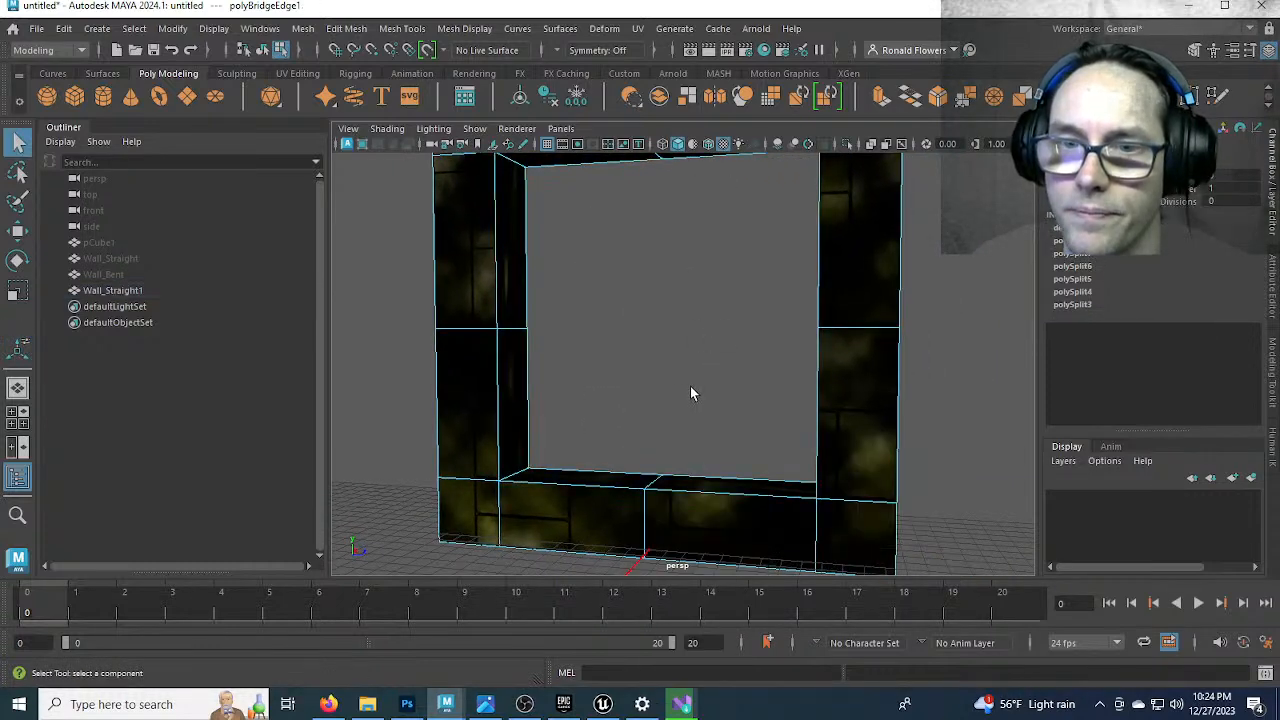
{"action": "left_click_drag", "start_coordinate": [677, 394], "coordinate": [666, 429], "text": "alt"}
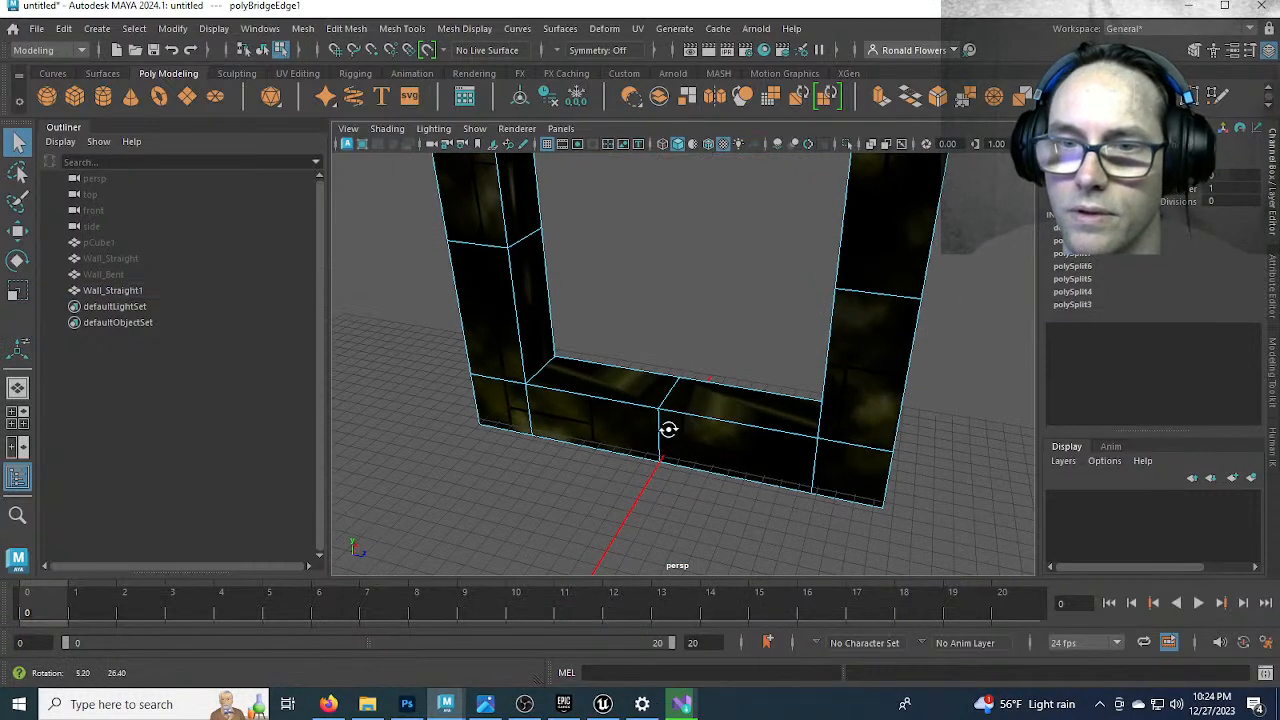
{"action": "left_click", "coordinate": [722, 405]}
{"action": "double_click", "coordinate": [657, 390], "text": "shift"}
{"action": "left_click_drag", "start_coordinate": [657, 390], "coordinate": [629, 366], "text": "alt"}
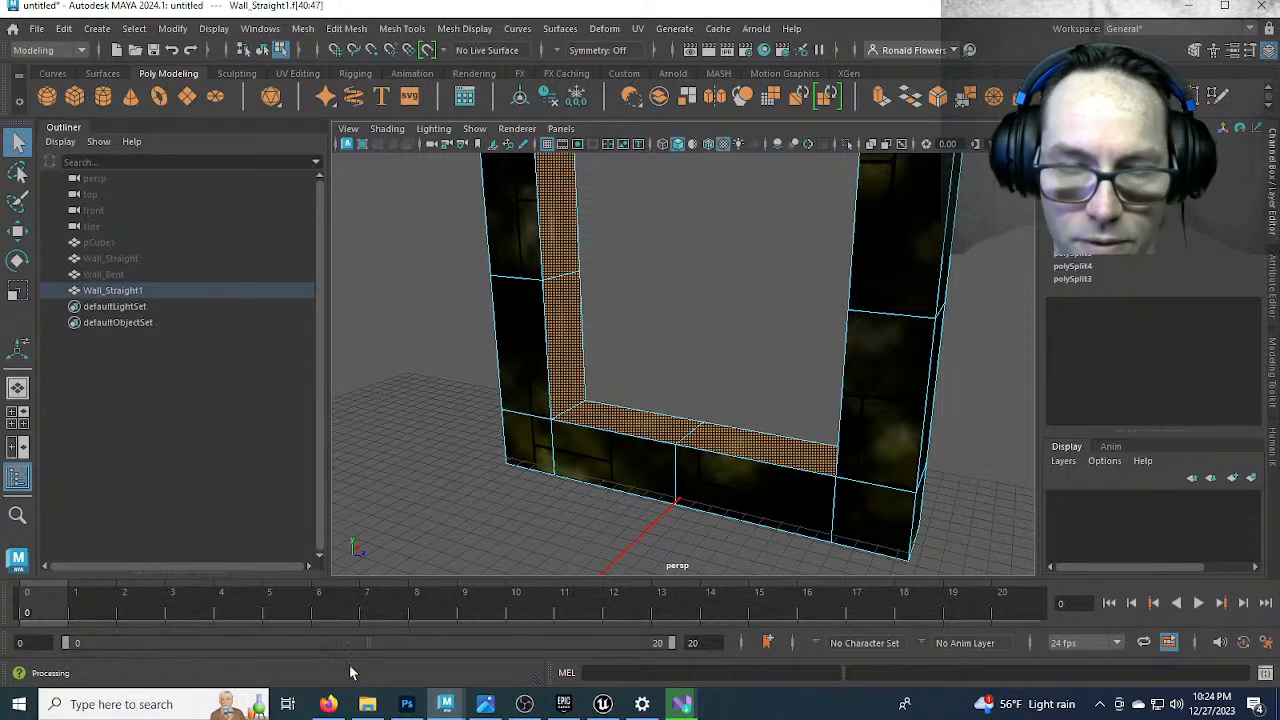
{"action": "left_click", "coordinate": [641, 30]}
{"action": "left_click", "coordinate": [692, 77]}
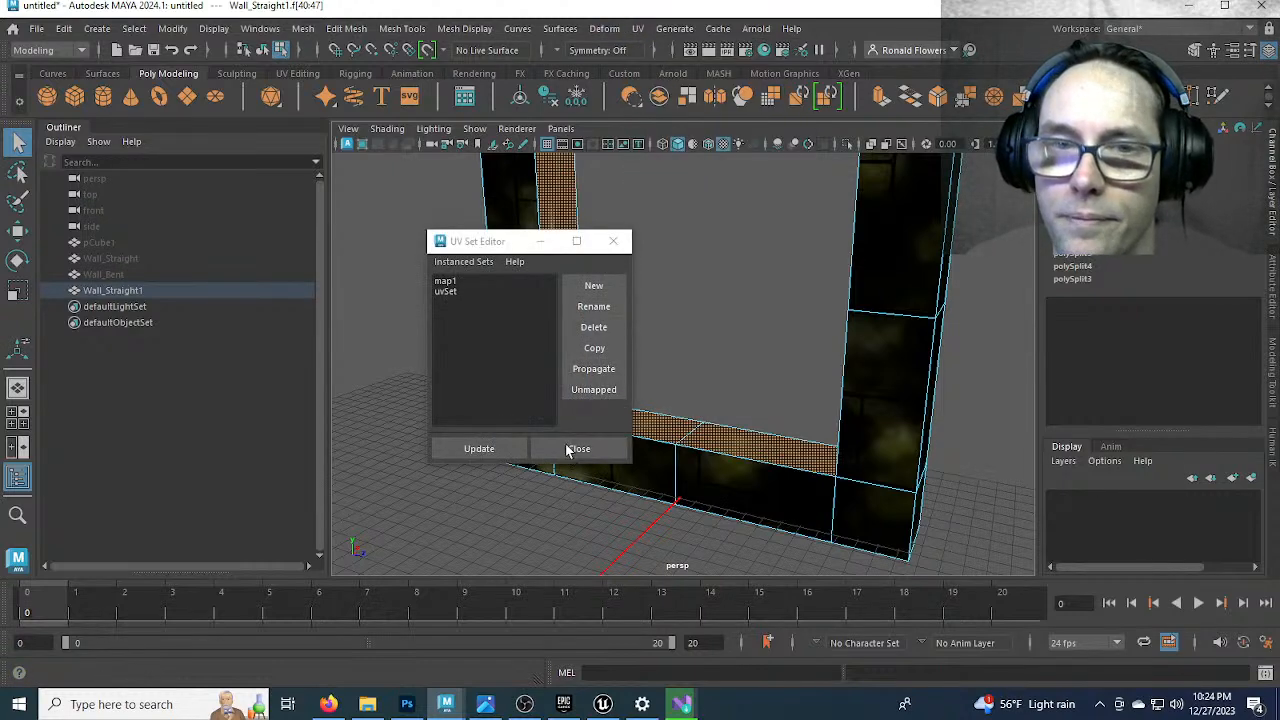
{"action": "left_click", "coordinate": [603, 449]}
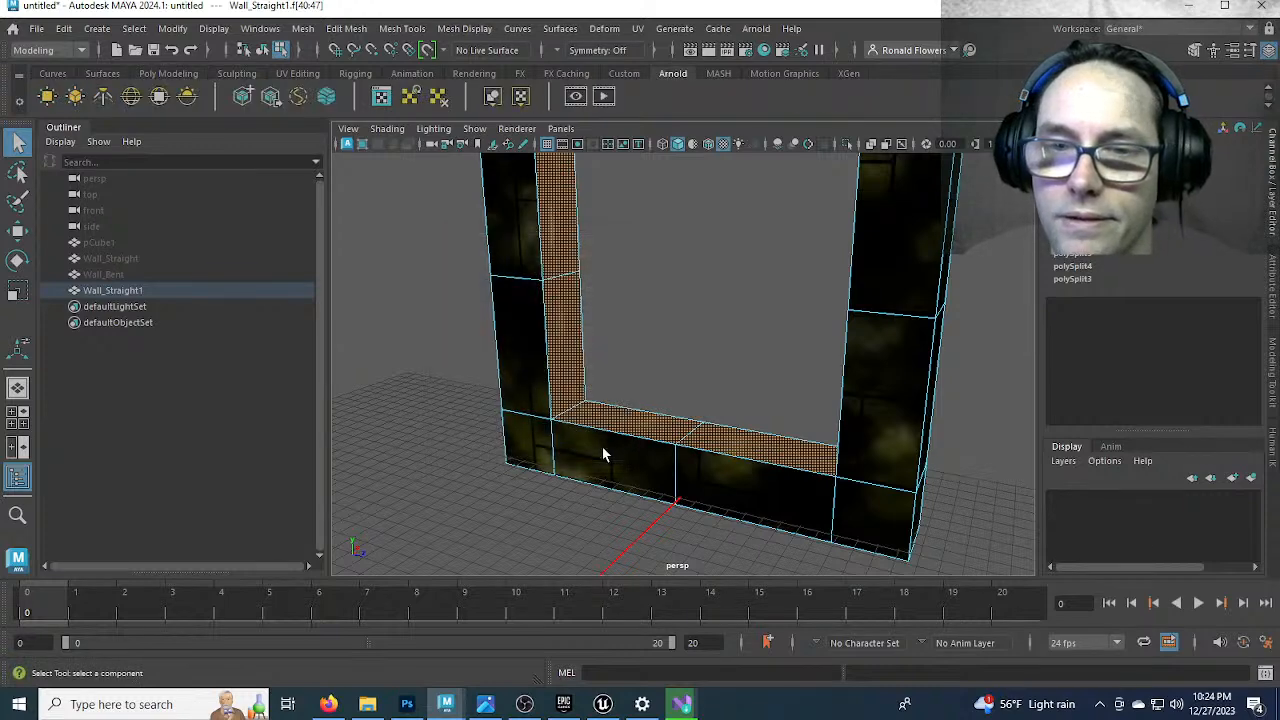
Apply an automatic UV projection to the selected opening faces and move their shells beside the texture square in the UV Editor
{"action": "left_click", "coordinate": [647, 30]}
{"action": "left_click", "coordinate": [680, 54]}
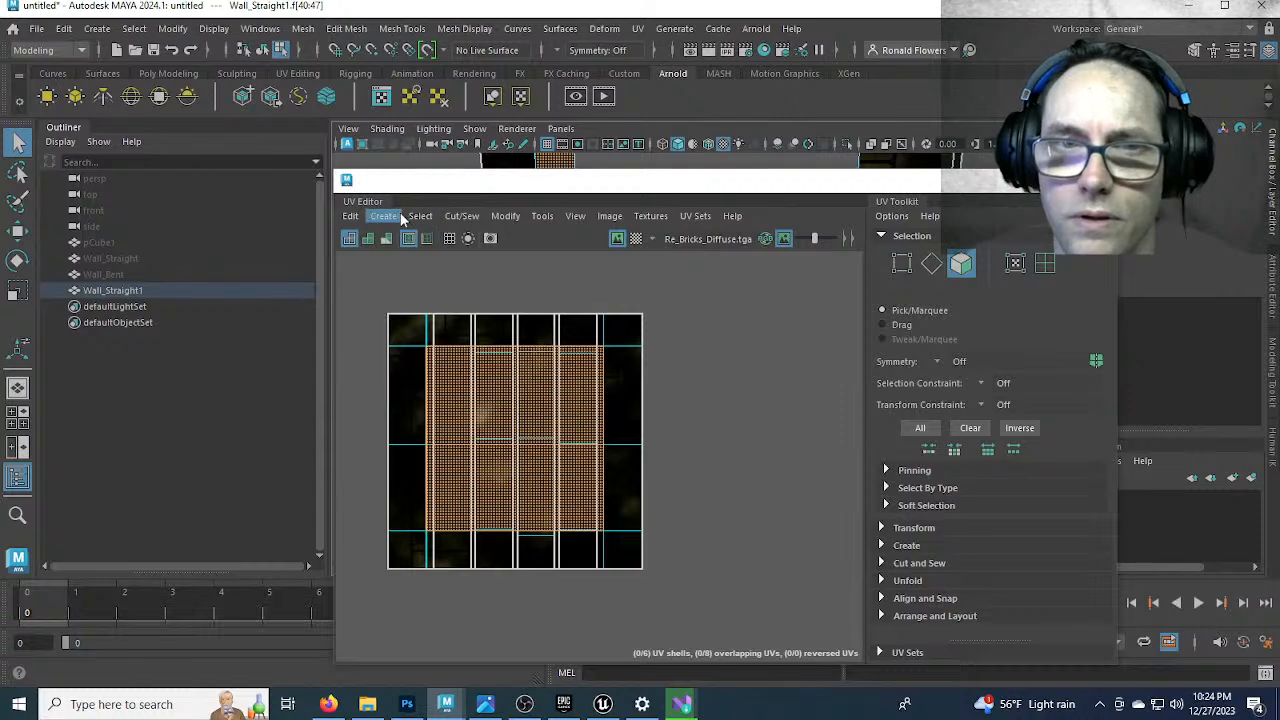
{"action": "left_click", "coordinate": [400, 216]}
{"action": "left_click", "coordinate": [464, 276]}
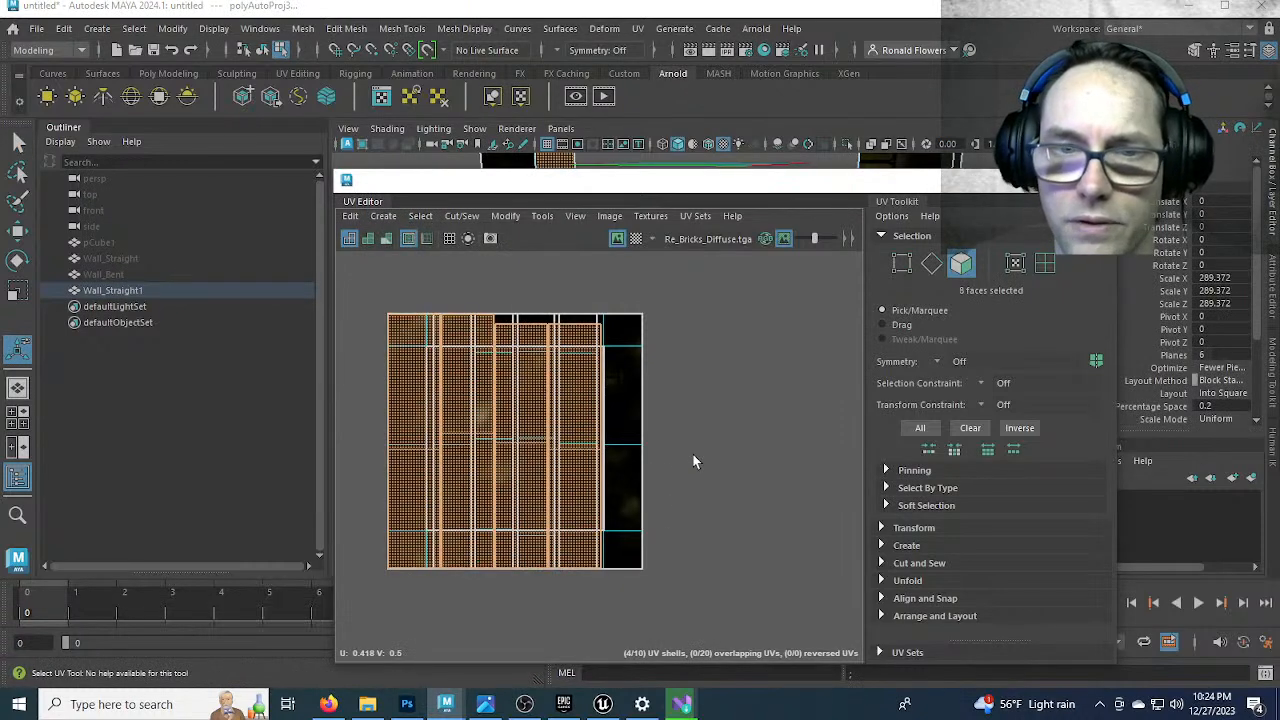
{"action": "key", "text": "w"}
{"action": "left_click_drag", "start_coordinate": [491, 441], "coordinate": [765, 449]}
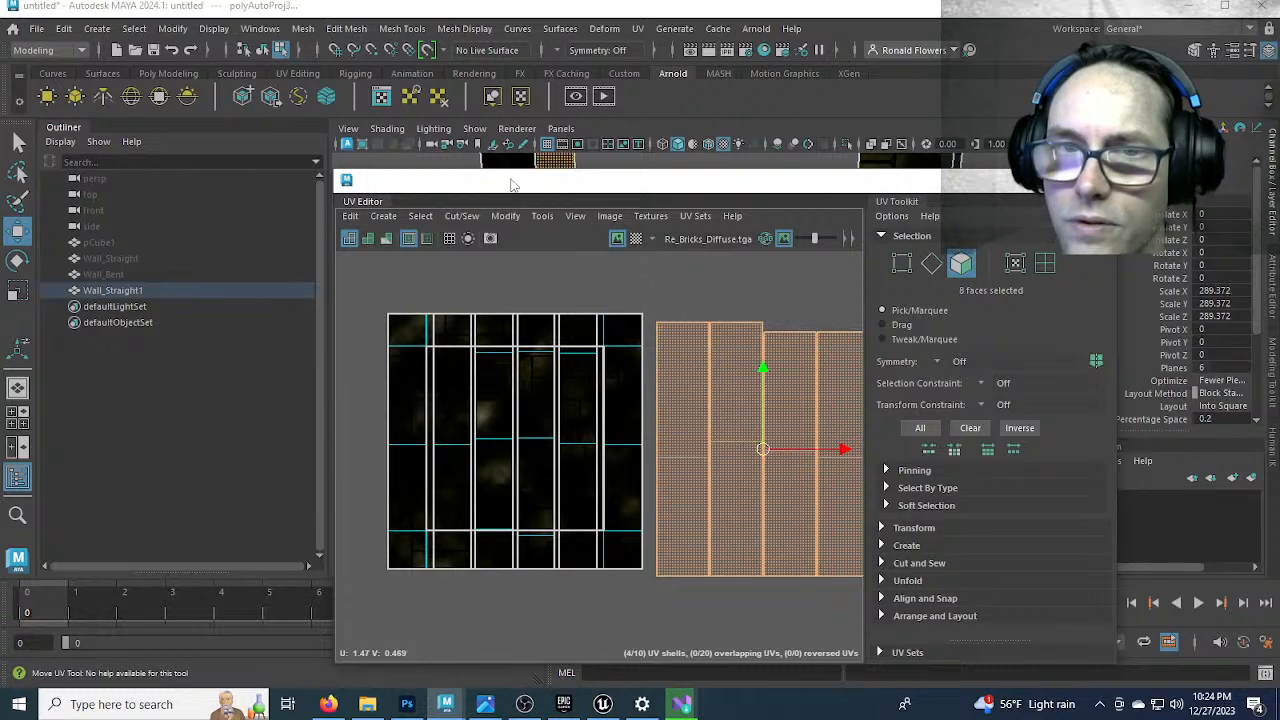
Move the UV Editor clear of the wall and deselect the faces to check the brick texture on the opening's lower inner faces
{"action": "left_click_drag", "start_coordinate": [510, 184], "coordinate": [902, 197]}
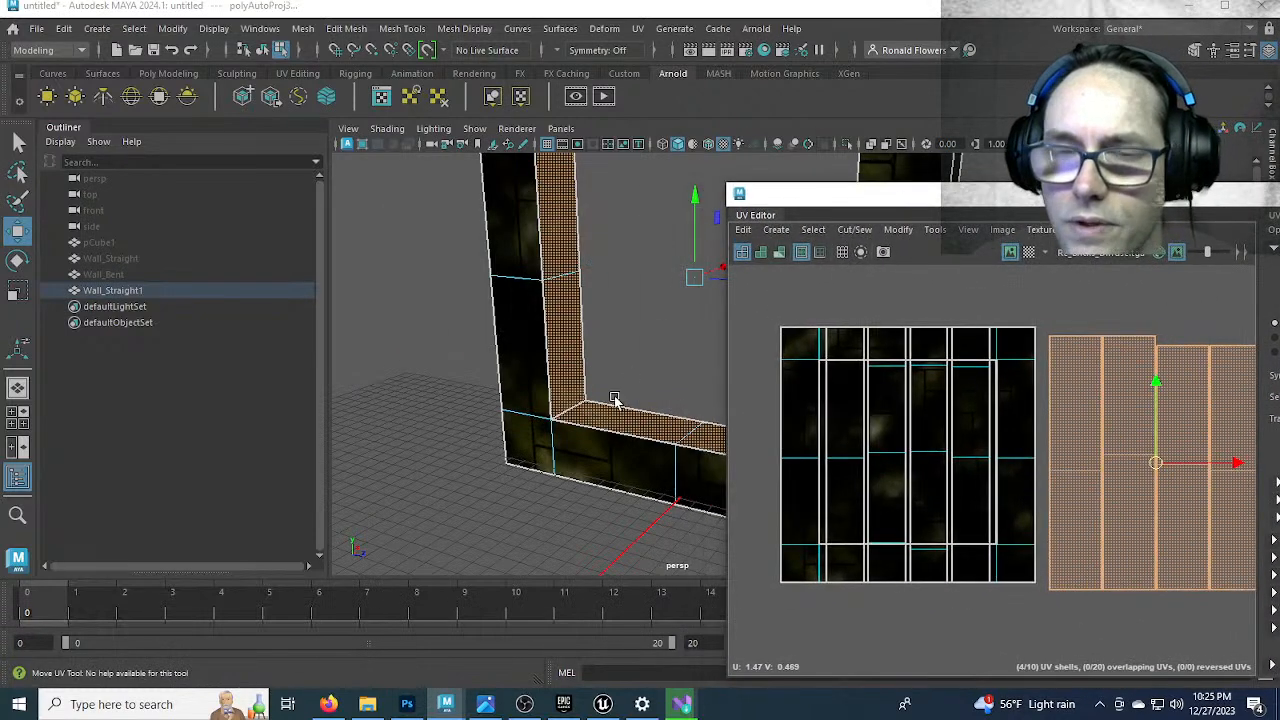
{"action": "left_click_drag", "start_coordinate": [586, 466], "coordinate": [518, 430], "text": "alt"}
{"action": "left_click", "coordinate": [518, 430]}
{"action": "left_click_drag", "start_coordinate": [568, 326], "coordinate": [628, 350], "text": "alt"}
{"action": "scroll", "coordinate": [1030, 445], "scroll_direction": "down", "scroll_amount": 2}
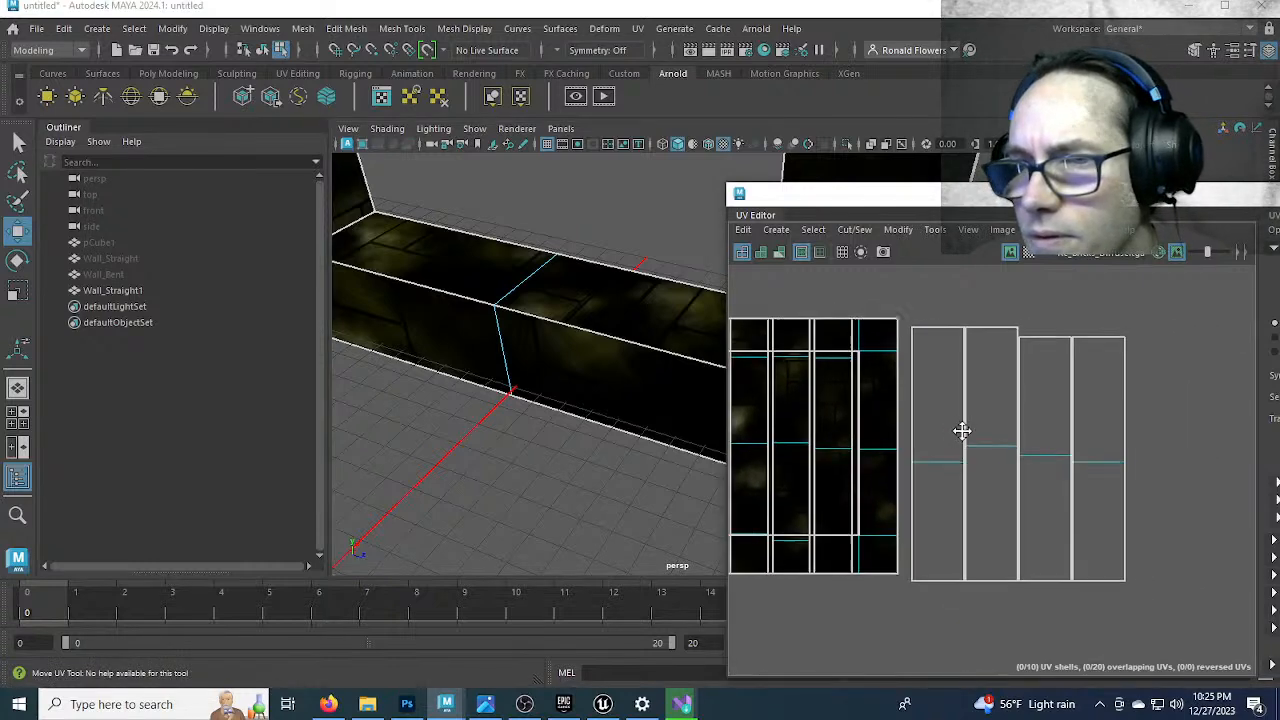
Switch to UV selection and select all UVs of the four opening shells beside the texture square
{"action": "scroll", "coordinate": [1029, 443], "scroll_direction": "up", "scroll_amount": 3}
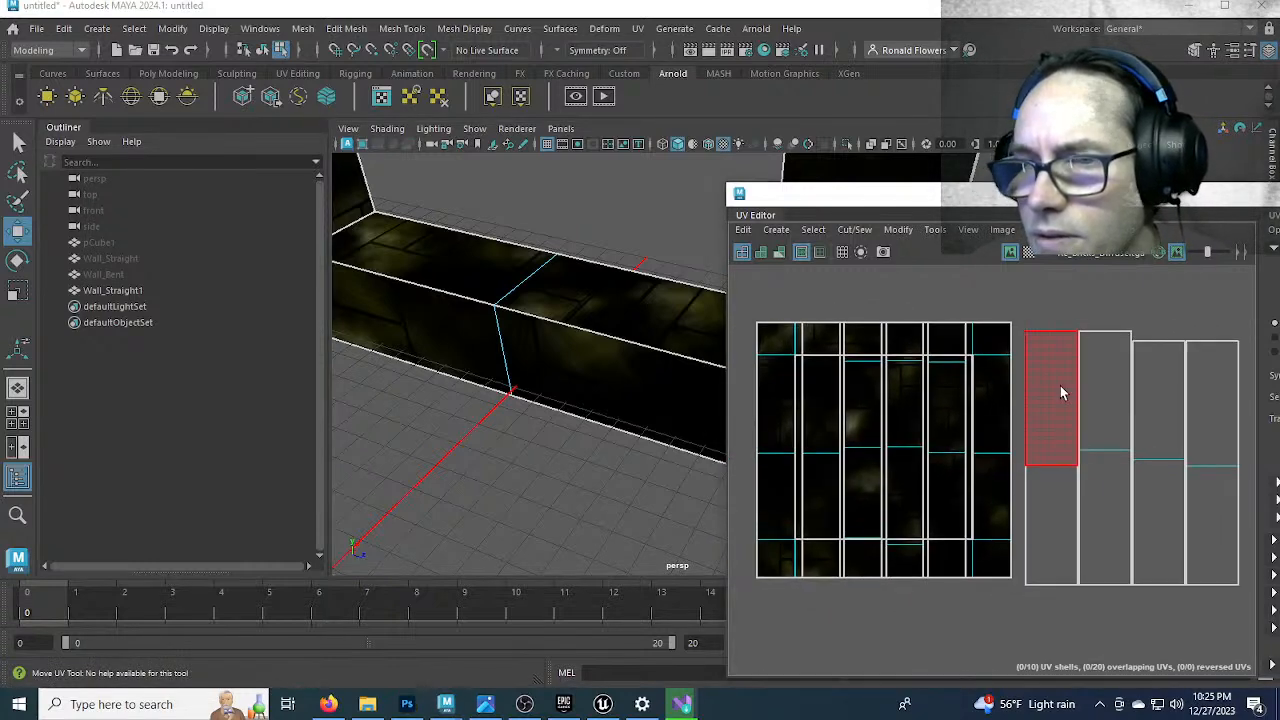
{"action": "left_click", "coordinate": [1066, 465]}
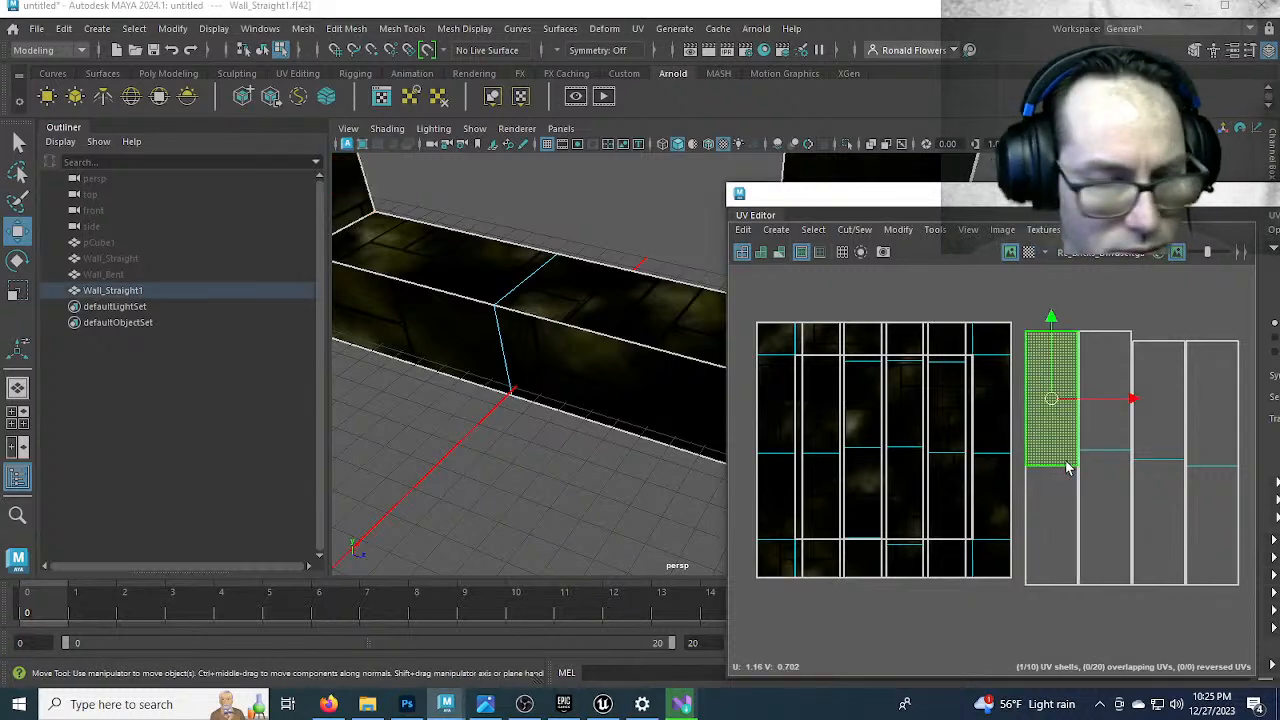
{"action": "key", "text": "q"}
{"action": "right_click_drag", "start_coordinate": [1066, 466], "coordinate": [1117, 457]}
{"action": "left_click_drag", "start_coordinate": [1020, 320], "coordinate": [1240, 618]}
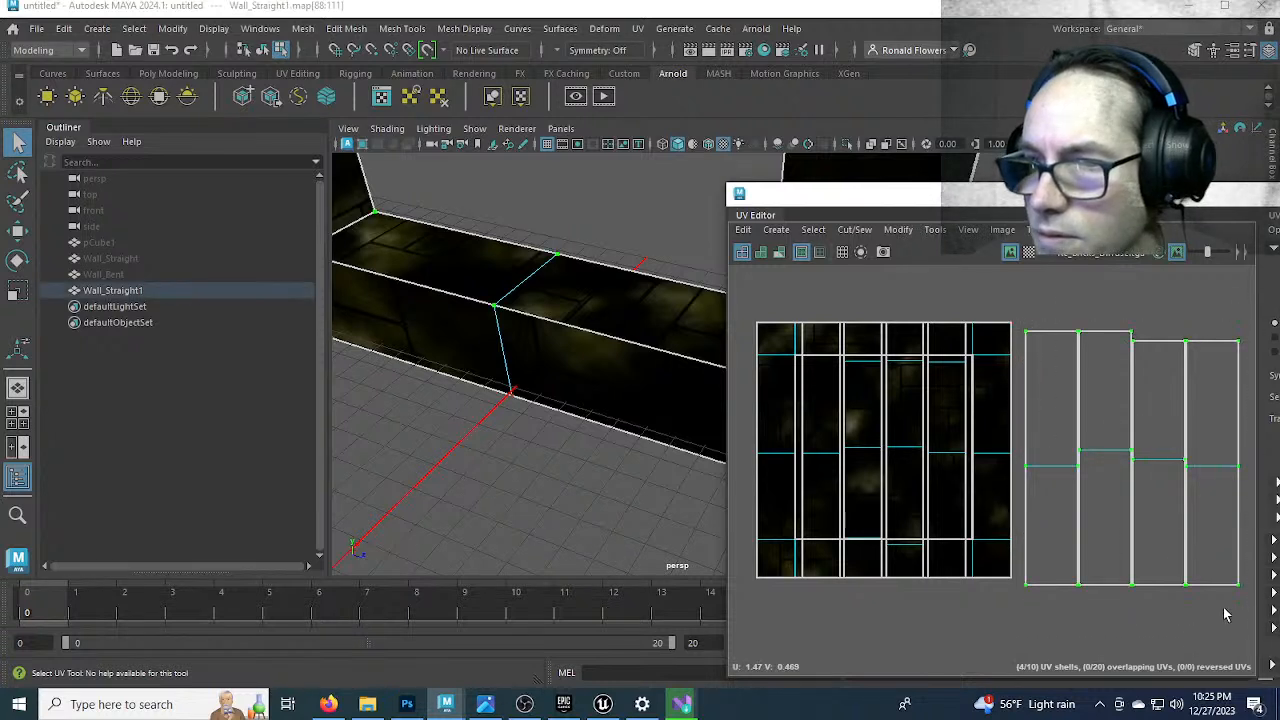
Try scaling the four opening shells narrower along U to about three quarters of their width
{"action": "key", "text": "r"}
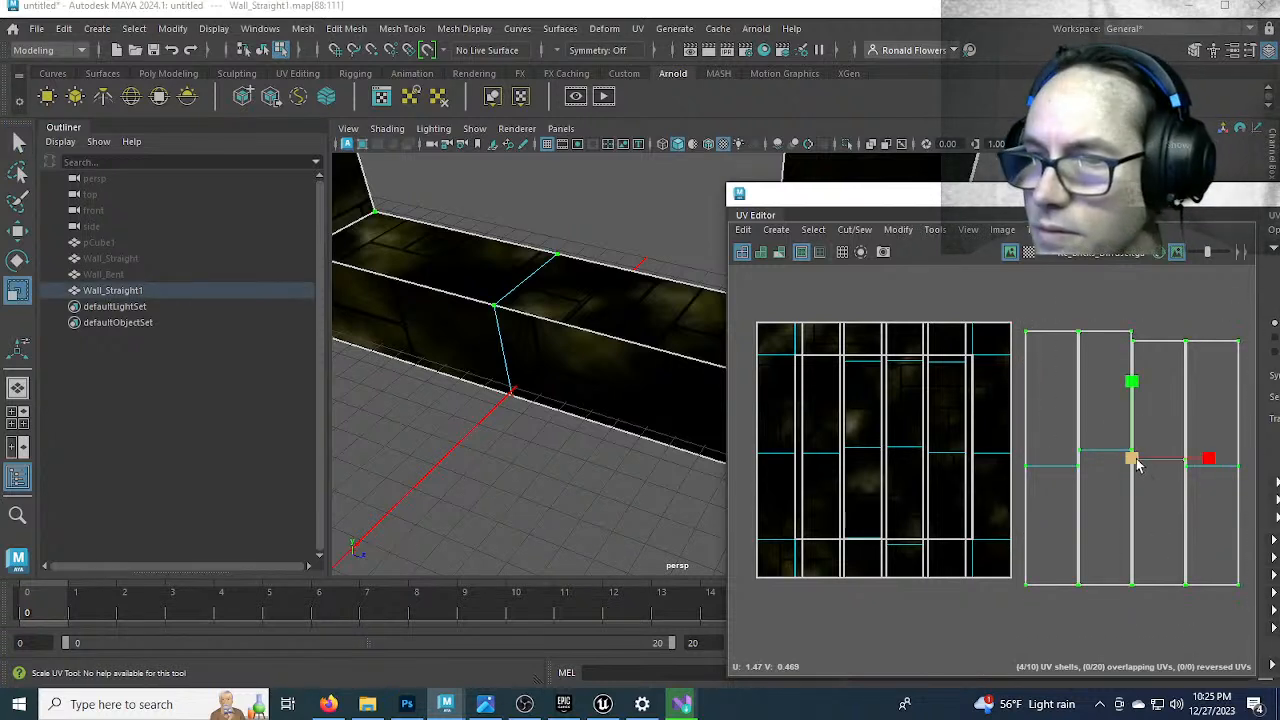
{"action": "left_click_drag", "start_coordinate": [1209, 459], "coordinate": [1188, 460]}
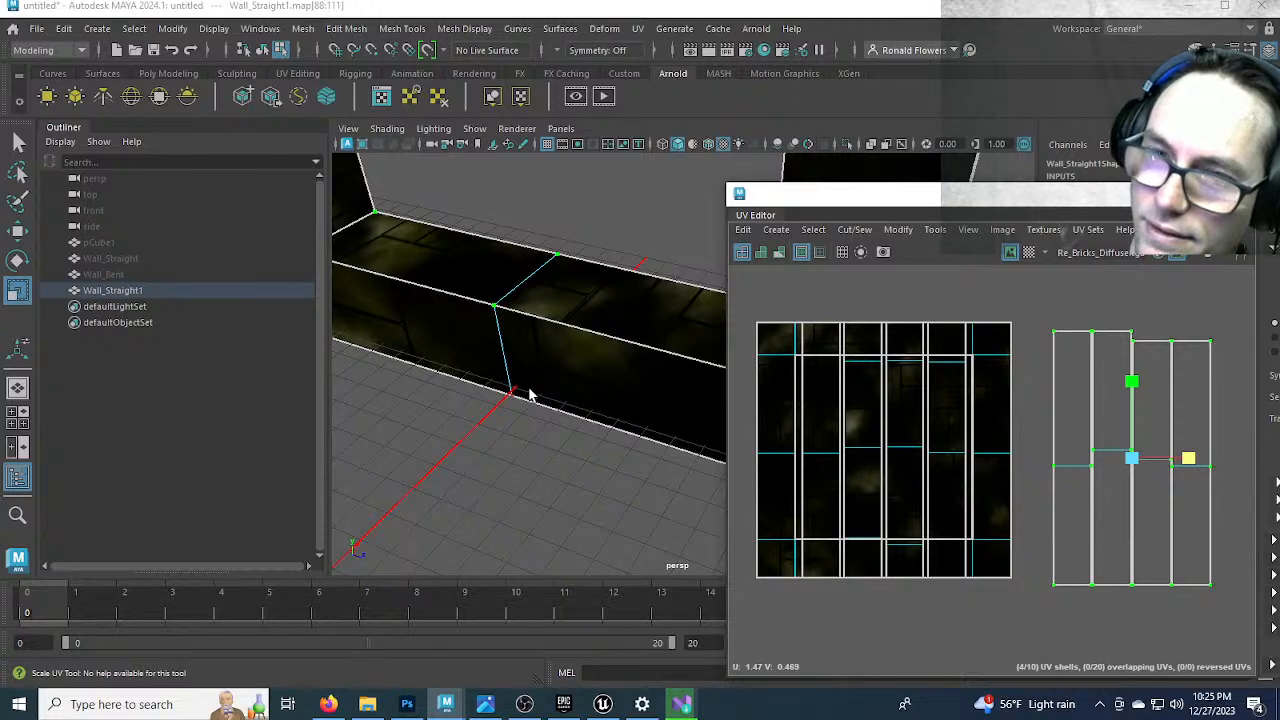
{"action": "scroll", "coordinate": [531, 396], "scroll_direction": "down", "scroll_amount": 2}
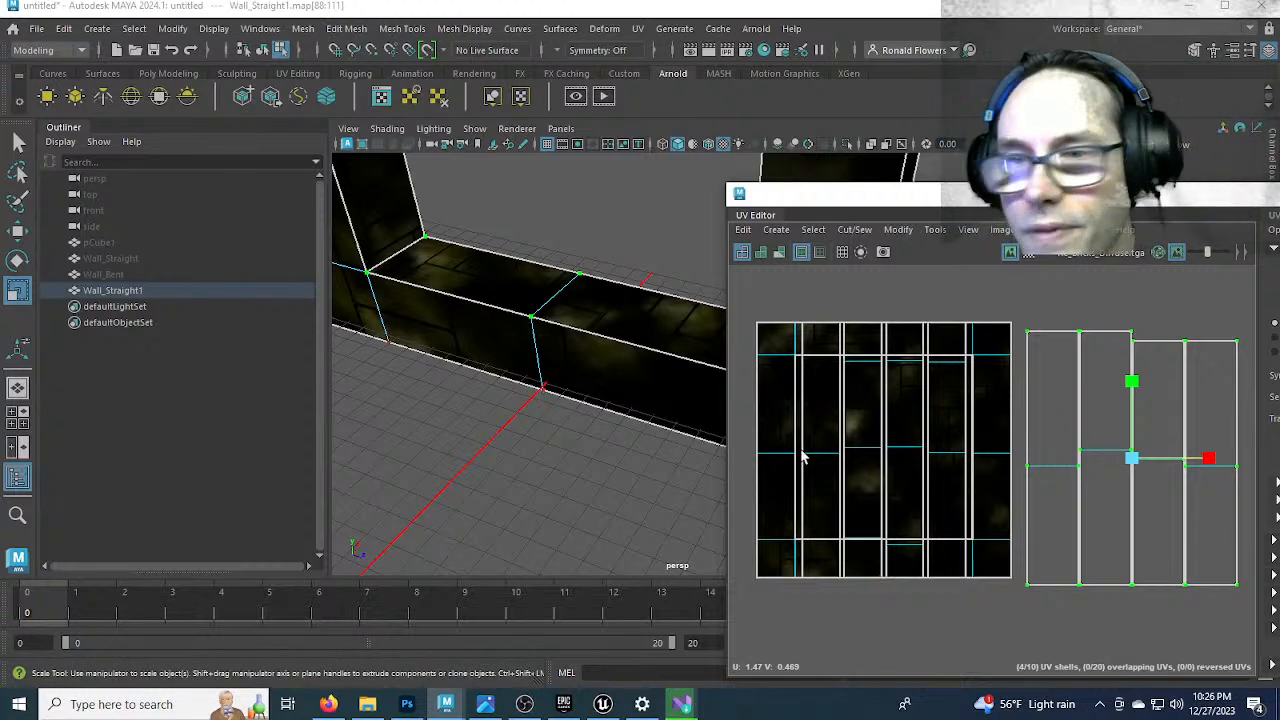
Save the scene in the Tutorials folder as a Maya Binary file named Res_Walls
{"action": "left_click", "coordinate": [38, 30]}
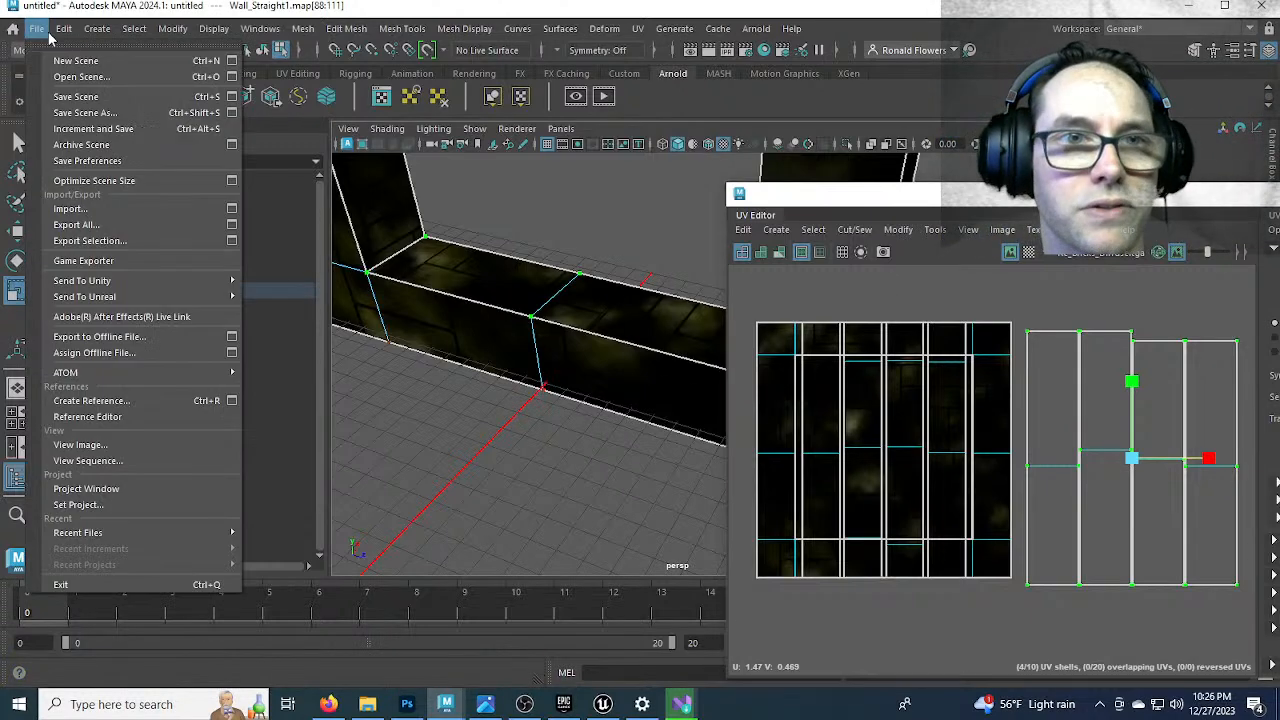
{"action": "left_click", "coordinate": [118, 113]}
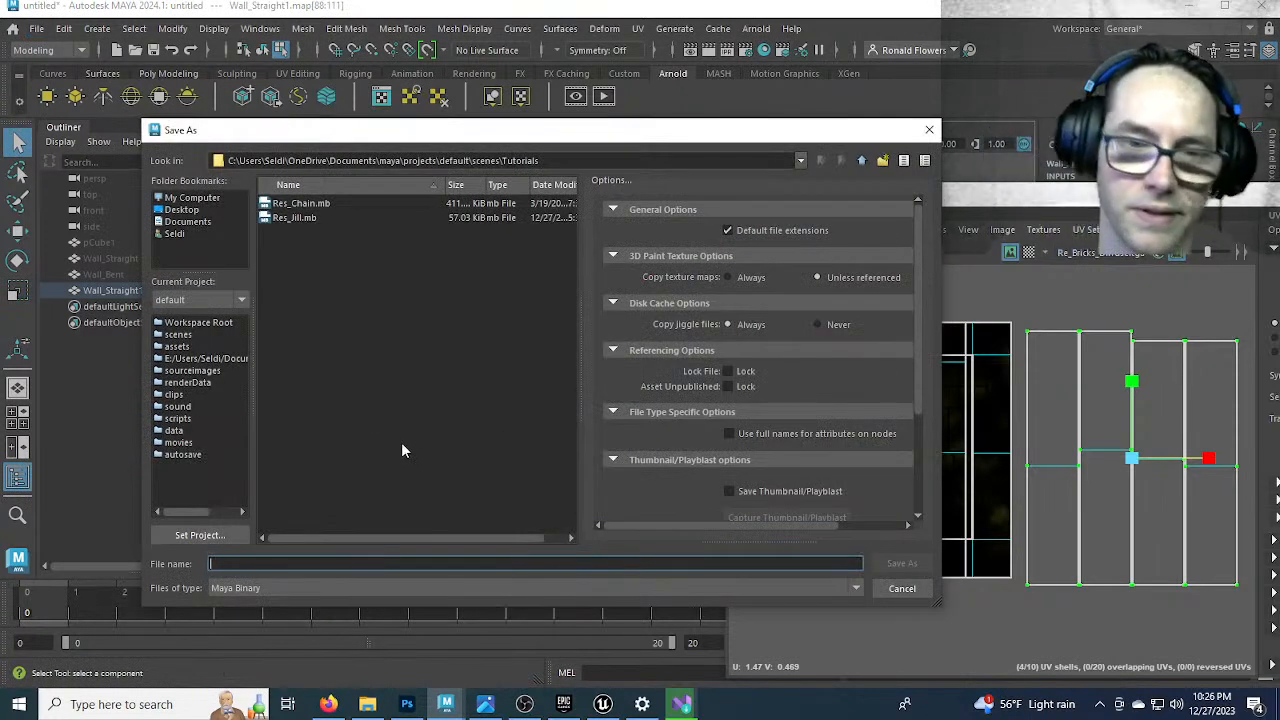
{"action": "type", "text": "Res_"}
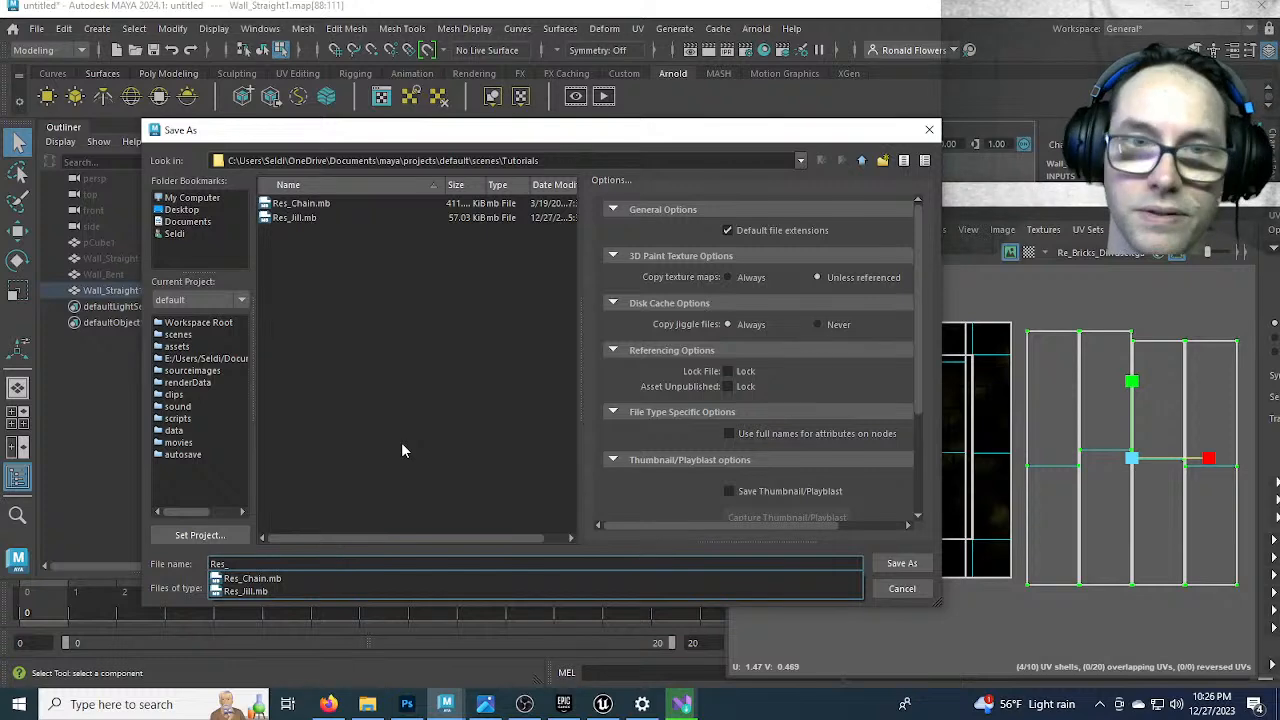
{"action": "type", "text": "Walls"}
{"action": "key", "text": "Return"}
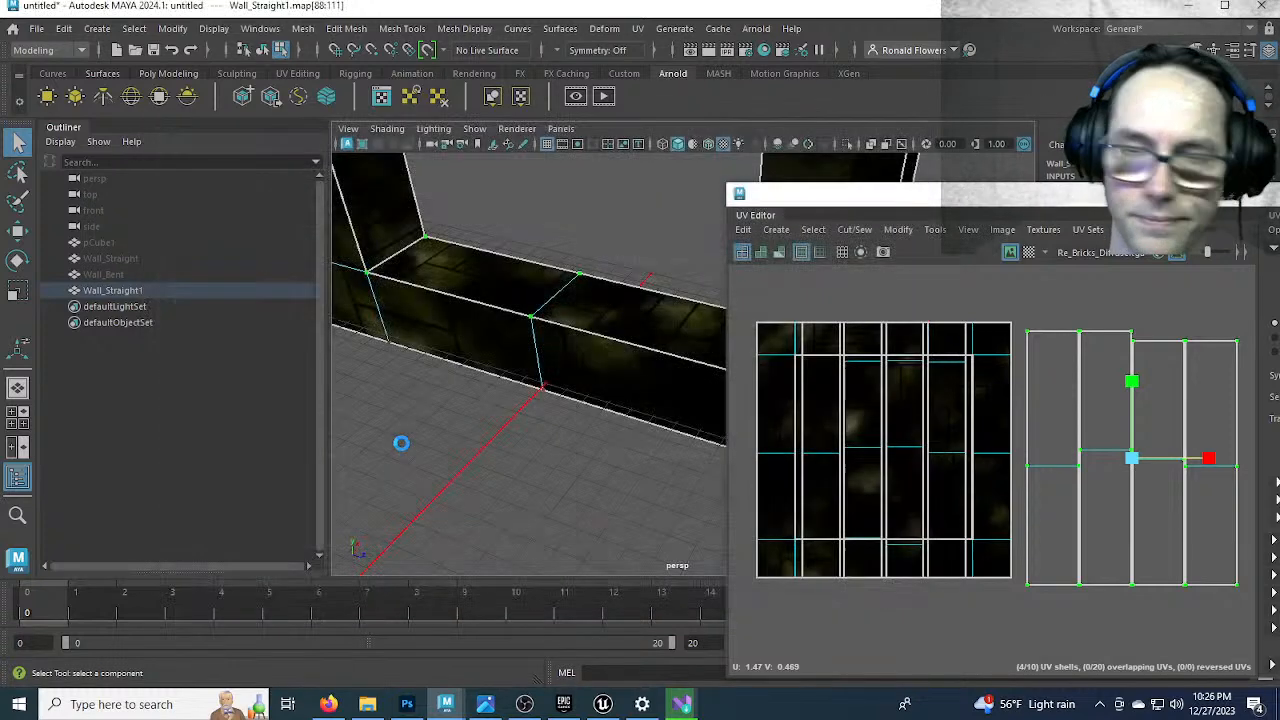
Scale the four opening shells along U to about three quarters width and move them into the texture square, centred near U 0.516, V 0.5
{"action": "key", "text": "r"}
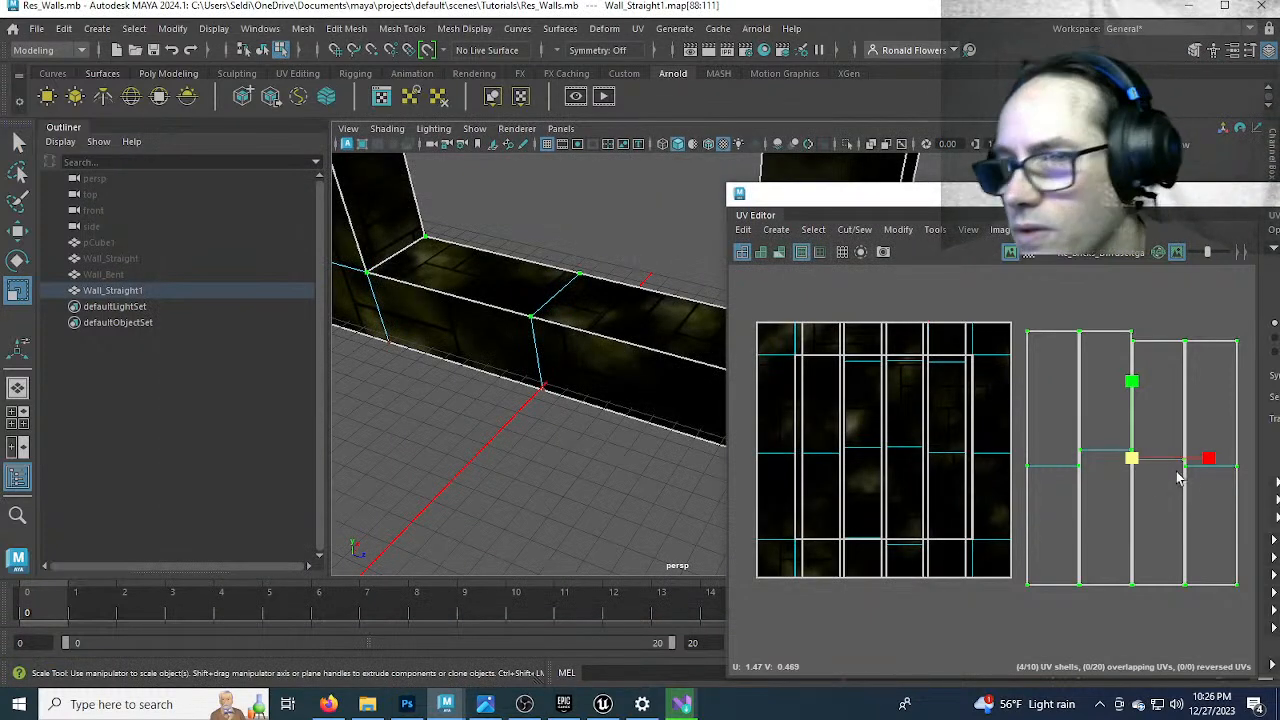
{"action": "left_click_drag", "start_coordinate": [1208, 459], "coordinate": [1188, 457]}
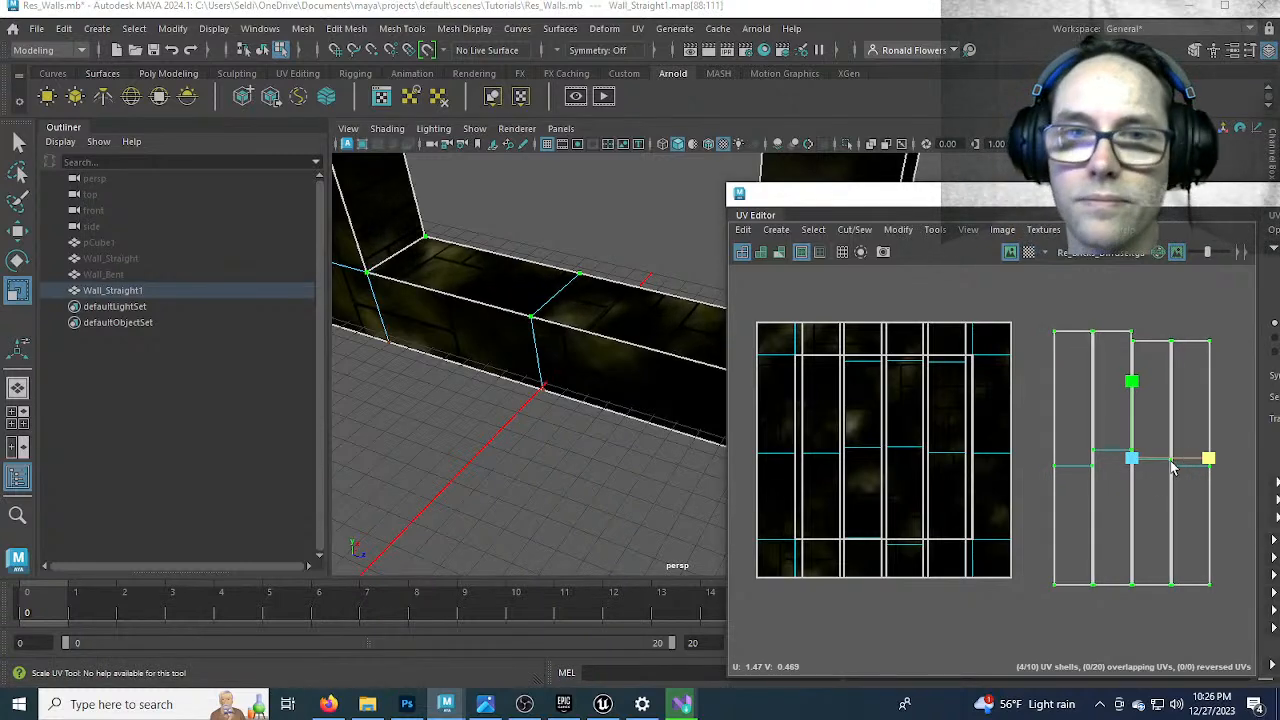
{"action": "key", "text": "w"}
{"action": "left_click_drag", "start_coordinate": [1216, 459], "coordinate": [968, 459]}
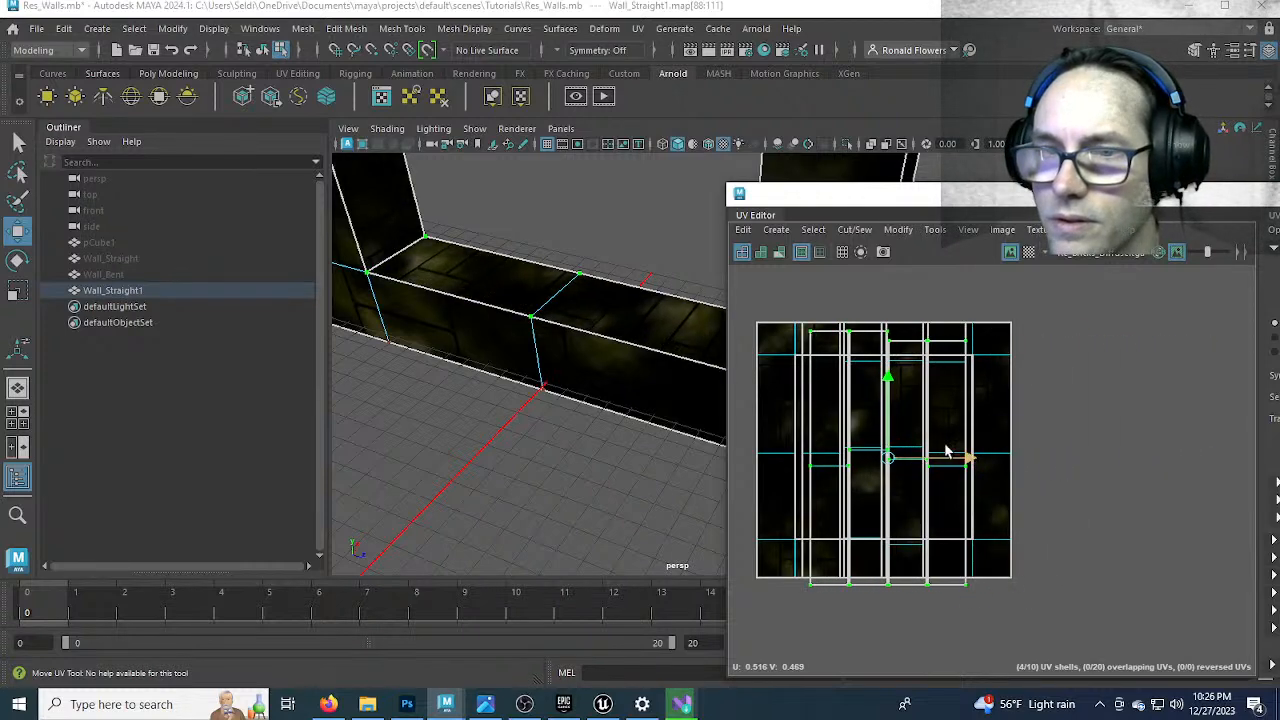
{"action": "left_click_drag", "start_coordinate": [886, 382], "coordinate": [887, 375]}
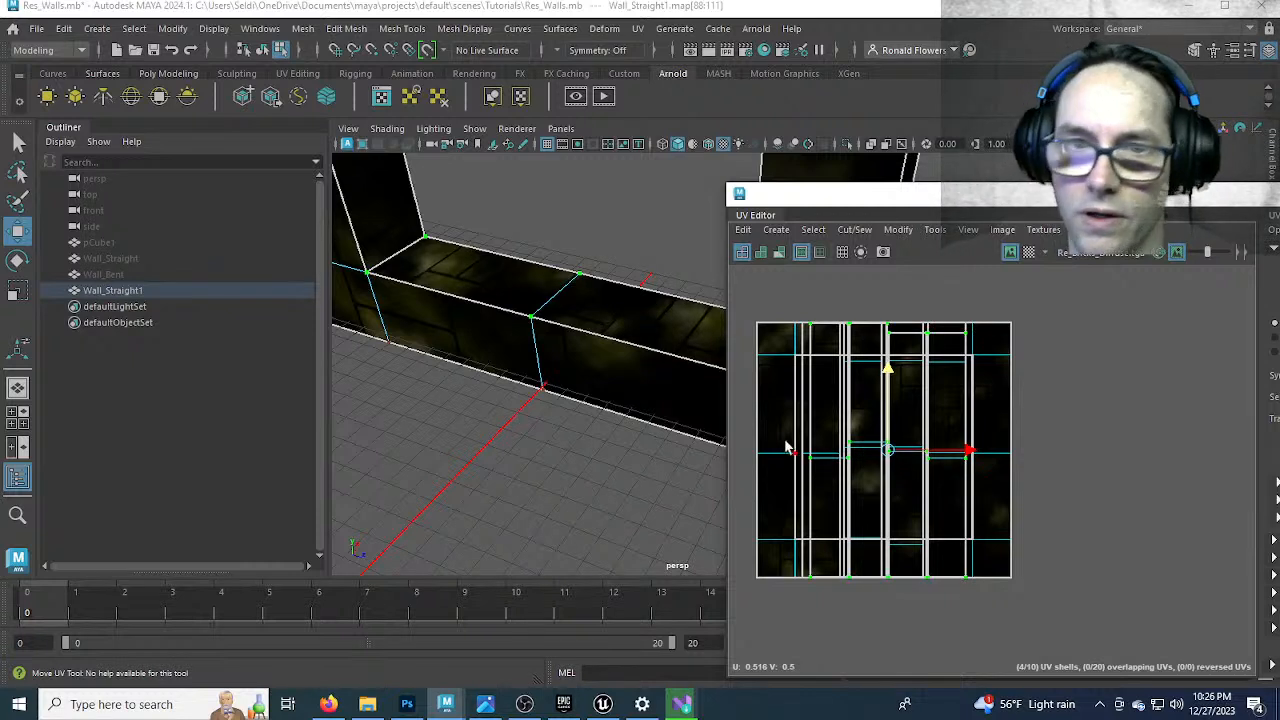
Select all UVs of the windowed wall and copy them from map1 to the existing uvSet
{"action": "left_click_drag", "start_coordinate": [743, 307], "coordinate": [1097, 611]}
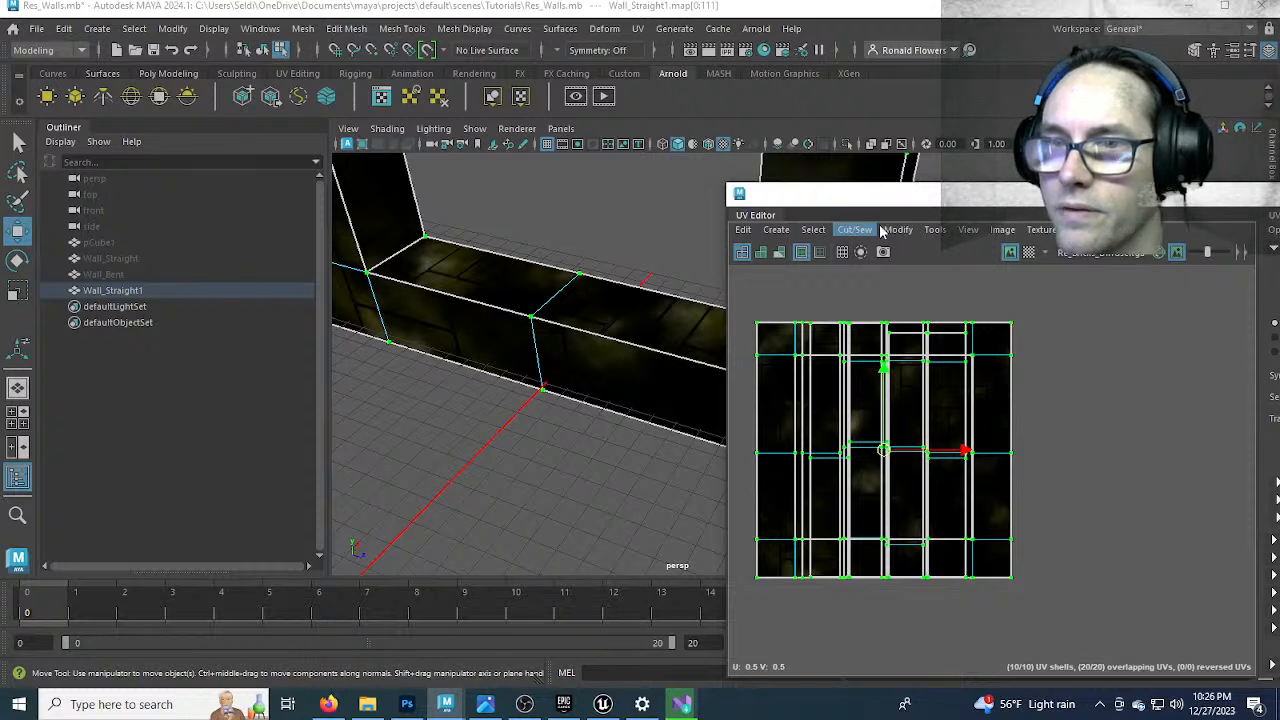
{"action": "left_click", "coordinate": [1090, 230]}
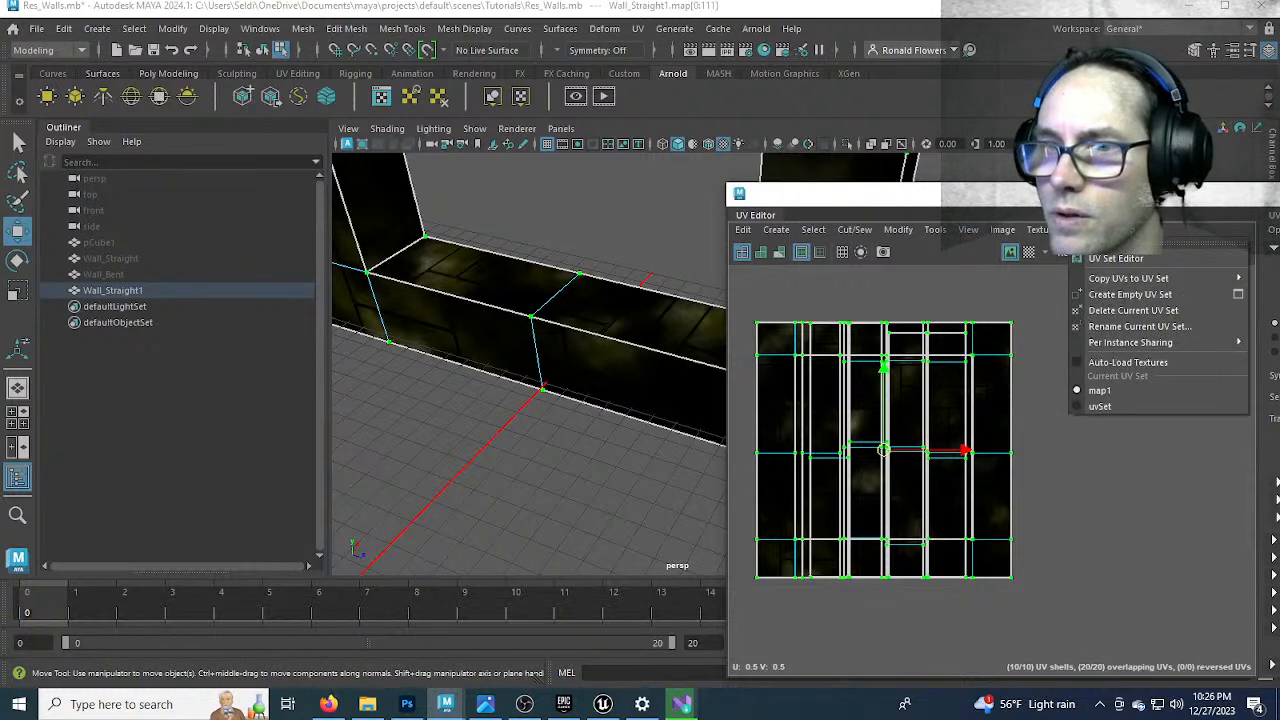
{"action": "mouse_move", "coordinate": [1119, 282]}
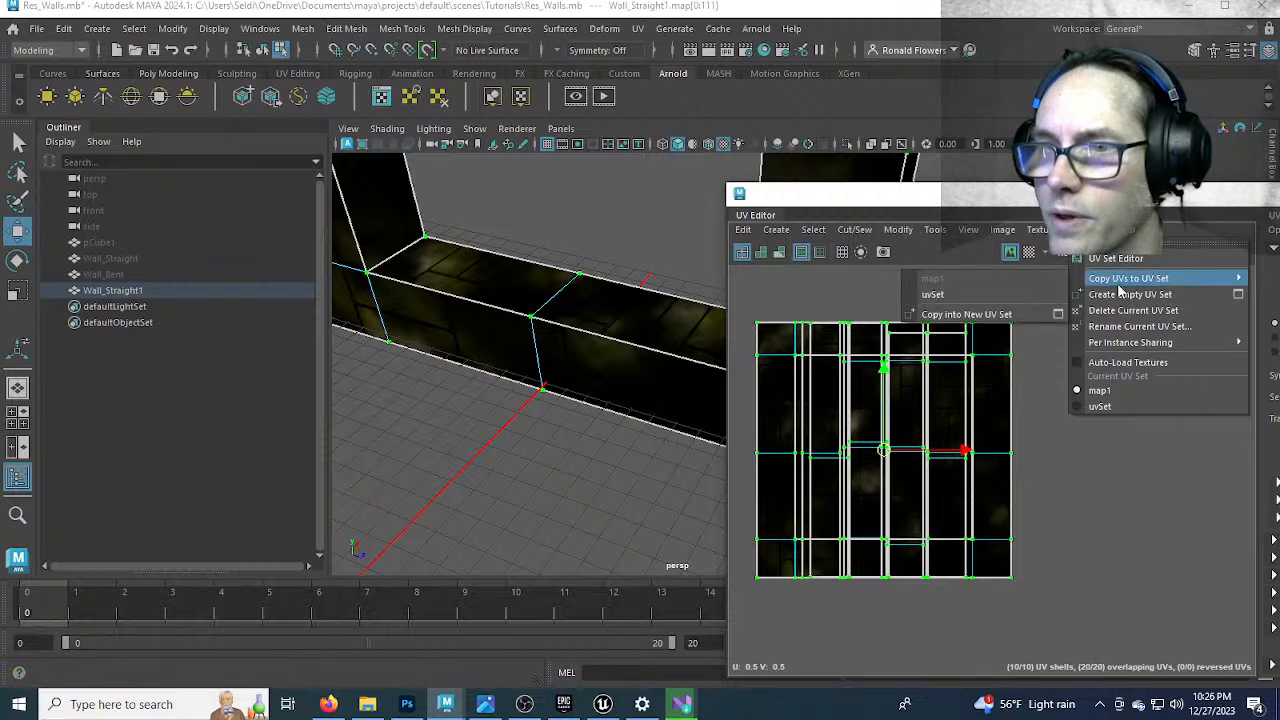
{"action": "left_click", "coordinate": [973, 294]}
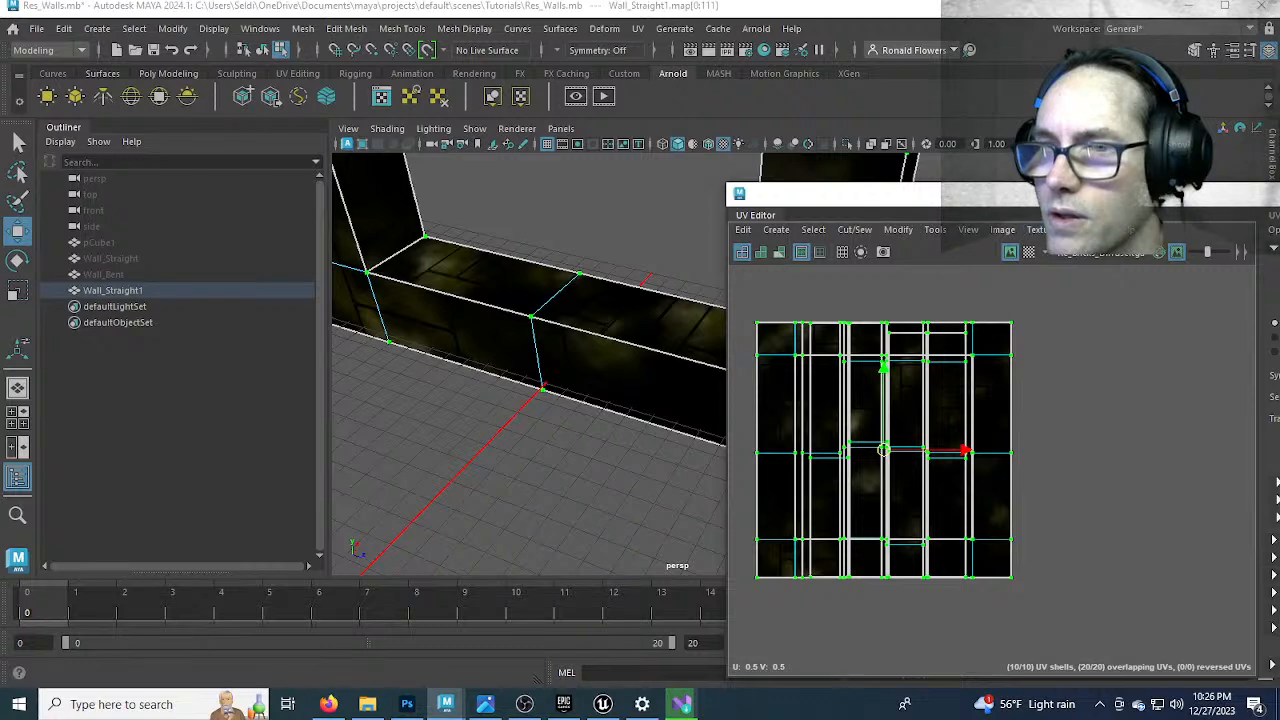
Apply automatic UV mapping to all faces of the windowed wall and close the UV Editor
{"action": "left_click", "coordinate": [777, 230]}
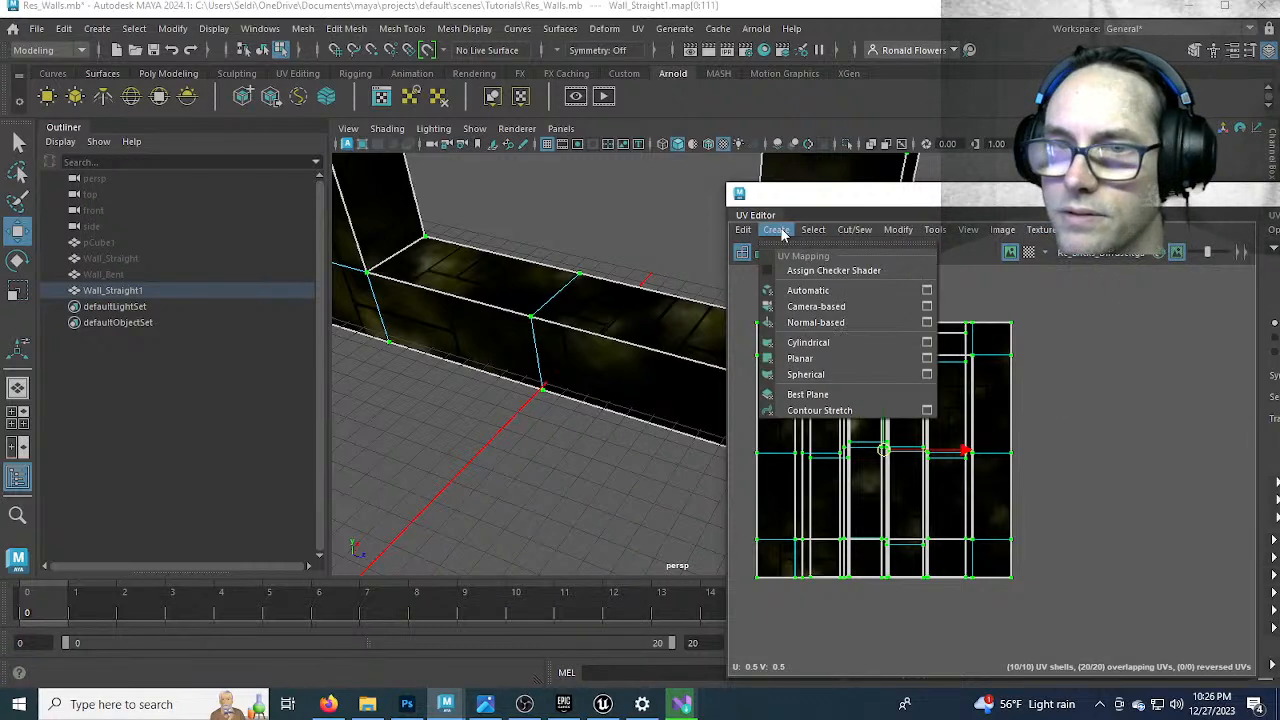
{"action": "left_click", "coordinate": [842, 296]}
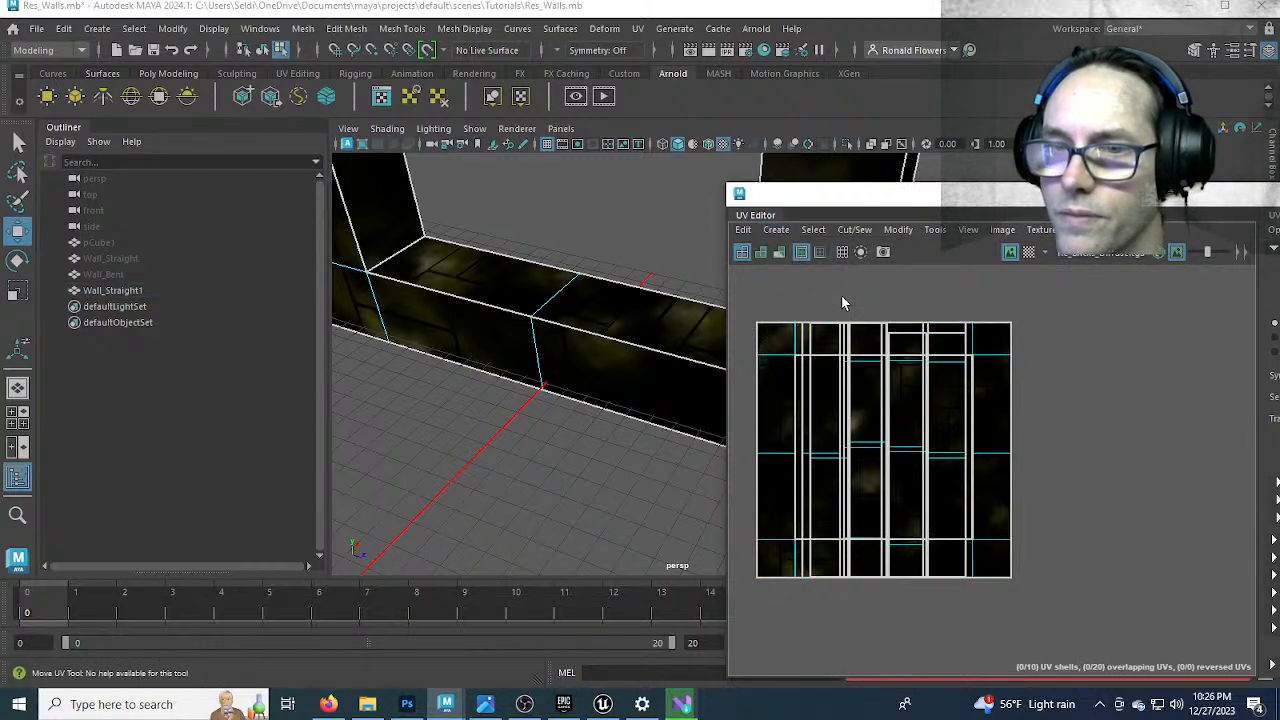
{"action": "right_click_drag", "start_coordinate": [1004, 344], "coordinate": [1006, 393]}
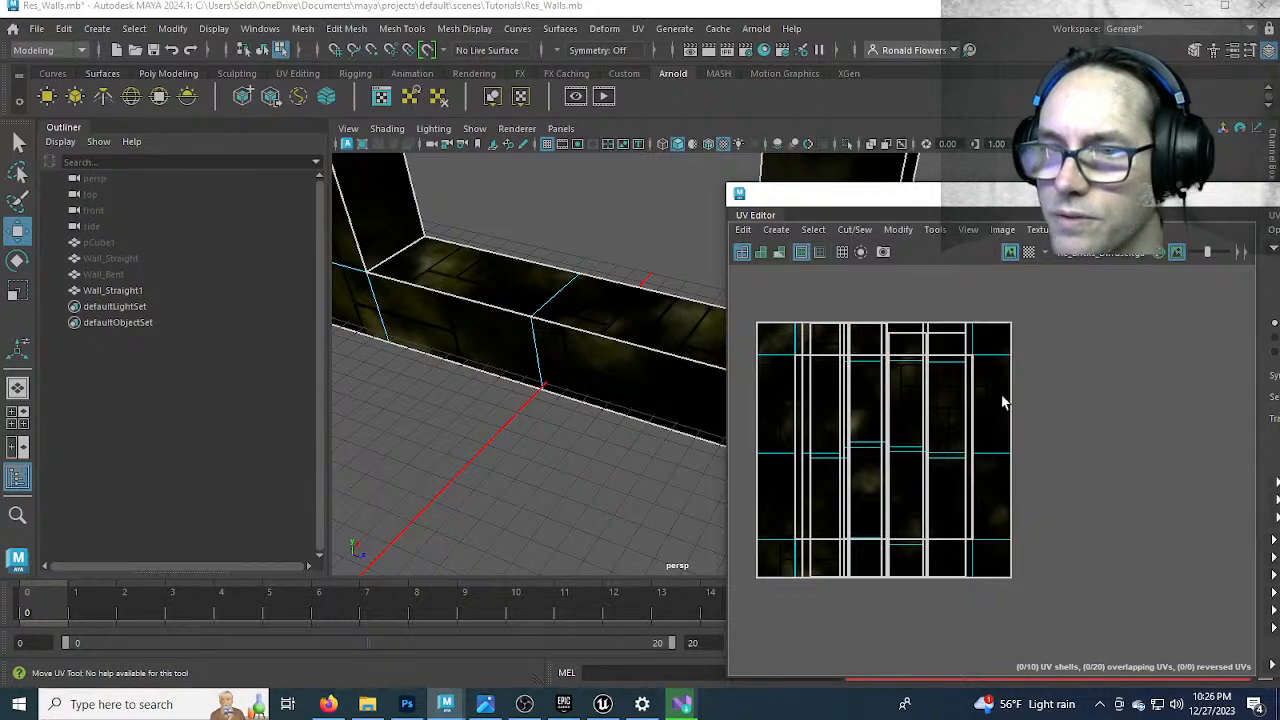
{"action": "left_click_drag", "start_coordinate": [785, 314], "coordinate": [1048, 588]}
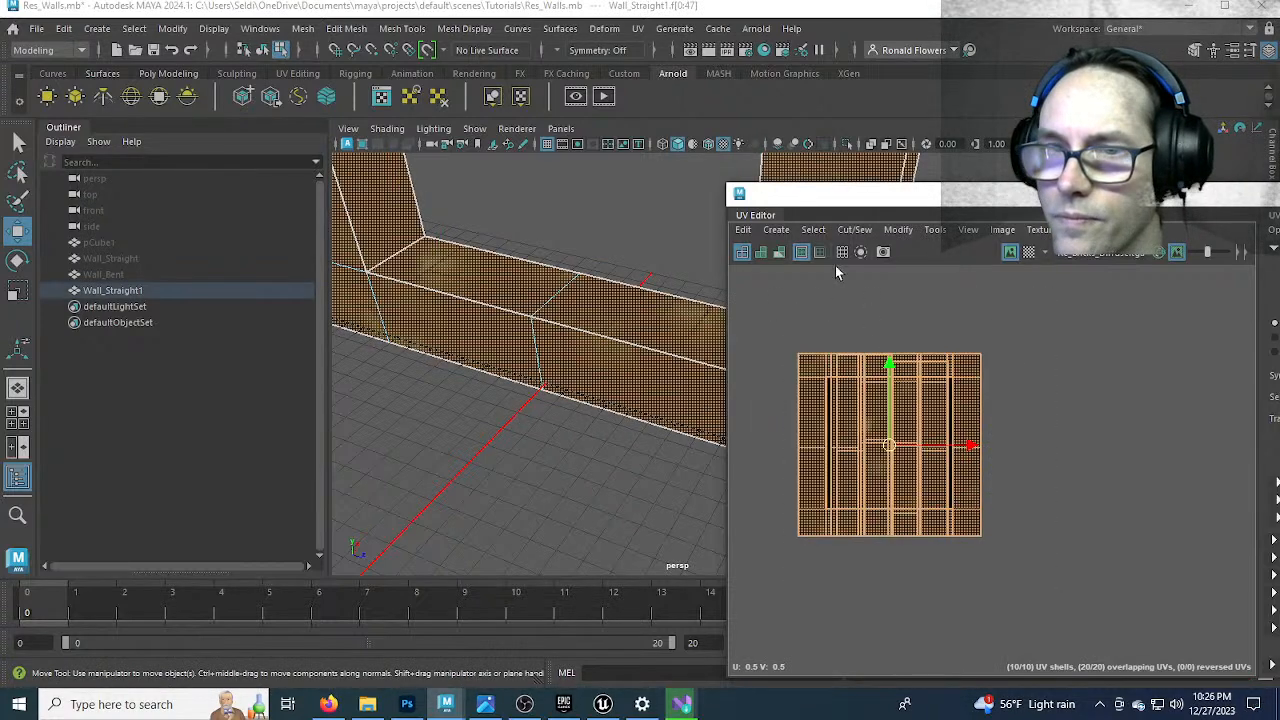
{"action": "left_click", "coordinate": [776, 229]}
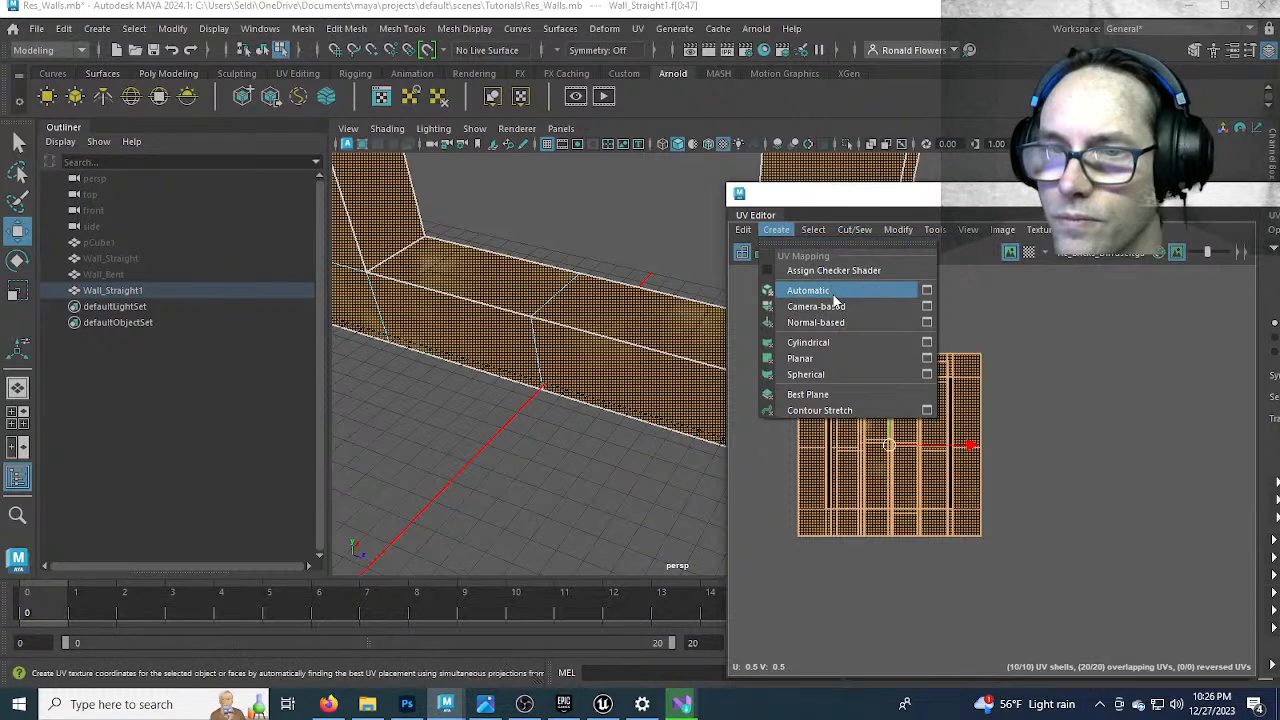
{"action": "left_click", "coordinate": [834, 296]}
{"action": "left_click", "coordinate": [1048, 474]}
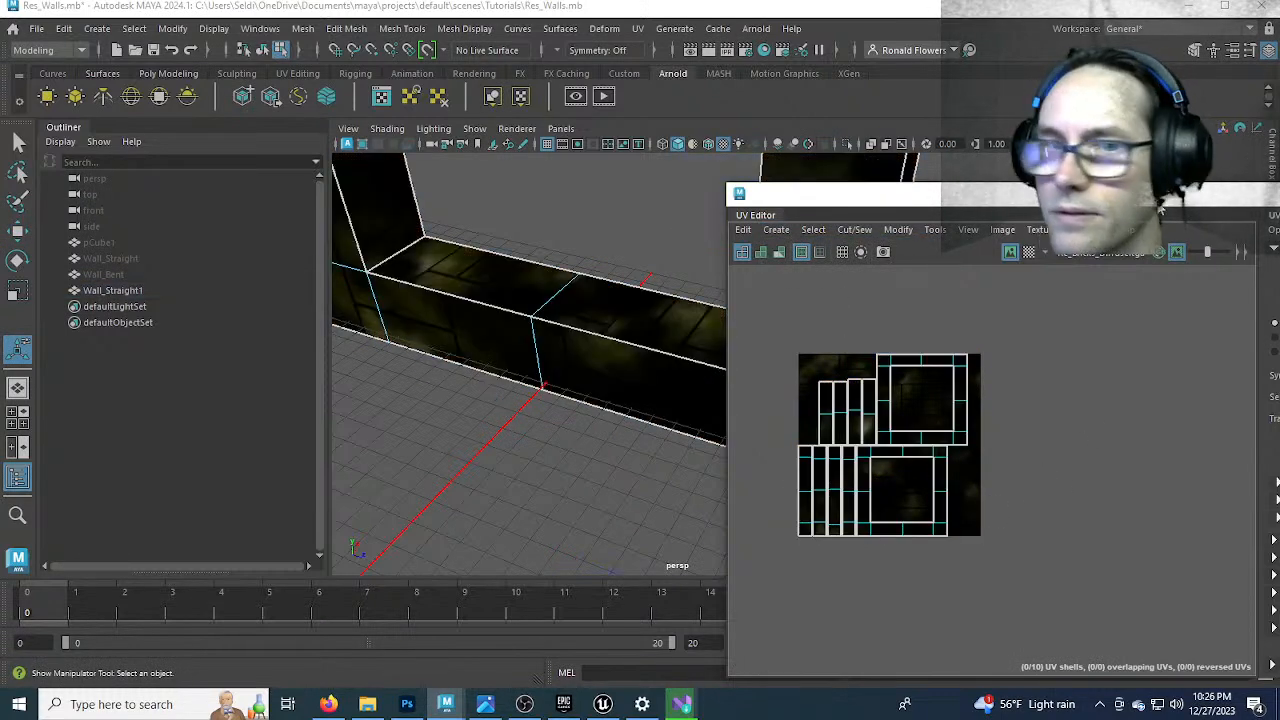
{"action": "left_click_drag", "start_coordinate": [1160, 203], "coordinate": [909, 205]}
{"action": "left_click", "coordinate": [1241, 196]}
Switch to edge selection and raise the middle cross edge on the bottom side of the window opening slightly
{"action": "scroll", "coordinate": [674, 366], "scroll_direction": "down", "scroll_amount": 5}
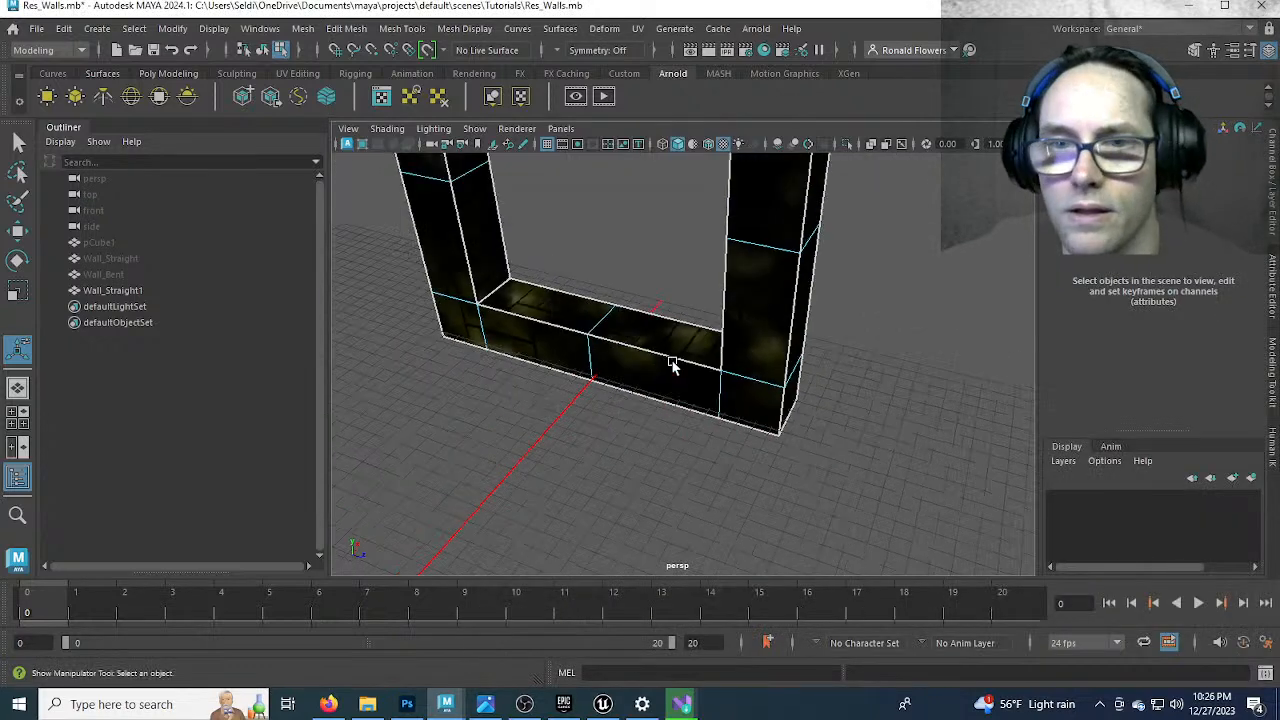
{"action": "left_click_drag", "start_coordinate": [603, 449], "coordinate": [618, 396], "text": "alt"}
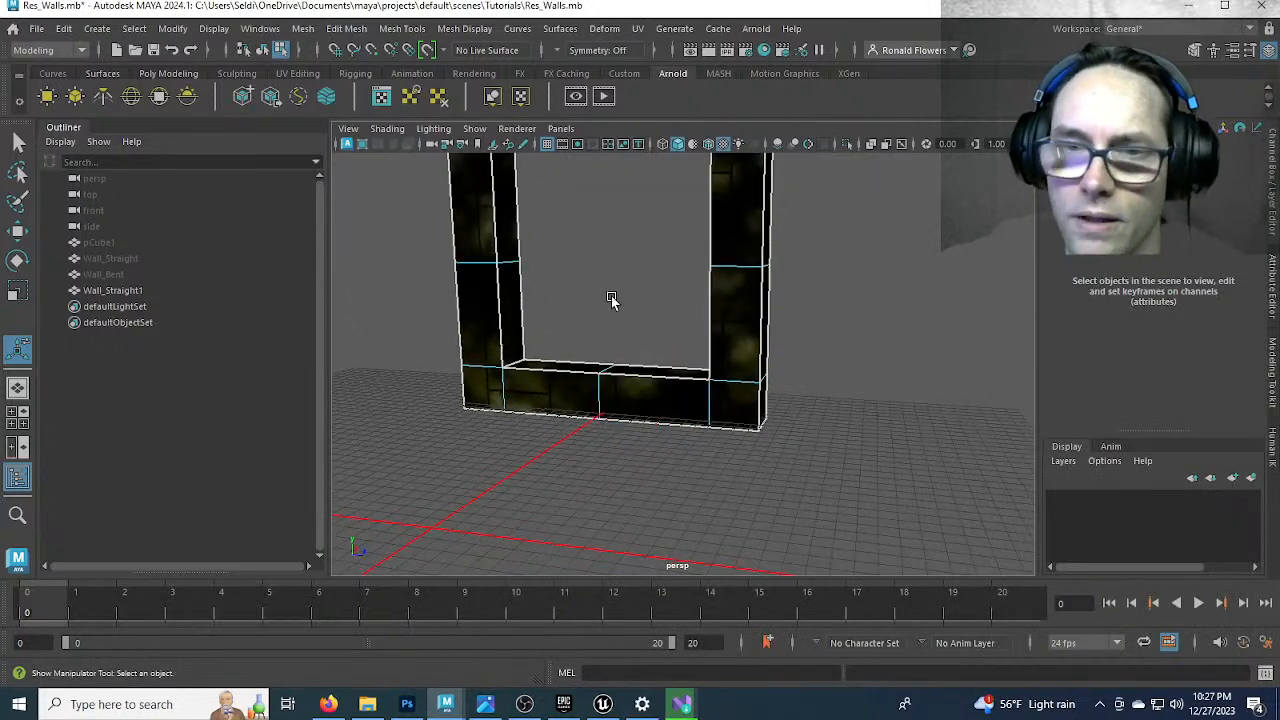
{"action": "middle_click_drag", "start_coordinate": [634, 246], "coordinate": [646, 328], "text": "alt"}
{"action": "right_click_drag", "start_coordinate": [646, 303], "coordinate": [574, 239]}
{"action": "left_click_drag", "start_coordinate": [575, 386], "coordinate": [648, 469]}
{"action": "left_click_drag", "start_coordinate": [618, 390], "coordinate": [636, 398], "text": "alt"}
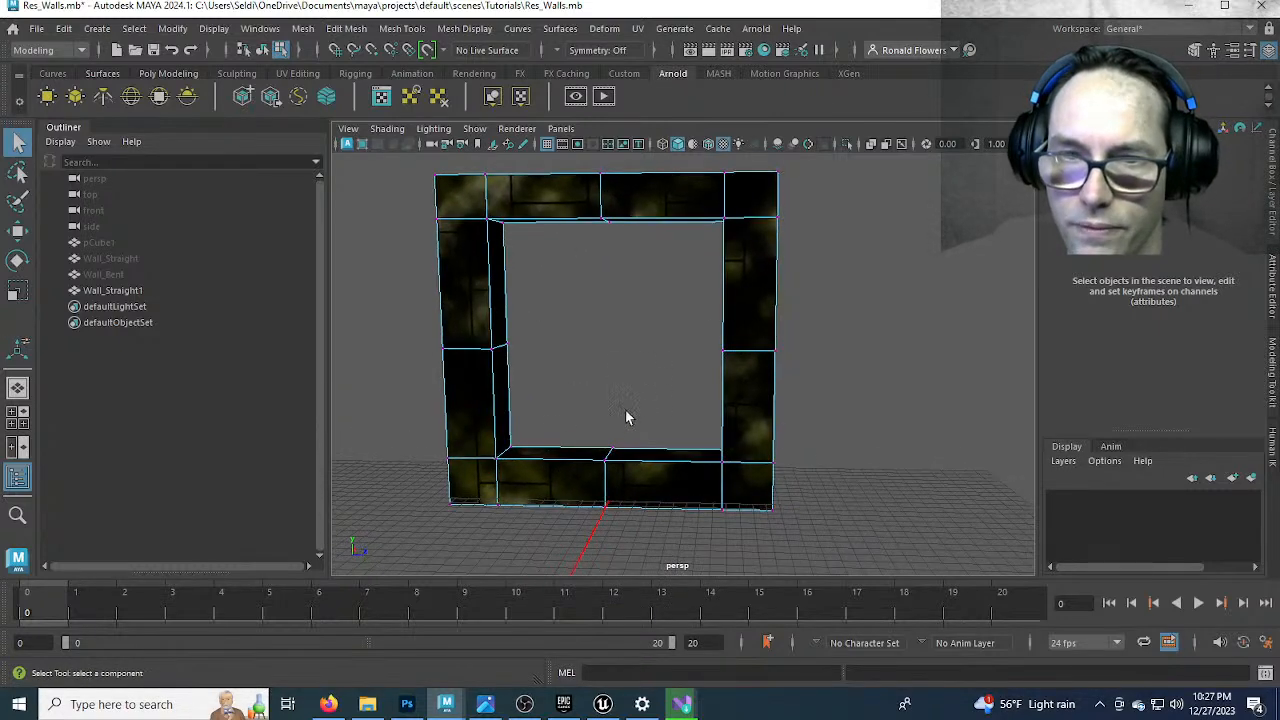
{"action": "scroll", "coordinate": [636, 398], "scroll_direction": "up", "scroll_amount": 4}
{"action": "middle_click_drag", "start_coordinate": [604, 437], "coordinate": [684, 354], "text": "alt"}
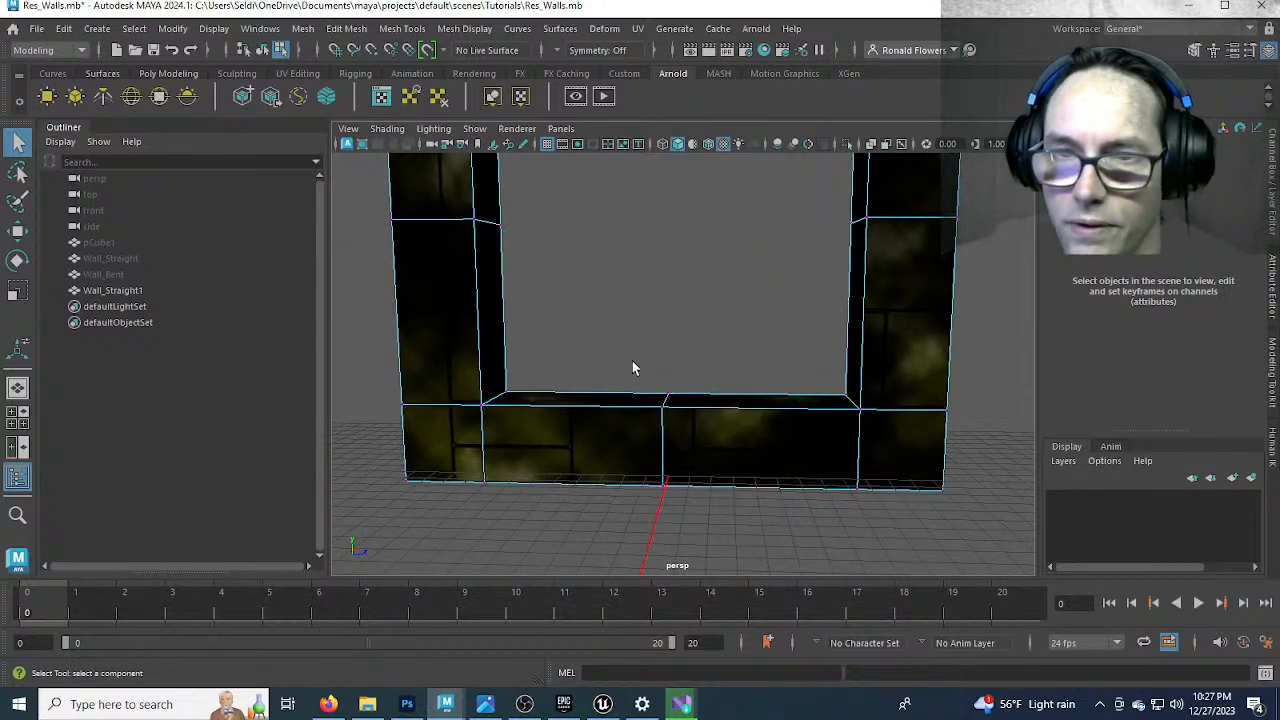
{"action": "left_click_drag", "start_coordinate": [680, 340], "coordinate": [625, 418], "text": "alt"}
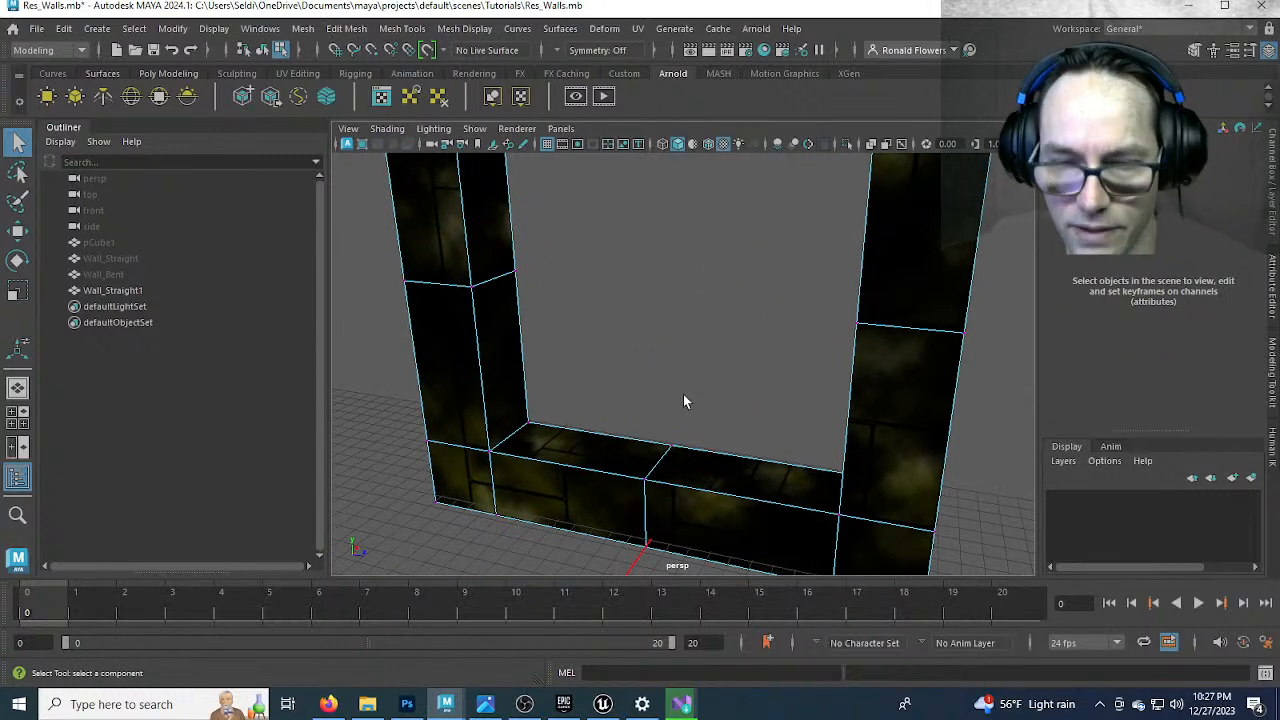
{"action": "key", "text": "F10"}
{"action": "left_click", "coordinate": [655, 468]}
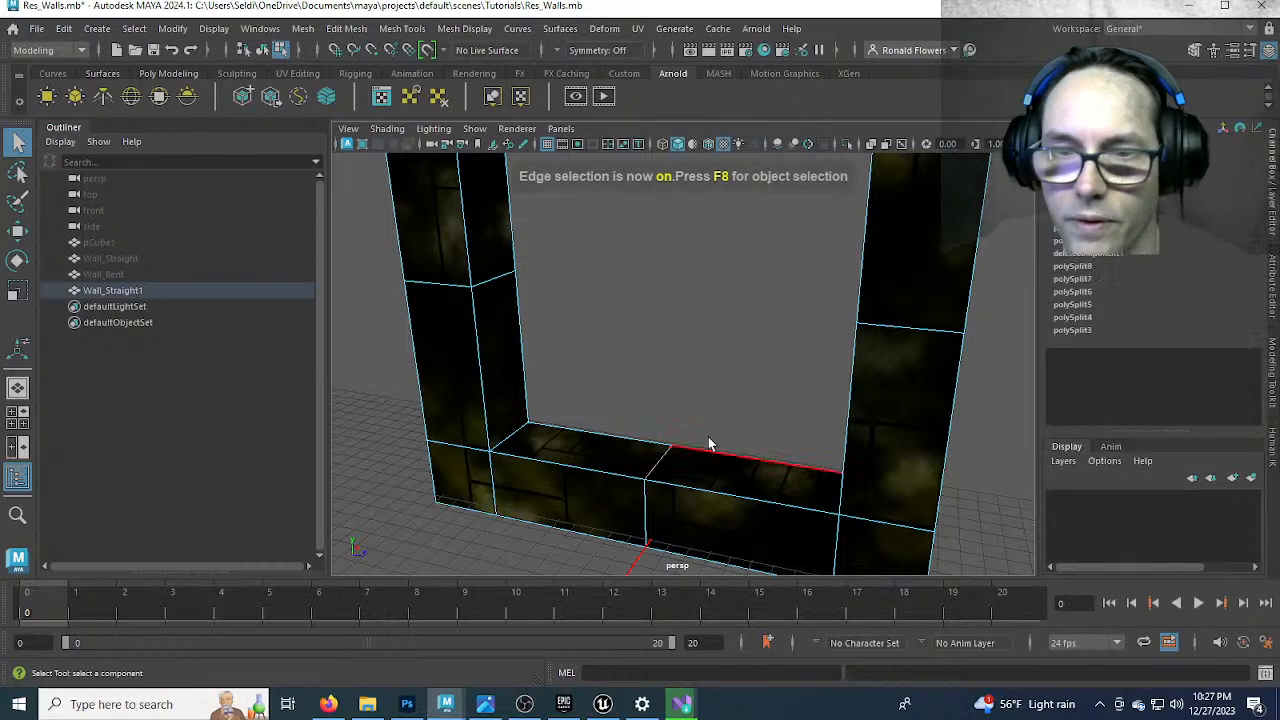
{"action": "key", "text": "w"}
{"action": "left_click_drag", "start_coordinate": [659, 390], "coordinate": [657, 380]}
Move the middle cross edges on the two vertical sides of the window opening slightly outward
{"action": "left_click", "coordinate": [506, 280]}
{"action": "left_click_drag", "start_coordinate": [553, 287], "coordinate": [527, 287]}
{"action": "left_click_drag", "start_coordinate": [738, 340], "coordinate": [837, 289], "text": "alt"}
{"action": "left_click", "coordinate": [814, 292]}
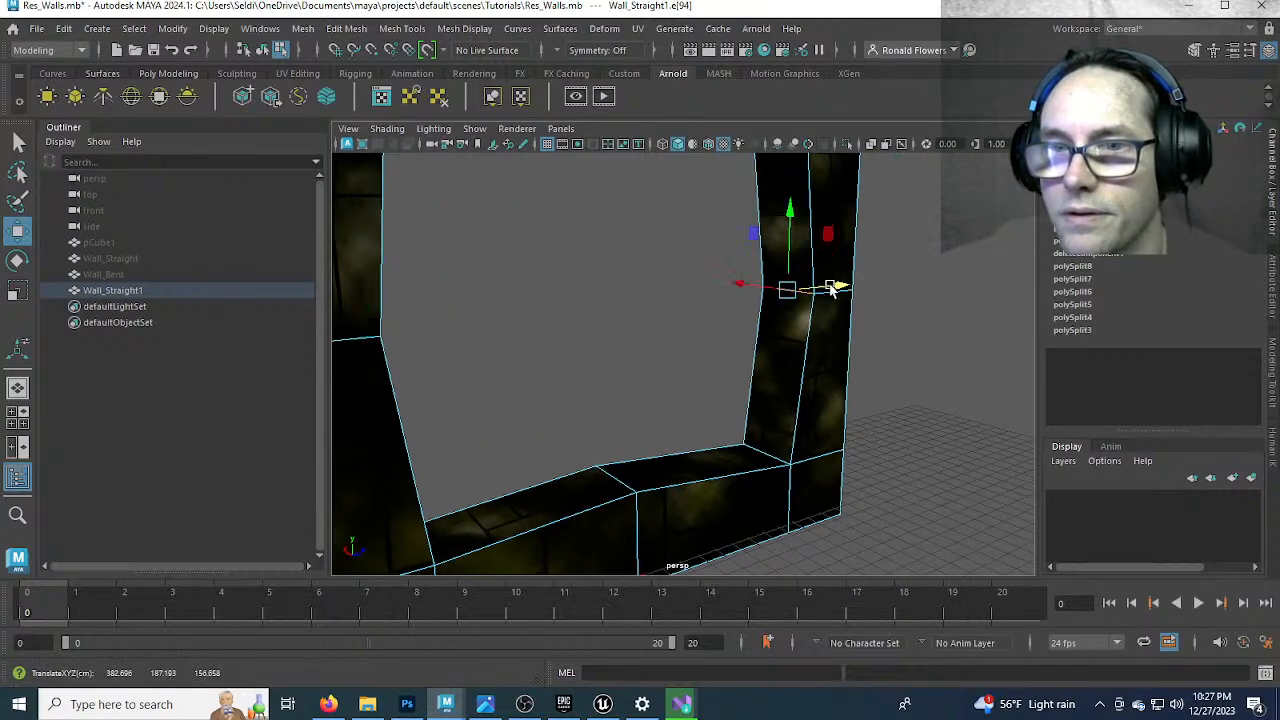
Lower the bottom middle cross edge of the window opening below its corners and raise the top one slightly
{"action": "left_click", "coordinate": [633, 481]}
{"action": "left_click_drag", "start_coordinate": [615, 416], "coordinate": [615, 445]}
{"action": "scroll", "coordinate": [618, 336], "scroll_direction": "down", "scroll_amount": 3}
{"action": "middle_click_drag", "start_coordinate": [620, 334], "coordinate": [655, 461], "text": "alt"}
{"action": "left_click_drag", "start_coordinate": [655, 461], "coordinate": [628, 388], "text": "alt"}
{"action": "left_click", "coordinate": [654, 303]}
{"action": "left_click_drag", "start_coordinate": [654, 245], "coordinate": [653, 234]}
Return to object selection and rename the windowed wall as Wall_Hole
{"action": "scroll", "coordinate": [650, 432], "scroll_direction": "down", "scroll_amount": 3}
{"action": "left_click_drag", "start_coordinate": [666, 434], "coordinate": [658, 462], "text": "alt"}
{"action": "middle_click_drag", "start_coordinate": [658, 462], "coordinate": [666, 340], "text": "alt"}
{"action": "scroll", "coordinate": [660, 352], "scroll_direction": "up", "scroll_amount": 3}
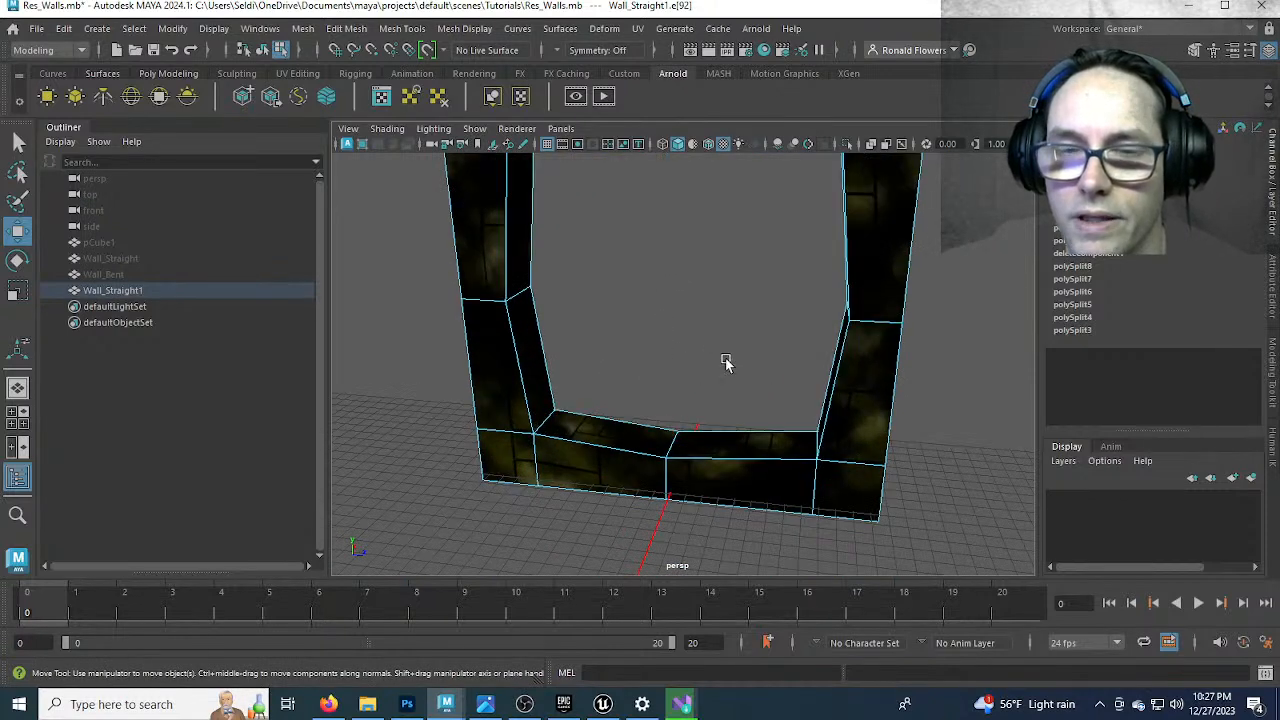
{"action": "left_click_drag", "start_coordinate": [703, 374], "coordinate": [654, 363], "text": "alt"}
{"action": "scroll", "coordinate": [798, 338], "scroll_direction": "down", "scroll_amount": 4}
{"action": "right_click_drag", "start_coordinate": [757, 318], "coordinate": [826, 212]}
{"action": "left_click", "coordinate": [816, 452]}
{"action": "left_click_drag", "start_coordinate": [816, 452], "coordinate": [742, 437], "text": "alt"}
{"action": "left_click", "coordinate": [741, 437]}
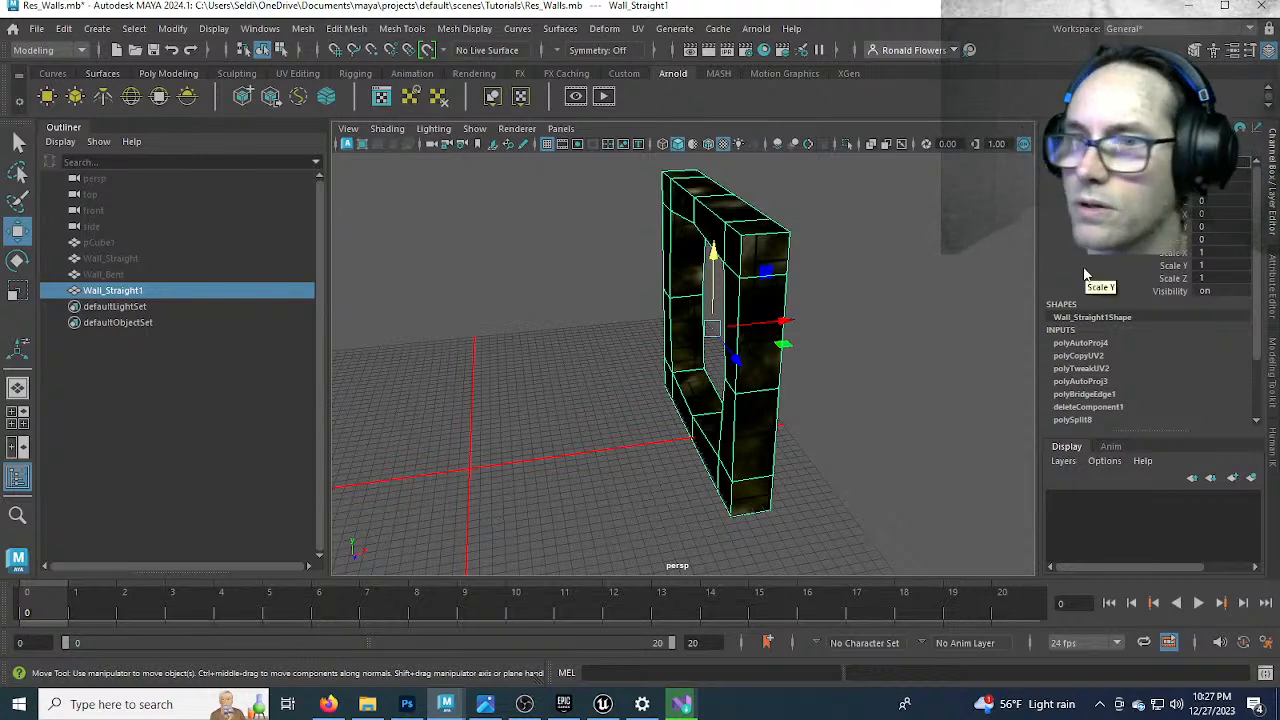
{"action": "type", "text": "Hole"}
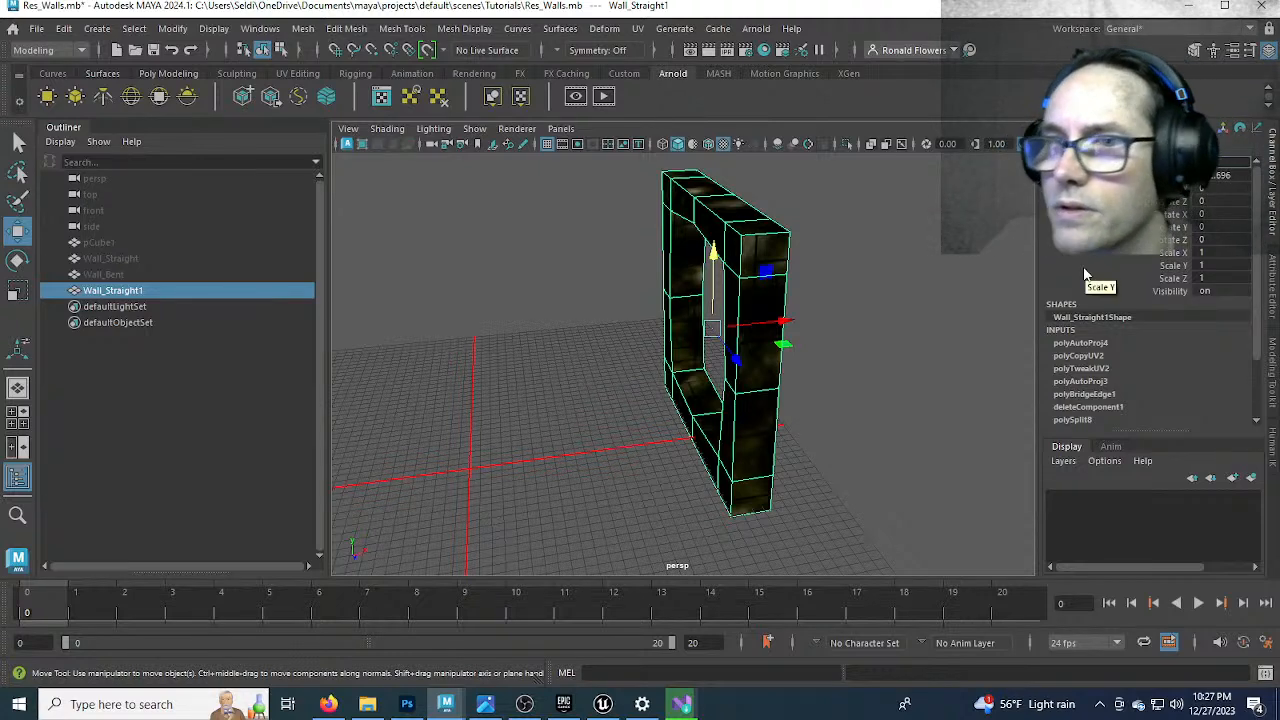
{"action": "key", "text": "Return"}
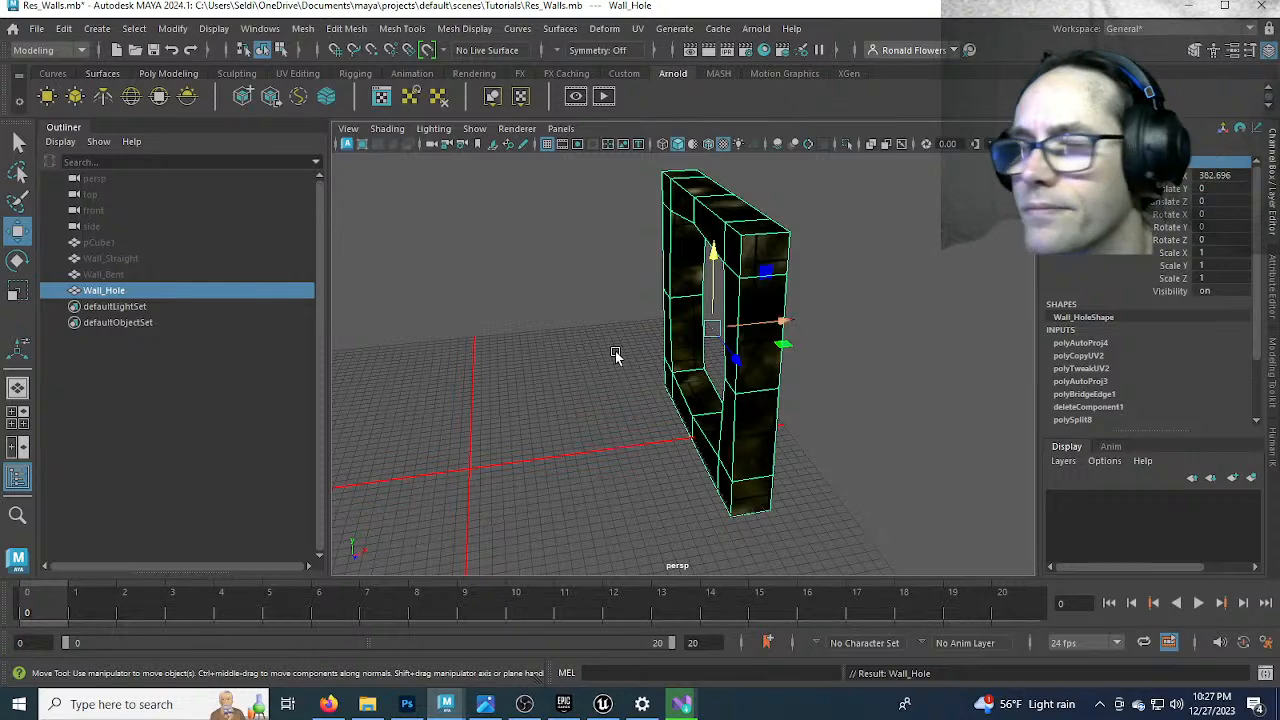
Set Wall_Hole's Translate X to 0
{"action": "left_click", "coordinate": [1225, 175]}
{"action": "type", "text": "0"}
{"action": "key", "text": "Return"}
{"action": "left_click_drag", "start_coordinate": [694, 417], "coordinate": [667, 455], "text": "alt"}
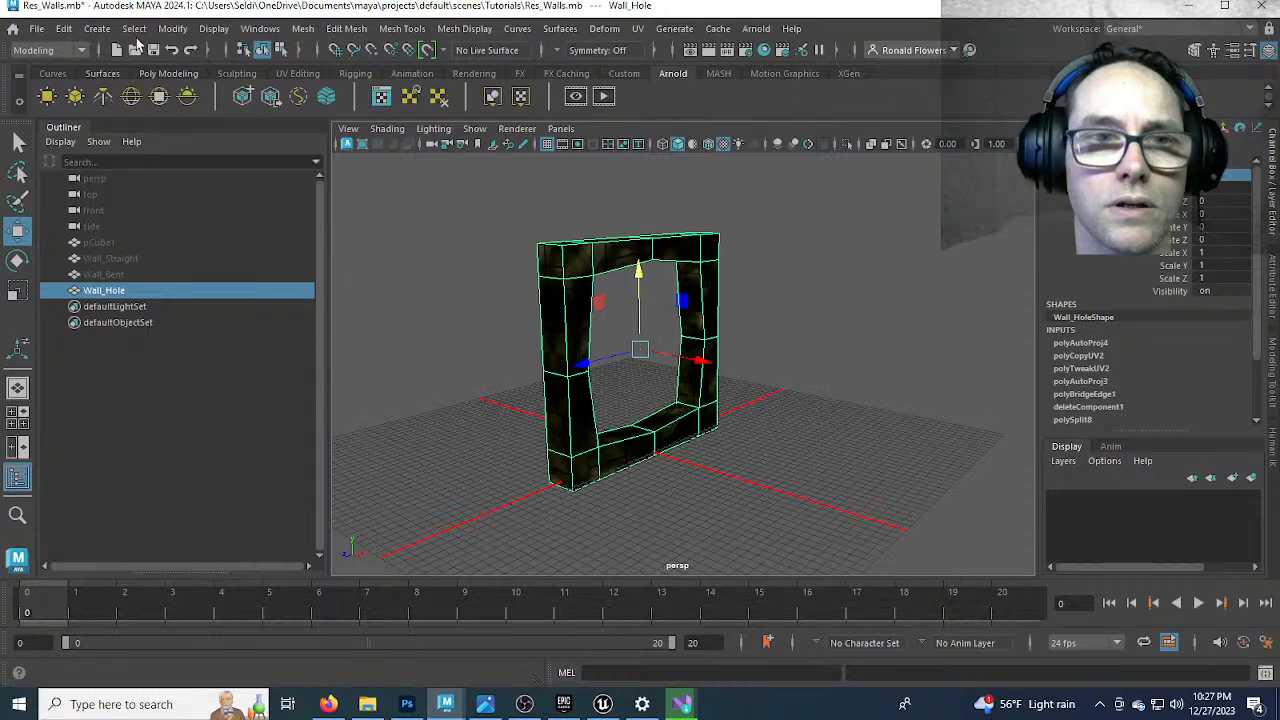
Select Wall_Straight, Wall_Bent and Wall_Hole together and freeze their transformations
{"action": "left_click", "coordinate": [128, 273], "text": "ctrl"}
{"action": "left_click", "coordinate": [136, 259], "text": "ctrl"}
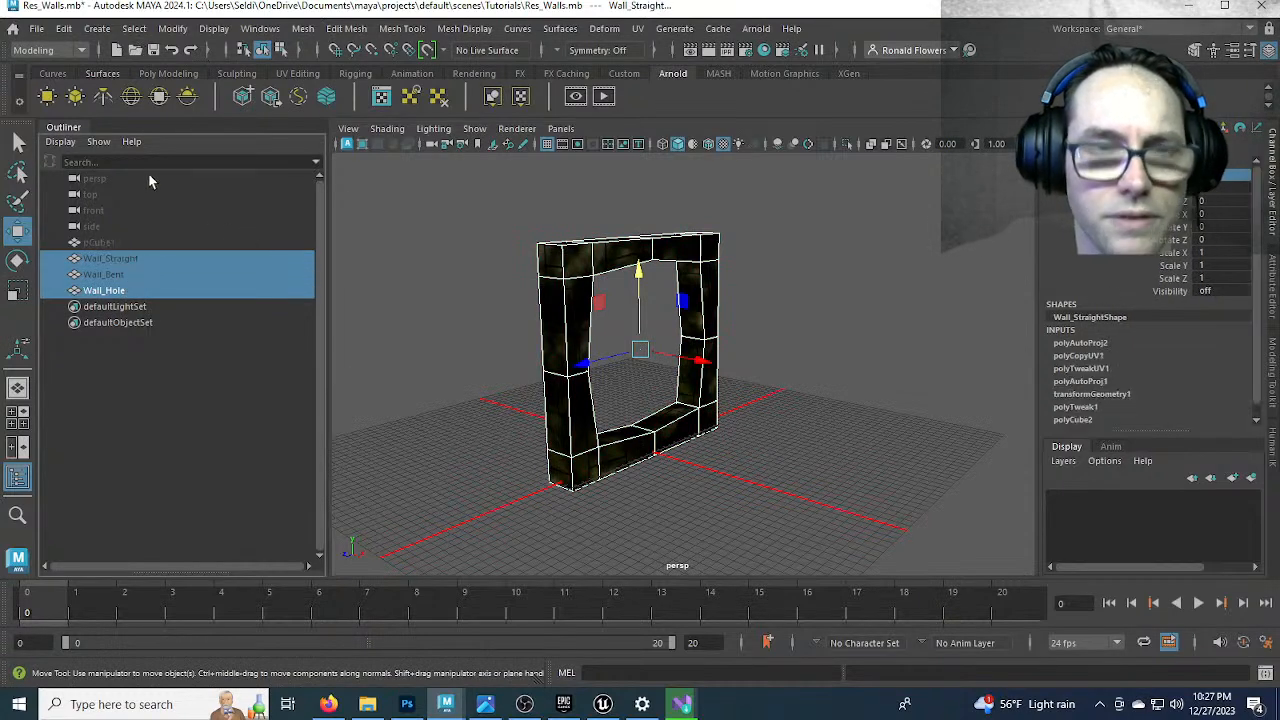
{"action": "left_click", "coordinate": [65, 31]}
{"action": "mouse_move", "coordinate": [181, 32]}
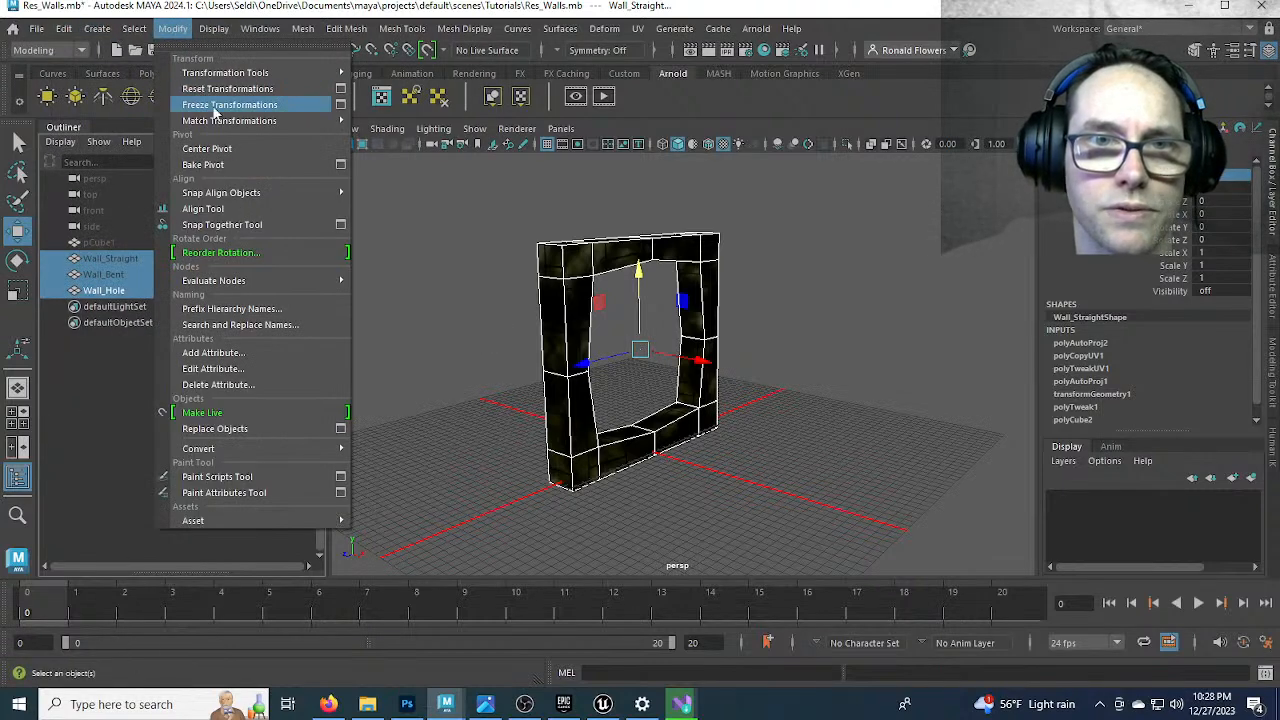
{"action": "left_click", "coordinate": [213, 106]}
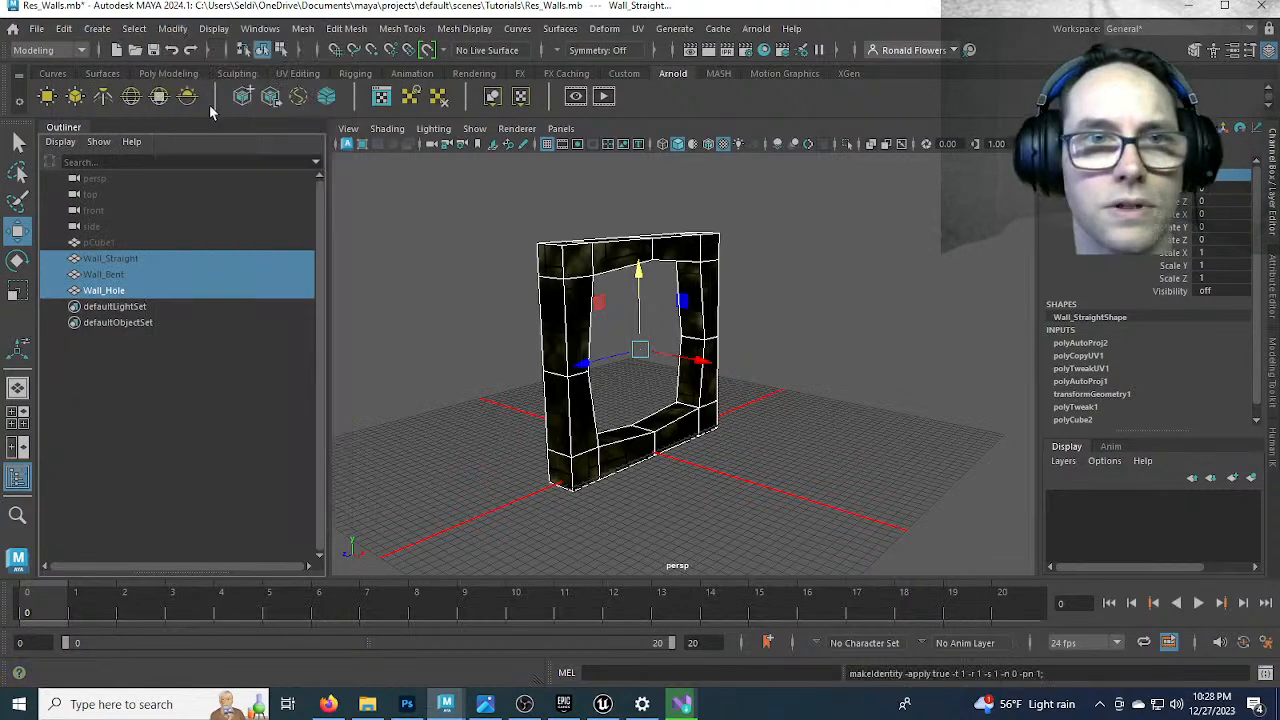
Delete the construction history of the three selected wall pieces and save the scene
{"action": "left_click", "coordinate": [64, 28]}
{"action": "mouse_move", "coordinate": [140, 221]}
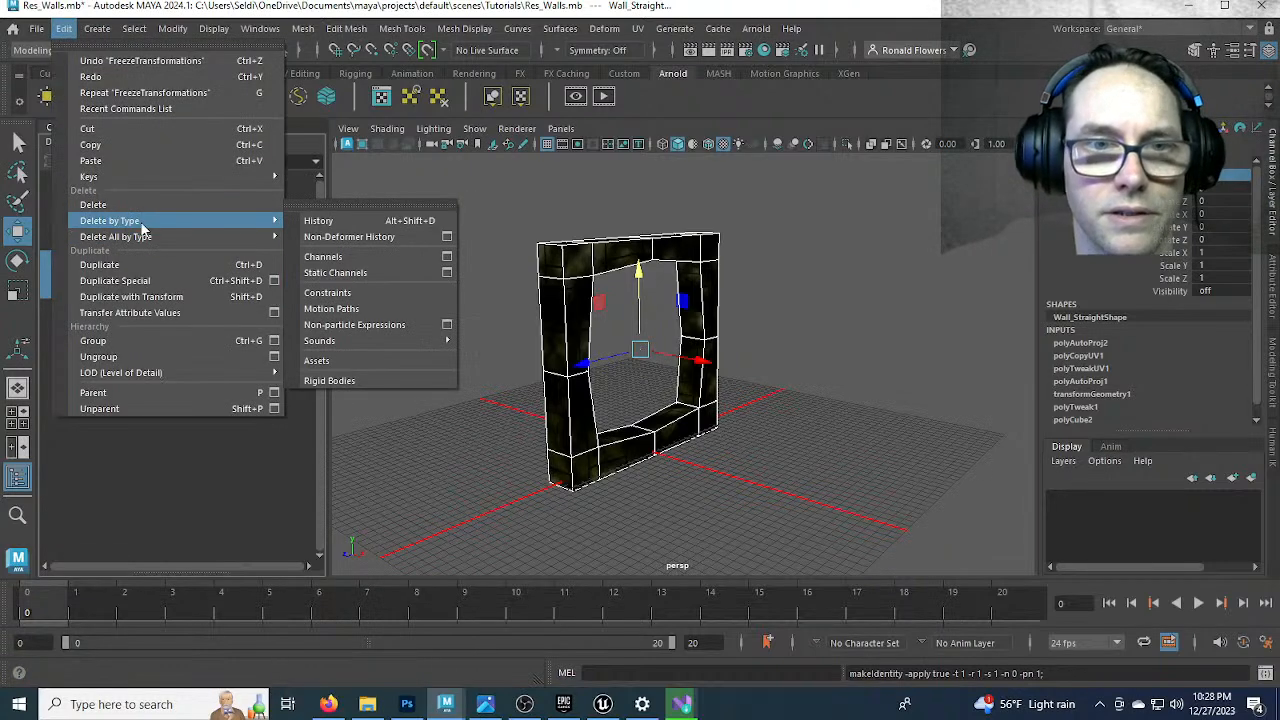
{"action": "left_click", "coordinate": [322, 222]}
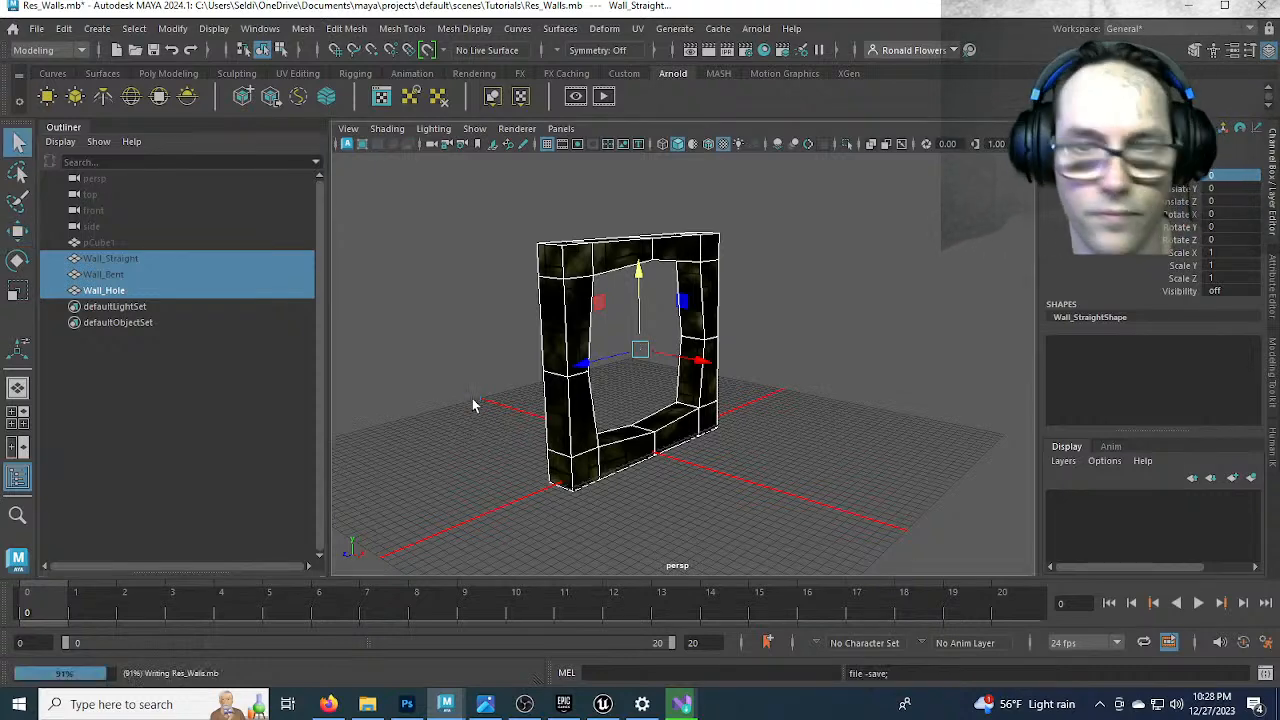
Unhide Wall_Bent and Wall_Straight, then clear the selection
{"action": "left_click", "coordinate": [104, 275]}
{"action": "key", "text": "h"}
{"action": "left_click", "coordinate": [126, 262]}
{"action": "key", "text": "h"}
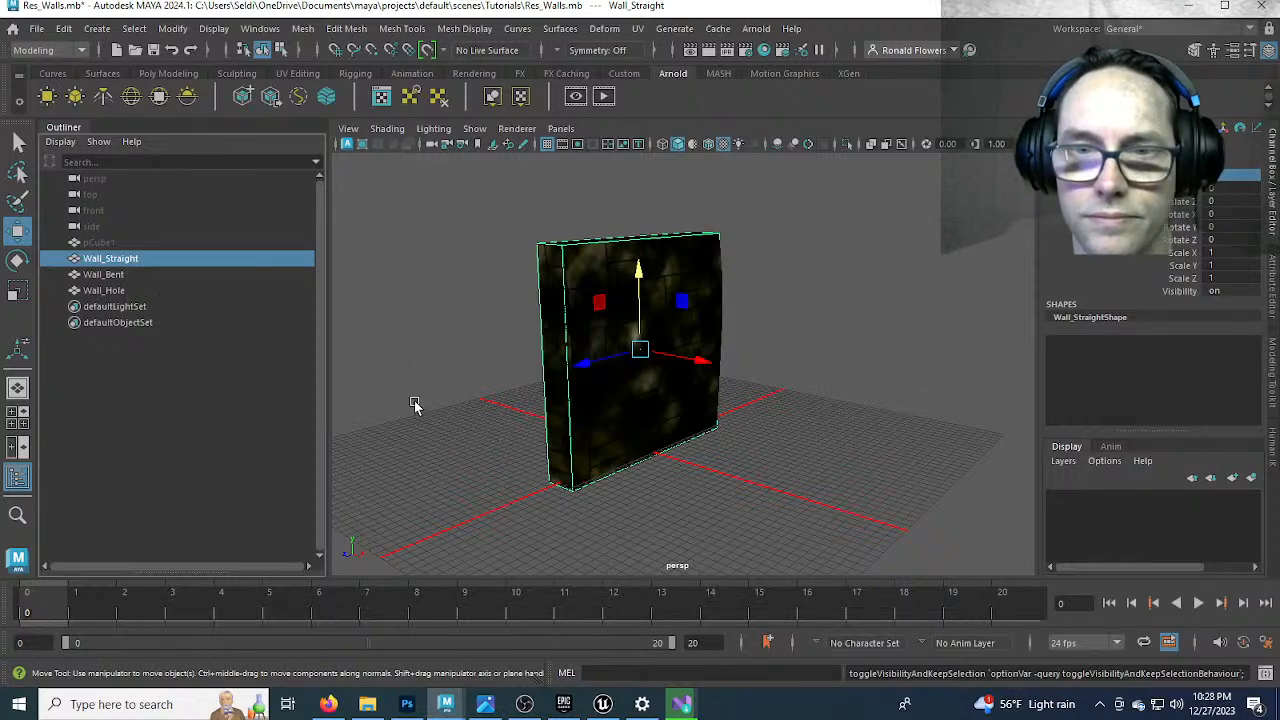
{"action": "left_click", "coordinate": [434, 429]}
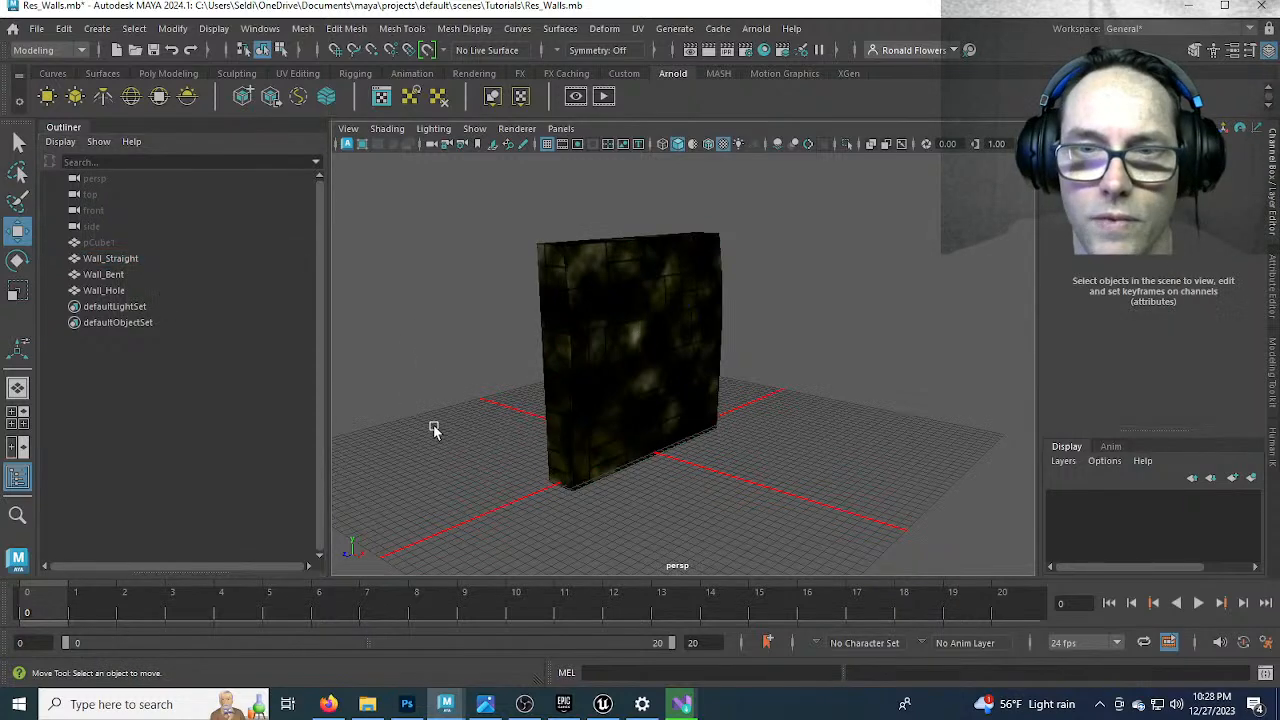
Select Wall_Straight on its own and open the export dialog for the selection
{"action": "left_click", "coordinate": [110, 290]}
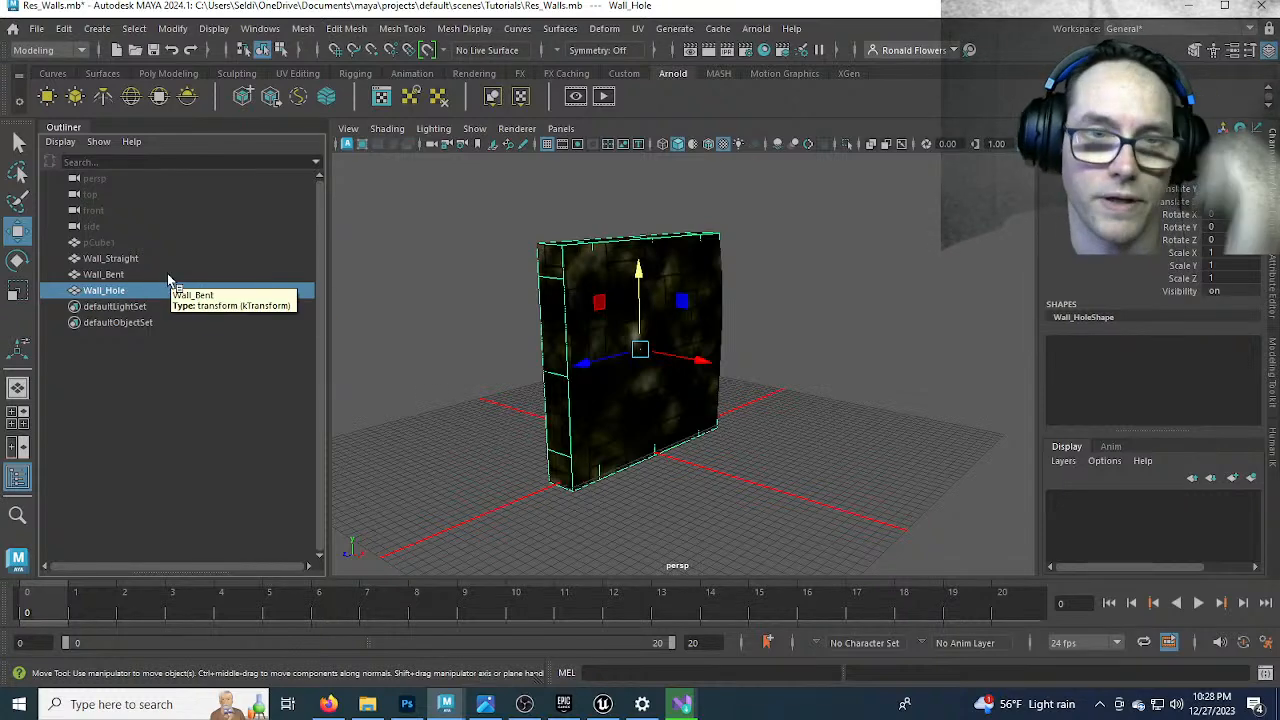
{"action": "left_click", "coordinate": [160, 259]}
{"action": "left_click", "coordinate": [36, 30]}
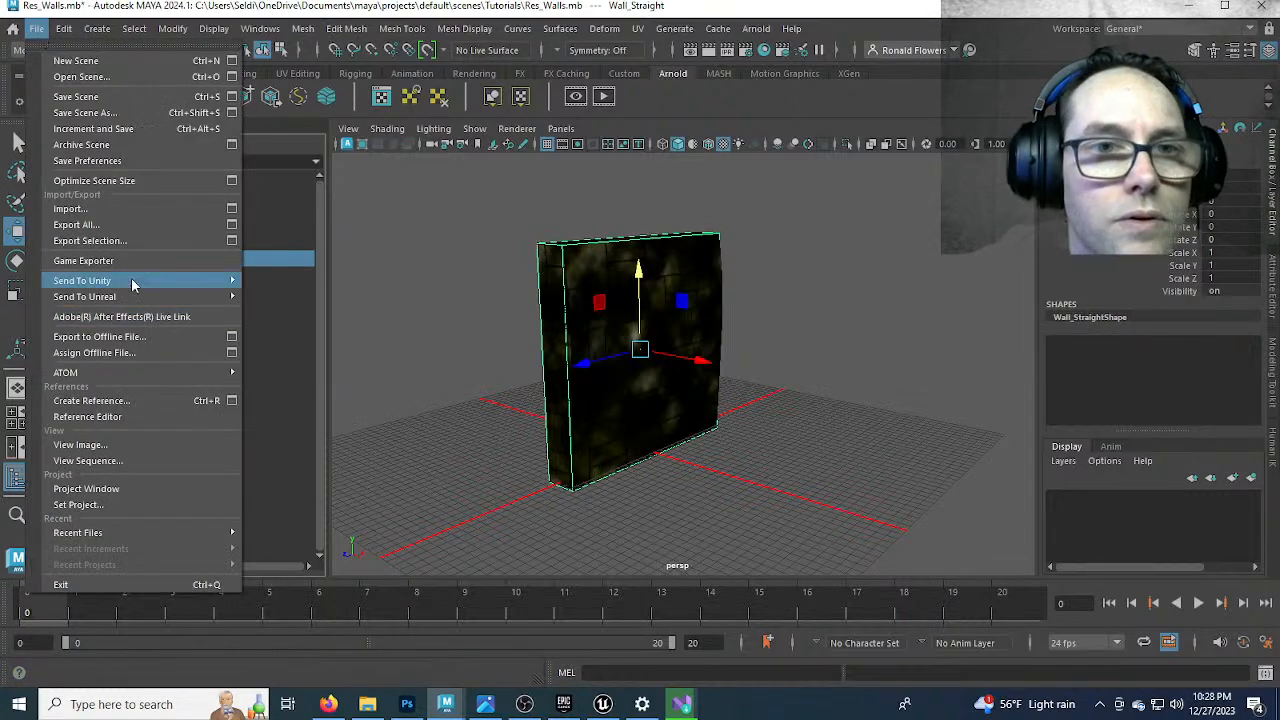
{"action": "left_click", "coordinate": [120, 244]}
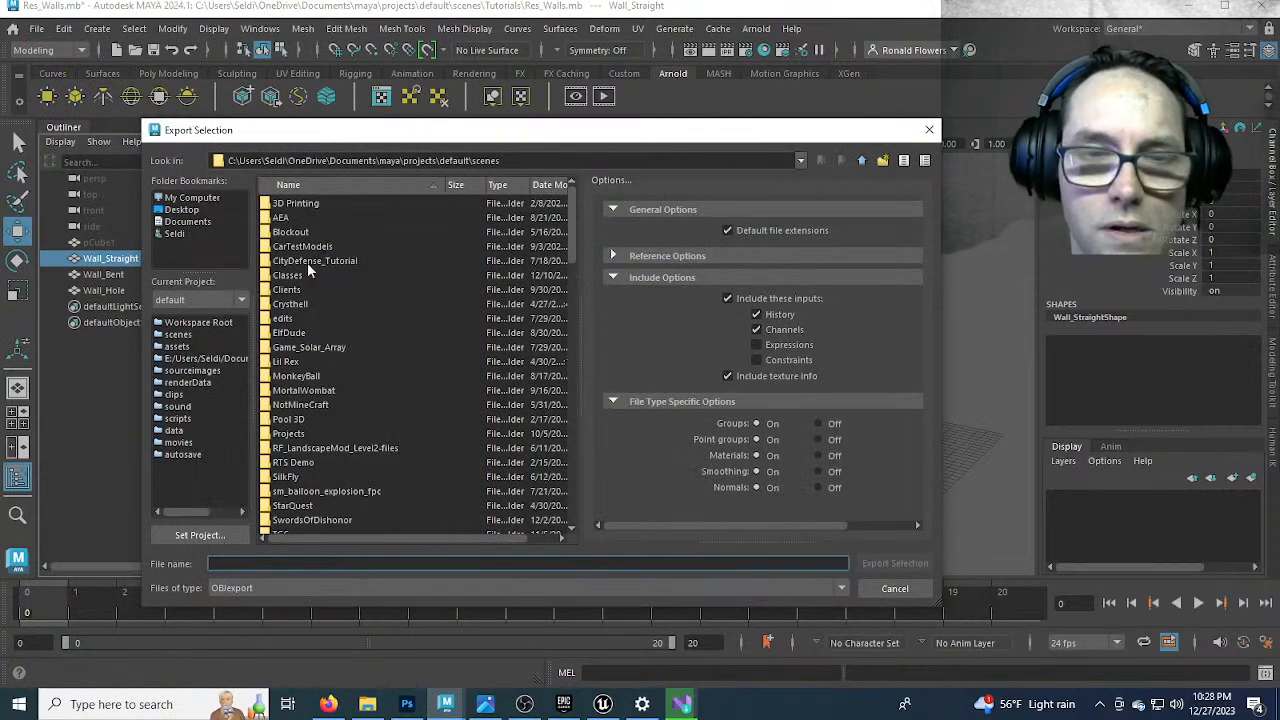
Browse from Documents through the maya, projects and default folders to the scenes folder
{"action": "left_click", "coordinate": [320, 419]}
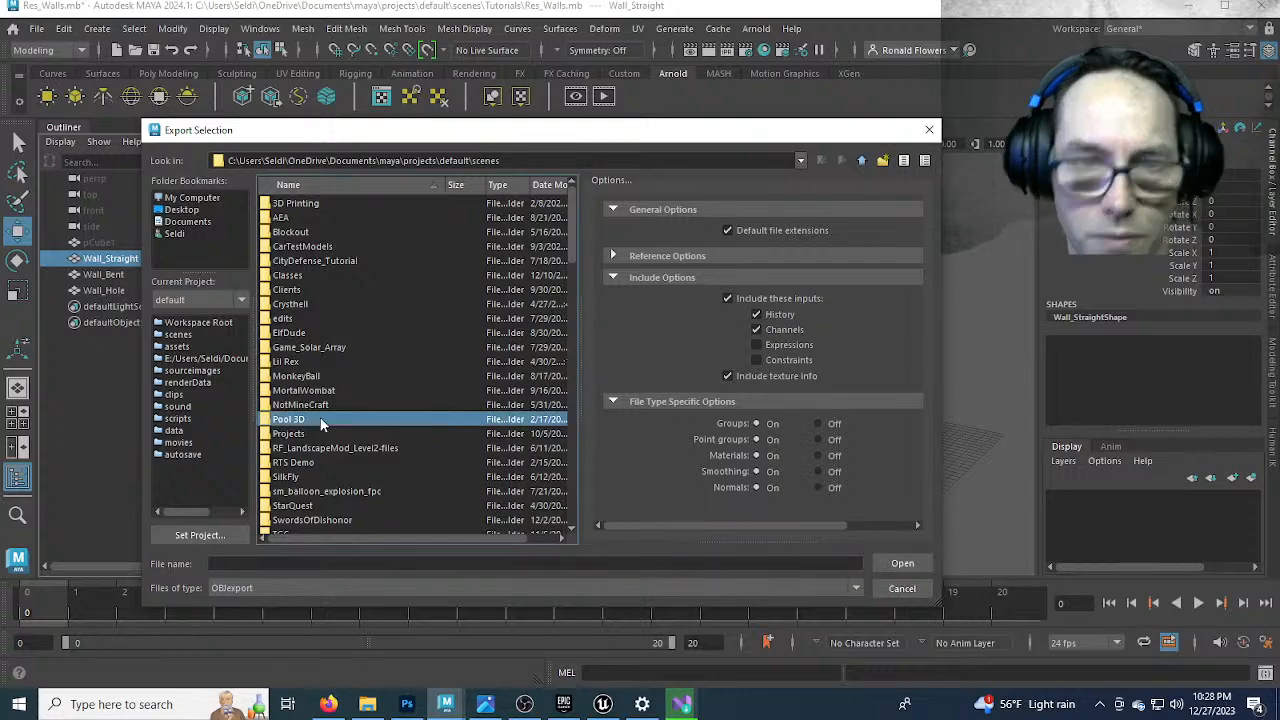
{"action": "key", "text": "m"}
{"action": "left_click", "coordinate": [323, 391]}
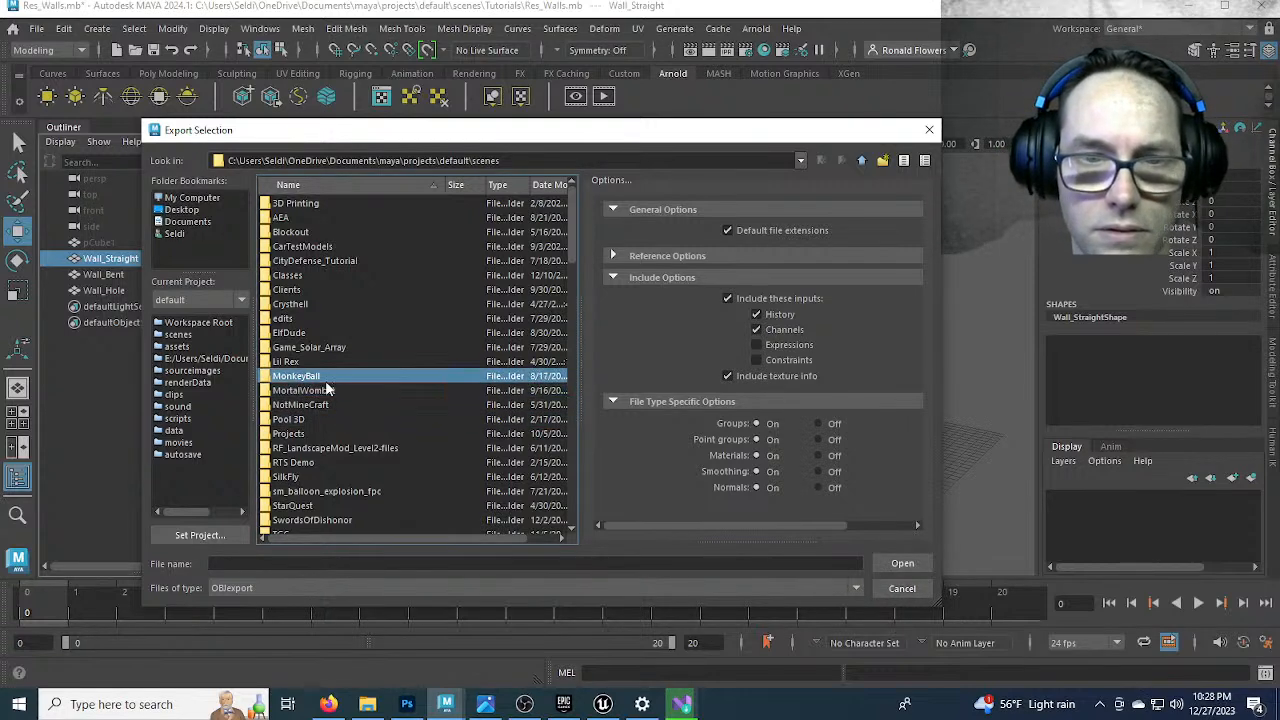
{"action": "left_click", "coordinate": [186, 222]}
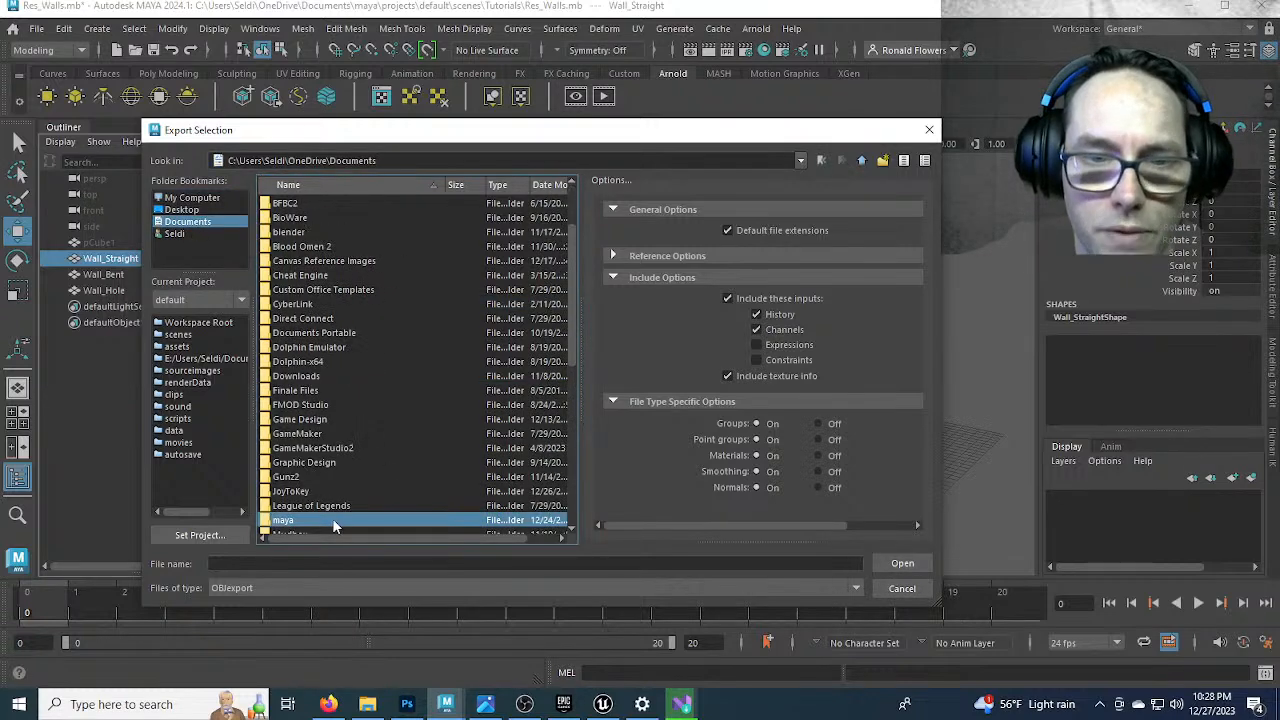
{"action": "key", "text": "Return"}
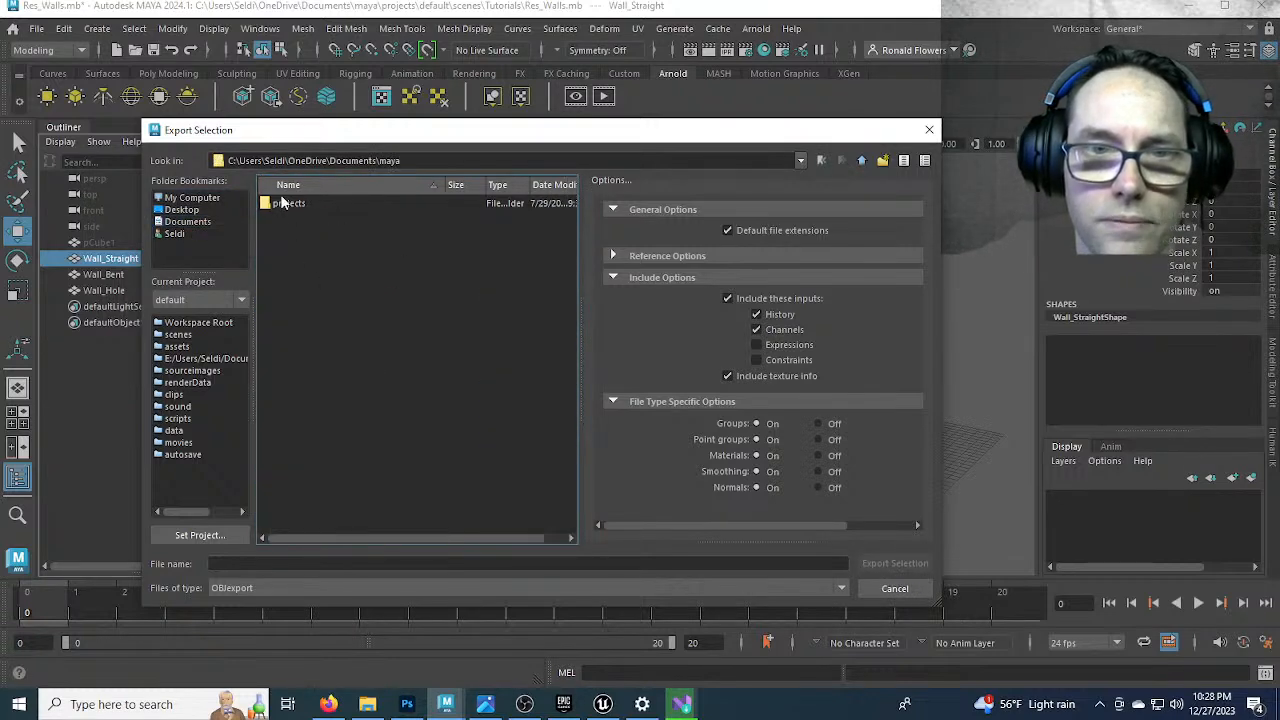
{"action": "double_click", "coordinate": [280, 203]}
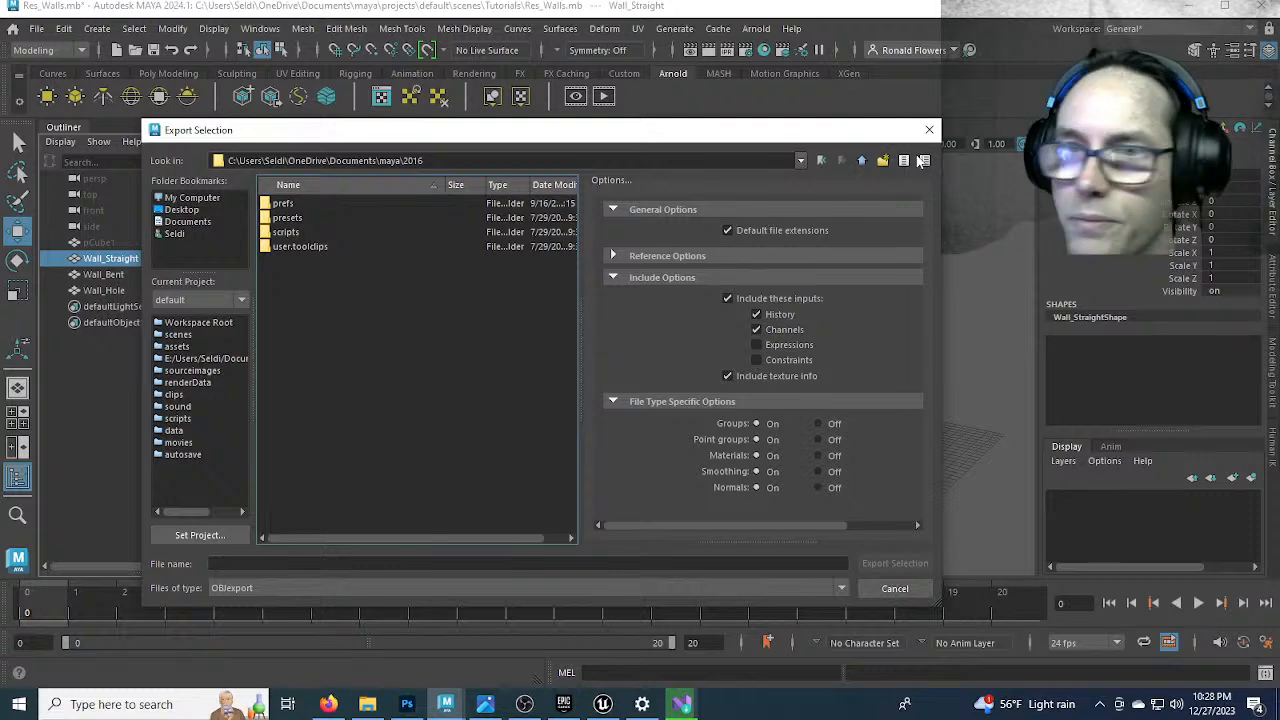
{"action": "left_click", "coordinate": [863, 160]}
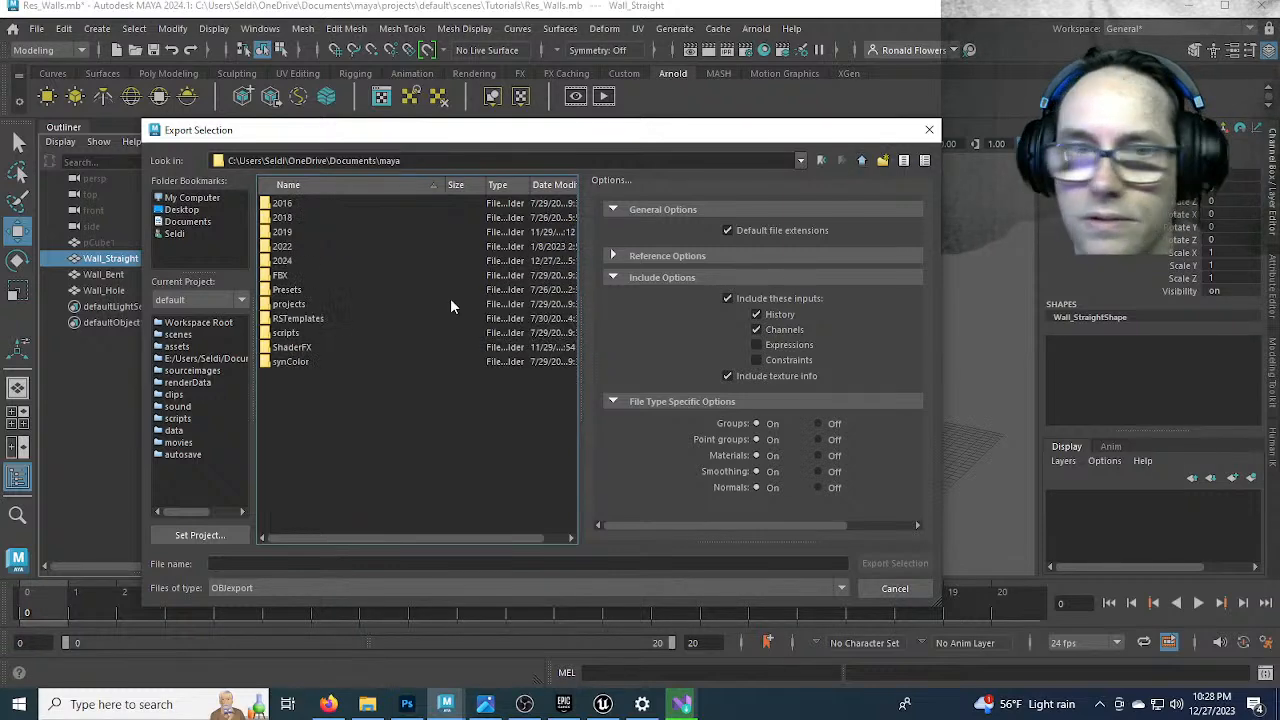
{"action": "double_click", "coordinate": [290, 304]}
{"action": "double_click", "coordinate": [285, 203]}
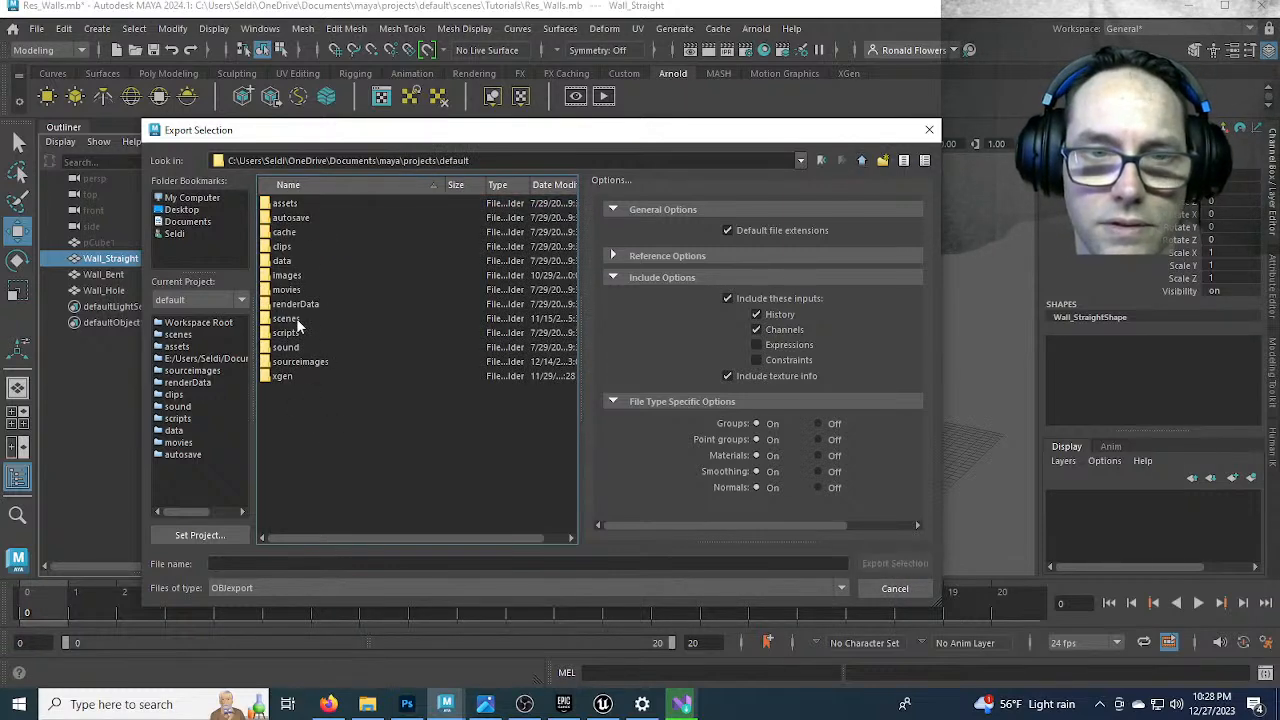
{"action": "double_click", "coordinate": [296, 318]}
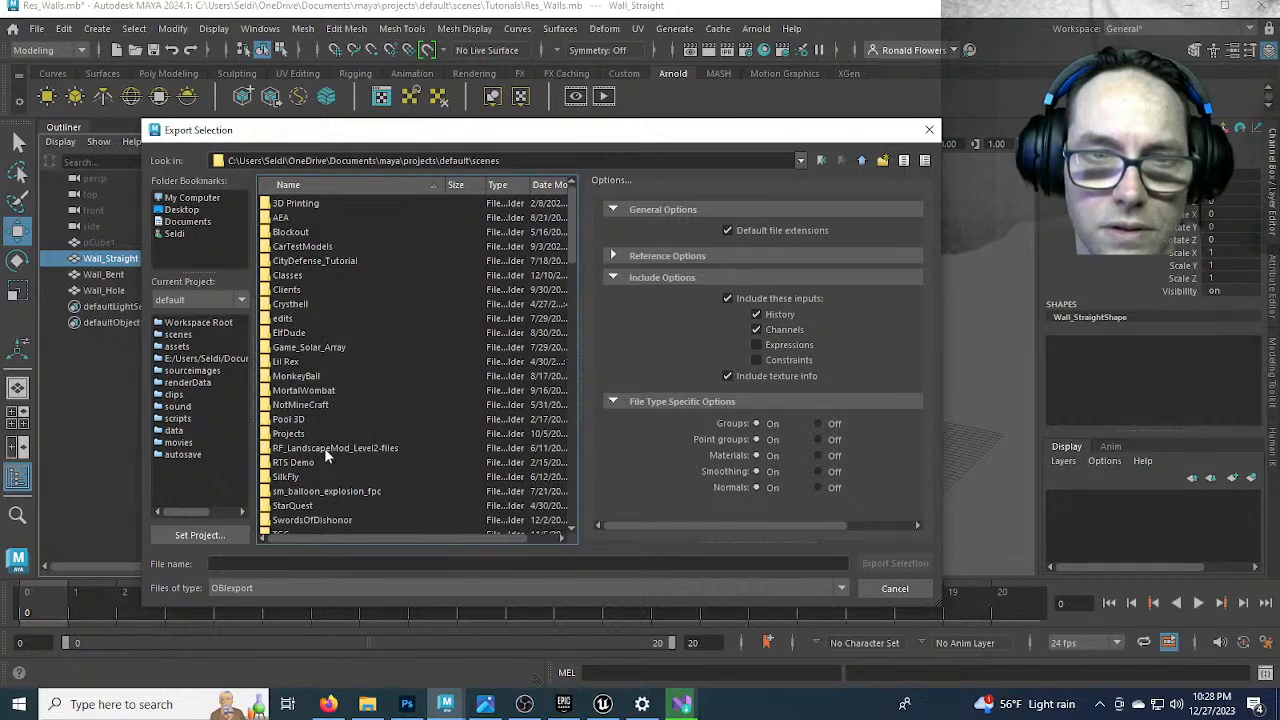
Export Wall_Straight to the Tutorials folder in FBX export format under the name sm_Wall_Straight
{"action": "scroll", "coordinate": [319, 456], "scroll_direction": "down", "scroll_amount": 3}
{"action": "double_click", "coordinate": [287, 466]}
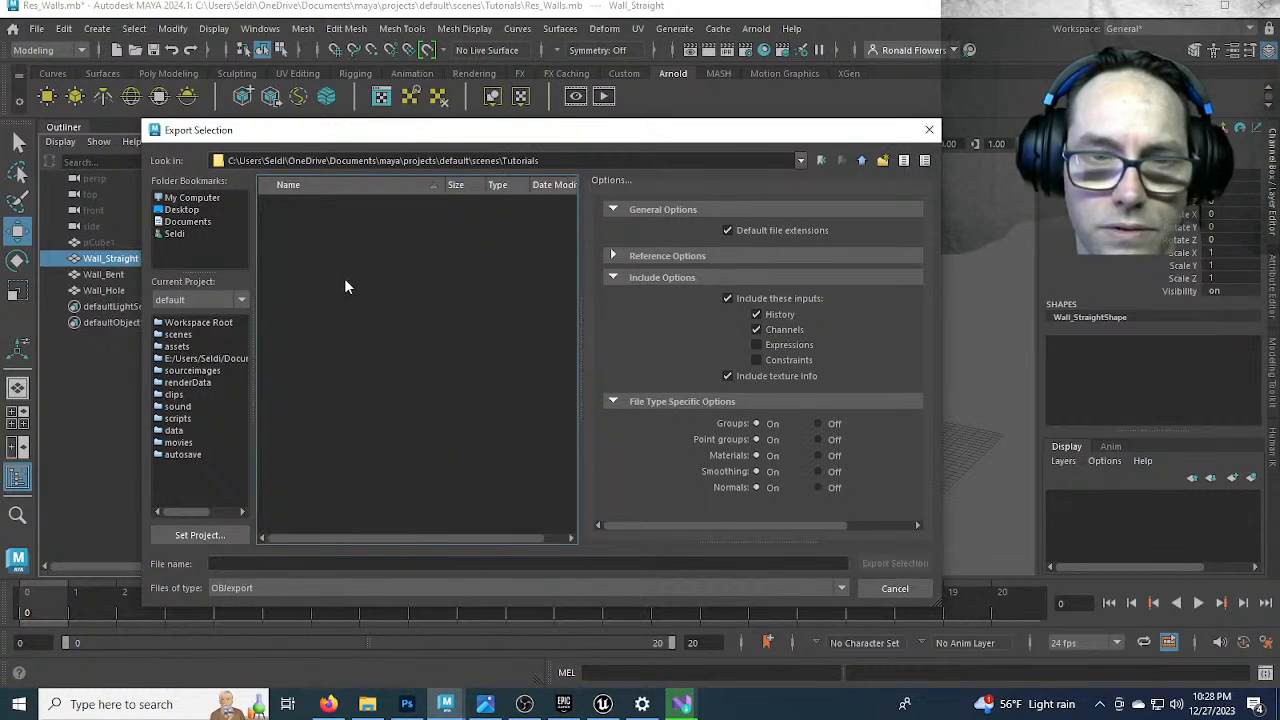
{"action": "left_click", "coordinate": [325, 589]}
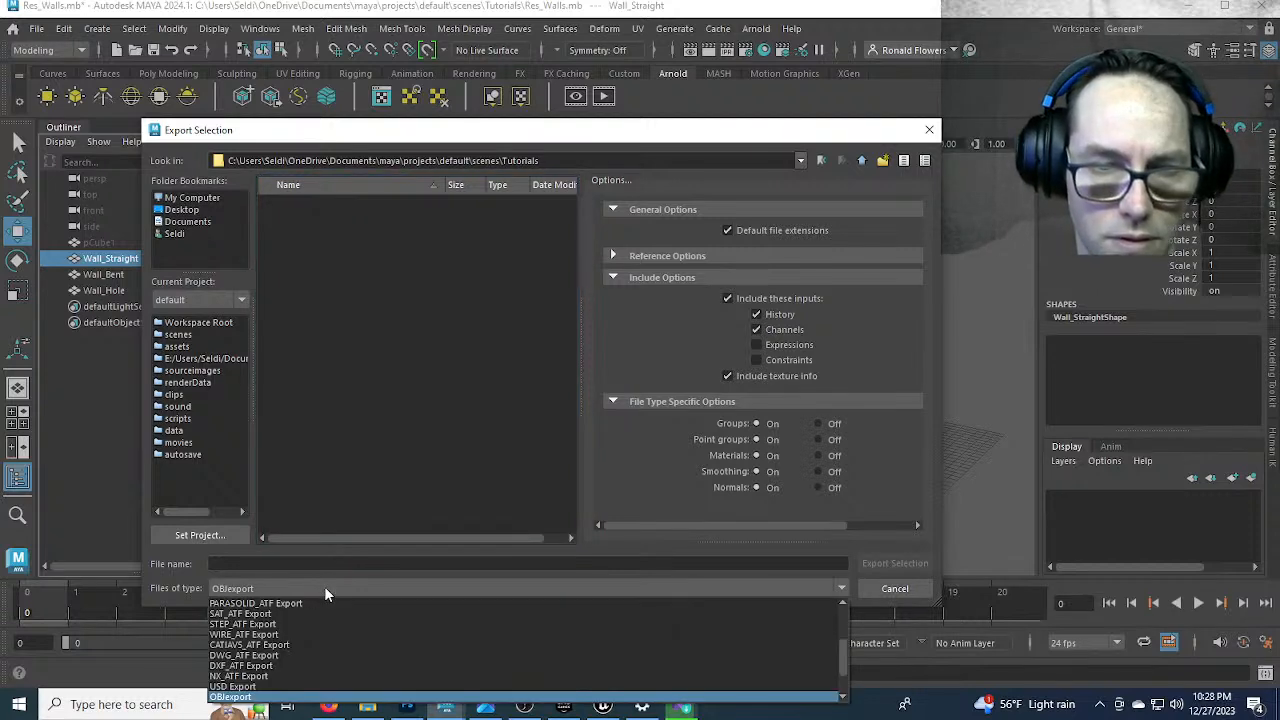
{"action": "scroll", "coordinate": [286, 637], "scroll_direction": "up", "scroll_amount": 1}
{"action": "scroll", "coordinate": [286, 637], "scroll_direction": "up", "scroll_amount": 2}
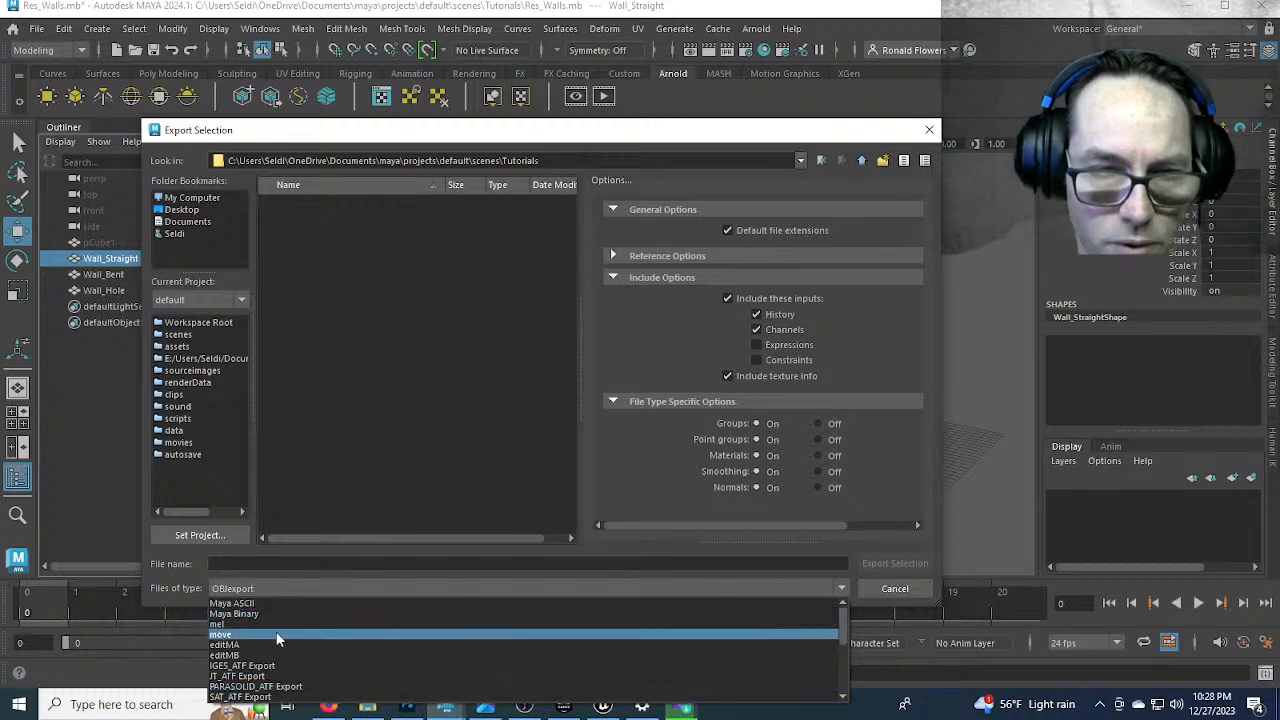
{"action": "scroll", "coordinate": [284, 637], "scroll_direction": "down", "scroll_amount": 1}
{"action": "scroll", "coordinate": [280, 637], "scroll_direction": "down", "scroll_amount": 3}
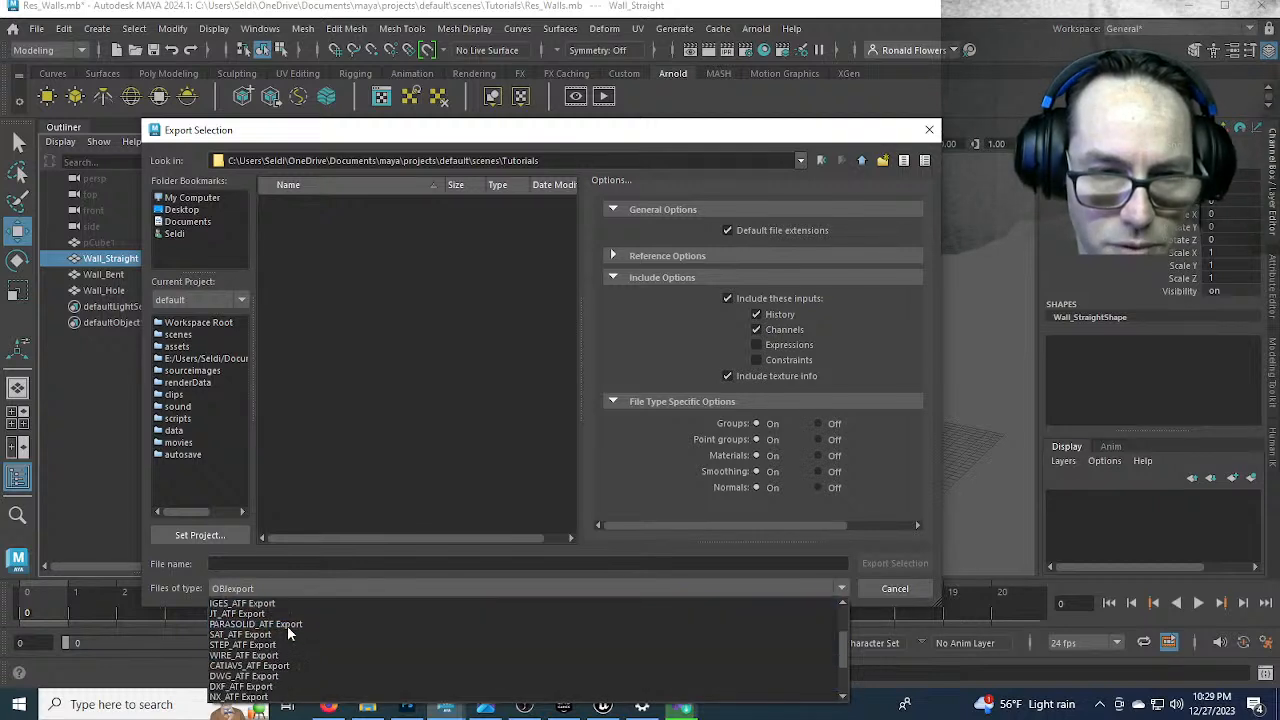
{"action": "left_click", "coordinate": [236, 667]}
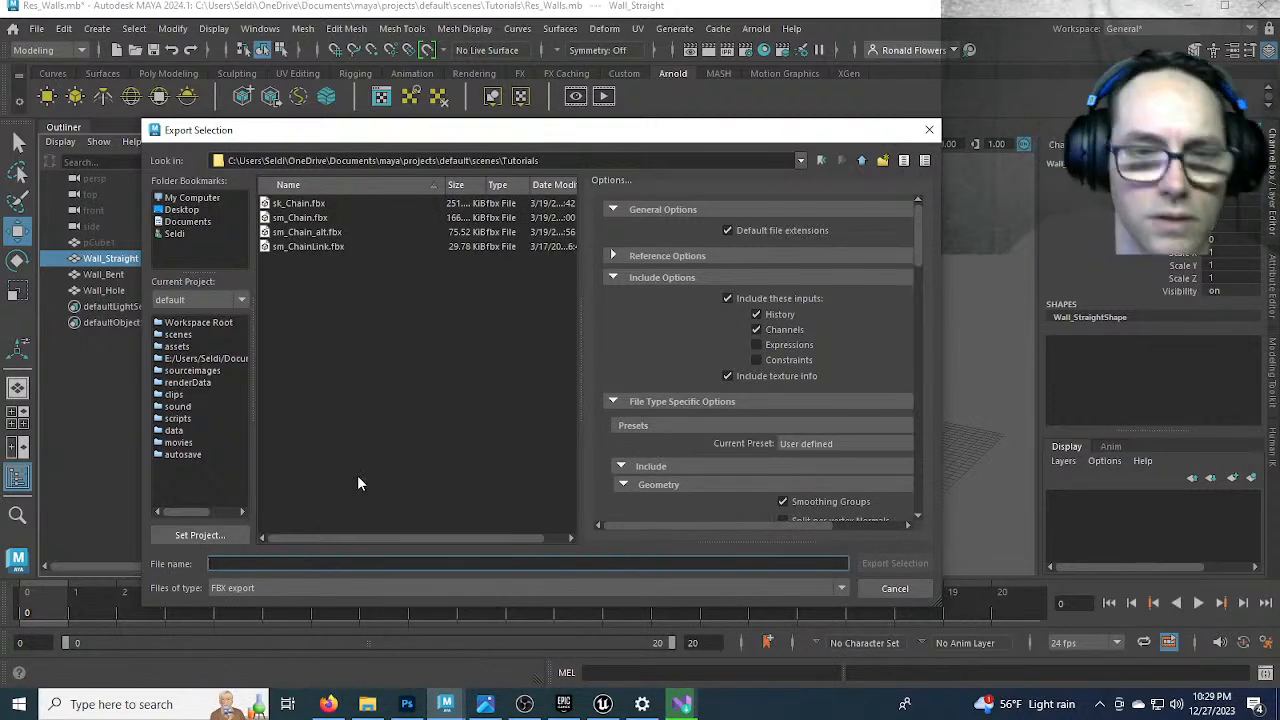
{"action": "type", "text": "sm_Wall_Straight"}
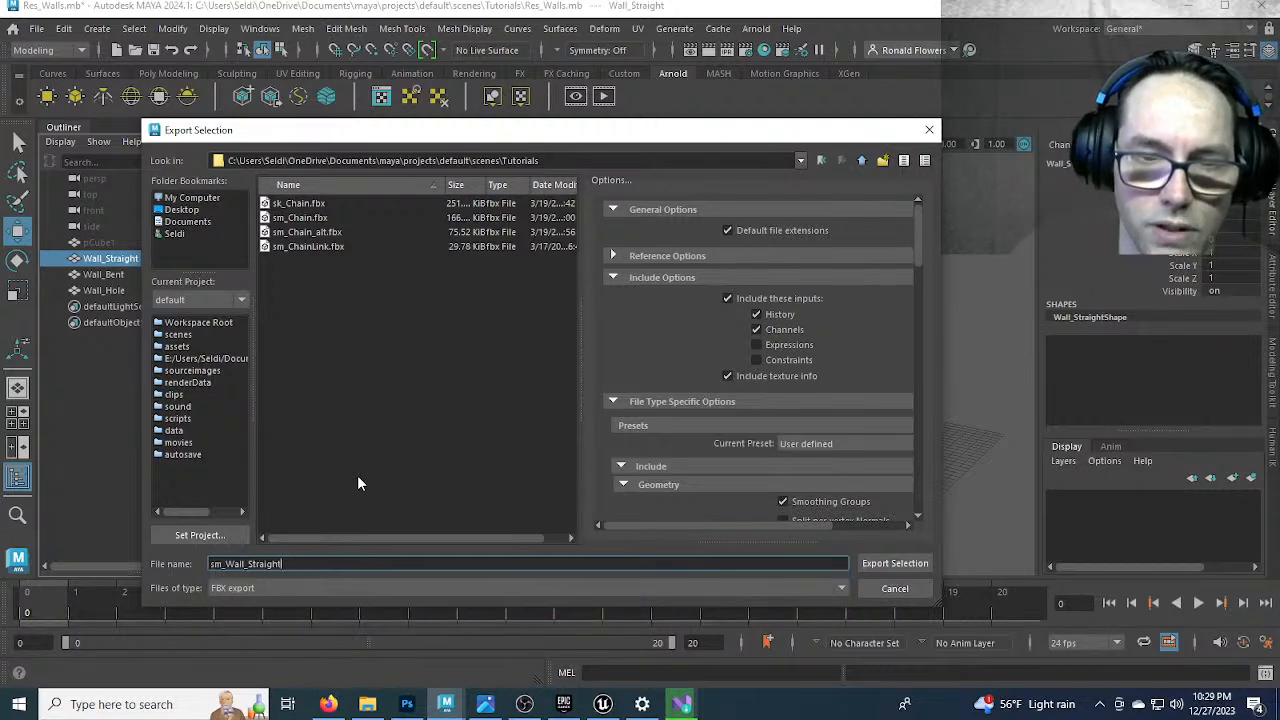
{"action": "key", "text": "Return"}
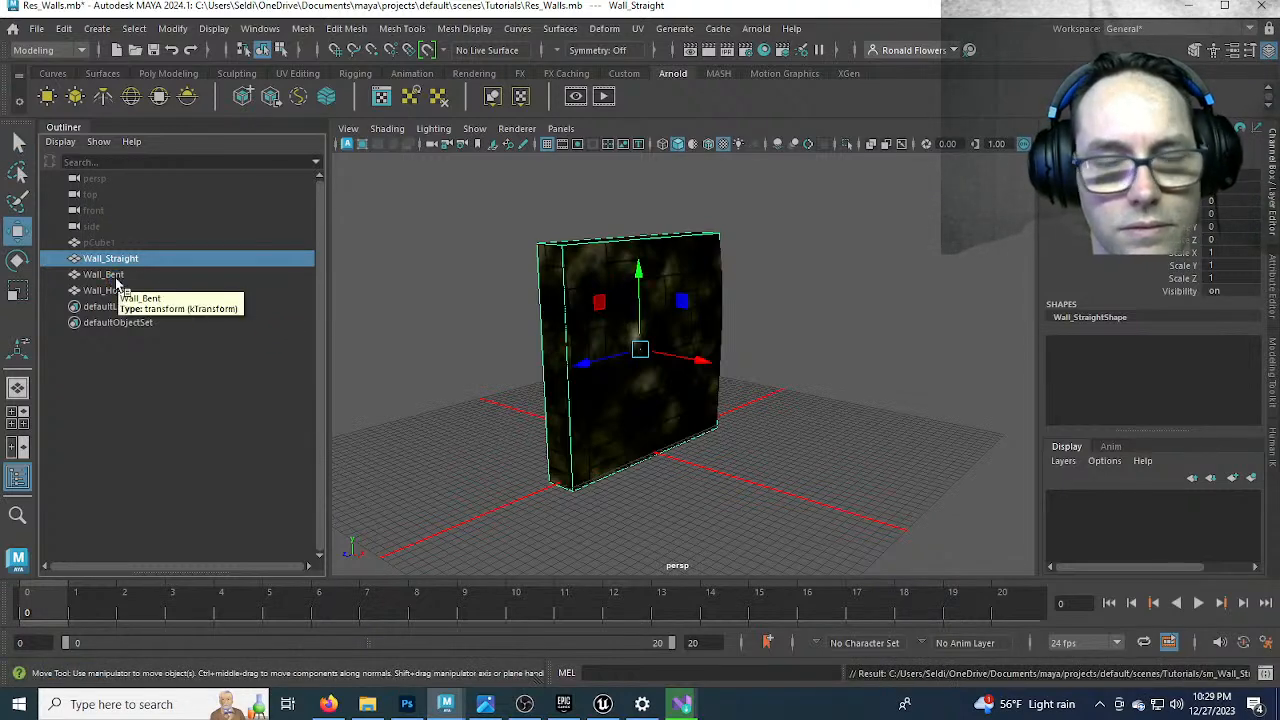
Export Wall_Bent as sm_Wall_Bent.fbx into the Tutorials folder, adapting the existing sm_Wall_Straight.fbx file name
{"action": "left_click", "coordinate": [112, 276]}
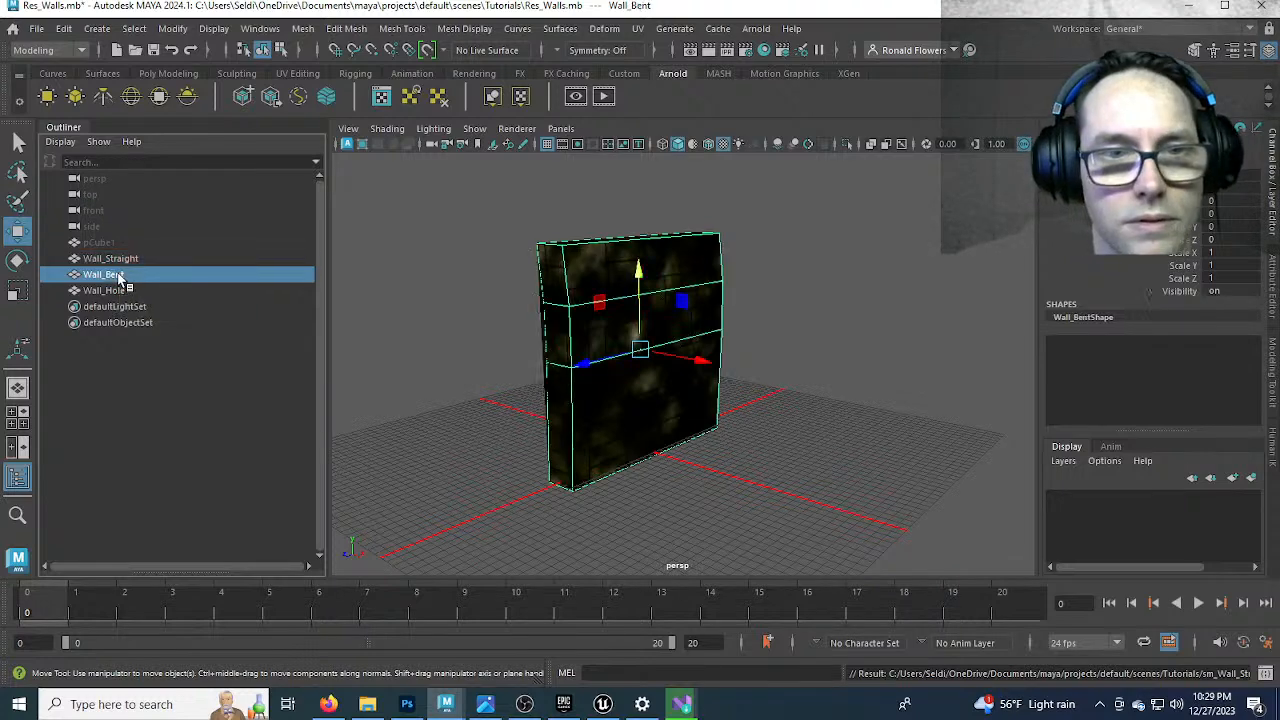
{"action": "left_click", "coordinate": [36, 28]}
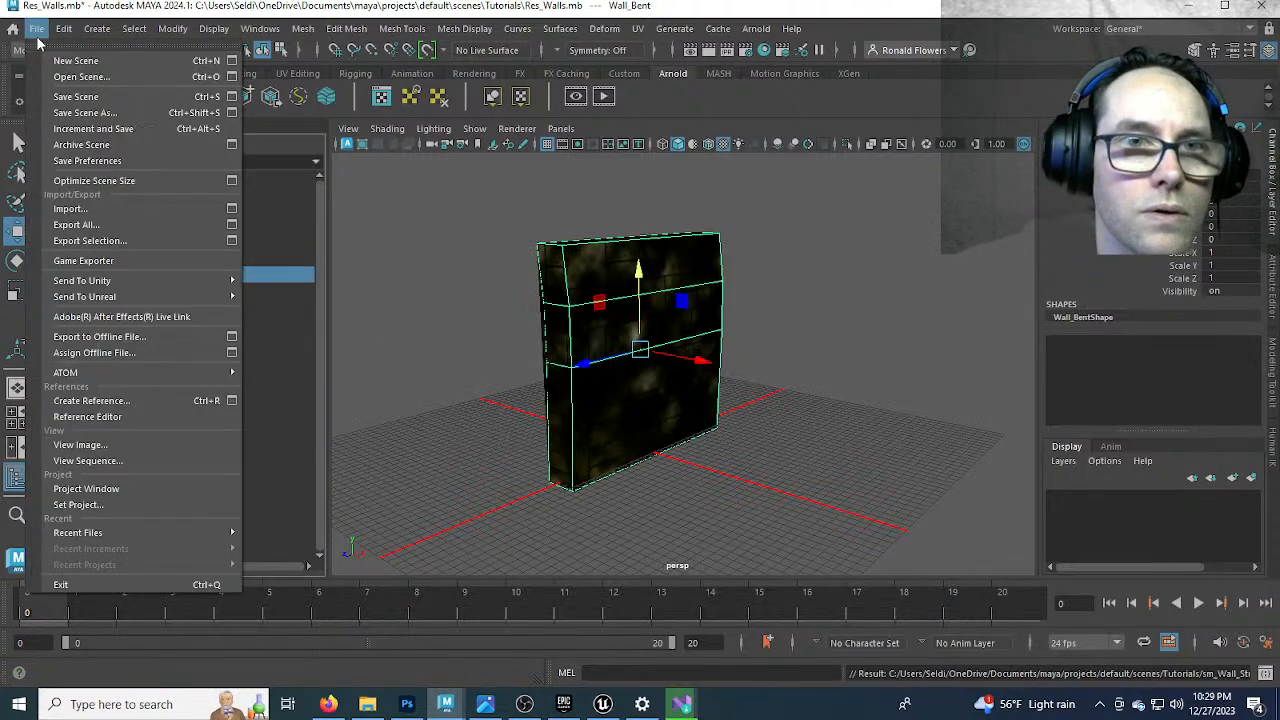
{"action": "left_click", "coordinate": [130, 240]}
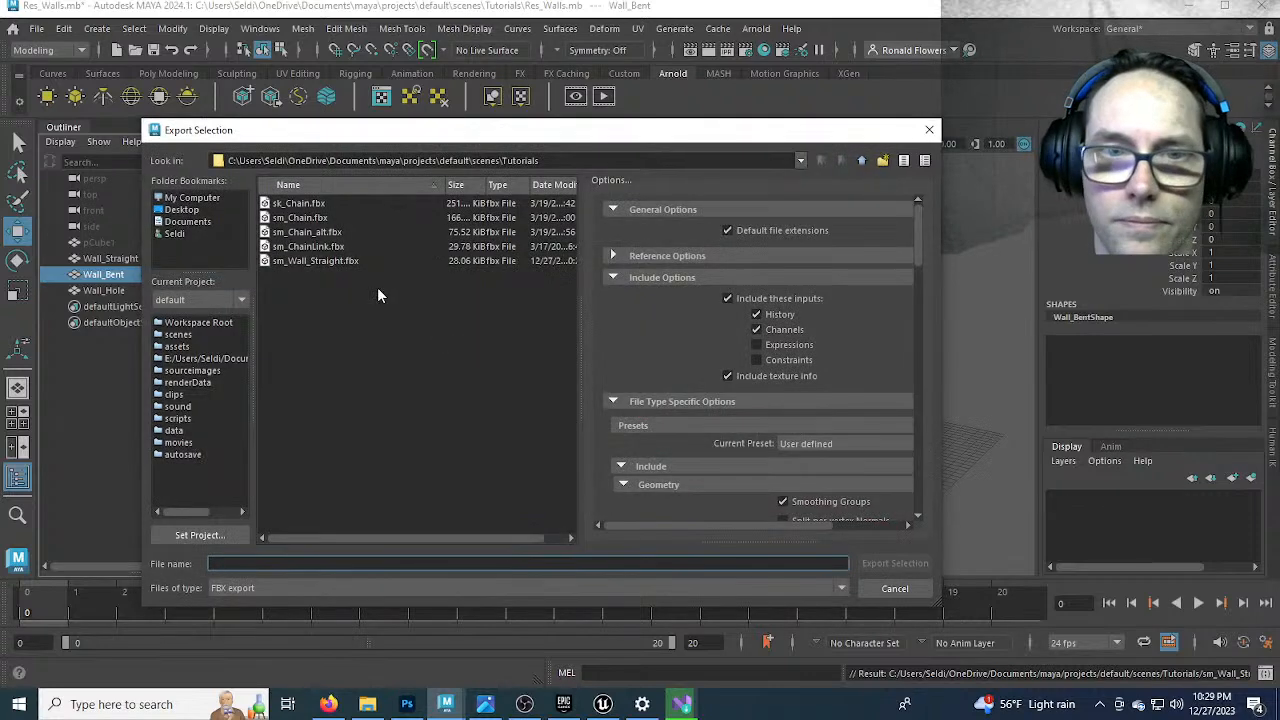
{"action": "left_click", "coordinate": [331, 264]}
{"action": "left_click", "coordinate": [343, 564]}
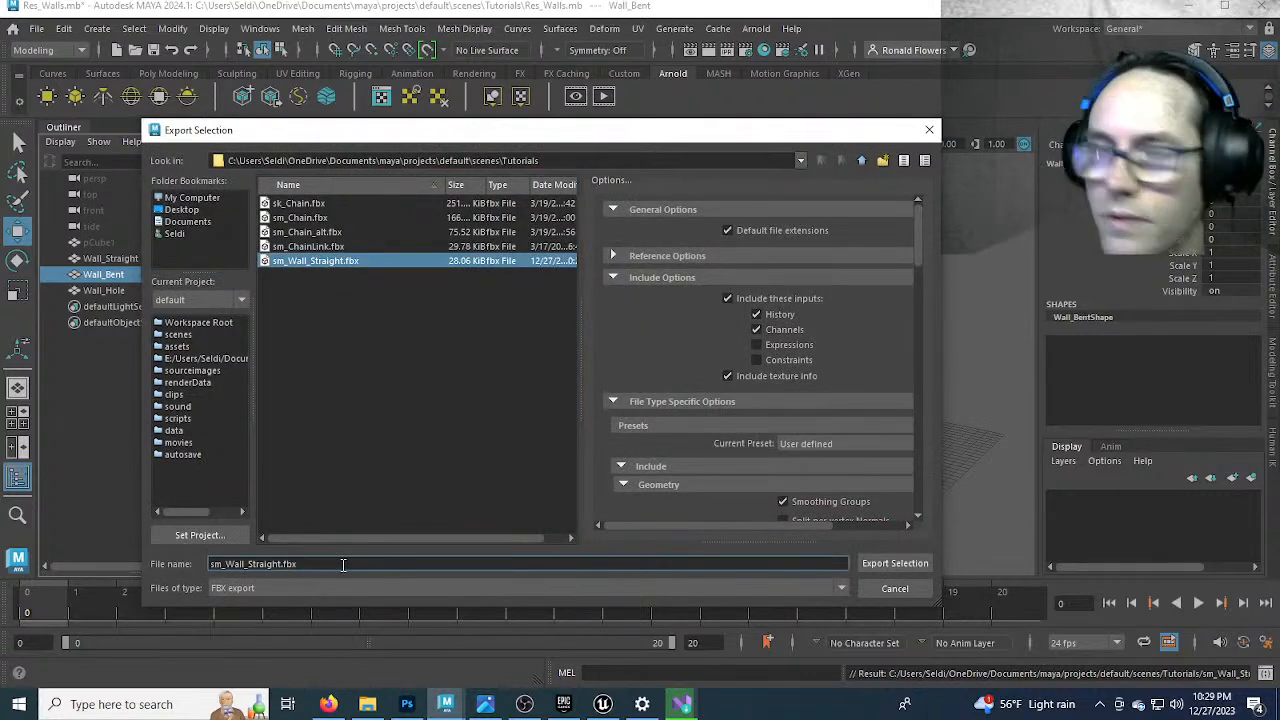
{"action": "key", "text": "BackSpace"}
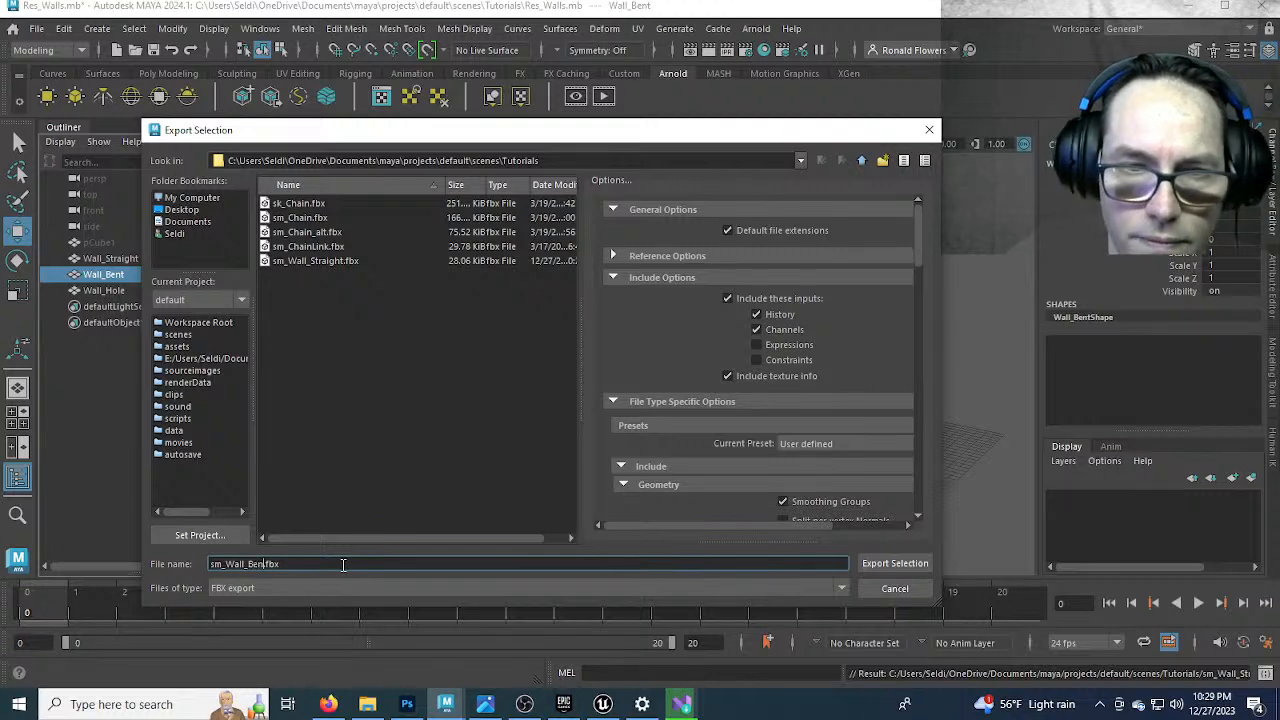
{"action": "type", "text": "Bent"}
{"action": "key", "text": "Return"}
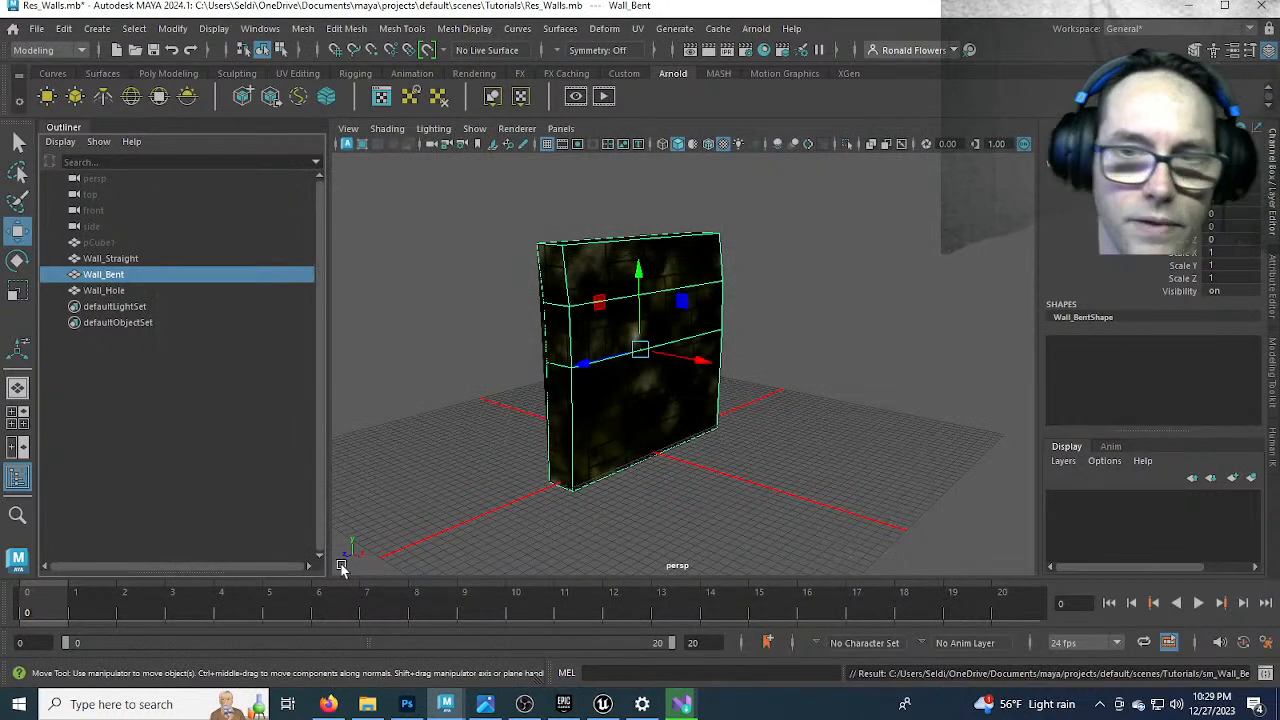
Export Wall_Hole as an FBX file named sm_Wall_Hole into the Tutorials folder
{"action": "left_click", "coordinate": [138, 290]}
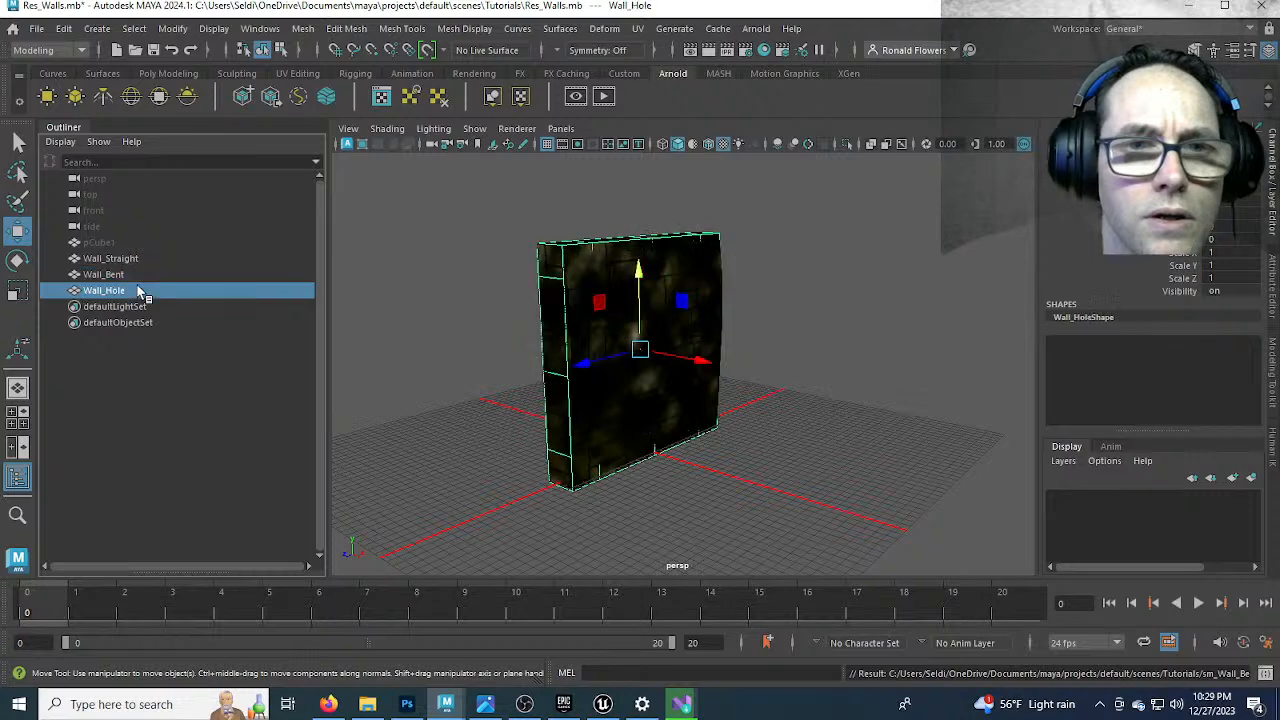
{"action": "left_click", "coordinate": [36, 28]}
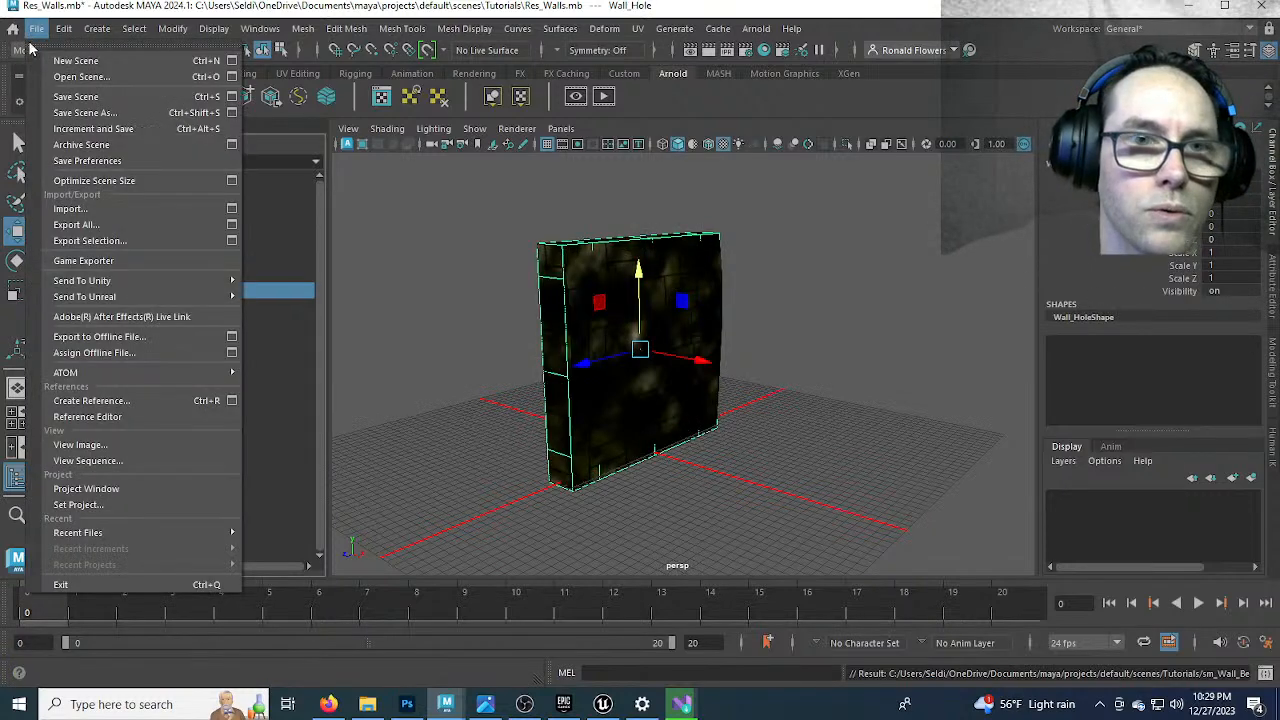
{"action": "left_click", "coordinate": [90, 241]}
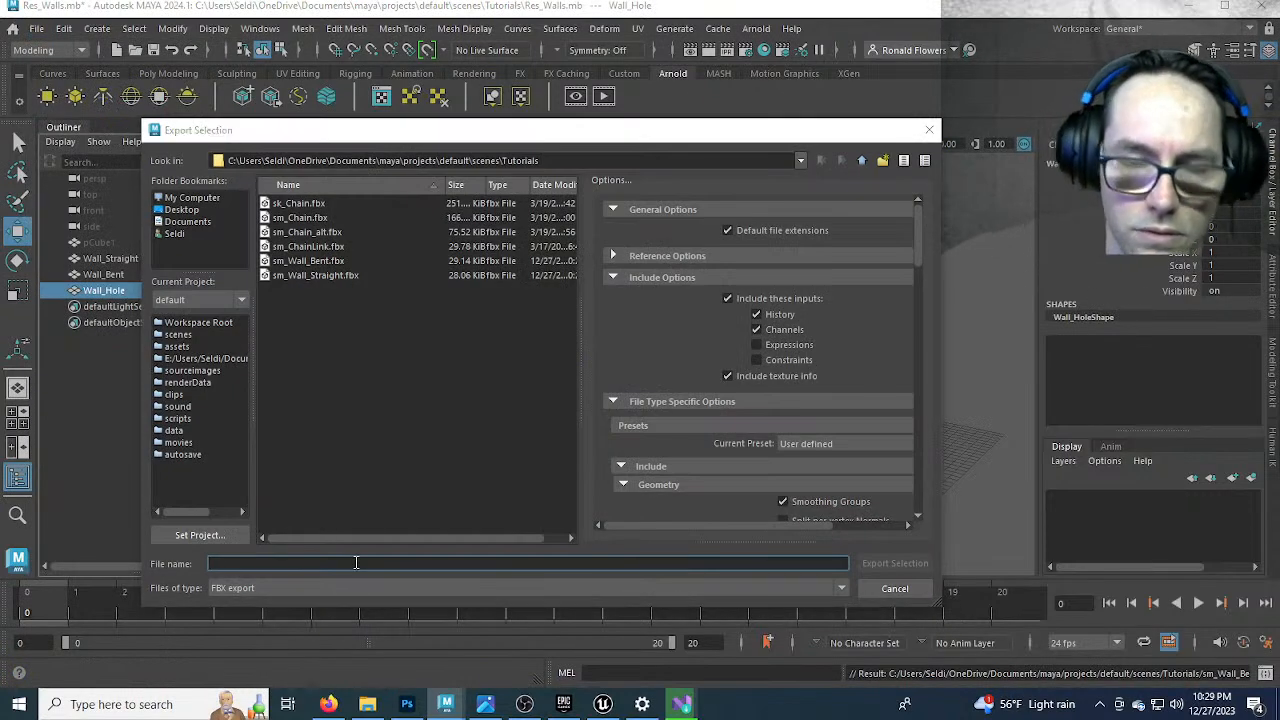
{"action": "type", "text": "sm_"}
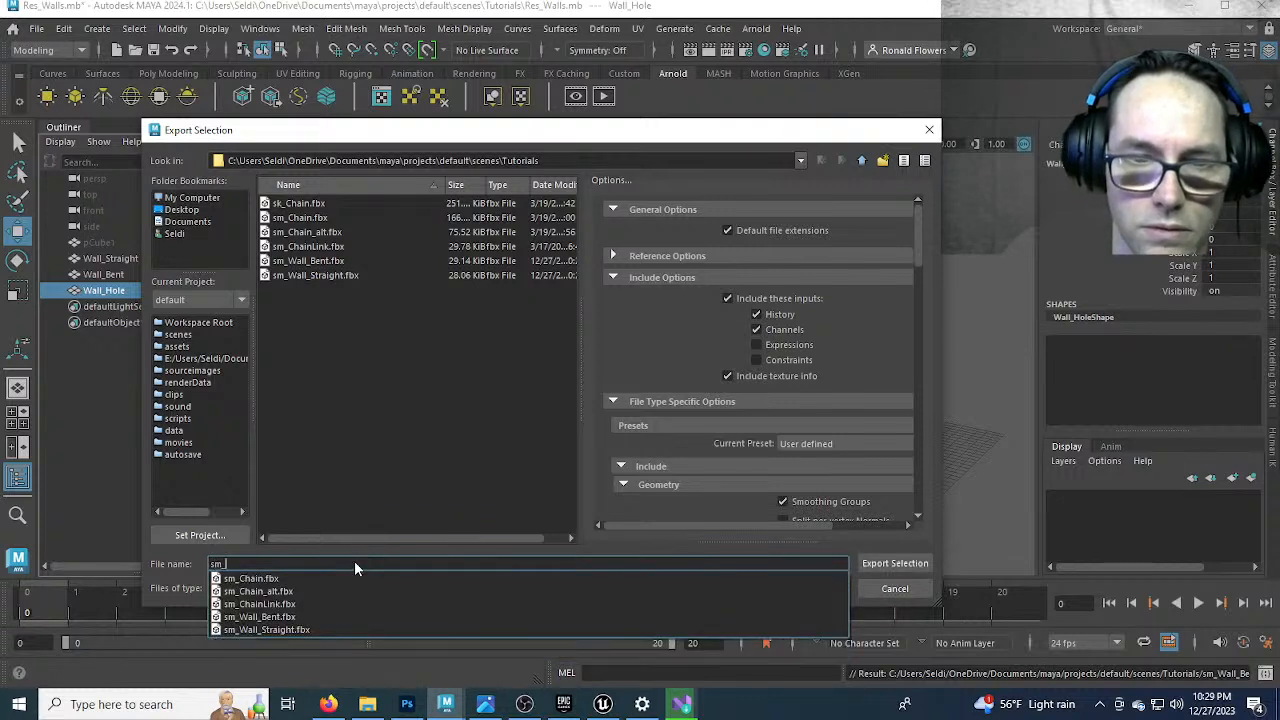
{"action": "type", "text": "W"}
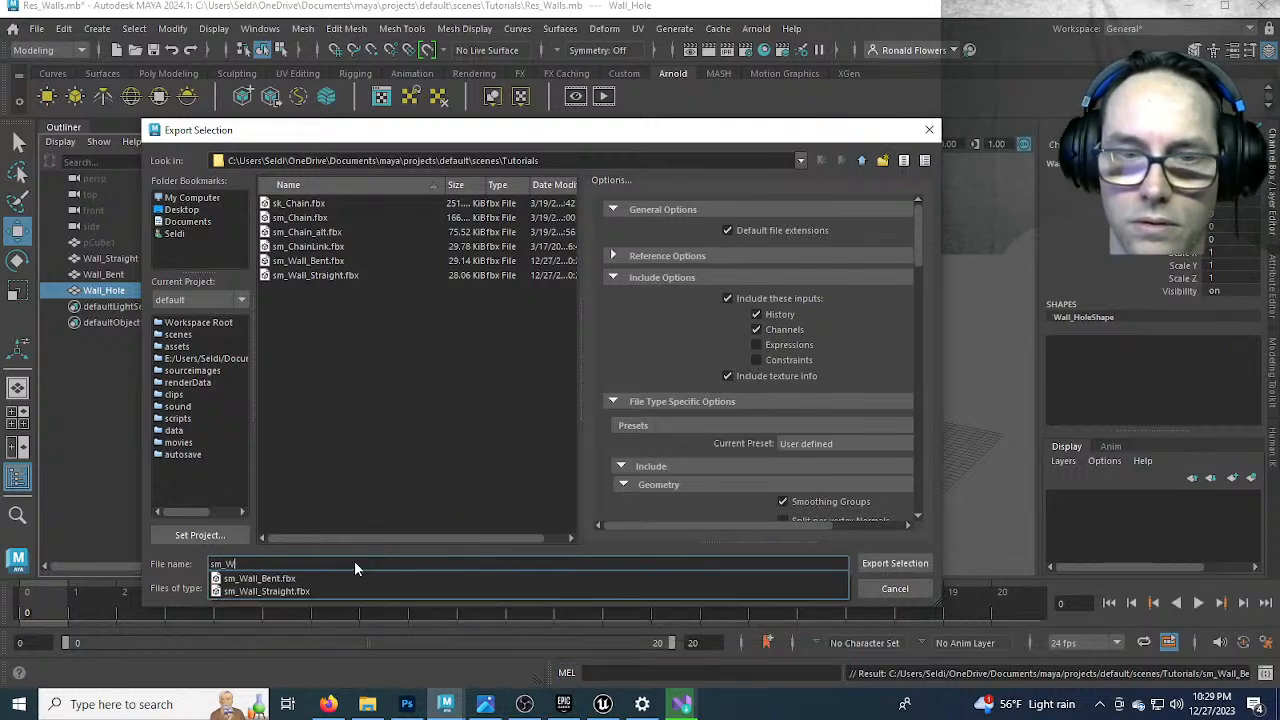
{"action": "type", "text": "all_Hole"}
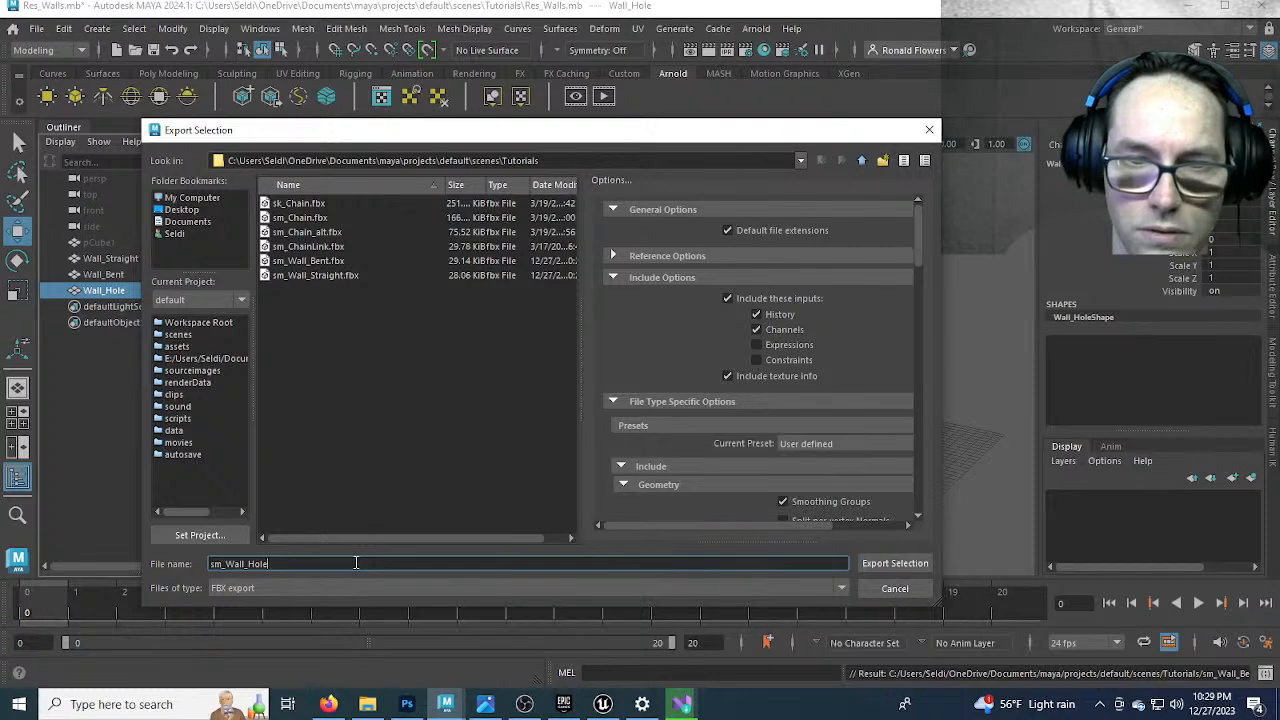
{"action": "key", "text": "Return"}
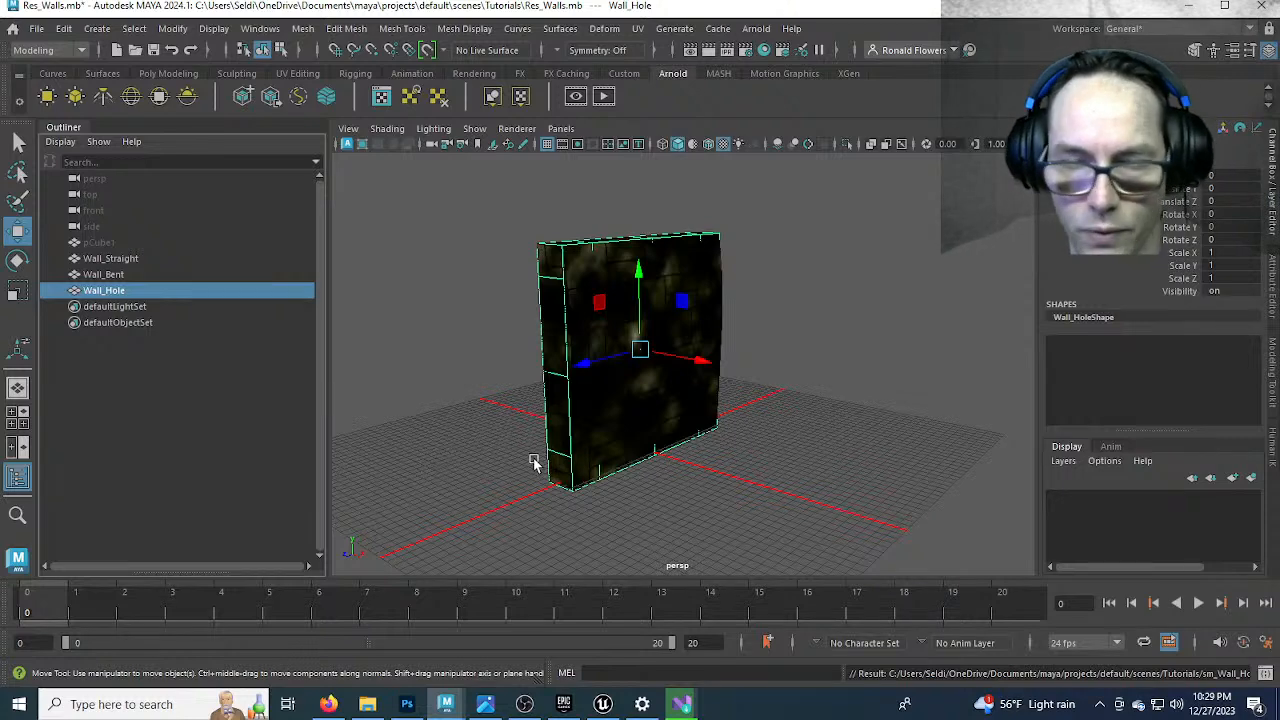
Switch to Visual Studio Installer to check the installation progress, and minimize its window again
{"action": "left_click", "coordinate": [681, 704]}
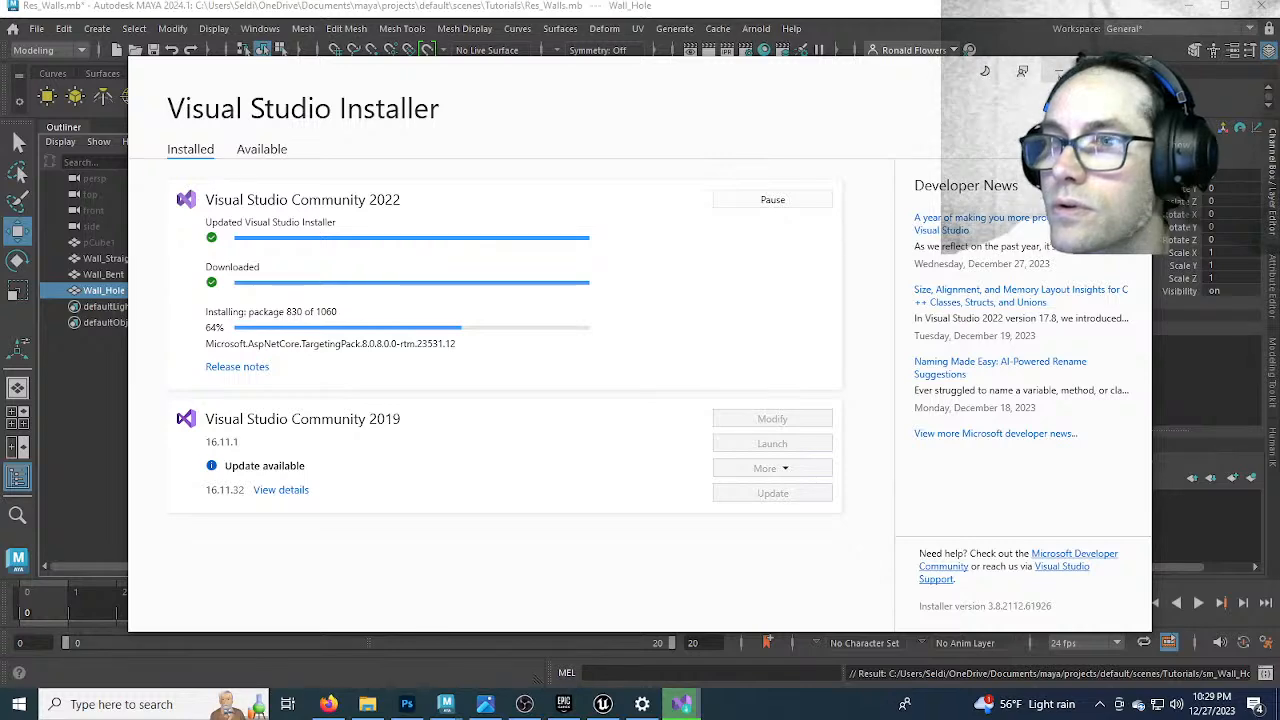
{"action": "left_click", "coordinate": [1059, 71]}
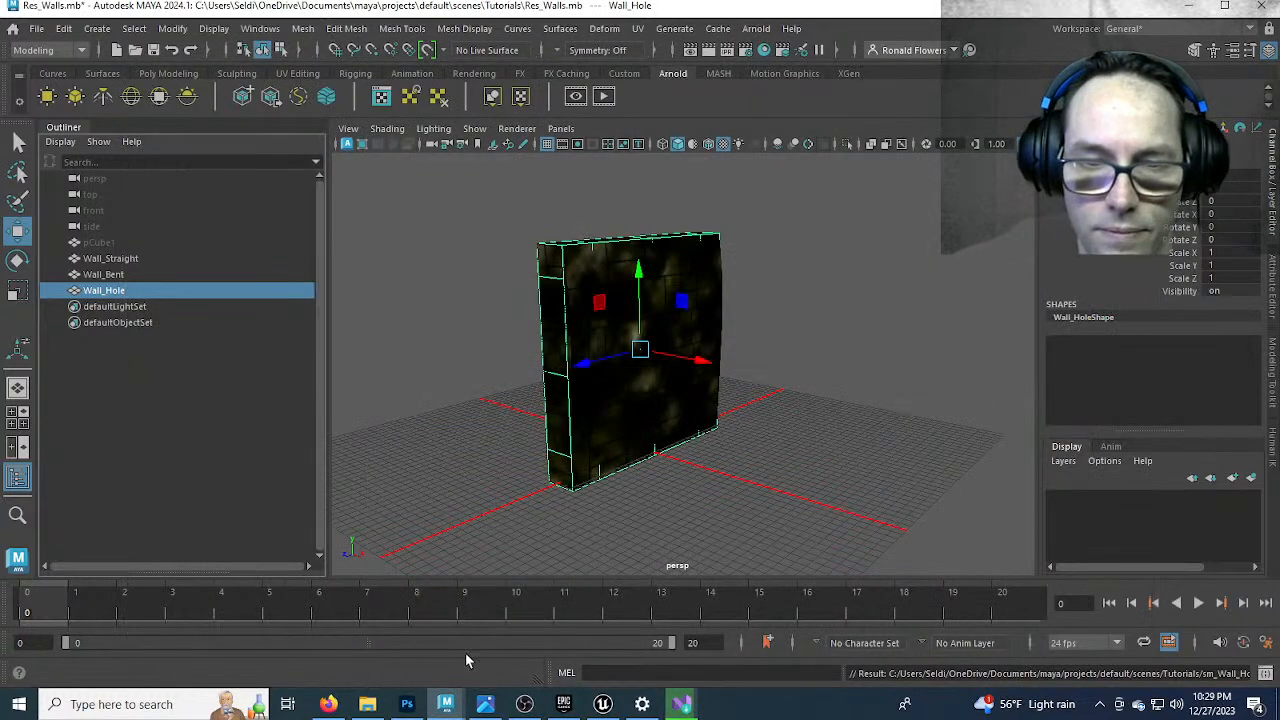
Switch to OBS and slightly widen the Chat dock
{"action": "left_click", "coordinate": [524, 704]}
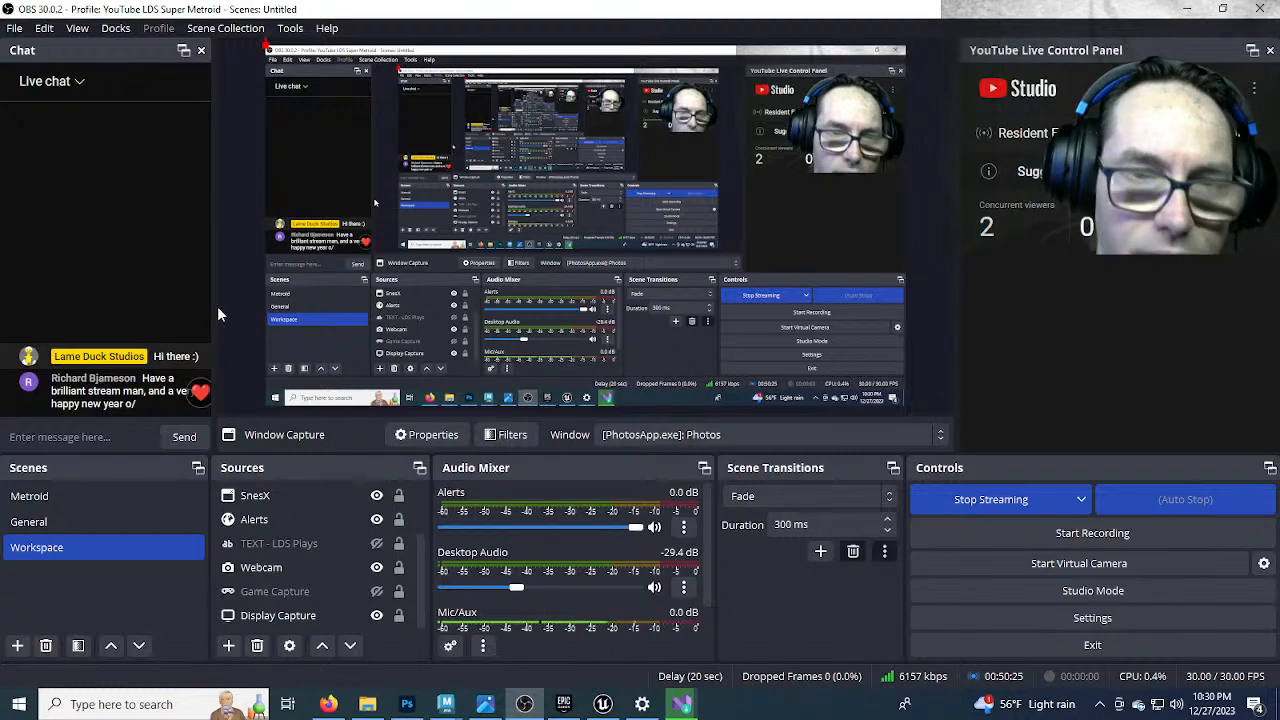
{"action": "mouse_move", "coordinate": [214, 307]}
{"action": "left_mouse_down"}
{"action": "mouse_move", "coordinate": [334, 301]}
{"action": "mouse_move", "coordinate": [226, 308]}
{"action": "left_mouse_up"}
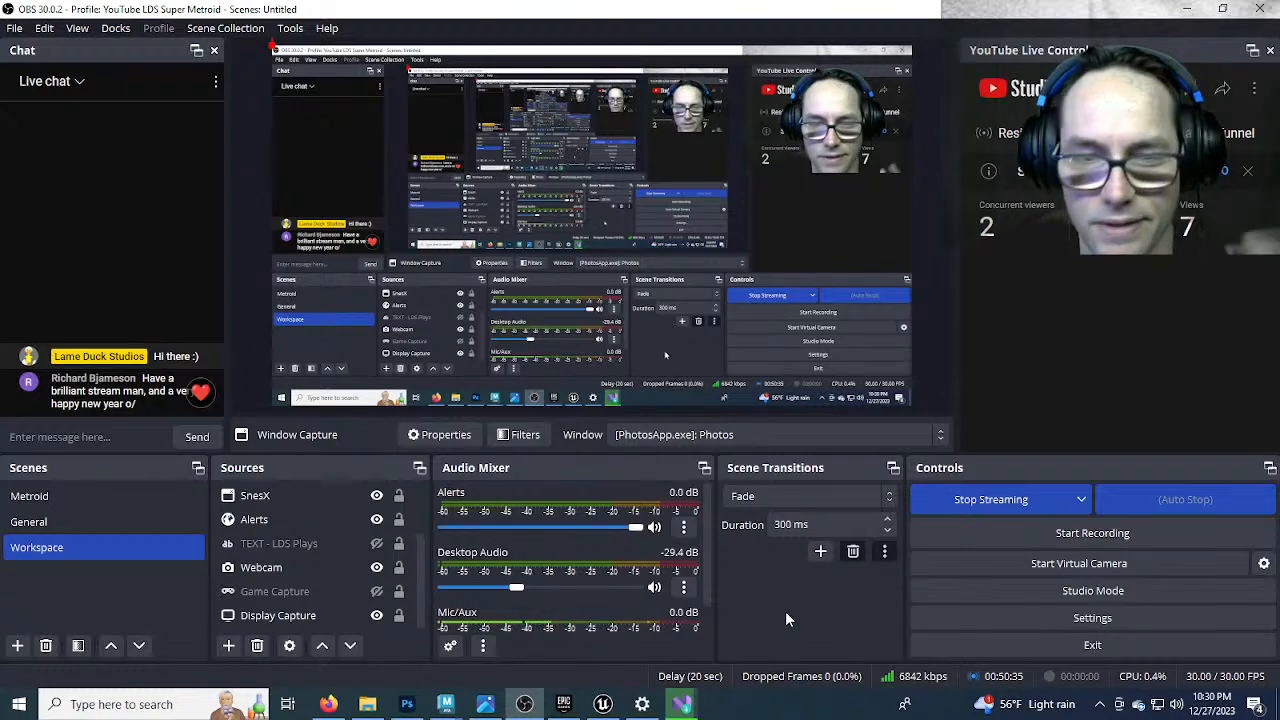
Check the open Unreal Project Browser, minimize it again, and switch to Maya
{"action": "left_click", "coordinate": [603, 704]}
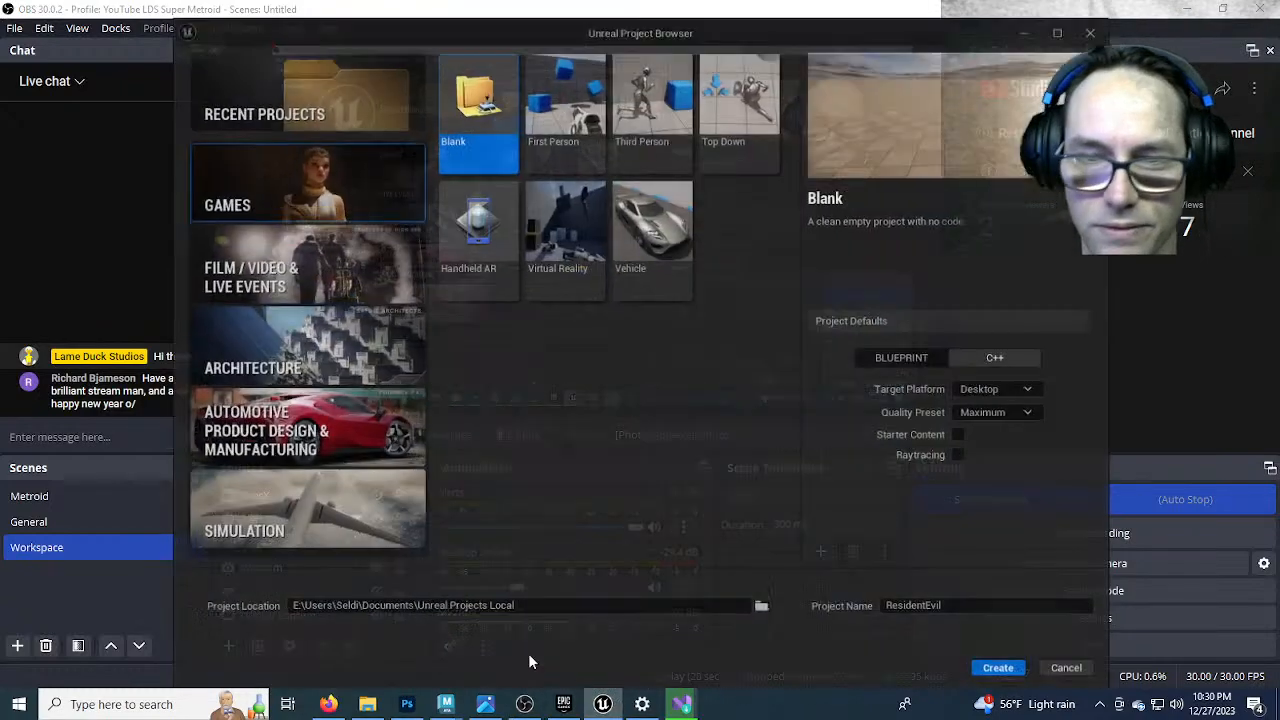
{"action": "left_click", "coordinate": [602, 702]}
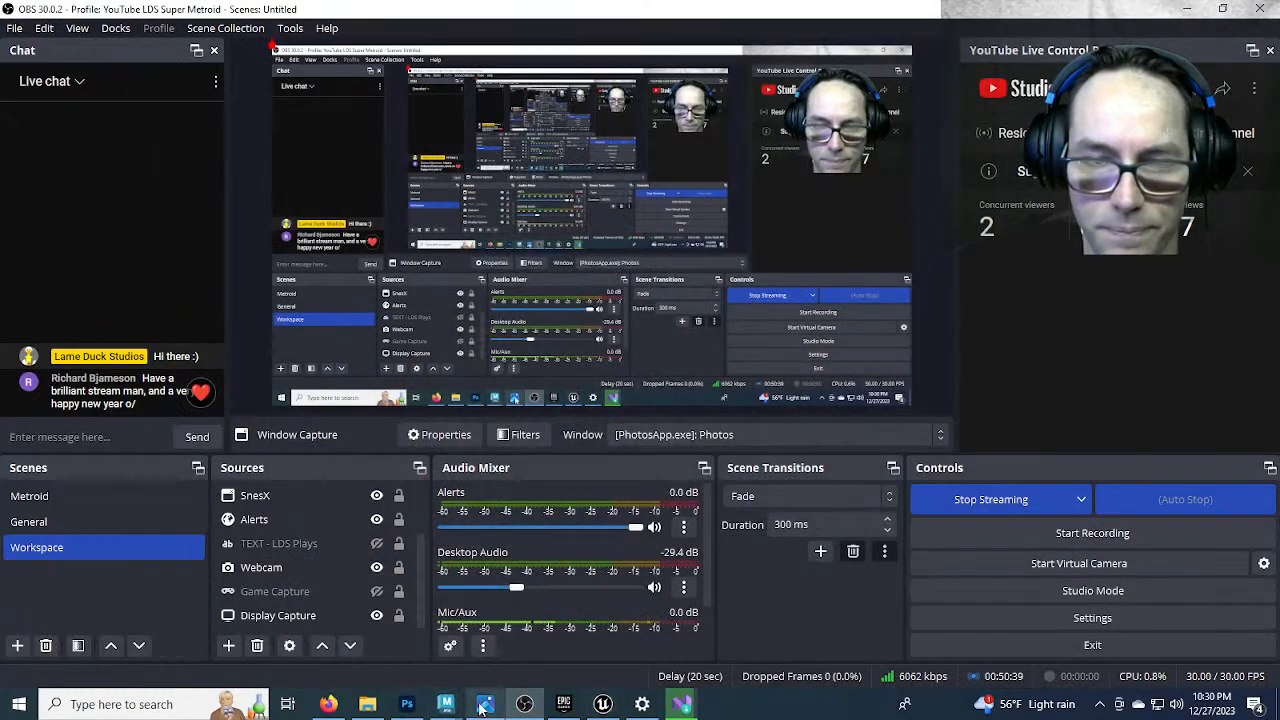
{"action": "left_click", "coordinate": [515, 640]}
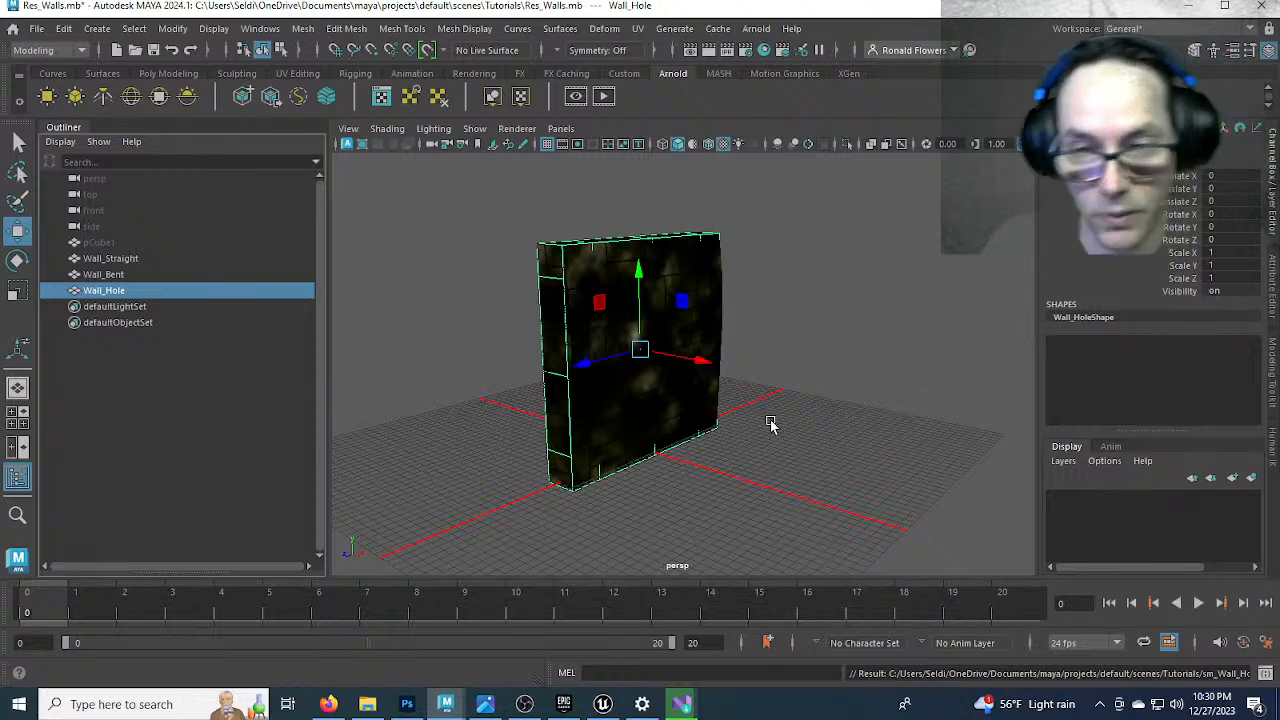
Check the Visual Studio Installer progress and the Unreal Project Browser, returning to Maya each time
{"action": "mouse_move", "coordinate": [672, 705]}
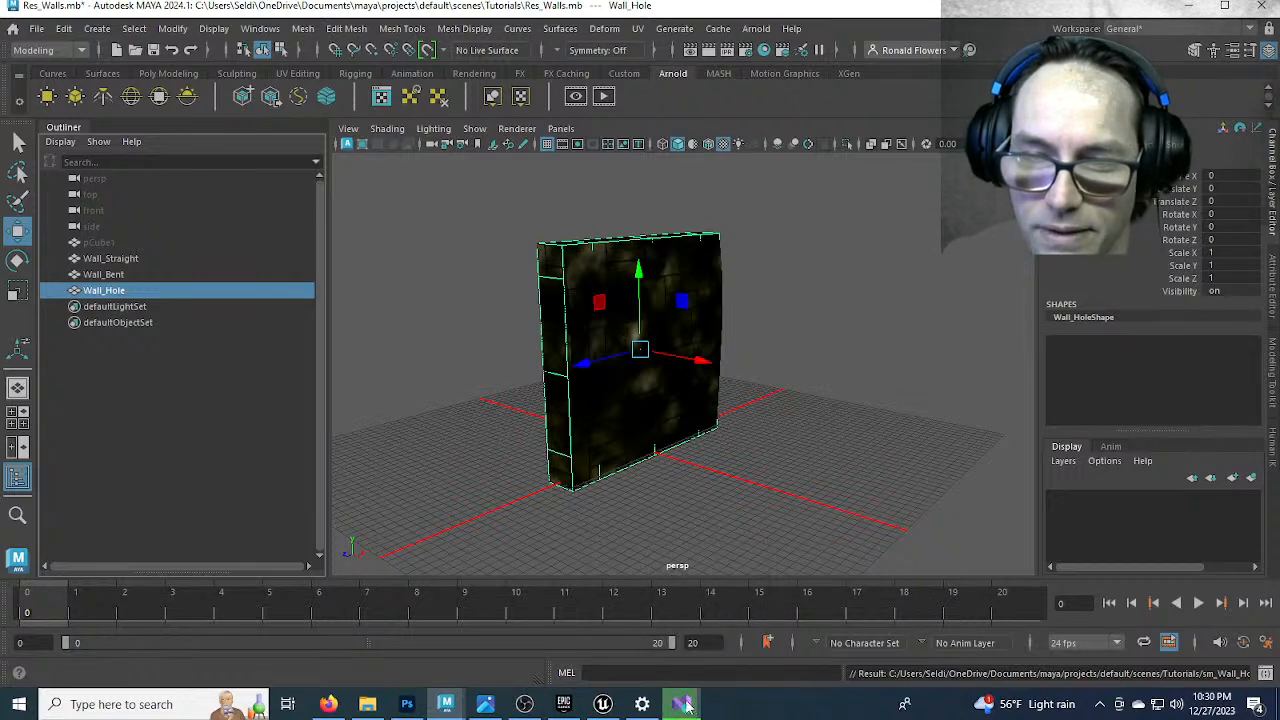
{"action": "left_click", "coordinate": [684, 705]}
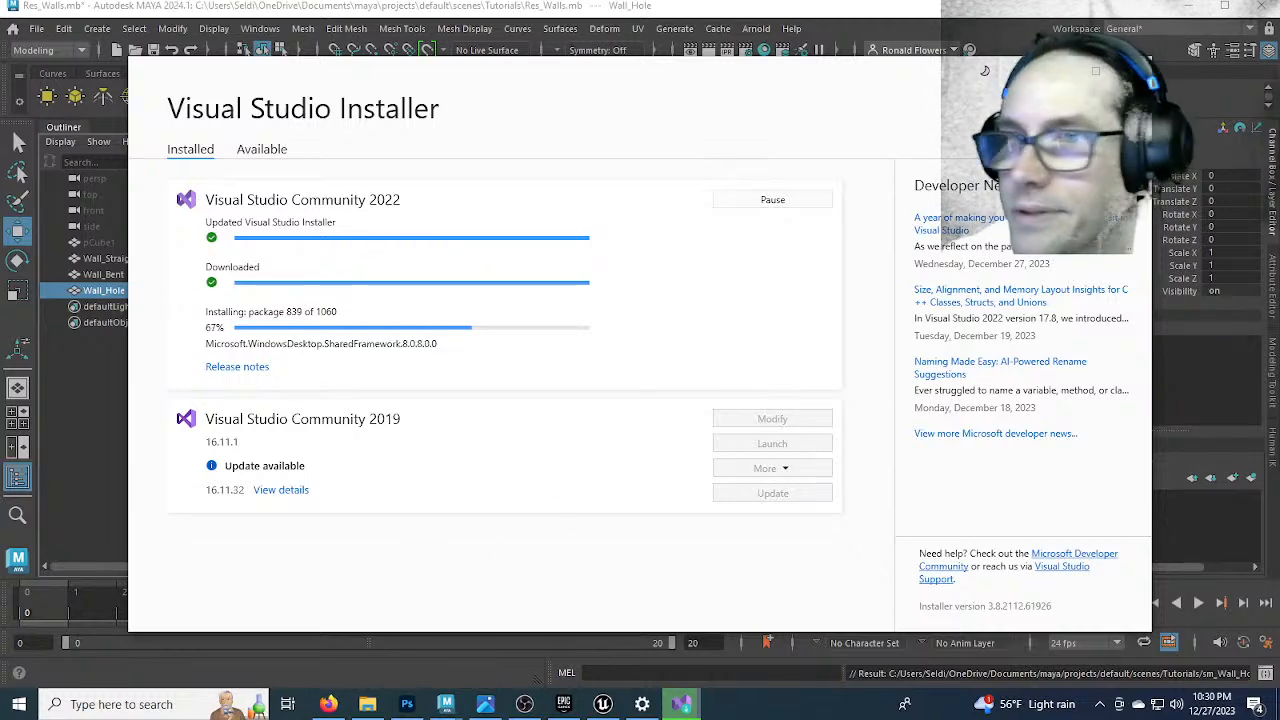
{"action": "left_click", "coordinate": [682, 704]}
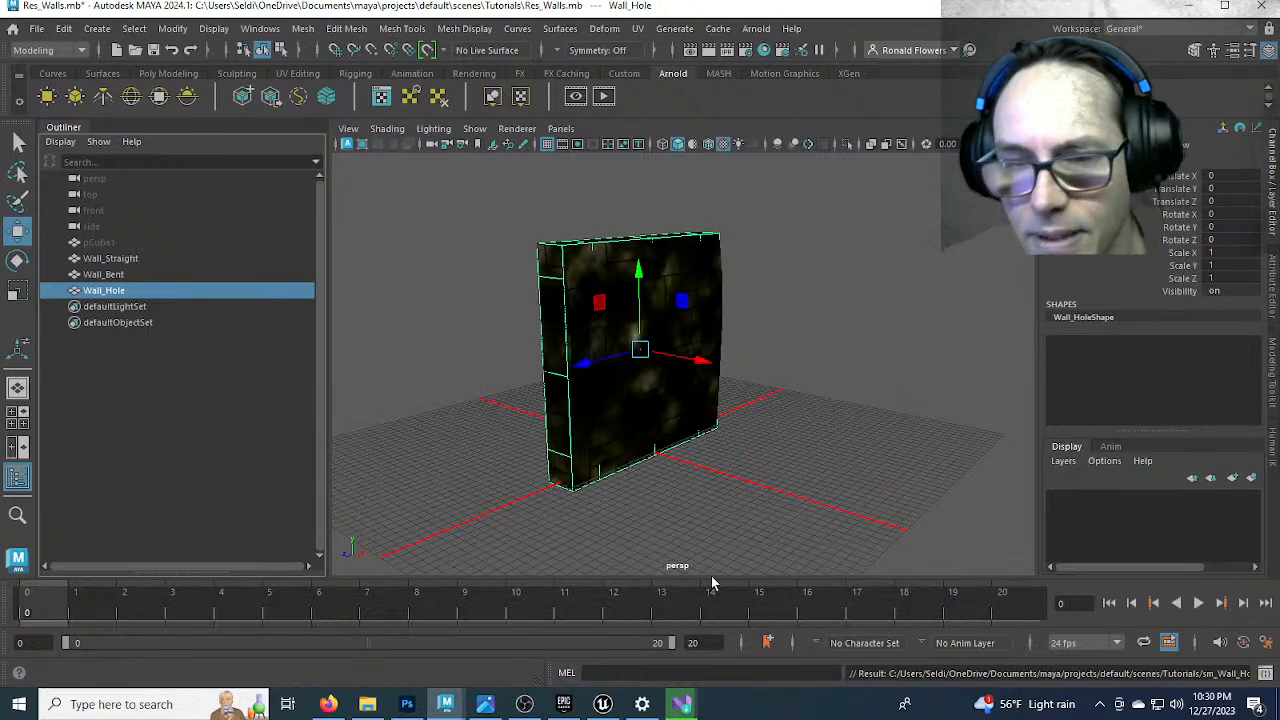
{"action": "left_click", "coordinate": [602, 704]}
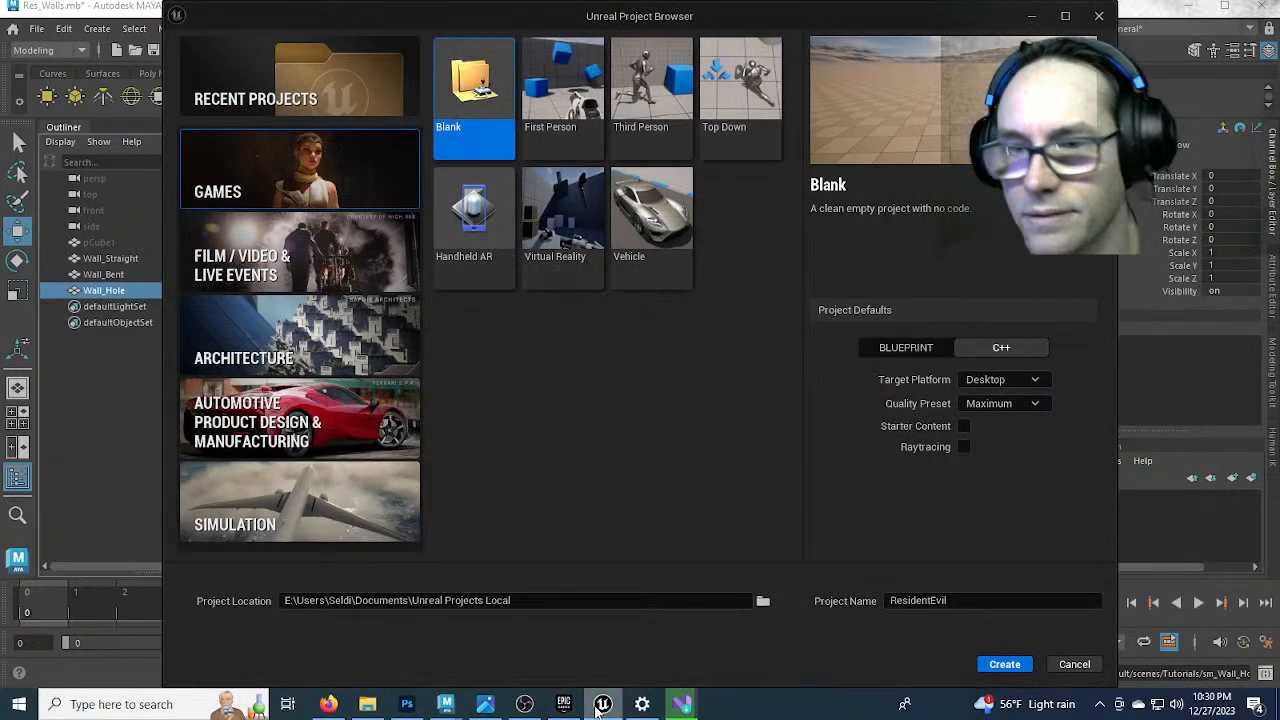
{"action": "left_click", "coordinate": [602, 704]}
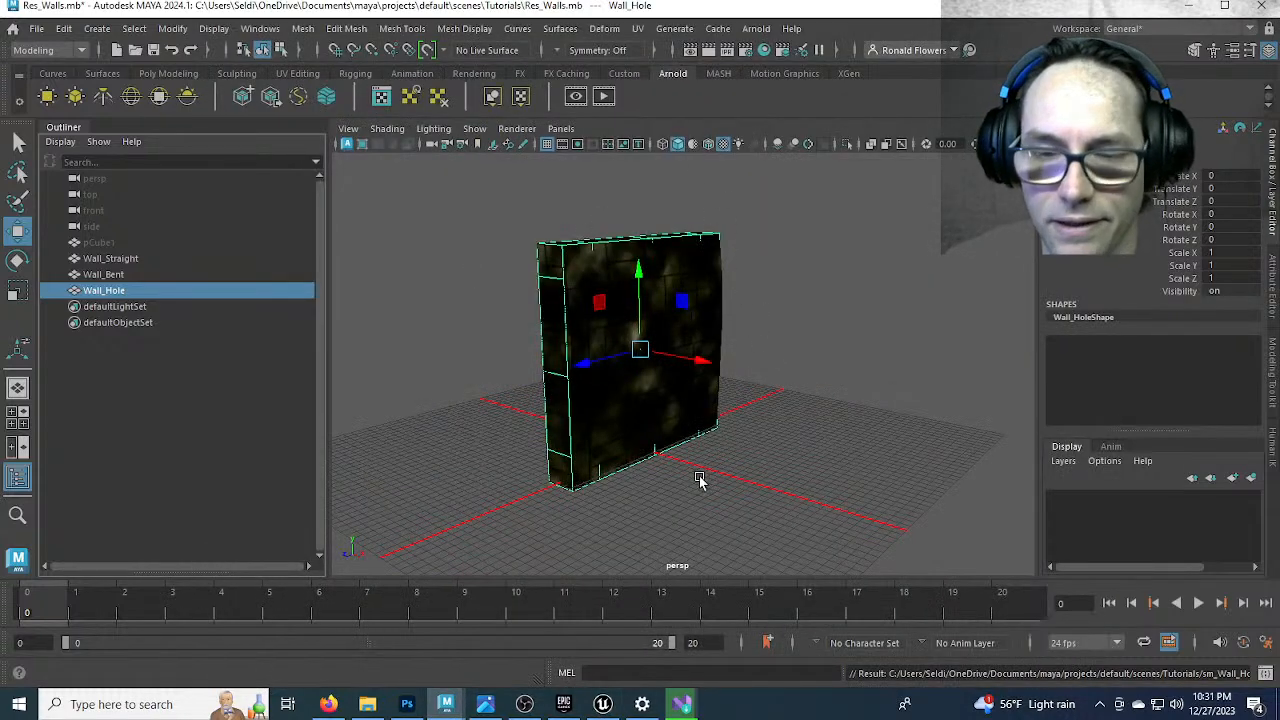
{"action": "mouse_move", "coordinate": [681, 704]}
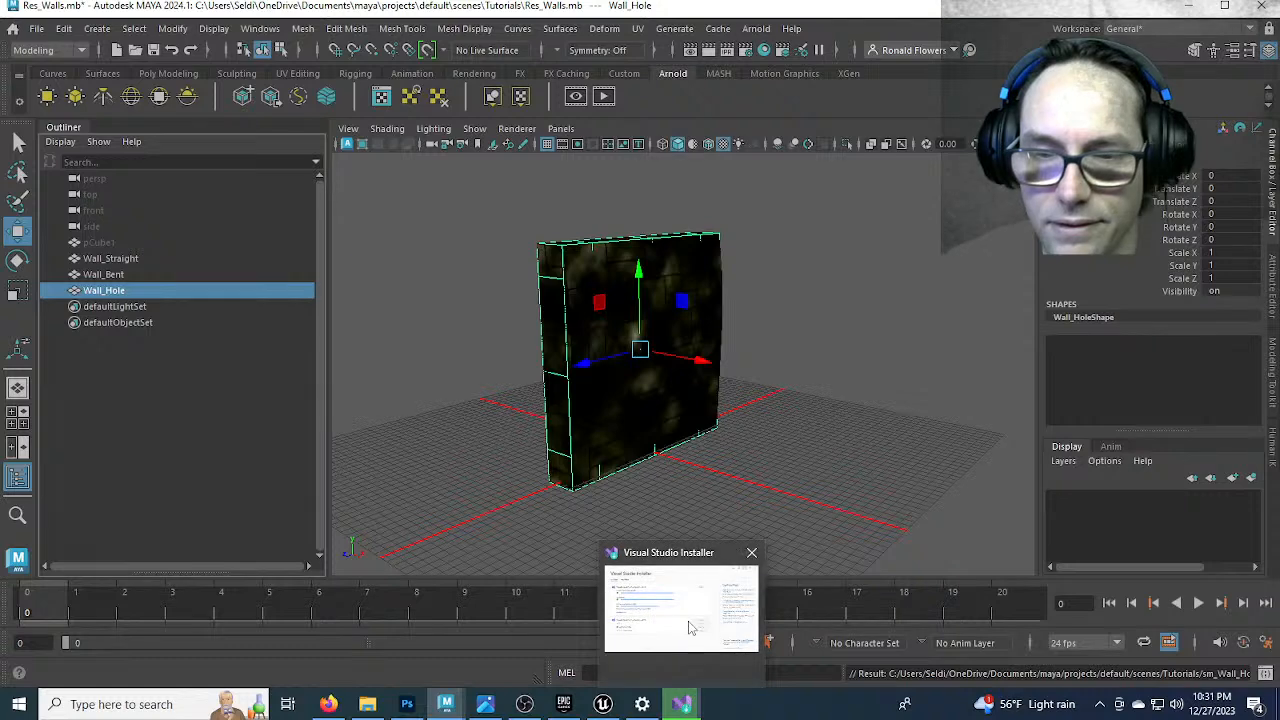
{"action": "mouse_move", "coordinate": [688, 627]}
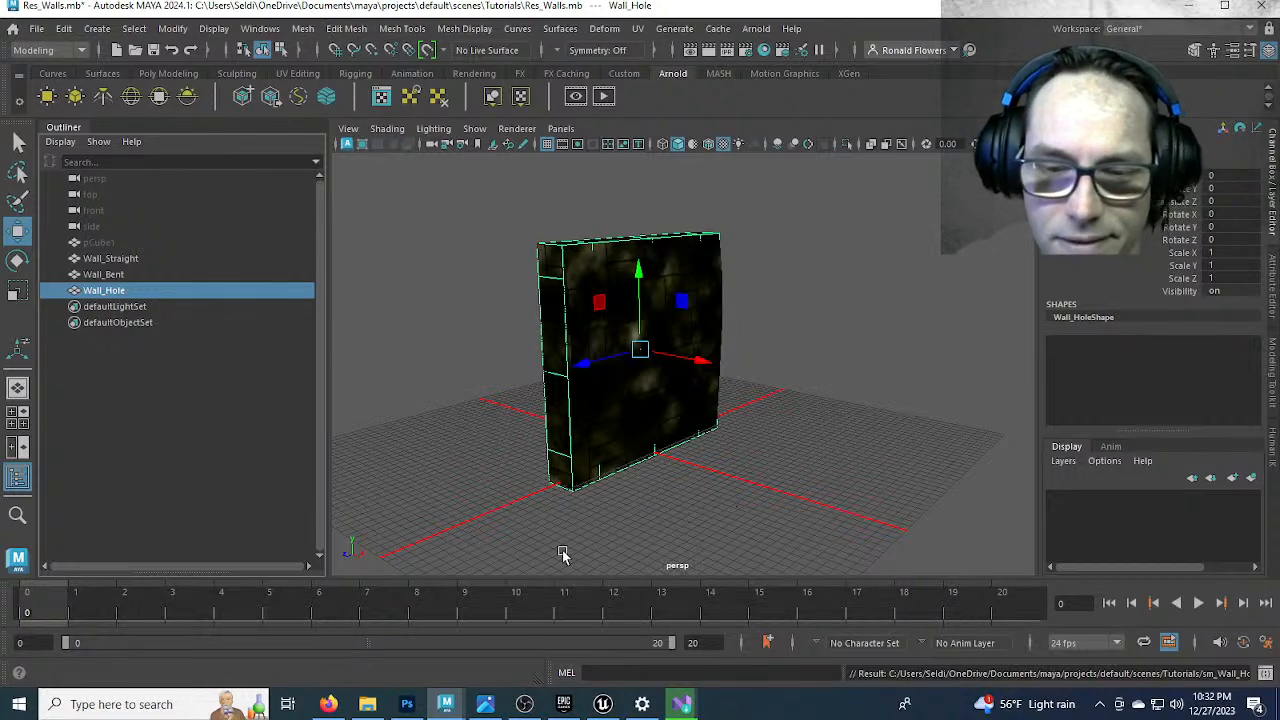
Switch to OBS and hide the Display Capture source
{"action": "left_click", "coordinate": [524, 705]}
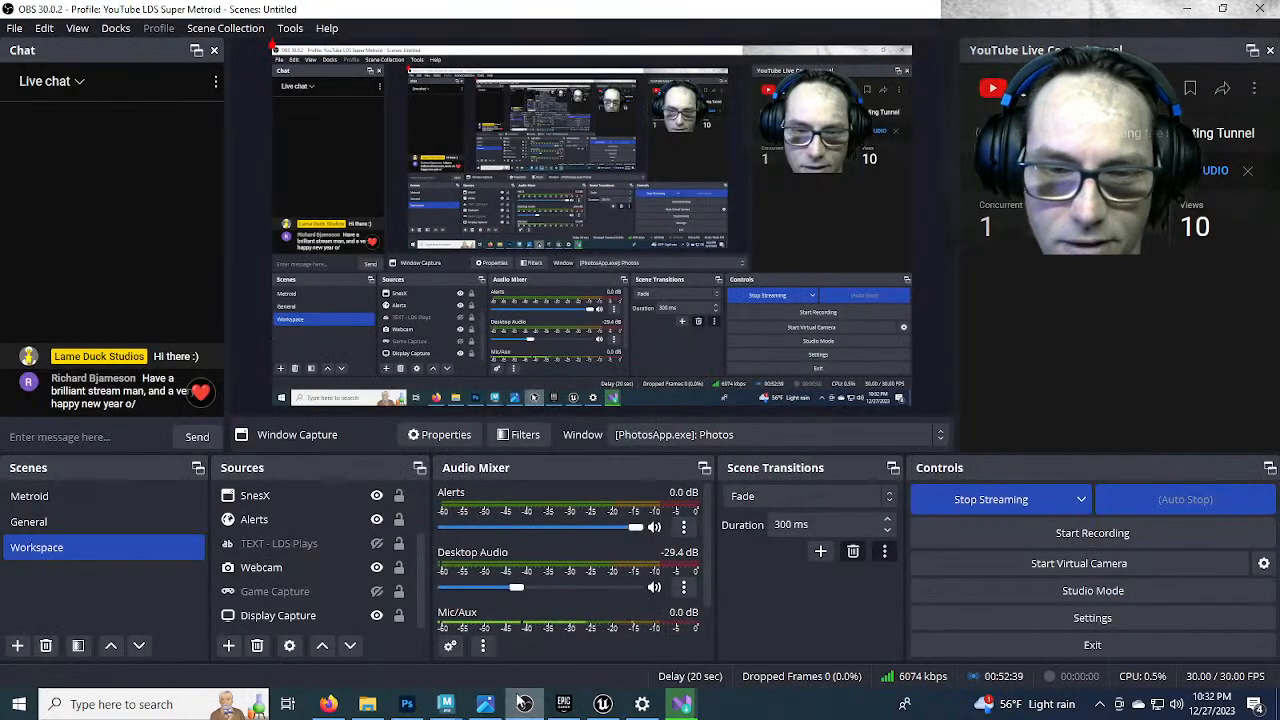
{"action": "left_click", "coordinate": [376, 616]}
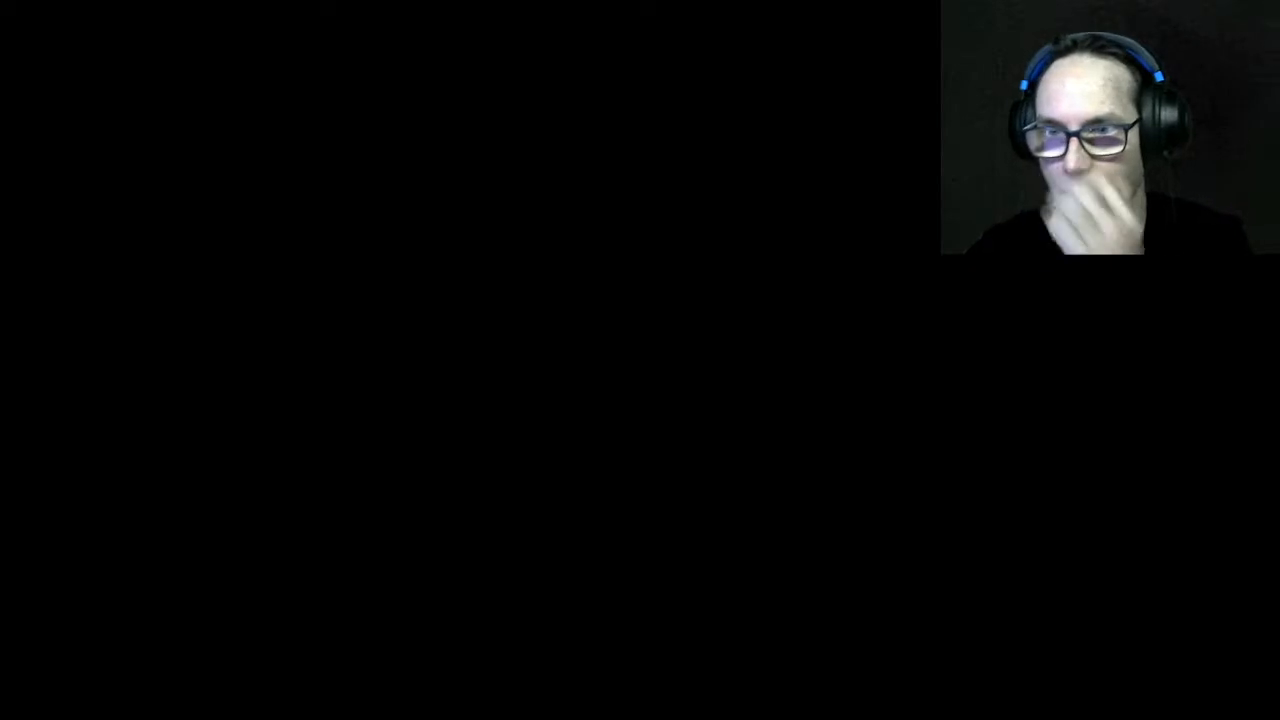
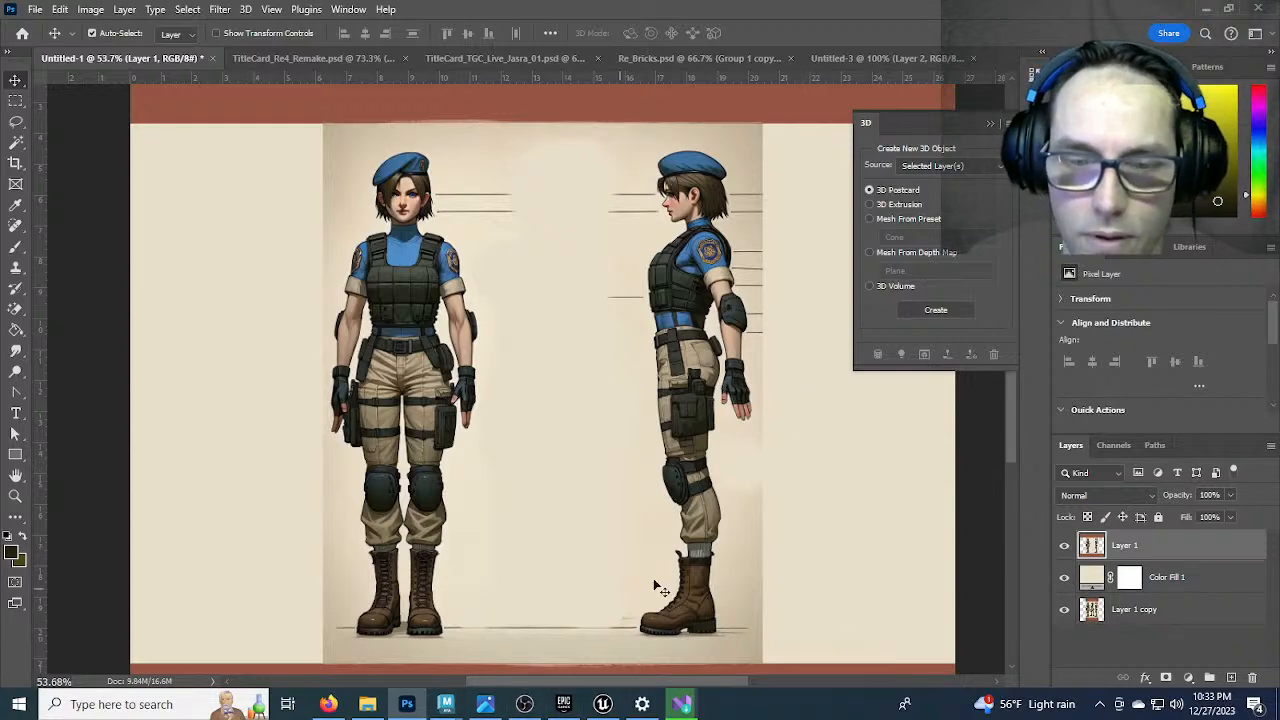
Switch to Maya and save the Res_Walls scene
{"action": "mouse_move", "coordinate": [446, 704]}
{"action": "left_click", "coordinate": [515, 620]}
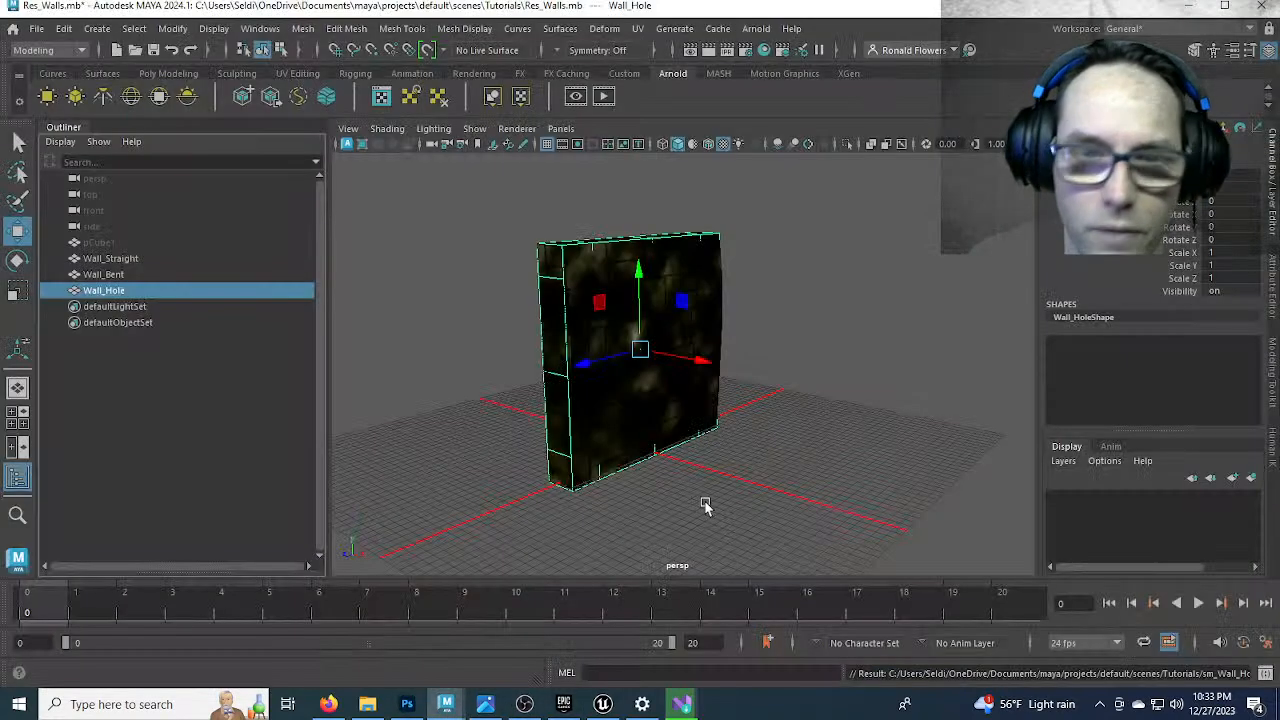
{"action": "left_click", "coordinate": [36, 29]}
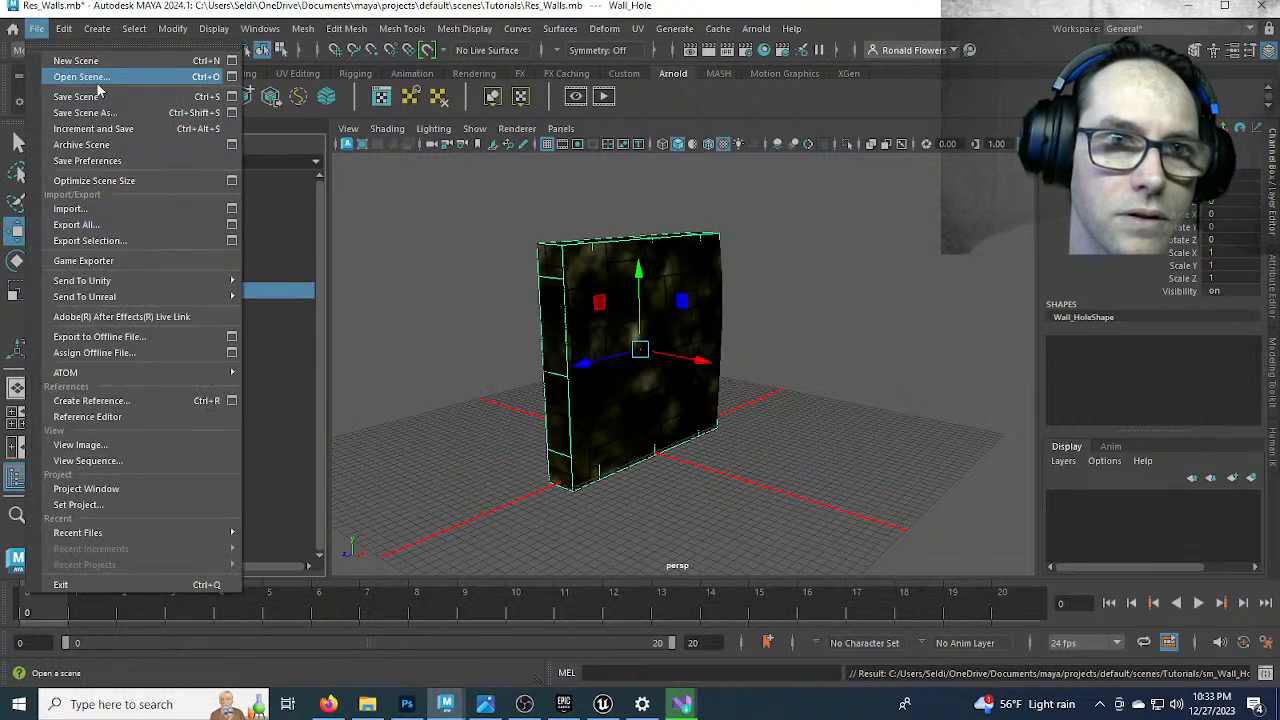
{"action": "left_click", "coordinate": [92, 97]}
Open the Res_Jill.mb scene from the Tutorials folder
{"action": "left_click", "coordinate": [37, 29]}
{"action": "left_click", "coordinate": [62, 76]}
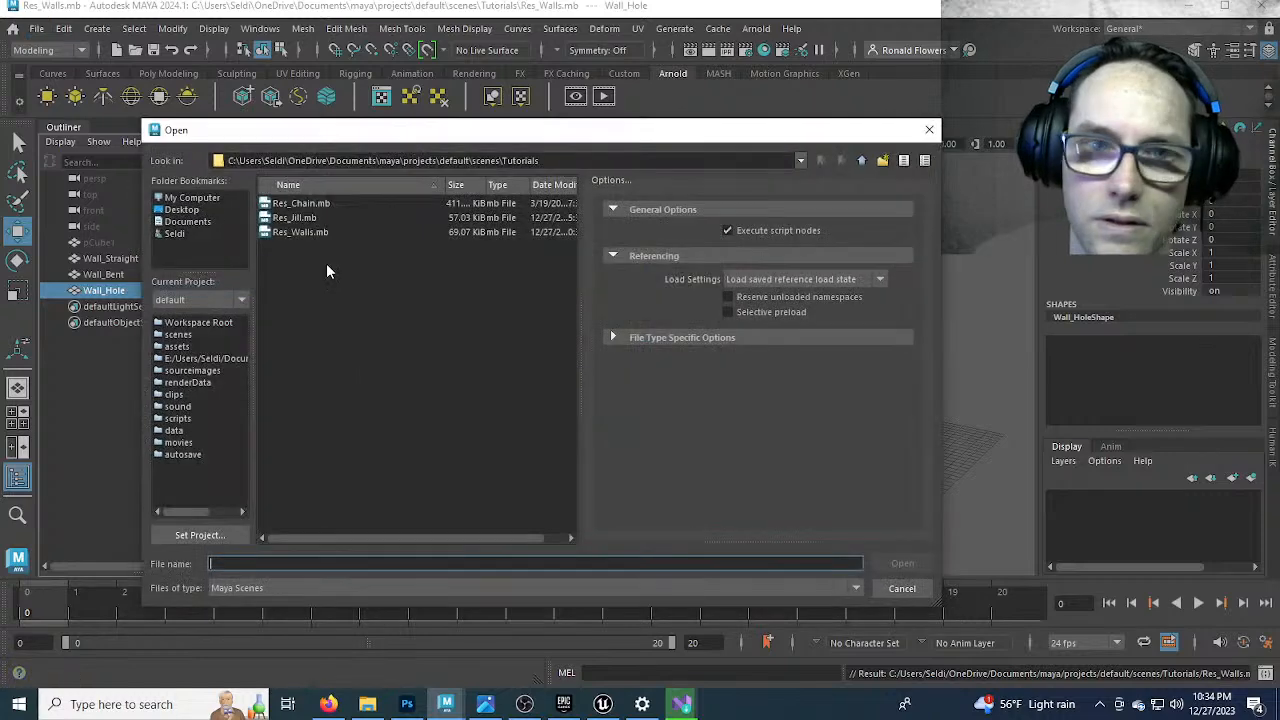
{"action": "double_click", "coordinate": [296, 218]}
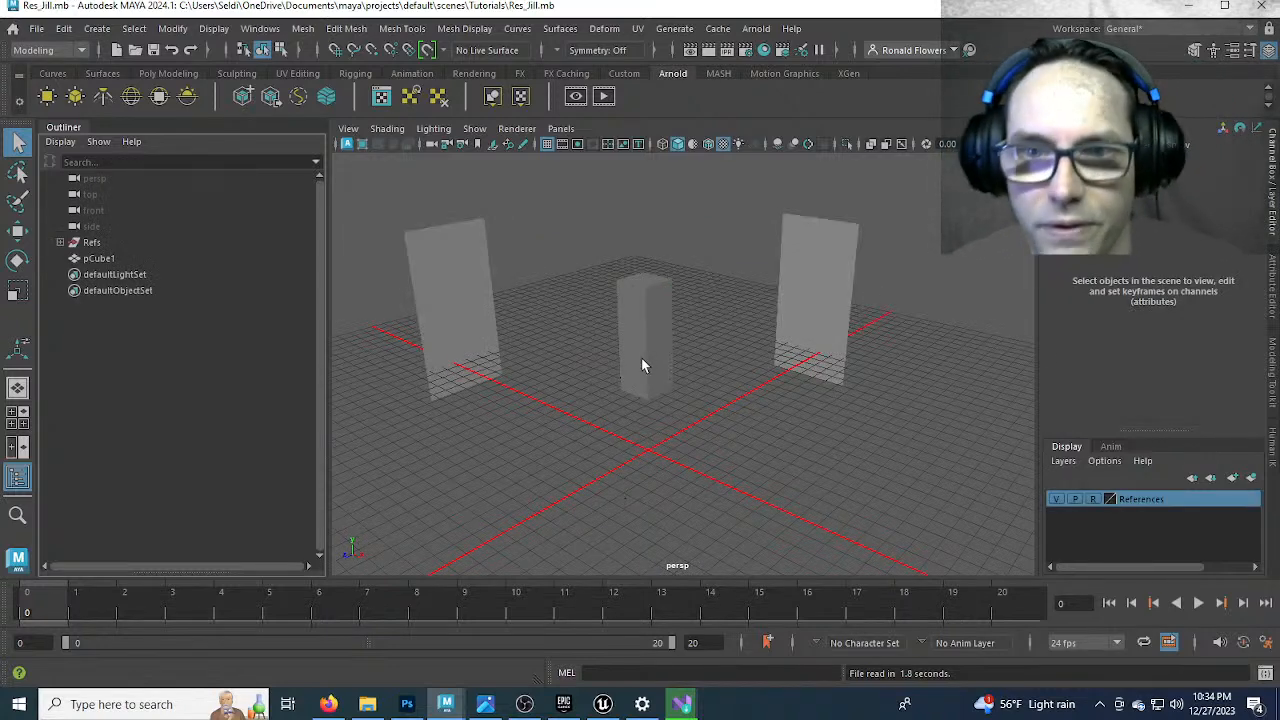
Select the cube between the reference planes and turn on X-Ray shading in the front view
{"action": "left_click", "coordinate": [629, 380]}
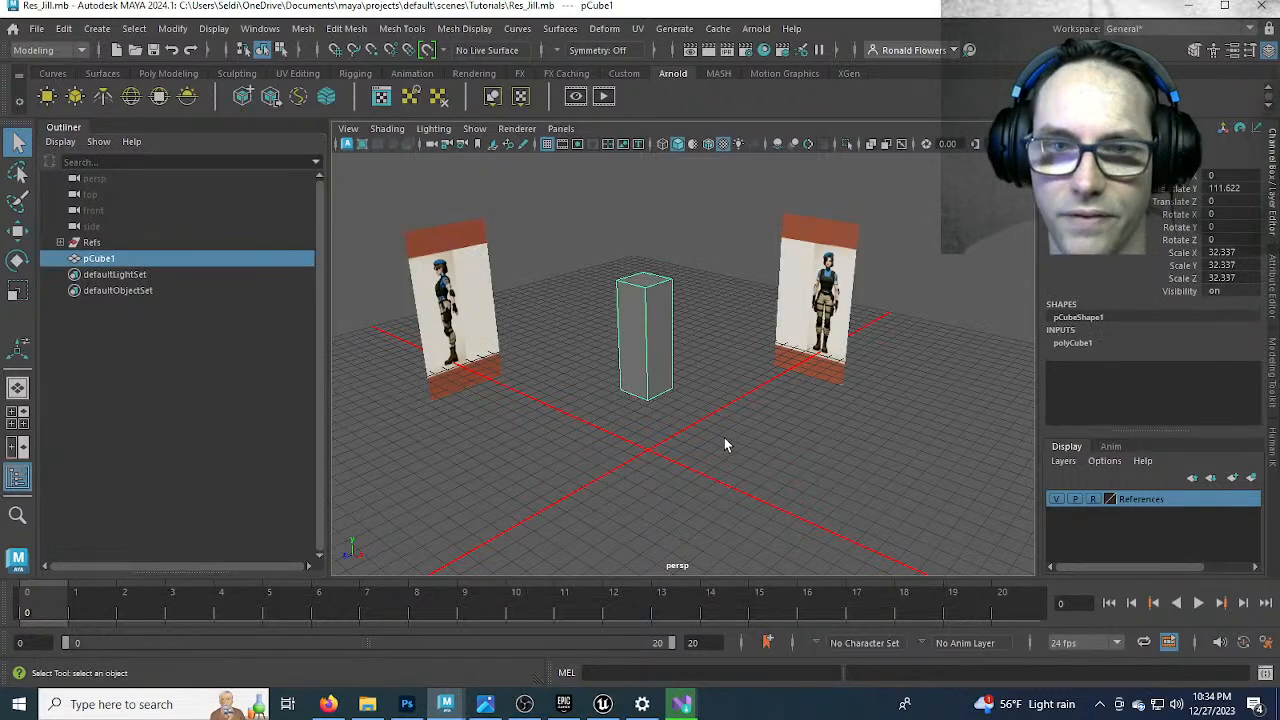
{"action": "left_click_drag", "start_coordinate": [754, 366], "coordinate": [692, 354], "text": "alt"}
{"action": "scroll", "coordinate": [746, 354], "scroll_direction": "down", "scroll_amount": 5}
{"action": "mouse_move", "coordinate": [746, 353]}
{"action": "middle_mouse_down", "text": "alt"}
{"action": "mouse_move", "coordinate": [743, 342]}
{"action": "mouse_move", "coordinate": [750, 370]}
{"action": "middle_mouse_up", "text": "alt"}
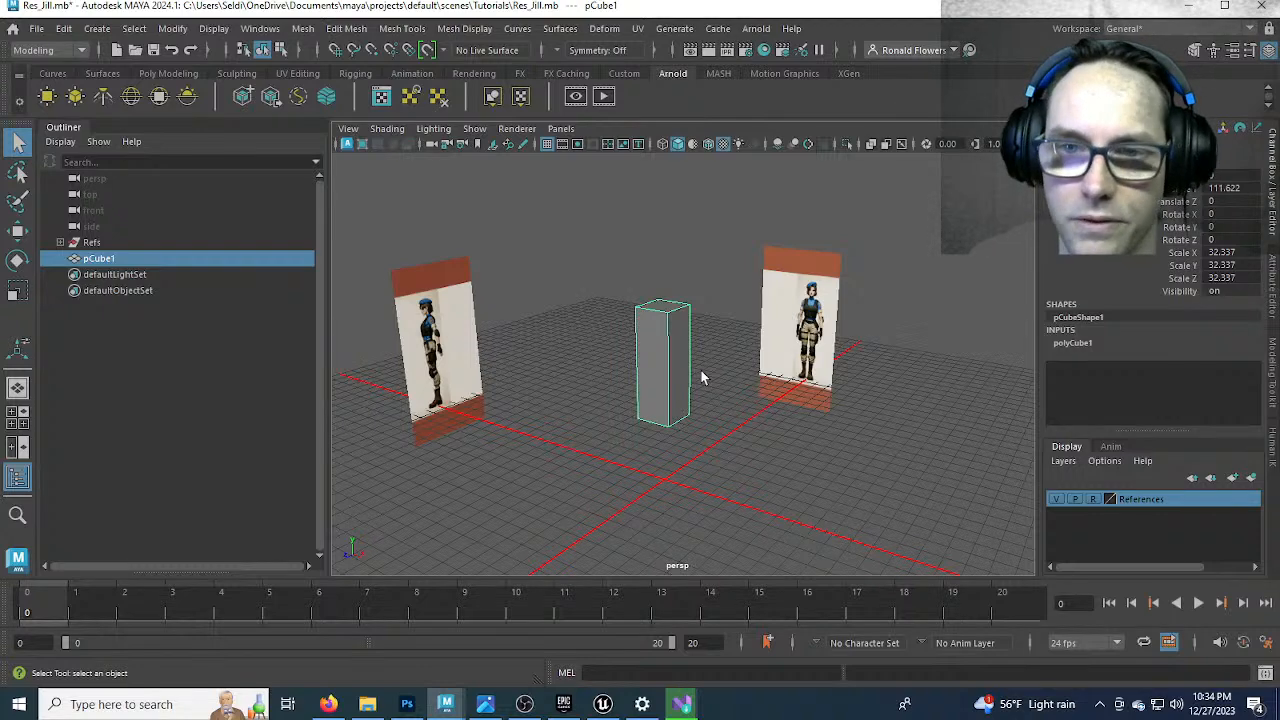
{"action": "key", "text": "space"}
{"action": "key", "text": "space"}
{"action": "scroll", "coordinate": [631, 427], "scroll_direction": "up", "scroll_amount": 5}
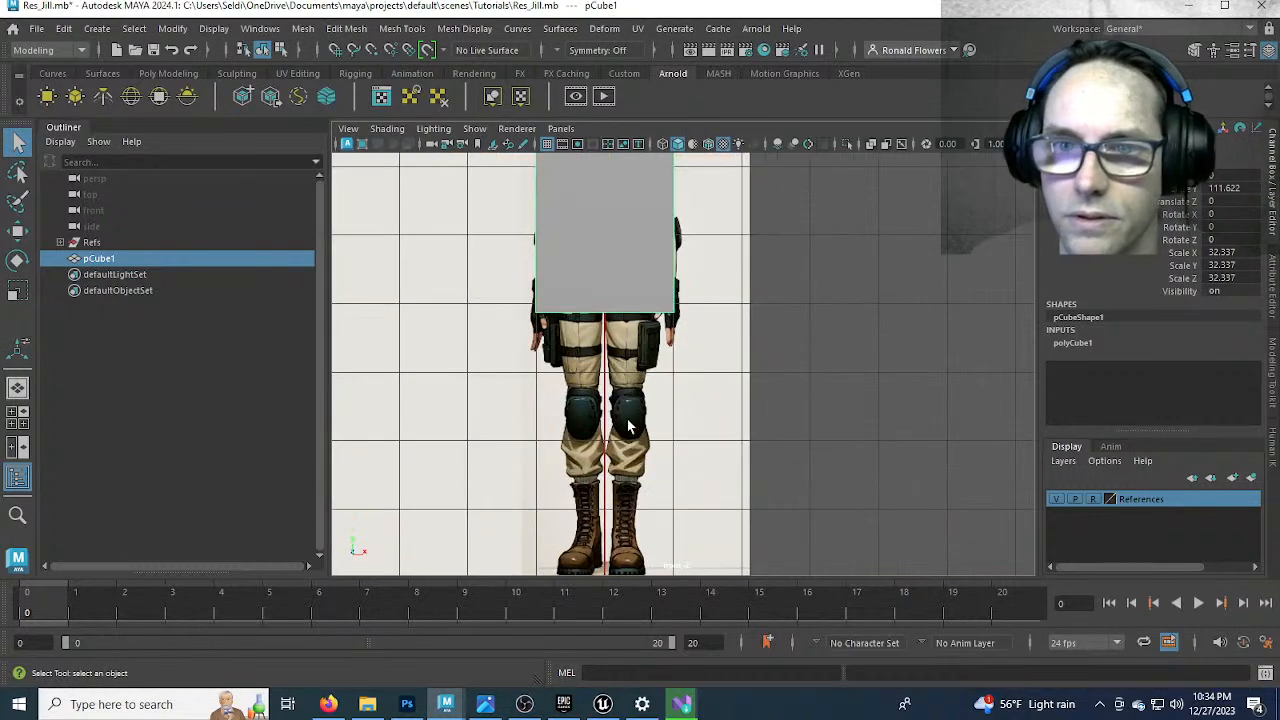
{"action": "middle_click_drag", "start_coordinate": [580, 240], "coordinate": [637, 445], "text": "alt"}
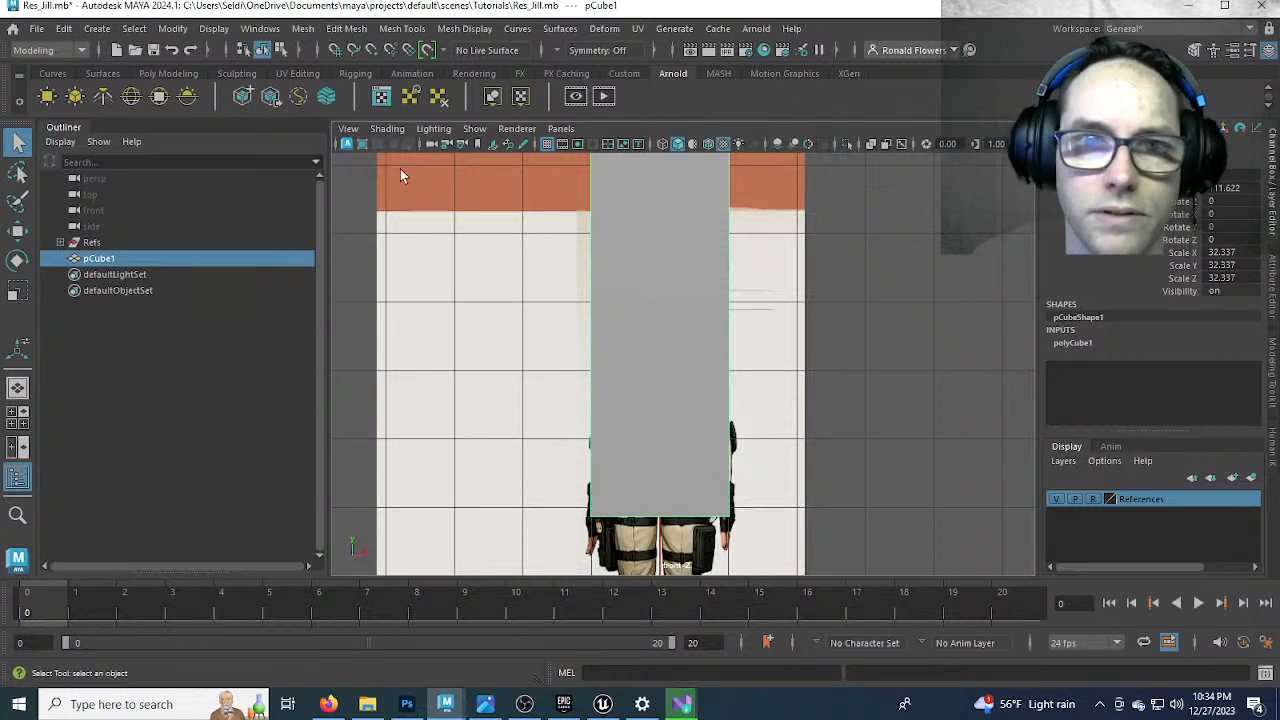
{"action": "left_click", "coordinate": [388, 129]}
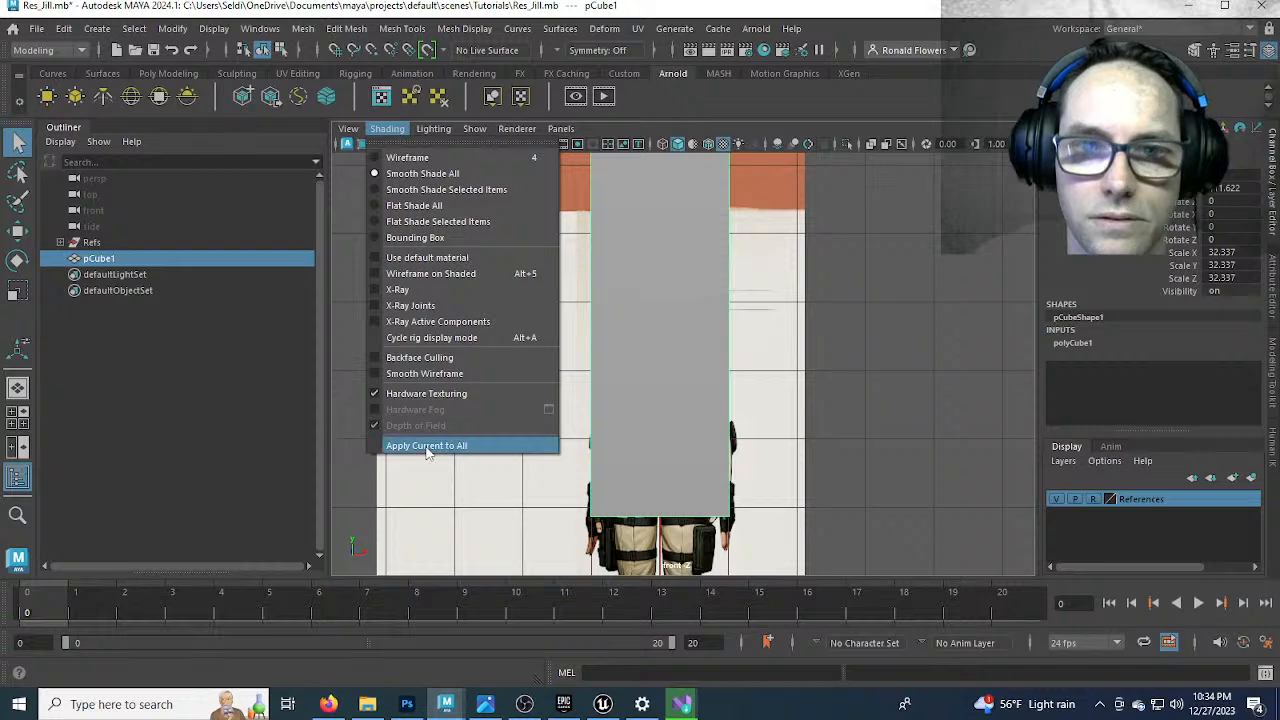
{"action": "left_click", "coordinate": [405, 289]}
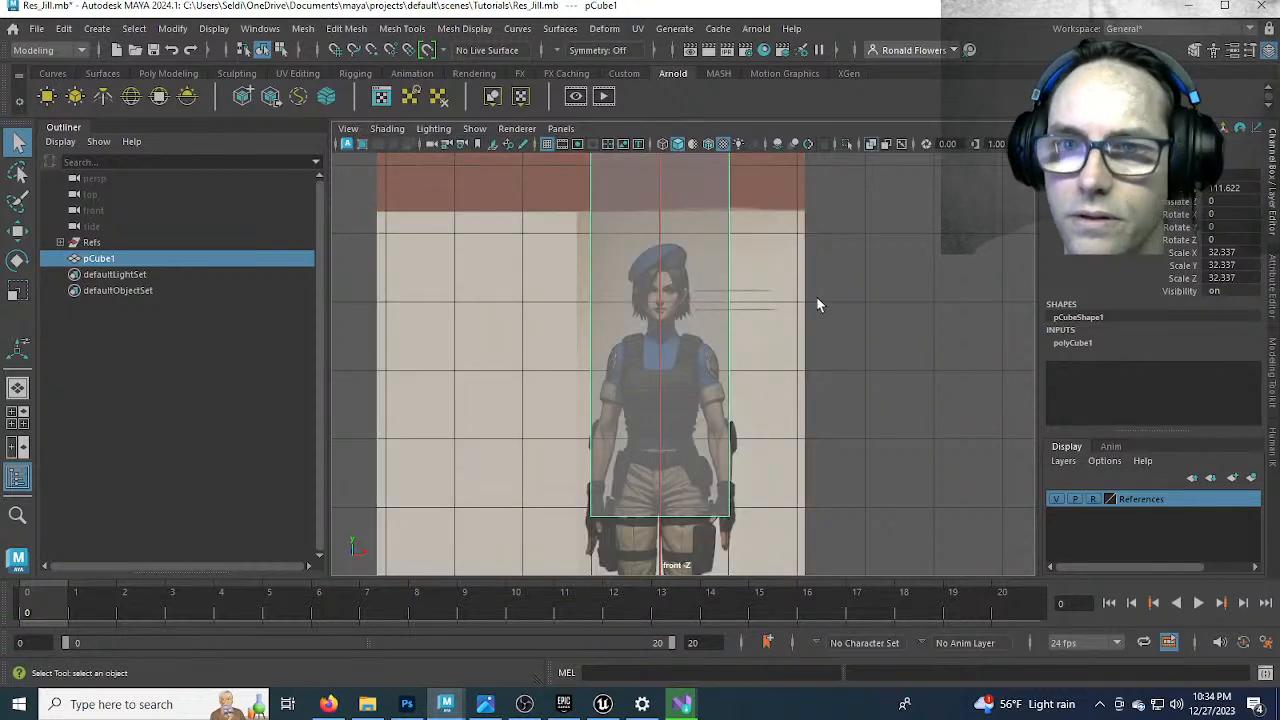
Lower the cube's top vertices to the base of the character's neck in the front view
{"action": "middle_click_drag", "start_coordinate": [783, 300], "coordinate": [779, 364], "text": "alt"}
{"action": "right_click_drag", "start_coordinate": [658, 268], "coordinate": [595, 231]}
{"action": "middle_click_drag", "start_coordinate": [600, 212], "coordinate": [597, 286], "text": "alt"}
{"action": "left_click_drag", "start_coordinate": [531, 191], "coordinate": [768, 330]}
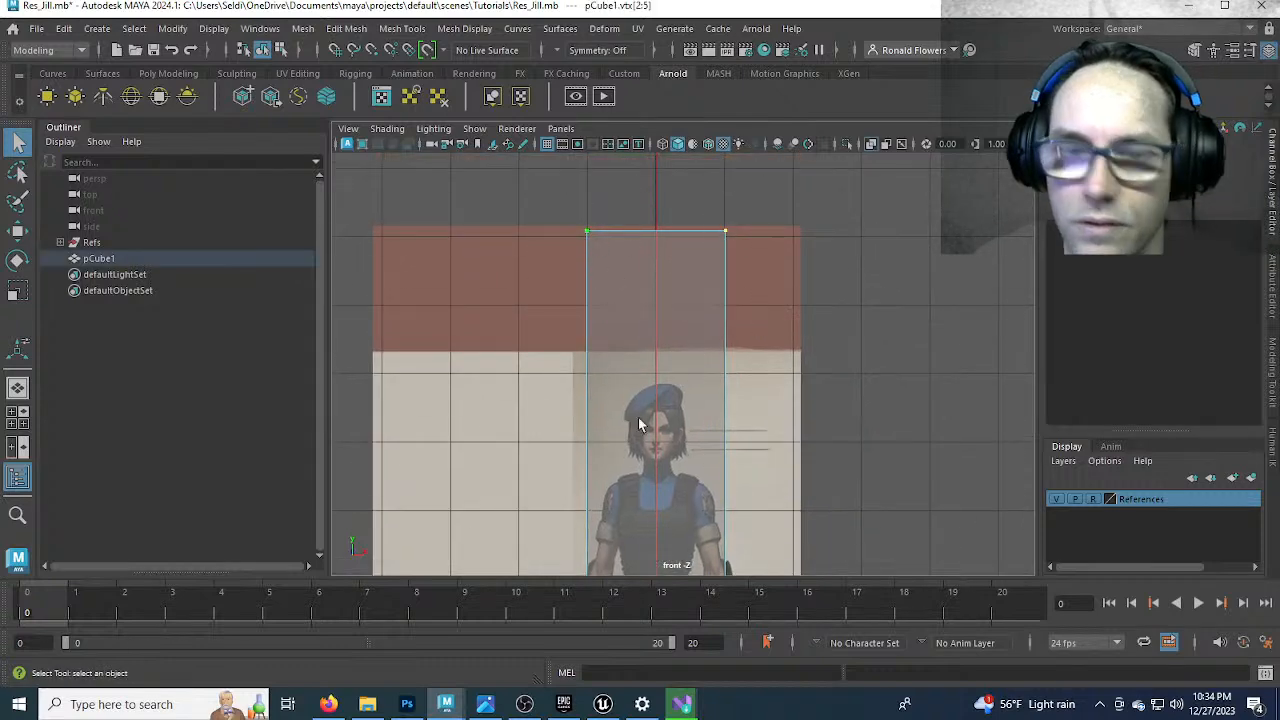
{"action": "key", "text": "w"}
{"action": "left_click_drag", "start_coordinate": [651, 209], "coordinate": [671, 435]}
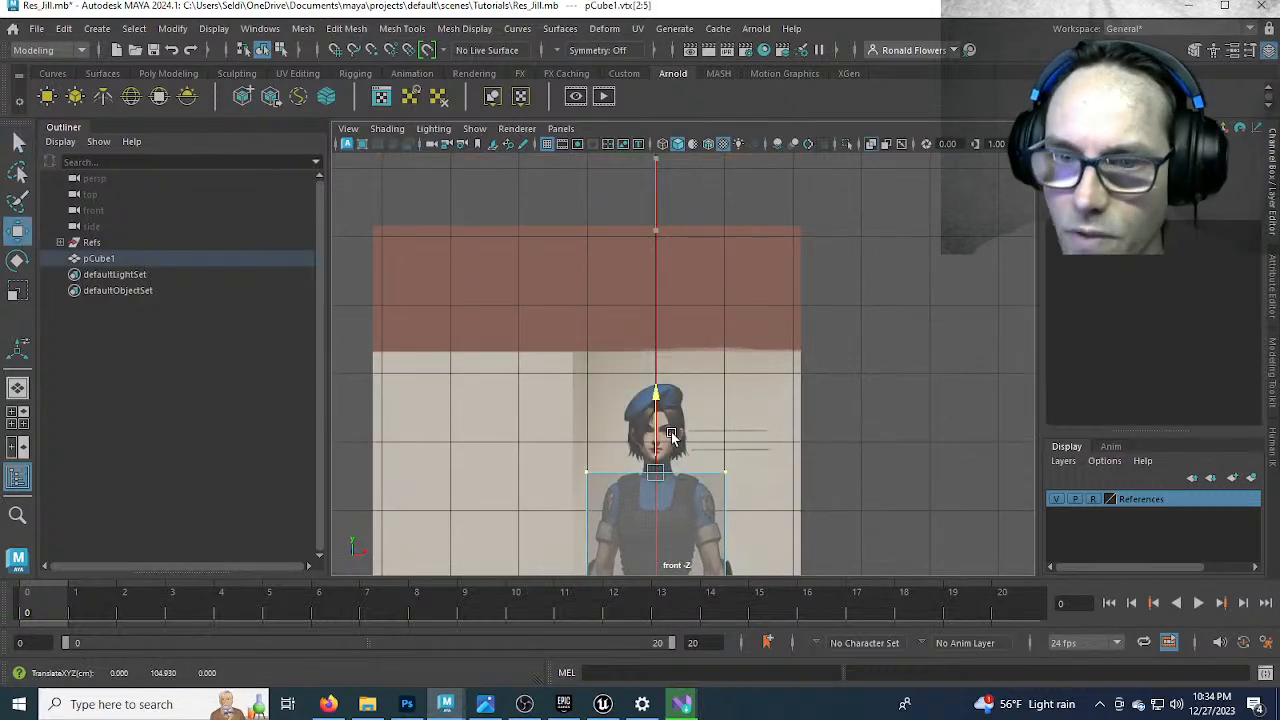
Raise the cube's bottom vertices to the character's waist just above the belt
{"action": "scroll", "coordinate": [702, 414], "scroll_direction": "up", "scroll_amount": 2}
{"action": "middle_click_drag", "start_coordinate": [686, 532], "coordinate": [689, 272], "text": "alt"}
{"action": "left_click_drag", "start_coordinate": [498, 431], "coordinate": [735, 546]}
{"action": "left_click_drag", "start_coordinate": [652, 437], "coordinate": [655, 352]}
Set the symmetry to Object X for editing the cube's vertices
{"action": "scroll", "coordinate": [655, 352], "scroll_direction": "up", "scroll_amount": 3}
{"action": "middle_click_drag", "start_coordinate": [663, 337], "coordinate": [657, 398], "text": "alt"}
{"action": "left_click_drag", "start_coordinate": [421, 204], "coordinate": [527, 300]}
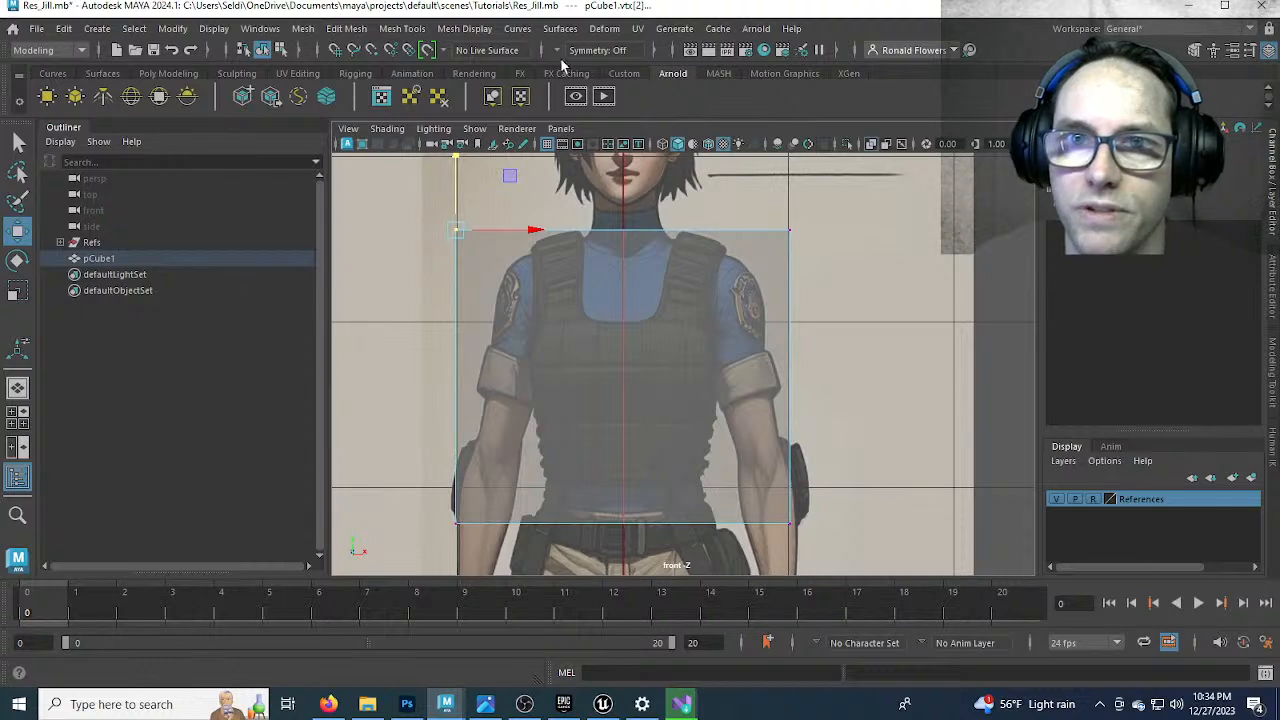
{"action": "left_click", "coordinate": [592, 50]}
{"action": "left_click", "coordinate": [592, 77]}
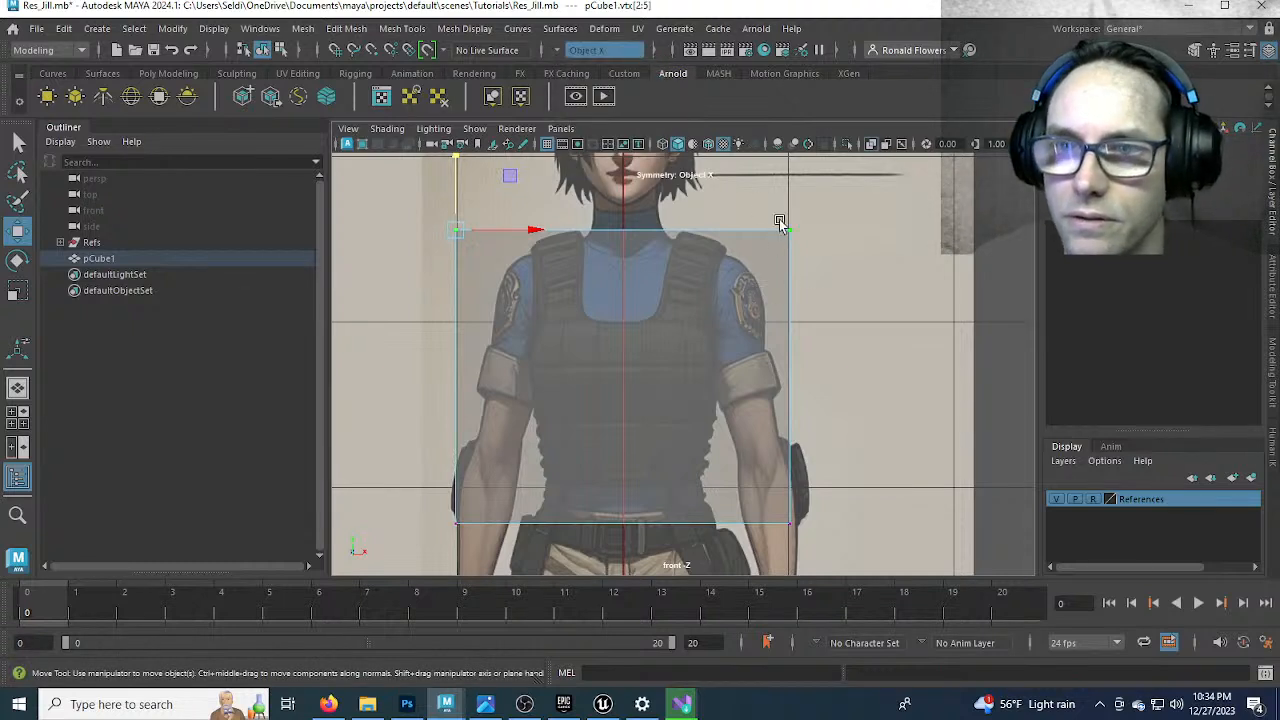
{"action": "key", "text": "F8"}
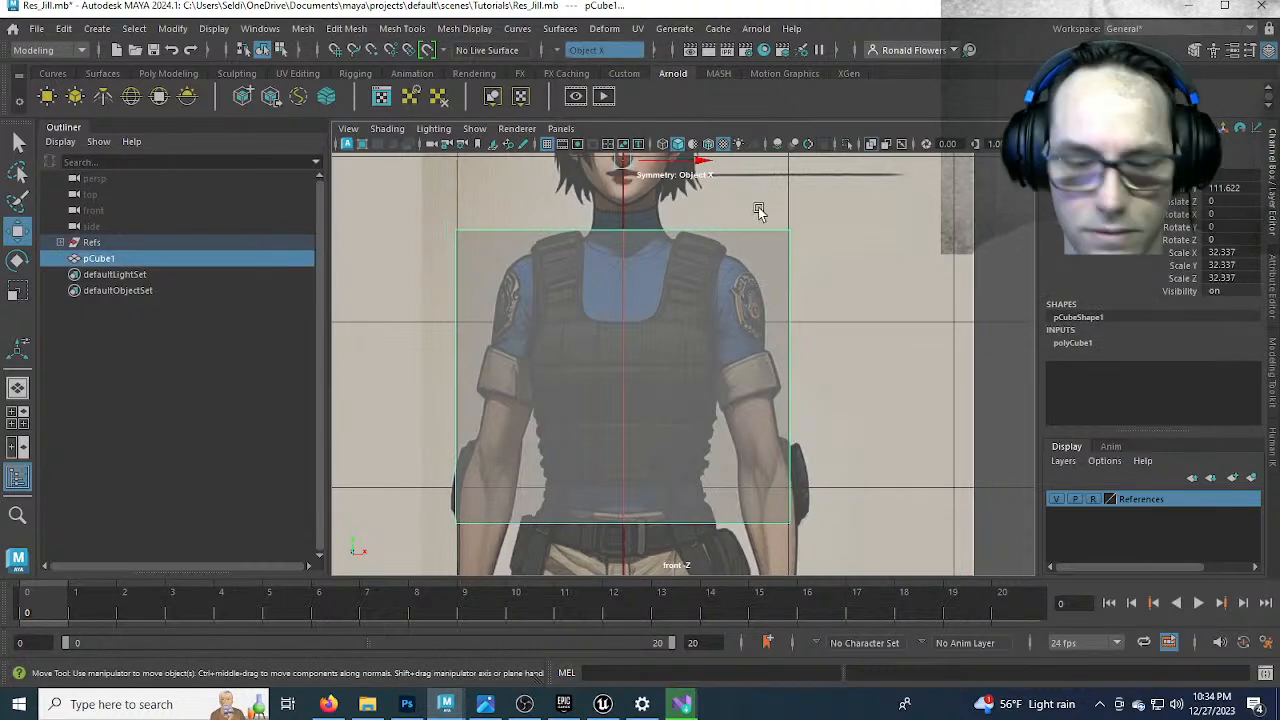
{"action": "key", "text": "F8"}
Pull the cube's upper and lower side vertices symmetrically inward to fit the torso in the front reference
{"action": "left_click_drag", "start_coordinate": [835, 230], "coordinate": [757, 243]}
{"action": "middle_click_drag", "start_coordinate": [701, 455], "coordinate": [688, 348], "text": "alt"}
{"action": "left_click_drag", "start_coordinate": [720, 355], "coordinate": [747, 399]}
Switch to the side view and turn on X-Ray shading to see the reference through the cube
{"action": "key", "text": "space"}
{"action": "key", "text": "space"}
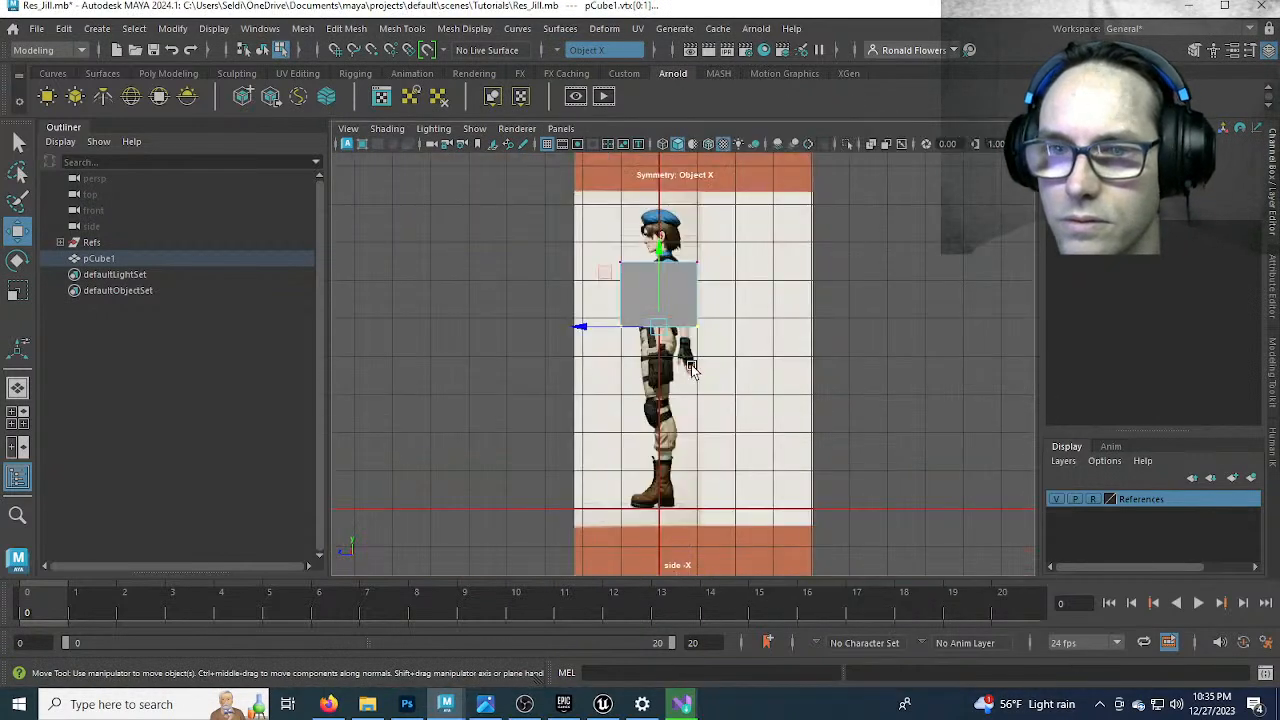
{"action": "scroll", "coordinate": [660, 352], "scroll_direction": "up", "scroll_amount": 2}
{"action": "middle_click_drag", "start_coordinate": [729, 318], "coordinate": [769, 496], "text": "alt"}
{"action": "scroll", "coordinate": [763, 420], "scroll_direction": "up", "scroll_amount": 2}
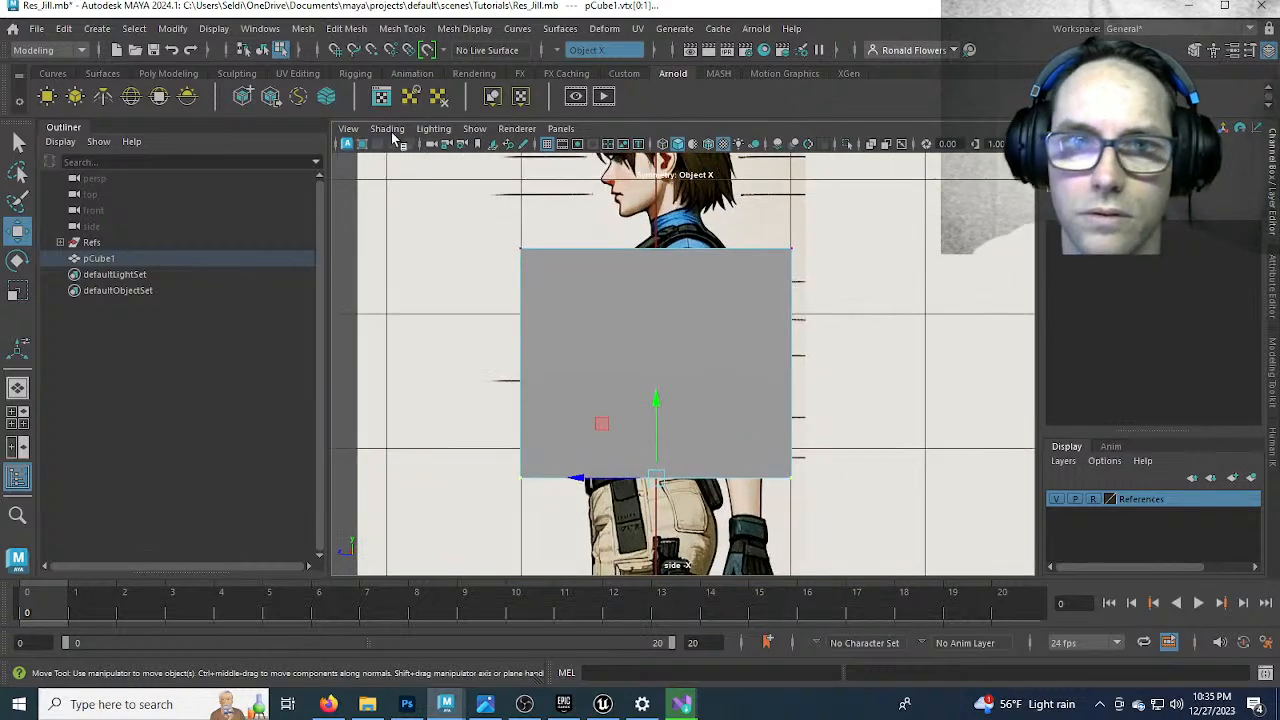
{"action": "left_click", "coordinate": [397, 131]}
{"action": "left_click", "coordinate": [452, 292]}
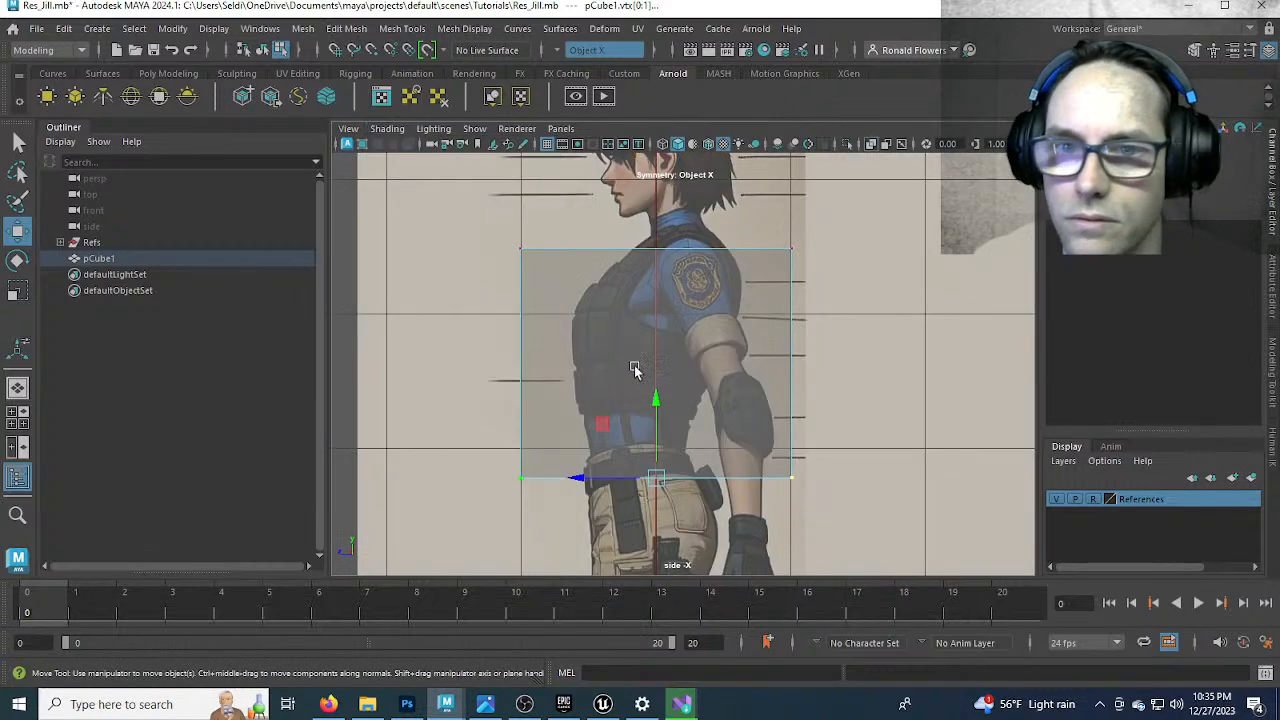
Move the cube's rear vertices forward to the character's upper back and the back of the waist
{"action": "left_click_drag", "start_coordinate": [570, 277], "coordinate": [572, 280]}
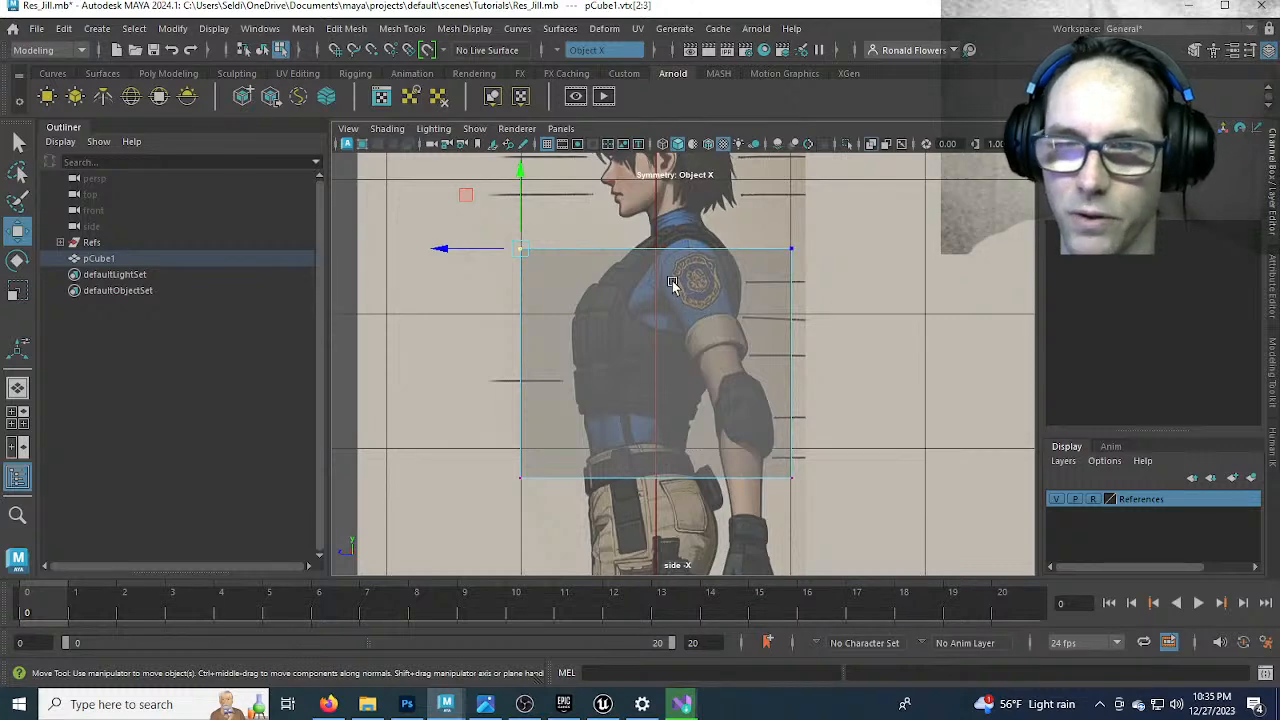
{"action": "scroll", "coordinate": [675, 283], "scroll_direction": "up", "scroll_amount": 2}
{"action": "left_click_drag", "start_coordinate": [766, 283], "coordinate": [849, 373]}
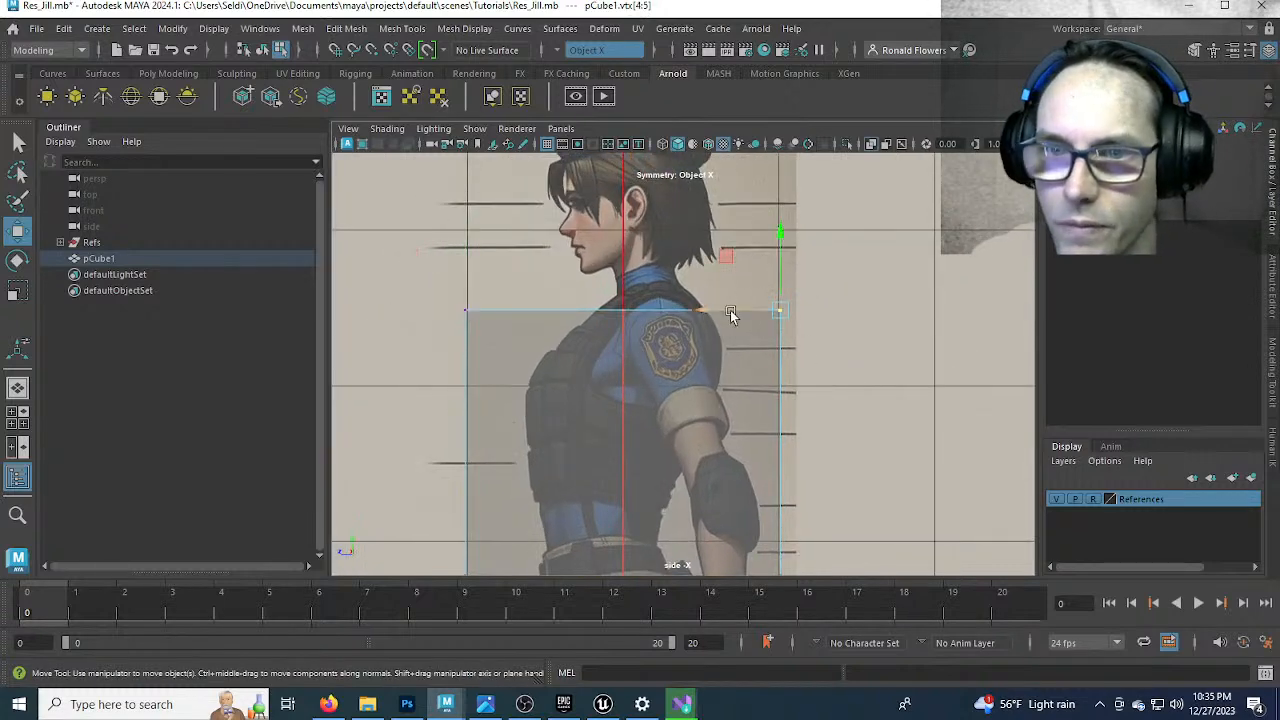
{"action": "left_click_drag", "start_coordinate": [704, 308], "coordinate": [636, 293]}
{"action": "middle_click_drag", "start_coordinate": [624, 366], "coordinate": [608, 239], "text": "alt"}
{"action": "left_click_drag", "start_coordinate": [690, 380], "coordinate": [808, 478]}
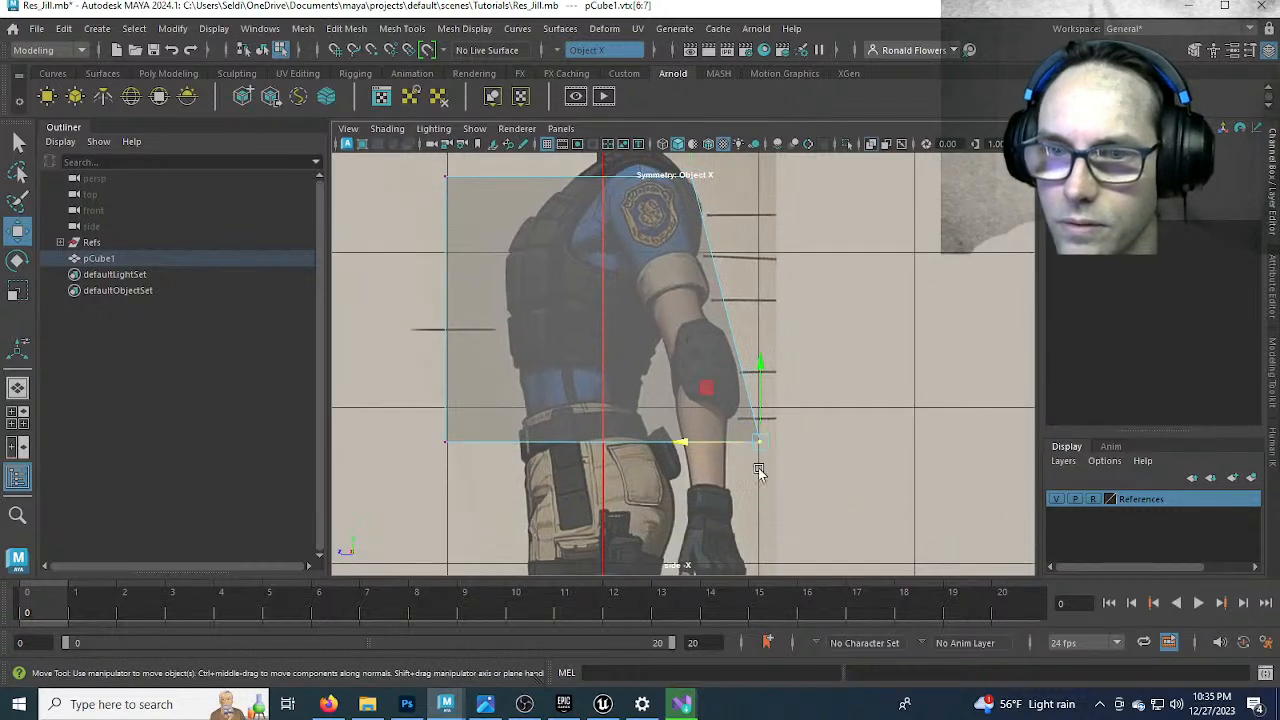
{"action": "left_click_drag", "start_coordinate": [684, 441], "coordinate": [568, 400]}
Move the cube's upper front vertices back to the front base of the character's neck
{"action": "middle_click_drag", "start_coordinate": [584, 320], "coordinate": [563, 410], "text": "alt"}
{"action": "left_click_drag", "start_coordinate": [392, 248], "coordinate": [518, 324]}
{"action": "left_click_drag", "start_coordinate": [368, 267], "coordinate": [494, 270]}
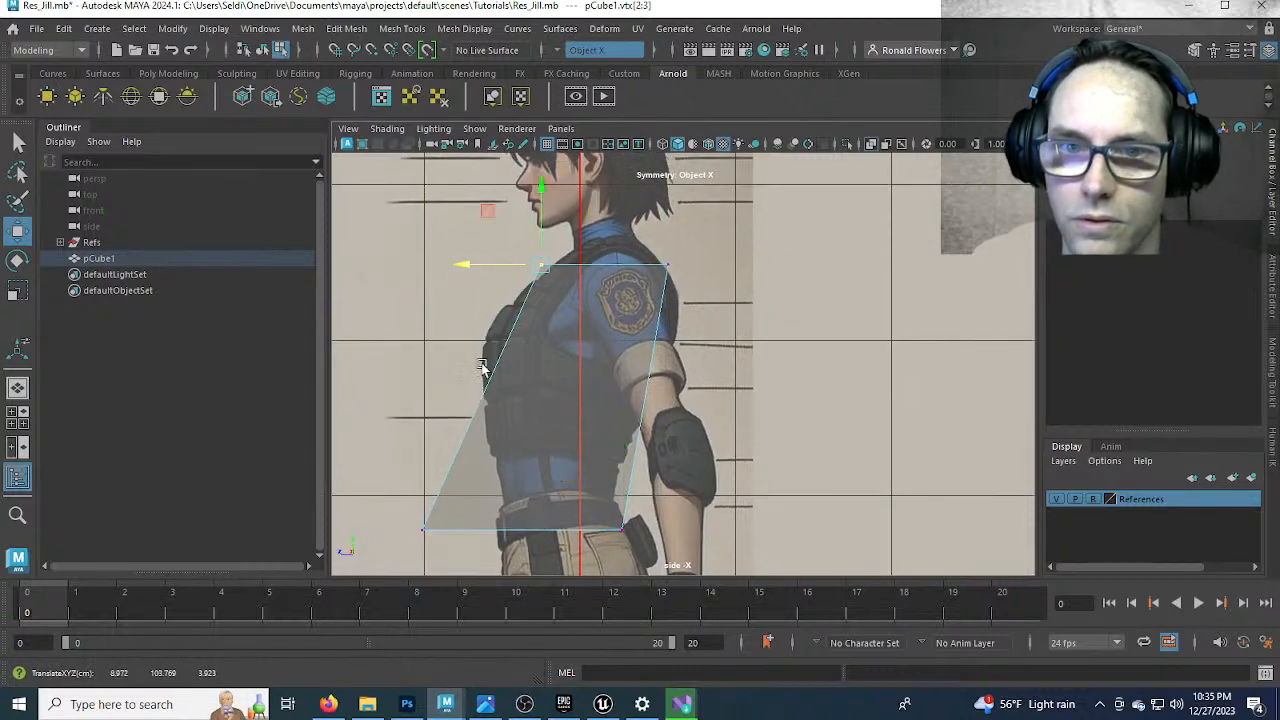
Move the cube's lower front vertices back to the front of the character's waist in the side reference
{"action": "middle_click_drag", "start_coordinate": [412, 450], "coordinate": [440, 375], "text": "alt"}
{"action": "left_click_drag", "start_coordinate": [440, 375], "coordinate": [486, 491]}
{"action": "left_click_drag", "start_coordinate": [371, 451], "coordinate": [461, 452]}
{"action": "key", "text": "space"}
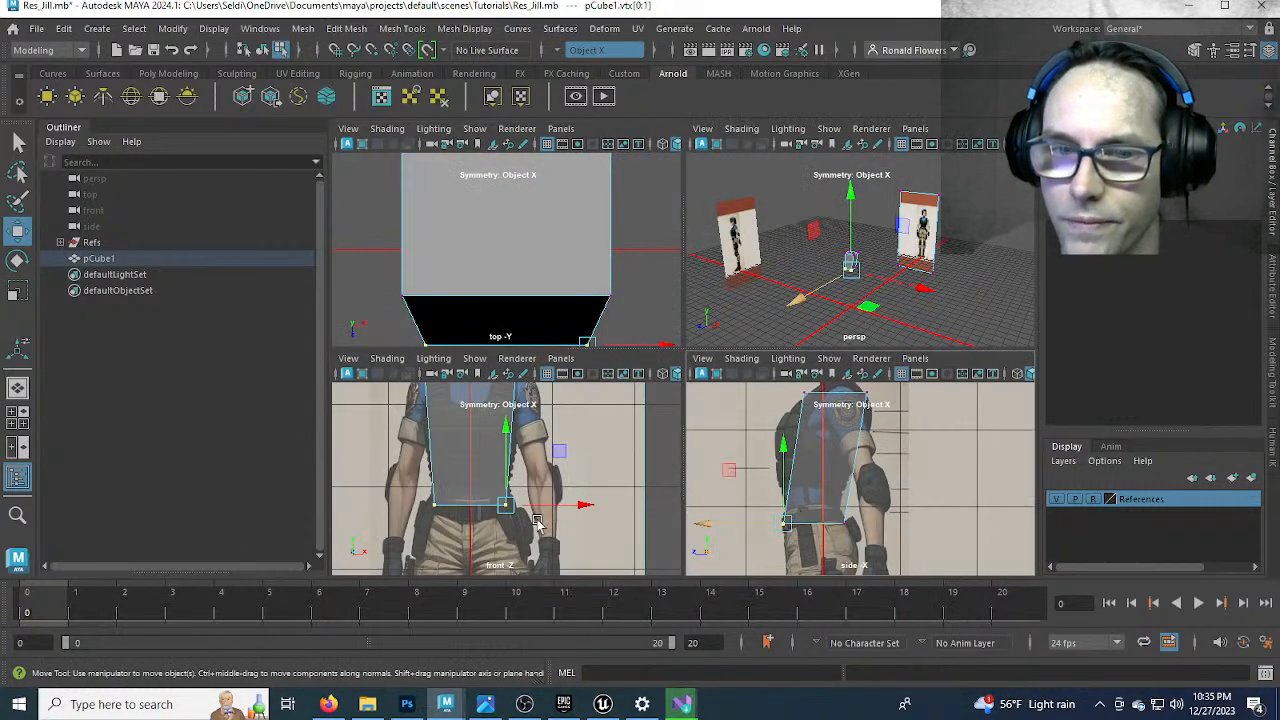
Insert a horizontal edge loop around the torso at chest level with the Multi-Cut tool in the side view
{"action": "left_click", "coordinate": [785, 512]}
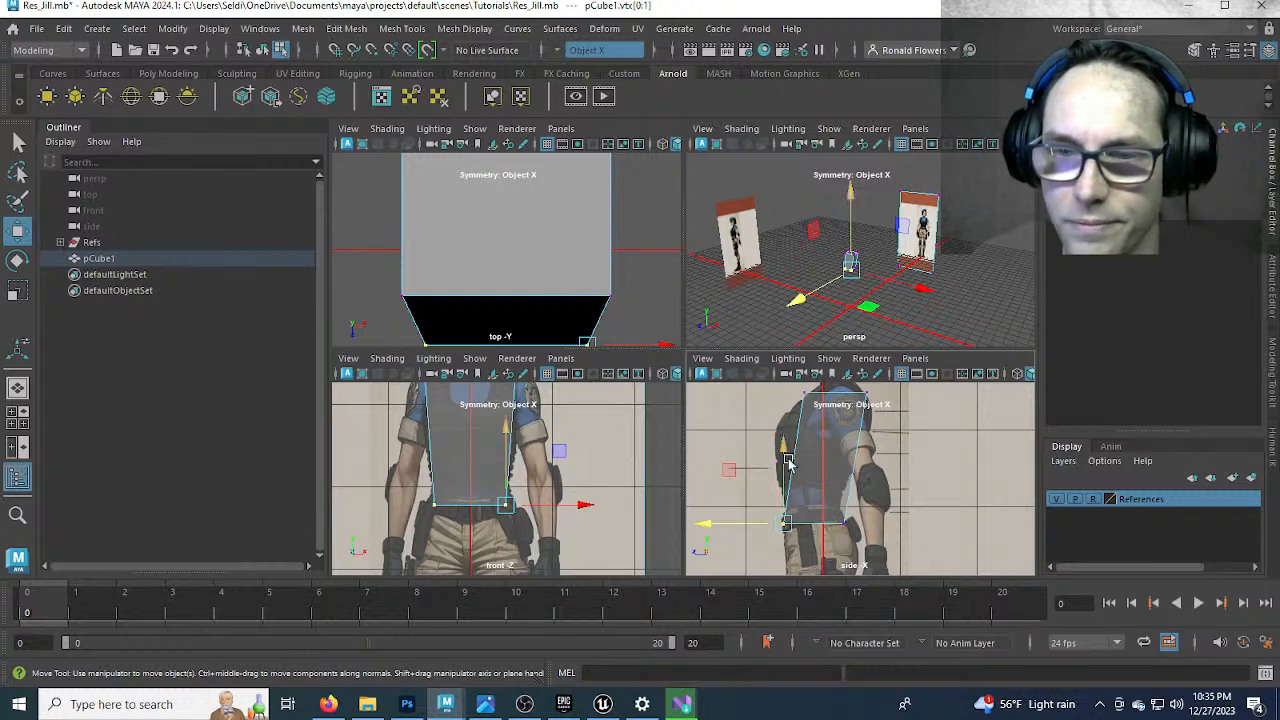
{"action": "key", "text": "space"}
{"action": "scroll", "coordinate": [627, 462], "scroll_direction": "up", "scroll_amount": 3}
{"action": "middle_click_drag", "start_coordinate": [627, 462], "coordinate": [601, 419], "text": "alt"}
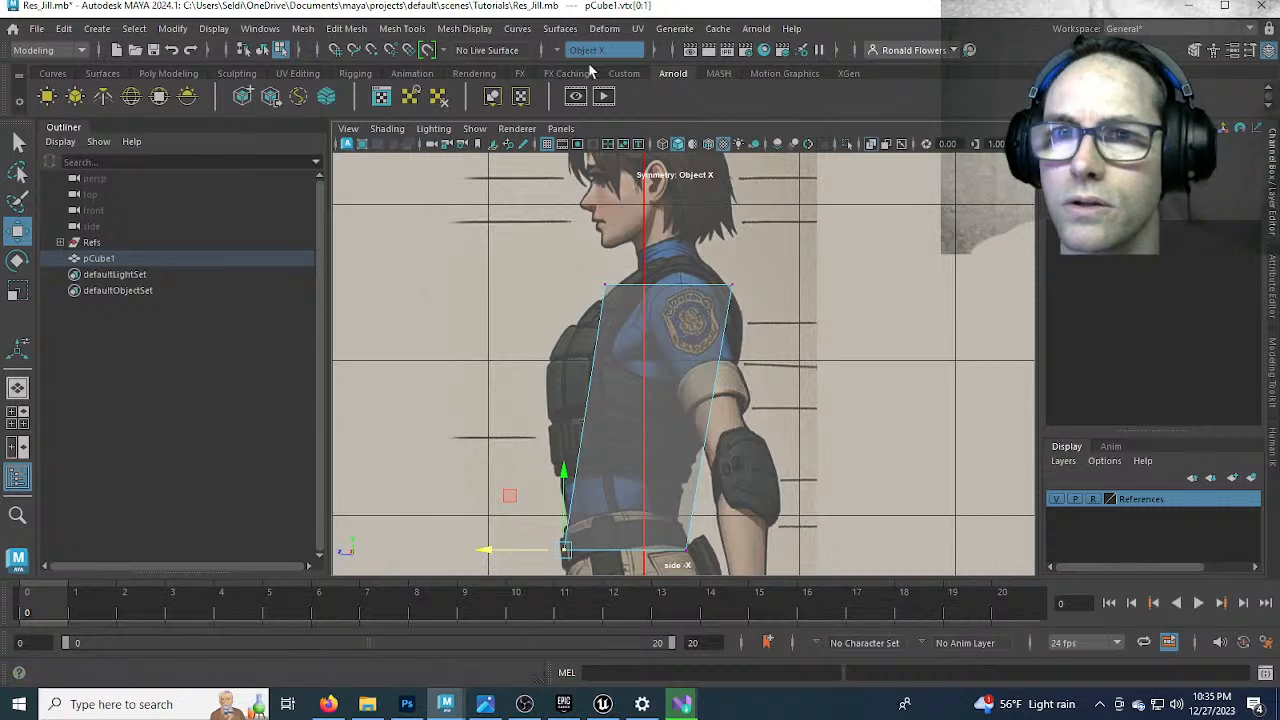
{"action": "left_click", "coordinate": [168, 73]}
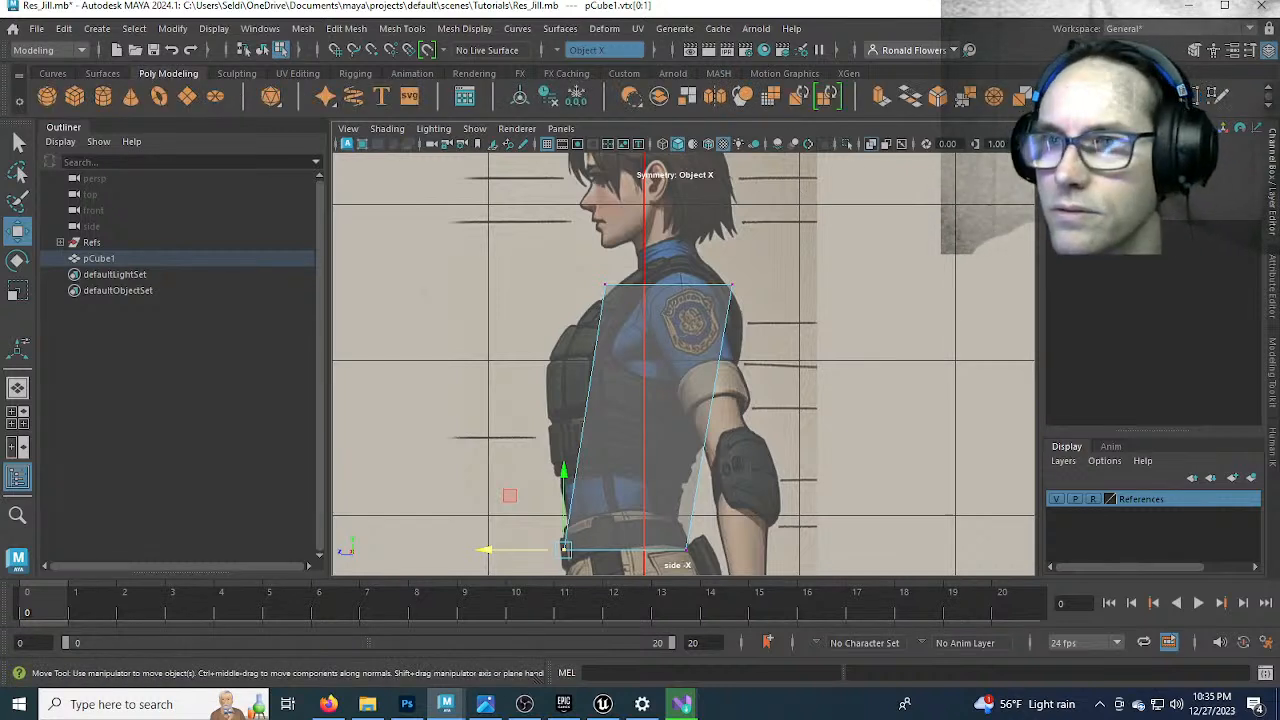
{"action": "left_click", "coordinate": [1162, 96]}
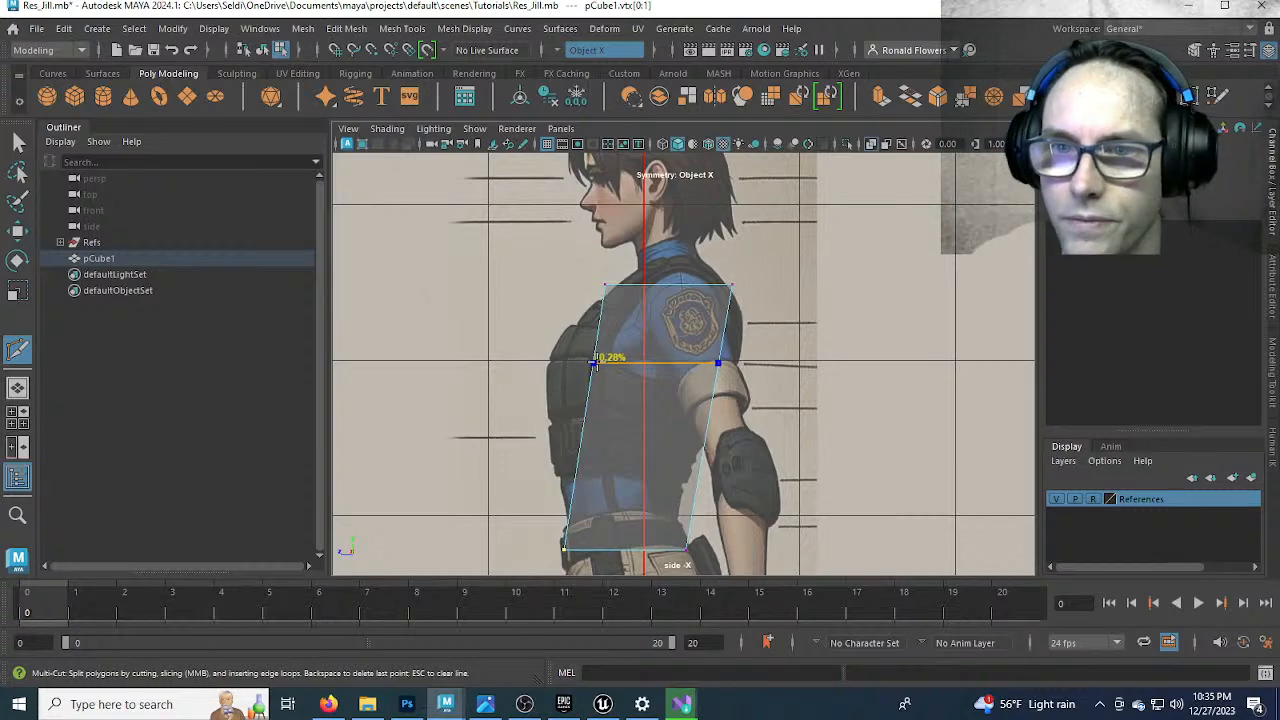
{"action": "left_click", "coordinate": [594, 364], "text": "ctrl"}
{"action": "scroll", "coordinate": [680, 360], "scroll_direction": "up", "scroll_amount": 1}
{"action": "key", "text": "q"}
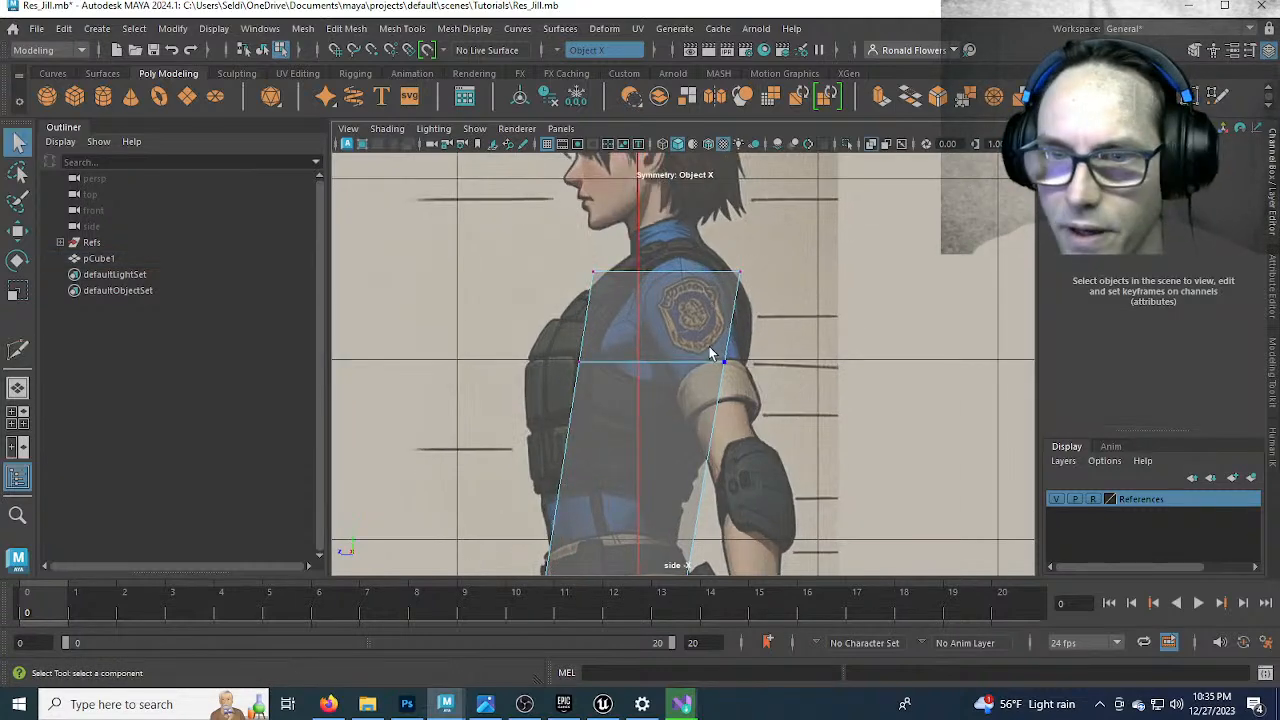
Move the chest loop's rear vertices back to the character's back and its front vertices forward to the vest's chest outline
{"action": "left_click", "coordinate": [712, 352]}
{"action": "key", "text": "w"}
{"action": "left_click_drag", "start_coordinate": [651, 363], "coordinate": [668, 366]}
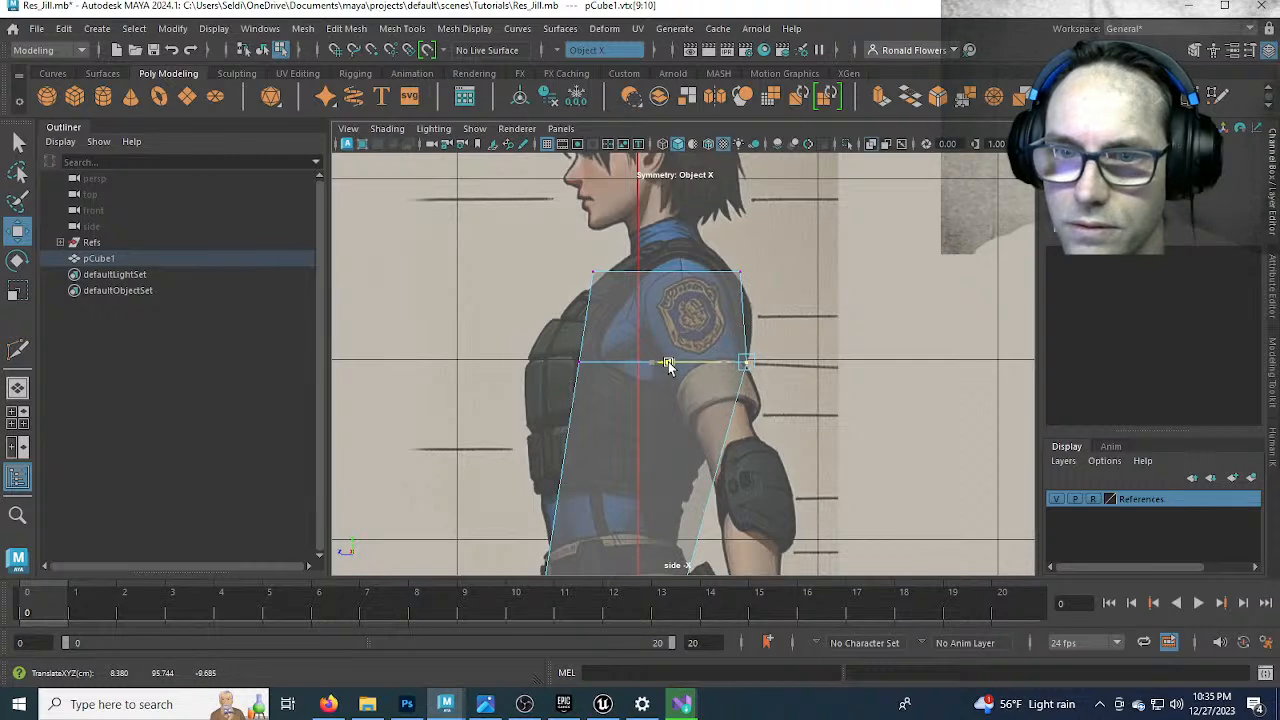
{"action": "left_click", "coordinate": [580, 362]}
{"action": "left_click_drag", "start_coordinate": [514, 363], "coordinate": [449, 358]}
{"action": "middle_click_drag", "start_coordinate": [591, 446], "coordinate": [594, 363], "text": "alt"}
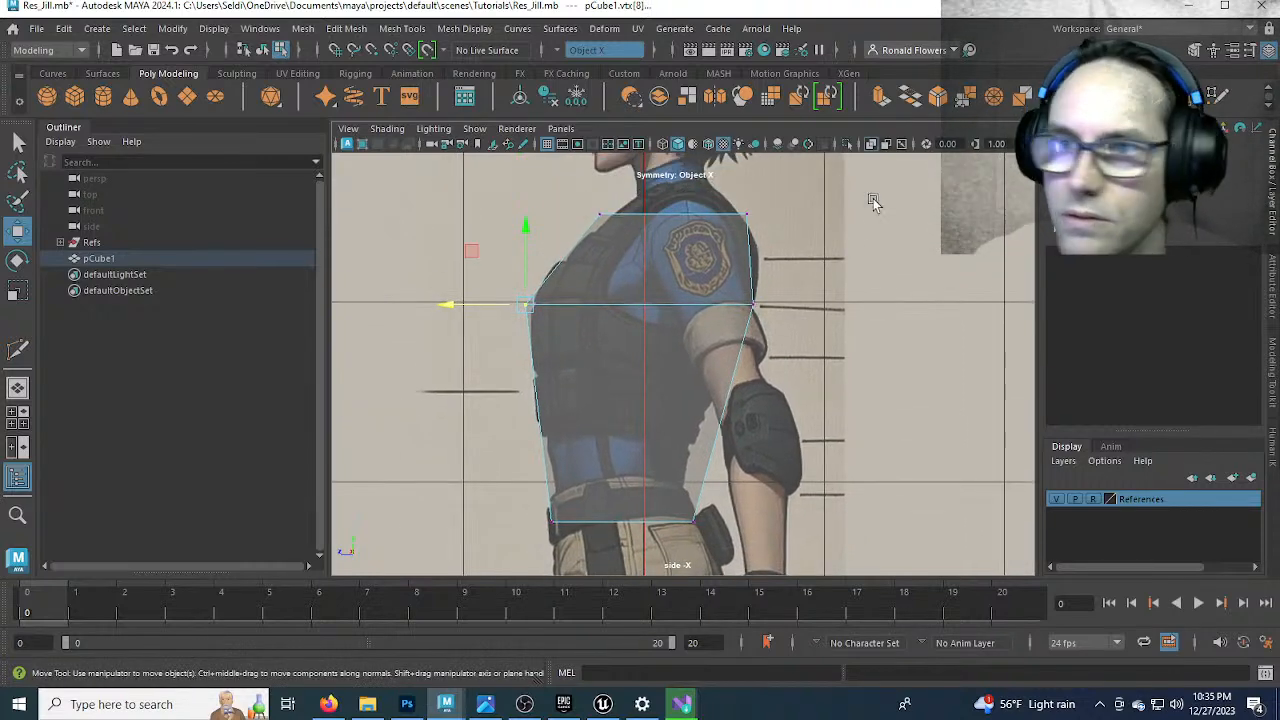
Insert a second horizontal edge loop around the torso just below the chest with the Multi-Cut tool
{"action": "key", "text": "y"}
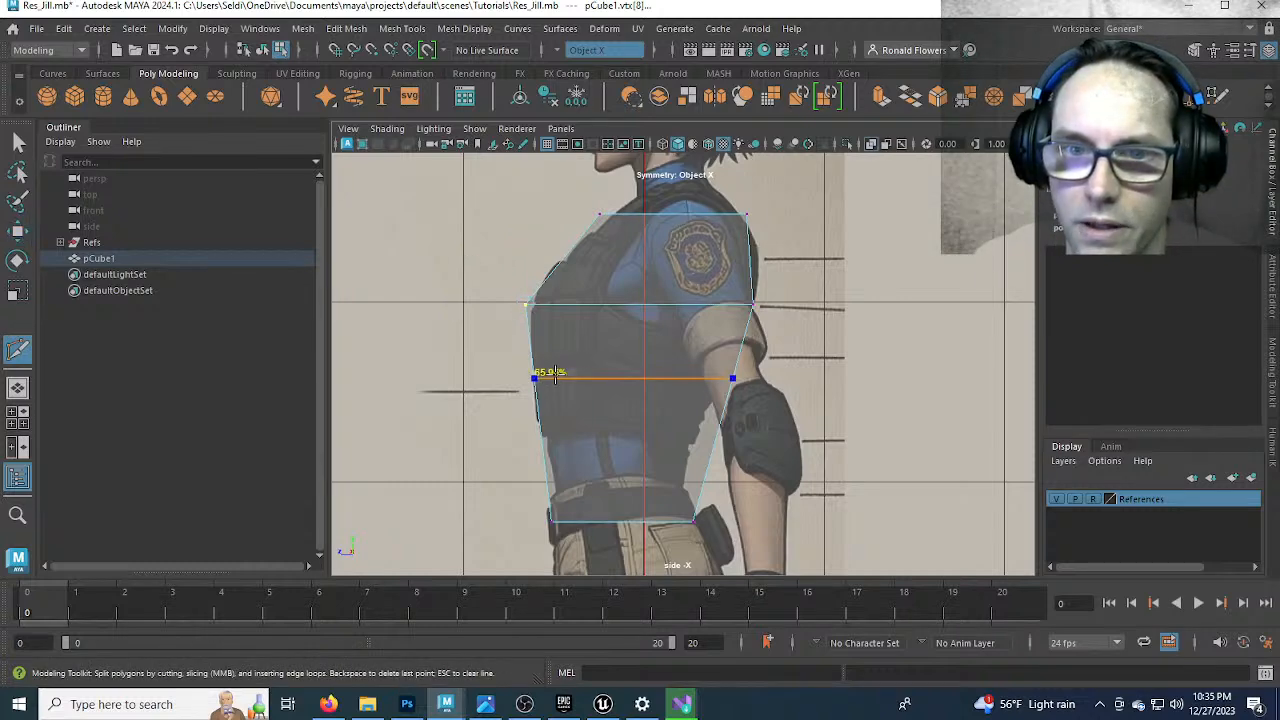
{"action": "left_click", "coordinate": [537, 377], "text": "ctrl"}
{"action": "key", "text": "q"}
{"action": "key", "text": "F9"}
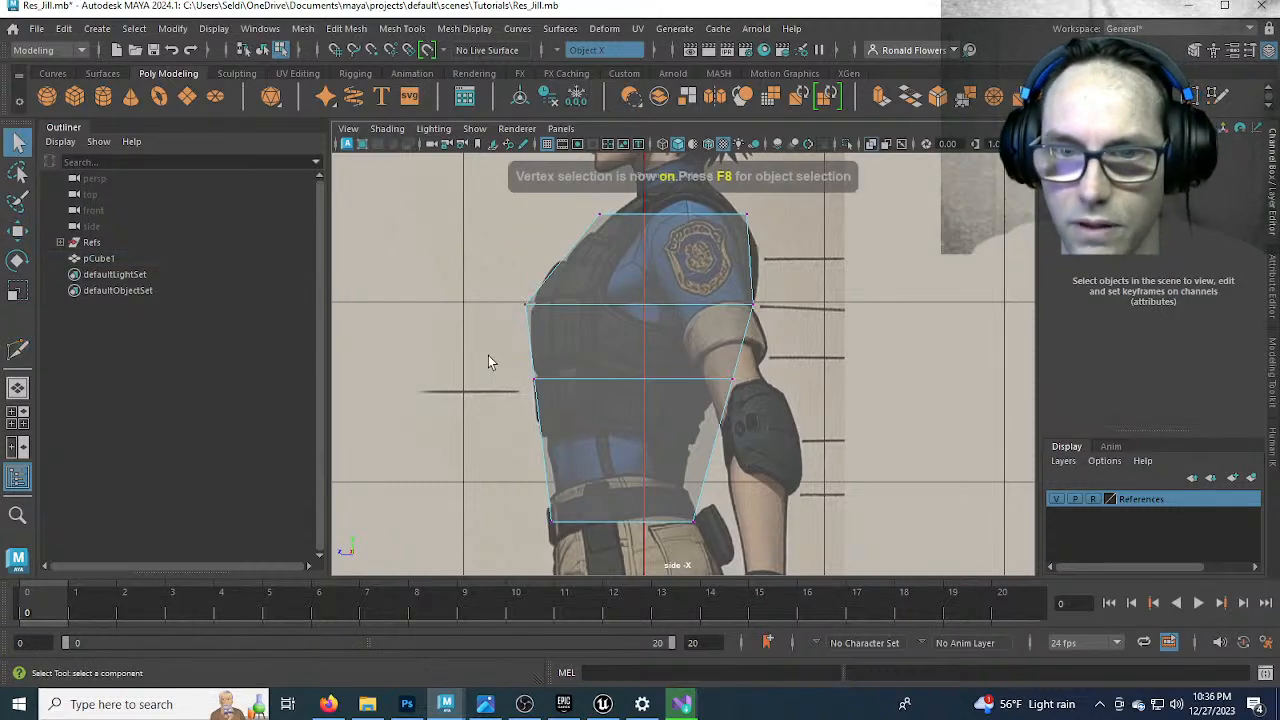
Move the front vertices of the loop below the chest slightly back to follow the vest's front outline
{"action": "left_click_drag", "start_coordinate": [486, 371], "coordinate": [545, 487]}
{"action": "key", "text": "w"}
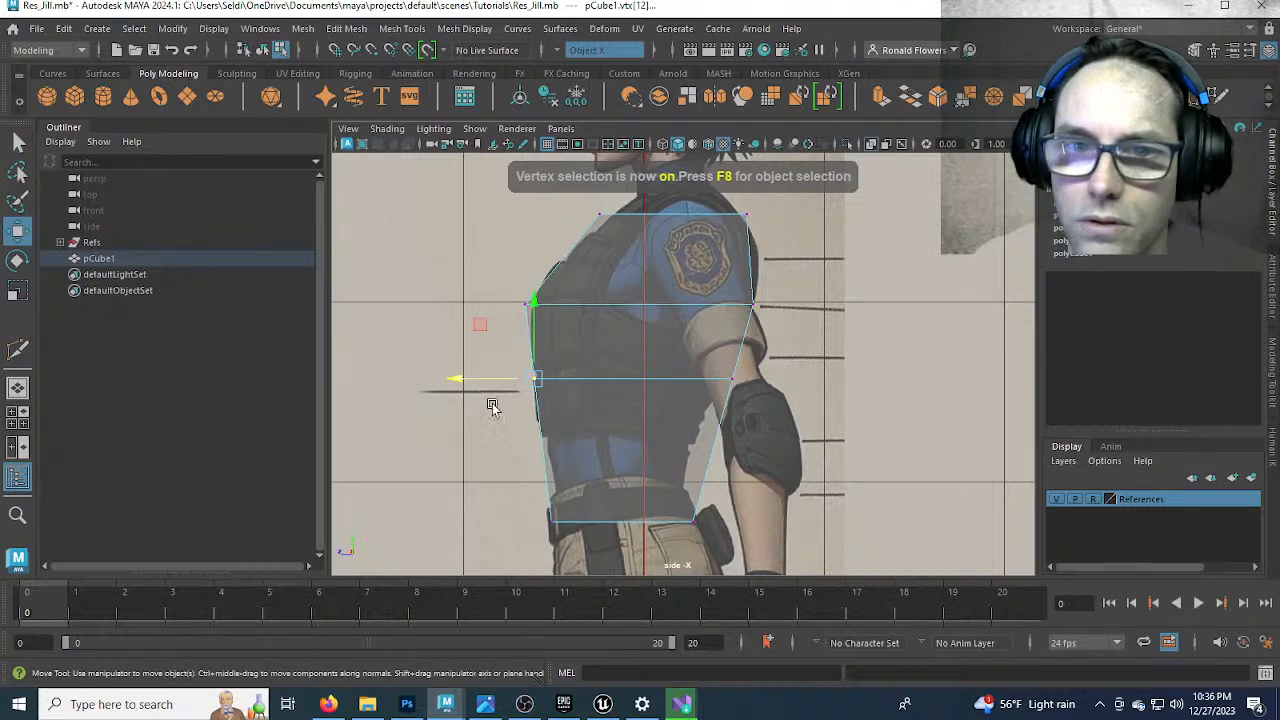
{"action": "left_click_drag", "start_coordinate": [477, 377], "coordinate": [490, 382]}
{"action": "middle_click_drag", "start_coordinate": [645, 393], "coordinate": [604, 383], "text": "alt"}
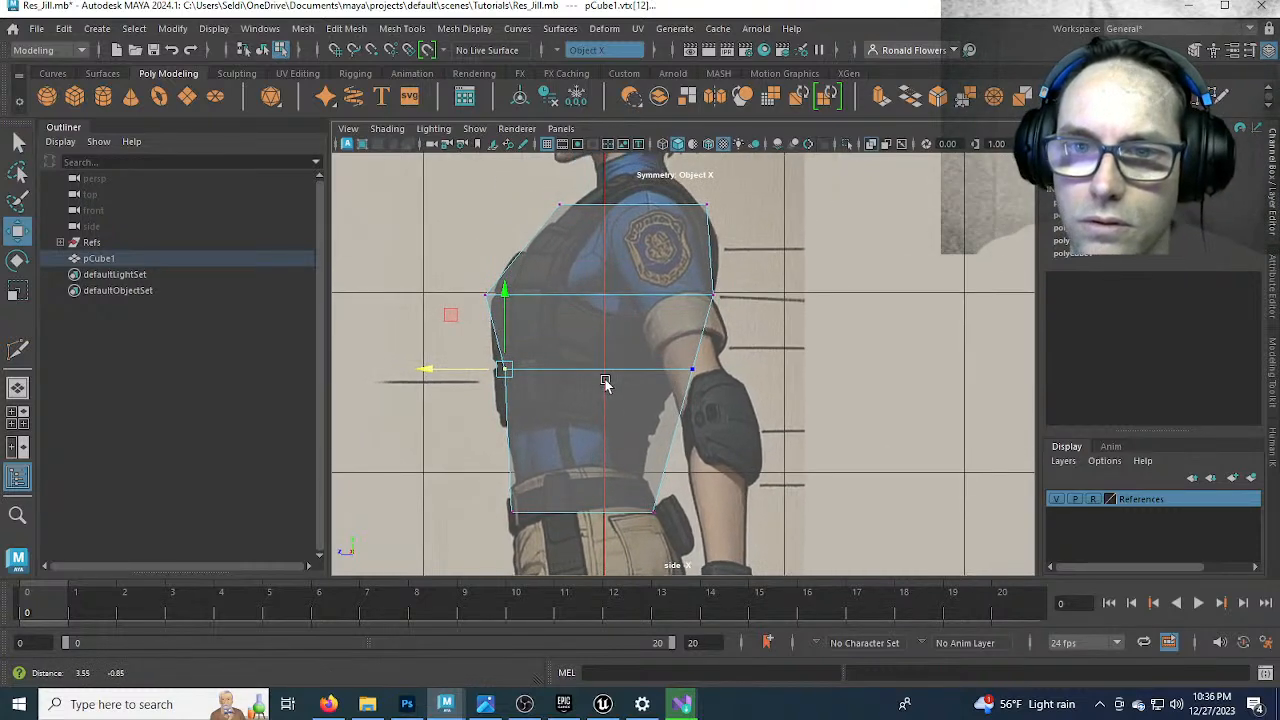
{"action": "left_click_drag", "start_coordinate": [470, 377], "coordinate": [463, 376]}
{"action": "middle_click_drag", "start_coordinate": [538, 166], "coordinate": [549, 299], "text": "alt"}
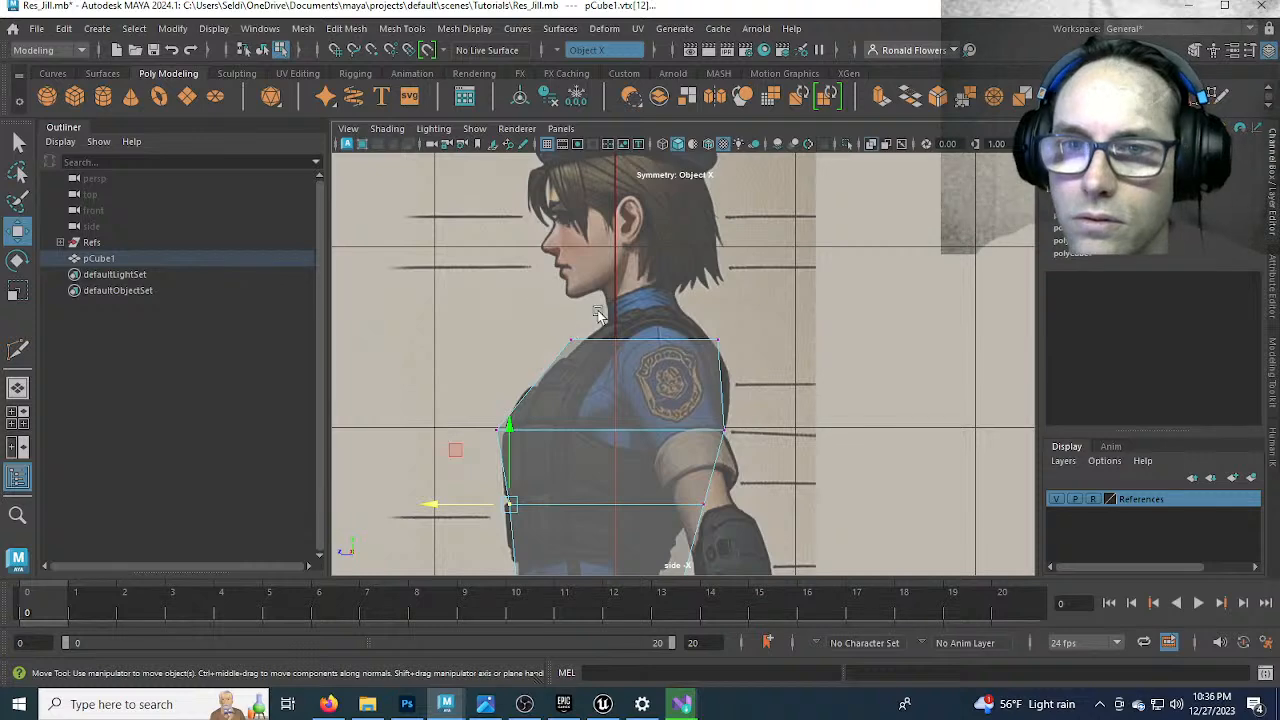
Move the rear vertices of the loop below the chest forward toward the character's back in the side view
{"action": "key", "text": "space"}
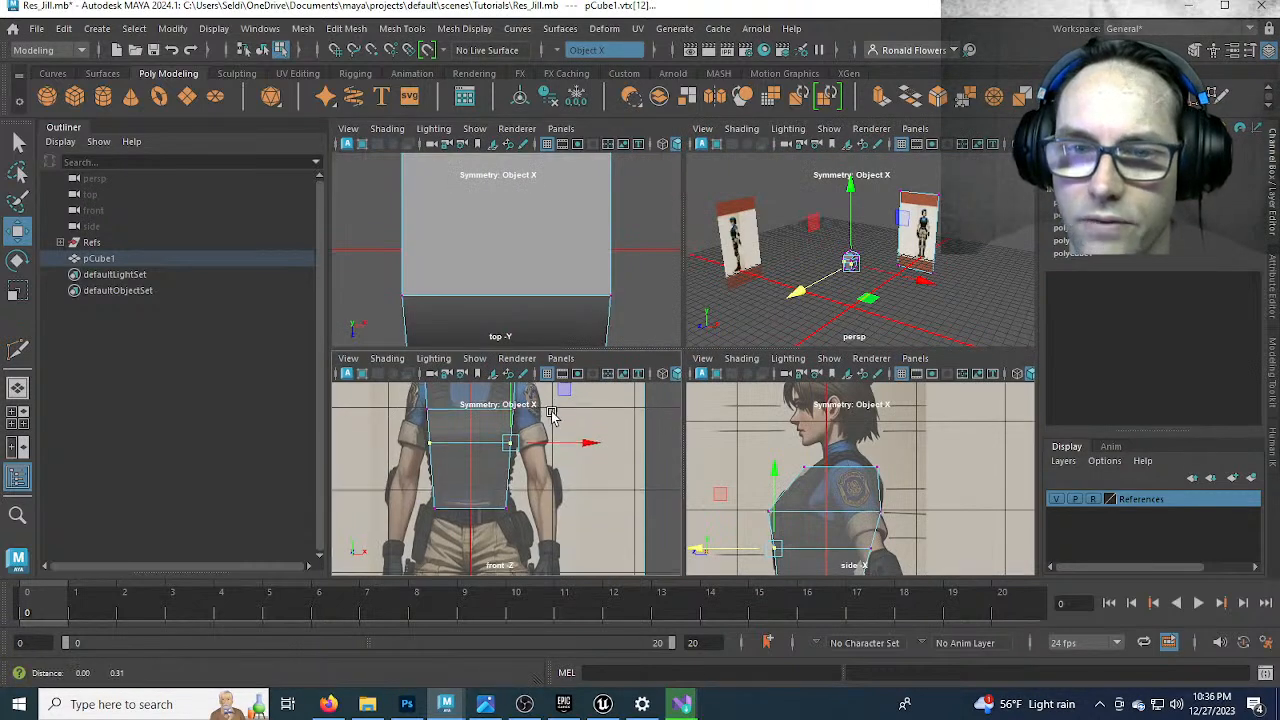
{"action": "scroll", "coordinate": [565, 480], "scroll_direction": "up", "scroll_amount": 3}
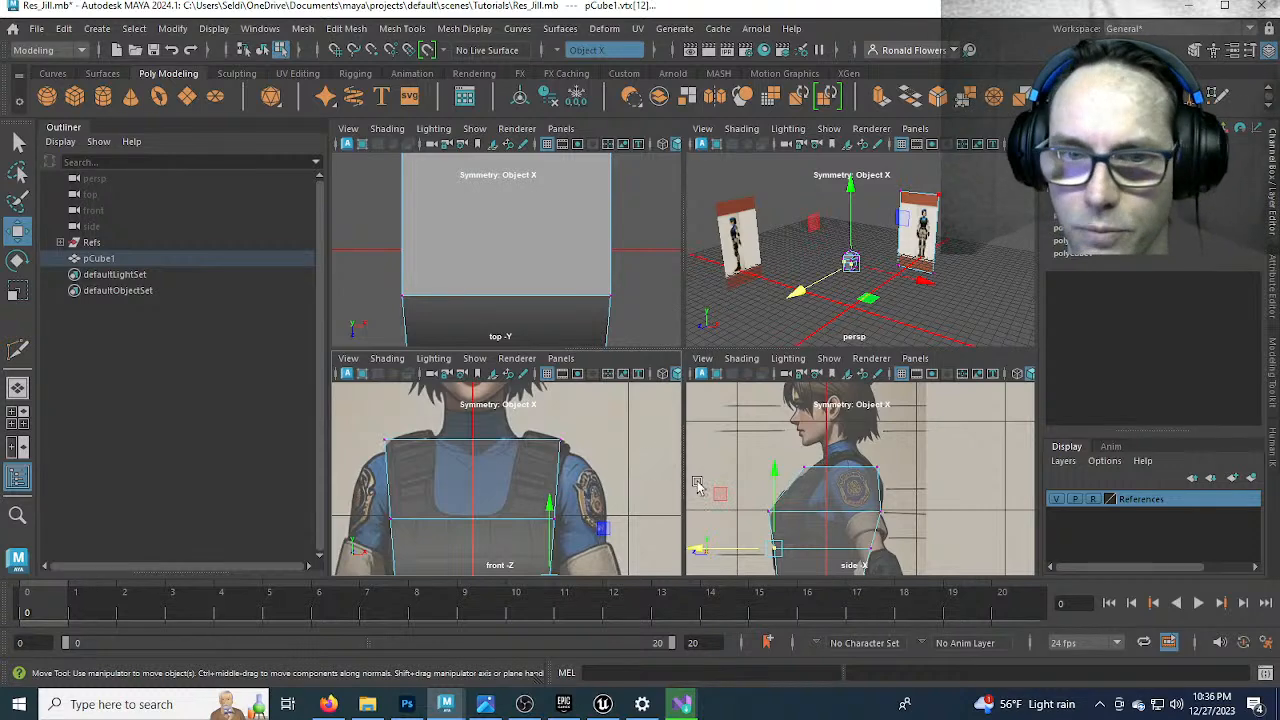
{"action": "key", "text": "space"}
{"action": "middle_click_drag", "start_coordinate": [660, 480], "coordinate": [668, 340], "text": "alt"}
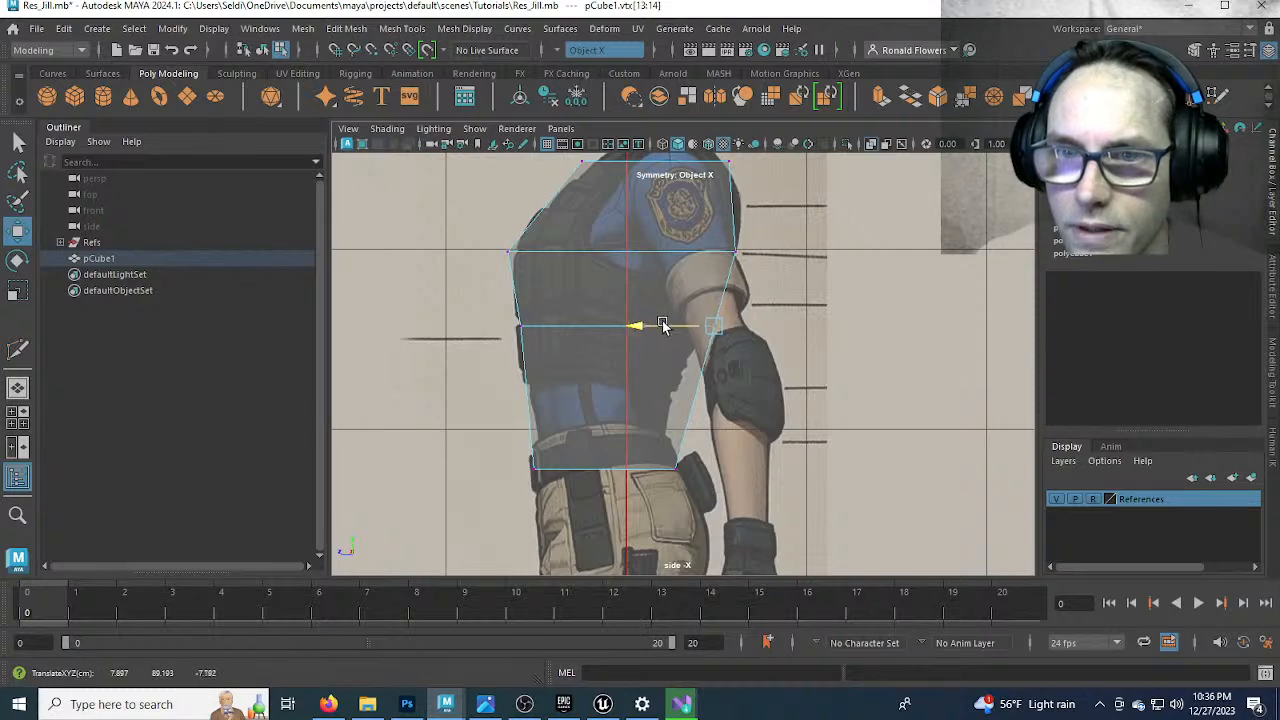
{"action": "middle_click_drag", "start_coordinate": [641, 408], "coordinate": [655, 290], "text": "alt"}
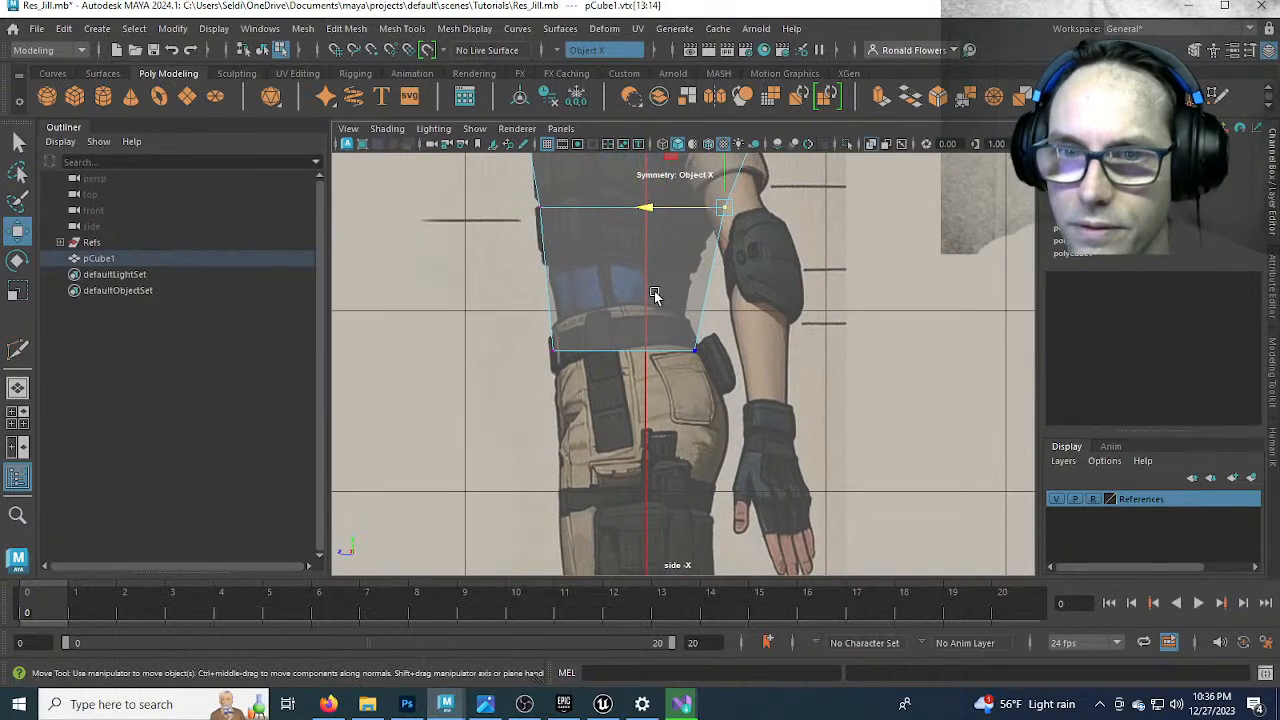
Insert a vertical edge loop through the middle of the torso's sides with the Multi-Cut tool in the perspective view
{"action": "key", "text": "space"}
{"action": "key", "text": "space"}
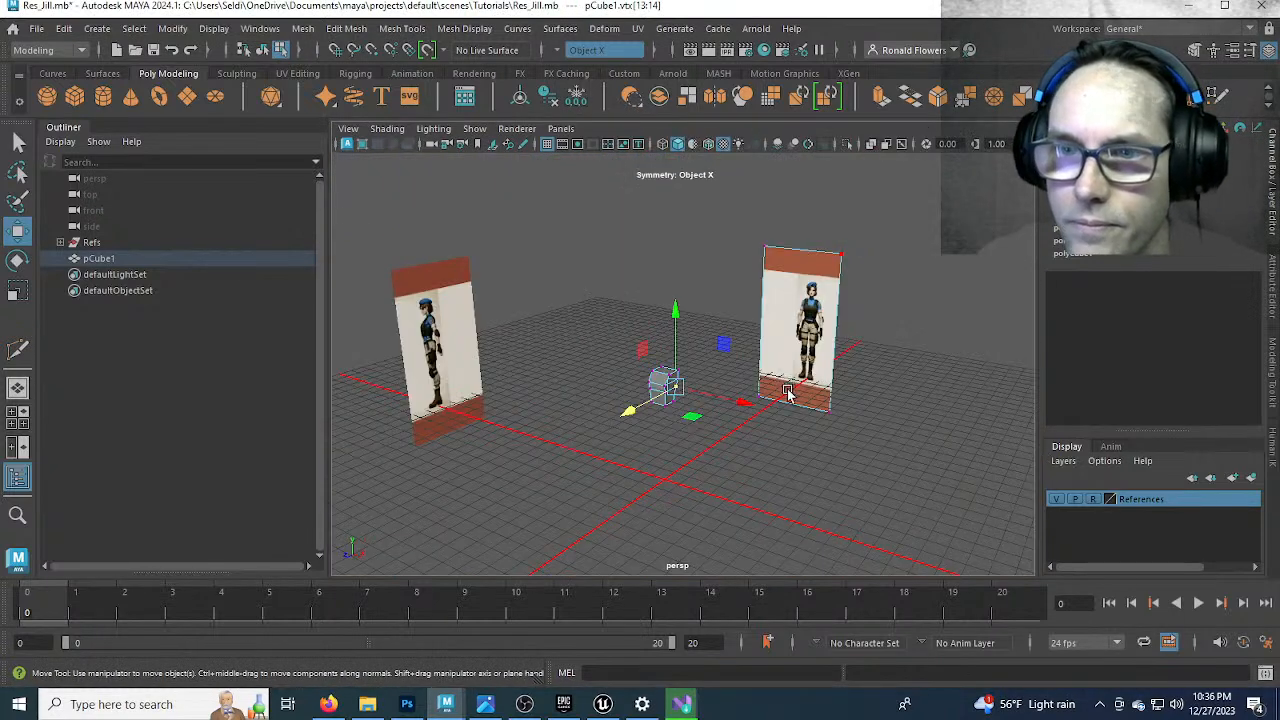
{"action": "scroll", "coordinate": [758, 354], "scroll_direction": "up", "scroll_amount": 8}
{"action": "scroll", "coordinate": [692, 450], "scroll_direction": "down", "scroll_amount": 2}
{"action": "middle_click_drag", "start_coordinate": [712, 410], "coordinate": [725, 348], "text": "alt"}
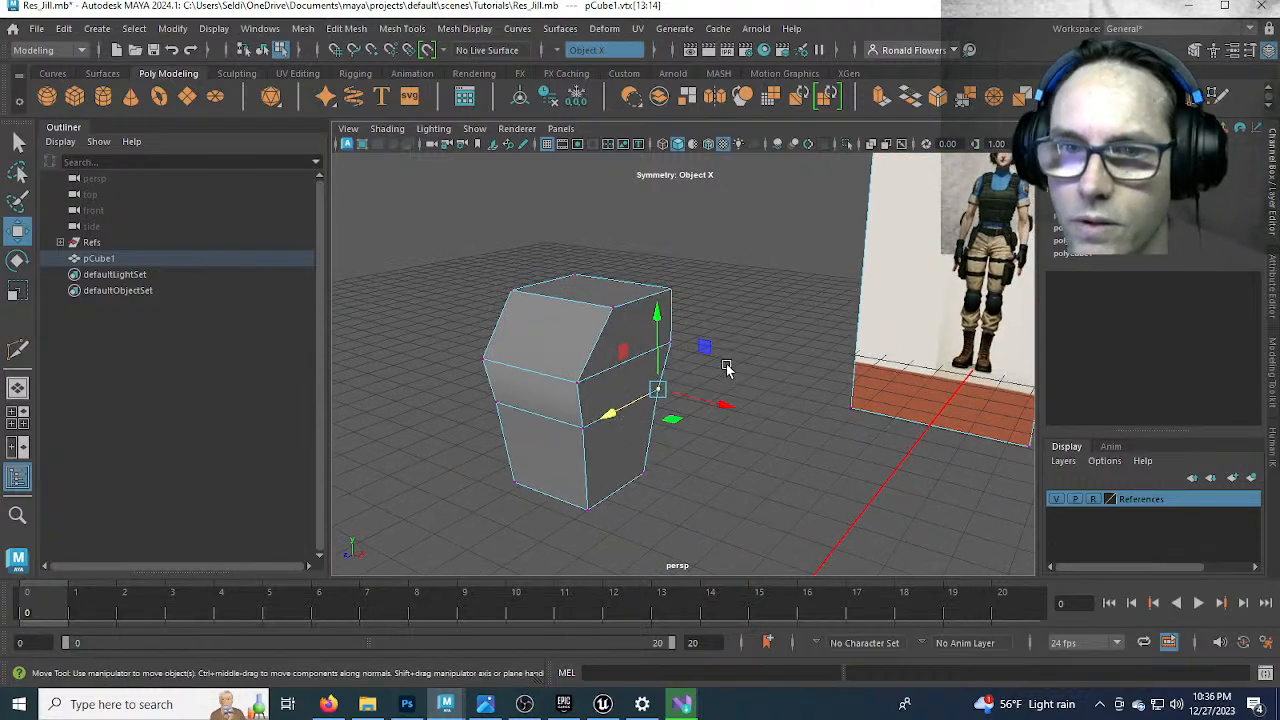
{"action": "key", "text": "ctrl+shift+x"}
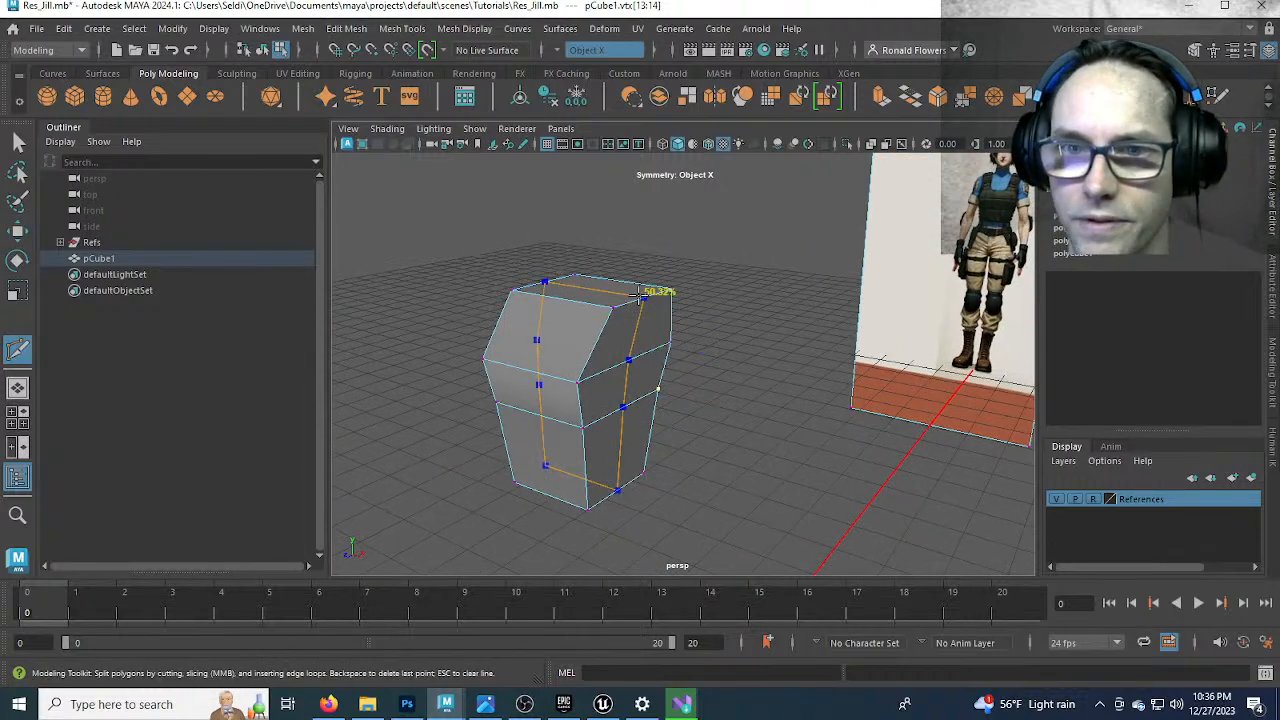
{"action": "left_click", "coordinate": [640, 296], "text": "ctrl"}
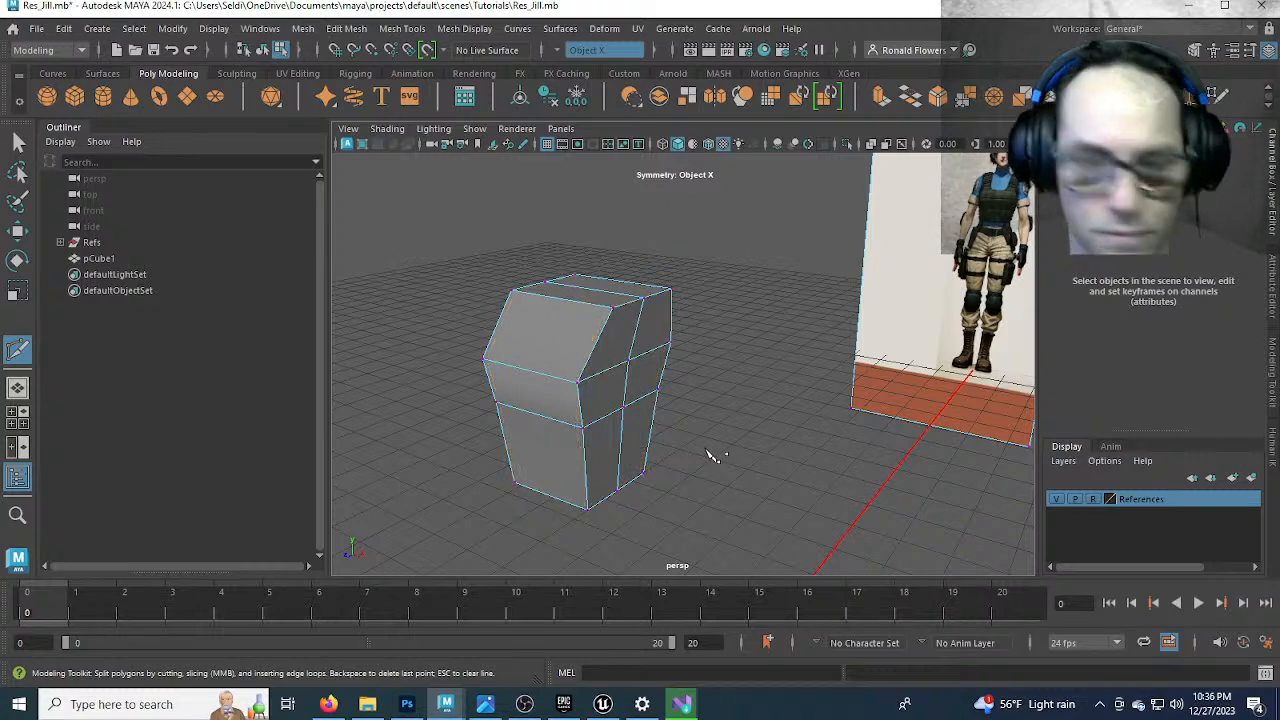
{"action": "key", "text": "q"}
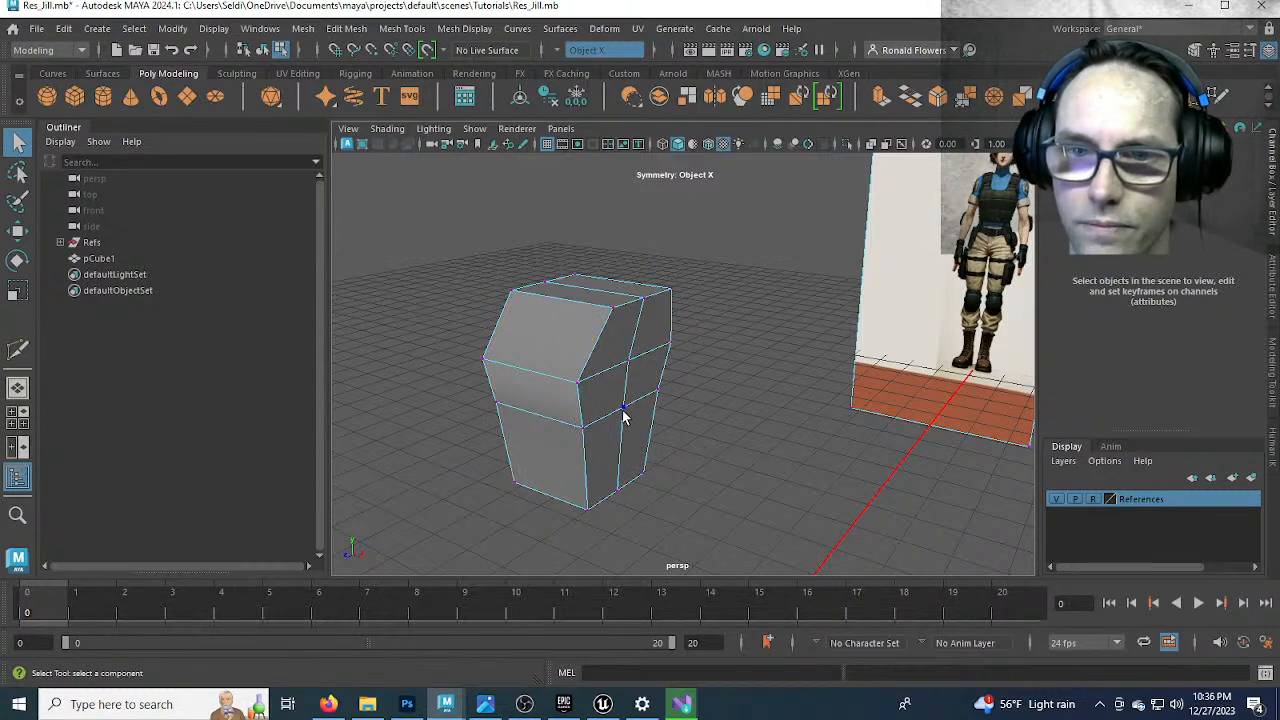
Pull the torso's front corner vertices symmetrically inward at the chest, below the chest and at the waist
{"action": "left_click", "coordinate": [562, 386]}
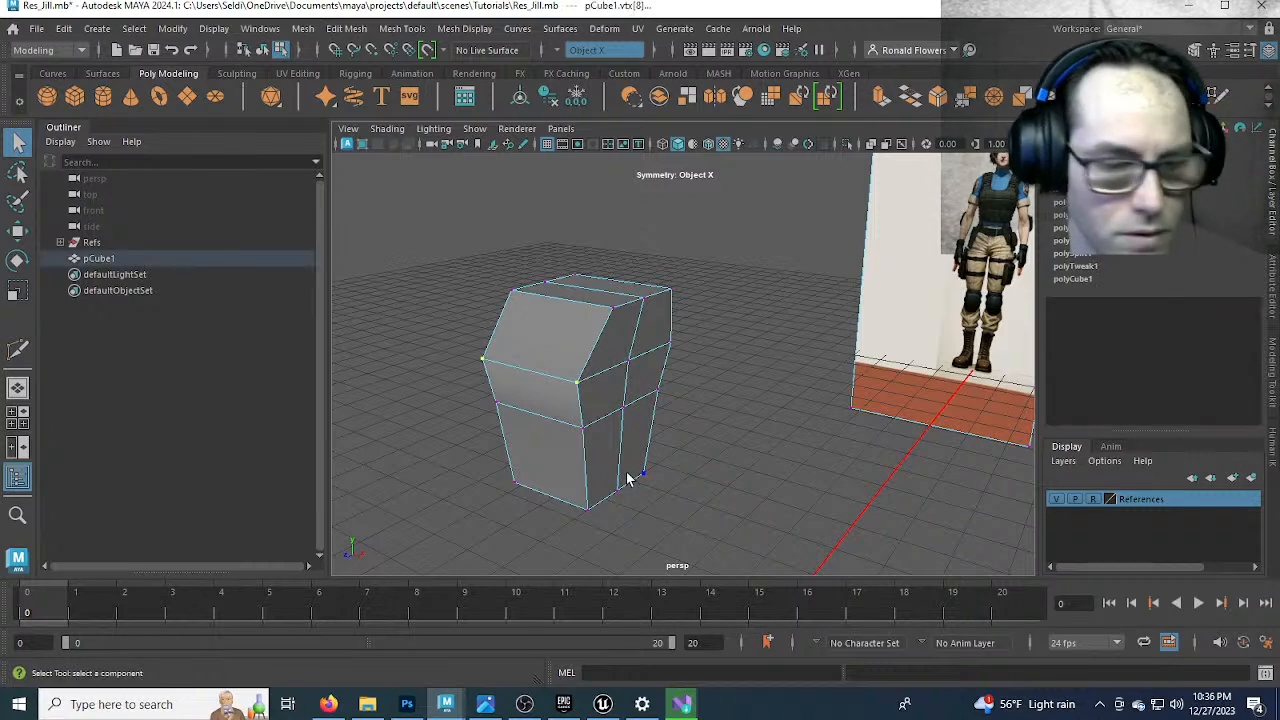
{"action": "key", "text": "w"}
{"action": "left_click_drag", "start_coordinate": [634, 399], "coordinate": [623, 396]}
{"action": "left_click", "coordinate": [593, 436]}
{"action": "left_click_drag", "start_coordinate": [638, 446], "coordinate": [621, 442]}
{"action": "left_click", "coordinate": [584, 509]}
{"action": "left_click_drag", "start_coordinate": [634, 527], "coordinate": [608, 476]}
{"action": "middle_click_drag", "start_coordinate": [613, 468], "coordinate": [592, 488], "text": "alt"}
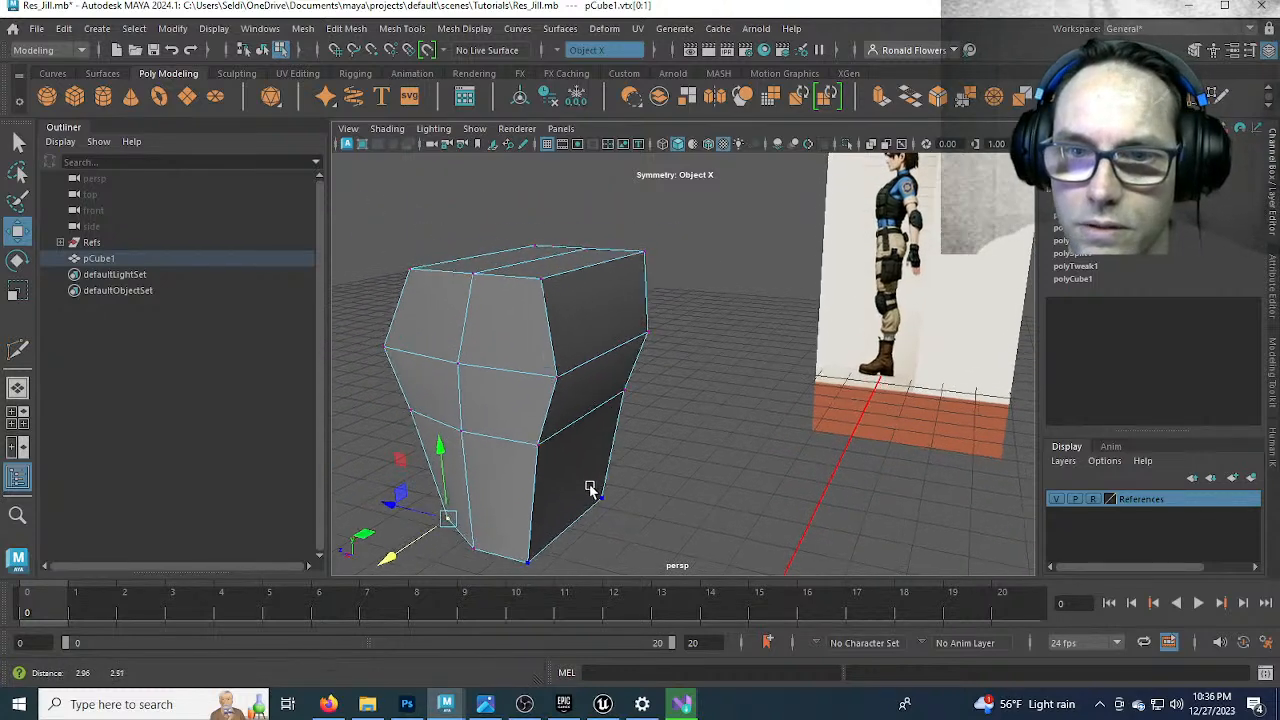
Turn off symmetry so that a single centre loop can be cut through the torso
{"action": "scroll", "coordinate": [594, 488], "scroll_direction": "down", "scroll_amount": 3}
{"action": "key", "text": "ctrl+shift+x"}
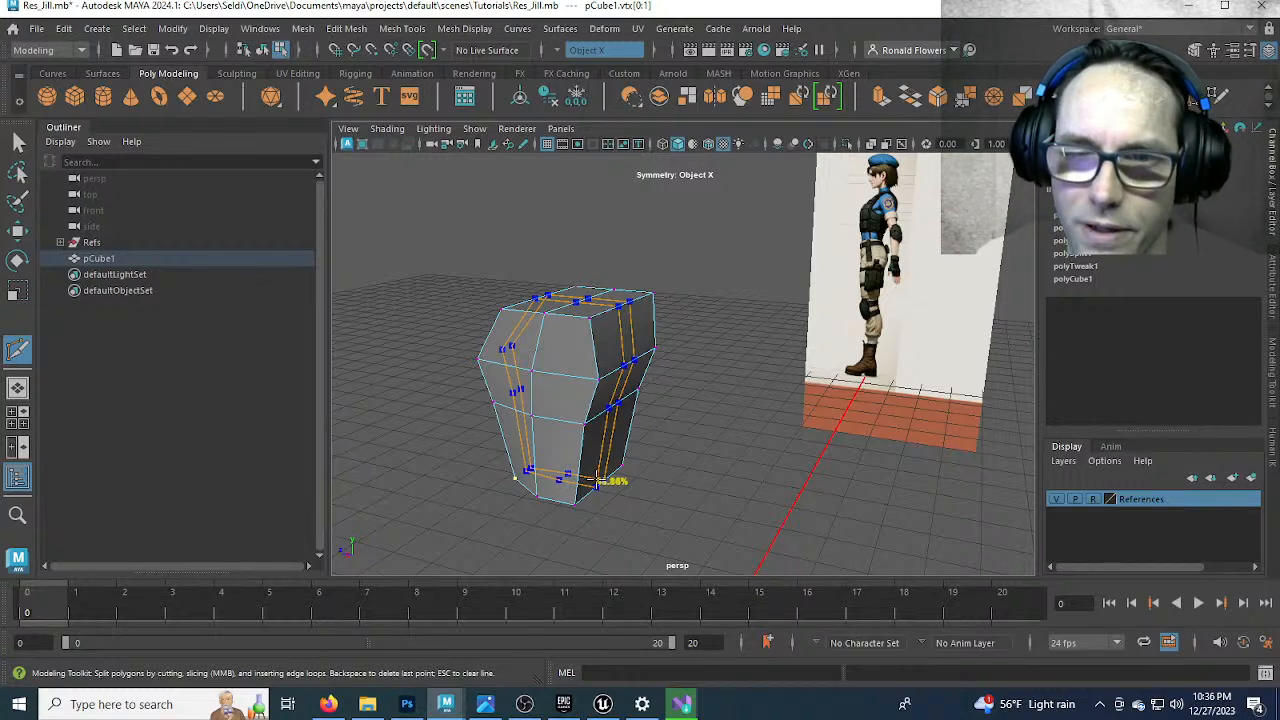
{"action": "left_click", "coordinate": [590, 50]}
{"action": "left_click", "coordinate": [590, 60]}
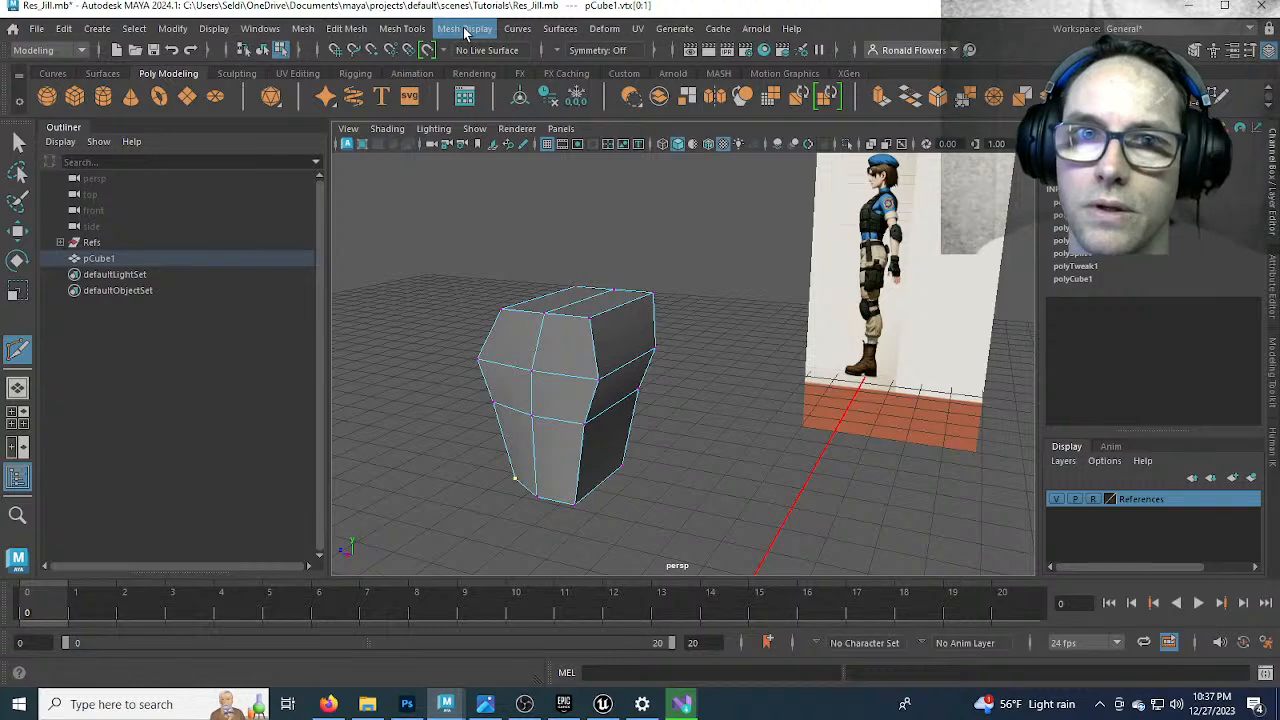
Open the Insert Edge Loop tool's options and set the number of edge loops to 0
{"action": "left_click", "coordinate": [400, 29]}
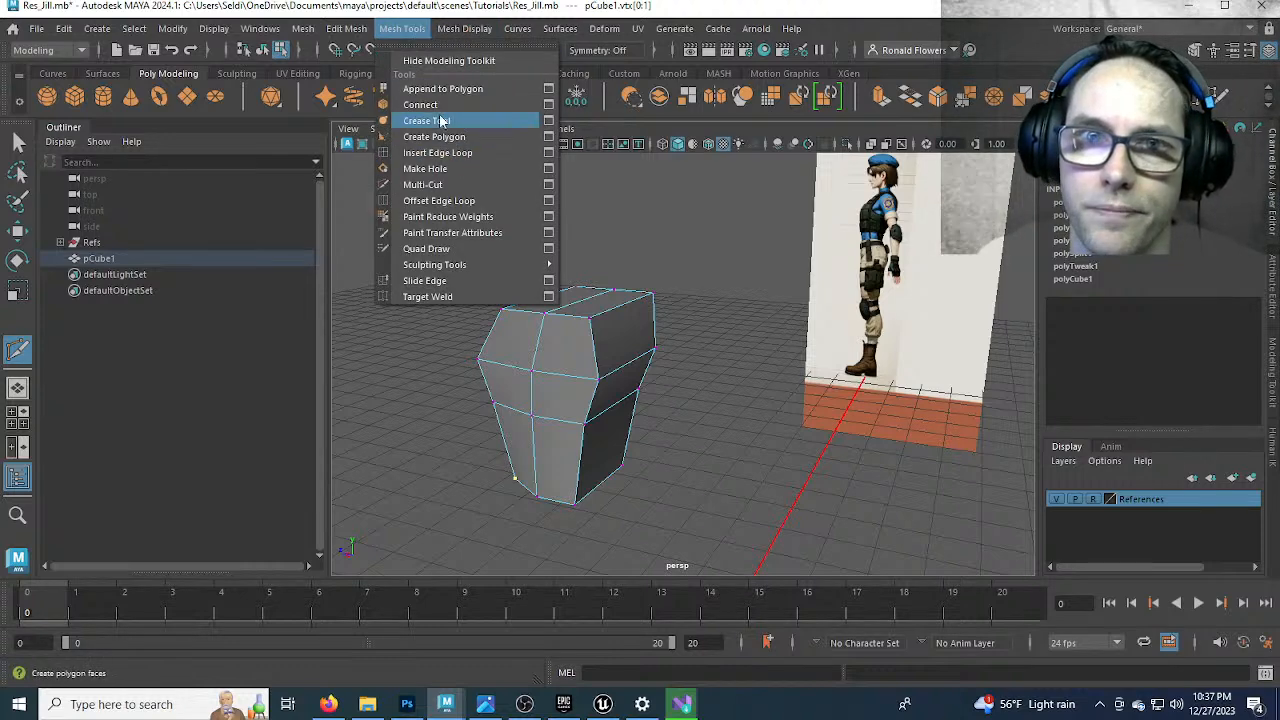
{"action": "left_click", "coordinate": [548, 152]}
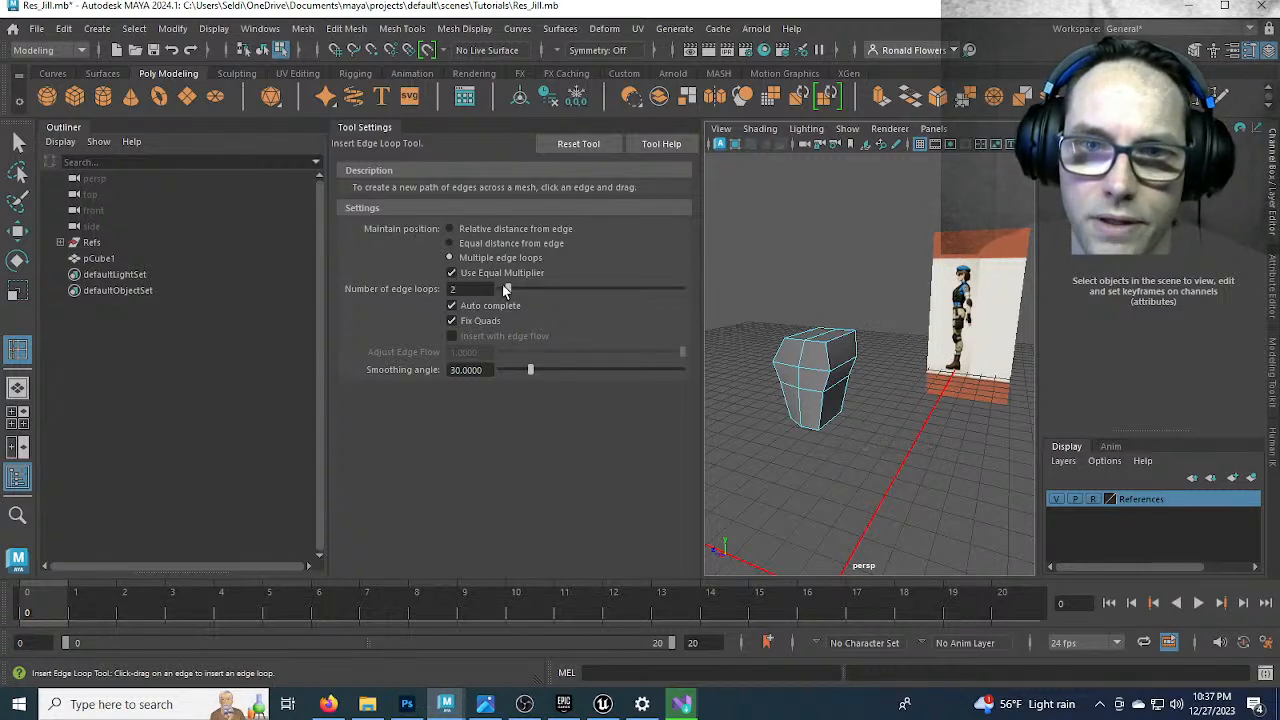
{"action": "left_click_drag", "start_coordinate": [508, 289], "coordinate": [499, 291]}
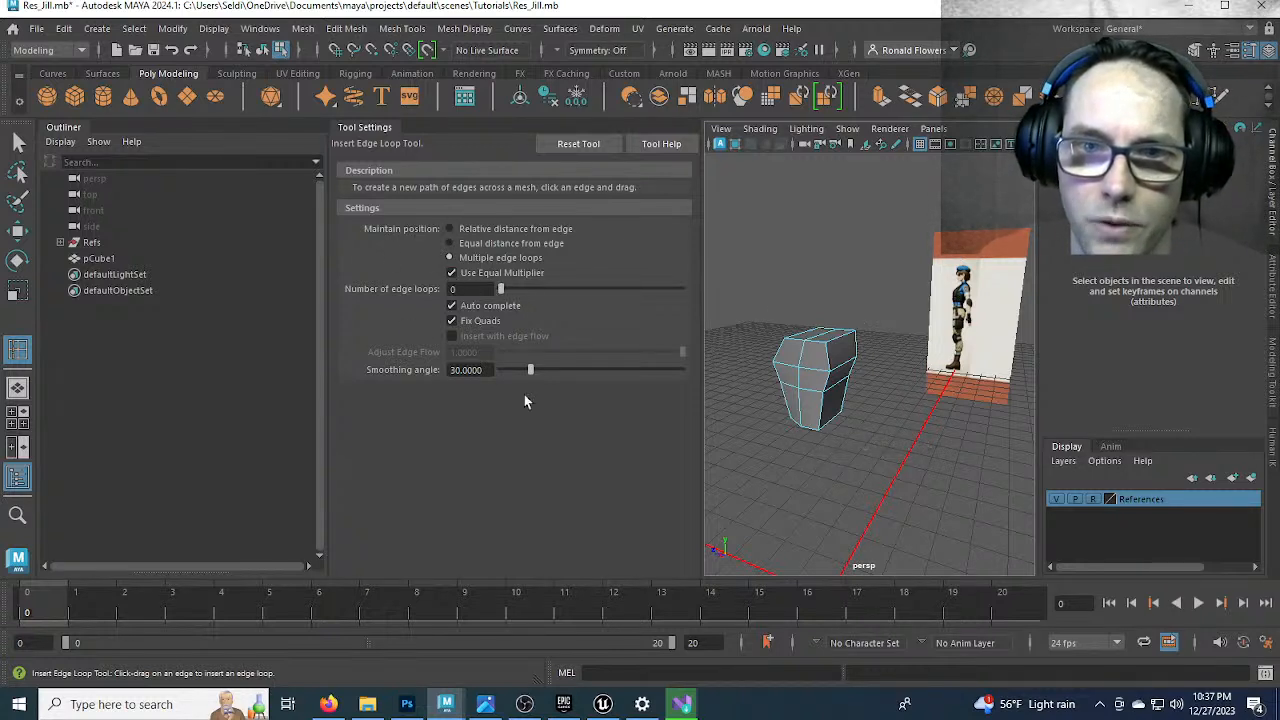
Try to insert a vertical centre edge loop across the torso's width with the Insert Edge Loop tool
{"action": "left_click", "coordinate": [830, 418]}
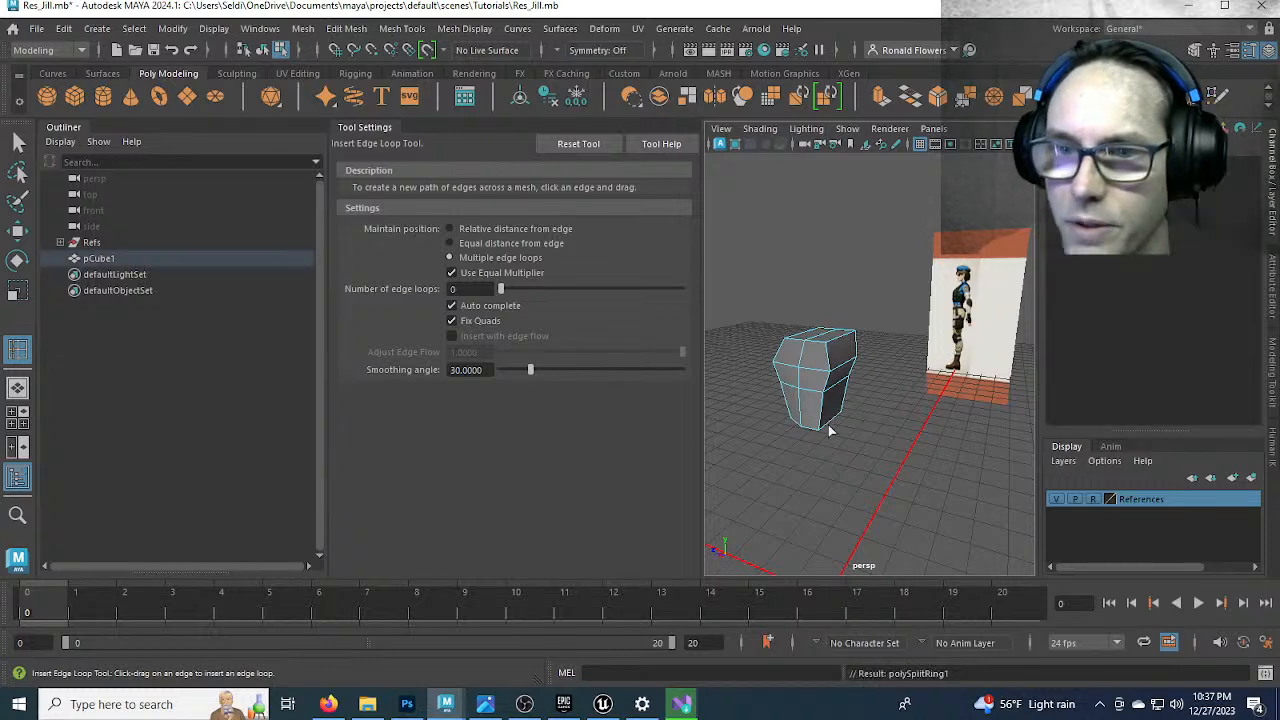
{"action": "left_click", "coordinate": [843, 371]}
{"action": "scroll", "coordinate": [849, 368], "scroll_direction": "up", "scroll_amount": 5}
{"action": "left_click_drag", "start_coordinate": [847, 376], "coordinate": [803, 397], "text": "alt"}
{"action": "middle_click_drag", "start_coordinate": [800, 397], "coordinate": [848, 377], "text": "alt"}
{"action": "left_click", "coordinate": [843, 375]}
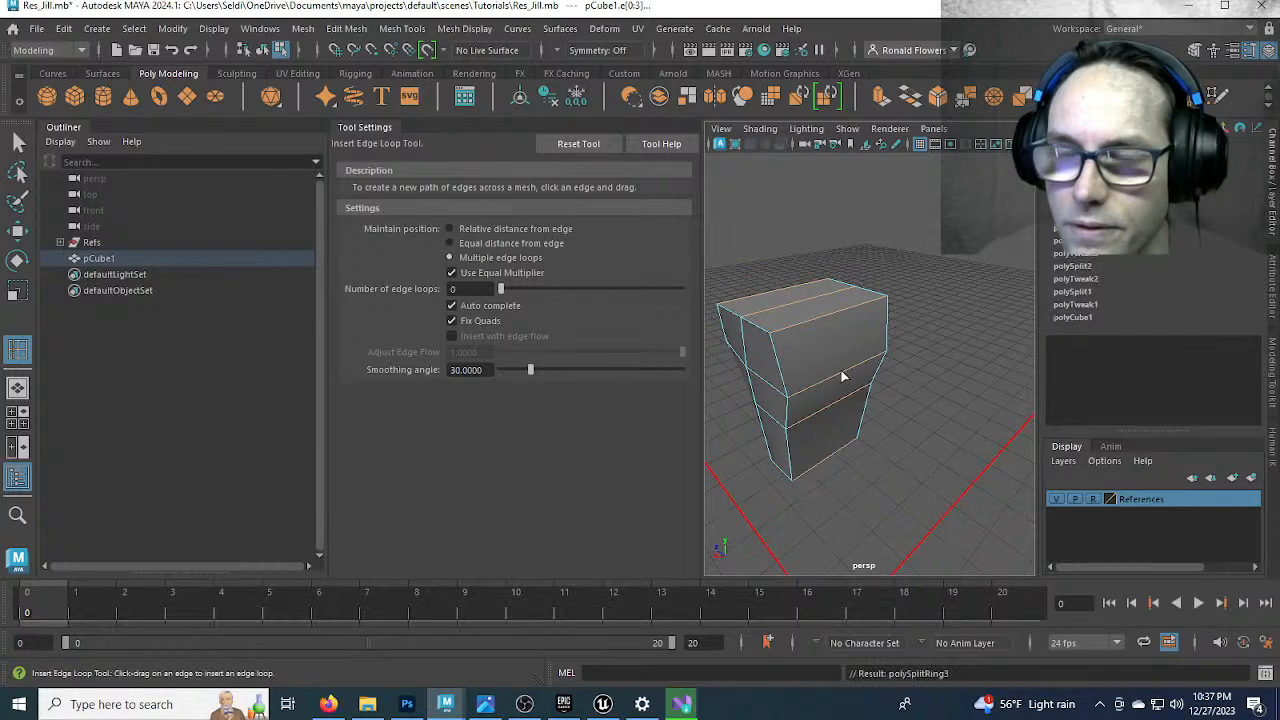
Undo the last edge loop insertions on the torso
{"action": "key", "text": "ctrl+z"}
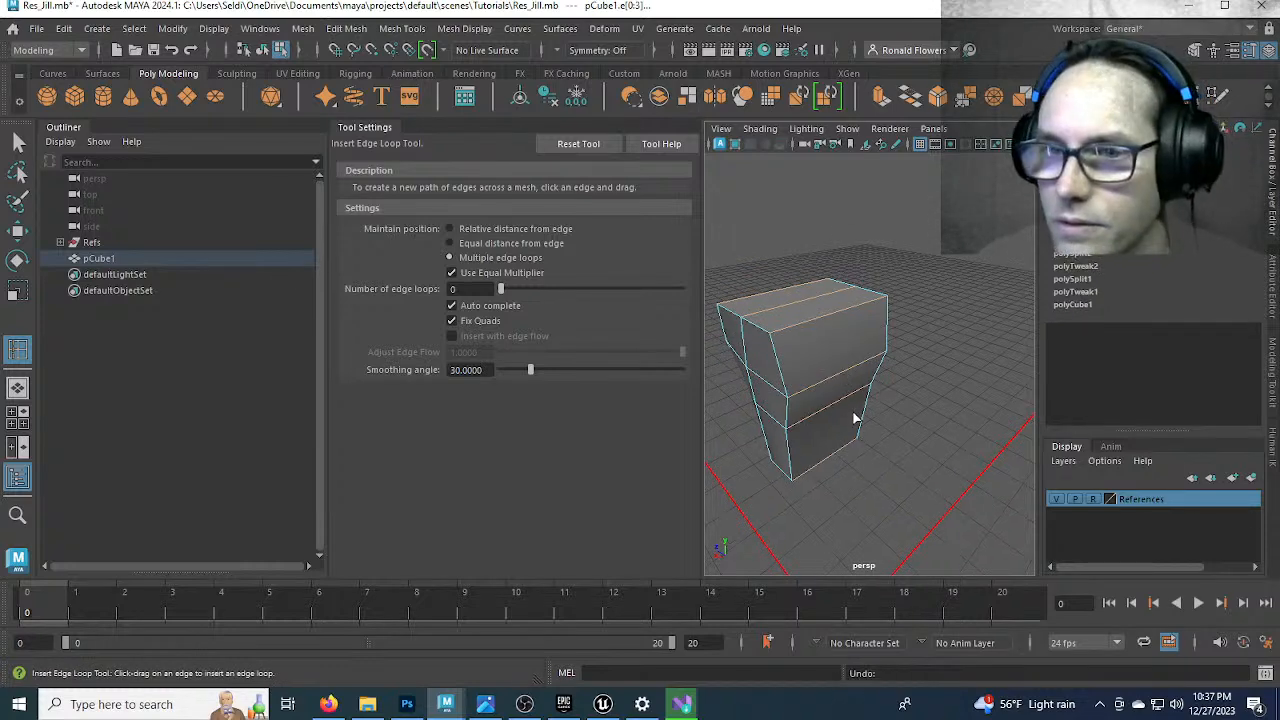
{"action": "key", "text": "ctrl+z"}
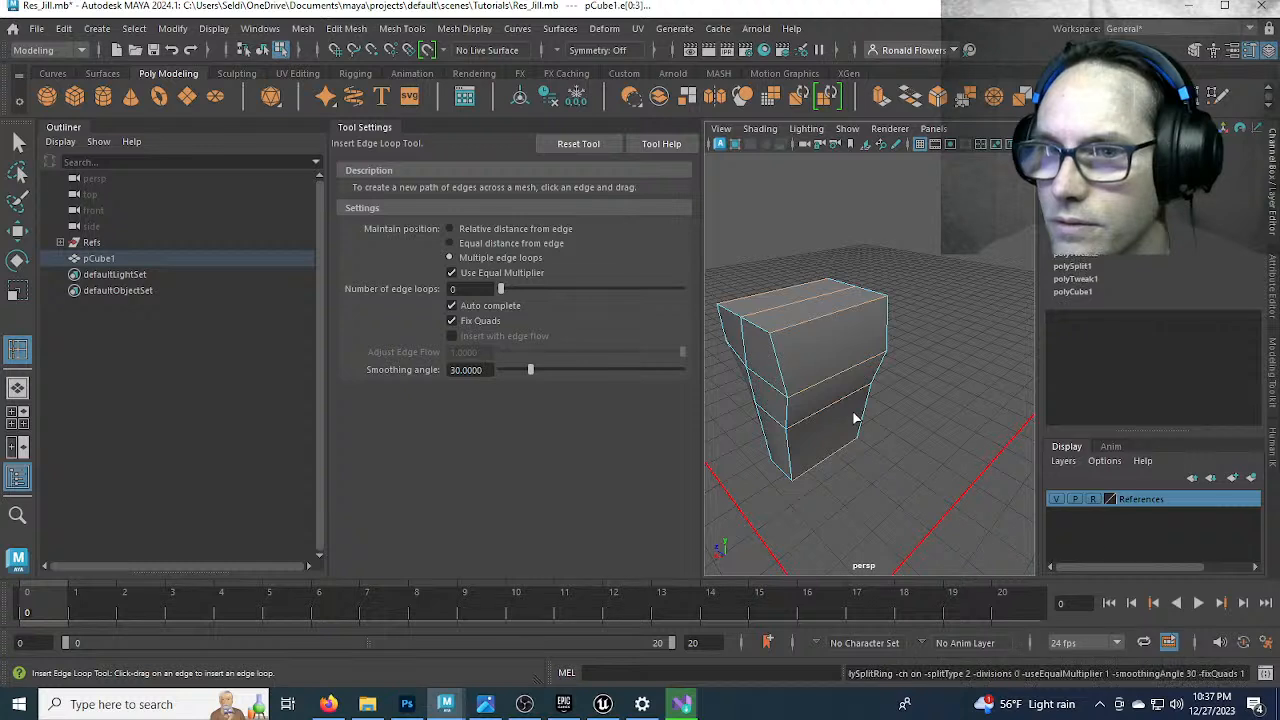
{"action": "key", "text": "ctrl+z"}
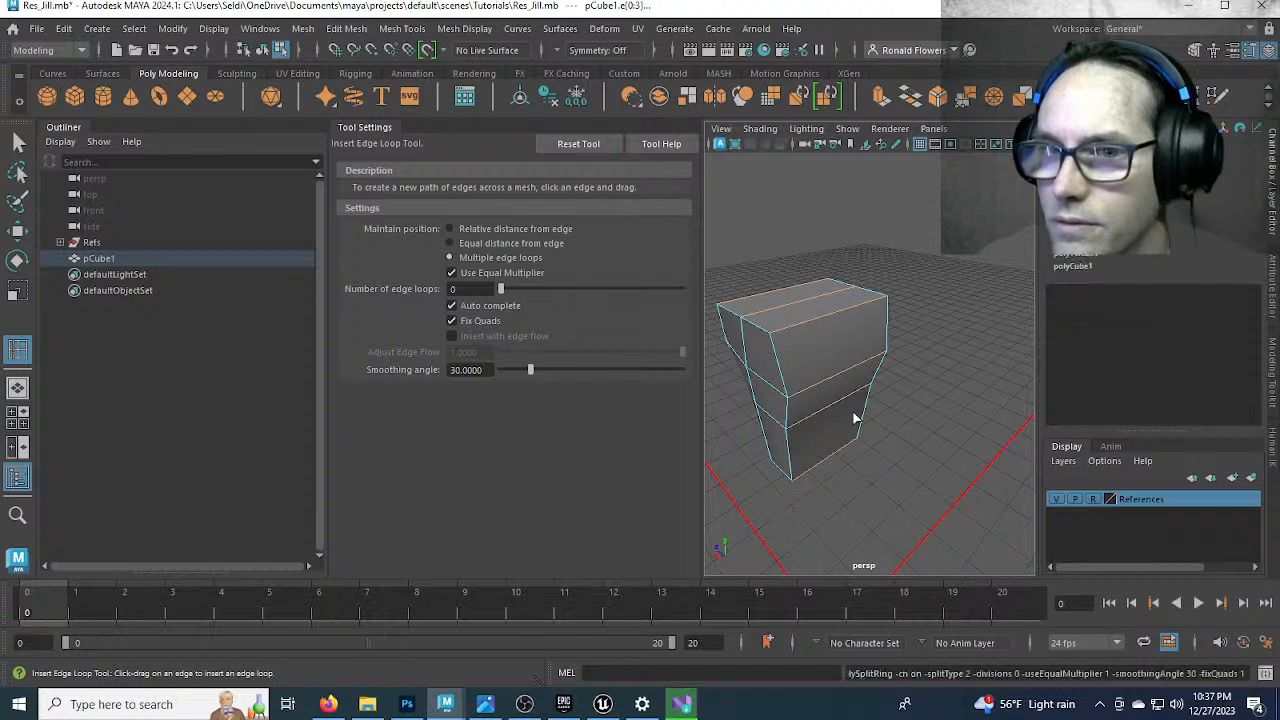
{"action": "key", "text": "ctrl+z"}
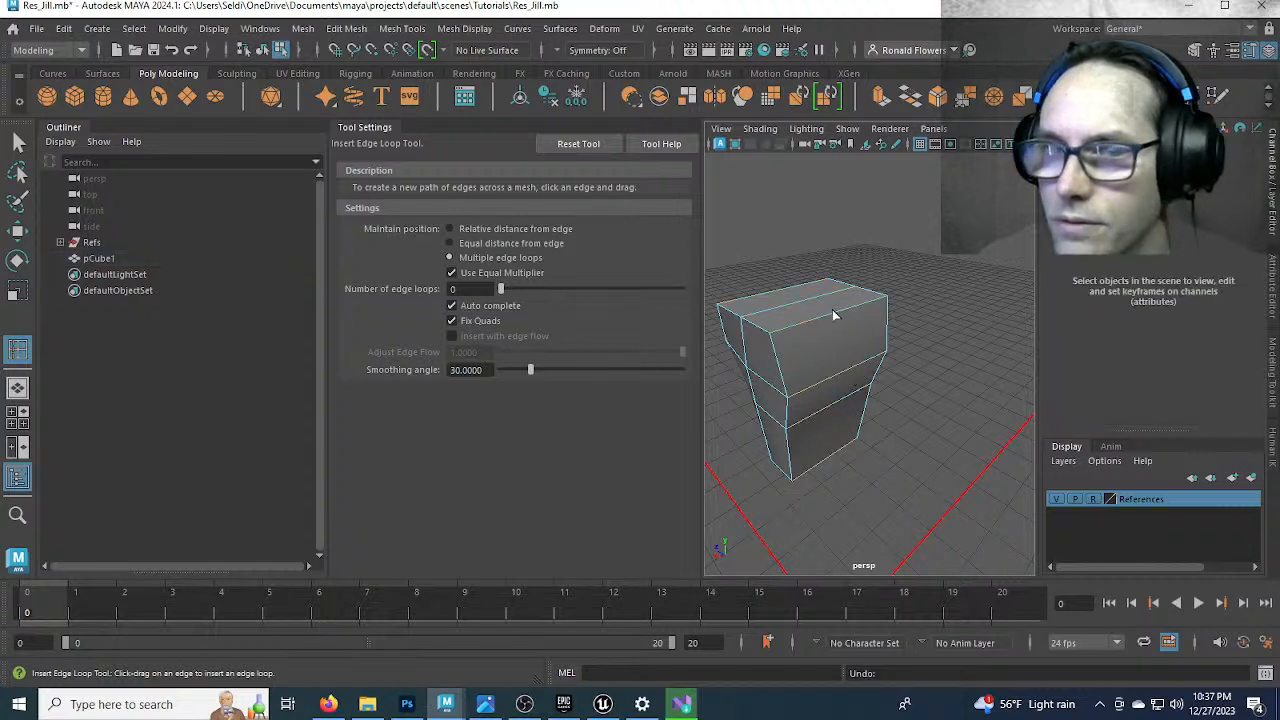
Set the number of edge loops to 1 and insert a centre edge loop across the torso's width
{"action": "double_click", "coordinate": [474, 290]}
{"action": "type", "text": "1"}
{"action": "key", "text": "Return"}
{"action": "left_click", "coordinate": [835, 314]}
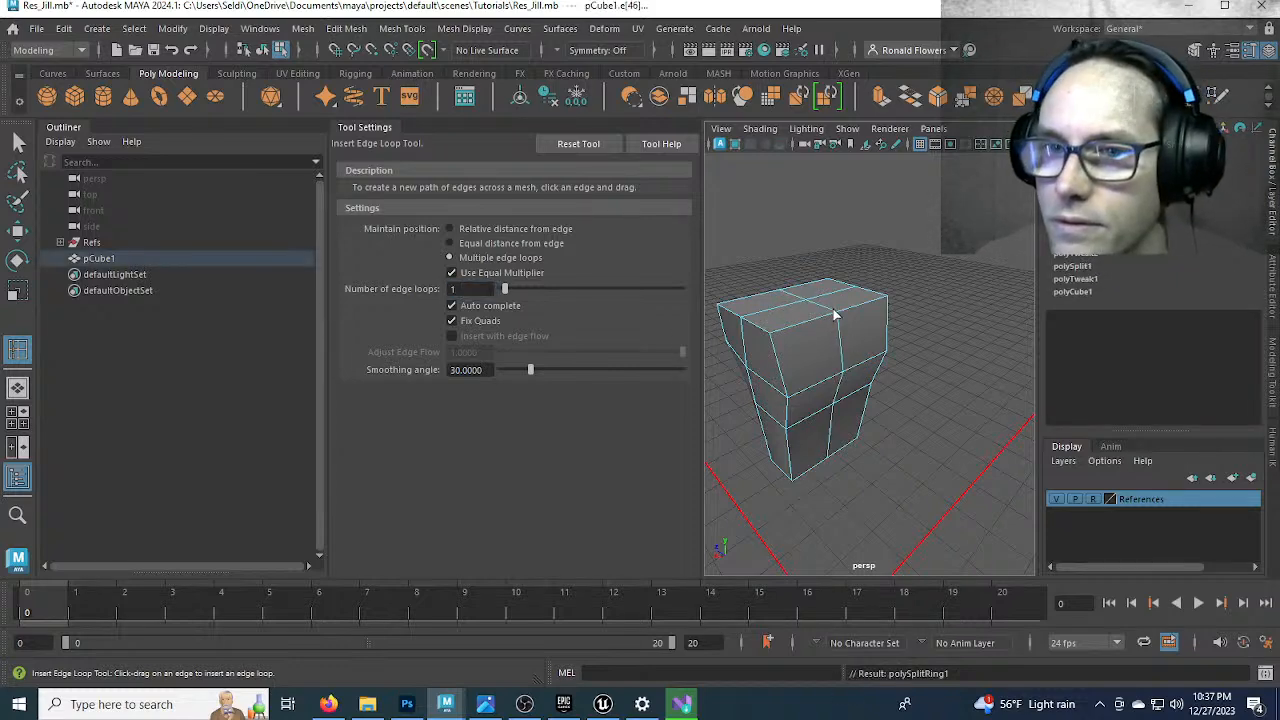
{"action": "left_click", "coordinate": [1251, 50]}
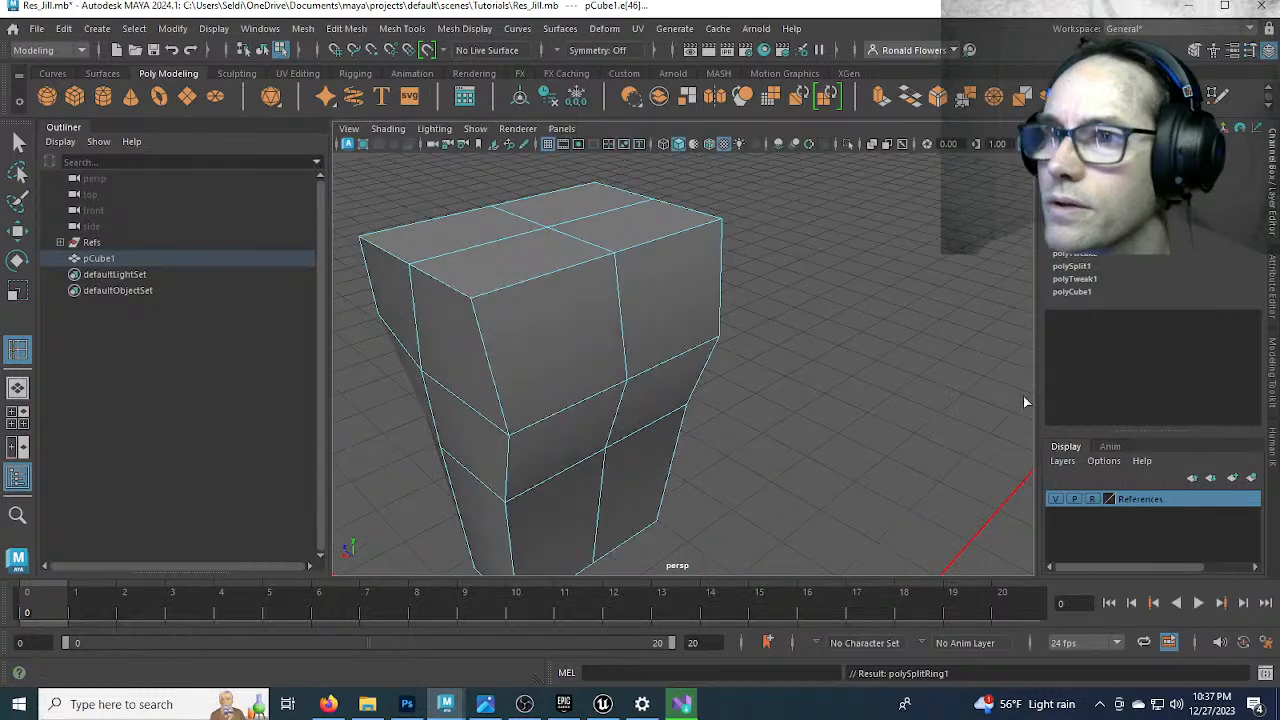
Switch to vertex selection on the torso and turn on Object X symmetry
{"action": "left_click_drag", "start_coordinate": [468, 374], "coordinate": [703, 367], "text": "alt"}
{"action": "scroll", "coordinate": [703, 367], "scroll_direction": "down", "scroll_amount": 4}
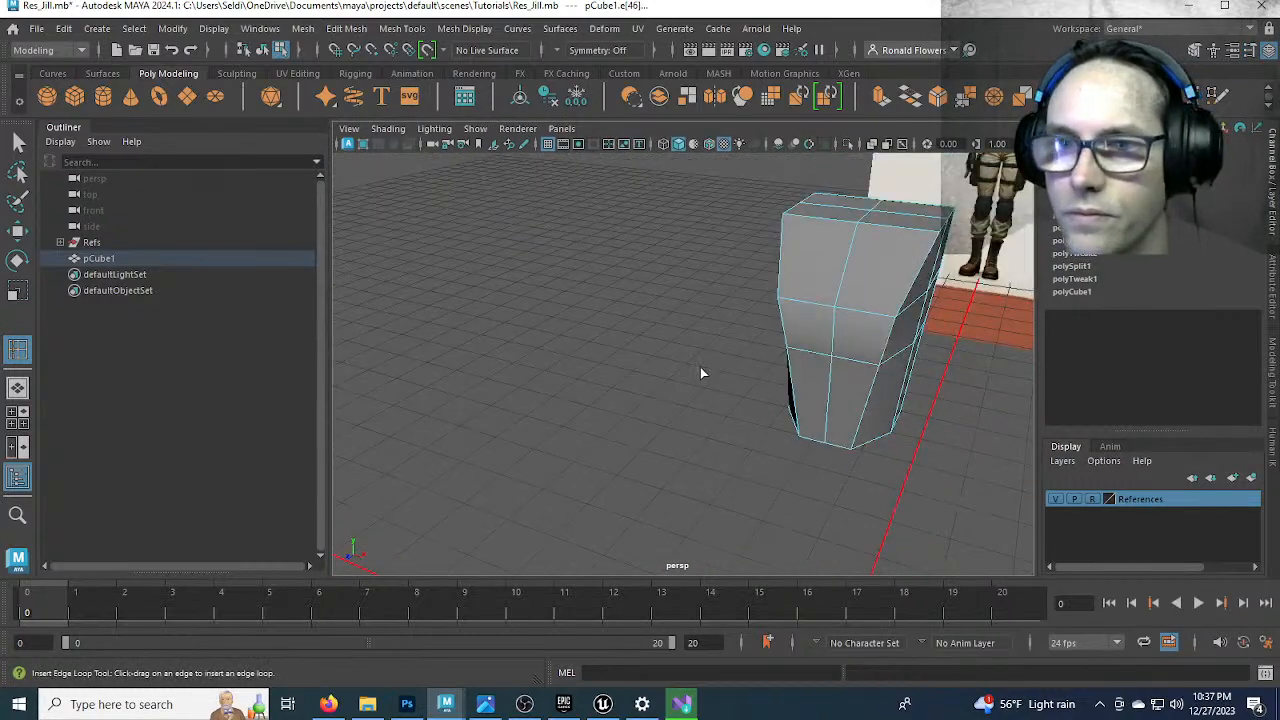
{"action": "middle_click_drag", "start_coordinate": [703, 367], "coordinate": [593, 430], "text": "alt"}
{"action": "left_click_drag", "start_coordinate": [626, 445], "coordinate": [423, 437], "text": "alt"}
{"action": "key", "text": "q"}
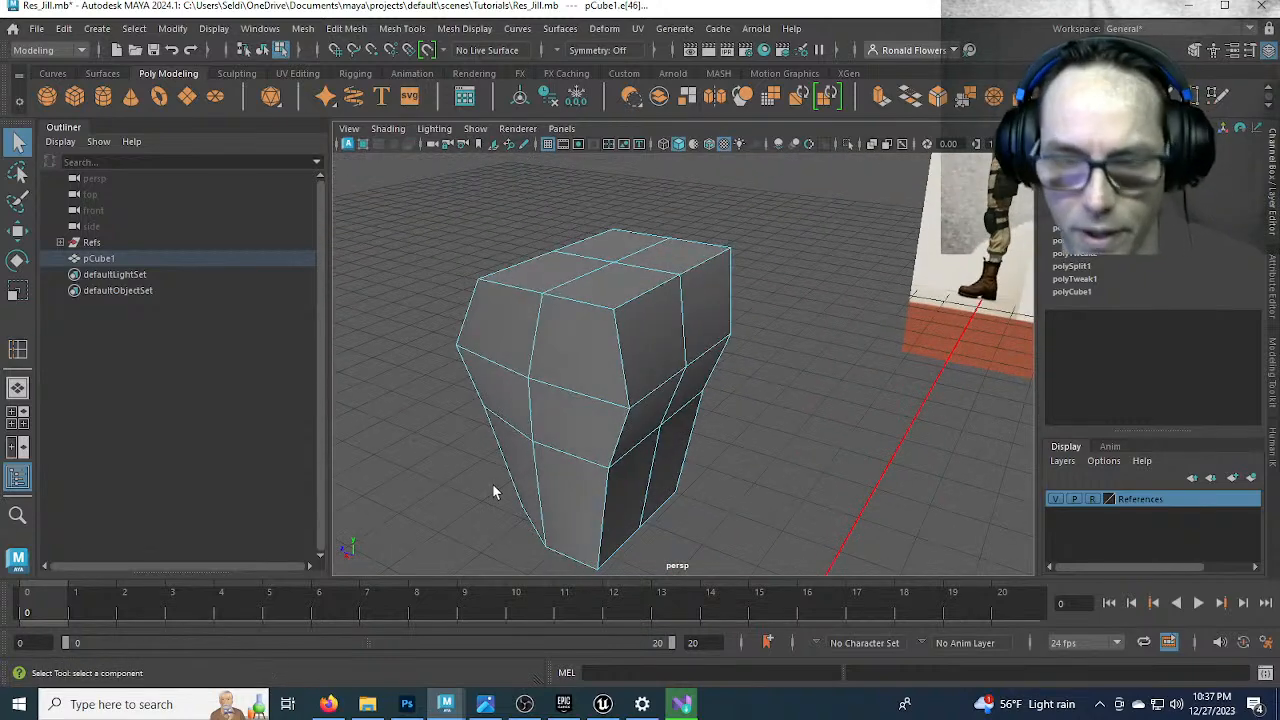
{"action": "key", "text": "F9"}
{"action": "left_click", "coordinate": [685, 369]}
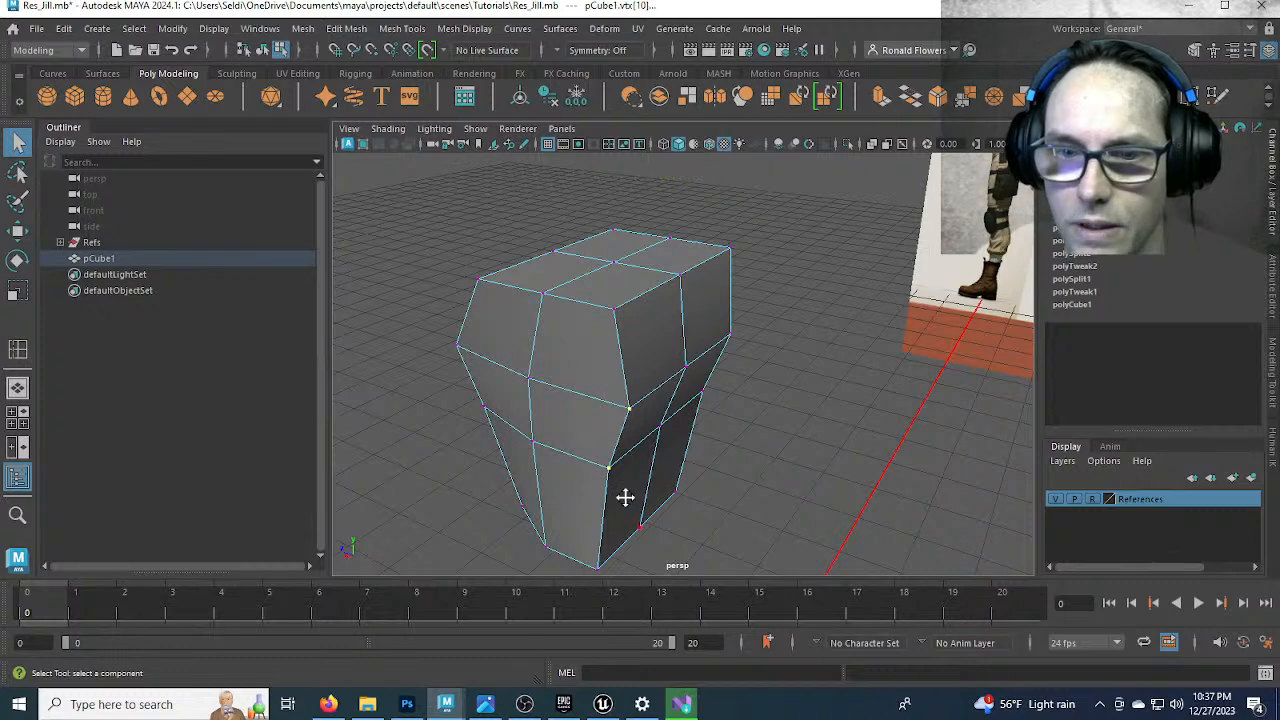
{"action": "left_click_drag", "start_coordinate": [626, 514], "coordinate": [598, 487], "text": "alt"}
{"action": "left_click_drag", "start_coordinate": [688, 458], "coordinate": [666, 460], "text": "alt"}
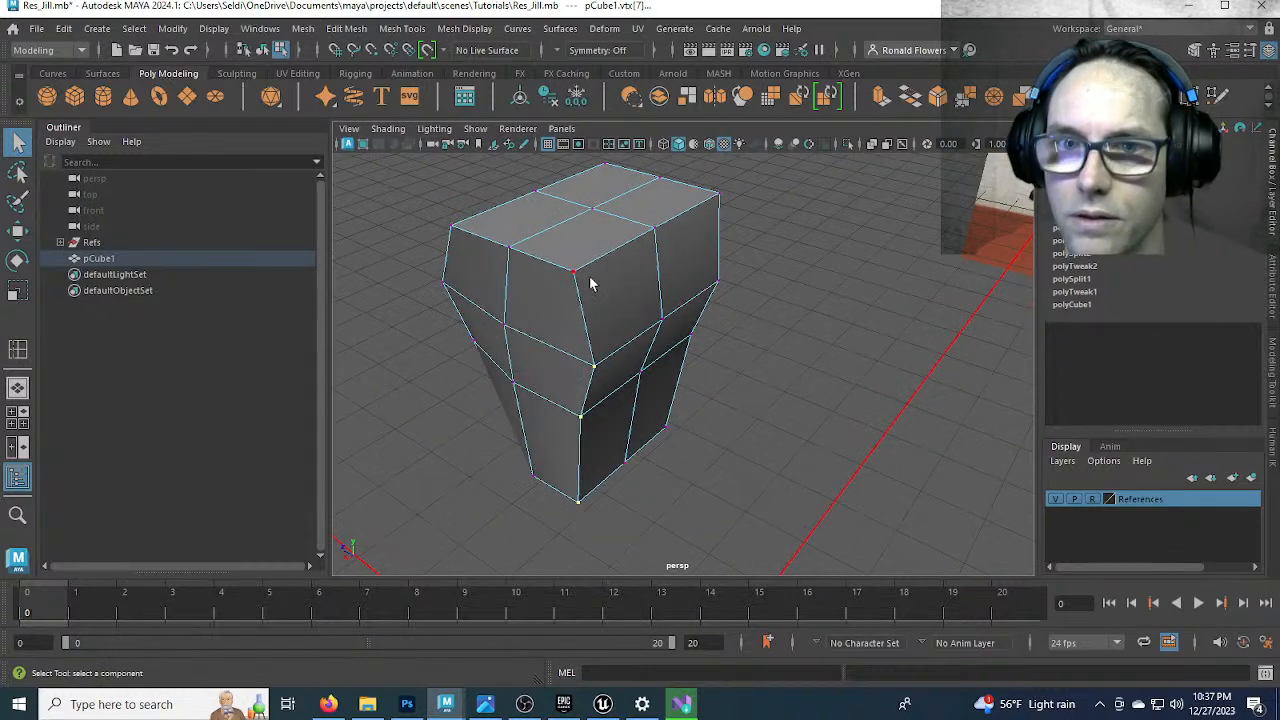
{"action": "left_click", "coordinate": [592, 50]}
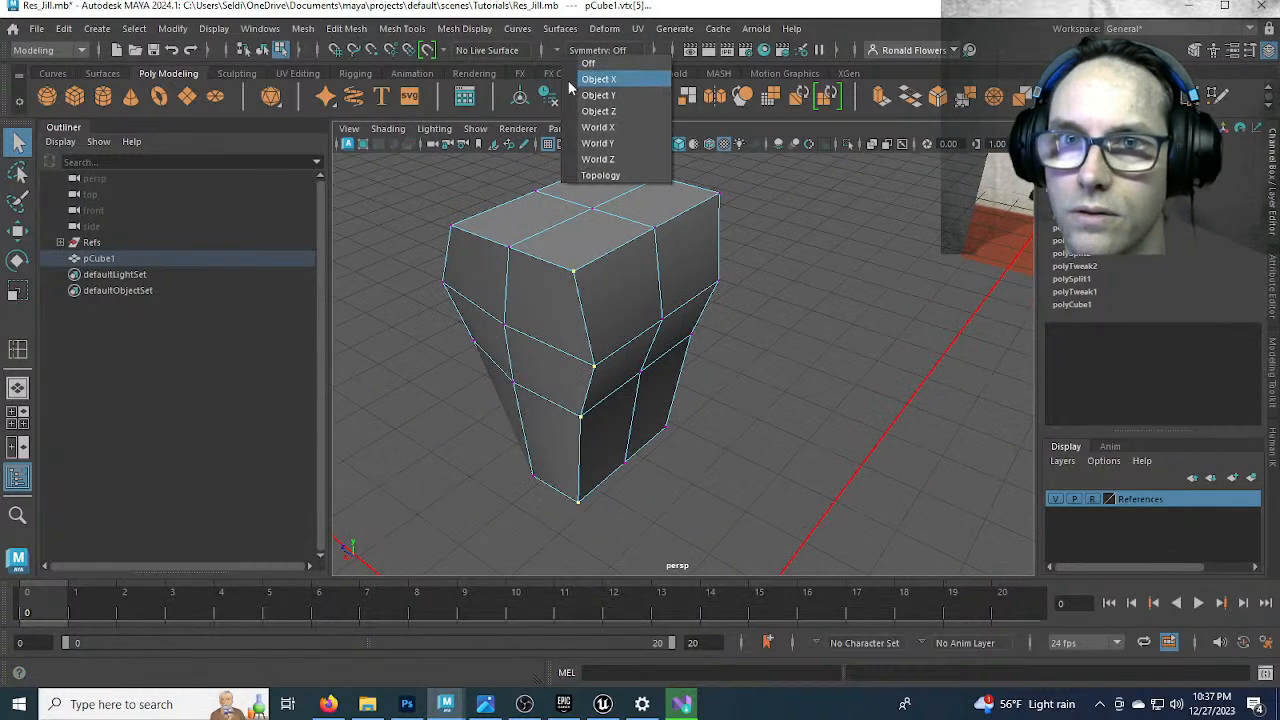
{"action": "left_click", "coordinate": [620, 78]}
Move the torso's corner and side vertices symmetrically to round off its boxy outline
{"action": "key", "text": "w"}
{"action": "left_click_drag", "start_coordinate": [523, 449], "coordinate": [537, 447]}
{"action": "left_click_drag", "start_coordinate": [537, 377], "coordinate": [525, 372]}
{"action": "left_click_drag", "start_coordinate": [525, 404], "coordinate": [846, 357], "text": "alt"}
{"action": "left_click", "coordinate": [806, 340]}
{"action": "left_click", "coordinate": [809, 463]}
{"action": "left_click_drag", "start_coordinate": [844, 479], "coordinate": [842, 452]}
{"action": "left_click_drag", "start_coordinate": [852, 400], "coordinate": [680, 397], "text": "alt"}
{"action": "left_click", "coordinate": [606, 357]}
{"action": "left_click_drag", "start_coordinate": [548, 362], "coordinate": [616, 374], "text": "alt"}
{"action": "left_click_drag", "start_coordinate": [834, 375], "coordinate": [797, 361]}
{"action": "left_click", "coordinate": [843, 311]}
{"action": "left_click", "coordinate": [872, 264]}
{"action": "mouse_move", "coordinate": [893, 276]}
{"action": "left_mouse_down"}
{"action": "mouse_move", "coordinate": [914, 286]}
{"action": "mouse_move", "coordinate": [903, 285]}
{"action": "left_mouse_up"}
{"action": "left_click_drag", "start_coordinate": [771, 371], "coordinate": [703, 471], "text": "alt"}
Extrude the torso's four top faces and raise them straight up with symmetry turned off
{"action": "key", "text": "q"}
{"action": "key", "text": "F11"}
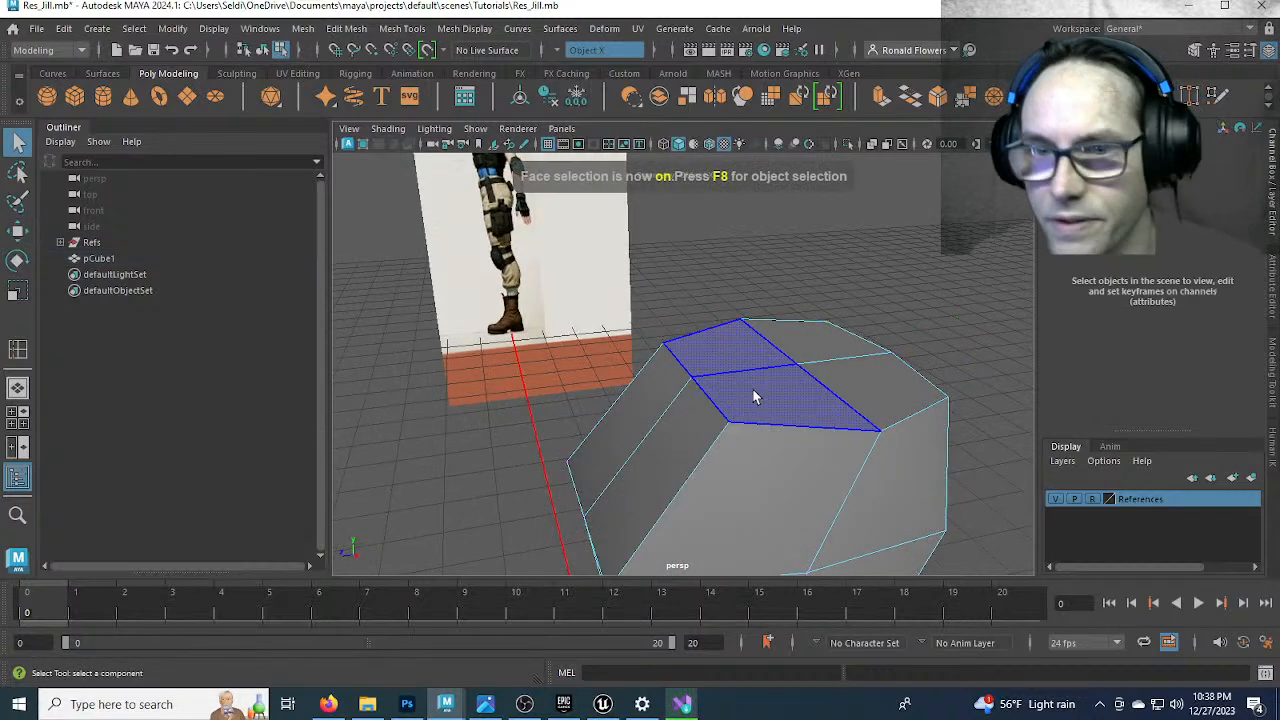
{"action": "left_click", "coordinate": [754, 390]}
{"action": "left_click", "coordinate": [847, 381], "text": "shift"}
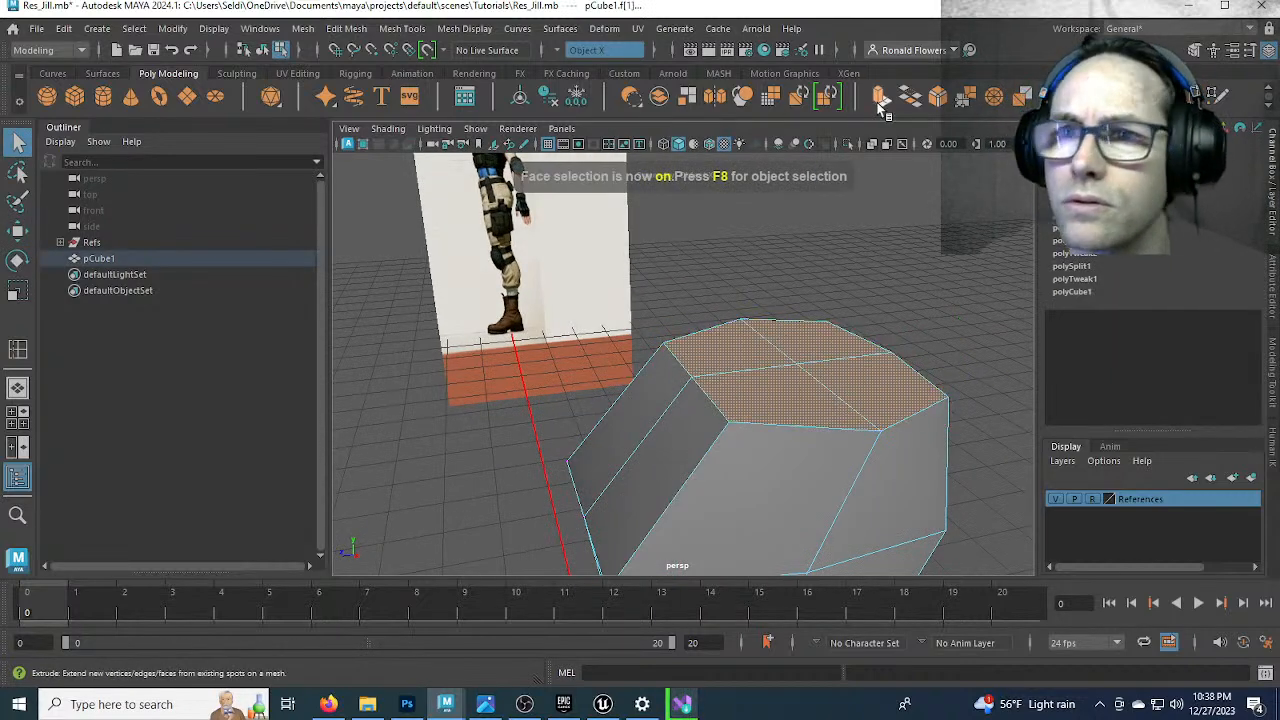
{"action": "left_click", "coordinate": [879, 98]}
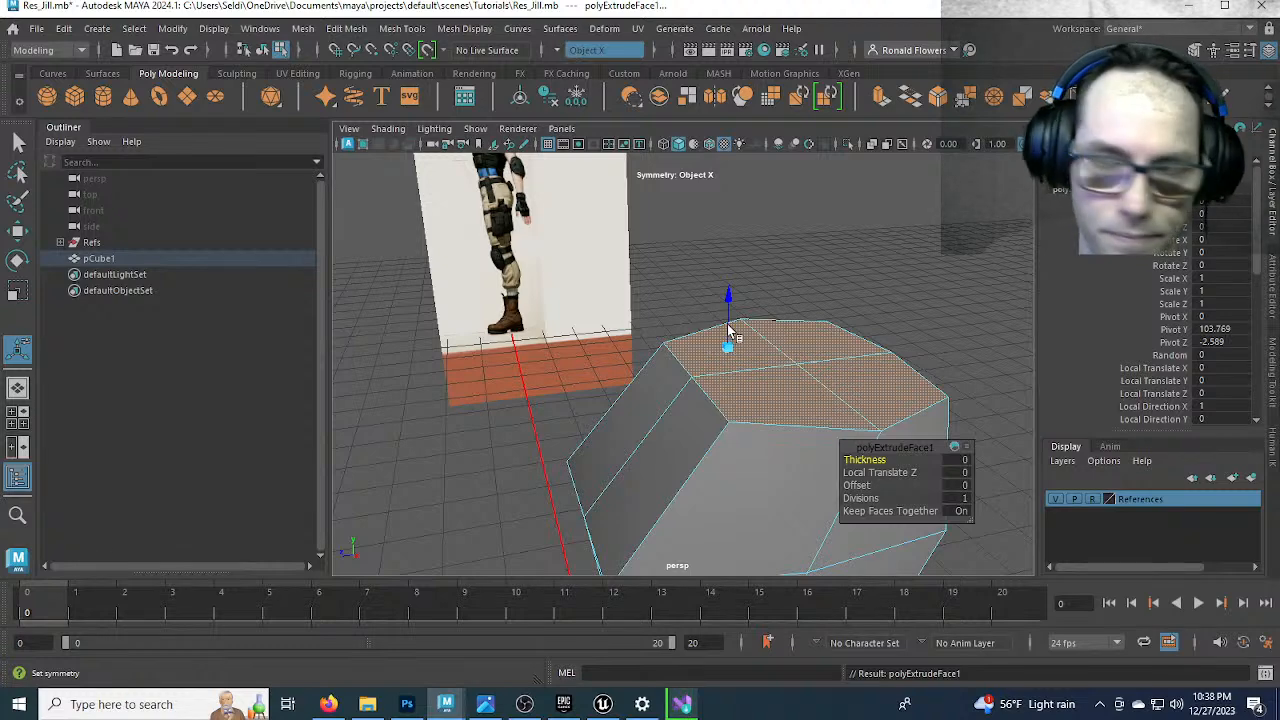
{"action": "key", "text": "w"}
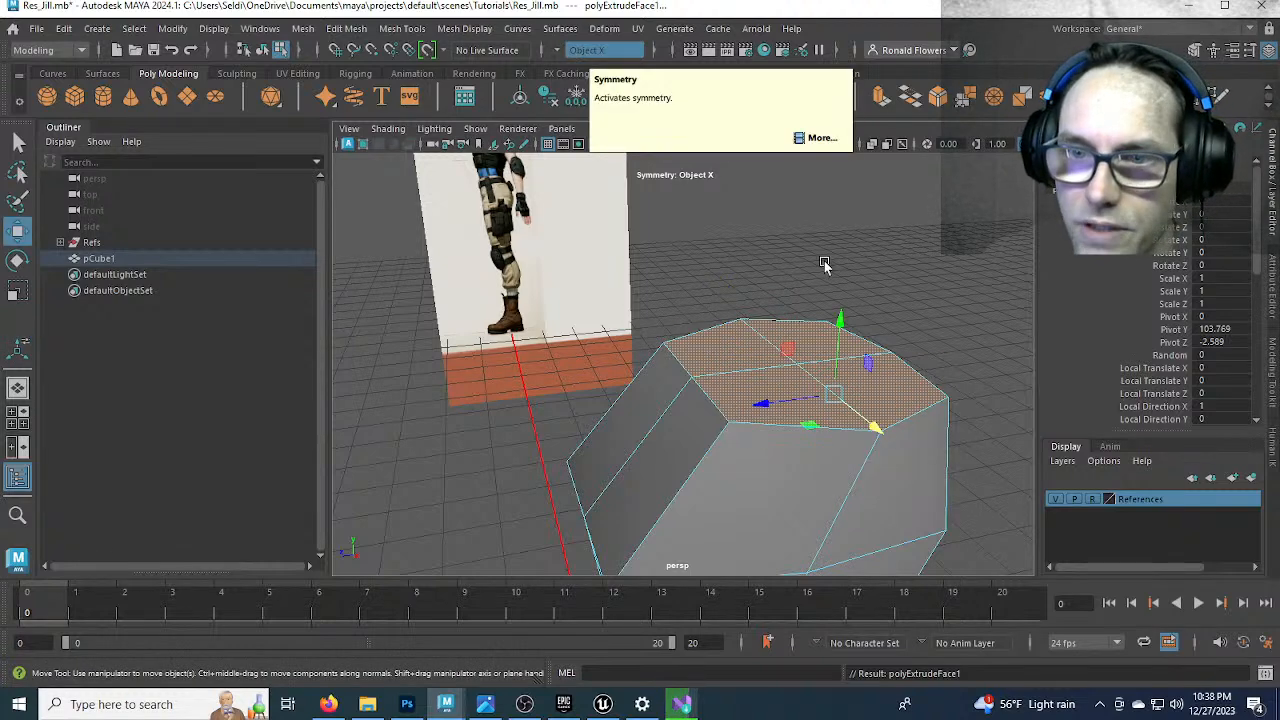
{"action": "left_click_drag", "start_coordinate": [745, 390], "coordinate": [845, 383], "text": "alt"}
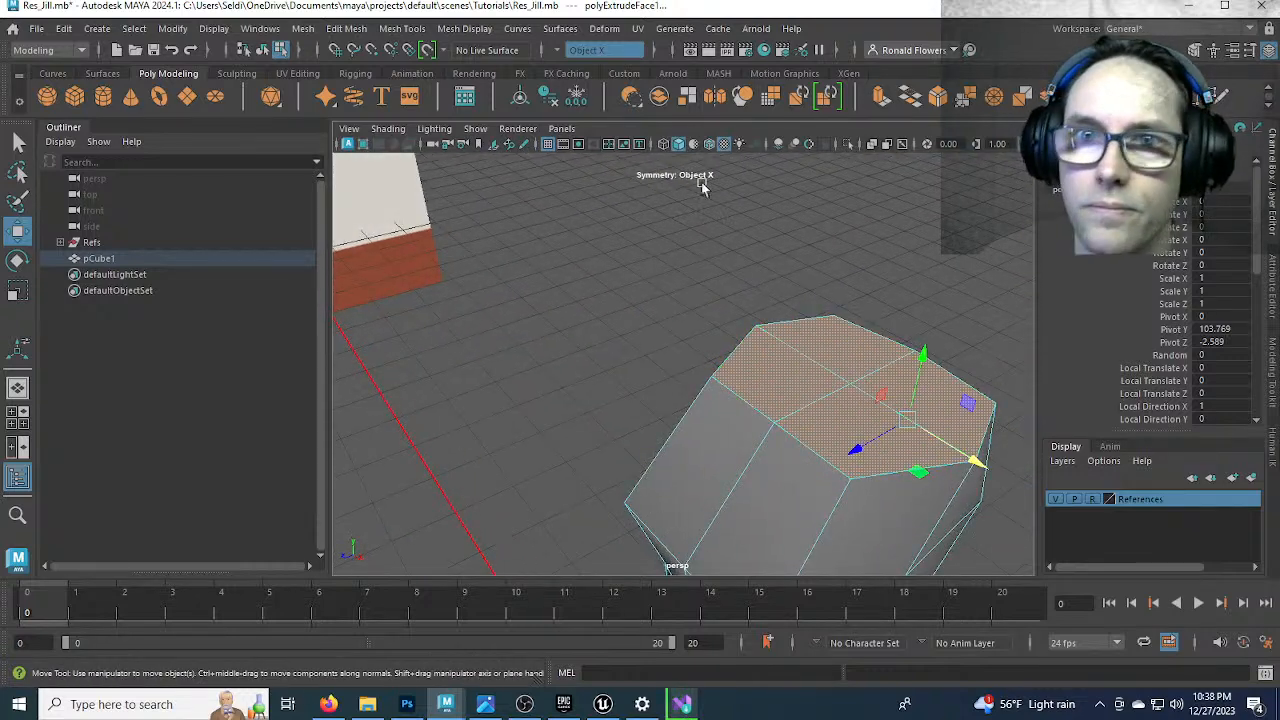
{"action": "left_click", "coordinate": [564, 51]}
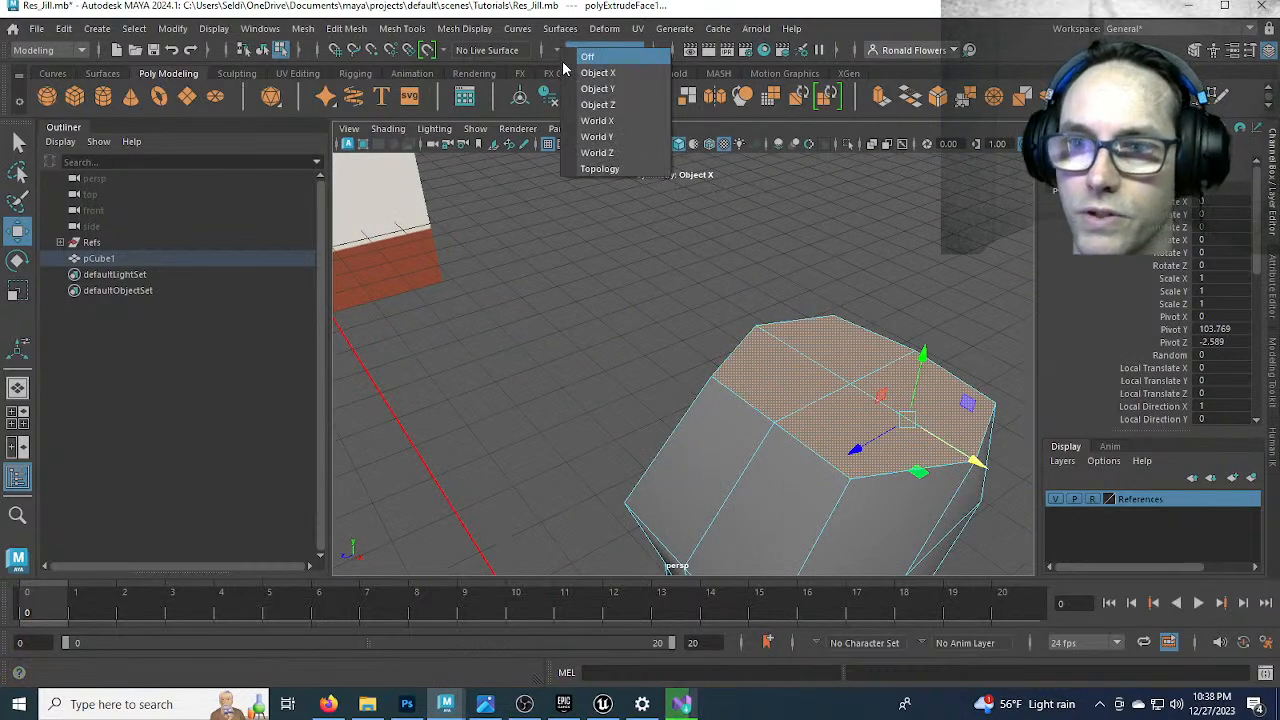
{"action": "left_click", "coordinate": [582, 57]}
{"action": "left_click_drag", "start_coordinate": [857, 309], "coordinate": [858, 271]}
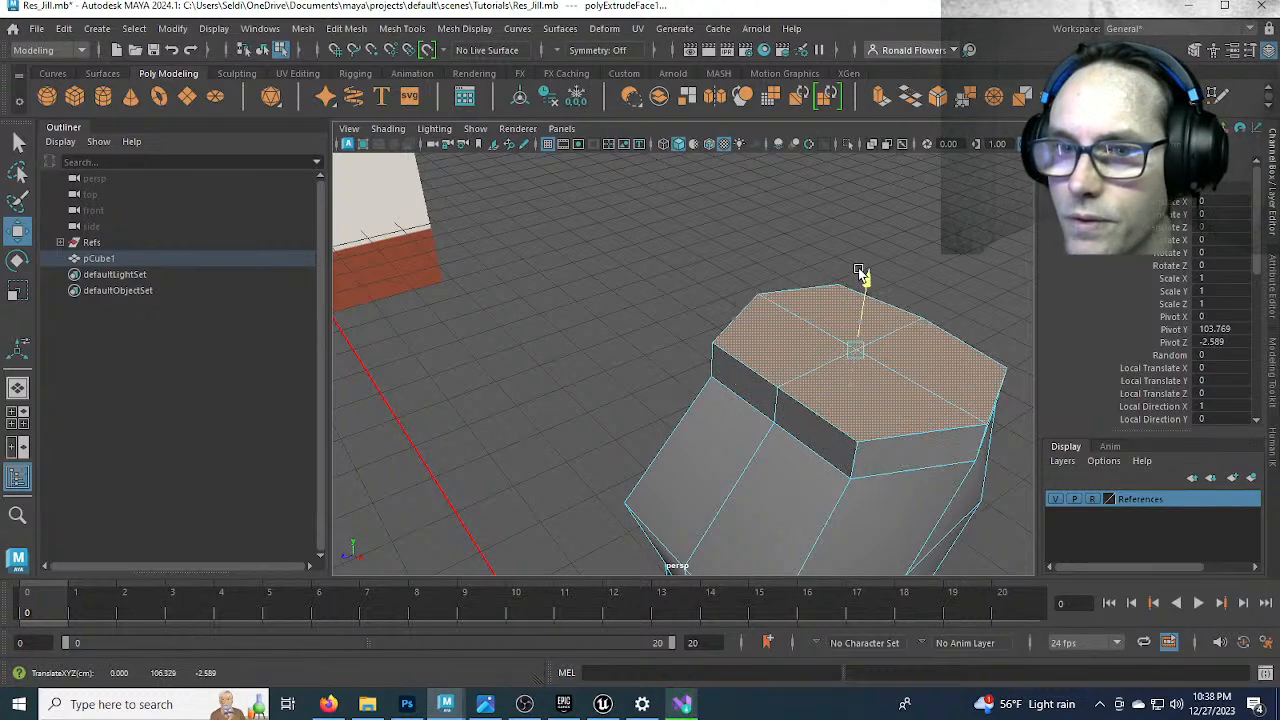
In the front view, scale the extruded top faces down to about the neck's width and raise them towards the chin
{"action": "key", "text": "space"}
{"action": "key", "text": "space"}
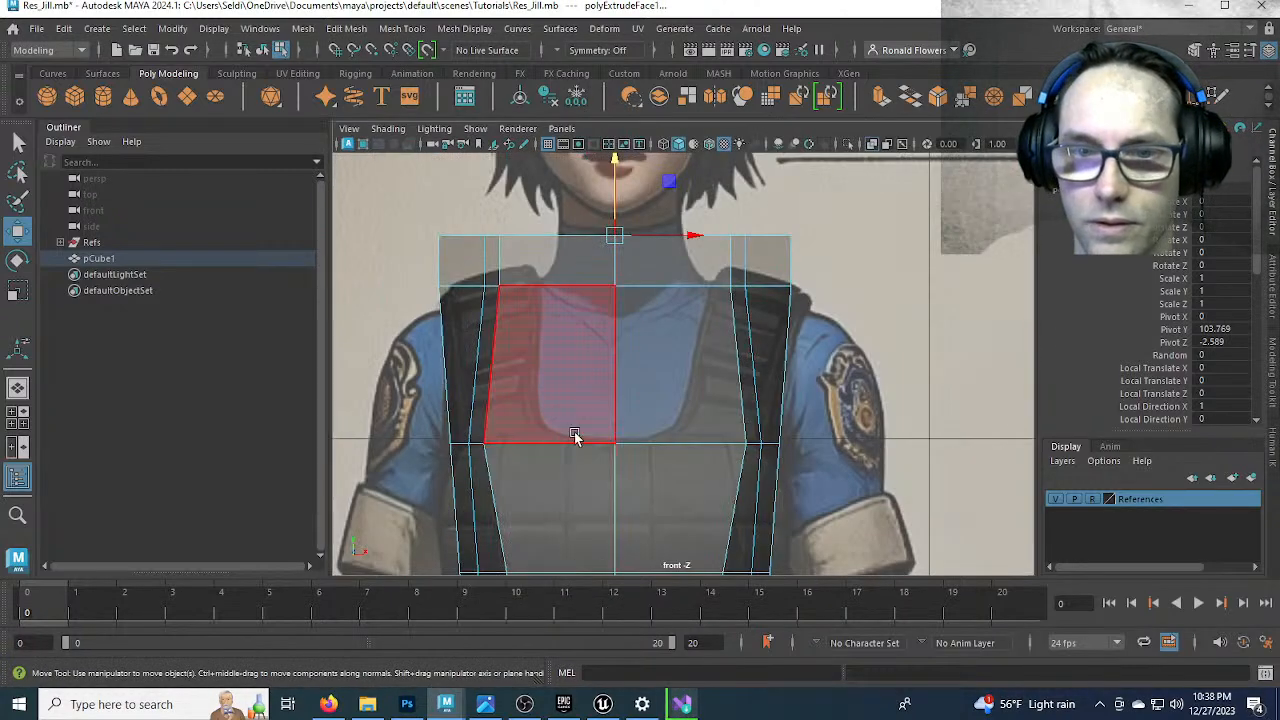
{"action": "middle_click_drag", "start_coordinate": [642, 352], "coordinate": [693, 413], "text": "alt"}
{"action": "scroll", "coordinate": [694, 413], "scroll_direction": "up", "scroll_amount": 1}
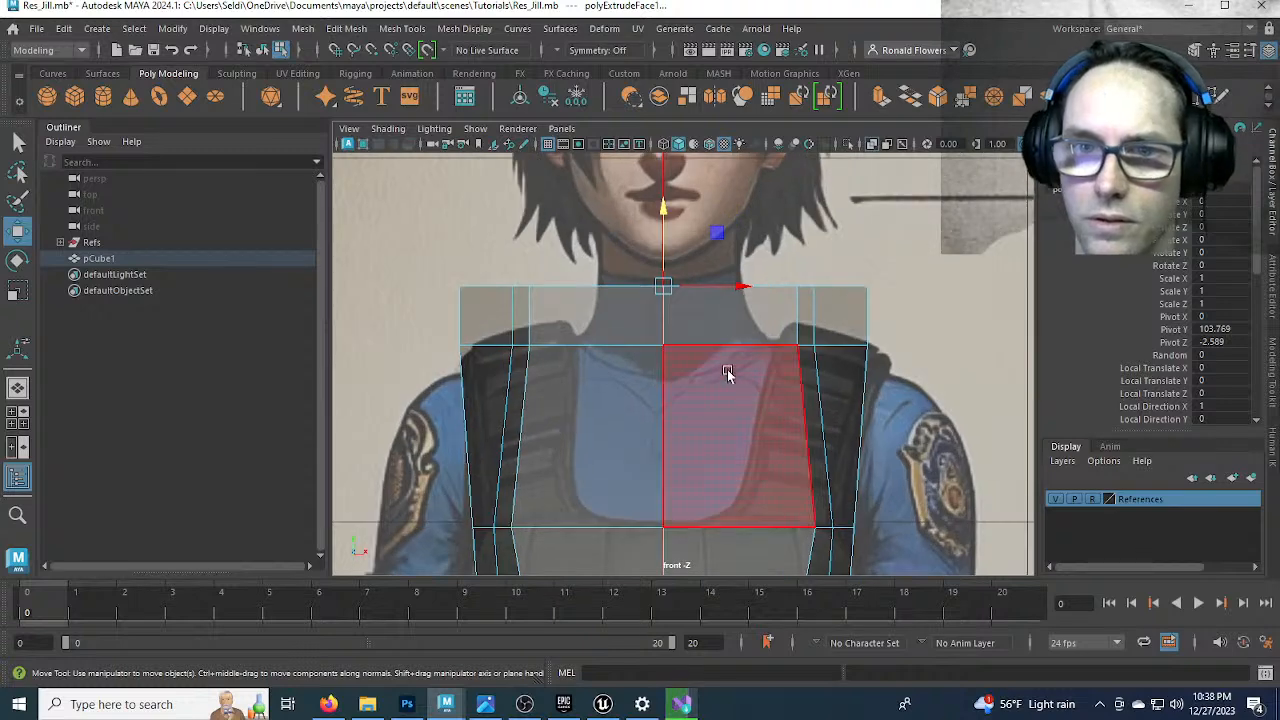
{"action": "key", "text": "r"}
{"action": "left_click_drag", "start_coordinate": [663, 289], "coordinate": [505, 285]}
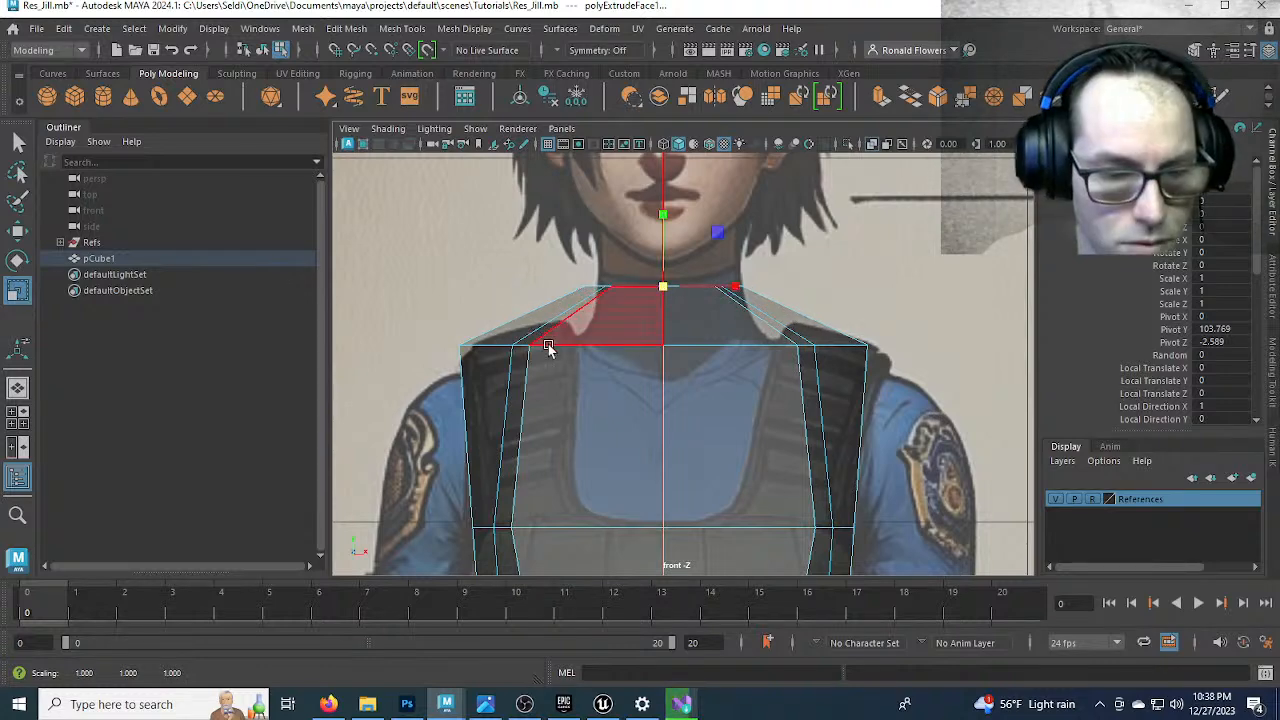
{"action": "key", "text": "w"}
{"action": "left_click_drag", "start_coordinate": [665, 290], "coordinate": [665, 242]}
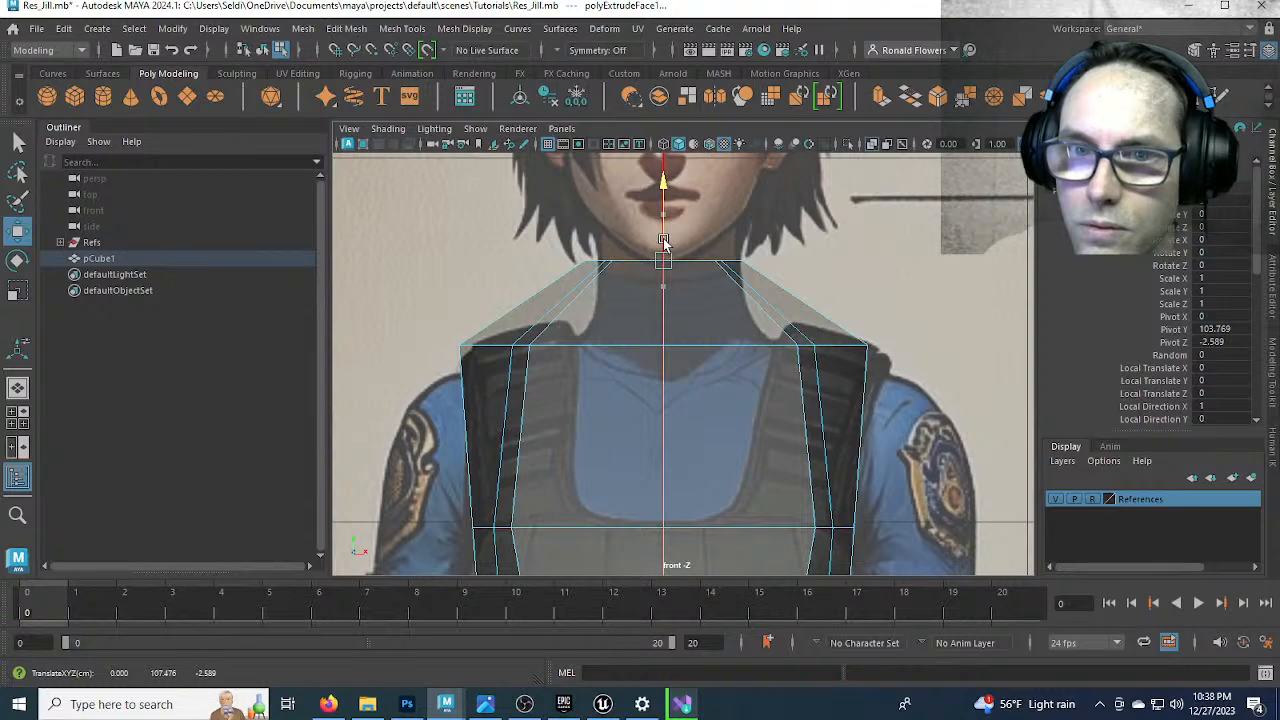
In the side view, cut a horizontal edge loop just above the base of the neck extrusion with Multi-Cut
{"action": "key", "text": "space"}
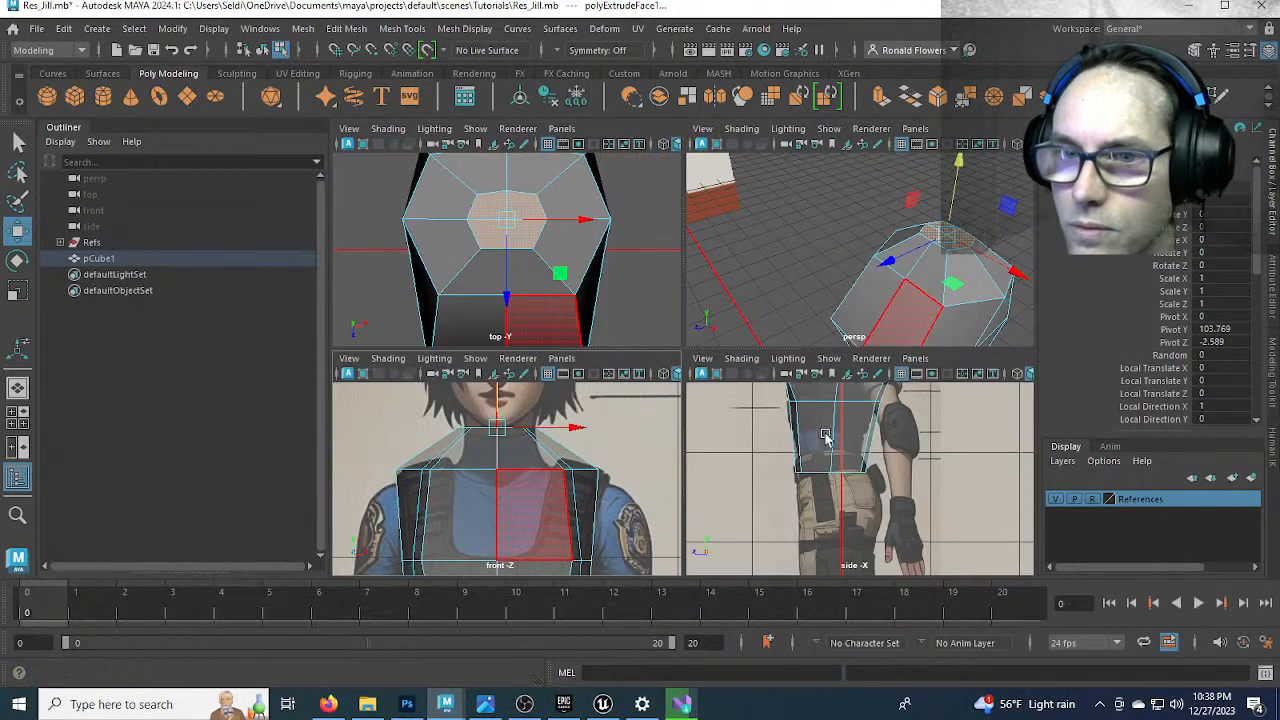
{"action": "key", "text": "space"}
{"action": "middle_click_drag", "start_coordinate": [725, 276], "coordinate": [803, 494], "text": "alt"}
{"action": "middle_click_drag", "start_coordinate": [774, 346], "coordinate": [746, 420], "text": "alt"}
{"action": "scroll", "coordinate": [747, 384], "scroll_direction": "up", "scroll_amount": 3}
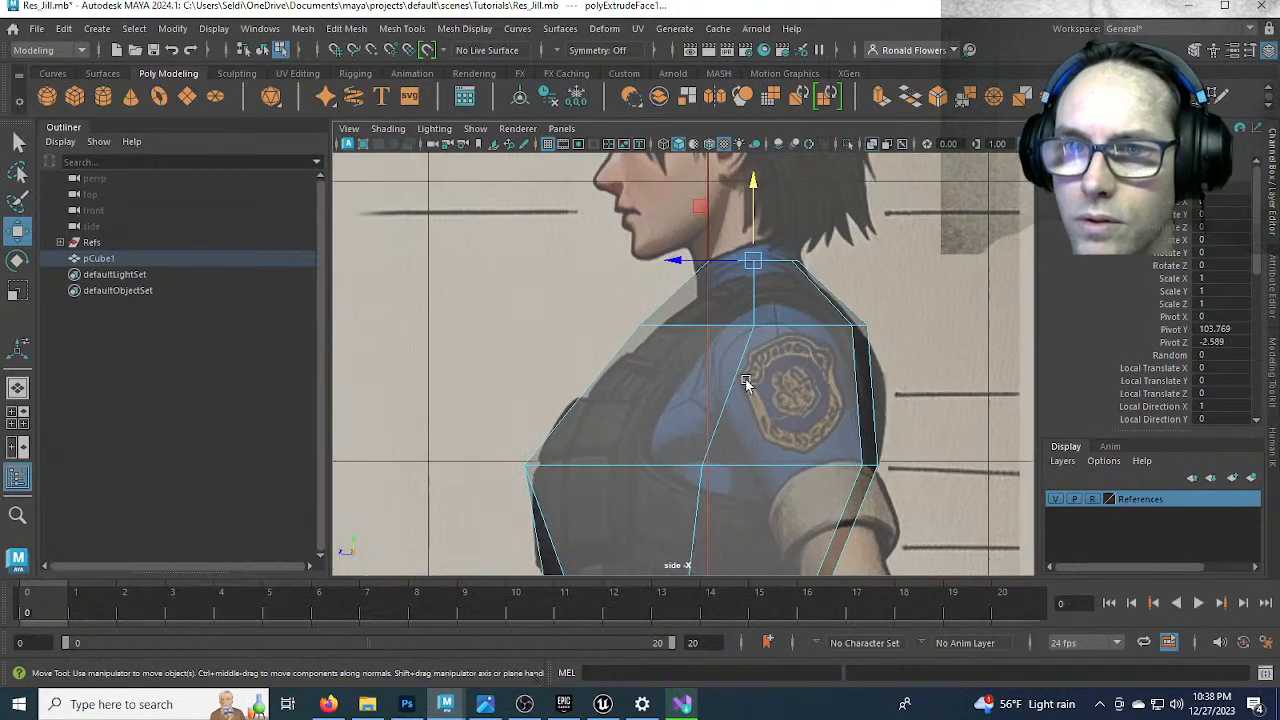
{"action": "scroll", "coordinate": [746, 382], "scroll_direction": "up", "scroll_amount": 4}
{"action": "middle_click_drag", "start_coordinate": [708, 320], "coordinate": [614, 442], "text": "alt"}
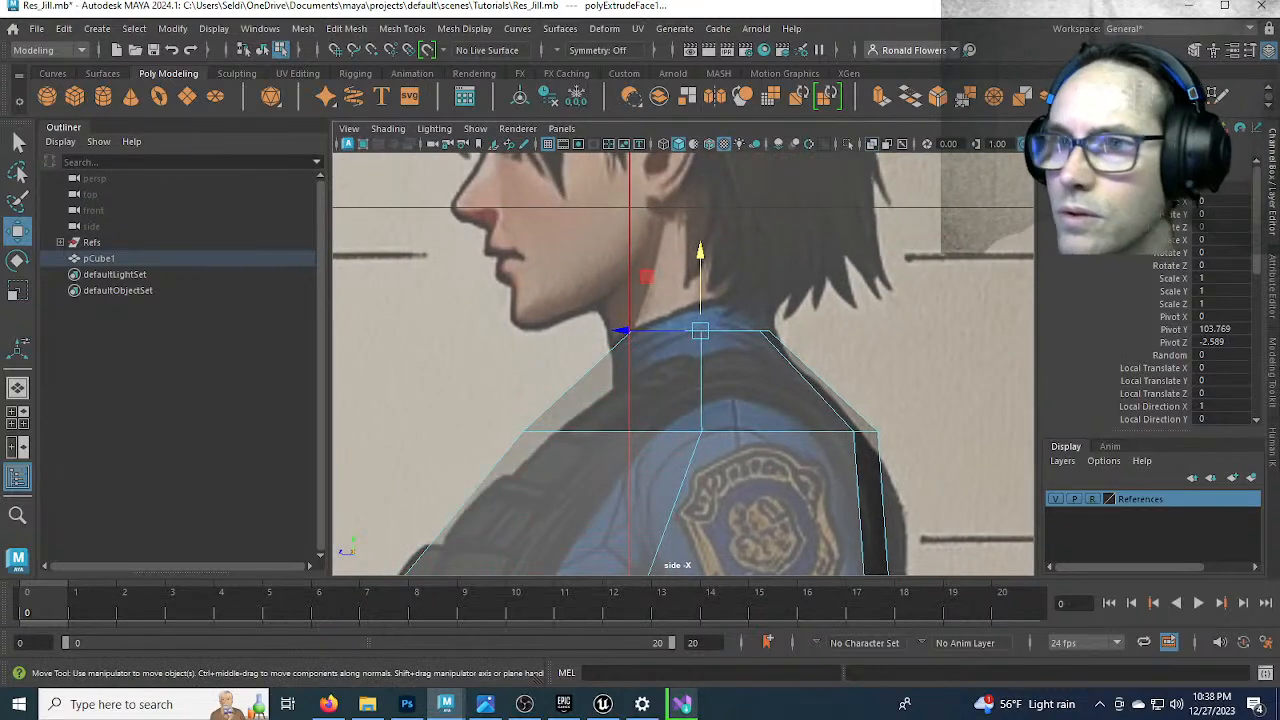
{"action": "key", "text": "ctrl+shift+x"}
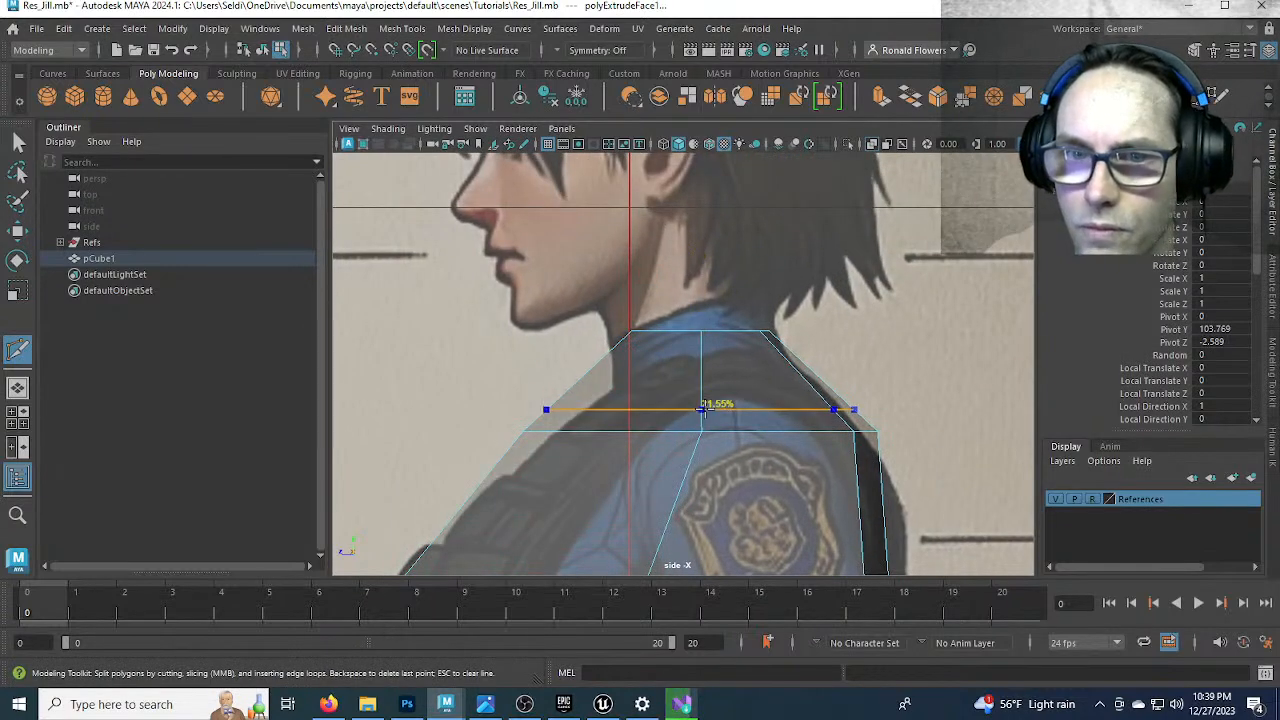
{"action": "left_click", "coordinate": [703, 409], "text": "ctrl"}
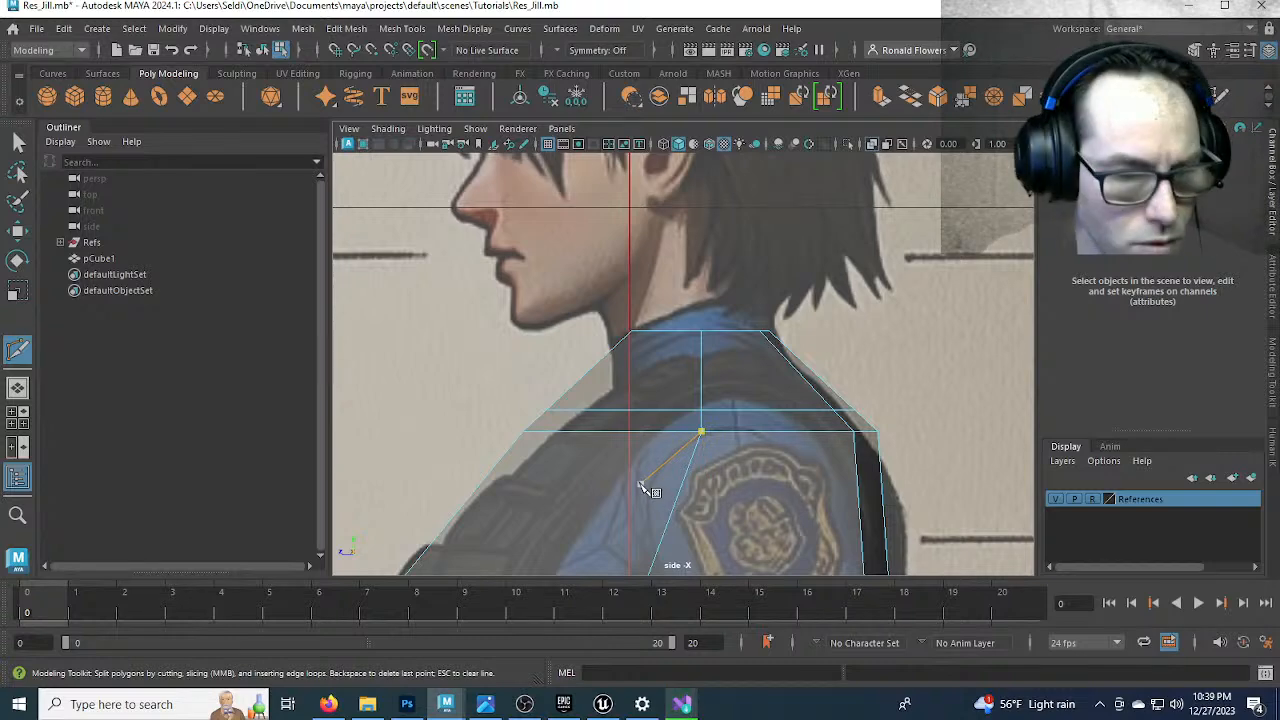
Select the new neck-base loop's vertices and scale them narrower front to back against the side reference
{"action": "key", "text": "q"}
{"action": "key", "text": "F9"}
{"action": "left_click_drag", "start_coordinate": [528, 388], "coordinate": [894, 424]}
{"action": "key", "text": "r"}
{"action": "left_click_drag", "start_coordinate": [700, 409], "coordinate": [646, 410]}
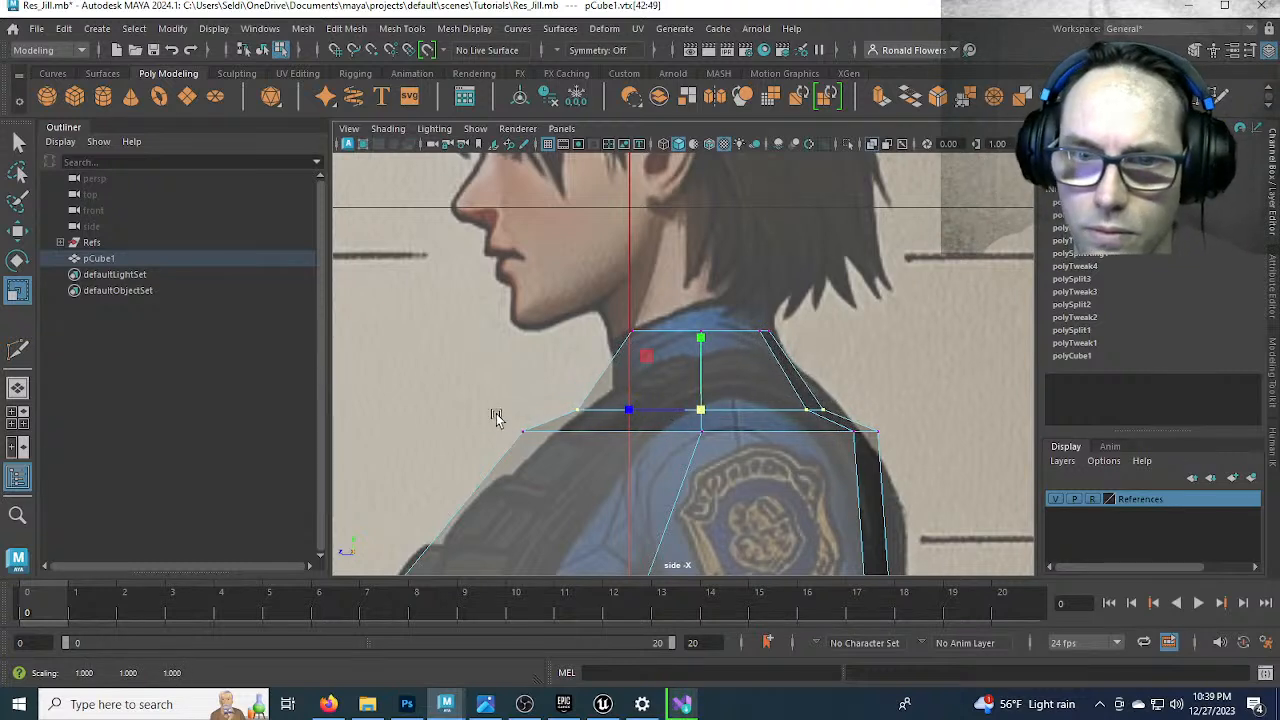
{"action": "left_click", "coordinate": [514, 415]}
{"action": "left_click", "coordinate": [690, 376]}
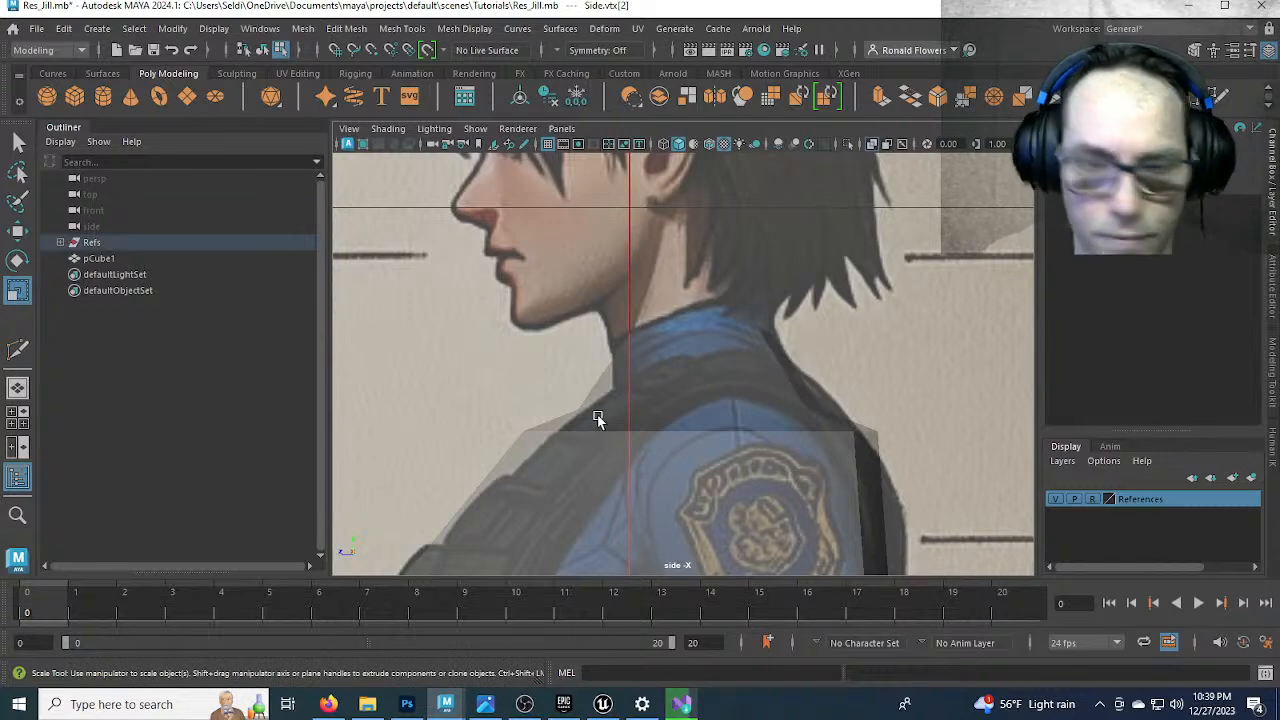
{"action": "key", "text": "ctrl+z"}
{"action": "key", "text": "ctrl+z"}
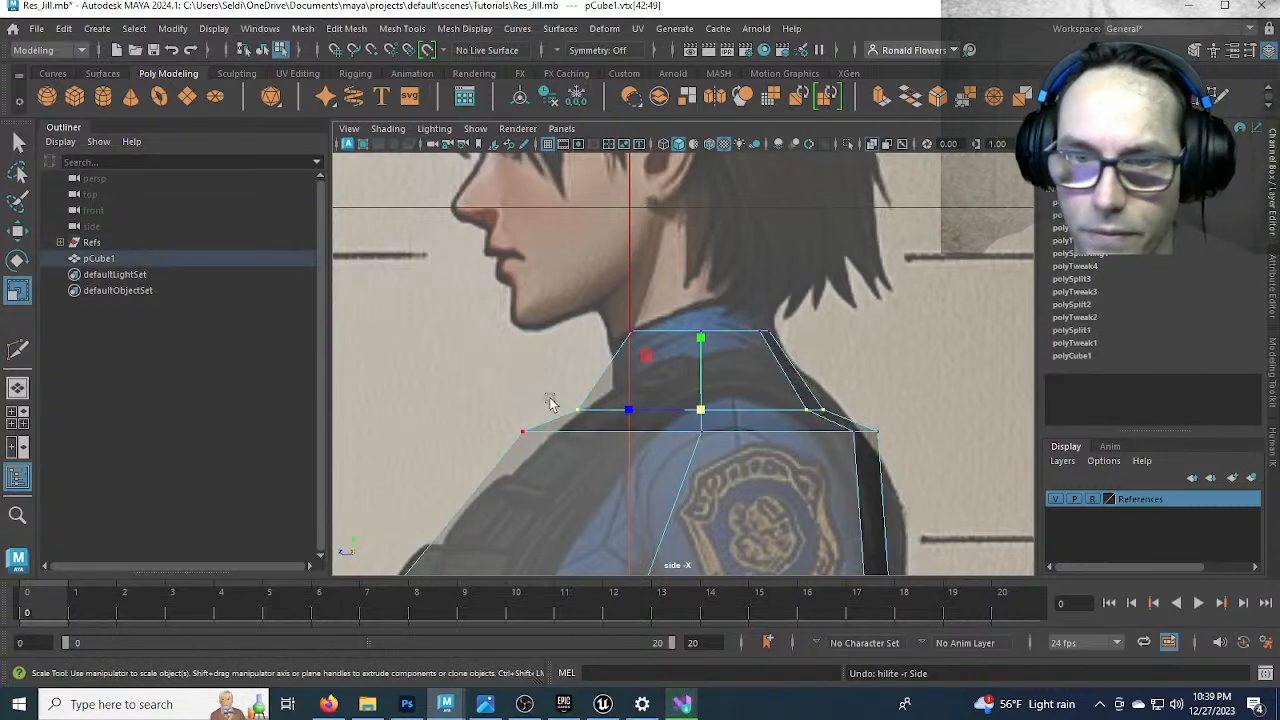
In the front view, scale the neck-base vertices narrower in width to follow the reference neck
{"action": "key", "text": "space"}
{"action": "key", "text": "space"}
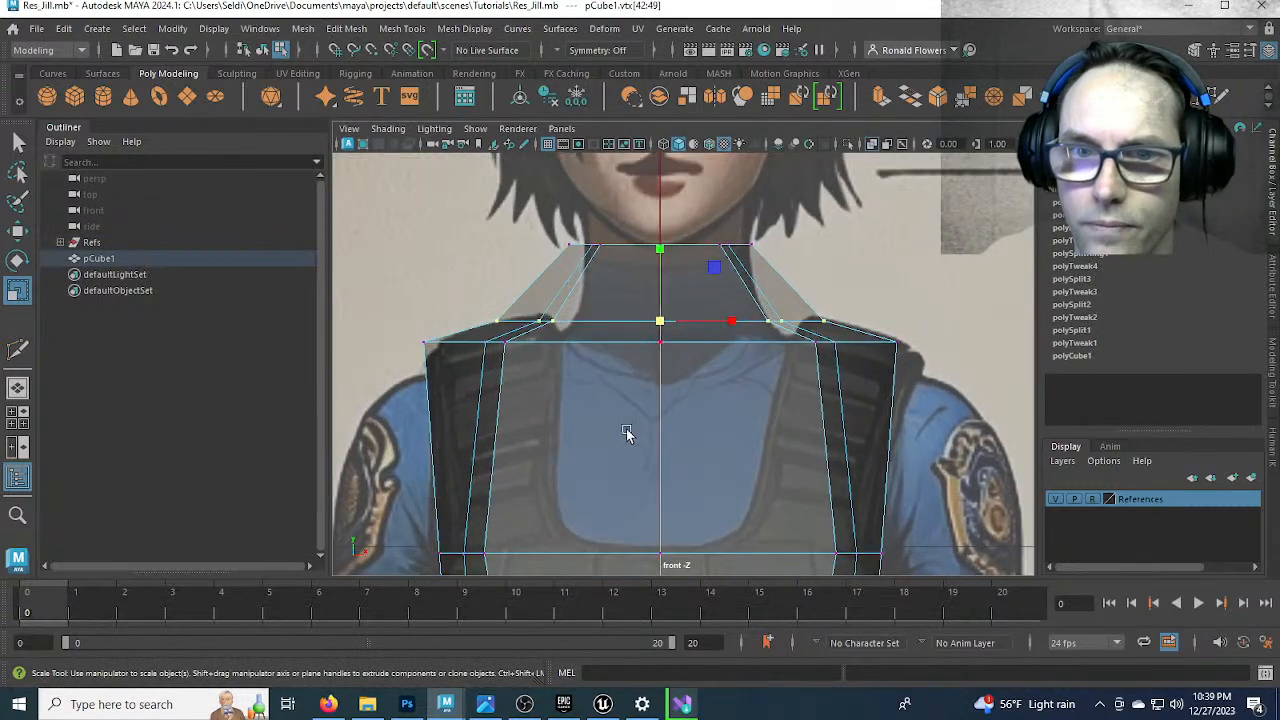
{"action": "scroll", "coordinate": [626, 445], "scroll_direction": "up", "scroll_amount": 2}
{"action": "mouse_move", "coordinate": [746, 393]}
{"action": "left_mouse_down"}
{"action": "mouse_move", "coordinate": [711, 393]}
{"action": "mouse_move", "coordinate": [724, 396]}
{"action": "left_mouse_up"}
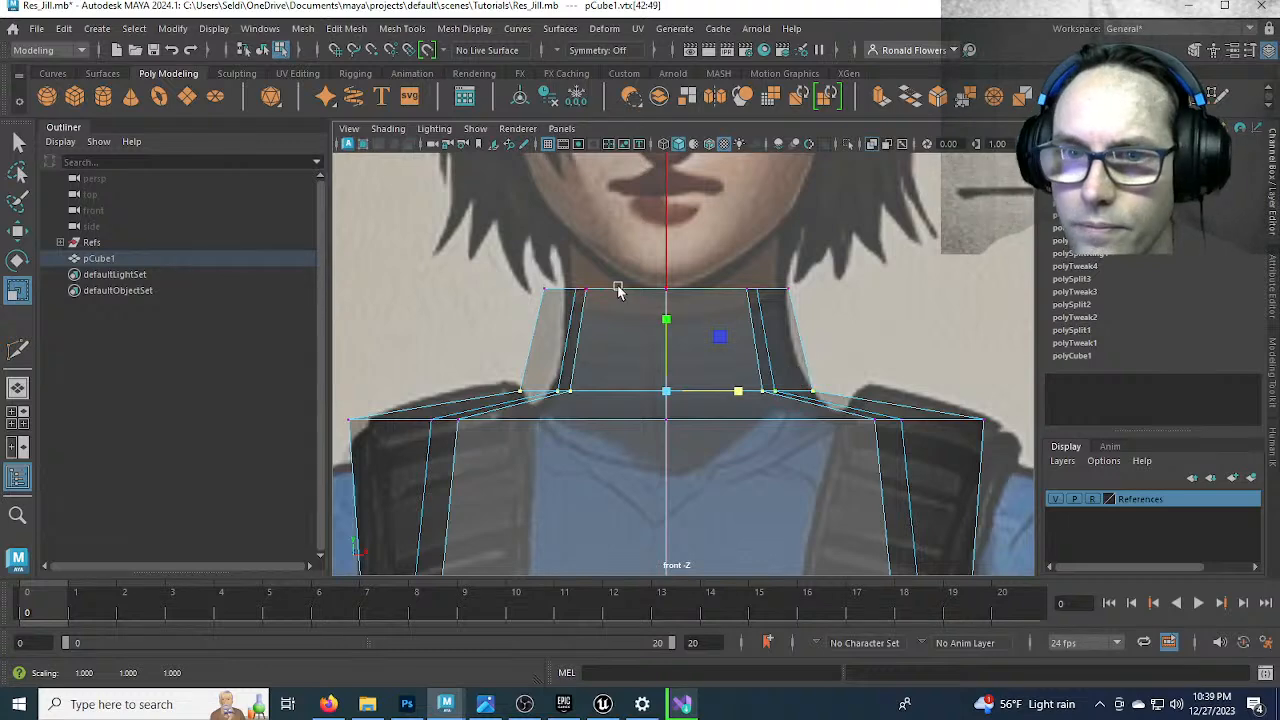
Examine the torso blockout in perspective and compare its lower end with the waist and hips of the front reference
{"action": "scroll", "coordinate": [706, 271], "scroll_direction": "down", "scroll_amount": 2}
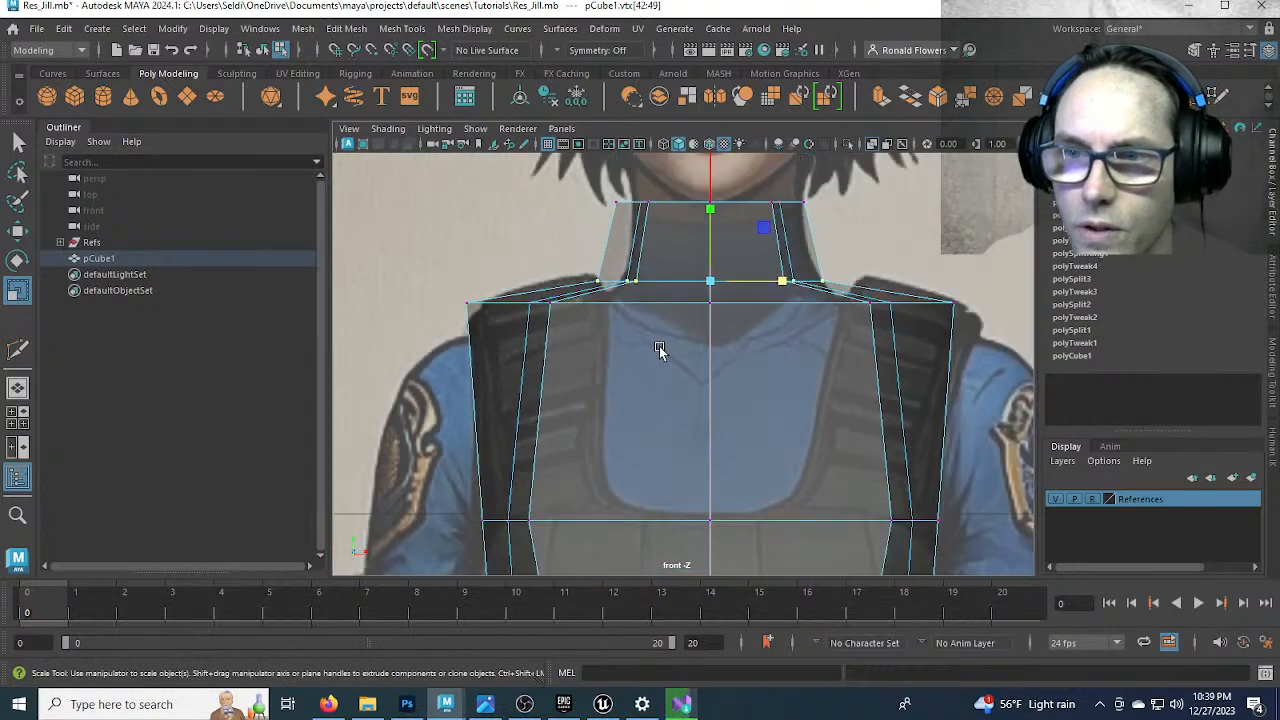
{"action": "scroll", "coordinate": [660, 350], "scroll_direction": "down", "scroll_amount": 1}
{"action": "middle_click_drag", "start_coordinate": [708, 406], "coordinate": [646, 122], "text": "alt"}
{"action": "middle_click_drag", "start_coordinate": [612, 511], "coordinate": [622, 370], "text": "alt"}
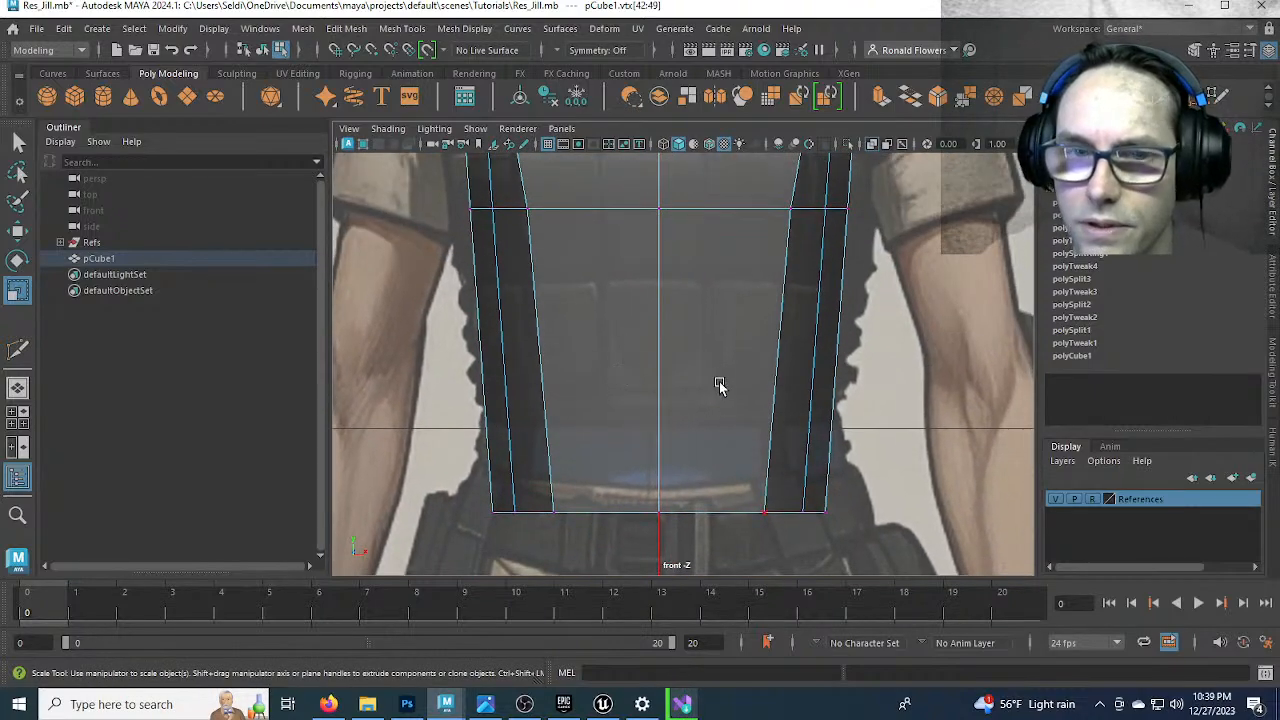
{"action": "key", "text": "space"}
{"action": "key", "text": "space"}
{"action": "left_click_drag", "start_coordinate": [808, 277], "coordinate": [543, 443], "text": "alt"}
{"action": "right_click_drag", "start_coordinate": [543, 443], "coordinate": [673, 448], "text": "alt"}
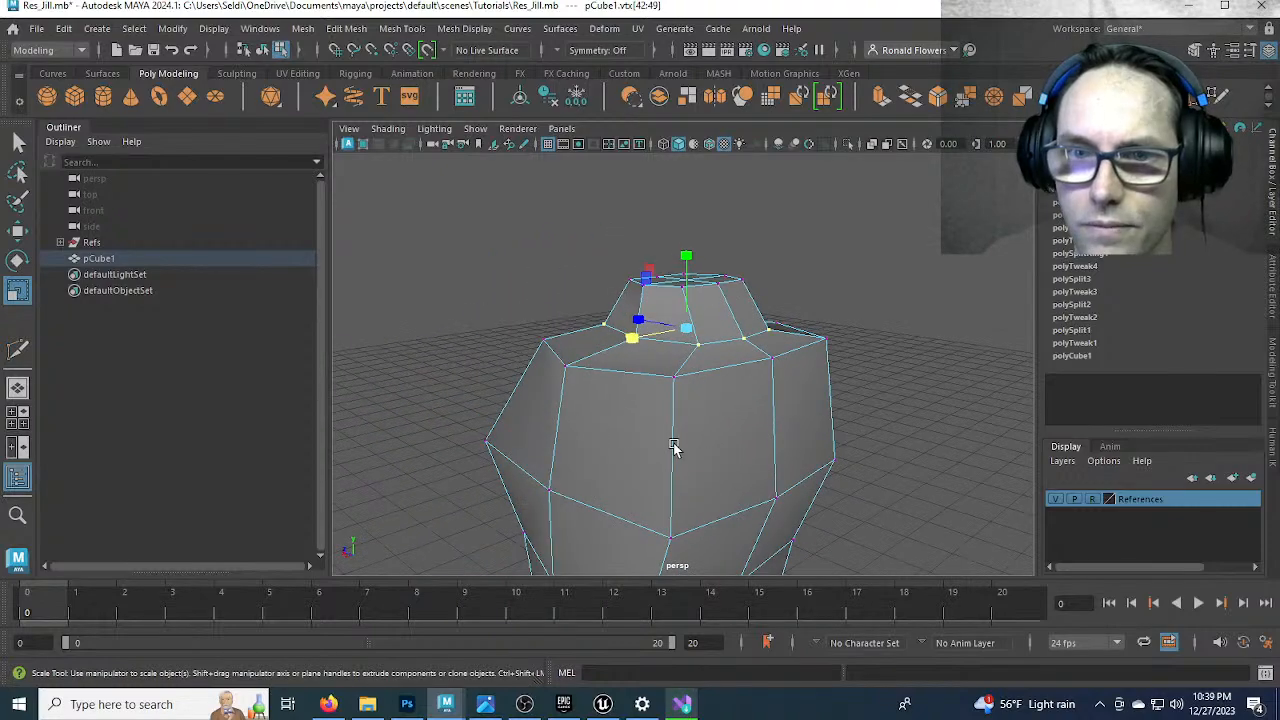
{"action": "left_click_drag", "start_coordinate": [575, 427], "coordinate": [831, 405], "text": "alt"}
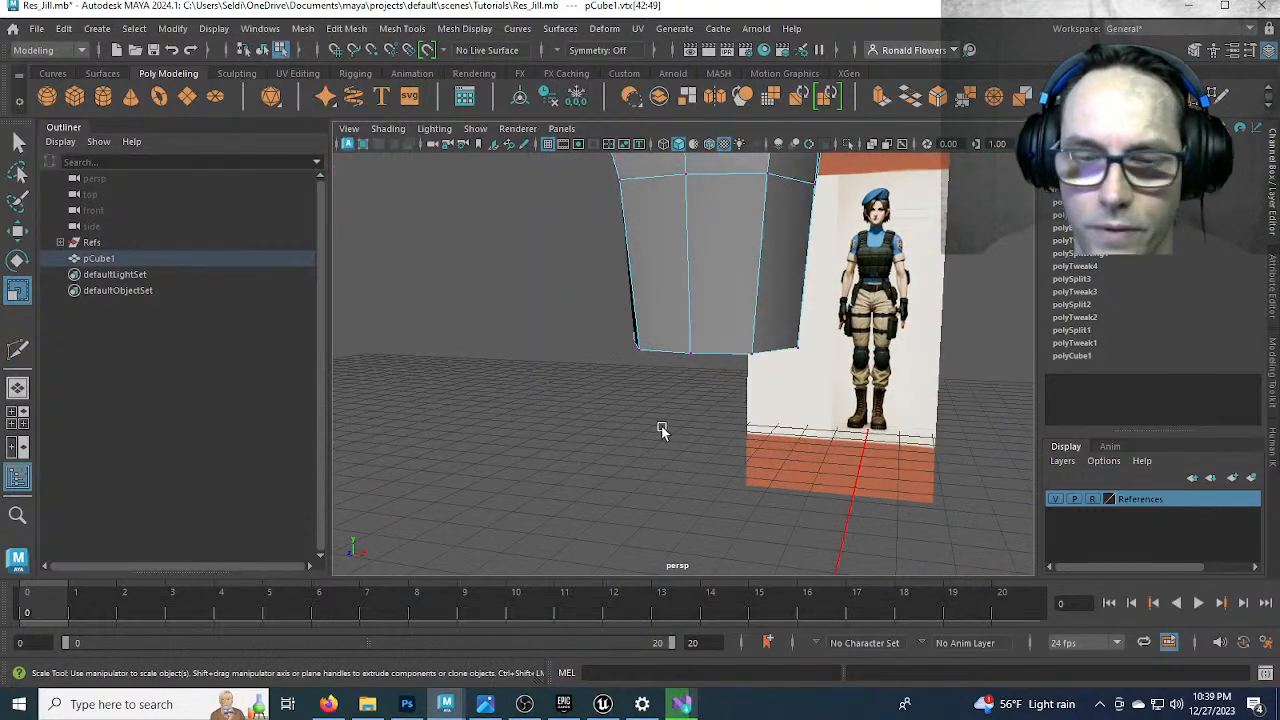
{"action": "key", "text": "space"}
{"action": "key", "text": "space"}
{"action": "middle_click_drag", "start_coordinate": [655, 500], "coordinate": [667, 215], "text": "alt"}
{"action": "middle_click_drag", "start_coordinate": [654, 377], "coordinate": [595, 438], "text": "alt"}
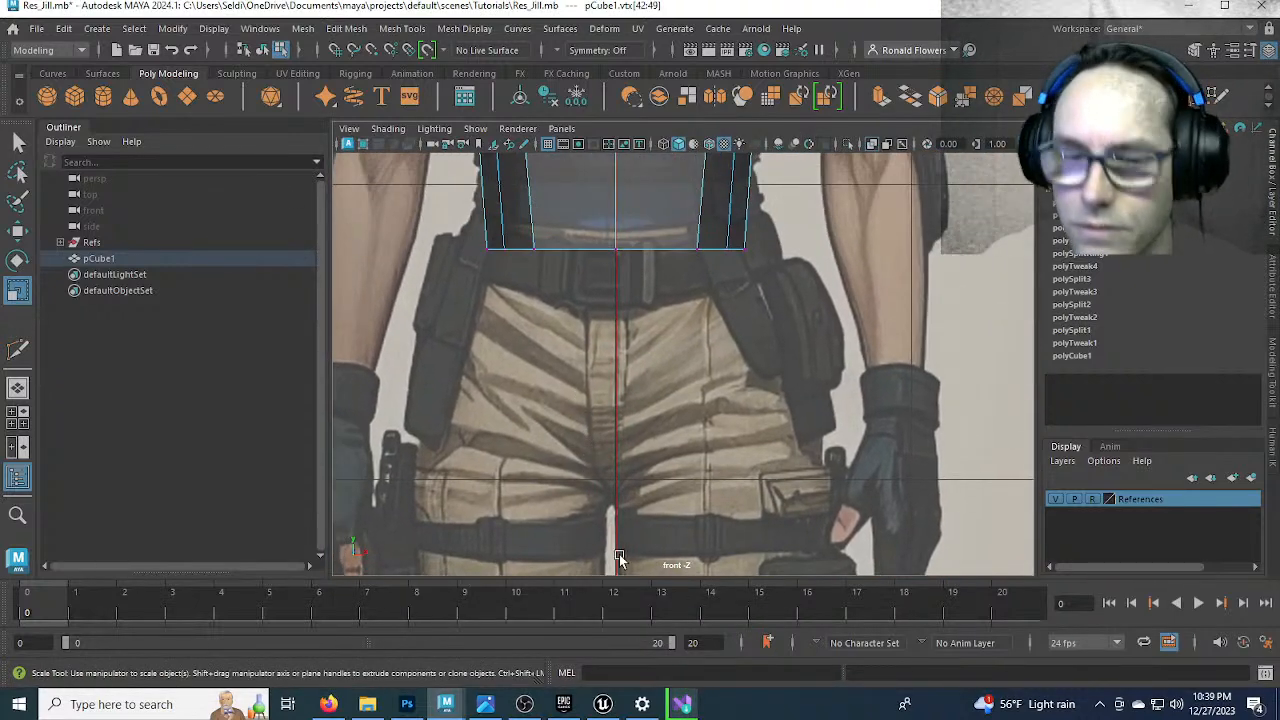
{"action": "left_click", "coordinate": [524, 704]}
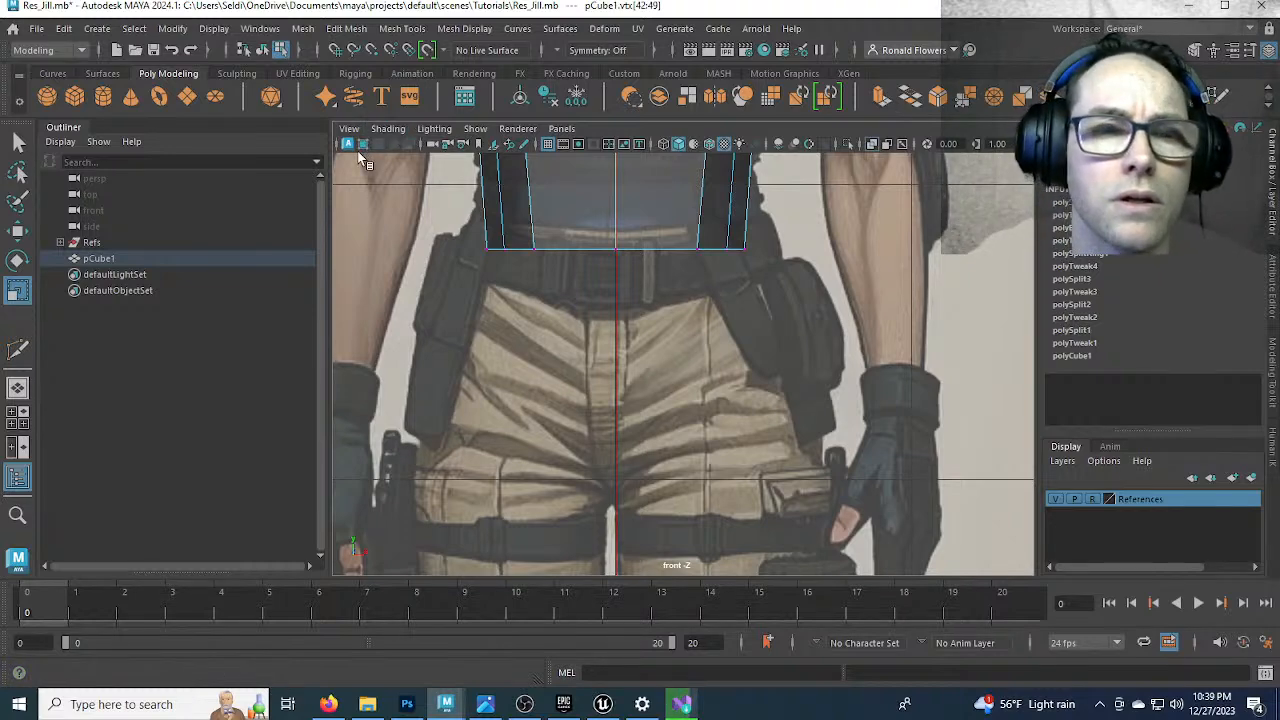
{"action": "left_click", "coordinate": [74, 100]}
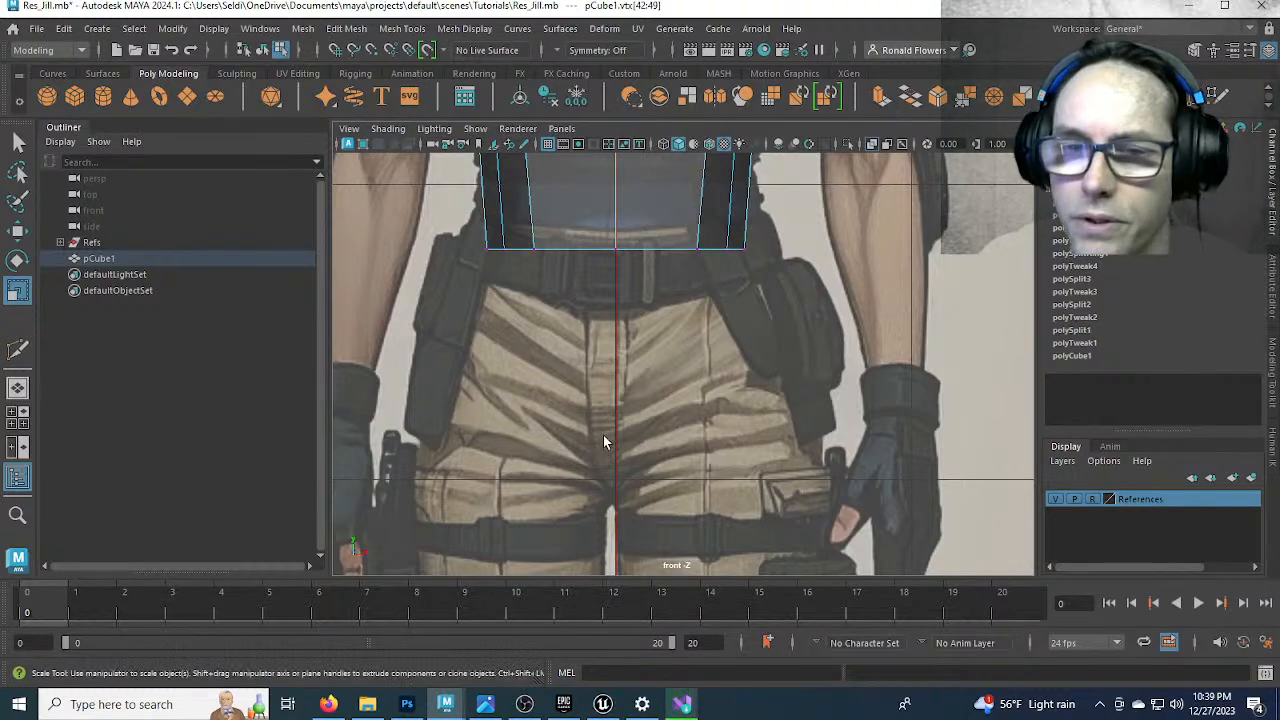
Create a new polygon cube for the hips and raise it to about Y 67.85 at the pelvis in the front view
{"action": "scroll", "coordinate": [606, 430], "scroll_direction": "down", "scroll_amount": 5}
{"action": "scroll", "coordinate": [609, 410], "scroll_direction": "down", "scroll_amount": 5}
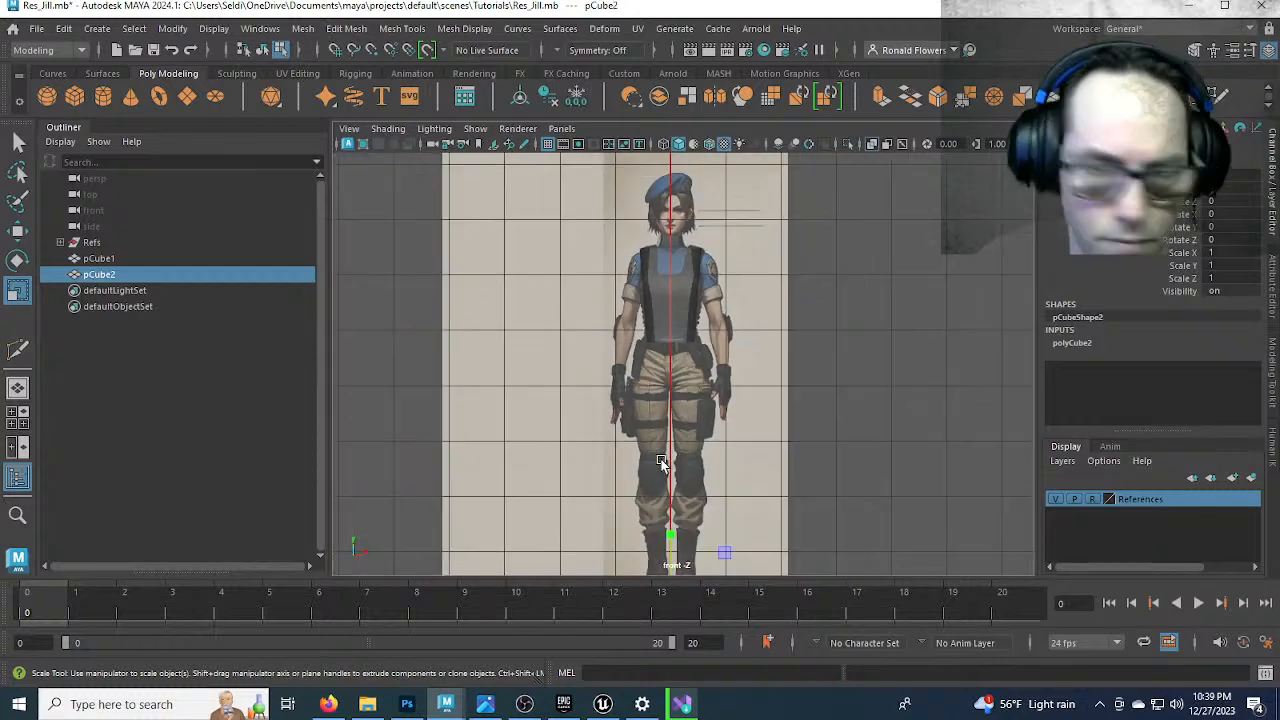
{"action": "key", "text": "w"}
{"action": "left_click_drag", "start_coordinate": [670, 550], "coordinate": [669, 372]}
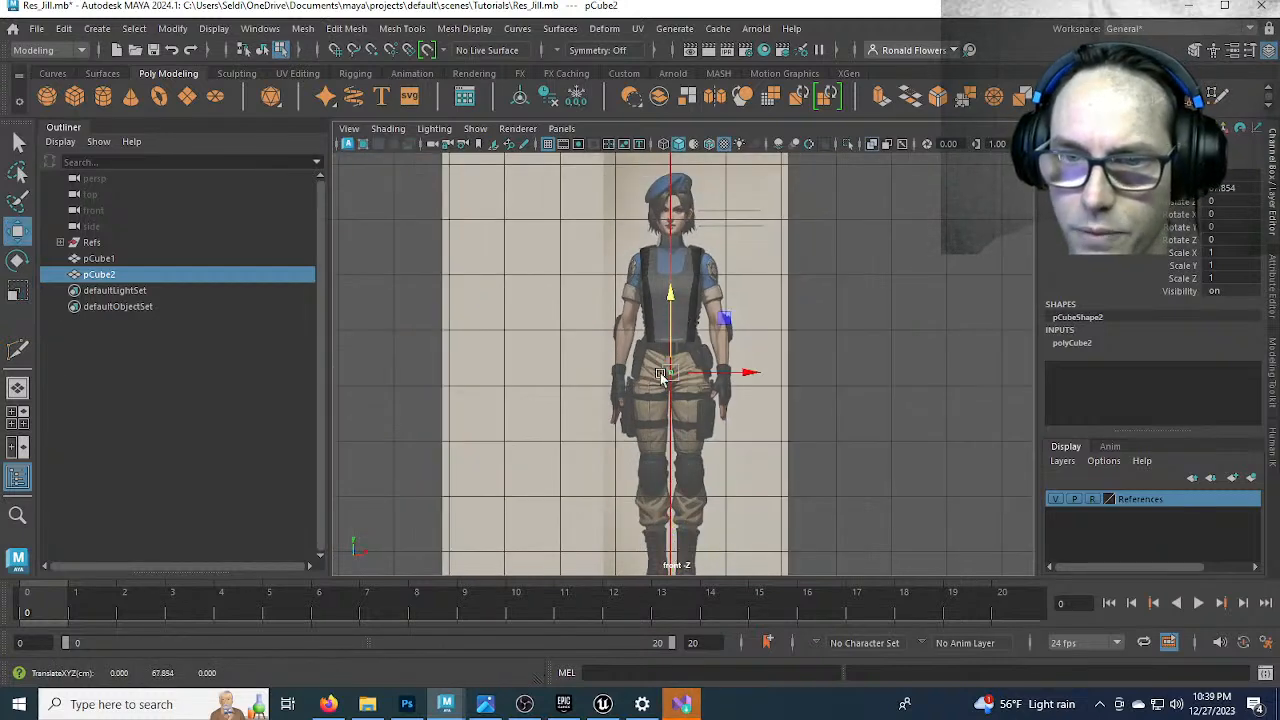
{"action": "scroll", "coordinate": [665, 395], "scroll_direction": "up", "scroll_amount": 5}
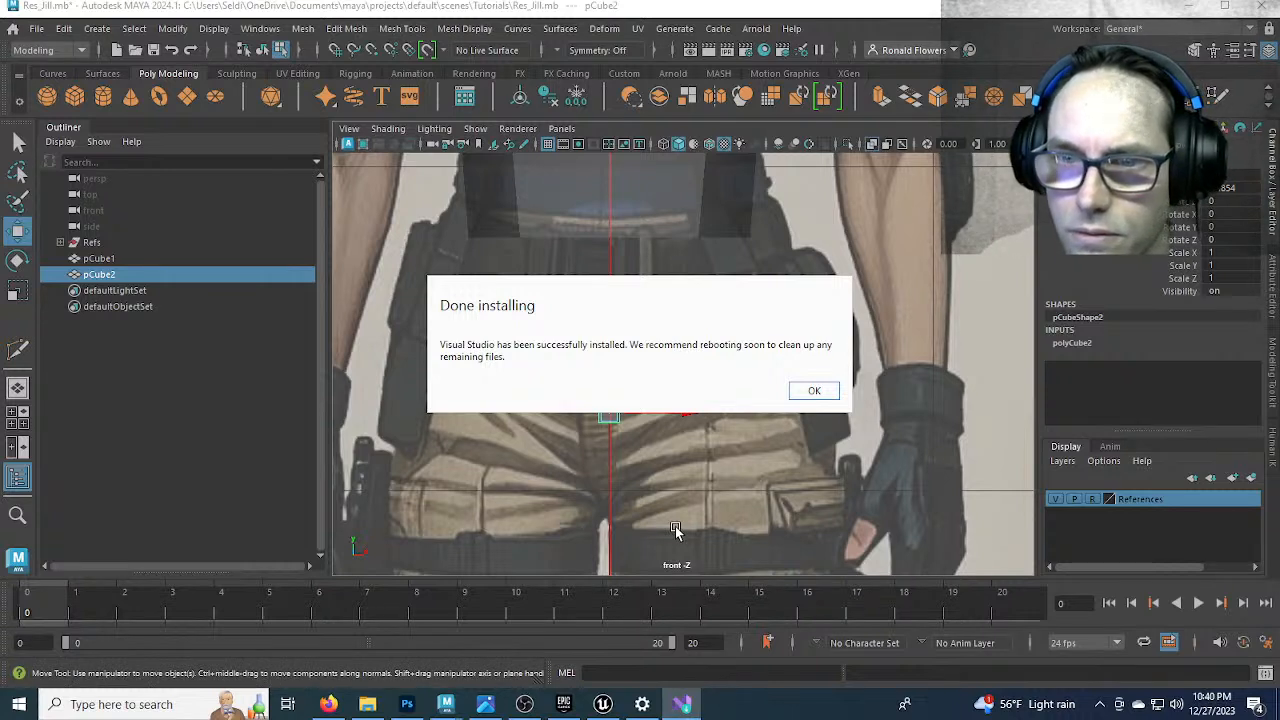
Dismiss the Visual Studio installation message and close the Visual Studio Installer window
{"action": "left_click", "coordinate": [809, 391]}
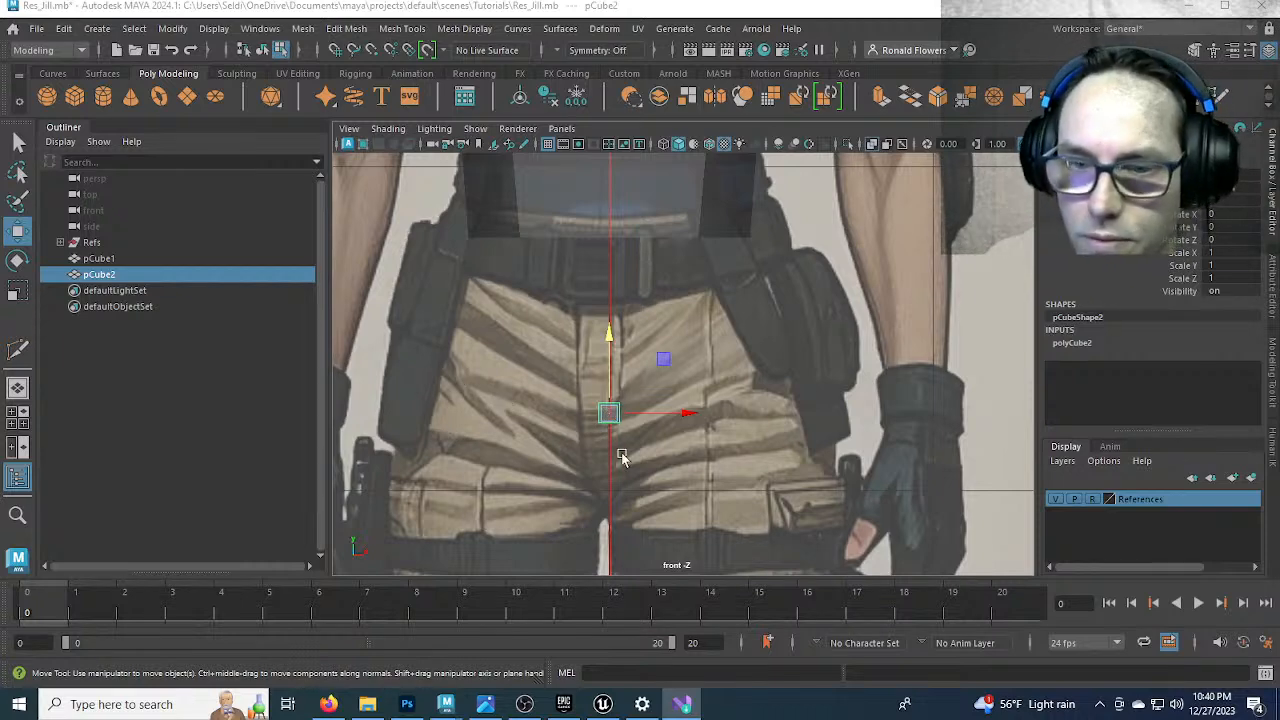
{"action": "left_click", "coordinate": [683, 704]}
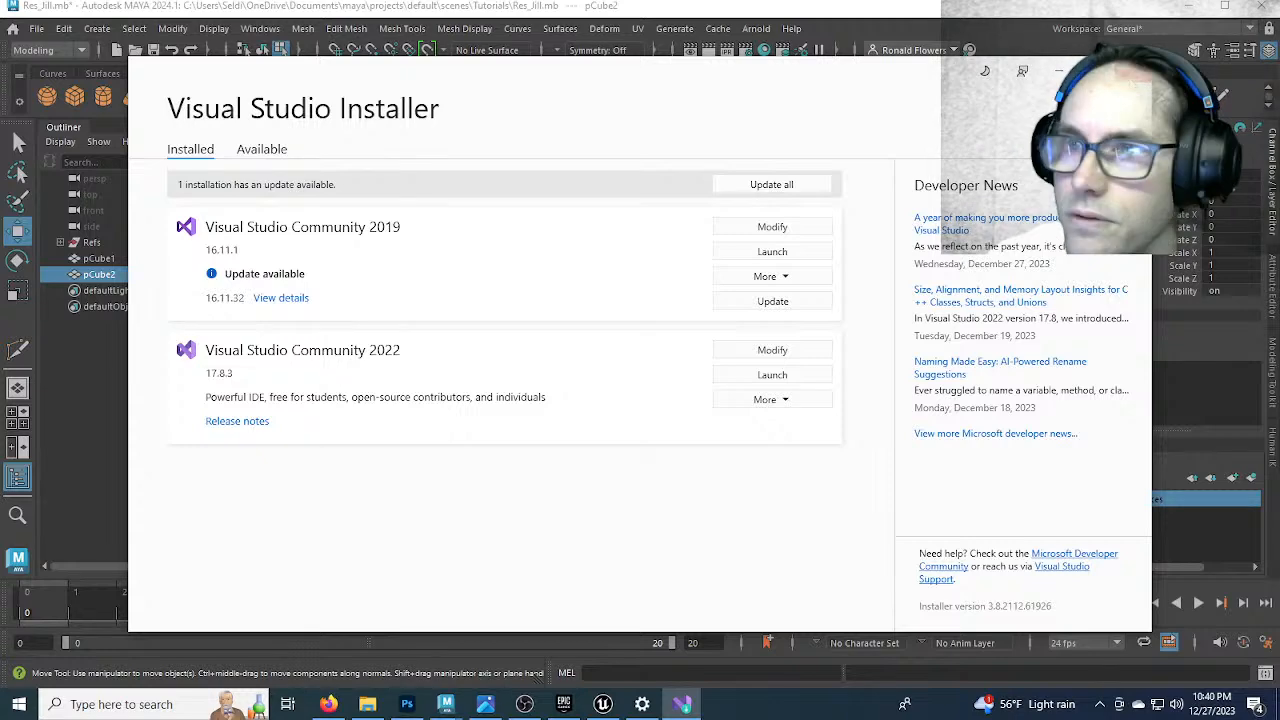
{"action": "left_click", "coordinate": [1133, 71]}
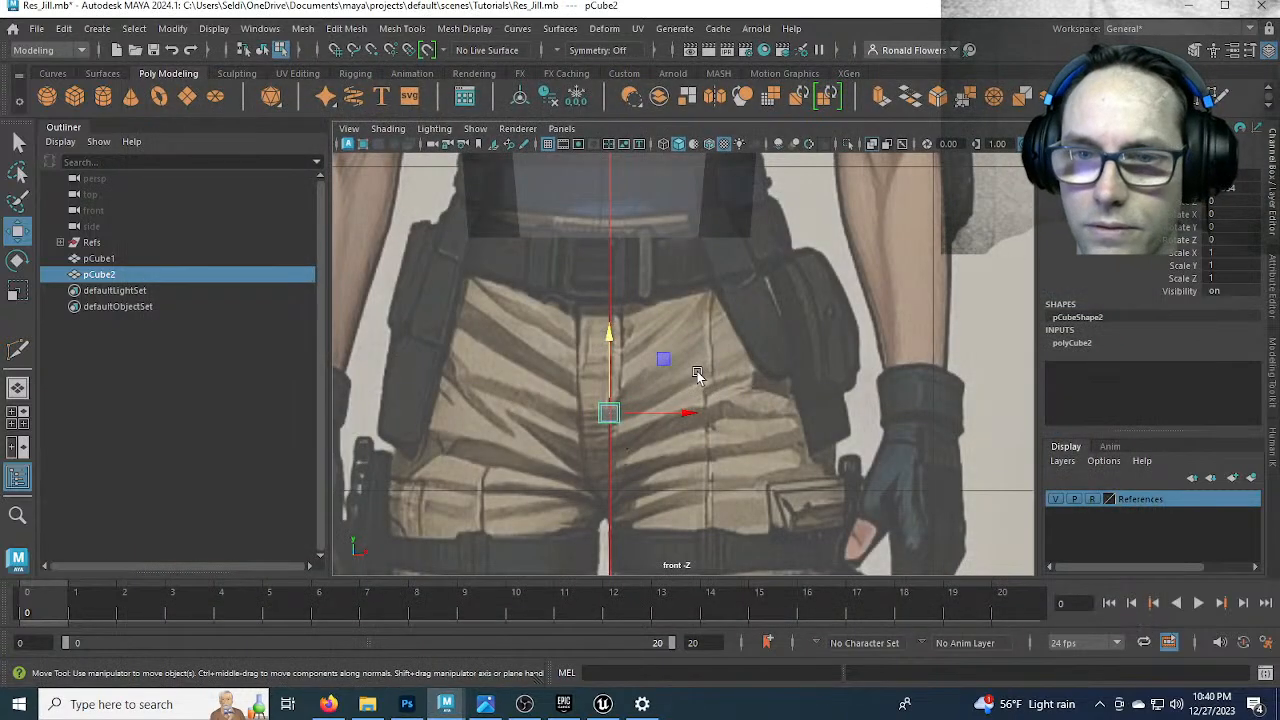
Reselect the pelvis cube, save the scene, and scale the cube up uniformly over the trousers in the front reference
{"action": "left_click", "coordinate": [595, 415]}
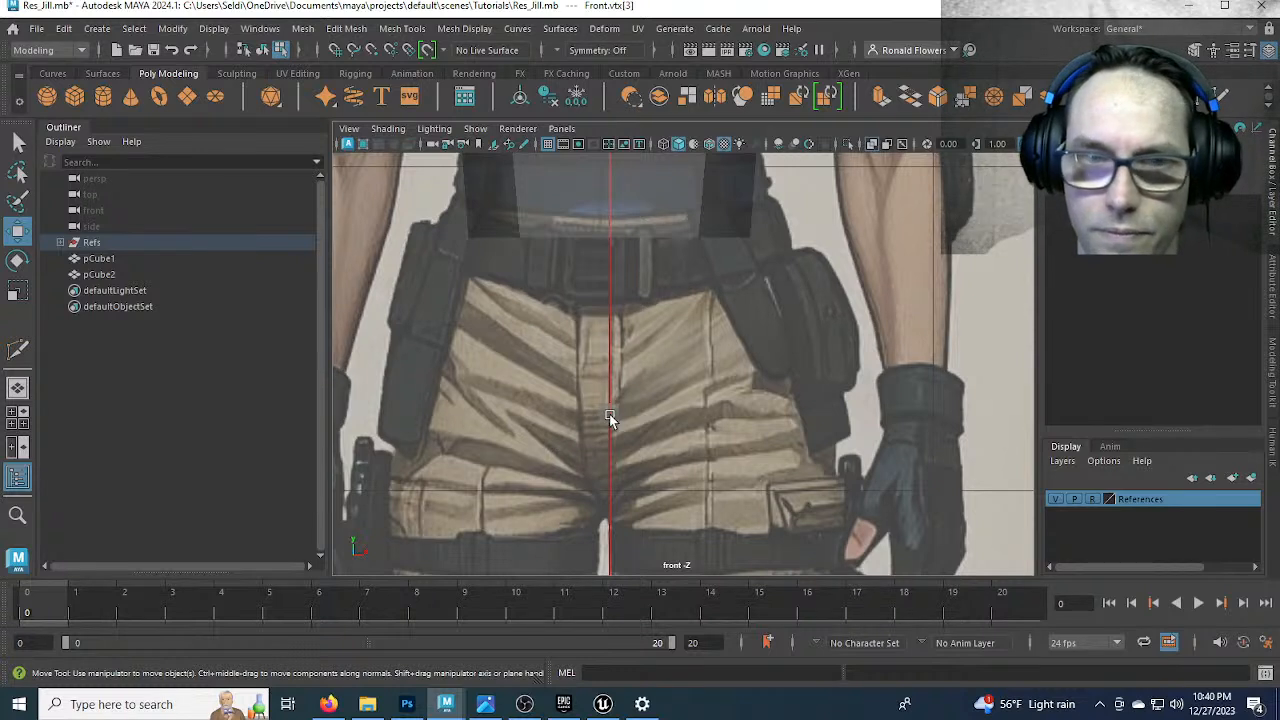
{"action": "left_click", "coordinate": [122, 274]}
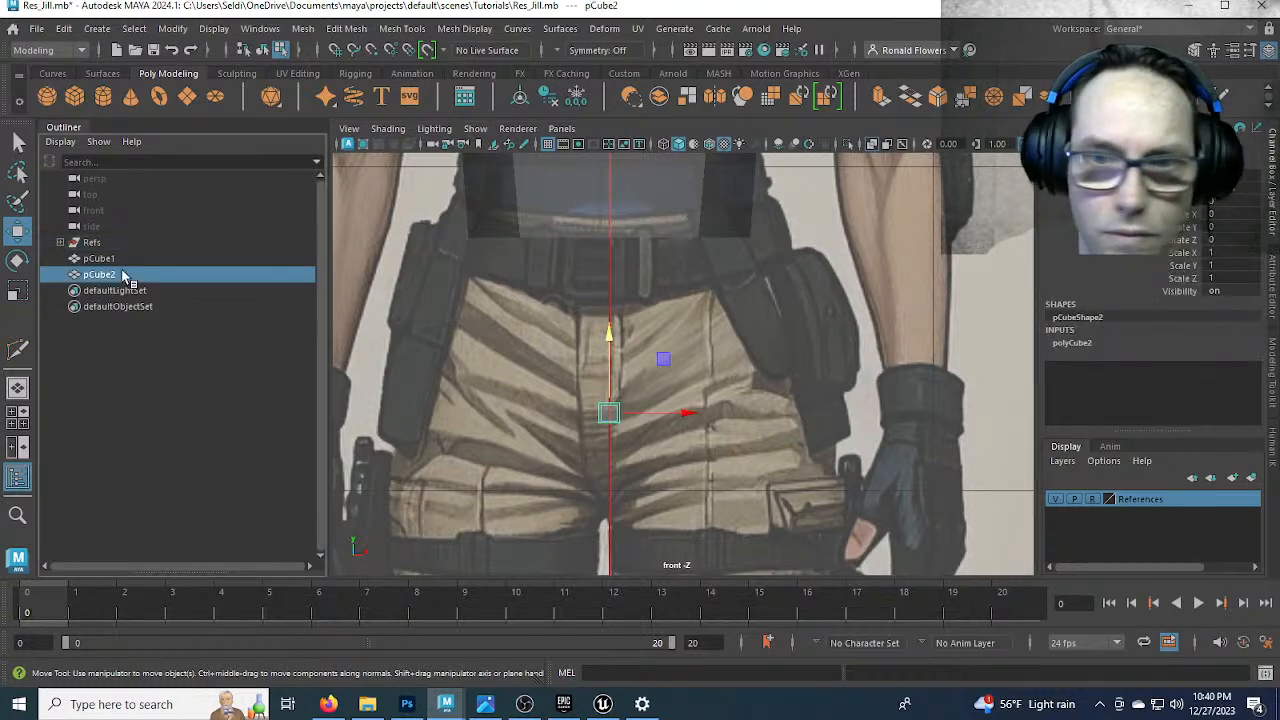
{"action": "key", "text": "ctrl+s"}
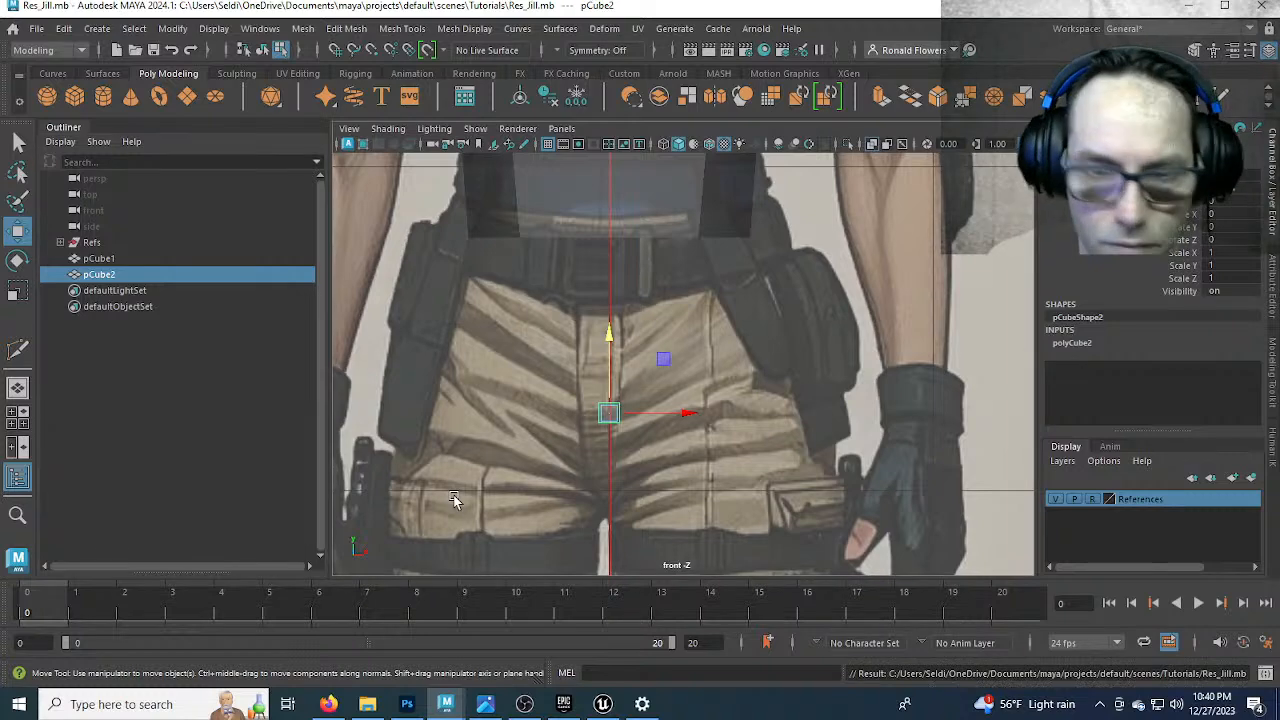
{"action": "key", "text": "r"}
{"action": "left_click_drag", "start_coordinate": [610, 415], "coordinate": [722, 376]}
Enable Object X symmetry and move the cube's upper corner vertices outward to waist width, level with the torso's lower edge
{"action": "key", "text": "F9"}
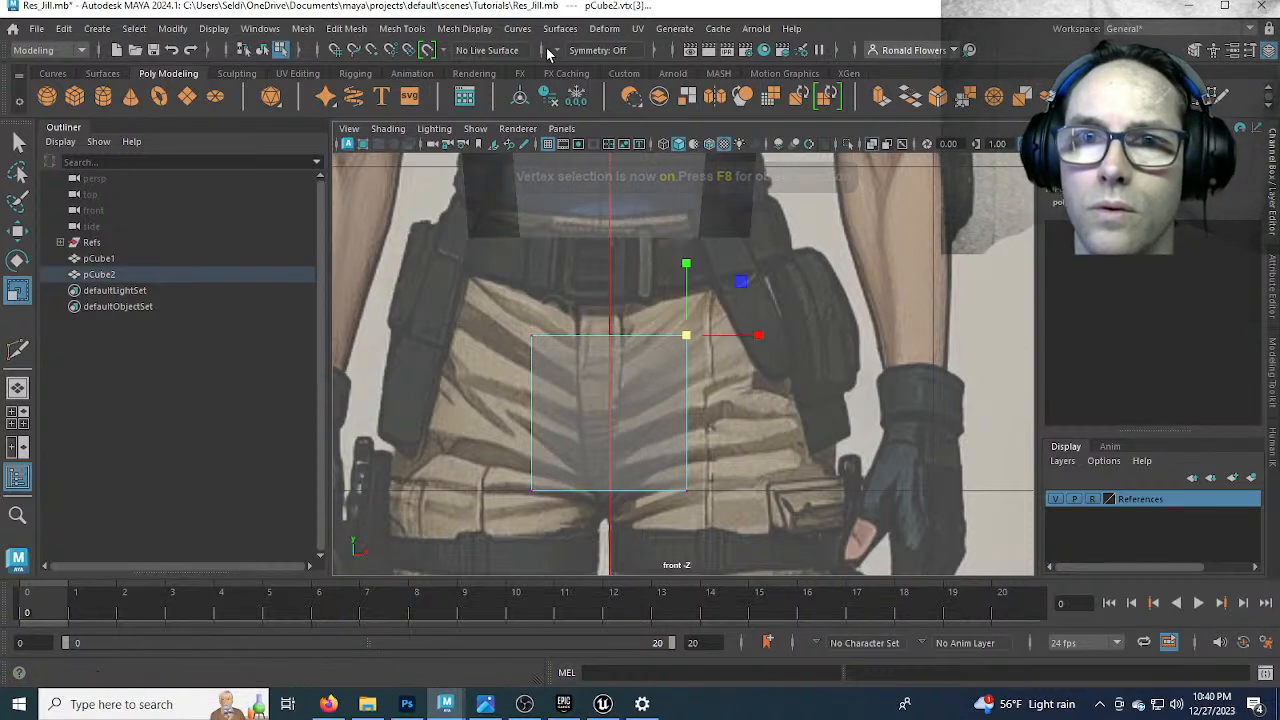
{"action": "left_click", "coordinate": [592, 50]}
{"action": "left_click", "coordinate": [592, 81]}
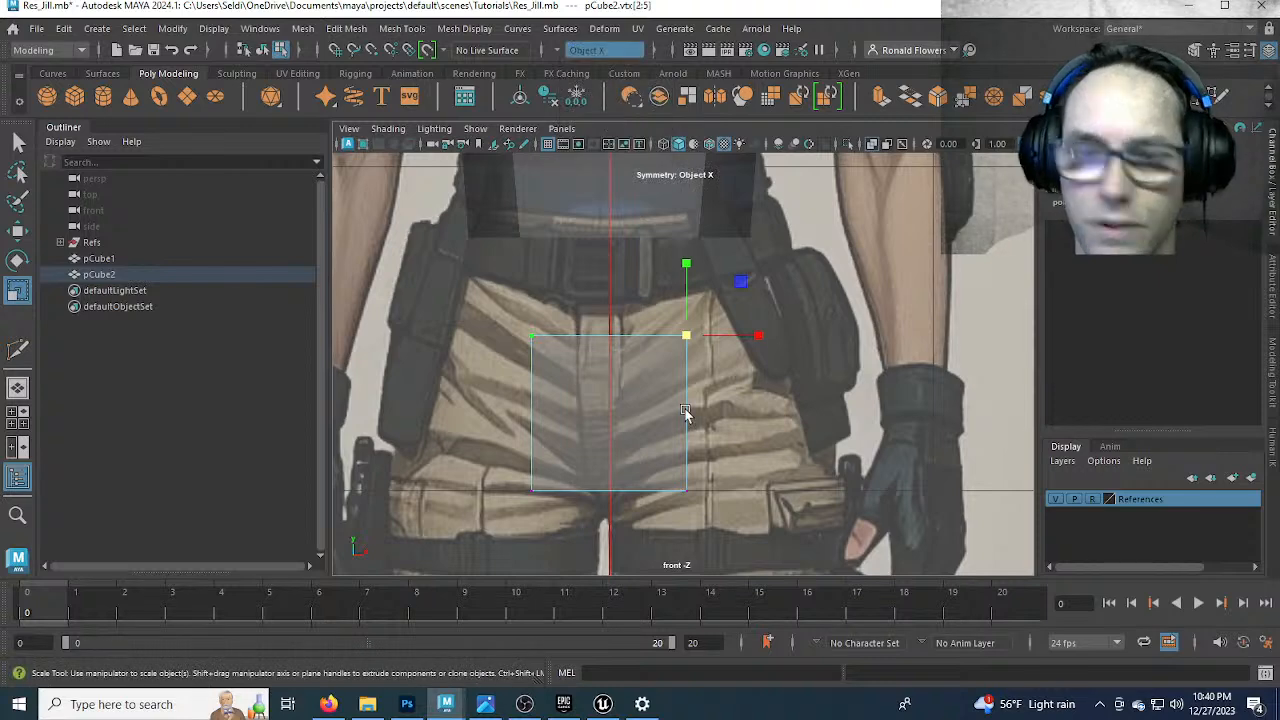
{"action": "left_click_drag", "start_coordinate": [690, 338], "coordinate": [769, 217]}
{"action": "middle_click_drag", "start_coordinate": [703, 255], "coordinate": [686, 354], "text": "alt"}
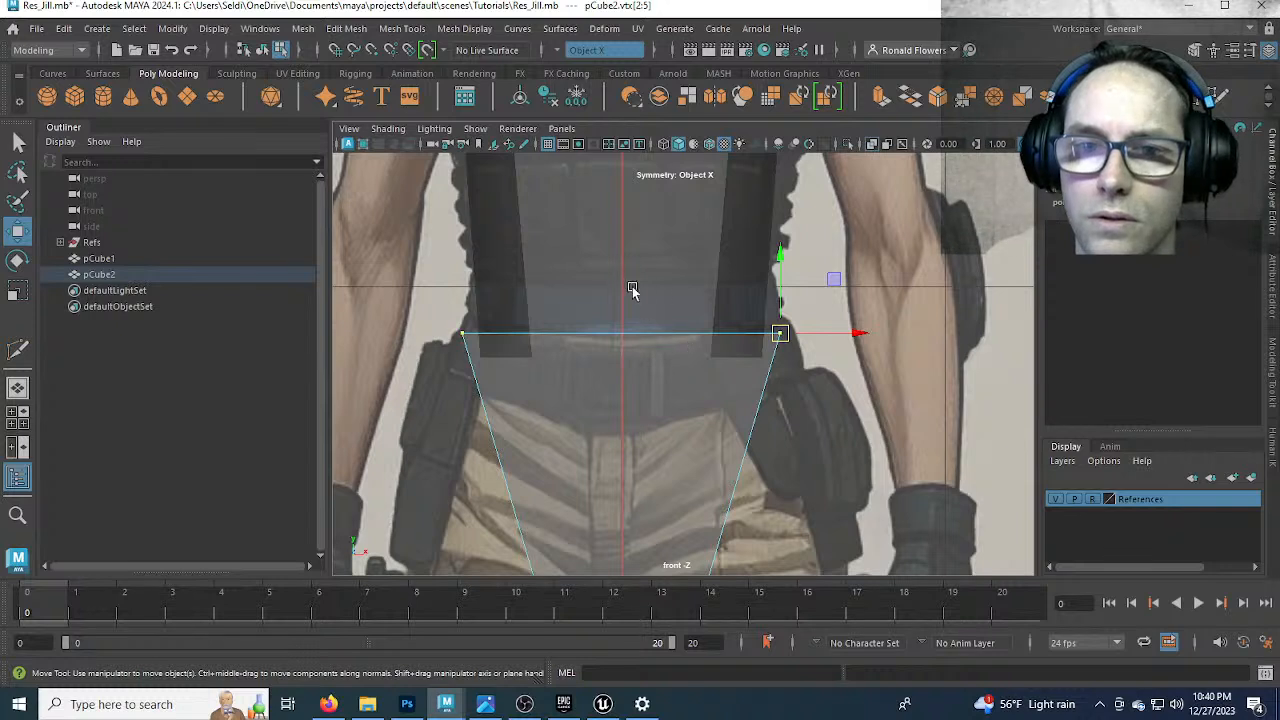
{"action": "mouse_move", "coordinate": [765, 281]}
{"action": "left_mouse_down"}
{"action": "mouse_move", "coordinate": [775, 262]}
{"action": "mouse_move", "coordinate": [777, 288]}
{"action": "mouse_move", "coordinate": [777, 277]}
{"action": "left_mouse_up"}
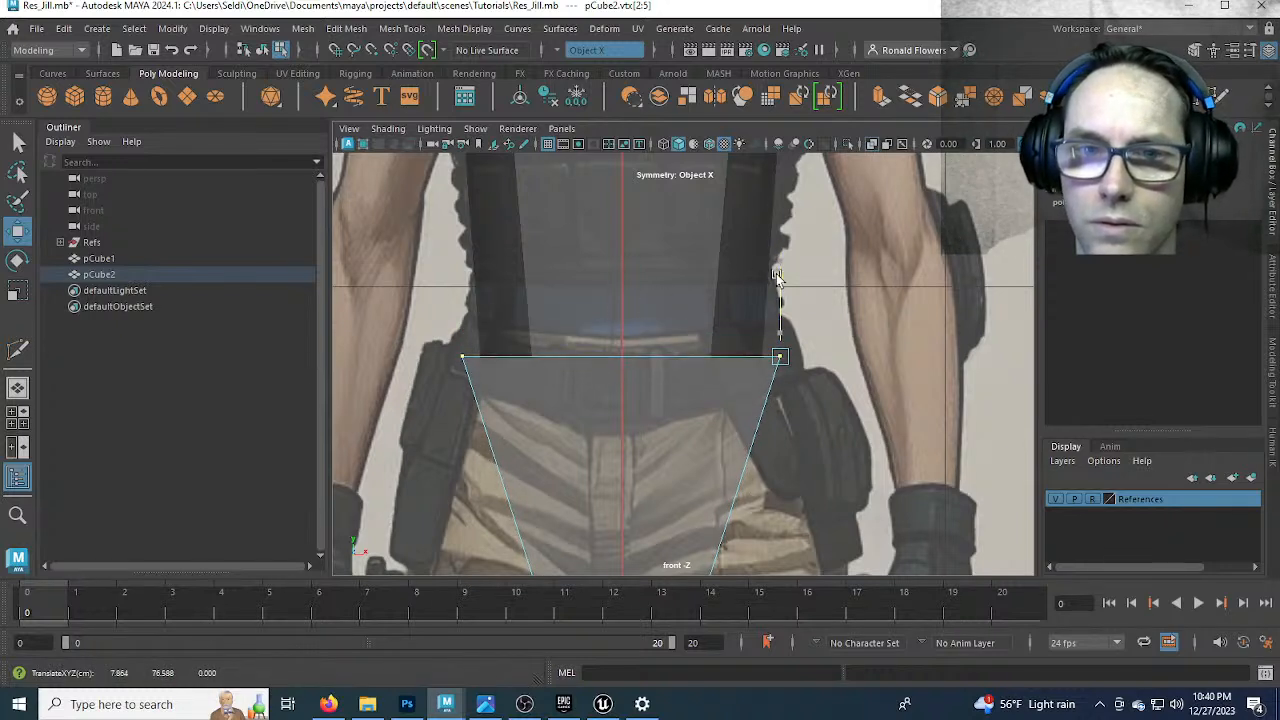
Try narrowing the hip block's lower vertices inward to the crotch of the front reference
{"action": "middle_click_drag", "start_coordinate": [634, 387], "coordinate": [666, 234], "text": "alt"}
{"action": "left_click_drag", "start_coordinate": [674, 401], "coordinate": [716, 467]}
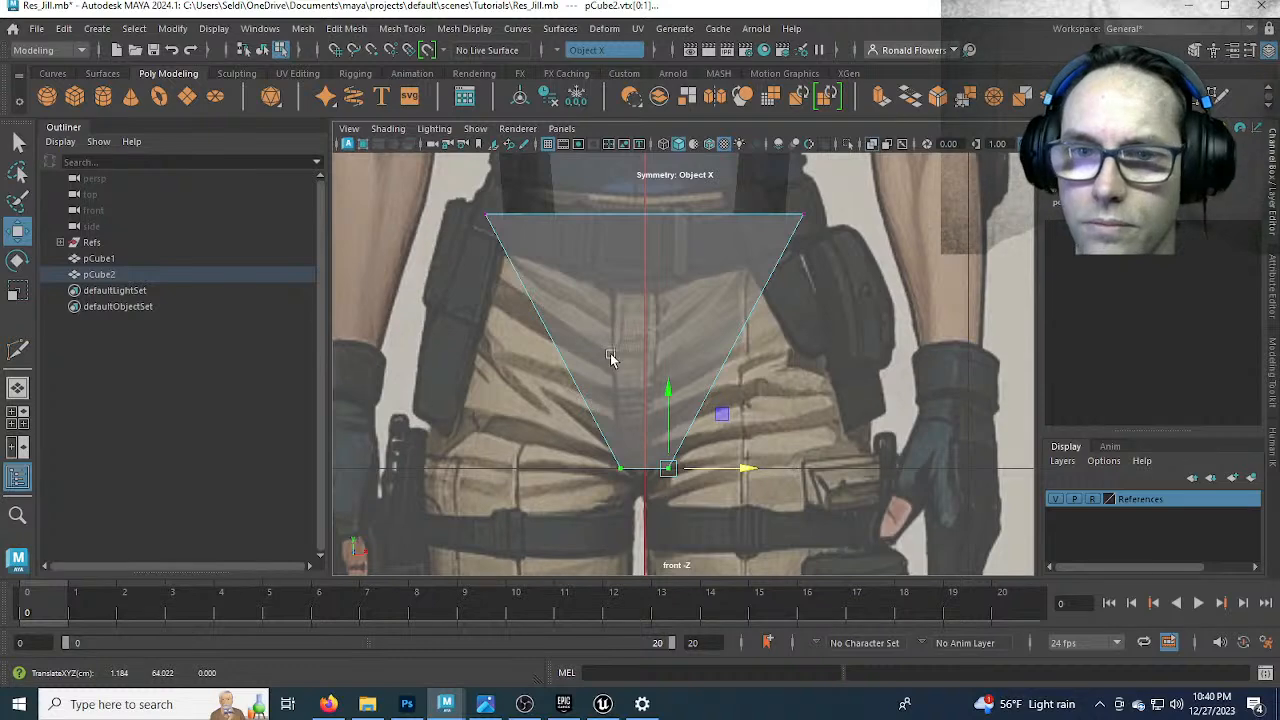
{"action": "middle_click_drag", "start_coordinate": [618, 370], "coordinate": [578, 425], "text": "alt"}
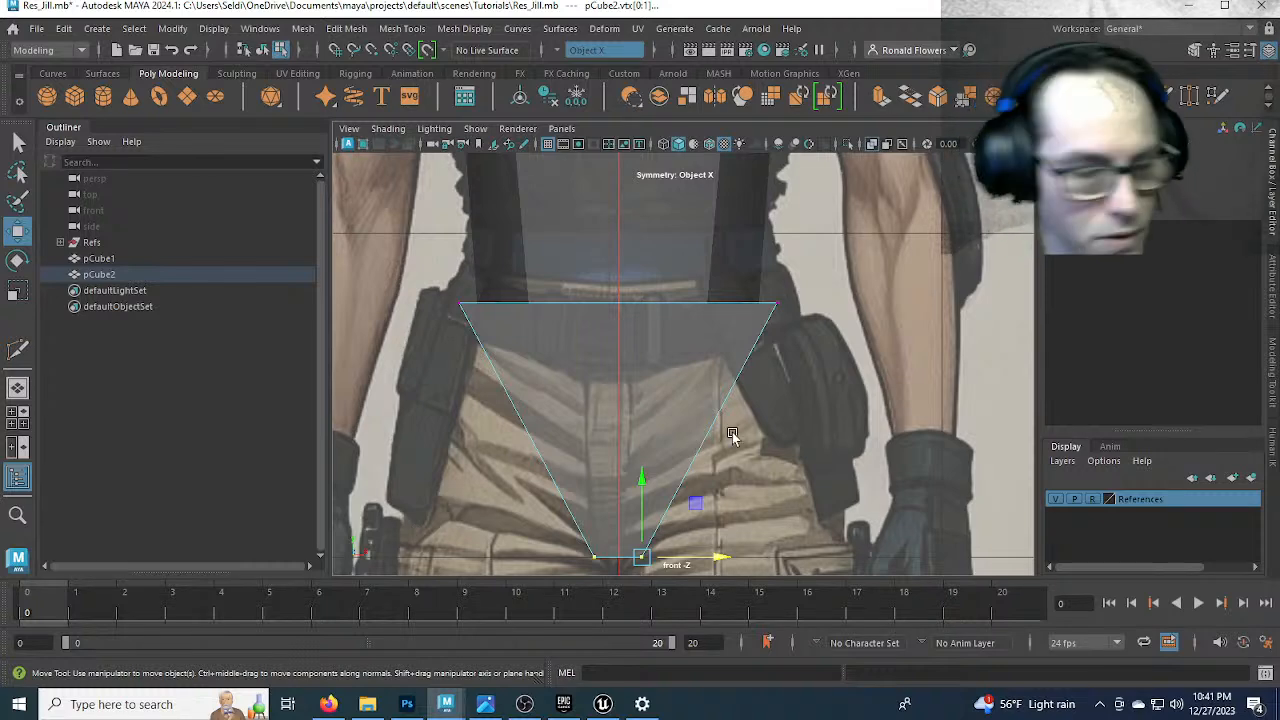
{"action": "middle_click_drag", "start_coordinate": [765, 458], "coordinate": [746, 303], "text": "alt"}
Move the hip block's lower corner vertices outward to about X 11.5 to cover the hips' full width
{"action": "left_click", "coordinate": [565, 383]}
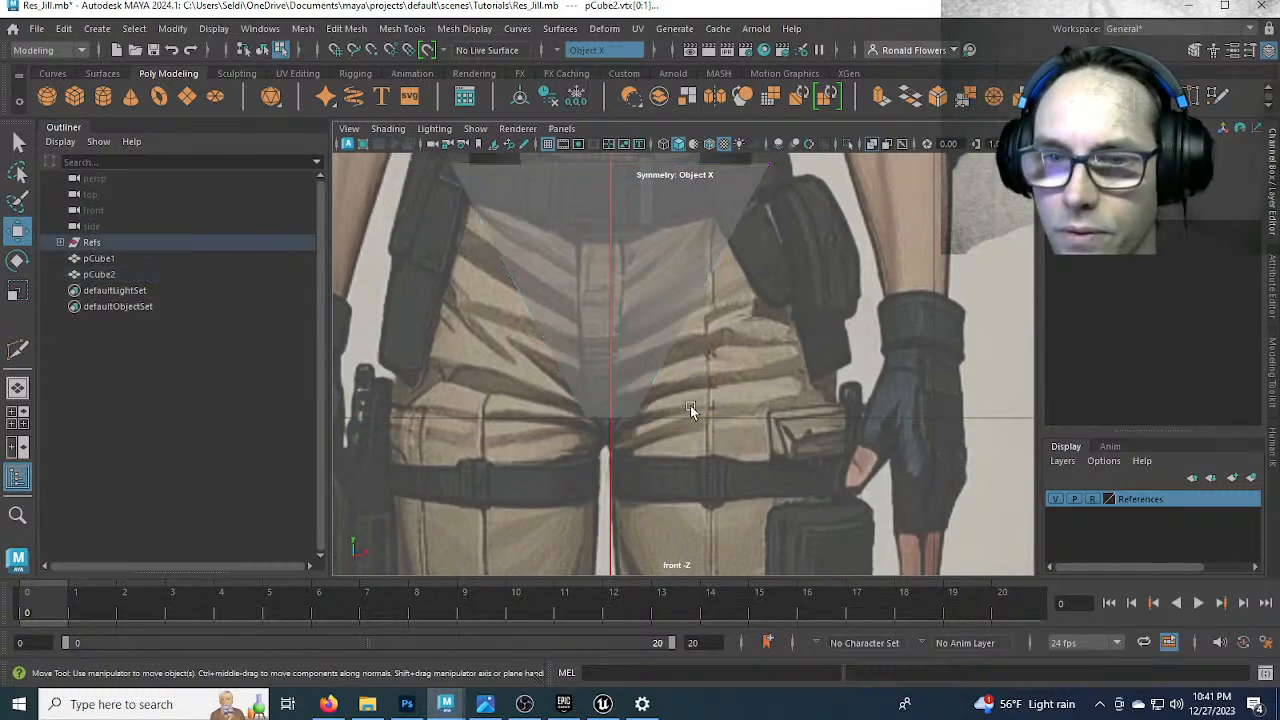
{"action": "left_click", "coordinate": [656, 432]}
{"action": "left_click_drag", "start_coordinate": [672, 420], "coordinate": [887, 403]}
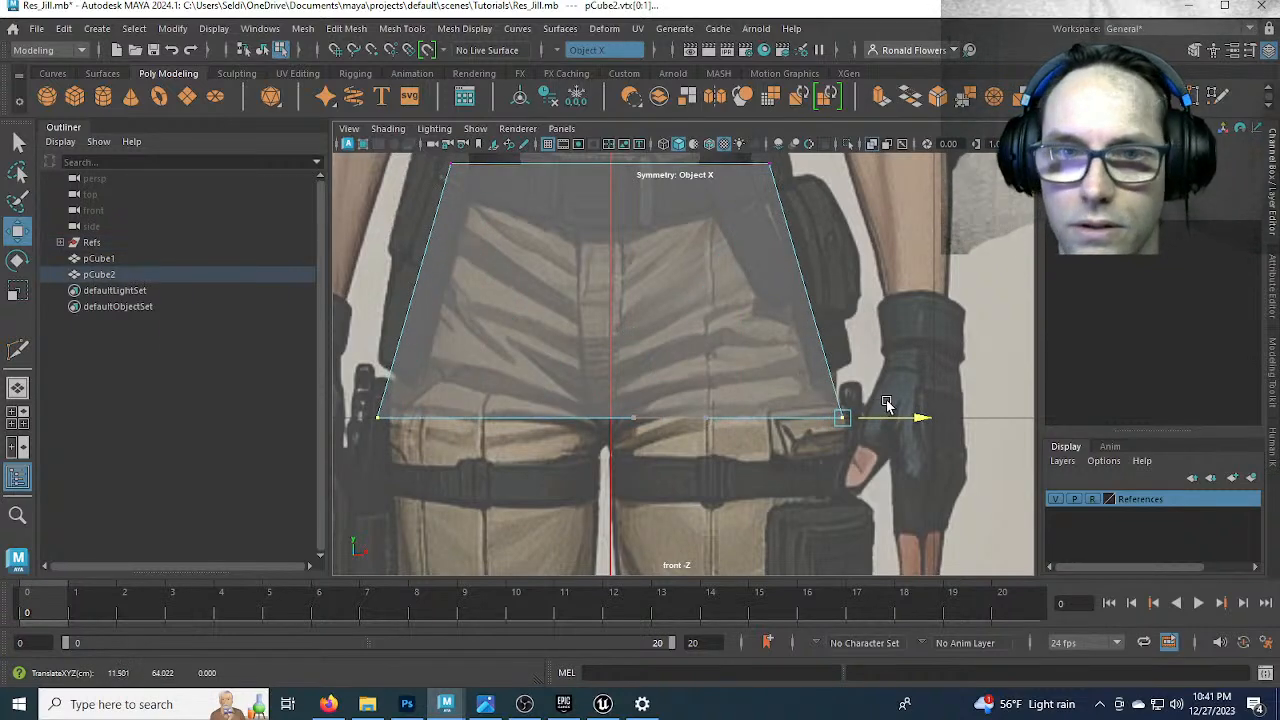
Move the hip block's upper corner vertices slightly inward to match the waist width in the front reference
{"action": "middle_click_drag", "start_coordinate": [645, 202], "coordinate": [680, 380], "text": "alt"}
{"action": "scroll", "coordinate": [595, 388], "scroll_direction": "up", "scroll_amount": 1}
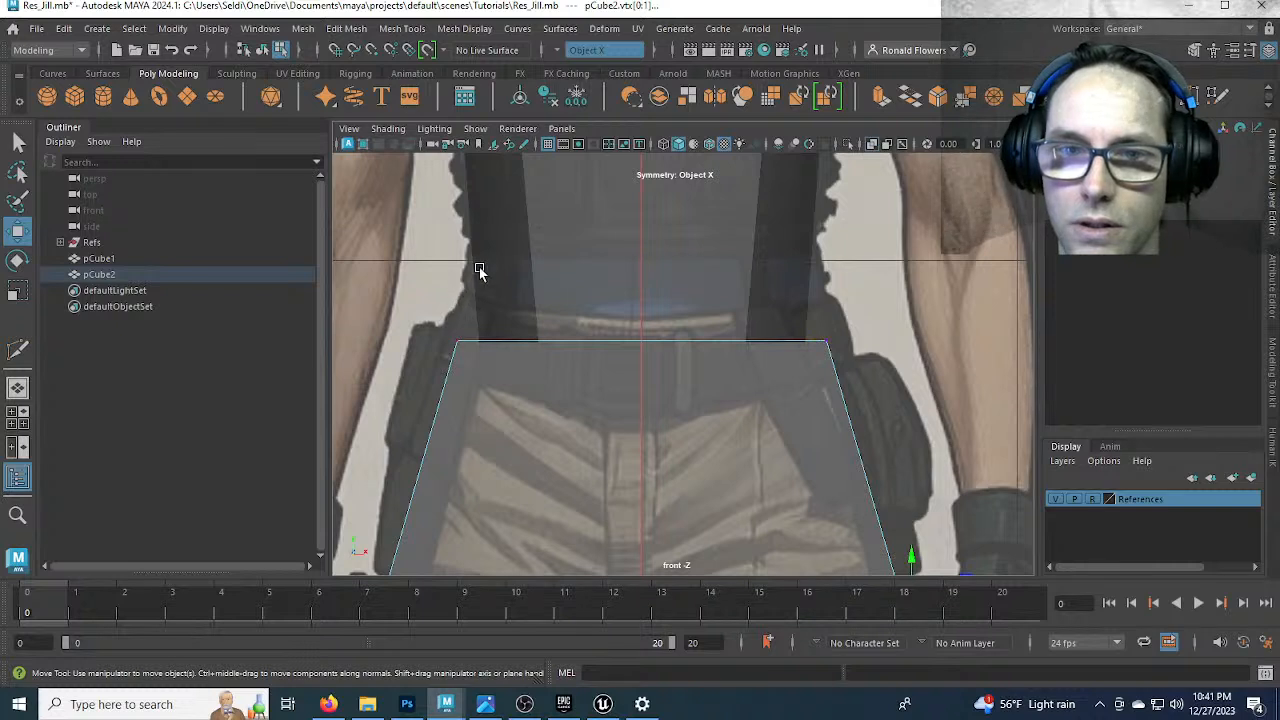
{"action": "left_click_drag", "start_coordinate": [470, 375], "coordinate": [472, 378]}
{"action": "left_click_drag", "start_coordinate": [547, 341], "coordinate": [565, 344]}
{"action": "scroll", "coordinate": [759, 396], "scroll_direction": "down", "scroll_amount": 1}
{"action": "middle_click_drag", "start_coordinate": [750, 422], "coordinate": [764, 329], "text": "alt"}
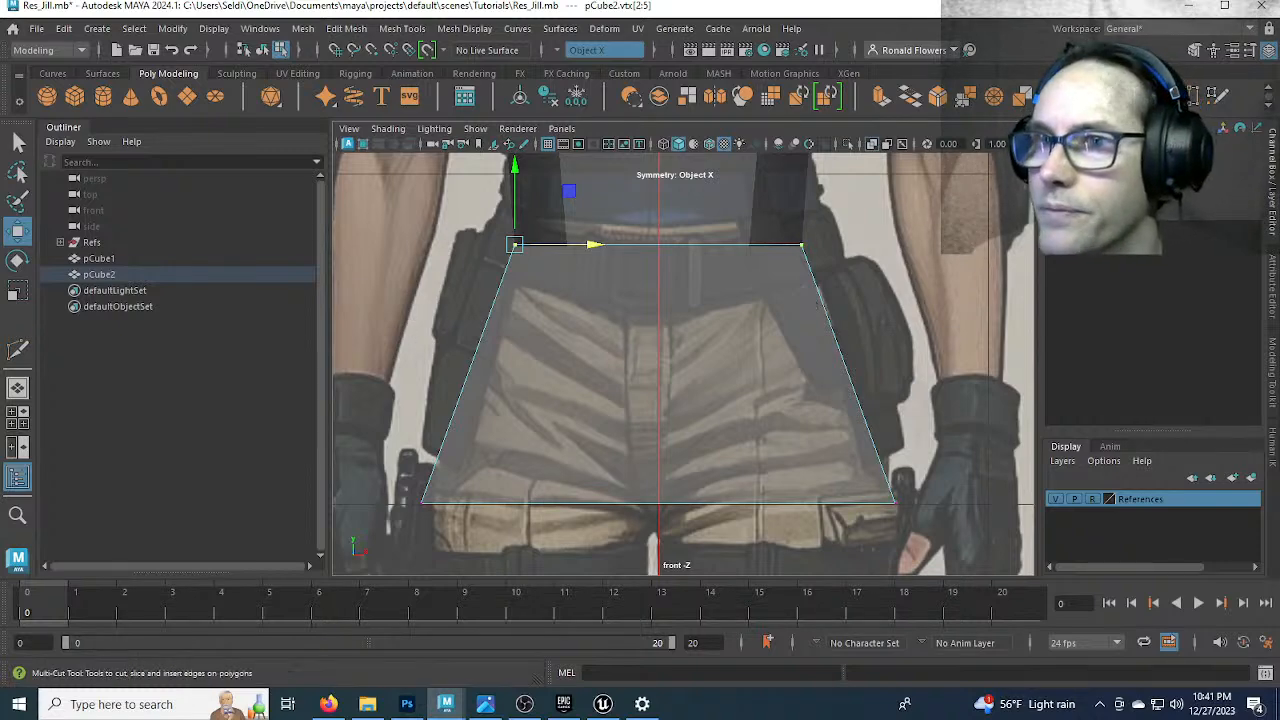
In the side view, move the hip block's upper back and front vertices outward to match the waist depth
{"action": "key", "text": "space"}
{"action": "key", "text": "space"}
{"action": "middle_click_drag", "start_coordinate": [786, 472], "coordinate": [700, 380], "text": "alt"}
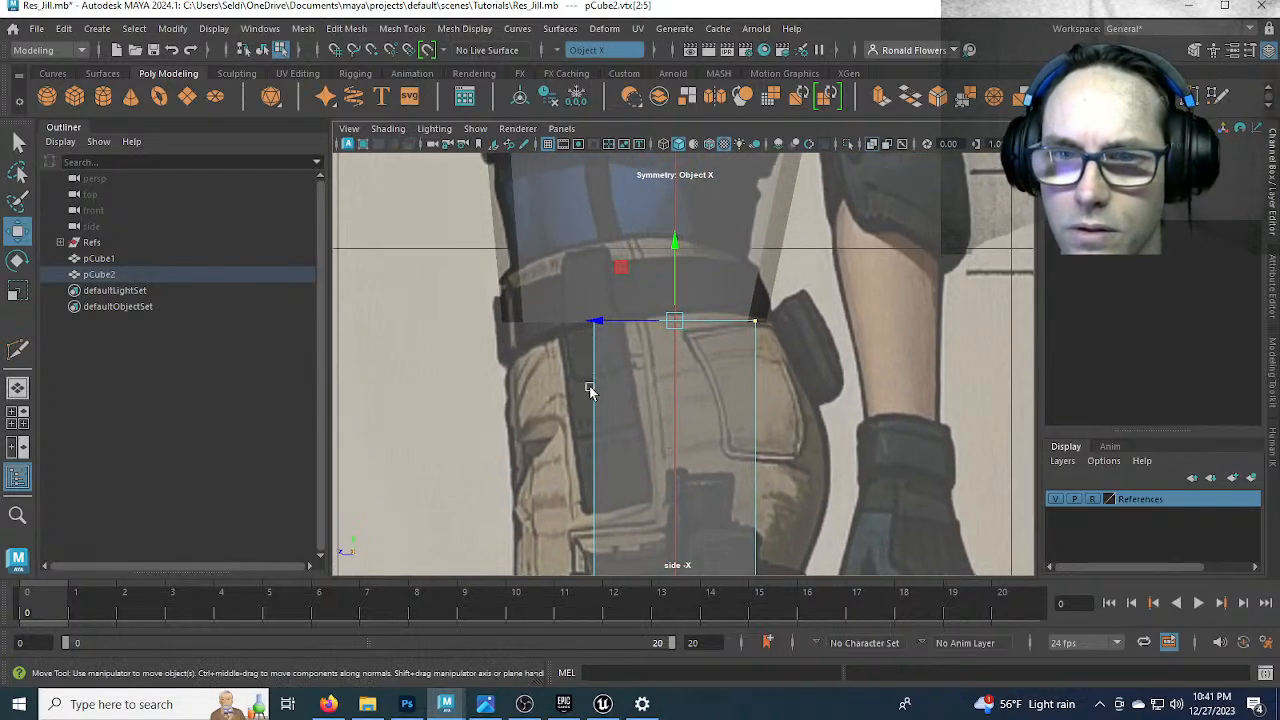
{"action": "left_click_drag", "start_coordinate": [739, 305], "coordinate": [780, 388]}
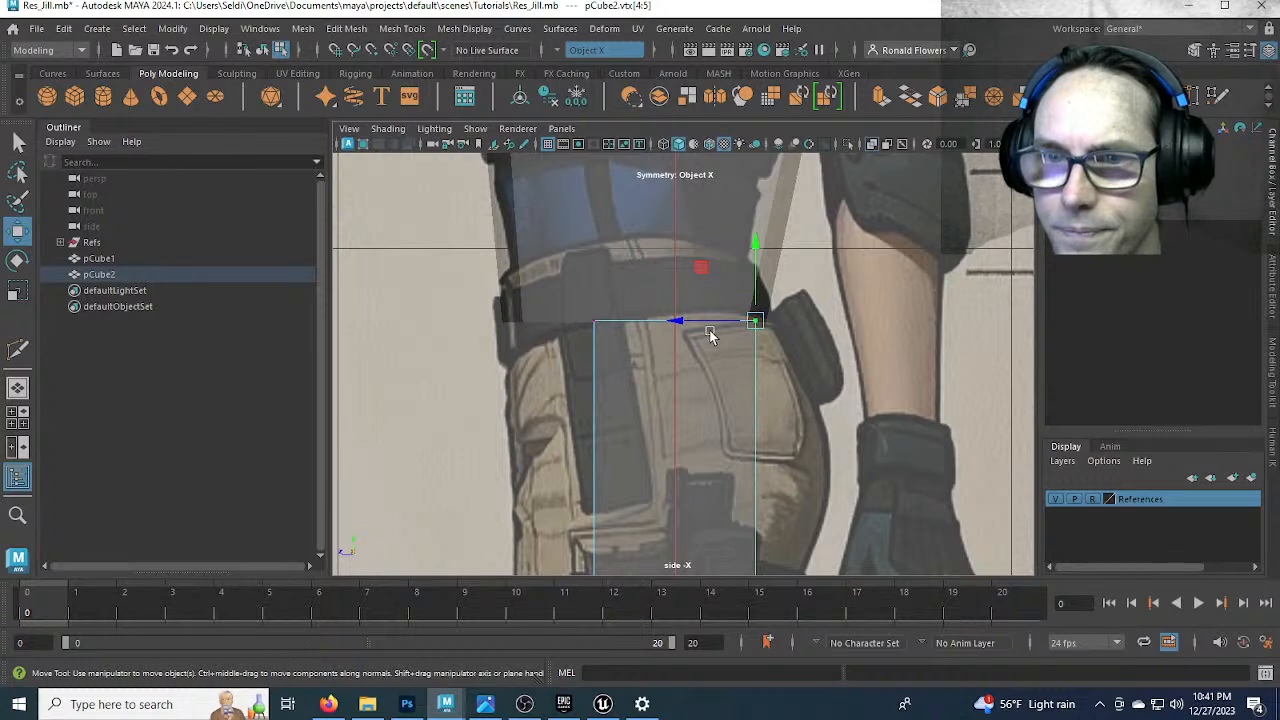
{"action": "left_click_drag", "start_coordinate": [703, 322], "coordinate": [716, 326]}
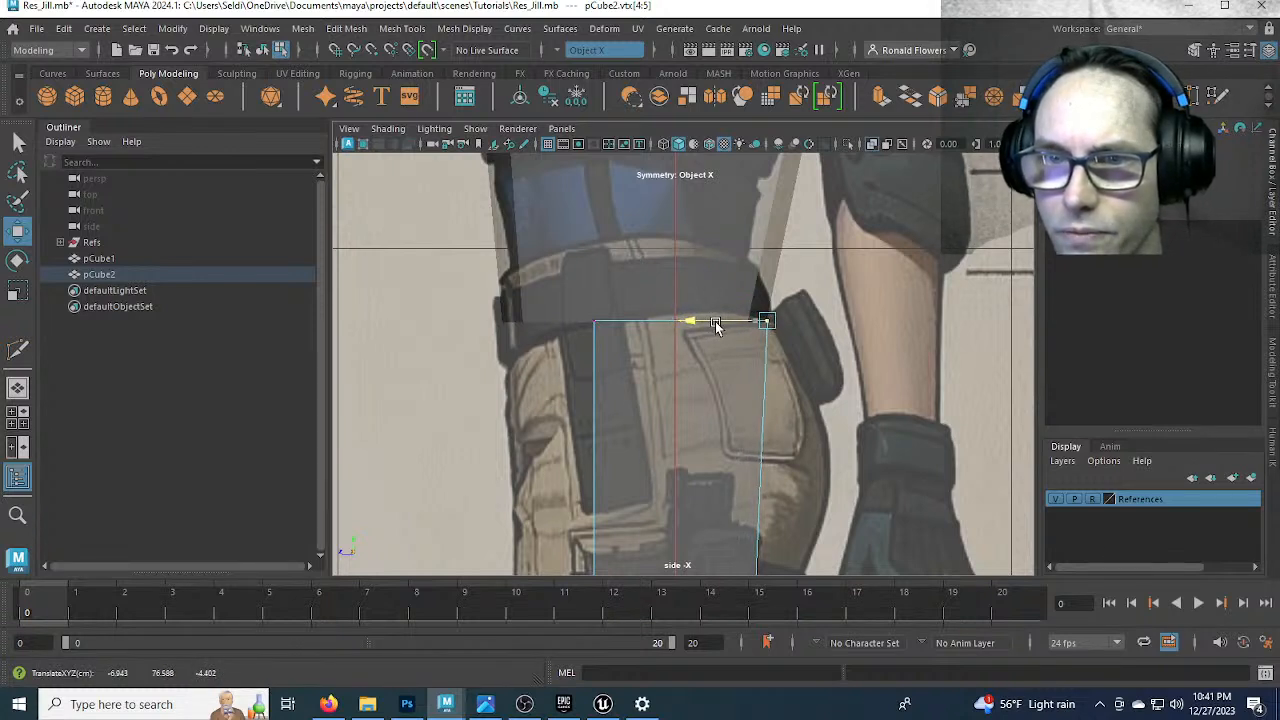
{"action": "left_click_drag", "start_coordinate": [560, 306], "coordinate": [461, 321]}
Move the hip block's lower front and back vertices outward to match the upper thigh depth in the side reference
{"action": "middle_click_drag", "start_coordinate": [525, 443], "coordinate": [563, 281], "text": "alt"}
{"action": "left_click_drag", "start_coordinate": [597, 373], "coordinate": [682, 466]}
{"action": "left_click_drag", "start_coordinate": [570, 425], "coordinate": [489, 423]}
{"action": "left_click_drag", "start_coordinate": [768, 395], "coordinate": [786, 429]}
Cut a horizontal edge loop around the middle of the hip block with Multi-Cut
{"action": "middle_click_drag", "start_coordinate": [749, 309], "coordinate": [703, 458], "text": "alt"}
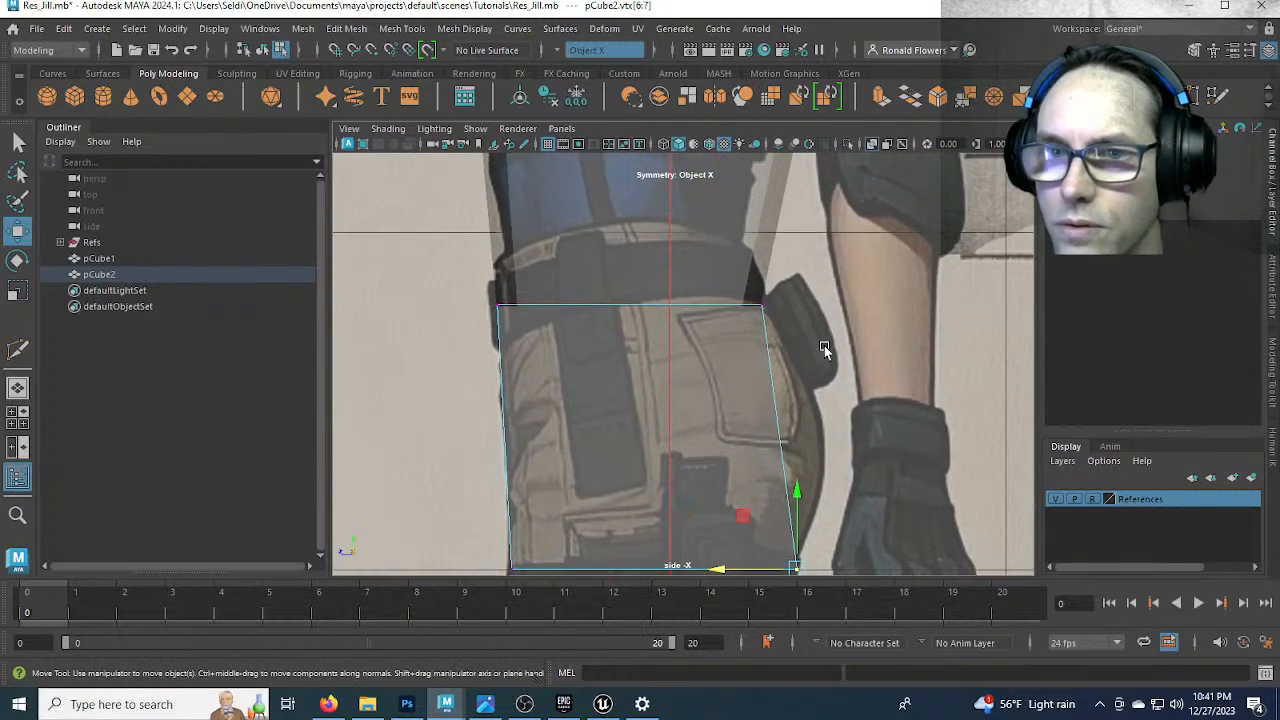
{"action": "right_click_drag", "start_coordinate": [824, 345], "coordinate": [854, 349], "text": "shift"}
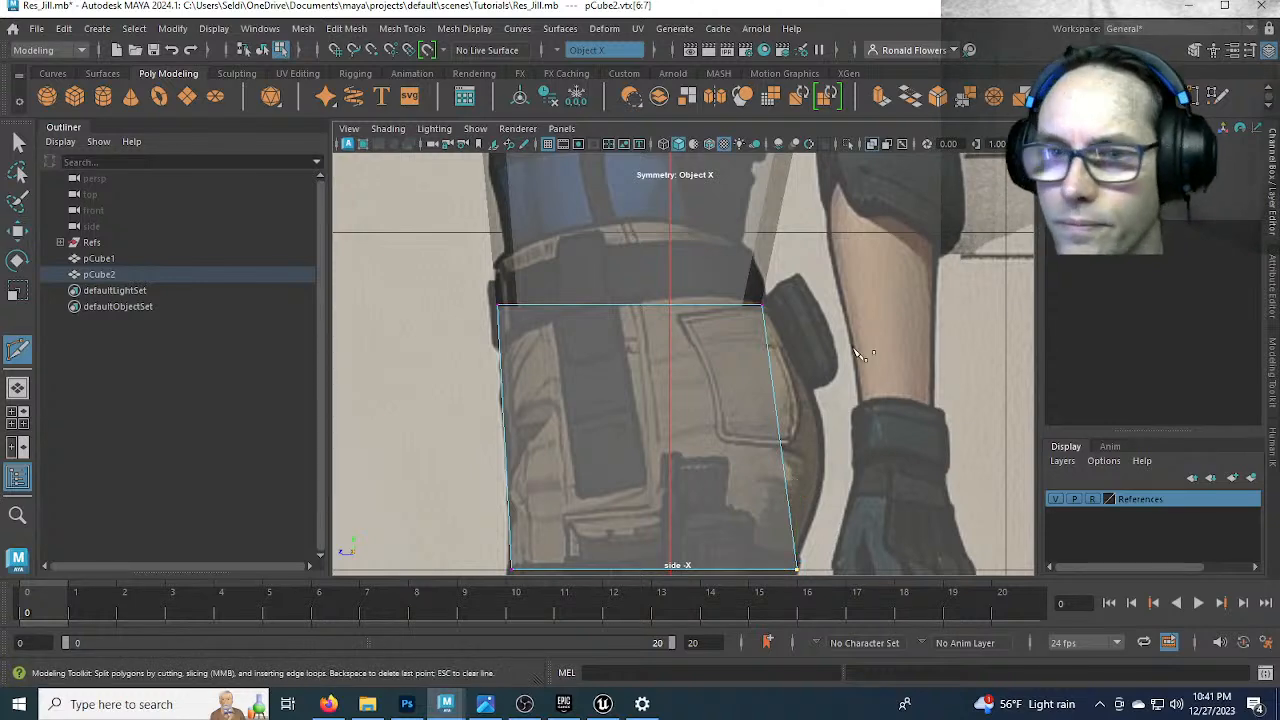
{"action": "middle_click_drag", "start_coordinate": [818, 441], "coordinate": [851, 323], "text": "alt"}
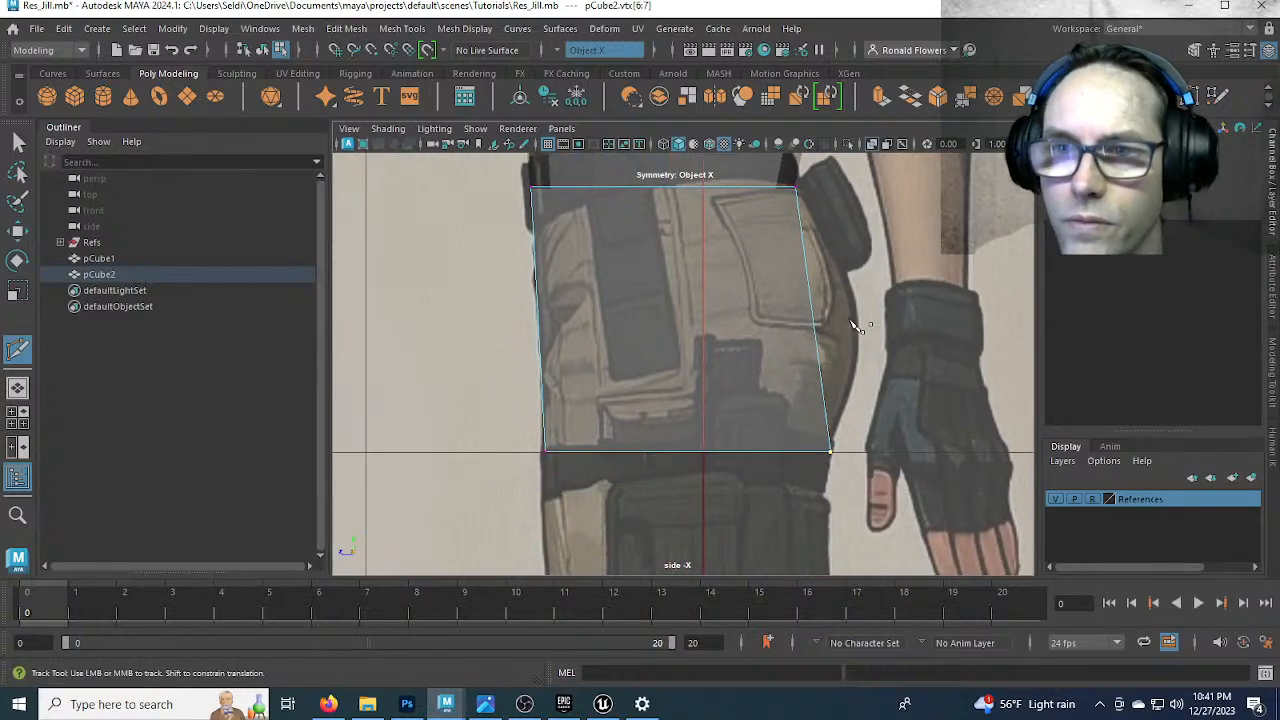
{"action": "left_click", "coordinate": [790, 323], "text": "ctrl"}
Pull the new loop's back vertices backward to follow the curve of the buttocks in the side reference
{"action": "key", "text": "q"}
{"action": "left_click_drag", "start_coordinate": [776, 296], "coordinate": [830, 352]}
{"action": "key", "text": "w"}
{"action": "left_click_drag", "start_coordinate": [726, 326], "coordinate": [766, 326]}
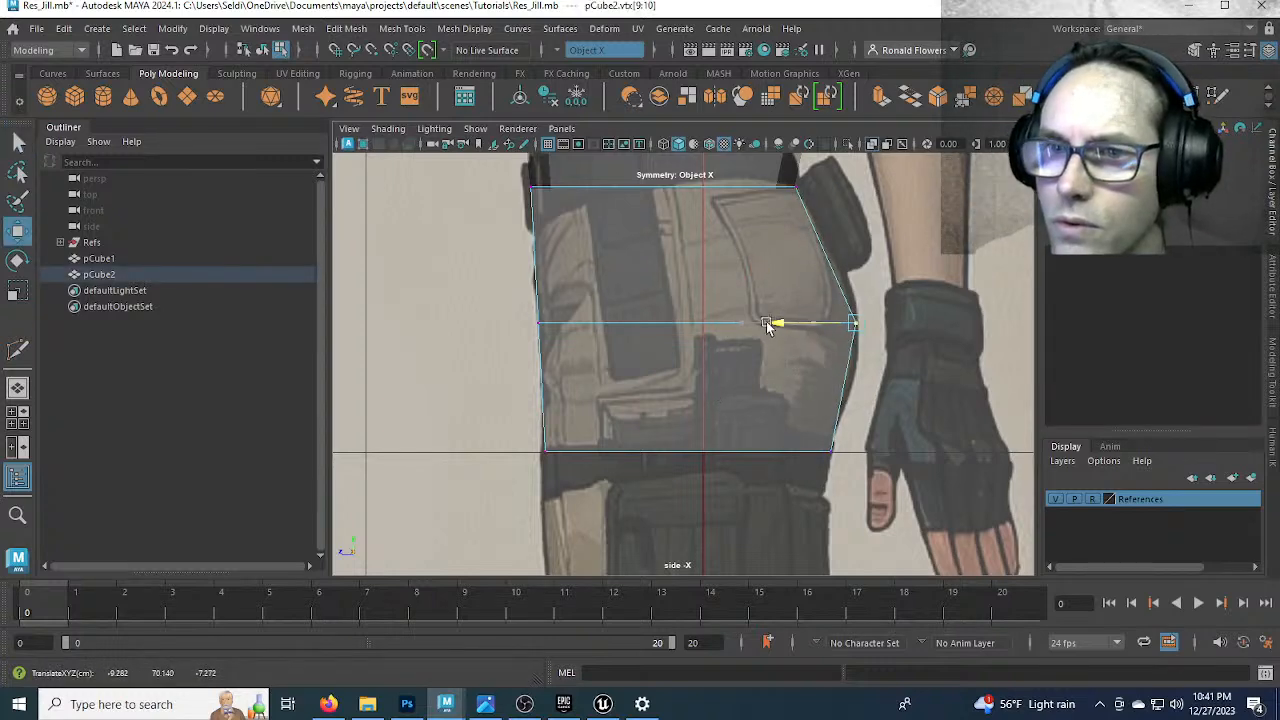
In the perspective view, cut a vertical edge loop near the middle of the hip block's side with Multi-Cut
{"action": "middle_click_drag", "start_coordinate": [757, 334], "coordinate": [690, 232], "text": "alt"}
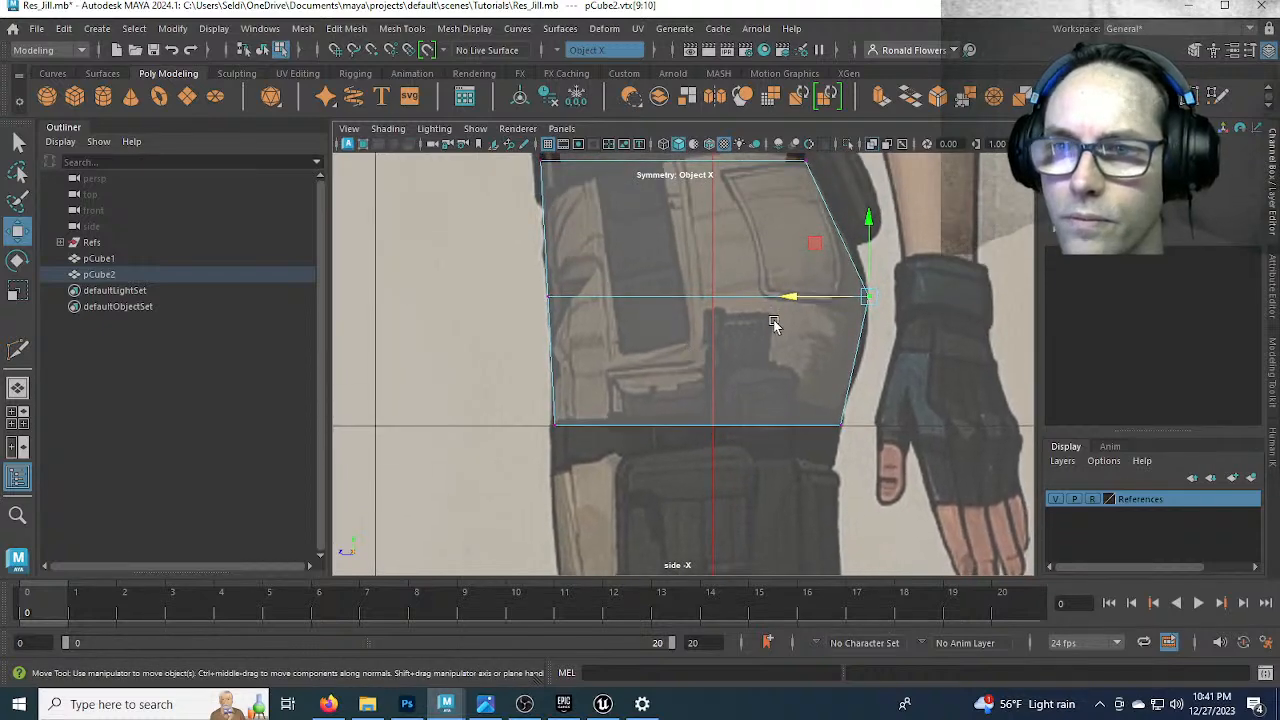
{"action": "key", "text": "space"}
{"action": "key", "text": "space"}
{"action": "left_click_drag", "start_coordinate": [843, 467], "coordinate": [817, 478], "text": "alt"}
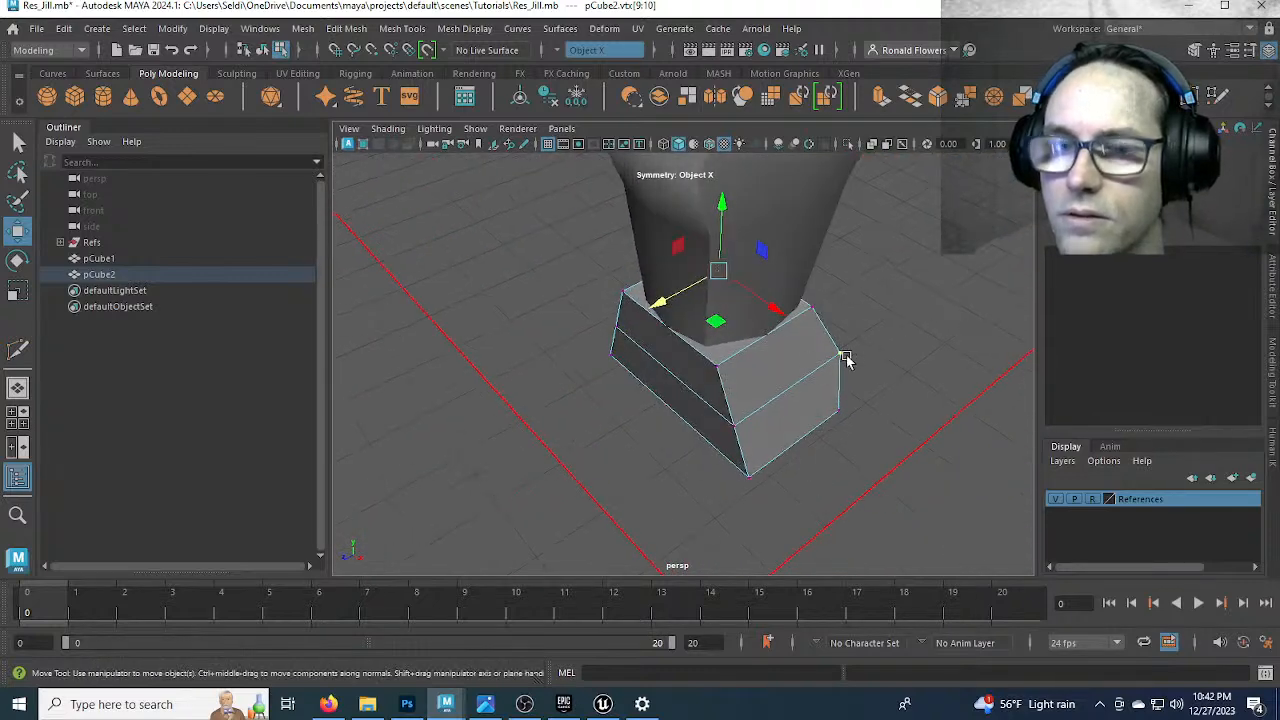
{"action": "left_click", "coordinate": [1161, 96]}
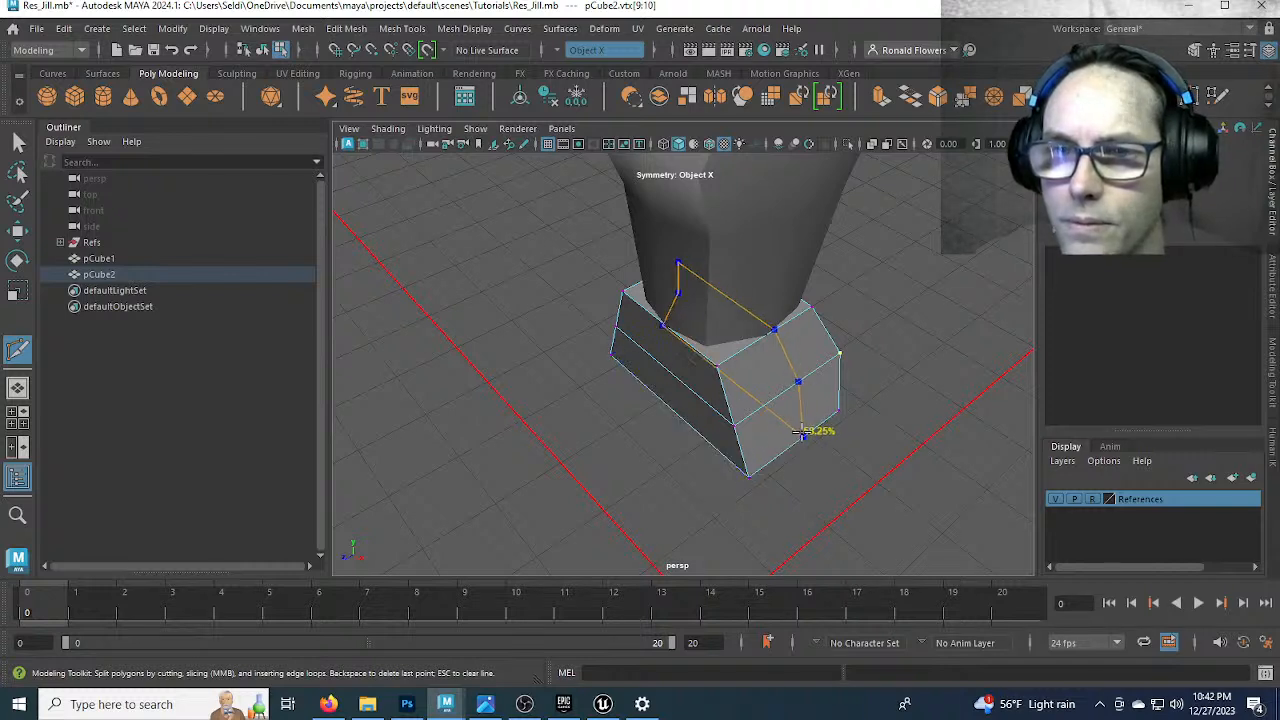
{"action": "left_click", "coordinate": [801, 433], "text": "ctrl"}
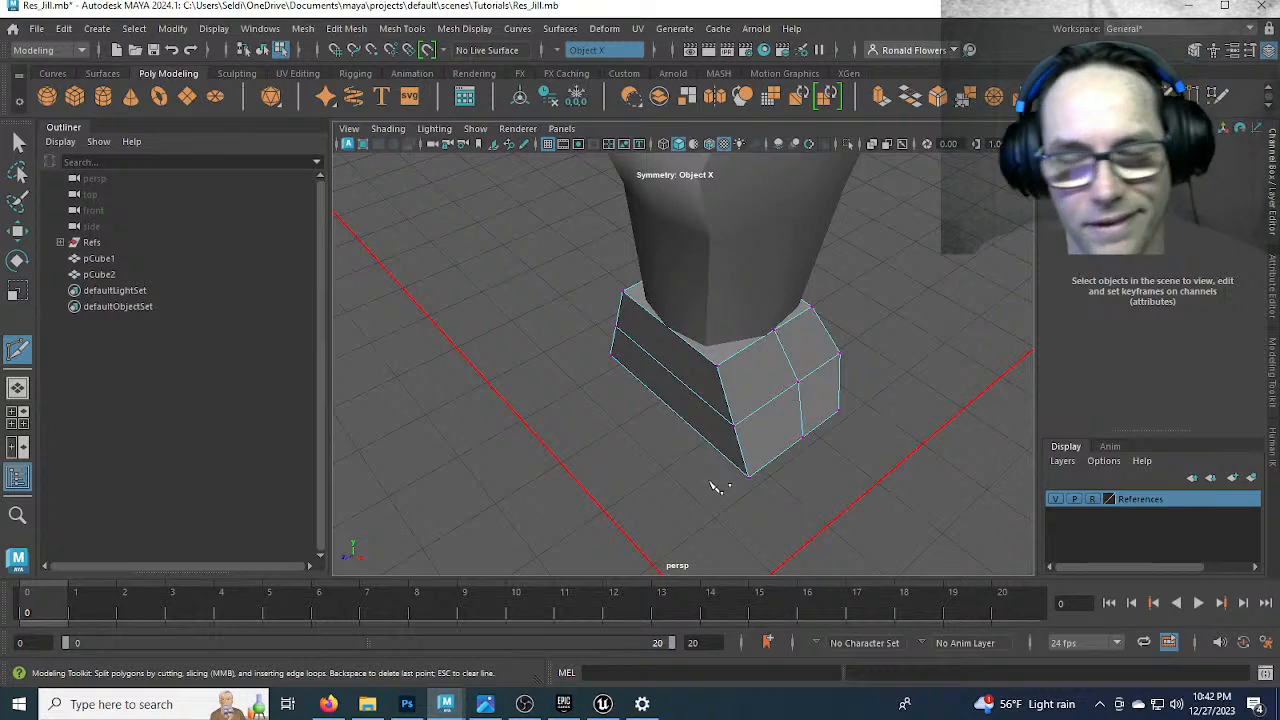
Turn symmetry off and use Insert Edge Loop to add a vertical loop down the middle of the hip block's front and back
{"action": "right_click_drag", "start_coordinate": [720, 476], "coordinate": [711, 431], "text": "alt"}
{"action": "middle_click_drag", "start_coordinate": [706, 380], "coordinate": [614, 359], "text": "alt"}
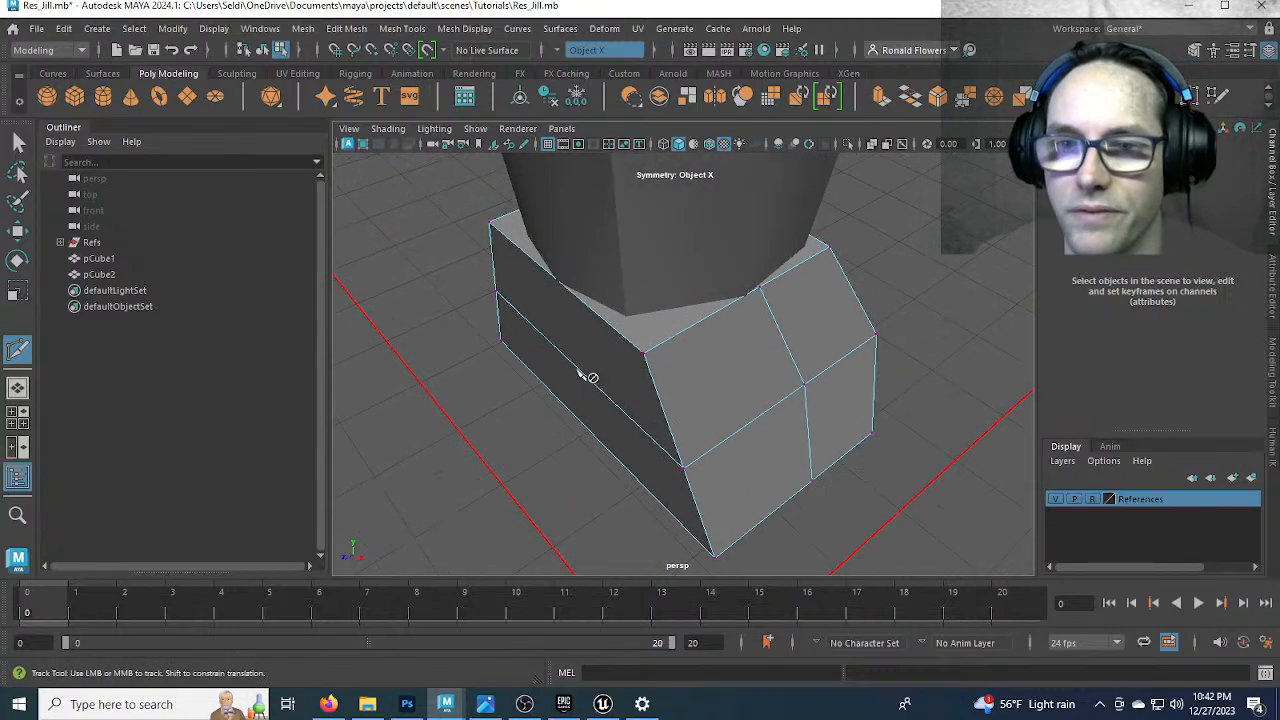
{"action": "left_click", "coordinate": [788, 393], "text": "ctrl"}
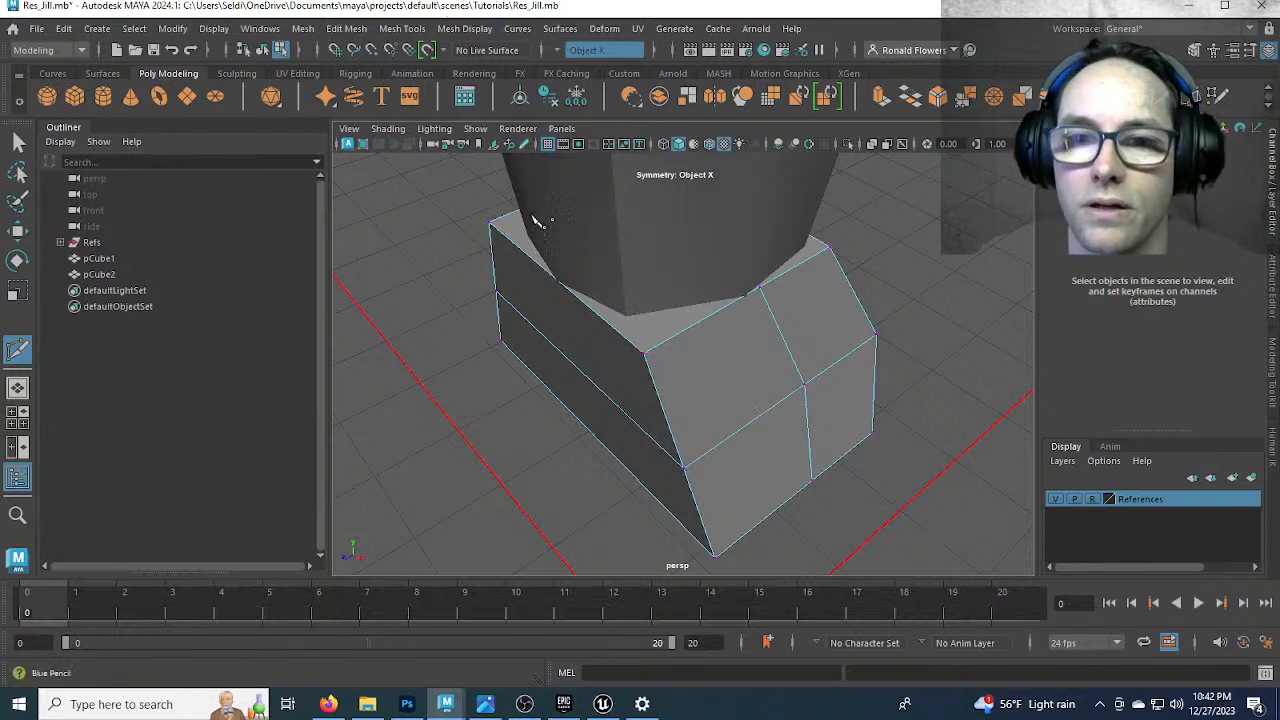
{"action": "left_click", "coordinate": [565, 50]}
{"action": "left_click", "coordinate": [590, 62]}
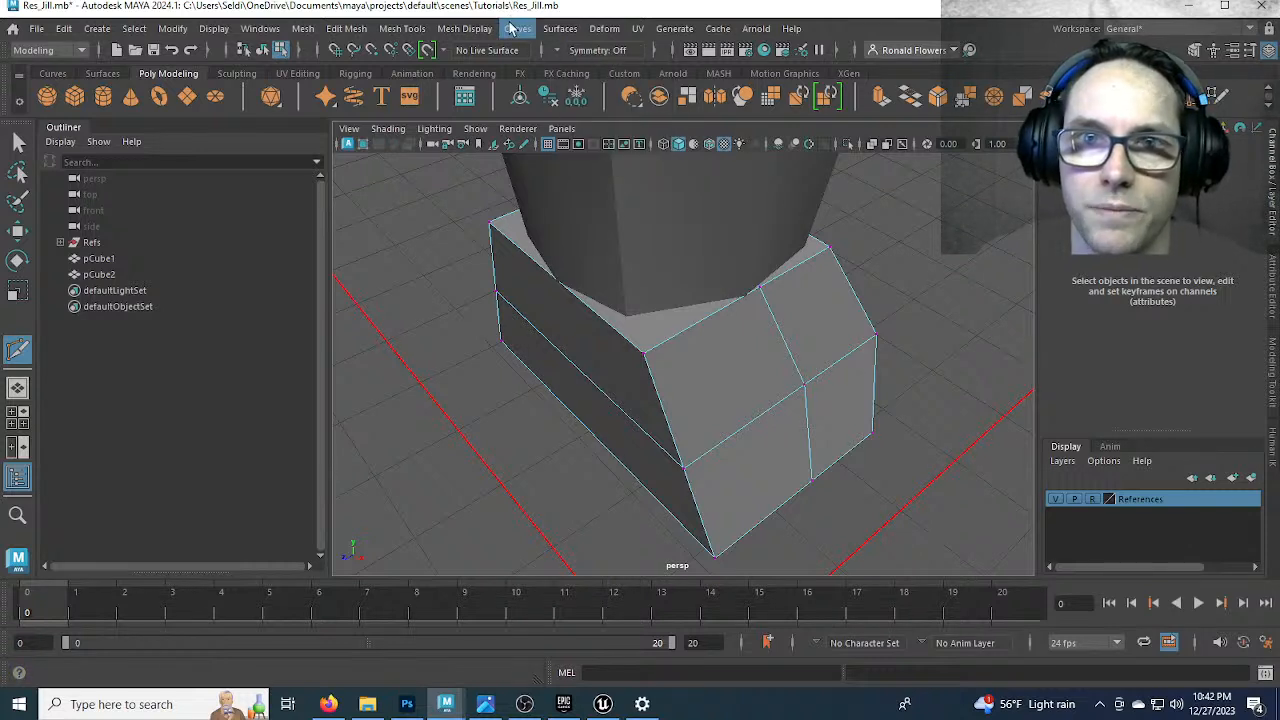
{"action": "left_click", "coordinate": [402, 28]}
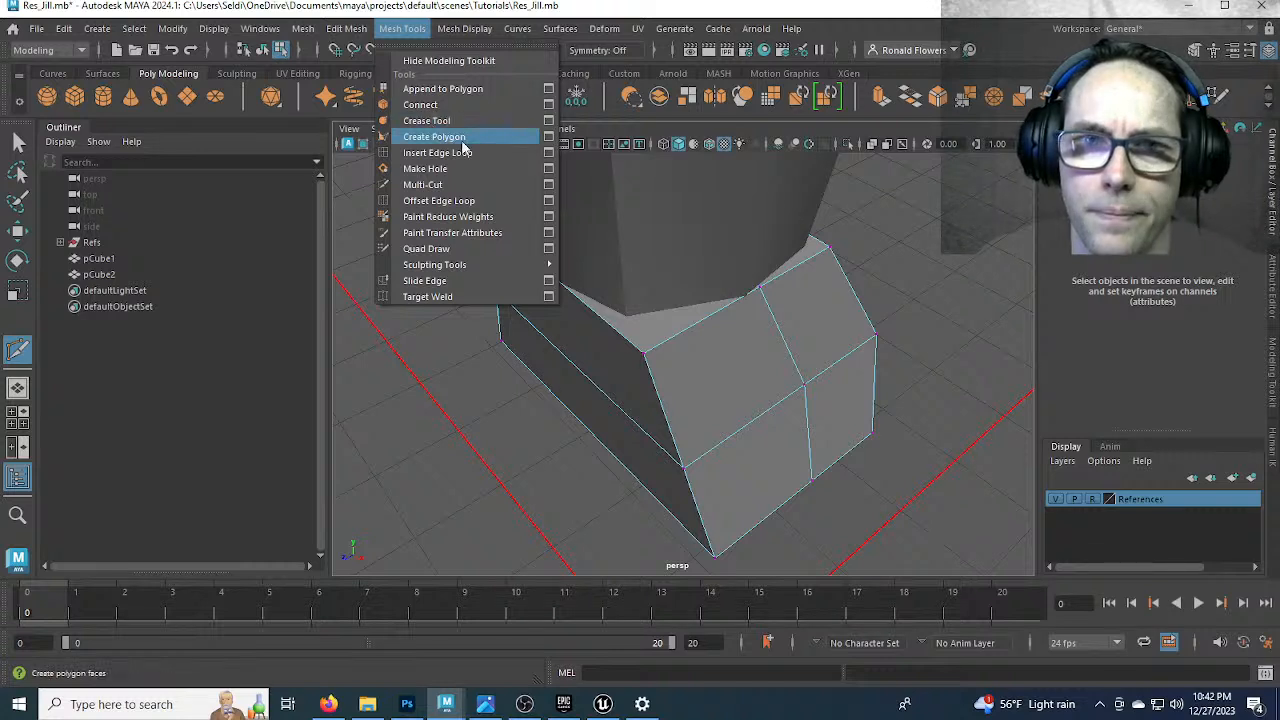
{"action": "left_click", "coordinate": [458, 153]}
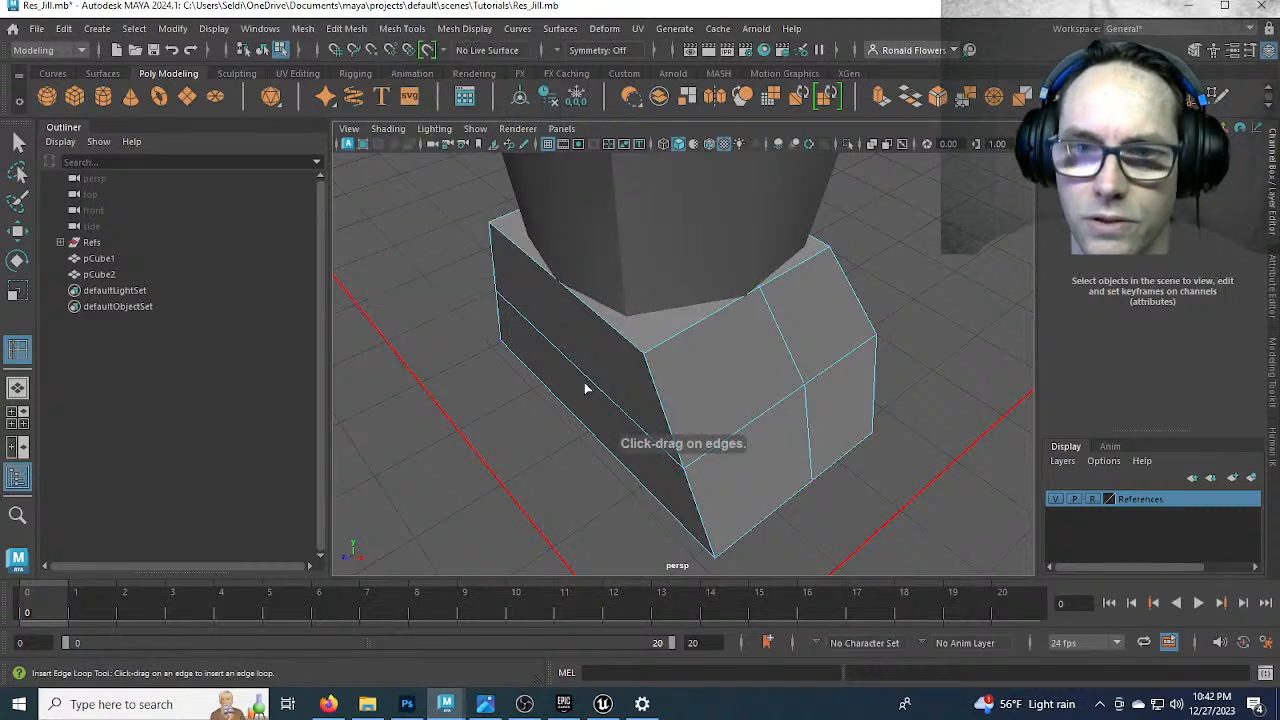
{"action": "left_click", "coordinate": [578, 374]}
{"action": "left_click_drag", "start_coordinate": [655, 418], "coordinate": [541, 470], "text": "alt"}
{"action": "key", "text": "q"}
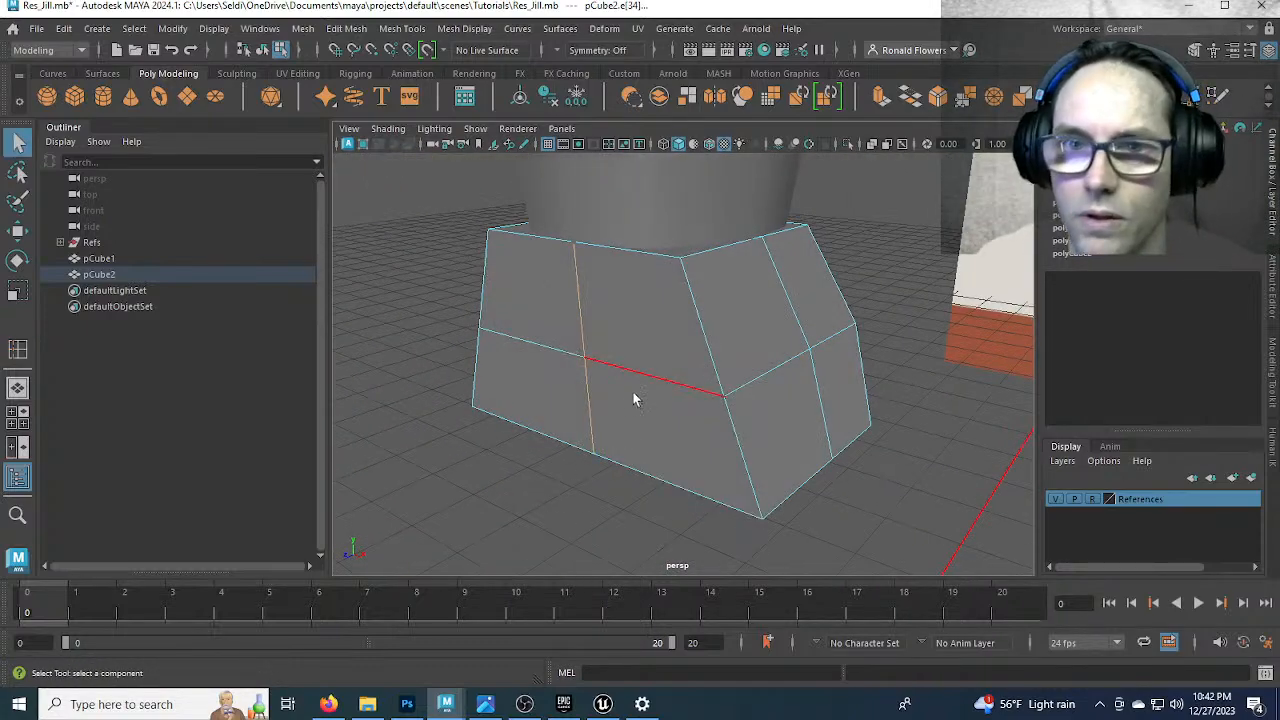
With Object X symmetry on, snap the hip block's top front corner vertices onto the torso's lower front corners
{"action": "scroll", "coordinate": [633, 398], "scroll_direction": "down", "scroll_amount": 2}
{"action": "key", "text": "F9"}
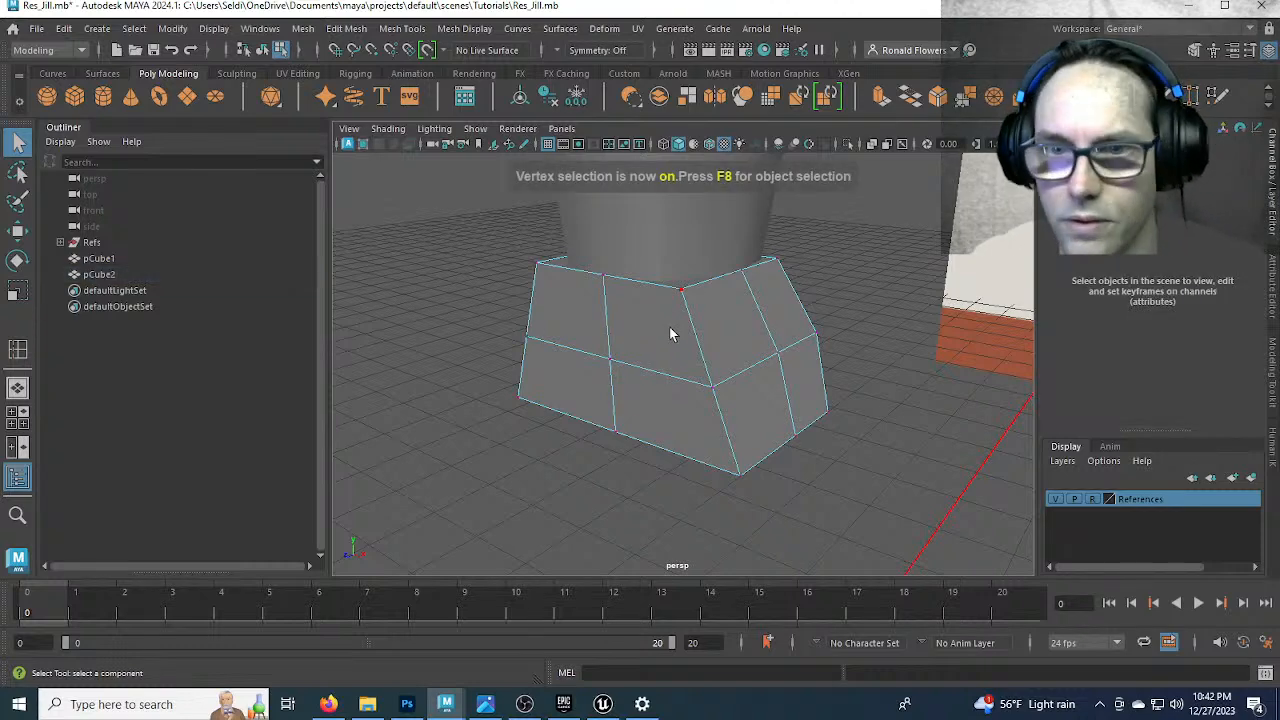
{"action": "mouse_move", "coordinate": [671, 346]}
{"action": "left_mouse_down", "text": "alt"}
{"action": "mouse_move", "coordinate": [680, 366]}
{"action": "mouse_move", "coordinate": [686, 354]}
{"action": "left_mouse_up", "text": "alt"}
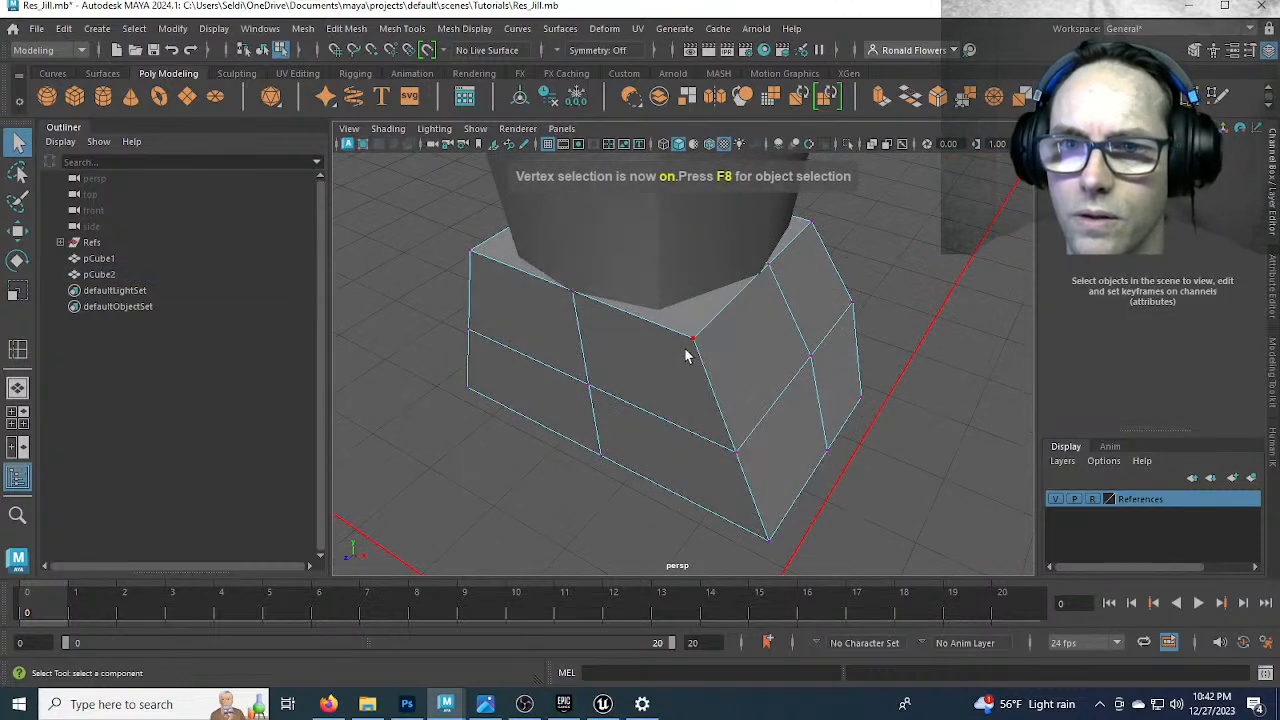
{"action": "left_click", "coordinate": [670, 388]}
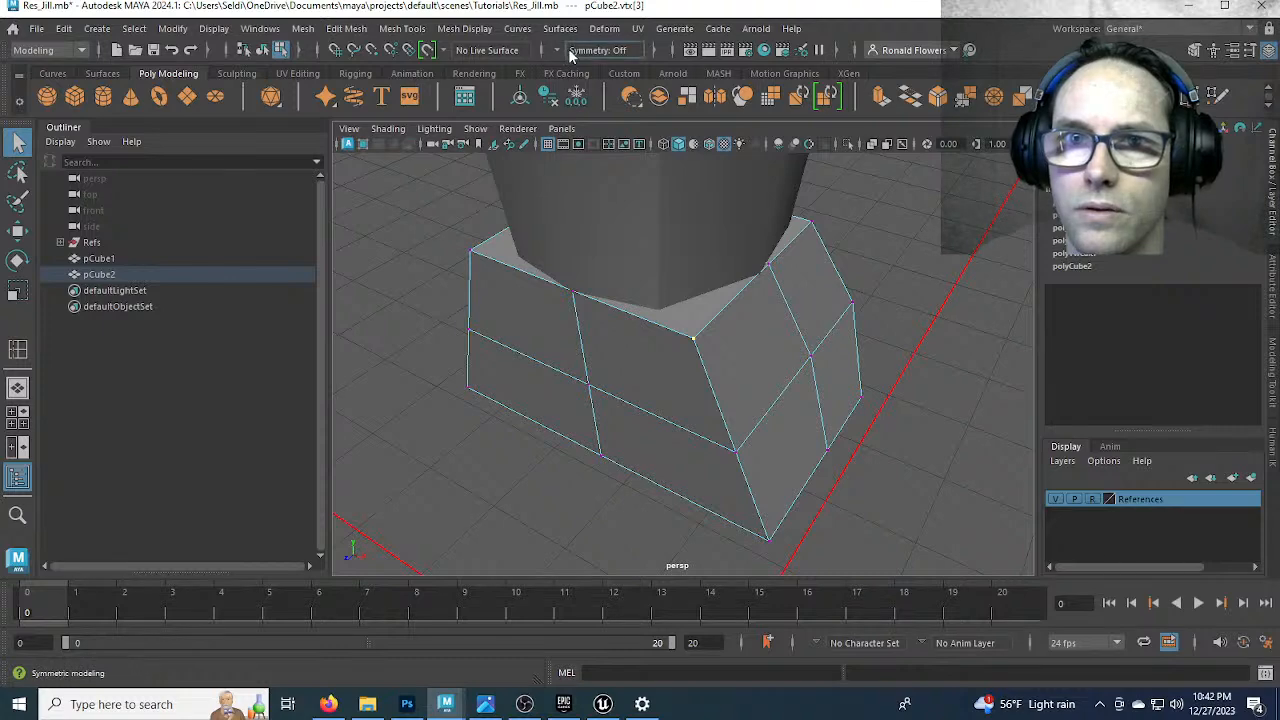
{"action": "left_click", "coordinate": [560, 52]}
{"action": "left_click", "coordinate": [597, 77]}
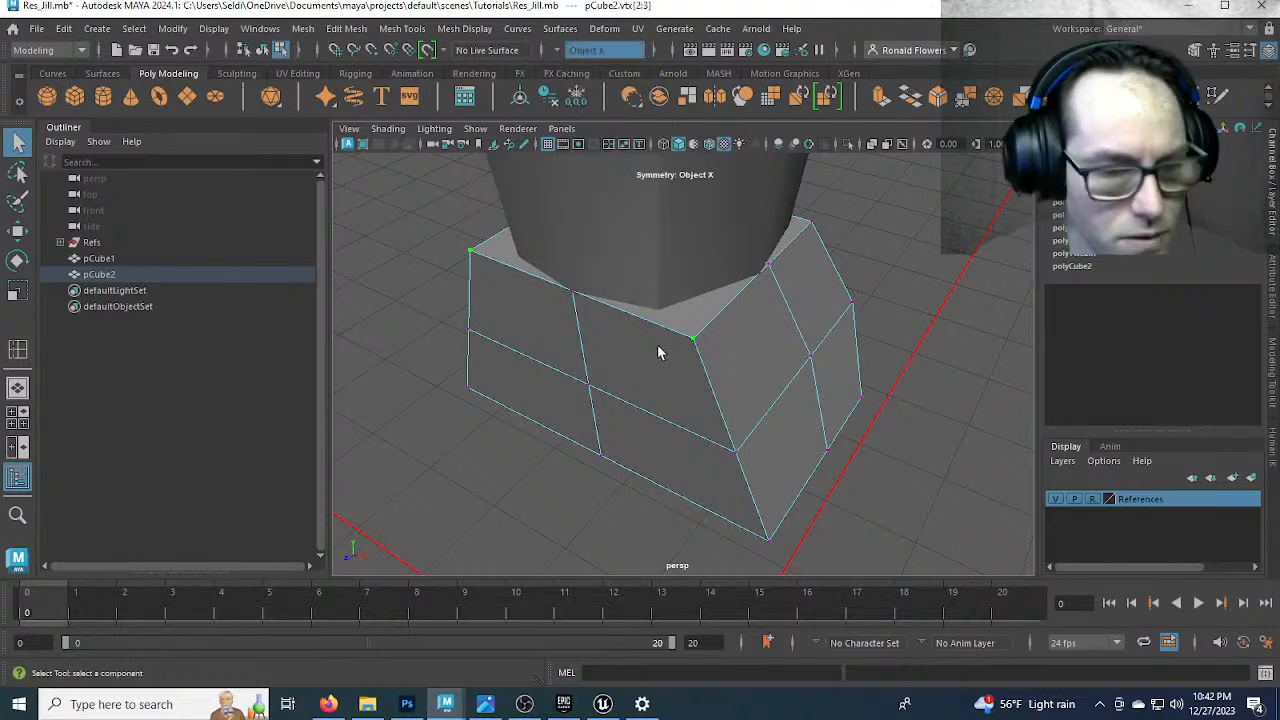
{"action": "left_click_drag", "start_coordinate": [684, 372], "coordinate": [688, 414], "text": "alt"}
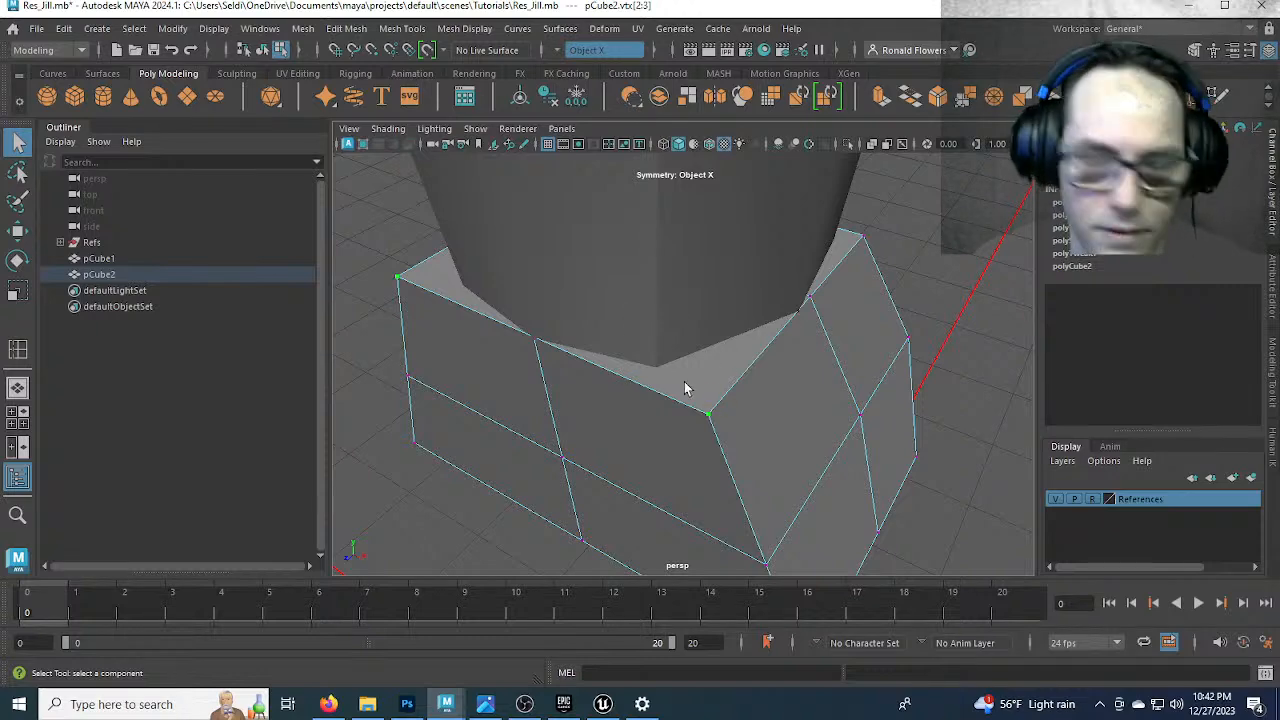
{"action": "key", "text": "w"}
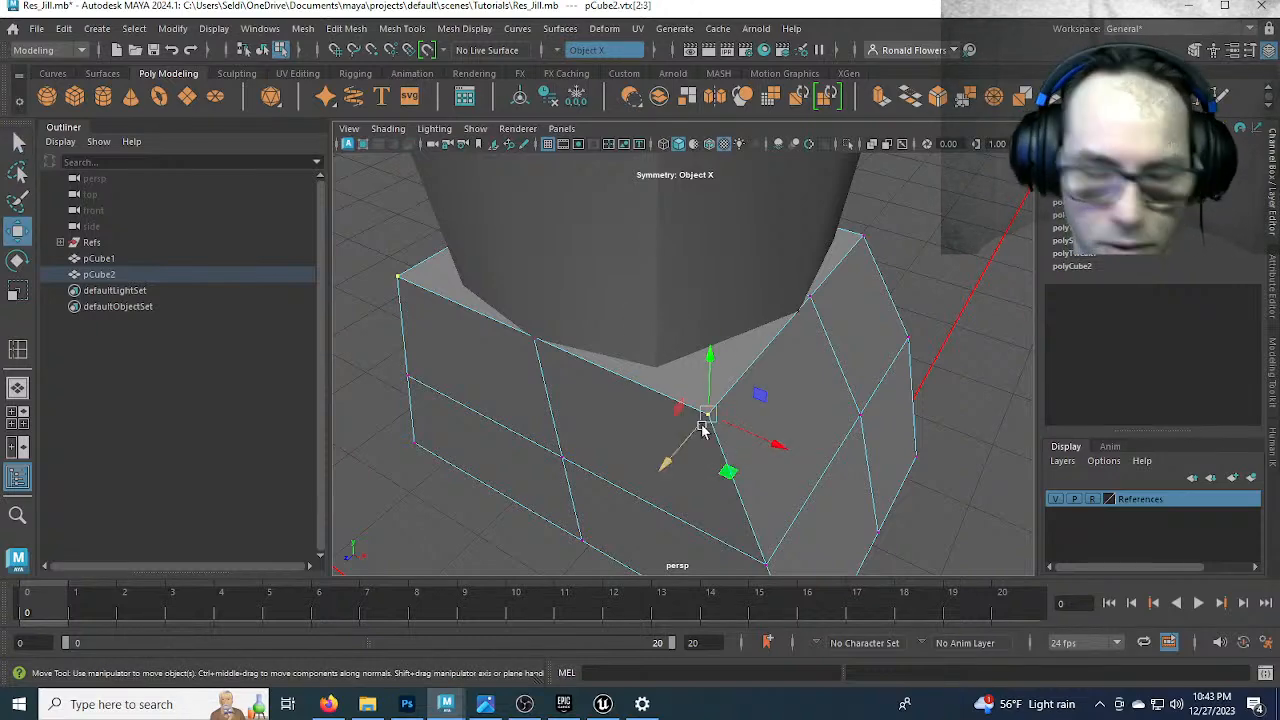
{"action": "left_click_drag", "start_coordinate": [712, 424], "coordinate": [670, 386]}
Snap the hip block's top back corner vertices onto the matching lower corners of the torso
{"action": "left_click_drag", "start_coordinate": [806, 372], "coordinate": [654, 391], "text": "alt"}
{"action": "left_click", "coordinate": [692, 374]}
{"action": "left_click_drag", "start_coordinate": [846, 417], "coordinate": [624, 366], "text": "alt"}
{"action": "left_click", "coordinate": [607, 385]}
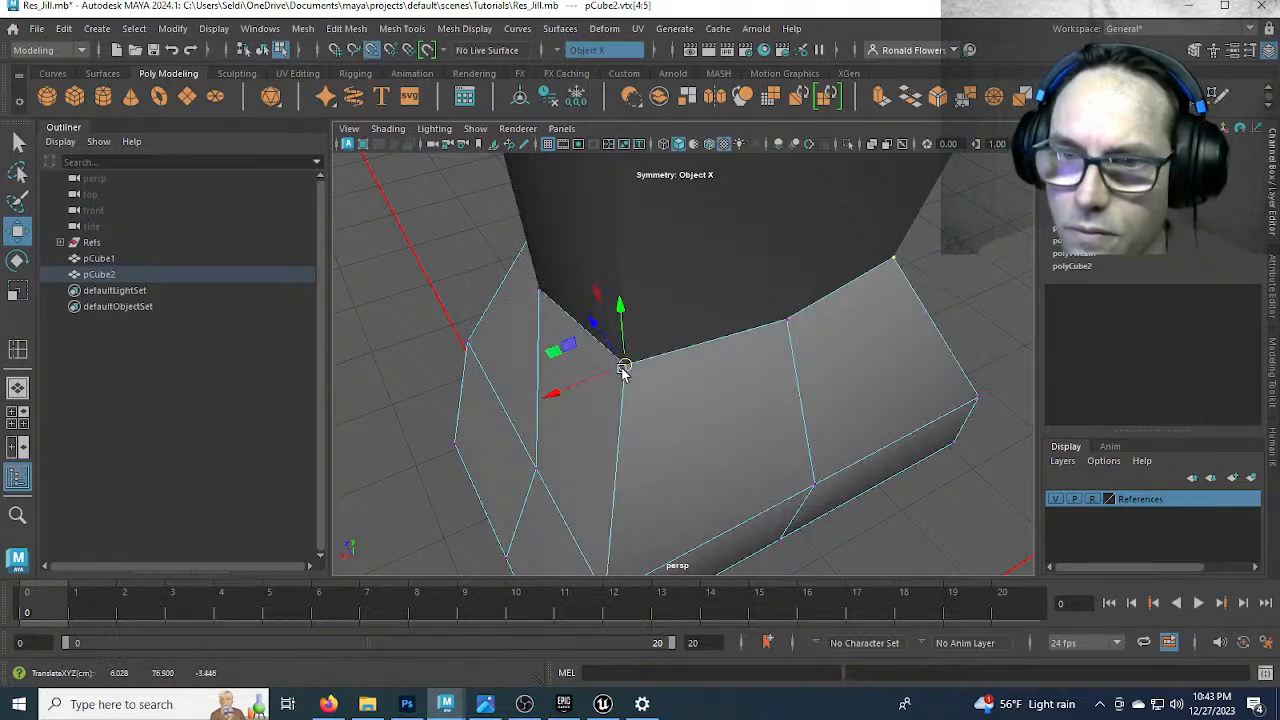
{"action": "left_click_drag", "start_coordinate": [832, 396], "coordinate": [806, 467], "text": "alt"}
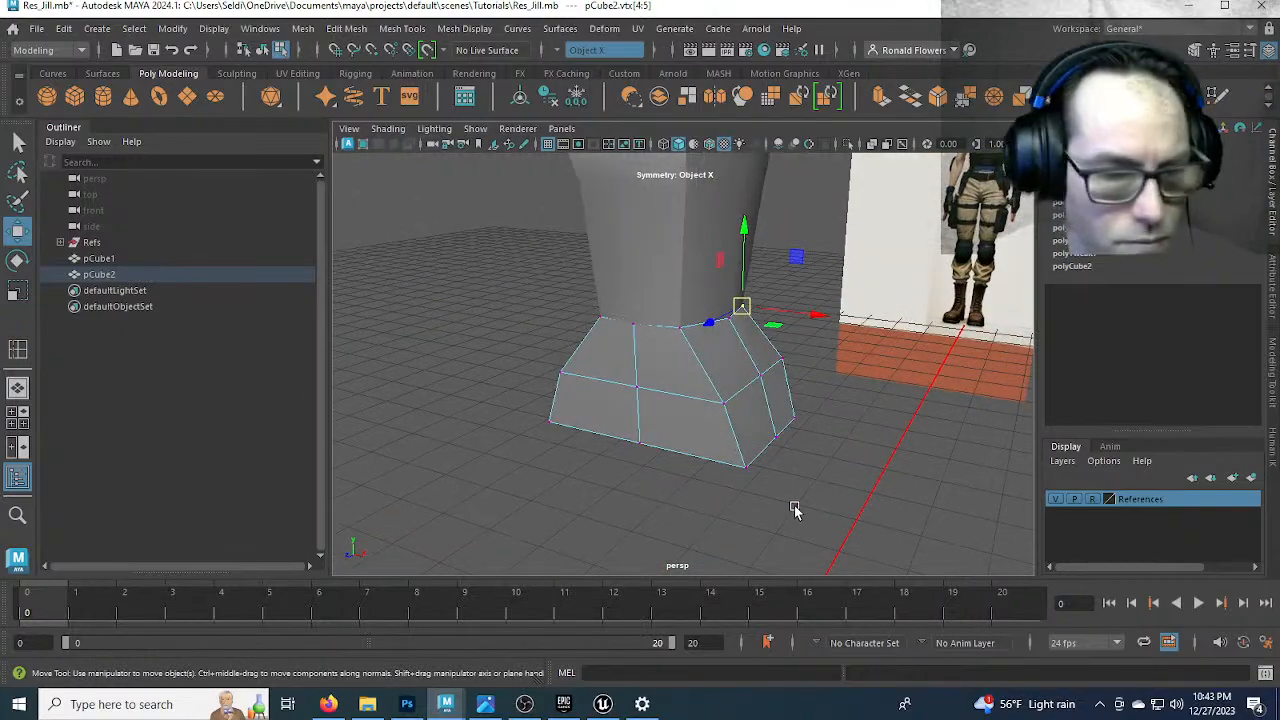
Move the hip block's lower front and back corner vertices inward along X to narrow its bottom corners symmetrically
{"action": "key", "text": "q"}
{"action": "scroll", "coordinate": [748, 474], "scroll_direction": "up", "scroll_amount": 2}
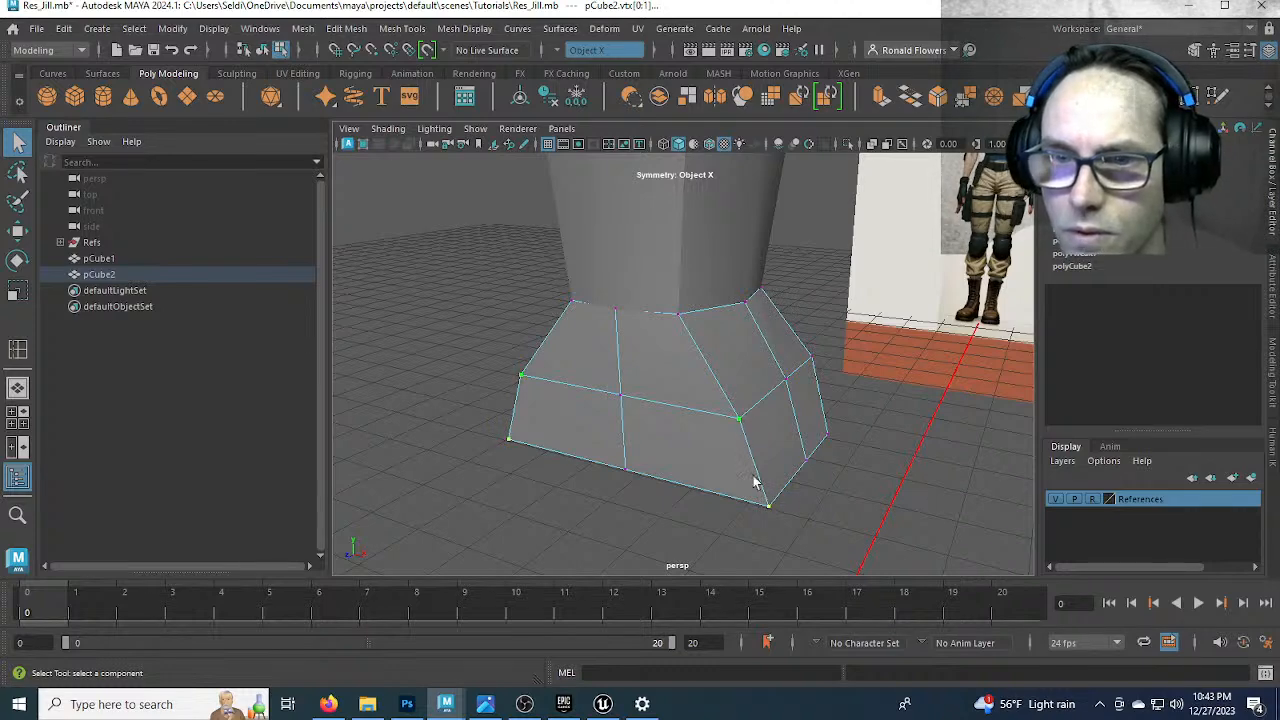
{"action": "key", "text": "w"}
{"action": "left_click_drag", "start_coordinate": [805, 476], "coordinate": [557, 488]}
{"action": "left_click", "coordinate": [573, 485]}
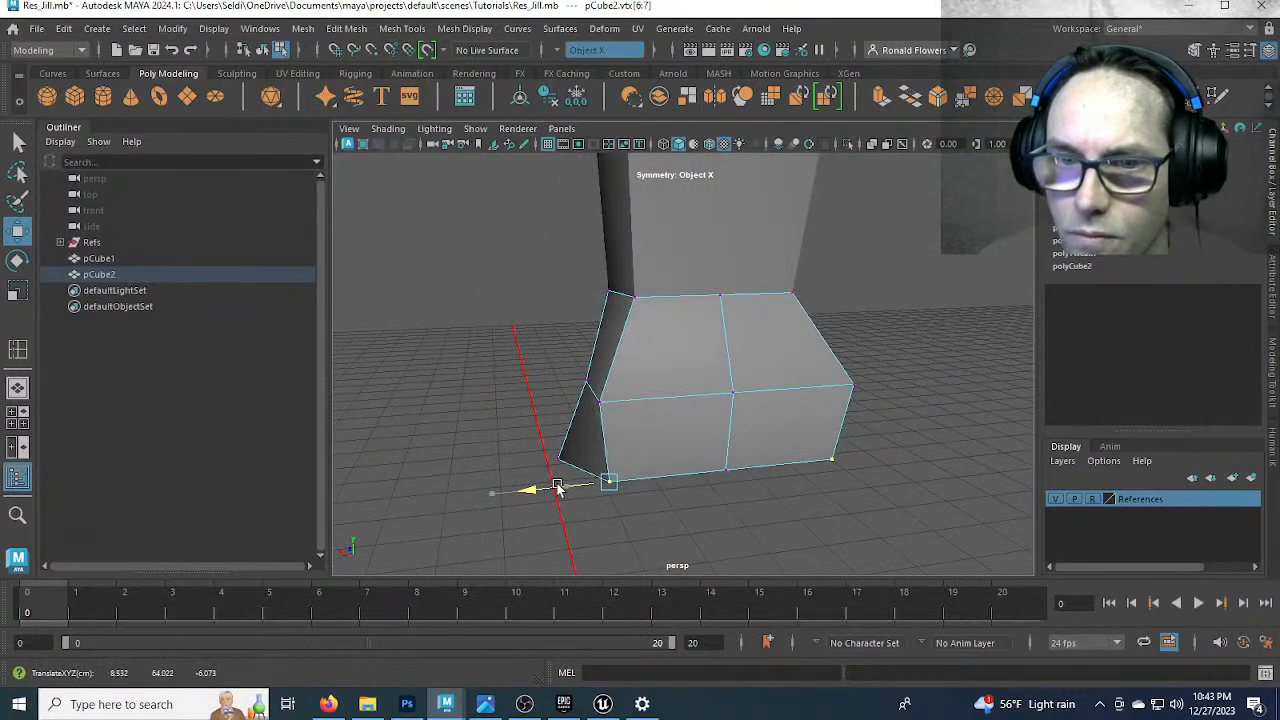
{"action": "left_click", "coordinate": [627, 416]}
{"action": "left_click_drag", "start_coordinate": [550, 405], "coordinate": [559, 407]}
{"action": "left_click", "coordinate": [557, 464]}
Adjust the hip block's remaining middle and bottom corner vertices to give the hips a rounder outline from front to back
{"action": "left_click_drag", "start_coordinate": [508, 458], "coordinate": [795, 428]}
{"action": "left_click", "coordinate": [731, 468]}
{"action": "left_click_drag", "start_coordinate": [731, 471], "coordinate": [640, 490], "text": "alt"}
{"action": "left_click_drag", "start_coordinate": [605, 494], "coordinate": [622, 449]}
{"action": "left_click", "coordinate": [641, 509], "text": "shift"}
{"action": "left_click_drag", "start_coordinate": [610, 513], "coordinate": [623, 507]}
{"action": "left_click_drag", "start_coordinate": [522, 441], "coordinate": [660, 423], "text": "alt"}
{"action": "left_click", "coordinate": [667, 427]}
{"action": "left_click_drag", "start_coordinate": [673, 487], "coordinate": [628, 484]}
{"action": "left_click_drag", "start_coordinate": [722, 480], "coordinate": [729, 486]}
{"action": "left_click_drag", "start_coordinate": [603, 443], "coordinate": [650, 415], "text": "alt"}
{"action": "left_click", "coordinate": [851, 343]}
{"action": "scroll", "coordinate": [845, 368], "scroll_direction": "down", "scroll_amount": 6}
{"action": "scroll", "coordinate": [843, 373], "scroll_direction": "up", "scroll_amount": 2}
{"action": "left_click_drag", "start_coordinate": [830, 402], "coordinate": [792, 392], "text": "alt"}
{"action": "mouse_move", "coordinate": [790, 460]}
{"action": "left_mouse_down", "text": "alt"}
{"action": "mouse_move", "coordinate": [771, 480]}
{"action": "mouse_move", "coordinate": [771, 414]}
{"action": "mouse_move", "coordinate": [788, 458]}
{"action": "left_mouse_up", "text": "alt"}
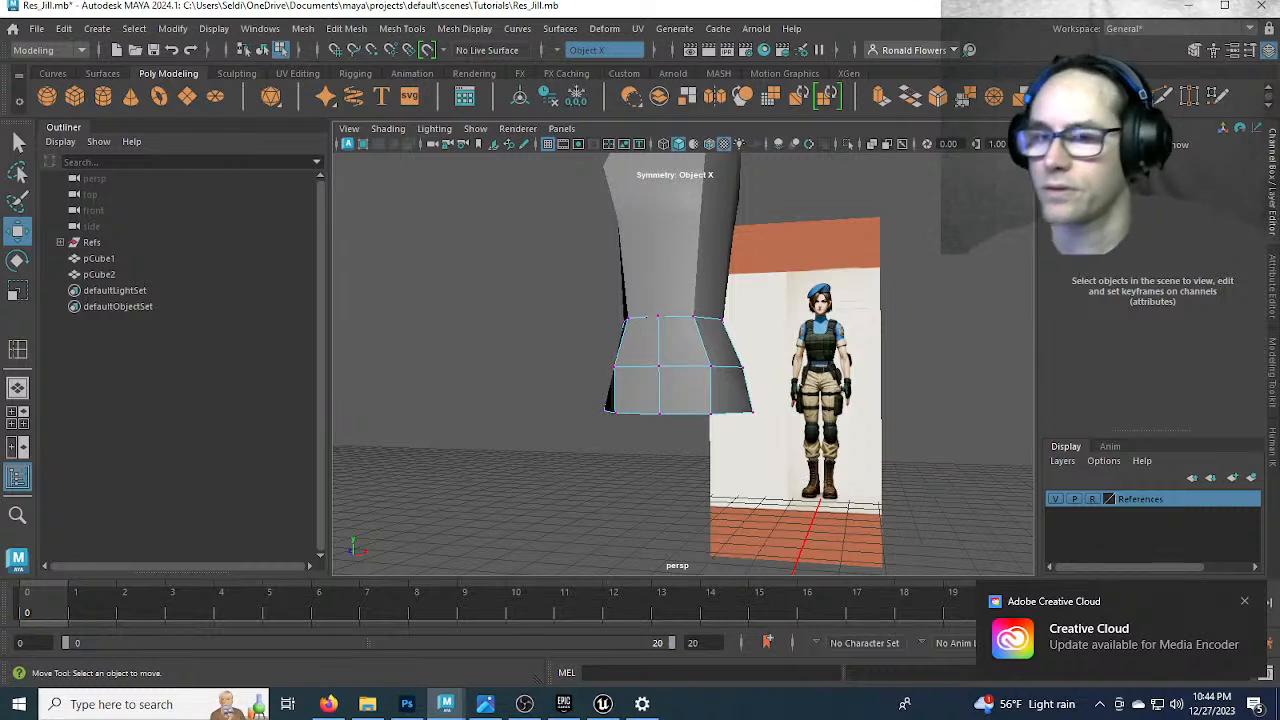
{"action": "left_click", "coordinate": [1244, 601]}
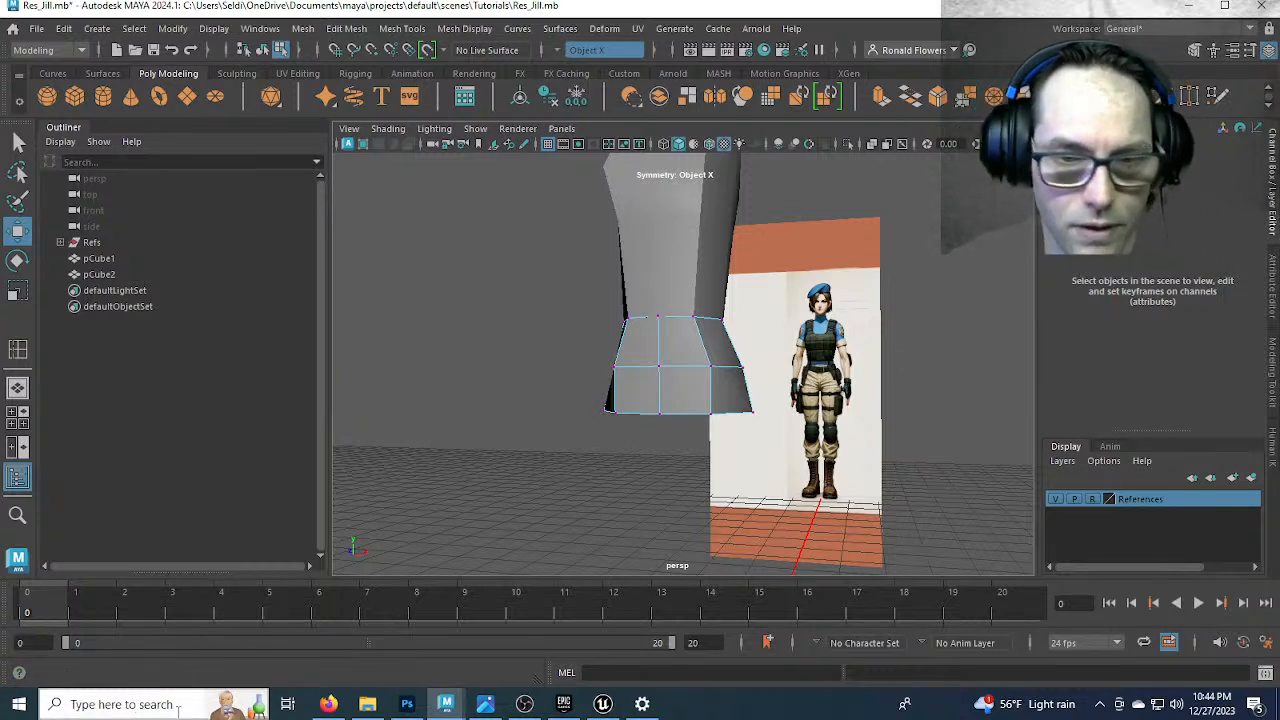
Switch to File Explorer, browse drive E: to the Documents folder's Emulated Games > Console > Playstation subfolder, and launch ePSXe
{"action": "mouse_move", "coordinate": [368, 706]}
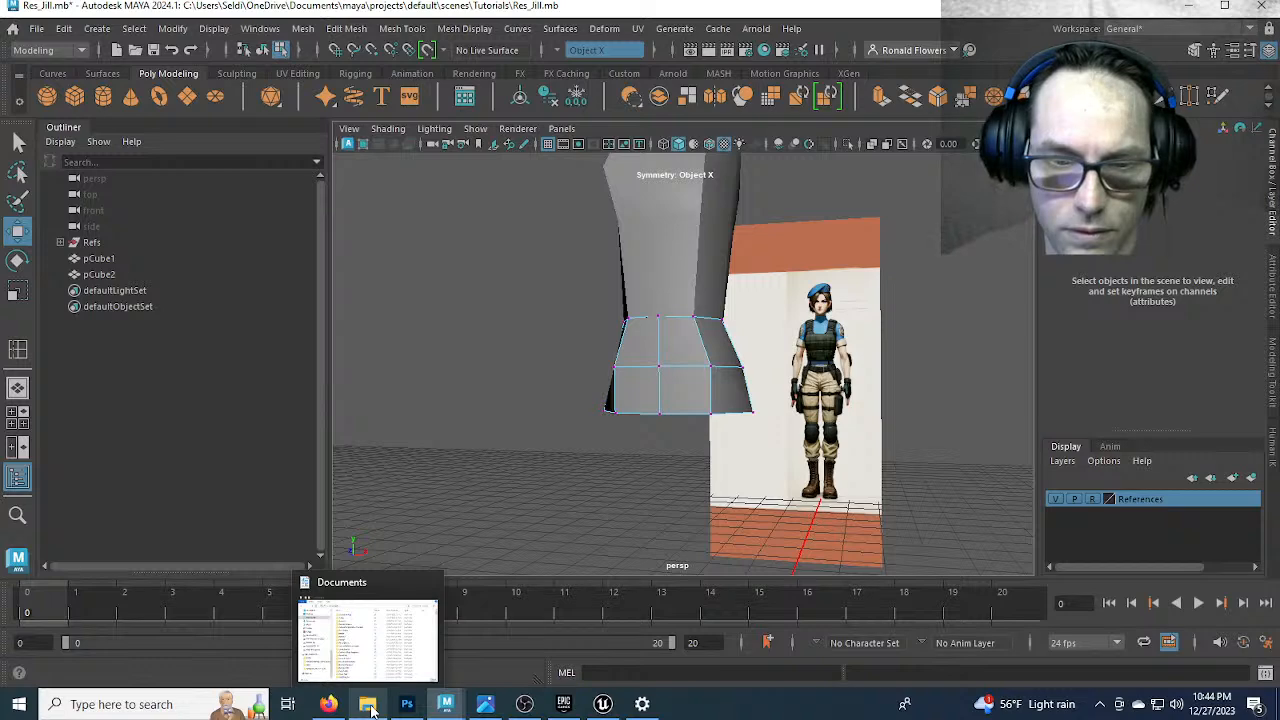
{"action": "left_click", "coordinate": [370, 706]}
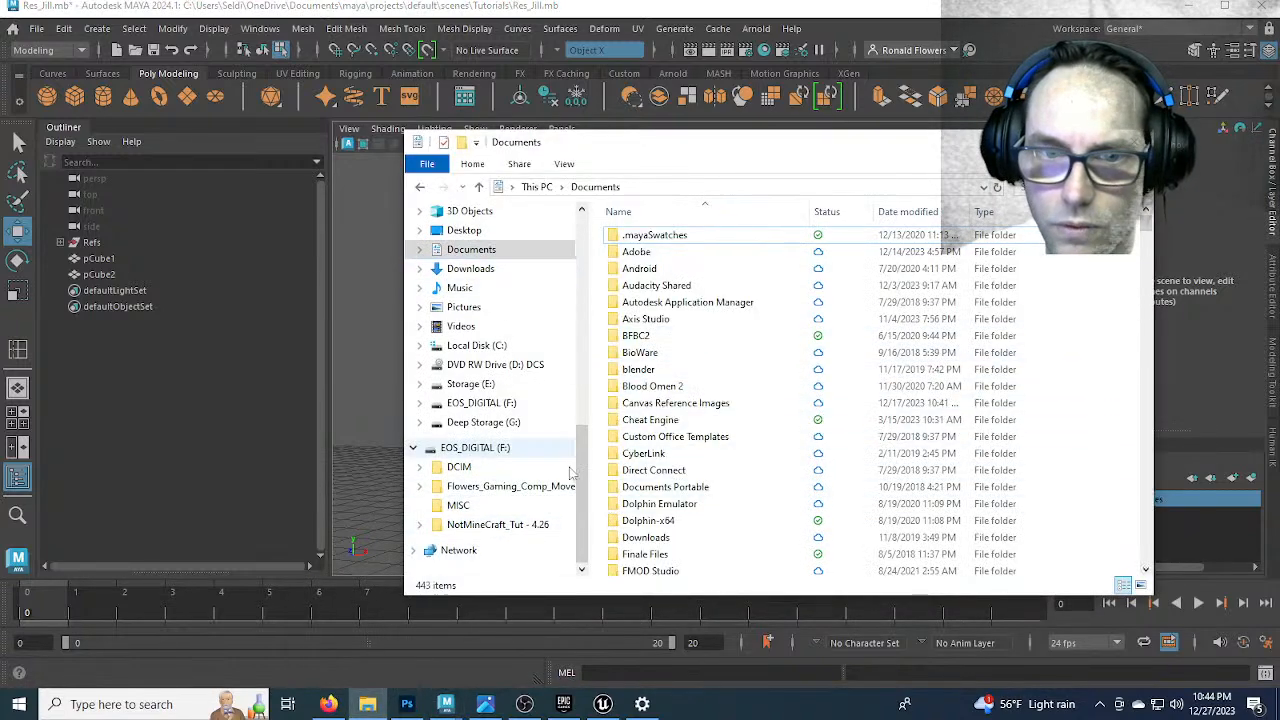
{"action": "left_click", "coordinate": [505, 386]}
{"action": "double_click", "coordinate": [655, 270]}
{"action": "left_click", "coordinate": [662, 243]}
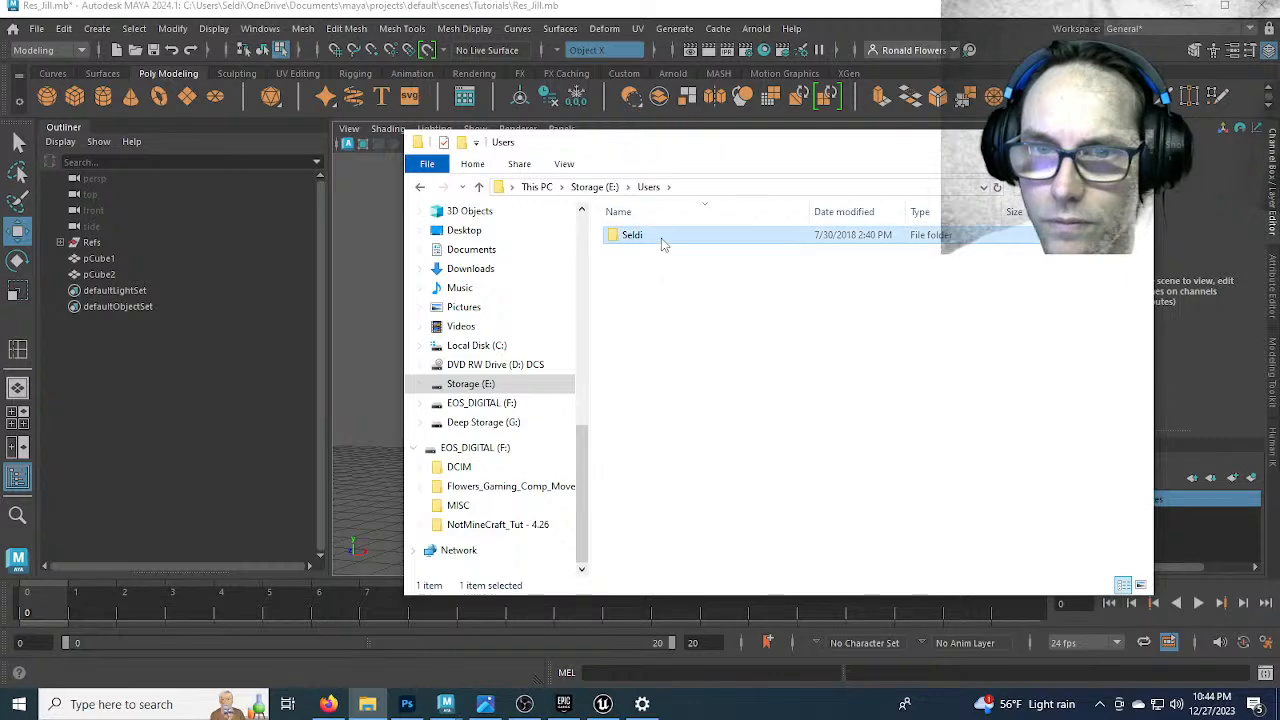
{"action": "double_click", "coordinate": [662, 243]}
{"action": "double_click", "coordinate": [655, 252]}
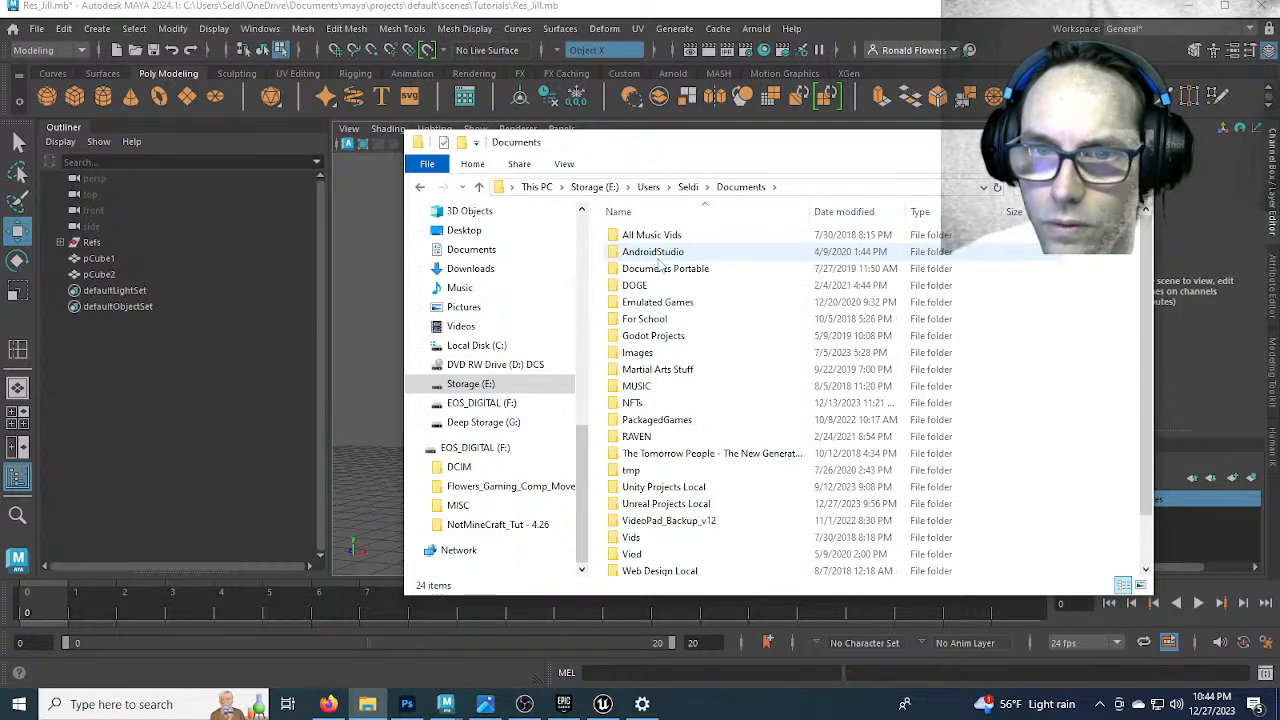
{"action": "double_click", "coordinate": [662, 303]}
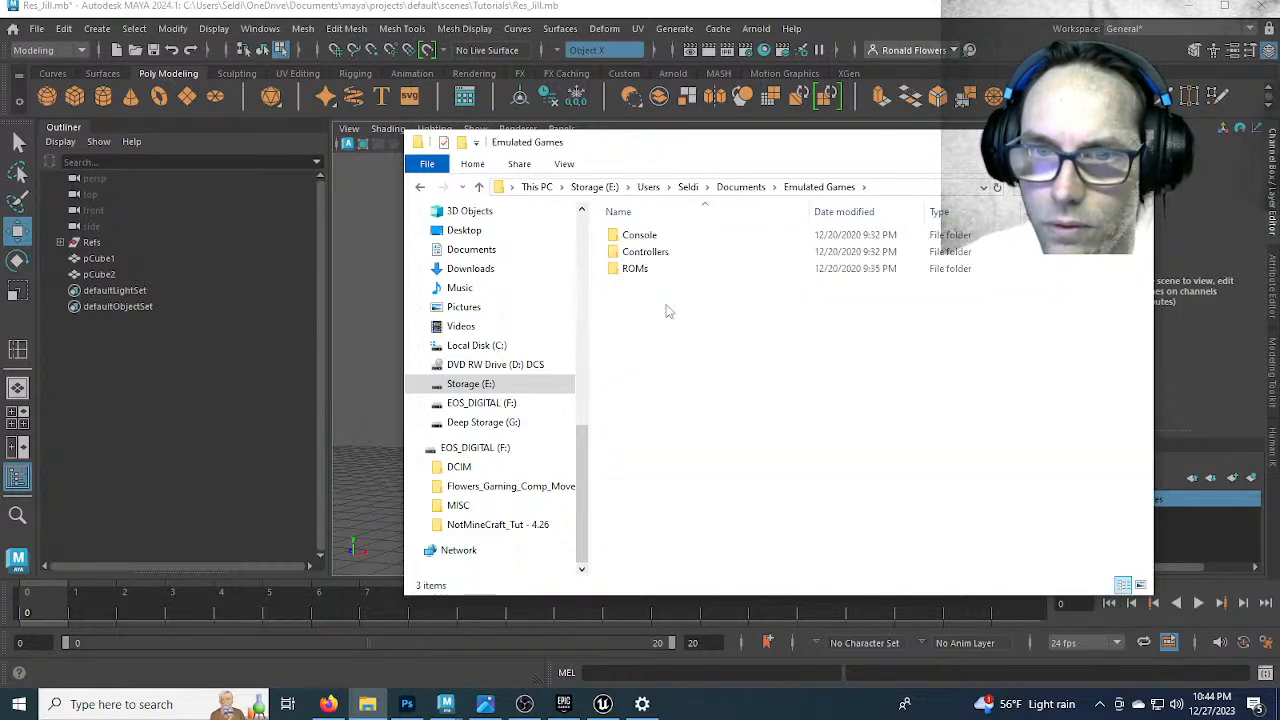
{"action": "double_click", "coordinate": [638, 235]}
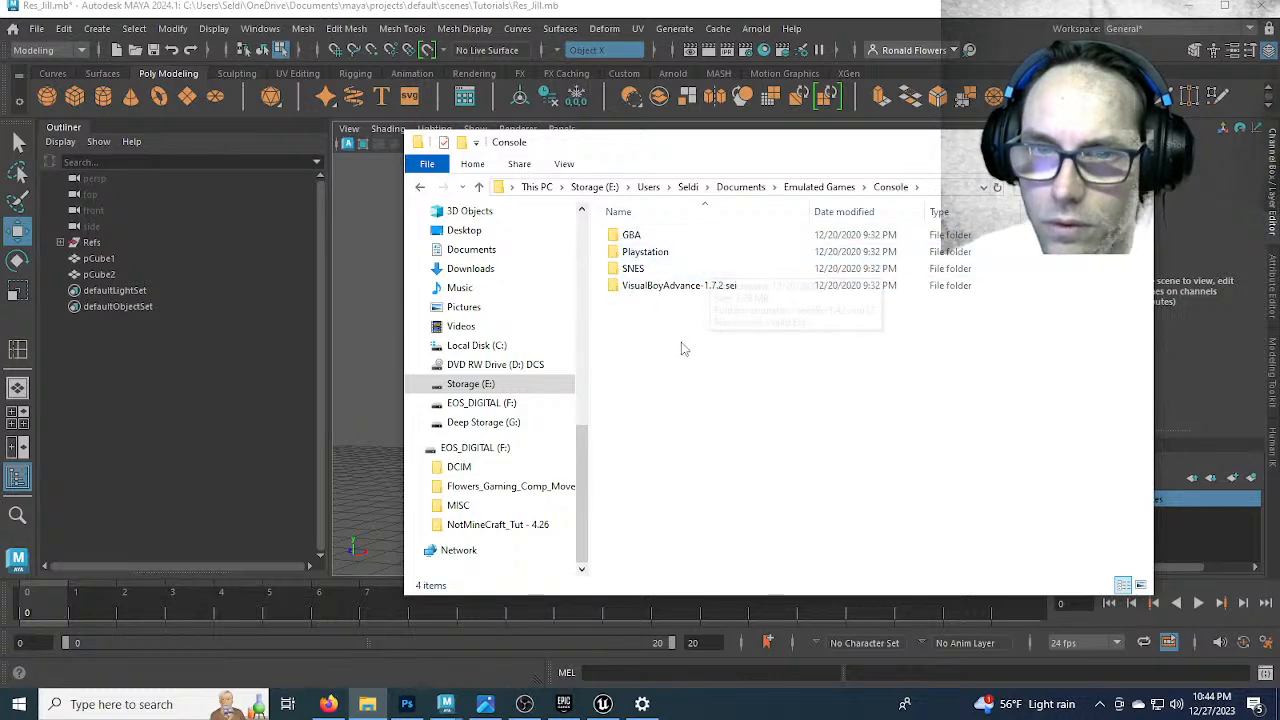
{"action": "double_click", "coordinate": [645, 252]}
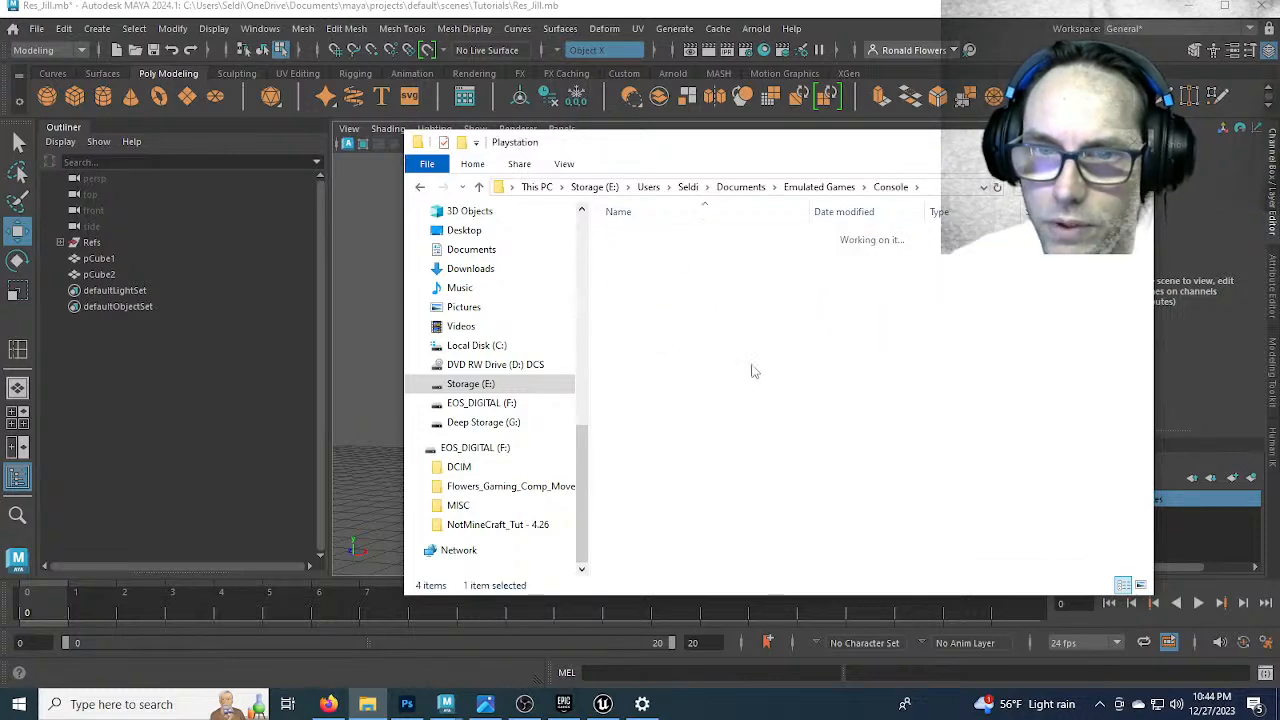
{"action": "double_click", "coordinate": [657, 505]}
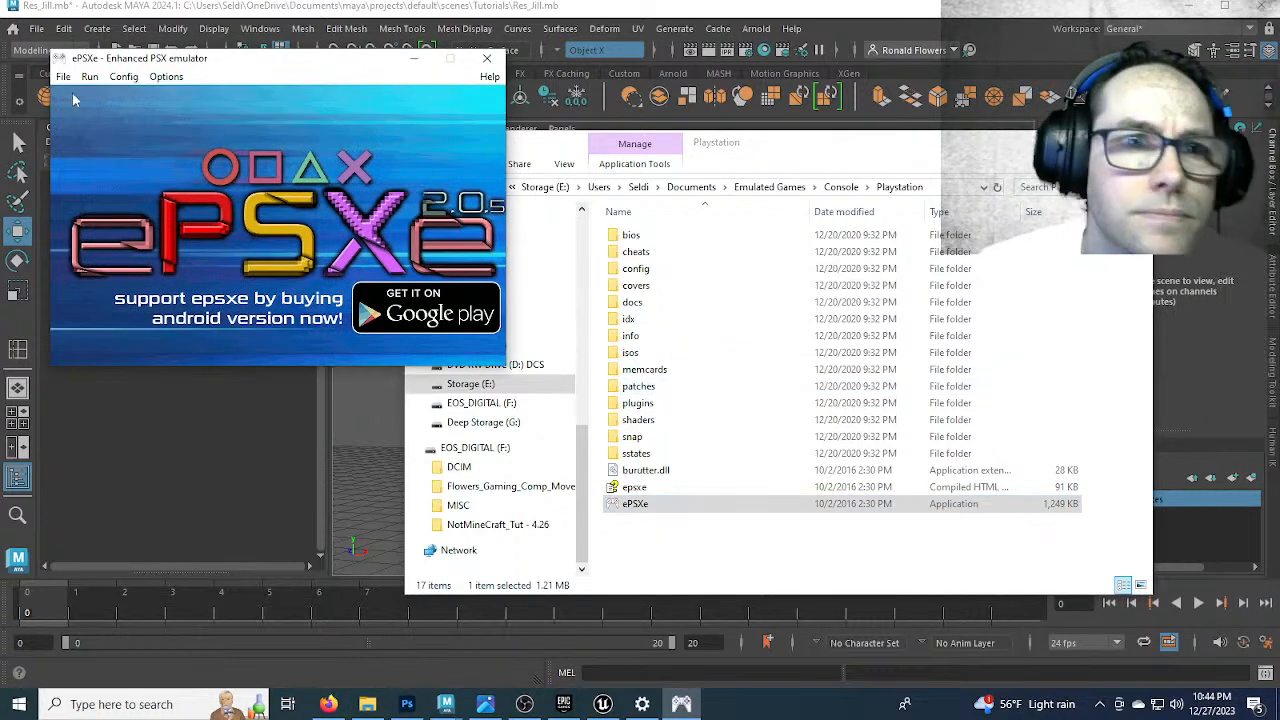
Run a game from an ISO file in the ePSXe emulator
{"action": "left_click", "coordinate": [88, 77]}
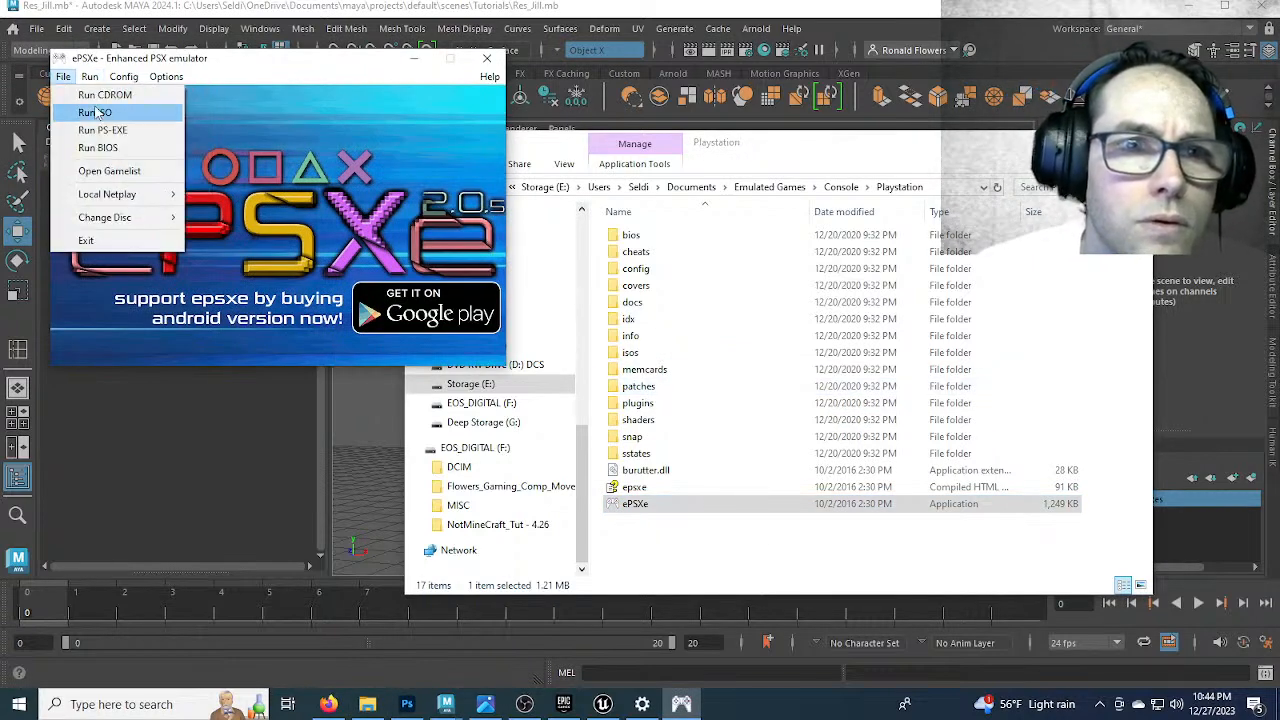
{"action": "left_click", "coordinate": [92, 112]}
{"action": "left_click", "coordinate": [755, 404]}
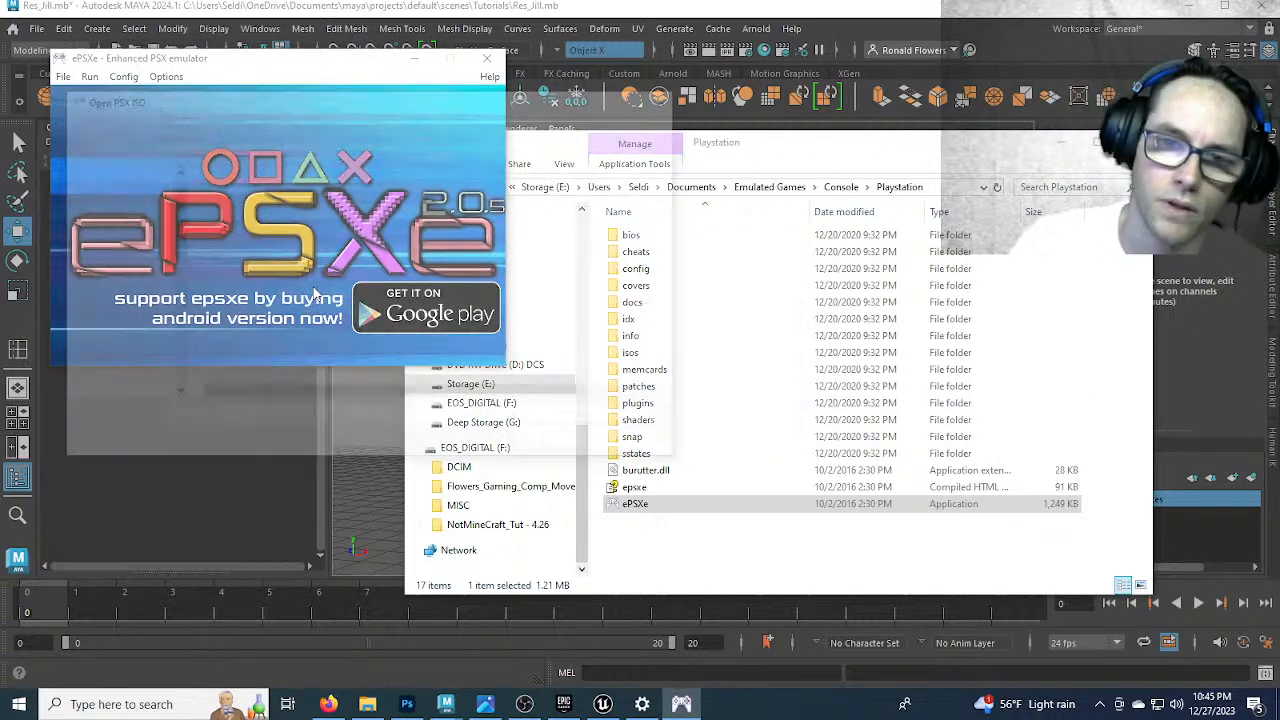
{"action": "double_click", "coordinate": [378, 231]}
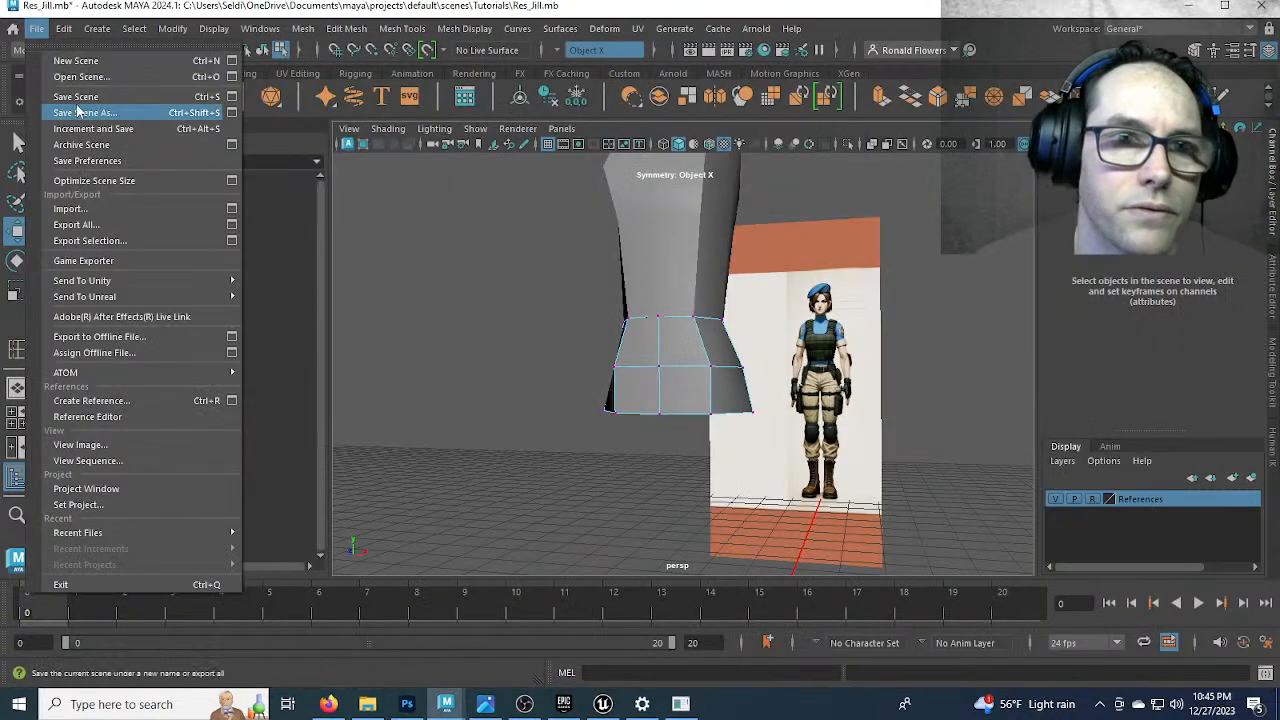
Save the Res_Jill.mb scene in Maya and switch to the running game in ePSXe
{"action": "left_click", "coordinate": [100, 96]}
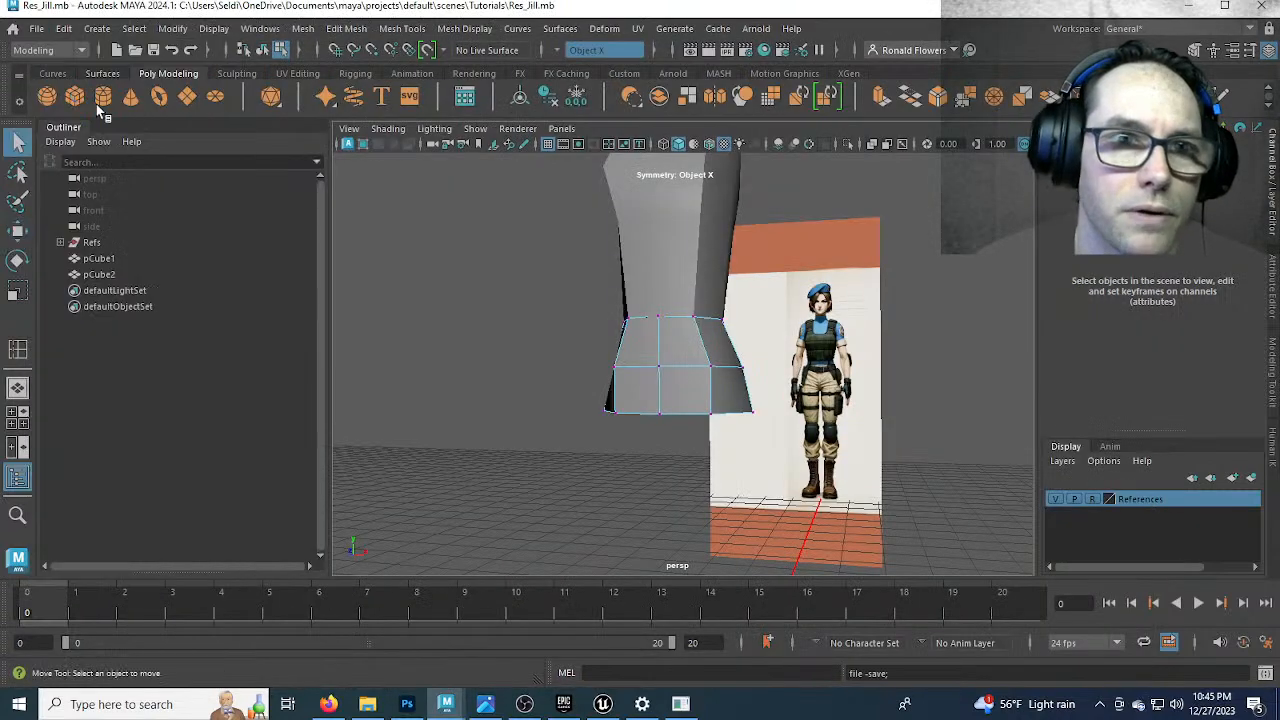
{"action": "left_click", "coordinate": [680, 704]}
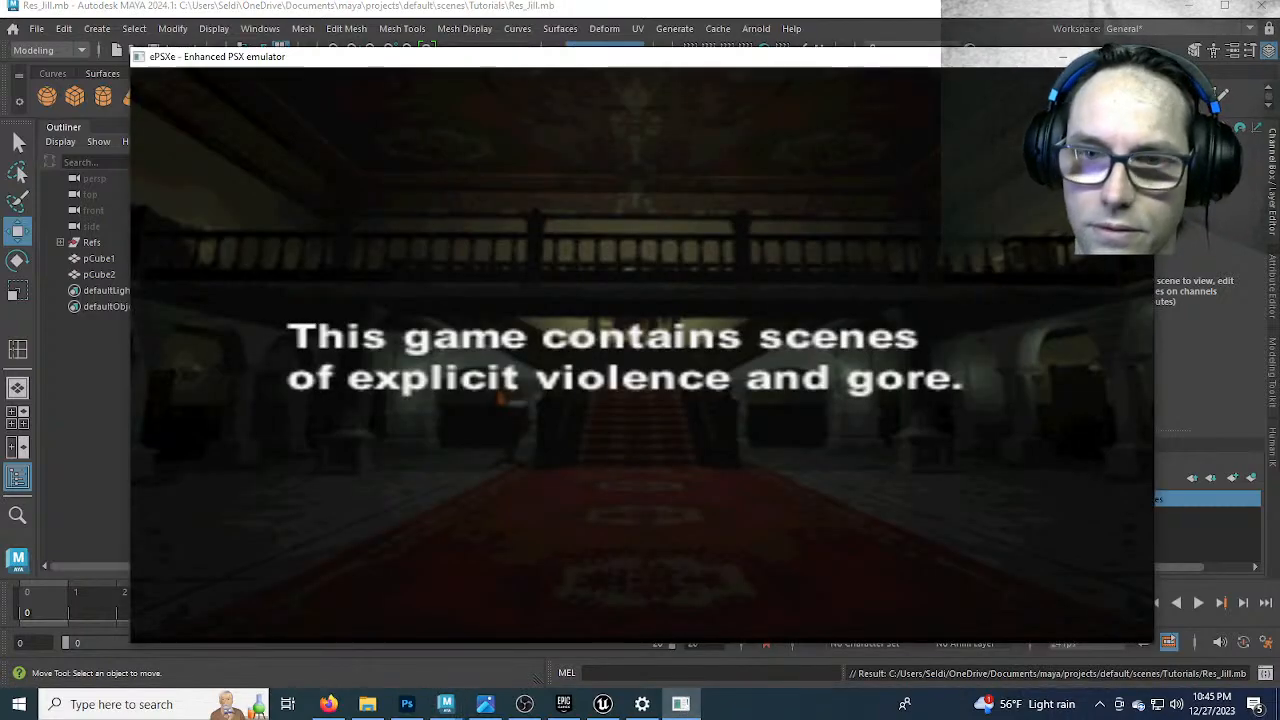
Switch to OBS and hide the Display Capture source in the Workspace scene
{"action": "left_click", "coordinate": [524, 704]}
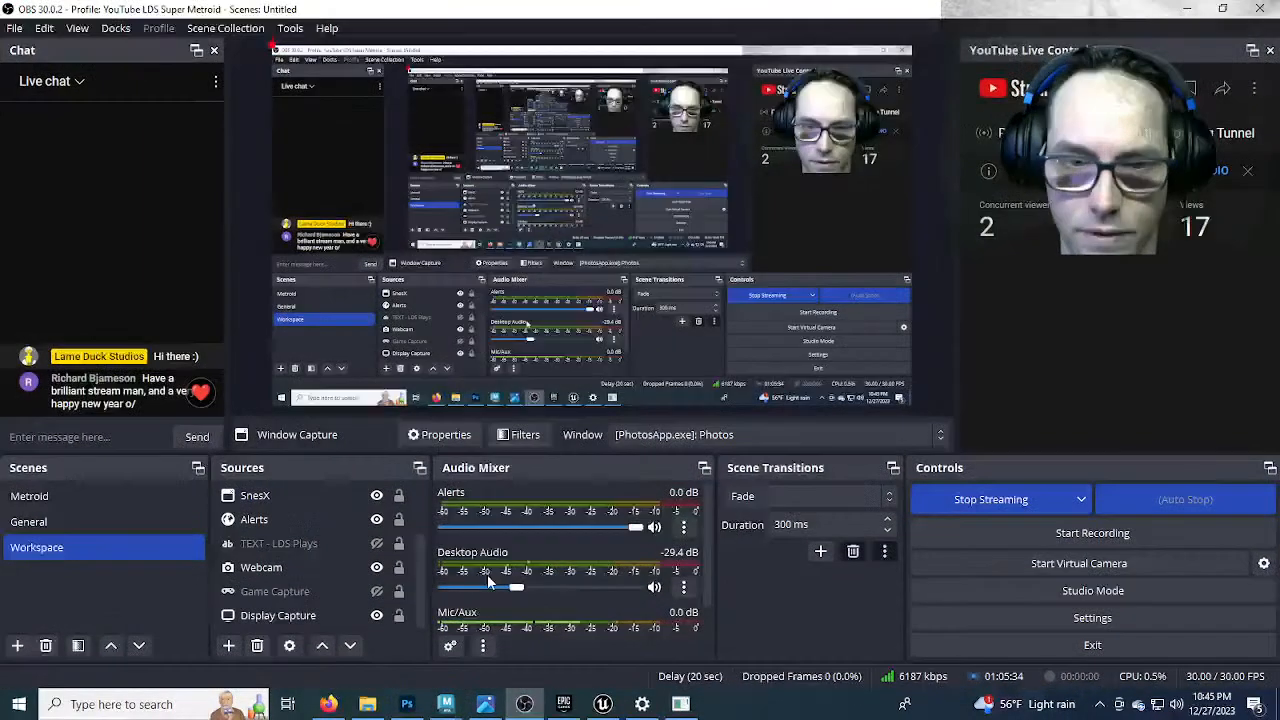
{"action": "left_click", "coordinate": [375, 617]}
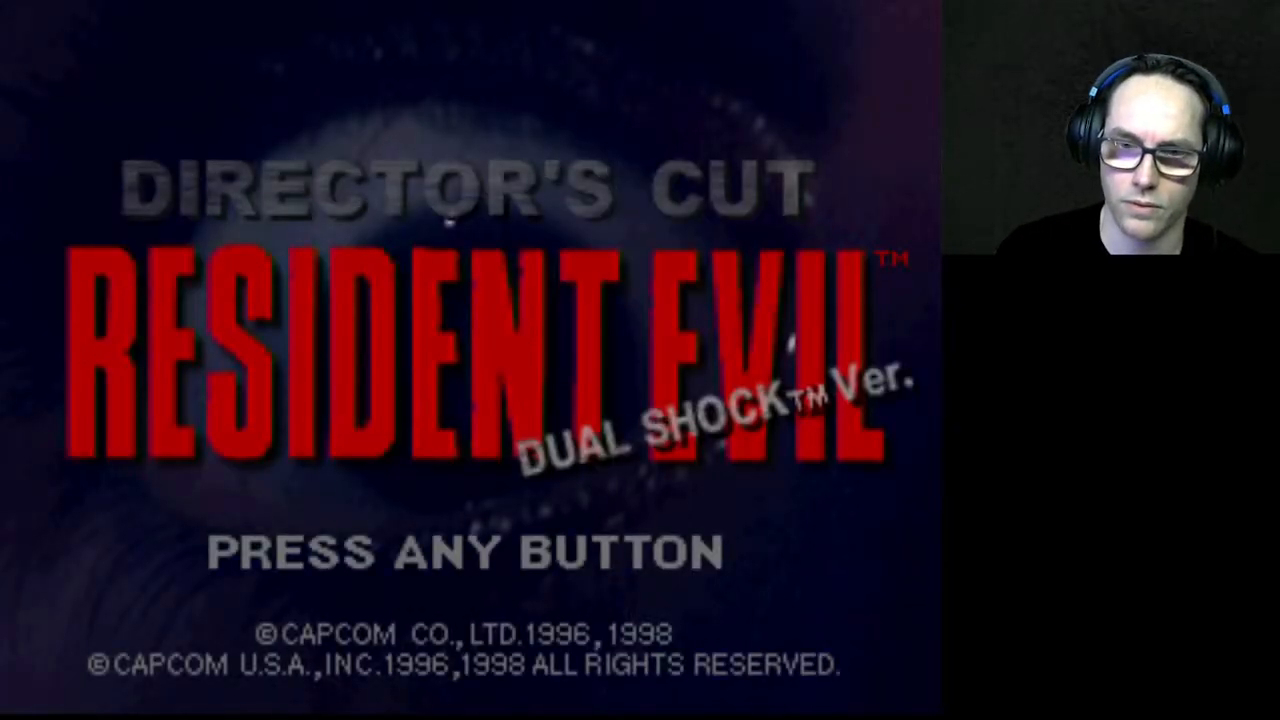
Load the Jill /05/Laboratory B3 save in slot 4 of Memory Card 1 from the Resident Evil title screen
{"action": "key", "text": "Return"}
{"action": "key", "text": "Down"}
{"action": "key", "text": "Return"}
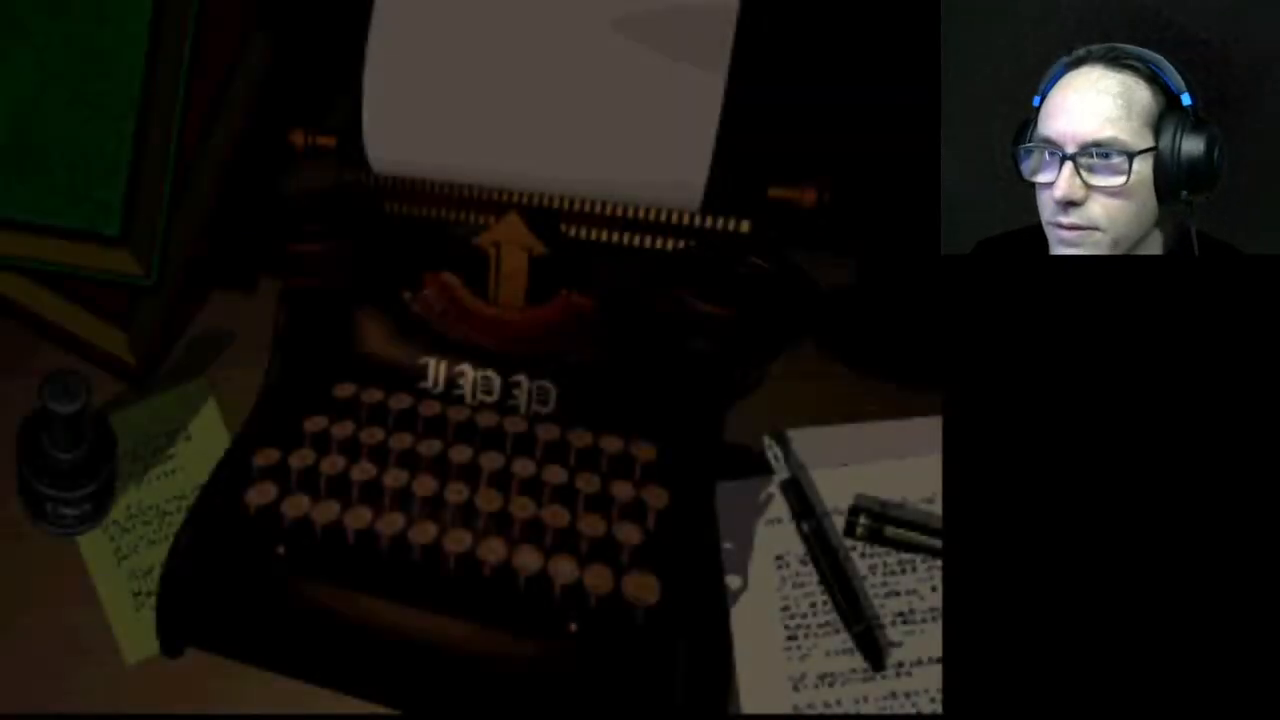
{"action": "key", "text": "Return"}
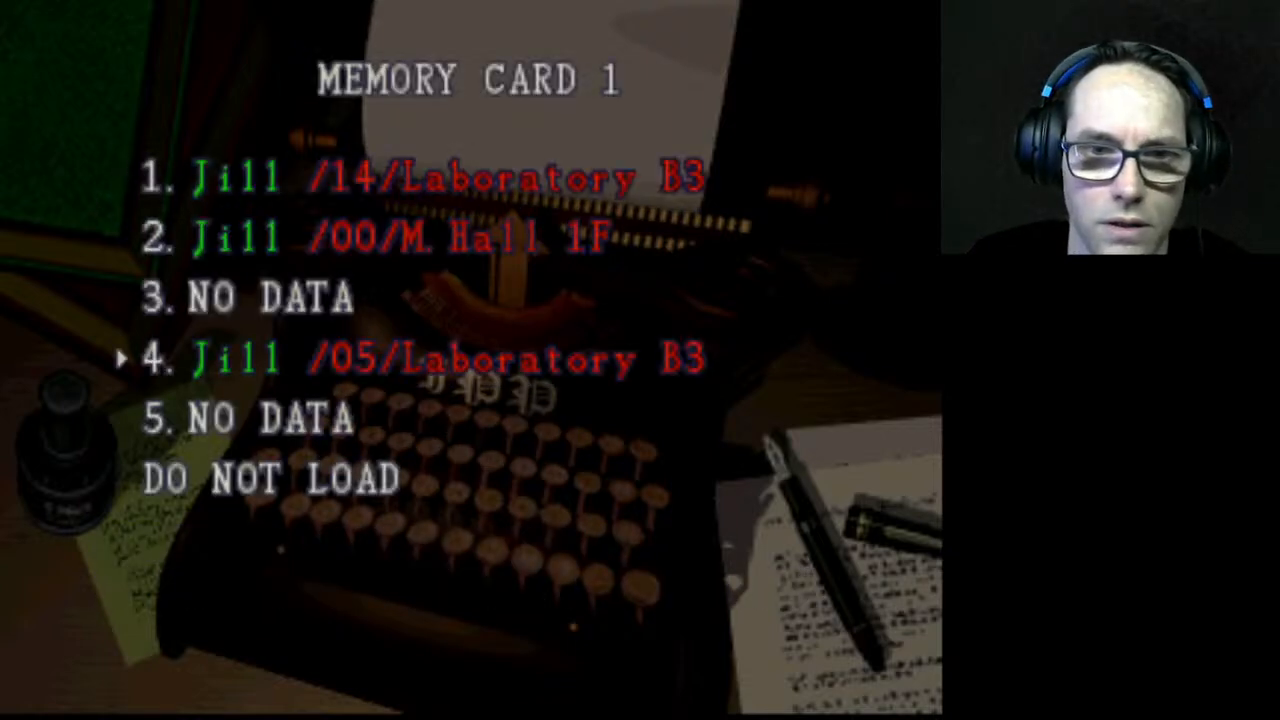
{"action": "key", "text": "Return"}
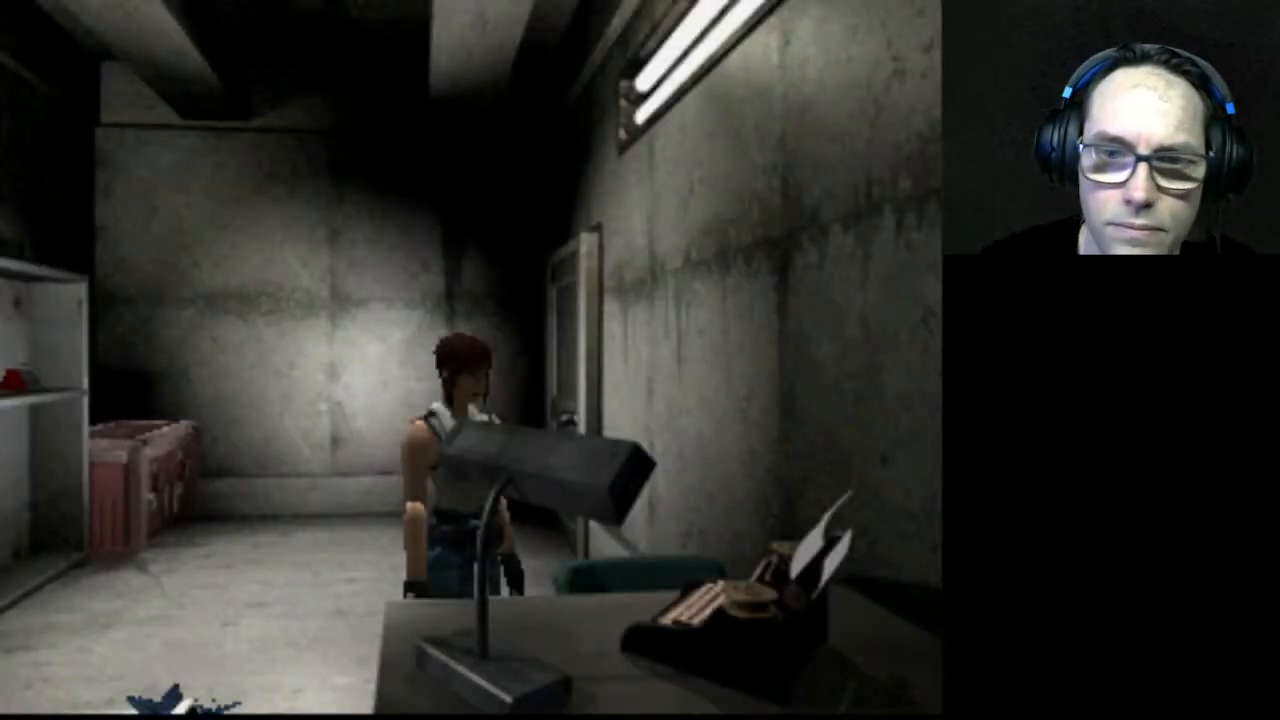
{"action": "key", "text": "Left"}
{"action": "key", "text": "Up"}
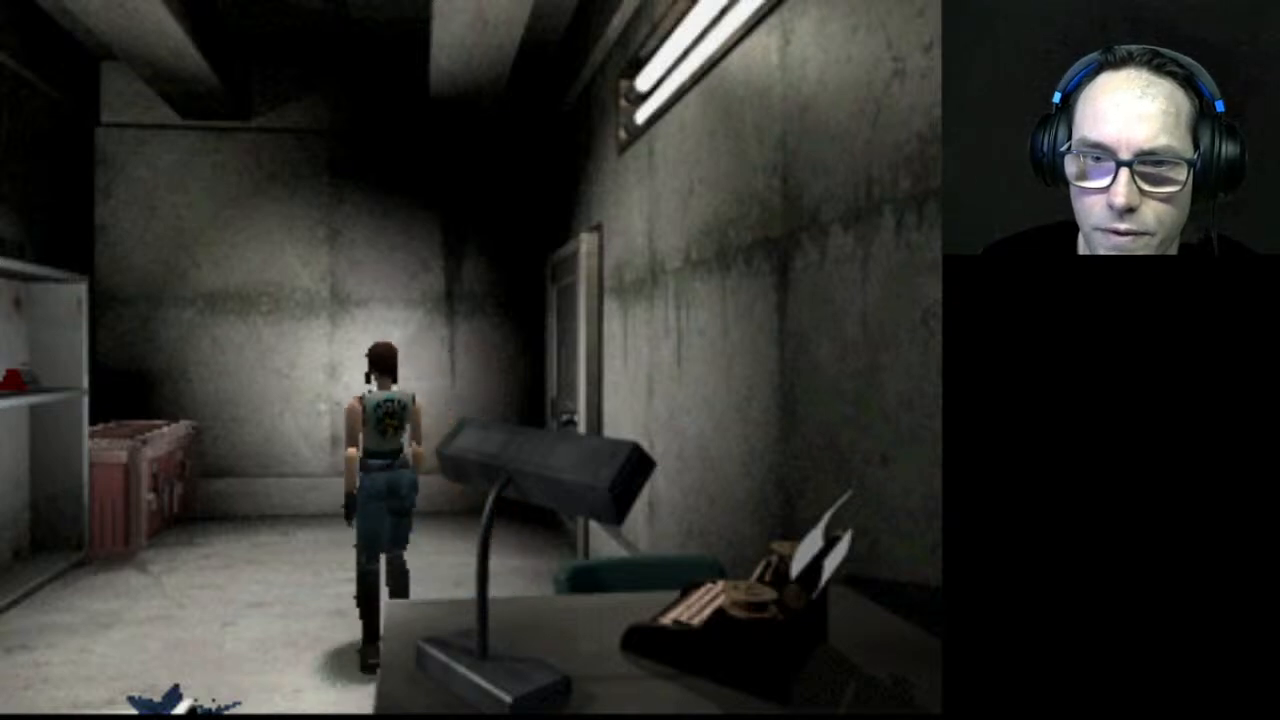
{"action": "key", "text": "Down"}
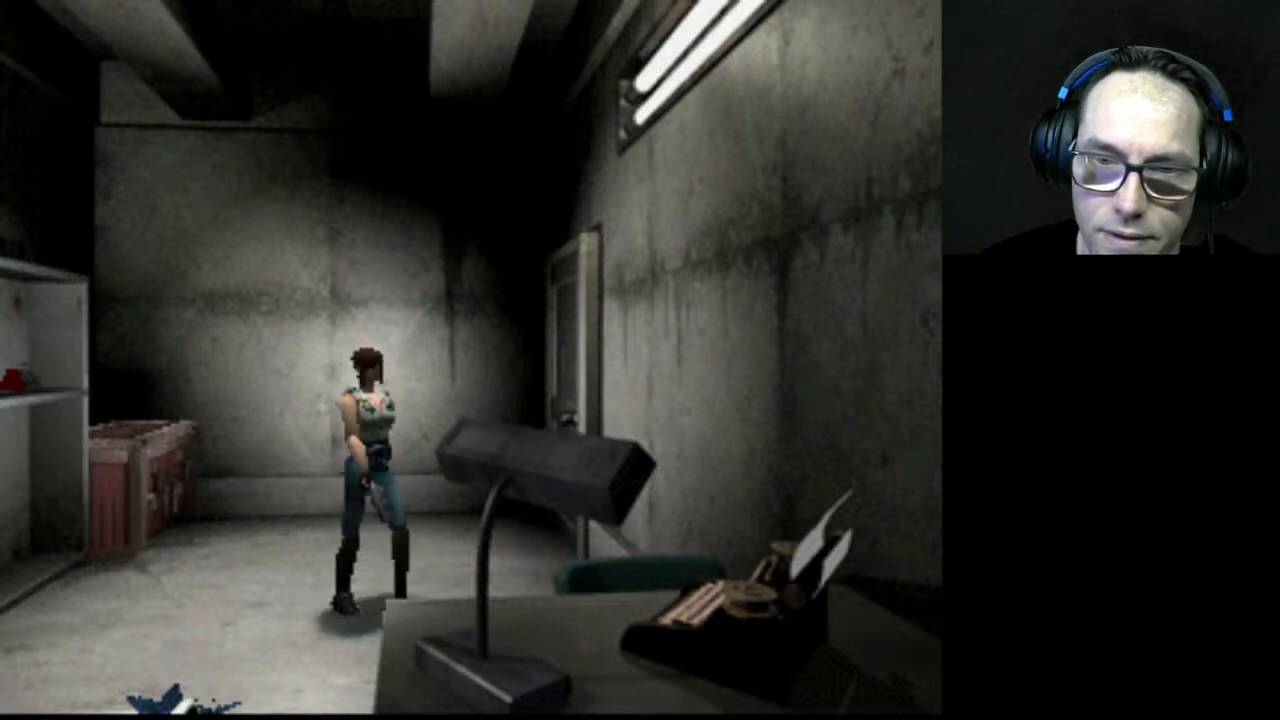
{"action": "key", "text": "Up"}
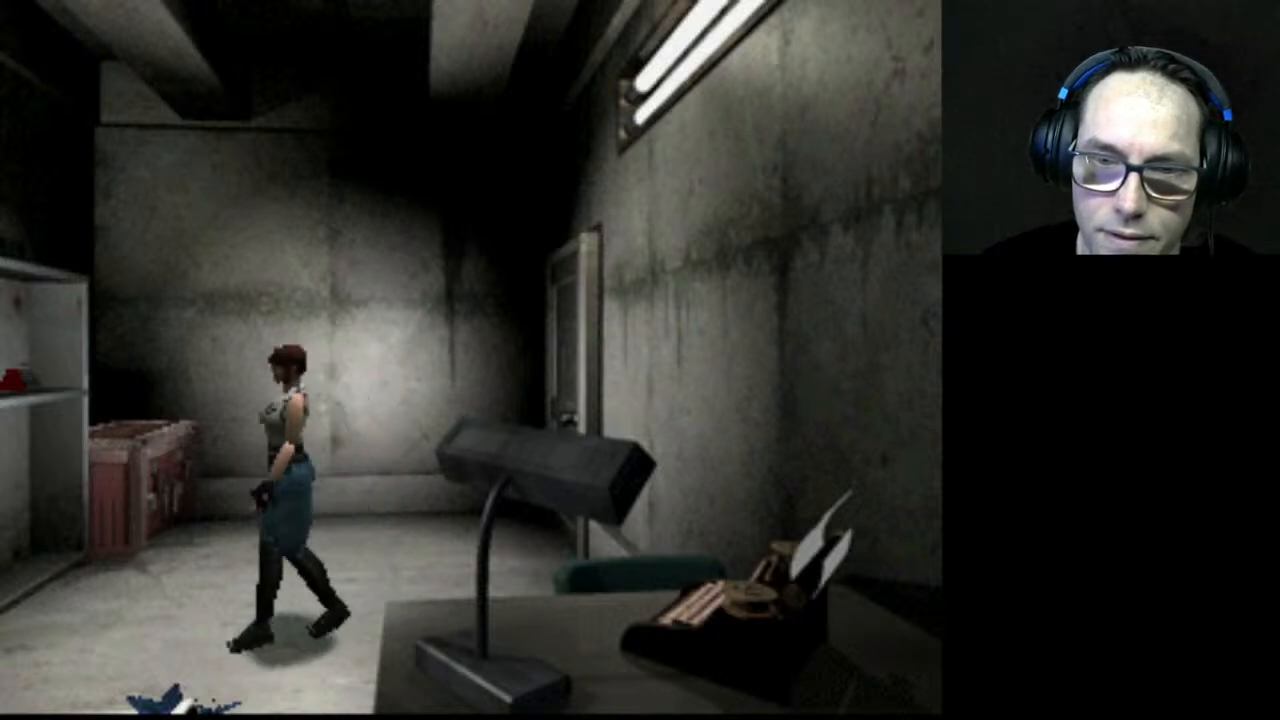
{"action": "key", "text": "Down"}
{"action": "key", "text": "Right"}
{"action": "key", "text": "Up"}
{"action": "key", "text": "Right"}
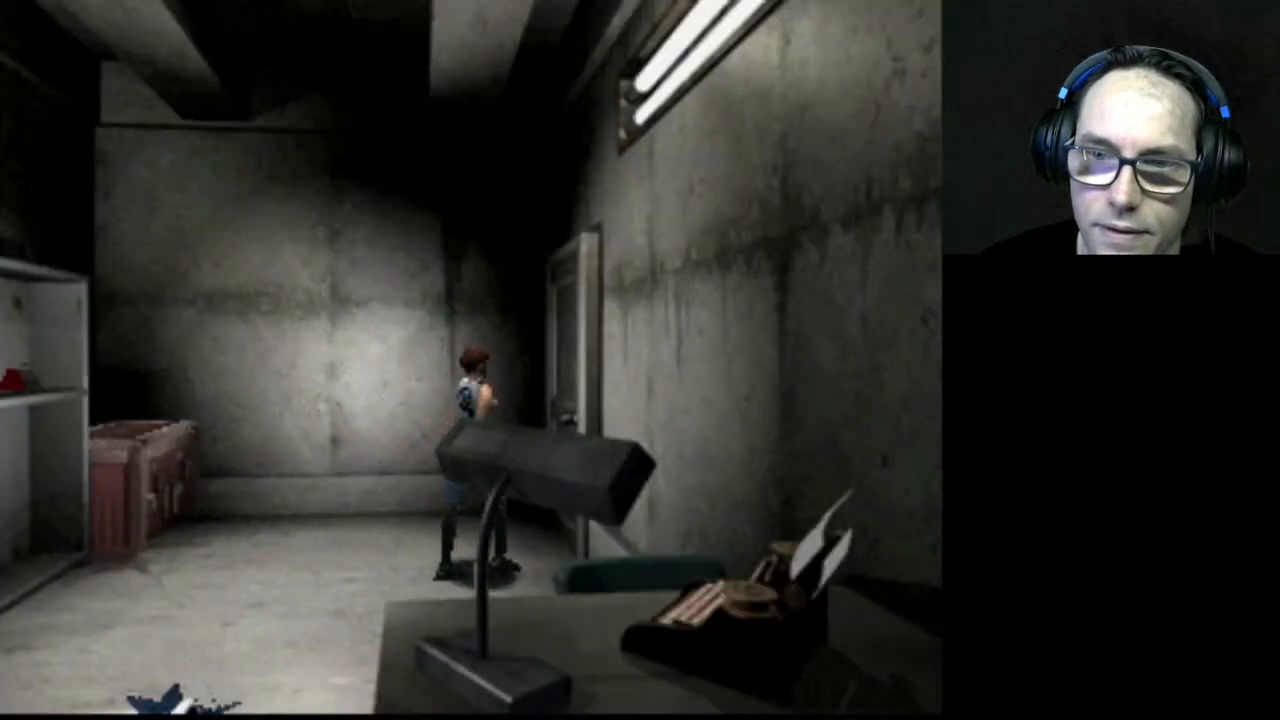
{"action": "key", "text": "Up"}
{"action": "key", "text": "Return"}
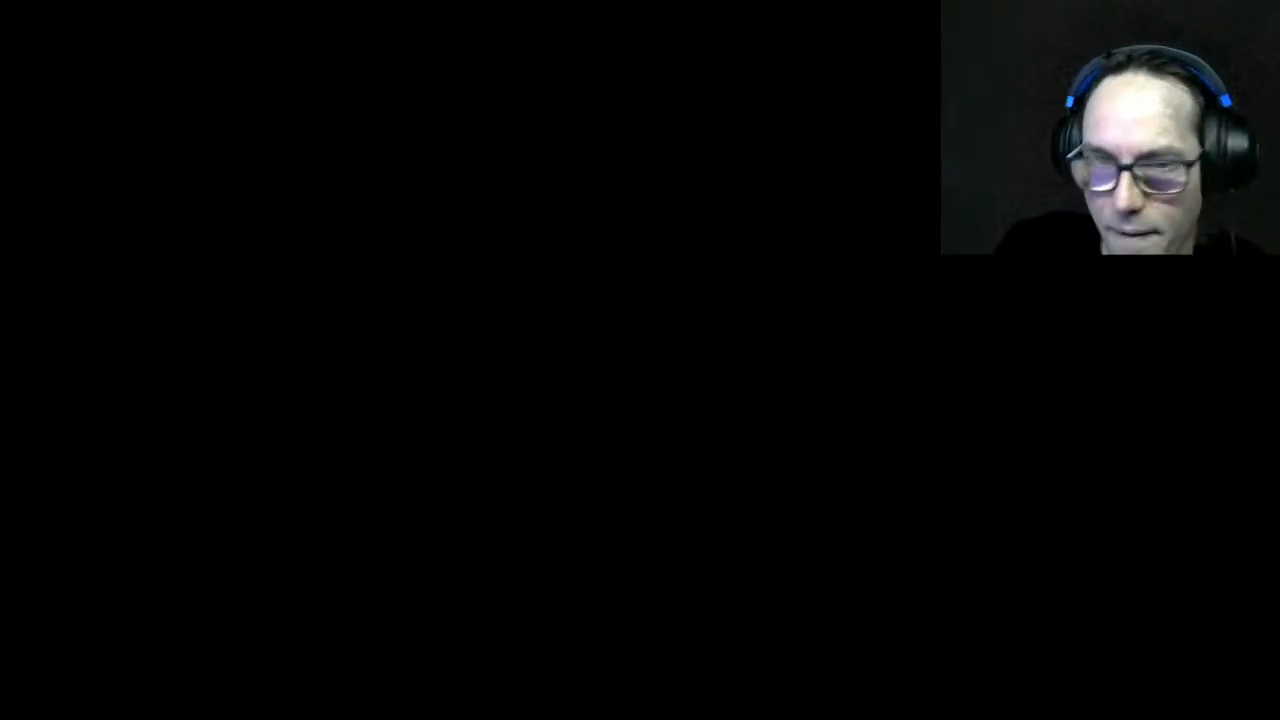
{"action": "key", "text": "Up"}
{"action": "key", "text": "Right"}
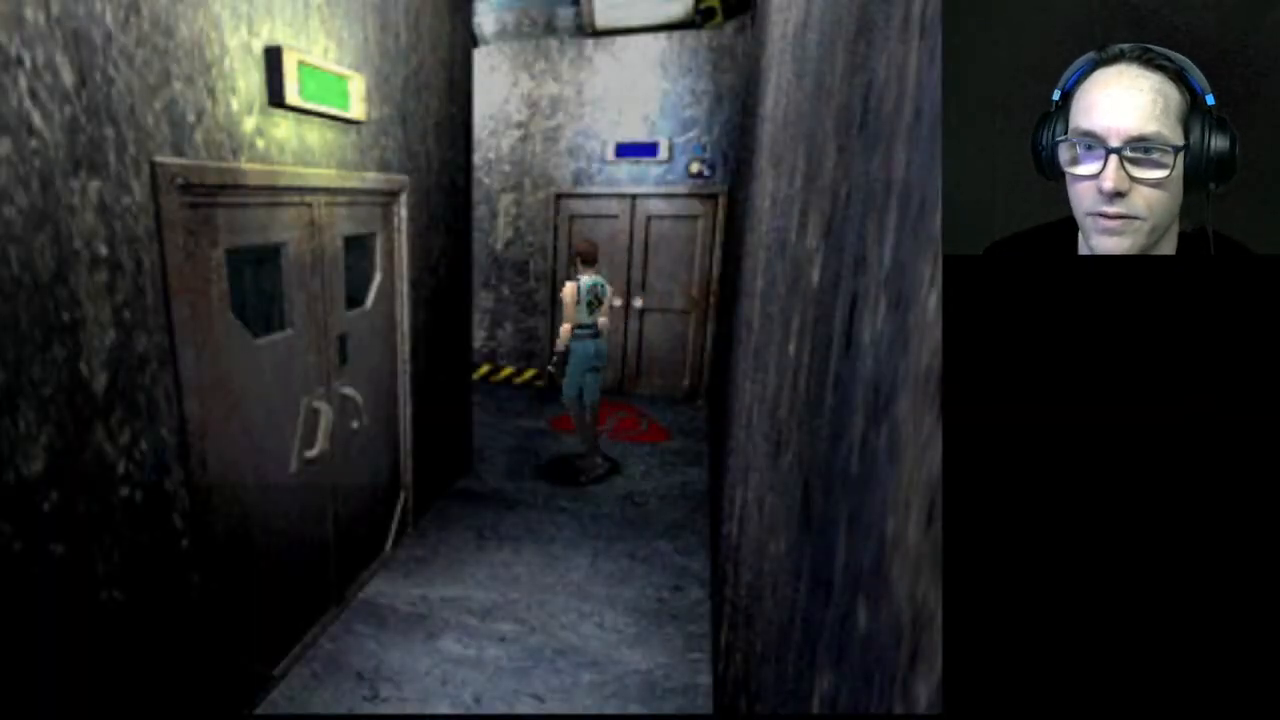
{"action": "key", "text": "Up"}
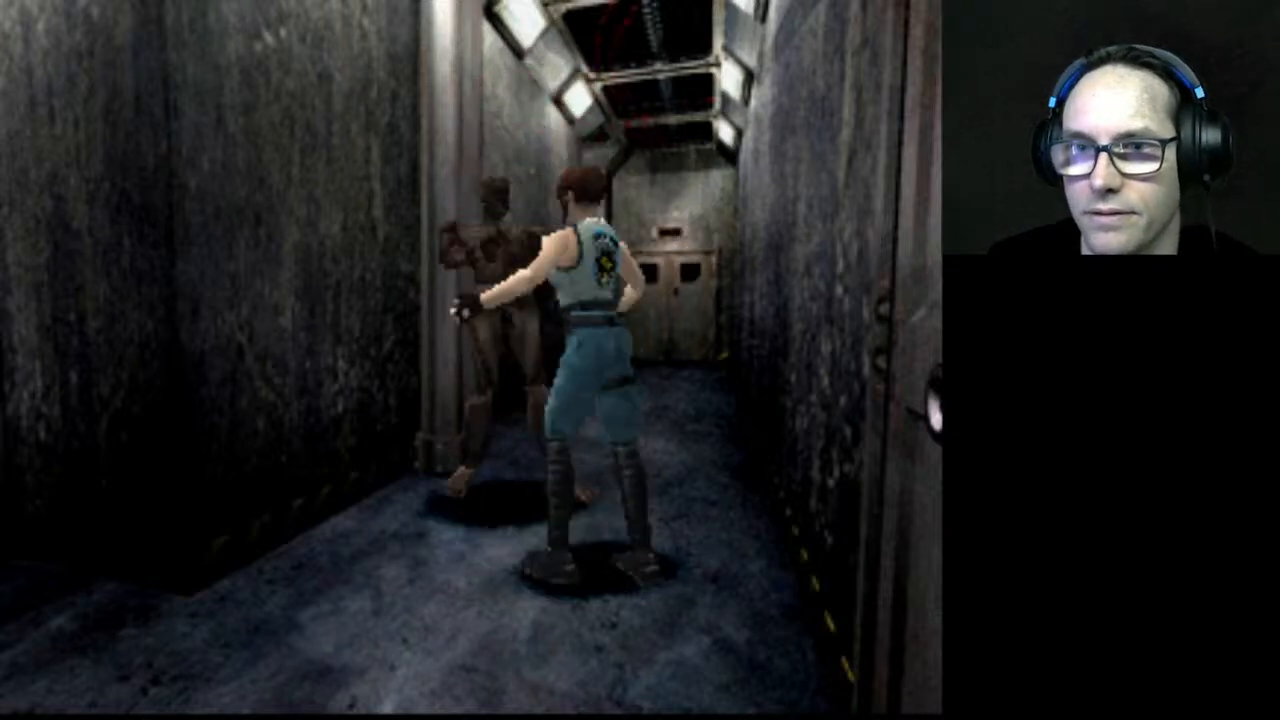
{"action": "key", "text": "Up"}
{"action": "key", "text": "x"}
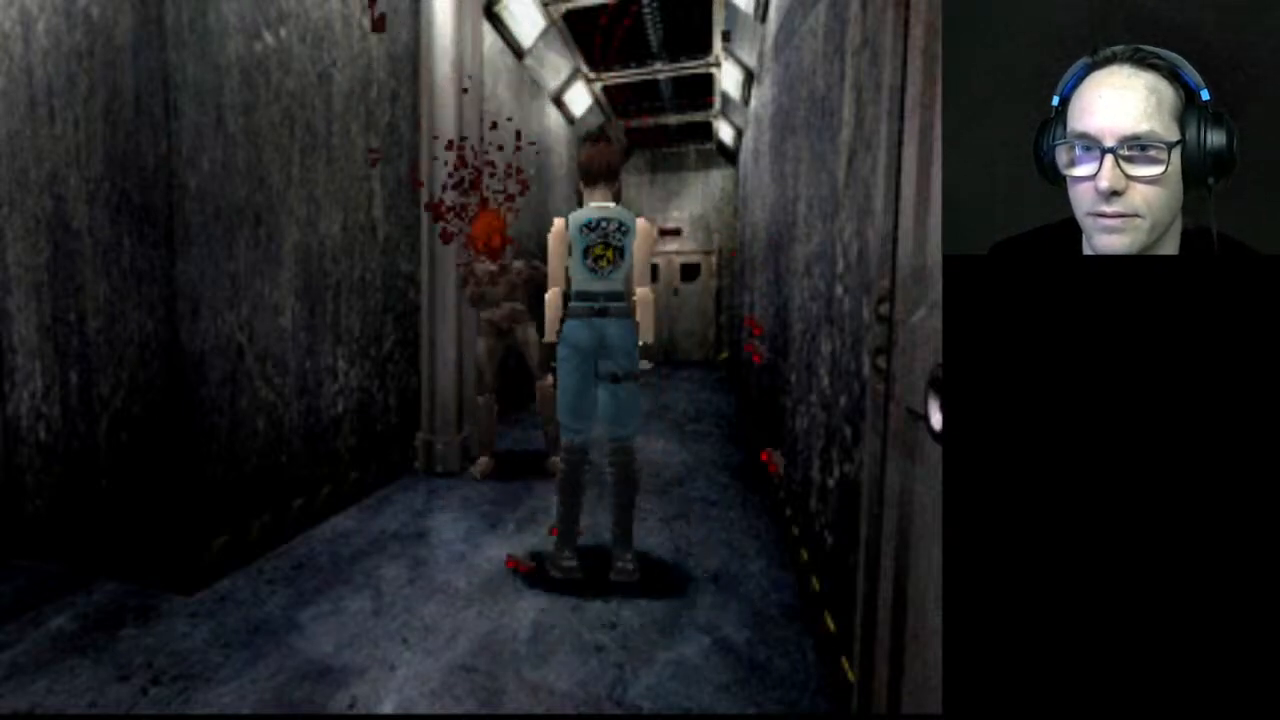
{"action": "key", "text": "Up"}
{"action": "key", "text": "Left"}
{"action": "key", "text": "Up"}
{"action": "key", "text": "x"}
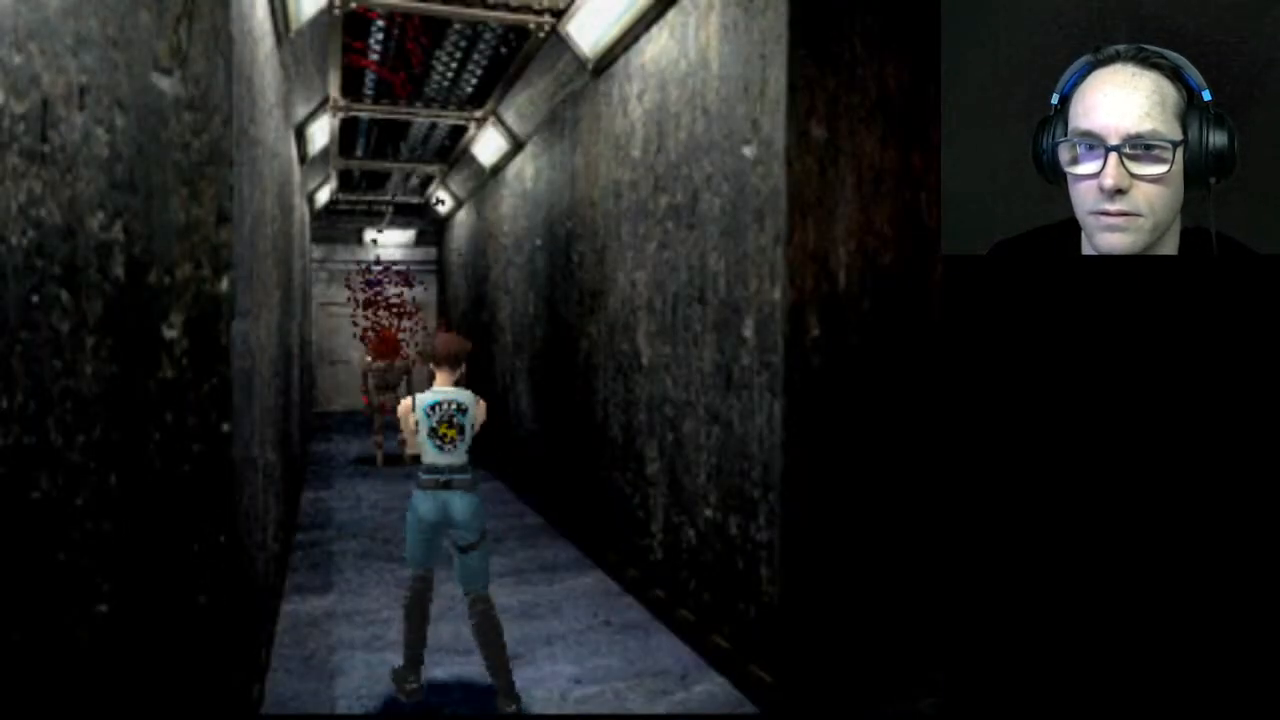
{"action": "key", "text": "Up"}
{"action": "key", "text": "Up"}
{"action": "key", "text": "x"}
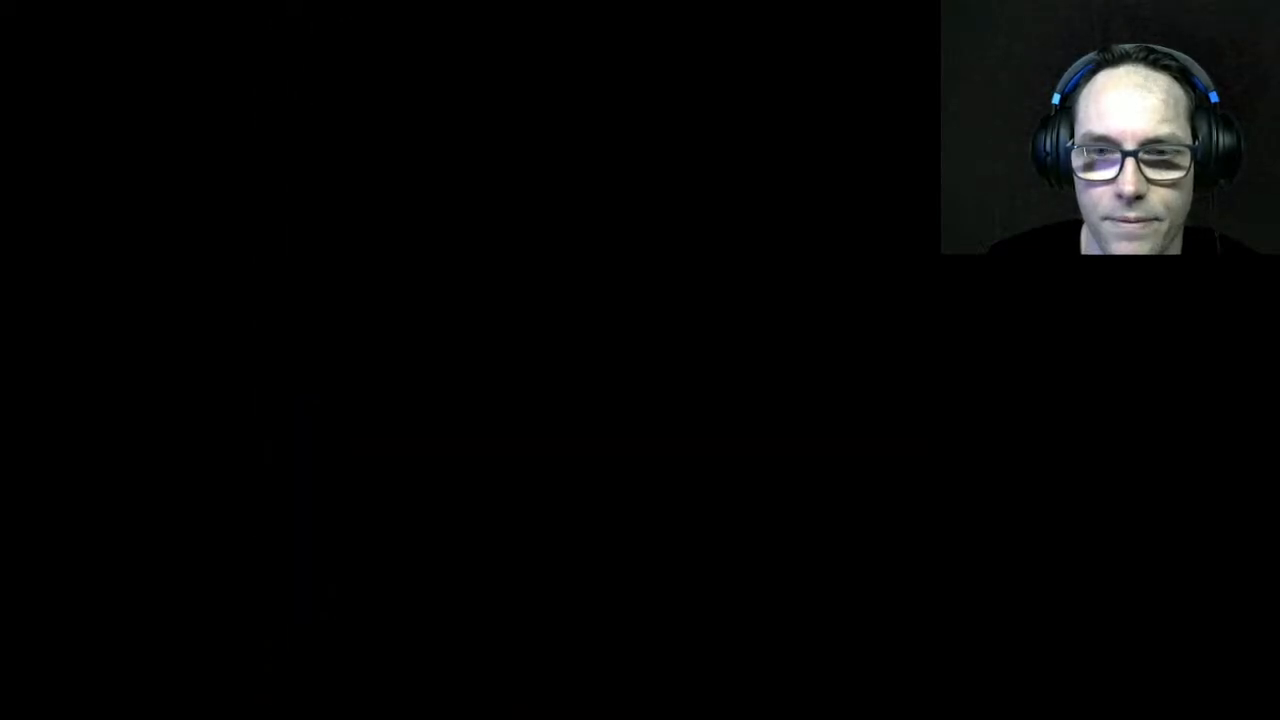
{"action": "key", "text": "Up"}
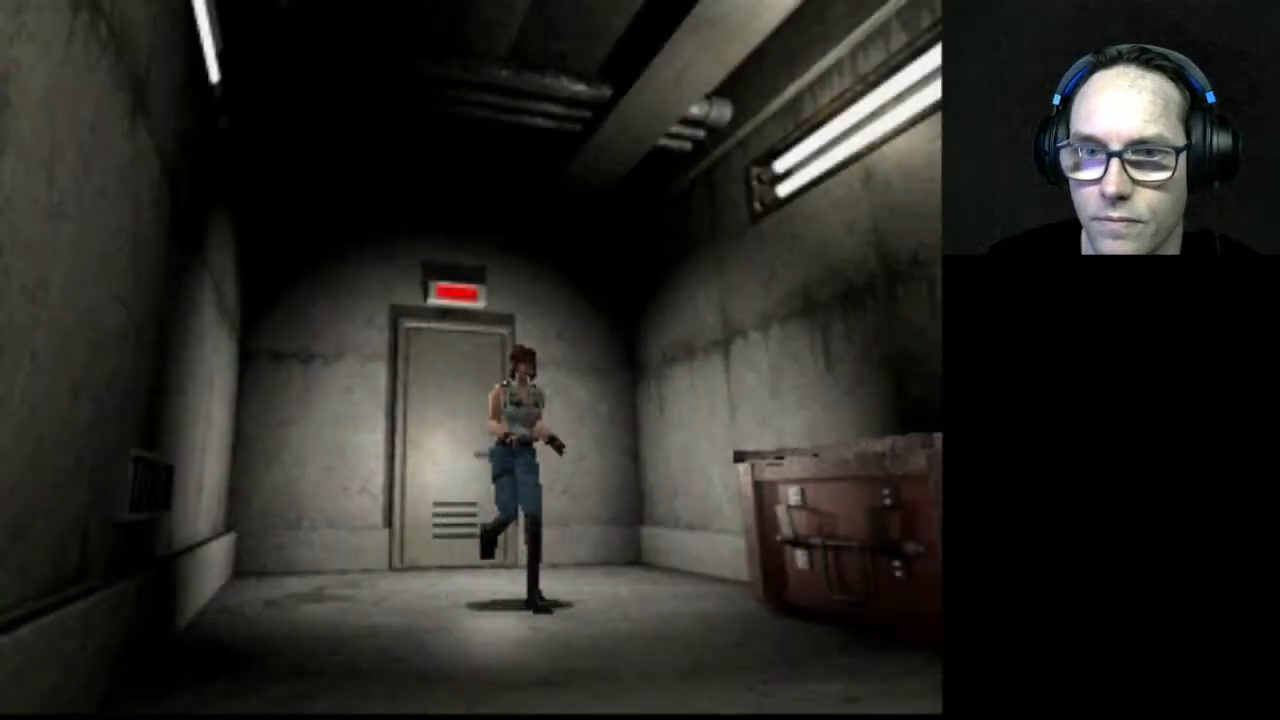
{"action": "key", "text": "Up"}
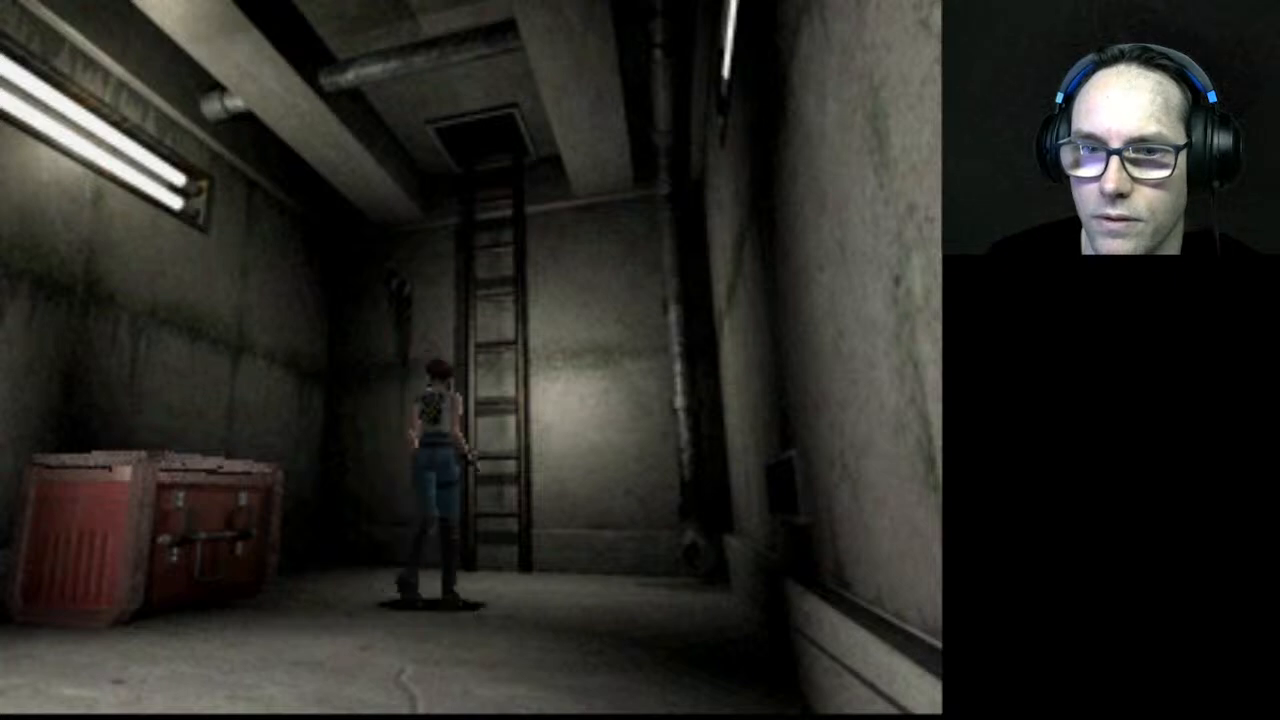
{"action": "key", "text": "Return"}
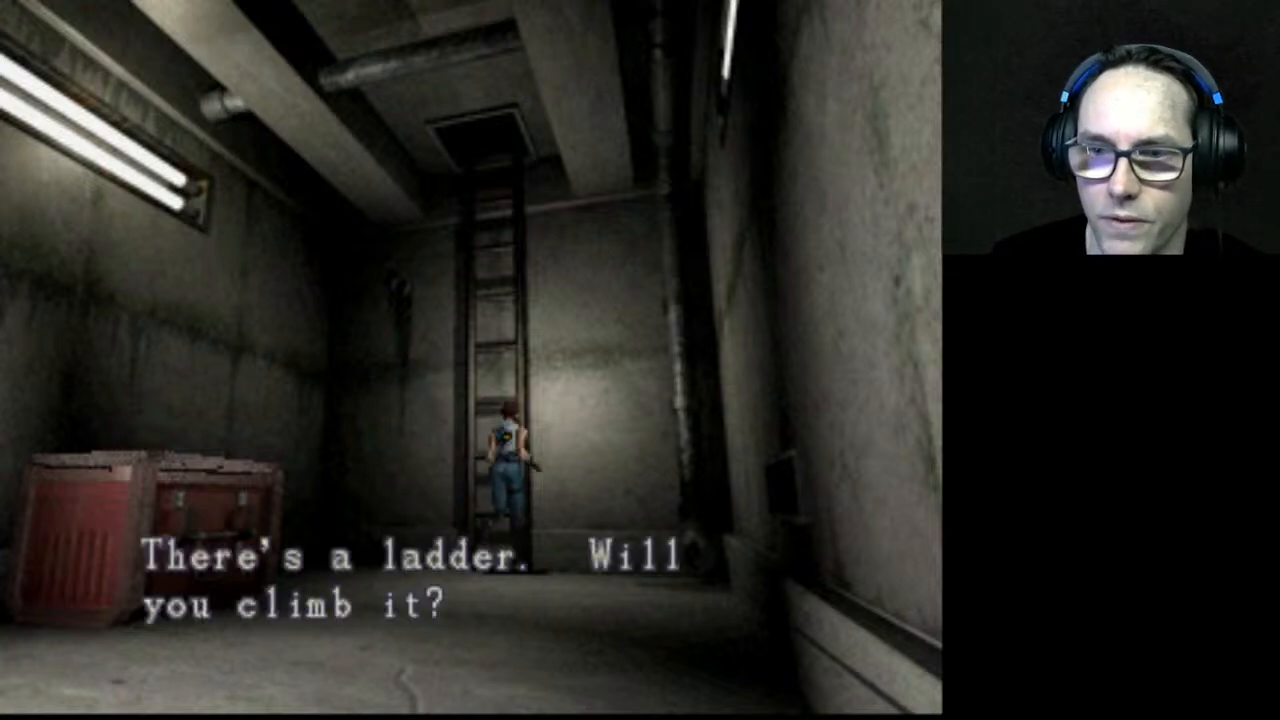
{"action": "key", "text": "Return"}
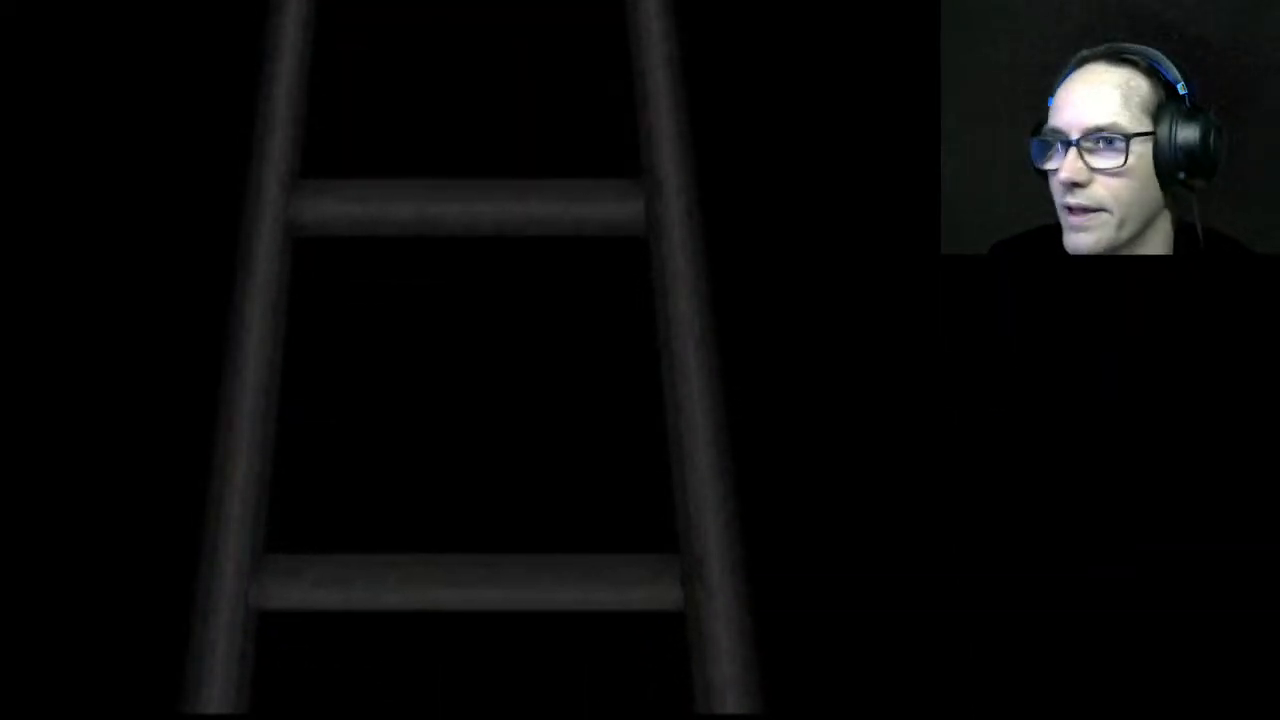
{"action": "key", "text": "Up"}
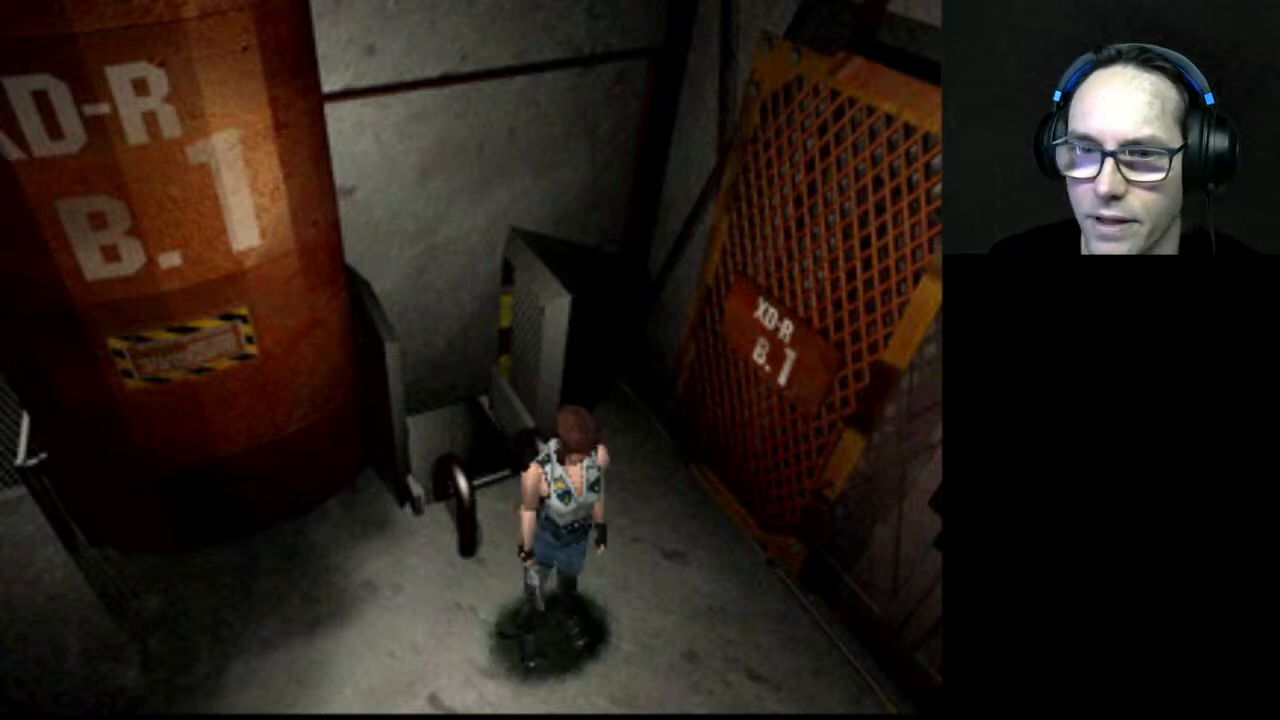
{"action": "key", "text": "Right"}
{"action": "key", "text": "Up"}
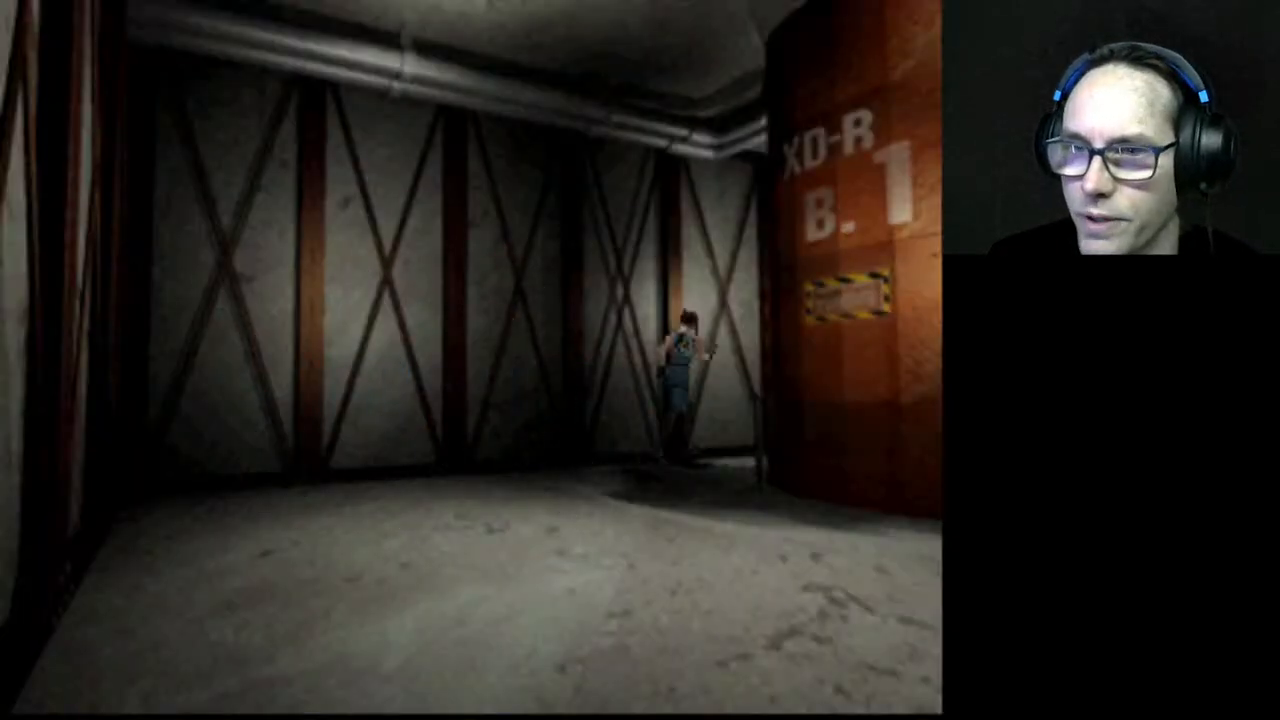
{"action": "key", "text": "x"}
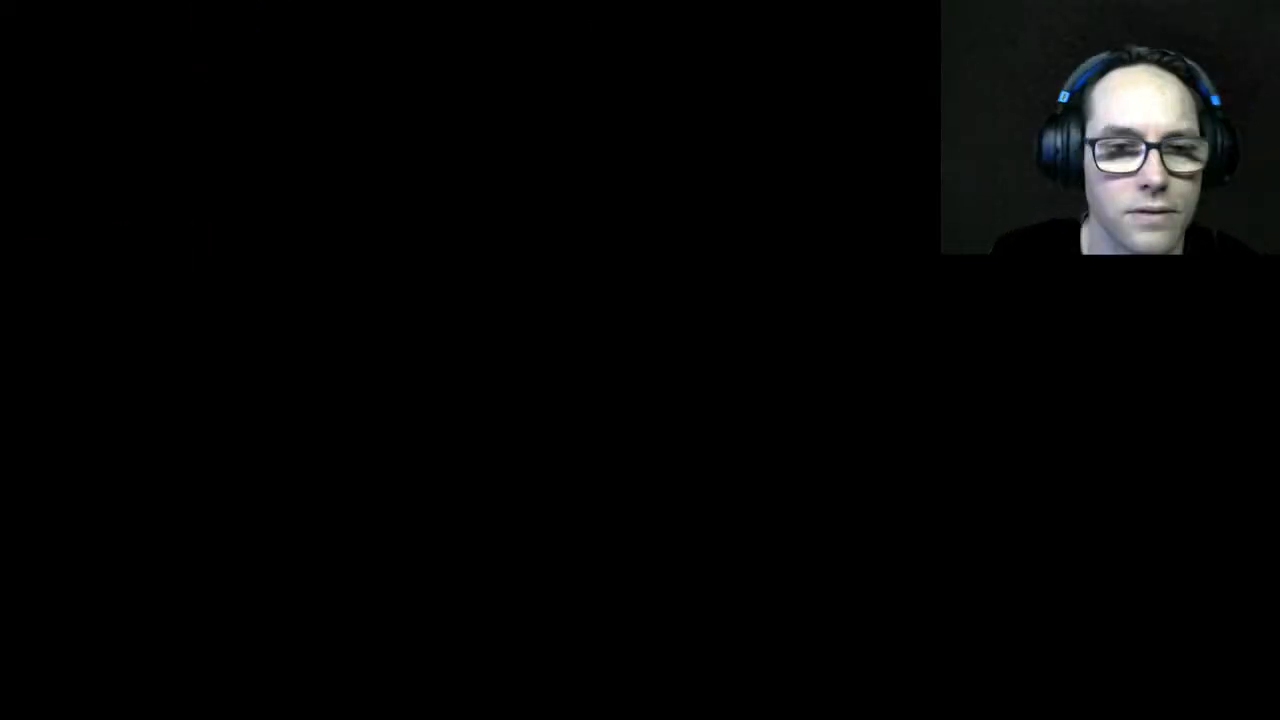
{"action": "key", "text": "Up"}
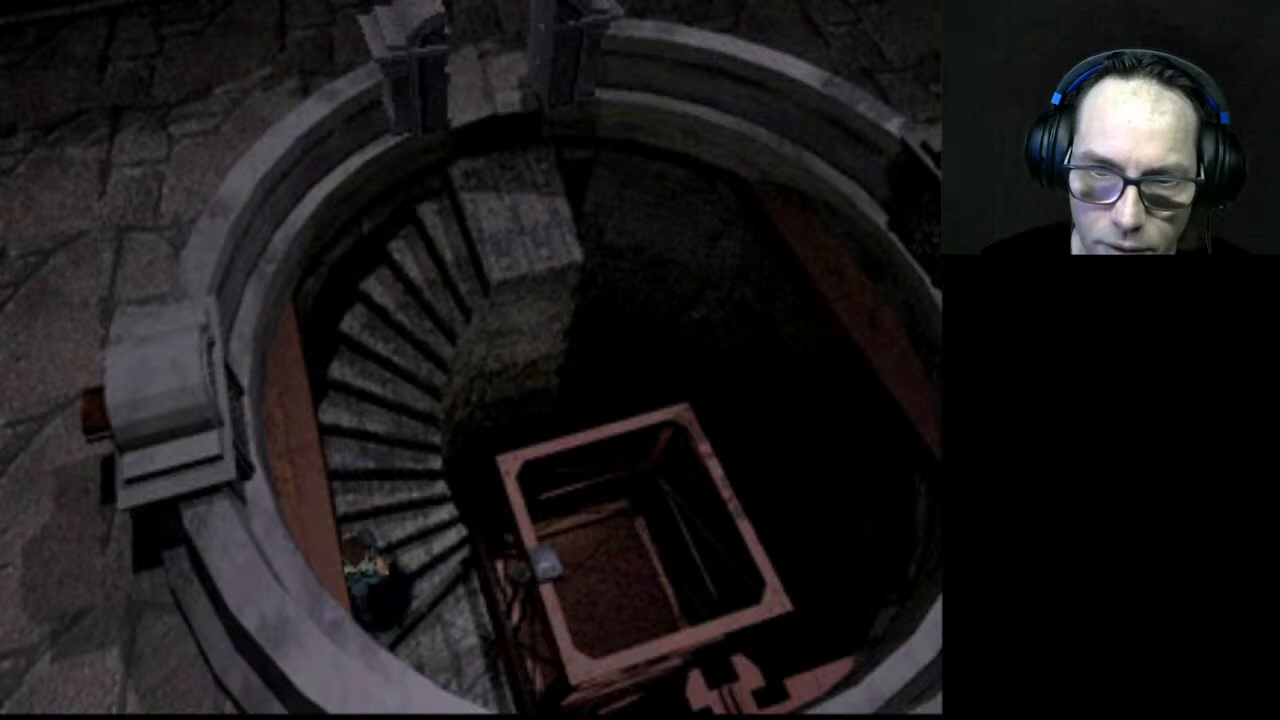
{"action": "key", "text": "Up"}
{"action": "key", "text": "Up"}
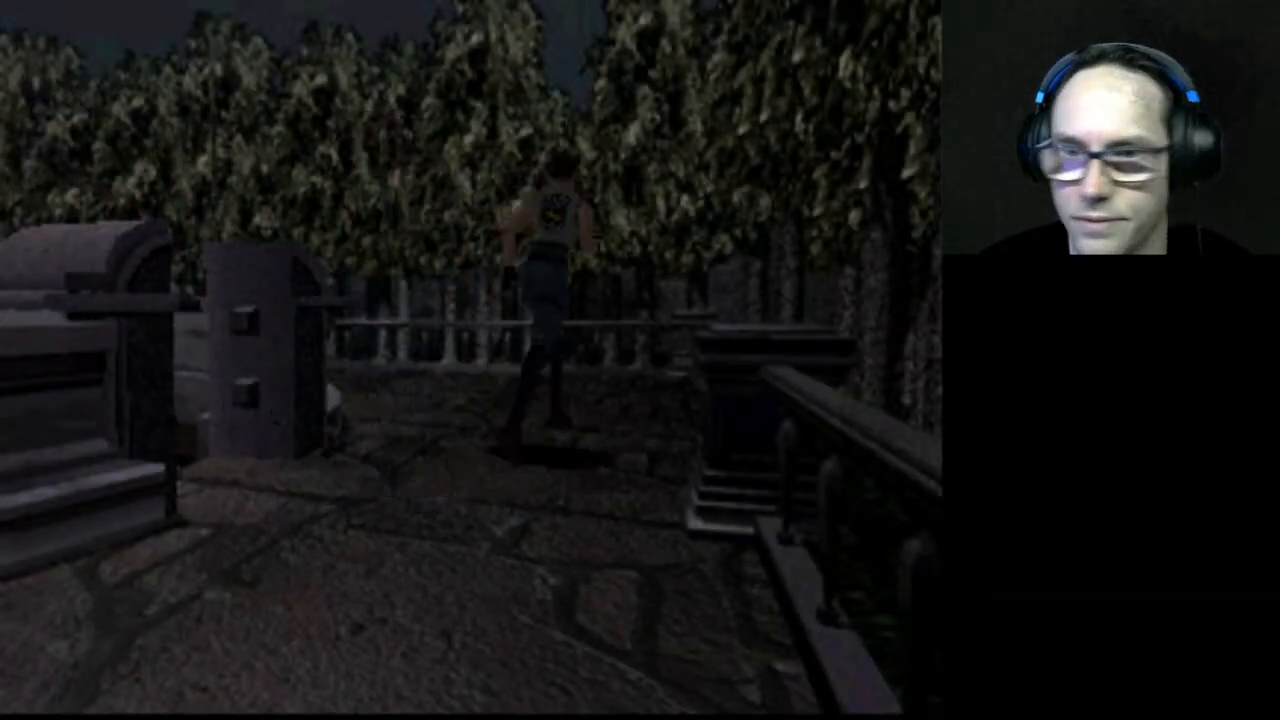
{"action": "key", "text": "Up"}
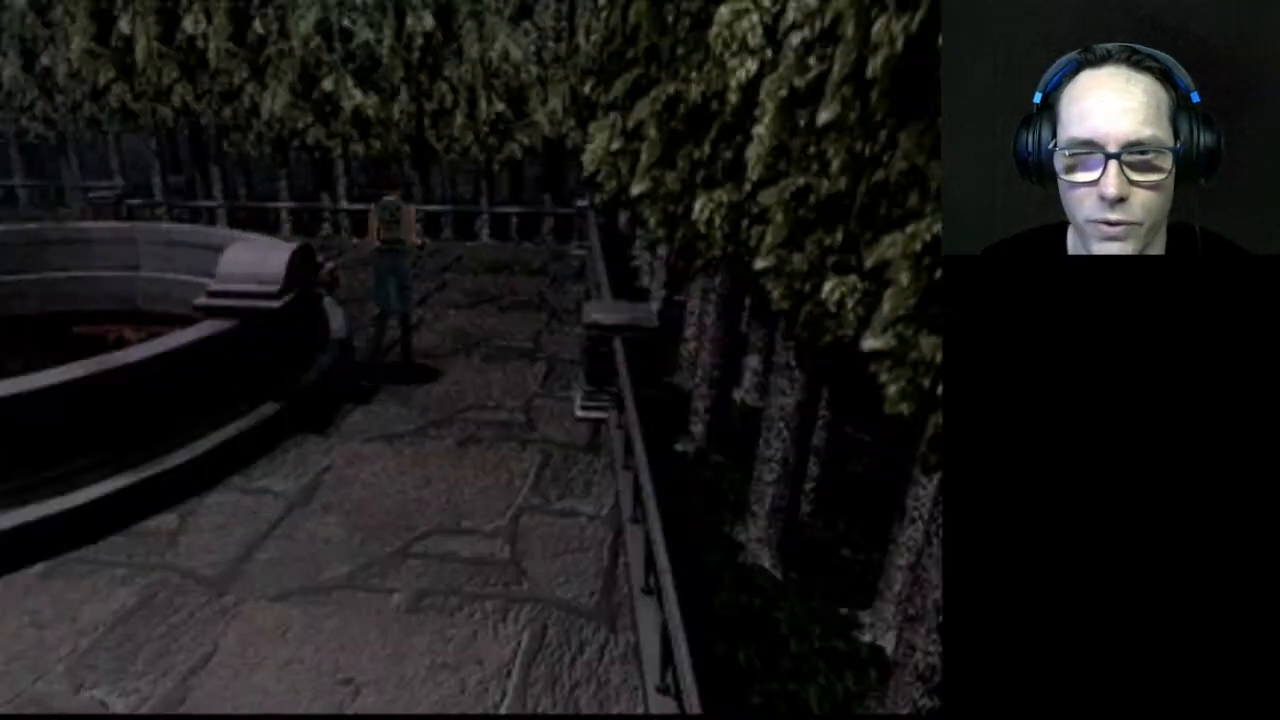
{"action": "key", "text": "Up"}
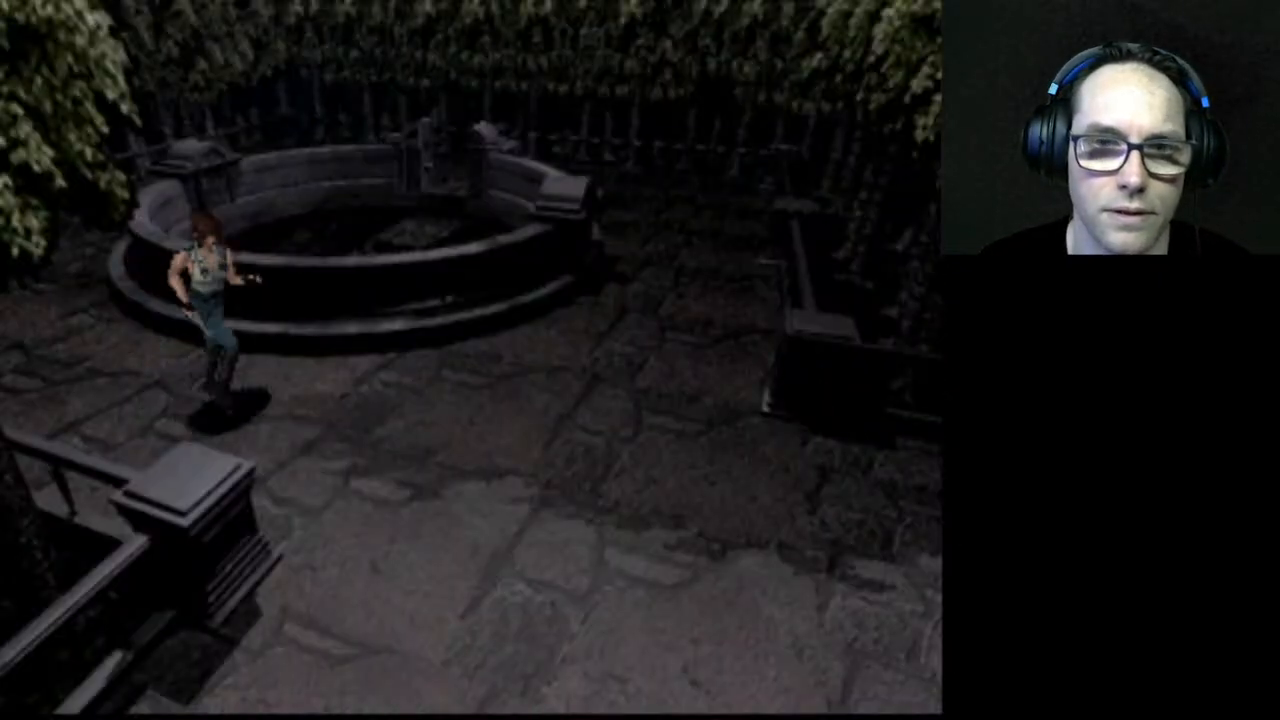
{"action": "key", "text": "Up"}
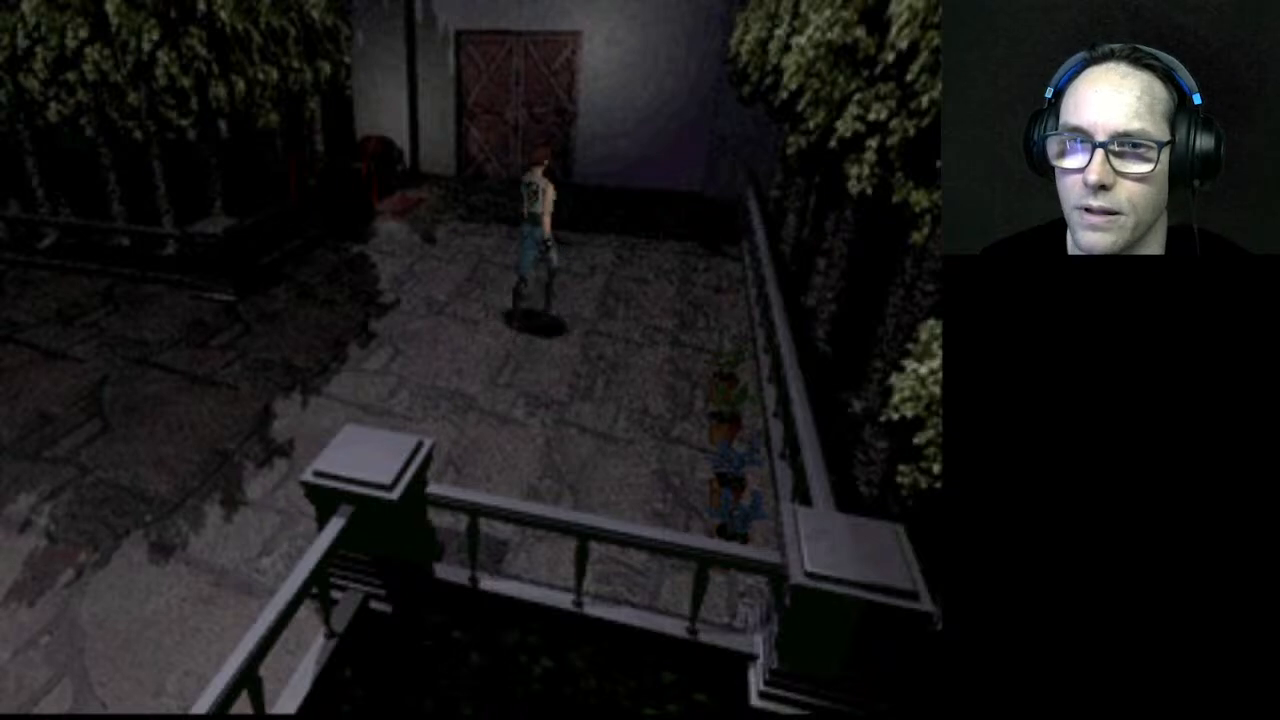
{"action": "key", "text": "Up"}
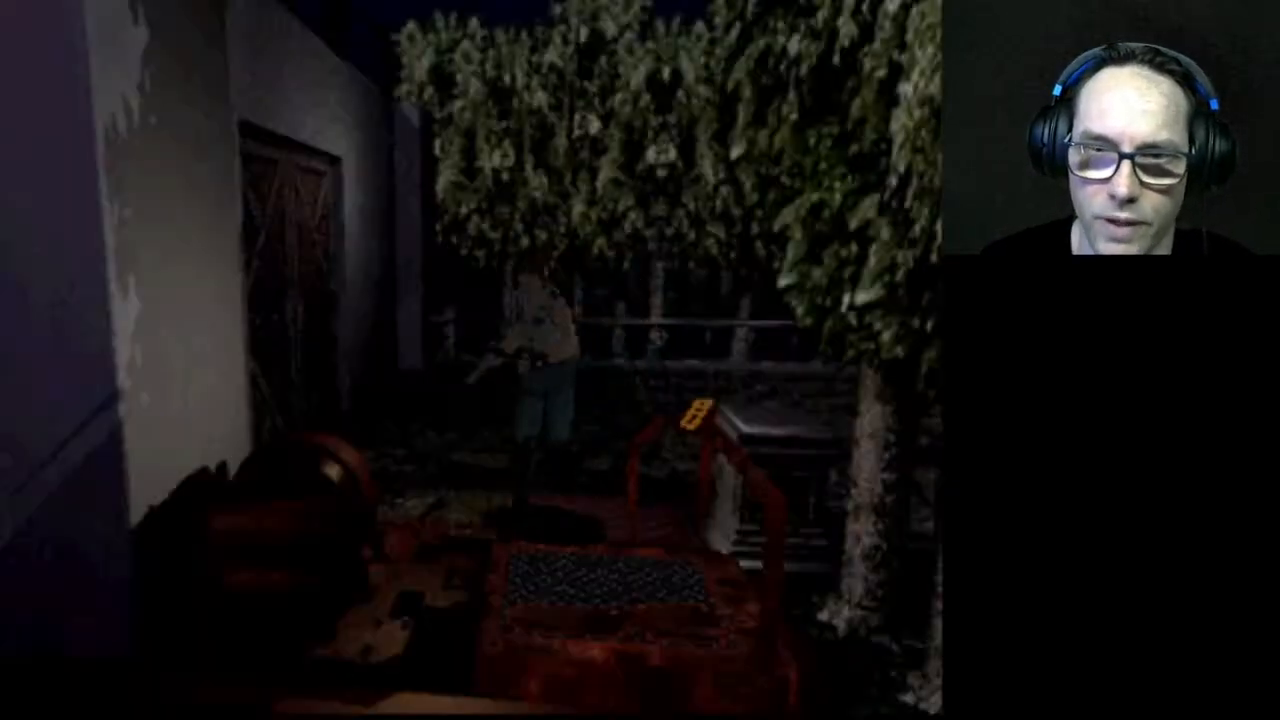
{"action": "key", "text": "Up"}
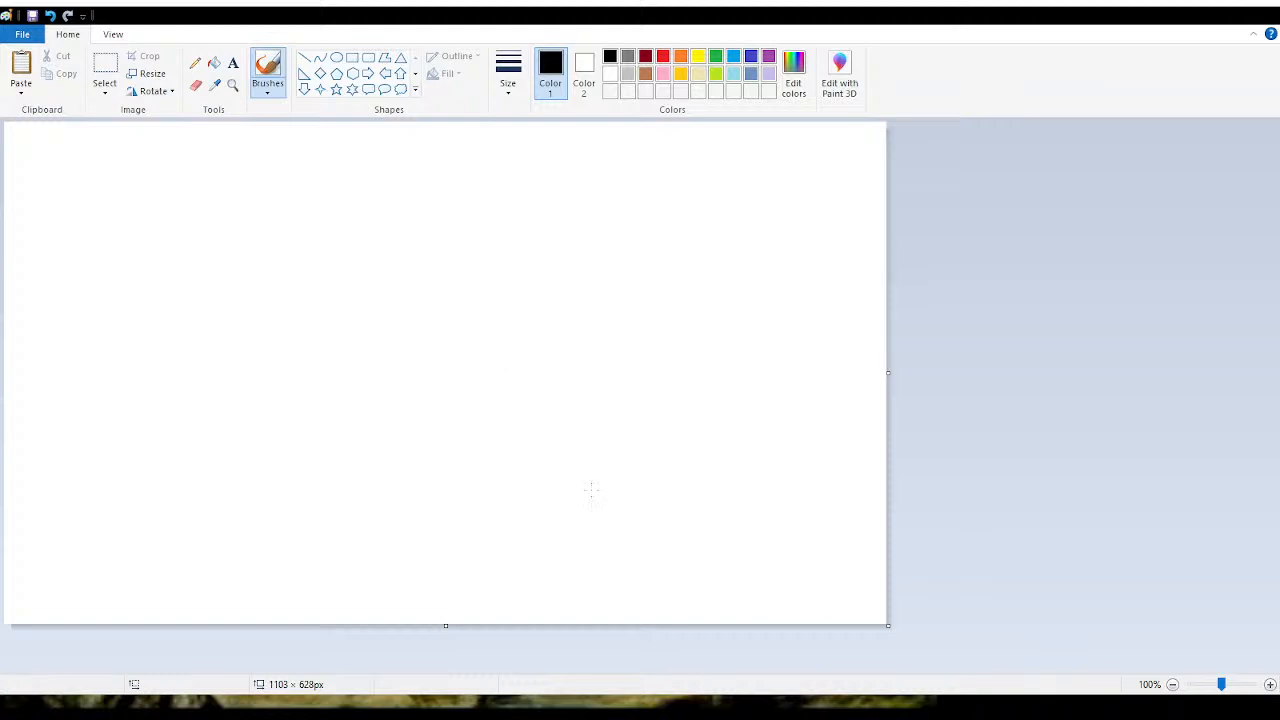
Draw a long horizontal rectangle with an about 73 × 36 px rectangle atop its right end and an about 150 × 144 px one inside
{"action": "left_click", "coordinate": [195, 62]}
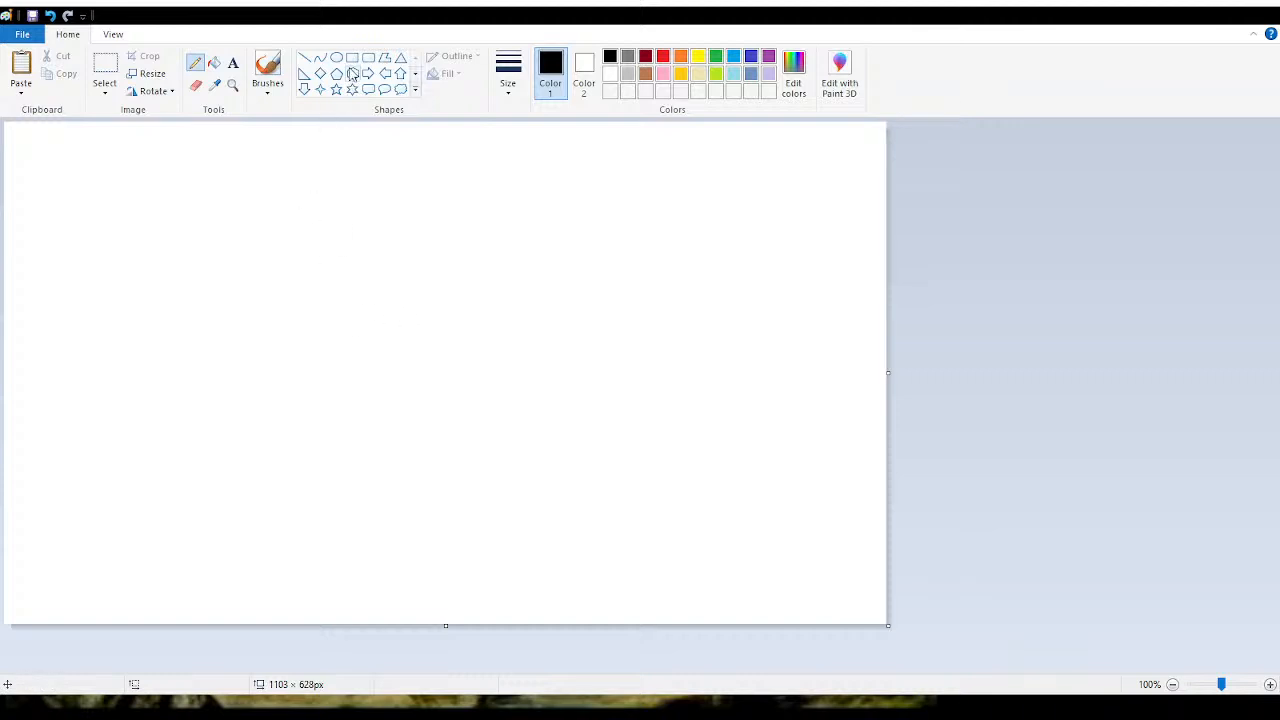
{"action": "mouse_move", "coordinate": [220, 310]}
{"action": "left_mouse_down"}
{"action": "mouse_move", "coordinate": [449, 423]}
{"action": "mouse_move", "coordinate": [700, 422]}
{"action": "left_mouse_up"}
{"action": "left_click_drag", "start_coordinate": [641, 284], "coordinate": [652, 320]}
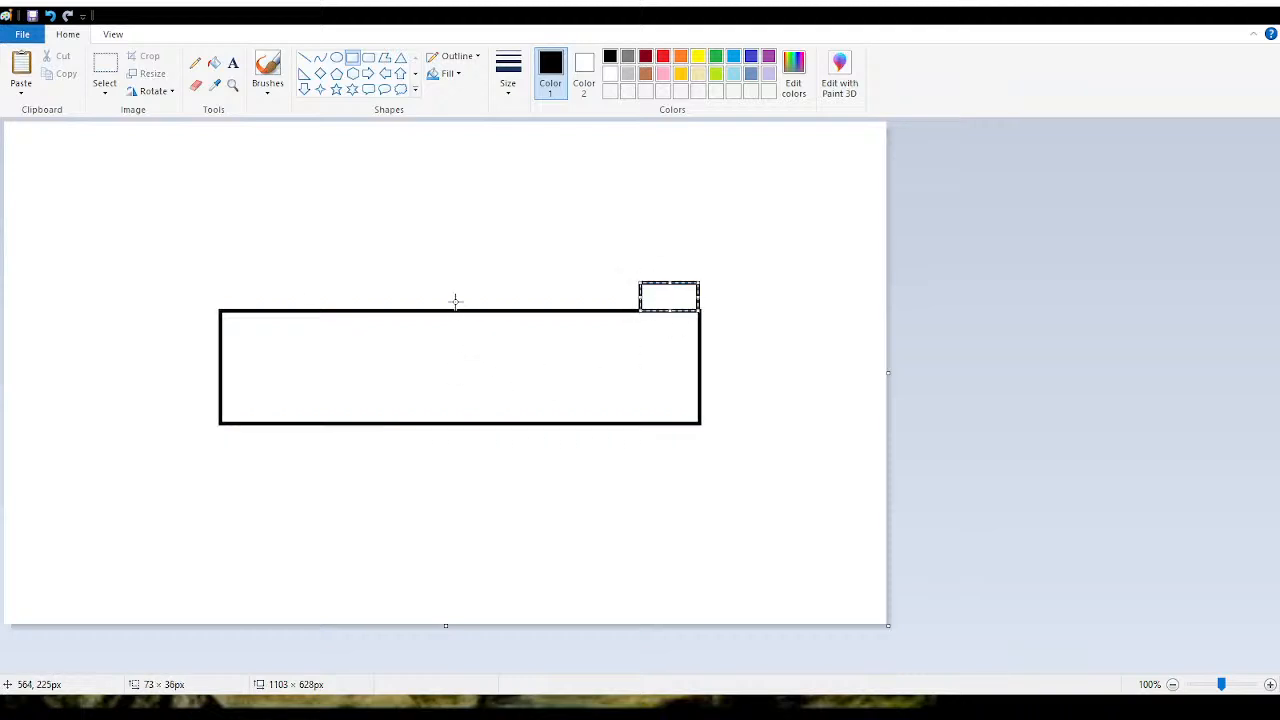
{"action": "left_click_drag", "start_coordinate": [446, 360], "coordinate": [549, 422]}
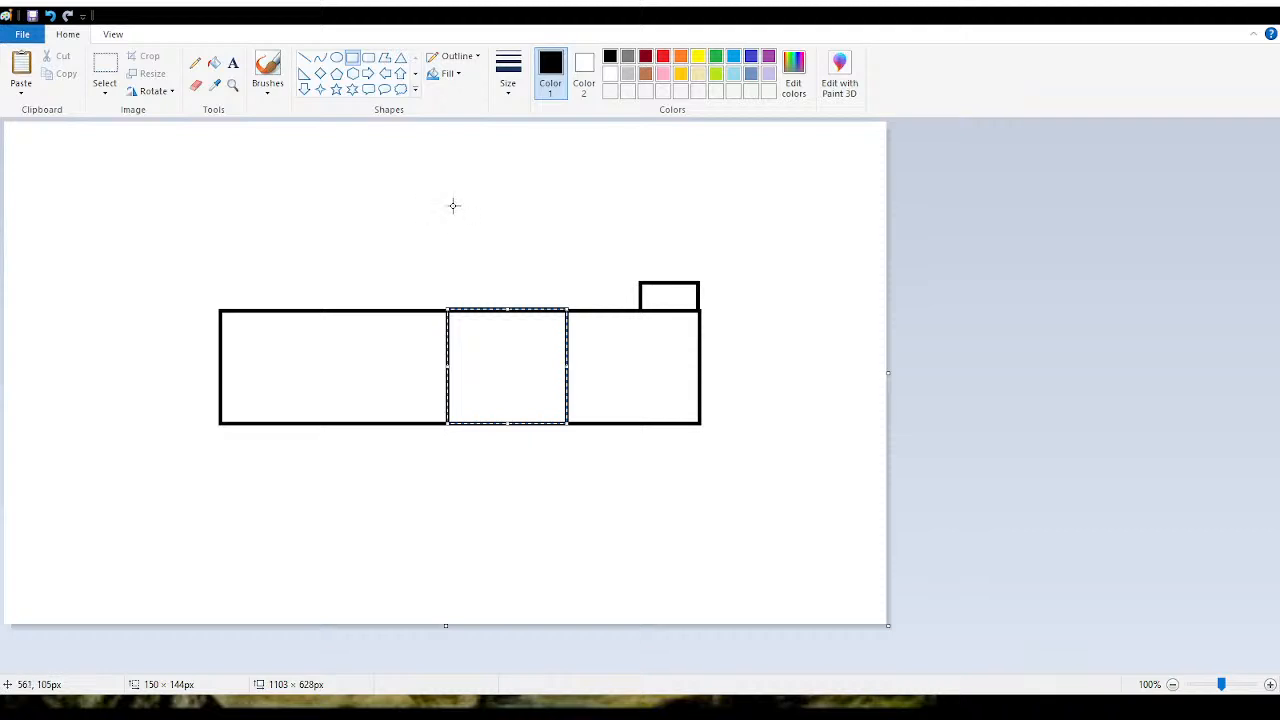
Add an about 146 × 132 px rectangle above the inner one, an about 102 × 172 px one at the left end, and an ellipse overlapping it
{"action": "left_click_drag", "start_coordinate": [451, 204], "coordinate": [570, 309]}
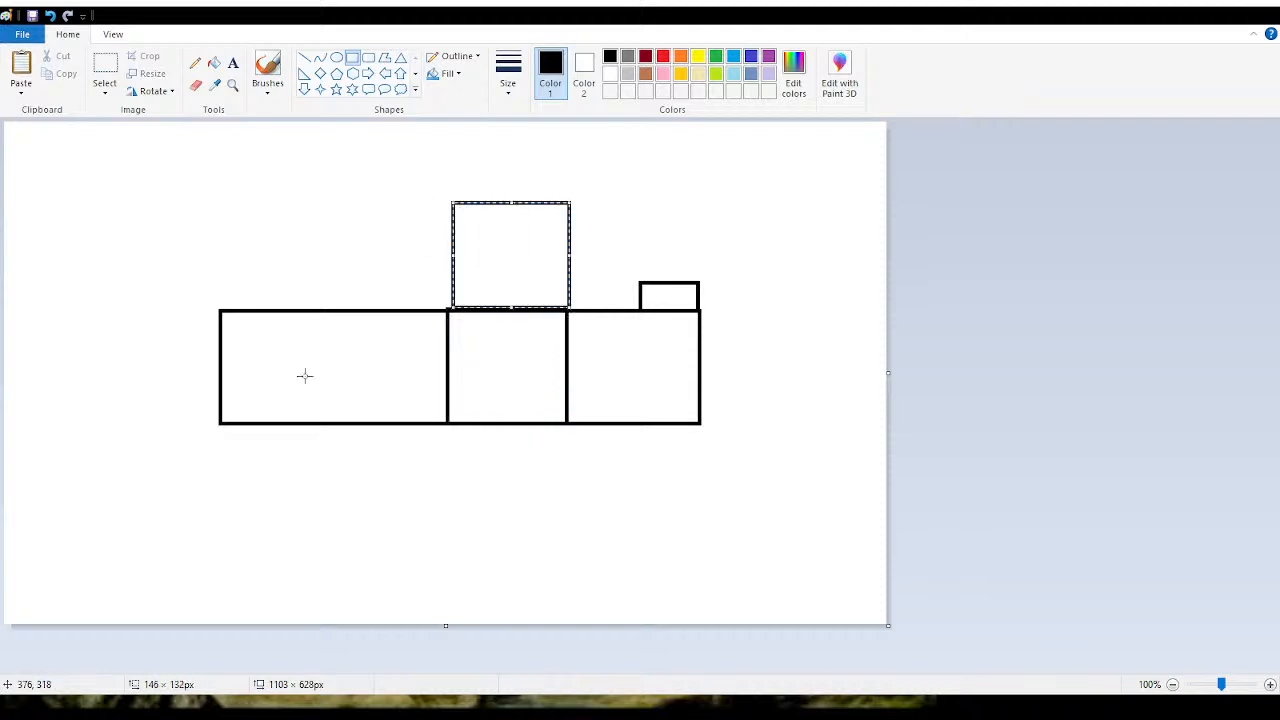
{"action": "left_click_drag", "start_coordinate": [138, 290], "coordinate": [219, 427]}
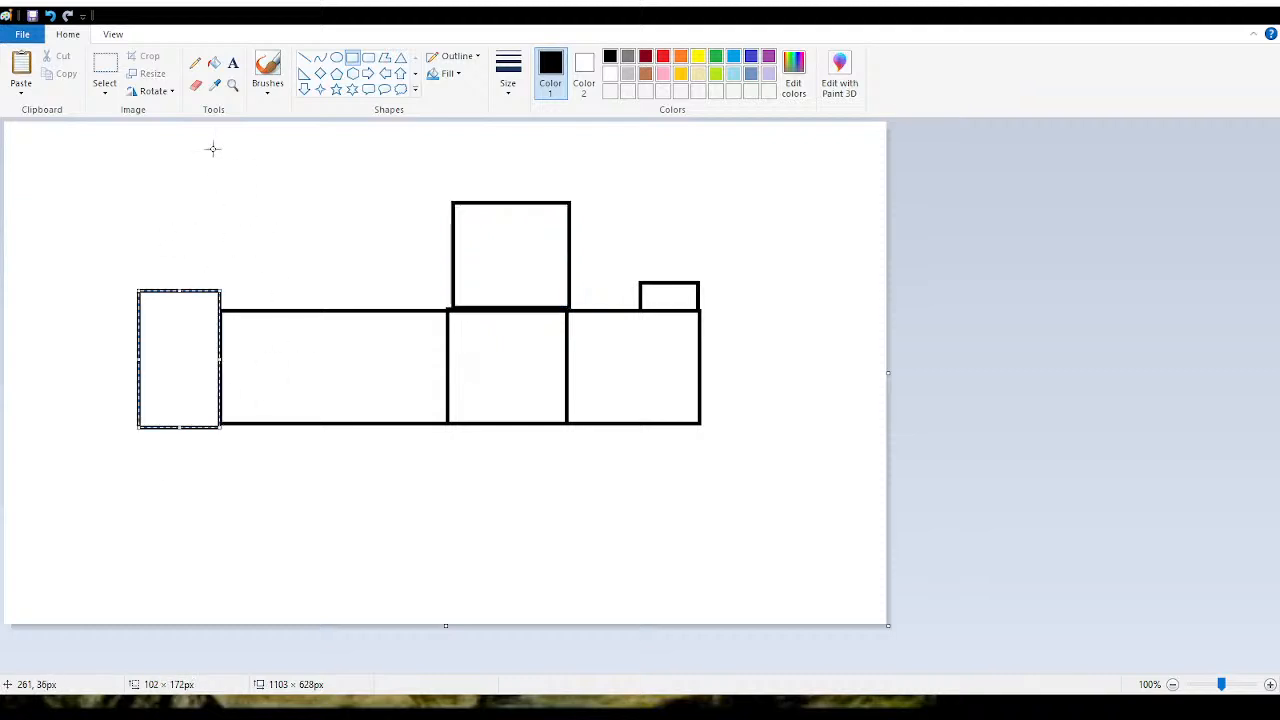
{"action": "left_click_drag", "start_coordinate": [150, 326], "coordinate": [254, 416]}
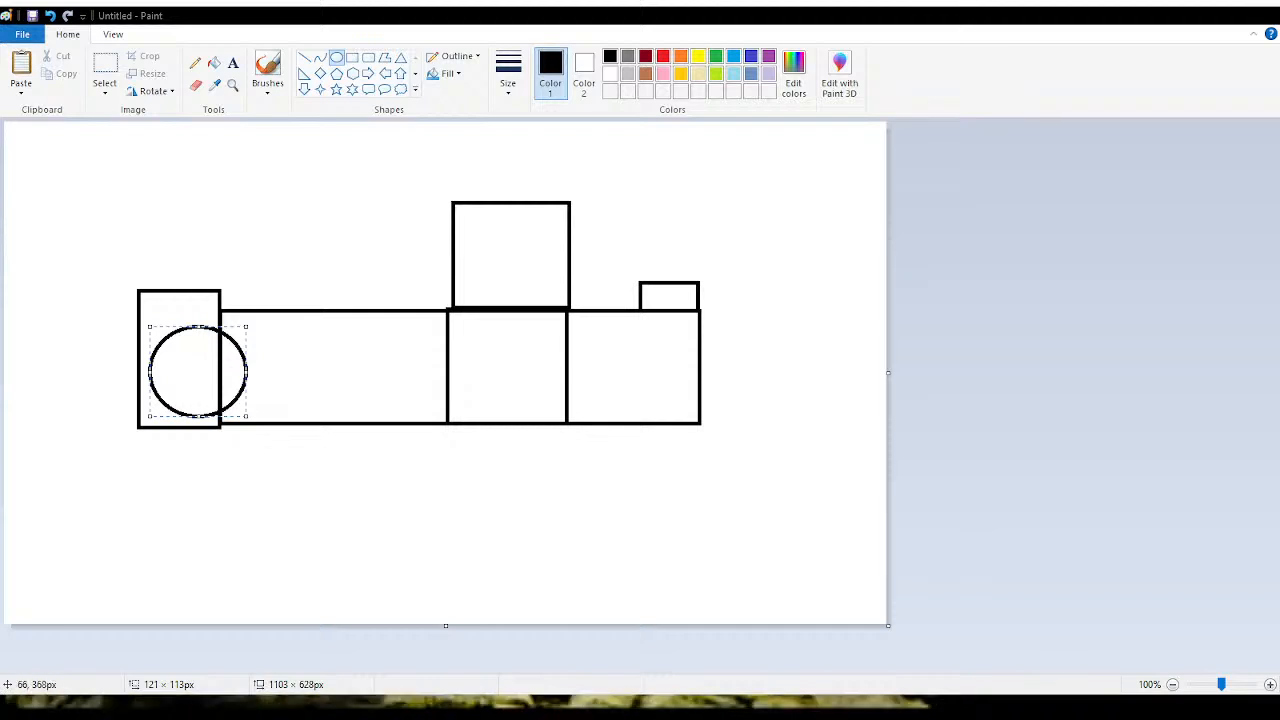
Draw an about 57 × 146 px rectangle above the corridor's left part, an about 63 × 106 px one higher up, and a wider one across it
{"action": "left_click", "coordinate": [375, 364]}
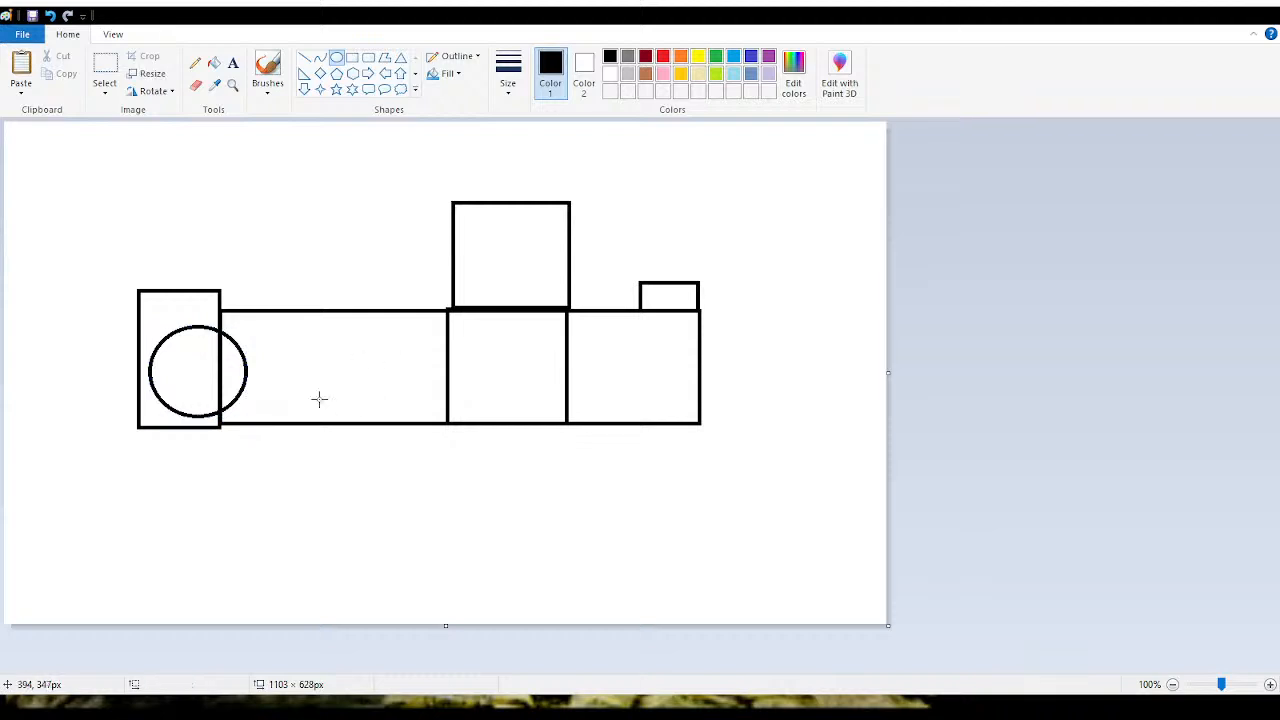
{"action": "left_click_drag", "start_coordinate": [262, 274], "coordinate": [298, 302]}
{"action": "key", "text": "Delete"}
{"action": "left_click_drag", "start_coordinate": [261, 194], "coordinate": [307, 310]}
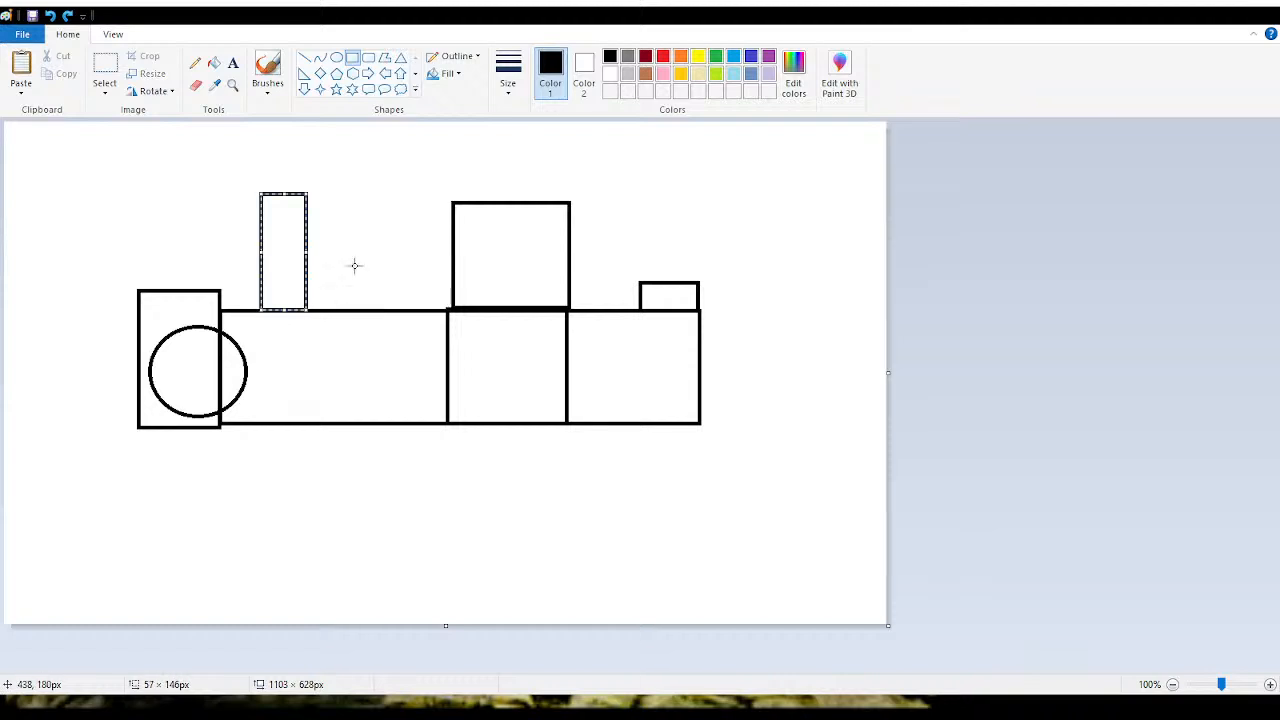
{"action": "left_click_drag", "start_coordinate": [323, 132], "coordinate": [374, 217]}
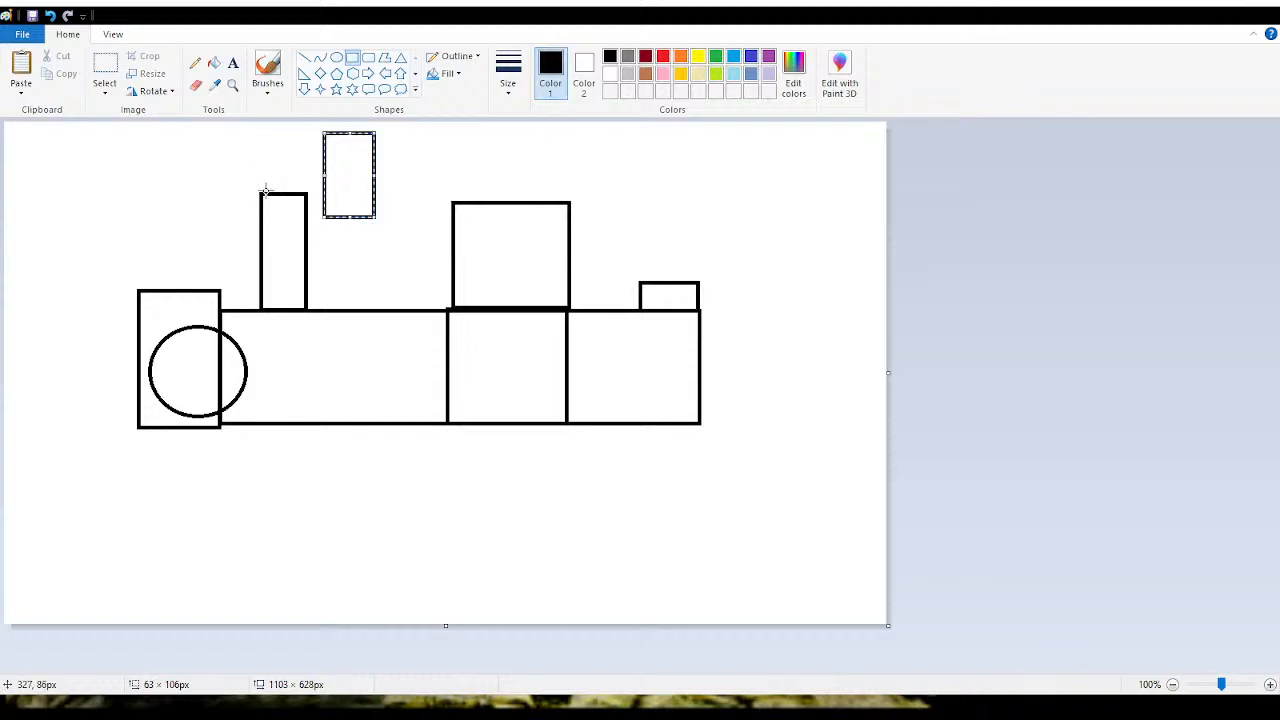
{"action": "left_click_drag", "start_coordinate": [253, 187], "coordinate": [375, 264]}
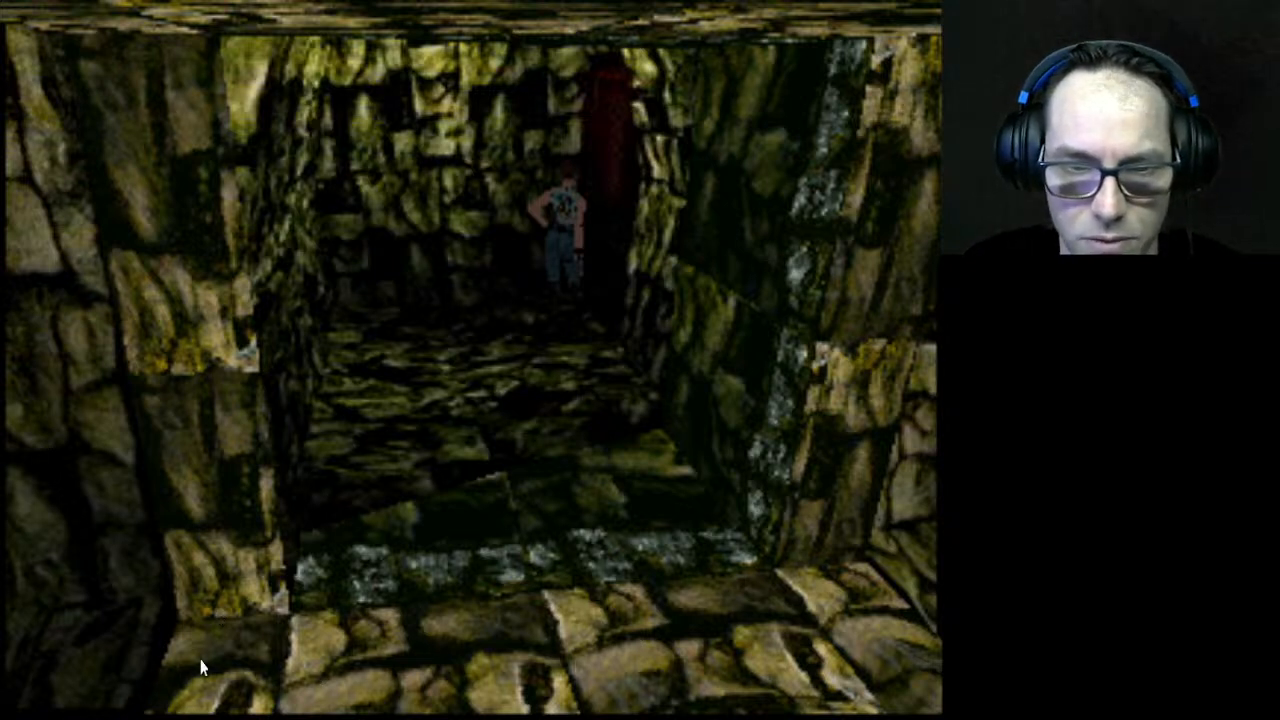
Hide the Game Capture source and show the Display Capture source in the General scene of OBS
{"action": "left_click", "coordinate": [377, 591]}
{"action": "left_click", "coordinate": [377, 615]}
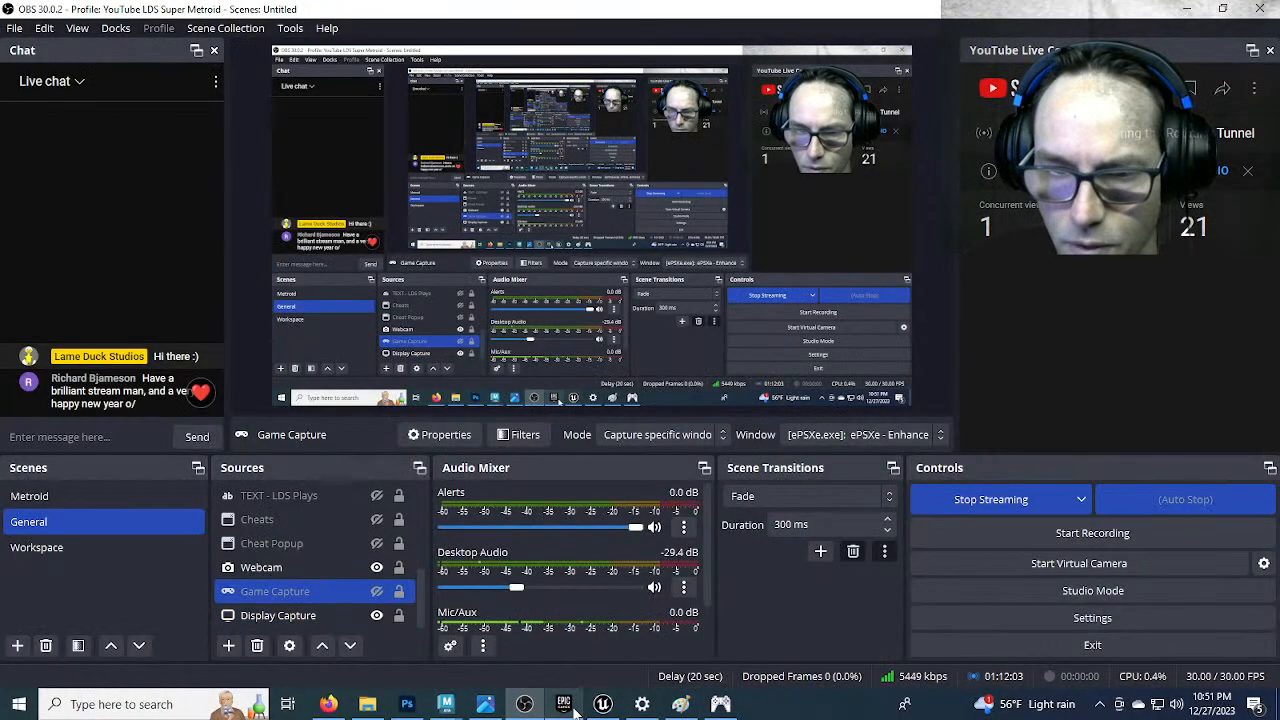
Switch to the Unreal Project Browser and create the Blank games project ResidentEvil as a Blueprint project
{"action": "left_click", "coordinate": [603, 704]}
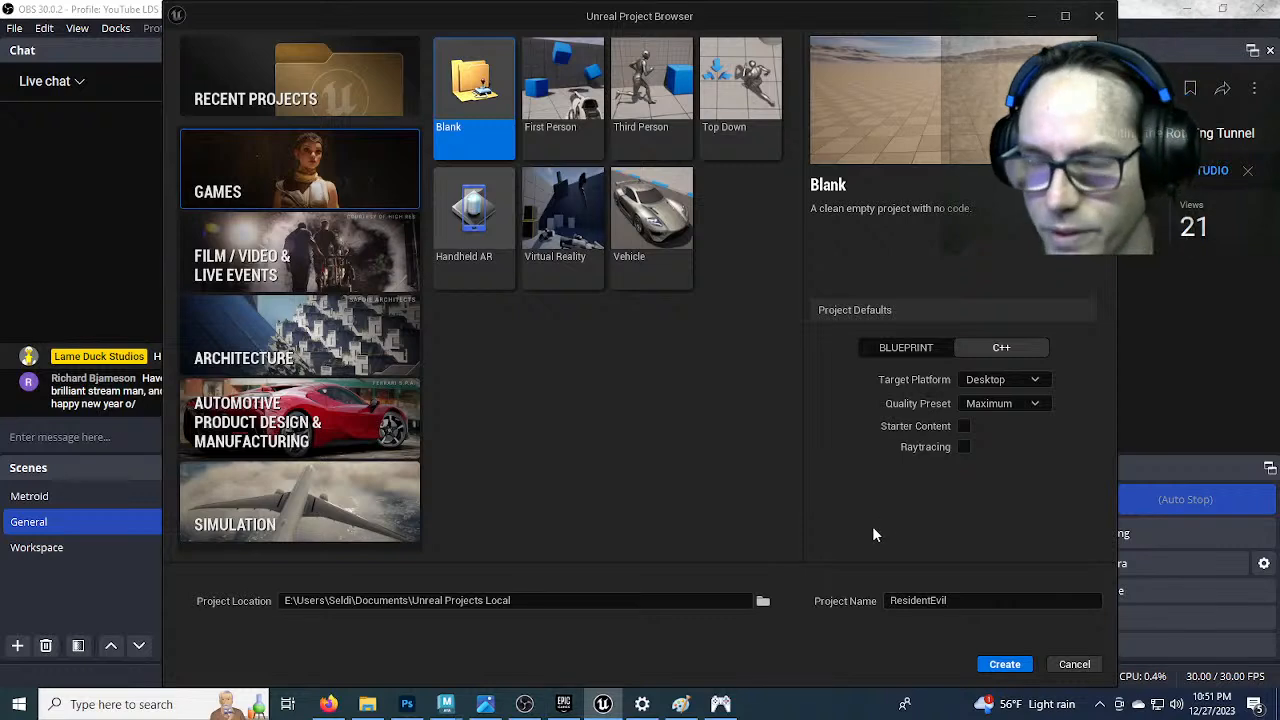
{"action": "left_click", "coordinate": [917, 347]}
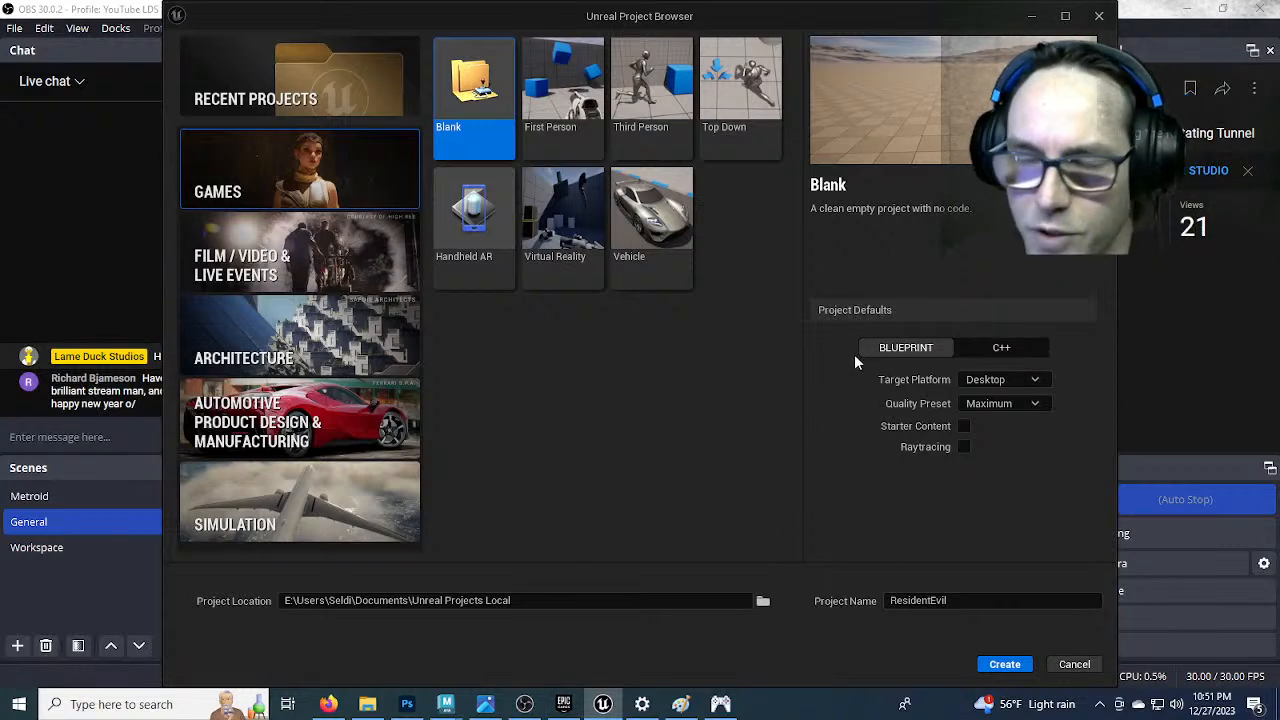
{"action": "left_click", "coordinate": [969, 601]}
{"action": "left_click", "coordinate": [1003, 670]}
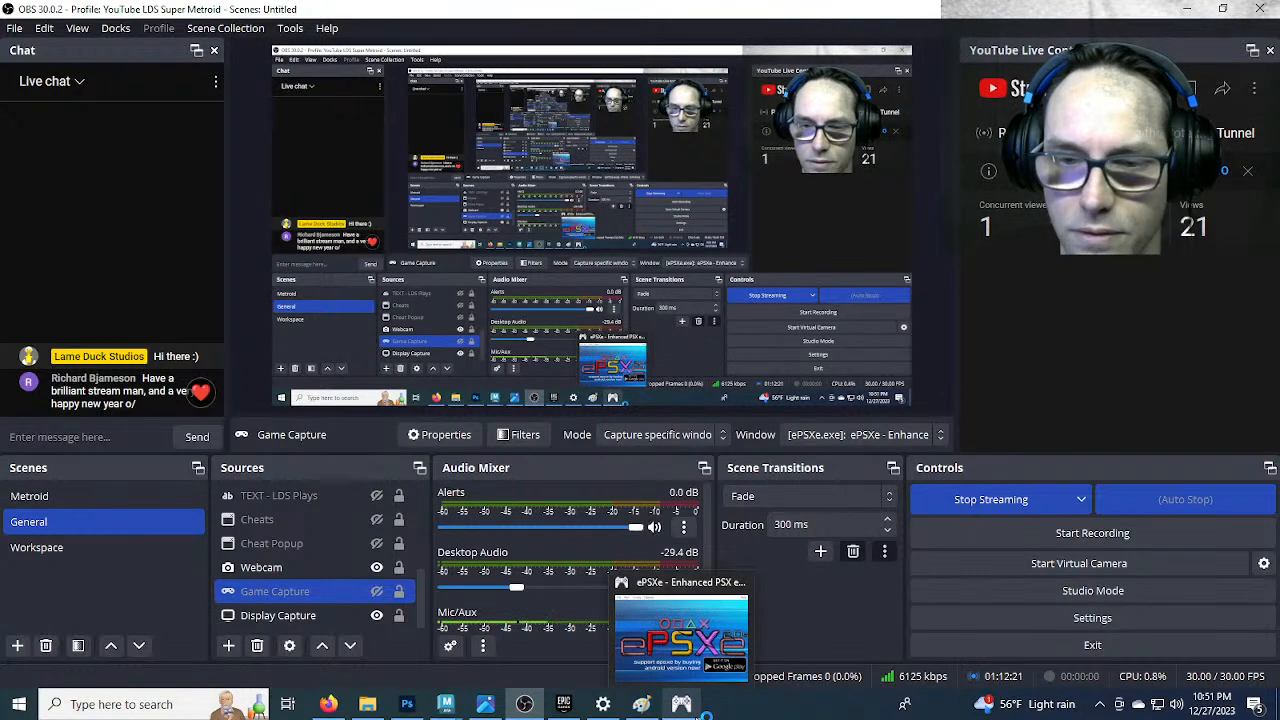
Switch to the Res_Jill.mb scene in Maya and select the pelvis mesh as a whole object, viewed from behind
{"action": "mouse_move", "coordinate": [574, 710]}
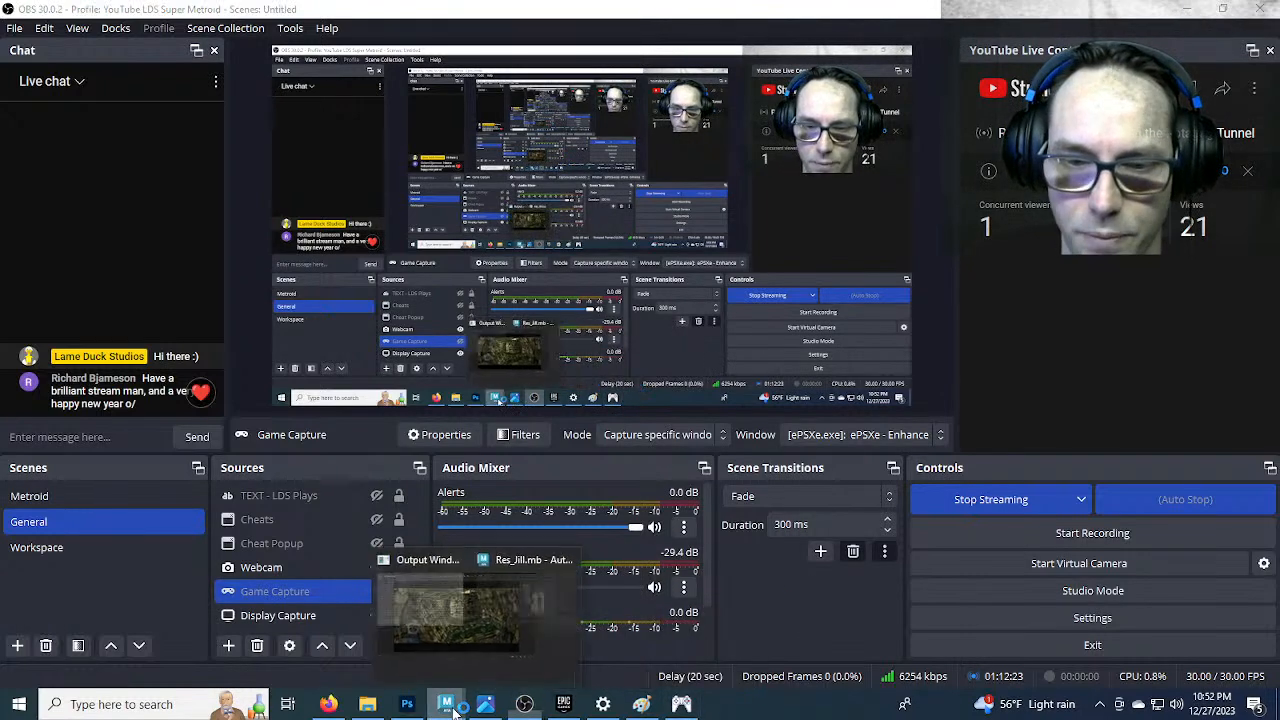
{"action": "left_click", "coordinate": [508, 639]}
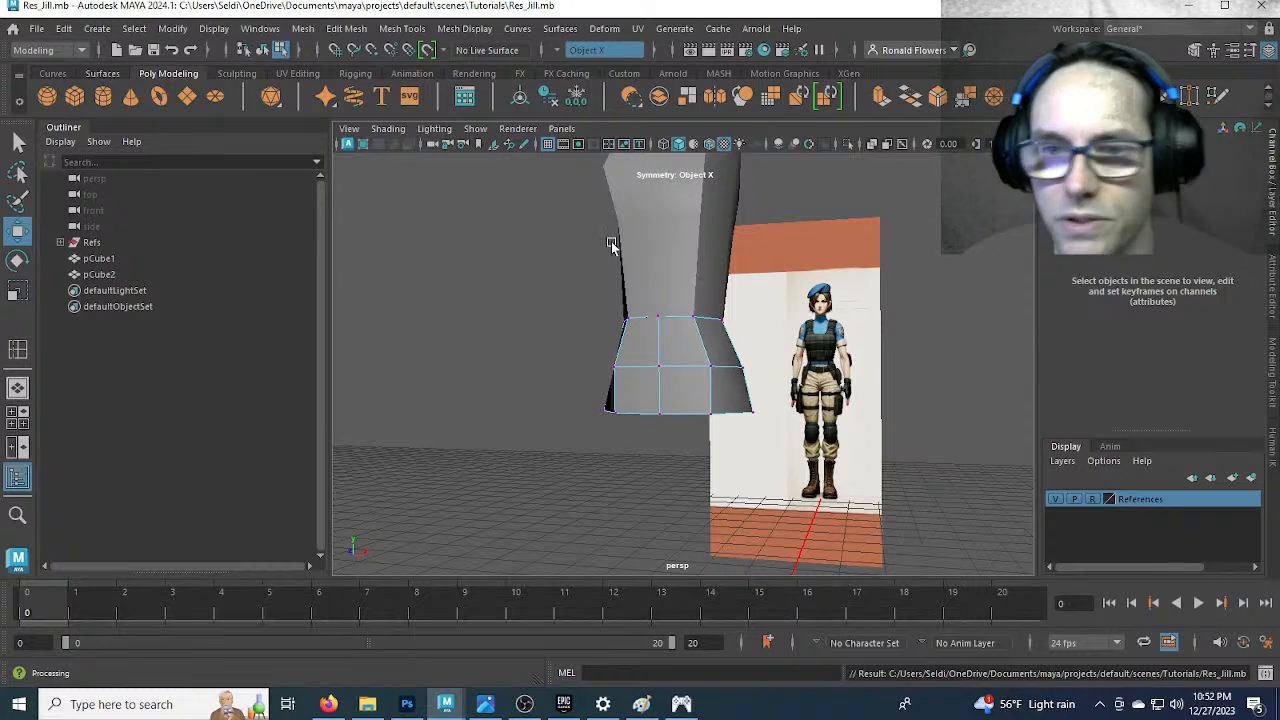
{"action": "right_click_drag", "start_coordinate": [666, 232], "coordinate": [750, 208]}
{"action": "left_click_drag", "start_coordinate": [734, 457], "coordinate": [395, 458], "text": "alt"}
{"action": "right_click_drag", "start_coordinate": [683, 441], "coordinate": [726, 451], "text": "alt"}
{"action": "left_click_drag", "start_coordinate": [808, 390], "coordinate": [651, 400], "text": "alt"}
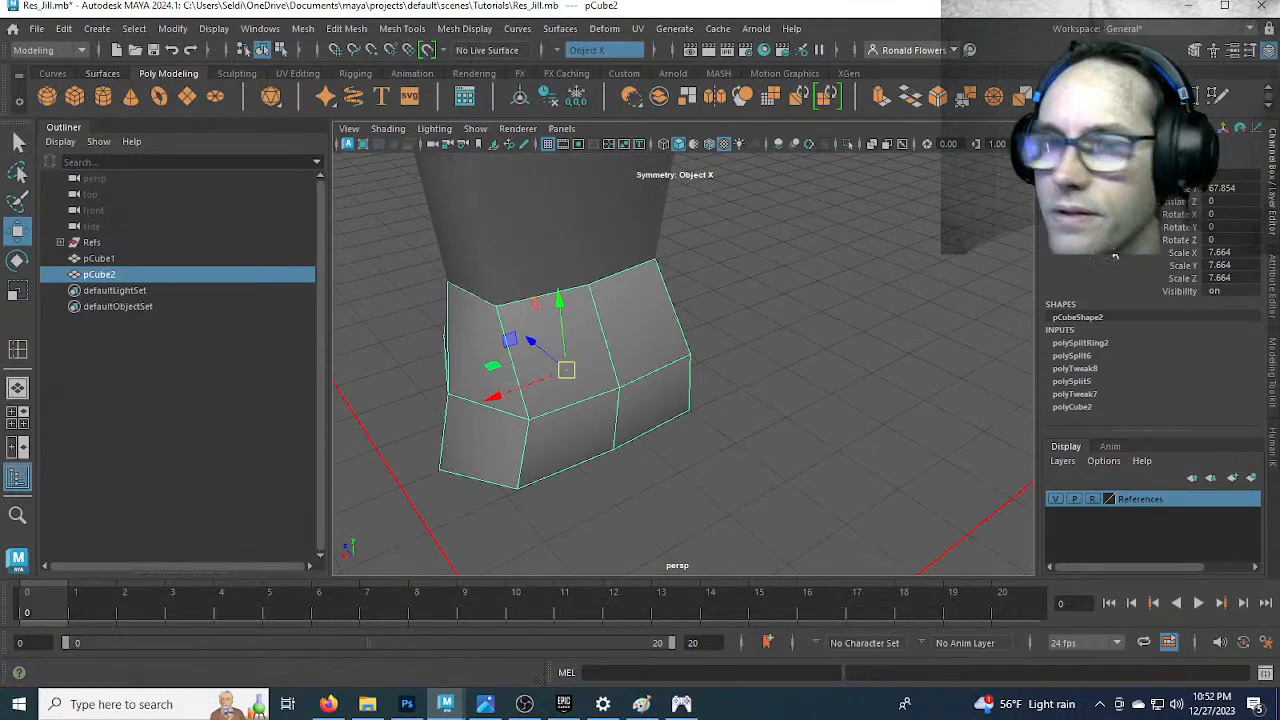
Insert mirrored edge loops on both sides of the pelvis mesh's centre line with Multi-Cut
{"action": "left_click", "coordinate": [1162, 96]}
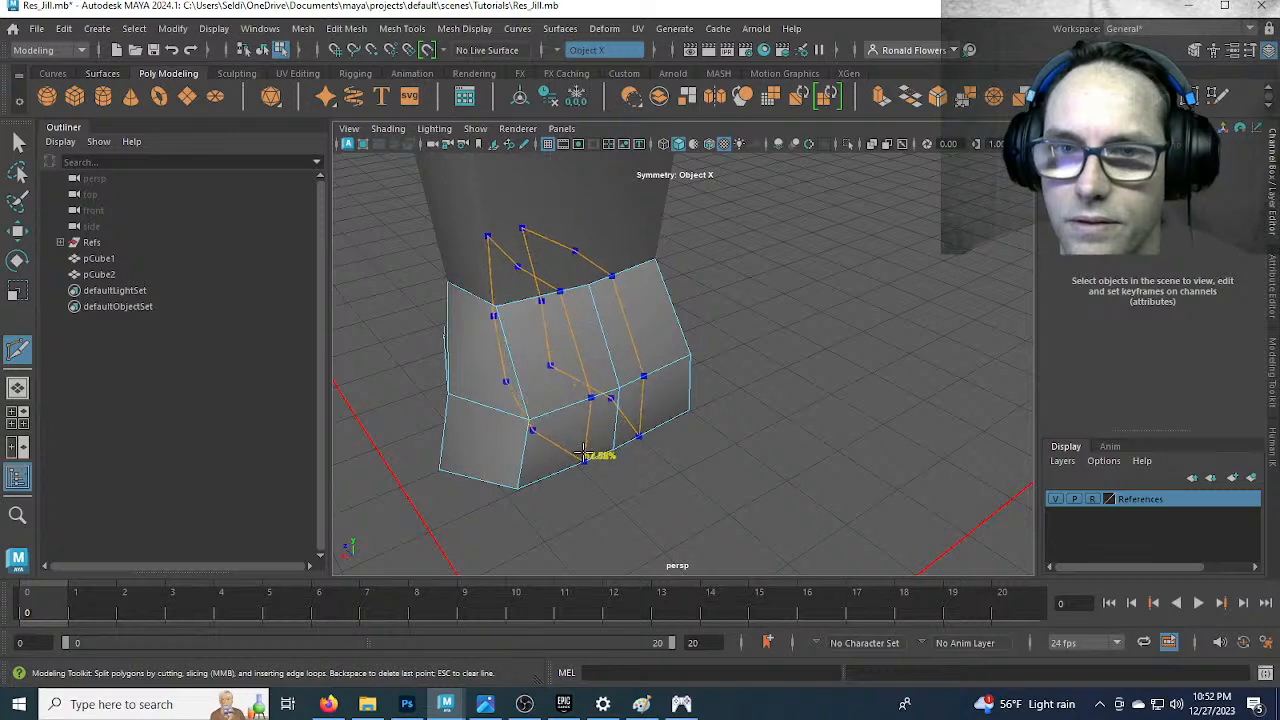
{"action": "left_click", "coordinate": [578, 456], "text": "ctrl"}
{"action": "key", "text": "q"}
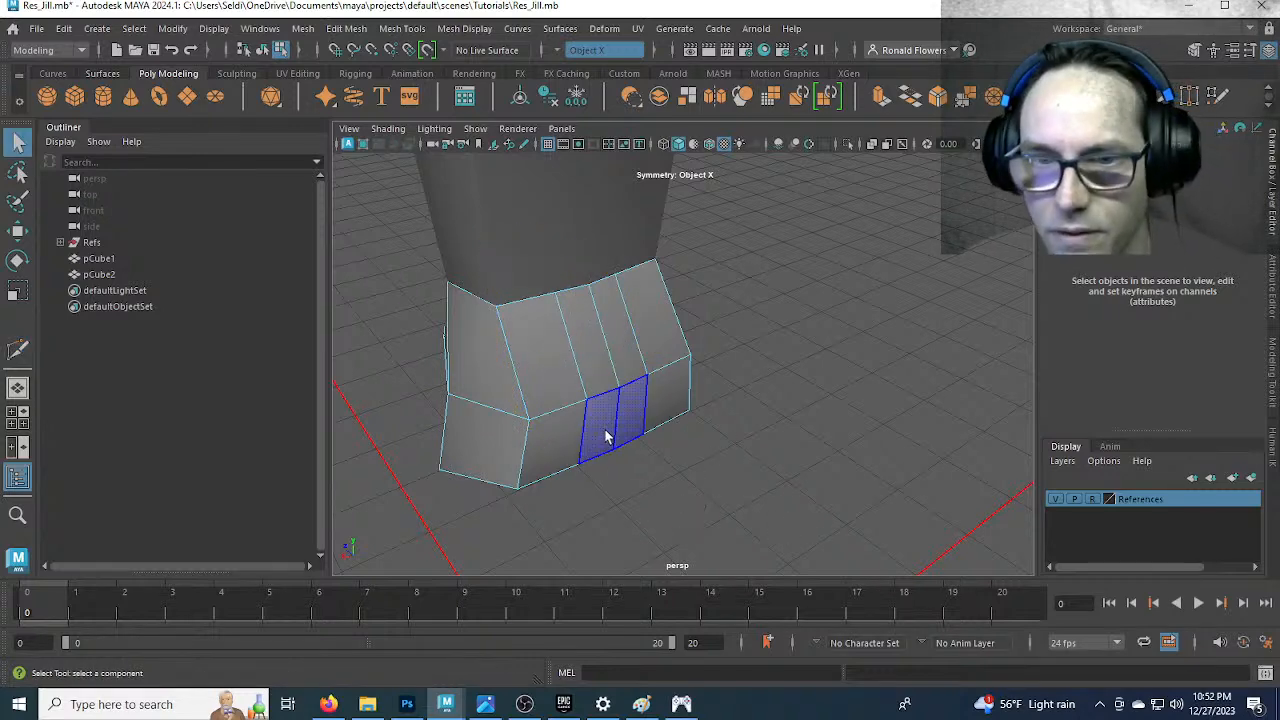
Turn symmetry off and push the lower centre edge at the back of the pelvis inward to form a crease
{"action": "right_click_drag", "start_coordinate": [620, 231], "coordinate": [614, 192]}
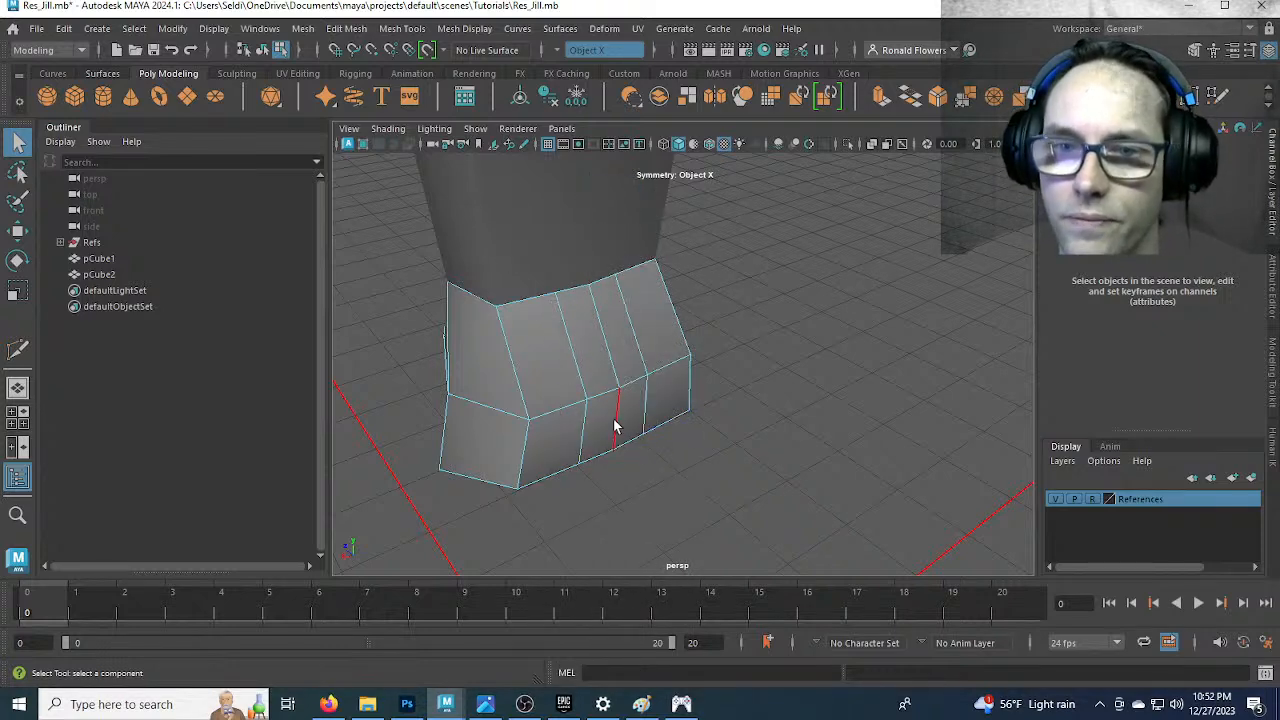
{"action": "left_click", "coordinate": [587, 50]}
{"action": "left_click", "coordinate": [580, 49]}
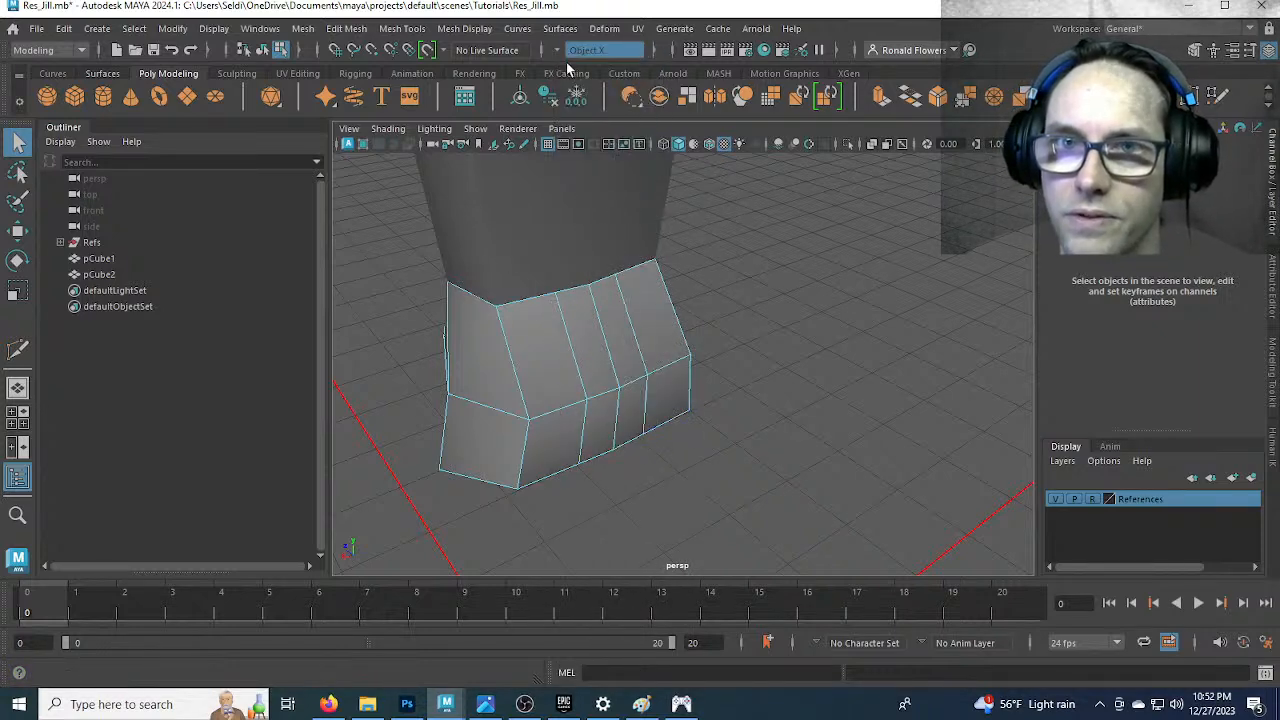
{"action": "left_click", "coordinate": [614, 378]}
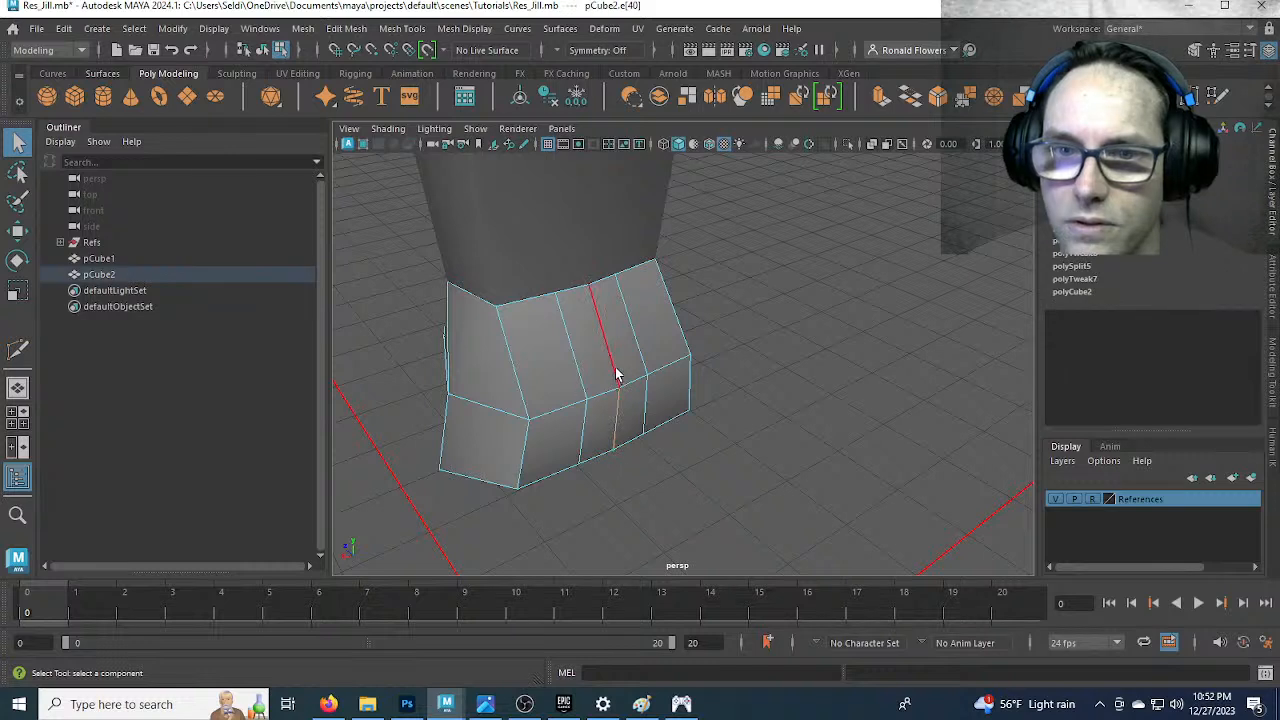
{"action": "key", "text": "w"}
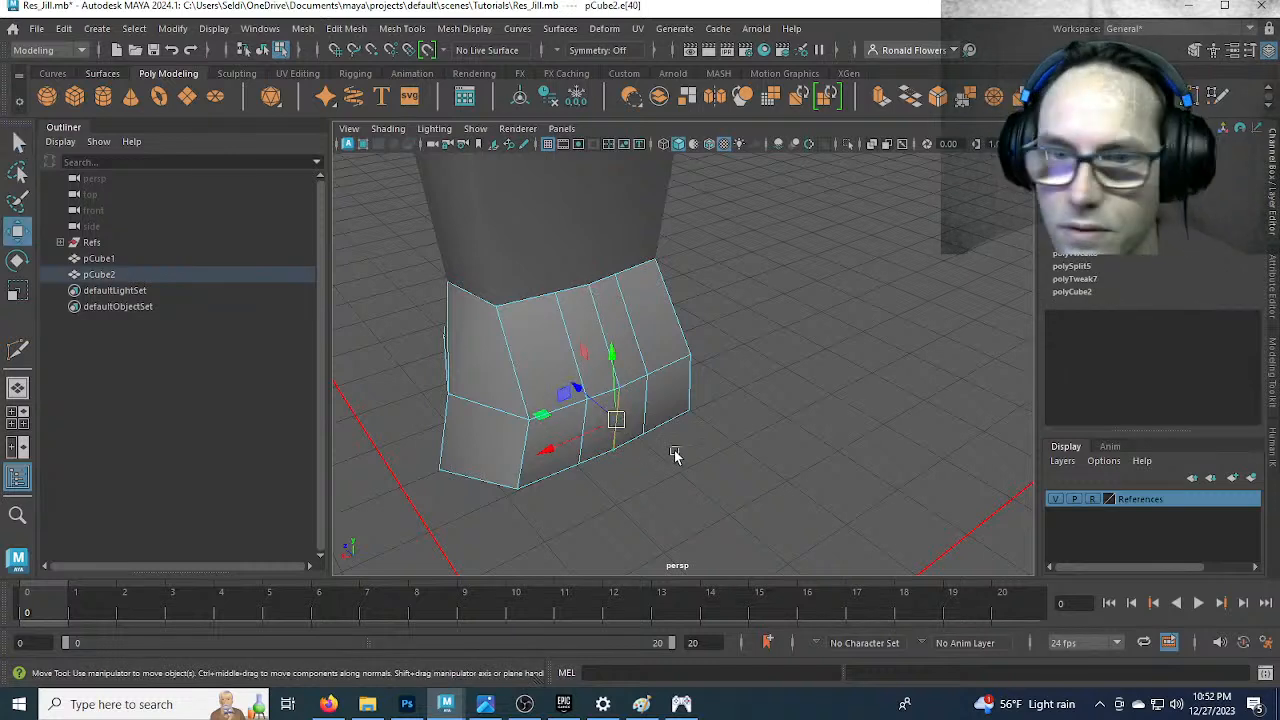
{"action": "left_click_drag", "start_coordinate": [612, 414], "coordinate": [808, 498]}
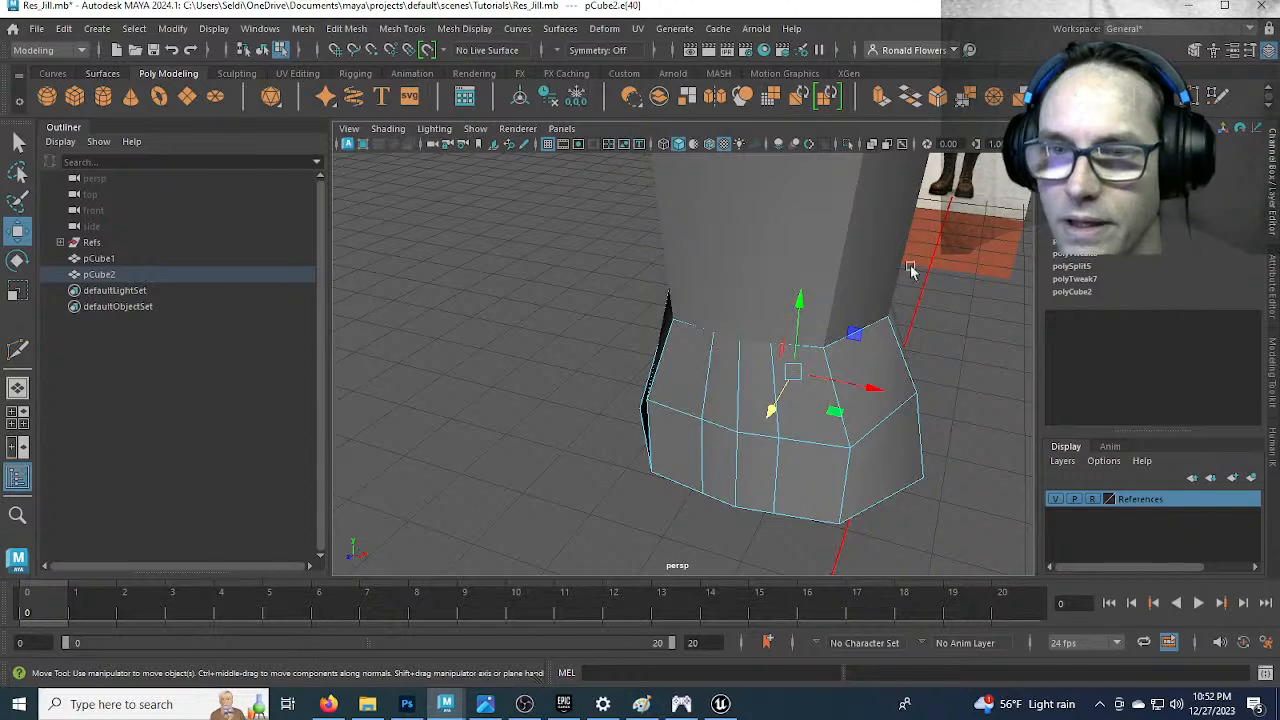
Hide the torso mesh above the pelvis, select the pelvis mesh, and inspect its exposed top, back and front
{"action": "right_click_drag", "start_coordinate": [836, 226], "coordinate": [851, 219]}
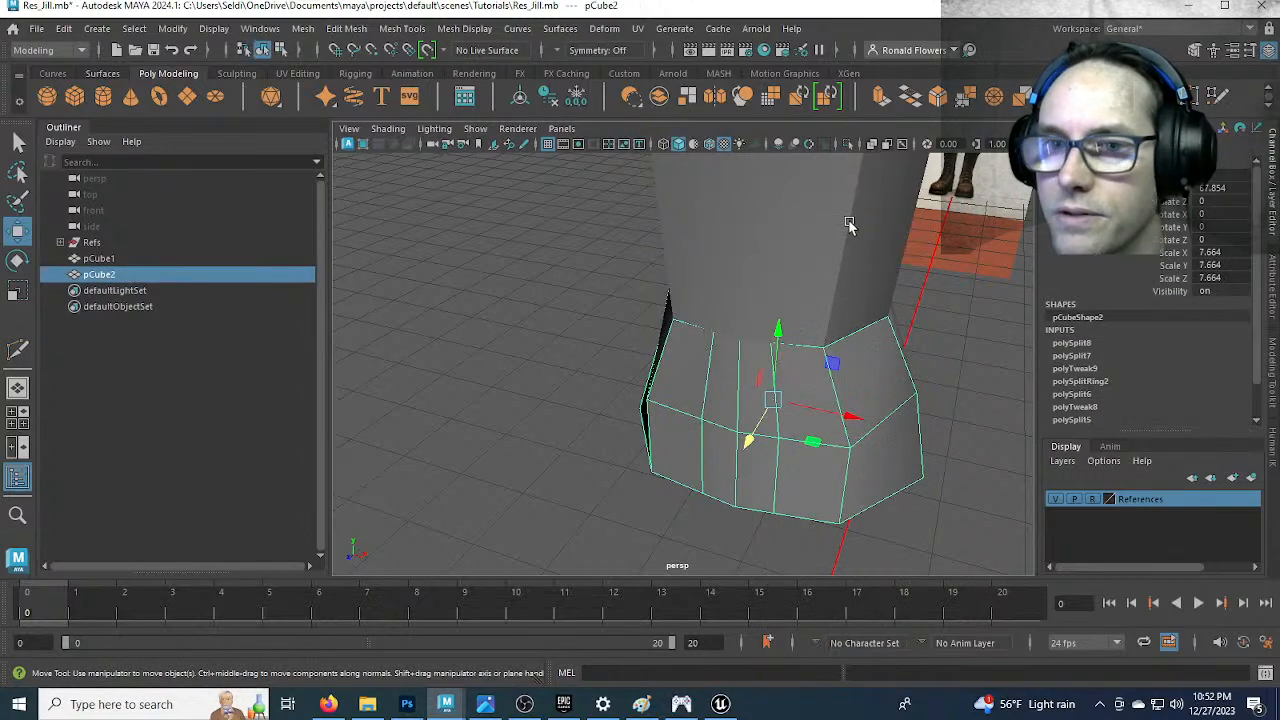
{"action": "left_click", "coordinate": [849, 221]}
{"action": "key", "text": "ctrl+h"}
{"action": "left_click", "coordinate": [828, 393]}
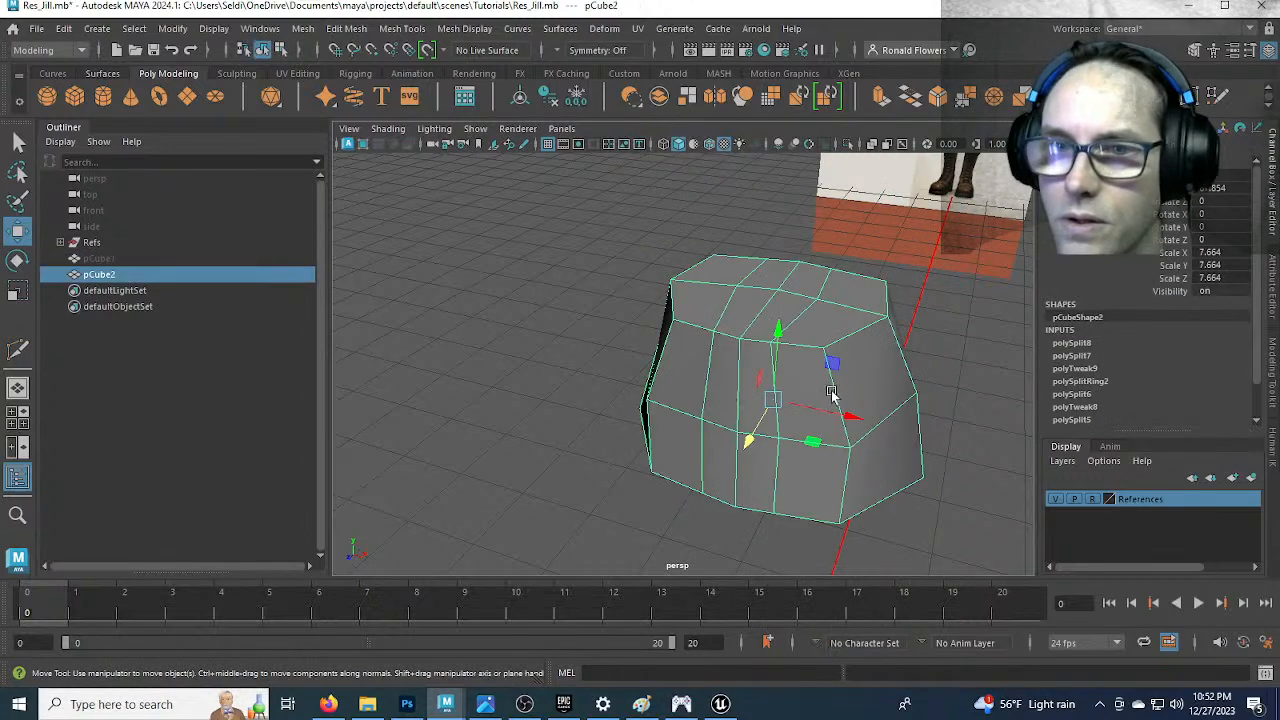
{"action": "left_click_drag", "start_coordinate": [831, 459], "coordinate": [583, 360], "text": "alt"}
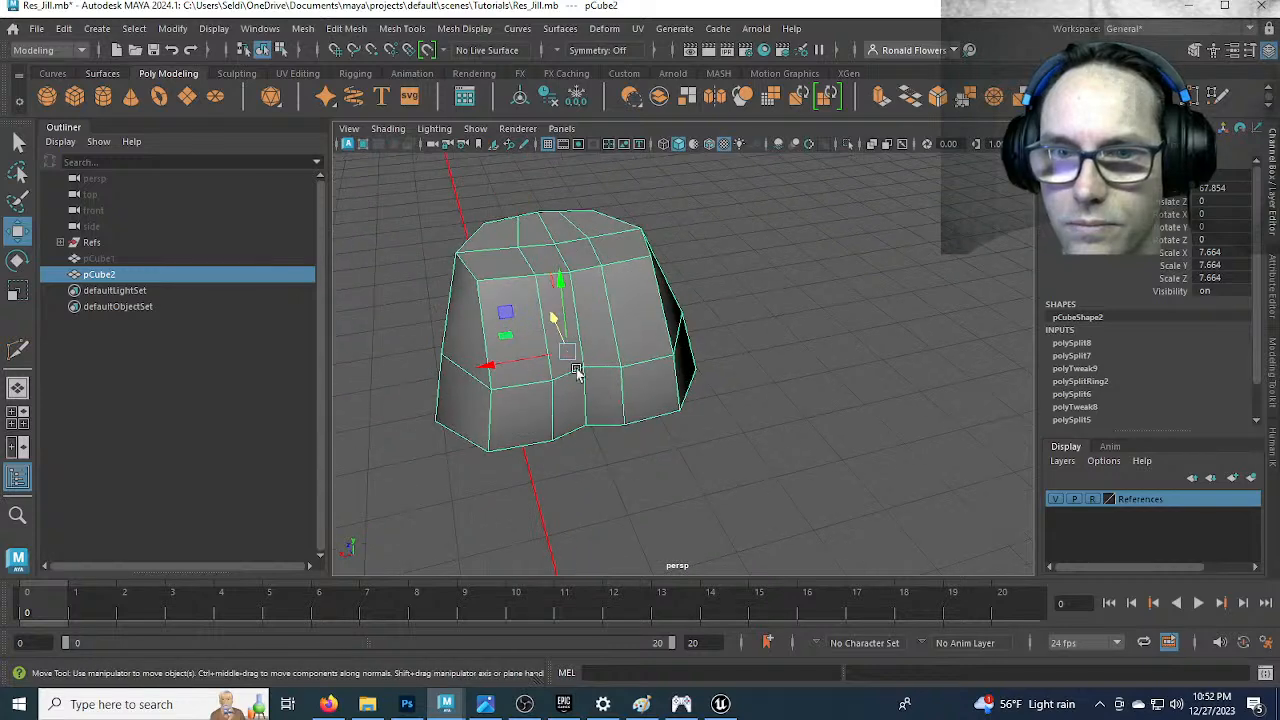
{"action": "left_click_drag", "start_coordinate": [502, 325], "coordinate": [703, 328], "text": "alt"}
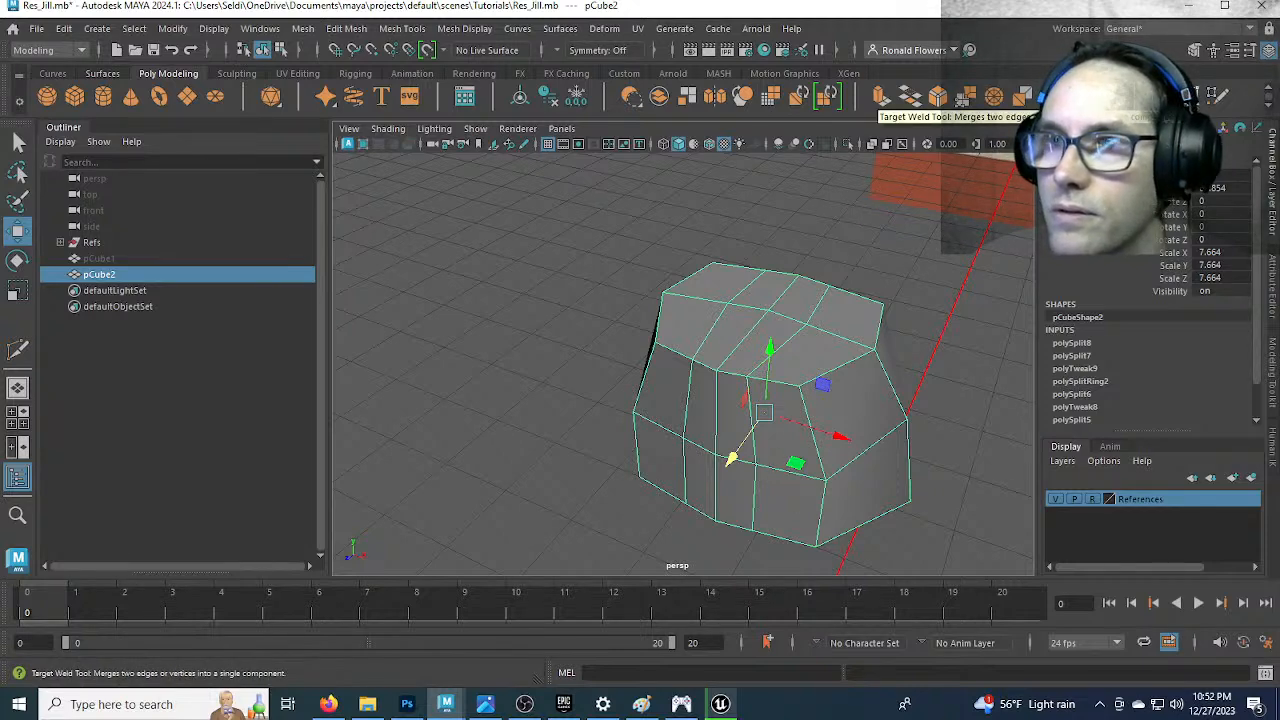
Delete the added loop edges from the pelvis's front and the front halves of its top and underside
{"action": "right_click", "coordinate": [768, 230]}
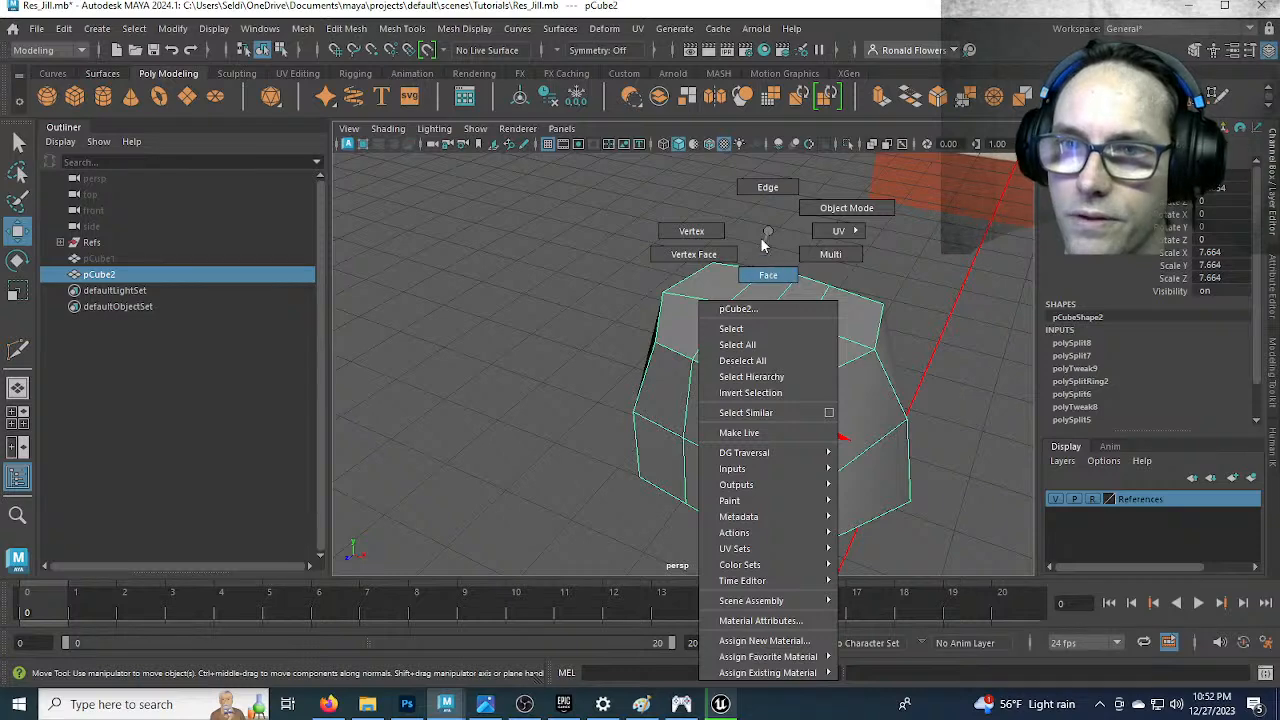
{"action": "left_click", "coordinate": [757, 205]}
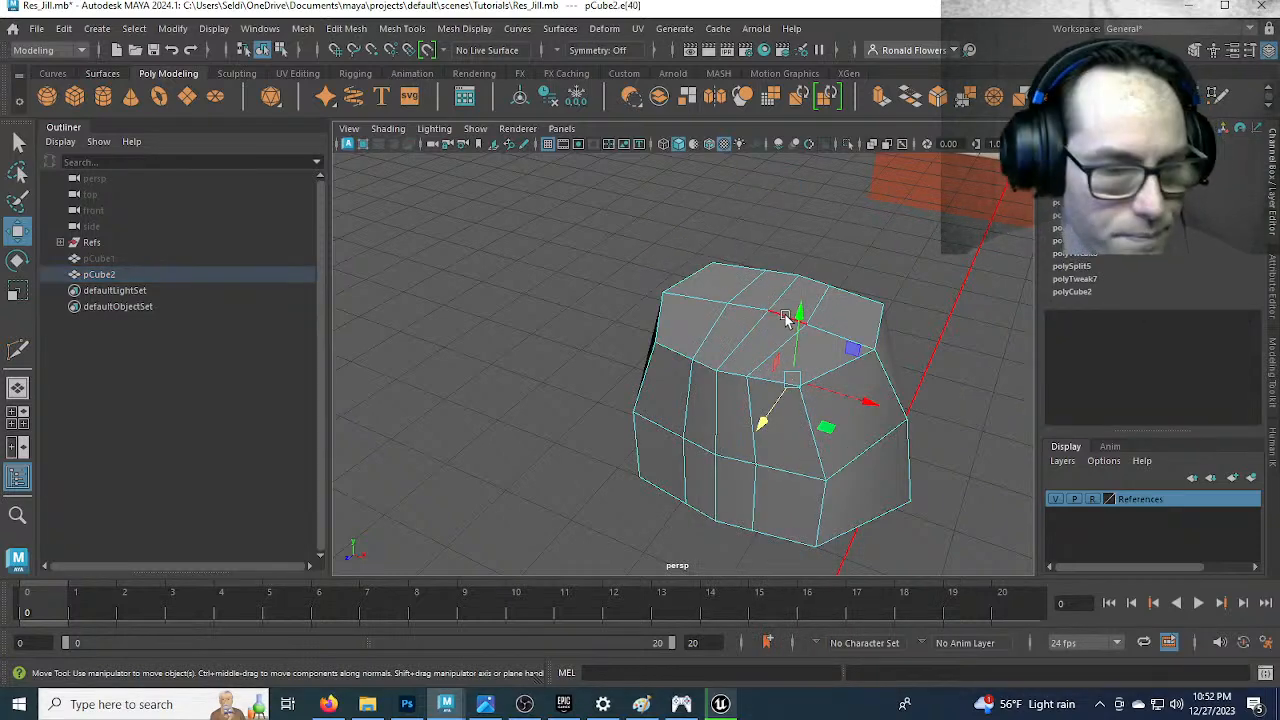
{"action": "key", "text": "q"}
{"action": "left_click_drag", "start_coordinate": [745, 484], "coordinate": [569, 374], "text": "alt"}
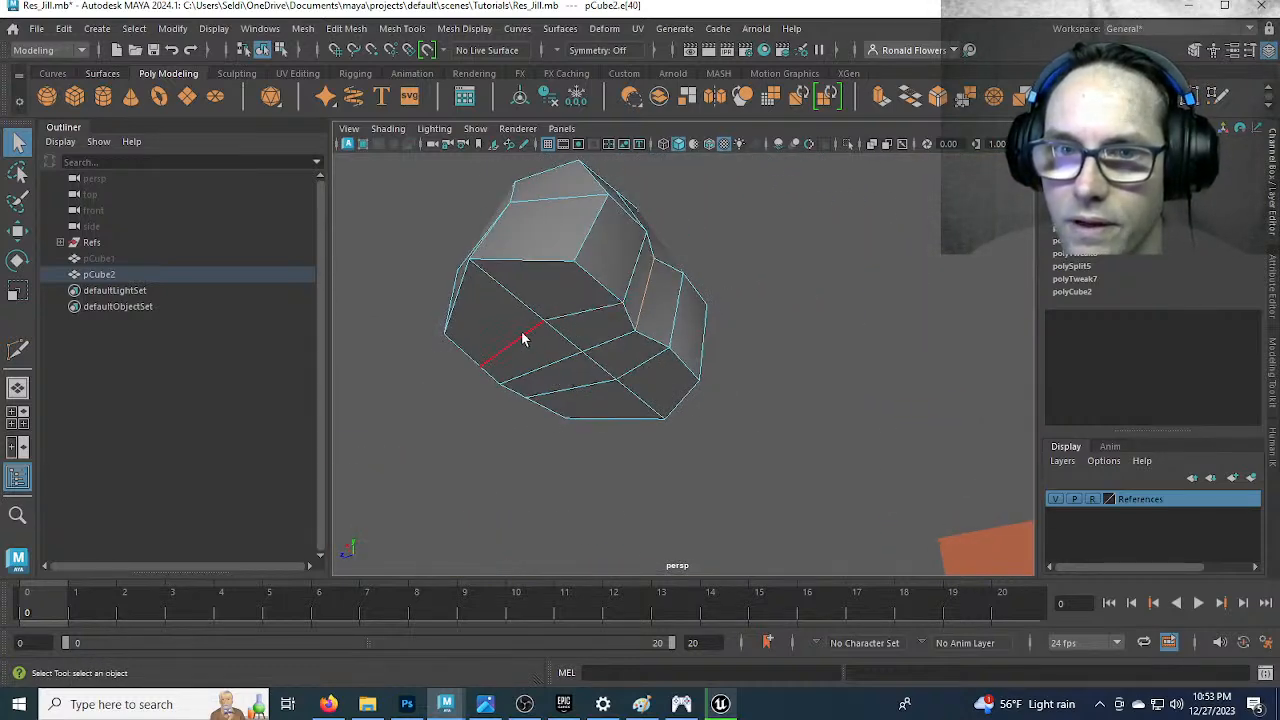
{"action": "left_click_drag", "start_coordinate": [563, 383], "coordinate": [693, 412], "text": "alt"}
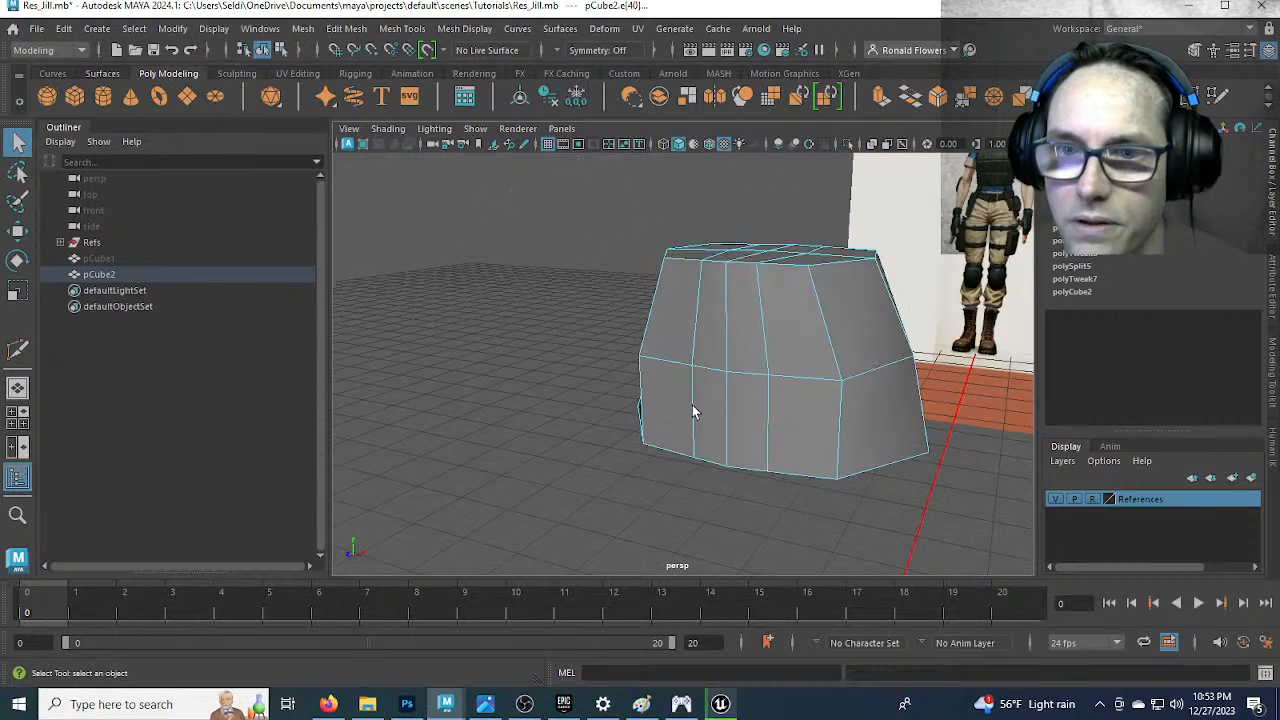
{"action": "left_click", "coordinate": [751, 400], "text": "shift"}
{"action": "left_click", "coordinate": [758, 338], "text": "shift"}
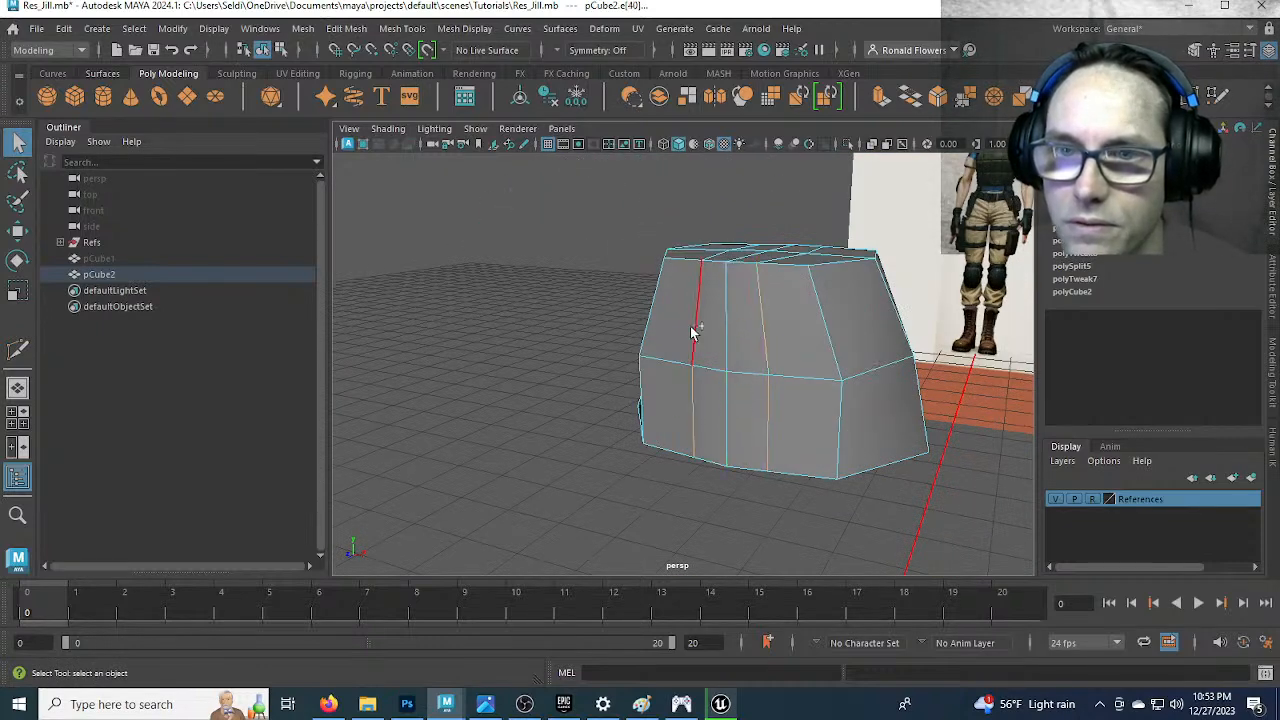
{"action": "left_click_drag", "start_coordinate": [757, 334], "coordinate": [720, 429], "text": "alt"}
{"action": "left_click", "coordinate": [680, 420], "text": "shift"}
{"action": "key", "text": "Delete"}
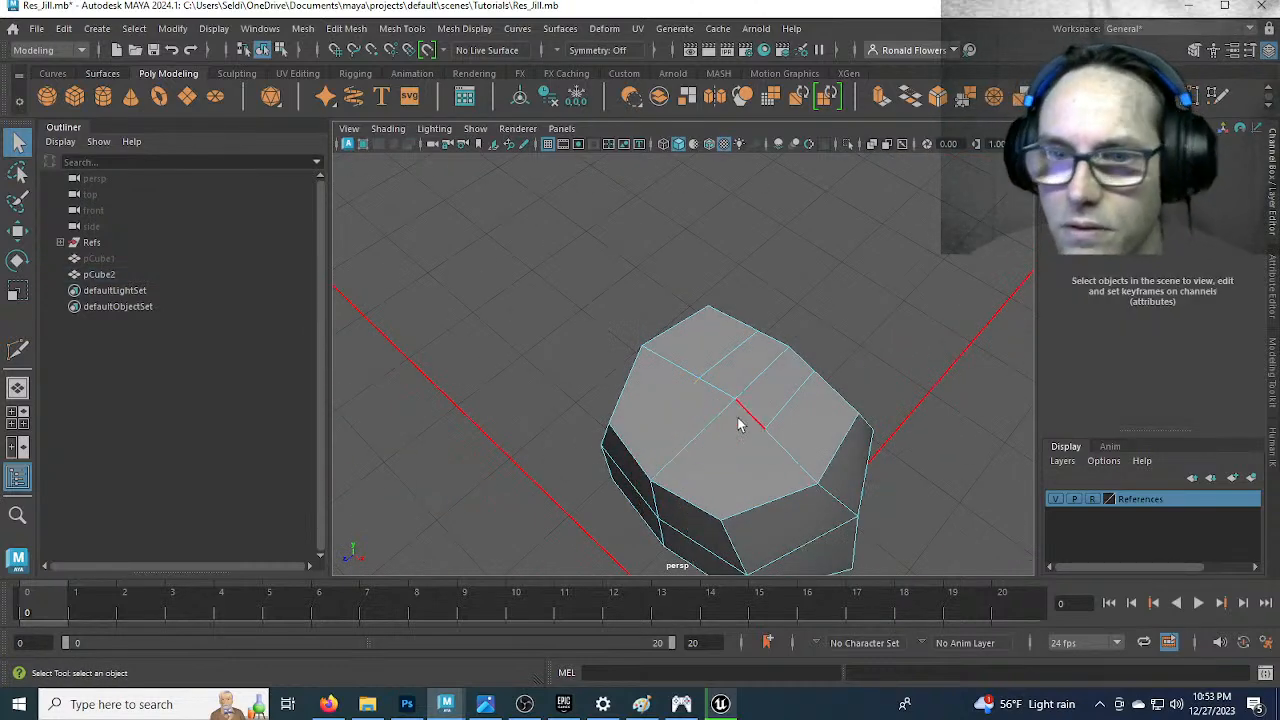
Merge the leftover vertices beside the centre of the pelvis's top and underside into the centre vertices with Target Weld
{"action": "right_click_drag", "start_coordinate": [770, 235], "coordinate": [700, 229]}
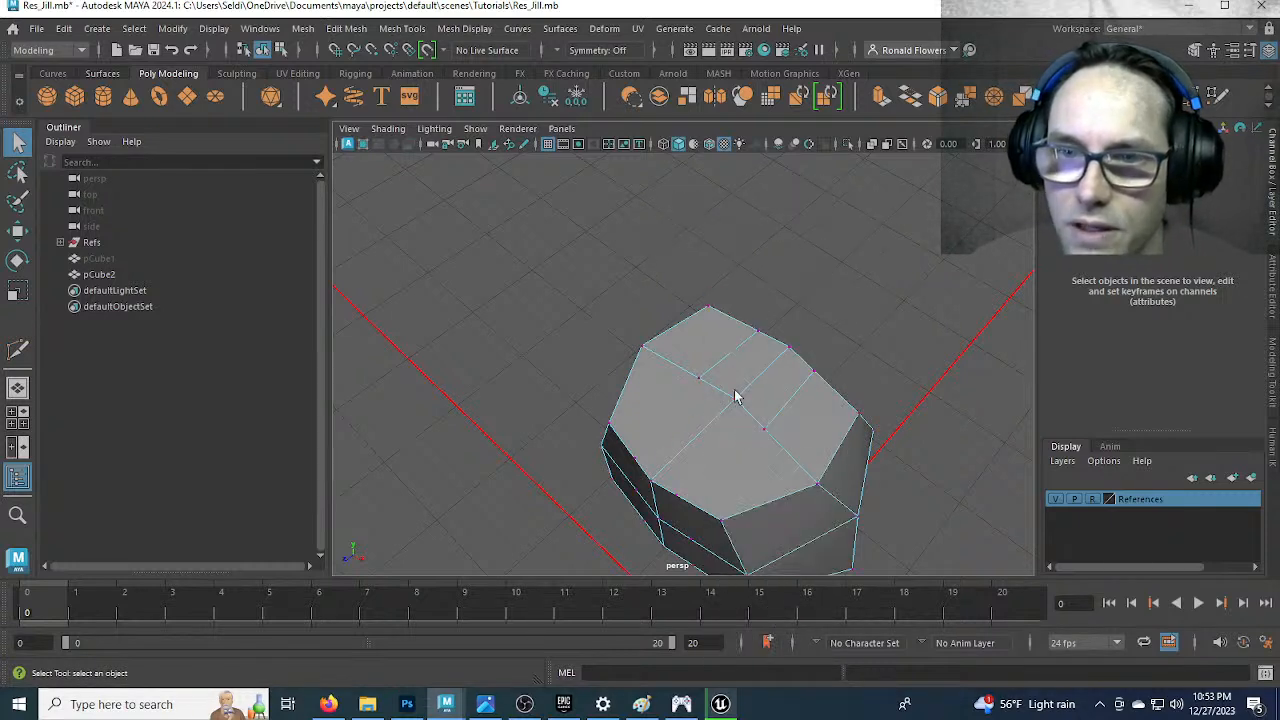
{"action": "double_click", "coordinate": [692, 486]}
{"action": "left_click", "coordinate": [733, 540]}
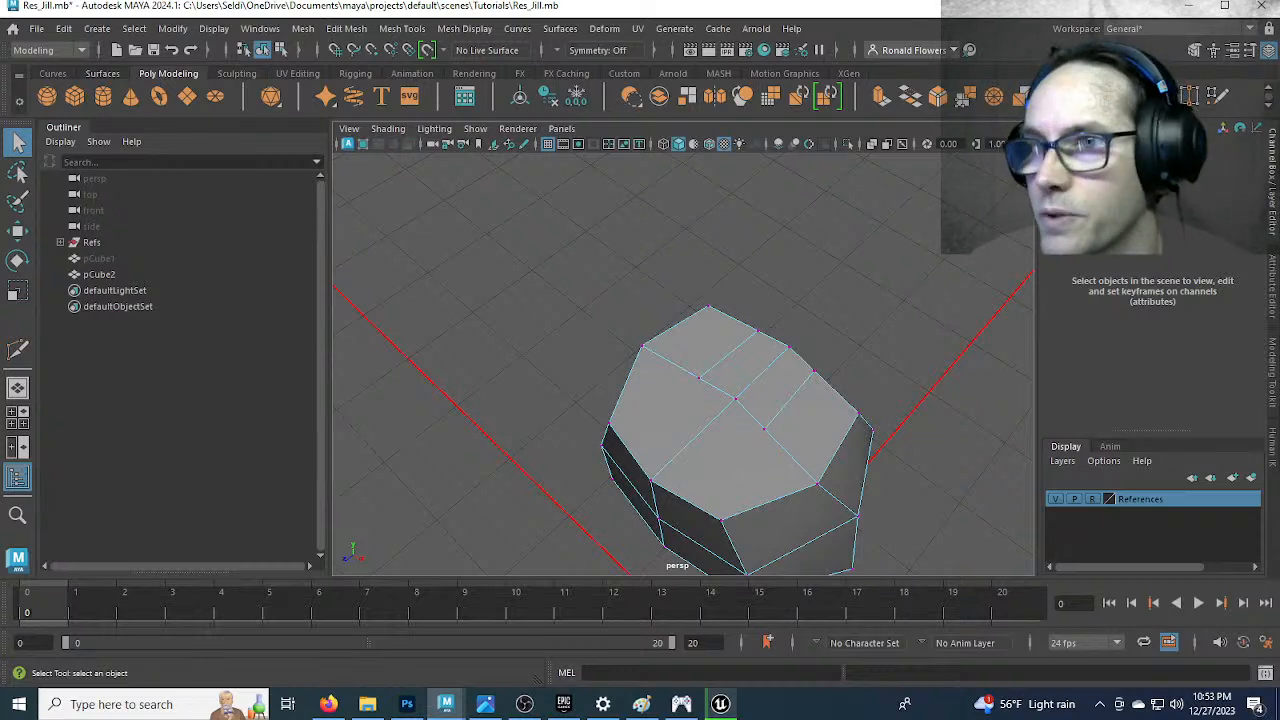
{"action": "left_click", "coordinate": [1189, 96]}
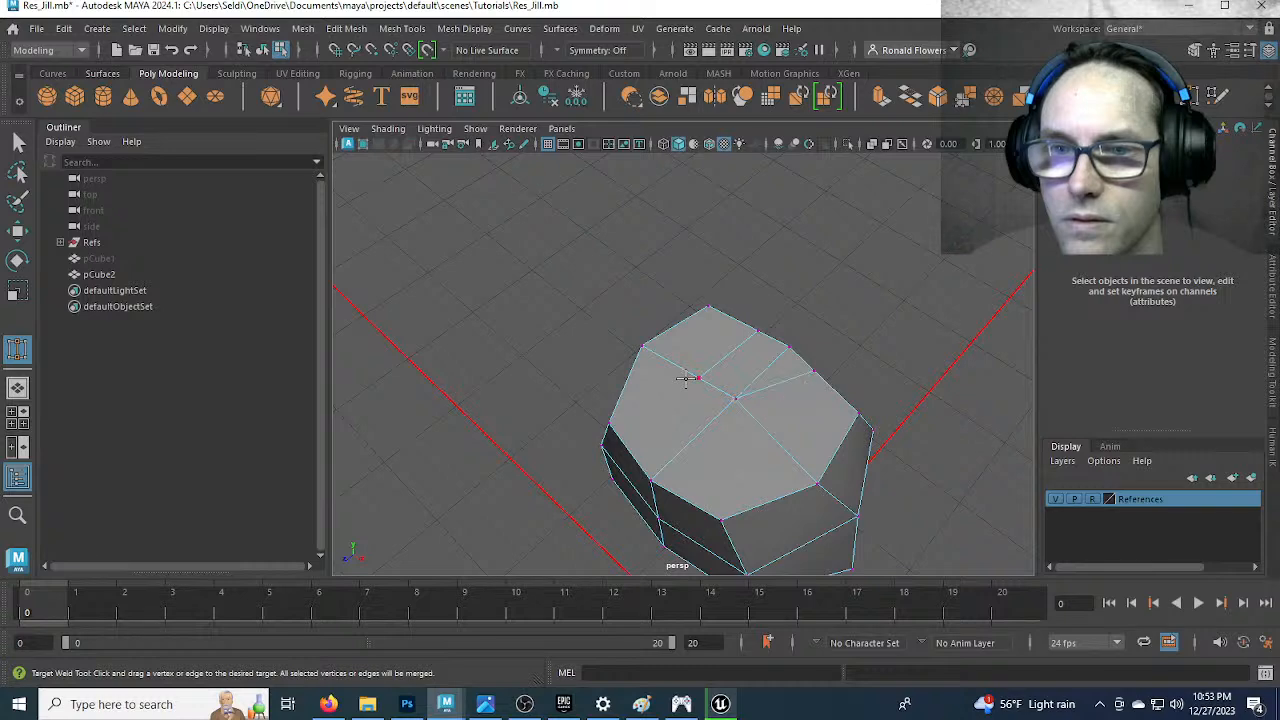
{"action": "left_click_drag", "start_coordinate": [707, 457], "coordinate": [604, 406], "text": "alt"}
{"action": "key", "text": "q"}
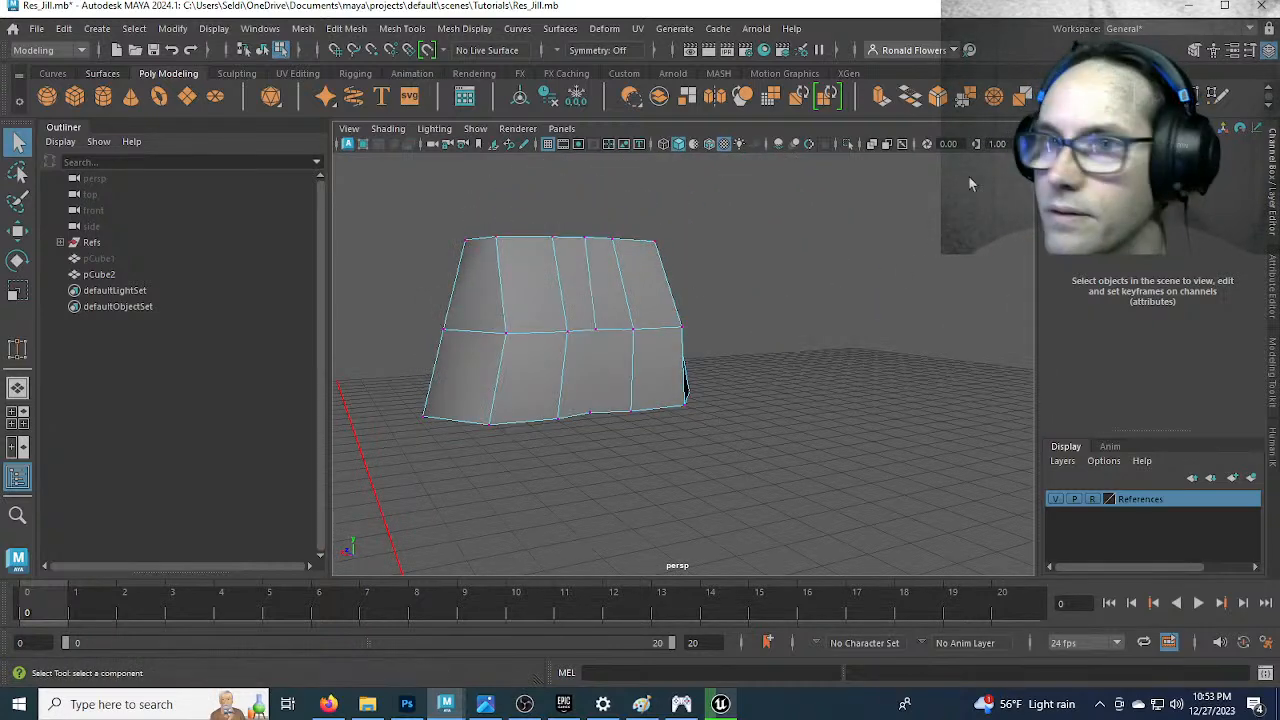
Cut a new lower centre edge at the pelvis's back, from the mid-height centre vertex to the bottom crease vertex
{"action": "left_click", "coordinate": [1217, 96]}
{"action": "scroll", "coordinate": [714, 428], "scroll_direction": "up", "scroll_amount": 5}
{"action": "left_click_drag", "start_coordinate": [712, 427], "coordinate": [691, 398], "text": "alt"}
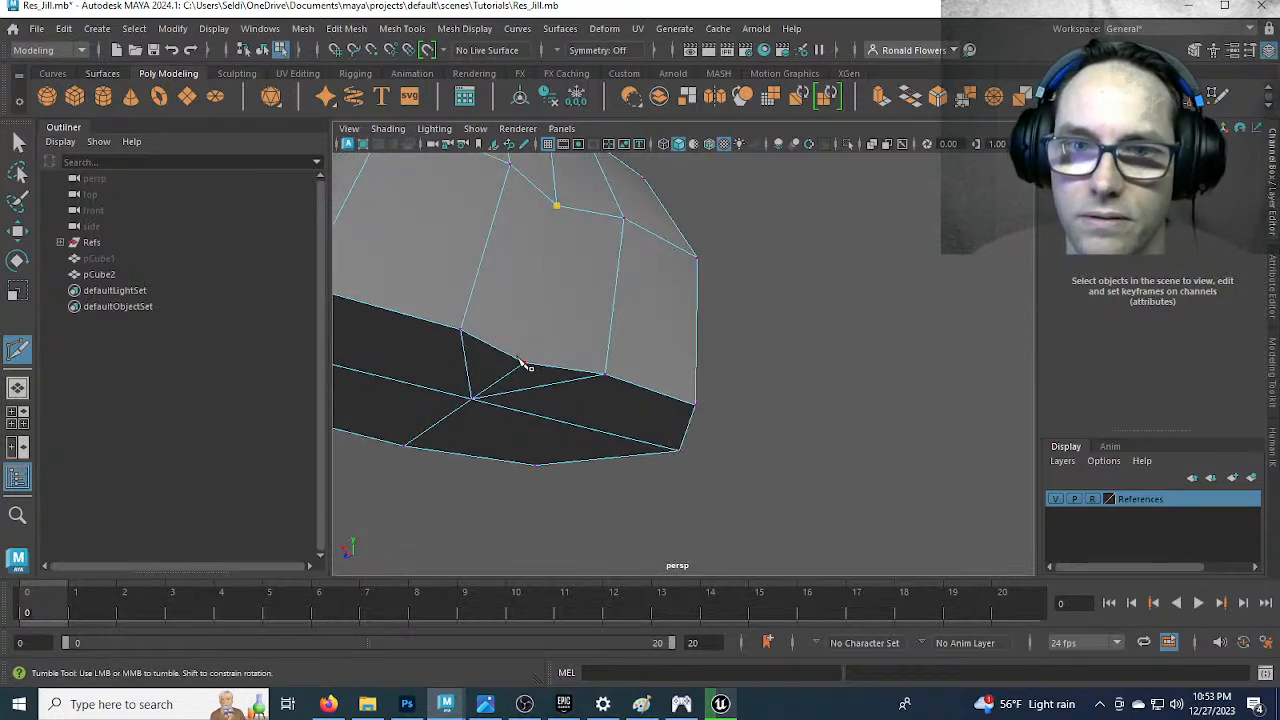
{"action": "left_click", "coordinate": [524, 363]}
{"action": "key", "text": "Return"}
{"action": "key", "text": "q"}
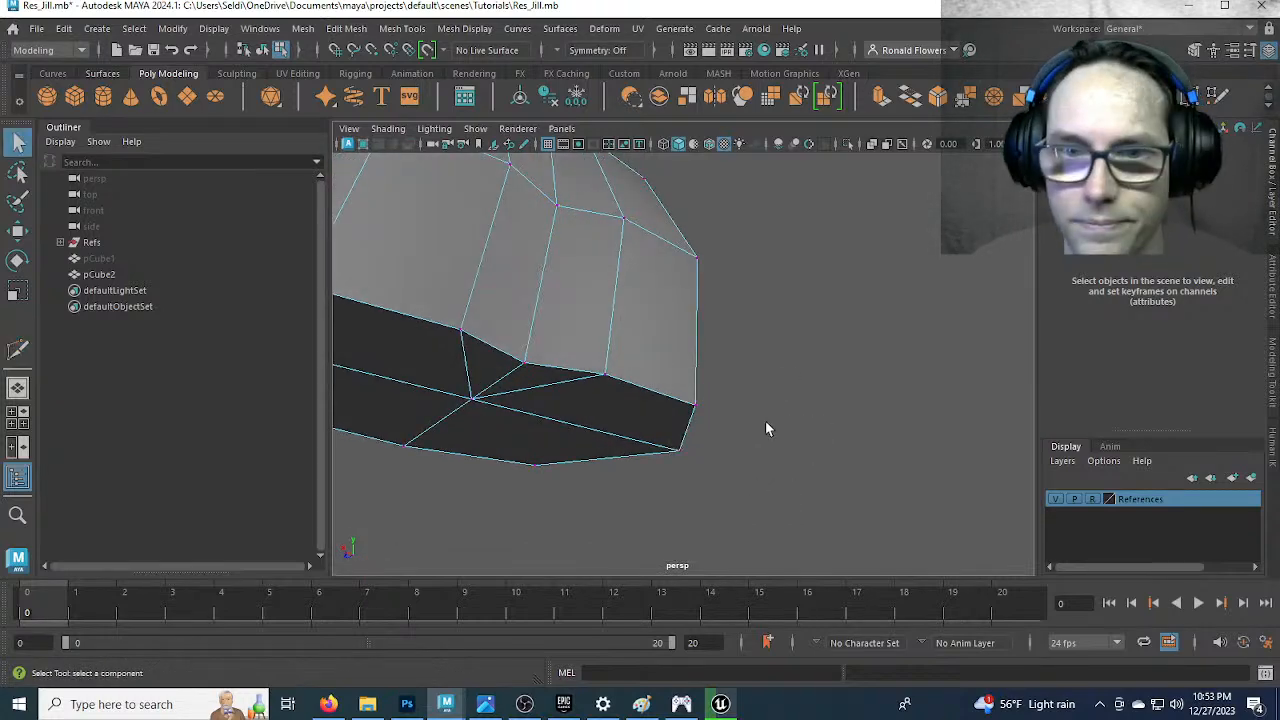
{"action": "scroll", "coordinate": [766, 423], "scroll_direction": "down", "scroll_amount": 3}
{"action": "left_click_drag", "start_coordinate": [766, 423], "coordinate": [836, 463], "text": "alt"}
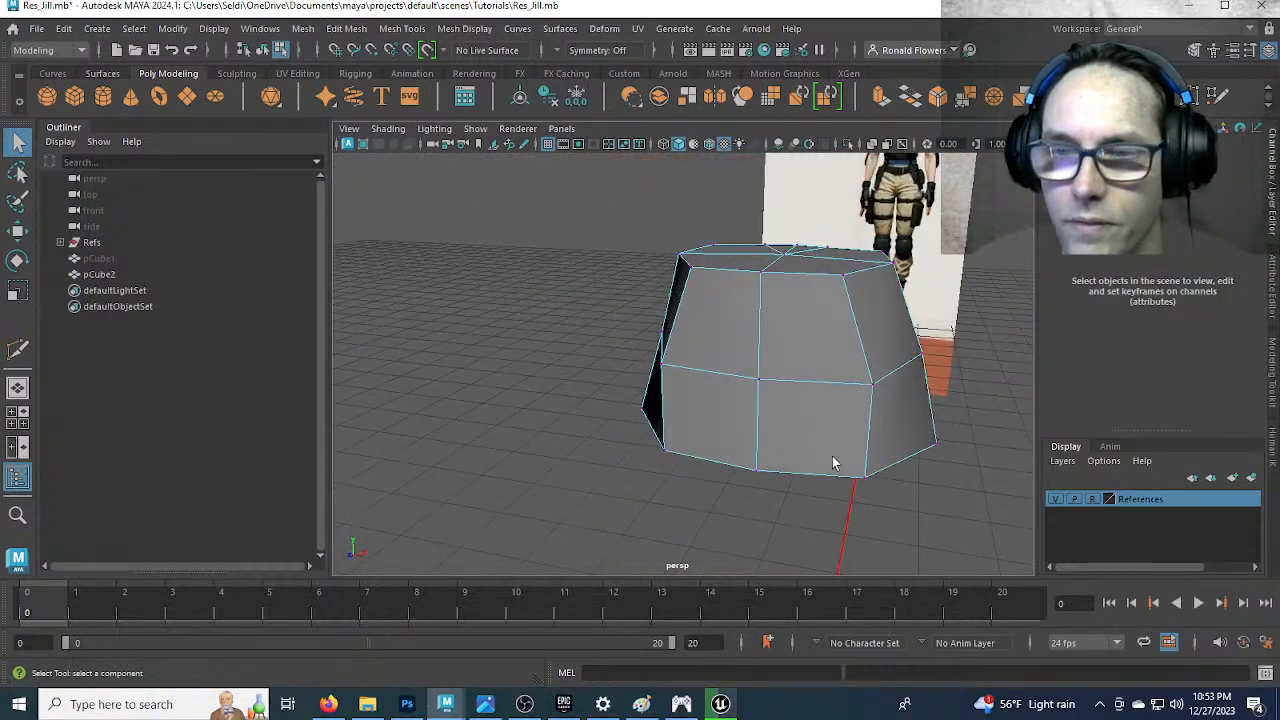
Unhide the torso mesh above the pelvis and view both meshes against the reference image
{"action": "scroll", "coordinate": [834, 463], "scroll_direction": "down", "scroll_amount": 4}
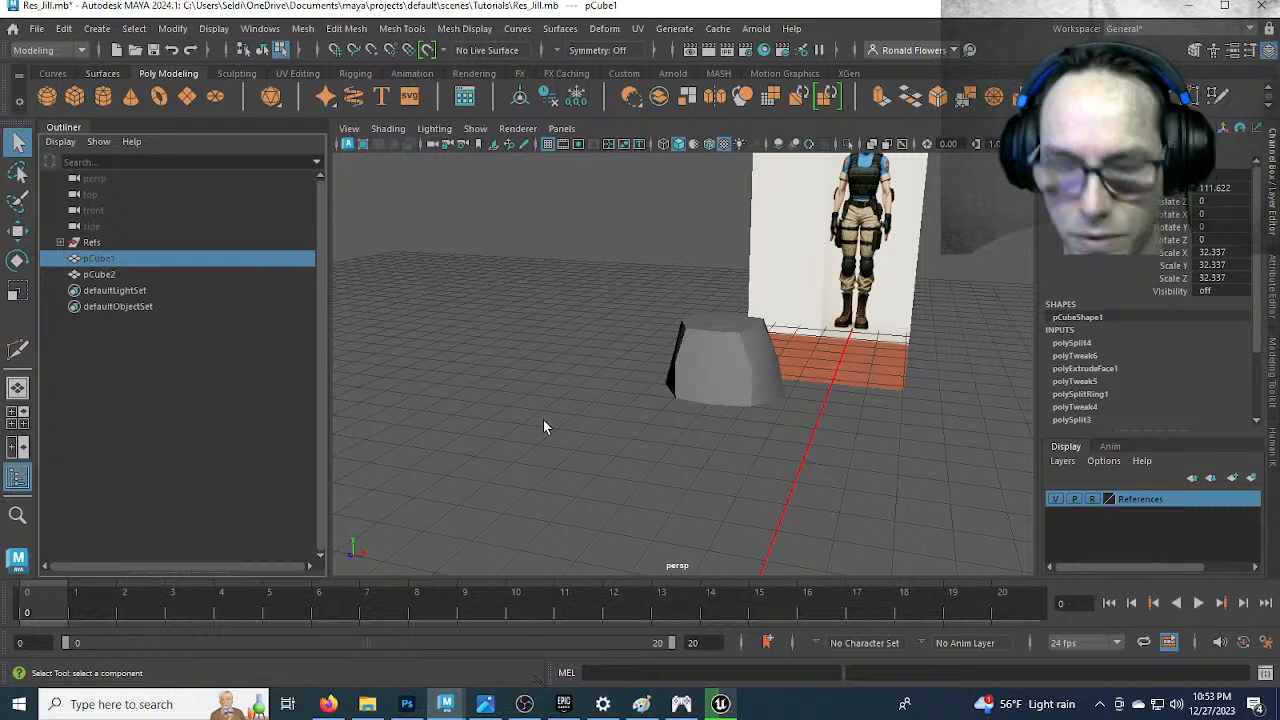
{"action": "key", "text": "h"}
{"action": "left_click_drag", "start_coordinate": [835, 342], "coordinate": [720, 302], "text": "alt"}
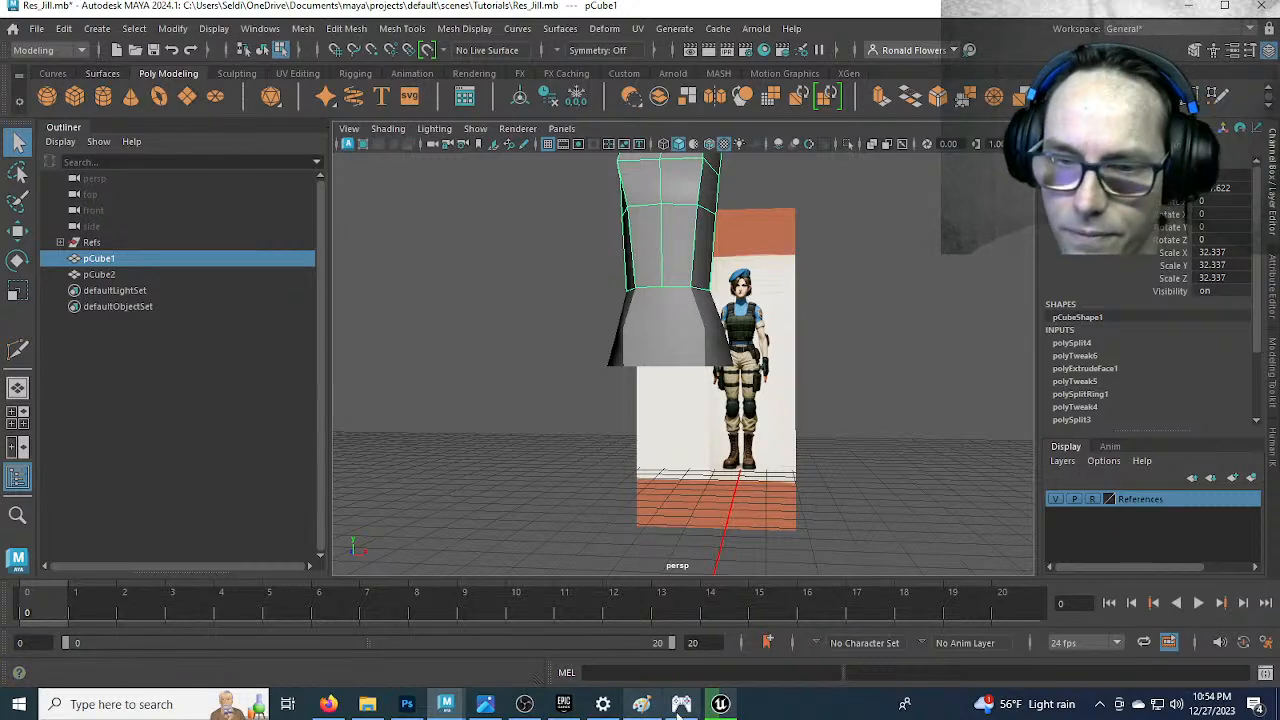
Switch to the ePSXe emulator, start the game, and show the Game Capture source in OBS
{"action": "left_click", "coordinate": [681, 704]}
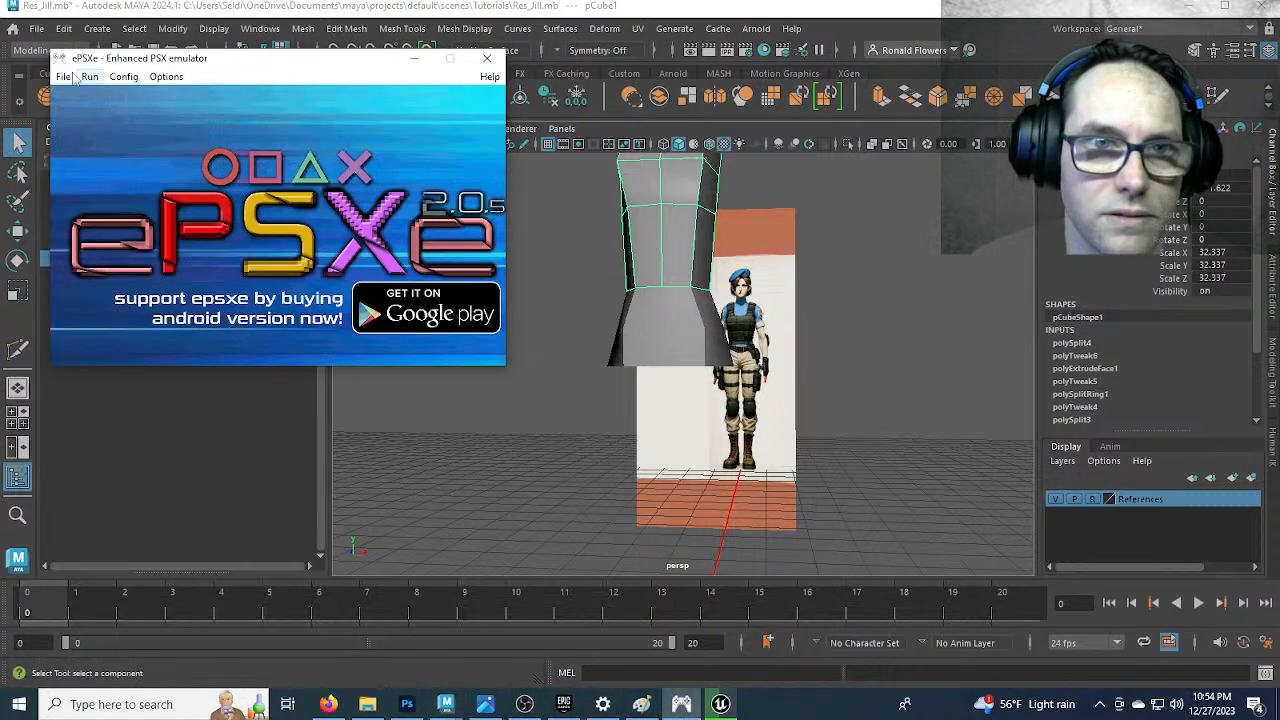
{"action": "left_click", "coordinate": [93, 77]}
{"action": "left_click", "coordinate": [110, 101]}
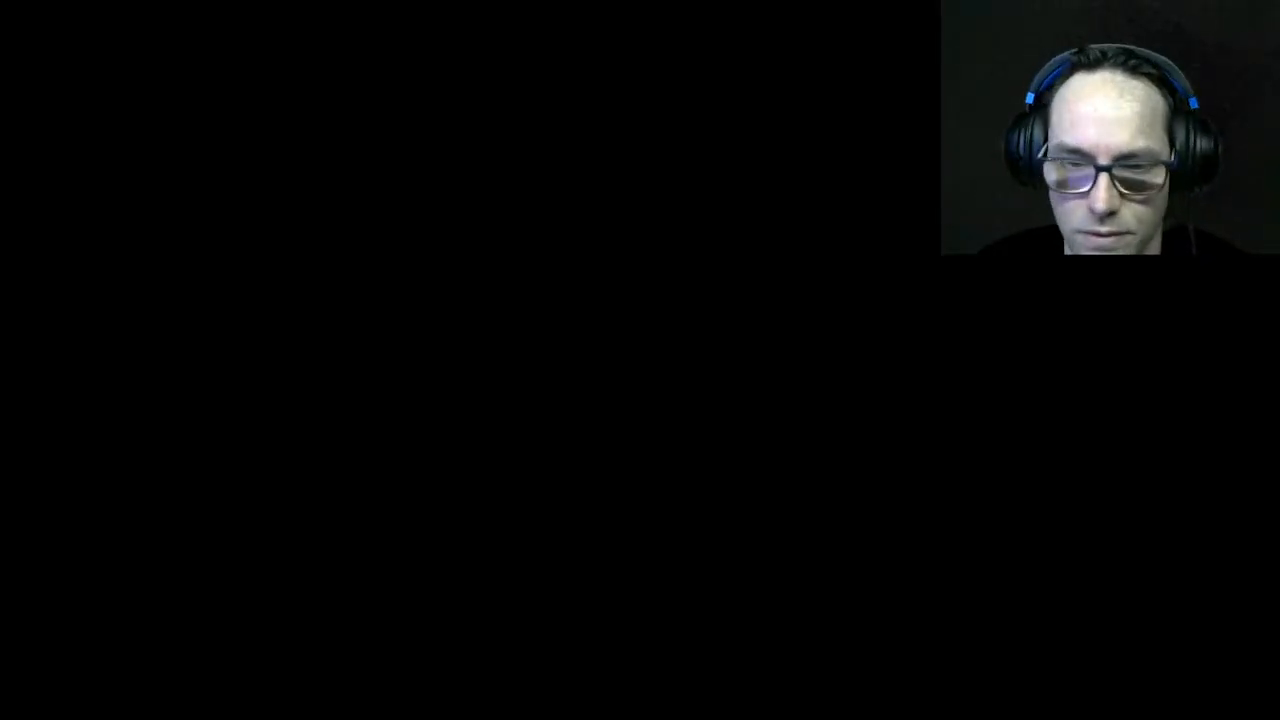
{"action": "key", "text": "alt+Tab"}
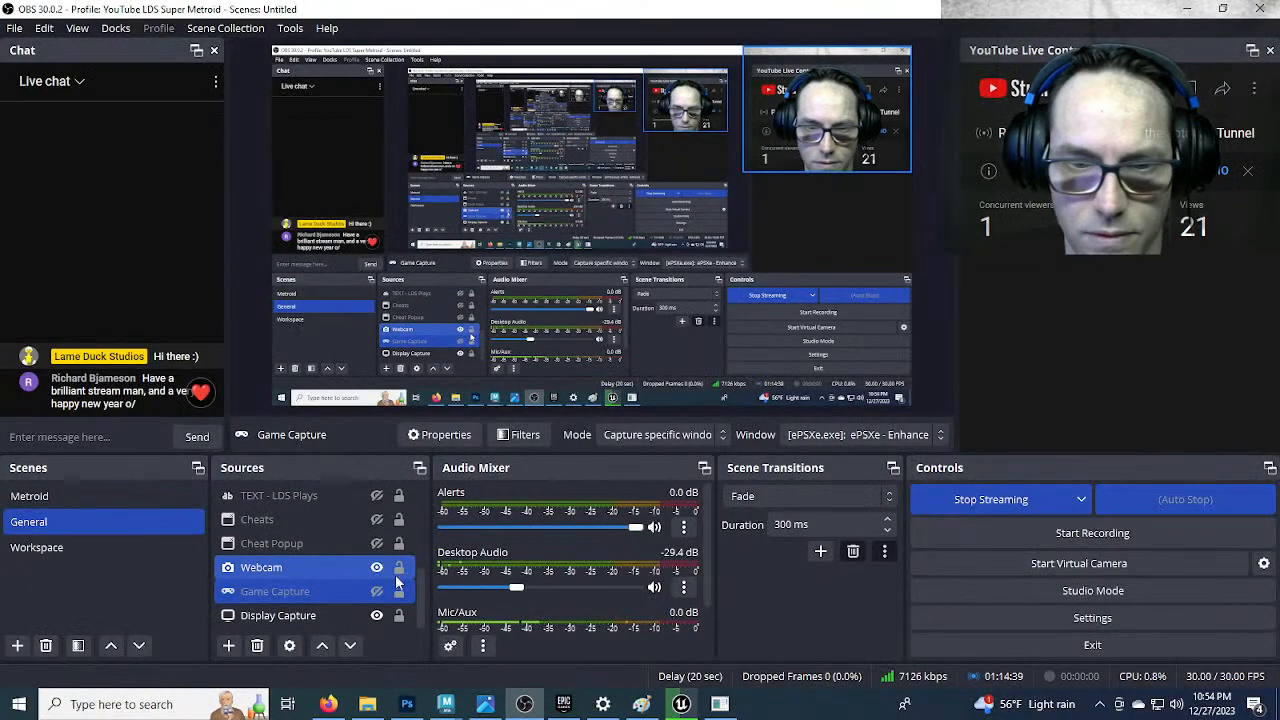
{"action": "left_click", "coordinate": [377, 591]}
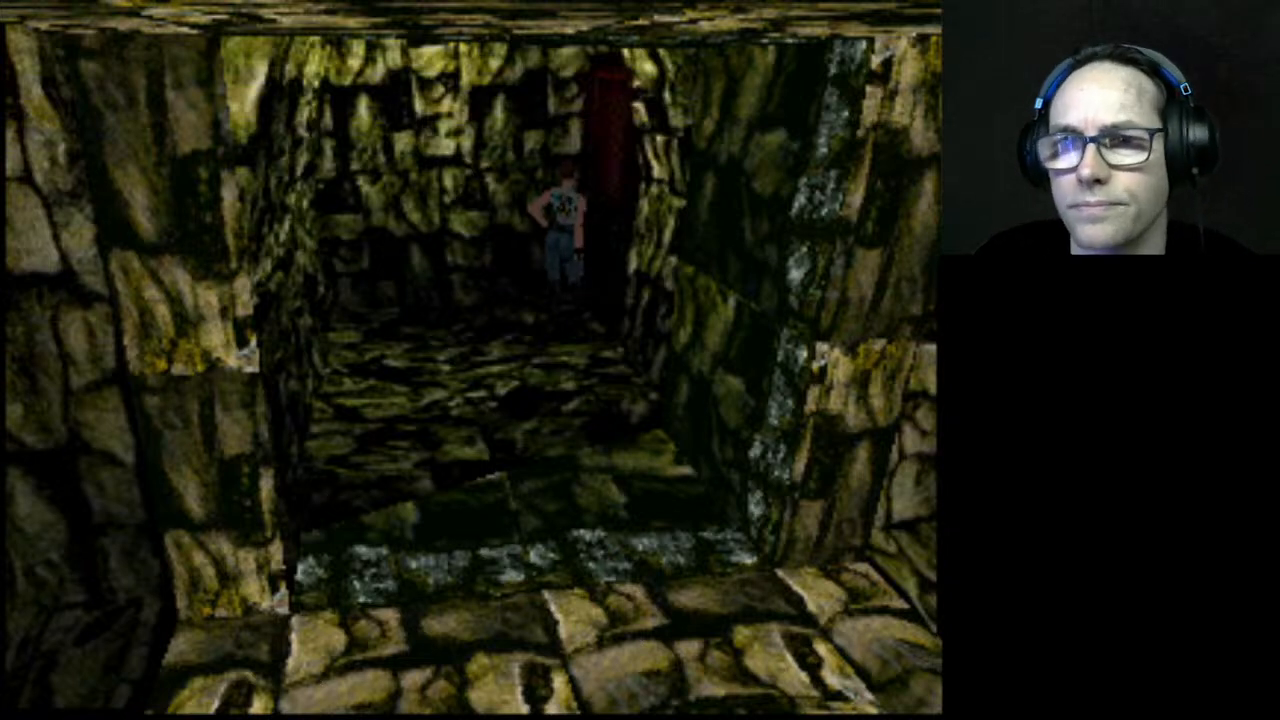
{"action": "key", "text": "Left"}
{"action": "key", "text": "Up"}
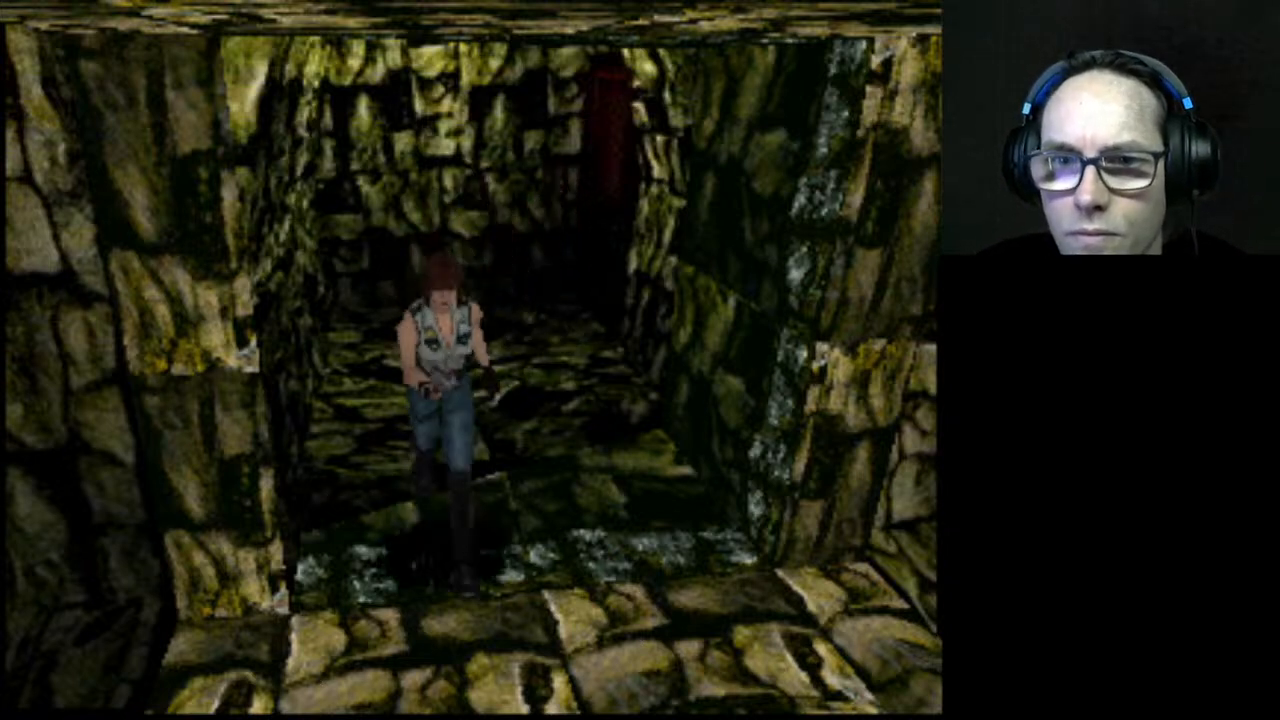
{"action": "key", "text": "Up"}
{"action": "key", "text": "Right"}
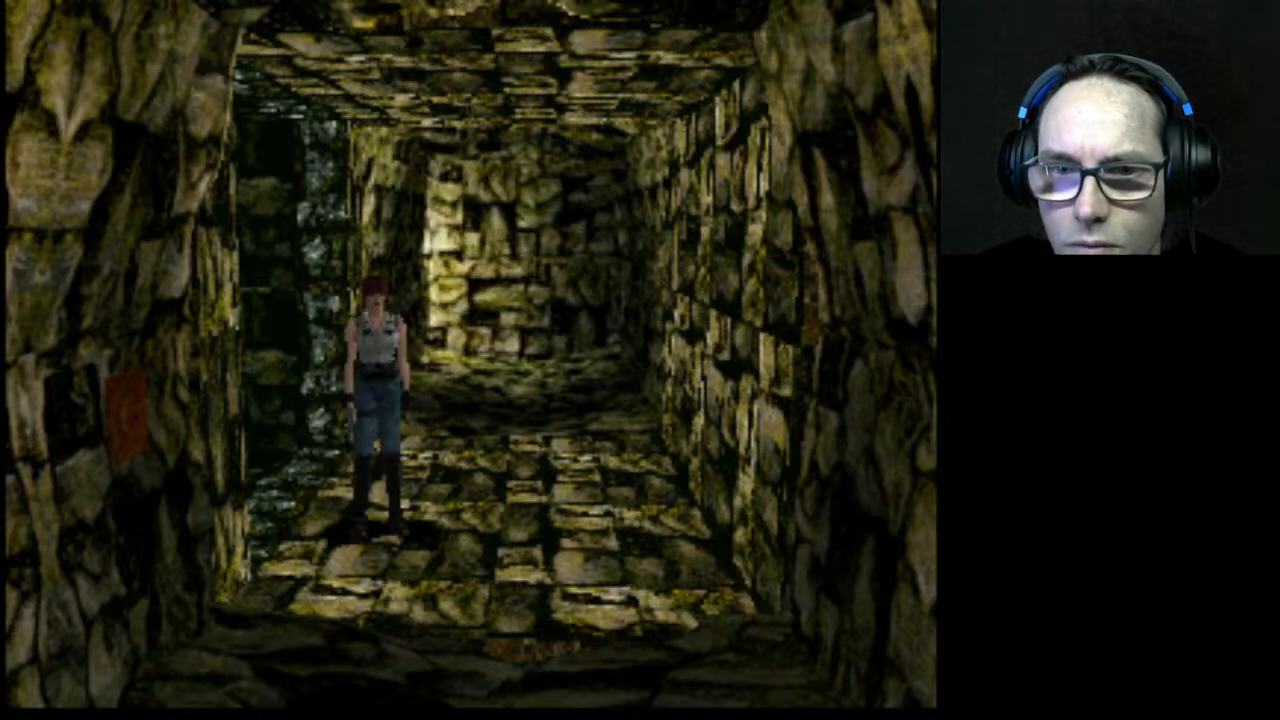
{"action": "key", "text": "Left"}
{"action": "key", "text": "Left"}
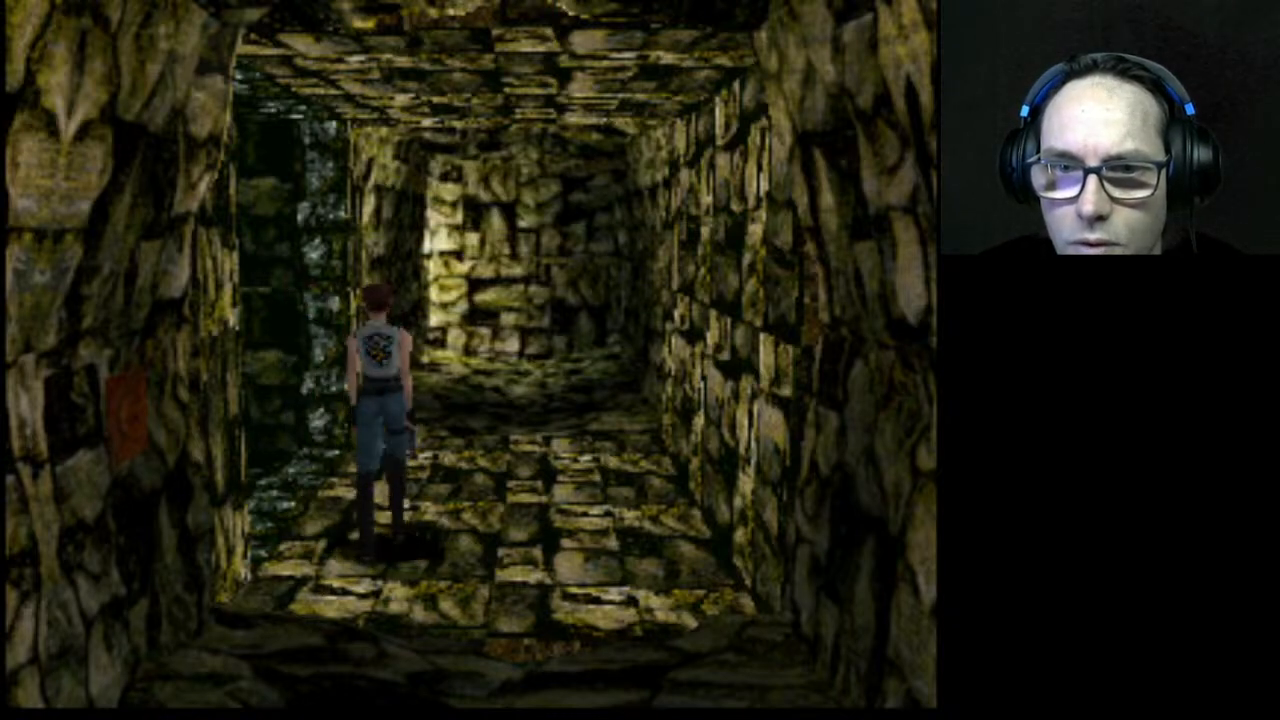
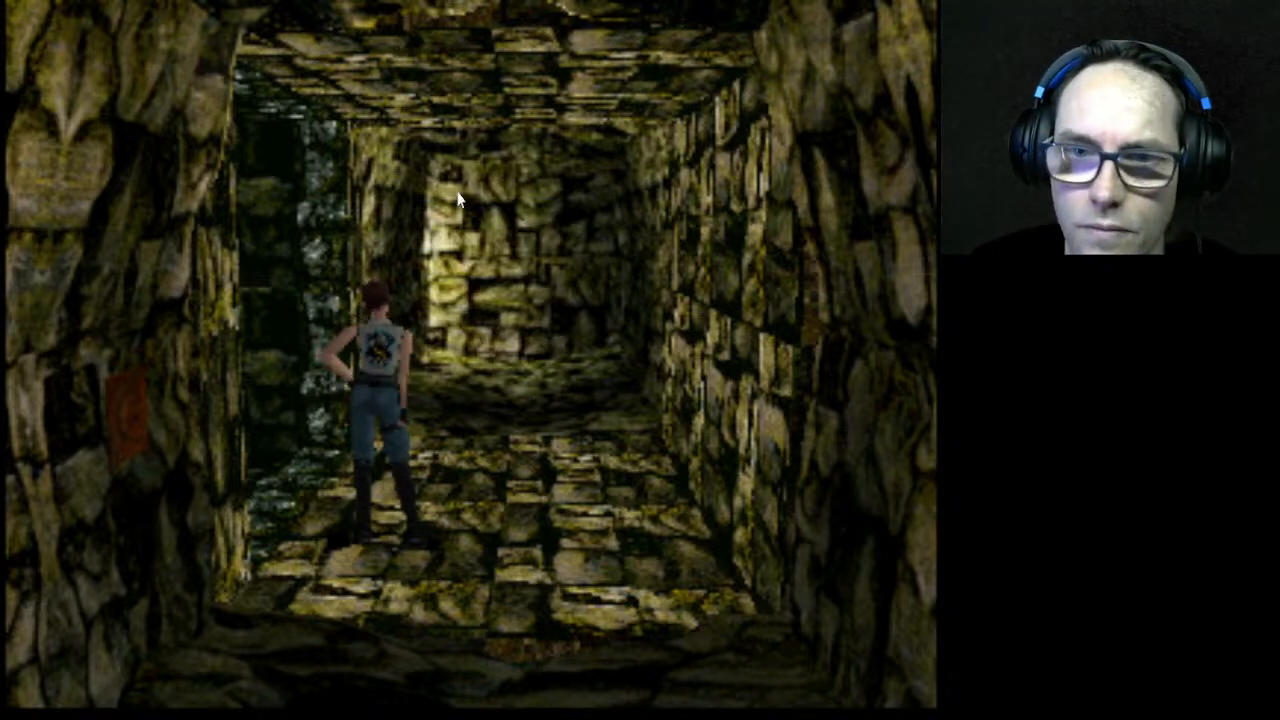
Switch back to Maya and create a polygon cylinder for the leg
{"action": "left_click", "coordinate": [220, 658]}
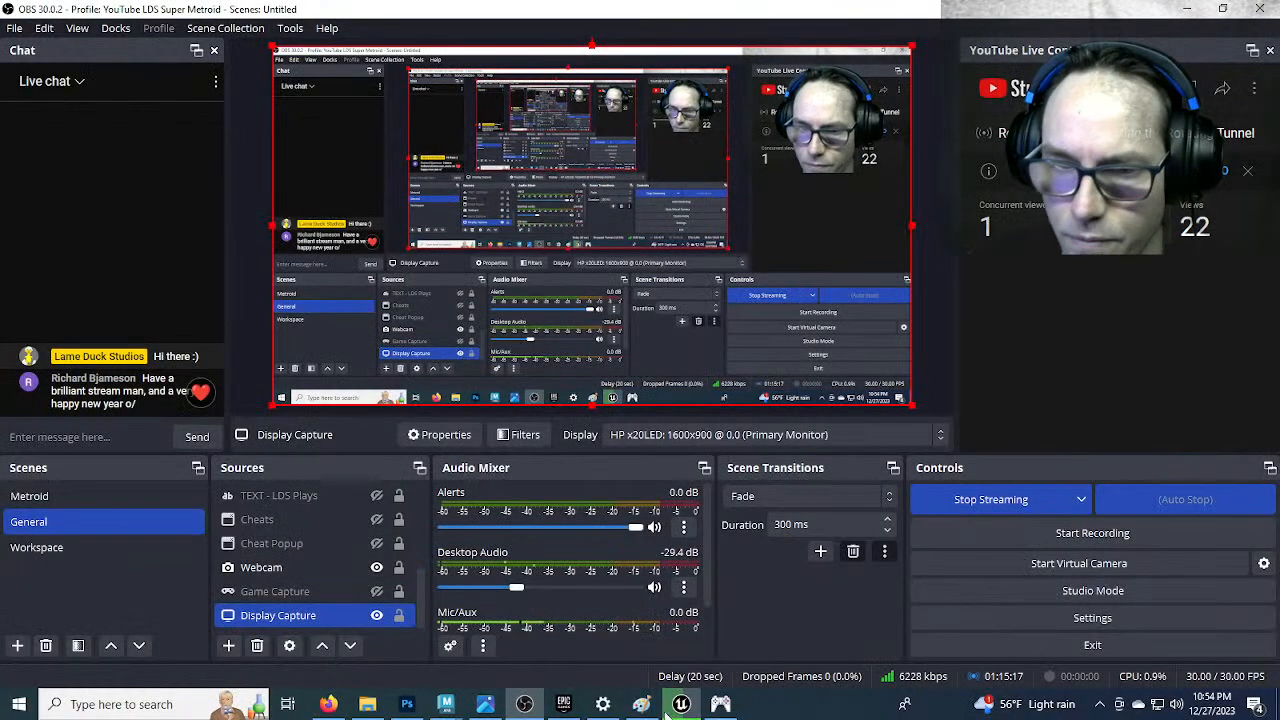
{"action": "left_click", "coordinate": [525, 639]}
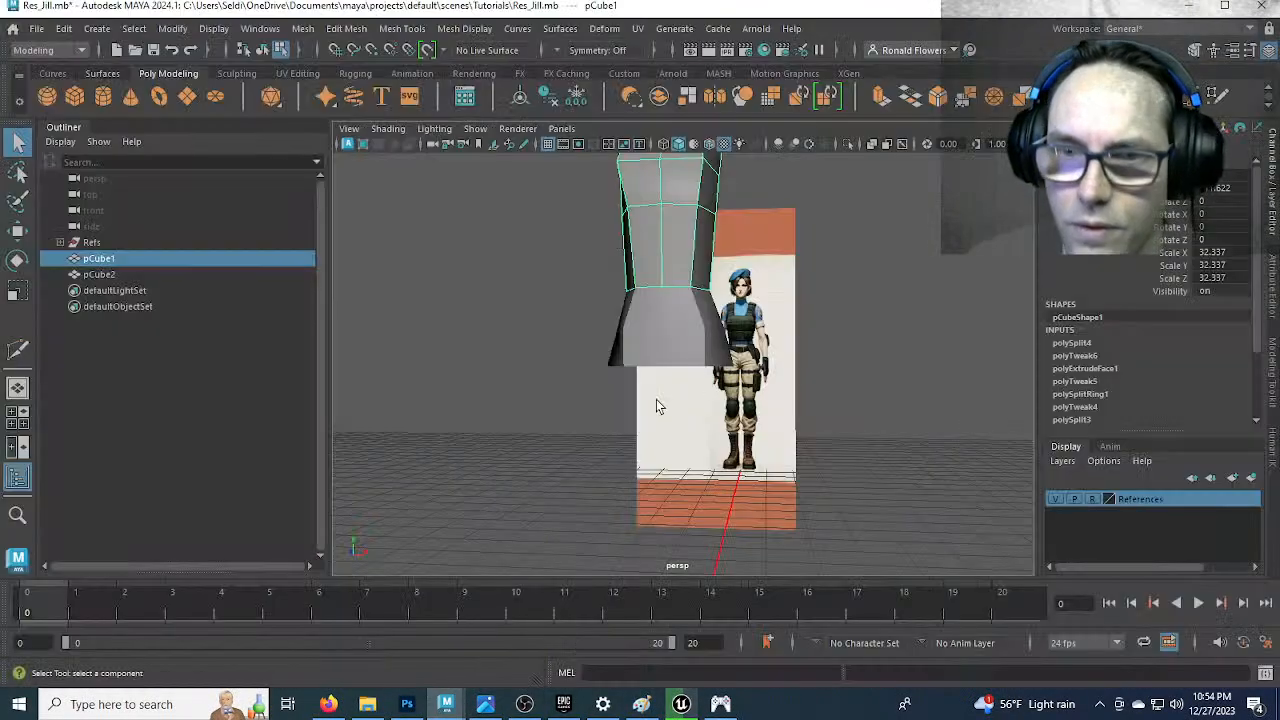
{"action": "left_click", "coordinate": [103, 97]}
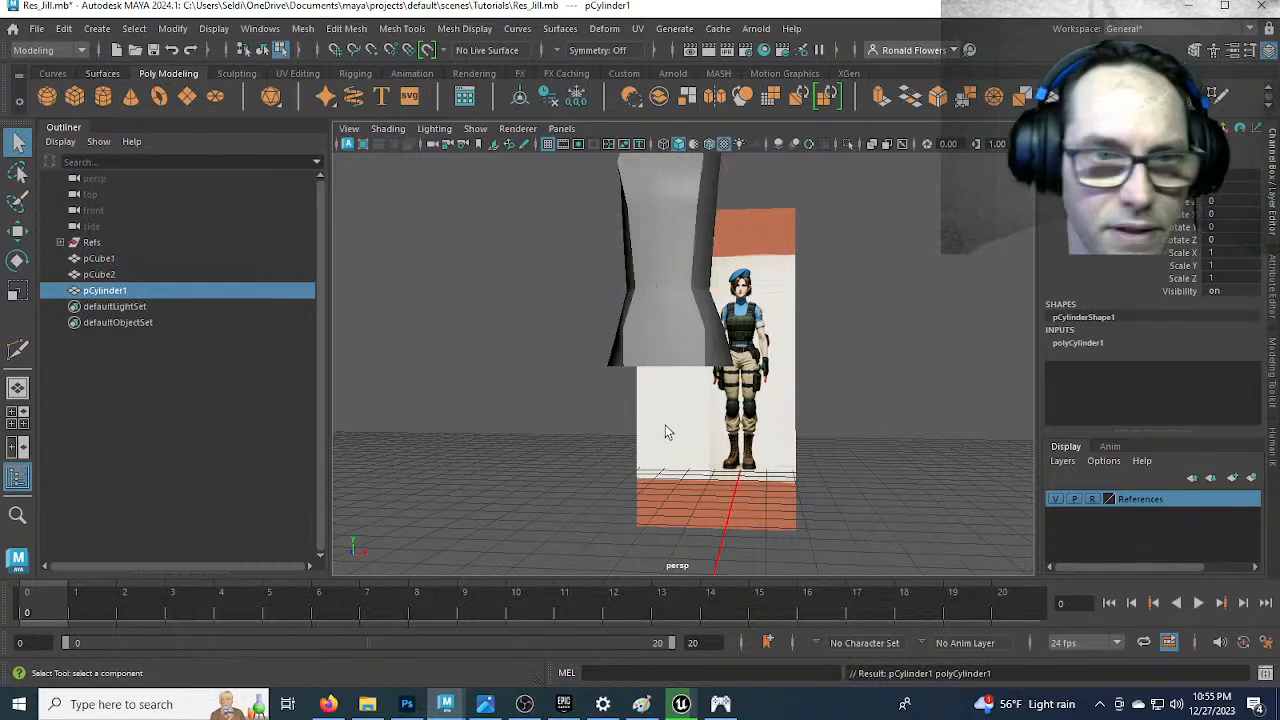
Move the cylinder onto Jill's left thigh in the front view, at about X 5.1 and Y 56.8
{"action": "scroll", "coordinate": [669, 432], "scroll_direction": "down", "scroll_amount": 5}
{"action": "scroll", "coordinate": [698, 511], "scroll_direction": "up", "scroll_amount": 2}
{"action": "key", "text": "space"}
{"action": "key", "text": "space"}
{"action": "scroll", "coordinate": [567, 487], "scroll_direction": "down", "scroll_amount": 5}
{"action": "scroll", "coordinate": [655, 490], "scroll_direction": "up", "scroll_amount": 3}
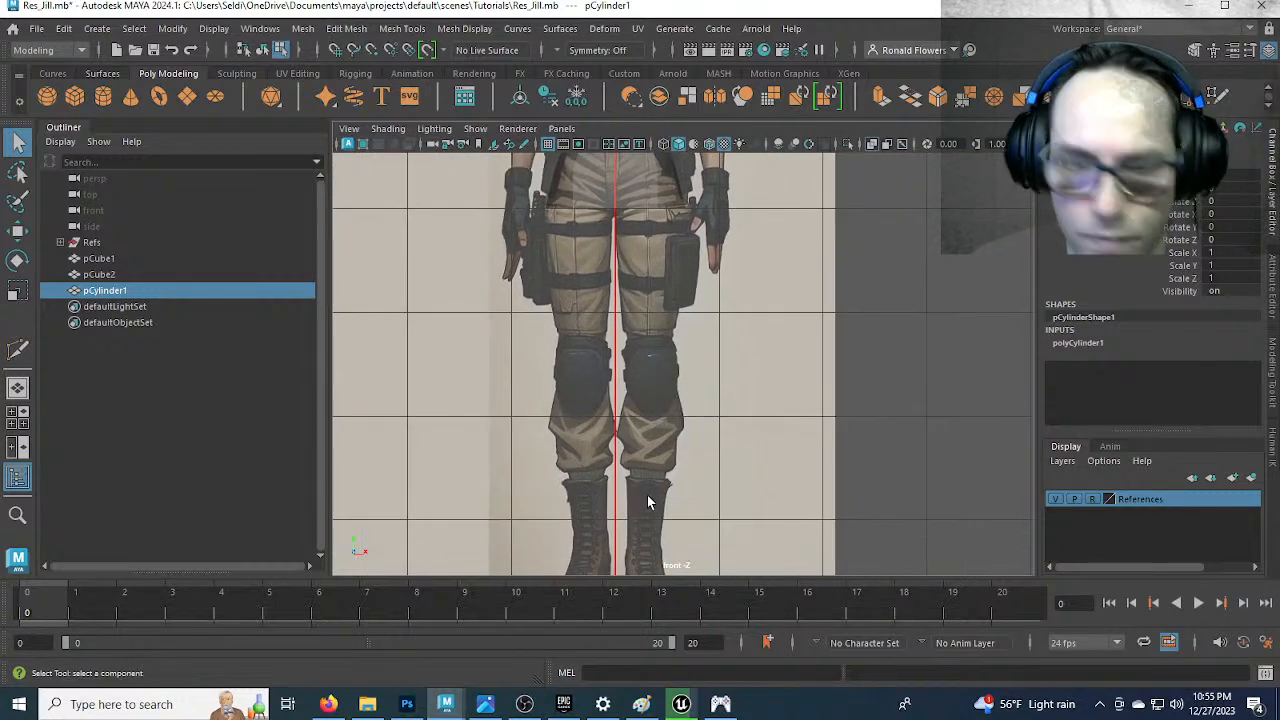
{"action": "key", "text": "w"}
{"action": "scroll", "coordinate": [668, 505], "scroll_direction": "down", "scroll_amount": 2}
{"action": "left_click_drag", "start_coordinate": [632, 562], "coordinate": [657, 287]}
{"action": "scroll", "coordinate": [655, 303], "scroll_direction": "up", "scroll_amount": 5}
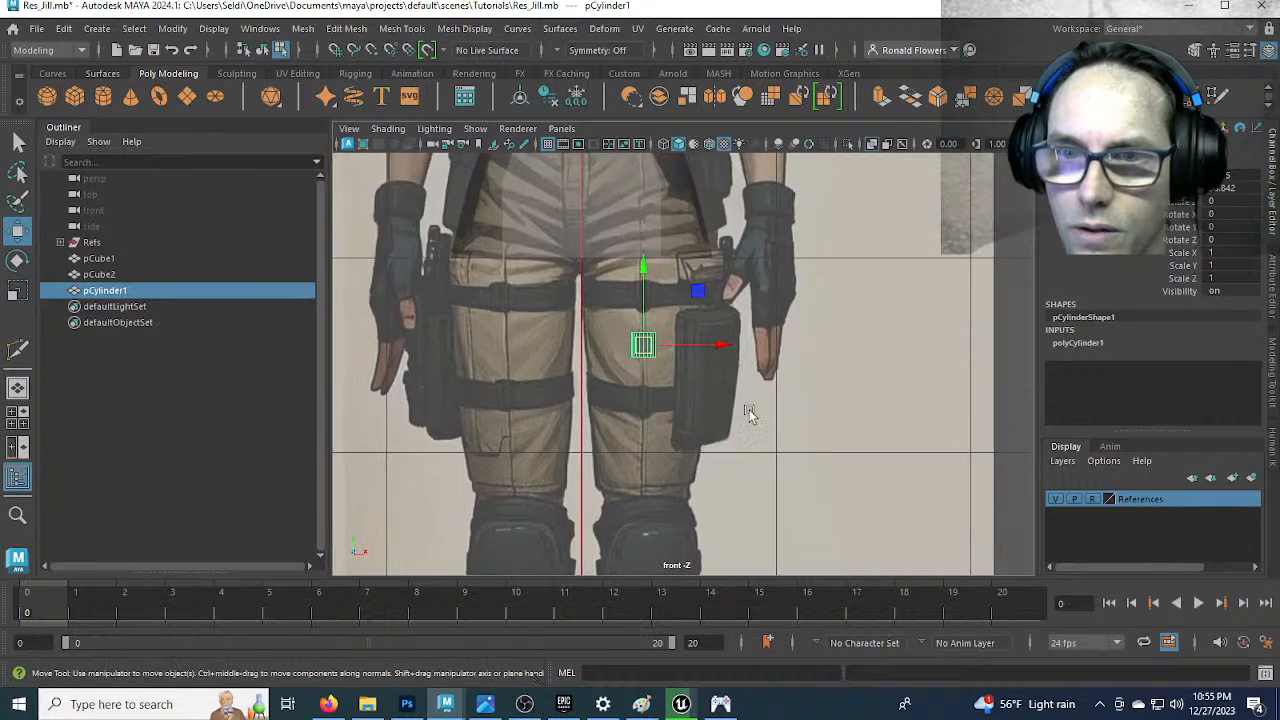
Set the cylinder's axis subdivisions to 6
{"action": "left_click", "coordinate": [1075, 343]}
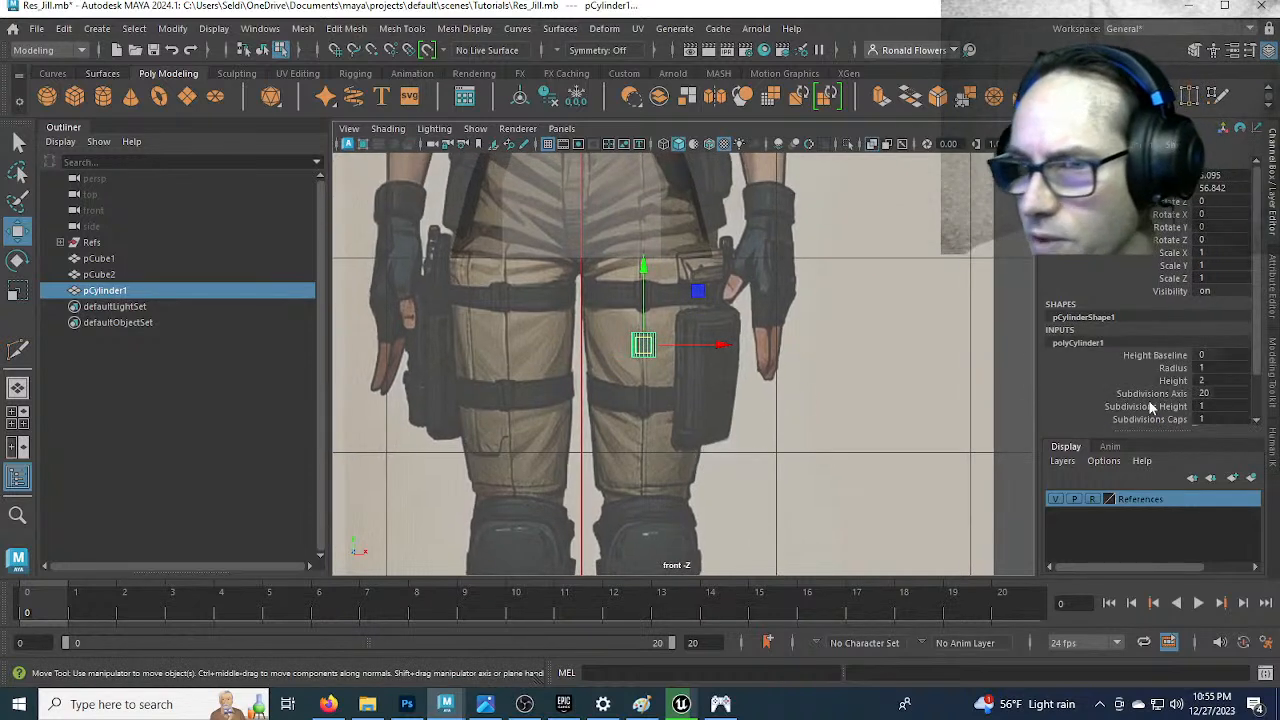
{"action": "double_click", "coordinate": [1219, 392]}
{"action": "type", "text": "8"}
{"action": "key", "text": "Return"}
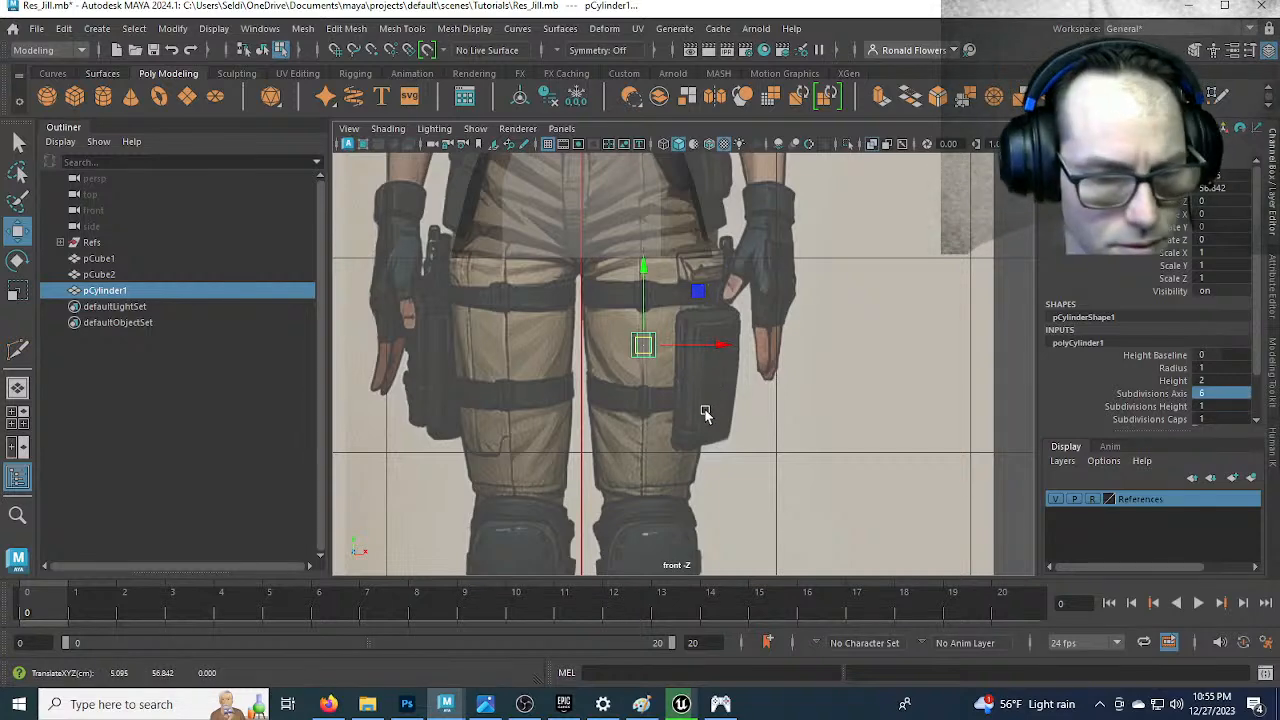
Set the thigh cylinder's radius to 5 and its height to 25.5
{"action": "left_click", "coordinate": [1174, 368]}
{"action": "middle_click_drag", "start_coordinate": [846, 416], "coordinate": [1052, 350]}
{"action": "left_click", "coordinate": [1172, 381]}
{"action": "middle_click_drag", "start_coordinate": [806, 436], "coordinate": [771, 377], "text": "alt"}
Check the thigh cylinder's placement in the side view and in a wireframe top view
{"action": "key", "text": "space"}
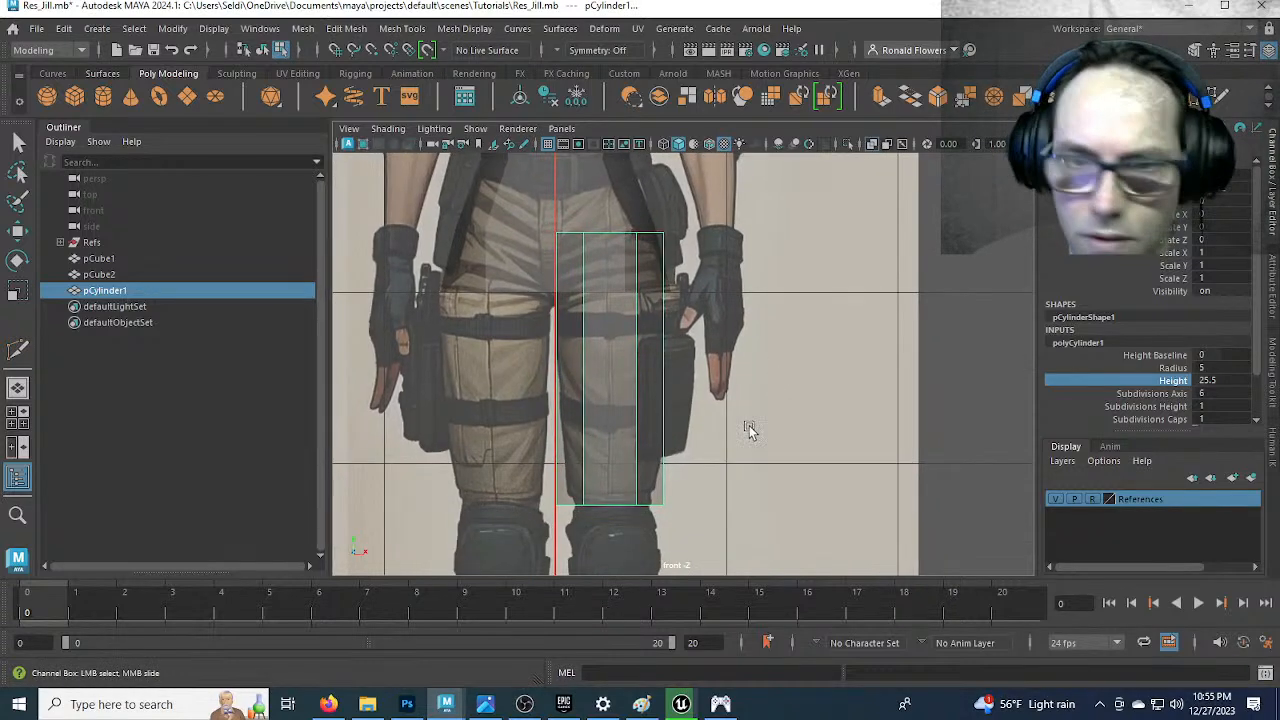
{"action": "key", "text": "space"}
{"action": "scroll", "coordinate": [834, 490], "scroll_direction": "down", "scroll_amount": 3}
{"action": "middle_click_drag", "start_coordinate": [829, 494], "coordinate": [817, 434], "text": "alt"}
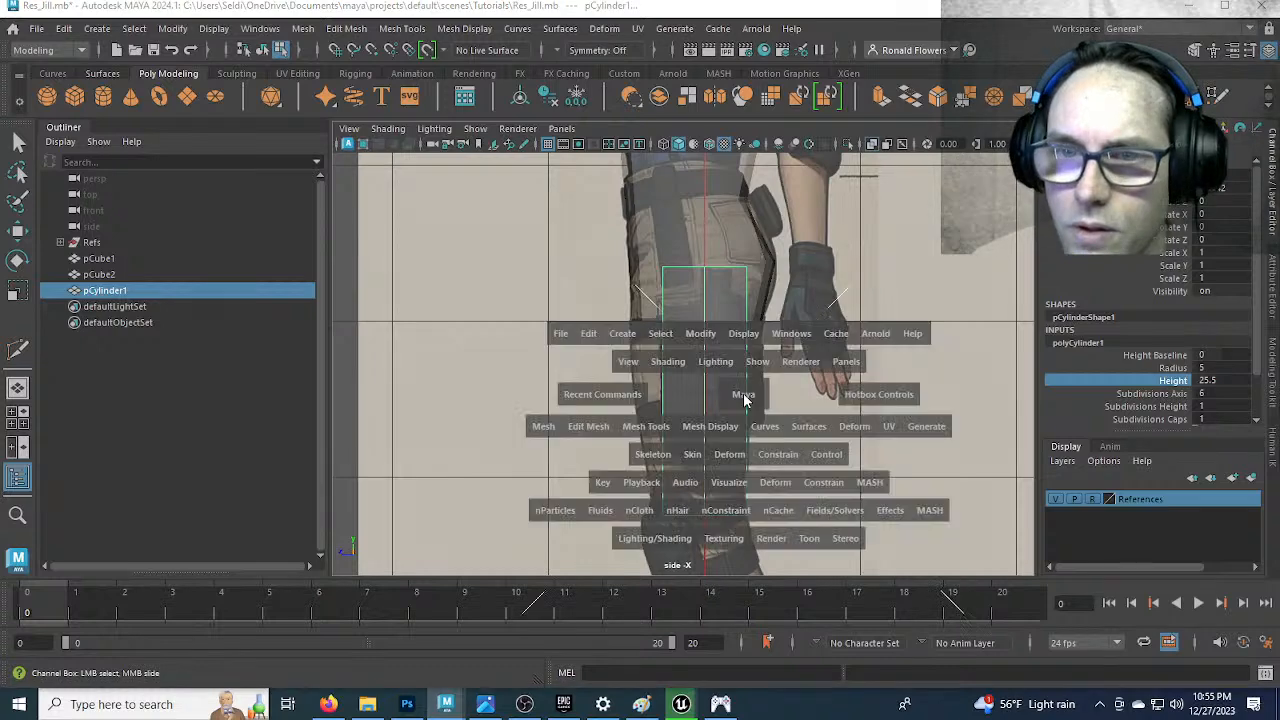
{"action": "key", "text": "space"}
{"action": "key", "text": "space"}
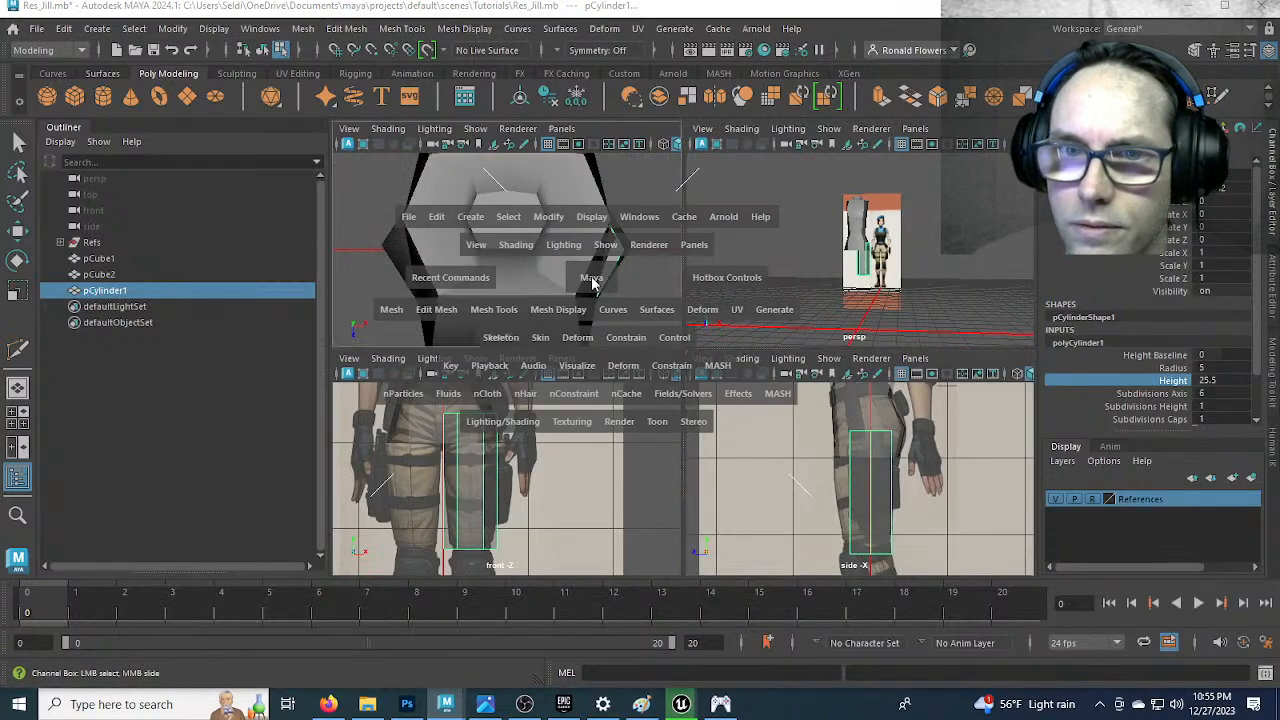
{"action": "key", "text": "4"}
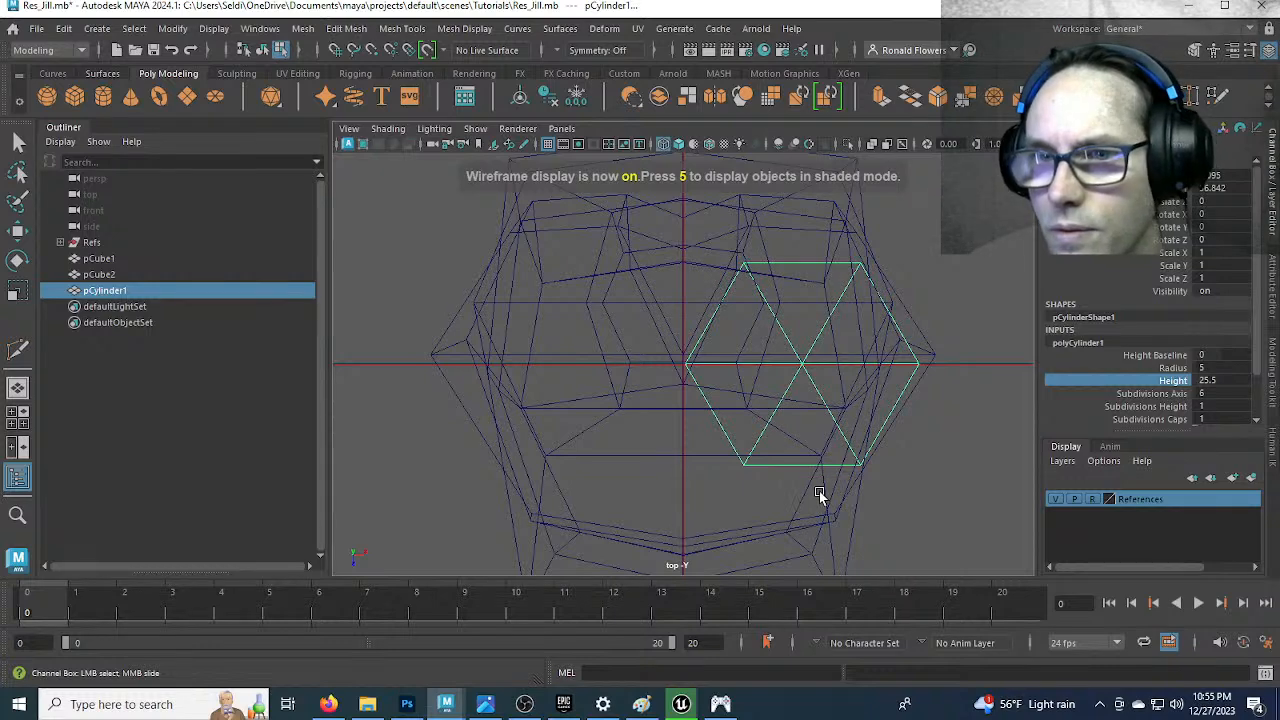
{"action": "middle_click_drag", "start_coordinate": [824, 417], "coordinate": [714, 451], "text": "alt"}
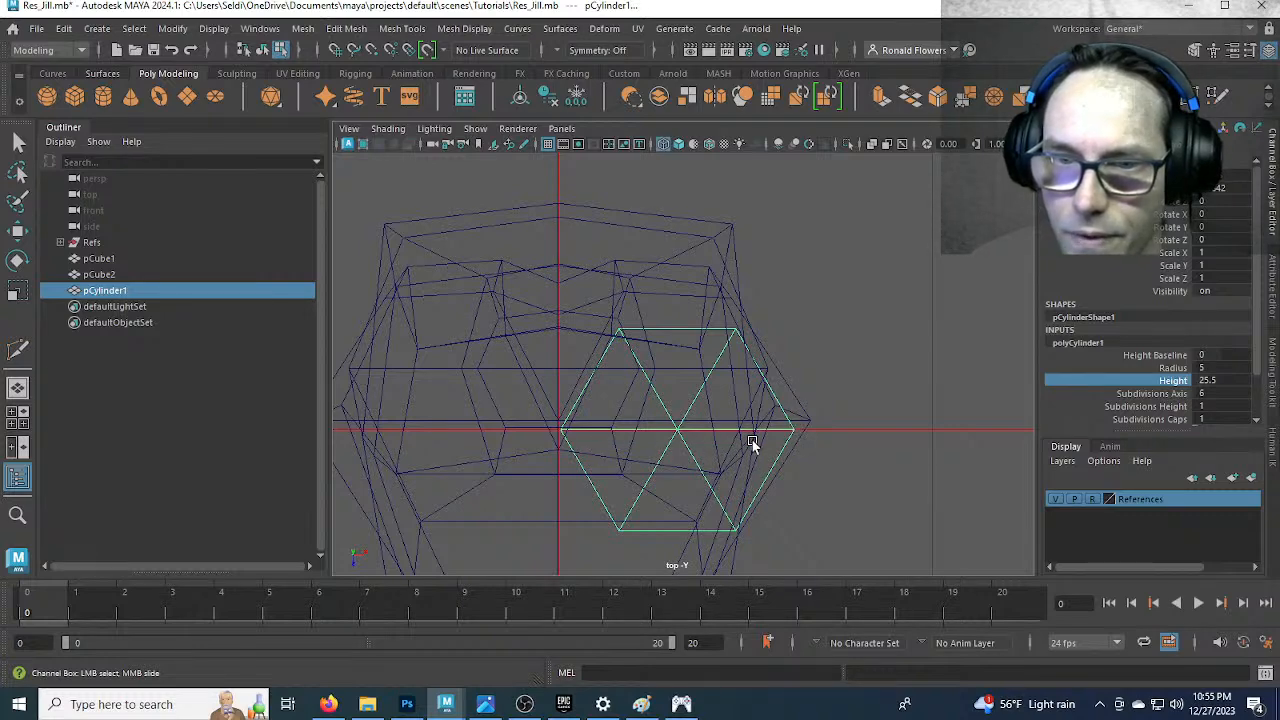
{"action": "key", "text": "space"}
{"action": "key", "text": "space"}
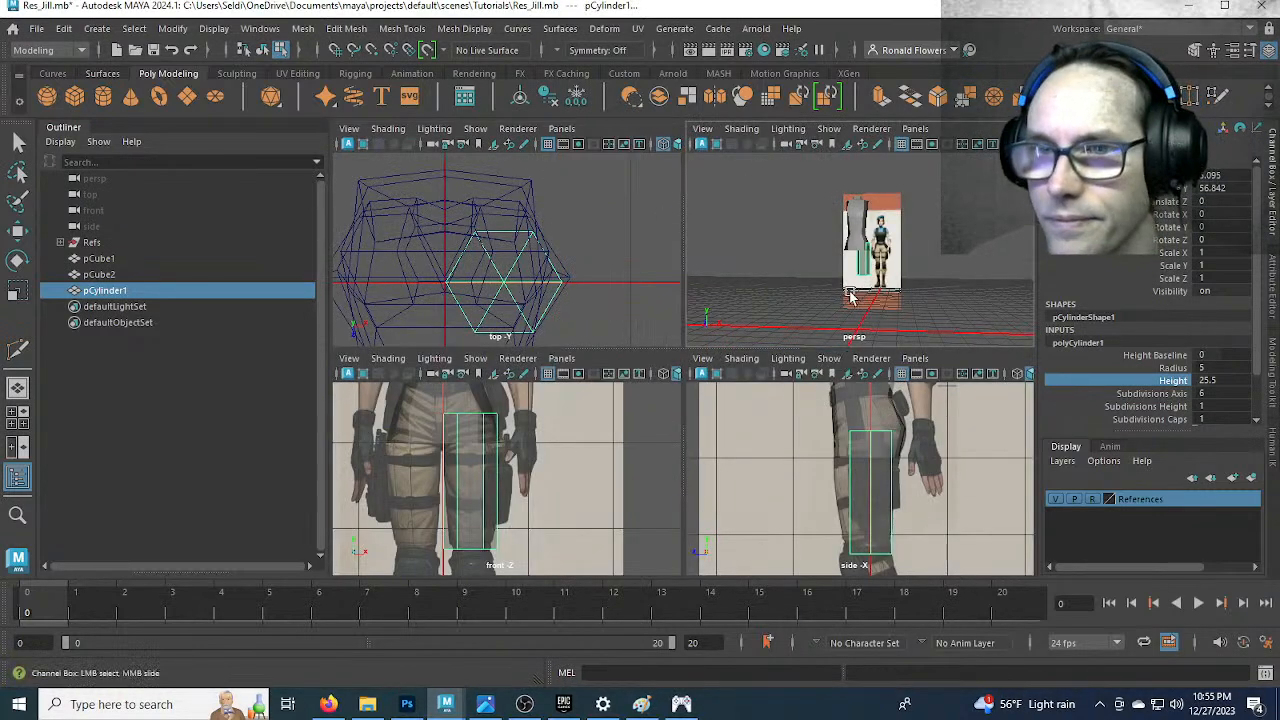
Examine in perspective how the top of the thigh cylinder meets the pelvis's underside and sides
{"action": "scroll", "coordinate": [773, 492], "scroll_direction": "up", "scroll_amount": 5}
{"action": "middle_click_drag", "start_coordinate": [765, 463], "coordinate": [732, 345], "text": "alt"}
{"action": "scroll", "coordinate": [732, 345], "scroll_direction": "up", "scroll_amount": 3}
{"action": "left_click_drag", "start_coordinate": [752, 321], "coordinate": [556, 284], "text": "alt"}
{"action": "right_click_drag", "start_coordinate": [556, 284], "coordinate": [541, 262]}
{"action": "scroll", "coordinate": [585, 338], "scroll_direction": "up", "scroll_amount": 3}
{"action": "left_click_drag", "start_coordinate": [543, 363], "coordinate": [588, 358], "text": "alt"}
{"action": "middle_click_drag", "start_coordinate": [584, 358], "coordinate": [606, 414], "text": "alt"}
{"action": "left_click_drag", "start_coordinate": [606, 414], "coordinate": [477, 428], "text": "alt"}
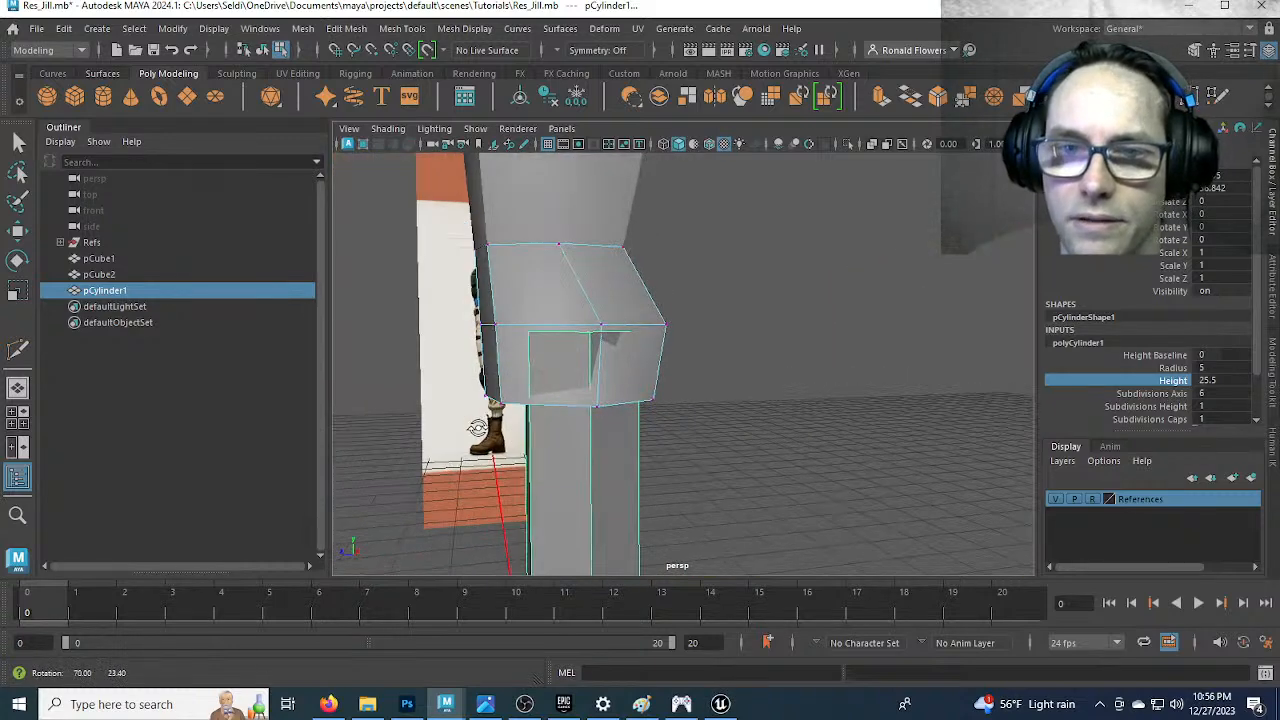
Select the thigh cylinder's top ring of vertices in the side view and raise it slightly into the pelvis
{"action": "key", "text": "space"}
{"action": "key", "text": "space"}
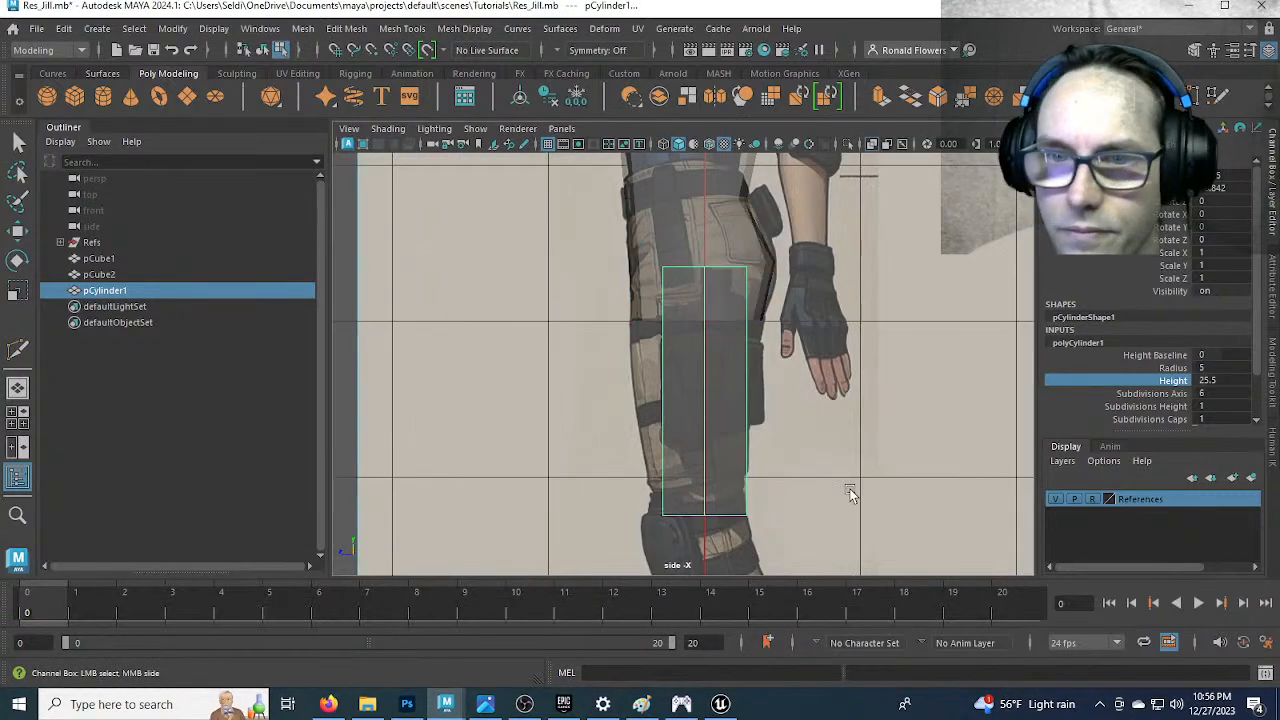
{"action": "scroll", "coordinate": [649, 387], "scroll_direction": "up", "scroll_amount": 5}
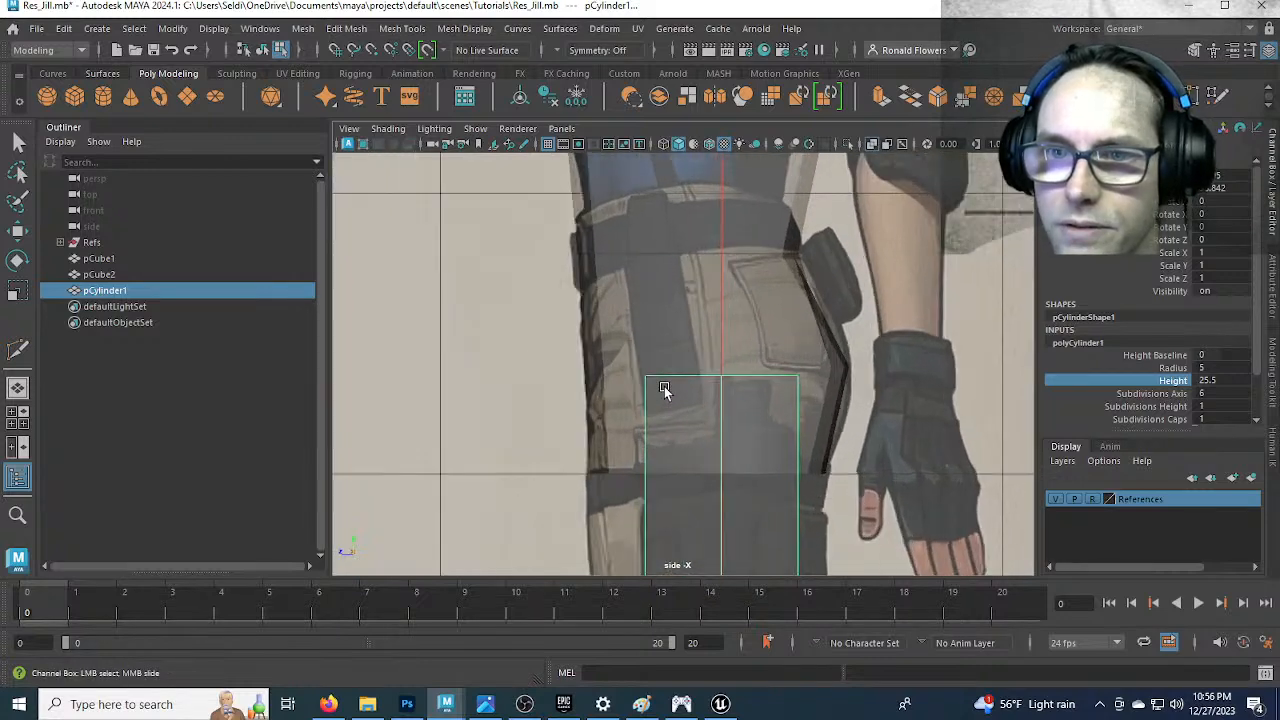
{"action": "right_click_drag", "start_coordinate": [687, 372], "coordinate": [593, 237]}
{"action": "left_click_drag", "start_coordinate": [680, 556], "coordinate": [645, 518]}
{"action": "key", "text": "w"}
{"action": "right_click_drag", "start_coordinate": [682, 535], "coordinate": [618, 523]}
{"action": "left_click_drag", "start_coordinate": [621, 341], "coordinate": [853, 415]}
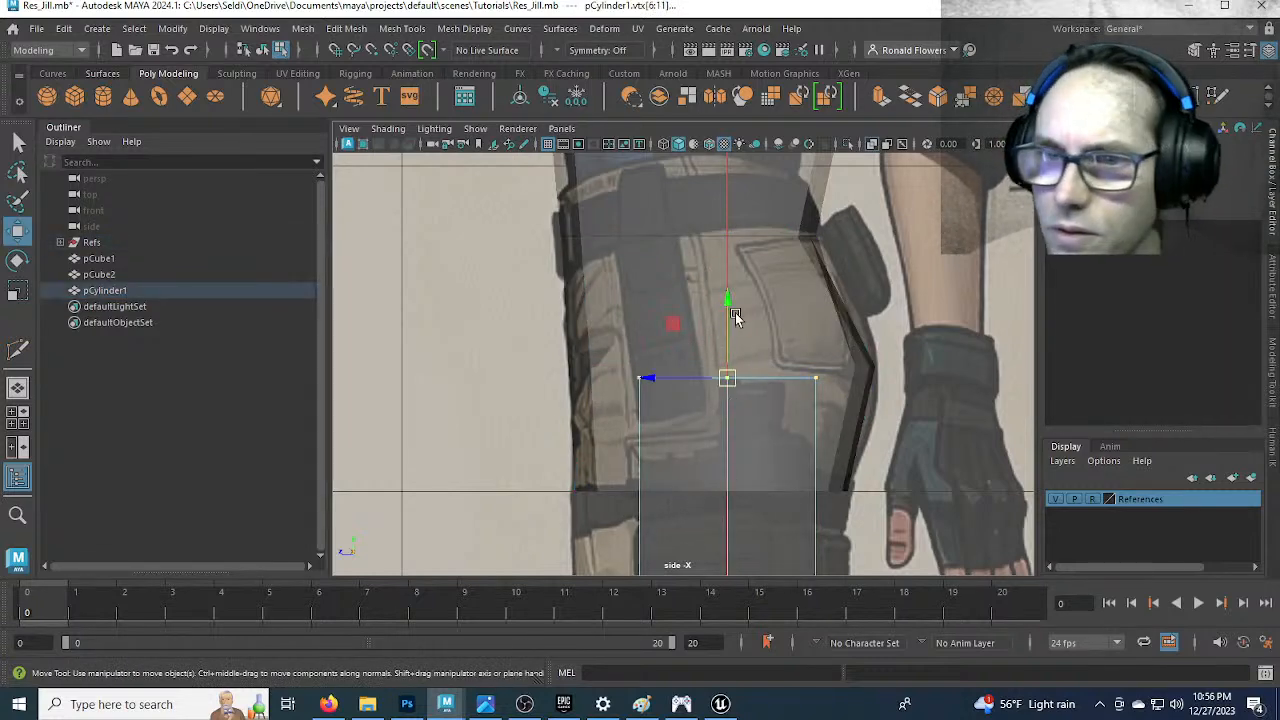
{"action": "left_click_drag", "start_coordinate": [729, 296], "coordinate": [728, 306]}
Scale the thigh's top ring of vertices along Z by about 1.44 to match the hip's depth
{"action": "middle_click_drag", "start_coordinate": [708, 418], "coordinate": [648, 373], "text": "alt"}
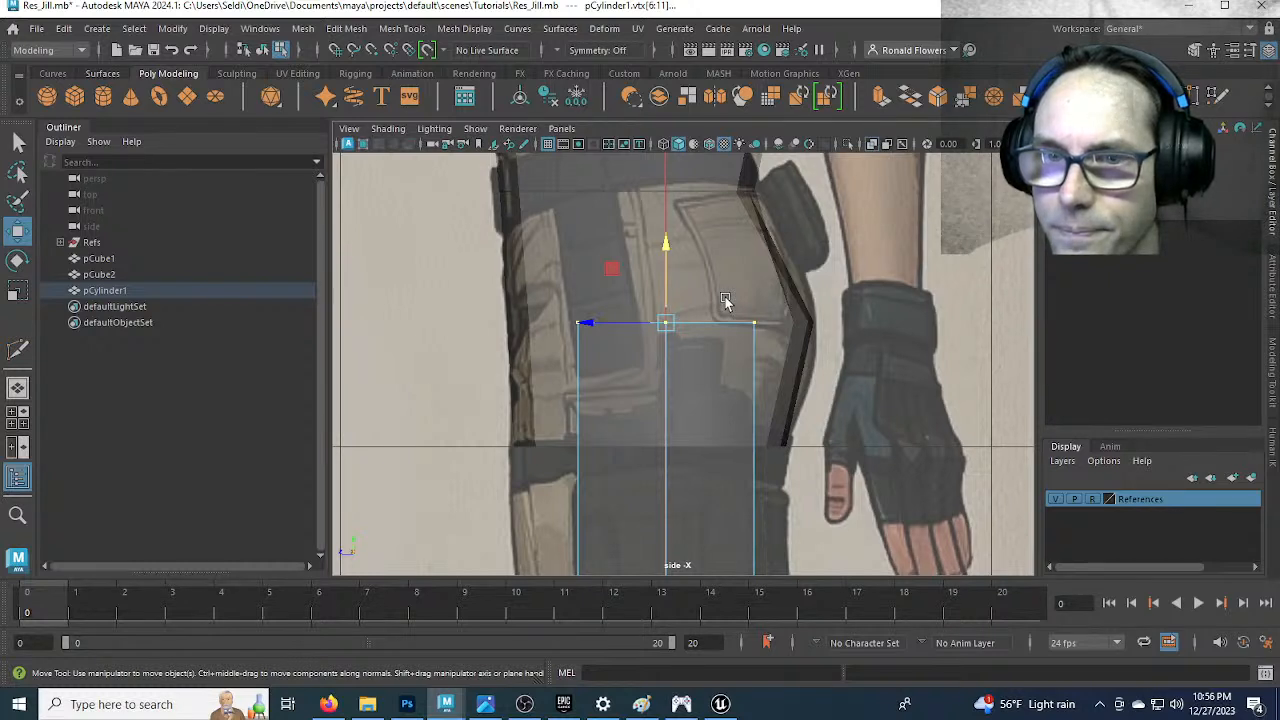
{"action": "middle_click_drag", "start_coordinate": [802, 357], "coordinate": [705, 330], "text": "alt"}
{"action": "key", "text": "r"}
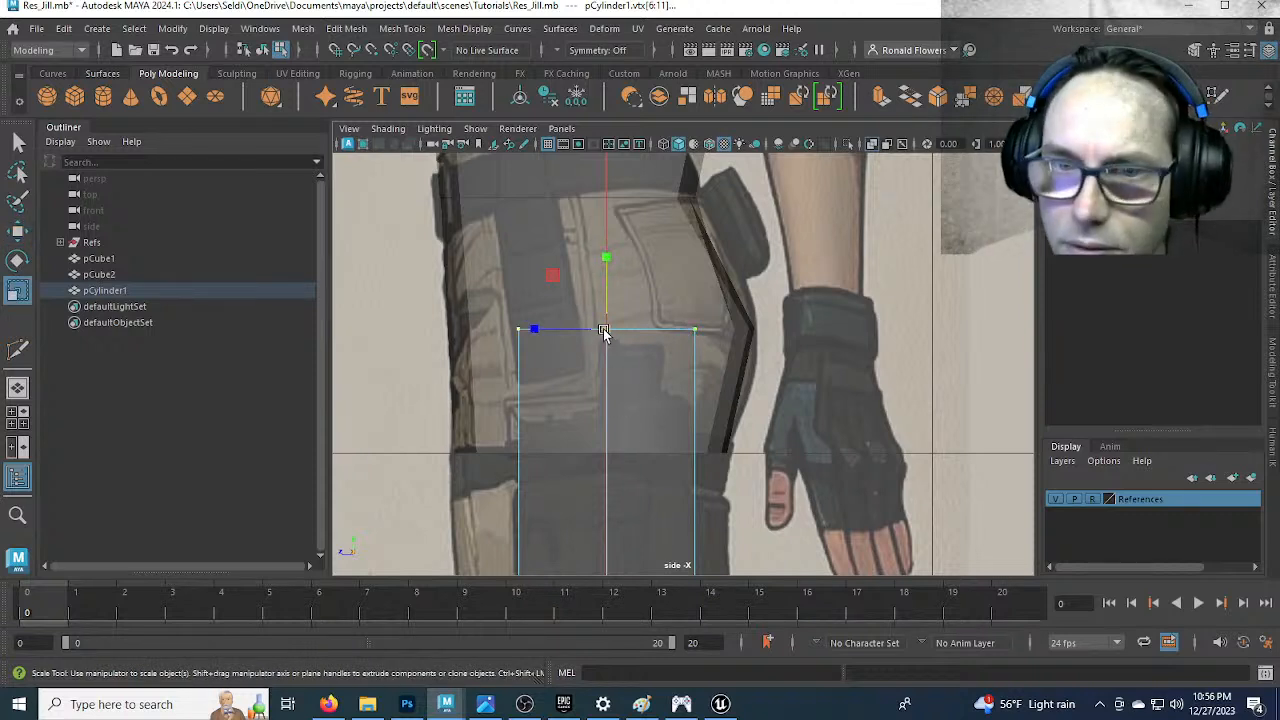
{"action": "left_click_drag", "start_coordinate": [535, 329], "coordinate": [503, 333]}
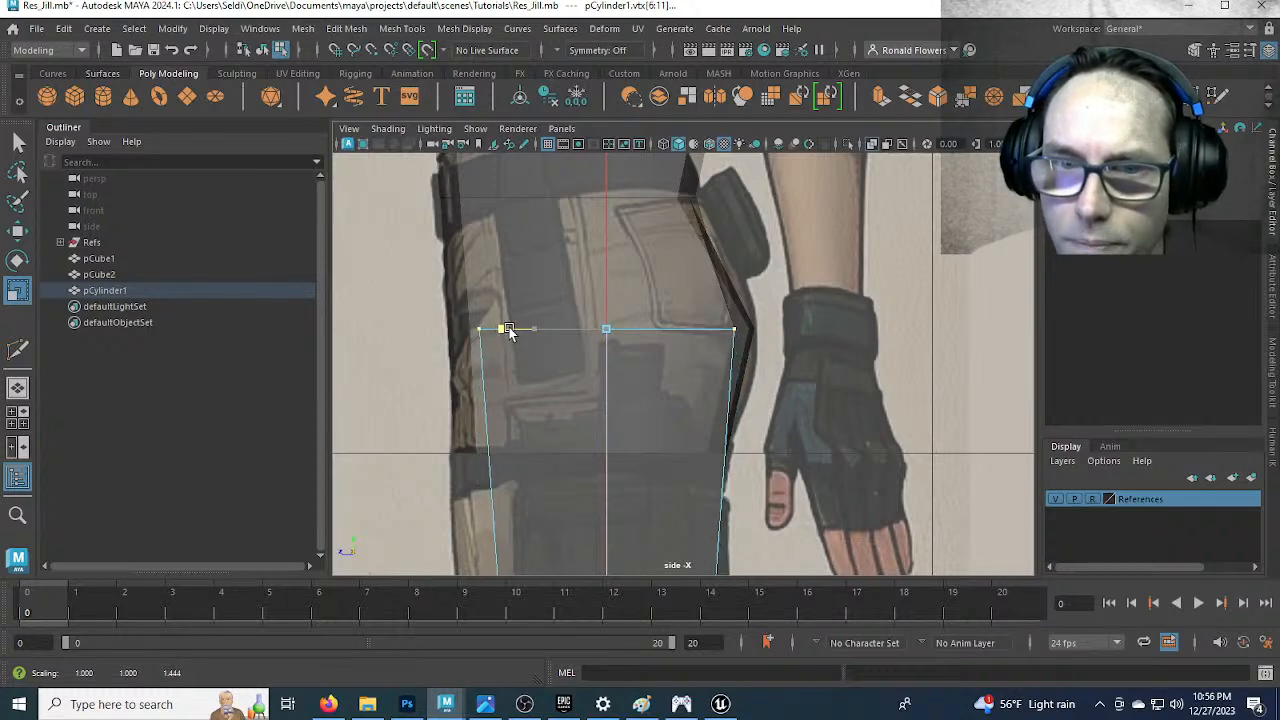
Select the thigh's bottom ring of vertices and shift it slightly forward to fit the knee in the side reference
{"action": "middle_click_drag", "start_coordinate": [543, 437], "coordinate": [603, 230], "text": "alt"}
{"action": "scroll", "coordinate": [627, 350], "scroll_direction": "down", "scroll_amount": 2}
{"action": "middle_click_drag", "start_coordinate": [649, 458], "coordinate": [637, 273], "text": "alt"}
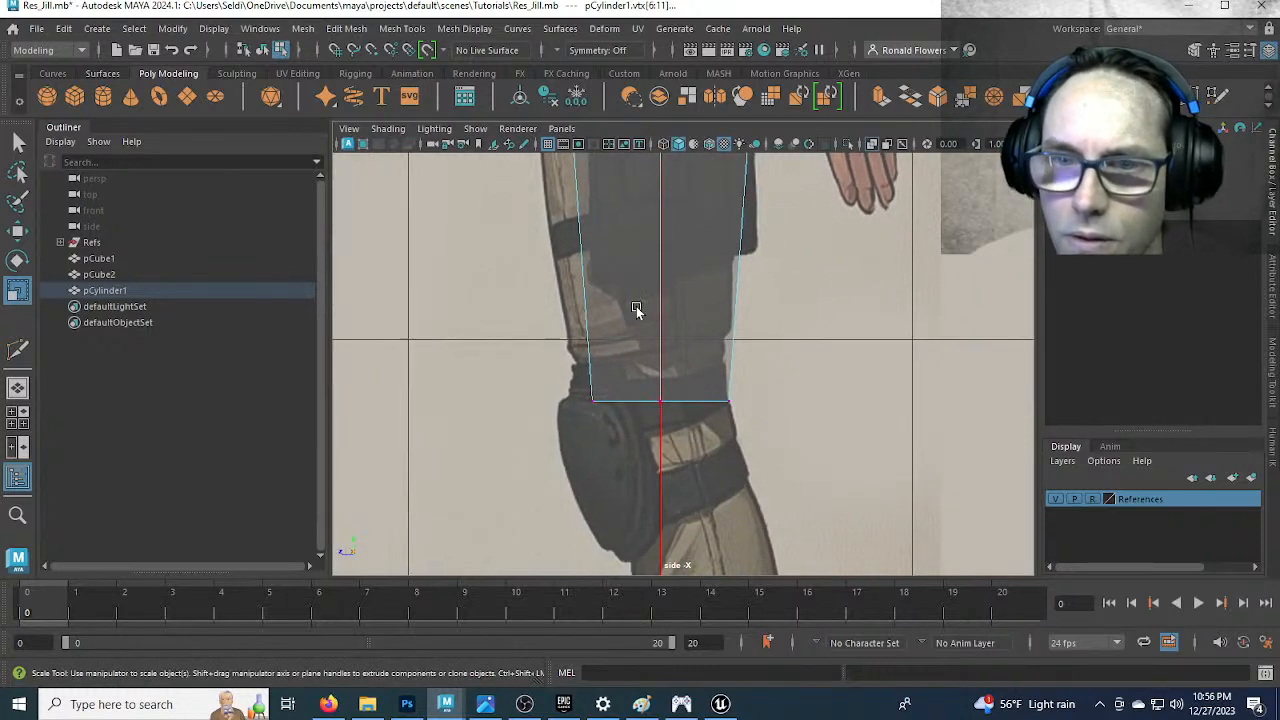
{"action": "scroll", "coordinate": [637, 310], "scroll_direction": "up", "scroll_amount": 2}
{"action": "left_click_drag", "start_coordinate": [541, 349], "coordinate": [811, 486]}
{"action": "left_click_drag", "start_coordinate": [655, 413], "coordinate": [594, 415]}
{"action": "key", "text": "w"}
{"action": "middle_click_drag", "start_coordinate": [632, 340], "coordinate": [642, 425], "text": "alt"}
{"action": "scroll", "coordinate": [626, 315], "scroll_direction": "up", "scroll_amount": 2}
{"action": "middle_click_drag", "start_coordinate": [624, 352], "coordinate": [620, 263], "text": "alt"}
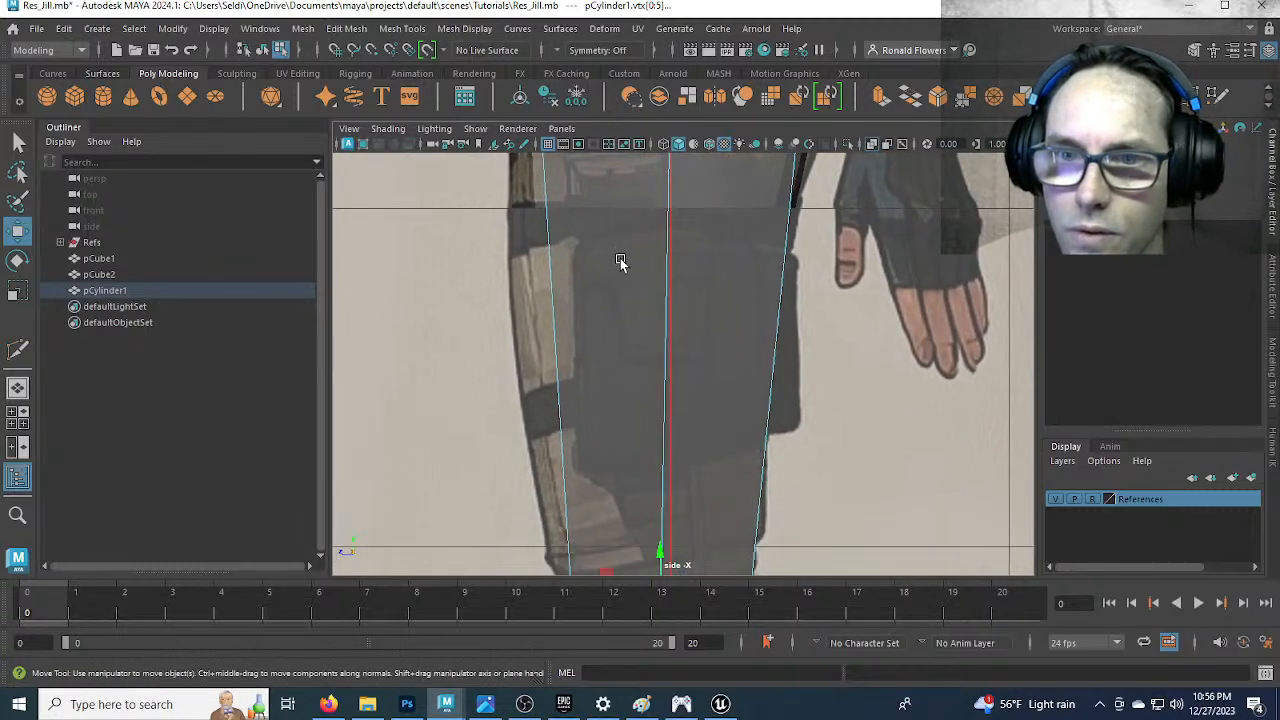
Insert a horizontal edge loop around the middle of the thigh with Multi-Cut
{"action": "scroll", "coordinate": [668, 370], "scroll_direction": "down", "scroll_amount": 2}
{"action": "key", "text": "ctrl+shift+x"}
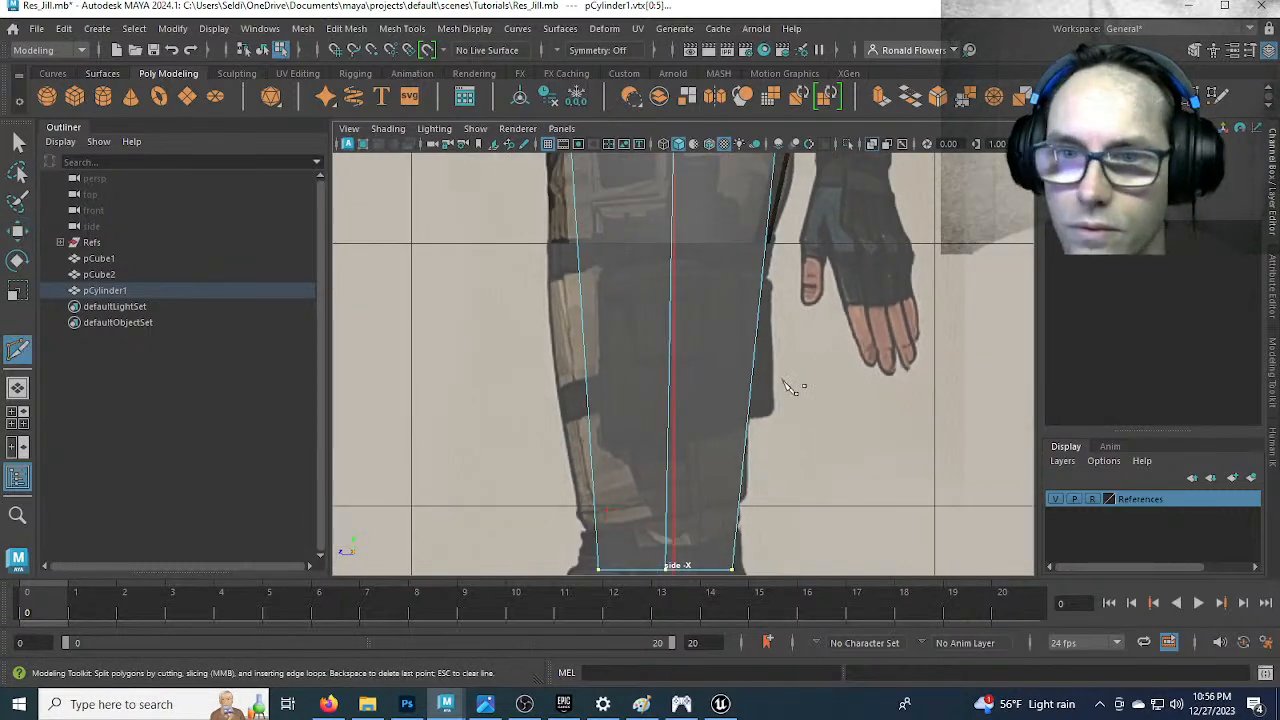
{"action": "left_click", "coordinate": [752, 359], "text": "ctrl"}
{"action": "key", "text": "q"}
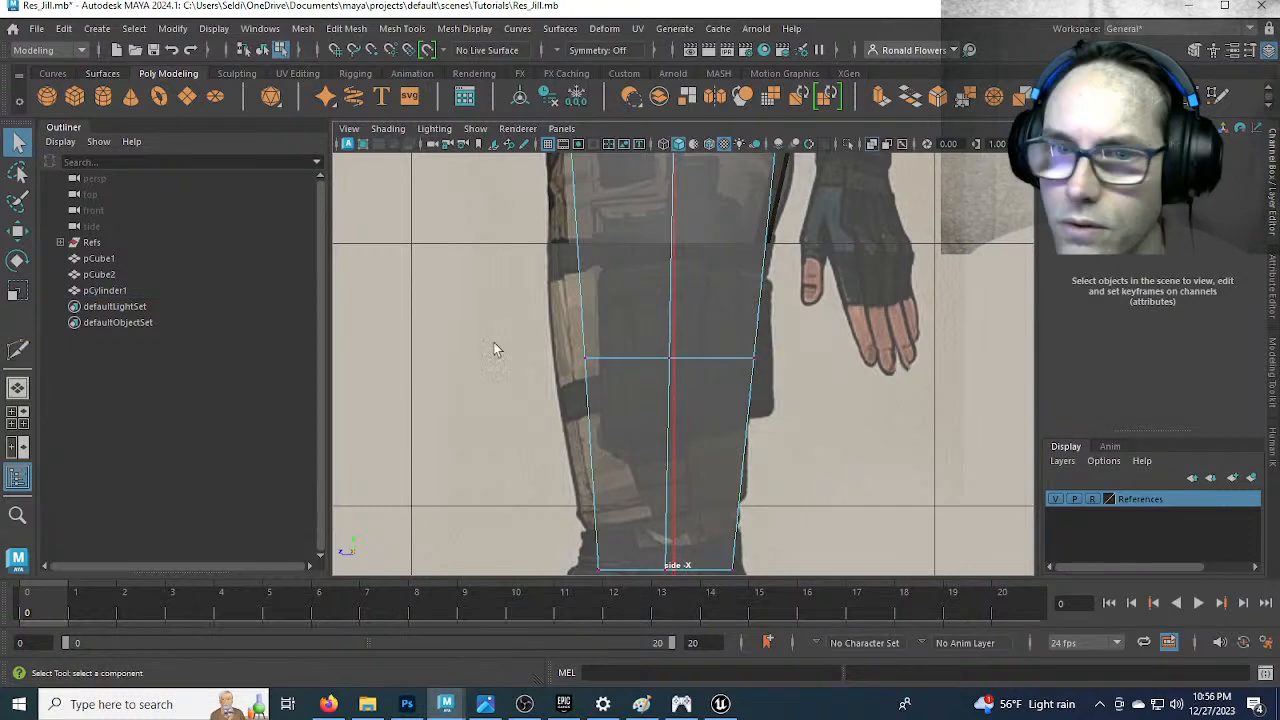
Shift the thigh's middle ring of vertices forward and scale it slightly to match the side reference
{"action": "key", "text": "w"}
{"action": "left_click_drag", "start_coordinate": [612, 357], "coordinate": [654, 357]}
{"action": "key", "text": "r"}
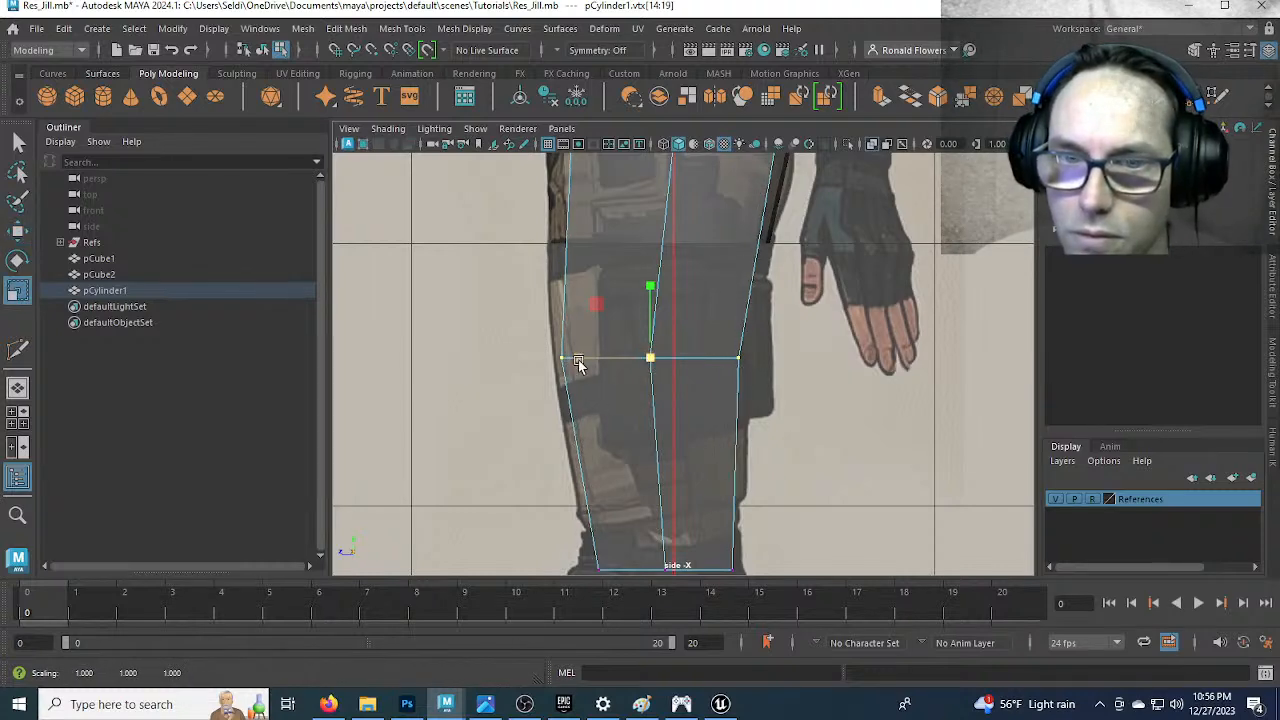
{"action": "left_click_drag", "start_coordinate": [573, 360], "coordinate": [572, 360]}
Select the front vertices of the thigh's top ring and shift them slightly forward in the side view
{"action": "middle_click_drag", "start_coordinate": [577, 225], "coordinate": [591, 392], "text": "alt"}
{"action": "left_click_drag", "start_coordinate": [557, 279], "coordinate": [631, 373]}
{"action": "key", "text": "w"}
{"action": "left_click_drag", "start_coordinate": [529, 314], "coordinate": [514, 311]}
{"action": "middle_click_drag", "start_coordinate": [737, 400], "coordinate": [571, 281], "text": "alt"}
{"action": "middle_click_drag", "start_coordinate": [562, 300], "coordinate": [675, 417], "text": "alt"}
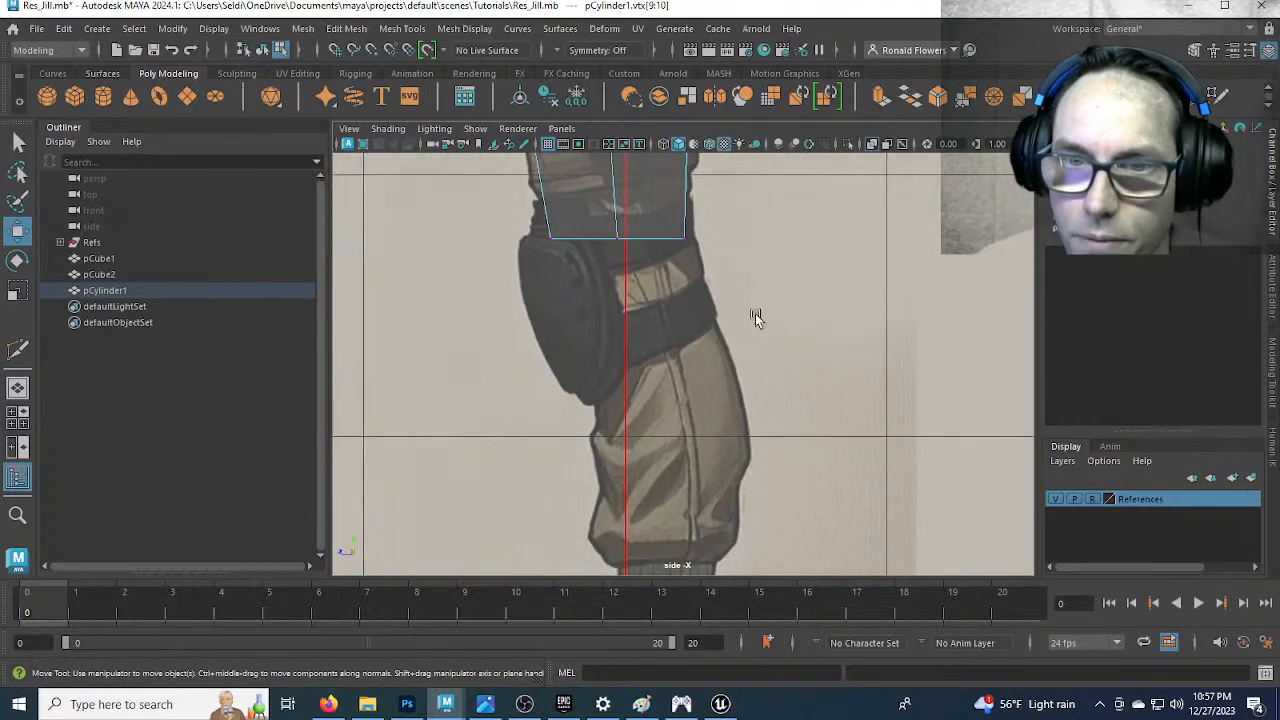
Snap the front vertex of the thigh's top ring onto the matching pelvis vertex in the perspective view
{"action": "key", "text": "space"}
{"action": "key", "text": "space"}
{"action": "left_click_drag", "start_coordinate": [636, 453], "coordinate": [665, 490], "text": "alt"}
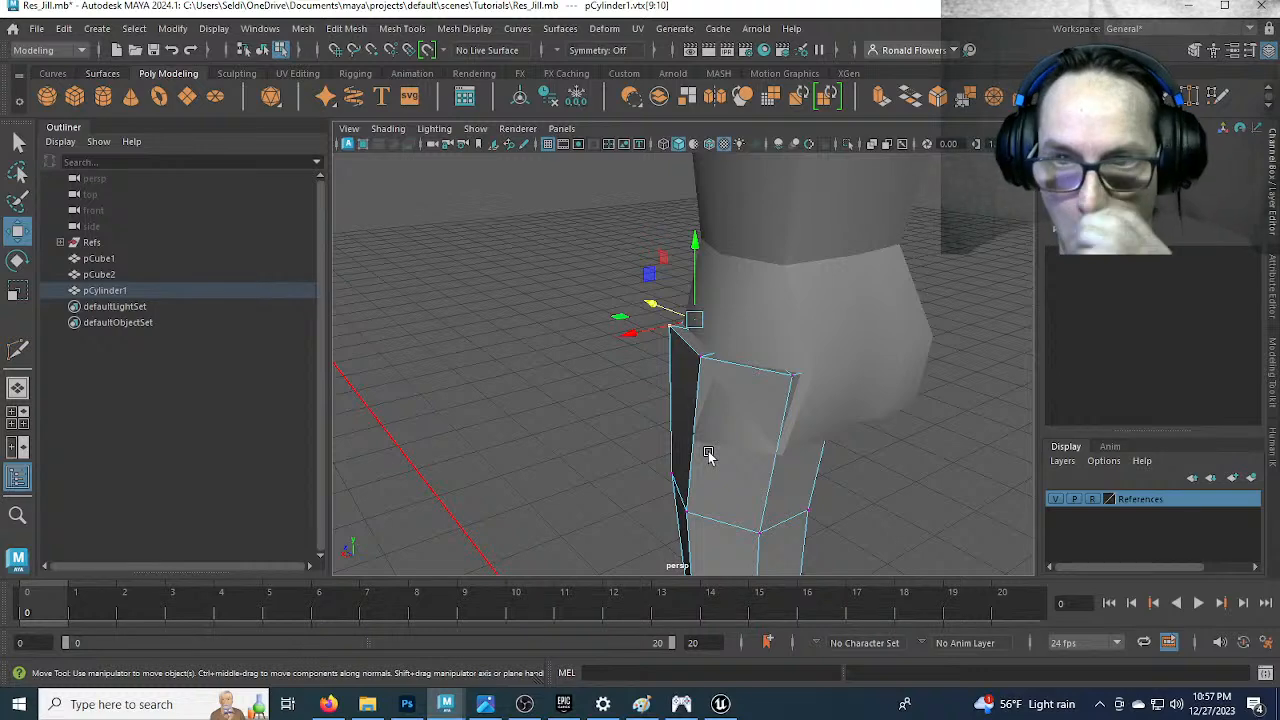
{"action": "left_click_drag", "start_coordinate": [752, 438], "coordinate": [627, 460], "text": "alt"}
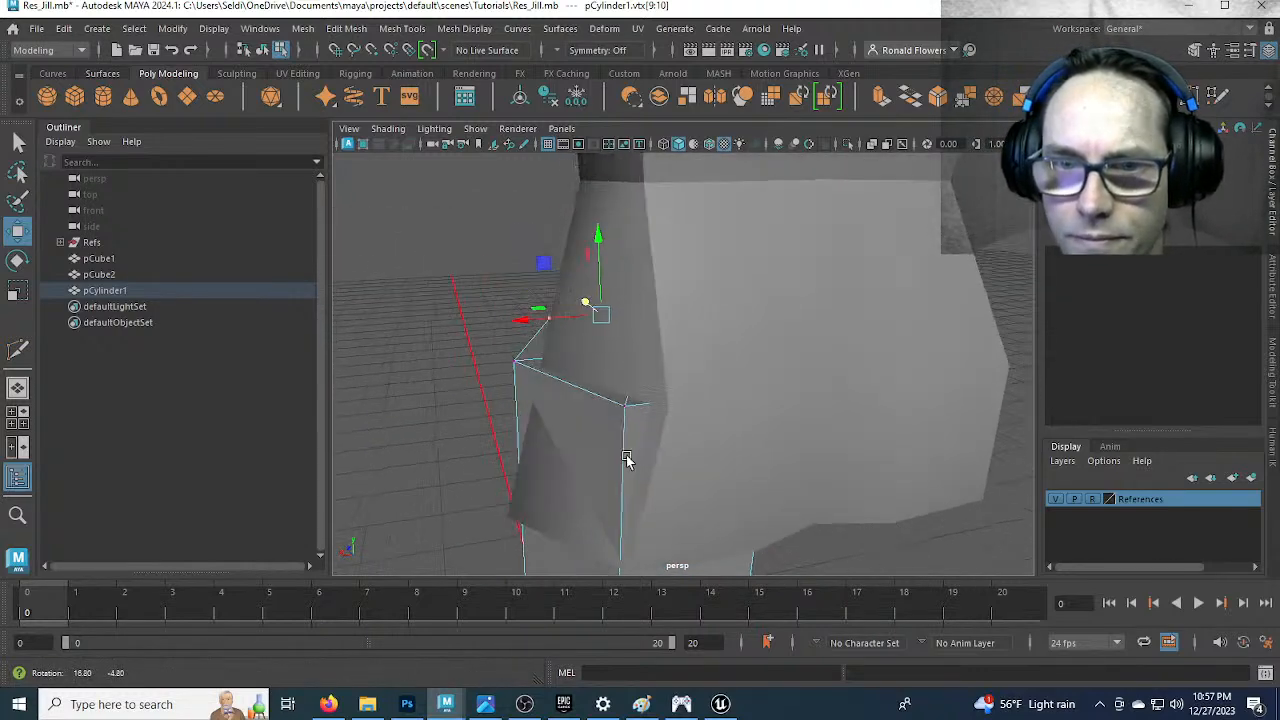
{"action": "double_click", "coordinate": [688, 316]}
{"action": "left_click", "coordinate": [613, 444]}
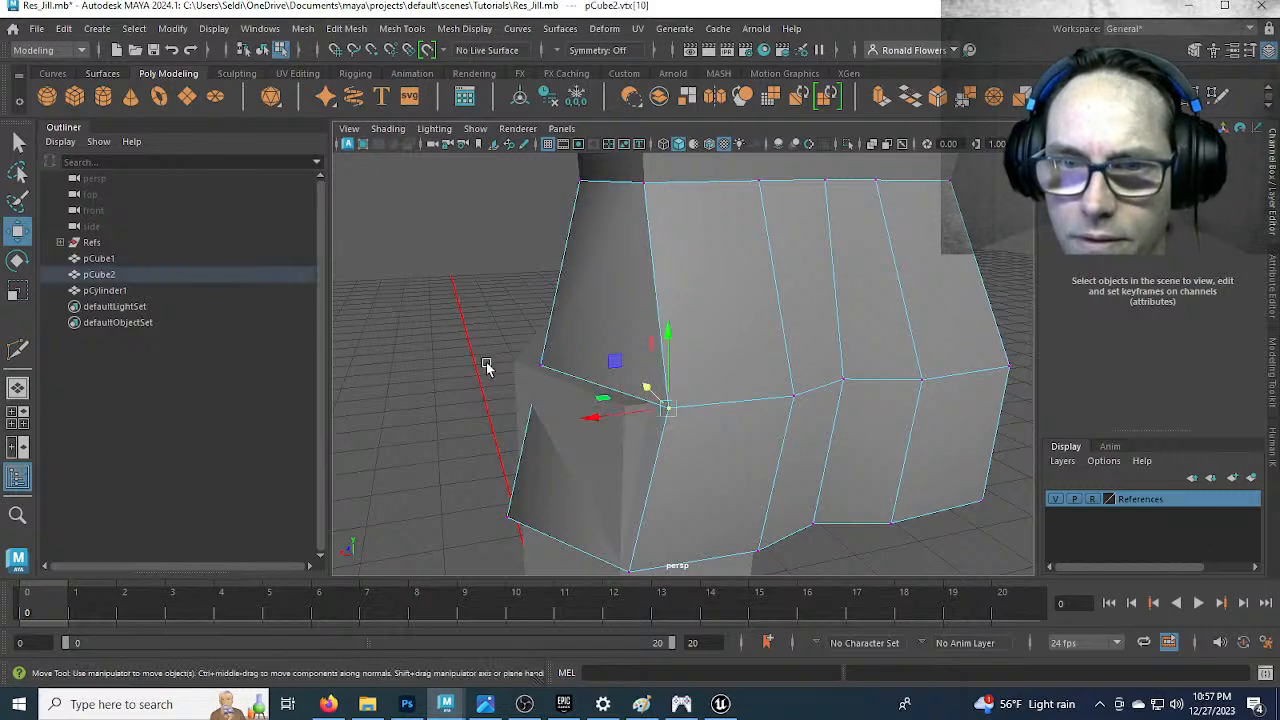
{"action": "left_click", "coordinate": [519, 366], "text": "shift"}
{"action": "left_click_drag", "start_coordinate": [494, 446], "coordinate": [820, 446], "text": "alt"}
{"action": "right_click_drag", "start_coordinate": [820, 446], "coordinate": [665, 407], "text": "alt"}
{"action": "left_click_drag", "start_coordinate": [665, 407], "coordinate": [755, 437], "text": "alt"}
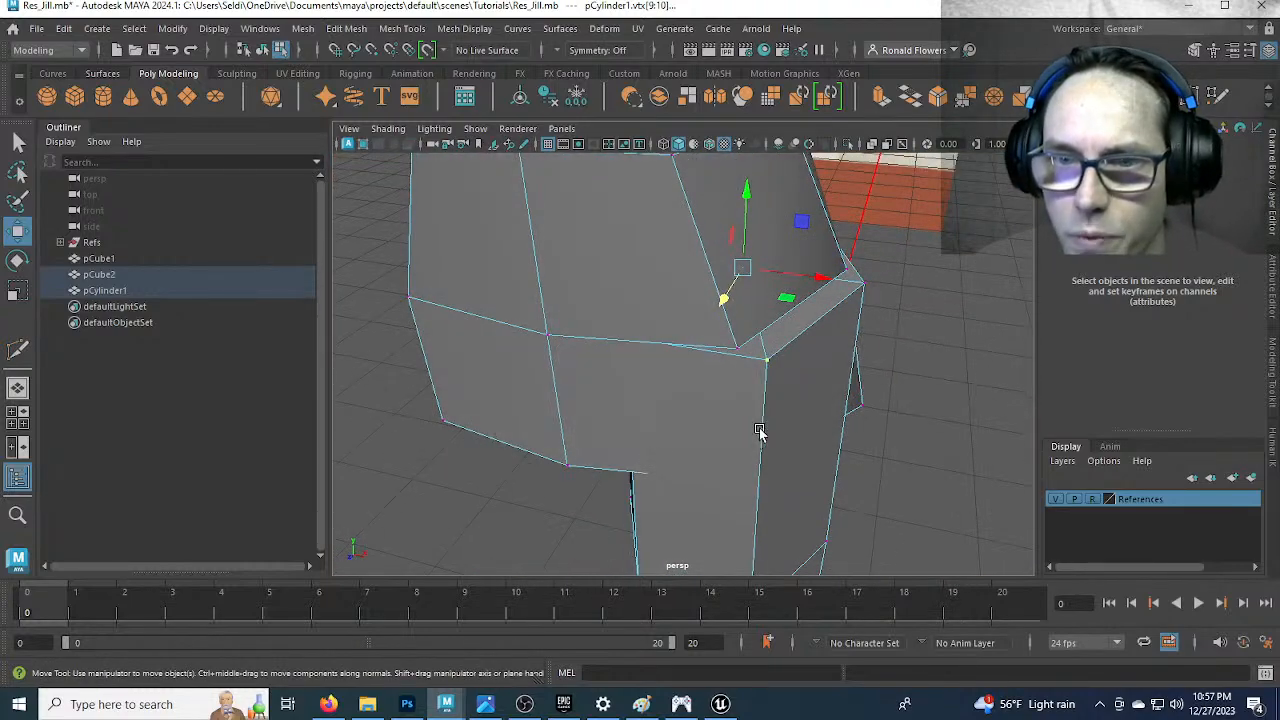
{"action": "left_click_drag", "start_coordinate": [789, 387], "coordinate": [739, 428], "text": "alt"}
{"action": "left_click", "coordinate": [729, 432]}
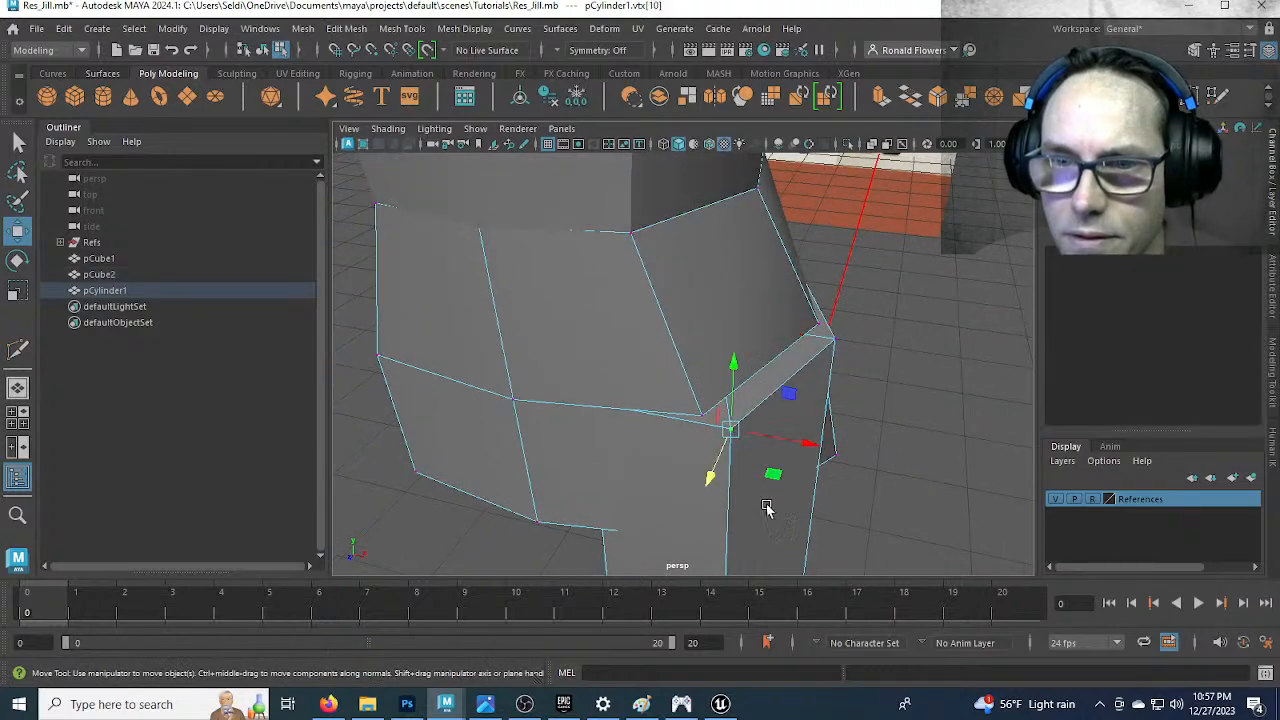
{"action": "left_click_drag", "start_coordinate": [726, 432], "coordinate": [700, 416]}
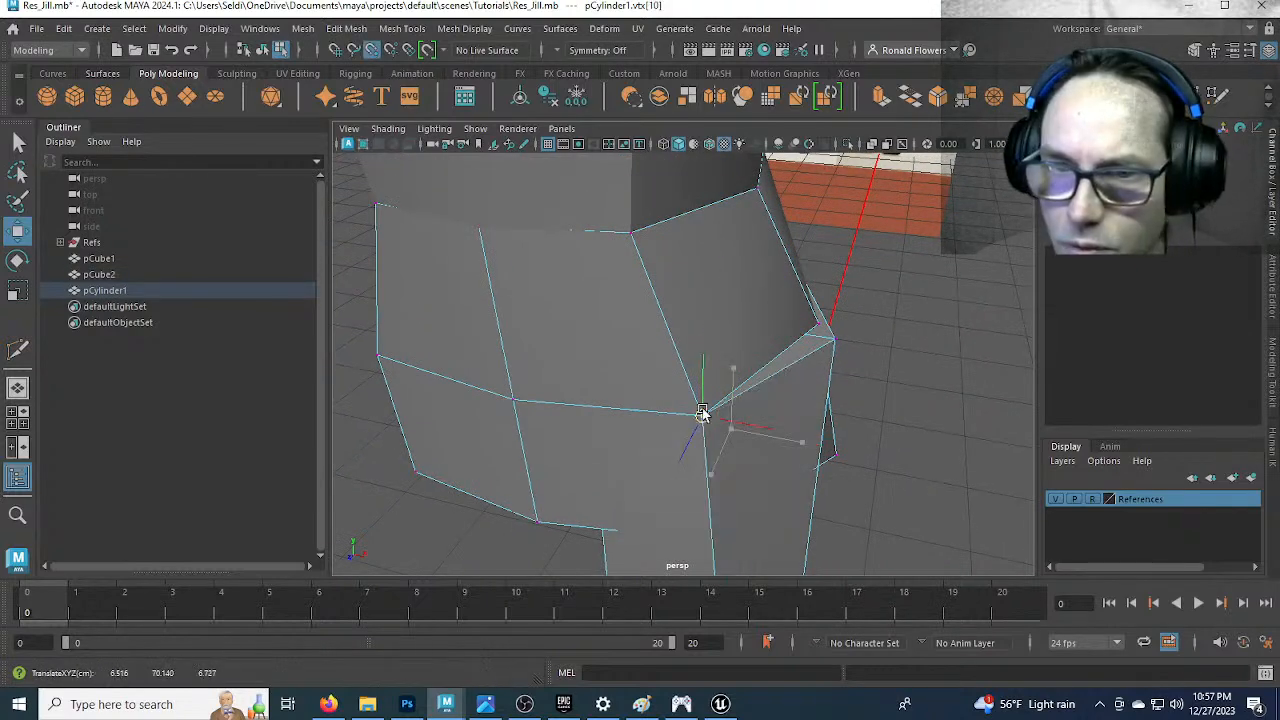
{"action": "key", "text": "space"}
{"action": "key", "text": "space"}
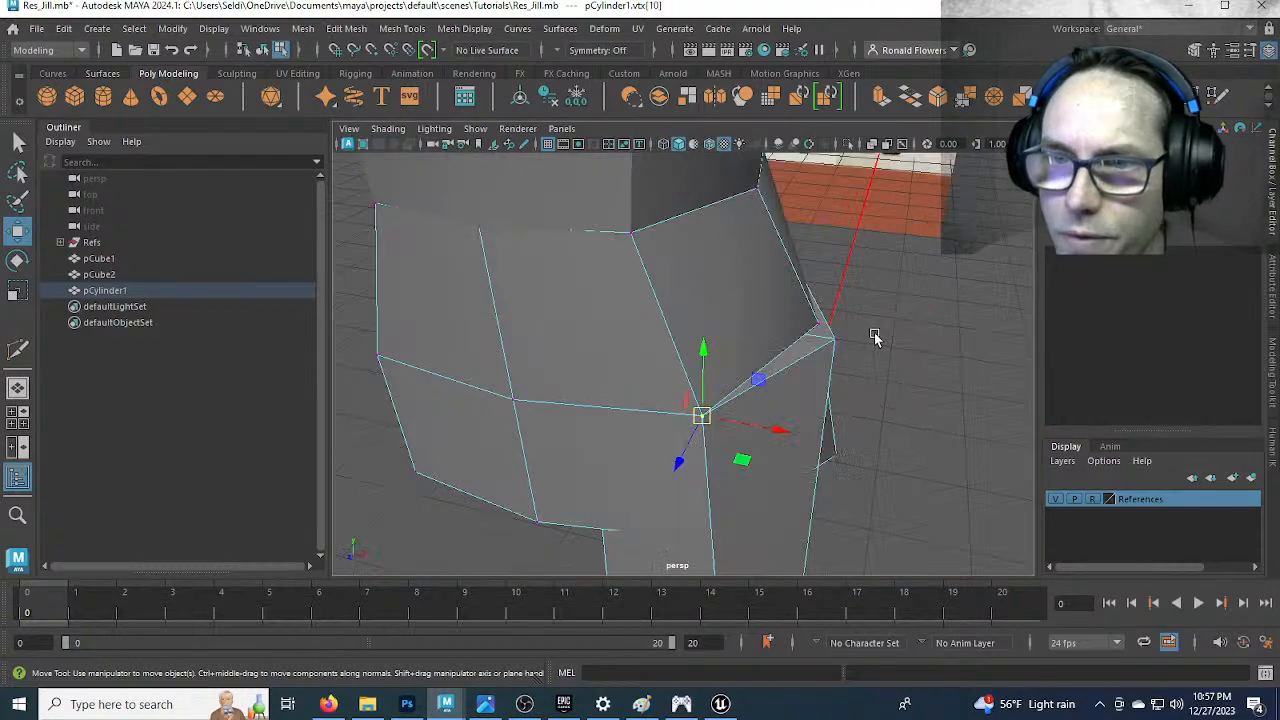
Snap the outer-side and rear vertices of the thigh's top ring onto the matching pelvis vertices
{"action": "left_click_drag", "start_coordinate": [849, 420], "coordinate": [580, 416], "text": "alt"}
{"action": "left_click", "coordinate": [572, 410]}
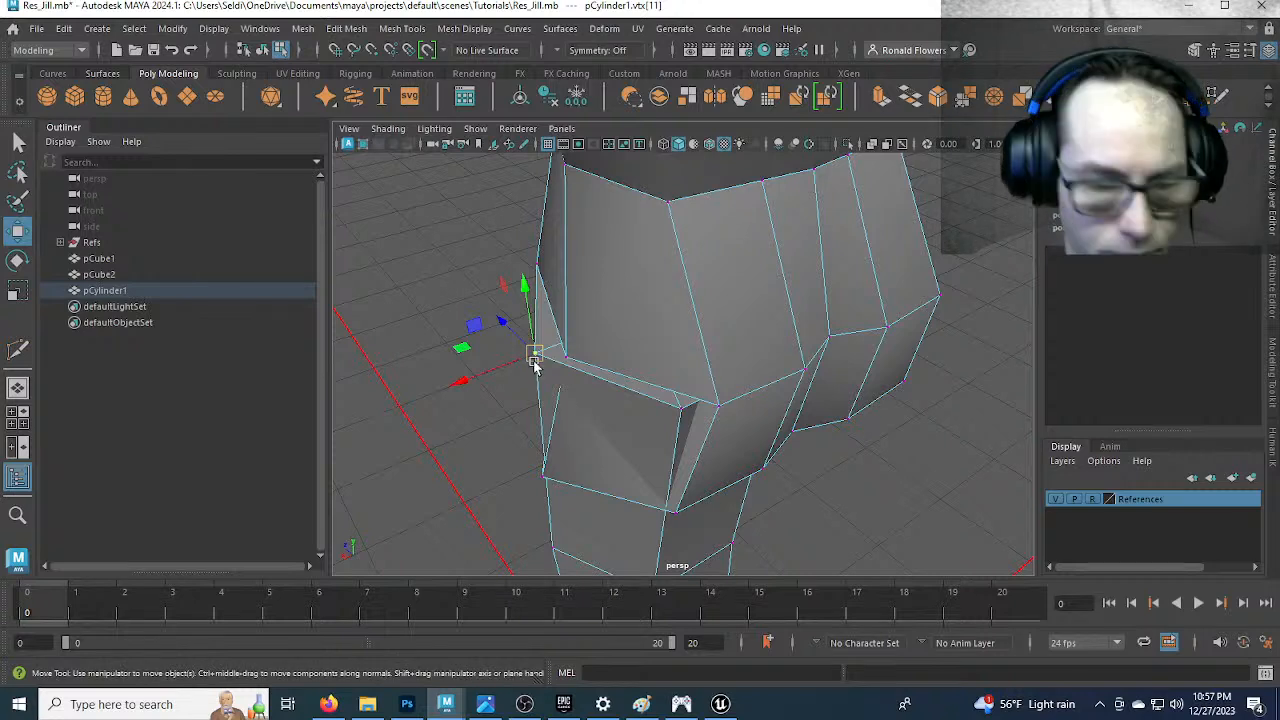
{"action": "left_click_drag", "start_coordinate": [535, 357], "coordinate": [567, 358]}
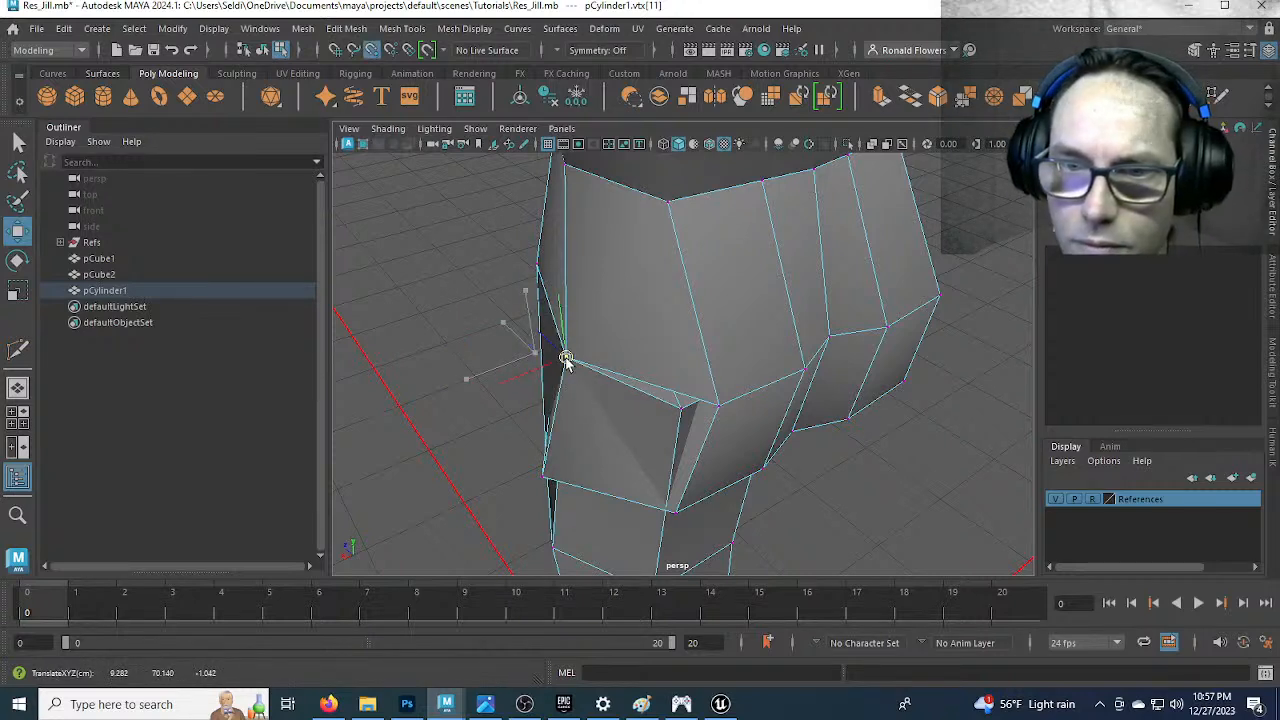
{"action": "left_click", "coordinate": [680, 409]}
{"action": "left_click_drag", "start_coordinate": [682, 407], "coordinate": [698, 409]}
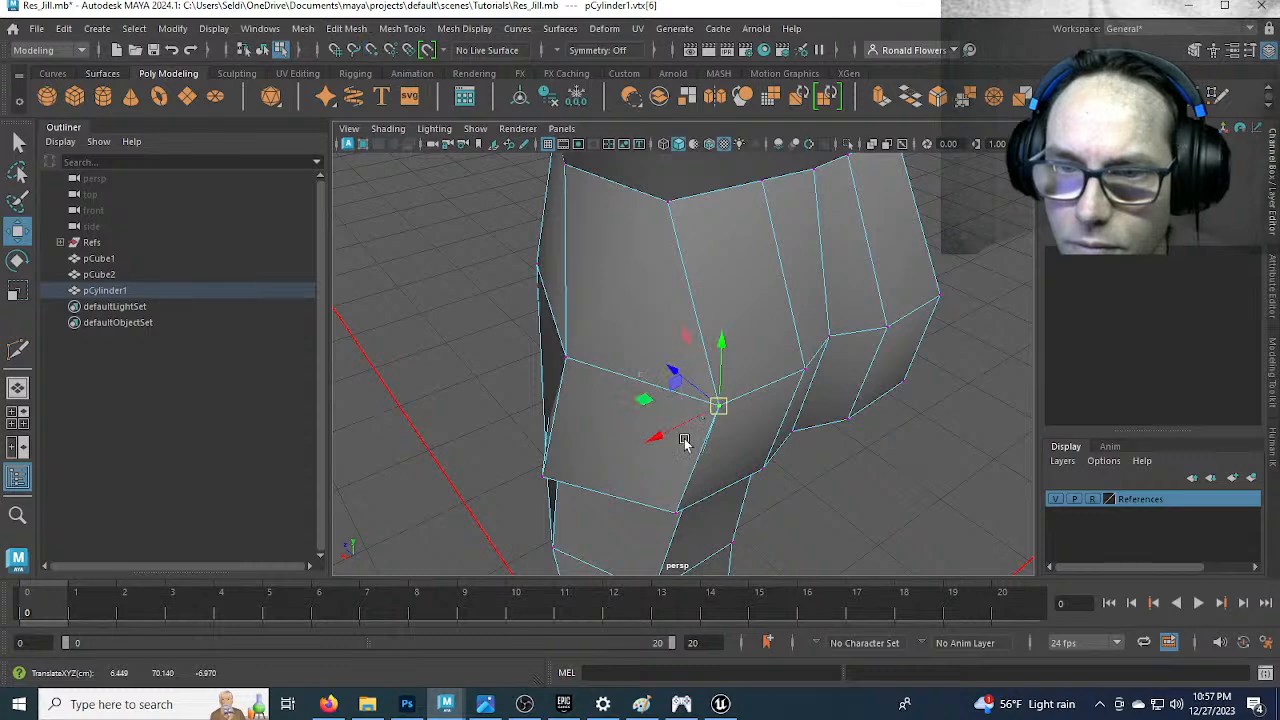
Try to shift the pelvis's lower outer-side vertex along Z with symmetry off
{"action": "left_click_drag", "start_coordinate": [632, 492], "coordinate": [663, 443], "text": "alt"}
{"action": "left_click", "coordinate": [662, 440]}
{"action": "left_click_drag", "start_coordinate": [749, 457], "coordinate": [724, 467], "text": "alt"}
{"action": "mouse_move", "coordinate": [603, 426]}
{"action": "left_mouse_down"}
{"action": "mouse_move", "coordinate": [591, 423]}
{"action": "mouse_move", "coordinate": [663, 446]}
{"action": "mouse_move", "coordinate": [614, 436]}
{"action": "left_mouse_up"}
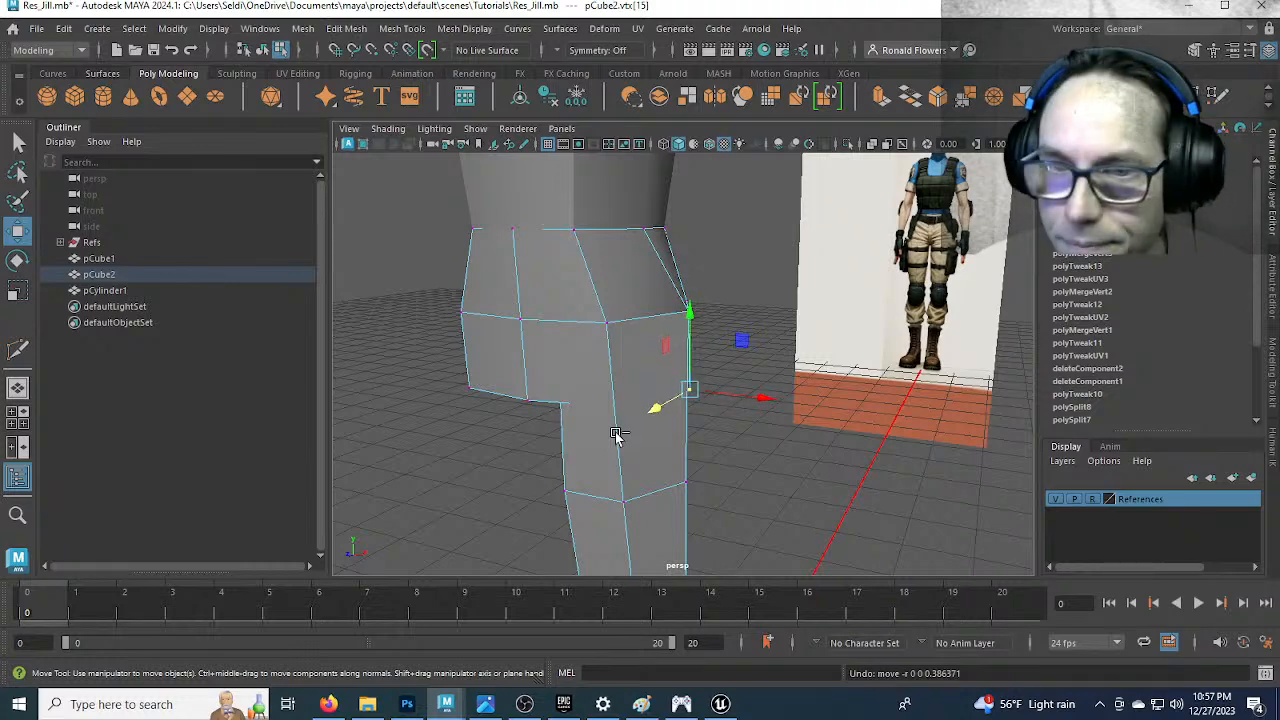
{"action": "key", "text": "ctrl+z"}
Turn on Object X symmetry and adjust the pelvis's lower vertices around the top of the thigh
{"action": "left_click", "coordinate": [563, 50]}
{"action": "left_click", "coordinate": [590, 67]}
{"action": "left_click_drag", "start_coordinate": [433, 388], "coordinate": [531, 405], "text": "alt"}
{"action": "left_click_drag", "start_coordinate": [744, 438], "coordinate": [740, 436]}
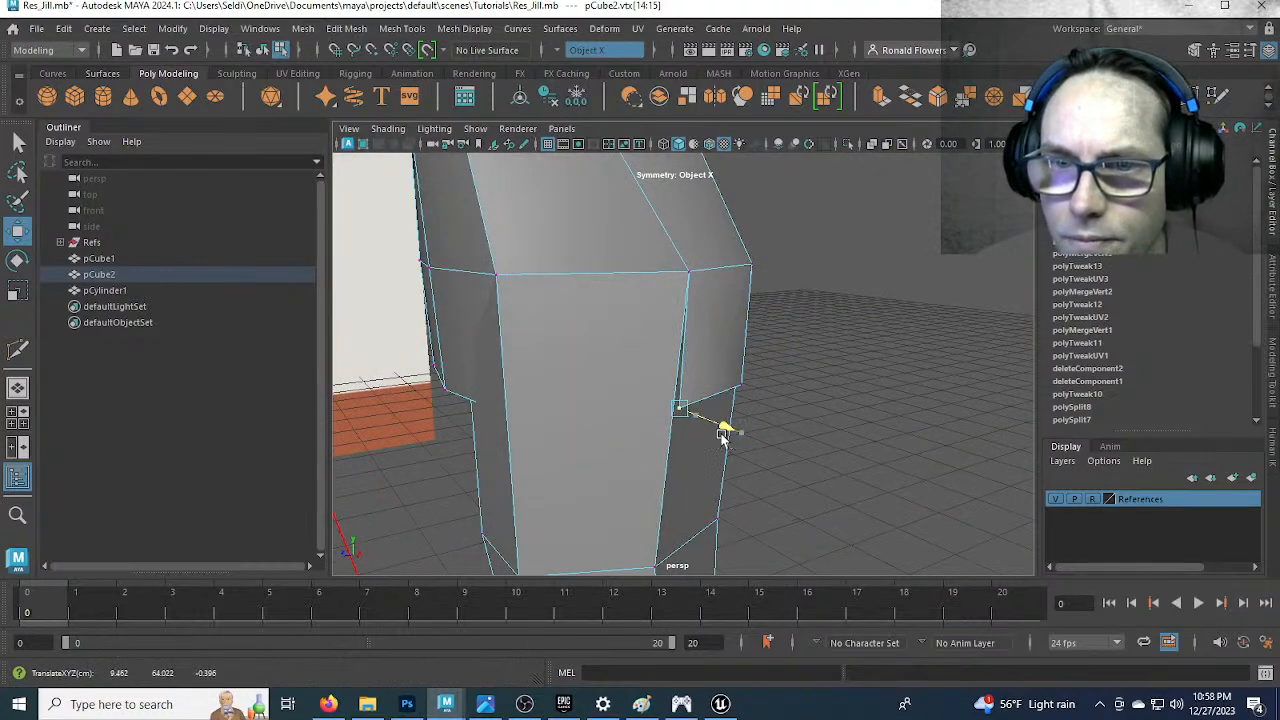
{"action": "left_click_drag", "start_coordinate": [737, 449], "coordinate": [800, 343], "text": "alt"}
{"action": "left_click", "coordinate": [746, 370]}
{"action": "mouse_move", "coordinate": [668, 362]}
{"action": "left_mouse_down"}
{"action": "mouse_move", "coordinate": [700, 420]}
{"action": "mouse_move", "coordinate": [725, 424]}
{"action": "mouse_move", "coordinate": [727, 399]}
{"action": "mouse_move", "coordinate": [517, 374]}
{"action": "mouse_move", "coordinate": [468, 340]}
{"action": "mouse_move", "coordinate": [594, 374]}
{"action": "mouse_move", "coordinate": [801, 397]}
{"action": "mouse_move", "coordinate": [826, 417]}
{"action": "mouse_move", "coordinate": [817, 434]}
{"action": "mouse_move", "coordinate": [663, 360]}
{"action": "mouse_move", "coordinate": [786, 340]}
{"action": "mouse_move", "coordinate": [734, 369]}
{"action": "mouse_move", "coordinate": [656, 377]}
{"action": "left_mouse_up"}
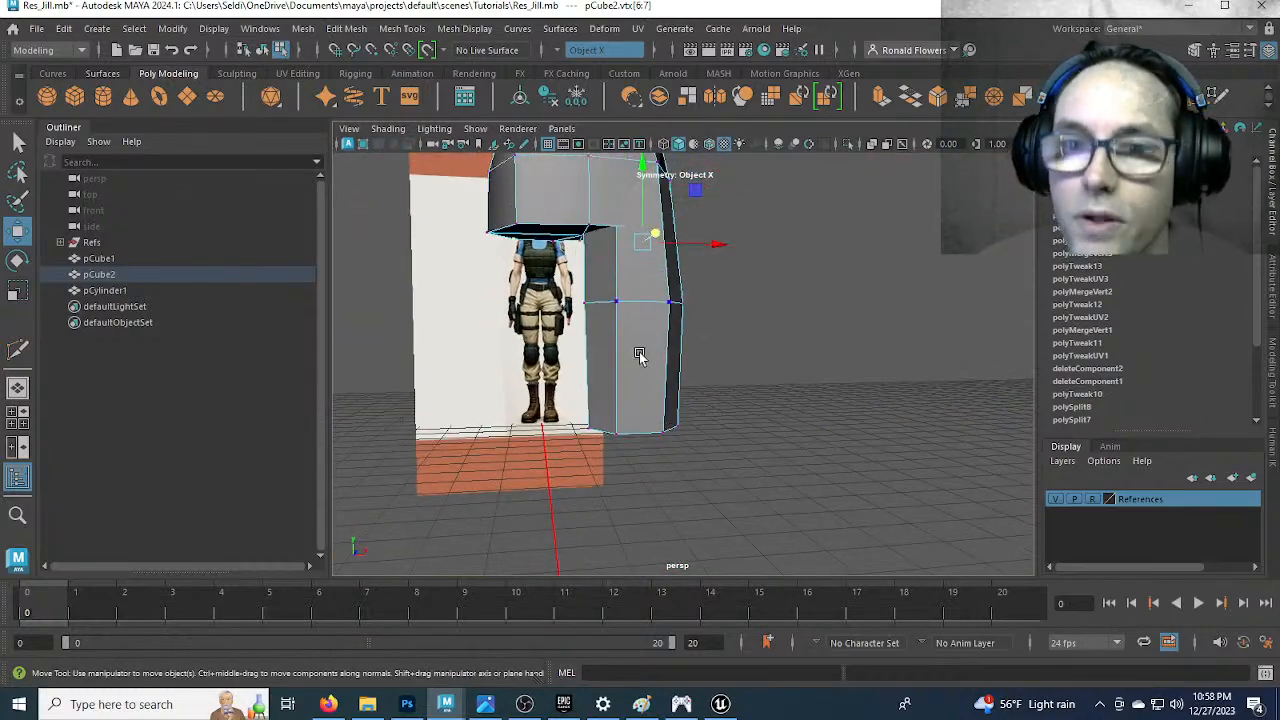
Return to object mode, select the thigh cylinder and frame its lower end against the knees in the front reference
{"action": "right_click", "coordinate": [642, 350]}
{"action": "left_click", "coordinate": [712, 208]}
{"action": "left_click", "coordinate": [651, 423]}
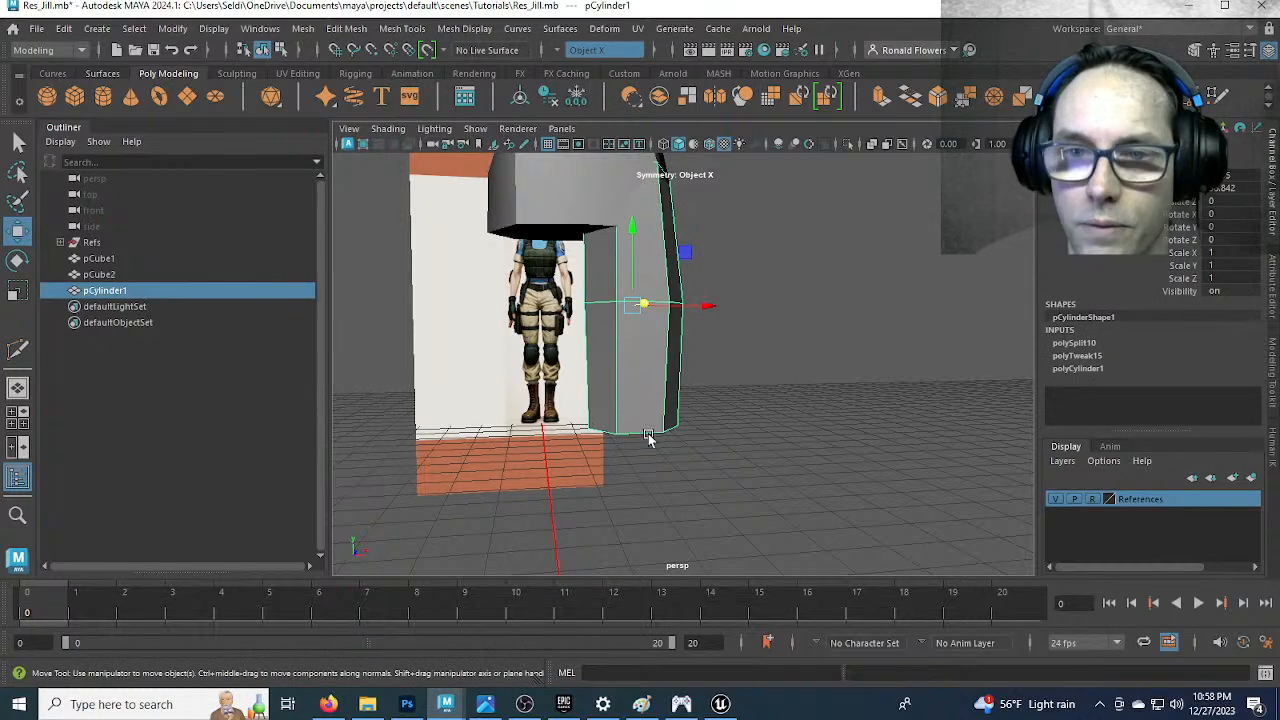
{"action": "key", "text": "space"}
{"action": "key", "text": "space"}
{"action": "scroll", "coordinate": [598, 338], "scroll_direction": "up", "scroll_amount": 3}
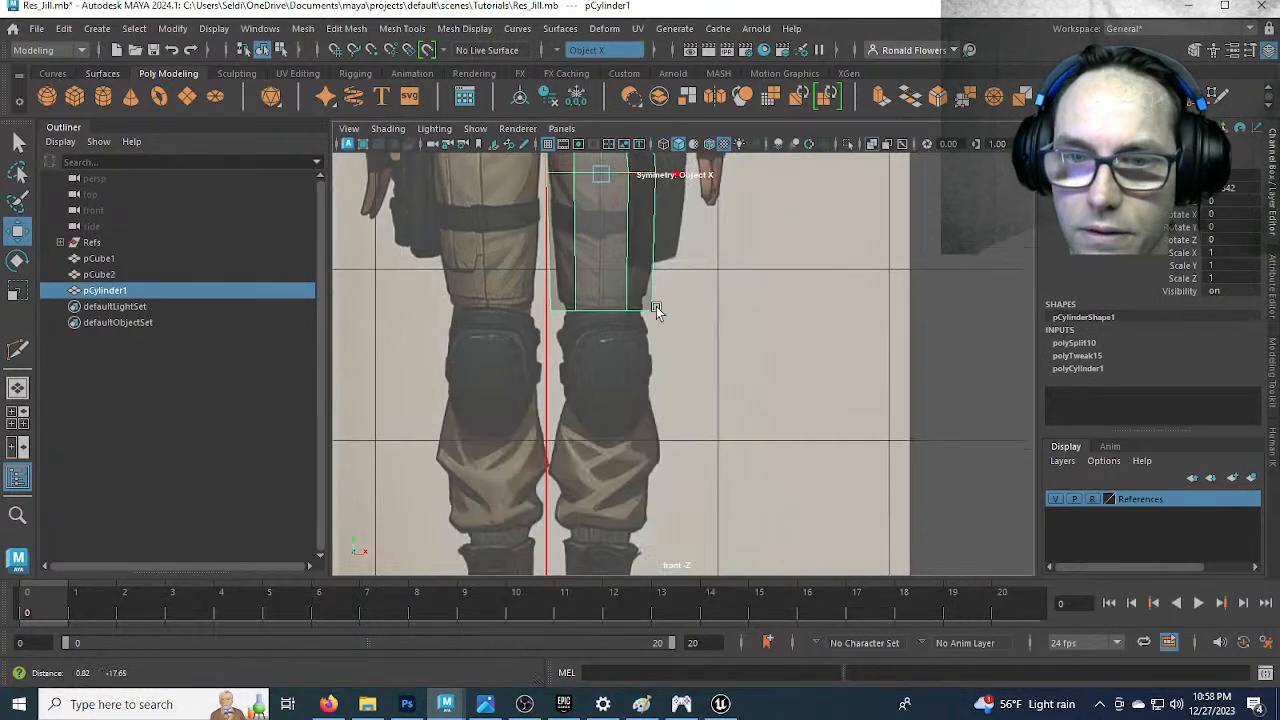
{"action": "left_click_drag", "start_coordinate": [598, 338], "coordinate": [624, 440], "text": "alt"}
{"action": "scroll", "coordinate": [626, 420], "scroll_direction": "up", "scroll_amount": 4}
{"action": "middle_click_drag", "start_coordinate": [556, 411], "coordinate": [663, 371], "text": "alt"}
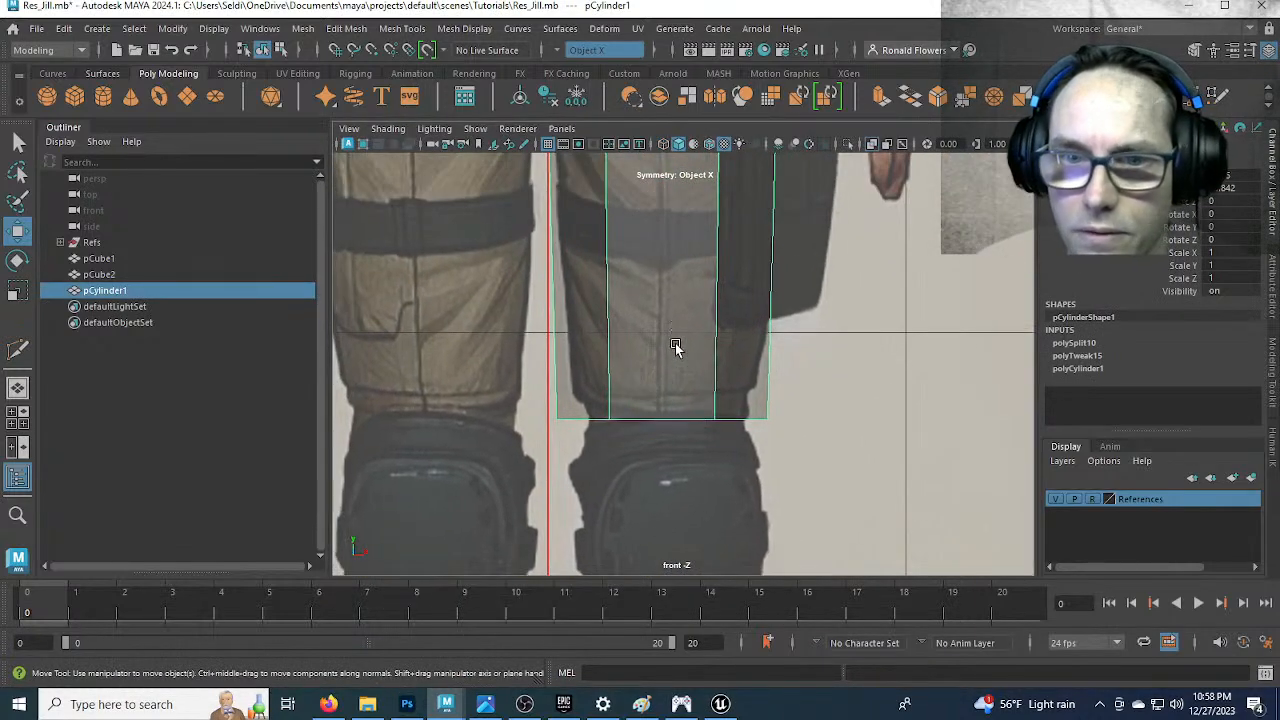
Try to scale the thigh's bottom ring of vertices down with Object X symmetry on
{"action": "right_click", "coordinate": [680, 322]}
{"action": "right_click_drag", "start_coordinate": [680, 328], "coordinate": [602, 231]}
{"action": "left_click_drag", "start_coordinate": [477, 354], "coordinate": [827, 472]}
{"action": "key", "text": "r"}
{"action": "left_click_drag", "start_coordinate": [609, 420], "coordinate": [552, 407]}
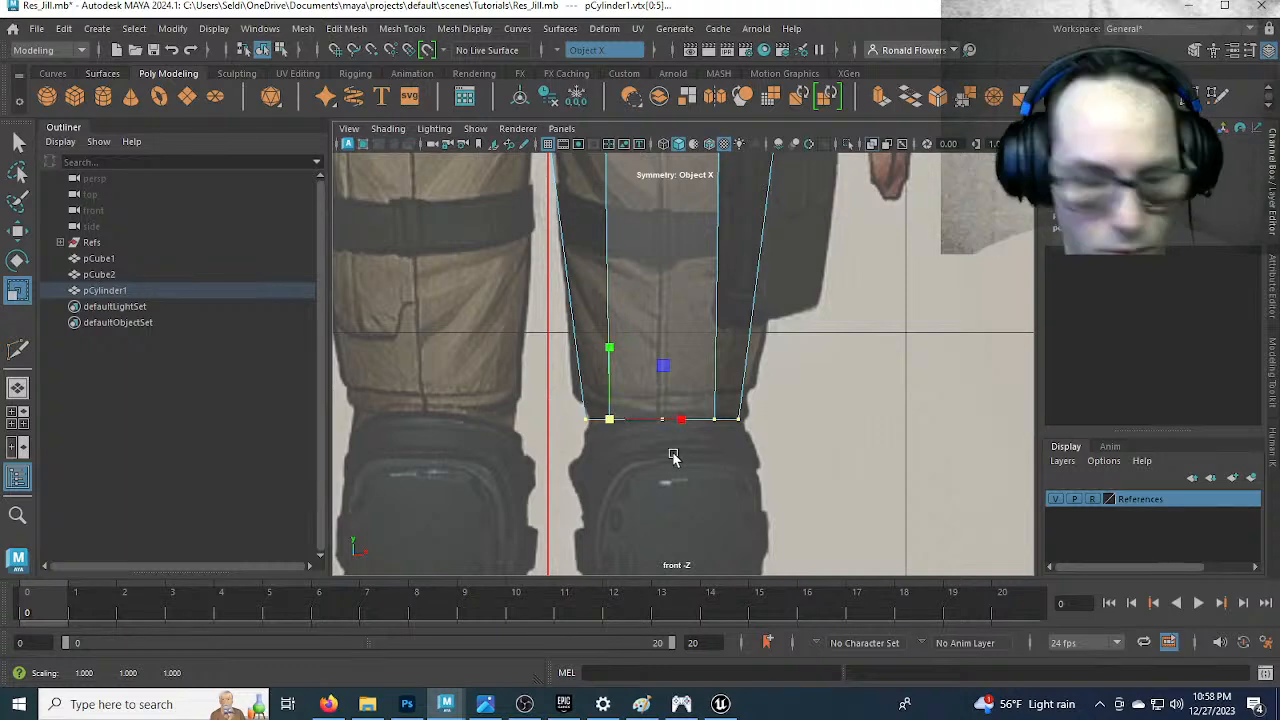
{"action": "key", "text": "ctrl+z"}
Turn symmetry off, reselect the thigh's bottom ring of vertices and scale it to about 0.742 in X and Z to fit the knee
{"action": "left_click", "coordinate": [568, 50]}
{"action": "left_click", "coordinate": [567, 66]}
{"action": "left_click", "coordinate": [564, 52]}
{"action": "left_click", "coordinate": [574, 53]}
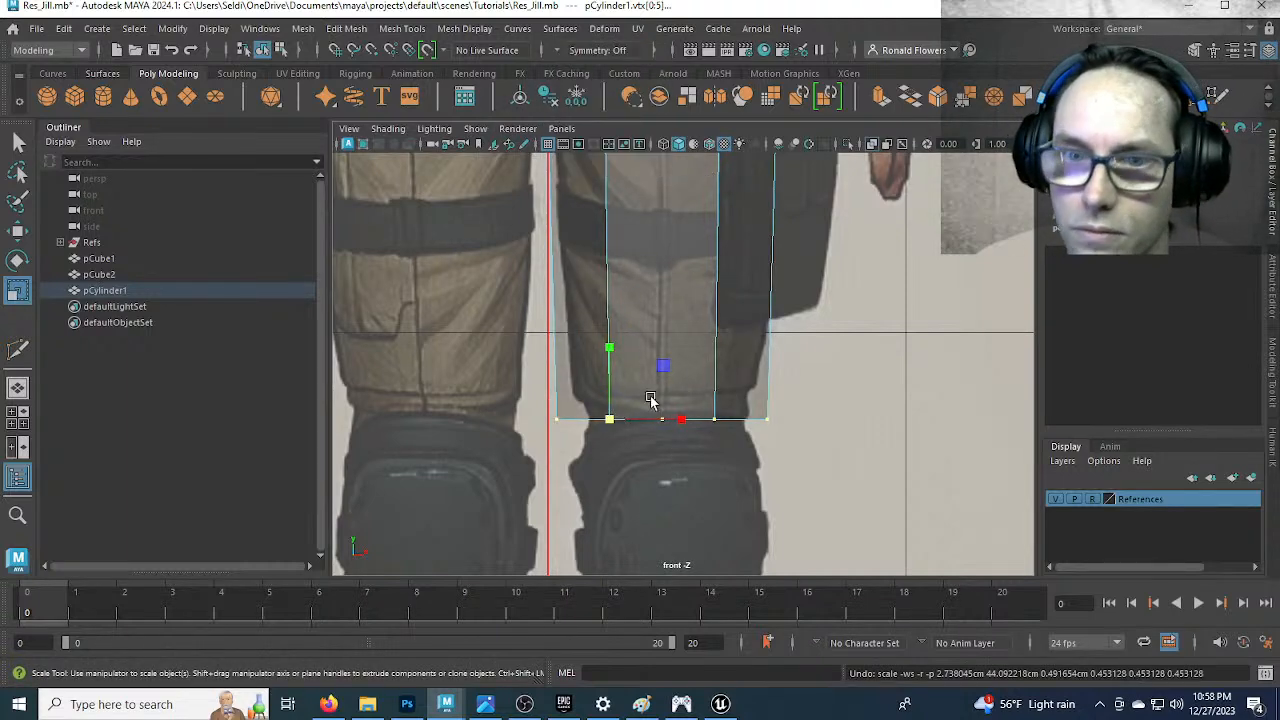
{"action": "left_click", "coordinate": [618, 398]}
{"action": "left_click_drag", "start_coordinate": [712, 448], "coordinate": [712, 448]}
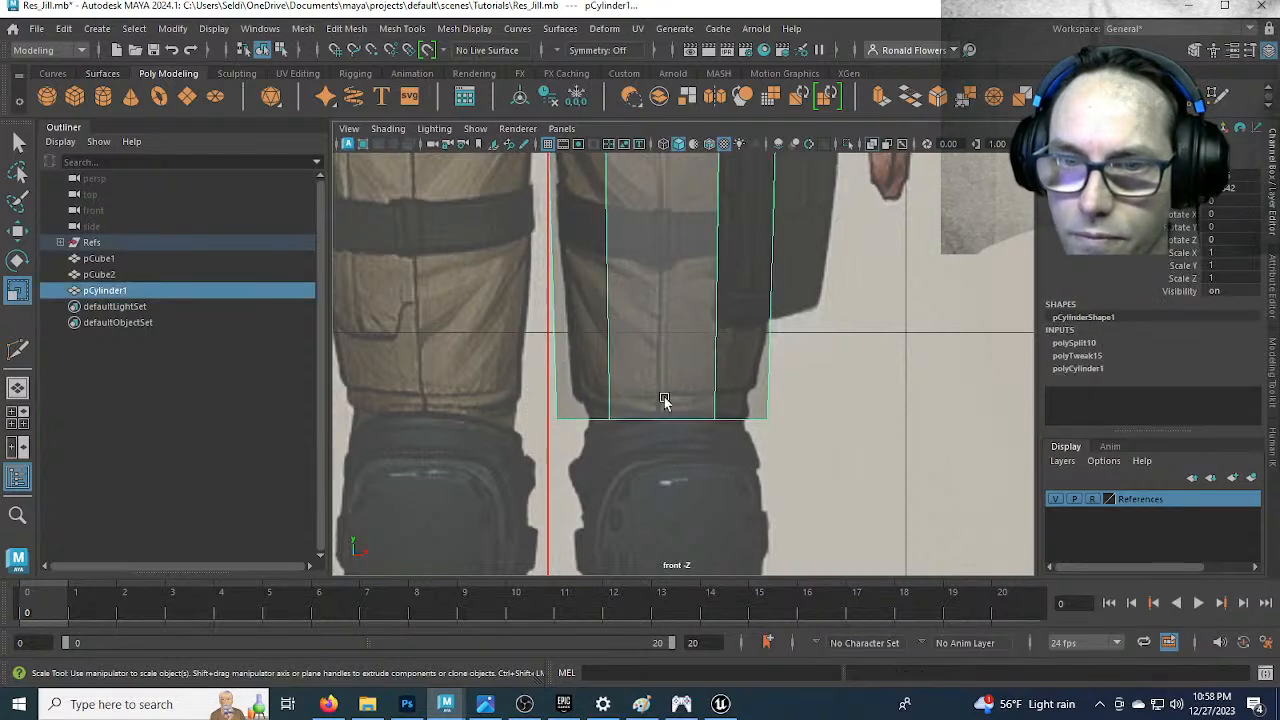
{"action": "right_click_drag", "start_coordinate": [613, 384], "coordinate": [539, 289]}
{"action": "left_click_drag", "start_coordinate": [540, 374], "coordinate": [849, 472]}
{"action": "left_click_drag", "start_coordinate": [660, 420], "coordinate": [624, 415]}
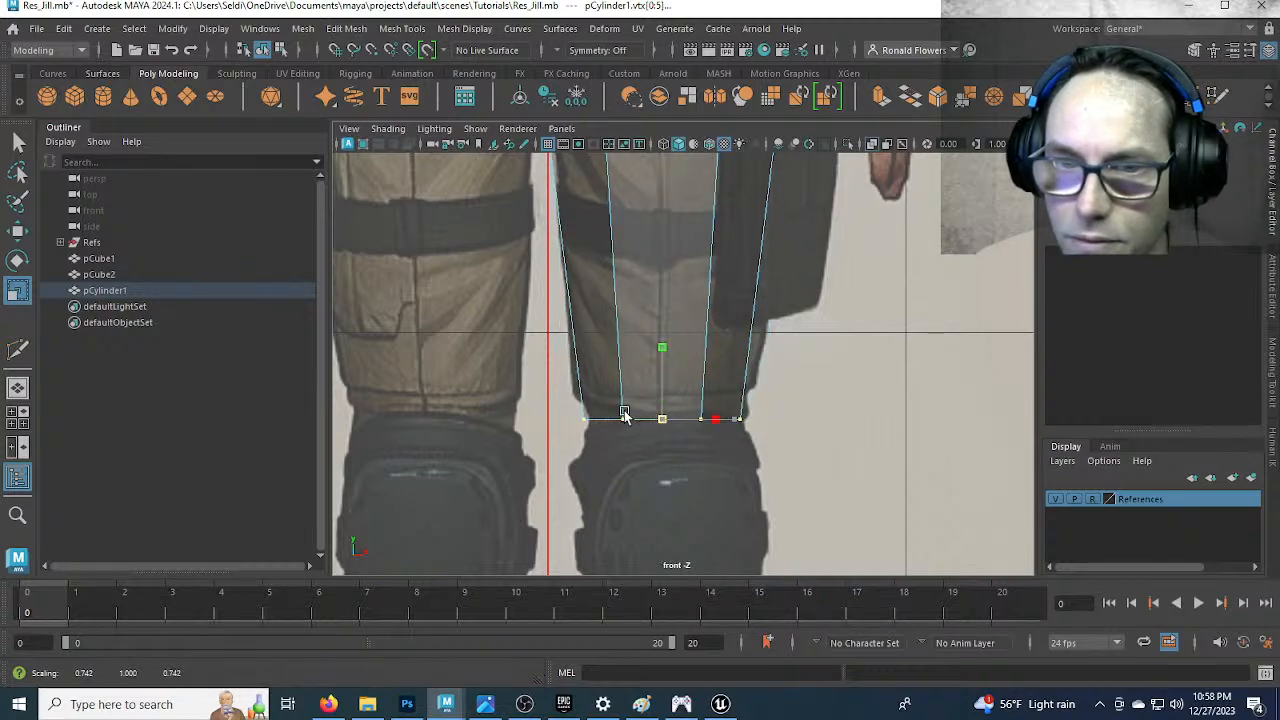
Select all the faces of the cap at the bottom of the thigh cylinder
{"action": "scroll", "coordinate": [751, 356], "scroll_direction": "down", "scroll_amount": 5}
{"action": "middle_click_drag", "start_coordinate": [755, 498], "coordinate": [751, 352], "text": "alt"}
{"action": "left_click", "coordinate": [700, 396]}
{"action": "left_click", "coordinate": [692, 202]}
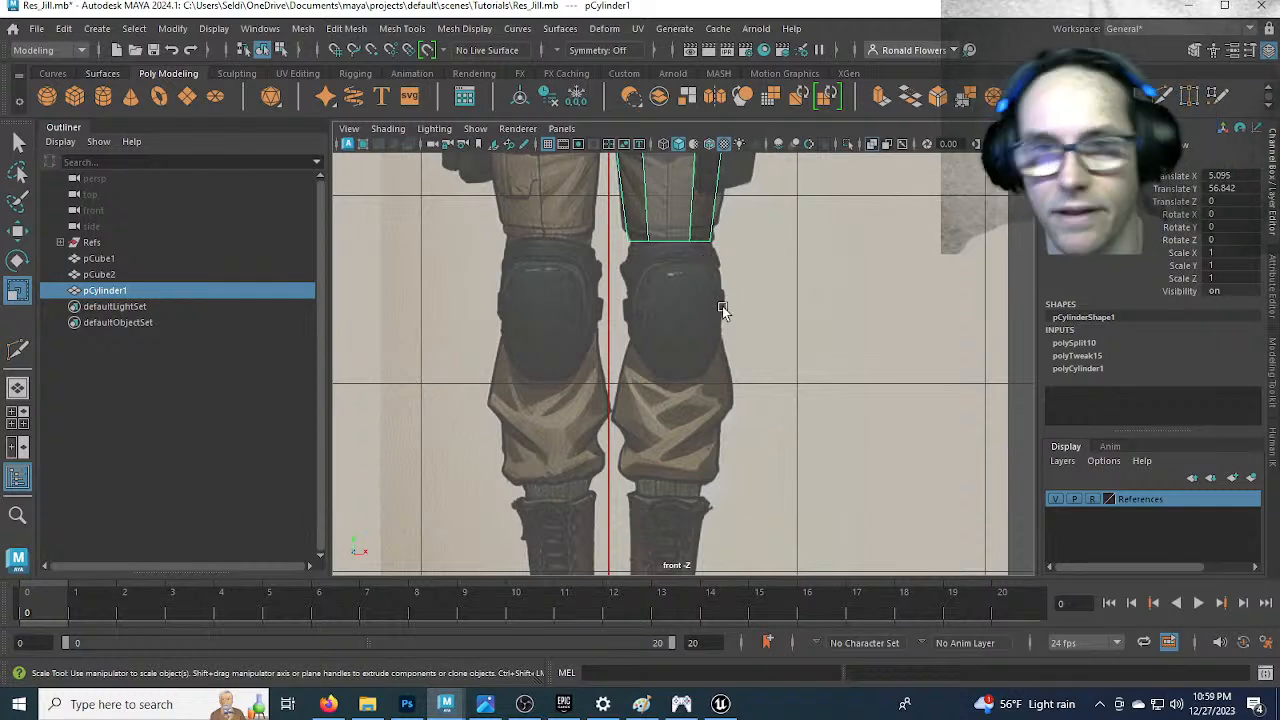
{"action": "scroll", "coordinate": [749, 280], "scroll_direction": "up", "scroll_amount": 4}
{"action": "middle_click_drag", "start_coordinate": [730, 274], "coordinate": [722, 440], "text": "alt"}
{"action": "key", "text": "space"}
{"action": "key", "text": "space"}
{"action": "left_click_drag", "start_coordinate": [818, 304], "coordinate": [786, 398], "text": "alt"}
{"action": "key", "text": "F11"}
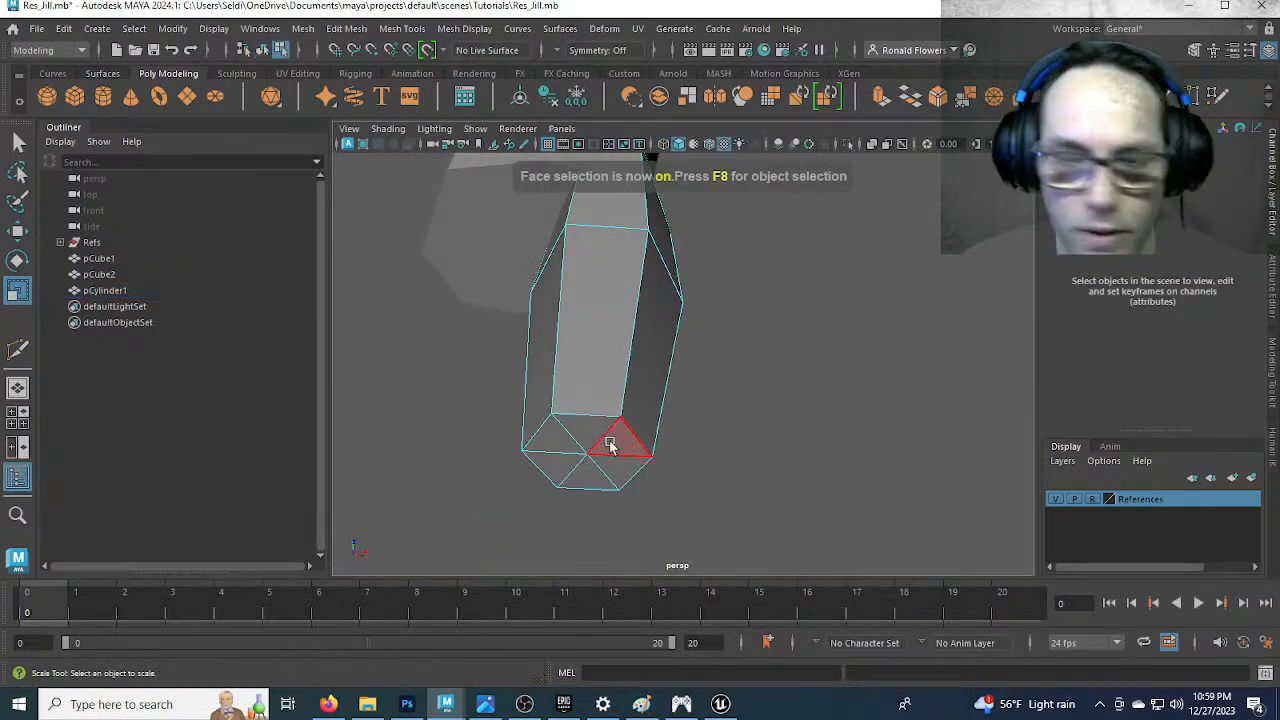
{"action": "left_click_drag", "start_coordinate": [574, 466], "coordinate": [646, 477]}
{"action": "left_click", "coordinate": [765, 464]}
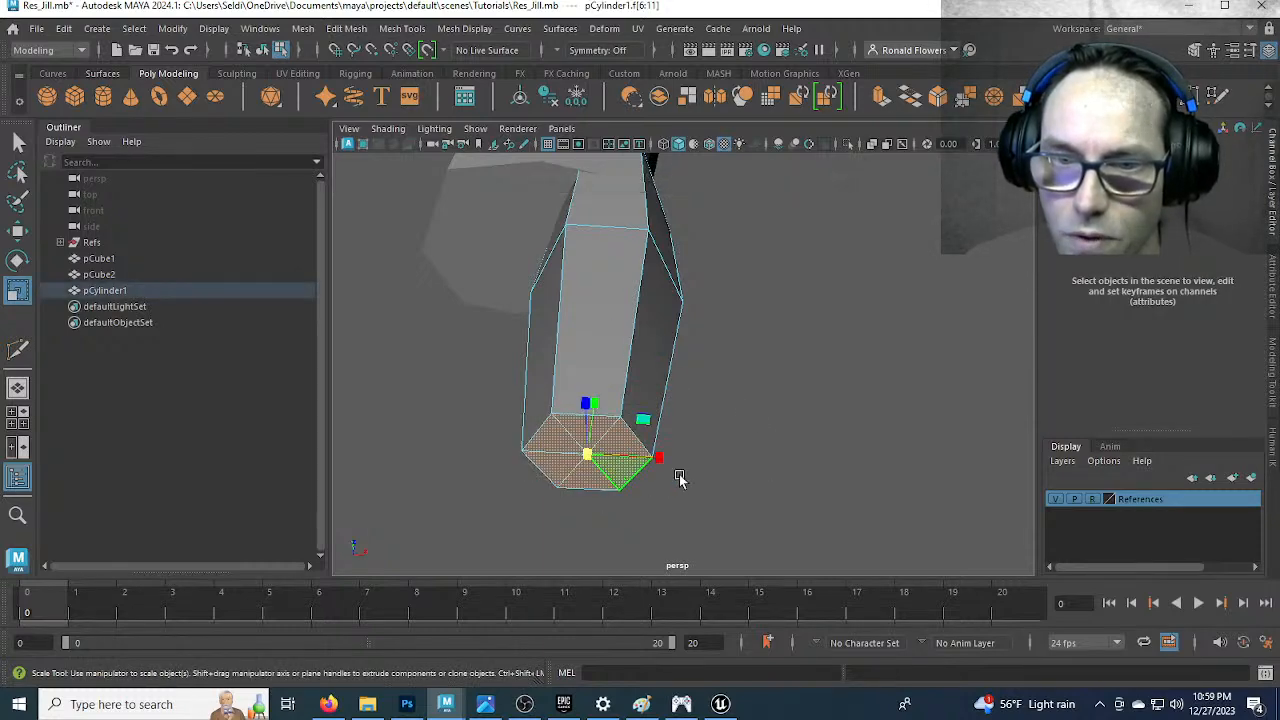
Extrude the thigh's bottom cap faces and pull them down to the sole of the boot in the front view
{"action": "key", "text": "space"}
{"action": "key", "text": "space"}
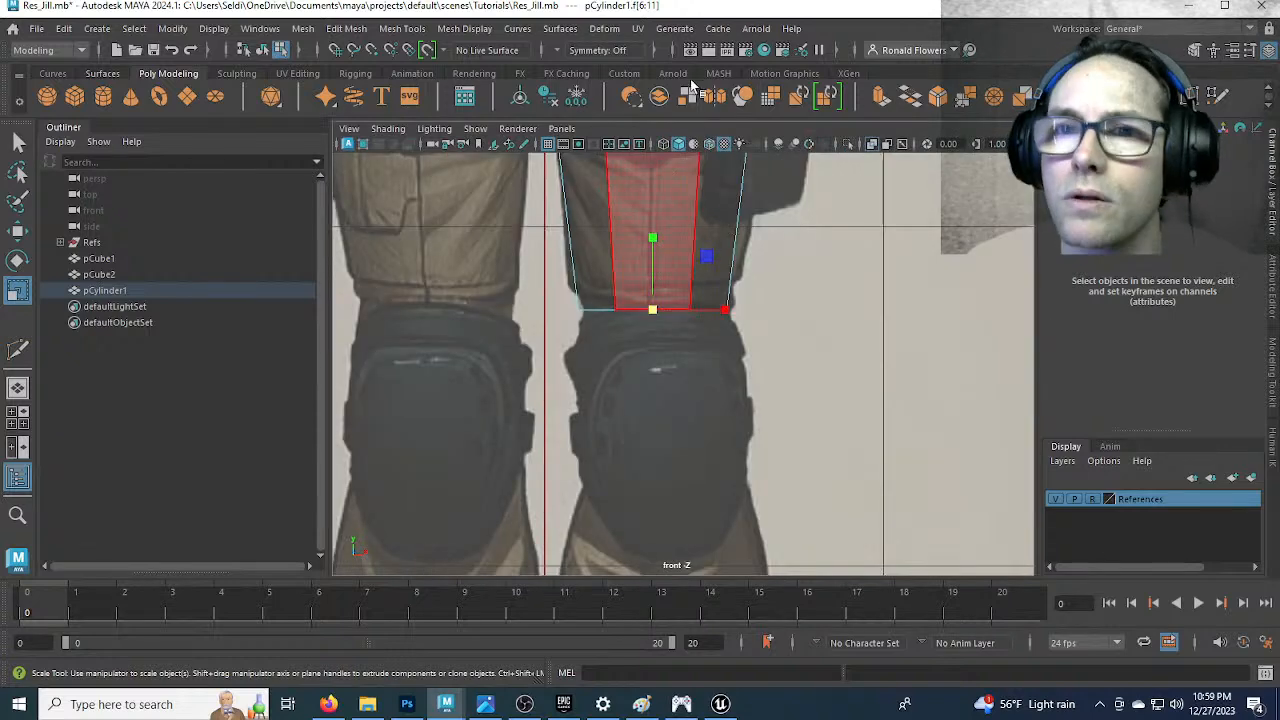
{"action": "left_click", "coordinate": [878, 98]}
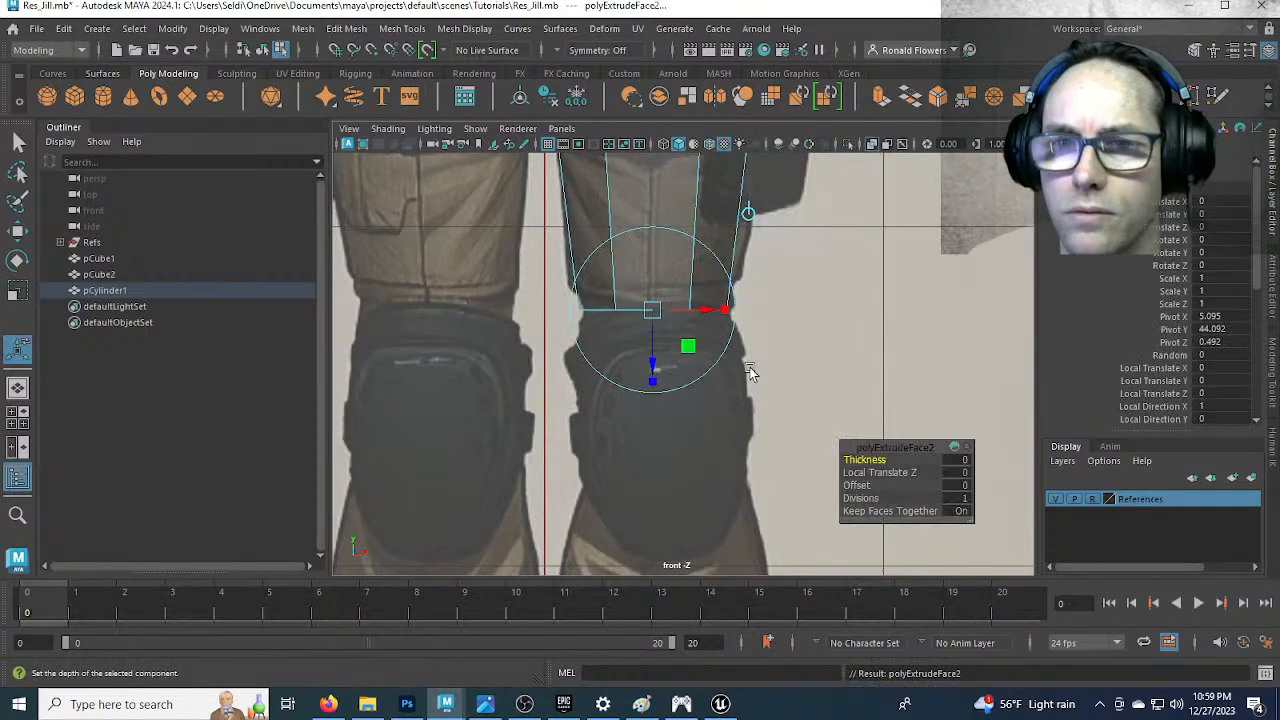
{"action": "scroll", "coordinate": [735, 395], "scroll_direction": "down", "scroll_amount": 2}
{"action": "middle_click_drag", "start_coordinate": [710, 518], "coordinate": [706, 265], "text": "alt"}
{"action": "scroll", "coordinate": [723, 388], "scroll_direction": "down", "scroll_amount": 2}
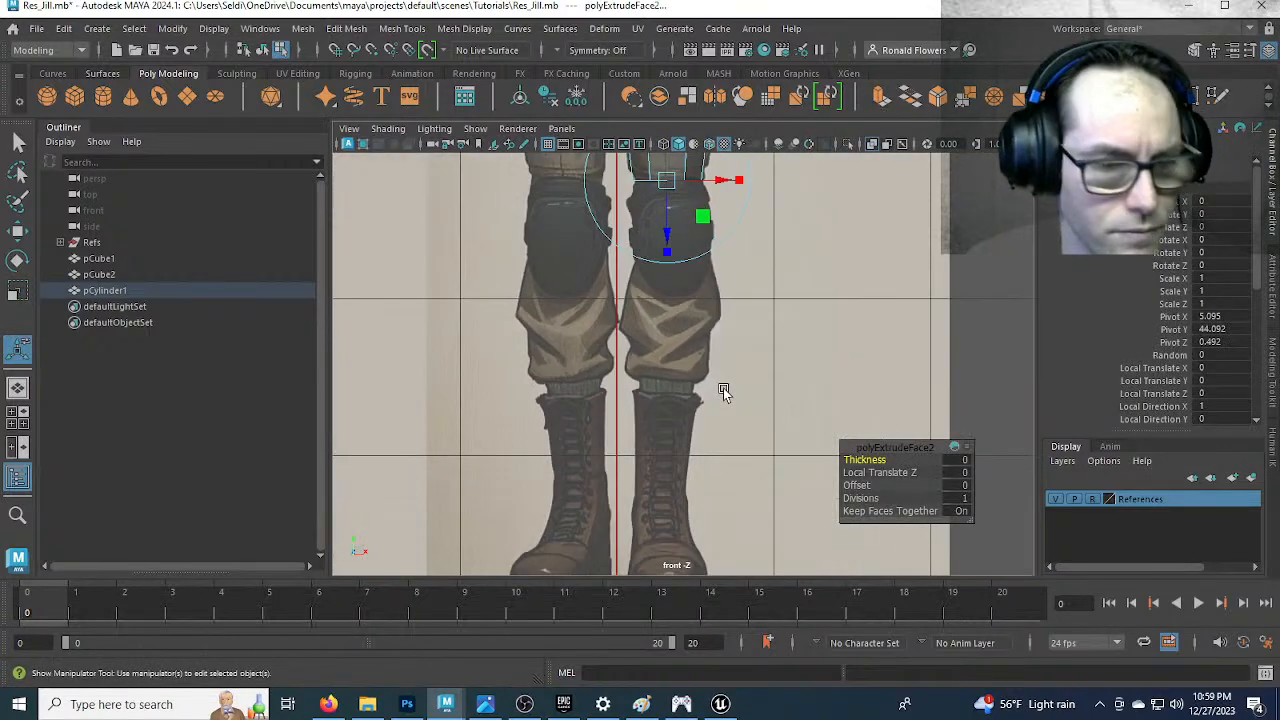
{"action": "key", "text": "w"}
{"action": "left_click_drag", "start_coordinate": [670, 182], "coordinate": [663, 396]}
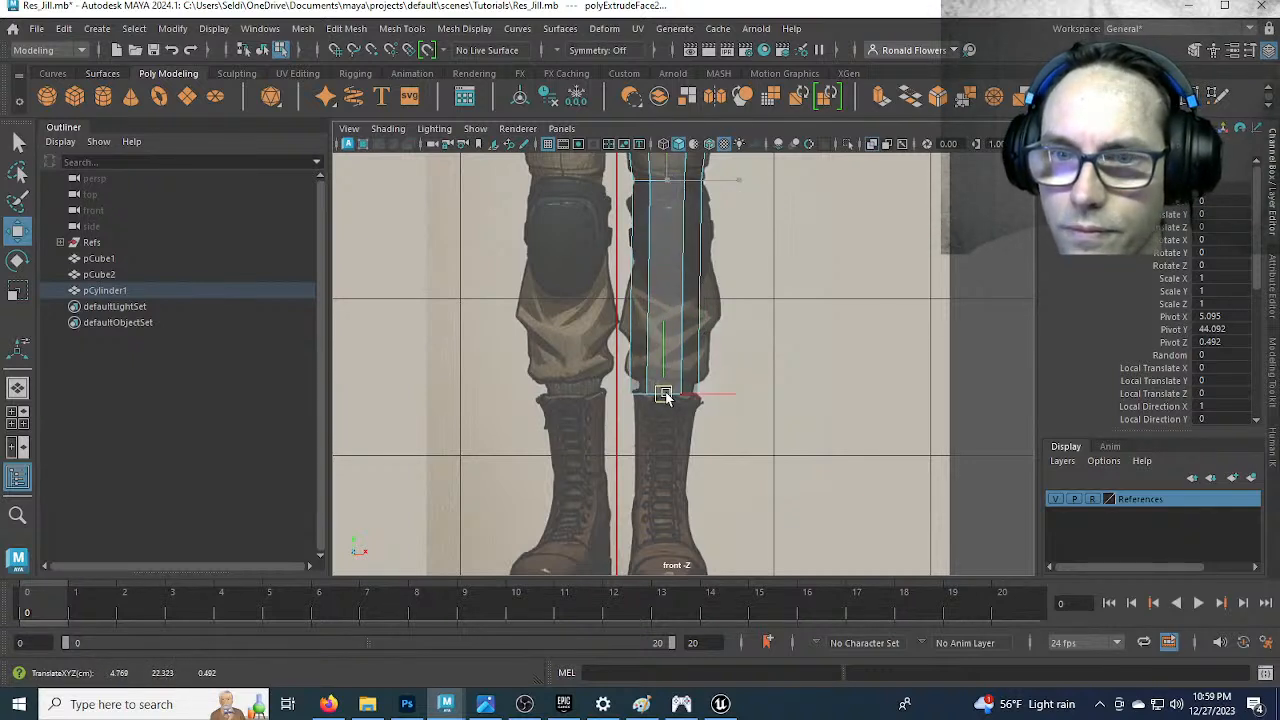
{"action": "middle_click_drag", "start_coordinate": [666, 497], "coordinate": [655, 386], "text": "alt"}
{"action": "left_click_drag", "start_coordinate": [650, 322], "coordinate": [649, 540]}
Shift the extruded end faces of the leg backward toward the boot's heel in the side view
{"action": "key", "text": "space"}
{"action": "key", "text": "space"}
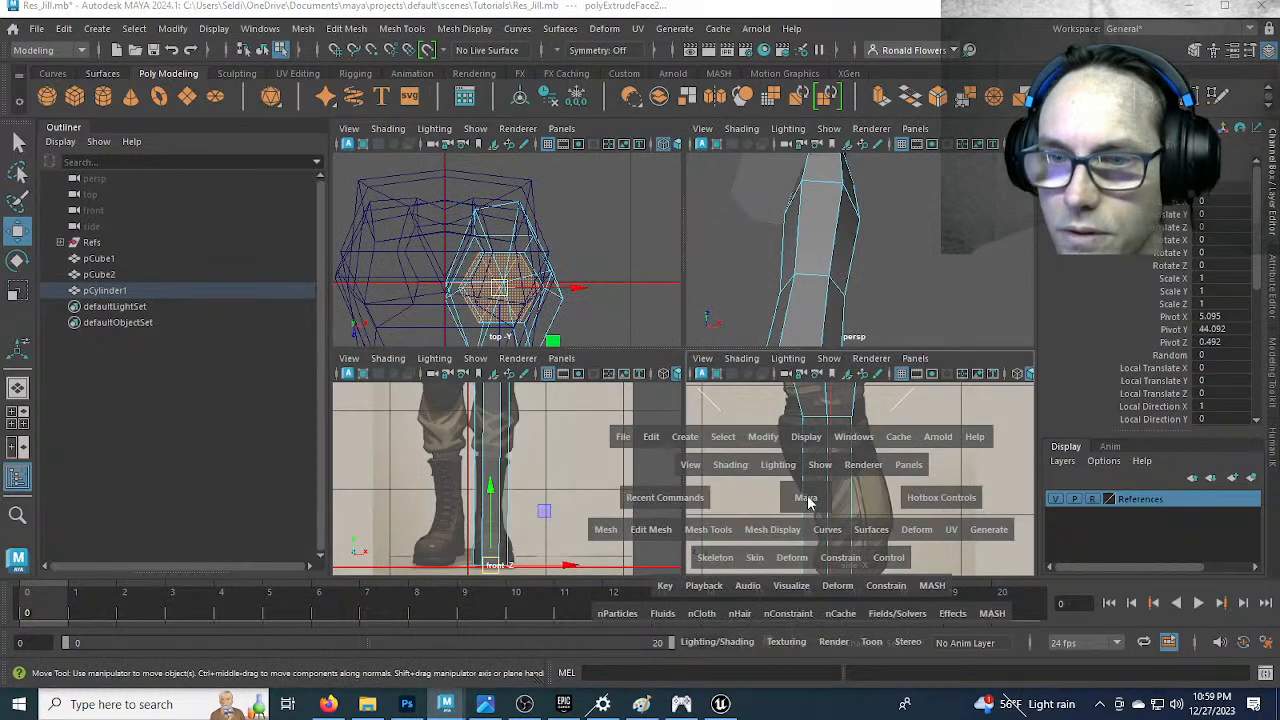
{"action": "middle_click_drag", "start_coordinate": [713, 460], "coordinate": [706, 203], "text": "alt"}
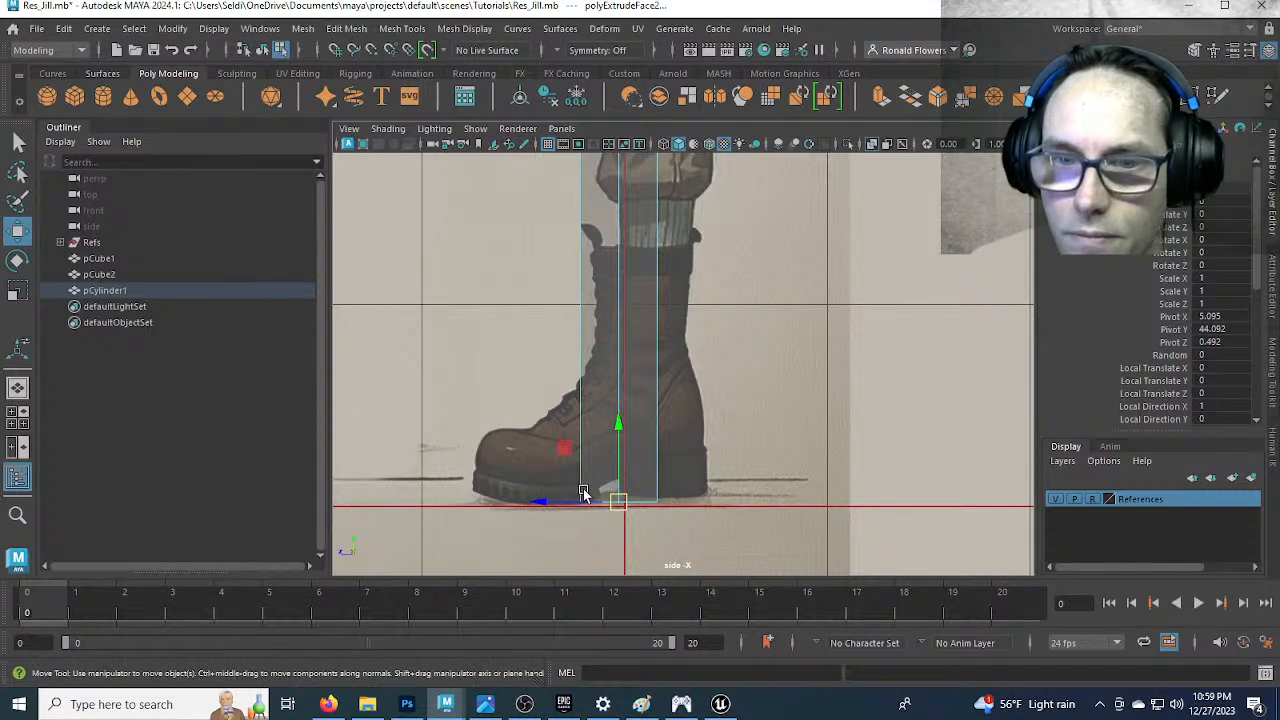
{"action": "left_click_drag", "start_coordinate": [535, 507], "coordinate": [585, 505]}
Select the knee ring of vertices and scale it wider along Z to match the knee's depth in the side reference
{"action": "mouse_move", "coordinate": [604, 314]}
{"action": "middle_mouse_down", "text": "alt"}
{"action": "mouse_move", "coordinate": [608, 499]}
{"action": "mouse_move", "coordinate": [620, 411]}
{"action": "mouse_move", "coordinate": [615, 479]}
{"action": "middle_mouse_up", "text": "alt"}
{"action": "scroll", "coordinate": [613, 357], "scroll_direction": "up", "scroll_amount": 1}
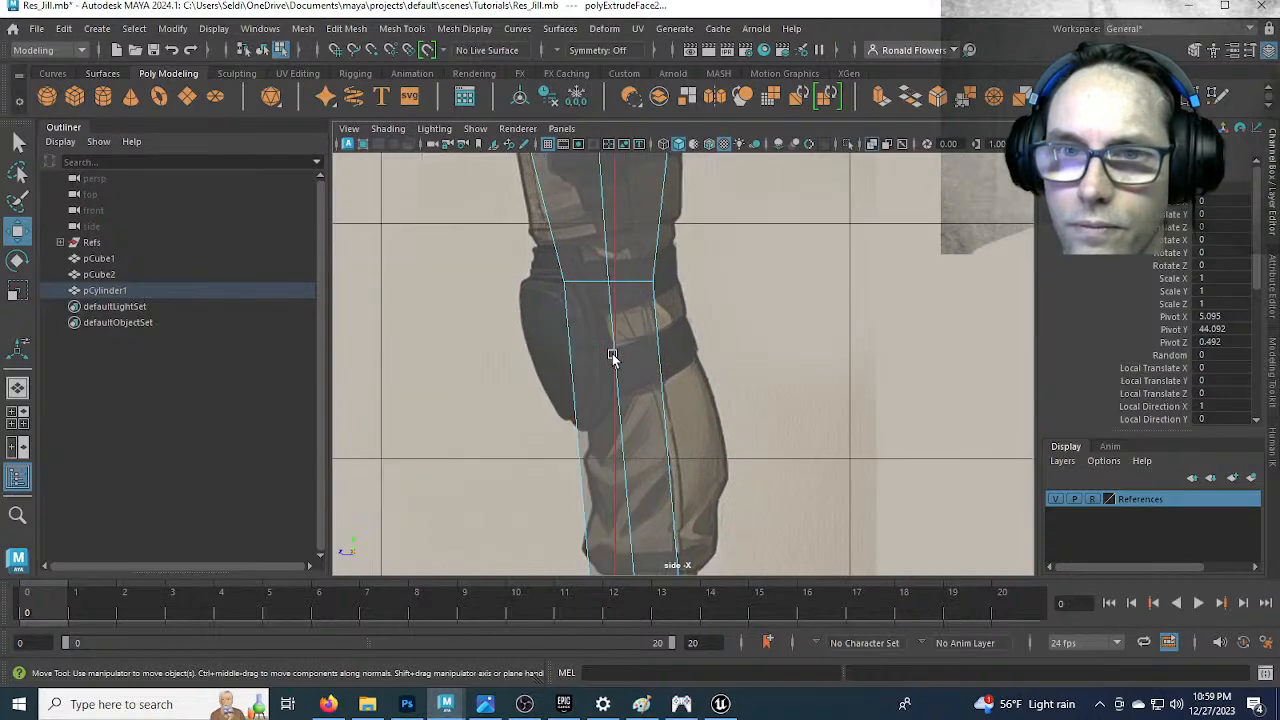
{"action": "scroll", "coordinate": [611, 342], "scroll_direction": "up", "scroll_amount": 1}
{"action": "middle_click_drag", "start_coordinate": [606, 314], "coordinate": [650, 434], "text": "alt"}
{"action": "right_click_drag", "start_coordinate": [656, 346], "coordinate": [618, 282]}
{"action": "left_click_drag", "start_coordinate": [741, 416], "coordinate": [740, 415]}
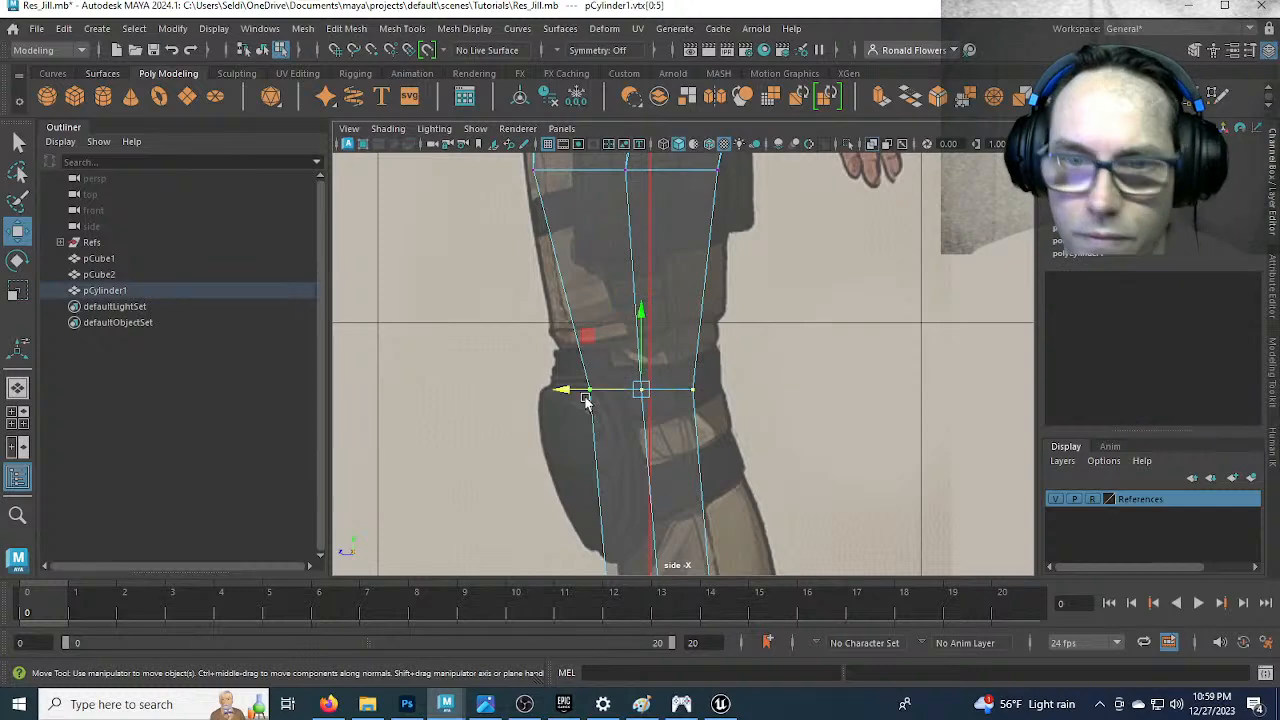
{"action": "key", "text": "r"}
{"action": "left_click_drag", "start_coordinate": [563, 392], "coordinate": [540, 389]}
{"action": "middle_click_drag", "start_coordinate": [678, 470], "coordinate": [619, 340], "text": "alt"}
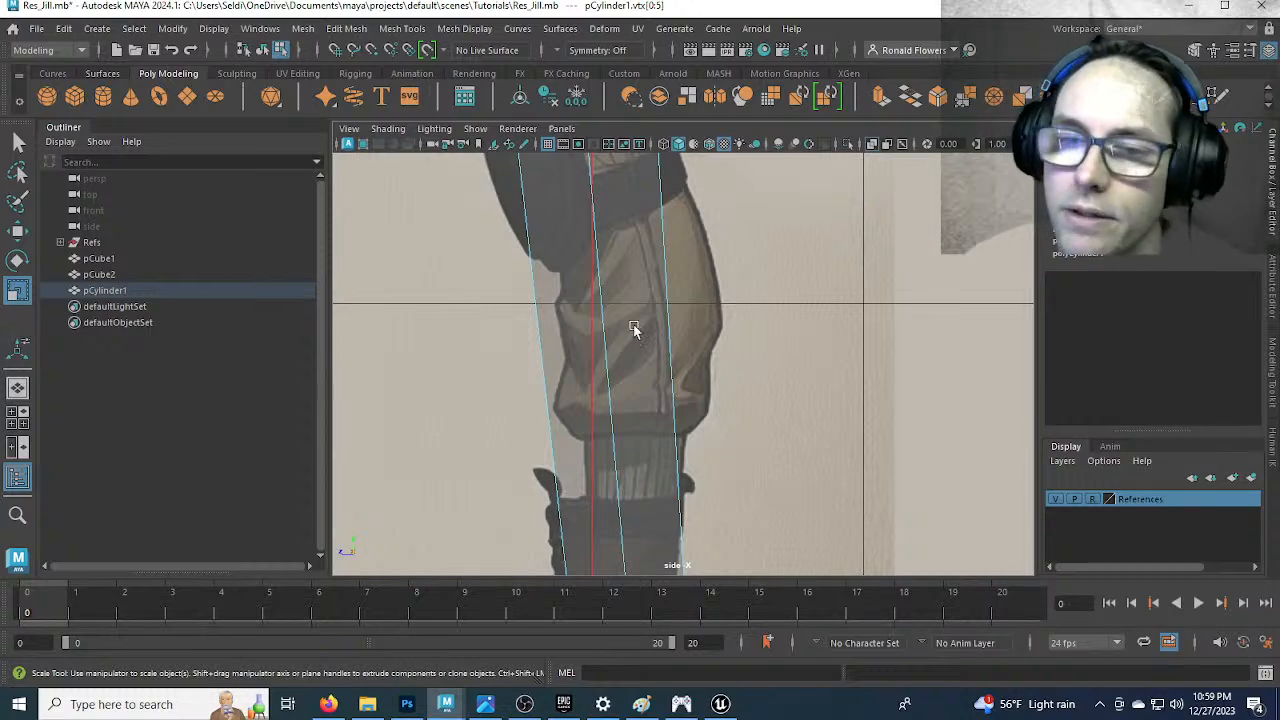
{"action": "middle_click_drag", "start_coordinate": [686, 423], "coordinate": [718, 355], "text": "alt"}
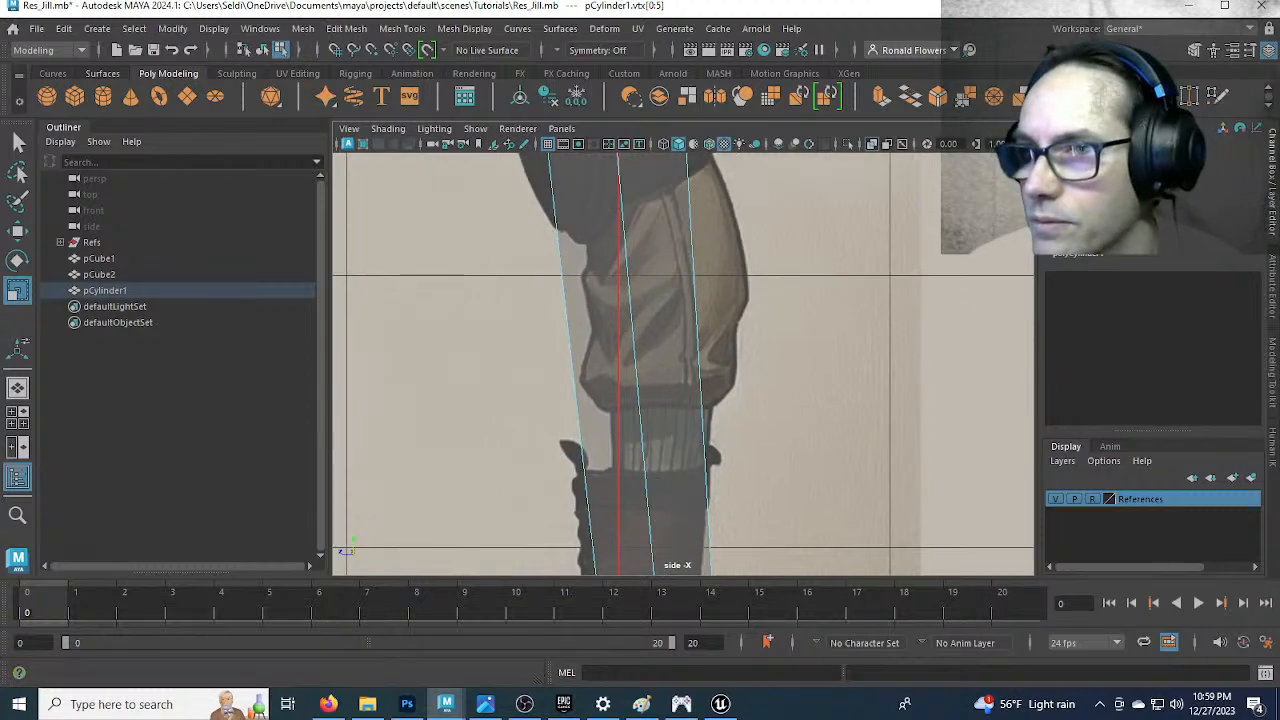
Insert a horizontal edge loop around the calf, midway between the knee and the trouser cuff, in the side view
{"action": "key", "text": "ctrl+shift+x"}
{"action": "middle_click_drag", "start_coordinate": [679, 258], "coordinate": [645, 366], "text": "alt"}
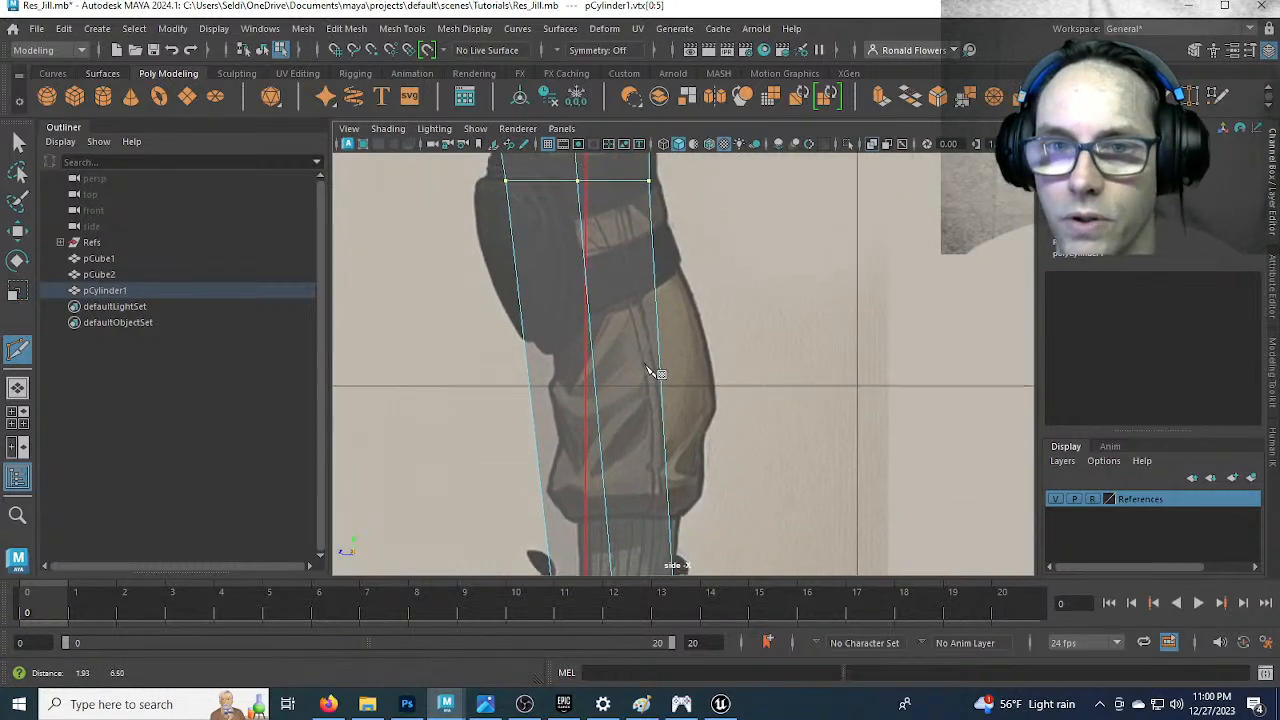
{"action": "left_click", "coordinate": [653, 388], "text": "ctrl"}
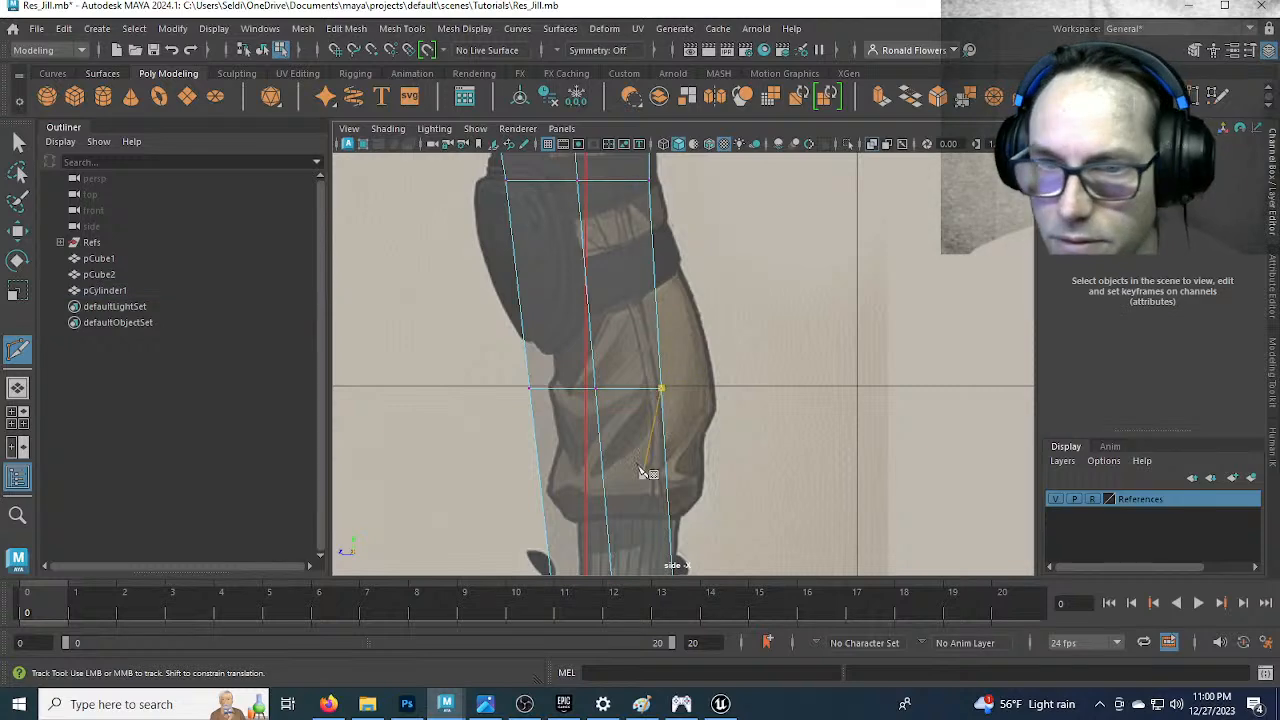
Move the calf loop's vertices backward and pull its rear vertices out to the back of the calf in the side reference
{"action": "key", "text": "q"}
{"action": "left_click_drag", "start_coordinate": [707, 455], "coordinate": [708, 456]}
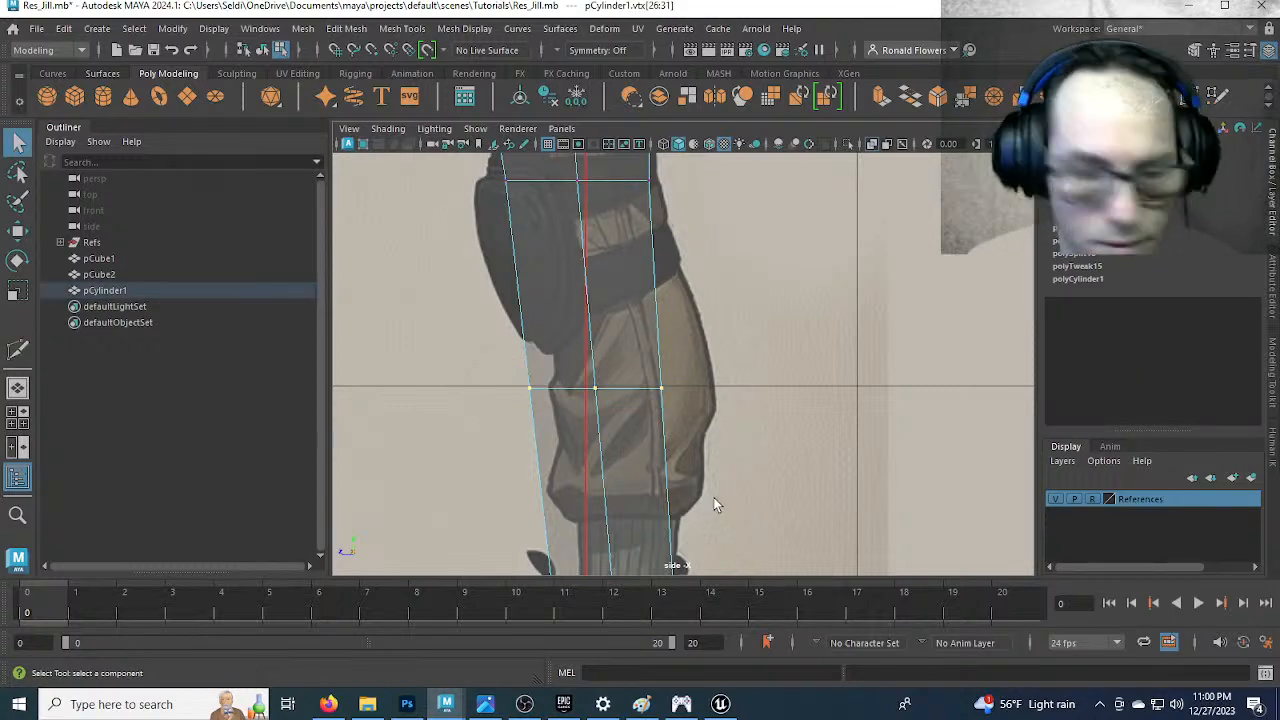
{"action": "key", "text": "w"}
{"action": "left_click_drag", "start_coordinate": [525, 390], "coordinate": [551, 386]}
{"action": "middle_click_drag", "start_coordinate": [610, 276], "coordinate": [574, 277], "text": "alt"}
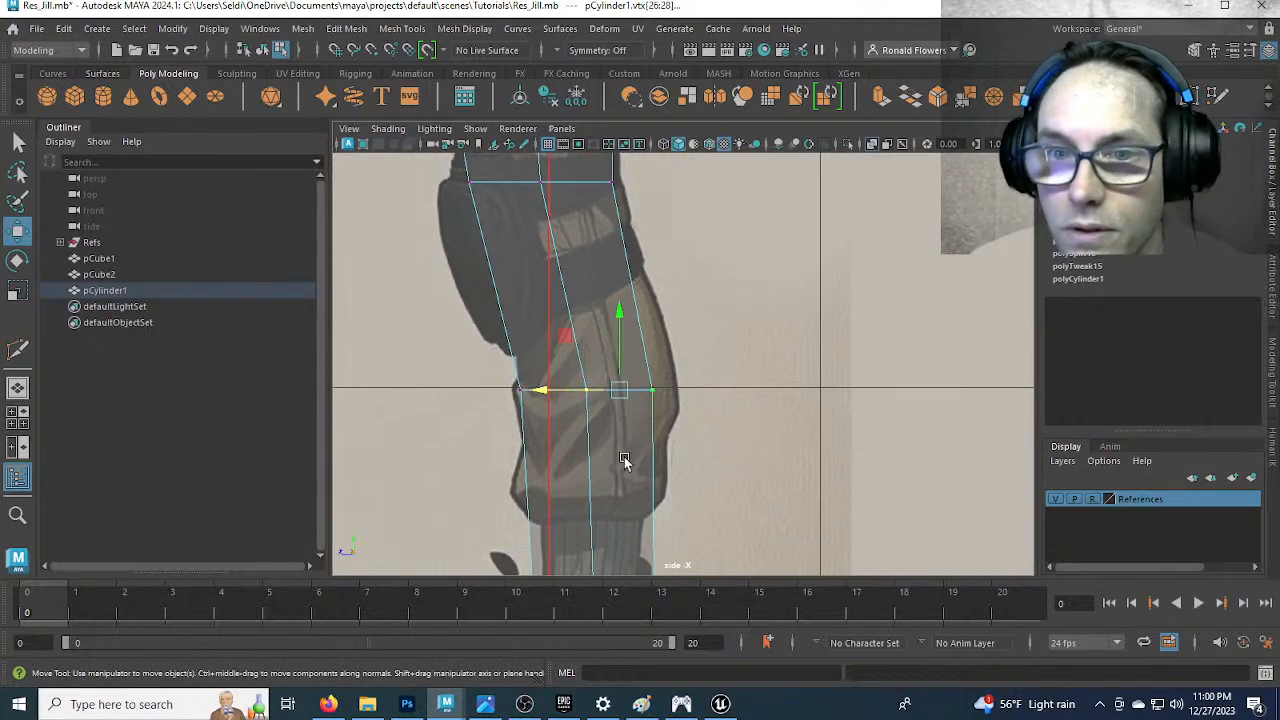
{"action": "left_click_drag", "start_coordinate": [549, 397], "coordinate": [620, 388]}
Insert two edge loops on the lower leg, one at the bottom of the trouser cuff and one just above it
{"action": "middle_click_drag", "start_coordinate": [591, 426], "coordinate": [601, 276], "text": "alt"}
{"action": "middle_click_drag", "start_coordinate": [592, 396], "coordinate": [647, 444], "text": "alt"}
{"action": "scroll", "coordinate": [649, 394], "scroll_direction": "up", "scroll_amount": 2}
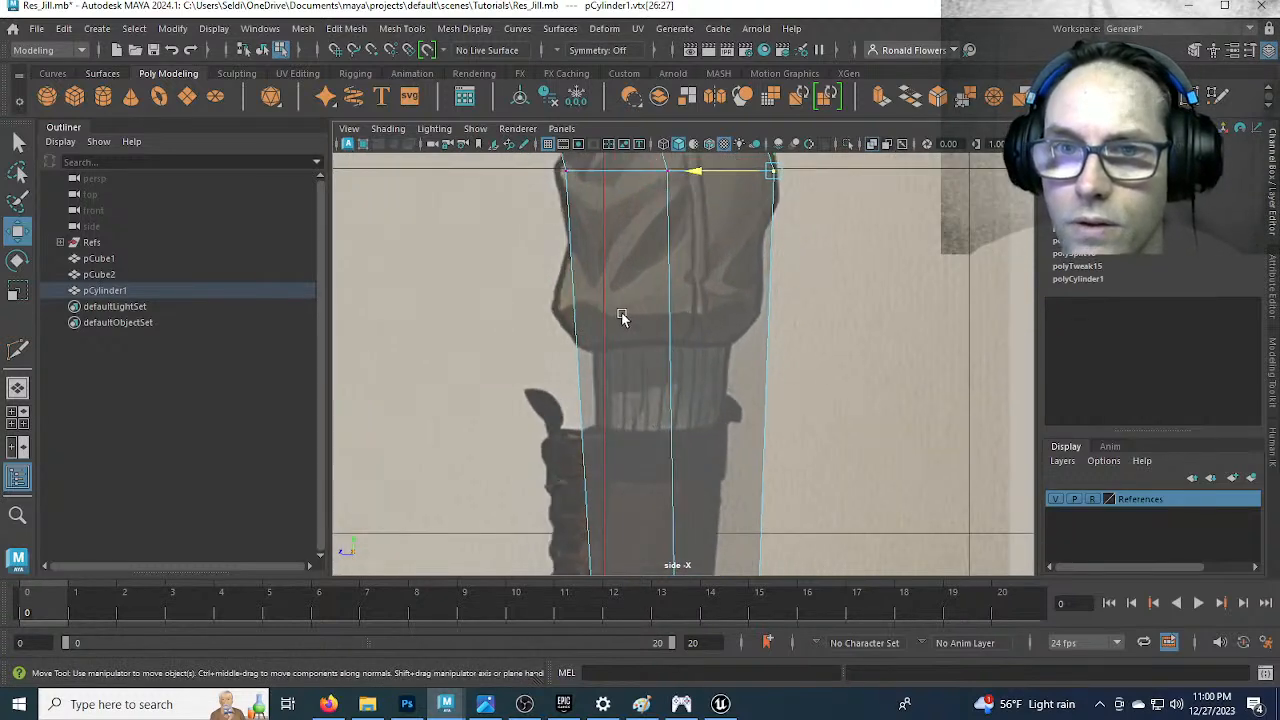
{"action": "middle_click_drag", "start_coordinate": [626, 320], "coordinate": [628, 408], "text": "alt"}
{"action": "middle_click_drag", "start_coordinate": [663, 343], "coordinate": [664, 250], "text": "alt"}
{"action": "left_click", "coordinate": [567, 169]}
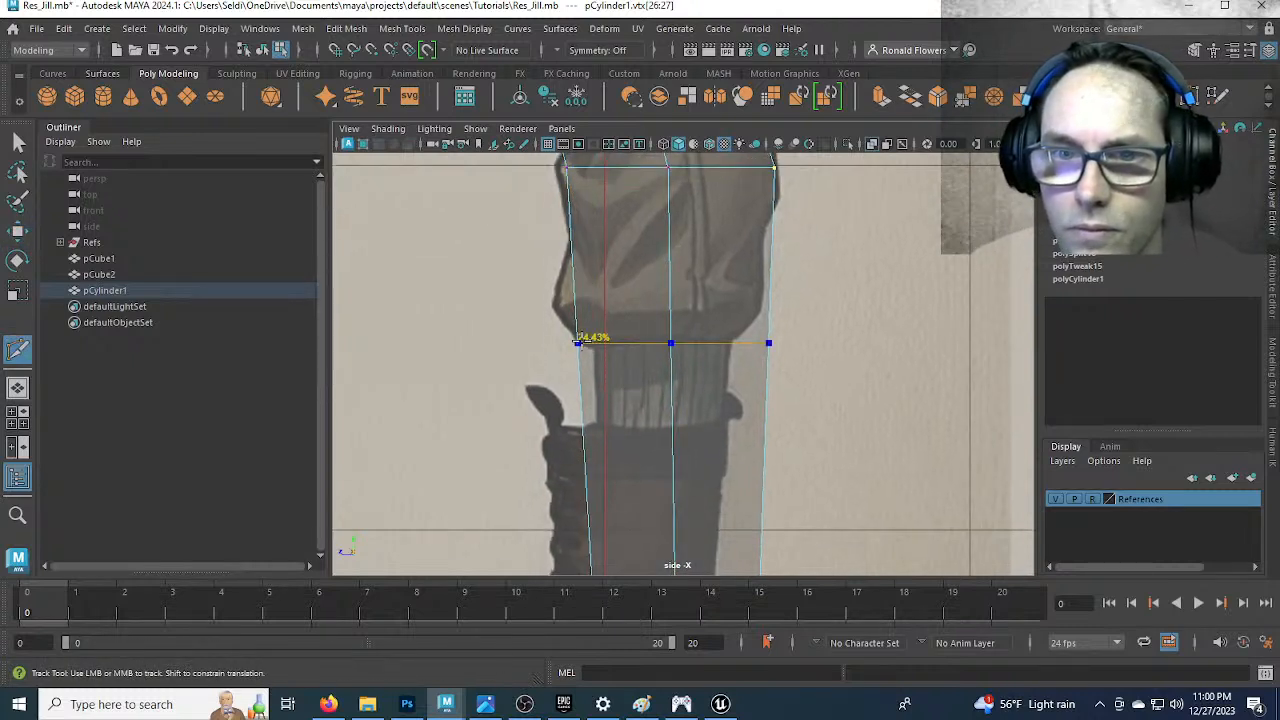
{"action": "left_click", "coordinate": [577, 343], "text": "ctrl"}
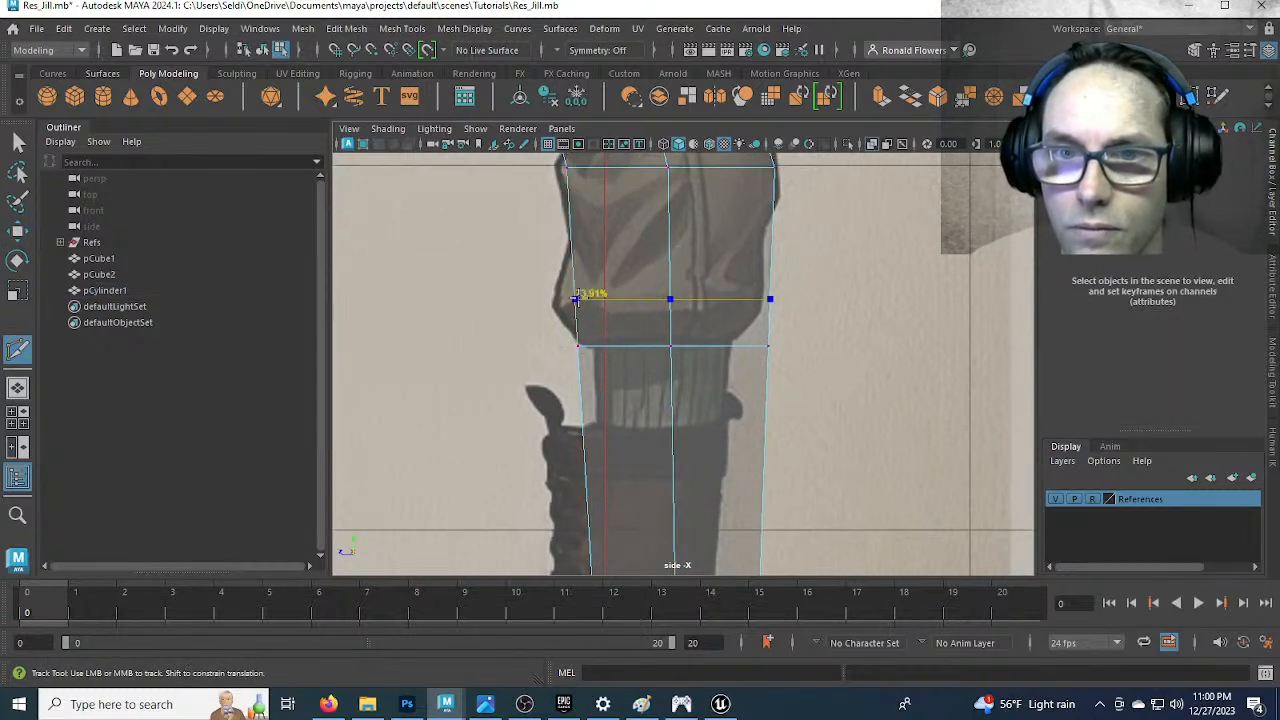
{"action": "left_click", "coordinate": [575, 297], "text": "ctrl"}
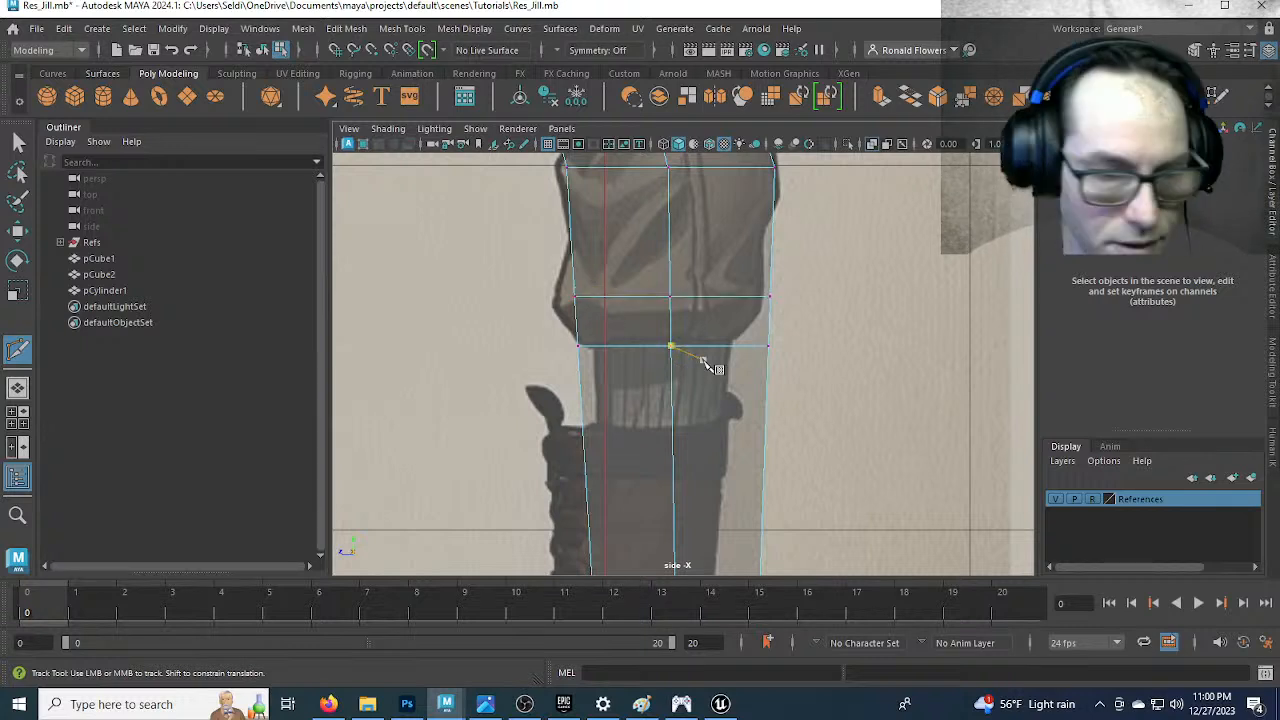
Move the front vertices of the upper cuff loop forward to the bulging front edge of the trousers
{"action": "key", "text": "q"}
{"action": "left_click_drag", "start_coordinate": [557, 281], "coordinate": [603, 318]}
{"action": "key", "text": "w"}
{"action": "left_click_drag", "start_coordinate": [522, 297], "coordinate": [497, 296]}
{"action": "middle_click_drag", "start_coordinate": [603, 320], "coordinate": [584, 287], "text": "alt"}
Scale the lower cuff loop narrower along Z and shift it forward to match the sock's width in the side reference
{"action": "left_click_drag", "start_coordinate": [632, 316], "coordinate": [637, 320]}
{"action": "scroll", "coordinate": [637, 320], "scroll_direction": "up", "scroll_amount": 3}
{"action": "middle_click_drag", "start_coordinate": [637, 268], "coordinate": [648, 346], "text": "alt"}
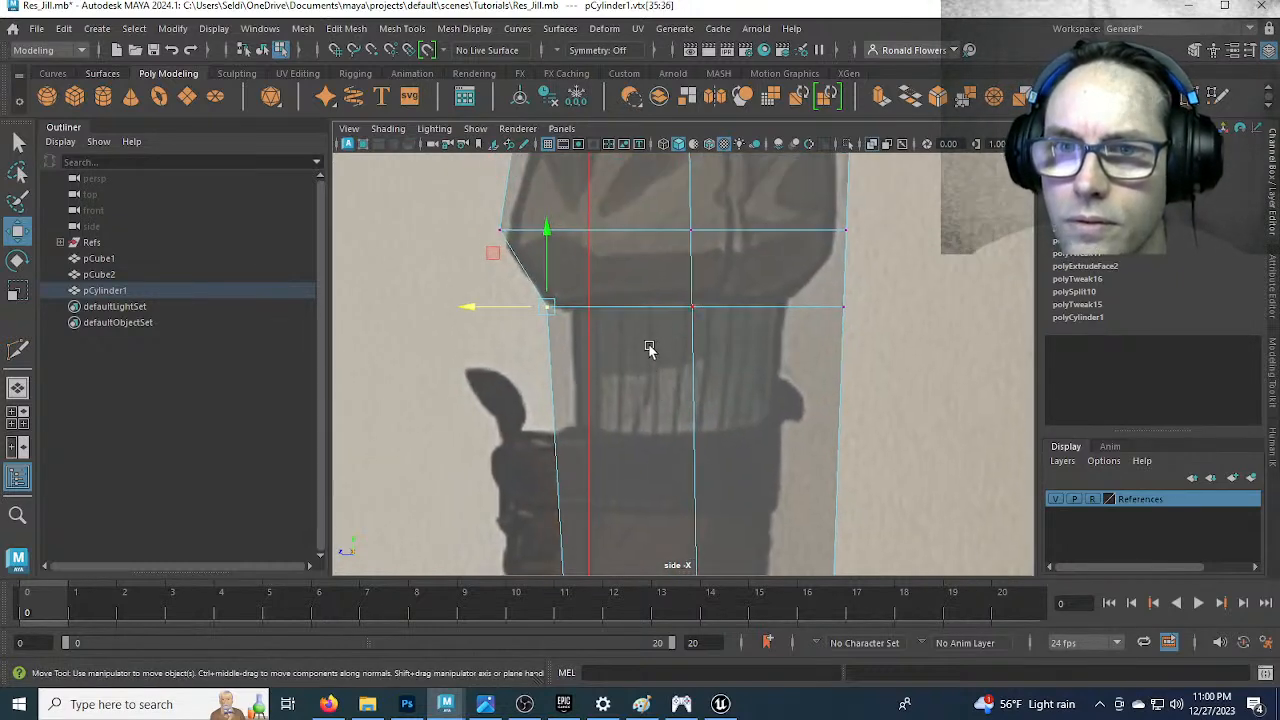
{"action": "left_click_drag", "start_coordinate": [845, 335], "coordinate": [843, 357]}
{"action": "key", "text": "r"}
{"action": "left_click_drag", "start_coordinate": [692, 306], "coordinate": [613, 312]}
{"action": "key", "text": "w"}
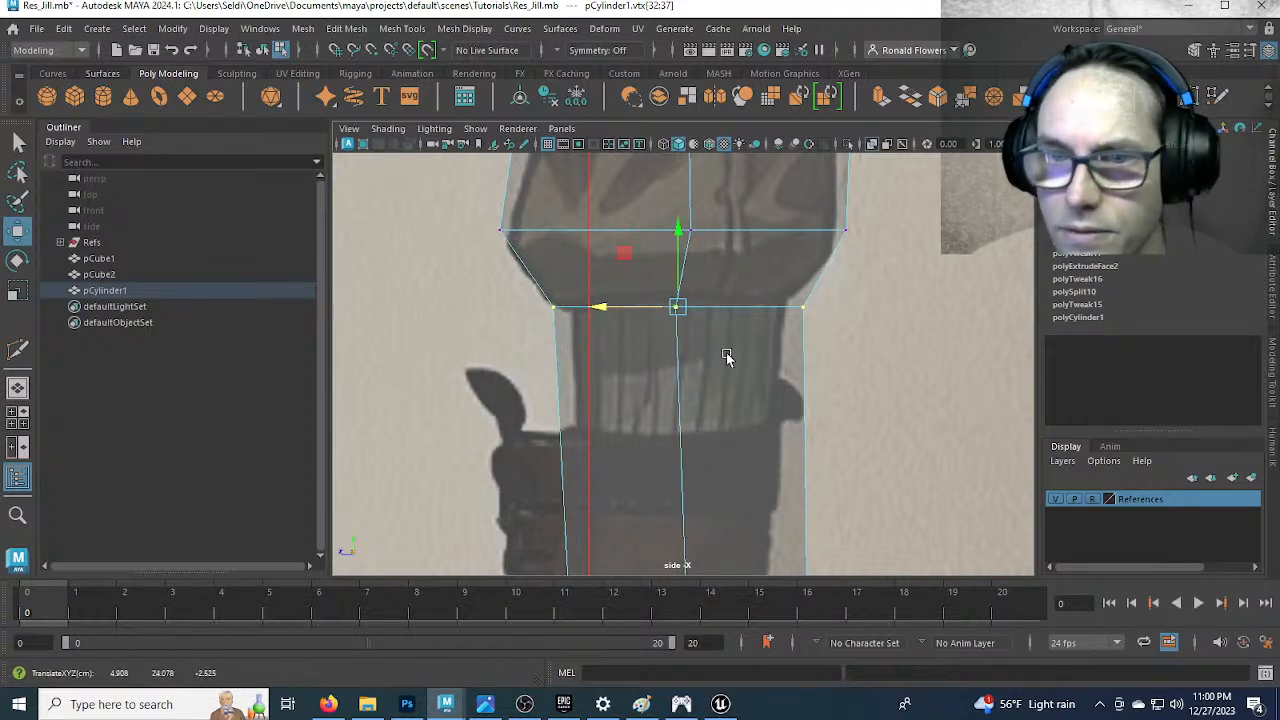
{"action": "key", "text": "r"}
{"action": "left_click_drag", "start_coordinate": [674, 306], "coordinate": [651, 343]}
{"action": "key", "text": "w"}
{"action": "left_click_drag", "start_coordinate": [603, 307], "coordinate": [598, 311]}
Examine how the lower leg and cuff loop line up with the reference in the front view
{"action": "key", "text": "space"}
{"action": "key", "text": "space"}
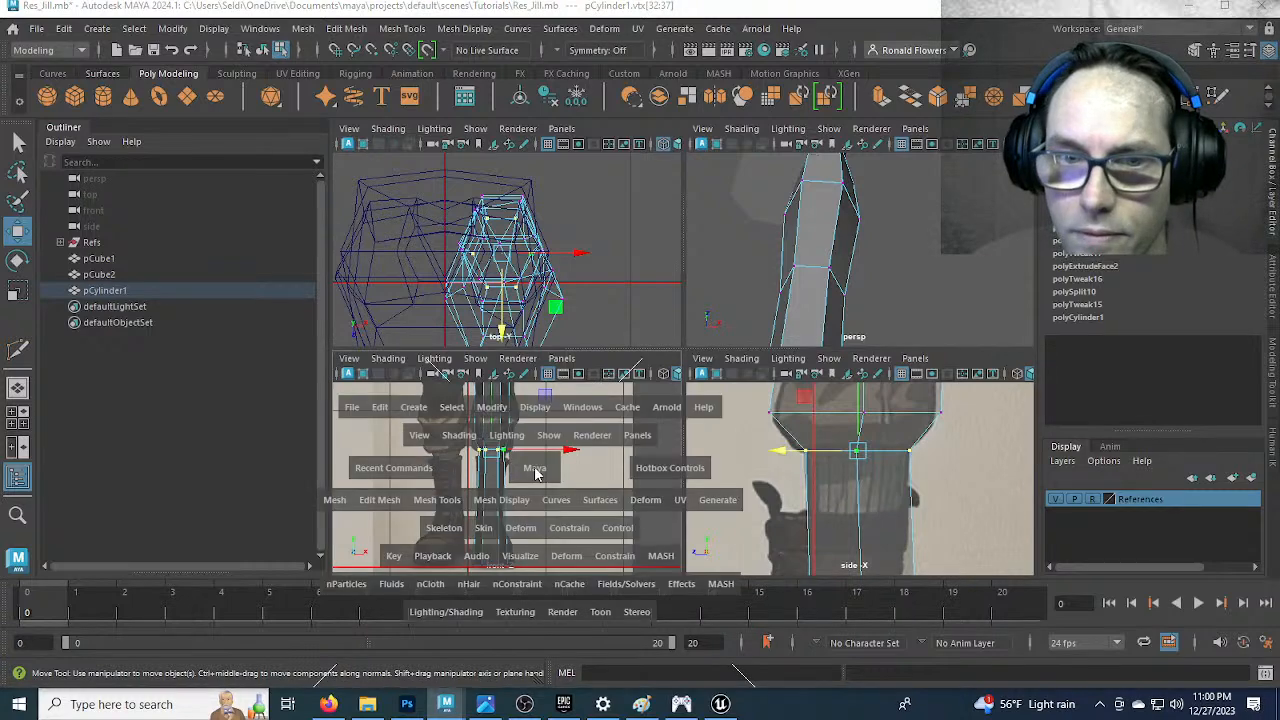
{"action": "scroll", "coordinate": [565, 436], "scroll_direction": "up", "scroll_amount": 5}
{"action": "middle_click_drag", "start_coordinate": [558, 418], "coordinate": [593, 432], "text": "alt"}
{"action": "scroll", "coordinate": [614, 398], "scroll_direction": "up", "scroll_amount": 3}
{"action": "mouse_move", "coordinate": [618, 333]}
{"action": "middle_mouse_down", "text": "alt"}
{"action": "mouse_move", "coordinate": [622, 512]}
{"action": "mouse_move", "coordinate": [612, 318]}
{"action": "middle_mouse_up", "text": "alt"}
{"action": "middle_click_drag", "start_coordinate": [621, 478], "coordinate": [605, 396], "text": "alt"}
{"action": "scroll", "coordinate": [605, 396], "scroll_direction": "up", "scroll_amount": 1}
{"action": "key", "text": "space"}
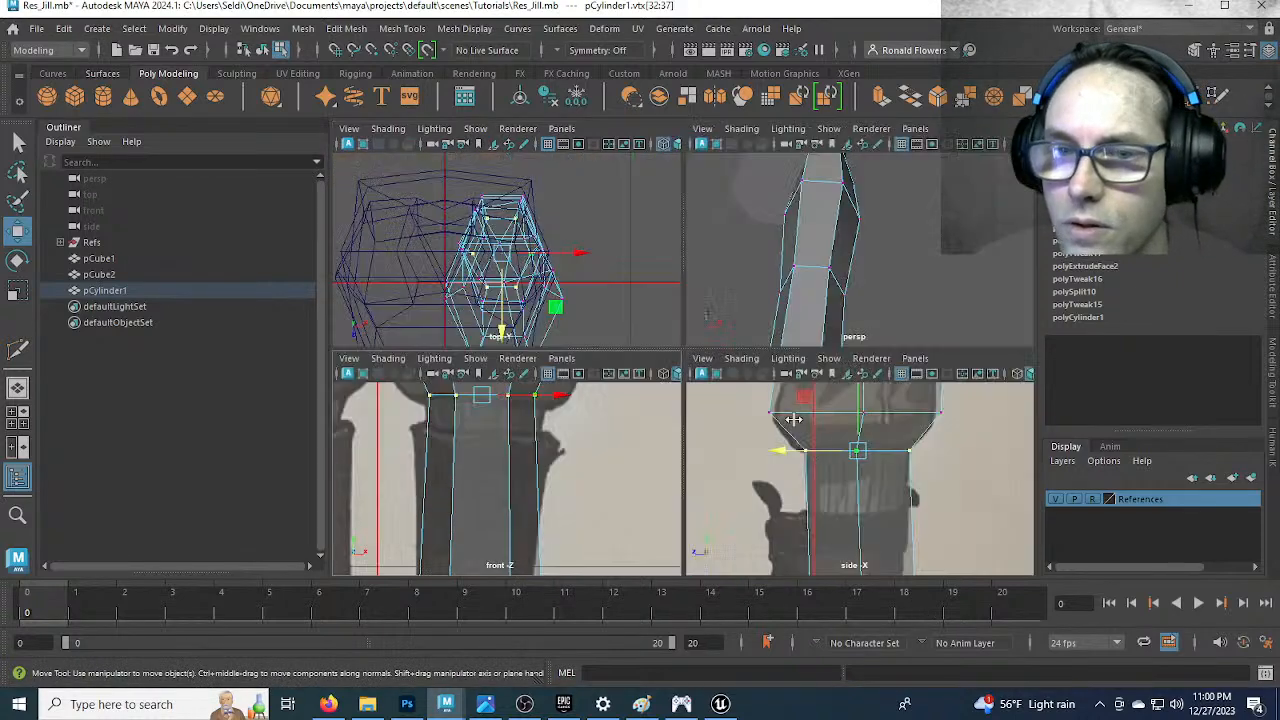
Insert an edge loop around the leg at the top rim of the boot with the Multi-Cut tool
{"action": "middle_click_drag", "start_coordinate": [731, 497], "coordinate": [777, 286], "text": "alt"}
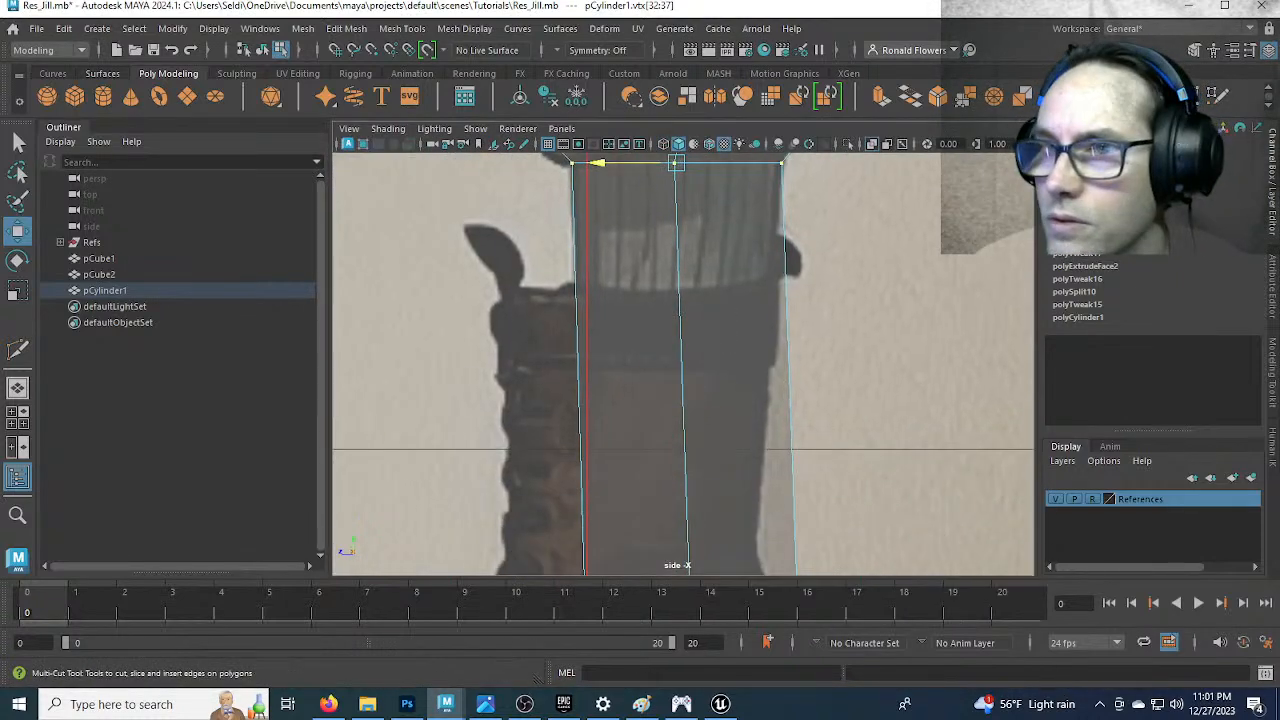
{"action": "left_click", "coordinate": [1162, 96]}
{"action": "left_click", "coordinate": [679, 293], "text": "ctrl"}
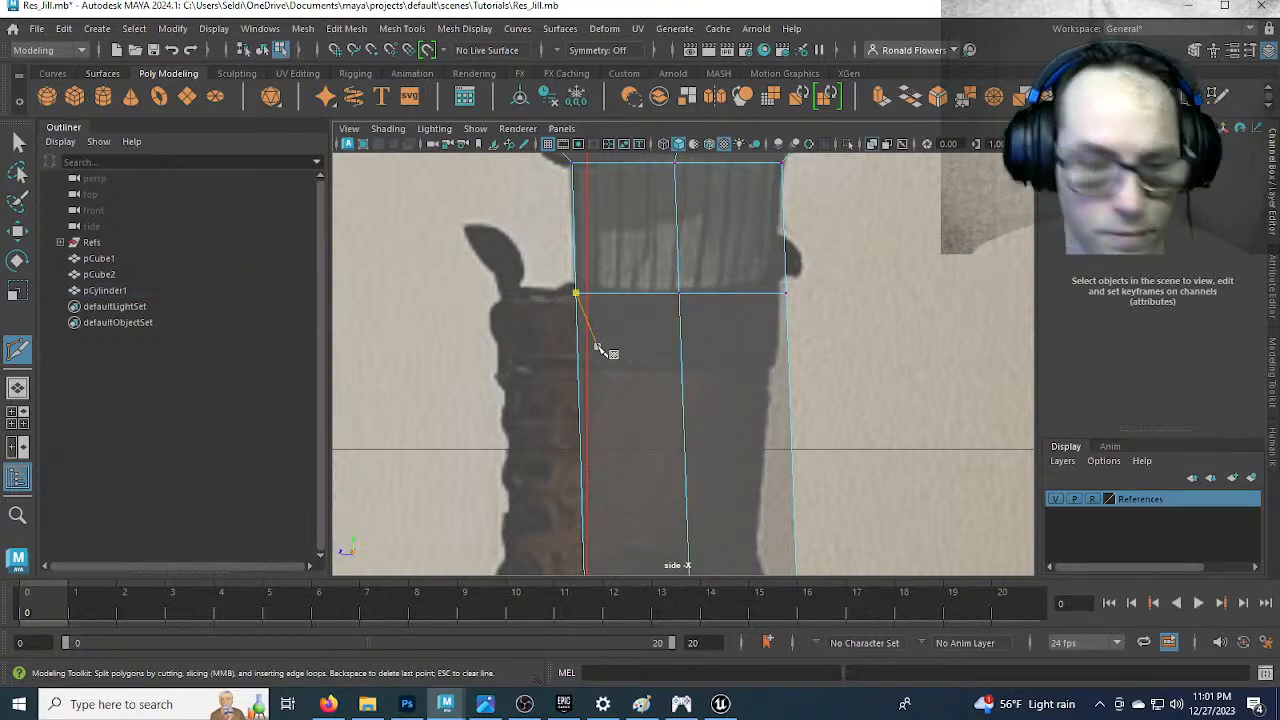
Move the boot-rim loop's front vertices forward to the boot's front edge and shift its middle vertices forward as well
{"action": "key", "text": "q"}
{"action": "scroll", "coordinate": [554, 261], "scroll_direction": "down", "scroll_amount": 6}
{"action": "middle_click_drag", "start_coordinate": [637, 425], "coordinate": [703, 344], "text": "alt"}
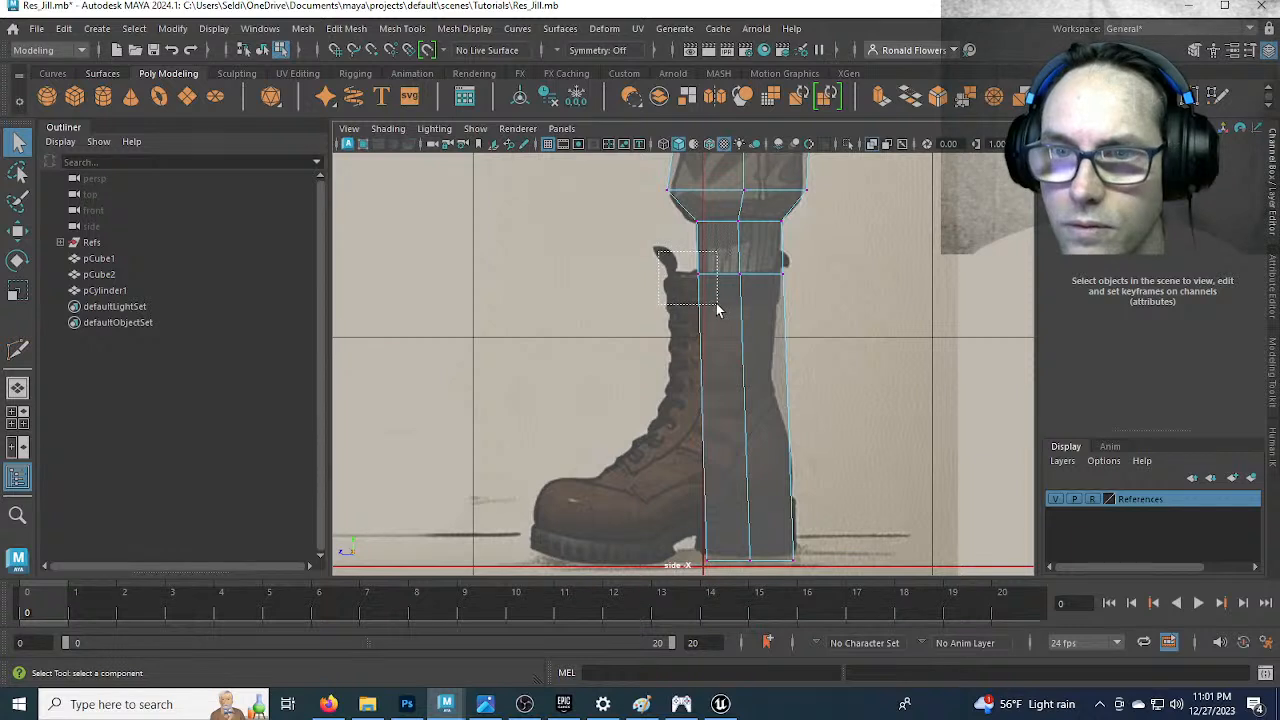
{"action": "left_click_drag", "start_coordinate": [719, 304], "coordinate": [629, 278]}
{"action": "key", "text": "w"}
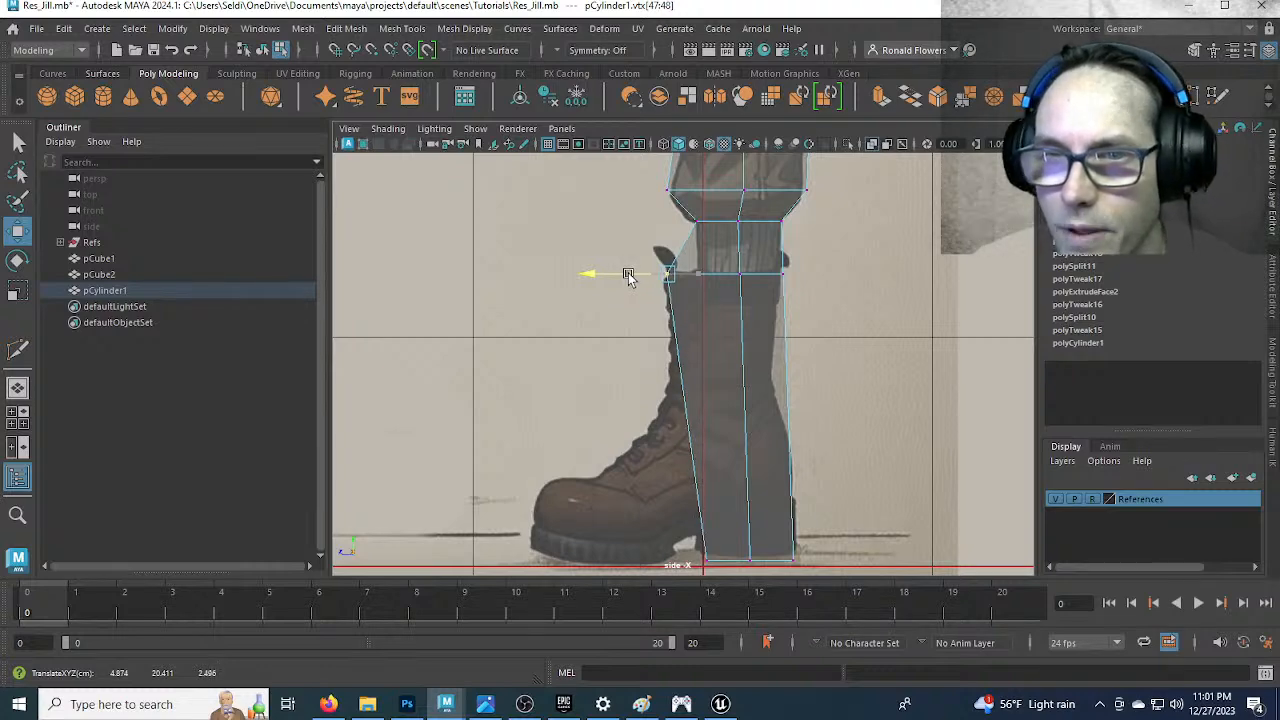
{"action": "scroll", "coordinate": [753, 362], "scroll_direction": "up", "scroll_amount": 6}
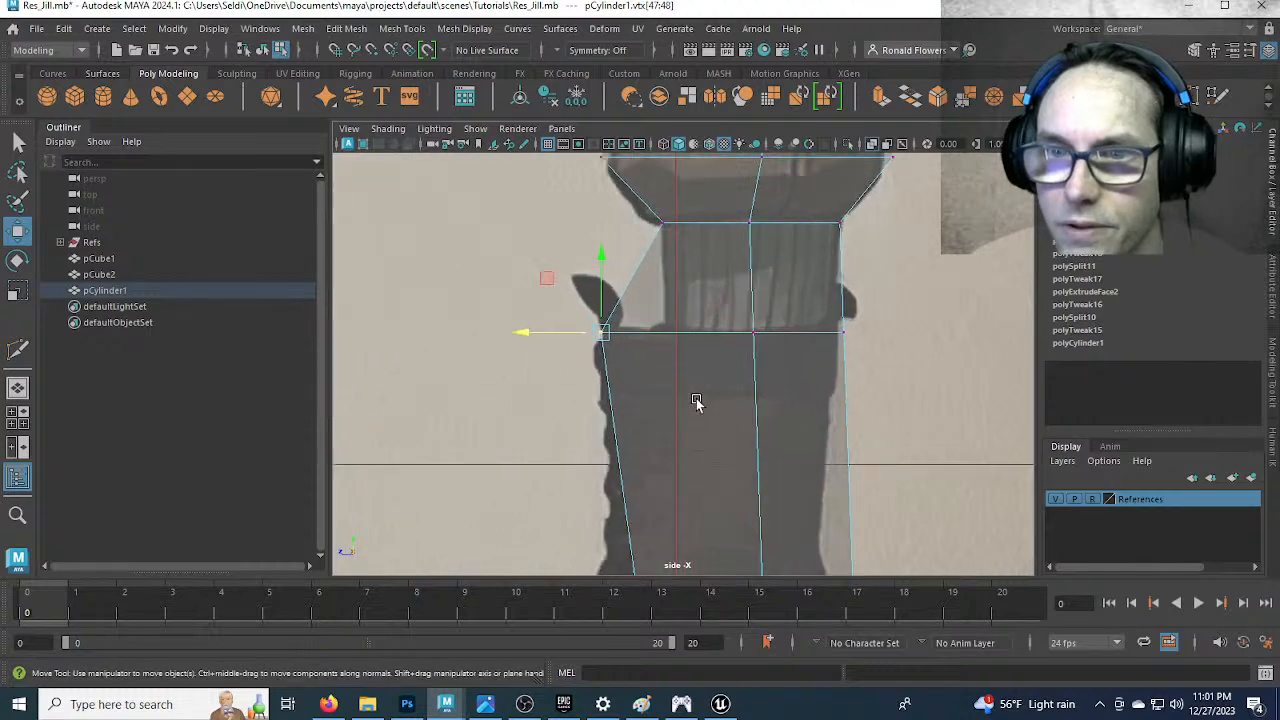
{"action": "left_click", "coordinate": [764, 328]}
{"action": "left_click_drag", "start_coordinate": [697, 328], "coordinate": [662, 328]}
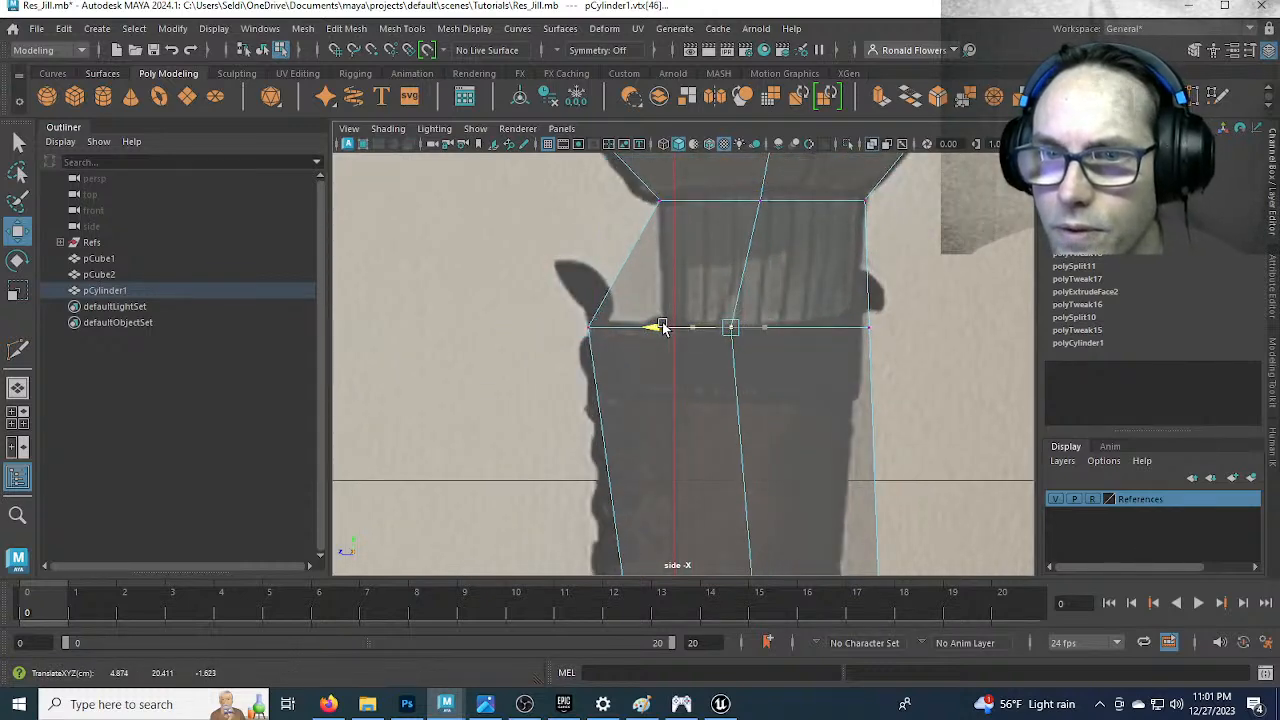
Insert another edge loop around the sock just above the boot-rim loop and return to vertex selection
{"action": "right_click_drag", "start_coordinate": [873, 281], "coordinate": [898, 289], "text": "shift"}
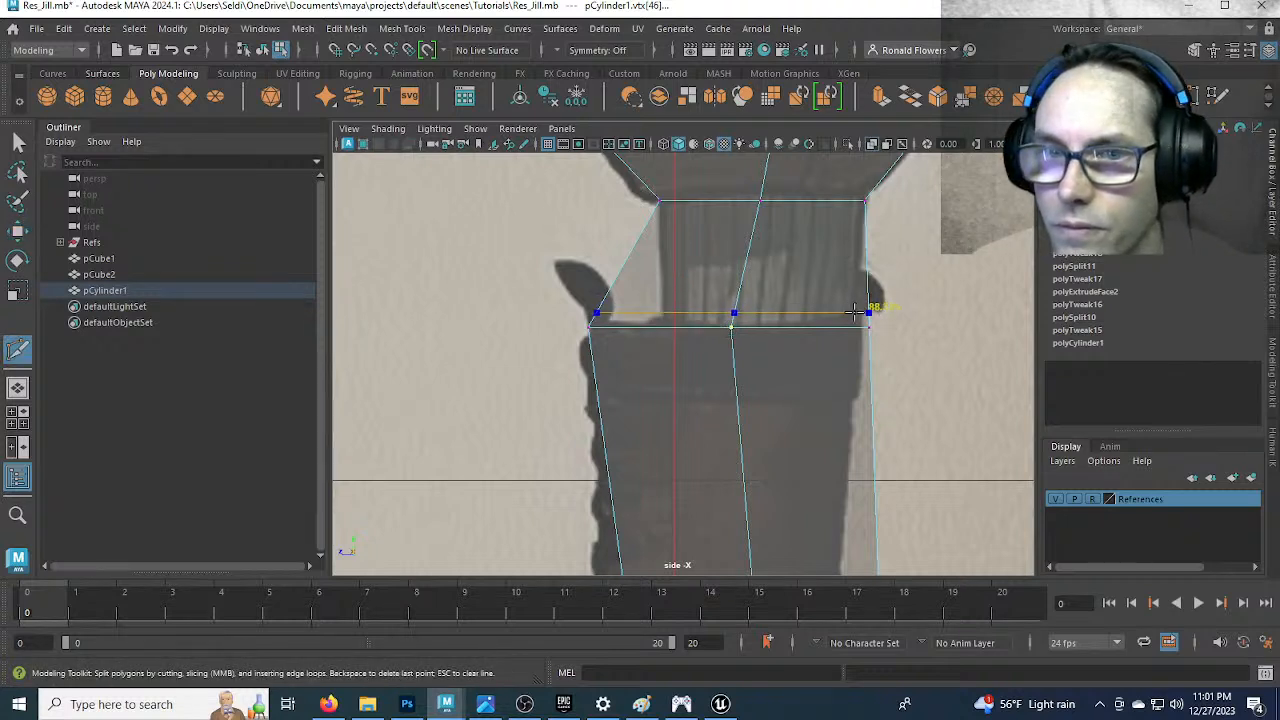
{"action": "left_click", "coordinate": [855, 310], "text": "ctrl"}
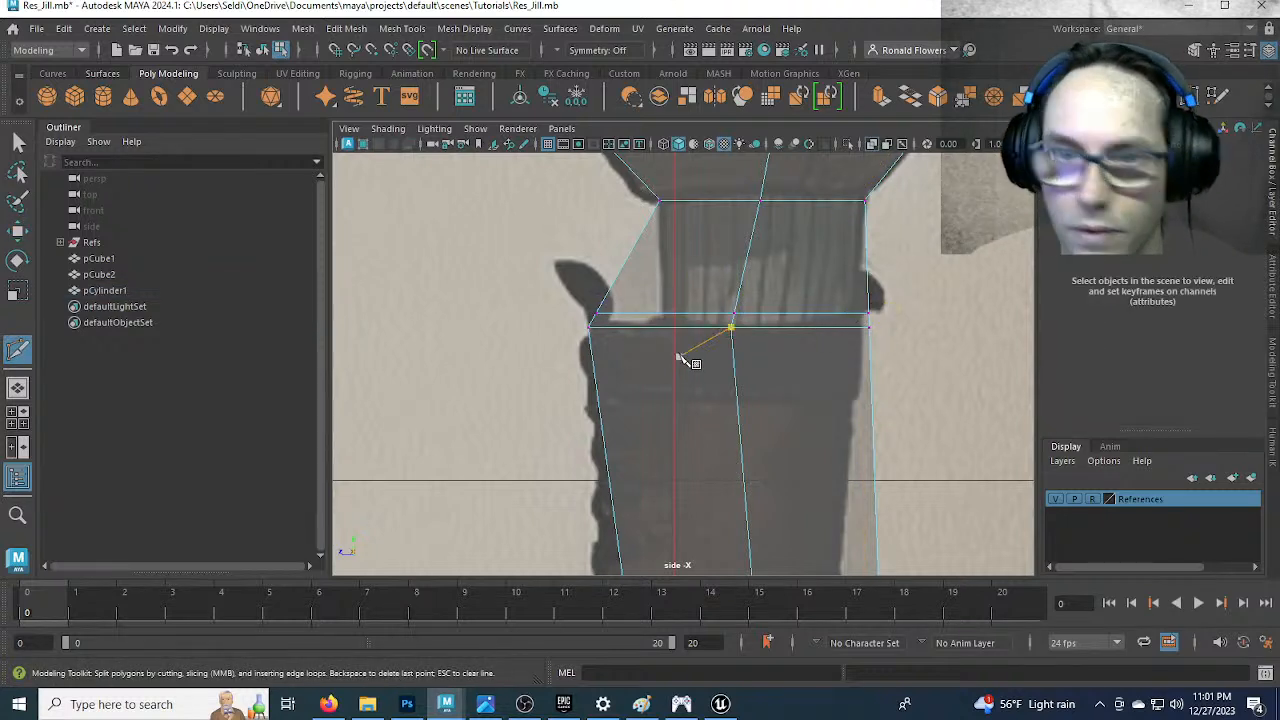
{"action": "key", "text": "q"}
{"action": "key", "text": "F9"}
Move the front vertices of the loop just above the boot rim back to the front edge of the sock
{"action": "scroll", "coordinate": [689, 294], "scroll_direction": "up", "scroll_amount": 3}
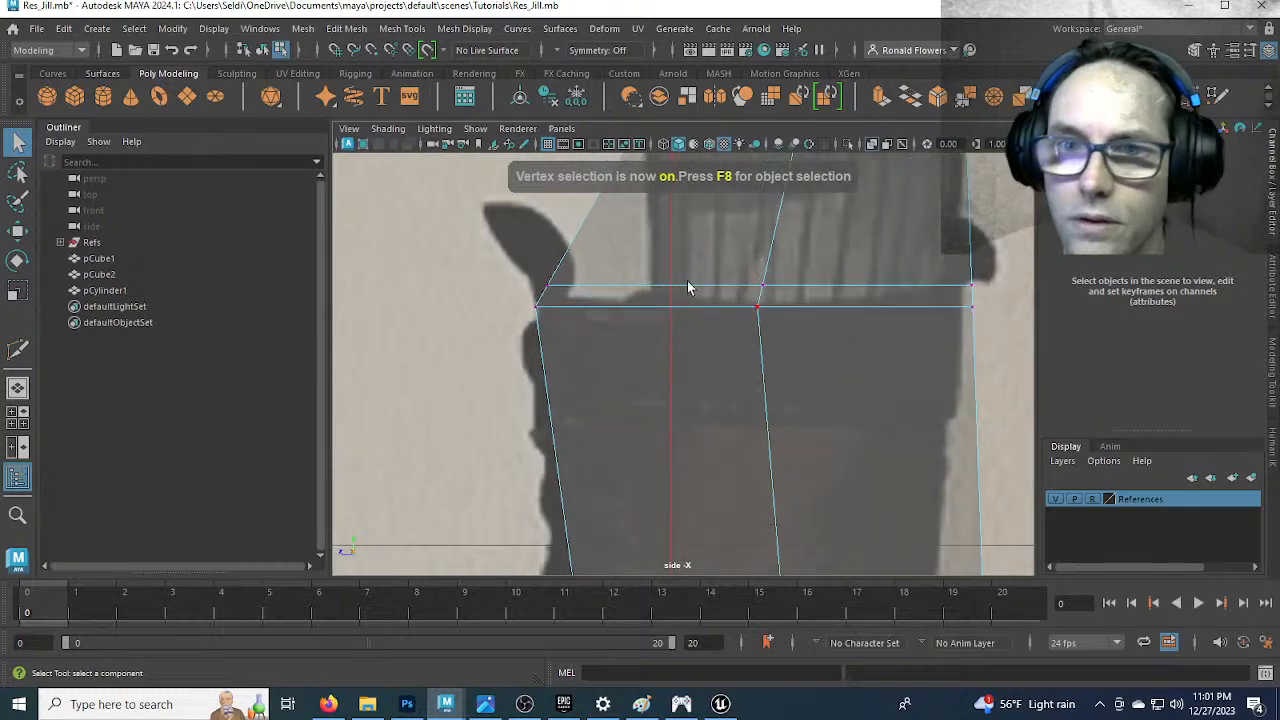
{"action": "left_click_drag", "start_coordinate": [570, 418], "coordinate": [570, 418]}
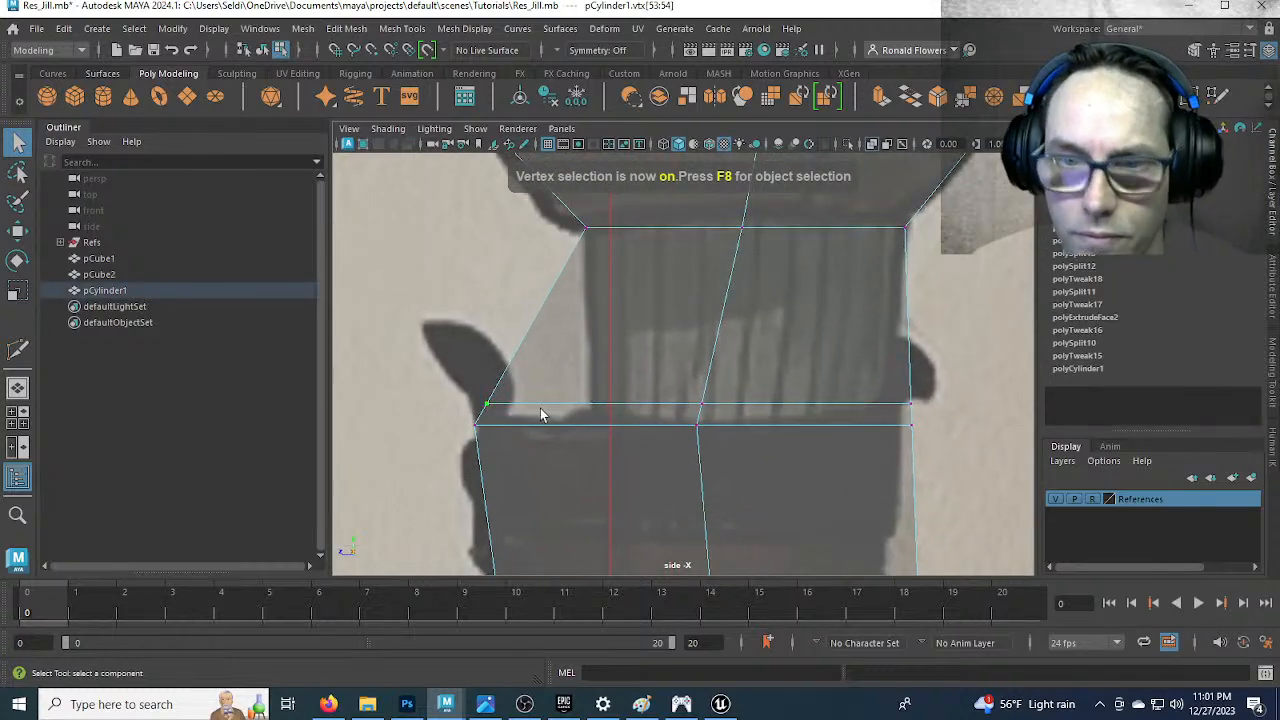
{"action": "key", "text": "w"}
{"action": "left_click_drag", "start_coordinate": [457, 402], "coordinate": [548, 403]}
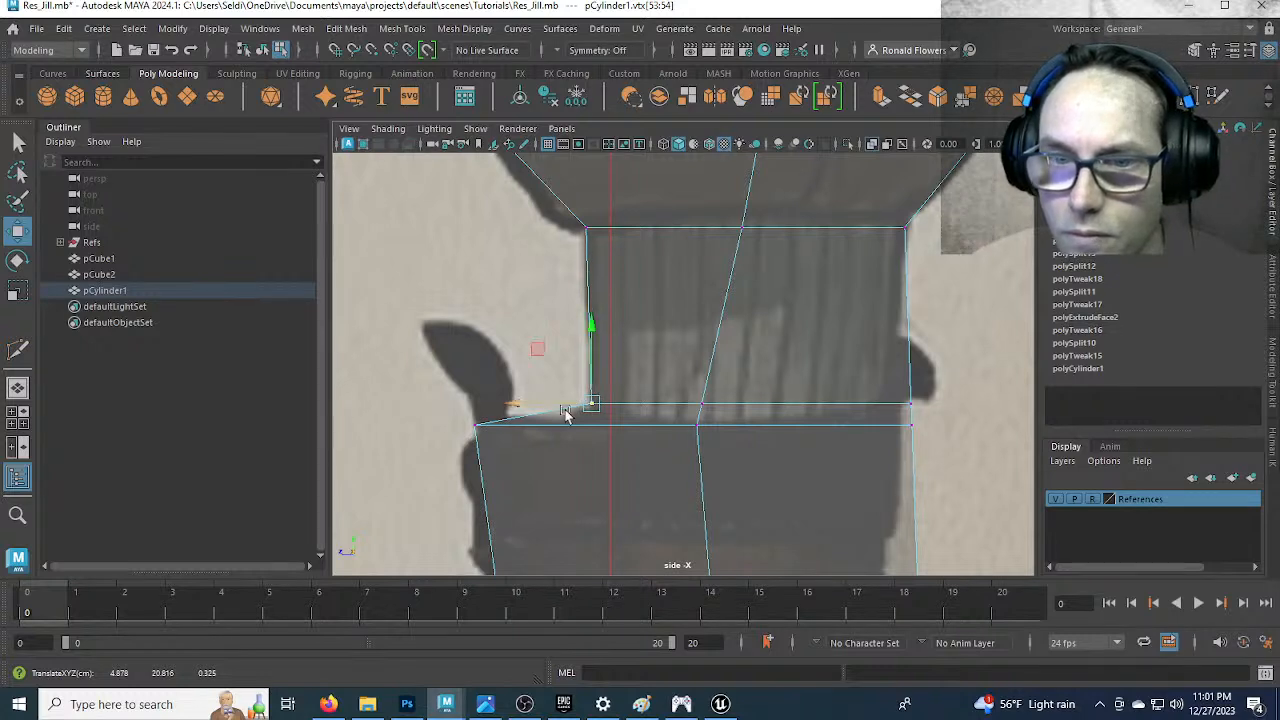
Adjust the middle vertices at the boot rim and nudge the rear vertices forward to fit the side reference
{"action": "left_click_drag", "start_coordinate": [668, 372], "coordinate": [739, 418]}
{"action": "left_click_drag", "start_coordinate": [664, 404], "coordinate": [730, 453]}
{"action": "mouse_move", "coordinate": [618, 424]}
{"action": "left_mouse_down"}
{"action": "mouse_move", "coordinate": [651, 428]}
{"action": "mouse_move", "coordinate": [641, 432]}
{"action": "left_mouse_up"}
{"action": "middle_click_drag", "start_coordinate": [860, 440], "coordinate": [817, 303], "text": "alt"}
{"action": "left_click_drag", "start_coordinate": [830, 262], "coordinate": [876, 332]}
{"action": "left_click_drag", "start_coordinate": [791, 288], "coordinate": [783, 287]}
Insert two edge loops on the boot section, one at the ankle and one slightly above the sole
{"action": "scroll", "coordinate": [751, 408], "scroll_direction": "down", "scroll_amount": 3}
{"action": "middle_click_drag", "start_coordinate": [738, 452], "coordinate": [762, 400], "text": "alt"}
{"action": "scroll", "coordinate": [766, 380], "scroll_direction": "down", "scroll_amount": 4}
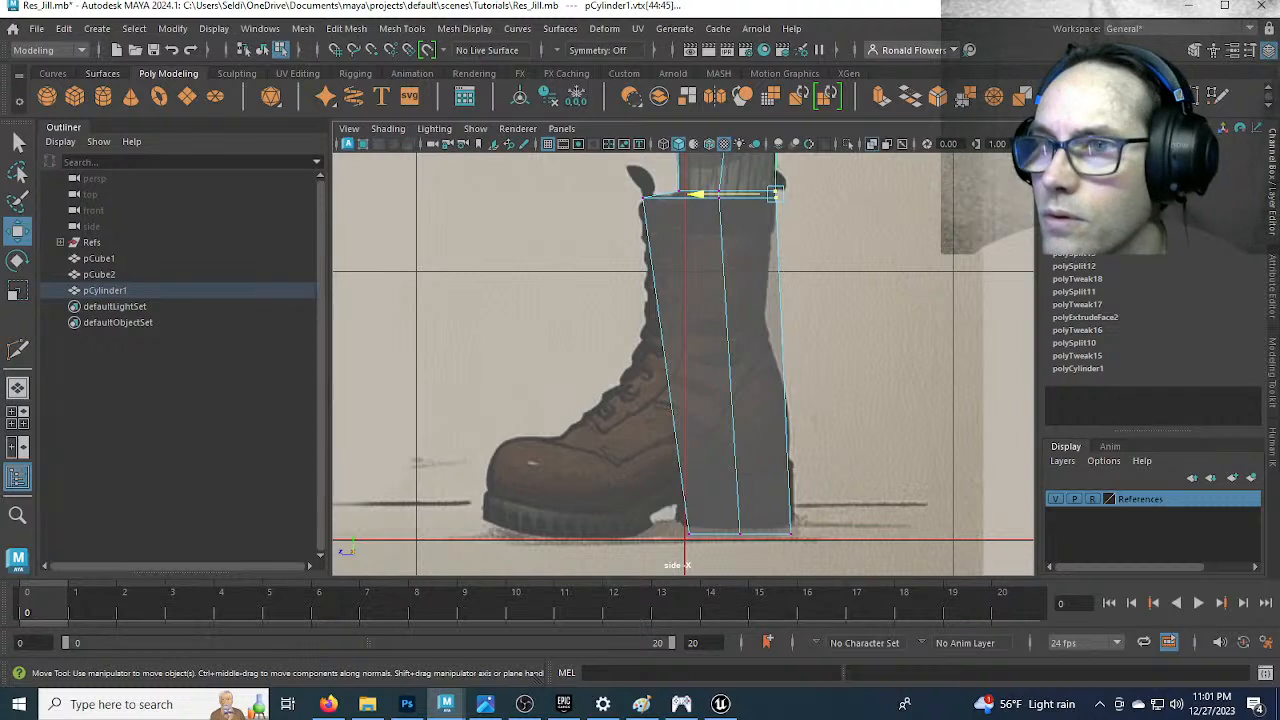
{"action": "key", "text": "ctrl+shift+x"}
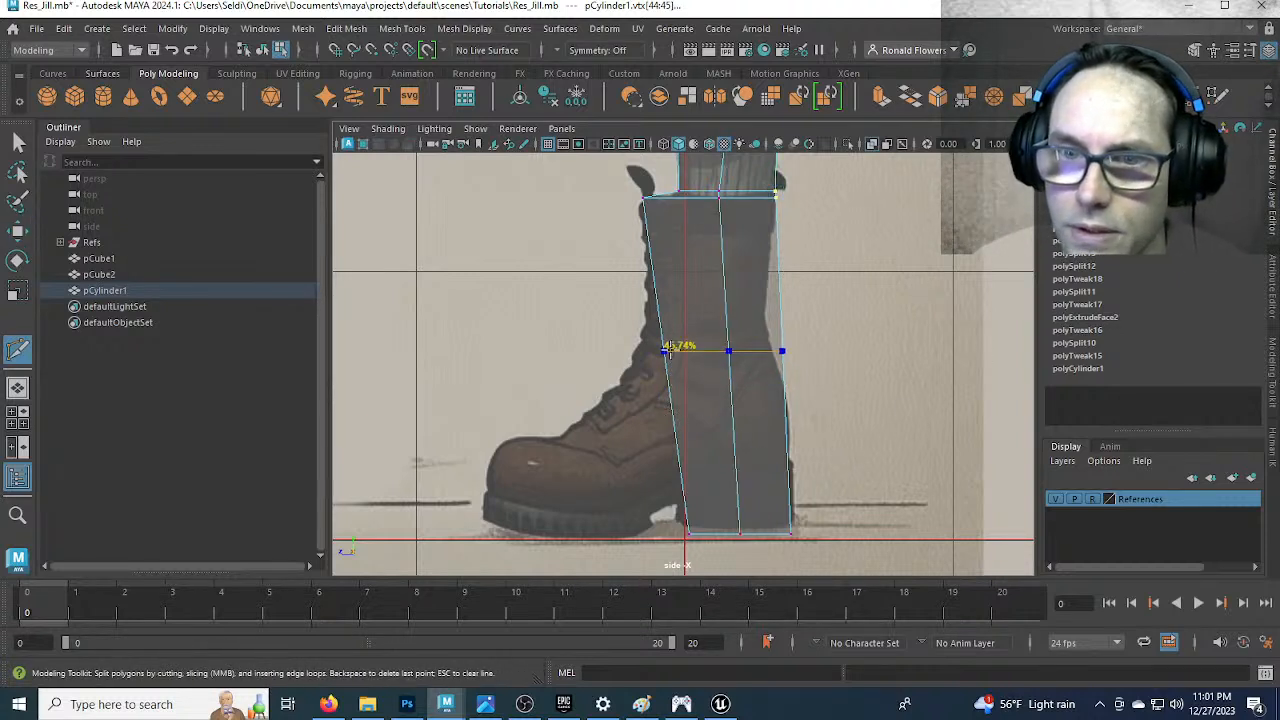
{"action": "left_click", "coordinate": [667, 350], "text": "ctrl"}
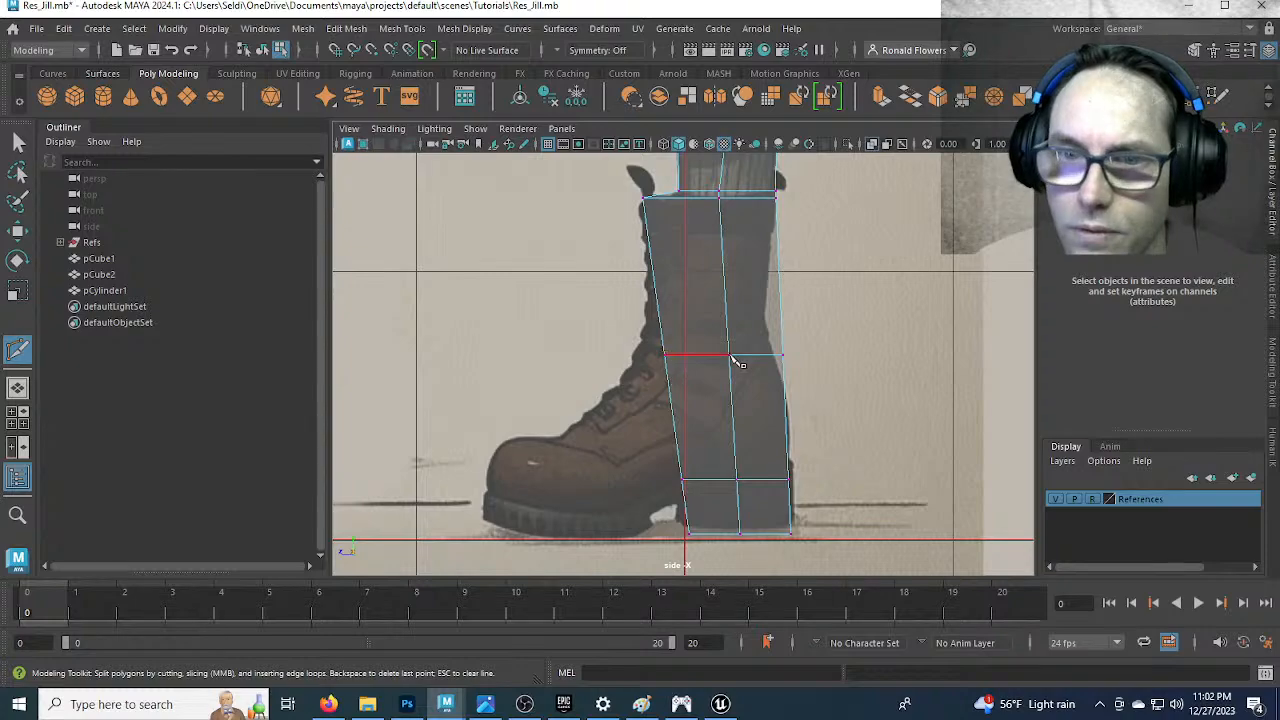
Select the front face between the ankle and sole loops and move it forward to the boot's front in the side view
{"action": "key", "text": "space"}
{"action": "key", "text": "space"}
{"action": "left_click_drag", "start_coordinate": [853, 318], "coordinate": [840, 376], "text": "alt"}
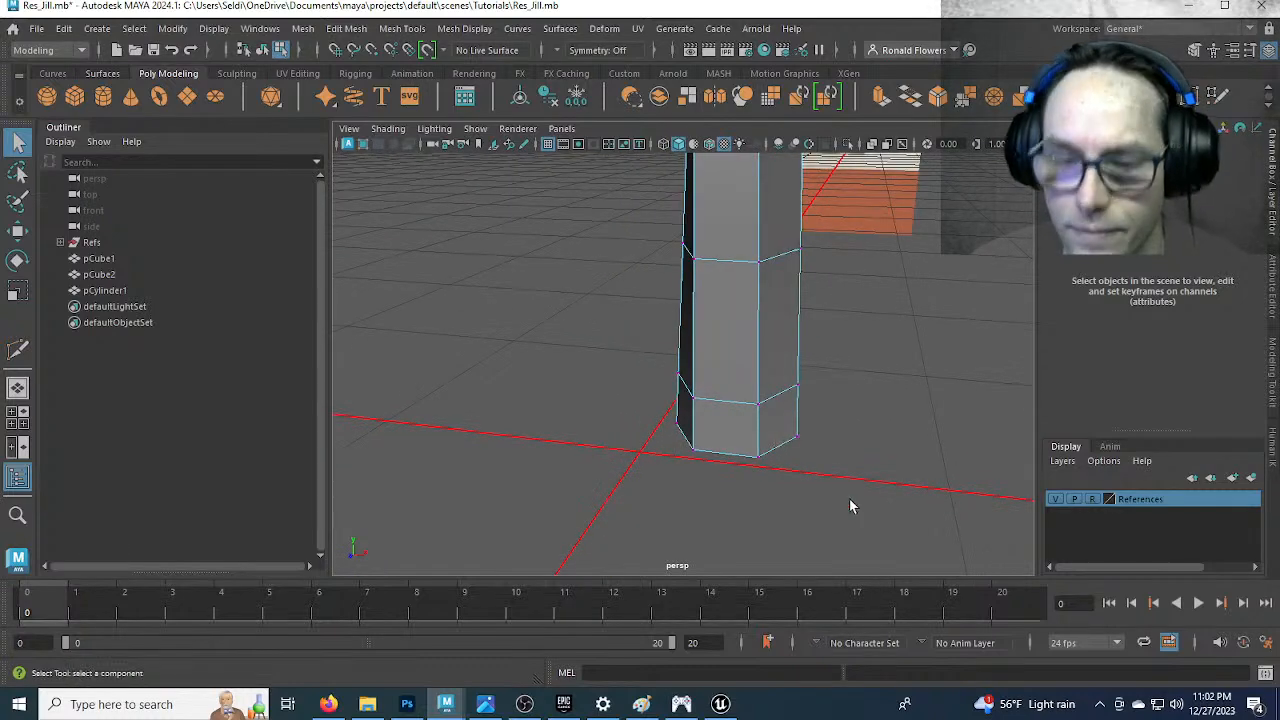
{"action": "key", "text": "F11"}
{"action": "left_click", "coordinate": [721, 330]}
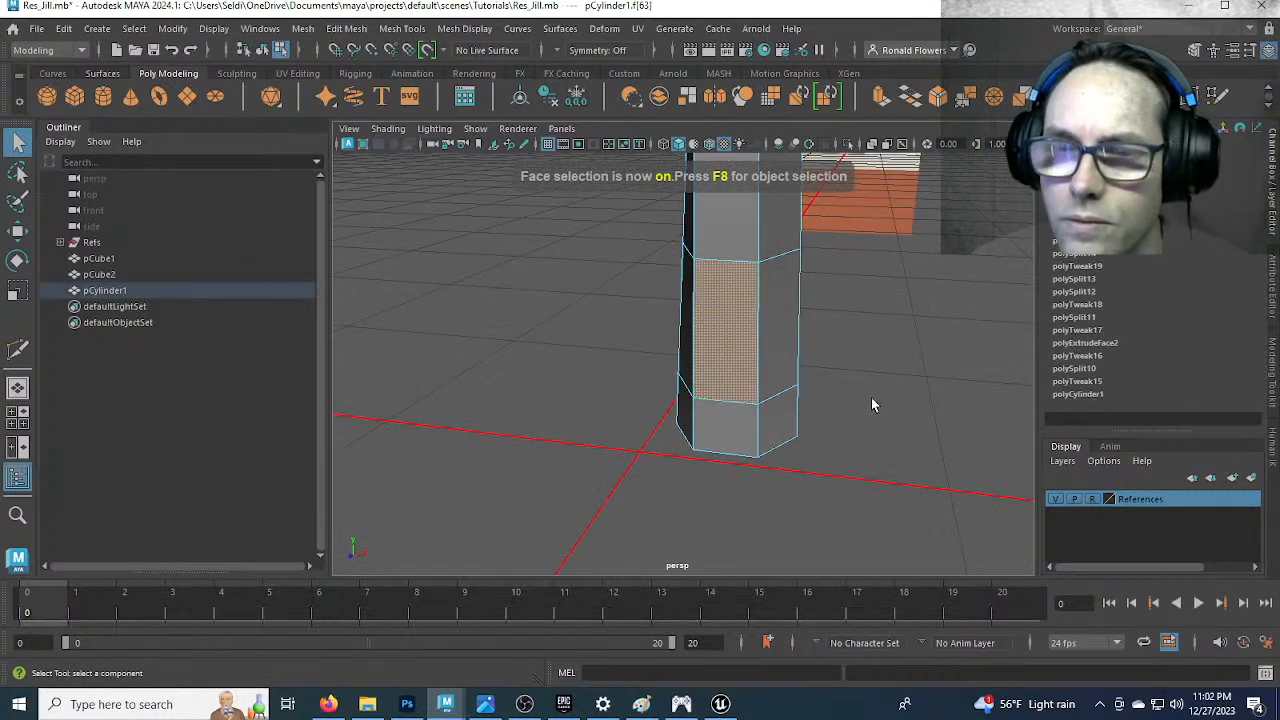
{"action": "left_click_drag", "start_coordinate": [858, 343], "coordinate": [847, 412], "text": "alt"}
{"action": "left_click", "coordinate": [787, 381], "text": "shift"}
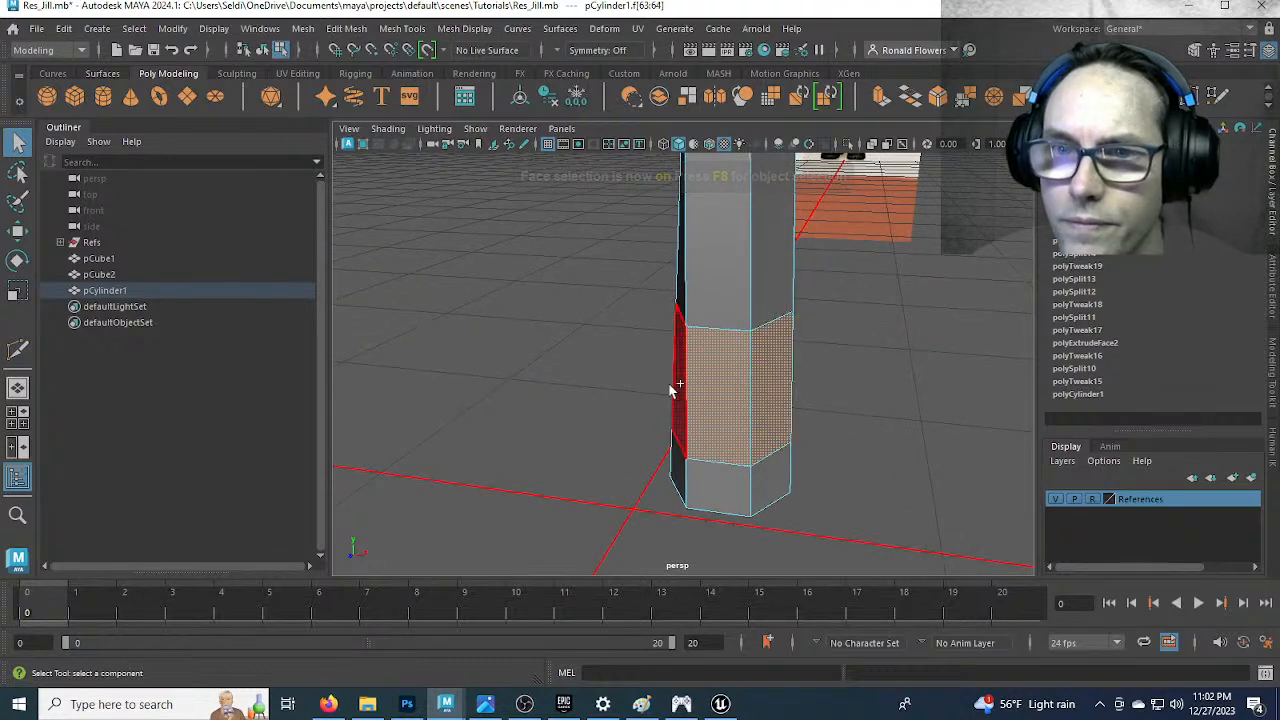
{"action": "left_click", "coordinate": [841, 395]}
{"action": "left_click", "coordinate": [737, 406]}
{"action": "left_click_drag", "start_coordinate": [847, 392], "coordinate": [812, 392], "text": "alt"}
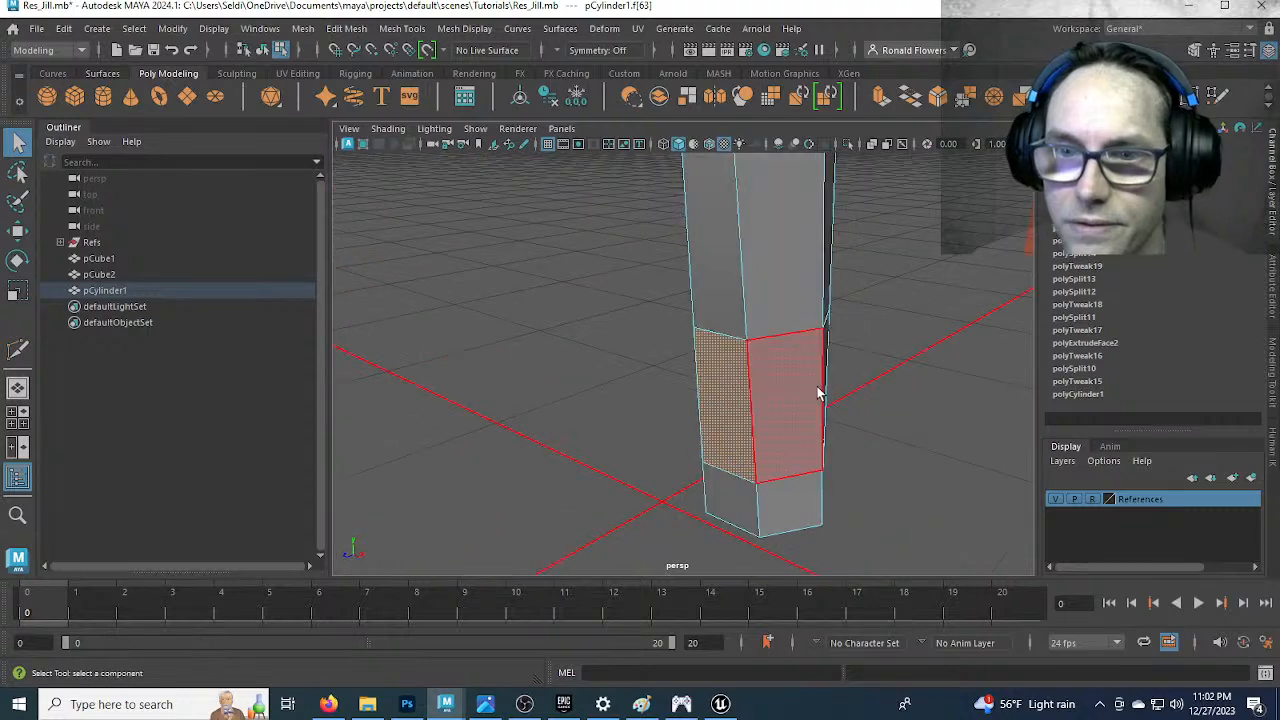
{"action": "key", "text": "space"}
{"action": "key", "text": "space"}
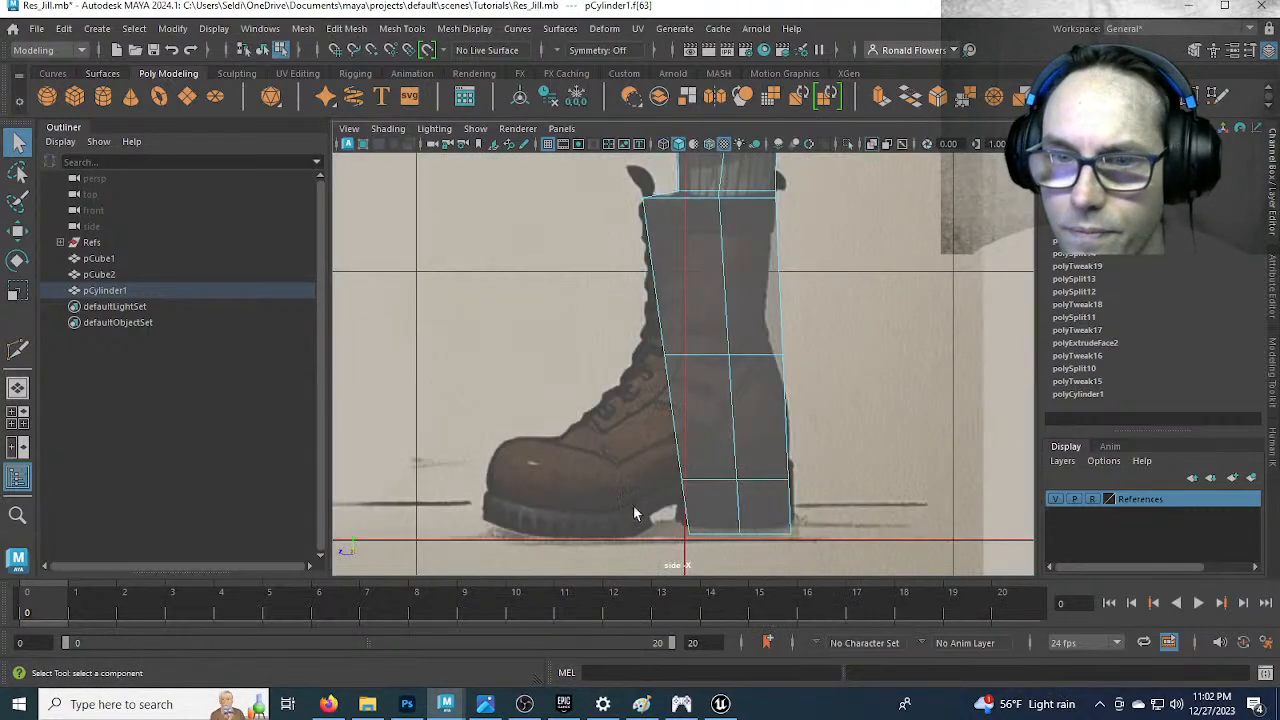
{"action": "key", "text": "w"}
{"action": "left_click_drag", "start_coordinate": [637, 418], "coordinate": [614, 422]}
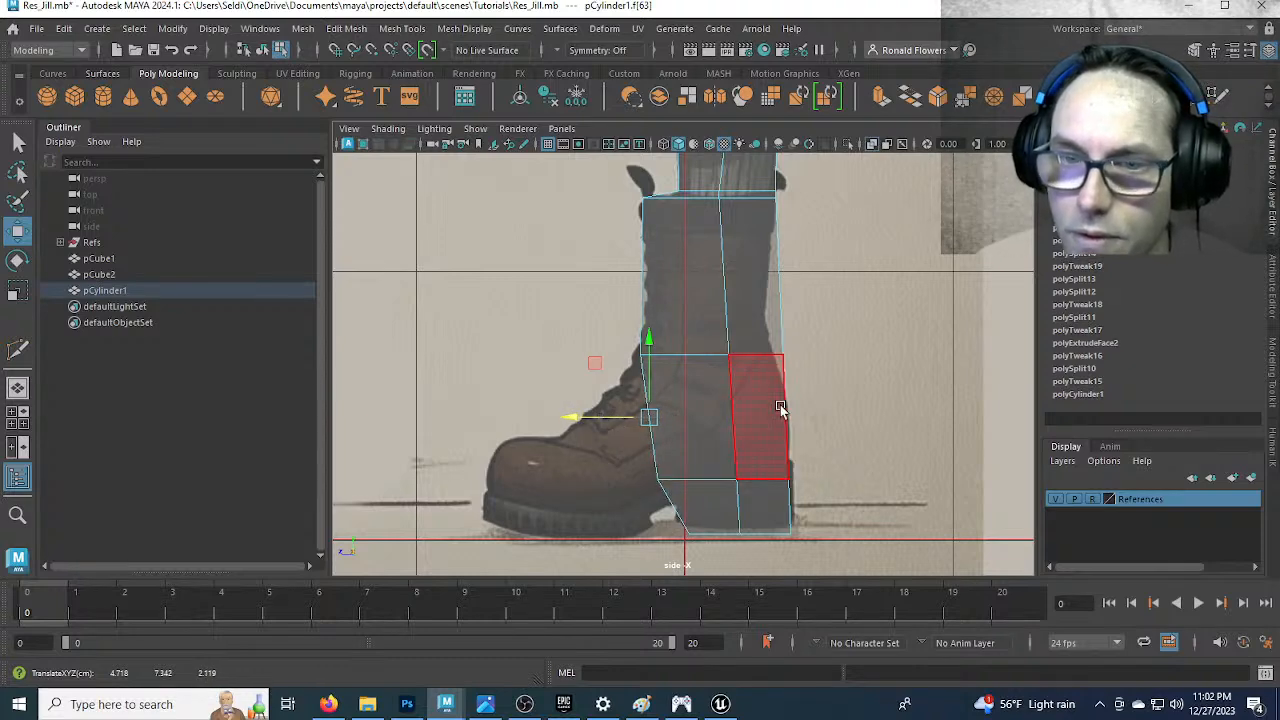
Extrude the boot's front face and pull it forward and slightly down toward the toe in the side view
{"action": "key", "text": "space"}
{"action": "key", "text": "space"}
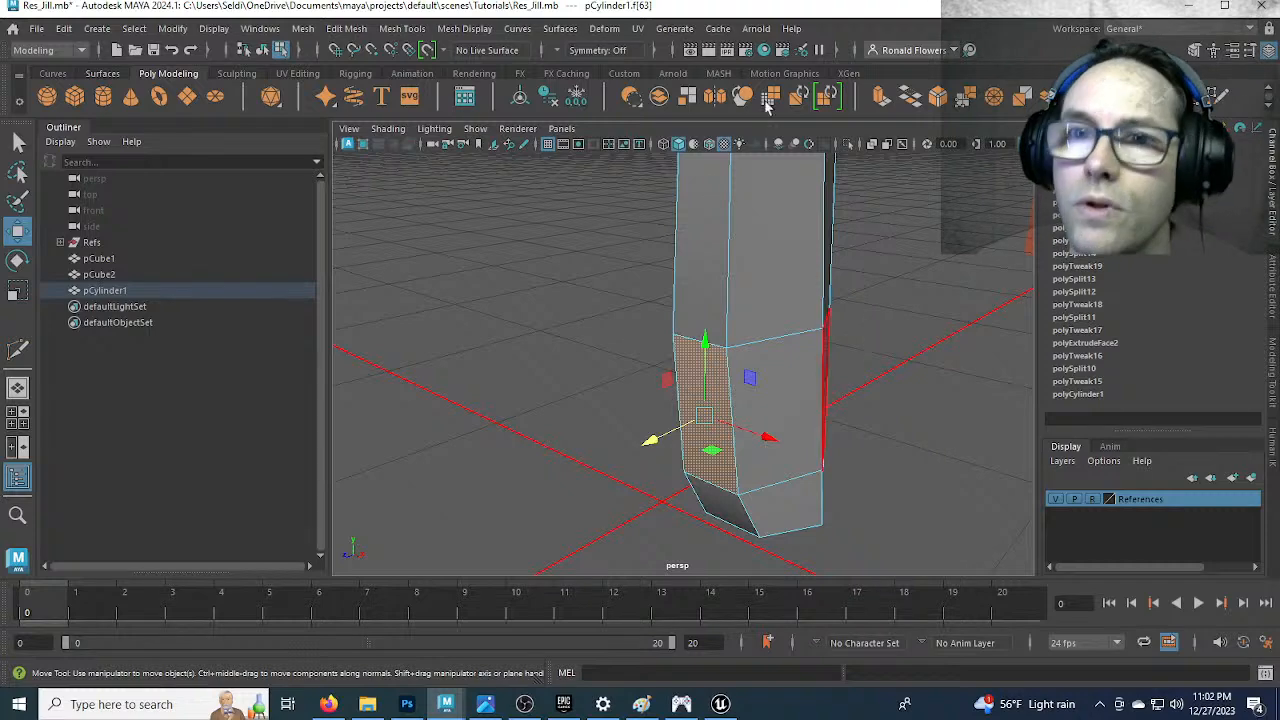
{"action": "left_click", "coordinate": [885, 103]}
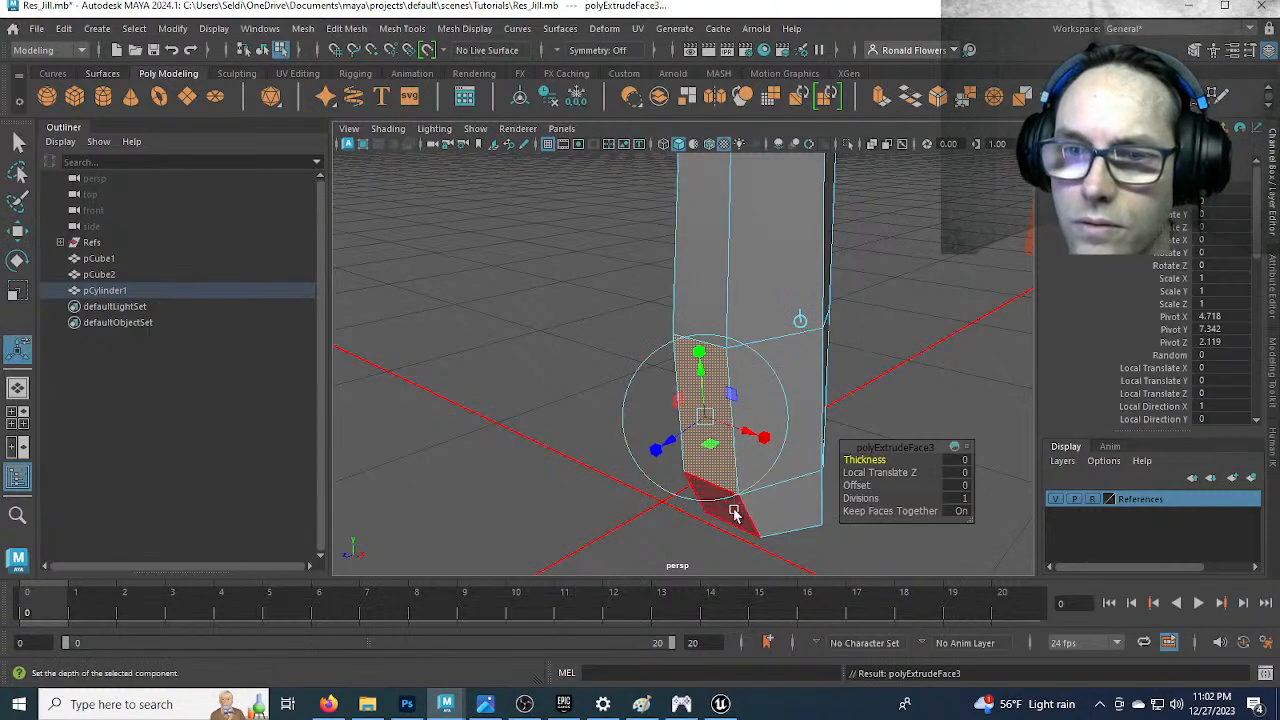
{"action": "key", "text": "space"}
{"action": "key", "text": "space"}
{"action": "key", "text": "w"}
{"action": "left_click_drag", "start_coordinate": [643, 421], "coordinate": [543, 449]}
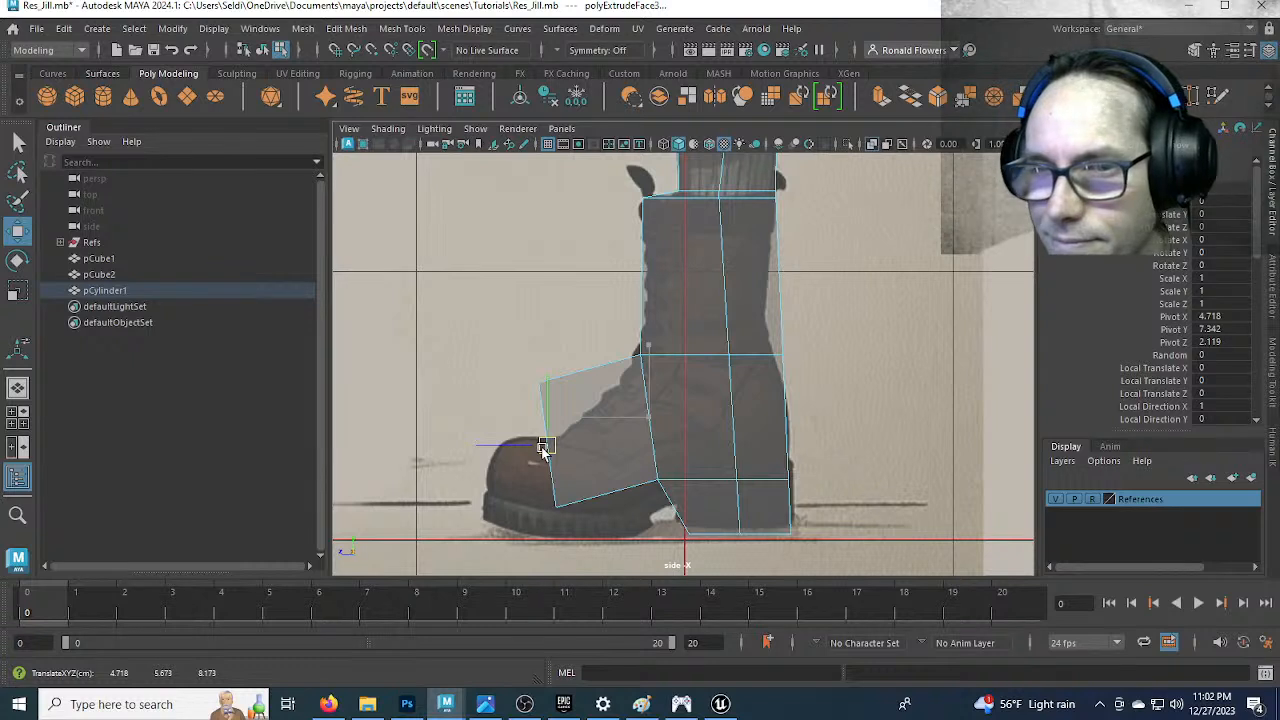
Pull the extruded foot face out to the toe tip, and move its upper vertices down and back onto the toe cap in the side view
{"action": "left_click_drag", "start_coordinate": [543, 449], "coordinate": [472, 480]}
{"action": "scroll", "coordinate": [580, 498], "scroll_direction": "up", "scroll_amount": 4}
{"action": "middle_click_drag", "start_coordinate": [507, 462], "coordinate": [636, 392], "text": "alt"}
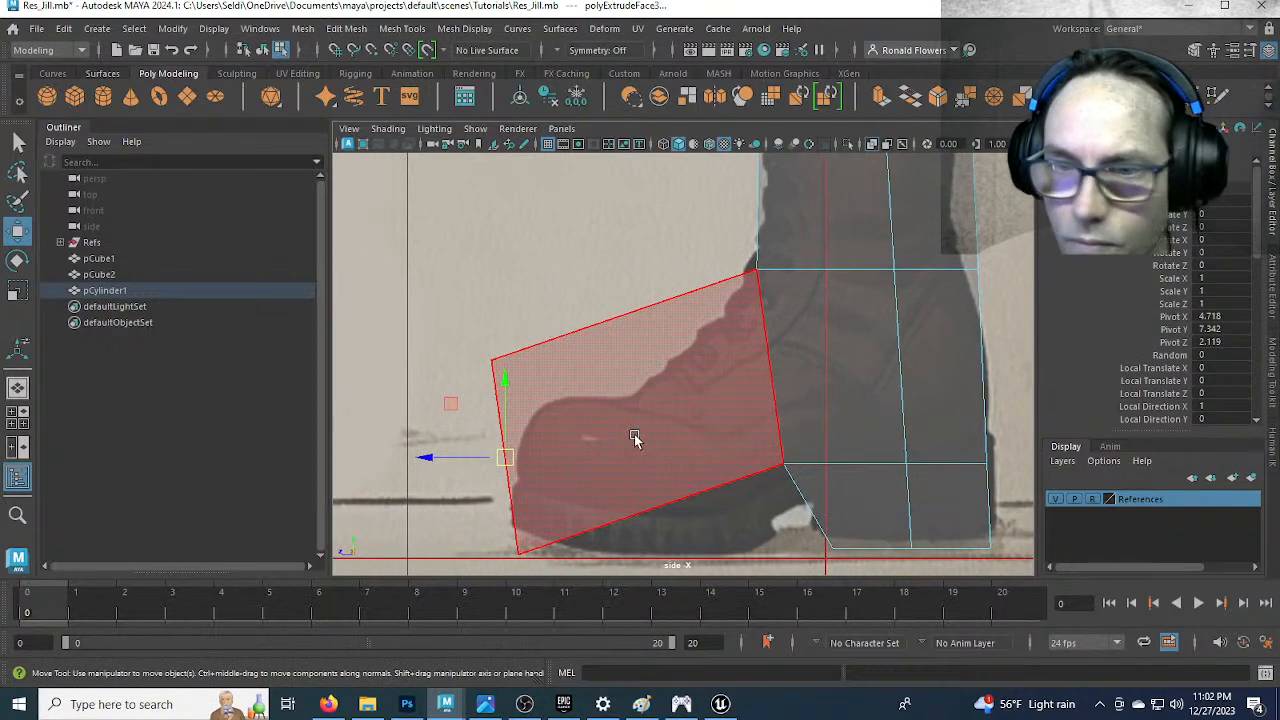
{"action": "key", "text": "q"}
{"action": "key", "text": "F9"}
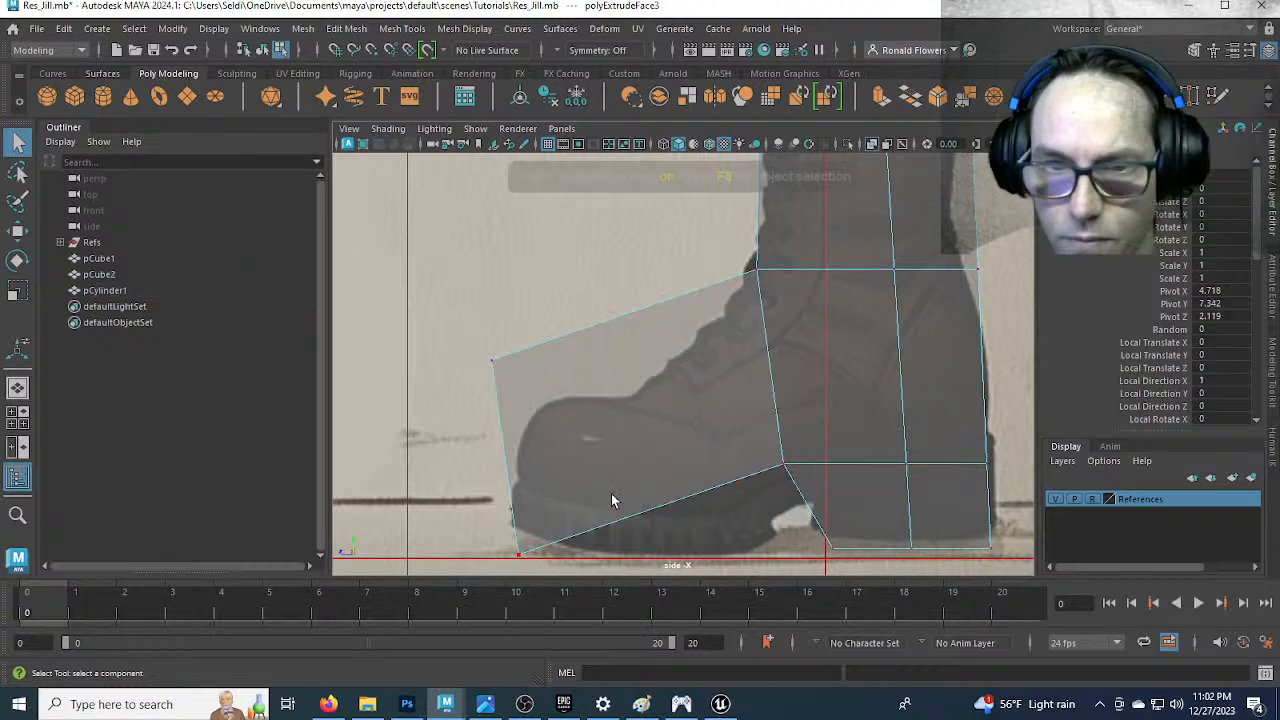
{"action": "left_click_drag", "start_coordinate": [452, 328], "coordinate": [515, 412]}
{"action": "key", "text": "w"}
{"action": "left_click_drag", "start_coordinate": [491, 360], "coordinate": [529, 409]}
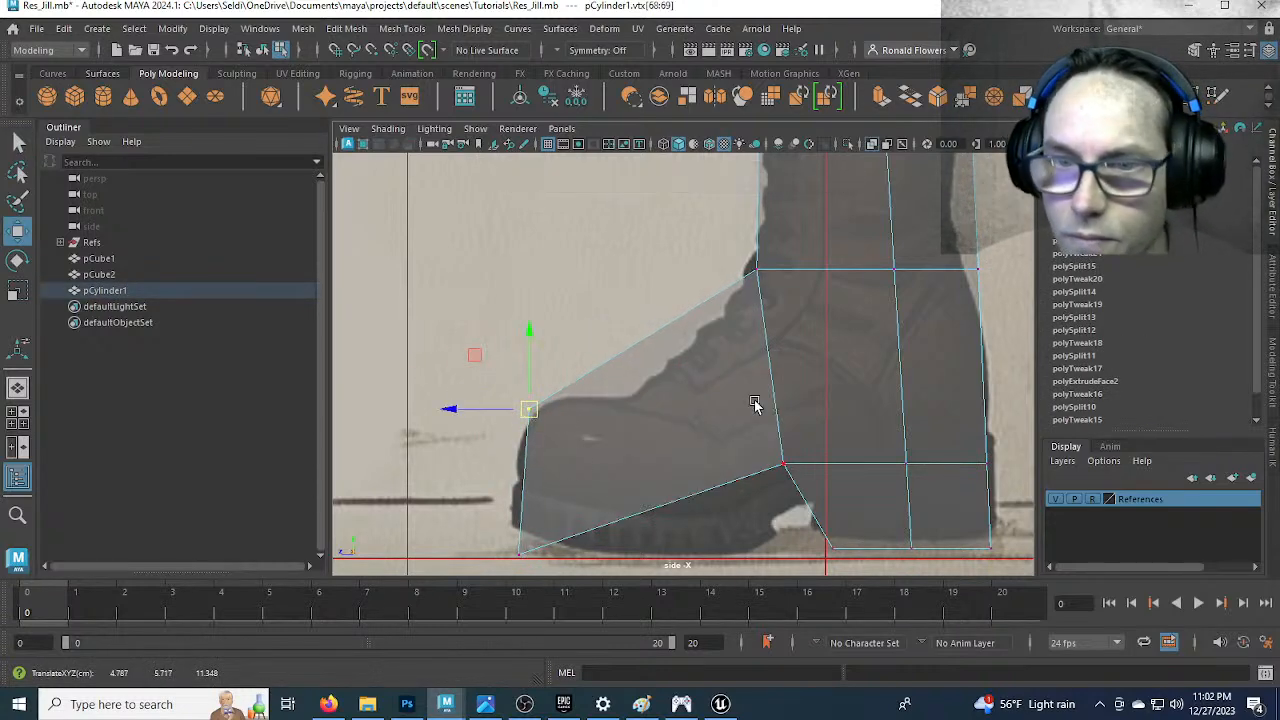
Insert an edge loop across the extruded foot and fit its upper vertices to the instep and its lower vertices to the sole
{"action": "key", "text": "ctrl+shift+x"}
{"action": "left_click_drag", "start_coordinate": [691, 310], "coordinate": [634, 397], "text": "ctrl"}
{"action": "key", "text": "q"}
{"action": "left_click", "coordinate": [676, 320]}
{"action": "key", "text": "w"}
{"action": "left_click_drag", "start_coordinate": [668, 474], "coordinate": [718, 530]}
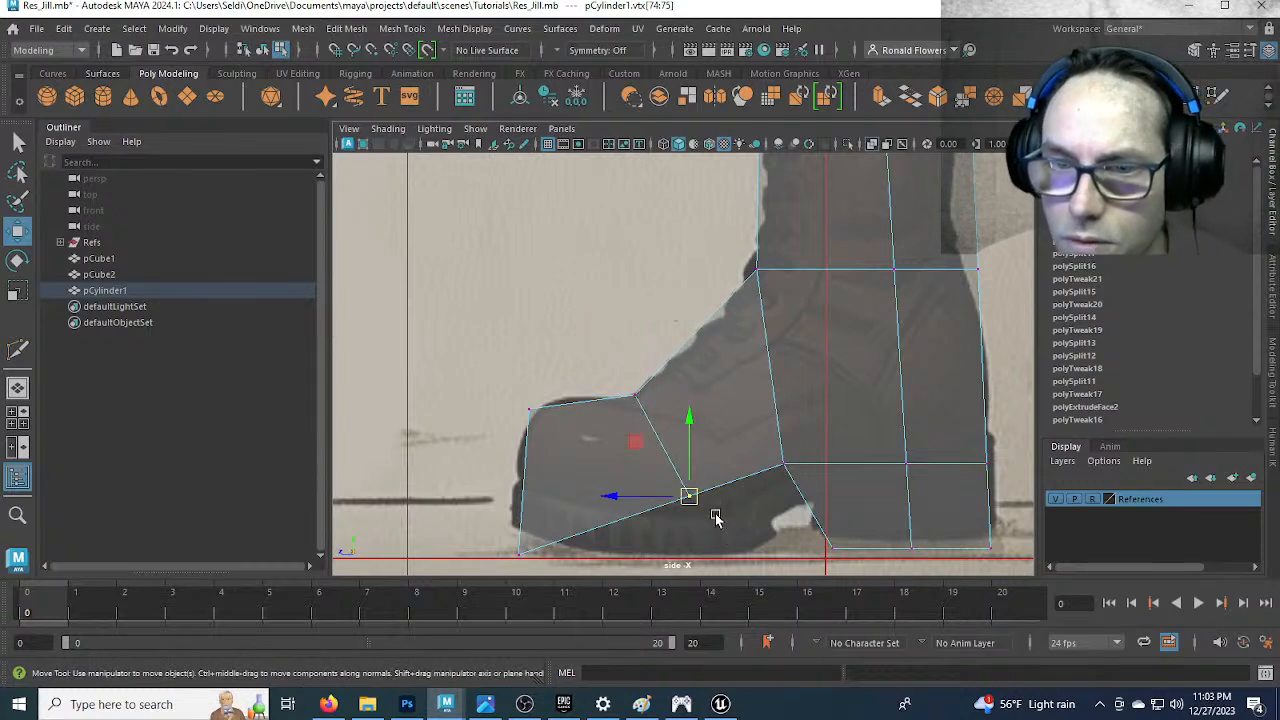
{"action": "middle_click_drag", "start_coordinate": [718, 530], "coordinate": [690, 434], "text": "alt"}
{"action": "left_click_drag", "start_coordinate": [662, 402], "coordinate": [724, 456]}
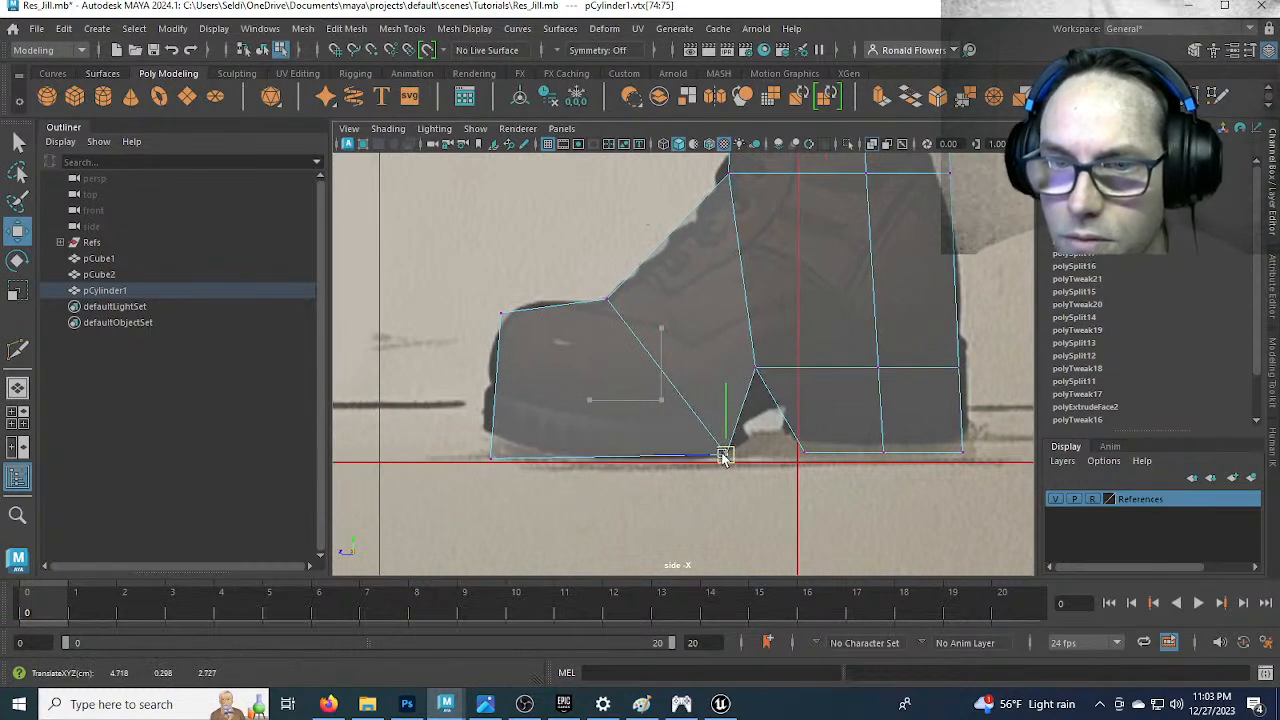
Move the upper toe vertices slightly back and raise the lower toe vertices to the front of the sole in the side reference
{"action": "middle_click_drag", "start_coordinate": [514, 361], "coordinate": [625, 415], "text": "alt"}
{"action": "left_click_drag", "start_coordinate": [598, 352], "coordinate": [628, 362]}
{"action": "left_click_drag", "start_coordinate": [584, 456], "coordinate": [596, 488]}
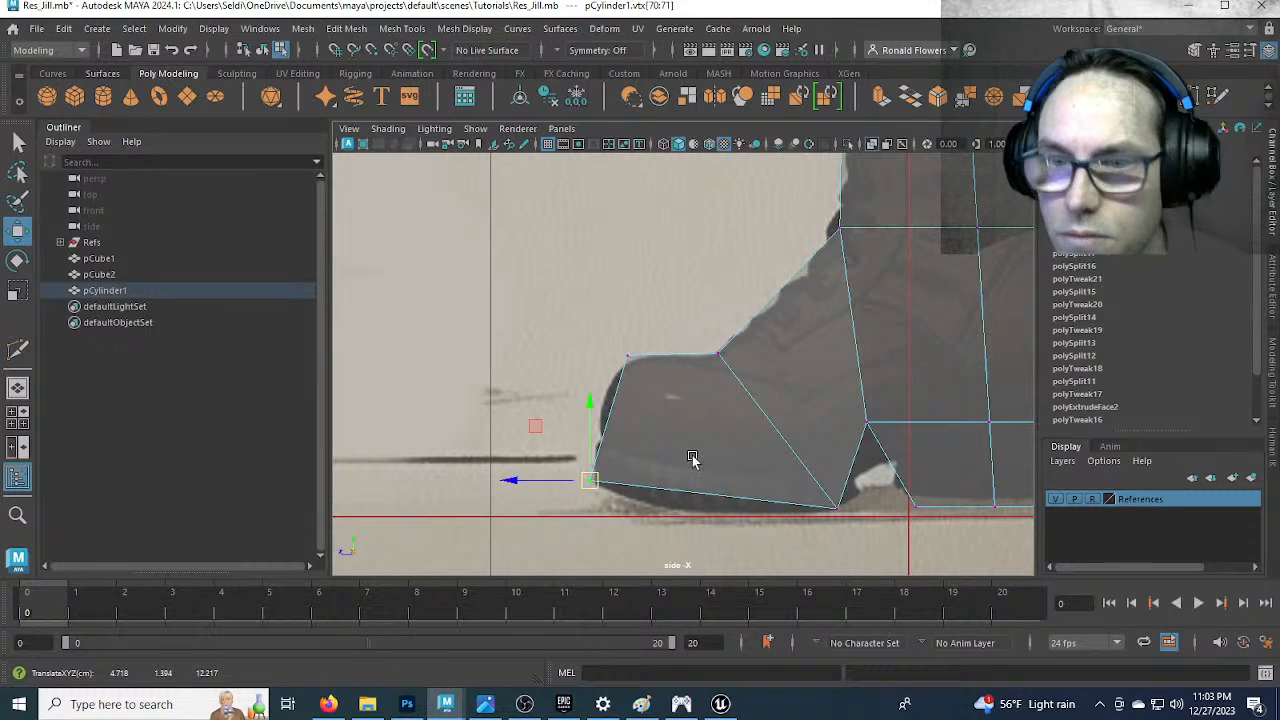
Cut a new edge loop through the middle of the toe section and move its lower vertices down to the bottom of the sole
{"action": "key", "text": "y"}
{"action": "left_click", "coordinate": [671, 355]}
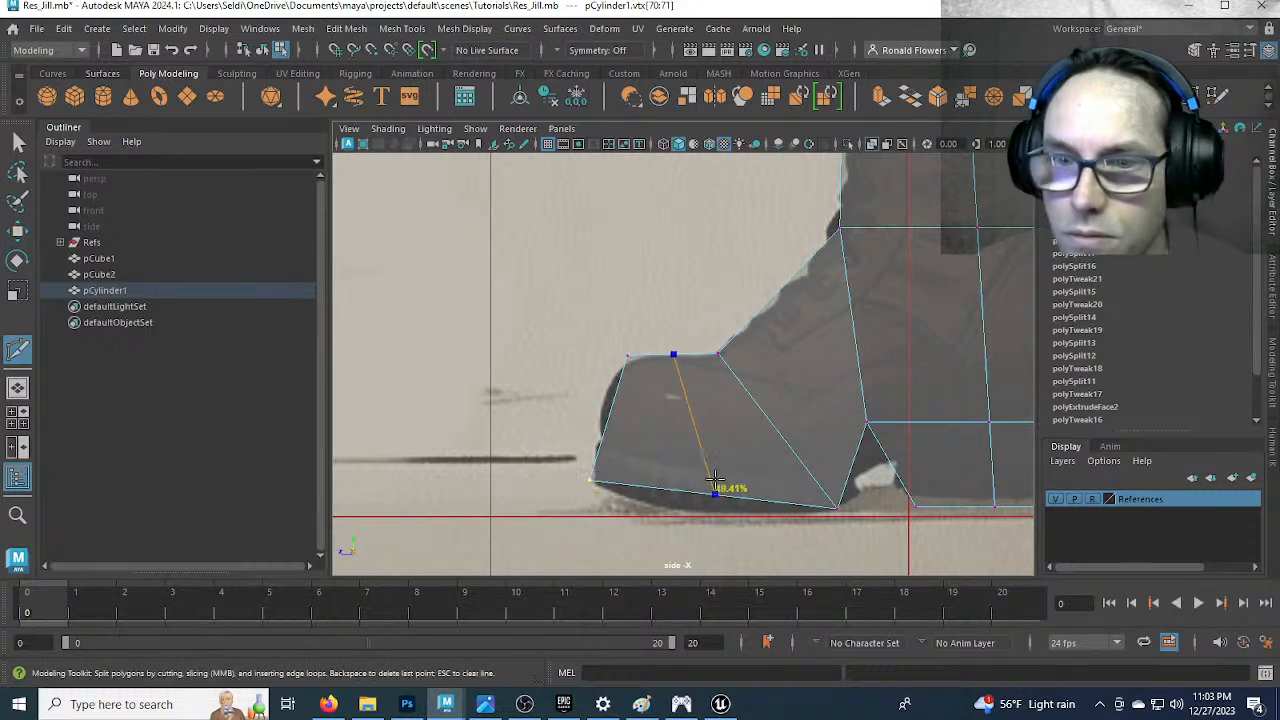
{"action": "left_click", "coordinate": [709, 489]}
{"action": "key", "text": "Return"}
{"action": "key", "text": "q"}
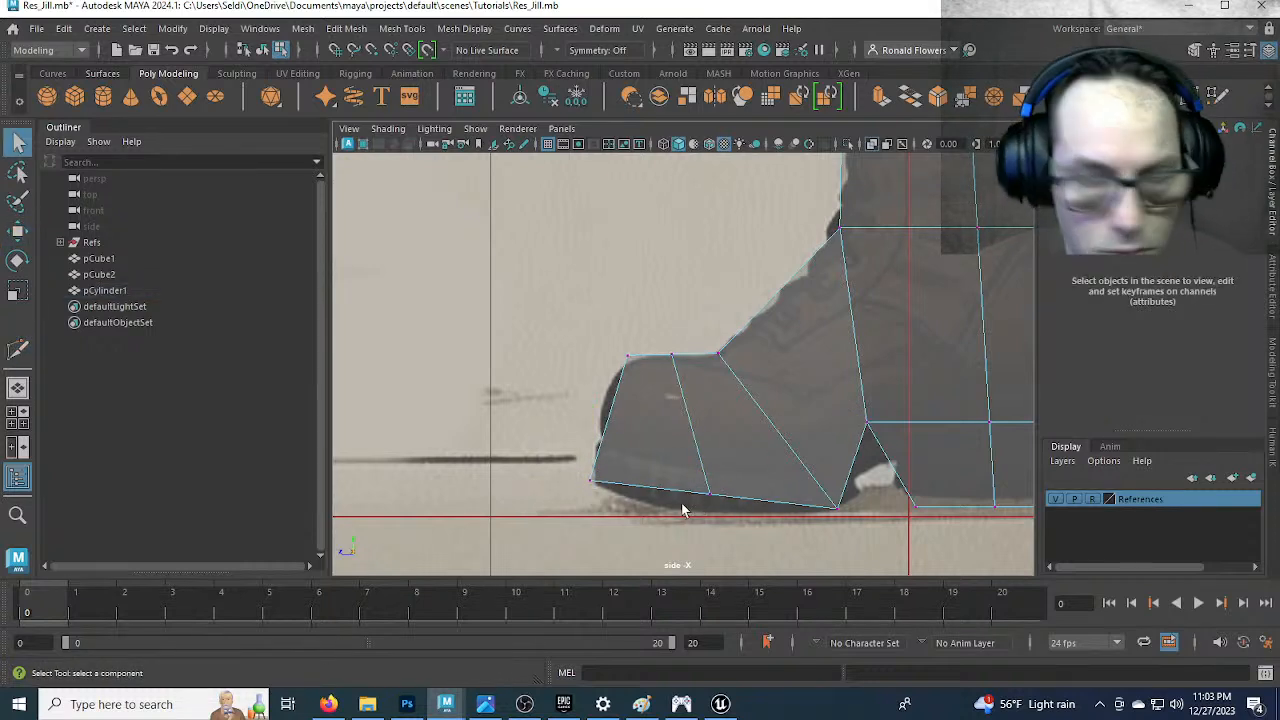
{"action": "left_click", "coordinate": [709, 493]}
{"action": "key", "text": "w"}
{"action": "left_click_drag", "start_coordinate": [709, 493], "coordinate": [689, 508]}
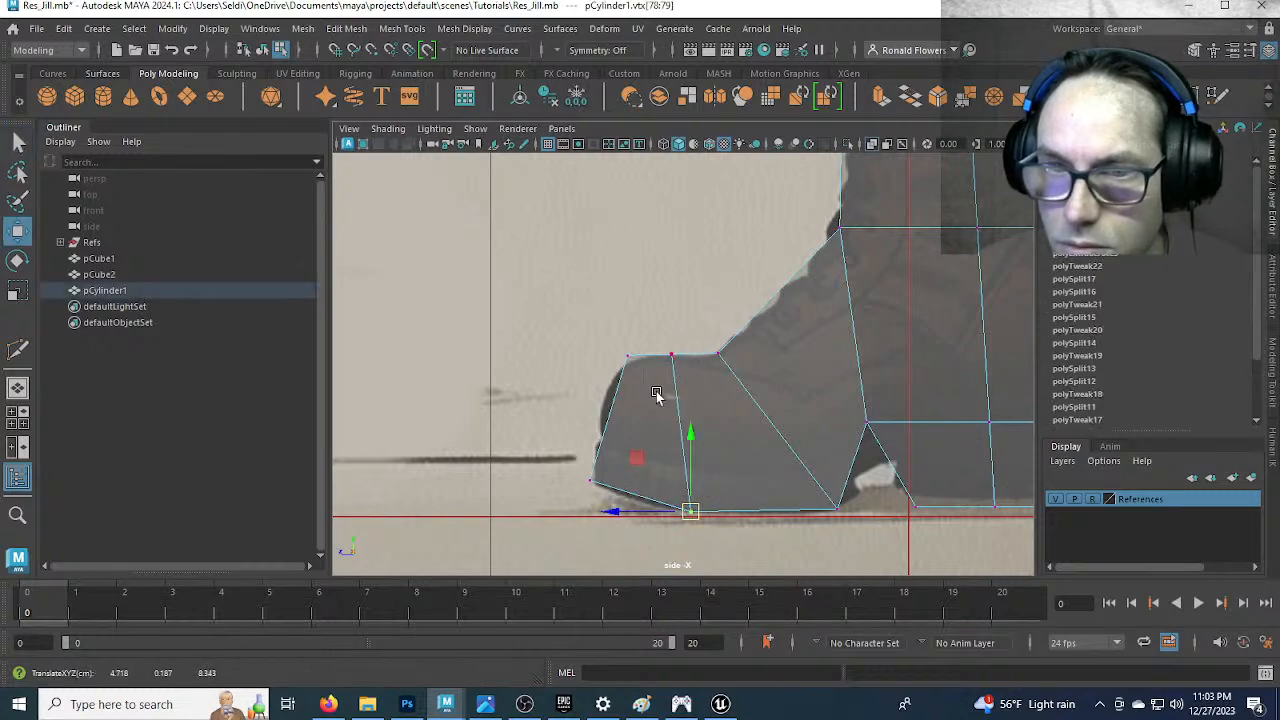
Fit the upper toe-cap vertices to the side reference and lower the arch vertices toward the gap before the heel
{"action": "left_click_drag", "start_coordinate": [673, 363], "coordinate": [638, 375]}
{"action": "left_click_drag", "start_coordinate": [628, 357], "coordinate": [621, 367]}
{"action": "middle_click_drag", "start_coordinate": [760, 363], "coordinate": [602, 363], "text": "alt"}
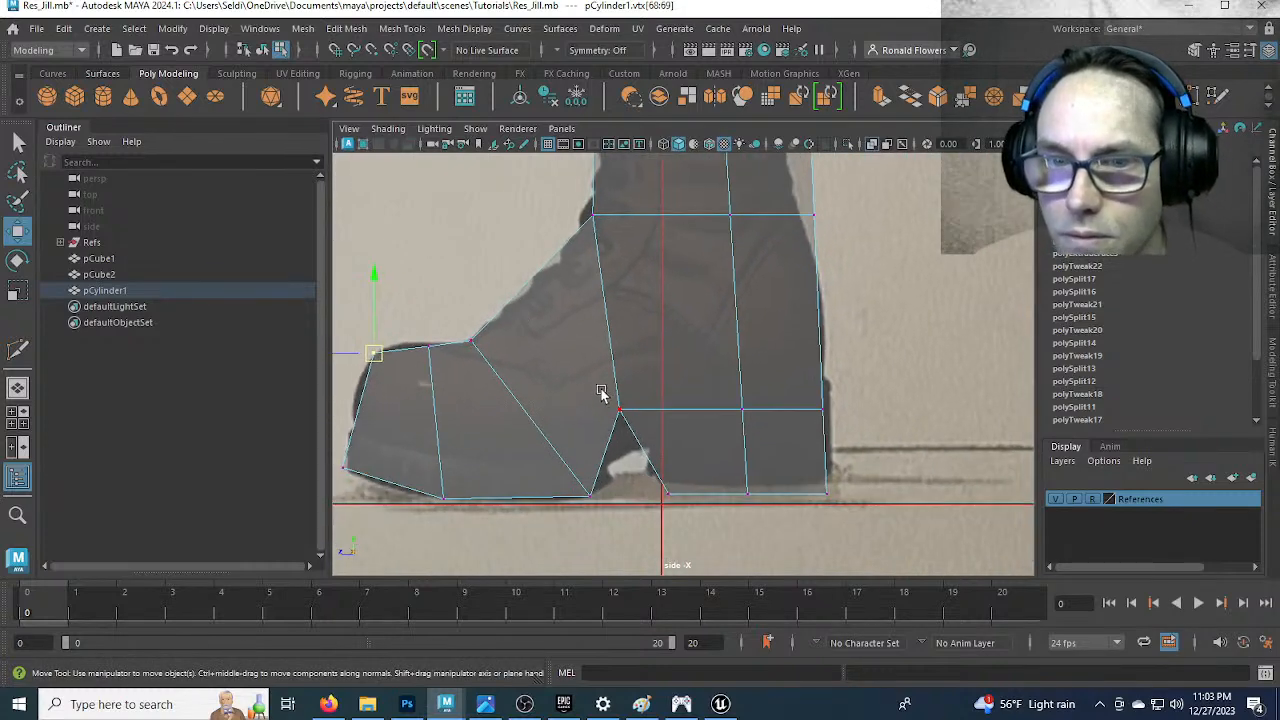
{"action": "left_click_drag", "start_coordinate": [622, 423], "coordinate": [642, 440]}
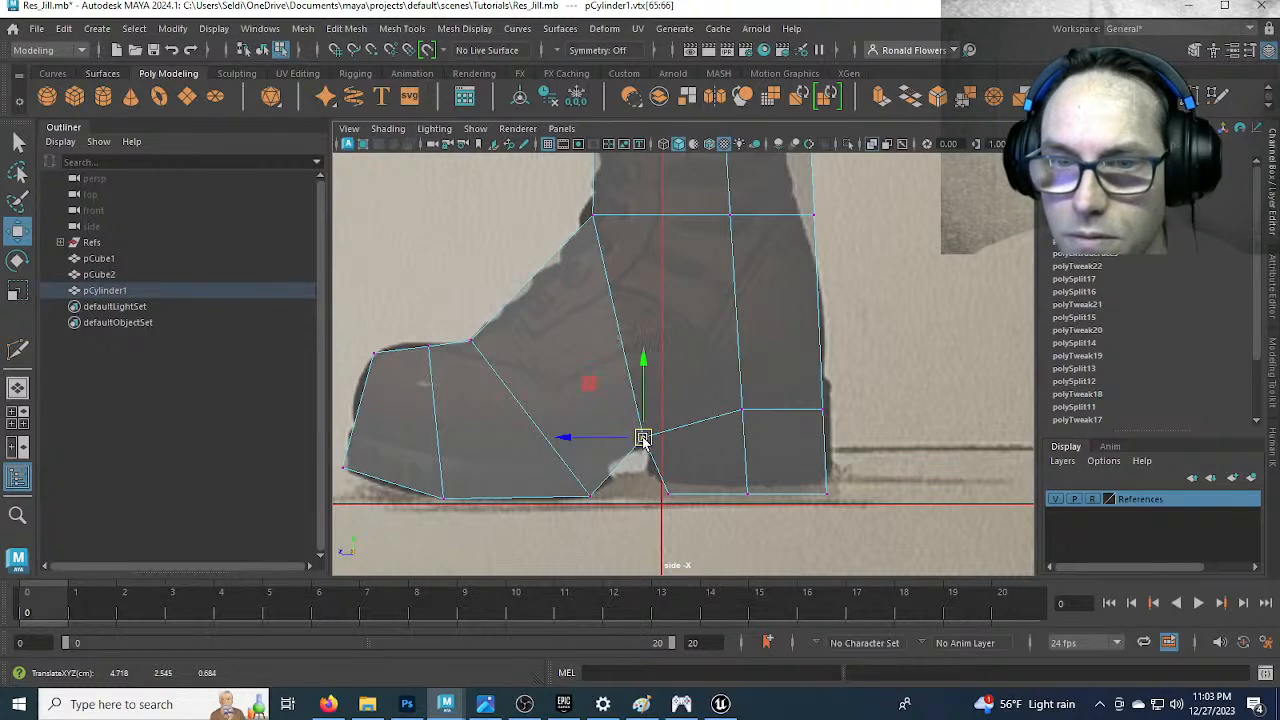
Check the foot's width in the perspective view and against the boot in the front reference
{"action": "key", "text": "space"}
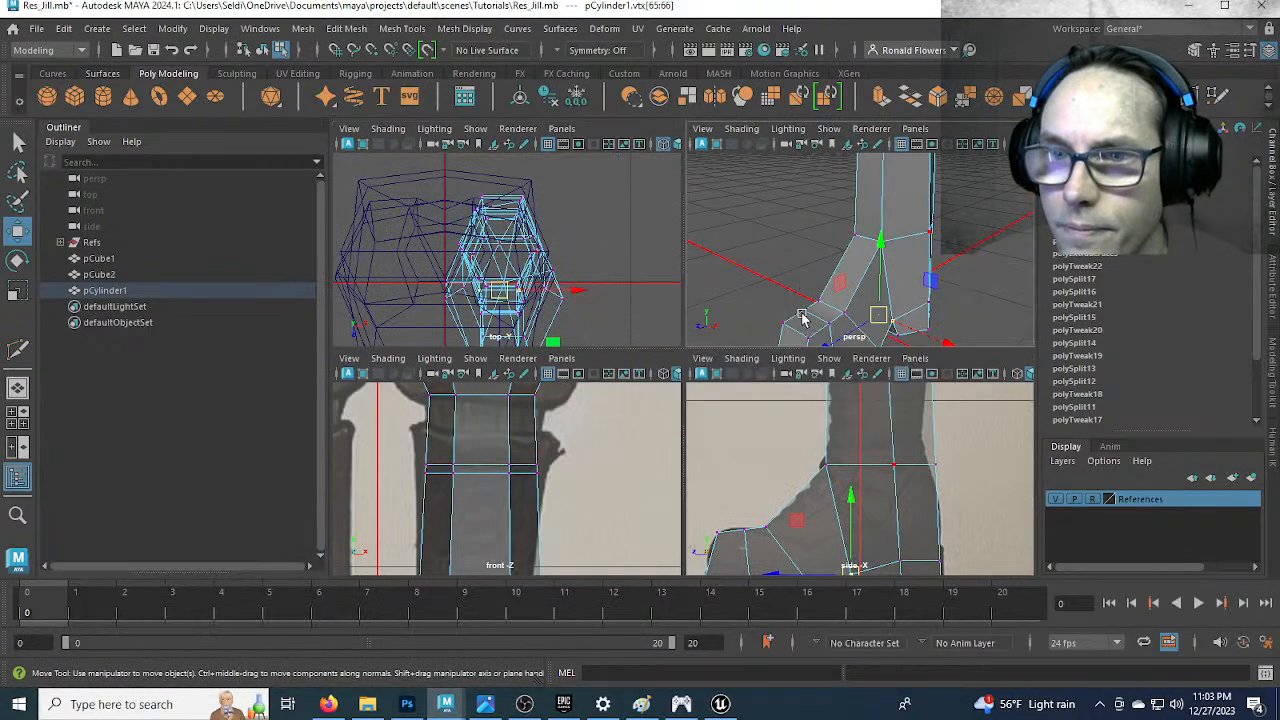
{"action": "key", "text": "space"}
{"action": "left_click_drag", "start_coordinate": [799, 376], "coordinate": [632, 362], "text": "alt"}
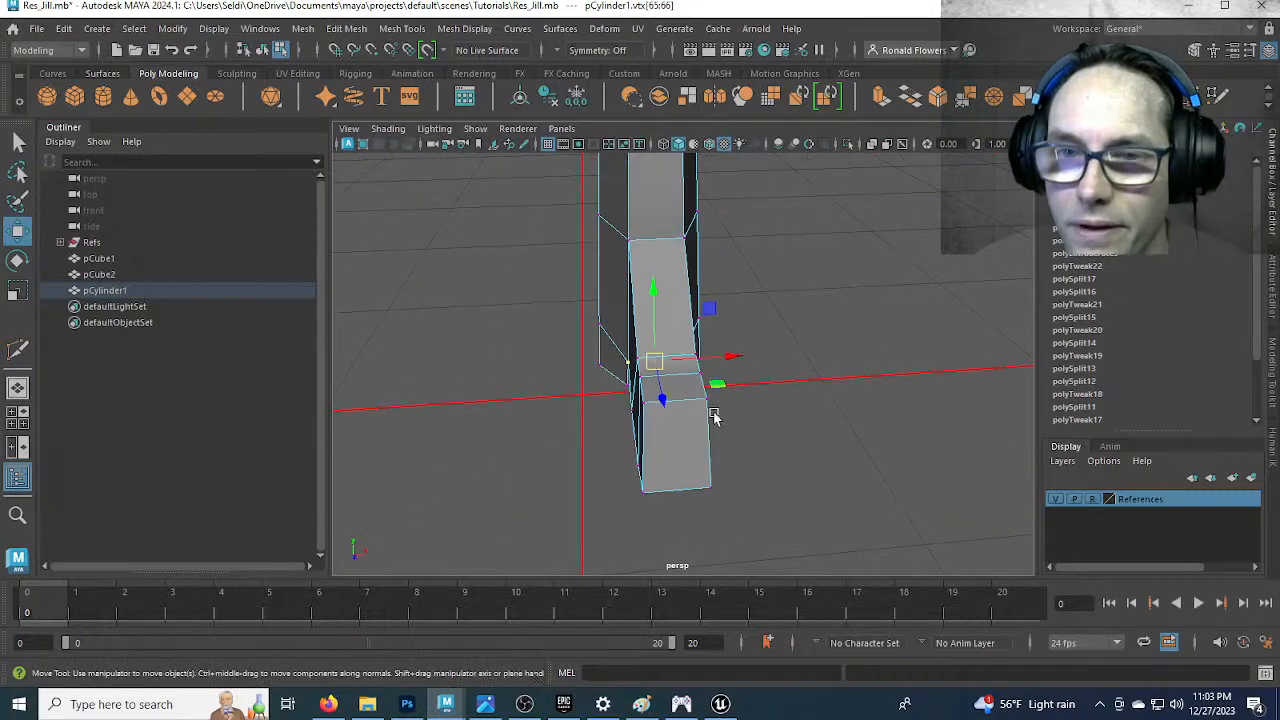
{"action": "key", "text": "space"}
{"action": "key", "text": "space"}
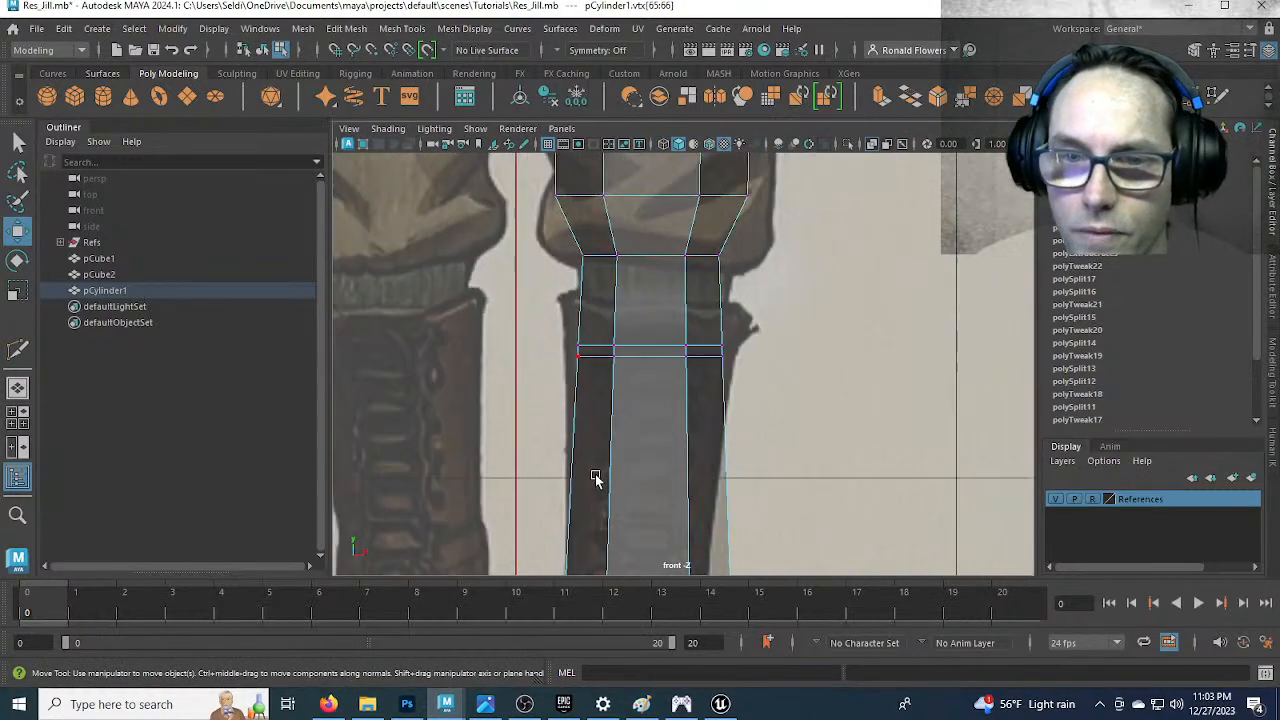
{"action": "right_click_drag", "start_coordinate": [591, 477], "coordinate": [685, 421], "text": "alt"}
{"action": "middle_click_drag", "start_coordinate": [663, 560], "coordinate": [651, 415], "text": "alt"}
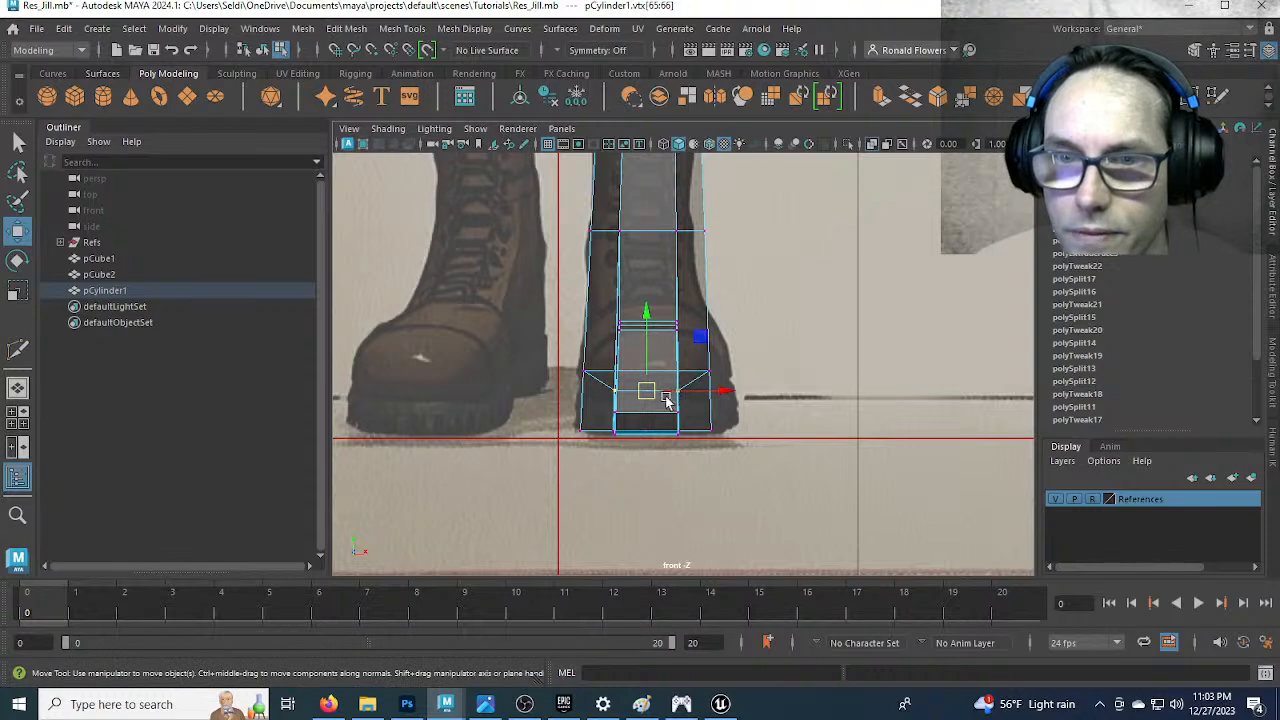
{"action": "key", "text": "space"}
{"action": "key", "text": "space"}
Select the vertices along the foot's outer side, from toe to arch, and move them outward to widen the foot
{"action": "left_click_drag", "start_coordinate": [783, 420], "coordinate": [699, 447], "text": "alt"}
{"action": "left_click_drag", "start_coordinate": [615, 487], "coordinate": [506, 430], "text": "alt"}
{"action": "key", "text": "F9"}
{"action": "left_click", "coordinate": [601, 499]}
{"action": "key", "text": "q"}
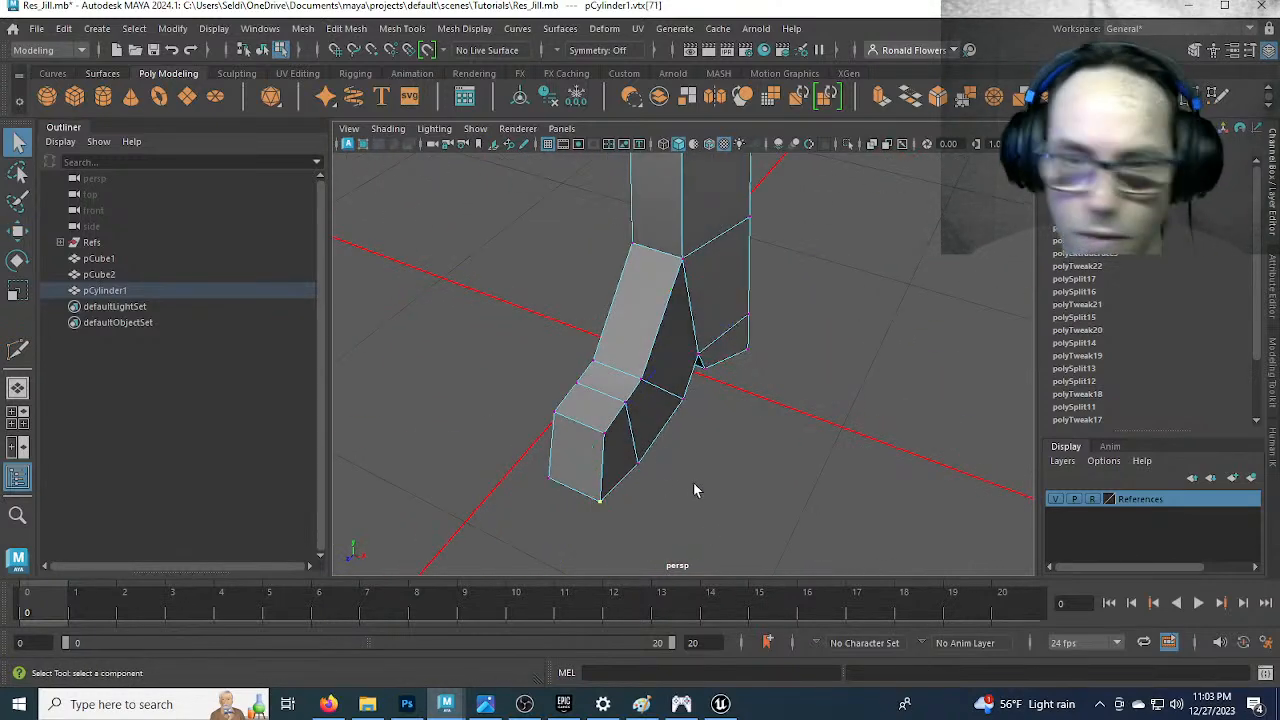
{"action": "left_click", "coordinate": [595, 429]}
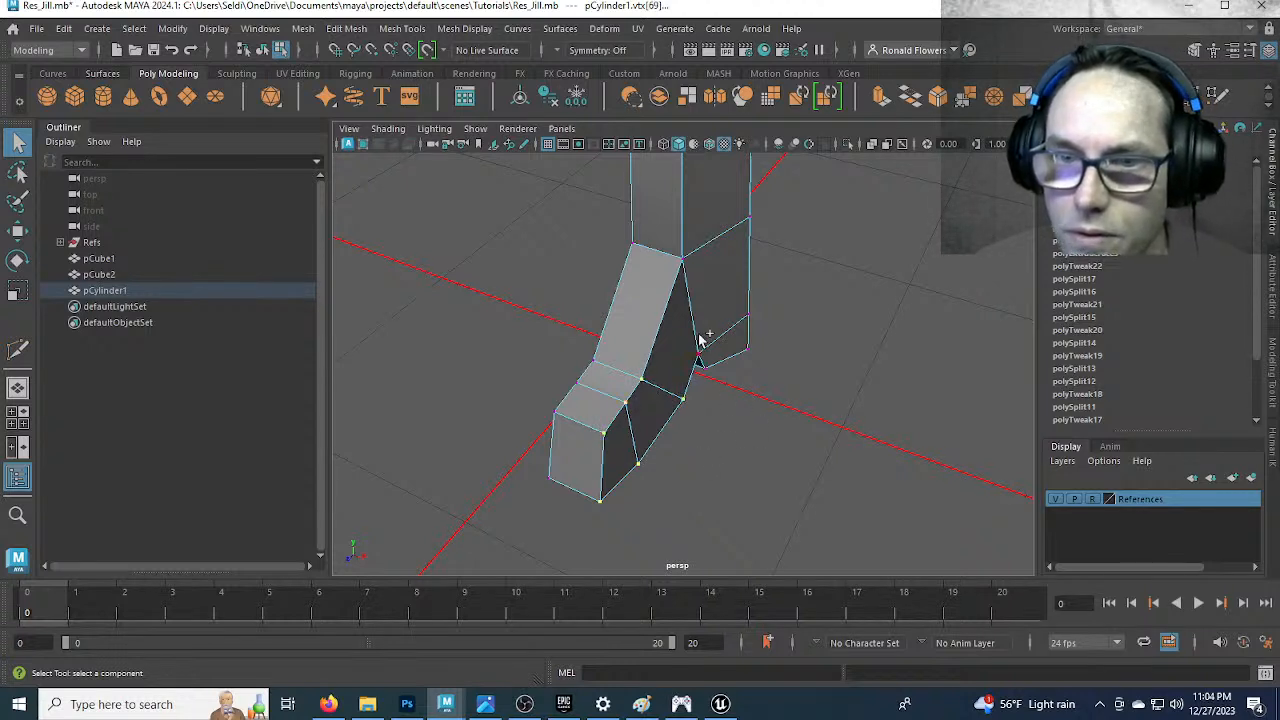
{"action": "key", "text": "w"}
{"action": "left_click_drag", "start_coordinate": [714, 409], "coordinate": [743, 425]}
Select the vertices along the foot's inner side, including the ankle corner, and move them inward to widen the foot
{"action": "left_click_drag", "start_coordinate": [563, 438], "coordinate": [712, 493], "text": "alt"}
{"action": "left_click", "coordinate": [745, 505]}
{"action": "key", "text": "q"}
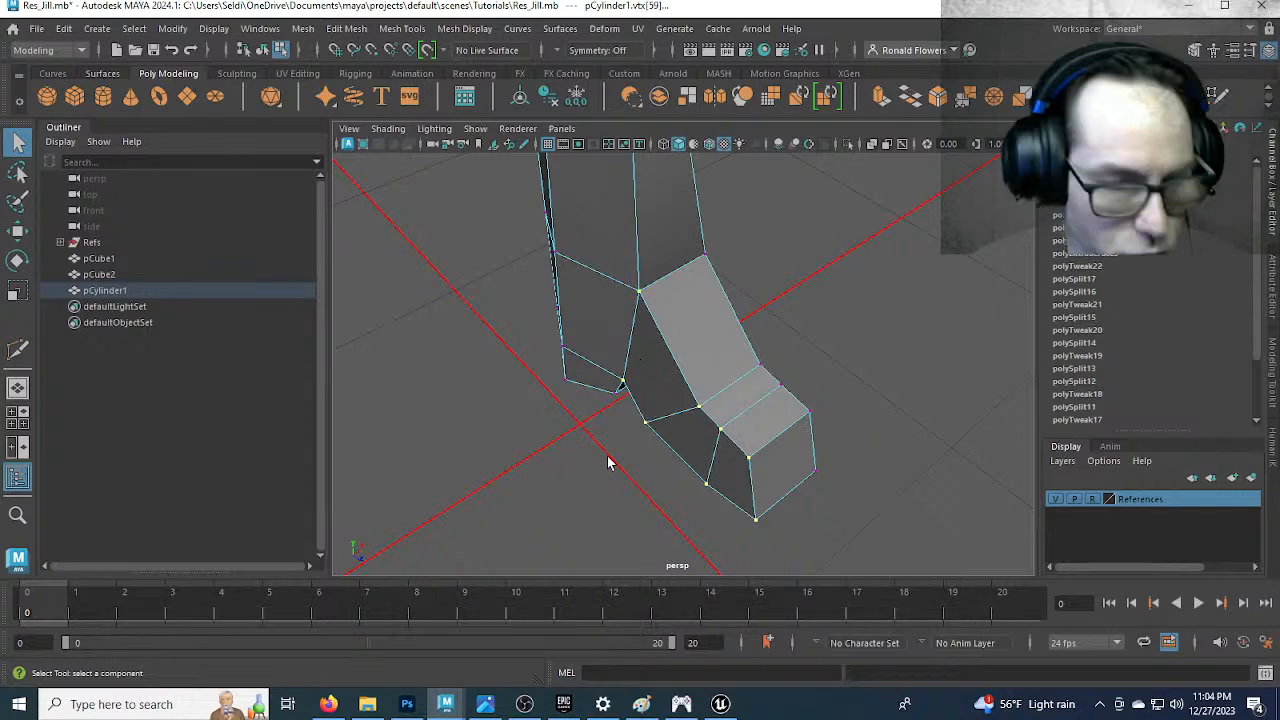
{"action": "key", "text": "w"}
{"action": "left_click_drag", "start_coordinate": [703, 418], "coordinate": [594, 429]}
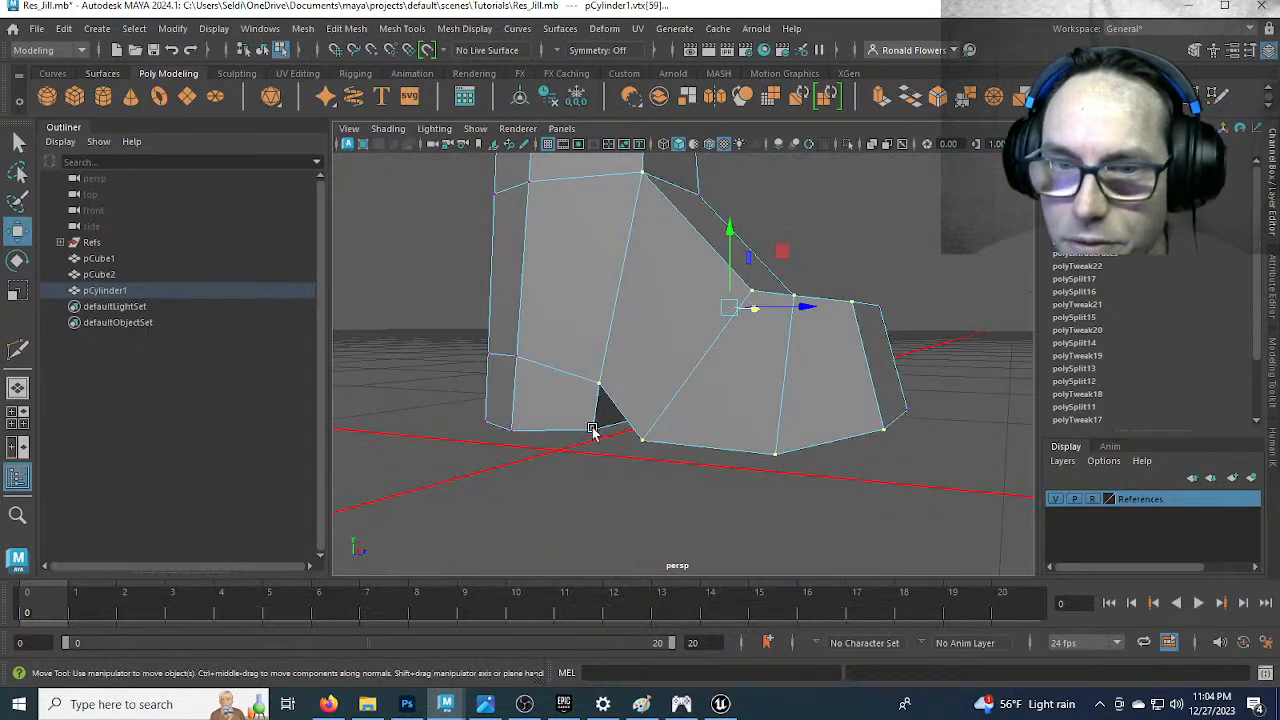
Select the two bottom vertices at the front of the heel and scale them apart sideways to match the wider foot
{"action": "left_click", "coordinate": [590, 422]}
{"action": "left_click_drag", "start_coordinate": [632, 484], "coordinate": [437, 494], "text": "alt"}
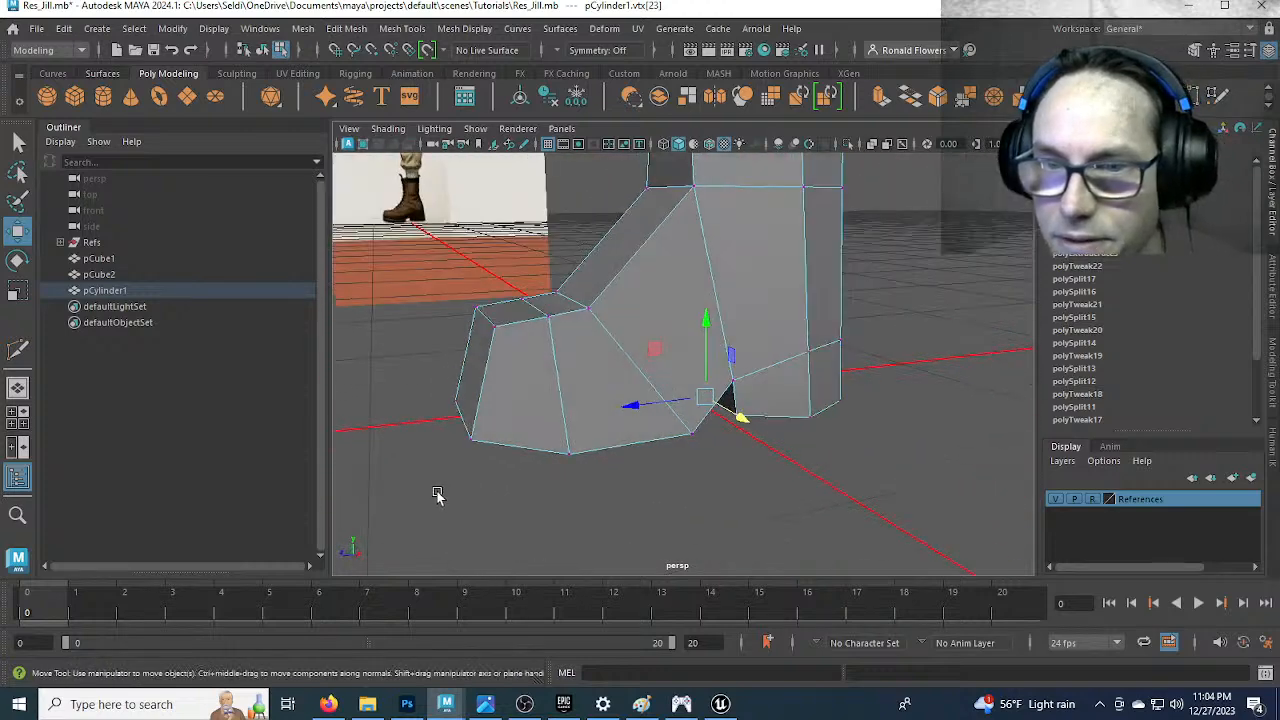
{"action": "left_click", "coordinate": [757, 412], "text": "shift"}
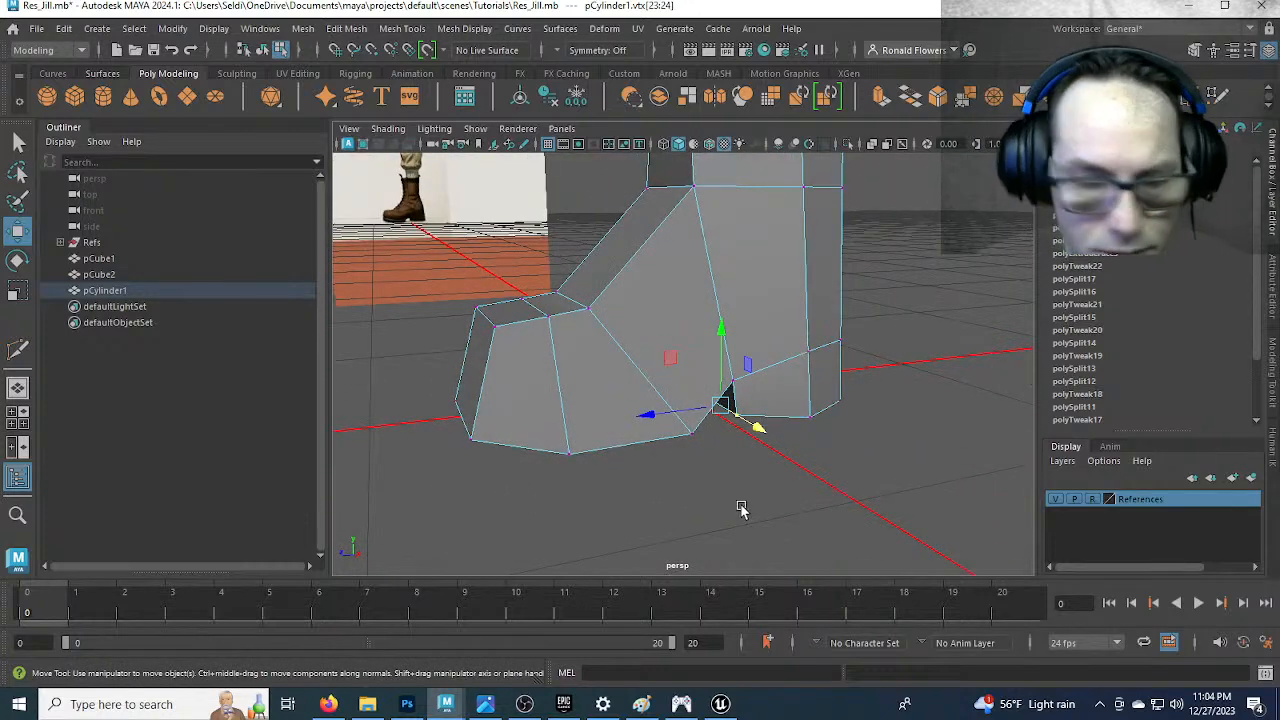
{"action": "key", "text": "r"}
{"action": "left_click_drag", "start_coordinate": [757, 428], "coordinate": [729, 523]}
{"action": "key", "text": "q"}
{"action": "left_click", "coordinate": [815, 431]}
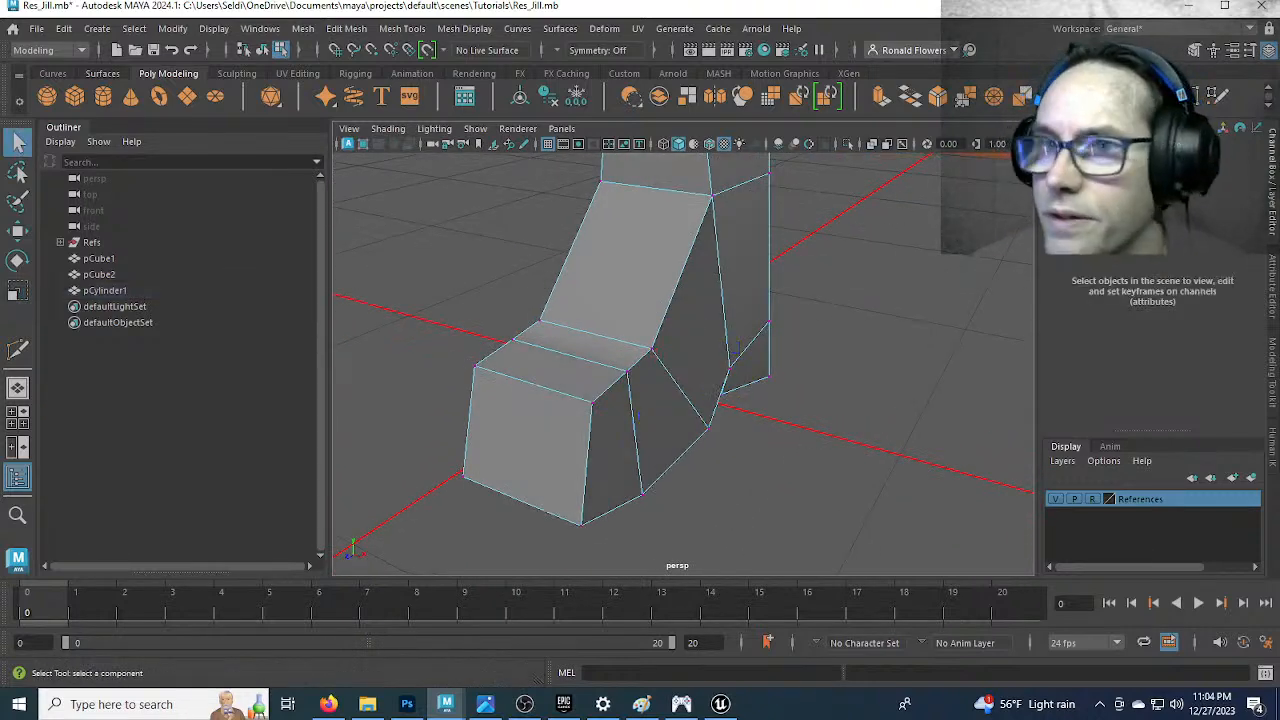
Cut a sole line with Multi-Cut from the outer arch vertex around the toe to the inner arch vertex
{"action": "key", "text": "ctrl+shift+x"}
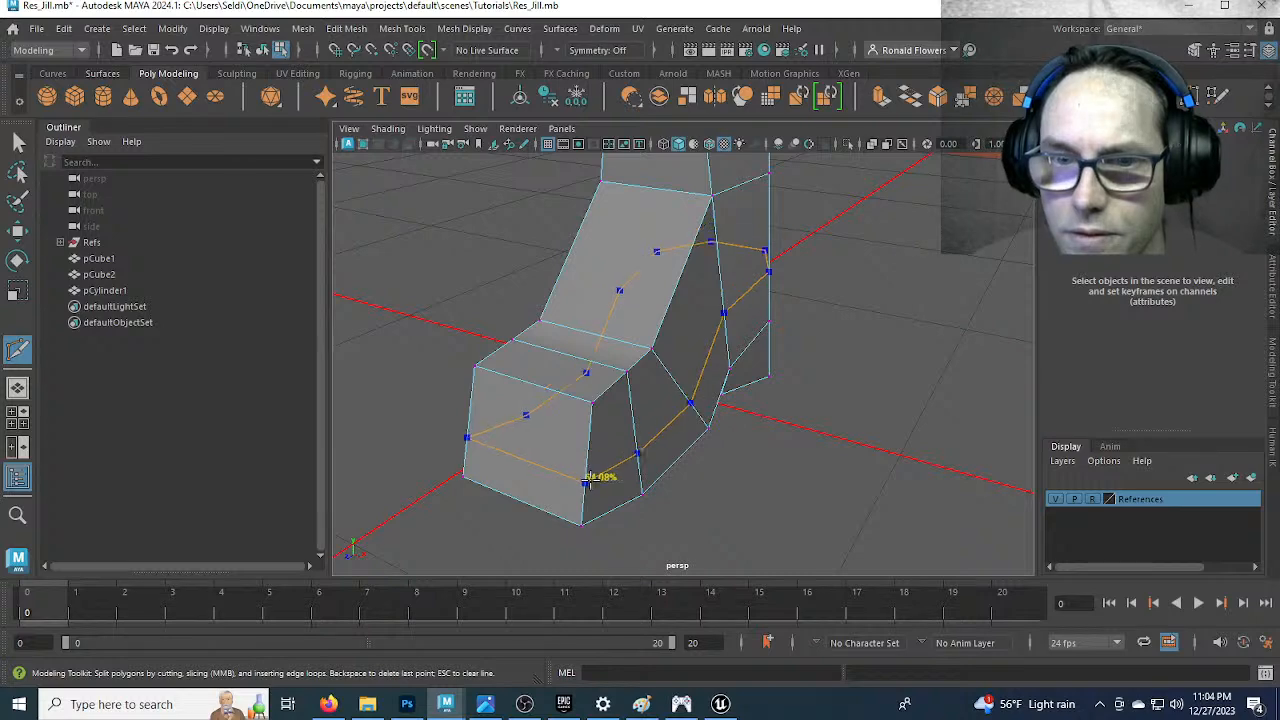
{"action": "left_click_drag", "start_coordinate": [708, 508], "coordinate": [613, 458], "text": "alt"}
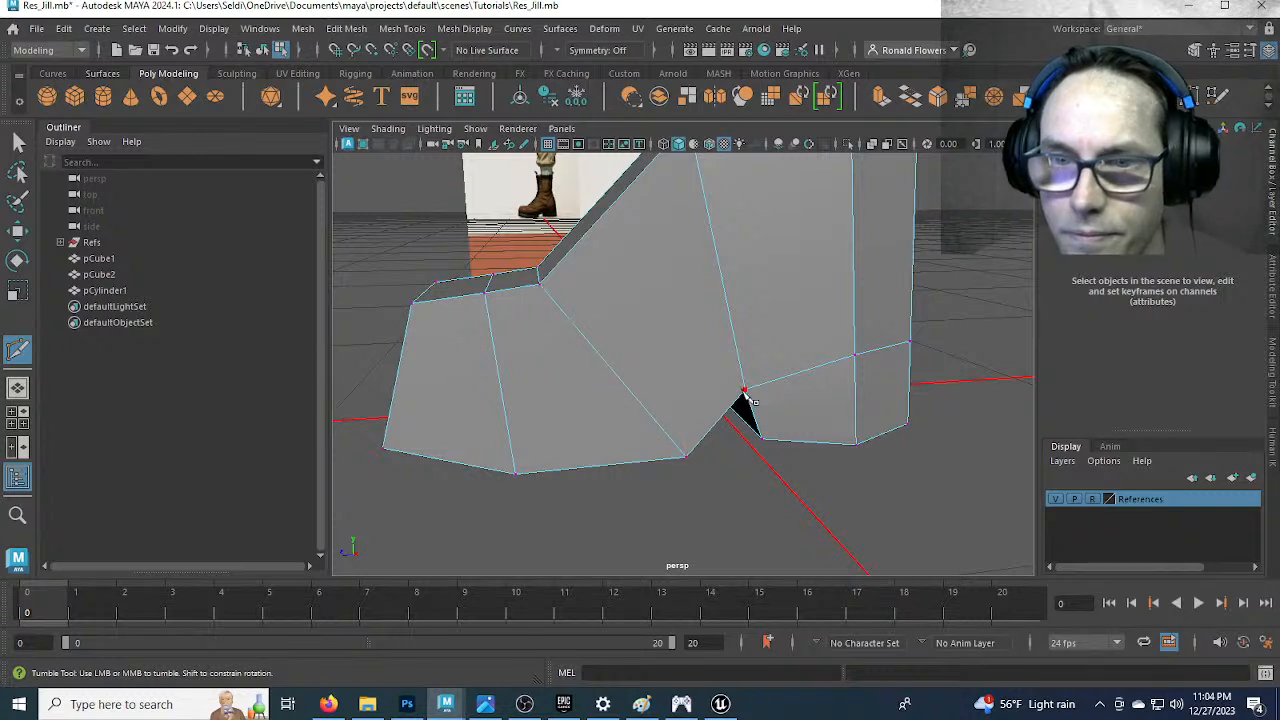
{"action": "left_click", "coordinate": [746, 390]}
{"action": "left_click", "coordinate": [646, 409]}
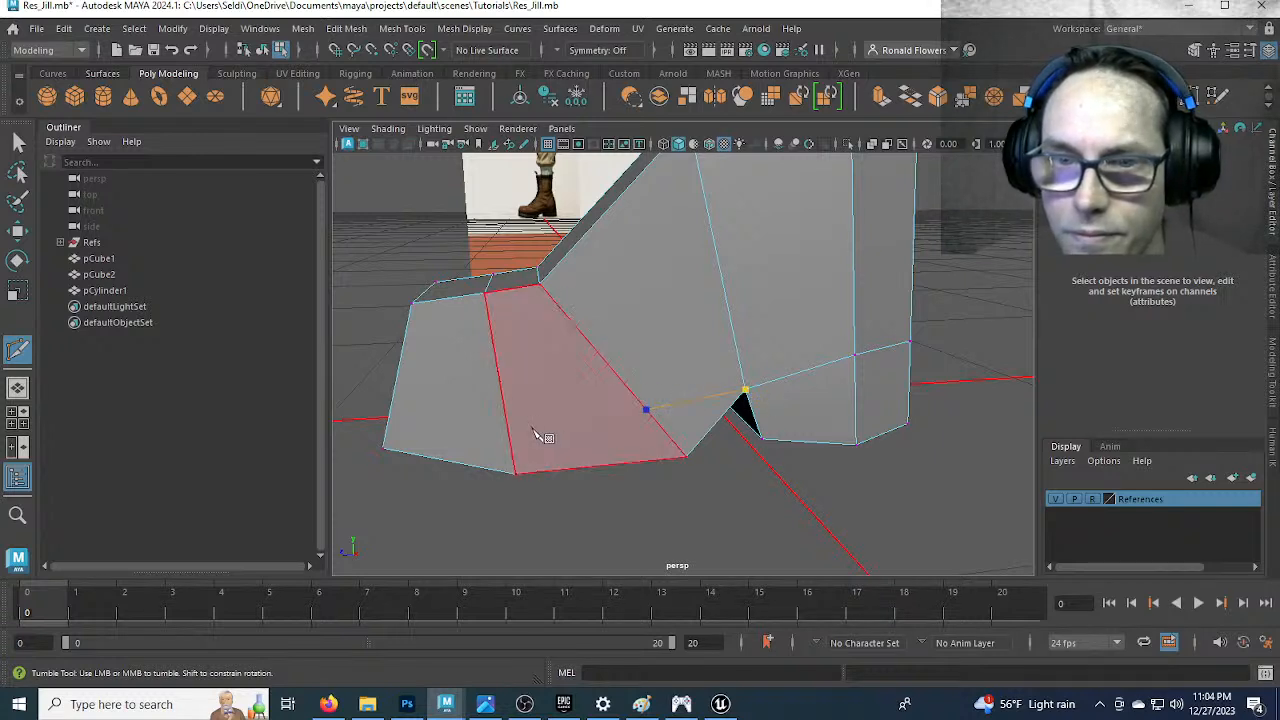
{"action": "left_click", "coordinate": [508, 417]}
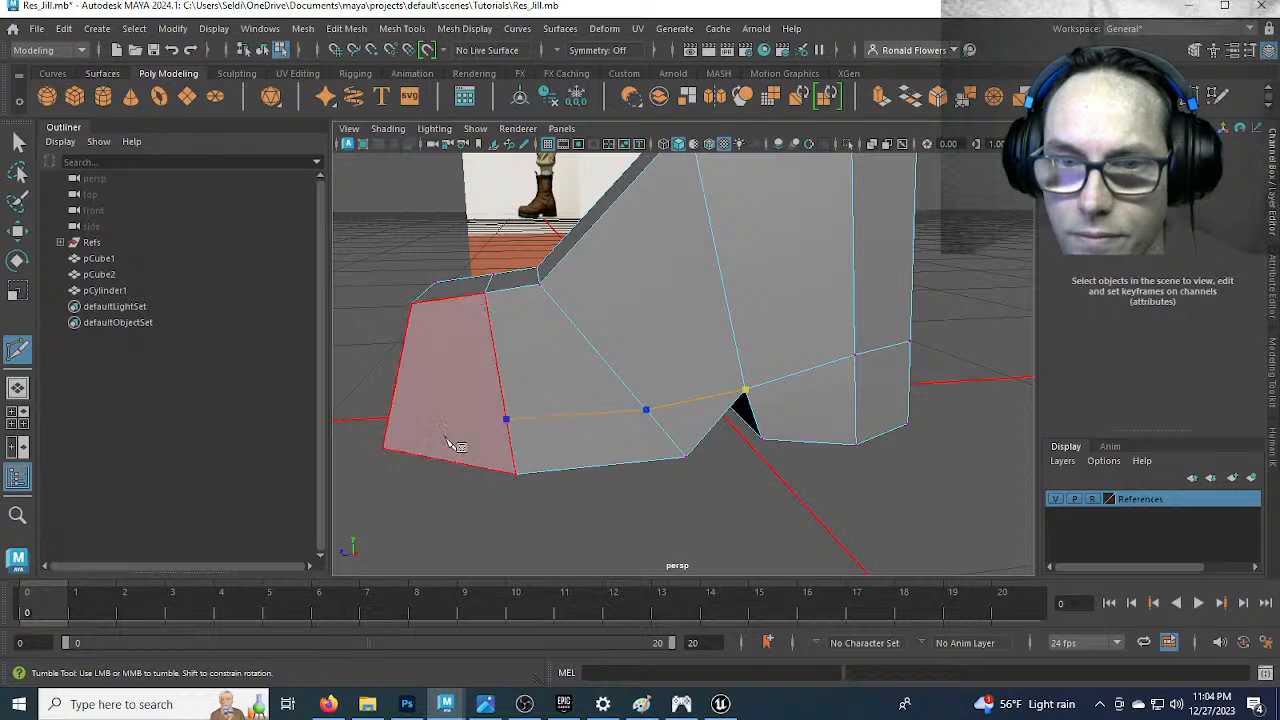
{"action": "left_click_drag", "start_coordinate": [446, 436], "coordinate": [569, 438], "text": "alt"}
{"action": "left_click", "coordinate": [604, 467]}
{"action": "left_click_drag", "start_coordinate": [459, 470], "coordinate": [700, 480], "text": "alt"}
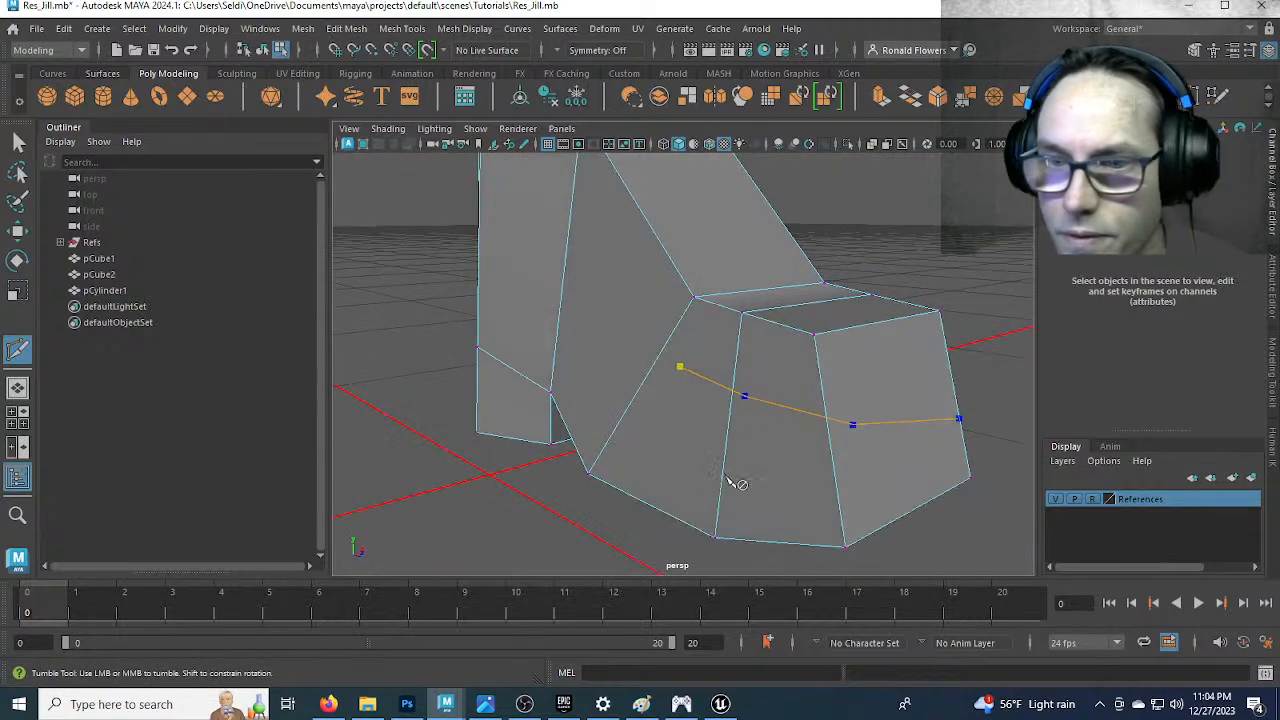
{"action": "left_click", "coordinate": [837, 482]}
{"action": "left_click", "coordinate": [722, 474]}
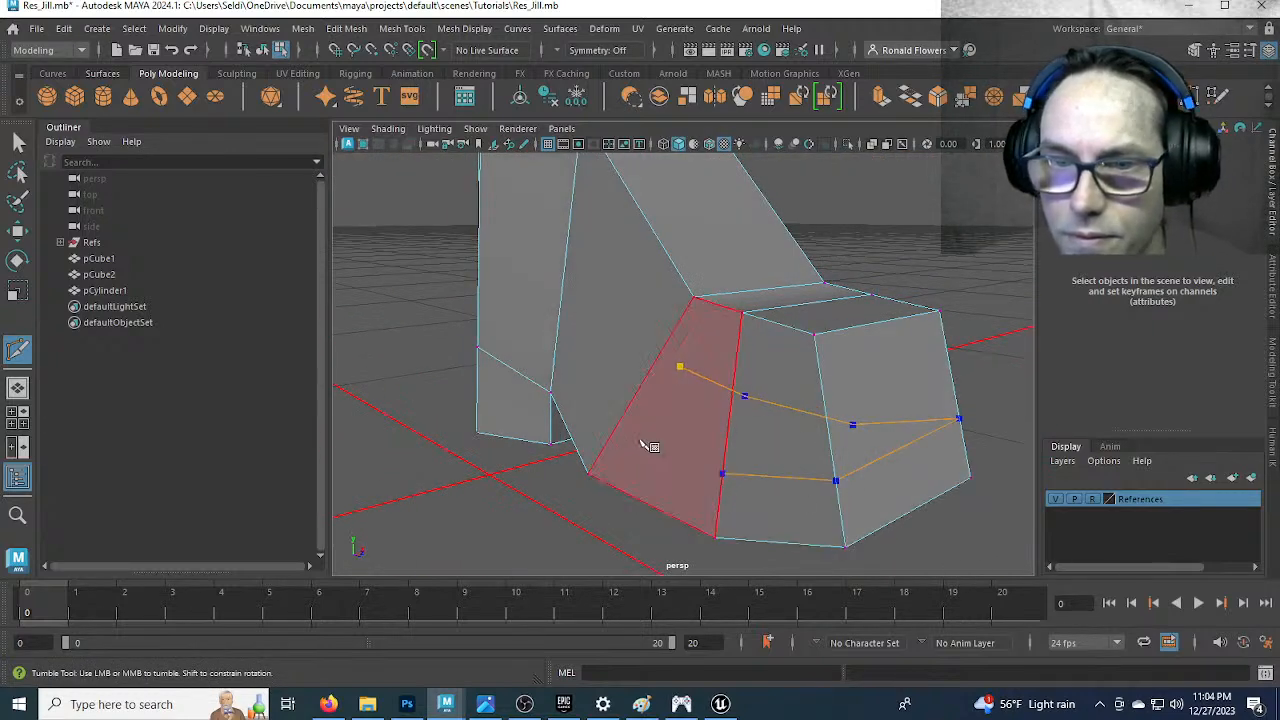
{"action": "left_click", "coordinate": [554, 397]}
{"action": "key", "text": "Return"}
Inspect the new sole line and the overall boot shape from both sides
{"action": "left_click_drag", "start_coordinate": [554, 397], "coordinate": [620, 462], "text": "alt"}
{"action": "scroll", "coordinate": [620, 460], "scroll_direction": "up", "scroll_amount": 5}
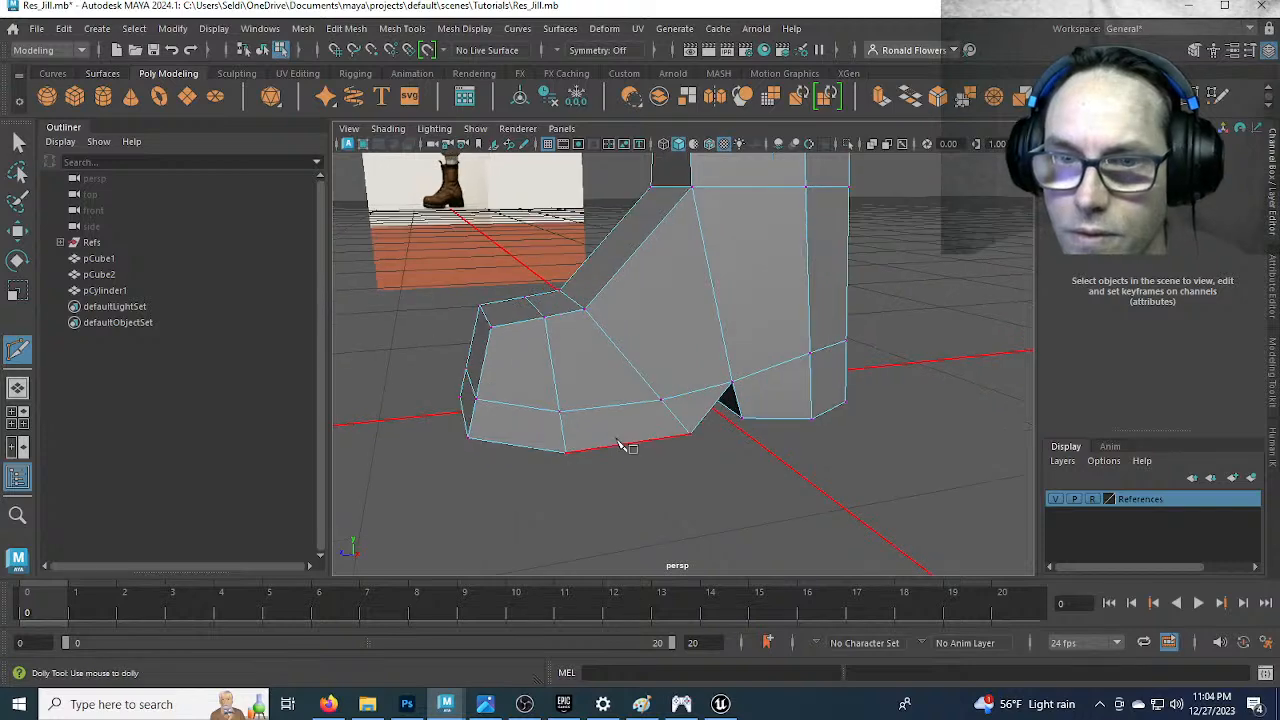
{"action": "left_click_drag", "start_coordinate": [706, 461], "coordinate": [672, 452], "text": "alt"}
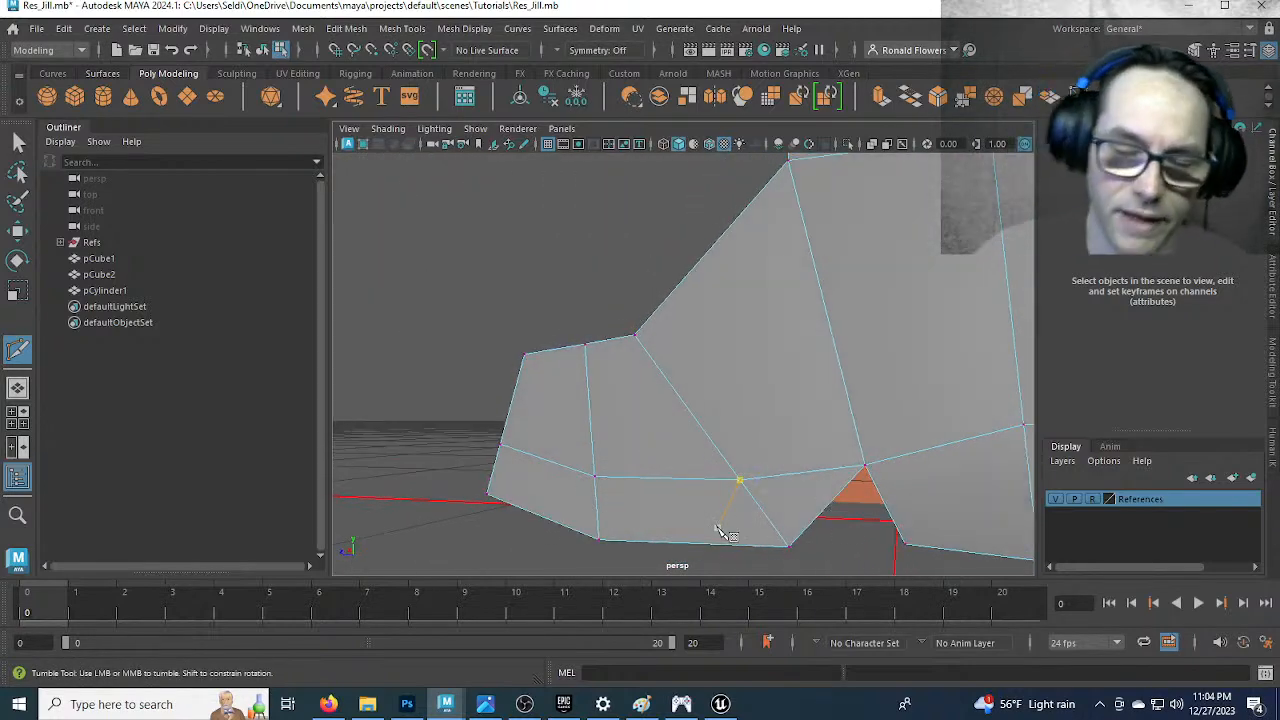
{"action": "key", "text": "Escape"}
{"action": "scroll", "coordinate": [655, 440], "scroll_direction": "down", "scroll_amount": 5}
{"action": "left_click_drag", "start_coordinate": [655, 444], "coordinate": [786, 453], "text": "alt"}
{"action": "middle_click_drag", "start_coordinate": [720, 346], "coordinate": [724, 517], "text": "alt"}
{"action": "left_click_drag", "start_coordinate": [712, 402], "coordinate": [837, 431], "text": "alt"}
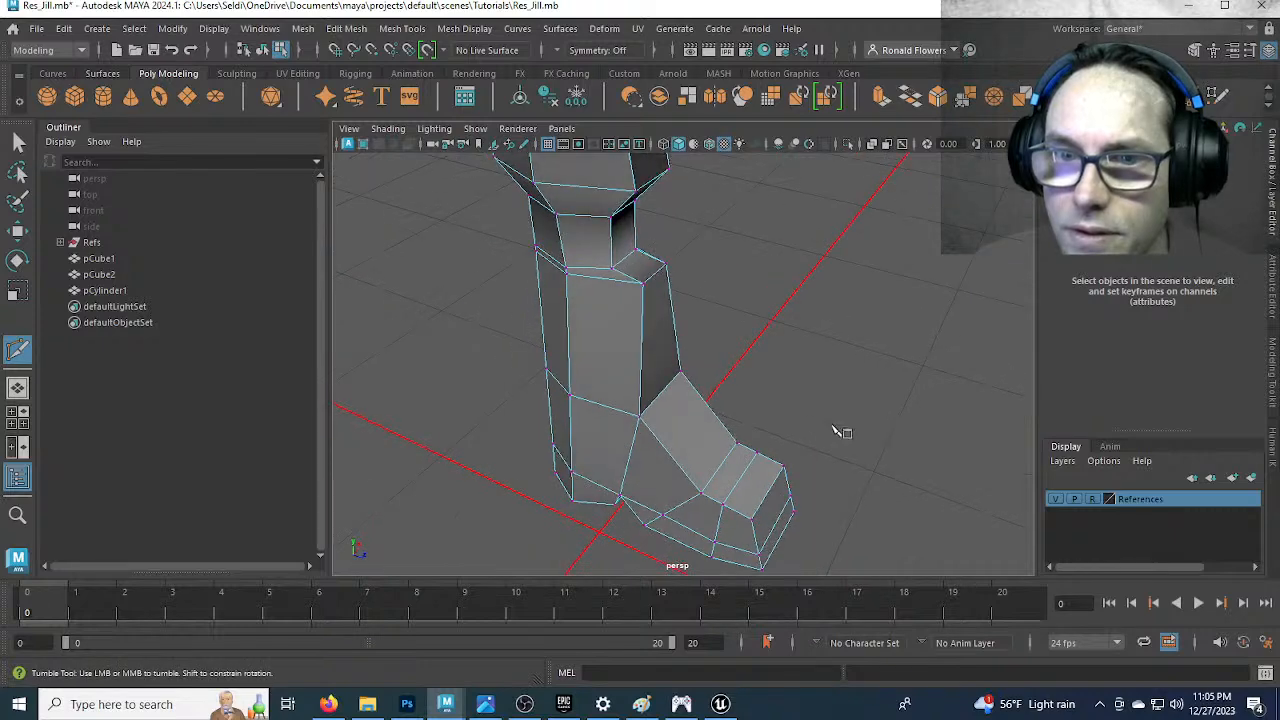
Move the inner front corner vertex of the boot's upper rim slightly inward
{"action": "scroll", "coordinate": [802, 408], "scroll_direction": "up", "scroll_amount": 4}
{"action": "middle_click_drag", "start_coordinate": [775, 338], "coordinate": [835, 387], "text": "alt"}
{"action": "left_click_drag", "start_coordinate": [840, 392], "coordinate": [757, 392], "text": "alt"}
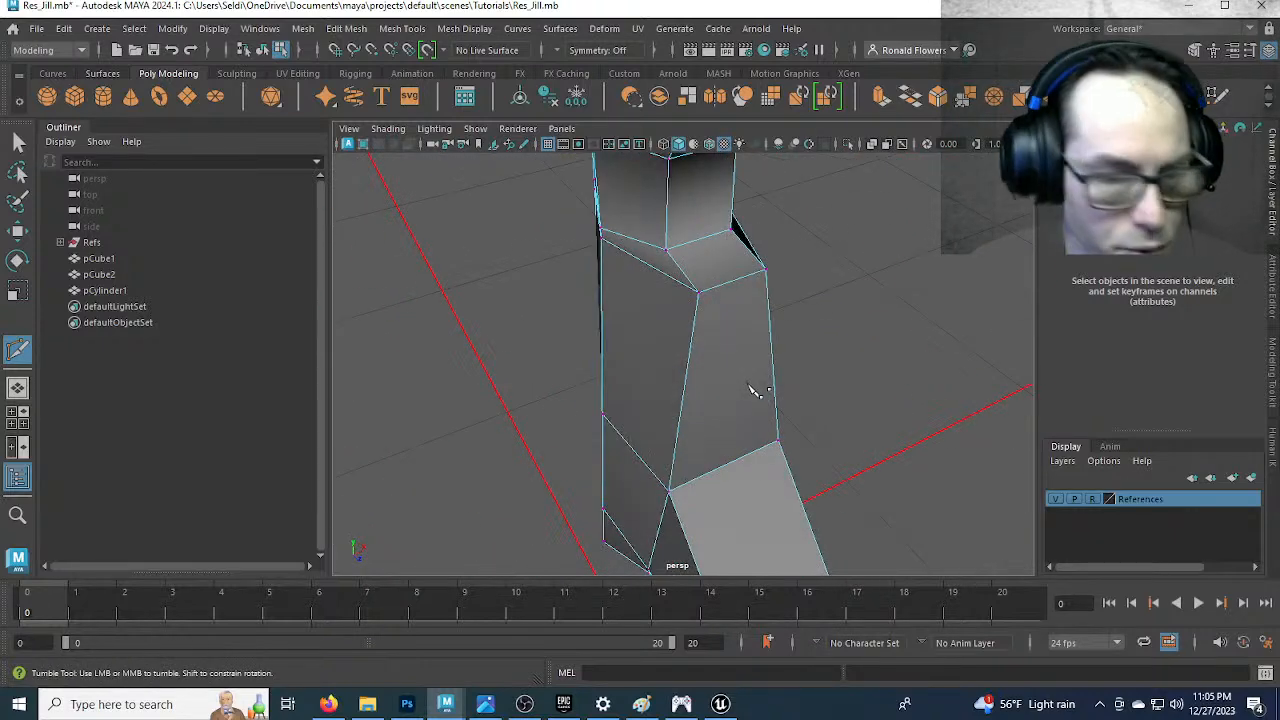
{"action": "key", "text": "q"}
{"action": "left_click", "coordinate": [699, 295]}
{"action": "key", "text": "w"}
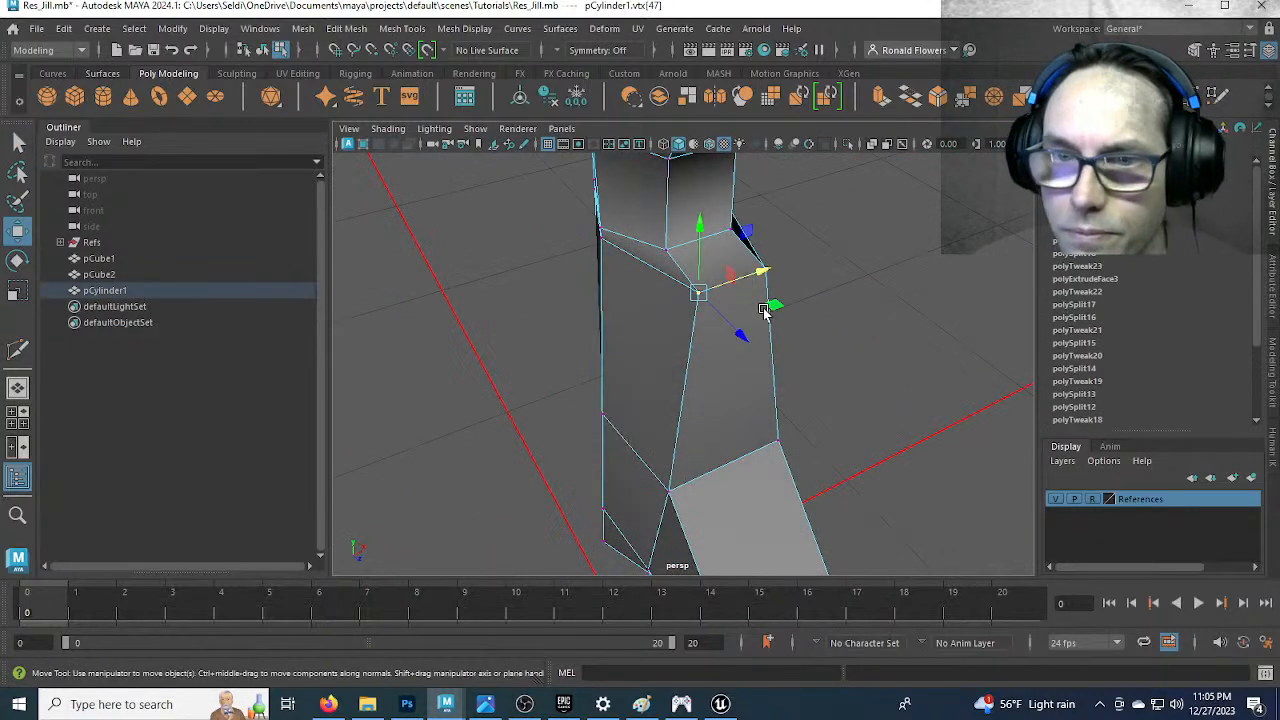
{"action": "left_click_drag", "start_coordinate": [868, 397], "coordinate": [780, 393], "text": "alt"}
{"action": "left_click_drag", "start_coordinate": [764, 306], "coordinate": [751, 304]}
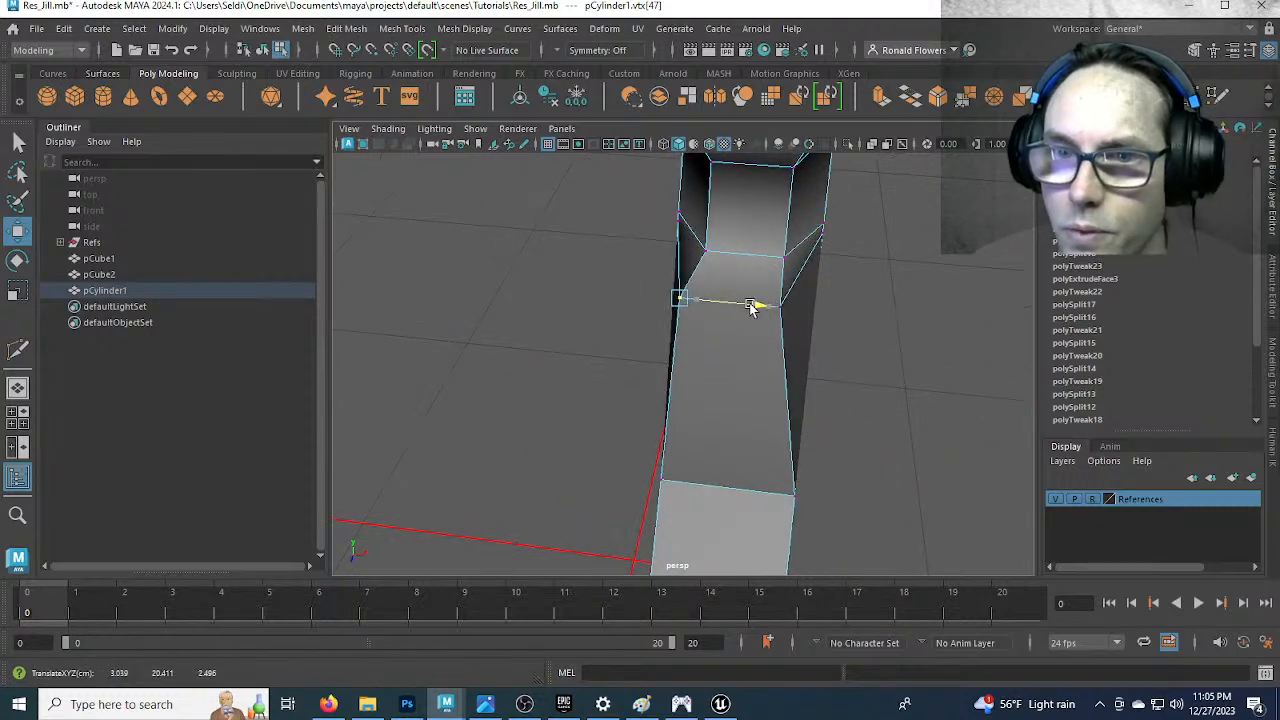
Move the outer front corner vertex of the boot's upper rim outward and slightly back
{"action": "left_click_drag", "start_coordinate": [784, 348], "coordinate": [709, 349], "text": "alt"}
{"action": "left_click", "coordinate": [745, 350]}
{"action": "left_click_drag", "start_coordinate": [787, 380], "coordinate": [803, 394]}
{"action": "left_click_drag", "start_coordinate": [715, 388], "coordinate": [737, 382]}
{"action": "scroll", "coordinate": [738, 397], "scroll_direction": "down", "scroll_amount": 2}
{"action": "left_click_drag", "start_coordinate": [731, 441], "coordinate": [686, 374], "text": "alt"}
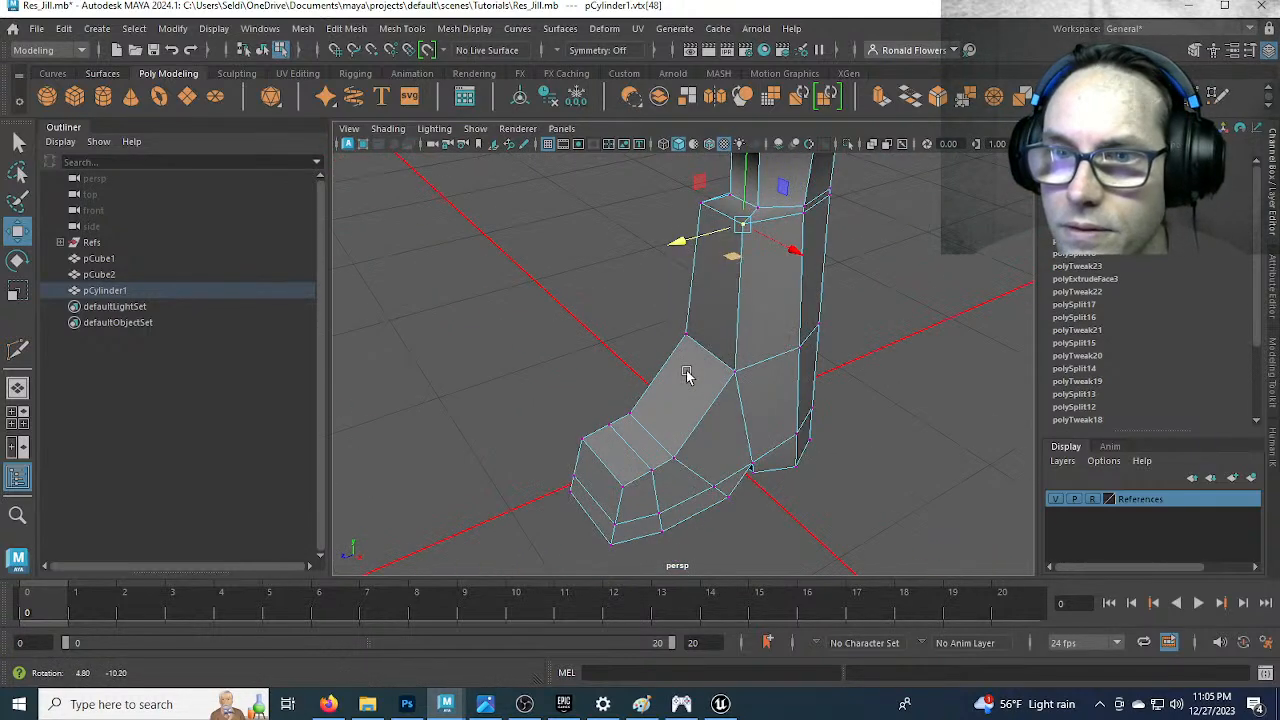
Examine the whole leg's shape and compare its knee area with the front reference
{"action": "scroll", "coordinate": [697, 369], "scroll_direction": "down", "scroll_amount": 4}
{"action": "middle_click_drag", "start_coordinate": [652, 254], "coordinate": [680, 506], "text": "alt"}
{"action": "scroll", "coordinate": [686, 453], "scroll_direction": "up", "scroll_amount": 3}
{"action": "left_click_drag", "start_coordinate": [688, 452], "coordinate": [647, 428], "text": "alt"}
{"action": "scroll", "coordinate": [690, 425], "scroll_direction": "down", "scroll_amount": 5}
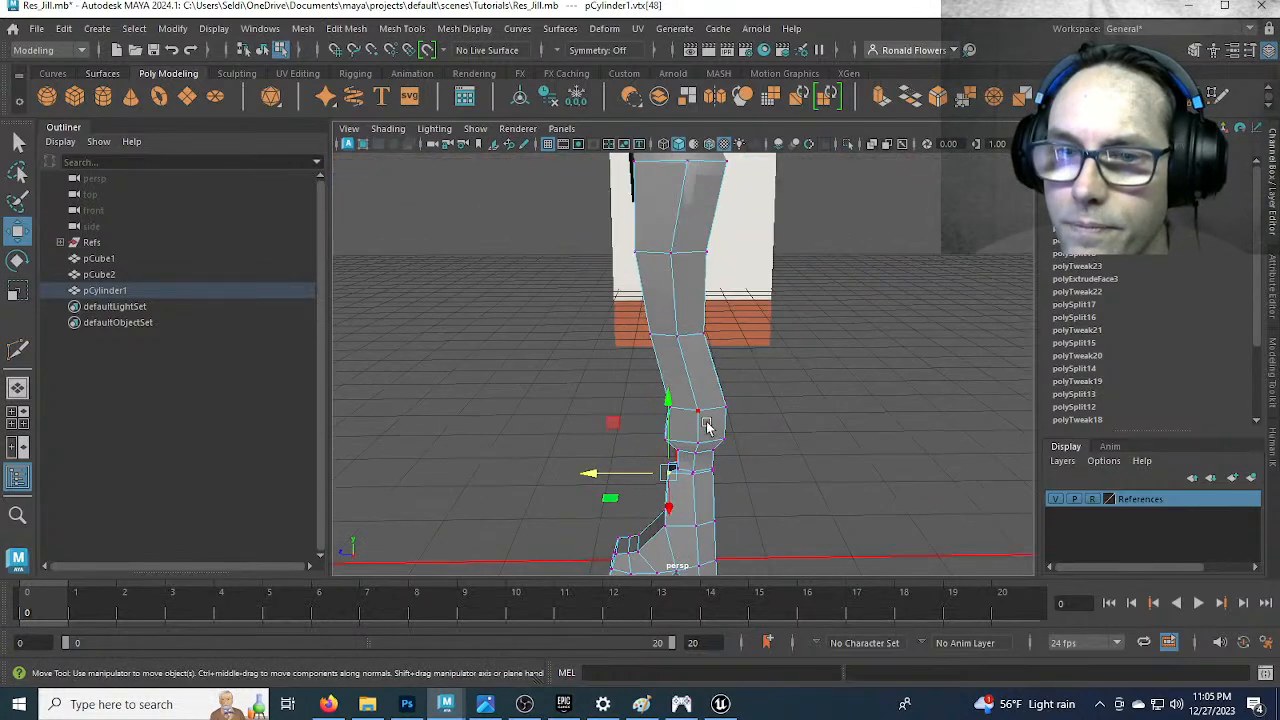
{"action": "scroll", "coordinate": [753, 456], "scroll_direction": "up", "scroll_amount": 1}
{"action": "left_click_drag", "start_coordinate": [755, 440], "coordinate": [817, 432], "text": "alt"}
{"action": "key", "text": "space"}
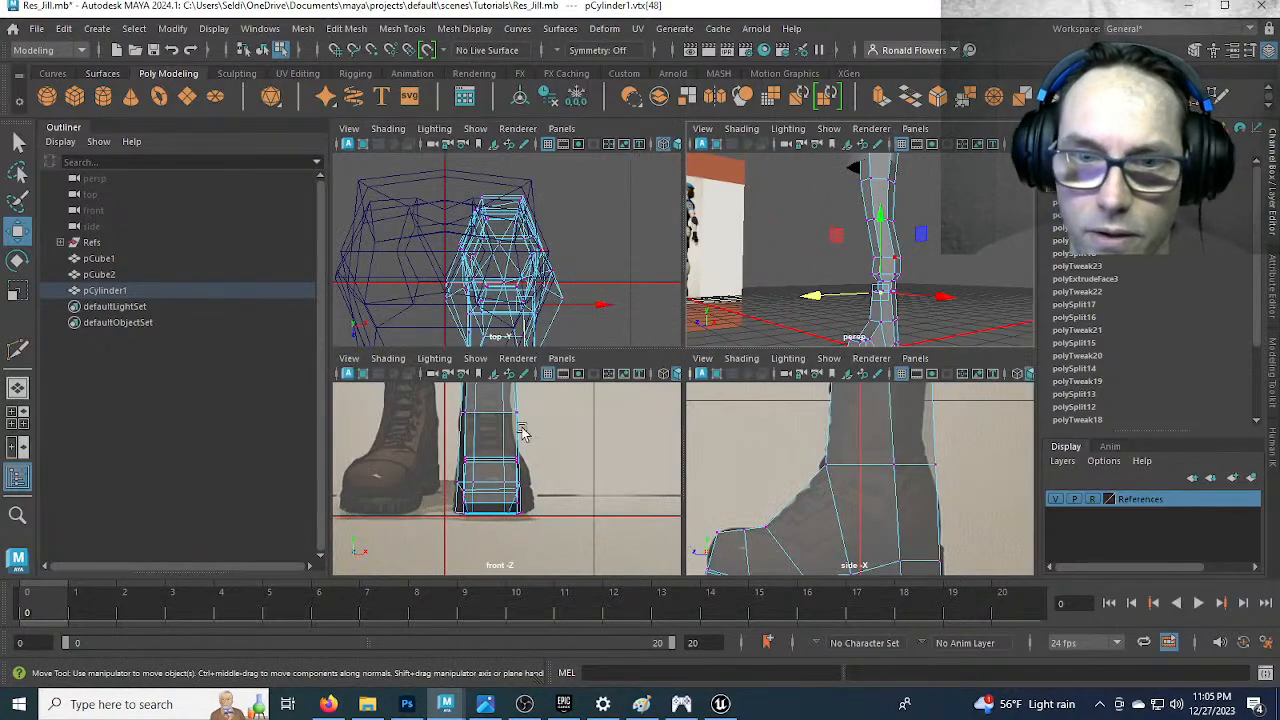
{"action": "key", "text": "space"}
{"action": "middle_click_drag", "start_coordinate": [666, 310], "coordinate": [668, 500], "text": "alt"}
{"action": "middle_click_drag", "start_coordinate": [645, 334], "coordinate": [662, 525], "text": "alt"}
{"action": "middle_click_drag", "start_coordinate": [634, 360], "coordinate": [643, 570], "text": "alt"}
{"action": "middle_click_drag", "start_coordinate": [641, 388], "coordinate": [620, 500], "text": "alt"}
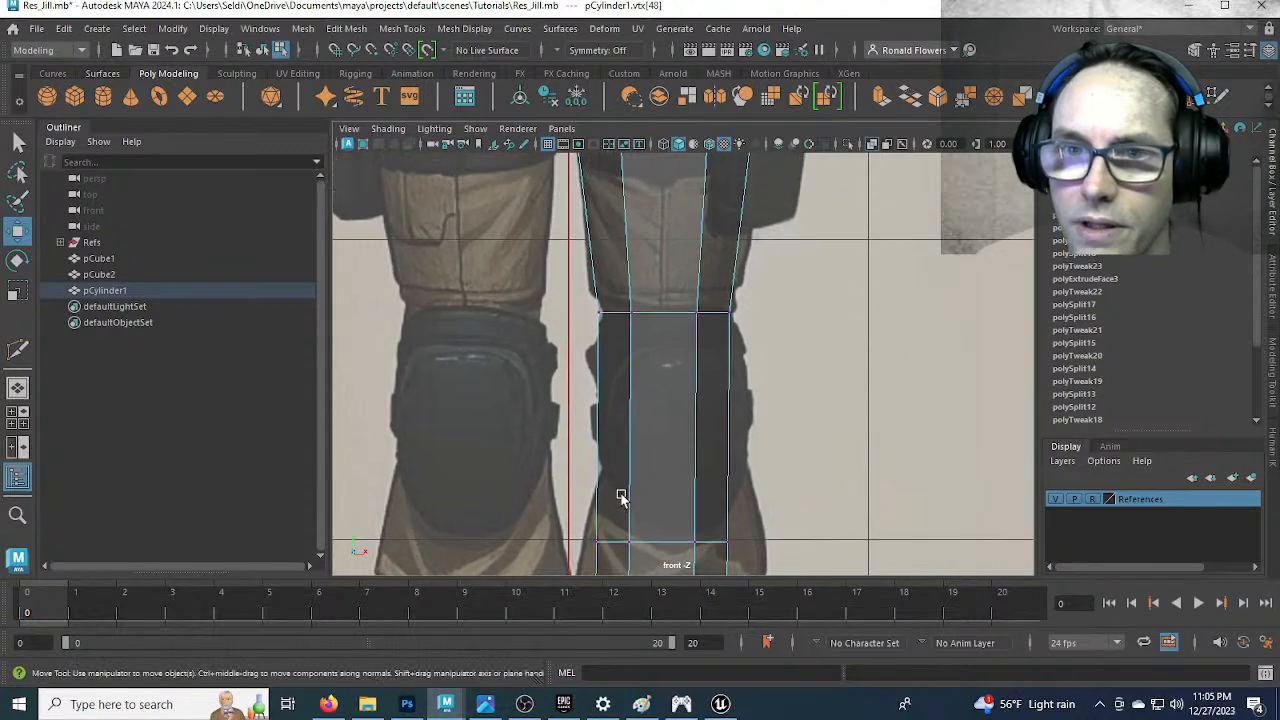
{"action": "middle_click_drag", "start_coordinate": [652, 447], "coordinate": [649, 386], "text": "alt"}
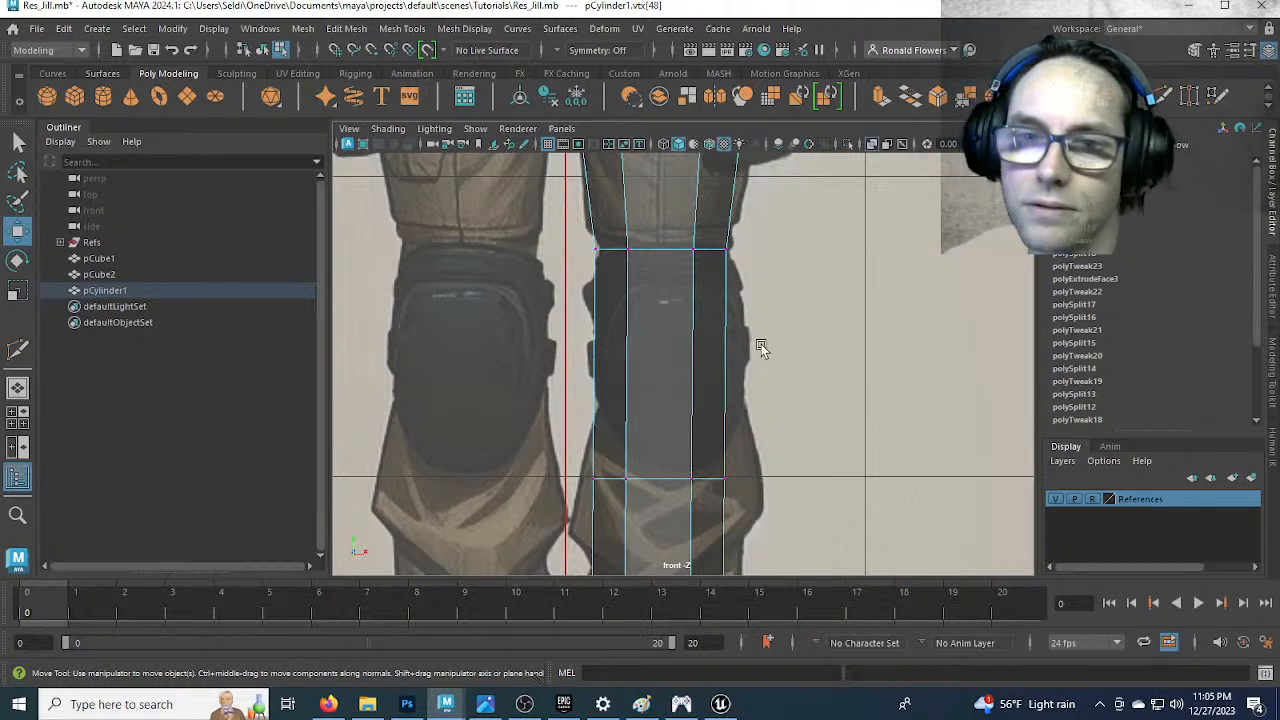
Insert a horizontal edge loop with Multi-Cut through the knee section, about a third of the way down, guided by the side reference
{"action": "key", "text": "ctrl+shift+x"}
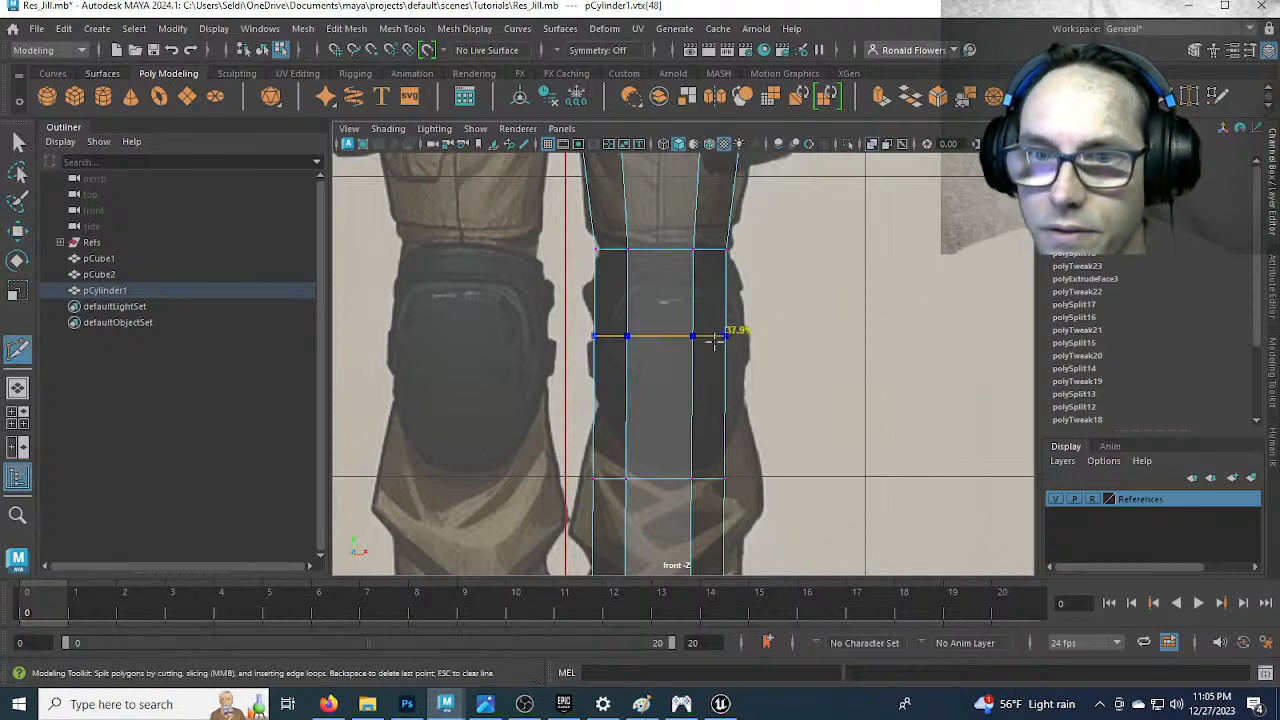
{"action": "key", "text": "space"}
{"action": "key", "text": "space"}
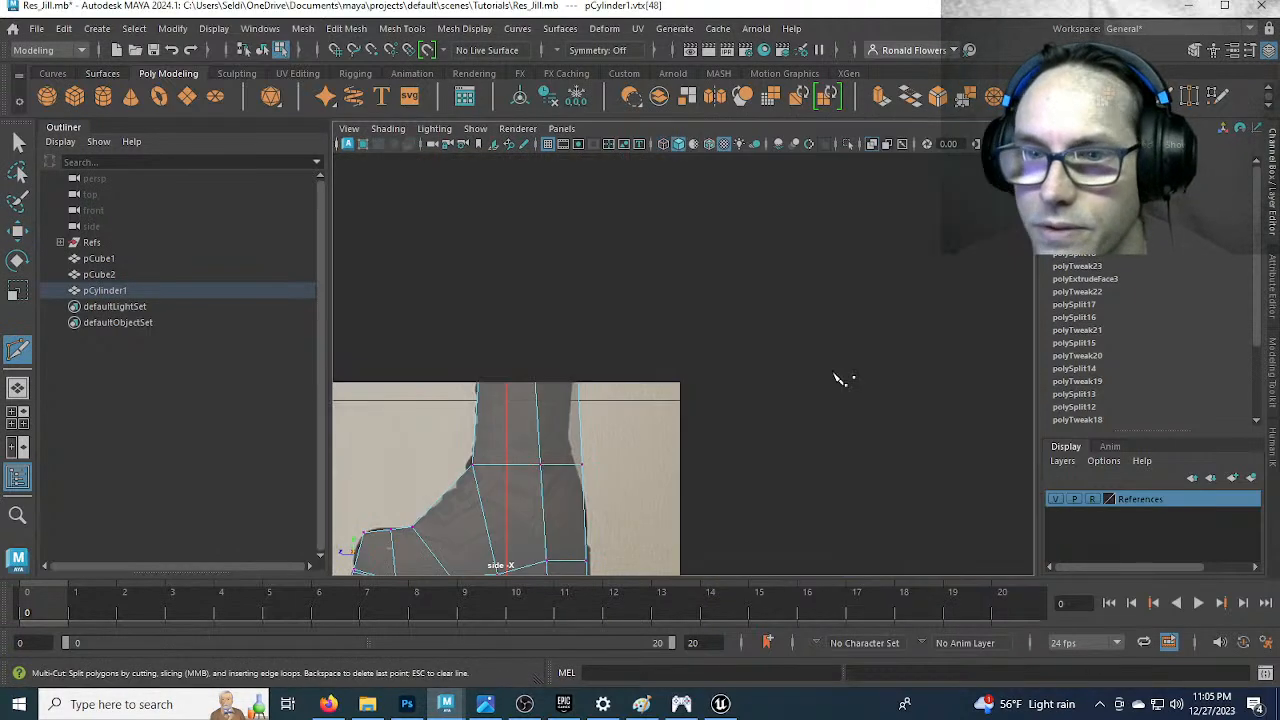
{"action": "scroll", "coordinate": [840, 370], "scroll_direction": "down", "scroll_amount": 4}
{"action": "middle_click_drag", "start_coordinate": [796, 288], "coordinate": [785, 532], "text": "alt"}
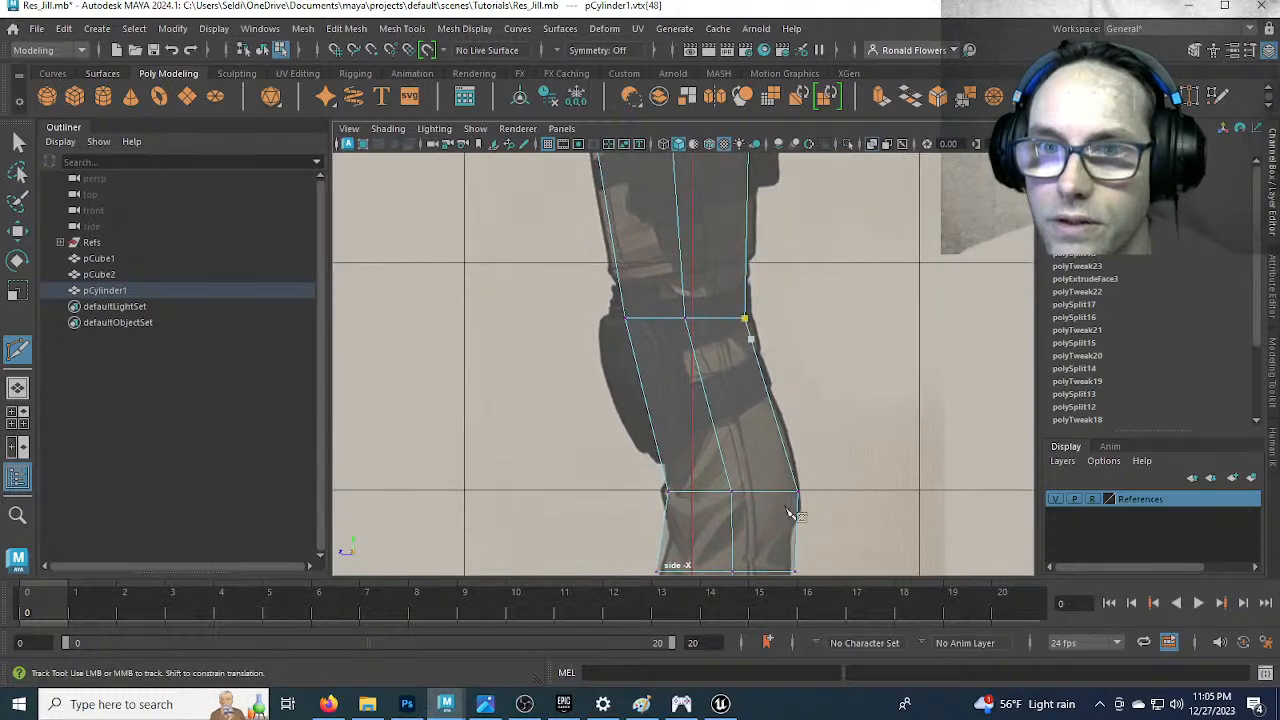
{"action": "scroll", "coordinate": [784, 434], "scroll_direction": "up", "scroll_amount": 3}
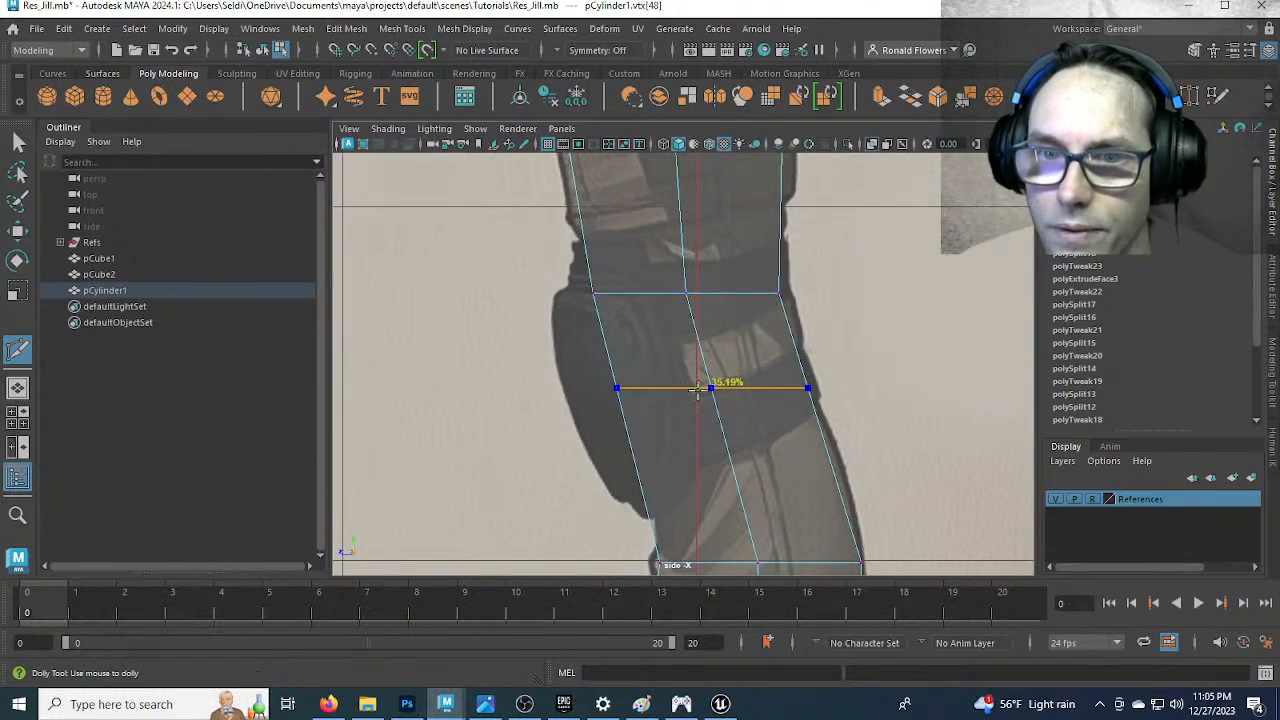
{"action": "left_click", "coordinate": [709, 388], "text": "ctrl"}
{"action": "key", "text": "q"}
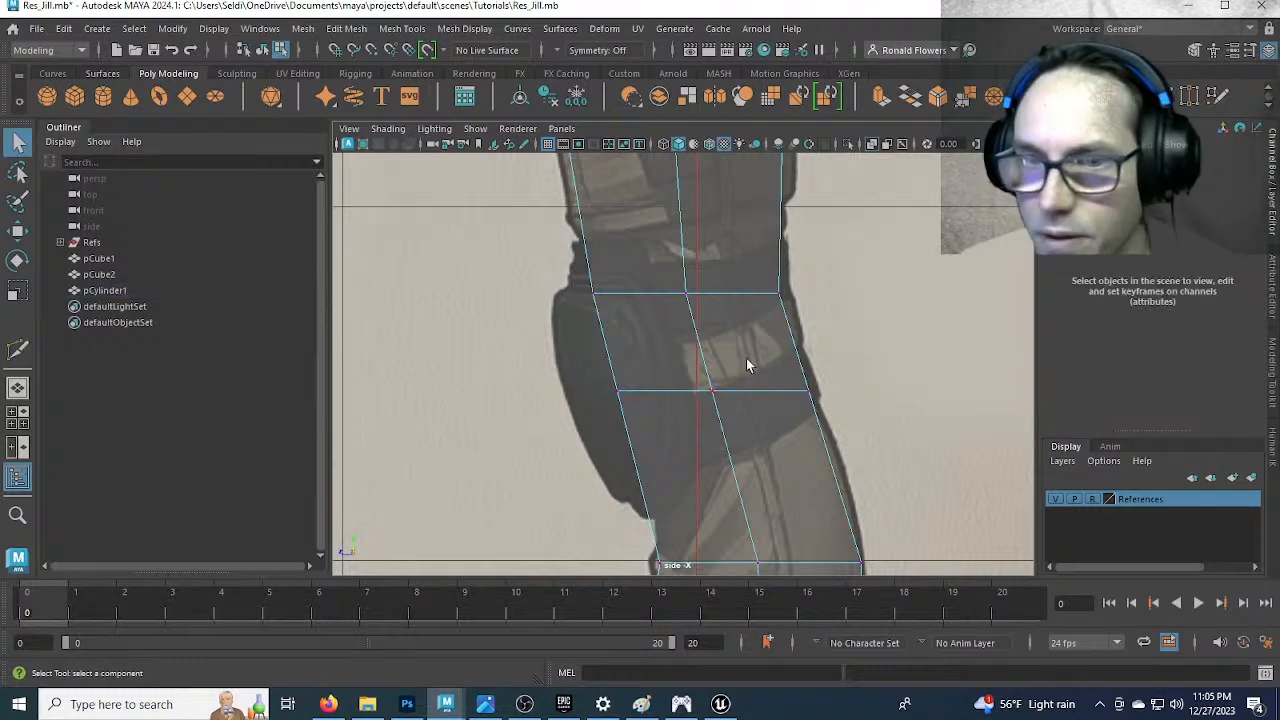
Raise the back vertices of the new knee loop and nudge its middle vertices slightly up so the loop slopes toward the front
{"action": "left_click_drag", "start_coordinate": [732, 424], "coordinate": [740, 425]}
{"action": "key", "text": "w"}
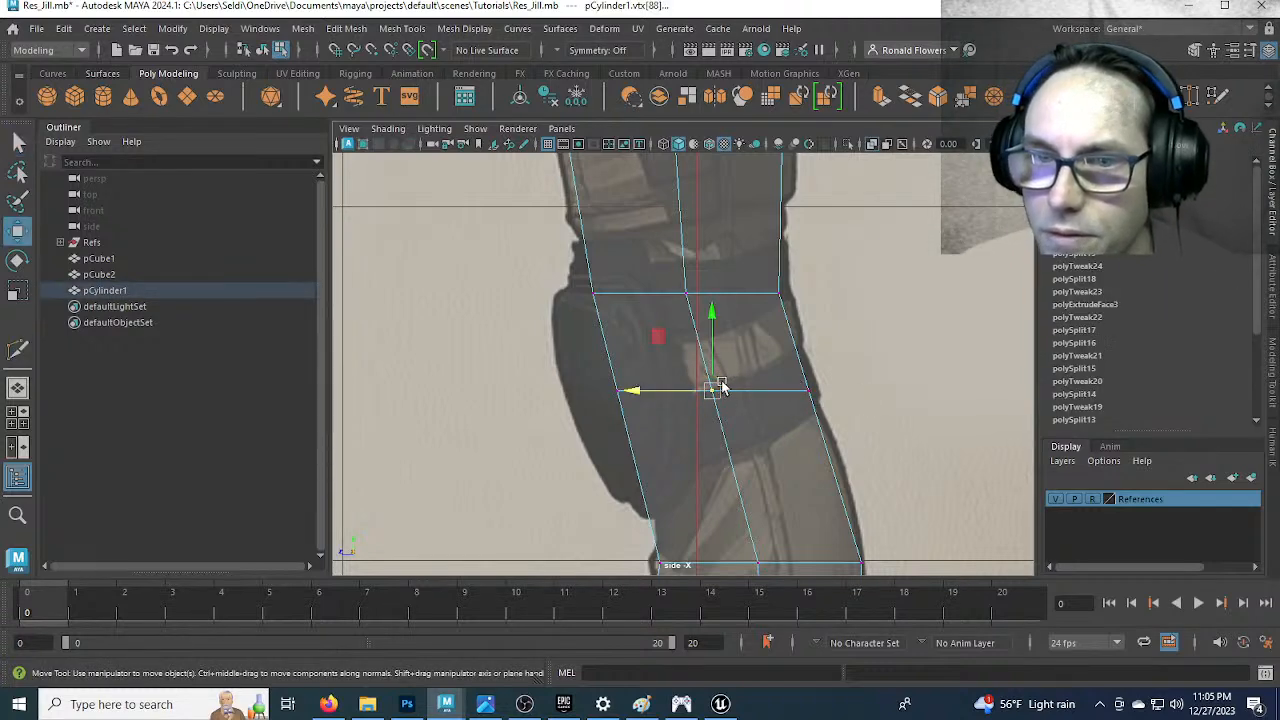
{"action": "mouse_move", "coordinate": [786, 362]}
{"action": "left_mouse_down"}
{"action": "mouse_move", "coordinate": [832, 415]}
{"action": "mouse_move", "coordinate": [806, 366]}
{"action": "left_mouse_up"}
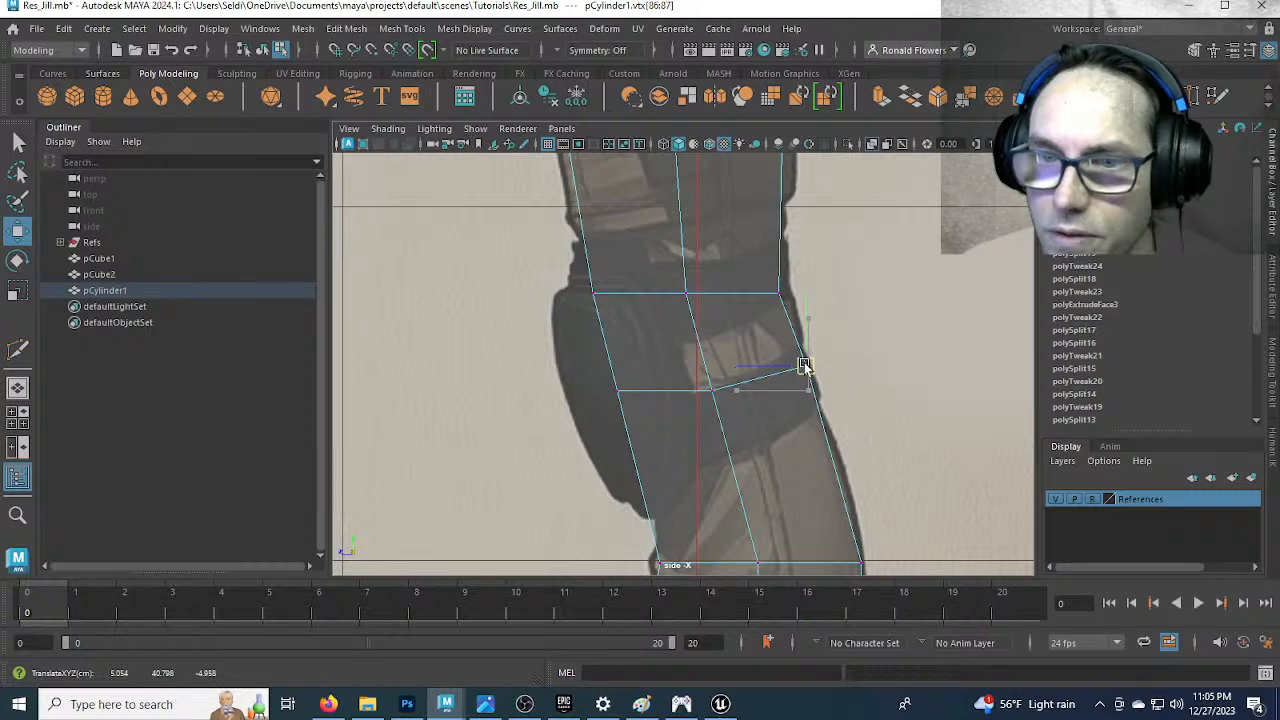
{"action": "mouse_move", "coordinate": [704, 380]}
{"action": "left_mouse_down"}
{"action": "mouse_move", "coordinate": [730, 415]}
{"action": "mouse_move", "coordinate": [713, 388]}
{"action": "left_mouse_up"}
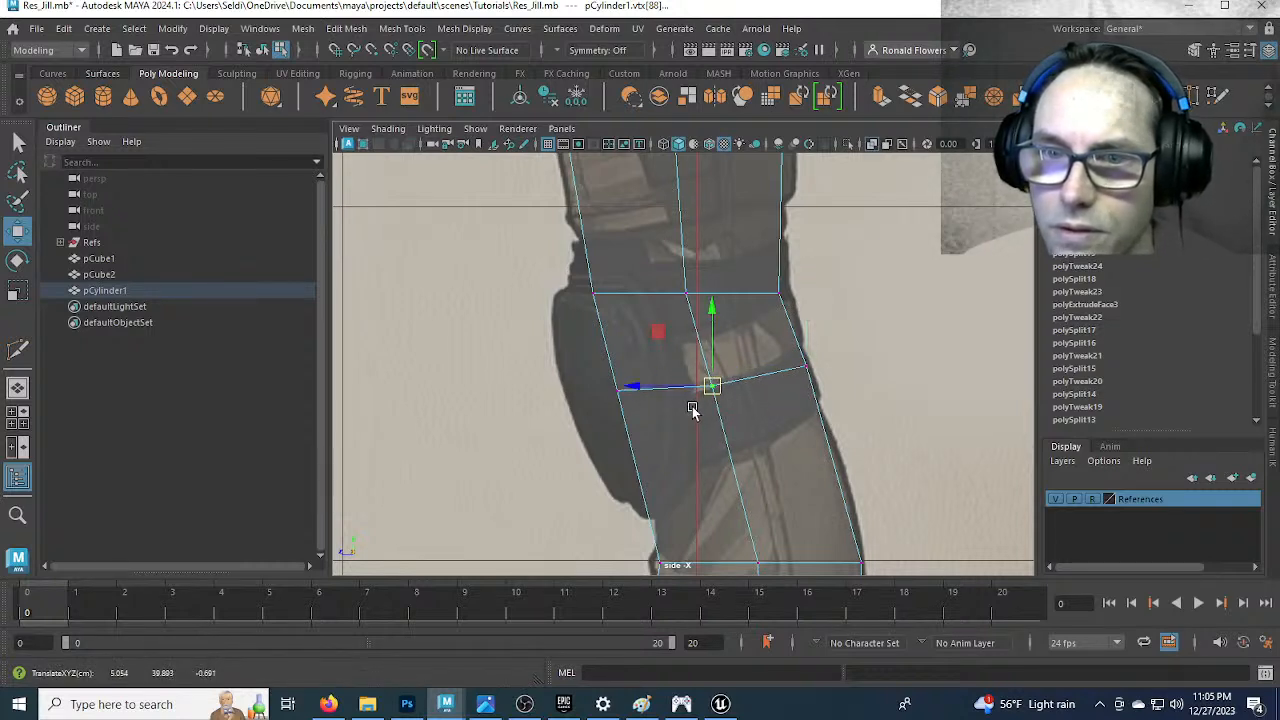
Inspect the sloped knee loop in perspective and against the front reference
{"action": "key", "text": "space"}
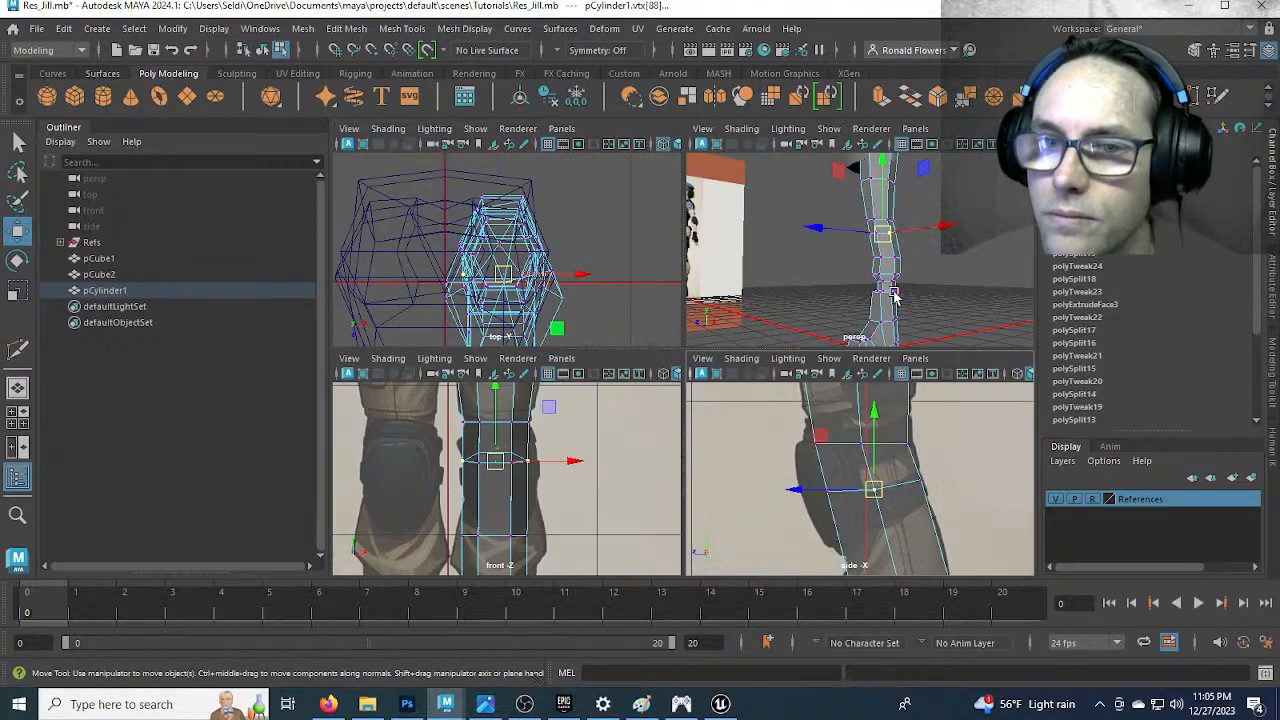
{"action": "key", "text": "space"}
{"action": "left_click_drag", "start_coordinate": [813, 372], "coordinate": [789, 434], "text": "alt"}
{"action": "key", "text": "space"}
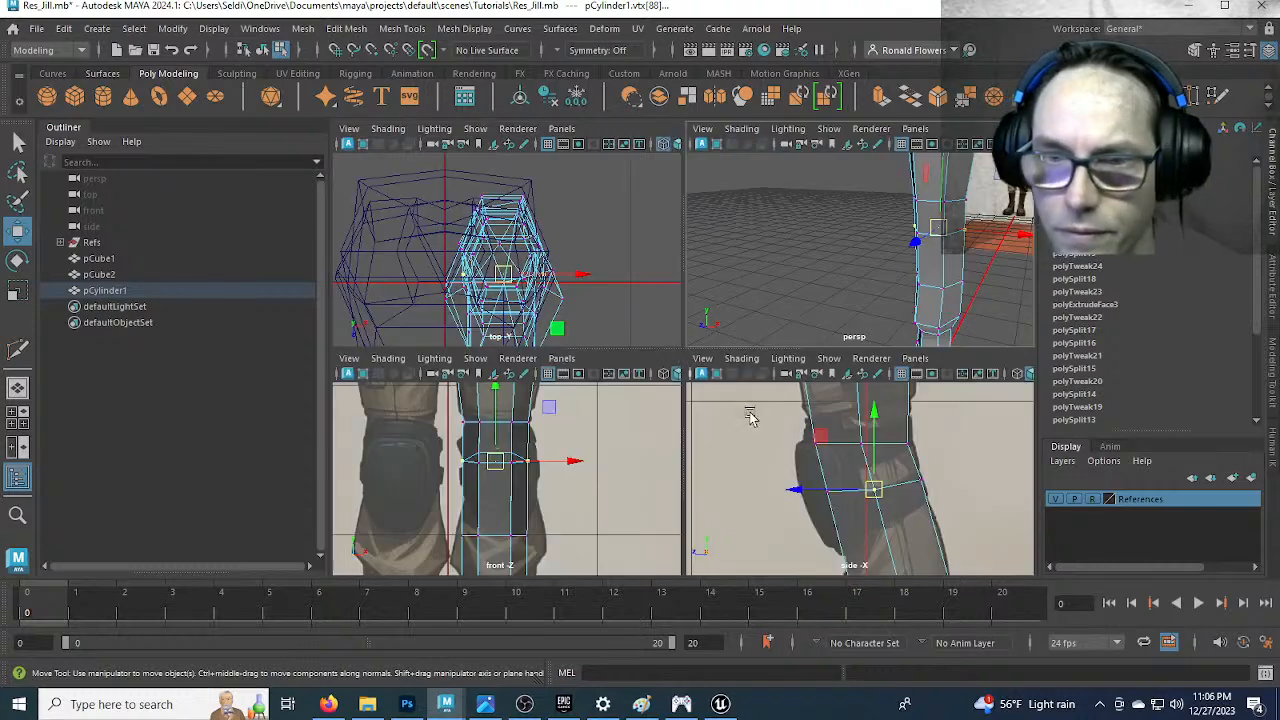
{"action": "key", "text": "space"}
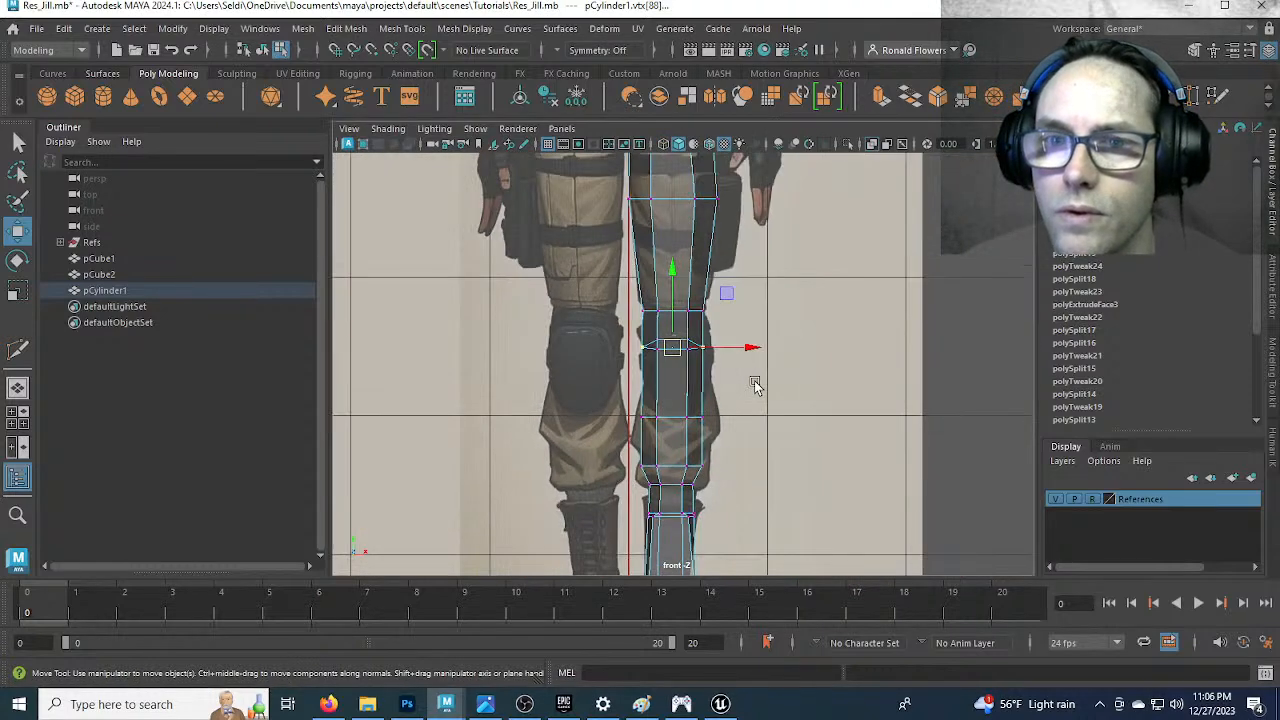
{"action": "scroll", "coordinate": [754, 380], "scroll_direction": "up", "scroll_amount": 3}
{"action": "key", "text": "space"}
{"action": "key", "text": "space"}
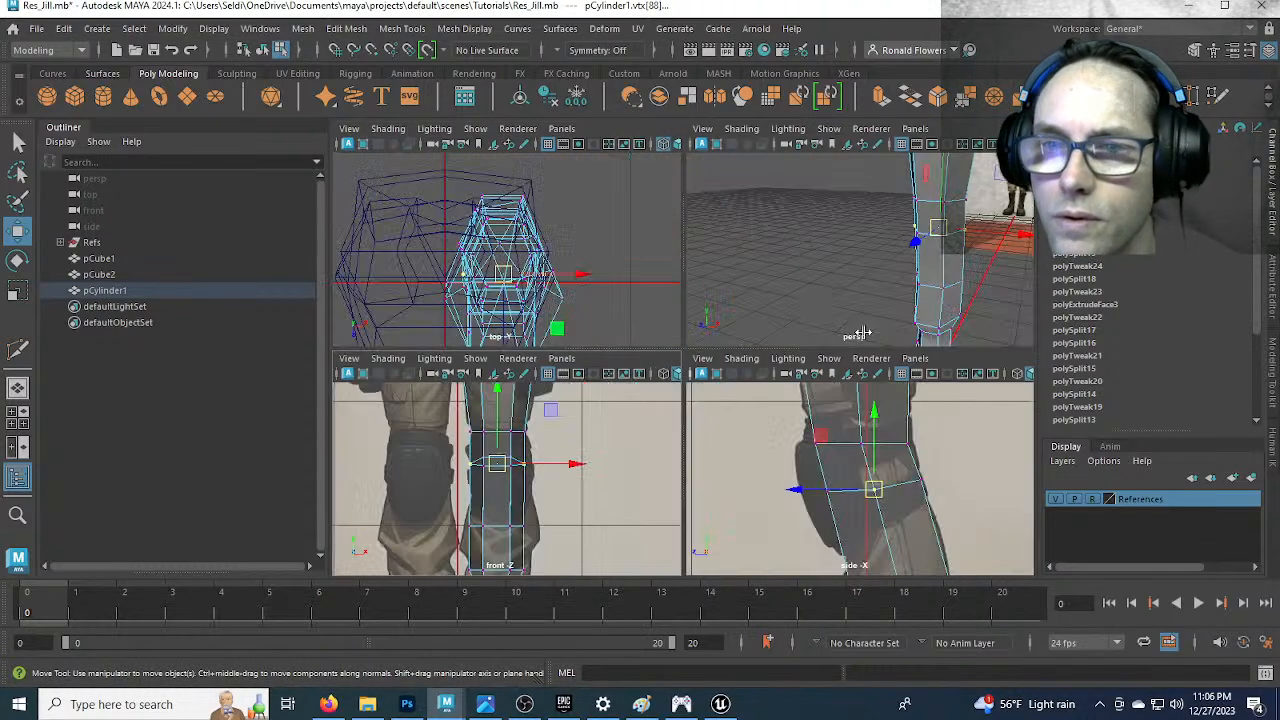
{"action": "left_click_drag", "start_coordinate": [958, 378], "coordinate": [895, 393], "text": "alt"}
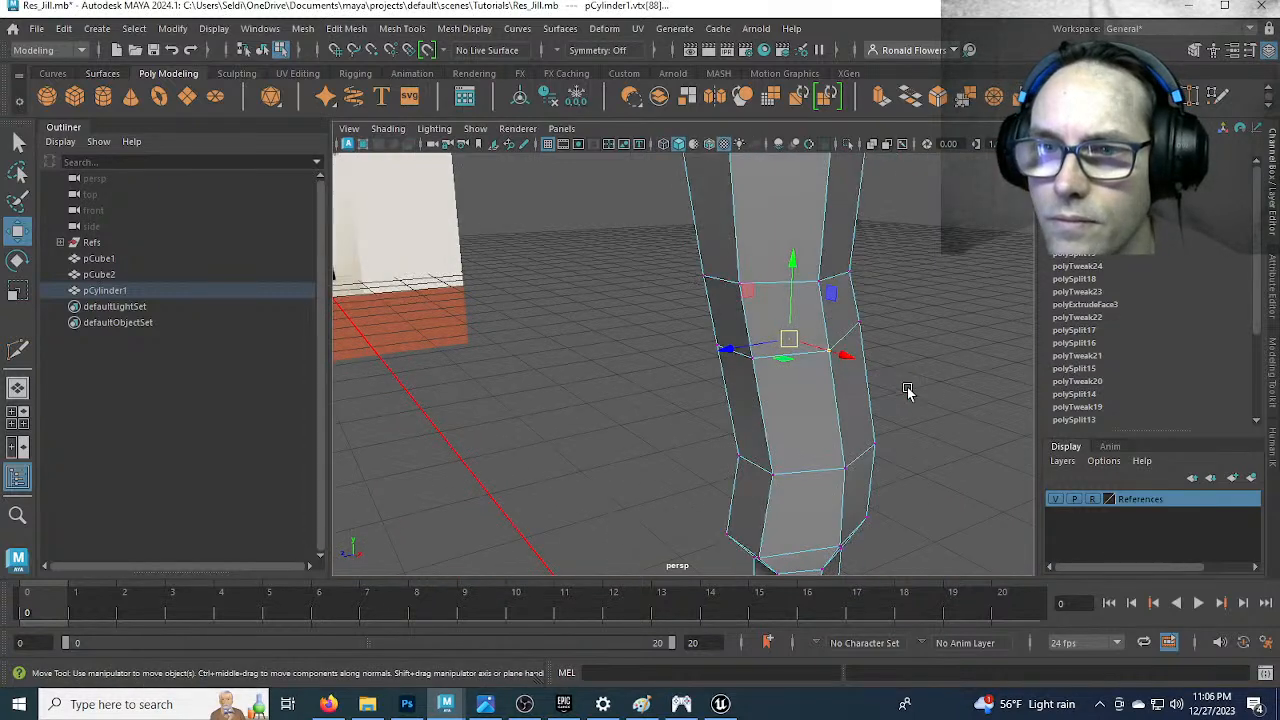
Select the full knee edge loop and detach the mesh along it
{"action": "key", "text": "F10"}
{"action": "key", "text": "q"}
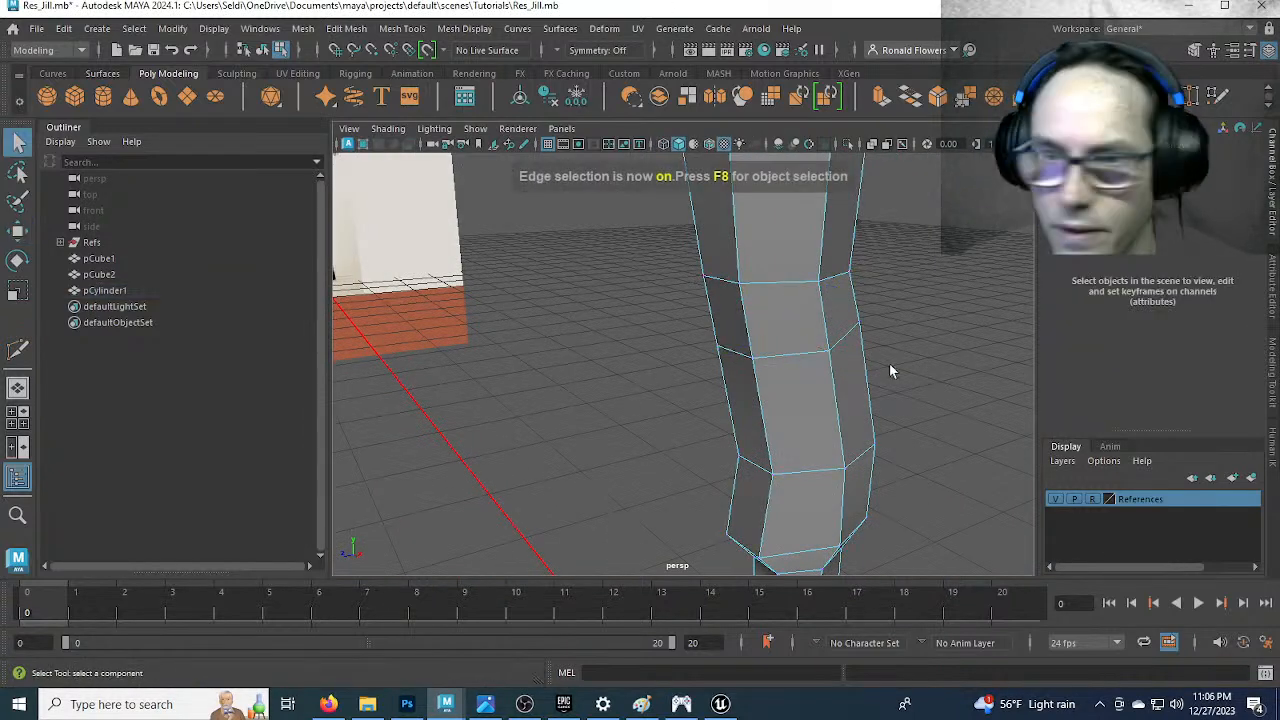
{"action": "double_click", "coordinate": [837, 342]}
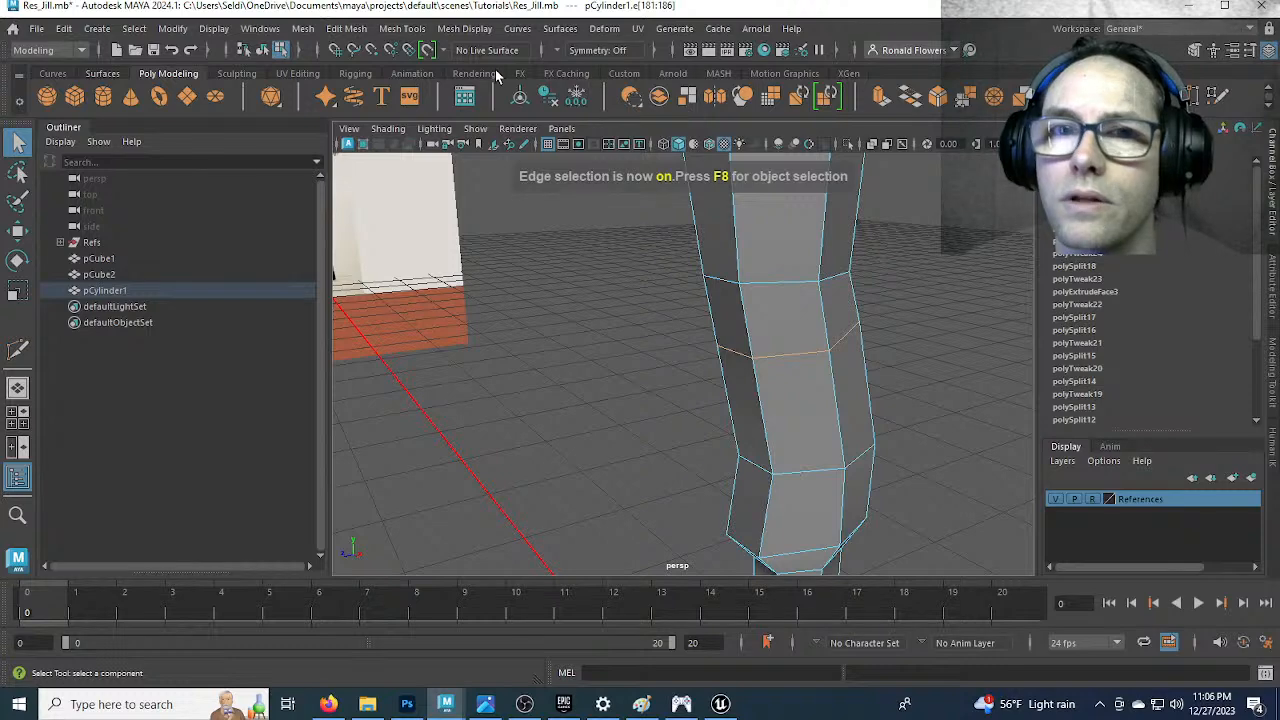
{"action": "left_click", "coordinate": [345, 28]}
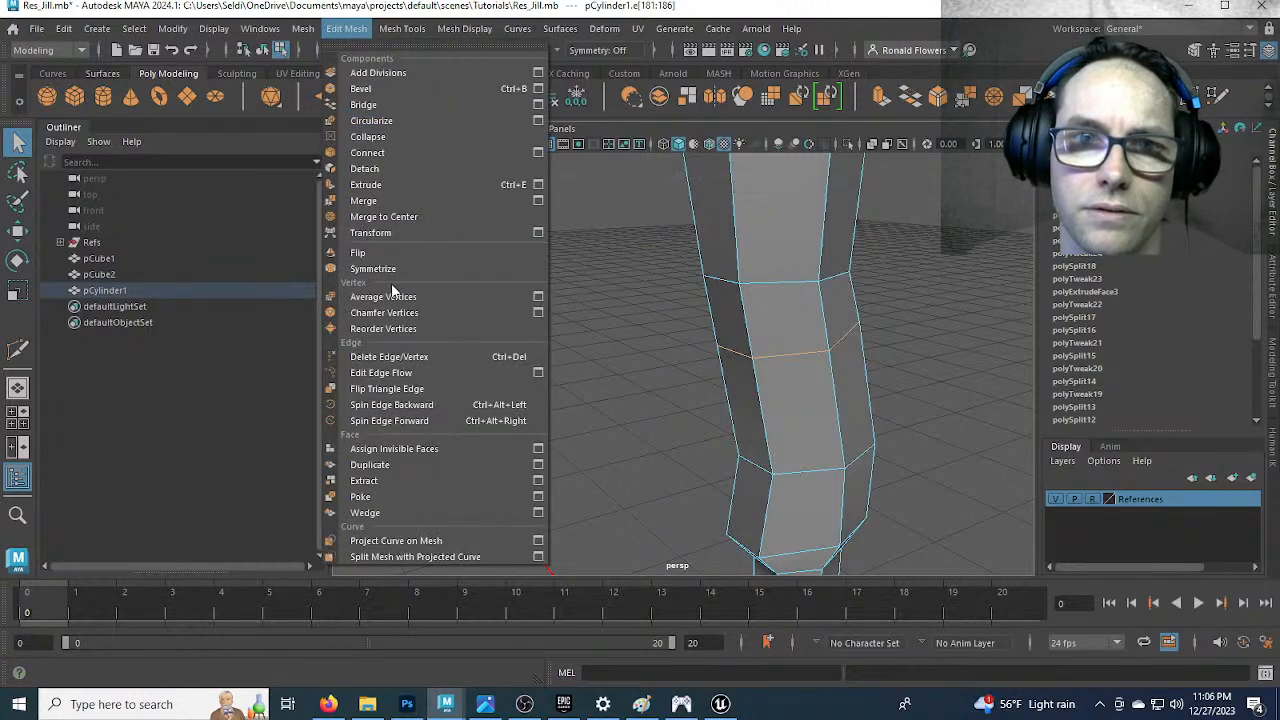
{"action": "left_click", "coordinate": [398, 172]}
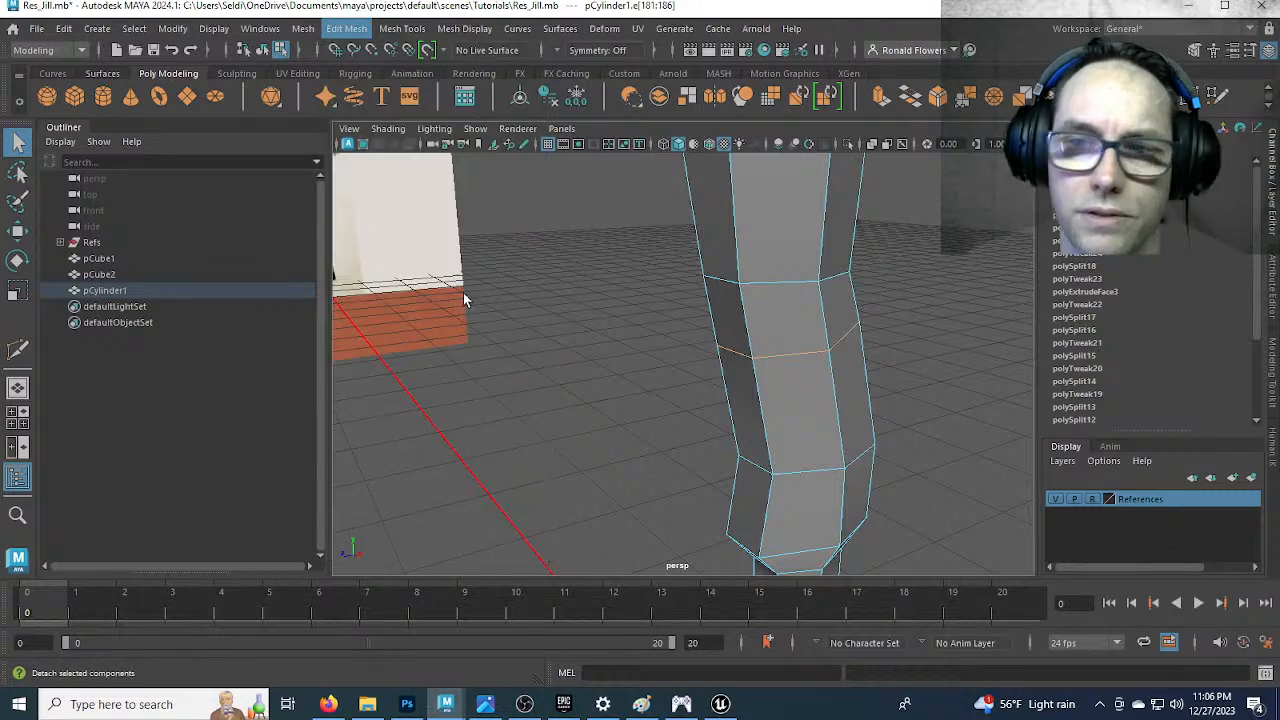
Separate the leg mesh into upper and lower pieces and hide the lower leg
{"action": "right_click_drag", "start_coordinate": [757, 231], "coordinate": [812, 212]}
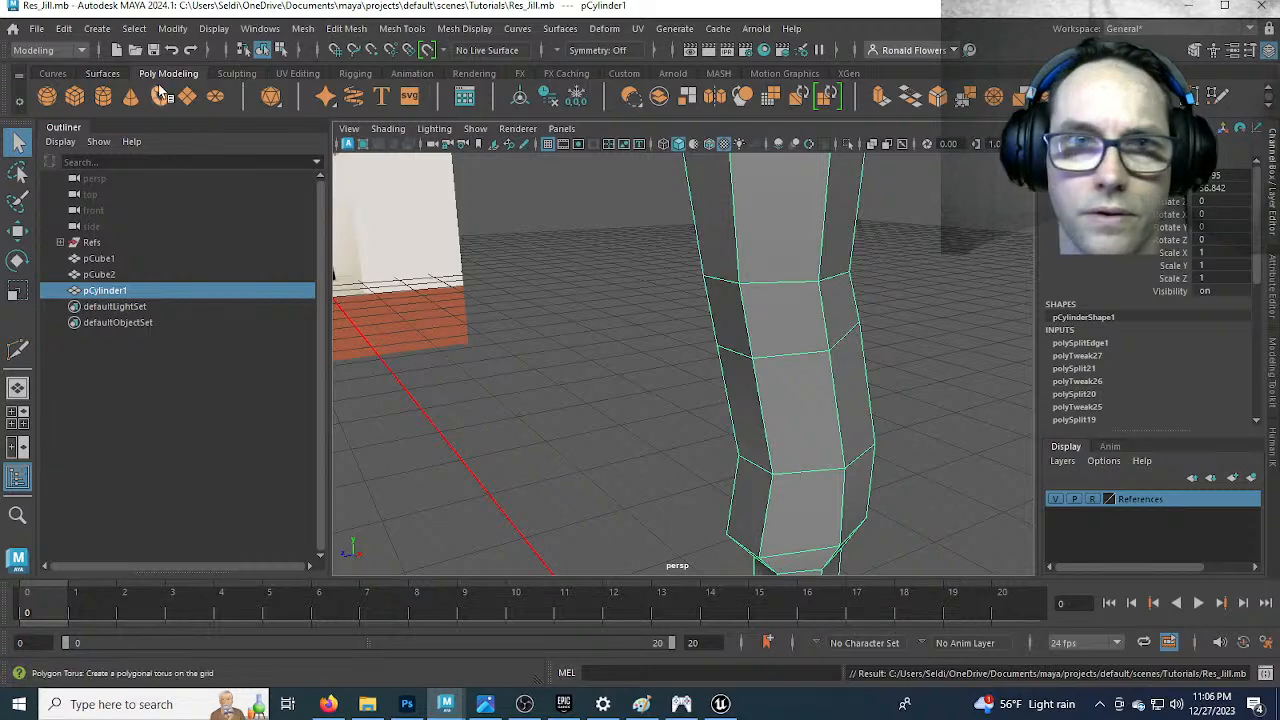
{"action": "left_click", "coordinate": [305, 33]}
{"action": "left_click", "coordinate": [362, 104]}
{"action": "left_click", "coordinate": [643, 406]}
{"action": "left_click", "coordinate": [808, 418]}
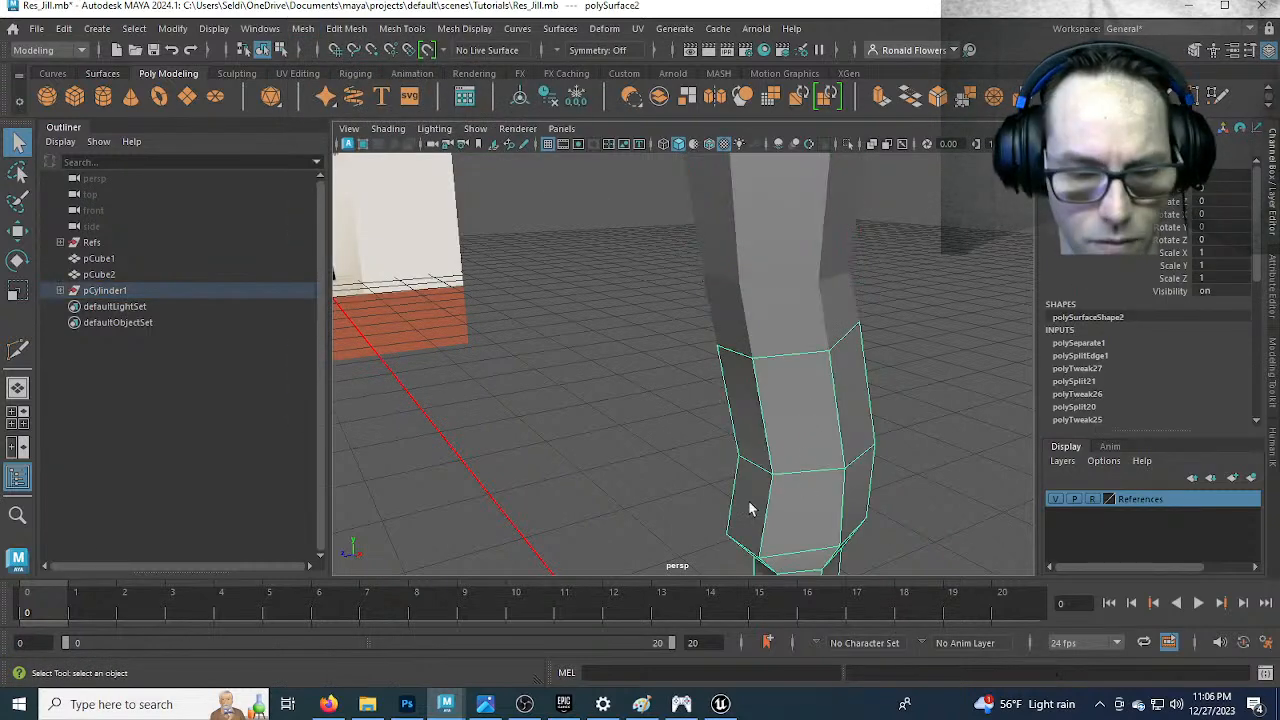
{"action": "key", "text": "h"}
Extrude the upper leg's open border edges at the knee and scale them inward to a smaller ring
{"action": "left_click", "coordinate": [782, 316]}
{"action": "left_click_drag", "start_coordinate": [798, 490], "coordinate": [772, 508], "text": "alt"}
{"action": "key", "text": "F10"}
{"action": "double_click", "coordinate": [781, 409]}
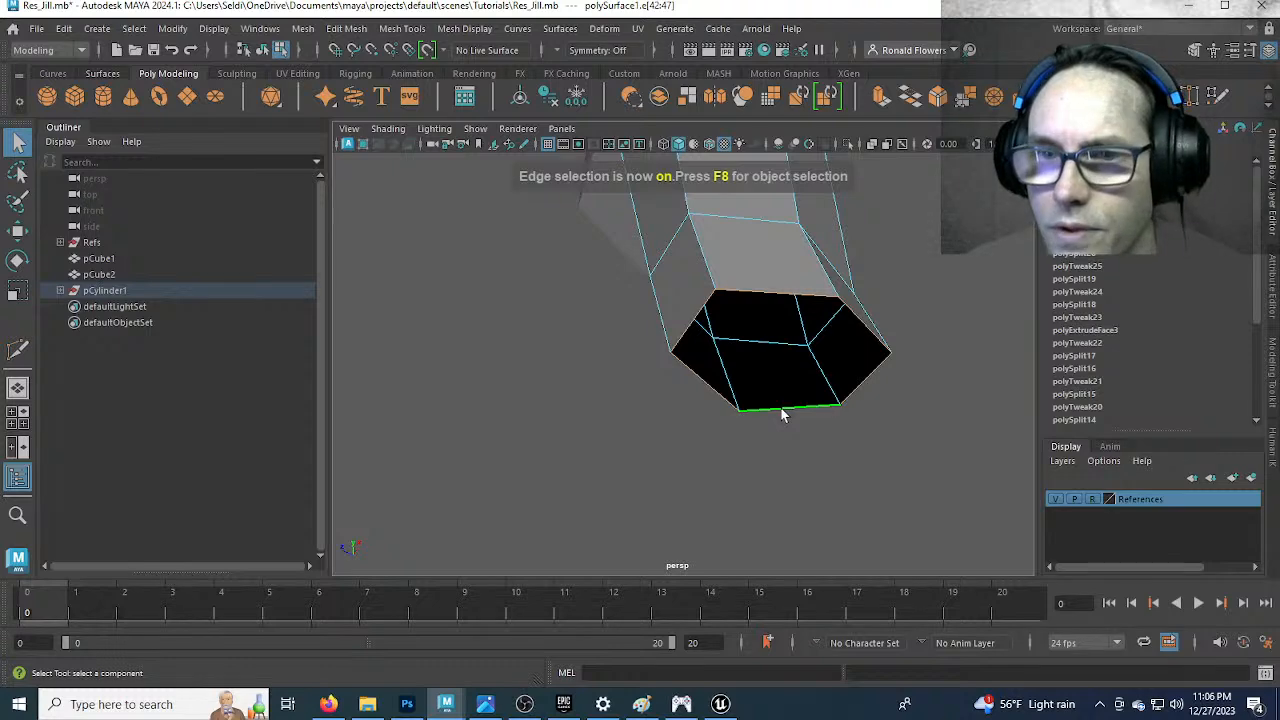
{"action": "key", "text": "ctrl+e"}
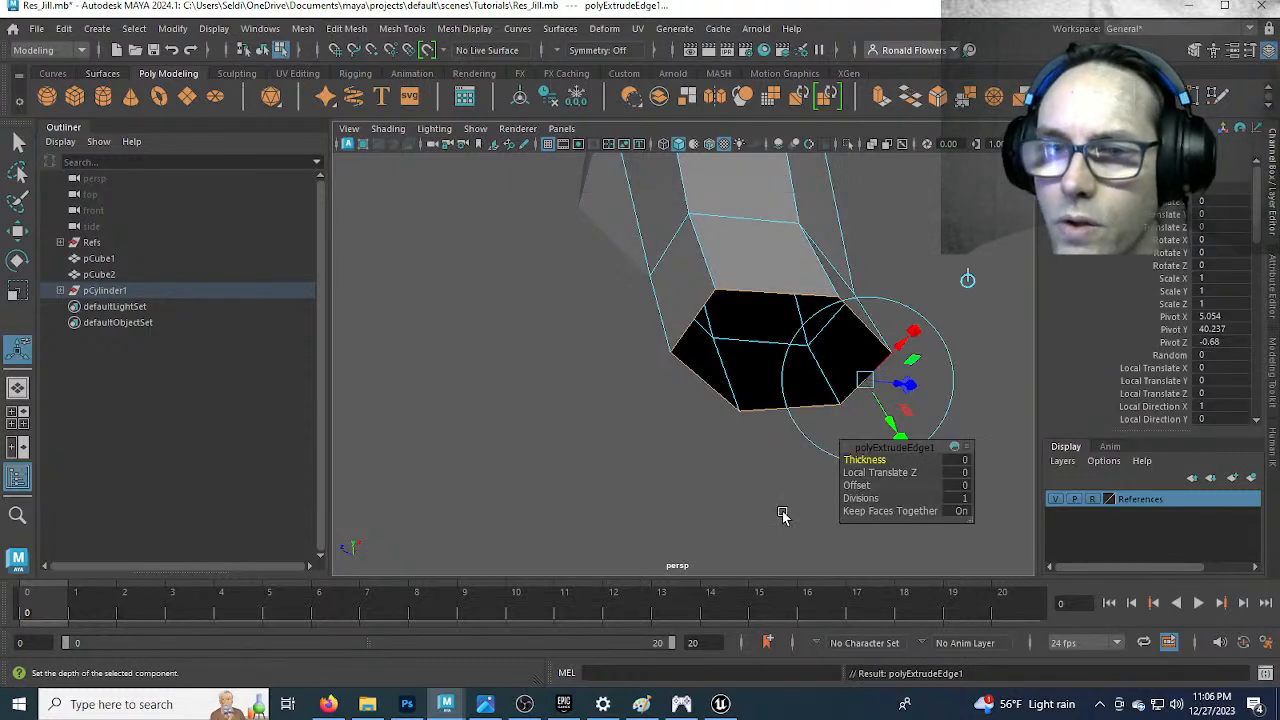
{"action": "left_click_drag", "start_coordinate": [905, 387], "coordinate": [885, 384]}
{"action": "key", "text": "ctrl+z"}
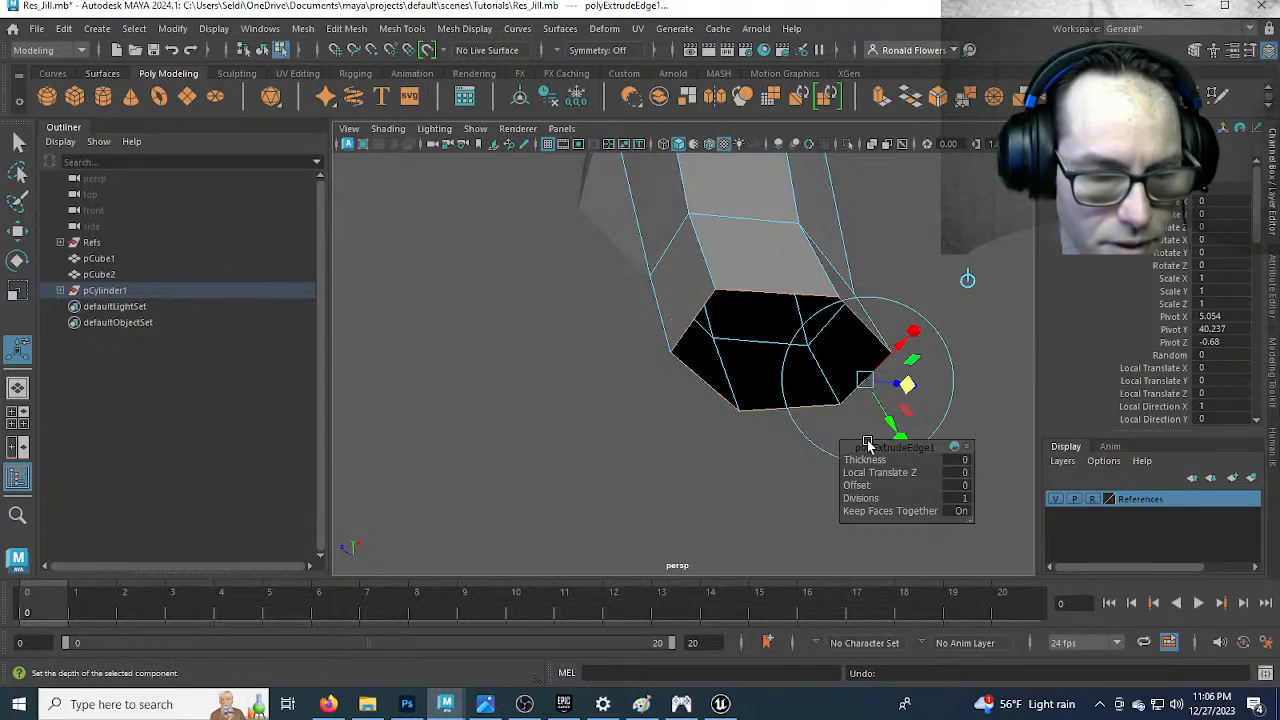
{"action": "key", "text": "r"}
{"action": "left_click_drag", "start_coordinate": [786, 354], "coordinate": [720, 423]}
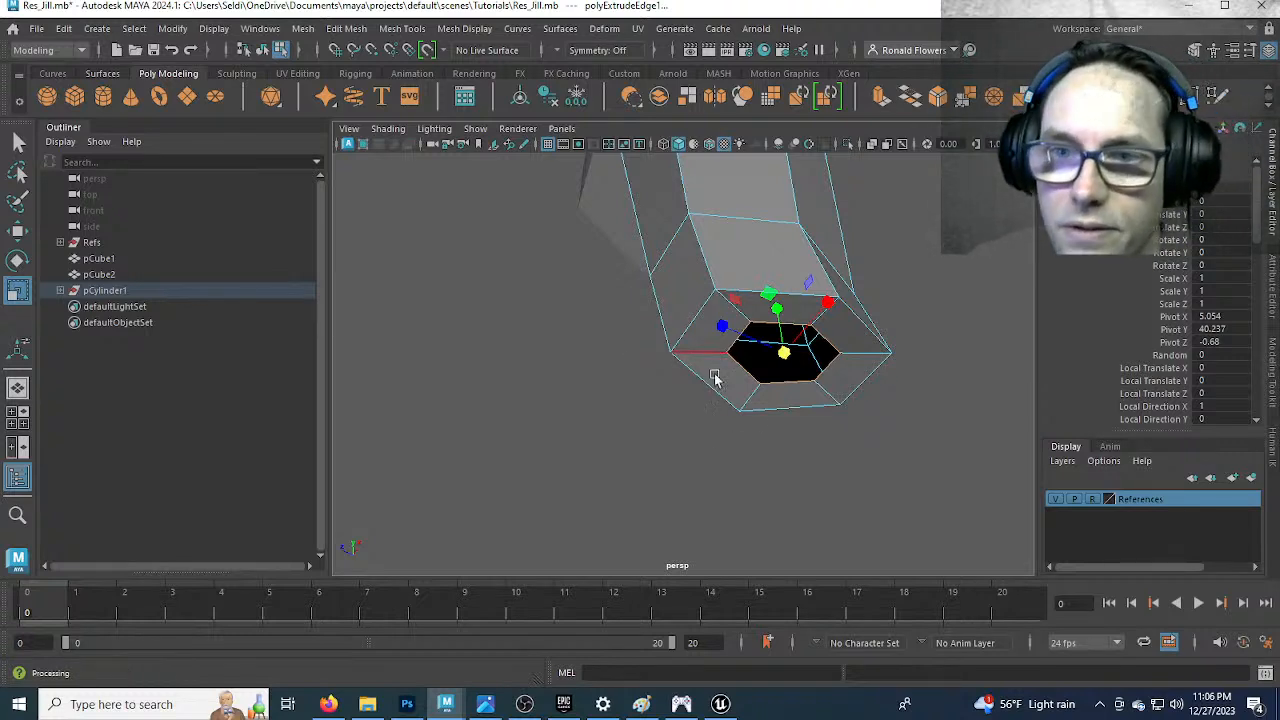
Merge the extruded inner ring to its center to cap the lower end of the upper leg
{"action": "left_click", "coordinate": [346, 28]}
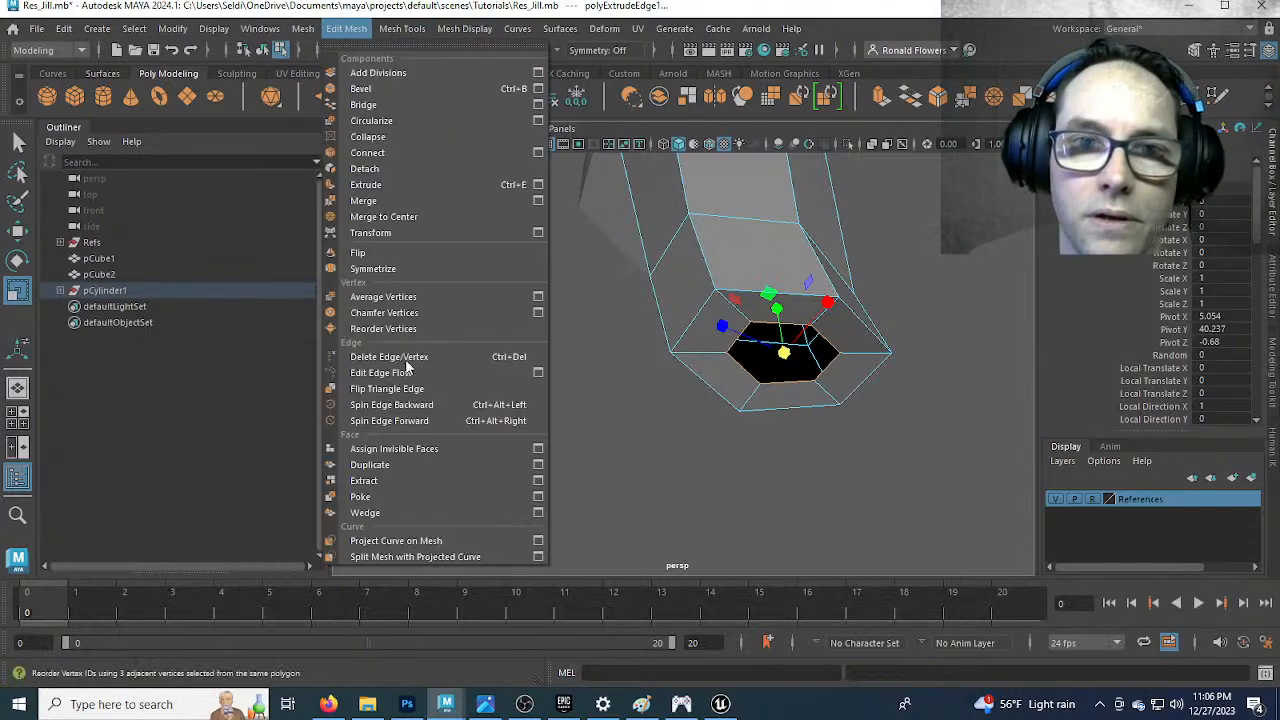
{"action": "left_click", "coordinate": [418, 232]}
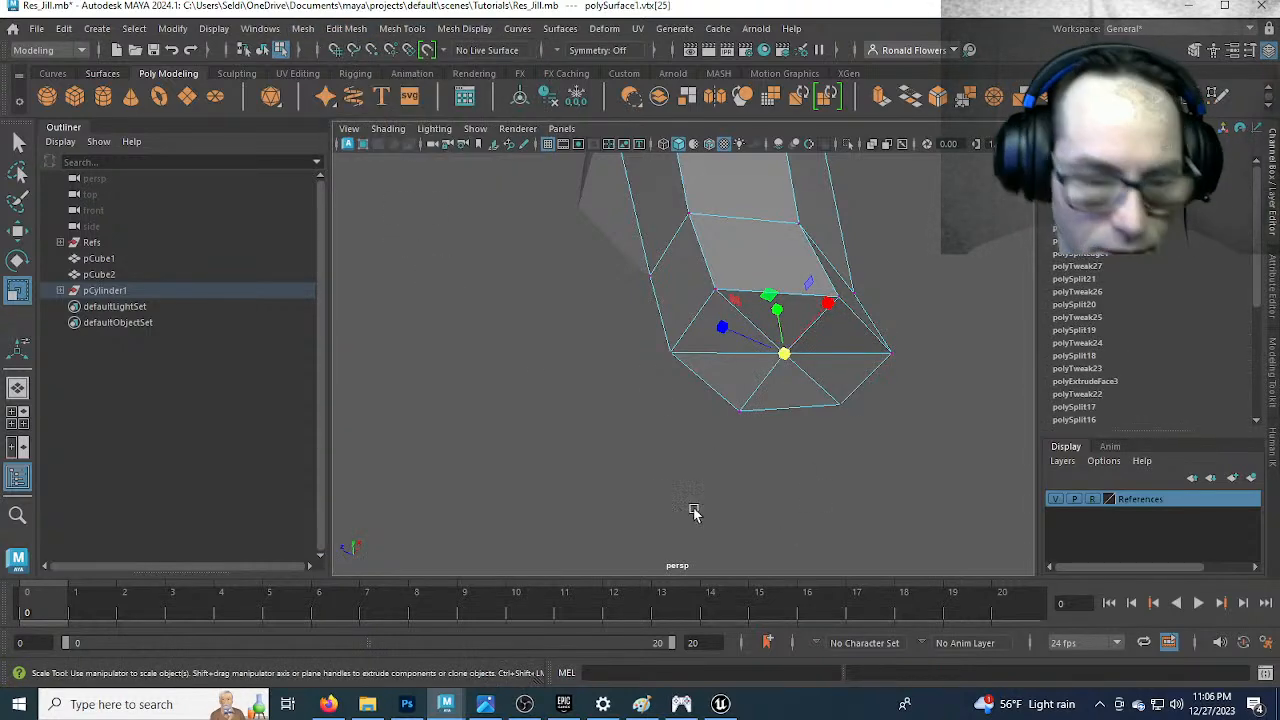
{"action": "left_click_drag", "start_coordinate": [655, 465], "coordinate": [600, 296], "text": "alt"}
{"action": "key", "text": "q"}
{"action": "left_click", "coordinate": [724, 460]}
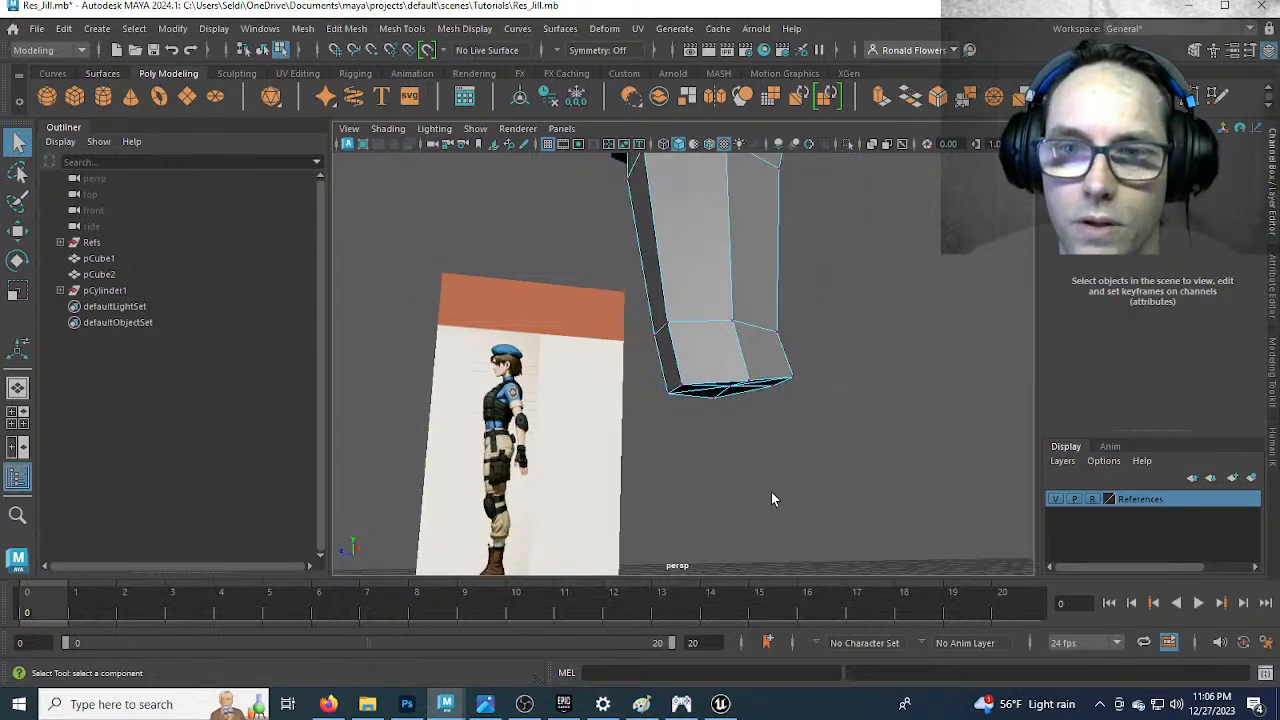
Unhide the lower leg piece and hide the upper leg piece
{"action": "left_click", "coordinate": [60, 290]}
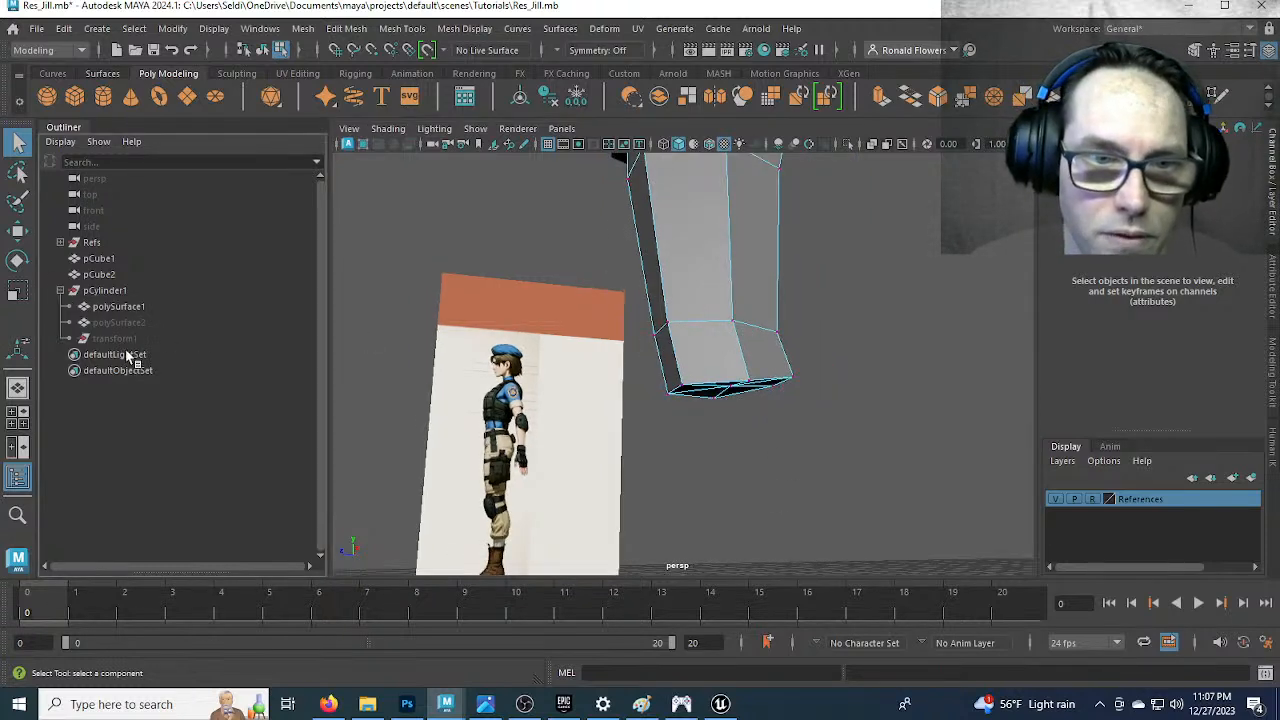
{"action": "left_click", "coordinate": [118, 322]}
{"action": "key", "text": "h"}
{"action": "key", "text": "h"}
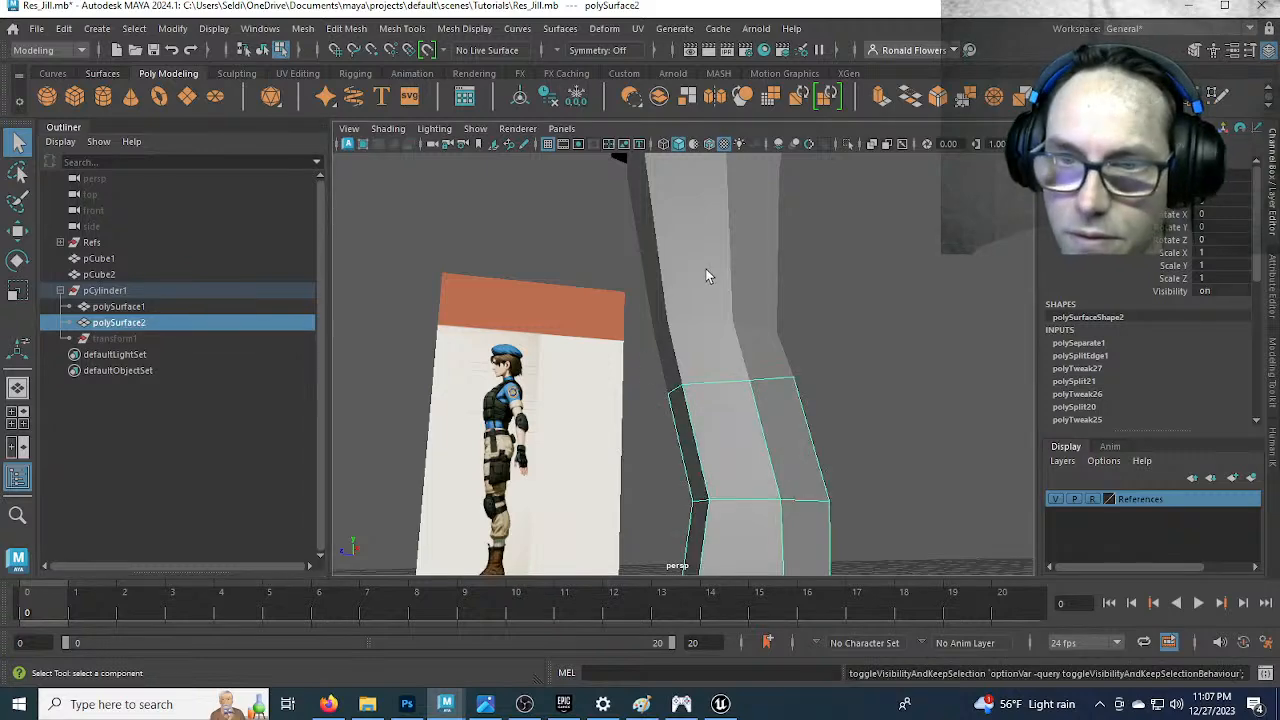
{"action": "key", "text": "h"}
{"action": "right_click_drag", "start_coordinate": [745, 250], "coordinate": [829, 208]}
{"action": "left_click", "coordinate": [721, 264]}
{"action": "key", "text": "ctrl+h"}
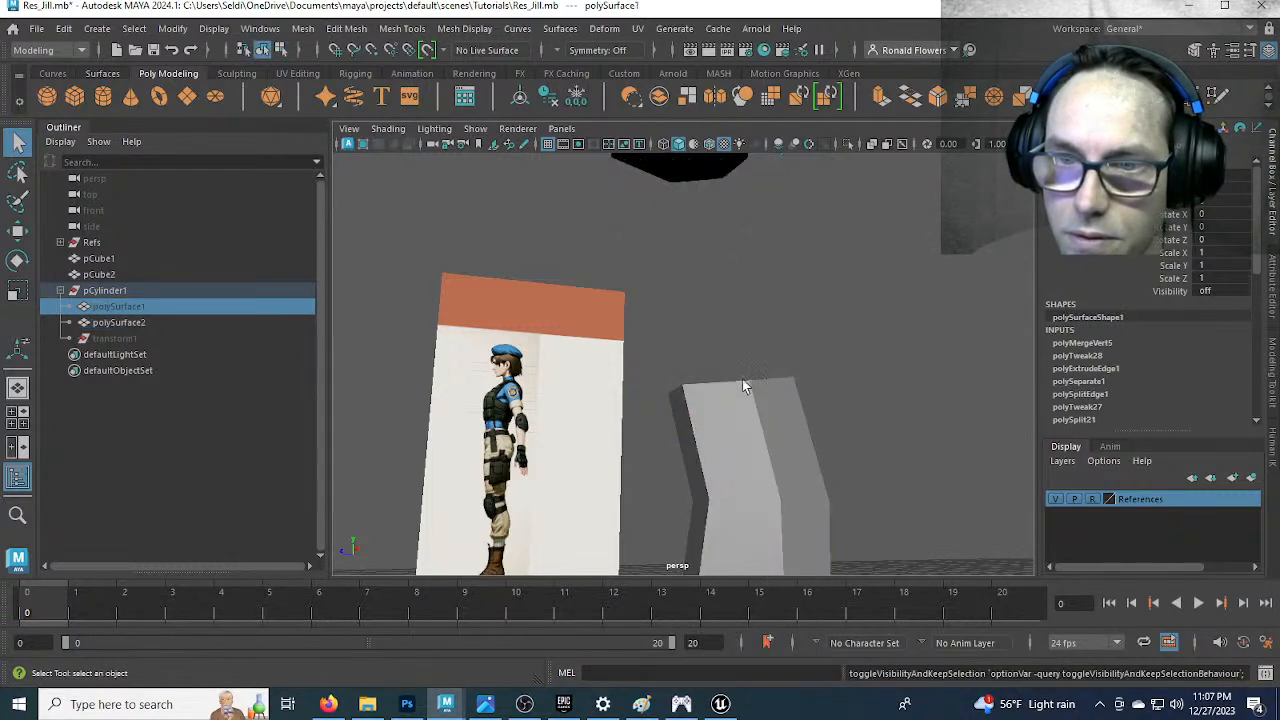
Close the lower leg's open top border at the knee with Fill Hole
{"action": "left_click", "coordinate": [755, 443]}
{"action": "left_click_drag", "start_coordinate": [755, 443], "coordinate": [694, 380], "text": "alt"}
{"action": "right_click_drag", "start_coordinate": [749, 230], "coordinate": [737, 197]}
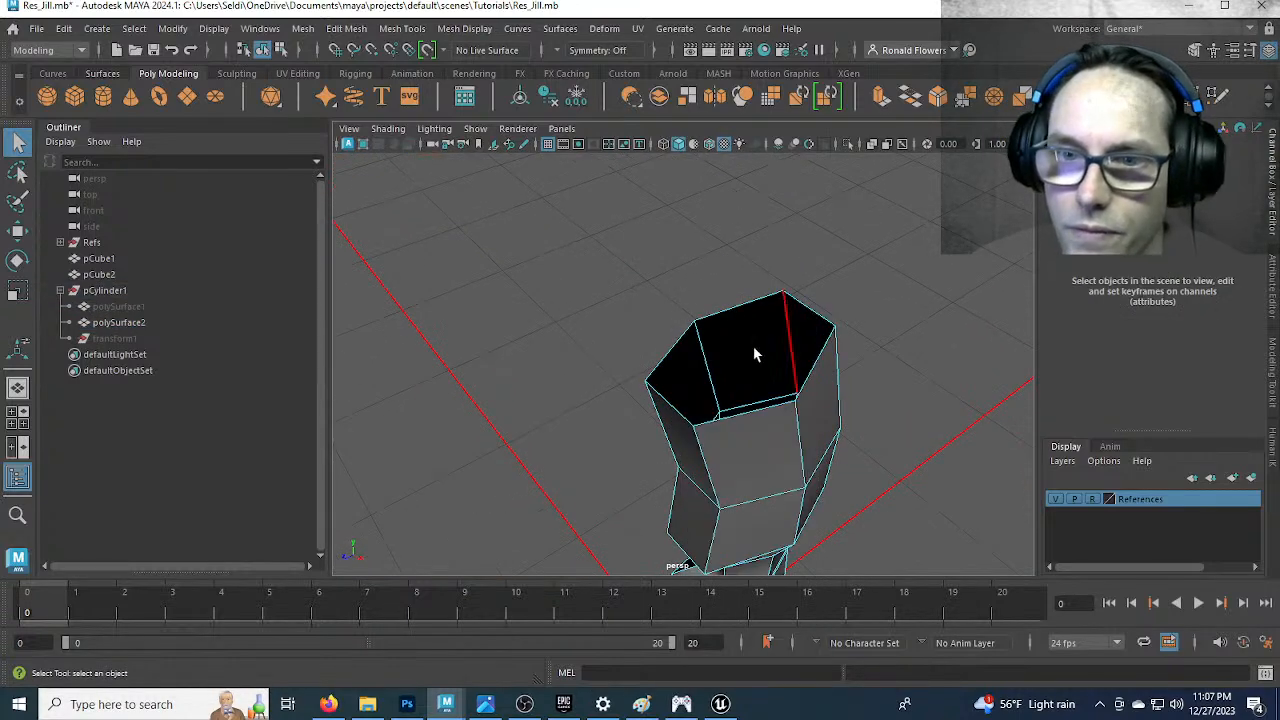
{"action": "left_click", "coordinate": [746, 424]}
{"action": "right_click_drag", "start_coordinate": [747, 425], "coordinate": [734, 585], "text": "shift"}
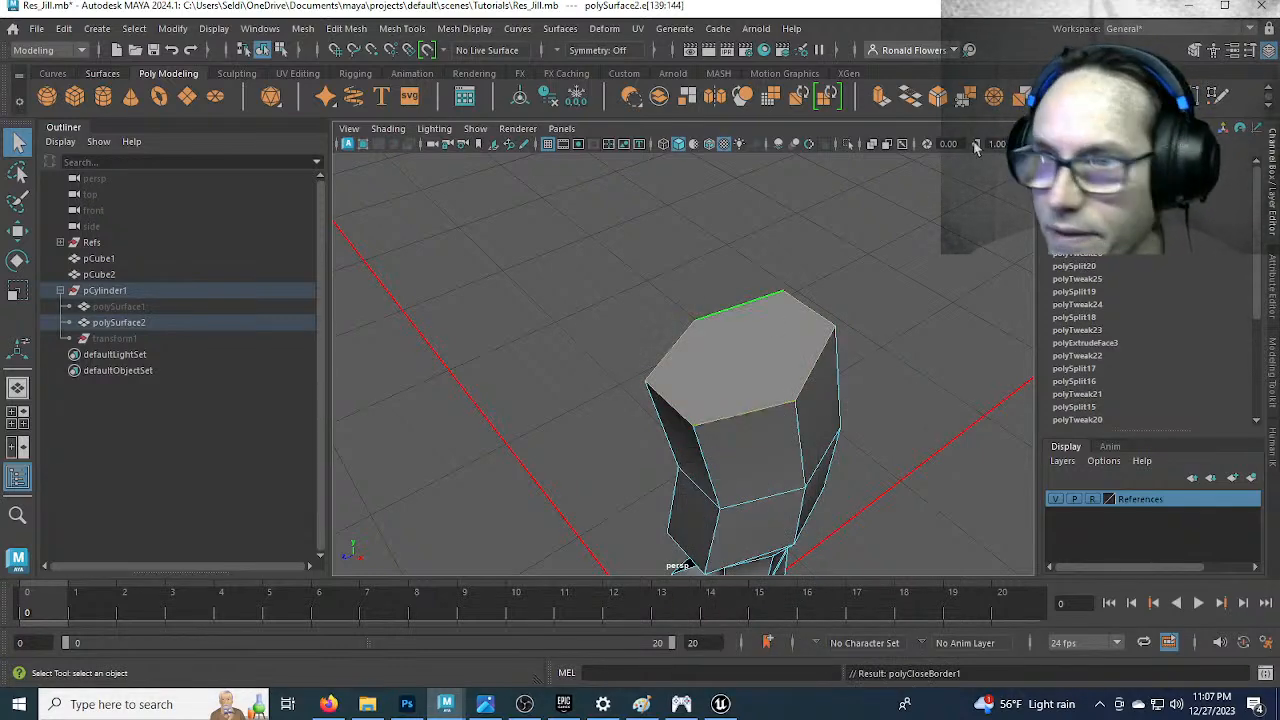
Cut an edge across the lower leg's top cap between two opposite corner vertices with Multi-Cut
{"action": "left_click", "coordinate": [1217, 96]}
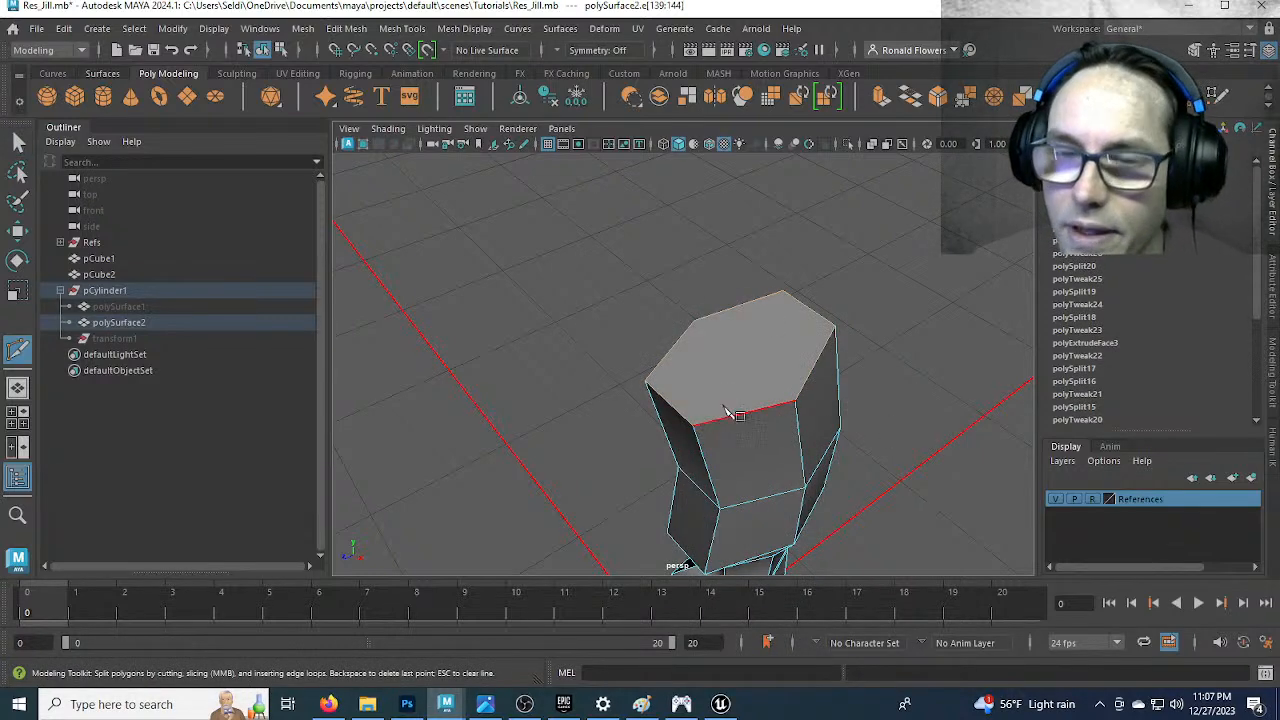
{"action": "left_click", "coordinate": [793, 402]}
{"action": "left_click", "coordinate": [695, 322]}
{"action": "right_click", "coordinate": [695, 322]}
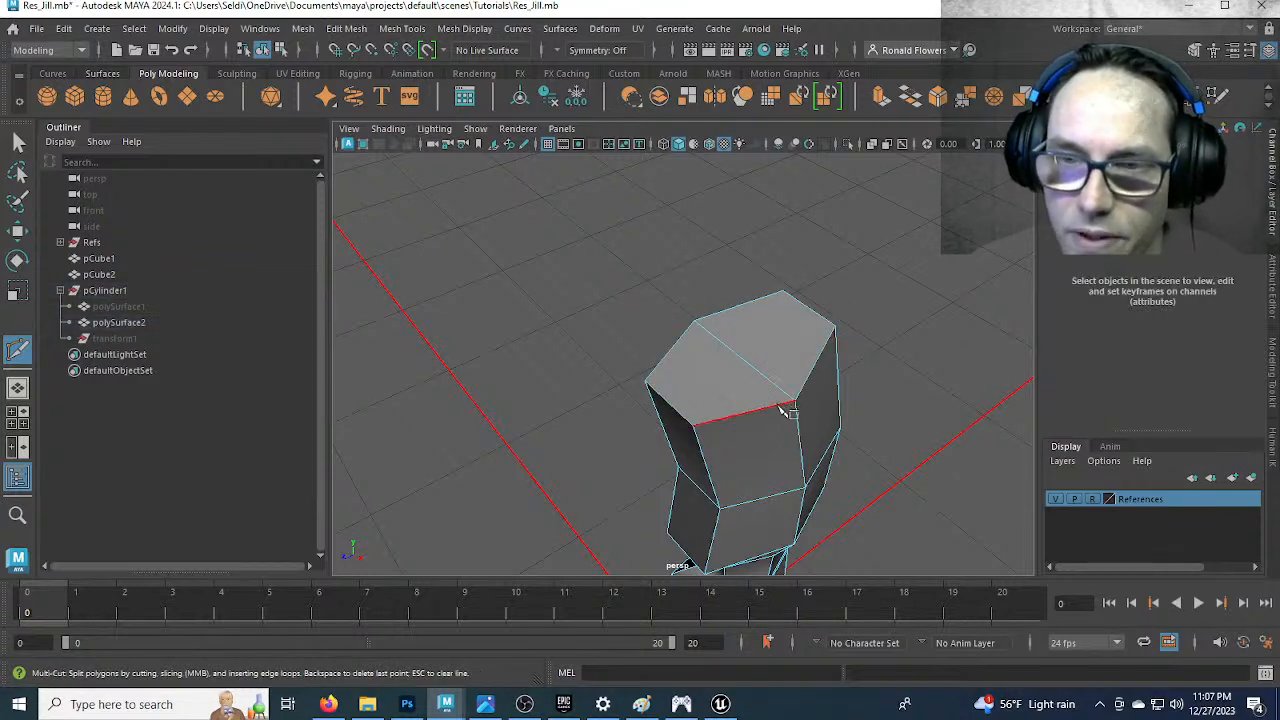
{"action": "mouse_move", "coordinate": [794, 457]}
{"action": "left_mouse_down", "text": "alt"}
{"action": "mouse_move", "coordinate": [598, 417]}
{"action": "mouse_move", "coordinate": [700, 423]}
{"action": "mouse_move", "coordinate": [868, 348]}
{"action": "mouse_move", "coordinate": [889, 400]}
{"action": "mouse_move", "coordinate": [757, 473]}
{"action": "mouse_move", "coordinate": [791, 449]}
{"action": "mouse_move", "coordinate": [783, 461]}
{"action": "left_mouse_up", "text": "alt"}
{"action": "scroll", "coordinate": [778, 468], "scroll_direction": "down", "scroll_amount": 3}
{"action": "middle_click_drag", "start_coordinate": [766, 479], "coordinate": [858, 408], "text": "alt"}
{"action": "left_click_drag", "start_coordinate": [855, 408], "coordinate": [594, 406], "text": "alt"}
{"action": "middle_click_drag", "start_coordinate": [594, 406], "coordinate": [652, 270], "text": "alt"}
{"action": "left_click_drag", "start_coordinate": [786, 208], "coordinate": [1000, 232], "text": "alt"}
{"action": "left_click_drag", "start_coordinate": [614, 443], "coordinate": [664, 505], "text": "alt"}
{"action": "middle_click_drag", "start_coordinate": [664, 505], "coordinate": [711, 608], "text": "alt"}
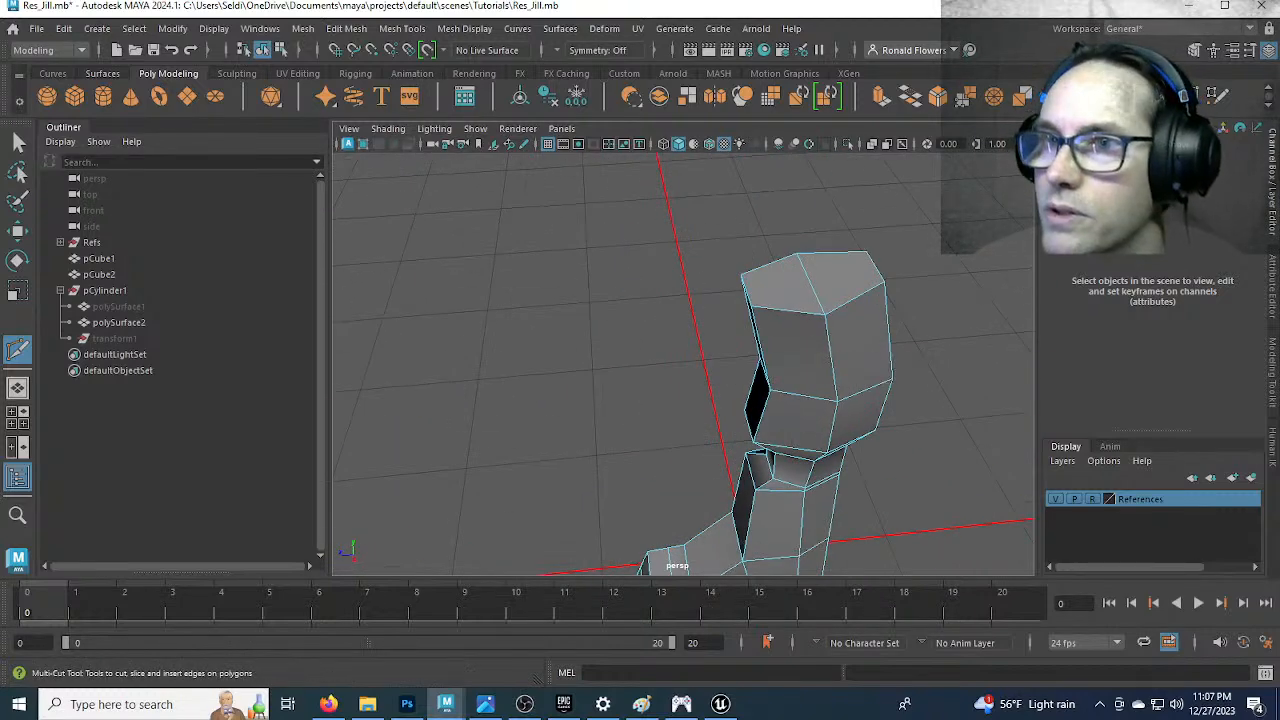
Return to object selection with the lower leg selected and save the scene
{"action": "key", "text": "q"}
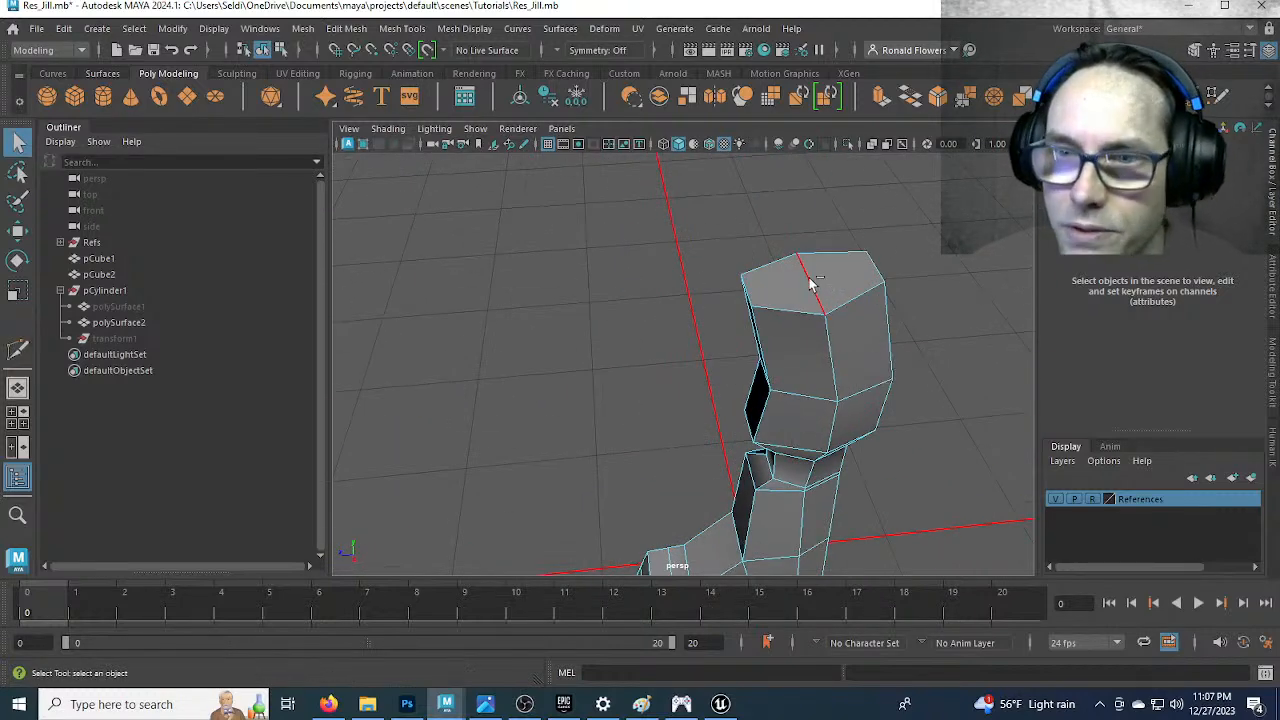
{"action": "left_click_drag", "start_coordinate": [672, 357], "coordinate": [778, 300], "text": "alt"}
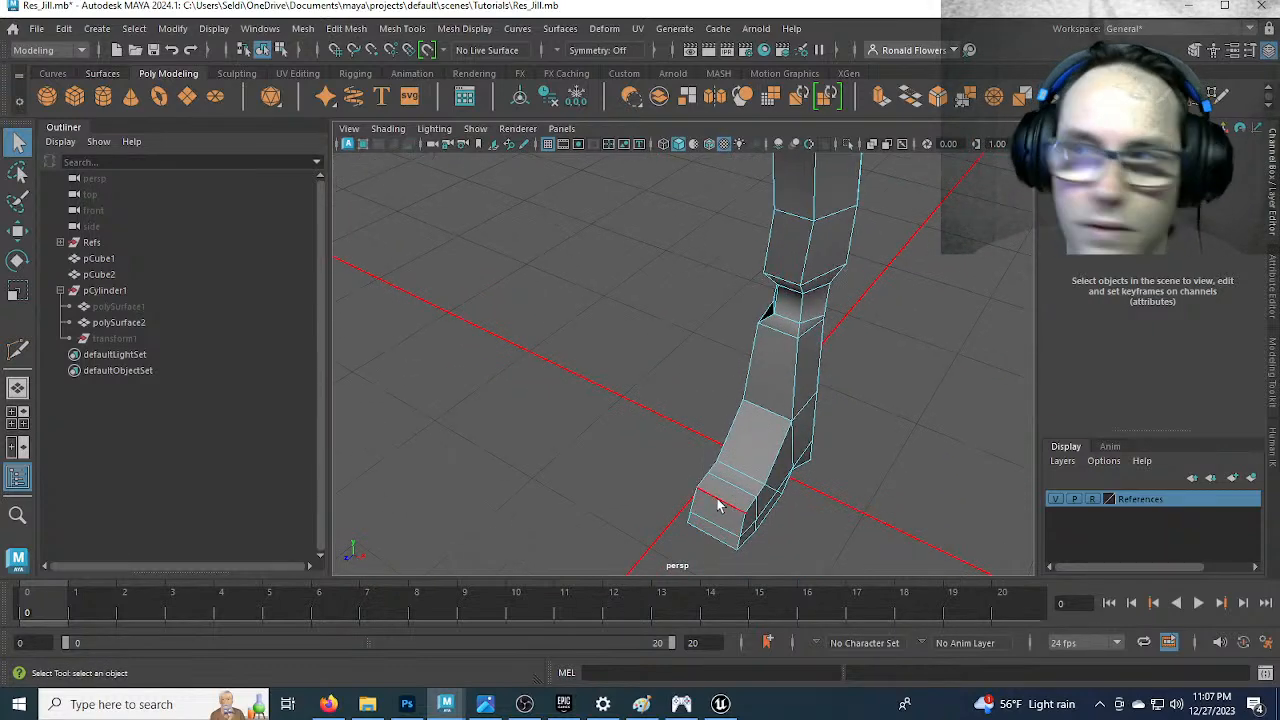
{"action": "right_click_drag", "start_coordinate": [791, 231], "coordinate": [854, 214]}
{"action": "key", "text": "ctrl+s"}
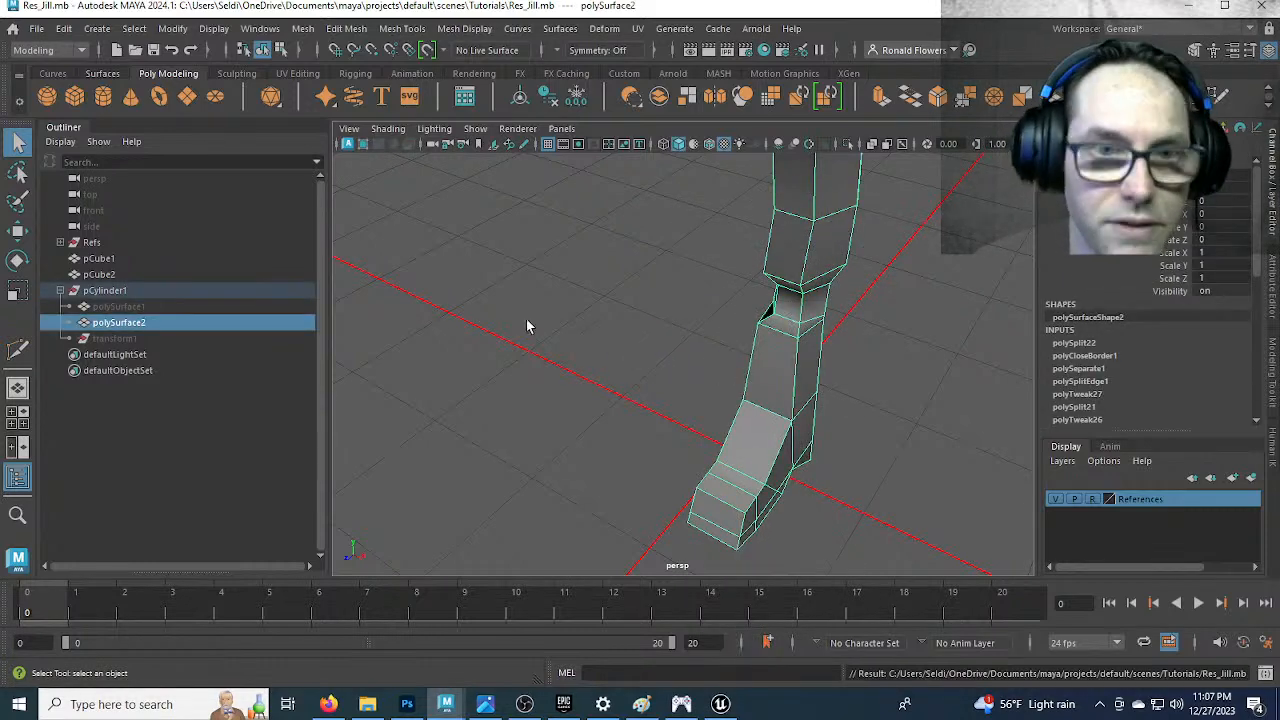
Delete the construction history of all objects in the scene and clear the selection
{"action": "left_click", "coordinate": [108, 30]}
{"action": "left_click", "coordinate": [113, 37]}
{"action": "left_click", "coordinate": [64, 29]}
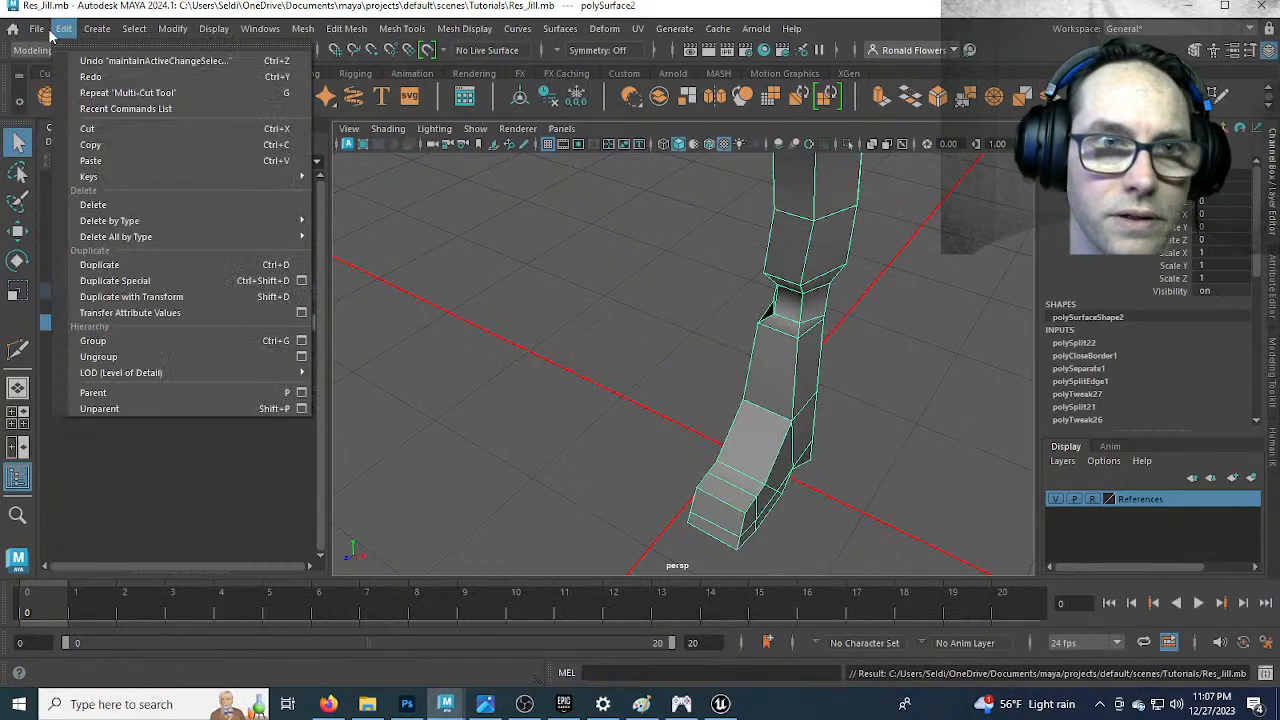
{"action": "mouse_move", "coordinate": [252, 237]}
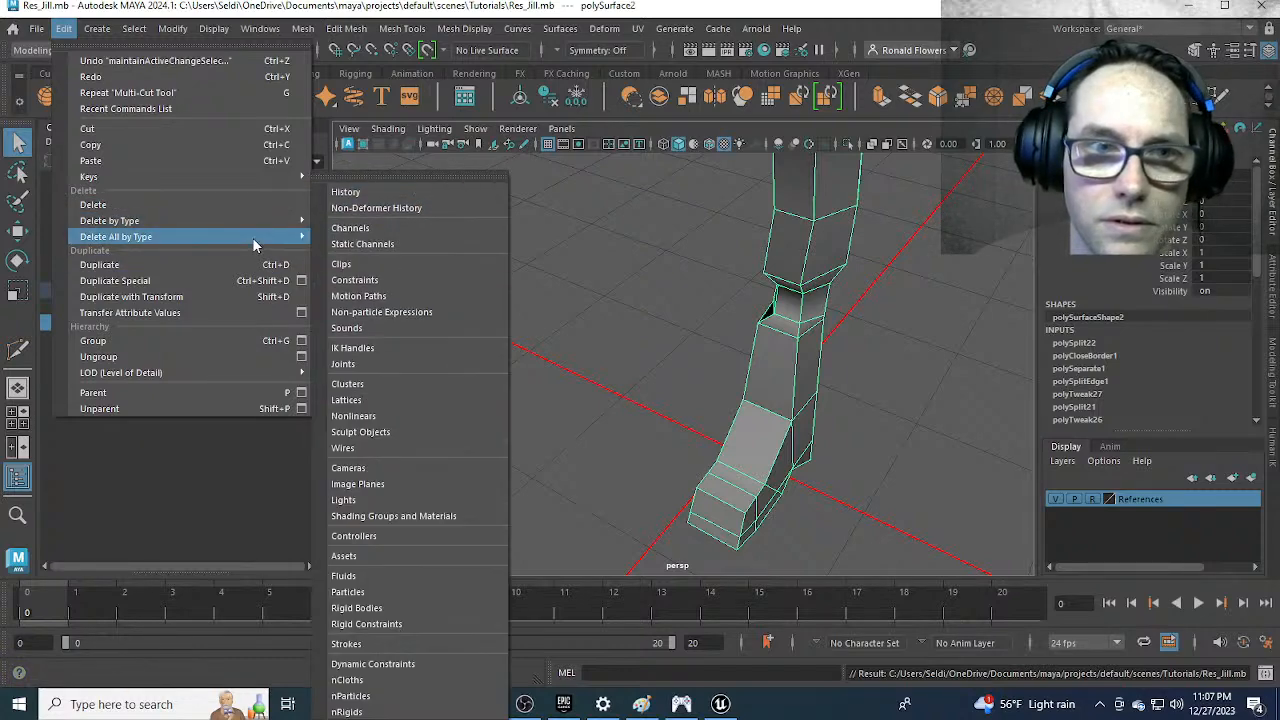
{"action": "left_click", "coordinate": [424, 214]}
{"action": "left_click", "coordinate": [606, 423]}
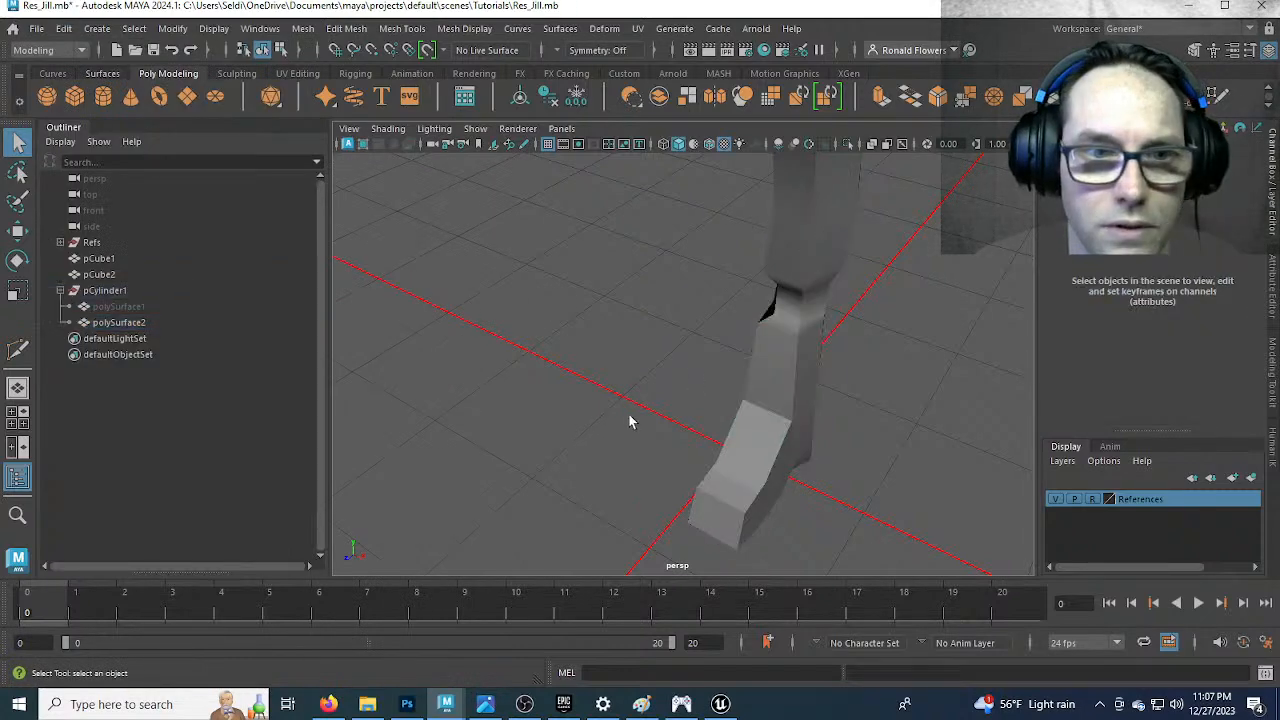
Insert a lengthwise edge loop along the middle of the lower leg and foot with Multi-Cut
{"action": "left_click", "coordinate": [780, 404]}
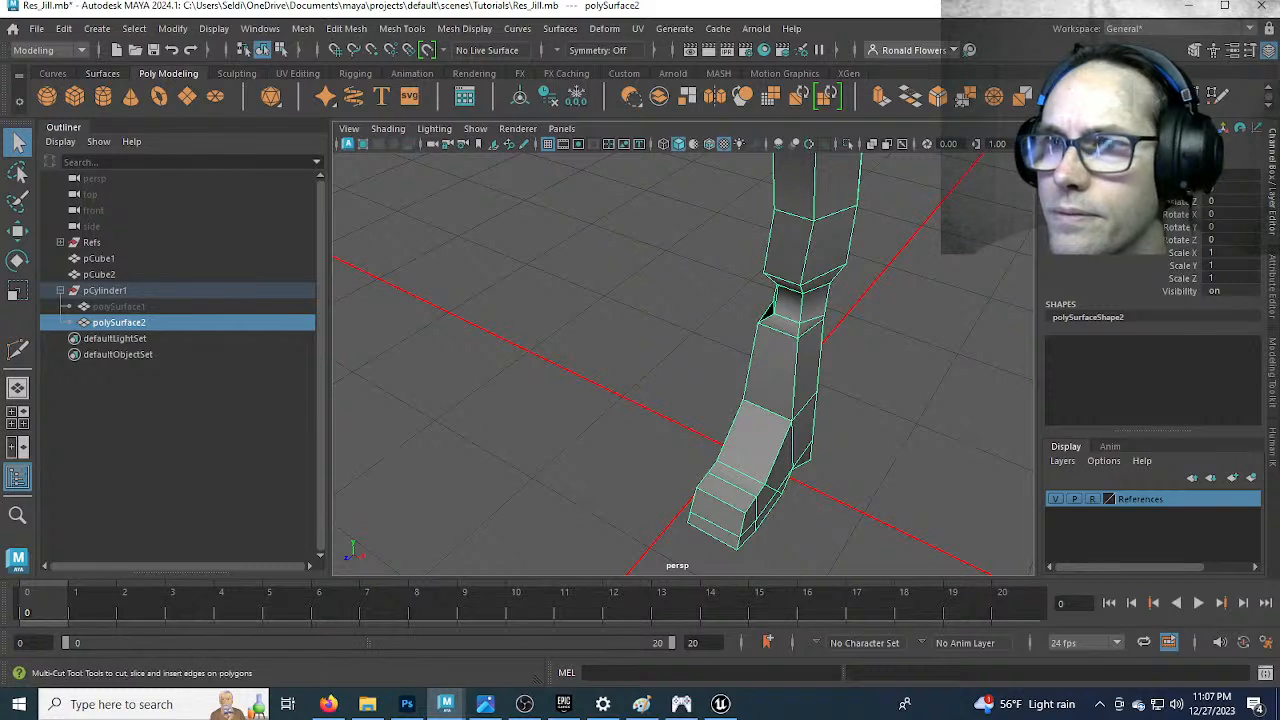
{"action": "left_click", "coordinate": [1217, 96]}
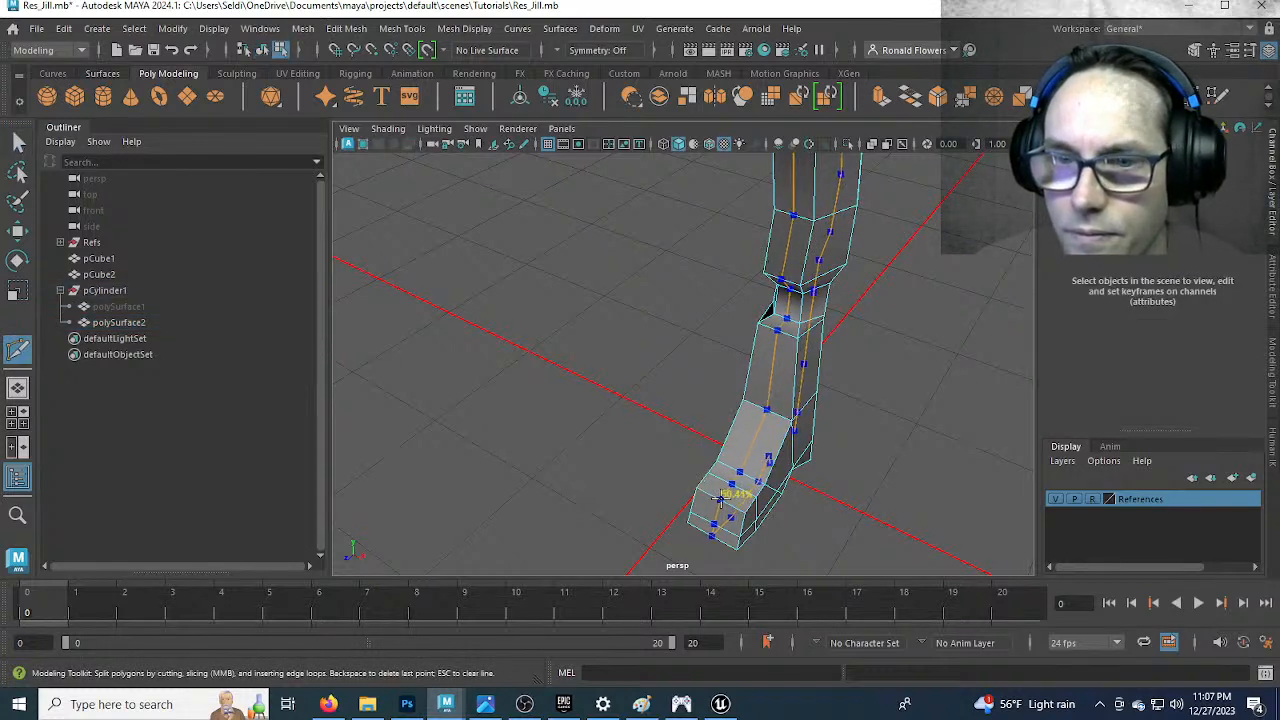
{"action": "key", "text": "q"}
{"action": "scroll", "coordinate": [858, 537], "scroll_direction": "up", "scroll_amount": 4}
{"action": "middle_click_drag", "start_coordinate": [815, 447], "coordinate": [735, 218], "text": "alt"}
{"action": "middle_click_drag", "start_coordinate": [706, 474], "coordinate": [660, 405], "text": "alt"}
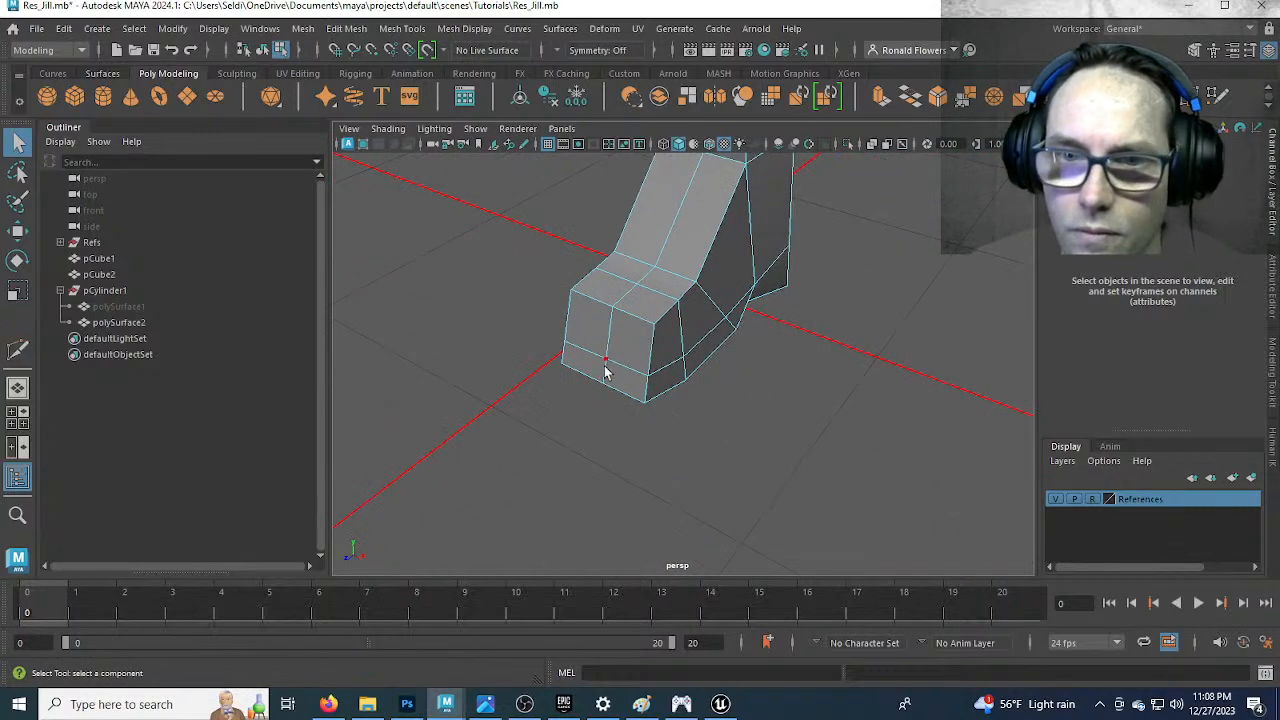
Switch to OBS to check the stream's live chat and return to Maya
{"action": "left_click", "coordinate": [526, 705]}
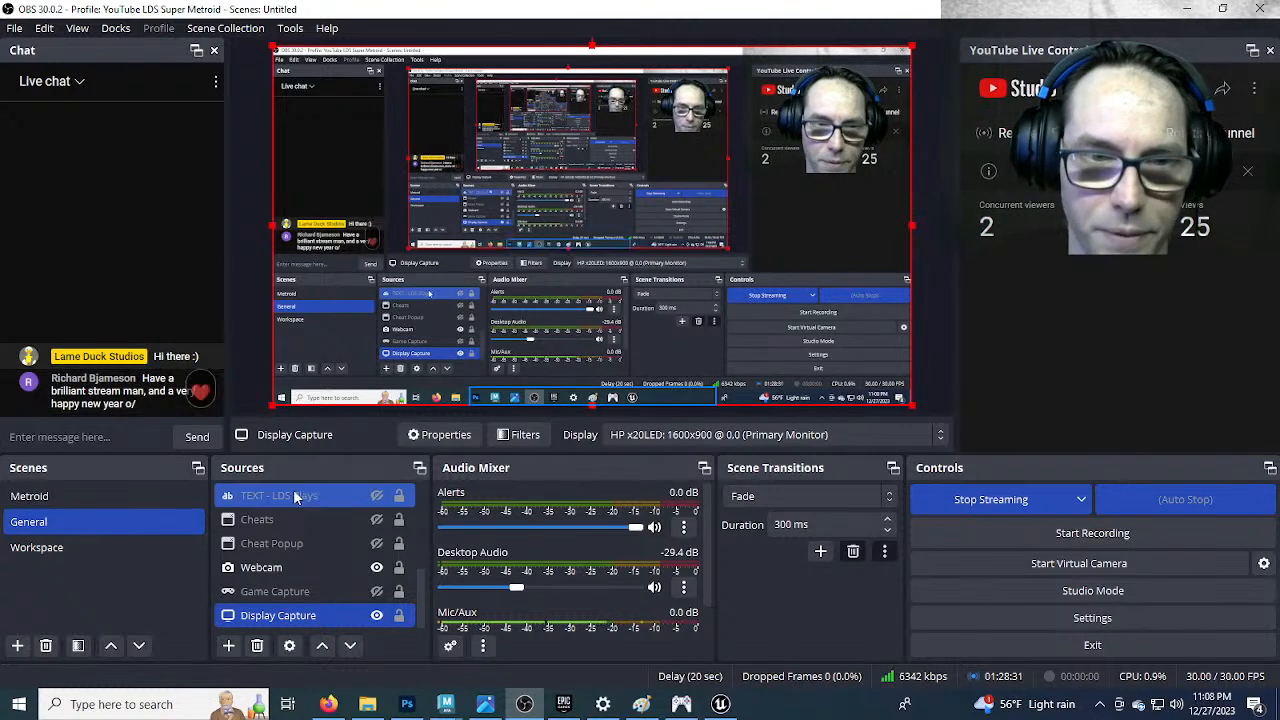
{"action": "left_click", "coordinate": [525, 704]}
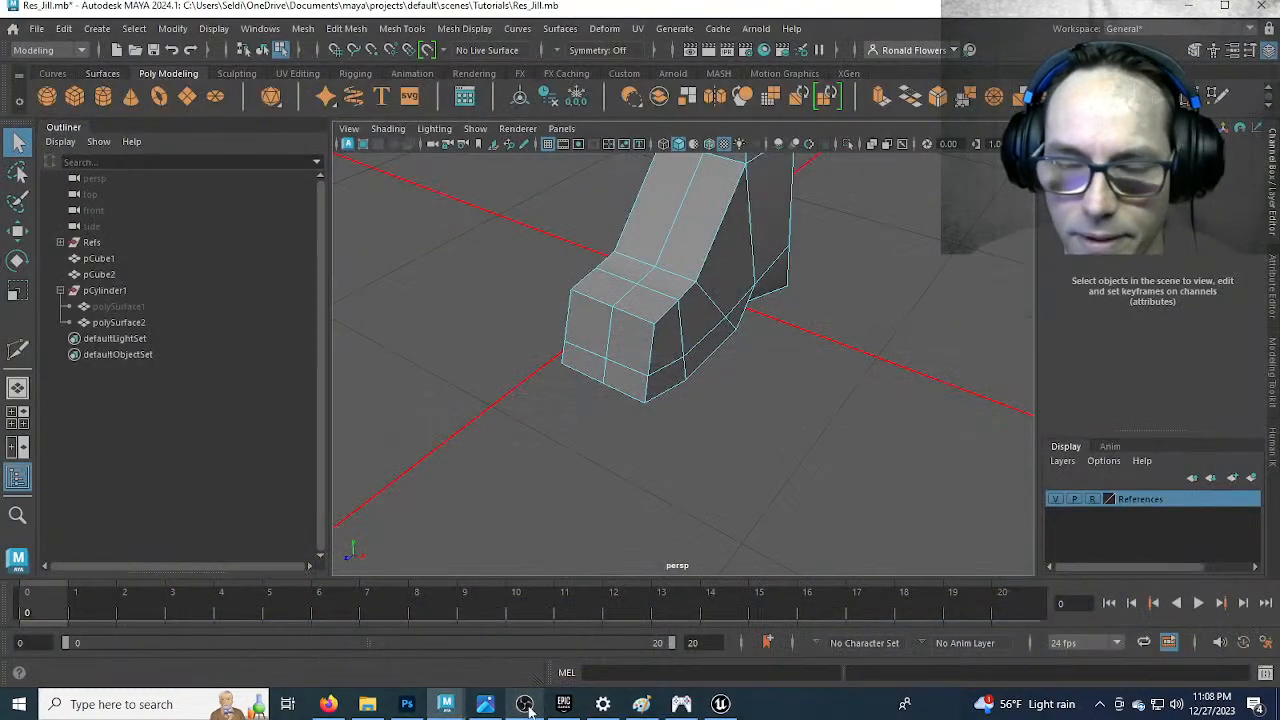
Move the vertical center edges at the toe tip forward to round the front of the foot
{"action": "scroll", "coordinate": [600, 420], "scroll_direction": "up", "scroll_amount": 3}
{"action": "left_click", "coordinate": [582, 398]}
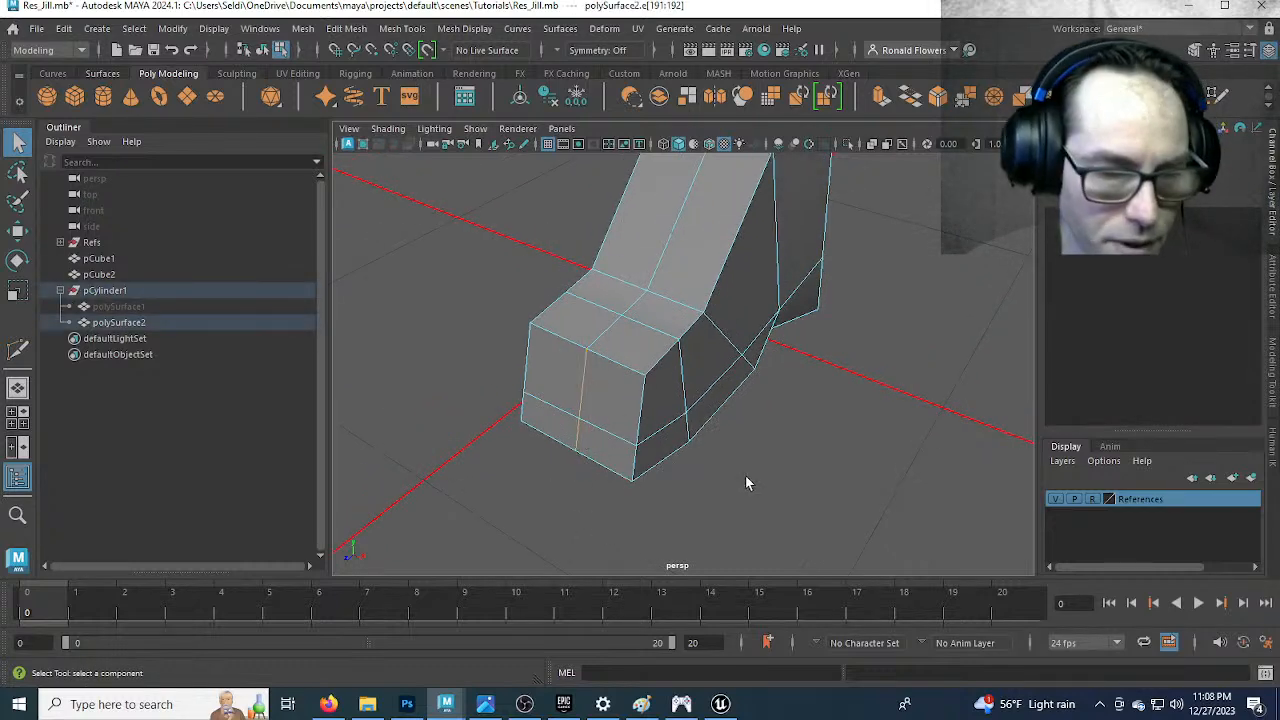
{"action": "key", "text": "w"}
{"action": "left_click_drag", "start_coordinate": [806, 497], "coordinate": [720, 462], "text": "alt"}
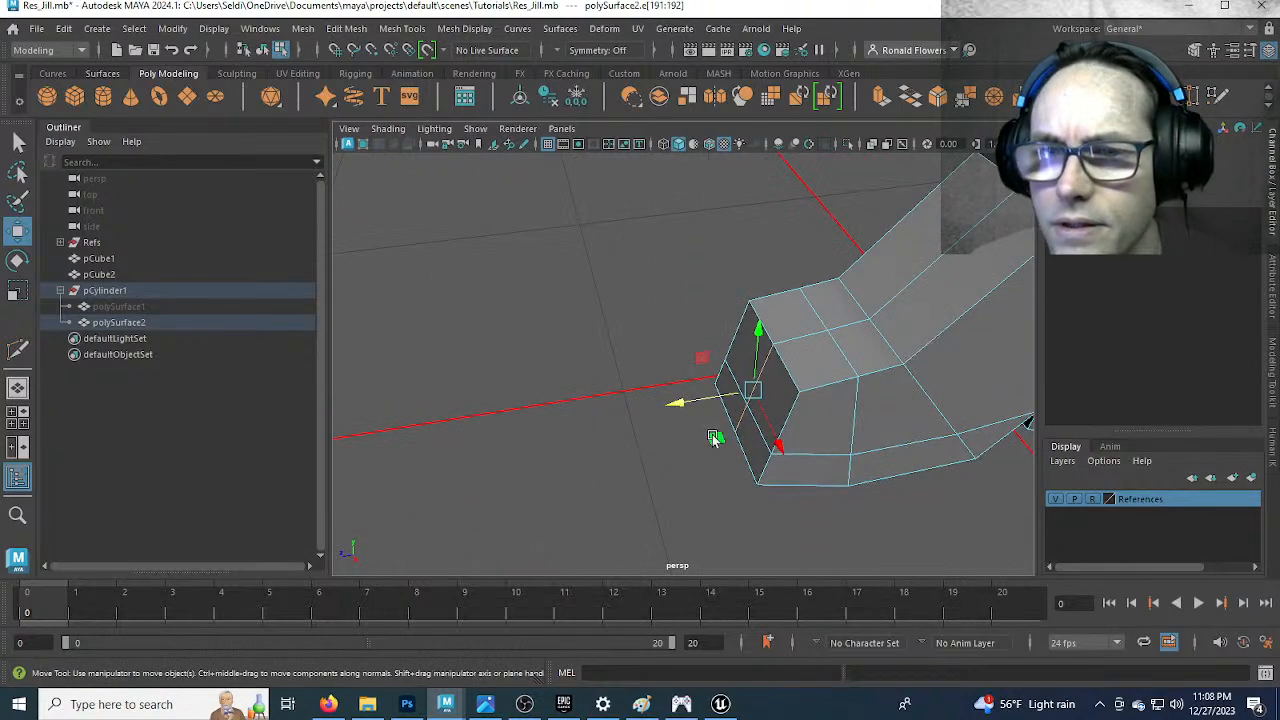
{"action": "left_click_drag", "start_coordinate": [676, 403], "coordinate": [633, 404]}
{"action": "scroll", "coordinate": [634, 405], "scroll_direction": "up", "scroll_amount": 4}
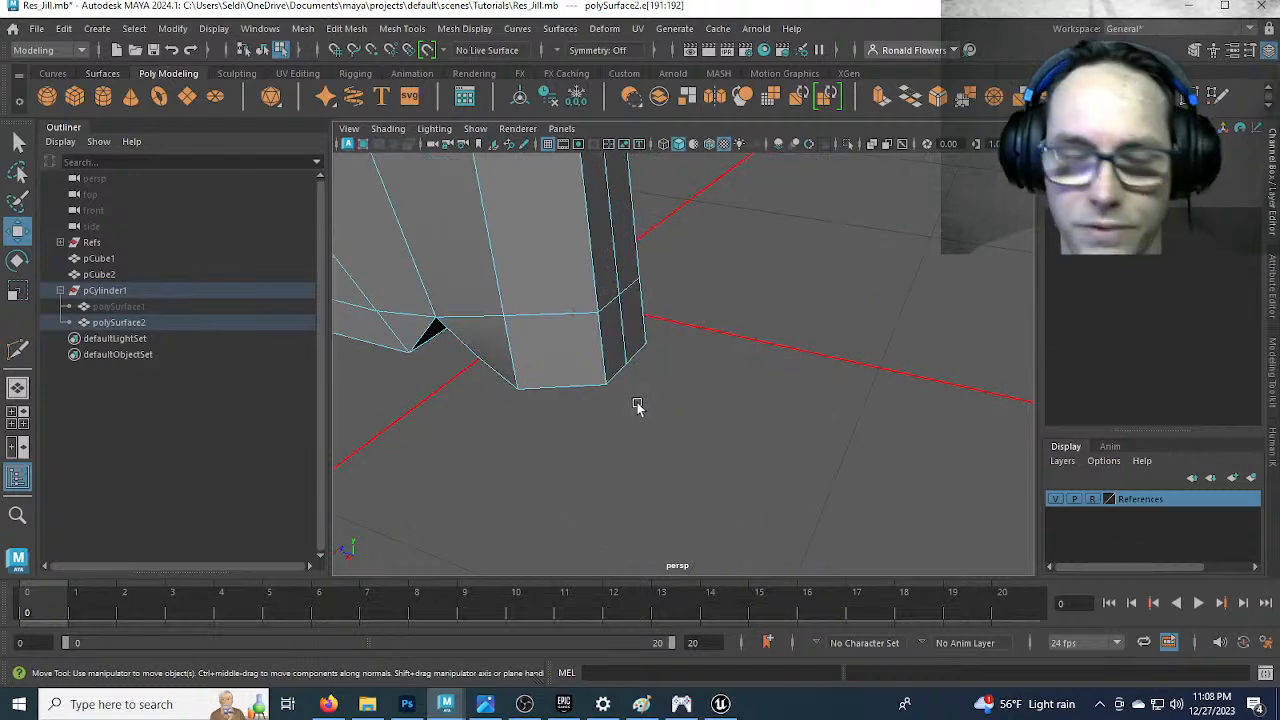
Move the vertical center edges at the back of the heel outward along Z to round the heel
{"action": "left_click", "coordinate": [624, 343]}
{"action": "key", "text": "f"}
{"action": "scroll", "coordinate": [693, 509], "scroll_direction": "down", "scroll_amount": 8}
{"action": "middle_click_drag", "start_coordinate": [769, 406], "coordinate": [751, 463], "text": "alt"}
{"action": "scroll", "coordinate": [751, 463], "scroll_direction": "up", "scroll_amount": 3}
{"action": "left_click_drag", "start_coordinate": [751, 463], "coordinate": [685, 470], "text": "alt"}
{"action": "left_click", "coordinate": [610, 400], "text": "shift"}
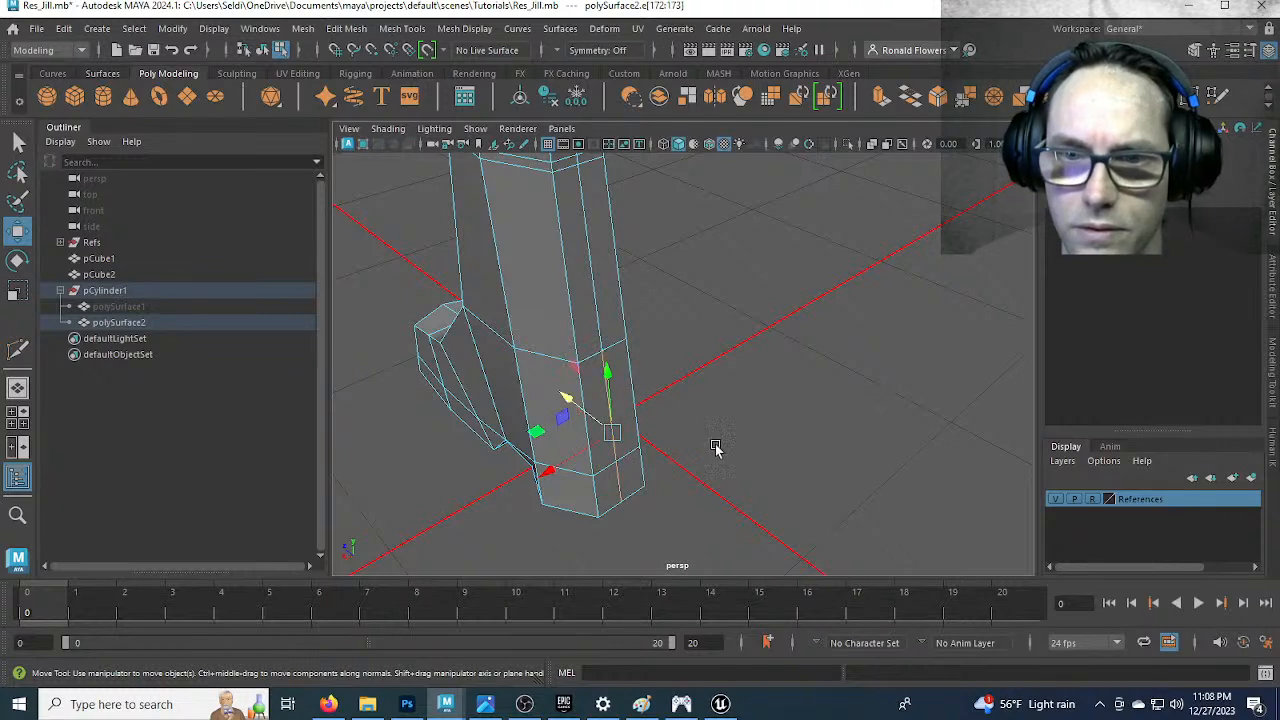
{"action": "left_click_drag", "start_coordinate": [571, 401], "coordinate": [626, 406]}
Move the two side vertices at the front of the ankle backward and slightly down
{"action": "scroll", "coordinate": [623, 408], "scroll_direction": "down", "scroll_amount": 4}
{"action": "left_click_drag", "start_coordinate": [570, 367], "coordinate": [771, 386], "text": "alt"}
{"action": "scroll", "coordinate": [768, 387], "scroll_direction": "up", "scroll_amount": 5}
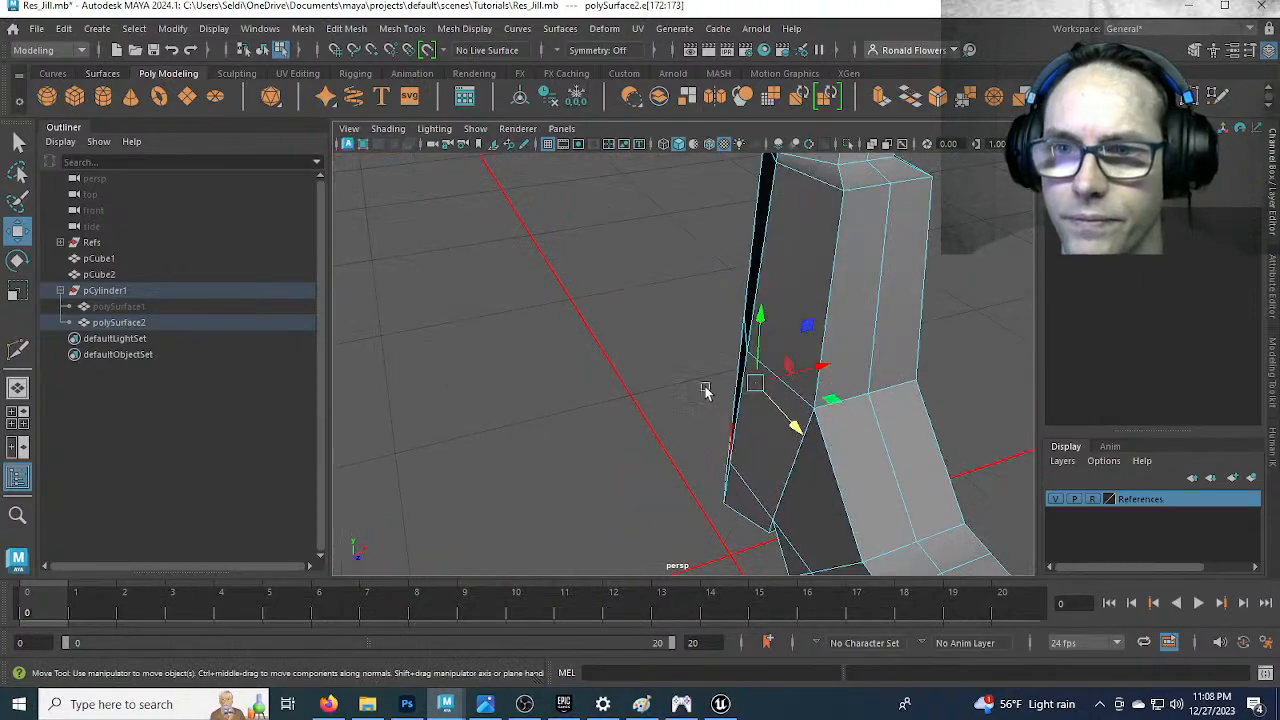
{"action": "middle_click_drag", "start_coordinate": [711, 391], "coordinate": [601, 464], "text": "alt"}
{"action": "key", "text": "q"}
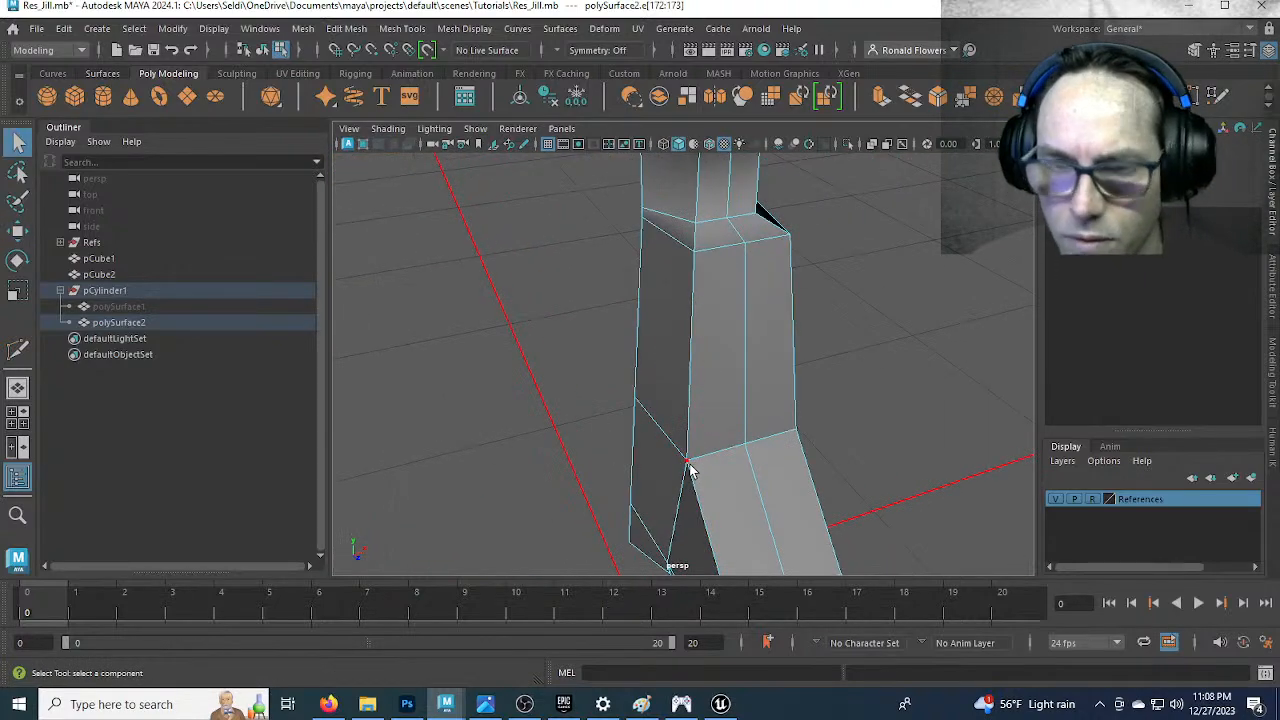
{"action": "left_click", "coordinate": [688, 465]}
{"action": "left_click_drag", "start_coordinate": [726, 505], "coordinate": [757, 429], "text": "alt"}
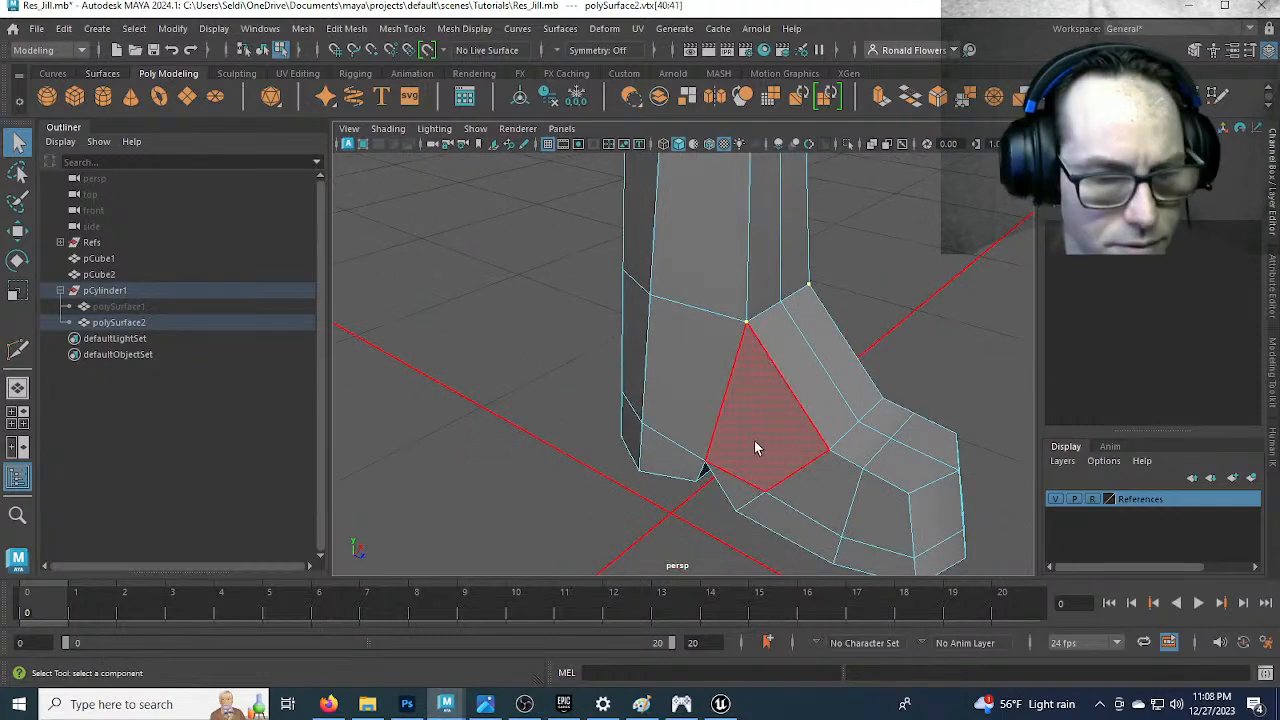
{"action": "key", "text": "w"}
{"action": "left_click_drag", "start_coordinate": [838, 318], "coordinate": [813, 316]}
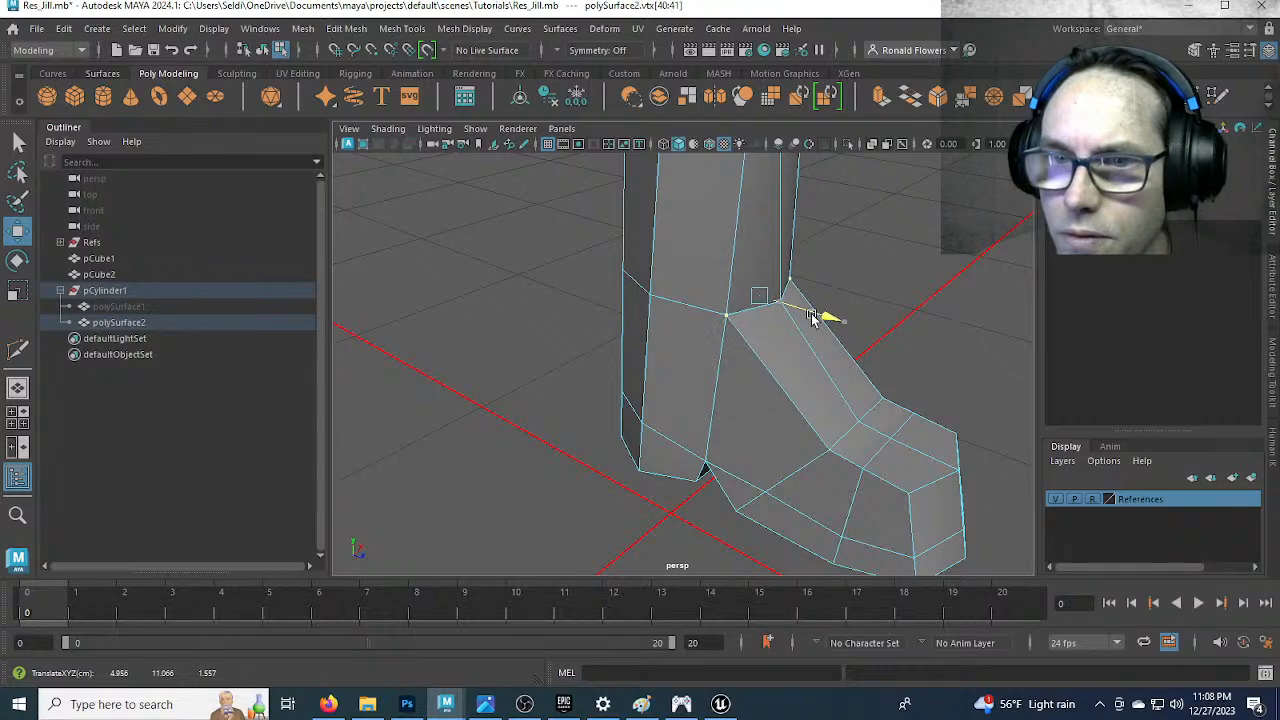
{"action": "left_click_drag", "start_coordinate": [752, 222], "coordinate": [748, 253]}
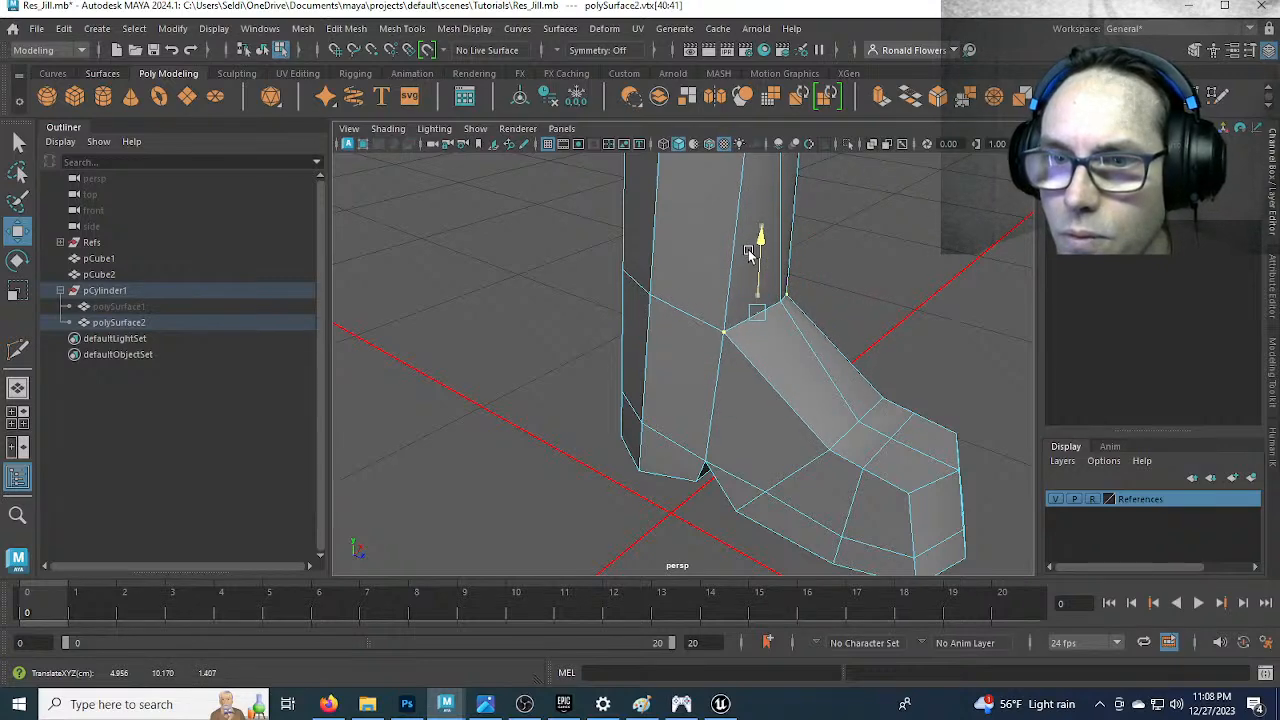
{"action": "left_click_drag", "start_coordinate": [857, 445], "coordinate": [757, 377], "text": "alt"}
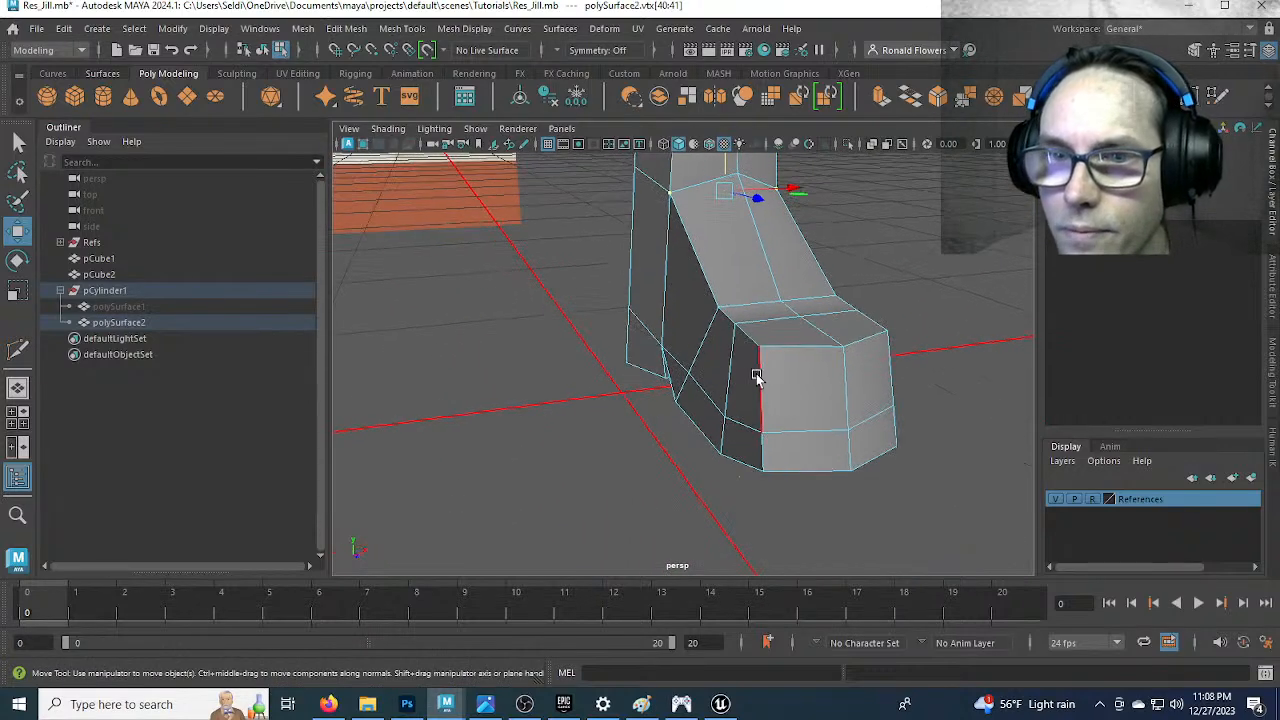
{"action": "left_click", "coordinate": [714, 310]}
{"action": "key", "text": "q"}
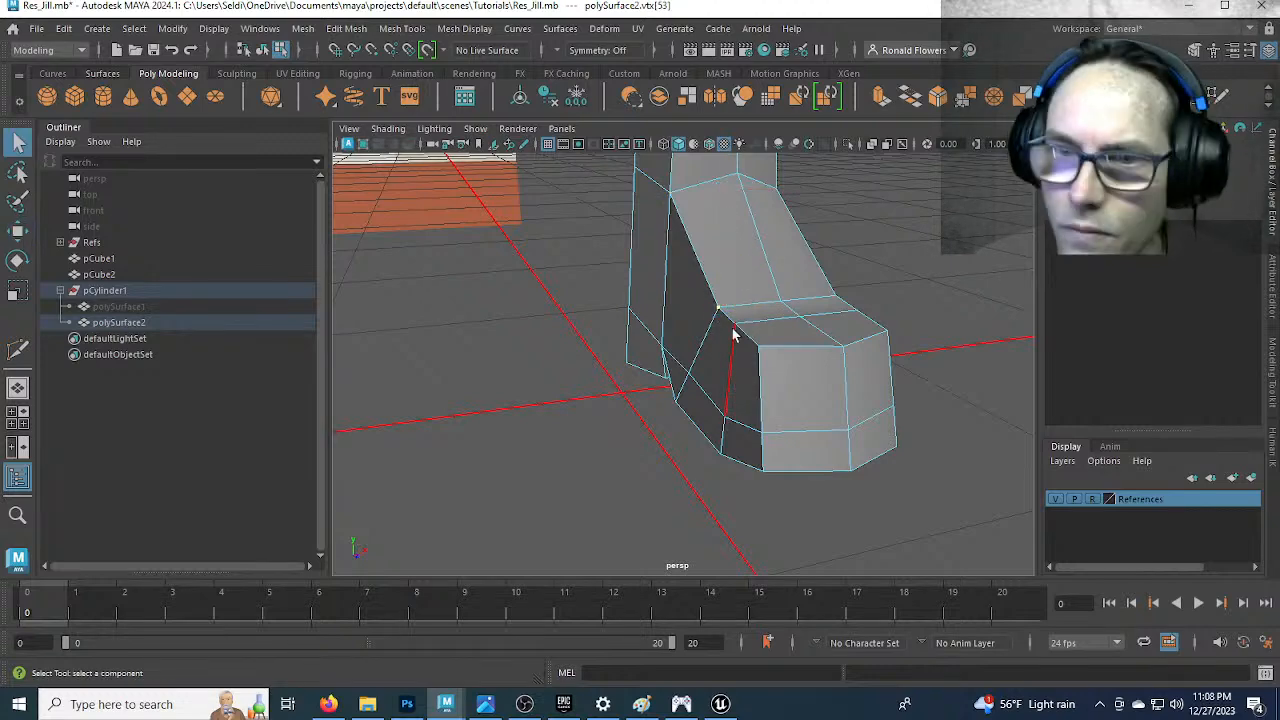
{"action": "right_click_drag", "start_coordinate": [733, 326], "coordinate": [686, 232]}
{"action": "left_click", "coordinate": [718, 314]}
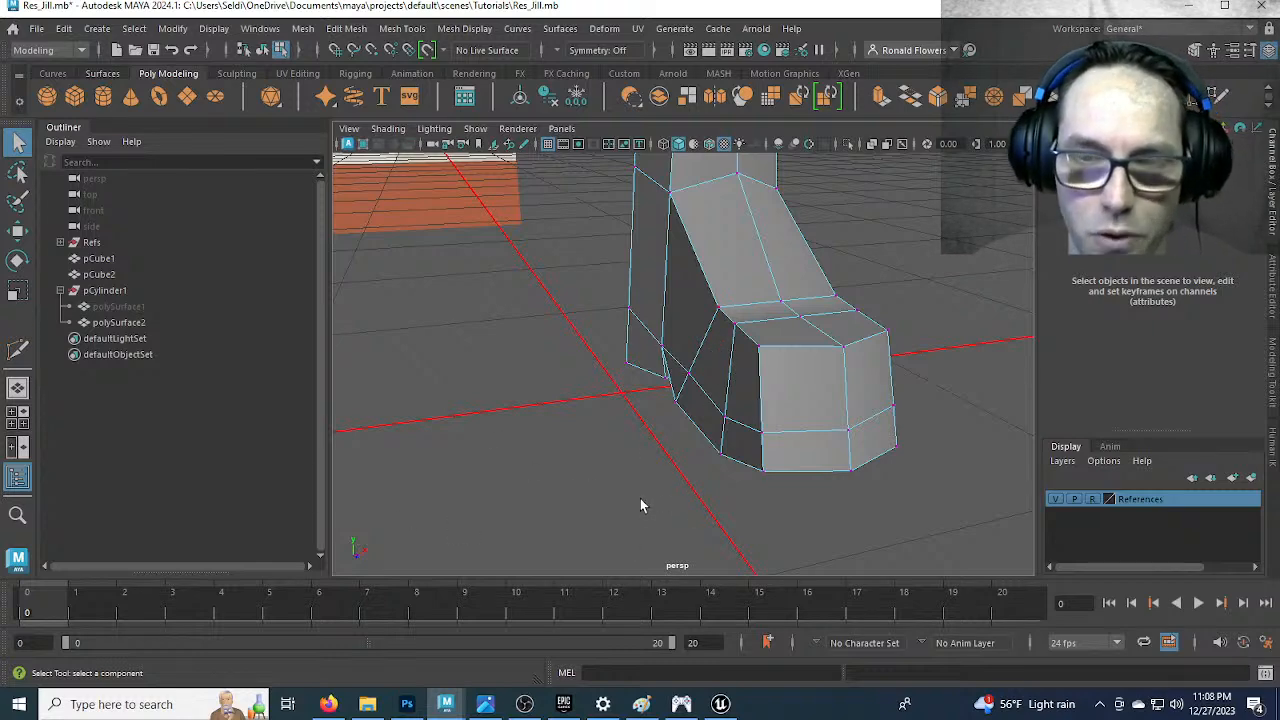
{"action": "scroll", "coordinate": [640, 498], "scroll_direction": "down", "scroll_amount": 5}
{"action": "left_click_drag", "start_coordinate": [640, 498], "coordinate": [614, 478], "text": "alt"}
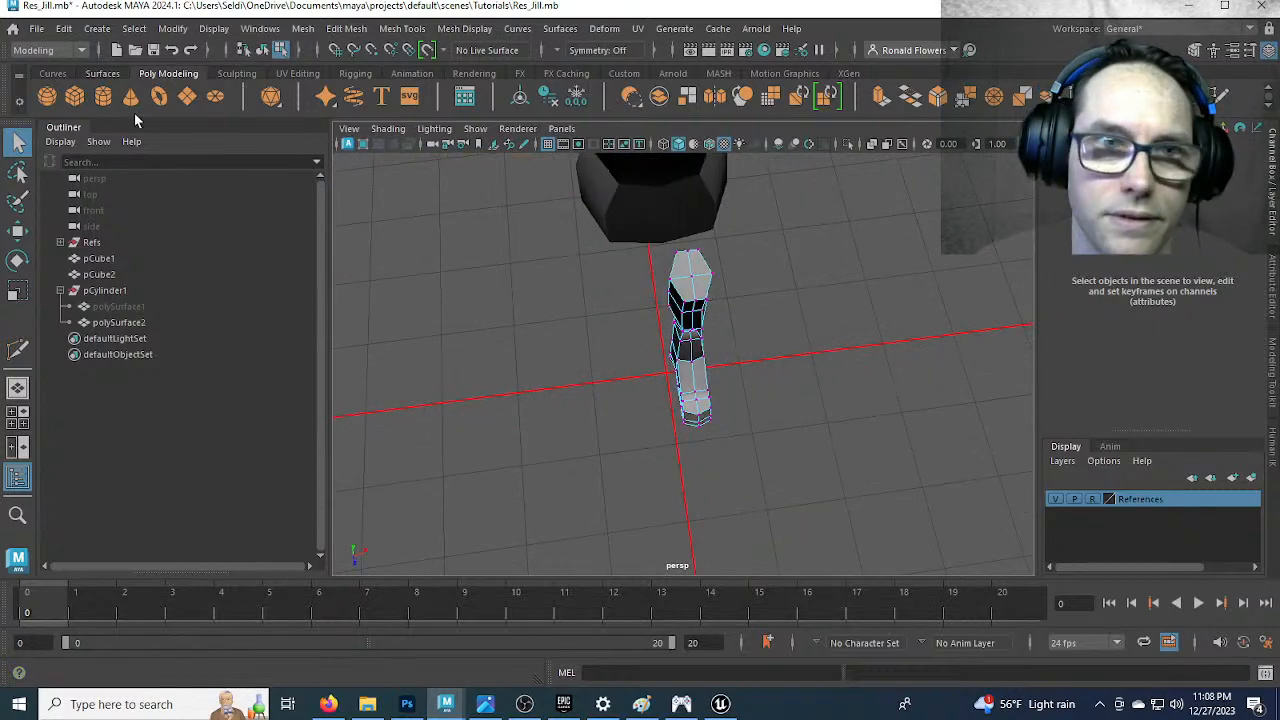
Create a polygon plane at the origin and scale it uniformly to about 65
{"action": "left_click", "coordinate": [187, 95]}
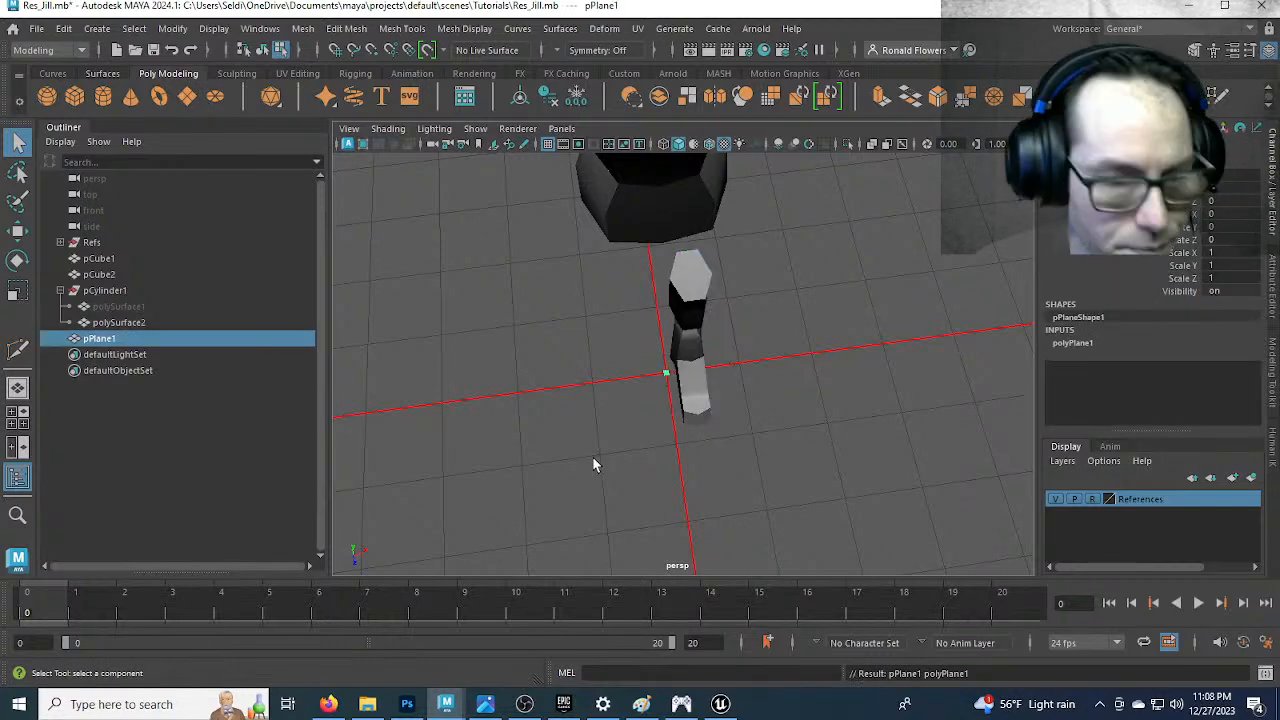
{"action": "key", "text": "r"}
{"action": "left_click_drag", "start_coordinate": [665, 373], "coordinate": [871, 320]}
Set the plane's subdivisions width and height to 1
{"action": "left_click", "coordinate": [1107, 343]}
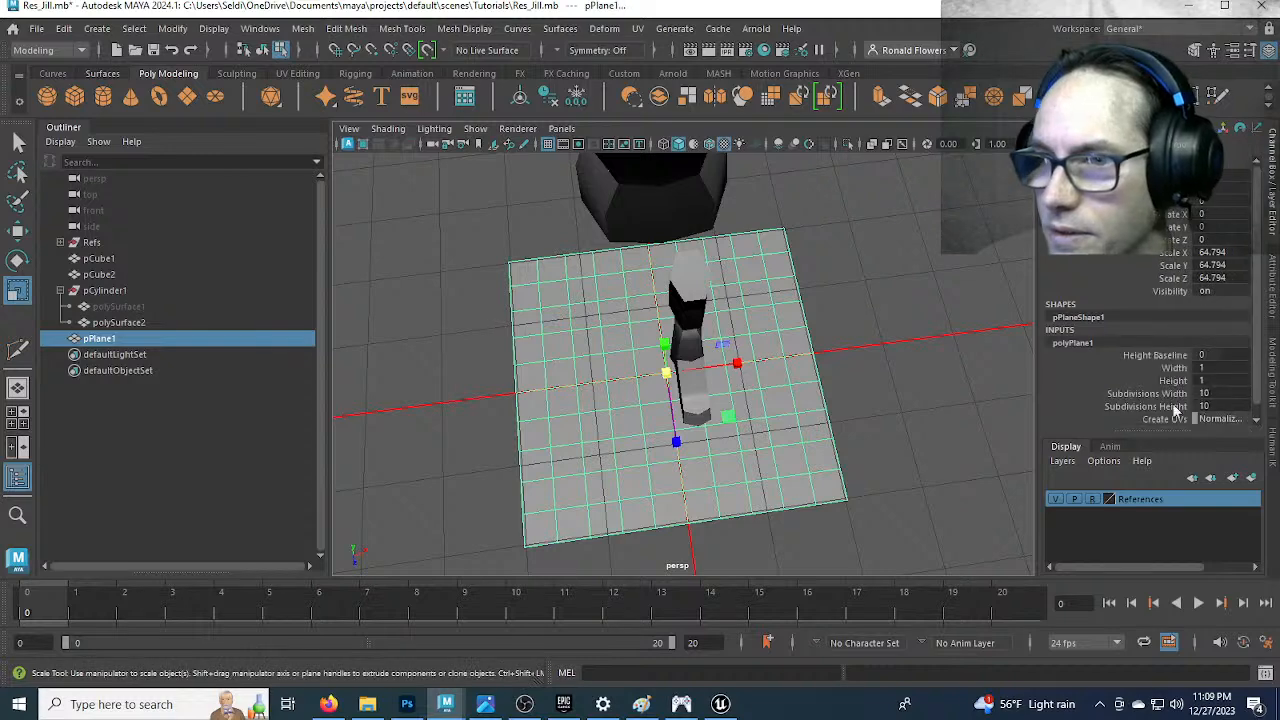
{"action": "left_click_drag", "start_coordinate": [1210, 393], "coordinate": [1201, 407]}
{"action": "type", "text": "1"}
{"action": "key", "text": "Return"}
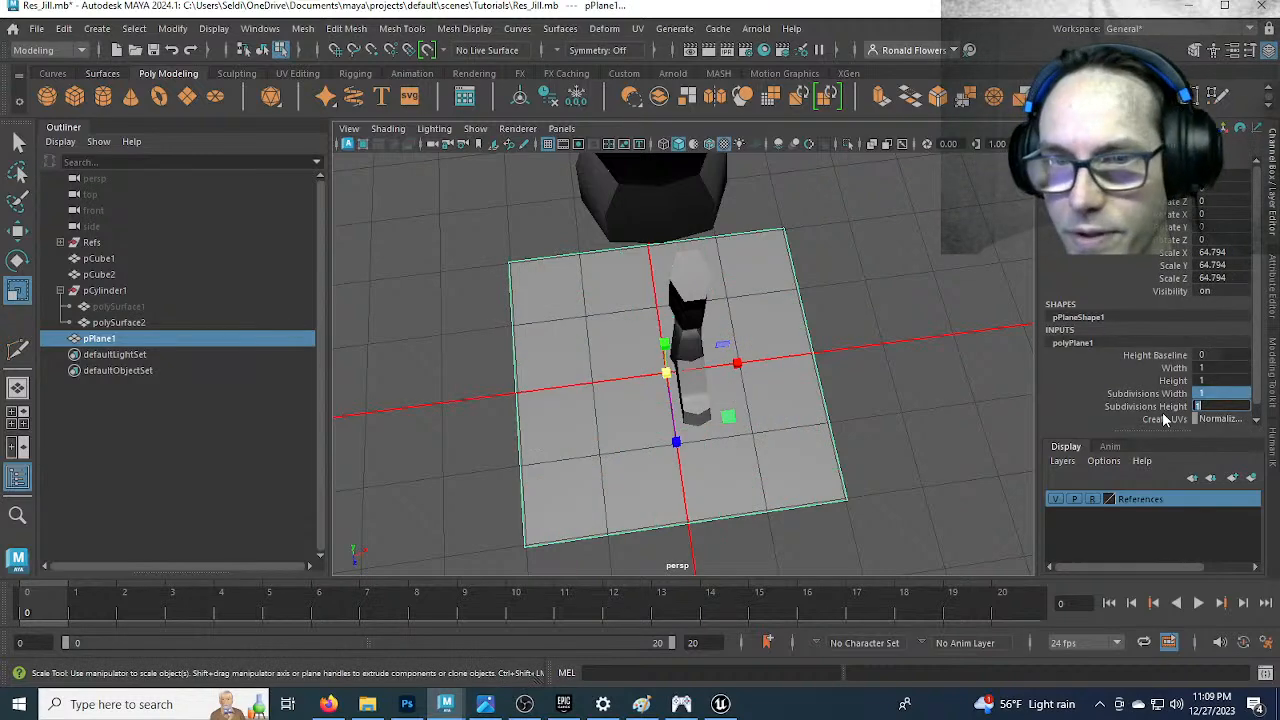
Move the plane about 55 cm along negative X, clear of the leg
{"action": "middle_click_drag", "start_coordinate": [664, 379], "coordinate": [801, 383], "text": "alt"}
{"action": "right_click_drag", "start_coordinate": [677, 391], "coordinate": [757, 210]}
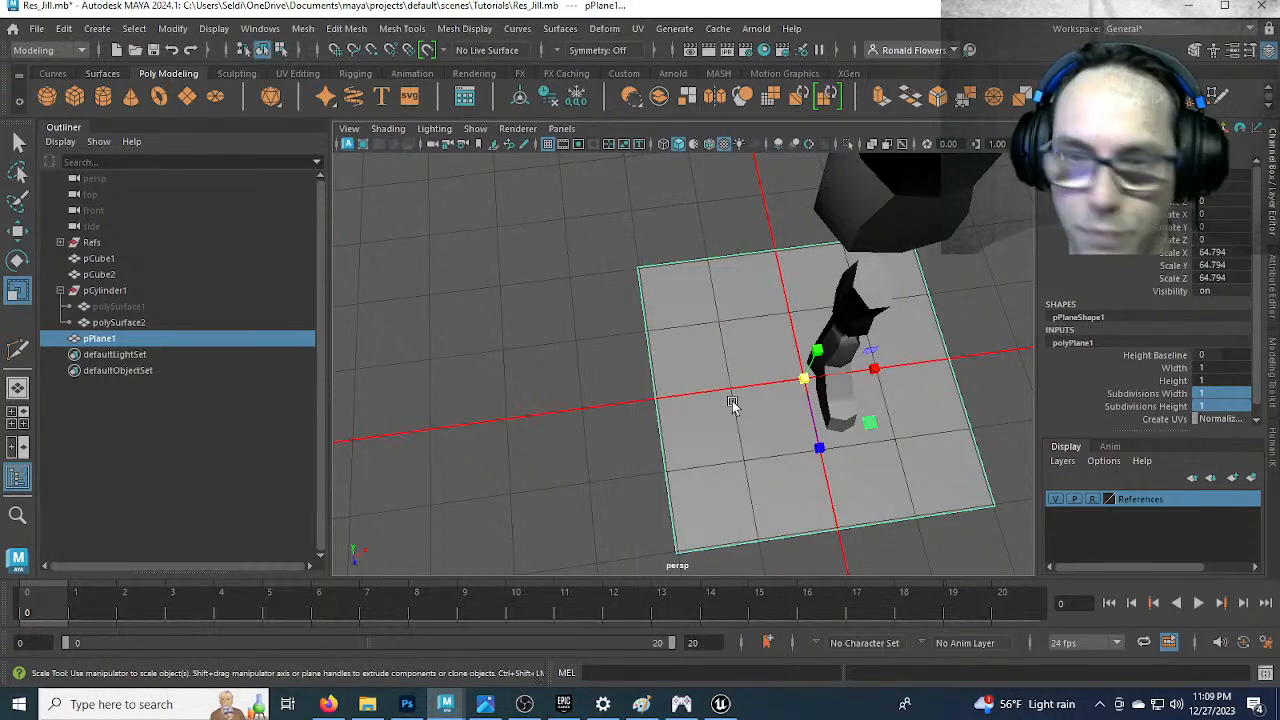
{"action": "key", "text": "w"}
{"action": "left_click_drag", "start_coordinate": [903, 368], "coordinate": [644, 378]}
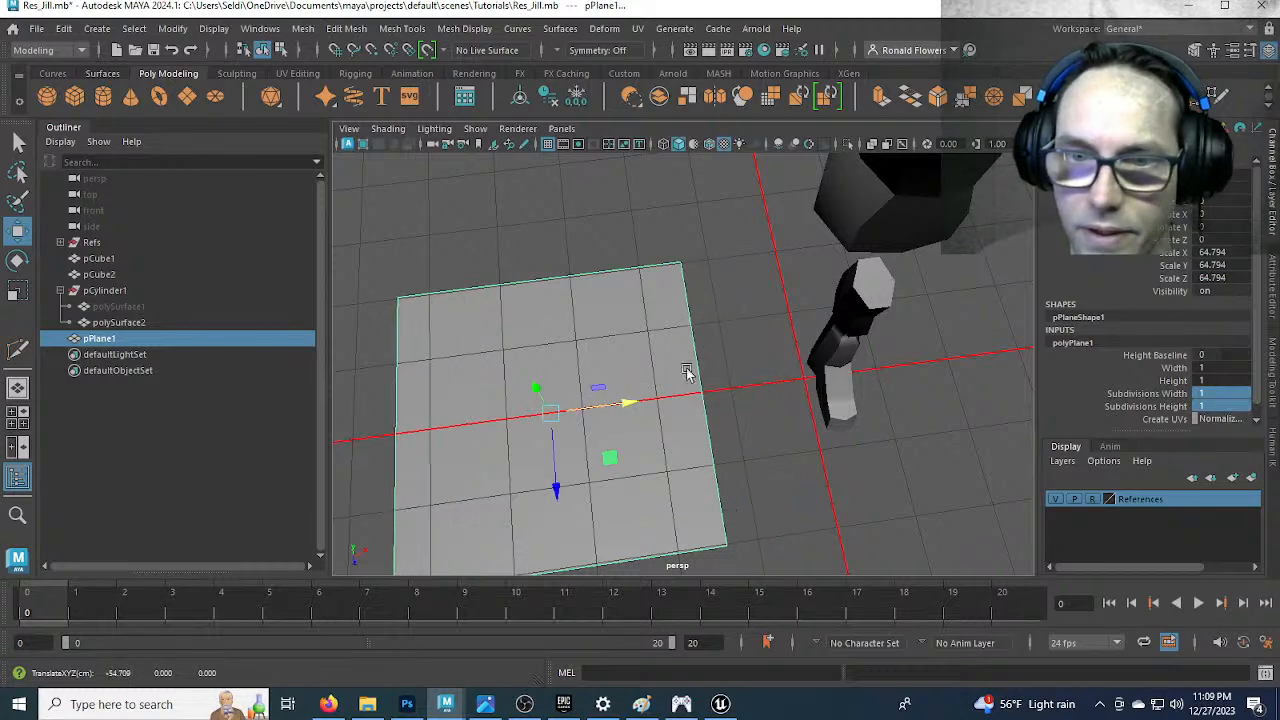
Move the plane's far corner vertex on the leg side inward toward the plane's center
{"action": "middle_click_drag", "start_coordinate": [672, 278], "coordinate": [756, 250], "text": "alt"}
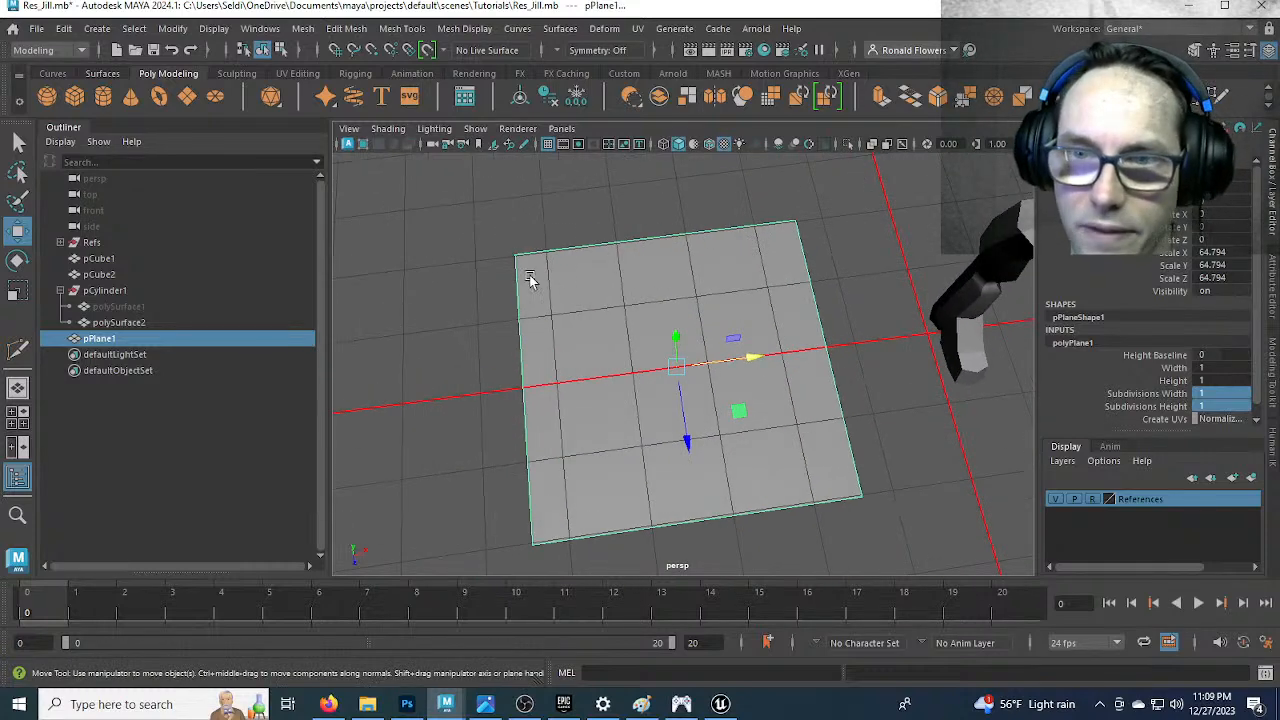
{"action": "right_click_drag", "start_coordinate": [838, 253], "coordinate": [766, 254]}
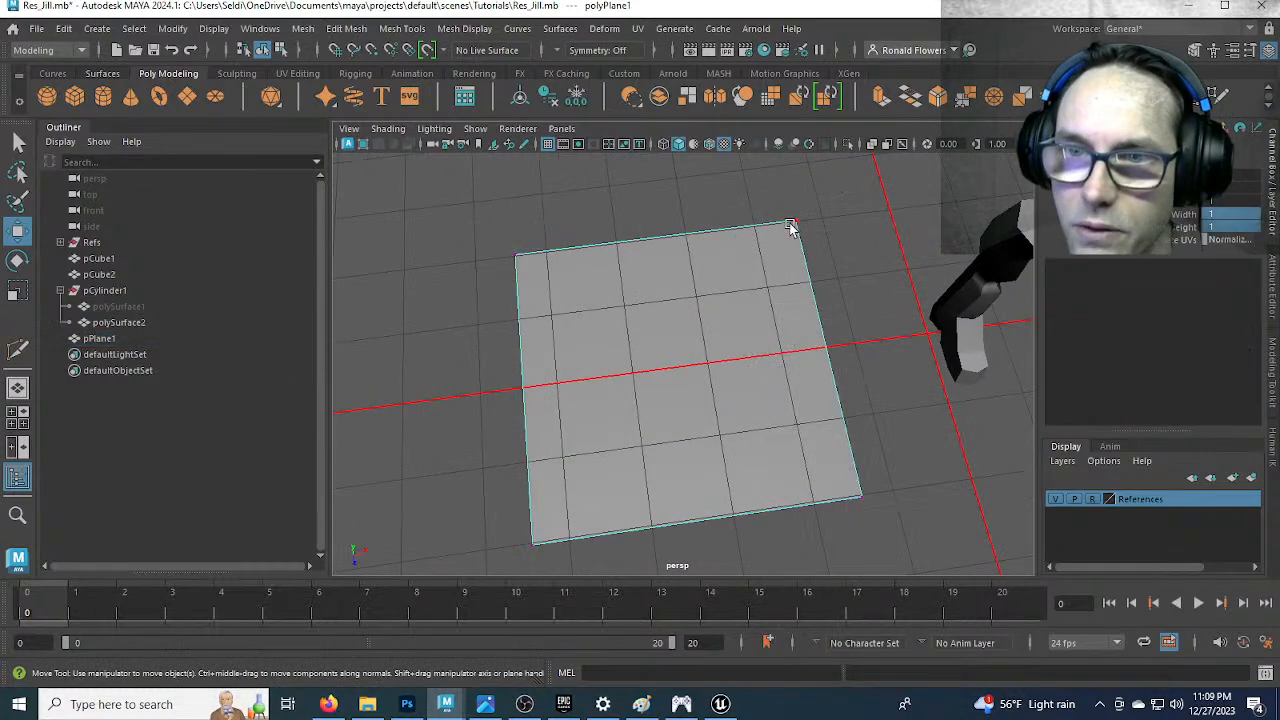
{"action": "left_click", "coordinate": [793, 221]}
{"action": "middle_click_drag", "start_coordinate": [833, 232], "coordinate": [716, 373]}
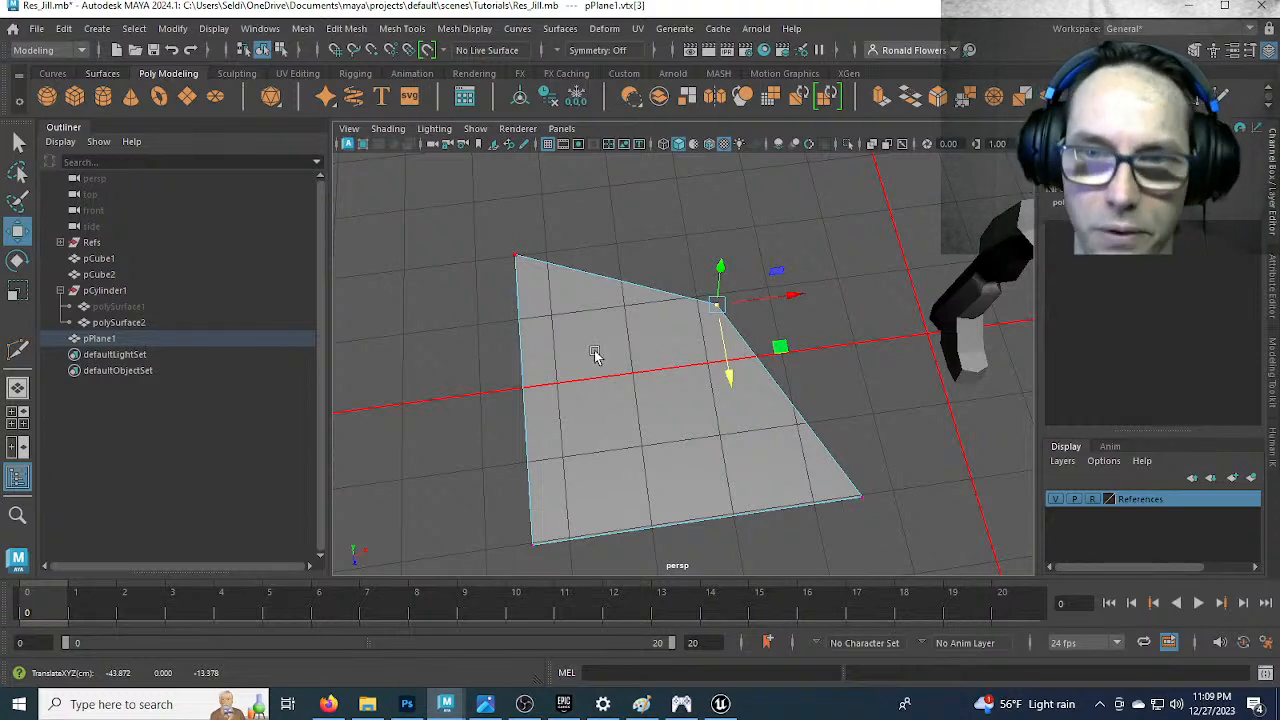
Insert two crossing edge loops with Multi-Cut so the plane is divided into four faces
{"action": "key", "text": "ctrl+shift+x"}
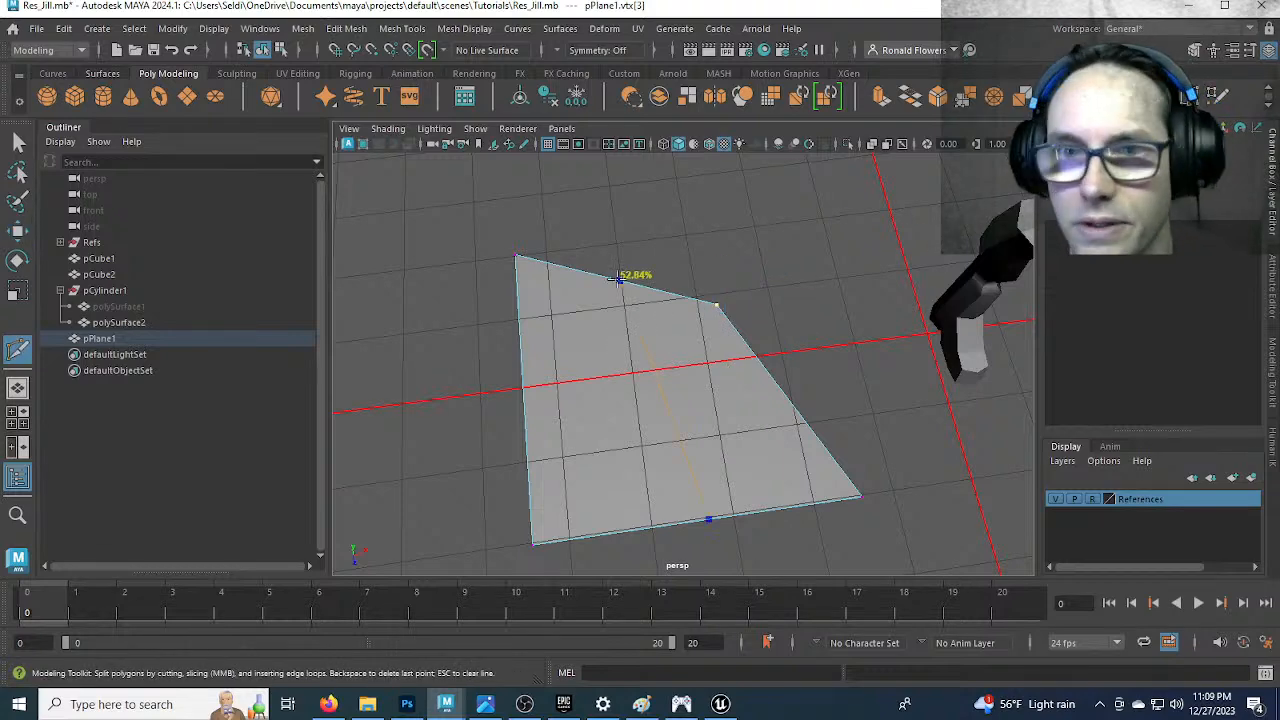
{"action": "left_click", "coordinate": [620, 281]}
{"action": "left_click", "coordinate": [786, 393]}
{"action": "key", "text": "q"}
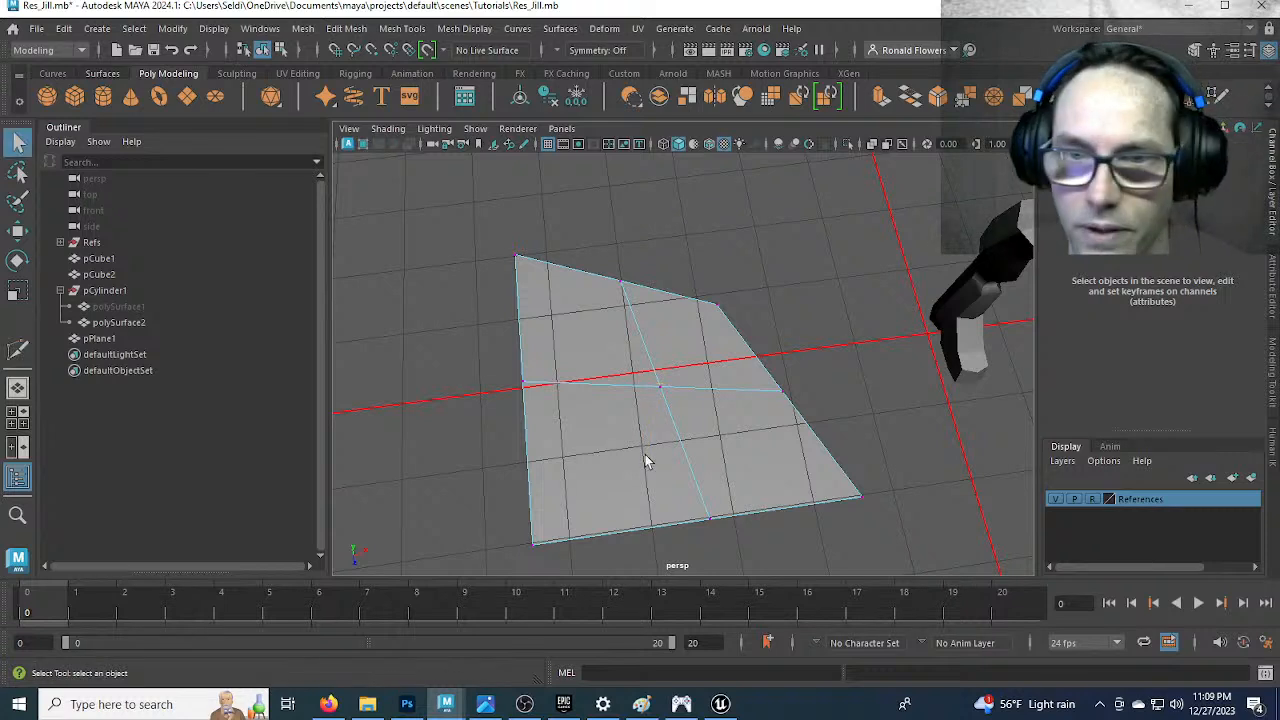
Reposition several of the divided plane's vertices to reshape its outline irregularly
{"action": "left_click_drag", "start_coordinate": [719, 300], "coordinate": [730, 391]}
{"action": "key", "text": "w"}
{"action": "left_click_drag", "start_coordinate": [770, 330], "coordinate": [757, 326]}
{"action": "left_click_drag", "start_coordinate": [591, 252], "coordinate": [627, 296]}
{"action": "left_click_drag", "start_coordinate": [605, 338], "coordinate": [590, 300]}
{"action": "left_click_drag", "start_coordinate": [648, 262], "coordinate": [664, 267]}
{"action": "left_click_drag", "start_coordinate": [768, 373], "coordinate": [840, 440]}
{"action": "left_click_drag", "start_coordinate": [844, 384], "coordinate": [852, 383]}
Return the plane to object mode and delete it
{"action": "right_click_drag", "start_coordinate": [627, 366], "coordinate": [684, 219]}
{"action": "right_click_drag", "start_coordinate": [651, 288], "coordinate": [726, 210]}
{"action": "key", "text": "Delete"}
Lower the three vertices along the inner upper edge of the foot's toe area slightly
{"action": "left_click", "coordinate": [955, 356]}
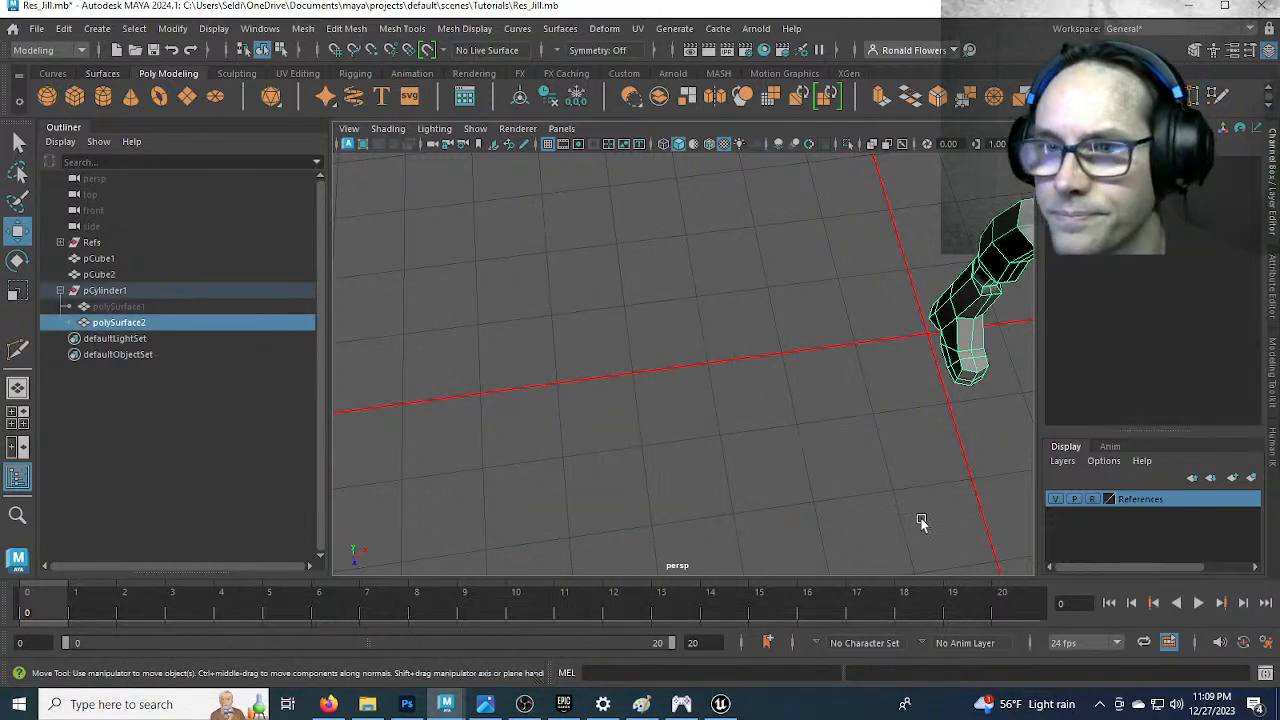
{"action": "key", "text": "f"}
{"action": "scroll", "coordinate": [676, 508], "scroll_direction": "up", "scroll_amount": 5}
{"action": "left_click_drag", "start_coordinate": [677, 508], "coordinate": [711, 471], "text": "alt"}
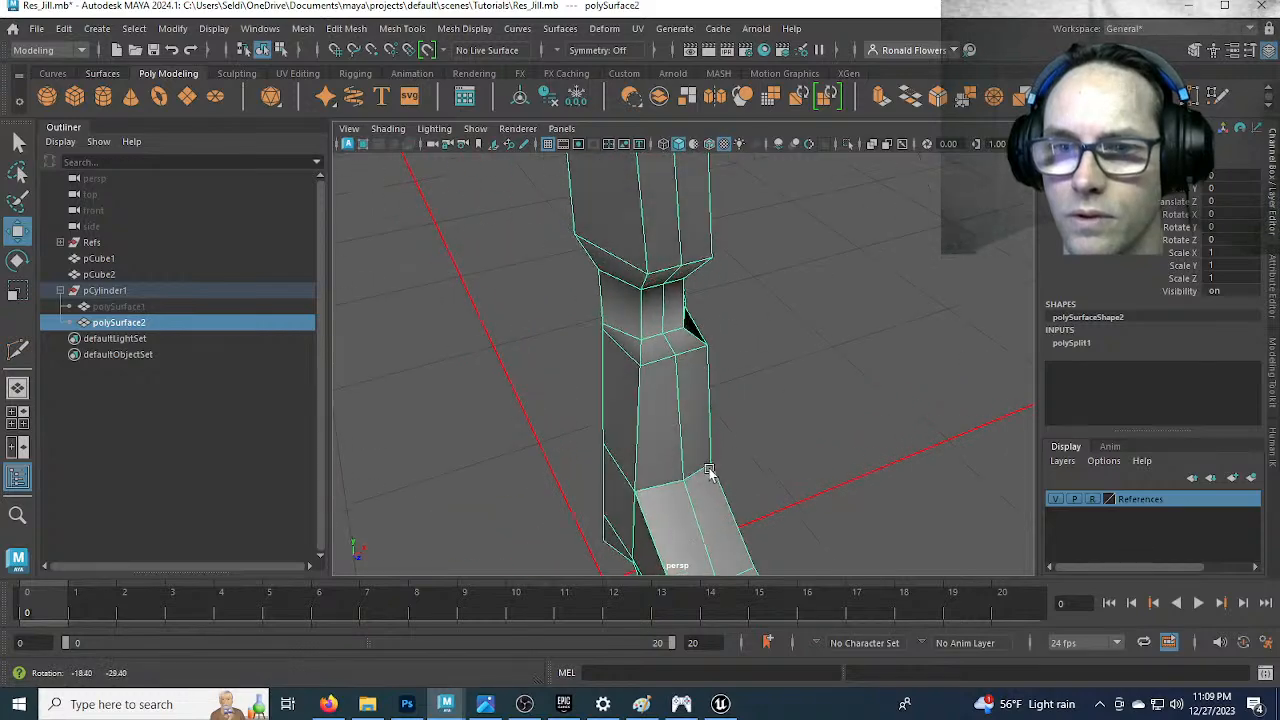
{"action": "middle_click_drag", "start_coordinate": [711, 471], "coordinate": [729, 286], "text": "alt"}
{"action": "scroll", "coordinate": [710, 417], "scroll_direction": "up", "scroll_amount": 4}
{"action": "left_click_drag", "start_coordinate": [778, 422], "coordinate": [826, 434], "text": "alt"}
{"action": "middle_click_drag", "start_coordinate": [744, 468], "coordinate": [717, 393], "text": "alt"}
{"action": "left_click_drag", "start_coordinate": [718, 395], "coordinate": [600, 334], "text": "alt"}
{"action": "right_click_drag", "start_coordinate": [600, 334], "coordinate": [557, 237]}
{"action": "left_click", "coordinate": [650, 366]}
{"action": "left_click", "coordinate": [601, 341], "text": "shift"}
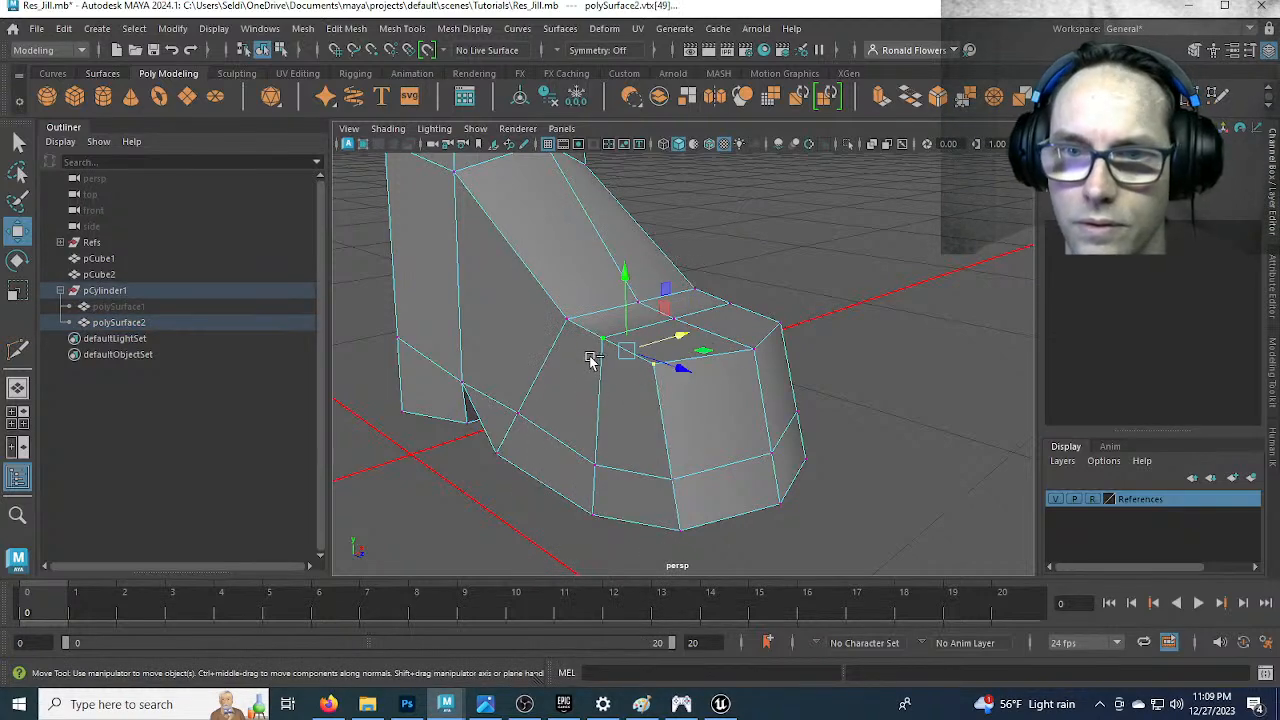
{"action": "left_click", "coordinate": [568, 321], "text": "shift"}
{"action": "left_click_drag", "start_coordinate": [600, 277], "coordinate": [594, 290]}
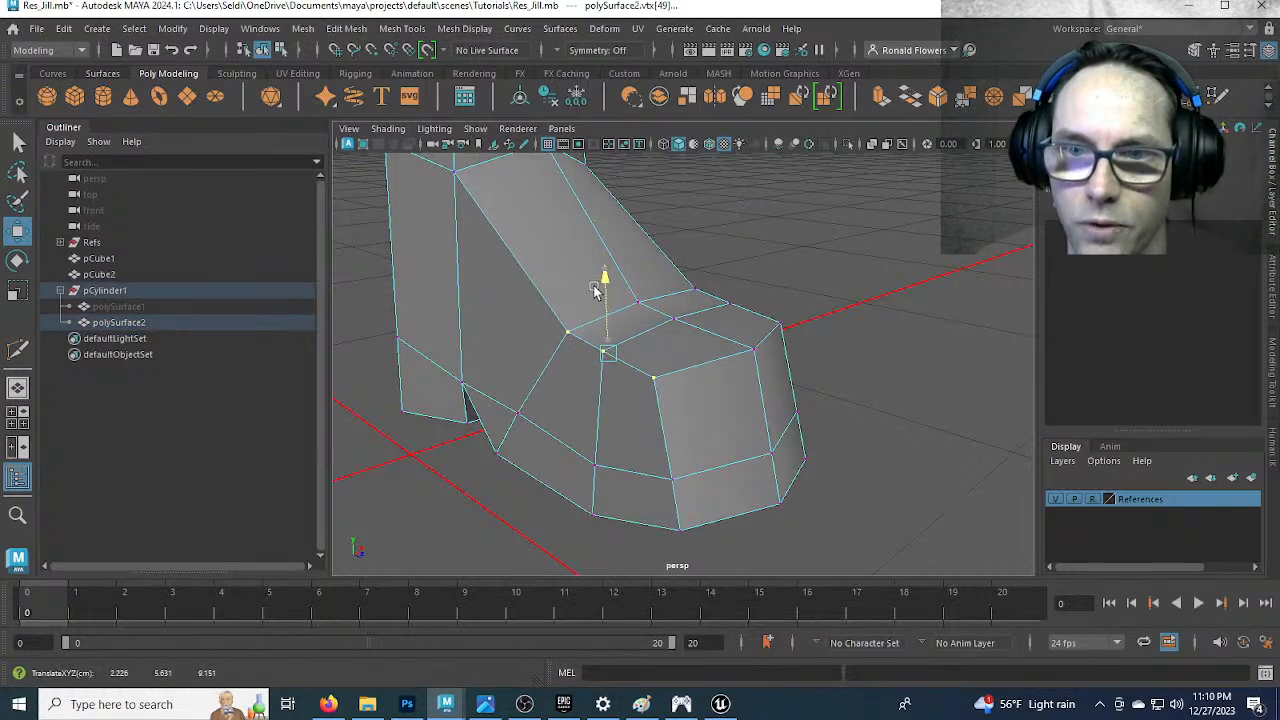
Lower the three matching vertices along the outer upper edge of the foot's toe area slightly
{"action": "left_click_drag", "start_coordinate": [744, 433], "coordinate": [652, 400], "text": "alt"}
{"action": "left_click", "coordinate": [690, 416]}
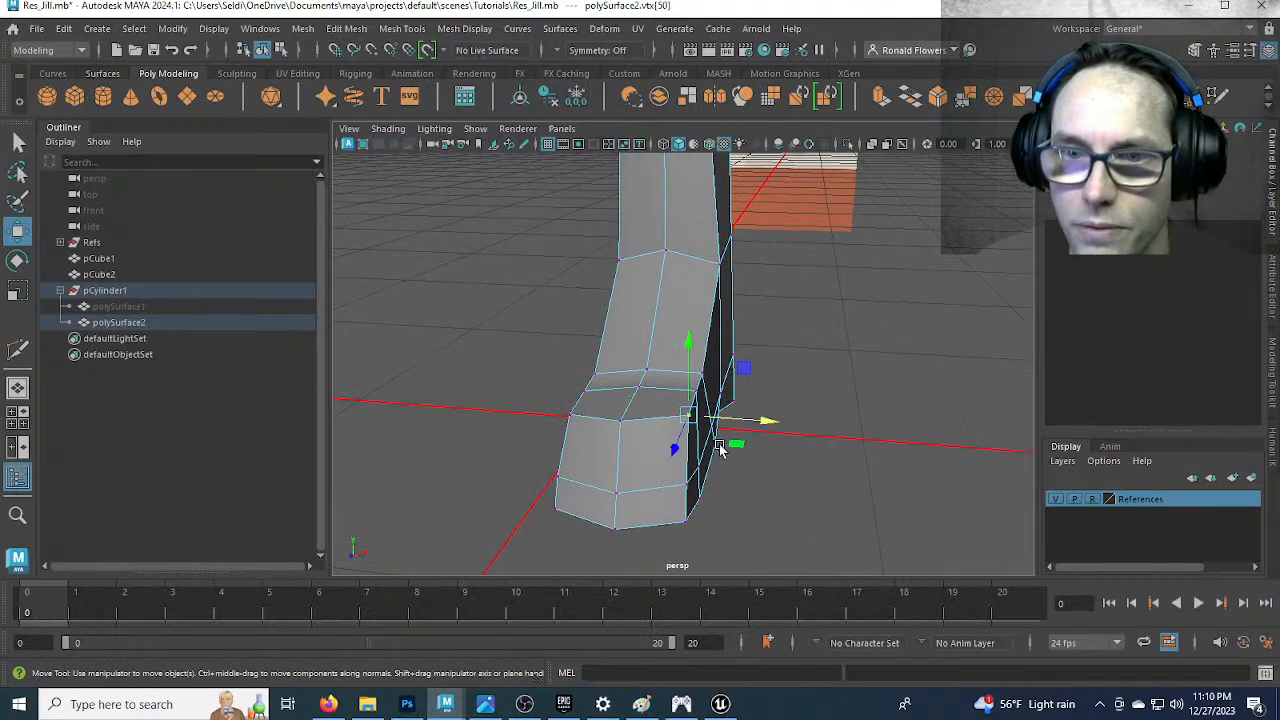
{"action": "left_click_drag", "start_coordinate": [702, 532], "coordinate": [668, 527], "text": "alt"}
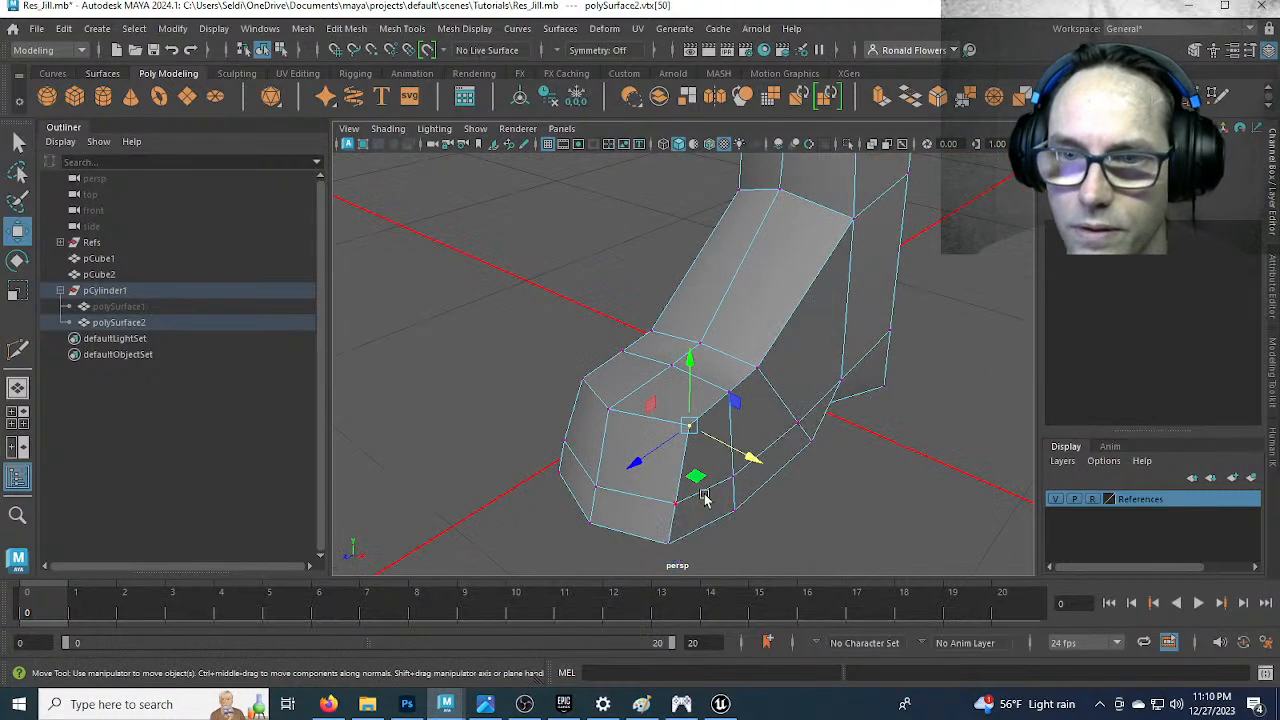
{"action": "left_click_drag", "start_coordinate": [752, 395], "coordinate": [763, 366]}
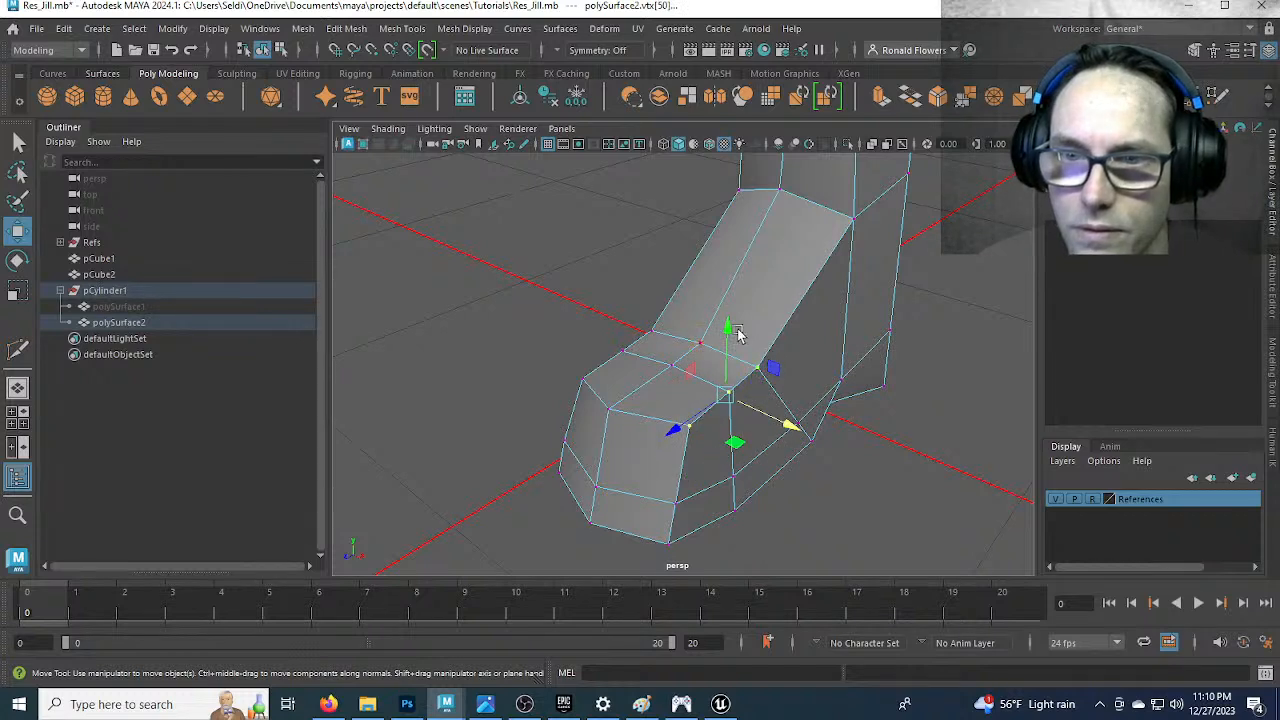
{"action": "left_click", "coordinate": [729, 346]}
{"action": "key", "text": "ctrl+z"}
{"action": "left_click_drag", "start_coordinate": [727, 327], "coordinate": [726, 345]}
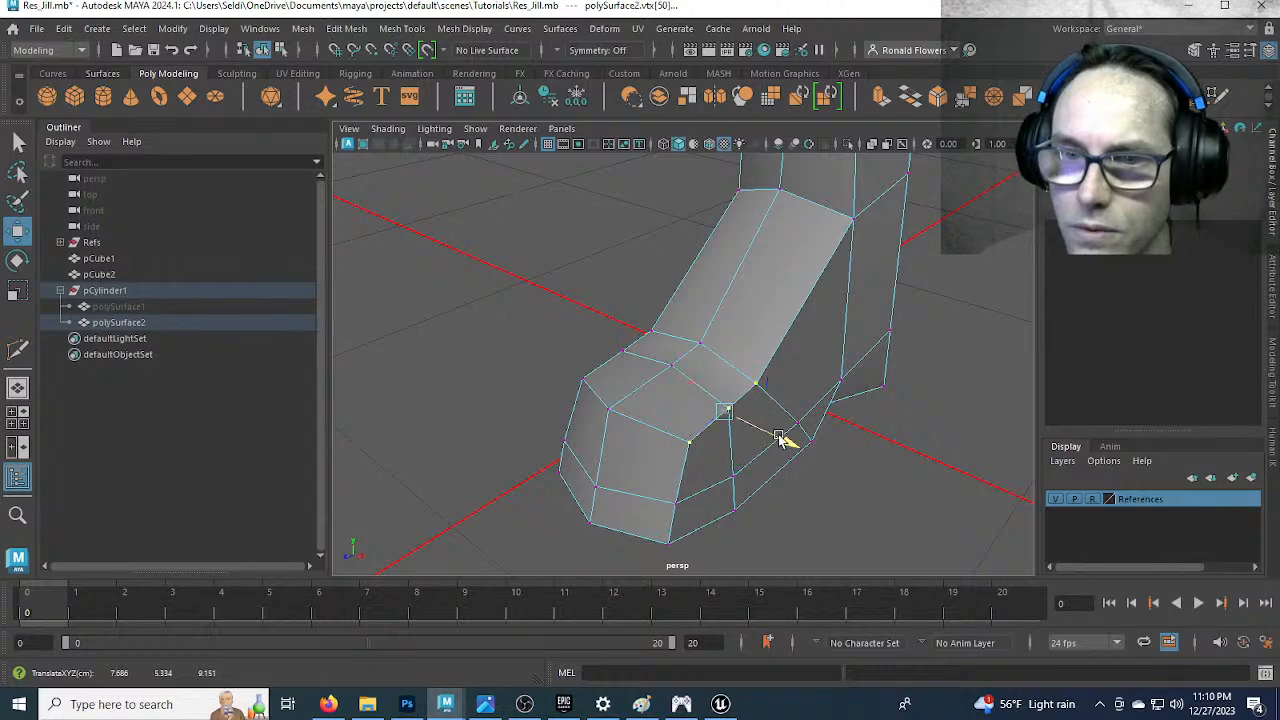
{"action": "left_click_drag", "start_coordinate": [780, 440], "coordinate": [755, 429], "text": "alt"}
{"action": "left_click", "coordinate": [753, 427]}
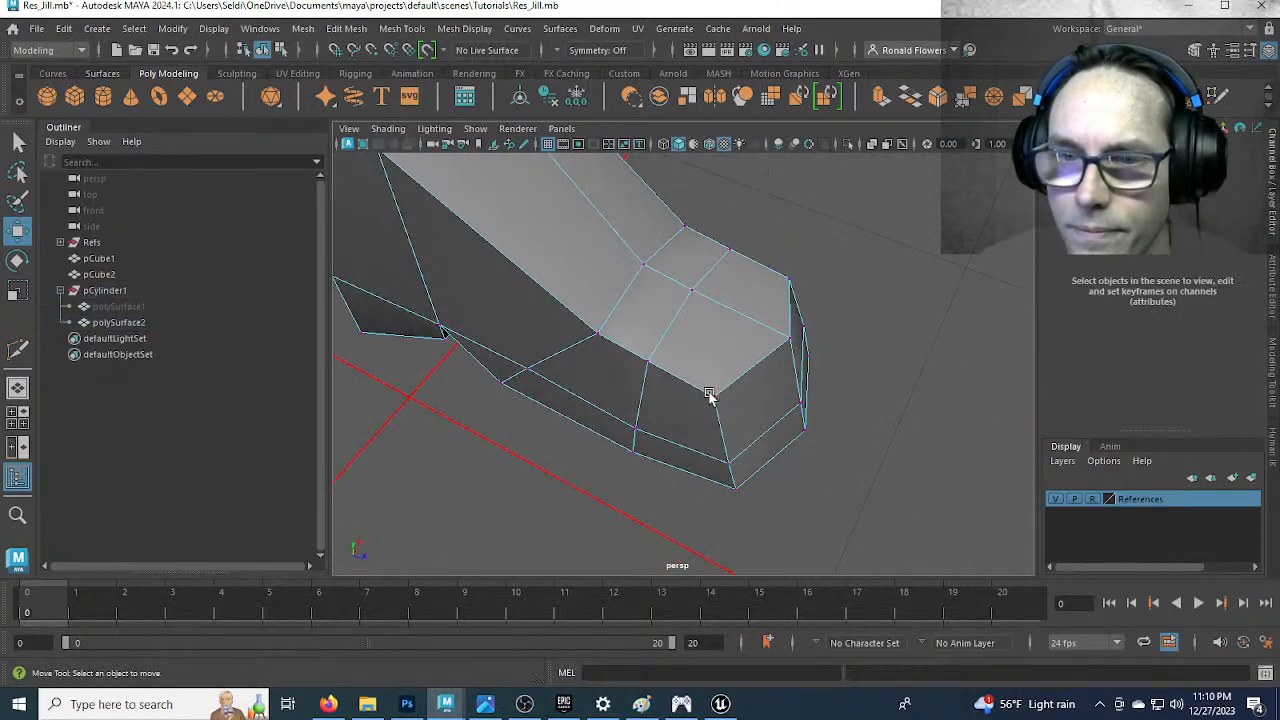
Return the lower leg mesh to object mode and rename it Leg_Lower
{"action": "scroll", "coordinate": [709, 398], "scroll_direction": "down", "scroll_amount": 8}
{"action": "left_click_drag", "start_coordinate": [821, 390], "coordinate": [642, 350], "text": "alt"}
{"action": "left_click_drag", "start_coordinate": [642, 377], "coordinate": [634, 459], "text": "alt"}
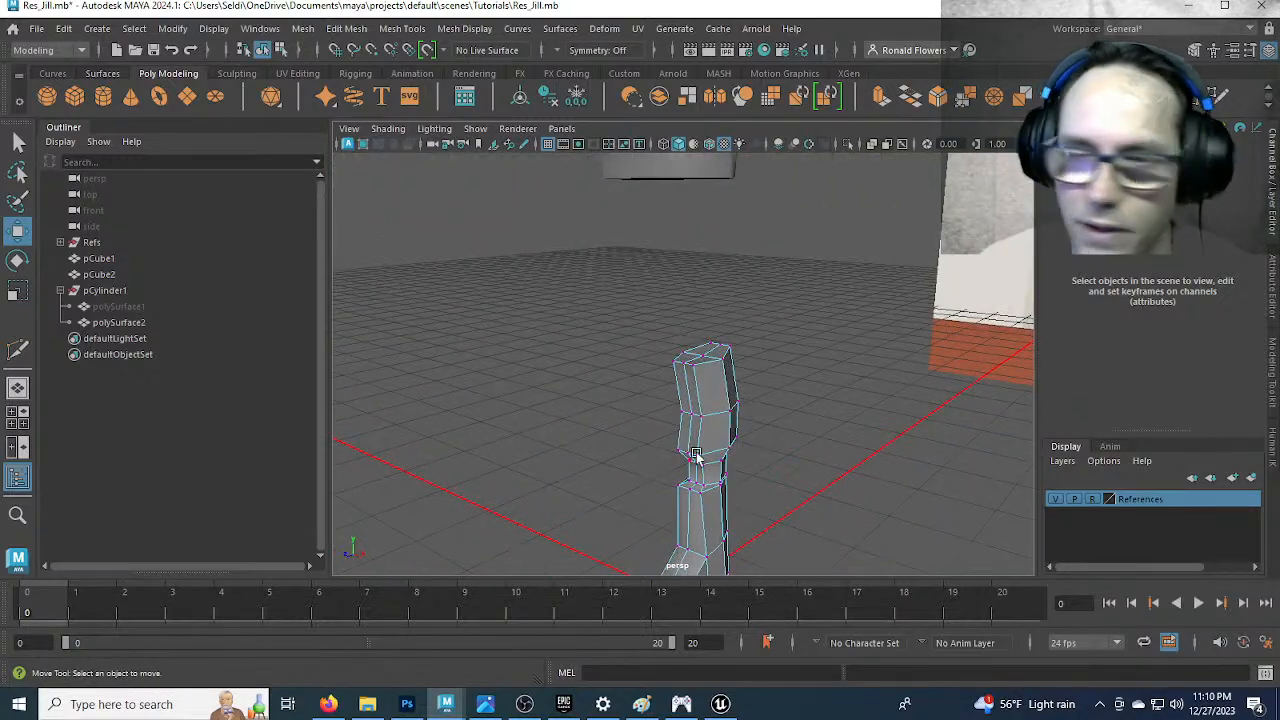
{"action": "right_click_drag", "start_coordinate": [722, 231], "coordinate": [773, 213]}
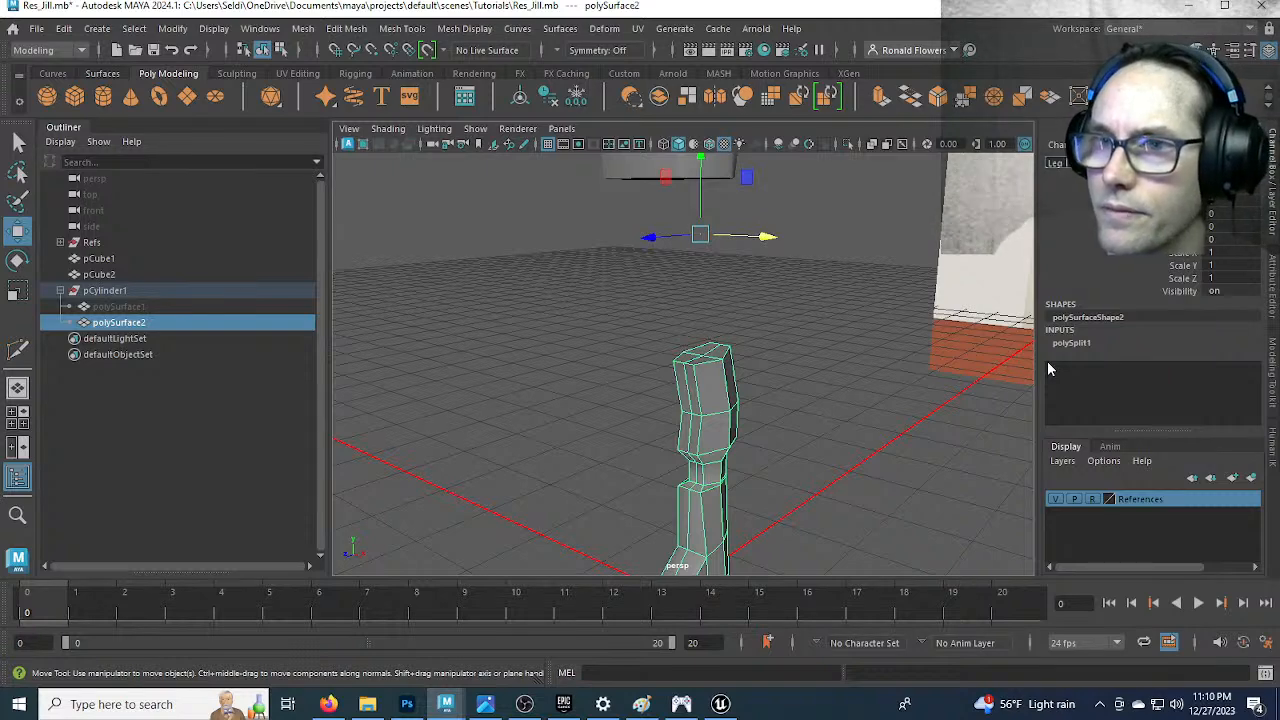
{"action": "key", "text": "Return"}
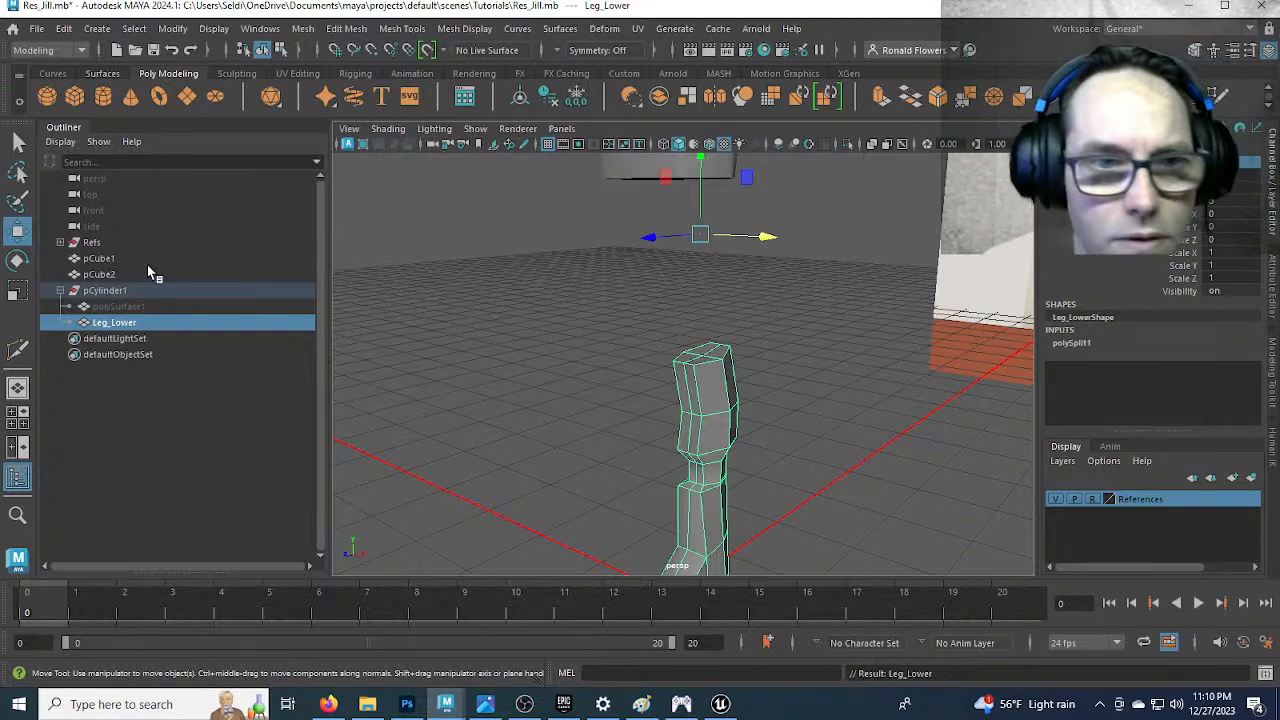
Rename the hidden polySurface1 mesh as Leg_Upper
{"action": "left_click", "coordinate": [115, 306]}
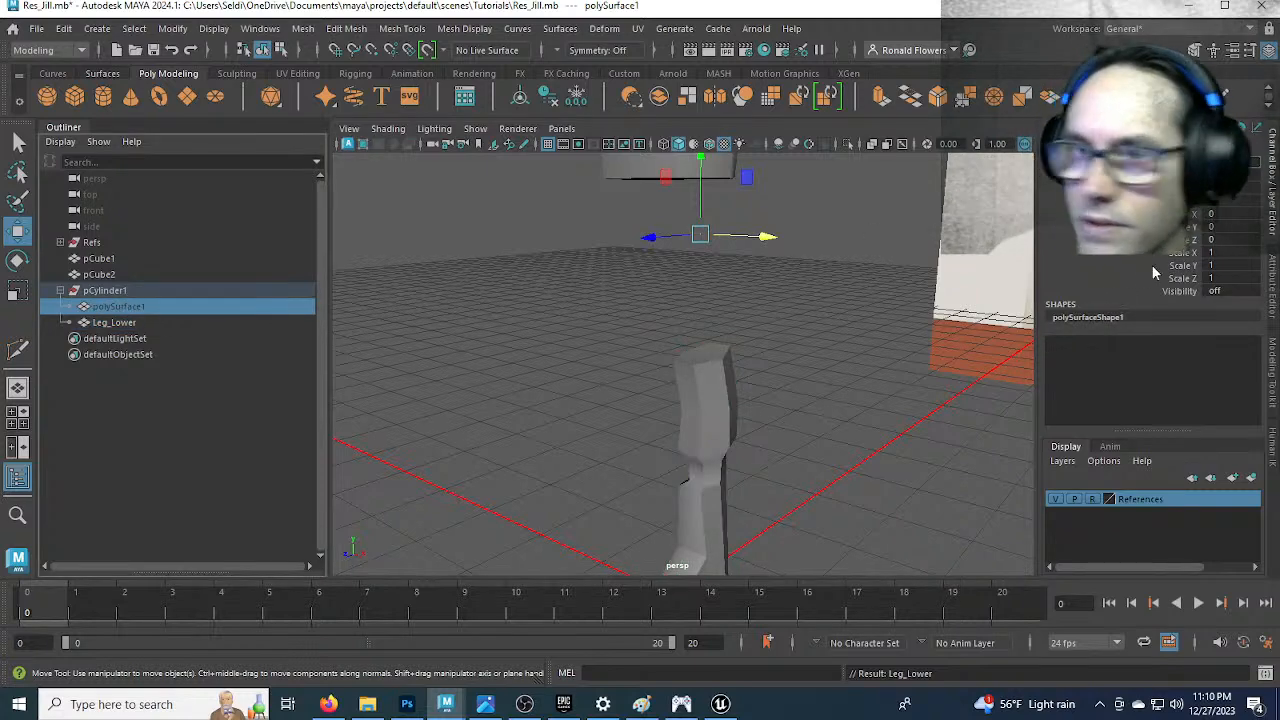
{"action": "type", "text": "Leg_Upper"}
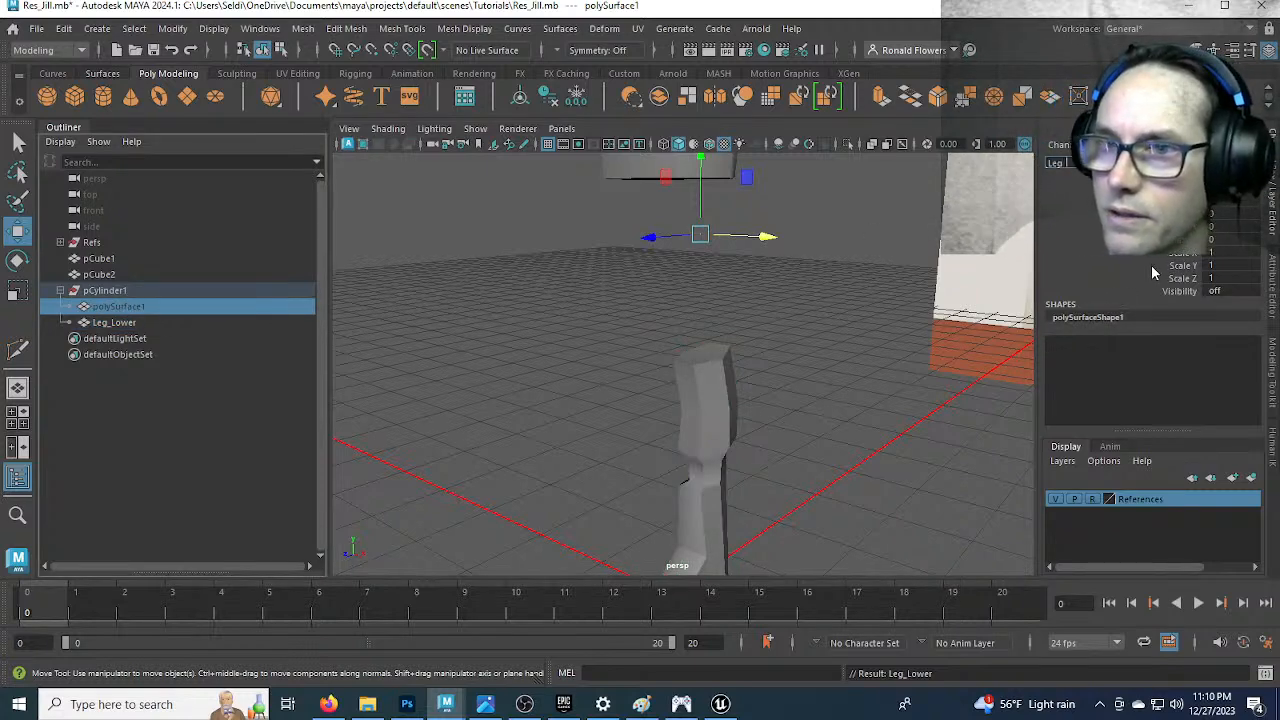
{"action": "key", "text": "Return"}
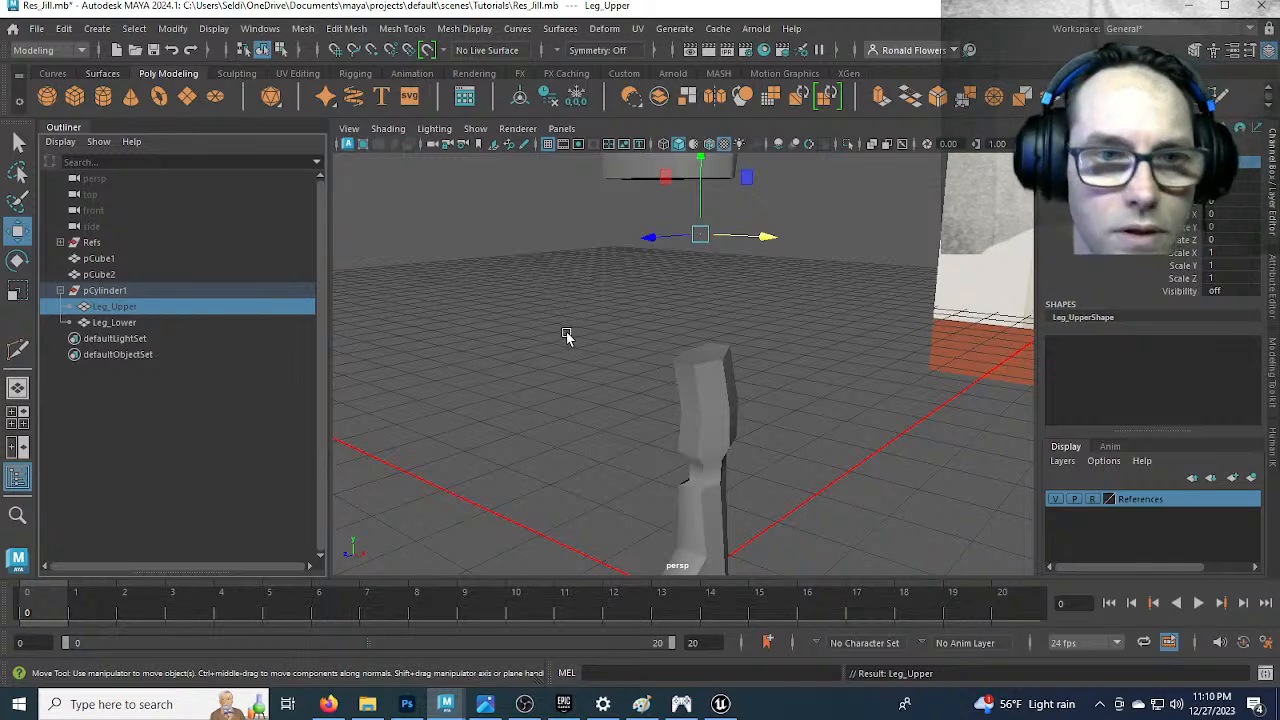
Add the prefix L_ to both leg meshes, naming them L_Leg_Upper and L_Leg_Lower
{"action": "left_click", "coordinate": [139, 322]}
{"action": "left_click", "coordinate": [136, 305]}
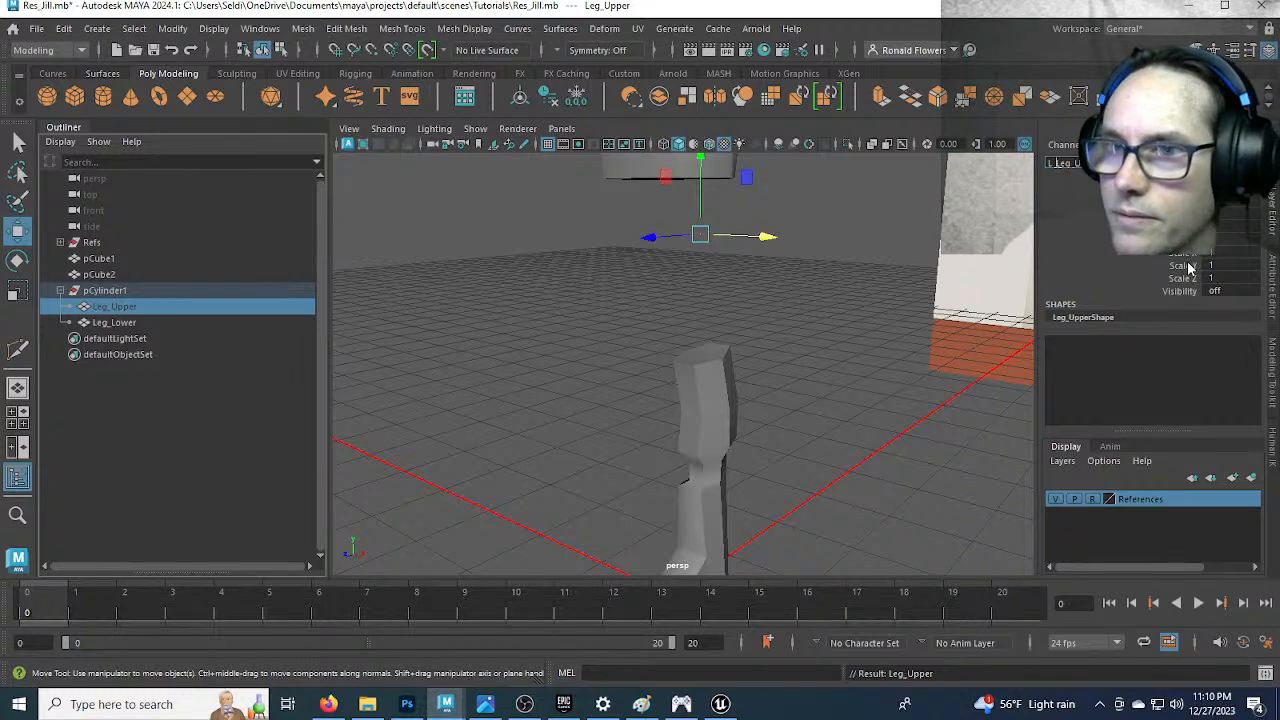
{"action": "left_click", "coordinate": [200, 322]}
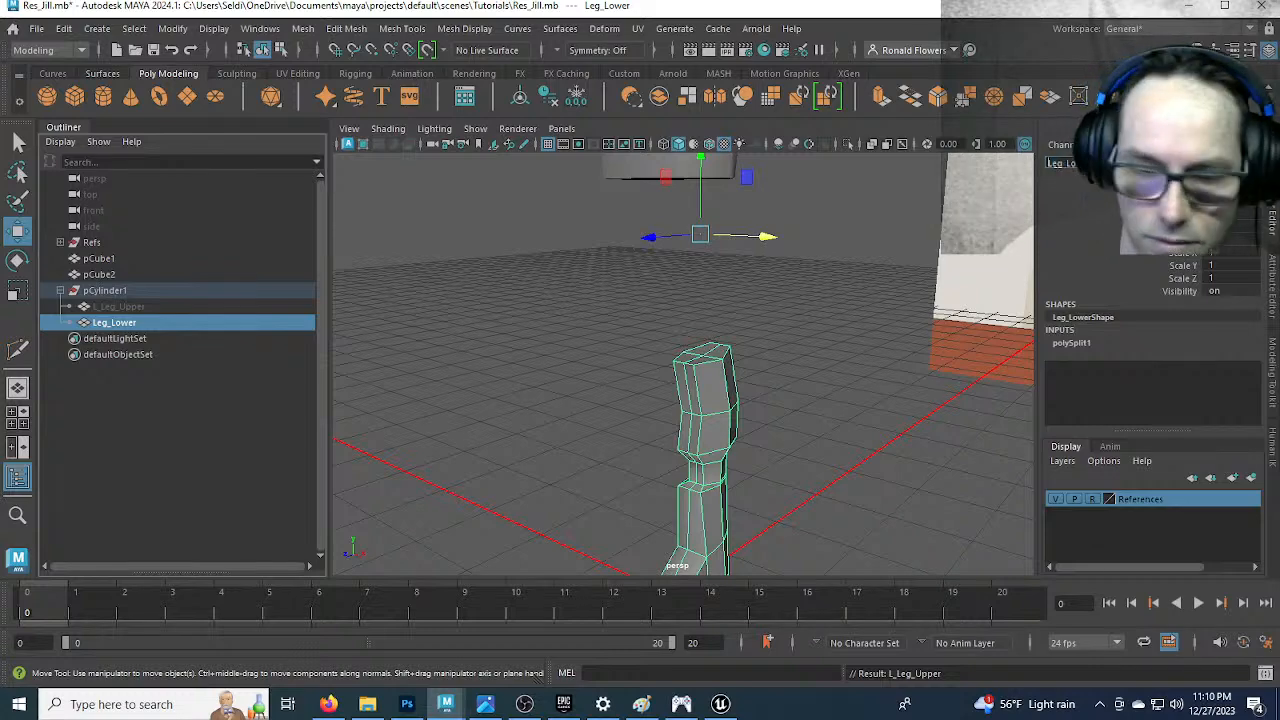
{"action": "type", "text": "l_"}
{"action": "key", "text": "Return"}
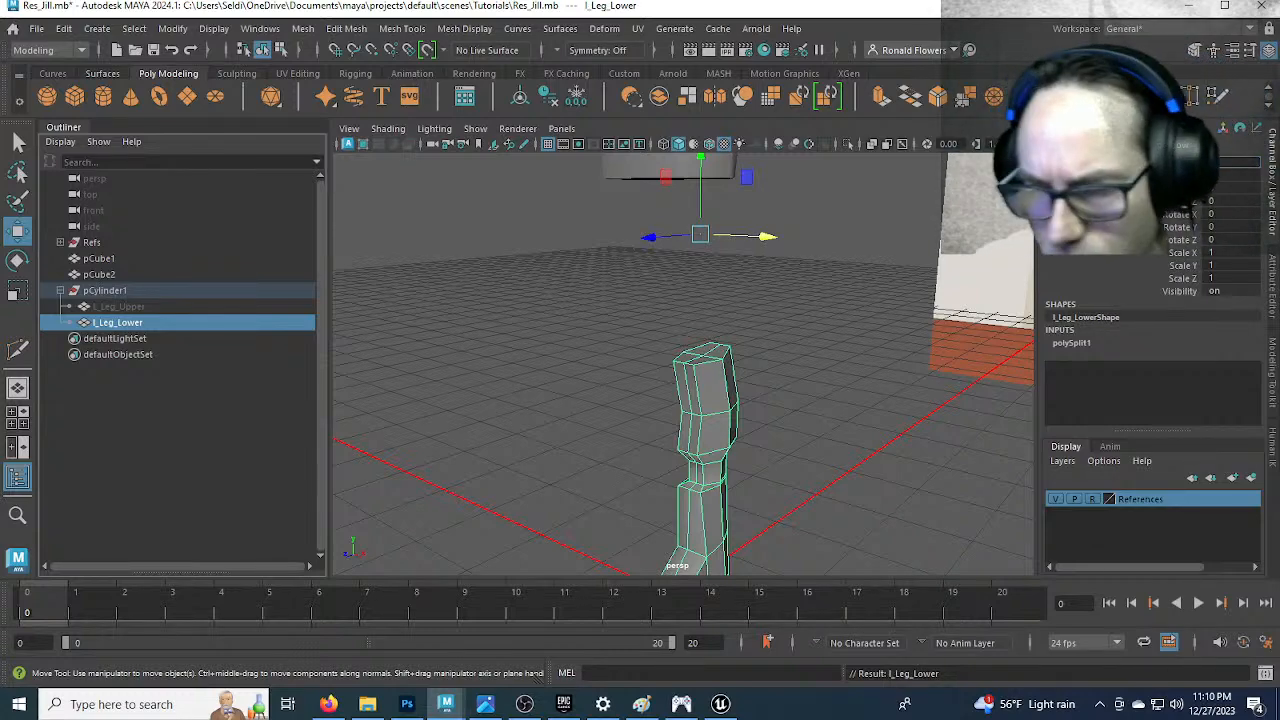
{"action": "key", "text": "Return"}
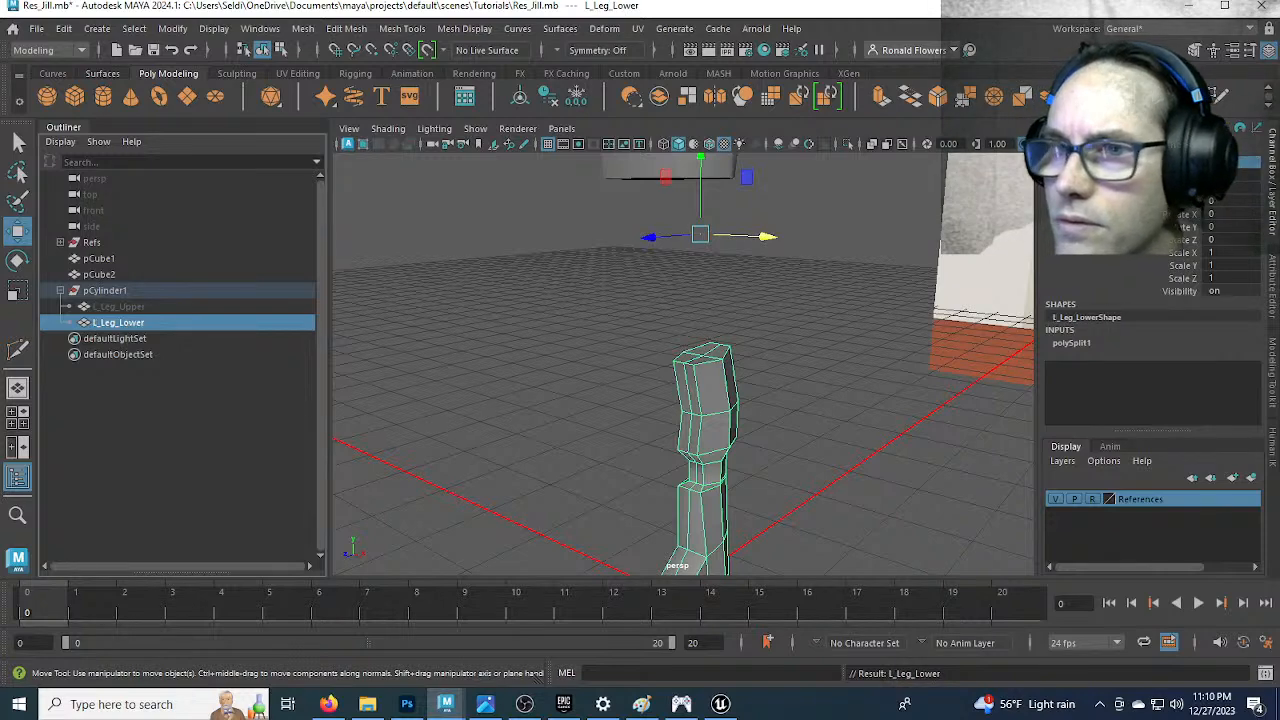
Unhide the L_Leg_Upper mesh and check the full leg beneath the torso
{"action": "left_click", "coordinate": [520, 338]}
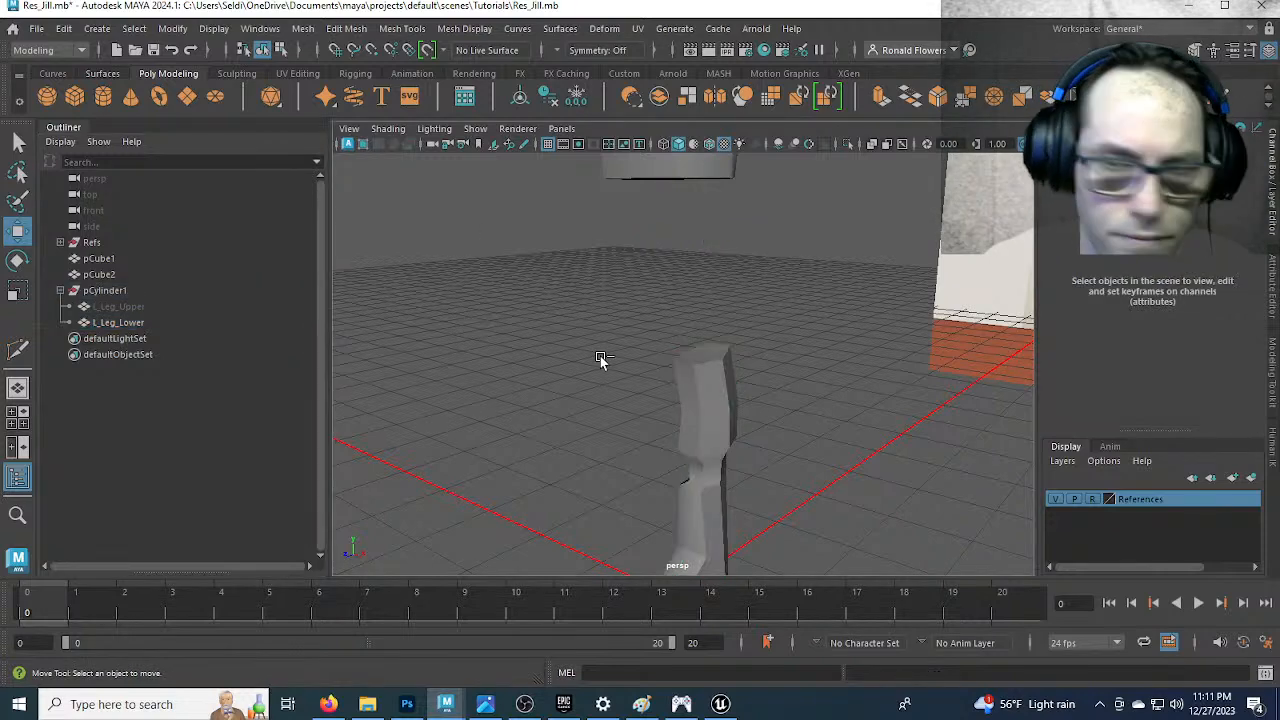
{"action": "left_click", "coordinate": [709, 392]}
{"action": "left_click_drag", "start_coordinate": [664, 404], "coordinate": [638, 443], "text": "alt"}
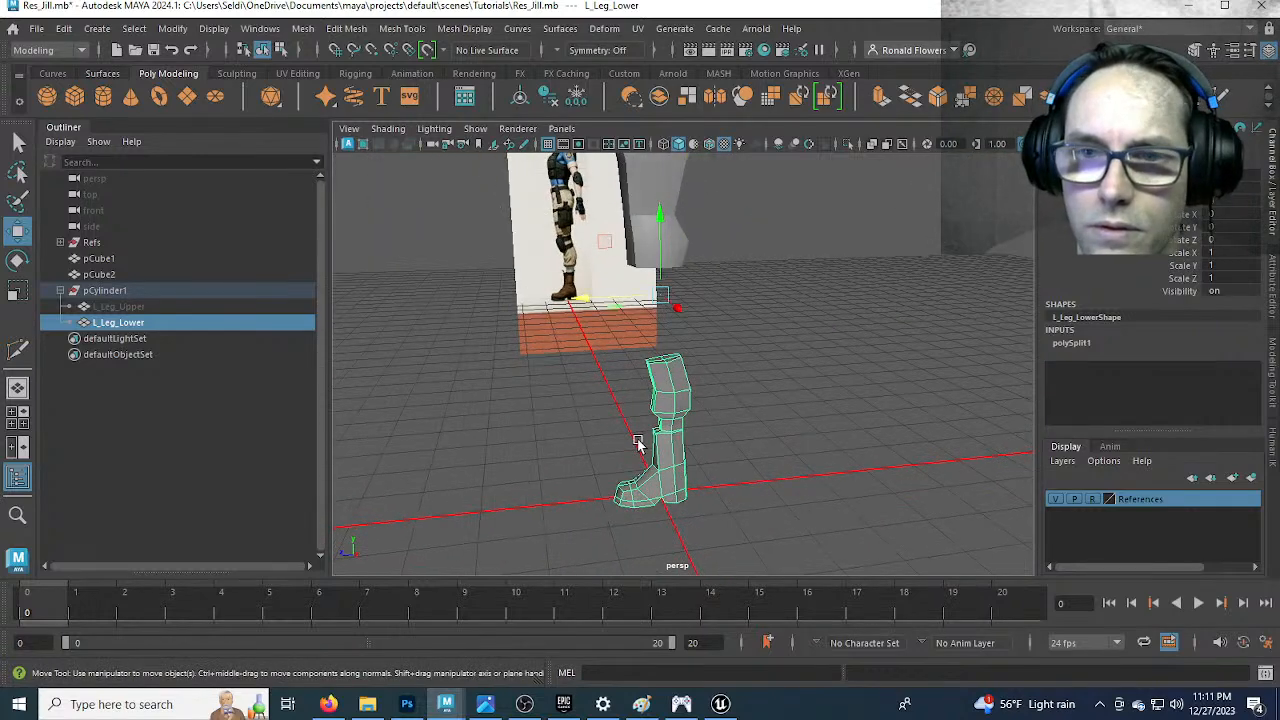
{"action": "left_click", "coordinate": [150, 307]}
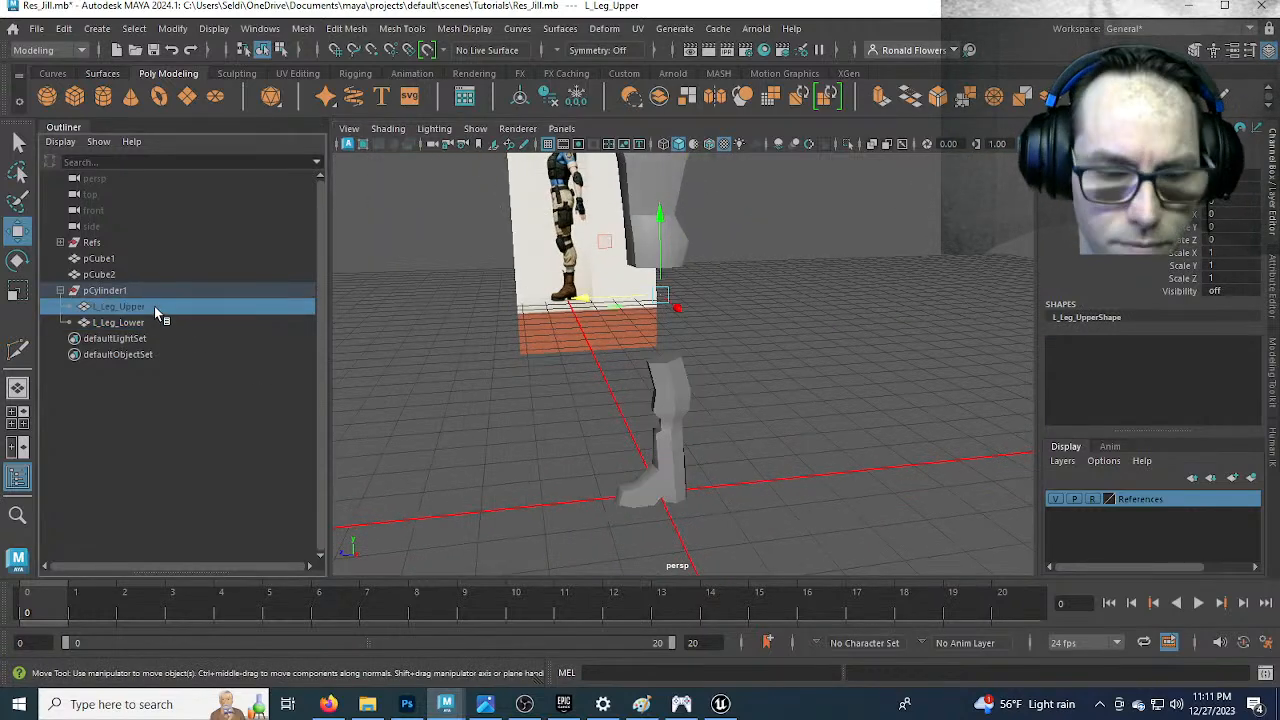
{"action": "key", "text": "h"}
{"action": "left_click", "coordinate": [460, 358]}
{"action": "left_click_drag", "start_coordinate": [431, 368], "coordinate": [612, 448], "text": "alt"}
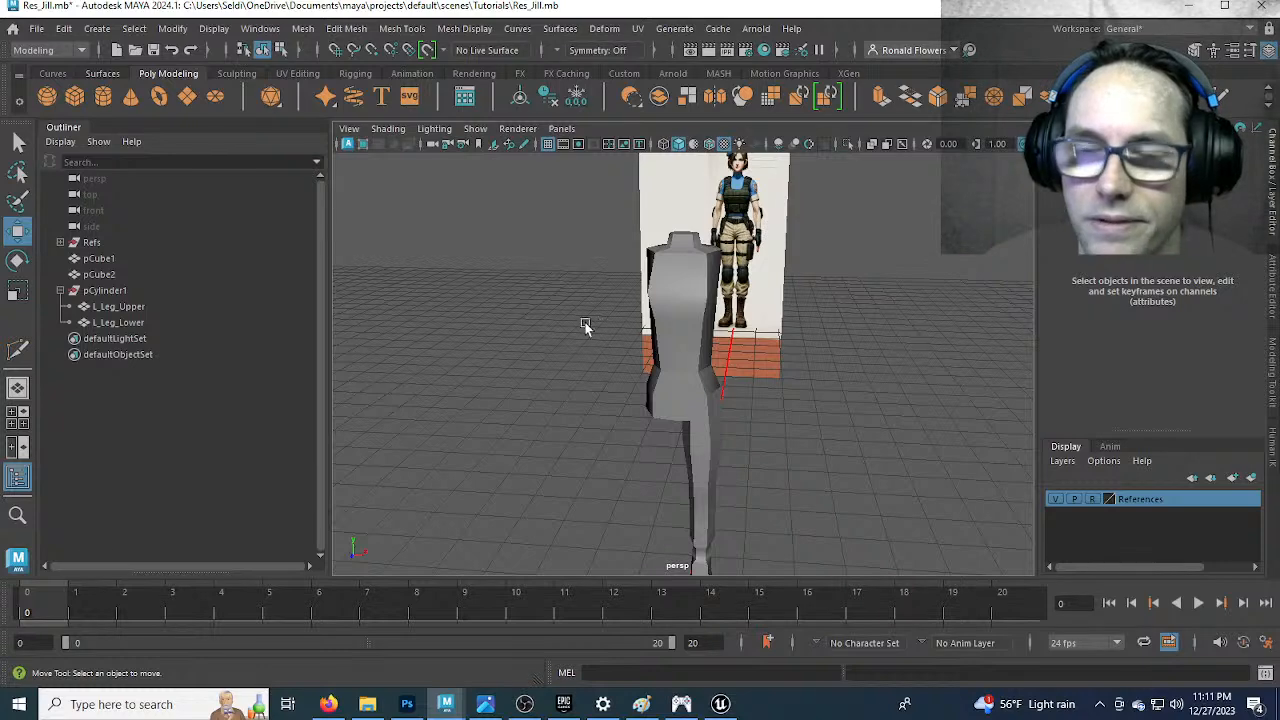
{"action": "mouse_move", "coordinate": [659, 272]}
{"action": "middle_mouse_down", "text": "alt"}
{"action": "mouse_move", "coordinate": [623, 360]}
{"action": "mouse_move", "coordinate": [658, 283]}
{"action": "middle_mouse_up", "text": "alt"}
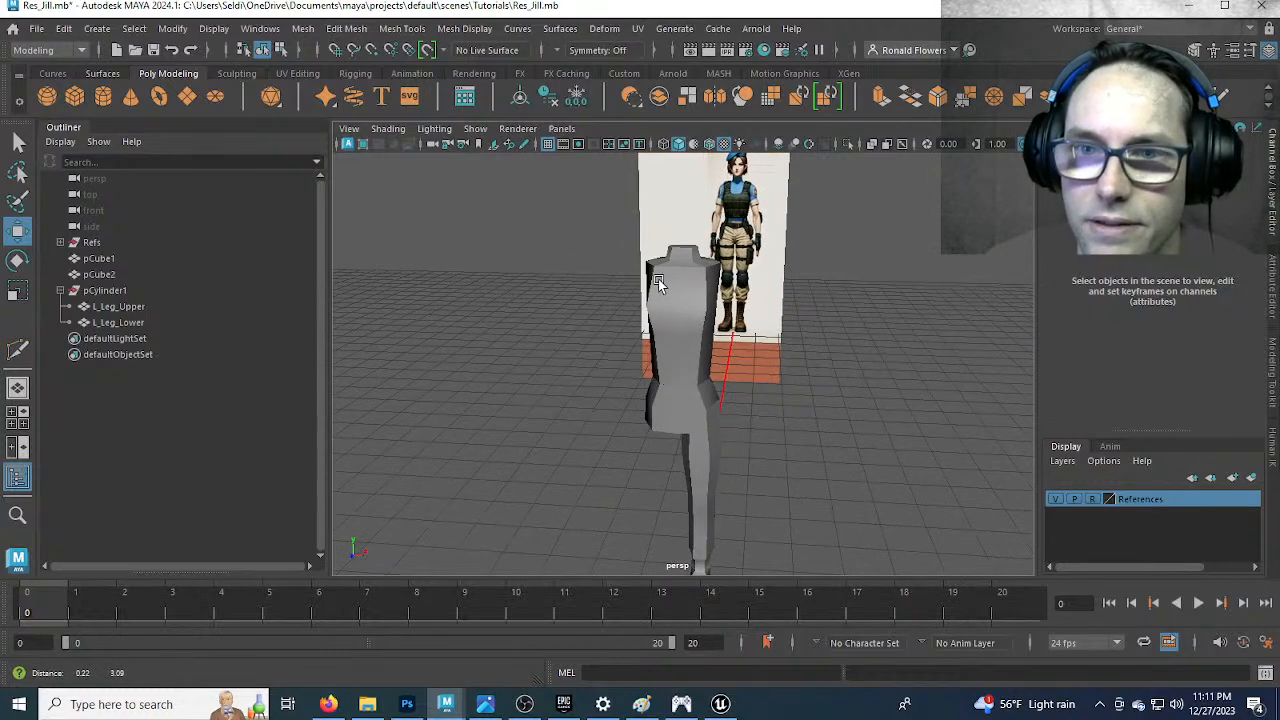
{"action": "left_click_drag", "start_coordinate": [643, 481], "coordinate": [622, 328], "text": "alt"}
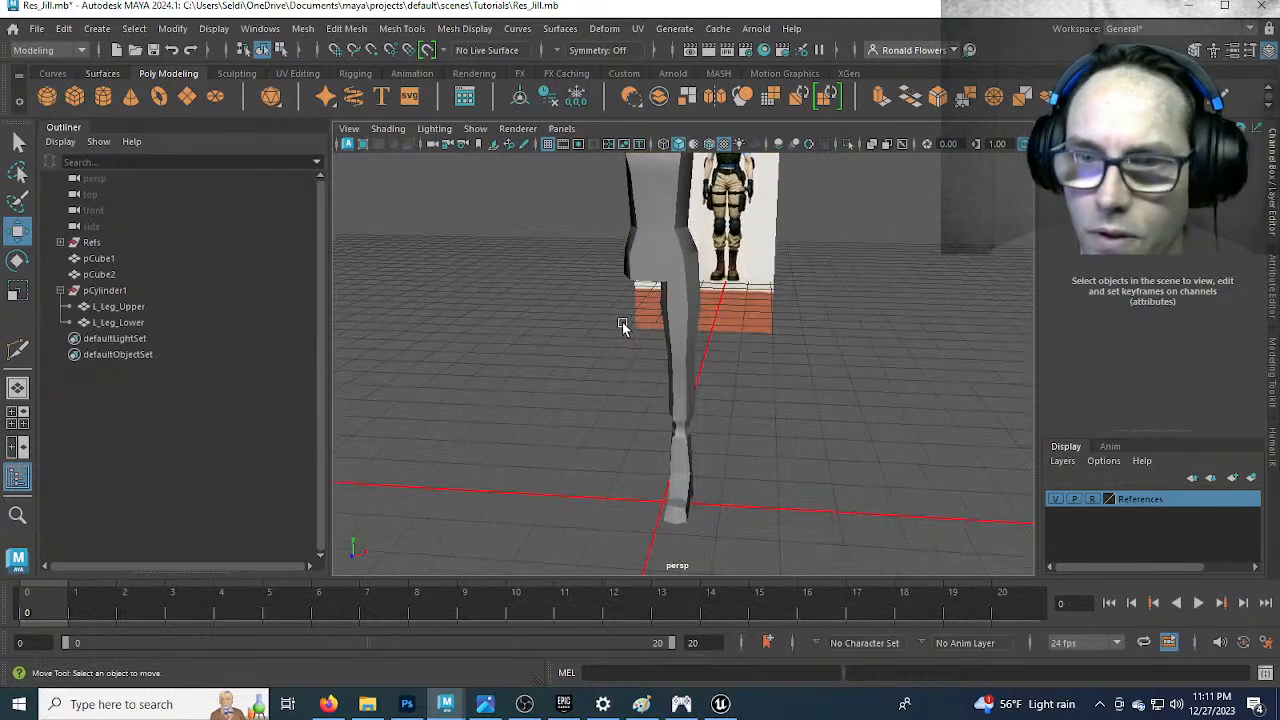
Delete the construction history of L_Leg_Upper and L_Leg_Lower
{"action": "left_click", "coordinate": [681, 284]}
{"action": "left_click", "coordinate": [680, 305]}
{"action": "left_click", "coordinate": [677, 380], "text": "shift"}
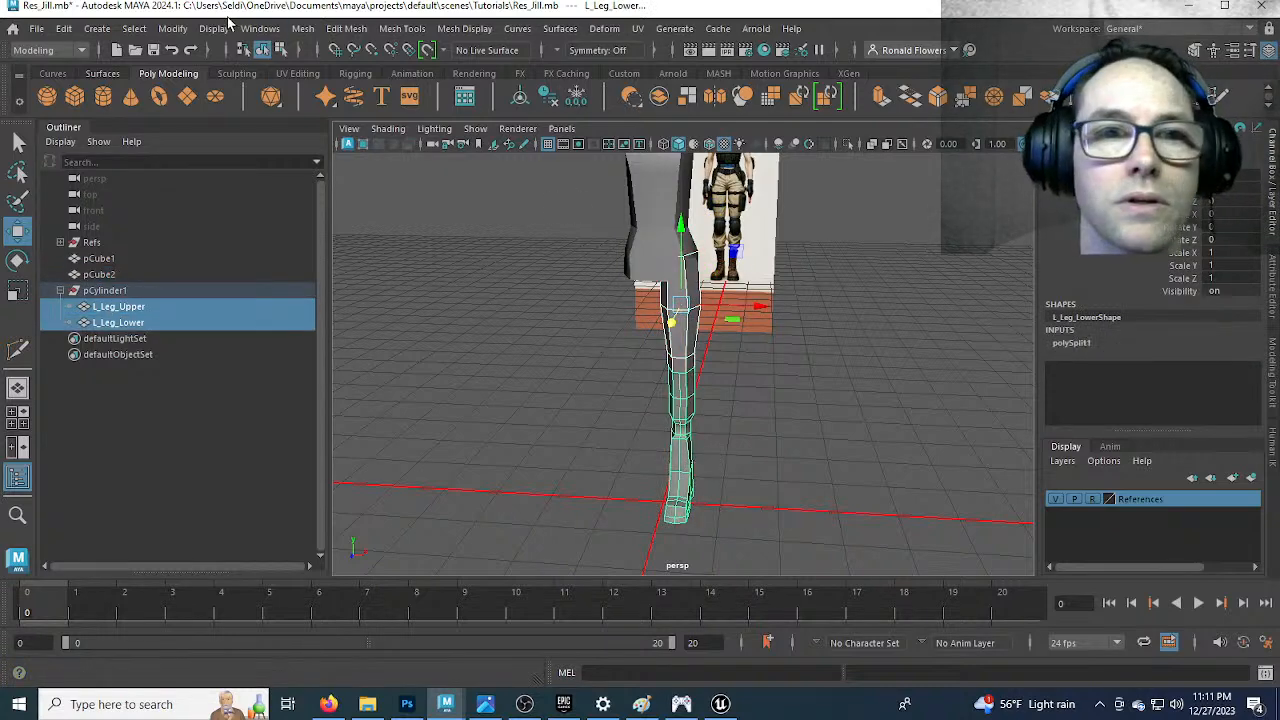
{"action": "left_click", "coordinate": [64, 28]}
{"action": "mouse_move", "coordinate": [211, 236]}
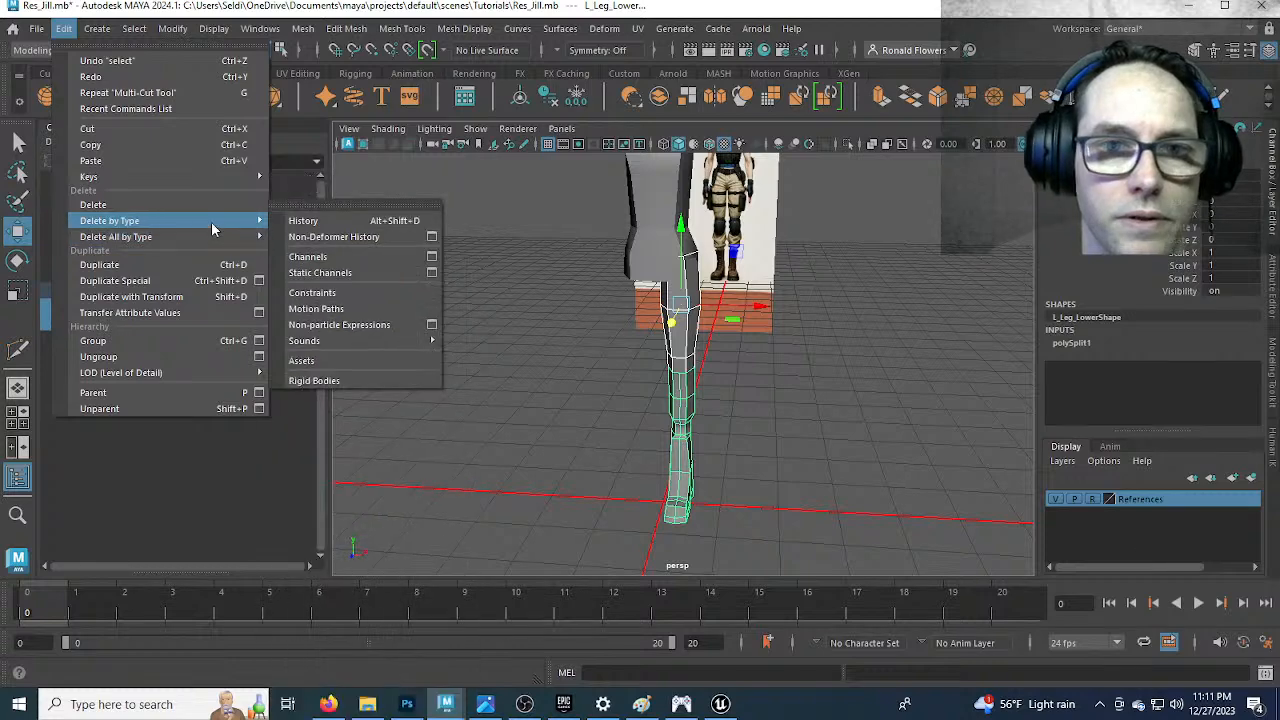
{"action": "left_click", "coordinate": [305, 219]}
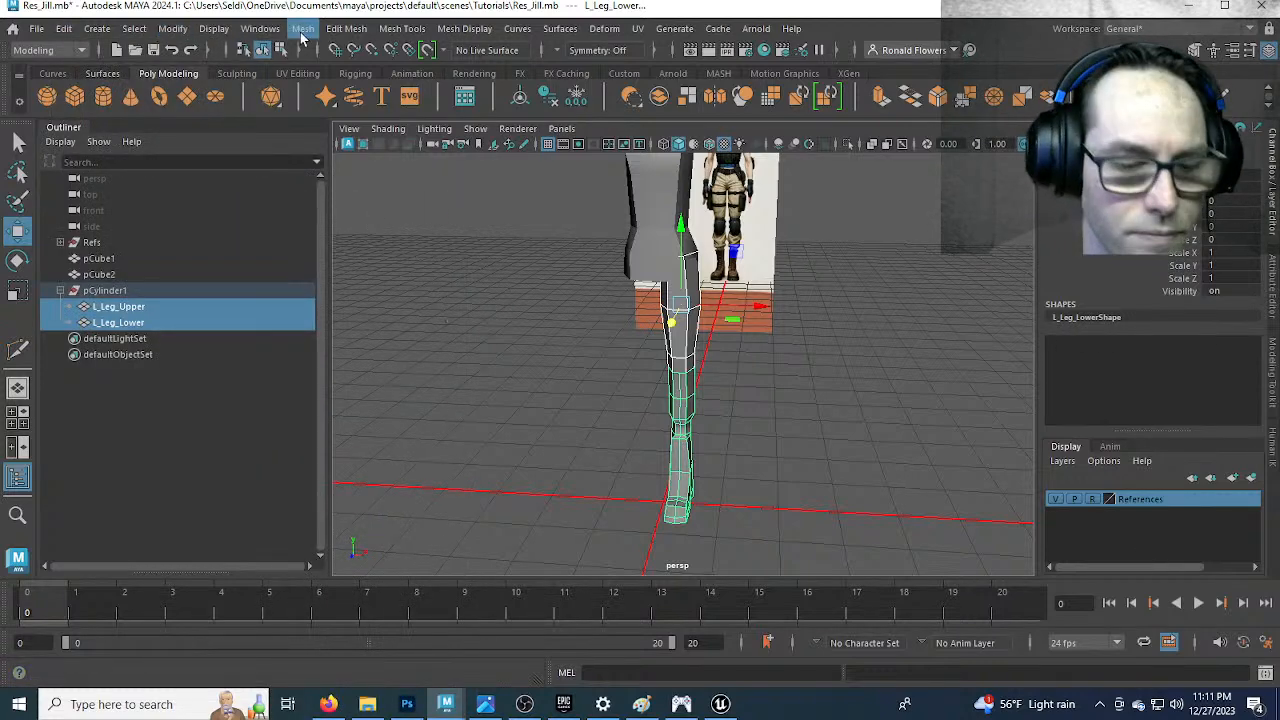
Try to mirror both leg meshes as separate copies across the world X axis with Combine with Original off, then undo the mirror
{"action": "left_click", "coordinate": [302, 30]}
{"action": "mouse_move", "coordinate": [410, 323]}
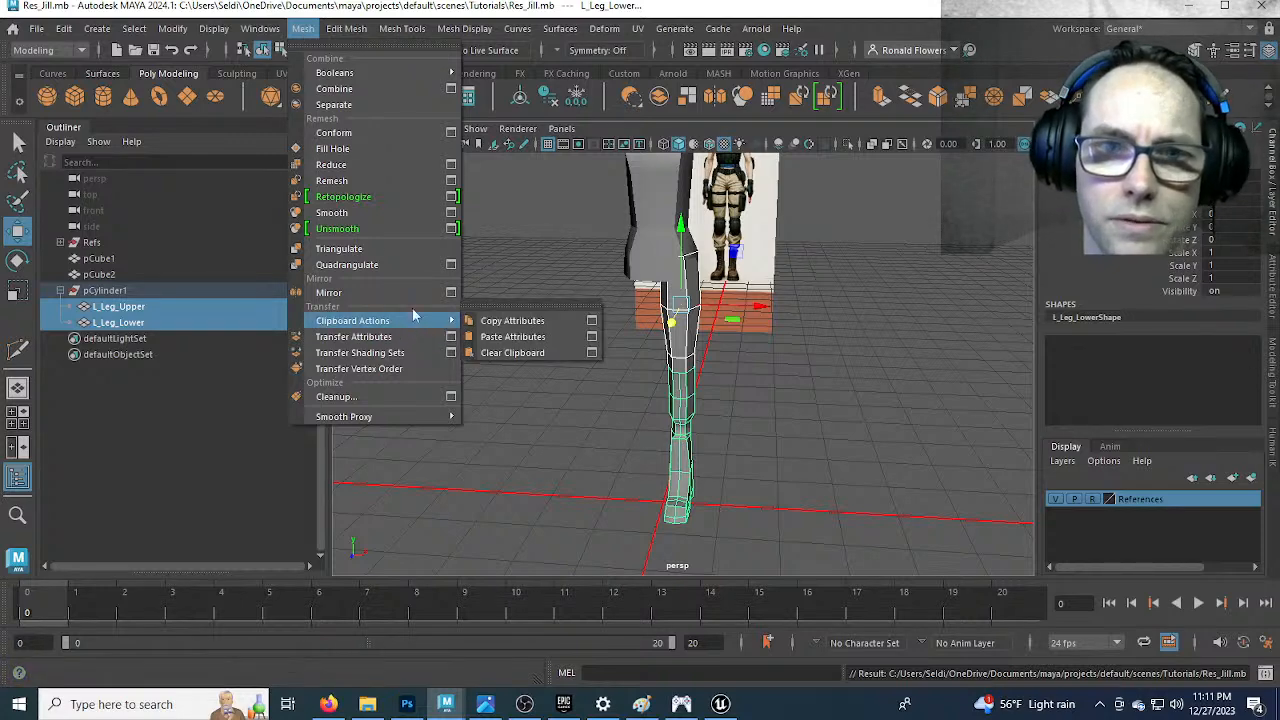
{"action": "left_click", "coordinate": [451, 293]}
{"action": "left_click_drag", "start_coordinate": [958, 406], "coordinate": [930, 210]}
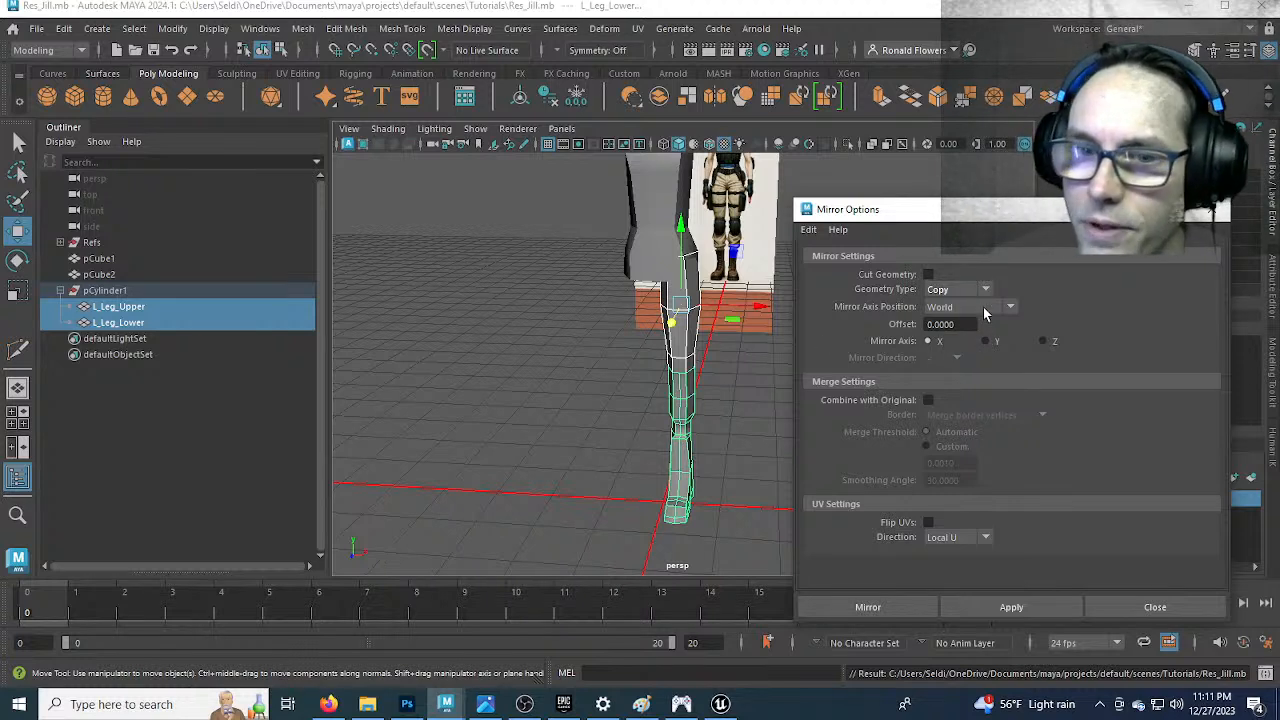
{"action": "left_click", "coordinate": [988, 612]}
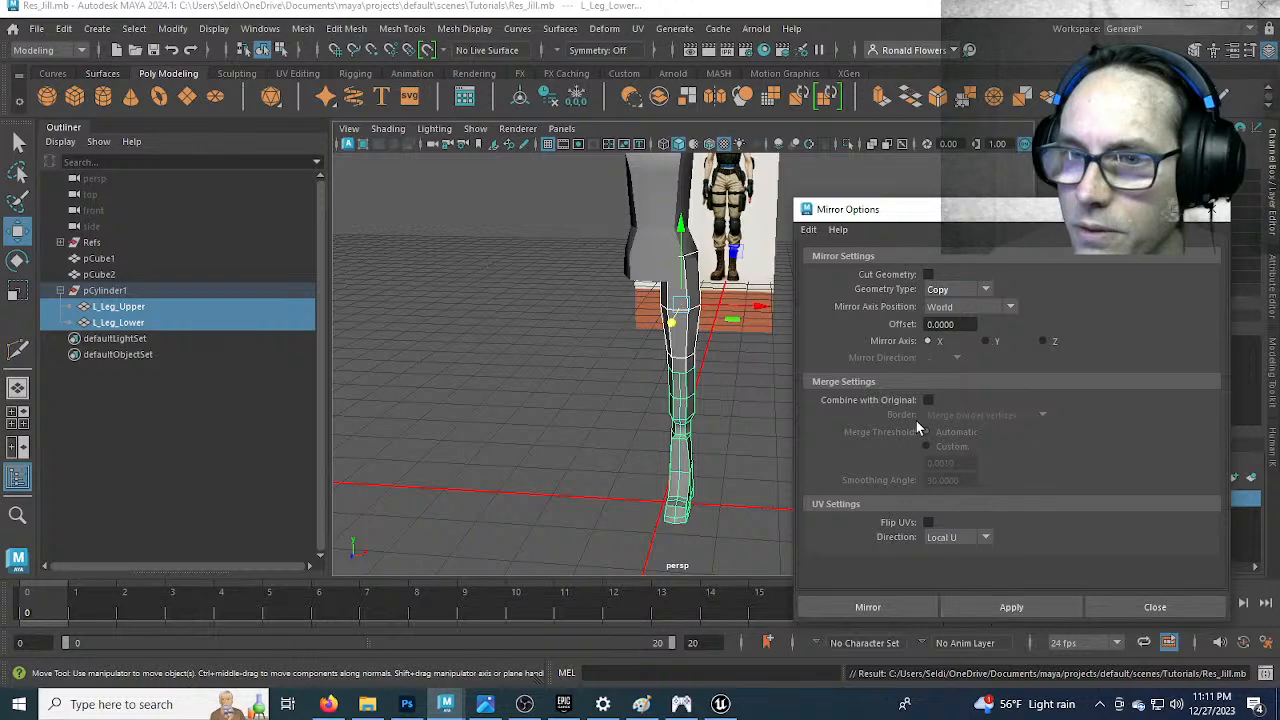
{"action": "left_click", "coordinate": [1005, 614]}
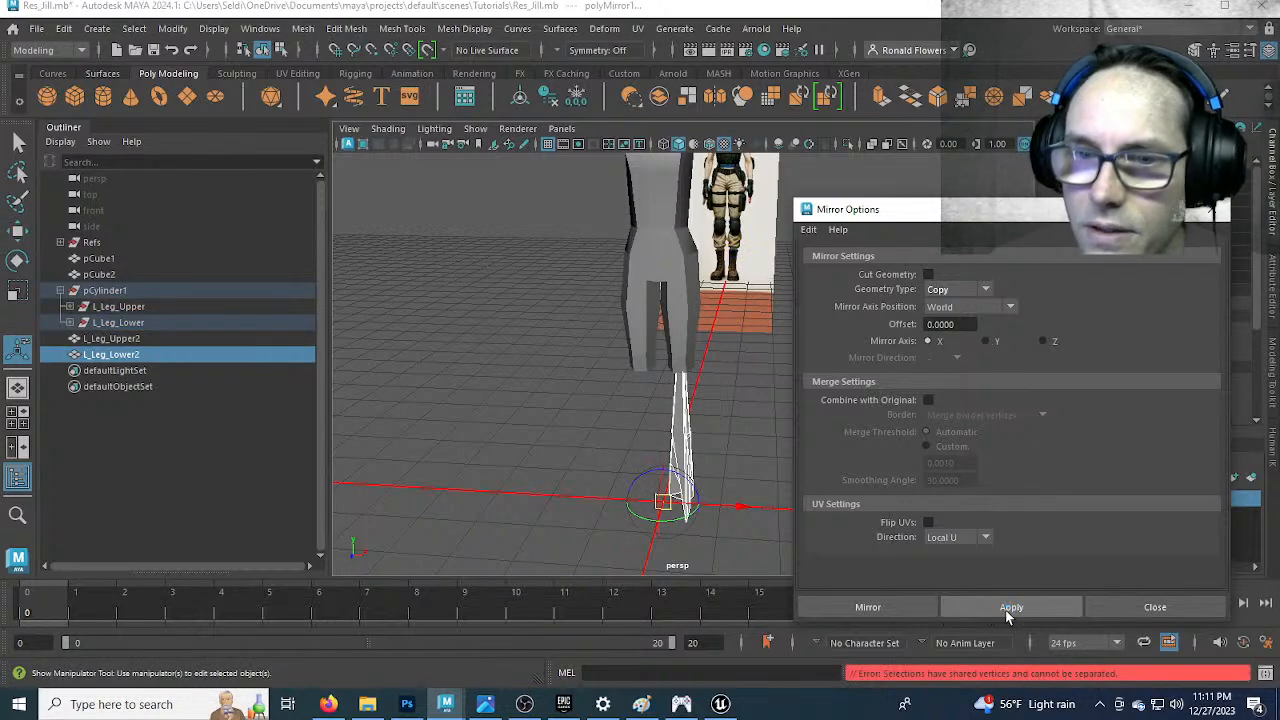
{"action": "key", "text": "ctrl+z"}
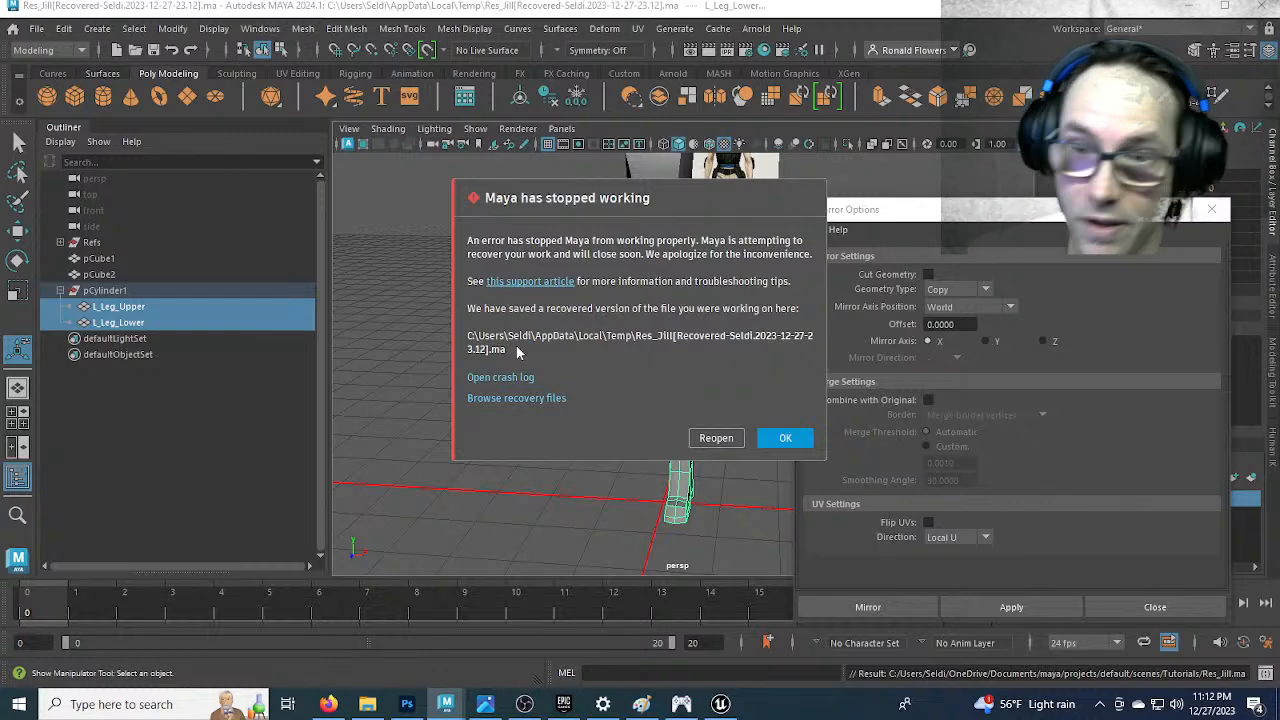
Dismiss the Maya crash notice and close the error report without sending it to Autodesk
{"action": "left_click", "coordinate": [785, 438]}
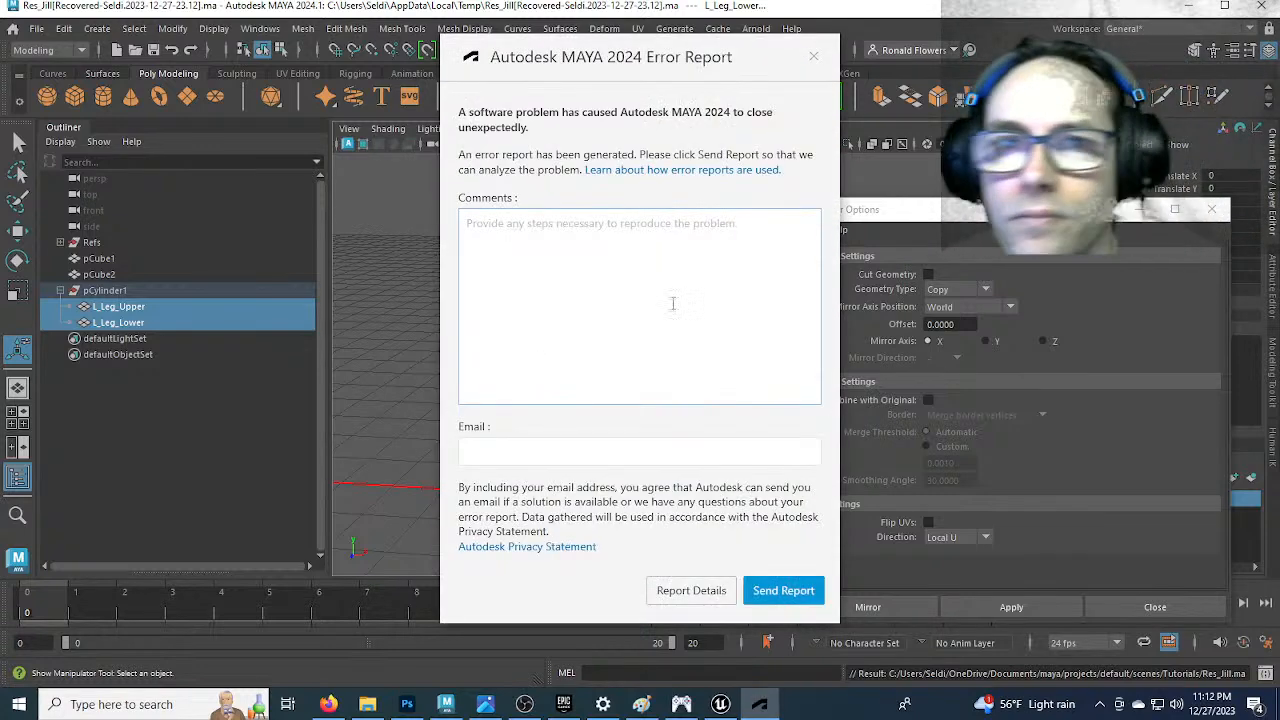
{"action": "left_click", "coordinate": [814, 57]}
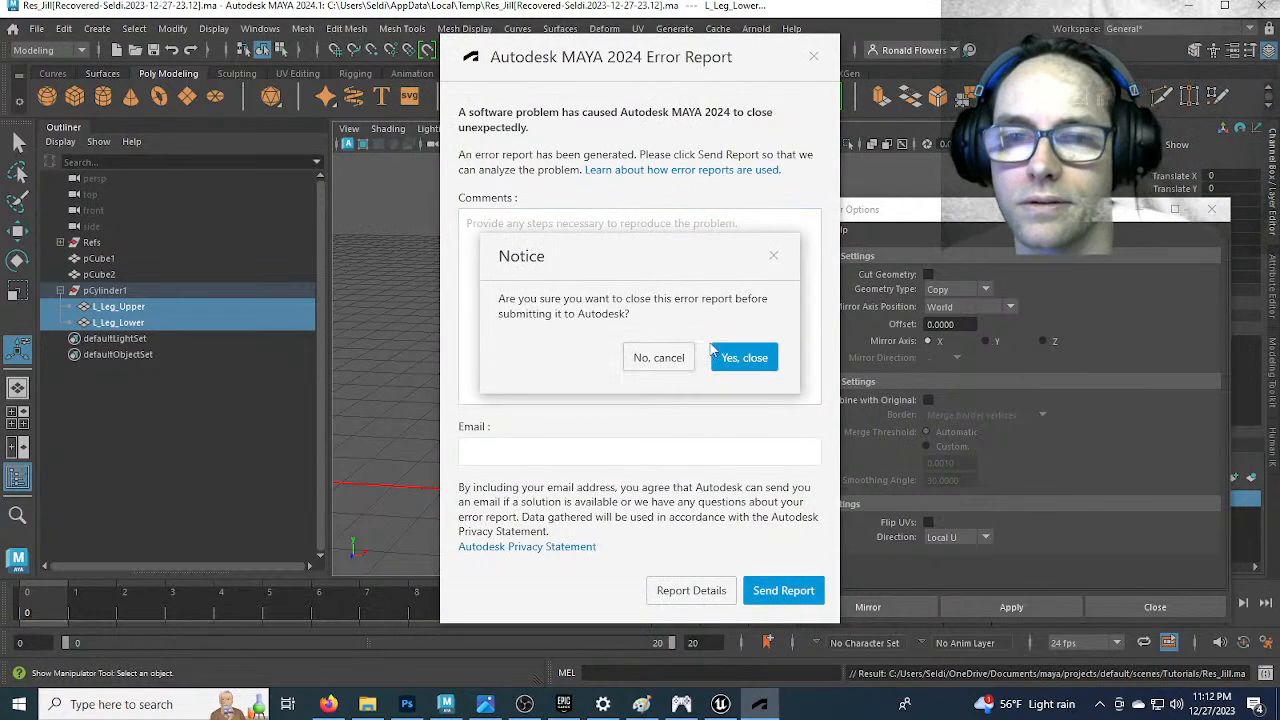
{"action": "left_click", "coordinate": [743, 360]}
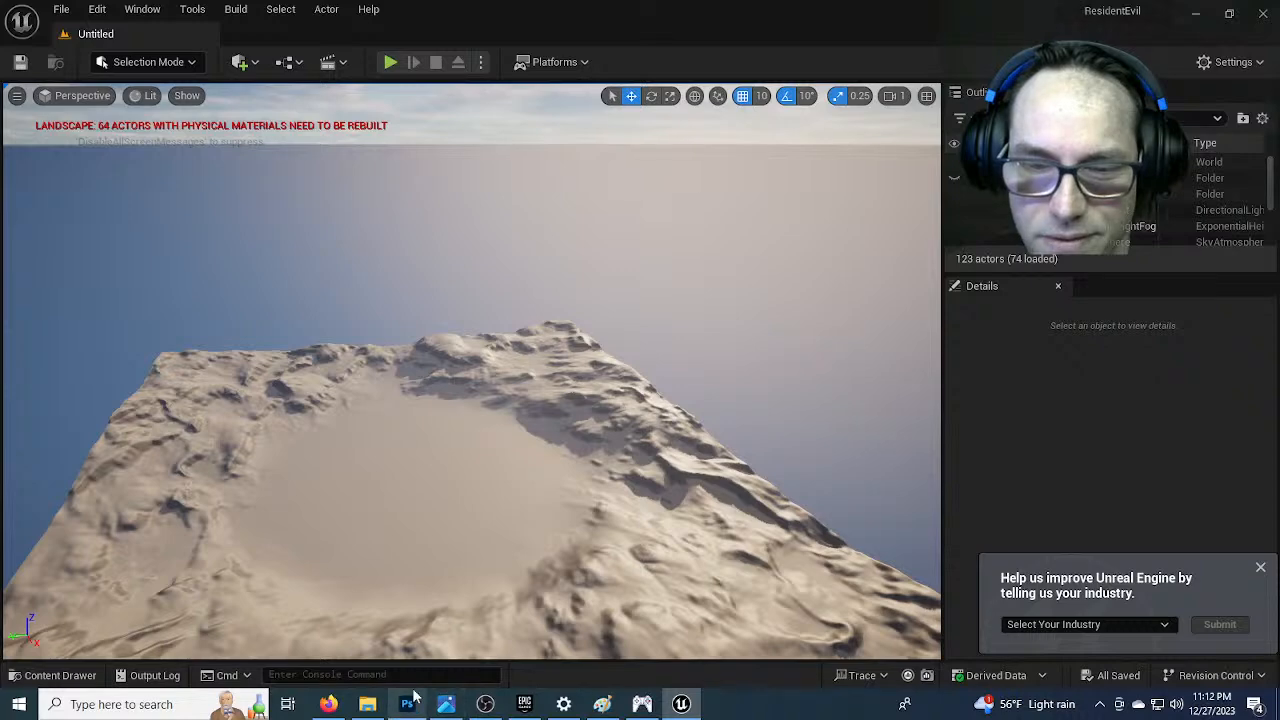
Try to find Maya through the Windows search and dismiss Unreal's industry survey notification
{"action": "left_click", "coordinate": [169, 705]}
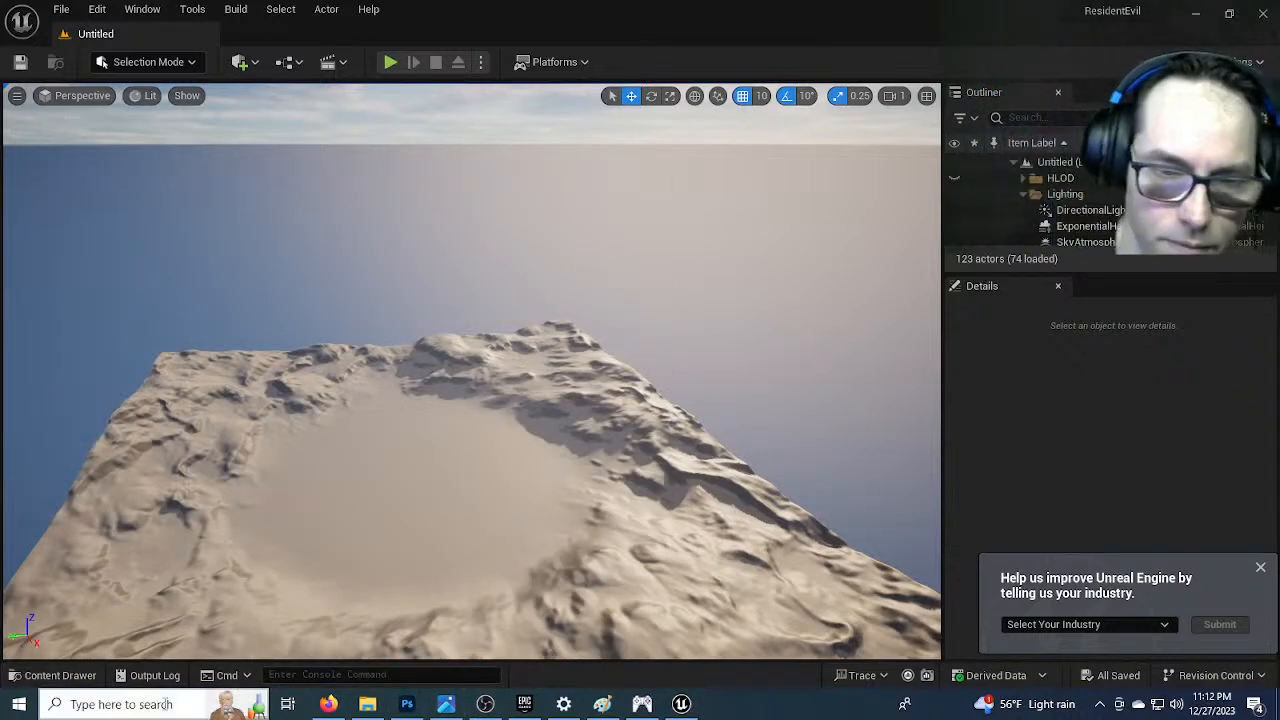
{"action": "left_click", "coordinate": [167, 706]}
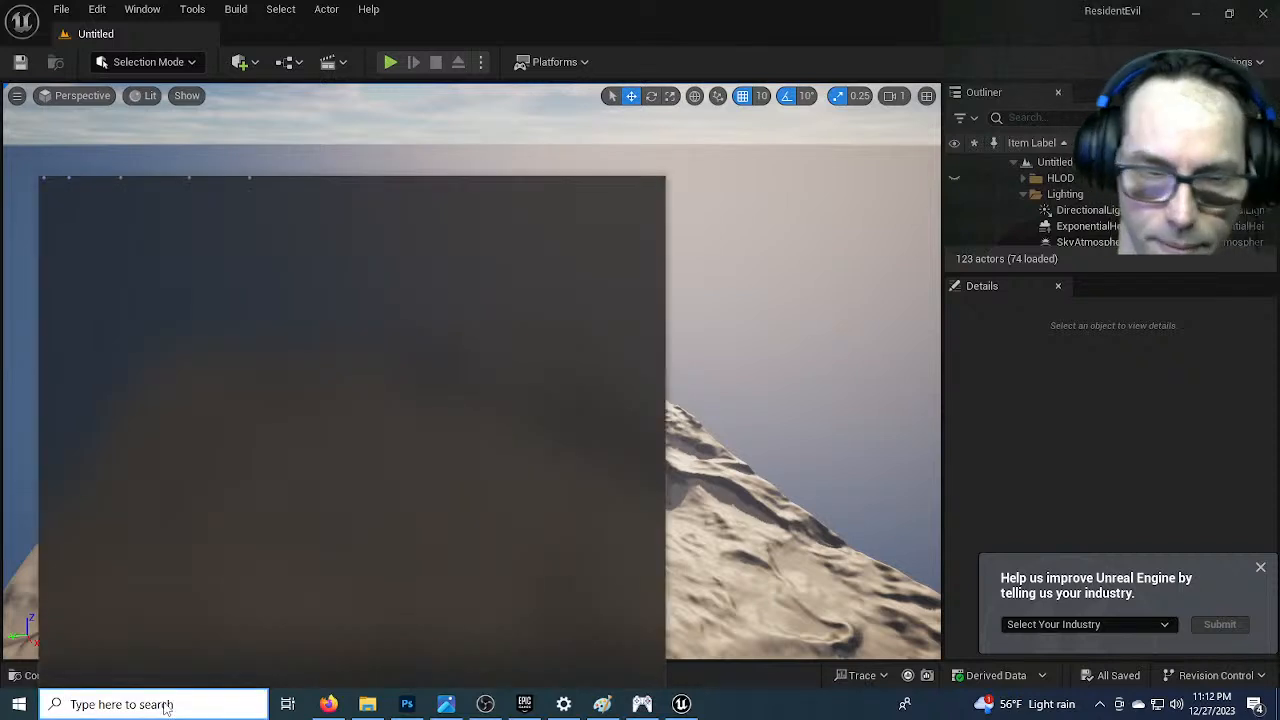
{"action": "type", "text": "maya"}
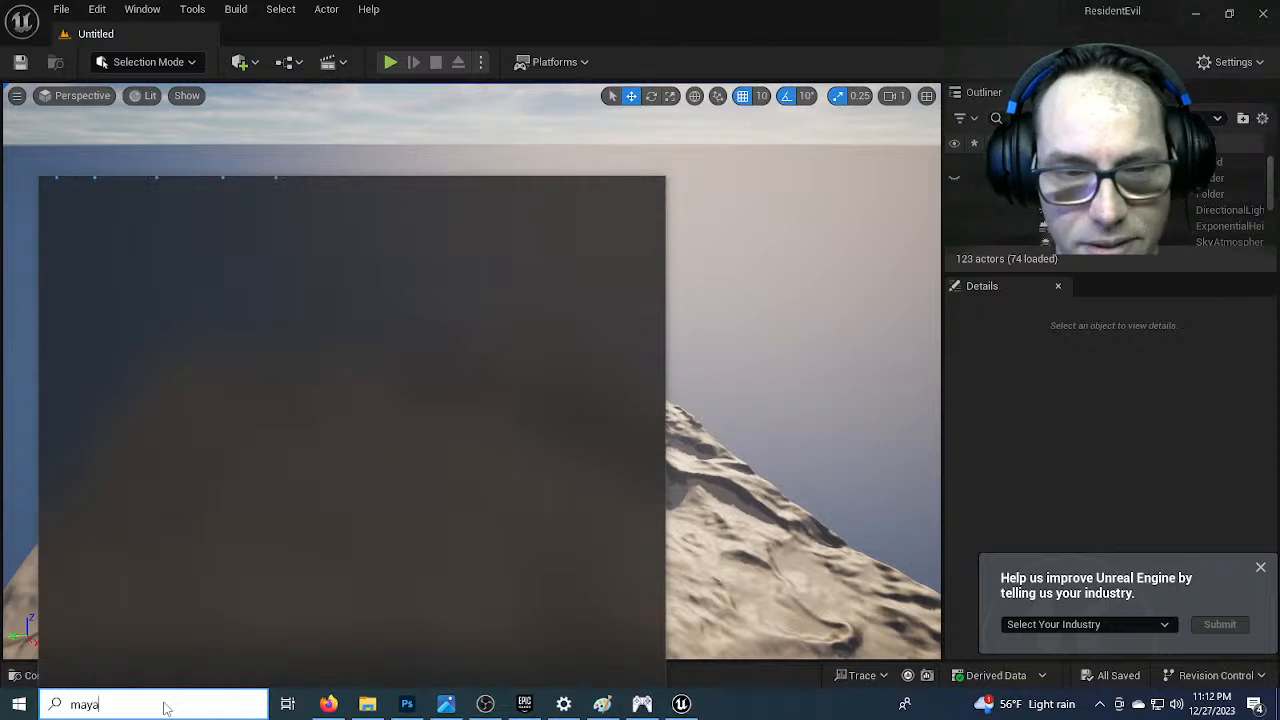
{"action": "left_click", "coordinate": [1267, 571]}
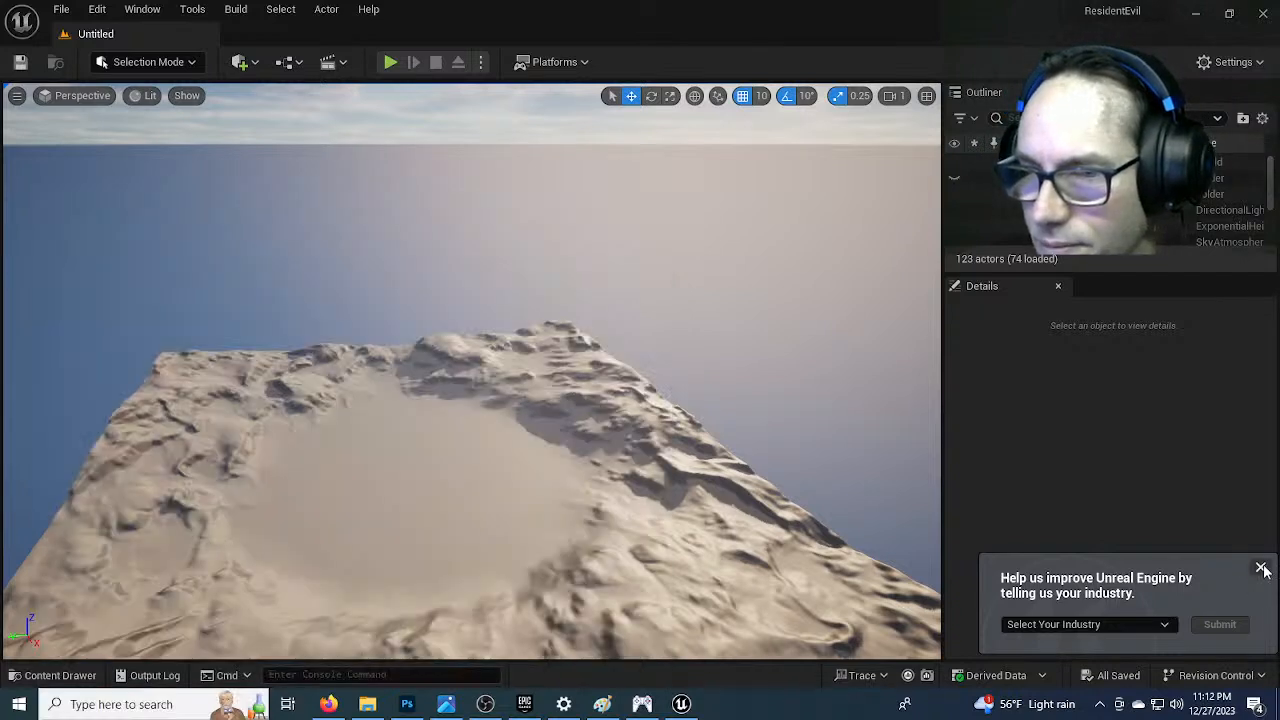
{"action": "left_click", "coordinate": [1262, 568]}
{"action": "left_click", "coordinate": [168, 710]}
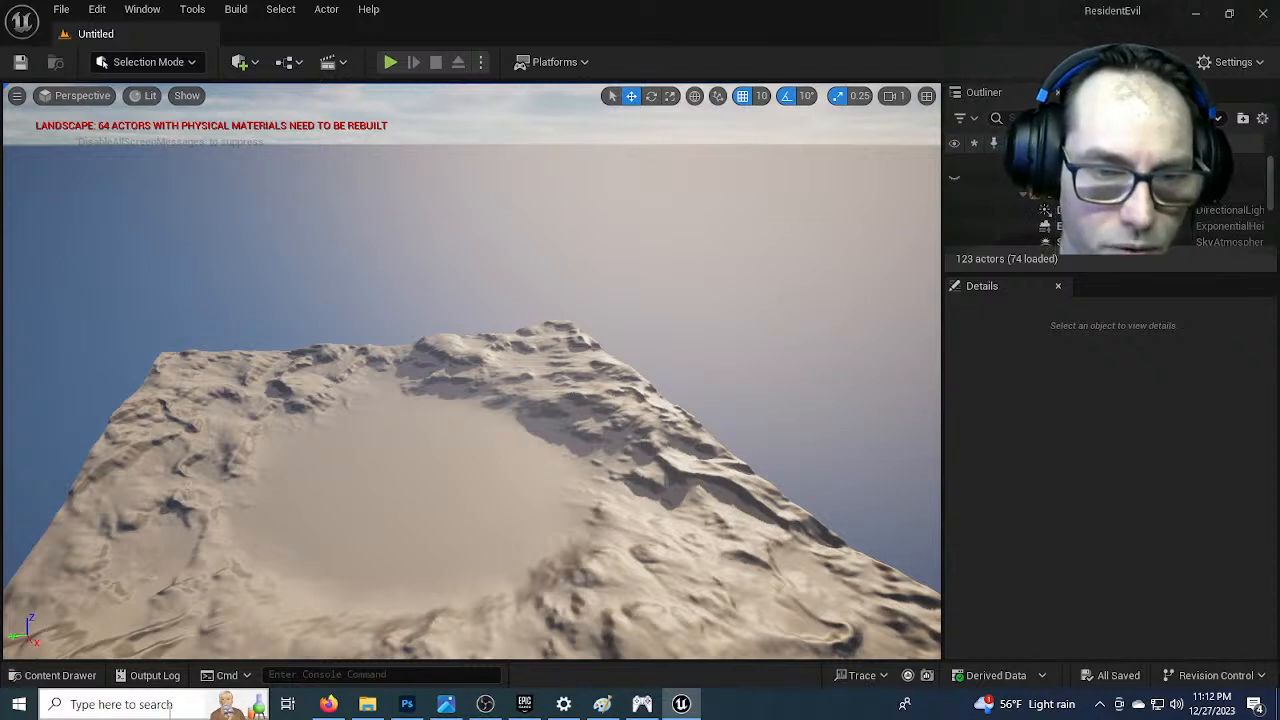
{"action": "type", "text": "maya"}
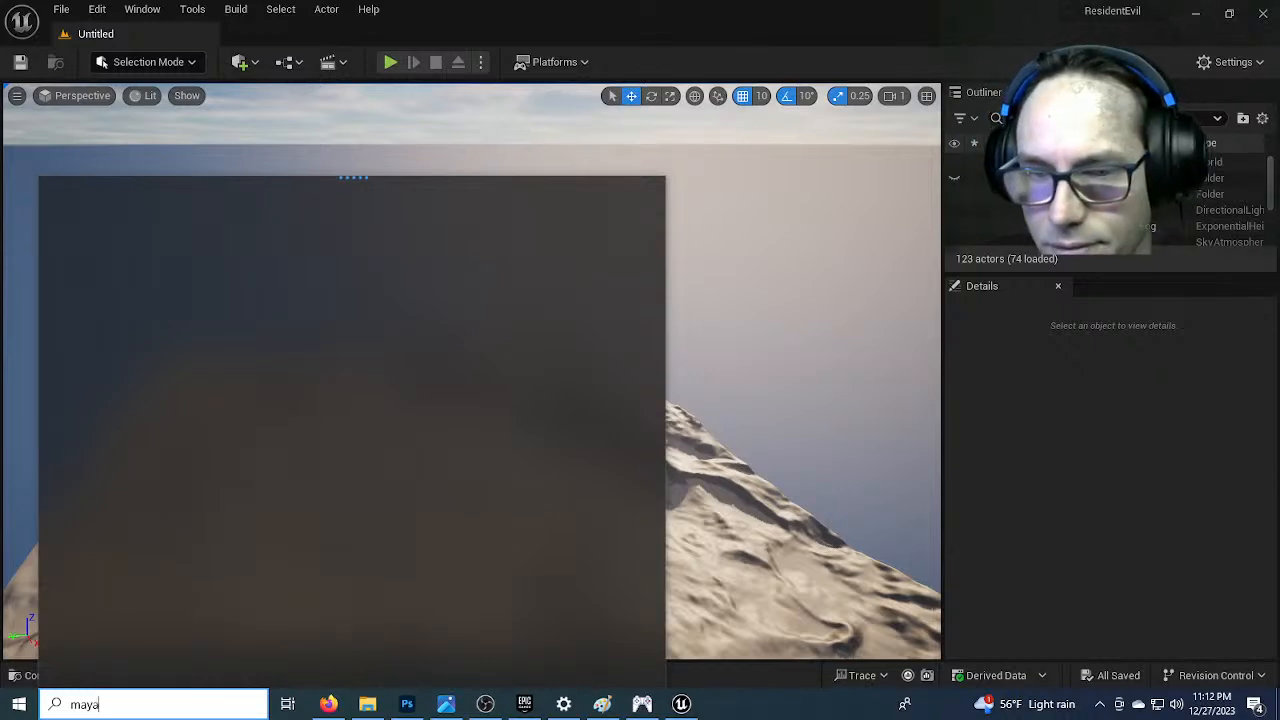
Show the Windows desktop and launch Maya 2024 from its shortcut
{"action": "left_click", "coordinate": [758, 714]}
{"action": "right_click", "coordinate": [758, 712]}
{"action": "left_click", "coordinate": [792, 605]}
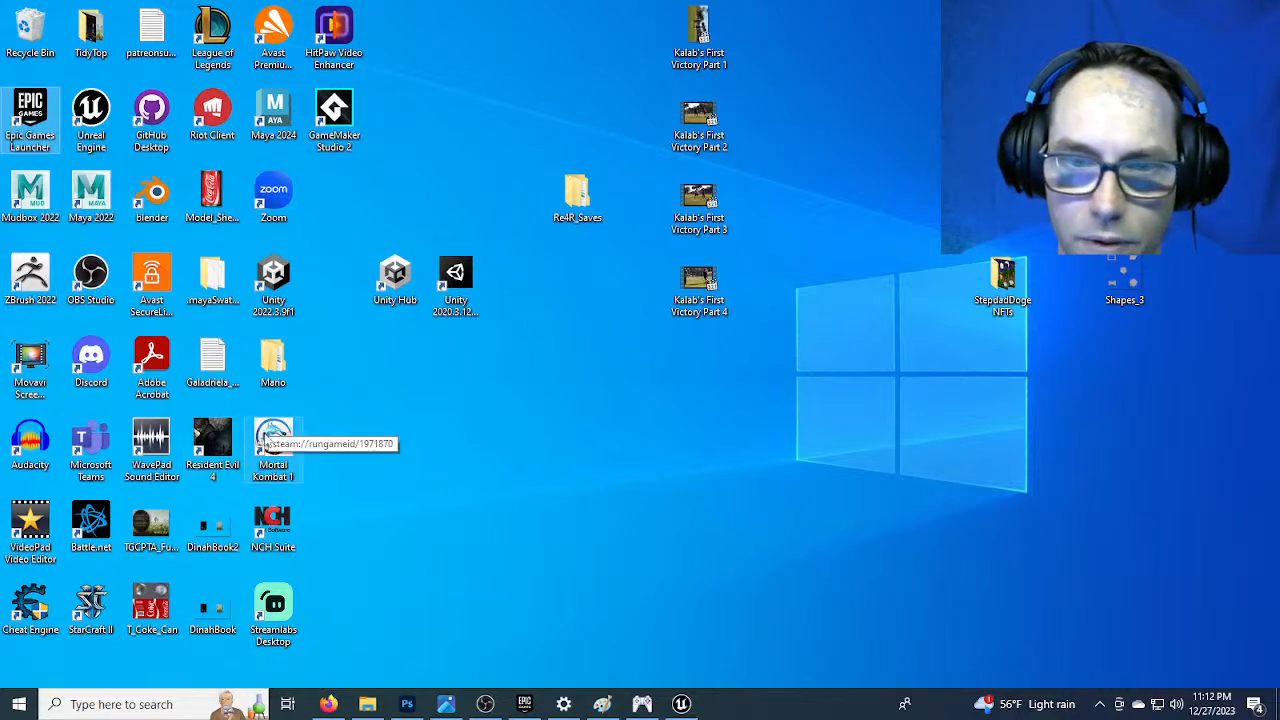
{"action": "double_click", "coordinate": [284, 115]}
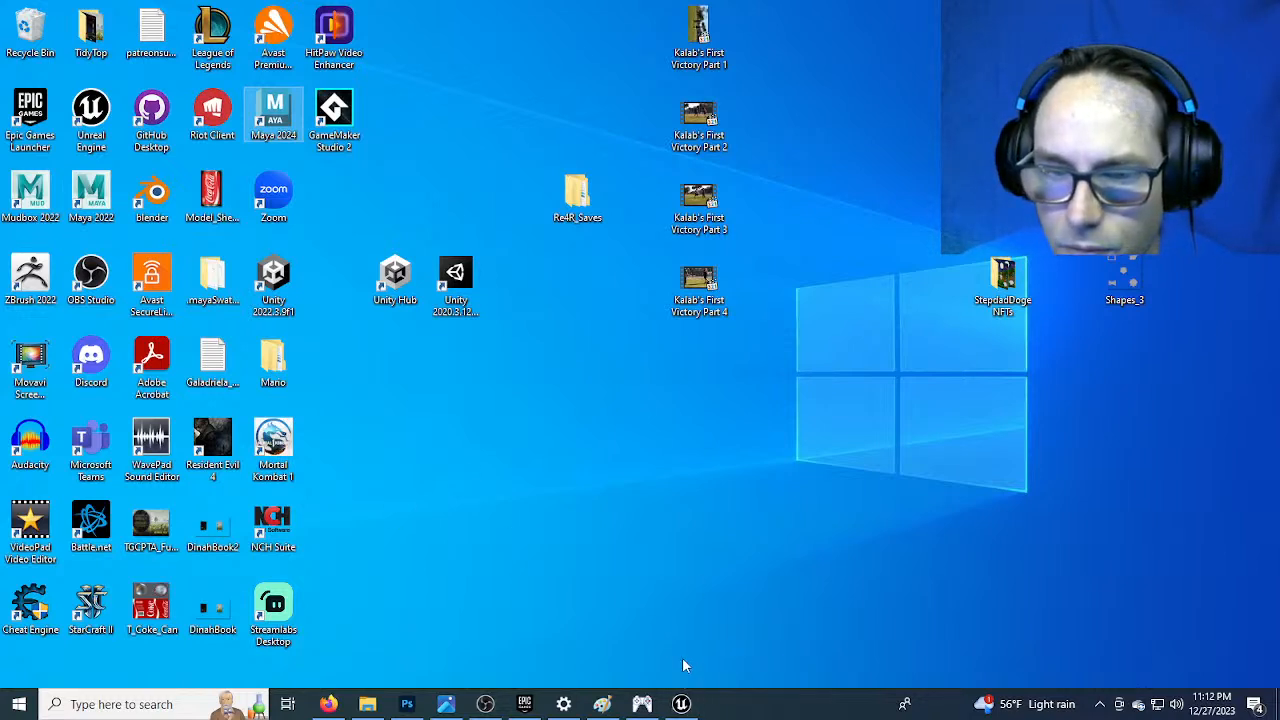
Switch to OBS and check the live stream's chat and status
{"action": "left_click", "coordinate": [485, 700]}
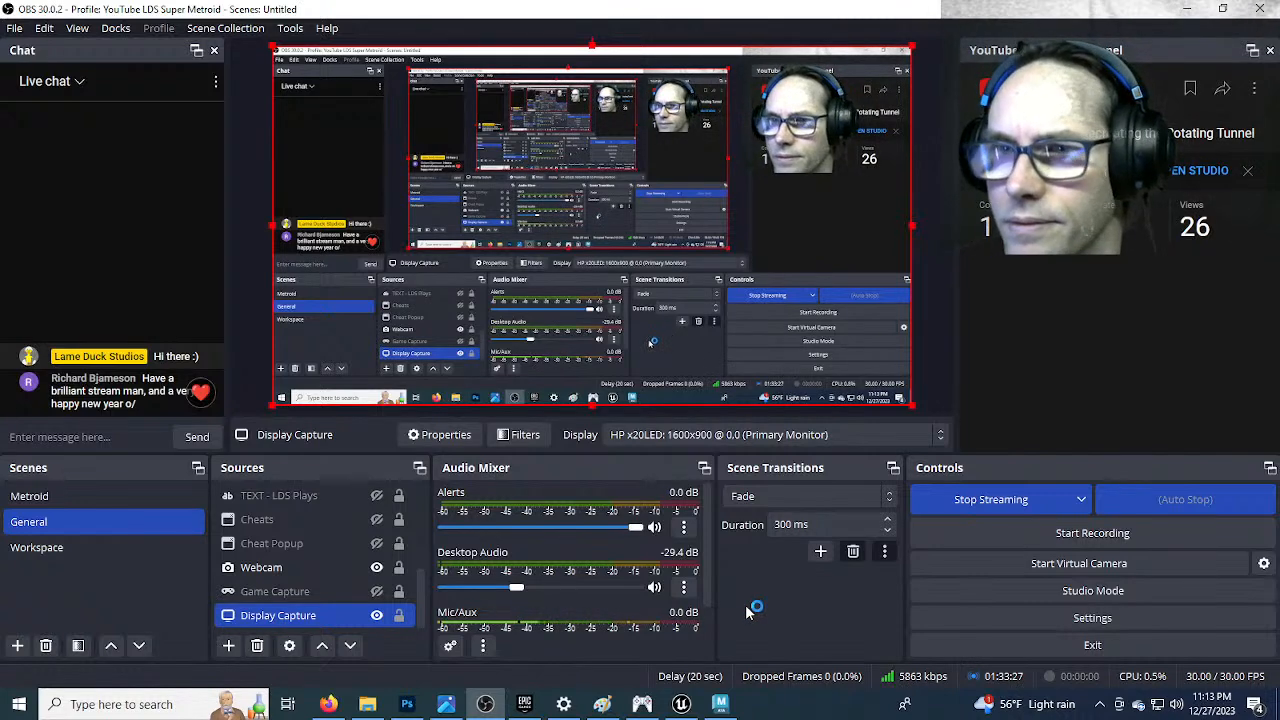
{"action": "mouse_move", "coordinate": [446, 704]}
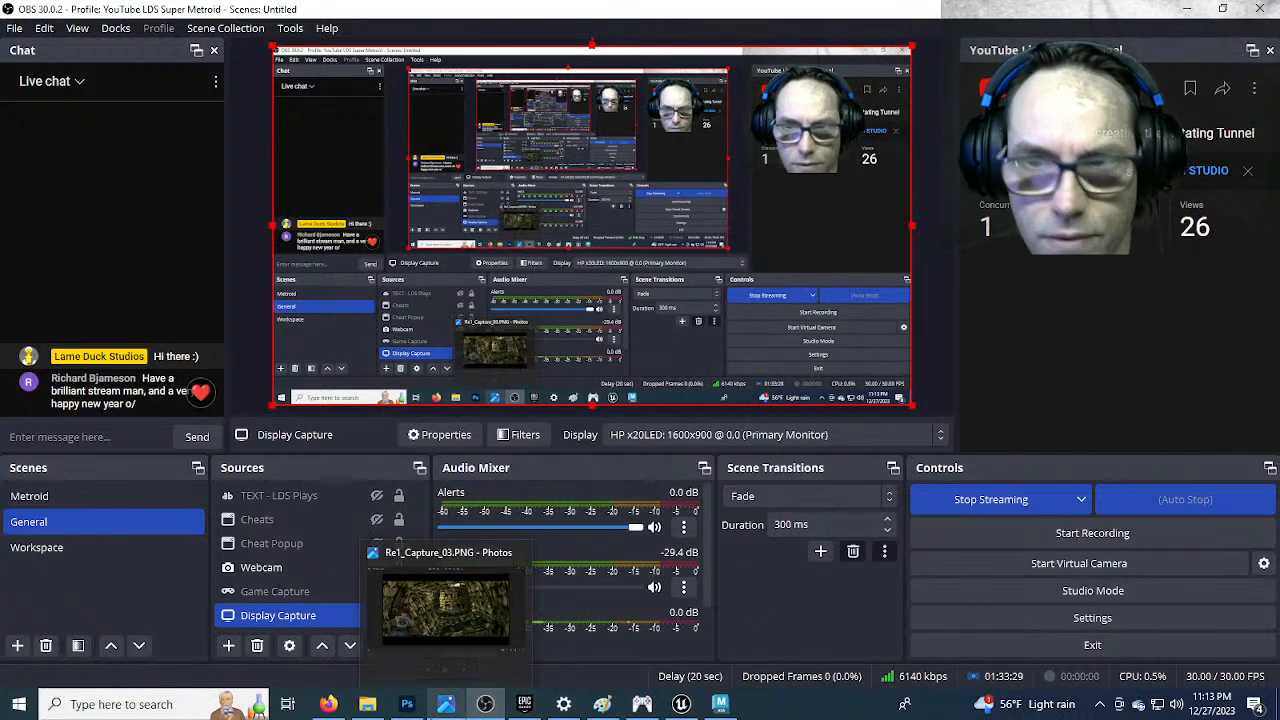
Switch to the ResidentEvil project in Unreal Engine and bring up the templates for a new level
{"action": "left_click", "coordinate": [681, 704]}
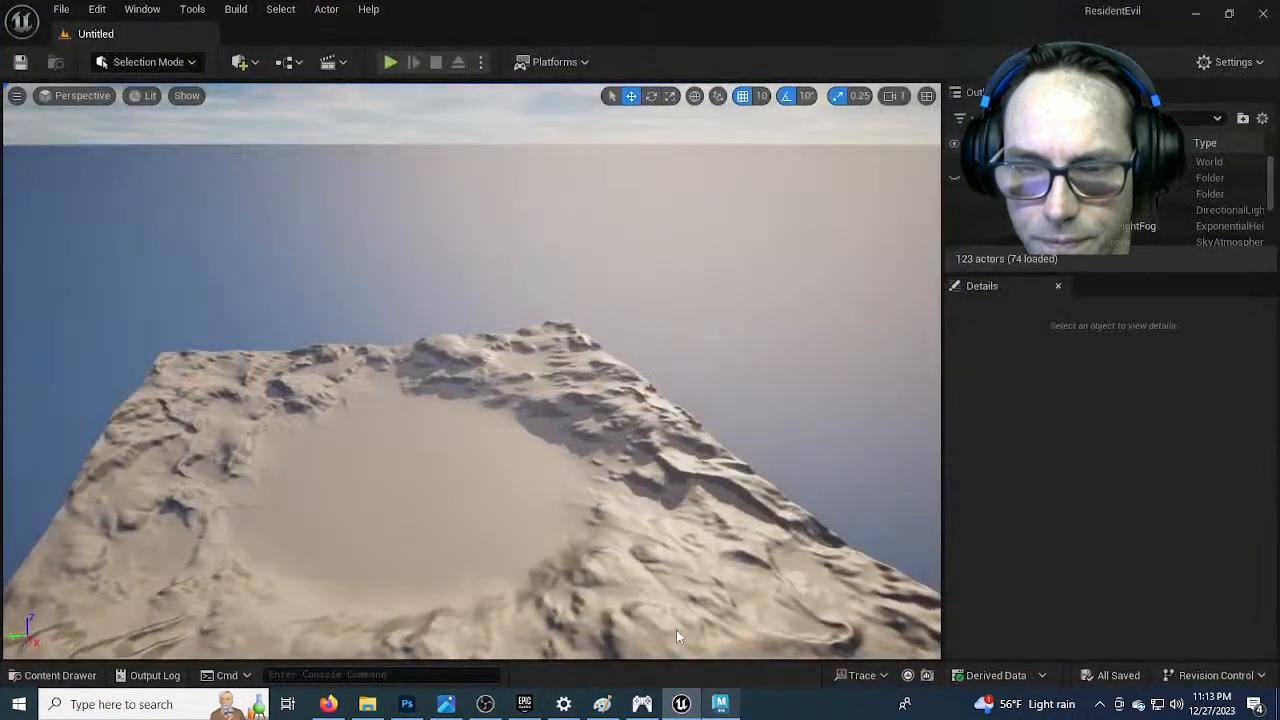
{"action": "mouse_move", "coordinate": [720, 704]}
{"action": "mouse_move", "coordinate": [727, 648]}
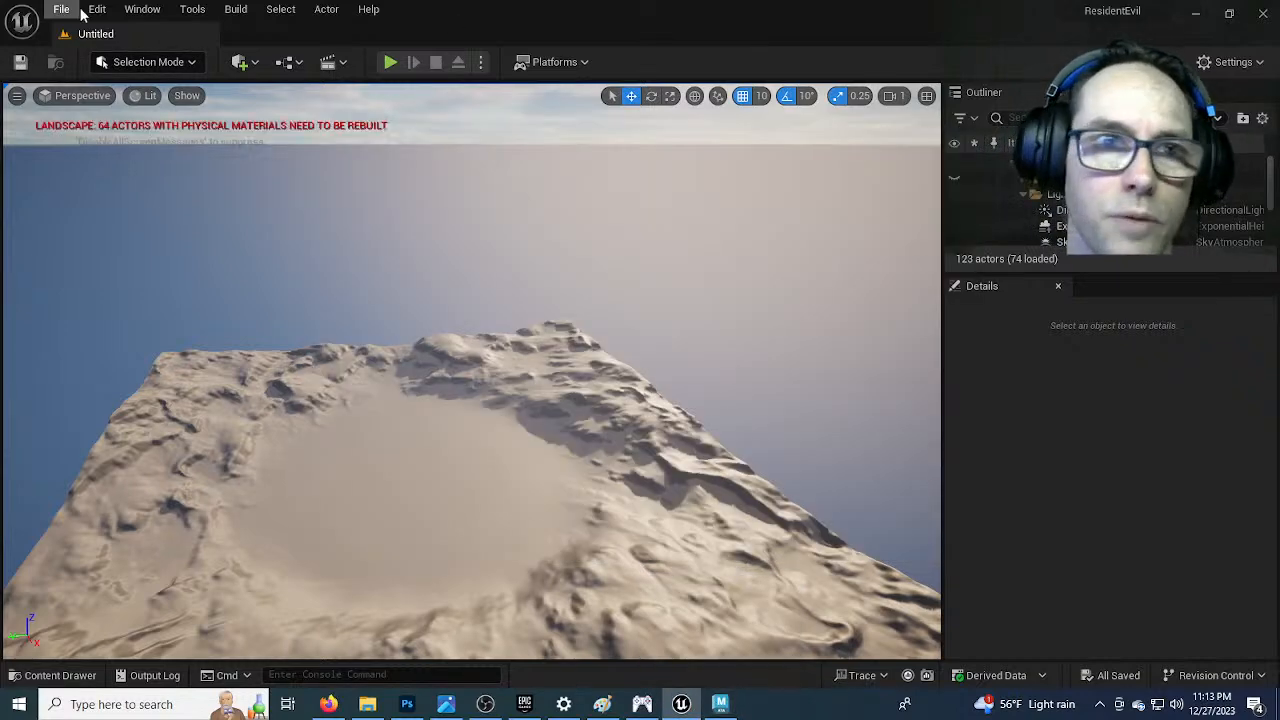
{"action": "left_click", "coordinate": [61, 9]}
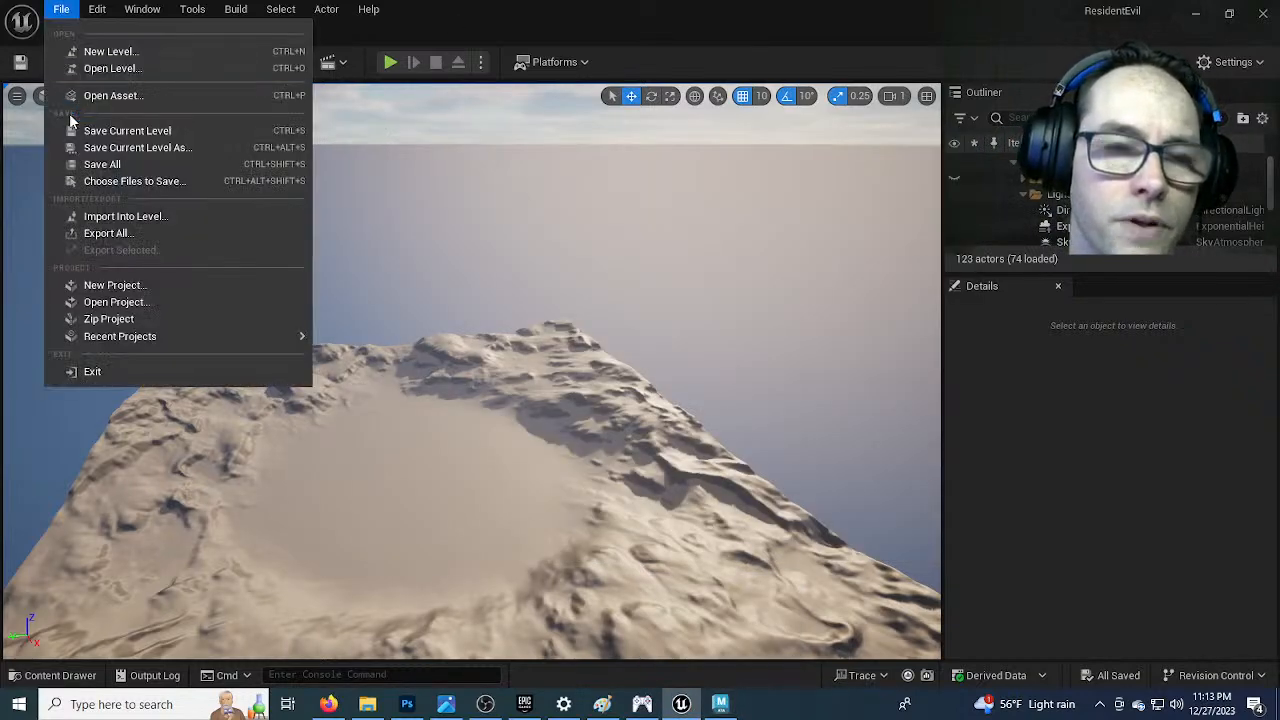
{"action": "left_click", "coordinate": [112, 48]}
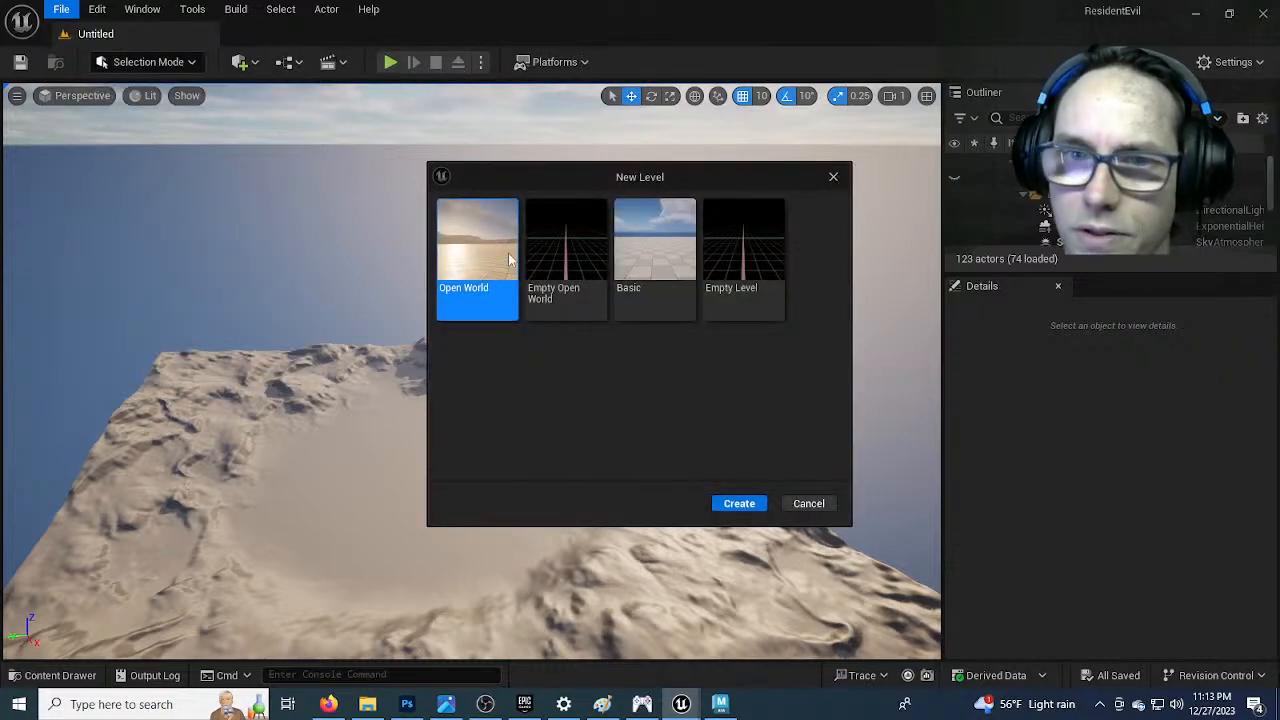
Create a new level from the Empty Level template
{"action": "left_click", "coordinate": [745, 262]}
{"action": "left_click", "coordinate": [745, 503]}
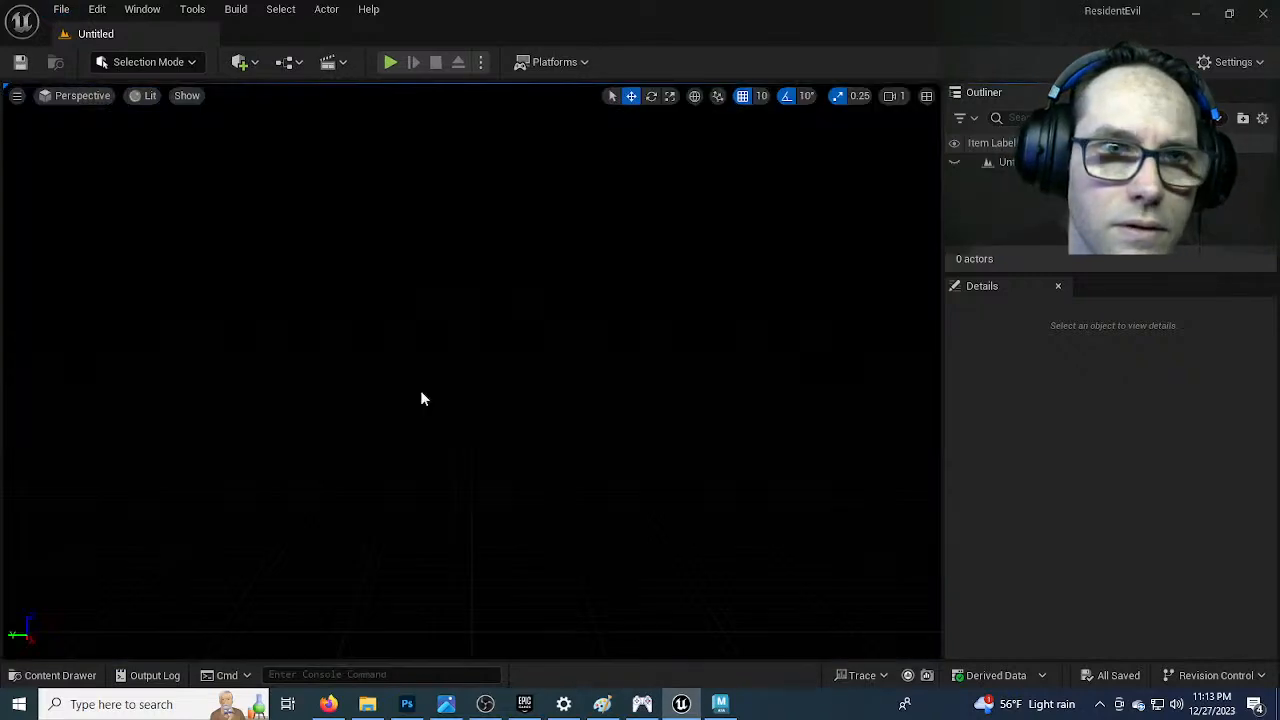
Start saving the current level and create a Maps folder inside Content as its destination
{"action": "left_click", "coordinate": [61, 10]}
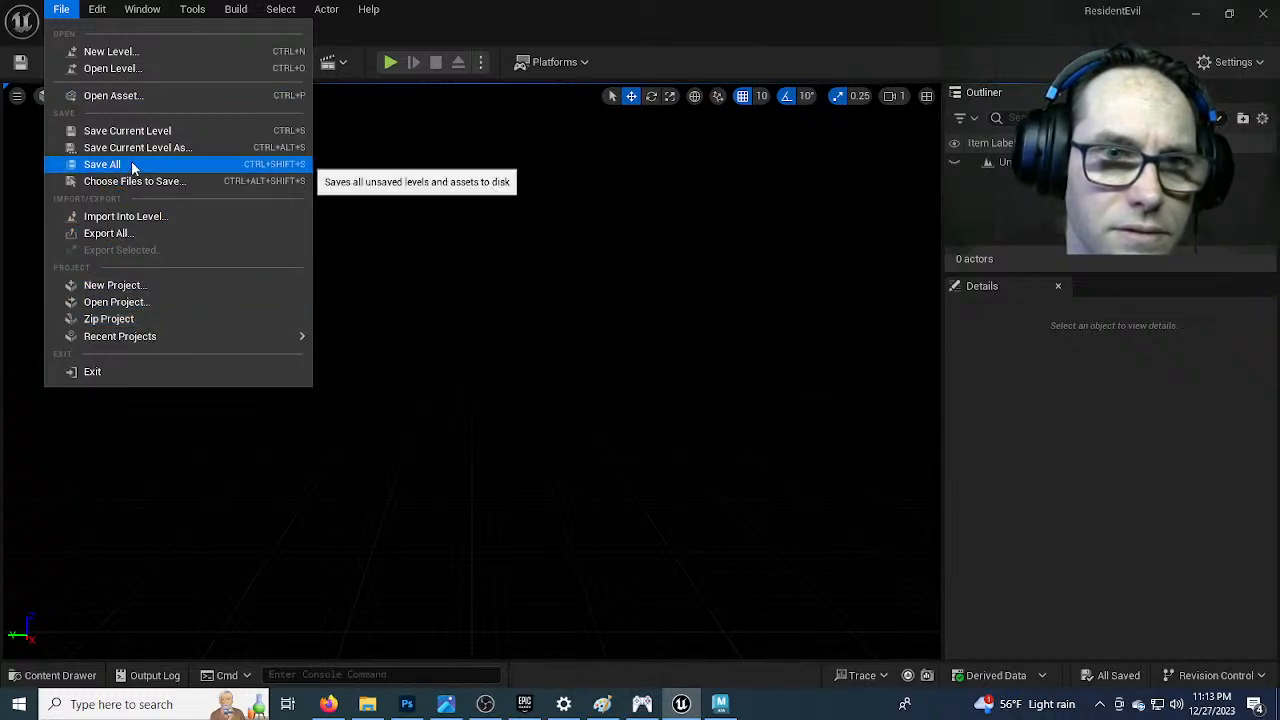
{"action": "left_click", "coordinate": [123, 131]}
{"action": "key", "text": "ctrl+s"}
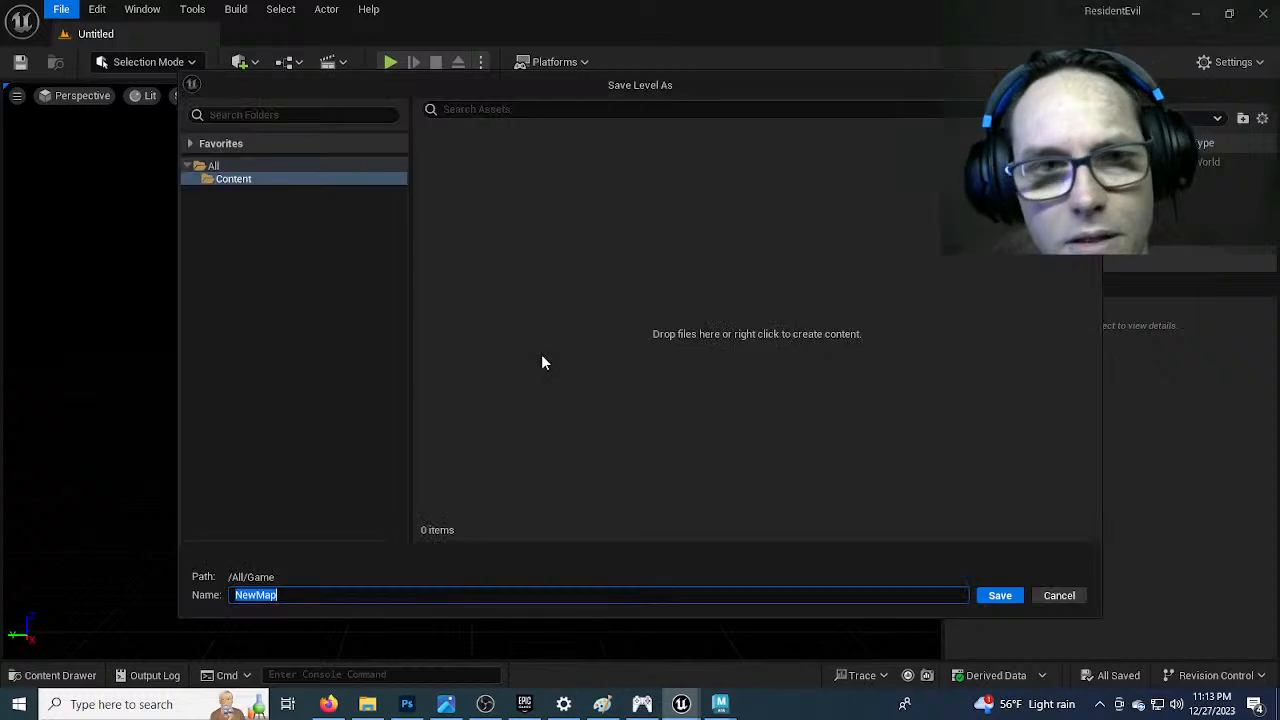
{"action": "right_click", "coordinate": [277, 212]}
{"action": "left_click", "coordinate": [340, 244]}
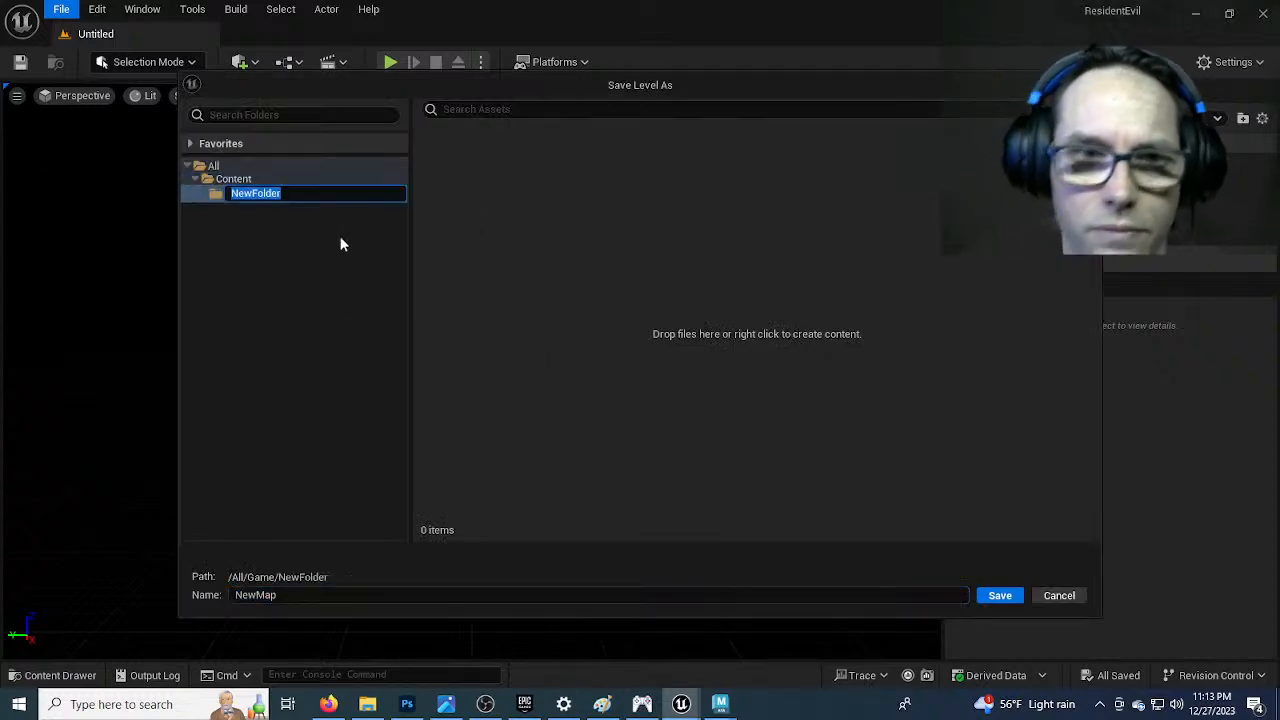
{"action": "type", "text": "Maps"}
{"action": "key", "text": "Return"}
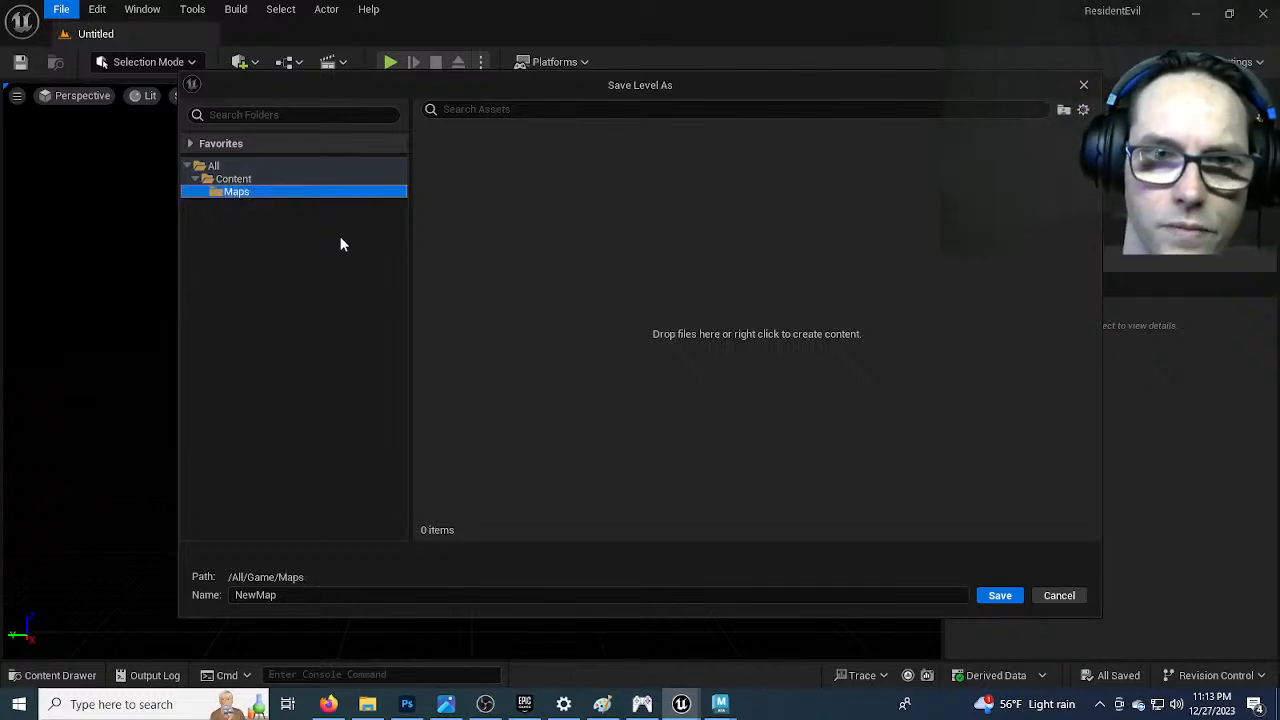
Name the level Tunnel_Room and save it in the Maps folder
{"action": "left_click", "coordinate": [337, 594]}
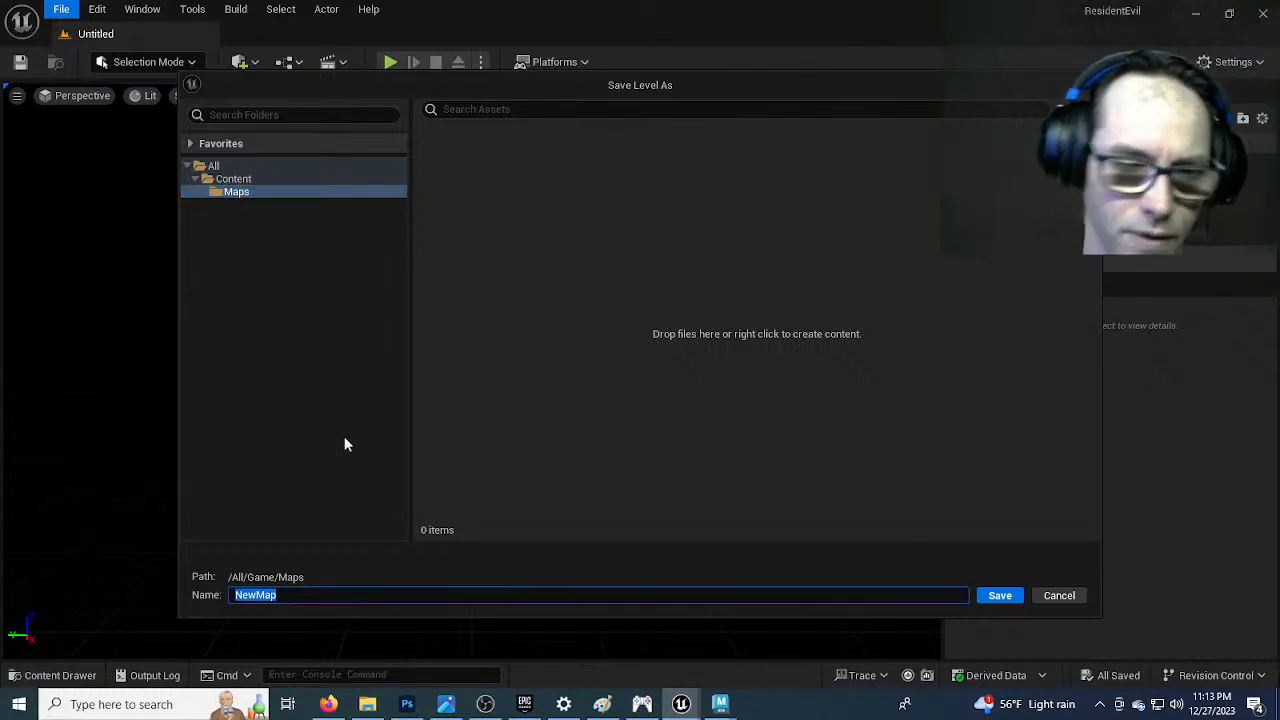
{"action": "key", "text": "BackSpace"}
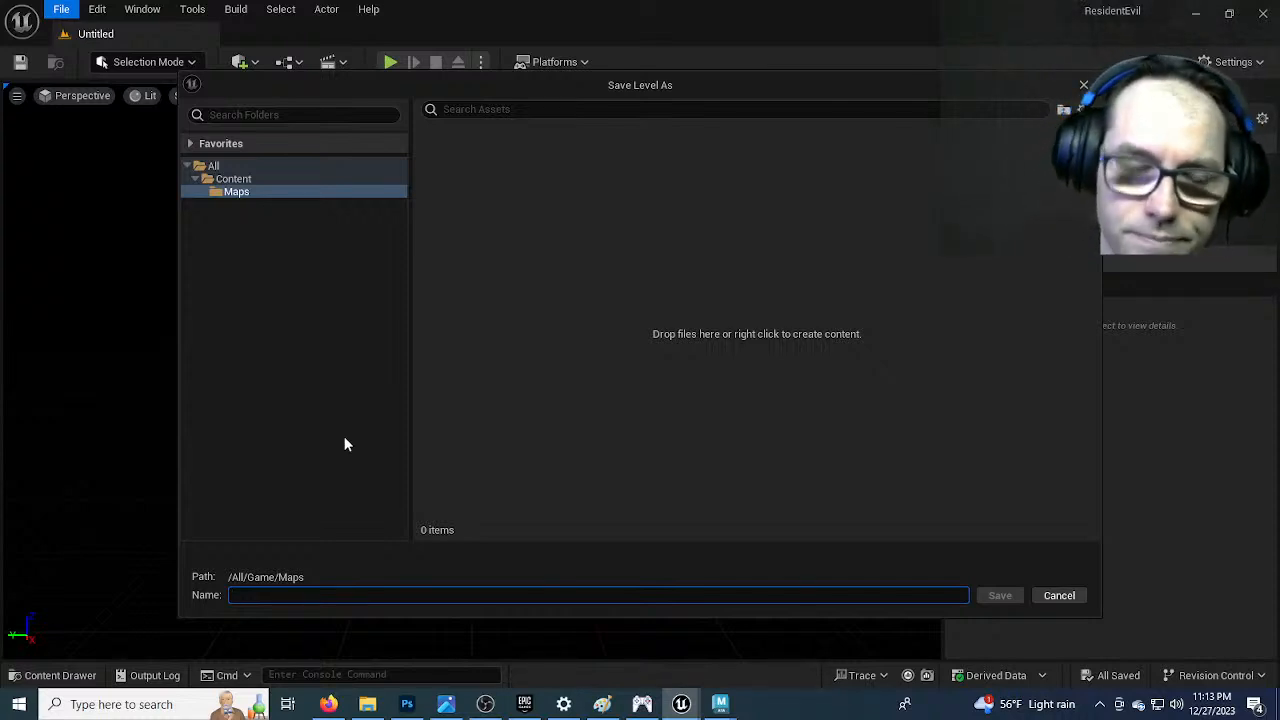
{"action": "type", "text": "T"}
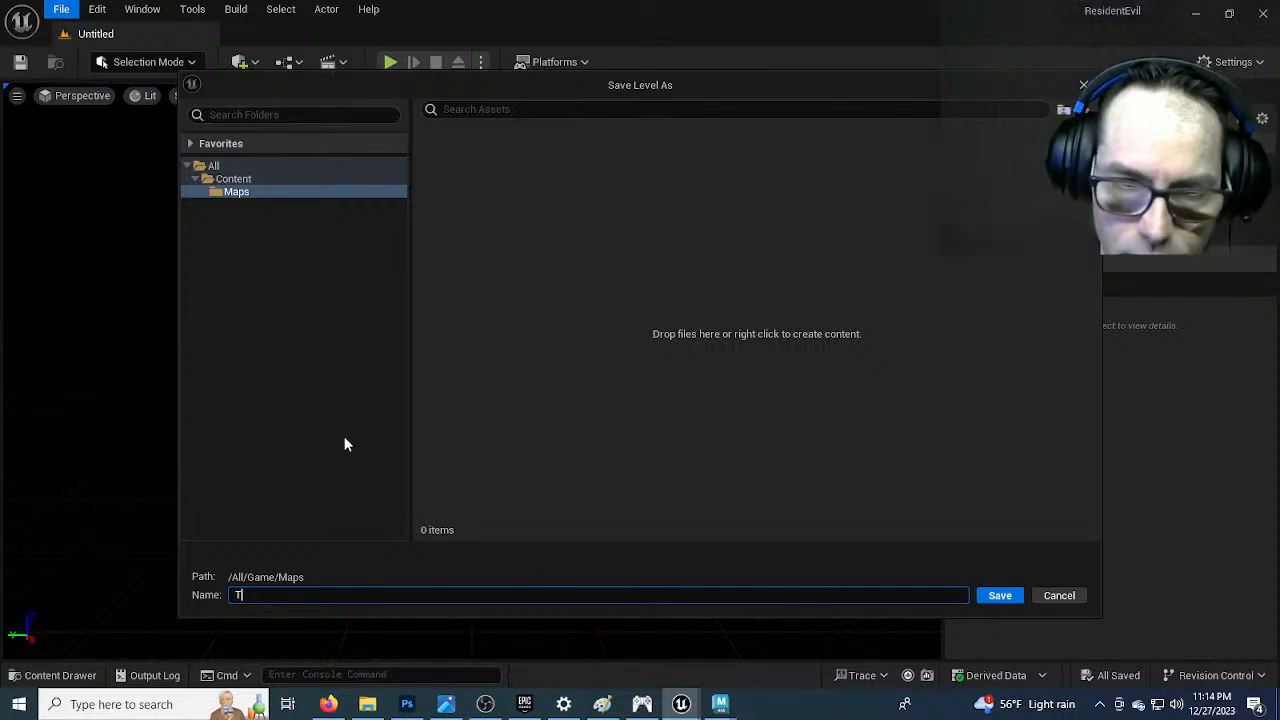
{"action": "type", "text": "unnel_Room"}
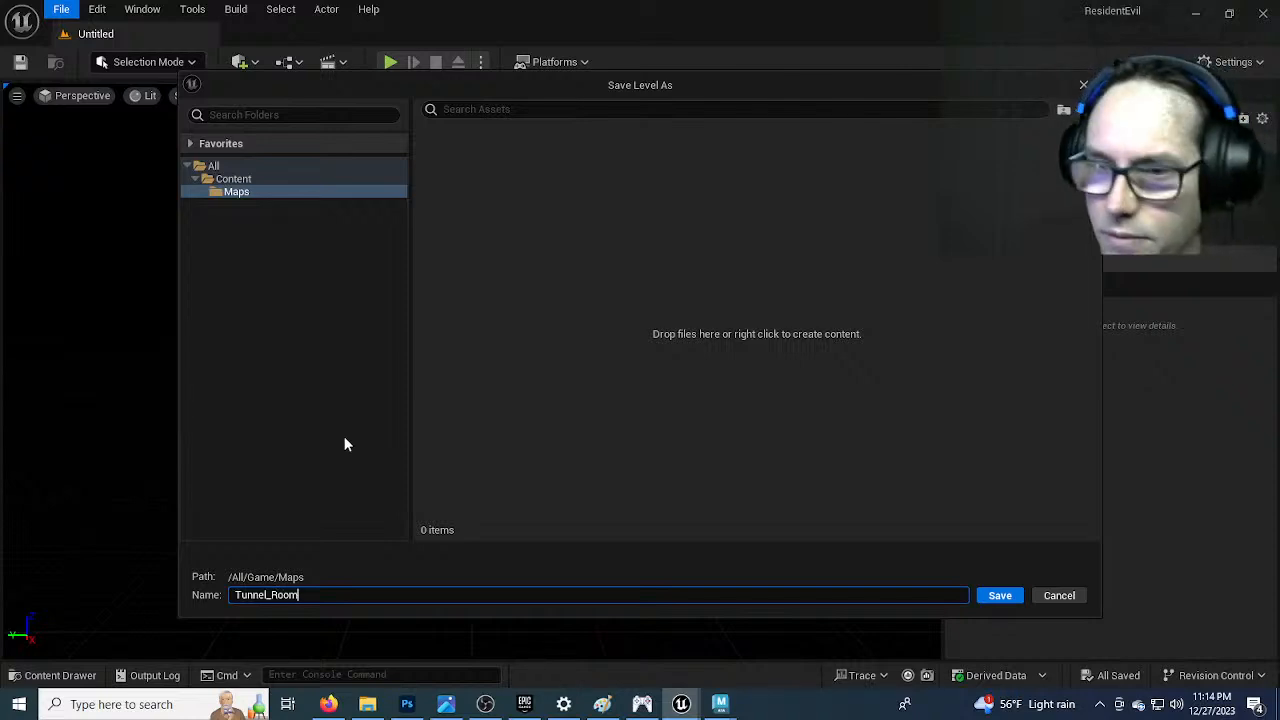
{"action": "key", "text": "Return"}
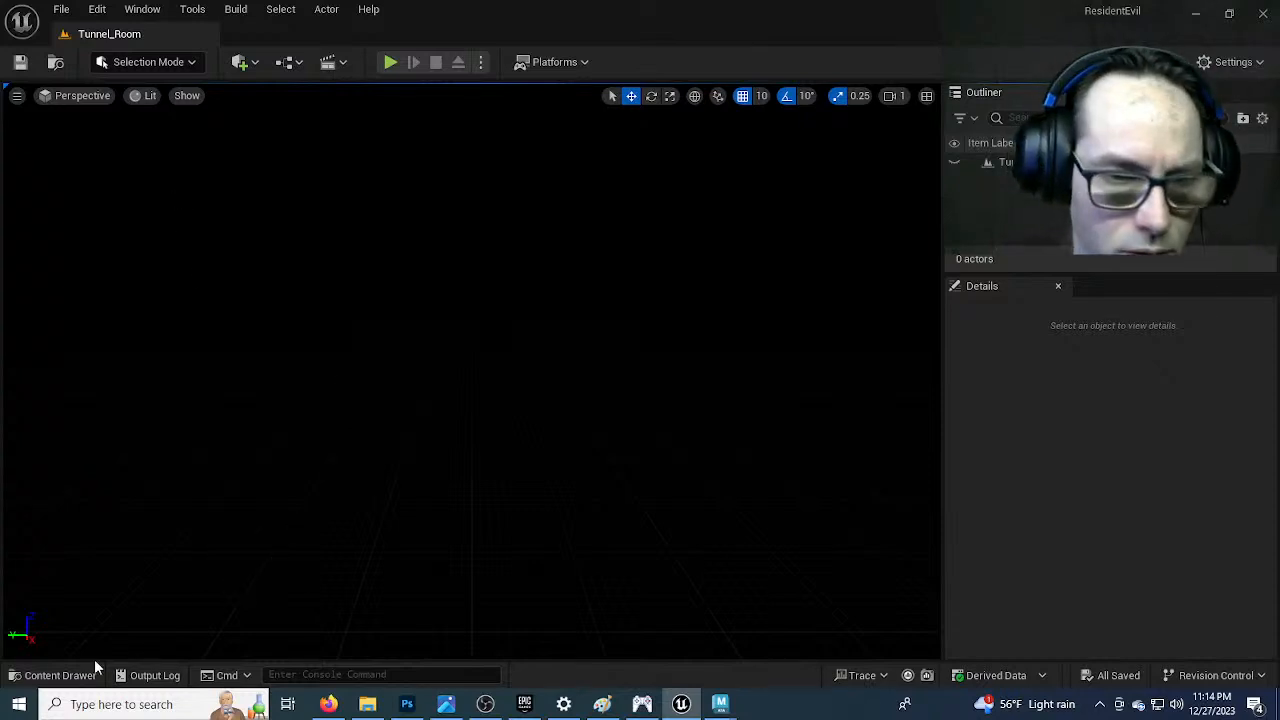
Create a folder named StaticMeshes in the project's Content folder
{"action": "left_click", "coordinate": [60, 674]}
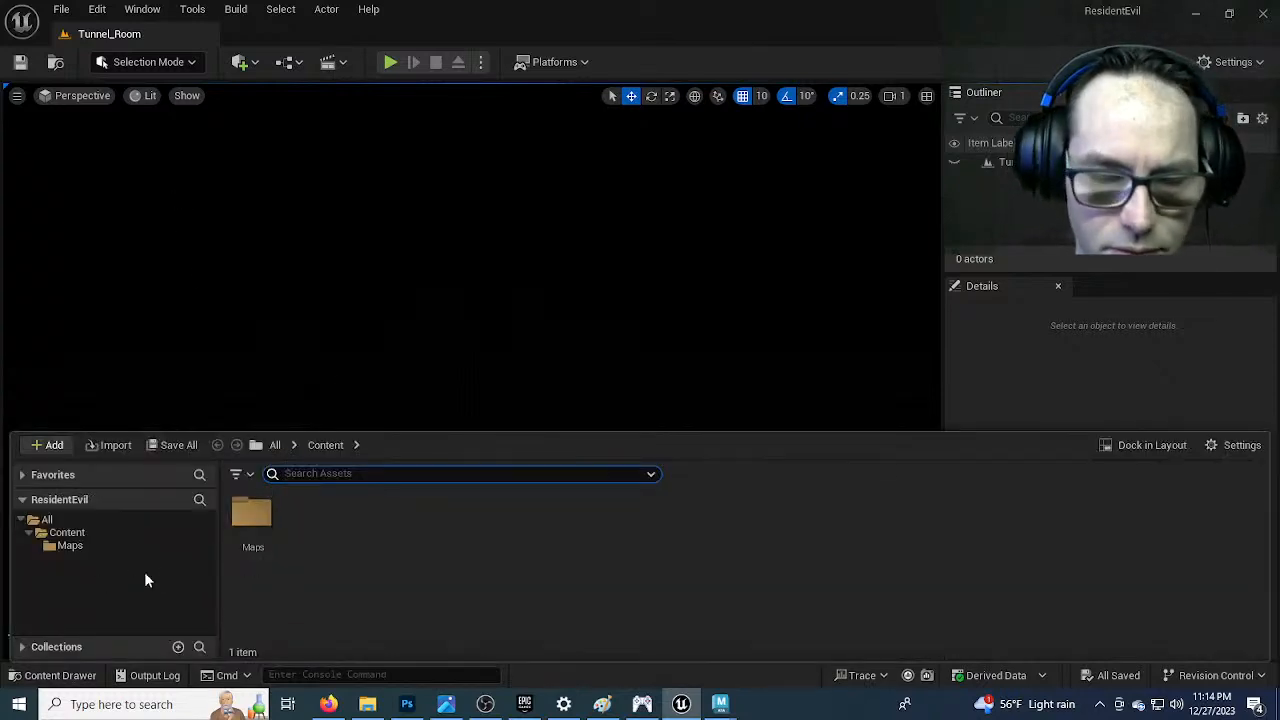
{"action": "left_click", "coordinate": [66, 532]}
{"action": "right_click", "coordinate": [354, 532]}
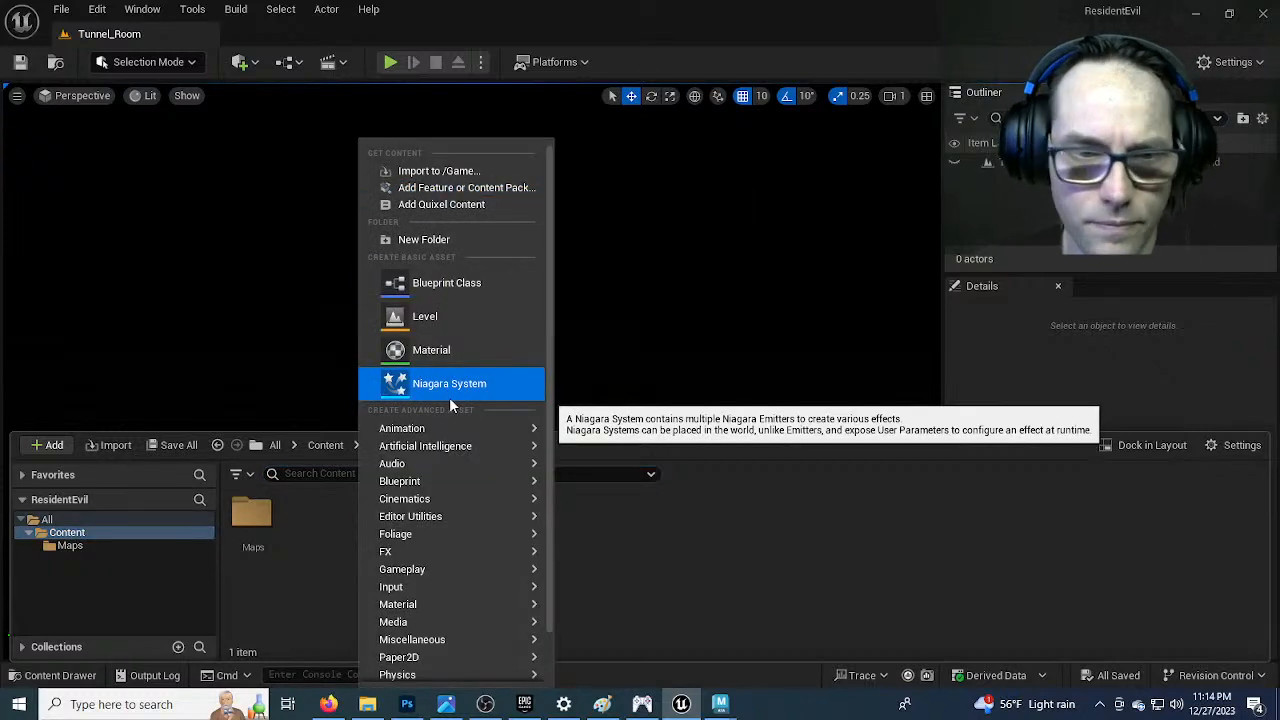
{"action": "left_click", "coordinate": [448, 242]}
{"action": "type", "text": "S"}
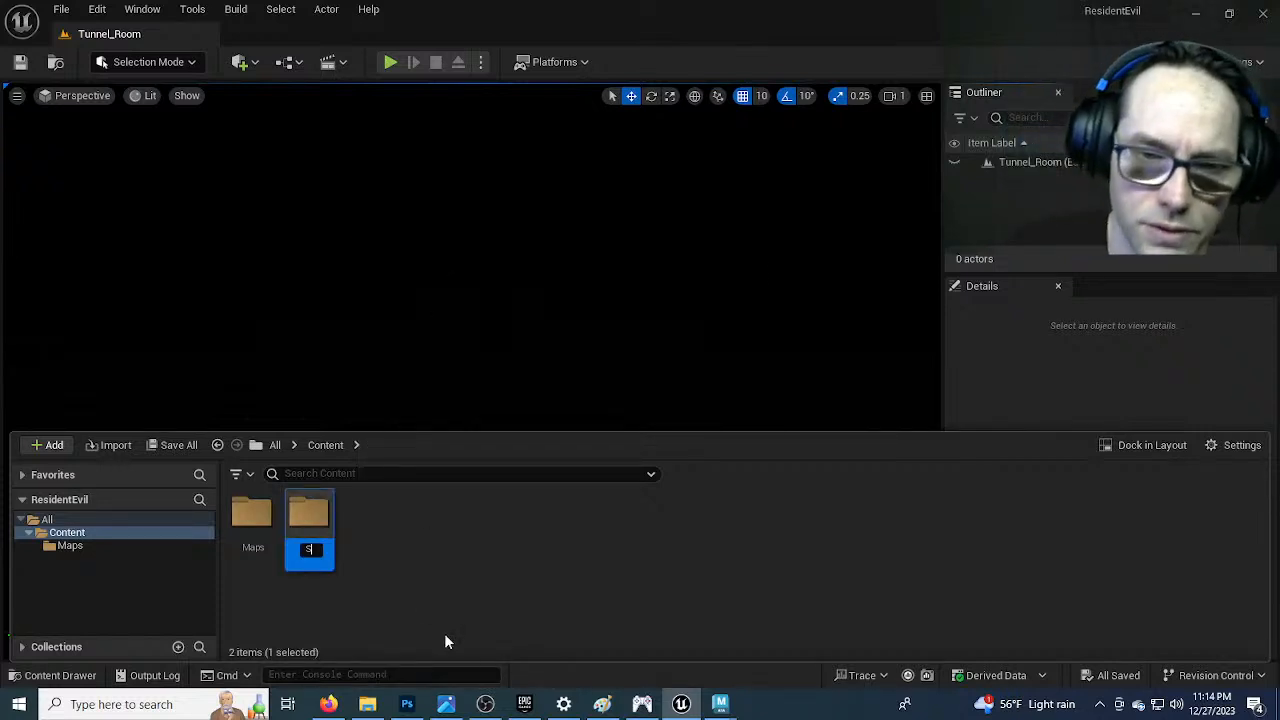
{"action": "type", "text": "taticMeshes"}
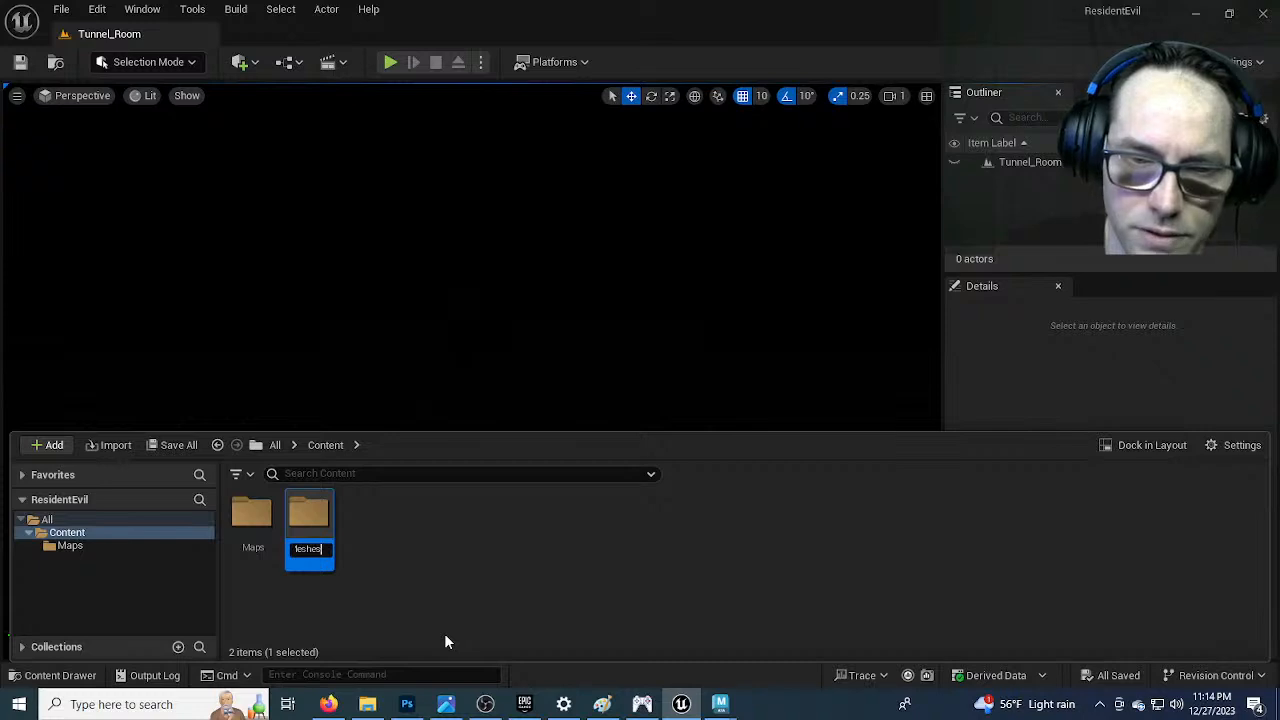
{"action": "key", "text": "Return"}
Add two more folders to Content, named Materials and Textures
{"action": "right_click", "coordinate": [357, 548]}
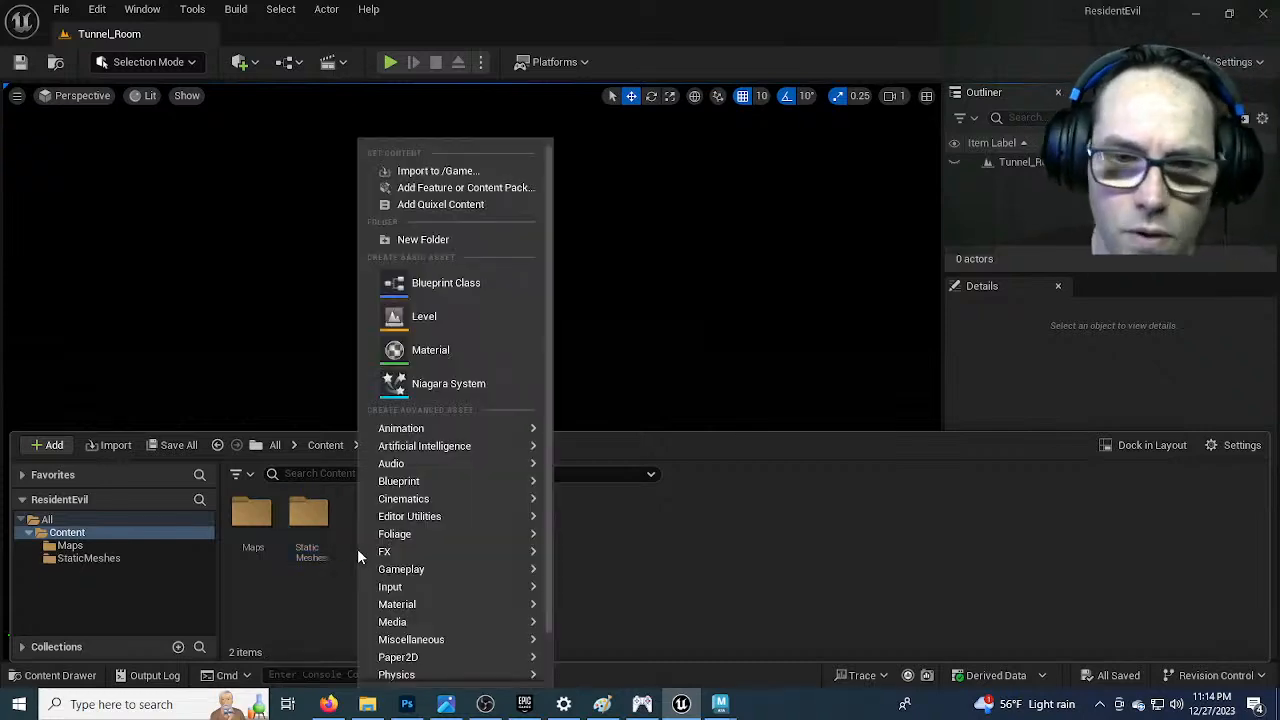
{"action": "left_click", "coordinate": [427, 242]}
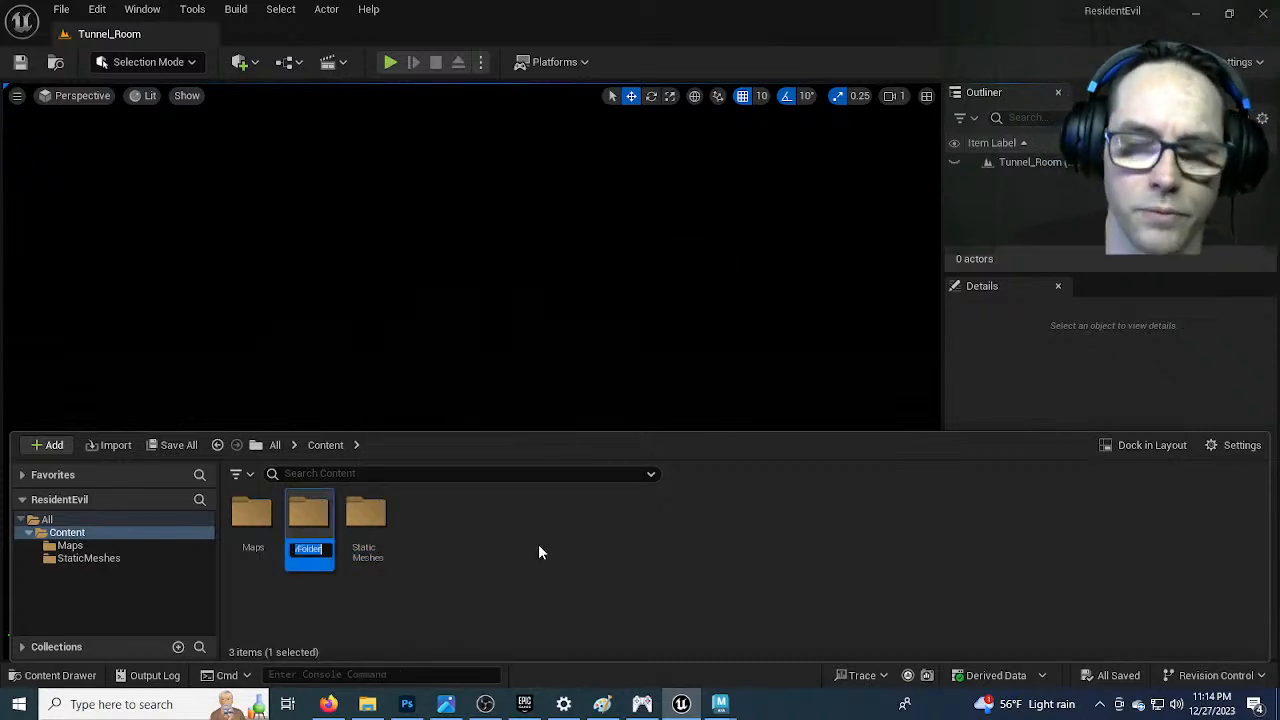
{"action": "type", "text": "Materials"}
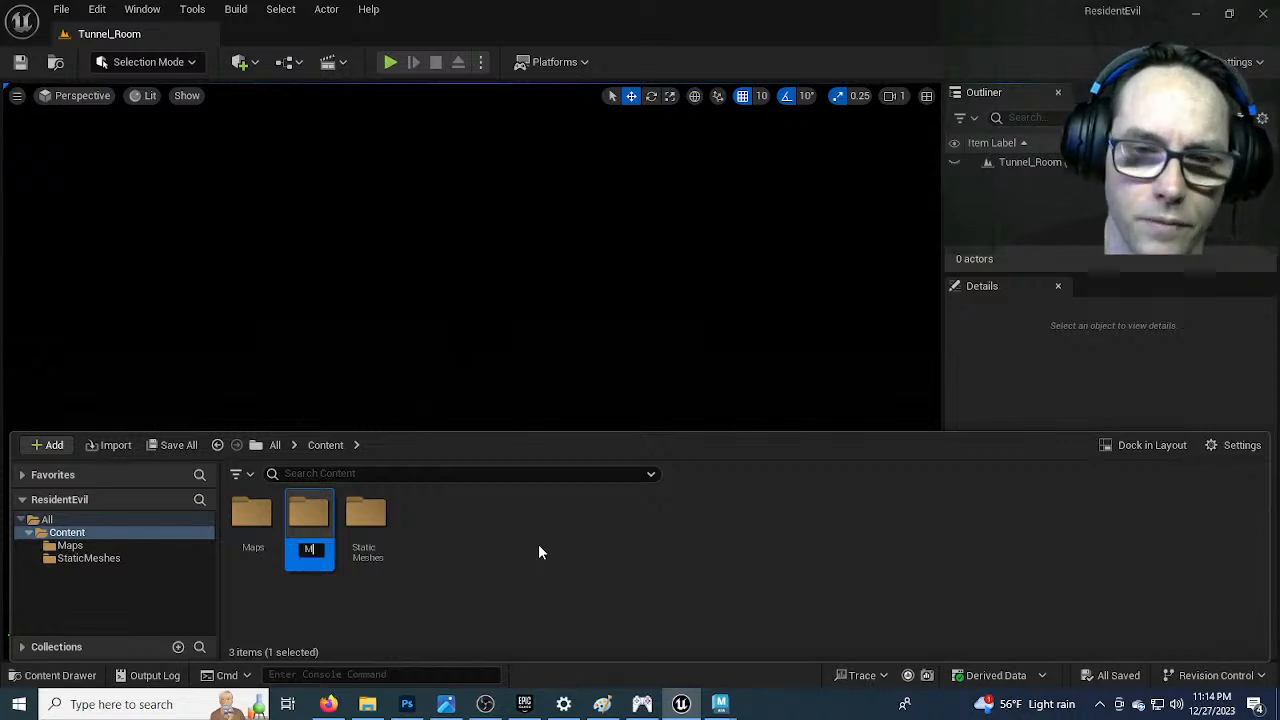
{"action": "key", "text": "Return"}
{"action": "right_click", "coordinate": [538, 552]}
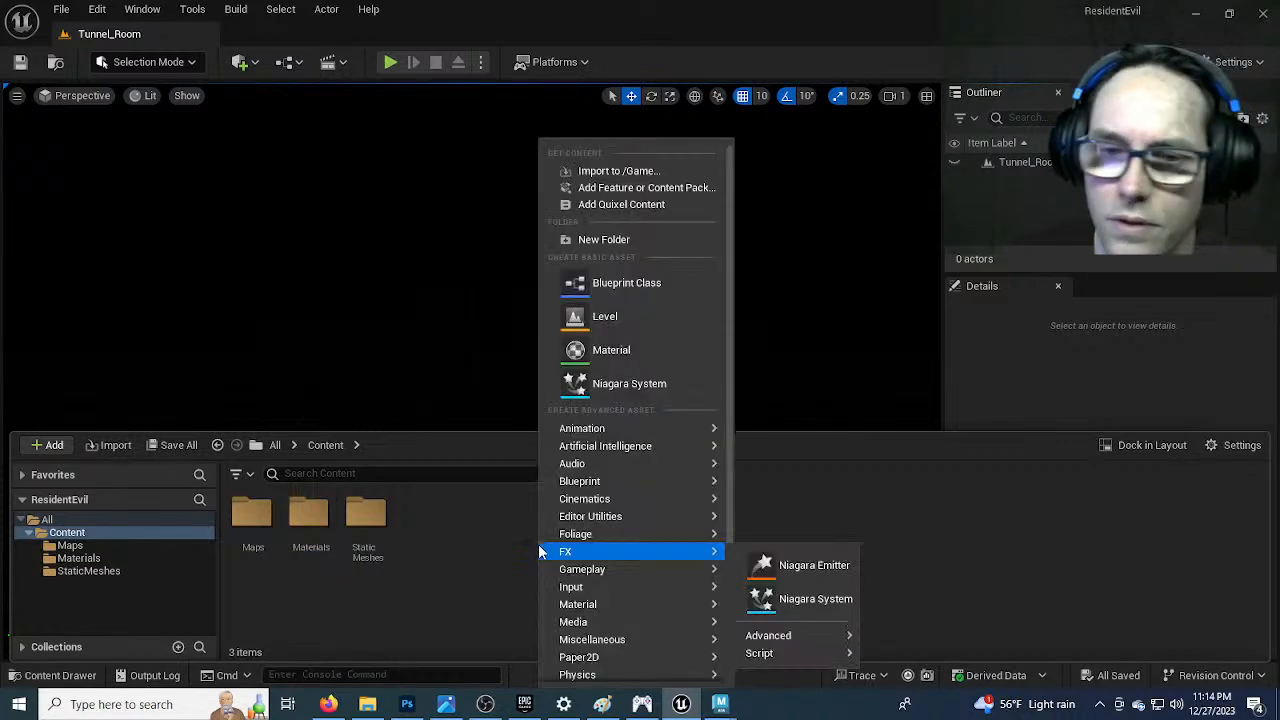
{"action": "left_click", "coordinate": [612, 240]}
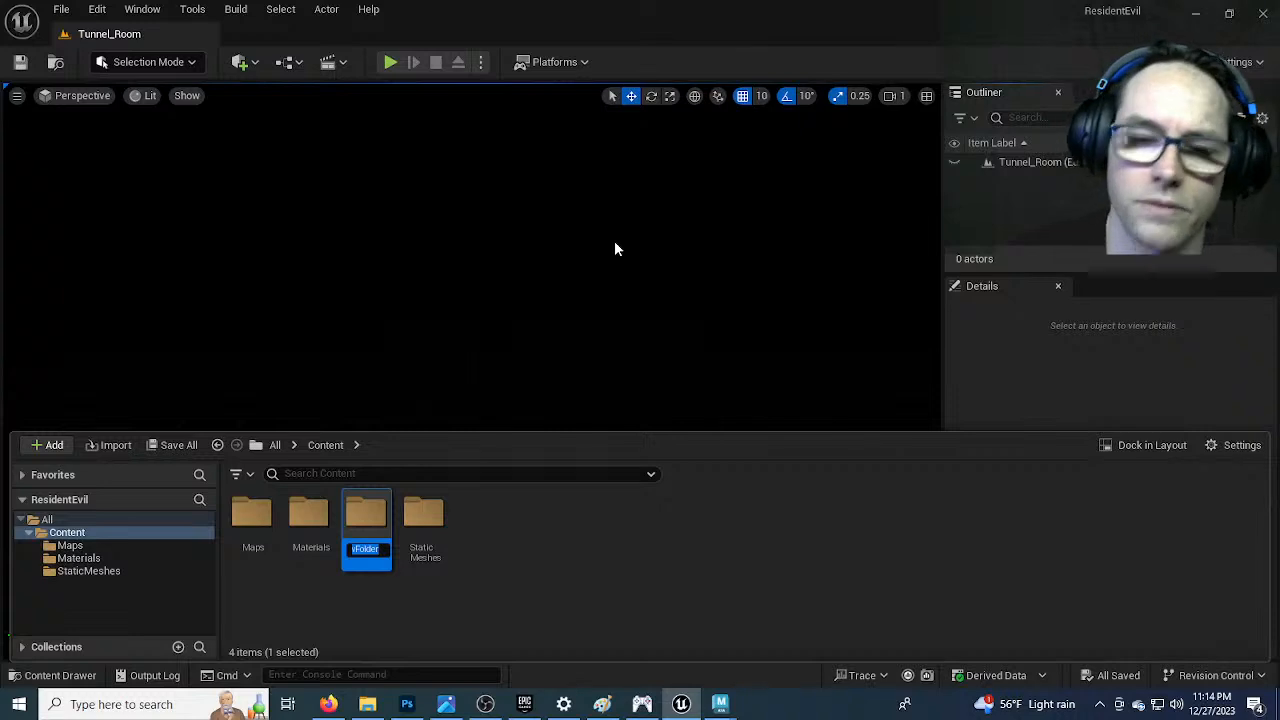
{"action": "type", "text": "Textures"}
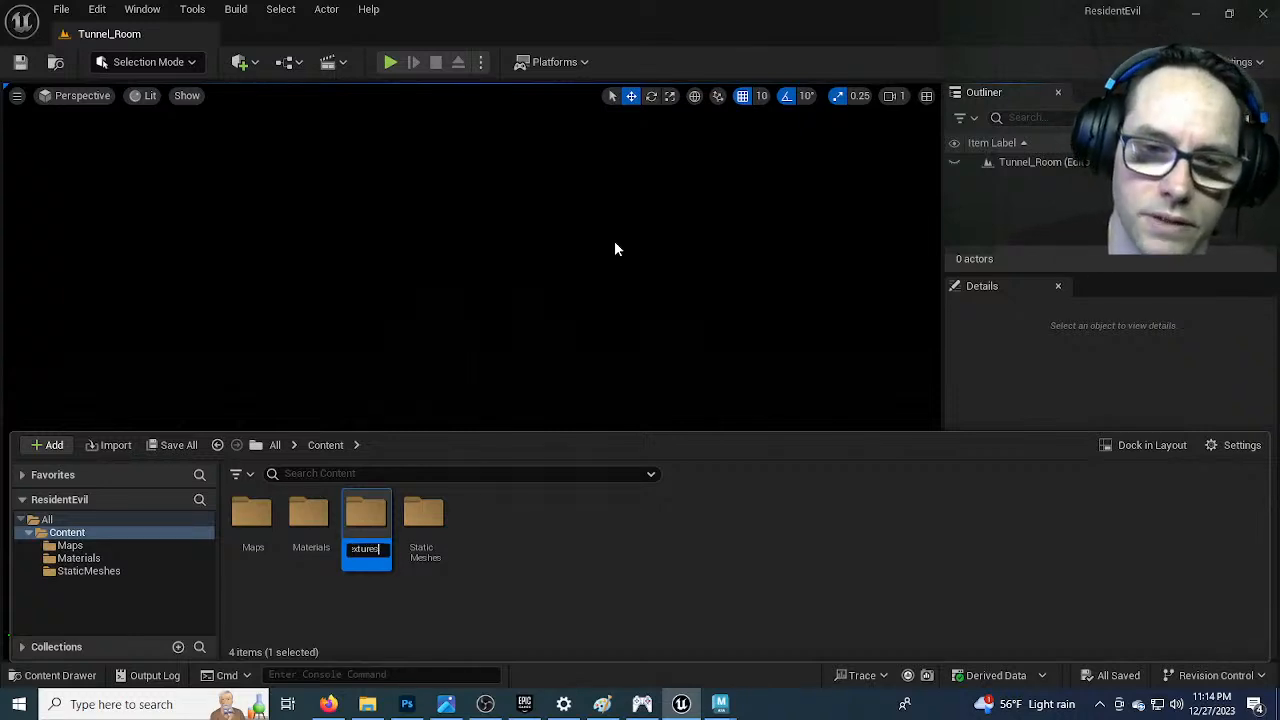
{"action": "key", "text": "Return"}
Add a Blueprints folder and an Animations folder to Content
{"action": "right_click", "coordinate": [520, 563]}
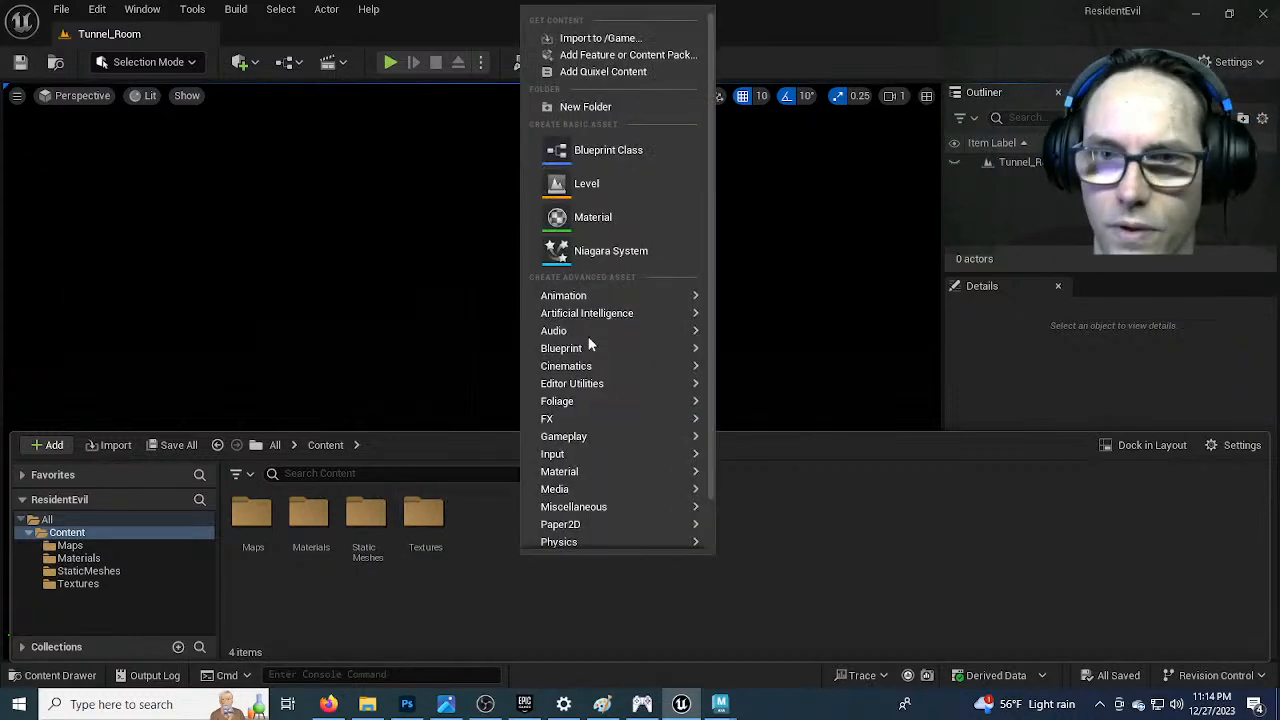
{"action": "left_click", "coordinate": [612, 110]}
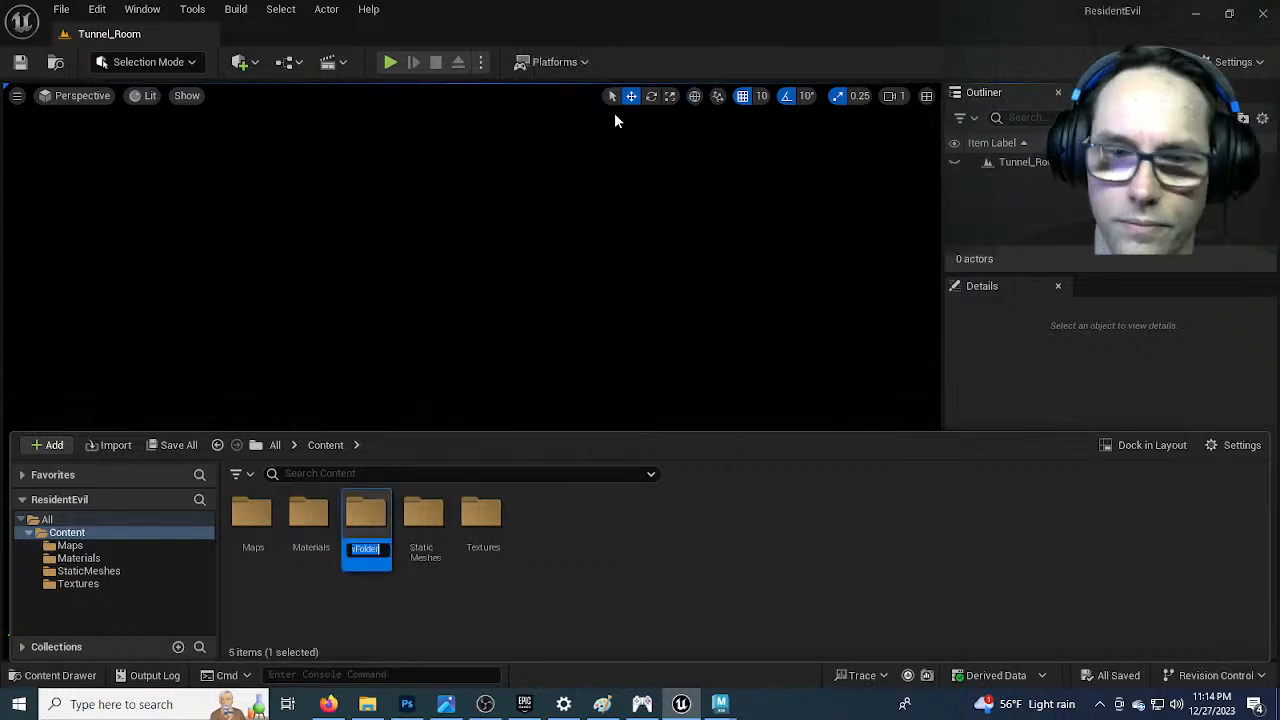
{"action": "type", "text": "Blueprints"}
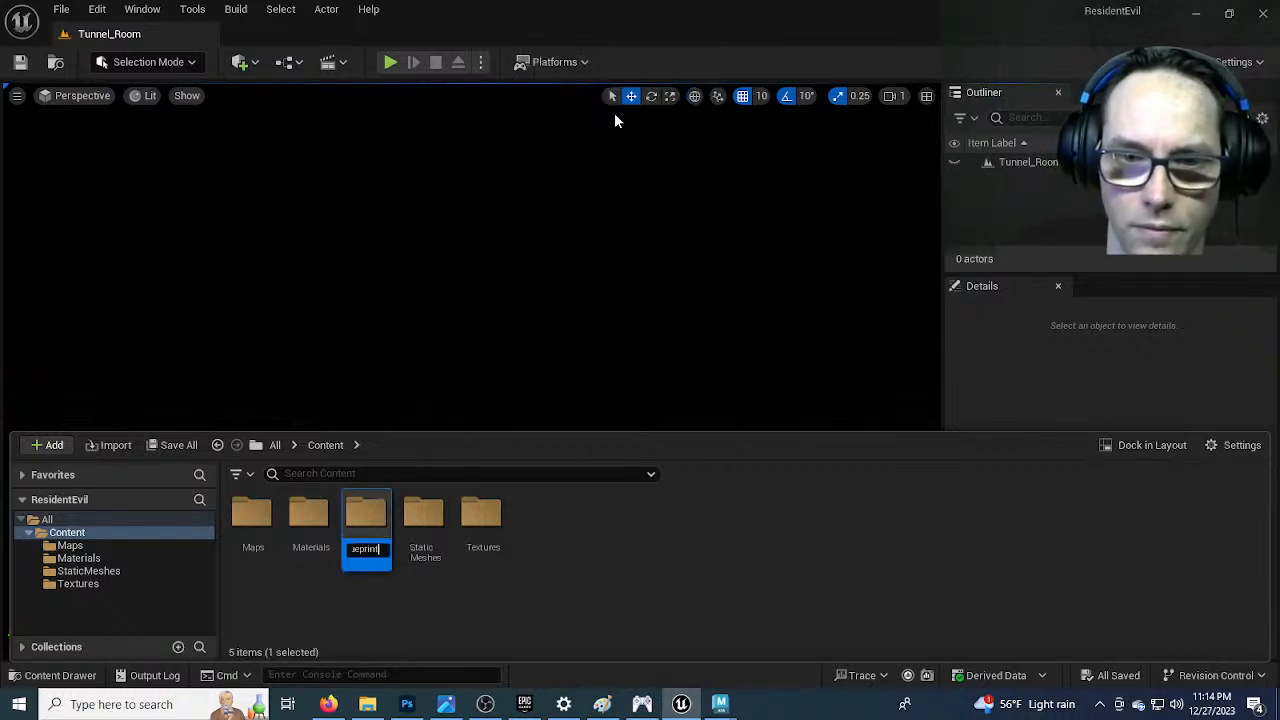
{"action": "key", "text": "Return"}
{"action": "right_click", "coordinate": [573, 551]}
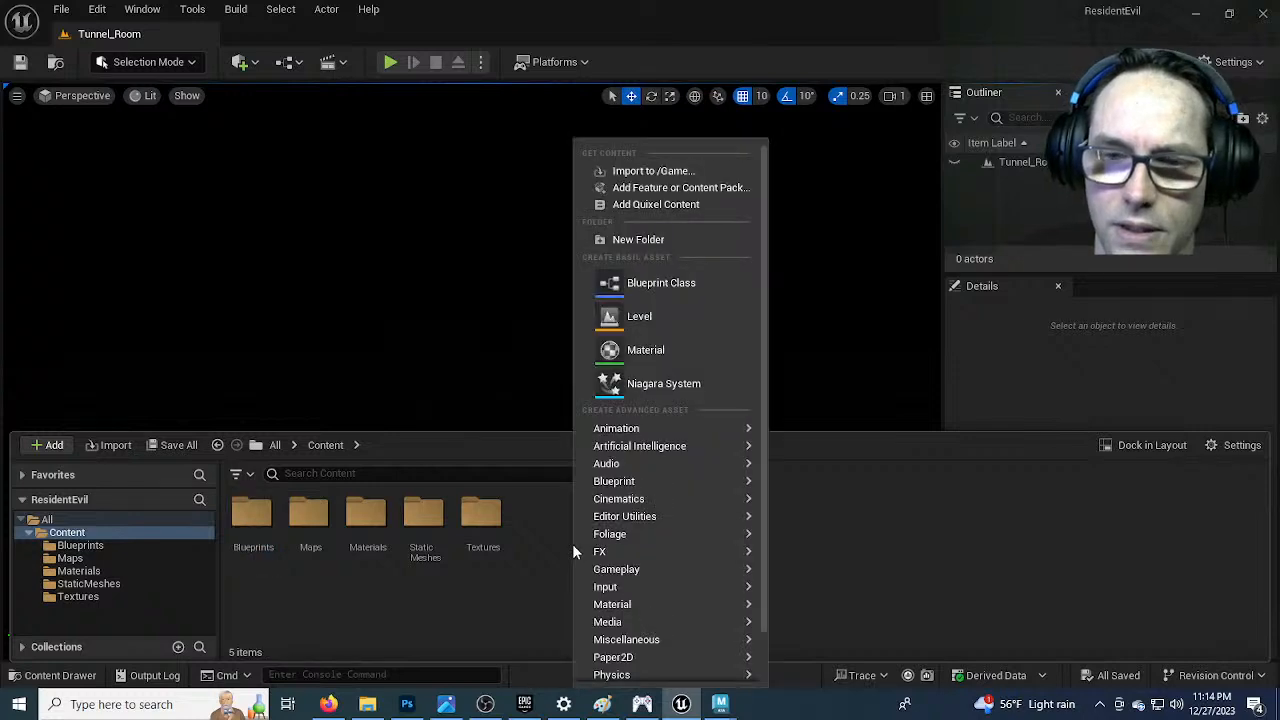
{"action": "left_click", "coordinate": [648, 242]}
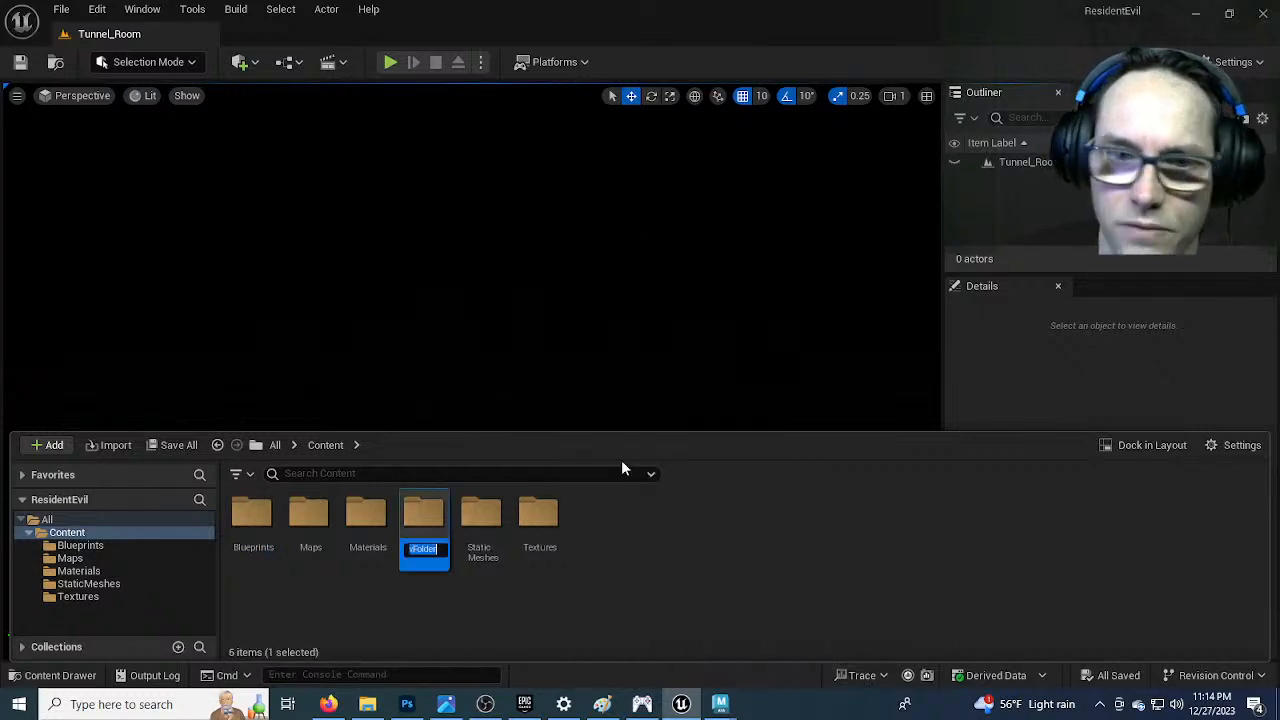
{"action": "type", "text": "Animati"}
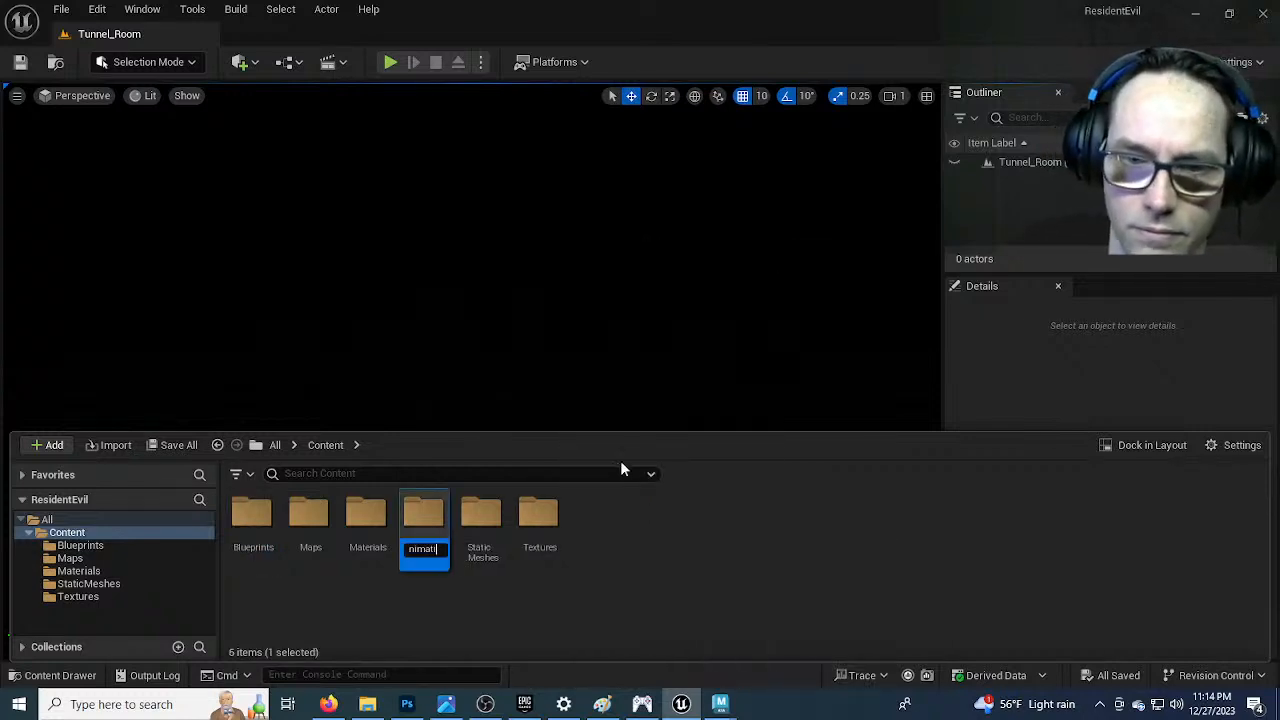
{"action": "type", "text": "ons"}
{"action": "key", "text": "Return"}
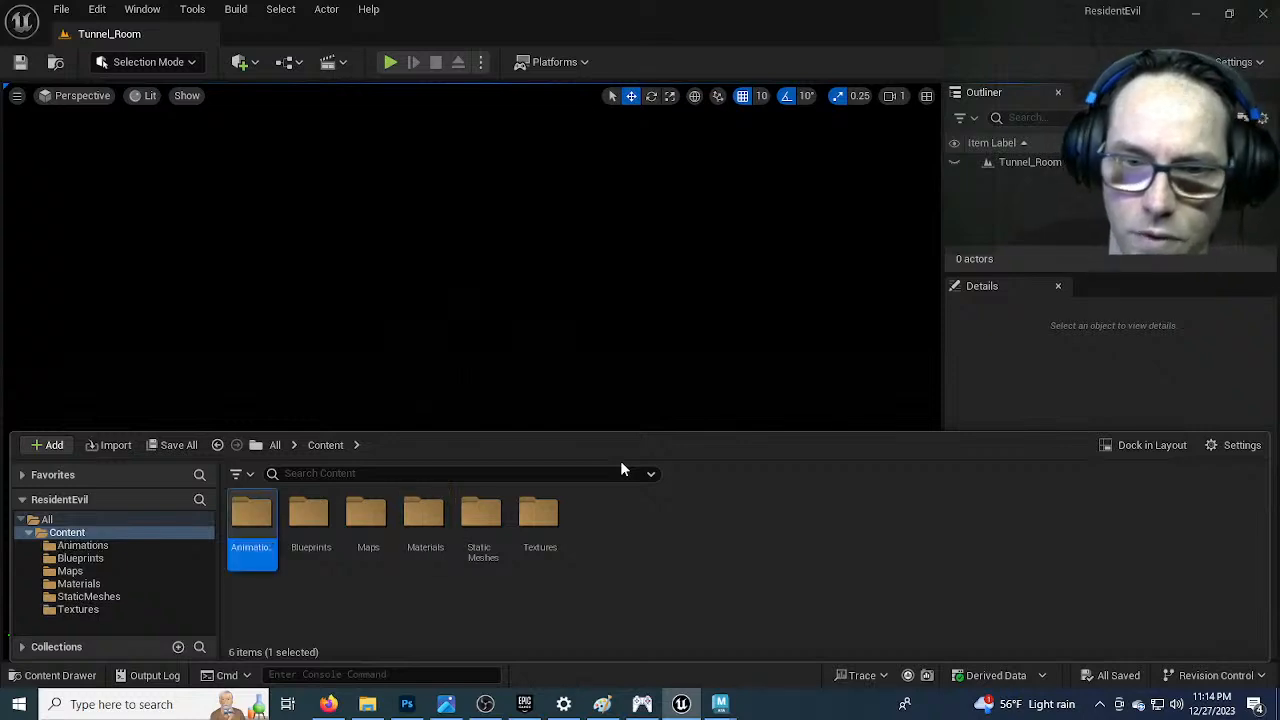
Create a folder named SkeletalMeshes in the Content folder
{"action": "right_click", "coordinate": [625, 524]}
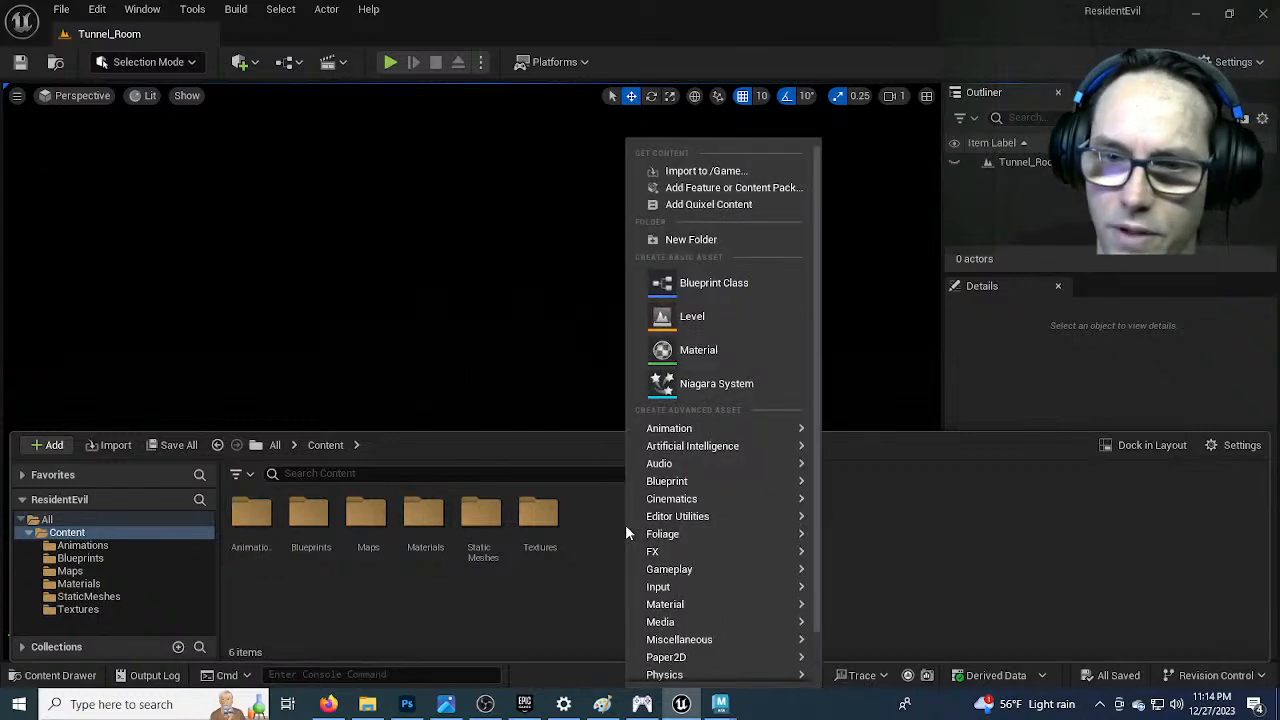
{"action": "left_click", "coordinate": [700, 240]}
{"action": "type", "text": "StaticMe"}
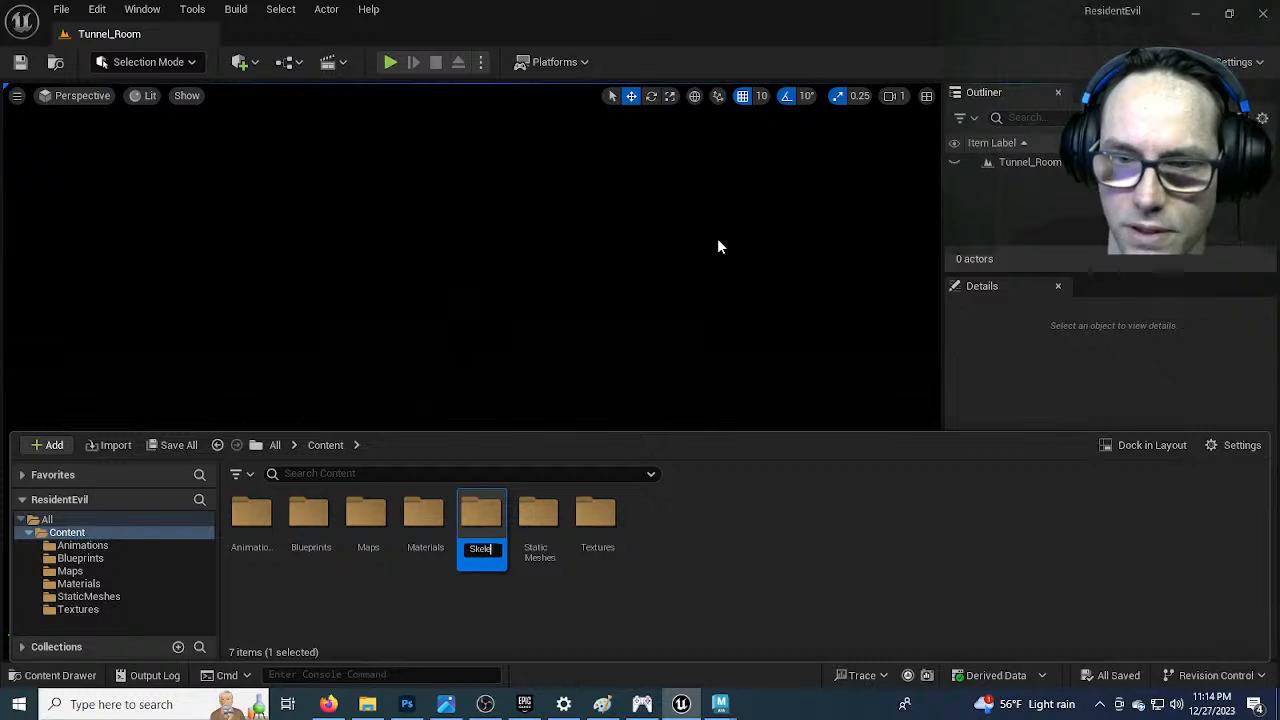
{"action": "type", "text": "shes"}
{"action": "key", "text": "Return"}
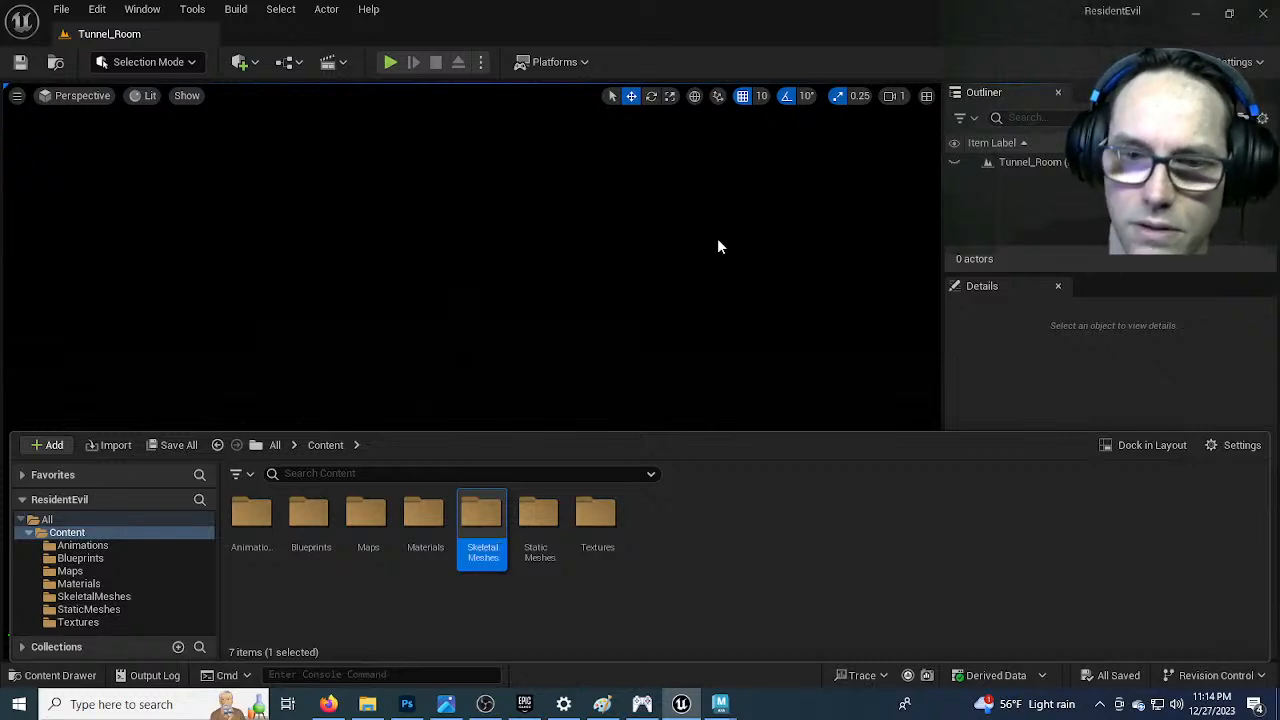
Open the Blueprints folder and create a subfolder named System in it
{"action": "double_click", "coordinate": [310, 525]}
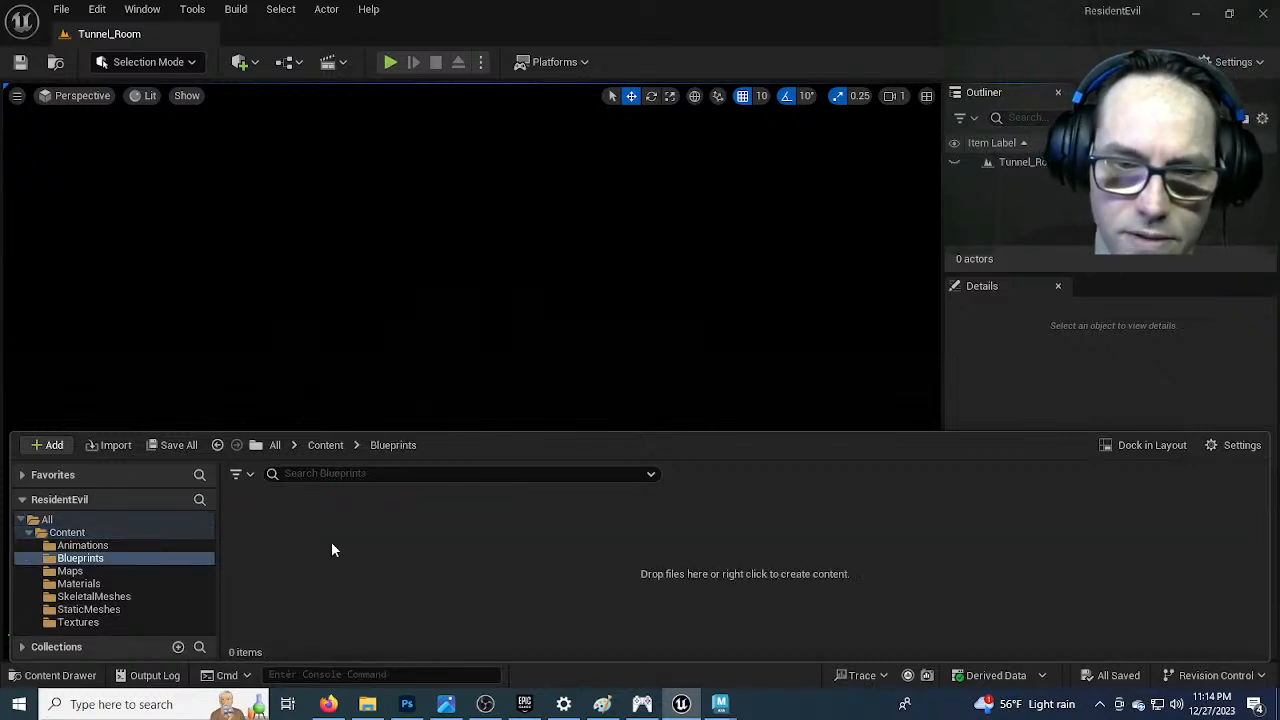
{"action": "right_click", "coordinate": [331, 541]}
{"action": "left_click", "coordinate": [418, 240]}
{"action": "type", "text": "System"}
{"action": "key", "text": "Return"}
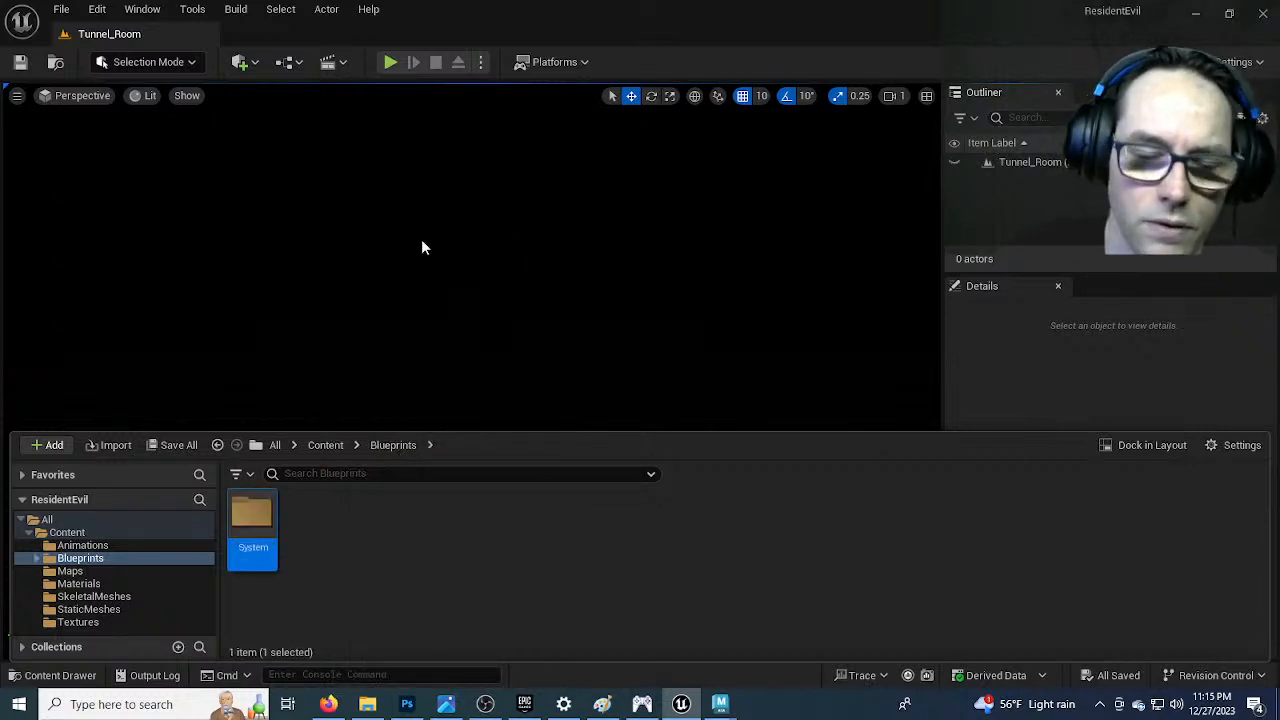
Create a subfolder named Environment in the Blueprints folder
{"action": "right_click", "coordinate": [331, 510]}
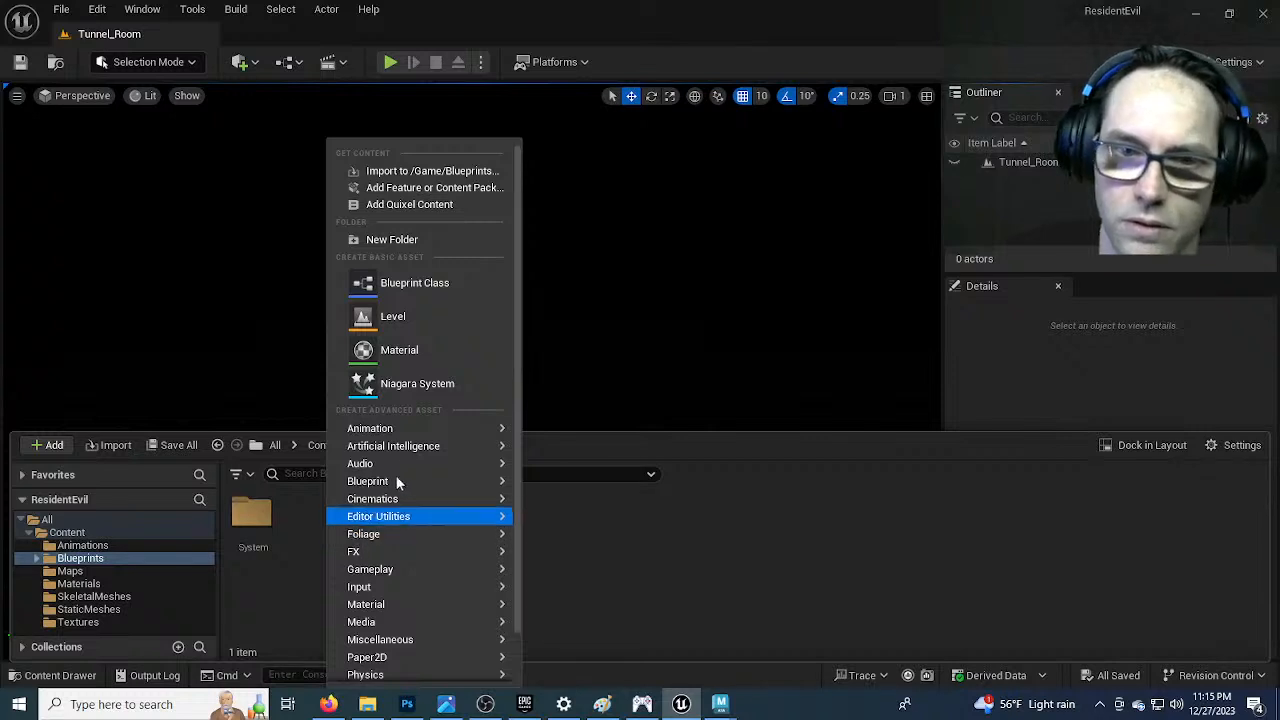
{"action": "mouse_move", "coordinate": [400, 463]}
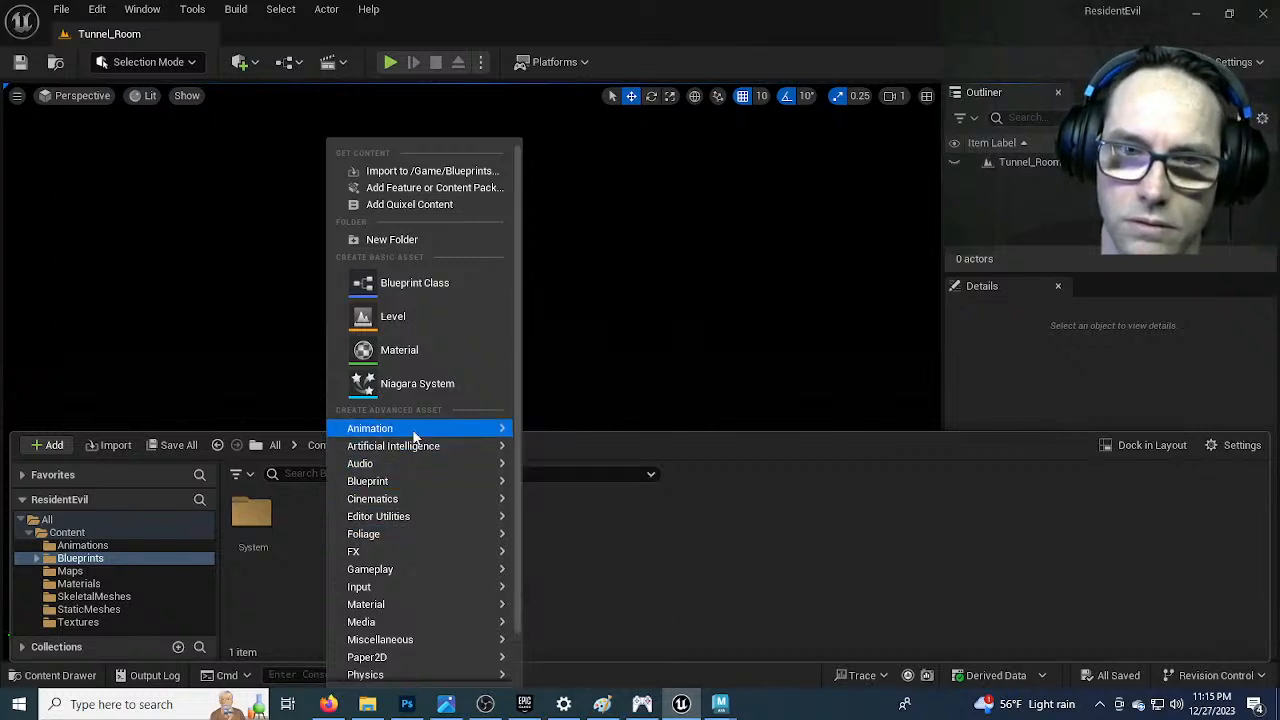
{"action": "left_click", "coordinate": [414, 239]}
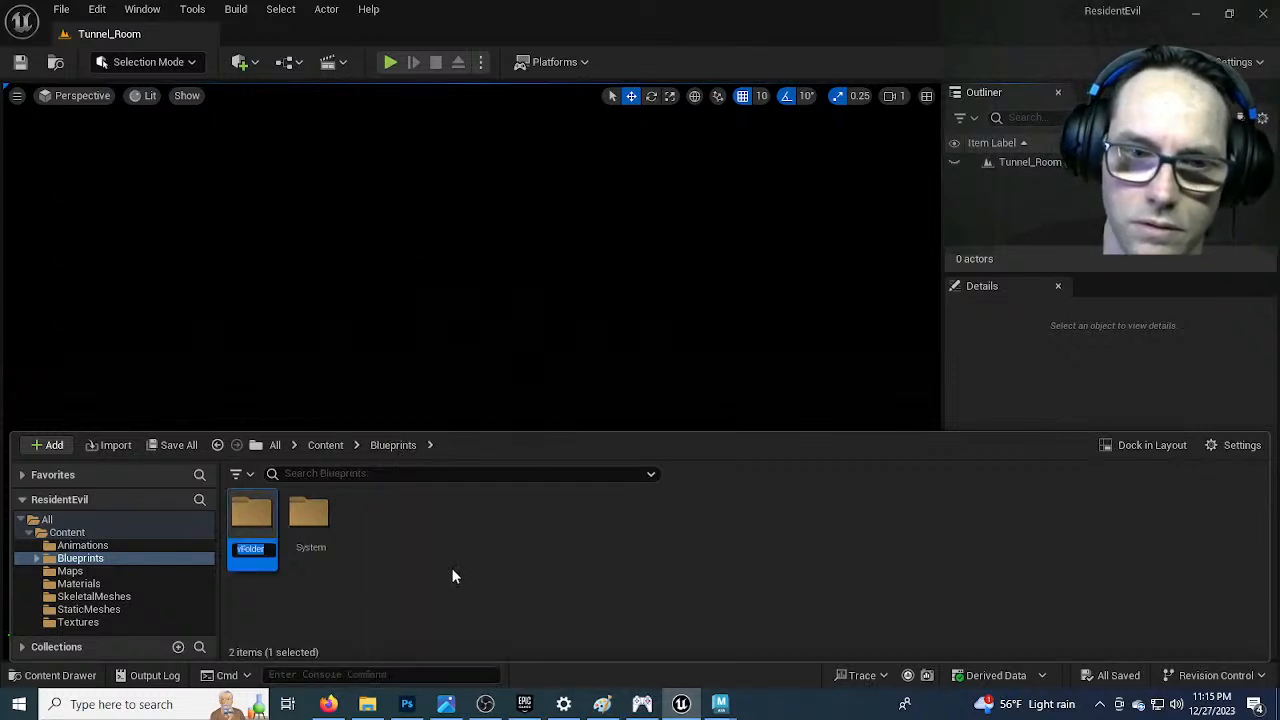
{"action": "type", "text": "Environmen"}
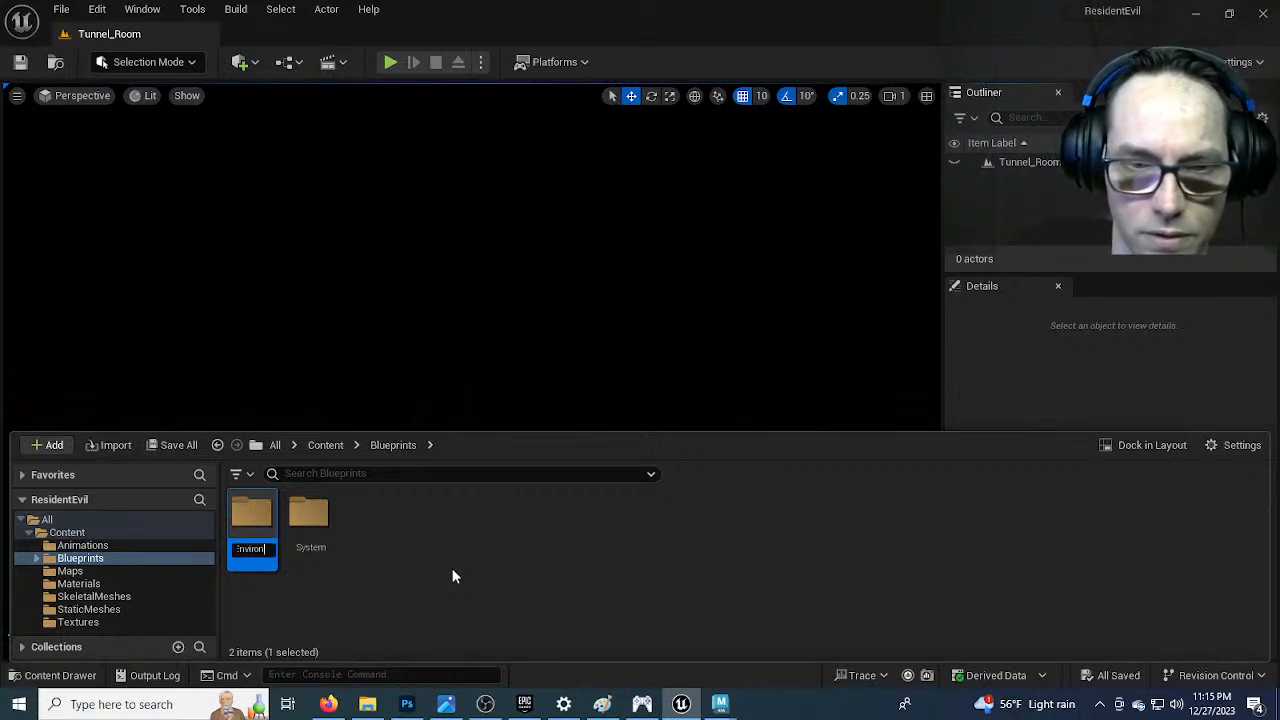
{"action": "key", "text": "BackSpace"}
{"action": "key", "text": "BackSpace"}
{"action": "key", "text": "BackSpace"}
{"action": "key", "text": "BackSpace"}
{"action": "key", "text": "BackSpace"}
{"action": "key", "text": "BackSpace"}
{"action": "key", "text": "BackSpace"}
{"action": "key", "text": "BackSpace"}
{"action": "key", "text": "BackSpace"}
{"action": "key", "text": "BackSpace"}
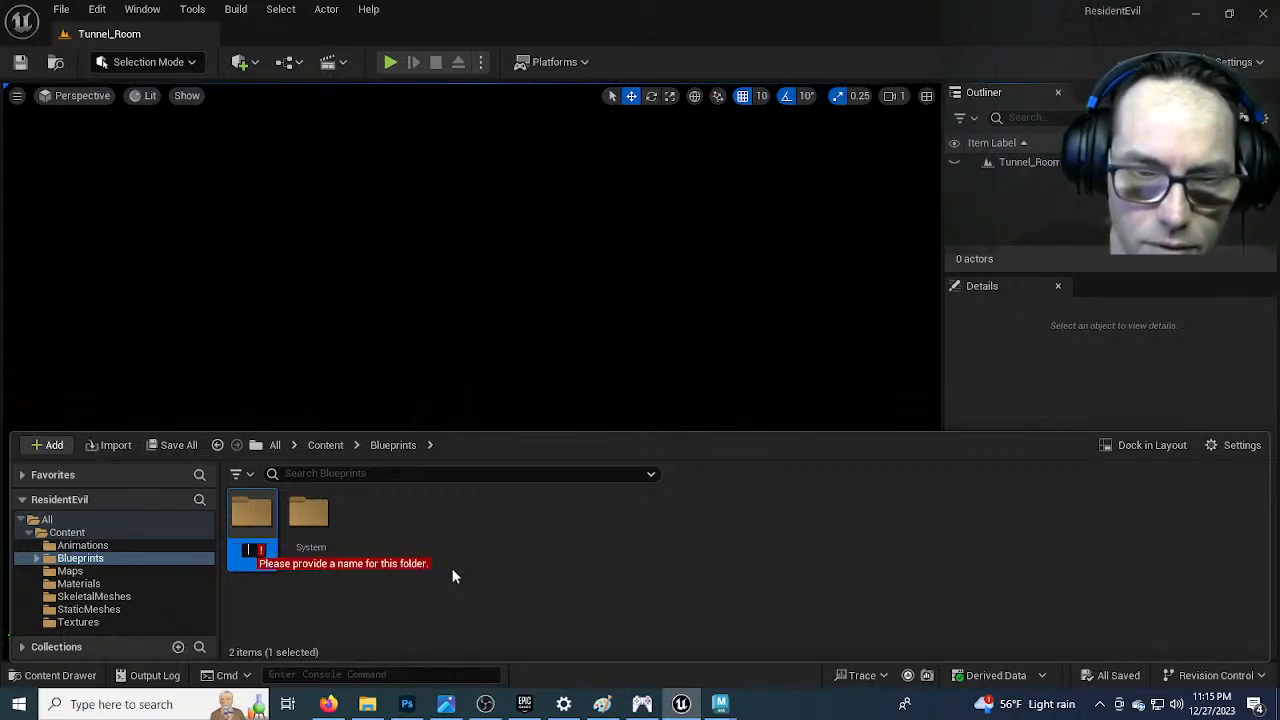
{"action": "type", "text": "Env"}
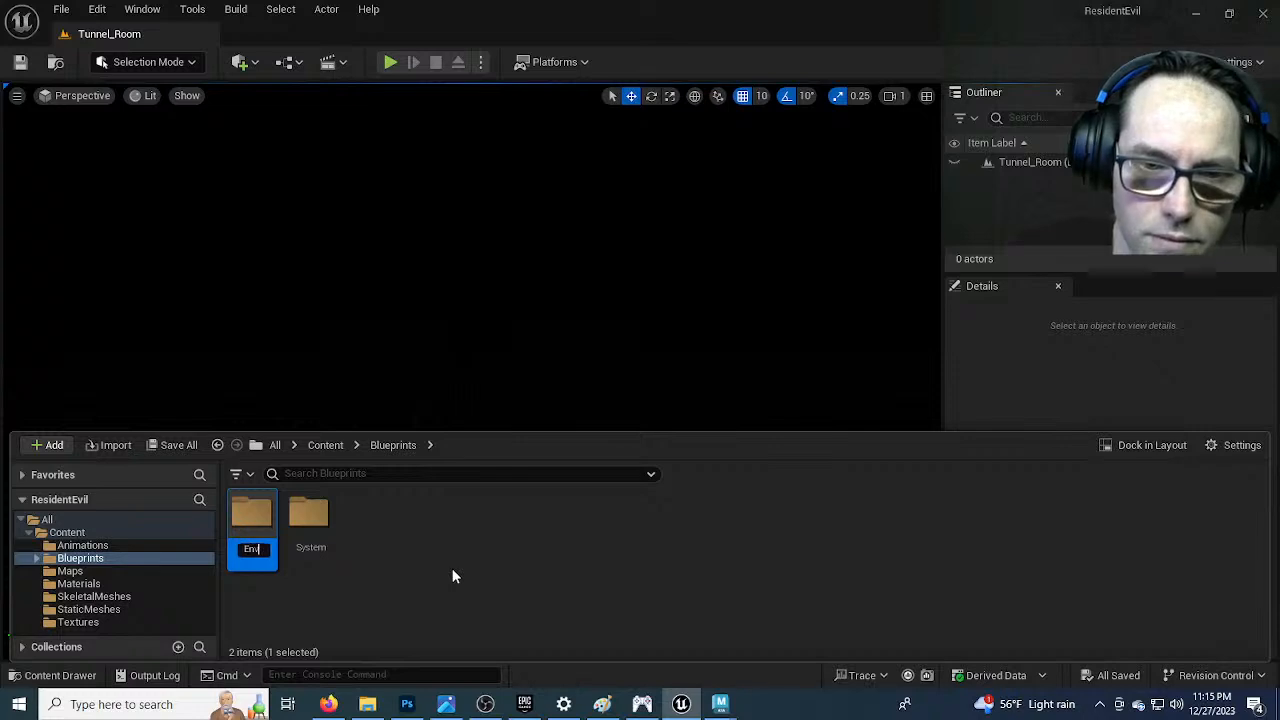
{"action": "type", "text": "ironment"}
{"action": "key", "text": "Return"}
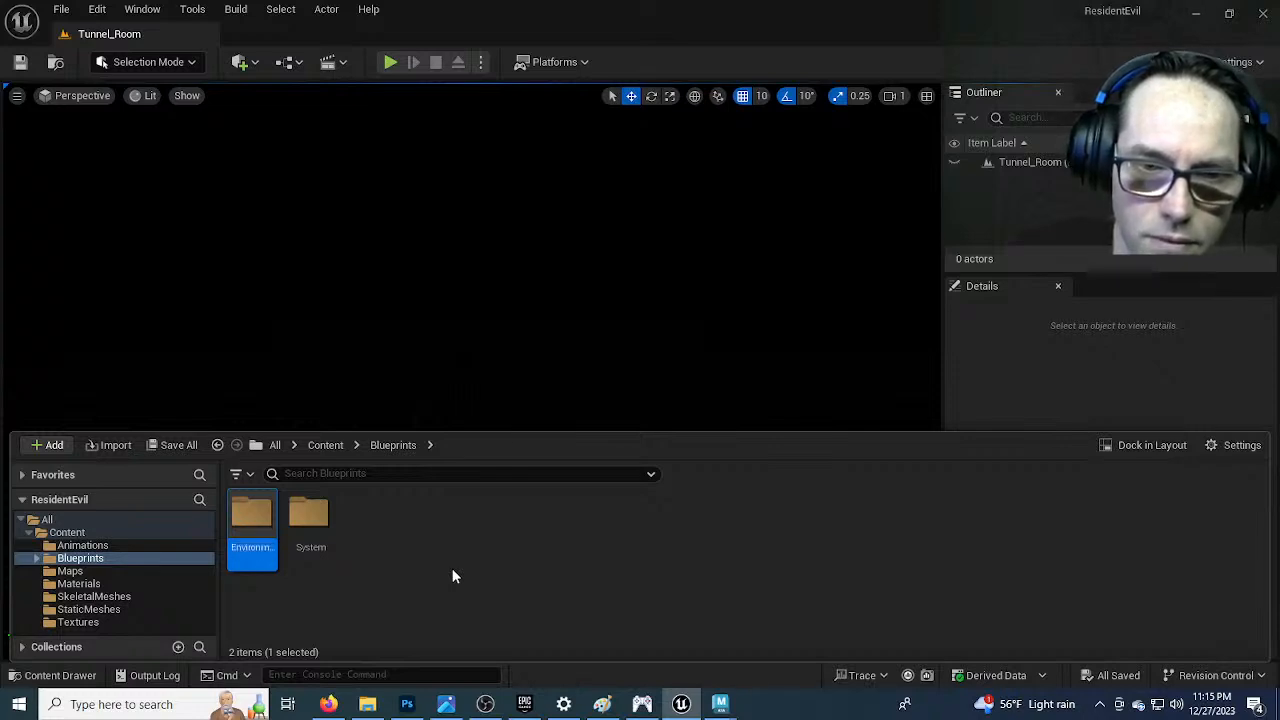
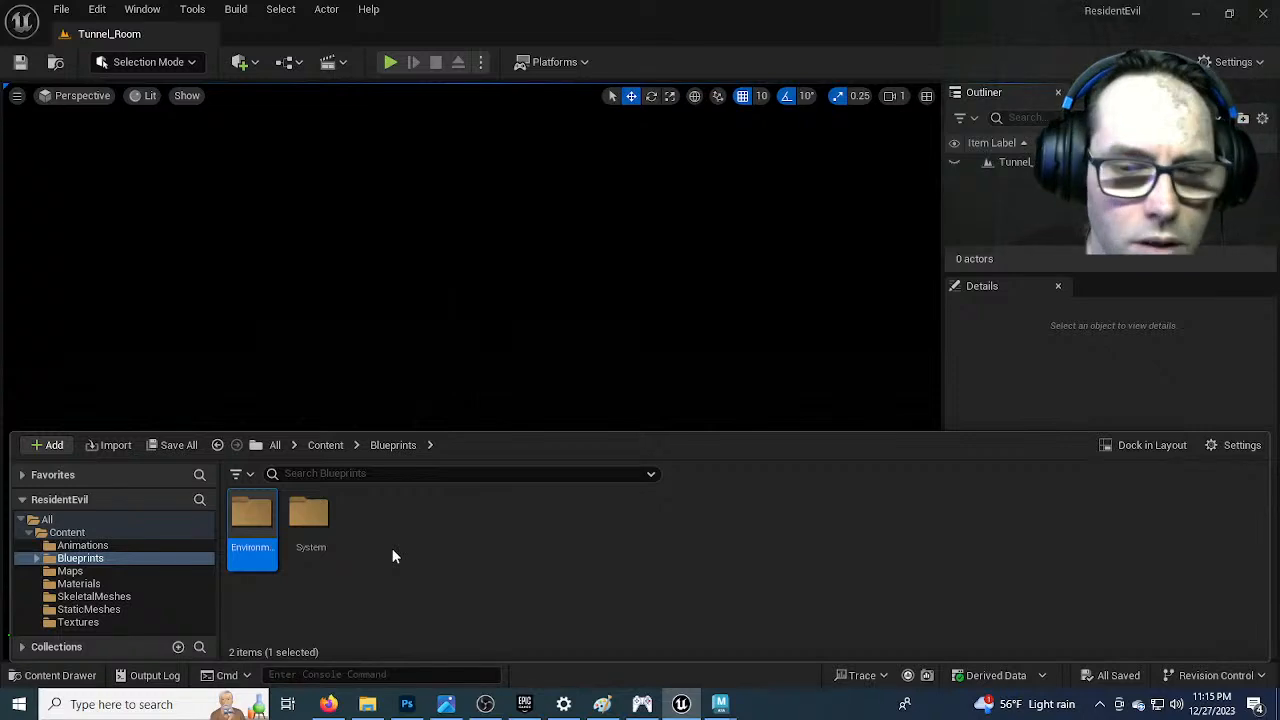
Add a subfolder named Characters to the Blueprints folder
{"action": "left_click", "coordinate": [392, 548]}
{"action": "right_click", "coordinate": [404, 536]}
{"action": "left_click", "coordinate": [475, 240]}
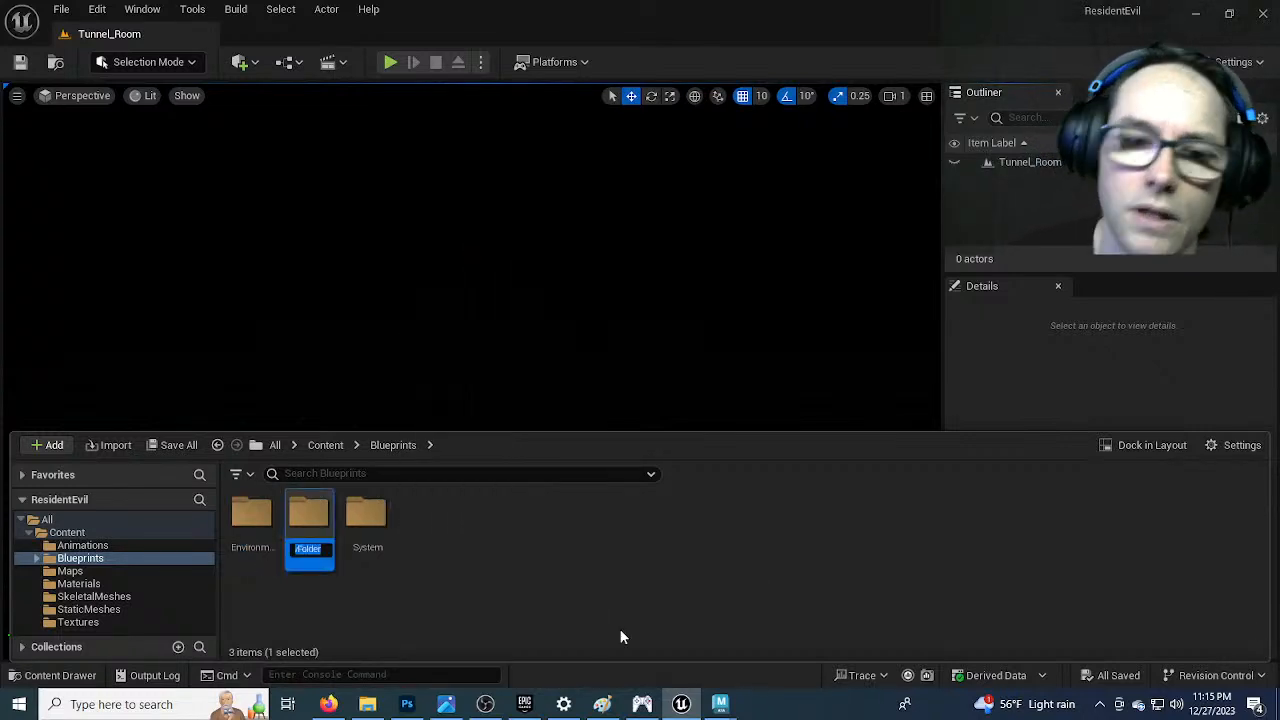
{"action": "type", "text": "Charac"}
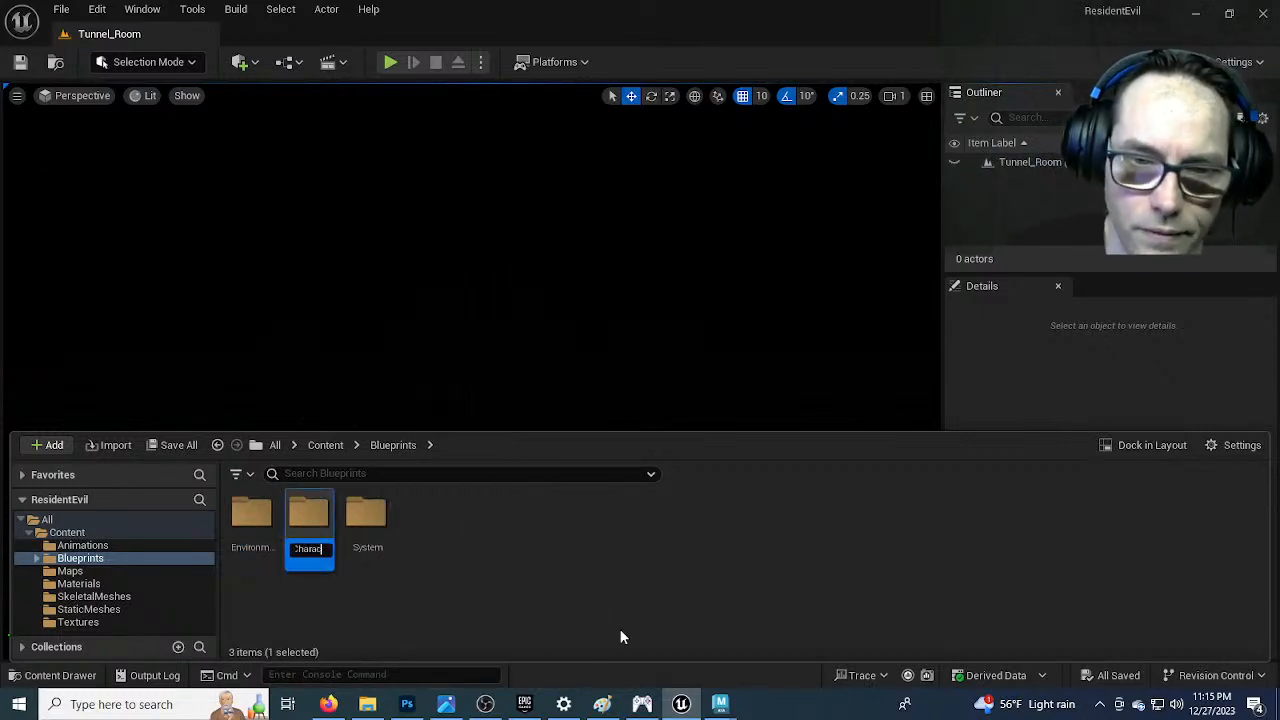
{"action": "type", "text": "ters"}
{"action": "key", "text": "Return"}
Create another subfolder in Blueprints and name it Items
{"action": "right_click", "coordinate": [471, 549]}
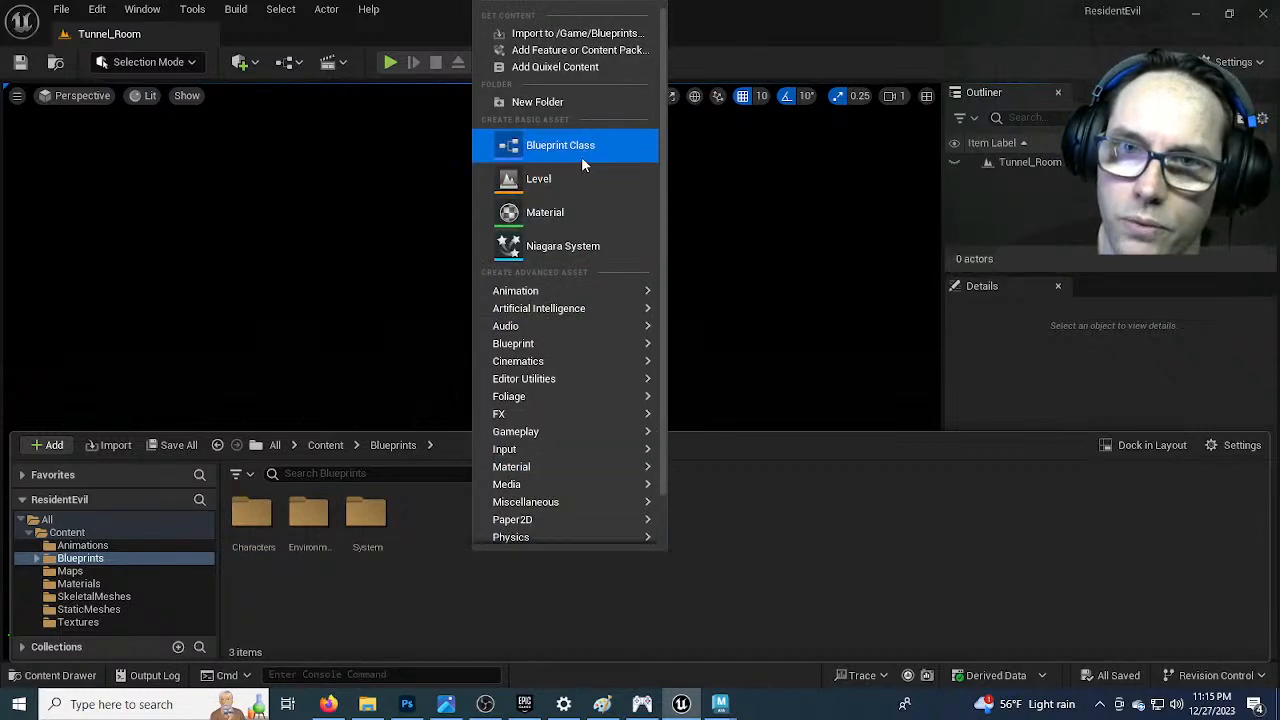
{"action": "left_click", "coordinate": [560, 102]}
{"action": "type", "text": "Items"}
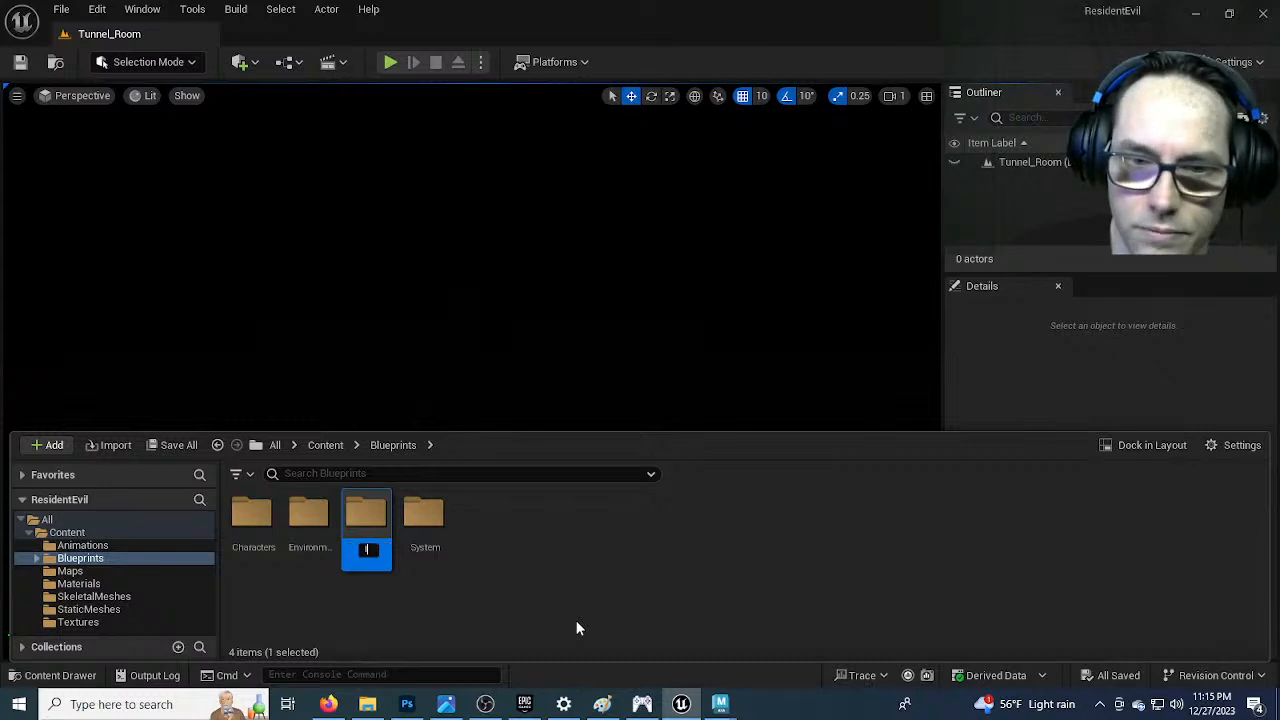
{"action": "key", "text": "Return"}
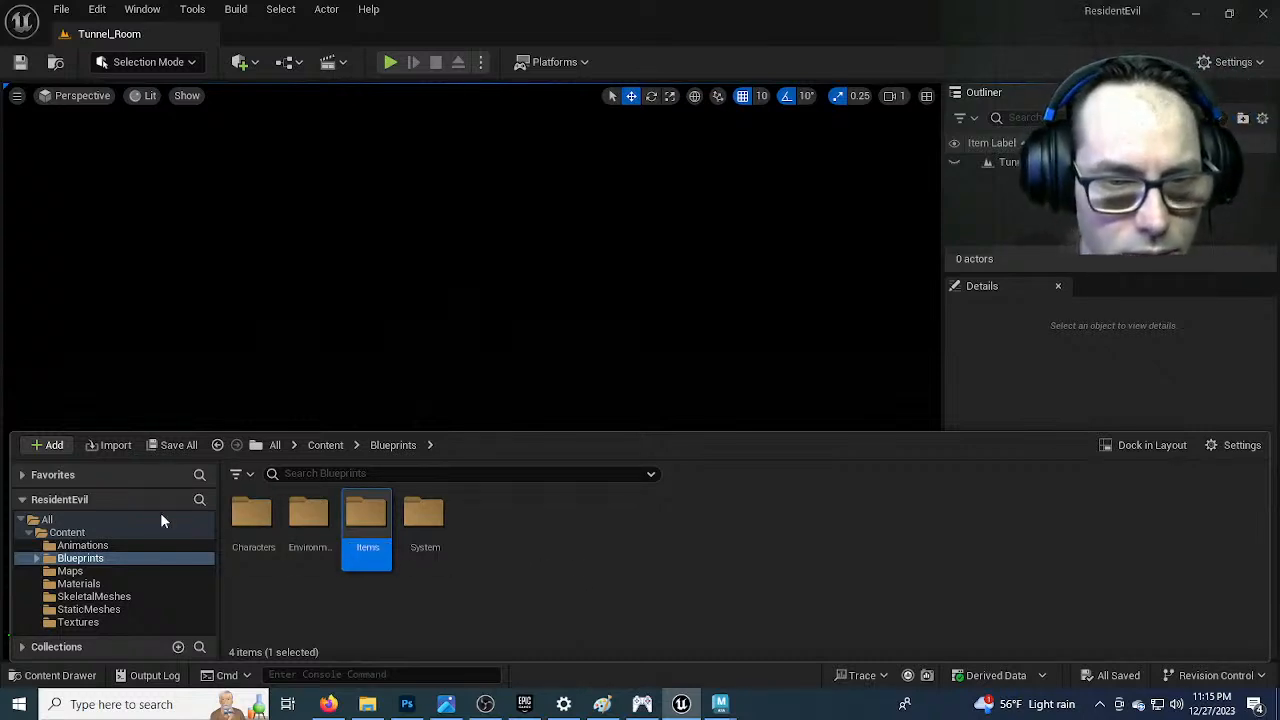
Deselect the new folder while staying in Blueprints and save all project content
{"action": "left_click", "coordinate": [156, 543]}
{"action": "left_click", "coordinate": [116, 560]}
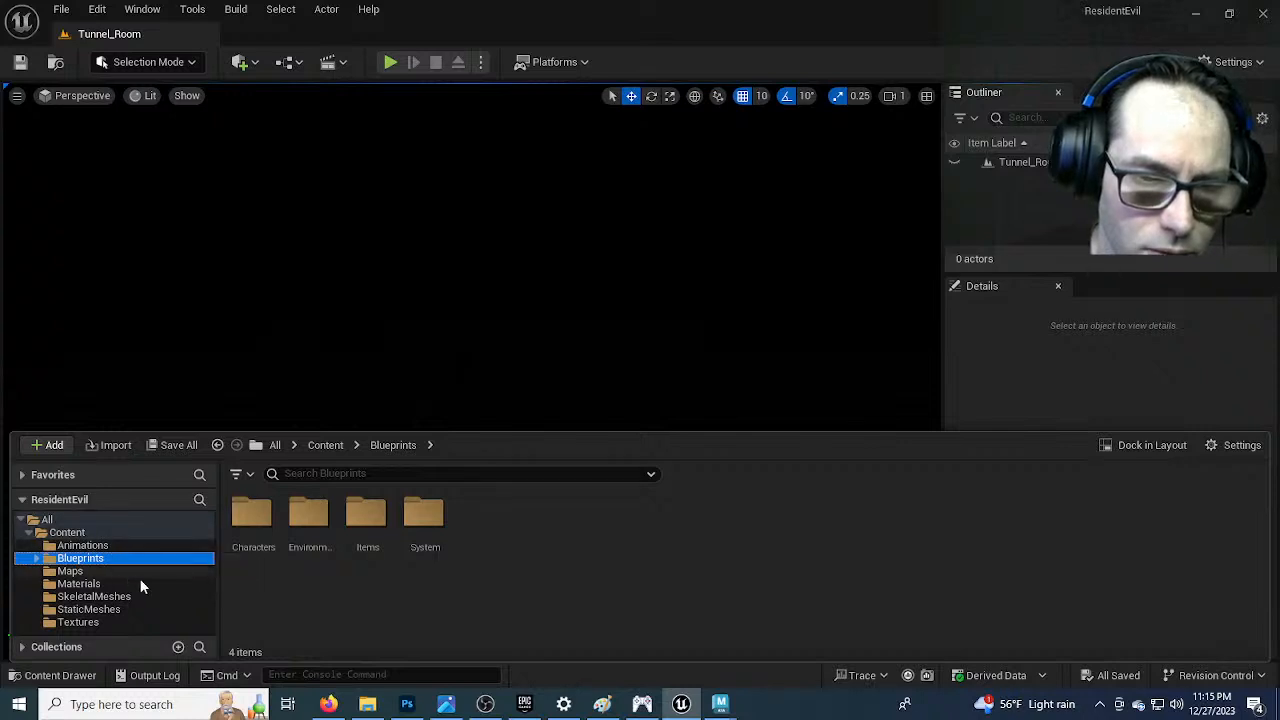
{"action": "left_click", "coordinate": [351, 596]}
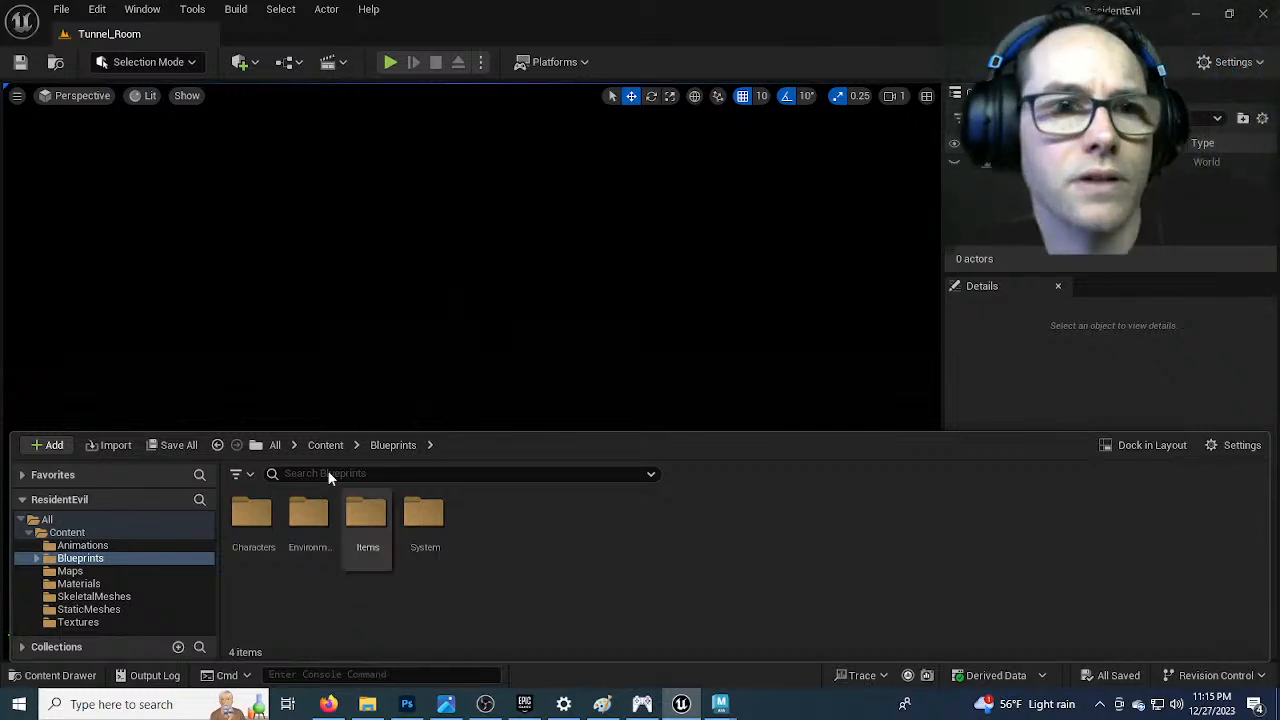
{"action": "left_click", "coordinate": [61, 9]}
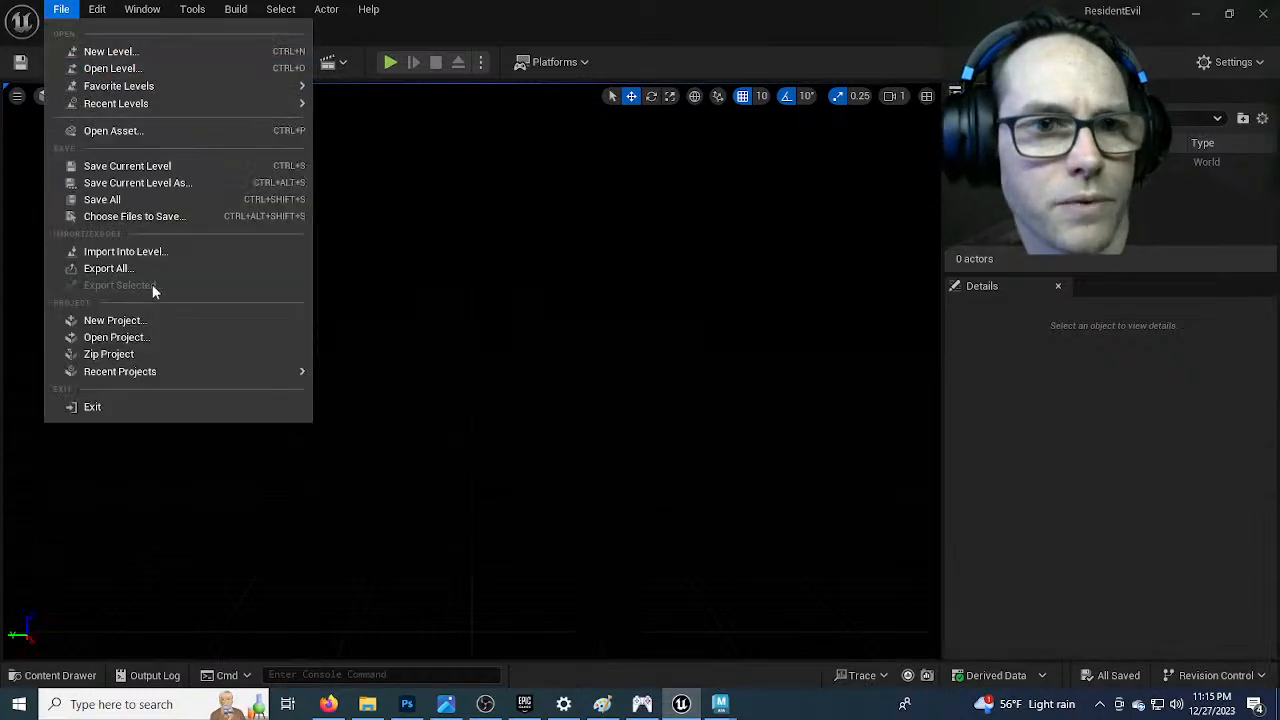
{"action": "left_click", "coordinate": [134, 204]}
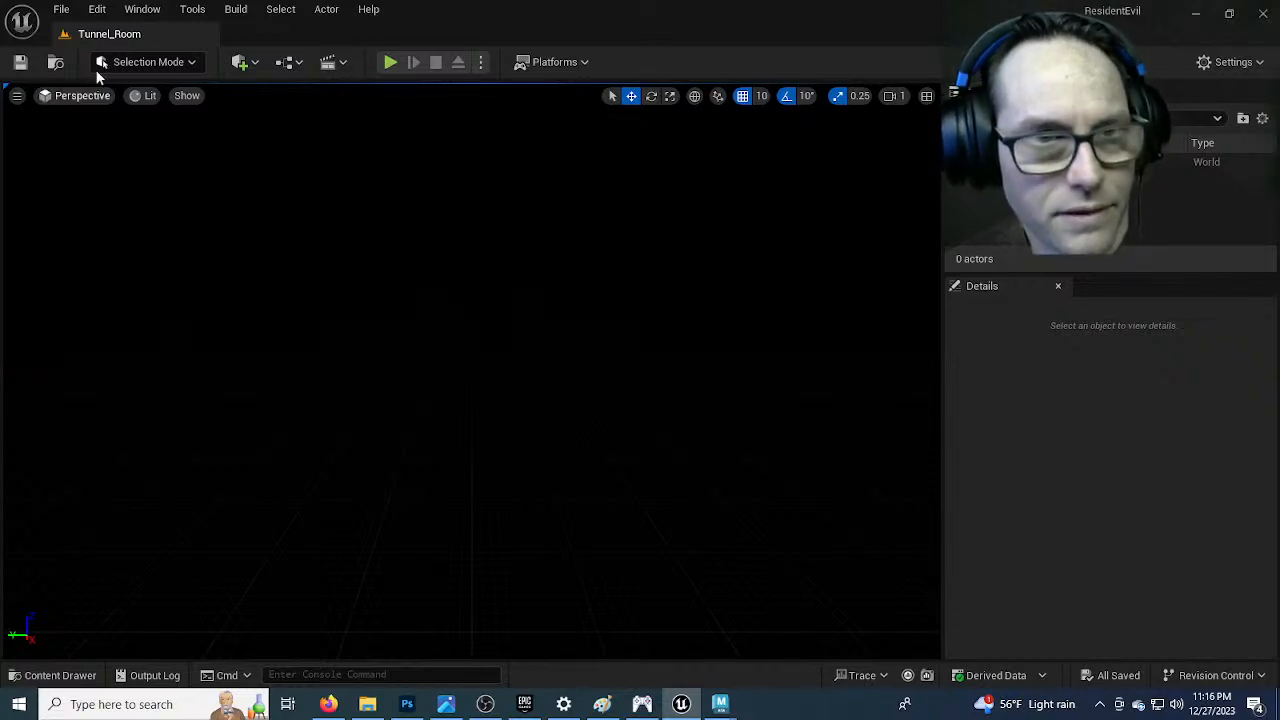
{"action": "left_click", "coordinate": [60, 10]}
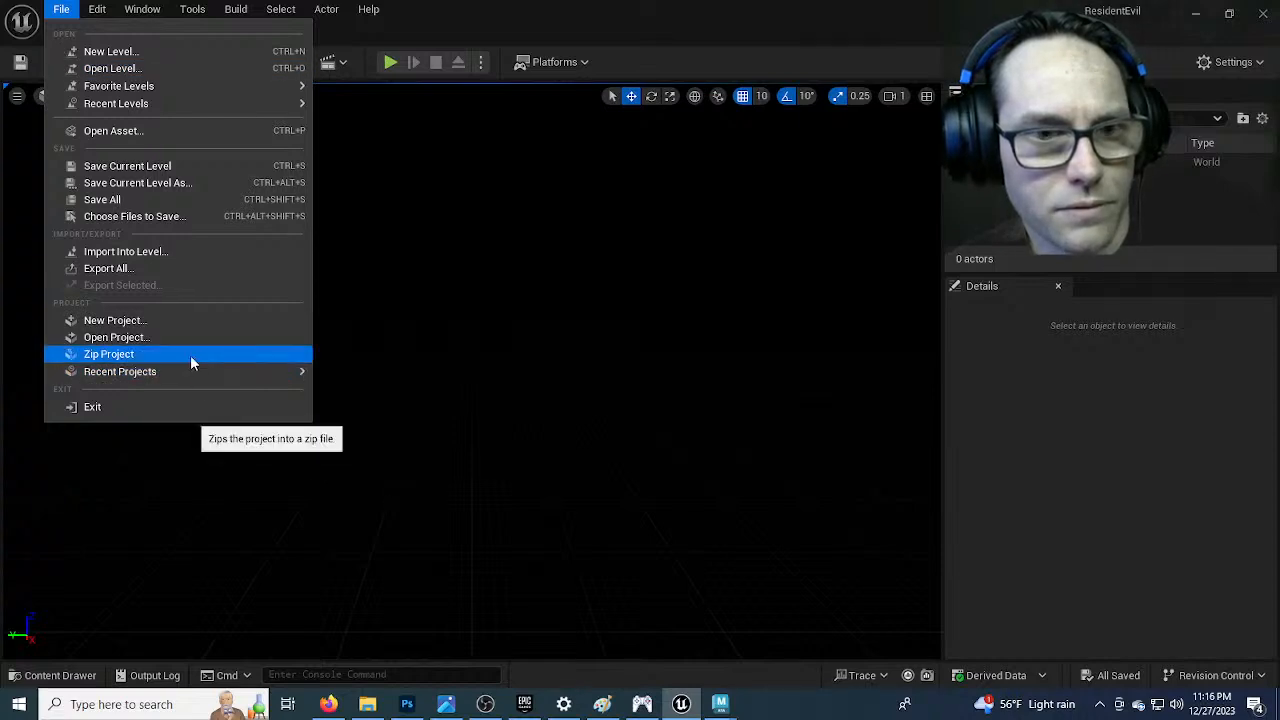
{"action": "left_click", "coordinate": [75, 676]}
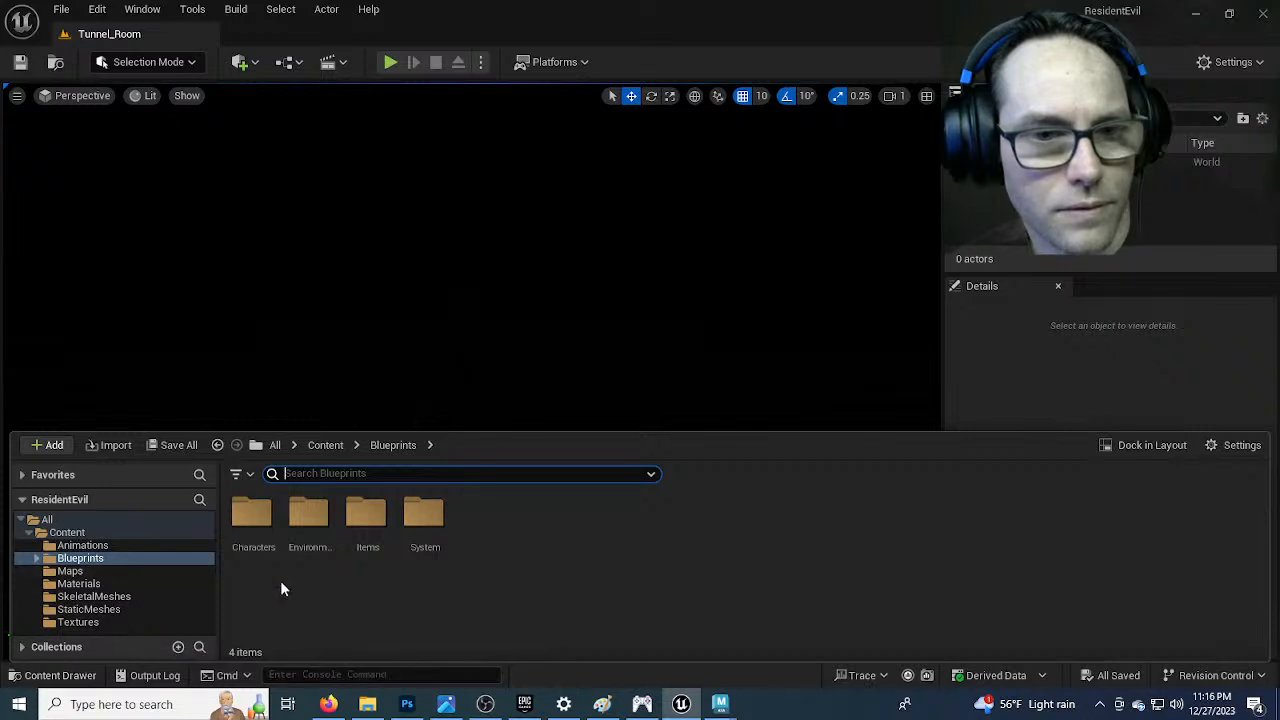
{"action": "right_click", "coordinate": [517, 559]}
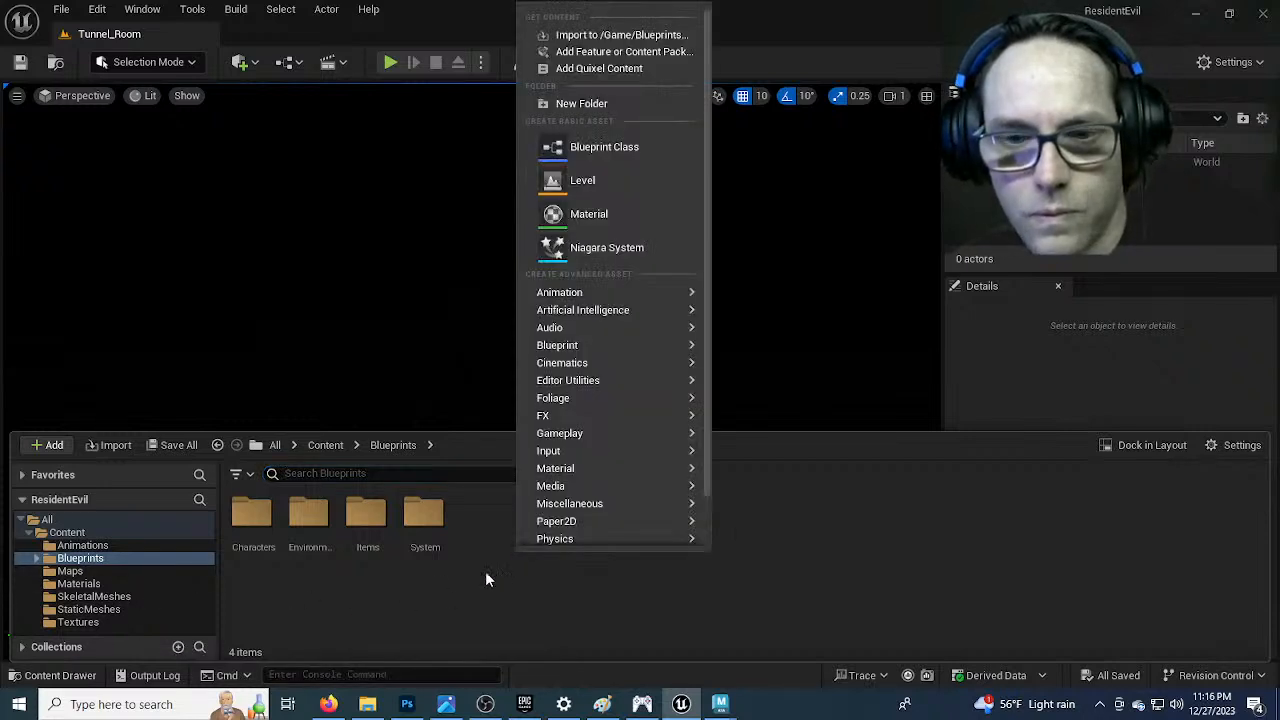
{"action": "scroll", "coordinate": [524, 496], "scroll_direction": "down", "scroll_amount": 3}
{"action": "scroll", "coordinate": [576, 460], "scroll_direction": "up", "scroll_amount": 3}
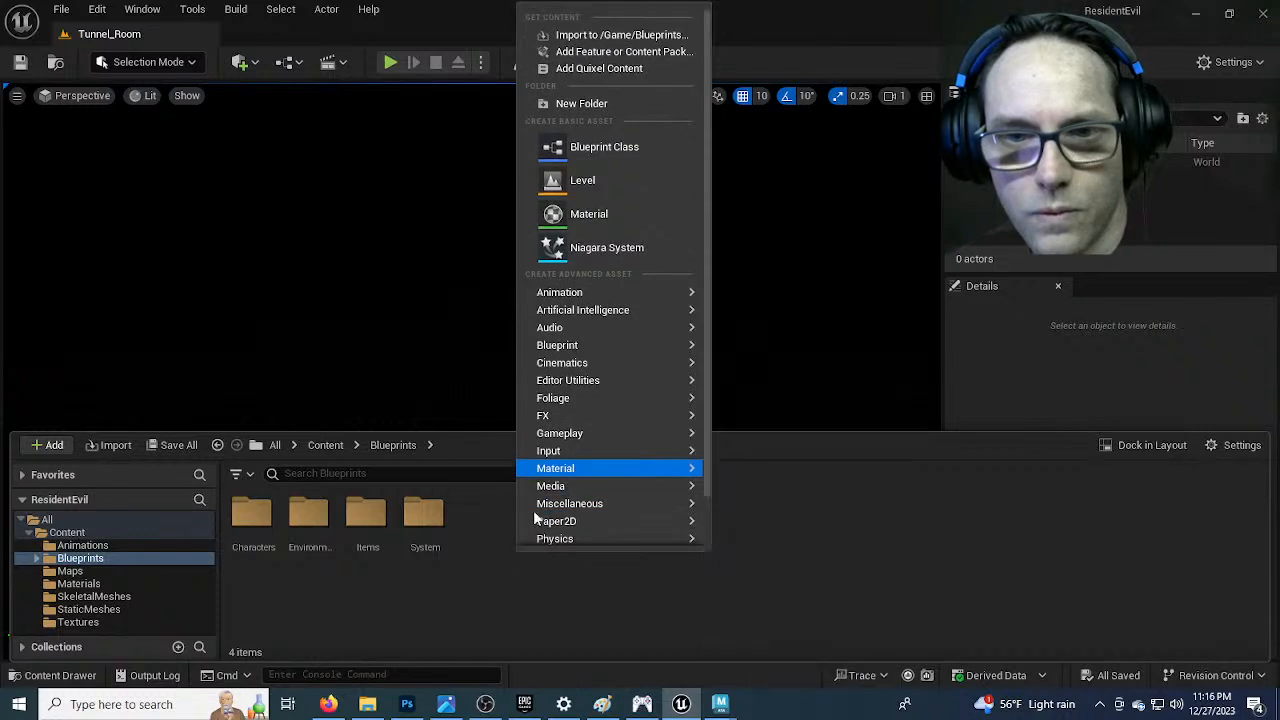
{"action": "left_click", "coordinate": [493, 572]}
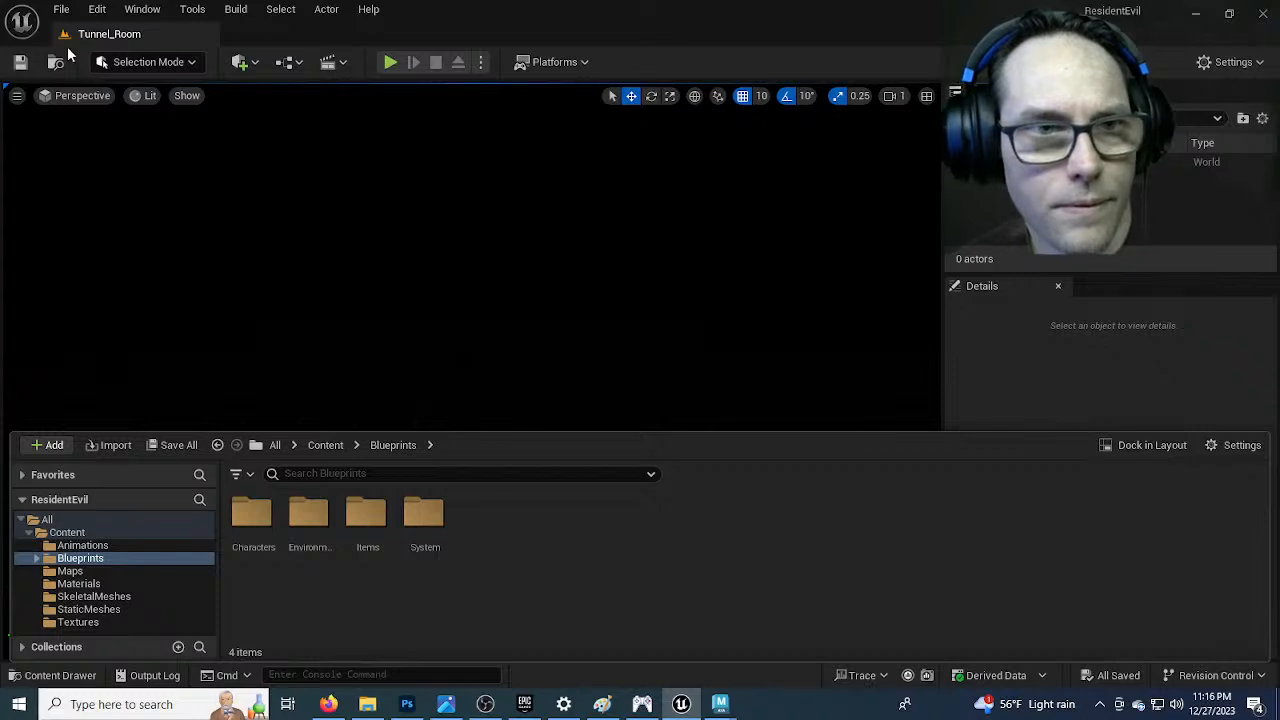
{"action": "left_click", "coordinate": [62, 10]}
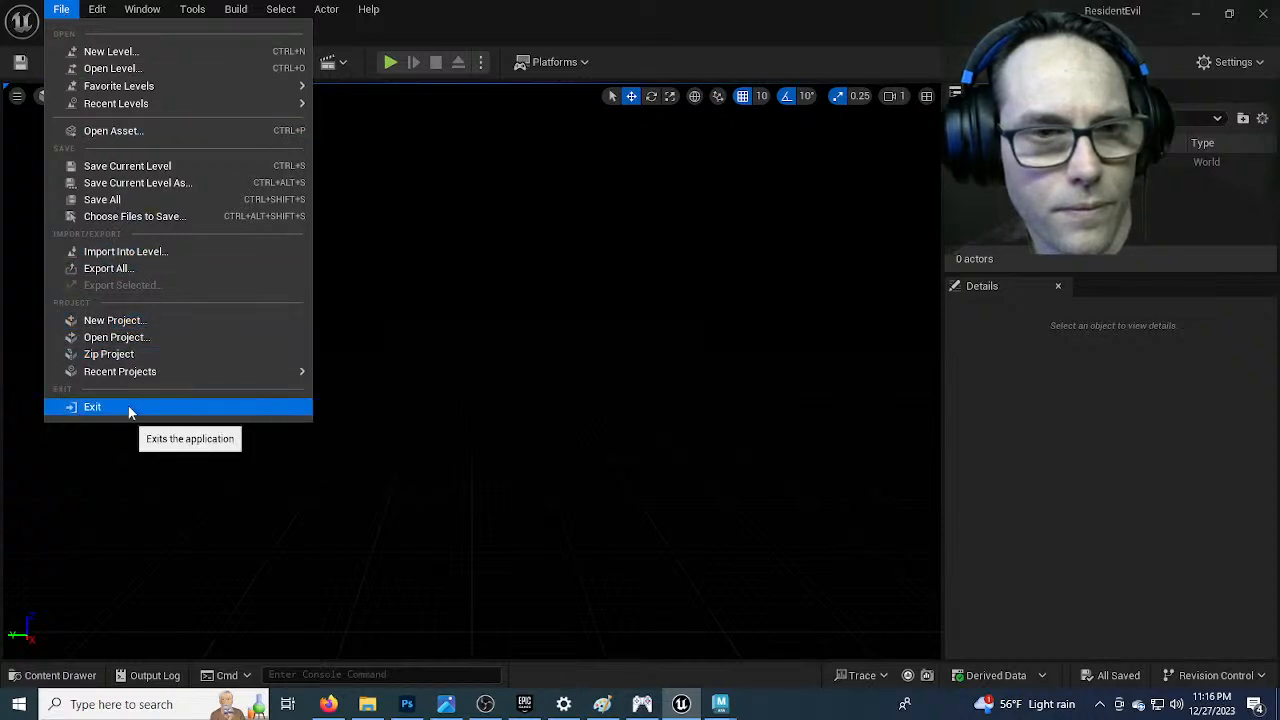
{"action": "mouse_move", "coordinate": [117, 112]}
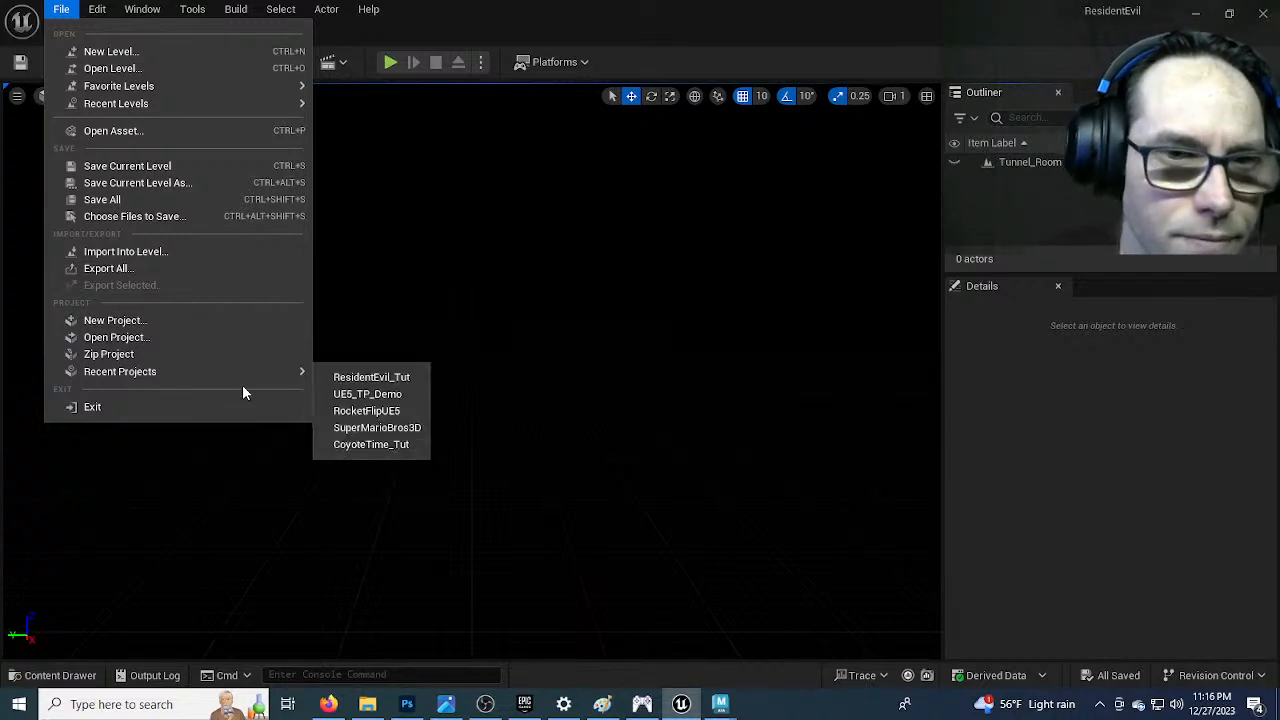
Browse the Maps, Materials and SkeletalMeshes folders of the project content
{"action": "left_click", "coordinate": [50, 676]}
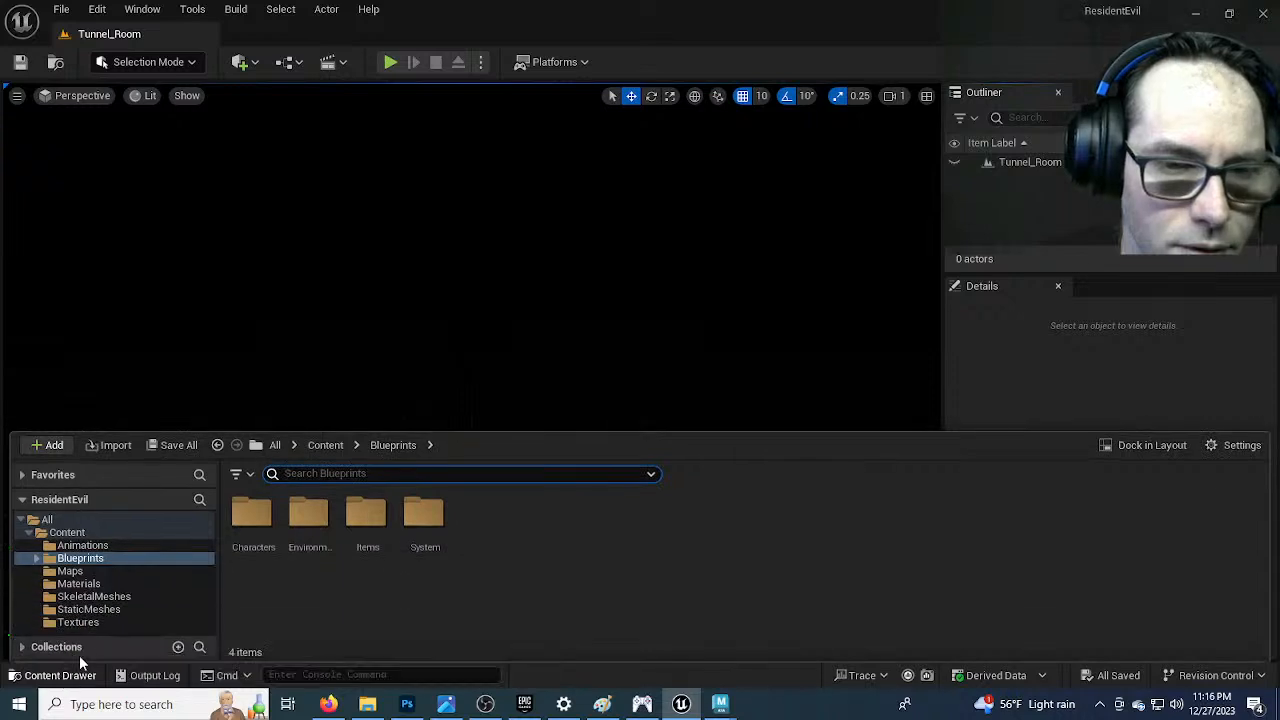
{"action": "left_click", "coordinate": [90, 572]}
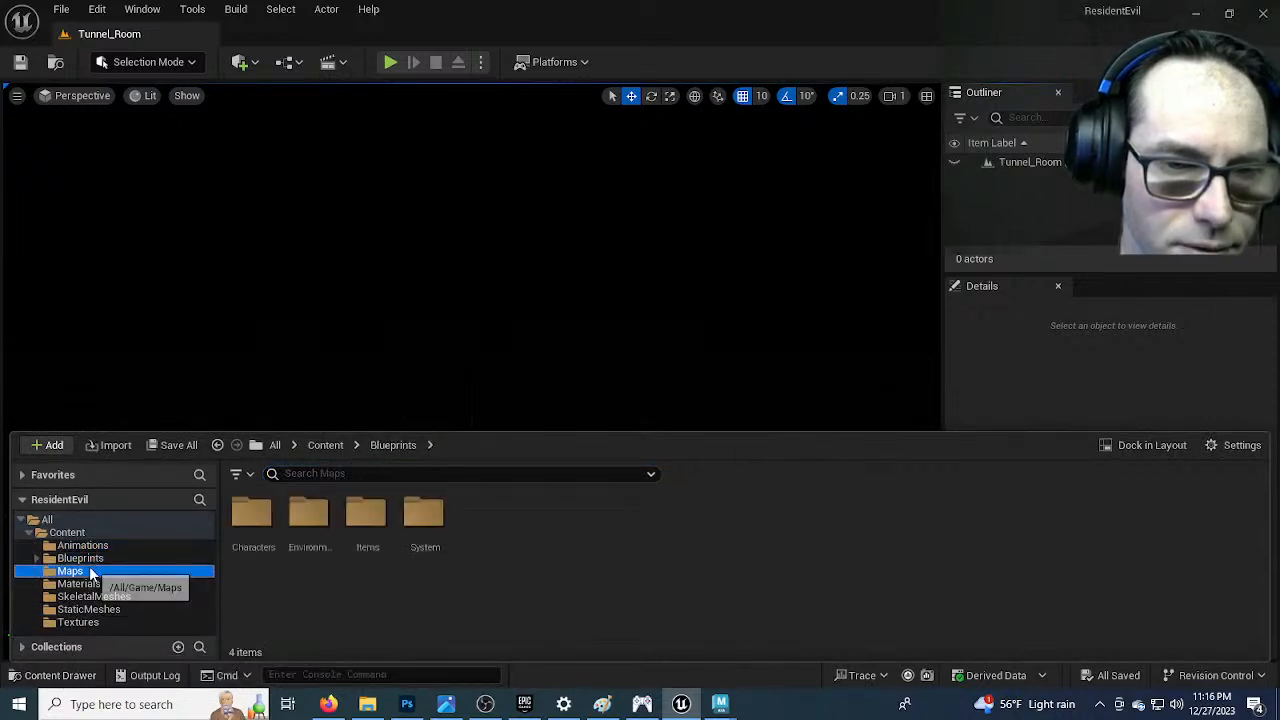
{"action": "left_click", "coordinate": [88, 584]}
{"action": "left_click", "coordinate": [95, 597]}
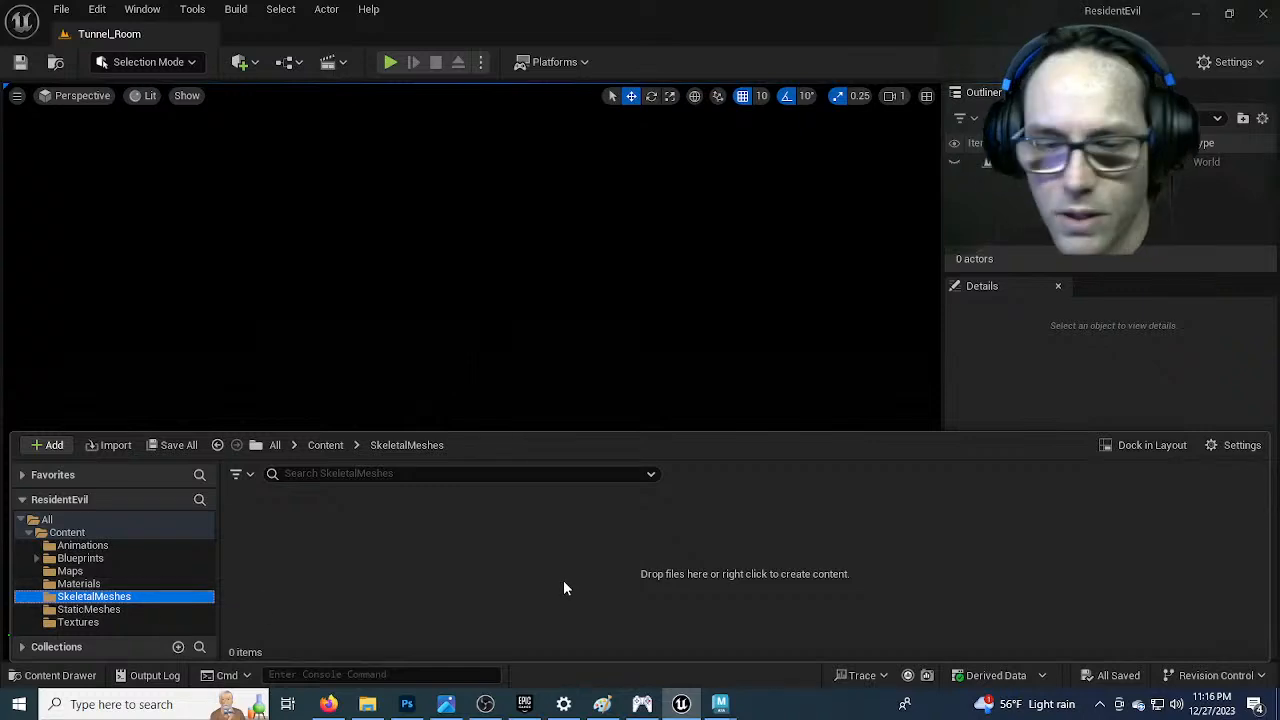
Switch to Maya to view the Res_Jill.mb character scene and return to Unreal Editor
{"action": "mouse_move", "coordinate": [720, 704]}
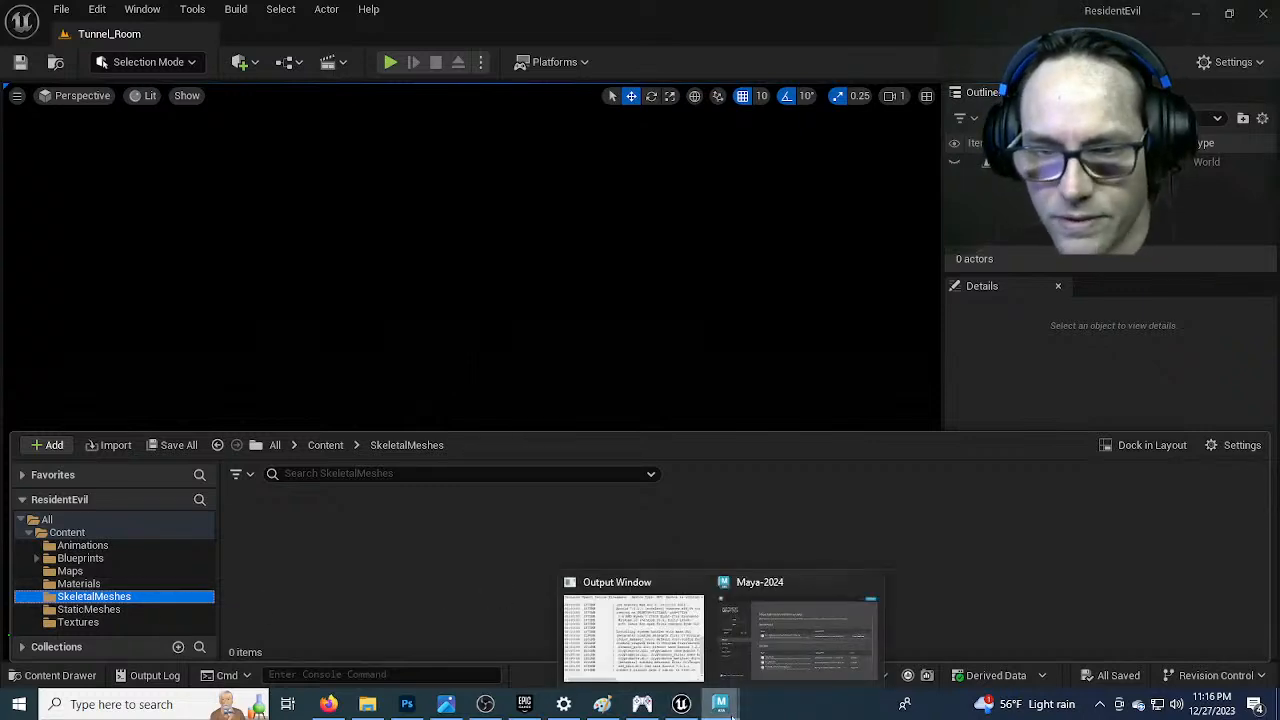
{"action": "left_click", "coordinate": [778, 650]}
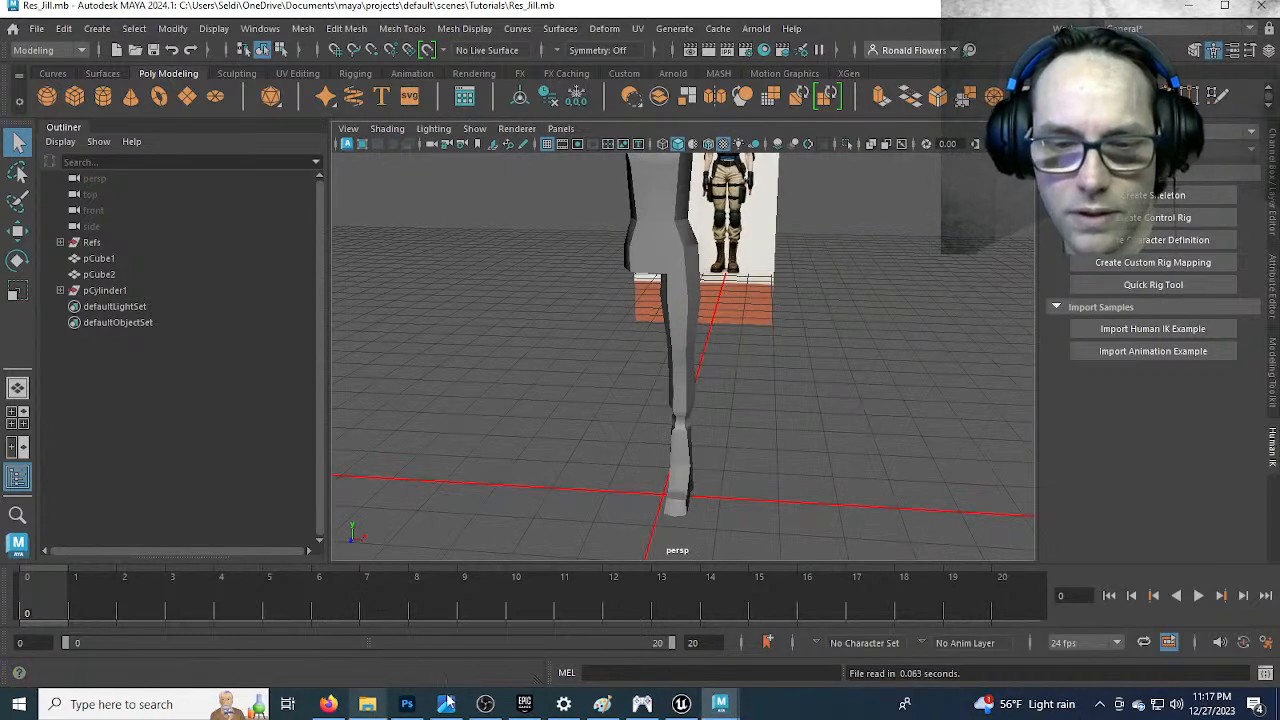
{"action": "left_click", "coordinate": [681, 704]}
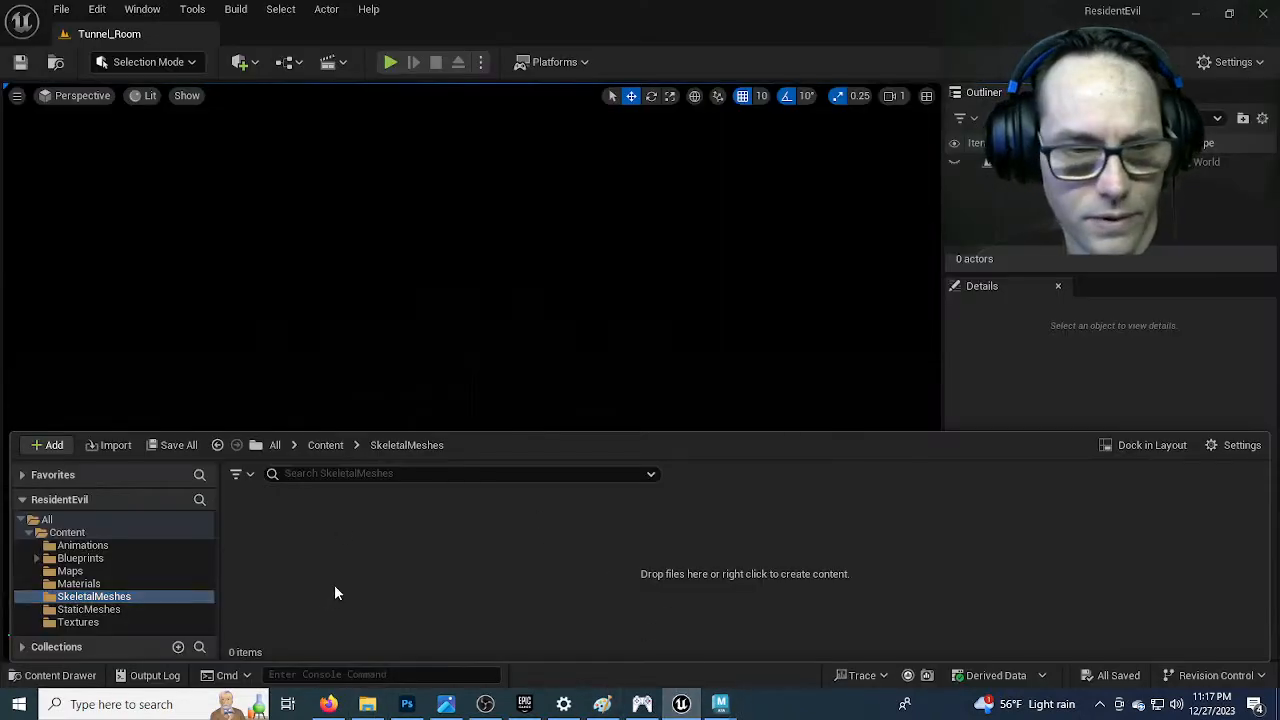
Open the StaticMeshes folder, switch to File Explorer and browse to Documents\maya\projects\default\scenes\Tutorials
{"action": "left_click", "coordinate": [88, 609]}
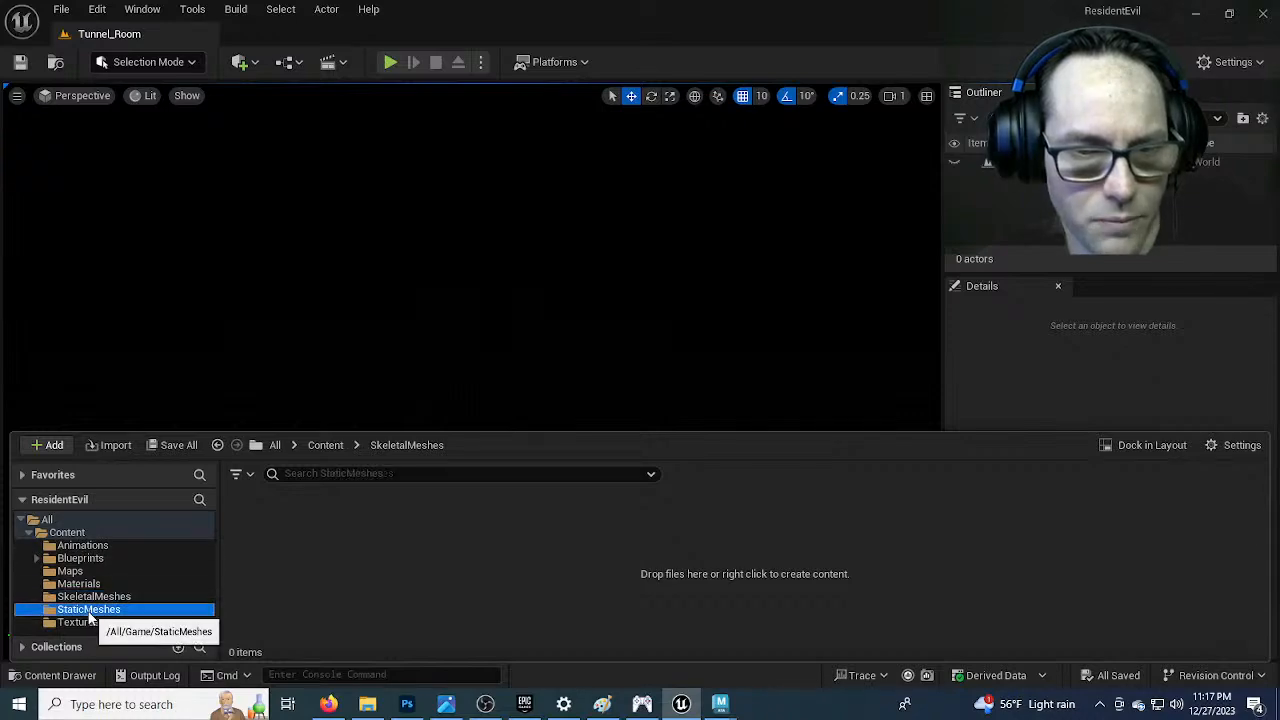
{"action": "left_click", "coordinate": [386, 705]}
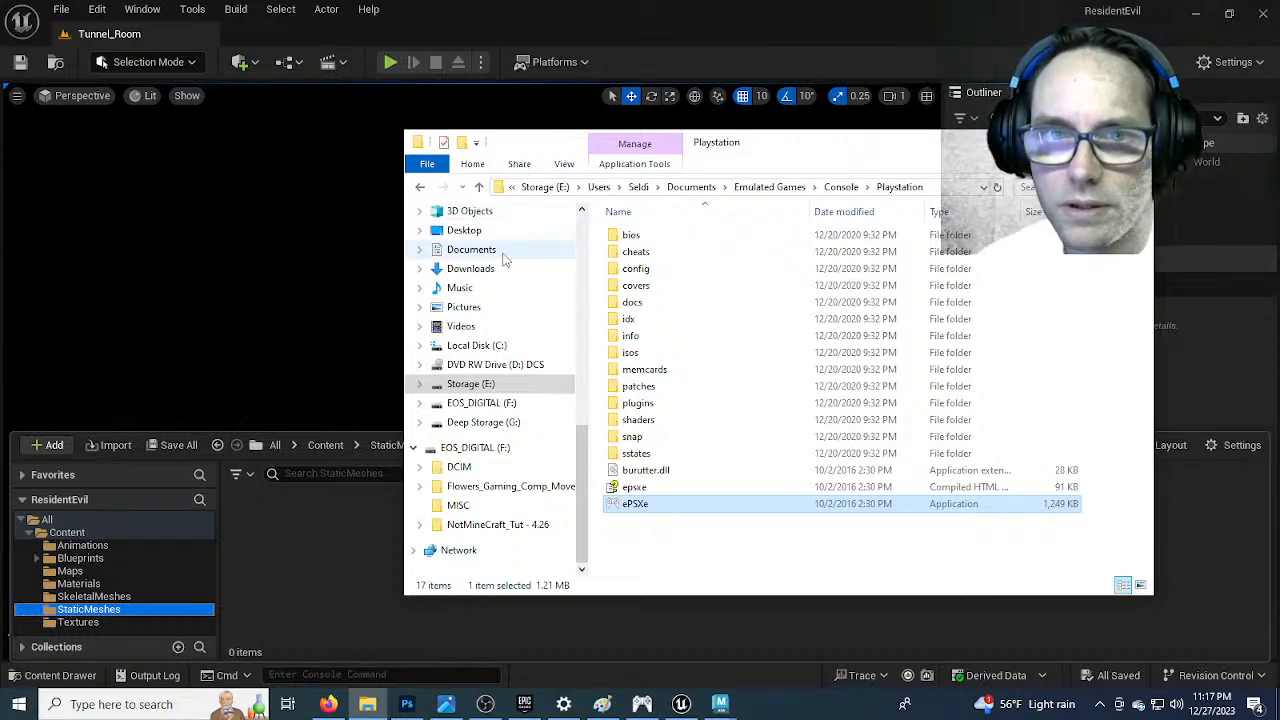
{"action": "left_click", "coordinate": [472, 250]}
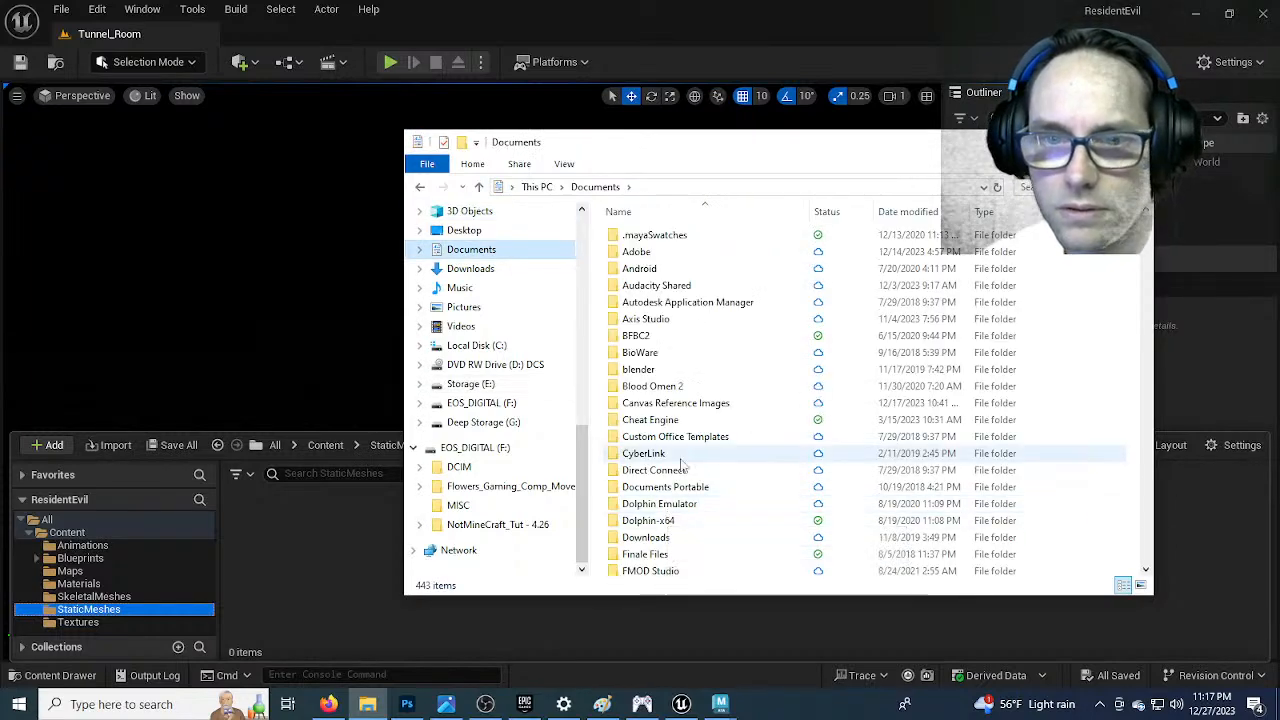
{"action": "left_click", "coordinate": [682, 459]}
{"action": "type", "text": "maya"}
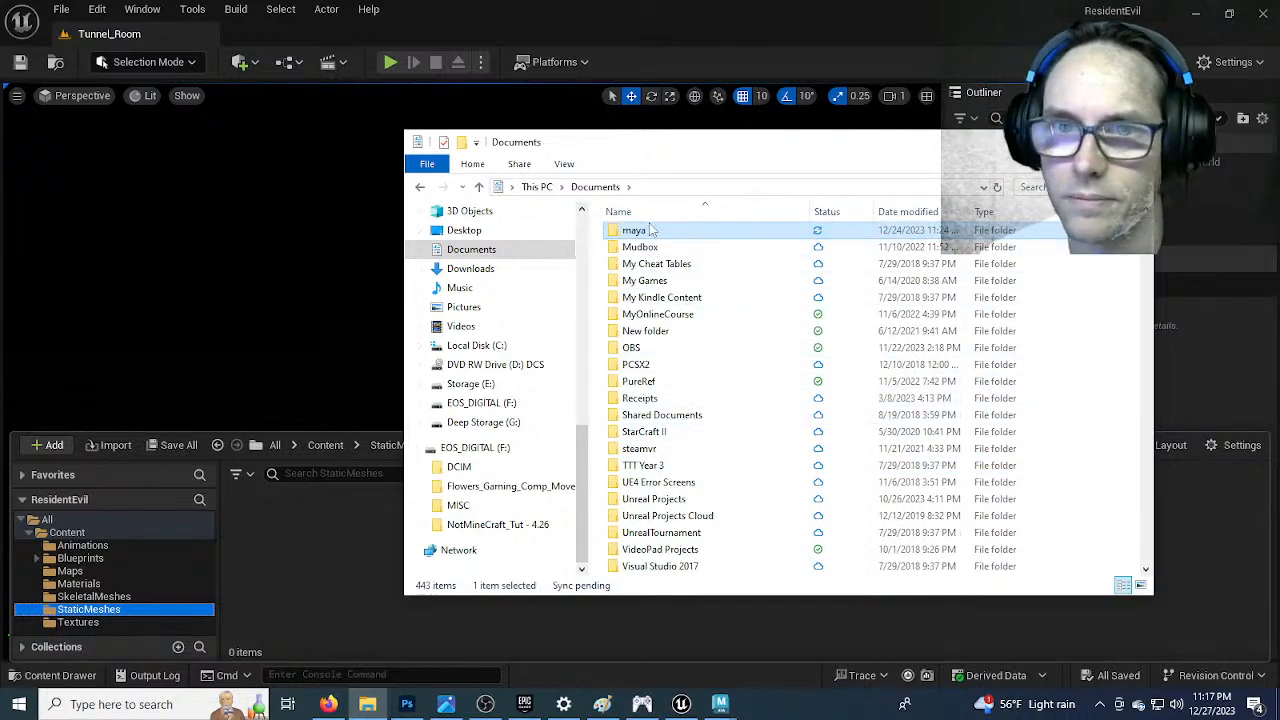
{"action": "double_click", "coordinate": [651, 230]}
{"action": "double_click", "coordinate": [674, 350]}
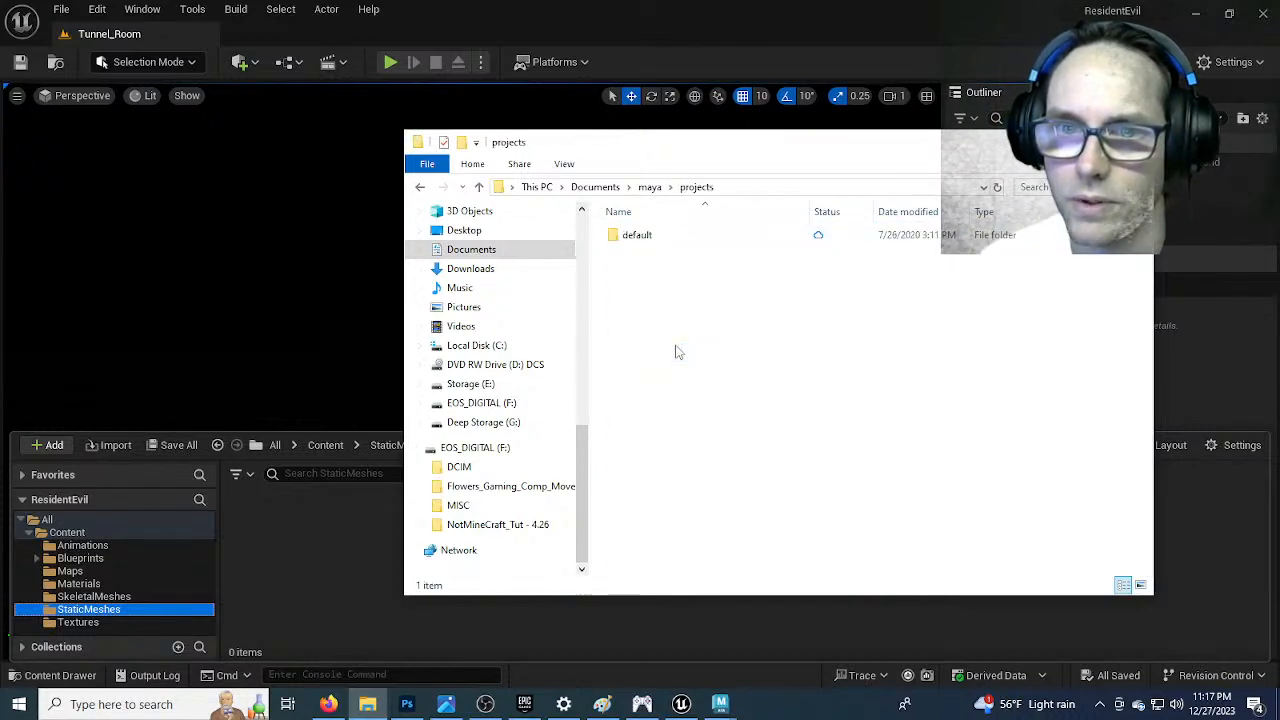
{"action": "double_click", "coordinate": [646, 241]}
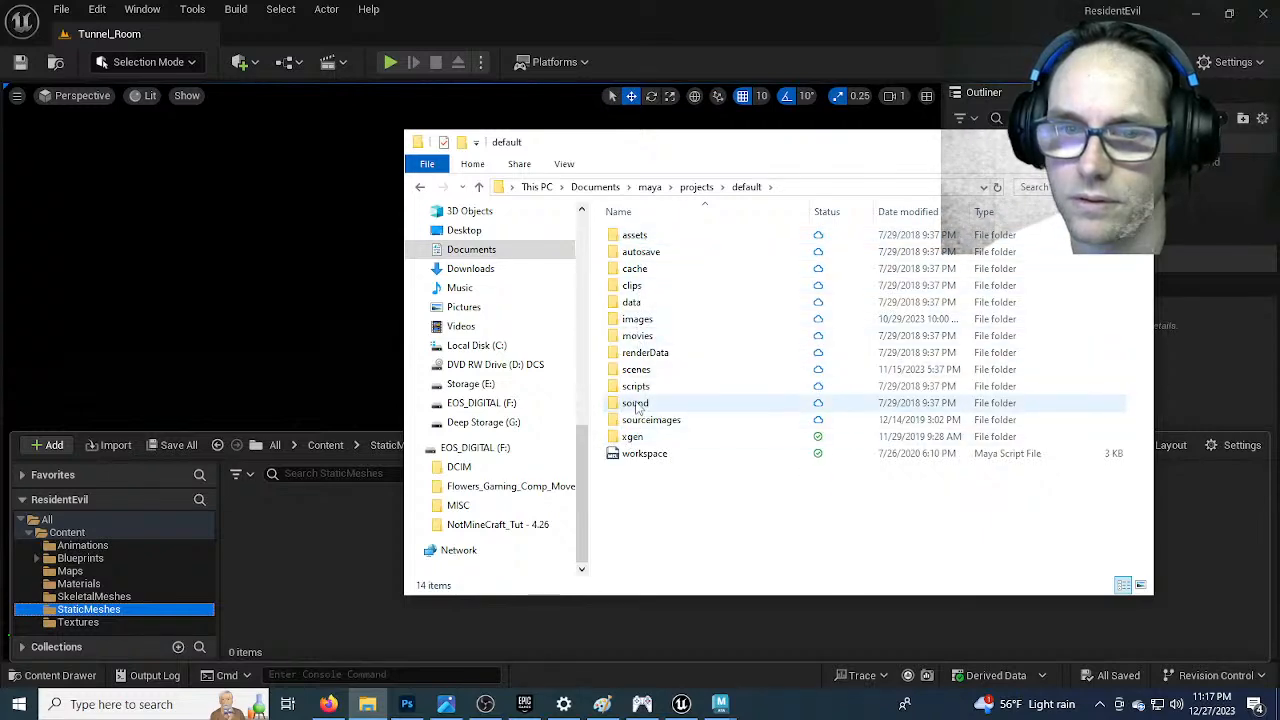
{"action": "double_click", "coordinate": [636, 369]}
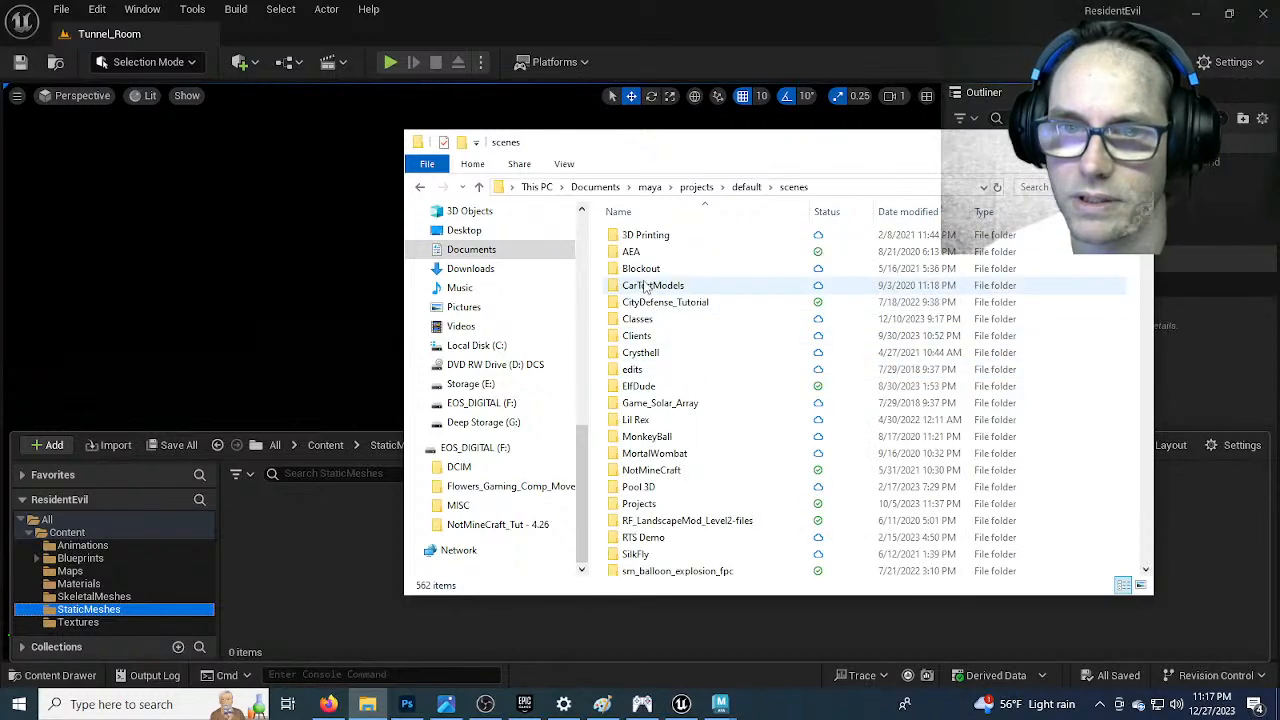
{"action": "scroll", "coordinate": [685, 502], "scroll_direction": "down", "scroll_amount": 2}
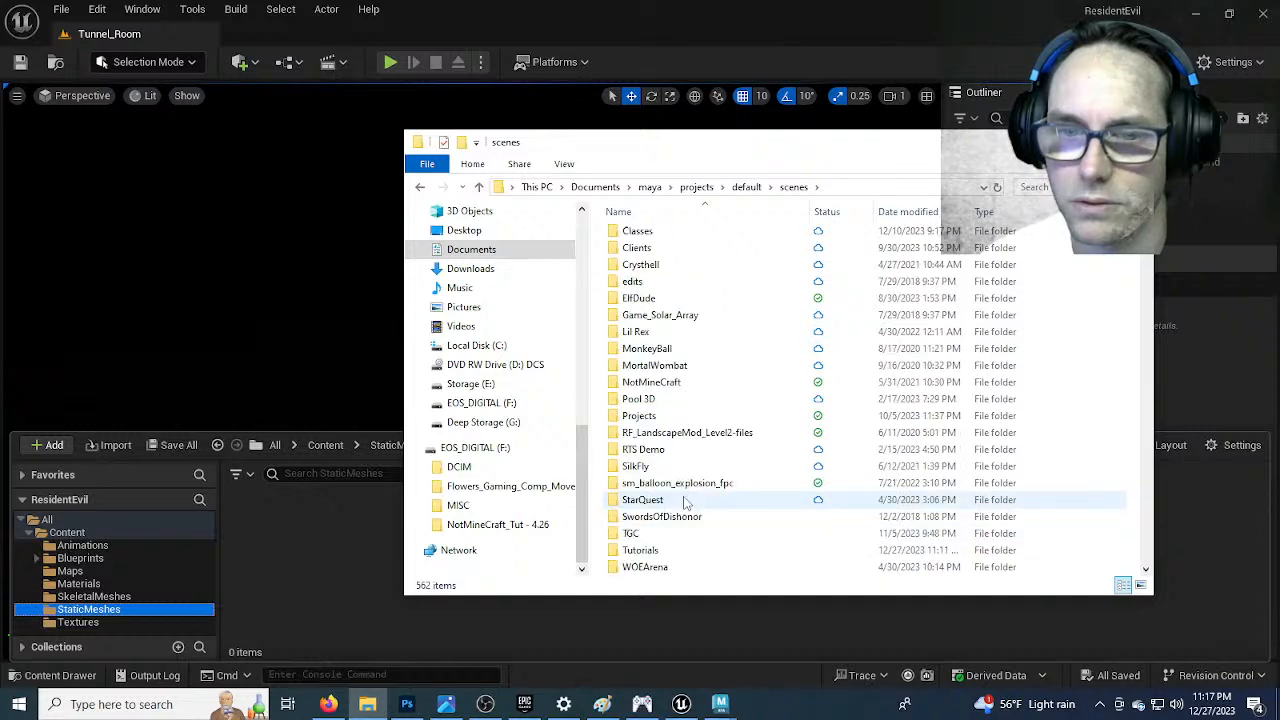
{"action": "double_click", "coordinate": [655, 550]}
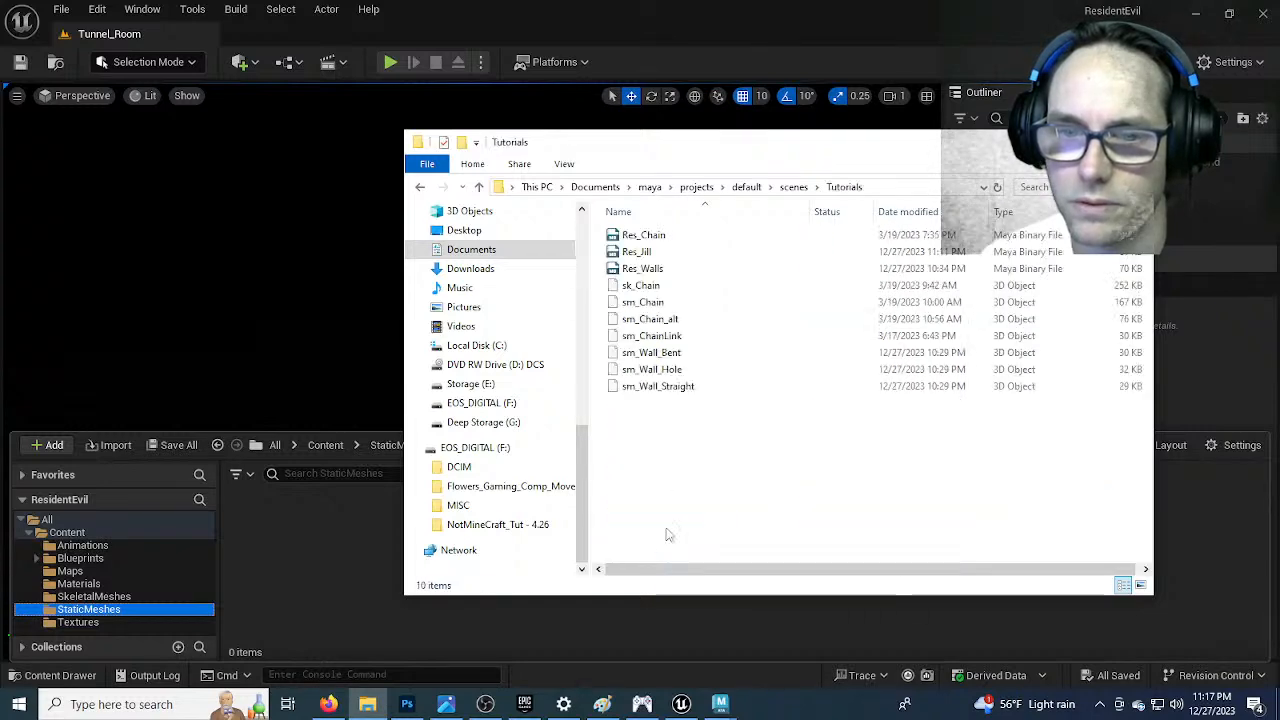
Import sm_Wall_Bent, sm_Wall_Hole and sm_Wall_Straight from File Explorer into the StaticMeshes folder with the default FBX options
{"action": "left_click", "coordinate": [678, 360]}
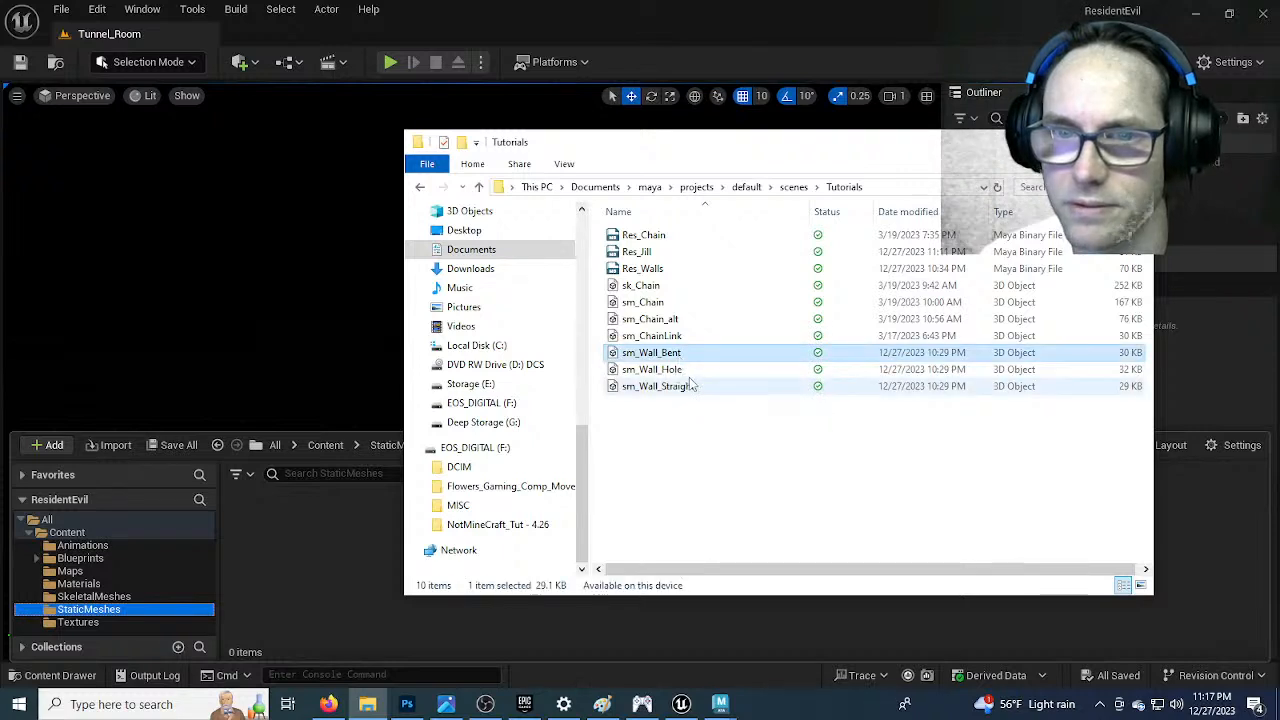
{"action": "left_click", "coordinate": [702, 386], "text": "shift"}
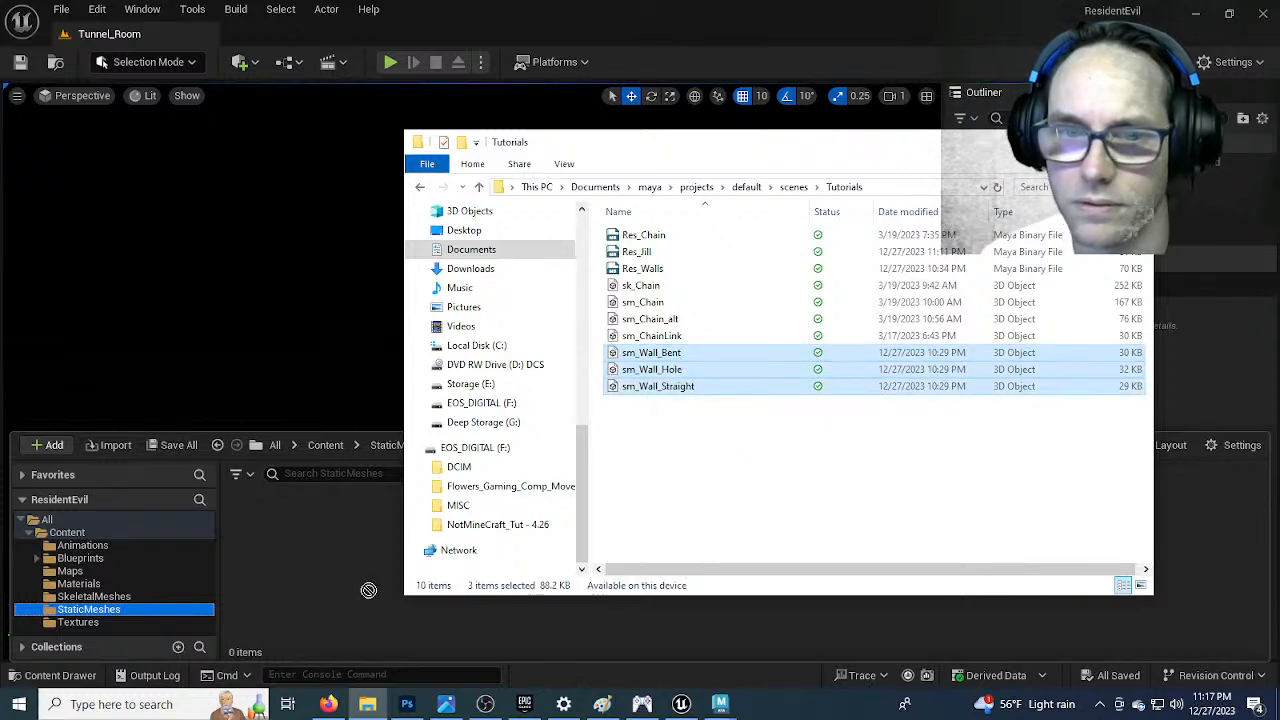
{"action": "left_click_drag", "start_coordinate": [348, 590], "coordinate": [352, 588]}
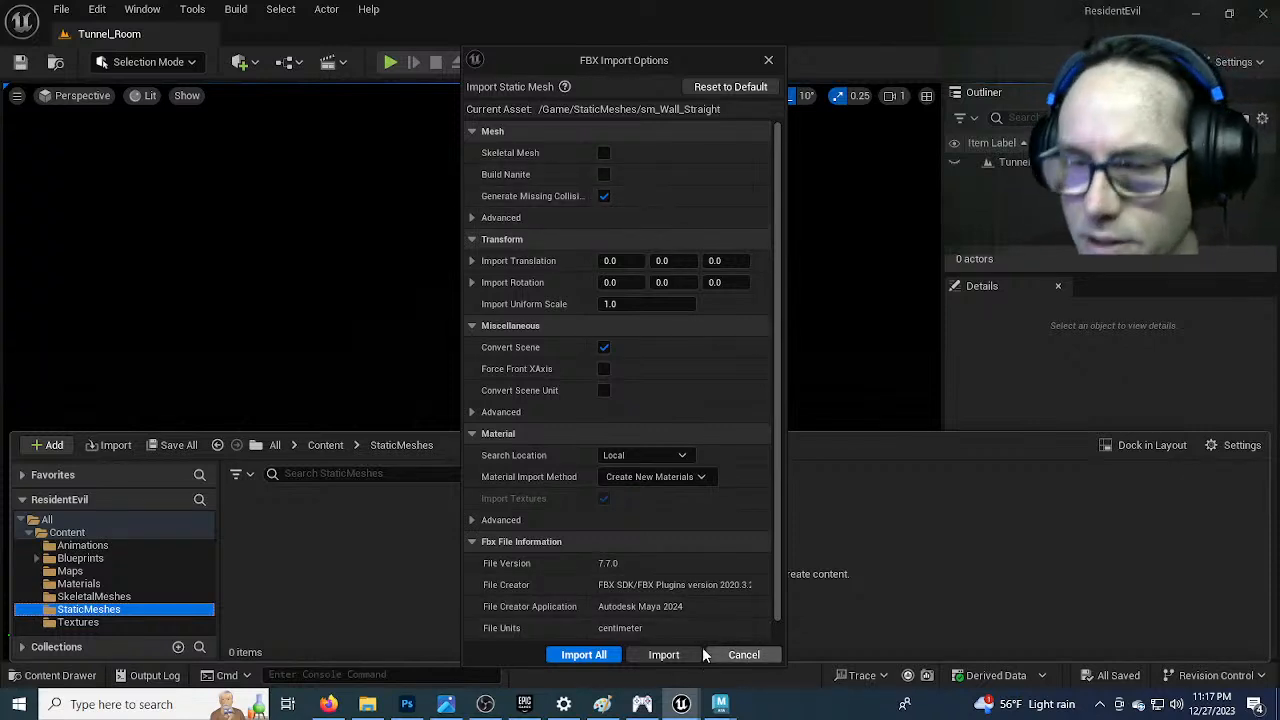
{"action": "left_click", "coordinate": [662, 655]}
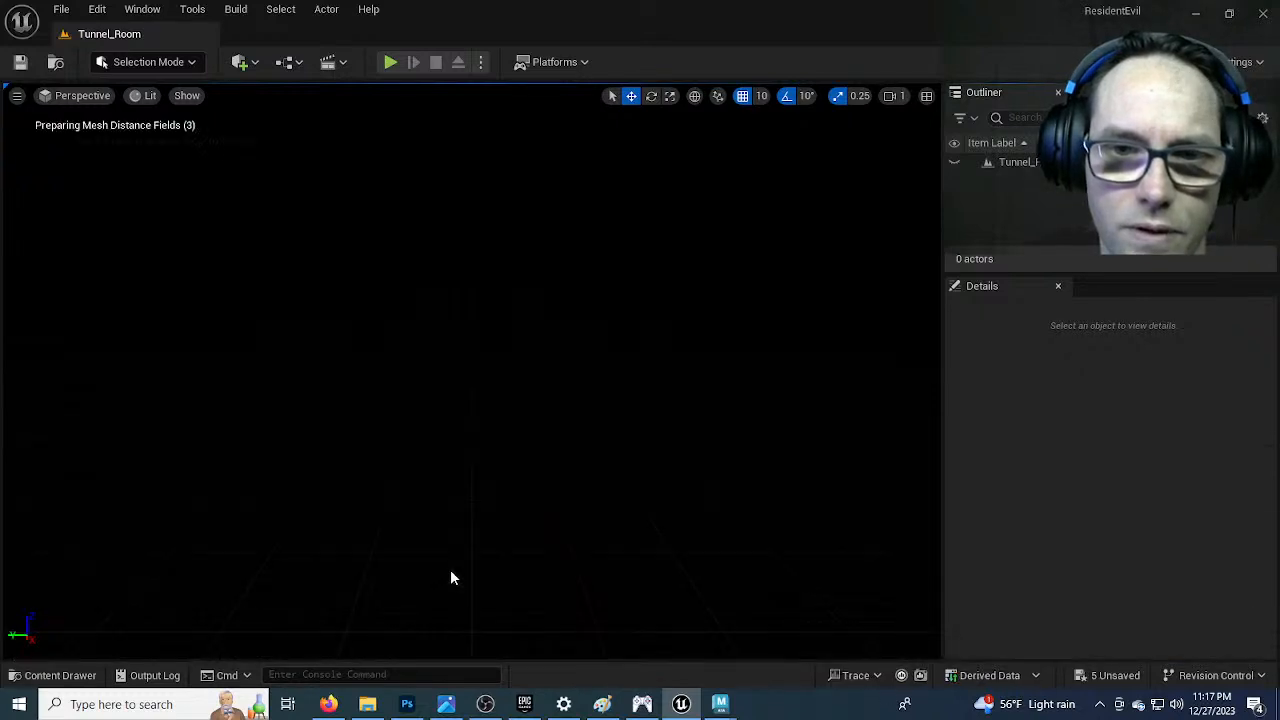
Move the imported Re_Bricks_Diffuse texture from StaticMeshes into the Textures folder and save all project content
{"action": "left_click", "coordinate": [60, 676]}
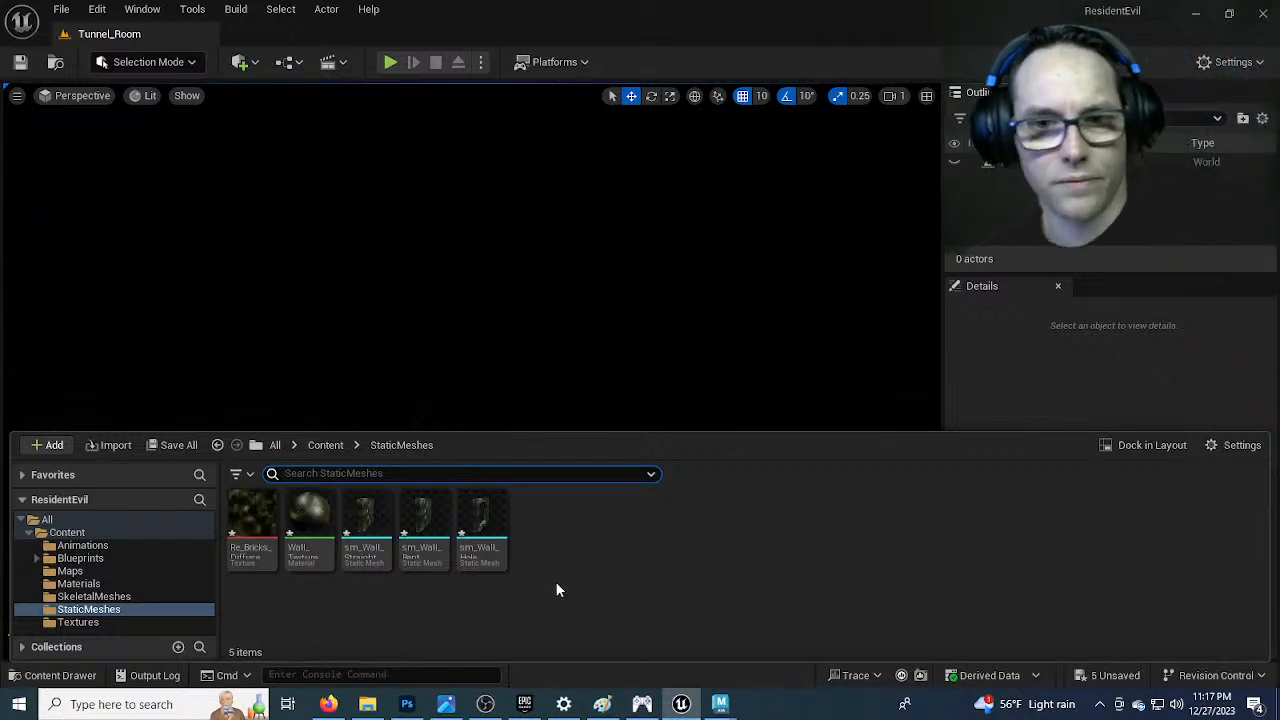
{"action": "left_click", "coordinate": [306, 522]}
{"action": "left_click", "coordinate": [266, 515]}
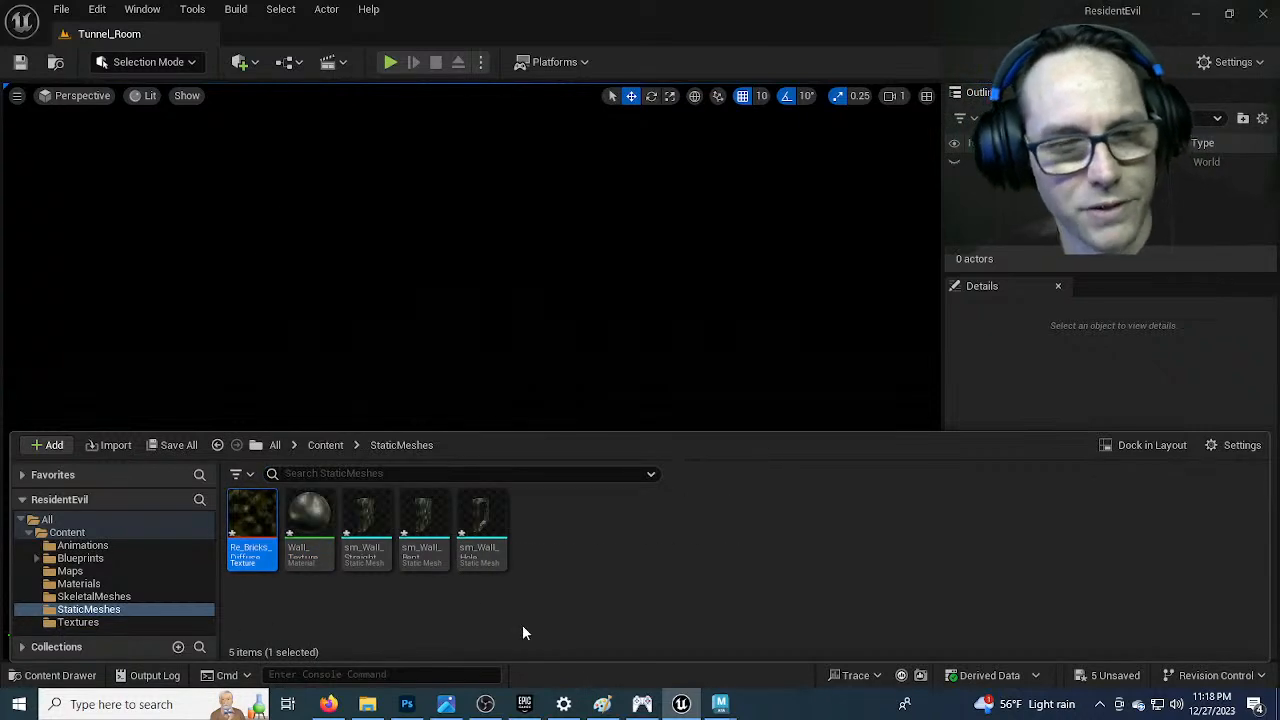
{"action": "left_click_drag", "start_coordinate": [235, 522], "coordinate": [80, 620]}
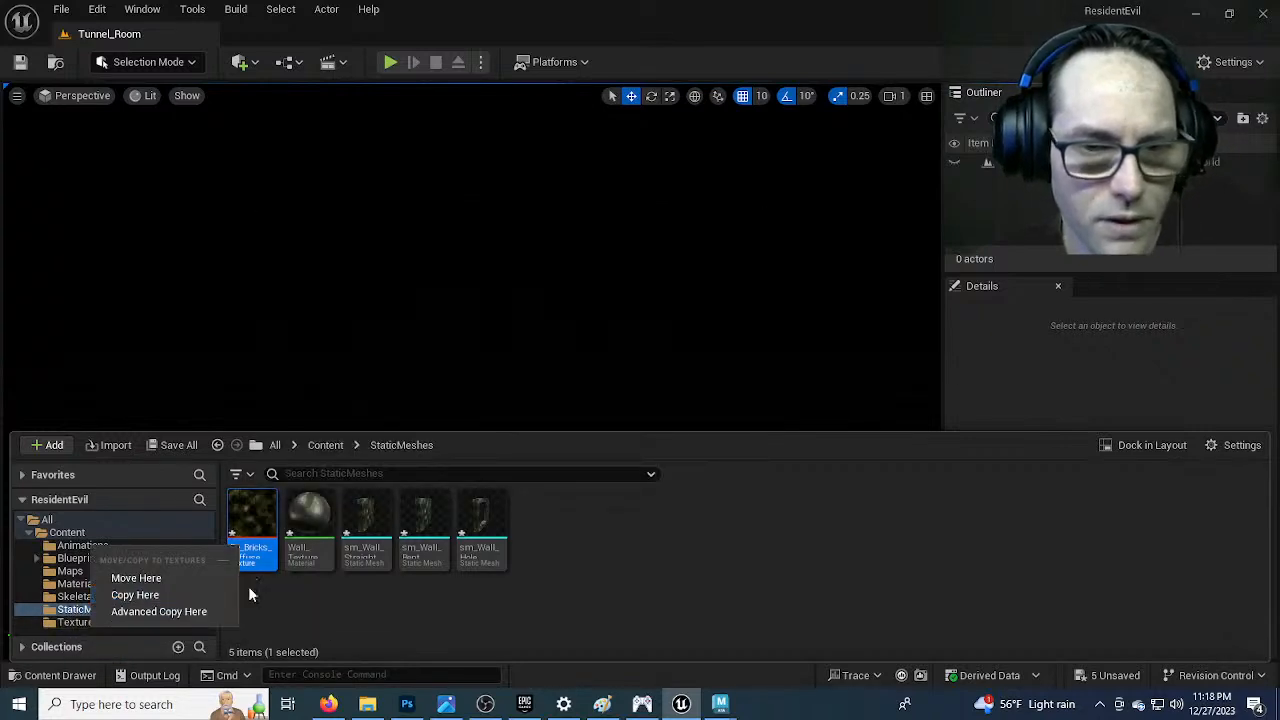
{"action": "left_click", "coordinate": [158, 578]}
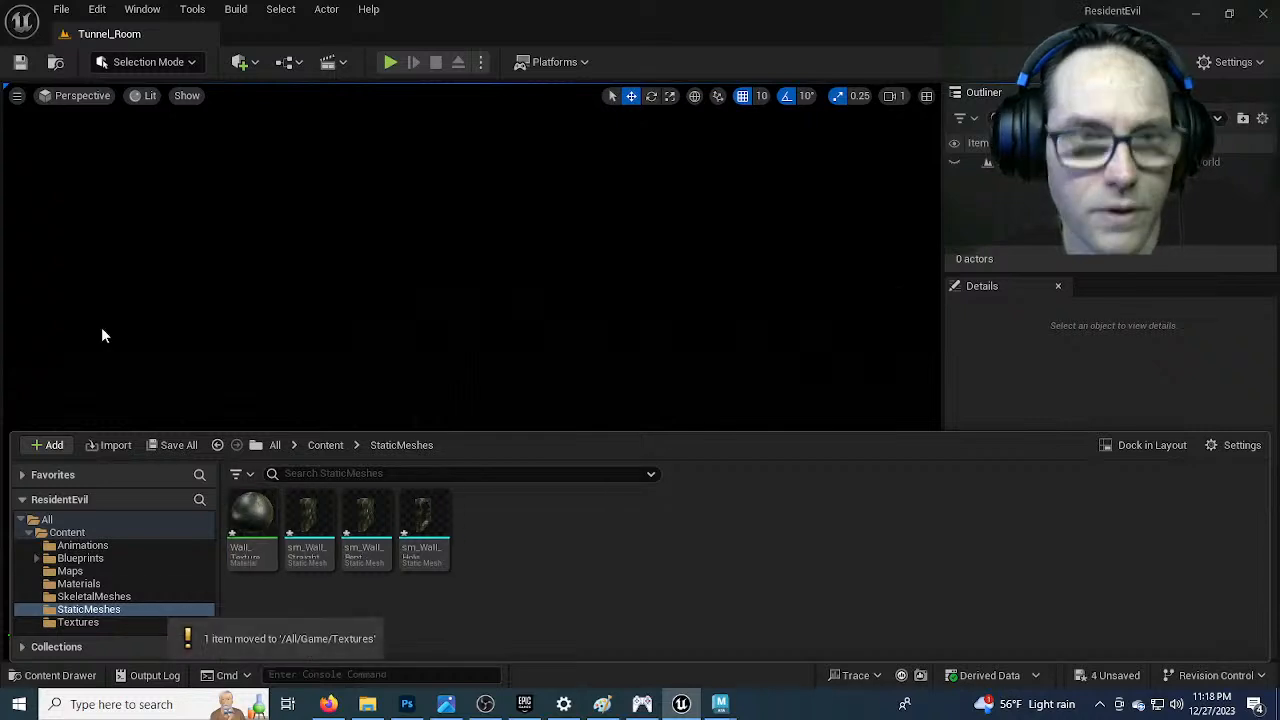
{"action": "left_click", "coordinate": [61, 9]}
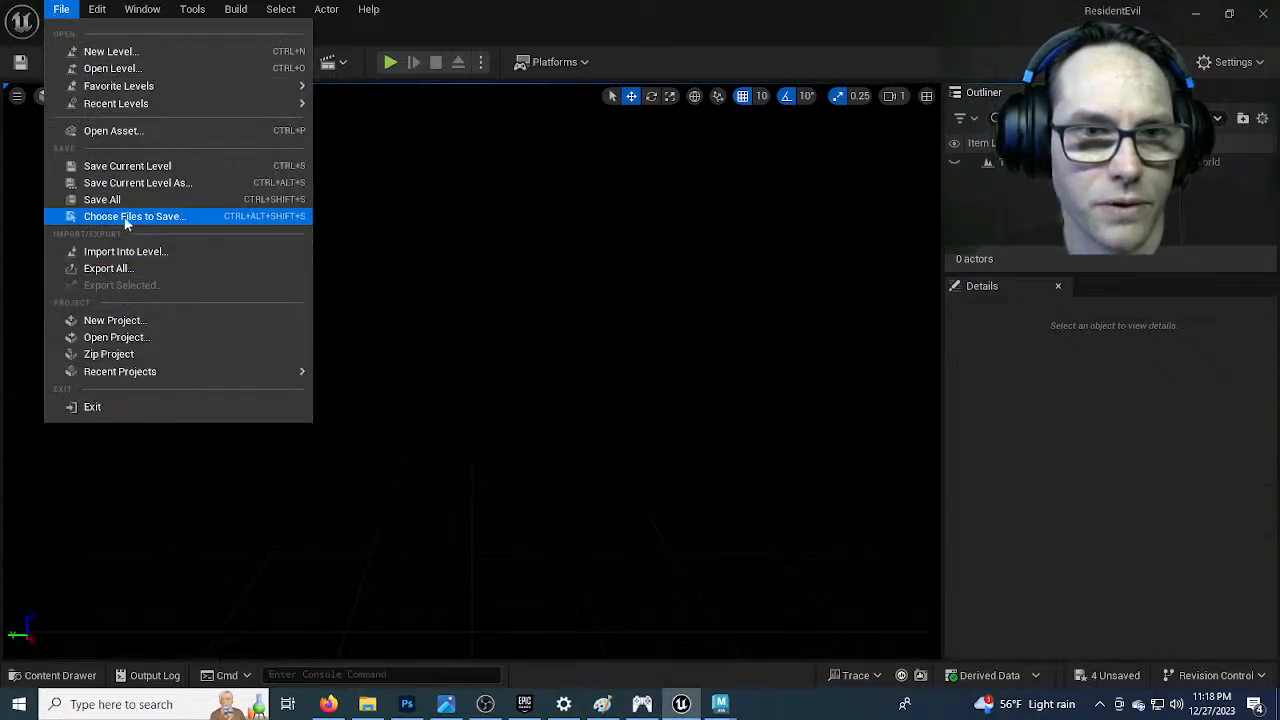
{"action": "left_click", "coordinate": [110, 197]}
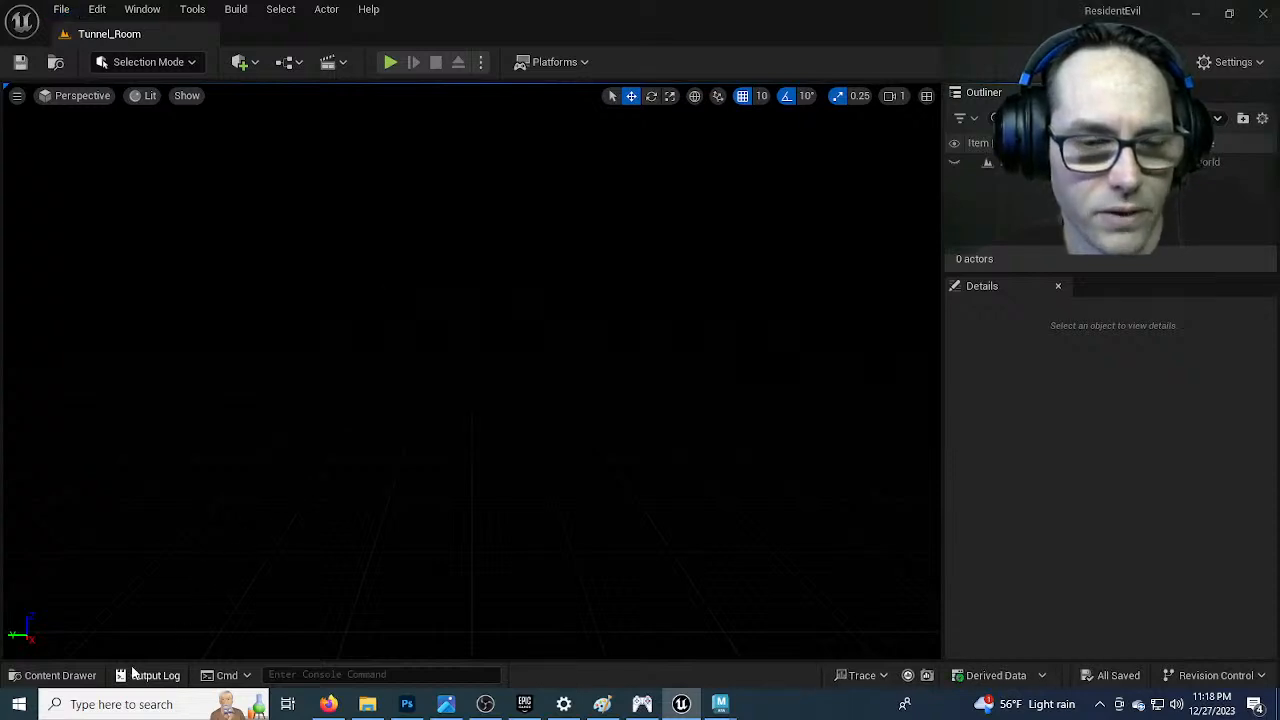
Move the Wall_Texture material from StaticMeshes into the Materials folder
{"action": "left_click", "coordinate": [55, 675]}
{"action": "left_click_drag", "start_coordinate": [252, 522], "coordinate": [89, 585]}
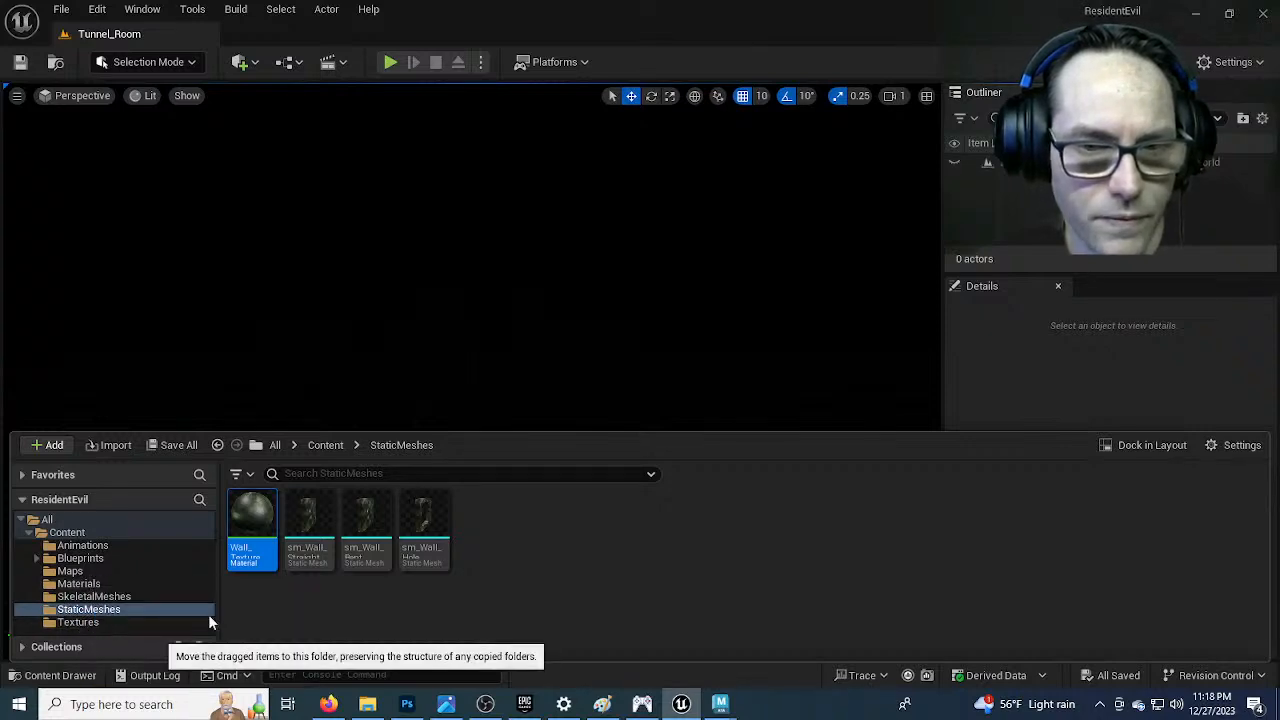
{"action": "left_click", "coordinate": [163, 618]}
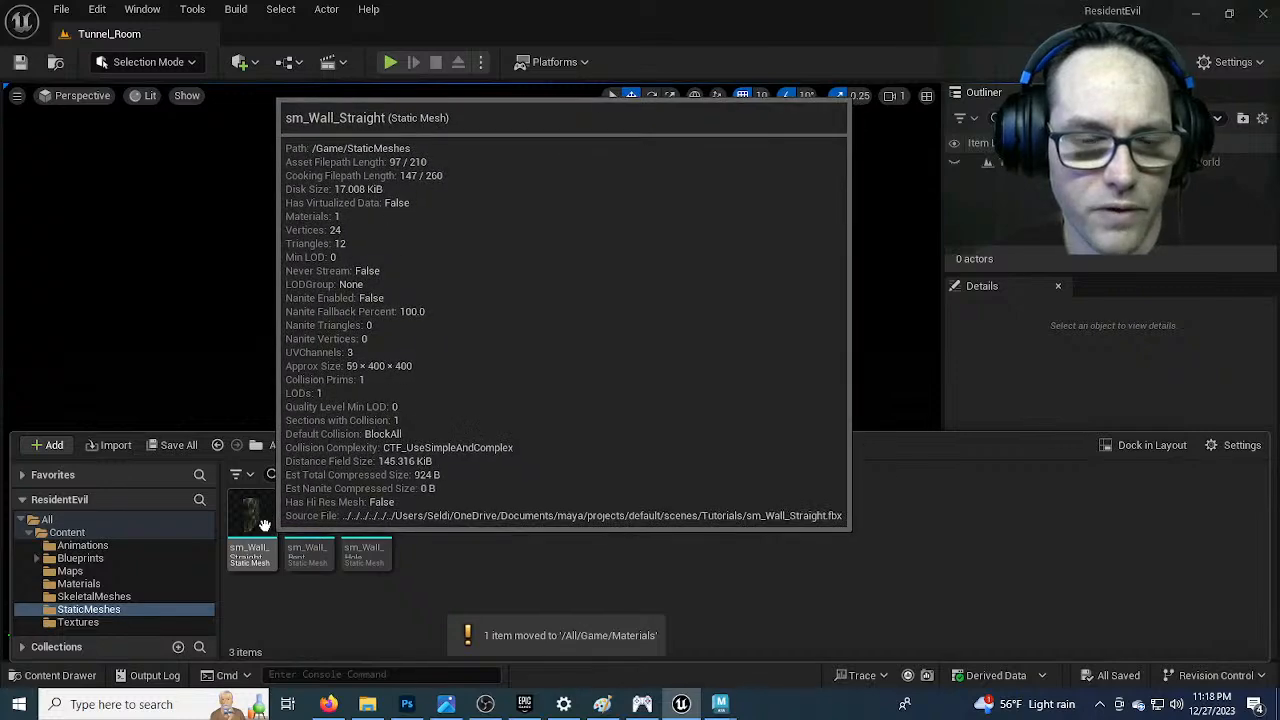
Open the sm_Wall_Straight mesh for editing, view the wall as a whole and review the available collision options
{"action": "double_click", "coordinate": [264, 525]}
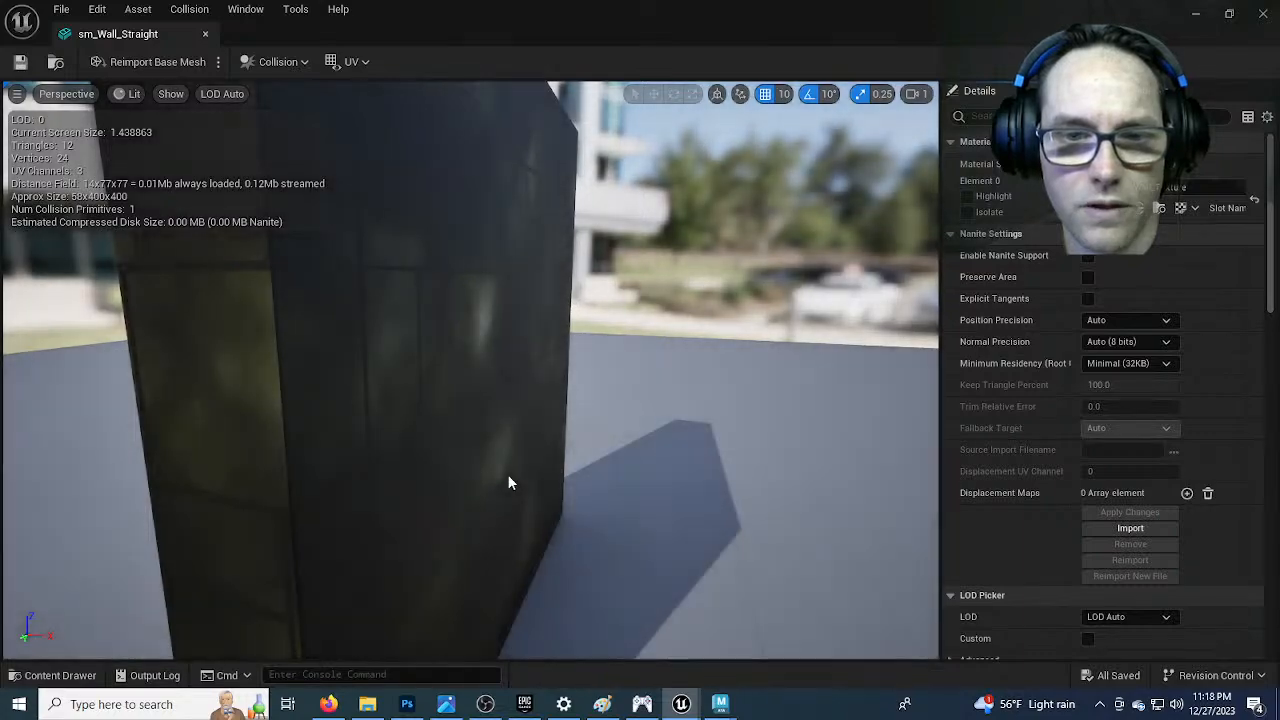
{"action": "left_click_drag", "start_coordinate": [510, 482], "coordinate": [450, 510]}
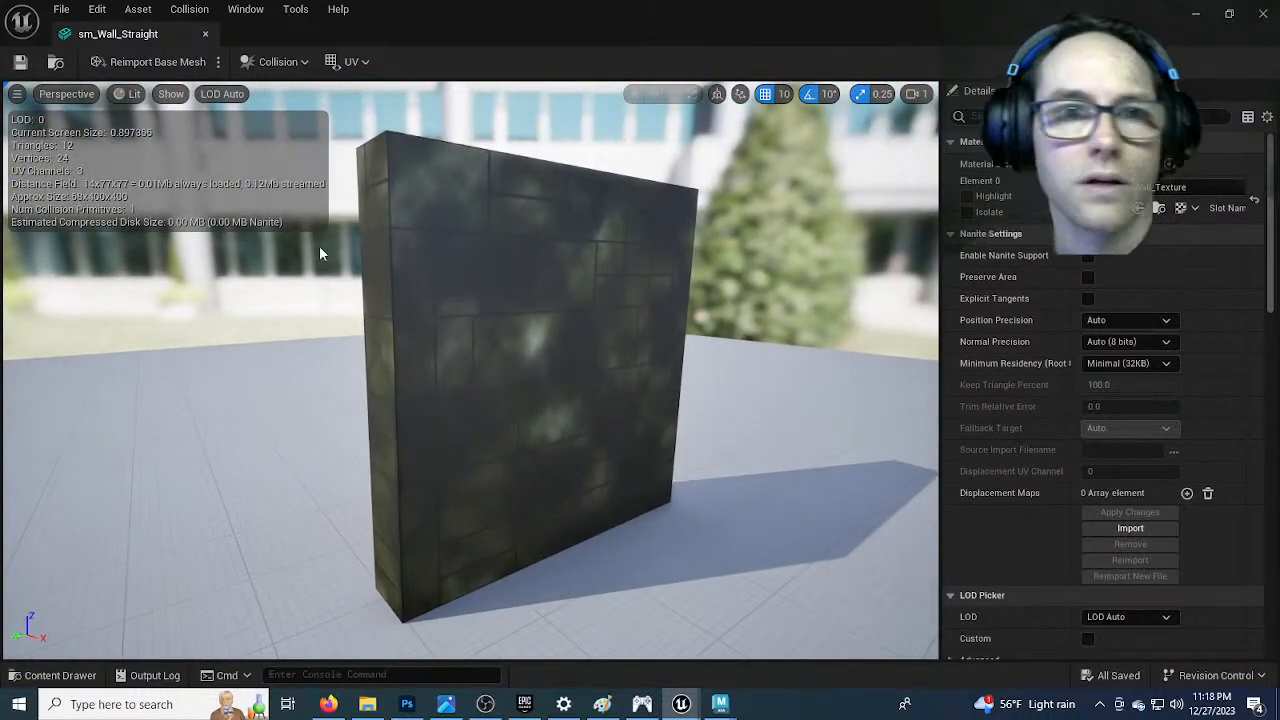
{"action": "left_click", "coordinate": [272, 62]}
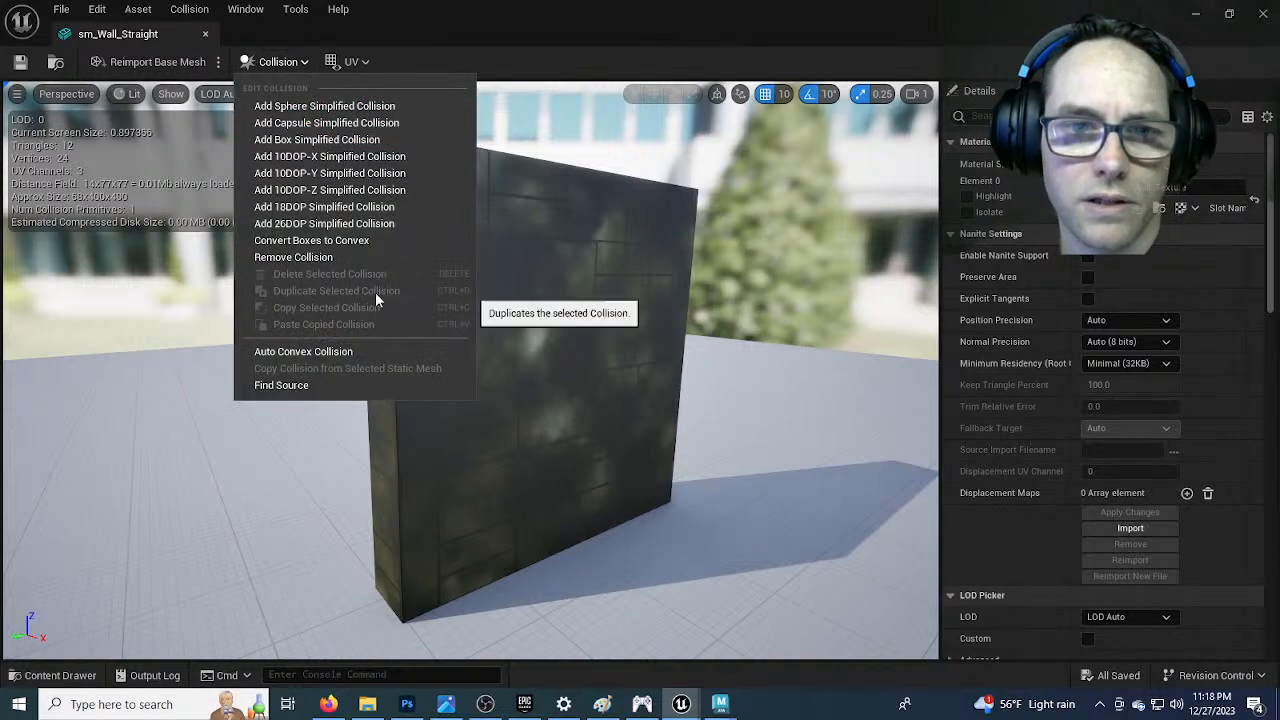
{"action": "left_click", "coordinate": [283, 43]}
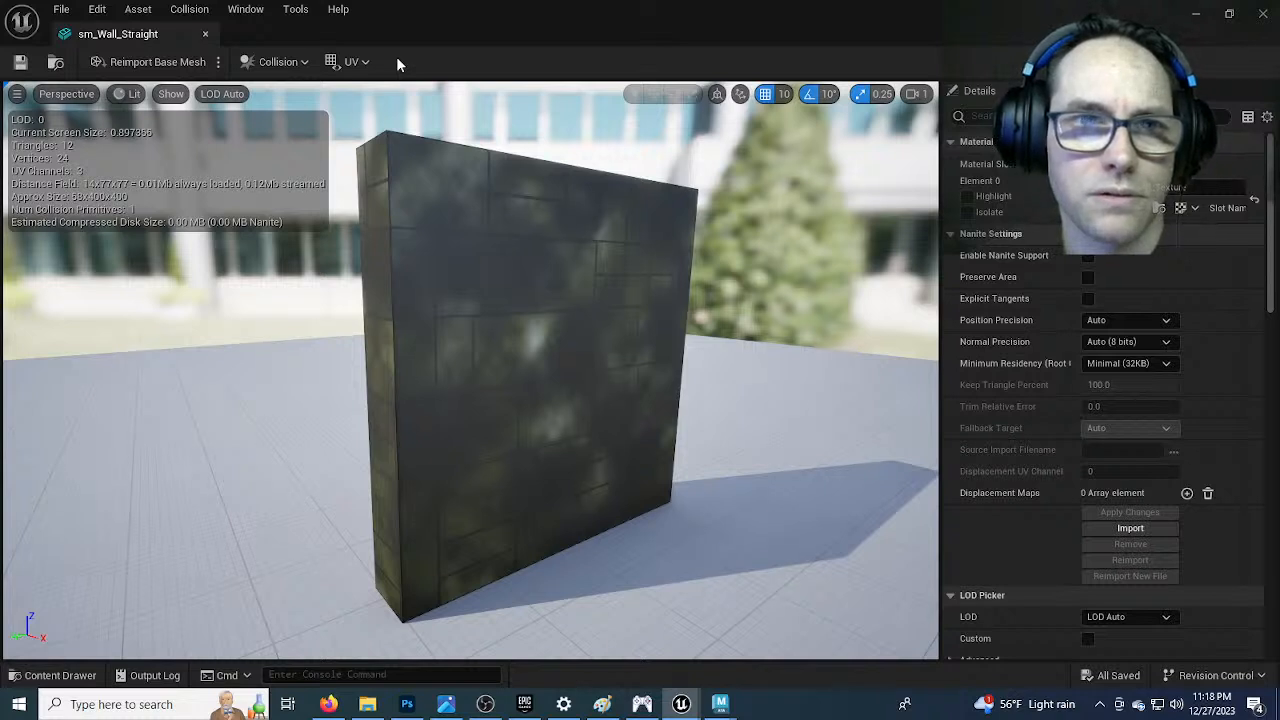
Display the simple collision of sm_Wall_Straight, inspect it around the wall and close the mesh editor
{"action": "left_click", "coordinate": [175, 93]}
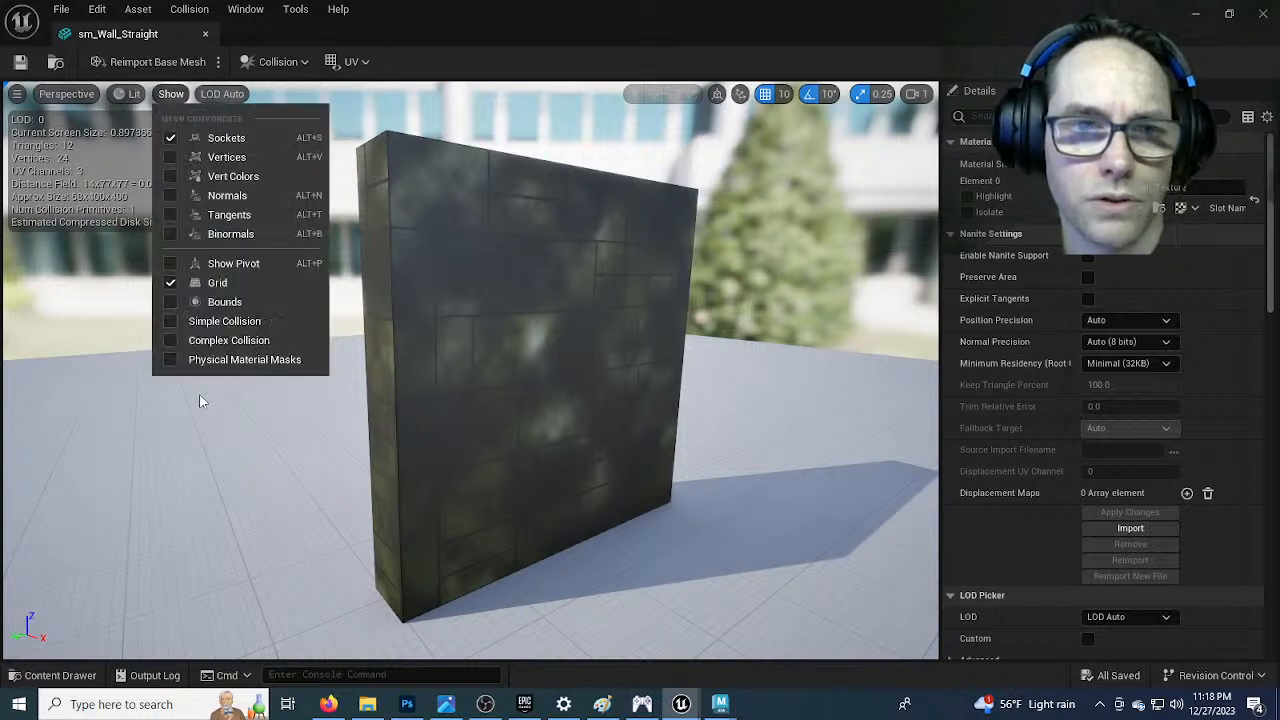
{"action": "left_click", "coordinate": [224, 328]}
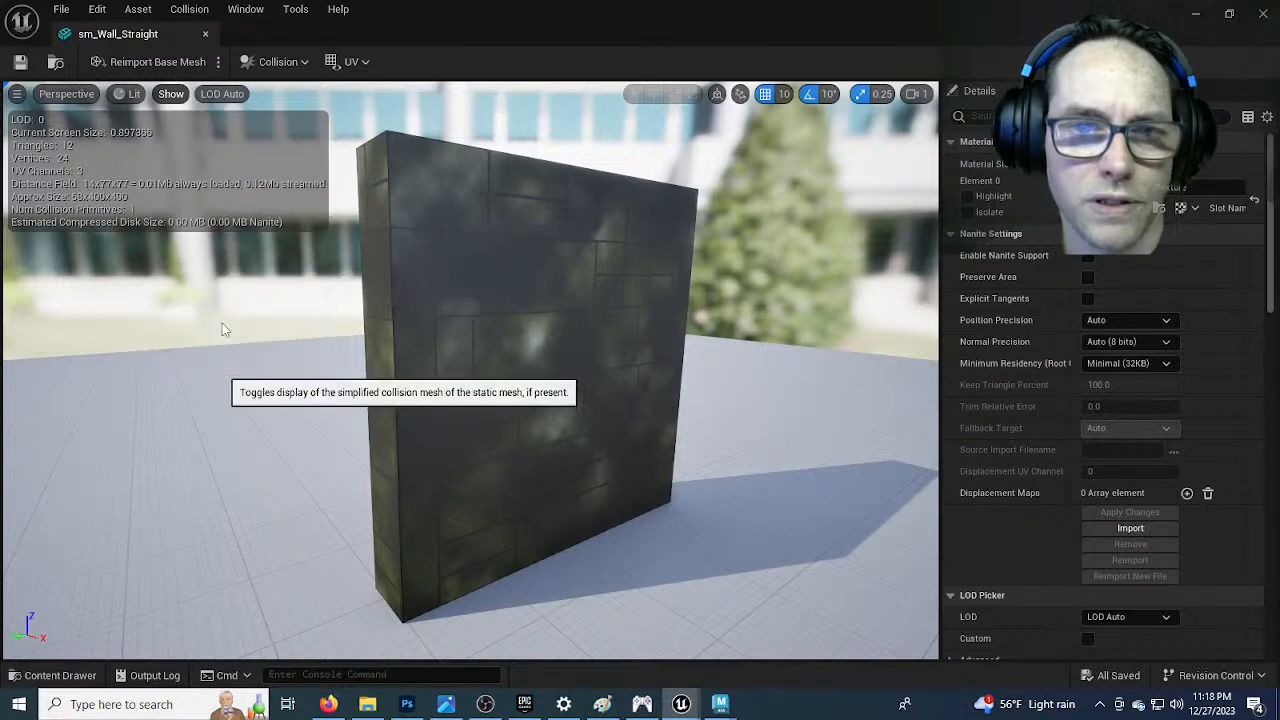
{"action": "left_click_drag", "start_coordinate": [511, 491], "coordinate": [535, 450]}
{"action": "mouse_move", "coordinate": [535, 450]}
{"action": "middle_mouse_down"}
{"action": "mouse_move", "coordinate": [345, 475]}
{"action": "mouse_move", "coordinate": [300, 468]}
{"action": "mouse_move", "coordinate": [550, 435]}
{"action": "middle_mouse_up"}
{"action": "left_click_drag", "start_coordinate": [550, 435], "coordinate": [410, 540]}
{"action": "middle_click_drag", "start_coordinate": [410, 540], "coordinate": [350, 490]}
{"action": "left_click_drag", "start_coordinate": [350, 490], "coordinate": [420, 495]}
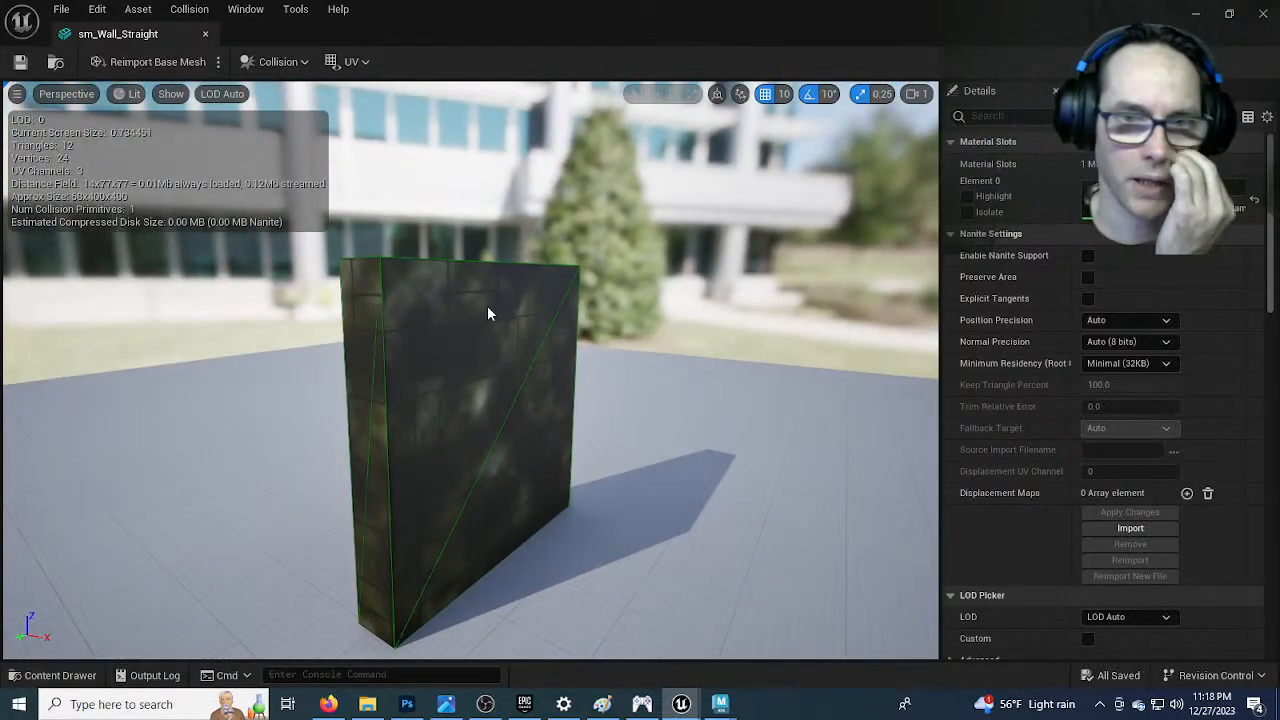
{"action": "left_click", "coordinate": [1261, 15]}
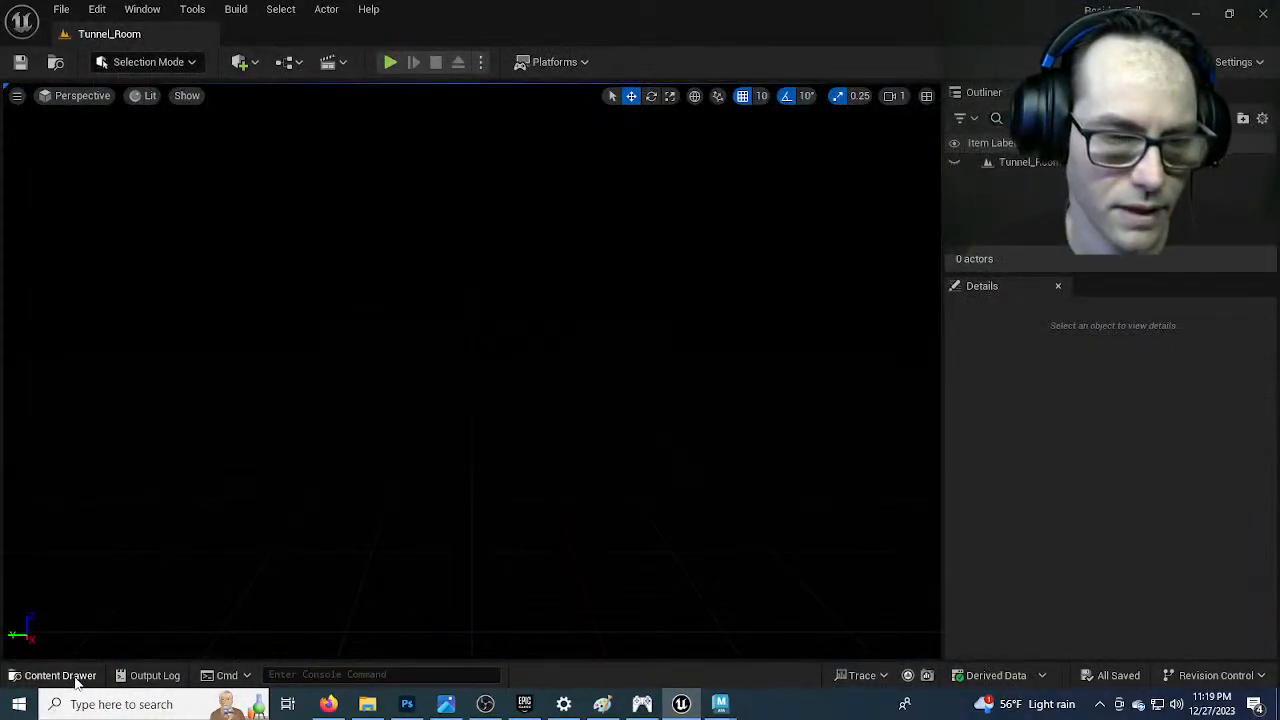
Open the sm_Wall_Hole mesh for editing and display its complex collision
{"action": "left_click", "coordinate": [72, 676]}
{"action": "double_click", "coordinate": [318, 522]}
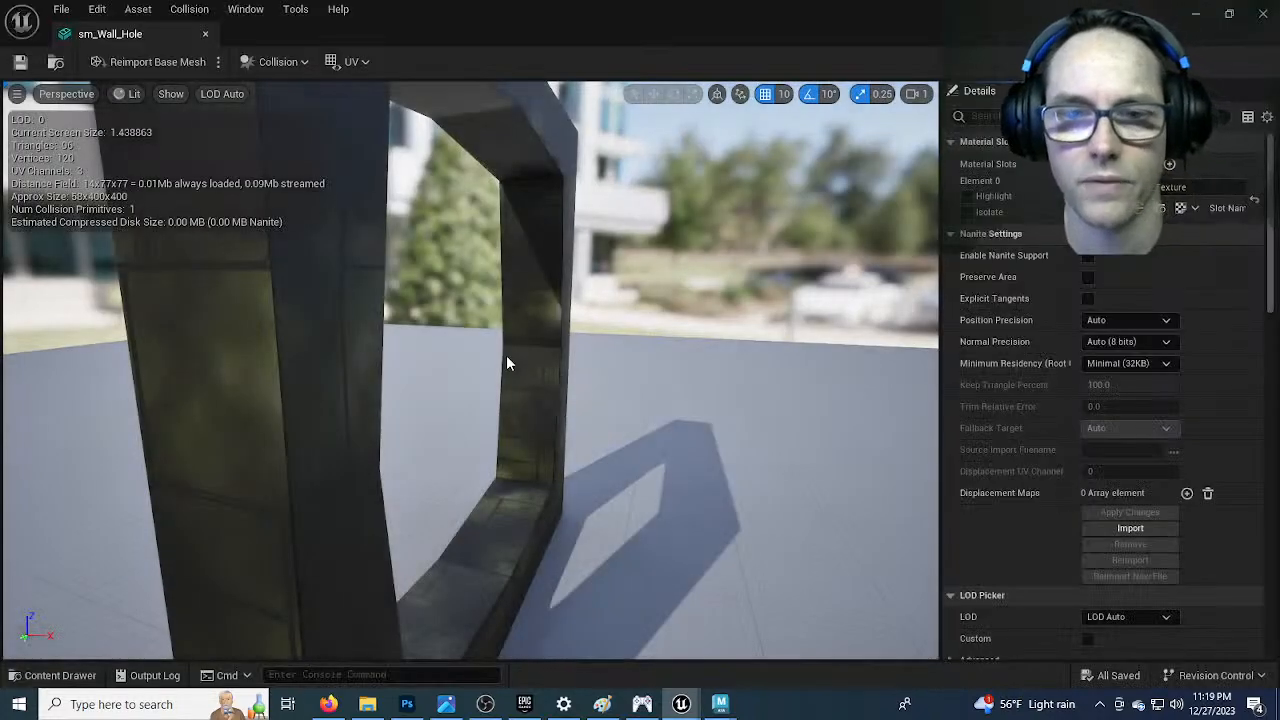
{"action": "right_click_drag", "start_coordinate": [506, 355], "coordinate": [504, 313]}
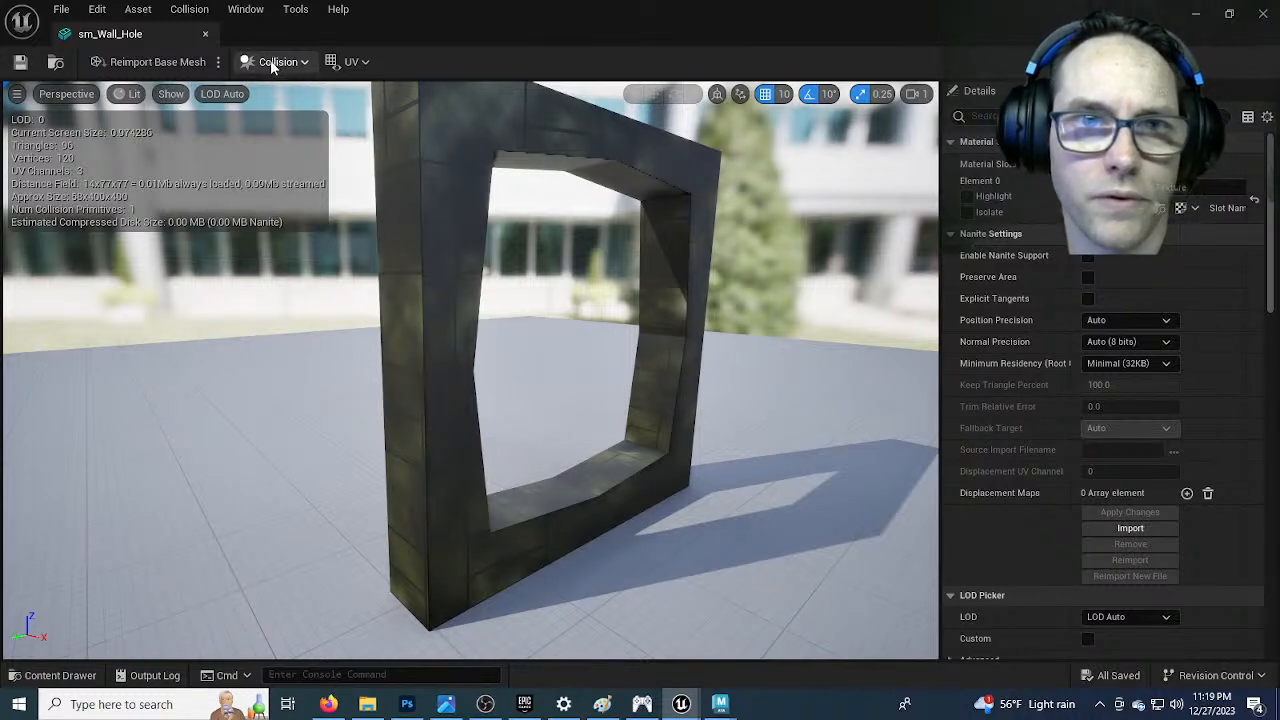
{"action": "left_click", "coordinate": [171, 94]}
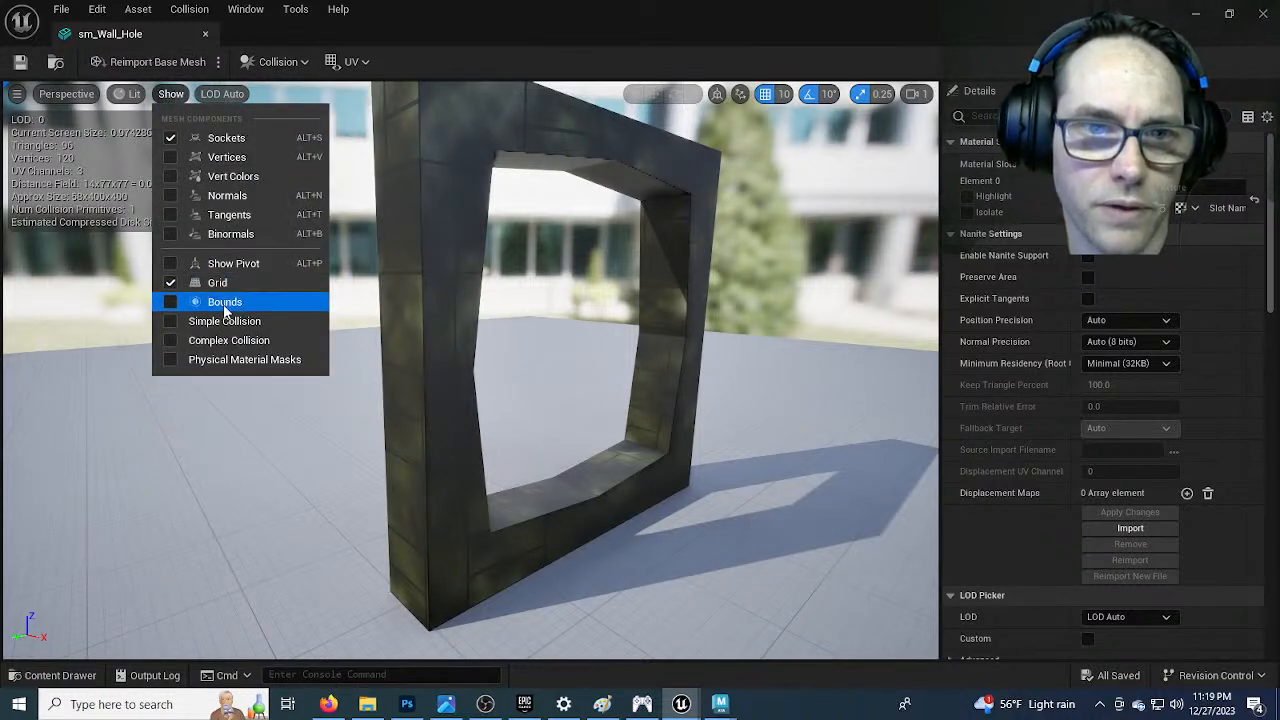
{"action": "left_click", "coordinate": [229, 340]}
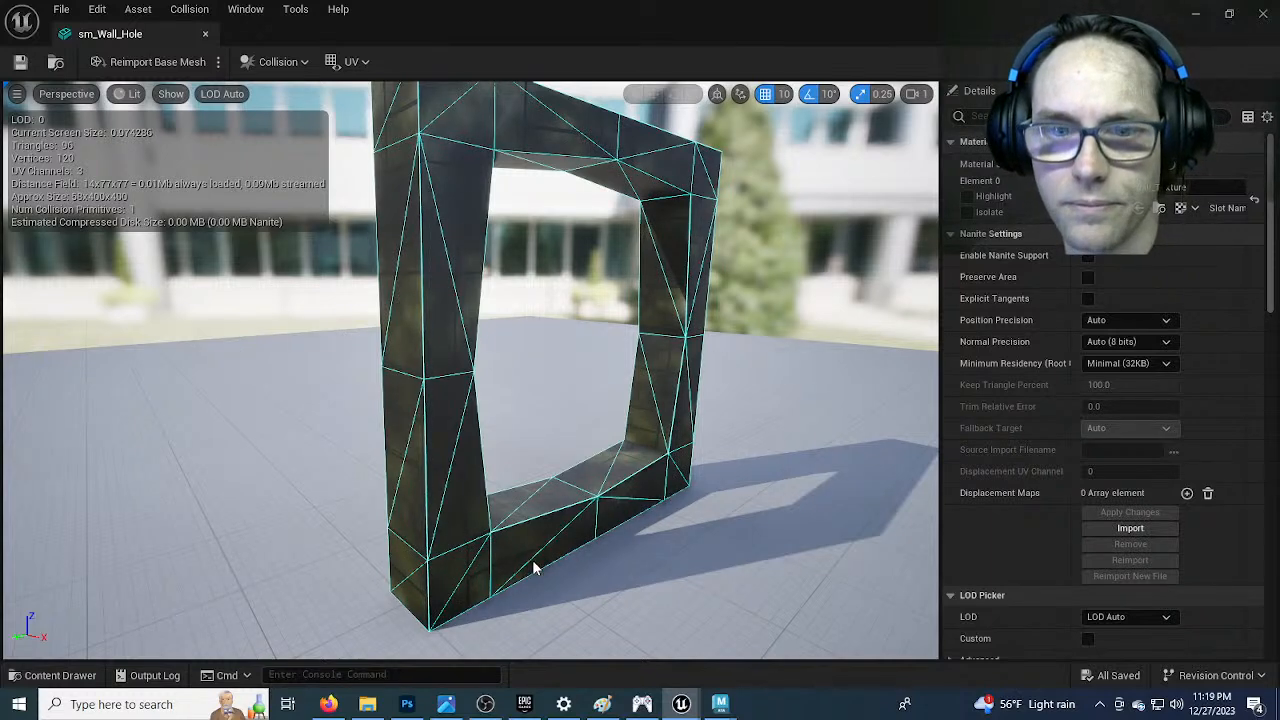
Set the Collision Complexity of sm_Wall_Hole to Use Complex Collision As Simple
{"action": "scroll", "coordinate": [1077, 336], "scroll_direction": "down", "scroll_amount": 3}
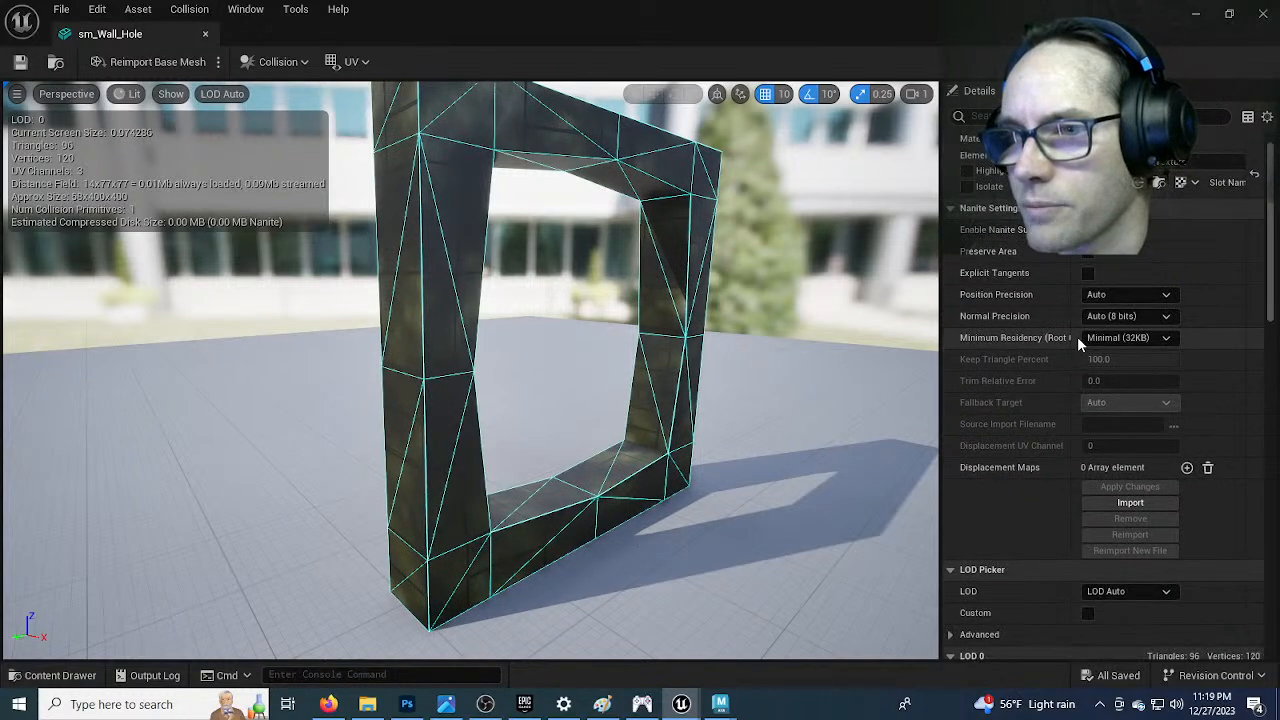
{"action": "scroll", "coordinate": [1073, 343], "scroll_direction": "down", "scroll_amount": 6}
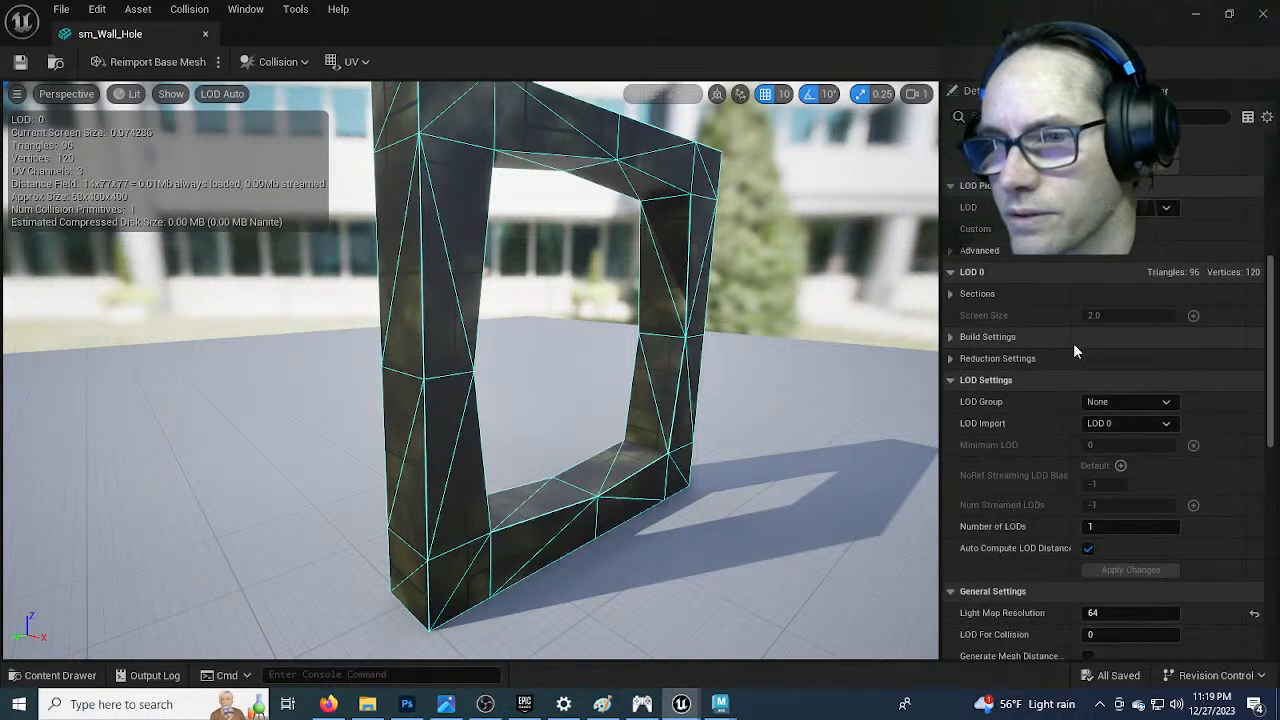
{"action": "scroll", "coordinate": [1073, 343], "scroll_direction": "down", "scroll_amount": 8}
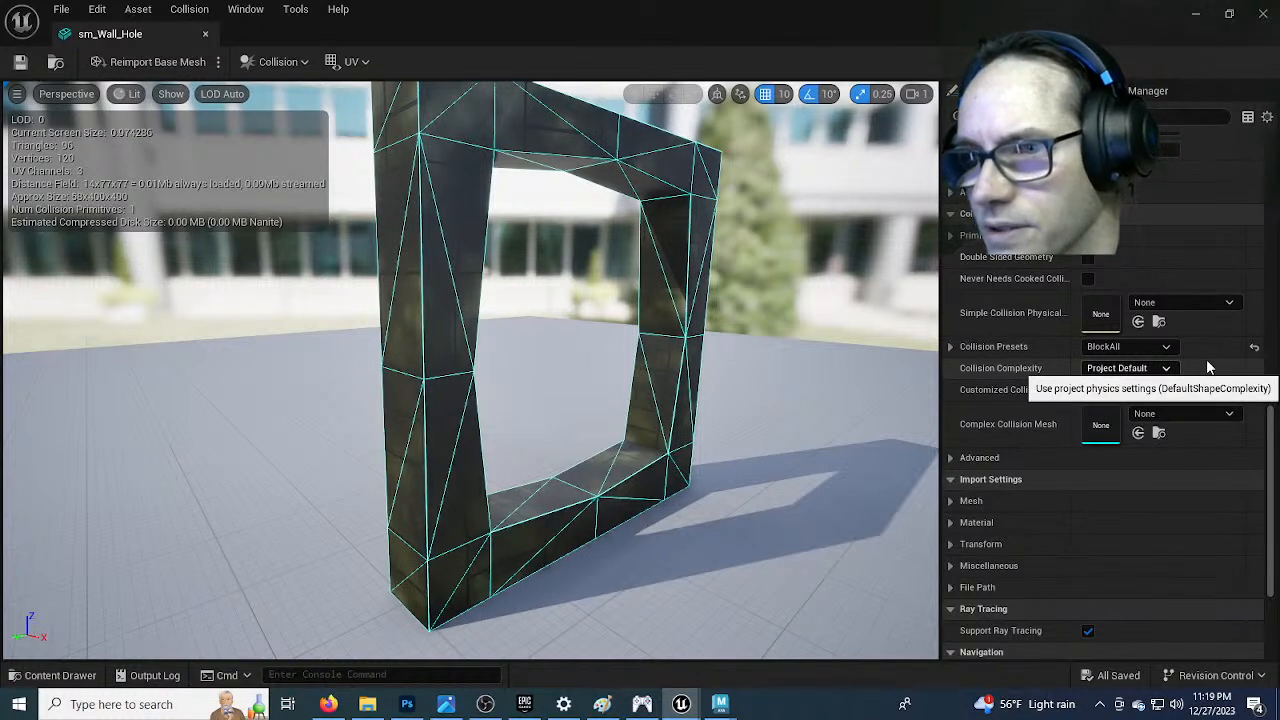
{"action": "left_click", "coordinate": [1165, 368]}
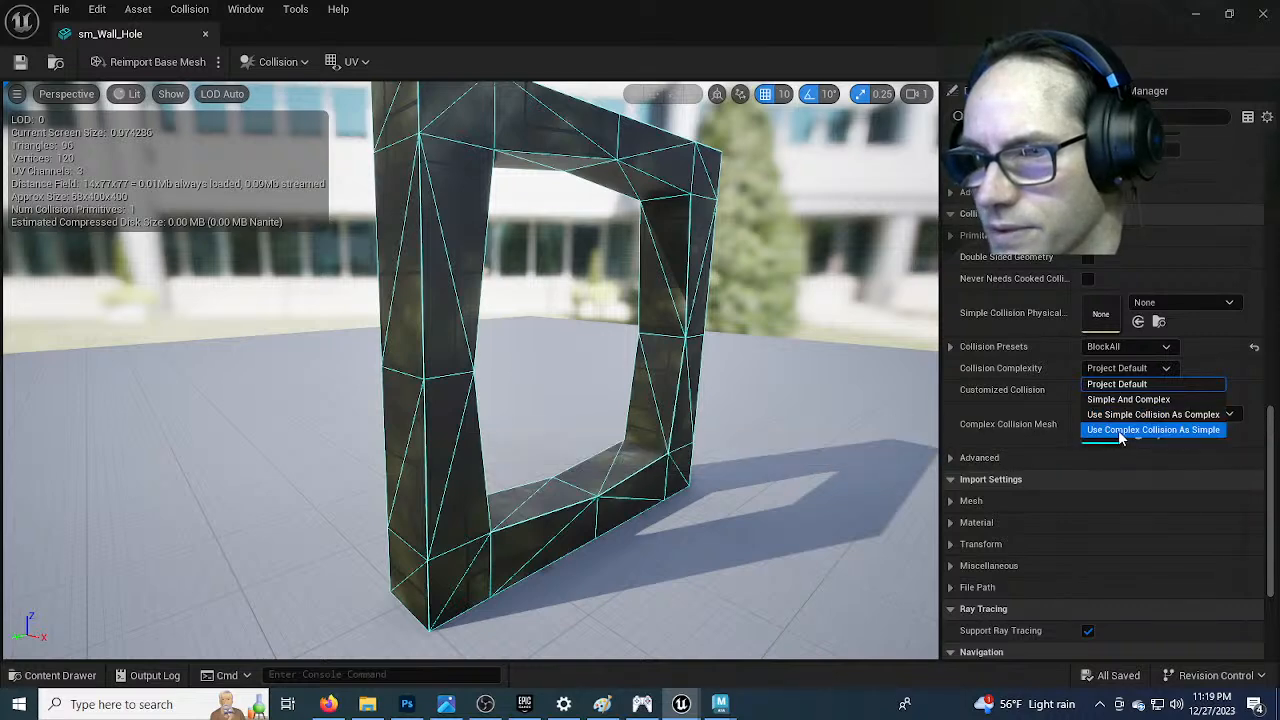
{"action": "left_click", "coordinate": [1121, 432]}
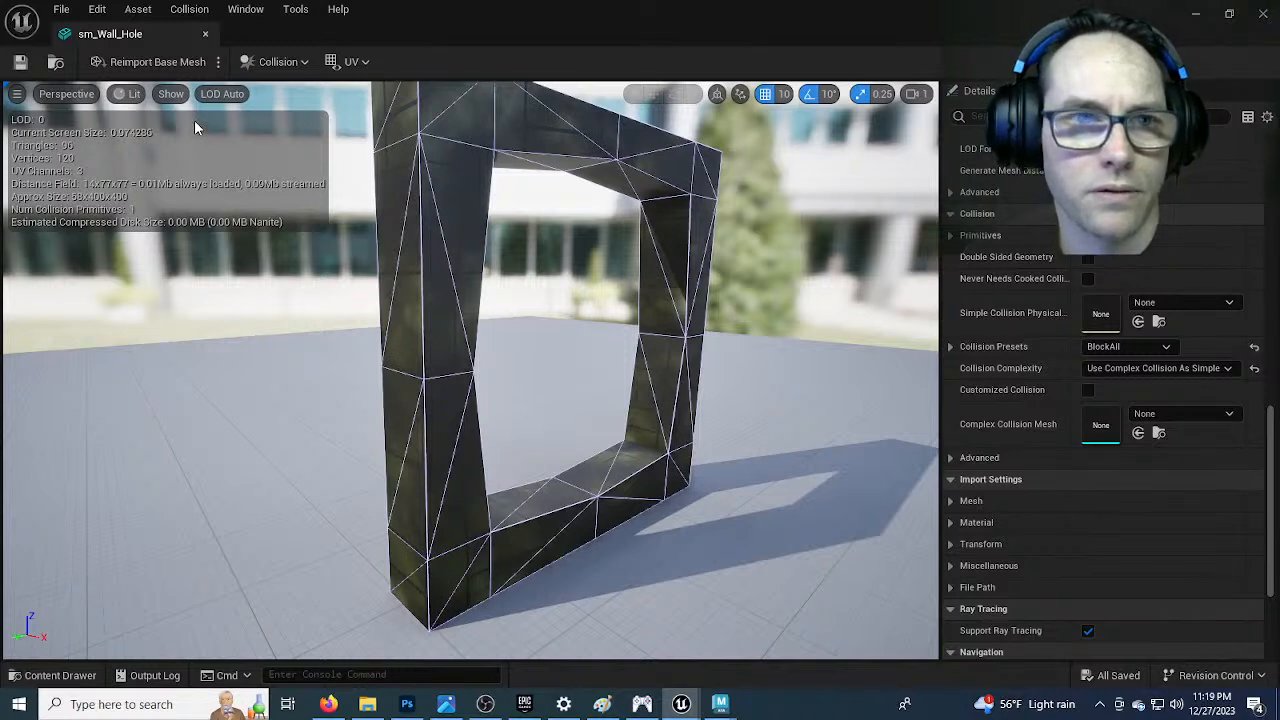
Display UV Channels 0, 1 and 2 of sm_Wall_Hole in turn, compare their layouts and close the mesh editor
{"action": "left_click", "coordinate": [366, 62]}
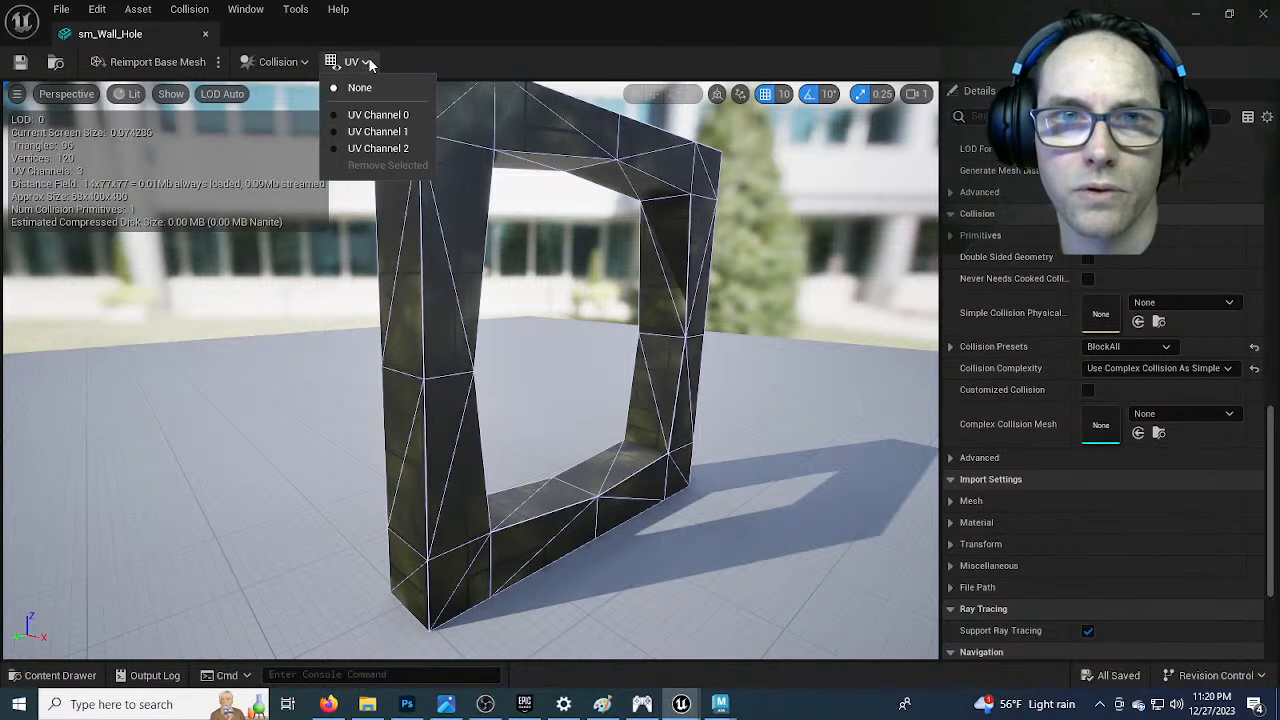
{"action": "left_click", "coordinate": [405, 115]}
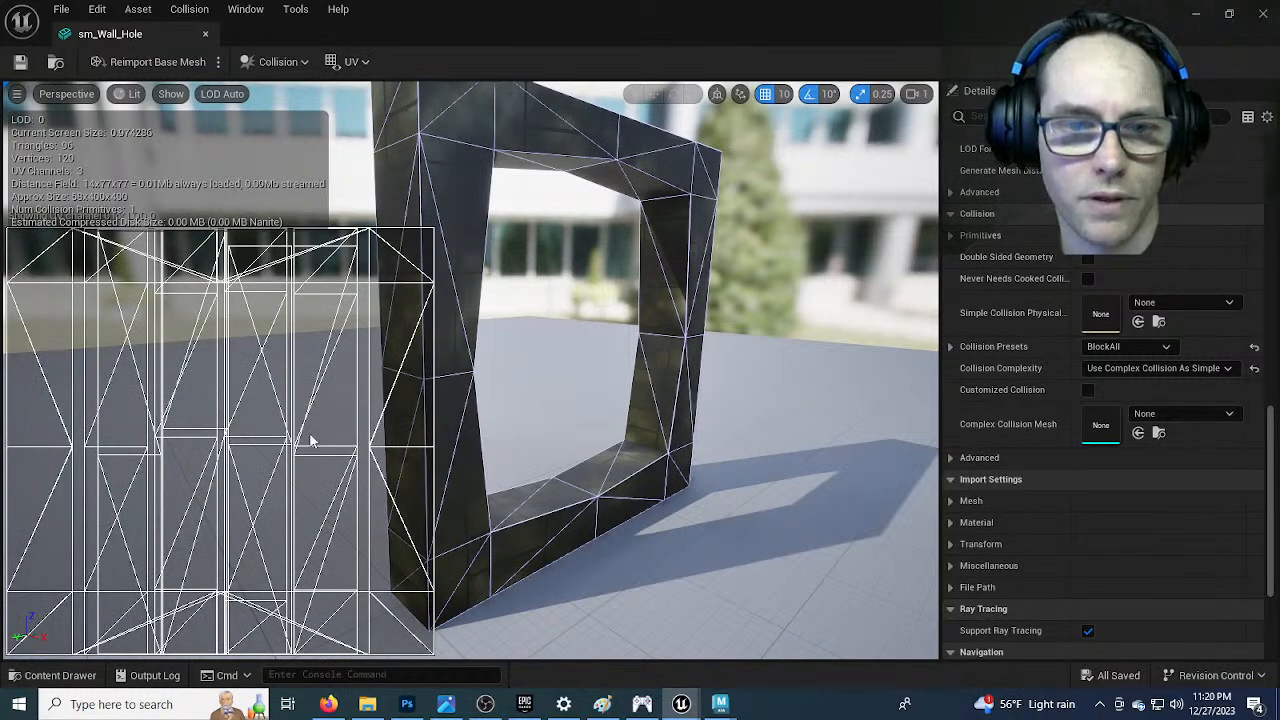
{"action": "left_click", "coordinate": [363, 62]}
{"action": "left_click", "coordinate": [372, 130]}
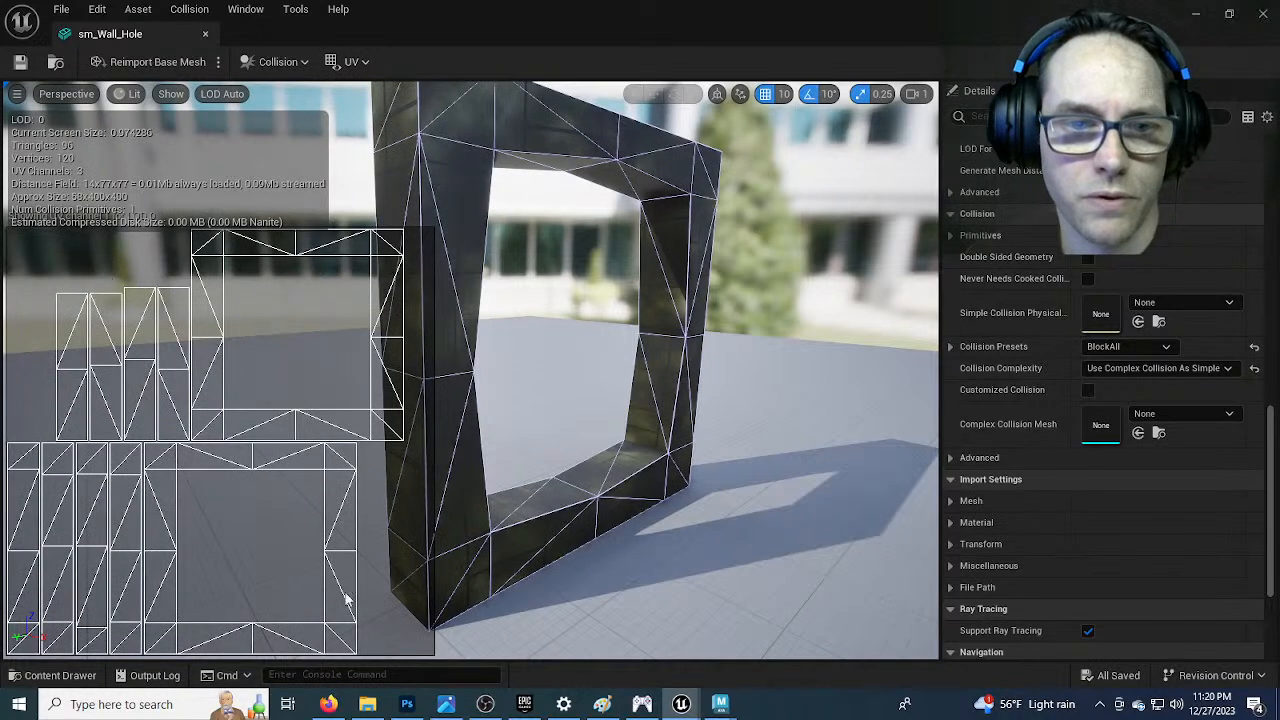
{"action": "left_click", "coordinate": [352, 62]}
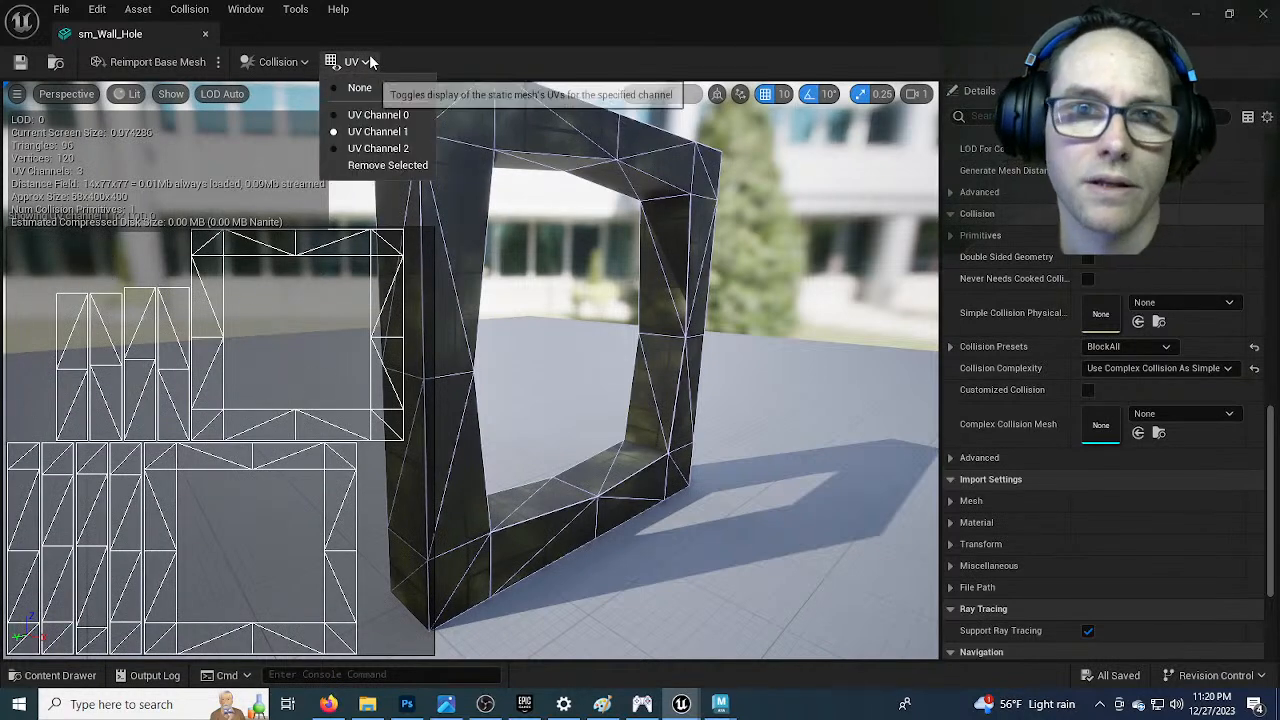
{"action": "left_click", "coordinate": [391, 149]}
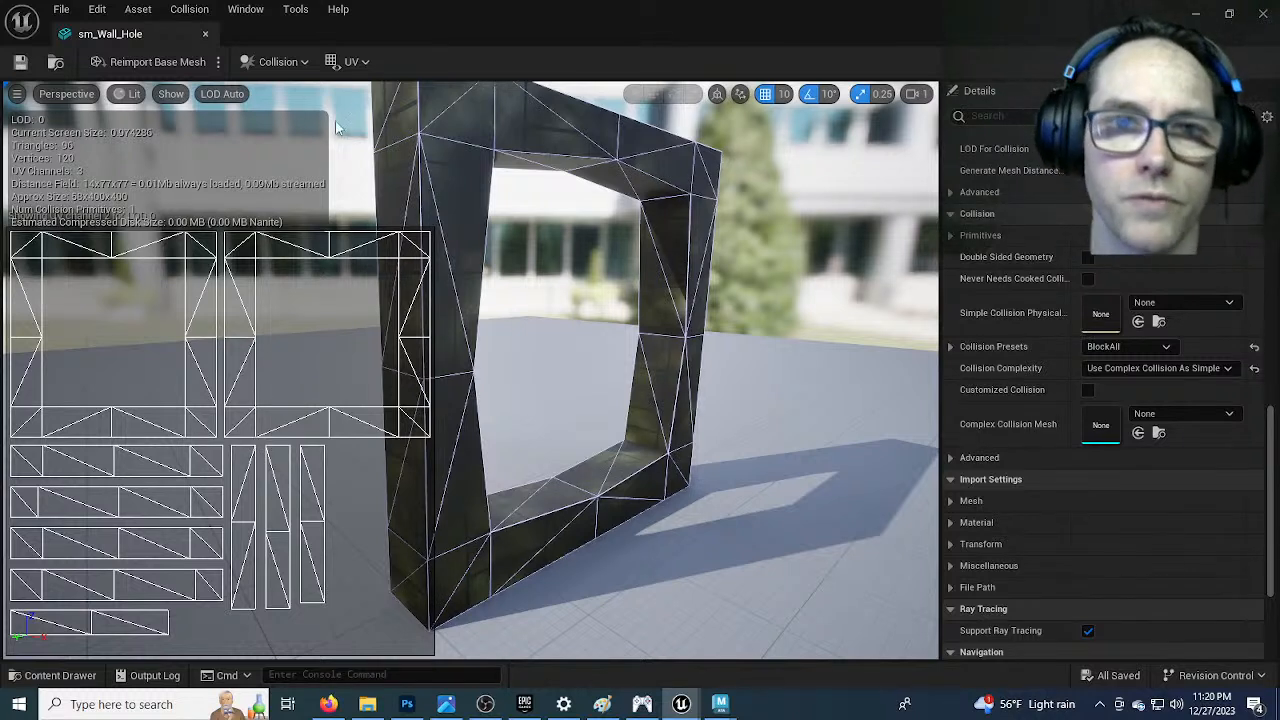
{"action": "left_click", "coordinate": [360, 66]}
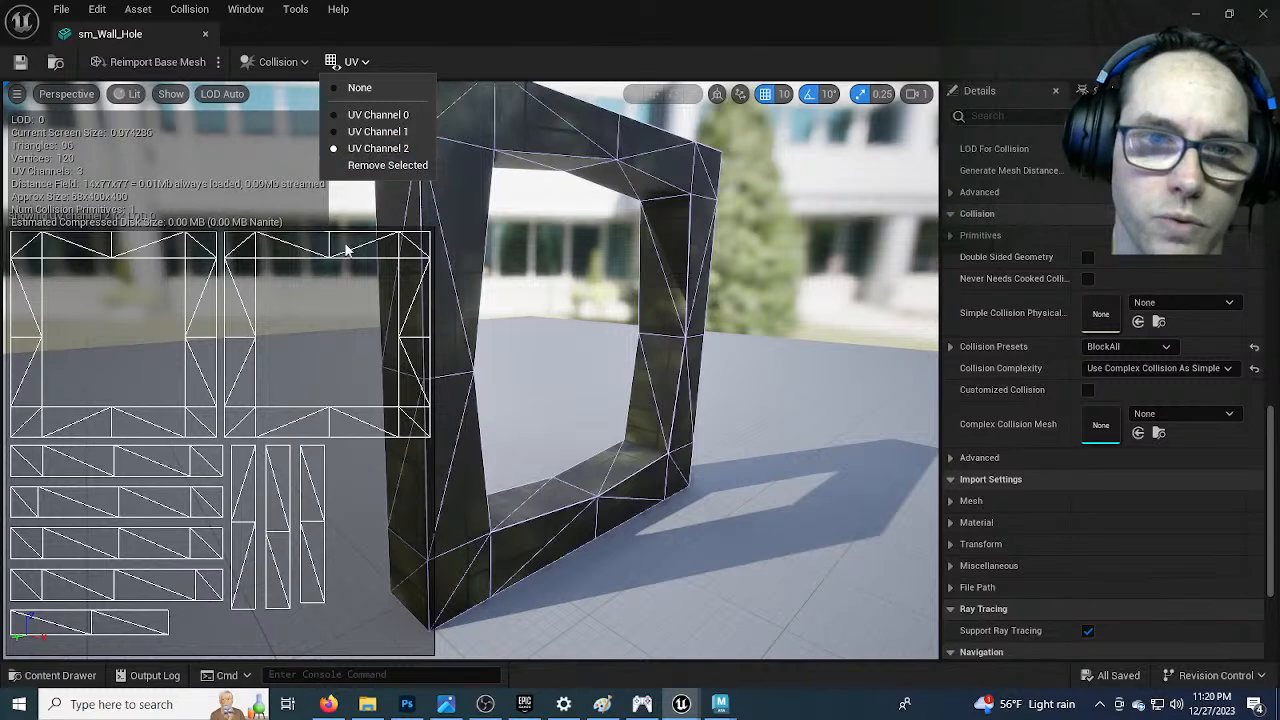
{"action": "left_click", "coordinate": [375, 131]}
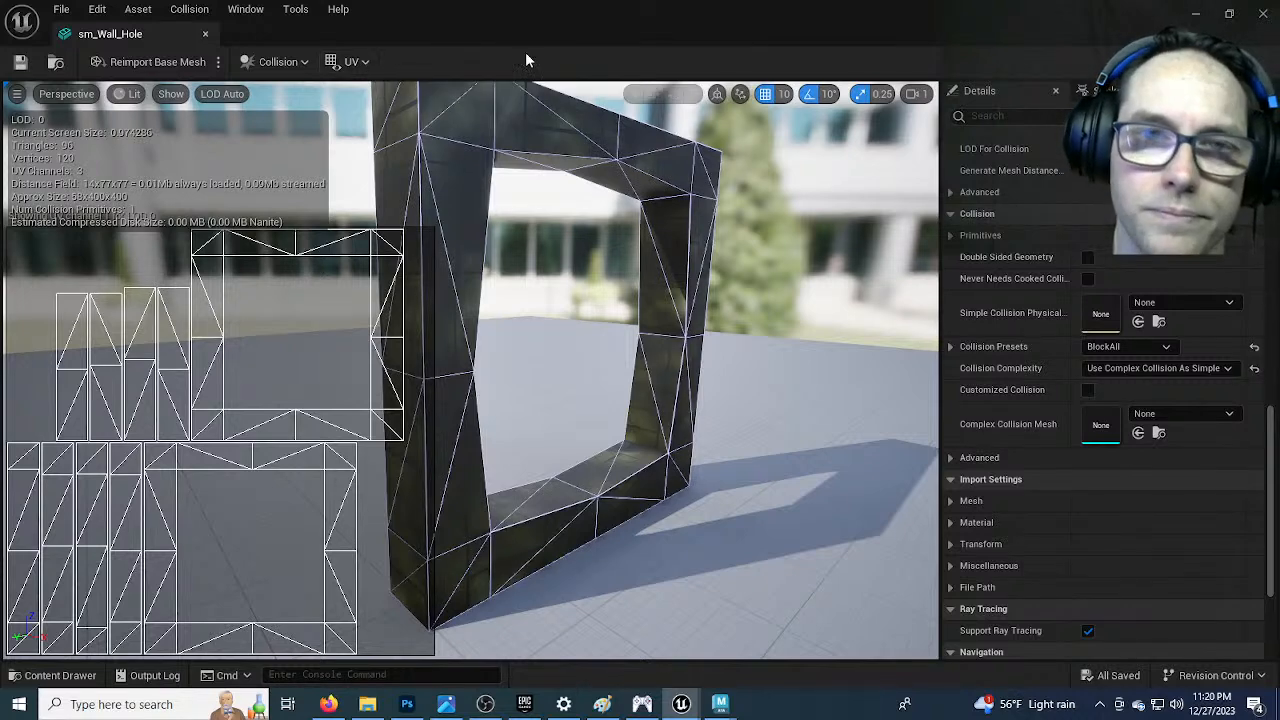
{"action": "left_click", "coordinate": [1266, 13]}
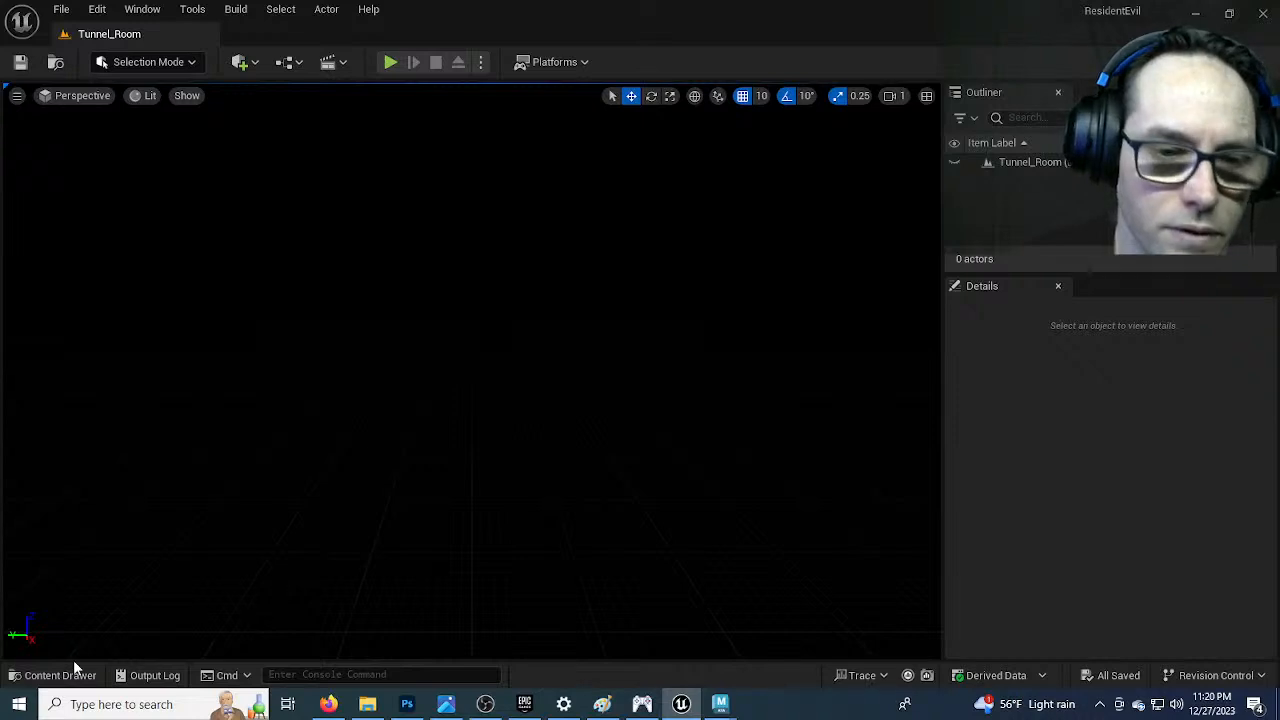
Switch to File Explorer and select the Re_Bricks_Normal file in Documents > Game Design > Textures
{"action": "left_click", "coordinate": [368, 704]}
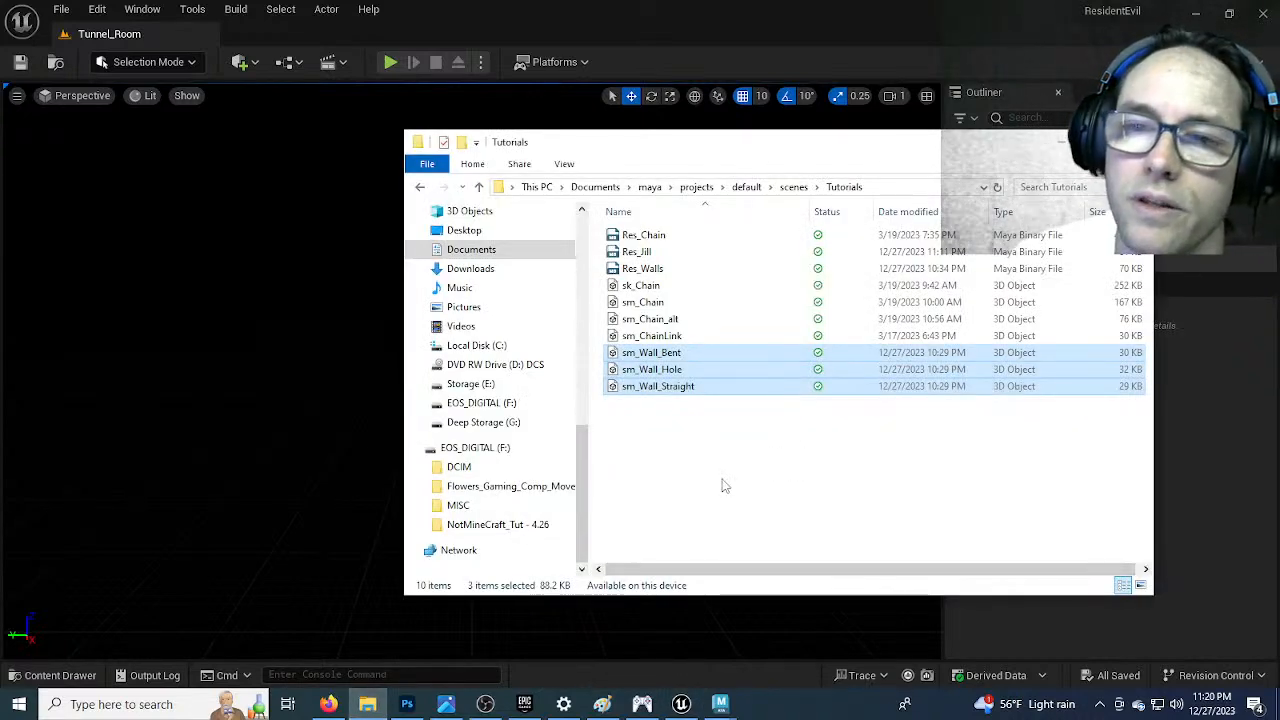
{"action": "left_click", "coordinate": [478, 251]}
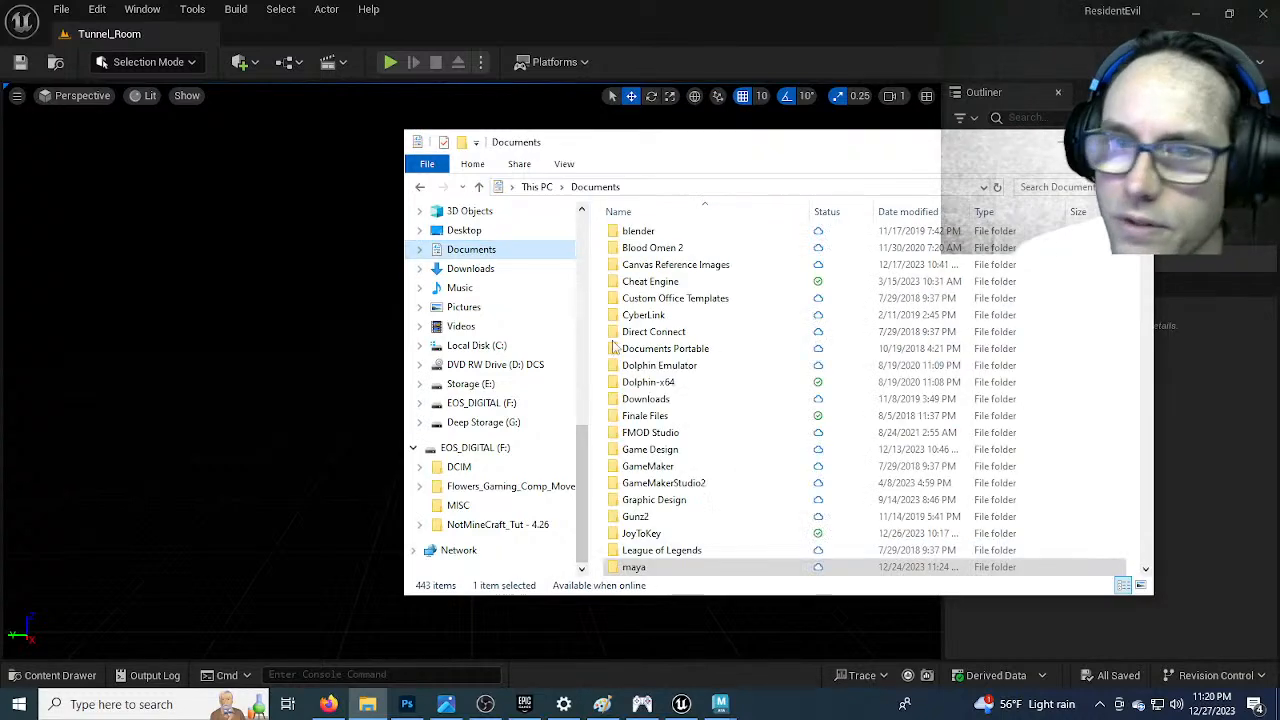
{"action": "double_click", "coordinate": [652, 449]}
{"action": "left_click", "coordinate": [662, 484]}
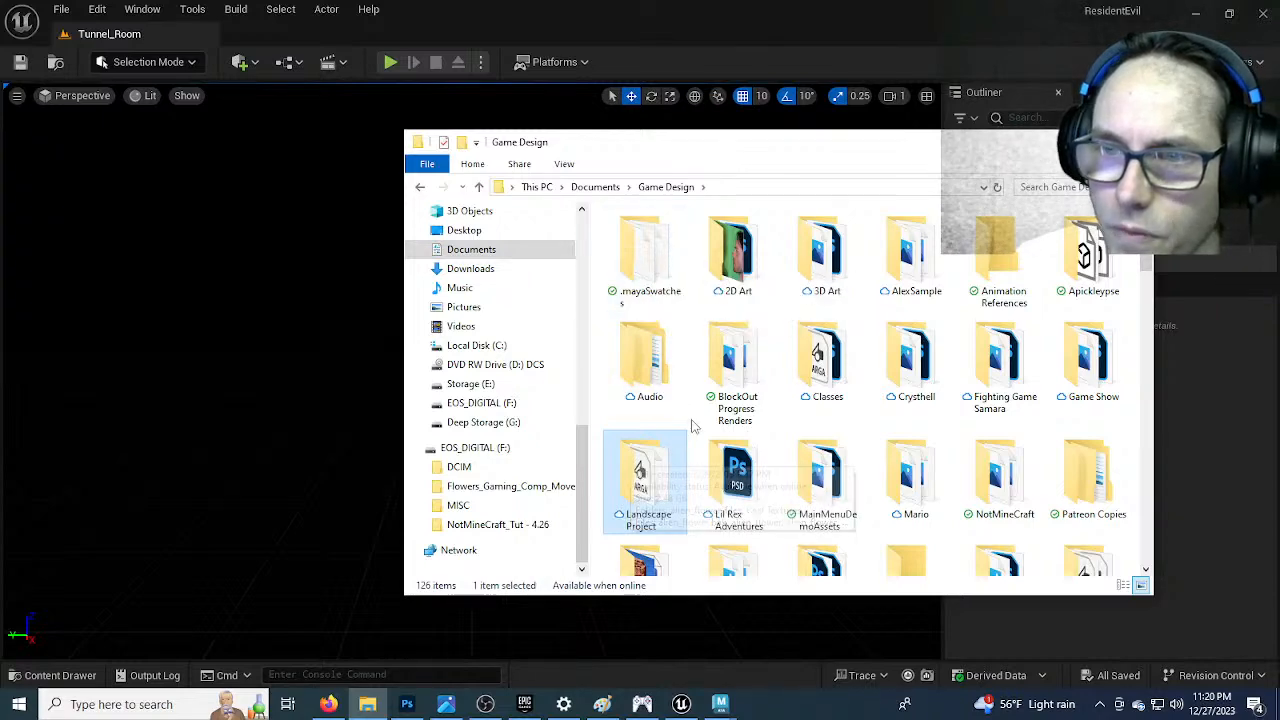
{"action": "scroll", "coordinate": [729, 343], "scroll_direction": "down", "scroll_amount": 5}
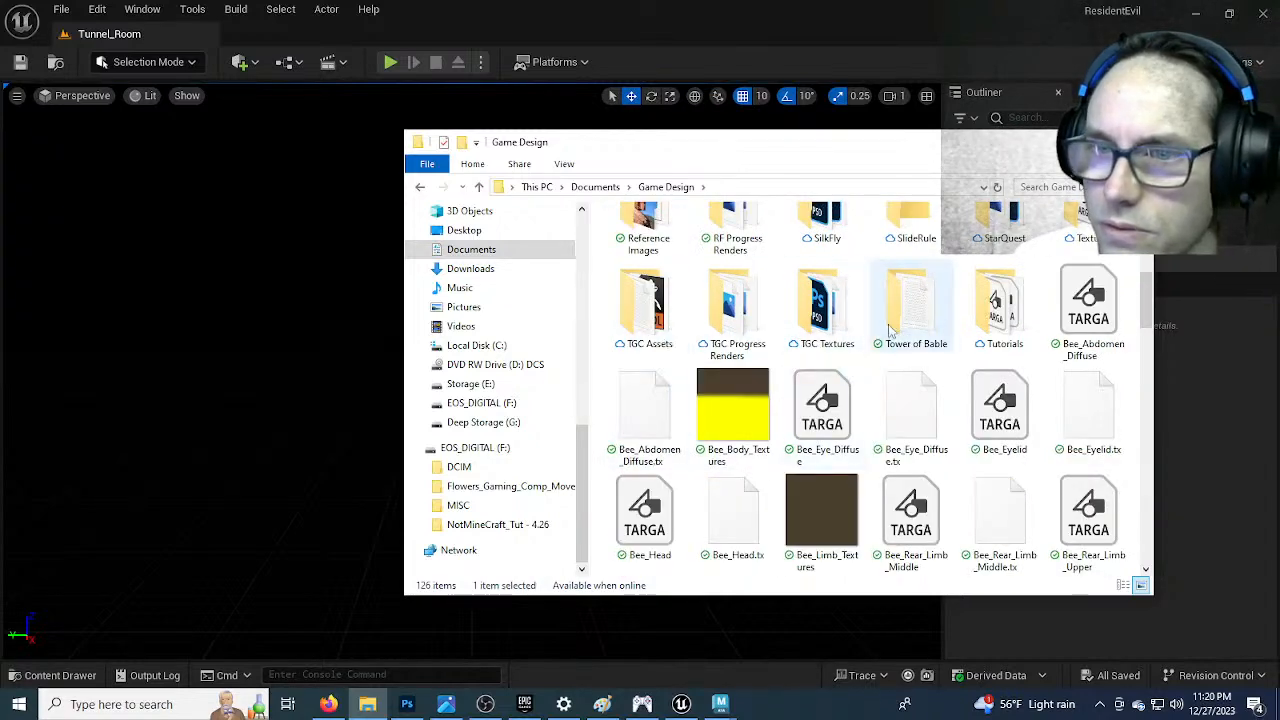
{"action": "scroll", "coordinate": [915, 315], "scroll_direction": "up", "scroll_amount": 2}
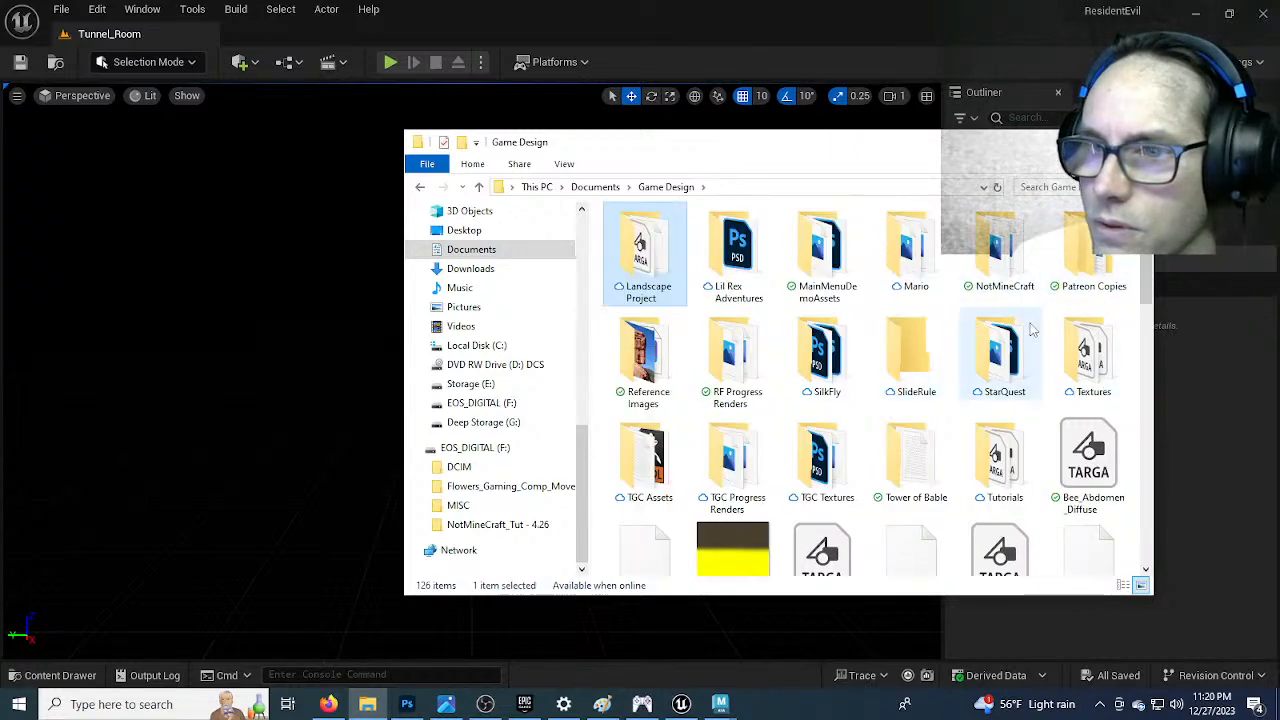
{"action": "double_click", "coordinate": [1088, 352]}
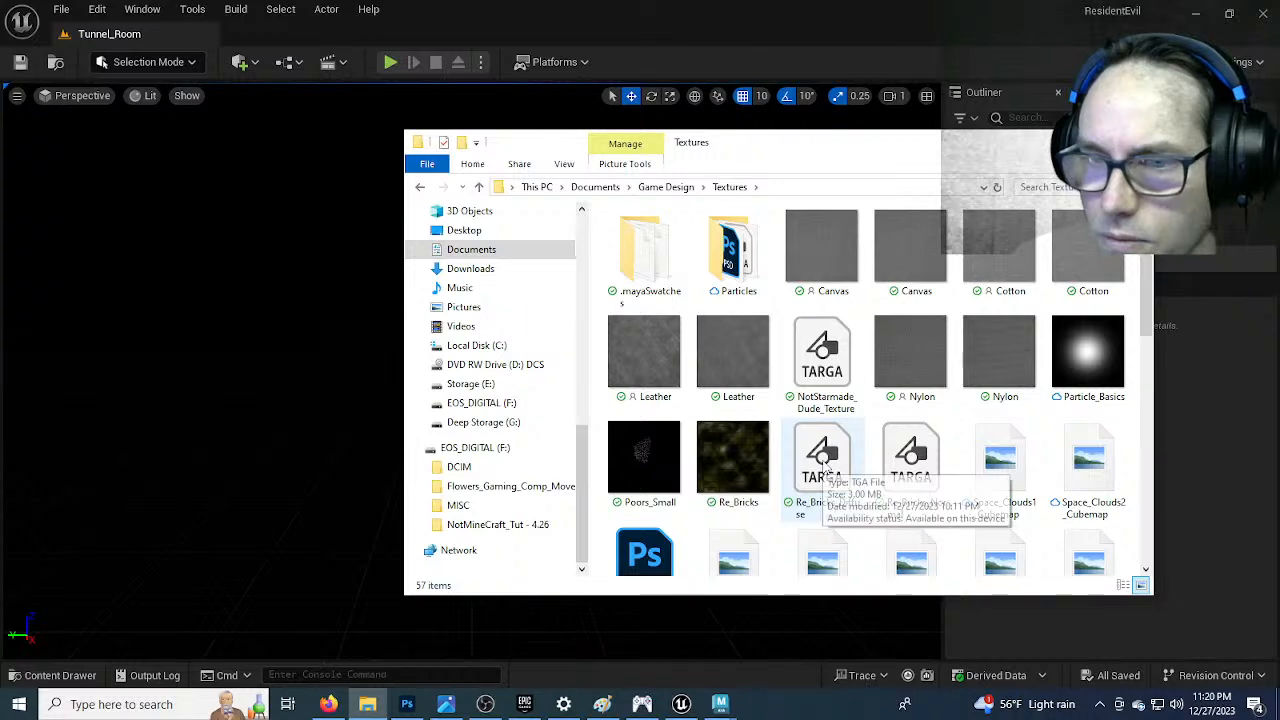
{"action": "left_click", "coordinate": [918, 472]}
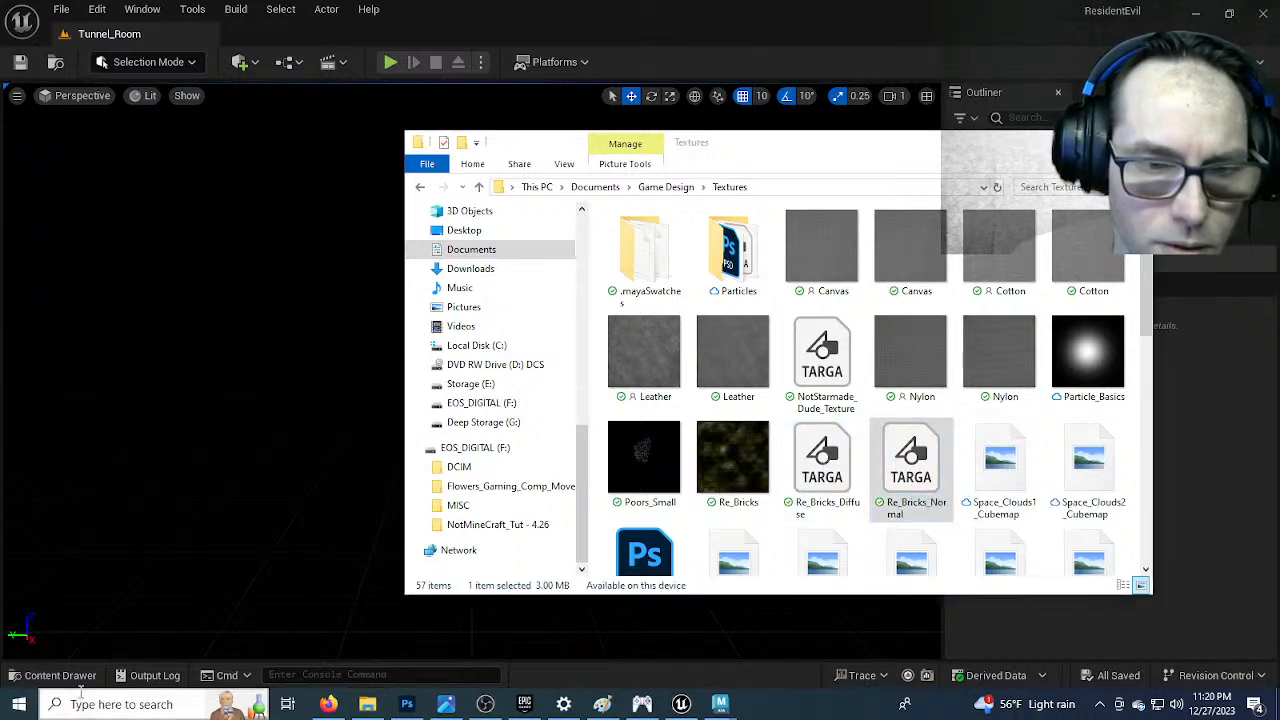
Import Re_Bricks_Normal into the project's Textures folder and put the File Explorer window away
{"action": "left_click", "coordinate": [60, 675]}
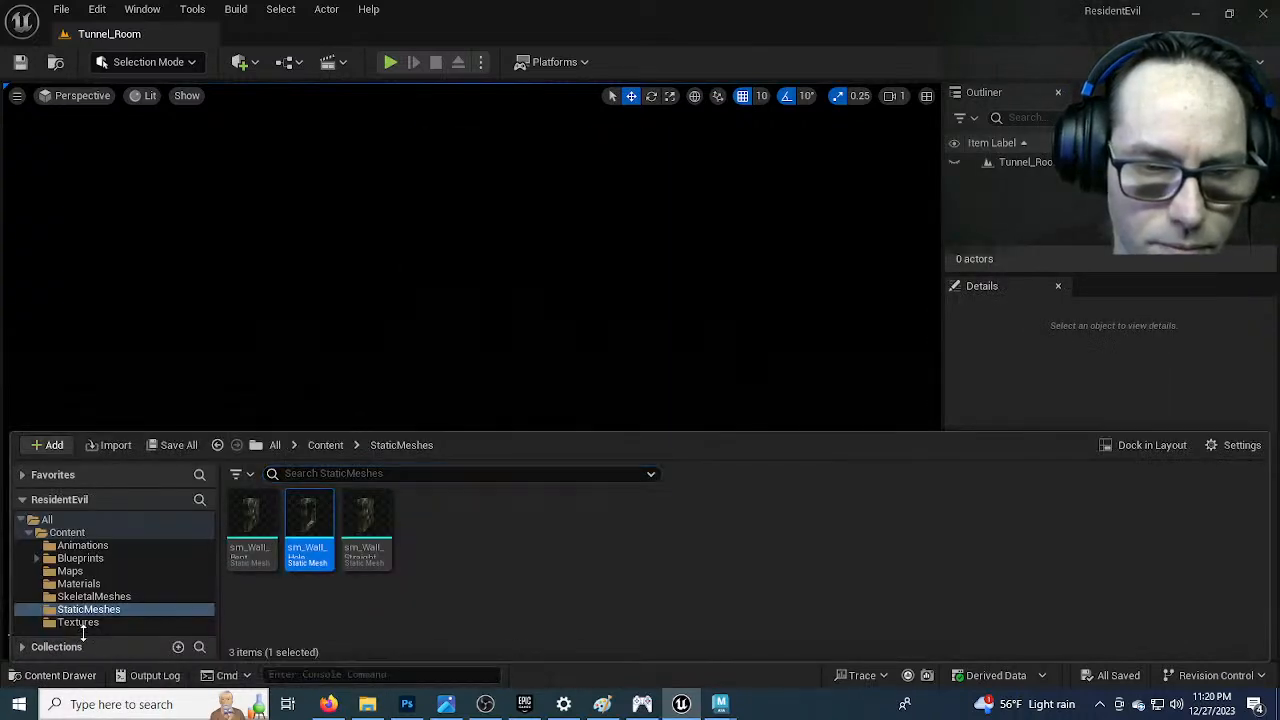
{"action": "left_click", "coordinate": [87, 622]}
{"action": "left_click", "coordinate": [380, 707]}
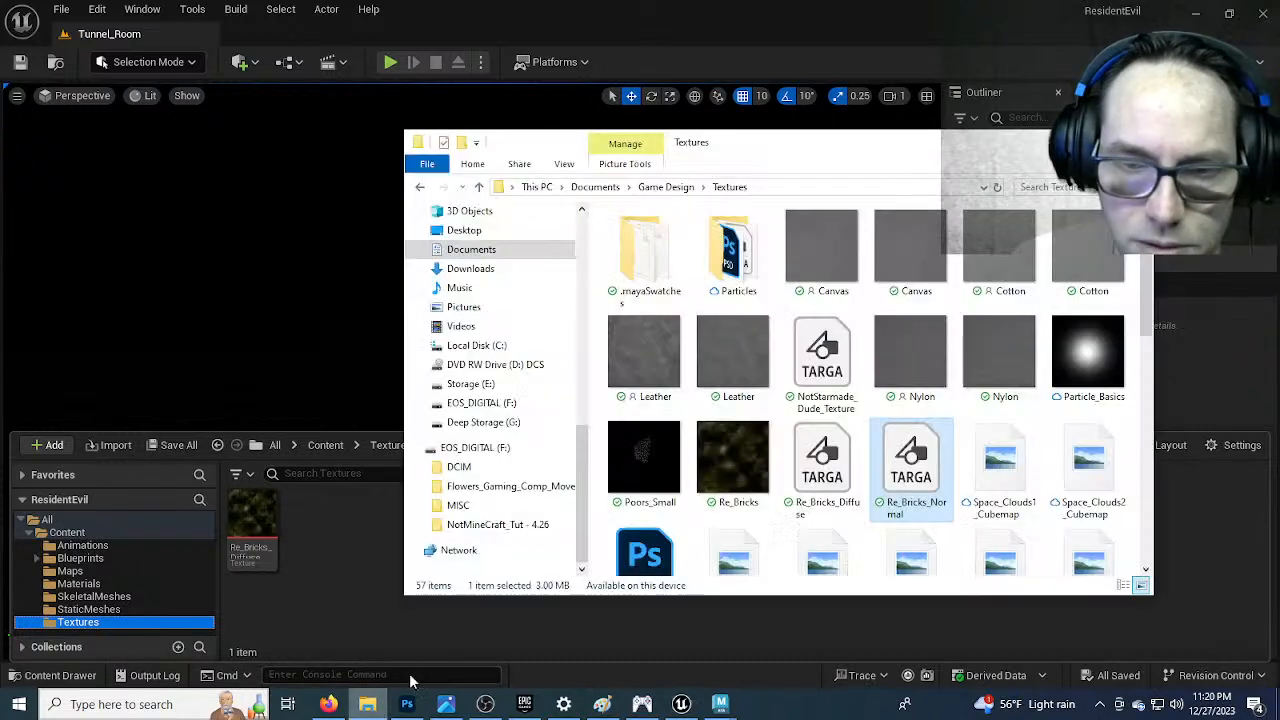
{"action": "left_click_drag", "start_coordinate": [908, 472], "coordinate": [356, 610]}
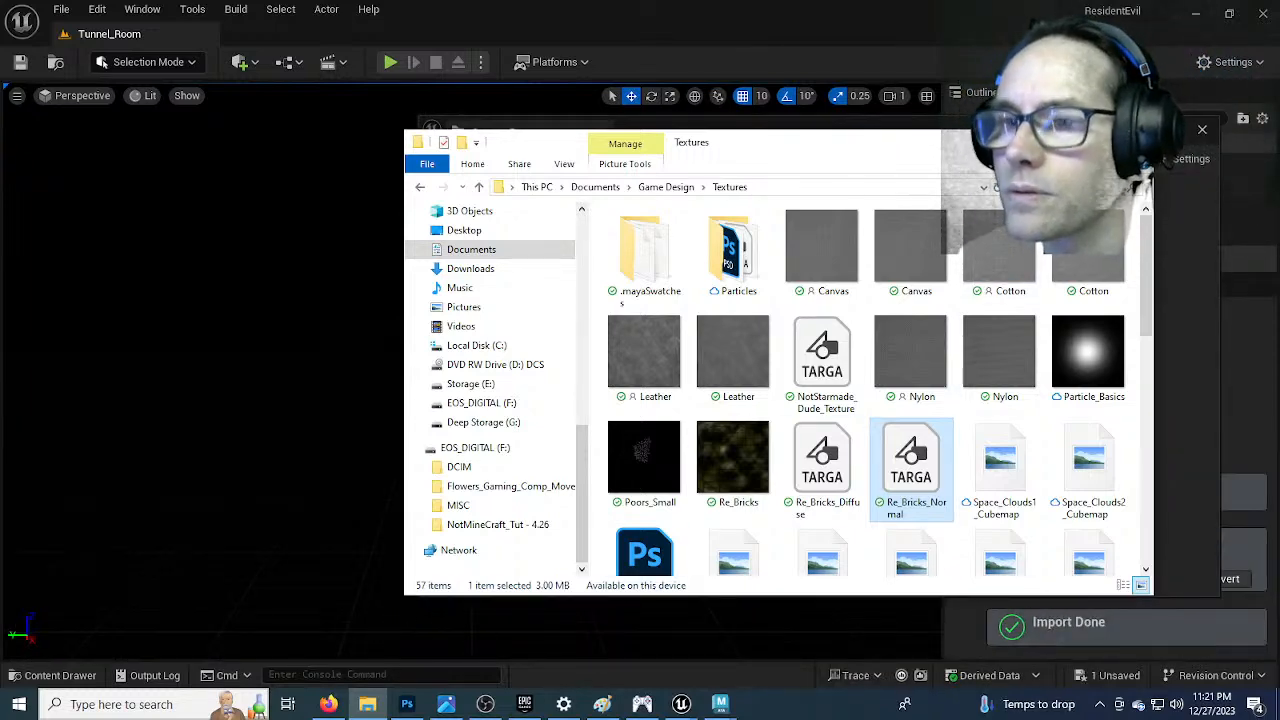
{"action": "left_click", "coordinate": [1077, 141]}
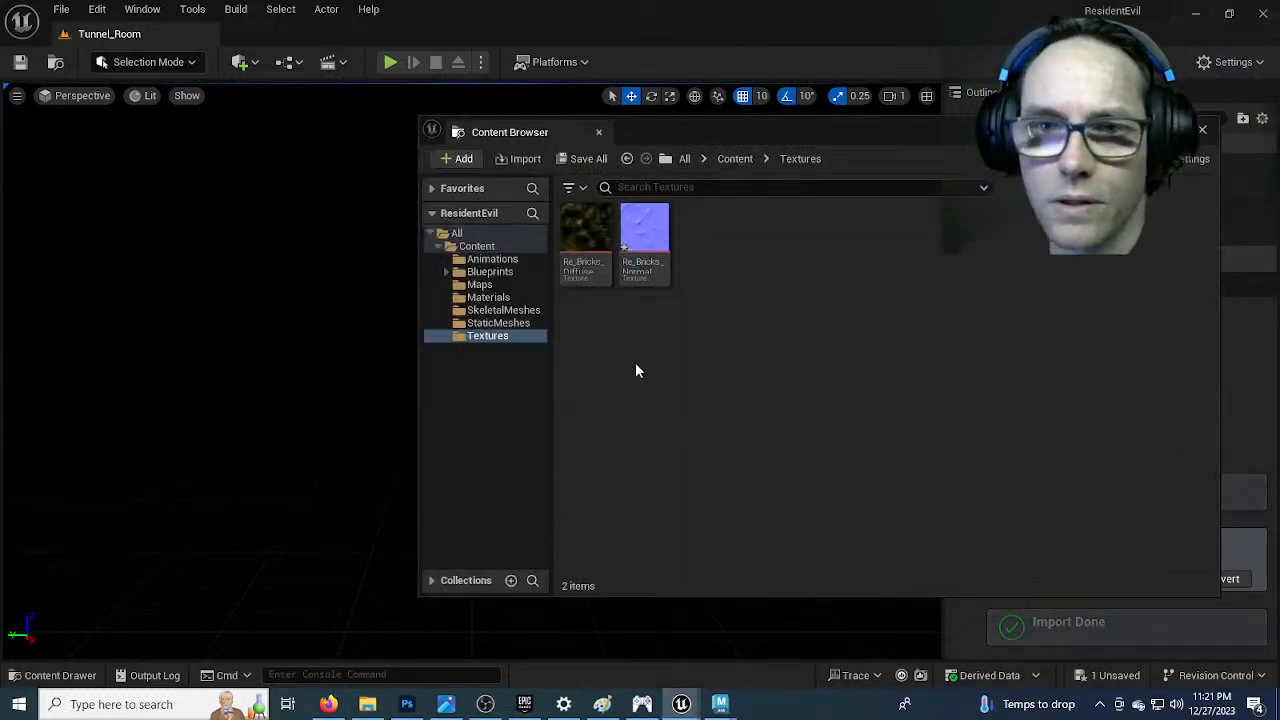
Open the Wall_Texture material from the Materials folder for editing and accept Re_Bricks_Normal as a normal map
{"action": "left_click", "coordinate": [492, 297]}
{"action": "left_click", "coordinate": [586, 240]}
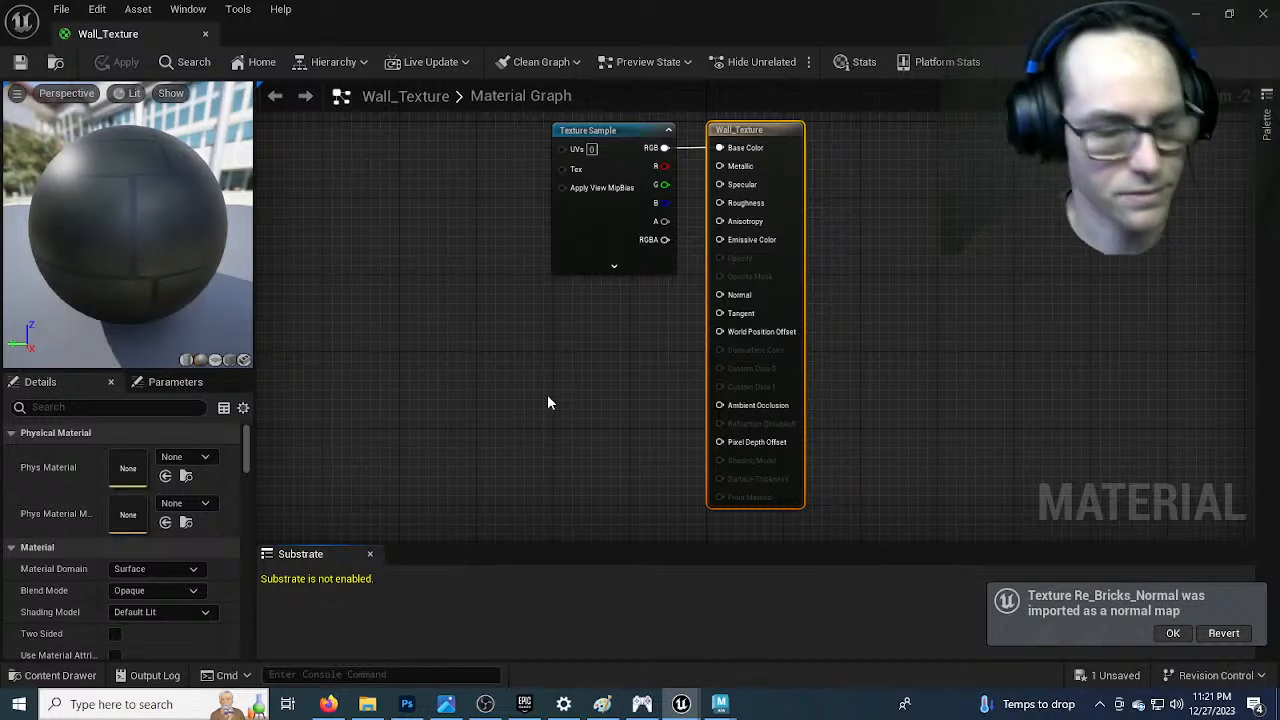
{"action": "right_click_drag", "start_coordinate": [570, 378], "coordinate": [490, 401]}
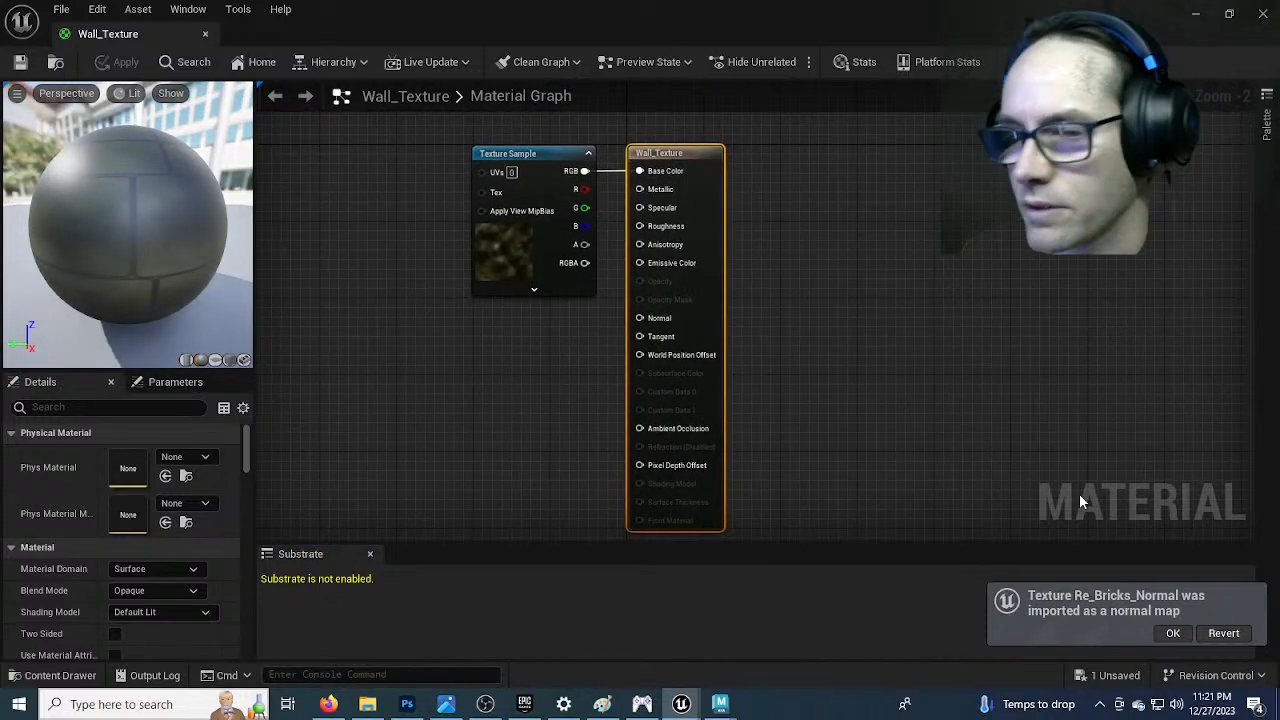
{"action": "left_click", "coordinate": [1168, 633]}
{"action": "mouse_move", "coordinate": [545, 355]}
{"action": "right_mouse_down"}
{"action": "mouse_move", "coordinate": [527, 374]}
{"action": "mouse_move", "coordinate": [503, 329]}
{"action": "mouse_move", "coordinate": [535, 337]}
{"action": "right_mouse_up"}
{"action": "left_click", "coordinate": [379, 704]}
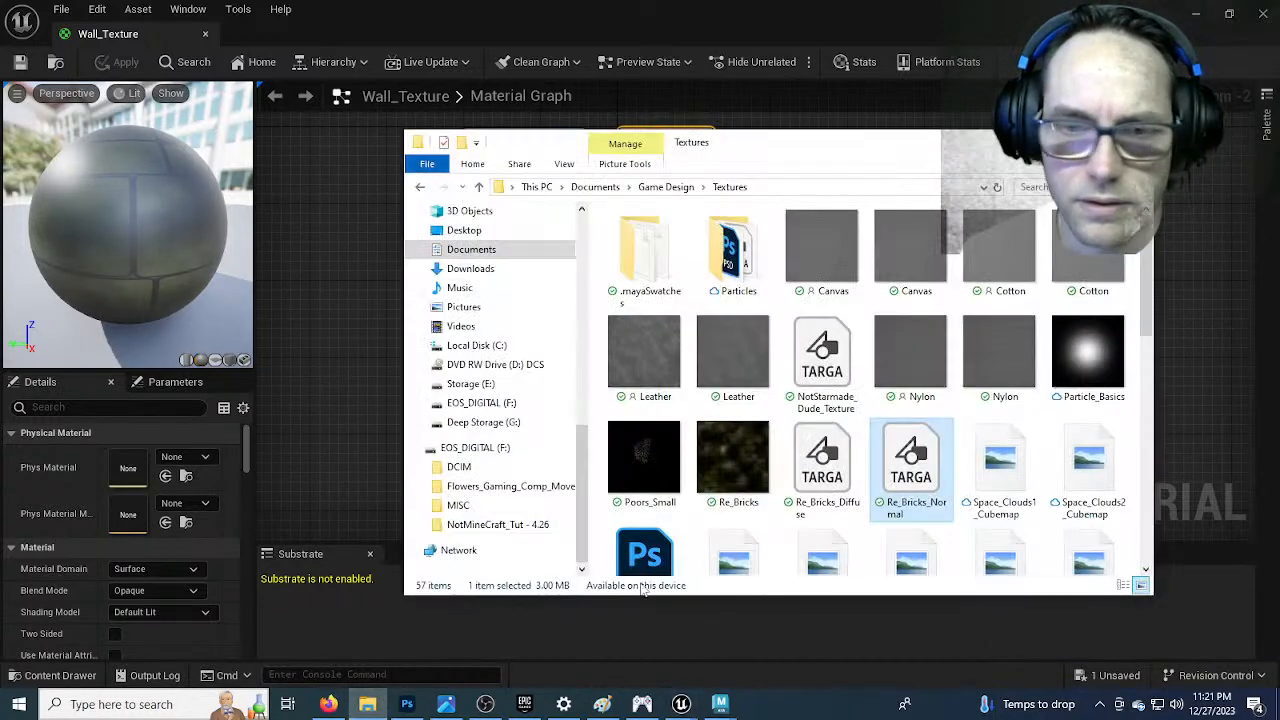
{"action": "left_click", "coordinate": [660, 34]}
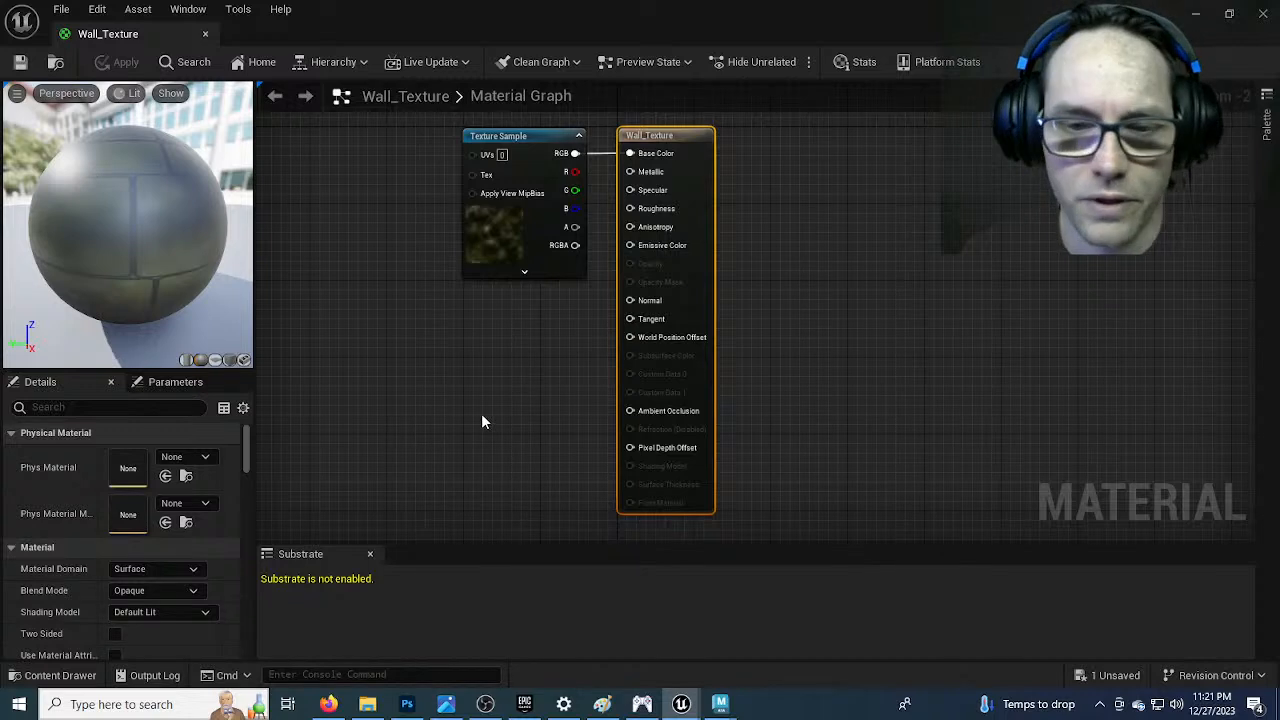
{"action": "left_click", "coordinate": [378, 385]}
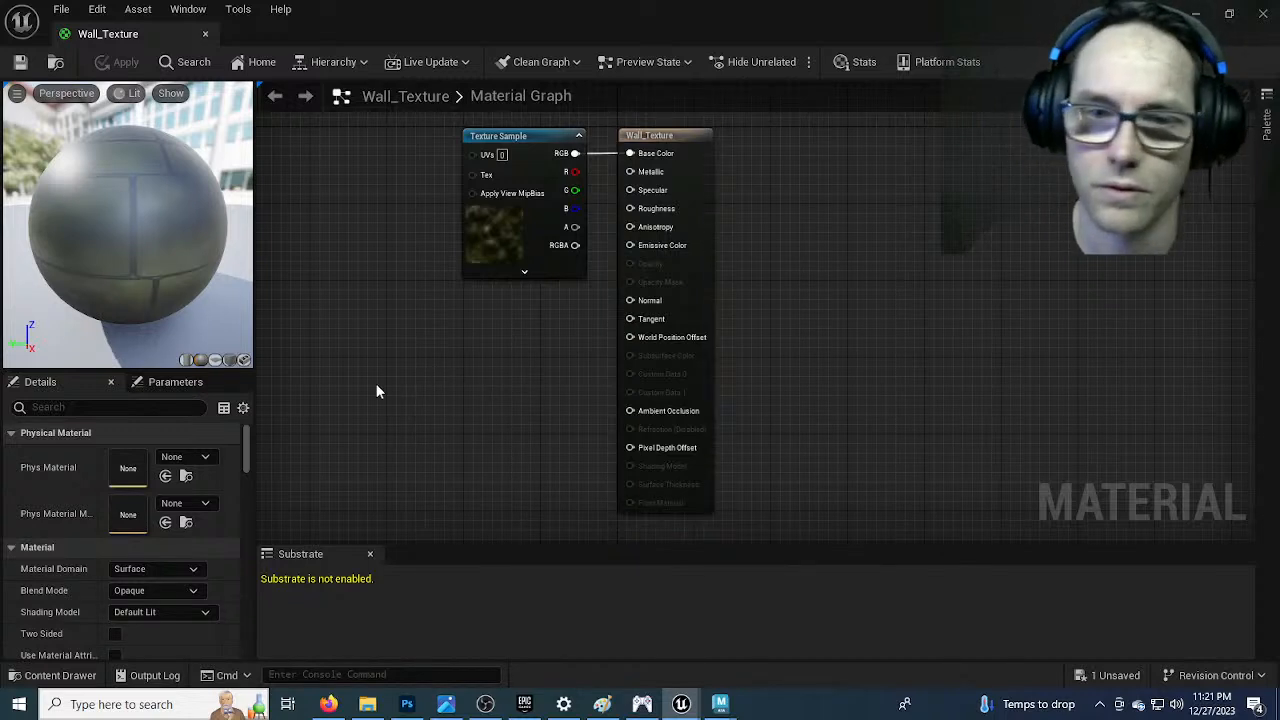
Duplicate the Texture Sample node with Re_Bricks_Normal as its texture and connect its RGB output to the Normal input of Wall_Texture
{"action": "left_click", "coordinate": [481, 255]}
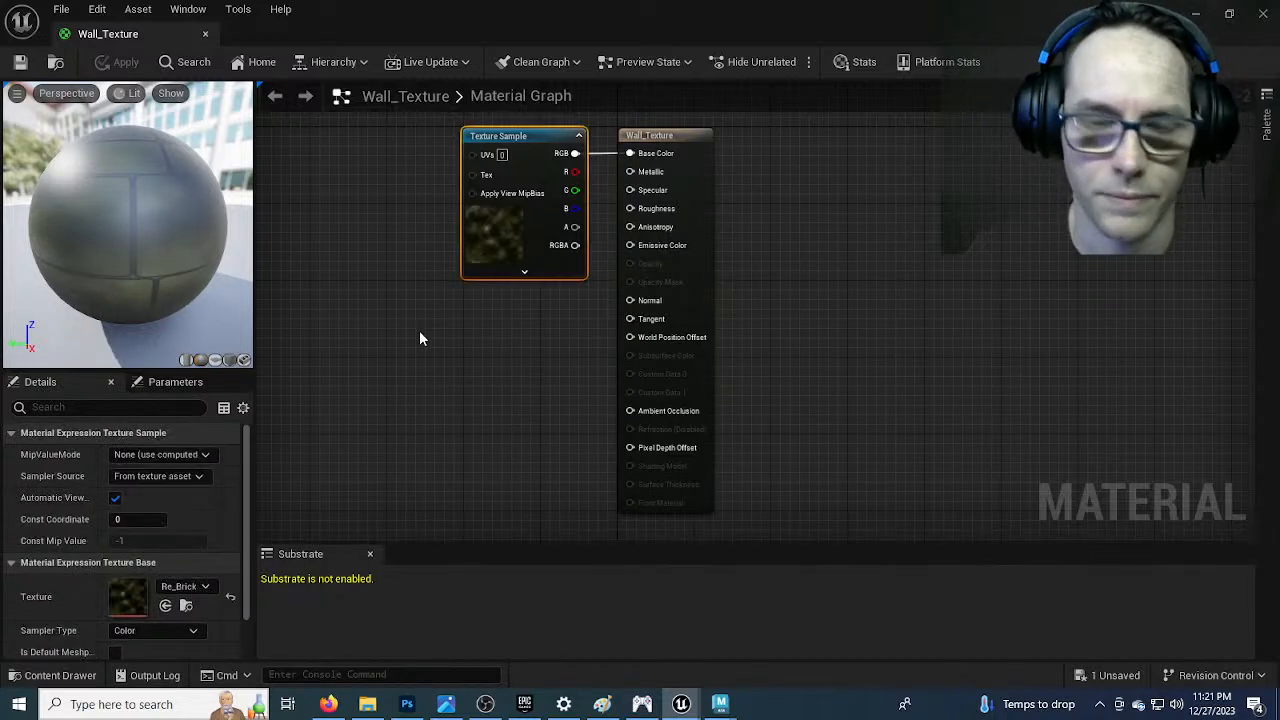
{"action": "key", "text": "ctrl+d"}
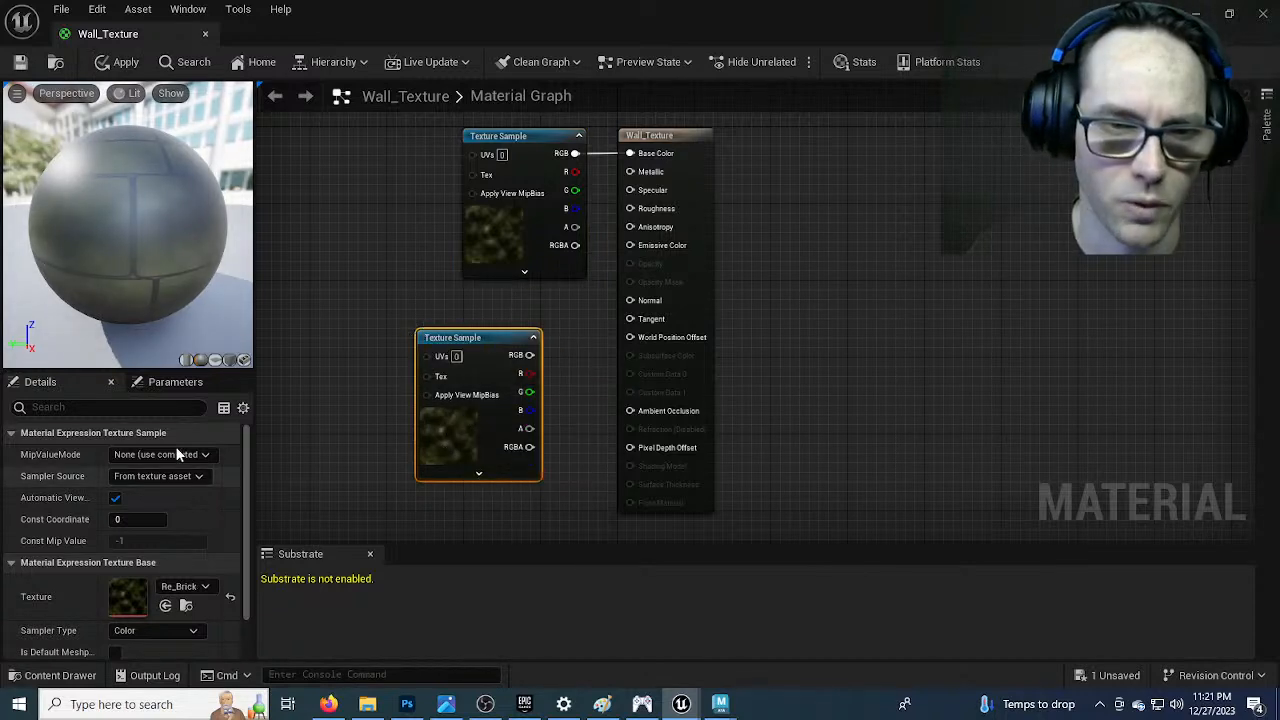
{"action": "left_click", "coordinate": [182, 586]}
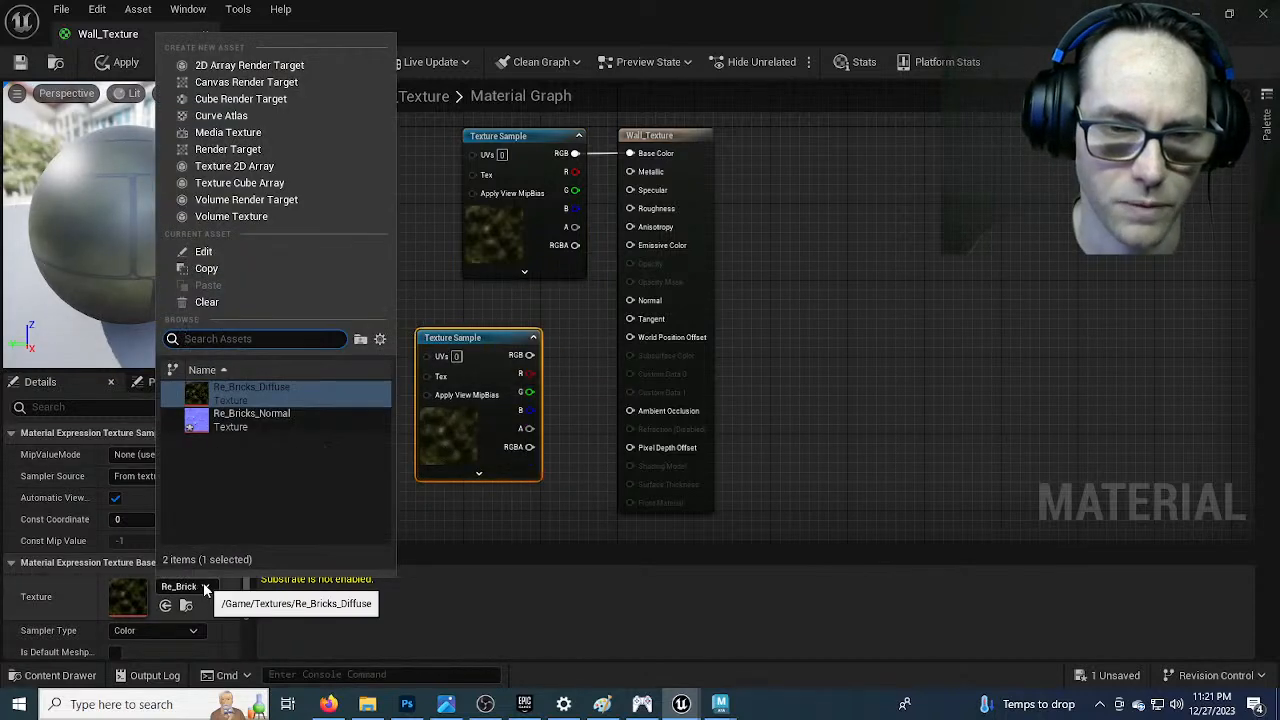
{"action": "left_click", "coordinate": [252, 417]}
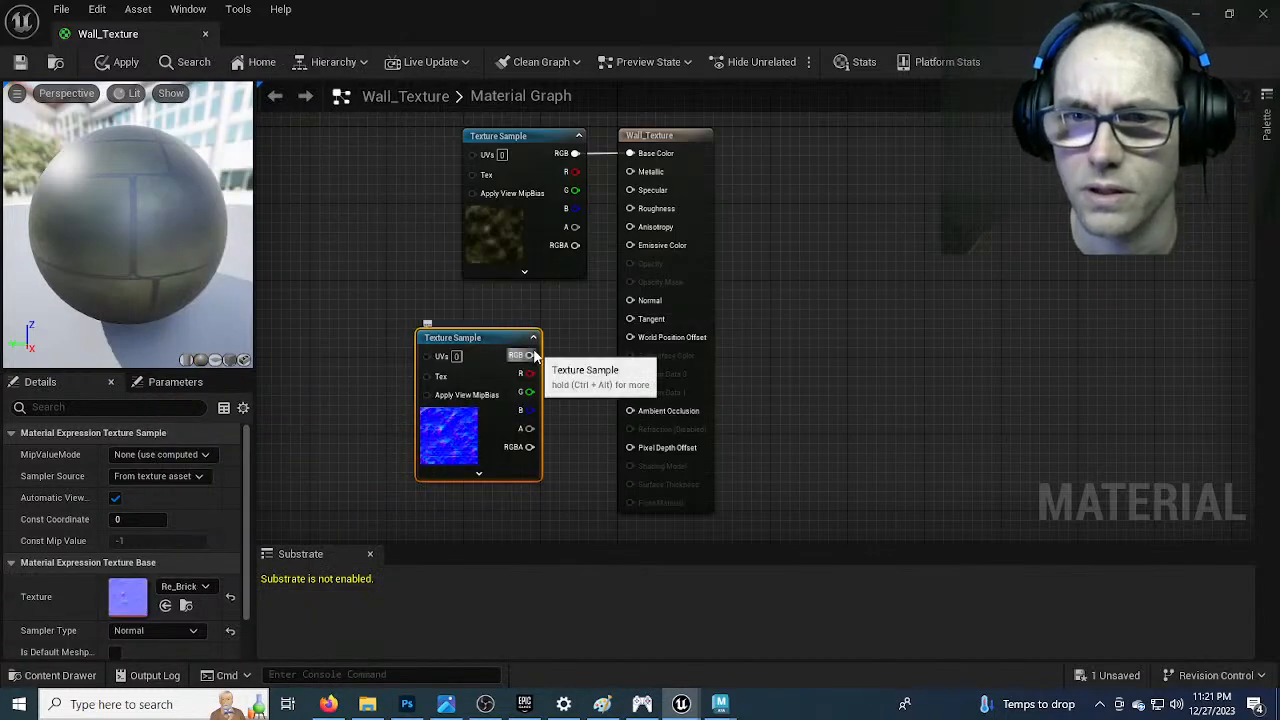
{"action": "left_click_drag", "start_coordinate": [530, 355], "coordinate": [630, 300]}
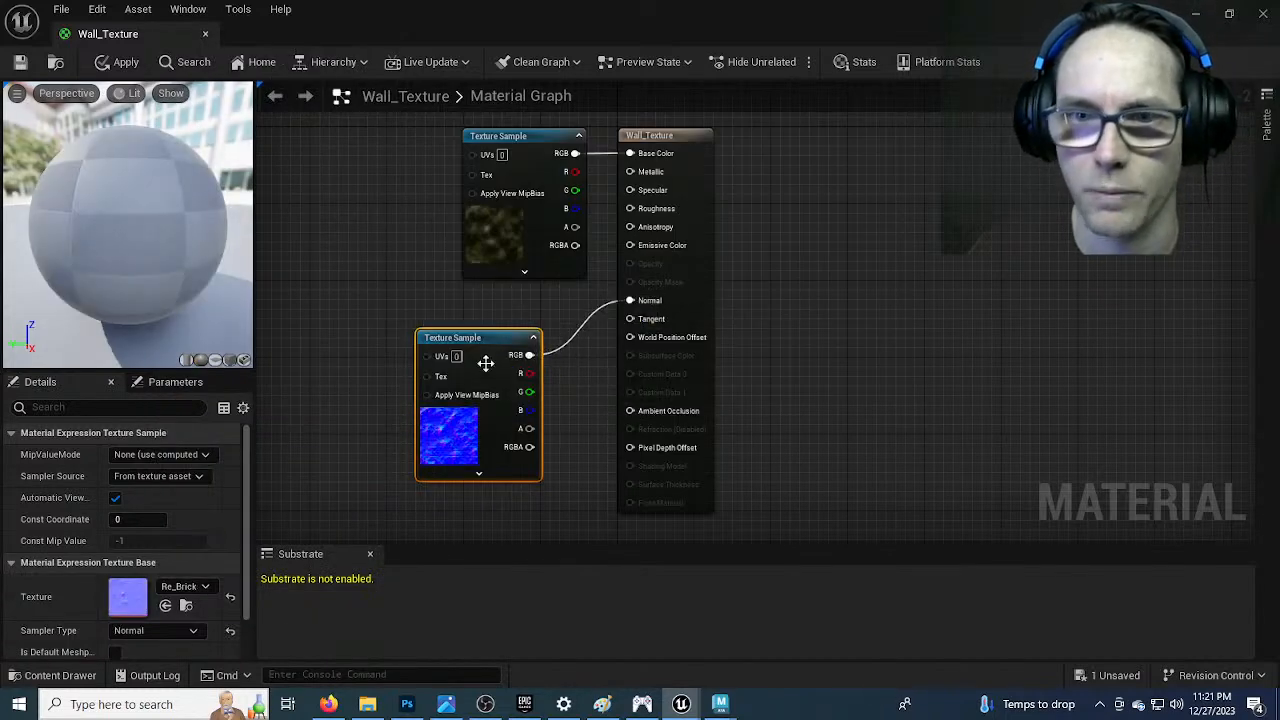
{"action": "left_click_drag", "start_coordinate": [160, 205], "coordinate": [237, 217]}
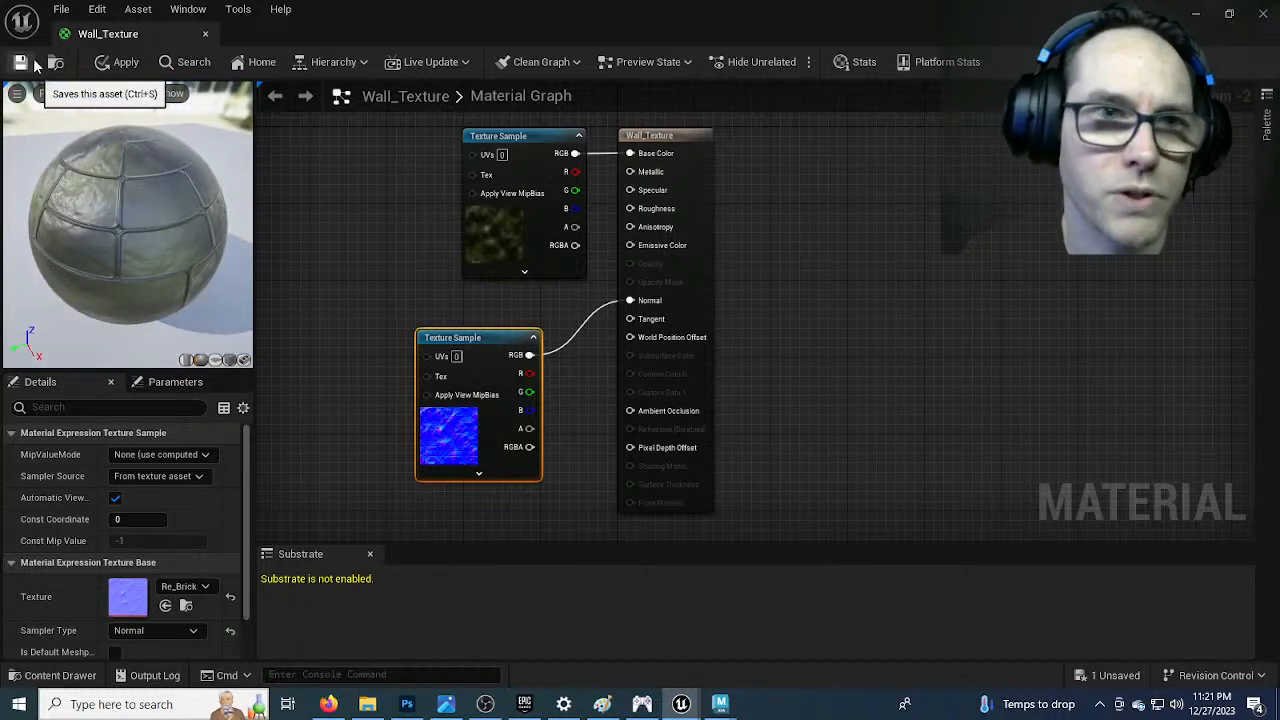
Save the Wall_Texture material and close both the material editor and the floating Content Browser window
{"action": "key", "text": "ctrl+s"}
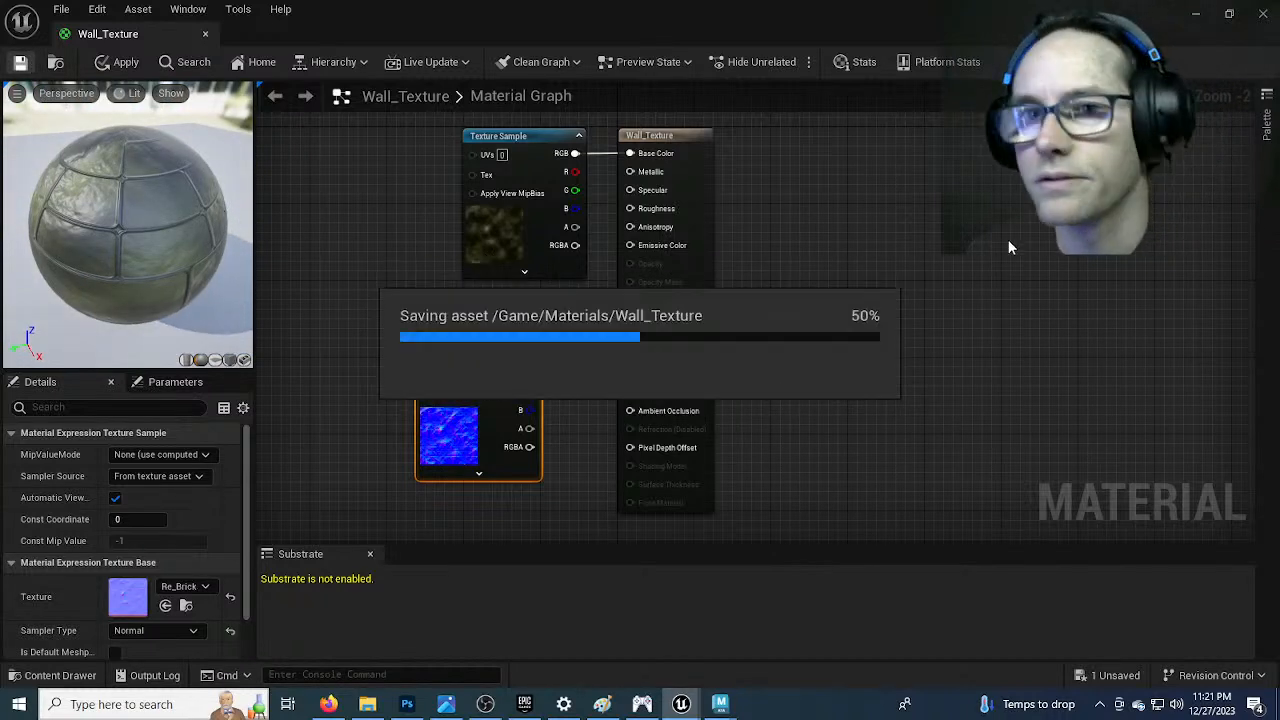
{"action": "left_click", "coordinate": [1264, 14]}
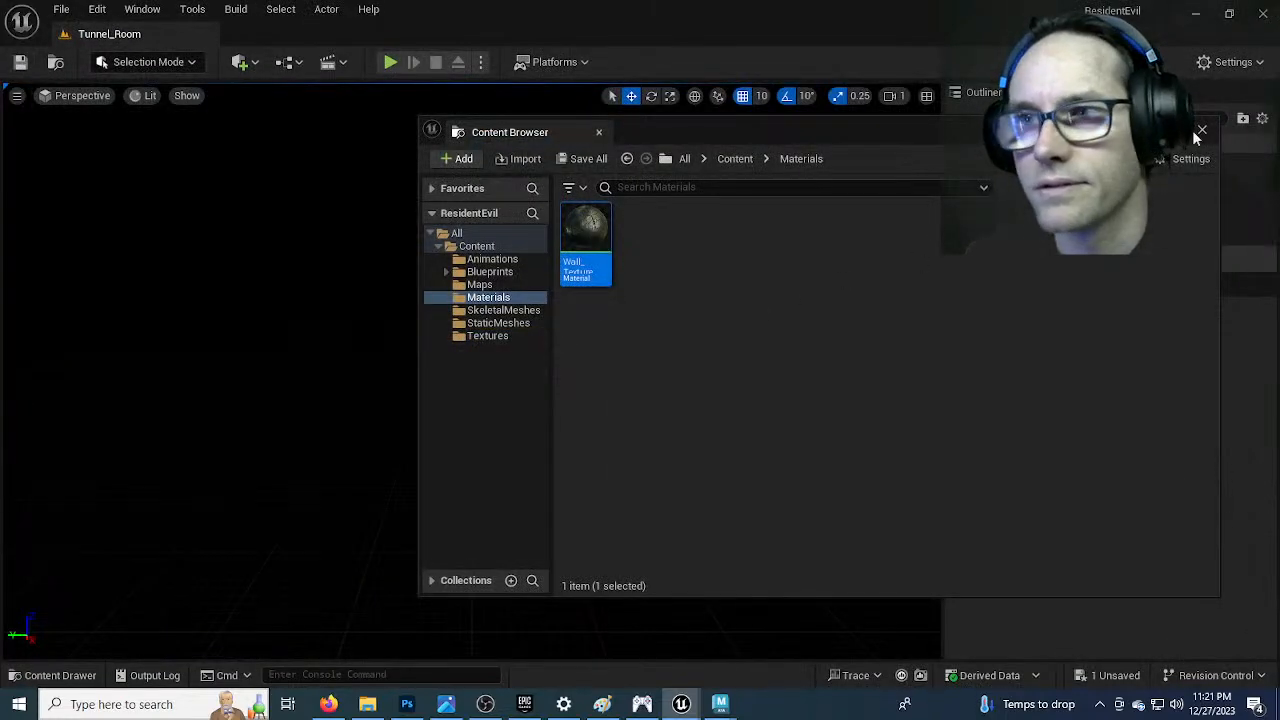
{"action": "left_click", "coordinate": [1202, 131]}
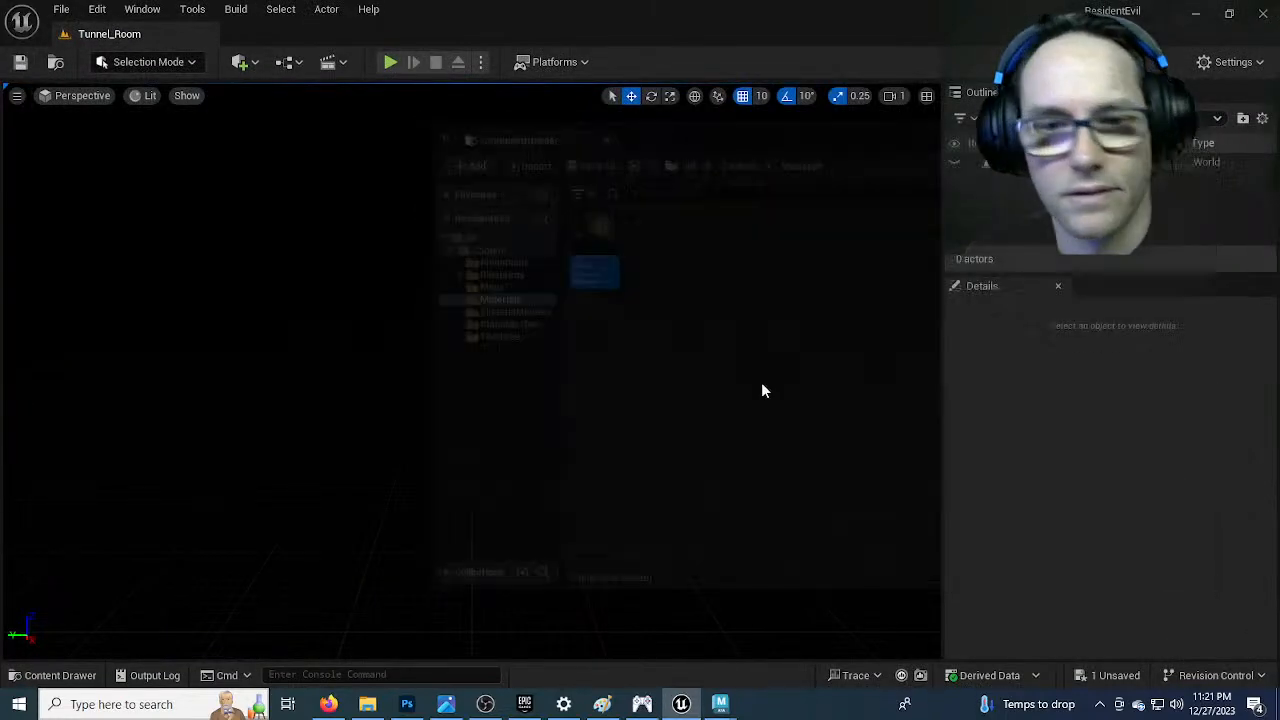
Save all unsaved assets in the project
{"action": "left_click", "coordinate": [65, 678]}
{"action": "left_click", "coordinate": [65, 678]}
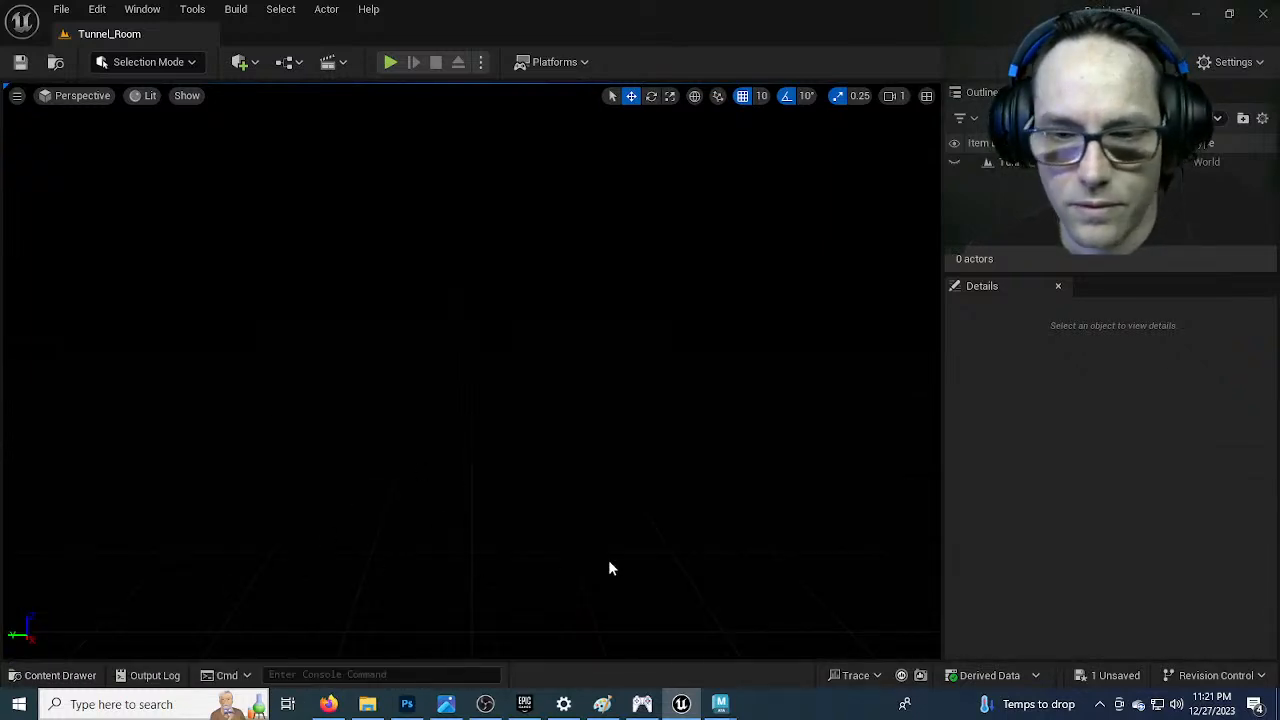
{"action": "mouse_move", "coordinate": [723, 704]}
{"action": "left_click", "coordinate": [785, 655]}
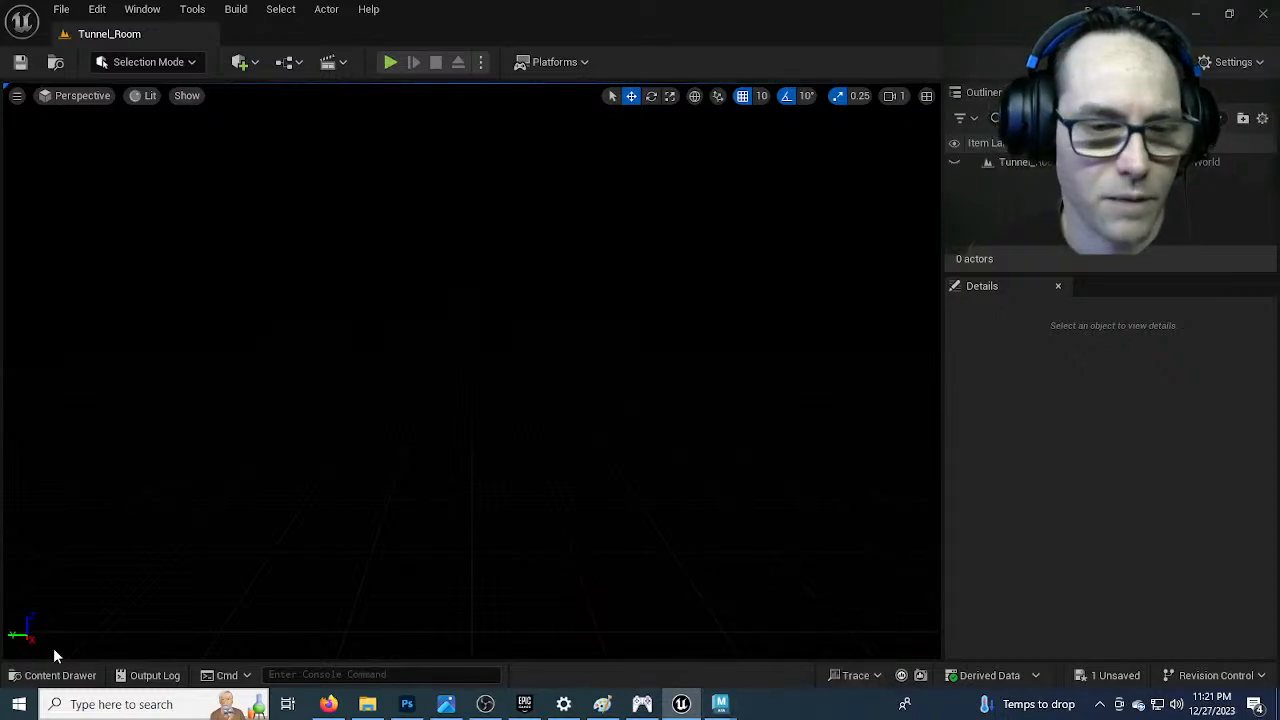
{"action": "left_click", "coordinate": [60, 676]}
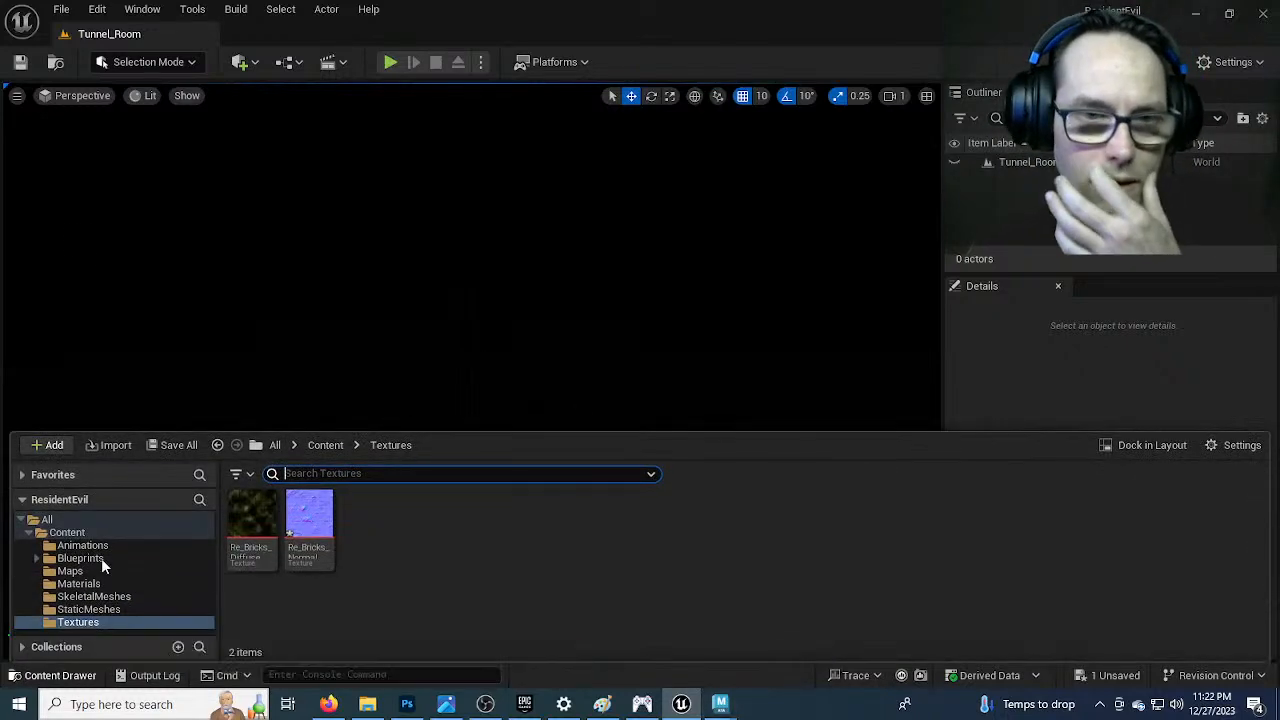
{"action": "left_click", "coordinate": [61, 9]}
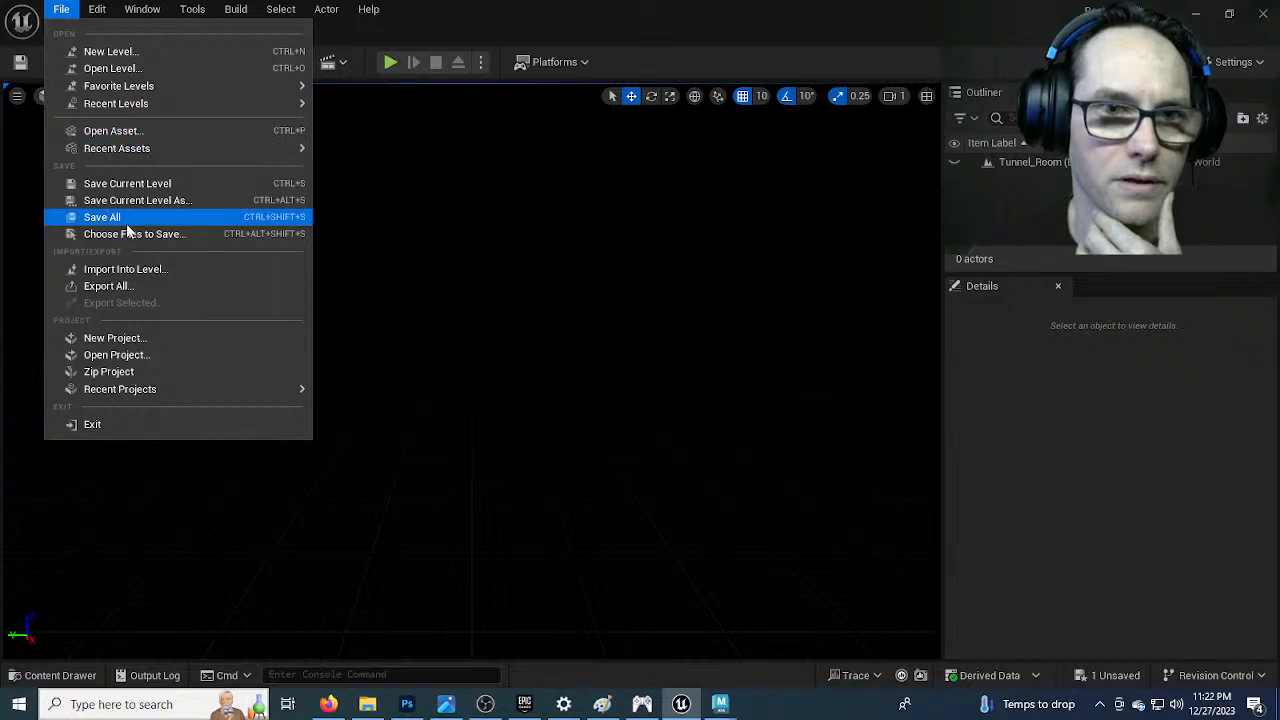
{"action": "left_click", "coordinate": [129, 214]}
Place sm_Wall_Bent from the StaticMeshes folder in the Tunnel_Room level at about X 410, Y 30, Z -20
{"action": "left_click", "coordinate": [60, 676]}
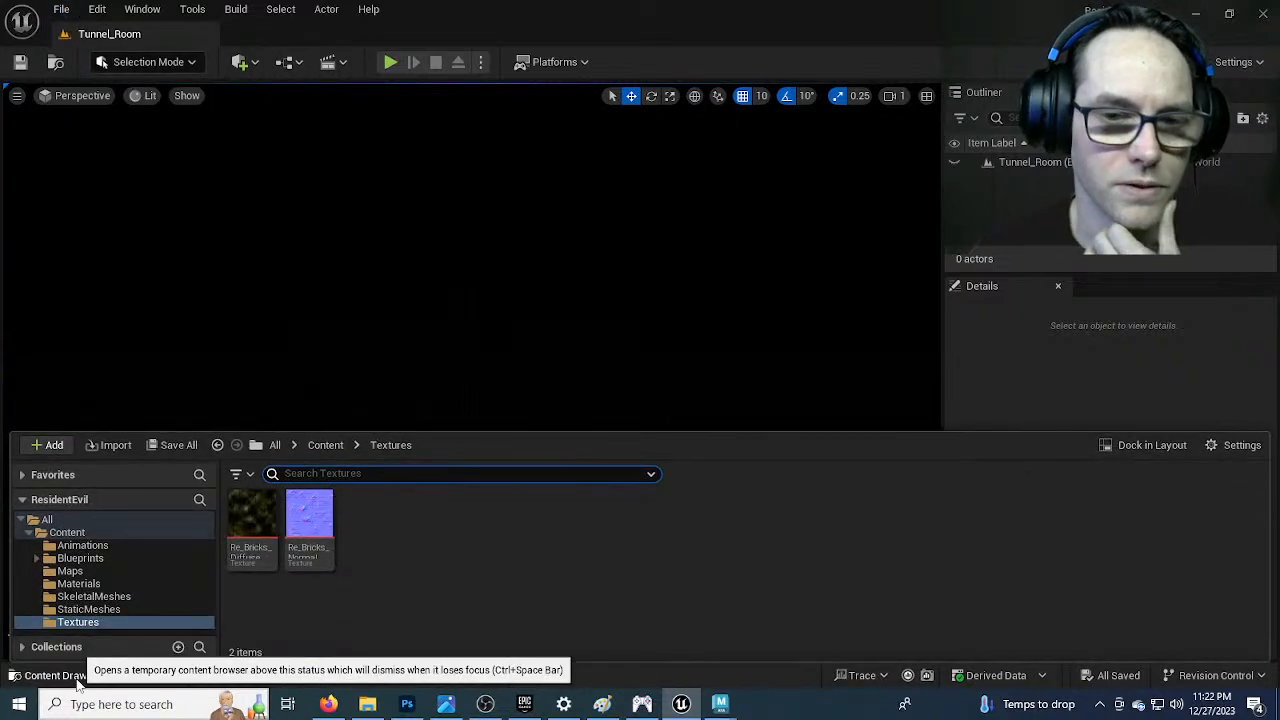
{"action": "left_click", "coordinate": [91, 573]}
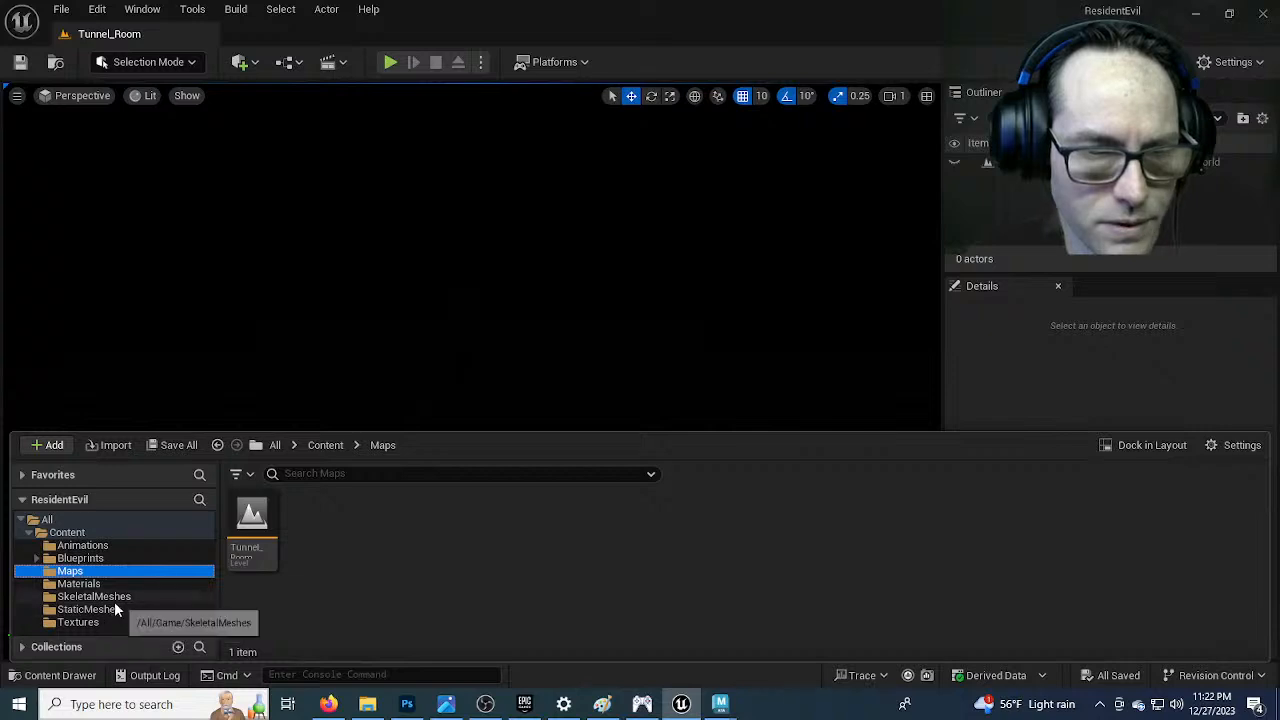
{"action": "left_click", "coordinate": [112, 606]}
{"action": "left_click_drag", "start_coordinate": [263, 528], "coordinate": [455, 447]}
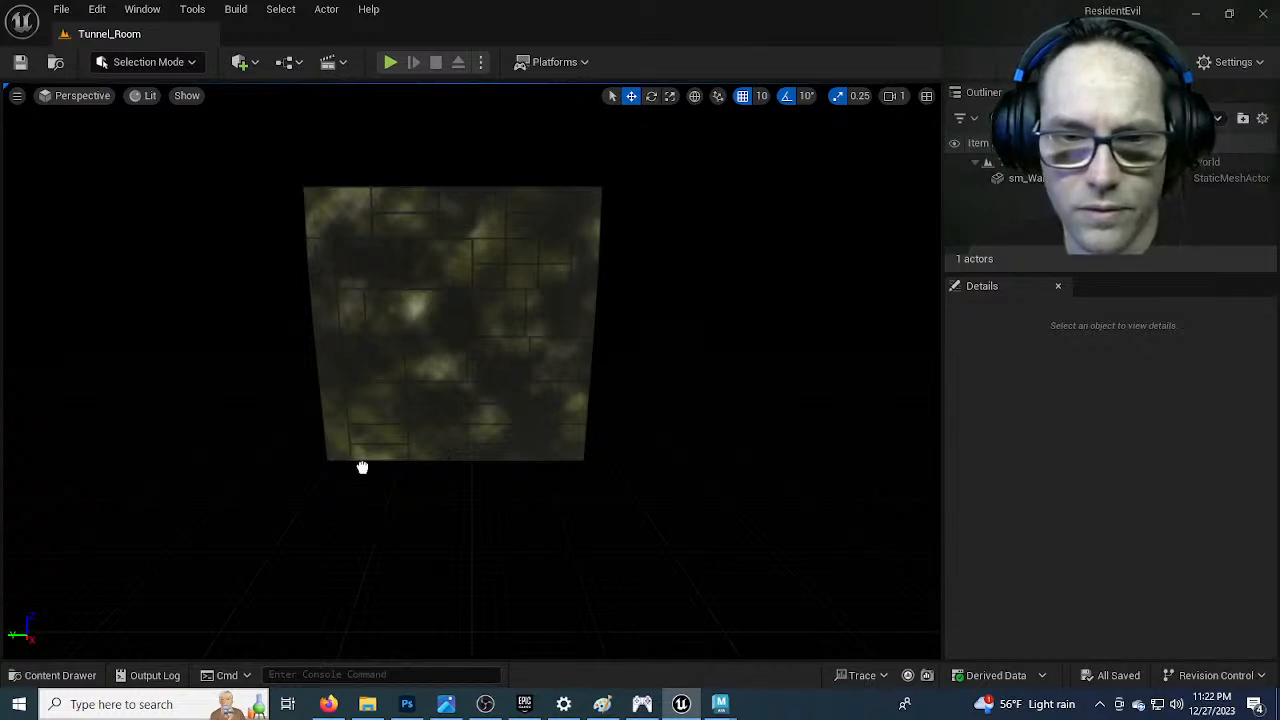
{"action": "left_click_drag", "start_coordinate": [362, 470], "coordinate": [366, 460]}
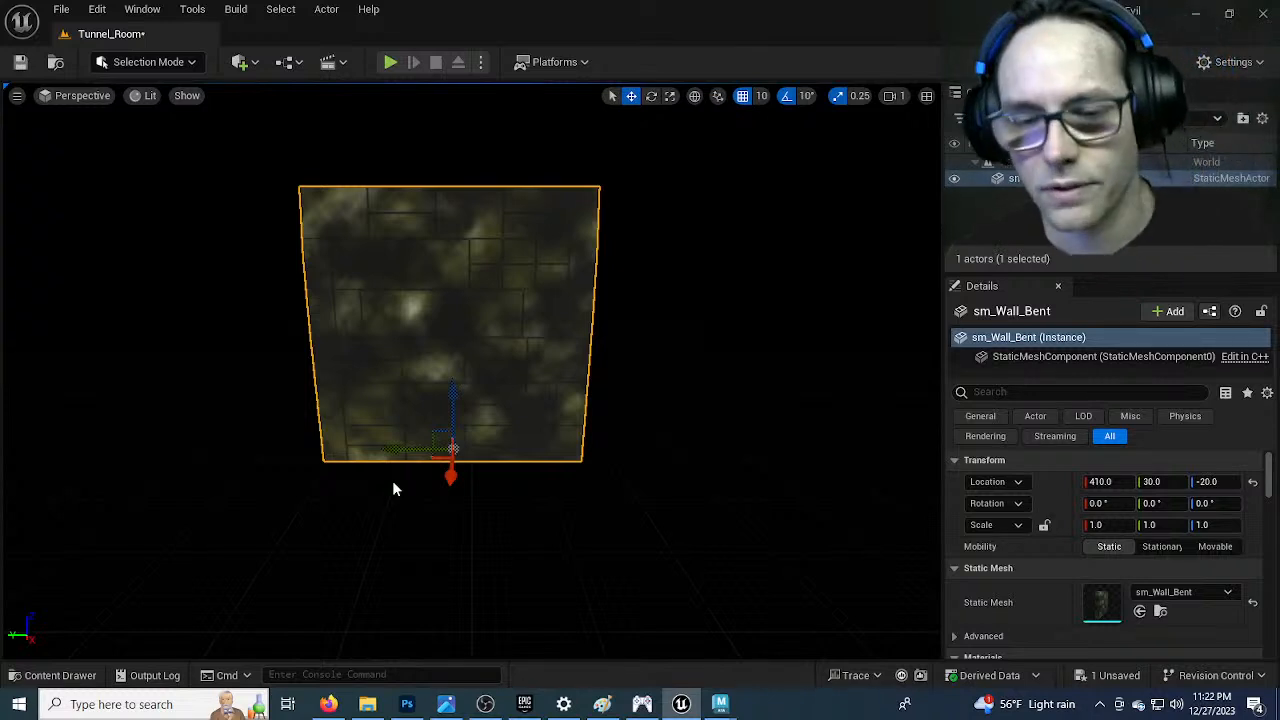
{"action": "mouse_move", "coordinate": [280, 543]}
{"action": "left_mouse_down"}
{"action": "mouse_move", "coordinate": [281, 526]}
{"action": "mouse_move", "coordinate": [281, 556]}
{"action": "left_mouse_up"}
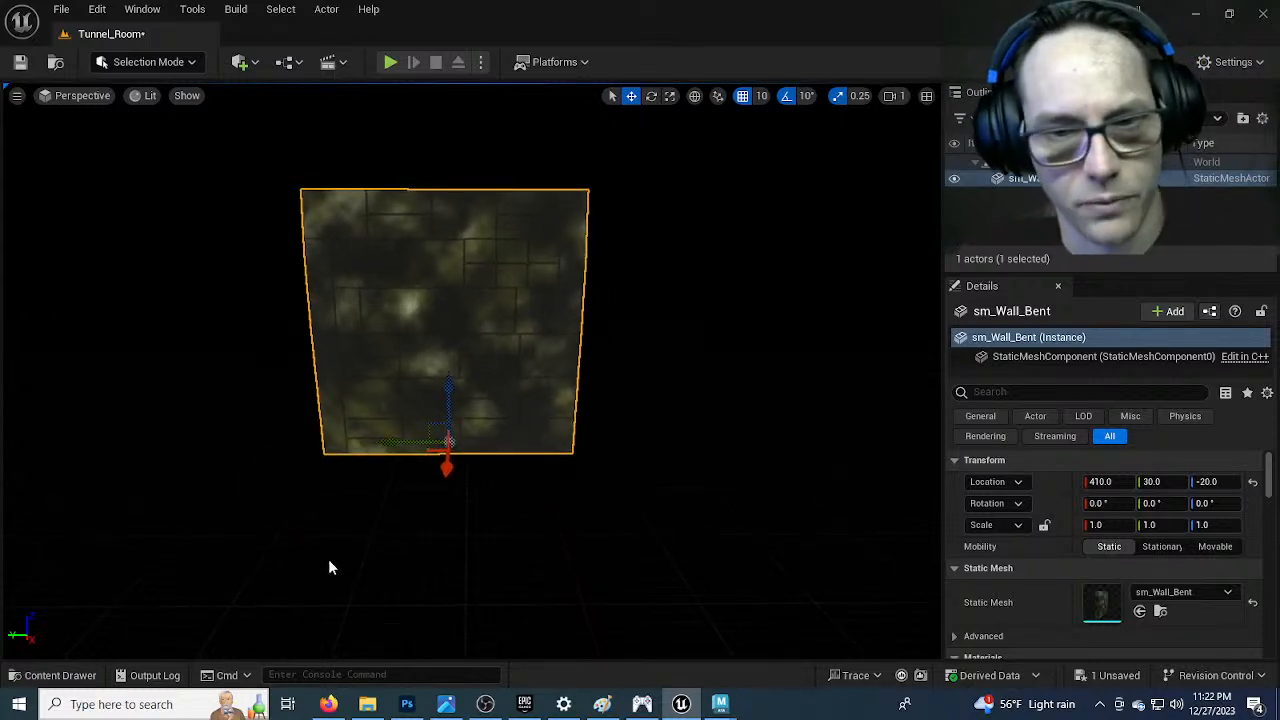
{"action": "left_click_drag", "start_coordinate": [393, 540], "coordinate": [200, 450]}
{"action": "right_click_drag", "start_coordinate": [200, 450], "coordinate": [385, 470]}
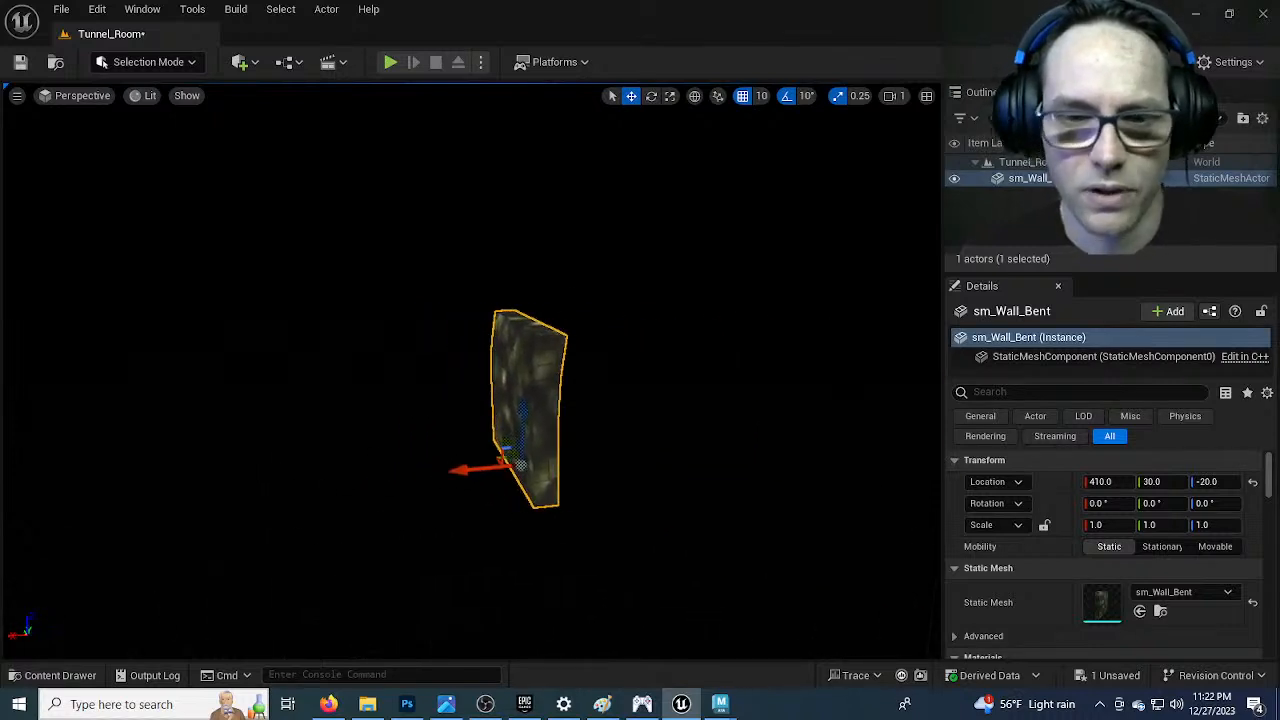
Place sm_Wall_Straight from the StaticMeshes folder in the level and set its location to 0, 0, 0
{"action": "left_click", "coordinate": [60, 675]}
{"action": "left_click_drag", "start_coordinate": [319, 521], "coordinate": [361, 455]}
{"action": "left_click", "coordinate": [361, 455]}
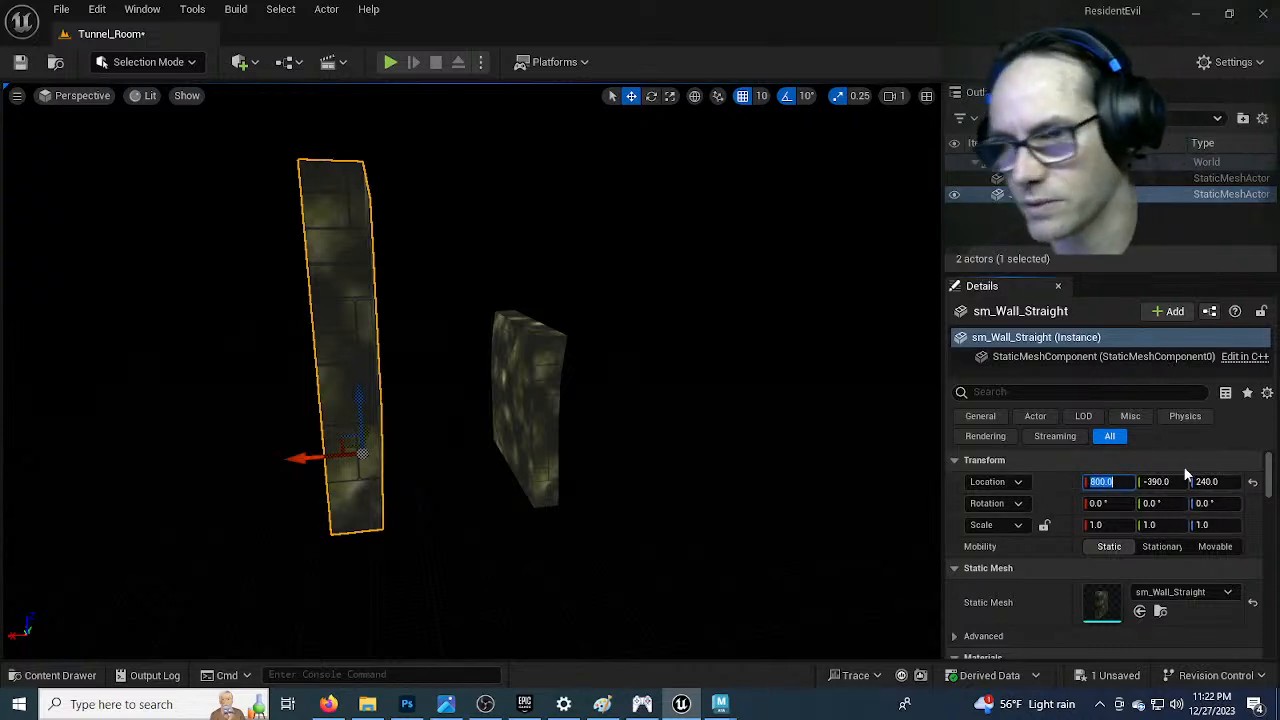
{"action": "type", "text": "0"}
{"action": "key", "text": "Tab"}
{"action": "type", "text": "0"}
{"action": "key", "text": "Tab"}
{"action": "type", "text": "0"}
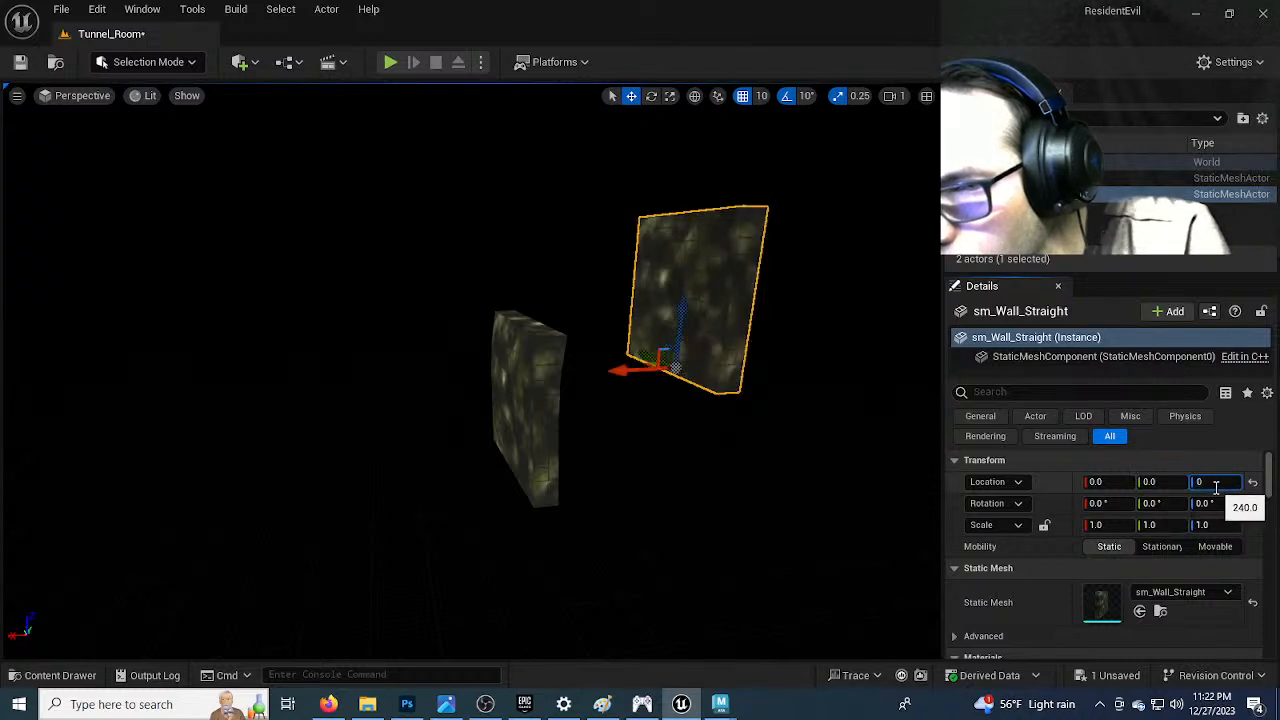
{"action": "key", "text": "Return"}
Deselect the wall and switch the viewport to the Top orthographic view
{"action": "right_click_drag", "start_coordinate": [597, 526], "coordinate": [690, 530]}
{"action": "right_click_drag", "start_coordinate": [541, 497], "coordinate": [535, 467]}
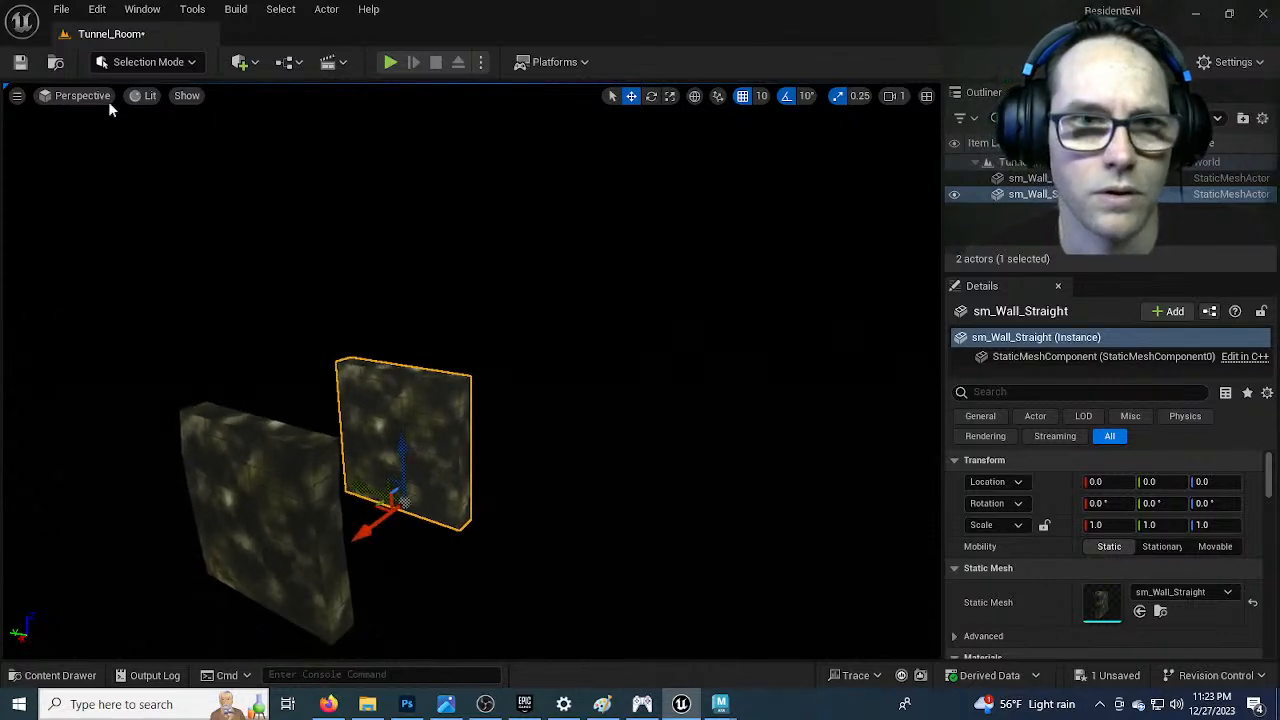
{"action": "left_click", "coordinate": [188, 96]}
{"action": "left_click", "coordinate": [168, 100]}
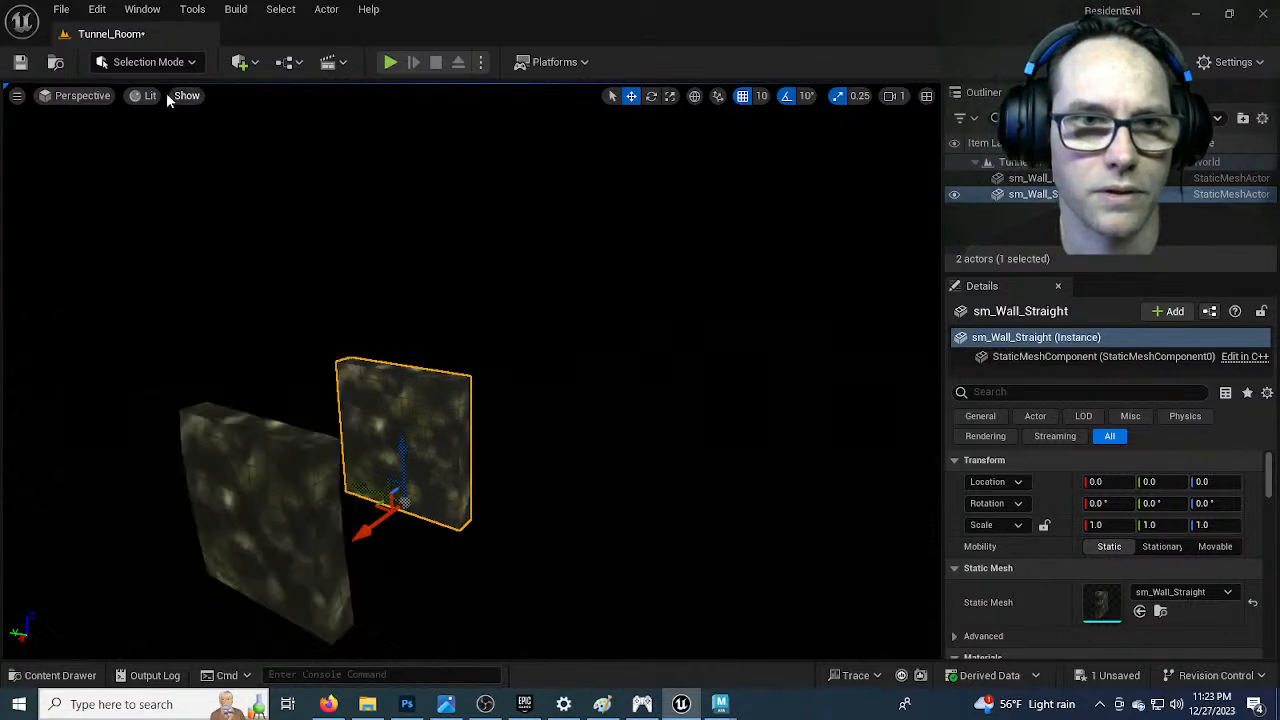
{"action": "key", "text": "Escape"}
{"action": "left_click", "coordinate": [64, 104]}
{"action": "left_click", "coordinate": [86, 153]}
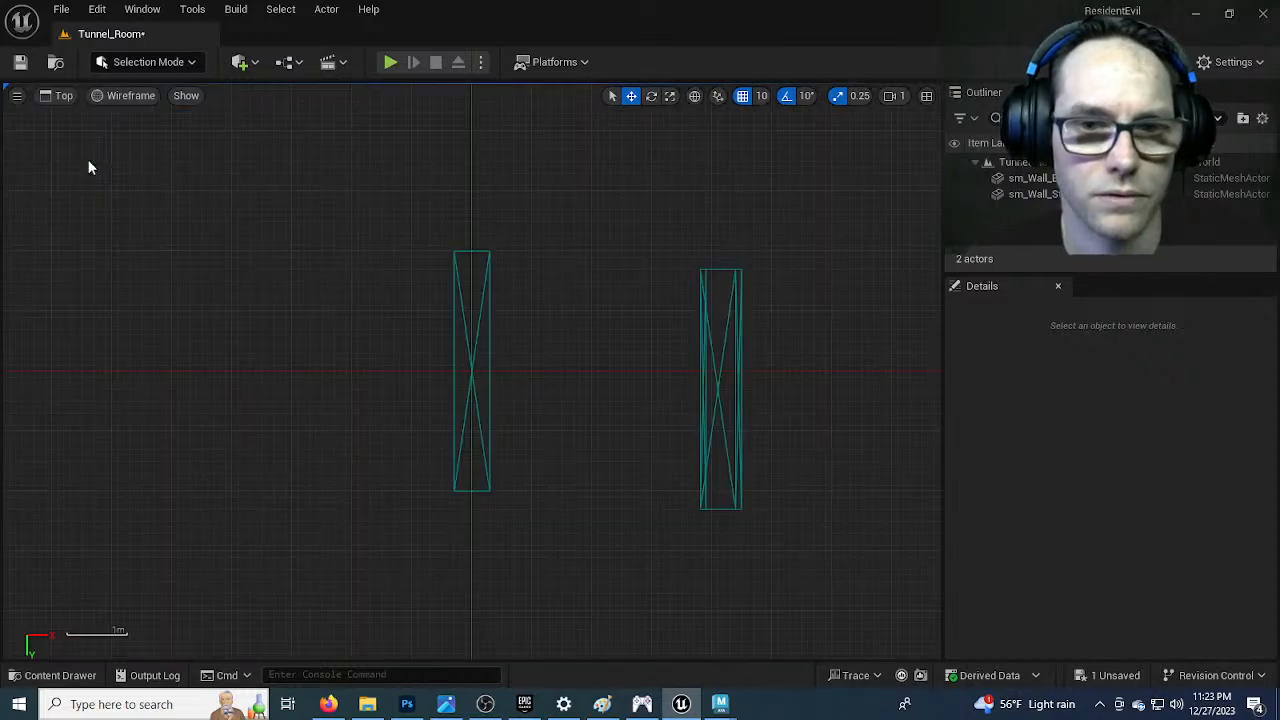
{"action": "scroll", "coordinate": [525, 460], "scroll_direction": "down", "scroll_amount": 3}
{"action": "right_click_drag", "start_coordinate": [544, 355], "coordinate": [461, 323]}
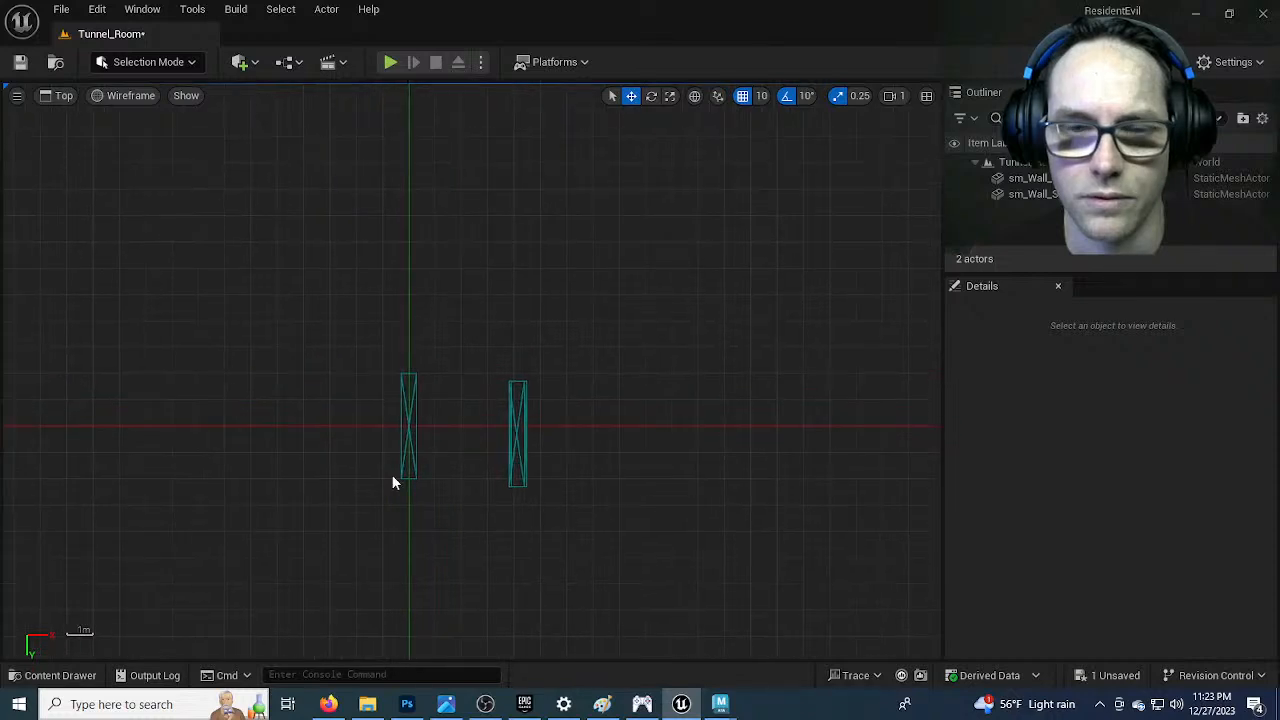
Try moving sm_Wall_Straight in the negative X direction and undo the move
{"action": "left_click", "coordinate": [405, 425]}
{"action": "right_click_drag", "start_coordinate": [331, 441], "coordinate": [488, 451]}
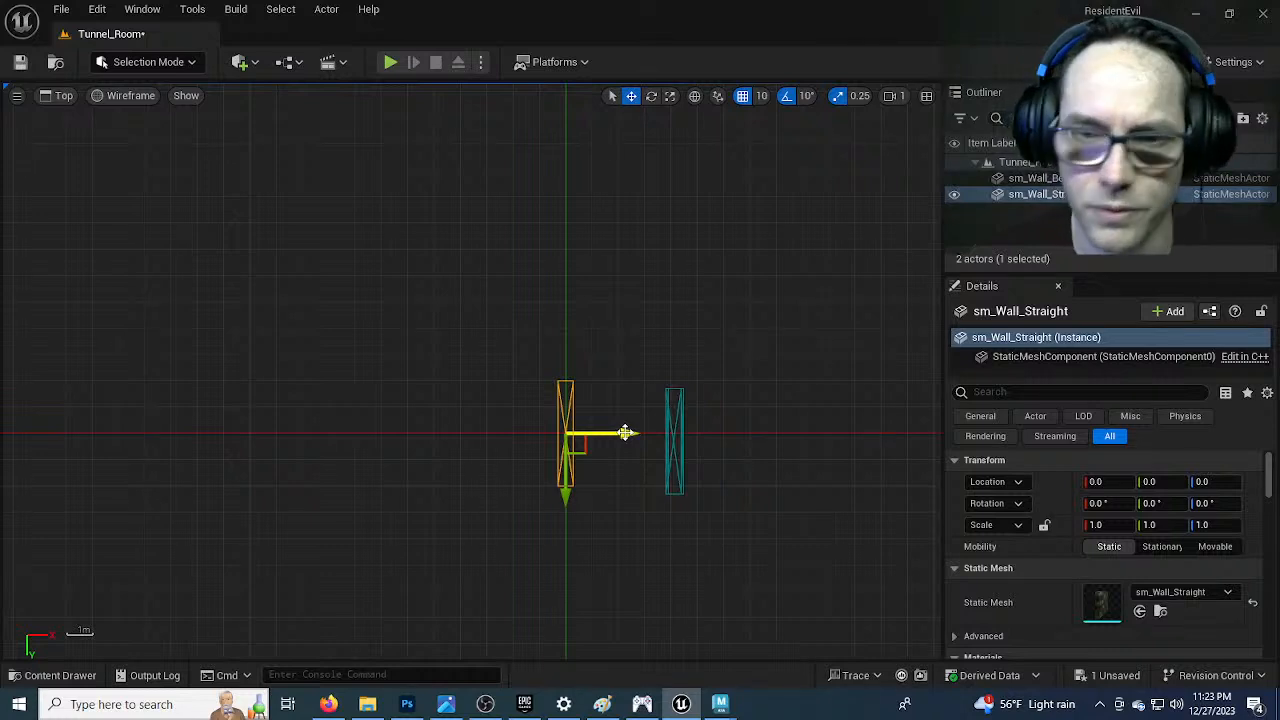
{"action": "left_click_drag", "start_coordinate": [622, 433], "coordinate": [246, 430]}
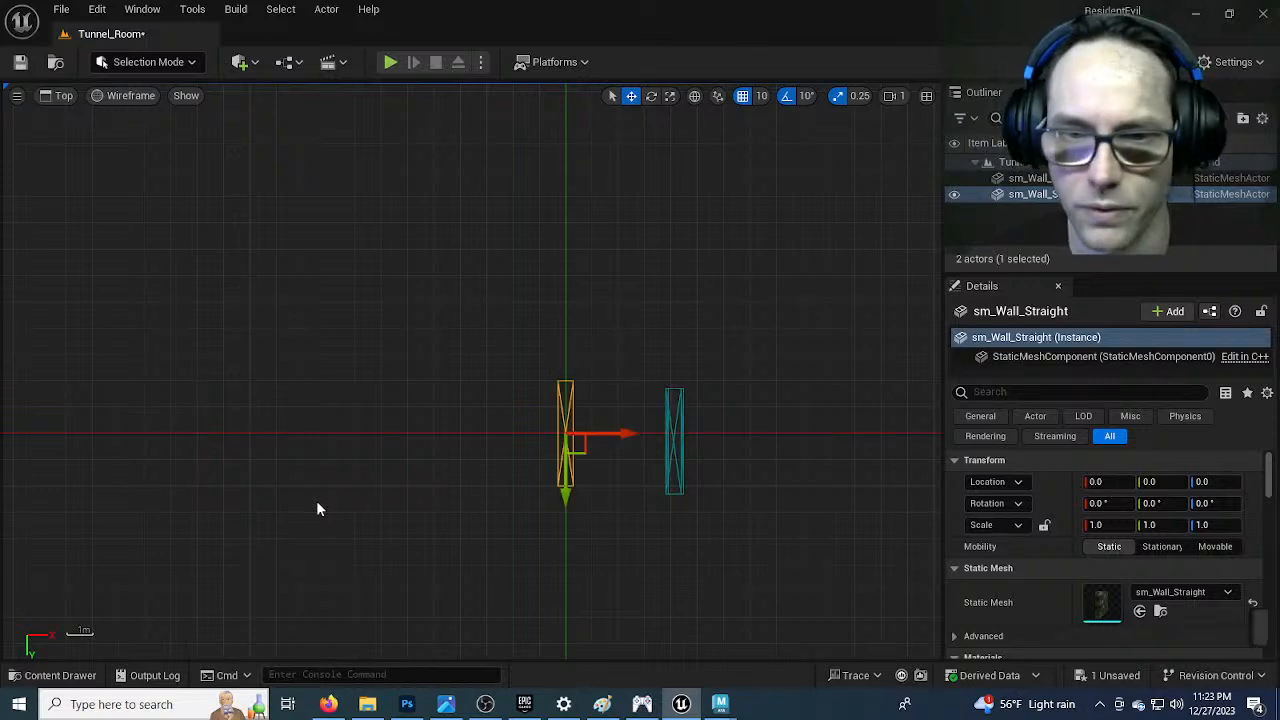
{"action": "key", "text": "ctrl+z"}
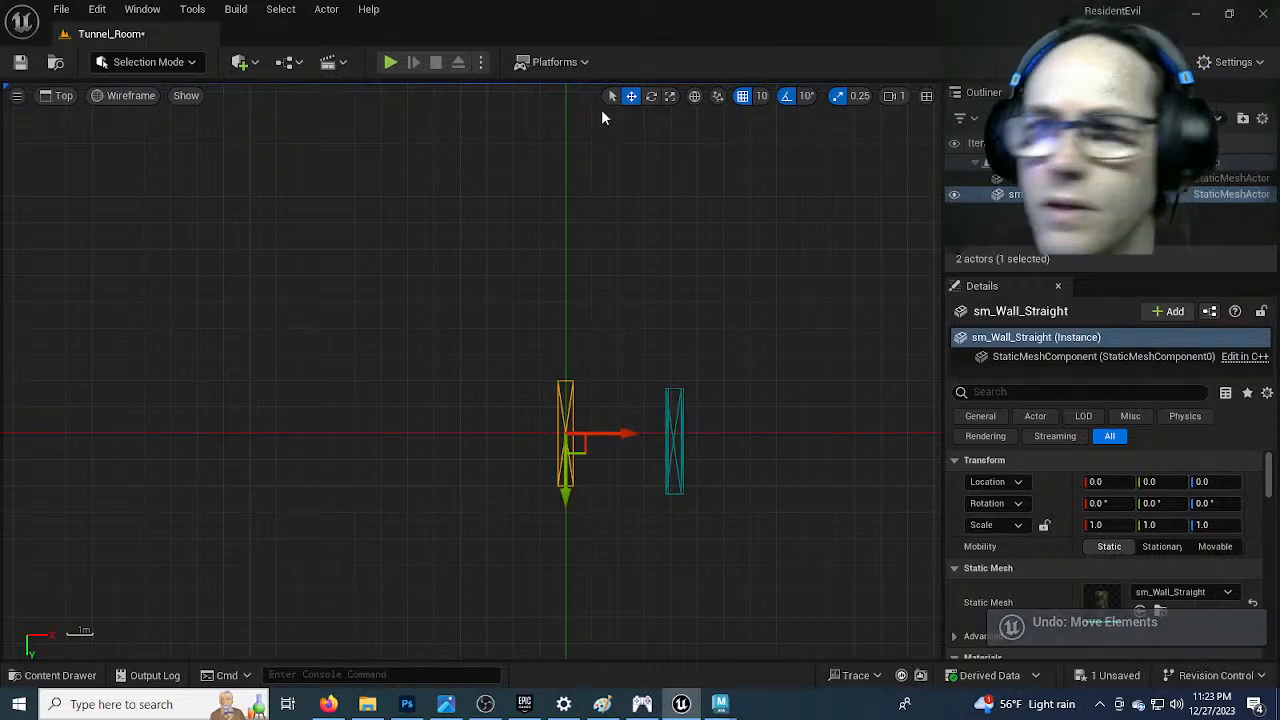
Set the grid snap size to 50 and move sm_Wall_Straight along X to -1300
{"action": "left_click", "coordinate": [760, 97]}
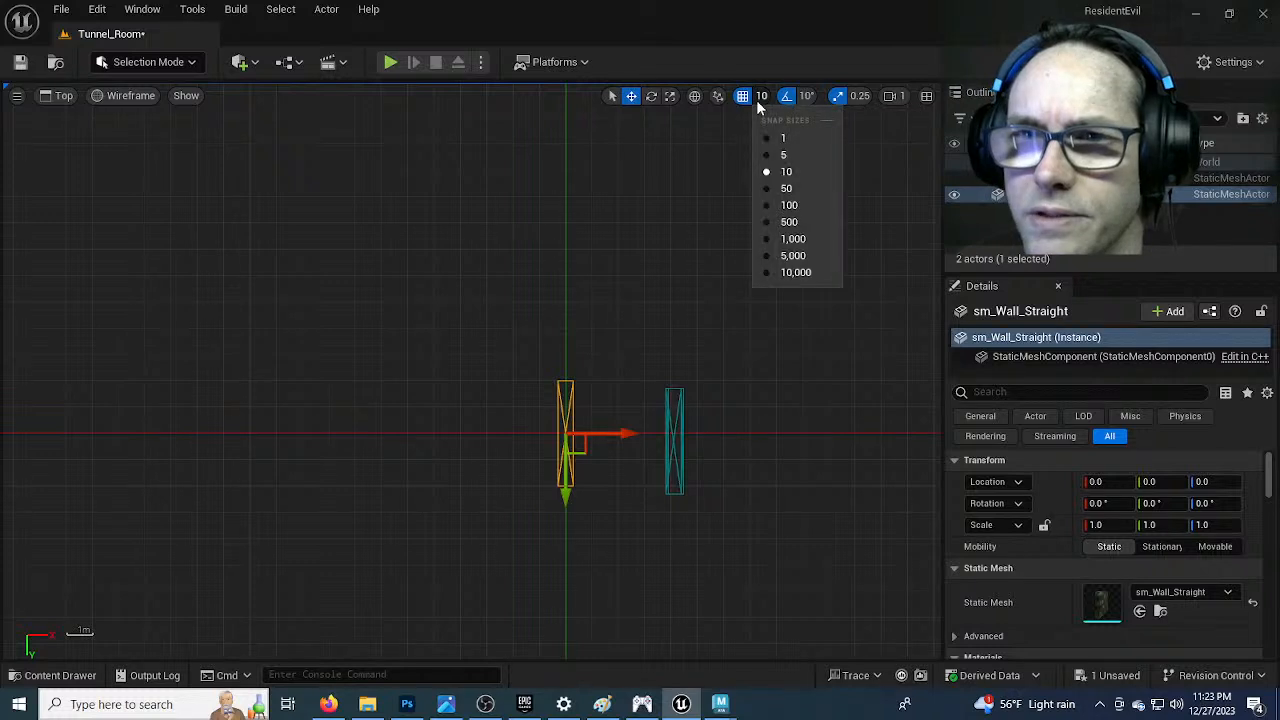
{"action": "left_click", "coordinate": [786, 189]}
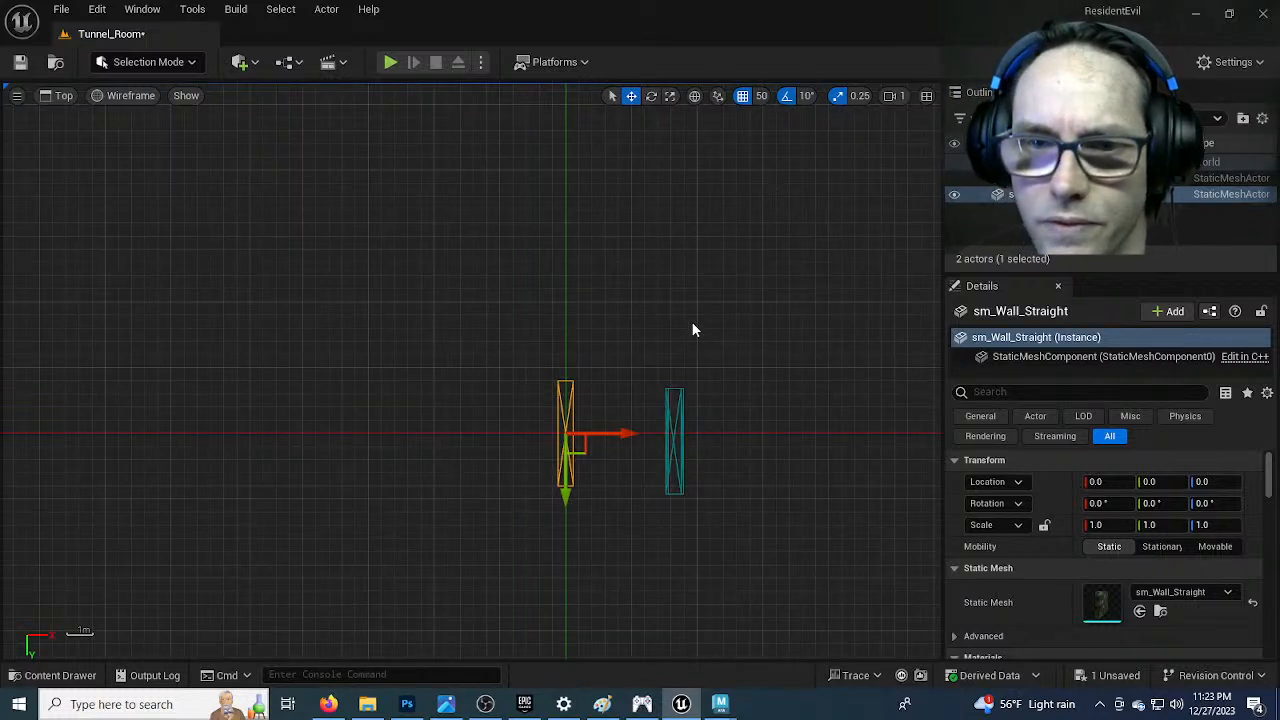
{"action": "left_click_drag", "start_coordinate": [622, 441], "coordinate": [228, 463]}
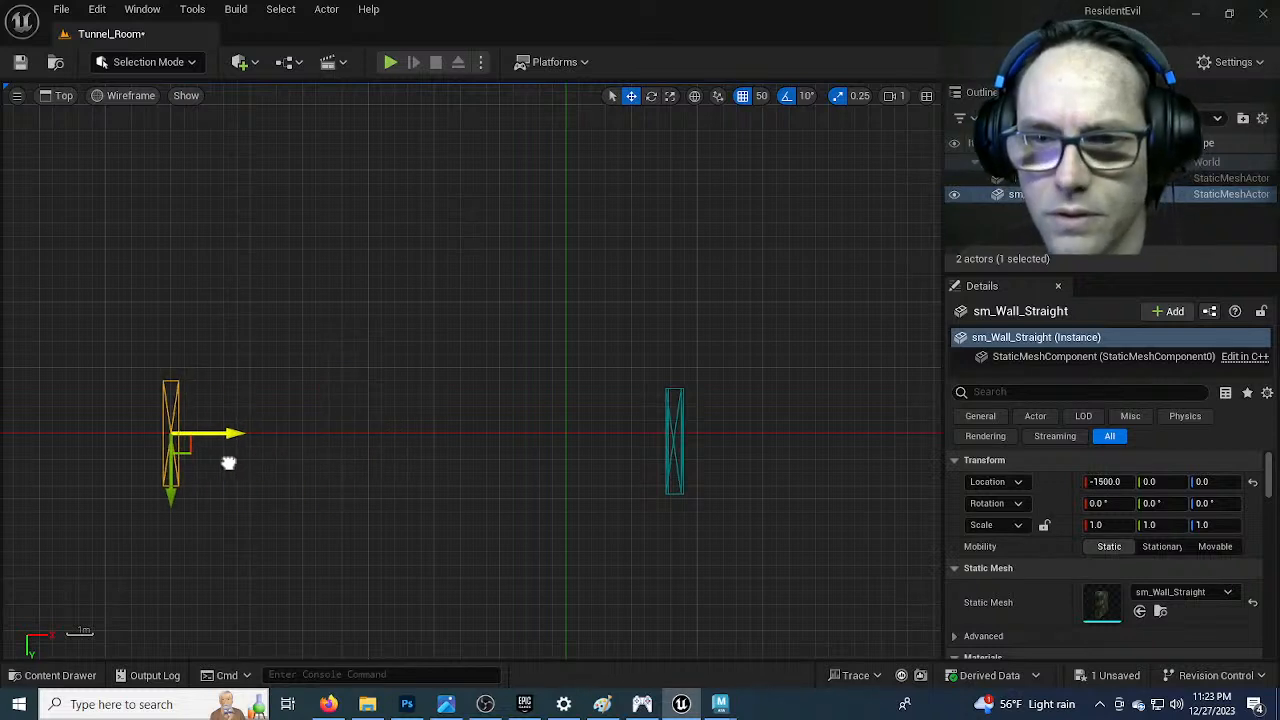
{"action": "left_click_drag", "start_coordinate": [228, 463], "coordinate": [280, 459]}
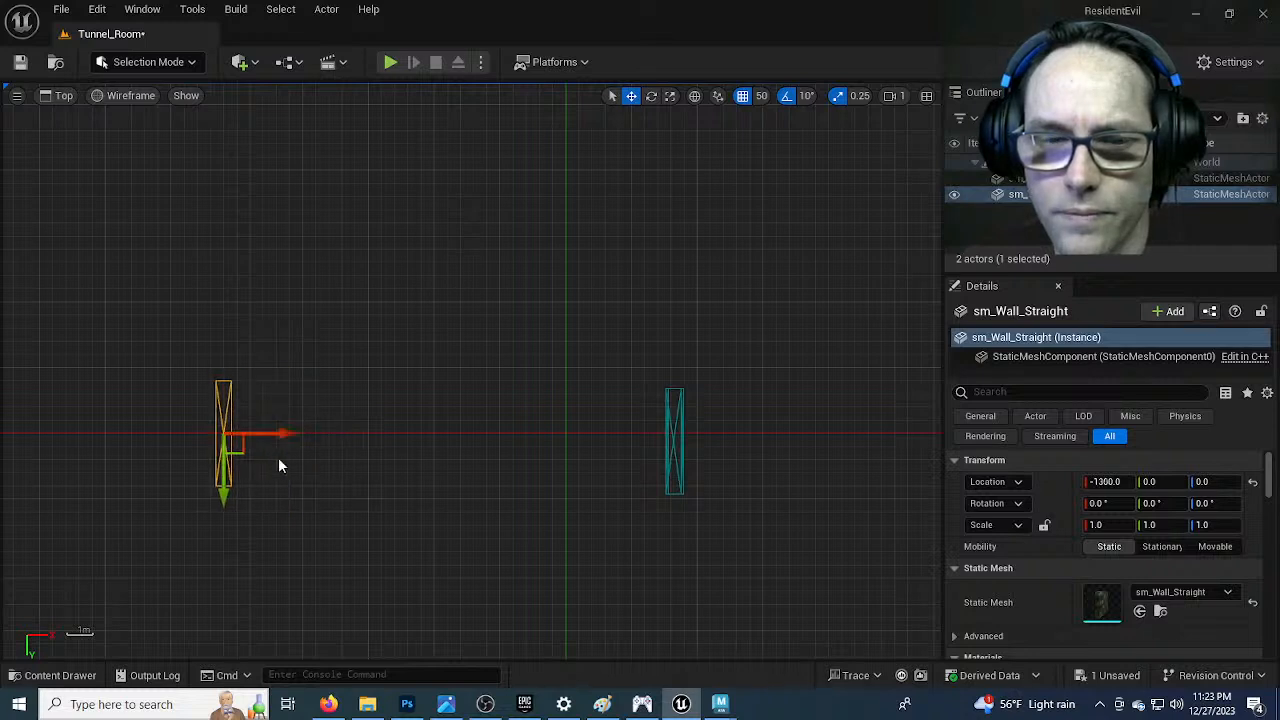
{"action": "right_click_drag", "start_coordinate": [491, 462], "coordinate": [396, 462]}
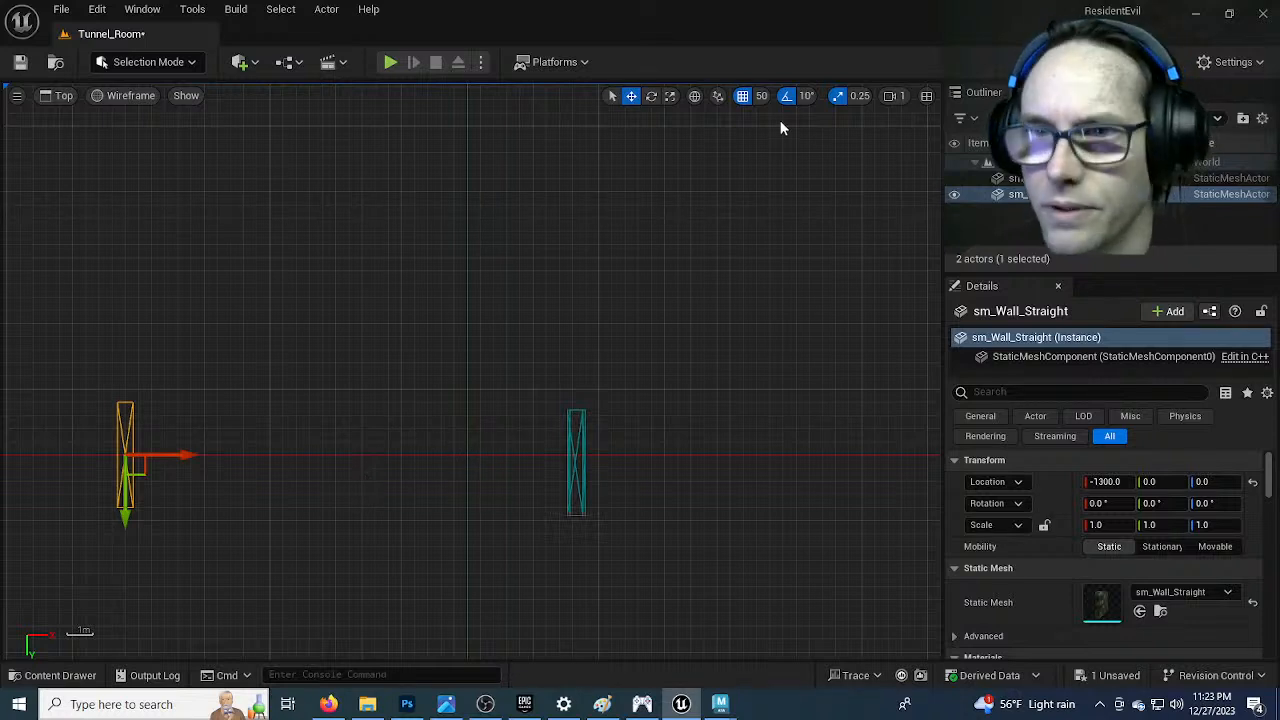
Set the grid snap size to 10 and move sm_Wall_Straight along X to -200
{"action": "left_click", "coordinate": [761, 96]}
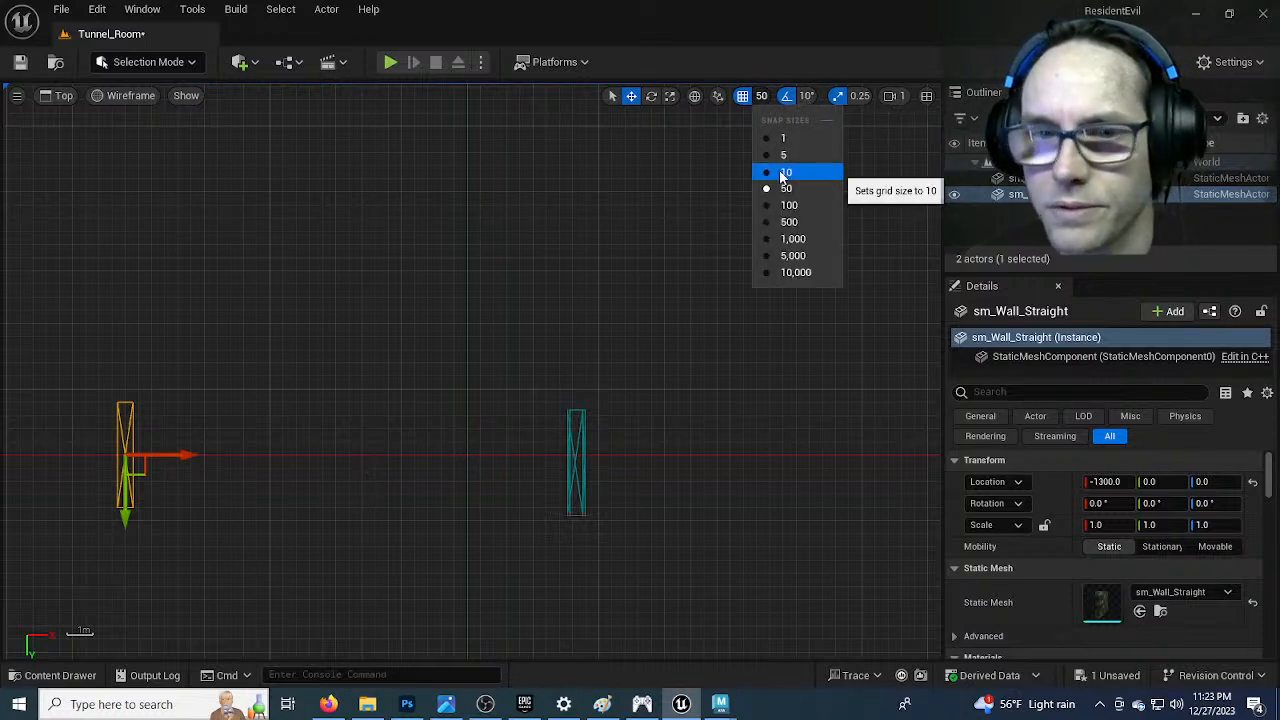
{"action": "left_click", "coordinate": [772, 172]}
{"action": "left_click_drag", "start_coordinate": [207, 457], "coordinate": [469, 463]}
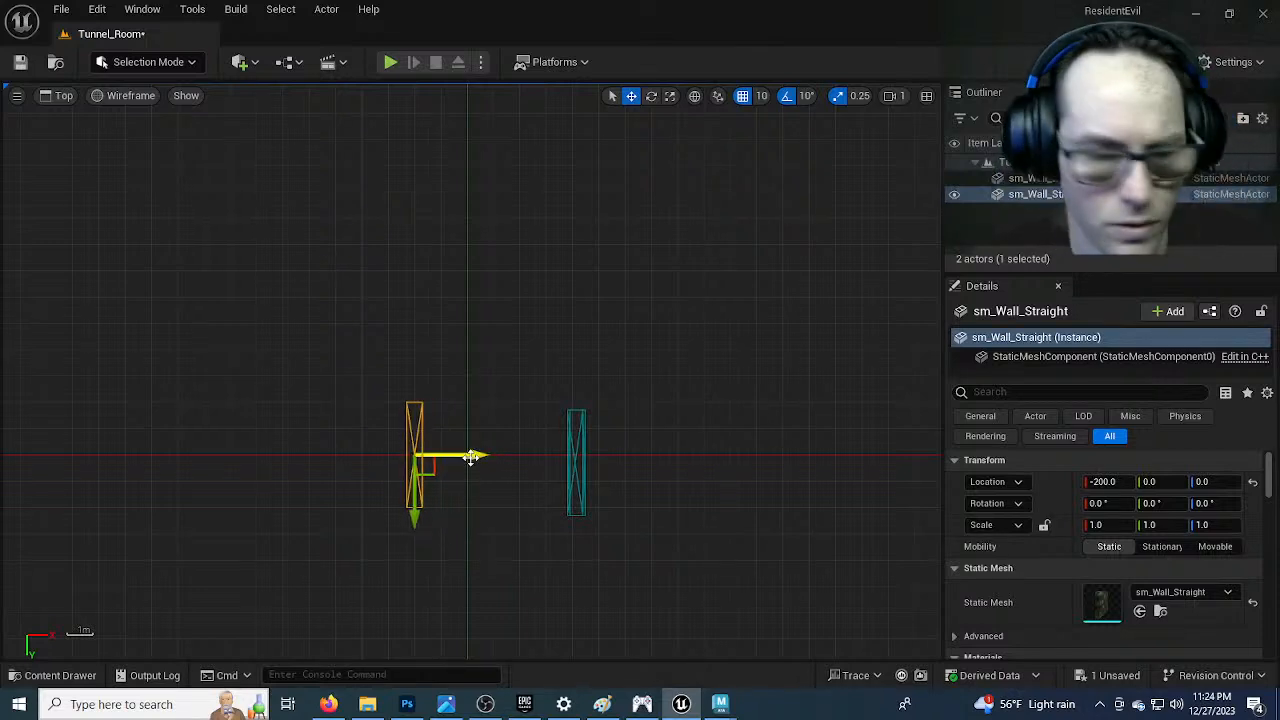
Duplicate the straight wall along the X axis to place copies at X 200 and X -600
{"action": "left_click_drag", "start_coordinate": [471, 458], "coordinate": [553, 452], "text": "alt"}
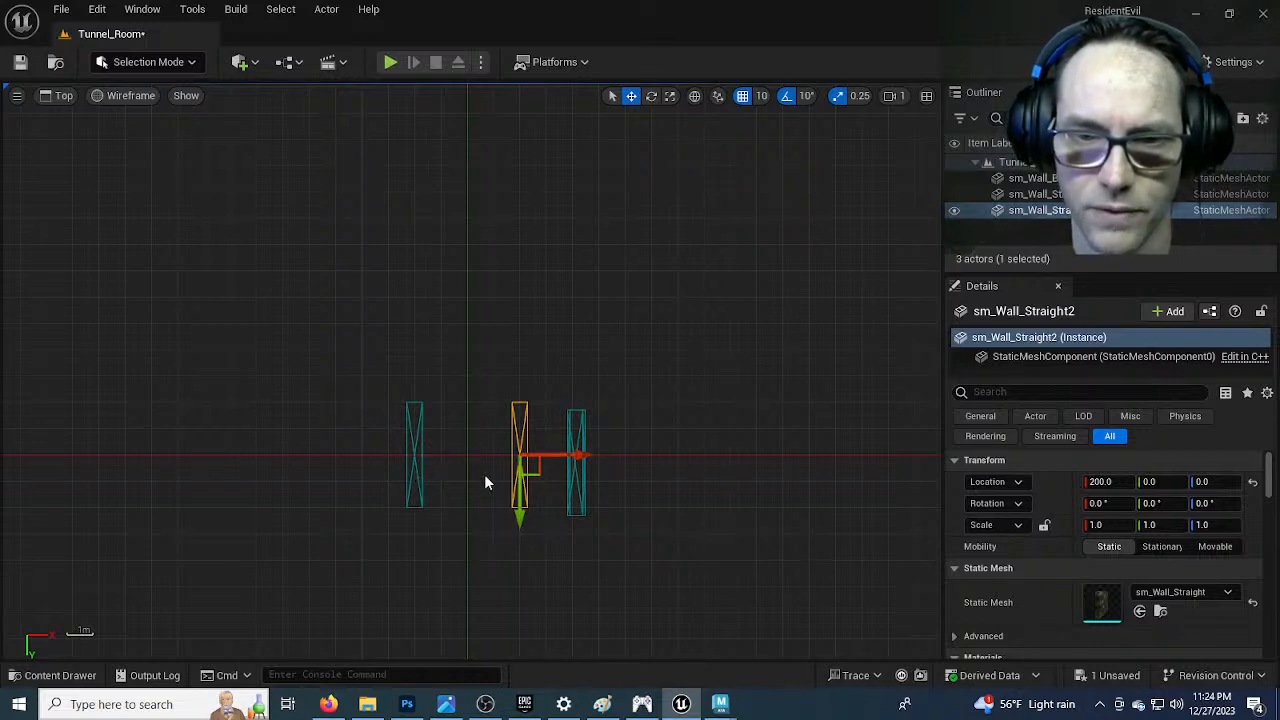
{"action": "left_click_drag", "start_coordinate": [560, 456], "coordinate": [386, 456], "text": "alt"}
{"action": "left_click_drag", "start_coordinate": [470, 468], "coordinate": [434, 467], "text": "alt"}
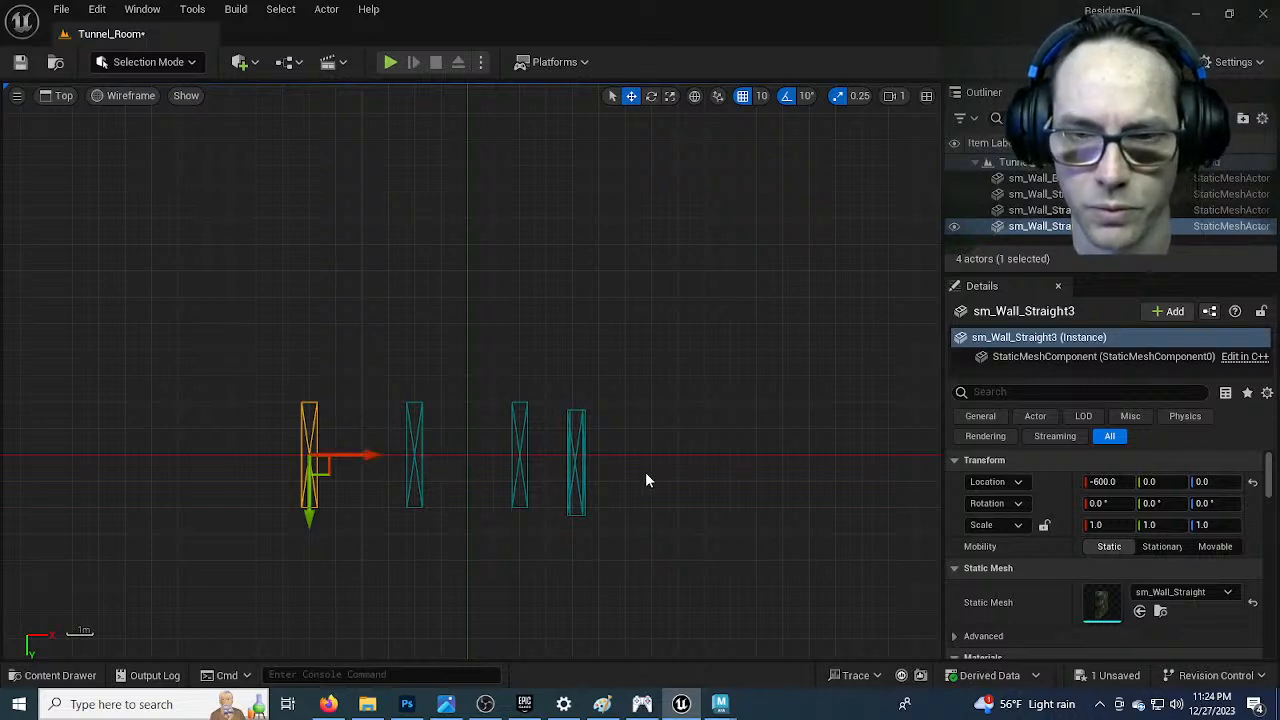
Move sm_Wall_Bent in the negative Y direction, well clear of the row of straight walls
{"action": "right_click_drag", "start_coordinate": [692, 446], "coordinate": [516, 437]}
{"action": "left_click", "coordinate": [403, 450]}
{"action": "left_click_drag", "start_coordinate": [400, 506], "coordinate": [419, 278]}
Extend the row at both ends by duplicating its outermost straight walls to X 600 and X -1000
{"action": "left_click", "coordinate": [350, 428]}
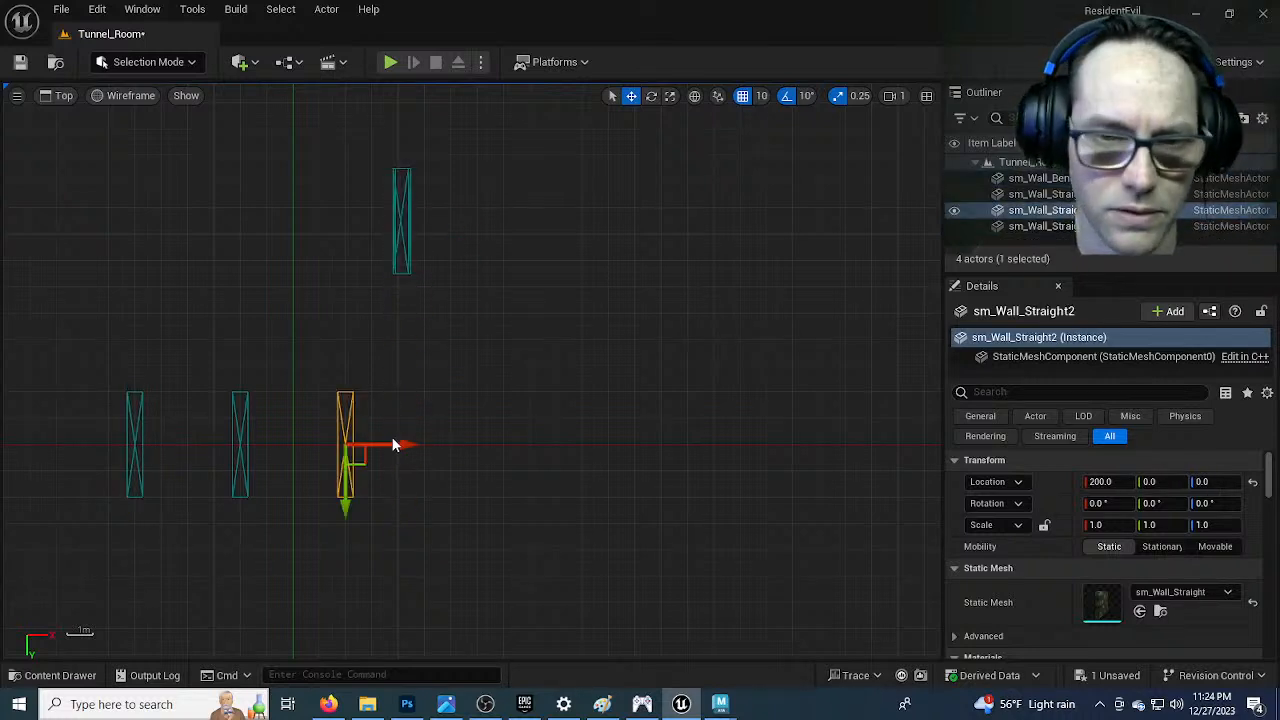
{"action": "left_click_drag", "start_coordinate": [400, 444], "coordinate": [489, 447], "text": "alt"}
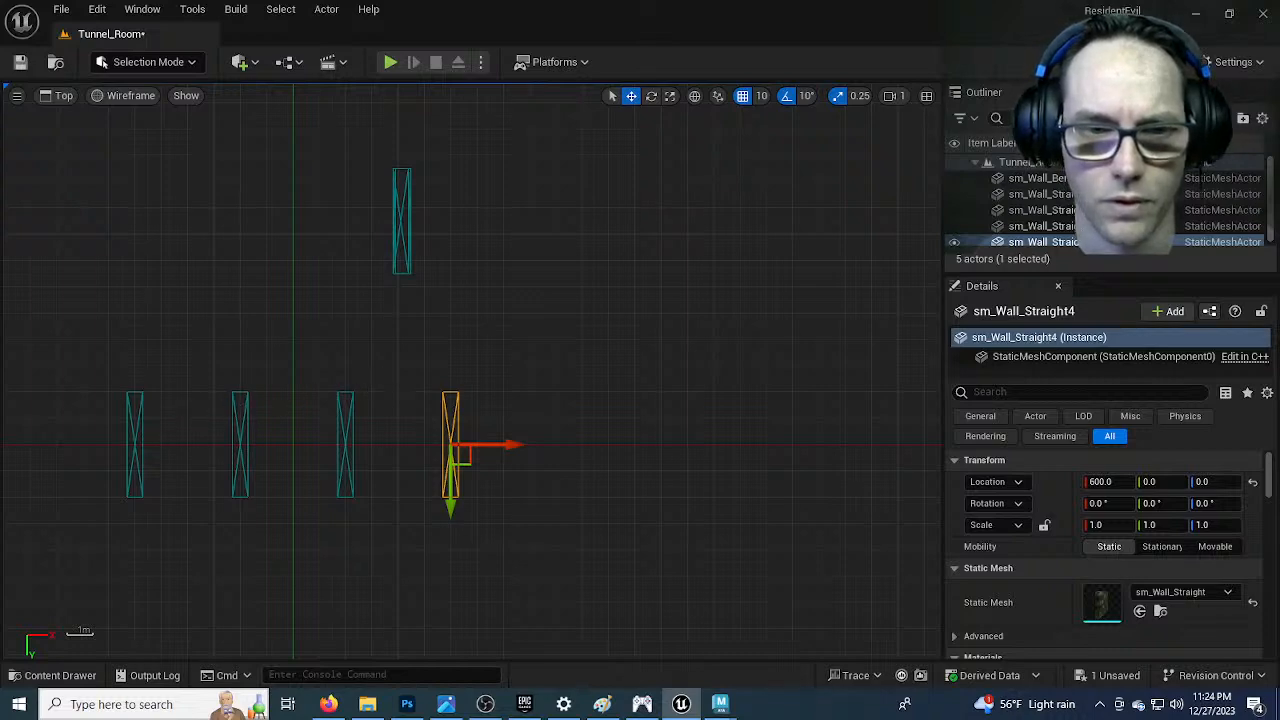
{"action": "right_click_drag", "start_coordinate": [186, 406], "coordinate": [414, 406]}
{"action": "left_click", "coordinate": [363, 430]}
{"action": "left_click_drag", "start_coordinate": [412, 449], "coordinate": [325, 453], "text": "alt"}
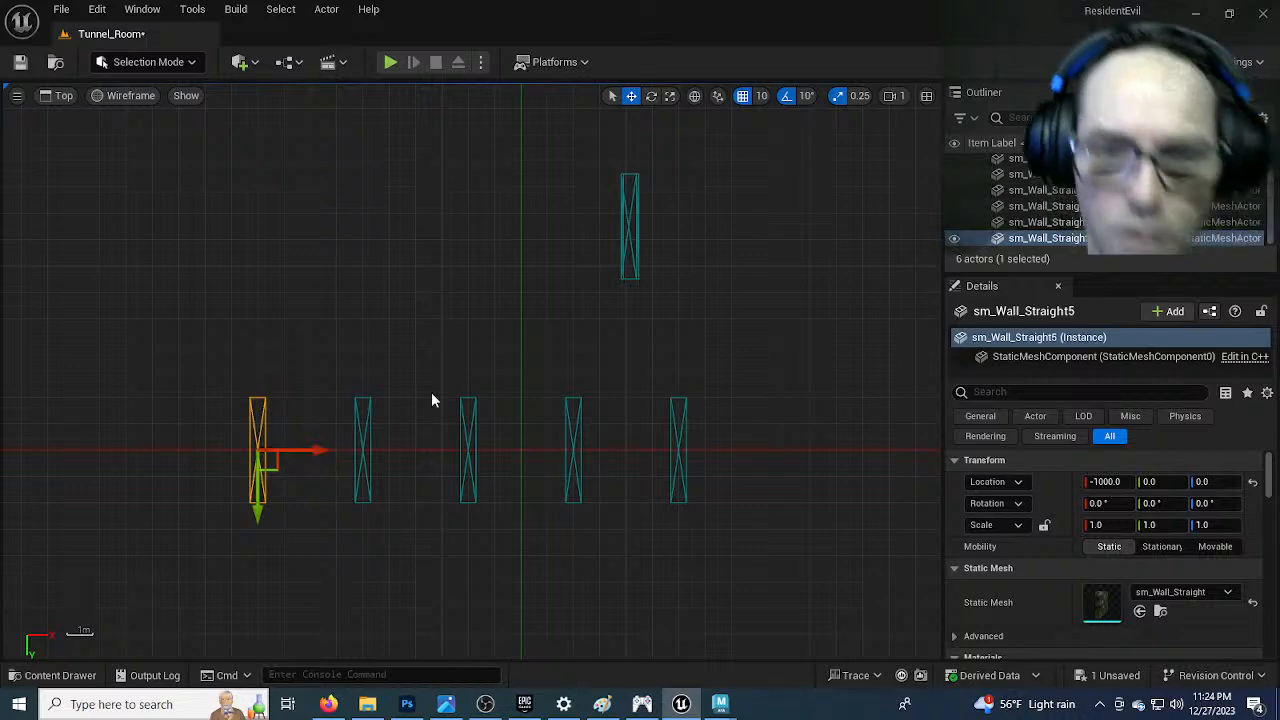
{"action": "right_click_drag", "start_coordinate": [366, 371], "coordinate": [263, 348]}
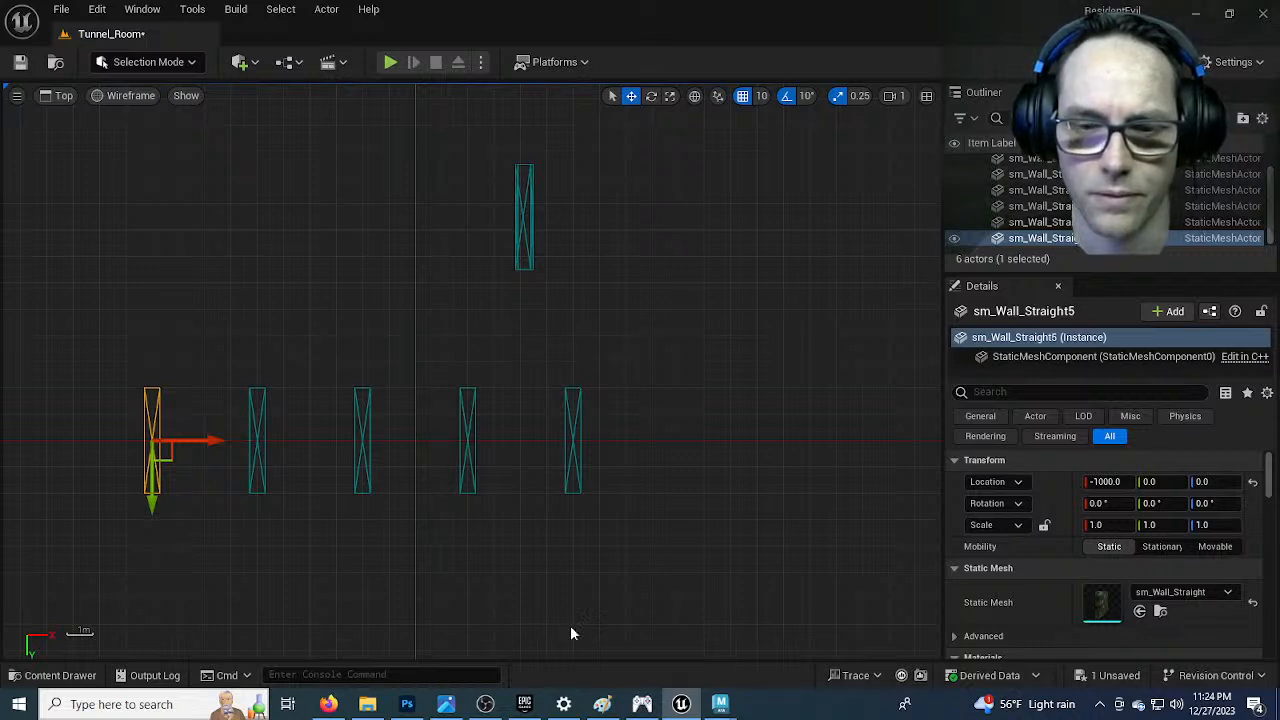
Check the reference capture Re1_Capture_03.PNG, then return to the Tunnel_Room level in Unreal Editor
{"action": "left_click", "coordinate": [446, 704]}
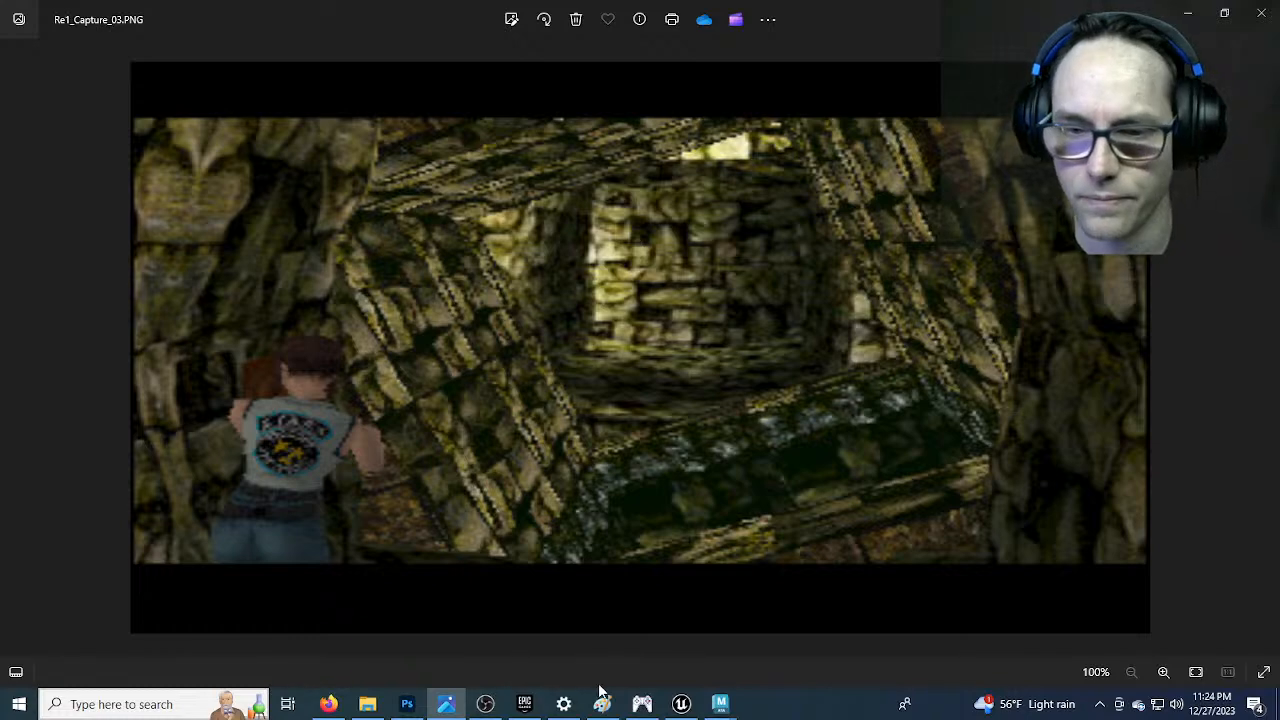
{"action": "left_click", "coordinate": [681, 704]}
{"action": "left_click", "coordinate": [486, 705]}
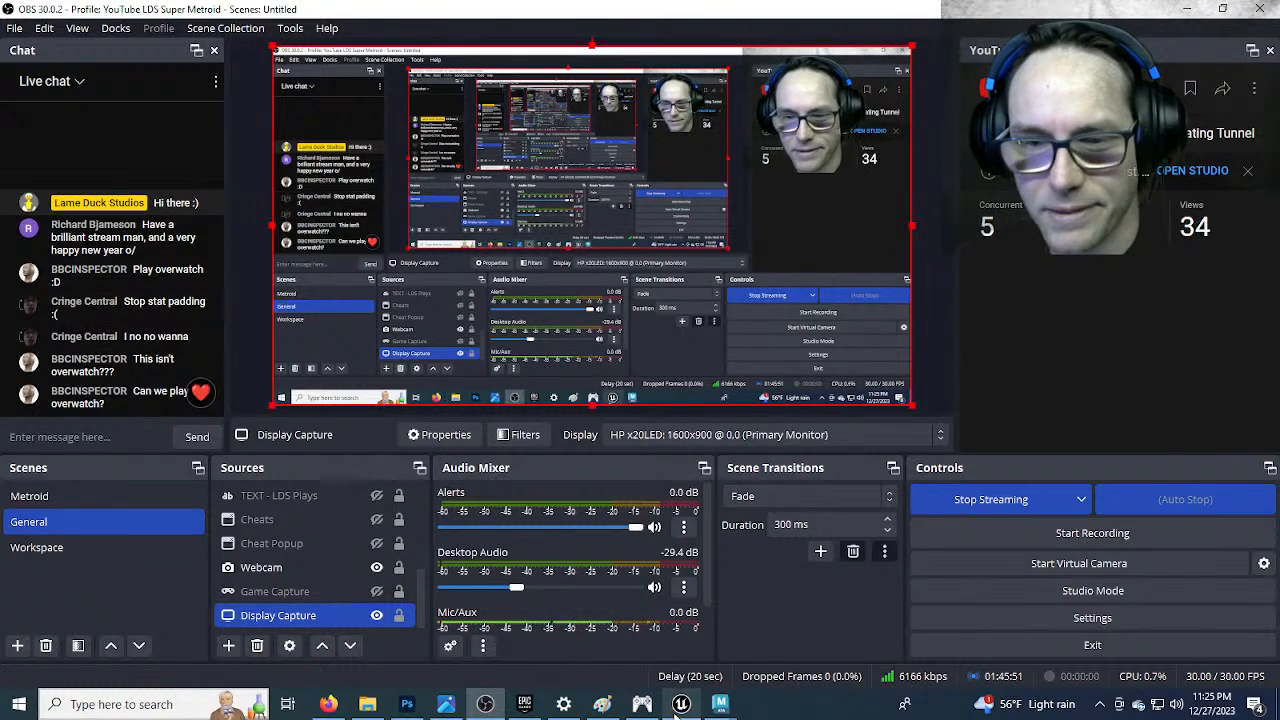
{"action": "left_click", "coordinate": [720, 706]}
{"action": "left_click", "coordinate": [789, 640]}
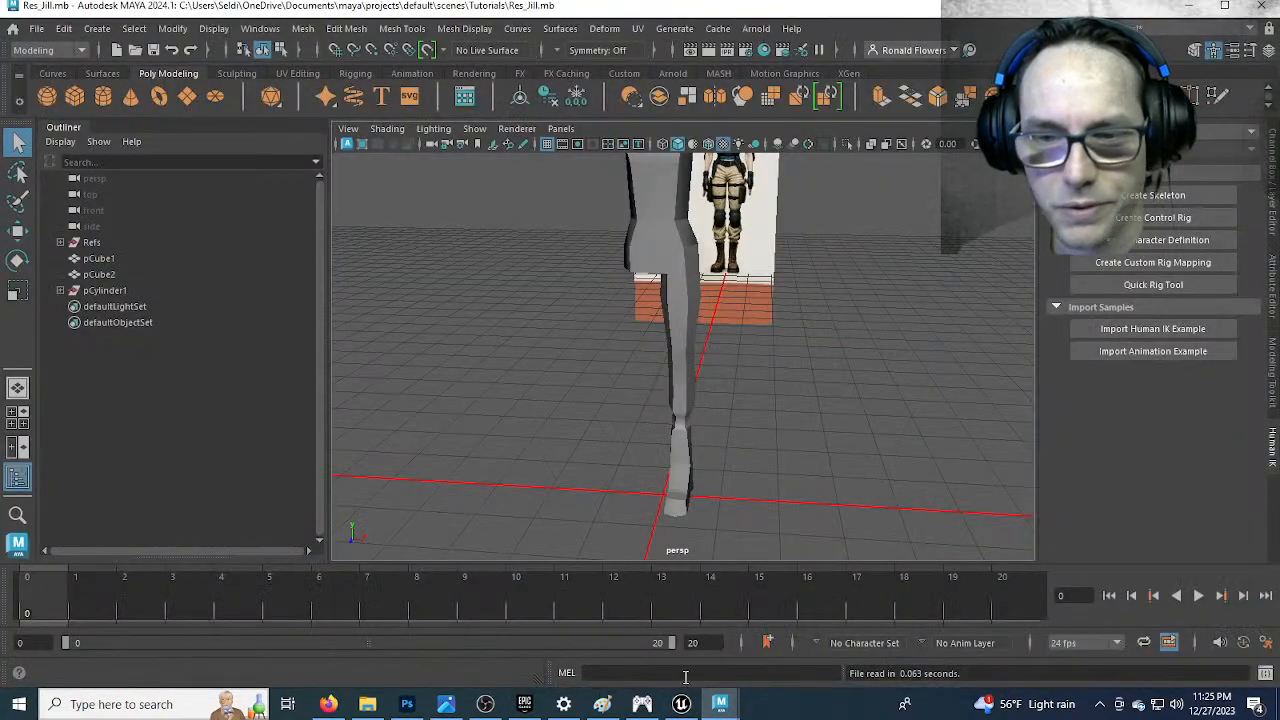
{"action": "left_click", "coordinate": [681, 704]}
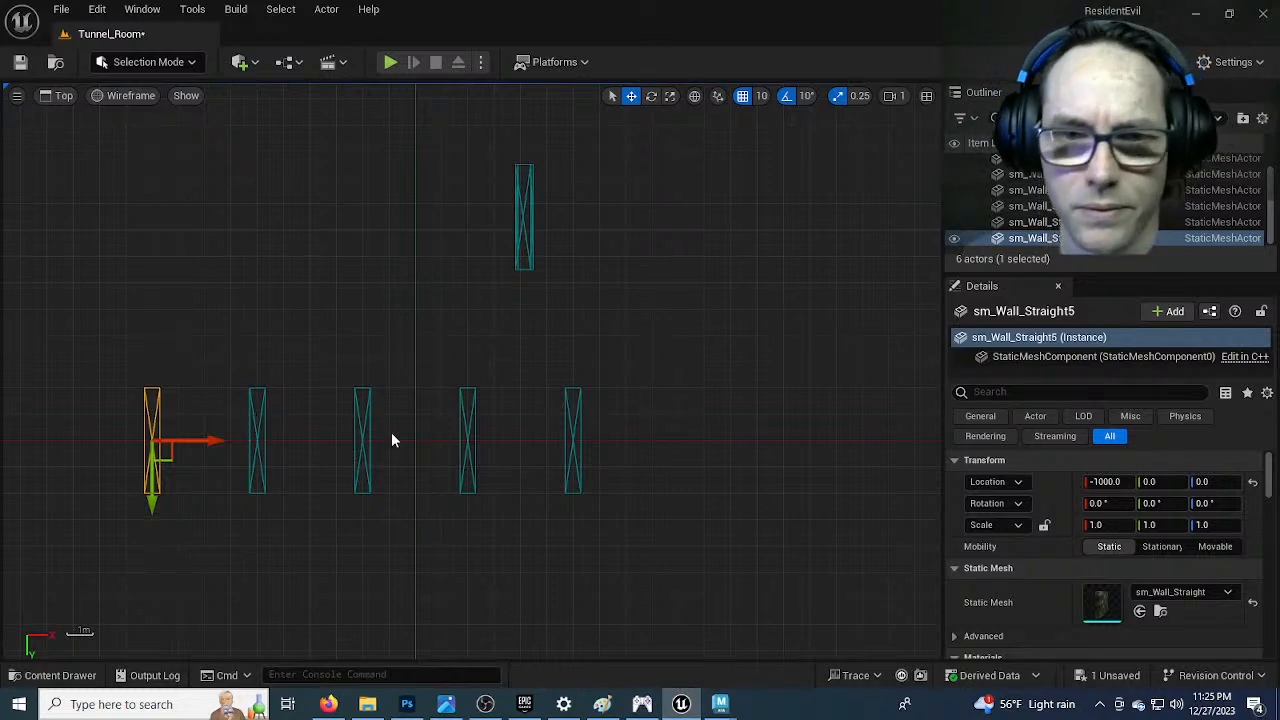
Extend the row by duplicating the straight wall at X 600 along the X axis to X 1000
{"action": "left_click", "coordinate": [575, 438]}
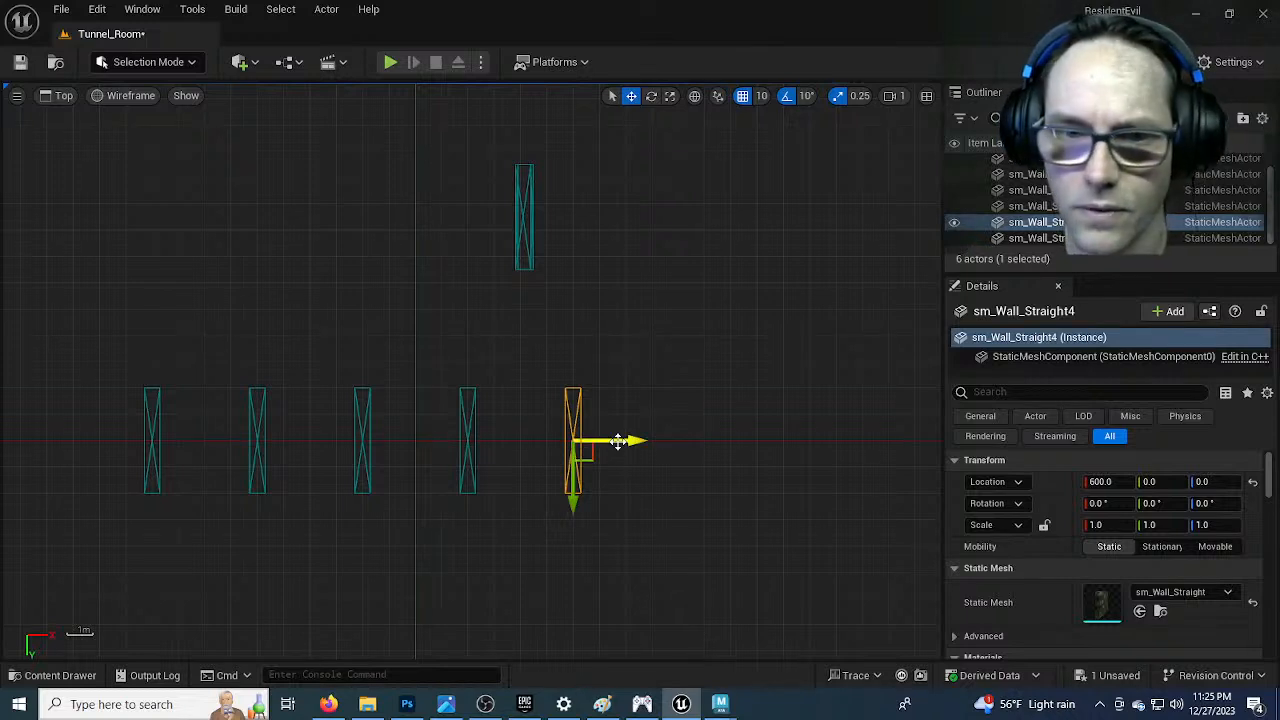
{"action": "left_click_drag", "start_coordinate": [619, 441], "coordinate": [707, 450], "text": "alt"}
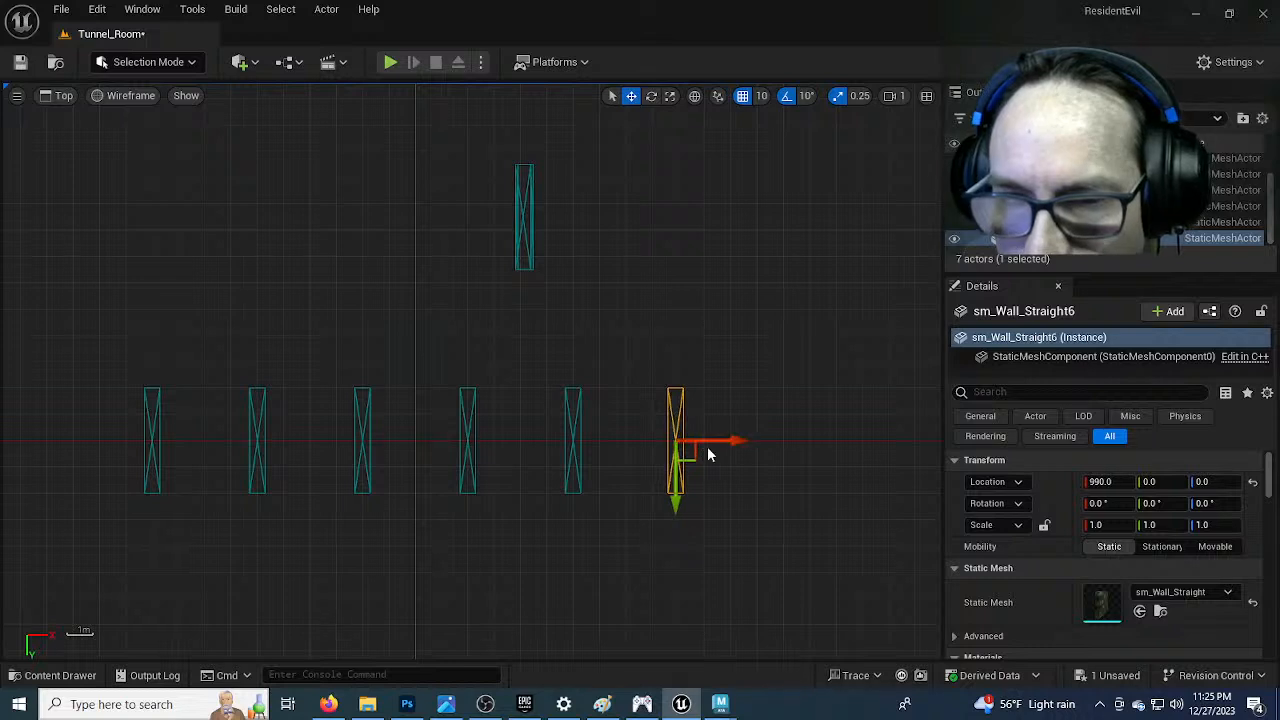
{"action": "left_click_drag", "start_coordinate": [729, 437], "coordinate": [732, 444]}
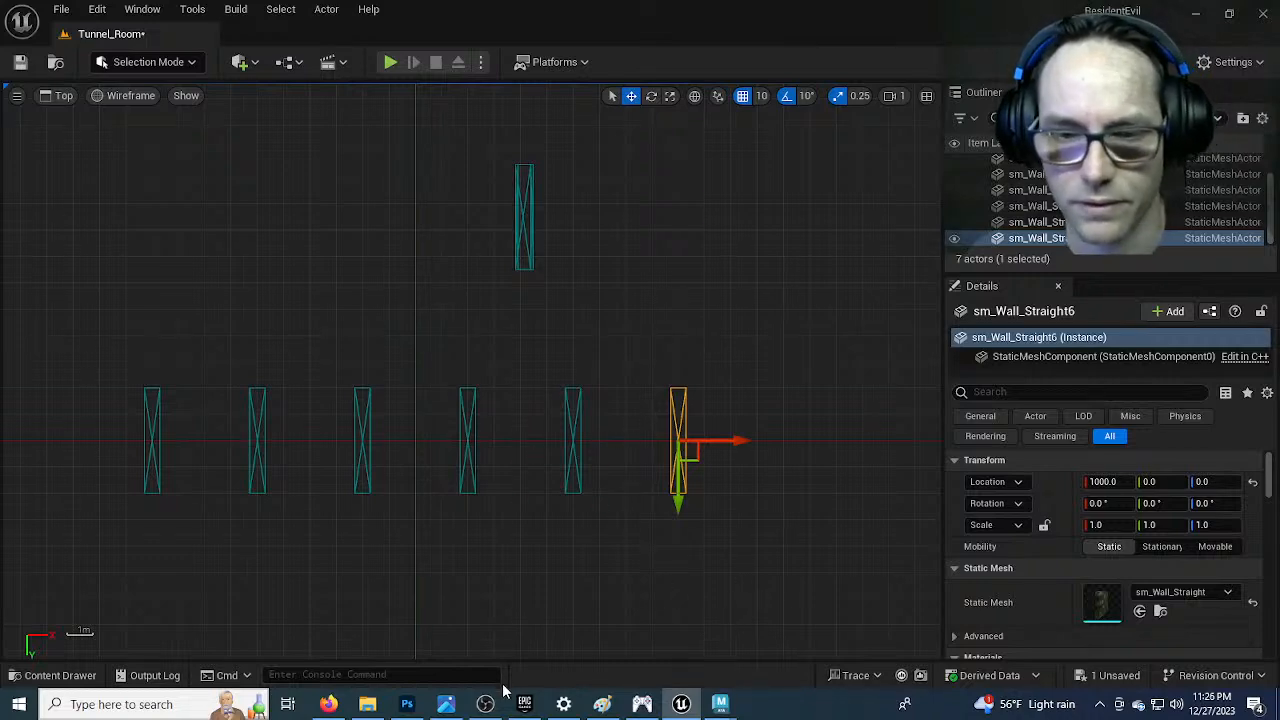
After checking the reference image, duplicate the wall at X -1000 to X -800 and set the copy's Y rotation to 90°
{"action": "left_click", "coordinate": [446, 704]}
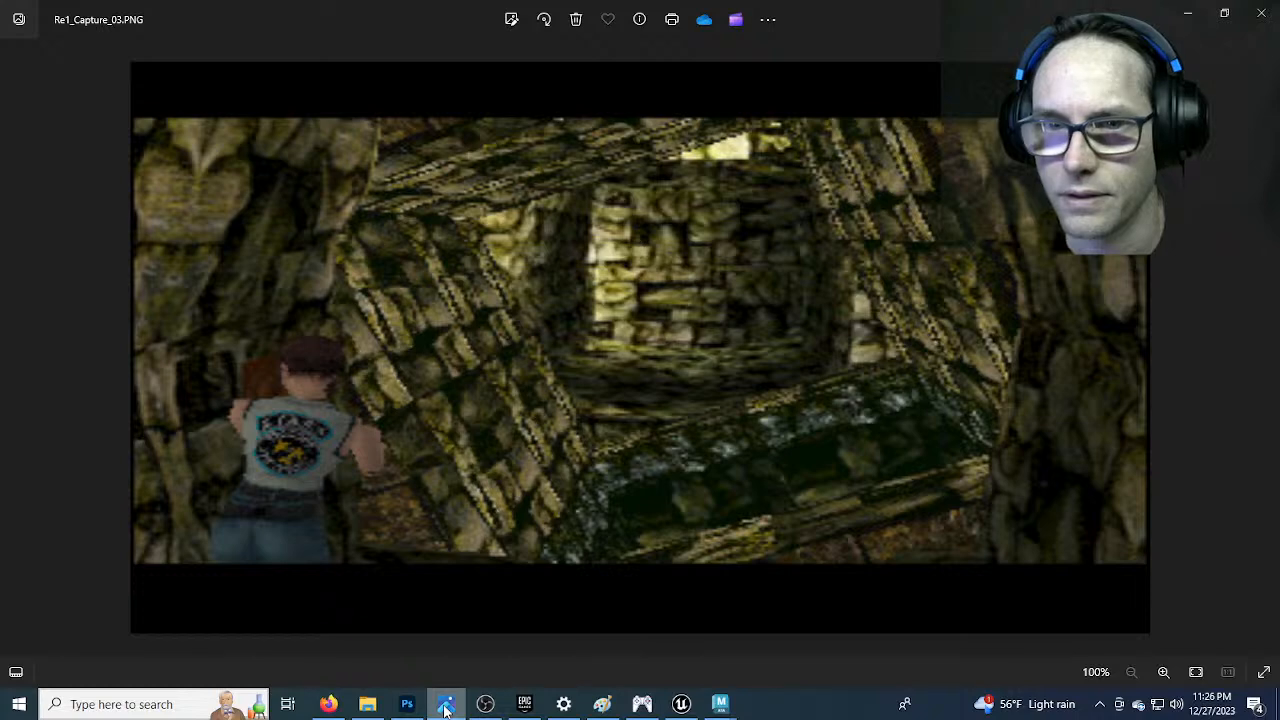
{"action": "left_click", "coordinate": [446, 706]}
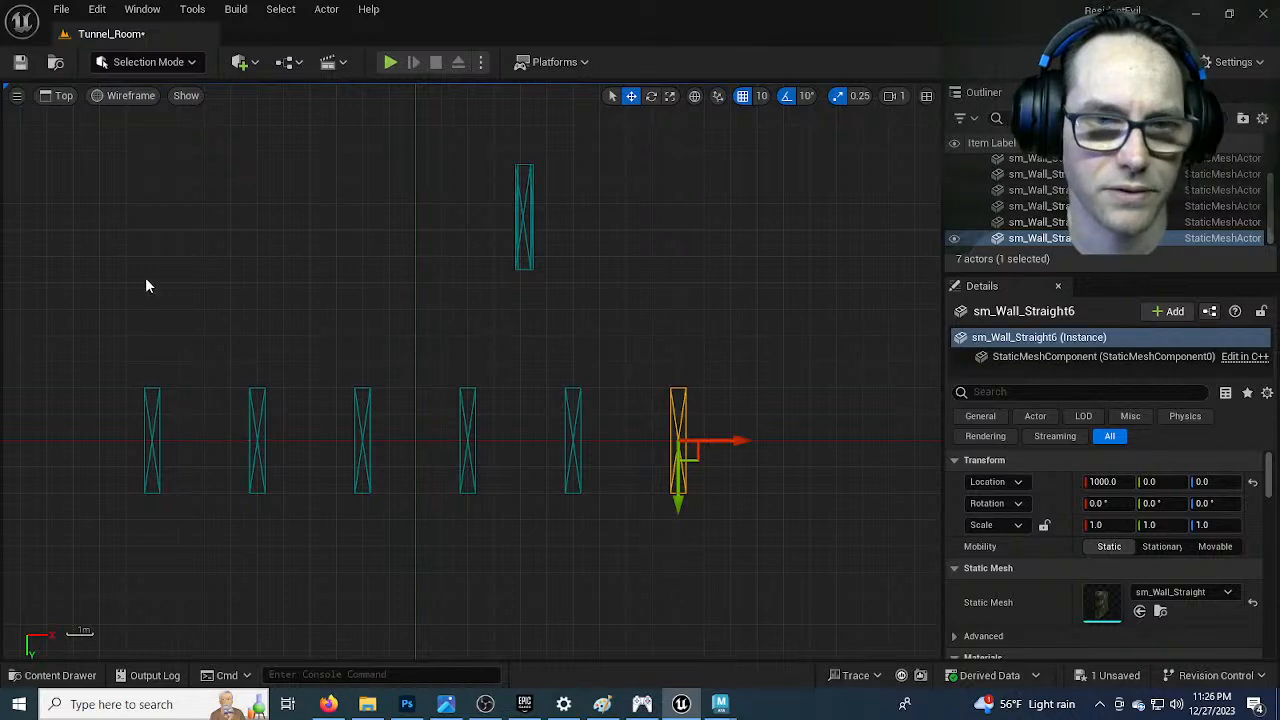
{"action": "left_click", "coordinate": [150, 420]}
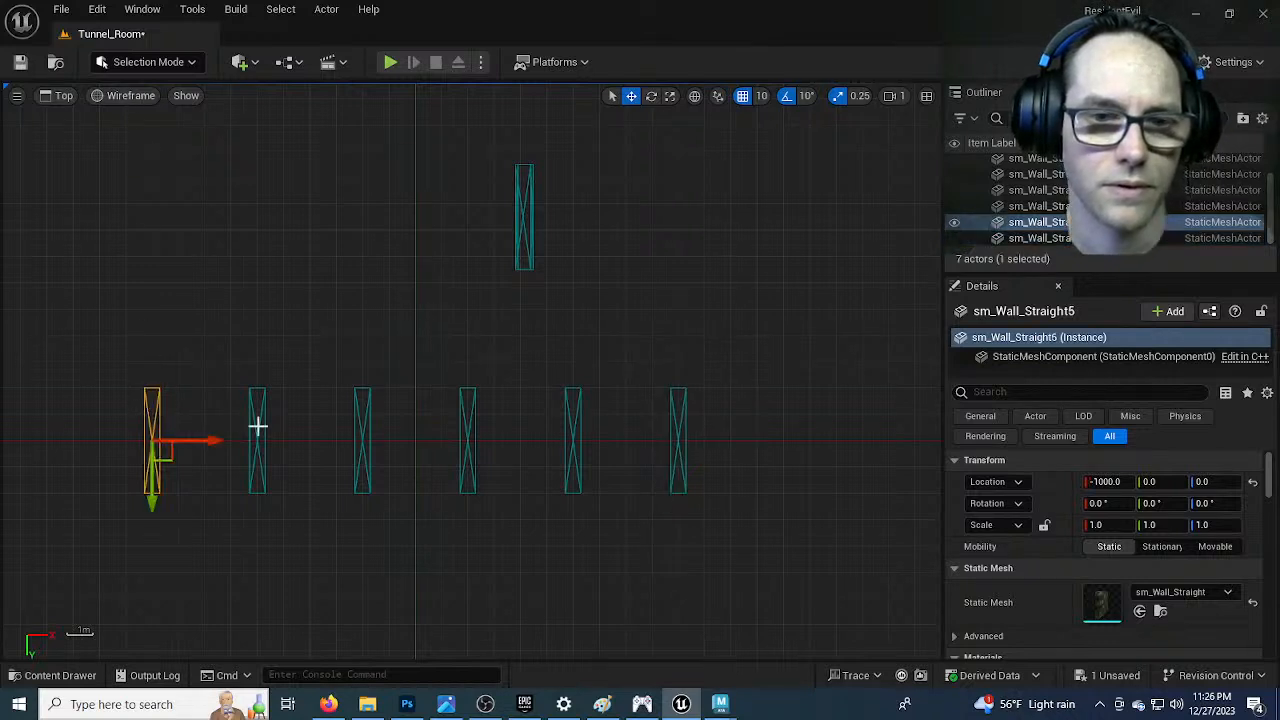
{"action": "left_click_drag", "start_coordinate": [195, 440], "coordinate": [252, 522], "text": "alt"}
{"action": "key", "text": "e"}
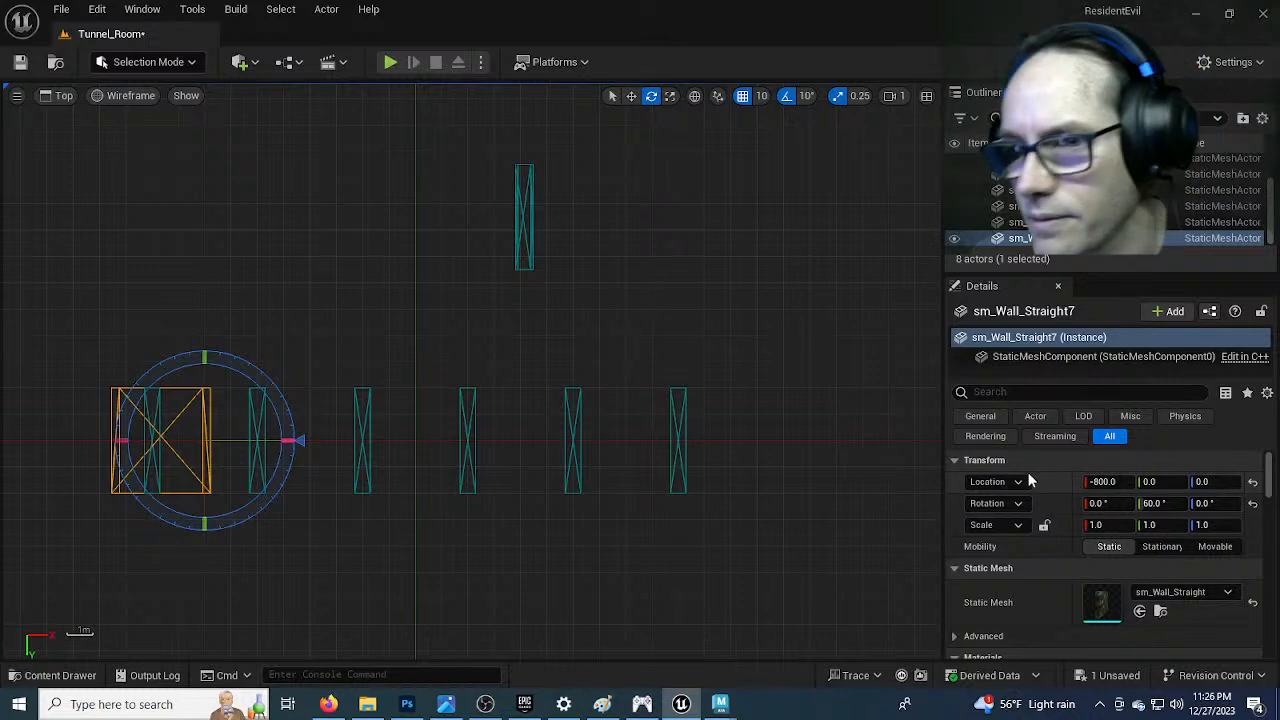
{"action": "left_click", "coordinate": [1160, 504]}
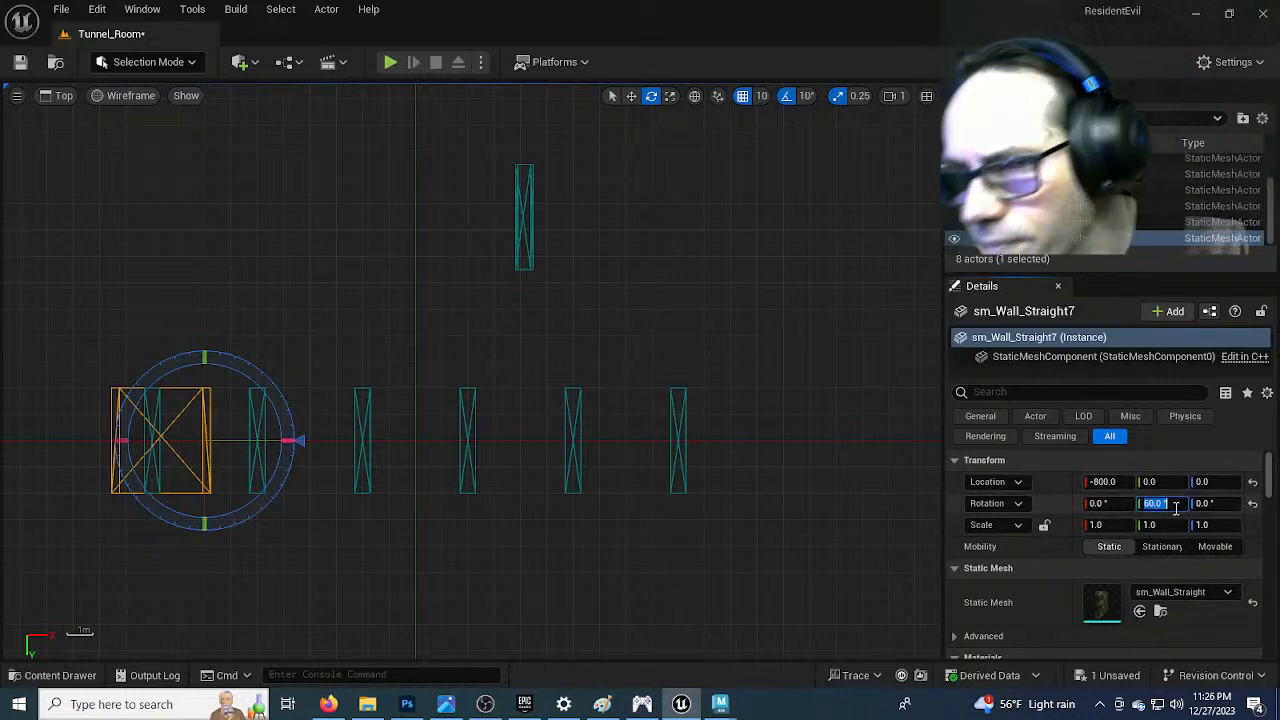
{"action": "type", "text": "90"}
{"action": "key", "text": "Return"}
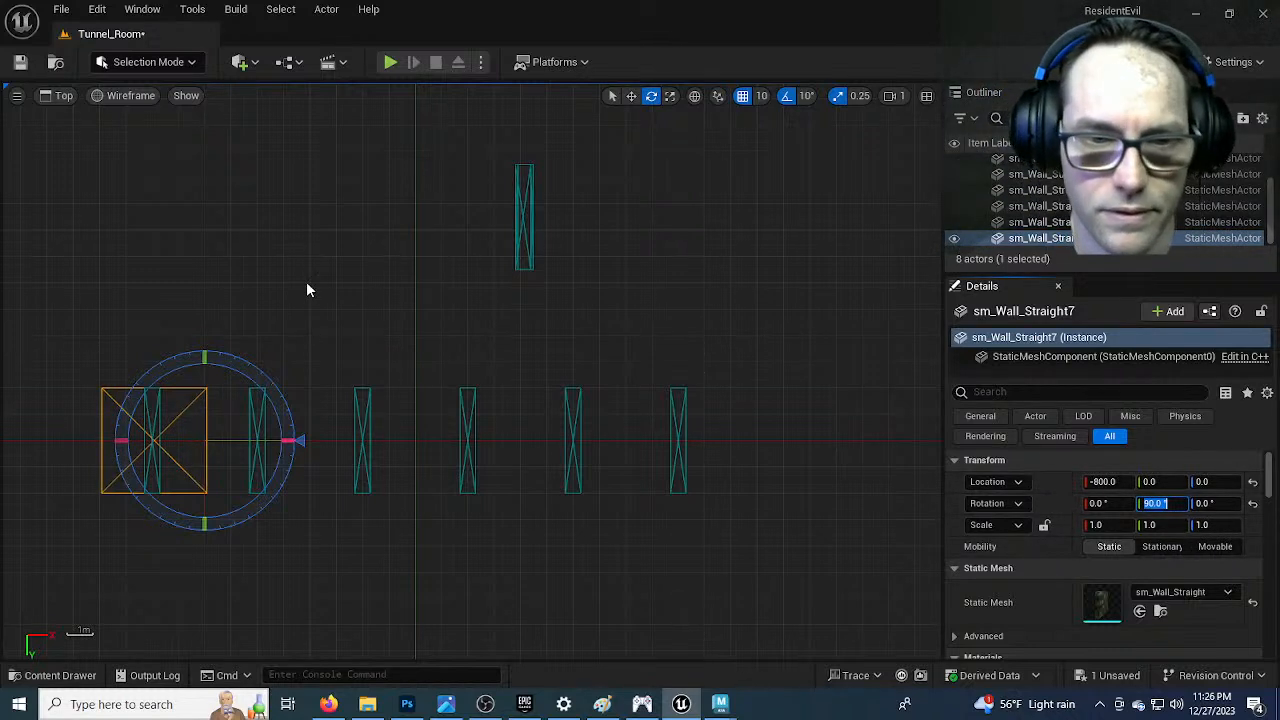
{"action": "left_click", "coordinate": [221, 431]}
{"action": "left_click", "coordinate": [202, 418]}
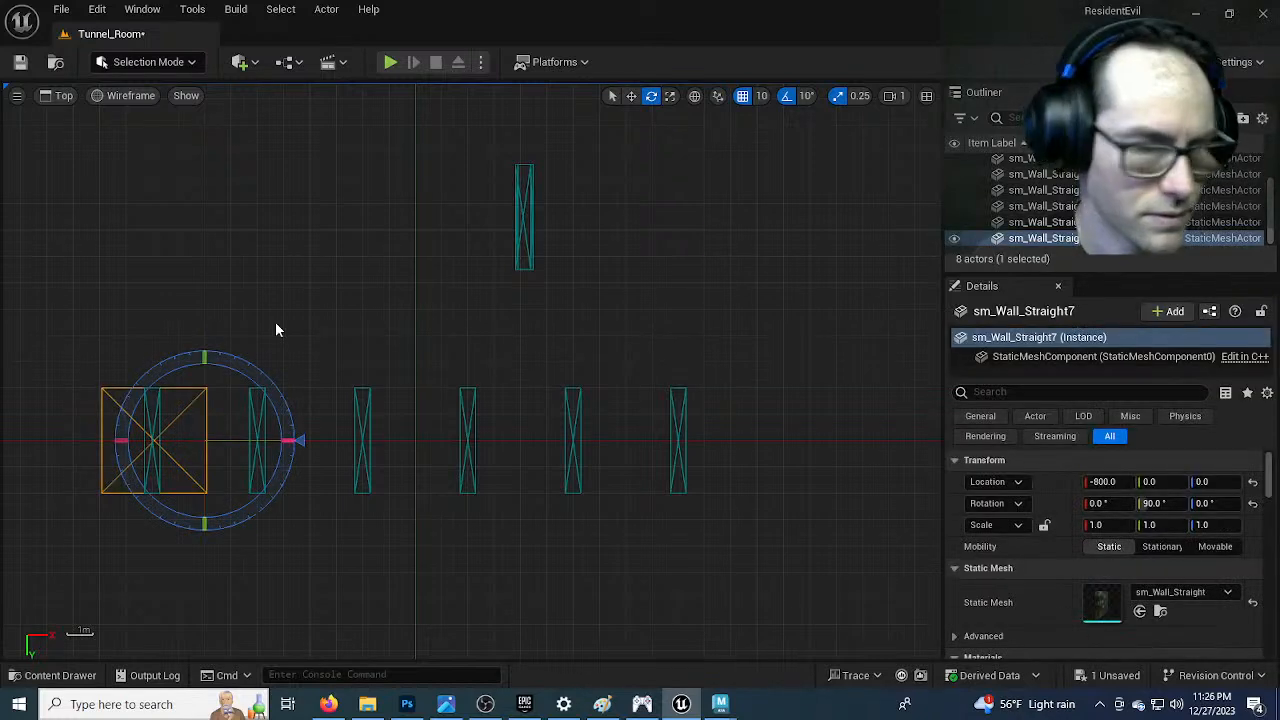
Move the flat slab between the walls at X -1000 and X -600, and duplicate it into the next gap at X -240
{"action": "key", "text": "w"}
{"action": "left_click_drag", "start_coordinate": [263, 443], "coordinate": [393, 432]}
{"action": "scroll", "coordinate": [307, 480], "scroll_direction": "up", "scroll_amount": 2}
{"action": "scroll", "coordinate": [270, 420], "scroll_direction": "up", "scroll_amount": 2}
{"action": "right_click_drag", "start_coordinate": [271, 423], "coordinate": [369, 358]}
{"action": "scroll", "coordinate": [346, 397], "scroll_direction": "up", "scroll_amount": 3}
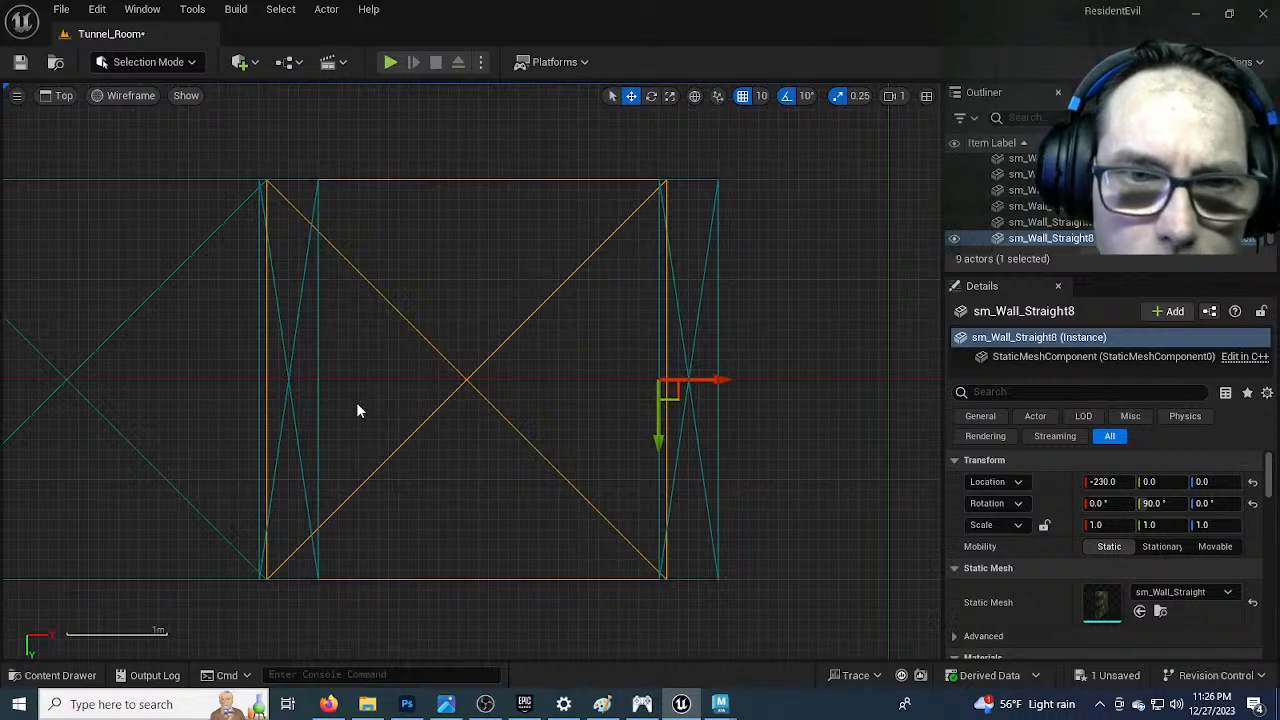
{"action": "mouse_move", "coordinate": [720, 384]}
{"action": "left_mouse_down"}
{"action": "mouse_move", "coordinate": [791, 380]}
{"action": "mouse_move", "coordinate": [710, 382]}
{"action": "left_mouse_up"}
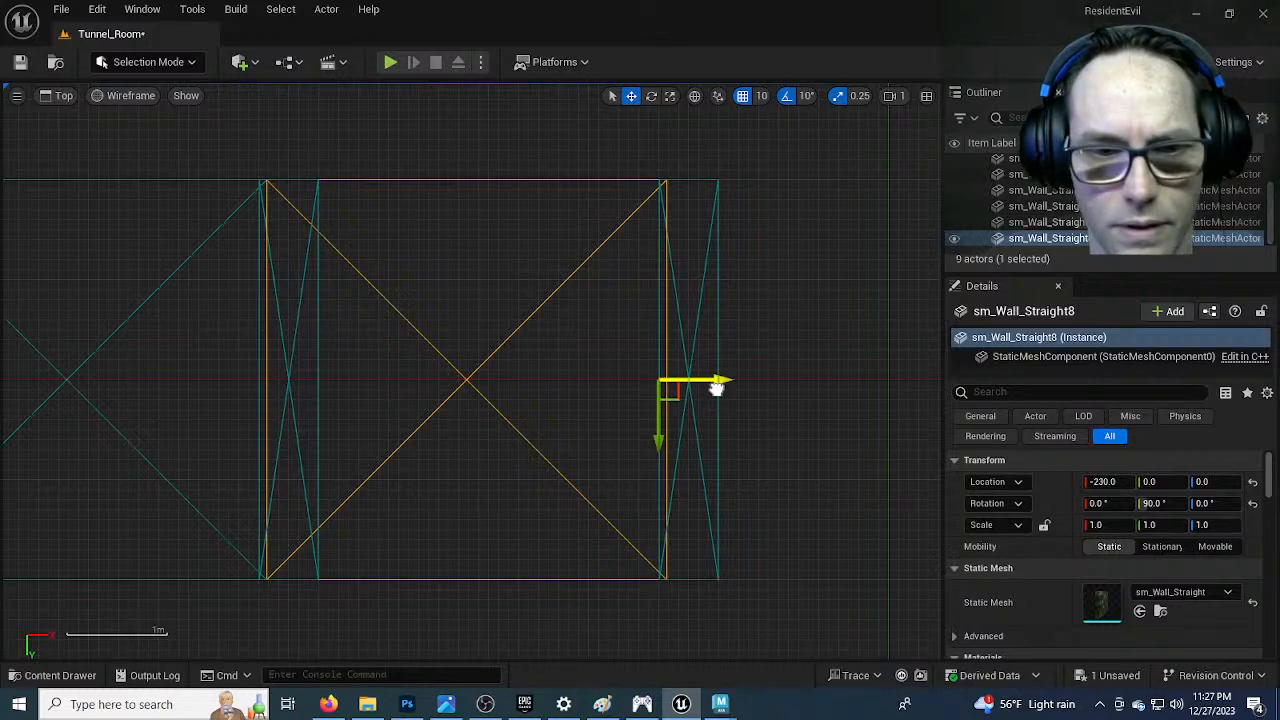
{"action": "left_click_drag", "start_coordinate": [716, 388], "coordinate": [706, 387]}
Duplicate the flat slab along the X axis into each remaining gap between the walls, up to X 960
{"action": "right_click_drag", "start_coordinate": [572, 428], "coordinate": [263, 414]}
{"action": "scroll", "coordinate": [406, 407], "scroll_direction": "down", "scroll_amount": 2}
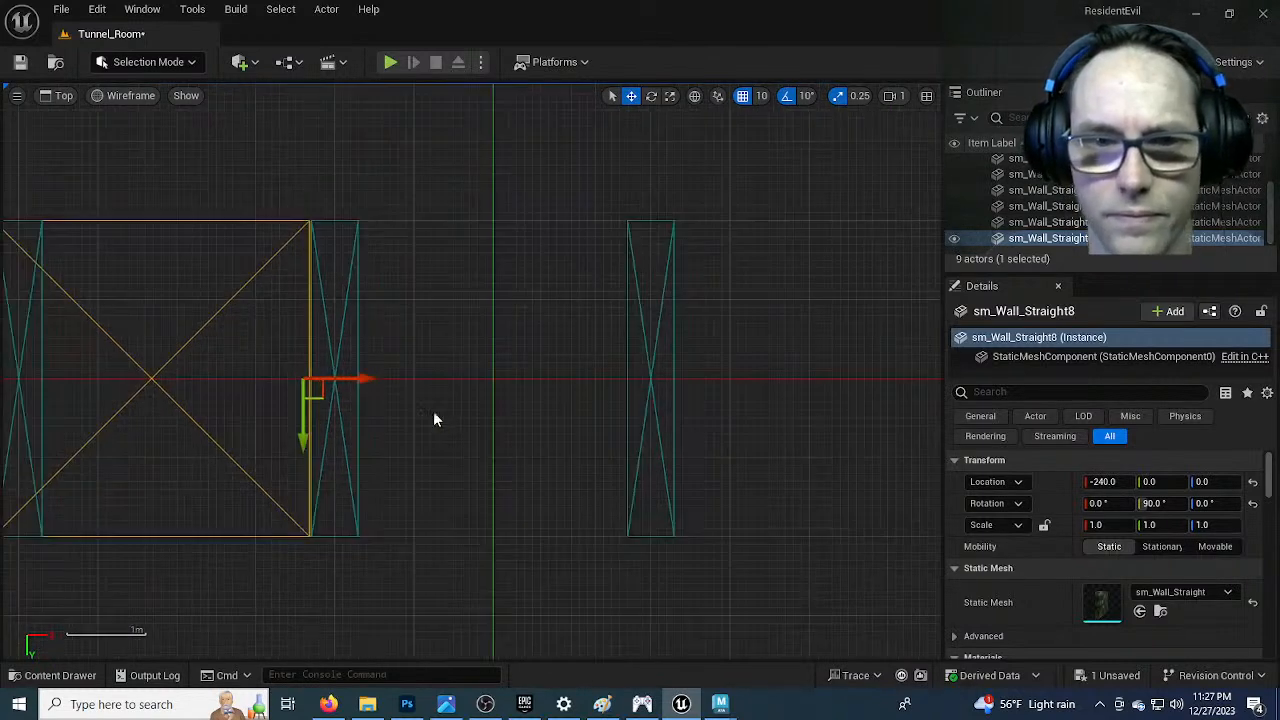
{"action": "left_click_drag", "start_coordinate": [368, 385], "coordinate": [690, 390], "text": "alt"}
{"action": "scroll", "coordinate": [655, 457], "scroll_direction": "down", "scroll_amount": 3}
{"action": "right_click_drag", "start_coordinate": [742, 460], "coordinate": [374, 461]}
{"action": "left_click_drag", "start_coordinate": [289, 420], "coordinate": [754, 435], "text": "alt"}
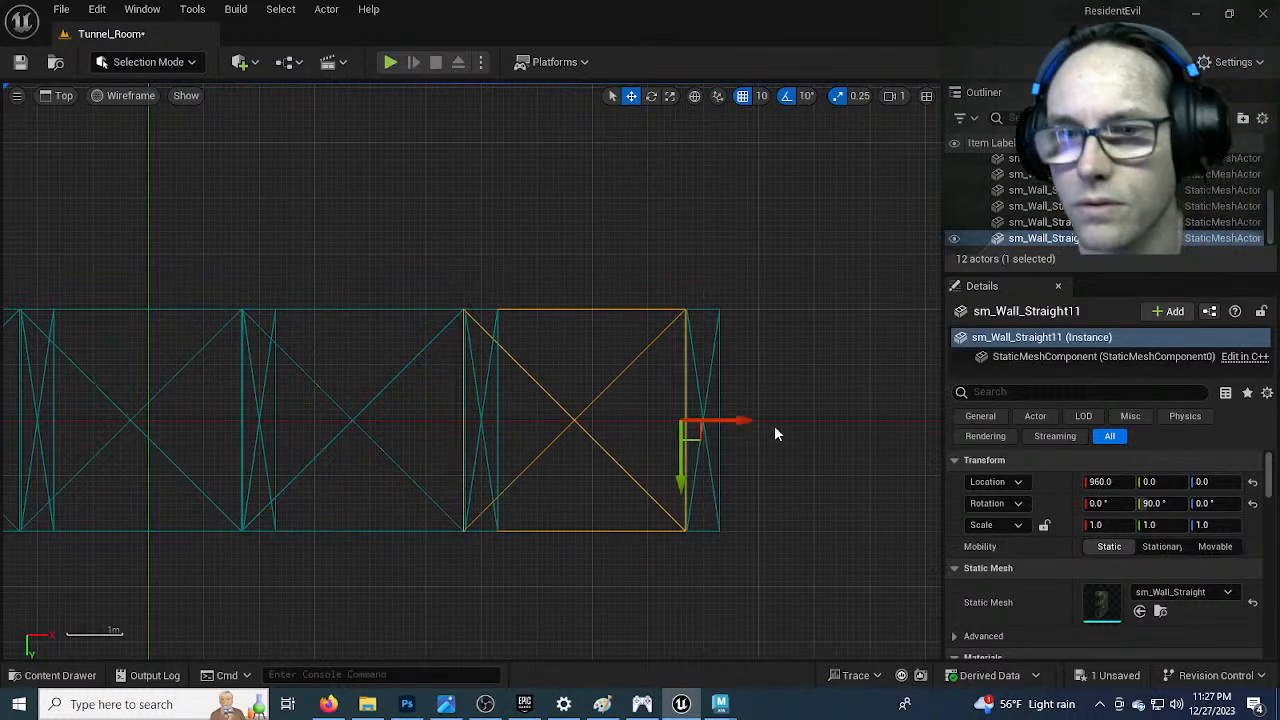
{"action": "scroll", "coordinate": [792, 458], "scroll_direction": "down", "scroll_amount": 2}
{"action": "right_click_drag", "start_coordinate": [816, 475], "coordinate": [558, 487]}
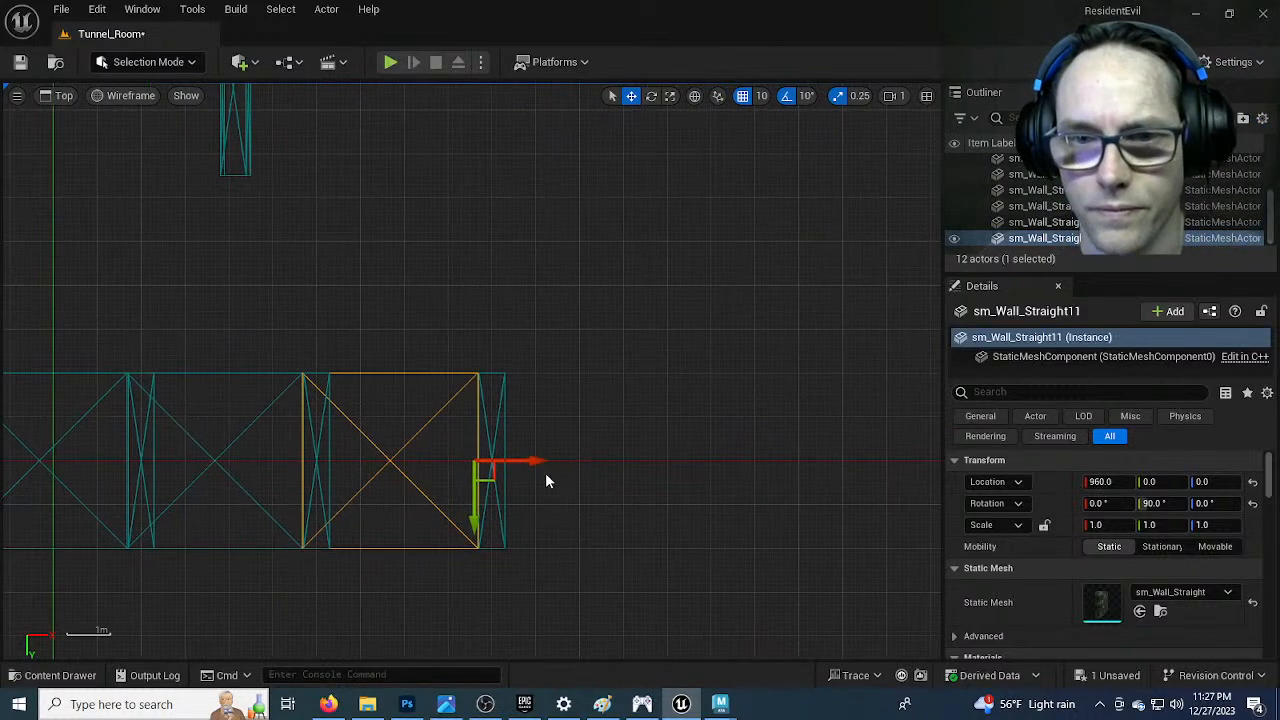
{"action": "right_click_drag", "start_coordinate": [338, 472], "coordinate": [773, 498]}
Switch to the perspective view and examine the row of walls and floor slabs from several angles
{"action": "left_click", "coordinate": [64, 96]}
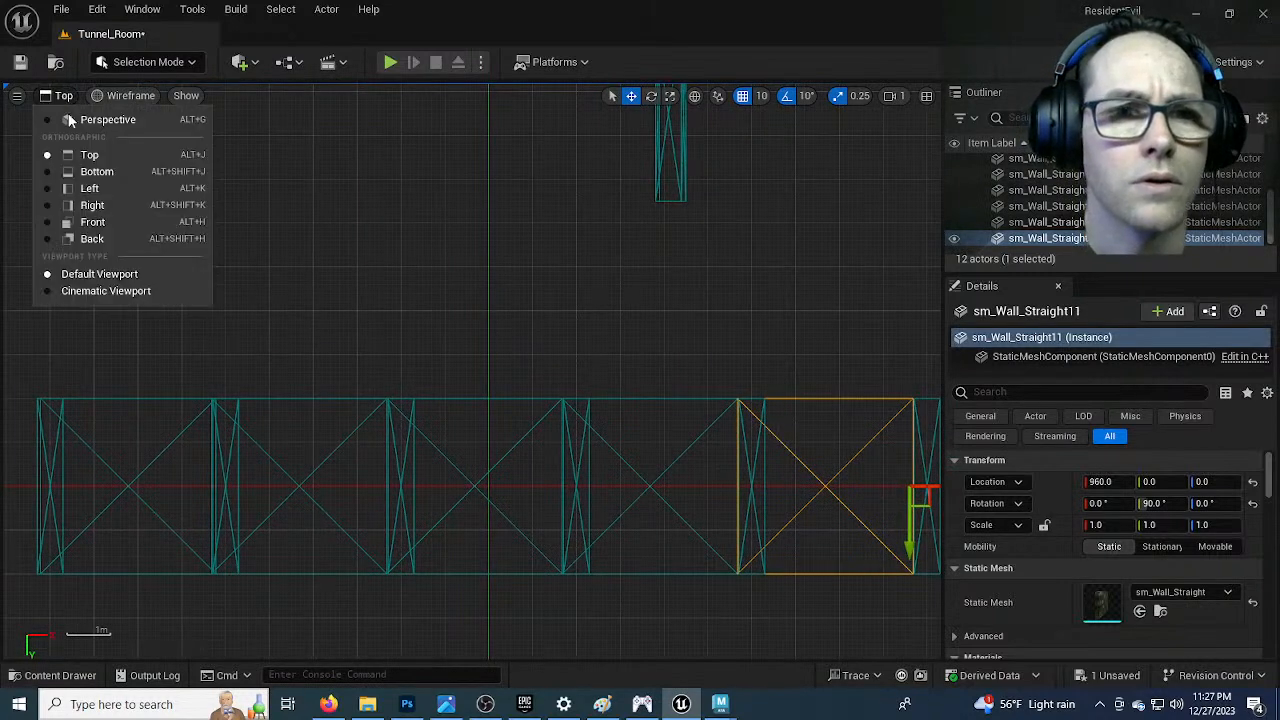
{"action": "key", "text": "Escape"}
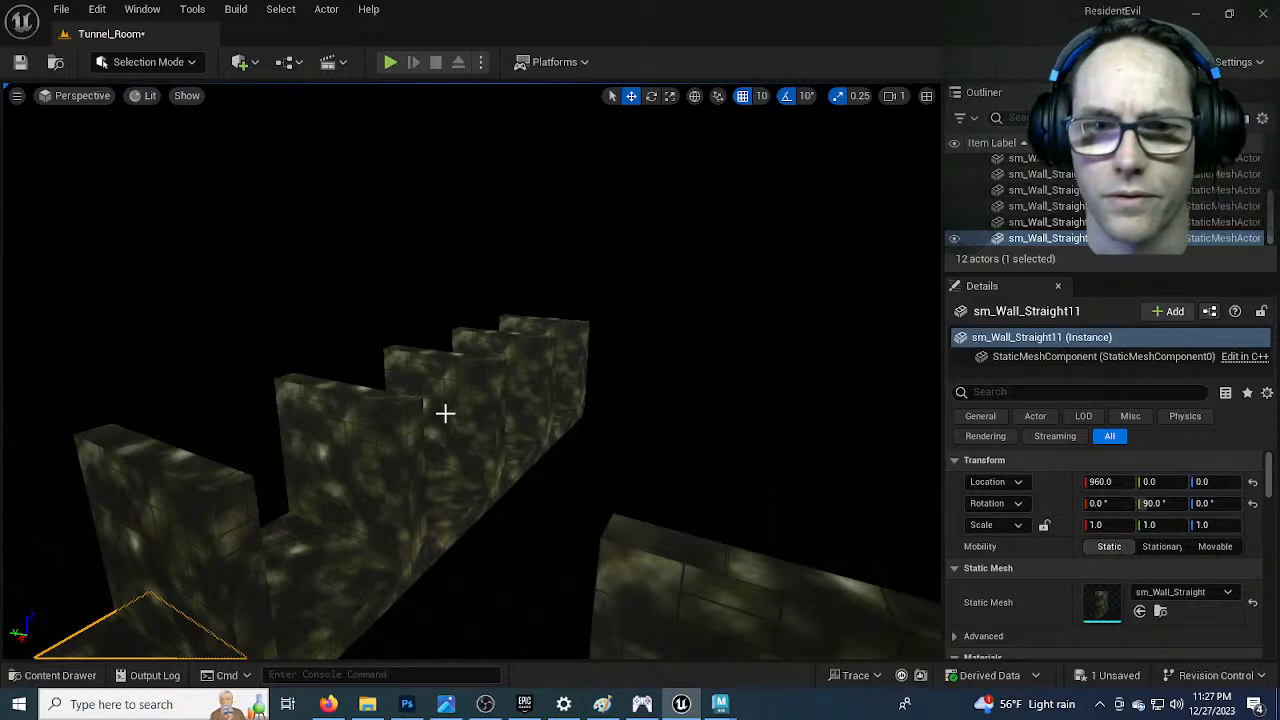
{"action": "scroll", "coordinate": [443, 426], "scroll_direction": "down", "scroll_amount": 2}
{"action": "mouse_move", "coordinate": [351, 454]}
{"action": "right_mouse_down"}
{"action": "mouse_move", "coordinate": [368, 380]}
{"action": "mouse_move", "coordinate": [352, 456]}
{"action": "right_mouse_up"}
{"action": "key", "text": "w"}
{"action": "scroll", "coordinate": [443, 394], "scroll_direction": "down", "scroll_amount": 5}
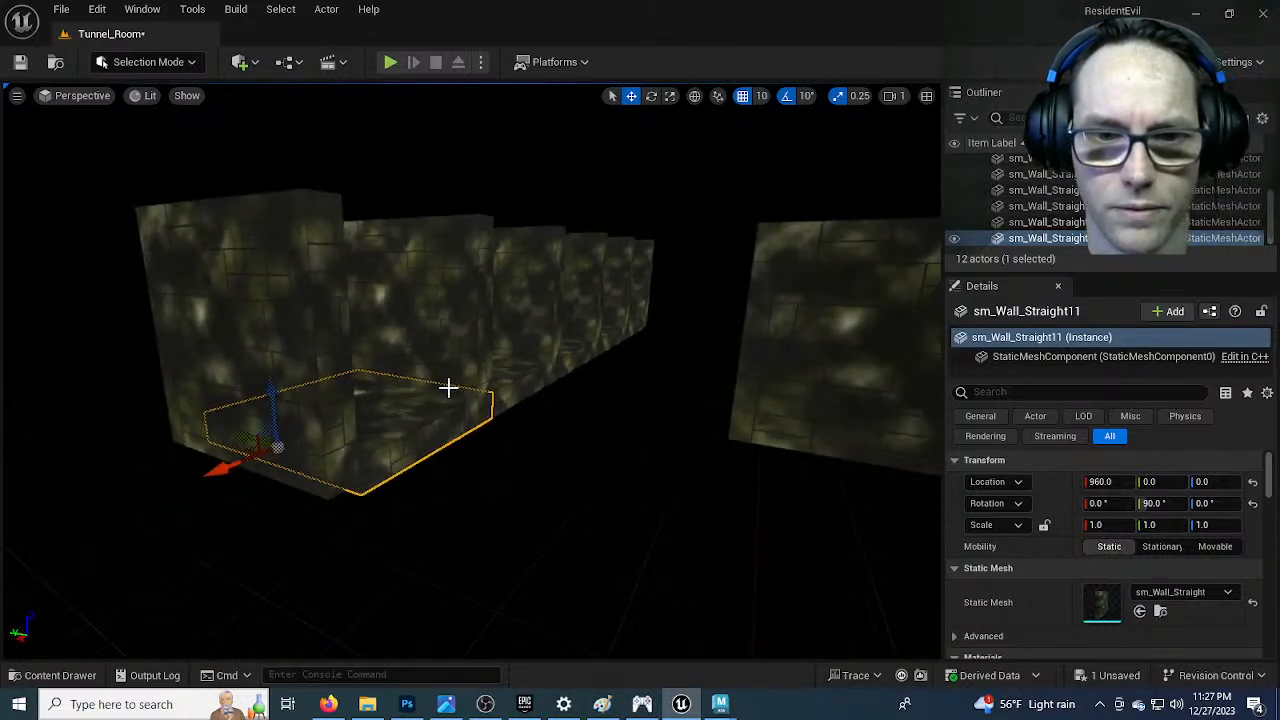
{"action": "key", "text": "d"}
{"action": "right_click_drag", "start_coordinate": [443, 394], "coordinate": [216, 420]}
{"action": "key", "text": "w"}
{"action": "key", "text": "s"}
{"action": "middle_click_drag", "start_coordinate": [440, 400], "coordinate": [448, 155]}
{"action": "key", "text": "s"}
{"action": "right_click_drag", "start_coordinate": [412, 438], "coordinate": [440, 438]}
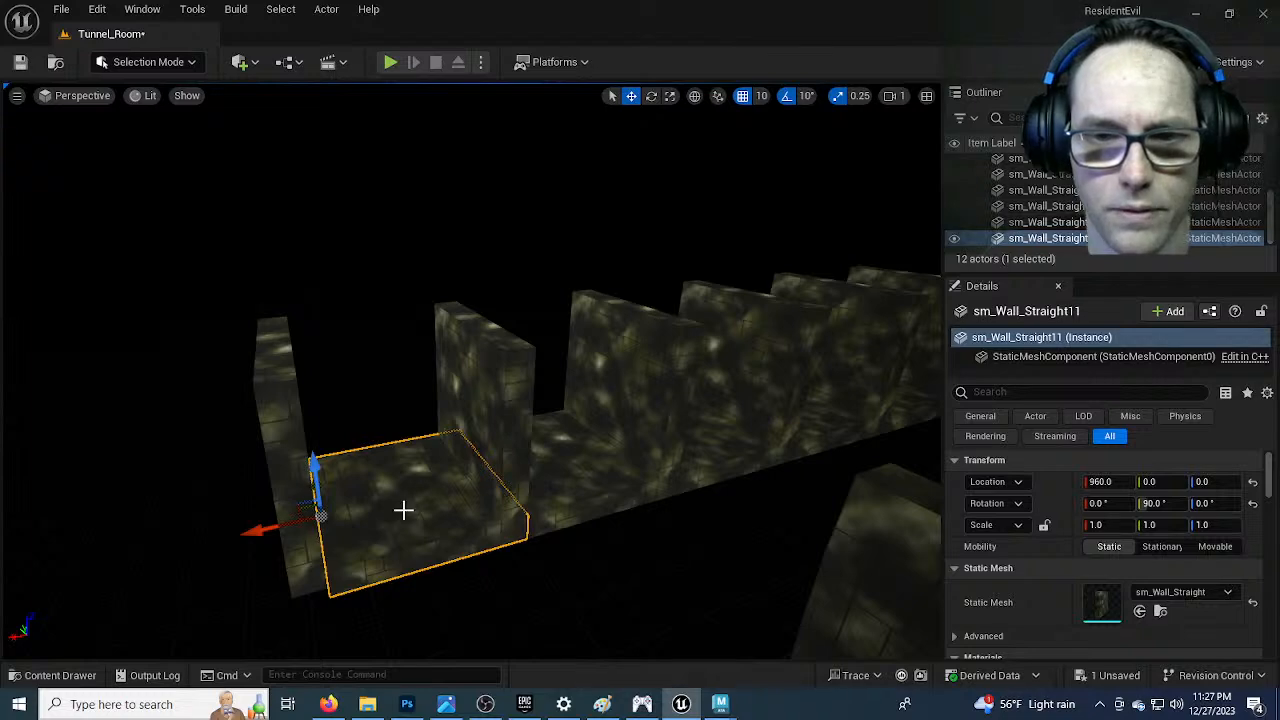
{"action": "key", "text": "w"}
{"action": "right_click_drag", "start_coordinate": [271, 331], "coordinate": [310, 333]}
{"action": "right_click_drag", "start_coordinate": [482, 410], "coordinate": [416, 417]}
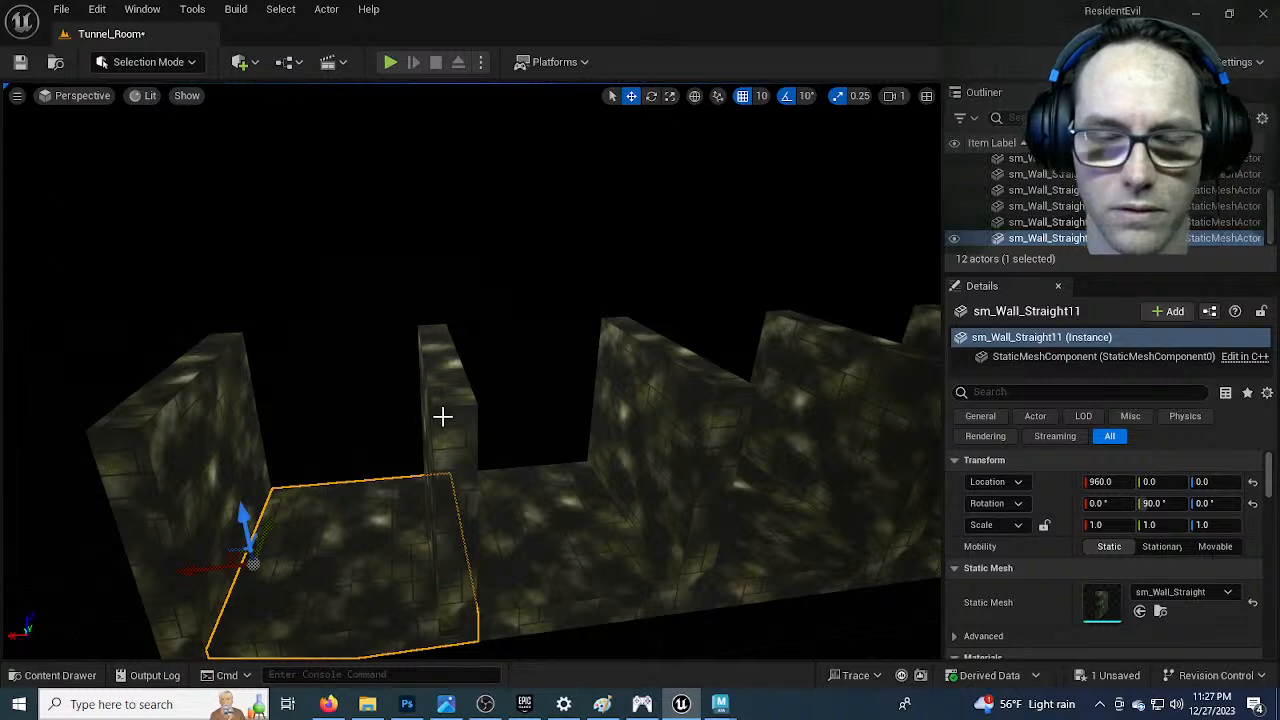
In the top view, duplicate the end wall at X 1000 along the Y axis to Y 400
{"action": "left_click", "coordinate": [131, 546]}
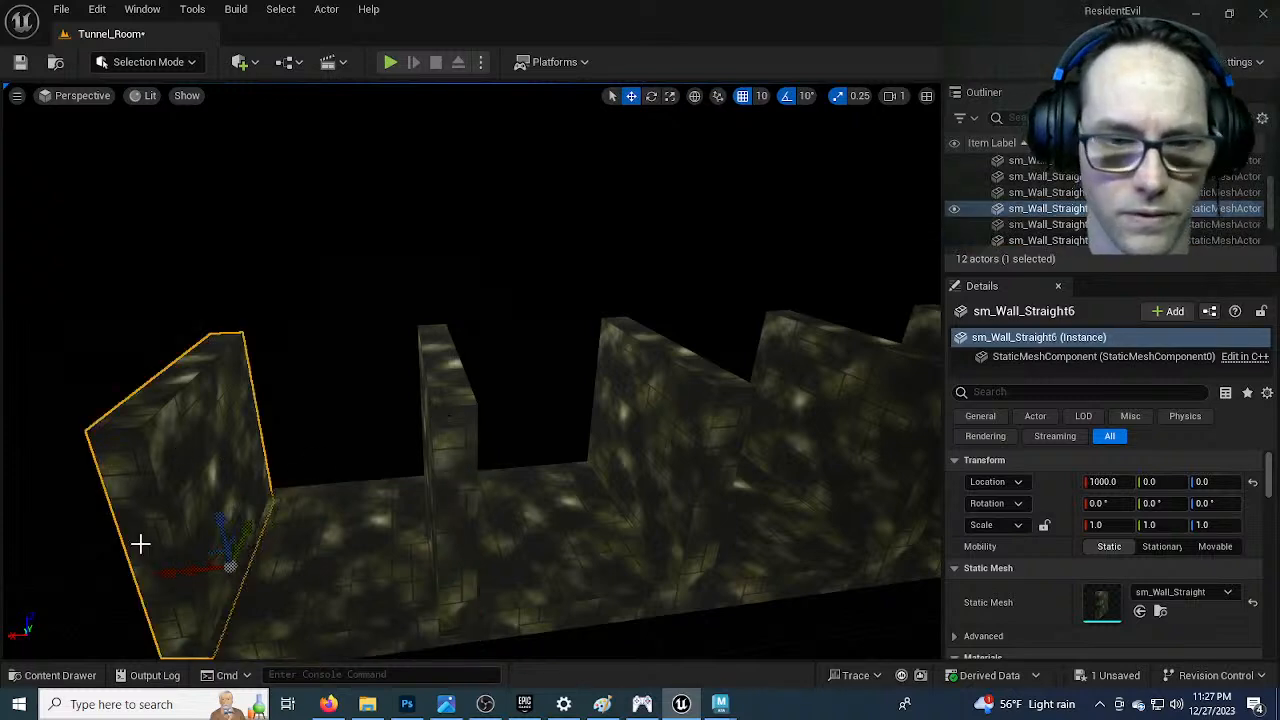
{"action": "key", "text": "e"}
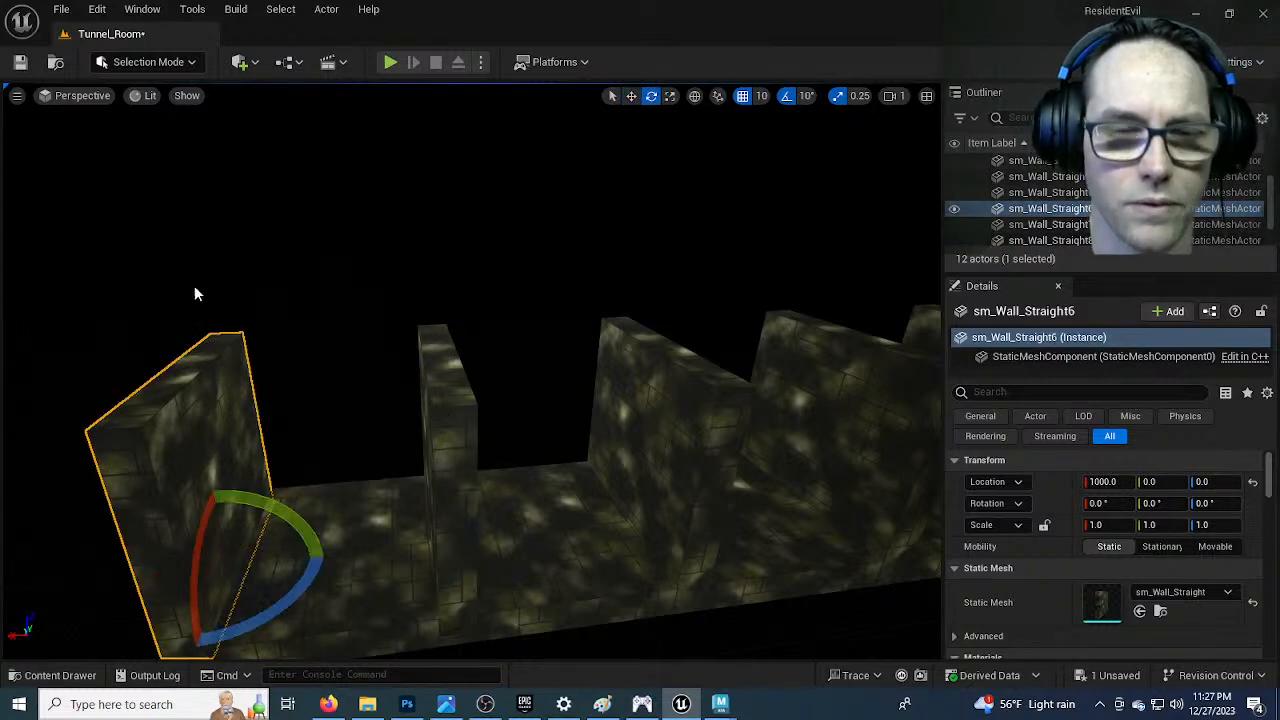
{"action": "left_click", "coordinate": [82, 95]}
{"action": "left_click", "coordinate": [88, 154]}
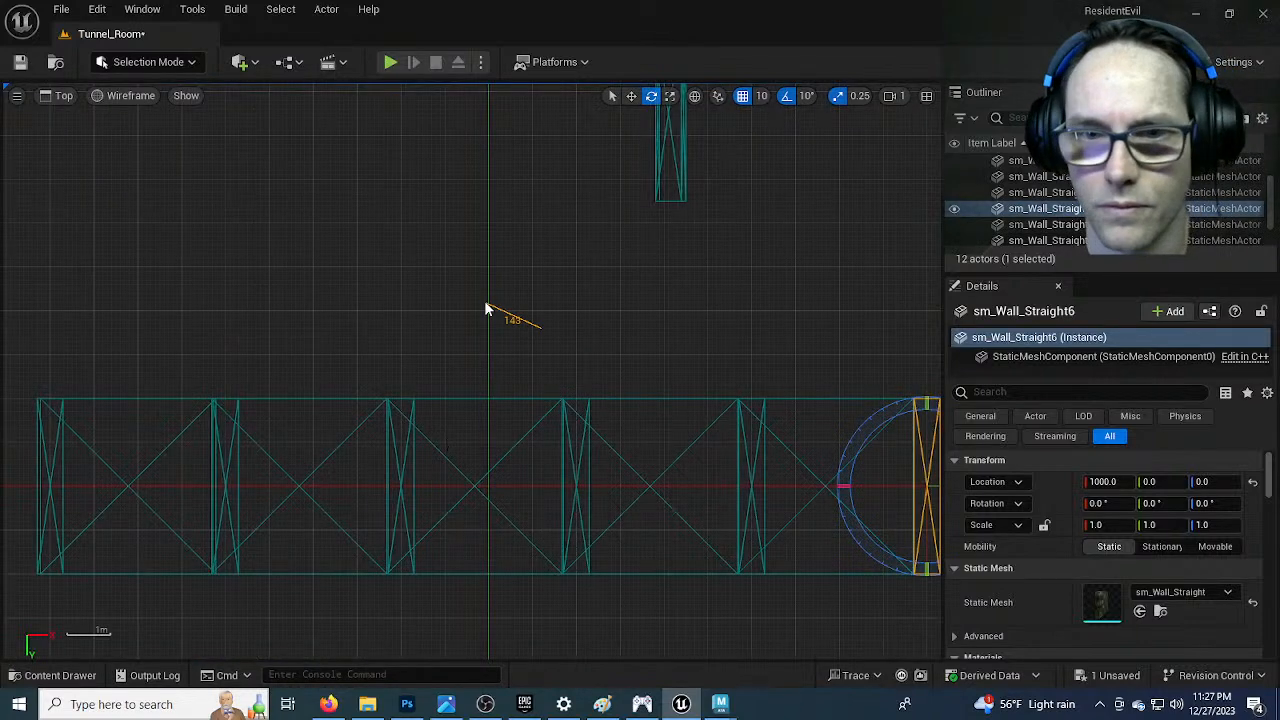
{"action": "right_click_drag", "start_coordinate": [551, 334], "coordinate": [103, 256]}
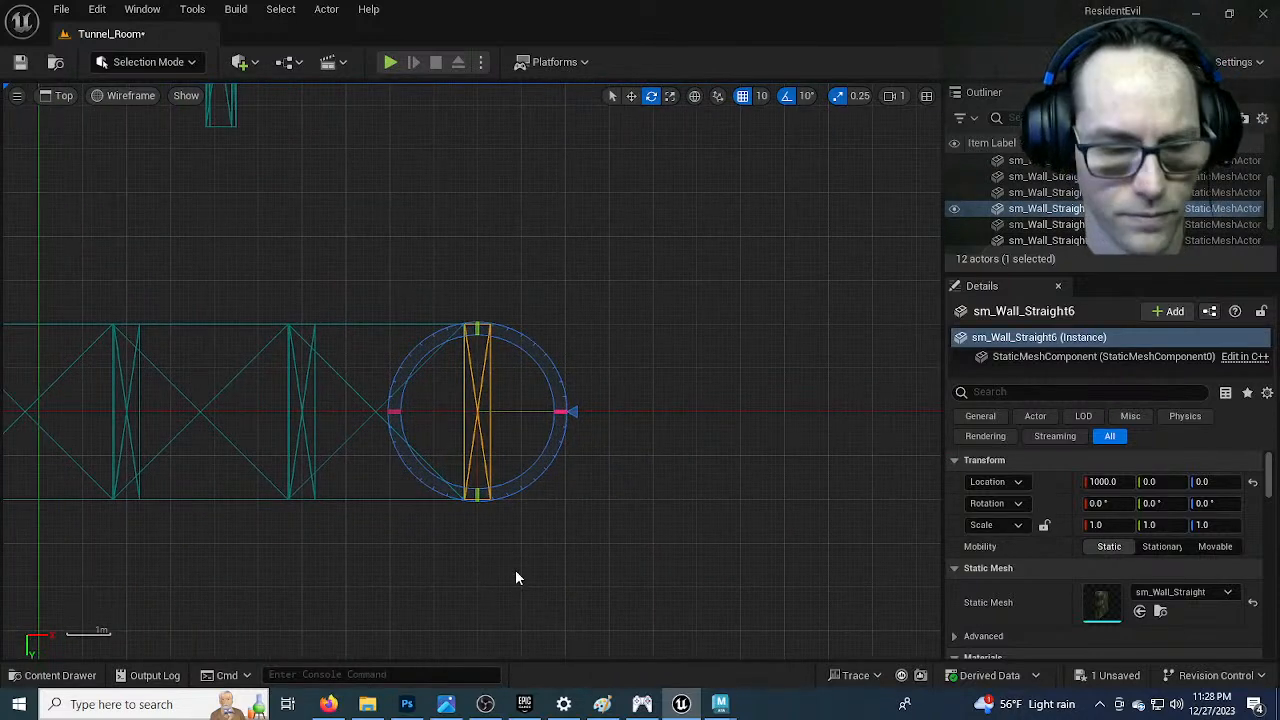
{"action": "key", "text": "w"}
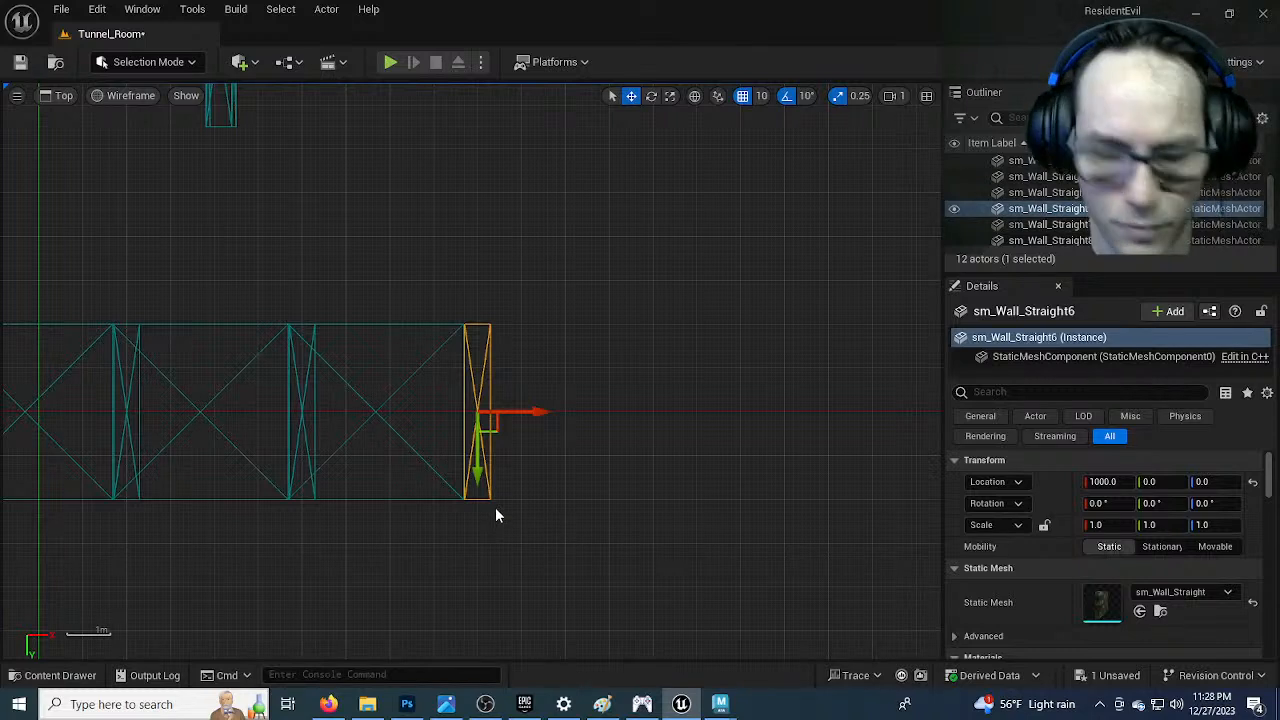
{"action": "left_click_drag", "start_coordinate": [478, 478], "coordinate": [478, 654], "text": "alt"}
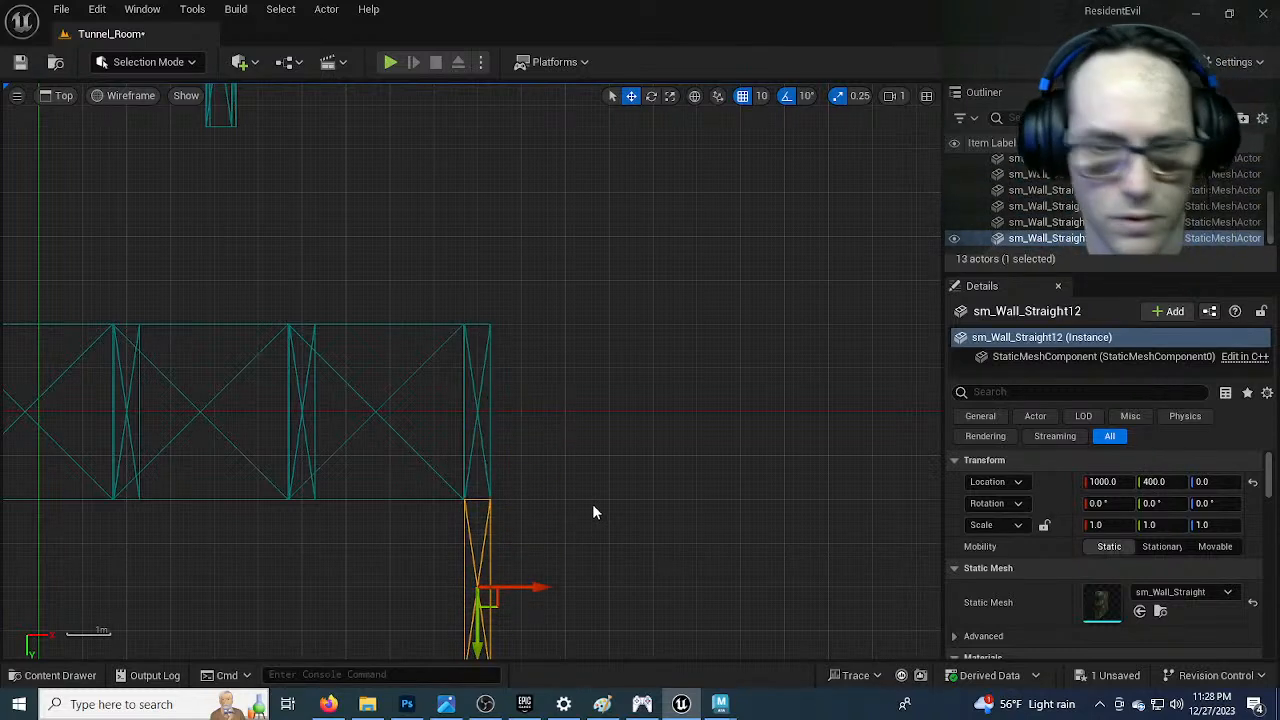
Rotate the copied wall -90° about Z and move it against the row's edge at X 830, Y 230
{"action": "key", "text": "e"}
{"action": "key", "text": "f"}
{"action": "left_click_drag", "start_coordinate": [525, 345], "coordinate": [565, 450]}
{"action": "key", "text": "w"}
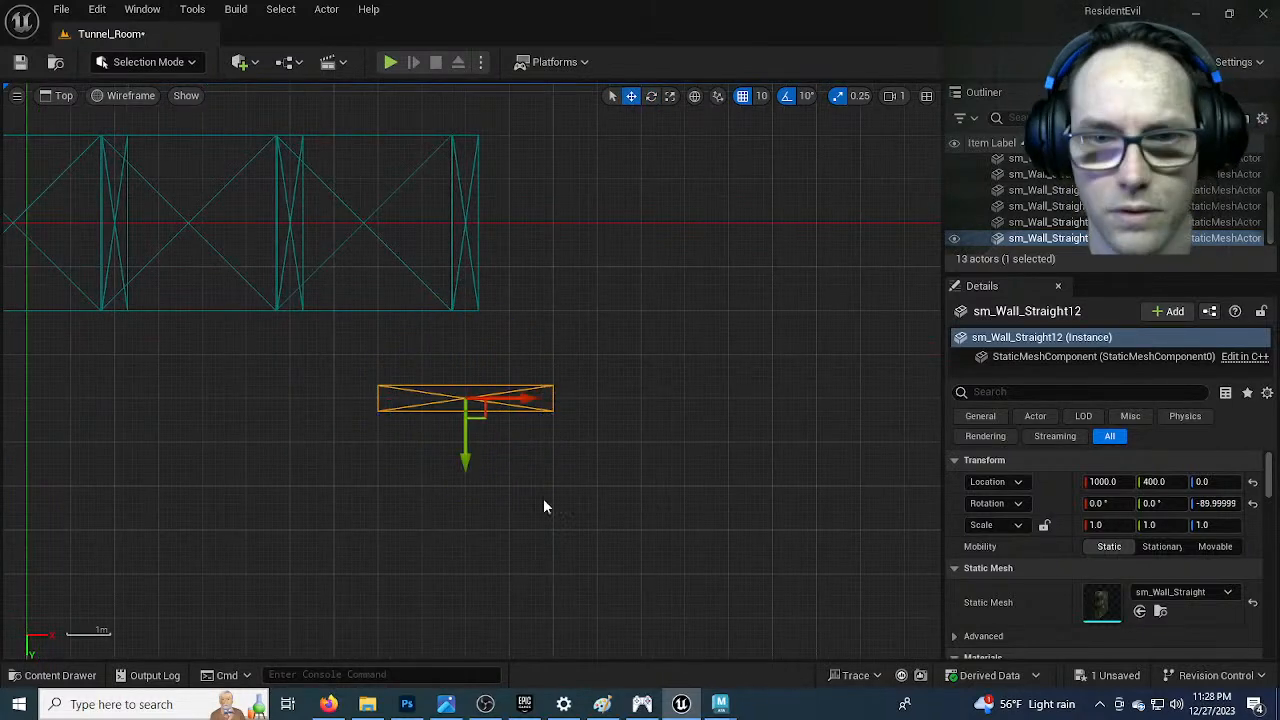
{"action": "left_click_drag", "start_coordinate": [452, 454], "coordinate": [444, 380]}
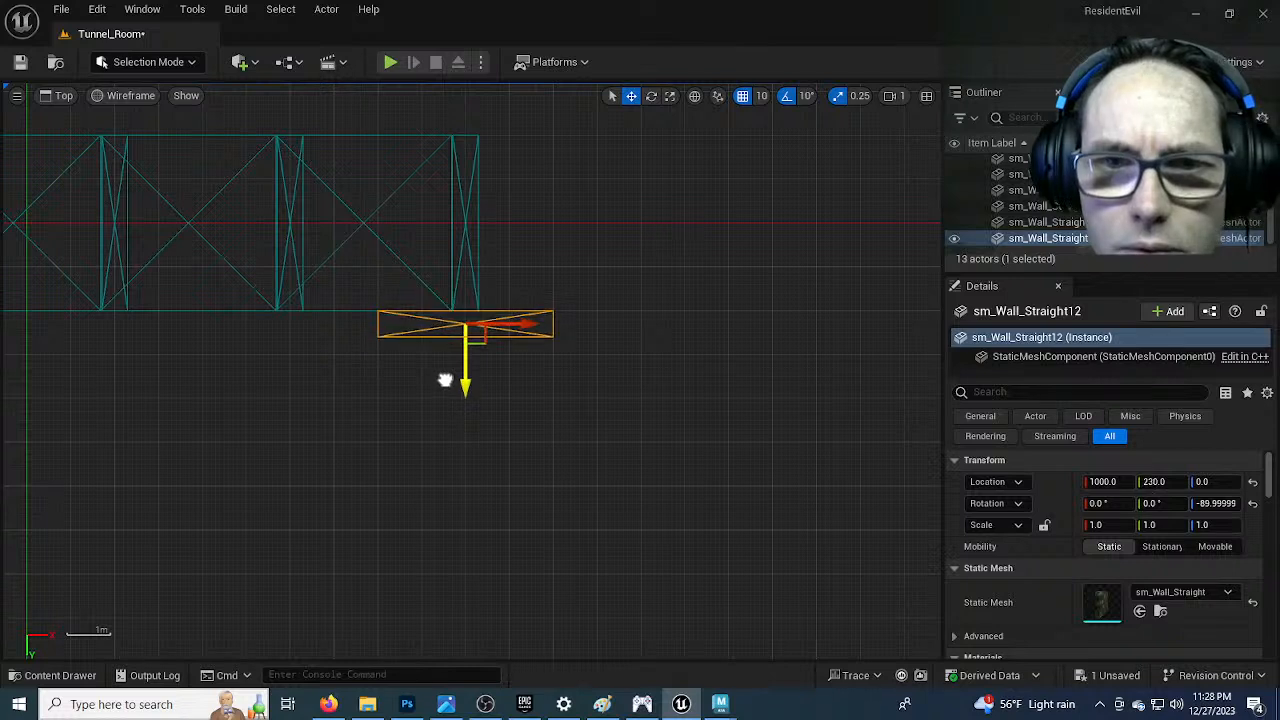
{"action": "left_click_drag", "start_coordinate": [526, 324], "coordinate": [452, 335]}
{"action": "right_click_drag", "start_coordinate": [329, 246], "coordinate": [579, 351]}
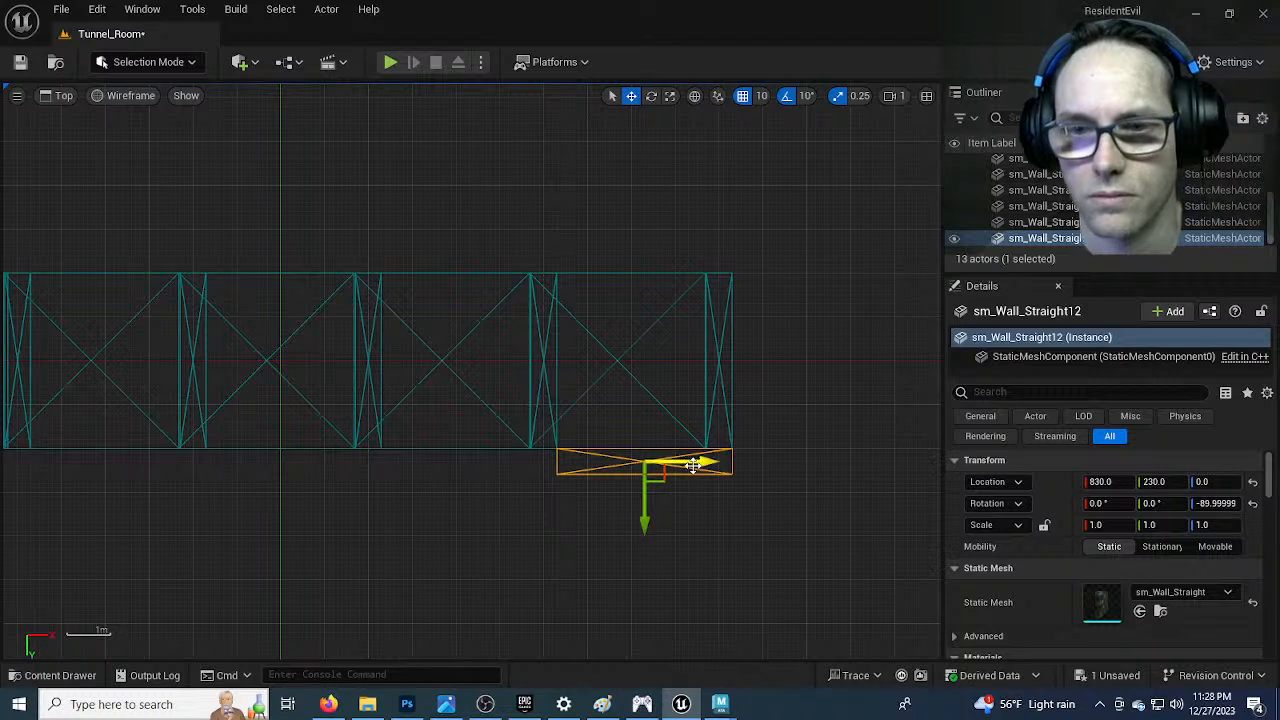
Duplicate the rotated side wall along the row's edge to X -30, keeping it at Y 230
{"action": "left_click_drag", "start_coordinate": [697, 461], "coordinate": [339, 467], "text": "alt"}
{"action": "right_click_drag", "start_coordinate": [236, 386], "coordinate": [397, 452]}
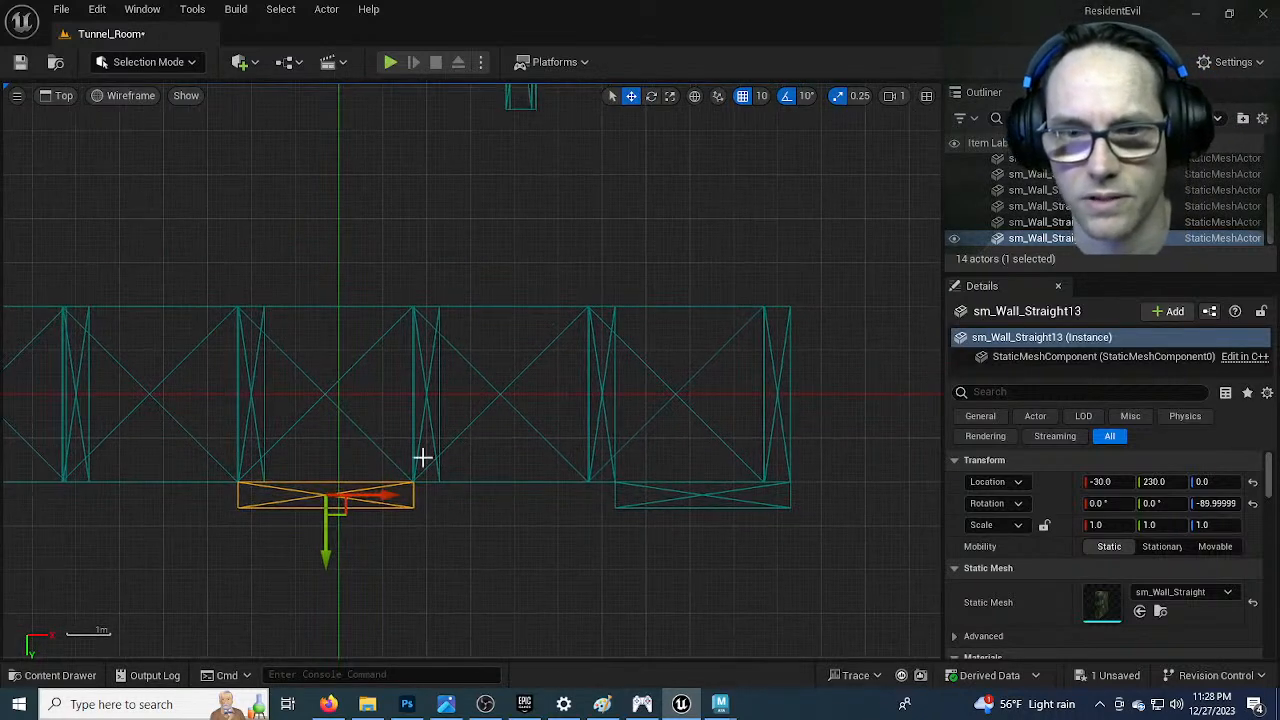
{"action": "right_click_drag", "start_coordinate": [285, 400], "coordinate": [497, 420]}
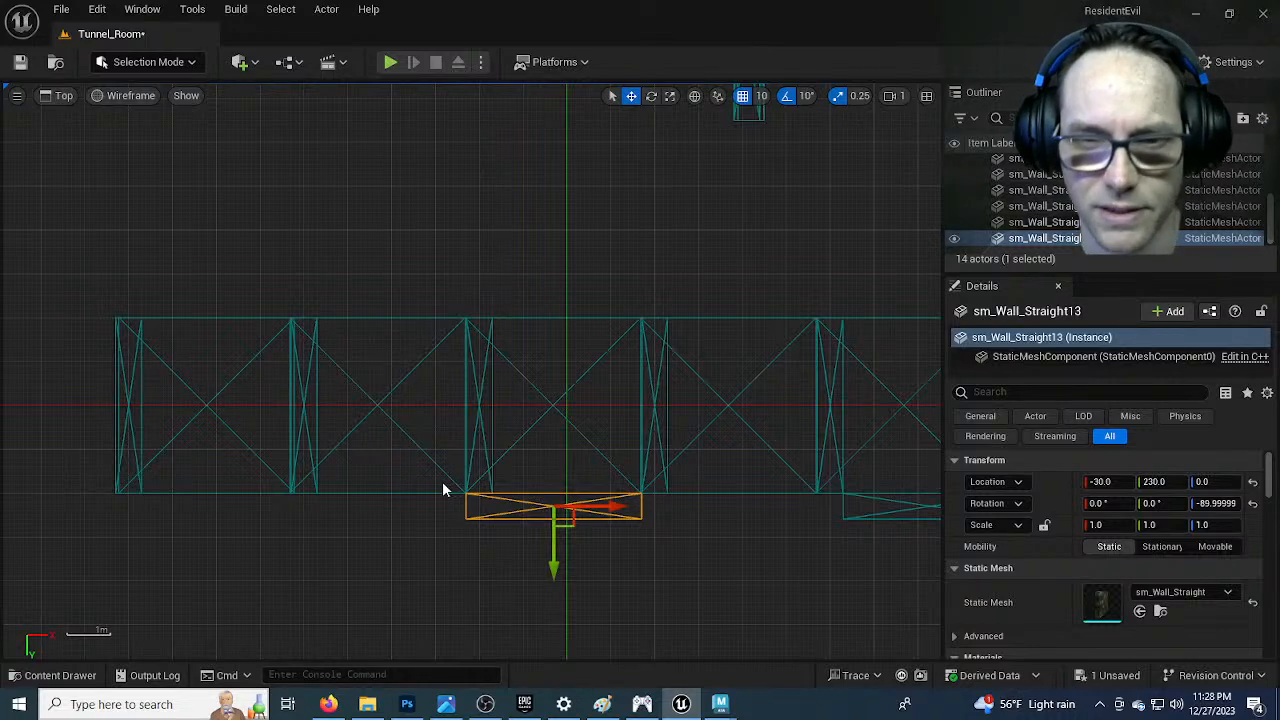
Duplicate the side wall across the row to X -30, Y -230, and add copies at X 370 on both edges
{"action": "right_click_drag", "start_coordinate": [438, 429], "coordinate": [277, 429]}
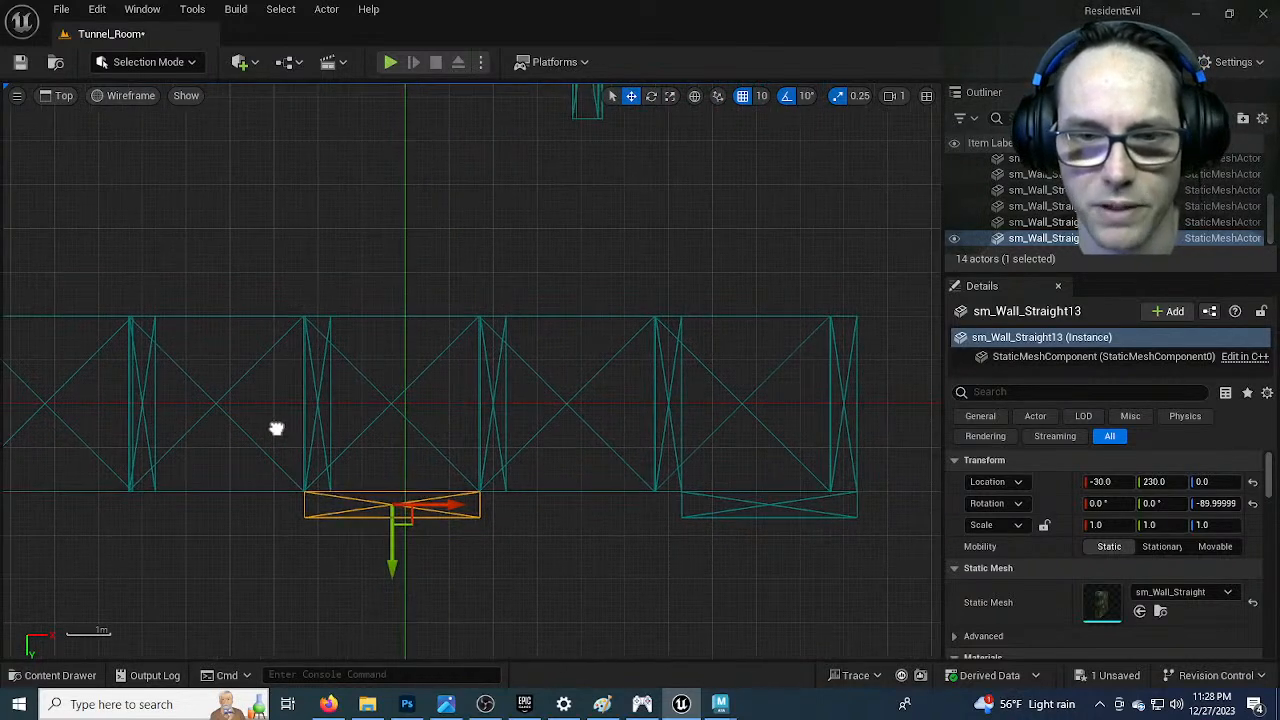
{"action": "left_click_drag", "start_coordinate": [390, 570], "coordinate": [389, 401], "text": "alt"}
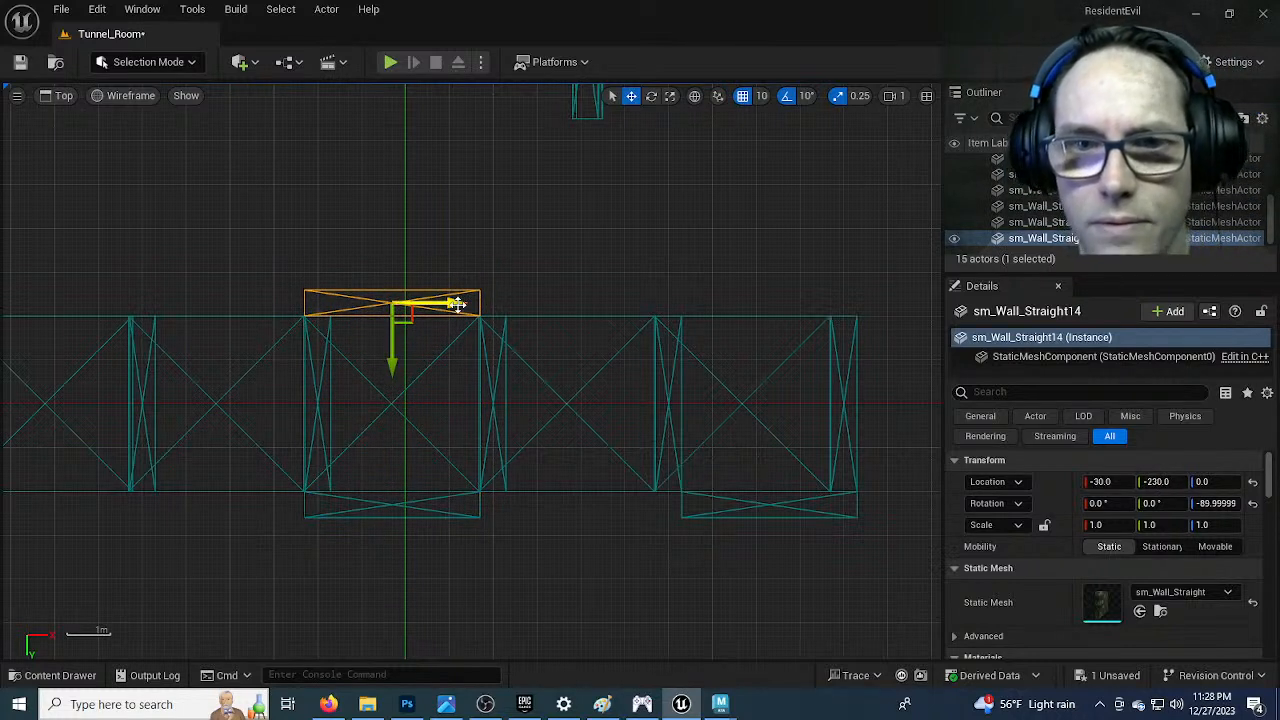
{"action": "left_click_drag", "start_coordinate": [450, 296], "coordinate": [569, 311], "text": "alt"}
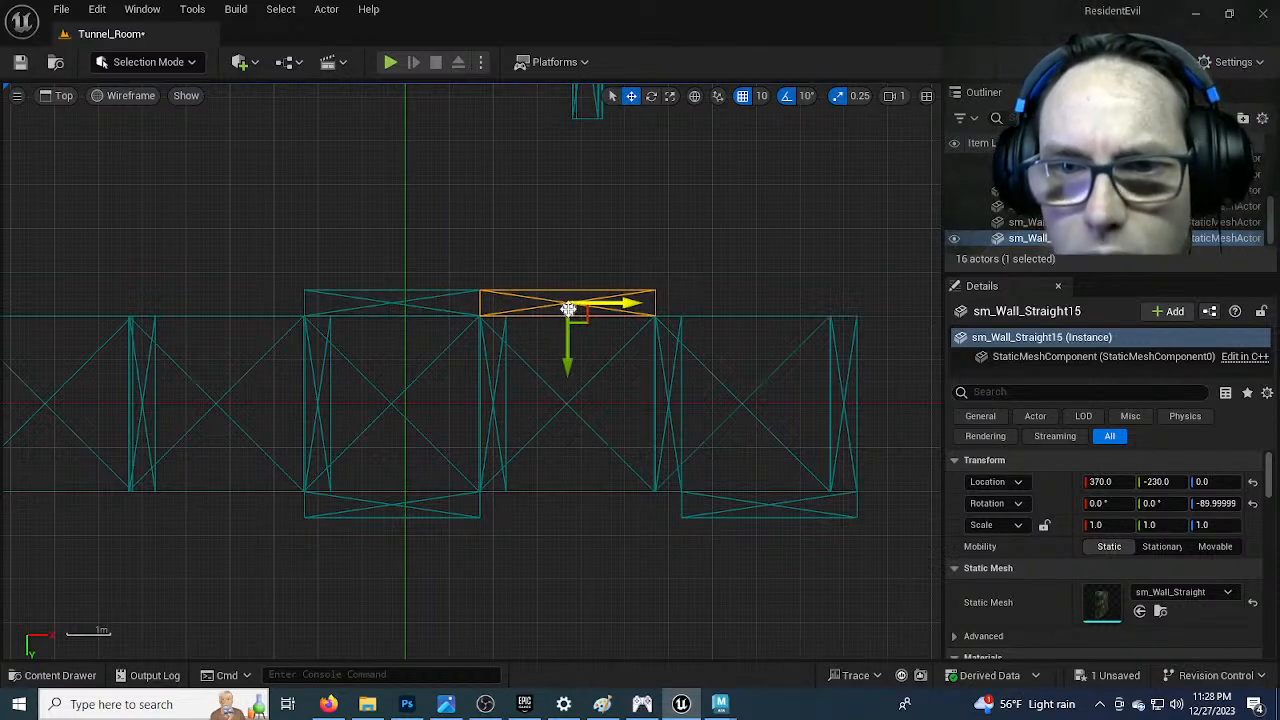
{"action": "left_click_drag", "start_coordinate": [567, 358], "coordinate": [577, 553], "text": "alt"}
Move the side wall near the row's end to X 770, Y 230 and duplicate it across the row to Y -230
{"action": "right_click_drag", "start_coordinate": [683, 421], "coordinate": [416, 380]}
{"action": "scroll", "coordinate": [416, 380], "scroll_direction": "up", "scroll_amount": 1}
{"action": "scroll", "coordinate": [416, 380], "scroll_direction": "up", "scroll_amount": 1}
{"action": "left_click", "coordinate": [534, 488]}
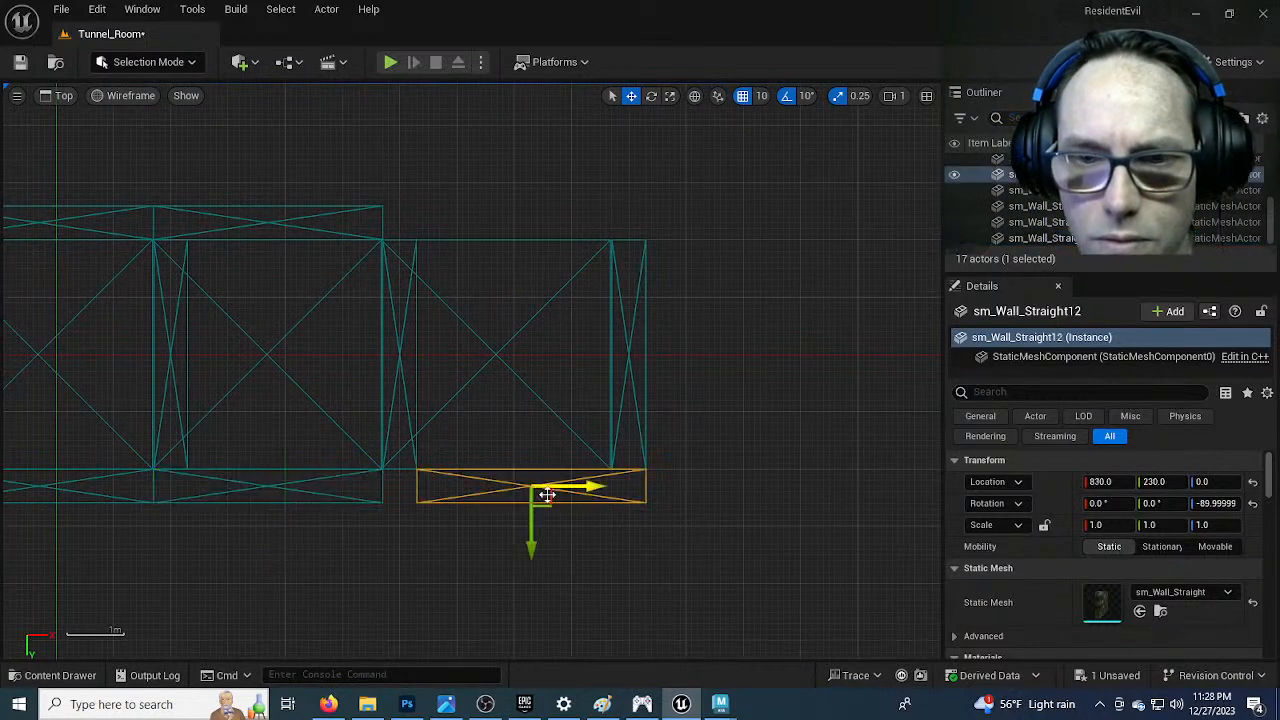
{"action": "left_click_drag", "start_coordinate": [586, 486], "coordinate": [557, 487]}
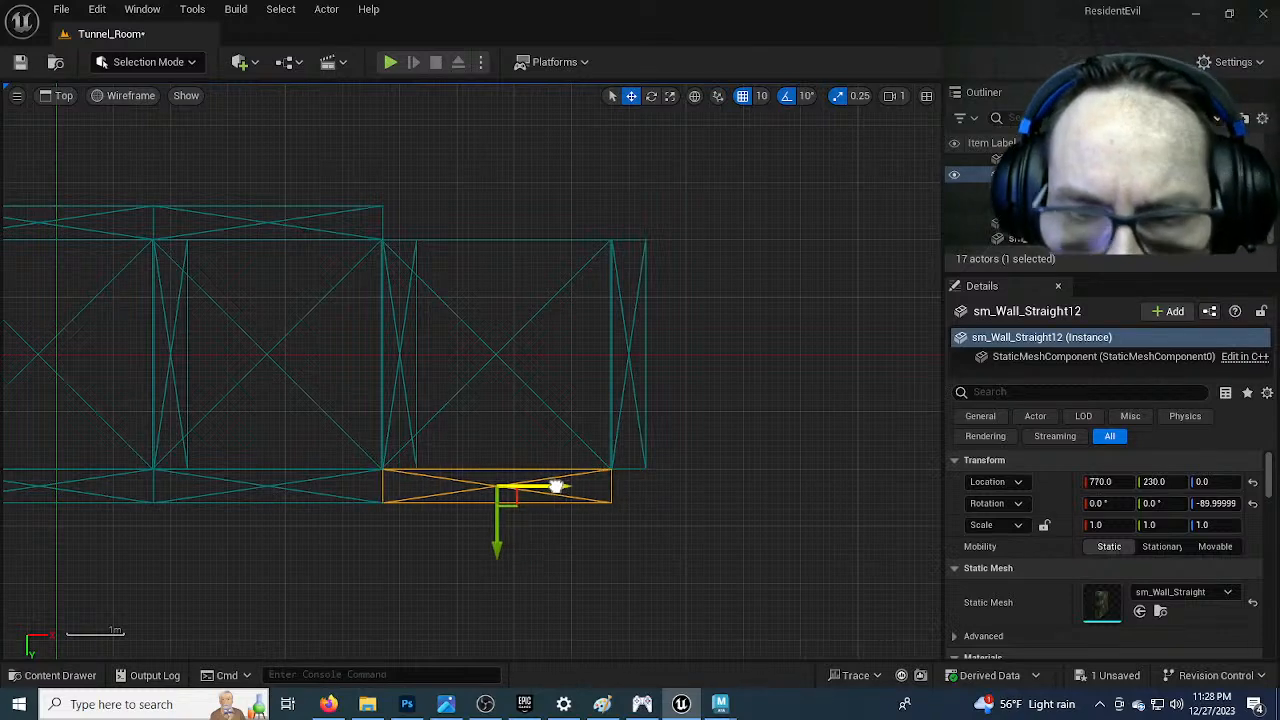
{"action": "left_click_drag", "start_coordinate": [497, 535], "coordinate": [460, 331], "text": "alt"}
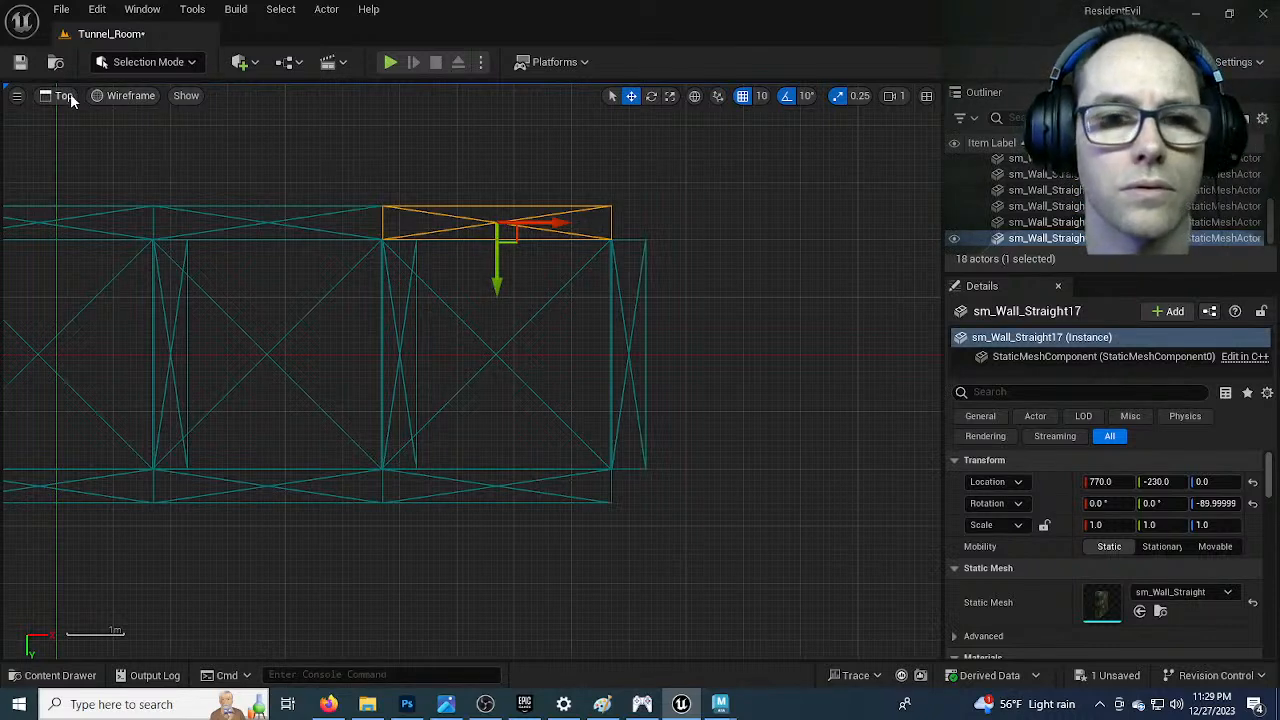
Duplicate both side walls at X -30 along the row to X -830, one at Y 230 and one at Y -230
{"action": "right_click_drag", "start_coordinate": [189, 166], "coordinate": [751, 184]}
{"action": "left_click", "coordinate": [598, 241]}
{"action": "left_click", "coordinate": [603, 243]}
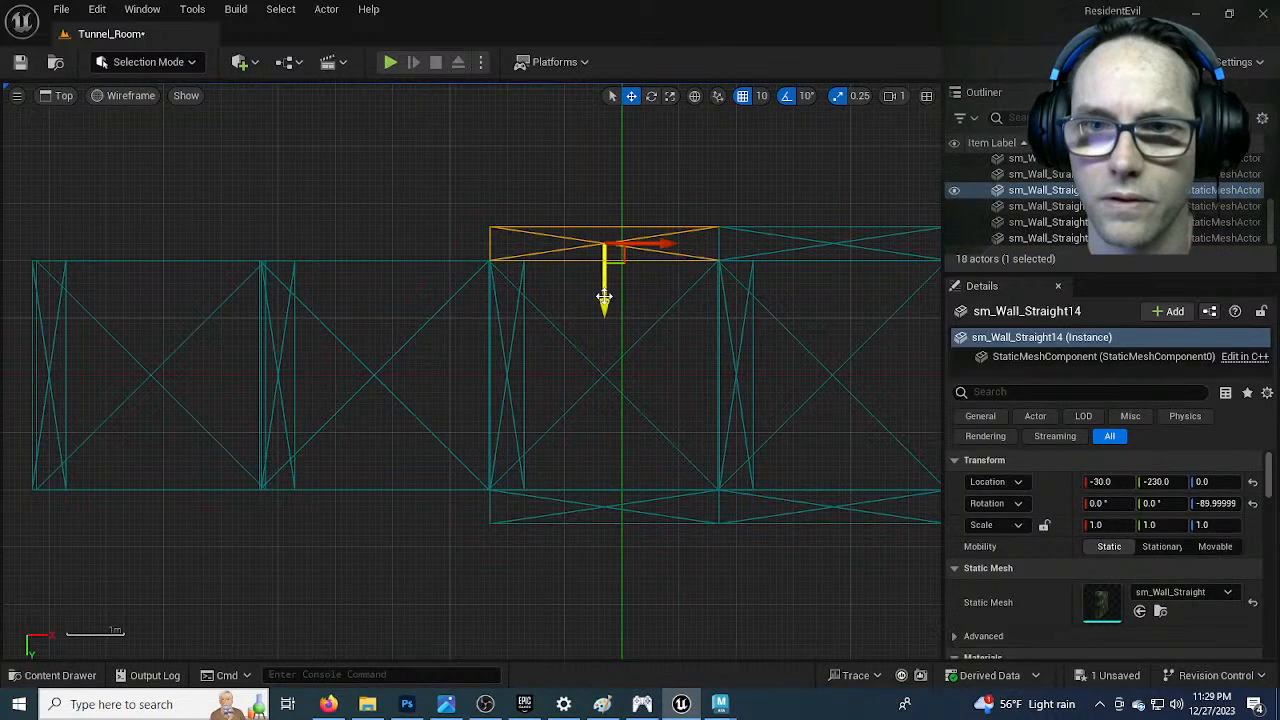
{"action": "left_click", "coordinate": [611, 512]}
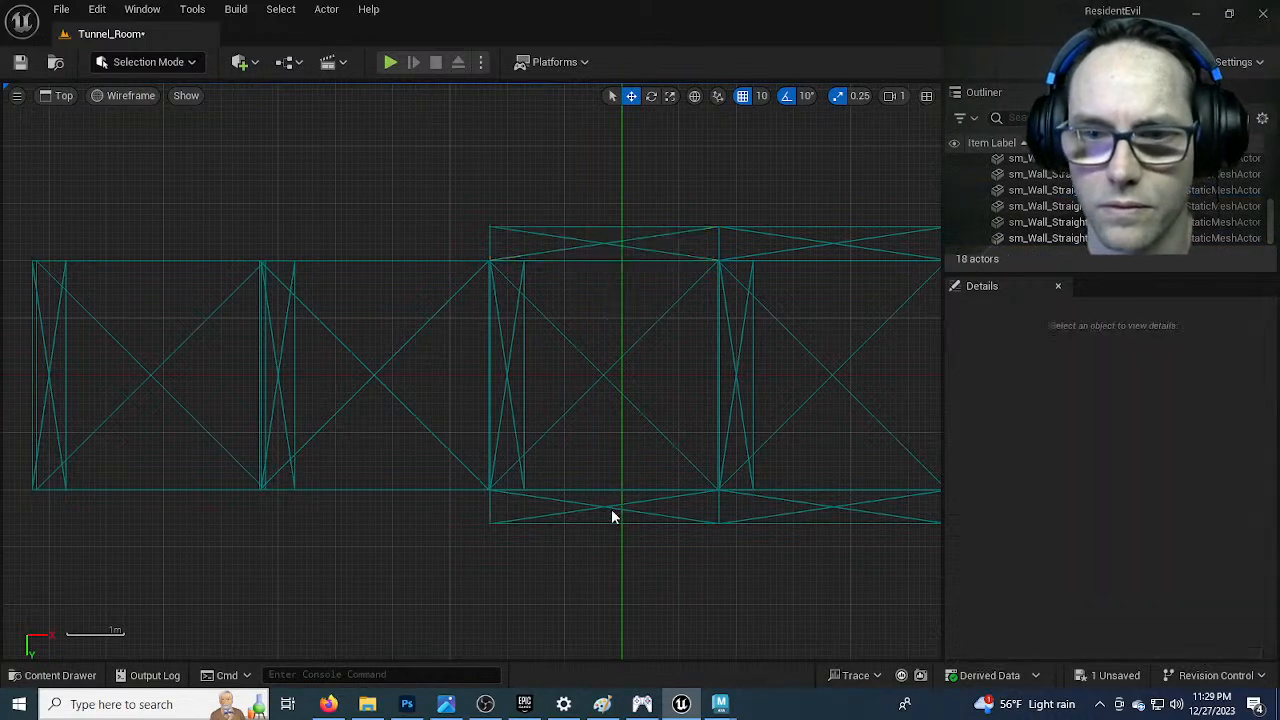
{"action": "left_click", "coordinate": [611, 509]}
{"action": "left_click_drag", "start_coordinate": [663, 512], "coordinate": [256, 503], "text": "alt"}
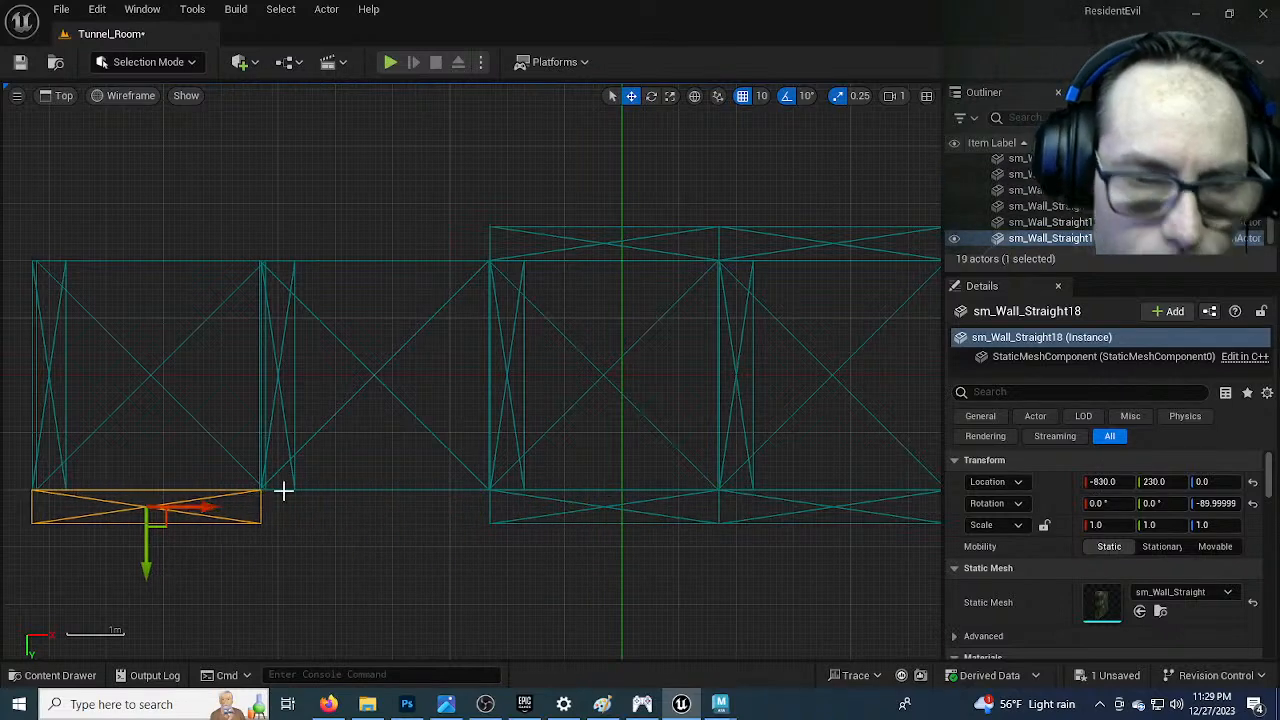
{"action": "left_click", "coordinate": [530, 234]}
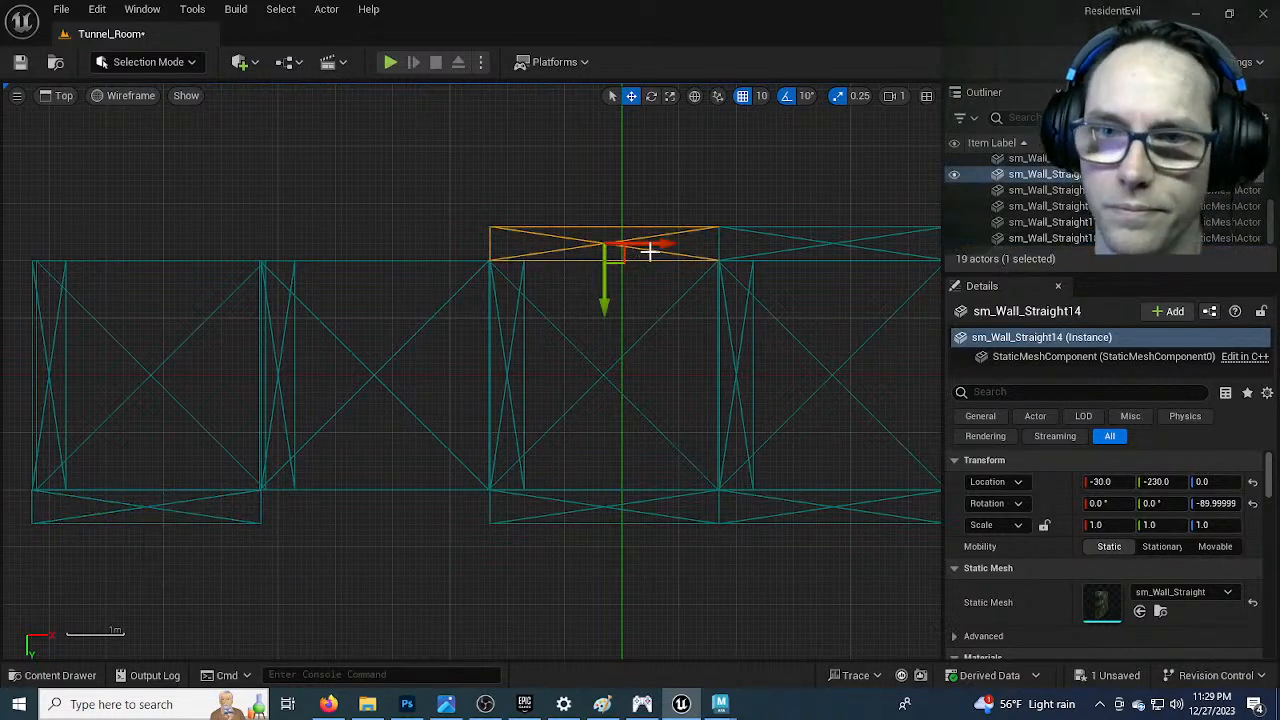
{"action": "left_click_drag", "start_coordinate": [666, 245], "coordinate": [234, 251], "text": "alt"}
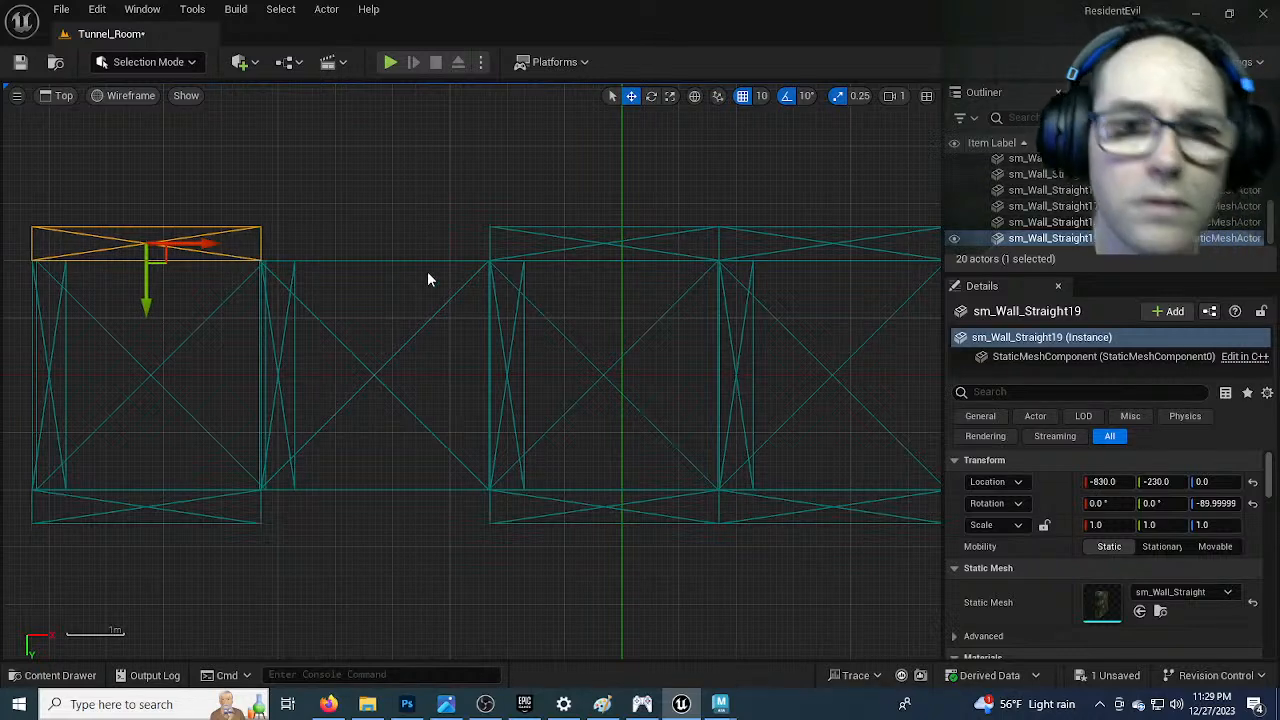
Examine the walled row in the perspective view and compare it with the floor plan sketch in Paint
{"action": "left_click", "coordinate": [58, 95]}
{"action": "left_click", "coordinate": [100, 121]}
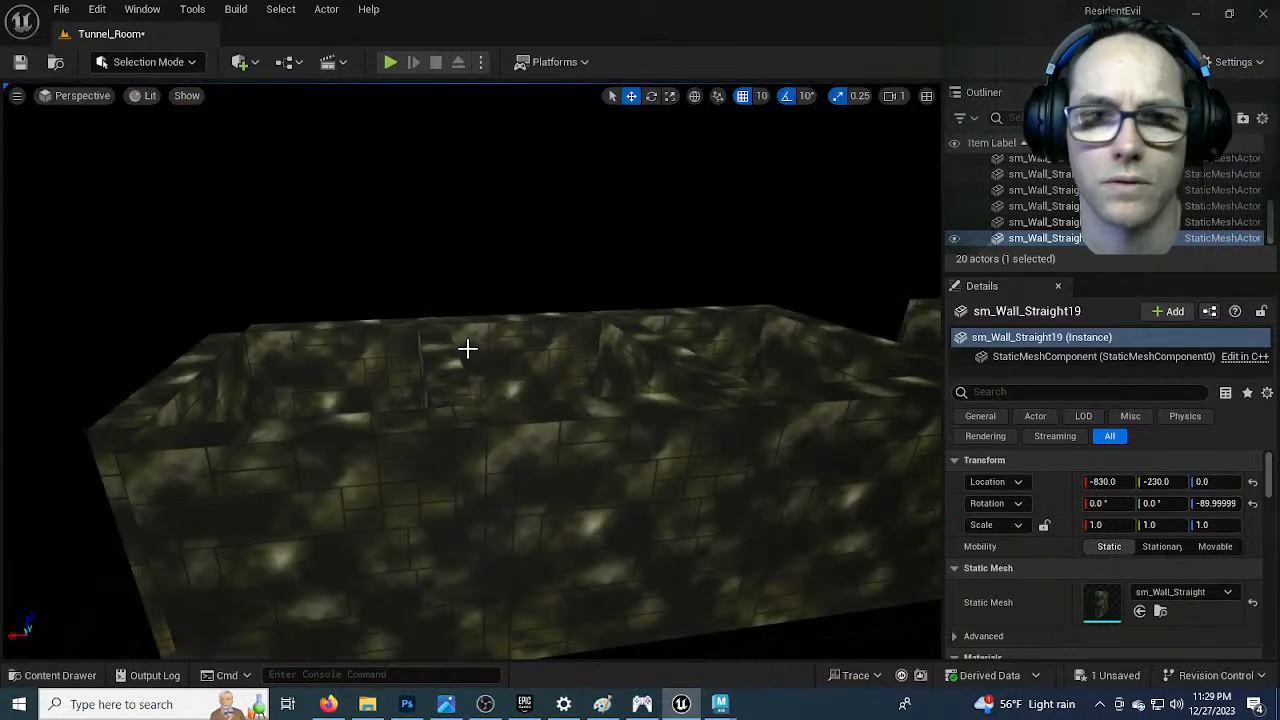
{"action": "right_click_drag", "start_coordinate": [472, 370], "coordinate": [337, 423]}
{"action": "left_click", "coordinate": [423, 451]}
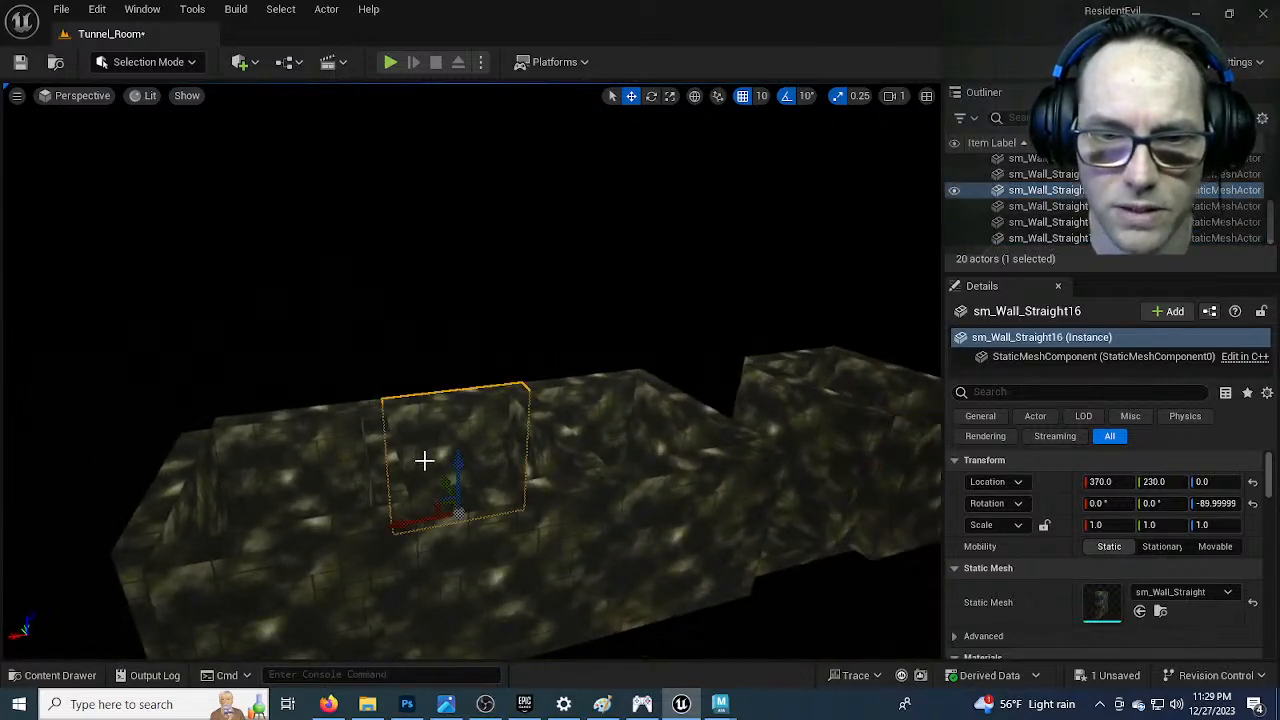
{"action": "right_click_drag", "start_coordinate": [420, 431], "coordinate": [430, 440]}
{"action": "right_click_drag", "start_coordinate": [326, 426], "coordinate": [491, 600]}
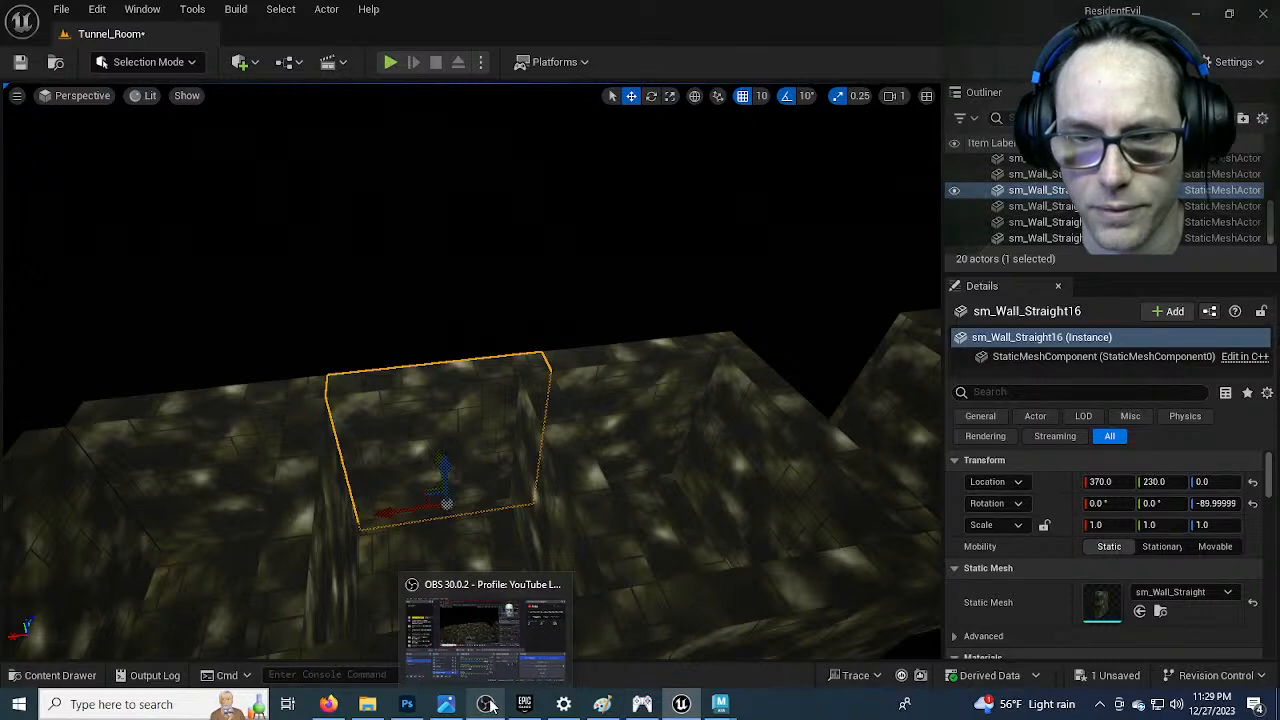
{"action": "left_click", "coordinate": [602, 704]}
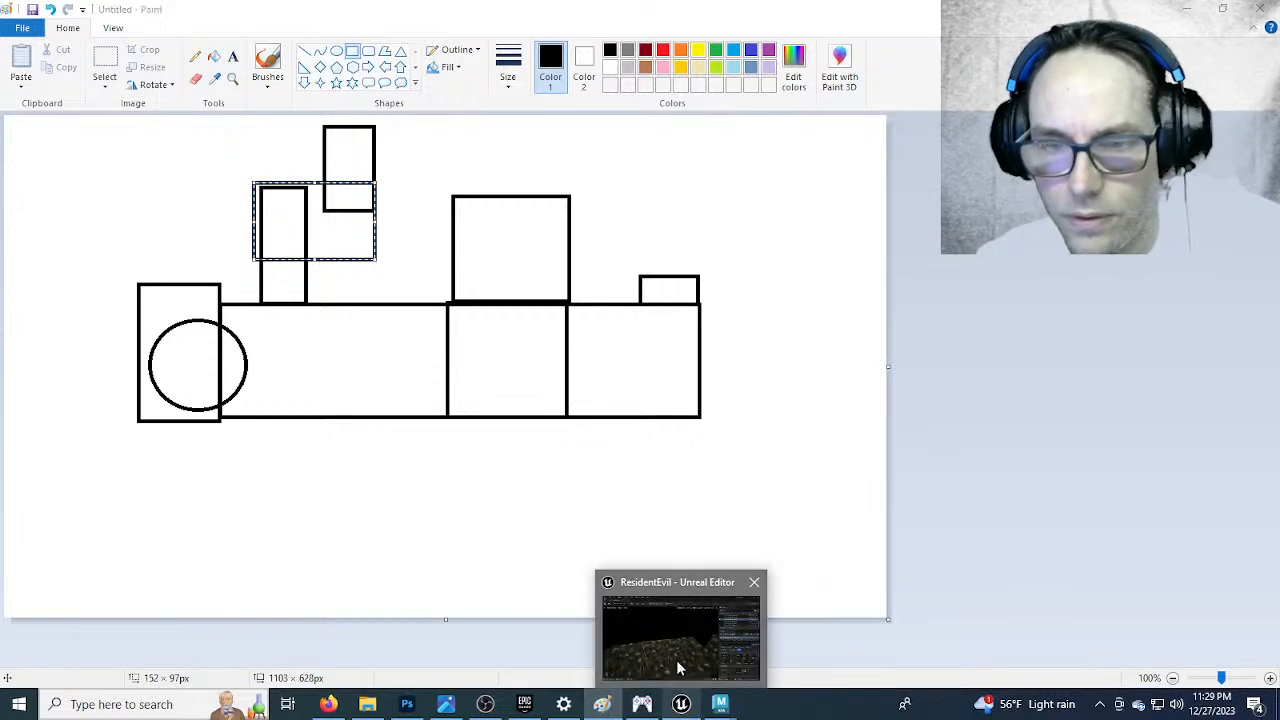
{"action": "left_click", "coordinate": [680, 705]}
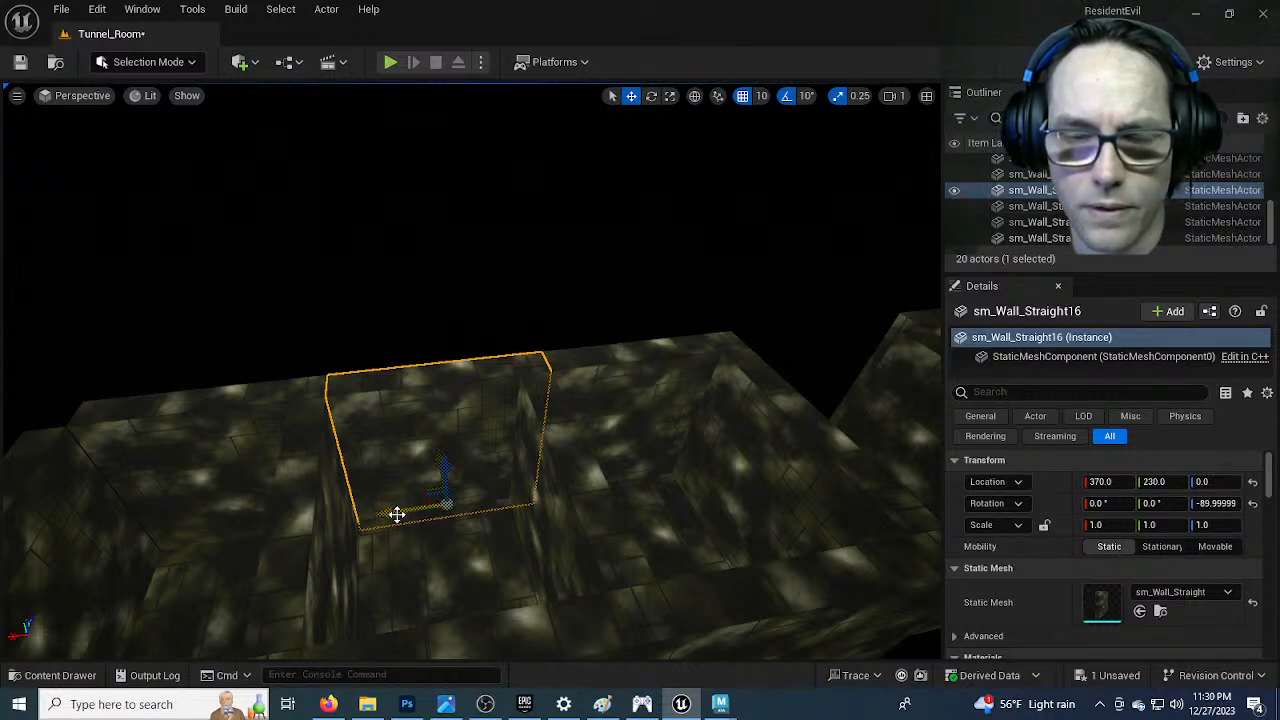
Slide the side wall at X 370, Y 230 to X 140 and delete the neighbouring wall at X -30, Y 230
{"action": "left_click_drag", "start_coordinate": [381, 514], "coordinate": [478, 505]}
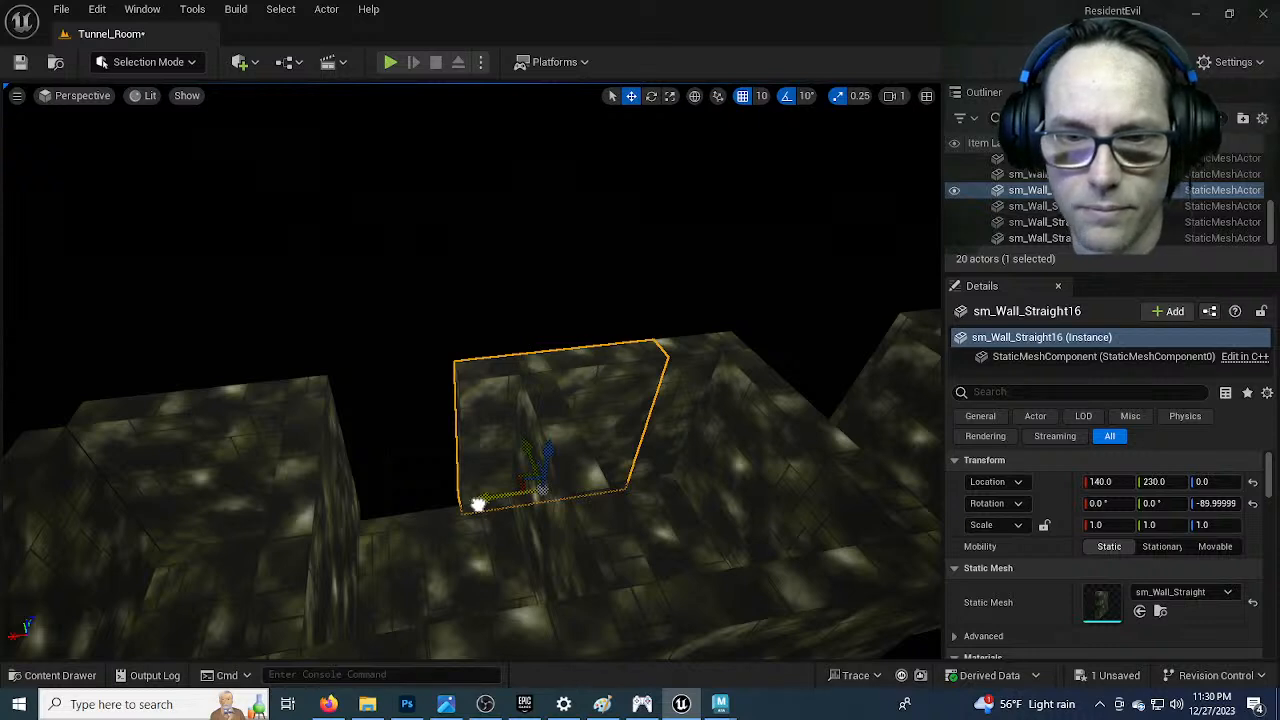
{"action": "left_click", "coordinate": [682, 425]}
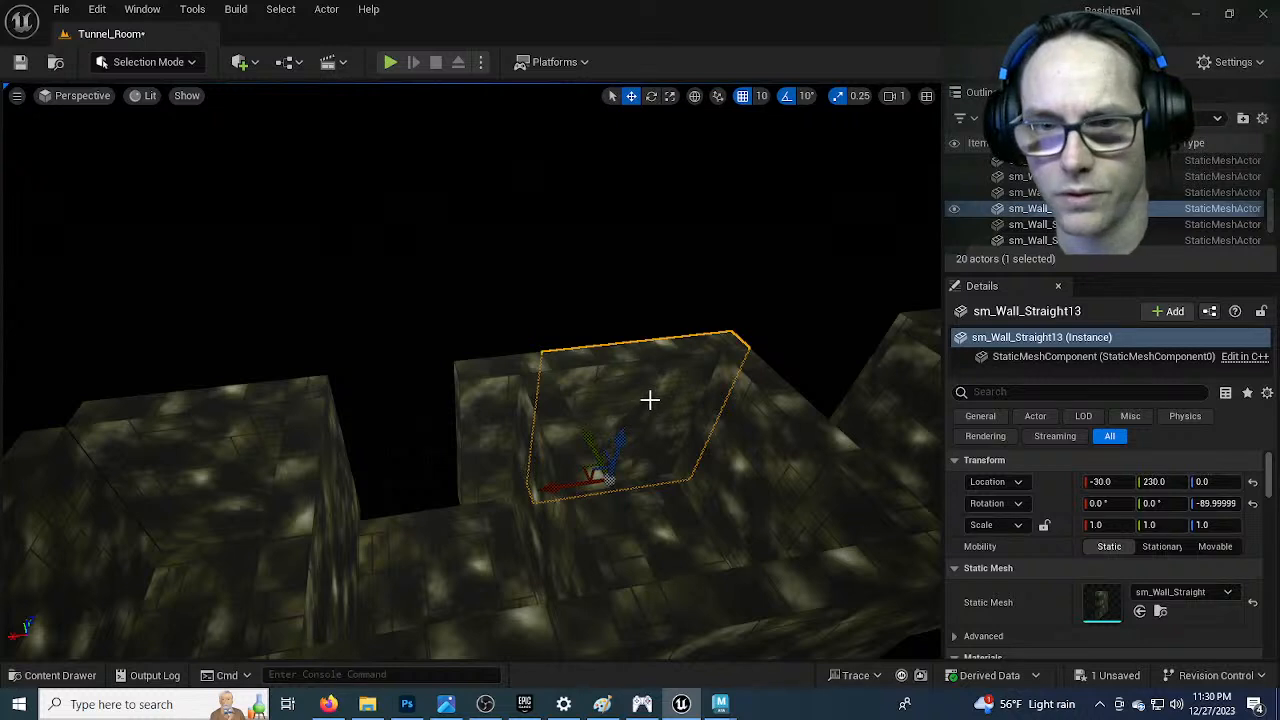
{"action": "key", "text": "Delete"}
In the top view, scale the side wall at X 140 to 1.5 along its length and place it at X 70, Y 230
{"action": "left_click", "coordinate": [598, 481]}
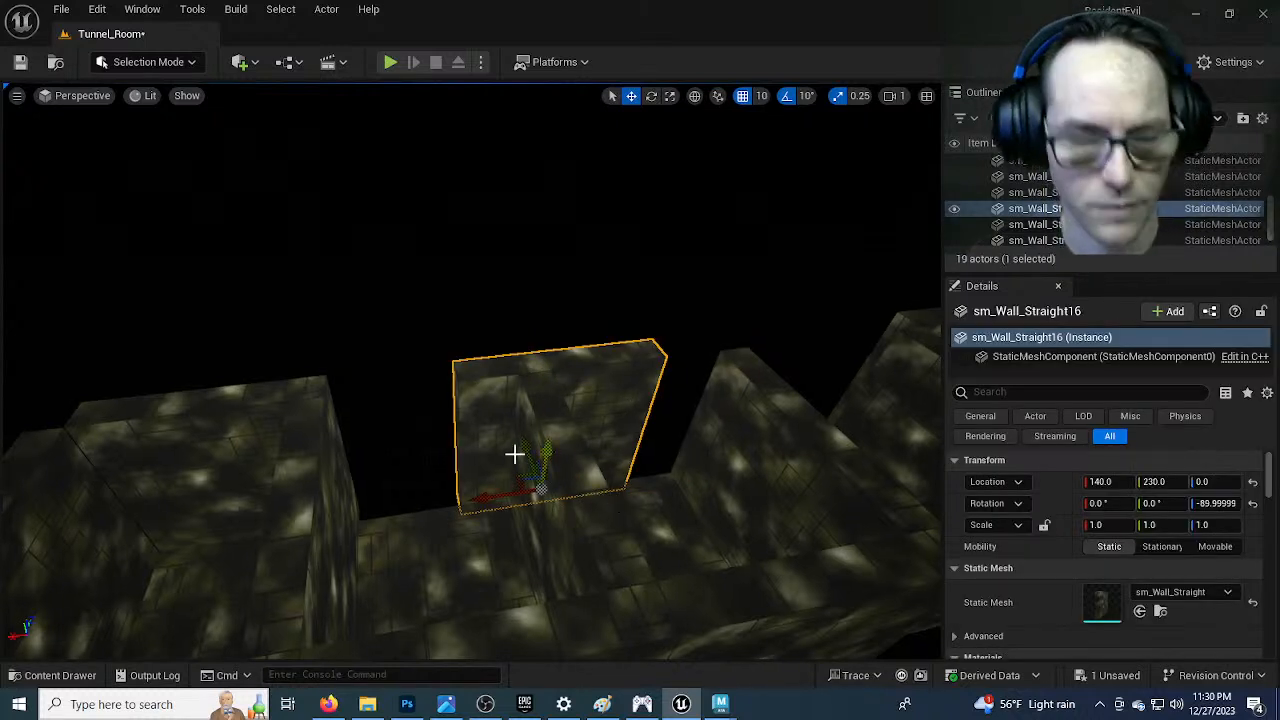
{"action": "left_click", "coordinate": [80, 96]}
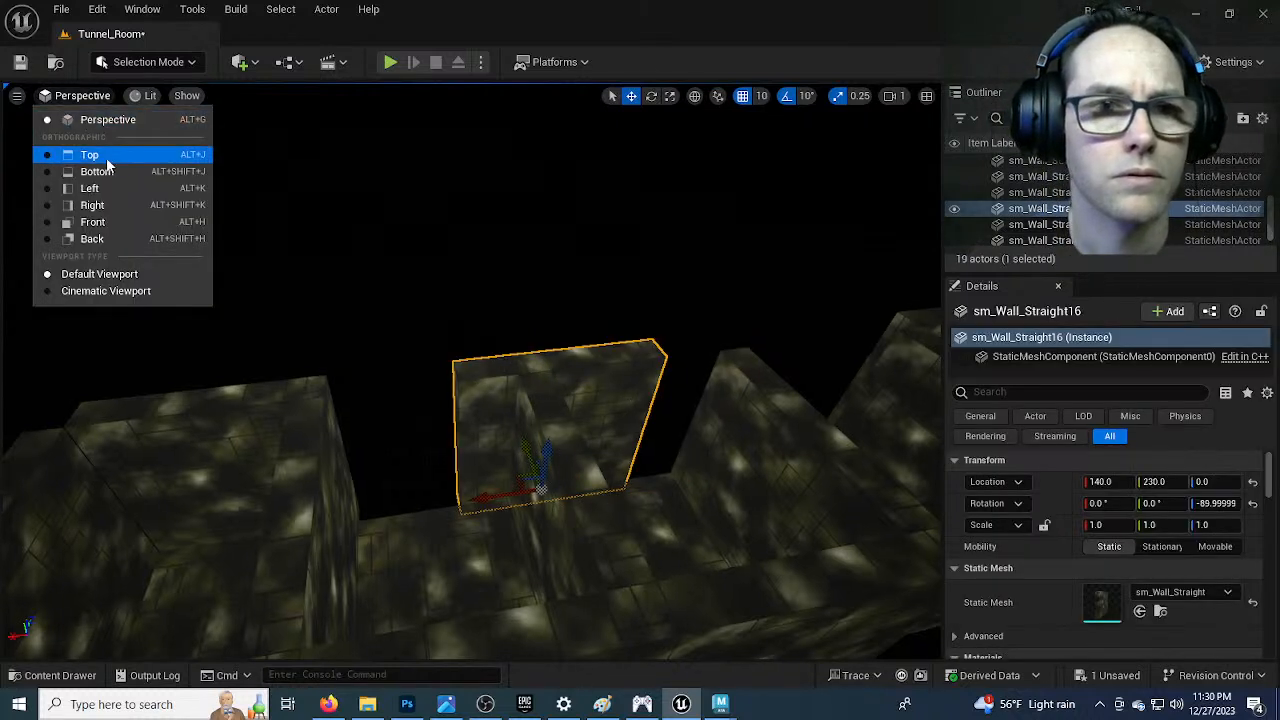
{"action": "left_click", "coordinate": [106, 156]}
{"action": "right_click_drag", "start_coordinate": [607, 439], "coordinate": [446, 362]}
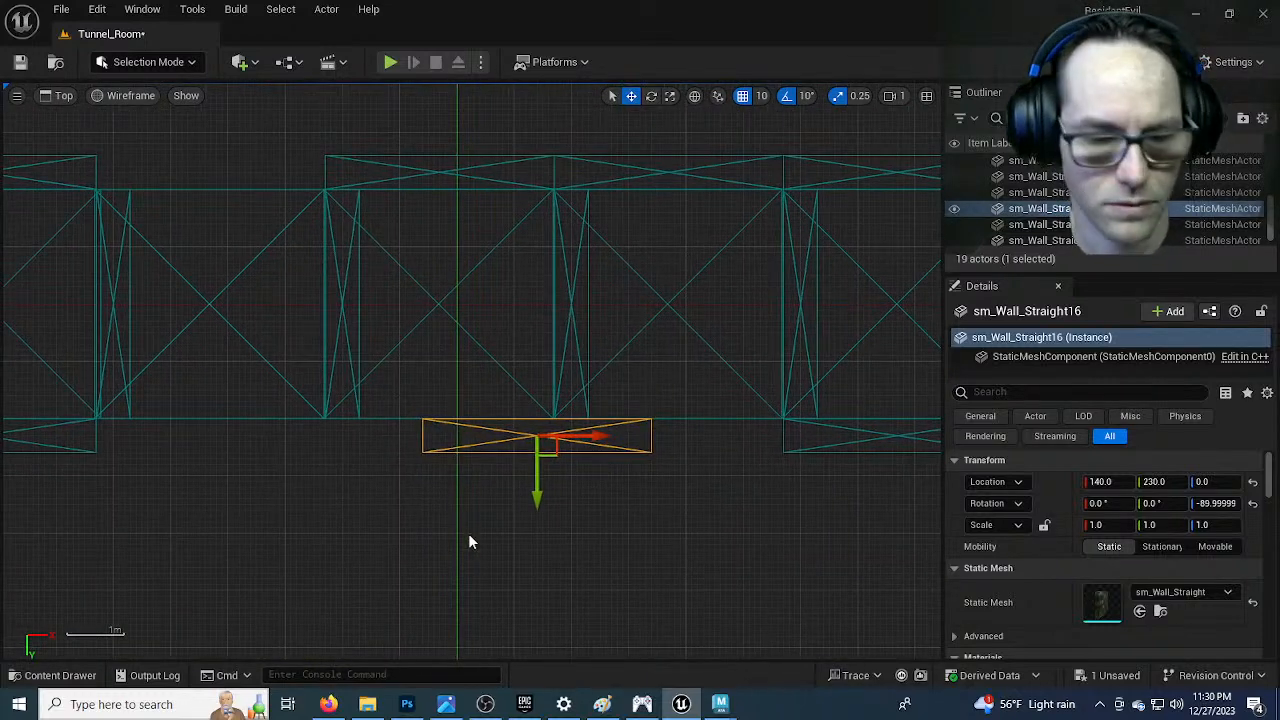
{"action": "key", "text": "r"}
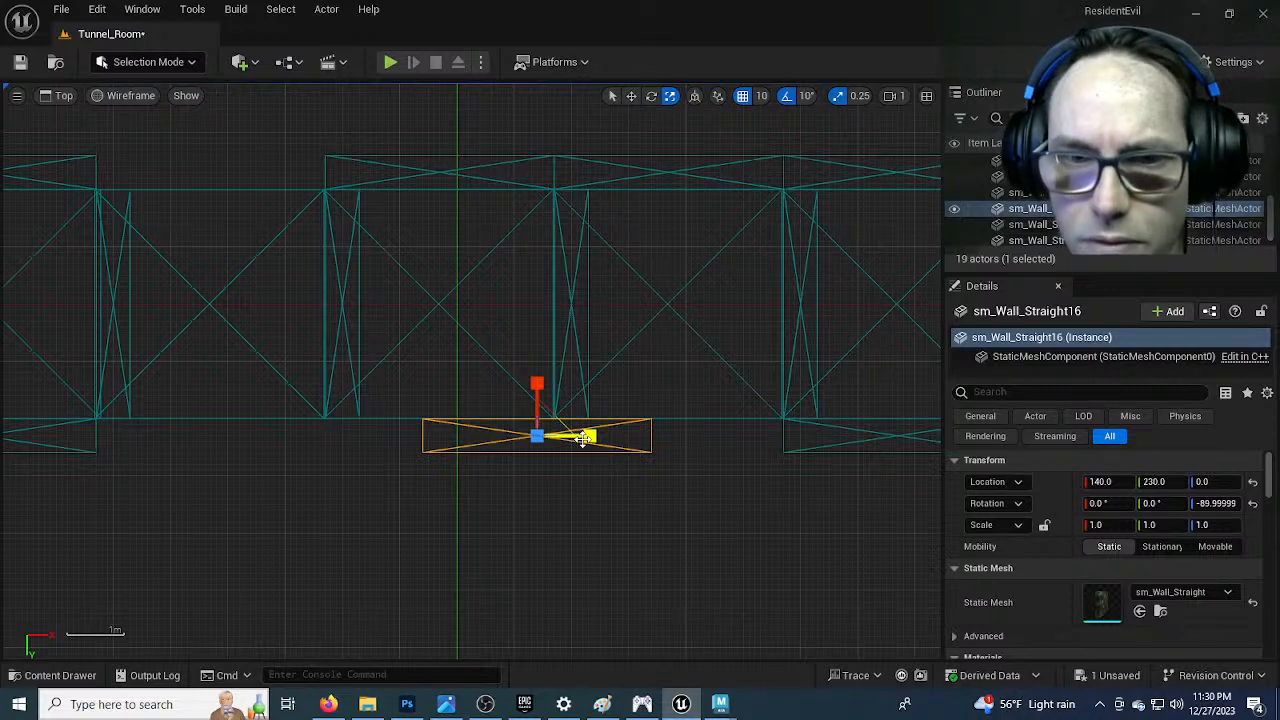
{"action": "left_click_drag", "start_coordinate": [589, 436], "coordinate": [618, 436]}
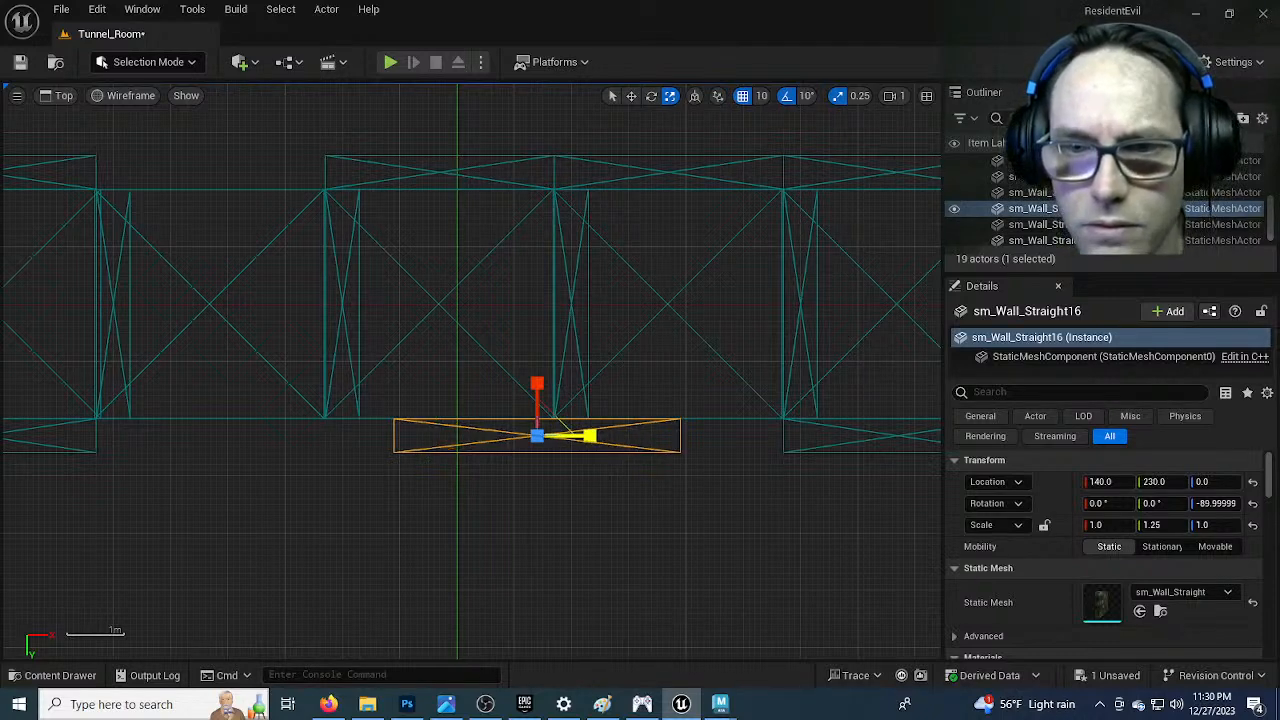
{"action": "key", "text": "w"}
{"action": "left_click_drag", "start_coordinate": [586, 436], "coordinate": [514, 436]}
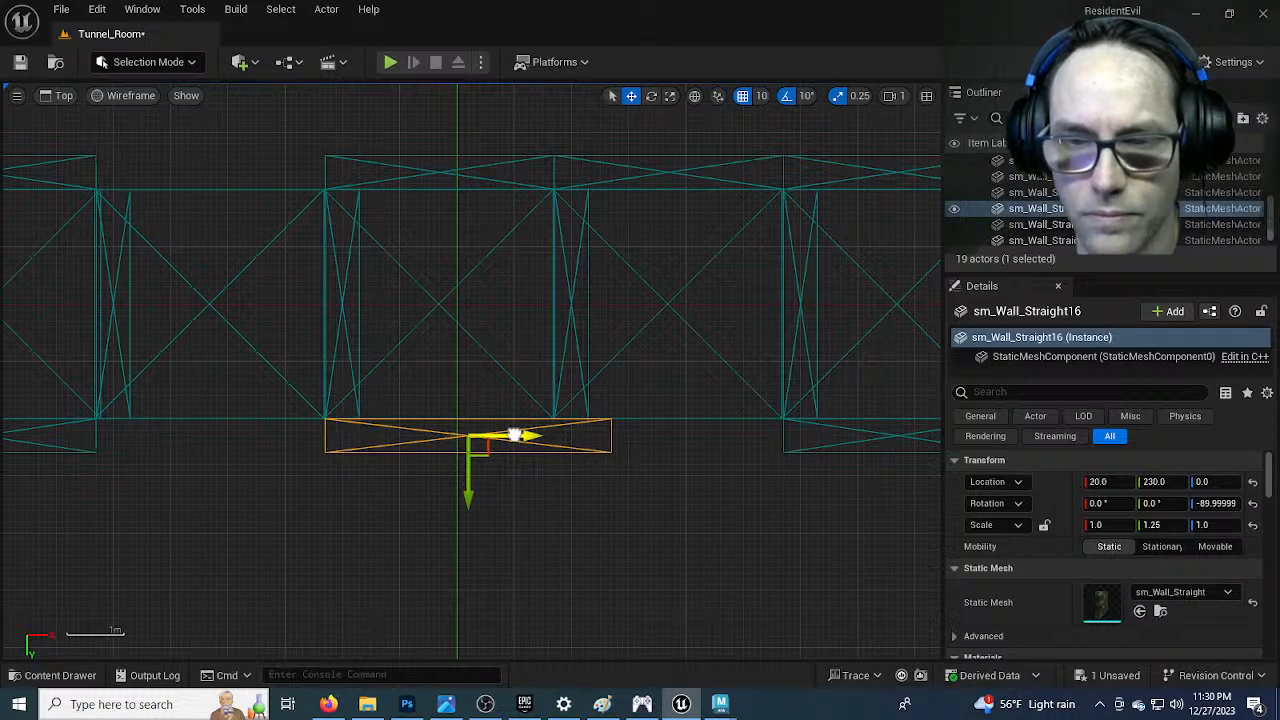
{"action": "key", "text": "r"}
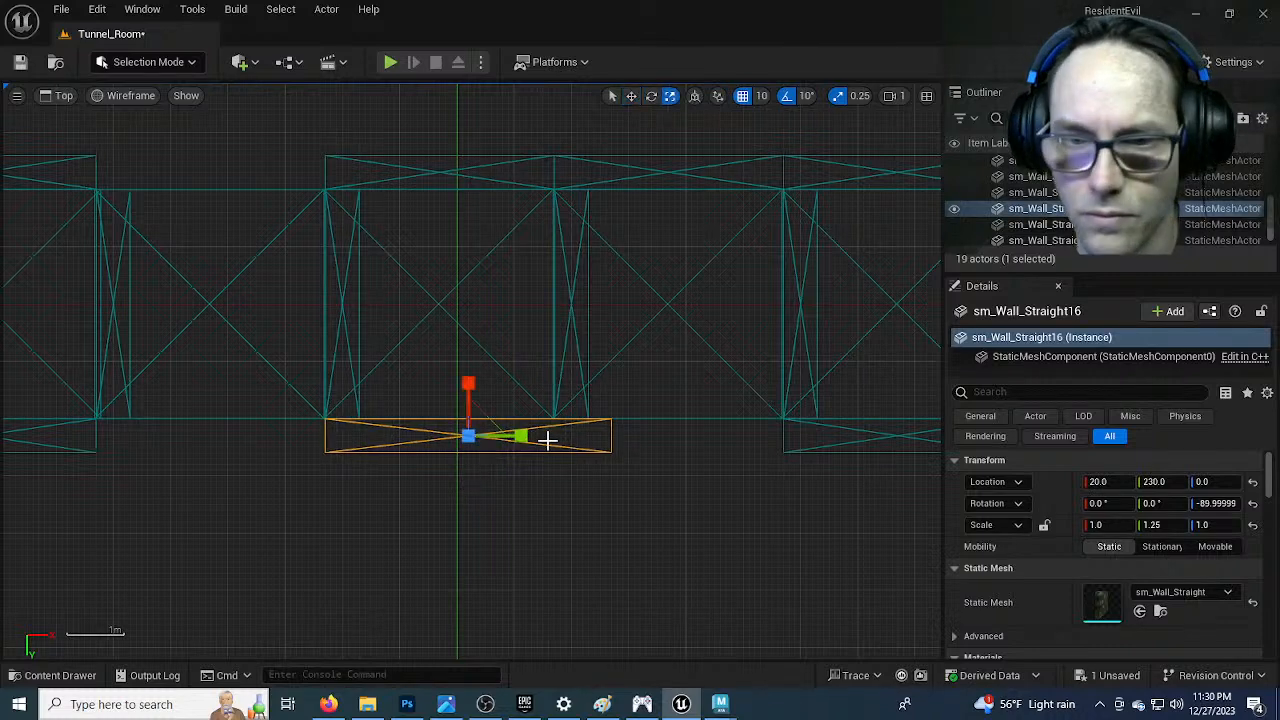
{"action": "left_click_drag", "start_coordinate": [487, 438], "coordinate": [551, 437]}
{"action": "key", "text": "w"}
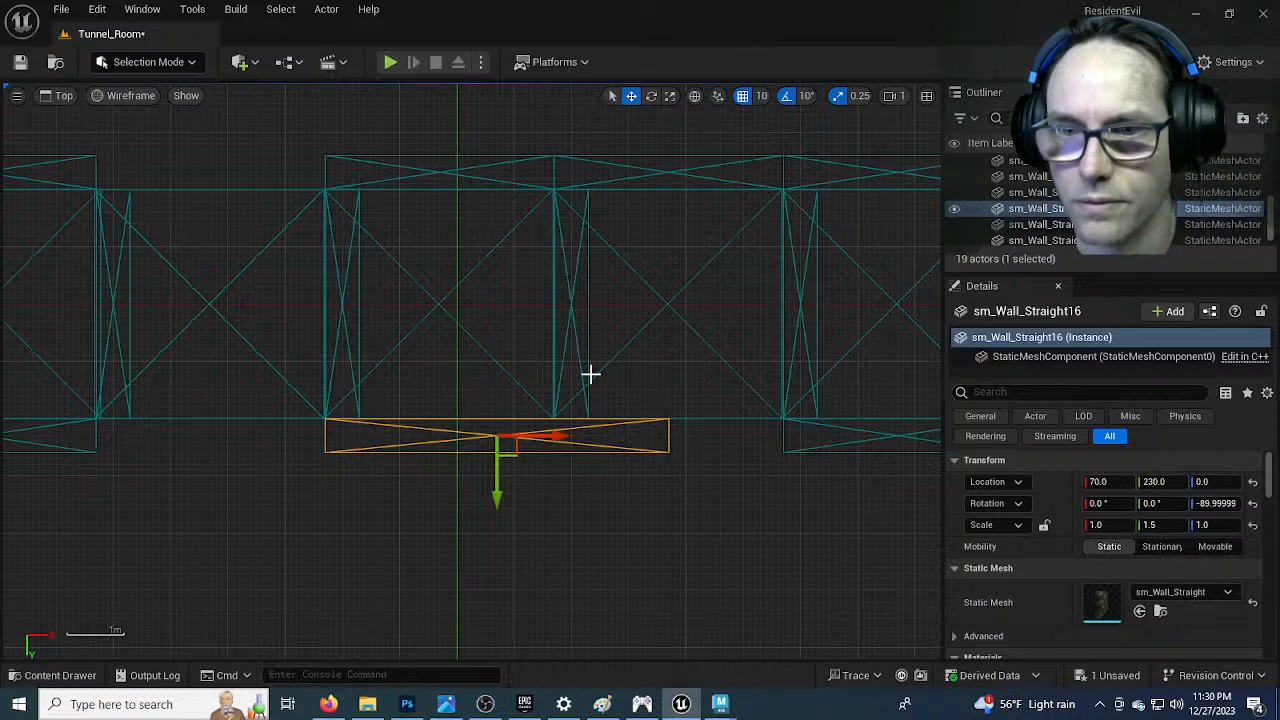
{"action": "left_click", "coordinate": [486, 704]}
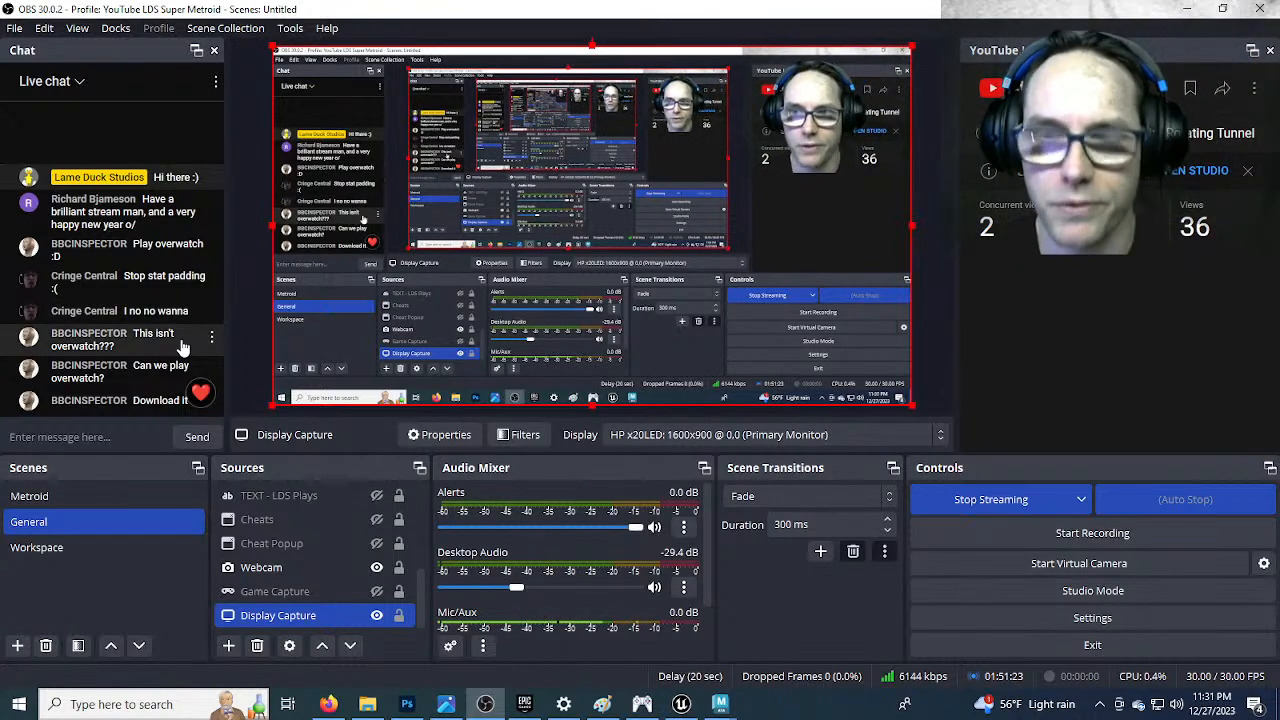
{"action": "left_click", "coordinate": [681, 704]}
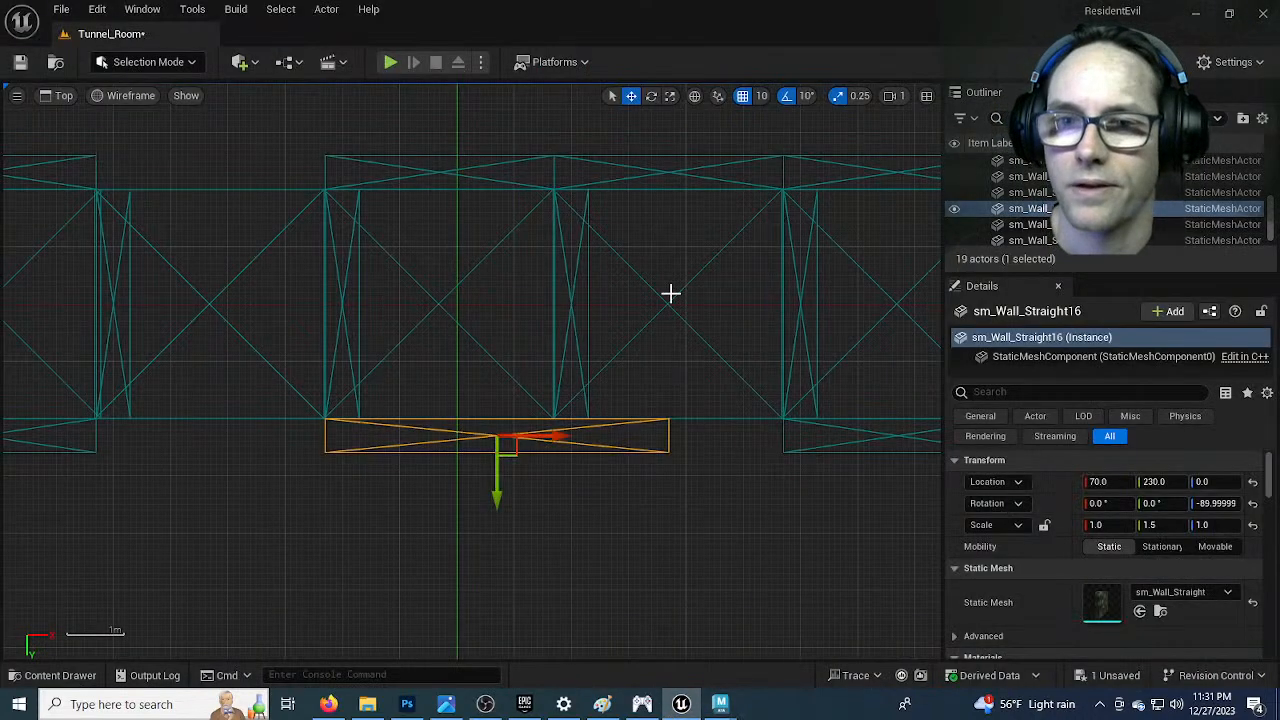
Duplicate the side wall at X 770 to Y 400, rotate the copy to 0° about Z and move it to X 600
{"action": "right_click_drag", "start_coordinate": [697, 418], "coordinate": [540, 426]}
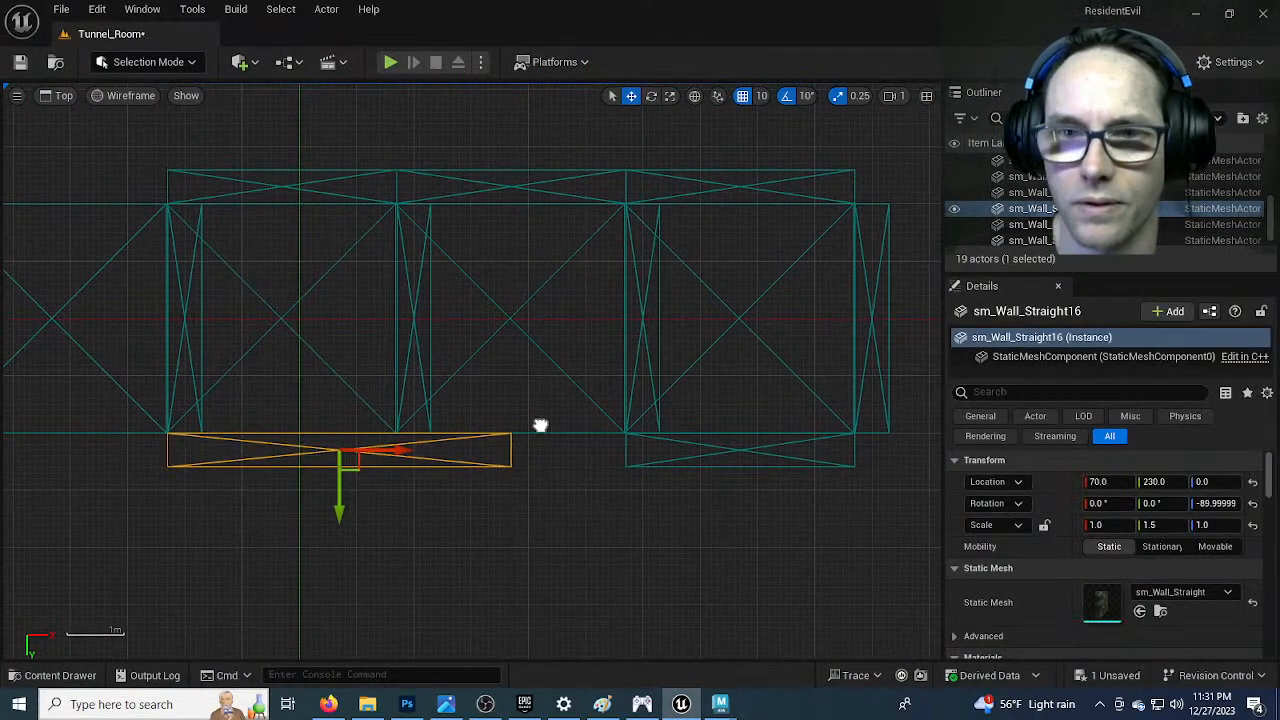
{"action": "left_click", "coordinate": [678, 464]}
{"action": "right_click_drag", "start_coordinate": [620, 531], "coordinate": [717, 406]}
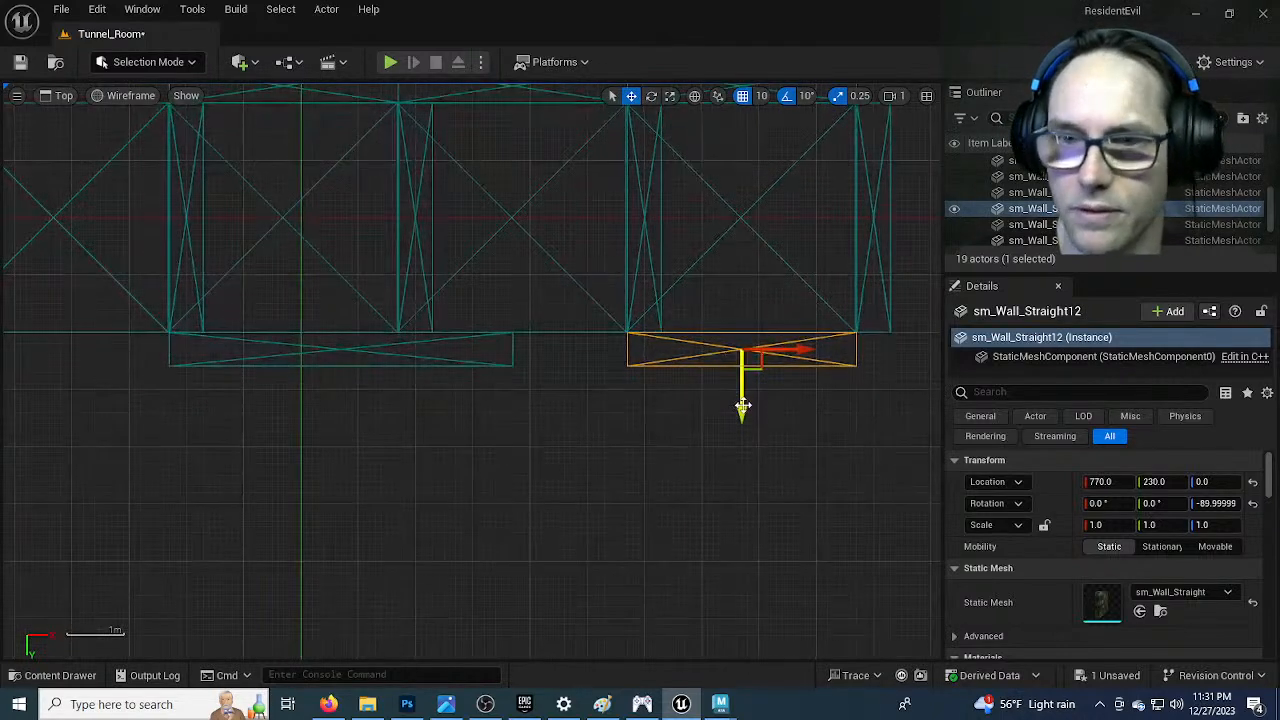
{"action": "left_click_drag", "start_coordinate": [743, 410], "coordinate": [678, 502], "text": "alt"}
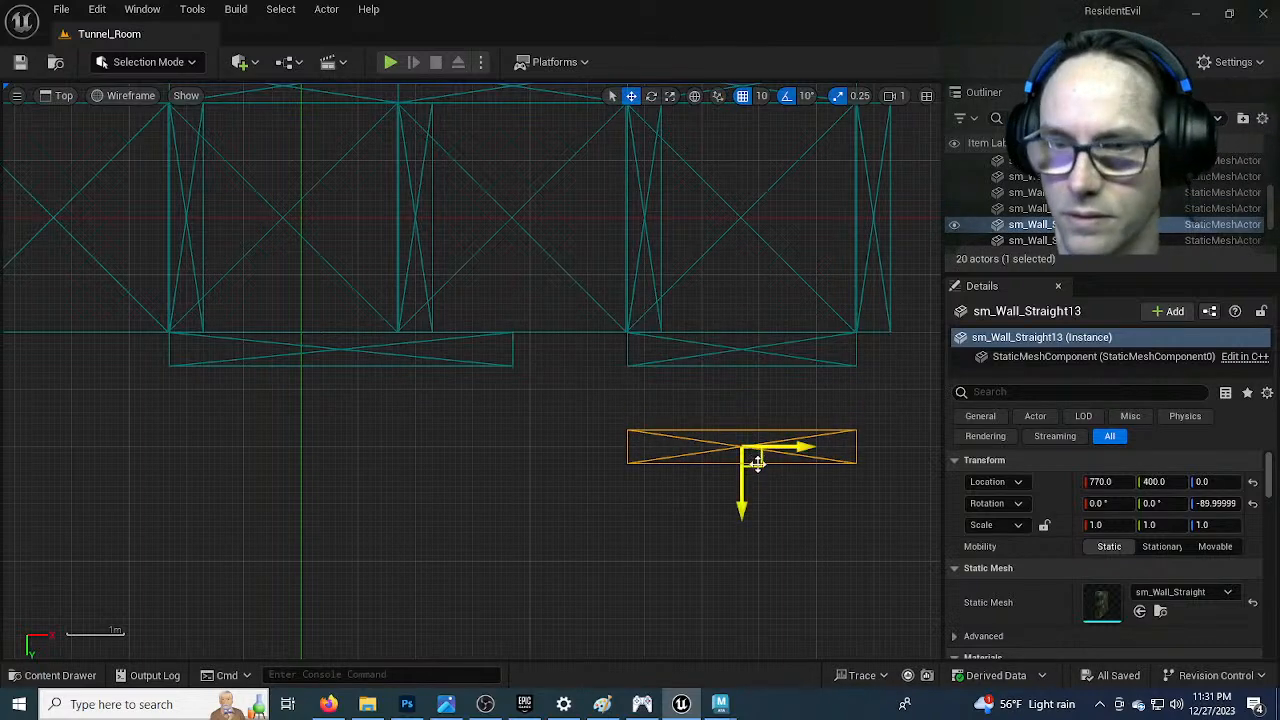
{"action": "key", "text": "e"}
{"action": "left_click_drag", "start_coordinate": [663, 411], "coordinate": [738, 548]}
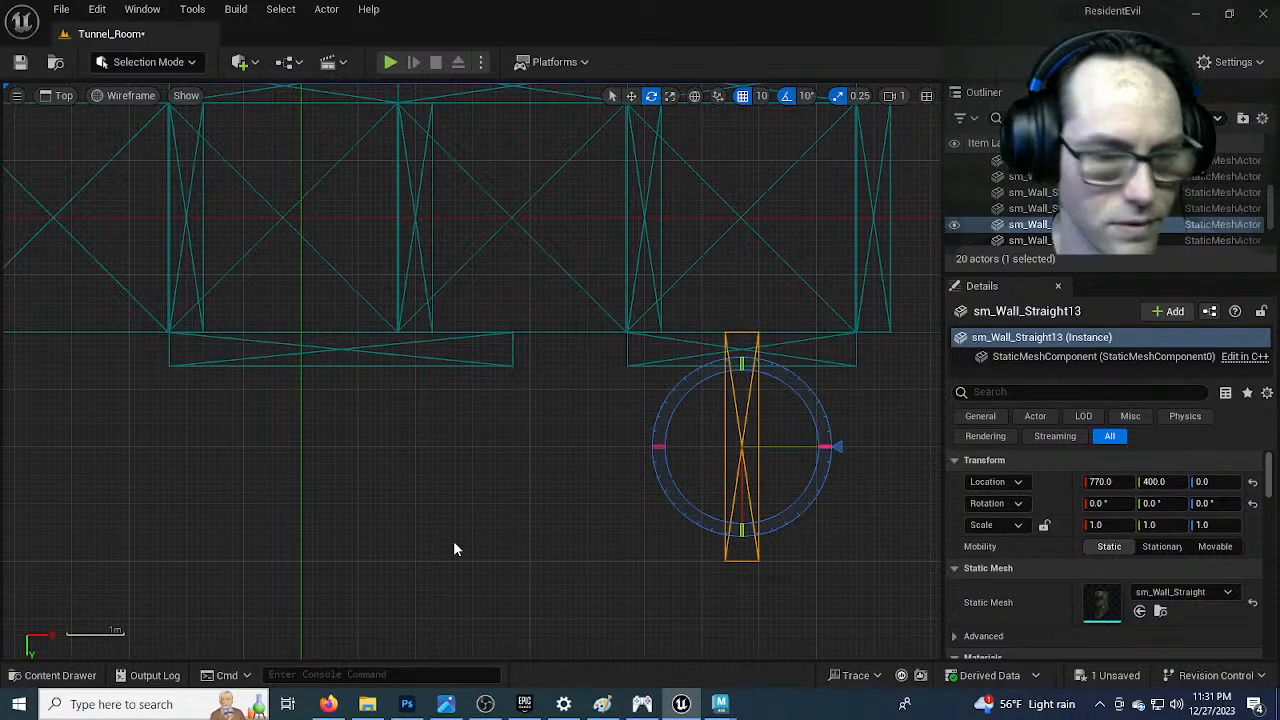
{"action": "key", "text": "w"}
{"action": "left_click_drag", "start_coordinate": [806, 448], "coordinate": [709, 470]}
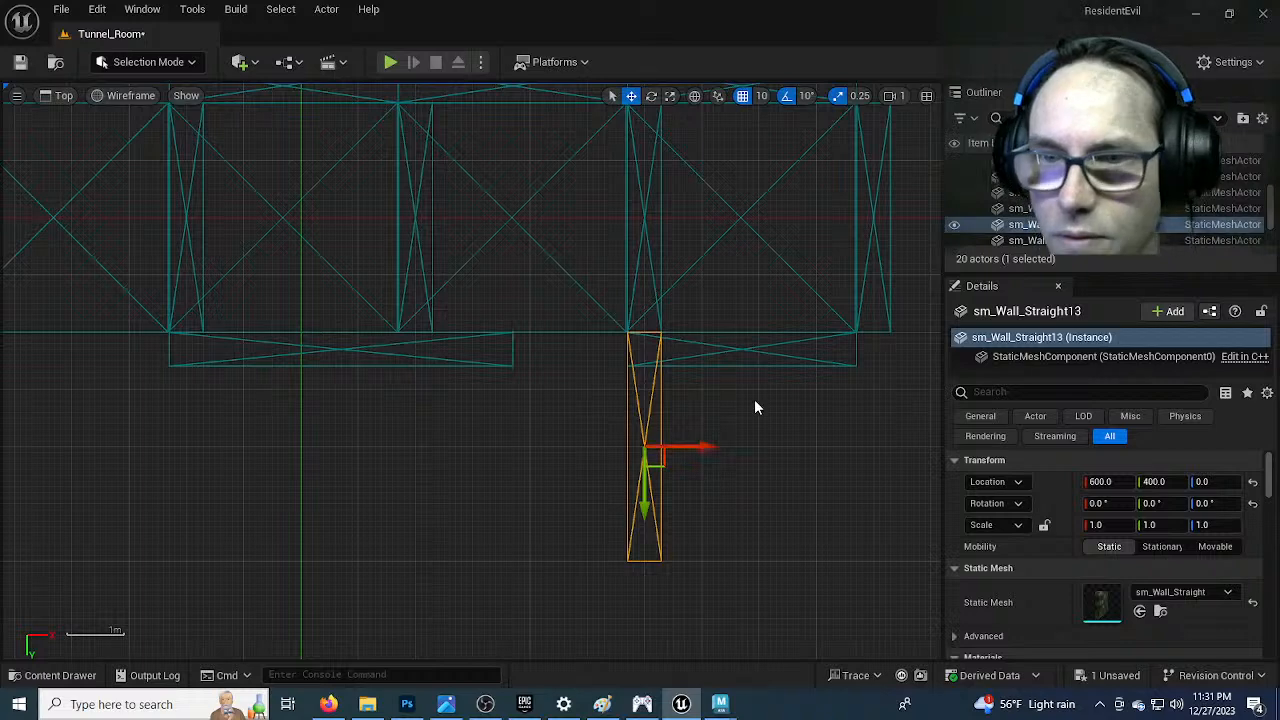
Move the side wall at X 770, Y 230 to X 830 and duplicate the perpendicular wall to X 200, Y 400
{"action": "left_click", "coordinate": [776, 355]}
{"action": "left_click_drag", "start_coordinate": [806, 349], "coordinate": [839, 352]}
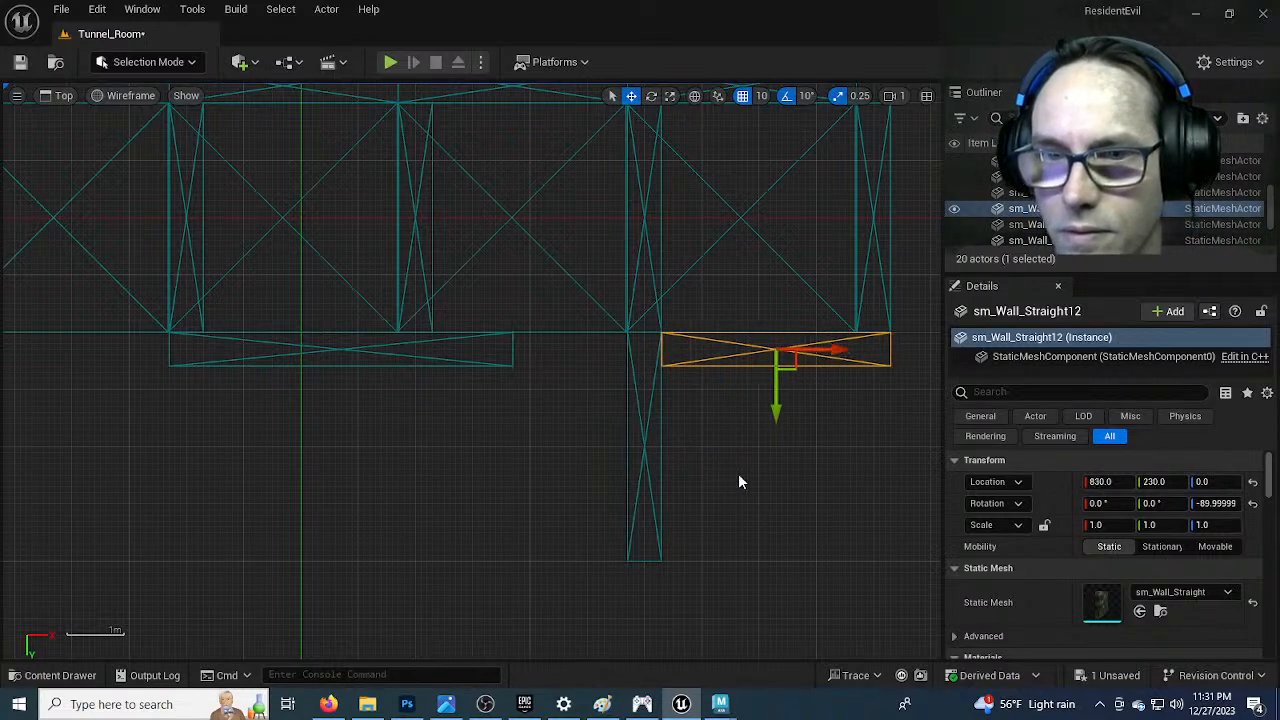
{"action": "left_click", "coordinate": [640, 432]}
{"action": "left_click_drag", "start_coordinate": [695, 450], "coordinate": [483, 443], "text": "alt"}
{"action": "right_click_drag", "start_coordinate": [526, 571], "coordinate": [507, 323]}
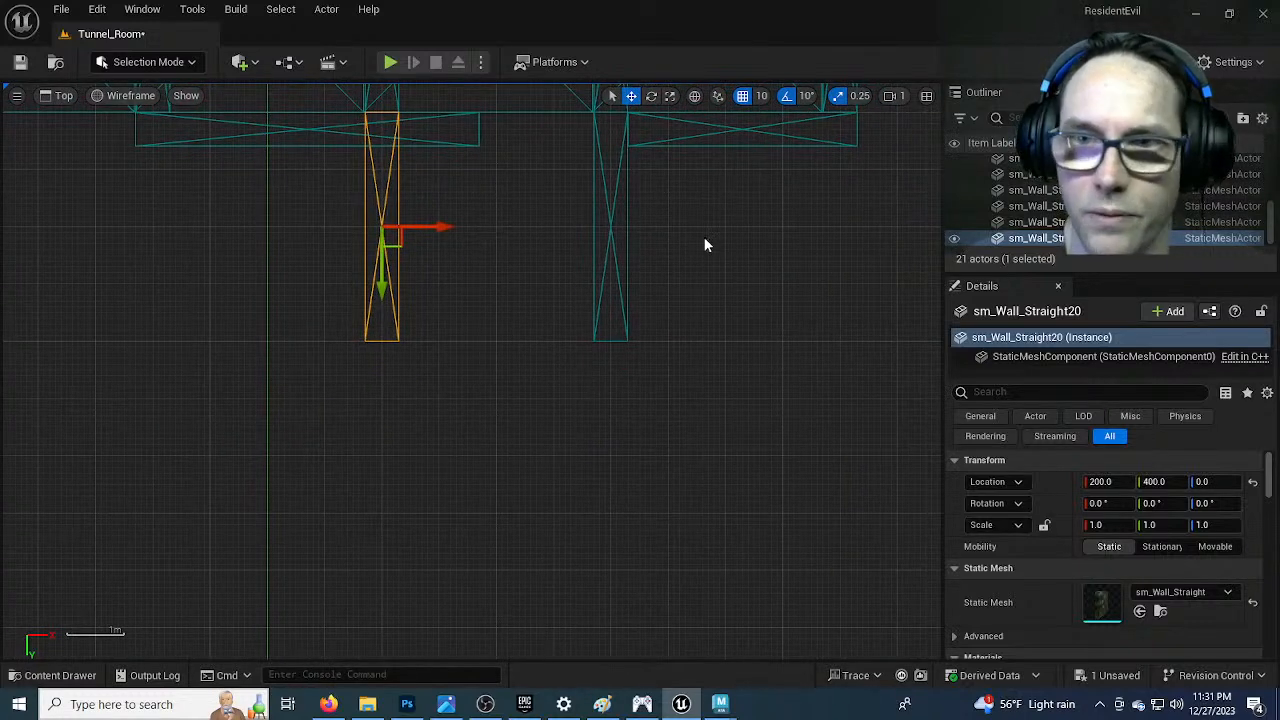
Duplicate the side wall at X 830, Y 230 to Y 630 and move the copy to X 660
{"action": "left_click", "coordinate": [691, 147]}
{"action": "left_click_drag", "start_coordinate": [743, 186], "coordinate": [743, 416], "text": "alt"}
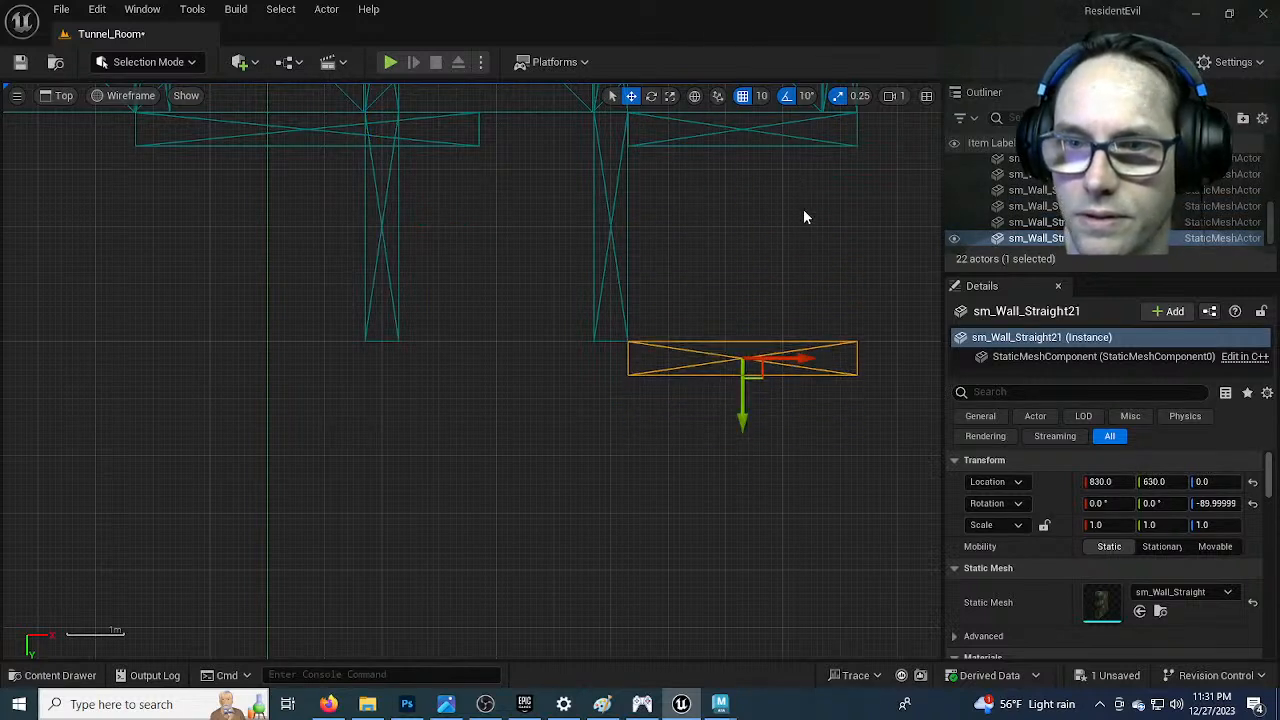
{"action": "left_click_drag", "start_coordinate": [794, 360], "coordinate": [694, 366]}
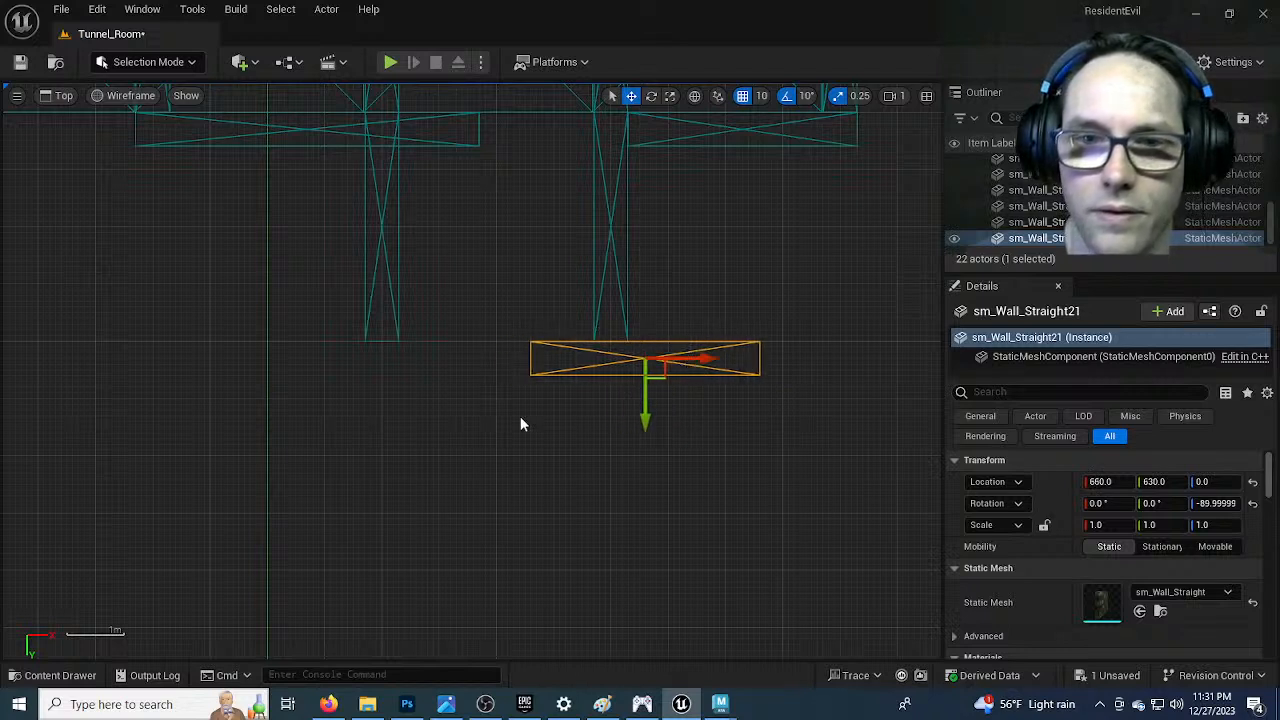
Duplicate the perpendicular wall at X 200, Y 400 to Y 800, extending the branching passage
{"action": "right_click_drag", "start_coordinate": [359, 390], "coordinate": [438, 410]}
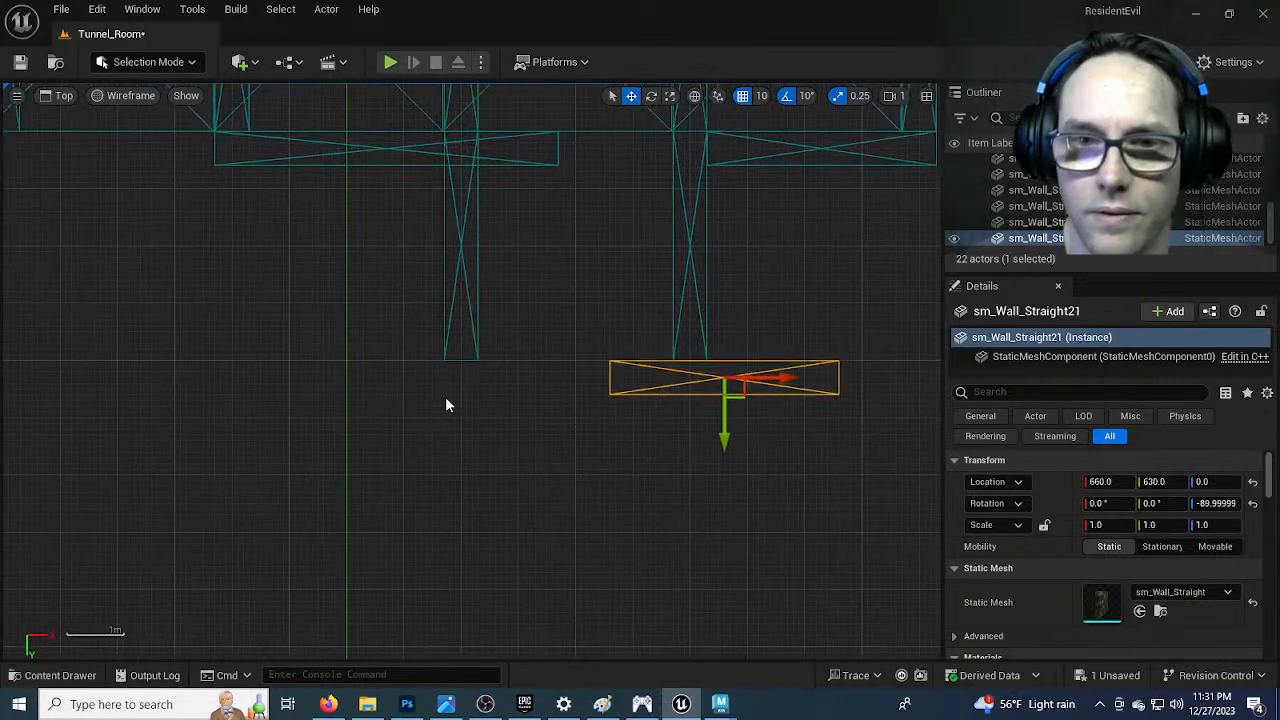
{"action": "left_click", "coordinate": [454, 318]}
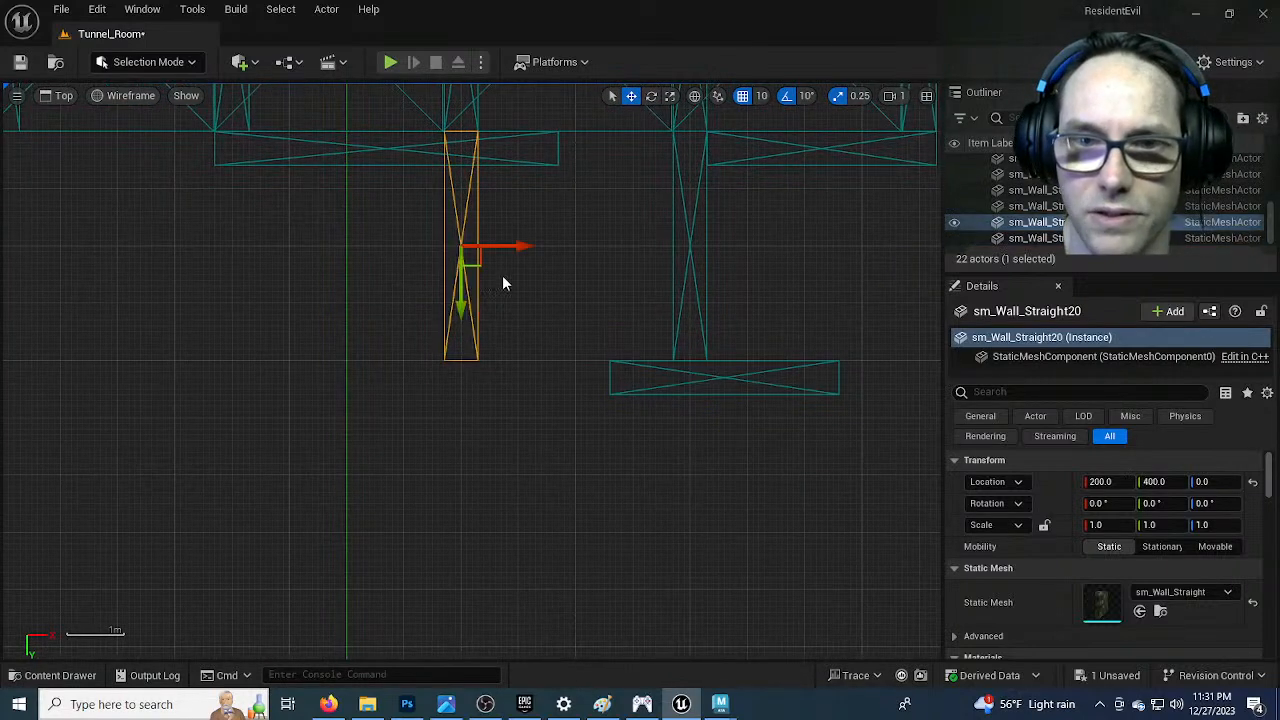
{"action": "left_click_drag", "start_coordinate": [459, 300], "coordinate": [459, 577], "text": "alt"}
{"action": "left_click_drag", "start_coordinate": [457, 498], "coordinate": [463, 452], "text": "alt"}
Duplicate the perpendicular wall at X 600, Y 400 and place the copy at X 490, Y 860
{"action": "right_click_drag", "start_coordinate": [618, 477], "coordinate": [548, 254]}
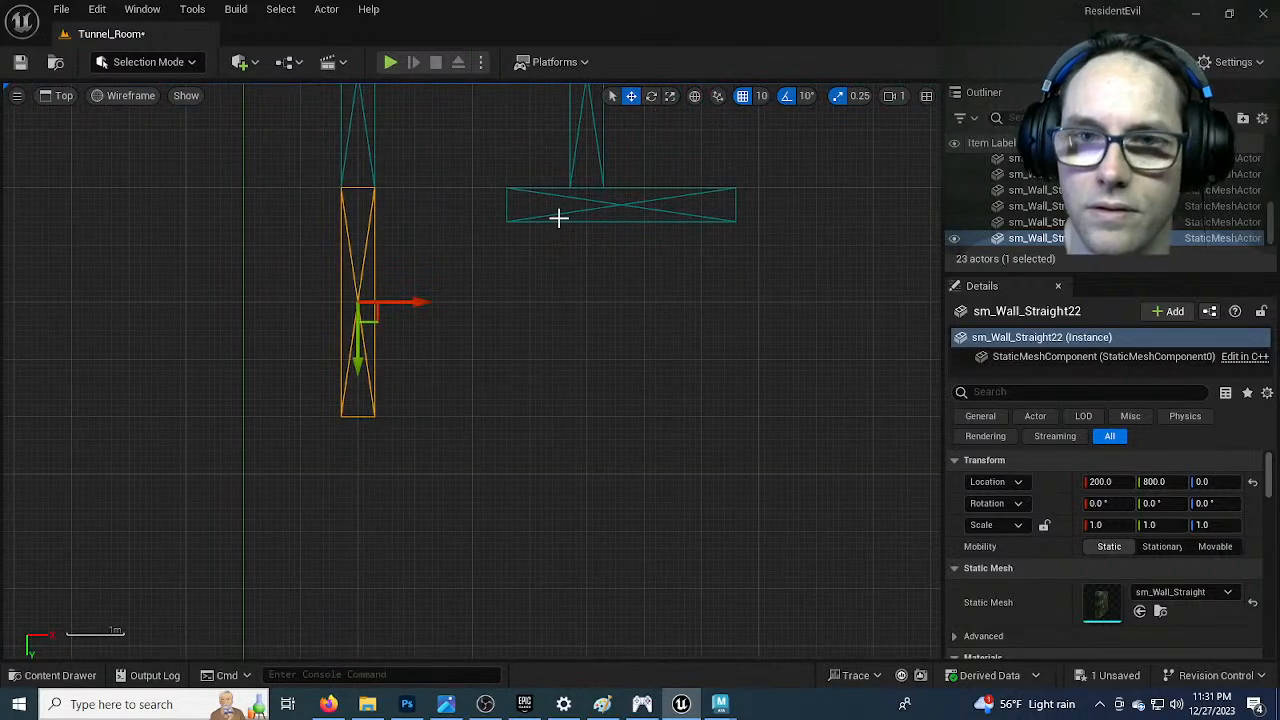
{"action": "left_click", "coordinate": [569, 188]}
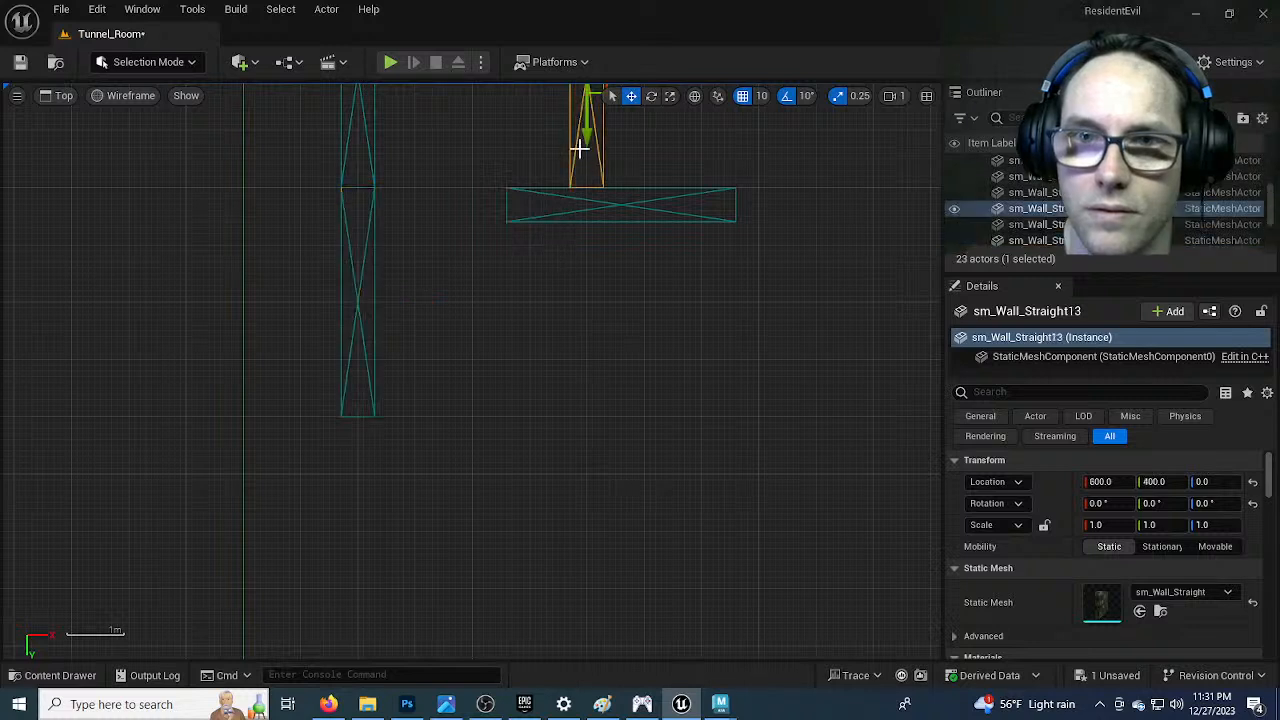
{"action": "left_click_drag", "start_coordinate": [587, 125], "coordinate": [580, 300], "text": "alt"}
{"action": "left_click_drag", "start_coordinate": [640, 338], "coordinate": [576, 338]}
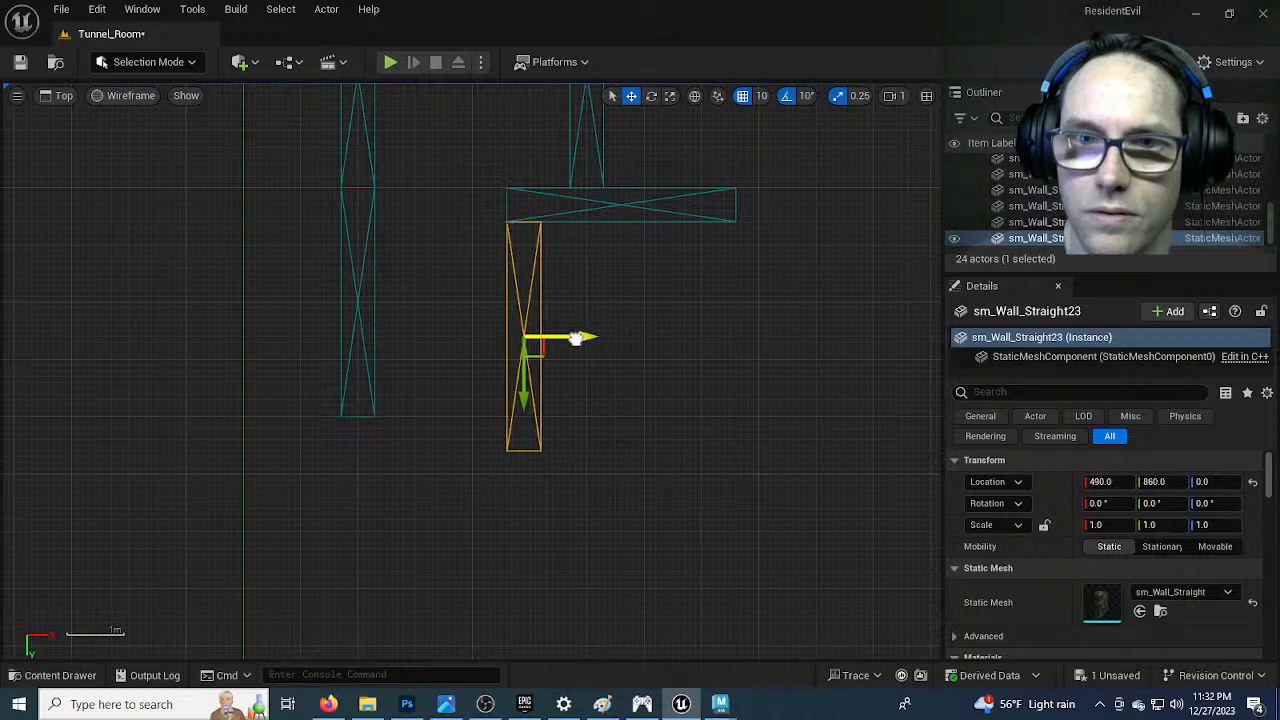
Duplicate the side wall at X 660, Y 630 and place the copy at X 260, Y 1030 to close the passage's end
{"action": "left_click", "coordinate": [598, 212]}
{"action": "left_click_drag", "start_coordinate": [620, 268], "coordinate": [620, 508], "text": "alt"}
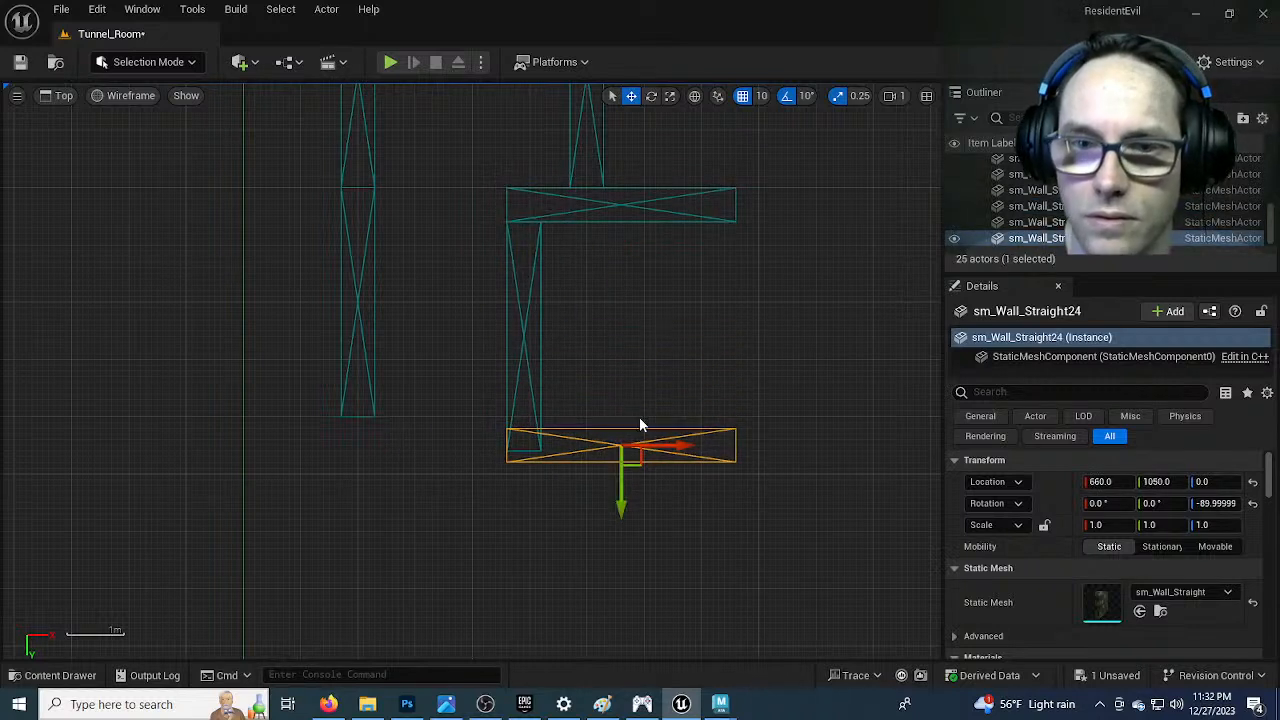
{"action": "left_click_drag", "start_coordinate": [674, 455], "coordinate": [452, 456]}
{"action": "left_click_drag", "start_coordinate": [391, 506], "coordinate": [395, 495]}
Duplicate the floor tile at X 560 twice along the branching passage, to Y 400 and Y 800
{"action": "right_click_drag", "start_coordinate": [407, 203], "coordinate": [350, 500]}
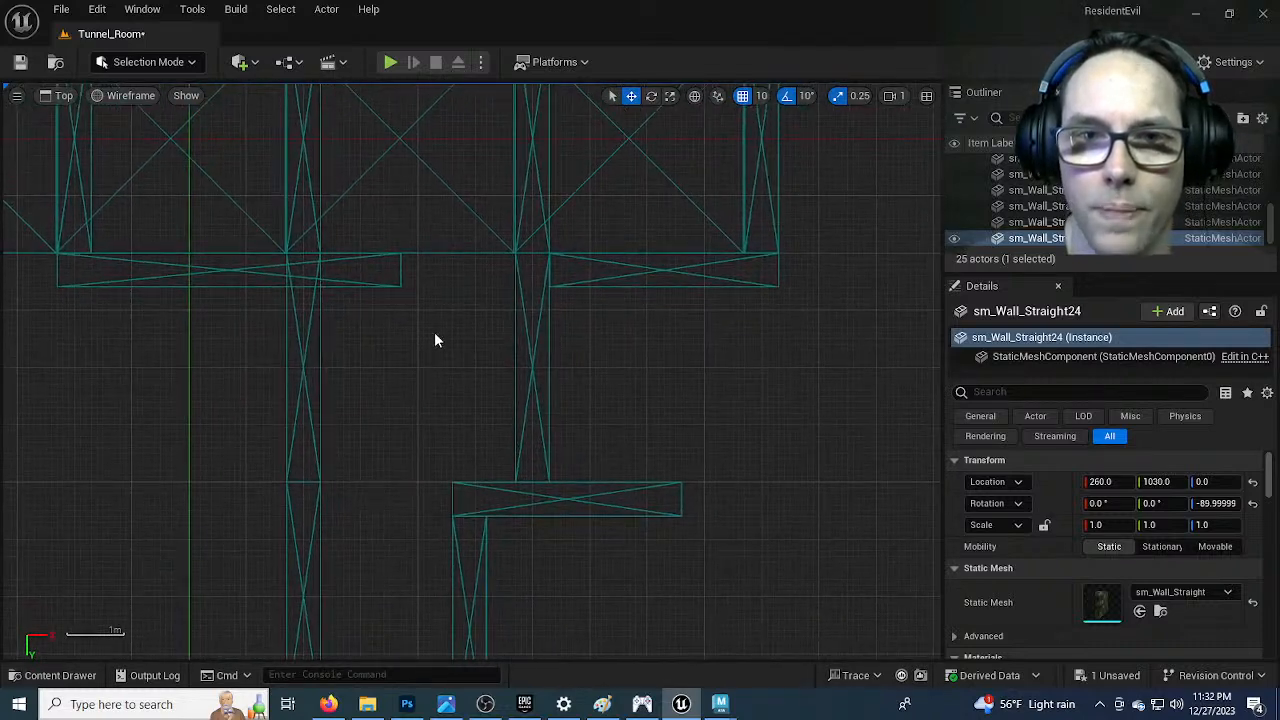
{"action": "left_click", "coordinate": [443, 253]}
{"action": "left_click_drag", "start_coordinate": [505, 190], "coordinate": [500, 380], "text": "alt"}
{"action": "right_click_drag", "start_coordinate": [500, 380], "coordinate": [454, 174]}
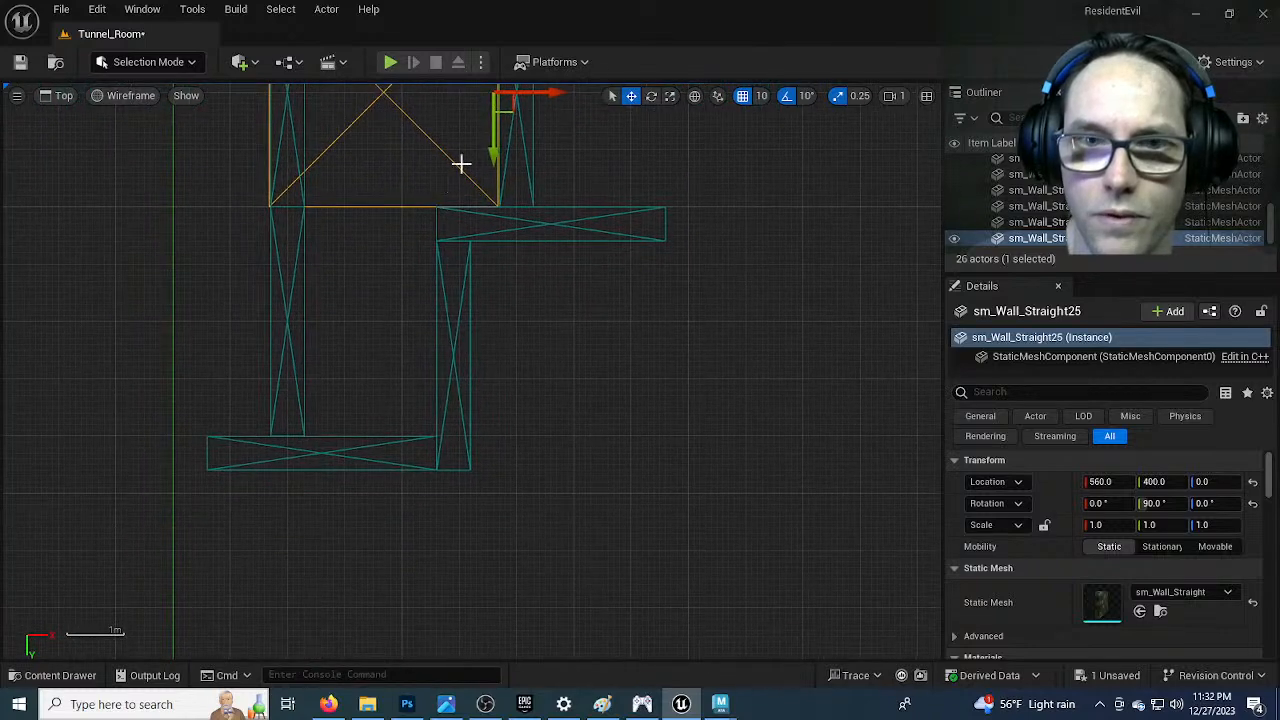
{"action": "left_click_drag", "start_coordinate": [494, 157], "coordinate": [481, 374], "text": "alt"}
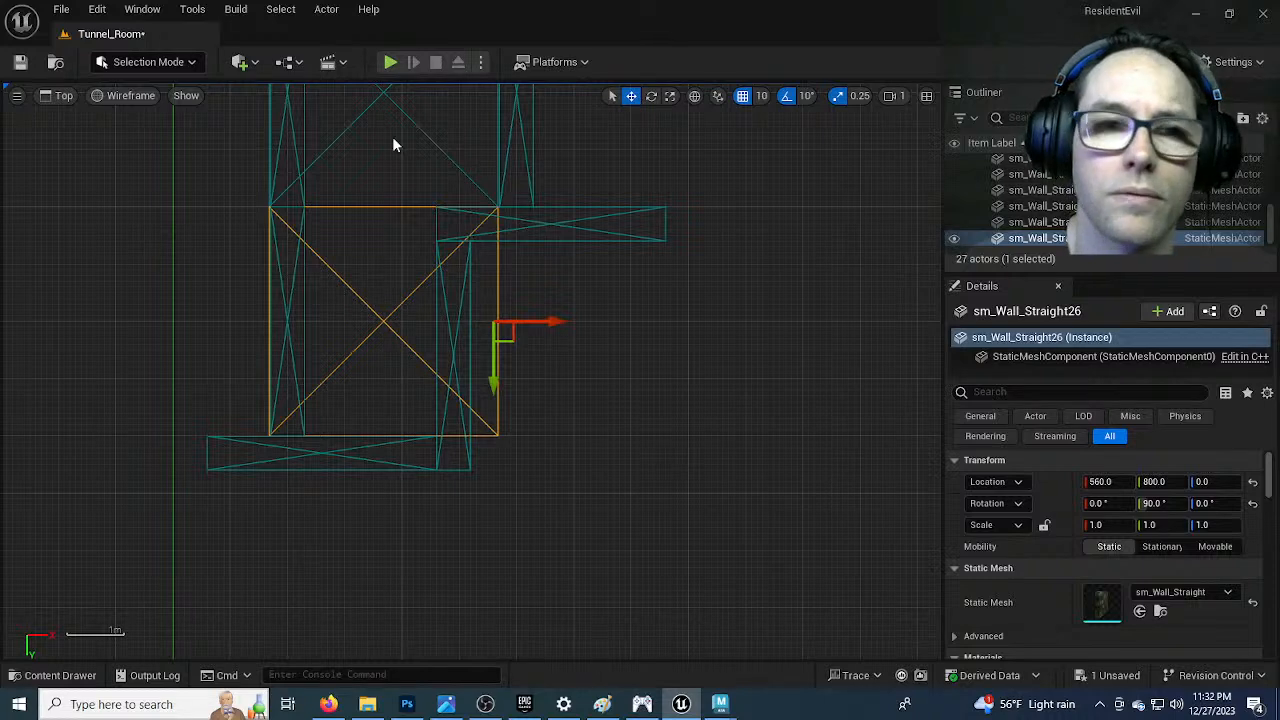
Switch to the perspective view and delete the cross wall at X 600, Y 0 and the next one blocking the main passage
{"action": "left_click", "coordinate": [62, 96]}
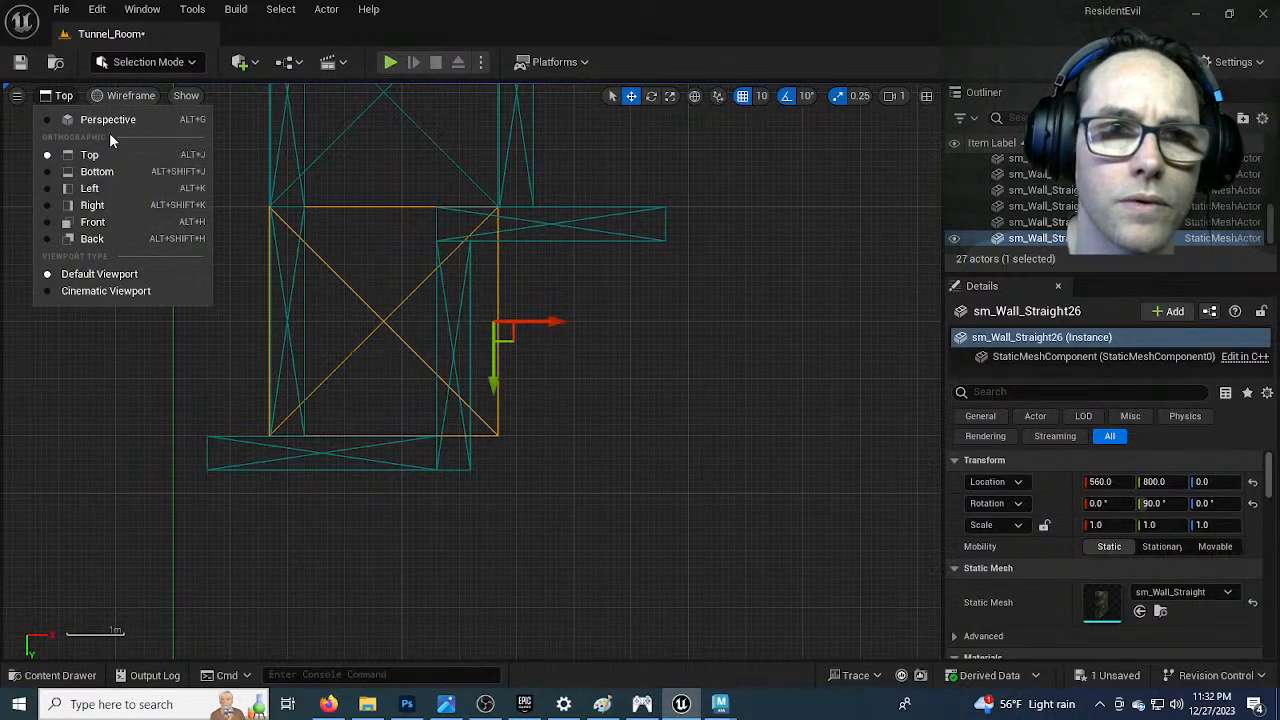
{"action": "left_click", "coordinate": [92, 155]}
{"action": "left_click", "coordinate": [62, 100]}
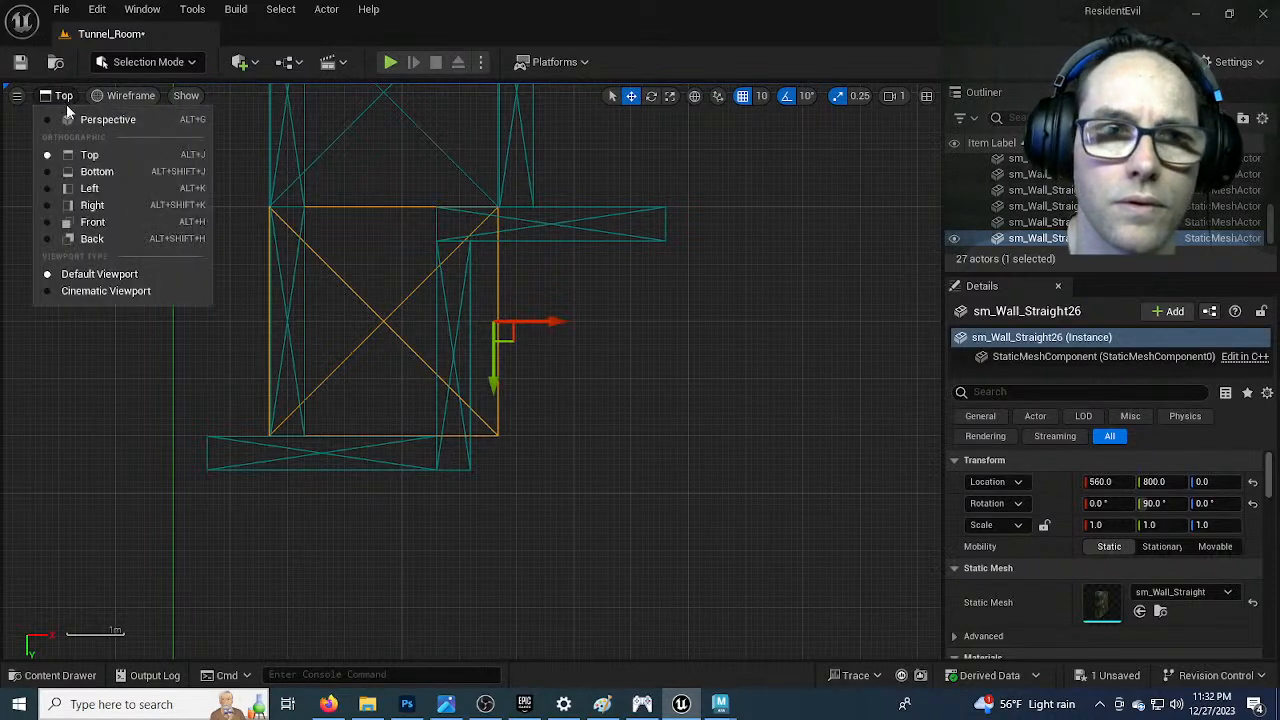
{"action": "left_click", "coordinate": [92, 120]}
{"action": "key", "text": "f"}
{"action": "right_click_drag", "start_coordinate": [470, 370], "coordinate": [503, 515]}
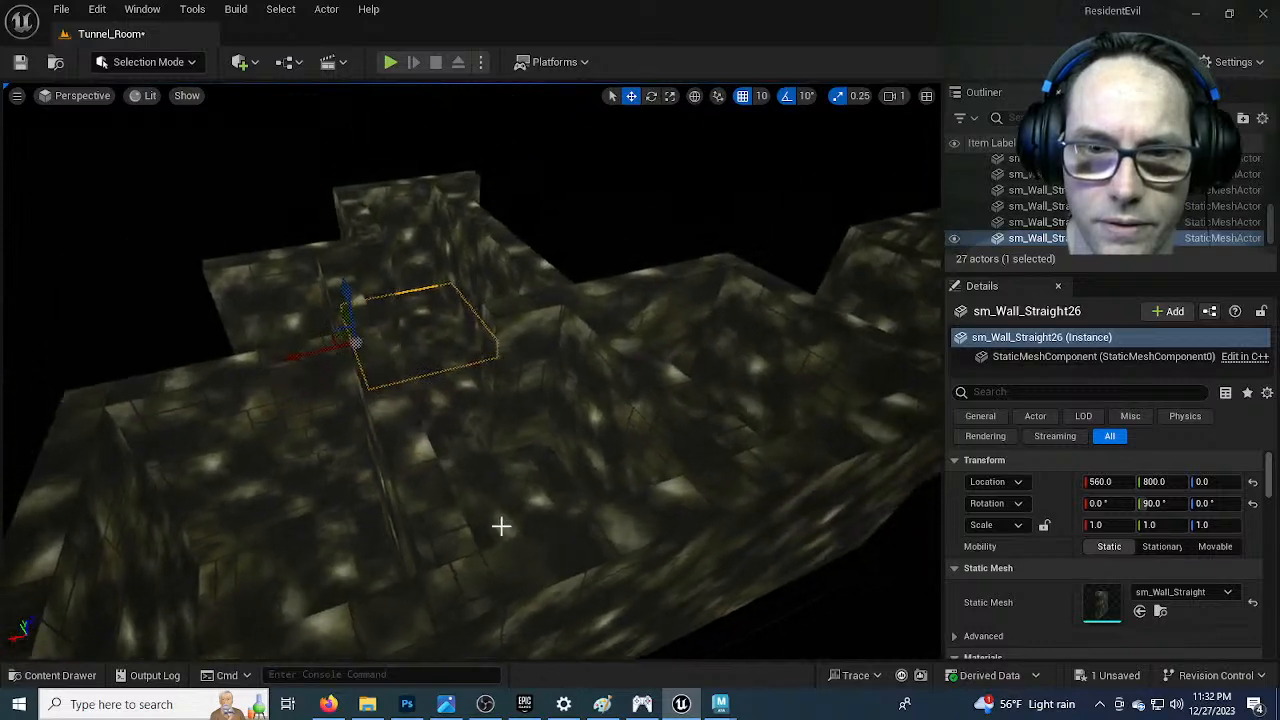
{"action": "left_click", "coordinate": [443, 506]}
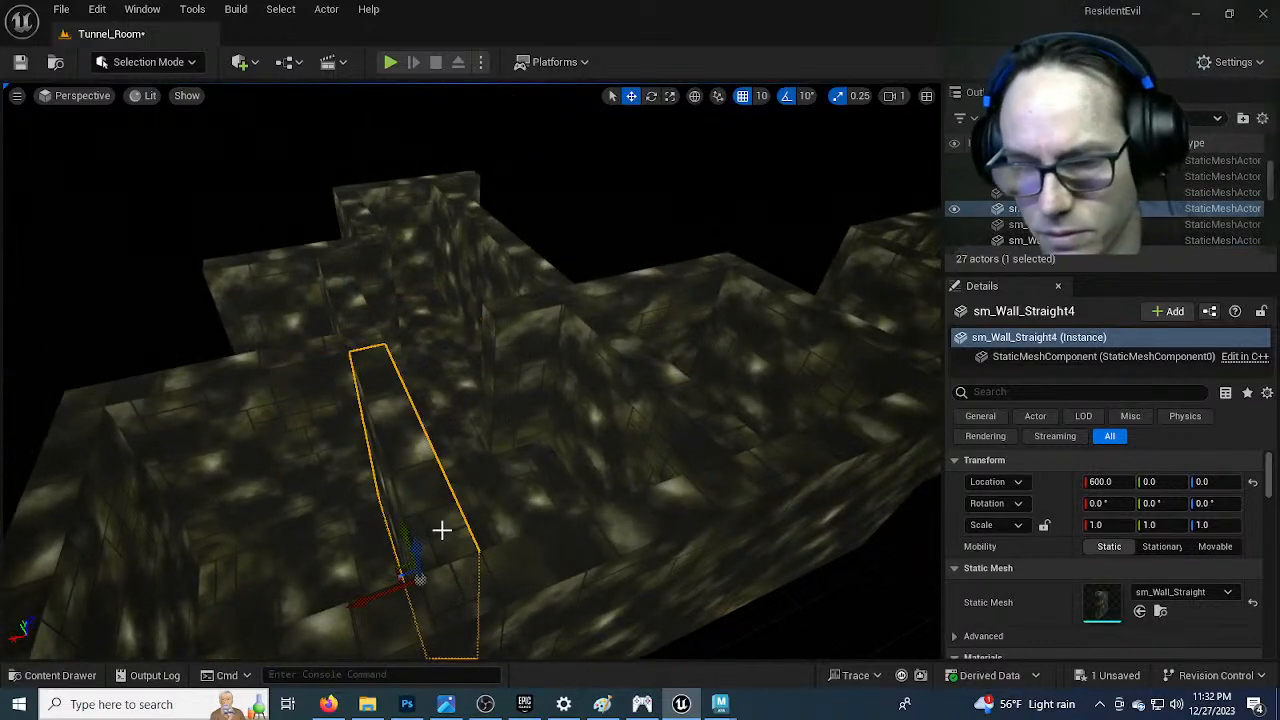
{"action": "key", "text": "Delete"}
{"action": "right_click_drag", "start_coordinate": [443, 506], "coordinate": [455, 529]}
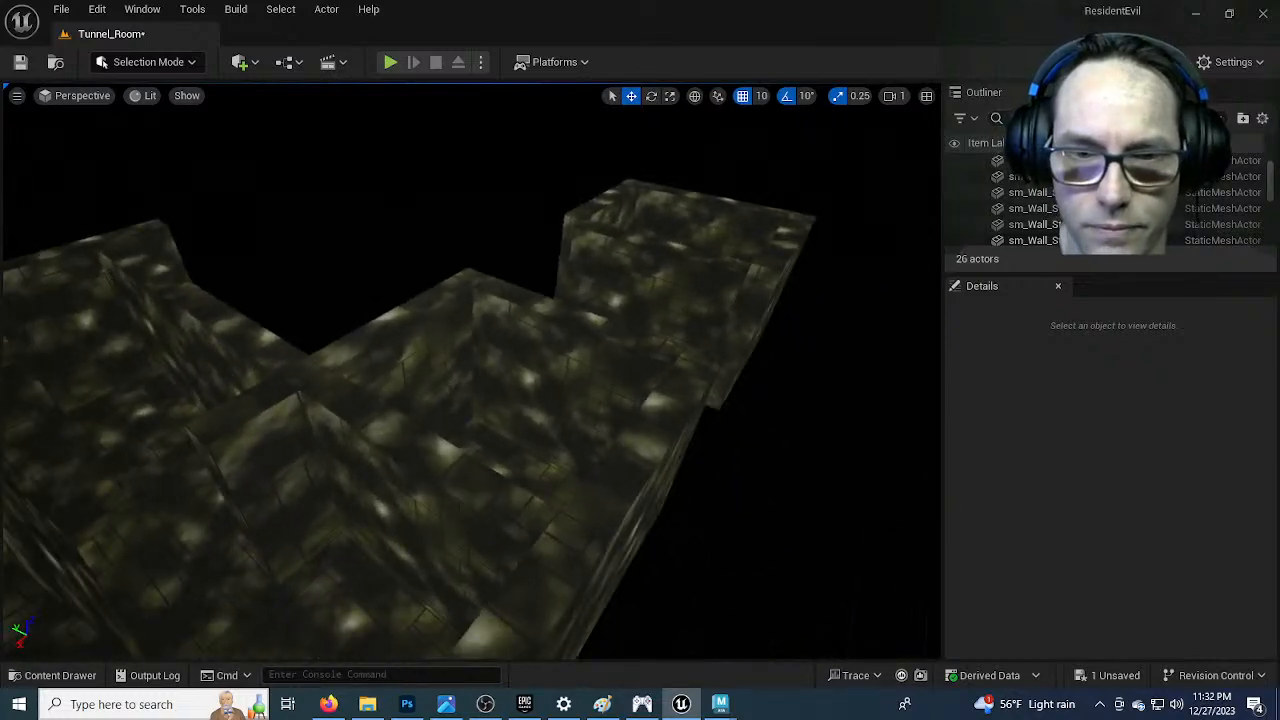
{"action": "left_click", "coordinate": [464, 513]}
{"action": "key", "text": "Delete"}
Scale the wall at X 200, Y 400 to 1.25 along Y and move it to Y 350
{"action": "right_click_drag", "start_coordinate": [303, 483], "coordinate": [300, 556]}
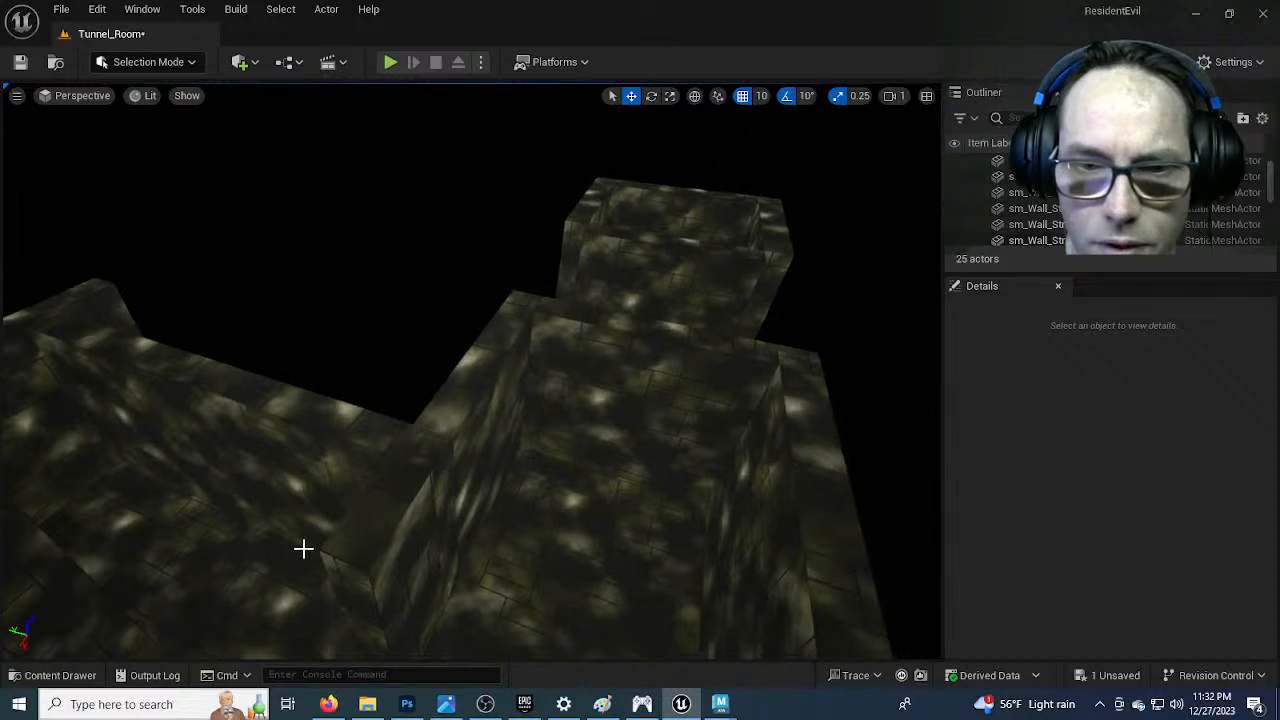
{"action": "left_click", "coordinate": [387, 488]}
{"action": "right_click_drag", "start_coordinate": [253, 476], "coordinate": [332, 535]}
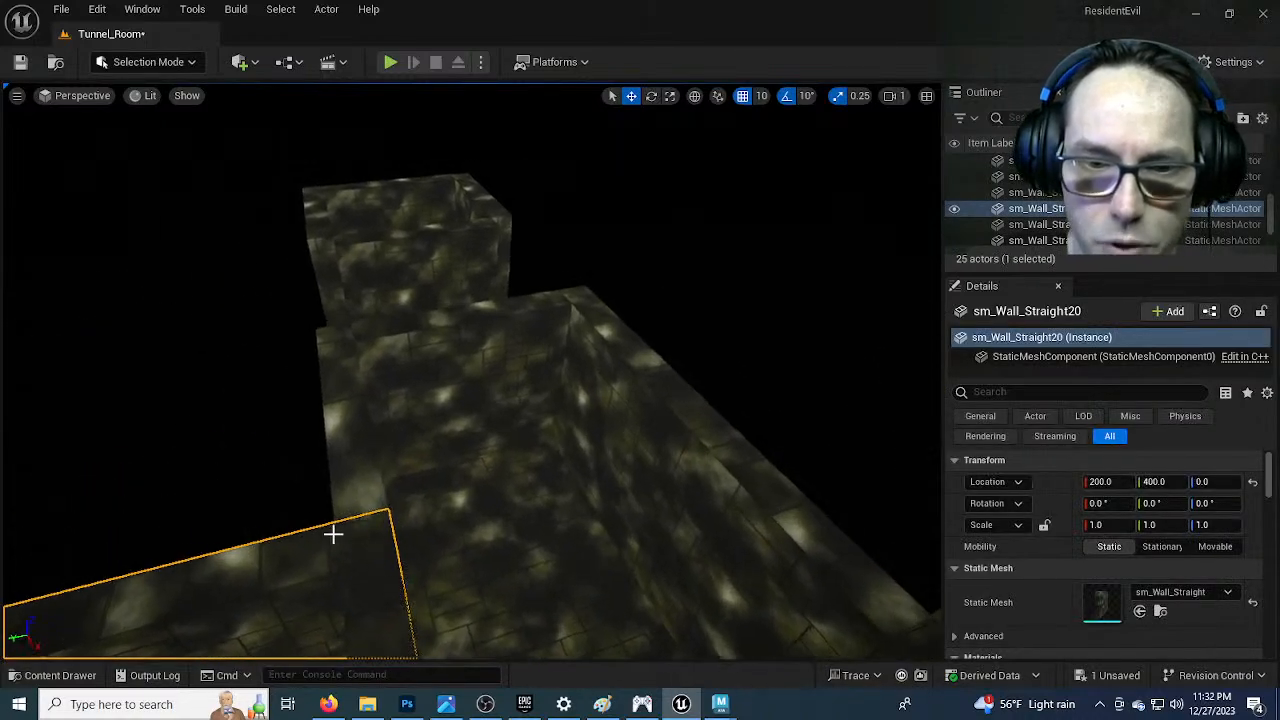
{"action": "key", "text": "f"}
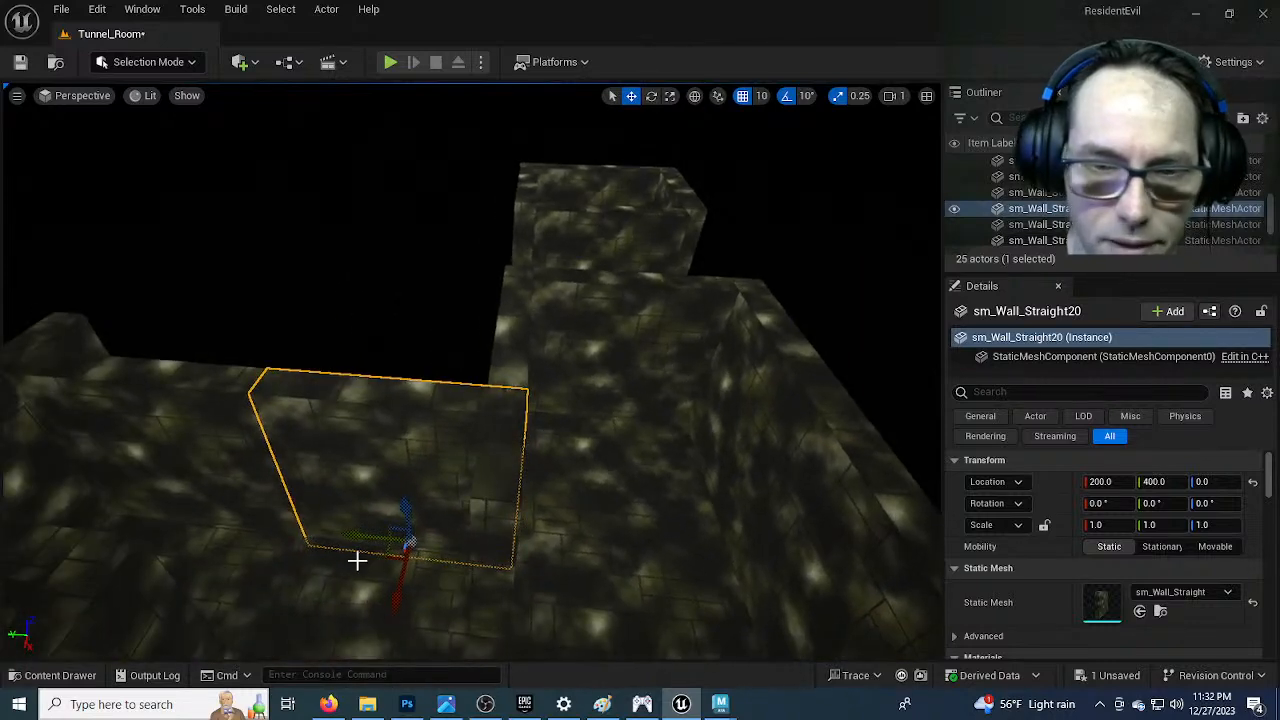
{"action": "key", "text": "r"}
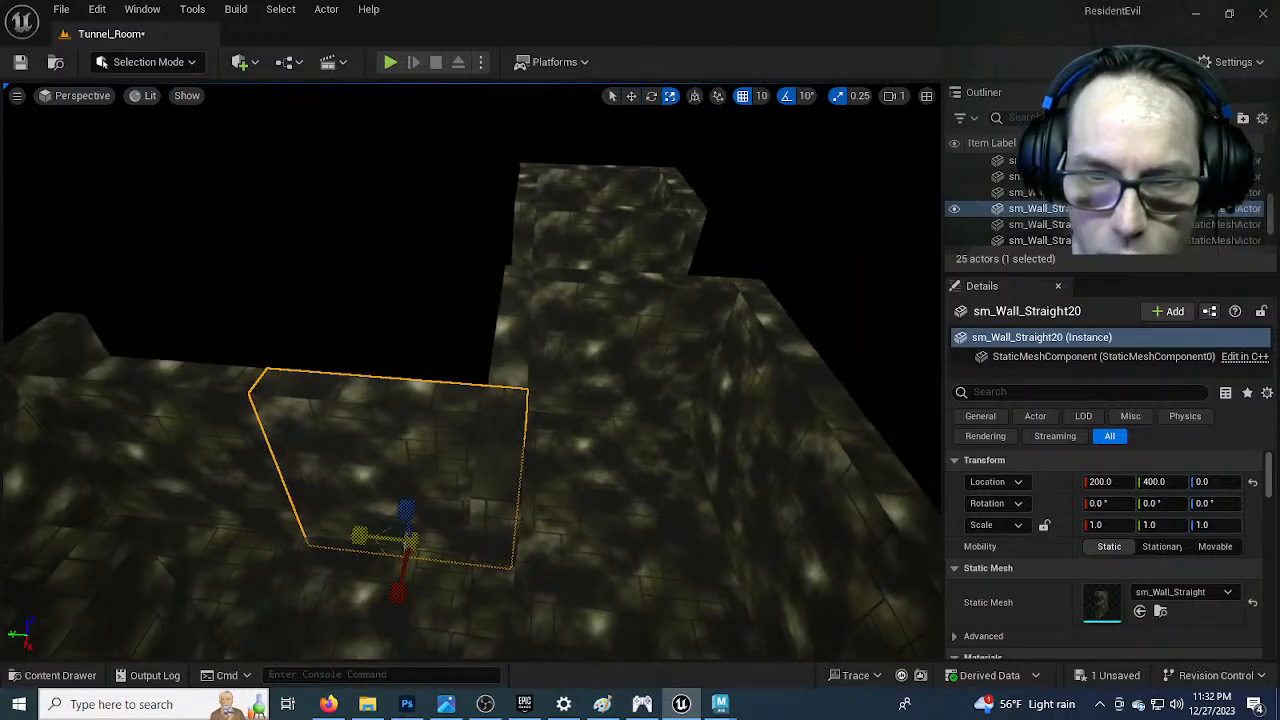
{"action": "left_click_drag", "start_coordinate": [359, 536], "coordinate": [335, 534]}
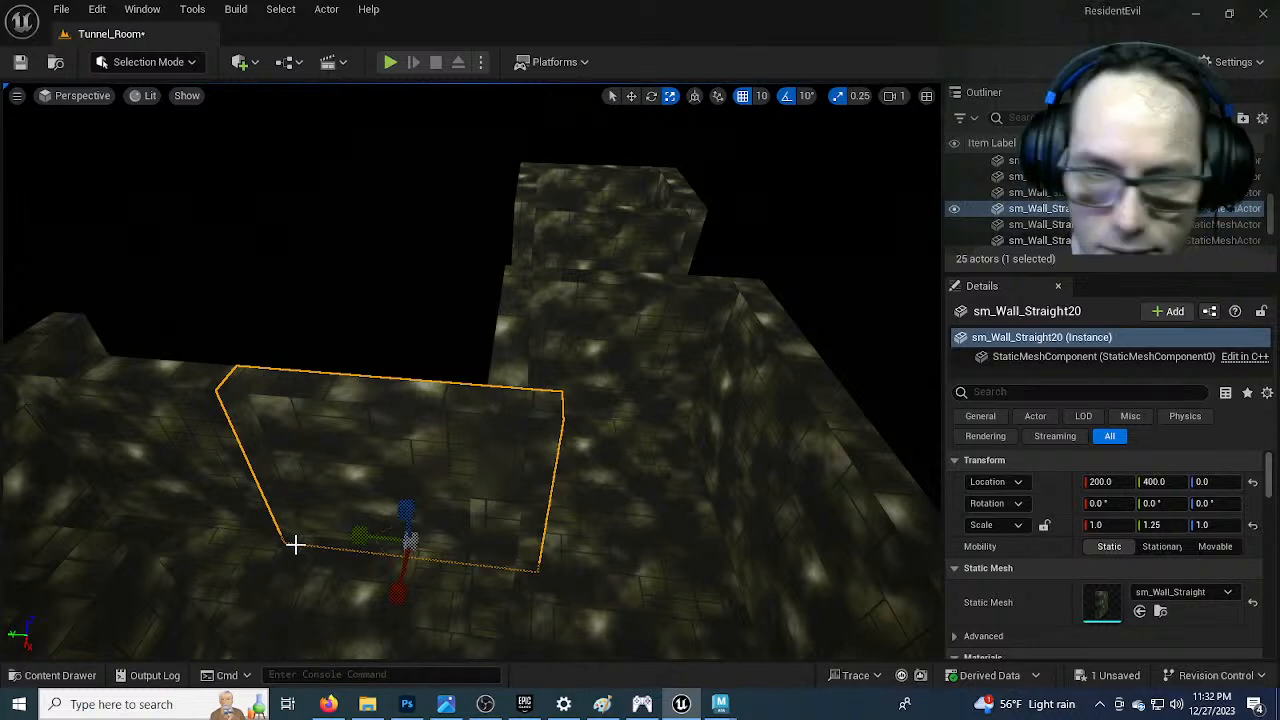
{"action": "key", "text": "w"}
{"action": "left_click_drag", "start_coordinate": [348, 537], "coordinate": [383, 523]}
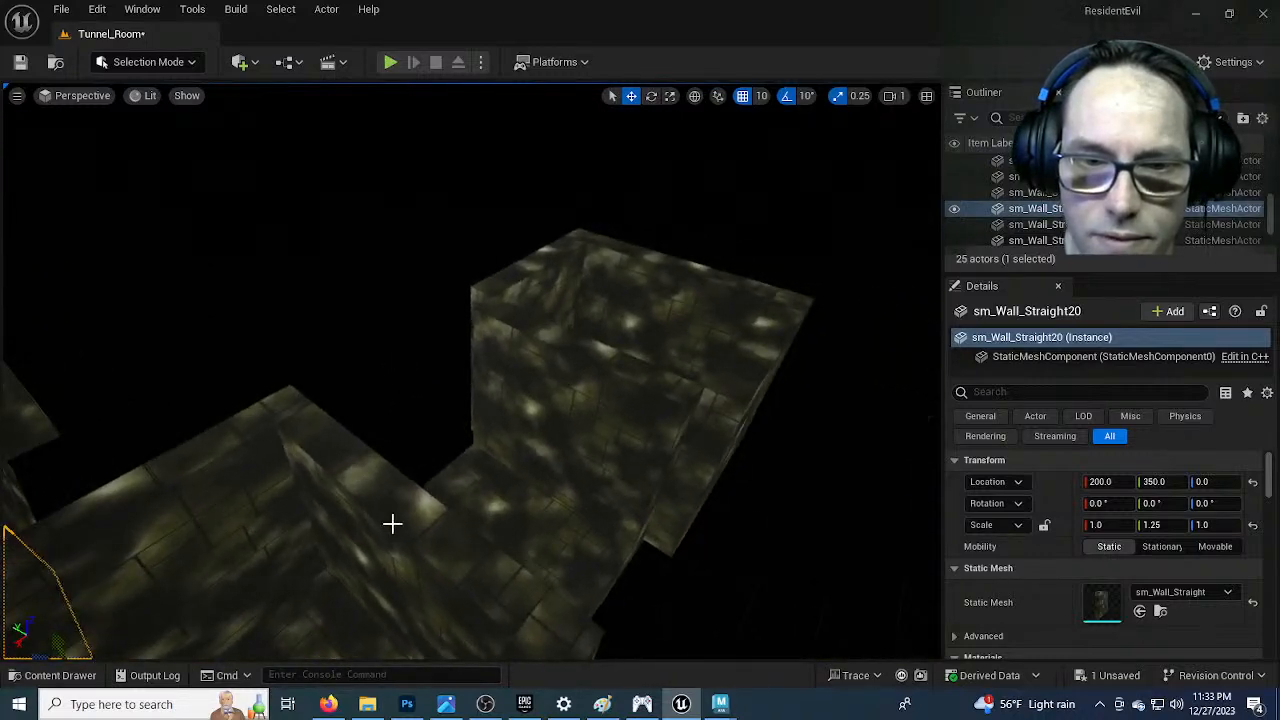
Delete two more cross walls in the main passage, including the one at X -600, Y 0, and the floor tile before the far end section
{"action": "left_click", "coordinate": [406, 558]}
{"action": "key", "text": "Delete"}
{"action": "left_click_drag", "start_coordinate": [493, 609], "coordinate": [515, 535]}
{"action": "left_click", "coordinate": [501, 613]}
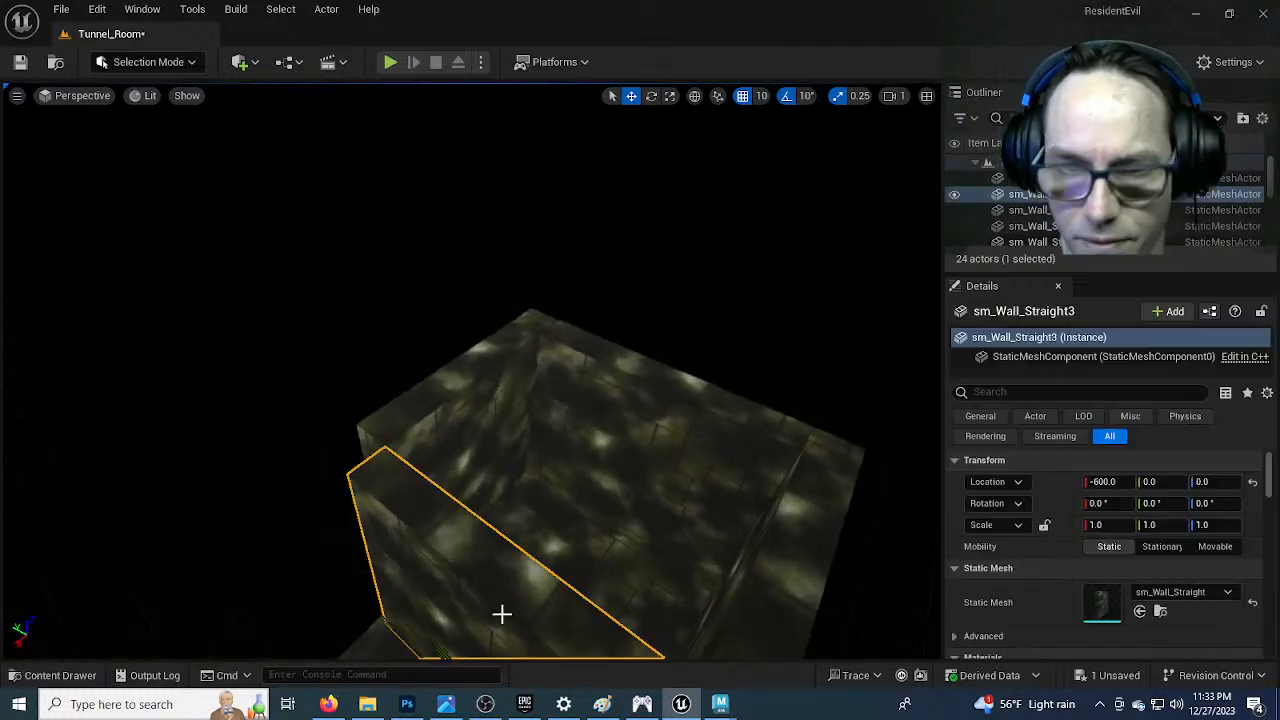
{"action": "key", "text": "Delete"}
{"action": "mouse_move", "coordinate": [446, 577]}
{"action": "left_mouse_down"}
{"action": "mouse_move", "coordinate": [510, 530]}
{"action": "mouse_move", "coordinate": [457, 557]}
{"action": "left_mouse_up"}
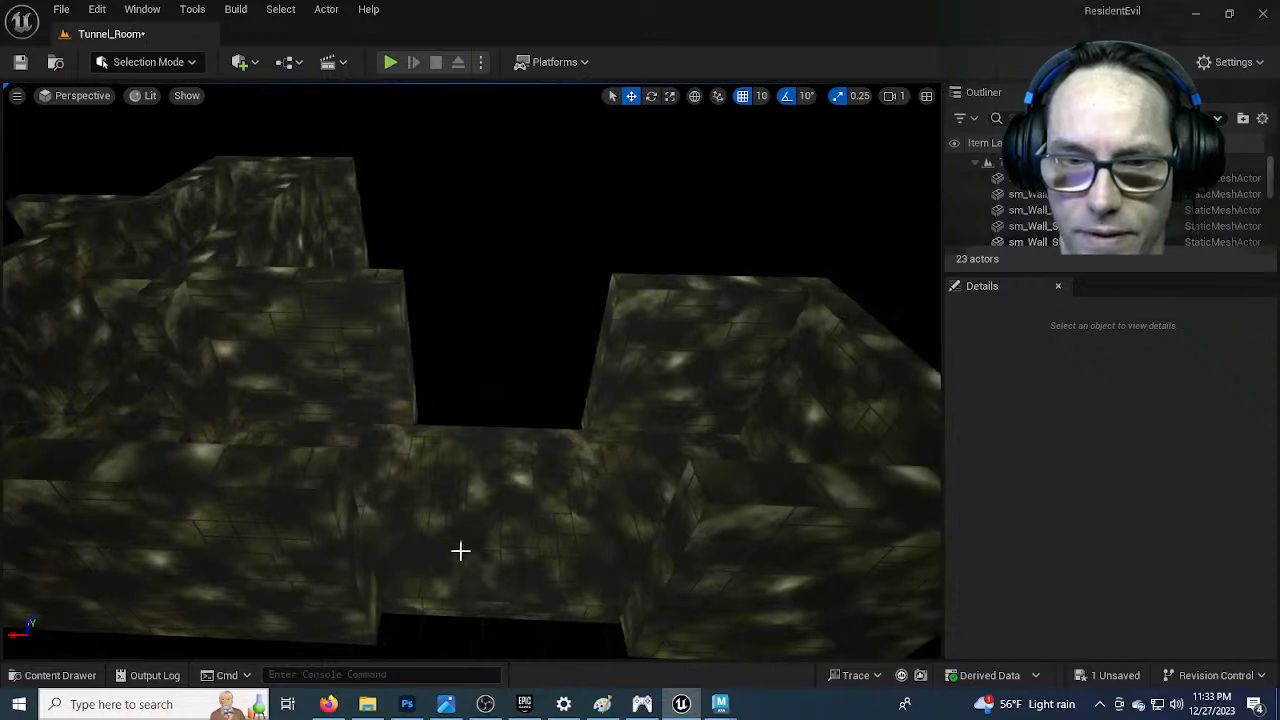
{"action": "left_click", "coordinate": [461, 543]}
{"action": "key", "text": "Delete"}
Duplicate the six floor tiles of the main passage, branch and far section, and raise the copies to Z 420 as a ceiling
{"action": "right_click_drag", "start_coordinate": [461, 543], "coordinate": [680, 488]}
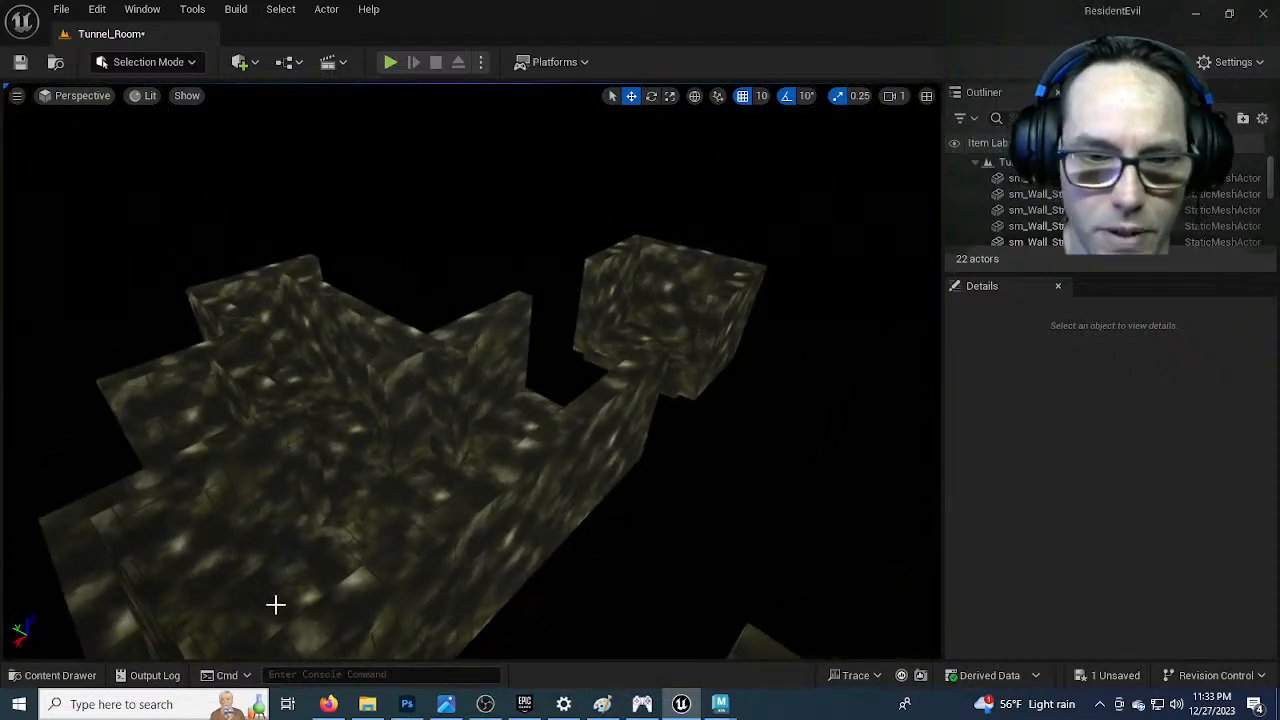
{"action": "left_click", "coordinate": [275, 604]}
{"action": "mouse_move", "coordinate": [311, 574]}
{"action": "right_mouse_down"}
{"action": "mouse_move", "coordinate": [300, 580]}
{"action": "mouse_move", "coordinate": [314, 565]}
{"action": "right_mouse_up"}
{"action": "right_click_drag", "start_coordinate": [429, 497], "coordinate": [390, 548]}
{"action": "left_click", "coordinate": [500, 440], "text": "ctrl"}
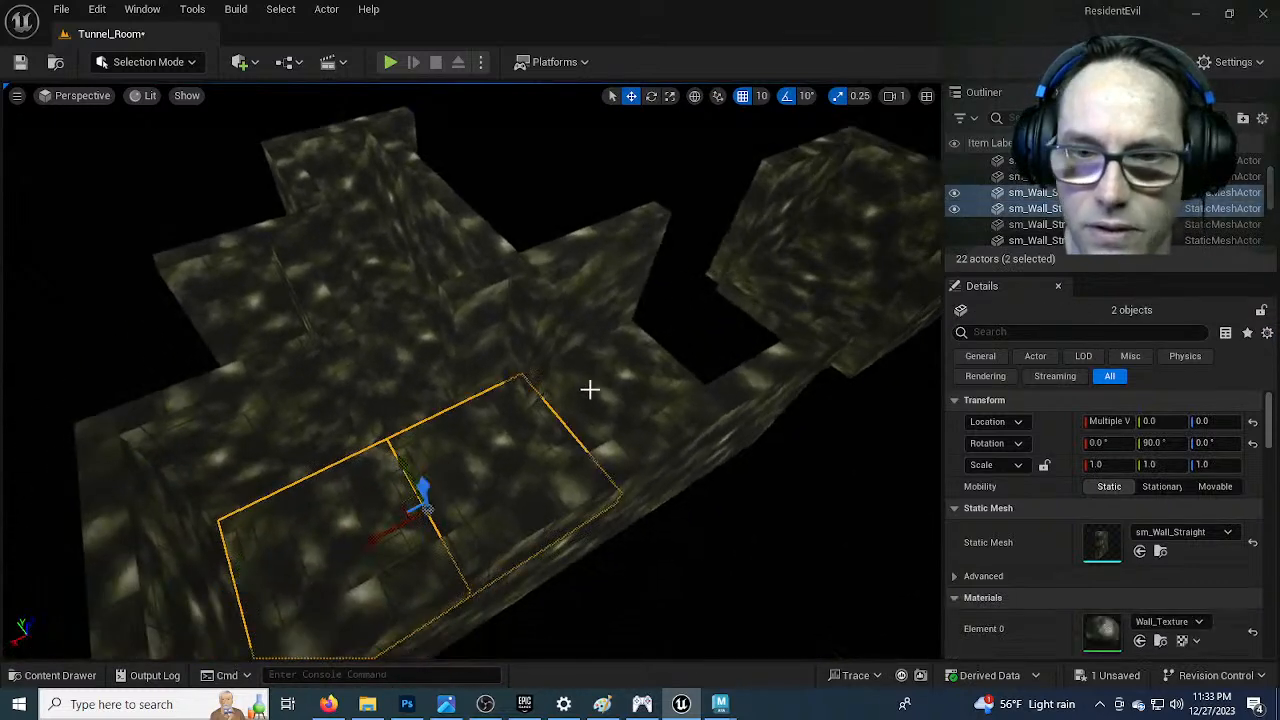
{"action": "left_click", "coordinate": [616, 389], "text": "ctrl"}
{"action": "left_click", "coordinate": [417, 369], "text": "ctrl"}
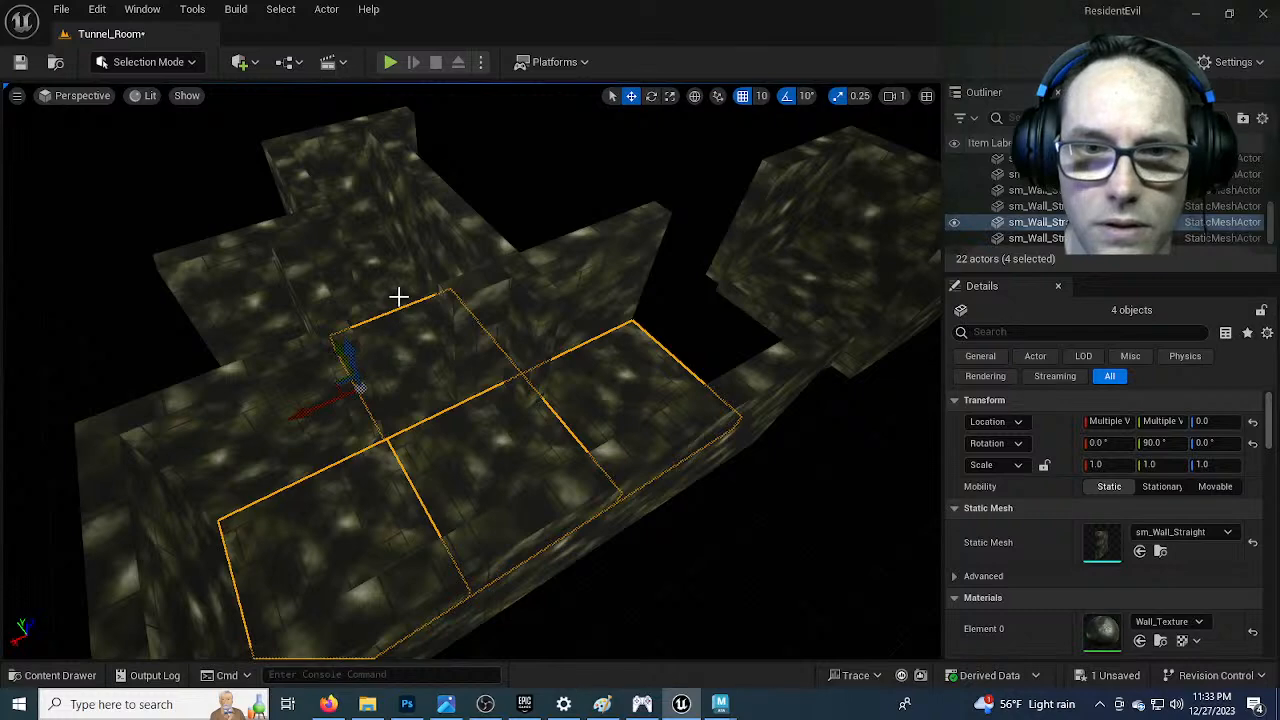
{"action": "left_click", "coordinate": [389, 267], "text": "ctrl"}
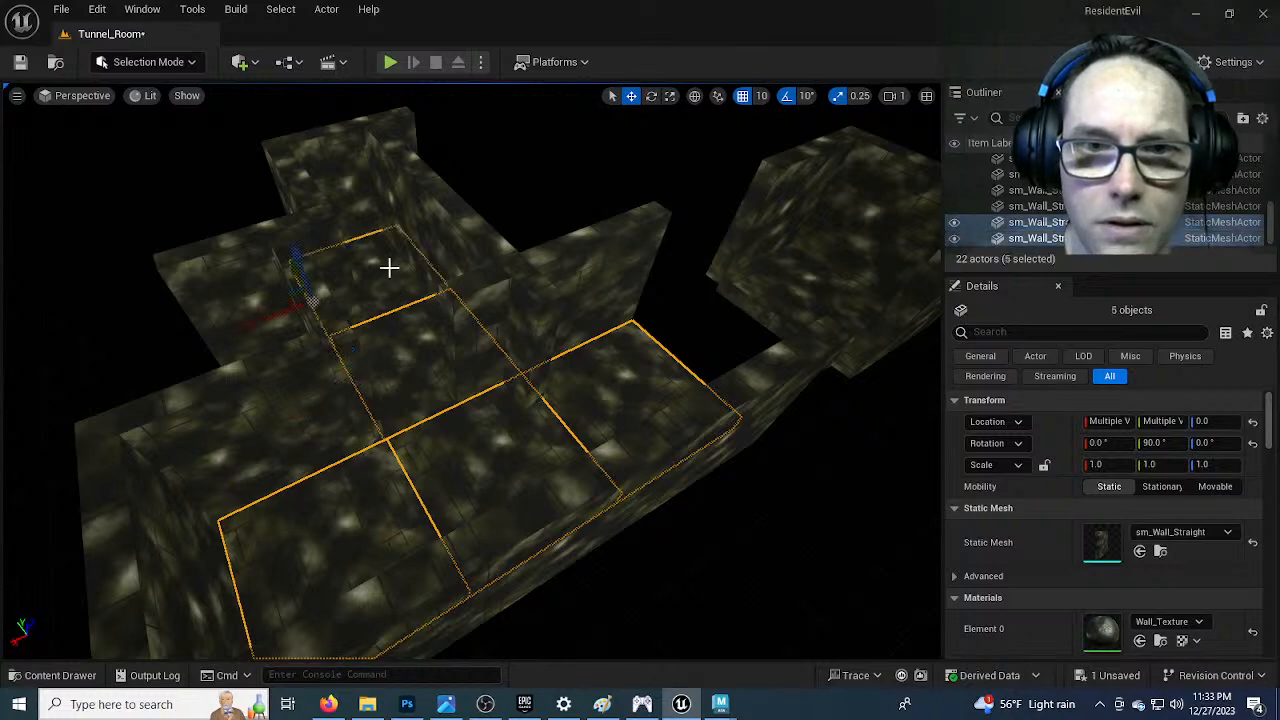
{"action": "right_click_drag", "start_coordinate": [395, 363], "coordinate": [571, 341]}
{"action": "left_click", "coordinate": [477, 385], "text": "ctrl"}
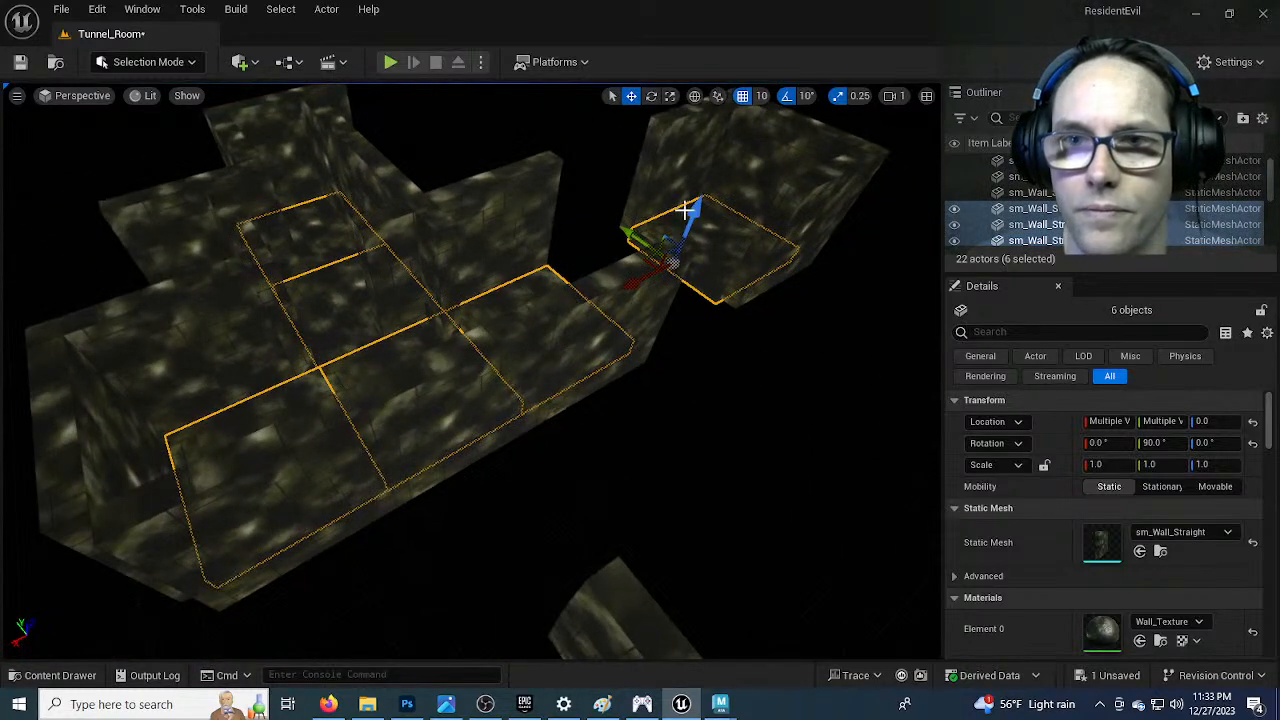
{"action": "left_click_drag", "start_coordinate": [692, 207], "coordinate": [695, 178], "text": "alt"}
{"action": "left_click_drag", "start_coordinate": [697, 150], "coordinate": [697, 108]}
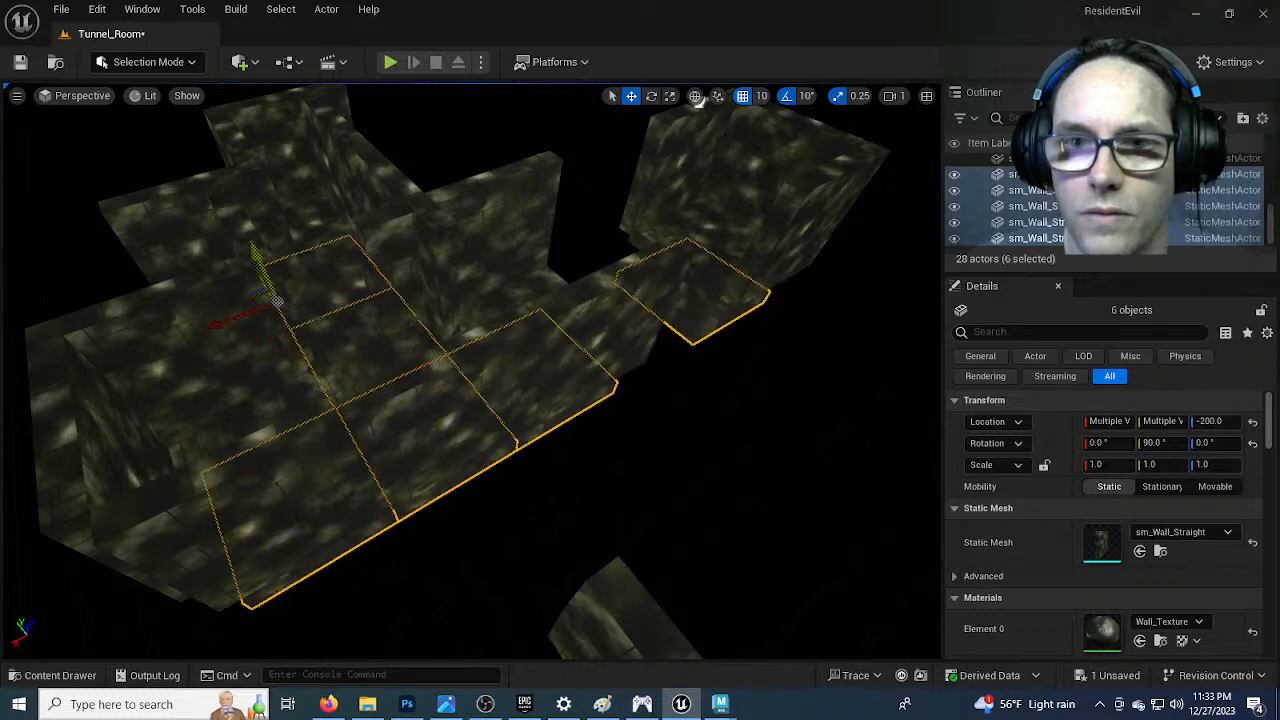
{"action": "right_click_drag", "start_coordinate": [366, 271], "coordinate": [312, 280]}
{"action": "left_click_drag", "start_coordinate": [283, 372], "coordinate": [256, 148]}
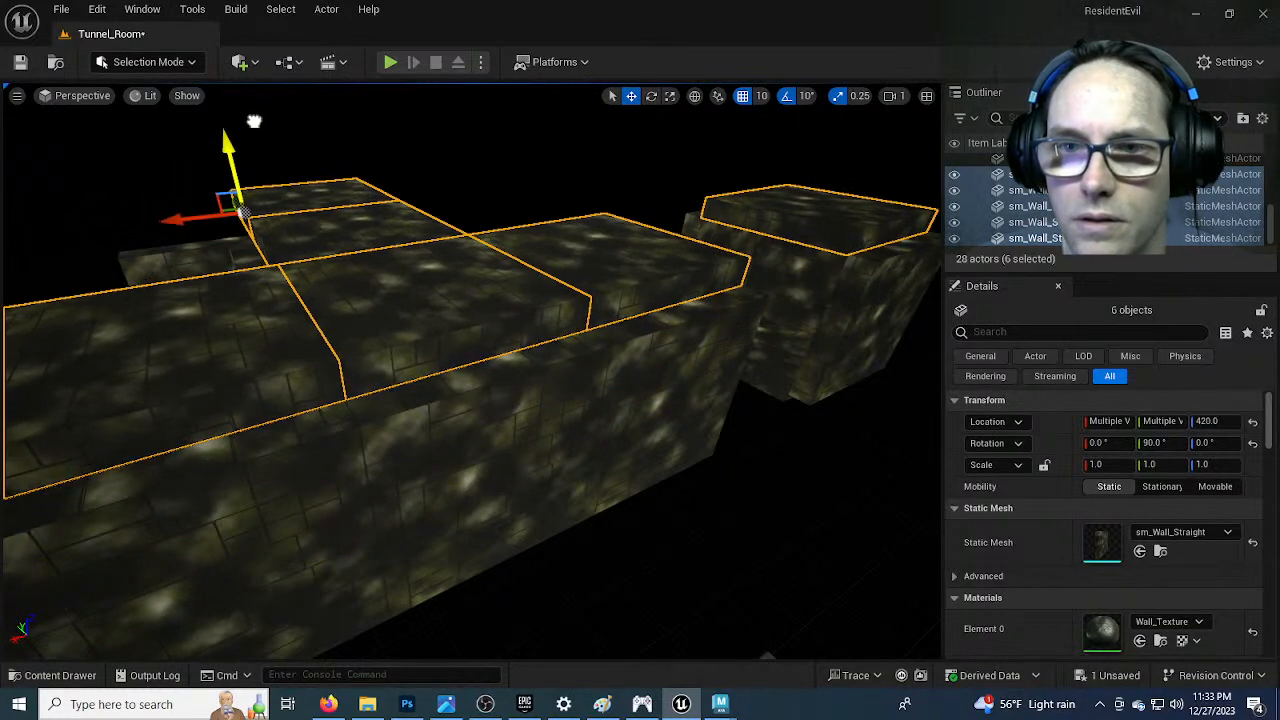
Inspect the tunnel from inside and compare it with the reference image Re1_Capture_03.PNG
{"action": "right_click_drag", "start_coordinate": [470, 352], "coordinate": [368, 334]}
{"action": "right_click_drag", "start_coordinate": [713, 642], "coordinate": [713, 642]}
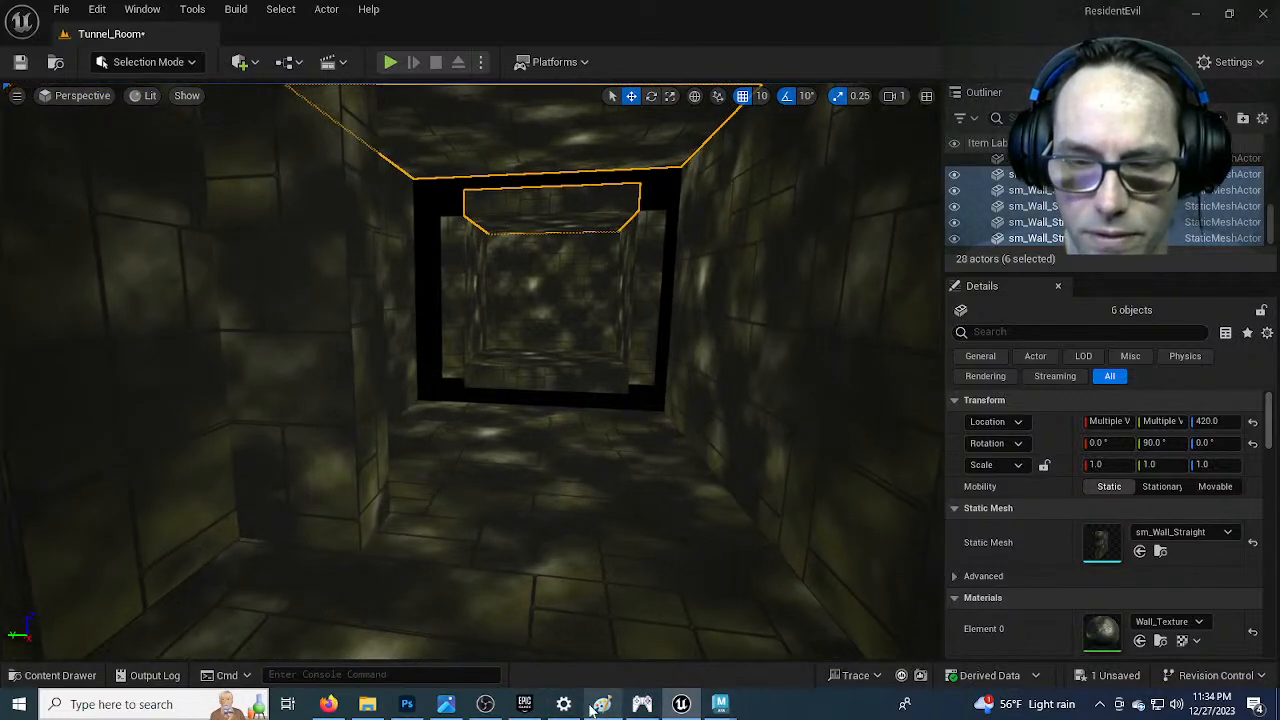
{"action": "left_click", "coordinate": [446, 704]}
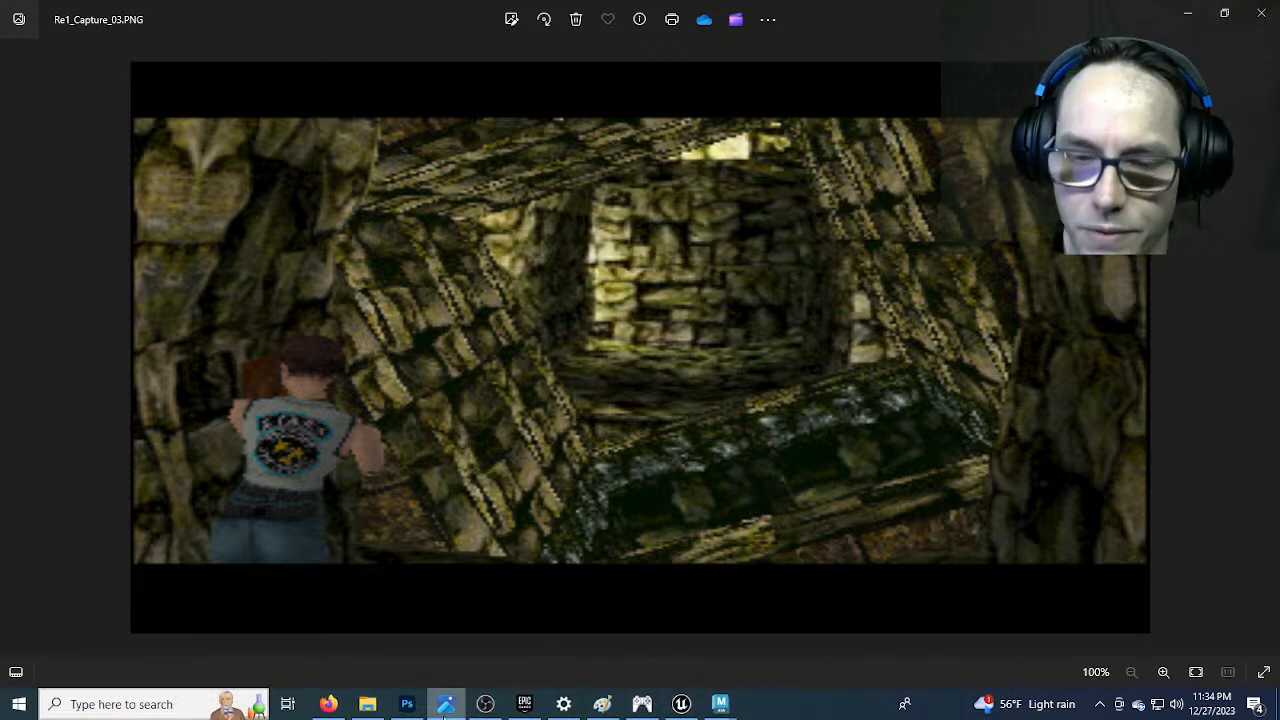
{"action": "mouse_move", "coordinate": [537, 713]}
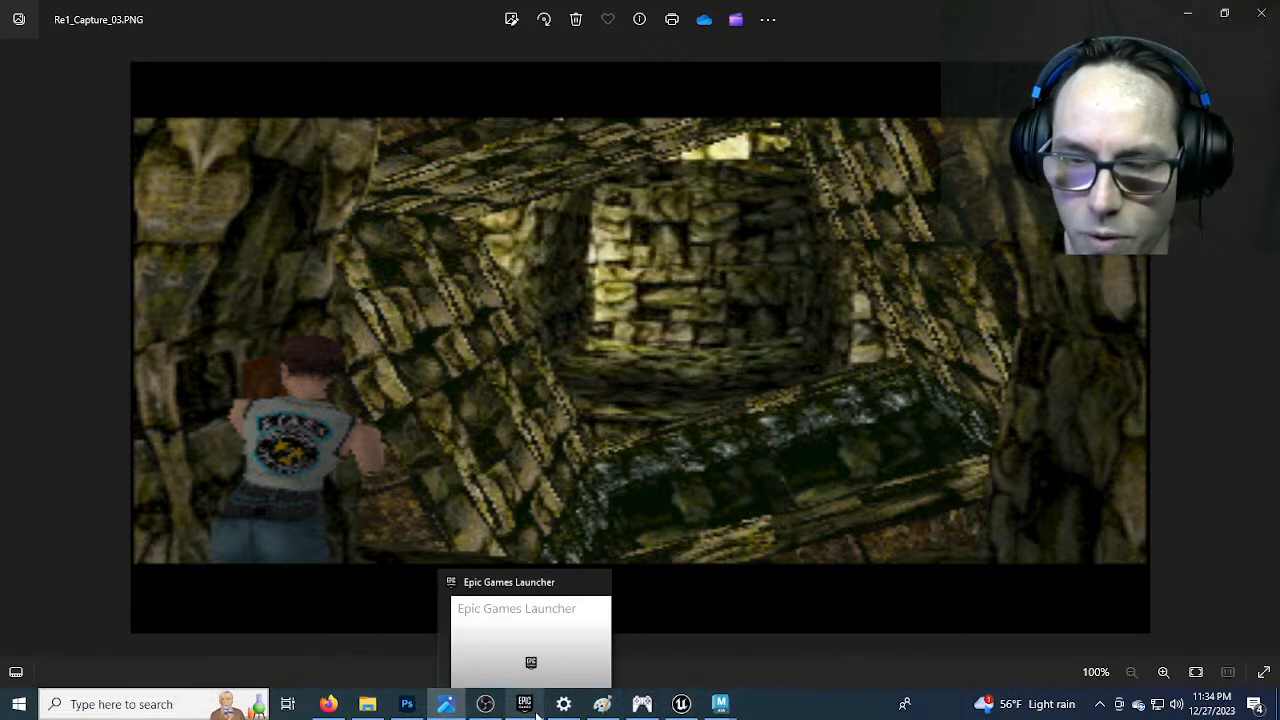
{"action": "left_click", "coordinate": [681, 704]}
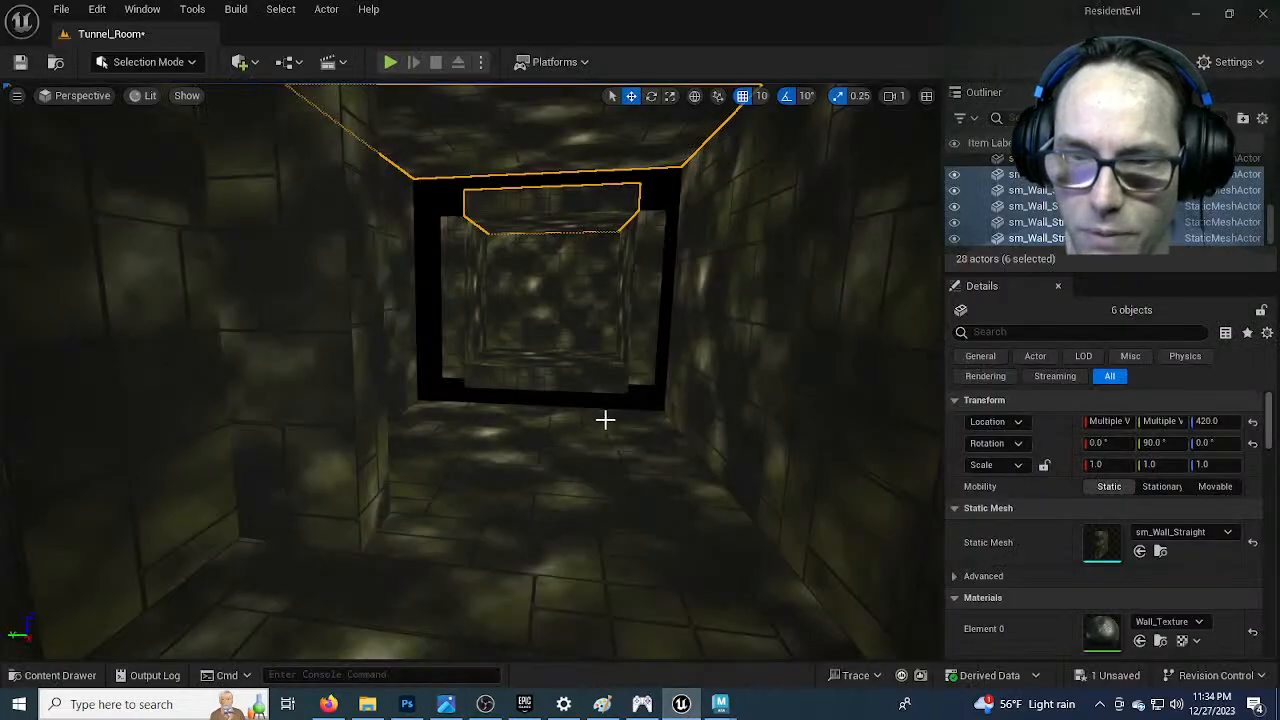
Replace the side wall at X -30, Y -230 with the sm_Wall_Bent mesh
{"action": "right_click_drag", "start_coordinate": [590, 315], "coordinate": [671, 315]}
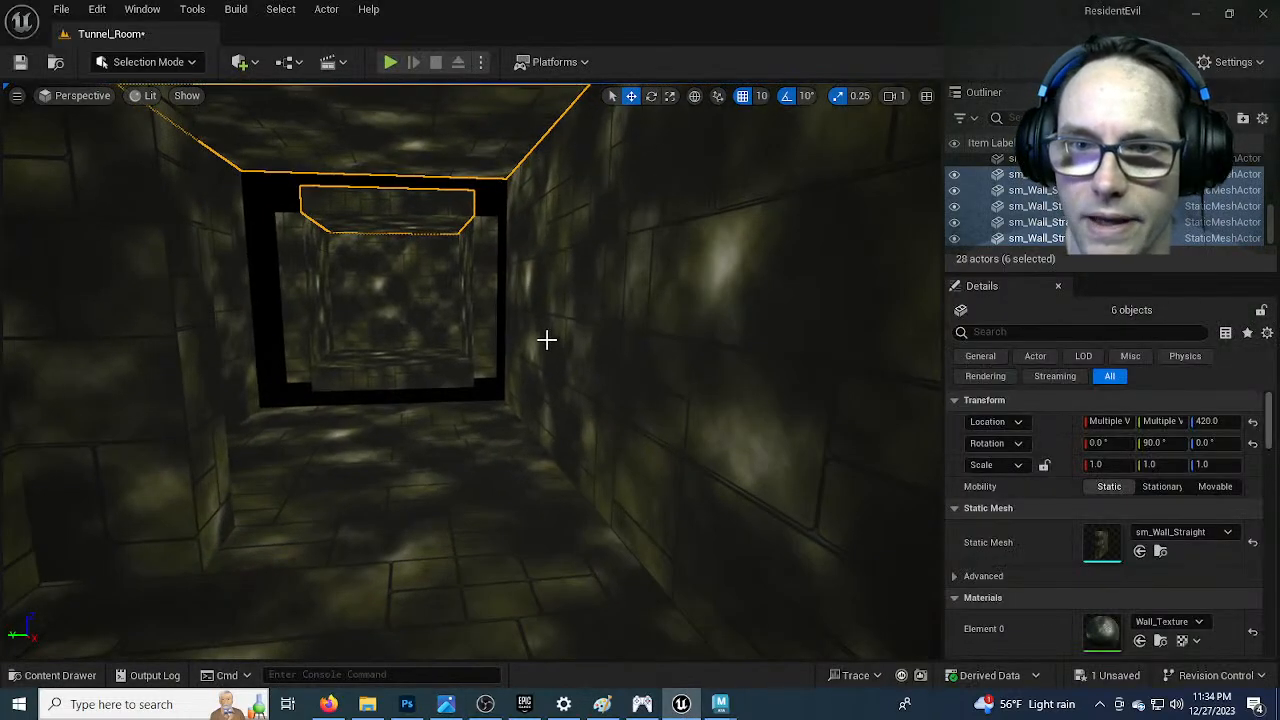
{"action": "left_click", "coordinate": [545, 320]}
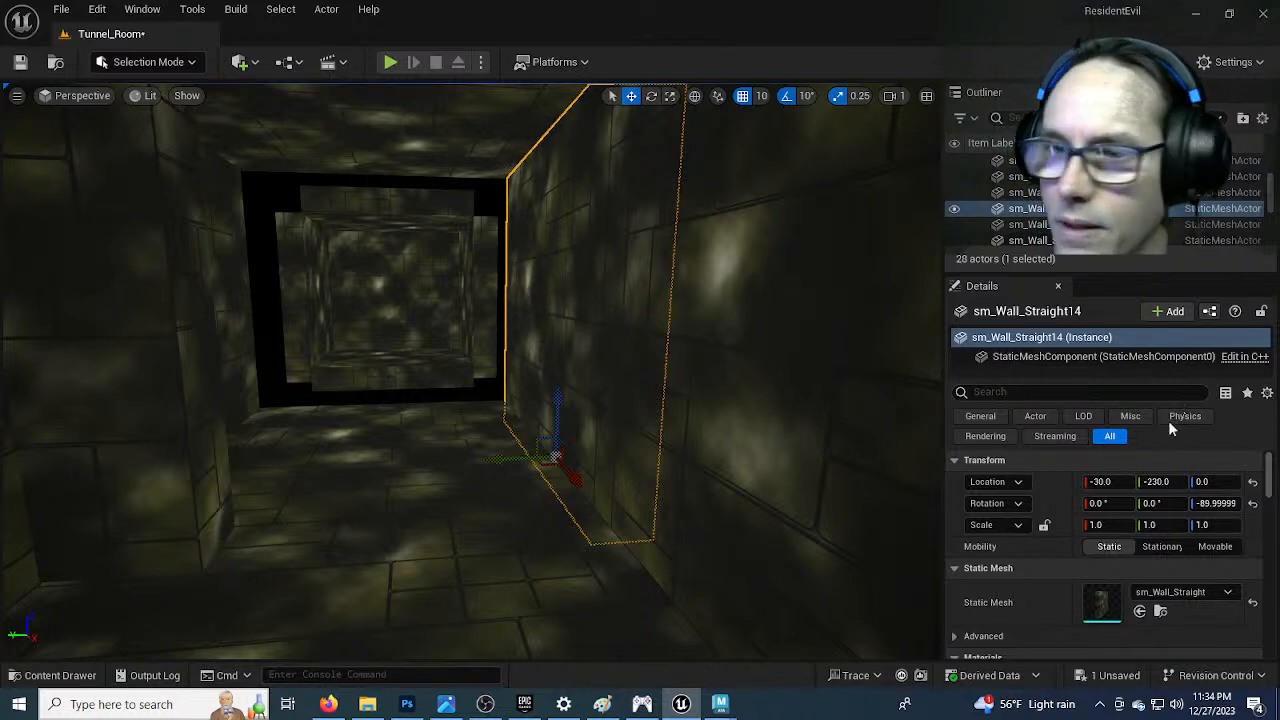
{"action": "mouse_move", "coordinate": [1272, 487]}
{"action": "left_mouse_down"}
{"action": "mouse_move", "coordinate": [1272, 522]}
{"action": "mouse_move", "coordinate": [1272, 485]}
{"action": "left_mouse_up"}
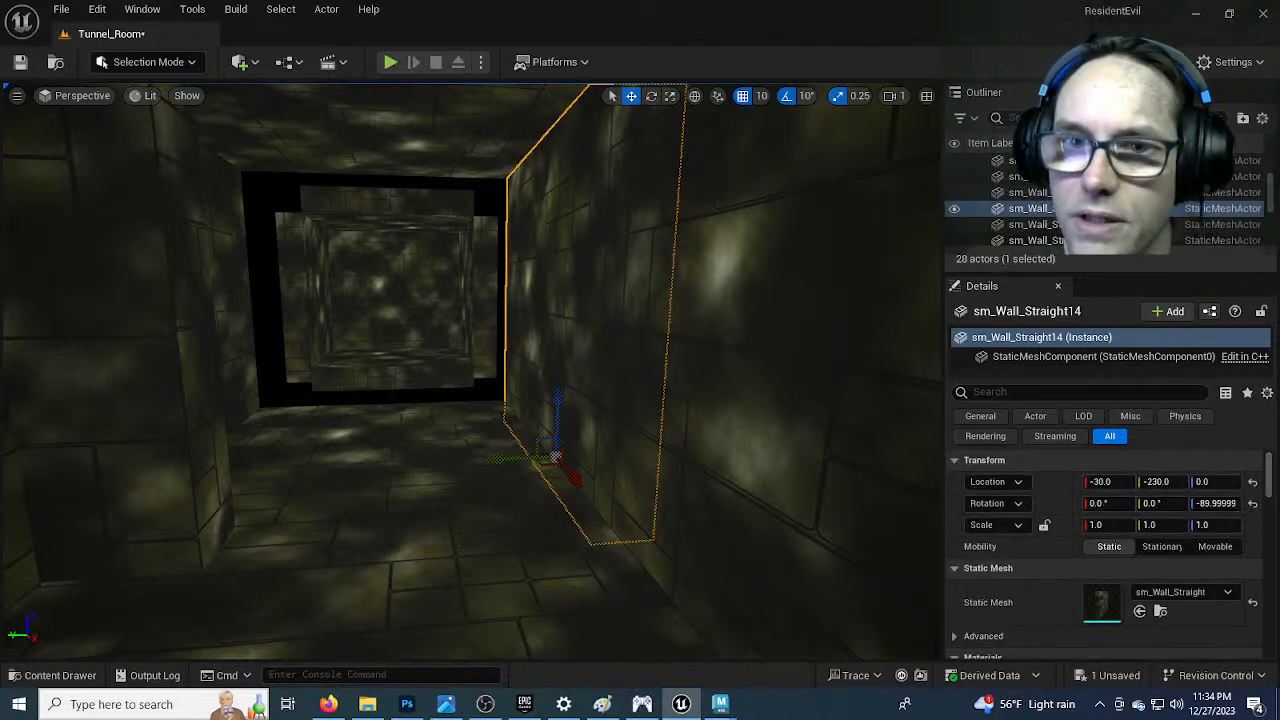
{"action": "right_click", "coordinate": [548, 273]}
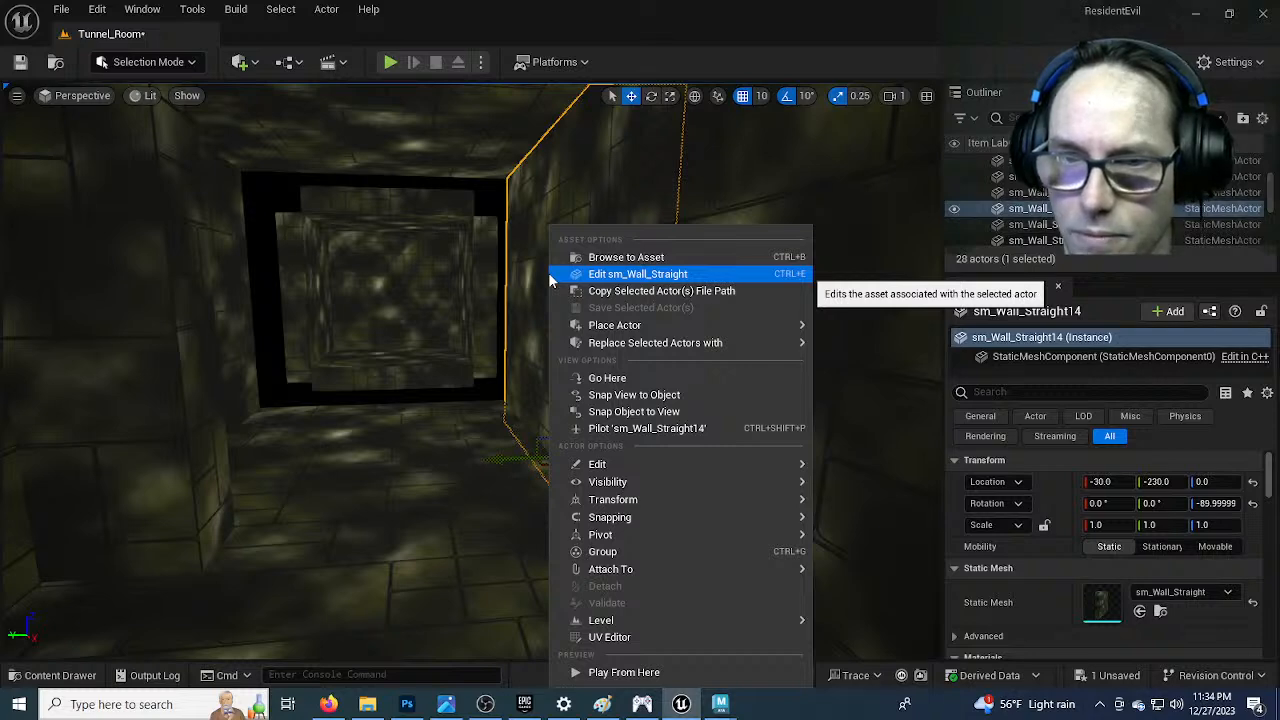
{"action": "mouse_move", "coordinate": [671, 343]}
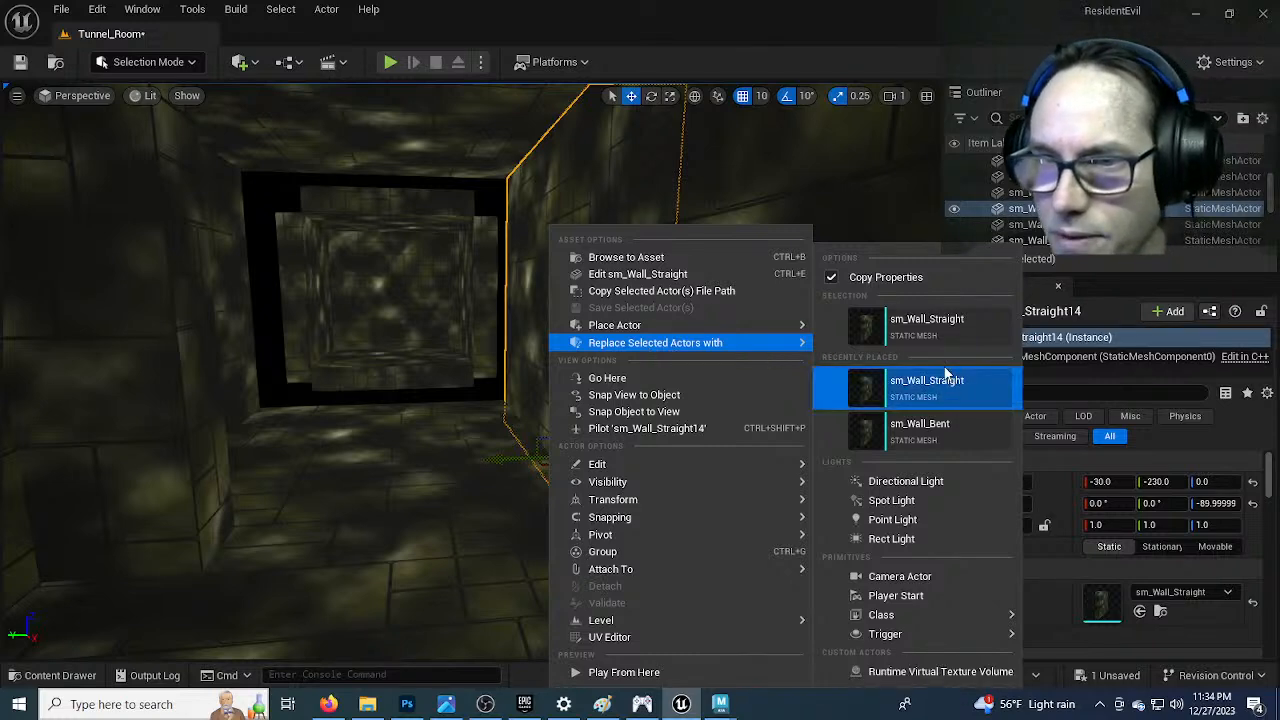
{"action": "left_click", "coordinate": [951, 436]}
Replace the ceiling tile at X 160, Y 0, Z 420 with the sm_Wall_Bent mesh
{"action": "right_click_drag", "start_coordinate": [531, 363], "coordinate": [452, 307]}
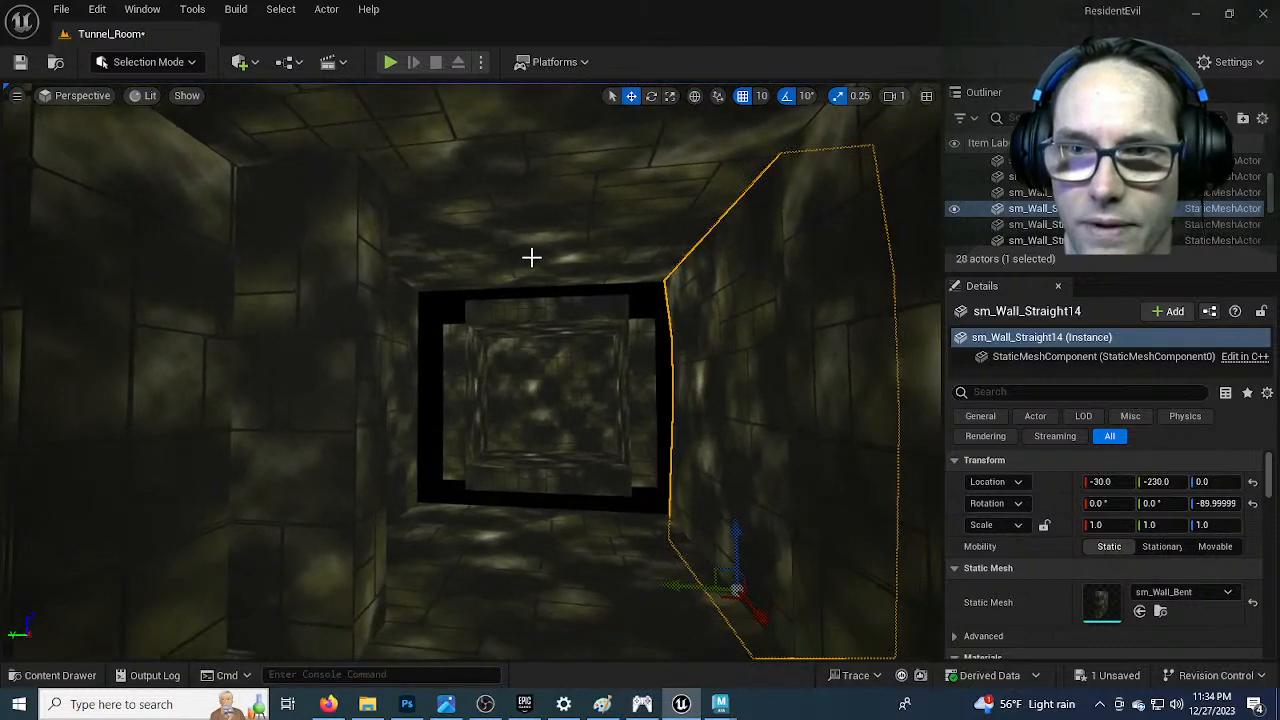
{"action": "left_click", "coordinate": [531, 257]}
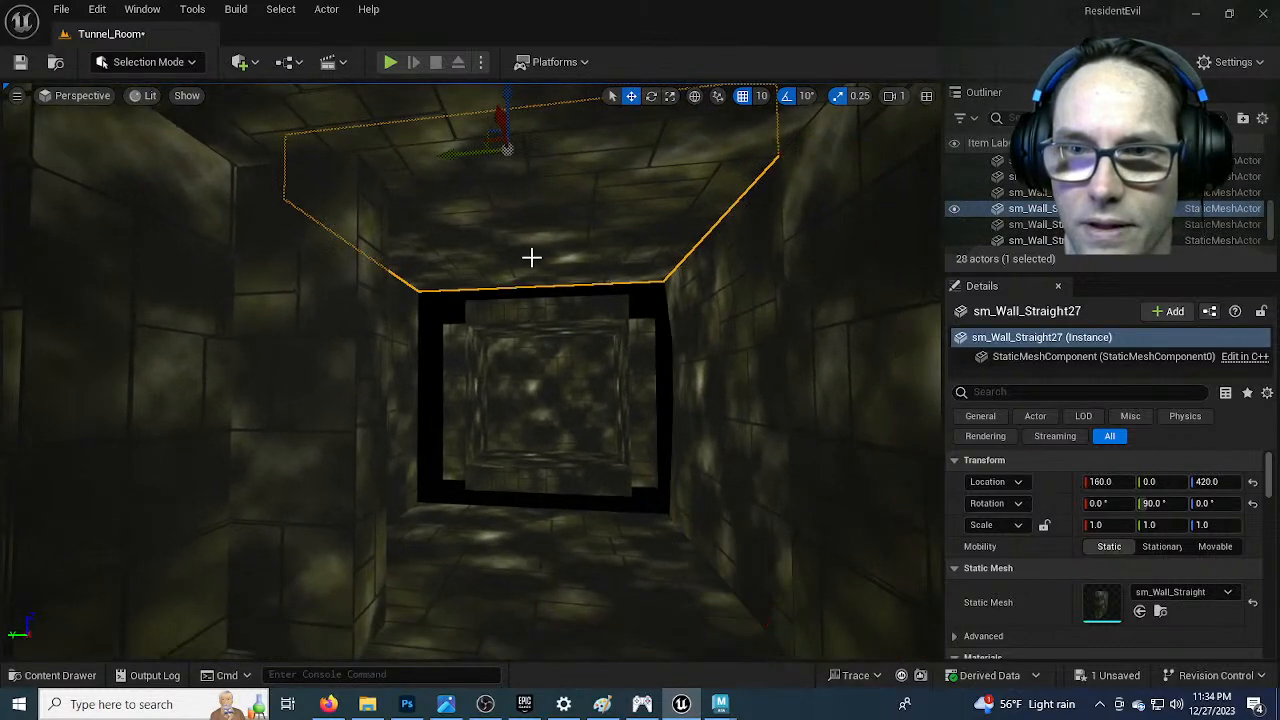
{"action": "right_click", "coordinate": [620, 229]}
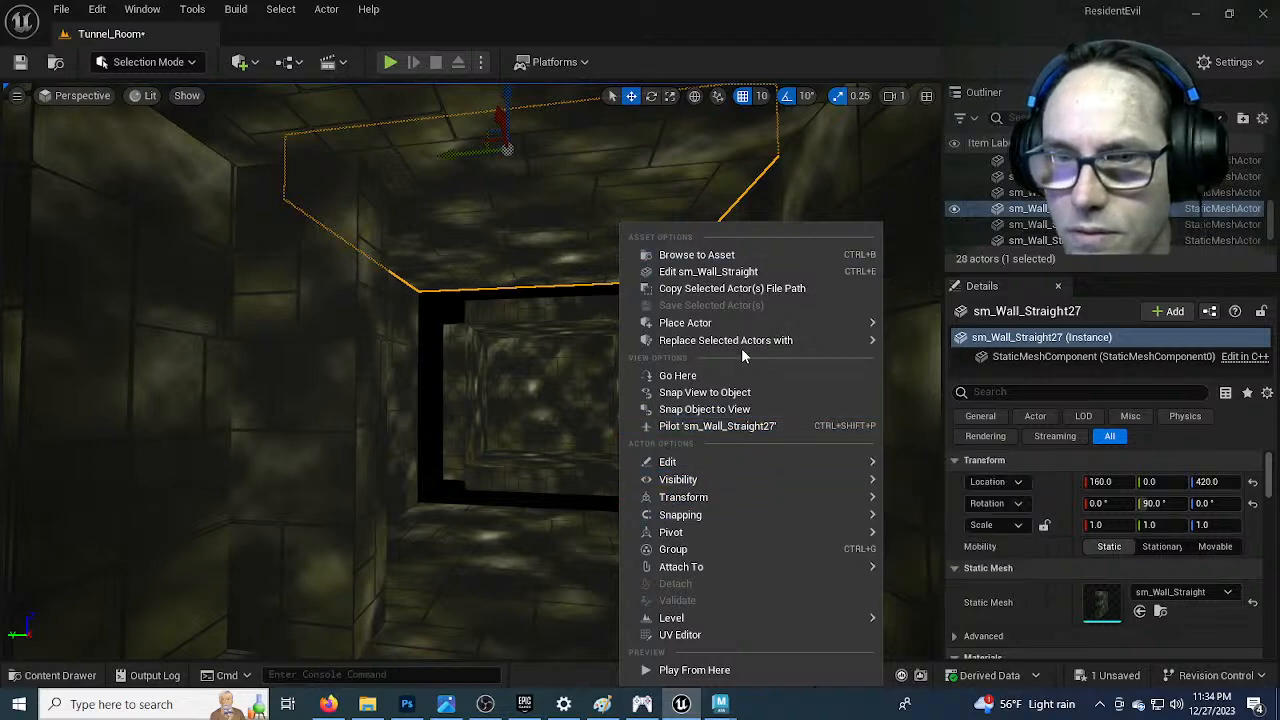
{"action": "mouse_move", "coordinate": [743, 344]}
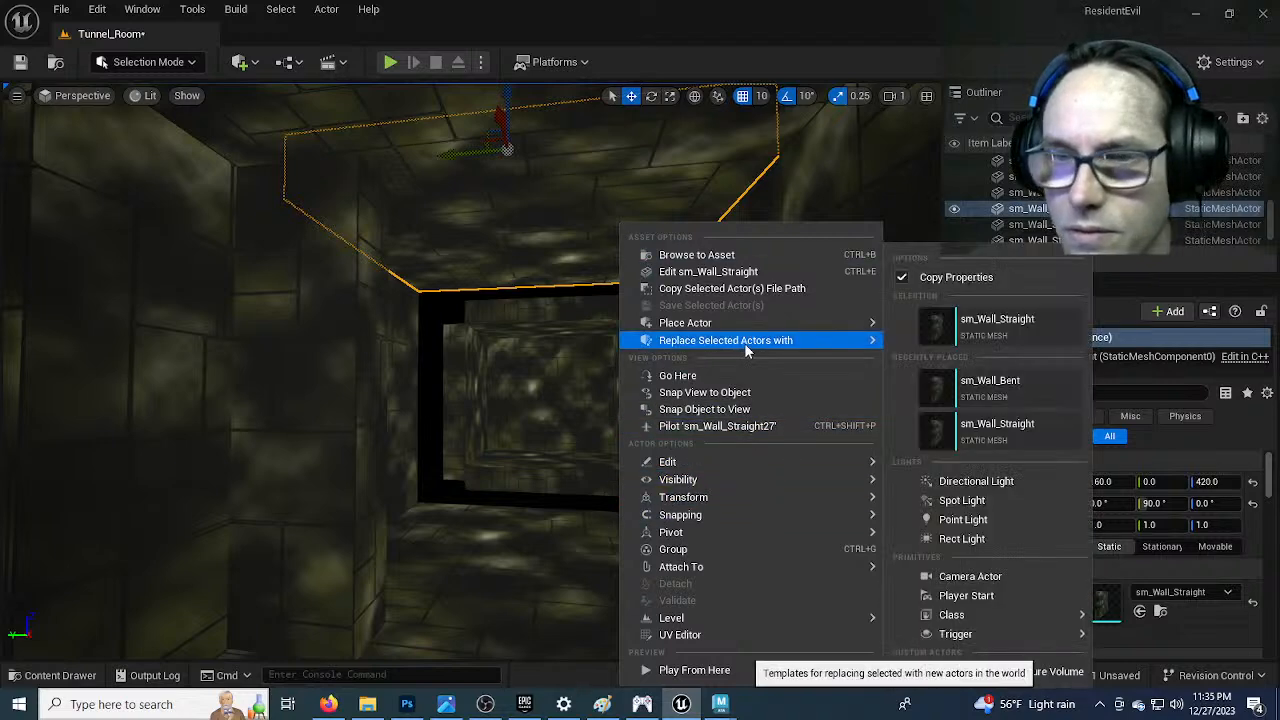
{"action": "left_click", "coordinate": [990, 388]}
Replace the branch corner wall at X 200, Y 350 with the sm_Wall_Bent mesh
{"action": "key", "text": "w"}
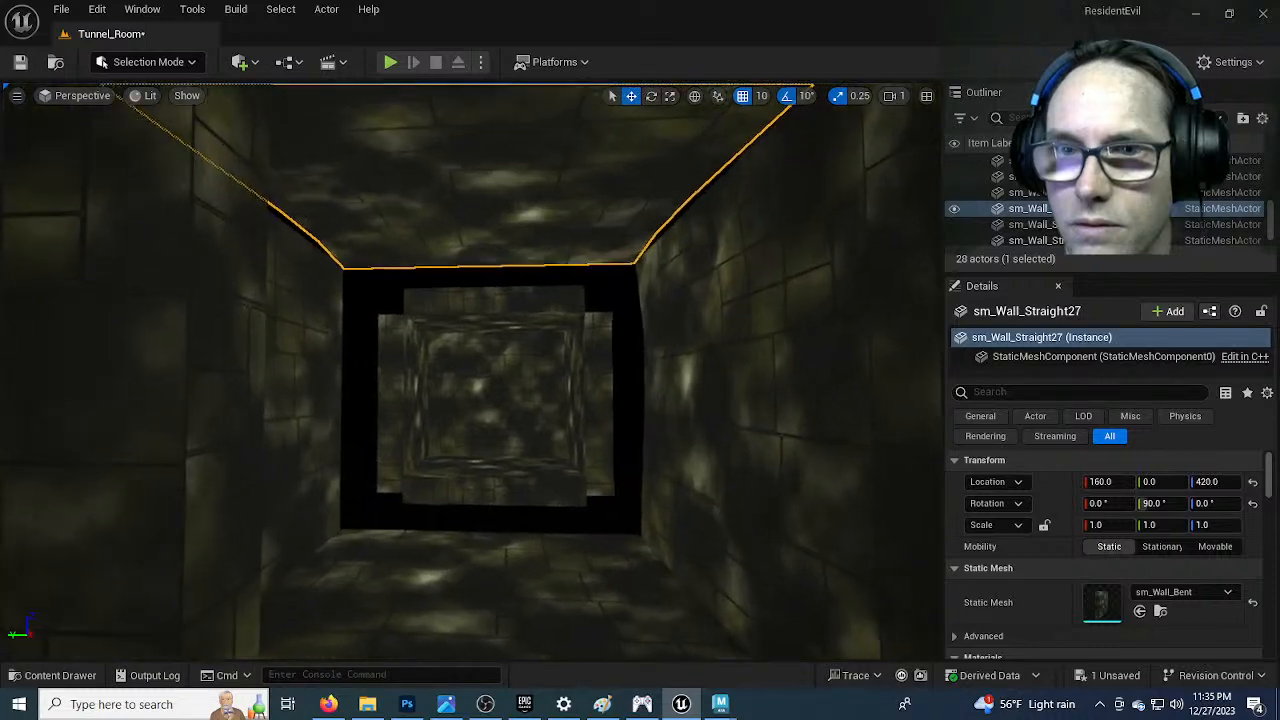
{"action": "key", "text": "s"}
{"action": "key", "text": "s"}
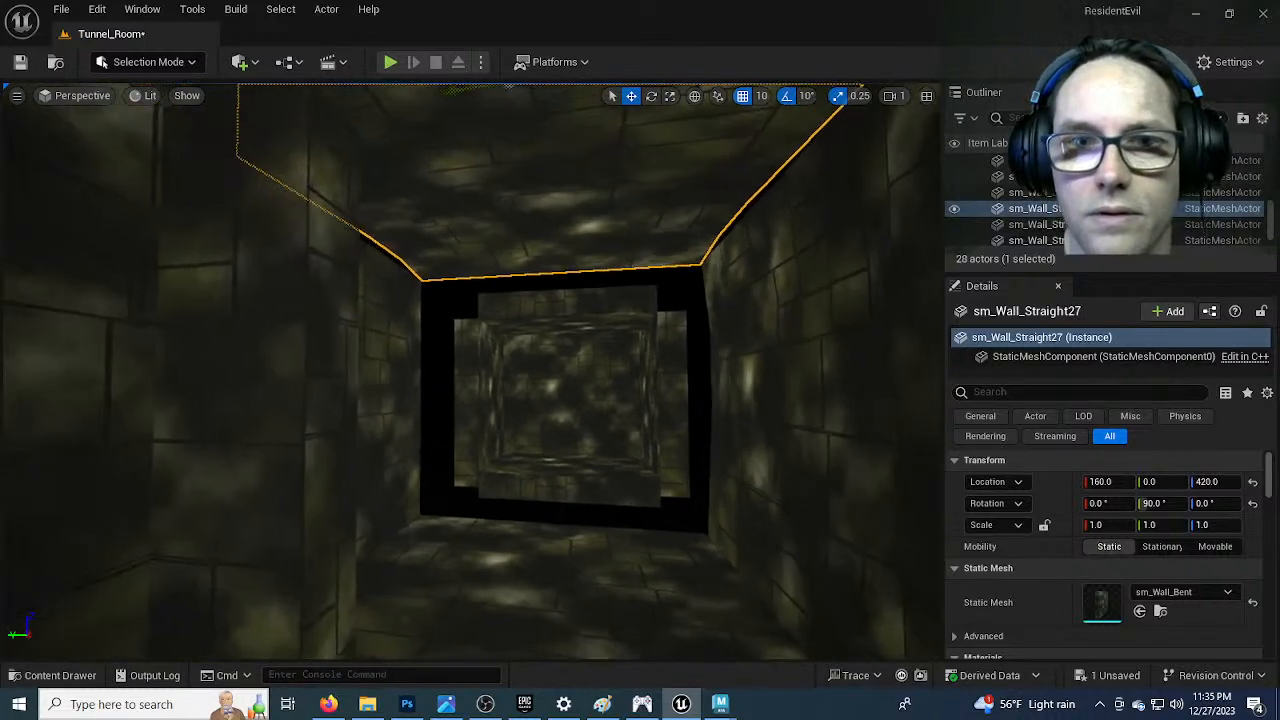
{"action": "key", "text": "w"}
{"action": "right_click_drag", "start_coordinate": [568, 457], "coordinate": [411, 457]}
{"action": "left_click", "coordinate": [567, 457]}
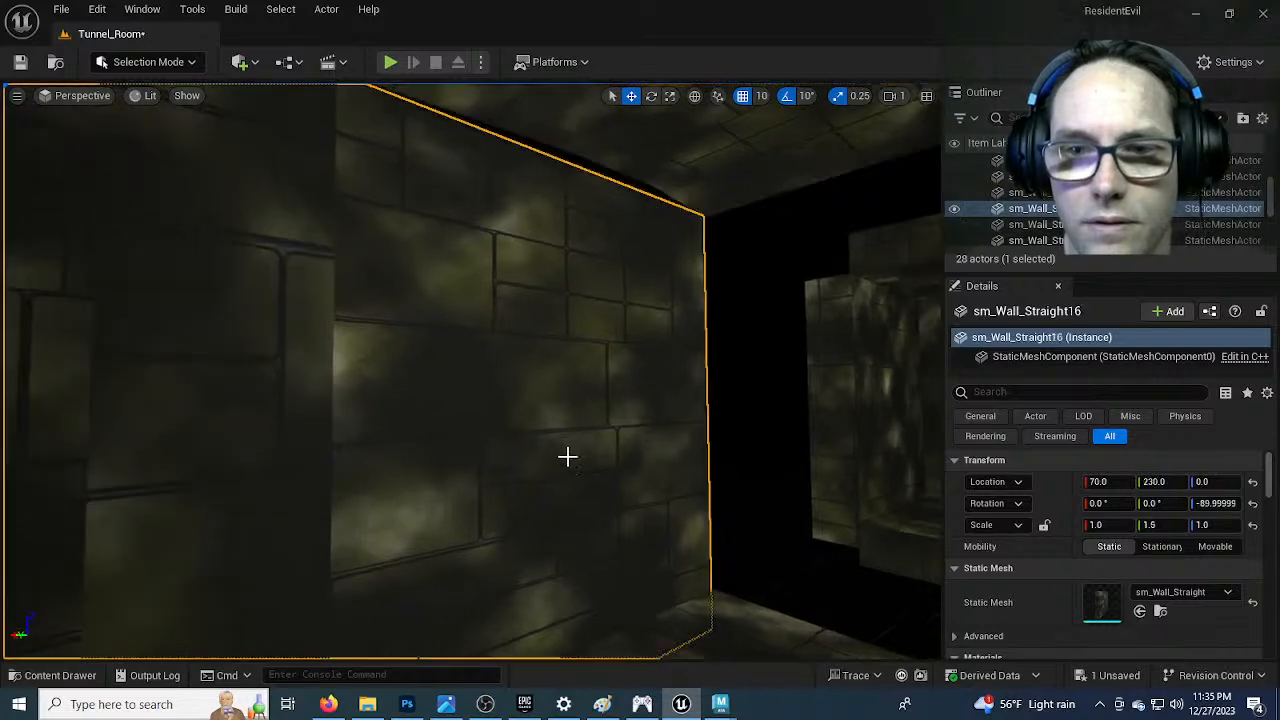
{"action": "right_click_drag", "start_coordinate": [551, 487], "coordinate": [515, 572]}
{"action": "key", "text": "s"}
{"action": "key", "text": "w"}
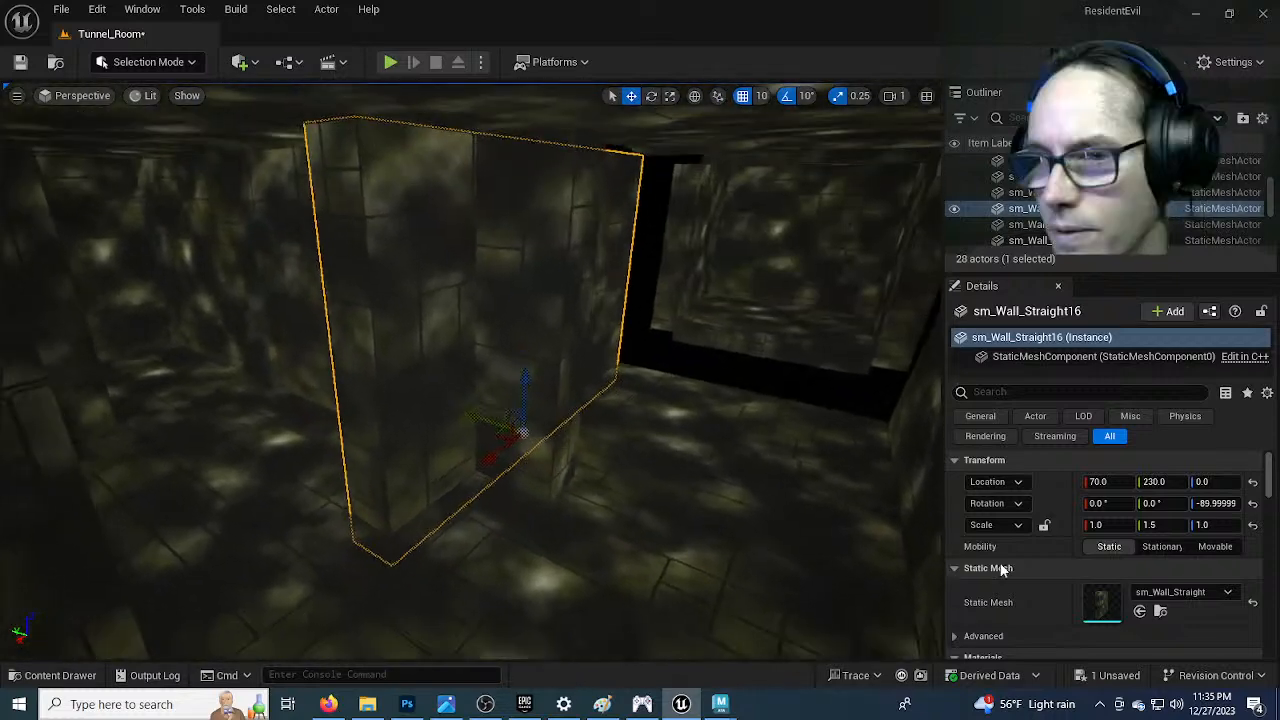
{"action": "right_click", "coordinate": [540, 320]}
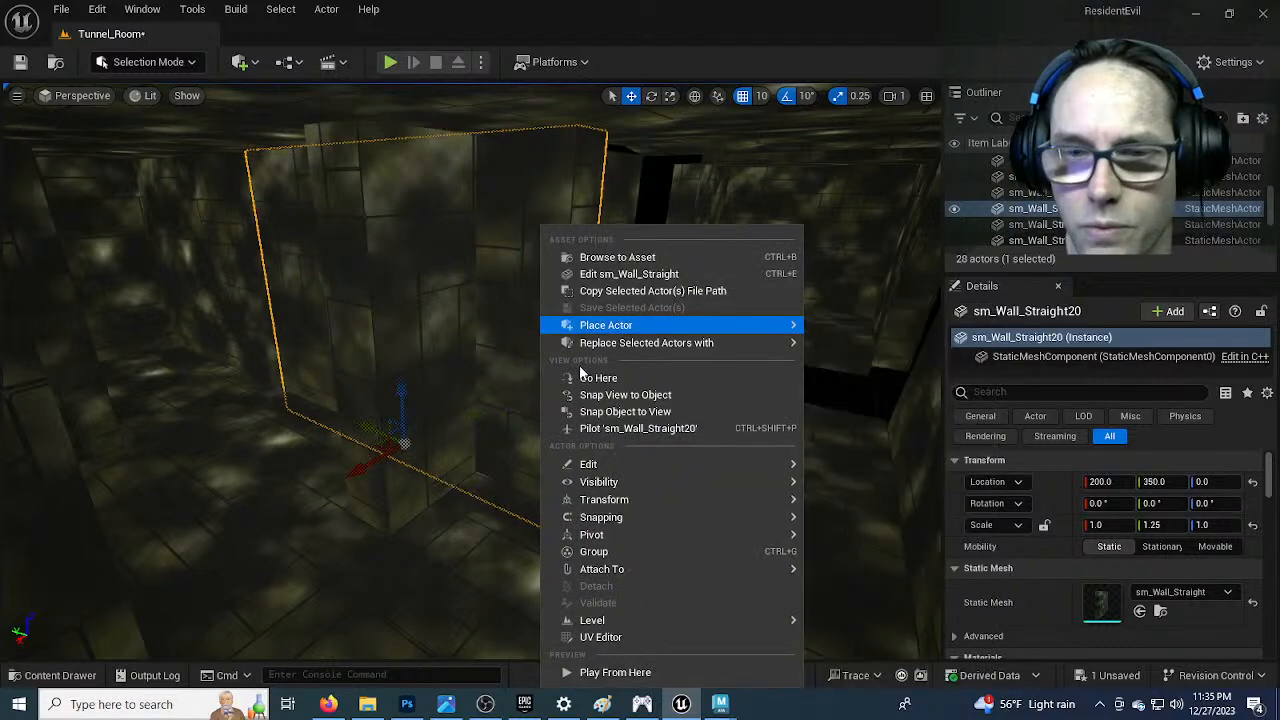
{"action": "mouse_move", "coordinate": [650, 342]}
{"action": "left_click", "coordinate": [905, 382]}
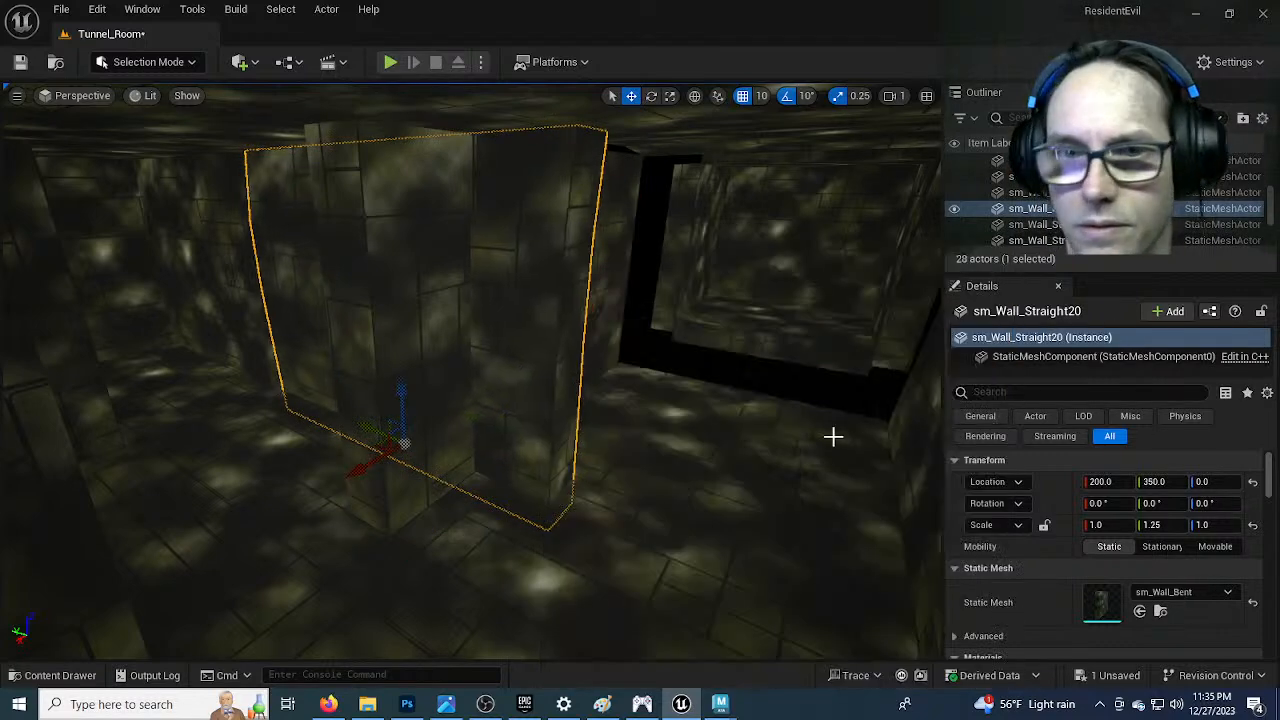
Replace the far section's side wall at X -830, Y 230 with sm_Wall_Bent and rotate it about its vertical axis
{"action": "key", "text": "w"}
{"action": "right_click_drag", "start_coordinate": [683, 507], "coordinate": [683, 507]}
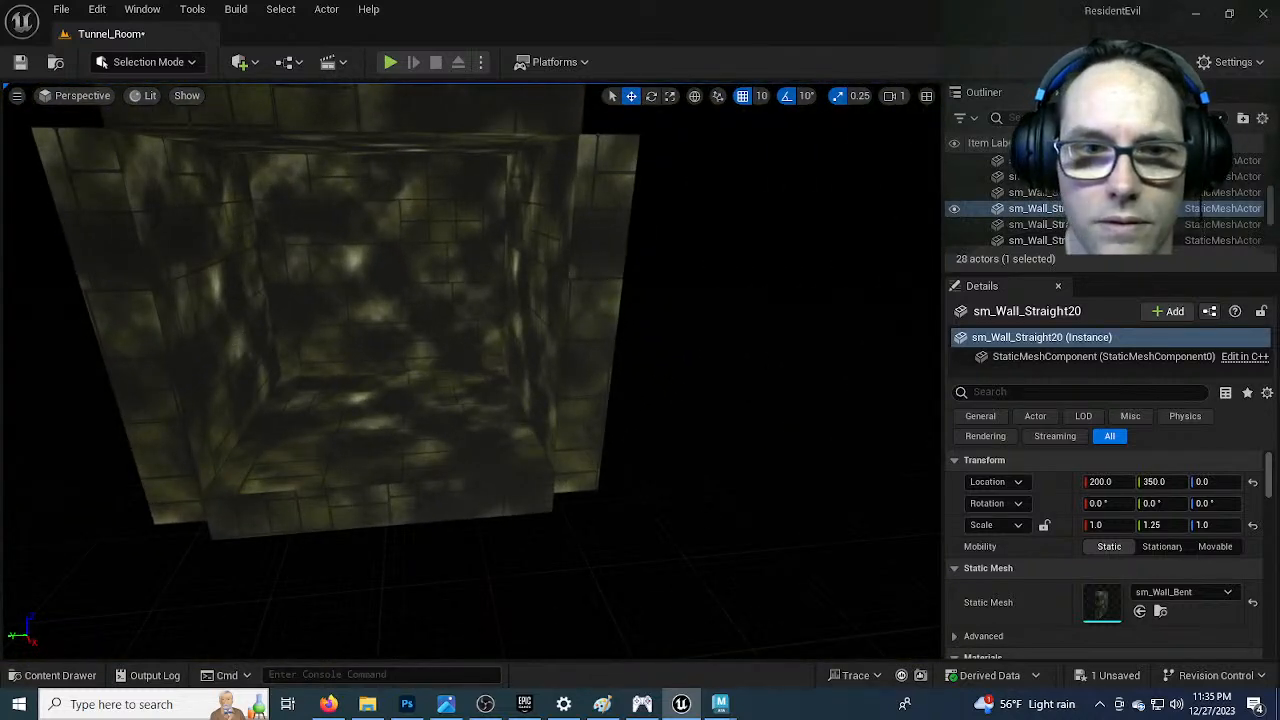
{"action": "right_click", "coordinate": [241, 341]}
{"action": "mouse_move", "coordinate": [365, 343]}
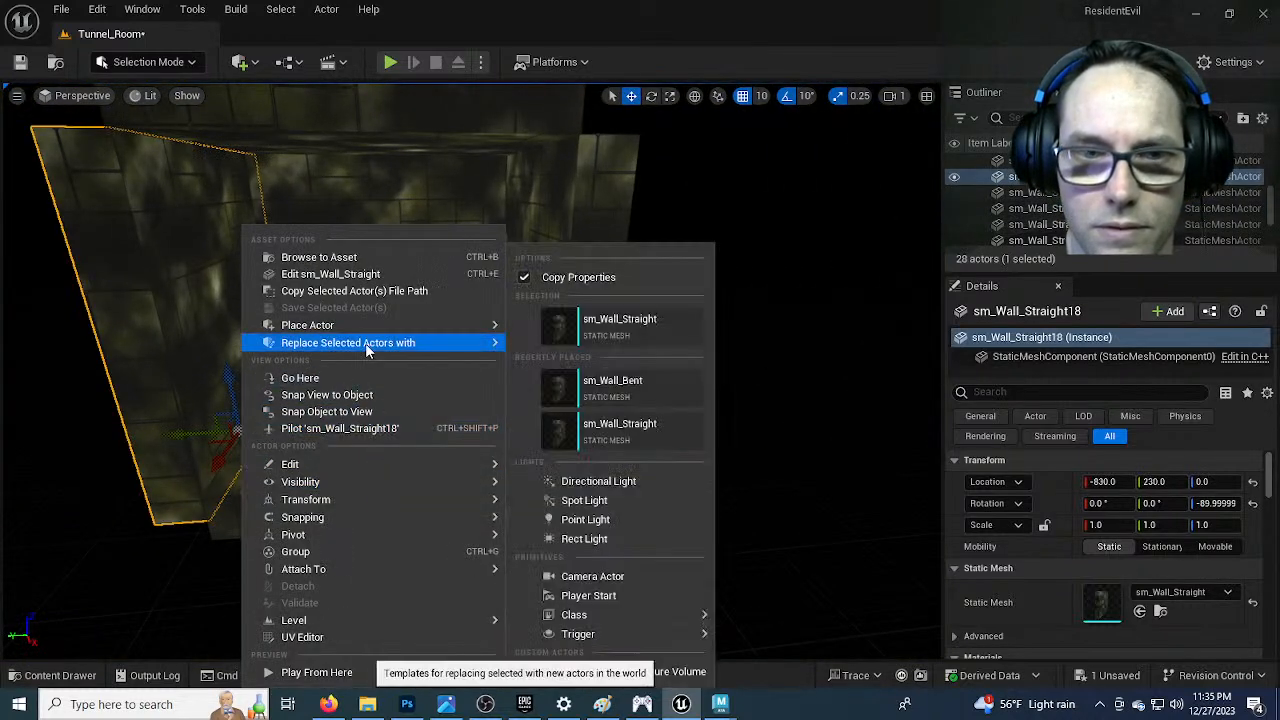
{"action": "left_click", "coordinate": [612, 385]}
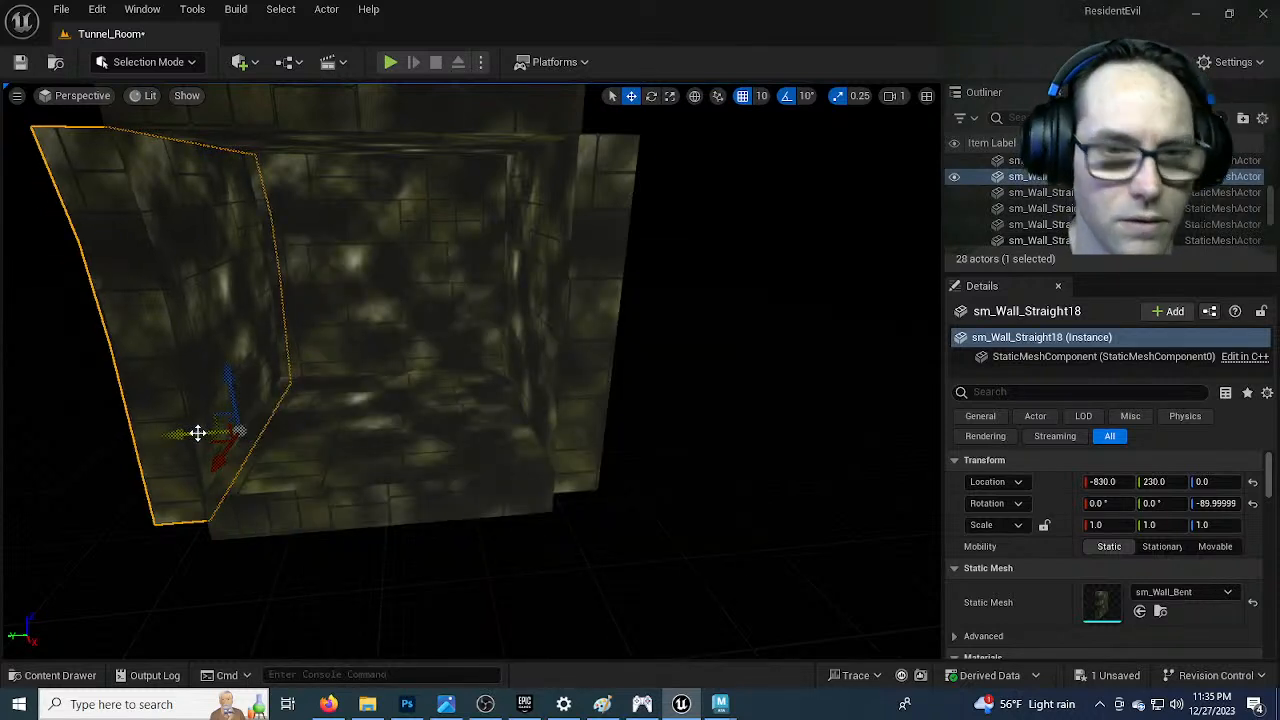
{"action": "key", "text": "e"}
{"action": "left_click_drag", "start_coordinate": [295, 462], "coordinate": [198, 482]}
Replace the far end wall at X -1000, Y 0 with sm_Wall_Bent and rotate it to 180° about Z
{"action": "left_click", "coordinate": [463, 322]}
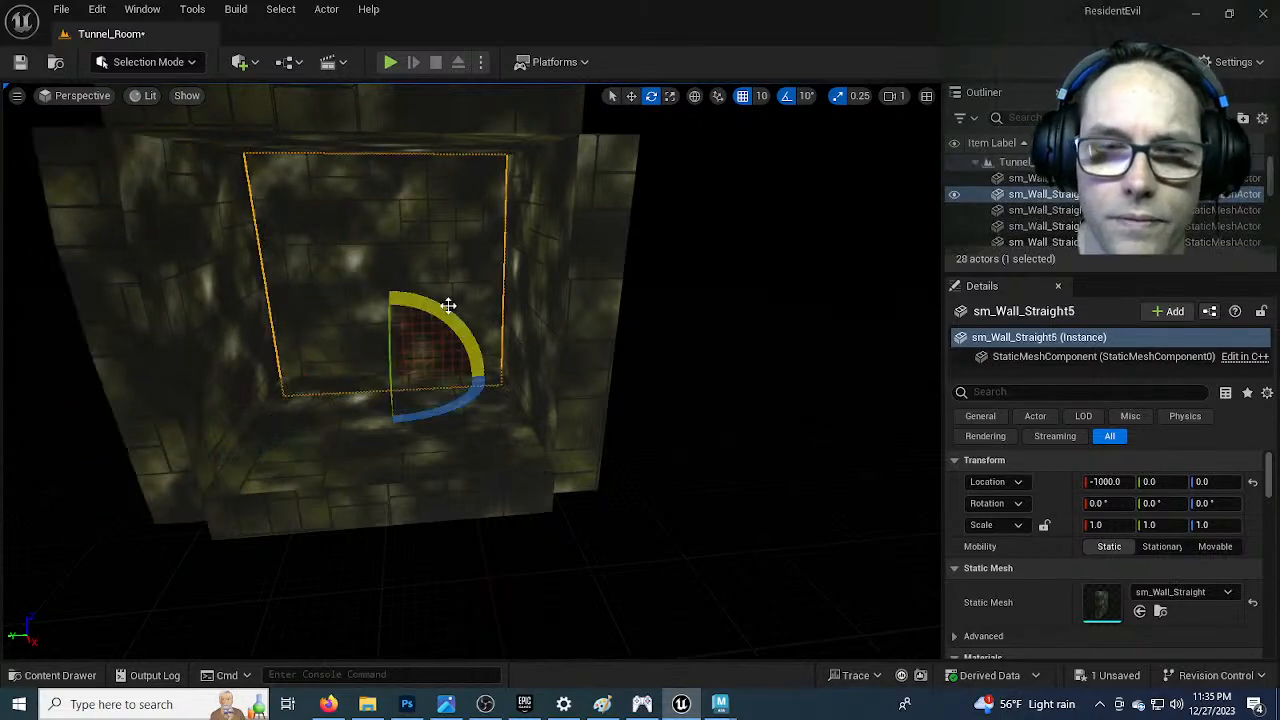
{"action": "right_click", "coordinate": [418, 236]}
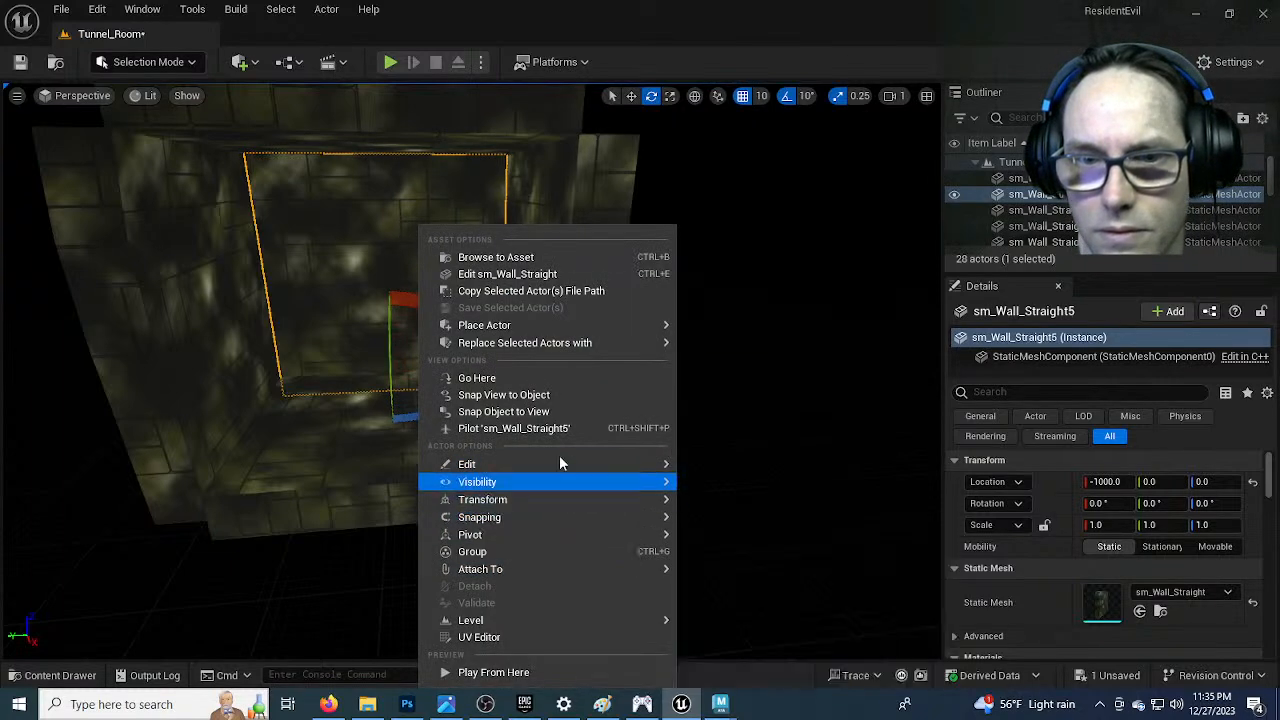
{"action": "mouse_move", "coordinate": [541, 349]}
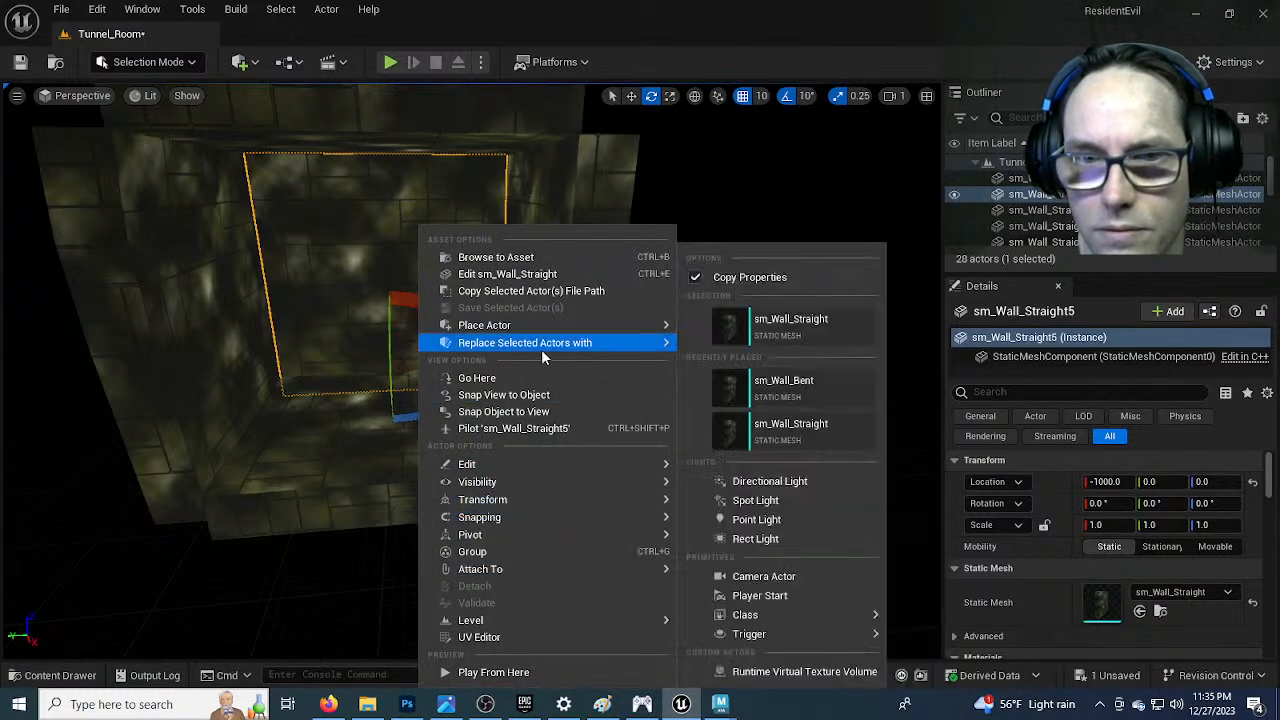
{"action": "left_click", "coordinate": [772, 383]}
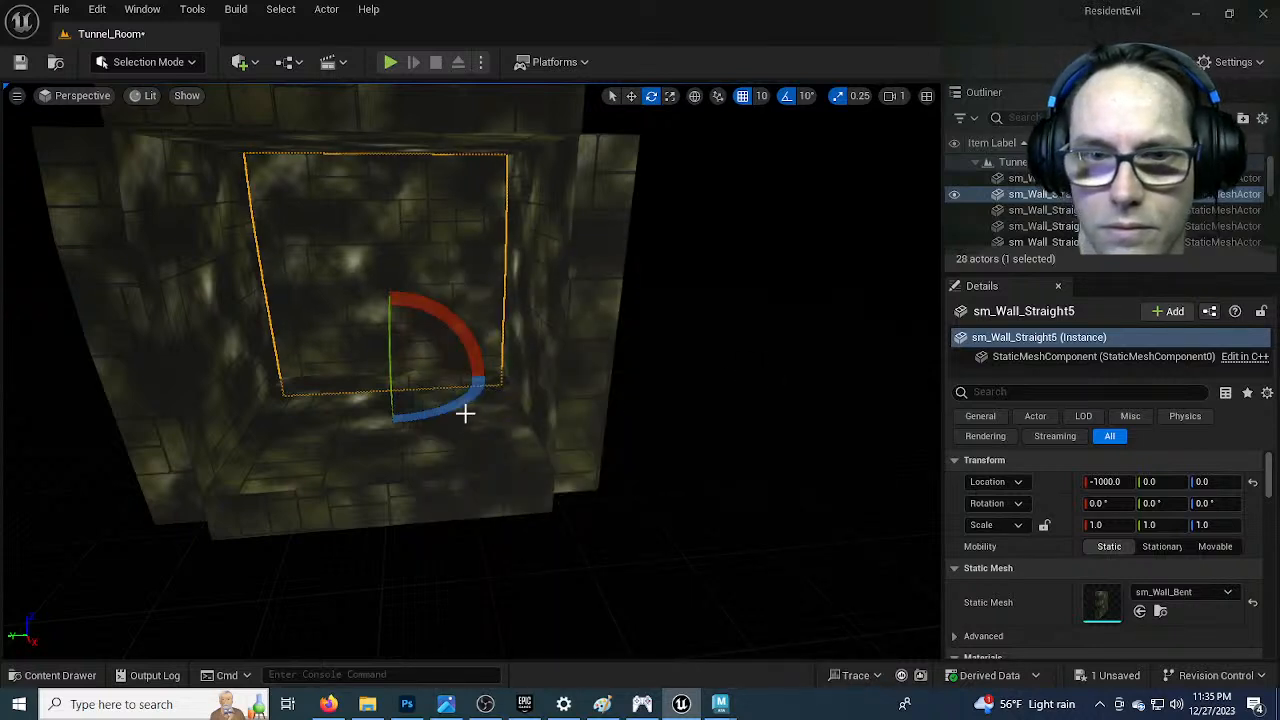
{"action": "left_click_drag", "start_coordinate": [460, 403], "coordinate": [396, 352]}
Replace the wall at X 600, Y 400 with the sm_Wall_Bent mesh
{"action": "right_click_drag", "start_coordinate": [396, 352], "coordinate": [346, 414]}
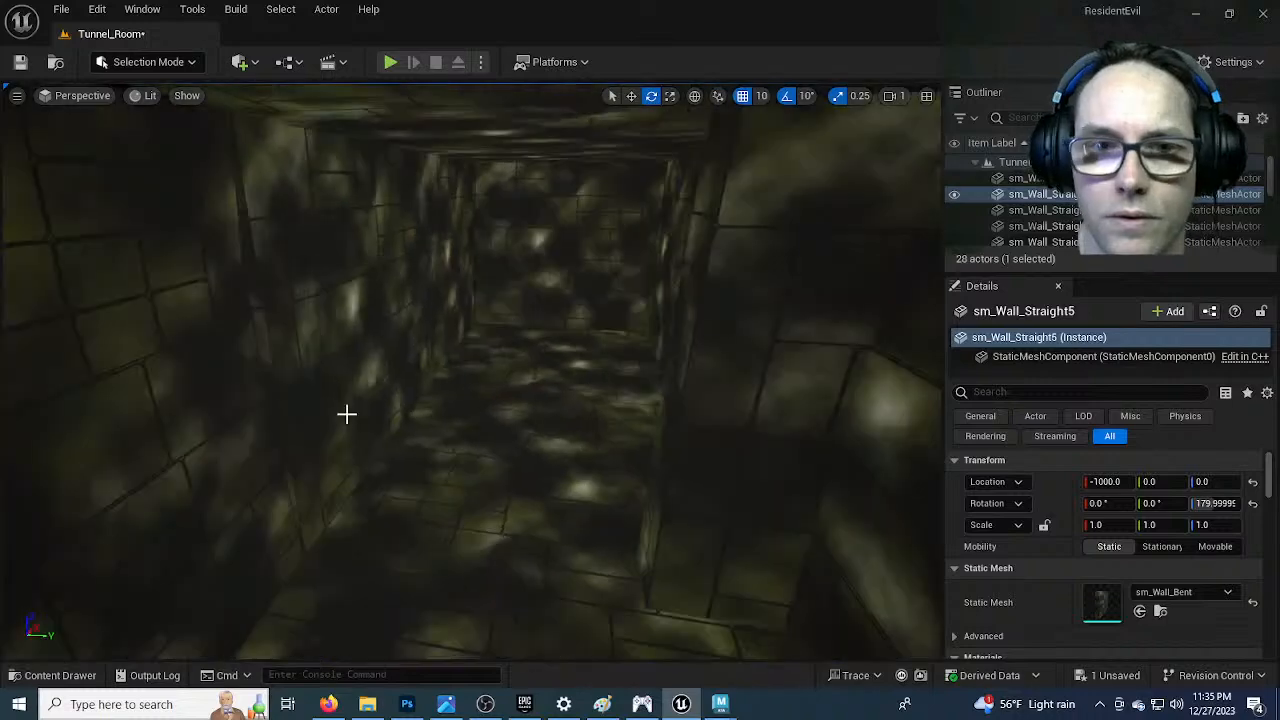
{"action": "left_click", "coordinate": [346, 414]}
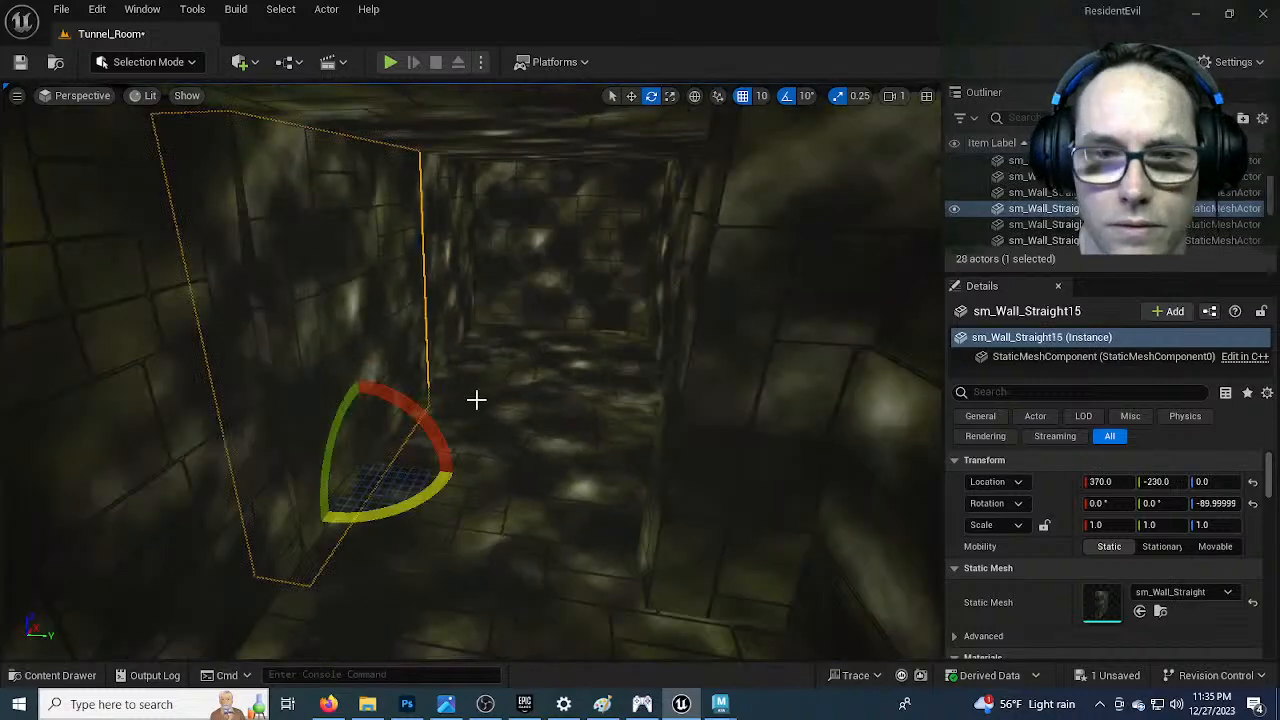
{"action": "right_click_drag", "start_coordinate": [476, 400], "coordinate": [690, 400]}
{"action": "key", "text": "w"}
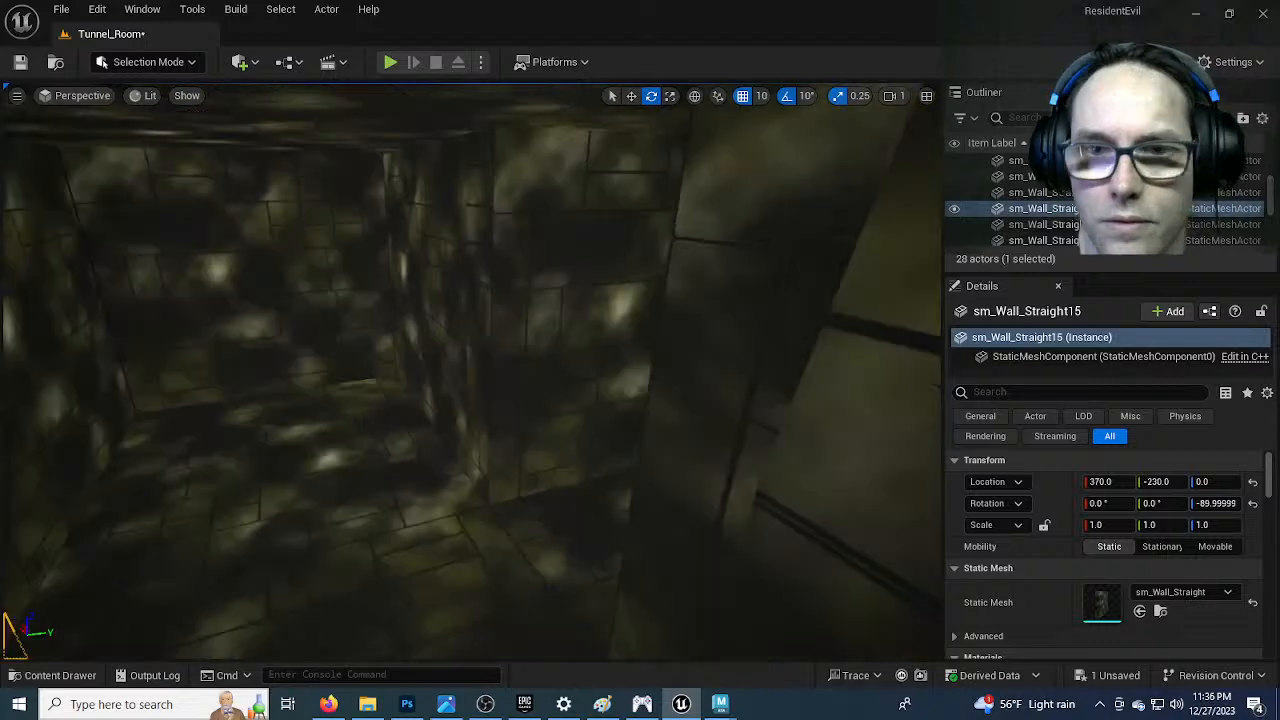
{"action": "mouse_move", "coordinate": [503, 329]}
{"action": "right_mouse_down"}
{"action": "mouse_move", "coordinate": [540, 330]}
{"action": "mouse_move", "coordinate": [503, 329]}
{"action": "right_mouse_up"}
{"action": "left_click", "coordinate": [439, 291]}
{"action": "right_click", "coordinate": [440, 292]}
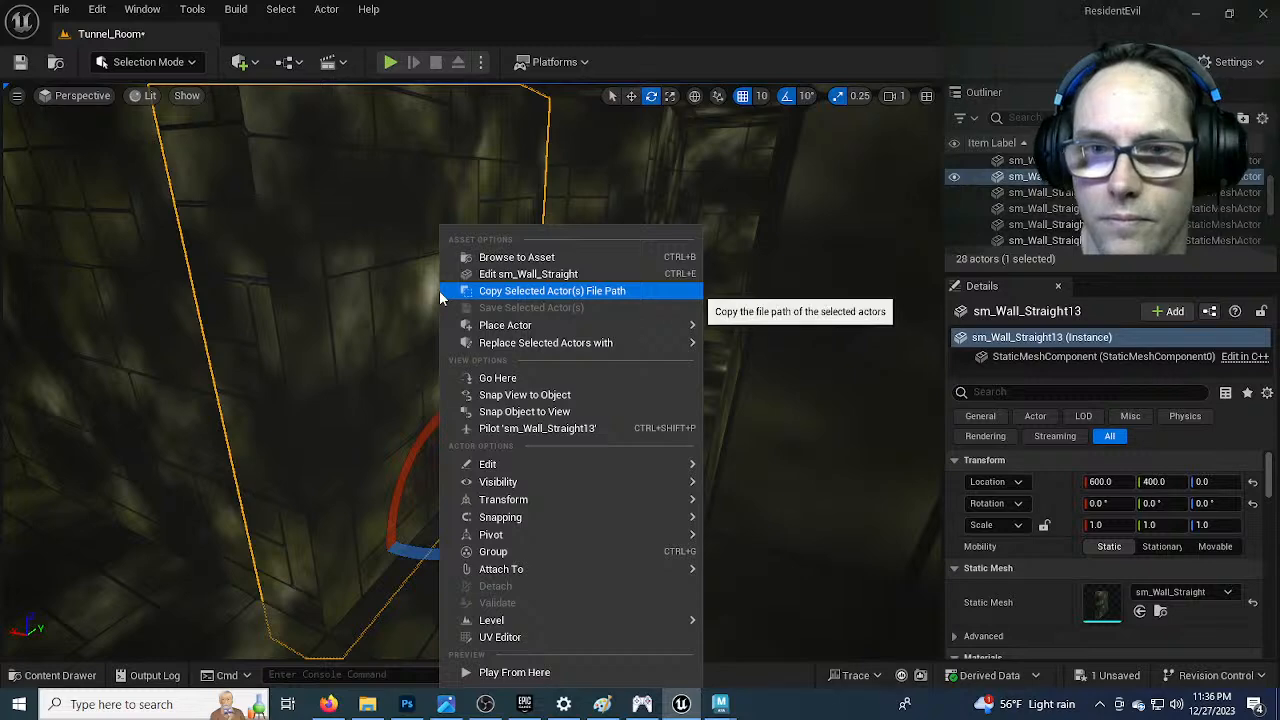
{"action": "mouse_move", "coordinate": [536, 350]}
{"action": "left_click", "coordinate": [795, 379]}
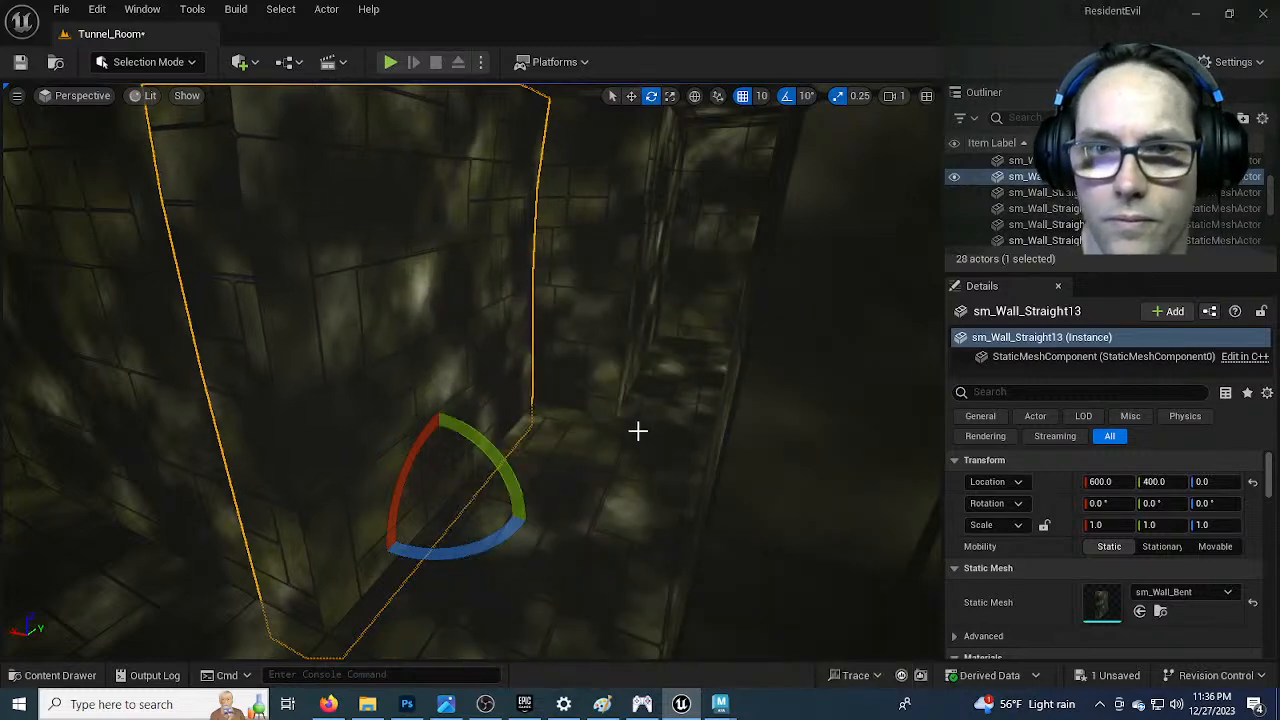
Replace the branch passage wall at X 200, Y 800 with sm_Wall_Bent and rotate it to 180° about Z
{"action": "right_click_drag", "start_coordinate": [587, 459], "coordinate": [578, 410]}
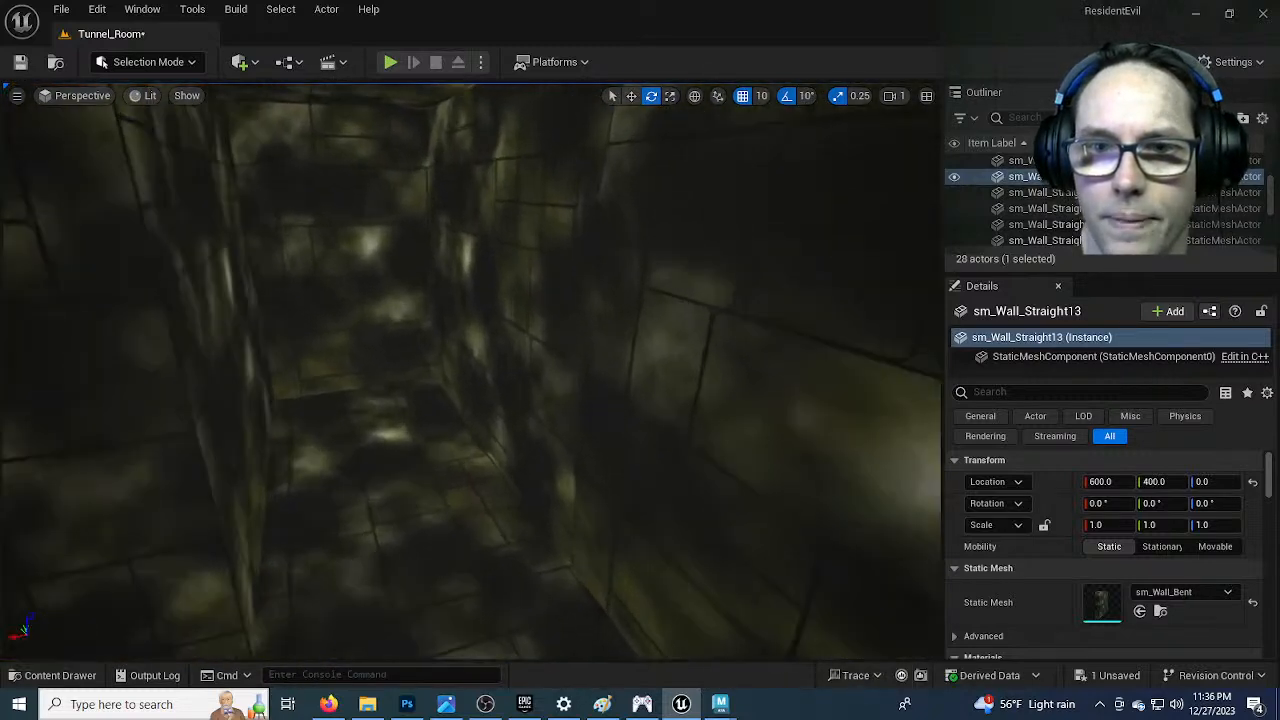
{"action": "left_click", "coordinate": [541, 355]}
{"action": "right_click", "coordinate": [541, 355]}
{"action": "mouse_move", "coordinate": [635, 345]}
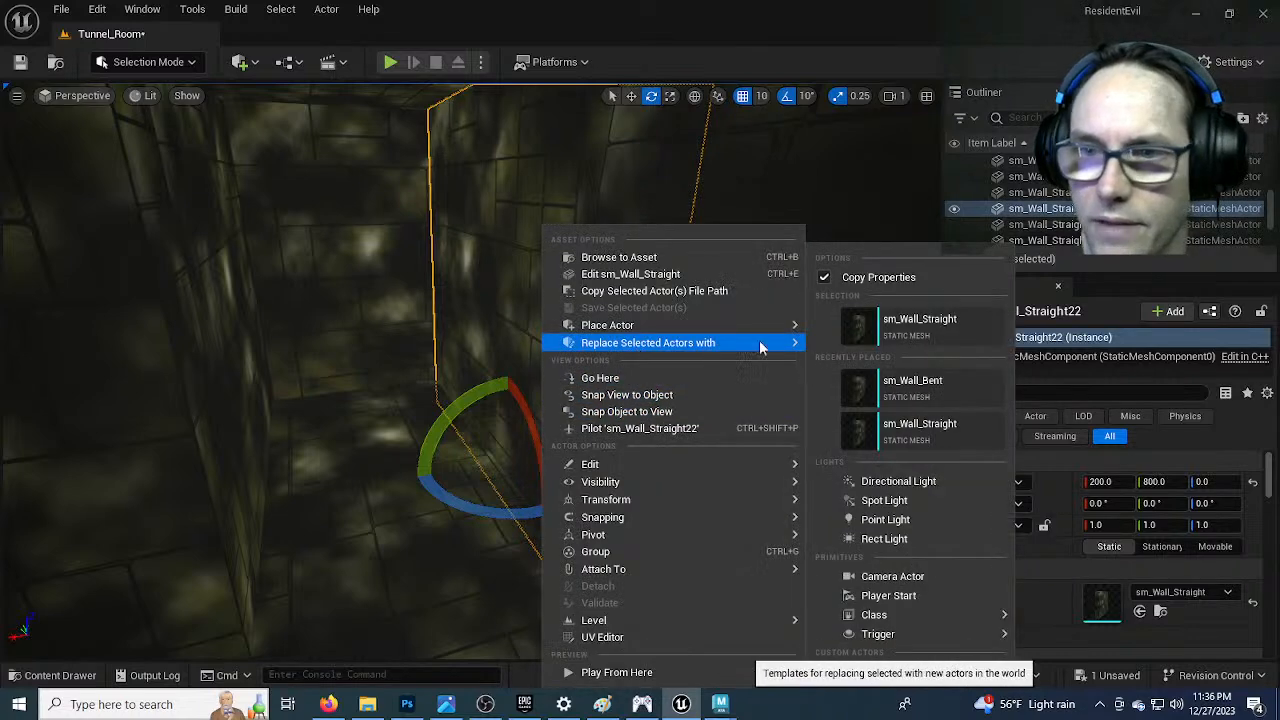
{"action": "left_click", "coordinate": [902, 383]}
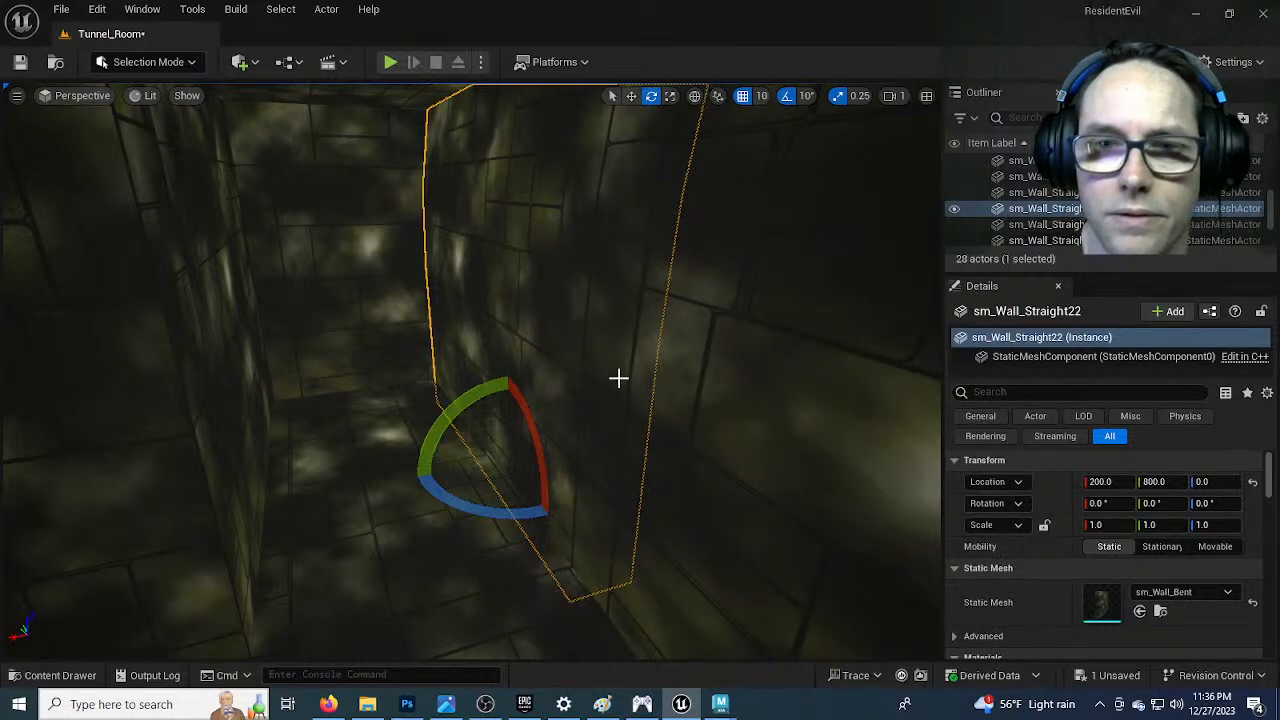
{"action": "left_click_drag", "start_coordinate": [476, 525], "coordinate": [576, 448]}
Deselect the wall, play-test the tunnel level briefly and stop the test
{"action": "right_click_drag", "start_coordinate": [388, 367], "coordinate": [377, 320]}
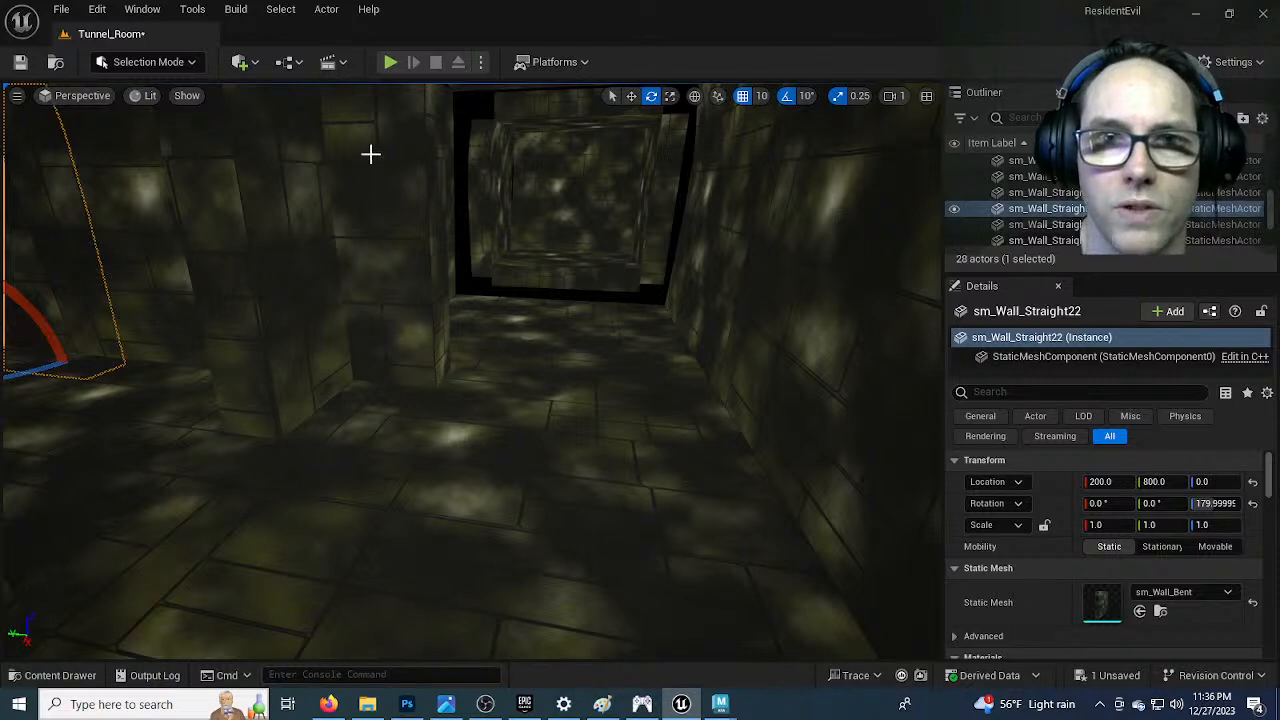
{"action": "key", "text": "Escape"}
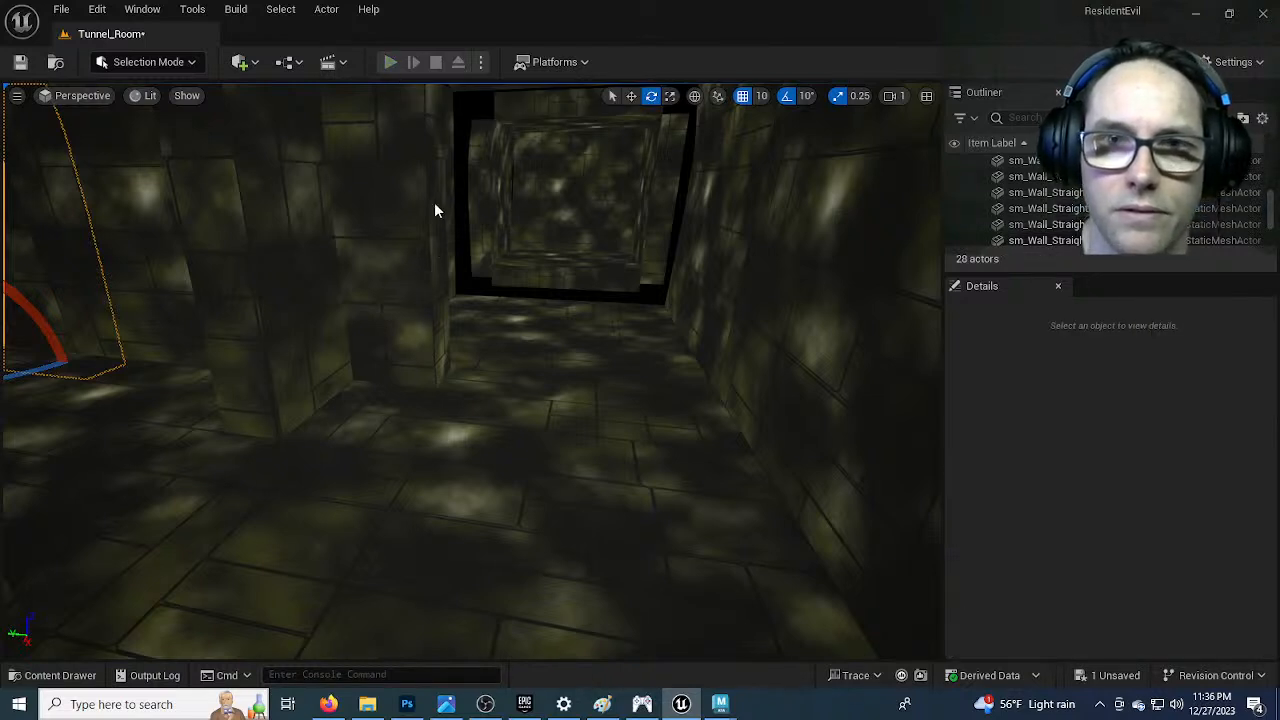
{"action": "left_click", "coordinate": [390, 62]}
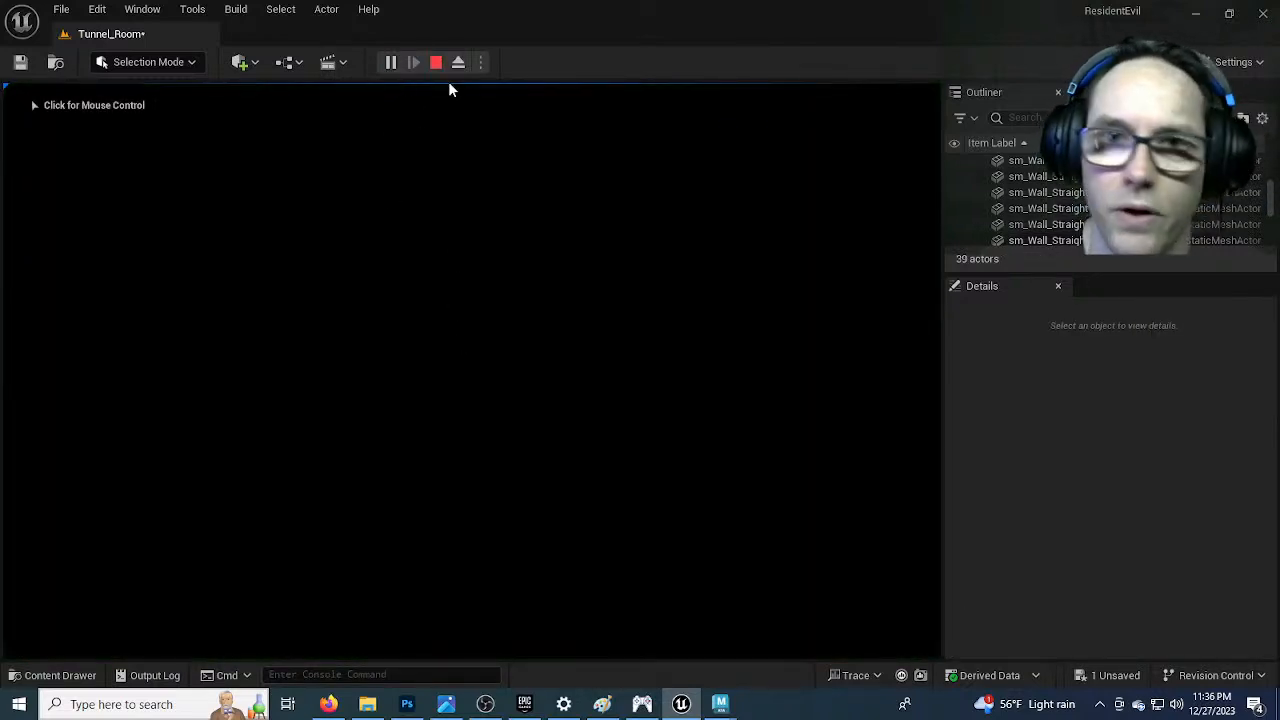
{"action": "key", "text": "Escape"}
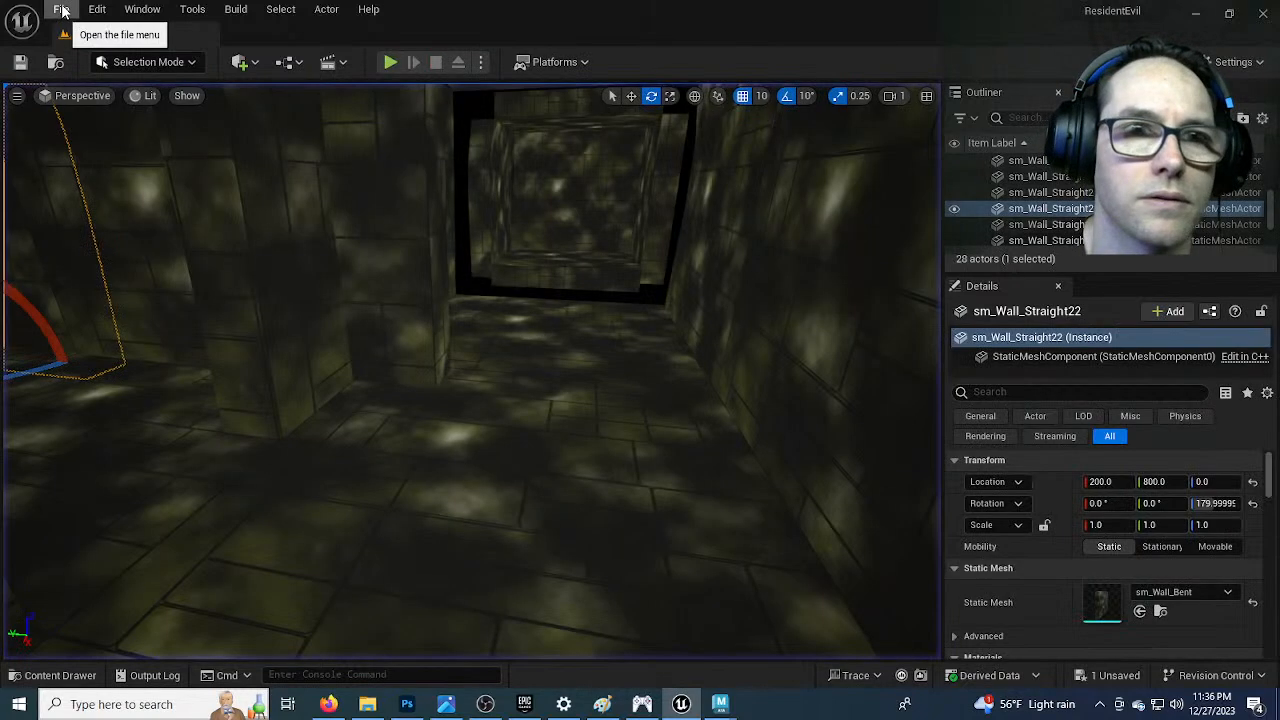
Save all unsaved changes in the ResidentEvil project
{"action": "left_click", "coordinate": [61, 10]}
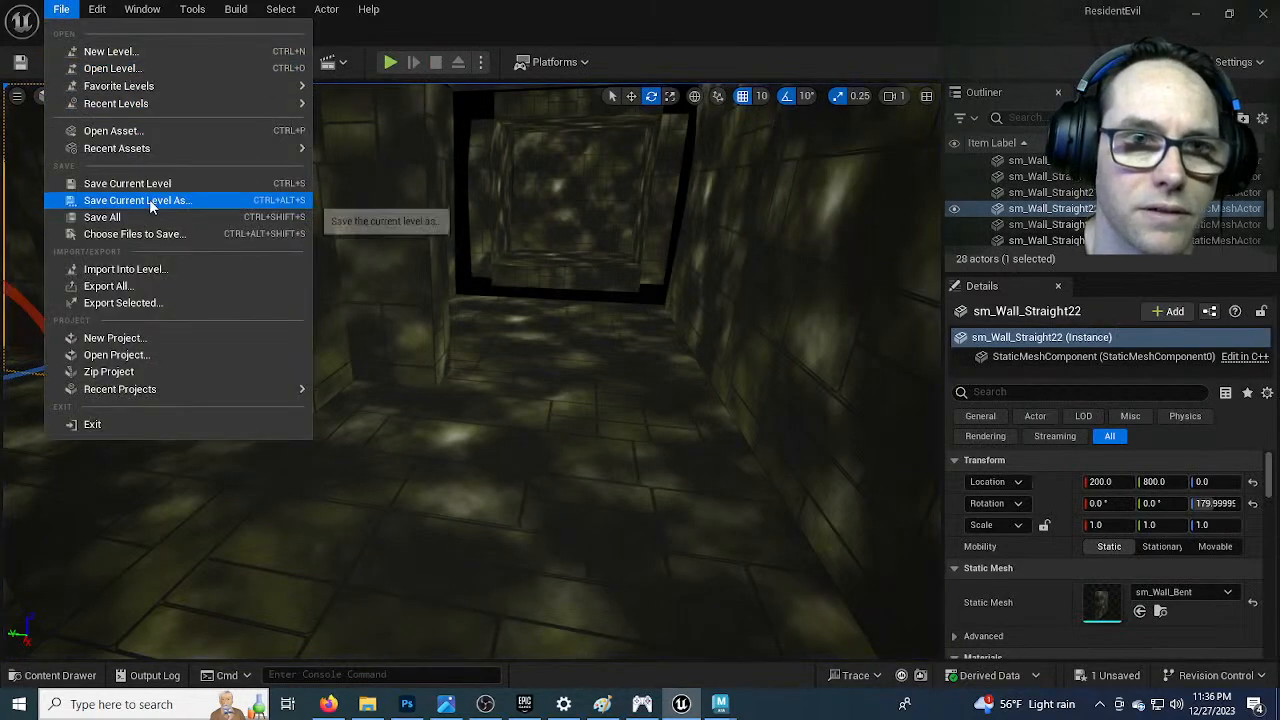
{"action": "left_click", "coordinate": [105, 217]}
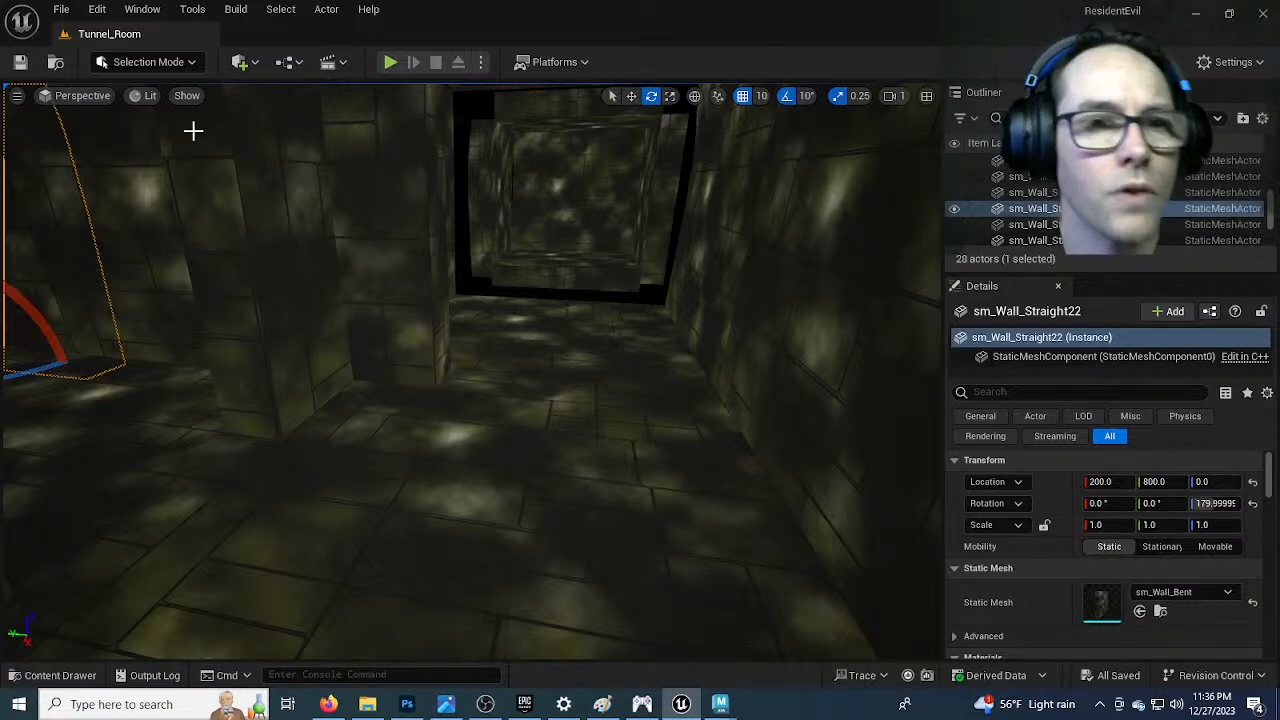
Bring up the Re1_Capture_03.PNG reference, resume the game in the ePSXe emulator and check the OBS stream window briefly
{"action": "left_click", "coordinate": [446, 704]}
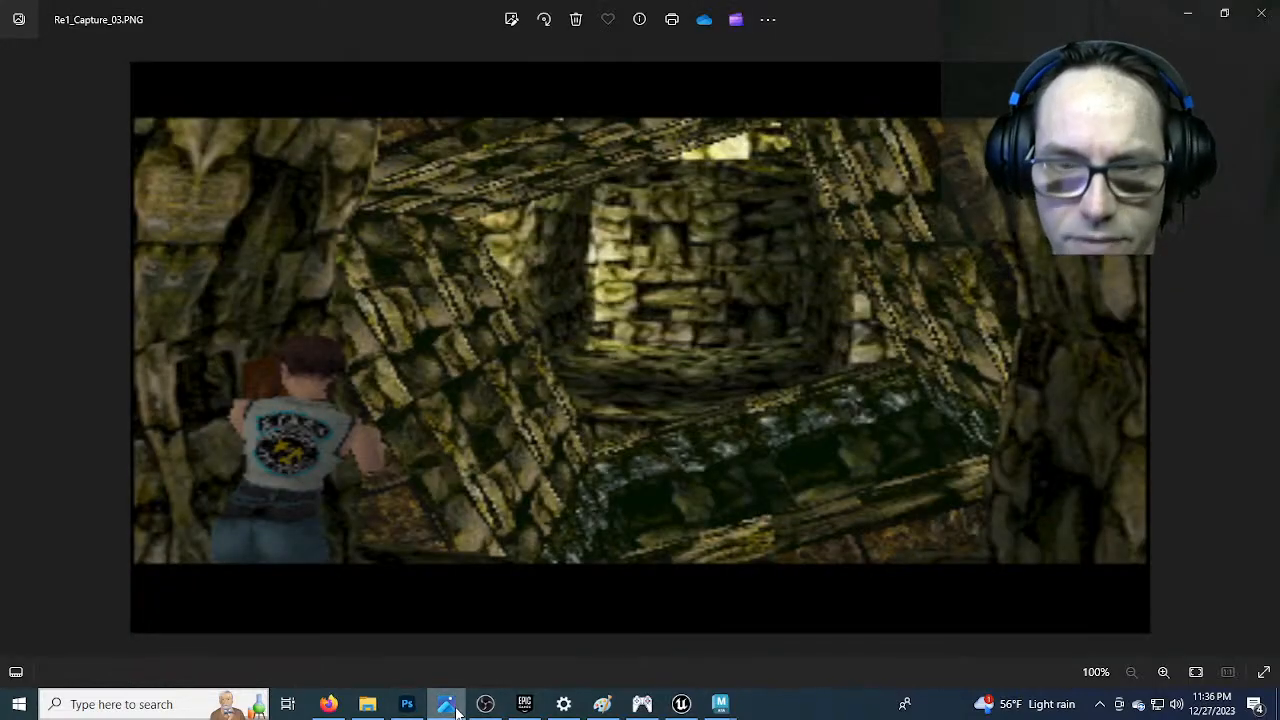
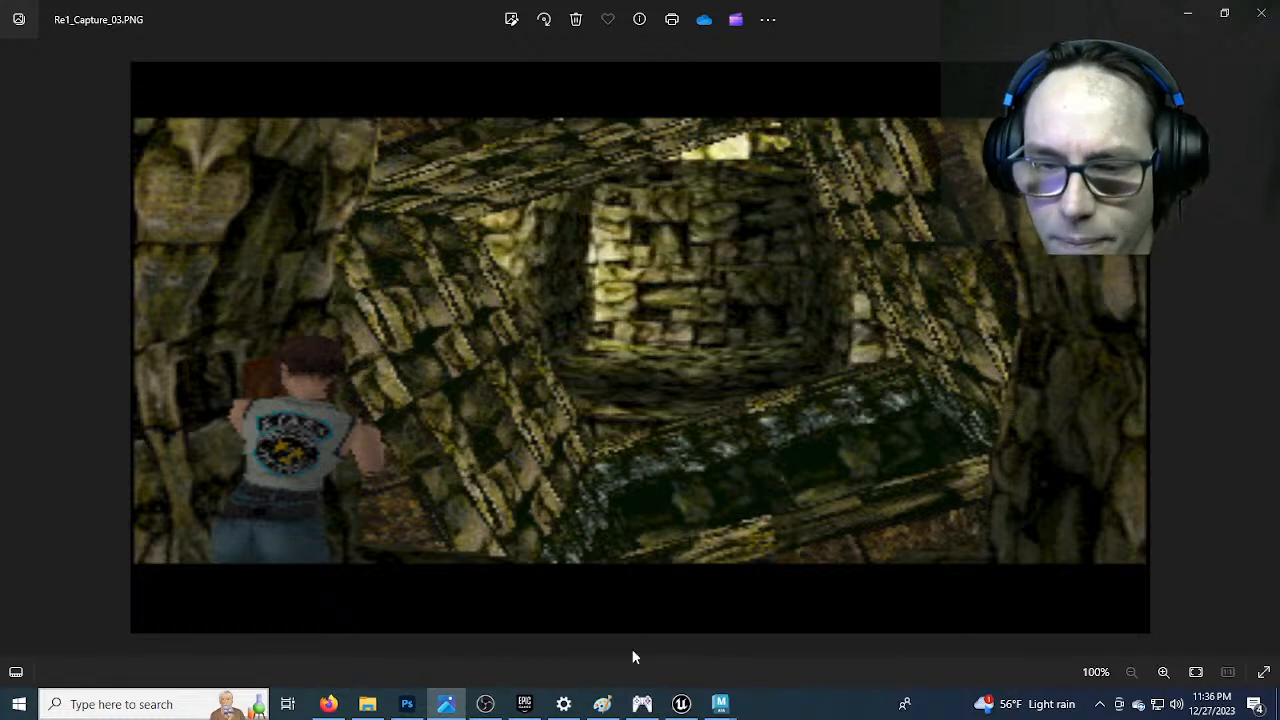
{"action": "left_click", "coordinate": [642, 704]}
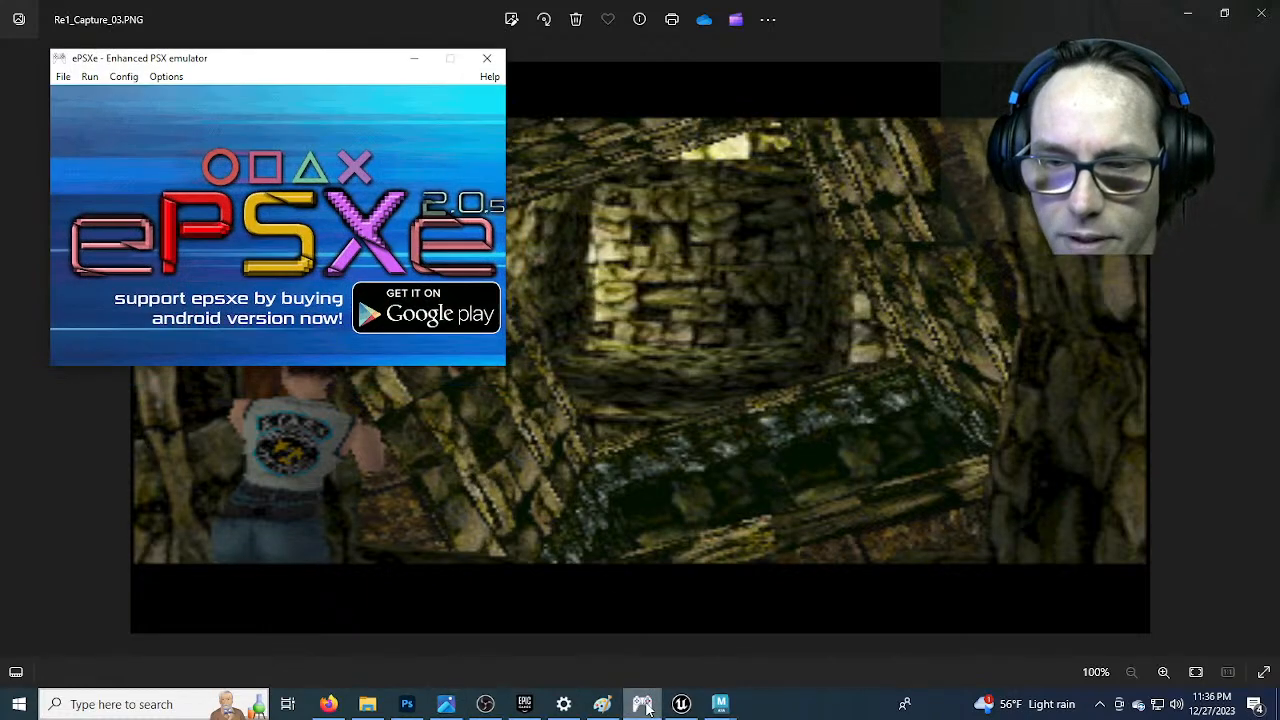
{"action": "left_click", "coordinate": [89, 76]}
{"action": "left_click", "coordinate": [115, 94]}
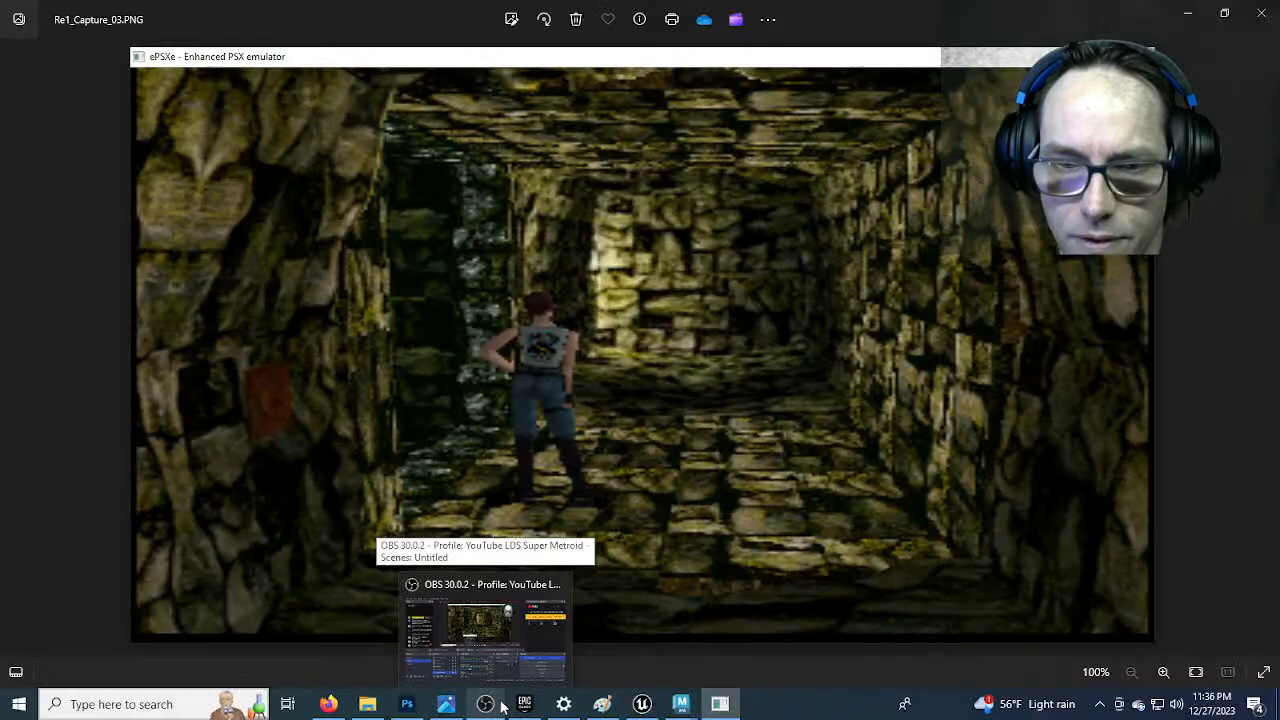
{"action": "left_click", "coordinate": [503, 707]}
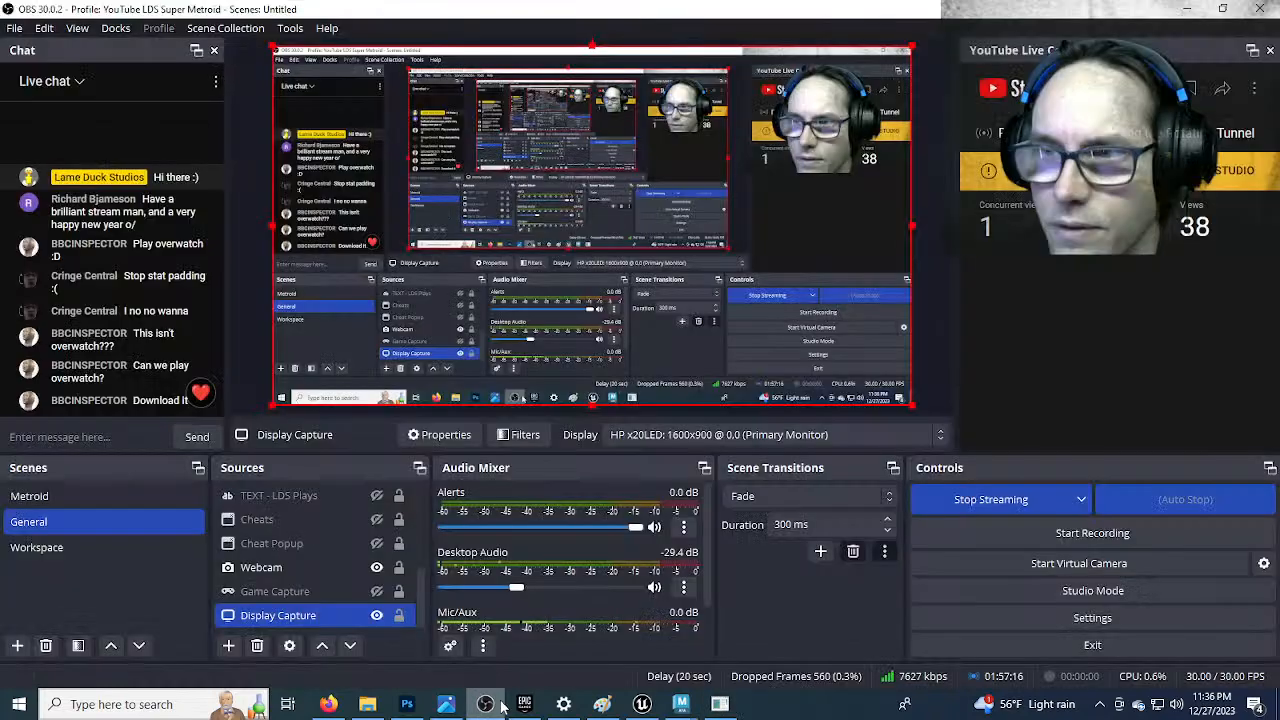
{"action": "left_click", "coordinate": [503, 707]}
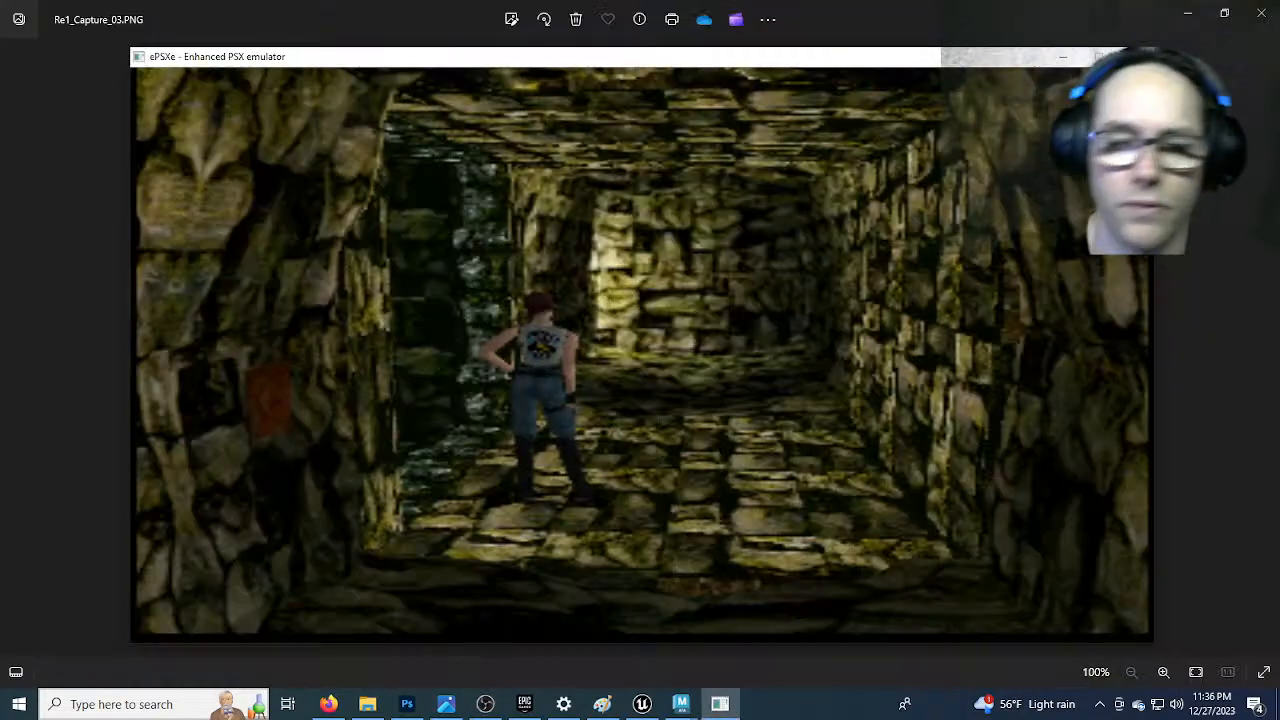
Walk the character through the reference game's main tunnel to examine its stone walls and lighting
{"action": "key", "text": "Right"}
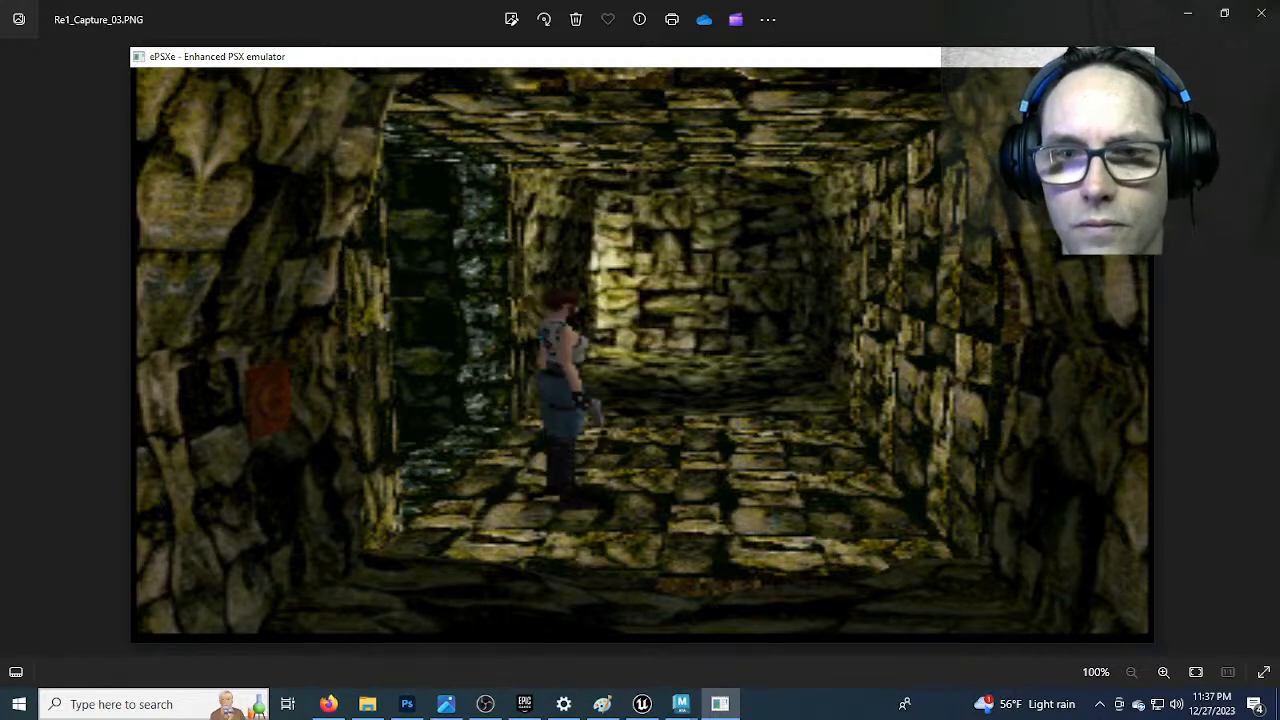
{"action": "key", "text": "Up"}
{"action": "key", "text": "Left"}
{"action": "key", "text": "Up"}
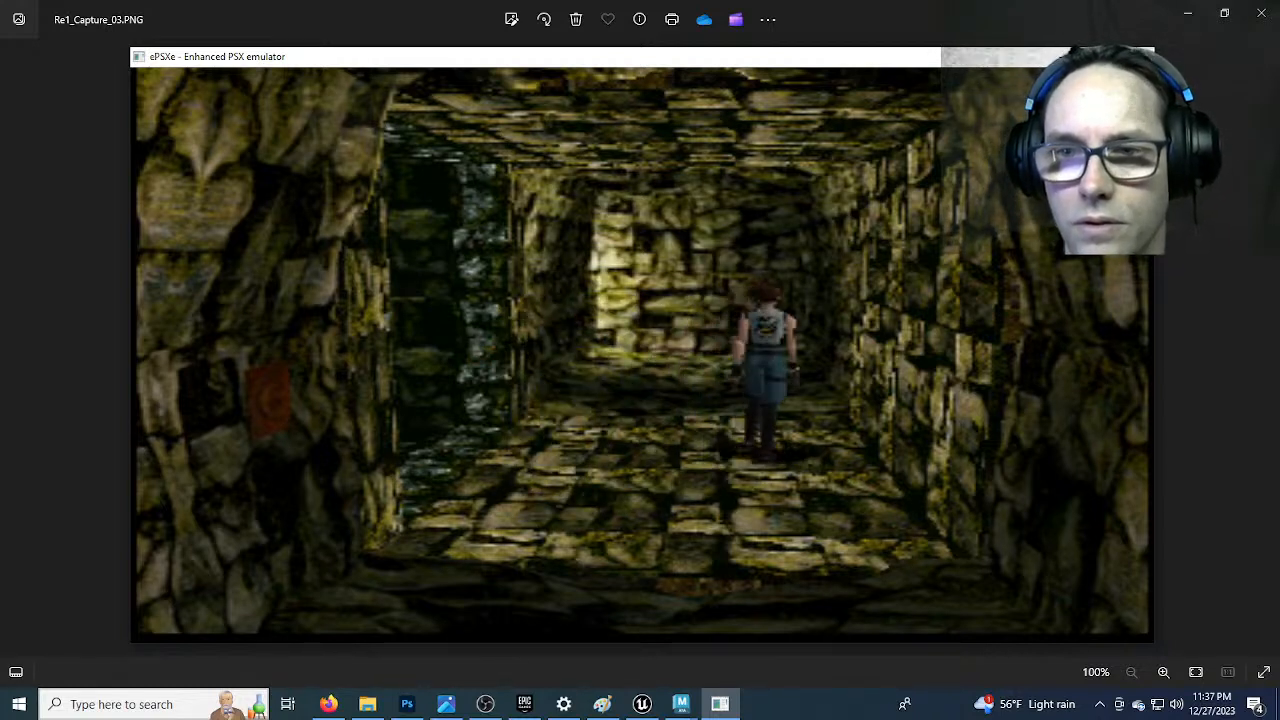
{"action": "key", "text": "Up"}
{"action": "key", "text": "Right"}
{"action": "key", "text": "Up"}
{"action": "key", "text": "Up"}
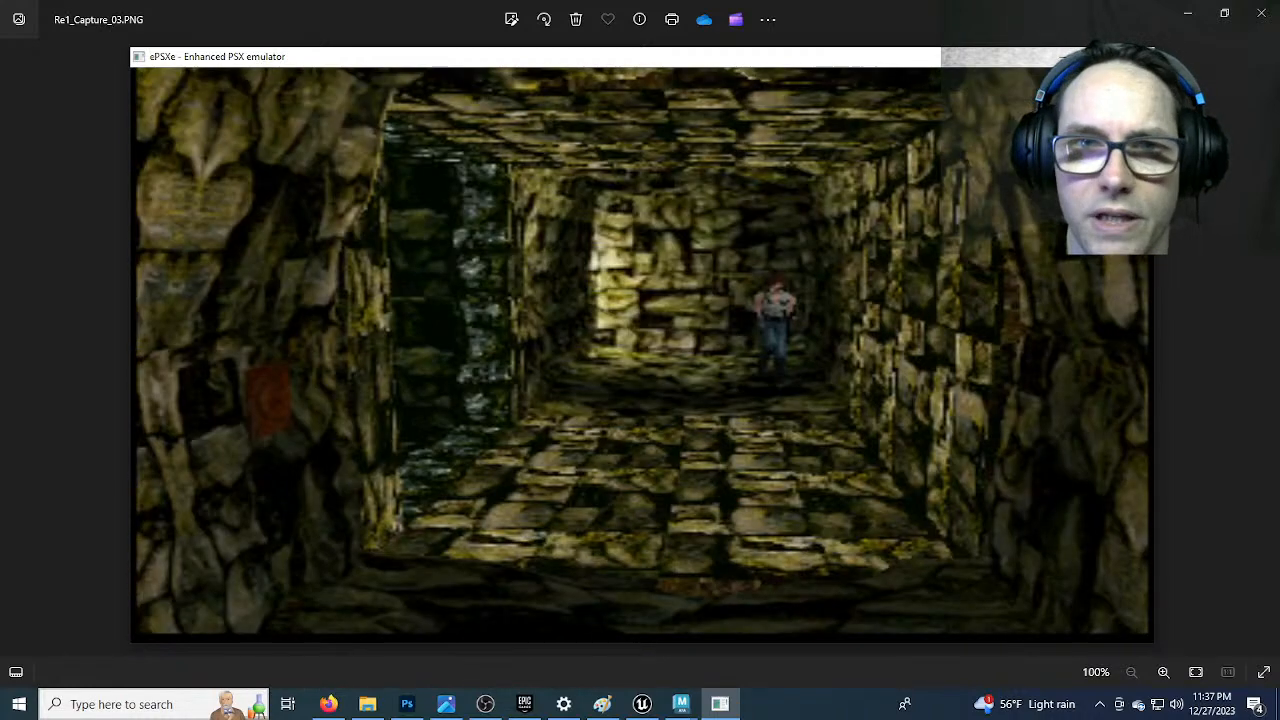
{"action": "key", "text": "Up"}
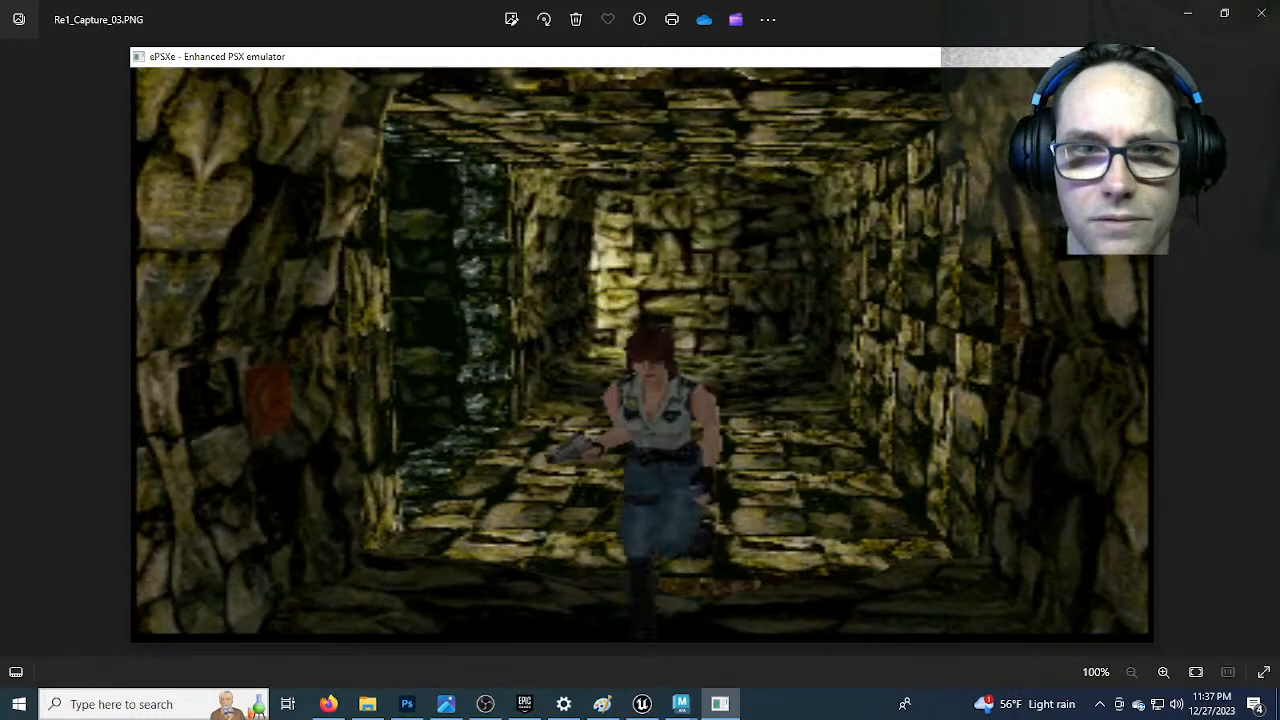
{"action": "key", "text": "Right"}
{"action": "key", "text": "Up"}
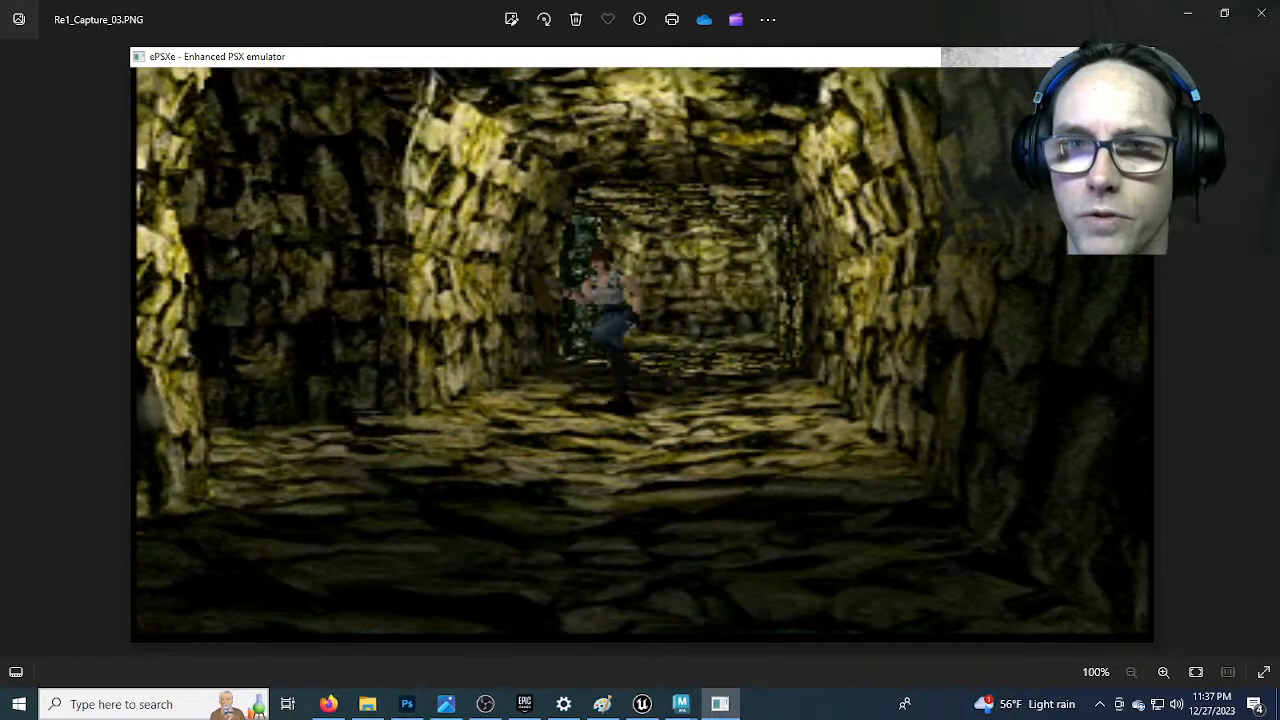
{"action": "key", "text": "Left"}
{"action": "key", "text": "Up"}
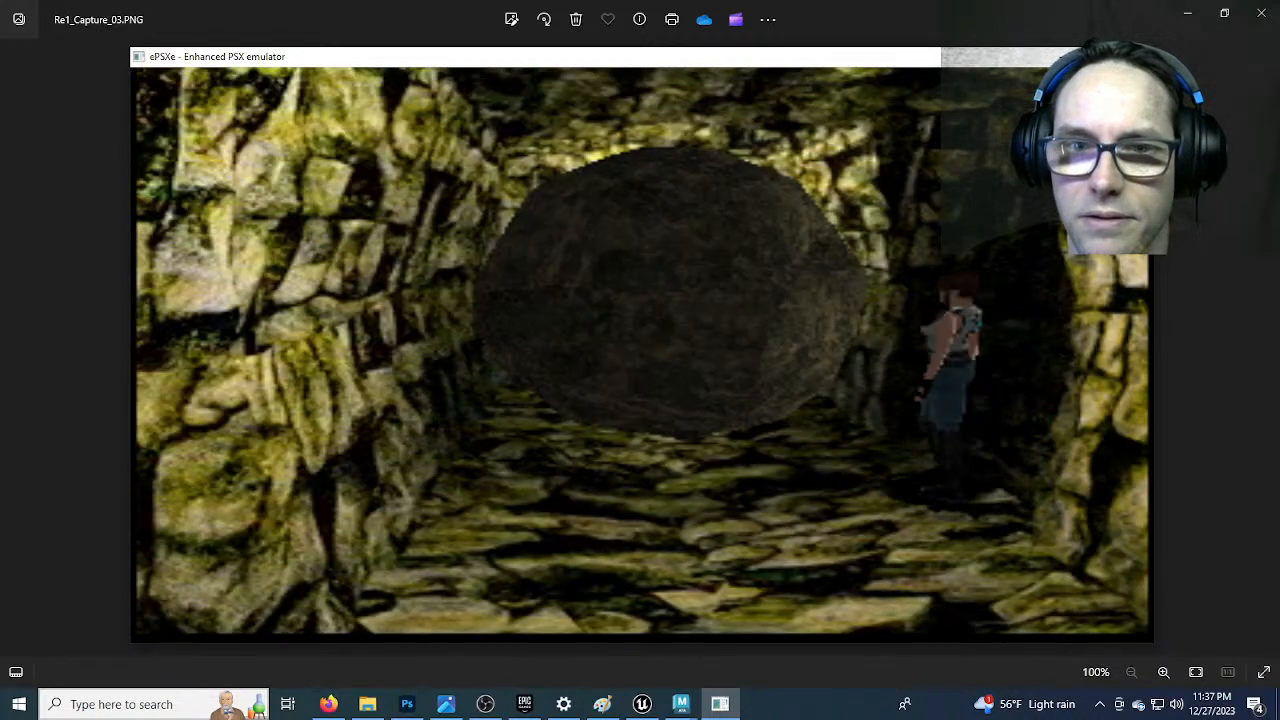
Walk from the boulder through the side passage into the area with the red chest to examine its layout
{"action": "key", "text": "Right"}
{"action": "key", "text": "Right"}
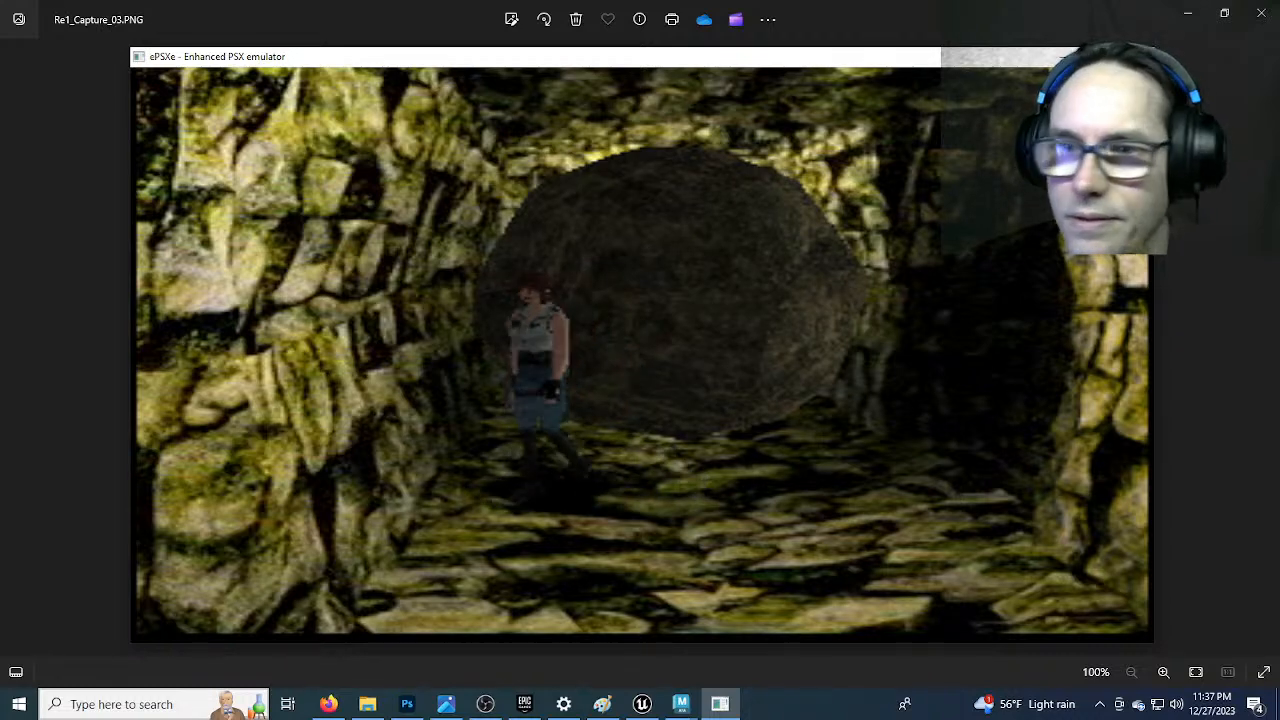
{"action": "key", "text": "Up"}
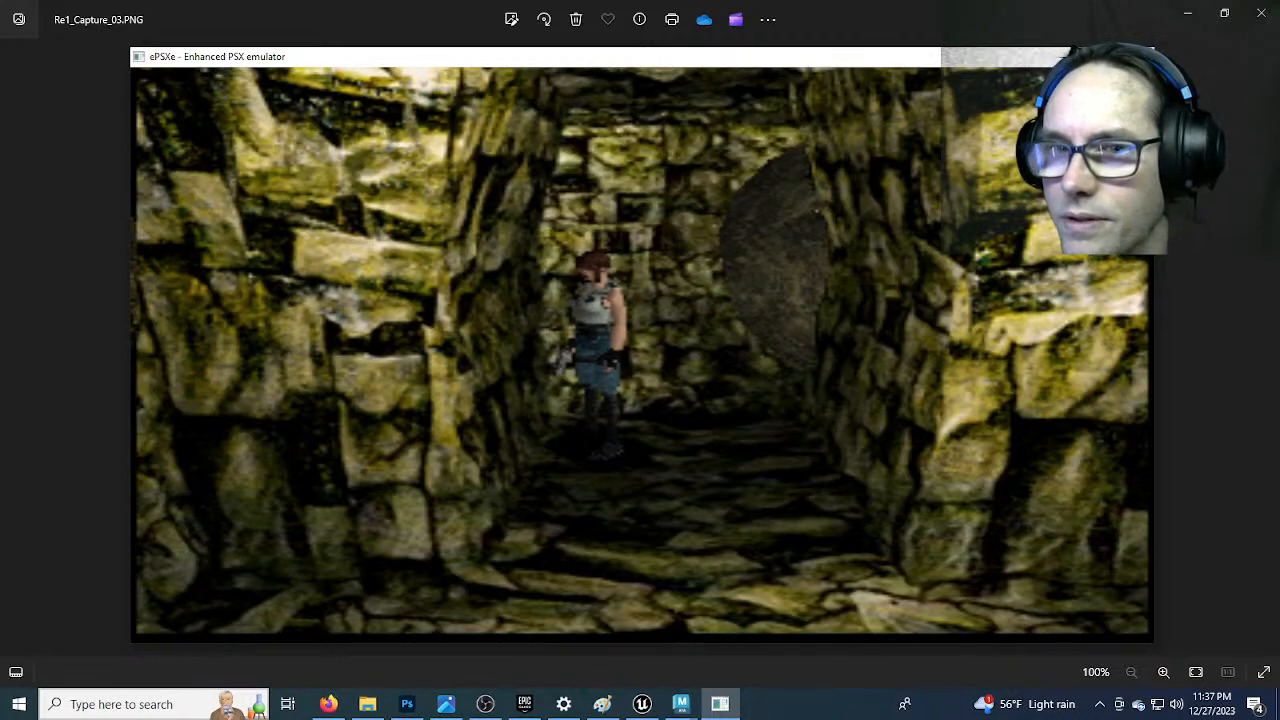
{"action": "key", "text": "Right"}
{"action": "key", "text": "Up"}
{"action": "key", "text": "Up"}
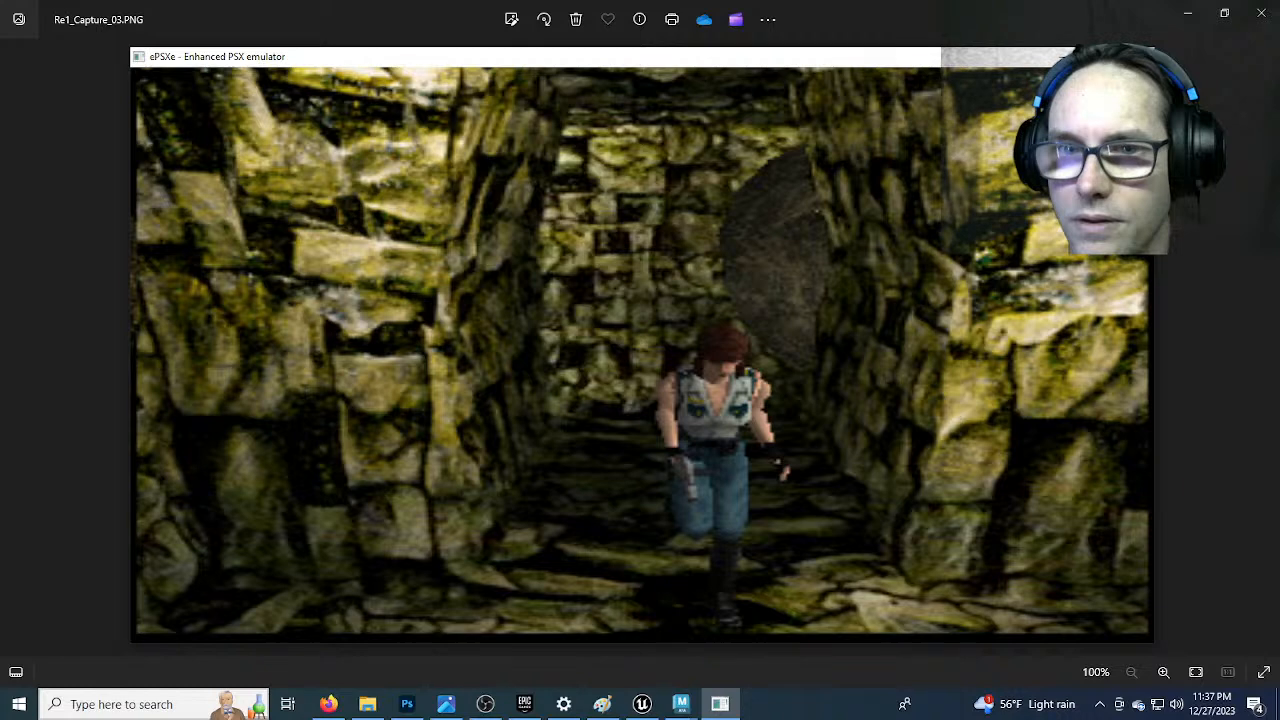
{"action": "key", "text": "Left"}
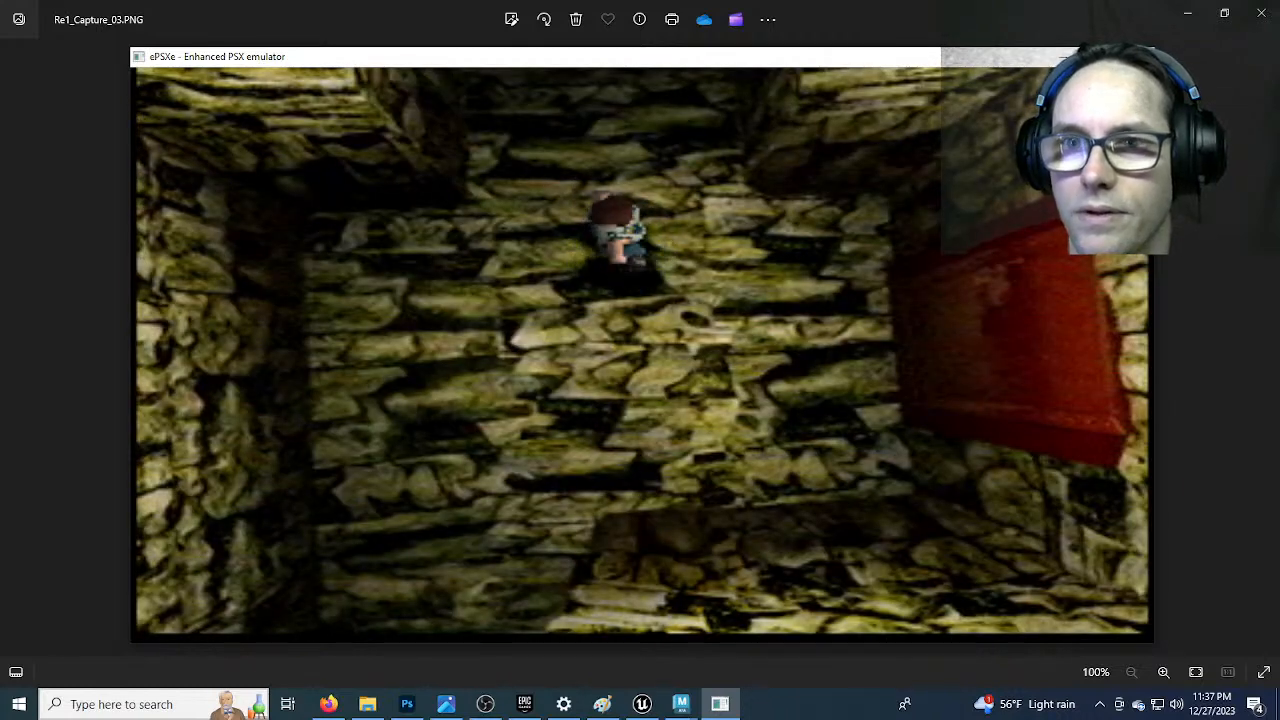
{"action": "key", "text": "Up"}
{"action": "key", "text": "Right"}
{"action": "key", "text": "Right"}
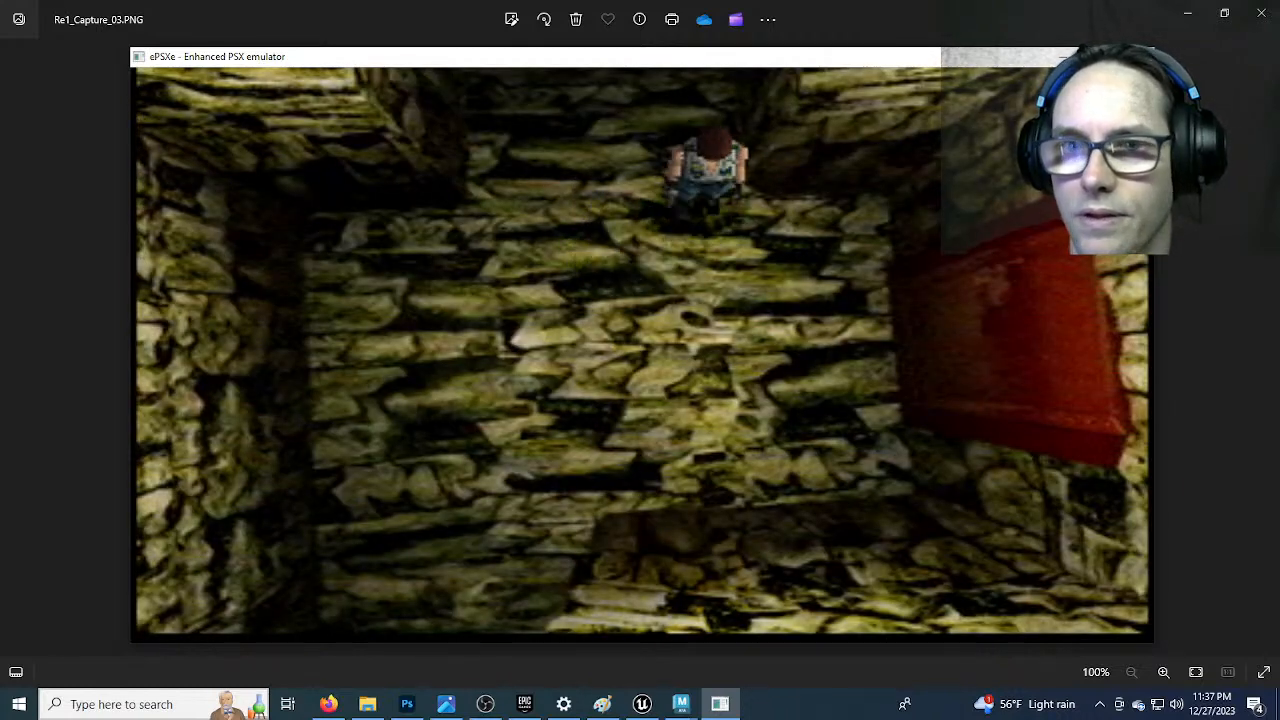
{"action": "key", "text": "Up"}
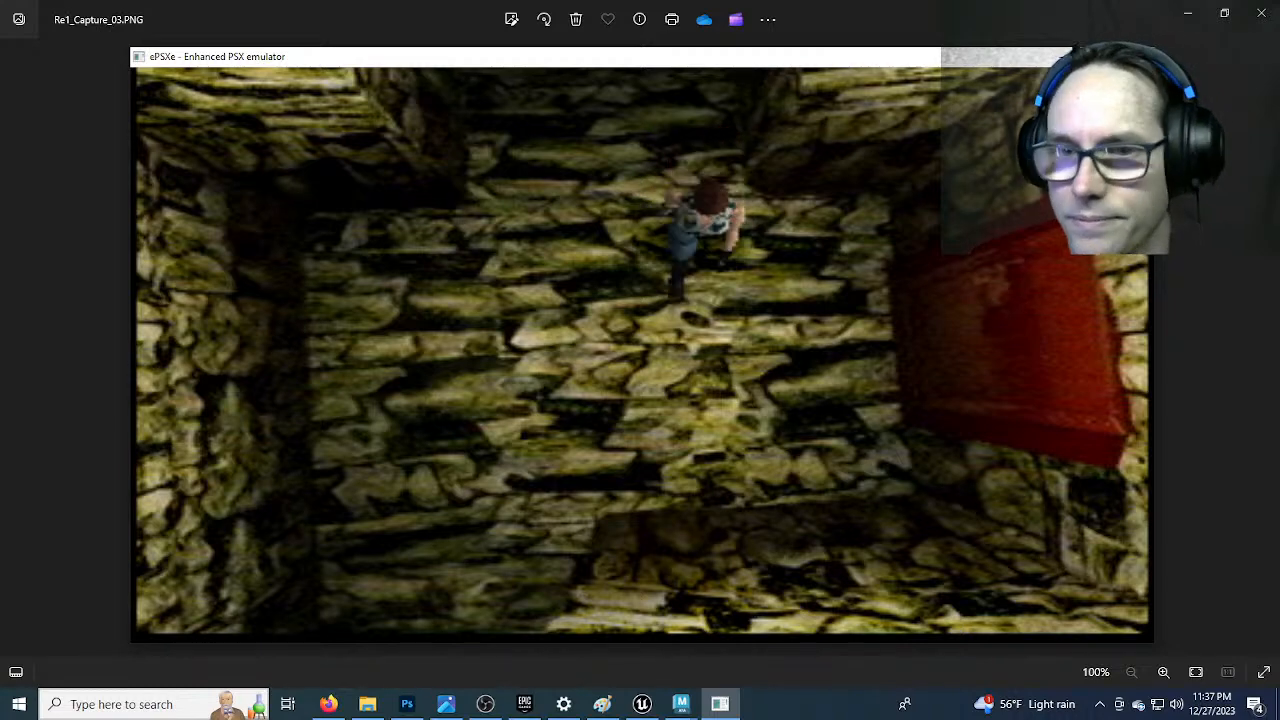
Walk back through the side passage to re-examine the boulder area, and leave the running game
{"action": "key", "text": "Right"}
{"action": "key", "text": "Up"}
{"action": "key", "text": "Up"}
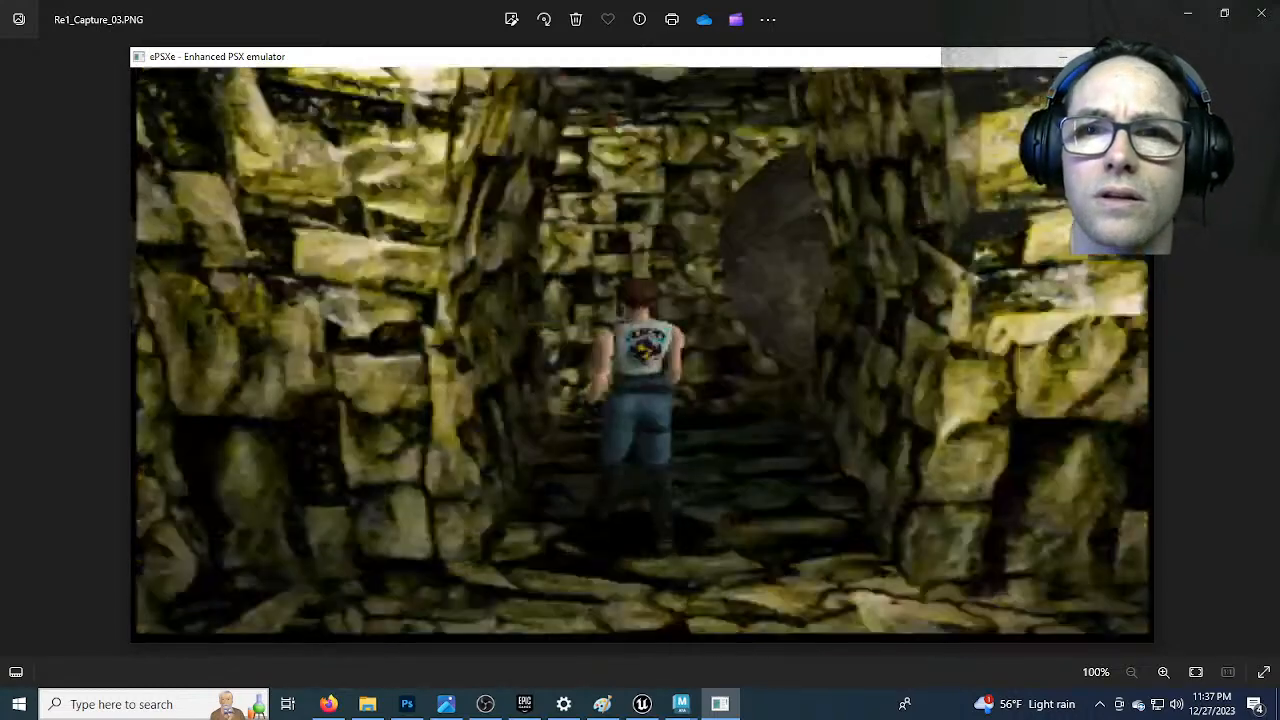
{"action": "key", "text": "Left"}
{"action": "key", "text": "Left"}
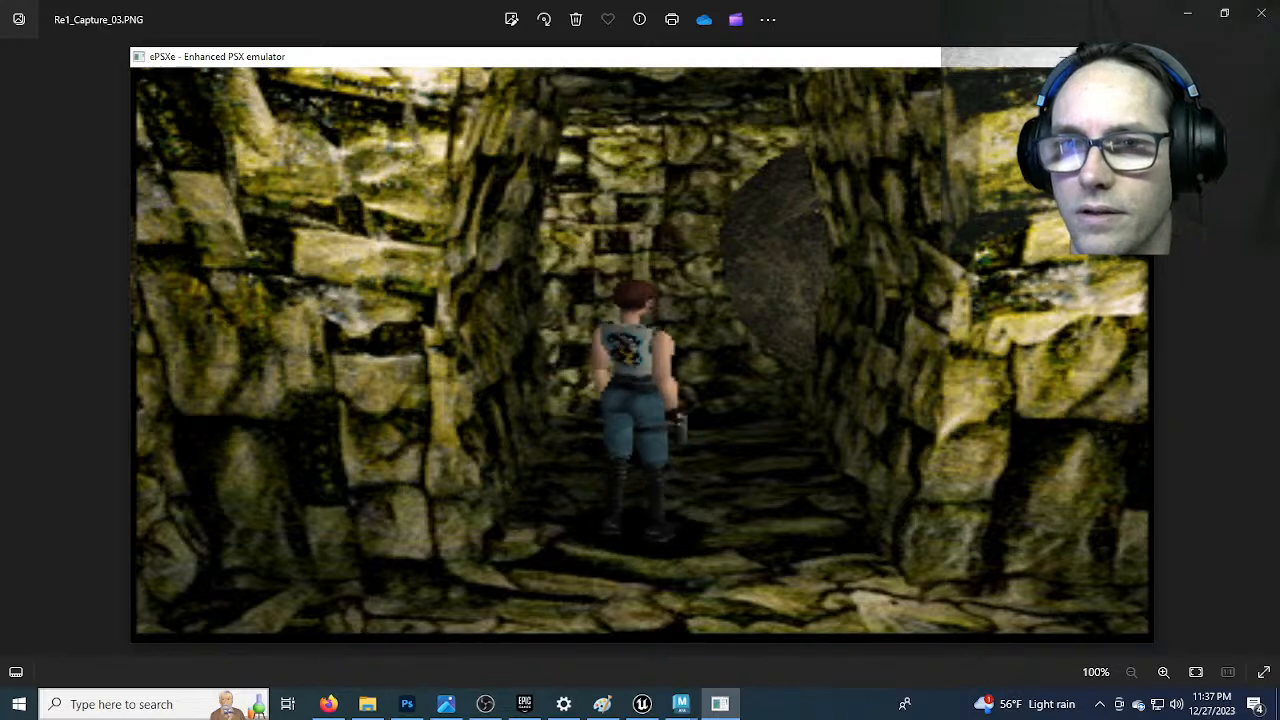
{"action": "key", "text": "Up"}
{"action": "key", "text": "Left"}
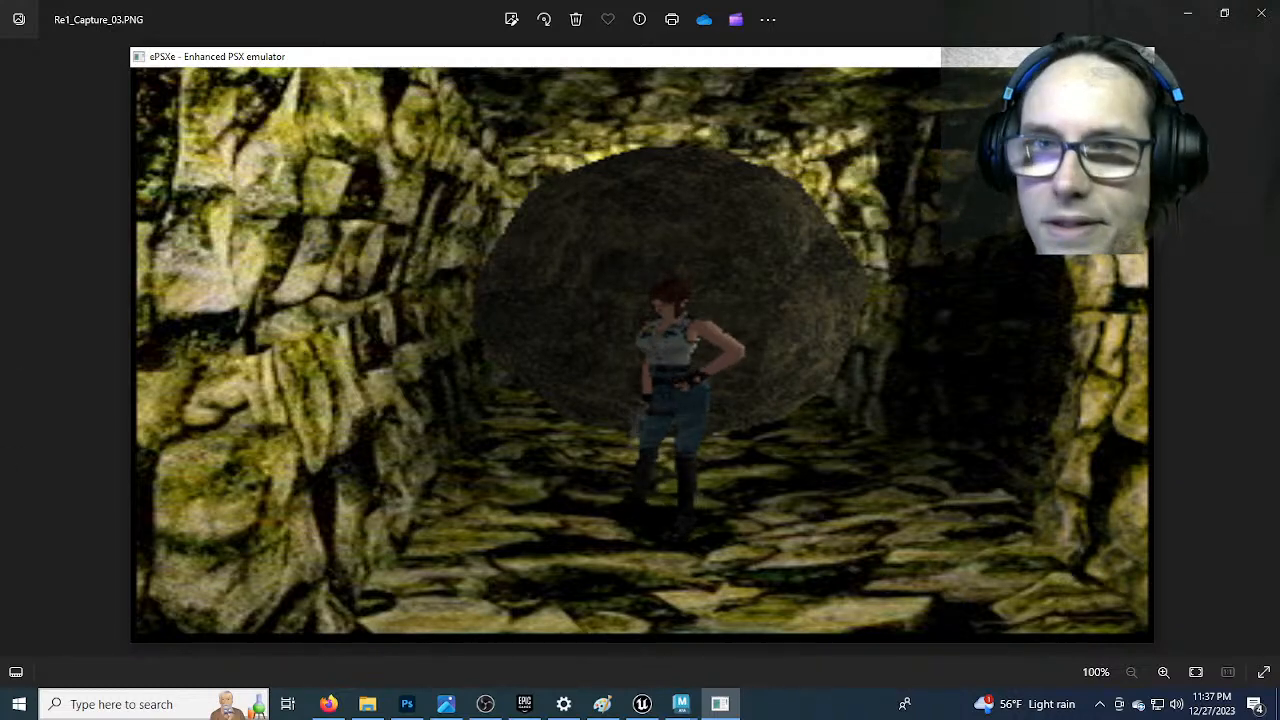
{"action": "key", "text": "Escape"}
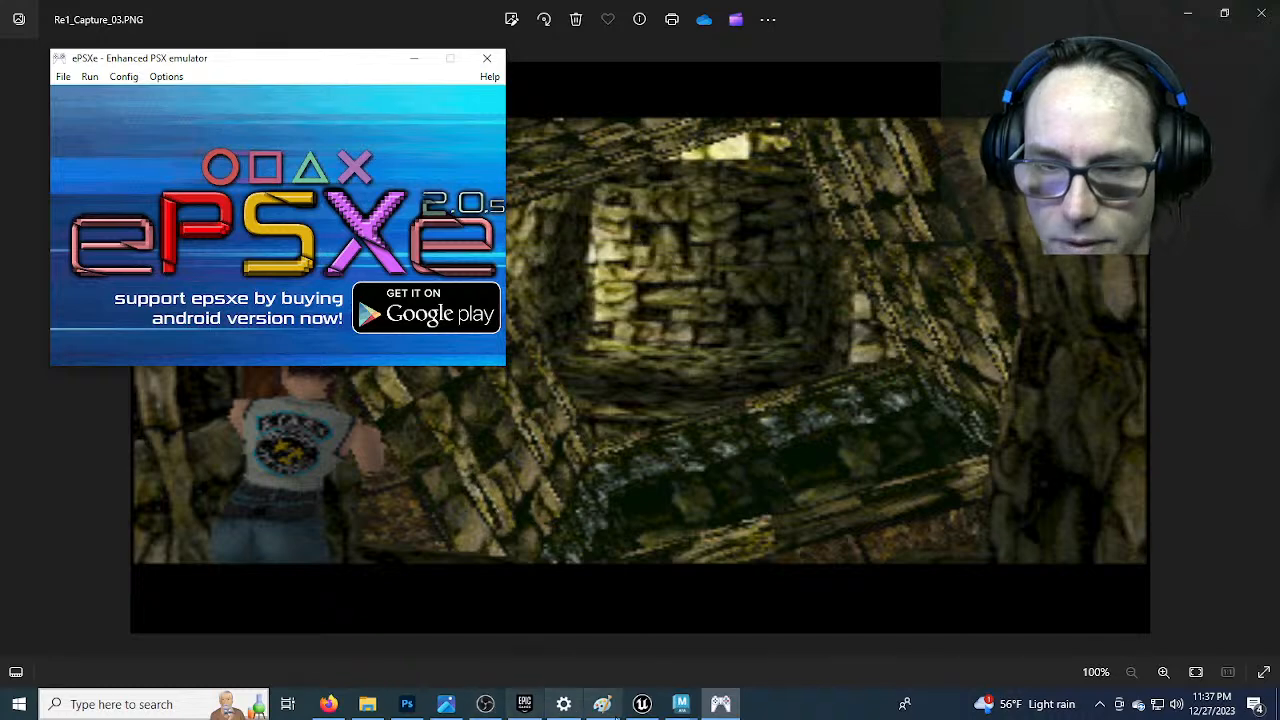
Switch to the Unreal Editor and add a Point Light to the Tunnel_Room level
{"action": "left_click", "coordinate": [642, 704]}
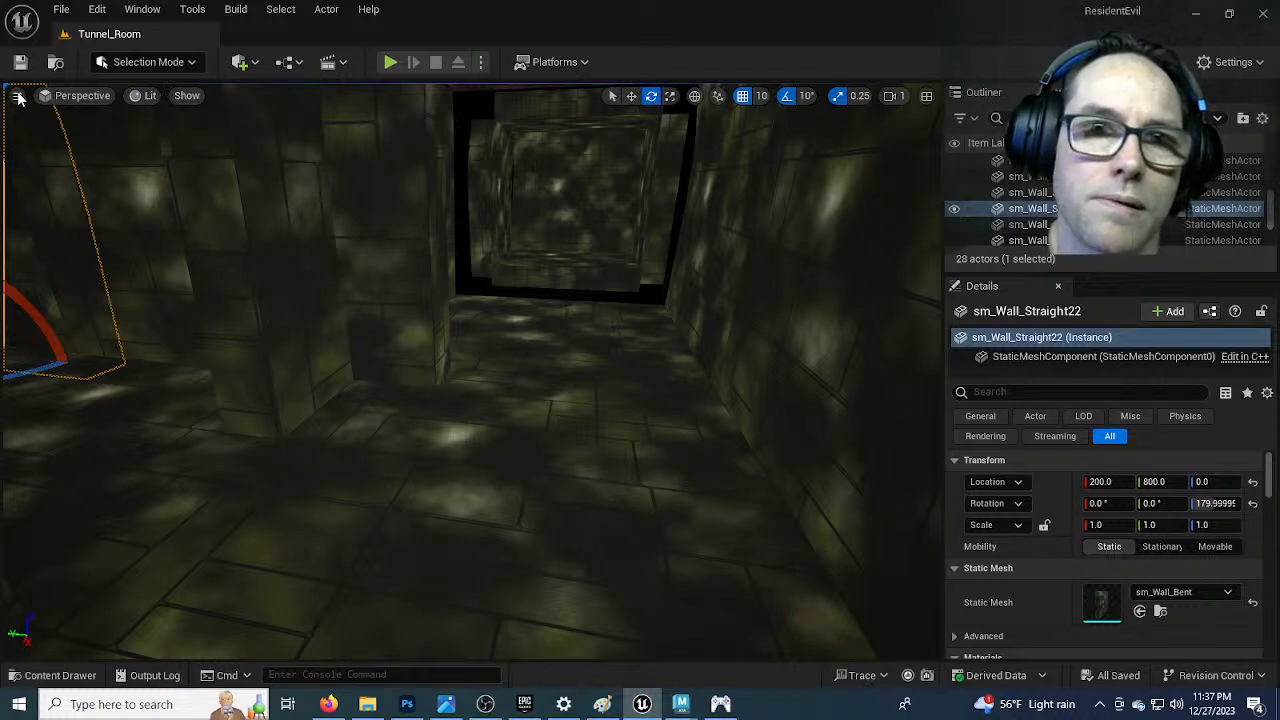
{"action": "left_click", "coordinate": [243, 62]}
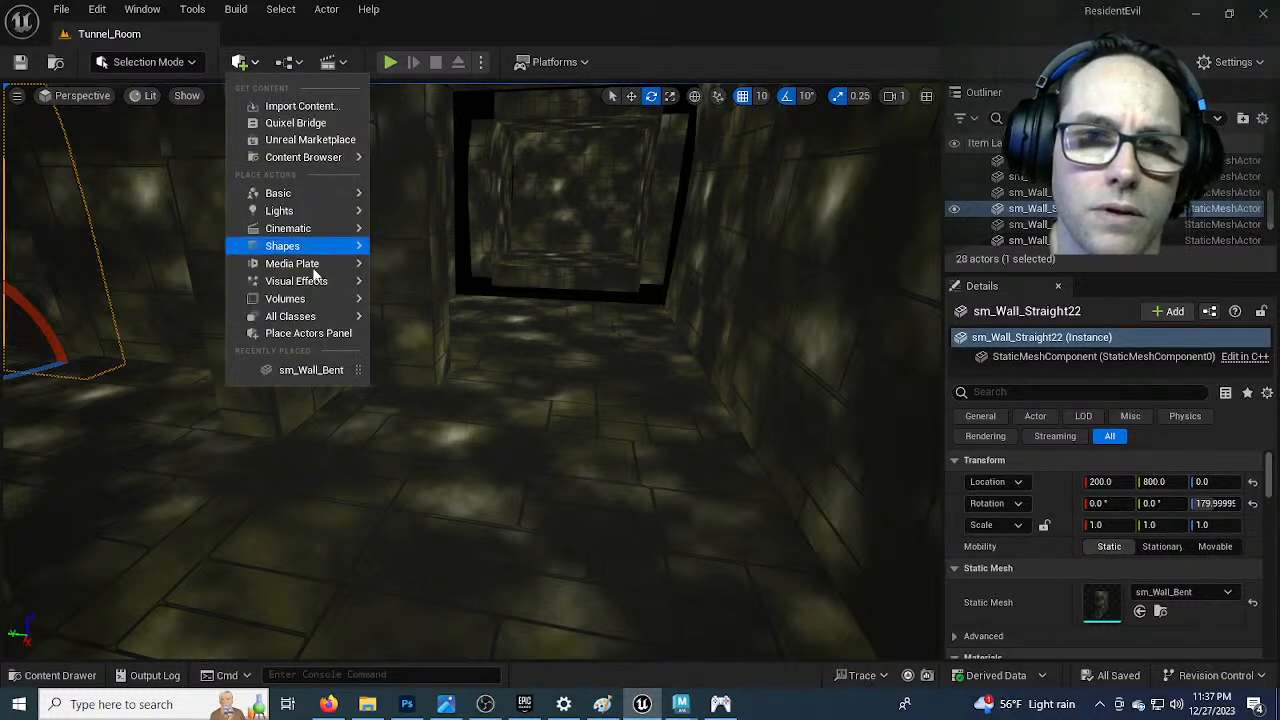
{"action": "mouse_move", "coordinate": [305, 209]}
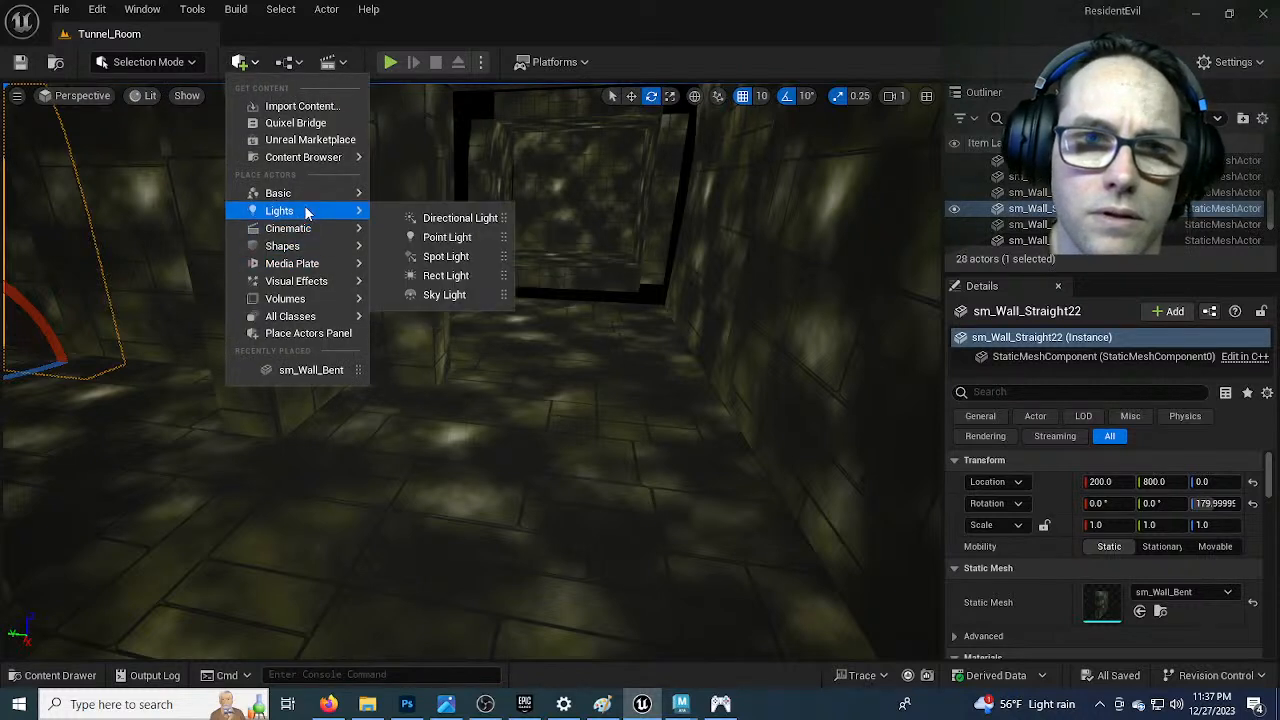
{"action": "left_click", "coordinate": [463, 238]}
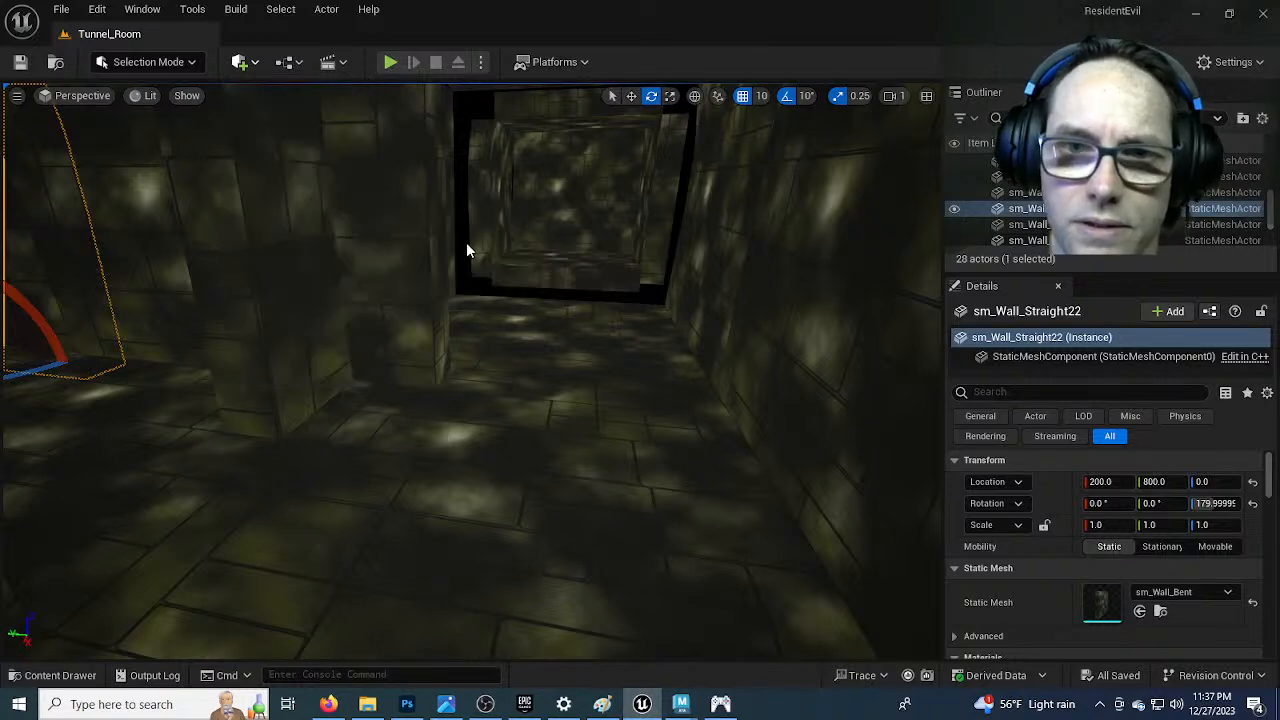
Look over the tunnel interior and switch the viewport to unlit shading
{"action": "key", "text": "w"}
{"action": "right_click_drag", "start_coordinate": [594, 415], "coordinate": [553, 390]}
{"action": "key", "text": "s"}
{"action": "key", "text": "w"}
{"action": "key", "text": "alt+3"}
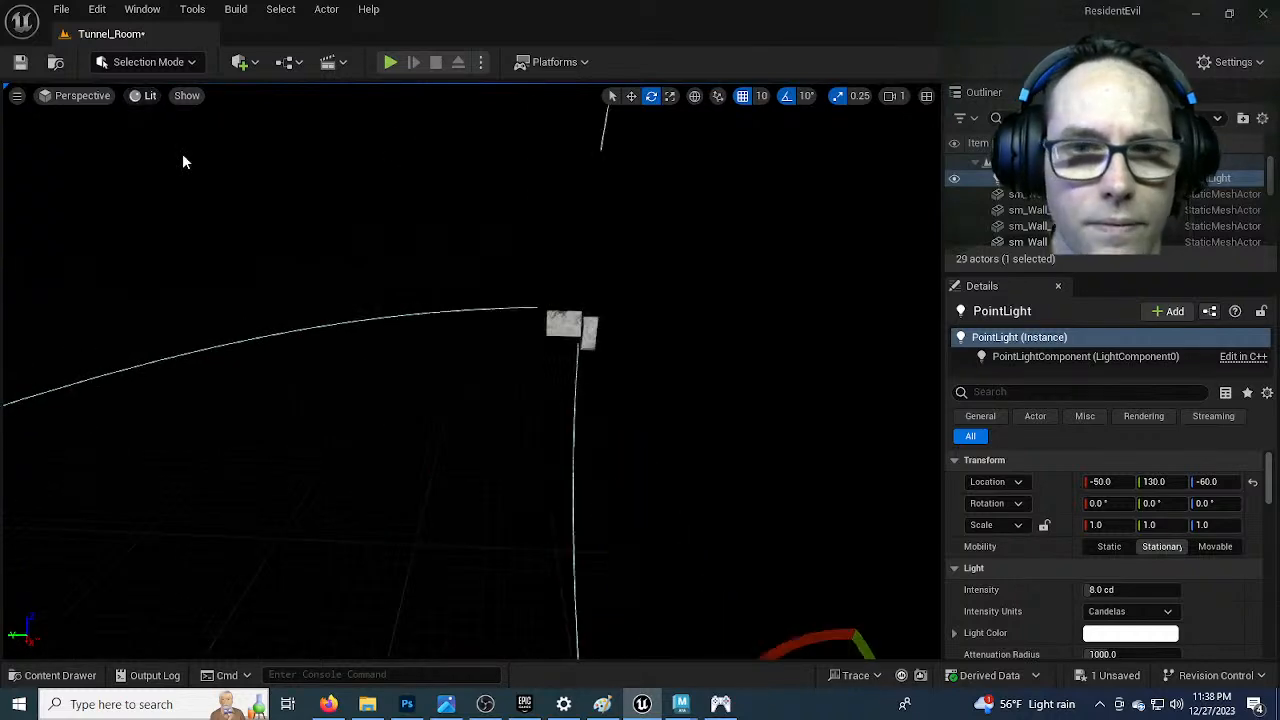
Move the point light up into the tunnel corridor, to about Y -10 and Z 230
{"action": "right_click_drag", "start_coordinate": [182, 155], "coordinate": [405, 413]}
{"action": "key", "text": "s"}
{"action": "key", "text": "s"}
{"action": "key", "text": "w"}
{"action": "key", "text": "w"}
{"action": "key", "text": "s"}
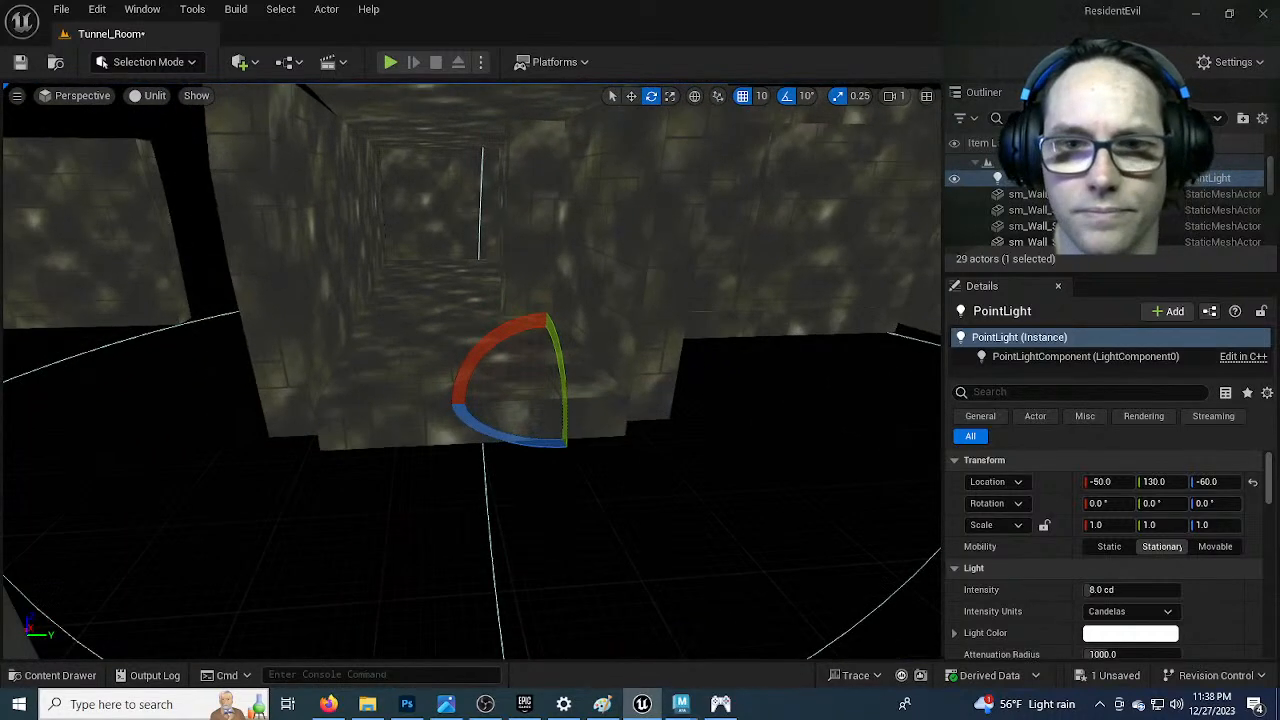
{"action": "key", "text": "w"}
{"action": "left_click_drag", "start_coordinate": [543, 345], "coordinate": [531, 236]}
{"action": "left_click_drag", "start_coordinate": [610, 257], "coordinate": [519, 254]}
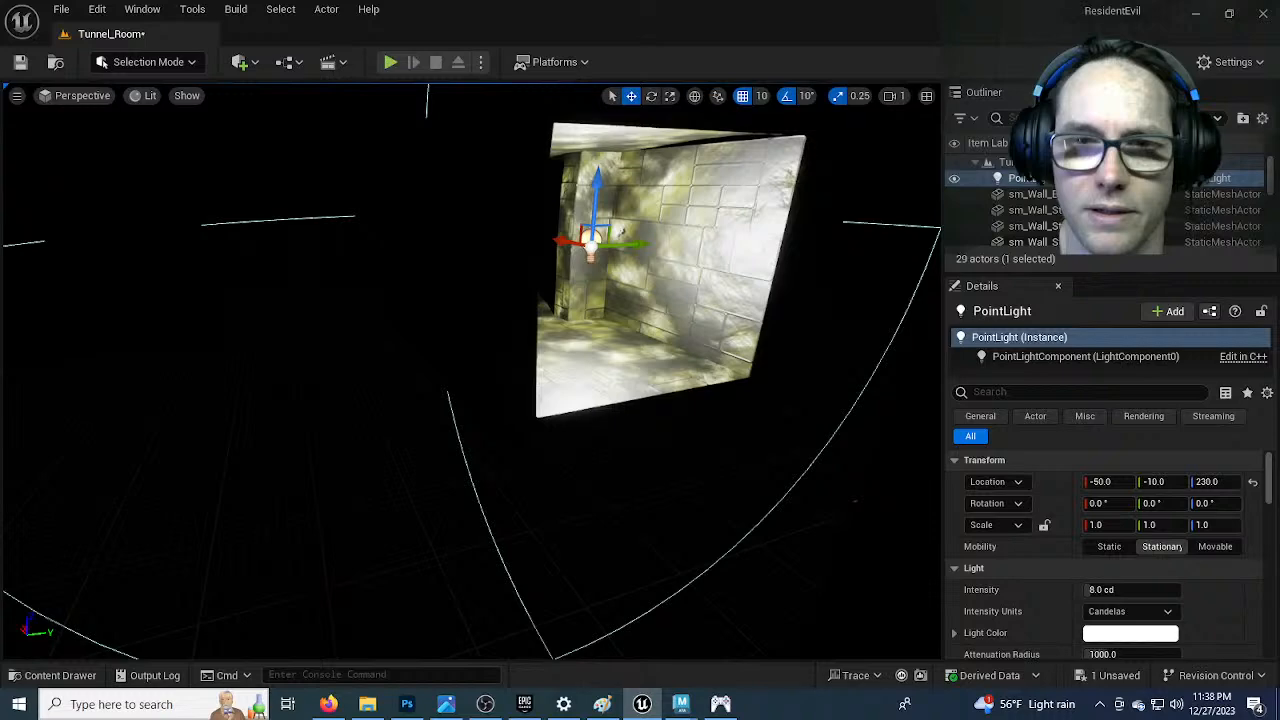
Set the point light's attenuation radius to 256
{"action": "right_click_drag", "start_coordinate": [541, 485], "coordinate": [541, 485]}
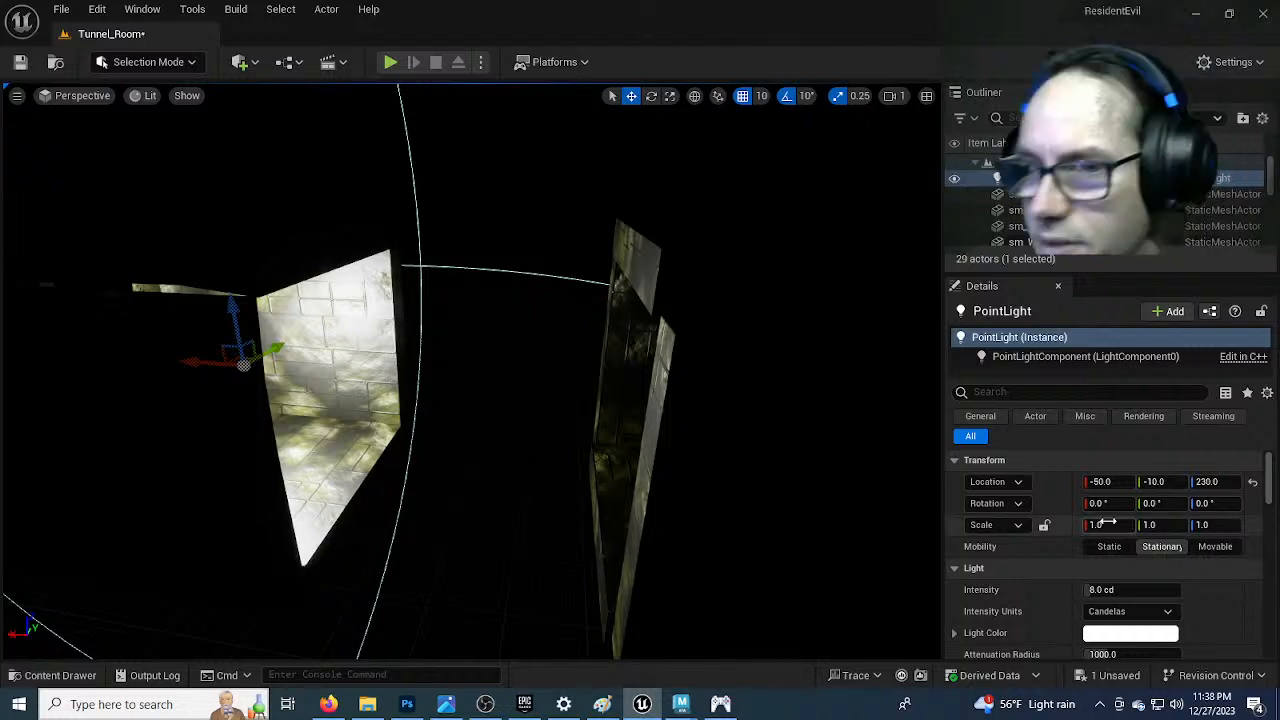
{"action": "scroll", "coordinate": [1001, 504], "scroll_direction": "down", "scroll_amount": 3}
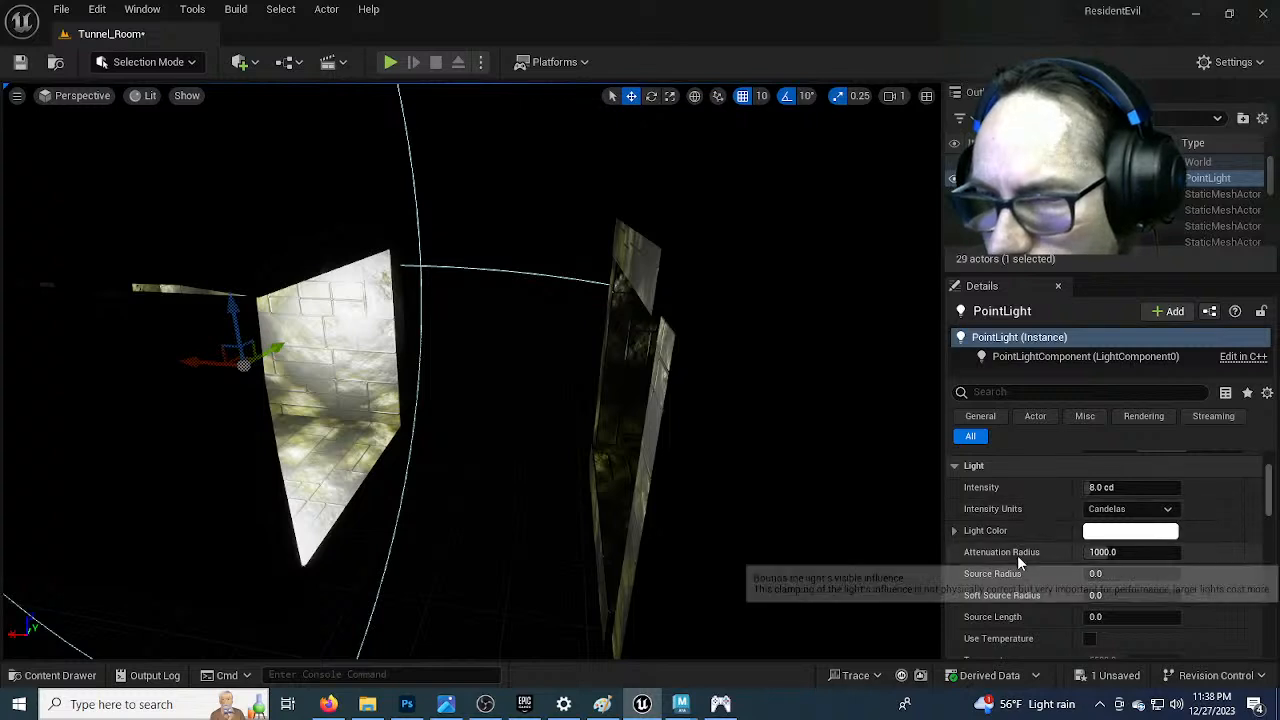
{"action": "left_click", "coordinate": [1085, 552]}
{"action": "type", "text": "256"}
{"action": "key", "text": "Return"}
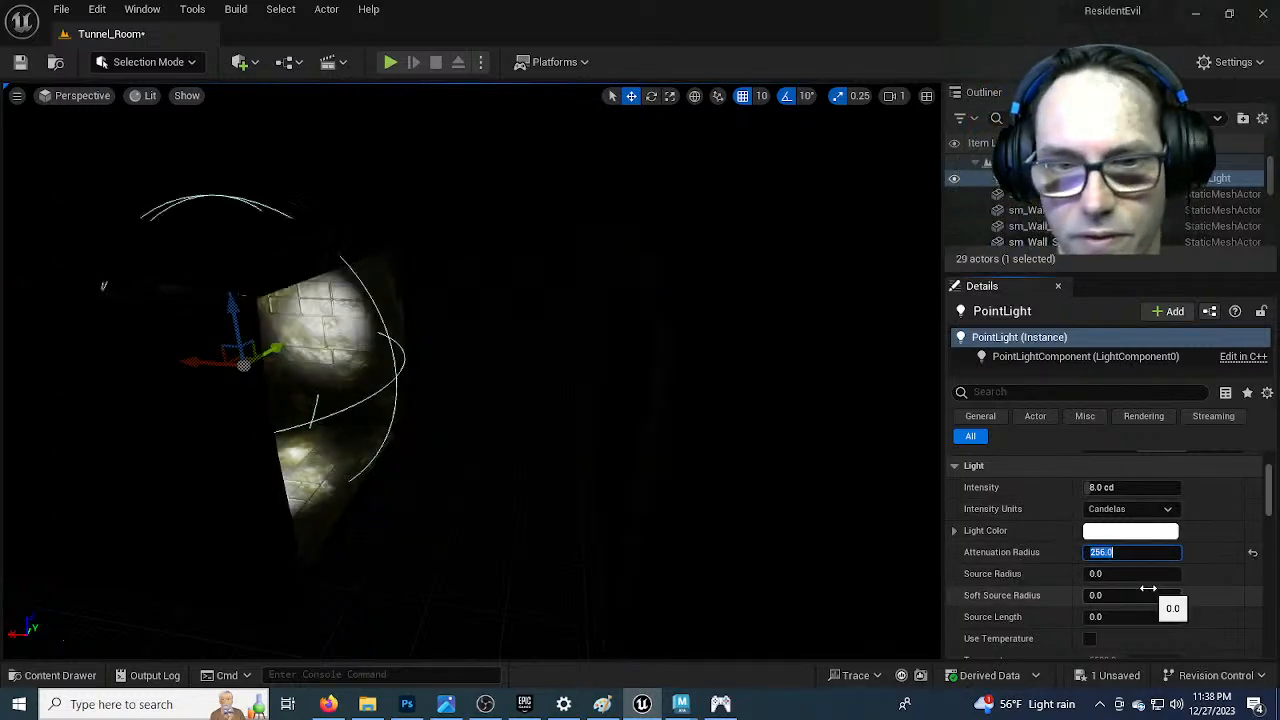
Shift the point light along the Y axis to Y 0, centering it in the corridor
{"action": "key", "text": "f"}
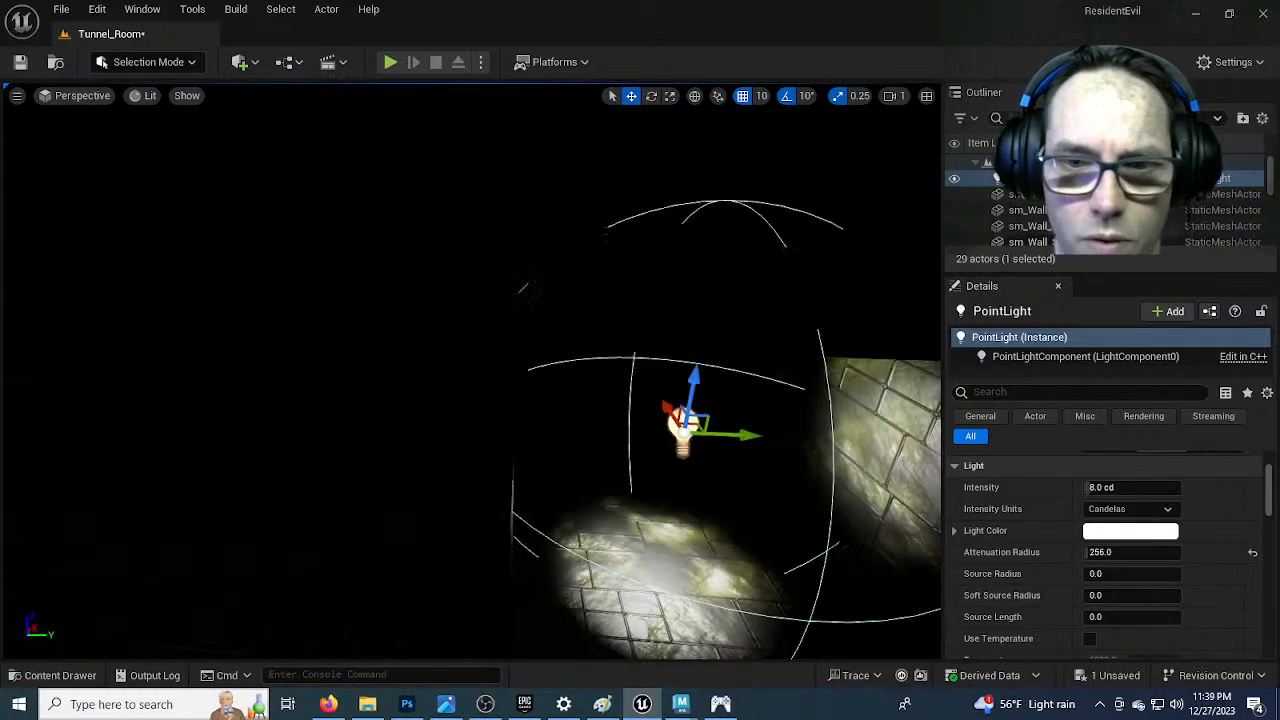
{"action": "right_click_drag", "start_coordinate": [472, 370], "coordinate": [640, 378]}
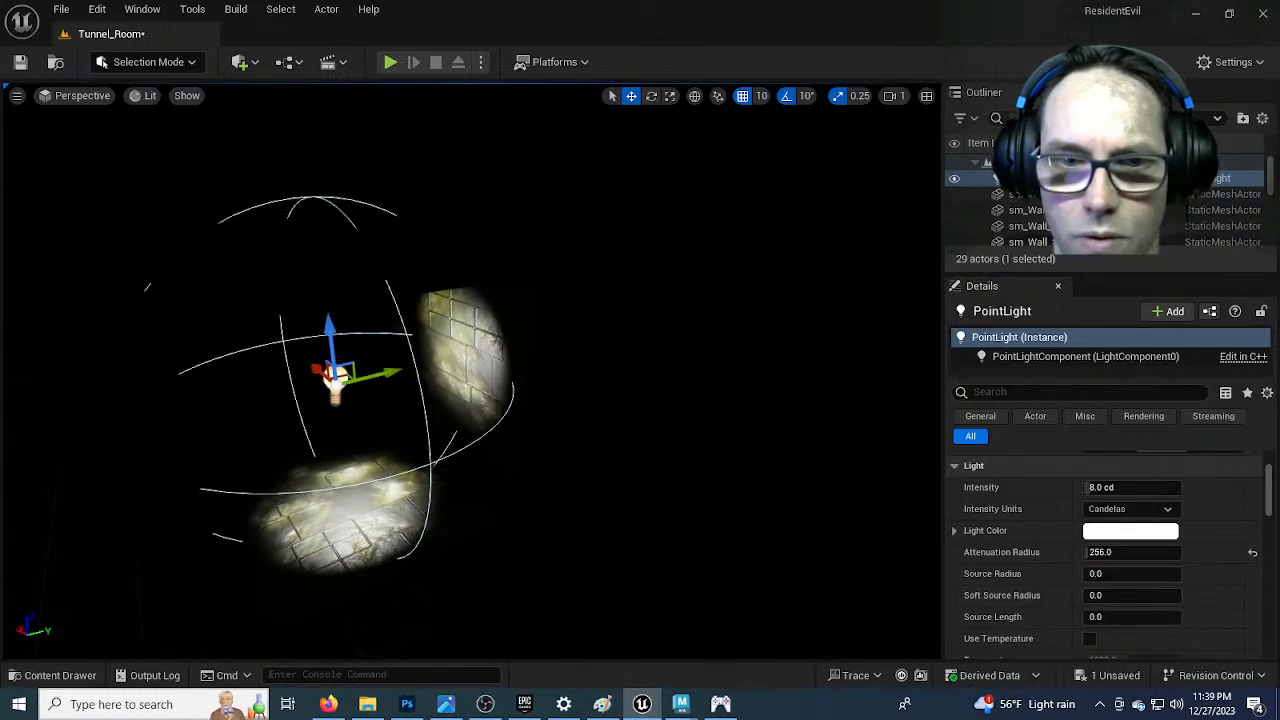
{"action": "right_click_drag", "start_coordinate": [422, 355], "coordinate": [411, 363]}
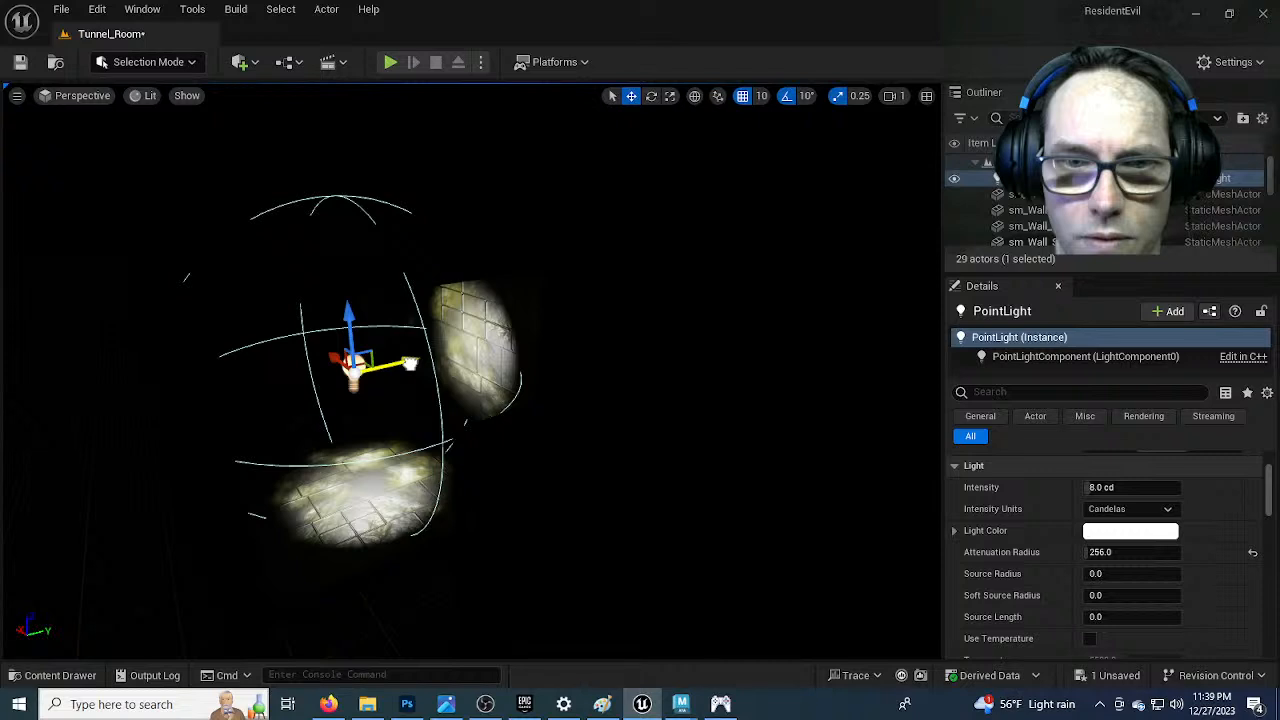
{"action": "left_click_drag", "start_coordinate": [409, 364], "coordinate": [418, 366]}
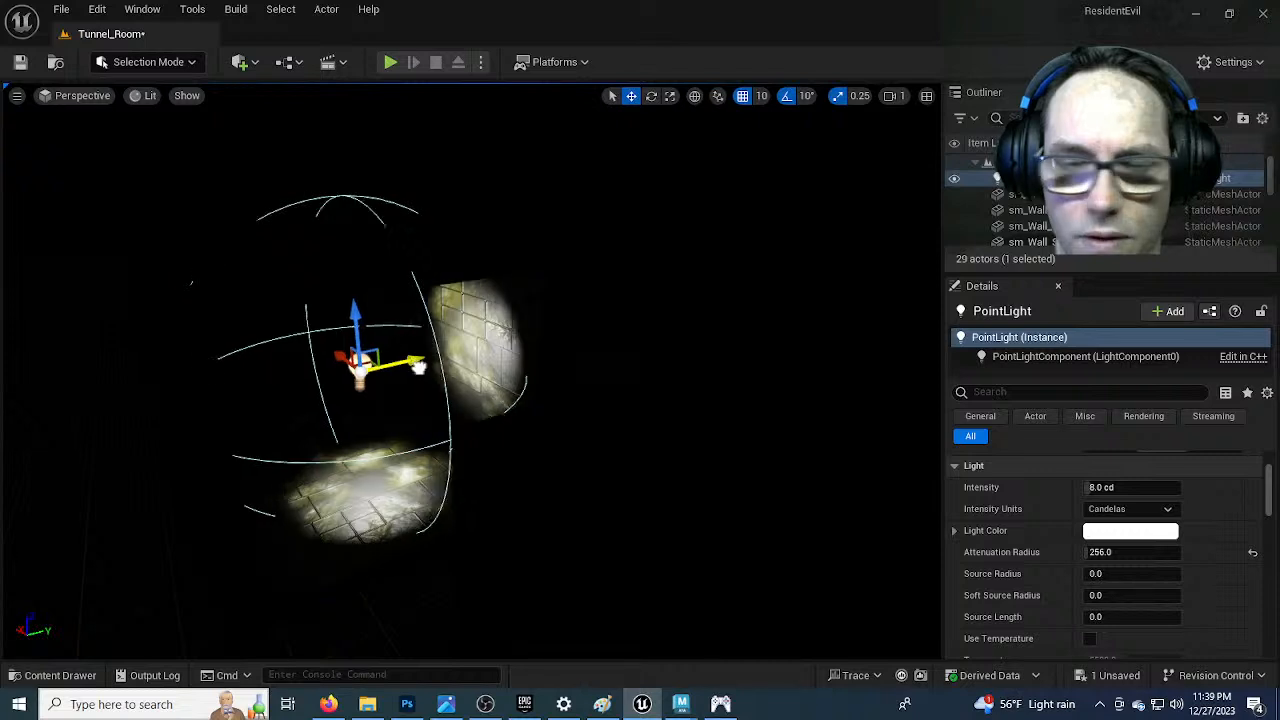
Try attenuation radii of 512, 480 and 300 for the point light, settling on 360
{"action": "left_click", "coordinate": [1104, 555]}
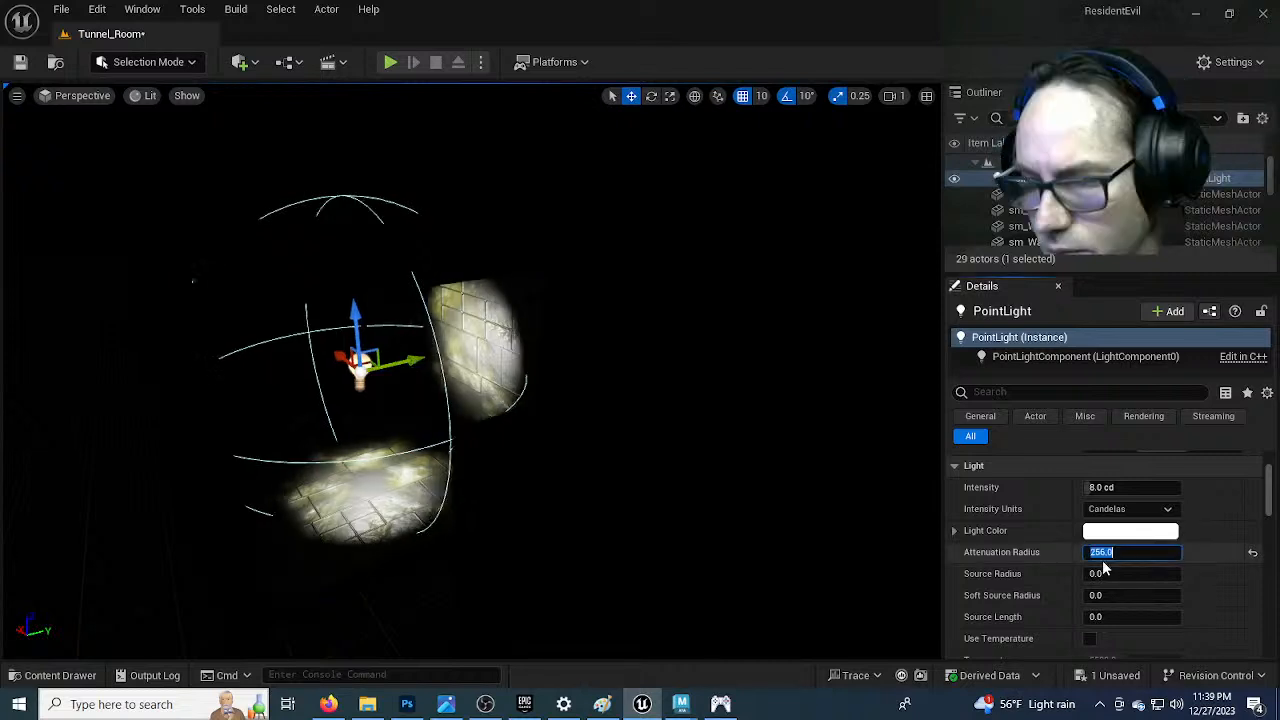
{"action": "type", "text": "512"}
{"action": "key", "text": "Return"}
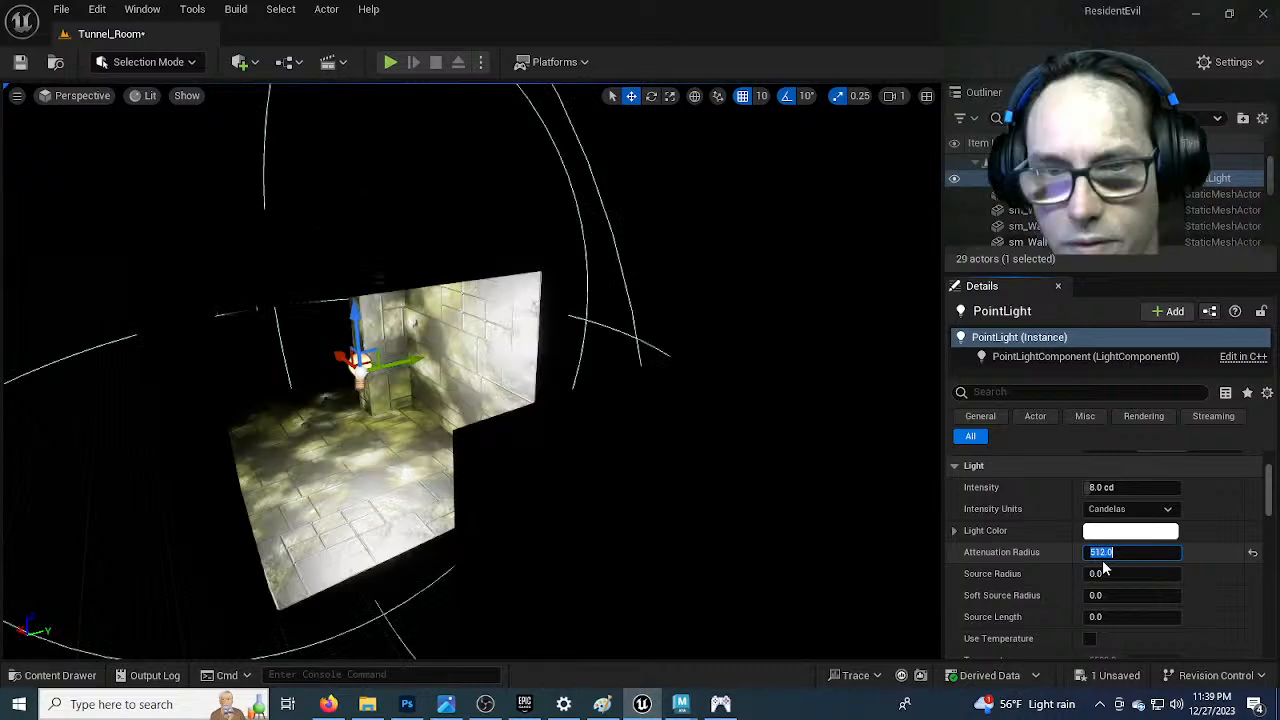
{"action": "type", "text": "480"}
{"action": "key", "text": "Return"}
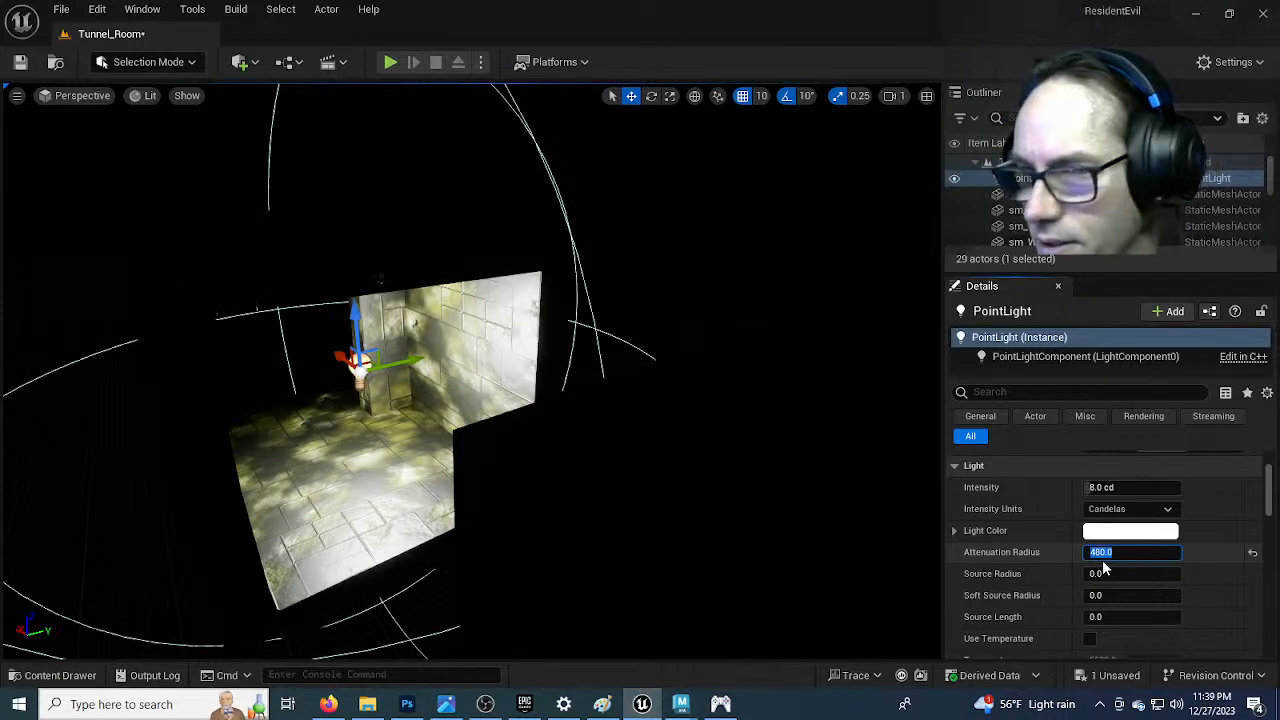
{"action": "type", "text": "360"}
{"action": "key", "text": "Return"}
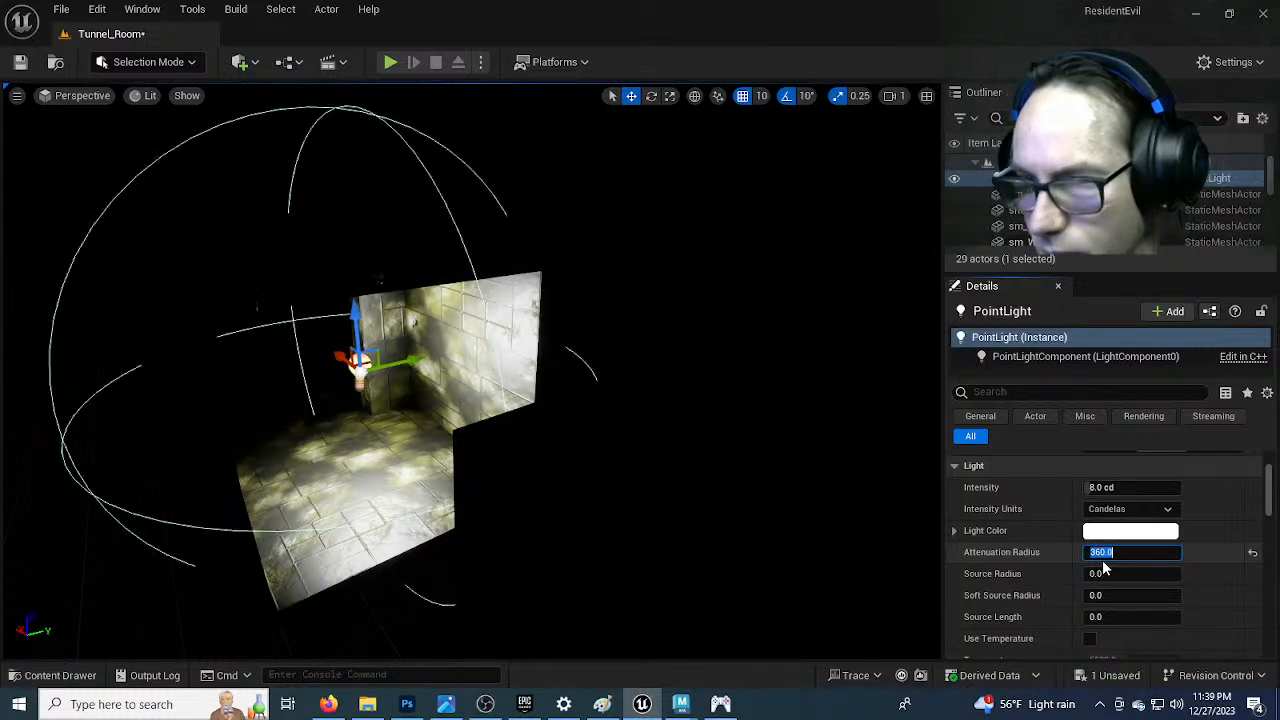
{"action": "key", "text": "Return"}
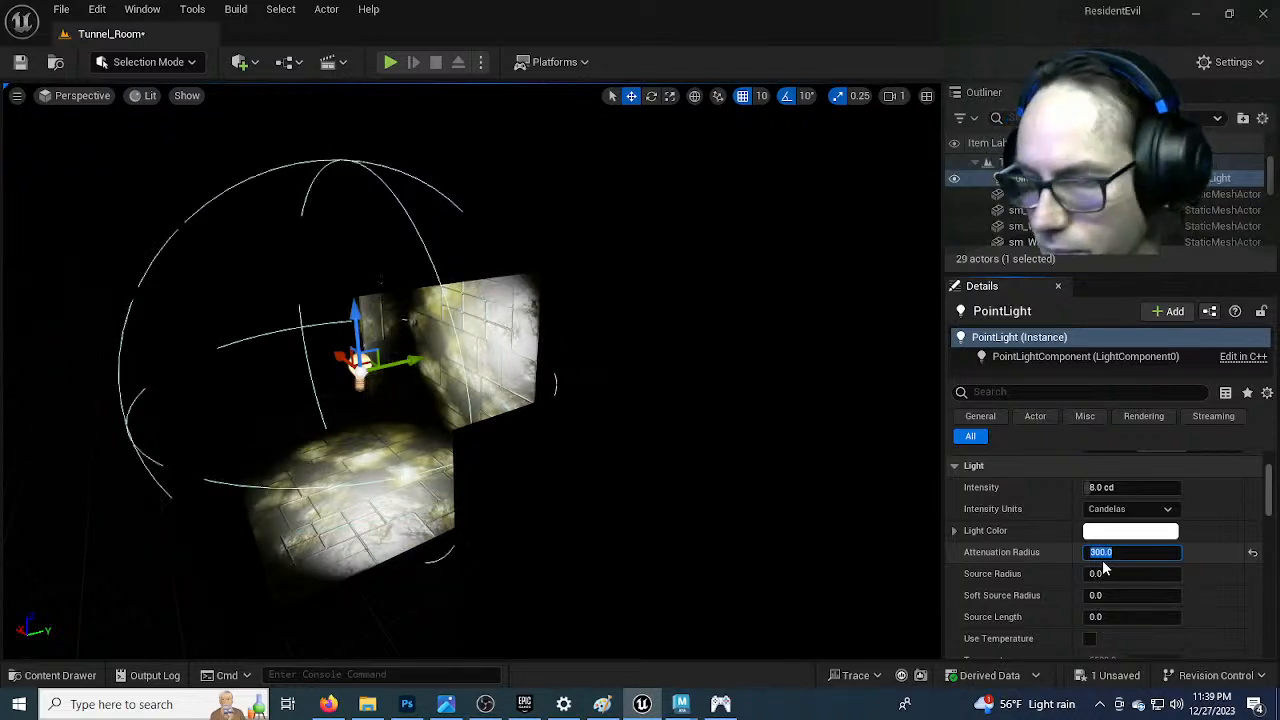
{"action": "type", "text": "350"}
{"action": "key", "text": "Return"}
{"action": "mouse_move", "coordinate": [520, 557]}
{"action": "right_mouse_down"}
{"action": "mouse_move", "coordinate": [490, 540]}
{"action": "mouse_move", "coordinate": [620, 545]}
{"action": "mouse_move", "coordinate": [575, 565]}
{"action": "mouse_move", "coordinate": [400, 555]}
{"action": "mouse_move", "coordinate": [538, 571]}
{"action": "right_mouse_up"}
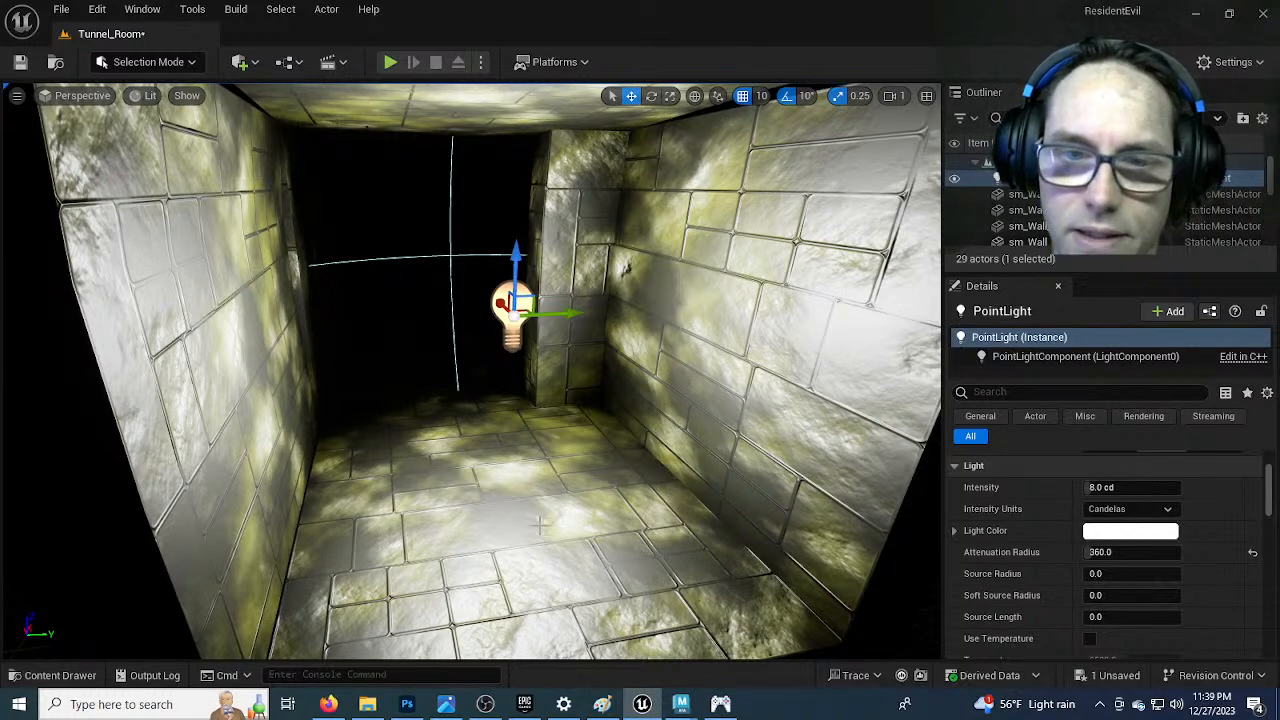
Enable color temperature on the point light
{"action": "scroll", "coordinate": [1033, 532], "scroll_direction": "down", "scroll_amount": 3}
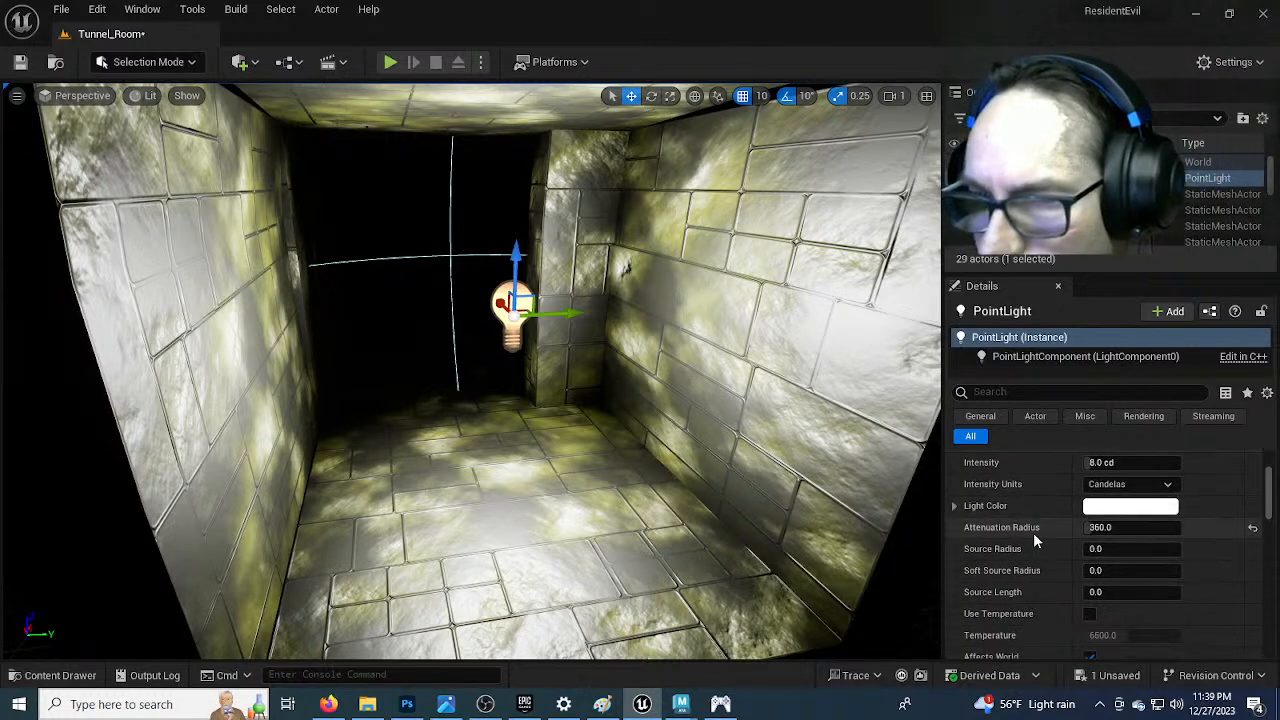
{"action": "scroll", "coordinate": [1035, 538], "scroll_direction": "down", "scroll_amount": 2}
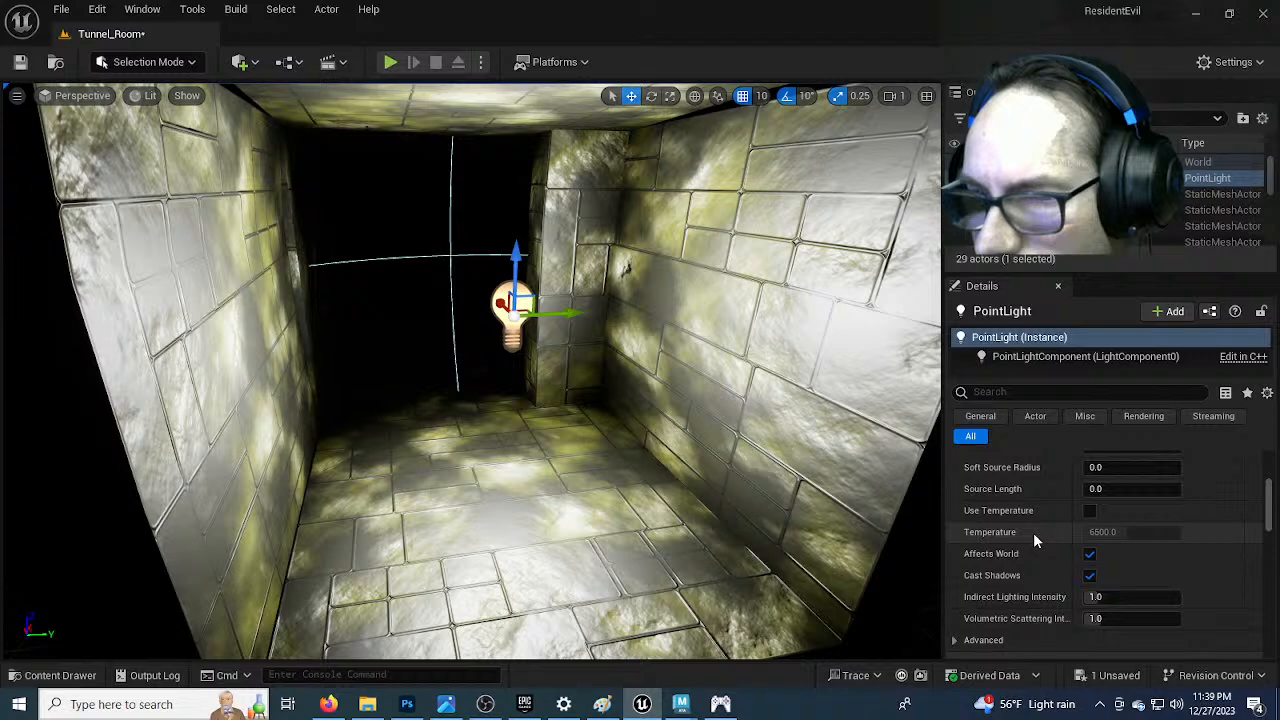
{"action": "left_click", "coordinate": [1089, 511]}
{"action": "scroll", "coordinate": [1040, 560], "scroll_direction": "down", "scroll_amount": 1}
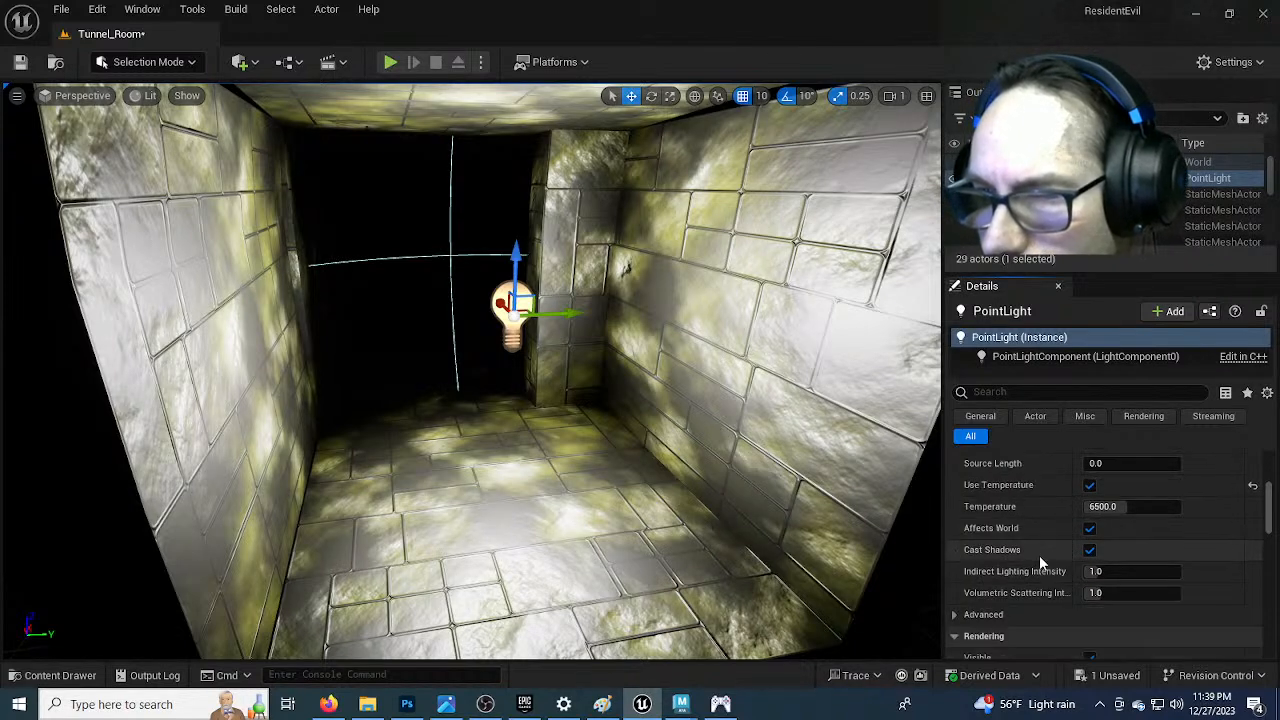
Review the point light's advanced falloff and shadow settings, and check the reference image Re1_Capture_03.PNG before returning to Unreal Editor
{"action": "scroll", "coordinate": [1040, 558], "scroll_direction": "down", "scroll_amount": 1}
{"action": "left_click", "coordinate": [958, 591]}
{"action": "scroll", "coordinate": [1050, 567], "scroll_direction": "down", "scroll_amount": 4}
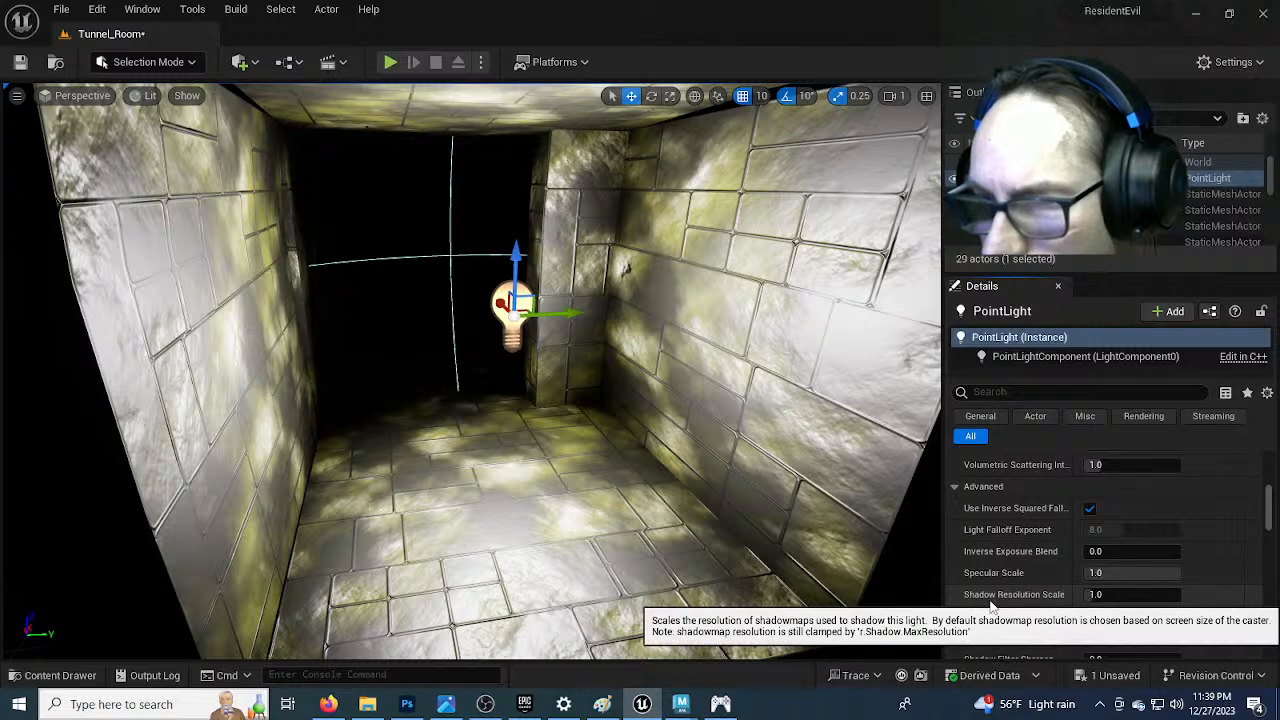
{"action": "scroll", "coordinate": [1010, 538], "scroll_direction": "up", "scroll_amount": 4}
{"action": "scroll", "coordinate": [1020, 538], "scroll_direction": "up", "scroll_amount": 1}
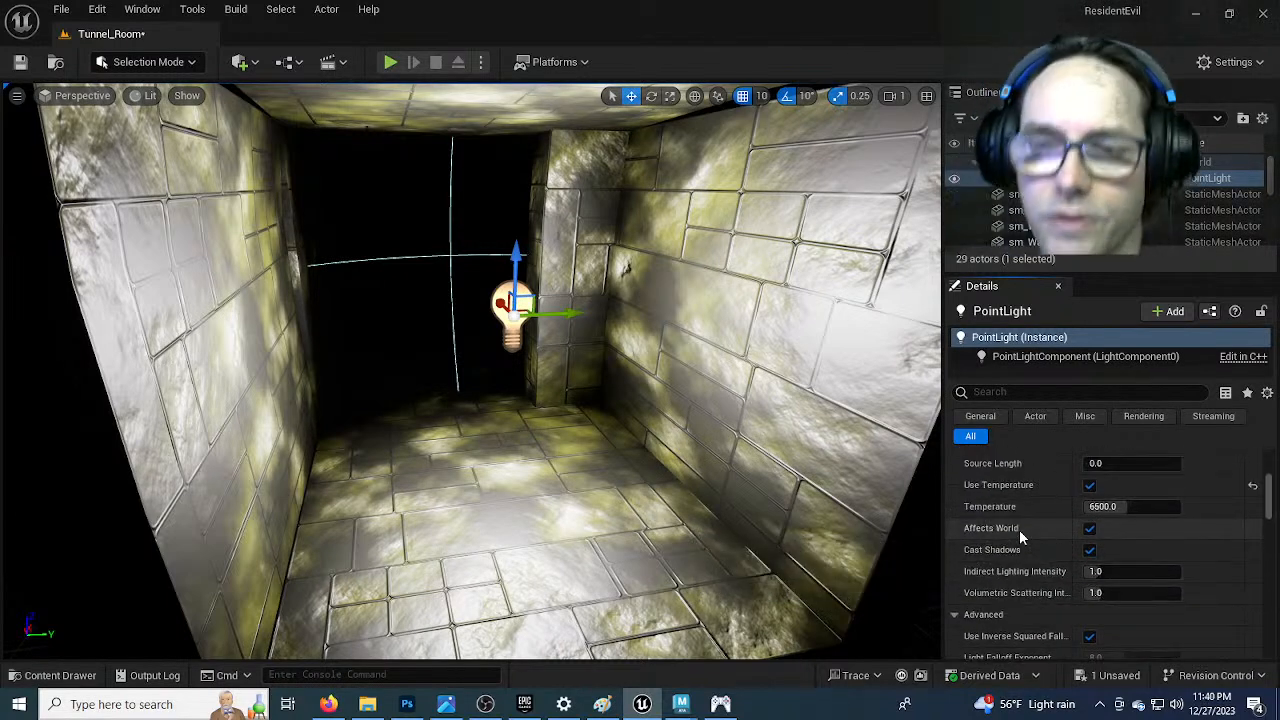
{"action": "left_click", "coordinate": [646, 705]}
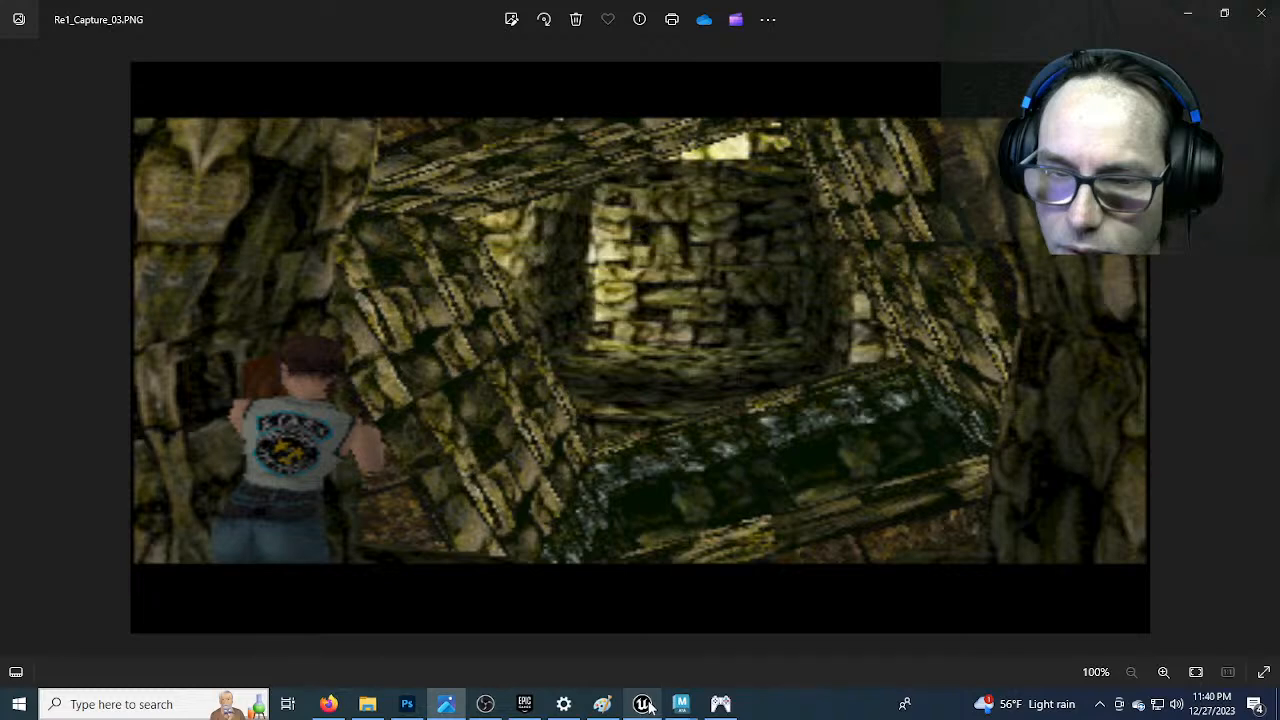
{"action": "left_click", "coordinate": [645, 705]}
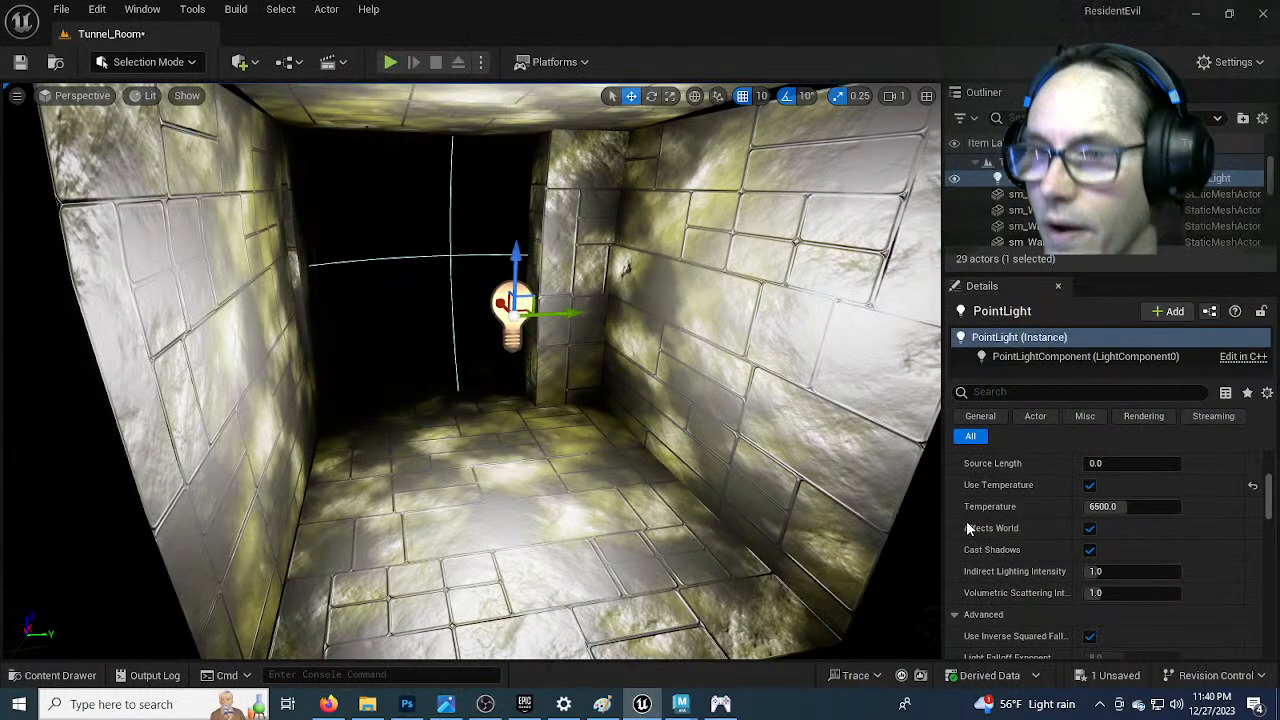
Lower the point light's color temperature for a slightly warmer tint
{"action": "scroll", "coordinate": [1128, 515], "scroll_direction": "up", "scroll_amount": 5}
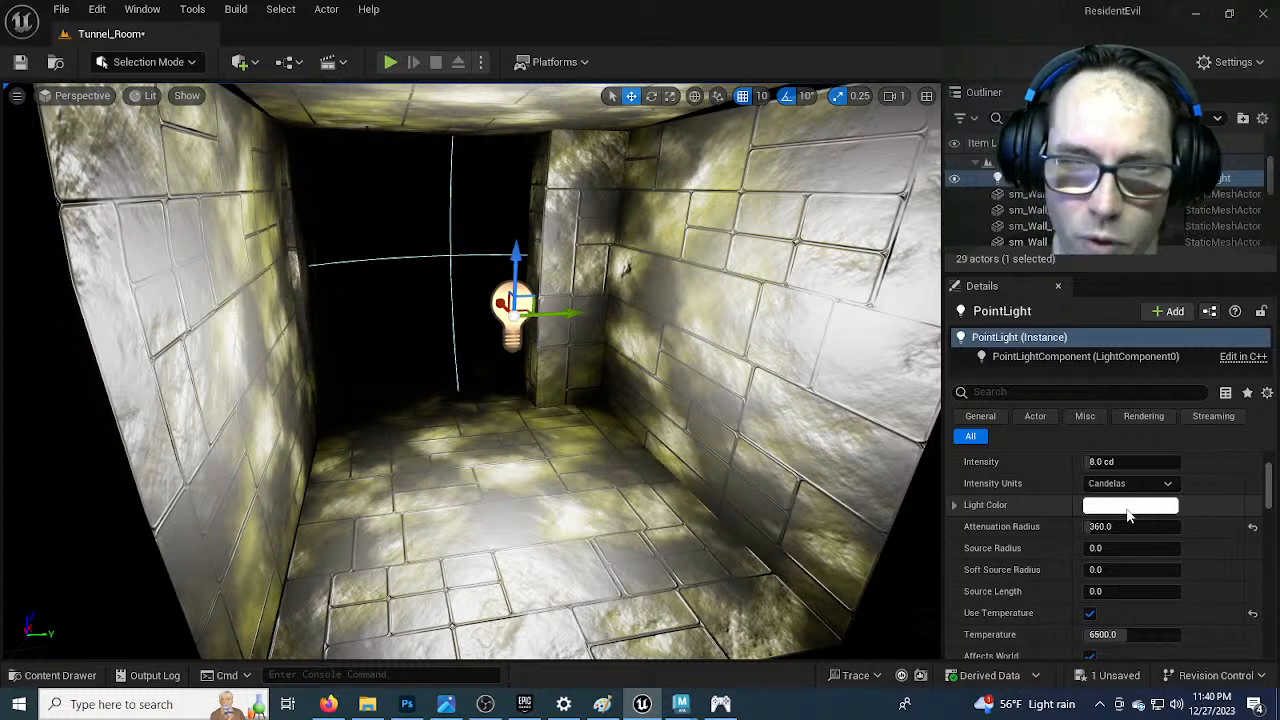
{"action": "scroll", "coordinate": [1051, 530], "scroll_direction": "down", "scroll_amount": 4}
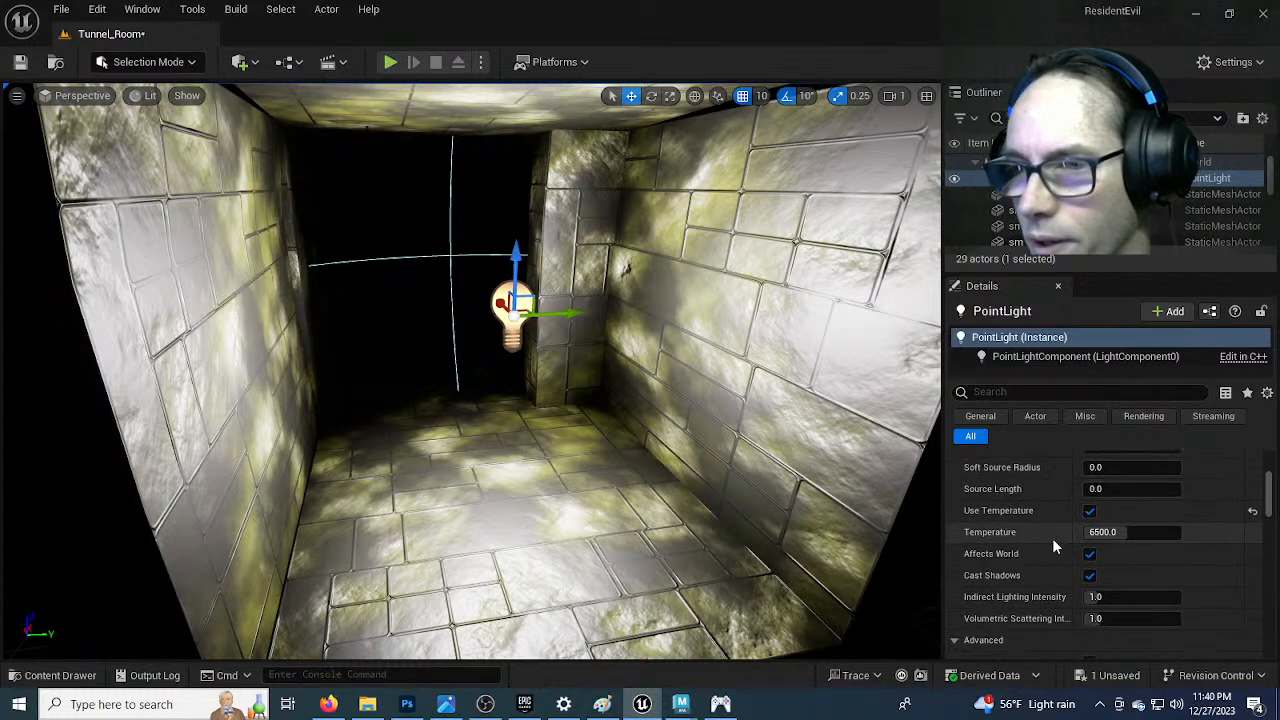
{"action": "scroll", "coordinate": [1070, 546], "scroll_direction": "up", "scroll_amount": 1}
{"action": "left_click_drag", "start_coordinate": [1086, 556], "coordinate": [1071, 549]}
{"action": "scroll", "coordinate": [1071, 549], "scroll_direction": "up", "scroll_amount": 3}
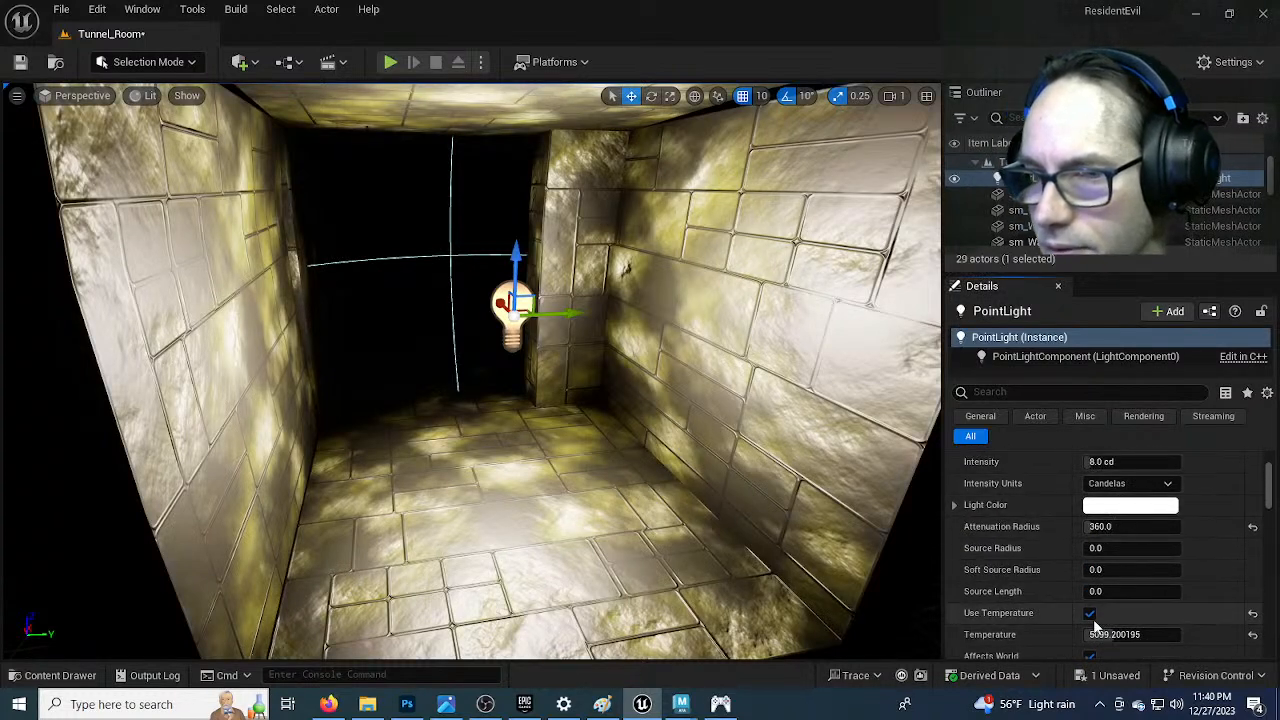
Try a pale yellow light color on the point light with color temperature turned off
{"action": "left_click", "coordinate": [1090, 615]}
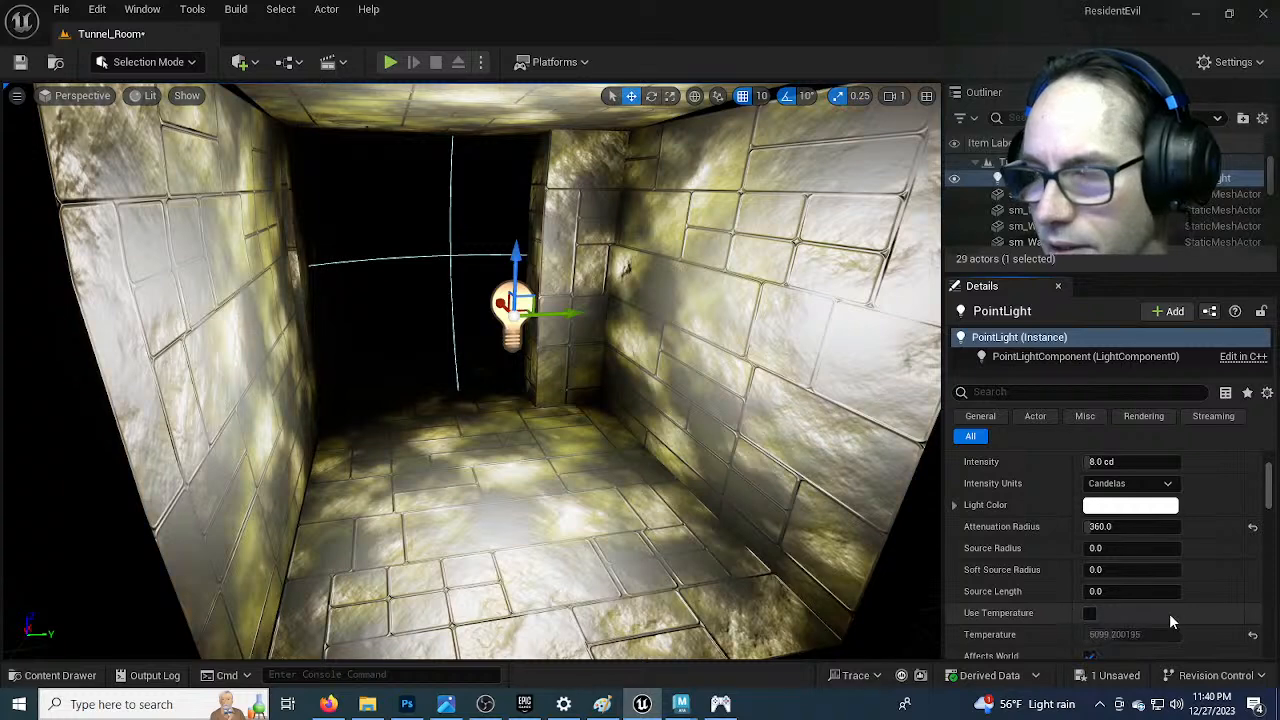
{"action": "left_click", "coordinate": [1106, 508]}
{"action": "left_click", "coordinate": [876, 446]}
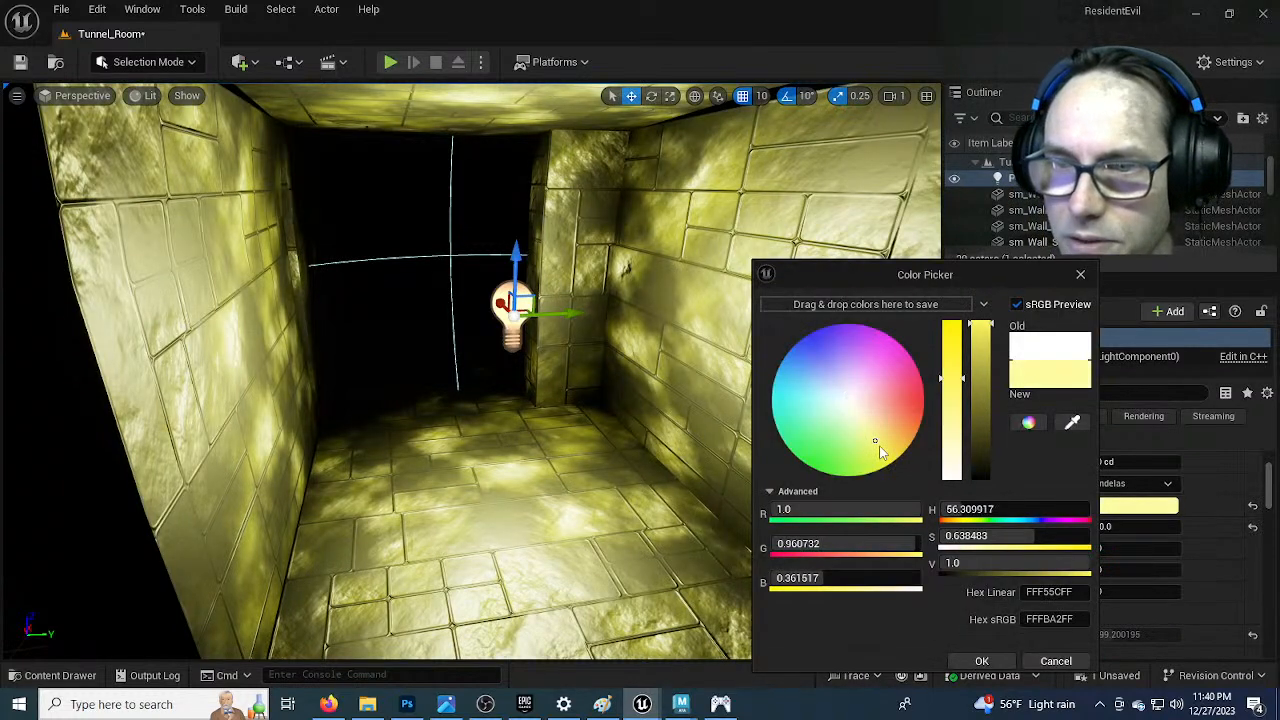
{"action": "left_click_drag", "start_coordinate": [880, 448], "coordinate": [864, 423]}
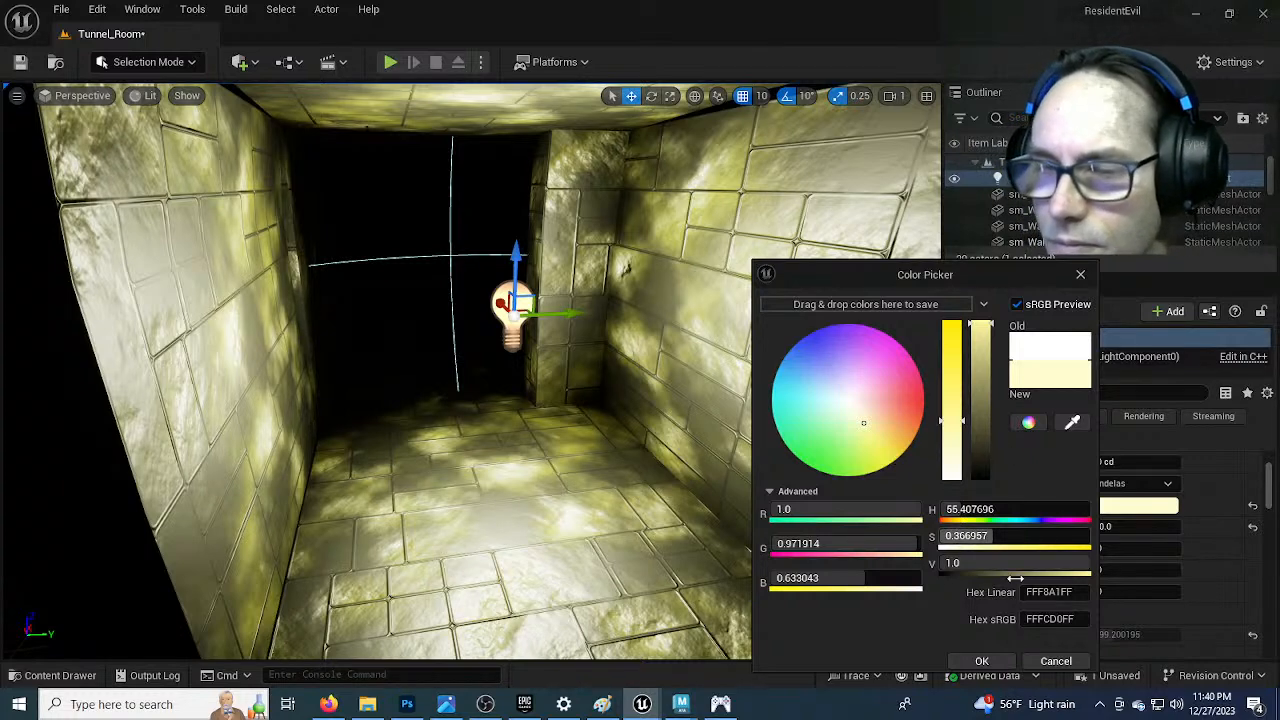
{"action": "left_click", "coordinate": [1041, 664]}
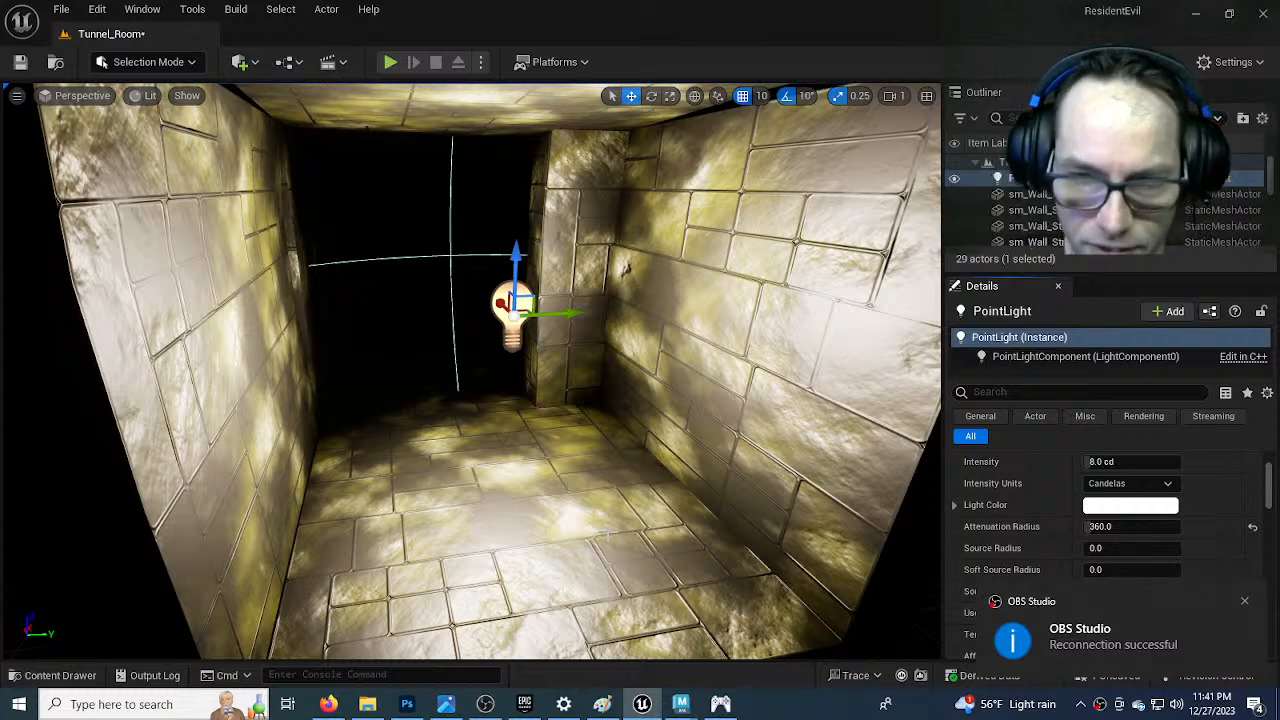
Check the live stream status in OBS Studio and return to Unreal Editor
{"action": "left_click", "coordinate": [485, 704]}
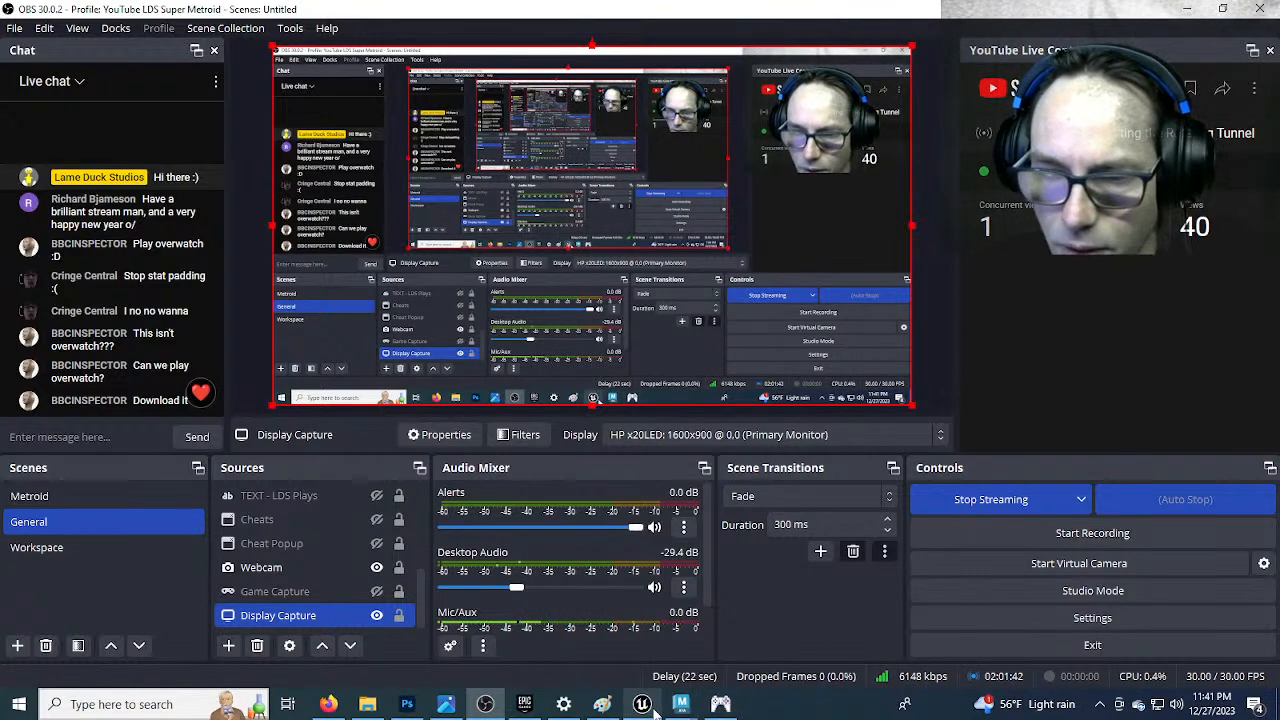
{"action": "mouse_move", "coordinate": [721, 706]}
{"action": "left_click", "coordinate": [815, 640]}
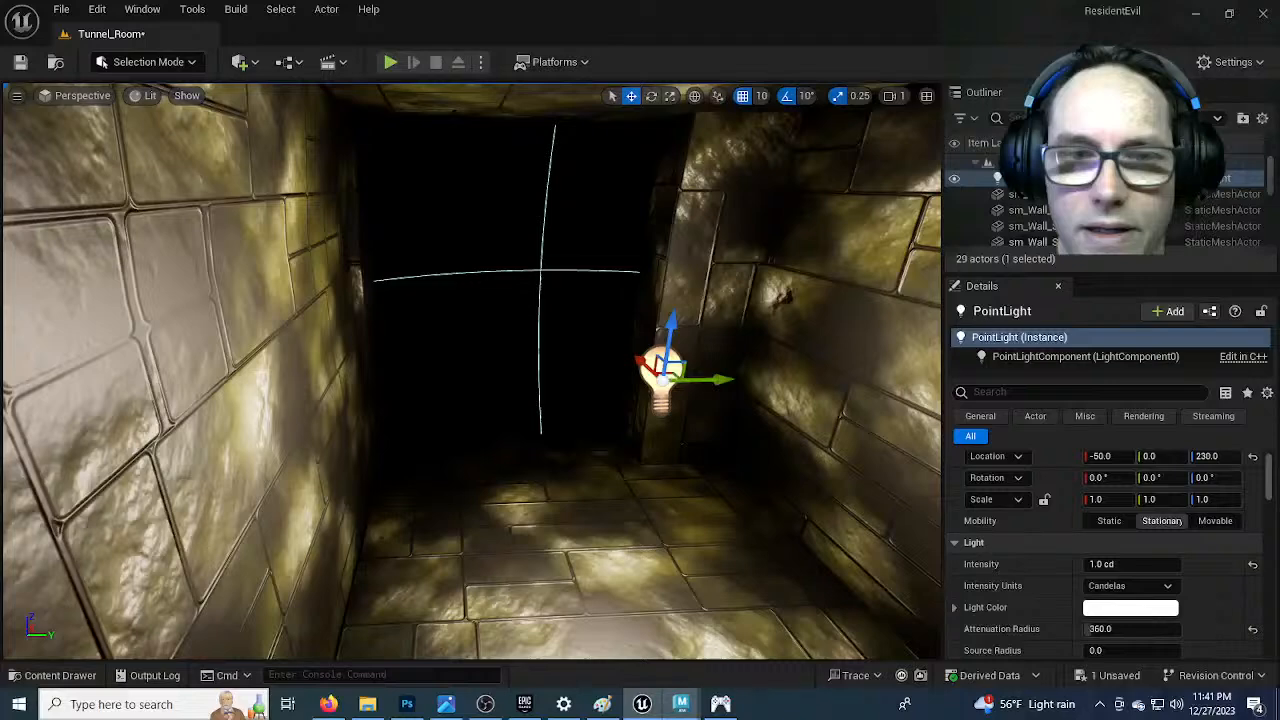
Set the point light's intensity to 0.5 cd, viewing the corridor from farther back
{"action": "right_click_drag", "start_coordinate": [472, 370], "coordinate": [560, 375]}
{"action": "key", "text": "s"}
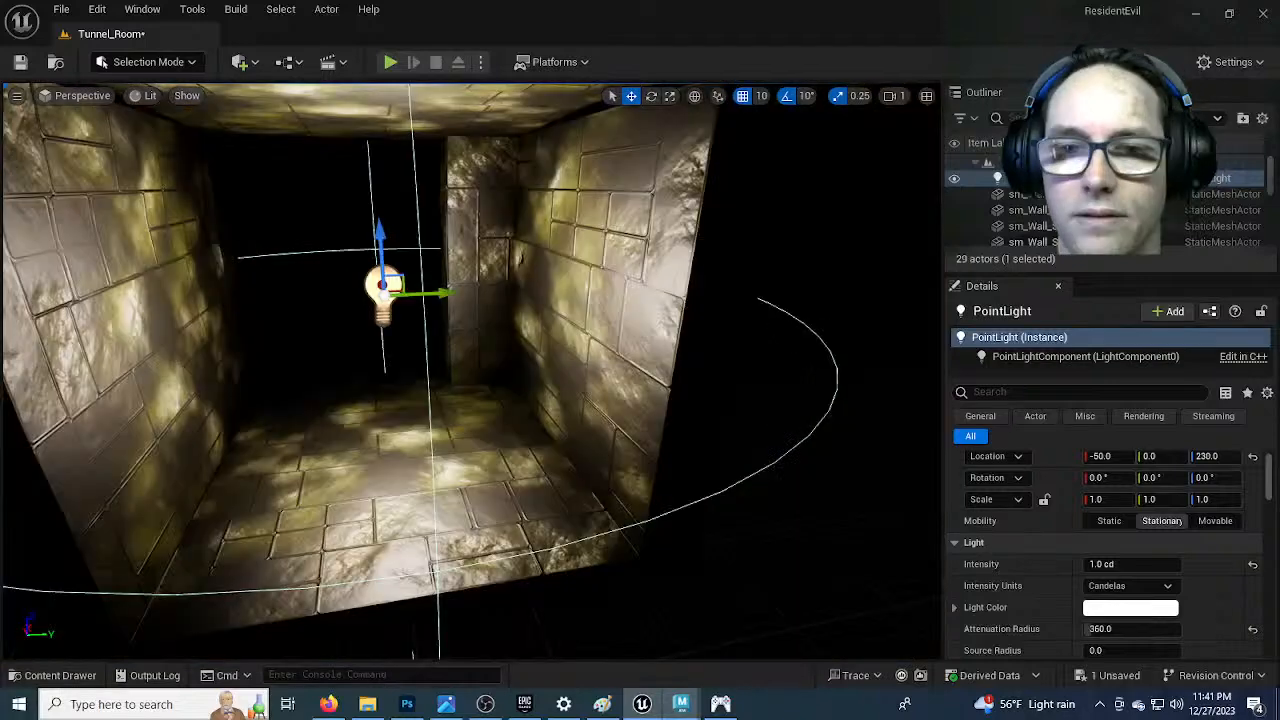
{"action": "right_click_drag", "start_coordinate": [472, 370], "coordinate": [505, 390]}
{"action": "key", "text": "s"}
{"action": "left_click", "coordinate": [1090, 565]}
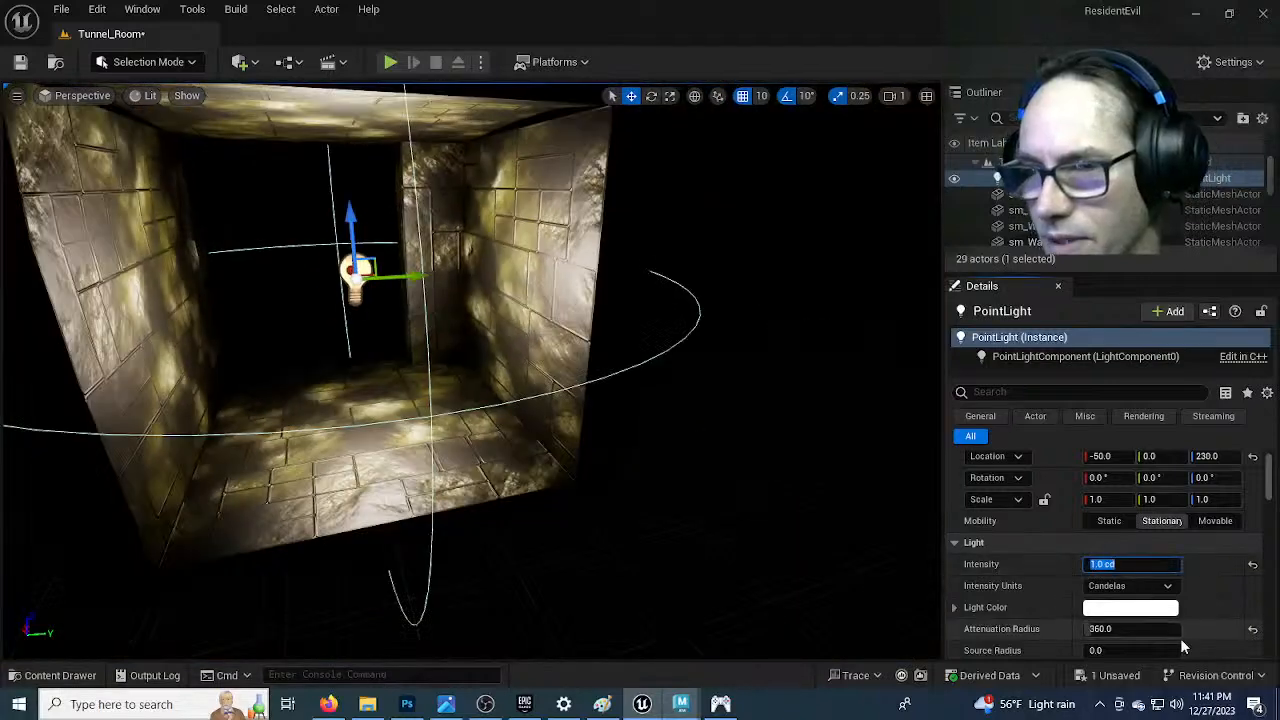
{"action": "type", "text": ".5"}
{"action": "key", "text": "Return"}
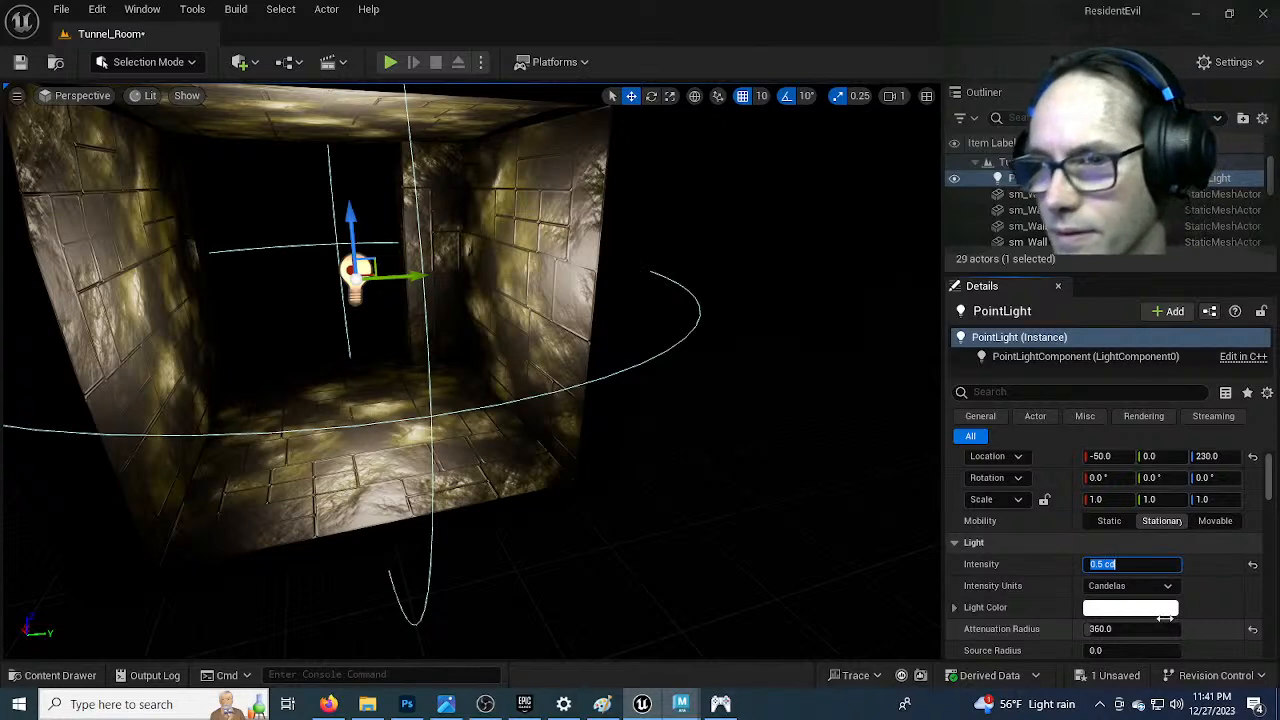
Duplicate the point light along the corridor's X axis to X 380, keeping its height
{"action": "left_click", "coordinate": [484, 461]}
{"action": "key", "text": "w"}
{"action": "right_click_drag", "start_coordinate": [484, 461], "coordinate": [545, 440]}
{"action": "key", "text": "s"}
{"action": "right_click_drag", "start_coordinate": [380, 262], "coordinate": [340, 266]}
{"action": "left_click", "coordinate": [350, 253]}
{"action": "key", "text": "e"}
{"action": "right_click_drag", "start_coordinate": [506, 434], "coordinate": [351, 440]}
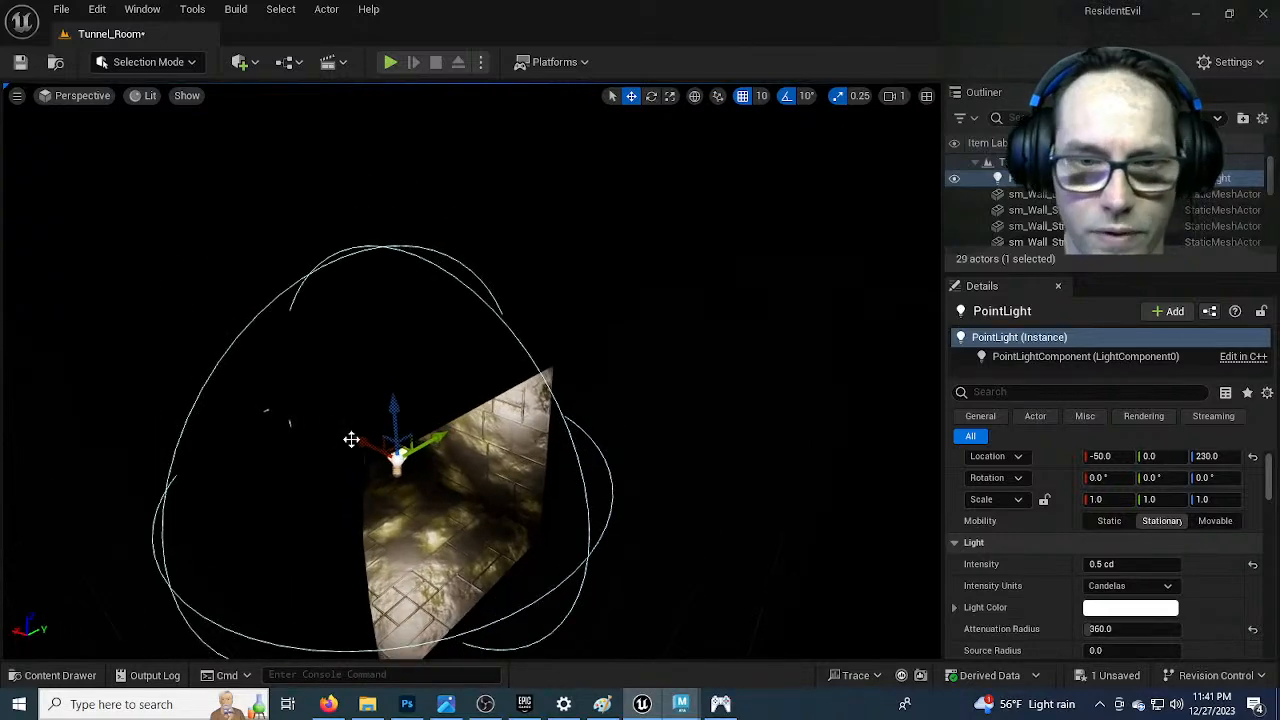
{"action": "left_click_drag", "start_coordinate": [352, 437], "coordinate": [248, 385], "text": "alt"}
{"action": "right_click_drag", "start_coordinate": [371, 497], "coordinate": [592, 456]}
{"action": "key", "text": "q"}
{"action": "key", "text": "w"}
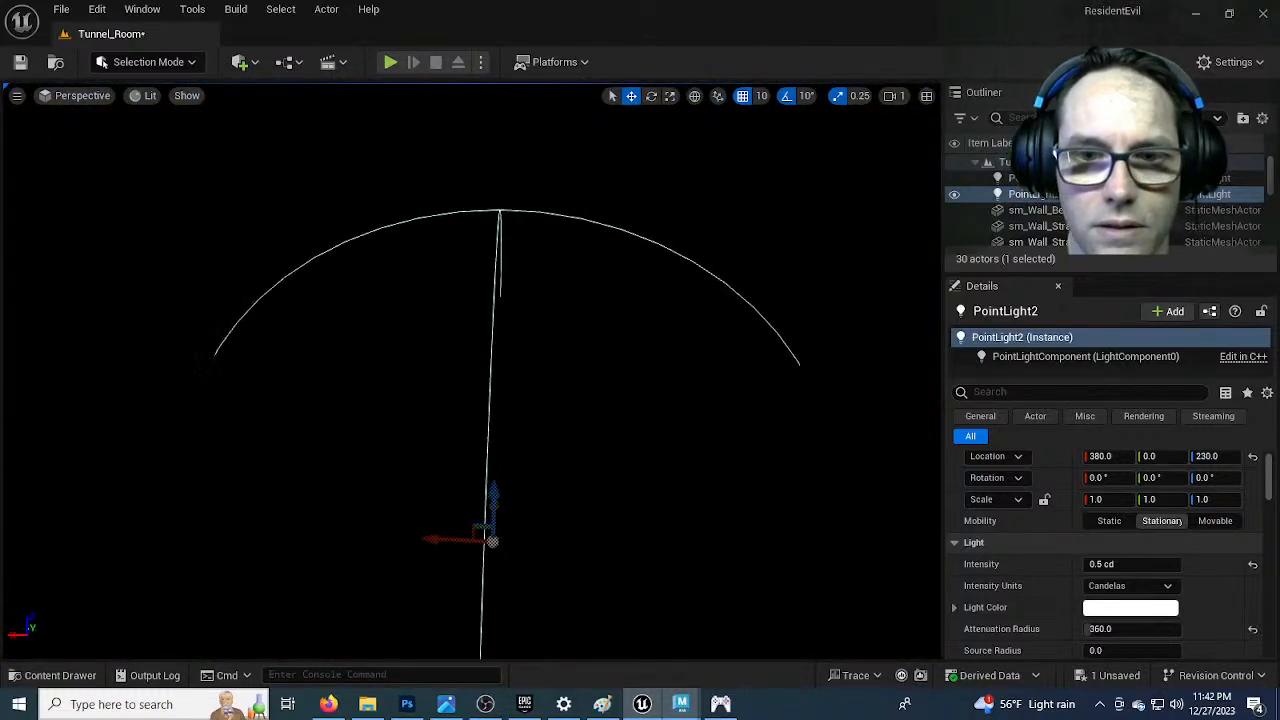
In the top wireframe view, move the duplicated point light to X 670, towards the corridor's far end
{"action": "left_click", "coordinate": [100, 94]}
{"action": "left_click", "coordinate": [80, 158]}
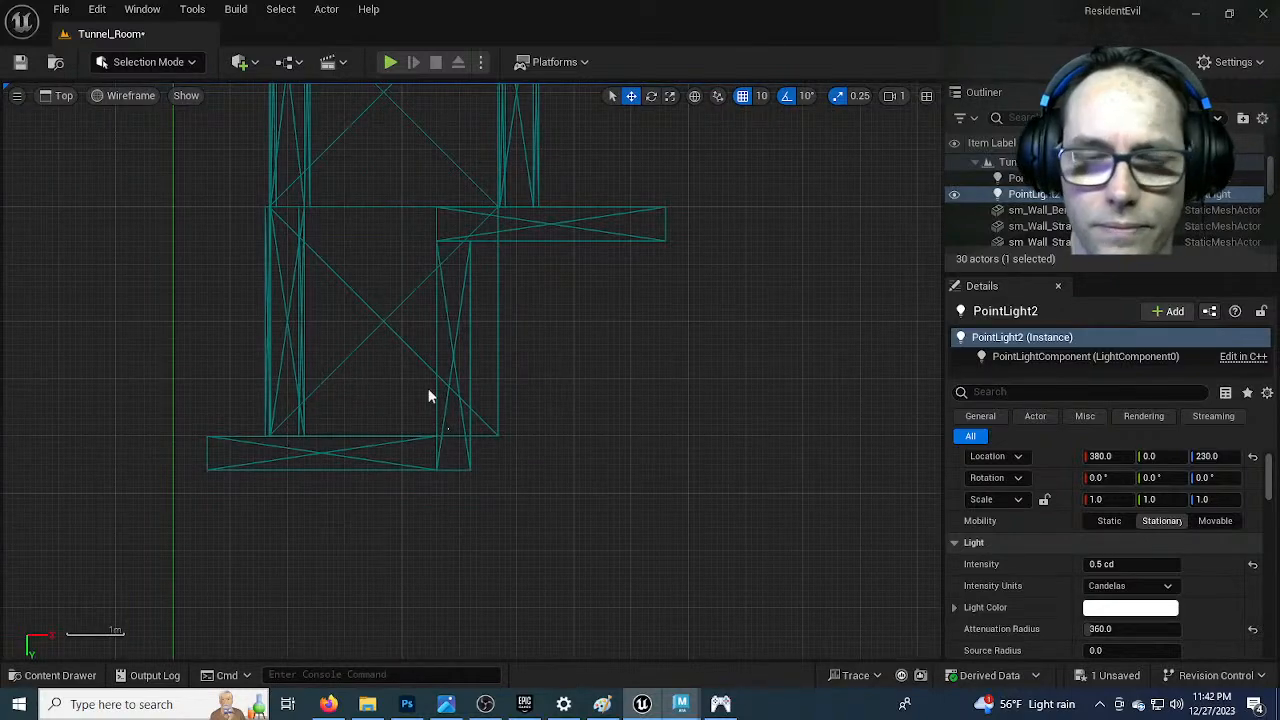
{"action": "key", "text": "f"}
{"action": "right_click_drag", "start_coordinate": [532, 421], "coordinate": [509, 409]}
{"action": "scroll", "coordinate": [508, 410], "scroll_direction": "up", "scroll_amount": 1}
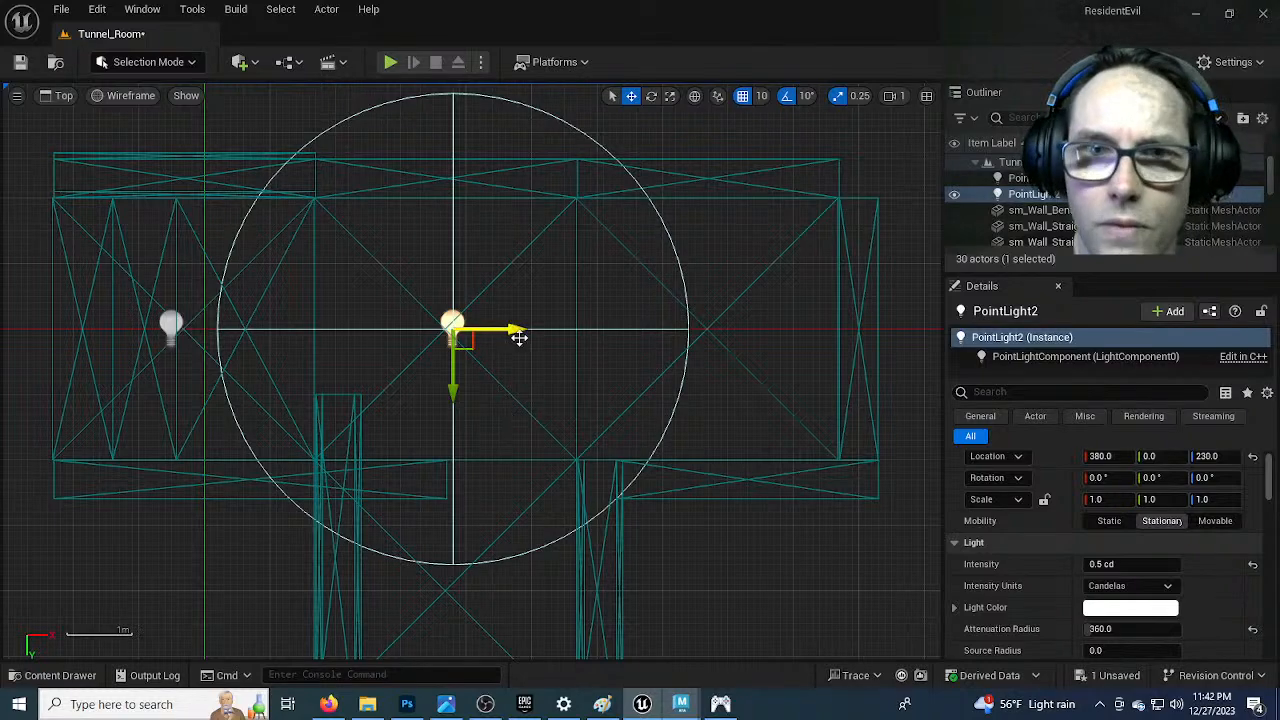
{"action": "right_click_drag", "start_coordinate": [576, 286], "coordinate": [540, 306]}
{"action": "left_click_drag", "start_coordinate": [477, 349], "coordinate": [674, 360]}
{"action": "scroll", "coordinate": [604, 431], "scroll_direction": "down", "scroll_amount": 2}
{"action": "scroll", "coordinate": [604, 433], "scroll_direction": "down", "scroll_amount": 2}
{"action": "right_click_drag", "start_coordinate": [577, 466], "coordinate": [438, 472]}
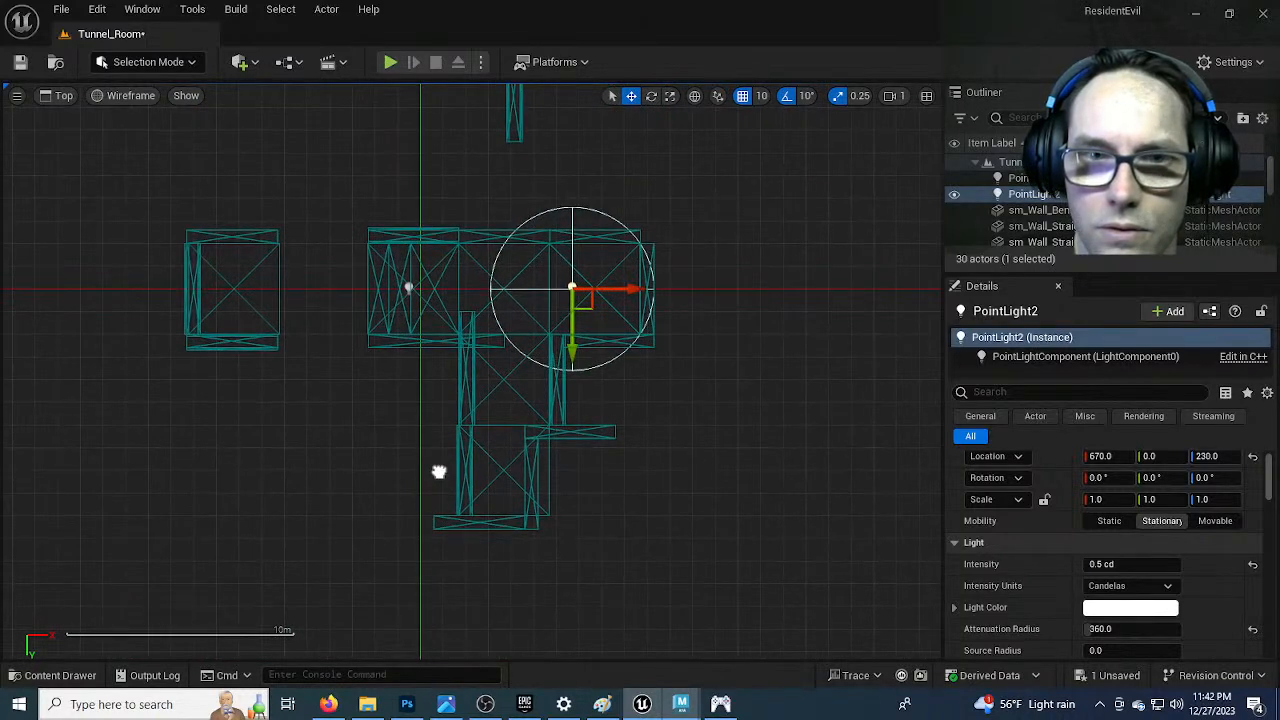
Try the bent wall at the side passage's entrance farther out at X 30, Y 510, and check the game emulator
{"action": "scroll", "coordinate": [438, 472], "scroll_direction": "up", "scroll_amount": 3}
{"action": "left_click", "coordinate": [432, 465]}
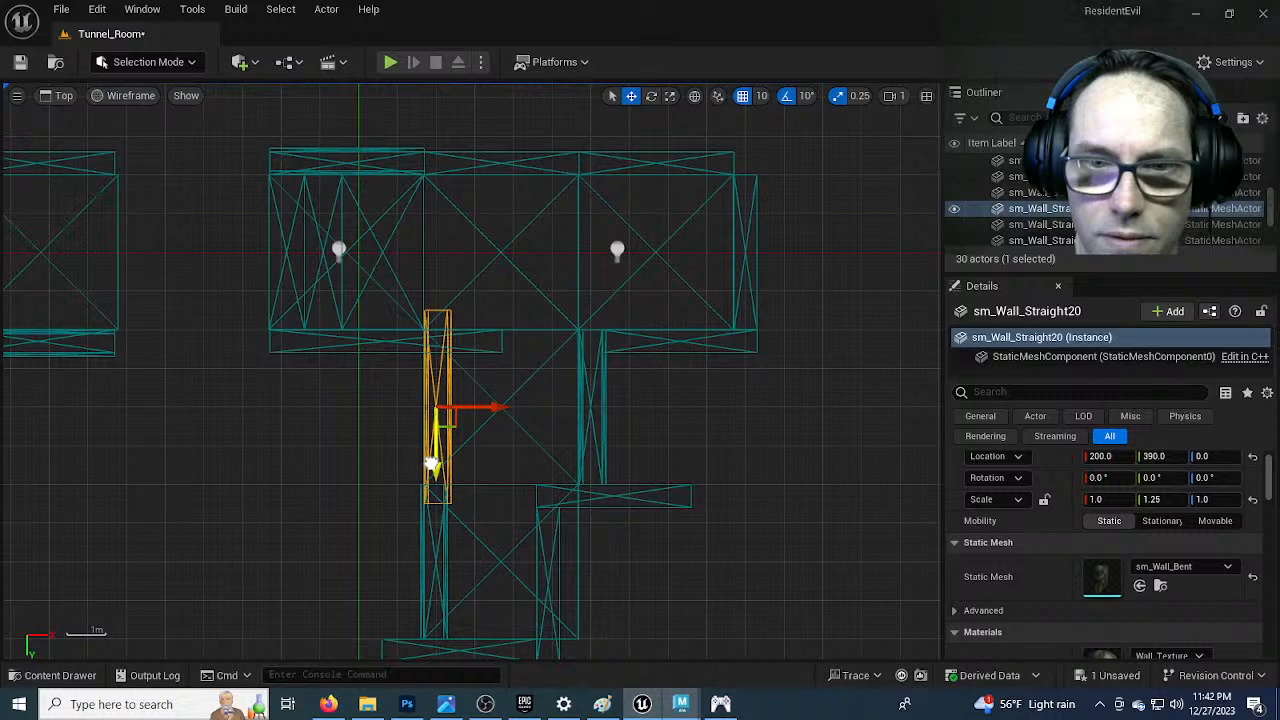
{"action": "left_click_drag", "start_coordinate": [432, 465], "coordinate": [430, 508]}
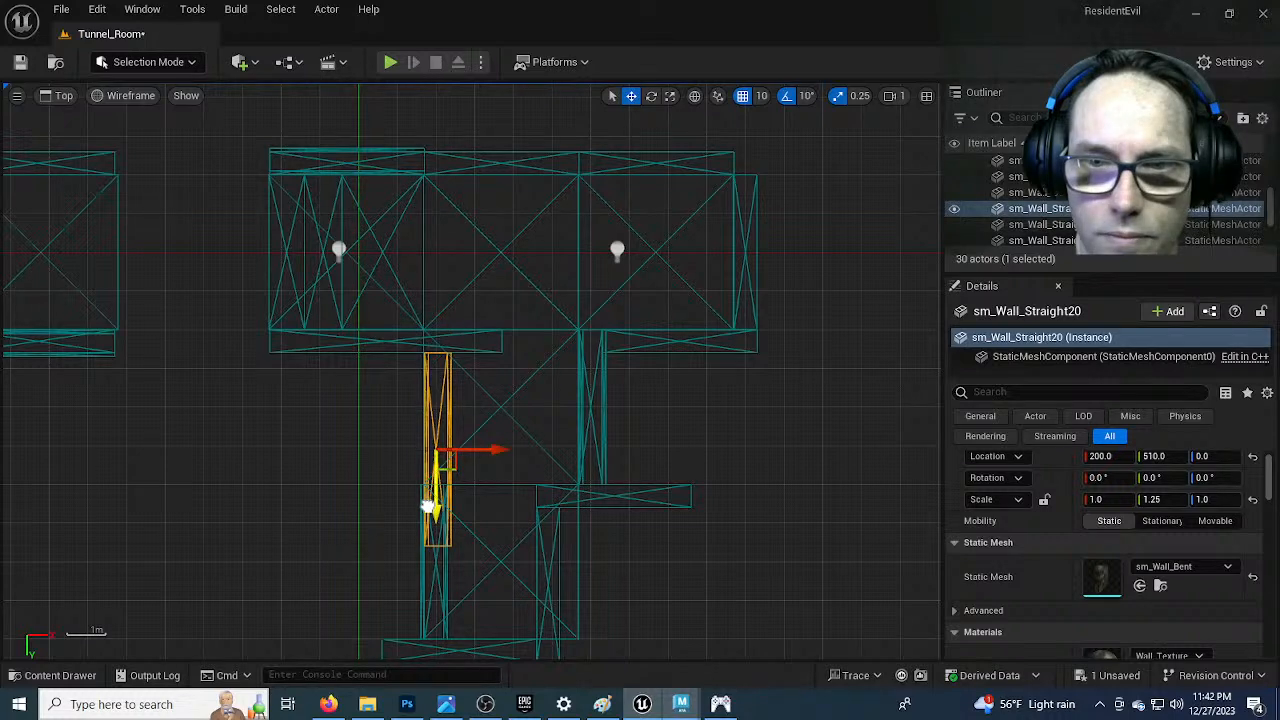
{"action": "right_click_drag", "start_coordinate": [430, 508], "coordinate": [383, 419]}
{"action": "left_click_drag", "start_coordinate": [497, 364], "coordinate": [437, 364]}
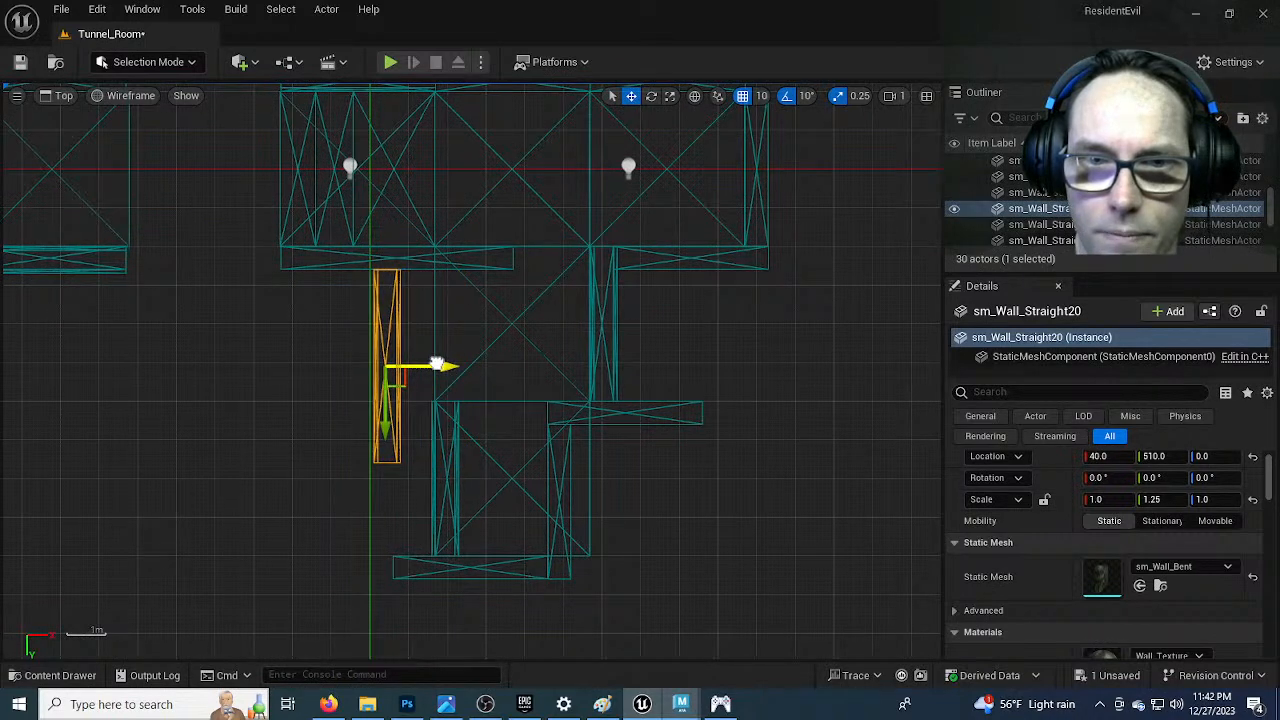
{"action": "left_click_drag", "start_coordinate": [437, 364], "coordinate": [433, 364]}
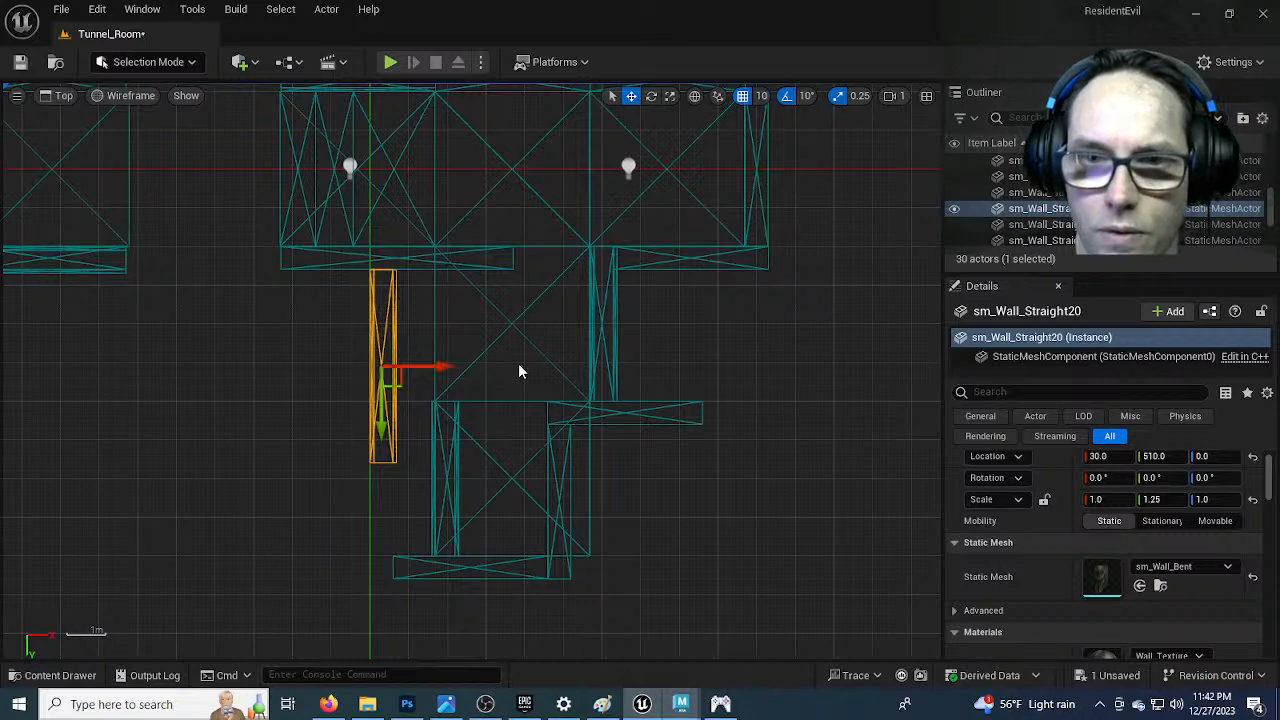
{"action": "left_click", "coordinate": [719, 704]}
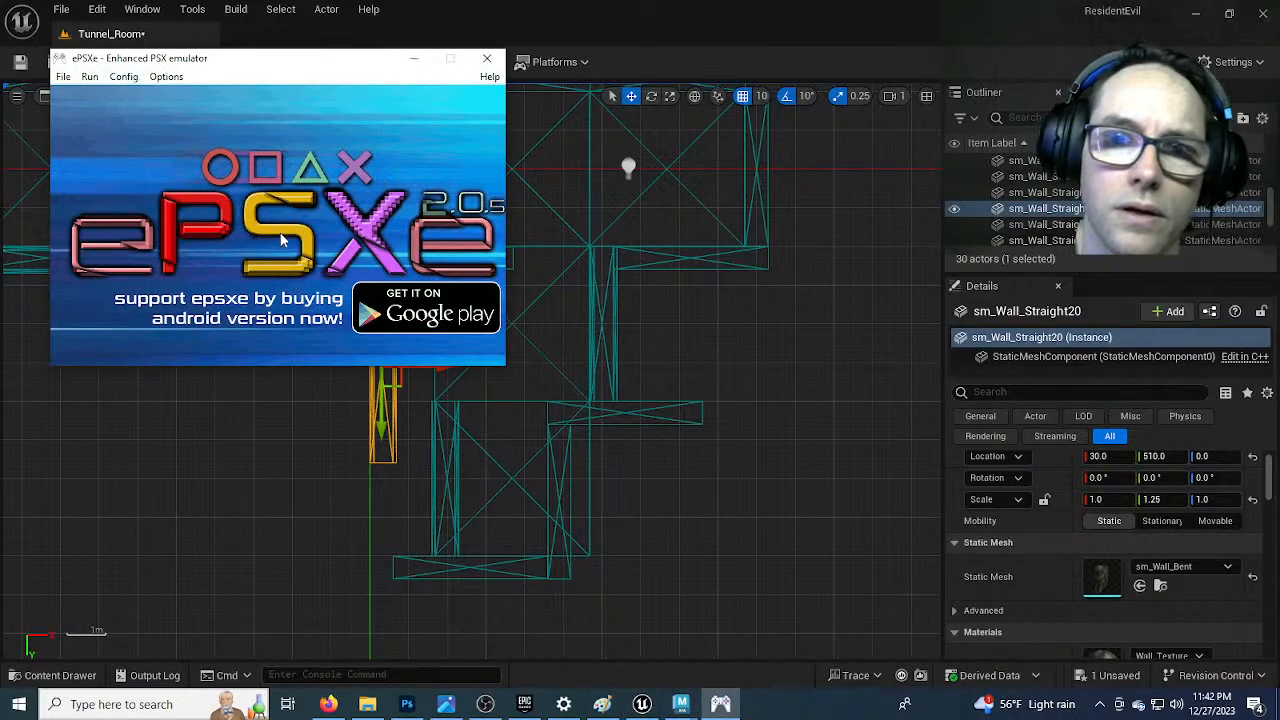
{"action": "left_click", "coordinate": [666, 379]}
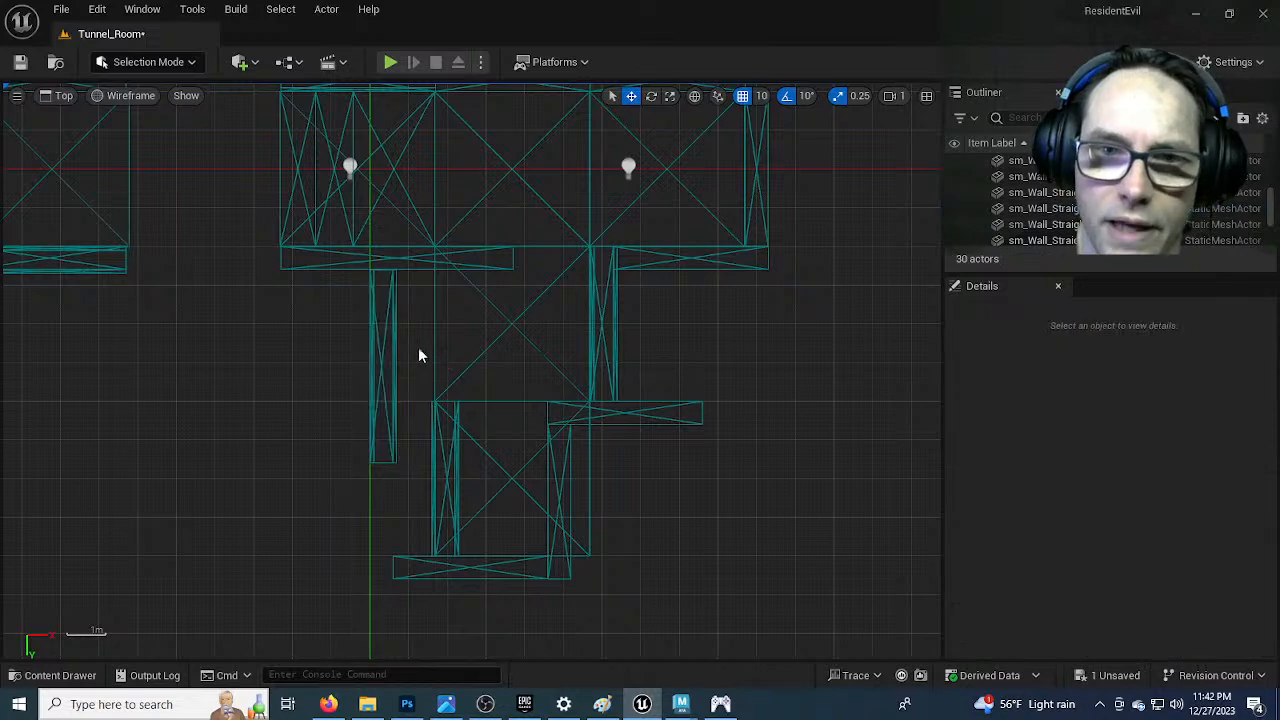
Move the side passage's bent wall inward to X 330, Y 410 and shorten its Y scale to 0.75
{"action": "left_click", "coordinate": [386, 320]}
{"action": "right_click_drag", "start_coordinate": [513, 343], "coordinate": [448, 320]}
{"action": "scroll", "coordinate": [449, 322], "scroll_direction": "up", "scroll_amount": 1}
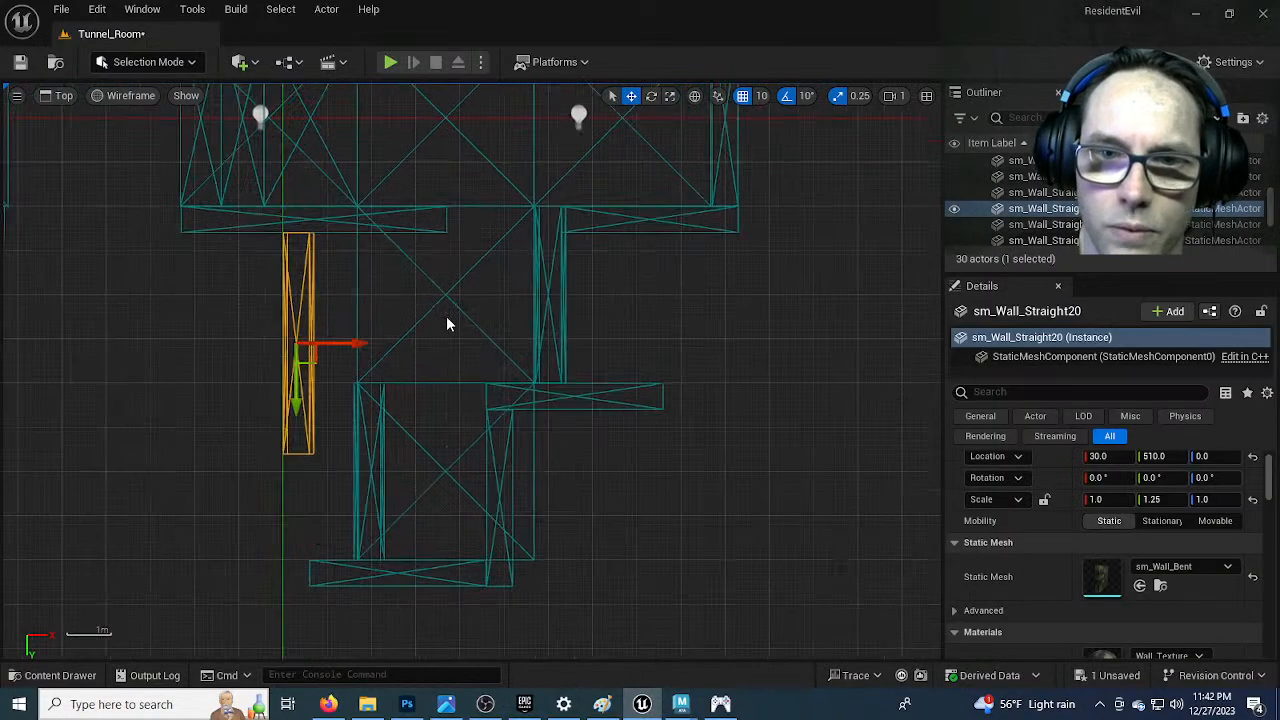
{"action": "left_click_drag", "start_coordinate": [355, 341], "coordinate": [488, 339]}
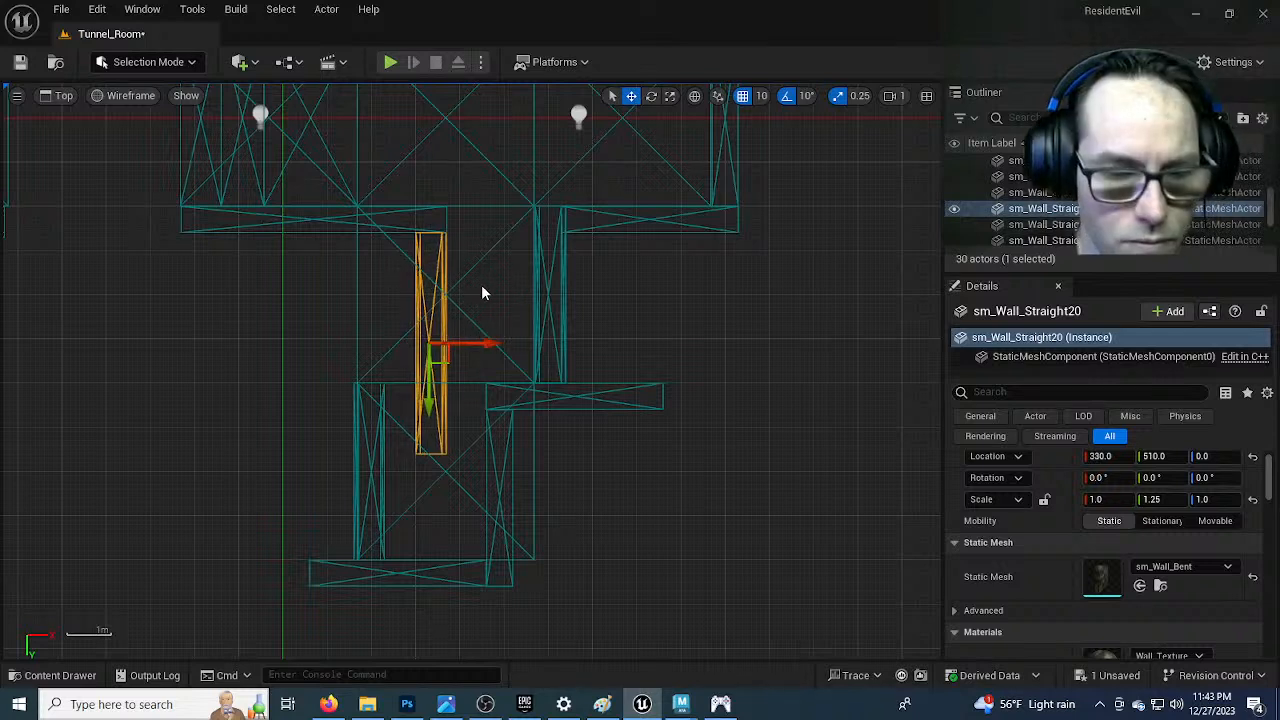
{"action": "key", "text": "r"}
{"action": "left_click_drag", "start_coordinate": [438, 412], "coordinate": [425, 356]}
{"action": "key", "text": "w"}
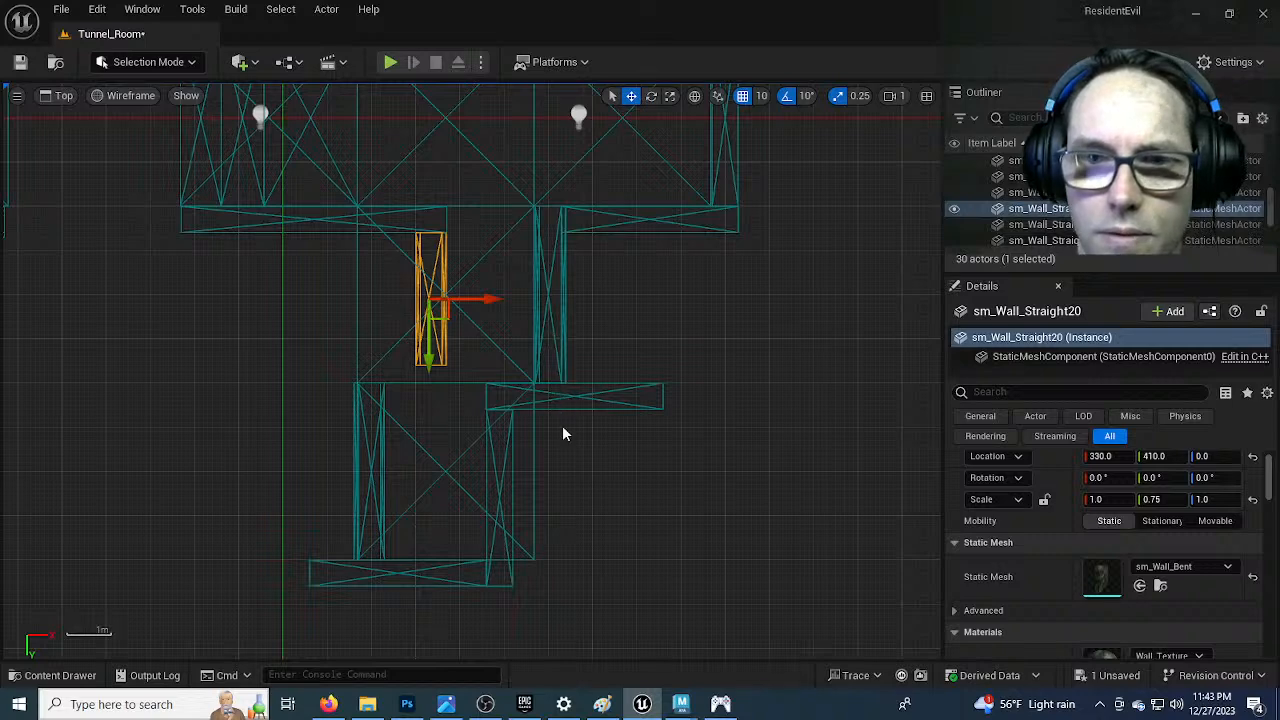
Move the straight cross wall below the side passage out to X 880 and shift the end section's ceiling panel to X 630
{"action": "right_click_drag", "start_coordinate": [563, 449], "coordinate": [470, 421]}
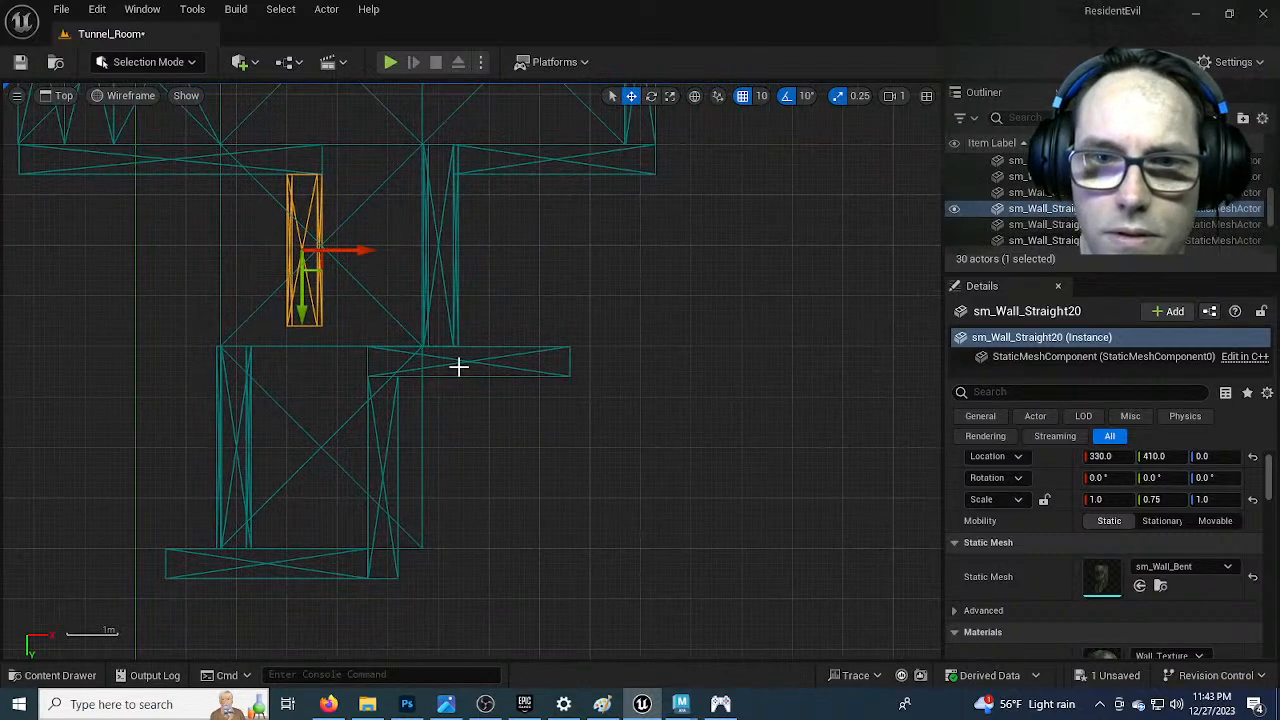
{"action": "left_click", "coordinate": [458, 367]}
{"action": "left_click_drag", "start_coordinate": [513, 363], "coordinate": [623, 366]}
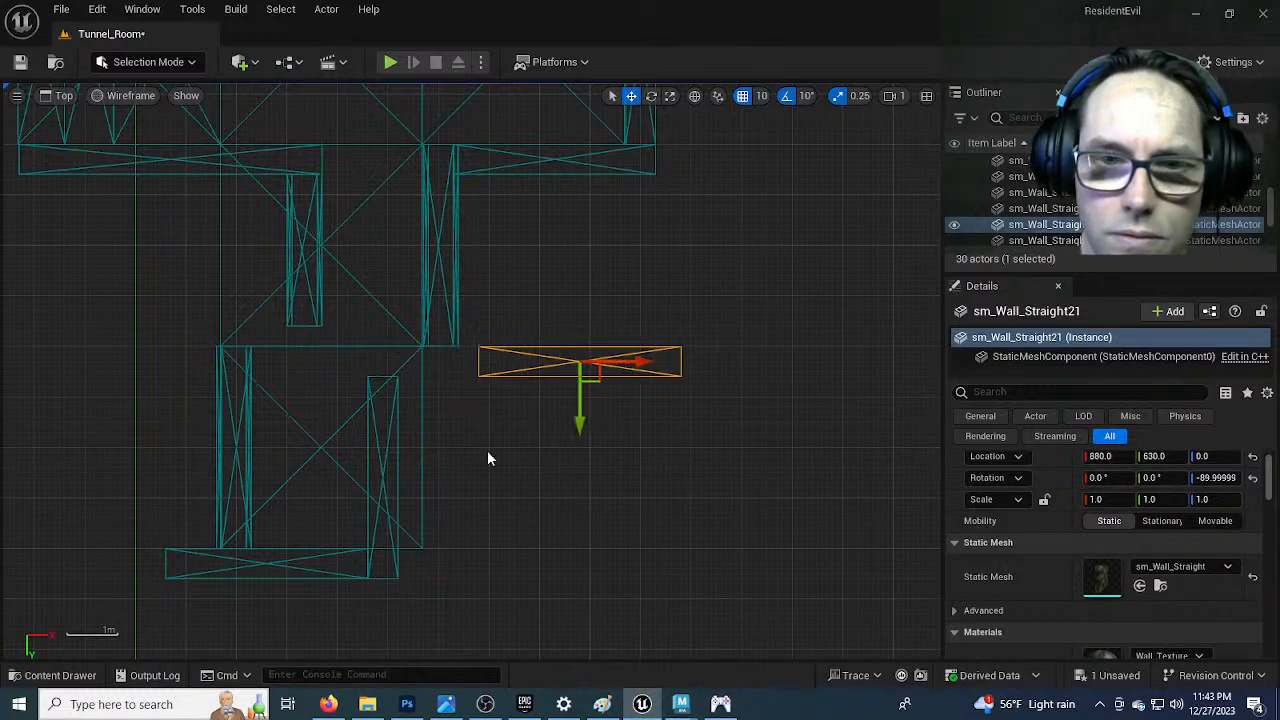
{"action": "left_click", "coordinate": [437, 460]}
{"action": "left_click_drag", "start_coordinate": [466, 443], "coordinate": [503, 435]}
{"action": "right_click_drag", "start_coordinate": [316, 373], "coordinate": [511, 359]}
Move the bent side wall of the end section outward along the X axis to X 40
{"action": "left_click", "coordinate": [445, 430]}
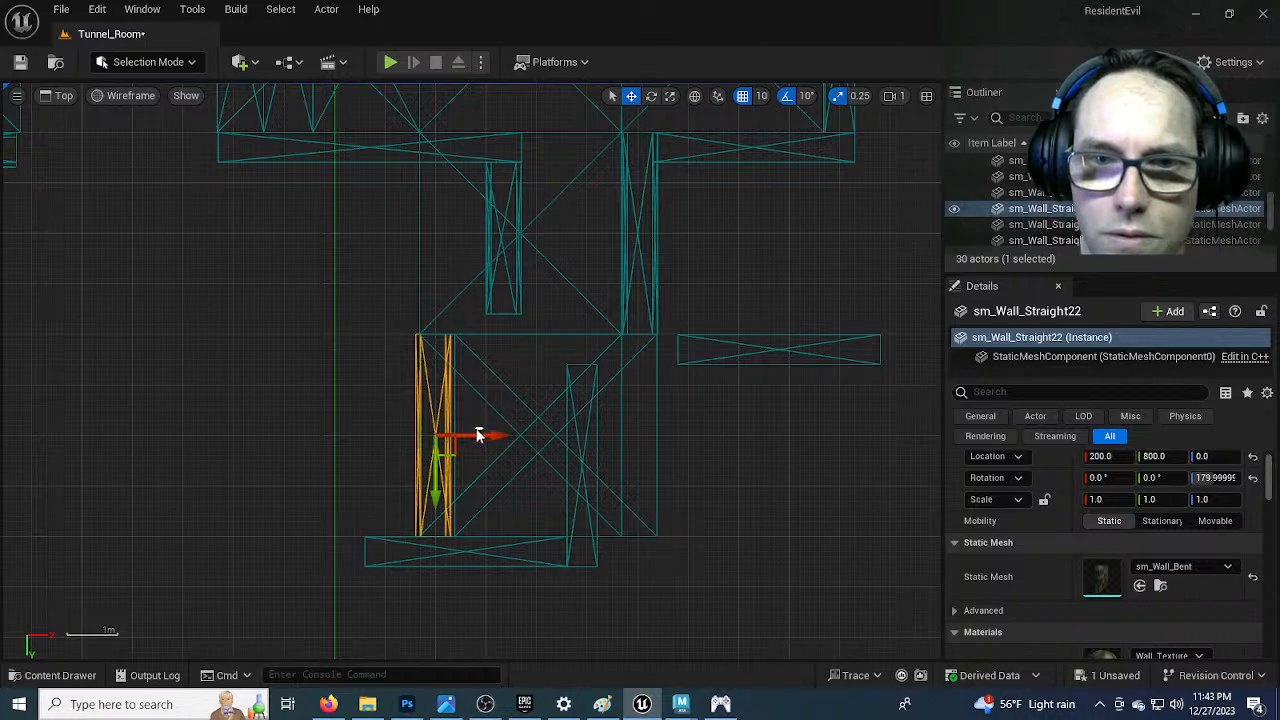
{"action": "left_click", "coordinate": [423, 443]}
{"action": "left_click", "coordinate": [397, 429]}
{"action": "left_click", "coordinate": [417, 431]}
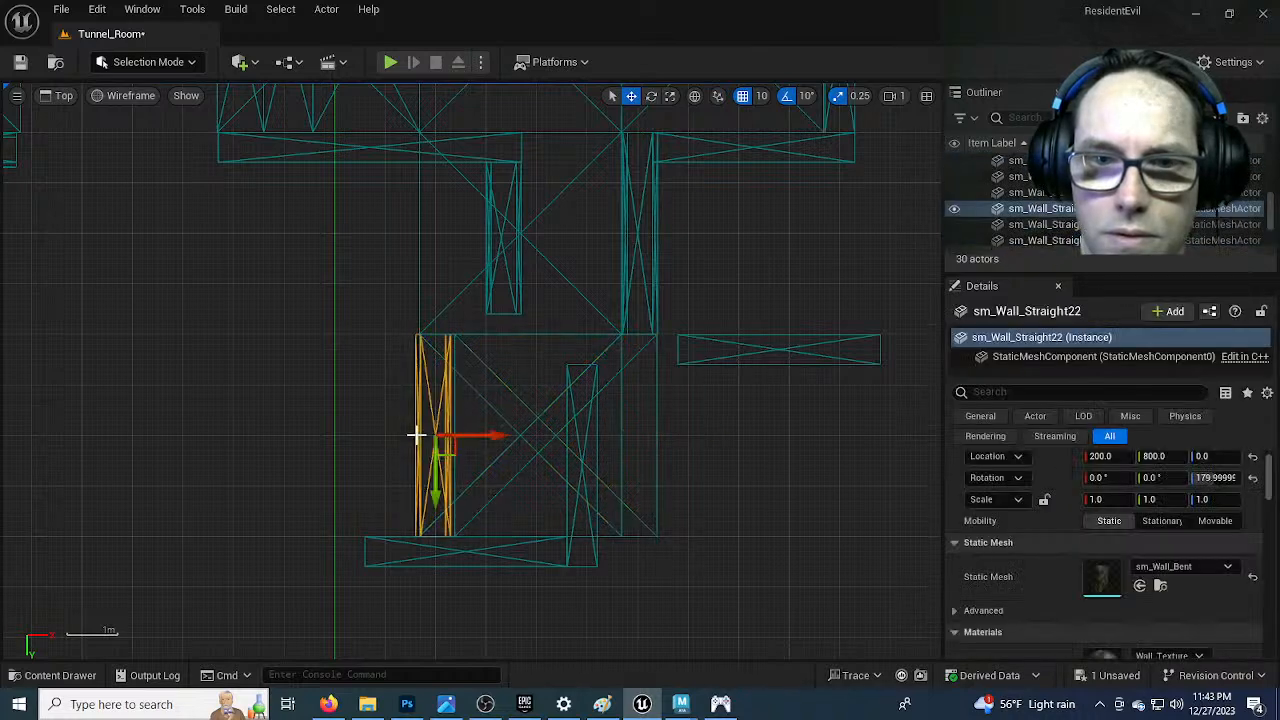
{"action": "left_click_drag", "start_coordinate": [495, 437], "coordinate": [438, 432]}
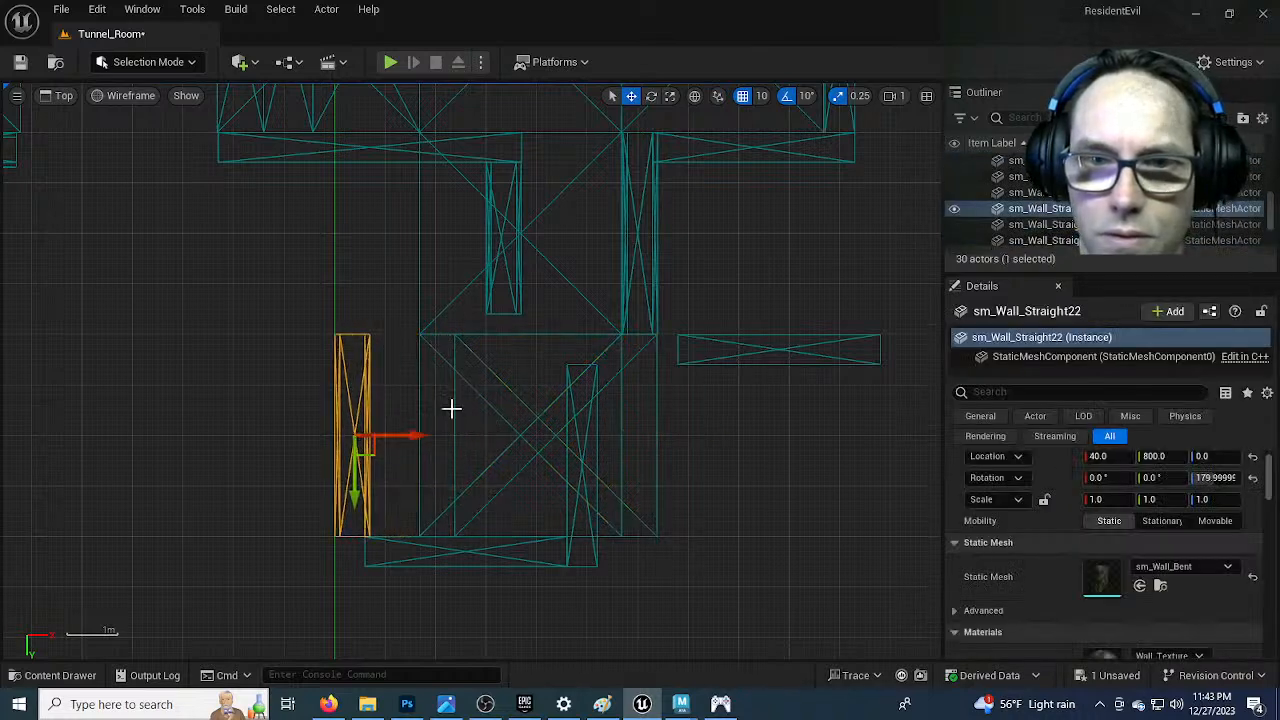
Move the end section's floor panel out of the way to X -260, outside the bent wall
{"action": "left_click", "coordinate": [454, 412]}
{"action": "left_click", "coordinate": [417, 430]}
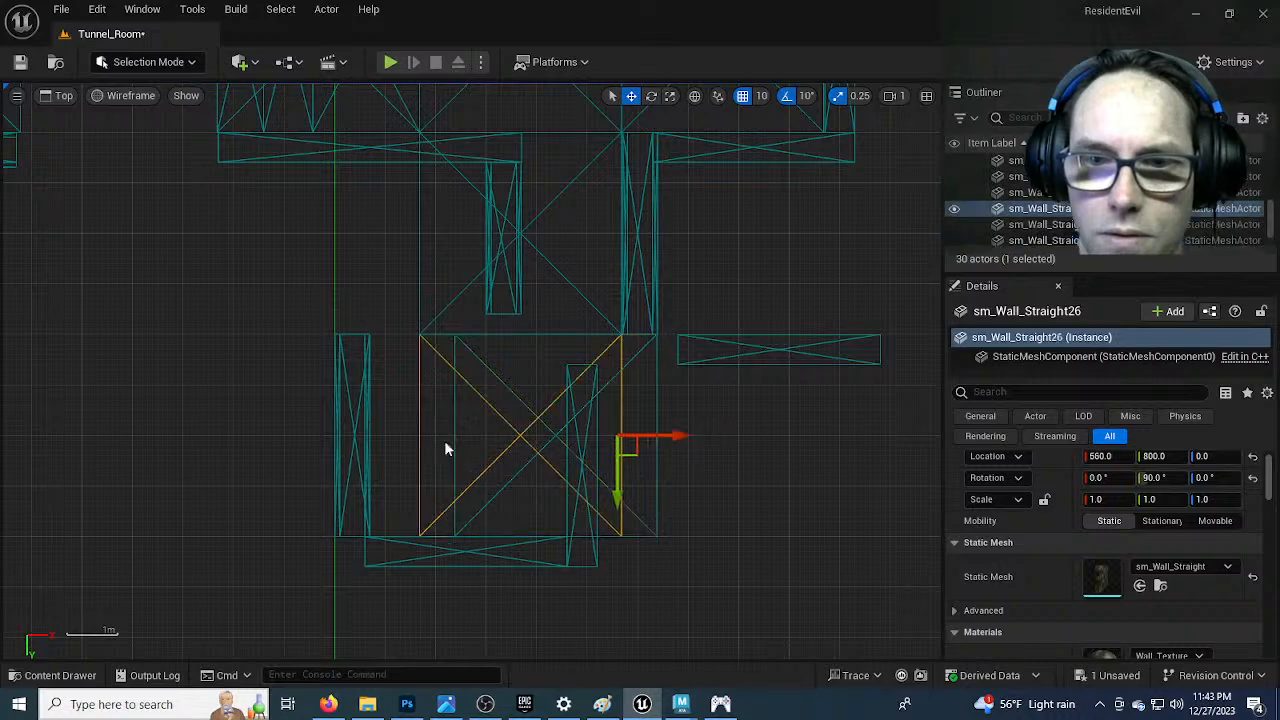
{"action": "left_click_drag", "start_coordinate": [663, 432], "coordinate": [249, 456]}
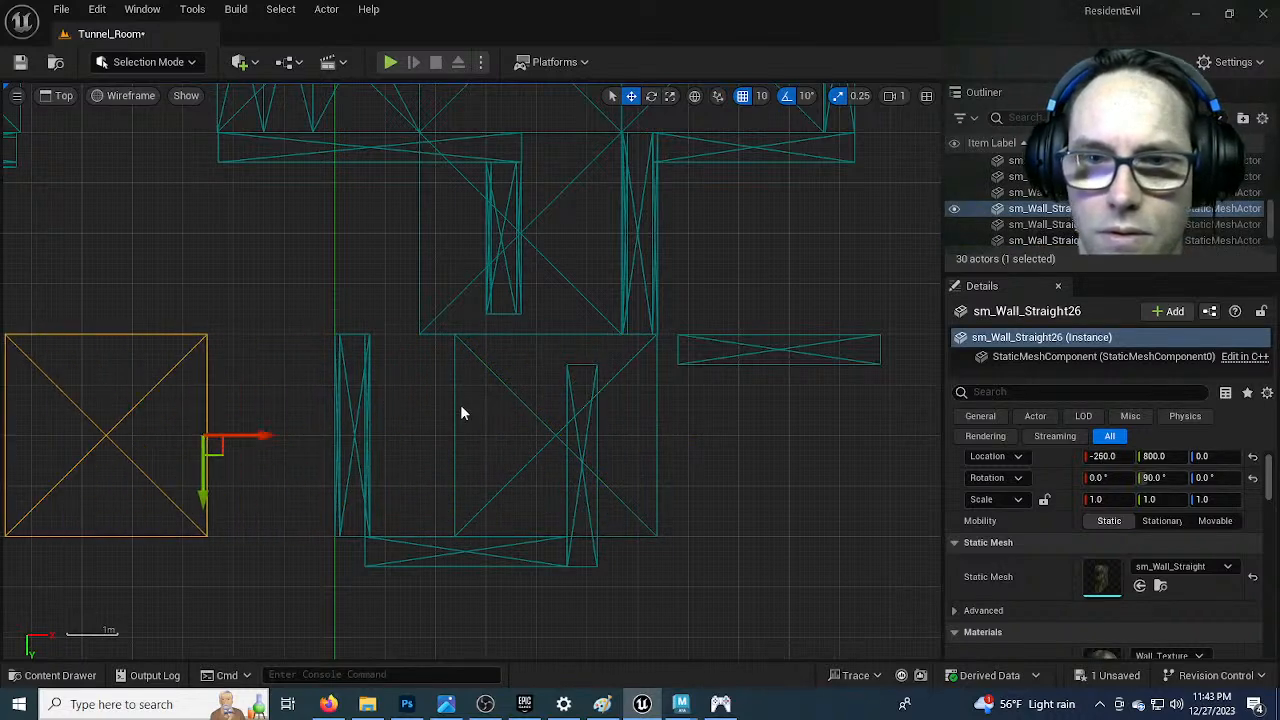
Stretch the end section's ceiling panel across the wider room by setting its Z scale to 1.5
{"action": "left_click", "coordinate": [488, 388]}
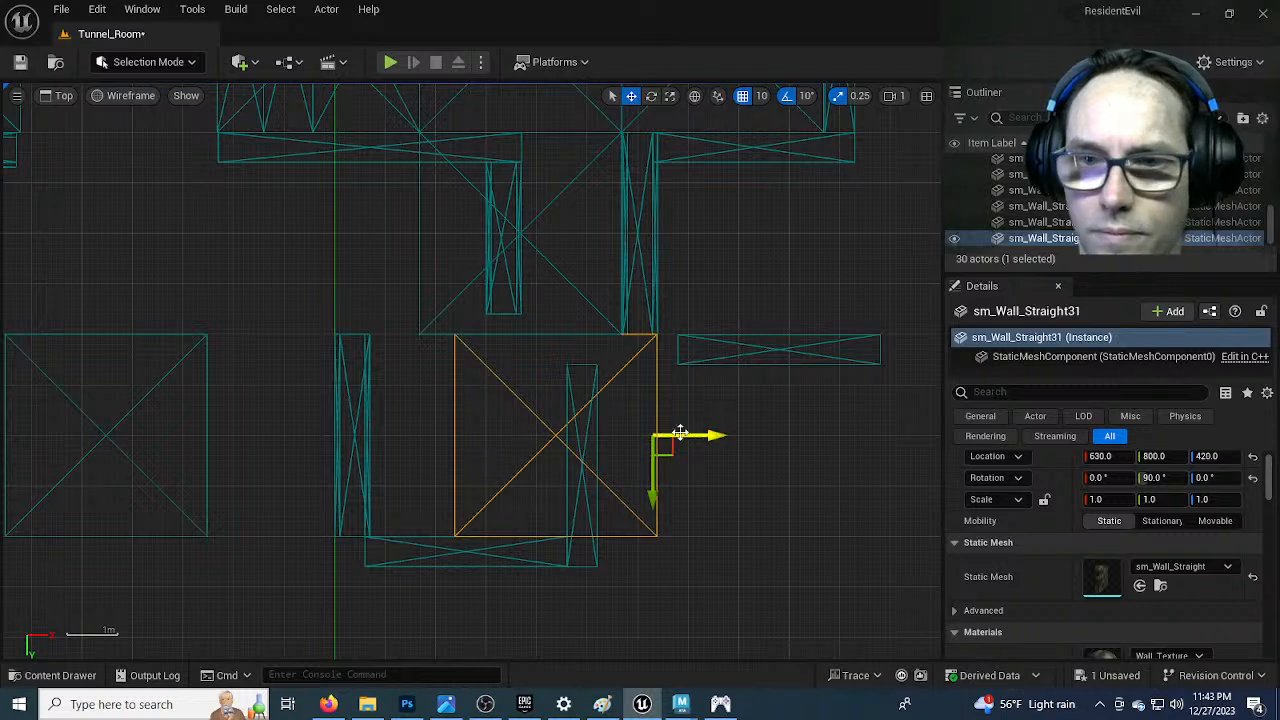
{"action": "key", "text": "r"}
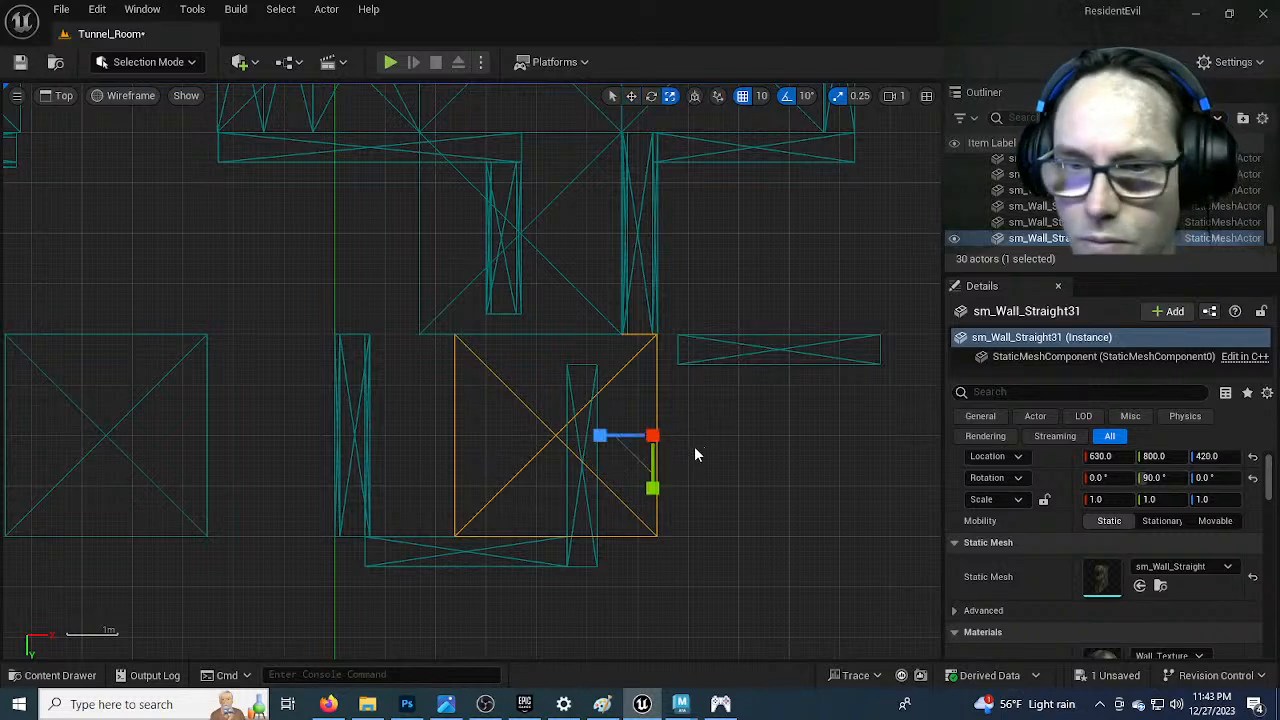
{"action": "left_click_drag", "start_coordinate": [600, 435], "coordinate": [550, 436]}
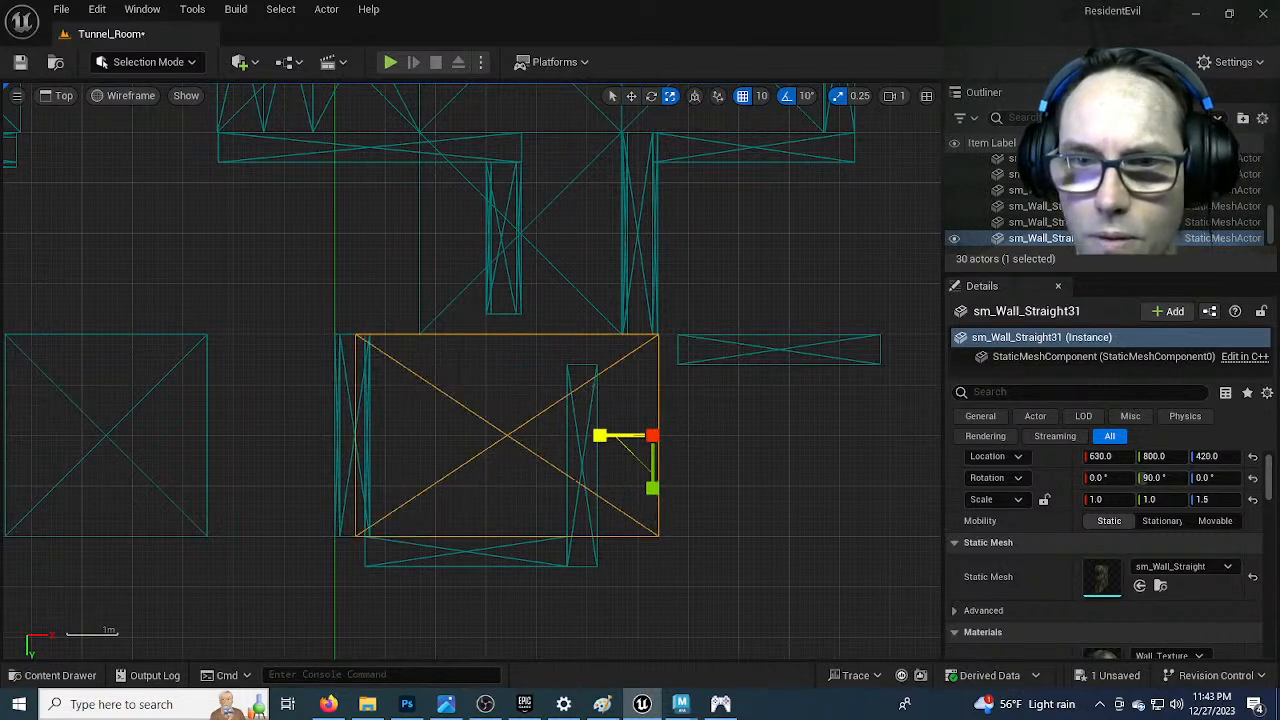
Align the room's side walls with the stretched ceiling: bent wall at X 10, straight wall at X 670, Y 800
{"action": "left_click", "coordinate": [342, 355]}
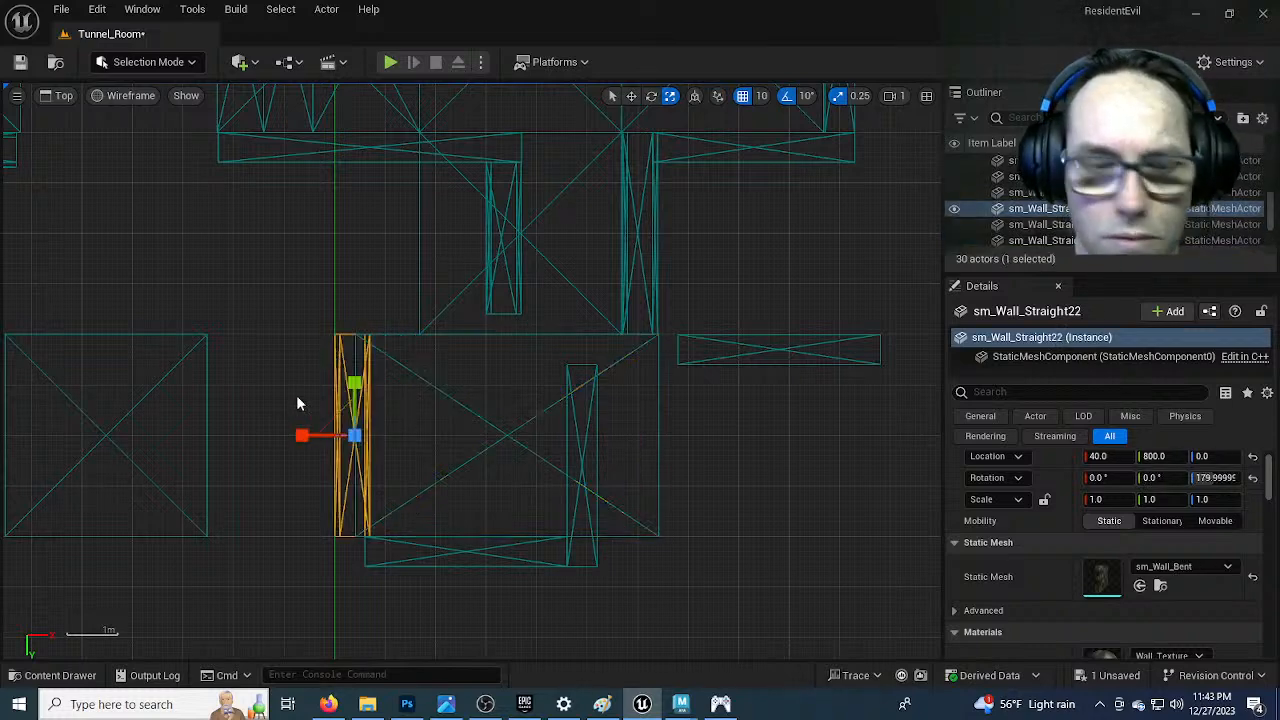
{"action": "key", "text": "w"}
{"action": "left_click_drag", "start_coordinate": [405, 436], "coordinate": [390, 440]}
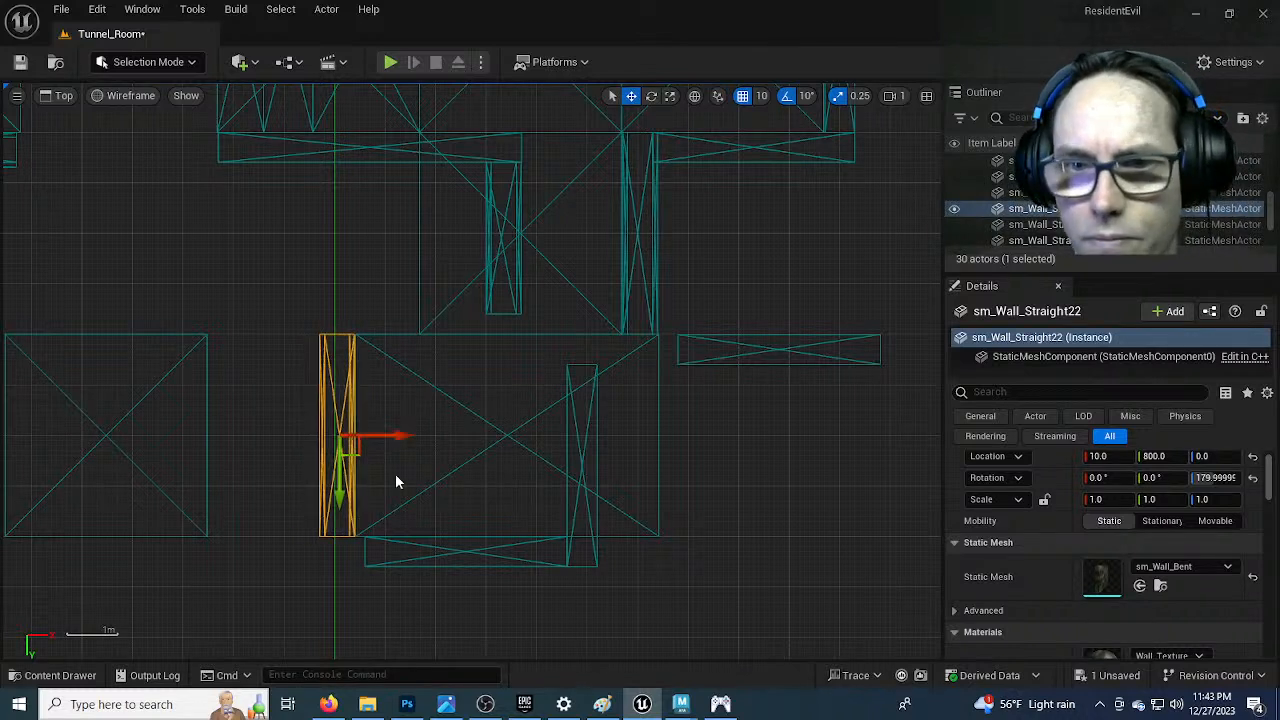
{"action": "left_click", "coordinate": [590, 505]}
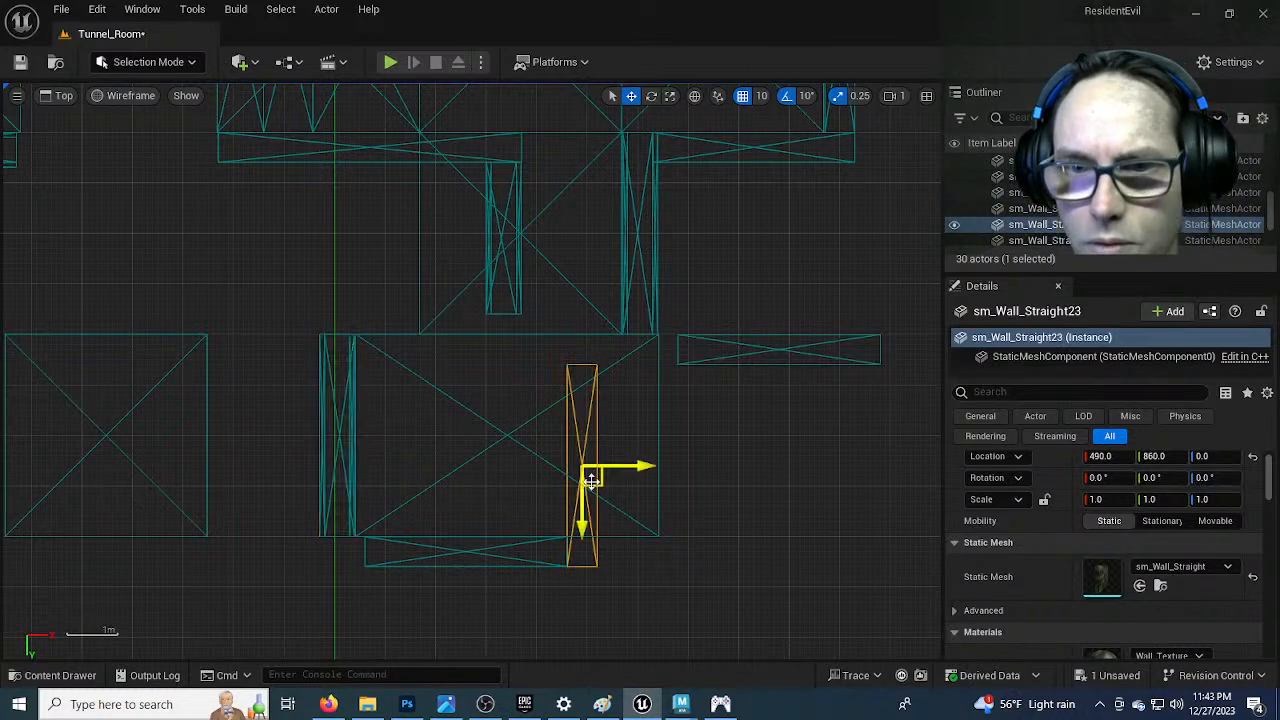
{"action": "left_click_drag", "start_coordinate": [637, 463], "coordinate": [727, 462]}
{"action": "left_click_drag", "start_coordinate": [669, 517], "coordinate": [668, 492]}
{"action": "right_click_drag", "start_coordinate": [571, 471], "coordinate": [551, 340]}
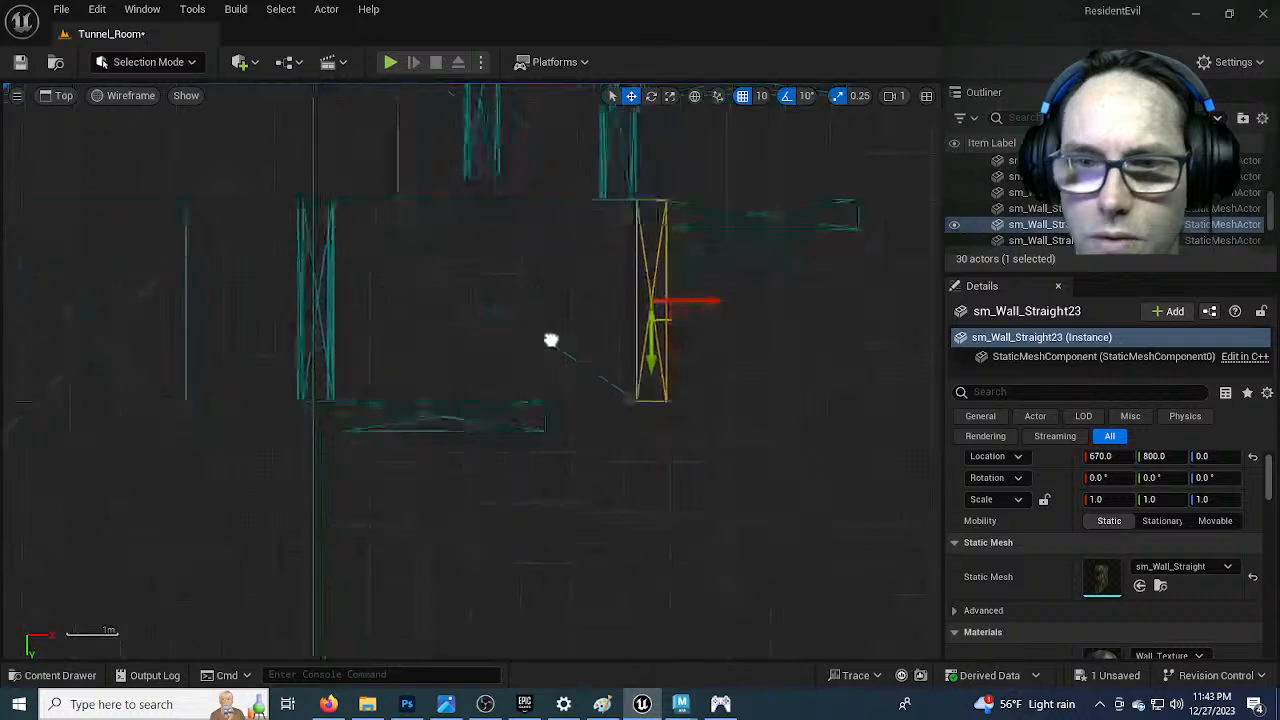
Move the room's closing straight wall along X until its end is flush with the straight side wall's outer edge
{"action": "left_click", "coordinate": [508, 420]}
{"action": "left_click_drag", "start_coordinate": [500, 414], "coordinate": [611, 406]}
{"action": "right_click_drag", "start_coordinate": [611, 406], "coordinate": [511, 458]}
Move the spare floor panel just beyond the widened room, beside the closing wall, as the next passage's floor
{"action": "left_click", "coordinate": [219, 423]}
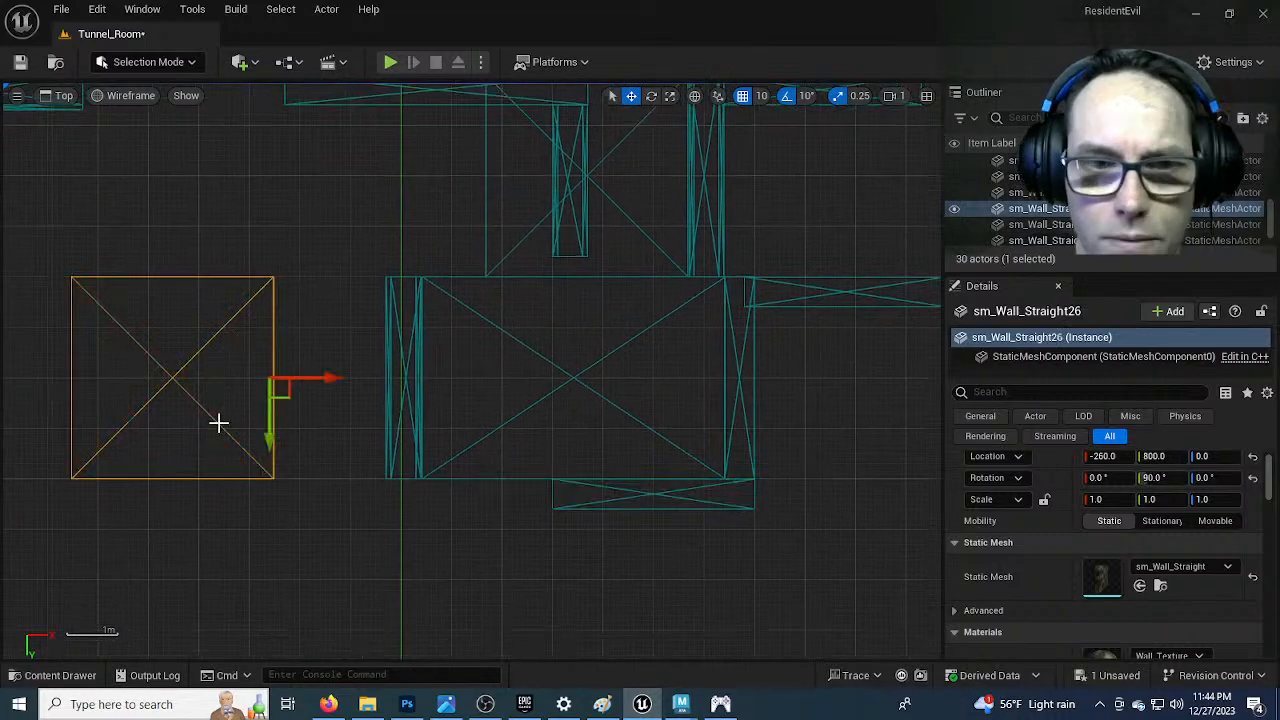
{"action": "left_click", "coordinate": [265, 379]}
{"action": "left_click_drag", "start_coordinate": [265, 379], "coordinate": [531, 641]}
{"action": "right_click_drag", "start_coordinate": [531, 641], "coordinate": [423, 443]}
Move the straight wall at X 880 to X 170, Y 590, closing the gap between the narrow passage and the bent wall
{"action": "left_click", "coordinate": [720, 206]}
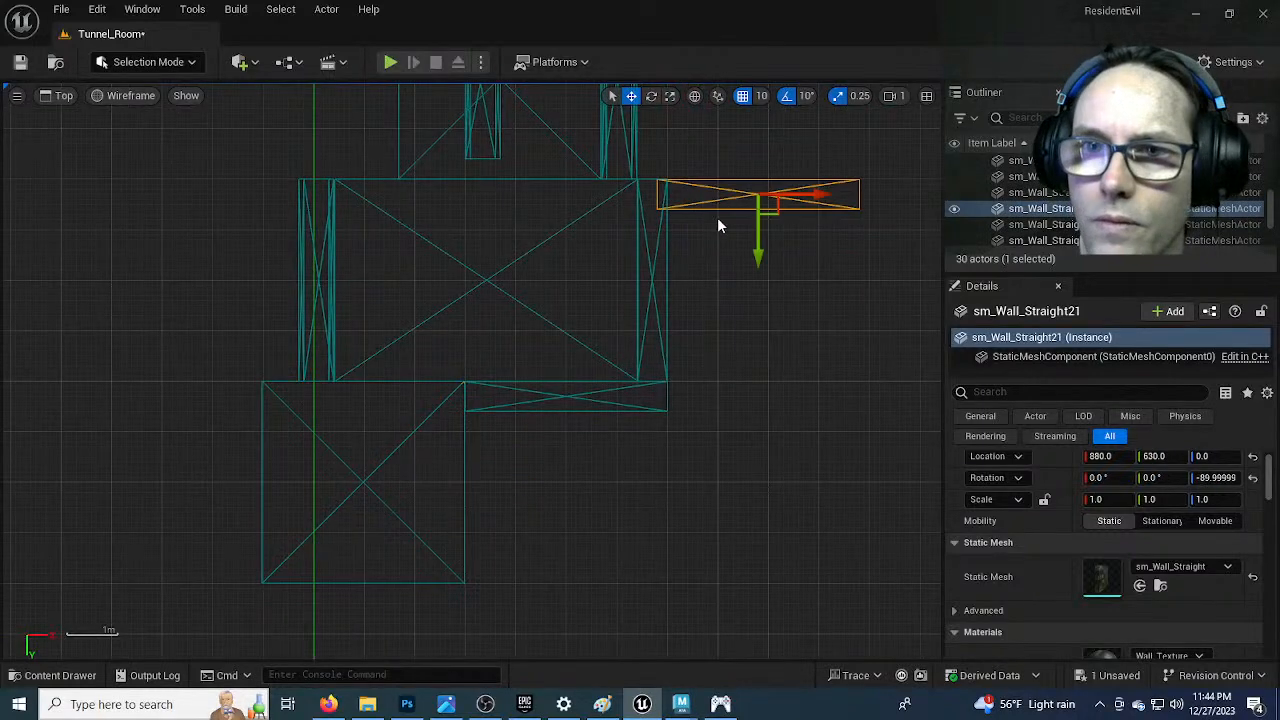
{"action": "mouse_move", "coordinate": [758, 252]}
{"action": "left_mouse_down"}
{"action": "mouse_move", "coordinate": [771, 437]}
{"action": "mouse_move", "coordinate": [758, 275]}
{"action": "left_mouse_up"}
{"action": "right_click_drag", "start_coordinate": [758, 275], "coordinate": [612, 445]}
{"action": "left_click_drag", "start_coordinate": [831, 408], "coordinate": [480, 400]}
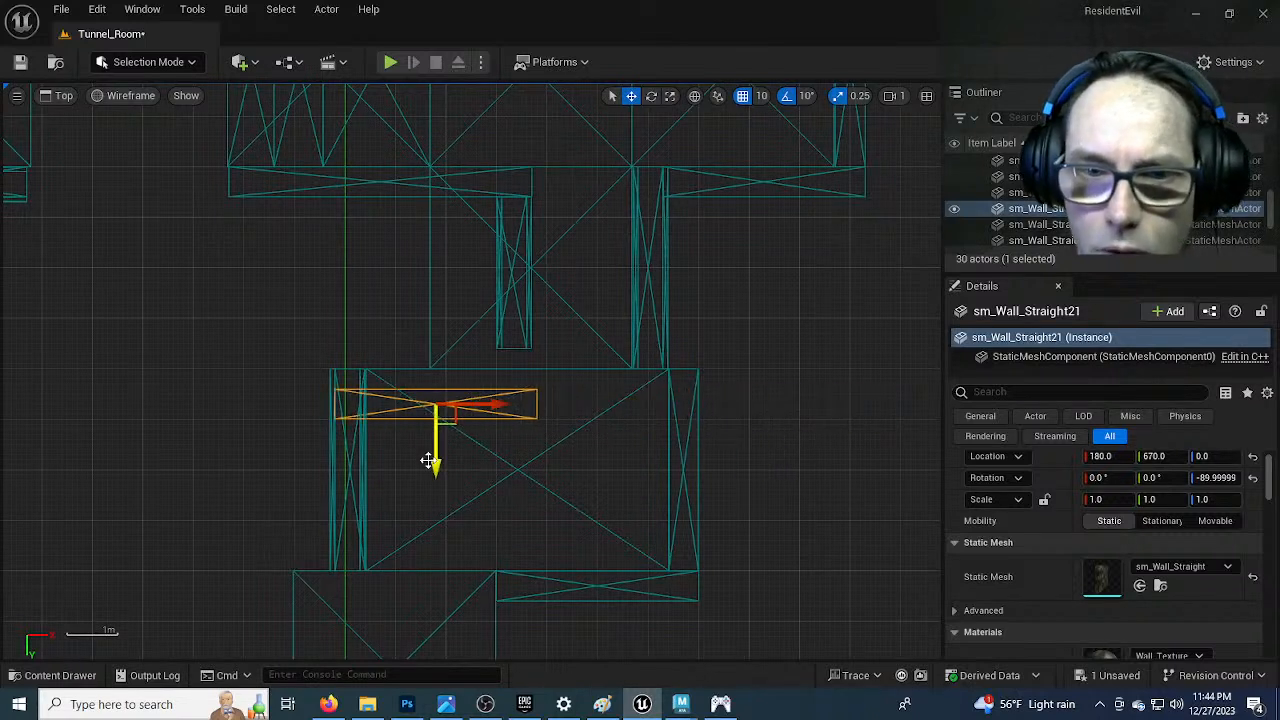
{"action": "left_click_drag", "start_coordinate": [434, 466], "coordinate": [440, 418]}
{"action": "left_click_drag", "start_coordinate": [492, 354], "coordinate": [496, 355]}
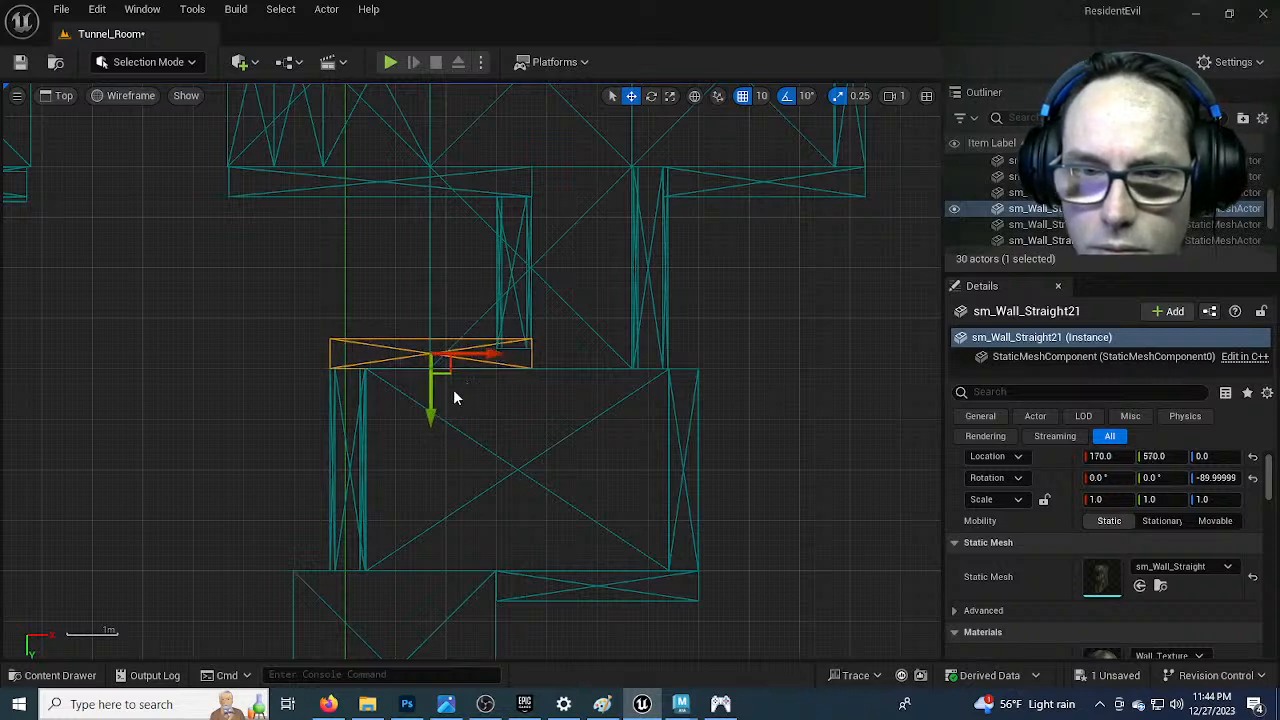
{"action": "left_click_drag", "start_coordinate": [428, 410], "coordinate": [424, 420]}
{"action": "right_click_drag", "start_coordinate": [334, 431], "coordinate": [337, 294]}
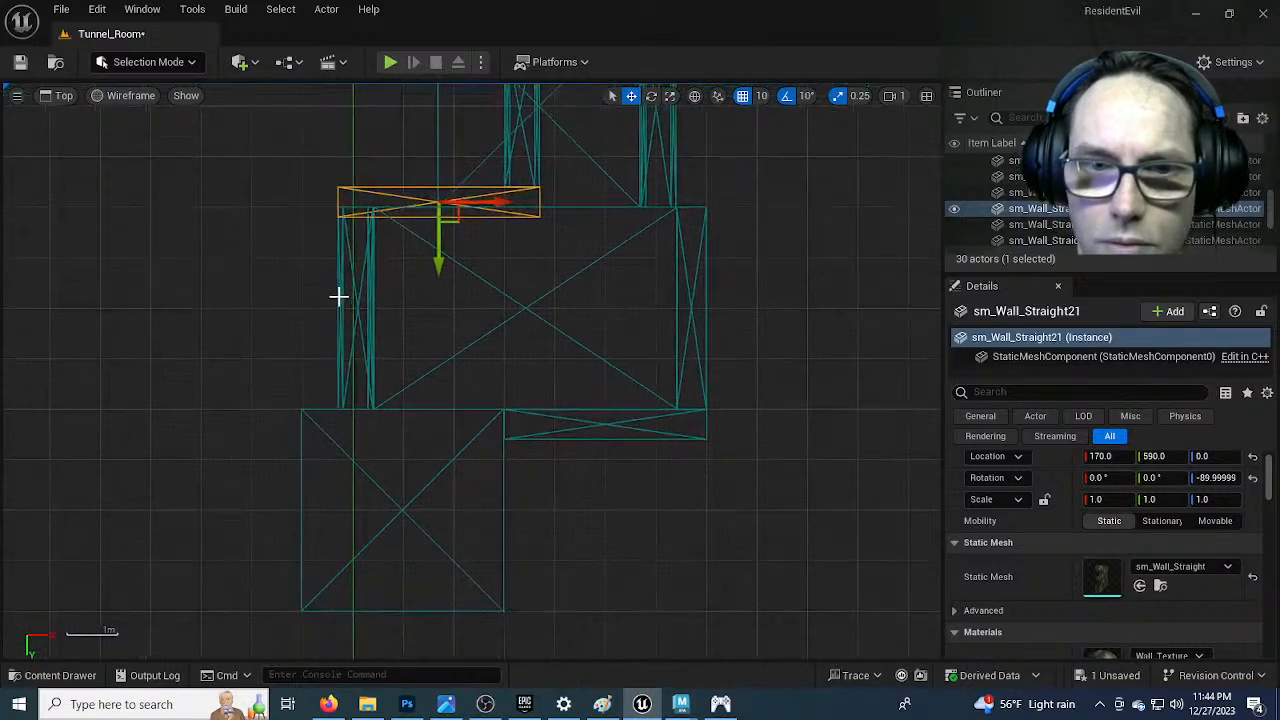
Duplicate the room's bent side wall along the Y axis to Y 1200, continuing the wall over the relocated floor panel
{"action": "left_click", "coordinate": [340, 298]}
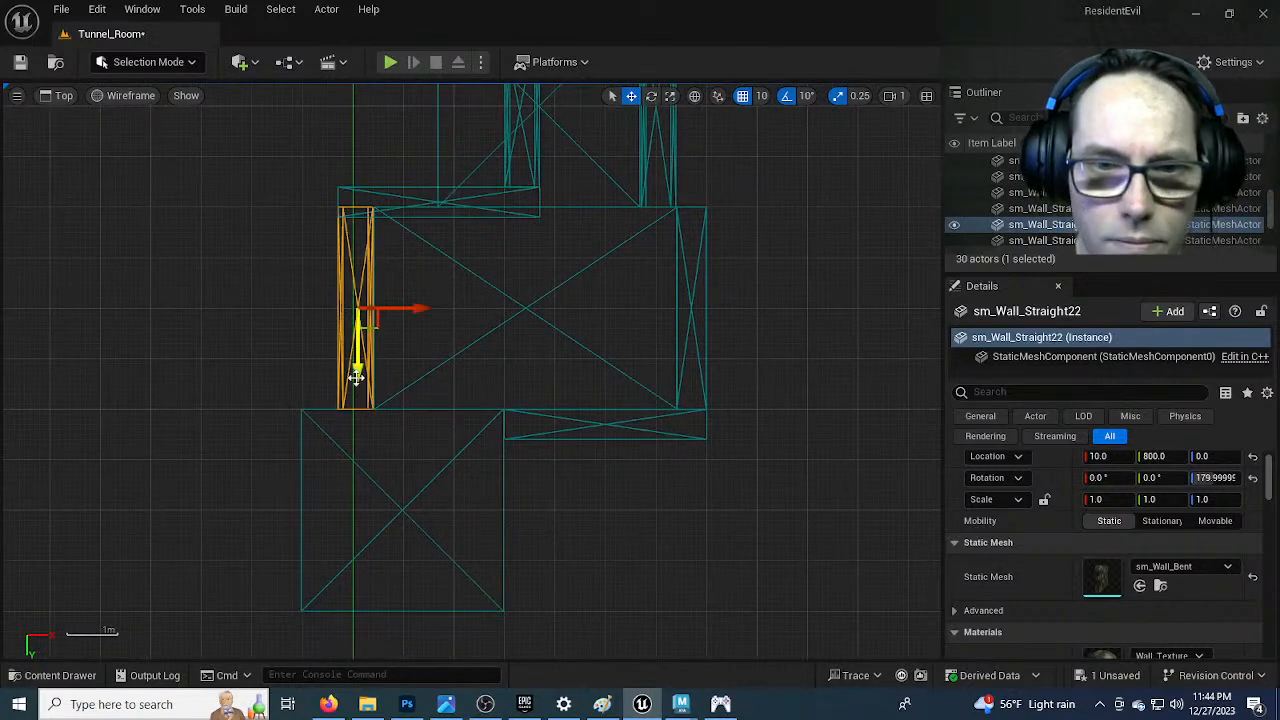
{"action": "left_click_drag", "start_coordinate": [356, 378], "coordinate": [345, 533], "text": "alt"}
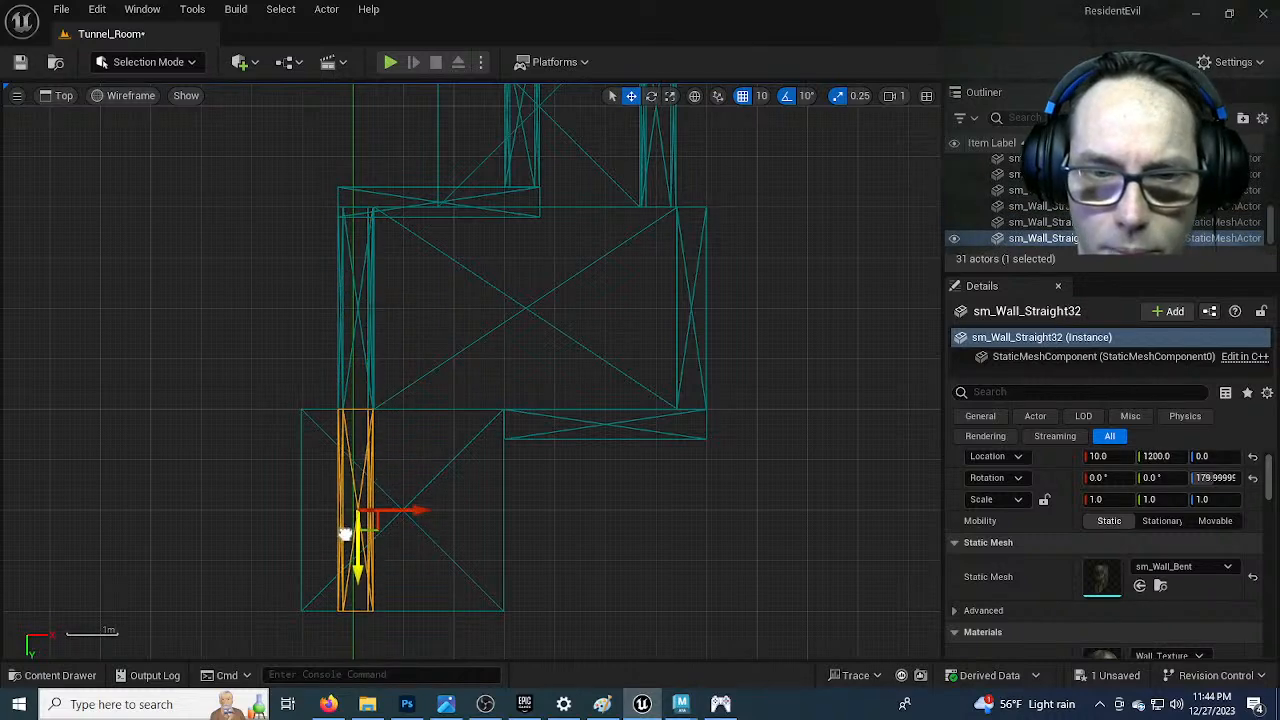
Duplicate the new passage's bent wall to X 340, Y 1260 to form the passage's opposite side below the closing wall
{"action": "right_click_drag", "start_coordinate": [327, 530], "coordinate": [237, 366]}
{"action": "left_click_drag", "start_coordinate": [350, 386], "coordinate": [503, 393], "text": "alt"}
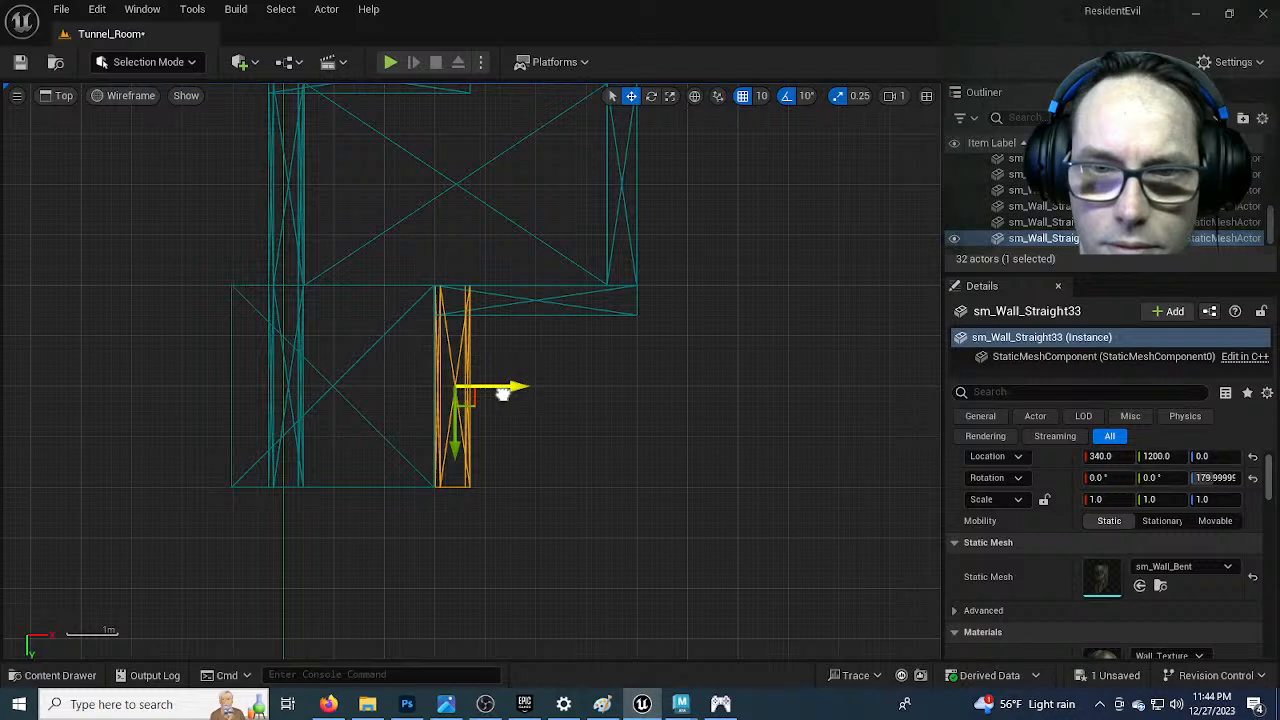
{"action": "left_click_drag", "start_coordinate": [451, 443], "coordinate": [455, 475]}
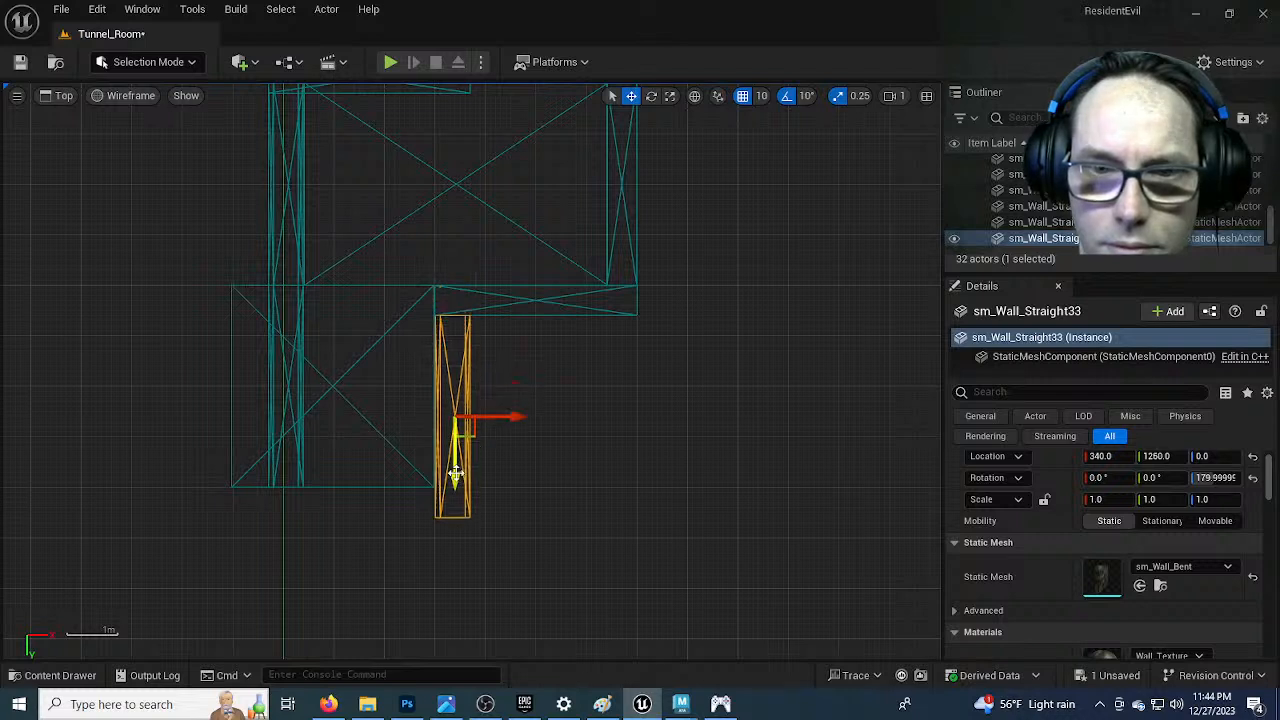
Duplicate the room's closing straight wall to X 100, Y 1430 across the new passage's far end and save the level
{"action": "left_click", "coordinate": [510, 302]}
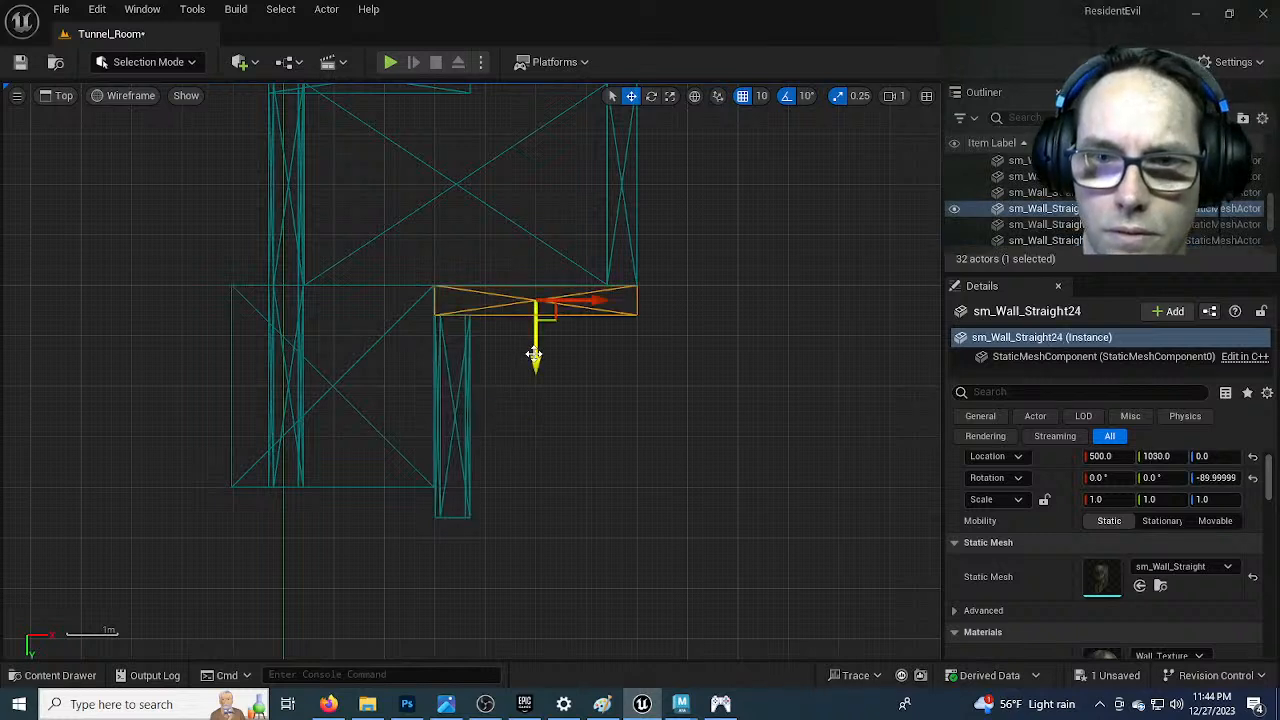
{"action": "left_click_drag", "start_coordinate": [530, 360], "coordinate": [530, 578], "text": "alt"}
{"action": "left_click_drag", "start_coordinate": [587, 516], "coordinate": [385, 517]}
{"action": "left_click_drag", "start_coordinate": [340, 584], "coordinate": [334, 561]}
{"action": "right_click_drag", "start_coordinate": [391, 300], "coordinate": [377, 466]}
{"action": "key", "text": "ctrl+s"}
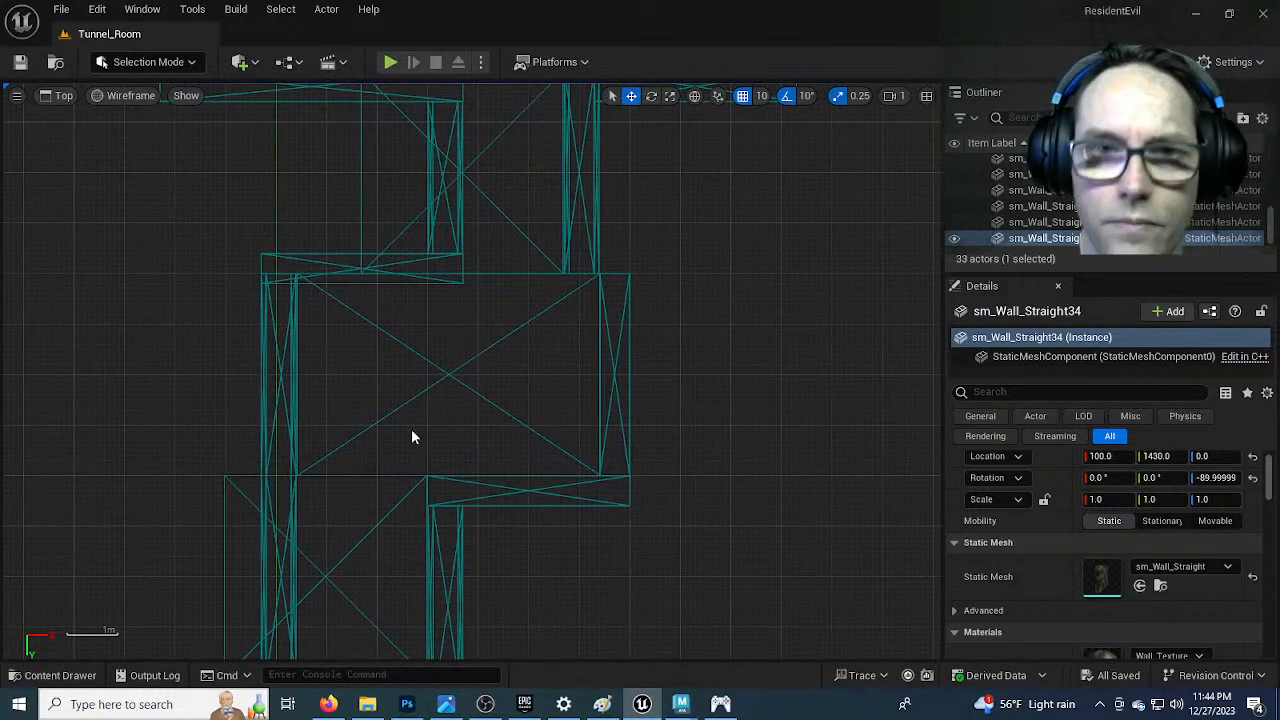
Duplicate the point light at X -50 twice along the X axis, placing the farther copy at X -820 inside the detached section
{"action": "right_click_drag", "start_coordinate": [357, 240], "coordinate": [518, 608]}
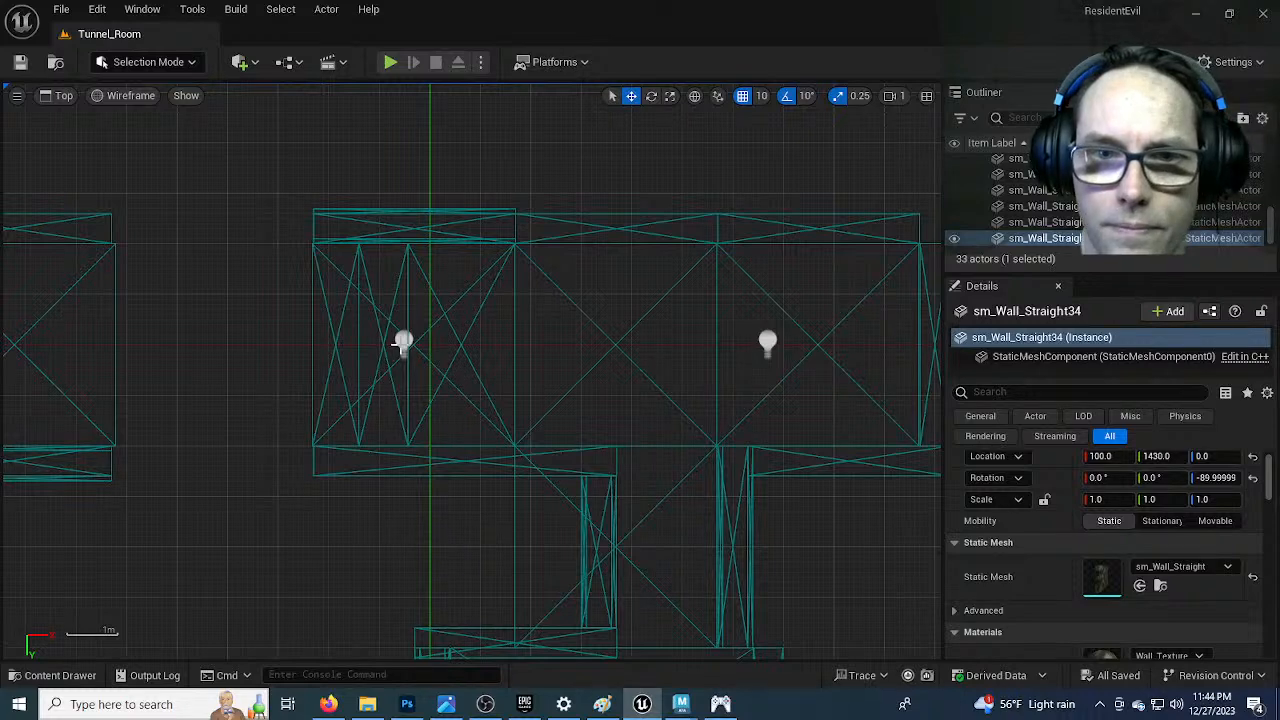
{"action": "left_click", "coordinate": [402, 343]}
{"action": "right_click_drag", "start_coordinate": [154, 398], "coordinate": [405, 456]}
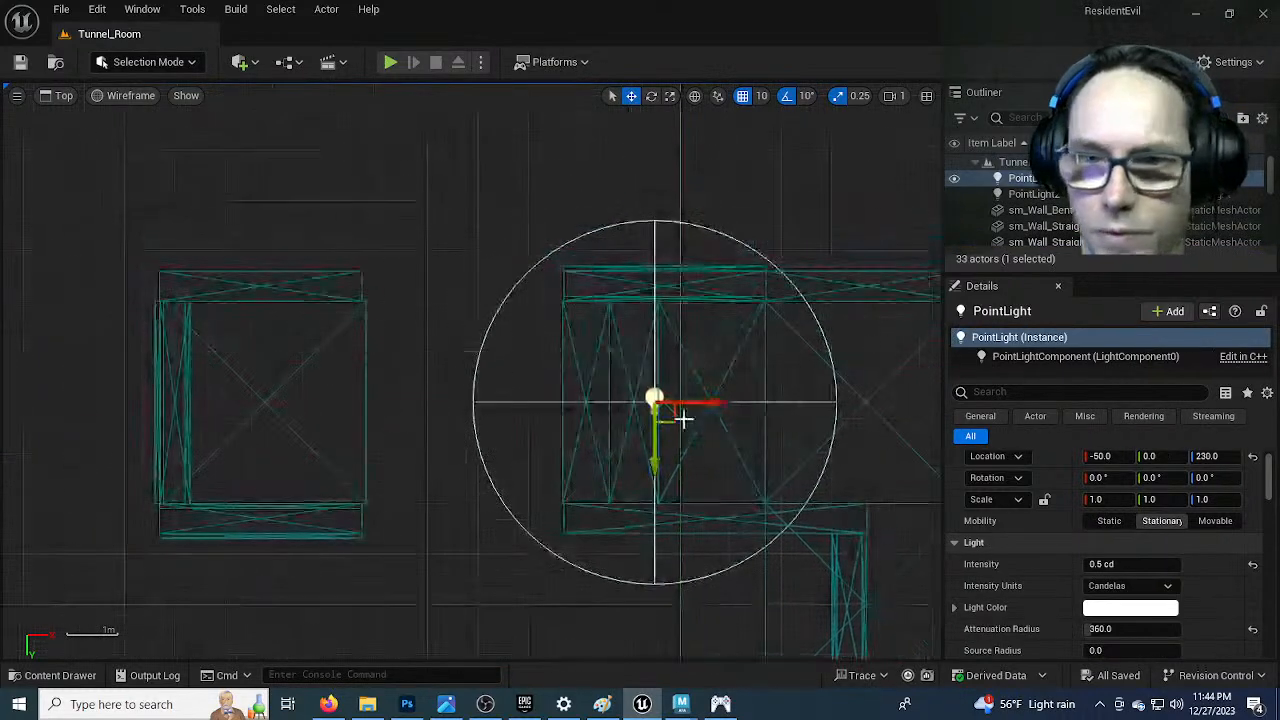
{"action": "left_click_drag", "start_coordinate": [705, 403], "coordinate": [346, 398], "text": "alt"}
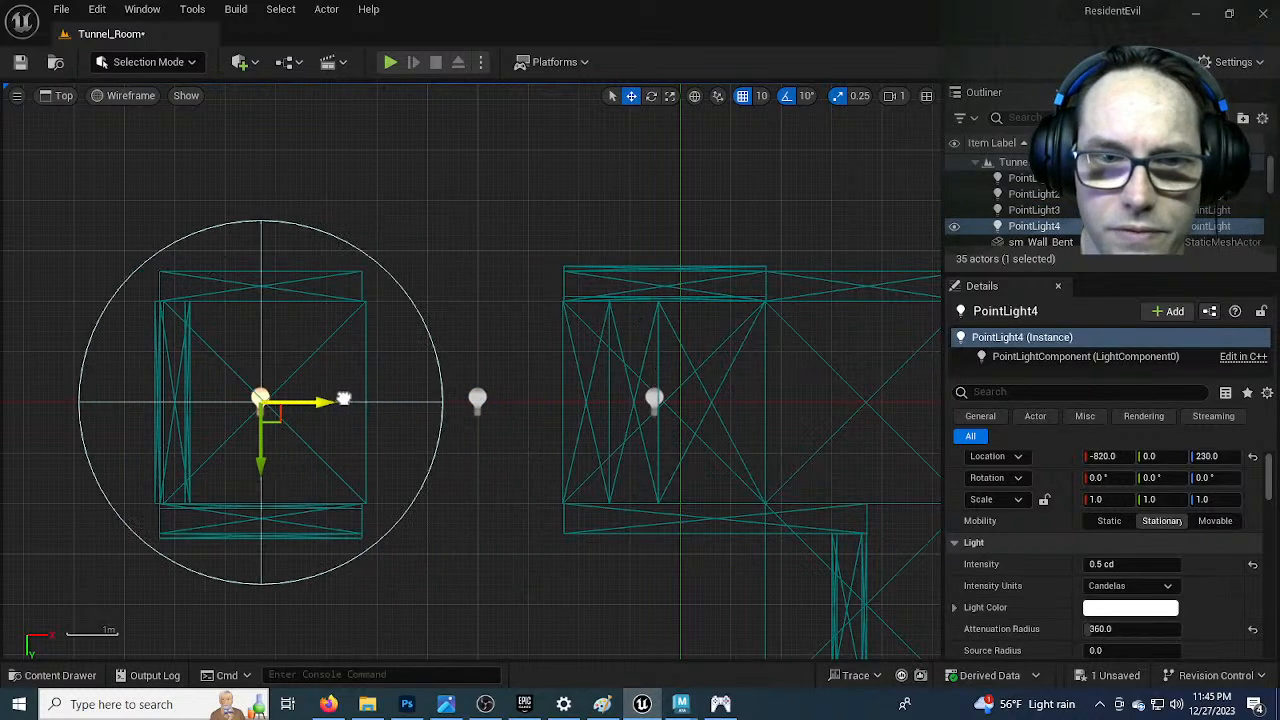
Duplicate the main tunnel's point light along X to X 370, between the two existing lights
{"action": "right_click_drag", "start_coordinate": [603, 486], "coordinate": [121, 344]}
{"action": "left_click", "coordinate": [189, 266]}
{"action": "left_click_drag", "start_coordinate": [240, 271], "coordinate": [429, 281], "text": "alt"}
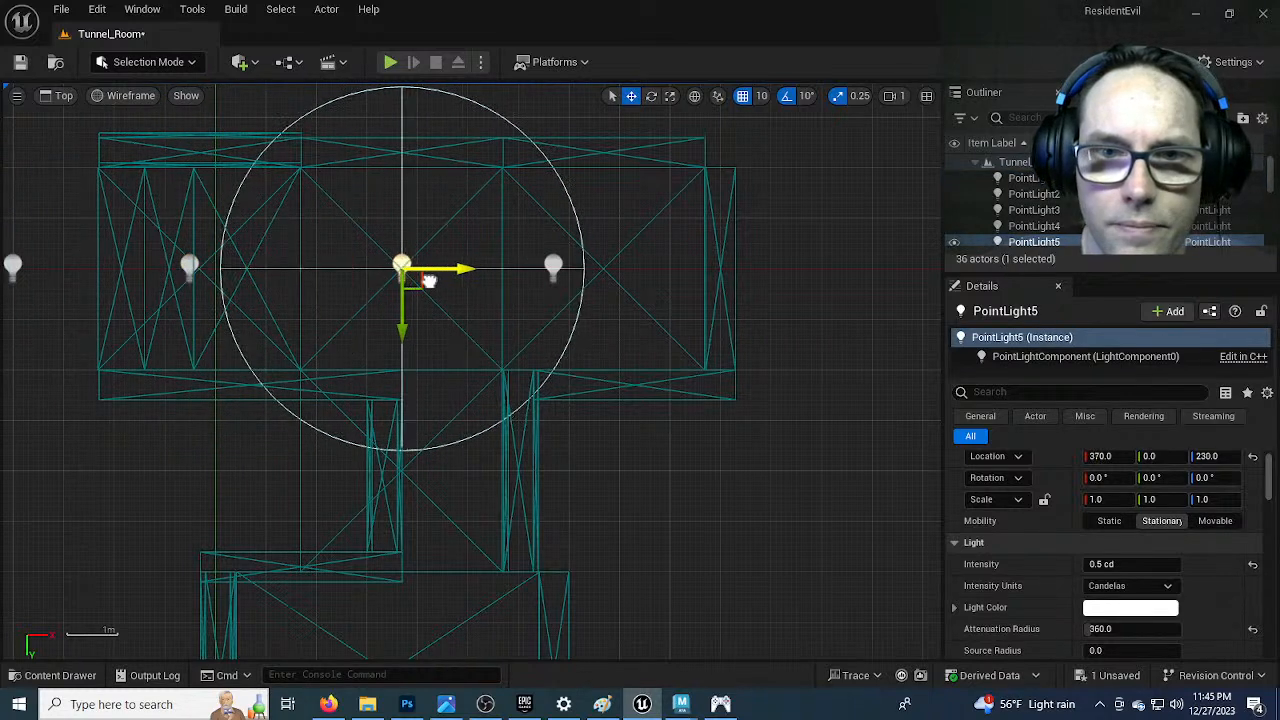
Duplicate the point light at X 370 into the narrow passage, placing the copy at X 470, Y 410
{"action": "right_click_drag", "start_coordinate": [442, 484], "coordinate": [394, 274]}
{"action": "right_click_drag", "start_coordinate": [377, 228], "coordinate": [398, 365]}
{"action": "left_click_drag", "start_coordinate": [376, 250], "coordinate": [376, 470], "text": "alt"}
{"action": "left_click_drag", "start_coordinate": [432, 418], "coordinate": [470, 420]}
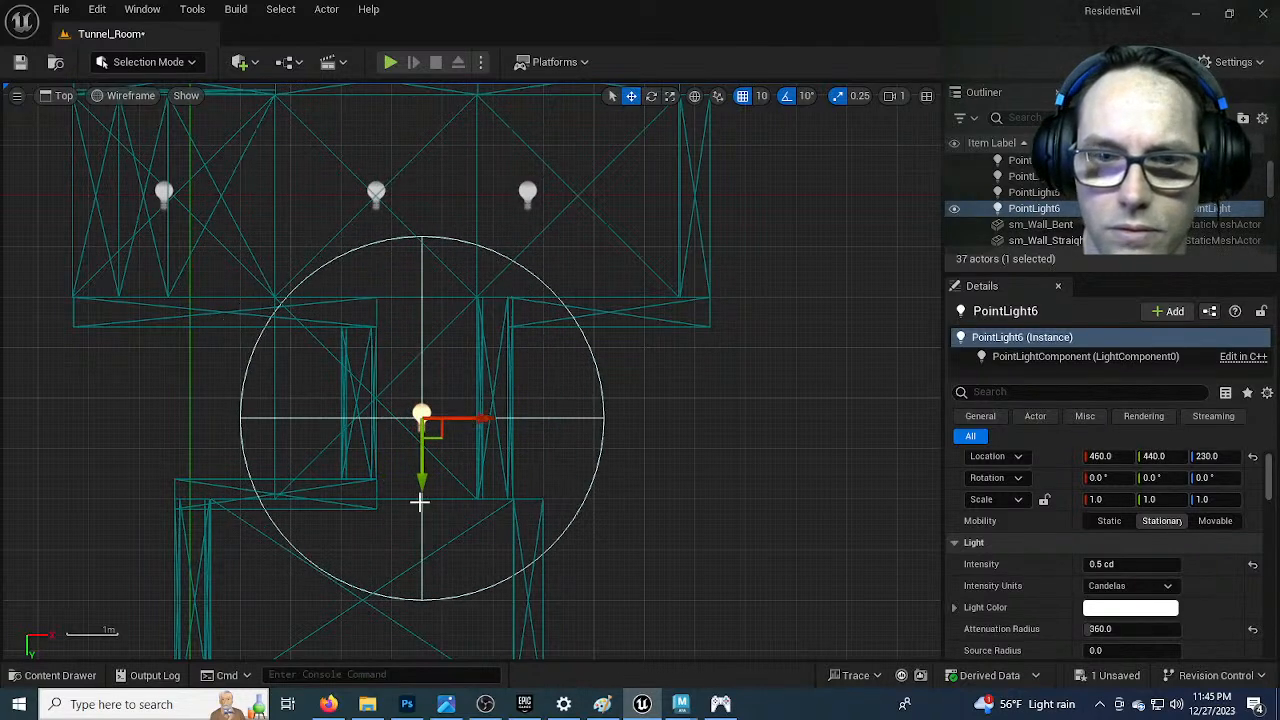
{"action": "left_click_drag", "start_coordinate": [423, 482], "coordinate": [425, 472]}
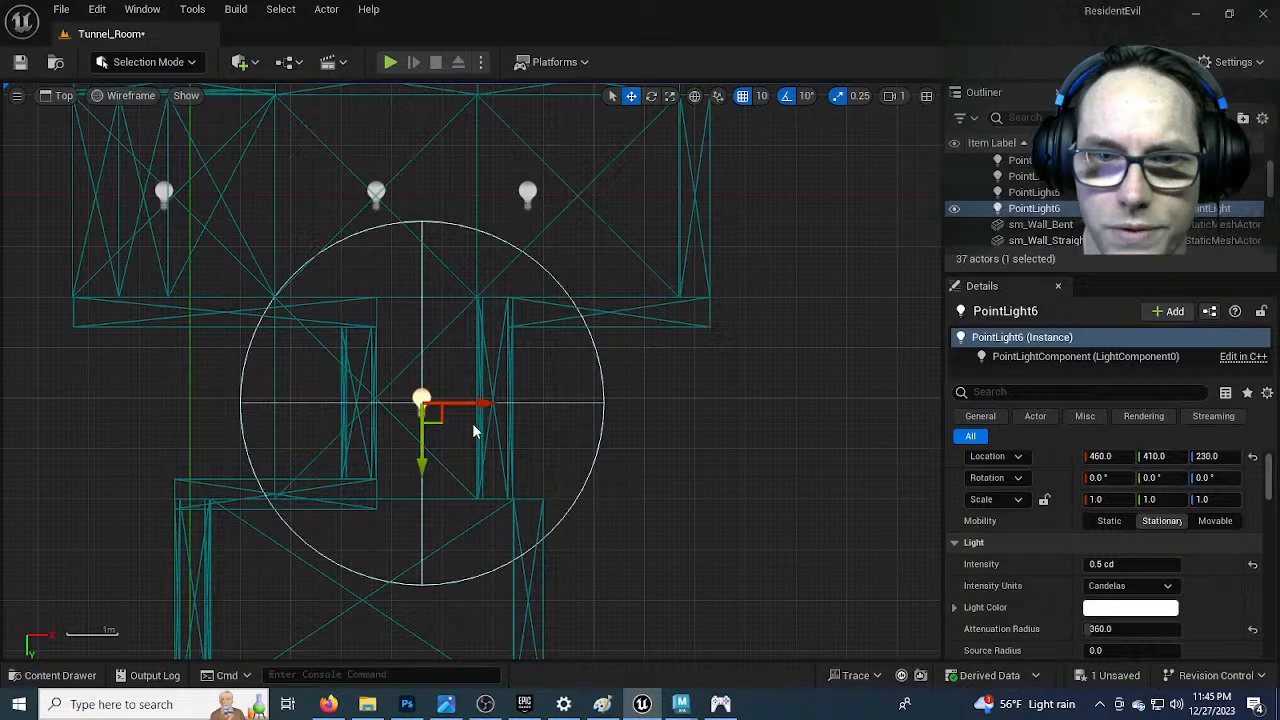
{"action": "left_click_drag", "start_coordinate": [485, 410], "coordinate": [488, 409]}
Move the narrow passage's point light to the center of the widened room at X 350, Y 800
{"action": "right_click_drag", "start_coordinate": [377, 497], "coordinate": [522, 235]}
{"action": "left_click_drag", "start_coordinate": [566, 198], "coordinate": [576, 390]}
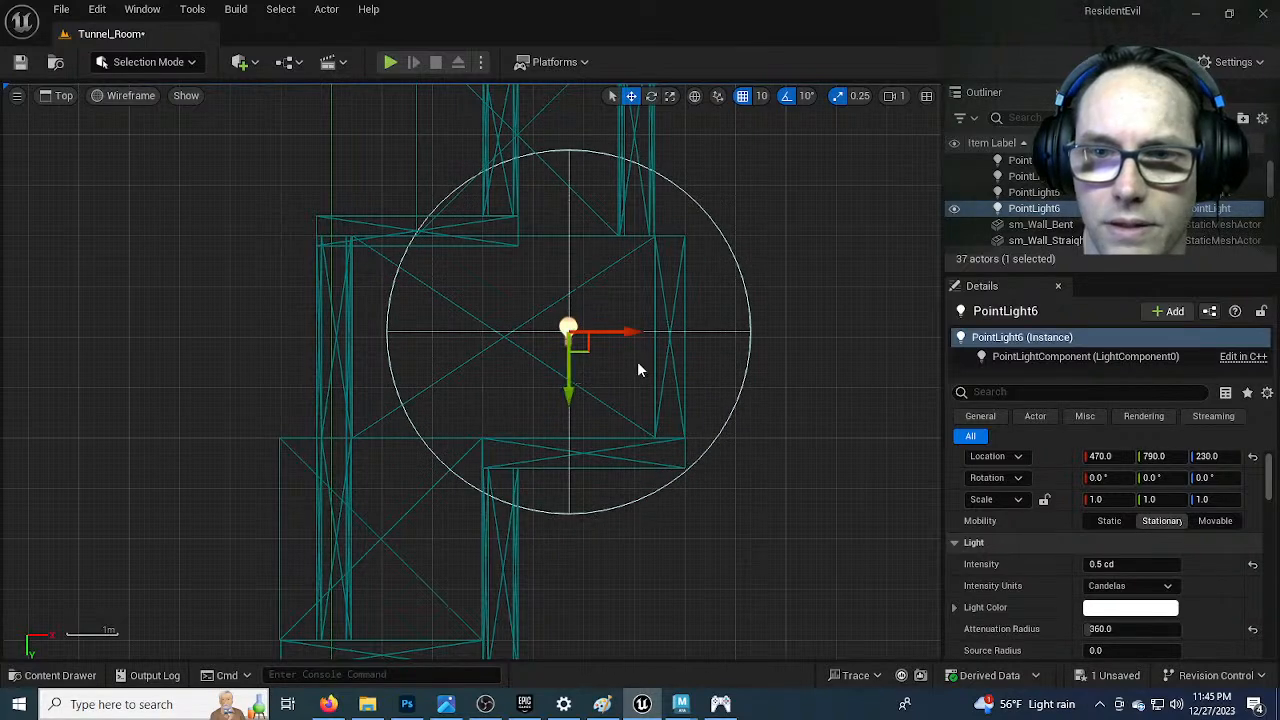
{"action": "left_click_drag", "start_coordinate": [628, 331], "coordinate": [566, 333]}
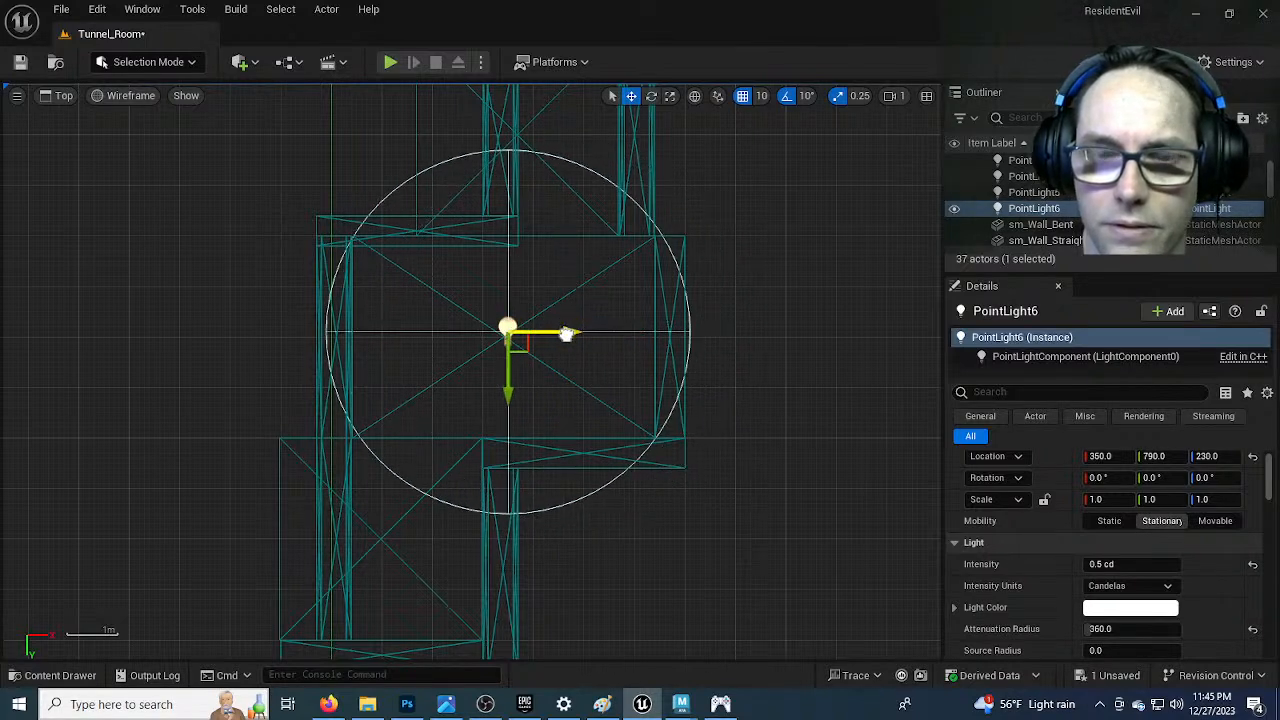
{"action": "left_click_drag", "start_coordinate": [505, 380], "coordinate": [504, 384]}
{"action": "right_click_drag", "start_coordinate": [434, 414], "coordinate": [368, 588]}
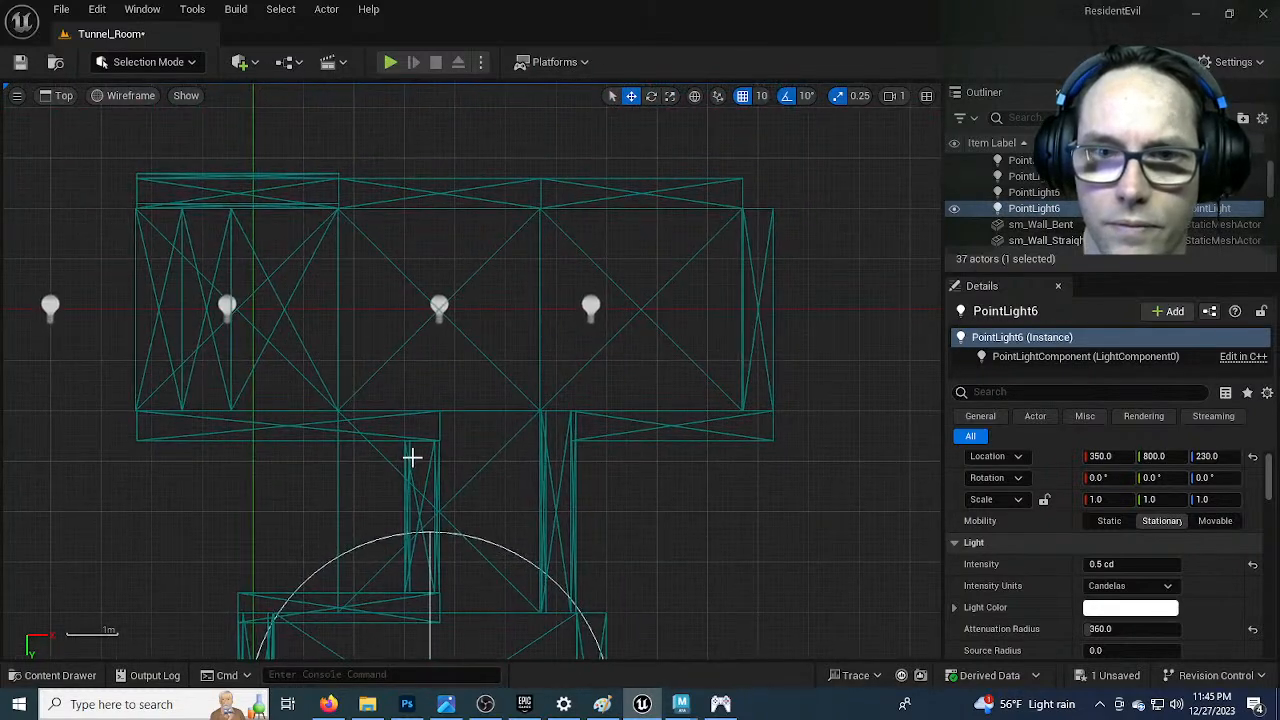
Switch the viewport from the top view to perspective and save the level
{"action": "left_click", "coordinate": [68, 97]}
{"action": "left_click", "coordinate": [106, 152]}
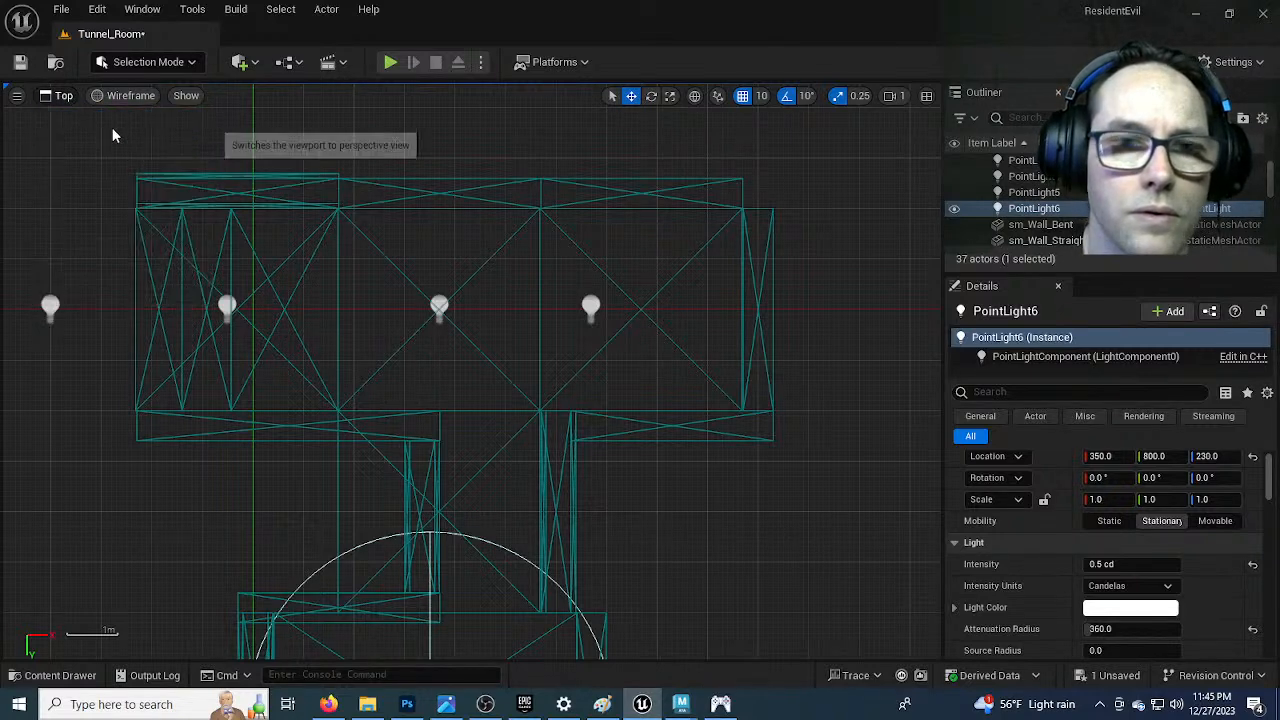
{"action": "right_click_drag", "start_coordinate": [498, 413], "coordinate": [480, 465]}
{"action": "key", "text": "w"}
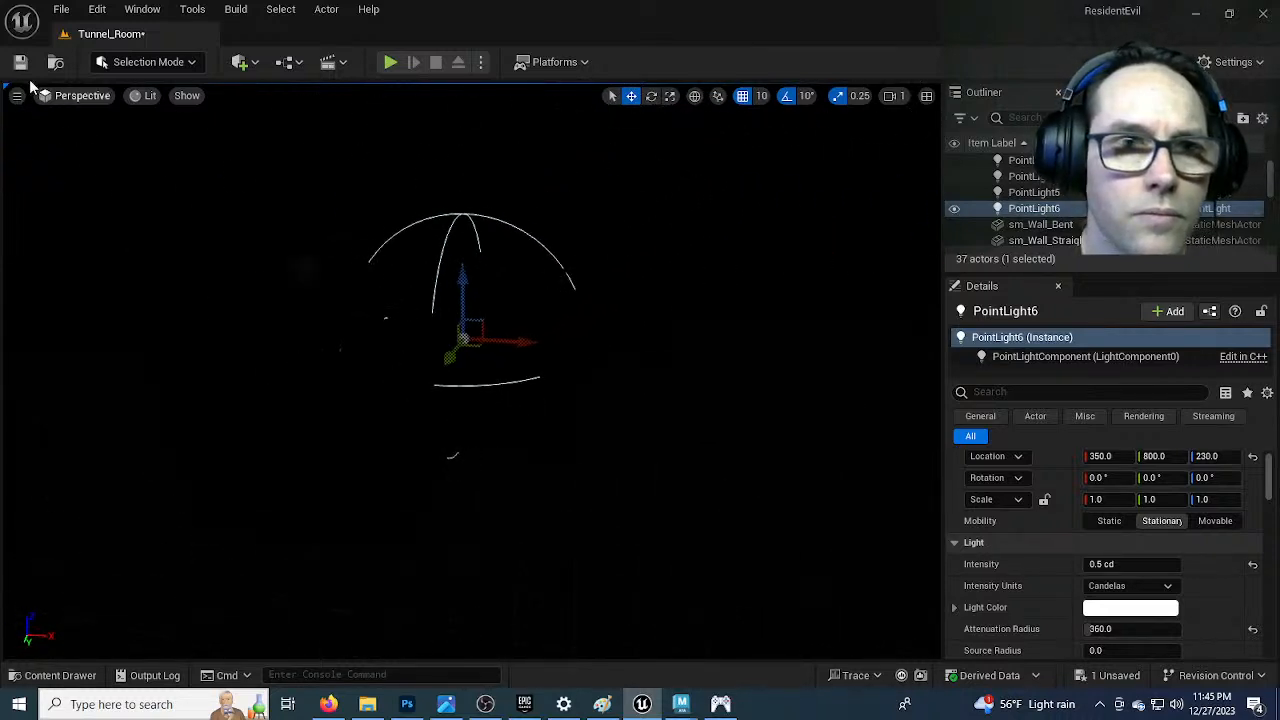
{"action": "key", "text": "ctrl+s"}
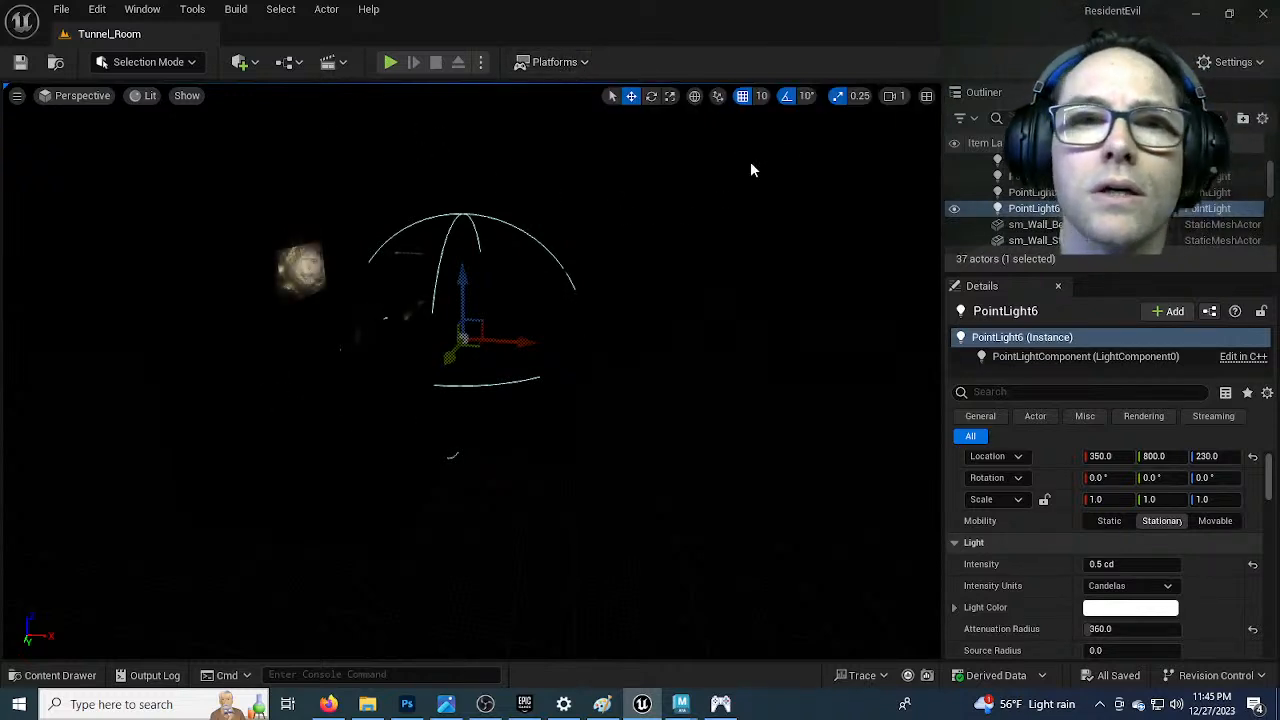
{"action": "left_click", "coordinate": [481, 62]}
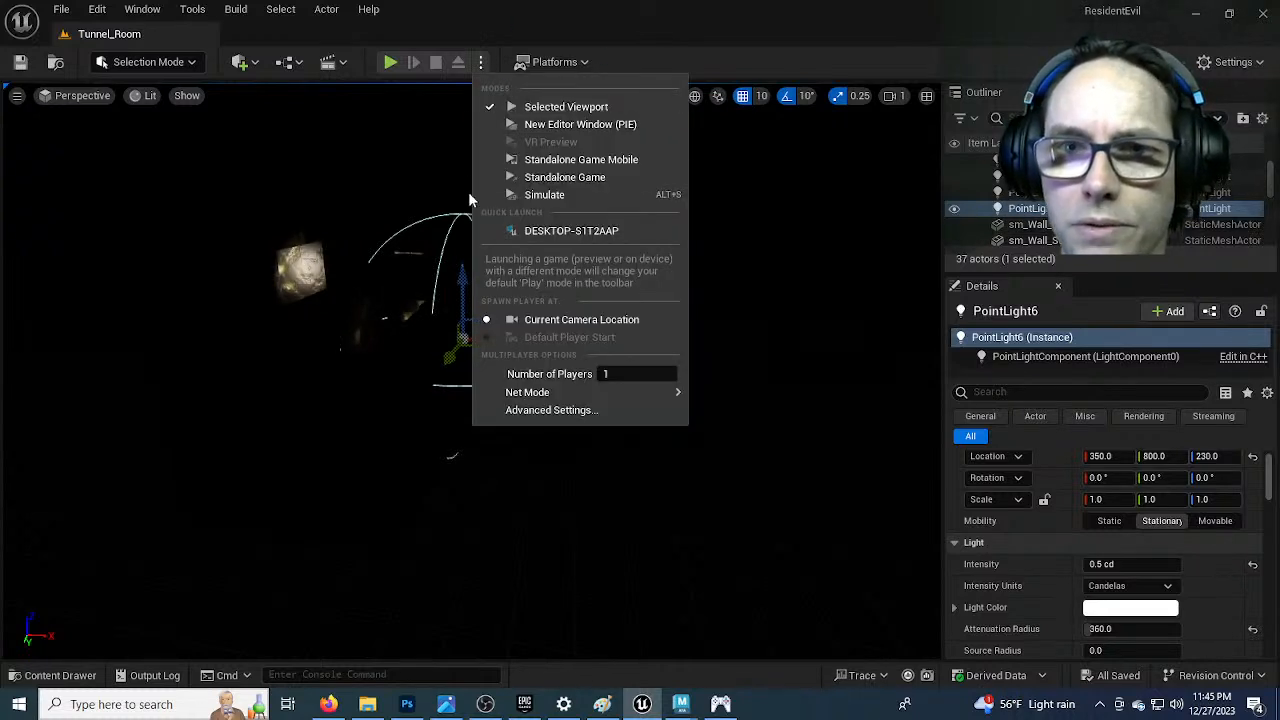
{"action": "left_click", "coordinate": [483, 63]}
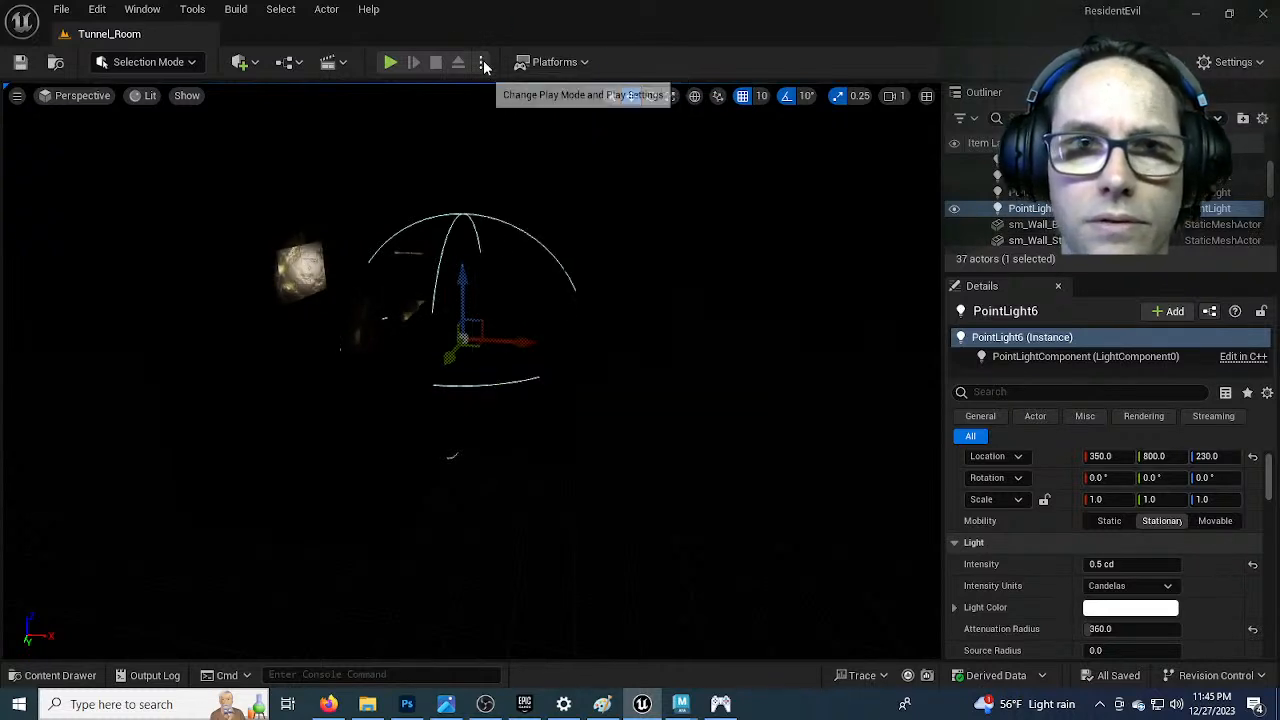
{"action": "left_click", "coordinate": [290, 62]}
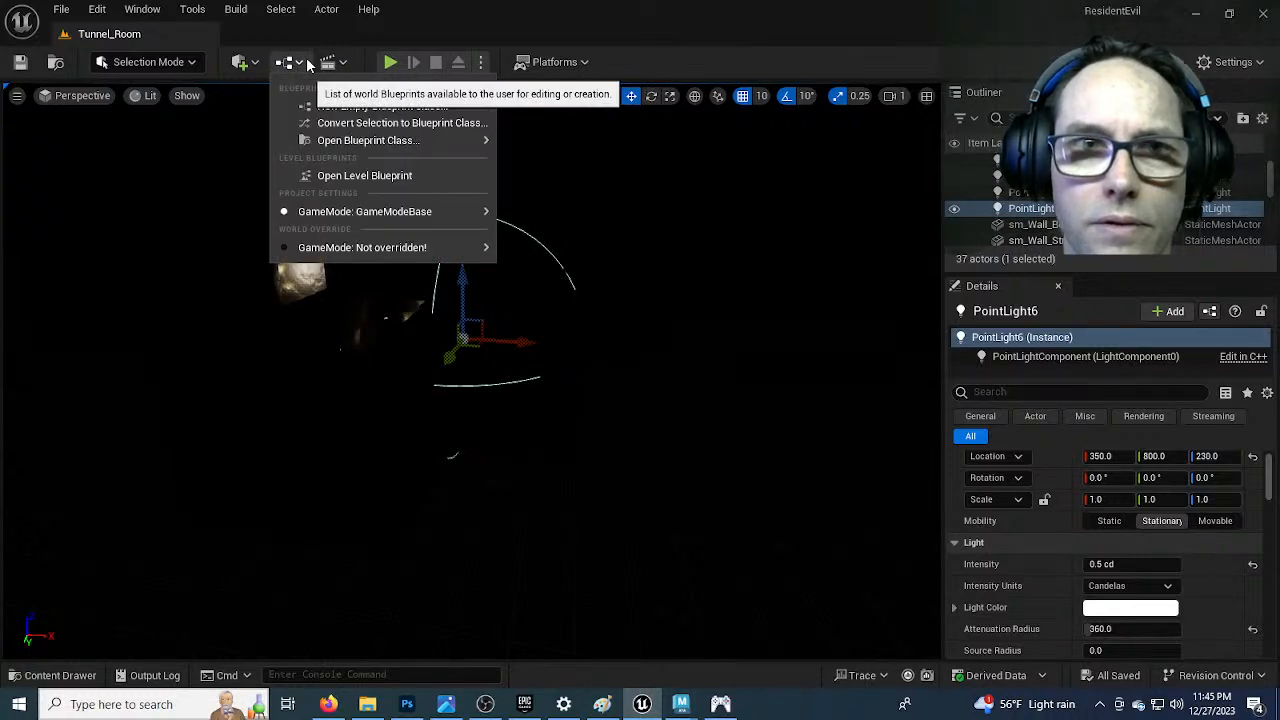
{"action": "left_click", "coordinate": [307, 64]}
Build only the level's lighting at Preview quality
{"action": "left_click", "coordinate": [236, 9]}
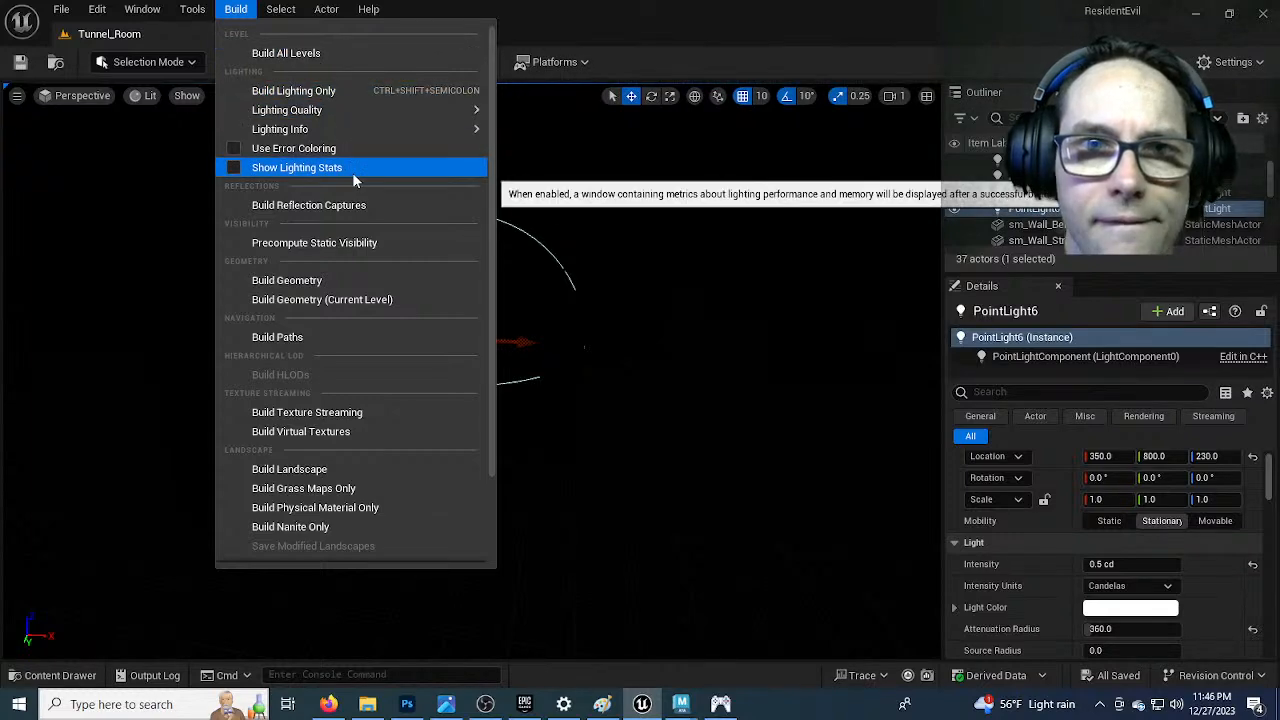
{"action": "mouse_move", "coordinate": [328, 108]}
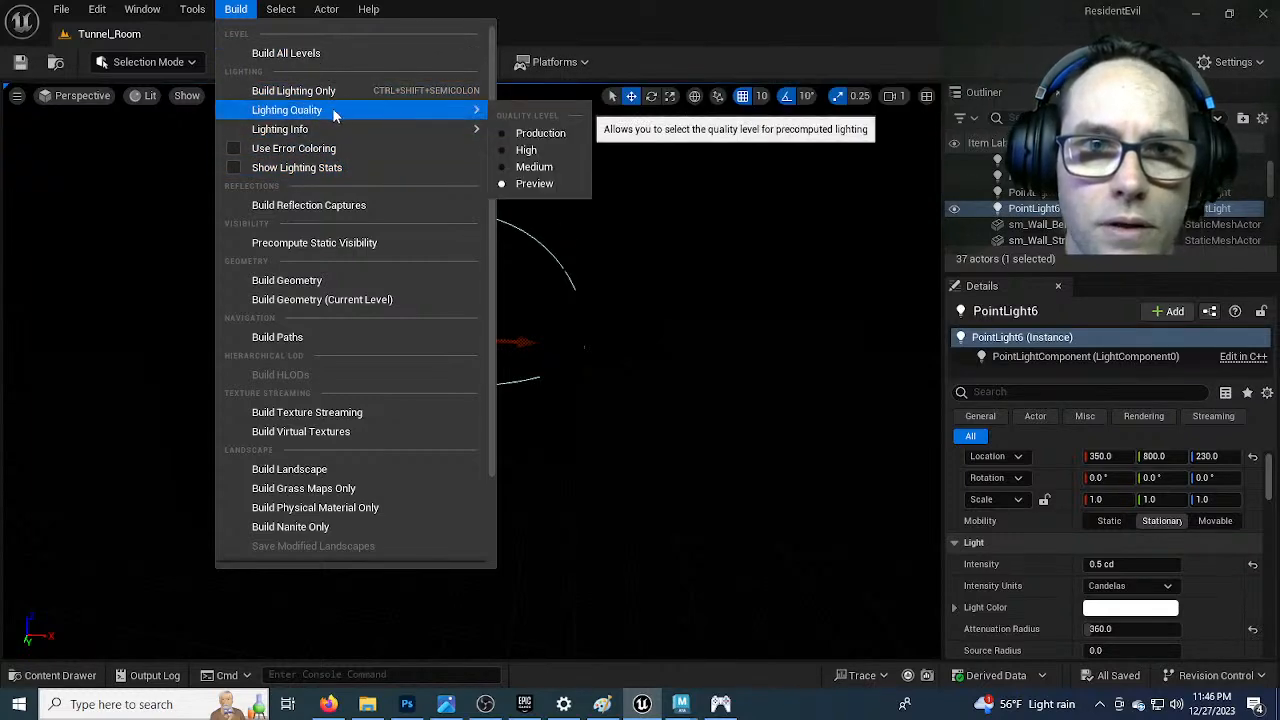
{"action": "left_click", "coordinate": [326, 91]}
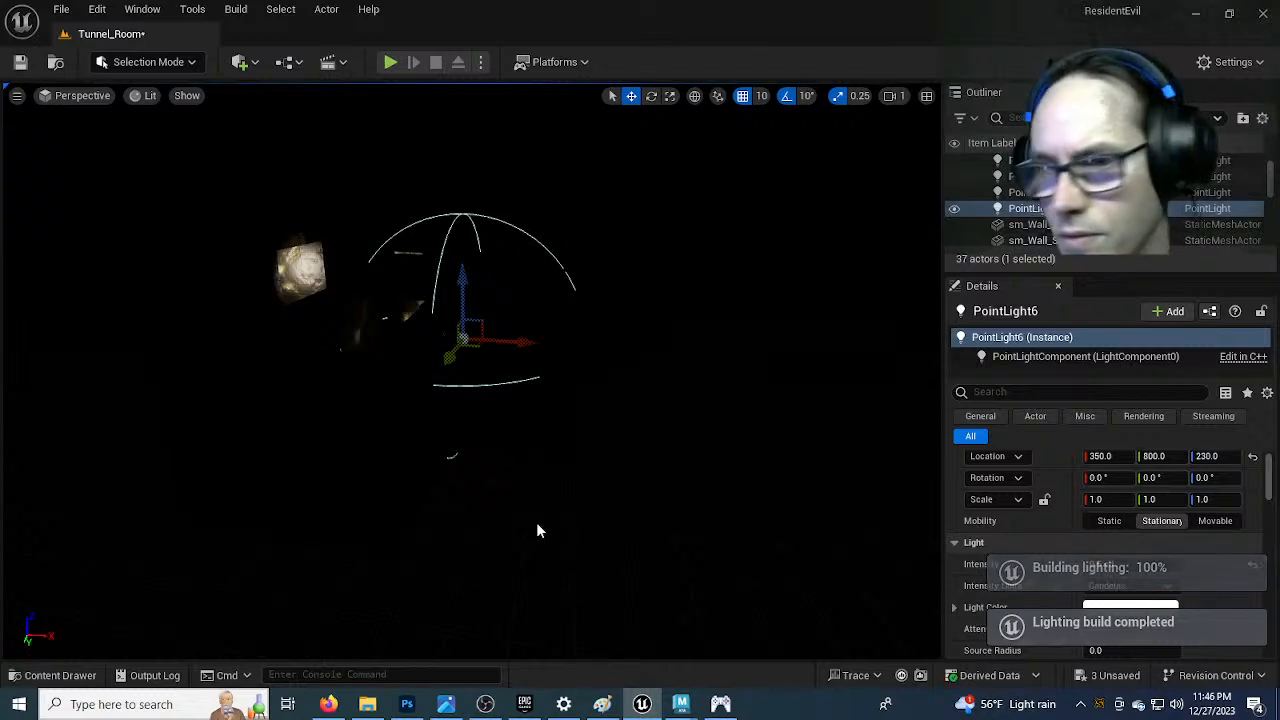
Fly through the tunnel and side rooms to examine the built lighting and how the wall and floor pieces fit together
{"action": "key", "text": "w"}
{"action": "right_click_drag", "start_coordinate": [536, 522], "coordinate": [665, 470]}
{"action": "key", "text": "w"}
{"action": "key", "text": "w"}
{"action": "key", "text": "w"}
{"action": "key", "text": "w"}
{"action": "right_click_drag", "start_coordinate": [560, 470], "coordinate": [745, 440]}
{"action": "key", "text": "s"}
{"action": "key", "text": "w"}
{"action": "key", "text": "e"}
{"action": "key", "text": "w"}
{"action": "key", "text": "s"}
{"action": "key", "text": "s"}
{"action": "key", "text": "w"}
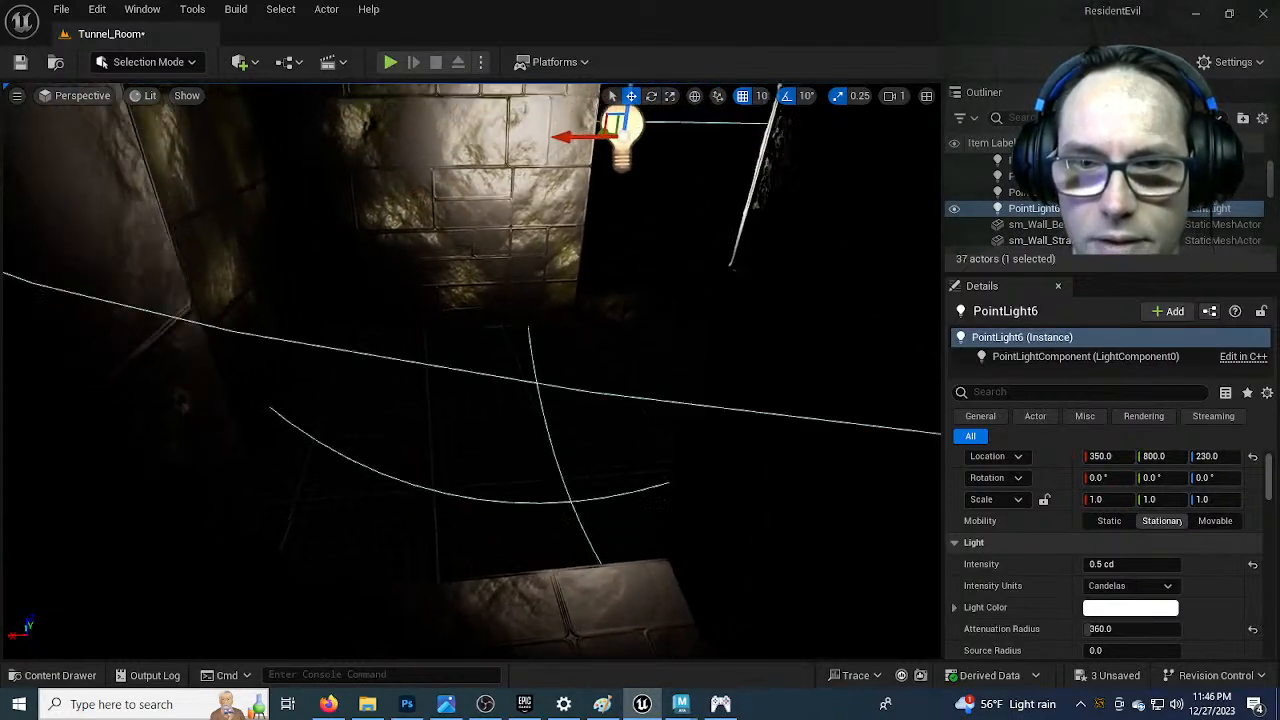
{"action": "right_click_drag", "start_coordinate": [745, 440], "coordinate": [500, 442]}
{"action": "key", "text": "w"}
{"action": "right_click_drag", "start_coordinate": [554, 554], "coordinate": [400, 556]}
{"action": "right_click_drag", "start_coordinate": [487, 440], "coordinate": [440, 440]}
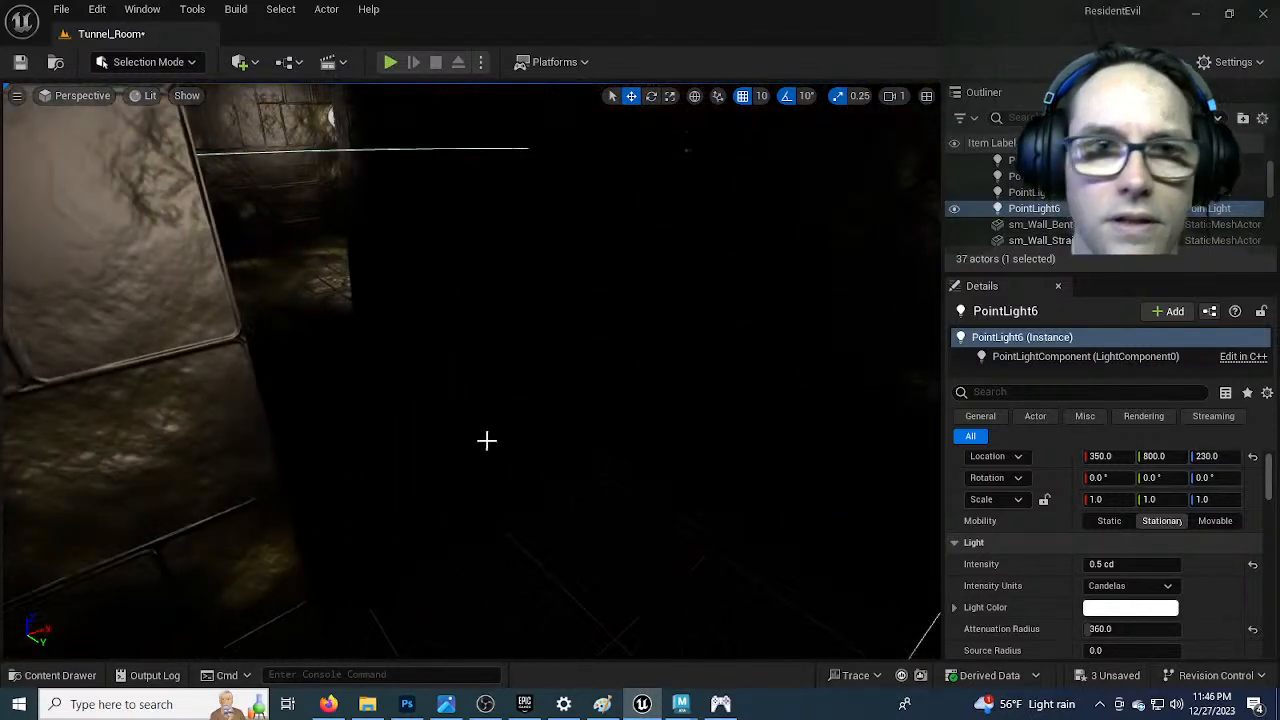
Set the viewport to Unlit mode and approach the floor opening between the narrow passage and the widened room
{"action": "left_click", "coordinate": [147, 95]}
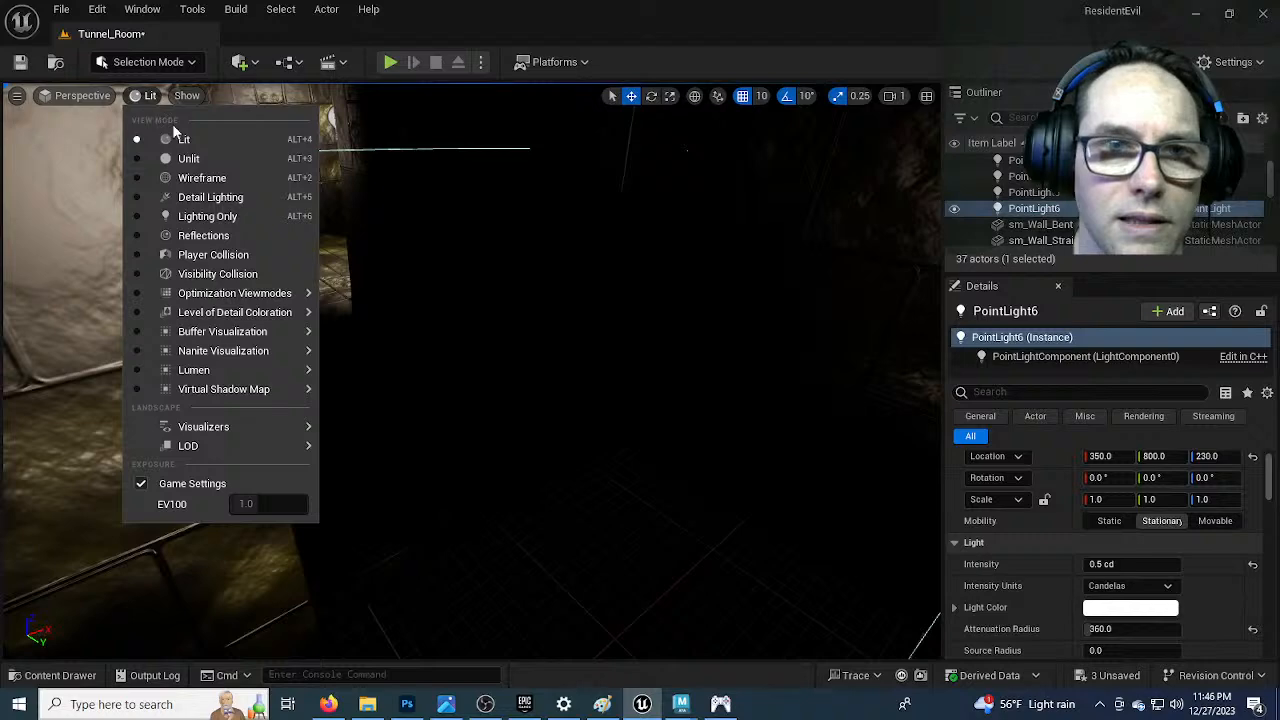
{"action": "left_click", "coordinate": [186, 158]}
{"action": "right_click_drag", "start_coordinate": [377, 289], "coordinate": [385, 320]}
{"action": "right_click_drag", "start_coordinate": [440, 417], "coordinate": [426, 530]}
{"action": "key", "text": "w"}
Duplicate the widened room's ceiling panel straight down to Z 0 at X 630, Y 800 to fill the missing floor
{"action": "left_click", "coordinate": [460, 507]}
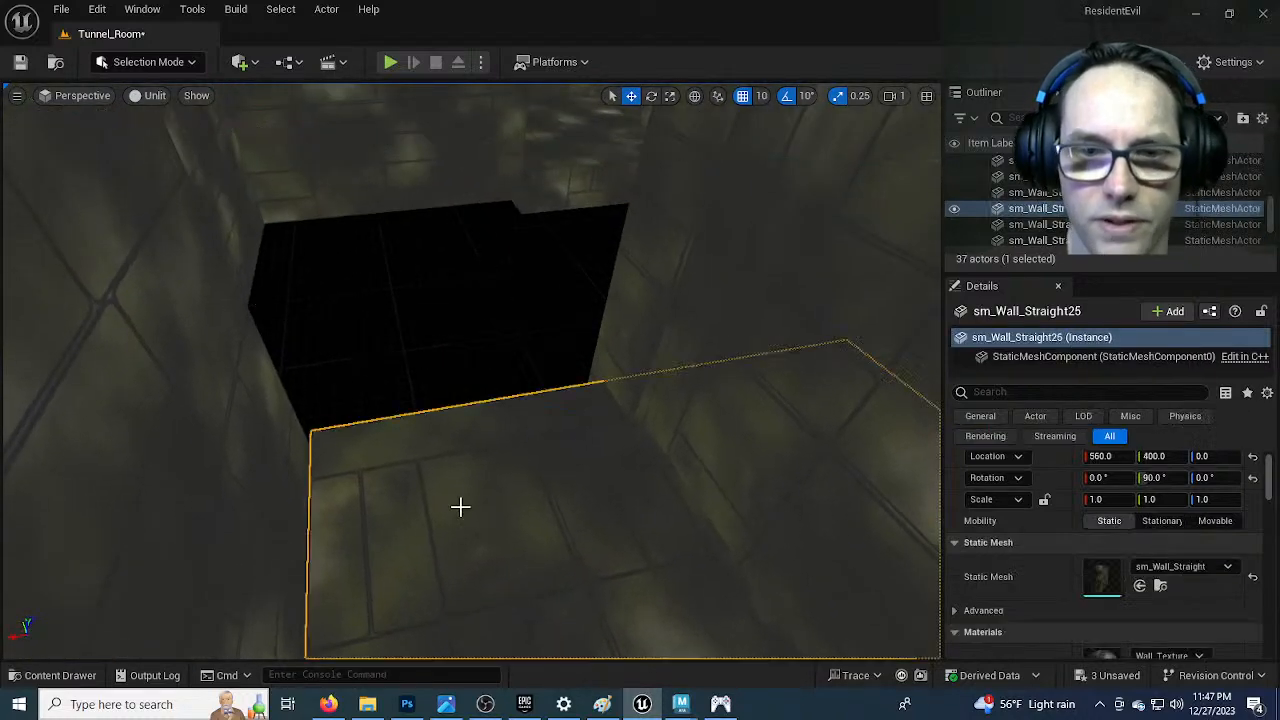
{"action": "right_click_drag", "start_coordinate": [439, 485], "coordinate": [438, 488]}
{"action": "left_click", "coordinate": [460, 380]}
{"action": "left_click_drag", "start_coordinate": [264, 220], "coordinate": [237, 486], "text": "alt"}
{"action": "right_click_drag", "start_coordinate": [237, 486], "coordinate": [237, 480]}
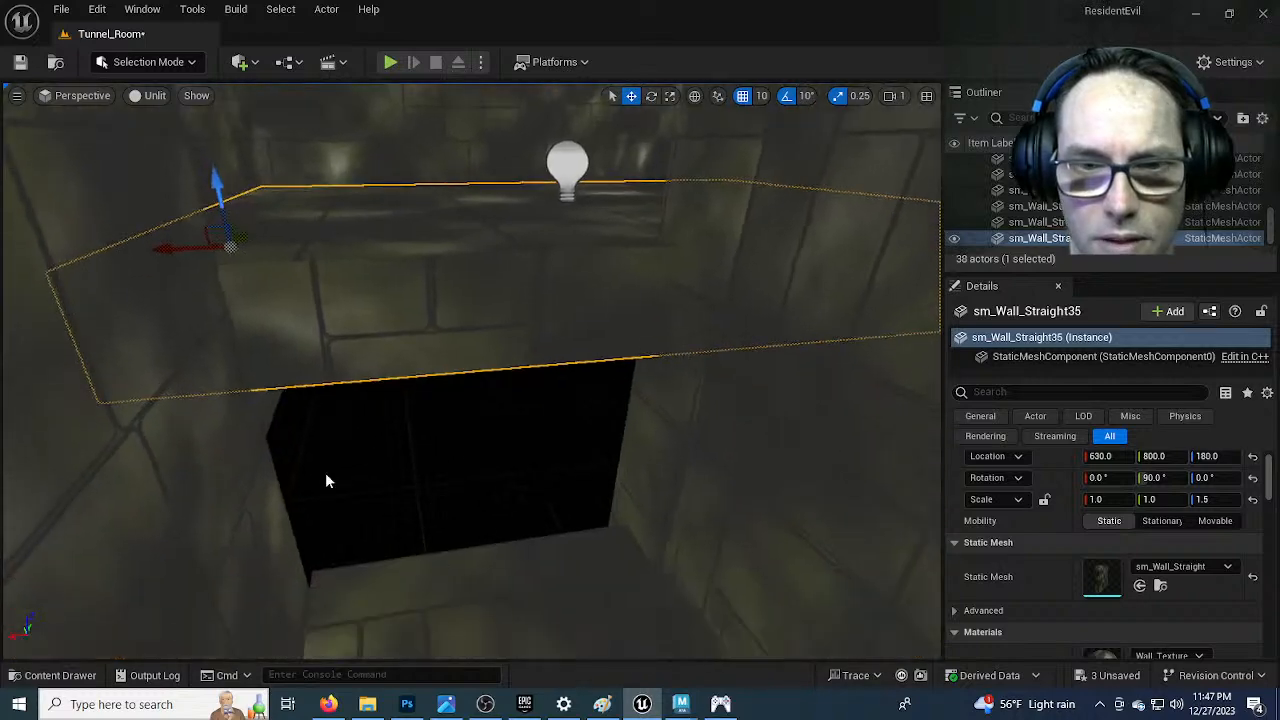
{"action": "left_click_drag", "start_coordinate": [215, 188], "coordinate": [229, 396]}
{"action": "right_click_drag", "start_coordinate": [463, 526], "coordinate": [438, 488]}
{"action": "right_click_drag", "start_coordinate": [433, 560], "coordinate": [469, 442]}
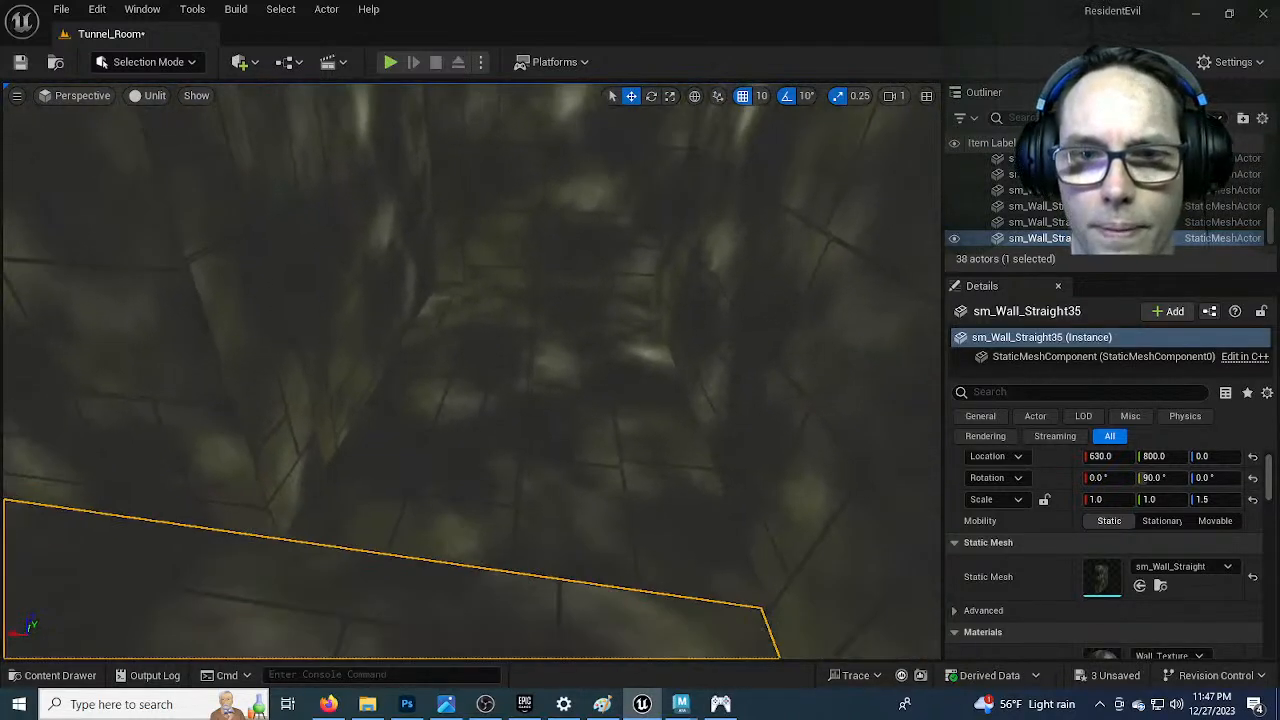
Duplicate the end passage's floor panel up to Z 420 as its ceiling and adjust it slightly along X
{"action": "left_click", "coordinate": [486, 436]}
{"action": "left_click_drag", "start_coordinate": [396, 332], "coordinate": [381, 162], "text": "alt"}
{"action": "mouse_move", "coordinate": [394, 477]}
{"action": "right_mouse_down"}
{"action": "mouse_move", "coordinate": [396, 330]}
{"action": "mouse_move", "coordinate": [394, 477]}
{"action": "right_mouse_up"}
{"action": "left_click_drag", "start_coordinate": [365, 505], "coordinate": [342, 177]}
{"action": "right_click_drag", "start_coordinate": [600, 400], "coordinate": [125, 440]}
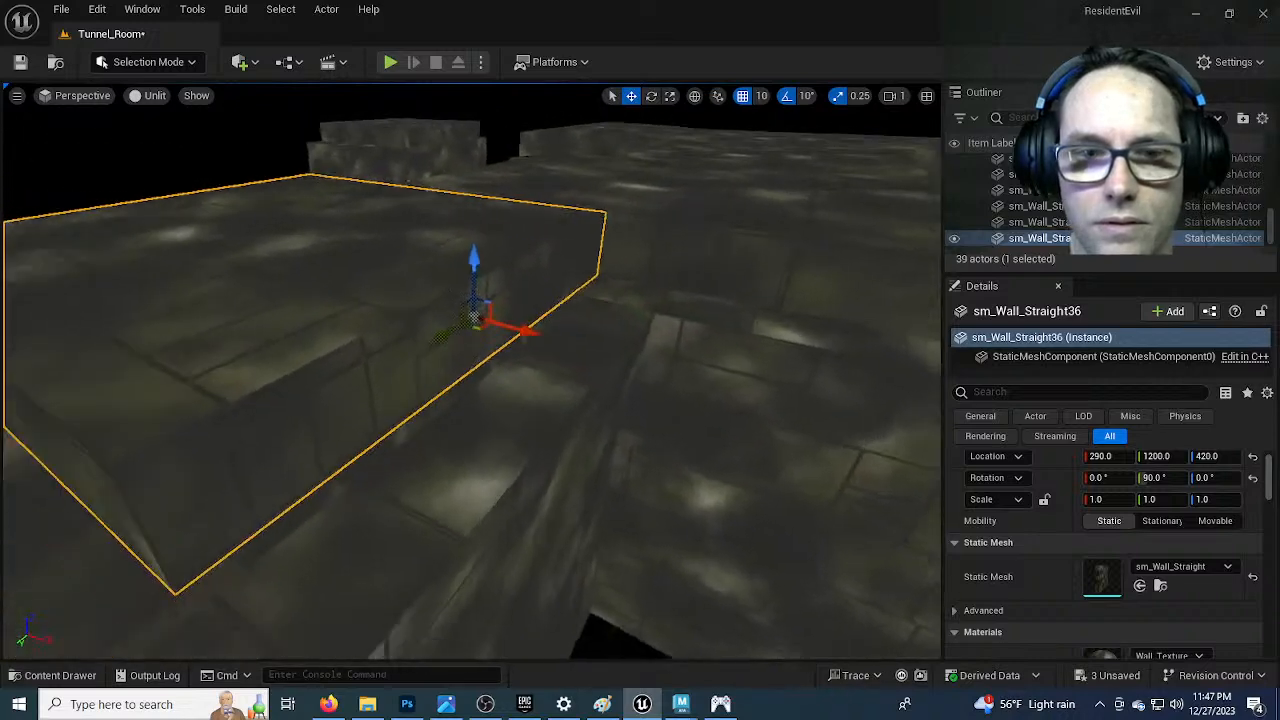
{"action": "right_click_drag", "start_coordinate": [560, 335], "coordinate": [545, 327]}
{"action": "left_click_drag", "start_coordinate": [545, 327], "coordinate": [556, 330]}
Shift the narrow passage's ceiling panel at X 560, Y 400 slightly along X toward the adjoining side wall
{"action": "right_click_drag", "start_coordinate": [556, 330], "coordinate": [208, 100]}
{"action": "right_click_drag", "start_coordinate": [660, 326], "coordinate": [565, 312]}
{"action": "left_click", "coordinate": [361, 241]}
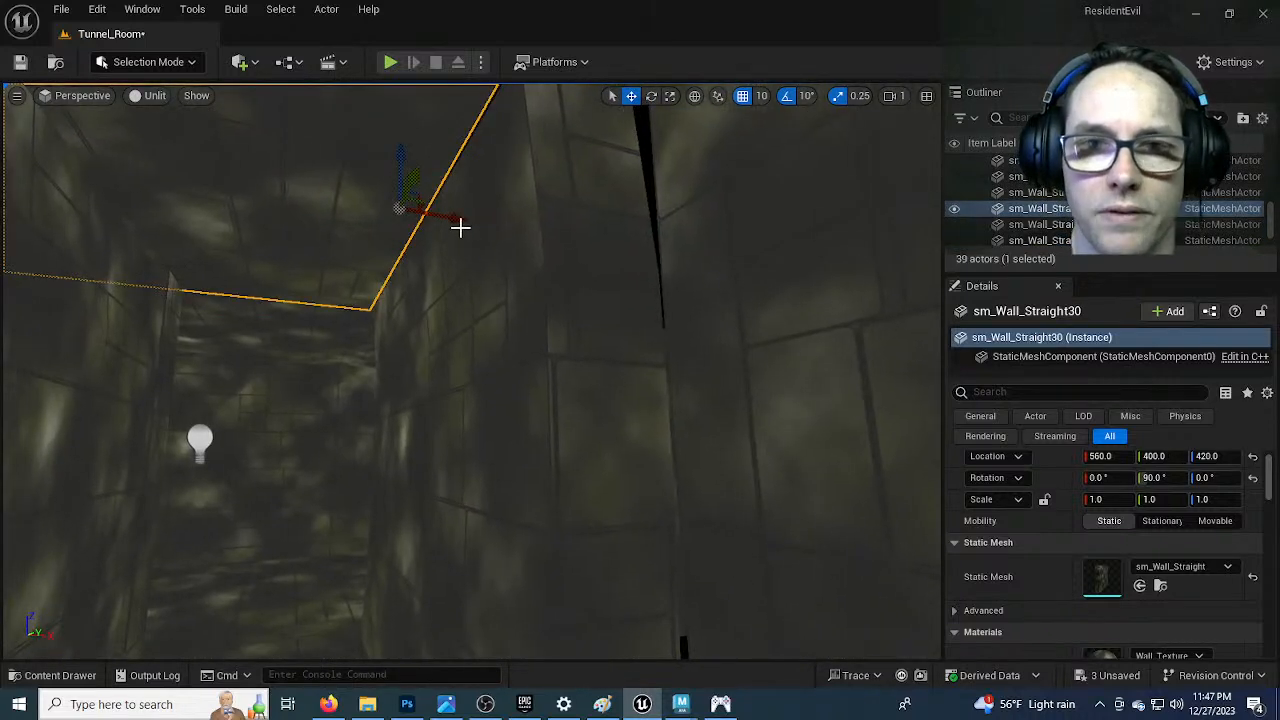
{"action": "left_click_drag", "start_coordinate": [465, 221], "coordinate": [470, 223]}
Move the widened room's straight side wall along X to 660 to close the gap at its corner
{"action": "right_click_drag", "start_coordinate": [303, 291], "coordinate": [445, 300]}
{"action": "left_click", "coordinate": [422, 298]}
{"action": "right_click_drag", "start_coordinate": [636, 454], "coordinate": [600, 460]}
{"action": "right_click_drag", "start_coordinate": [679, 487], "coordinate": [692, 400]}
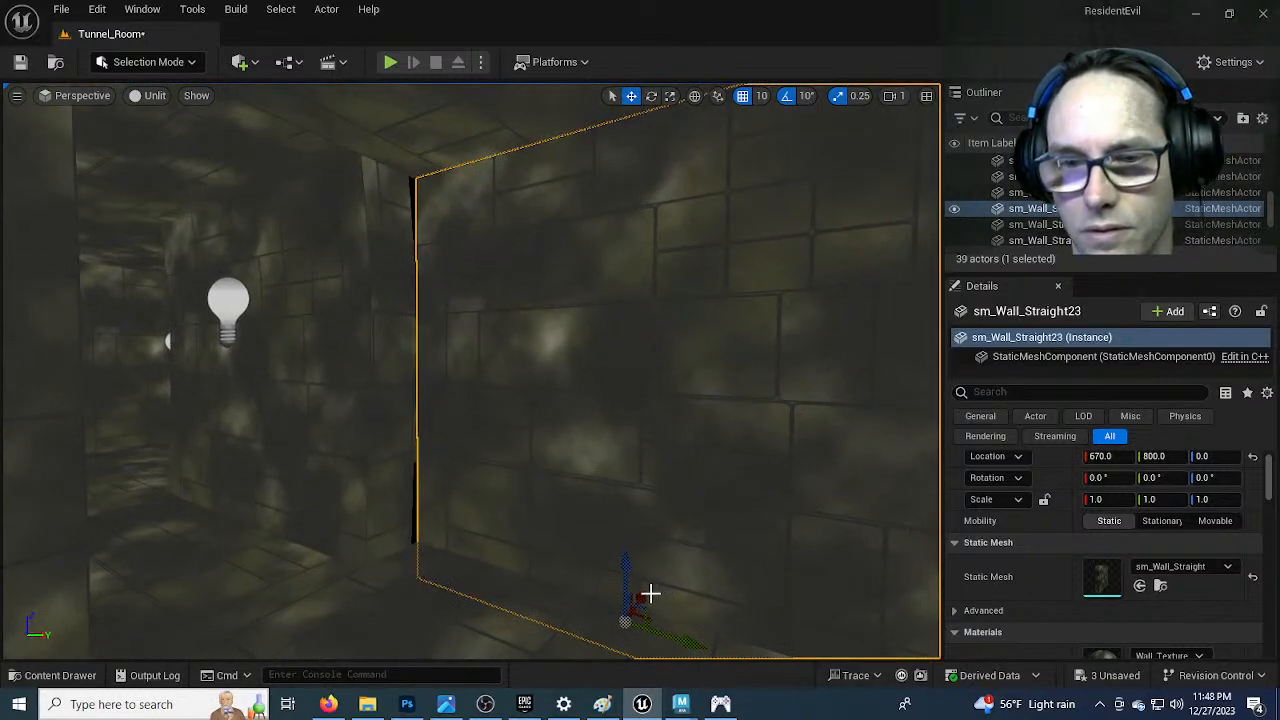
{"action": "left_click_drag", "start_coordinate": [646, 594], "coordinate": [642, 597]}
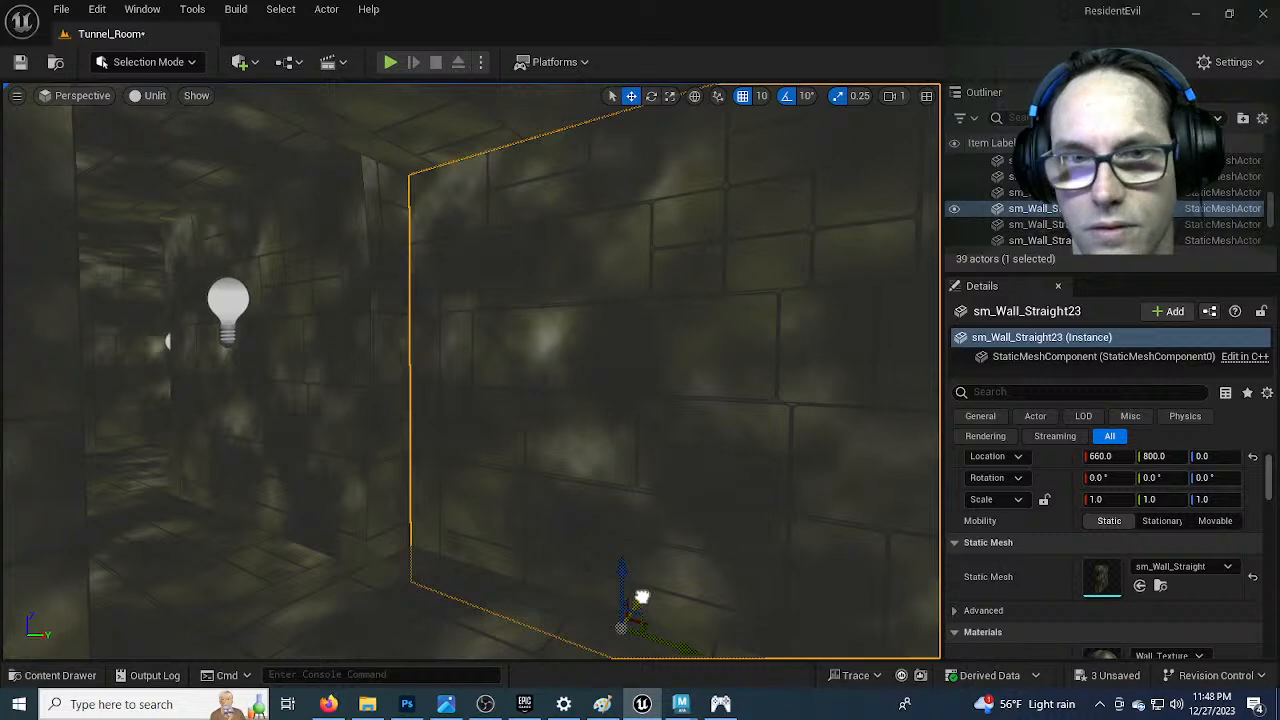
Move the straight end wall of the main tunnel along X to 990 to close its corner gap
{"action": "left_click", "coordinate": [339, 573]}
{"action": "right_click_drag", "start_coordinate": [377, 574], "coordinate": [190, 576]}
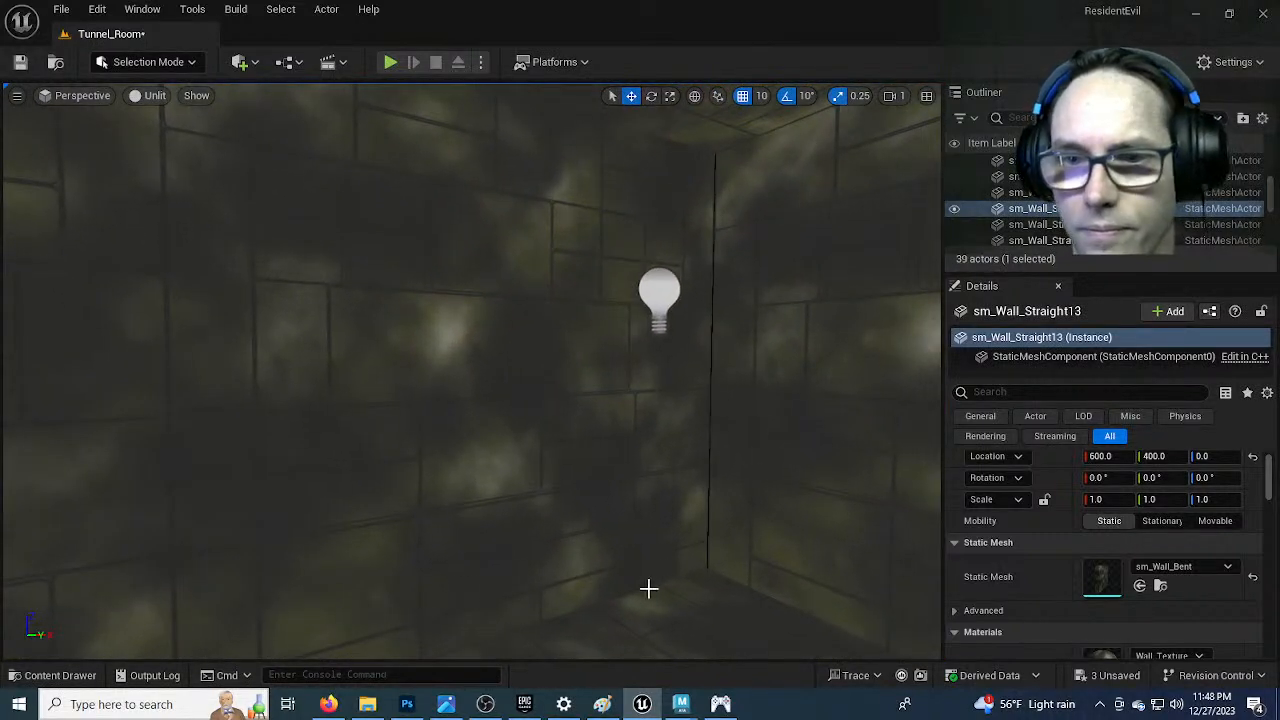
{"action": "left_click", "coordinate": [800, 400]}
{"action": "right_click_drag", "start_coordinate": [800, 400], "coordinate": [724, 529]}
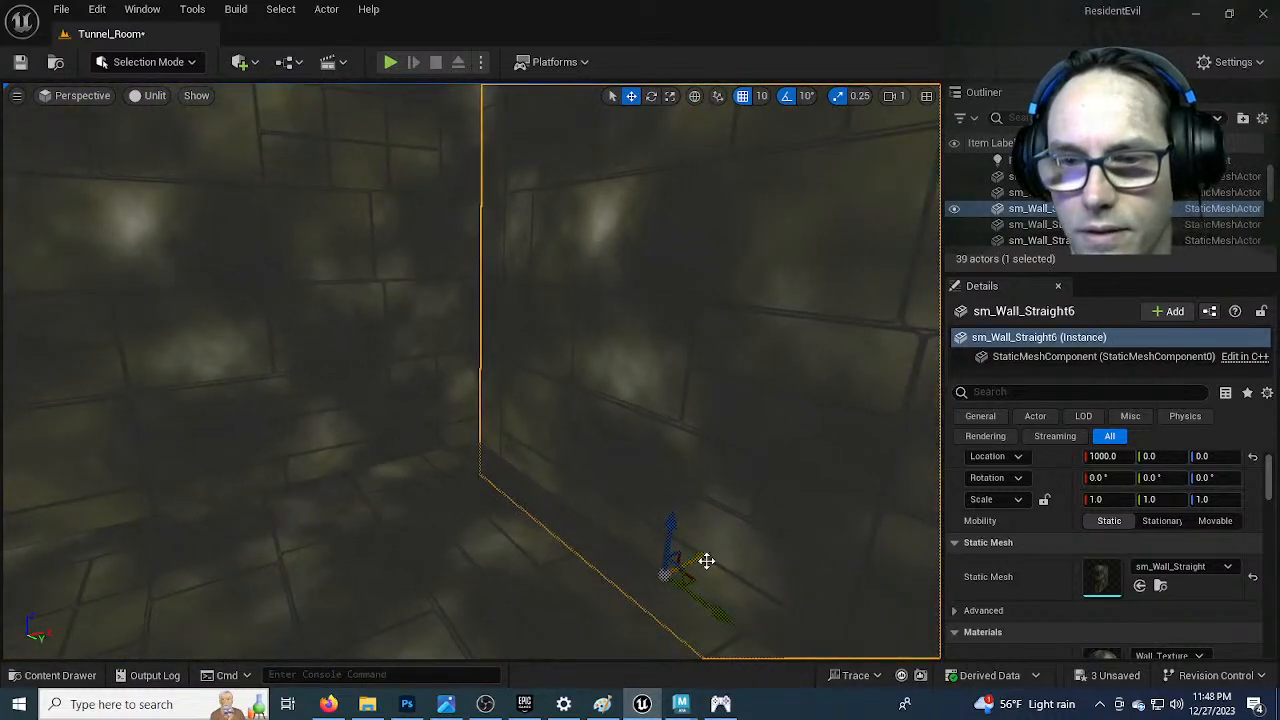
{"action": "left_click_drag", "start_coordinate": [703, 562], "coordinate": [701, 563]}
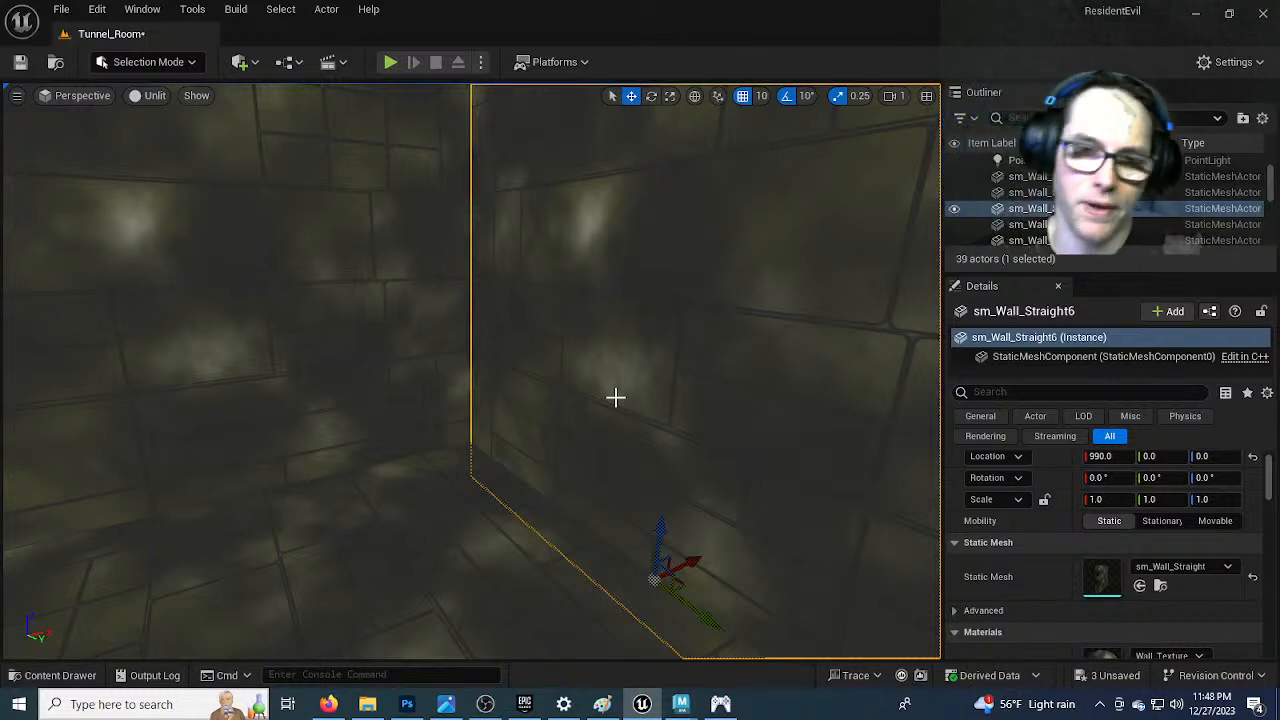
Look through the main tunnel and its side openings to examine where walls, floors and ceilings leave gaps
{"action": "right_click_drag", "start_coordinate": [602, 419], "coordinate": [350, 420]}
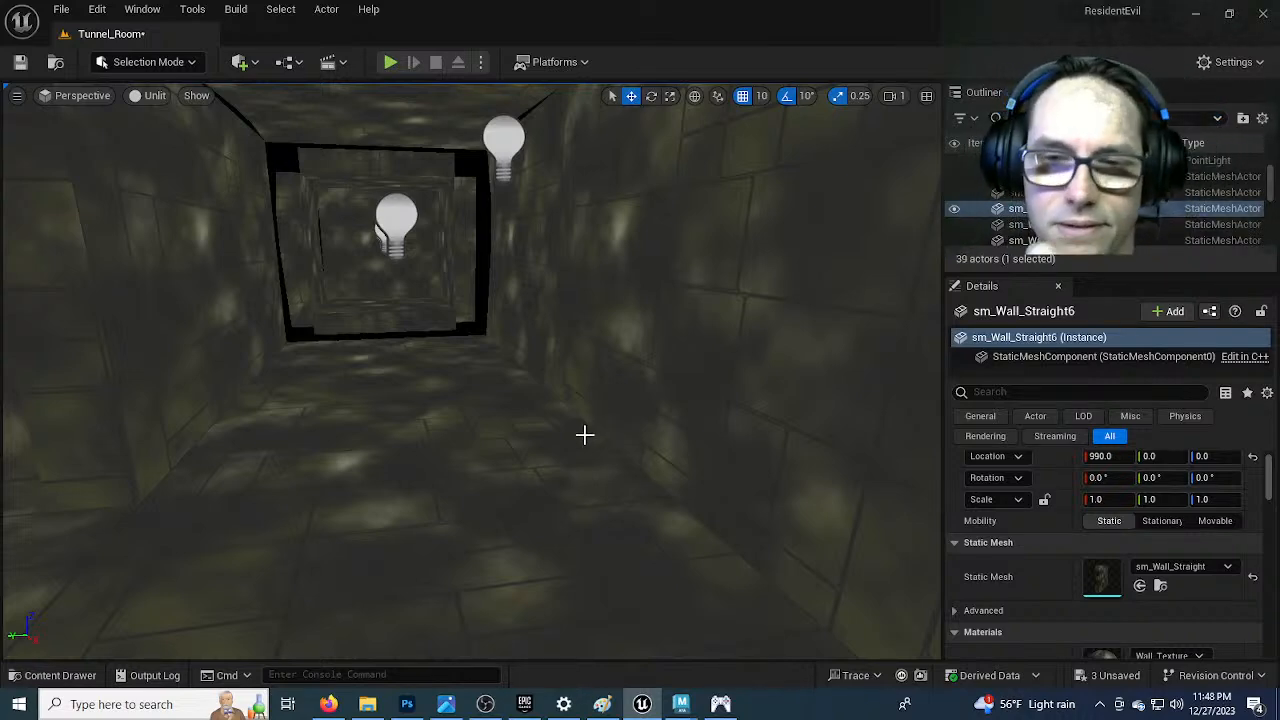
{"action": "key", "text": "w"}
{"action": "right_click_drag", "start_coordinate": [578, 494], "coordinate": [880, 450]}
{"action": "key", "text": "s"}
{"action": "key", "text": "s"}
{"action": "key", "text": "a"}
{"action": "mouse_move", "coordinate": [555, 513]}
{"action": "right_mouse_down"}
{"action": "mouse_move", "coordinate": [535, 535]}
{"action": "mouse_move", "coordinate": [555, 513]}
{"action": "right_mouse_up"}
{"action": "right_click_drag", "start_coordinate": [661, 486], "coordinate": [730, 485]}
{"action": "key", "text": "w"}
{"action": "key", "text": "w"}
{"action": "right_click_drag", "start_coordinate": [619, 424], "coordinate": [540, 418]}
{"action": "key", "text": "a"}
Scale the two facing walls beside the tunnel opening taller along Z so they reach the ceiling
{"action": "left_click", "coordinate": [503, 349]}
{"action": "right_click_drag", "start_coordinate": [629, 405], "coordinate": [680, 408]}
{"action": "key", "text": "w"}
{"action": "left_click", "coordinate": [704, 318], "text": "ctrl"}
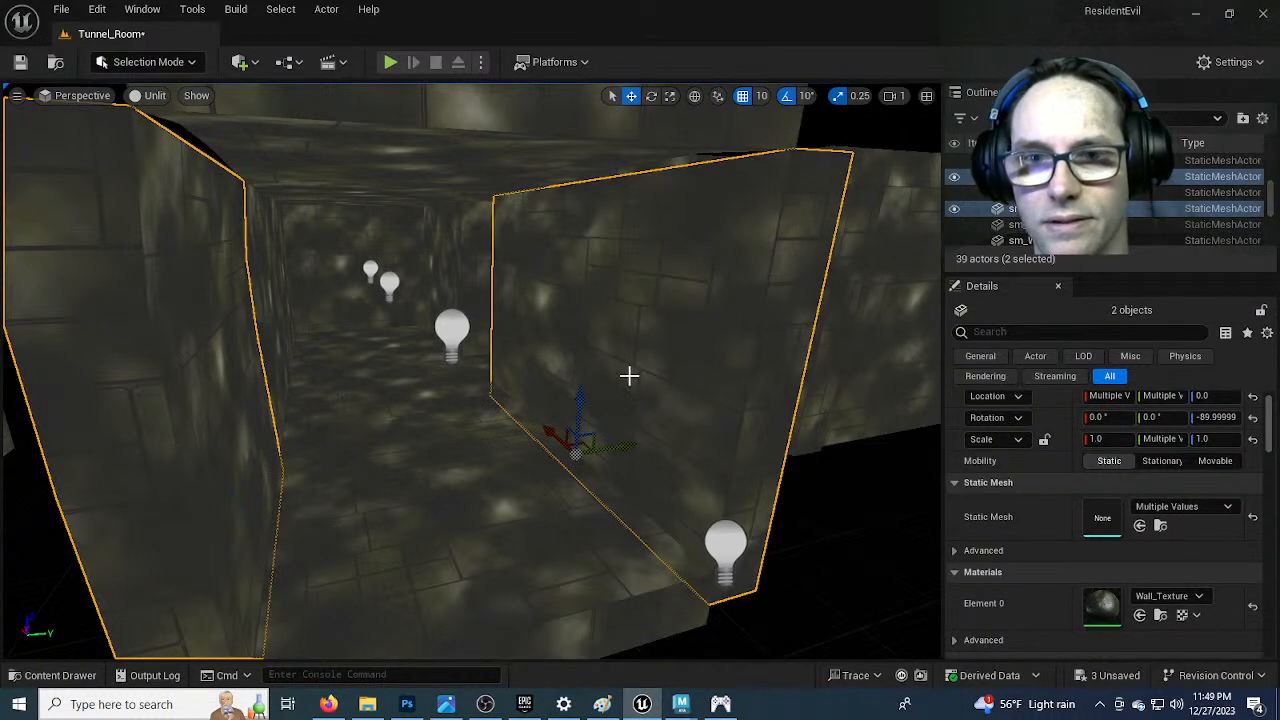
{"action": "key", "text": "r"}
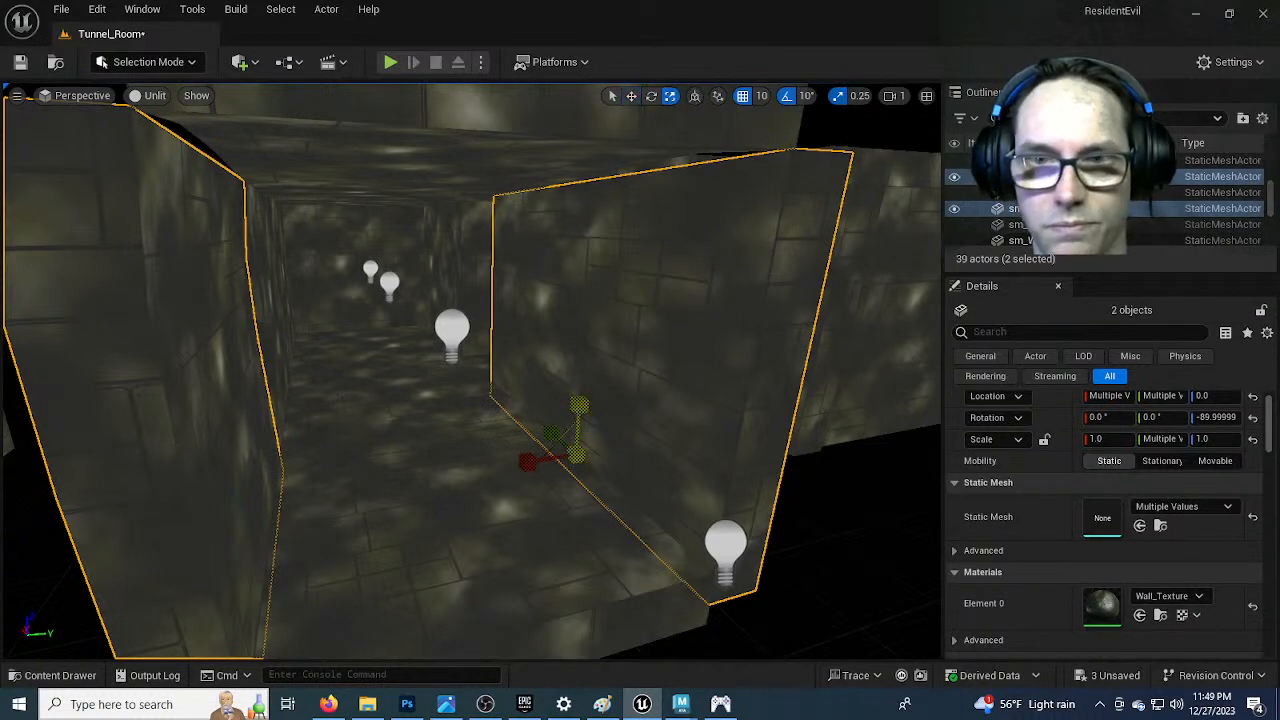
{"action": "left_click_drag", "start_coordinate": [579, 405], "coordinate": [579, 385]}
Scale the two adjoining outer walls at Y -230 to 1.25 along Z to cover the ceiling edge
{"action": "right_click_drag", "start_coordinate": [423, 409], "coordinate": [362, 401]}
{"action": "right_click_drag", "start_coordinate": [437, 453], "coordinate": [494, 531]}
{"action": "left_click", "coordinate": [527, 512]}
{"action": "mouse_move", "coordinate": [575, 457]}
{"action": "right_mouse_down"}
{"action": "mouse_move", "coordinate": [584, 480]}
{"action": "mouse_move", "coordinate": [570, 444]}
{"action": "right_mouse_up"}
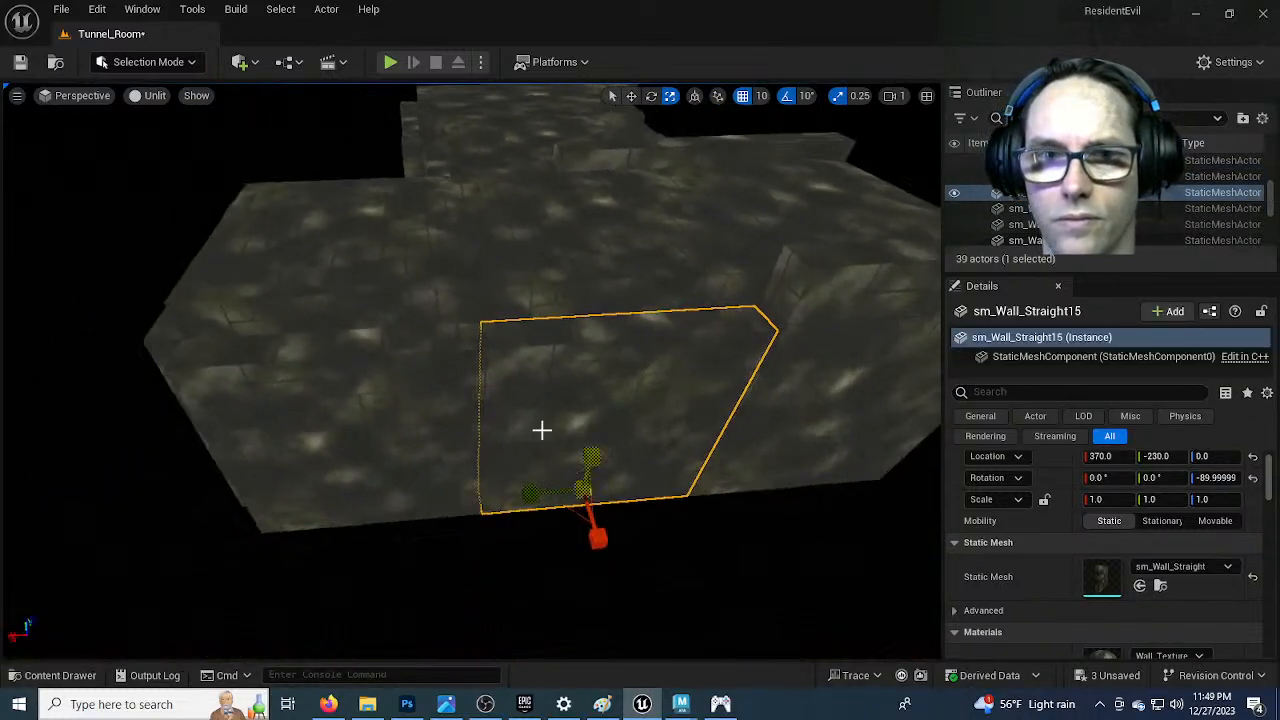
{"action": "left_click", "coordinate": [414, 391], "text": "ctrl"}
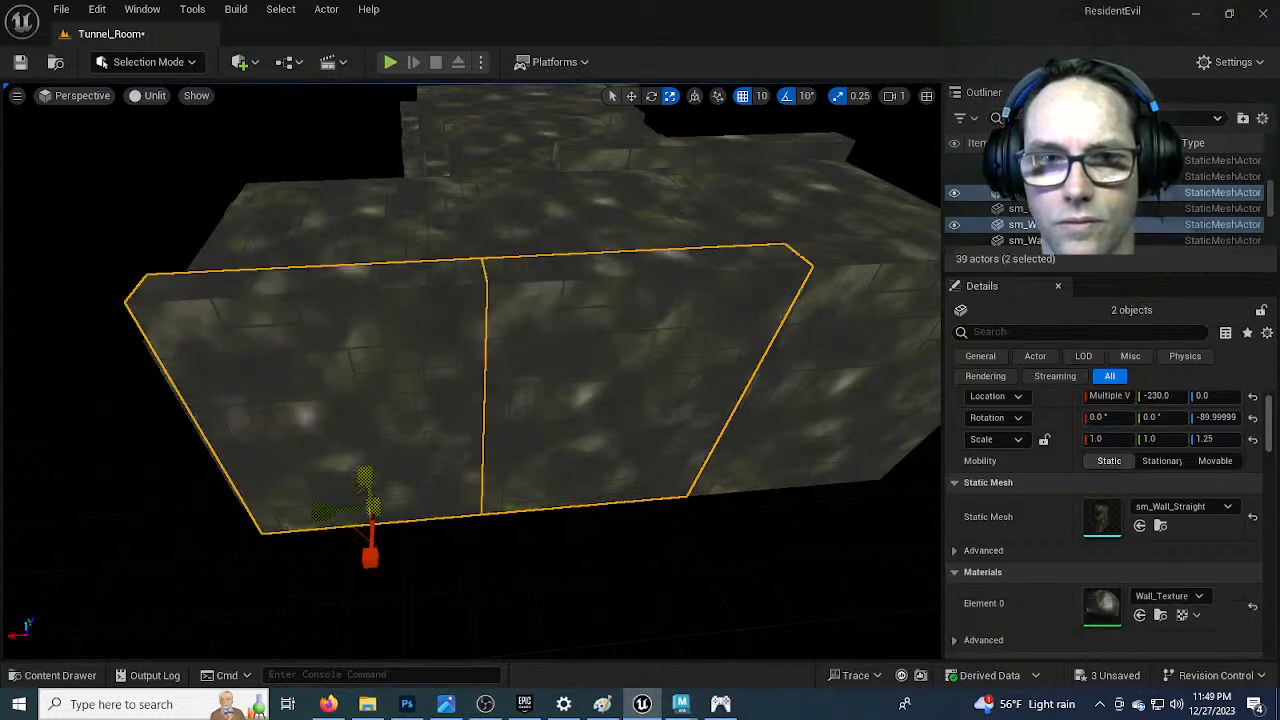
{"action": "right_click_drag", "start_coordinate": [349, 429], "coordinate": [405, 432]}
Check the side wall at X 830 and the adjoining passage, and build only the level's lighting
{"action": "left_click", "coordinate": [593, 523]}
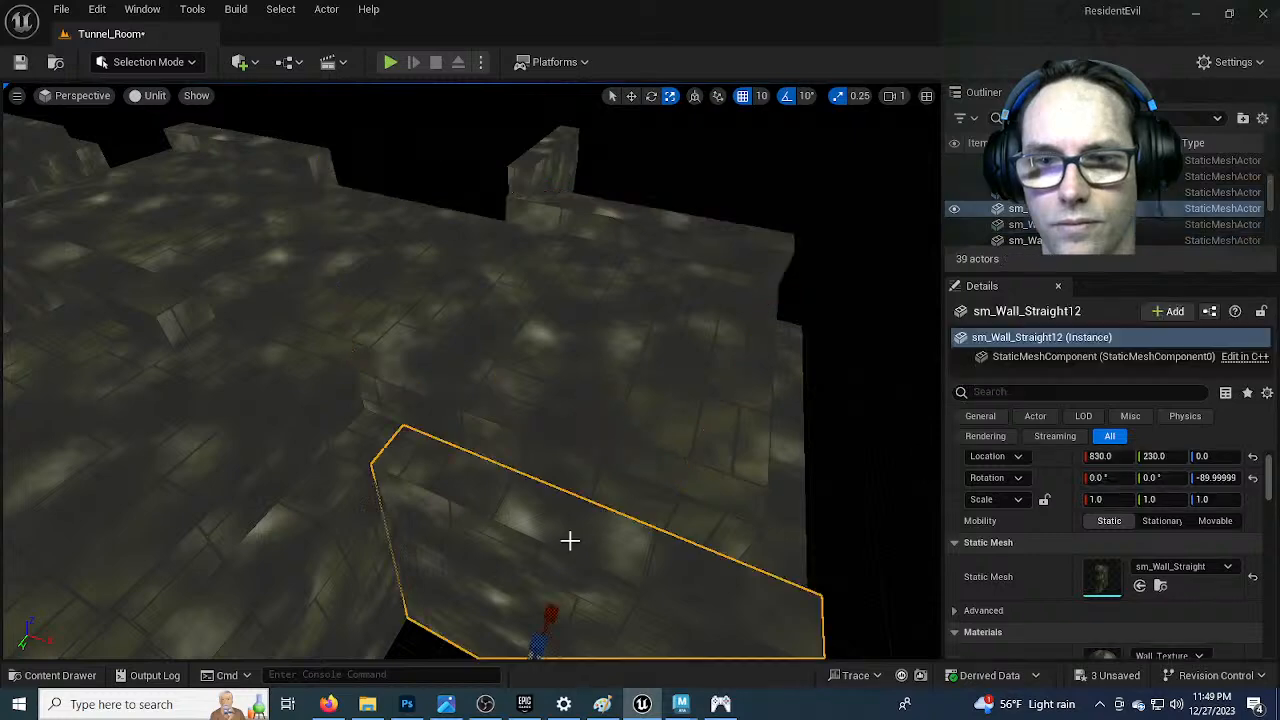
{"action": "mouse_move", "coordinate": [613, 531]}
{"action": "right_mouse_down"}
{"action": "mouse_move", "coordinate": [630, 545]}
{"action": "mouse_move", "coordinate": [600, 530]}
{"action": "mouse_move", "coordinate": [710, 545]}
{"action": "mouse_move", "coordinate": [500, 530]}
{"action": "mouse_move", "coordinate": [600, 530]}
{"action": "right_mouse_up"}
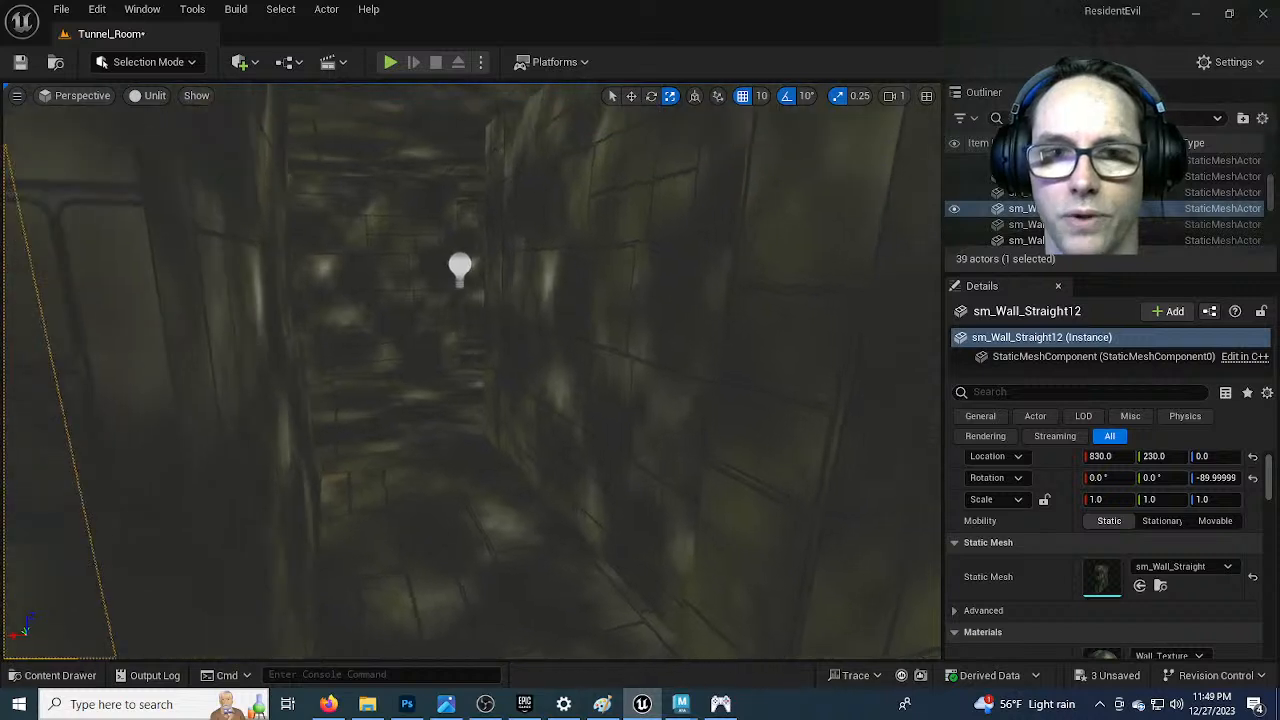
{"action": "right_click_drag", "start_coordinate": [520, 452], "coordinate": [494, 400]}
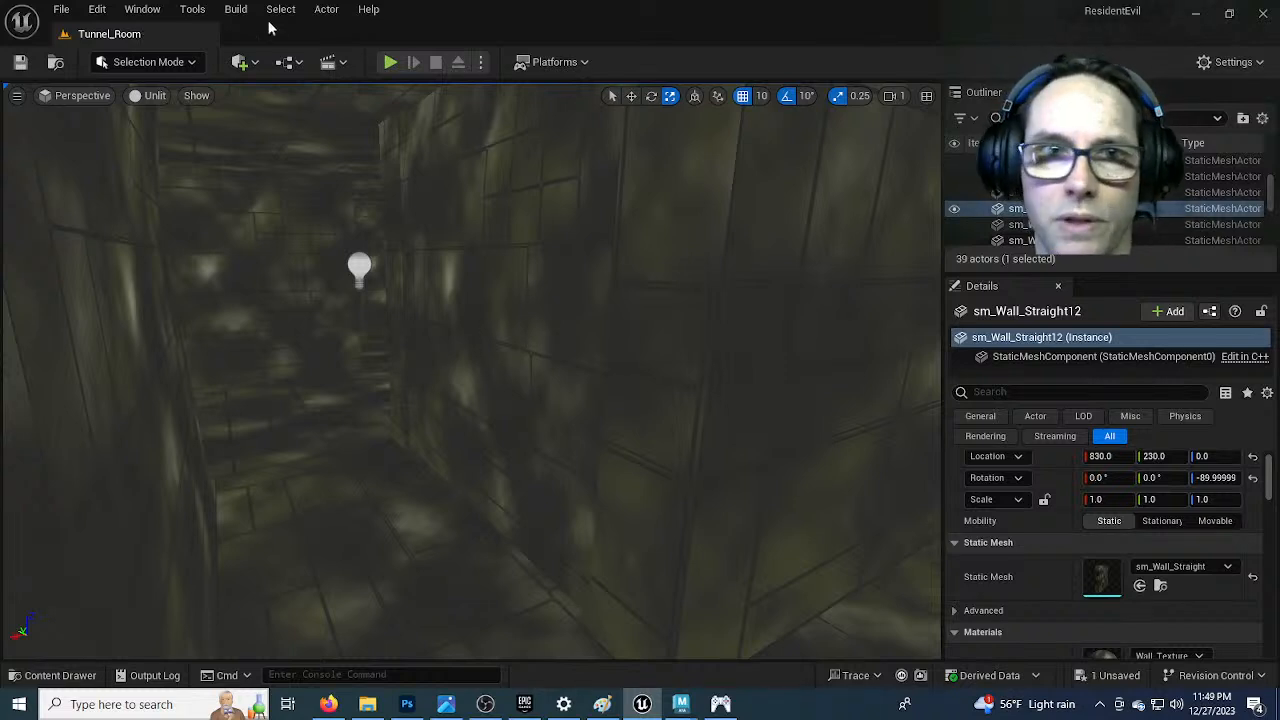
{"action": "left_click", "coordinate": [236, 10]}
{"action": "mouse_move", "coordinate": [328, 127]}
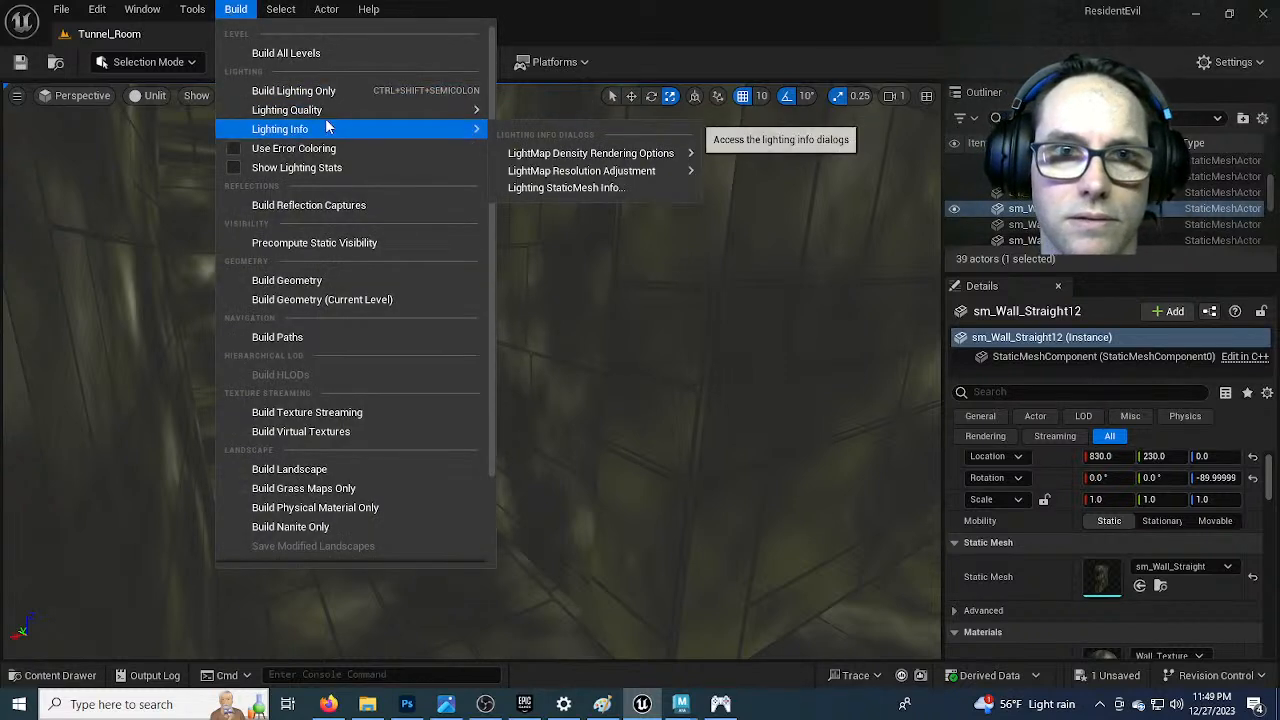
{"action": "left_click", "coordinate": [295, 90]}
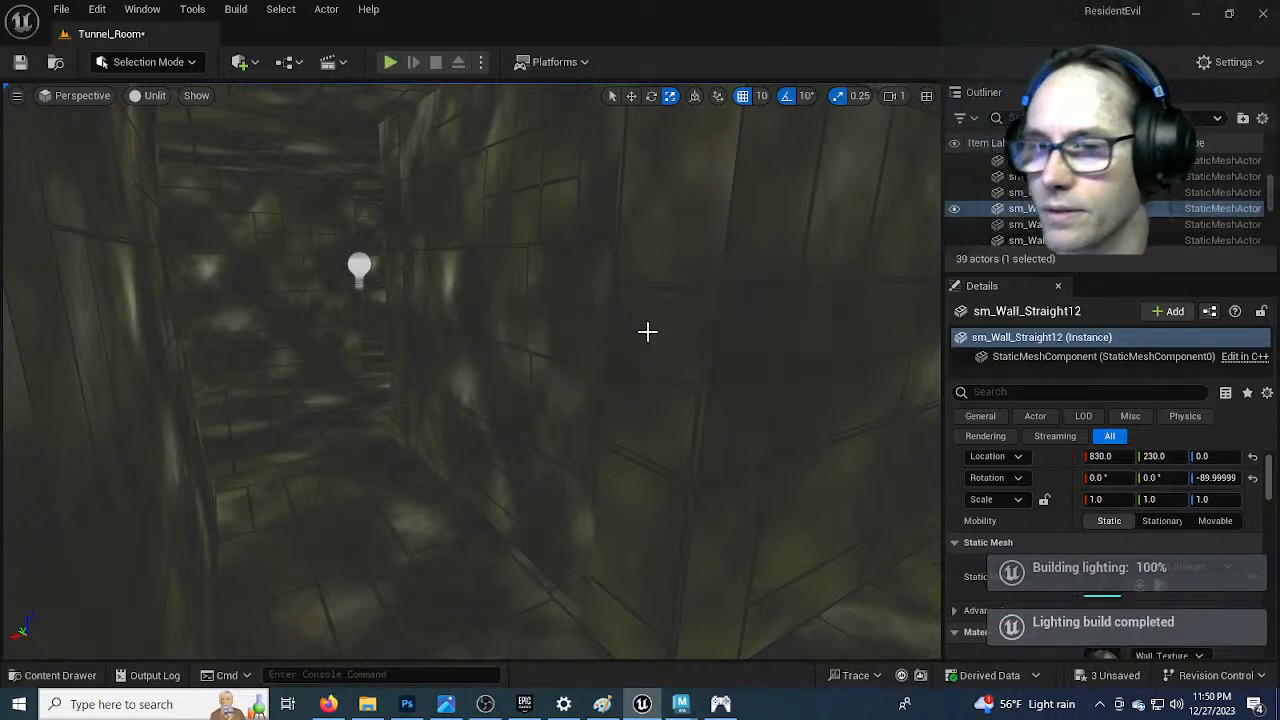
Consult the Re1_Capture_03.PNG reference image in the image viewer, and set the Unreal Editor viewport to Lit to examine the tunnel's built lighting
{"action": "left_click", "coordinate": [446, 704]}
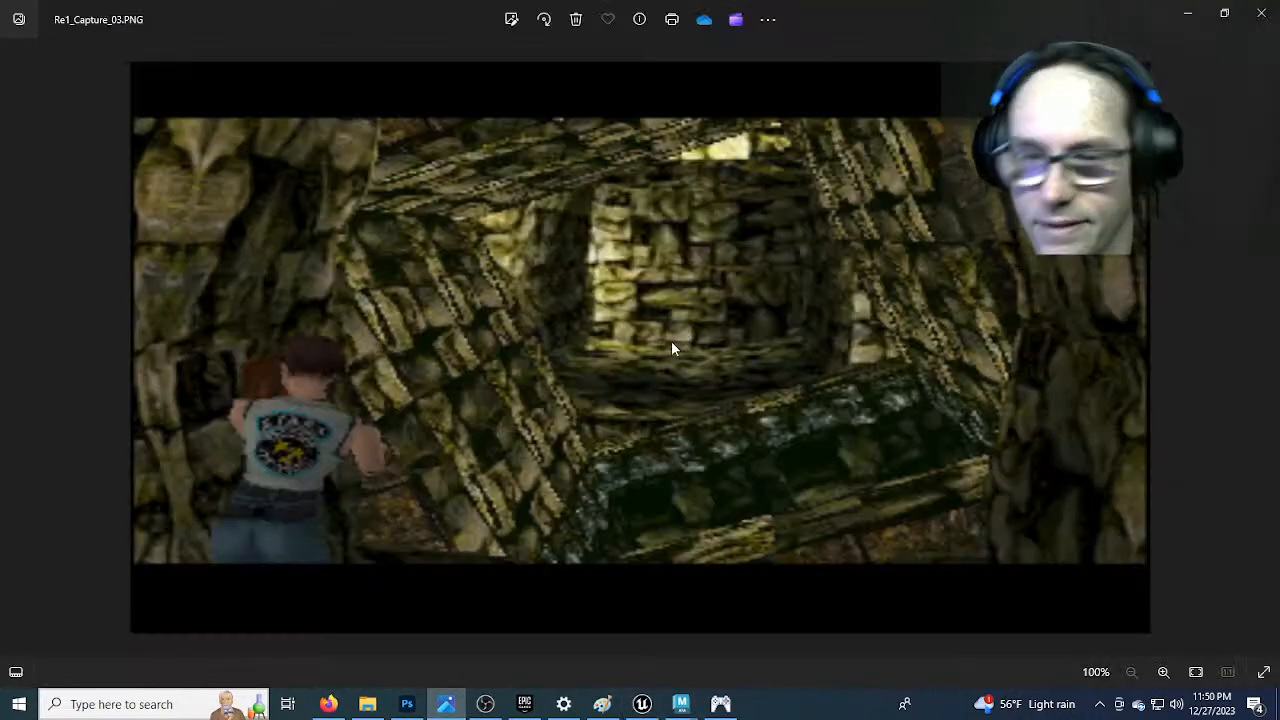
{"action": "left_click", "coordinate": [643, 704]}
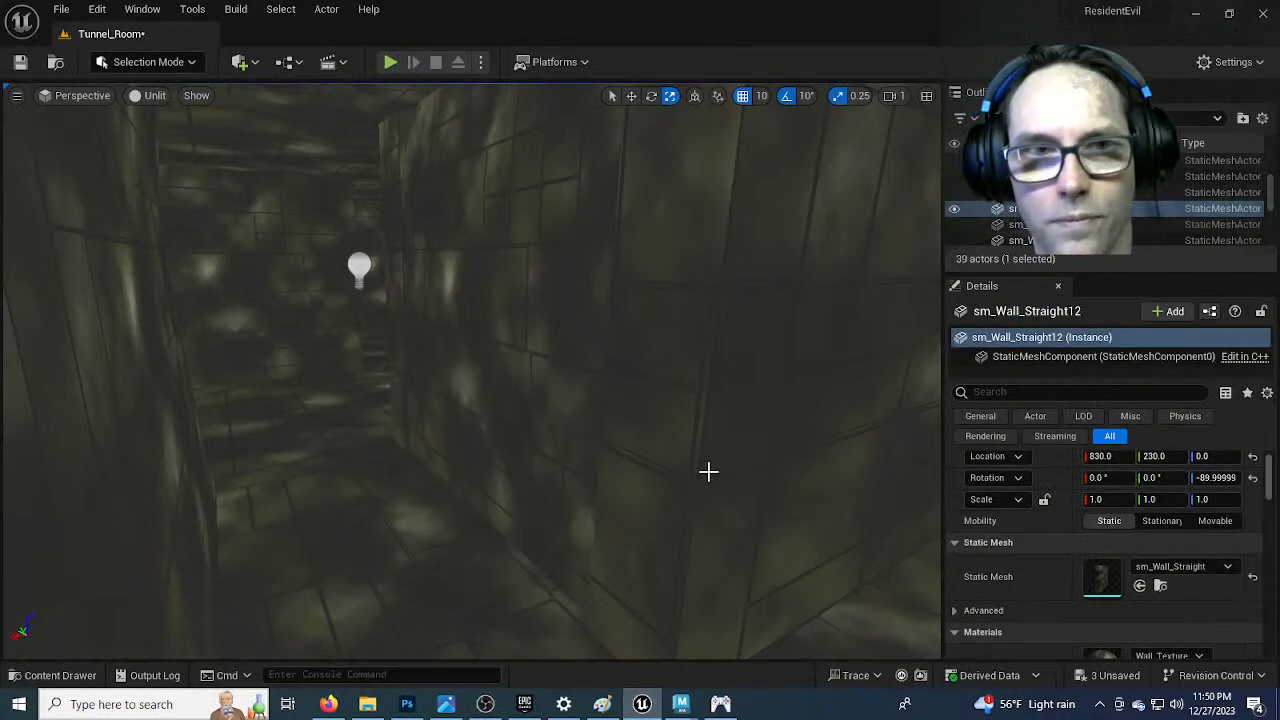
{"action": "right_click_drag", "start_coordinate": [667, 453], "coordinate": [667, 453]}
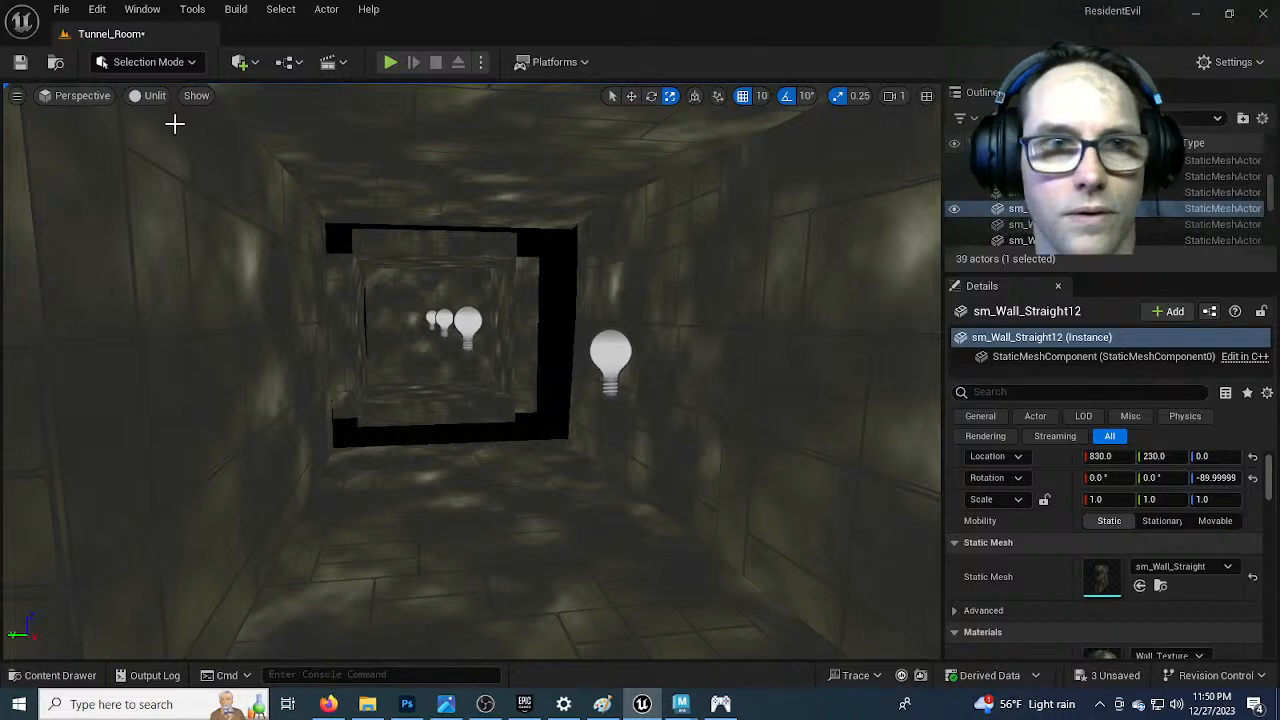
{"action": "left_click", "coordinate": [155, 96]}
{"action": "left_click", "coordinate": [183, 140]}
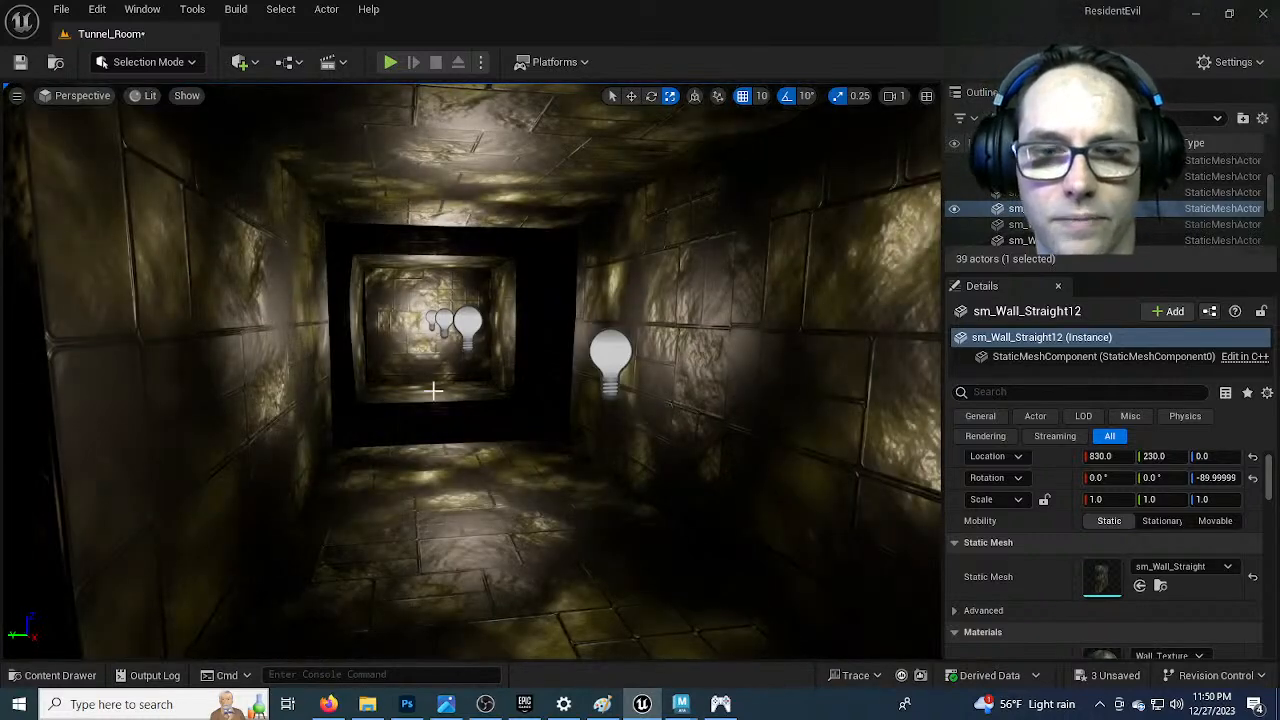
{"action": "right_click_drag", "start_coordinate": [503, 479], "coordinate": [533, 502]}
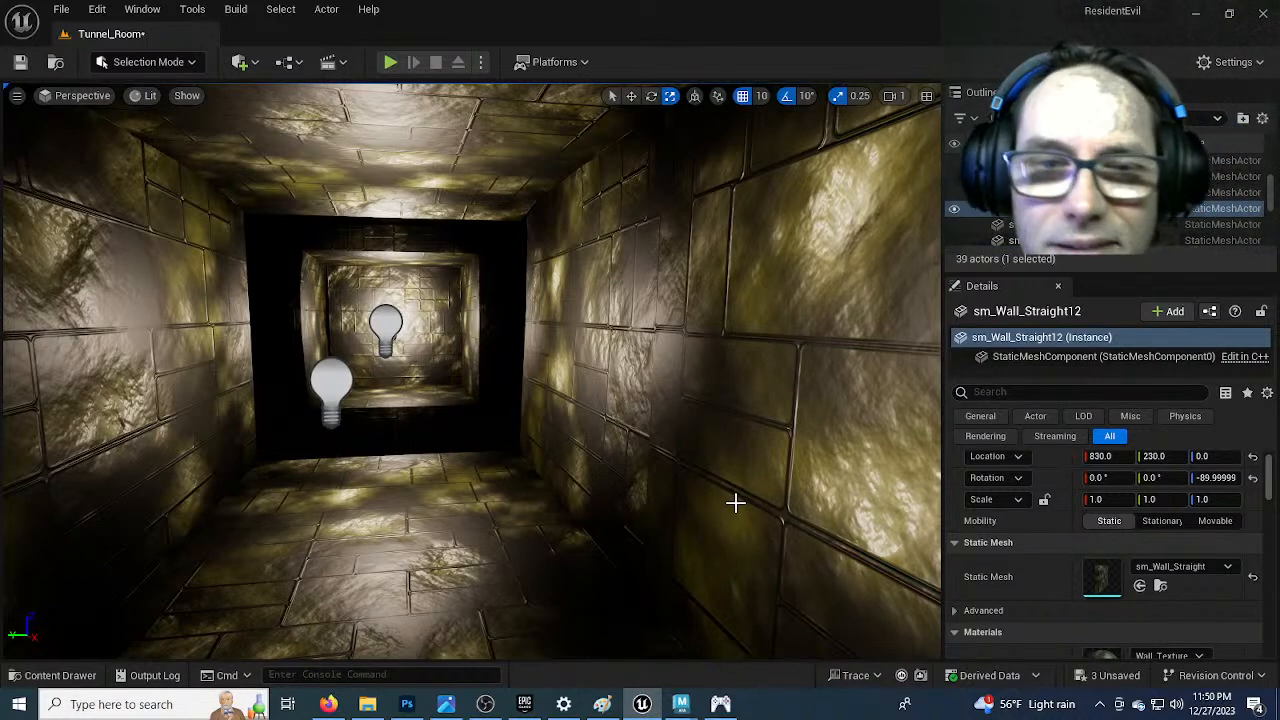
{"action": "right_click_drag", "start_coordinate": [604, 487], "coordinate": [604, 487]}
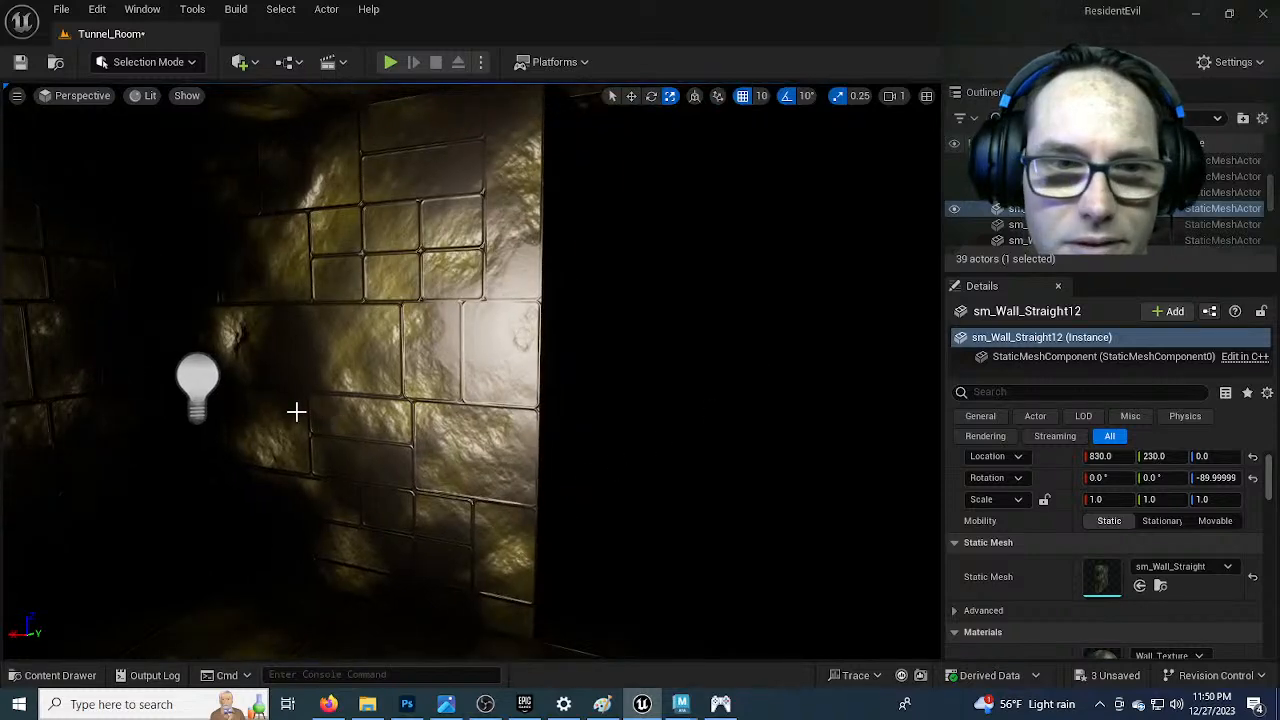
{"action": "right_click_drag", "start_coordinate": [604, 487], "coordinate": [604, 487]}
{"action": "right_click_drag", "start_coordinate": [502, 404], "coordinate": [502, 404]}
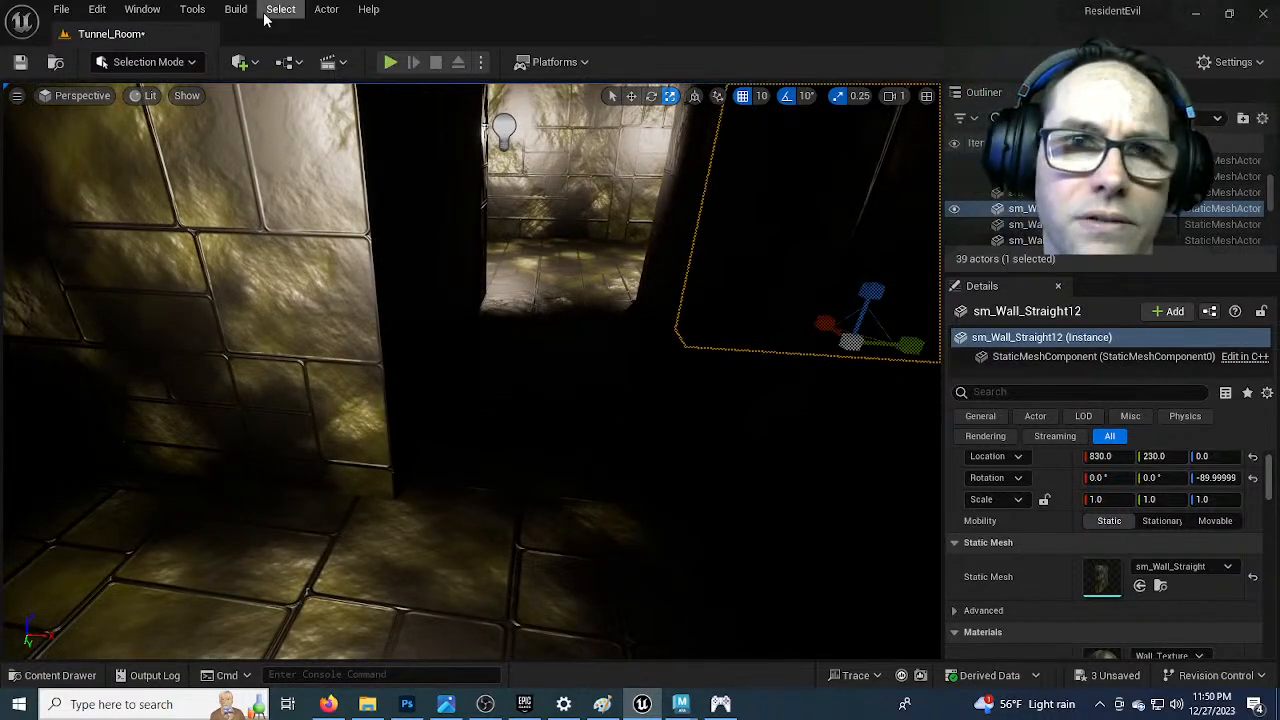
Show the World Settings and add a Lightmass Importance Volume to the level
{"action": "left_click", "coordinate": [163, 10]}
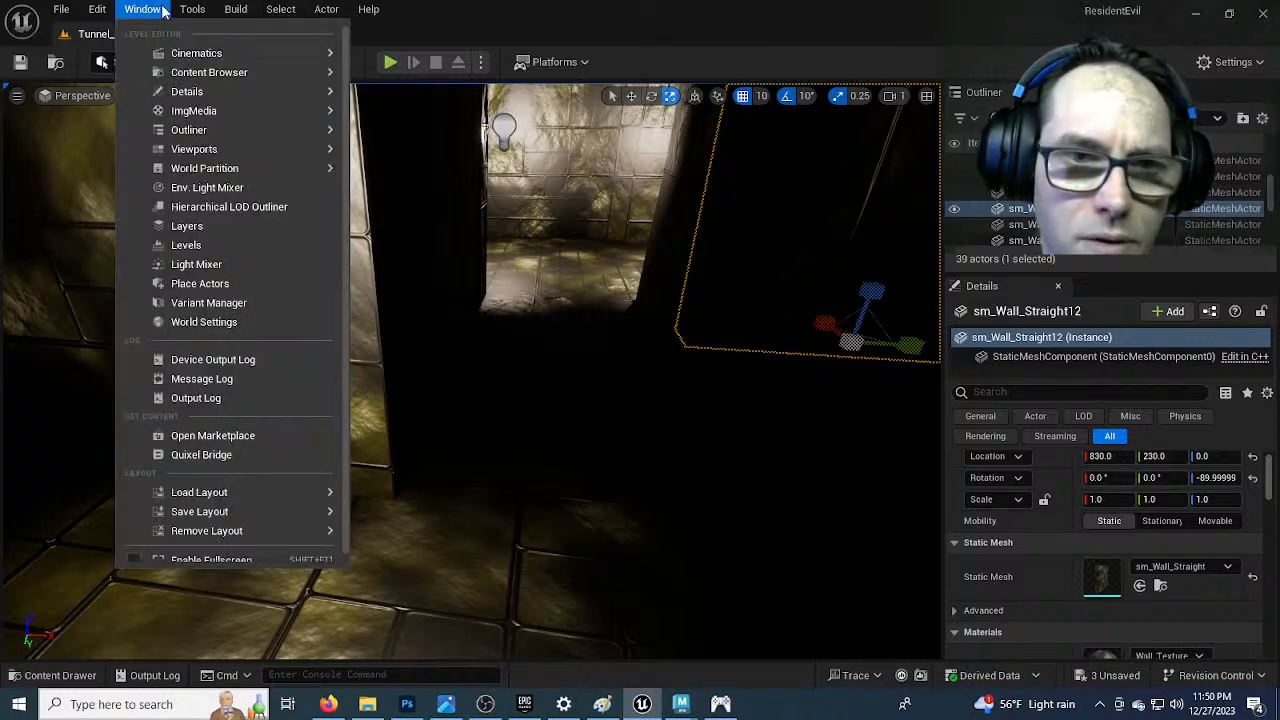
{"action": "left_click", "coordinate": [230, 322]}
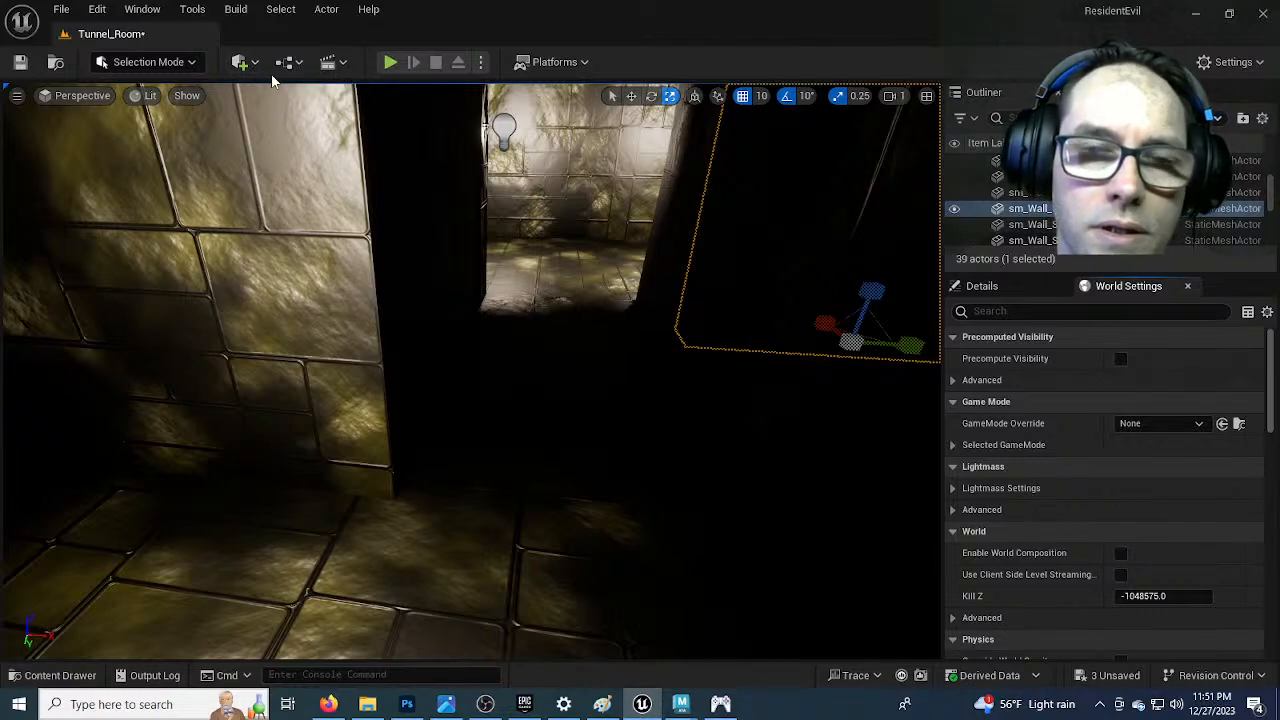
{"action": "left_click", "coordinate": [243, 62]}
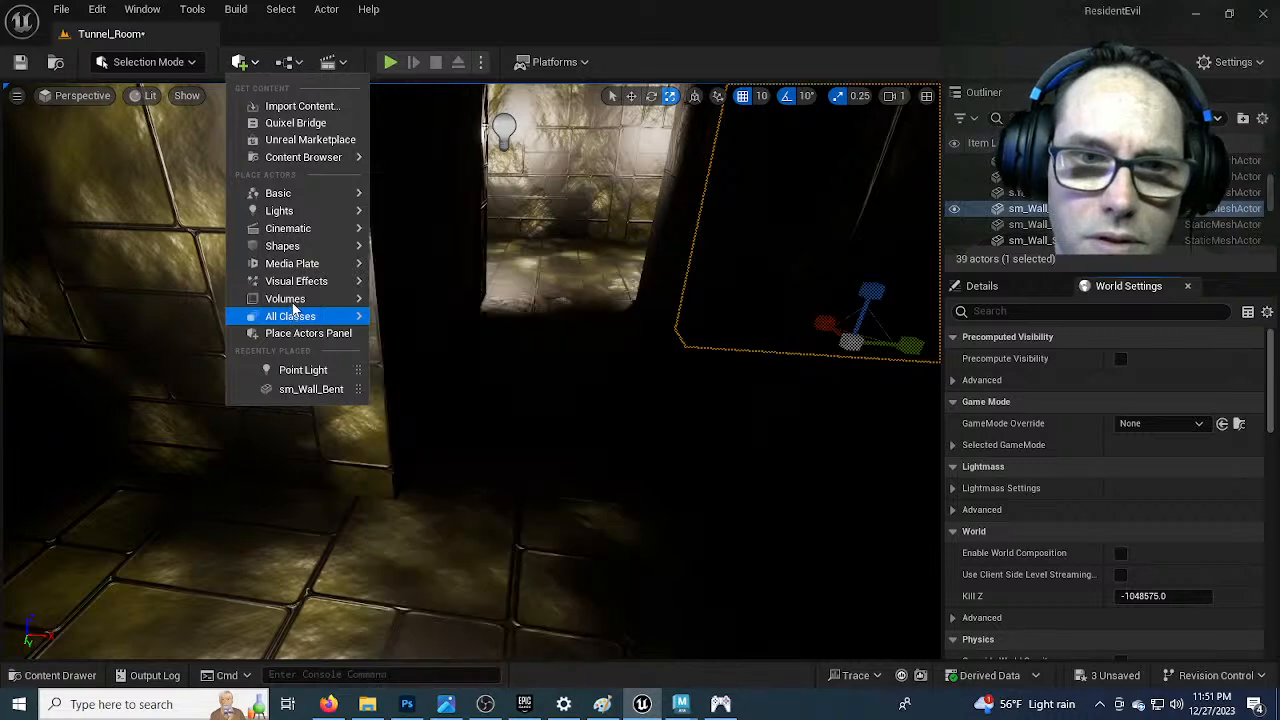
{"action": "mouse_move", "coordinate": [292, 303]}
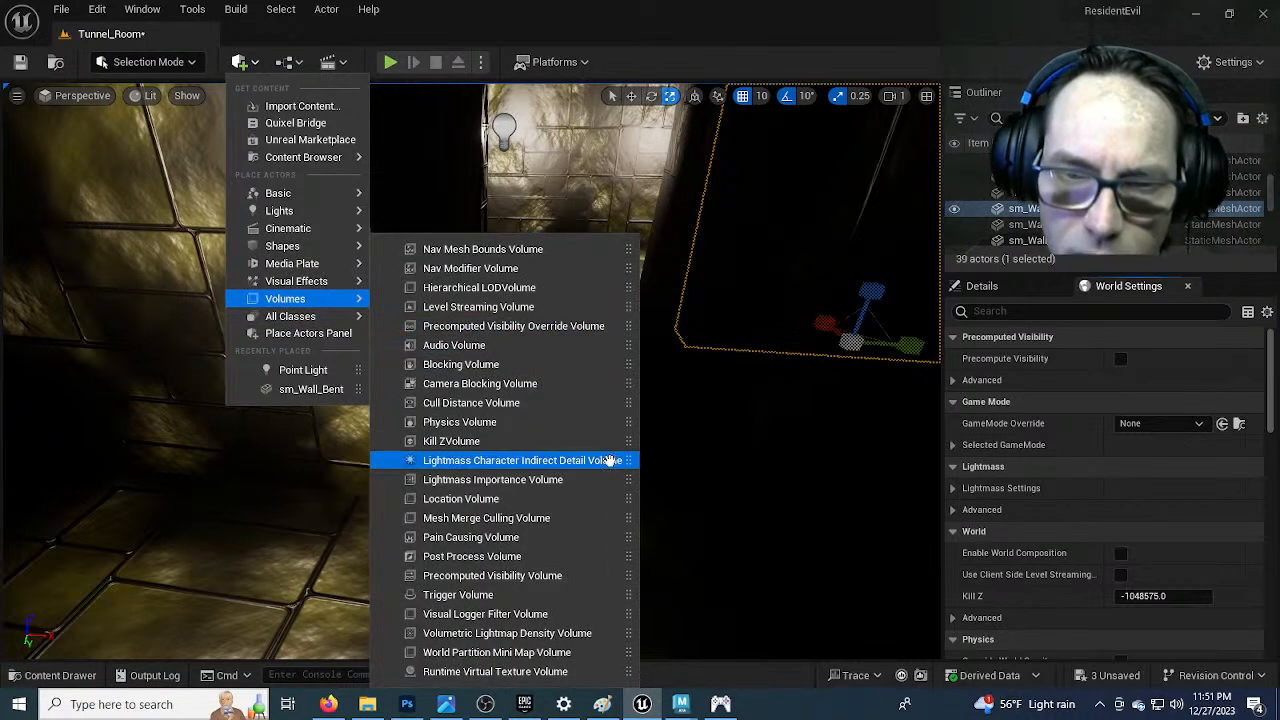
{"action": "left_click", "coordinate": [590, 479]}
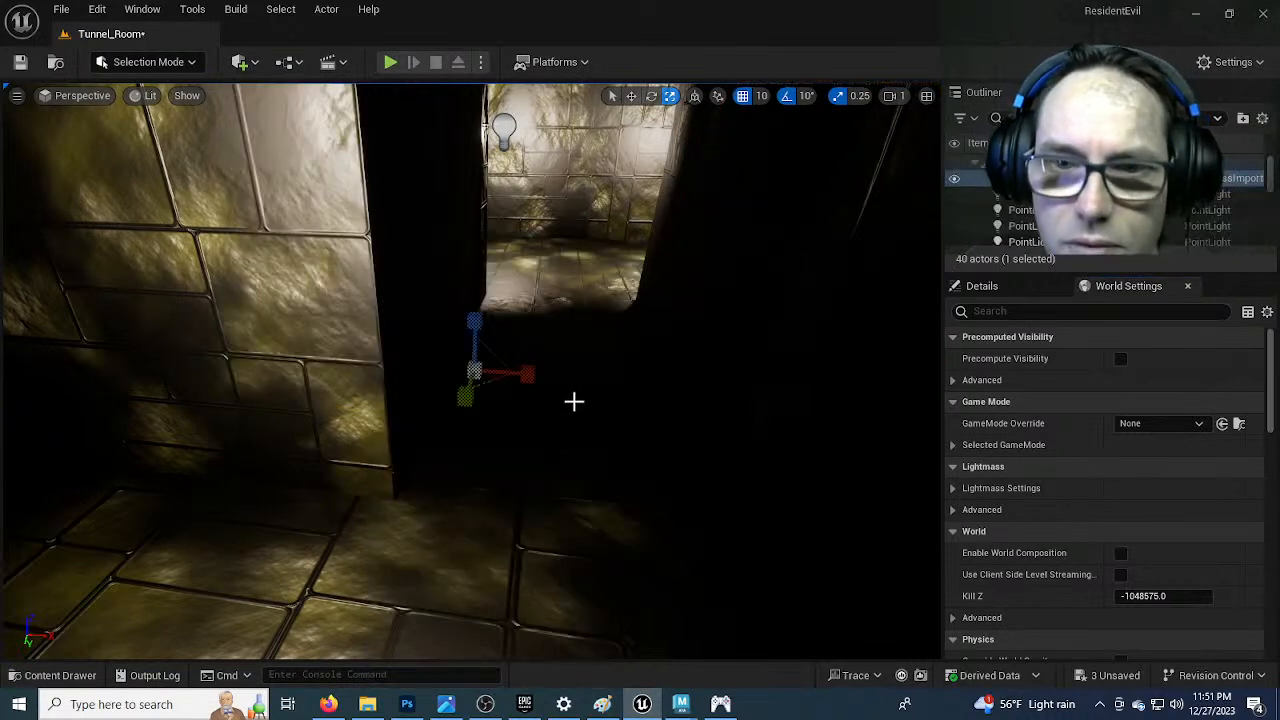
Set the viewport to the top orthographic view and select only the new Lightmass Importance Volume
{"action": "middle_click_drag", "start_coordinate": [589, 427], "coordinate": [597, 390]}
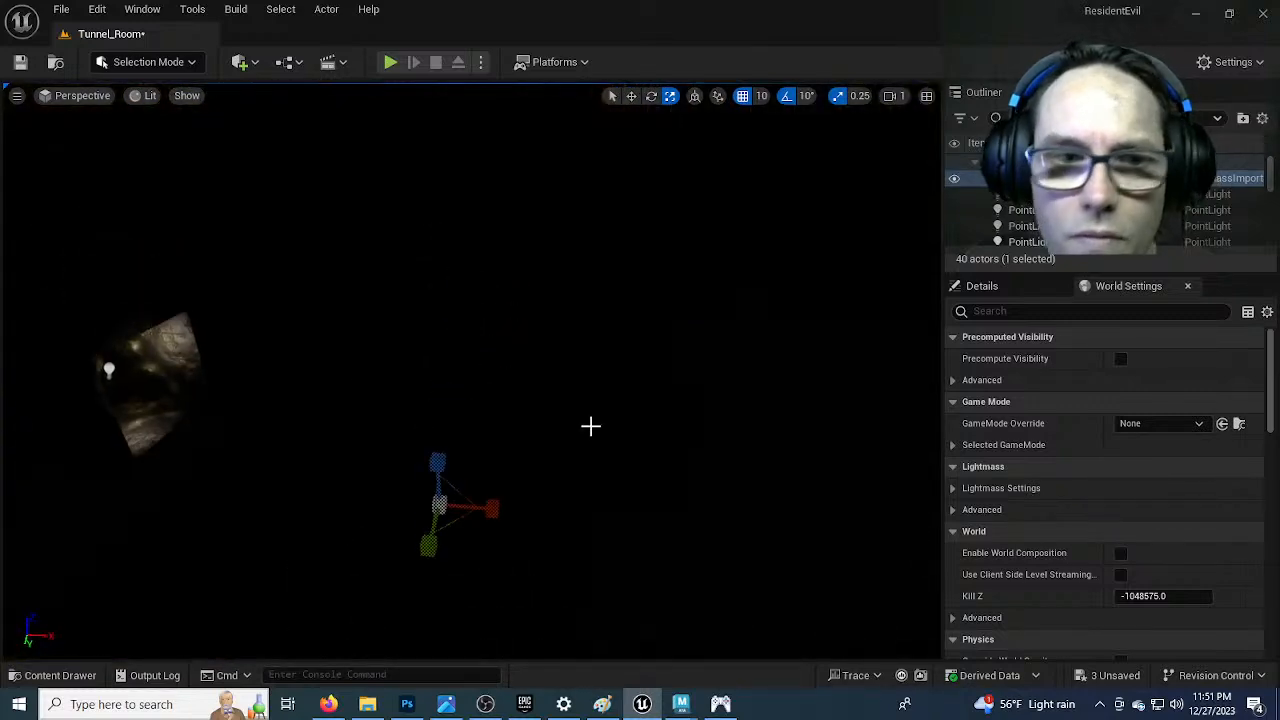
{"action": "left_click", "coordinate": [100, 94]}
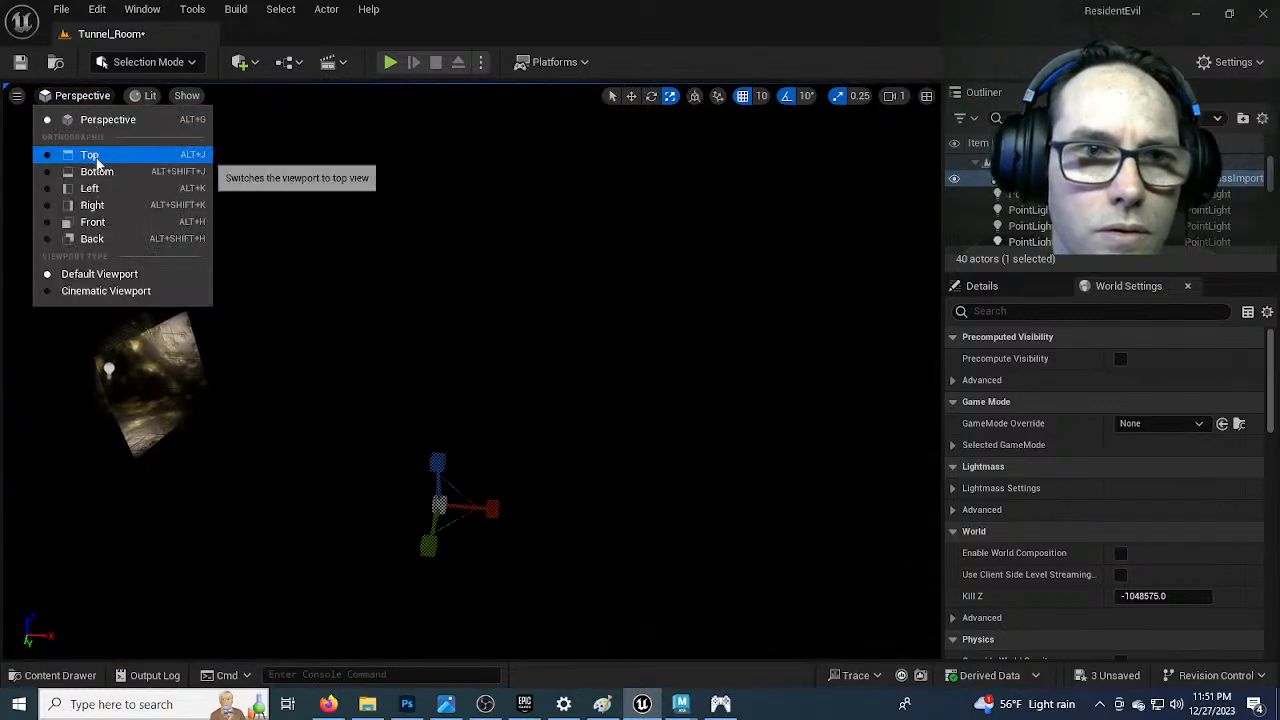
{"action": "left_click", "coordinate": [90, 157]}
{"action": "left_click_drag", "start_coordinate": [494, 473], "coordinate": [460, 395]}
{"action": "right_click_drag", "start_coordinate": [483, 494], "coordinate": [490, 283]}
{"action": "scroll", "coordinate": [490, 283], "scroll_direction": "down", "scroll_amount": 3}
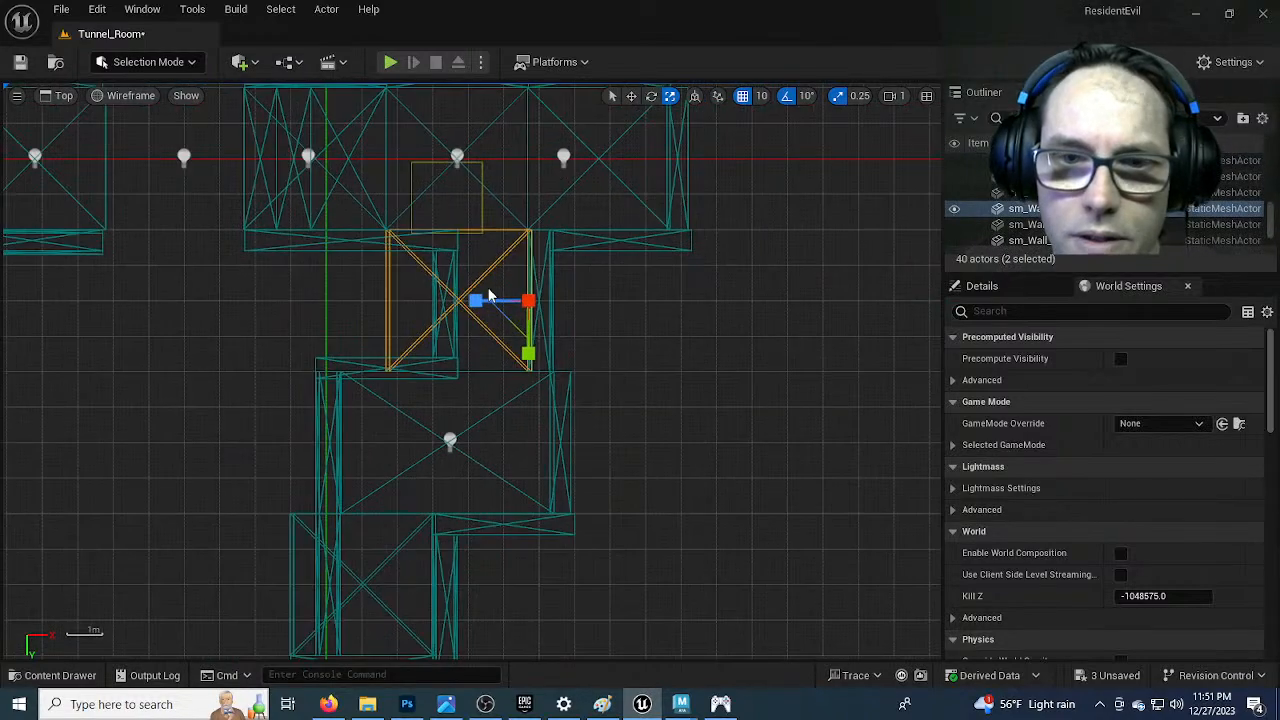
{"action": "right_click_drag", "start_coordinate": [346, 337], "coordinate": [416, 419]}
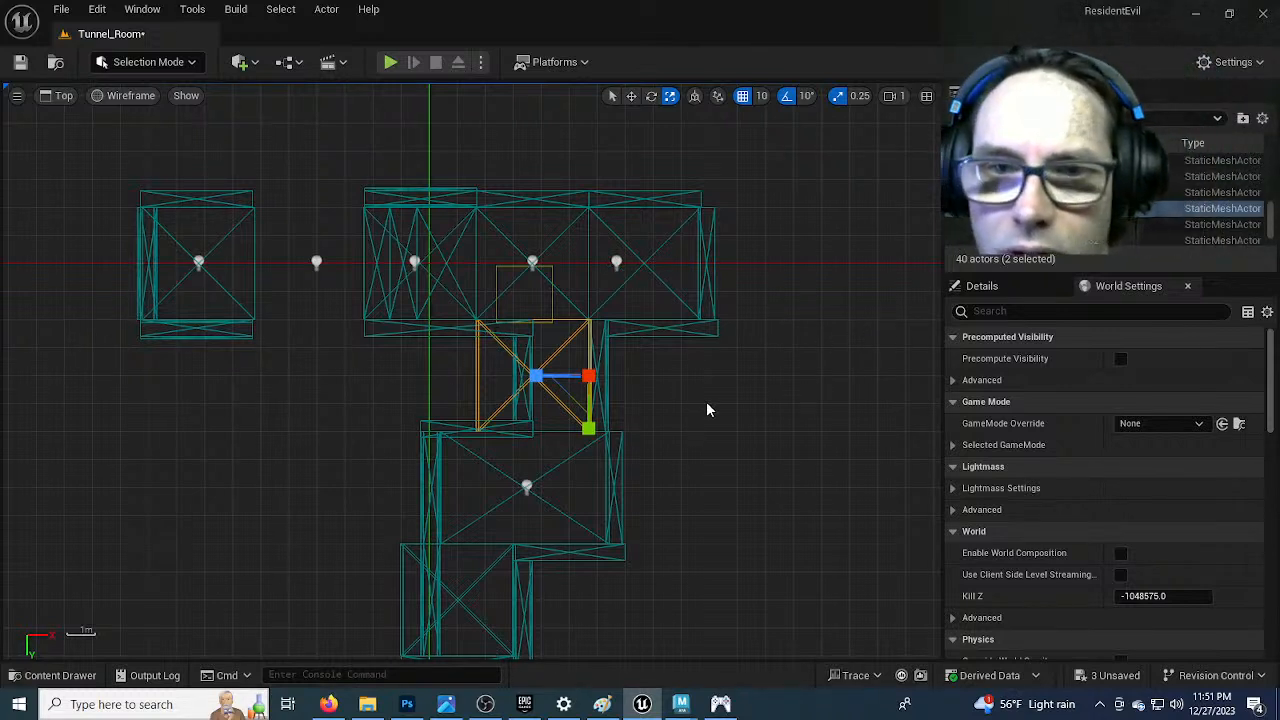
{"action": "left_click", "coordinate": [553, 283]}
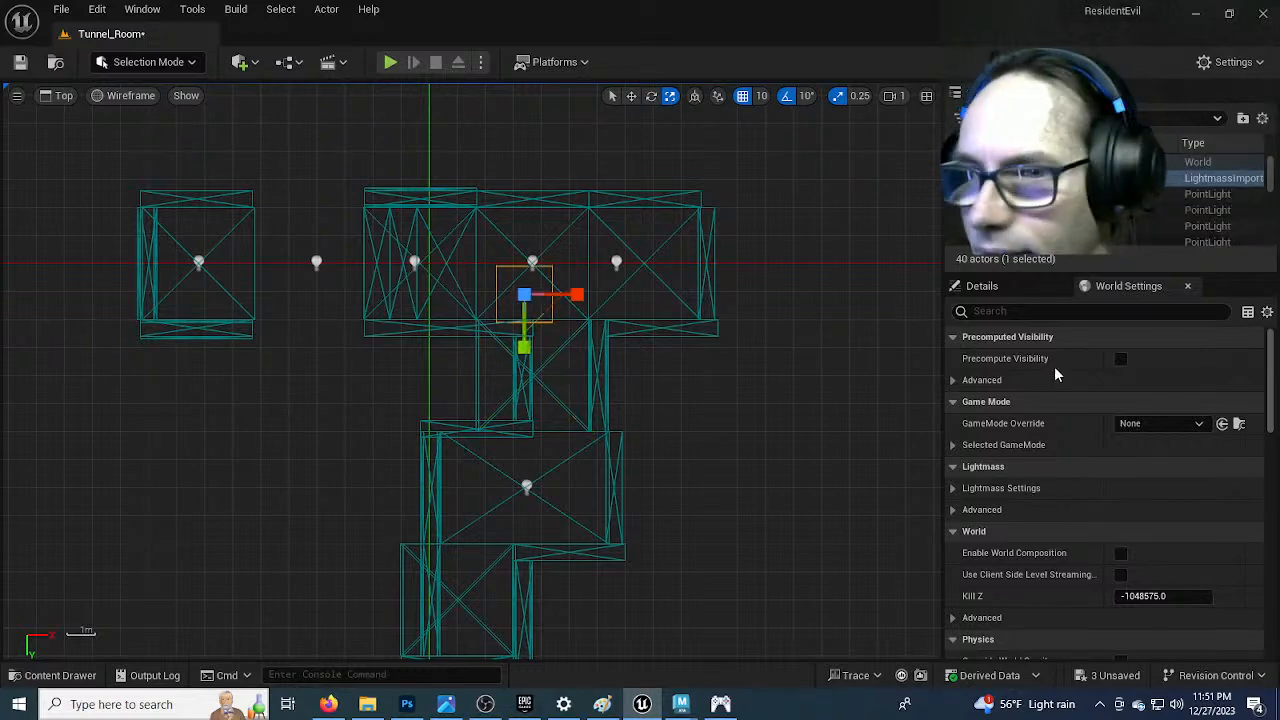
Examine the Lightmass Importance Volume's details for its transform, brush and actor settings
{"action": "left_click", "coordinate": [982, 286]}
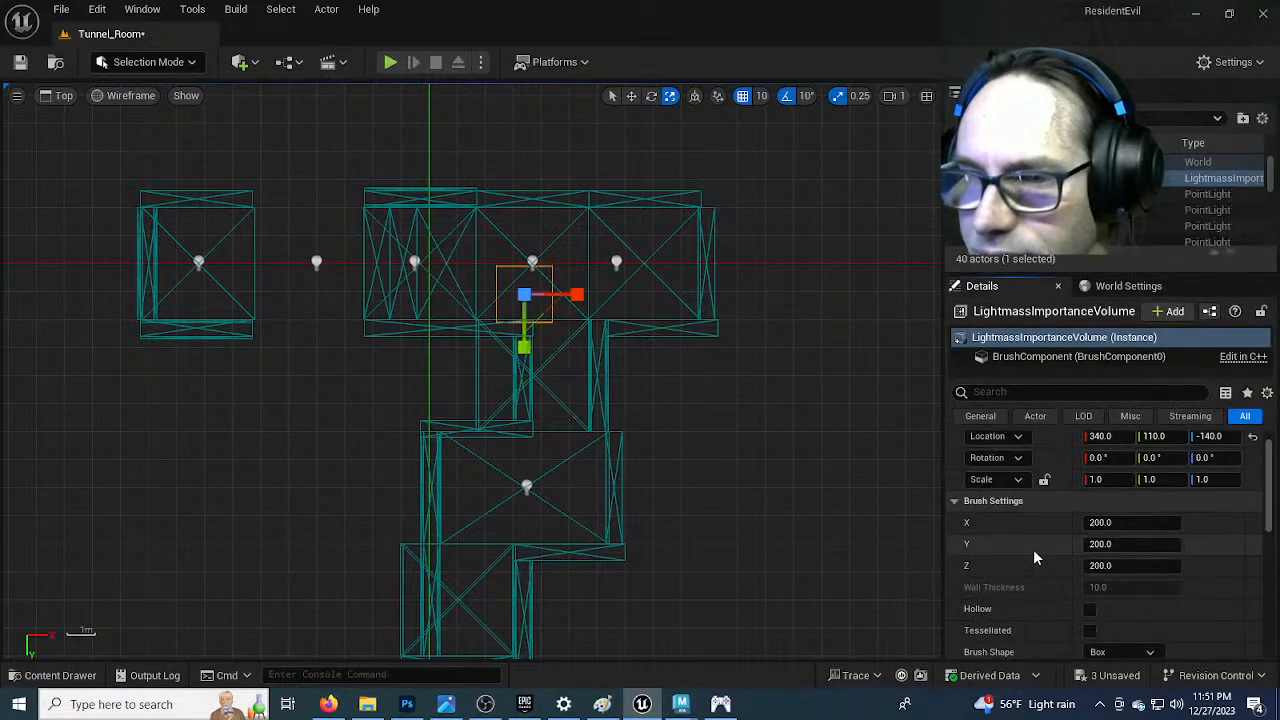
{"action": "scroll", "coordinate": [1033, 548], "scroll_direction": "down", "scroll_amount": 1}
{"action": "scroll", "coordinate": [1033, 548], "scroll_direction": "down", "scroll_amount": 5}
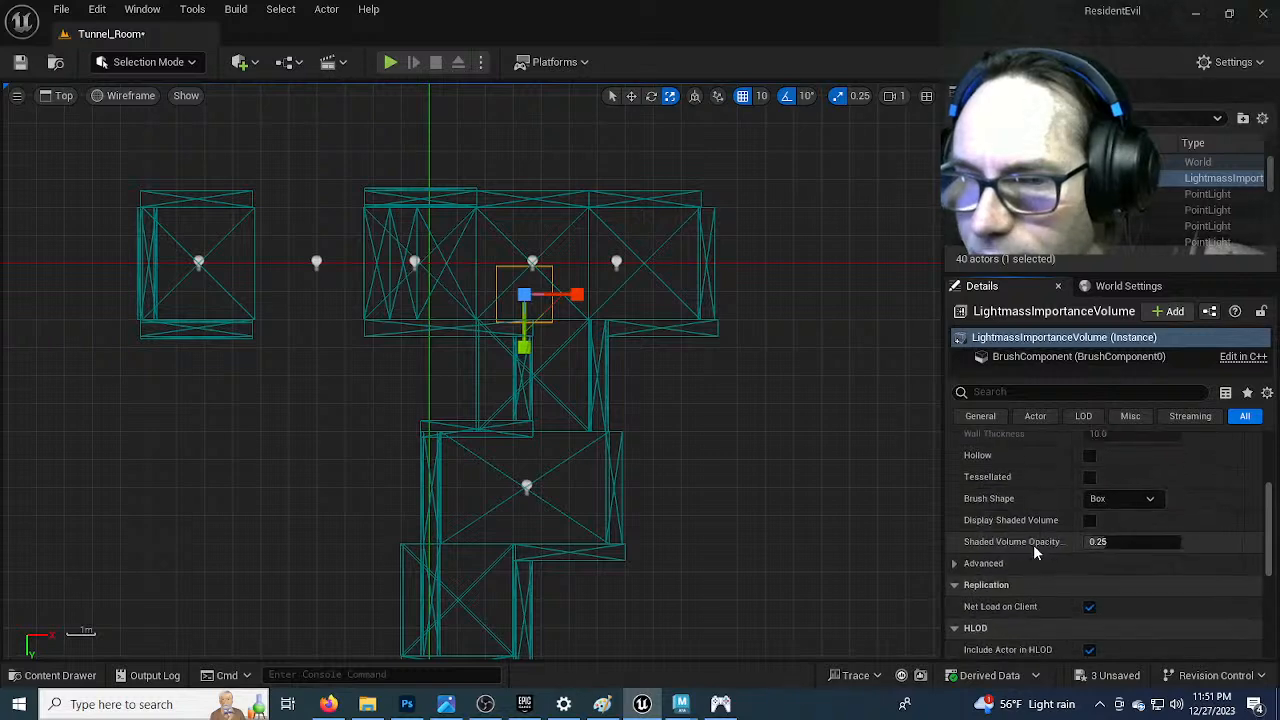
{"action": "scroll", "coordinate": [1033, 548], "scroll_direction": "down", "scroll_amount": 5}
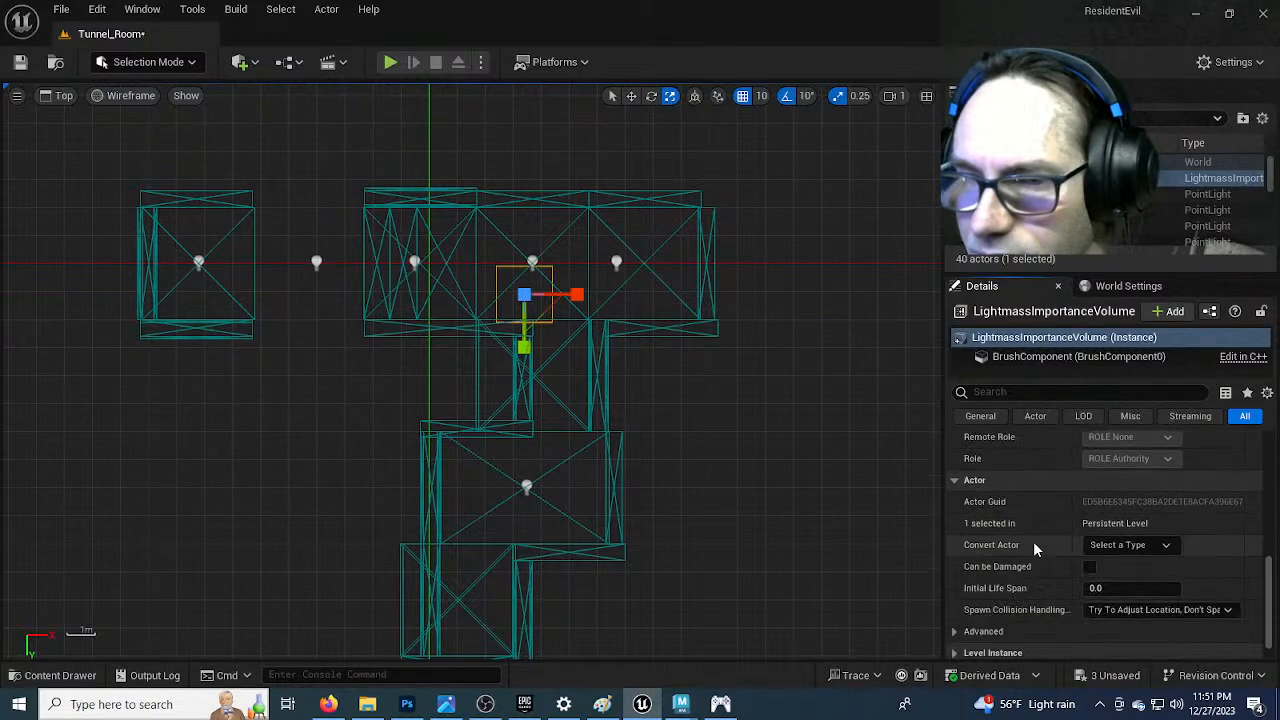
{"action": "scroll", "coordinate": [1034, 546], "scroll_direction": "up", "scroll_amount": 1}
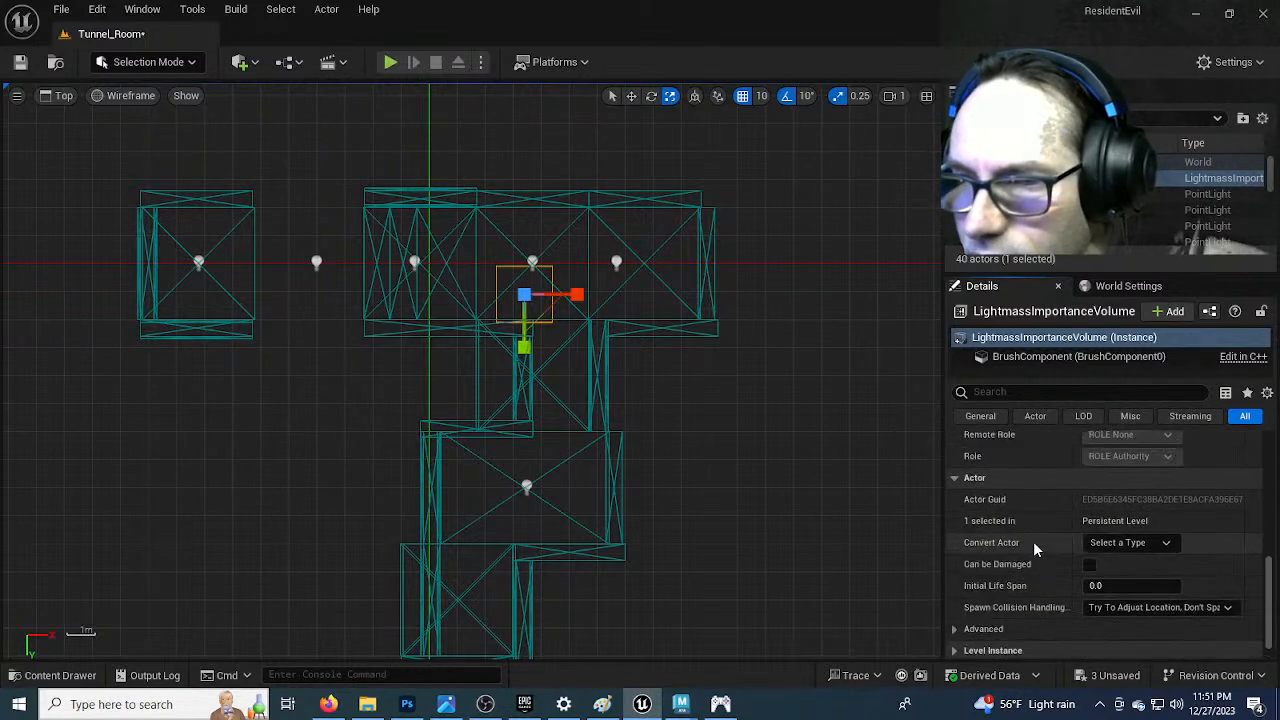
{"action": "scroll", "coordinate": [1035, 548], "scroll_direction": "up", "scroll_amount": 2}
{"action": "scroll", "coordinate": [1035, 549], "scroll_direction": "up", "scroll_amount": 8}
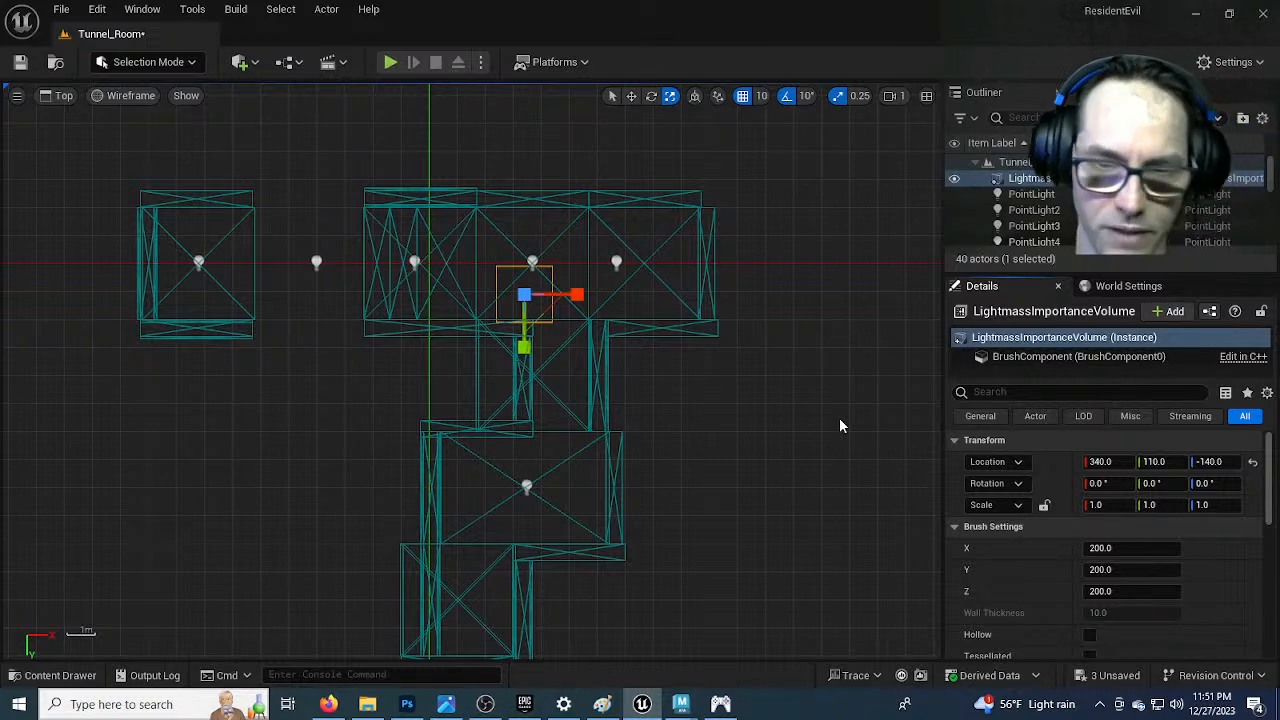
Scale the Lightmass Importance Volume in the top view to 9.5 in X and 8.75 in Y
{"action": "right_click_drag", "start_coordinate": [698, 526], "coordinate": [716, 485]}
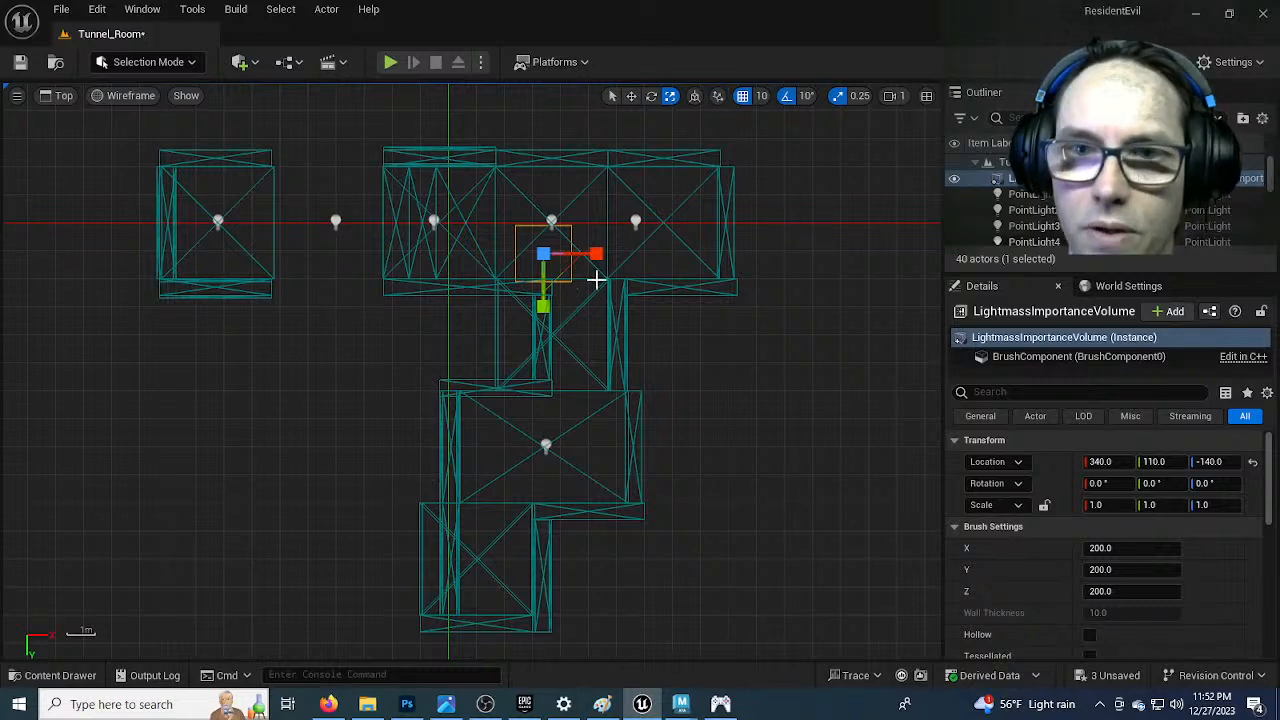
{"action": "left_click_drag", "start_coordinate": [596, 253], "coordinate": [698, 253]}
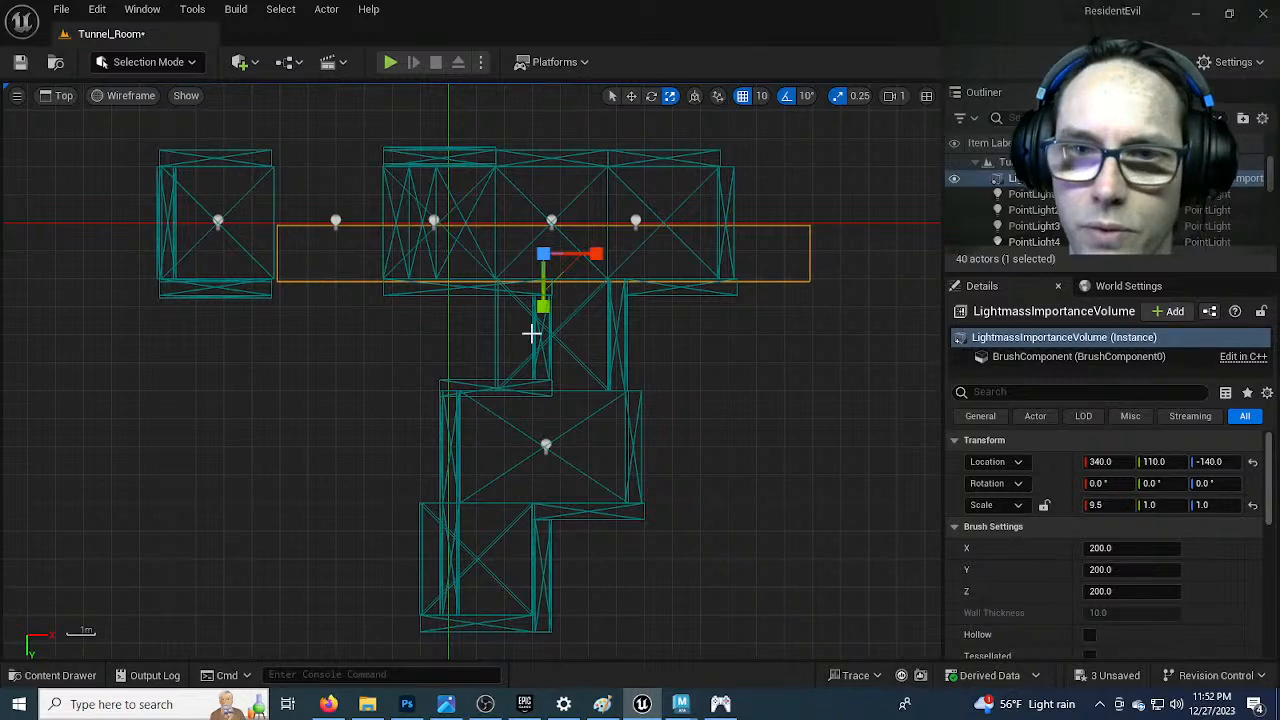
{"action": "left_click_drag", "start_coordinate": [543, 307], "coordinate": [543, 369]}
{"action": "mouse_move", "coordinate": [465, 399]}
{"action": "right_mouse_down"}
{"action": "mouse_move", "coordinate": [473, 360]}
{"action": "mouse_move", "coordinate": [671, 367]}
{"action": "mouse_move", "coordinate": [477, 408]}
{"action": "right_mouse_up"}
{"action": "scroll", "coordinate": [671, 367], "scroll_direction": "down", "scroll_amount": 2}
{"action": "scroll", "coordinate": [477, 408], "scroll_direction": "down", "scroll_amount": 1}
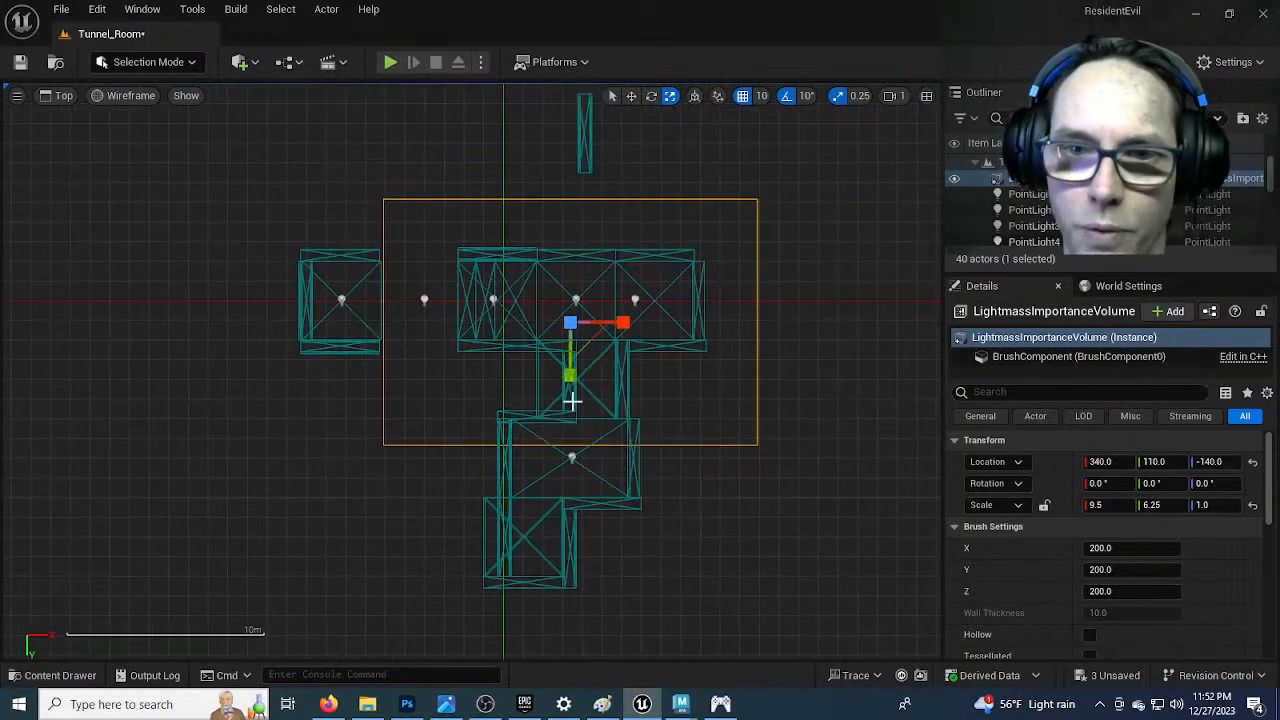
{"action": "left_click_drag", "start_coordinate": [567, 376], "coordinate": [566, 382]}
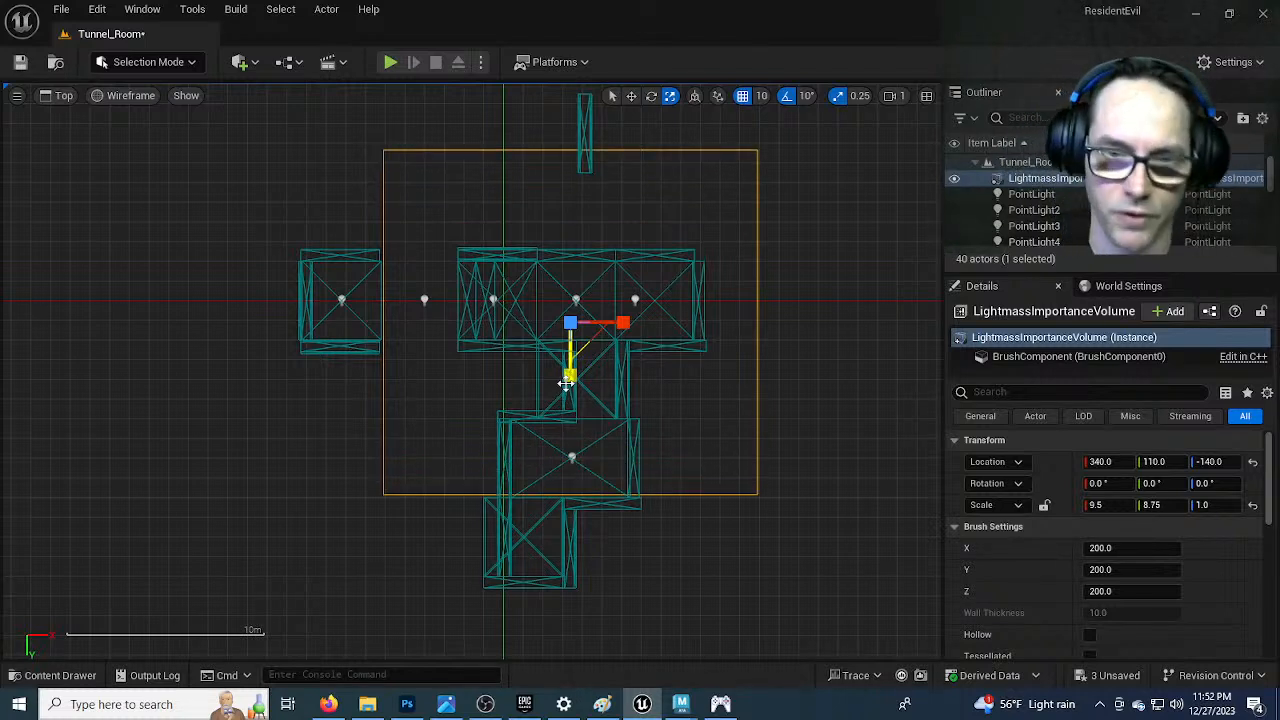
Move the Lightmass Importance Volume to X 10, Y 570 and scale it to 11.0 by 9.25 around the tunnel plan
{"action": "key", "text": "w"}
{"action": "left_click_drag", "start_coordinate": [568, 394], "coordinate": [552, 488]}
{"action": "key", "text": "r"}
{"action": "left_click_drag", "start_coordinate": [569, 416], "coordinate": [634, 418]}
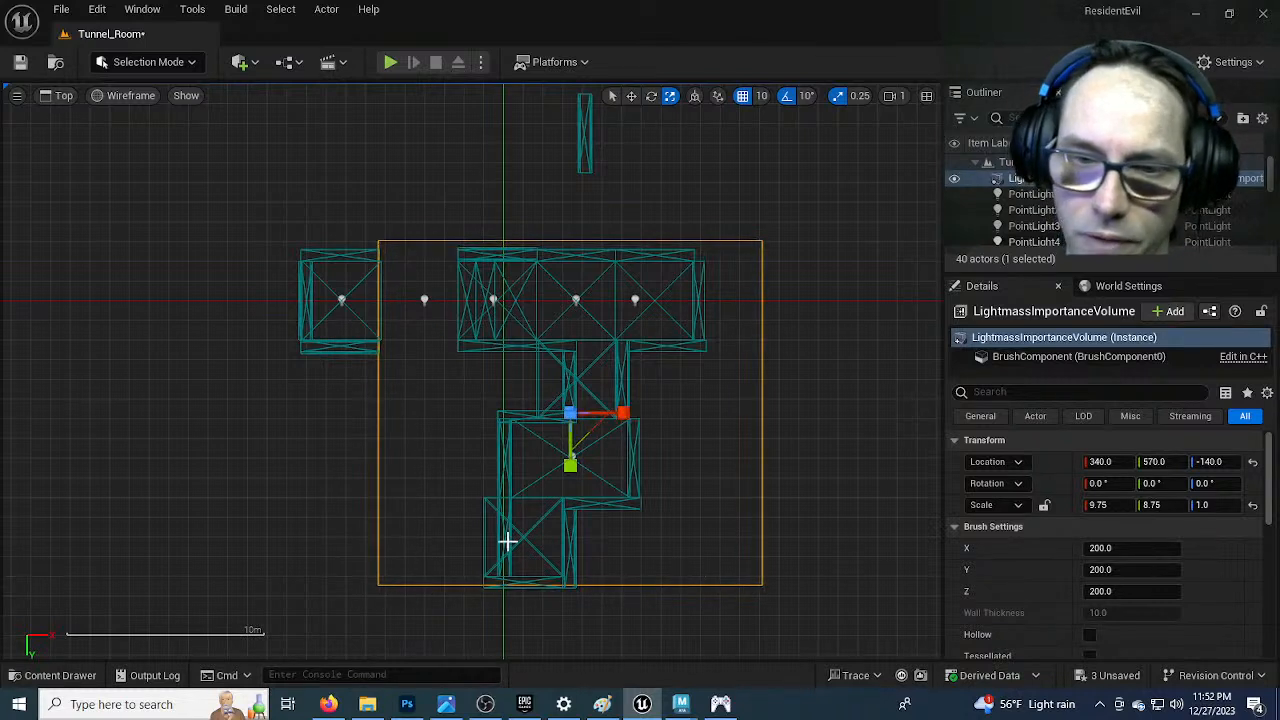
{"action": "left_click_drag", "start_coordinate": [570, 464], "coordinate": [569, 458]}
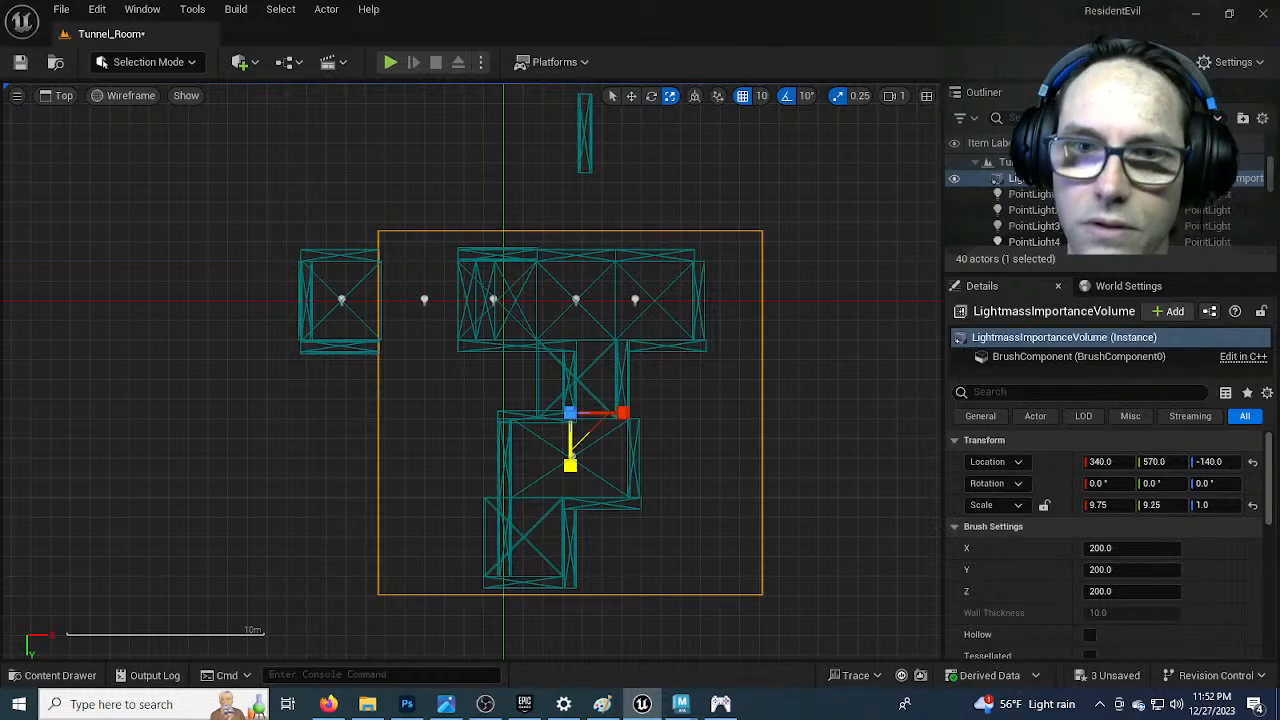
{"action": "key", "text": "w"}
{"action": "left_click_drag", "start_coordinate": [631, 414], "coordinate": [565, 421]}
{"action": "key", "text": "r"}
{"action": "key", "text": "w"}
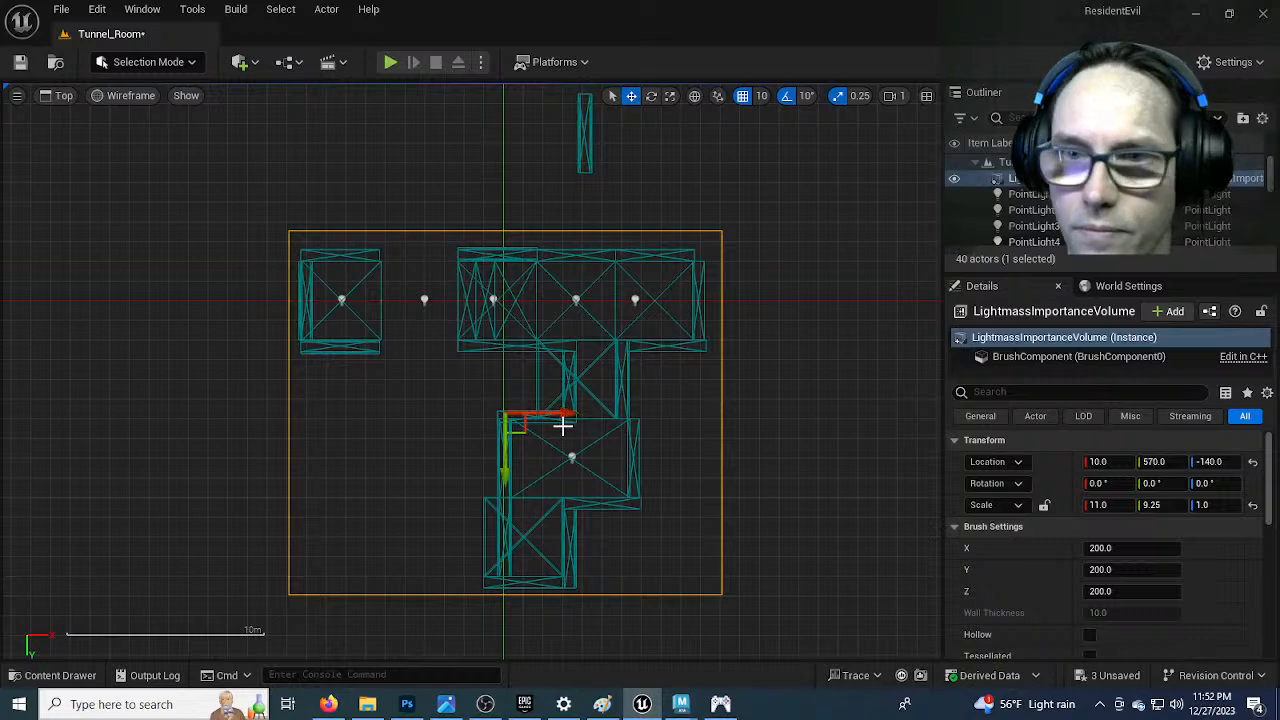
In the left orthographic view, scale the volume to 3.75 in Z and raise it to Z 230 to enclose the tunnel's height
{"action": "left_click", "coordinate": [66, 96]}
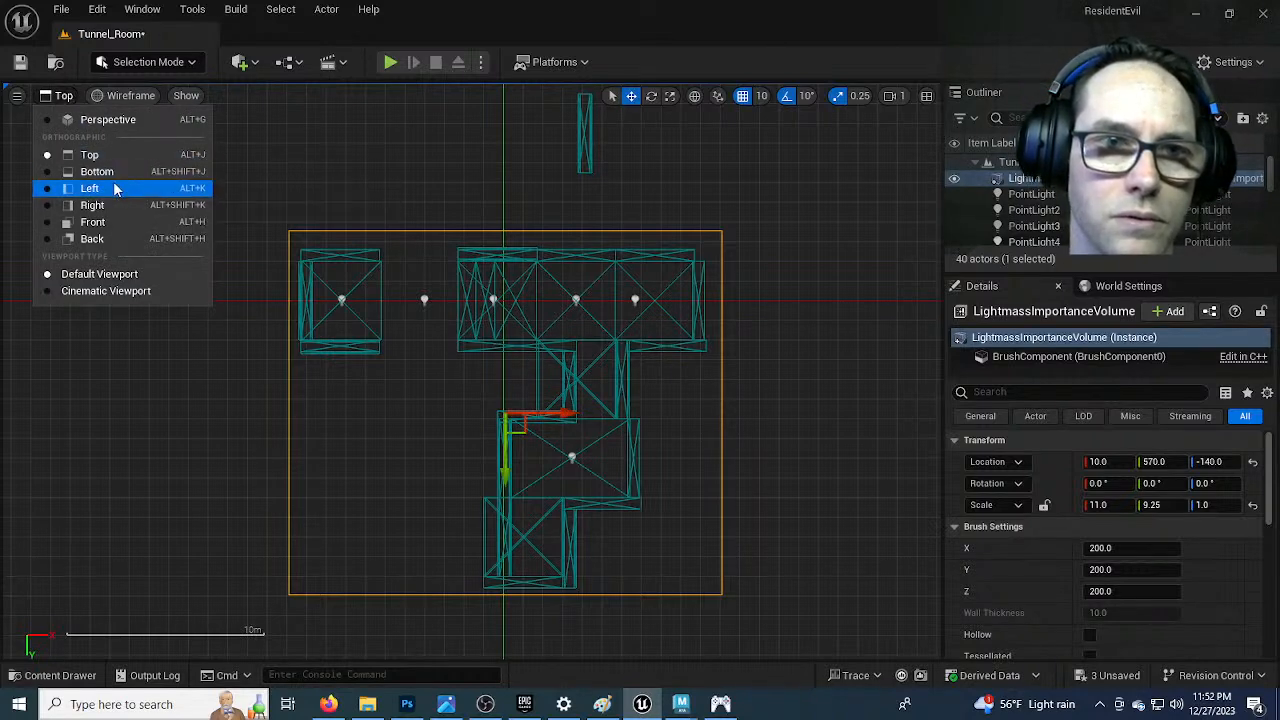
{"action": "left_click", "coordinate": [100, 188]}
{"action": "key", "text": "r"}
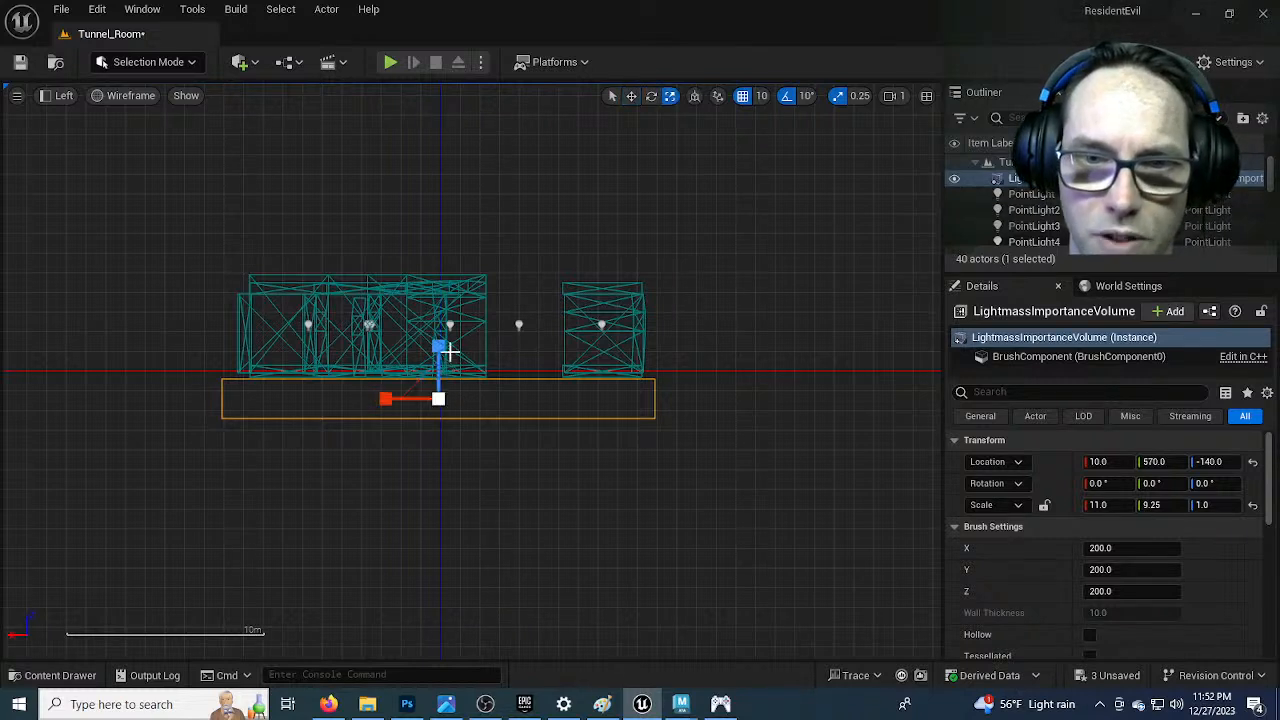
{"action": "left_click_drag", "start_coordinate": [438, 347], "coordinate": [440, 260]}
{"action": "key", "text": "w"}
{"action": "key", "text": "e"}
Return to the top view, scale the volume to 10.5 in Y and move it to Y 470
{"action": "left_click", "coordinate": [58, 95]}
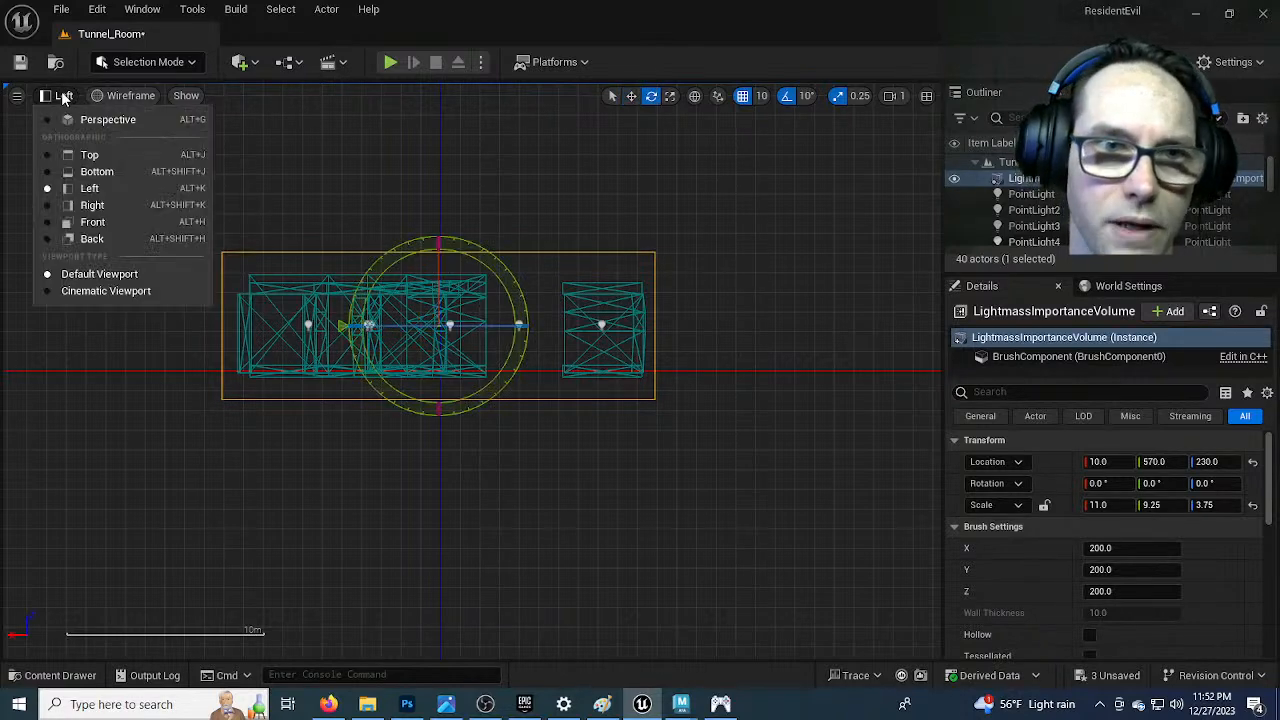
{"action": "left_click", "coordinate": [97, 158]}
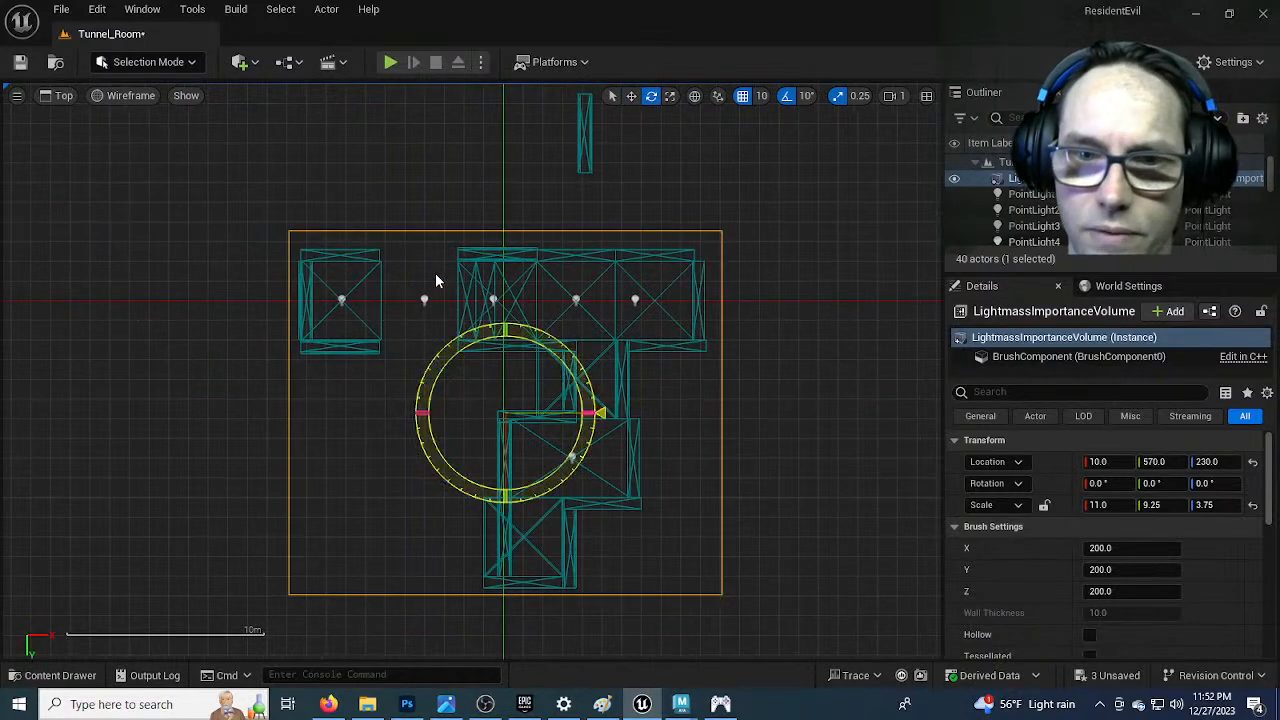
{"action": "key", "text": "r"}
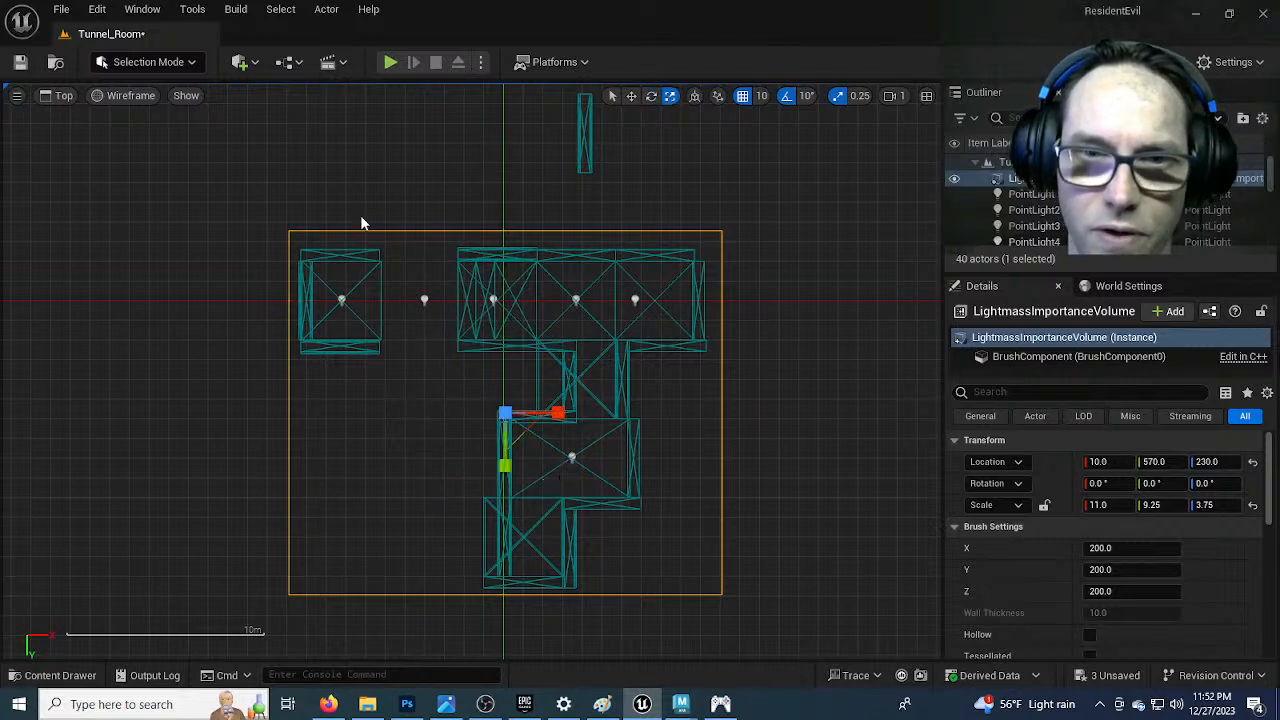
{"action": "mouse_move", "coordinate": [505, 463]}
{"action": "left_mouse_down"}
{"action": "mouse_move", "coordinate": [505, 474]}
{"action": "mouse_move", "coordinate": [503, 455]}
{"action": "left_mouse_up"}
{"action": "key", "text": "w"}
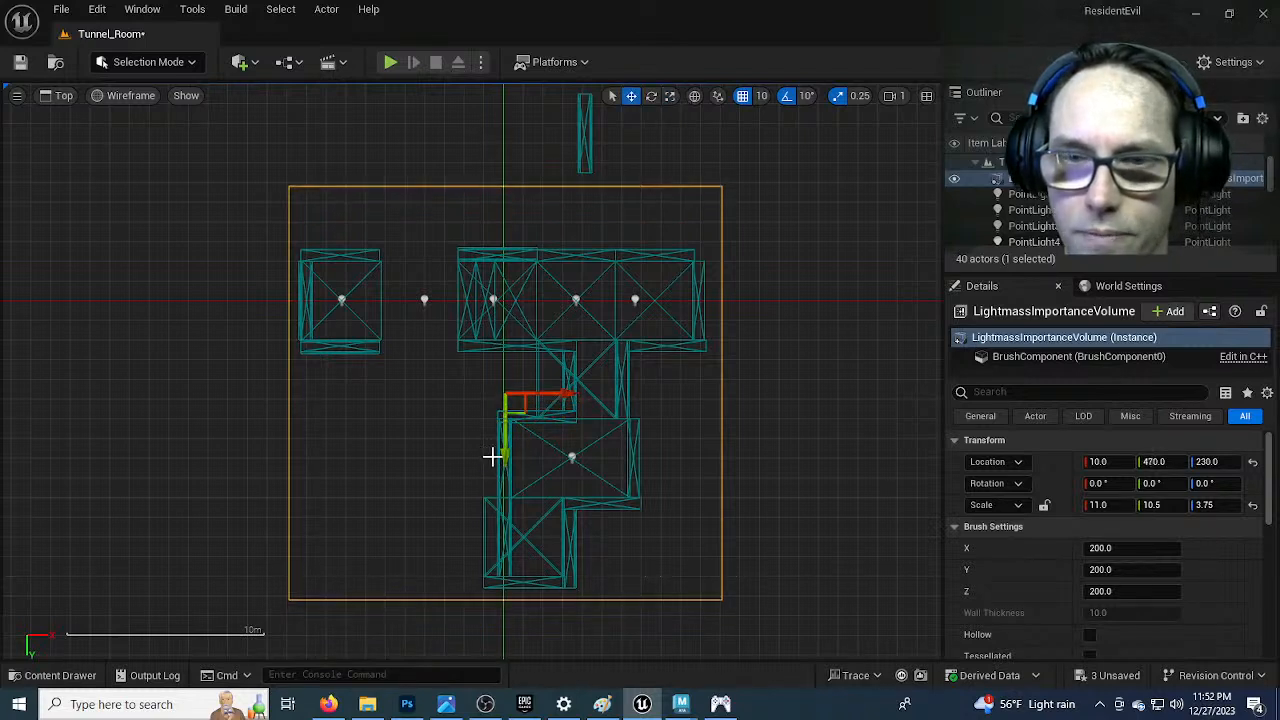
Examine the lit tunnel interior in perspective view and the Lightmass Importance Volume's brush settings
{"action": "left_click", "coordinate": [57, 97]}
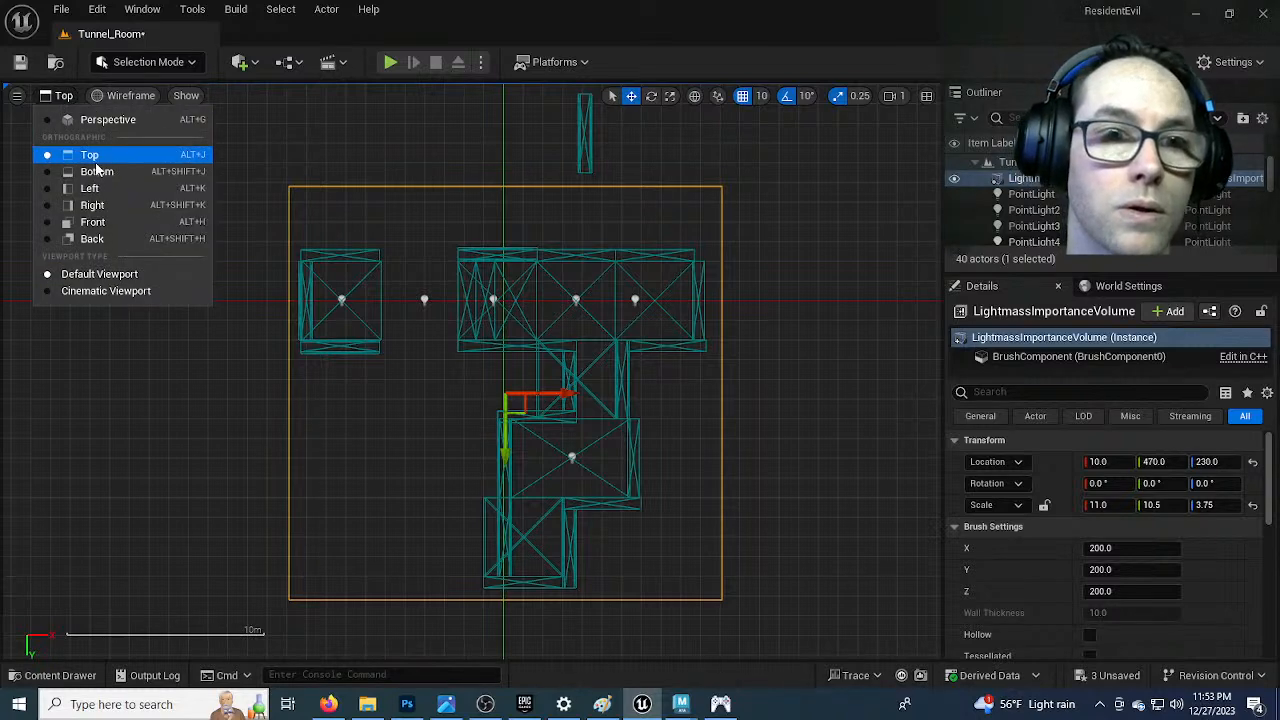
{"action": "left_click", "coordinate": [105, 119]}
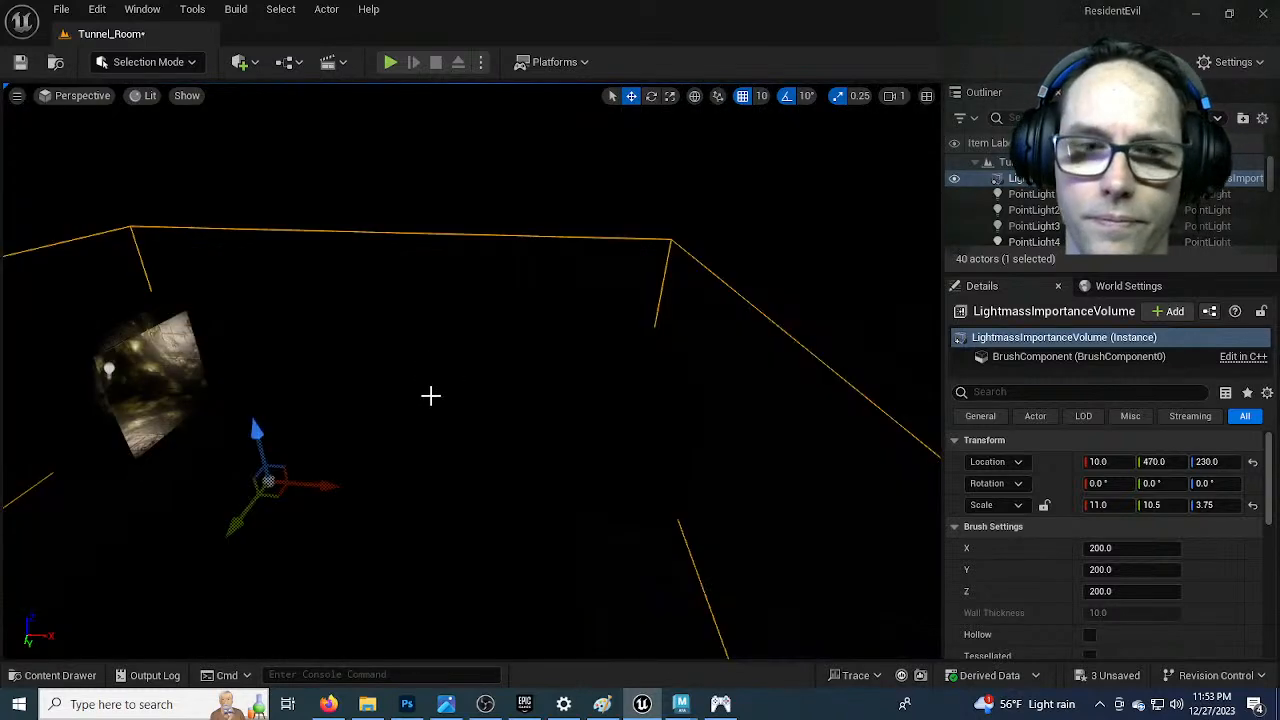
{"action": "right_click_drag", "start_coordinate": [470, 370], "coordinate": [540, 385]}
{"action": "key", "text": "w"}
{"action": "key", "text": "w"}
{"action": "mouse_move", "coordinate": [600, 445]}
{"action": "right_mouse_down"}
{"action": "mouse_move", "coordinate": [550, 455]}
{"action": "mouse_move", "coordinate": [600, 460]}
{"action": "right_mouse_up"}
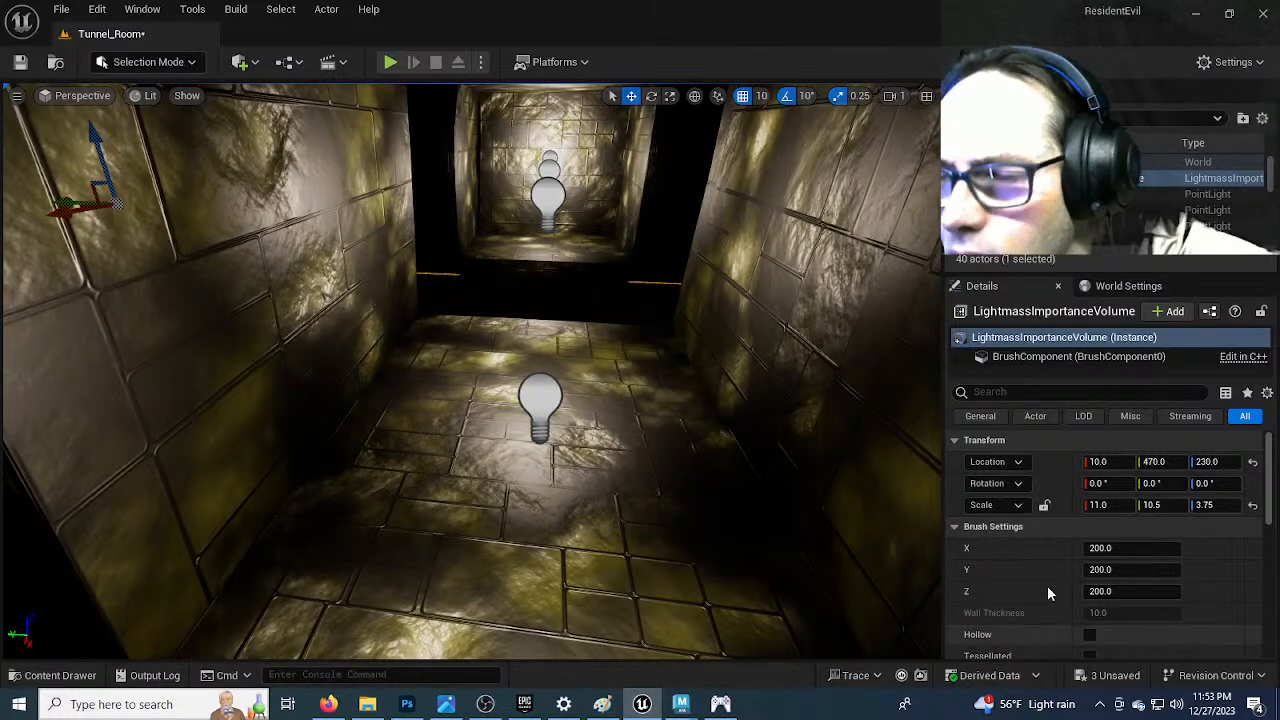
{"action": "scroll", "coordinate": [1073, 580], "scroll_direction": "down", "scroll_amount": 2}
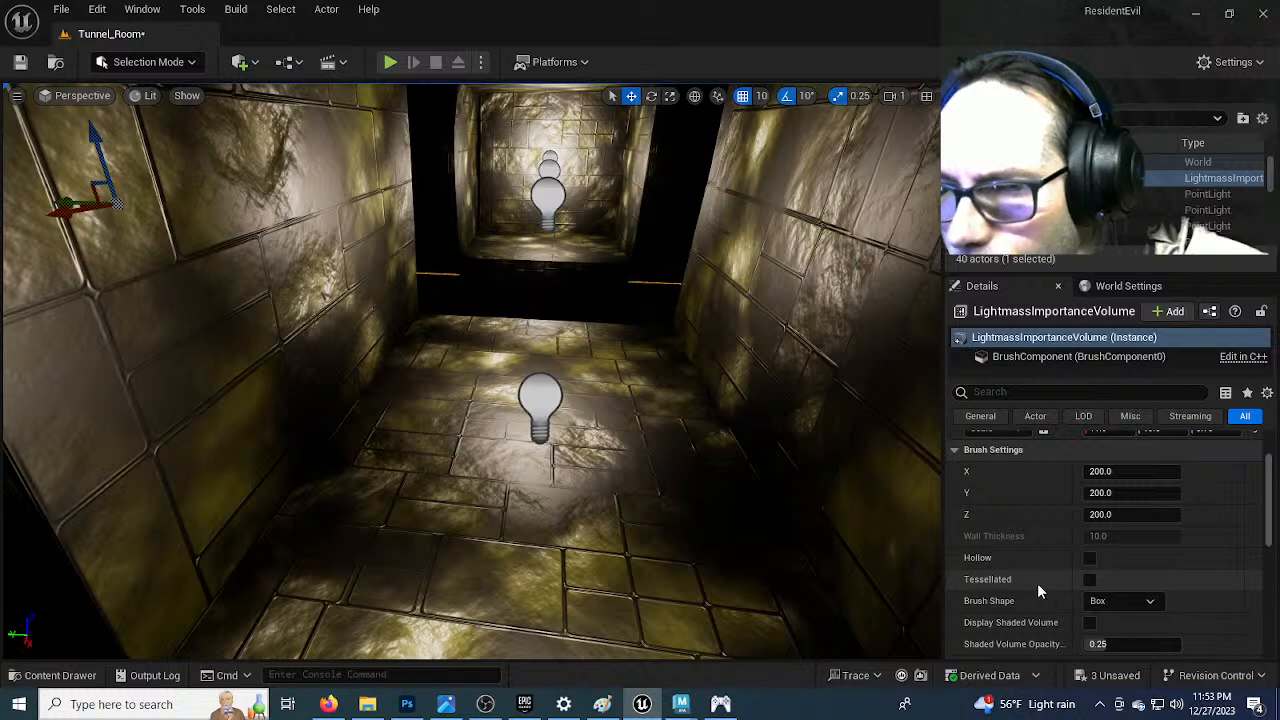
{"action": "scroll", "coordinate": [1037, 583], "scroll_direction": "down", "scroll_amount": 1}
{"action": "scroll", "coordinate": [1037, 590], "scroll_direction": "down", "scroll_amount": 1}
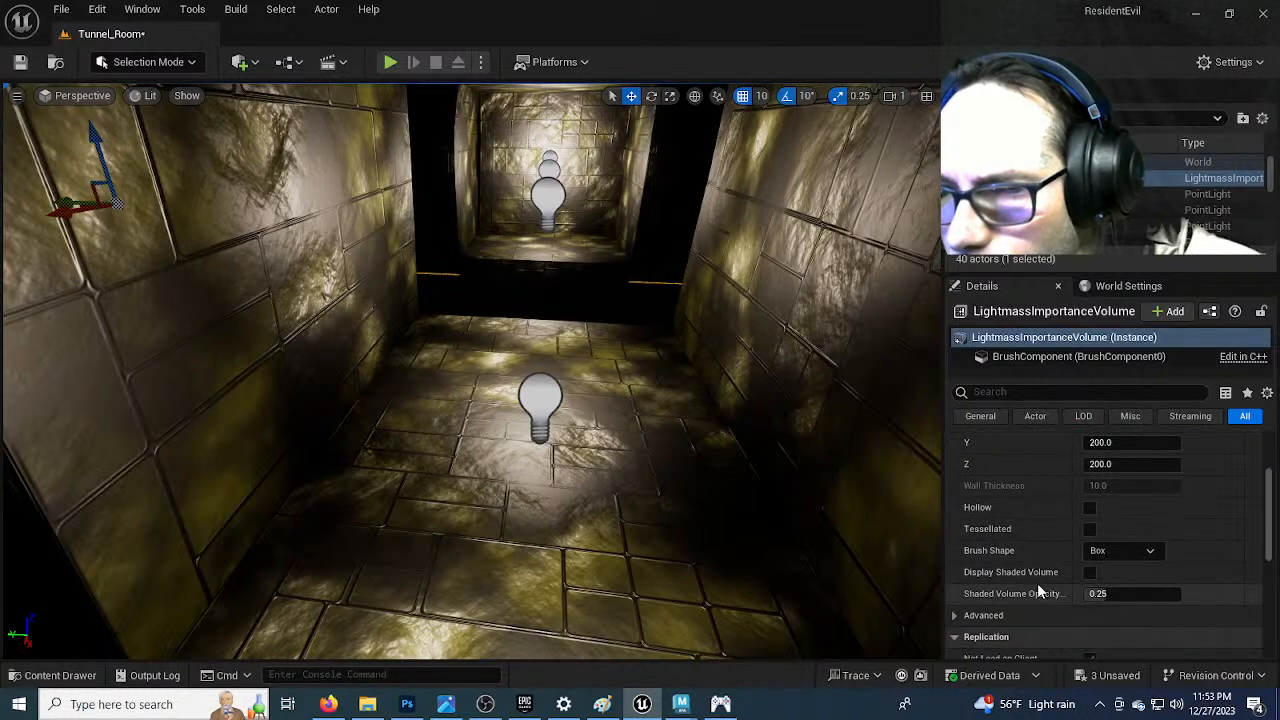
Expand the Lightmass Settings in the World Settings and set Num Indirect Lighting Bounces to 5
{"action": "left_click", "coordinate": [1125, 286]}
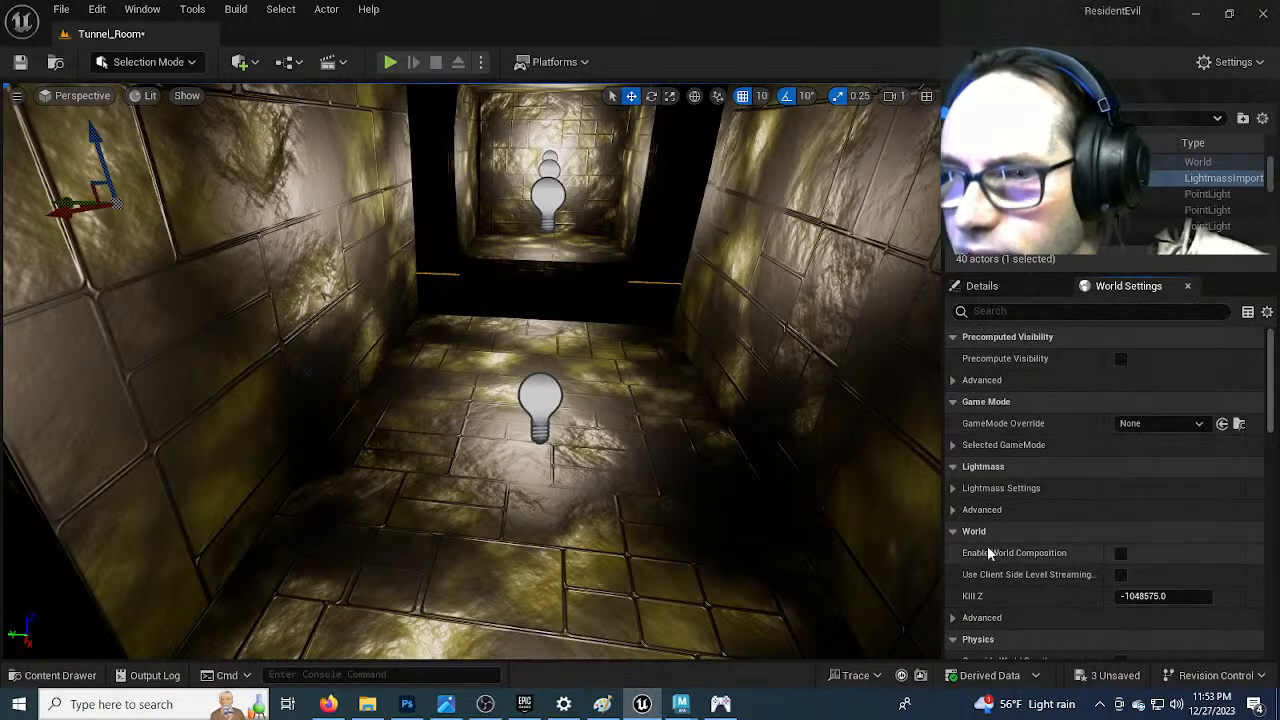
{"action": "left_click", "coordinate": [950, 488]}
{"action": "scroll", "coordinate": [1047, 532], "scroll_direction": "down", "scroll_amount": 5}
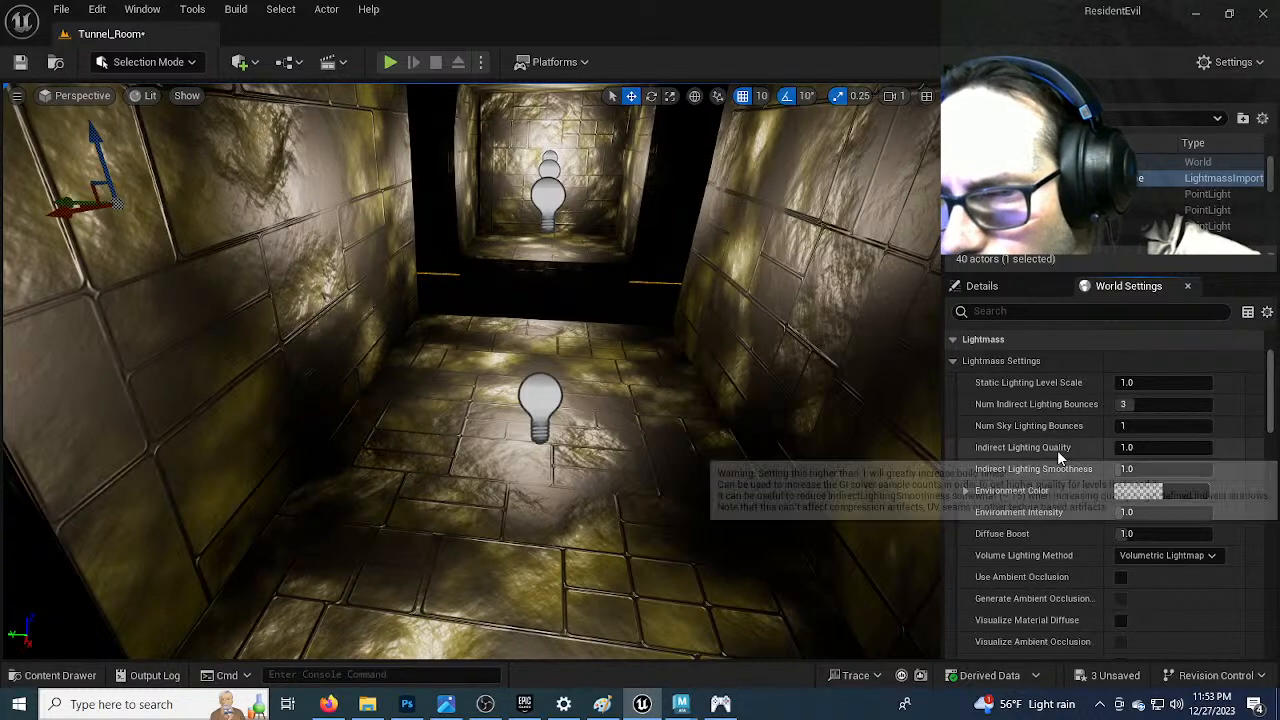
{"action": "mouse_move", "coordinate": [1048, 454]}
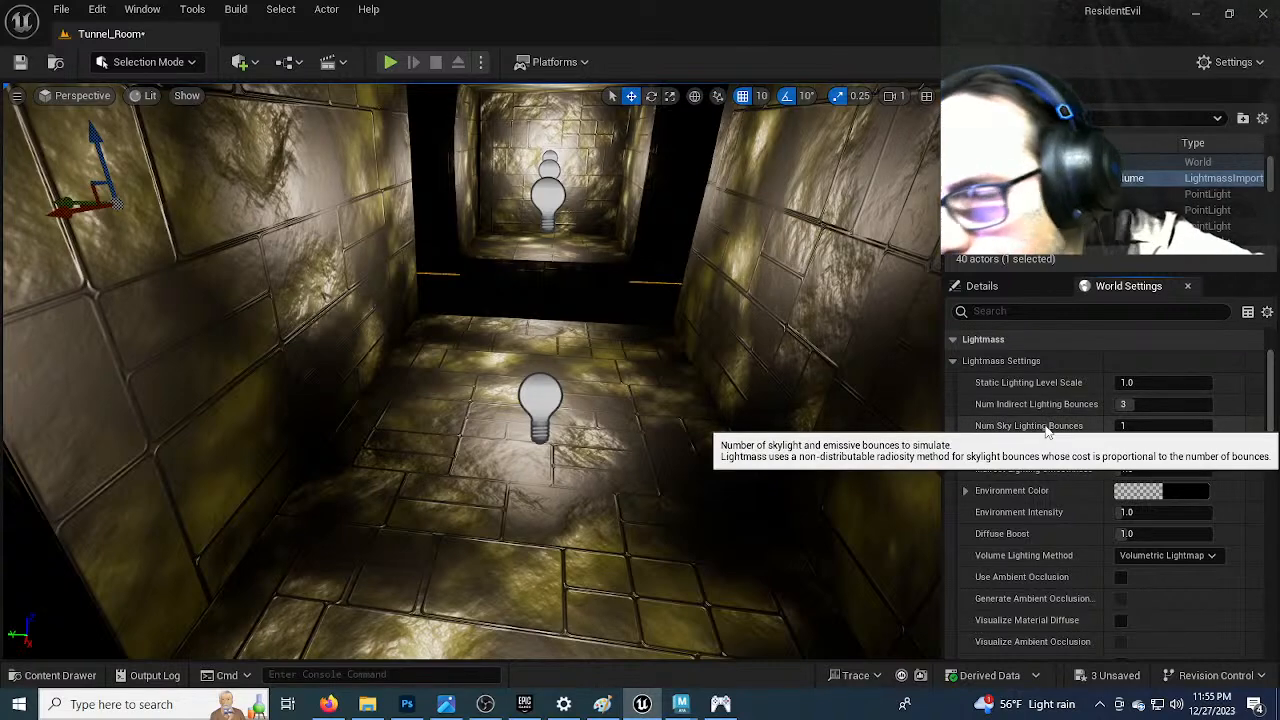
{"action": "left_click", "coordinate": [1126, 405]}
{"action": "type", "text": "5"}
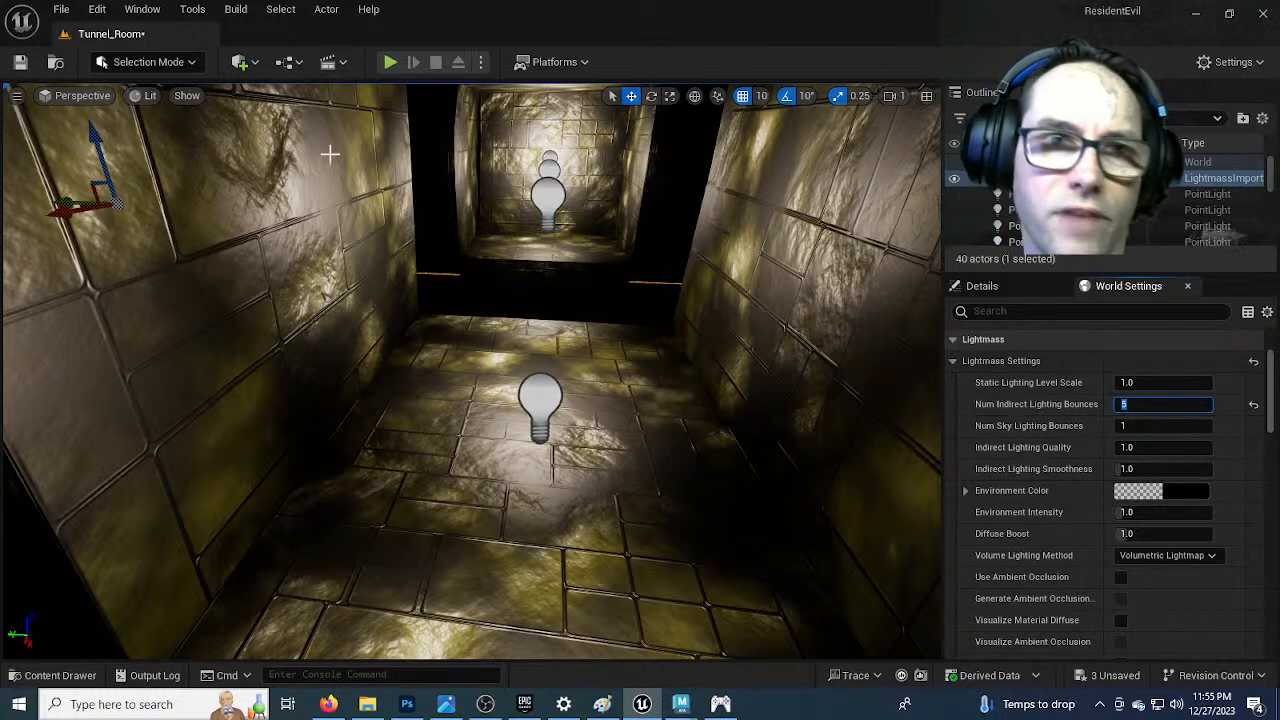
Save the current level and build lighting only
{"action": "left_click", "coordinate": [61, 10]}
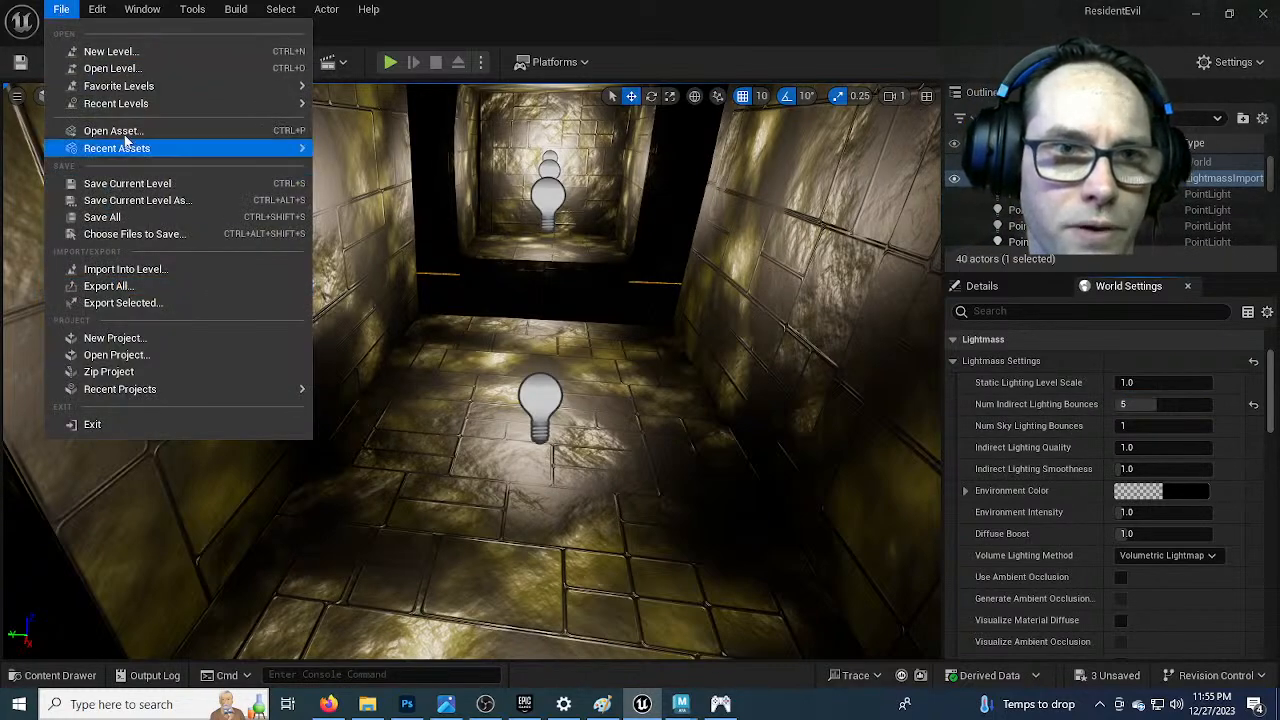
{"action": "left_click", "coordinate": [115, 184]}
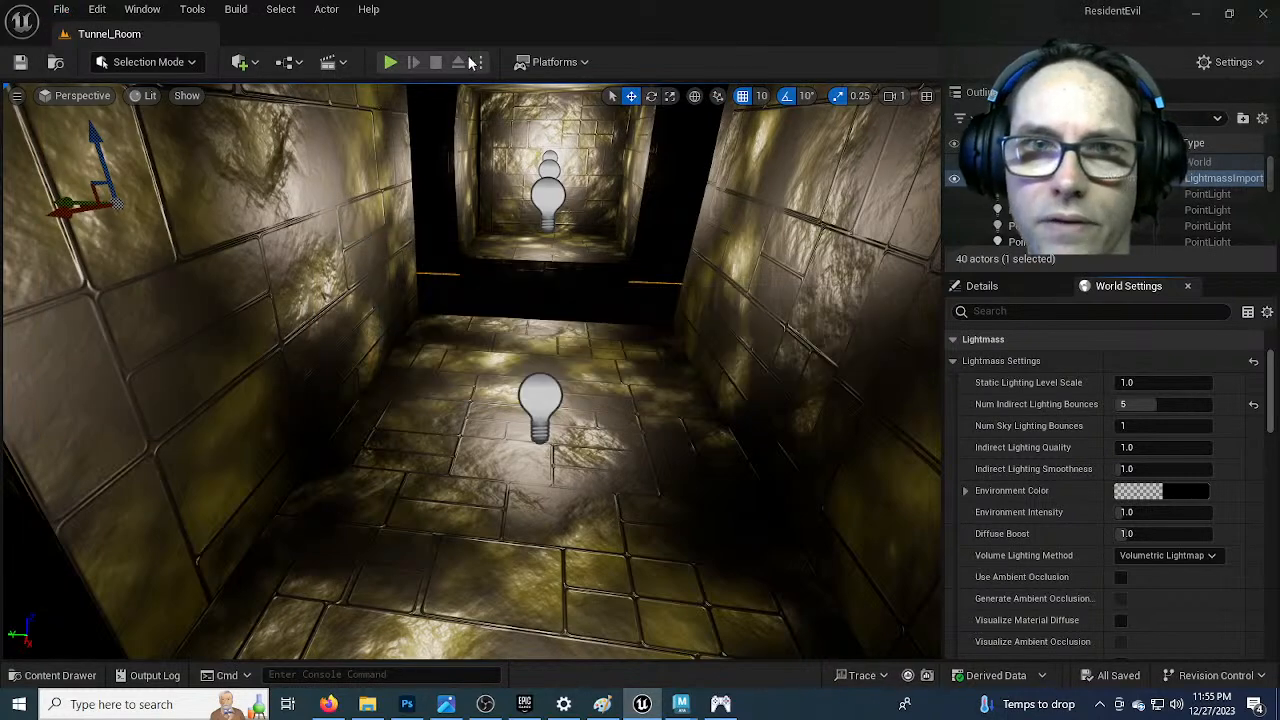
{"action": "left_click", "coordinate": [236, 10]}
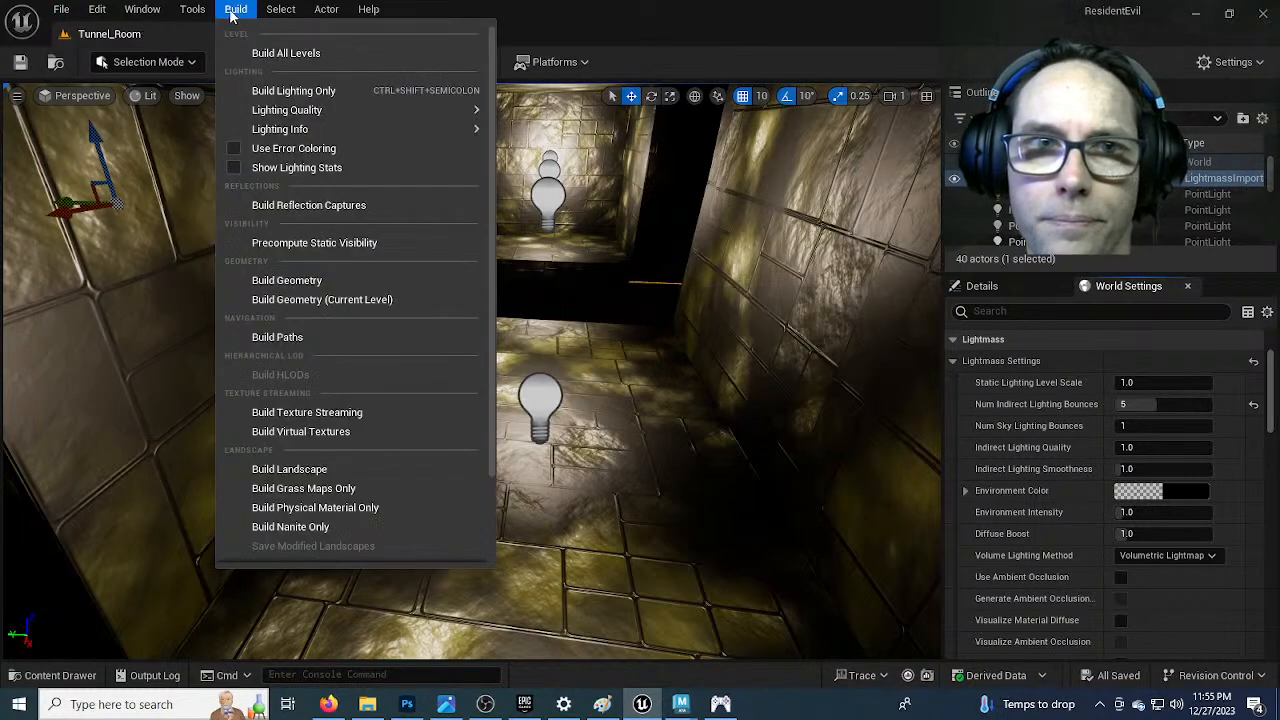
{"action": "mouse_move", "coordinate": [310, 112]}
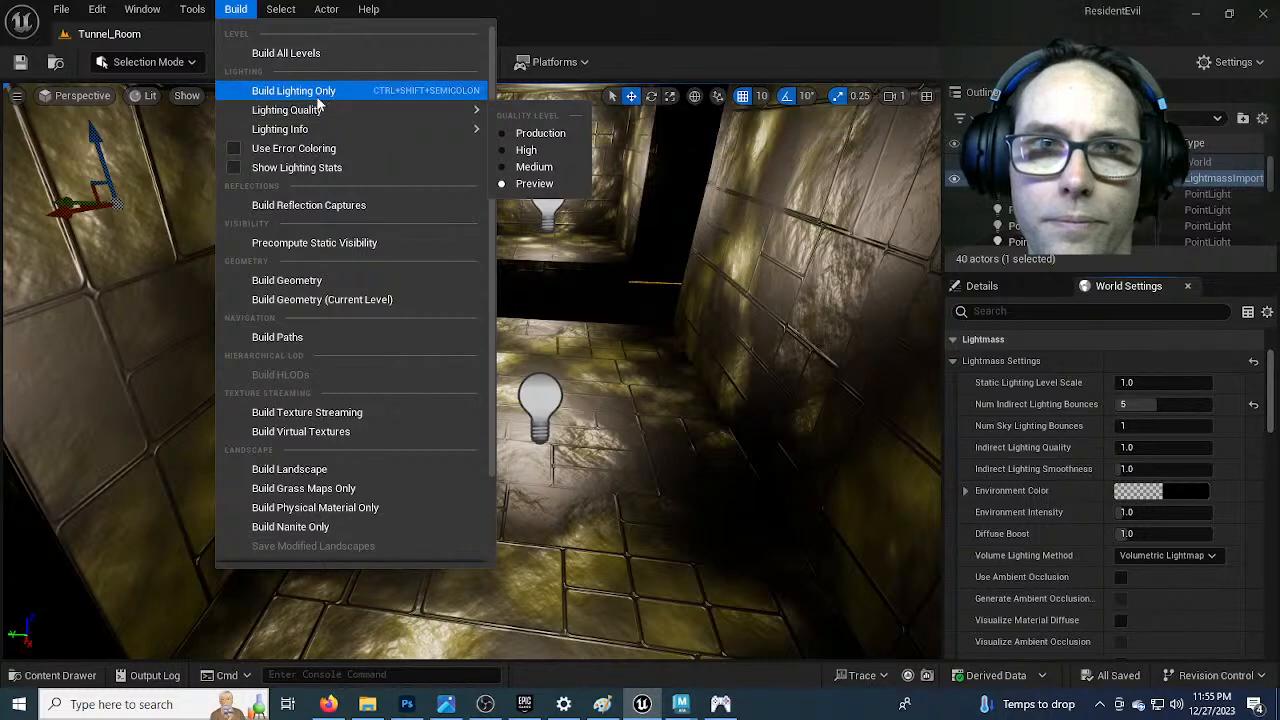
{"action": "left_click", "coordinate": [290, 91]}
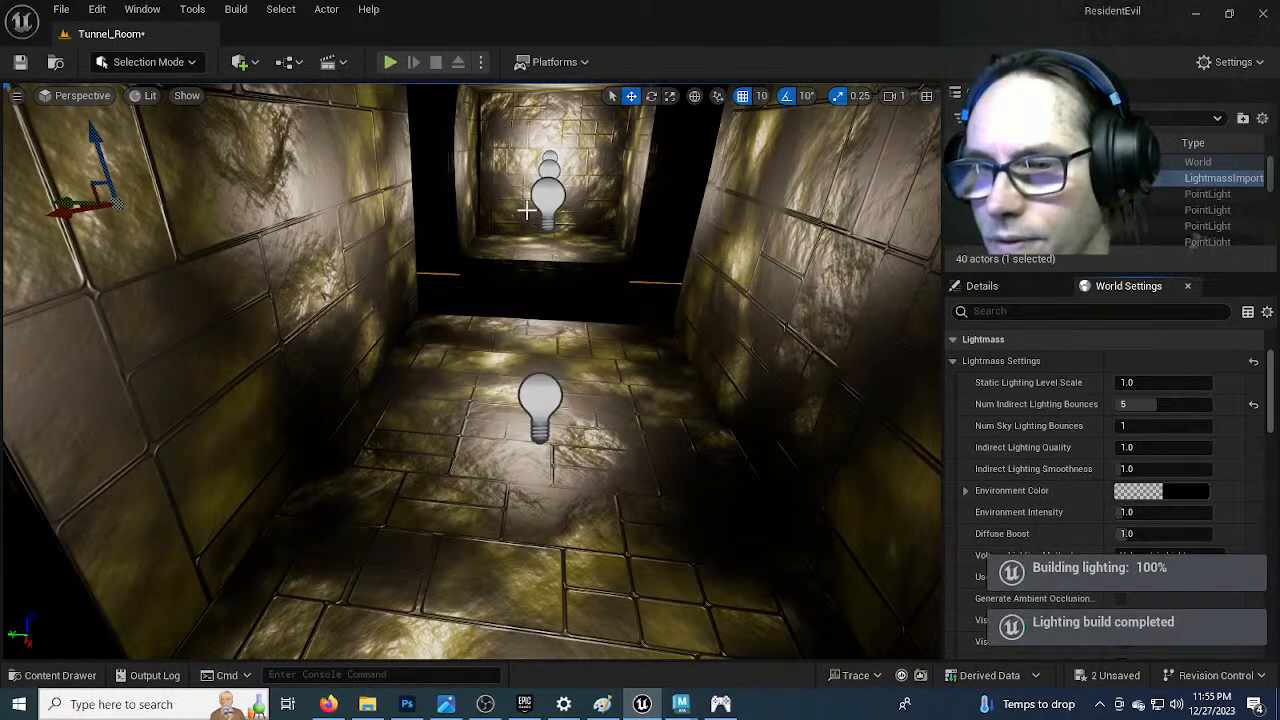
Examine the rebuilt lighting inside the tunnel, checking for dark areas
{"action": "key", "text": "w"}
{"action": "right_click_drag", "start_coordinate": [440, 223], "coordinate": [500, 165]}
{"action": "key", "text": "w"}
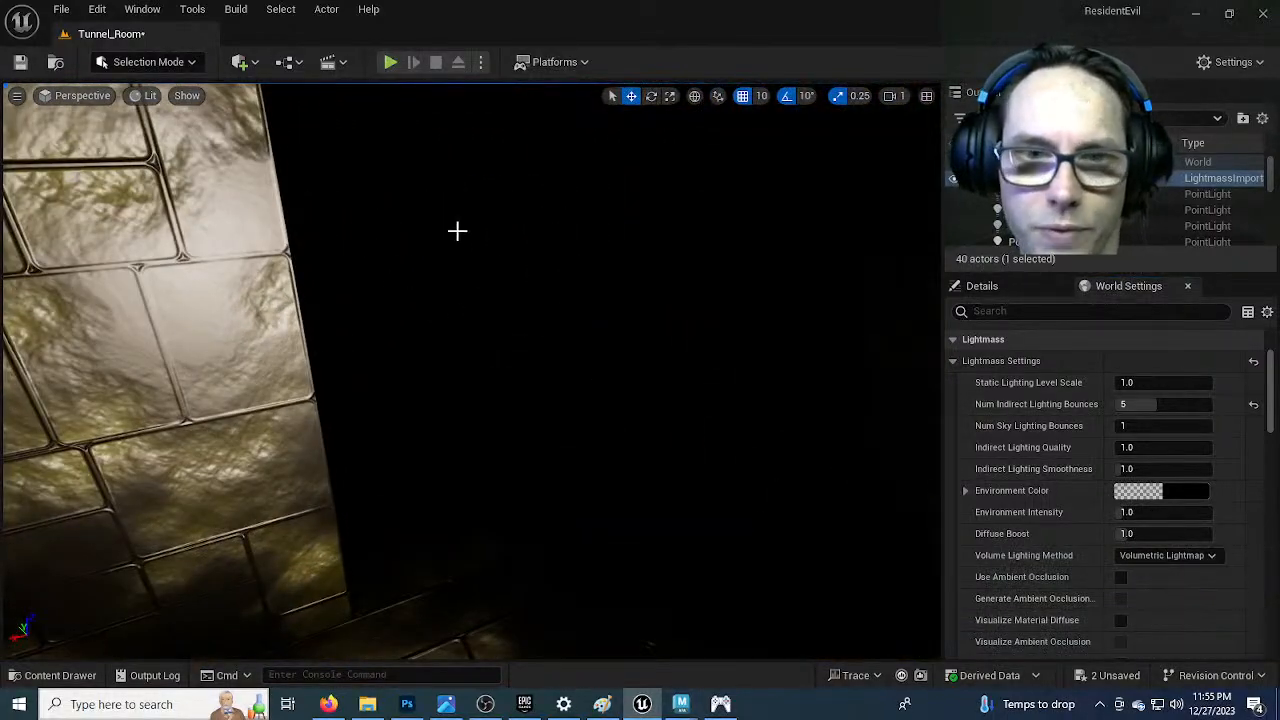
{"action": "key", "text": "s"}
{"action": "right_click_drag", "start_coordinate": [484, 243], "coordinate": [247, 209]}
{"action": "key", "text": "s"}
In the top orthographic view, duplicate the middle room's point light and place the copy in the middle of the lowest room
{"action": "left_click", "coordinate": [80, 96]}
{"action": "left_click", "coordinate": [95, 150]}
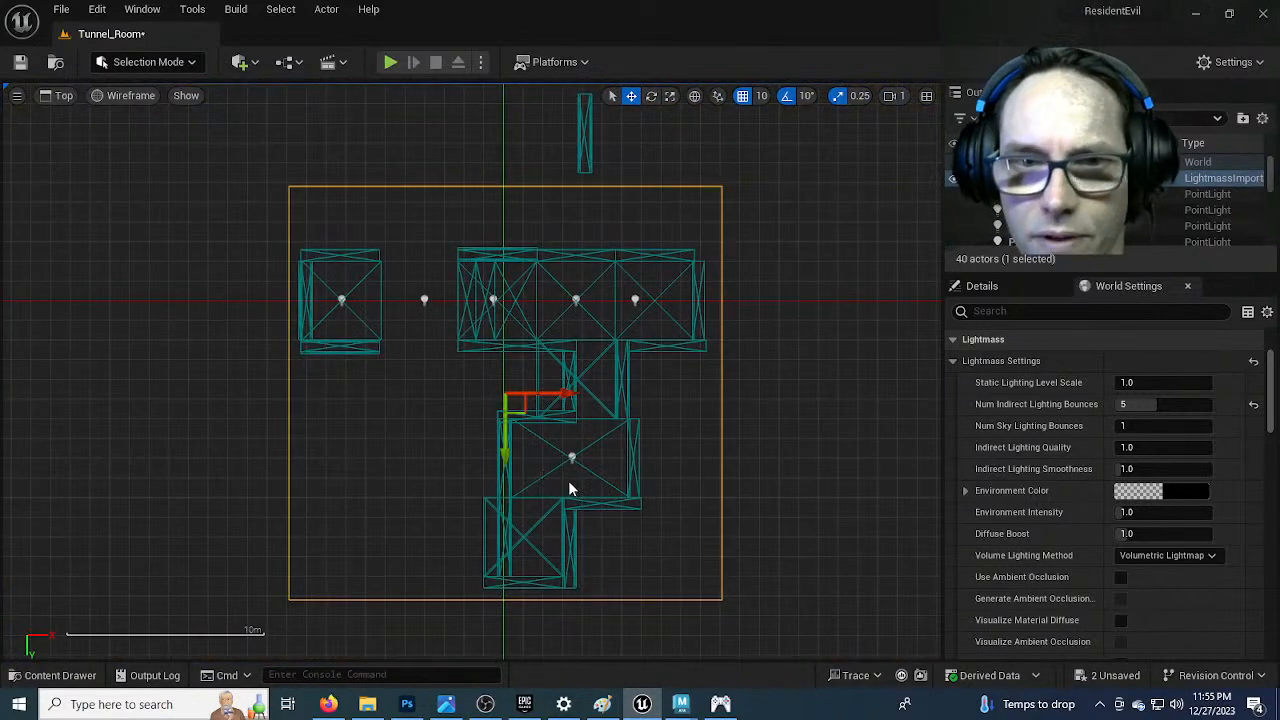
{"action": "scroll", "coordinate": [569, 481], "scroll_direction": "up", "scroll_amount": 3}
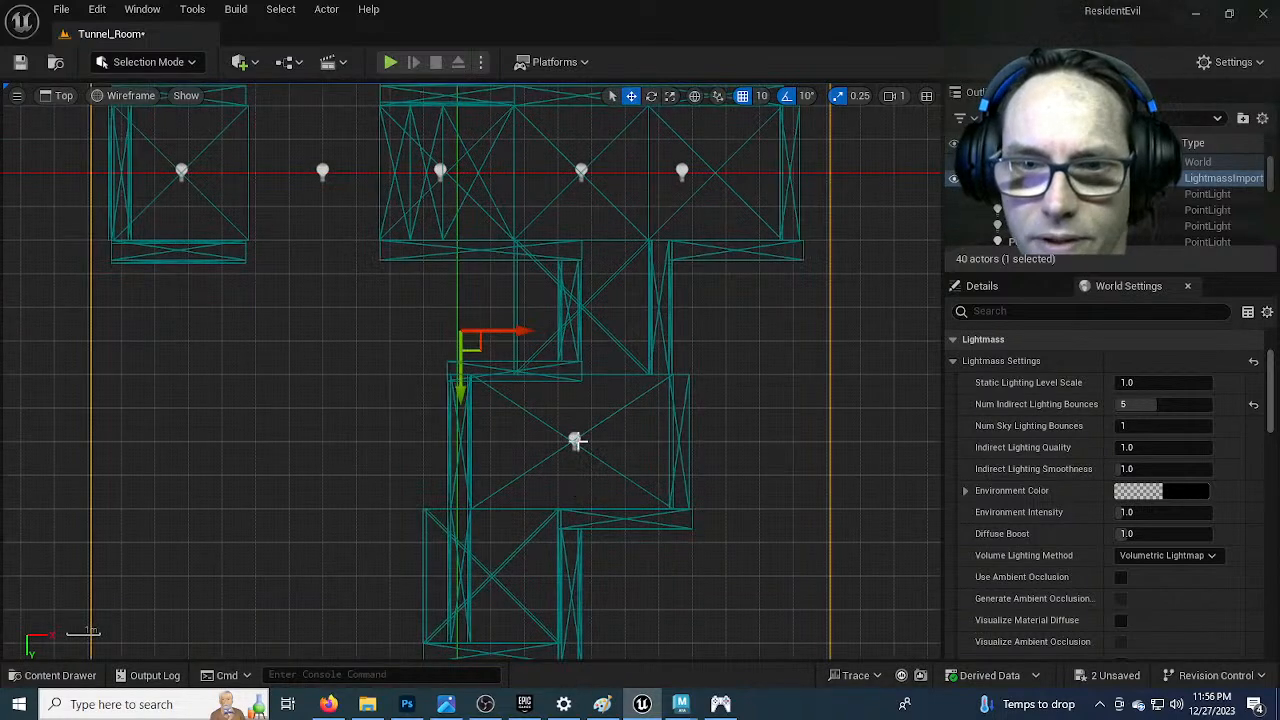
{"action": "left_click", "coordinate": [577, 440]}
{"action": "right_click_drag", "start_coordinate": [700, 556], "coordinate": [722, 414]}
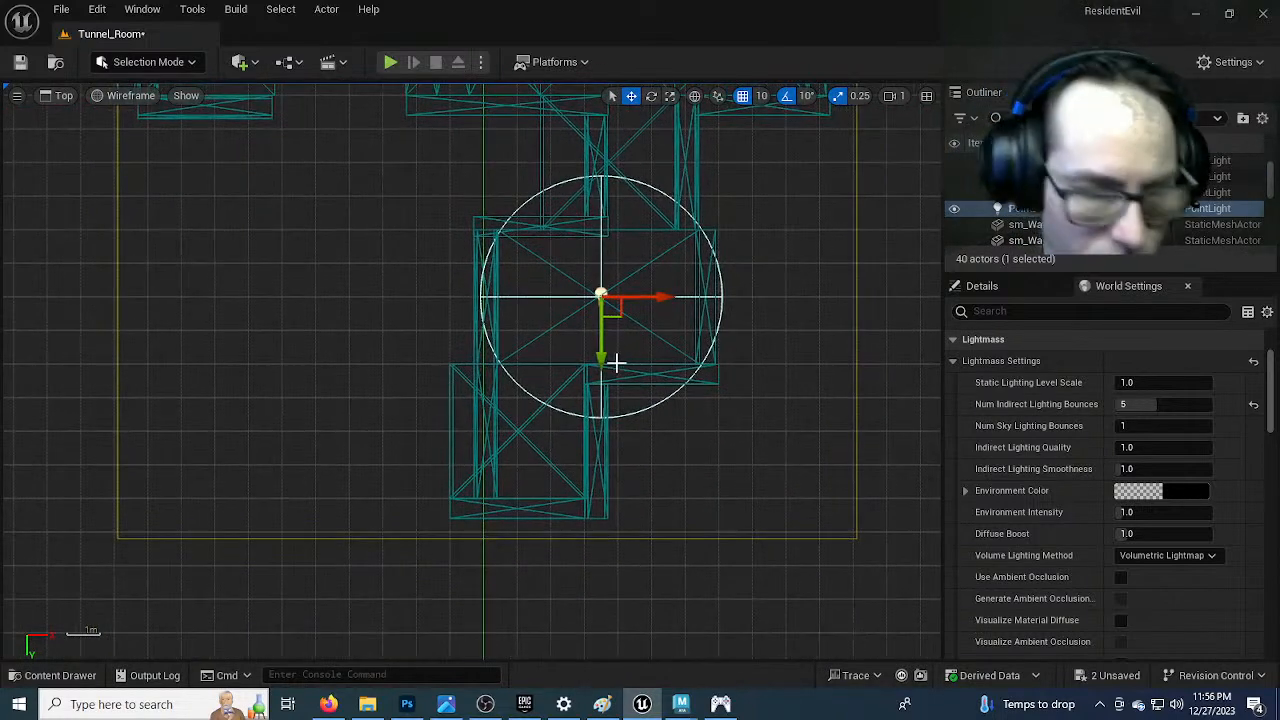
{"action": "left_click_drag", "start_coordinate": [596, 345], "coordinate": [596, 392], "text": "alt"}
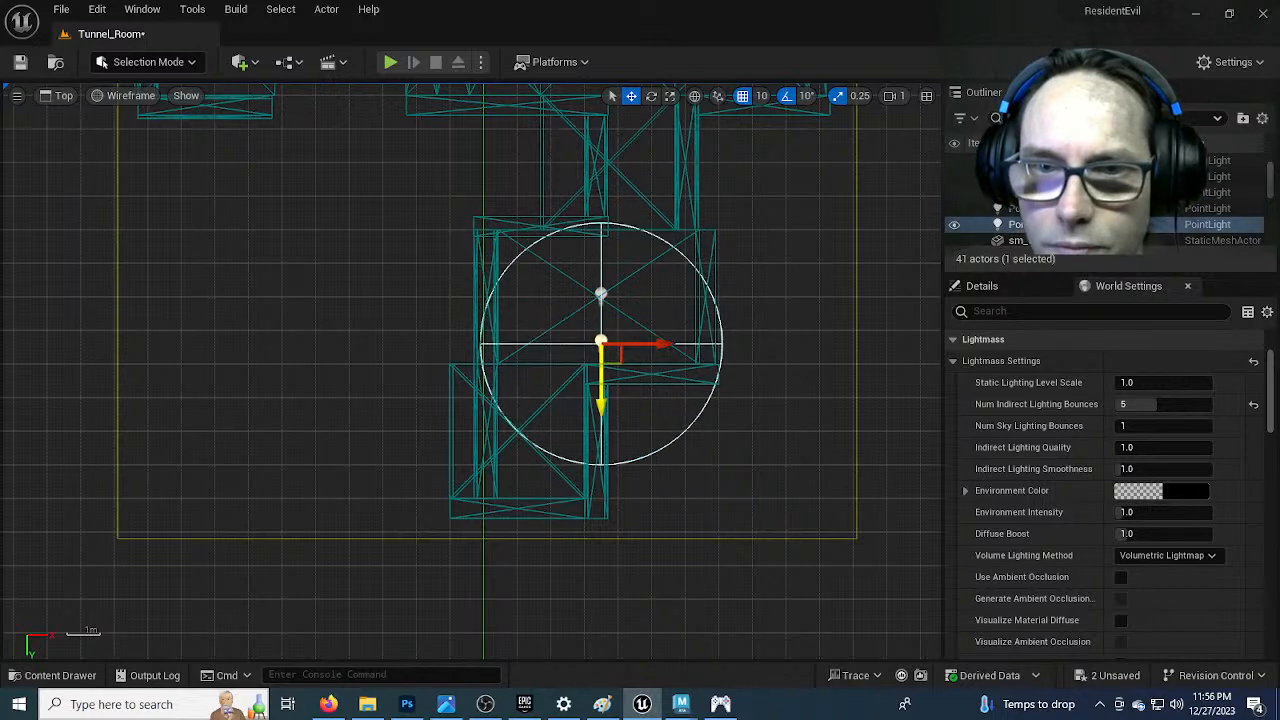
{"action": "left_click_drag", "start_coordinate": [657, 343], "coordinate": [591, 343]}
{"action": "left_click_drag", "start_coordinate": [526, 414], "coordinate": [500, 513]}
Duplicate a point light in the top view and place the copy in the narrow passage above the middle room
{"action": "right_click_drag", "start_coordinate": [673, 379], "coordinate": [636, 454]}
{"action": "left_click_drag", "start_coordinate": [487, 593], "coordinate": [506, 420], "text": "alt"}
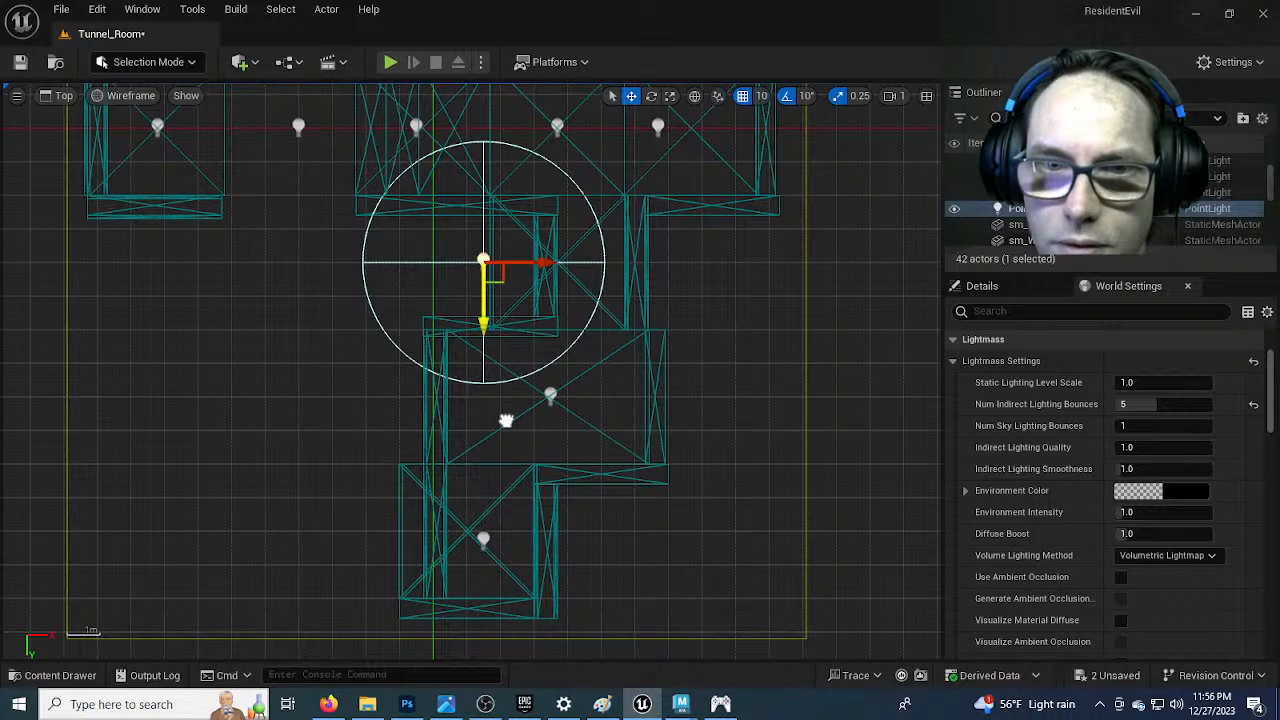
{"action": "left_click_drag", "start_coordinate": [560, 263], "coordinate": [666, 278]}
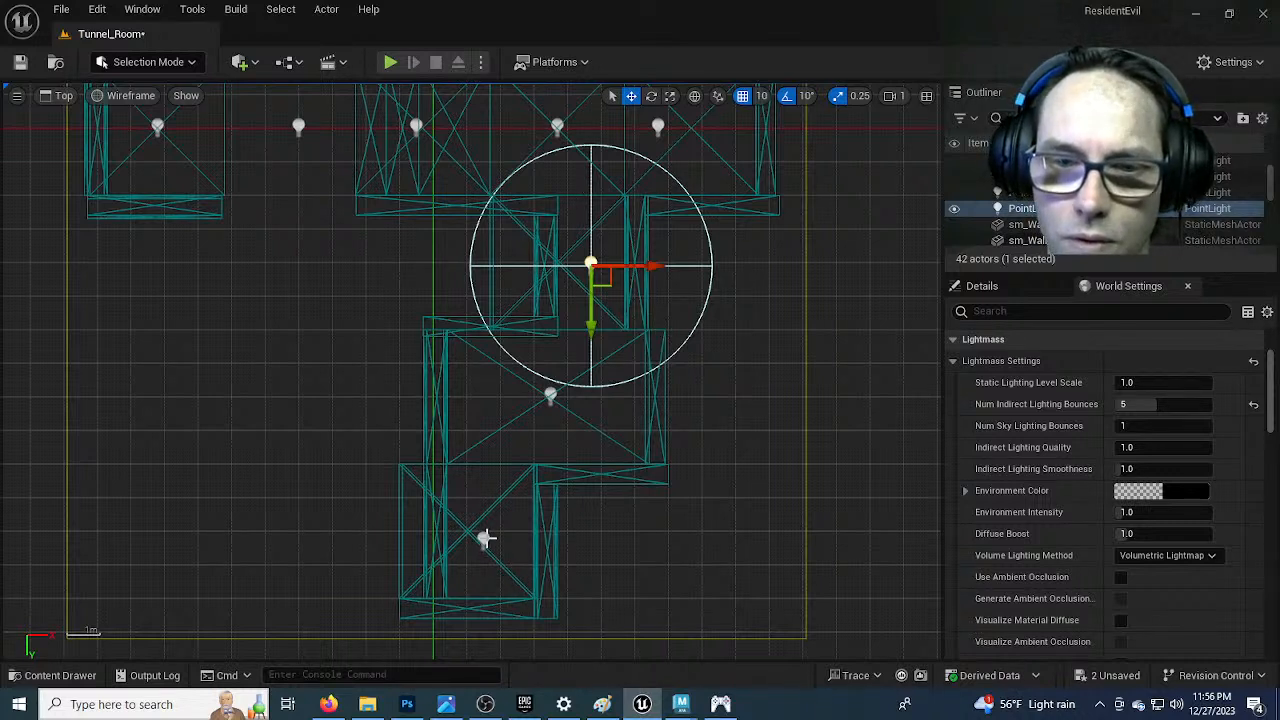
Return to the perspective view, save the level and build lighting only
{"action": "left_click", "coordinate": [58, 96]}
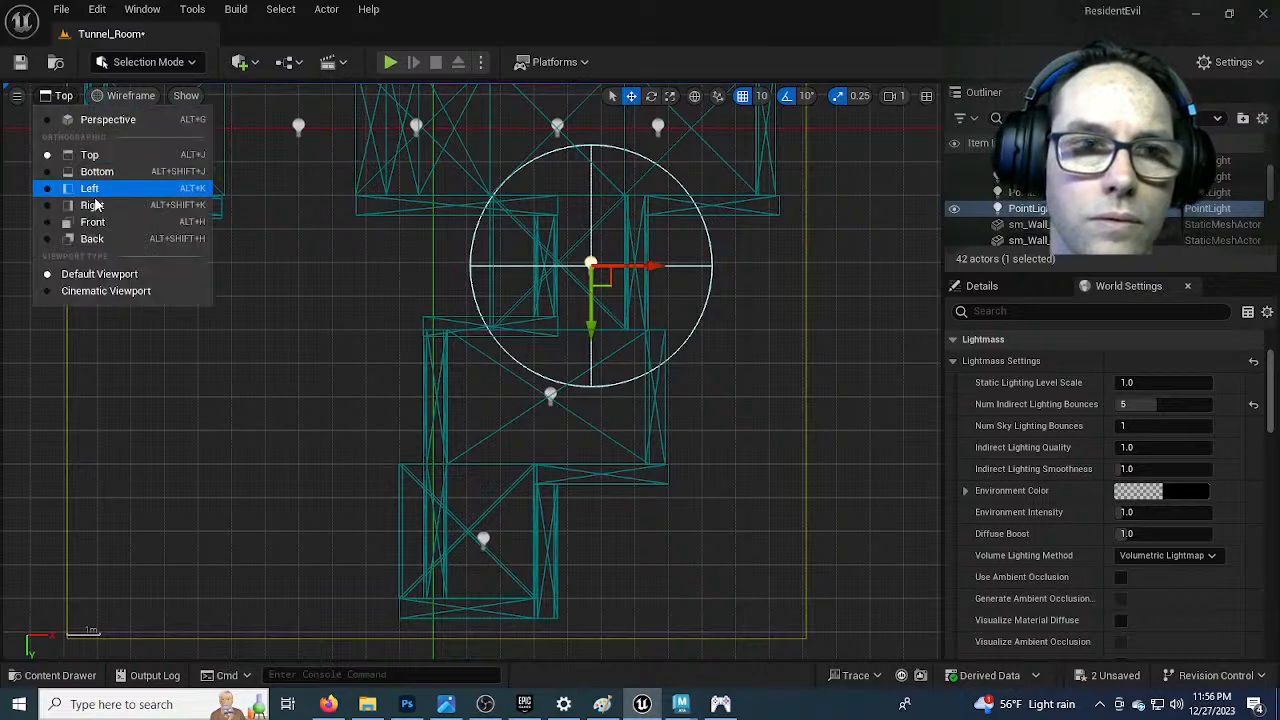
{"action": "left_click", "coordinate": [105, 119]}
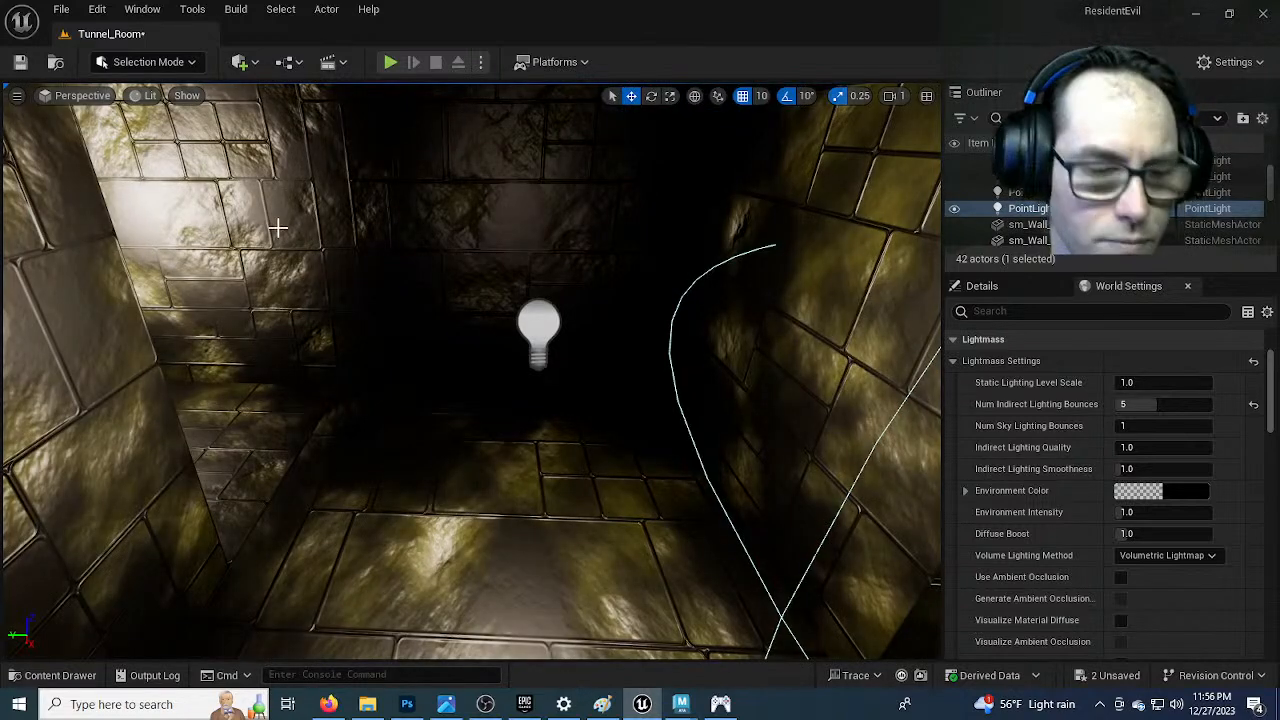
{"action": "left_click", "coordinate": [242, 10]}
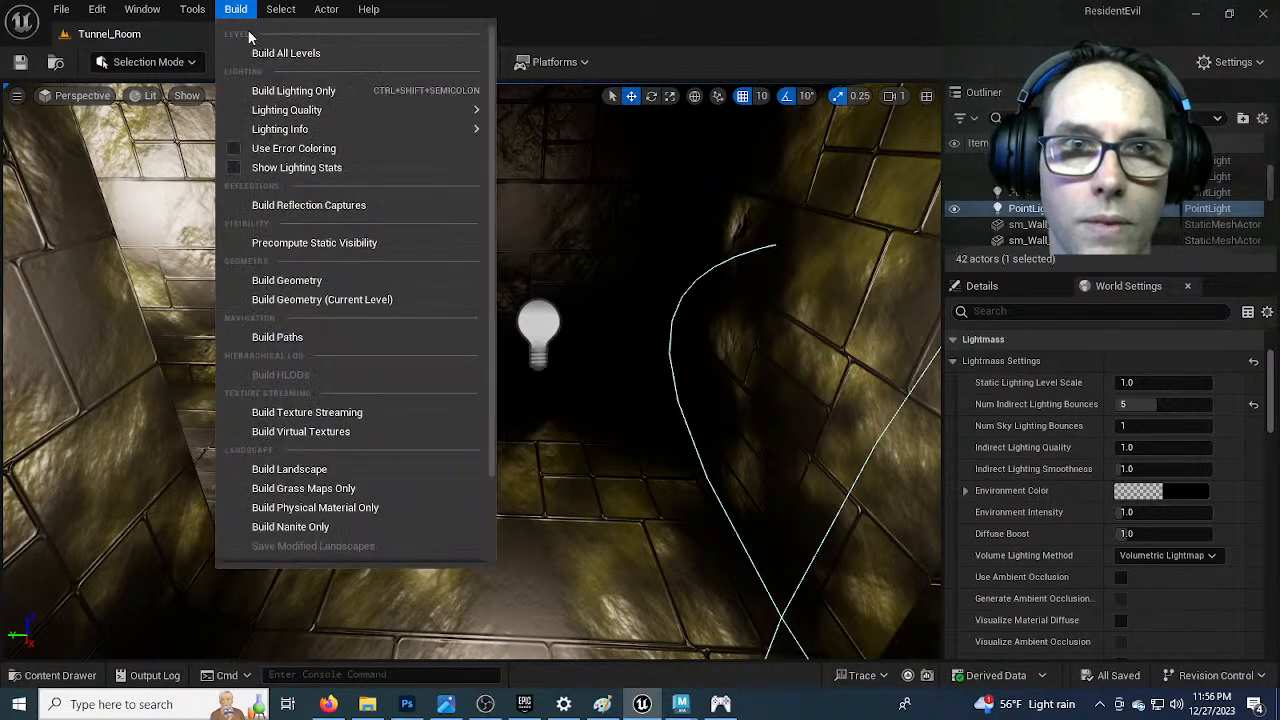
{"action": "left_click", "coordinate": [293, 91]}
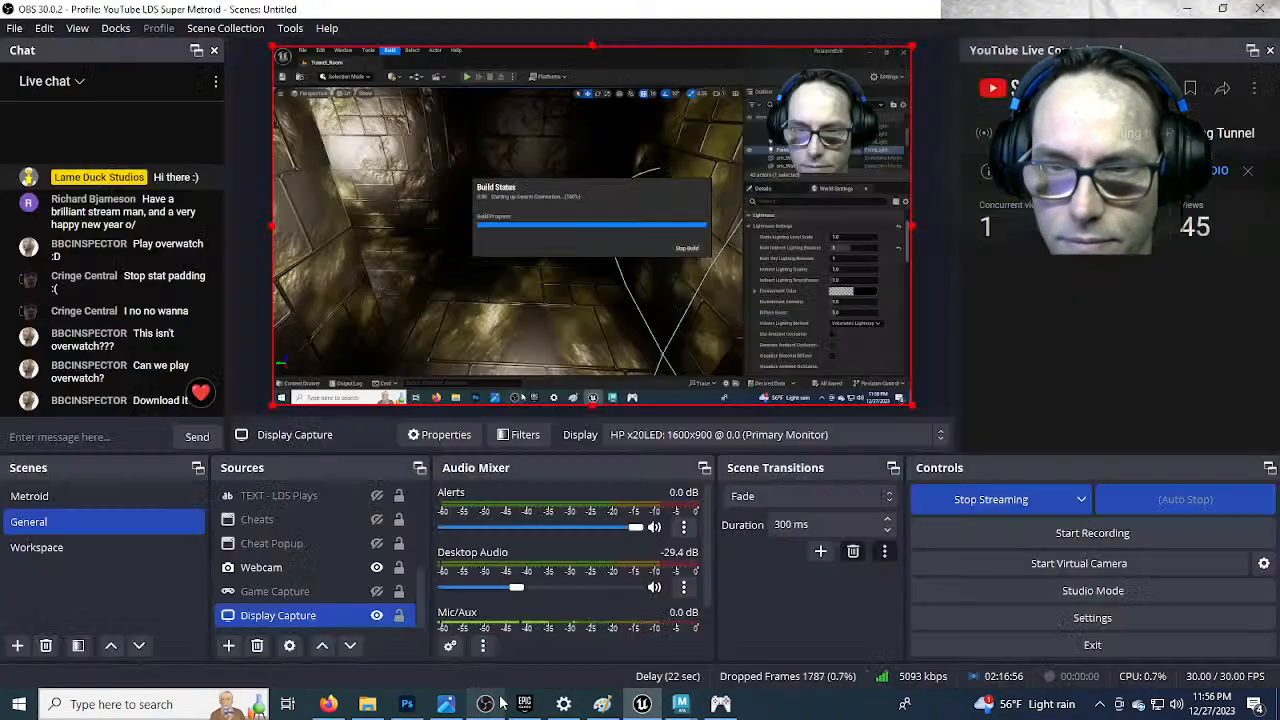
{"action": "left_click", "coordinate": [485, 704]}
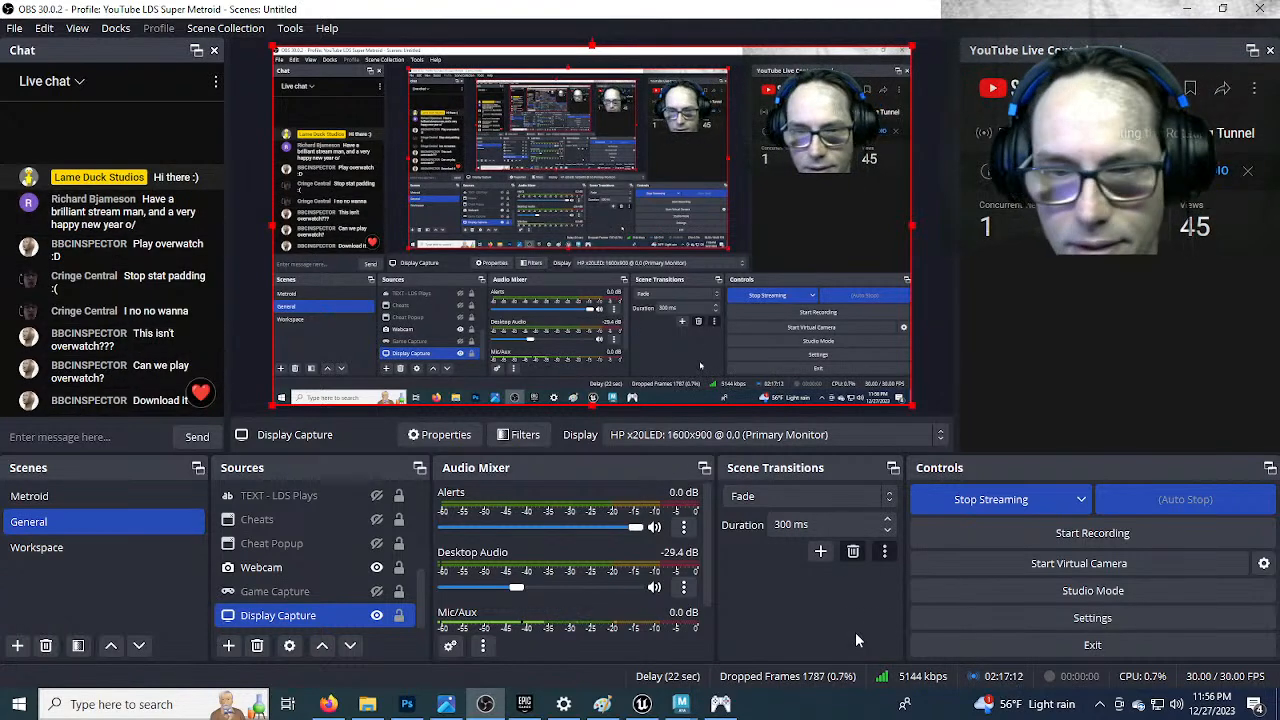
{"action": "mouse_move", "coordinate": [642, 704]}
{"action": "left_click", "coordinate": [680, 637]}
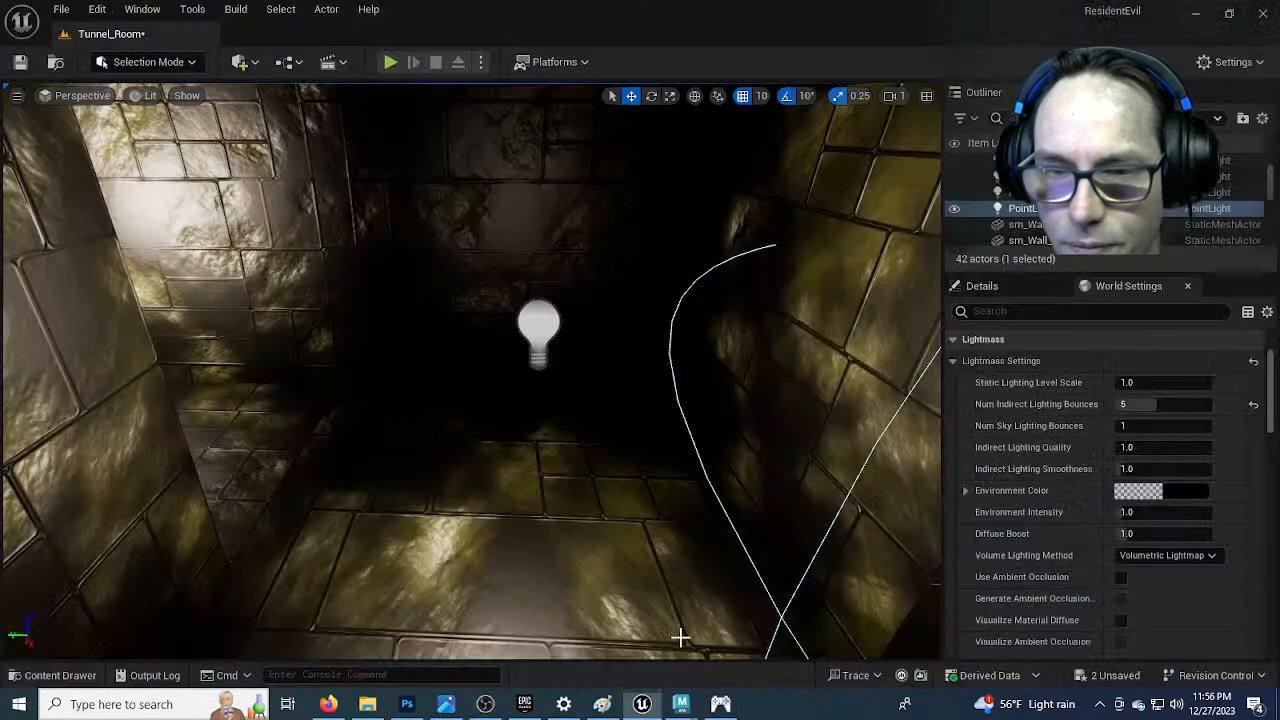
Examine the rebuilt lighting around the tunnel corner and along the connecting passages
{"action": "right_click_drag", "start_coordinate": [540, 400], "coordinate": [620, 390]}
{"action": "right_click_drag", "start_coordinate": [551, 494], "coordinate": [480, 480]}
{"action": "mouse_move", "coordinate": [565, 533]}
{"action": "right_mouse_down"}
{"action": "mouse_move", "coordinate": [560, 520]}
{"action": "mouse_move", "coordinate": [565, 533]}
{"action": "right_mouse_up"}
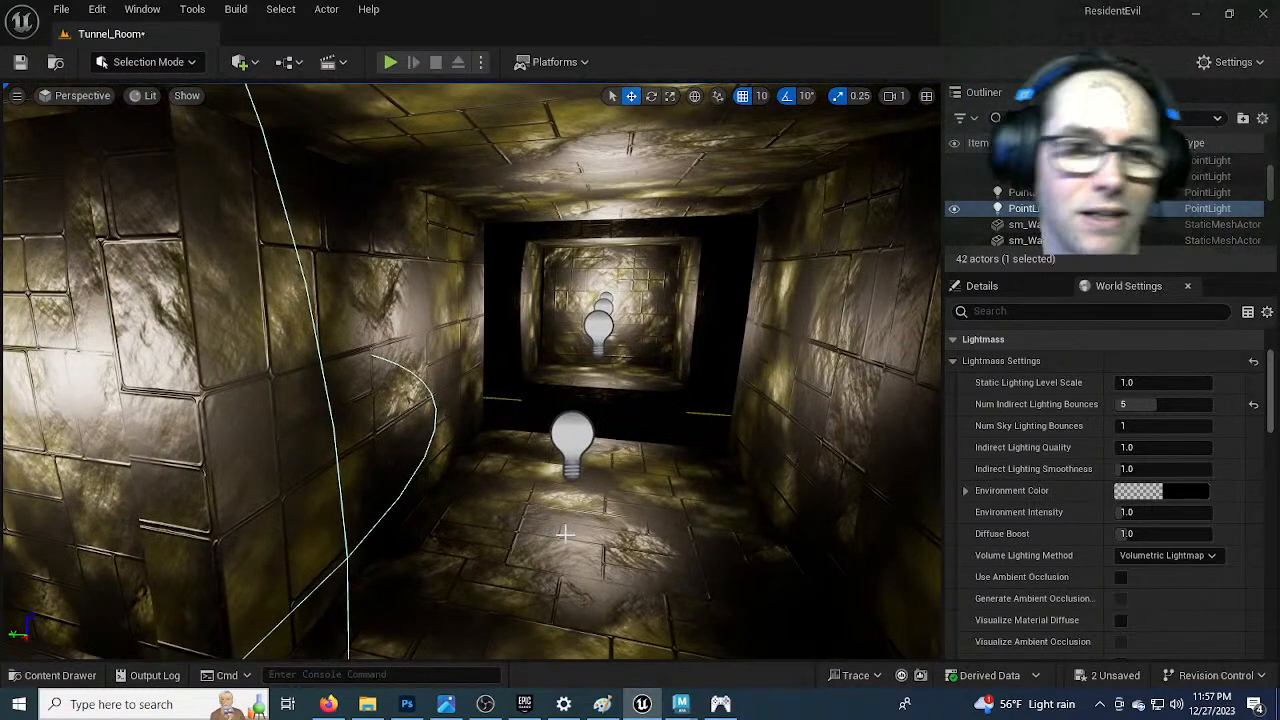
{"action": "right_click_drag", "start_coordinate": [440, 545], "coordinate": [466, 557]}
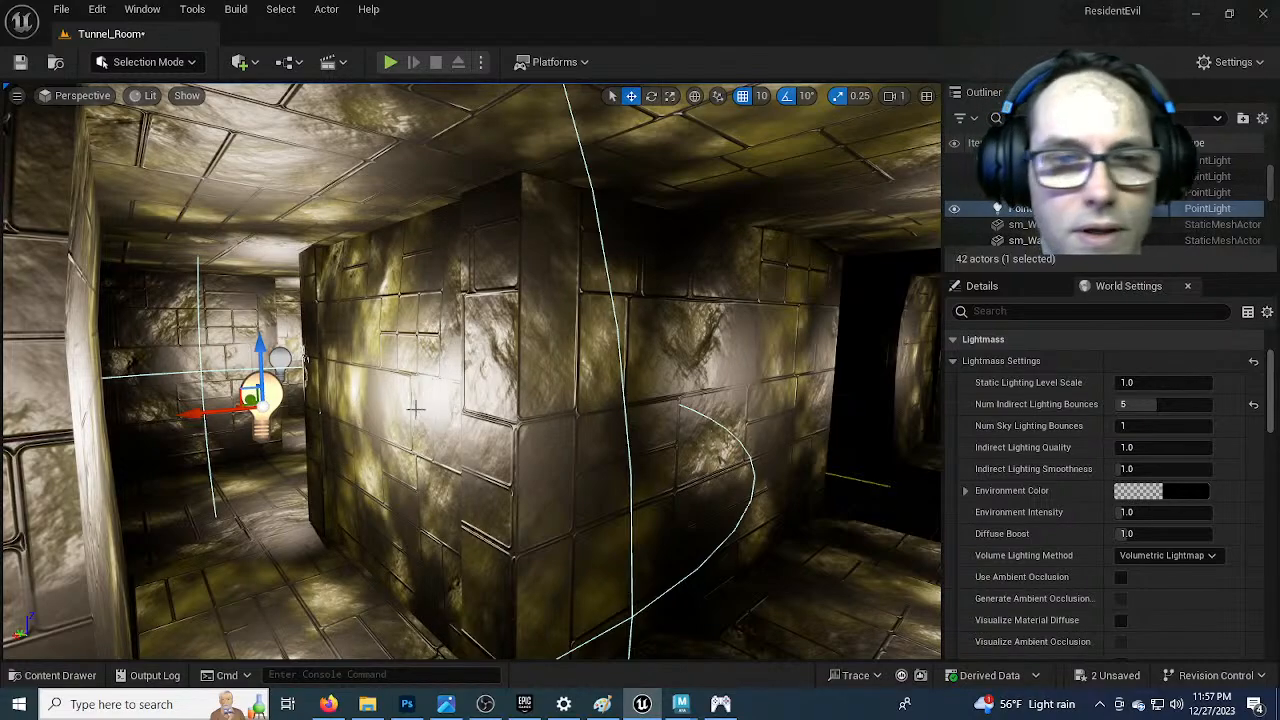
{"action": "right_click_drag", "start_coordinate": [480, 514], "coordinate": [458, 550]}
{"action": "key", "text": "w"}
{"action": "key", "text": "s"}
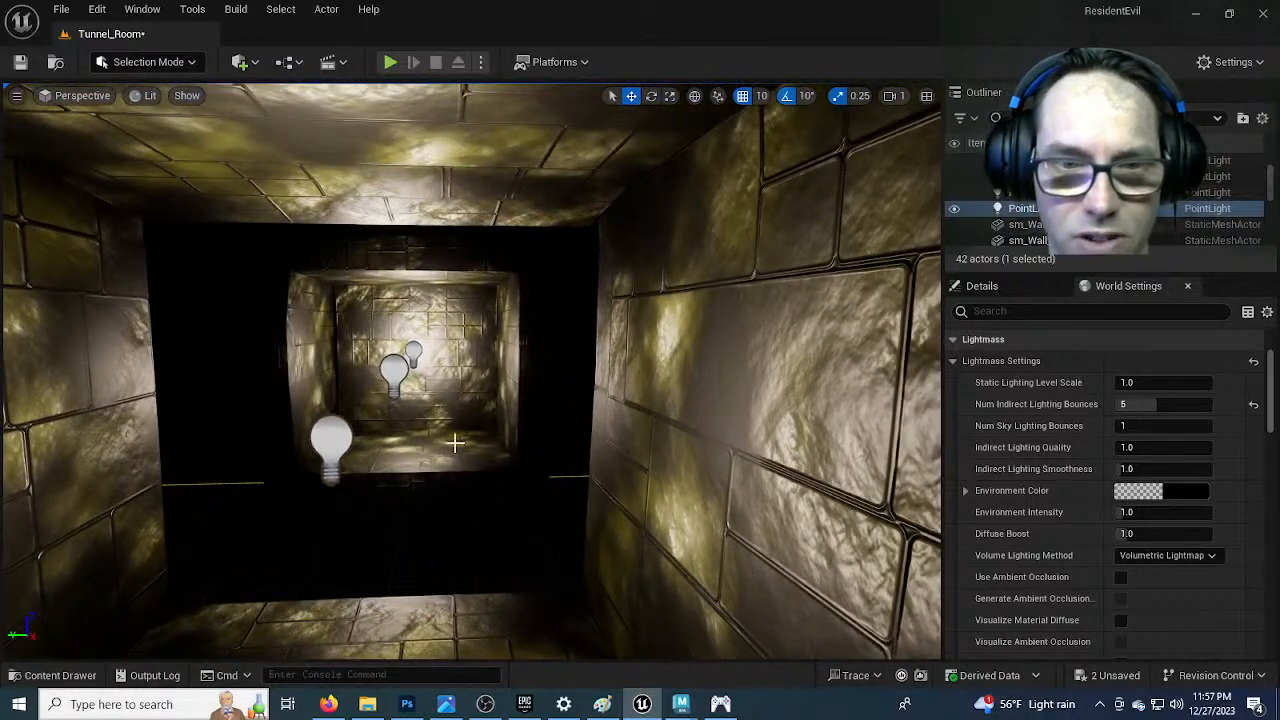
Save the current level with its built lighting
{"action": "left_click", "coordinate": [61, 9]}
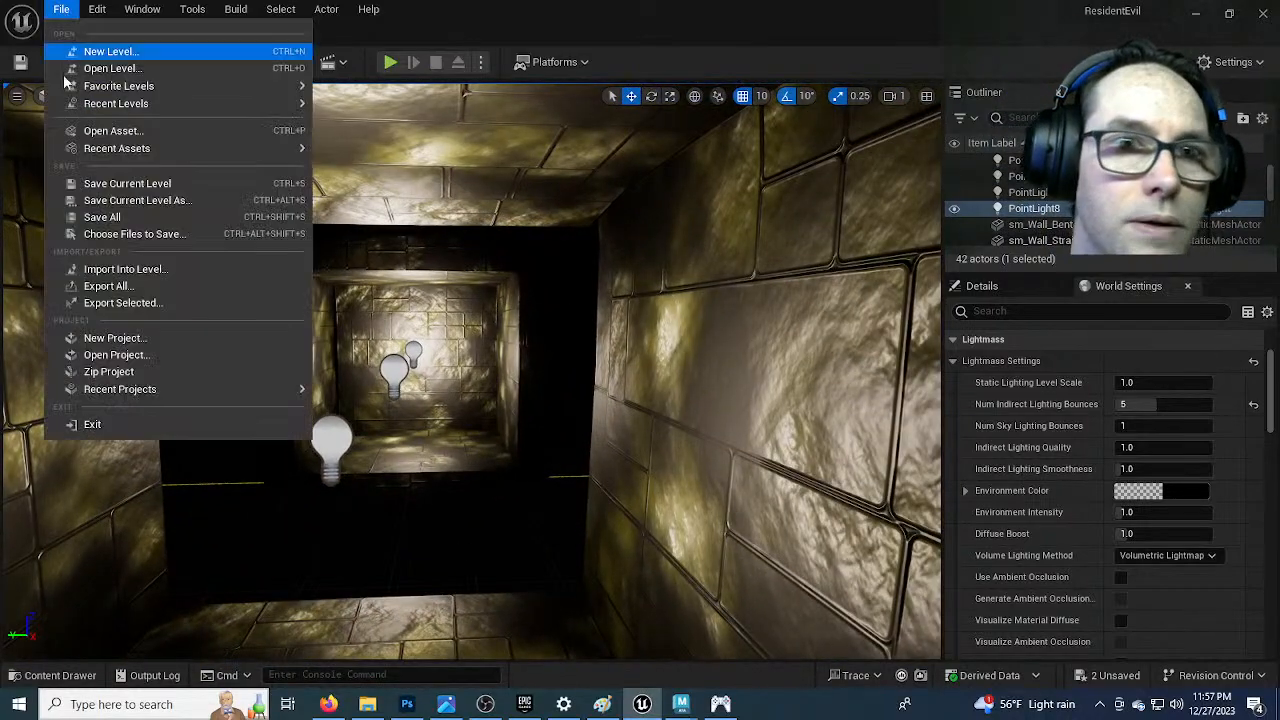
{"action": "left_click", "coordinate": [127, 183]}
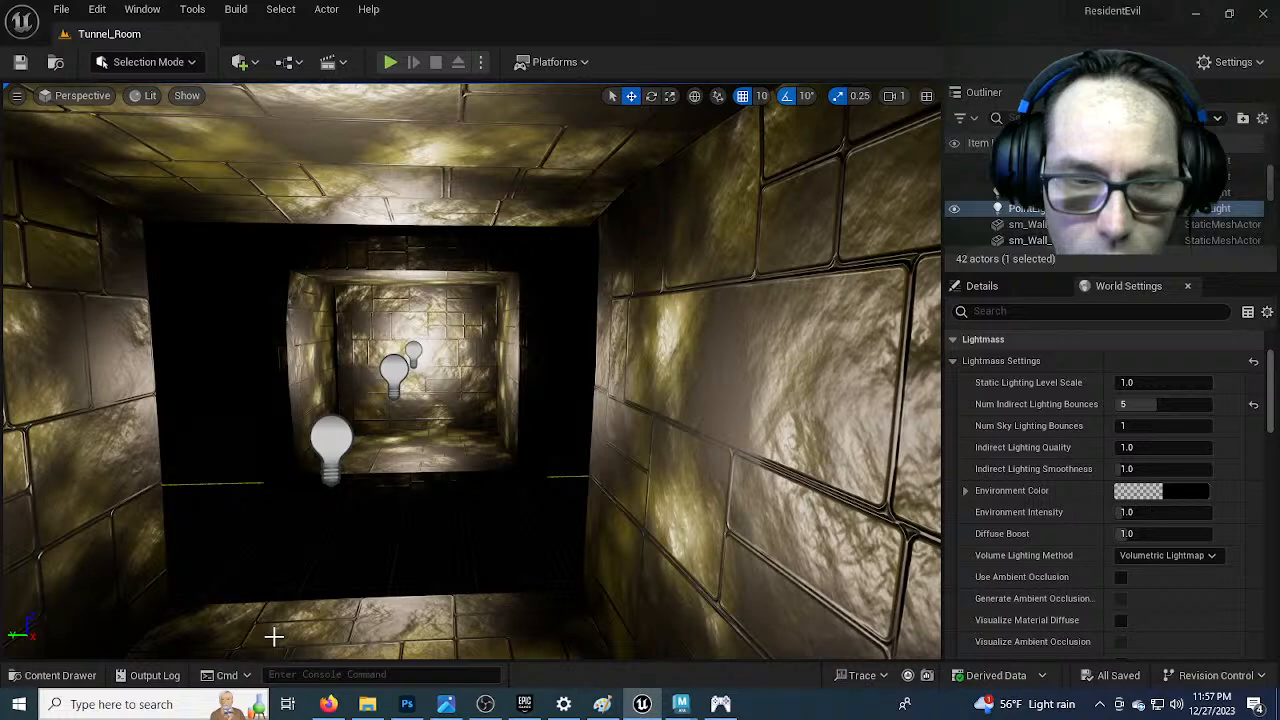
Create a Blueprint class with Actor as parent in Content/Blueprints/Environments and name it RotatingWall
{"action": "key", "text": "ctrl+space"}
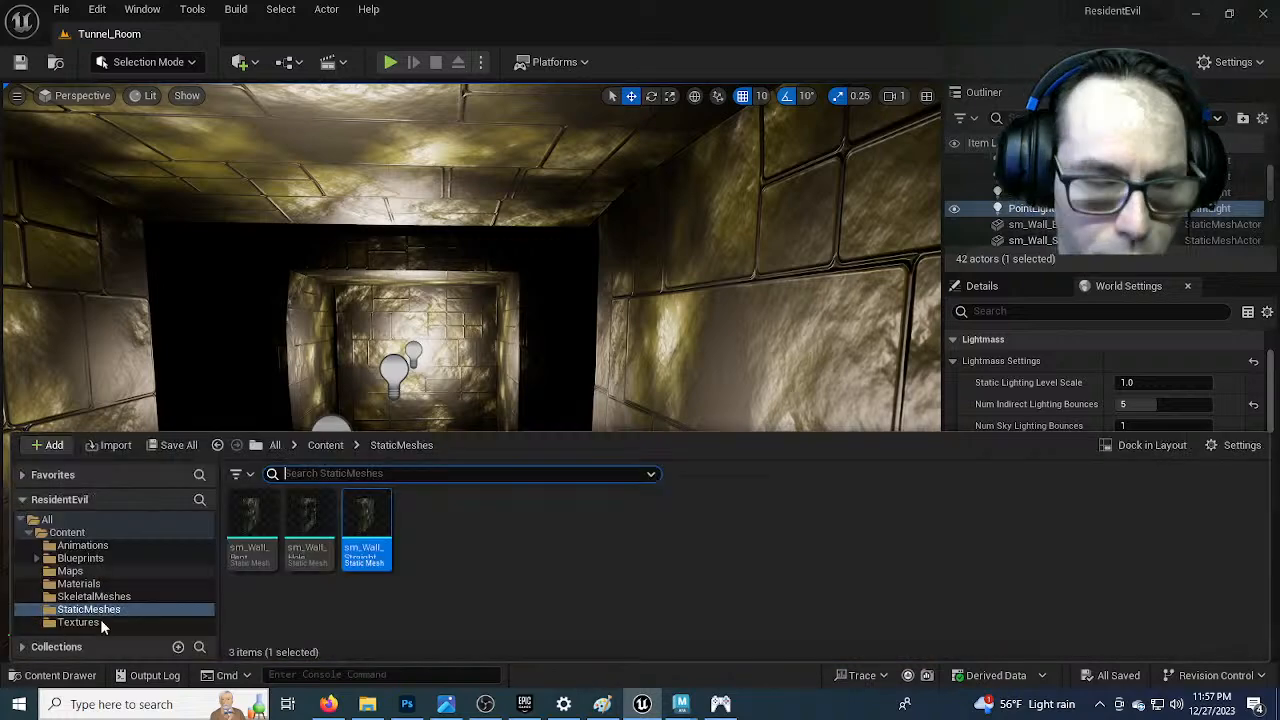
{"action": "left_click", "coordinate": [80, 558]}
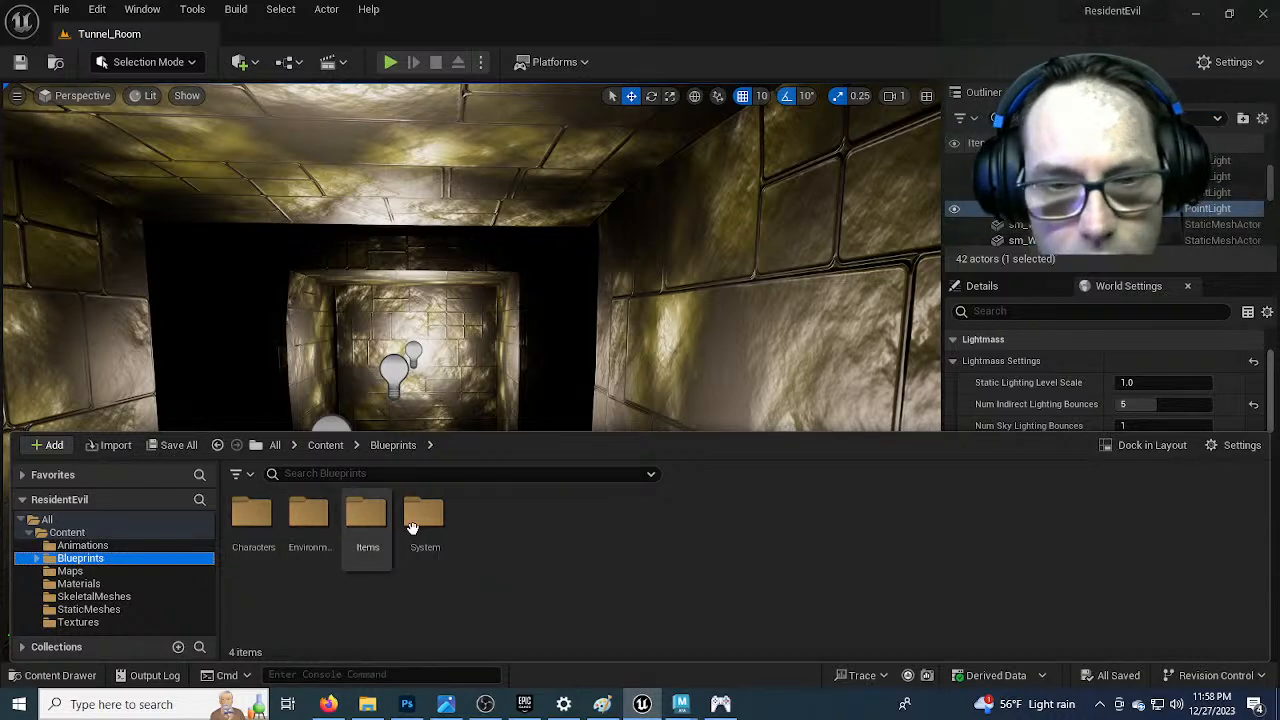
{"action": "double_click", "coordinate": [308, 515]}
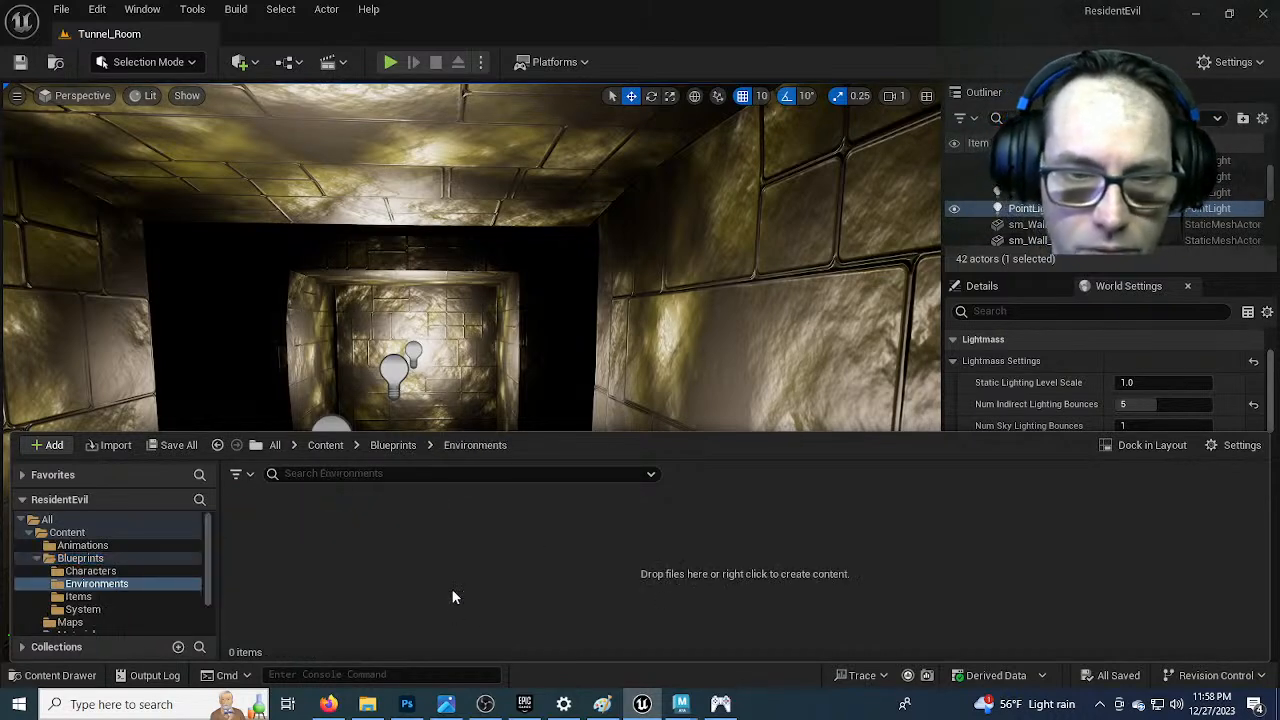
{"action": "right_click", "coordinate": [336, 551]}
{"action": "left_click", "coordinate": [453, 288]}
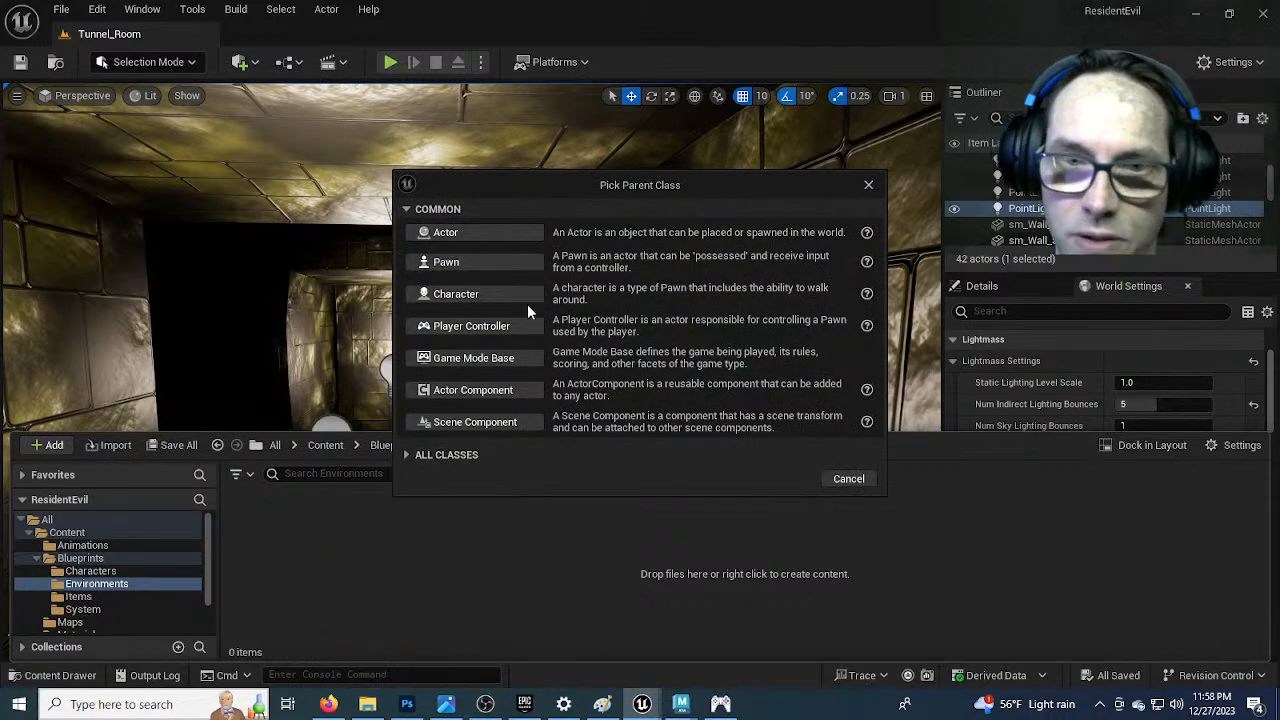
{"action": "left_click", "coordinate": [459, 237]}
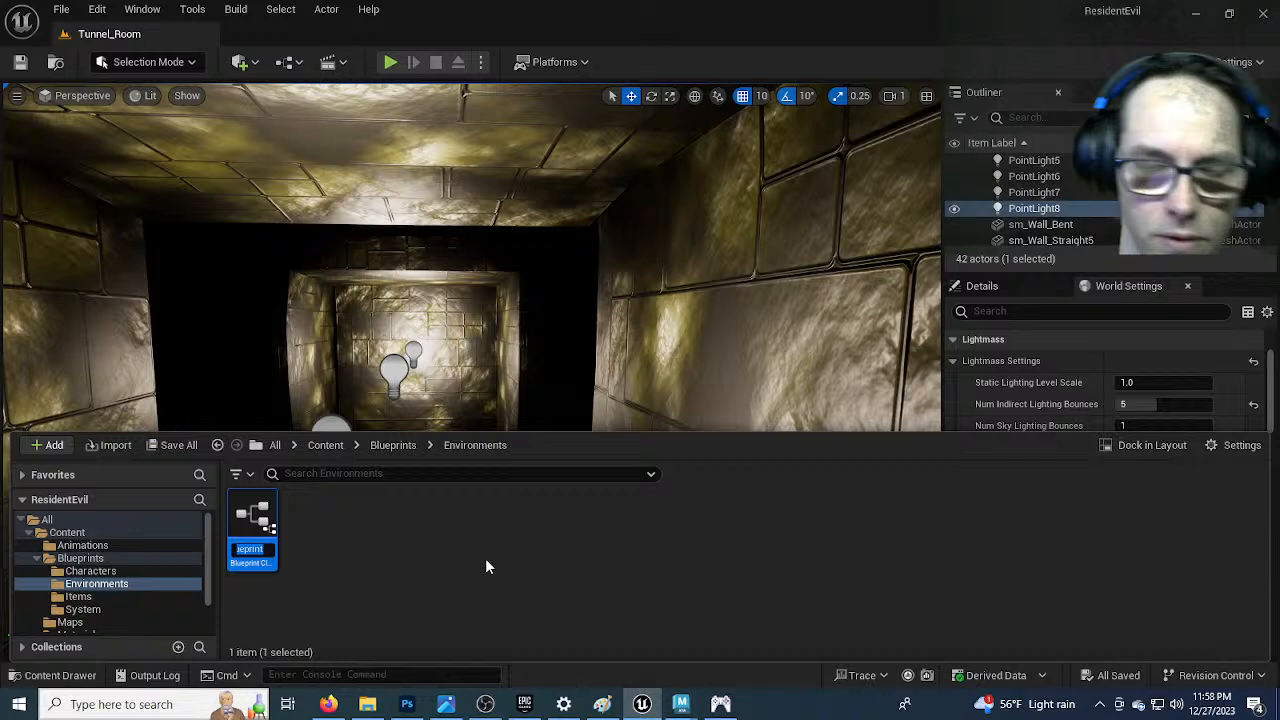
{"action": "type", "text": "Rotating"}
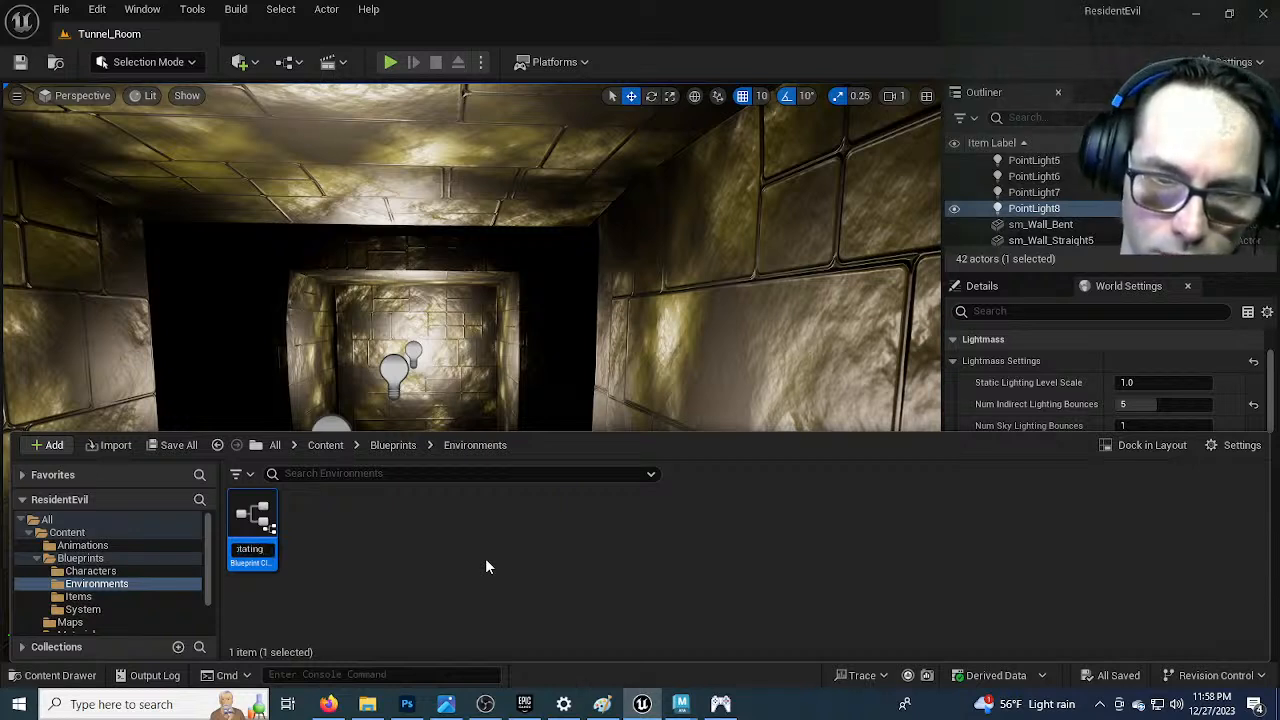
{"action": "type", "text": " Wall"}
{"action": "key", "text": "Return"}
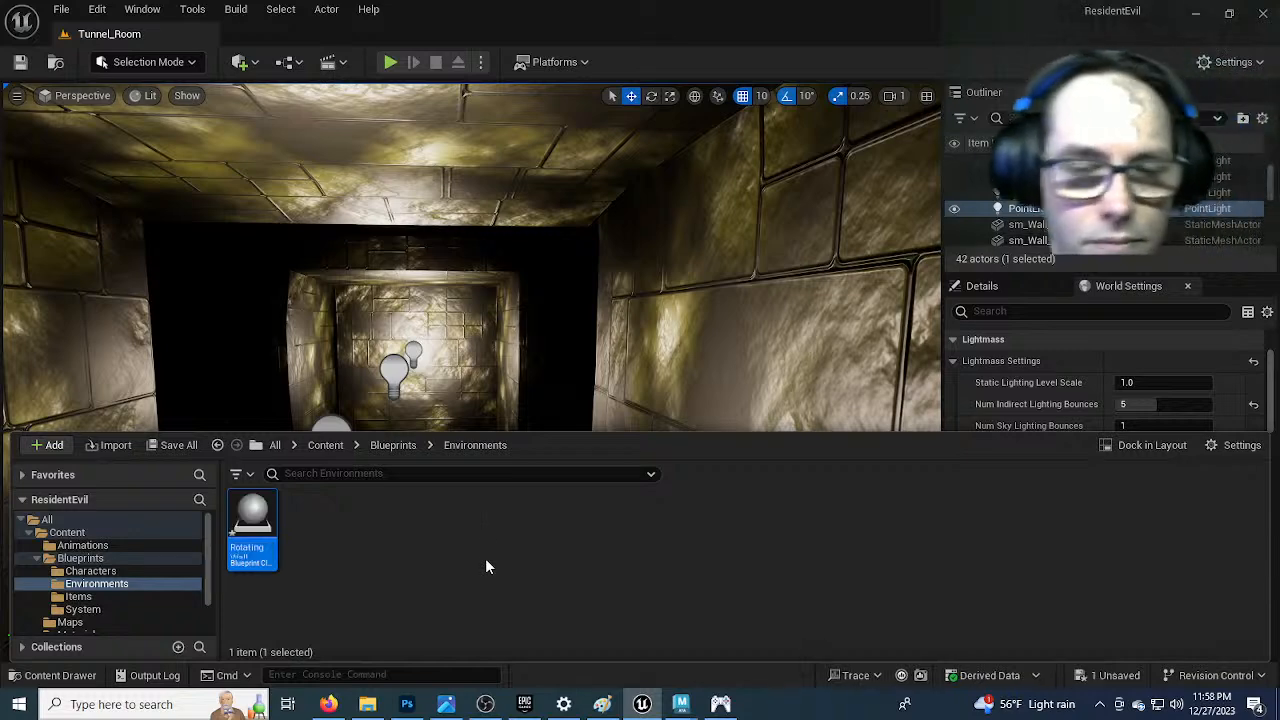
Open the RotatingWall blueprint and add a Static Mesh component named Wall_Left
{"action": "double_click", "coordinate": [253, 517]}
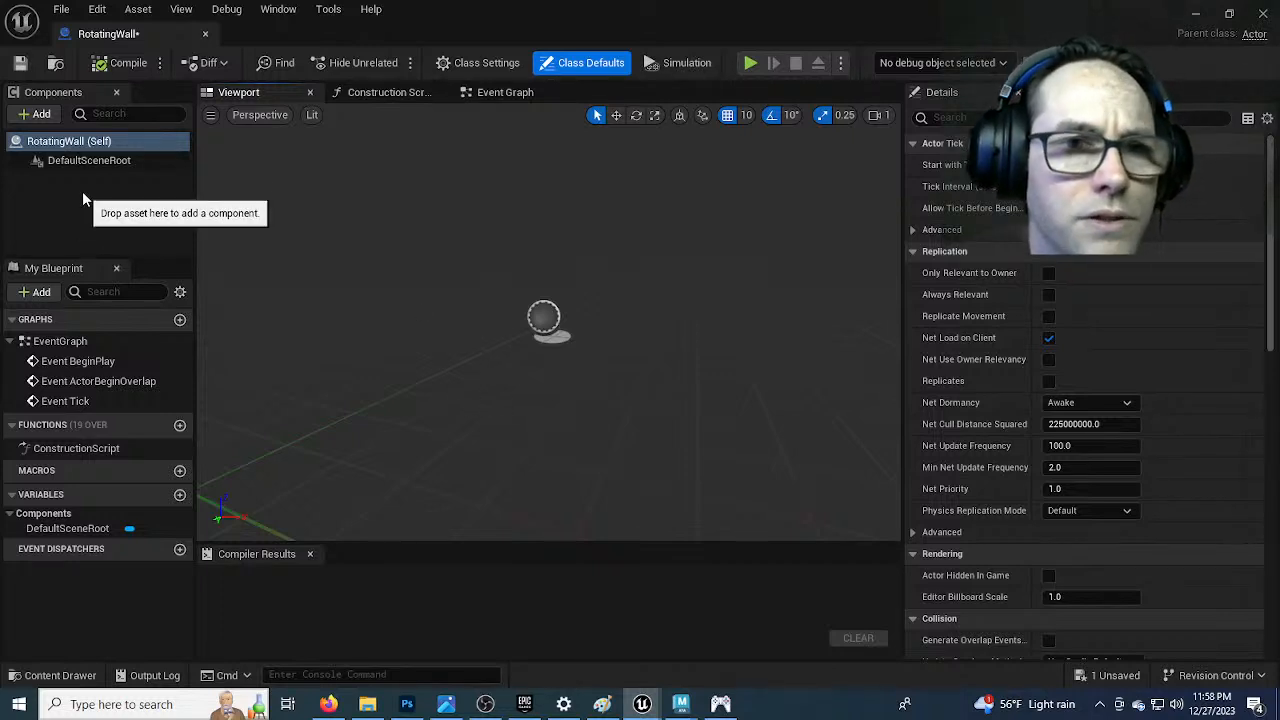
{"action": "left_click", "coordinate": [84, 145]}
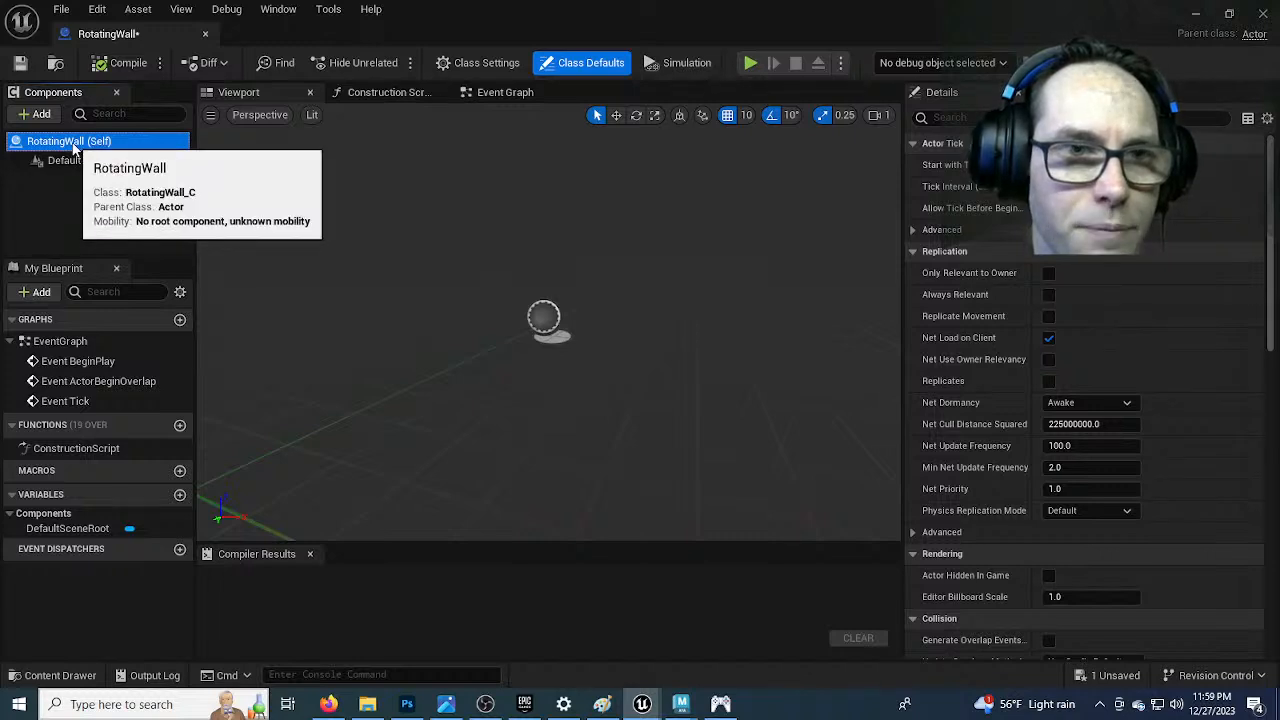
{"action": "right_click", "coordinate": [57, 147]}
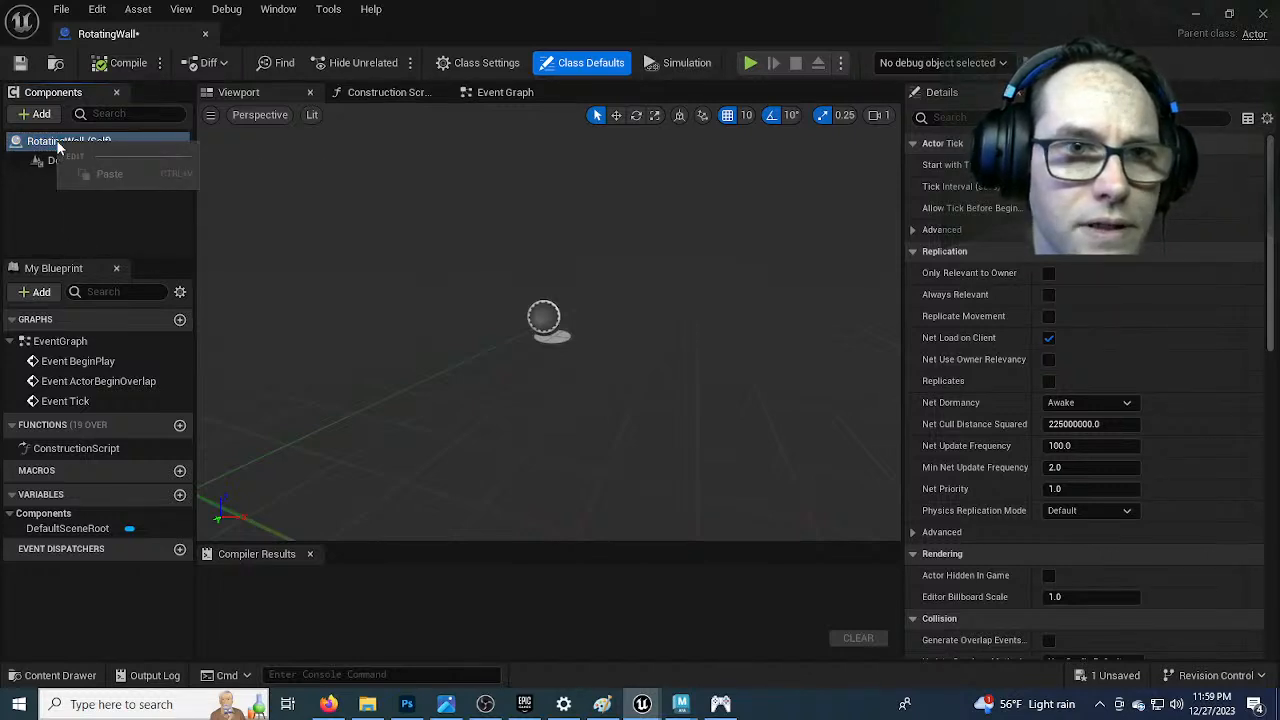
{"action": "left_click", "coordinate": [41, 115]}
{"action": "left_click", "coordinate": [41, 115]}
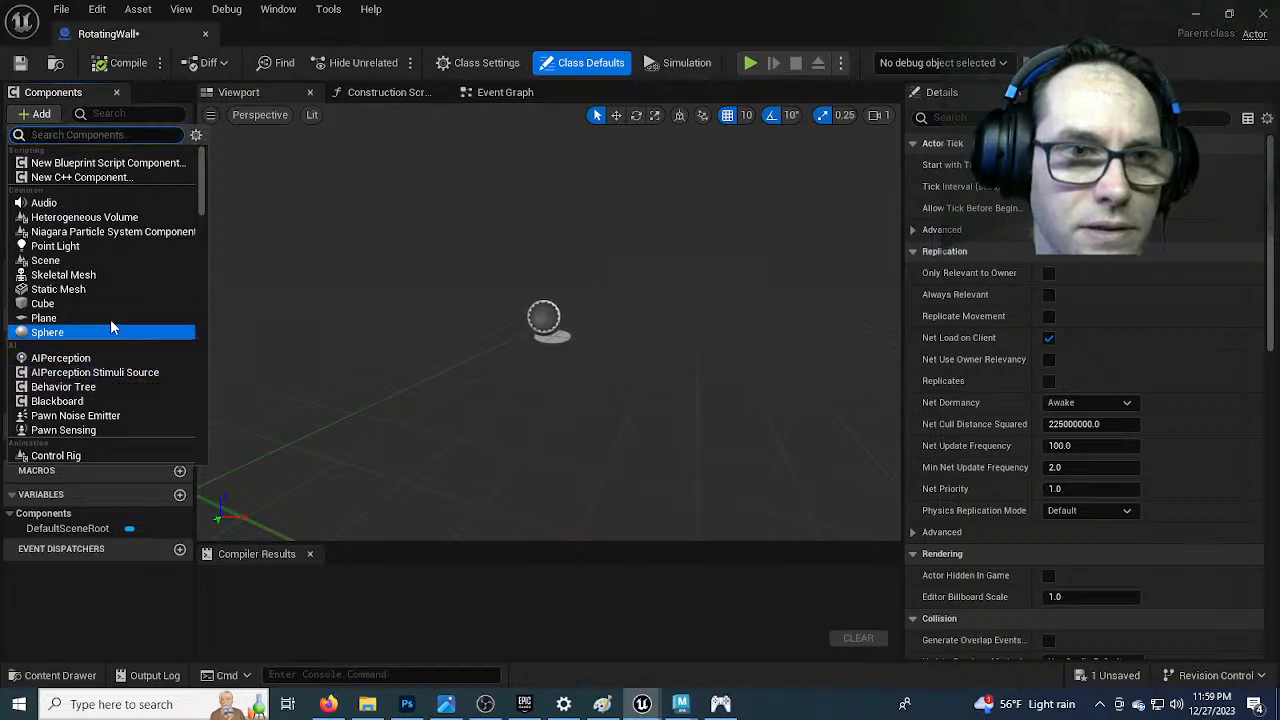
{"action": "left_click", "coordinate": [117, 289]}
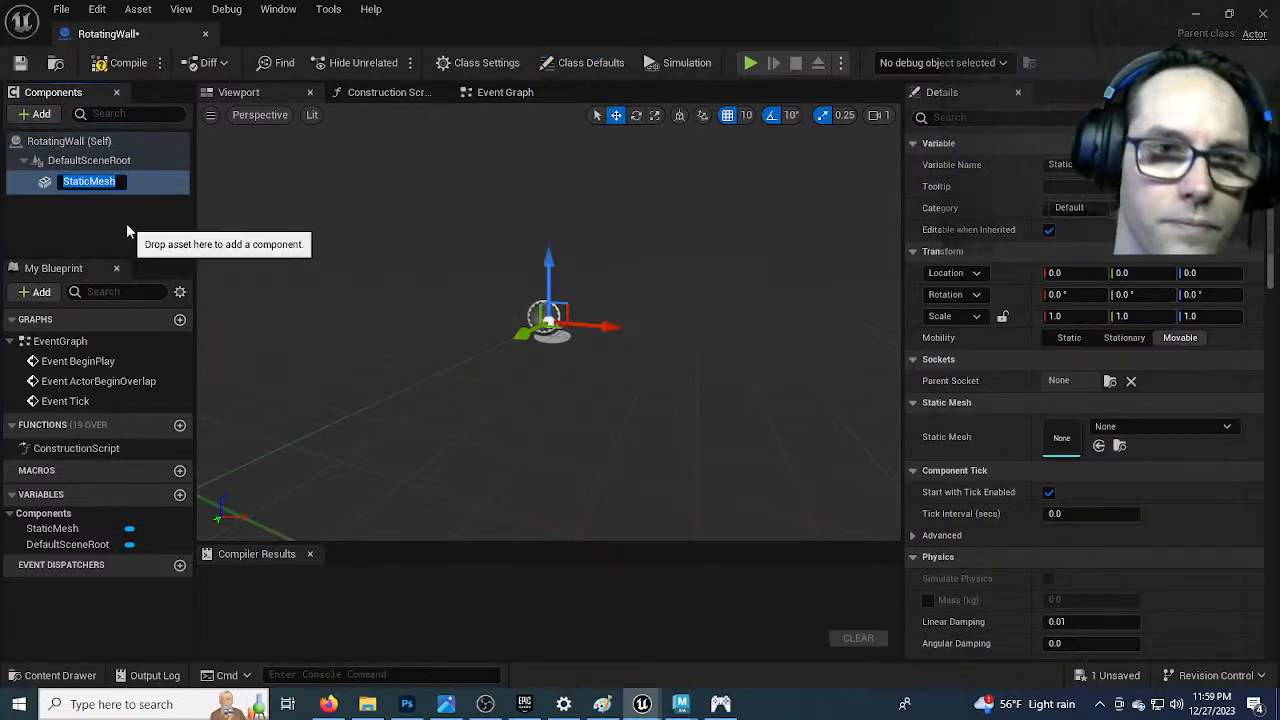
{"action": "type", "text": "Wall"}
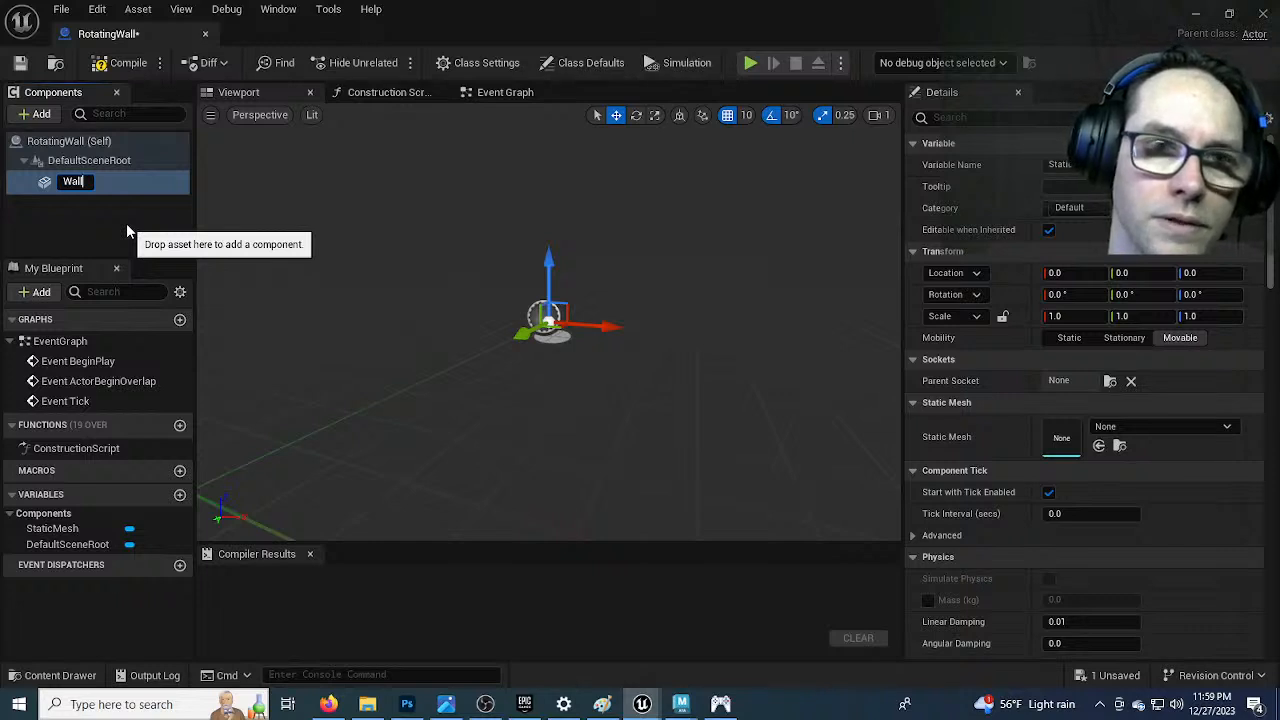
{"action": "type", "text": "_L"}
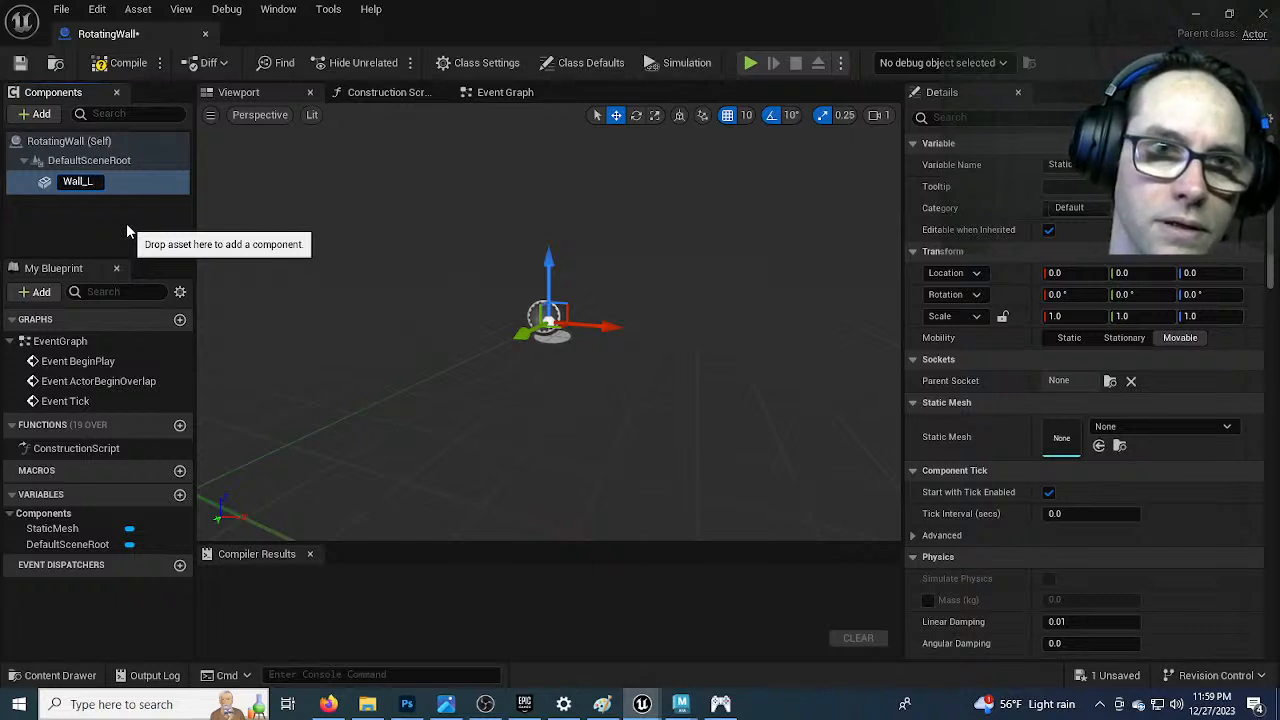
{"action": "type", "text": "eft"}
{"action": "key", "text": "Return"}
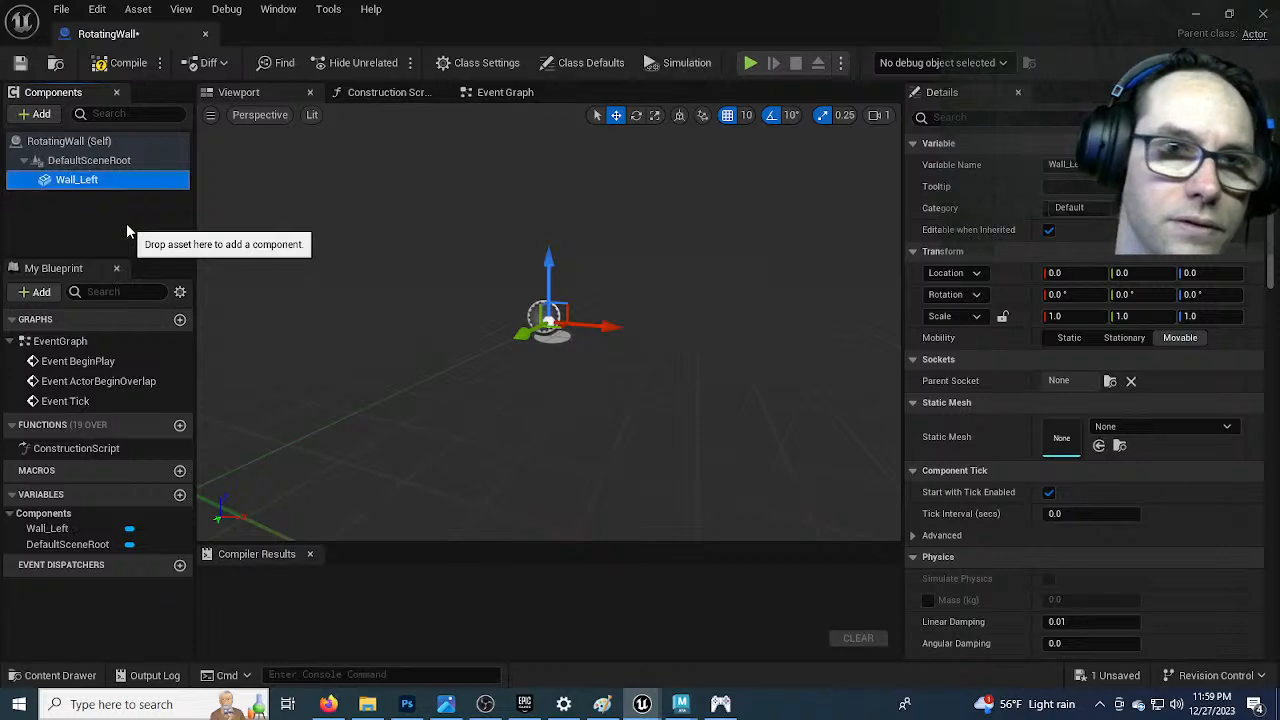
Duplicate the Wall_Left component and name the copy Wall_Right
{"action": "left_click", "coordinate": [93, 199]}
{"action": "left_click", "coordinate": [87, 182]}
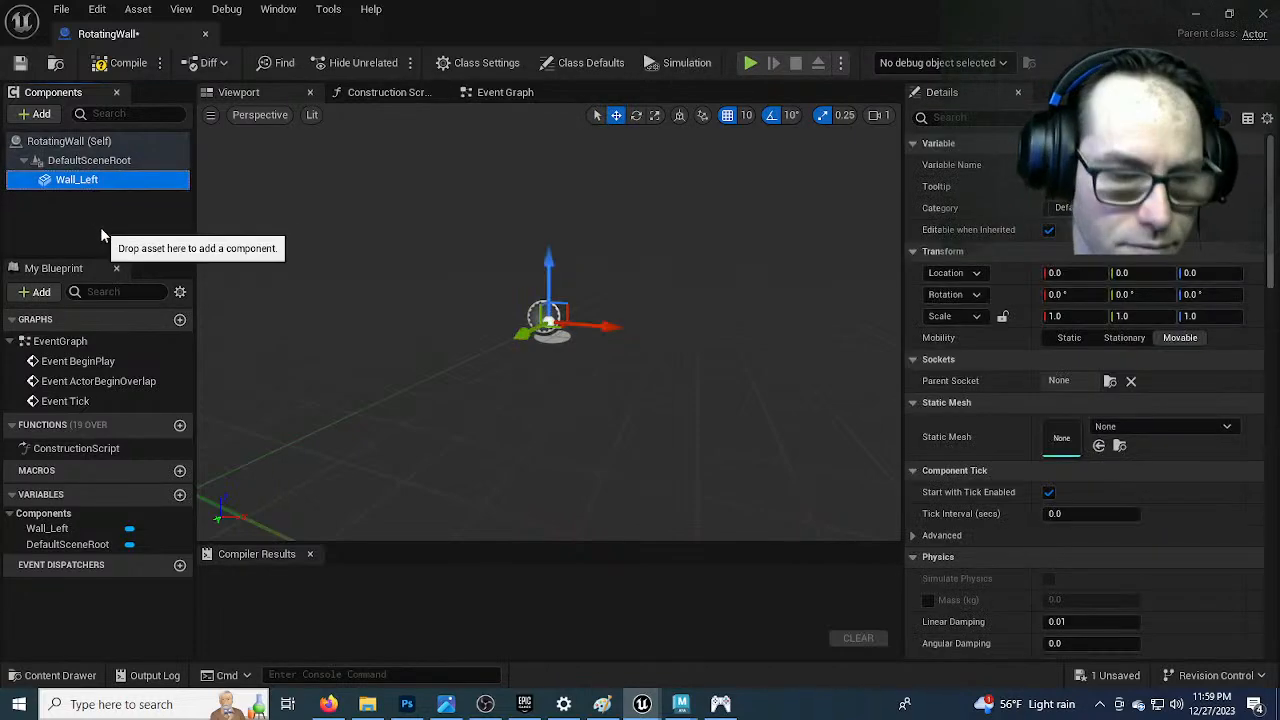
{"action": "key", "text": "ctrl+d"}
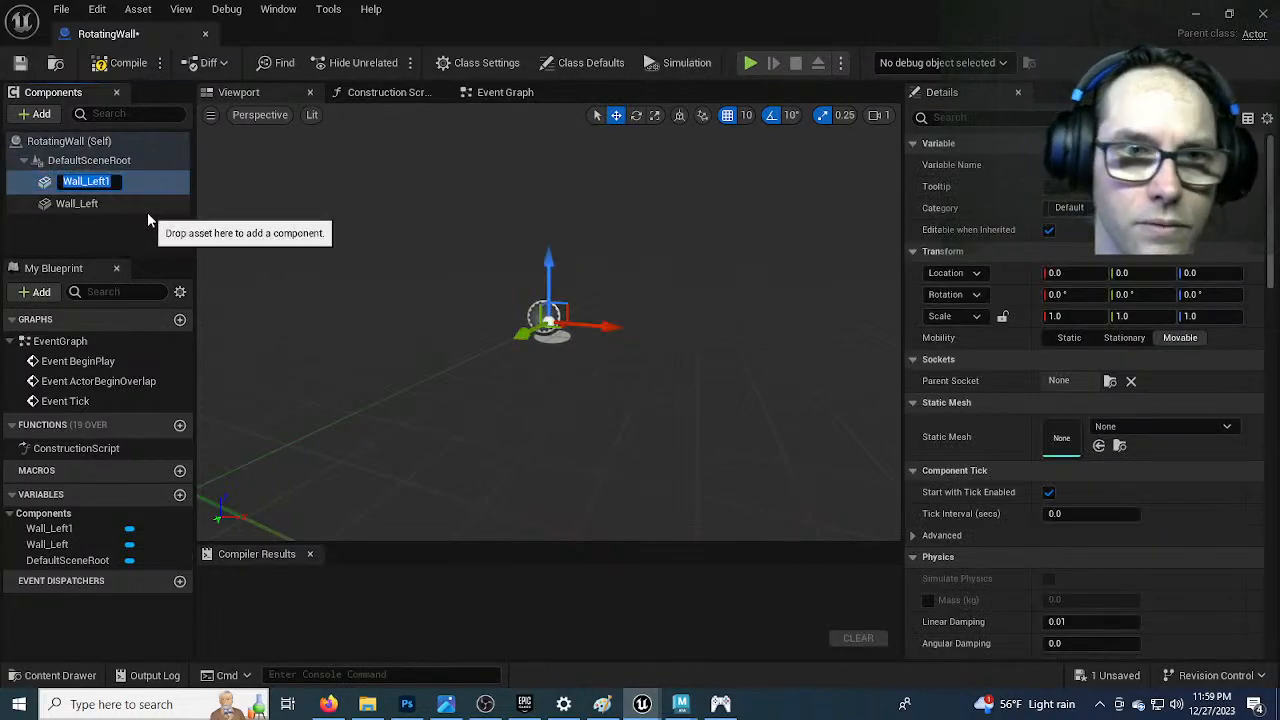
{"action": "key", "text": "BackSpace"}
{"action": "key", "text": "BackSpace"}
{"action": "key", "text": "BackSpace"}
{"action": "key", "text": "BackSpace"}
{"action": "key", "text": "BackSpace"}
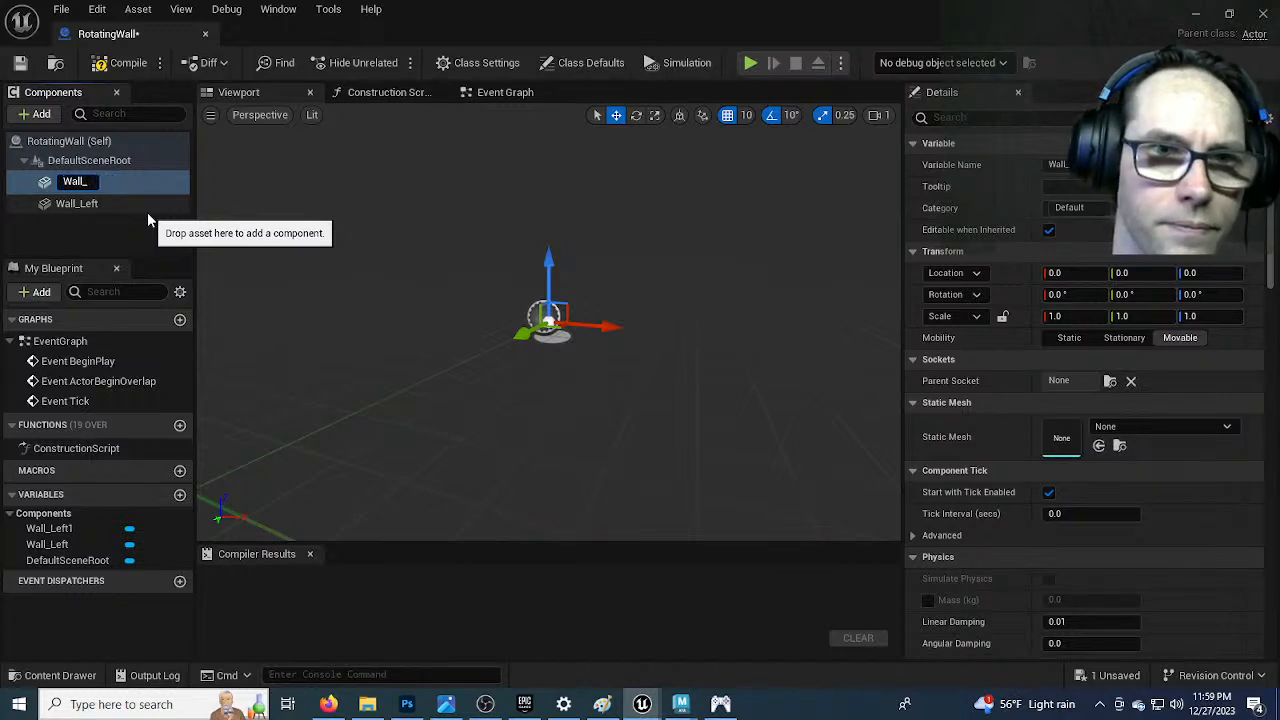
{"action": "type", "text": "Right"}
{"action": "key", "text": "Return"}
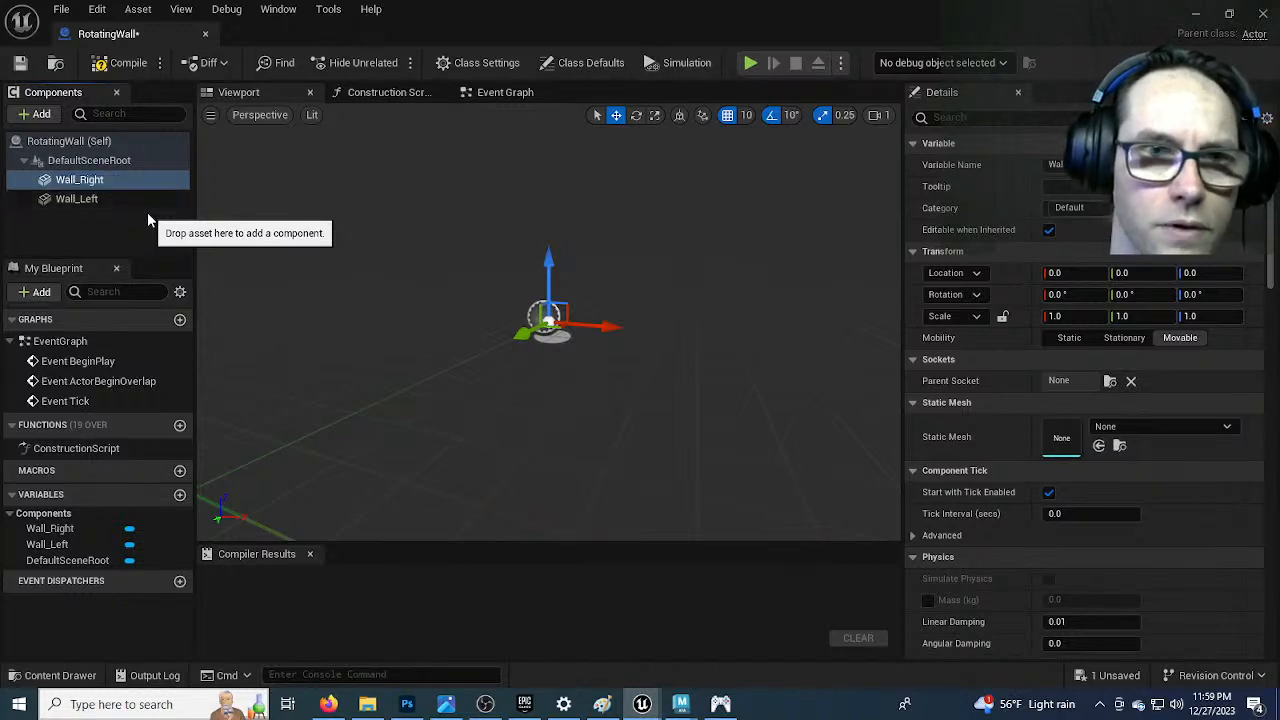
Duplicate the Wall_Right component, name the copy Wall_Floor and select it
{"action": "left_click", "coordinate": [84, 180]}
{"action": "key", "text": "ctrl+d"}
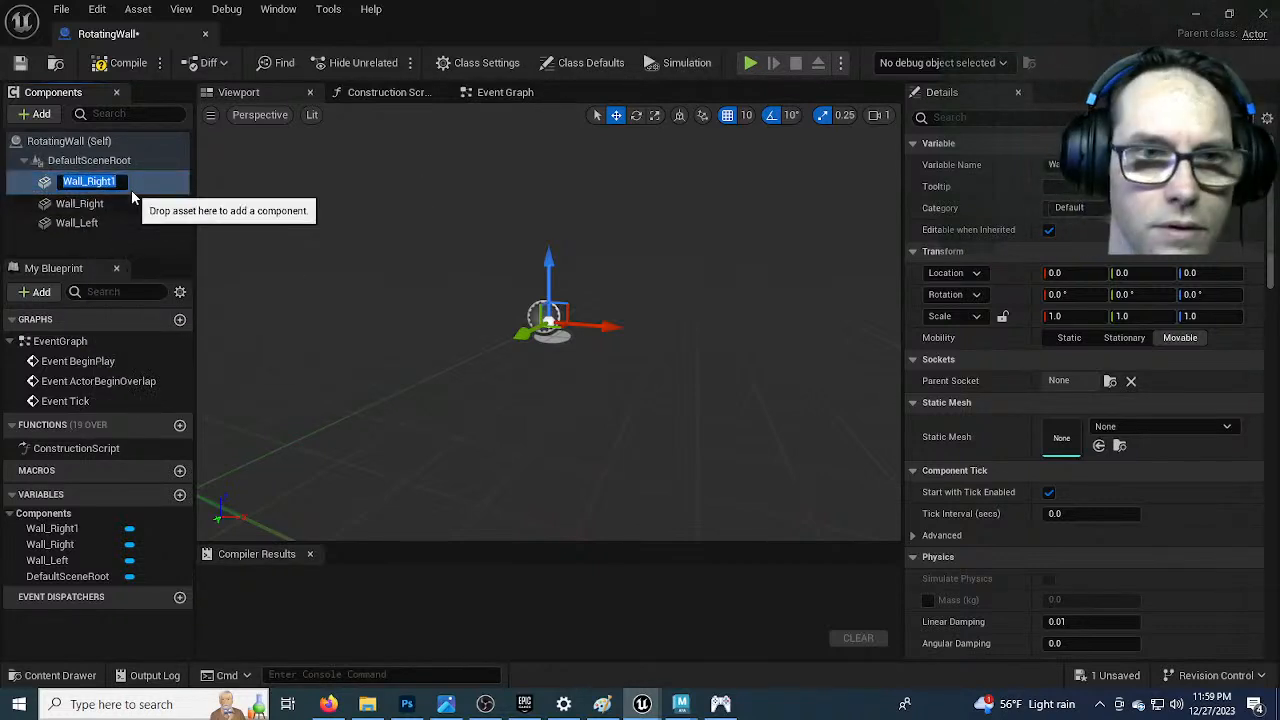
{"action": "key", "text": "Right"}
{"action": "key", "text": "BackSpace"}
{"action": "key", "text": "BackSpace"}
{"action": "key", "text": "BackSpace"}
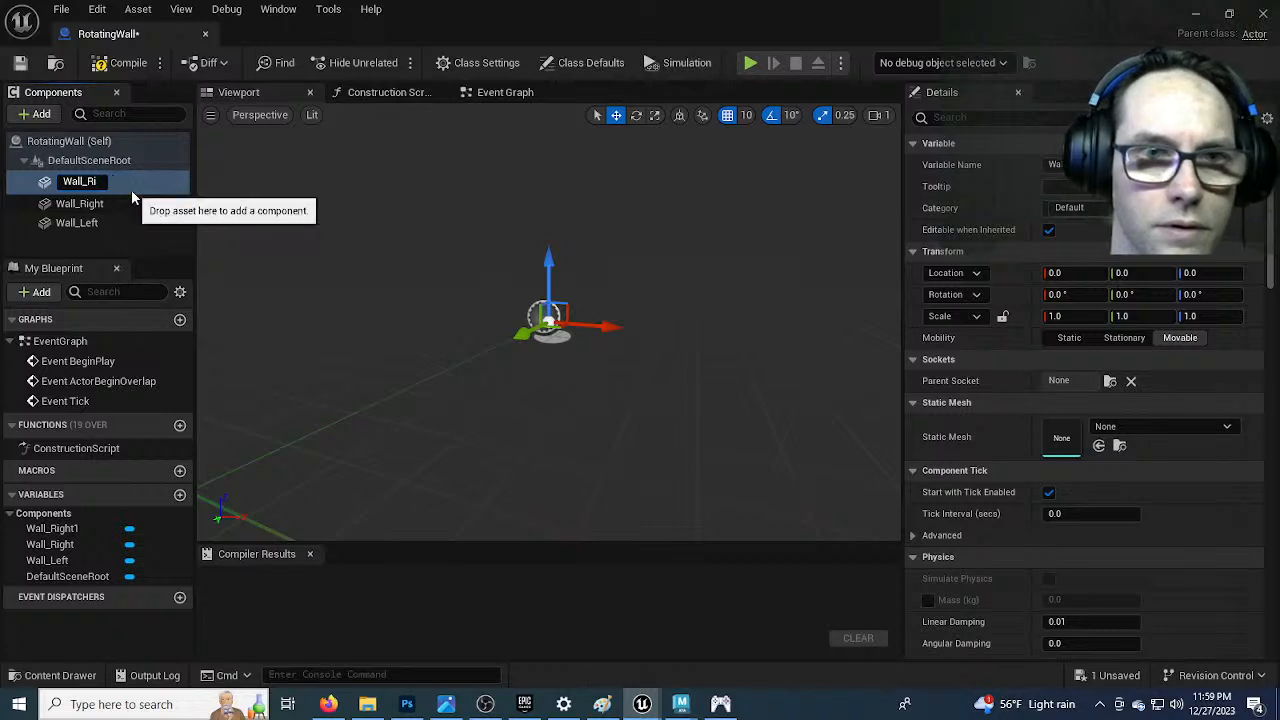
{"action": "key", "text": "BackSpace"}
{"action": "key", "text": "BackSpace"}
{"action": "type", "text": "Floor"}
{"action": "key", "text": "Return"}
{"action": "left_click", "coordinate": [99, 240]}
{"action": "left_click", "coordinate": [115, 180]}
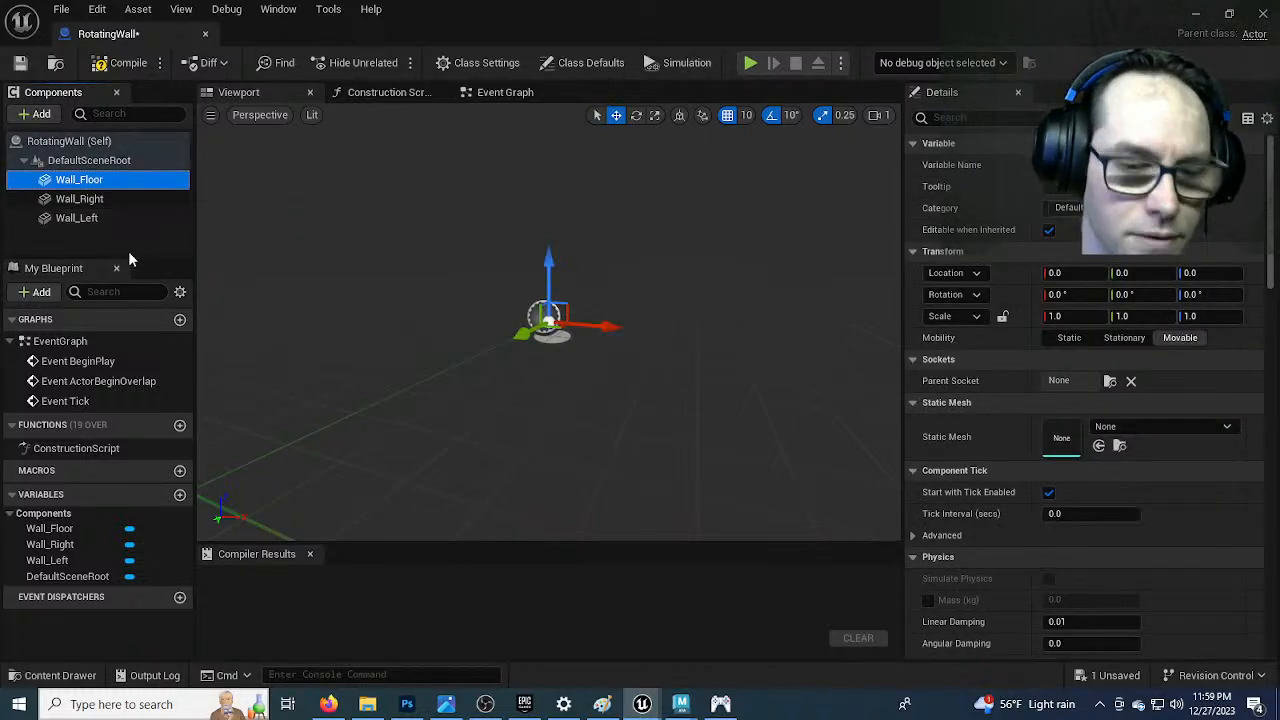
Duplicate the Wall_Floor component and name the copy Wall_Ceiling
{"action": "key", "text": "ctrl+d"}
{"action": "key", "text": "End"}
{"action": "key", "text": "BackSpace"}
{"action": "key", "text": "BackSpace"}
{"action": "key", "text": "BackSpace"}
{"action": "key", "text": "BackSpace"}
{"action": "key", "text": "BackSpace"}
{"action": "type", "text": "C"}
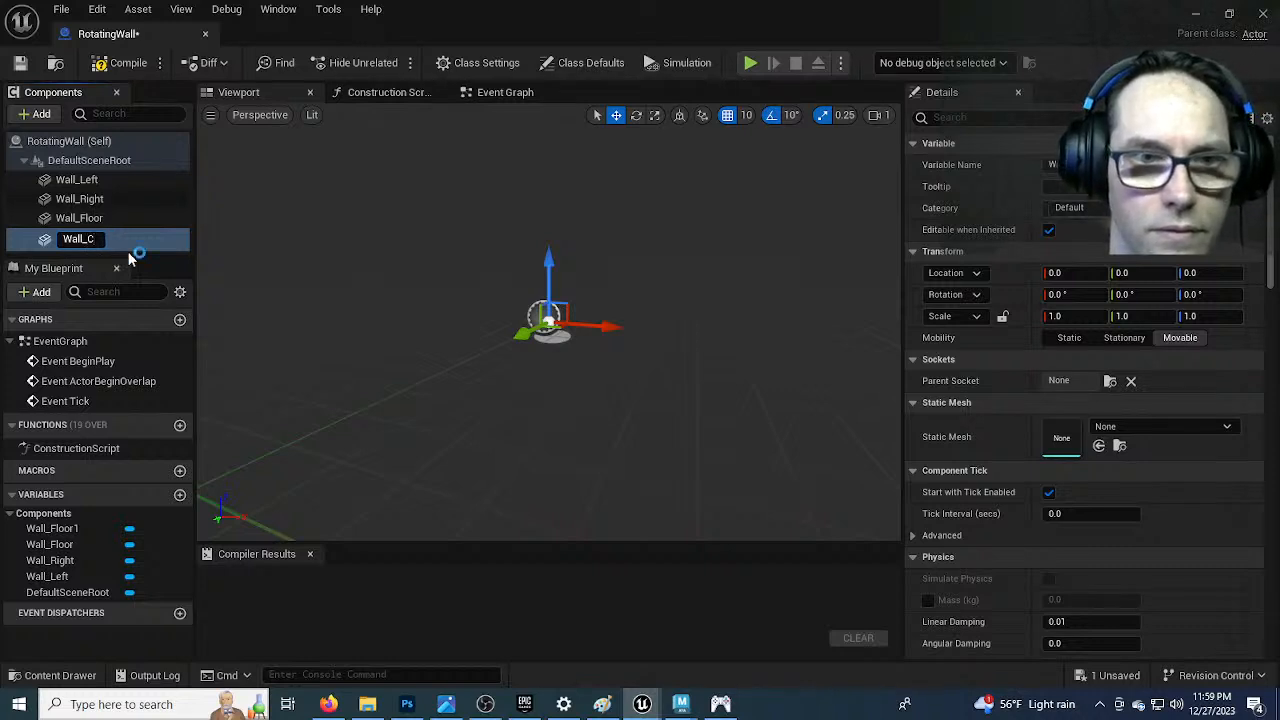
{"action": "type", "text": "eiling"}
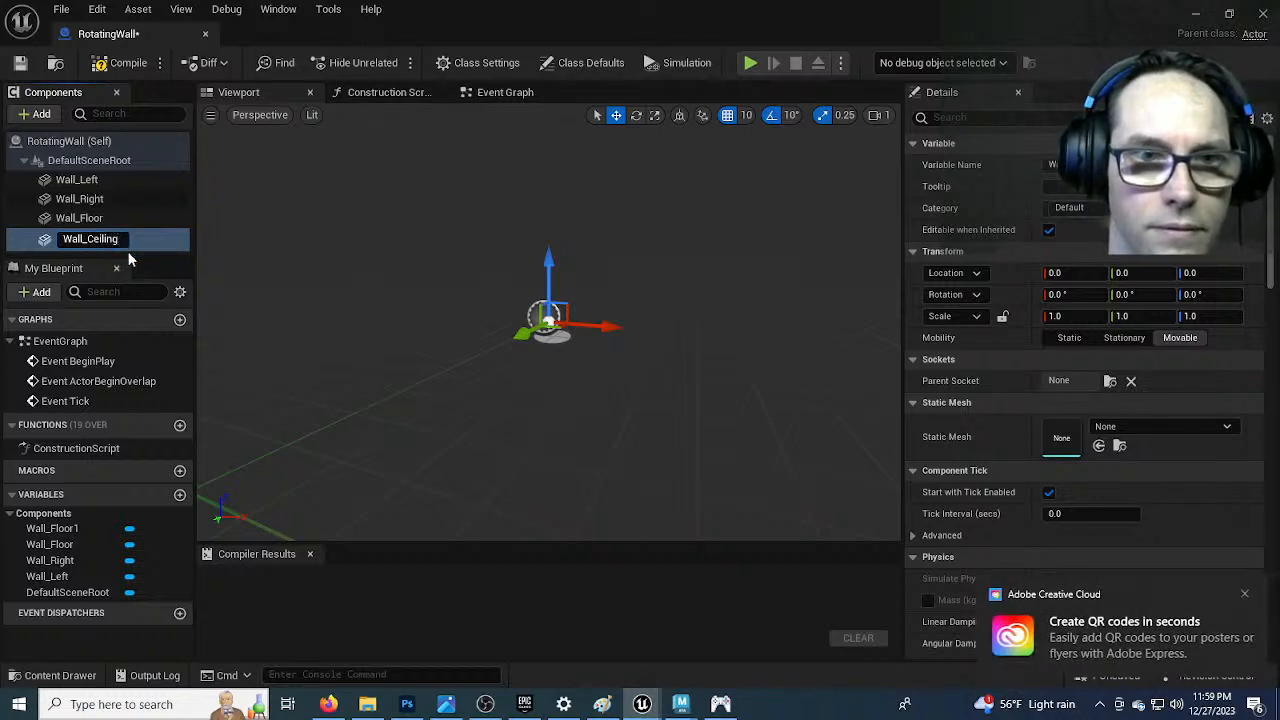
{"action": "key", "text": "Return"}
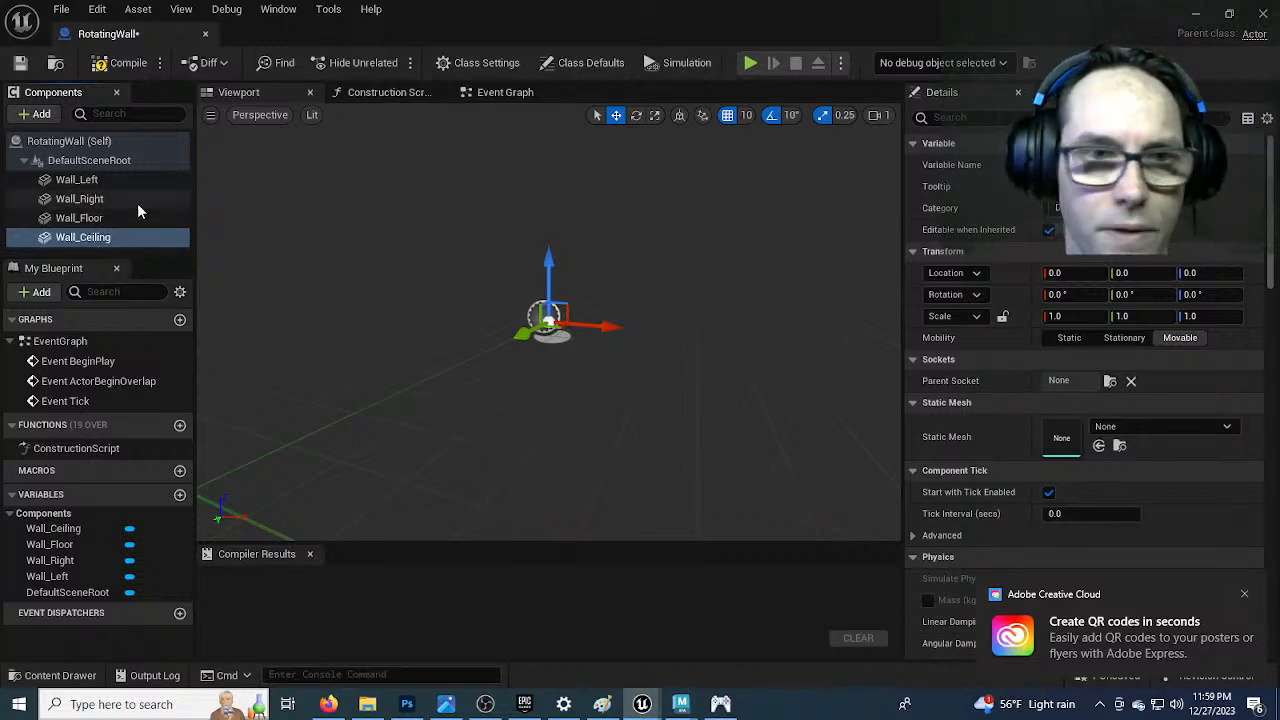
Assign the sm_Wall_Bent static mesh to the Wall_Ceiling component
{"action": "left_click", "coordinate": [1220, 428]}
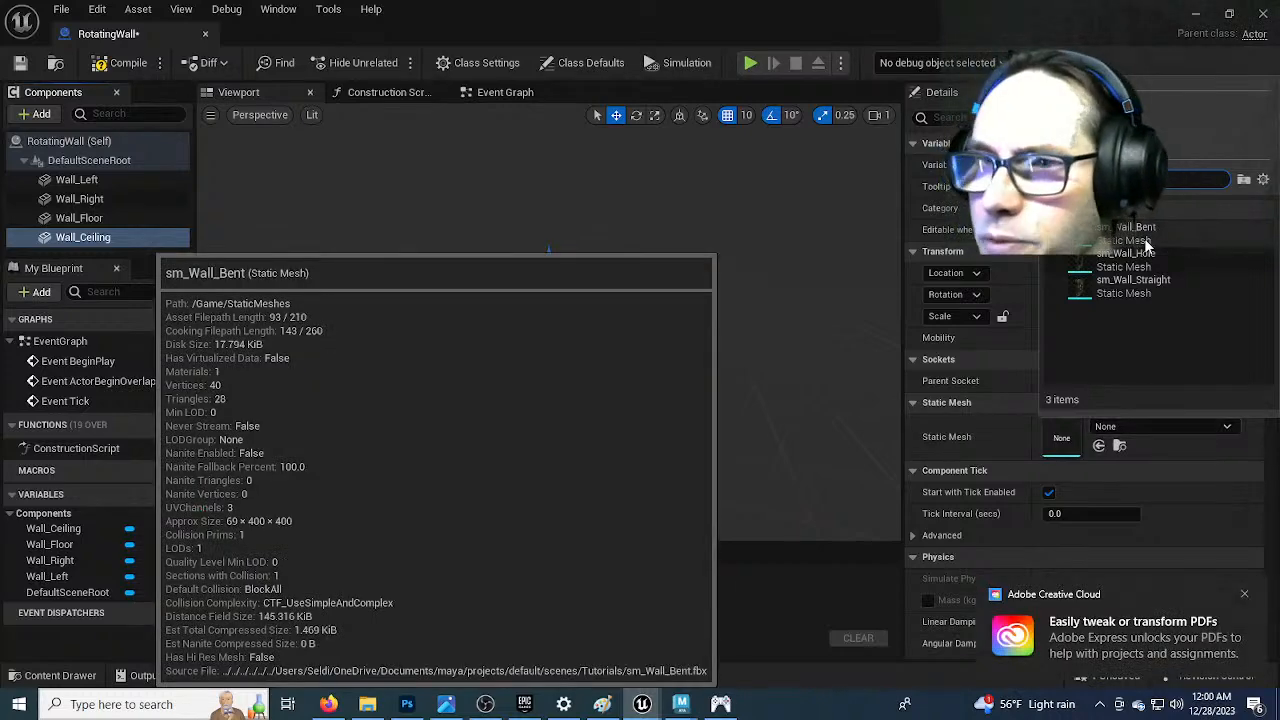
{"action": "left_click", "coordinate": [1130, 227]}
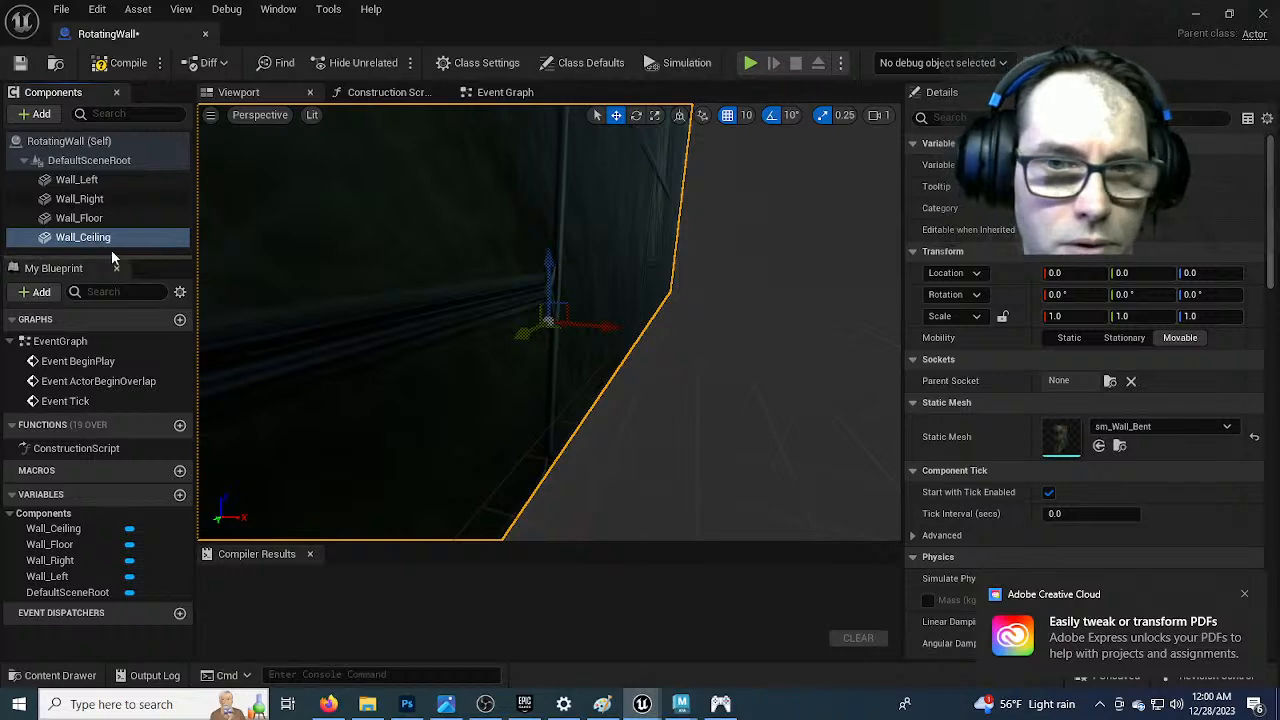
{"action": "right_click_drag", "start_coordinate": [431, 305], "coordinate": [432, 272]}
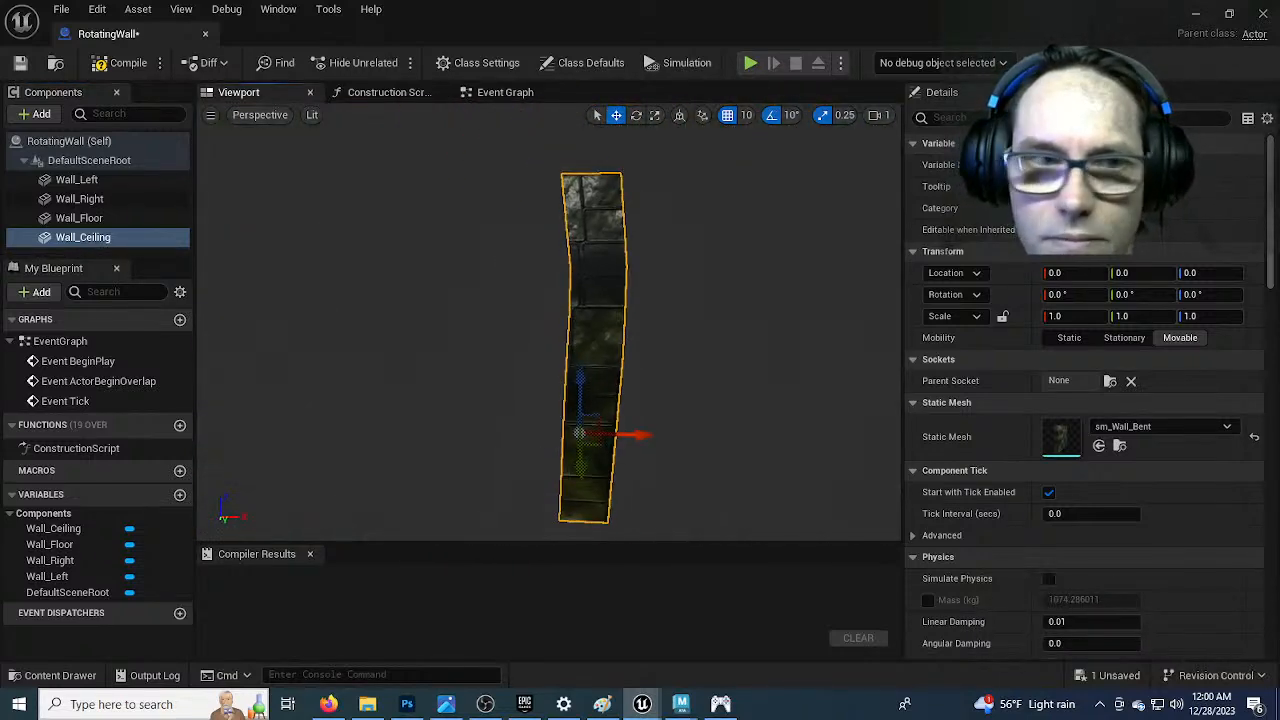
Assign the sm_Wall_Straight static mesh to both the Wall_Floor and Wall_Right components
{"action": "left_click", "coordinate": [72, 218]}
{"action": "left_click", "coordinate": [1192, 428]}
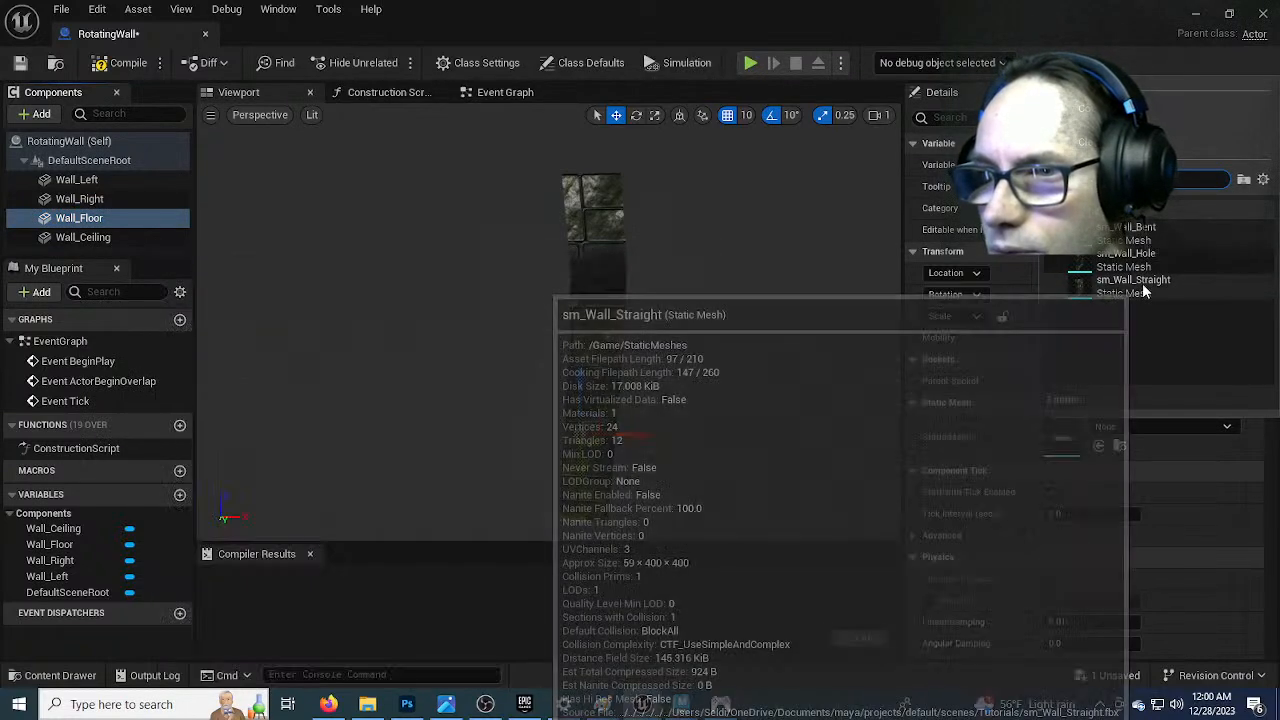
{"action": "left_click", "coordinate": [1141, 283]}
{"action": "left_click", "coordinate": [80, 199]}
{"action": "left_click", "coordinate": [1218, 430]}
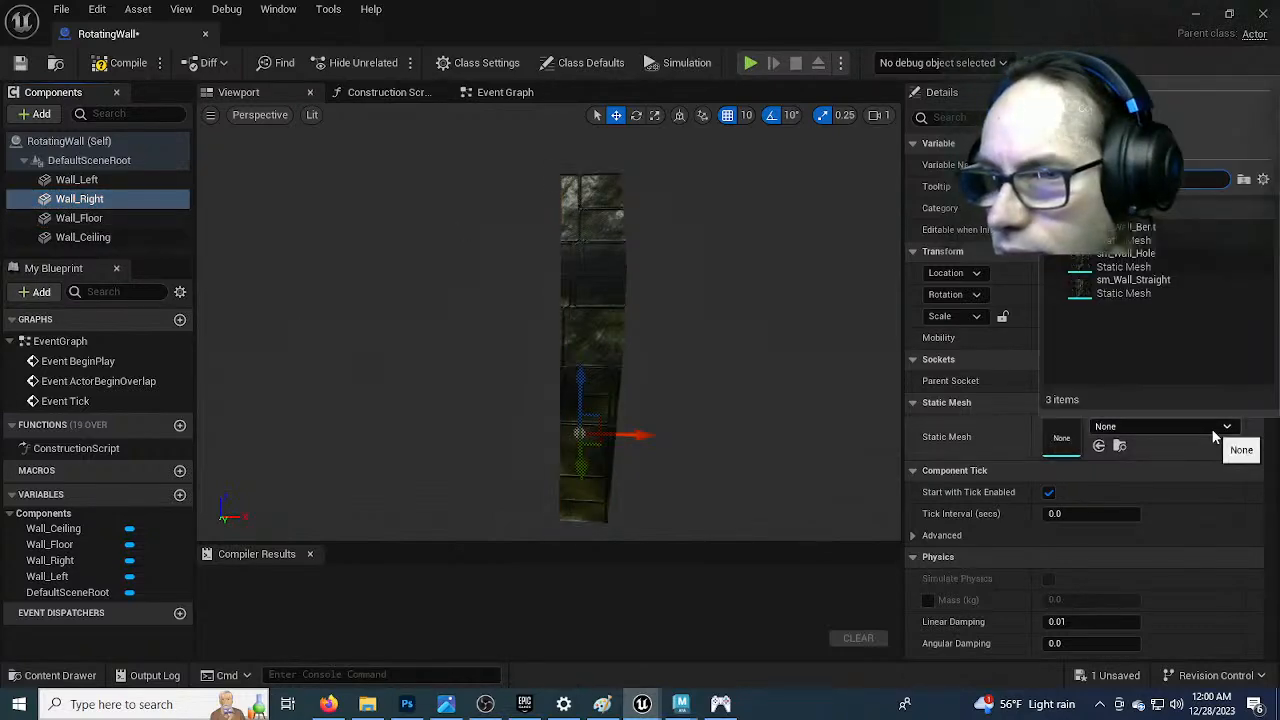
{"action": "left_click", "coordinate": [1163, 283]}
Assign the sm_Wall_Hole static mesh to the Wall_Left component
{"action": "left_click", "coordinate": [77, 179]}
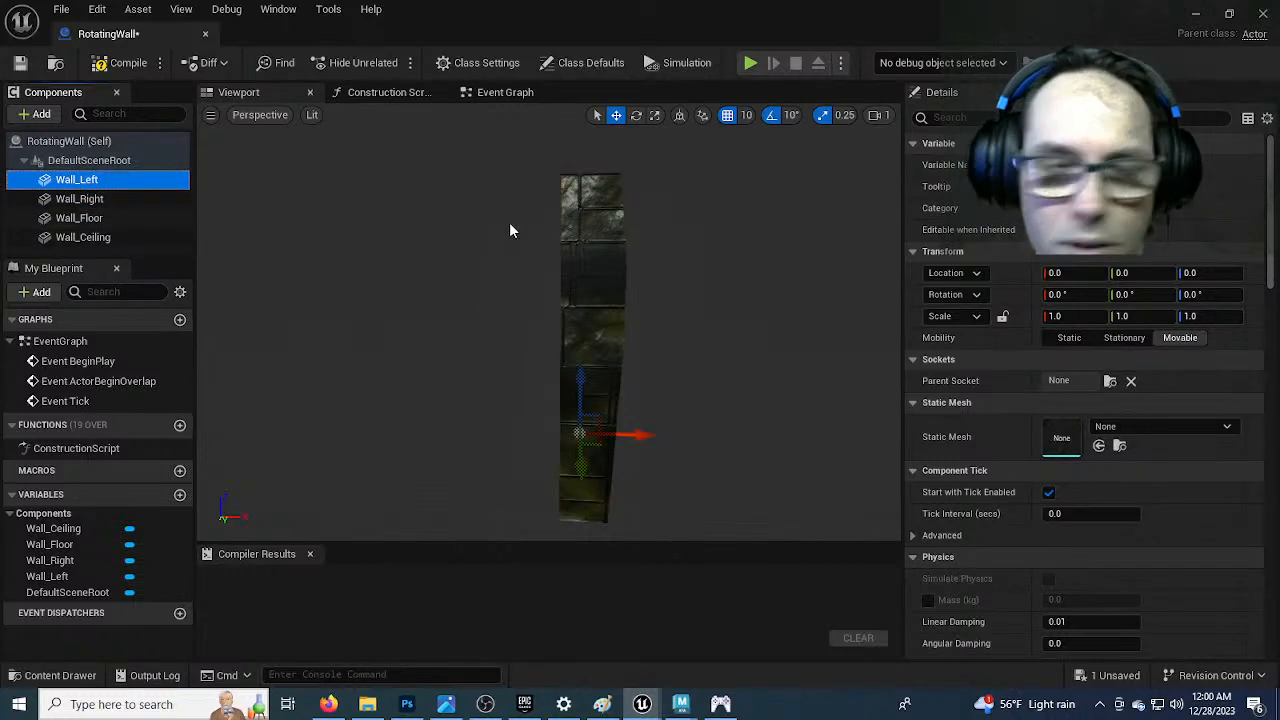
{"action": "left_click", "coordinate": [1200, 432]}
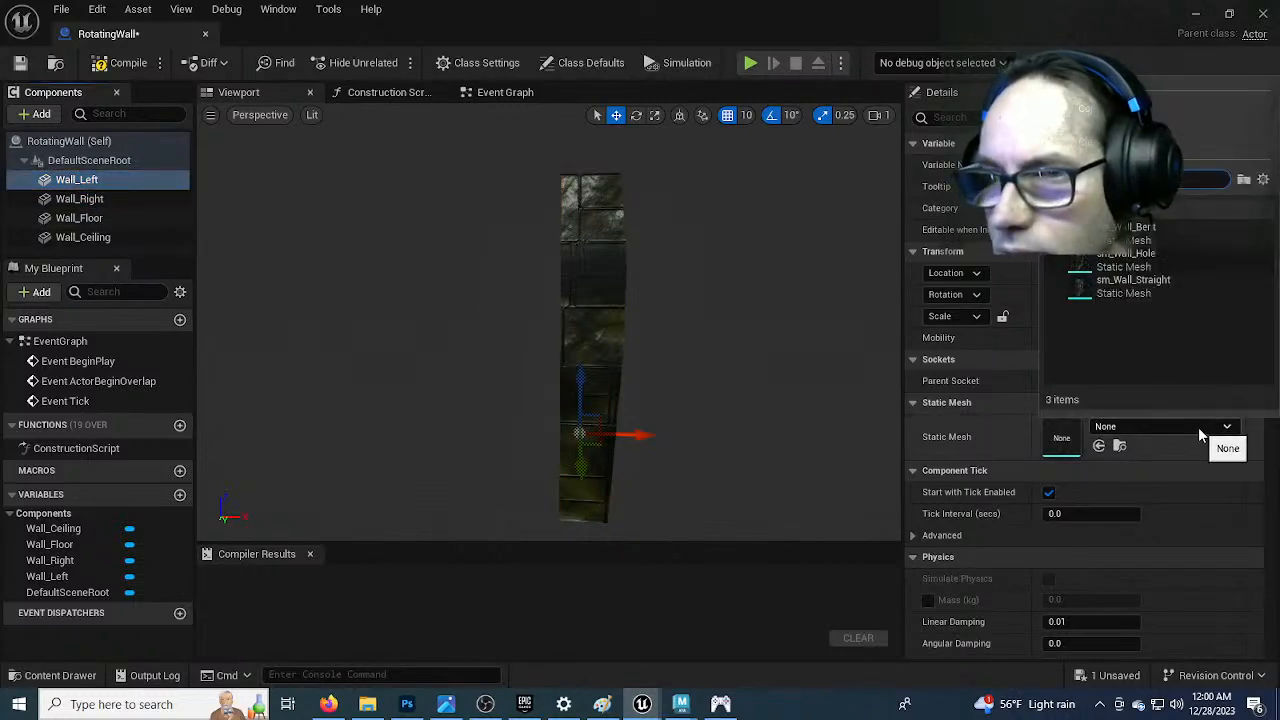
{"action": "left_click", "coordinate": [1150, 264]}
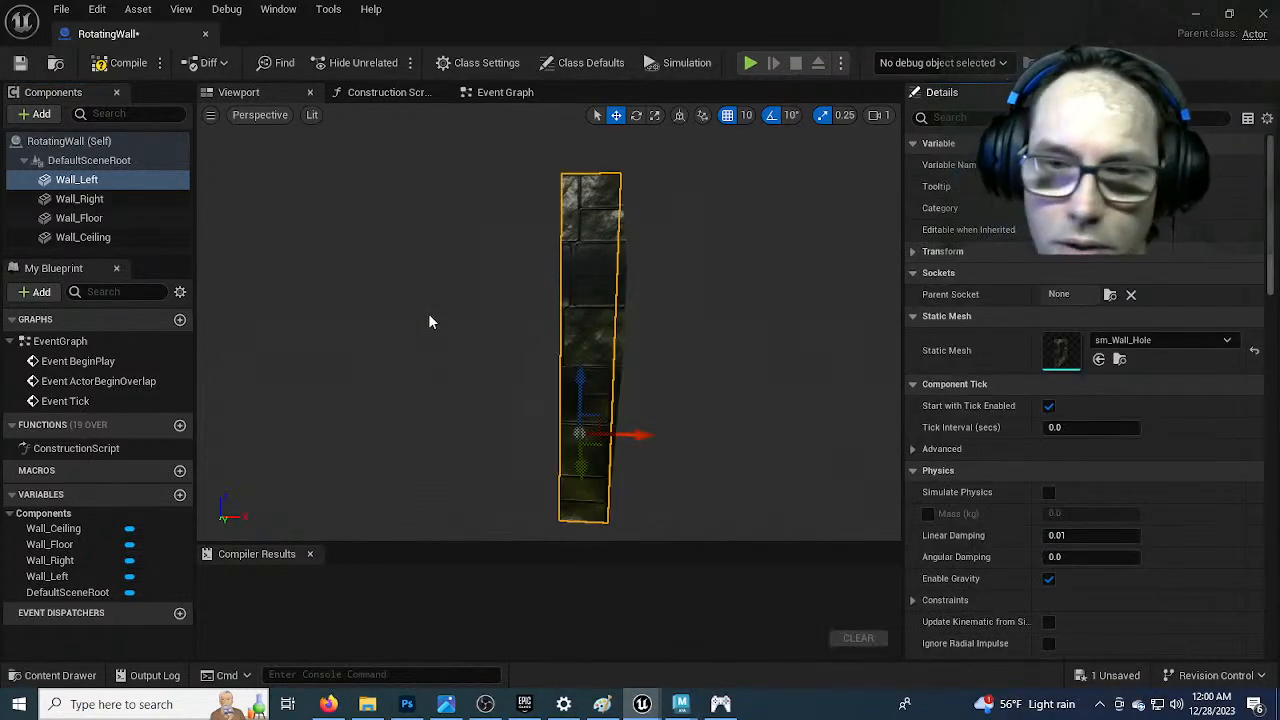
{"action": "mouse_move", "coordinate": [666, 514]}
{"action": "right_mouse_down"}
{"action": "mouse_move", "coordinate": [350, 440]}
{"action": "mouse_move", "coordinate": [548, 432]}
{"action": "mouse_move", "coordinate": [530, 428]}
{"action": "mouse_move", "coordinate": [660, 542]}
{"action": "mouse_move", "coordinate": [676, 518]}
{"action": "right_mouse_up"}
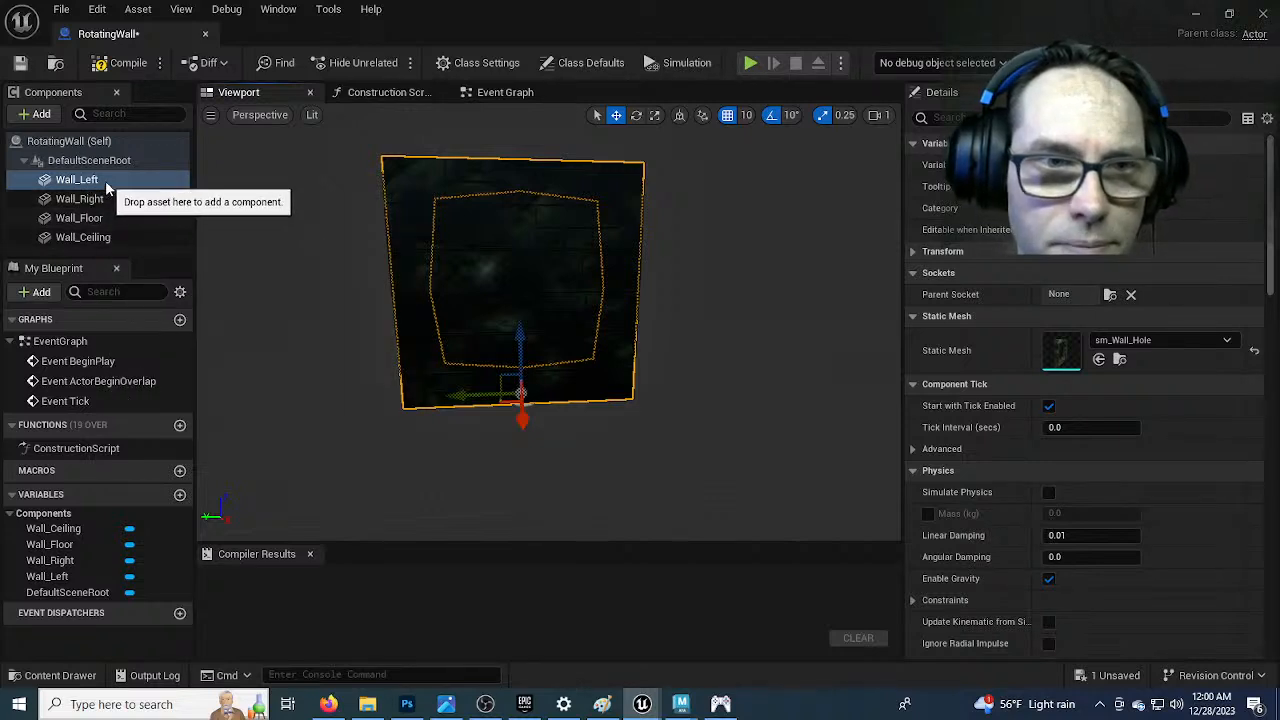
Switch the viewport to the Top view, select Wall_Floor and show its transform values
{"action": "left_click", "coordinate": [104, 199]}
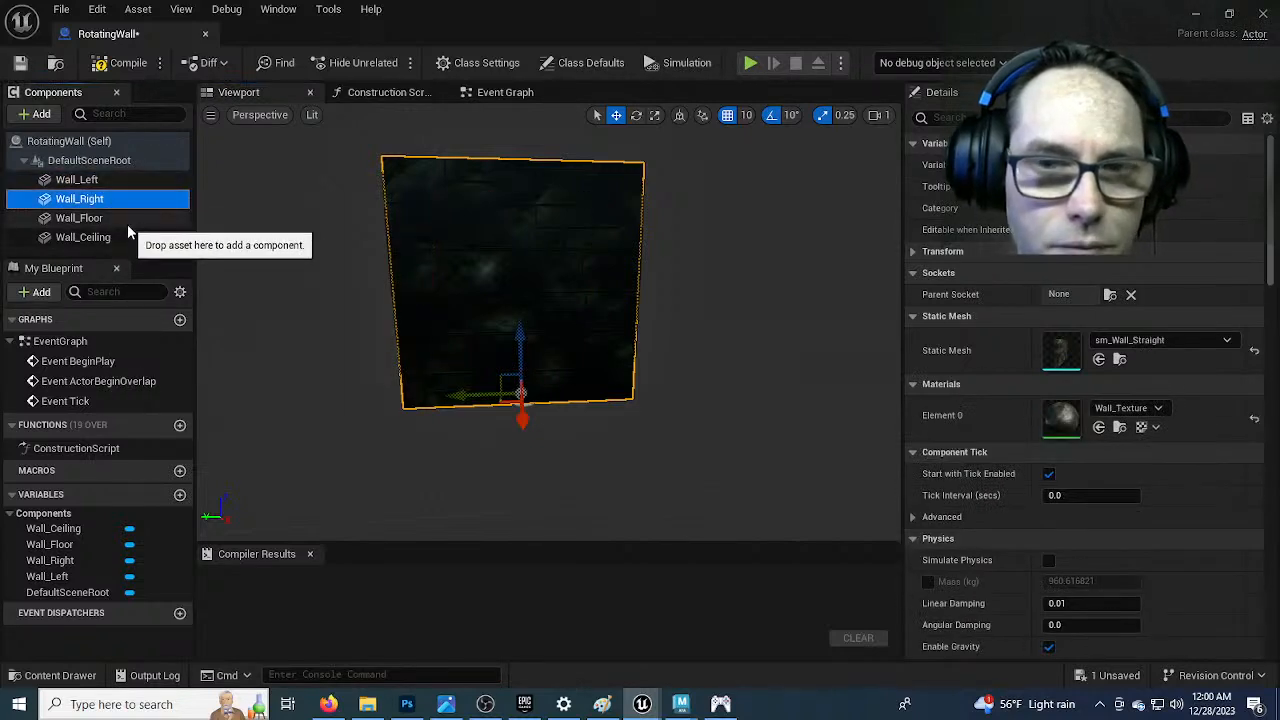
{"action": "left_click", "coordinate": [258, 119]}
{"action": "left_click", "coordinate": [276, 167]}
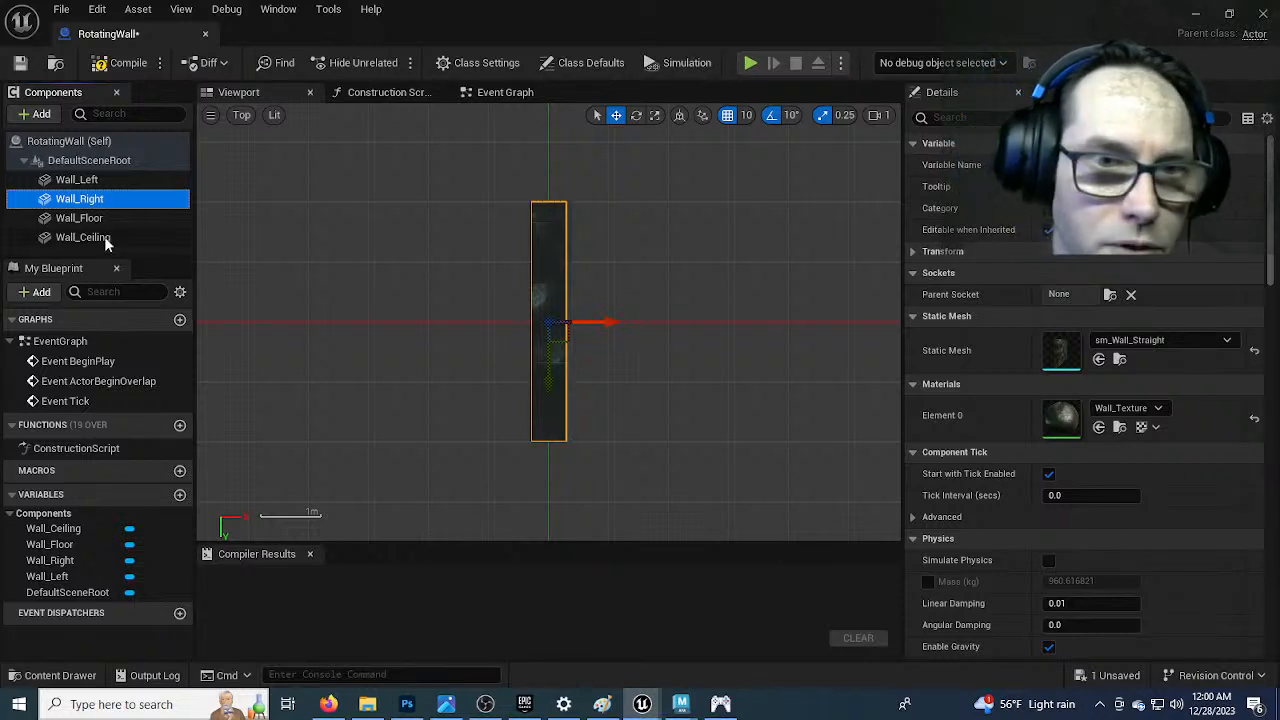
{"action": "left_click", "coordinate": [80, 218]}
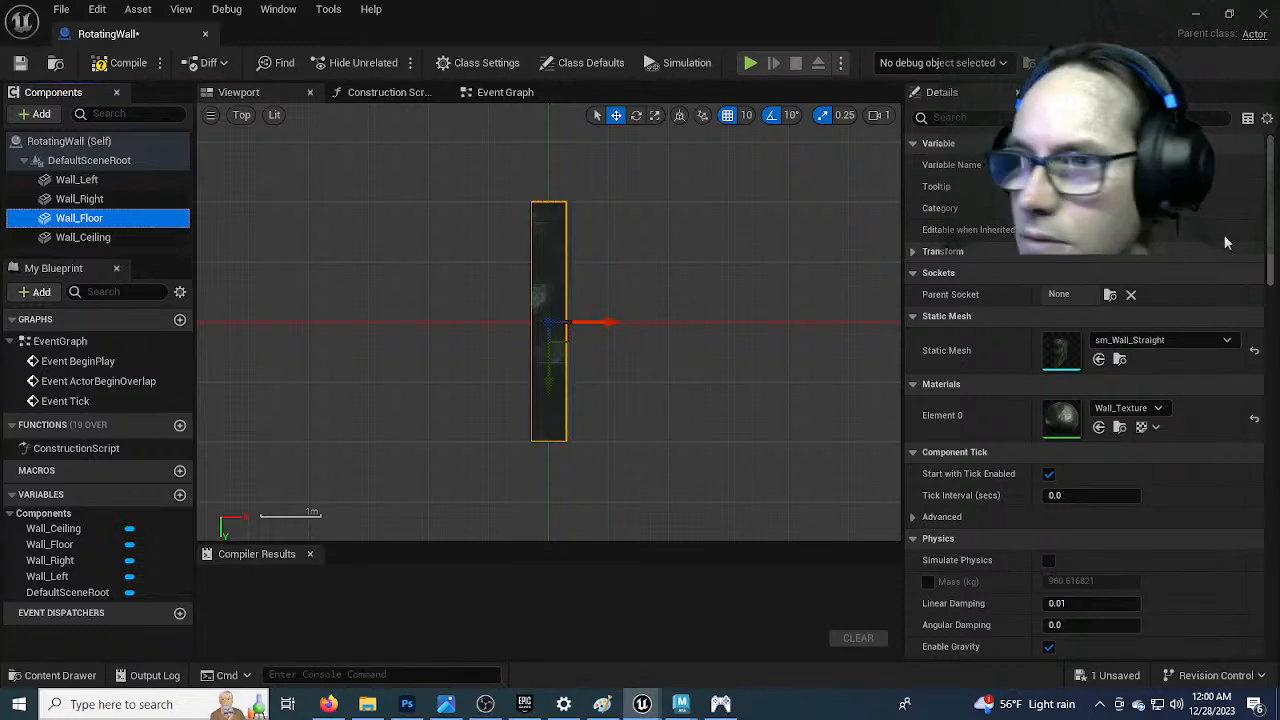
{"action": "mouse_move", "coordinate": [1271, 186]}
{"action": "left_mouse_down"}
{"action": "mouse_move", "coordinate": [1267, 375]}
{"action": "mouse_move", "coordinate": [1268, 176]}
{"action": "left_mouse_up"}
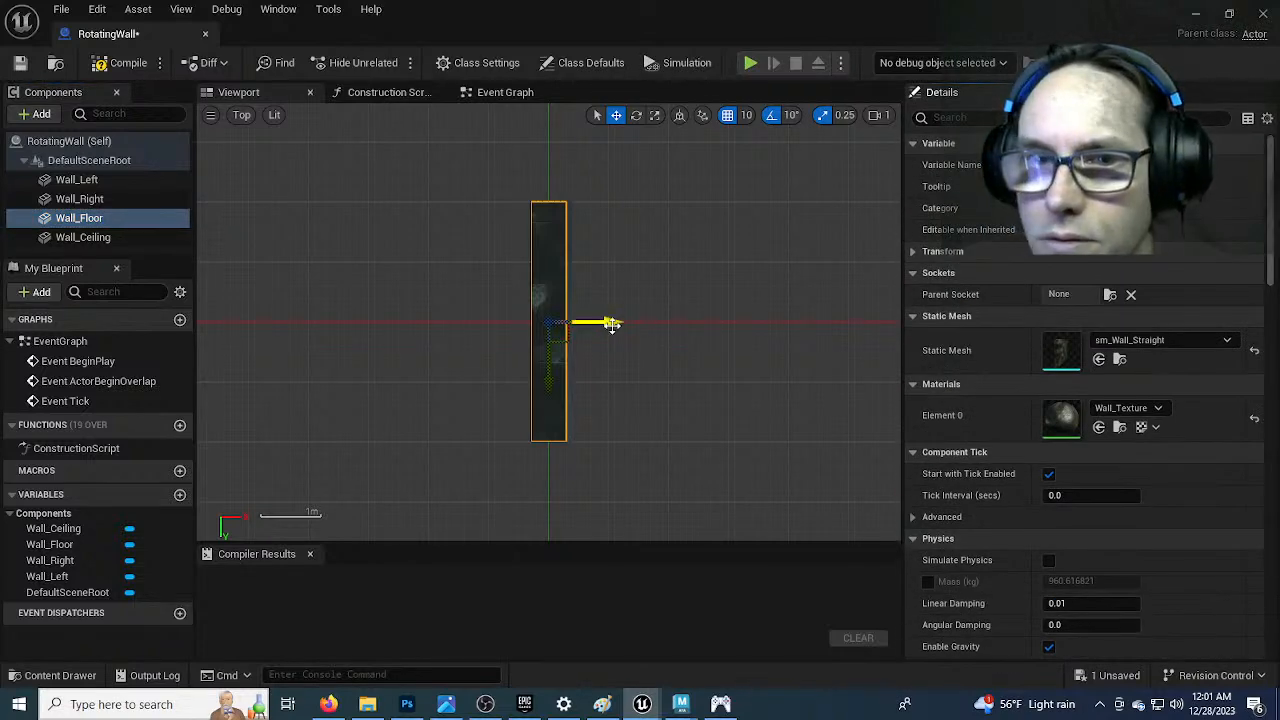
{"action": "key", "text": "e"}
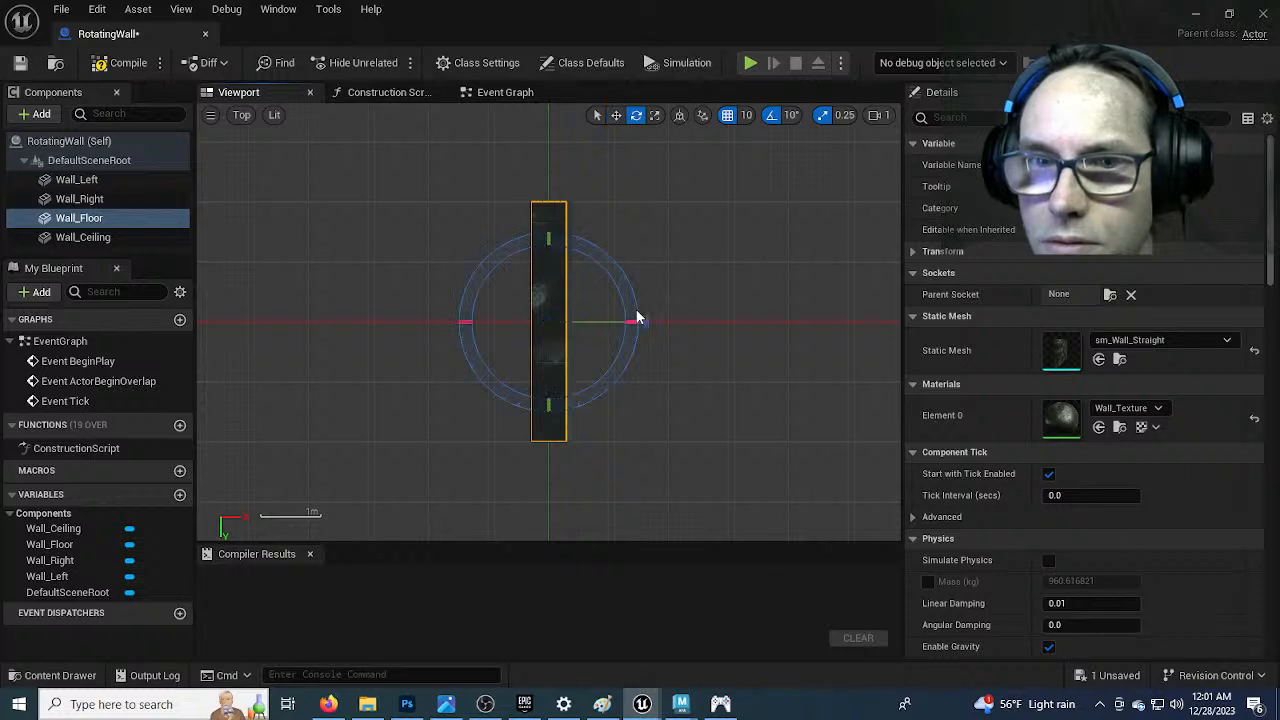
{"action": "key", "text": "r"}
{"action": "key", "text": "w"}
{"action": "key", "text": "e"}
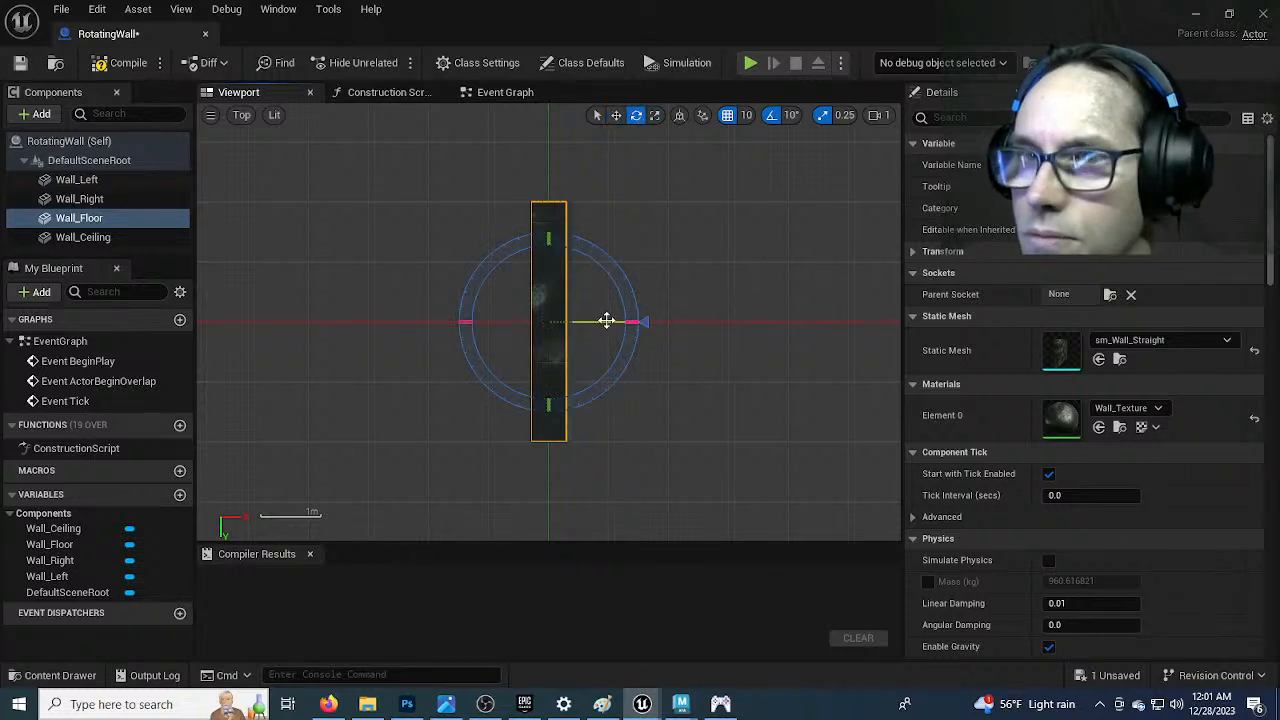
{"action": "left_click", "coordinate": [910, 252]}
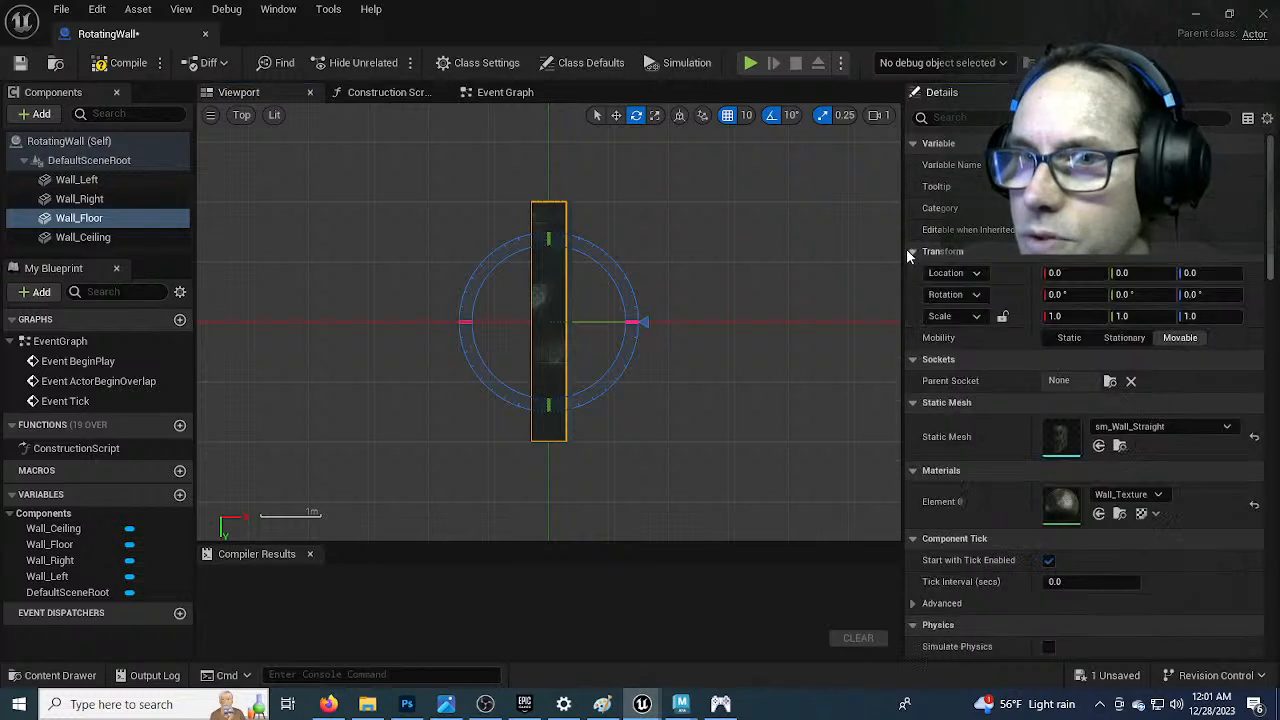
{"action": "left_click_drag", "start_coordinate": [600, 318], "coordinate": [455, 323]}
{"action": "left_click", "coordinate": [1073, 294]}
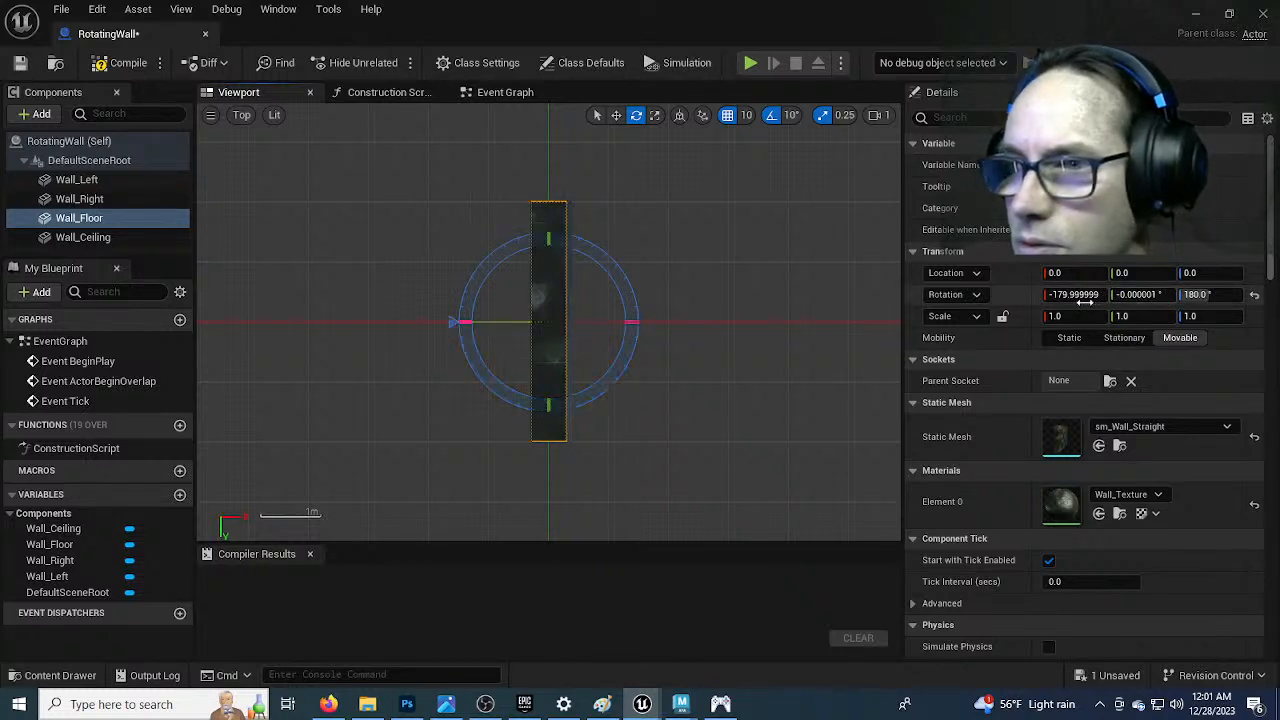
{"action": "type", "text": "0"}
{"action": "key", "text": "Tab"}
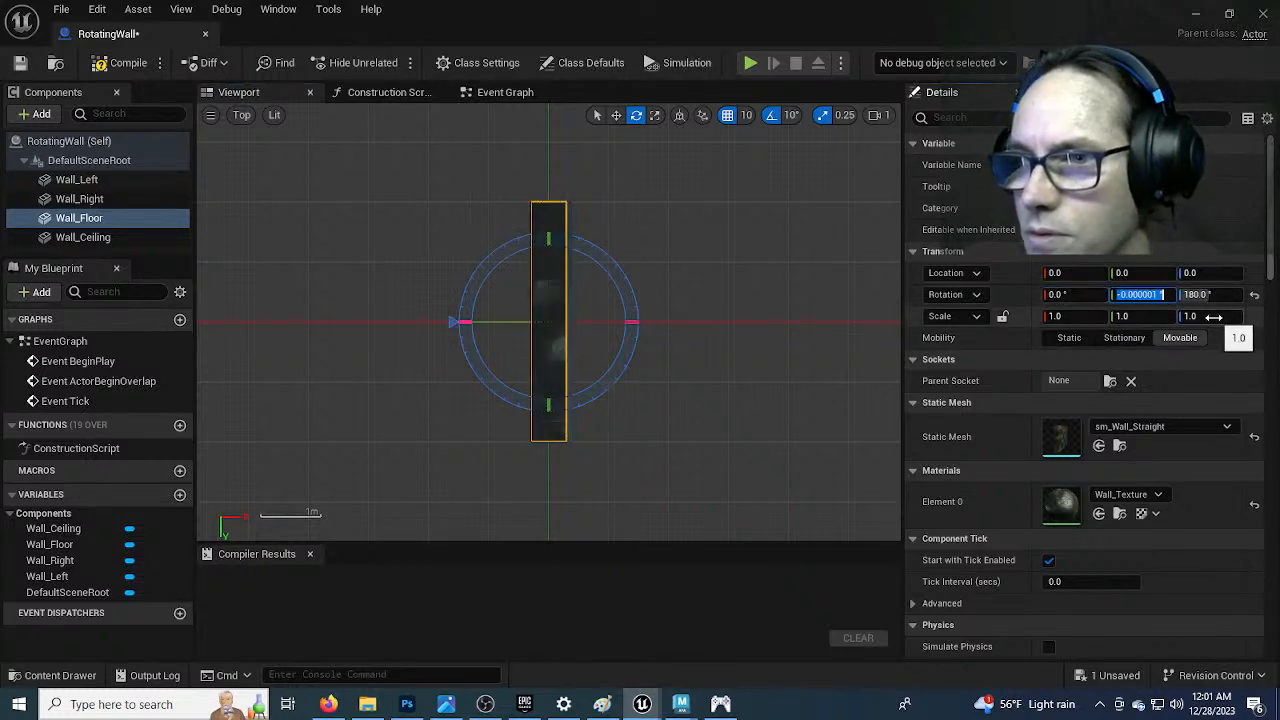
{"action": "key", "text": "Tab"}
{"action": "type", "text": "0"}
{"action": "key", "text": "Return"}
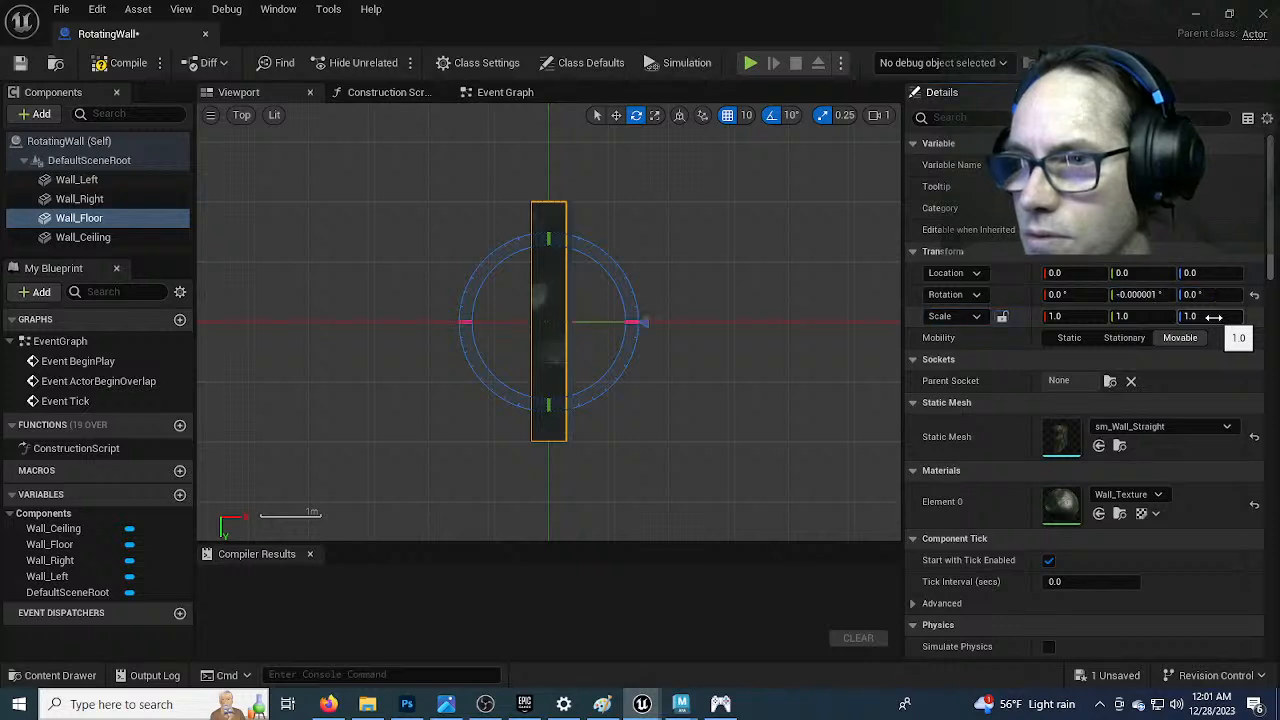
Set Wall_Floor's Y rotation to 90° and move it along X to a location of 190
{"action": "left_click", "coordinate": [1144, 296]}
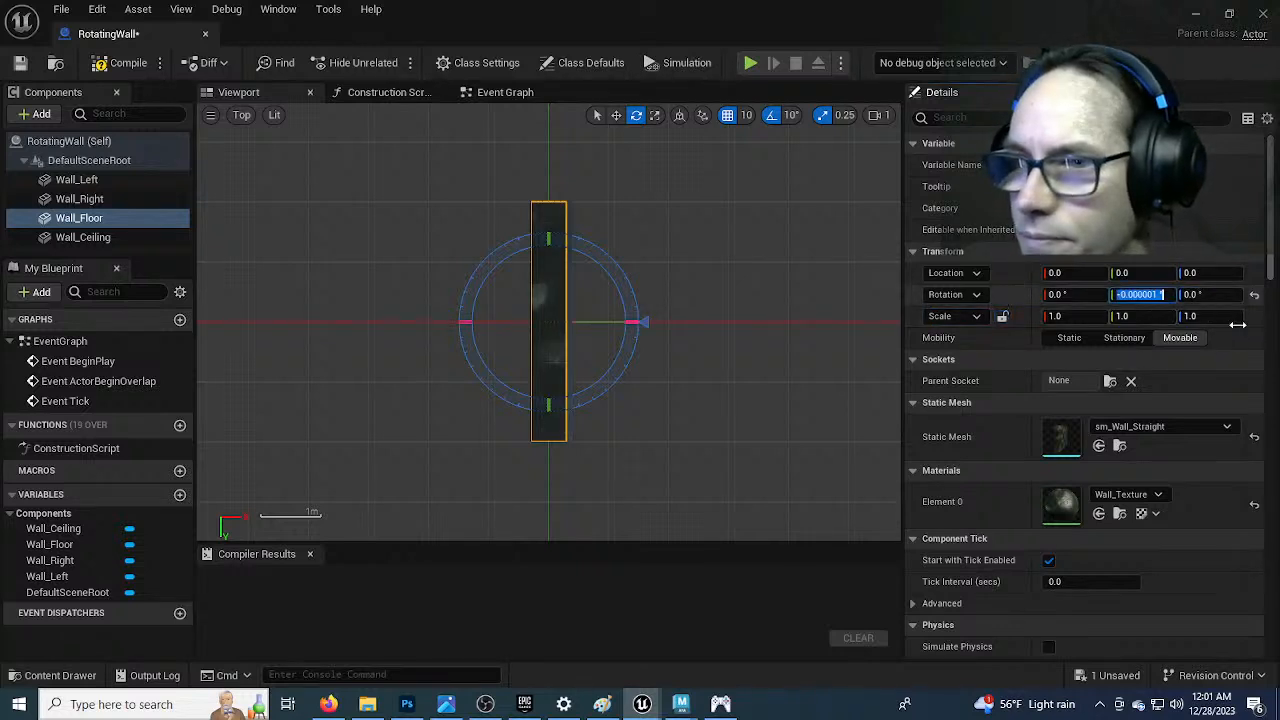
{"action": "type", "text": "90"}
{"action": "key", "text": "Return"}
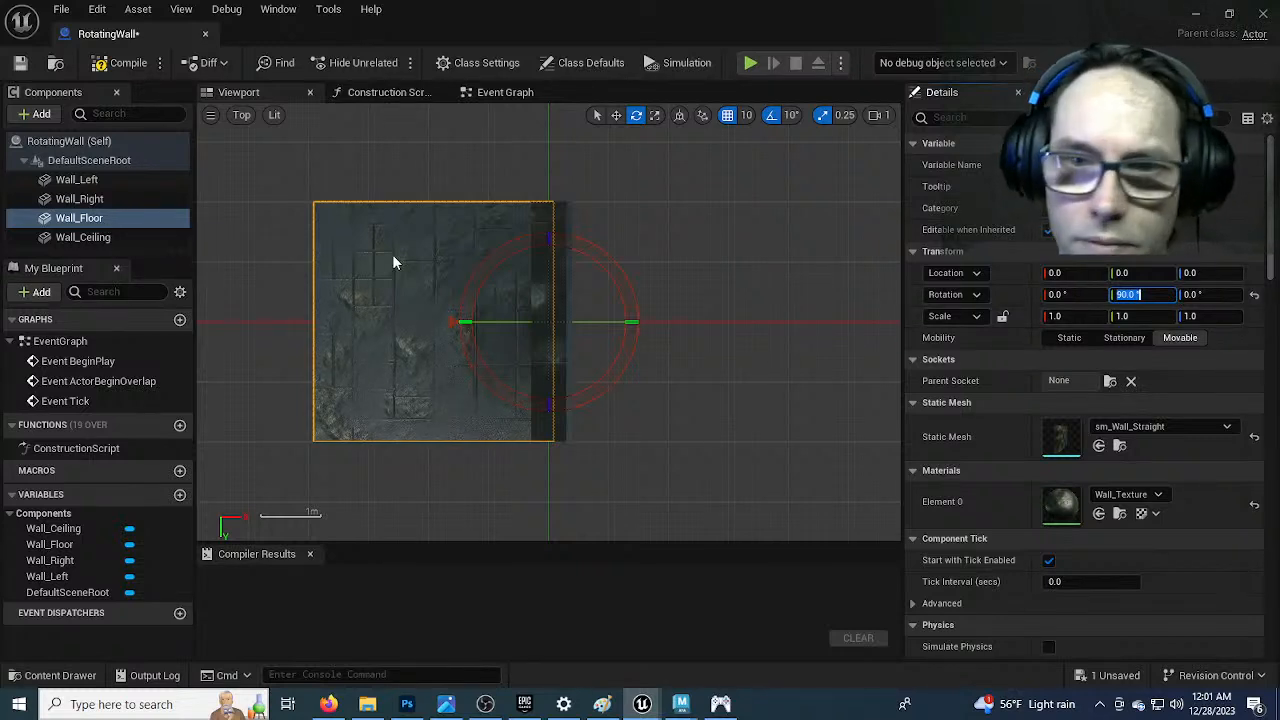
{"action": "left_click", "coordinate": [803, 313]}
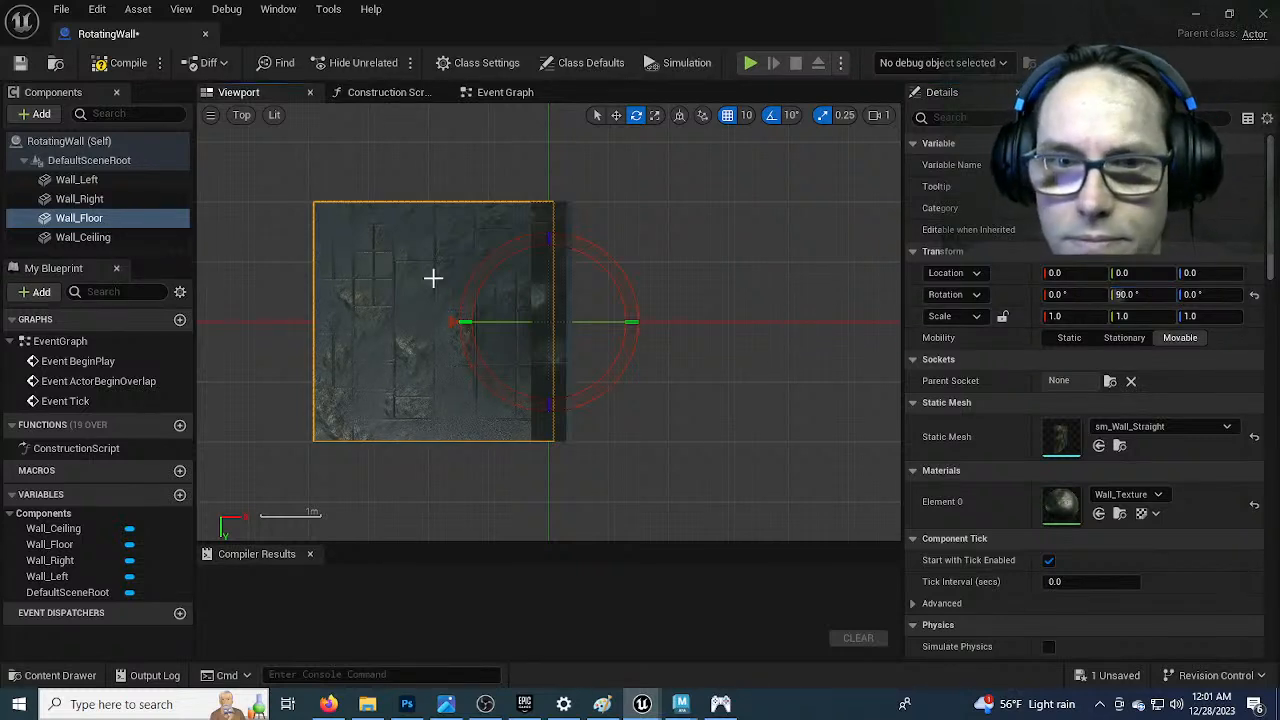
{"action": "key", "text": "w"}
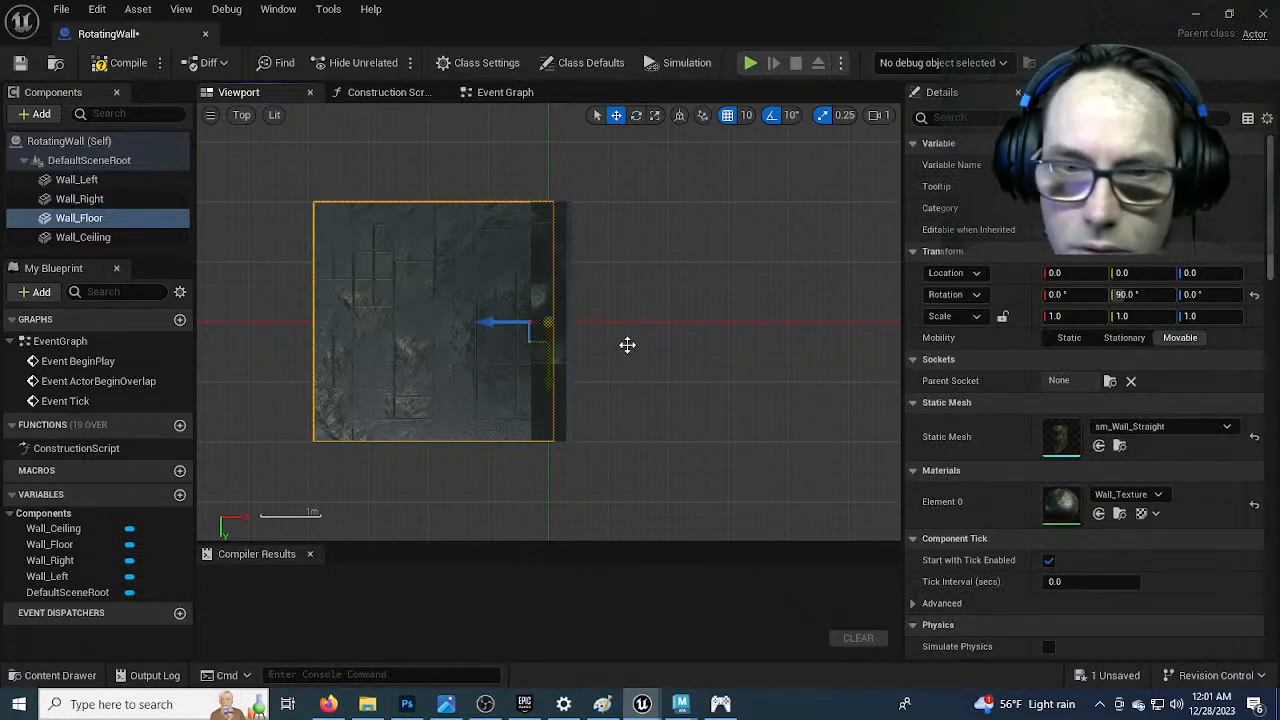
{"action": "left_click_drag", "start_coordinate": [483, 321], "coordinate": [596, 324]}
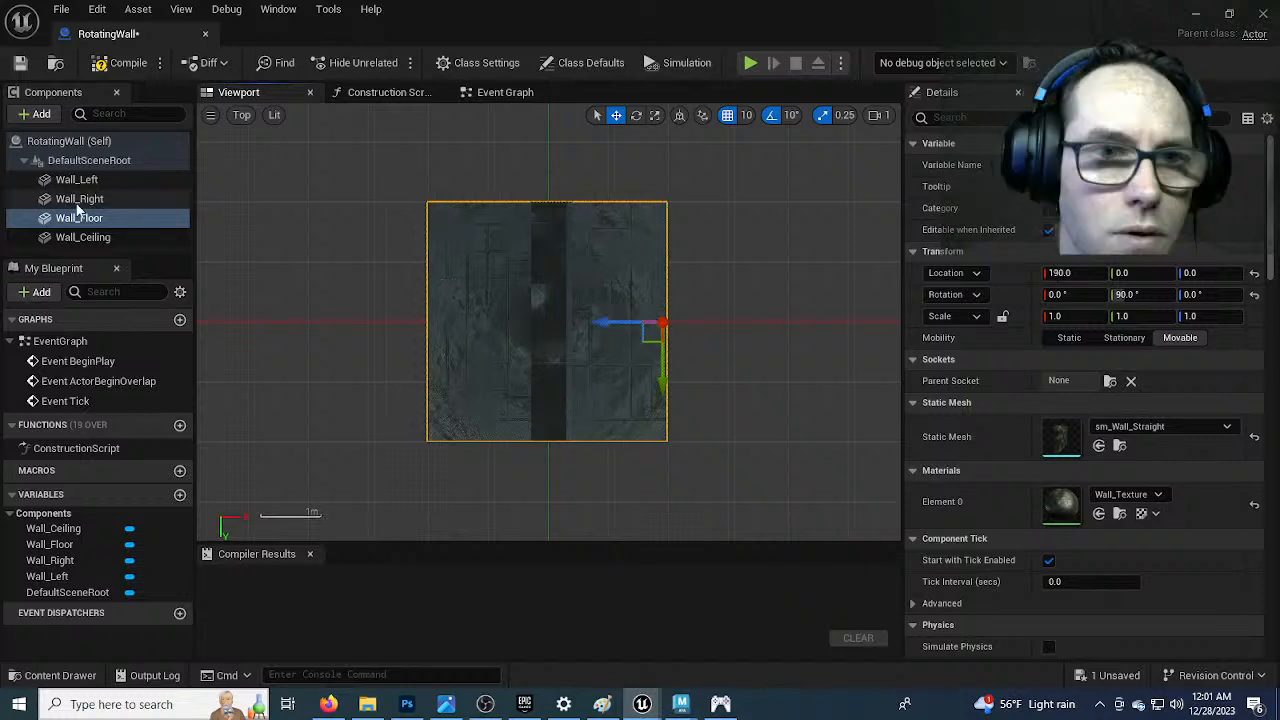
Set Wall_Ceiling's Y rotation to 90° and move it along X to a location of 190
{"action": "left_click", "coordinate": [82, 237]}
{"action": "left_click", "coordinate": [1140, 294]}
{"action": "type", "text": "90"}
{"action": "key", "text": "Return"}
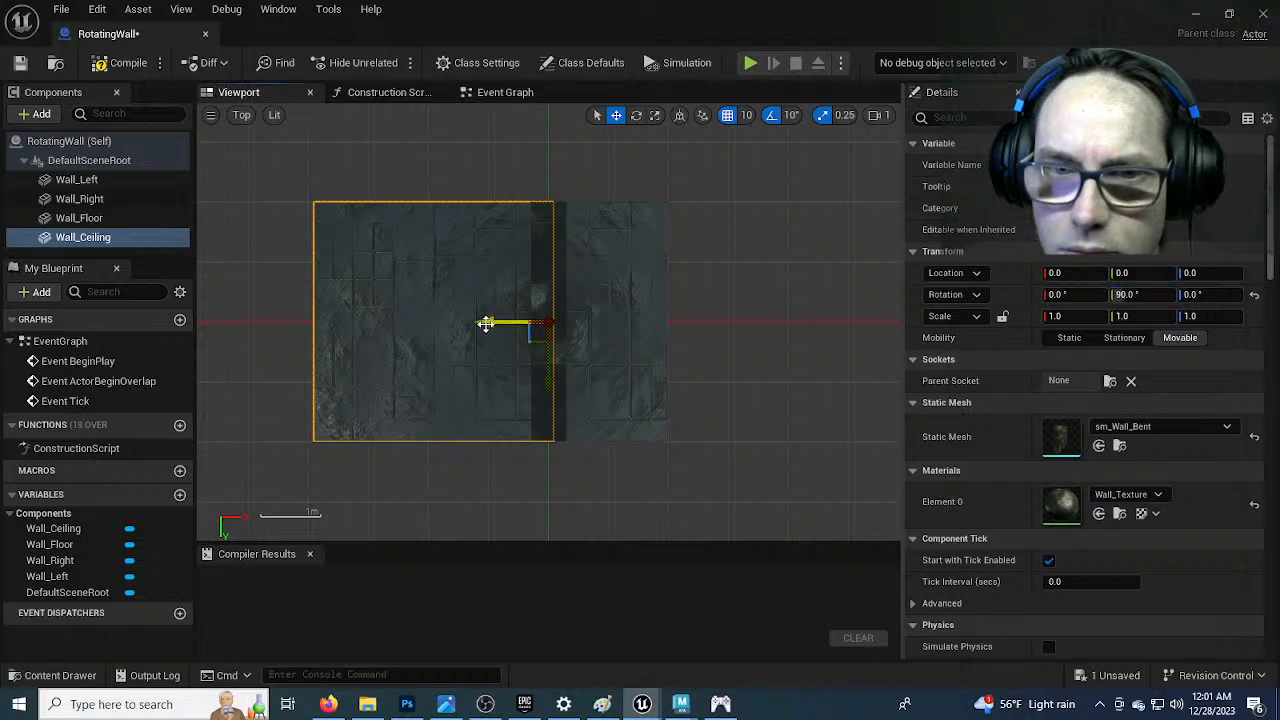
{"action": "left_click_drag", "start_coordinate": [488, 324], "coordinate": [601, 340]}
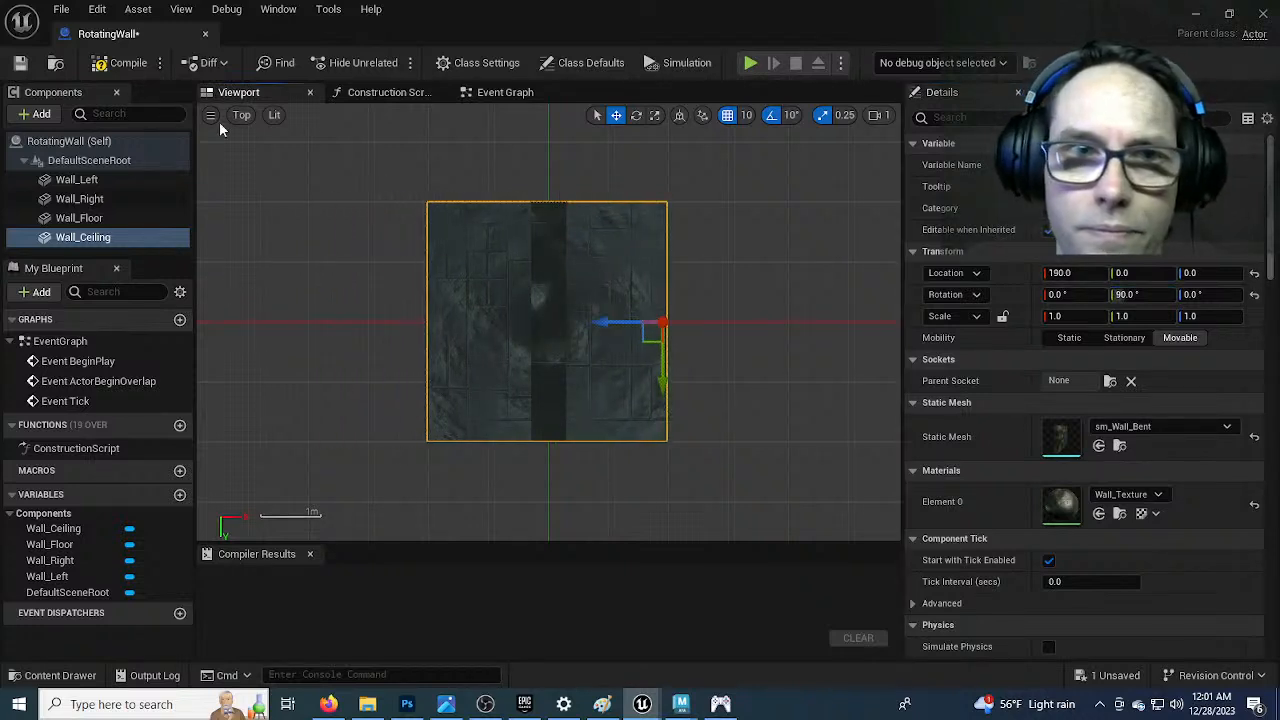
Rotate Wall_Right about 90° around Z and move it to a Y location of -230 along the floor's edge
{"action": "left_click", "coordinate": [95, 205]}
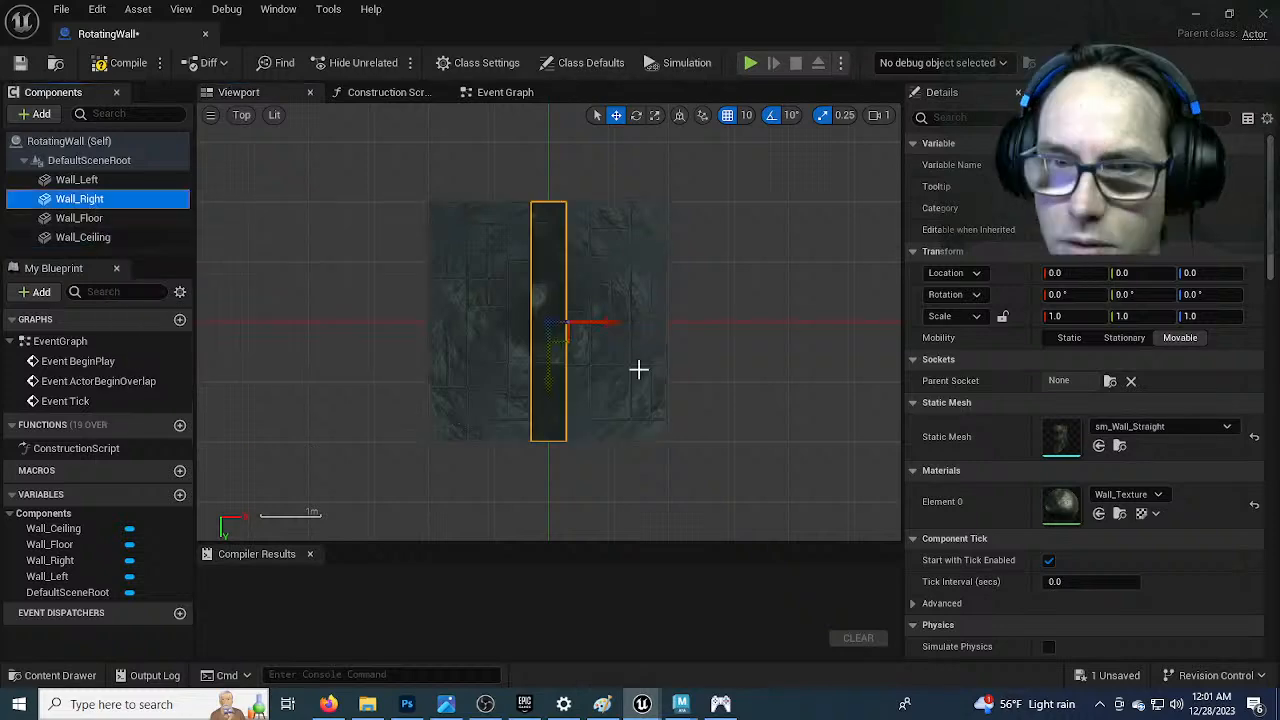
{"action": "key", "text": "e"}
{"action": "left_click_drag", "start_coordinate": [632, 345], "coordinate": [569, 245]}
{"action": "key", "text": "w"}
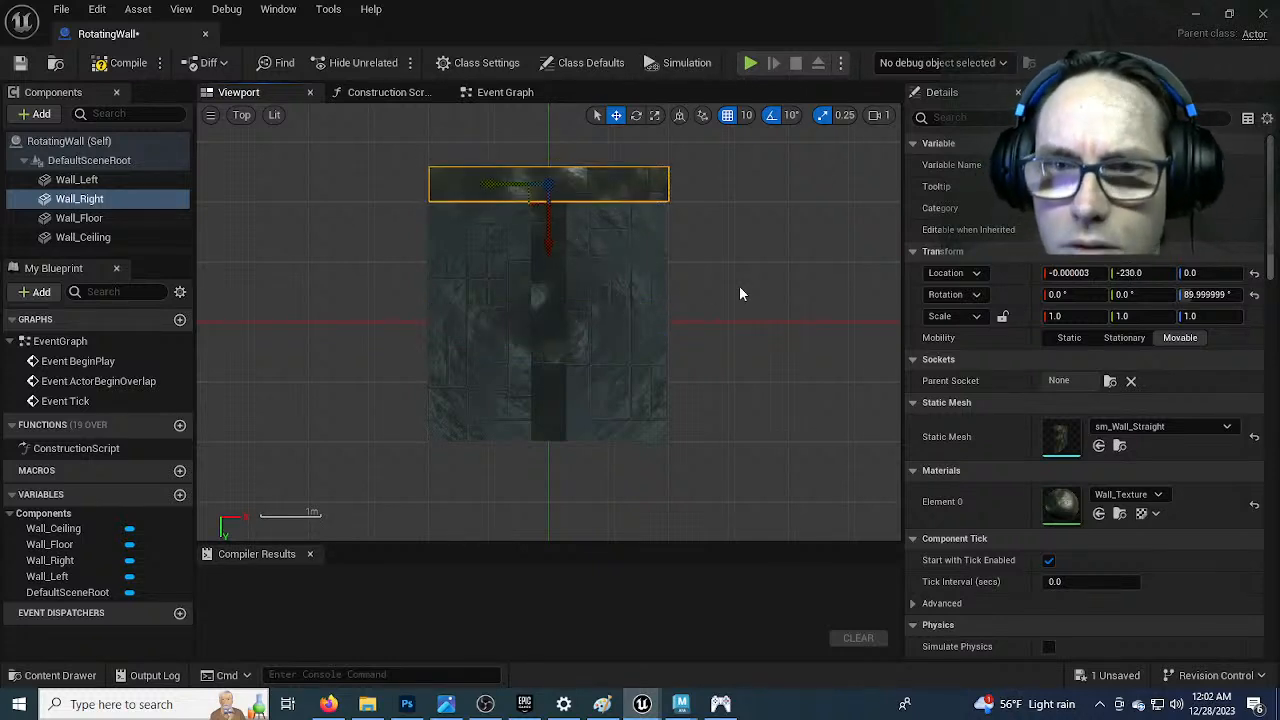
Rotate Wall_Left around Z to parallel Wall_Right and move it to the opposite edge of the floor
{"action": "left_click", "coordinate": [556, 375]}
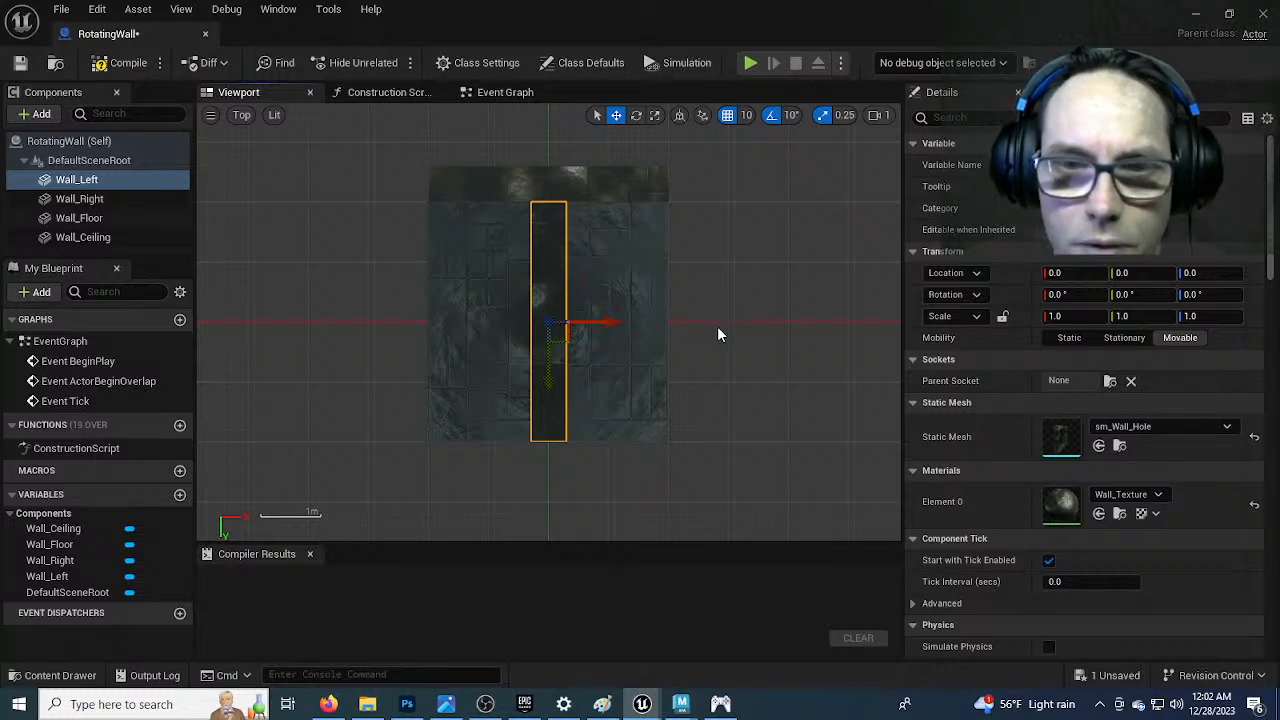
{"action": "key", "text": "e"}
{"action": "left_click_drag", "start_coordinate": [618, 368], "coordinate": [793, 347]}
{"action": "key", "text": "w"}
{"action": "left_click_drag", "start_coordinate": [551, 390], "coordinate": [514, 526]}
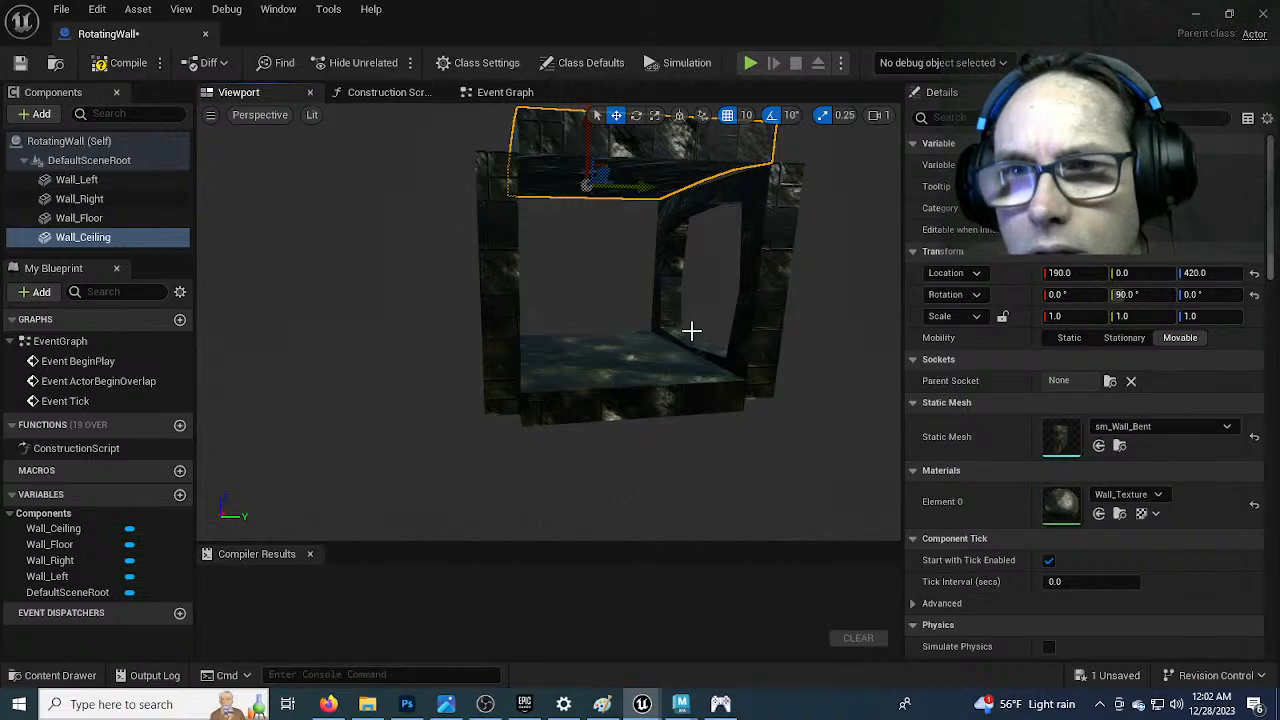
Lower Wall_Ceiling to a Z location of 400 between the tops of the side walls
{"action": "right_click_drag", "start_coordinate": [691, 331], "coordinate": [702, 345]}
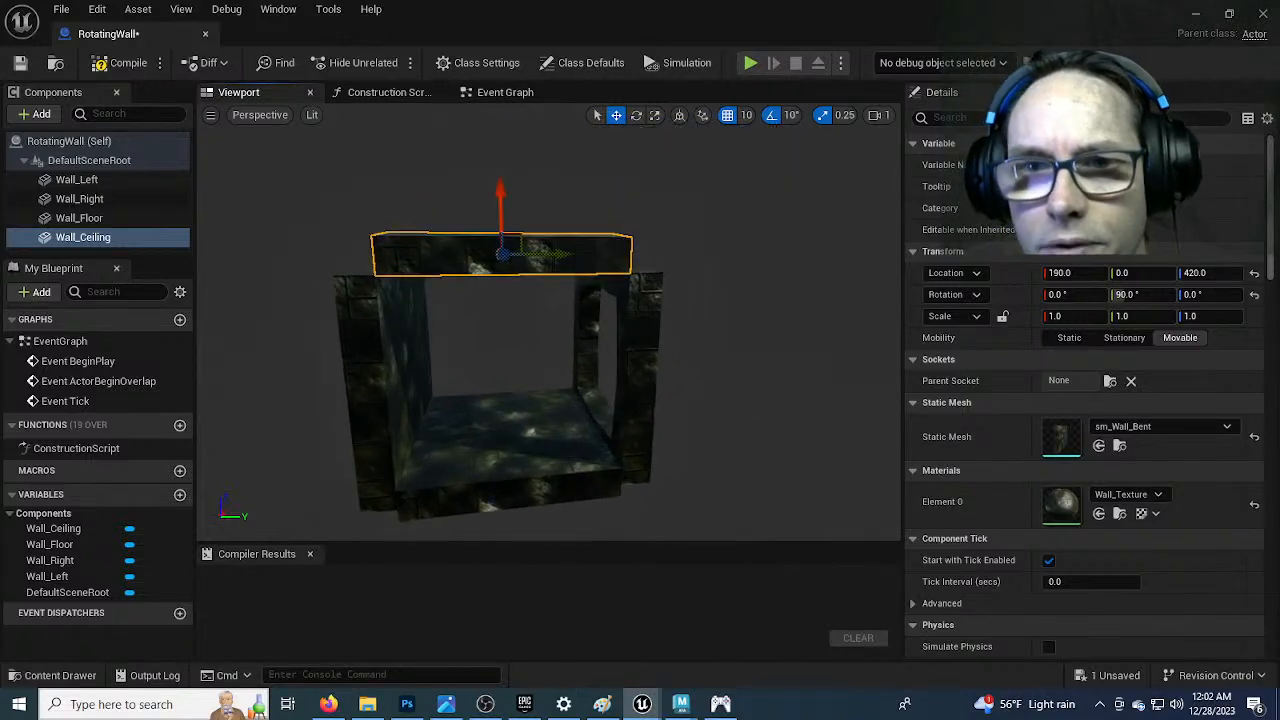
{"action": "left_click_drag", "start_coordinate": [509, 185], "coordinate": [509, 197]}
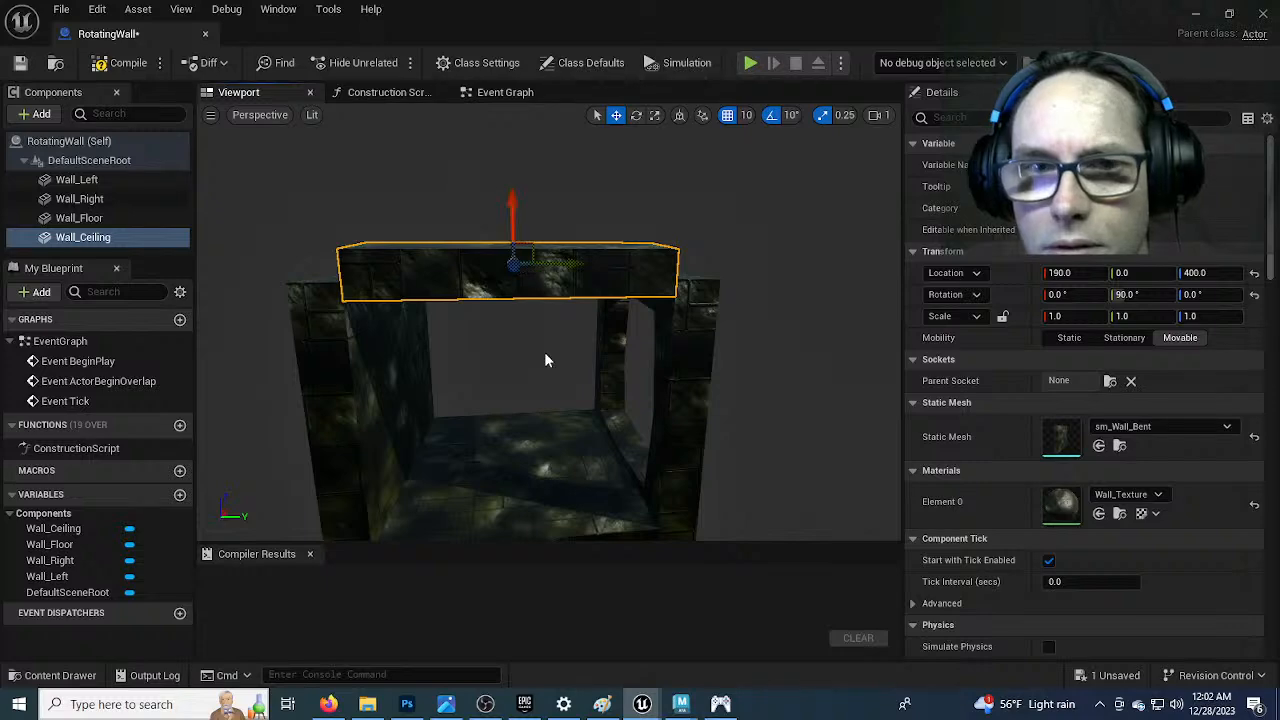
Try to move Wall_Right across the floor onto Wall_Left's side at a Y location of 230, and undo the move
{"action": "right_click_drag", "start_coordinate": [545, 360], "coordinate": [535, 384]}
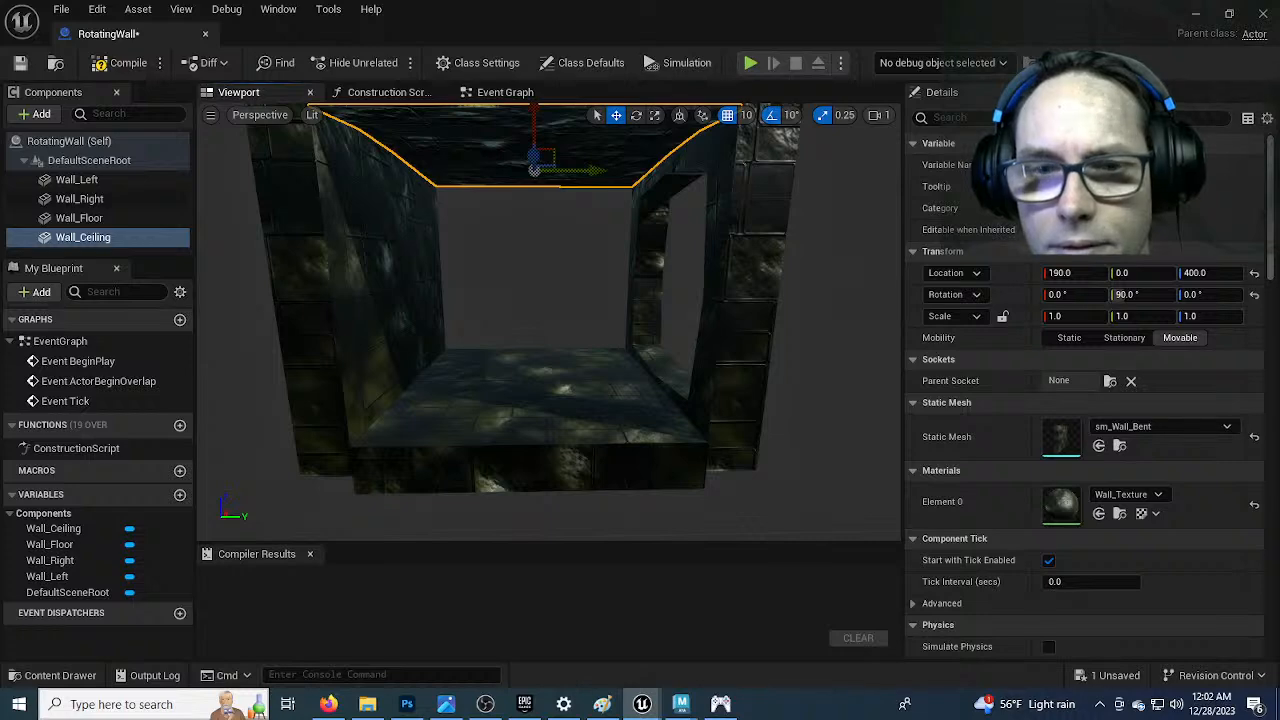
{"action": "right_click_drag", "start_coordinate": [535, 384], "coordinate": [330, 340]}
{"action": "key", "text": "f"}
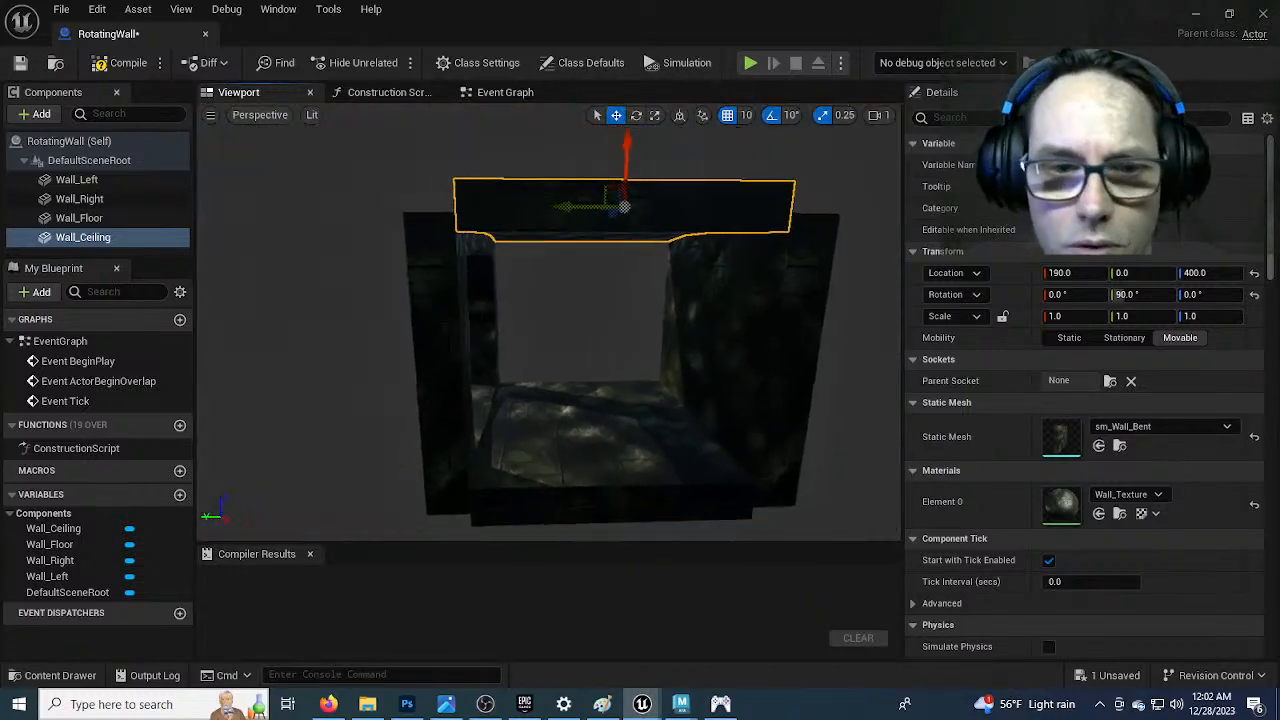
{"action": "right_click_drag", "start_coordinate": [526, 346], "coordinate": [580, 342]}
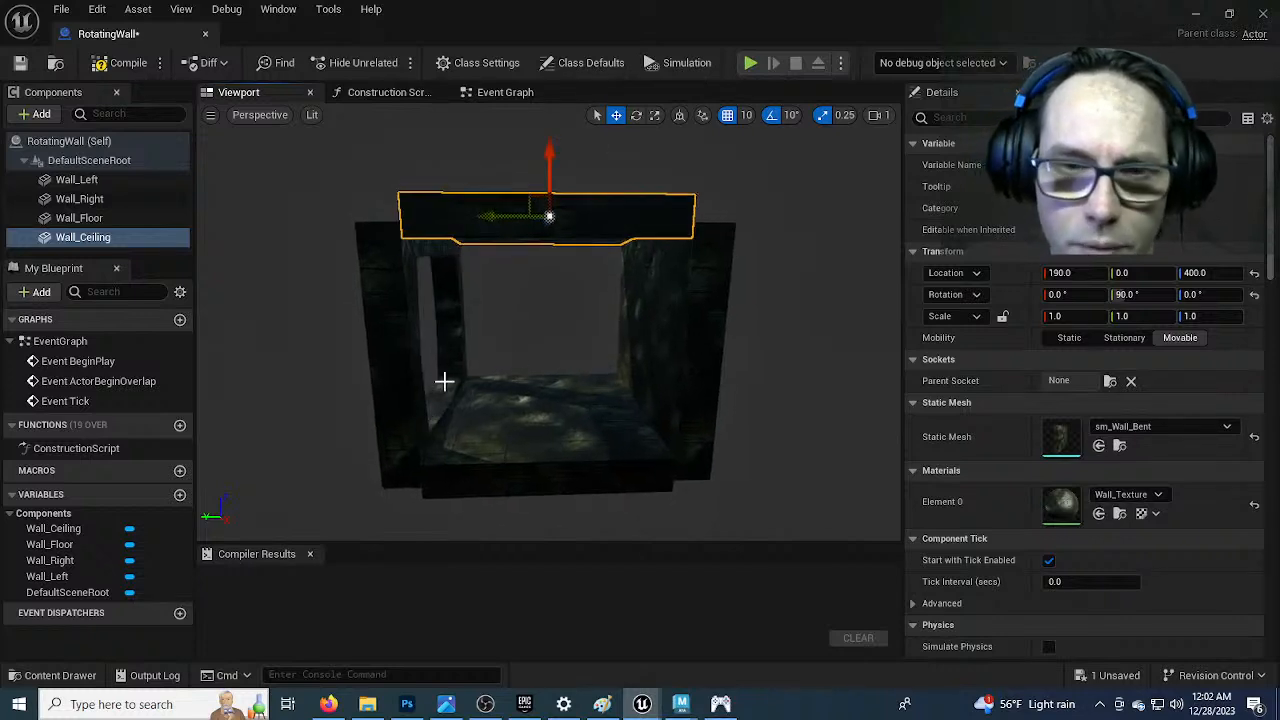
{"action": "left_click", "coordinate": [406, 376]}
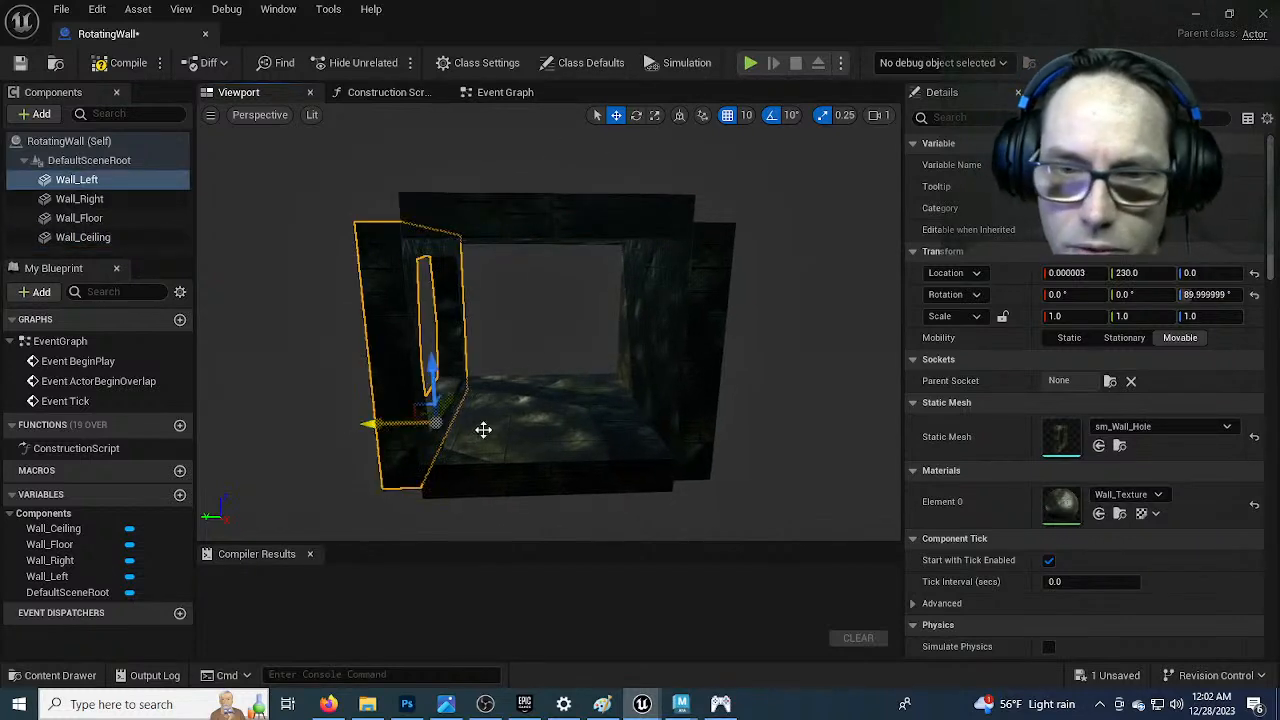
{"action": "left_click", "coordinate": [650, 342]}
{"action": "left_click_drag", "start_coordinate": [593, 420], "coordinate": [378, 422]}
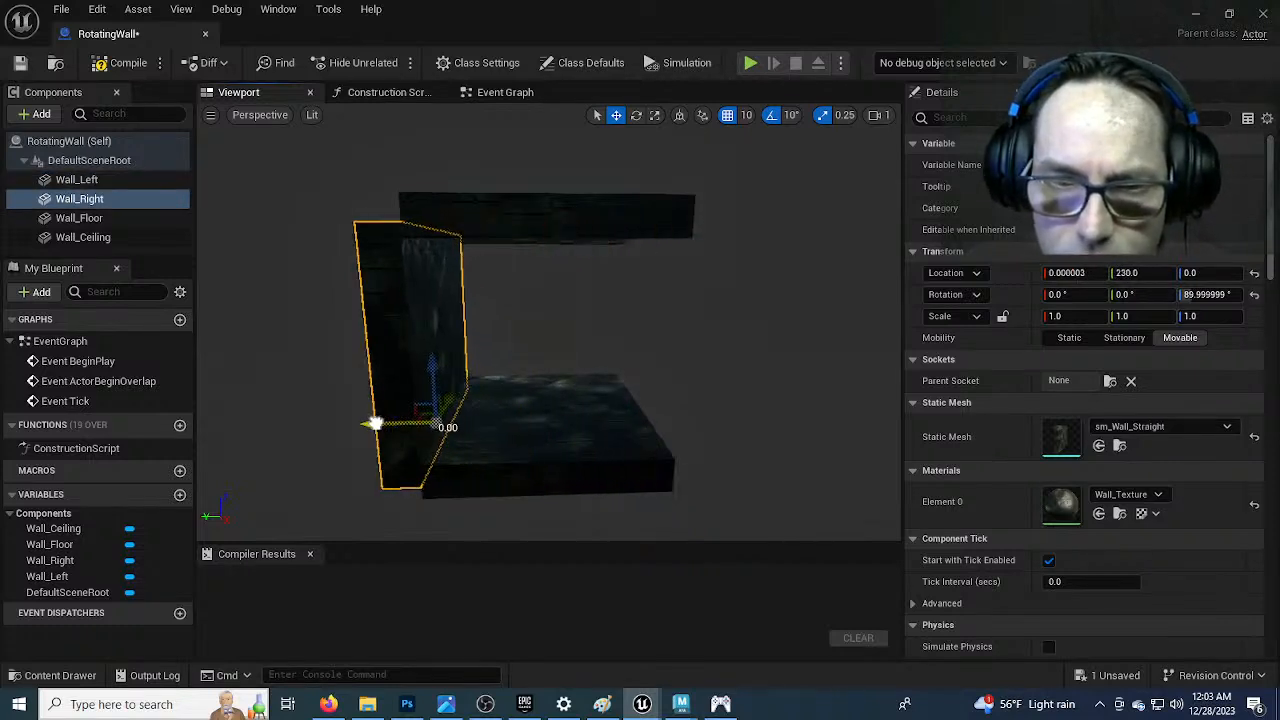
{"action": "left_click", "coordinate": [104, 182]}
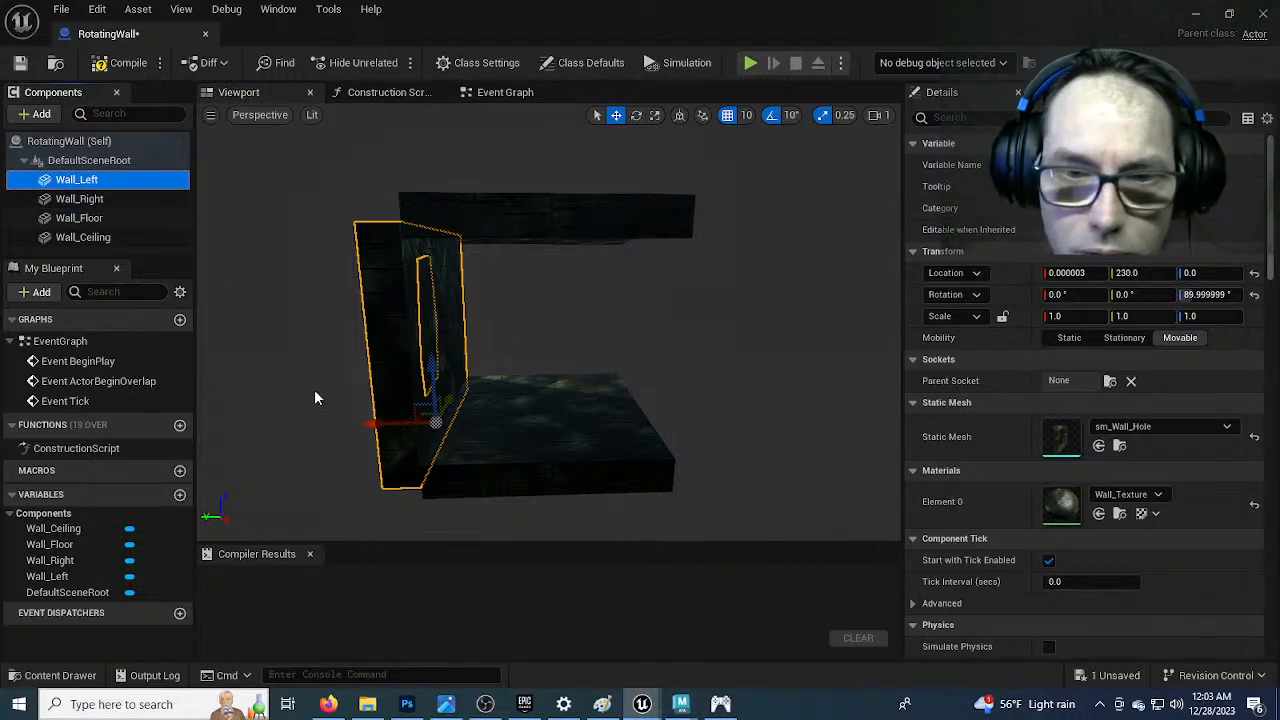
{"action": "key", "text": "ctrl+z"}
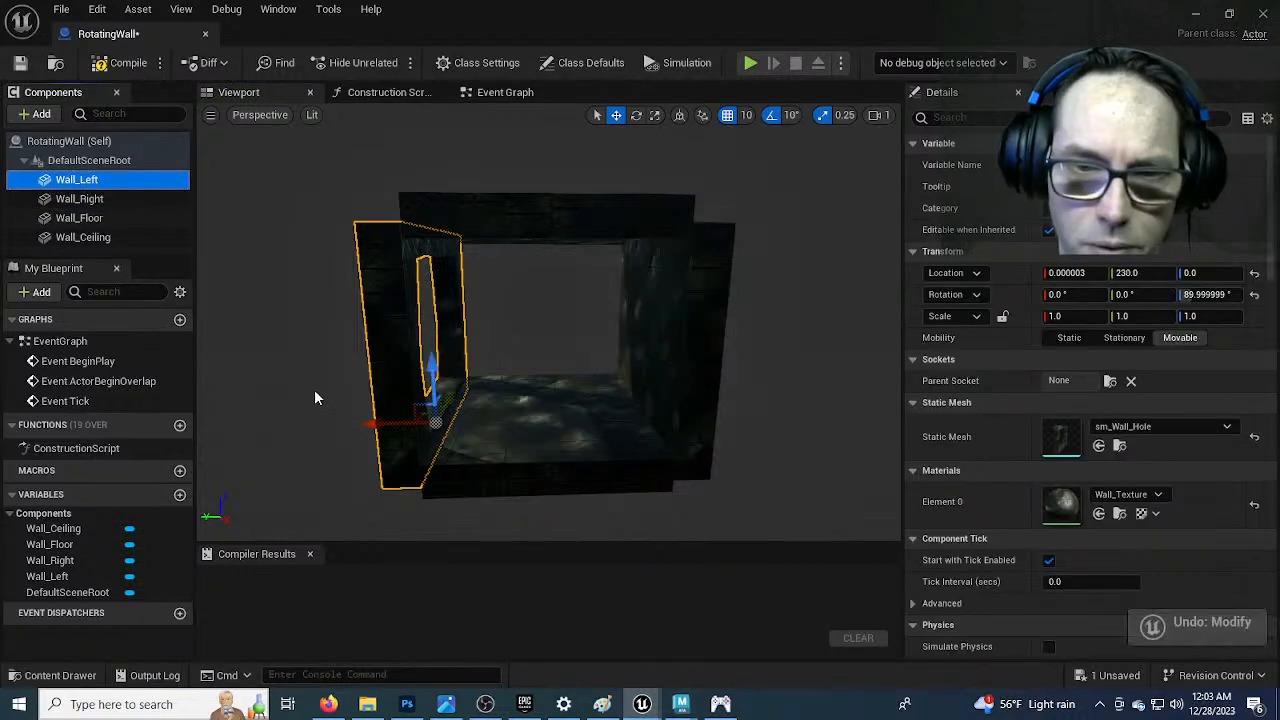
Change Wall_Right's static mesh to sm_Wall_Hole and Wall_Left's static mesh to sm_Wall_Bent
{"action": "left_click", "coordinate": [694, 334]}
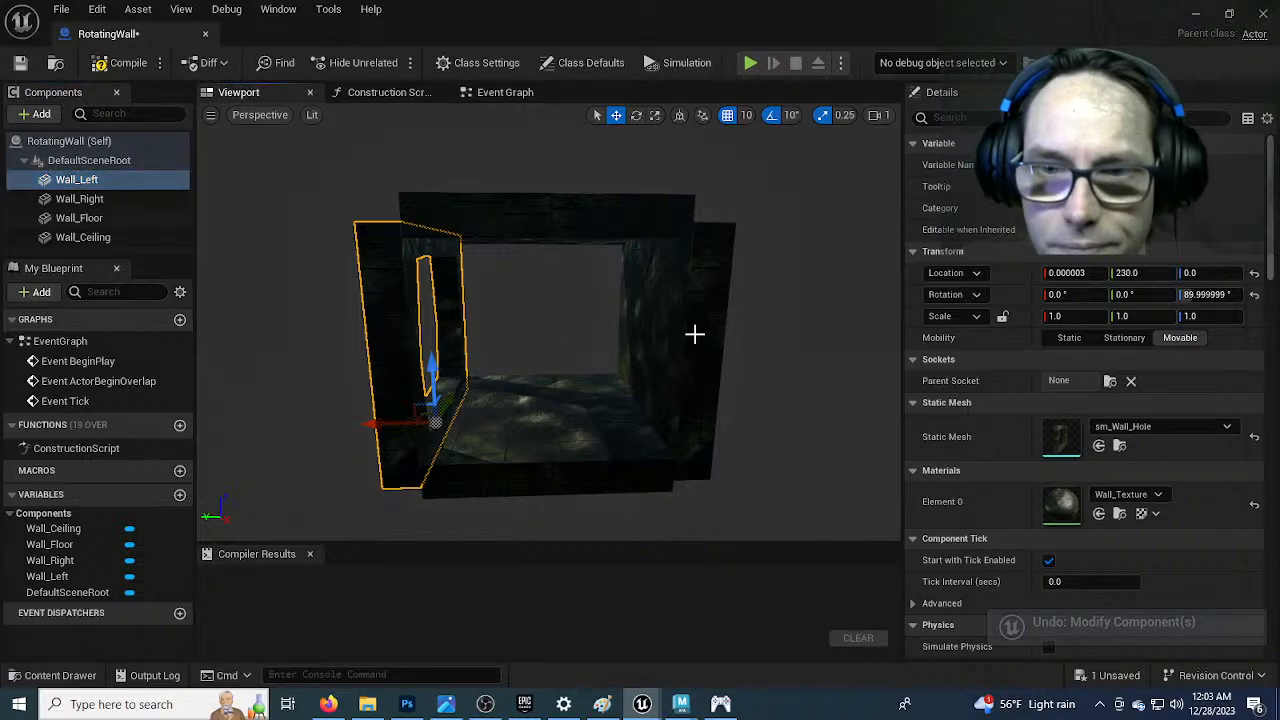
{"action": "left_click", "coordinate": [1192, 426]}
{"action": "left_click", "coordinate": [1150, 256]}
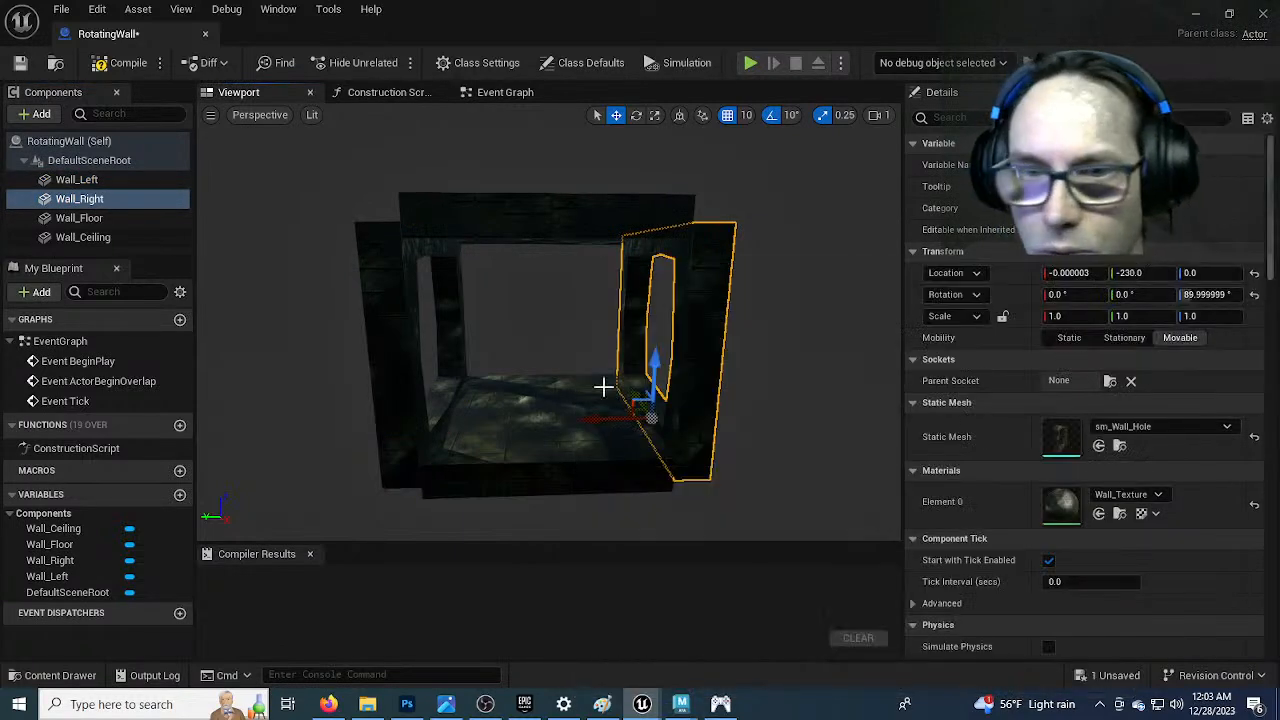
{"action": "left_click", "coordinate": [415, 355]}
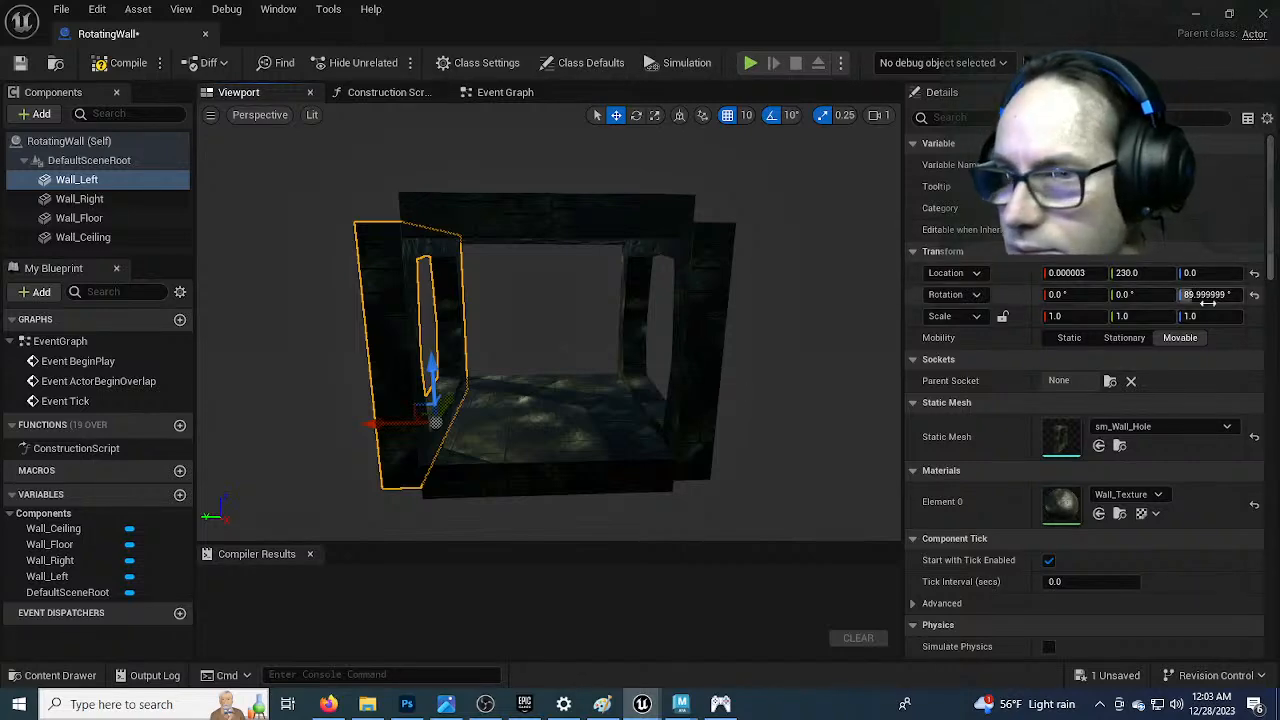
{"action": "left_click", "coordinate": [1156, 432]}
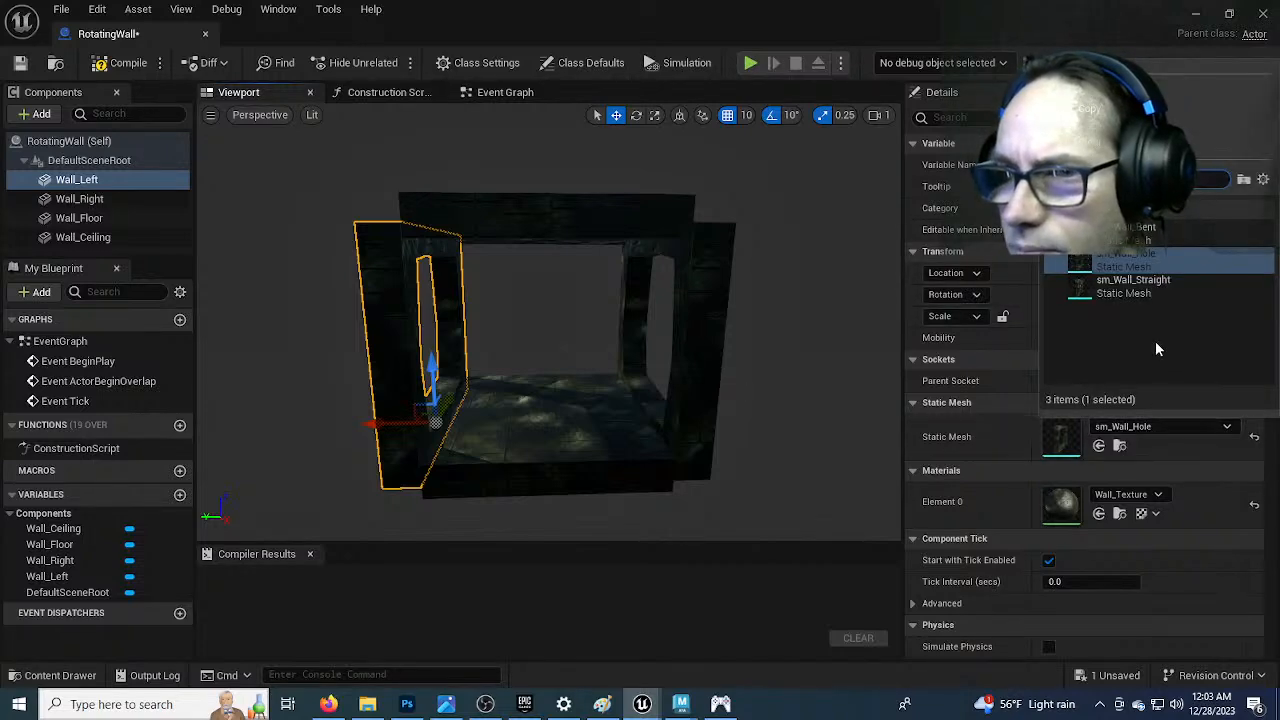
{"action": "left_click", "coordinate": [1140, 235]}
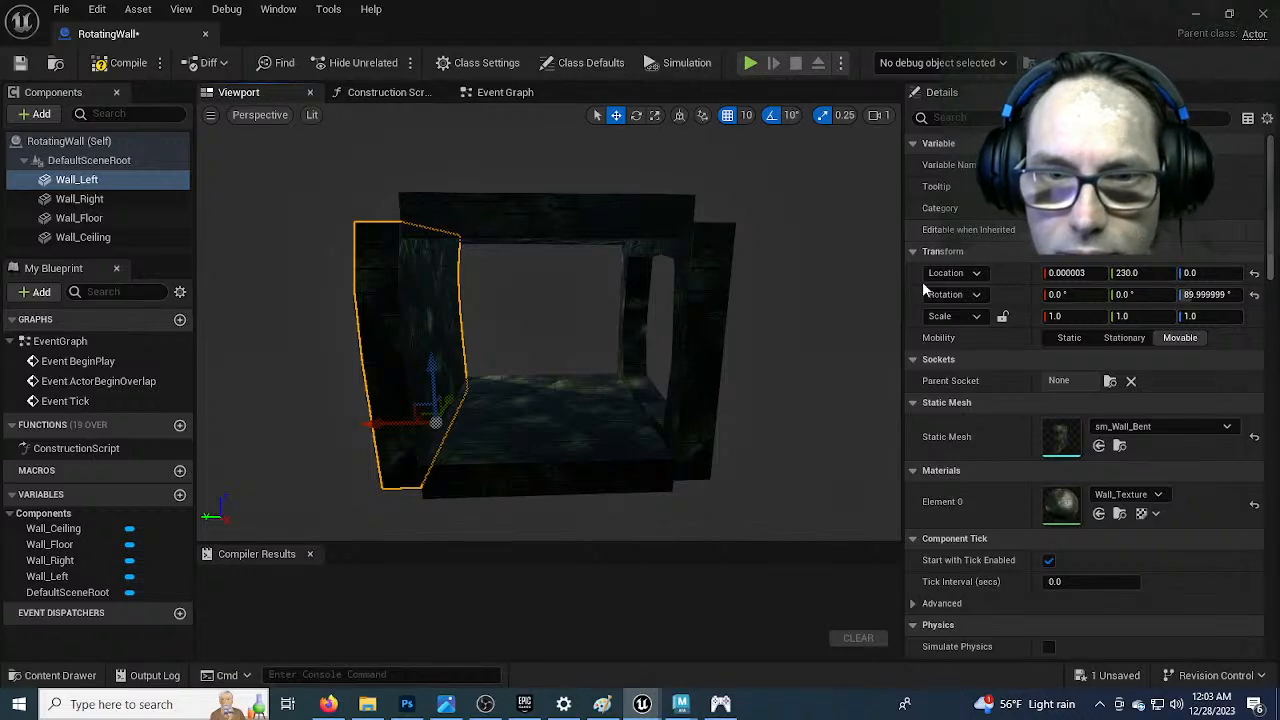
Save and compile the RotatingWall blueprint with the updated wall meshes
{"action": "key", "text": "w"}
{"action": "mouse_move", "coordinate": [590, 416]}
{"action": "right_mouse_down"}
{"action": "mouse_move", "coordinate": [588, 396]}
{"action": "mouse_move", "coordinate": [580, 430]}
{"action": "mouse_move", "coordinate": [575, 420]}
{"action": "mouse_move", "coordinate": [590, 424]}
{"action": "right_mouse_up"}
{"action": "key", "text": "w"}
{"action": "key", "text": "s"}
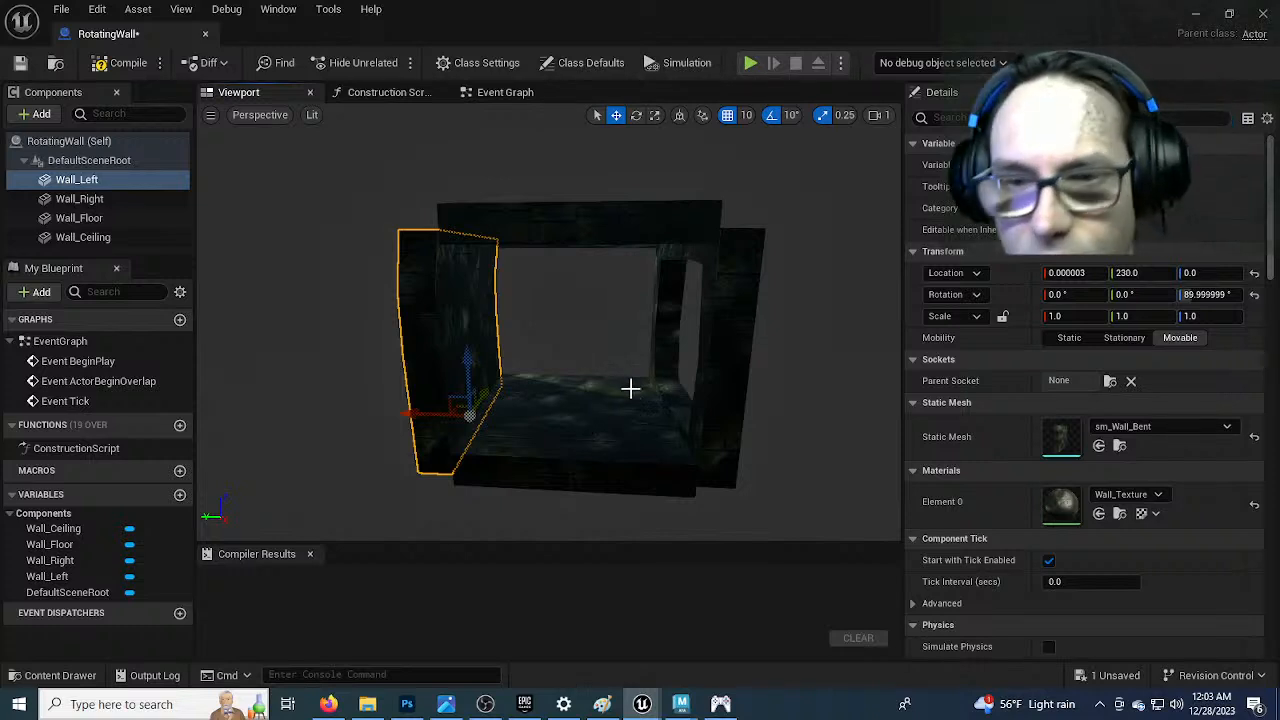
{"action": "left_click", "coordinate": [20, 63]}
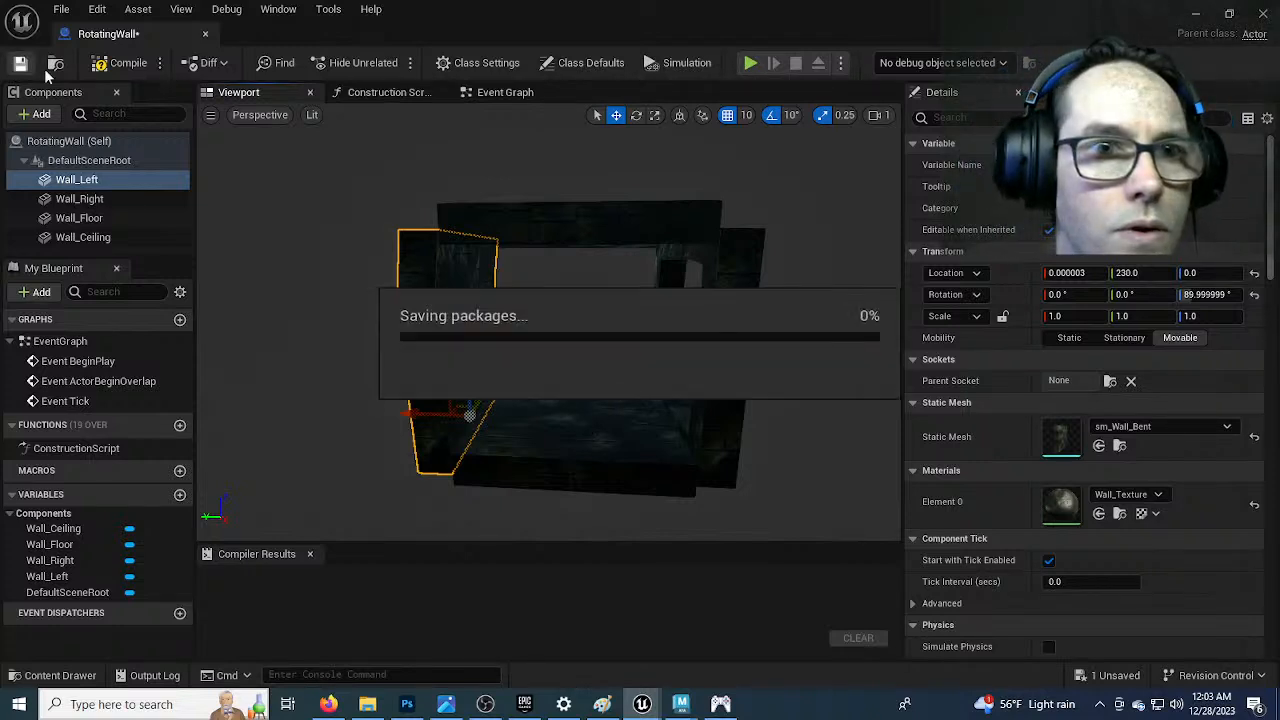
{"action": "left_click", "coordinate": [95, 68]}
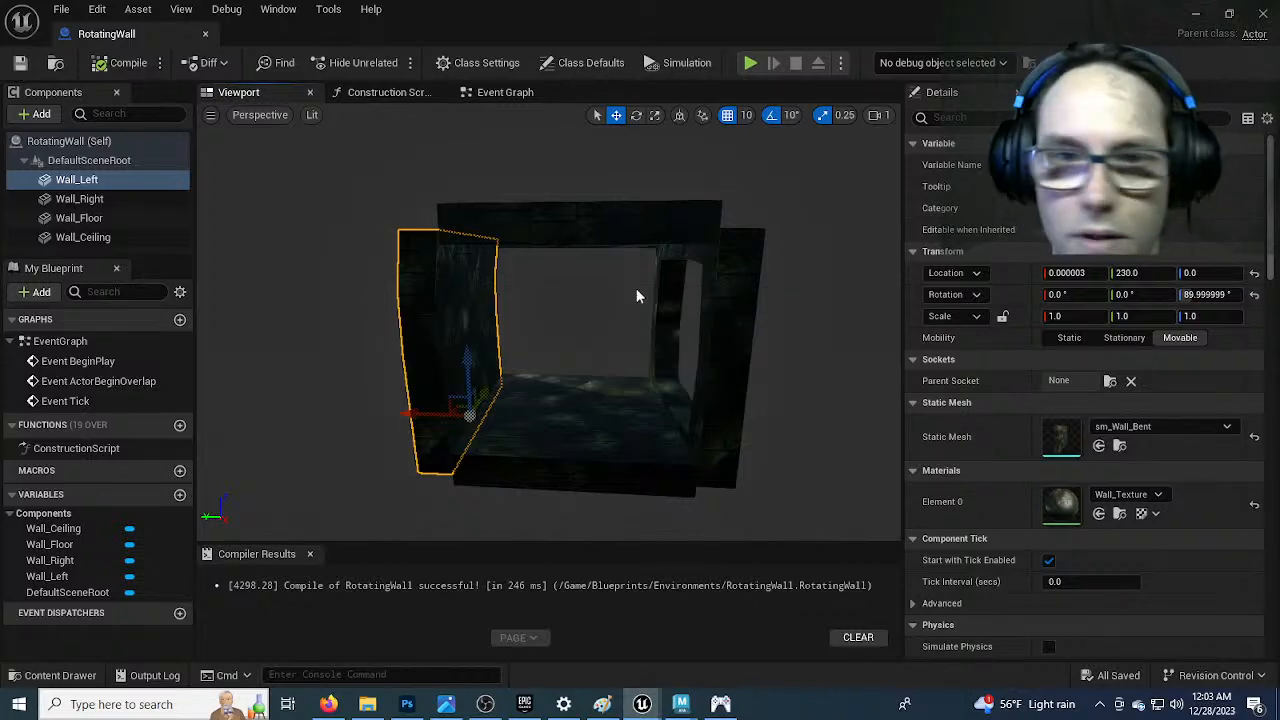
Review the component hierarchy by selecting the actor, the DefaultSceneRoot and each of the four wall components
{"action": "left_click", "coordinate": [88, 160]}
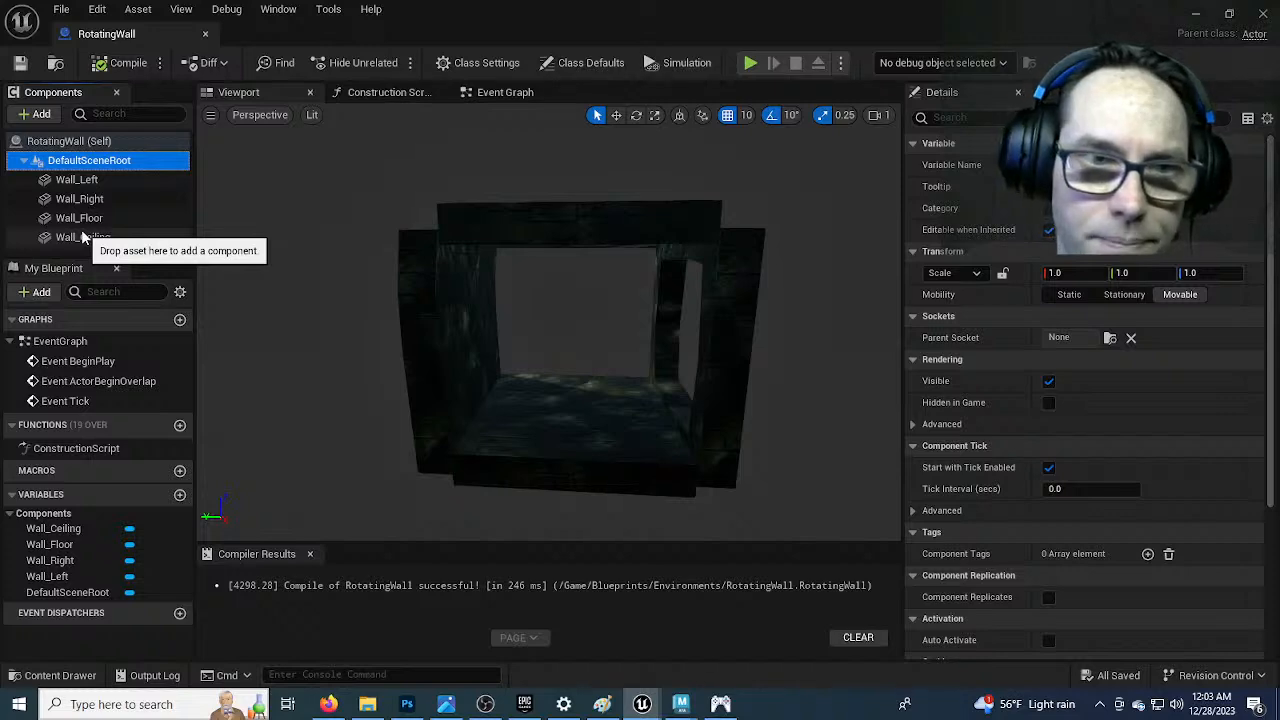
{"action": "left_click", "coordinate": [112, 238]}
{"action": "left_click", "coordinate": [114, 217]}
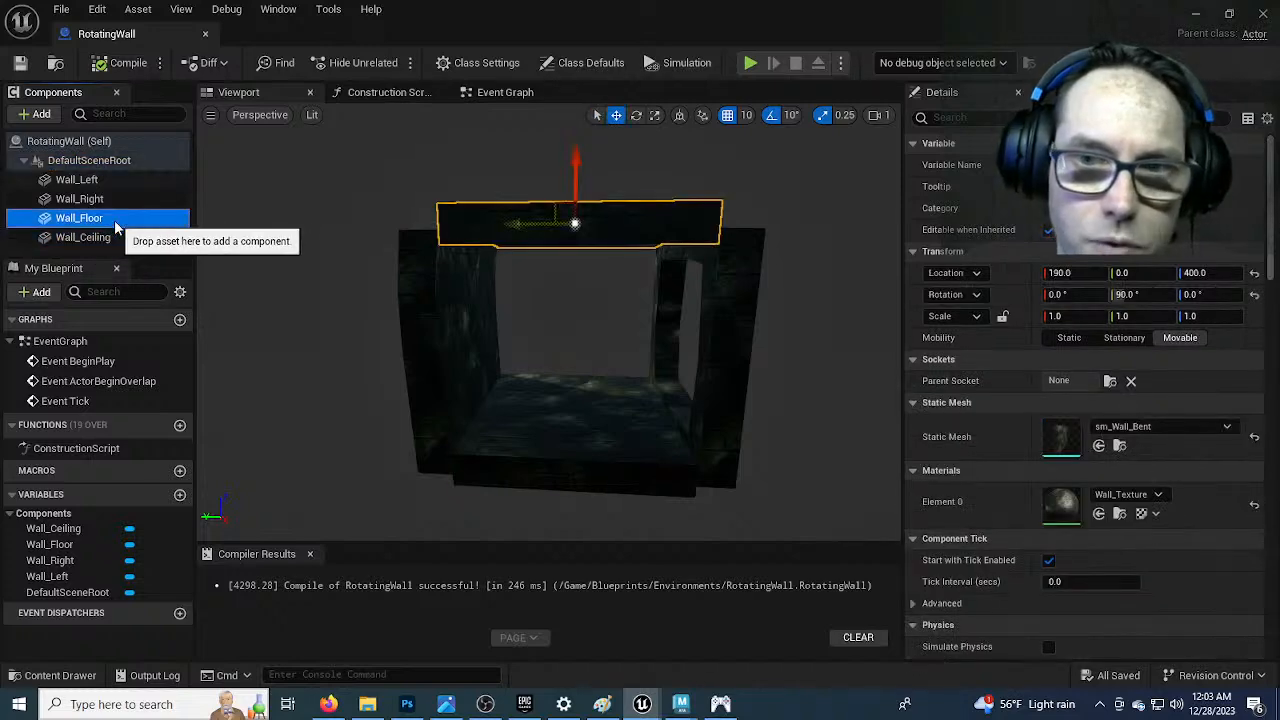
{"action": "left_click", "coordinate": [115, 200]}
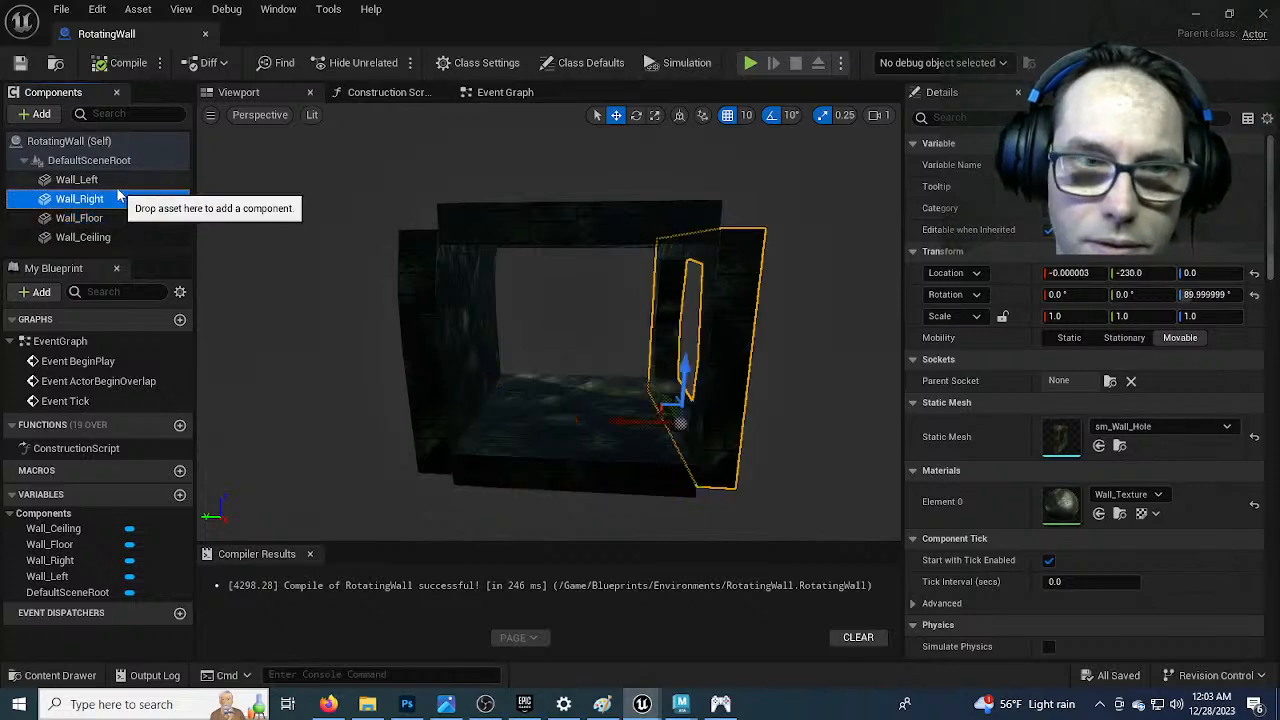
{"action": "left_click", "coordinate": [119, 182]}
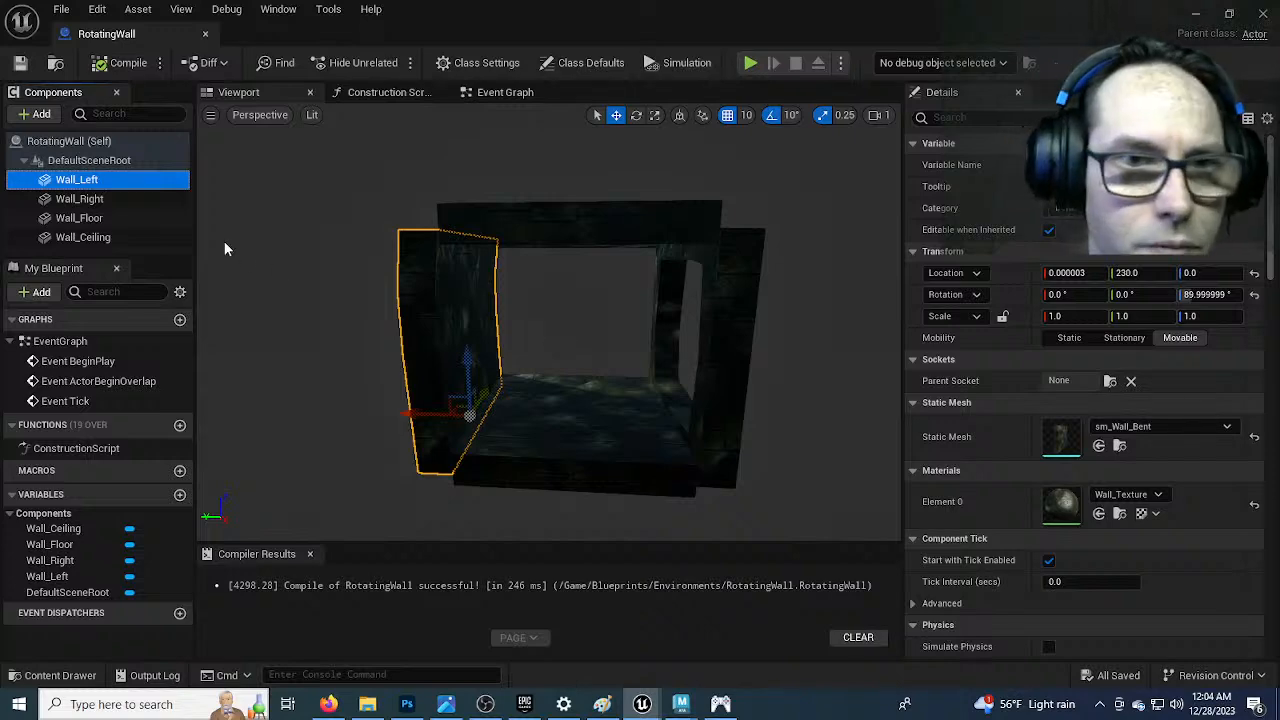
{"action": "left_click", "coordinate": [70, 141]}
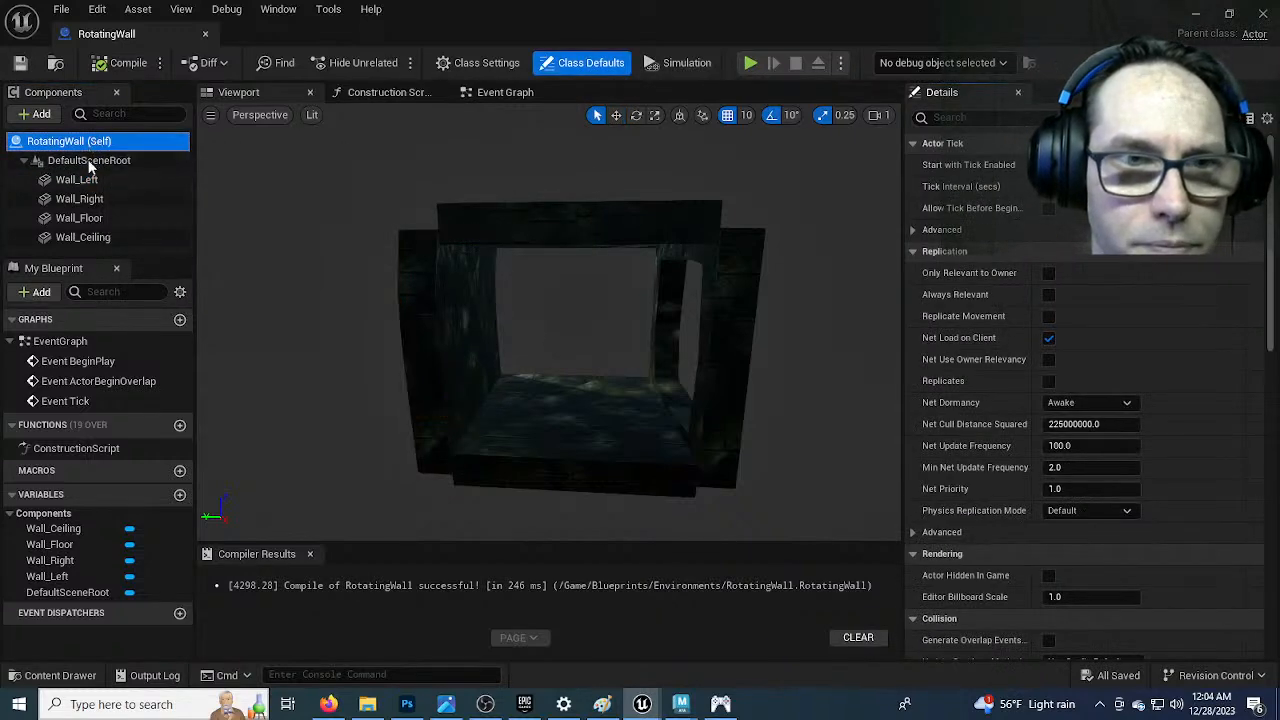
{"action": "left_click", "coordinate": [88, 162]}
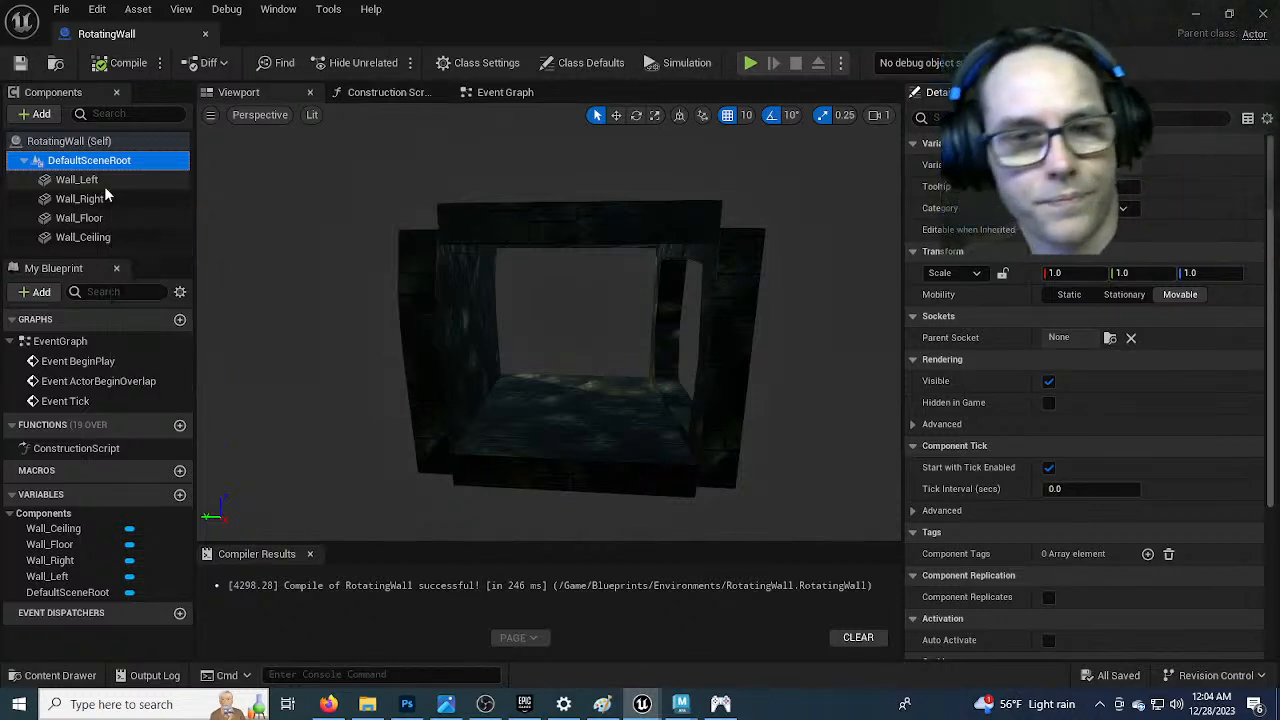
Examine the wall assembly in the Top, Bottom, Left, Right and Back orthographic views, ending in the Front view
{"action": "left_click", "coordinate": [260, 114]}
{"action": "left_click", "coordinate": [272, 164]}
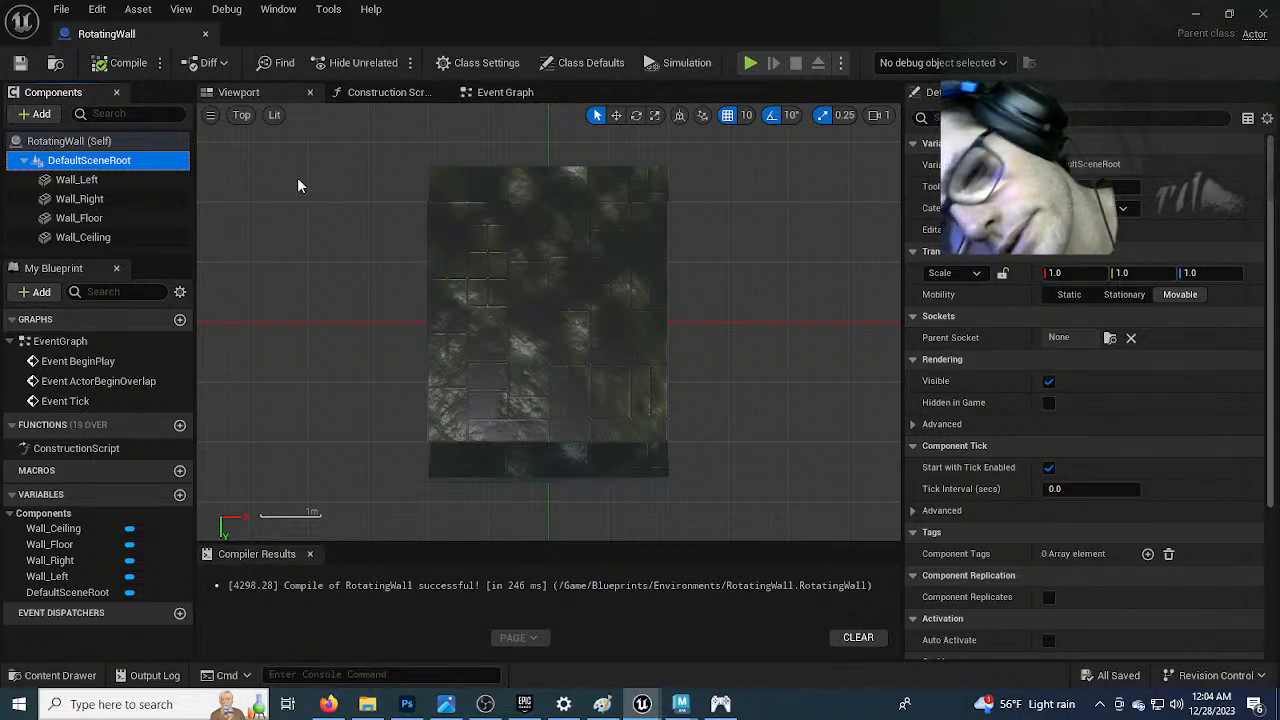
{"action": "left_click", "coordinate": [238, 116]}
{"action": "left_click", "coordinate": [300, 193]}
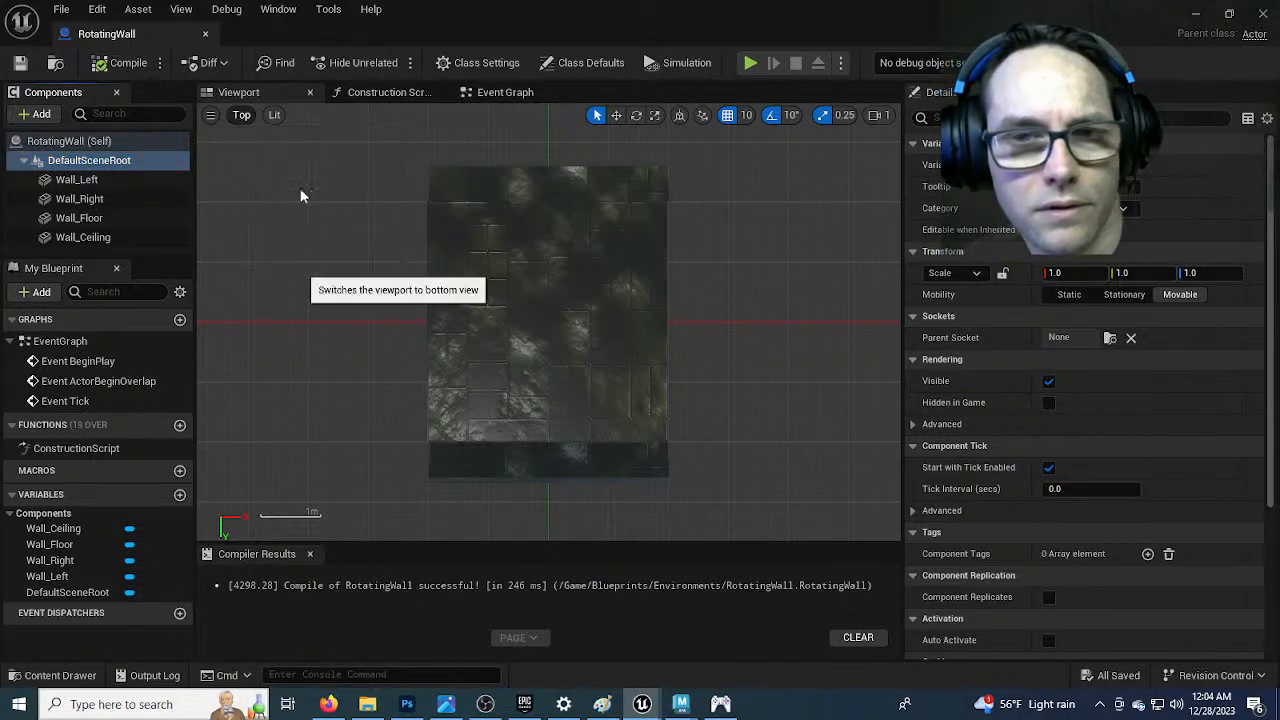
{"action": "left_click", "coordinate": [246, 115]}
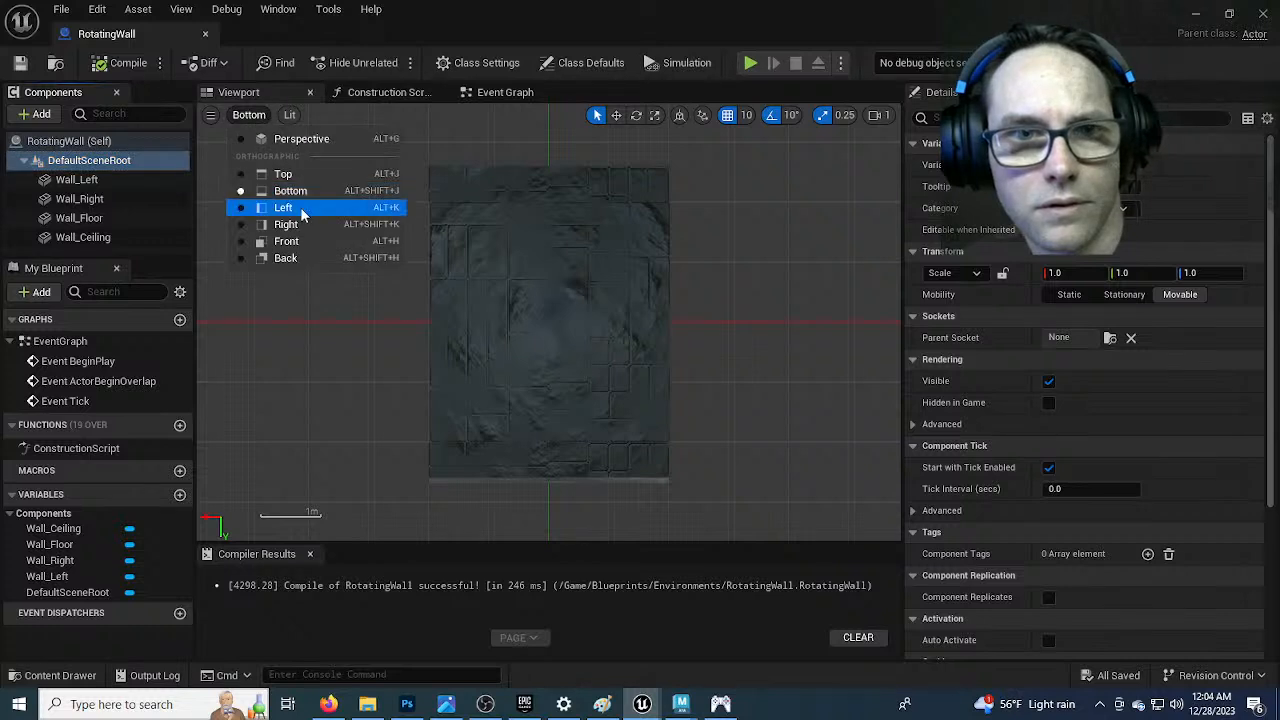
{"action": "left_click", "coordinate": [300, 207]}
{"action": "left_click", "coordinate": [242, 115]}
{"action": "left_click", "coordinate": [300, 220]}
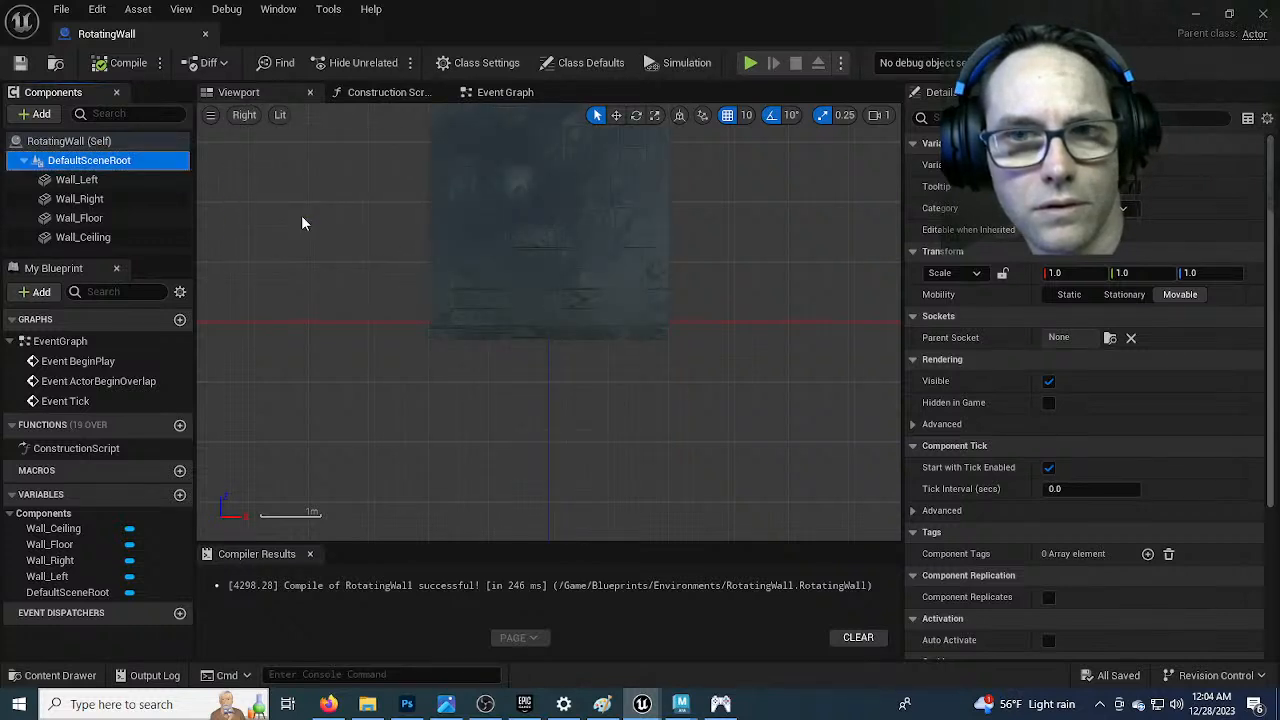
{"action": "left_click", "coordinate": [252, 119]}
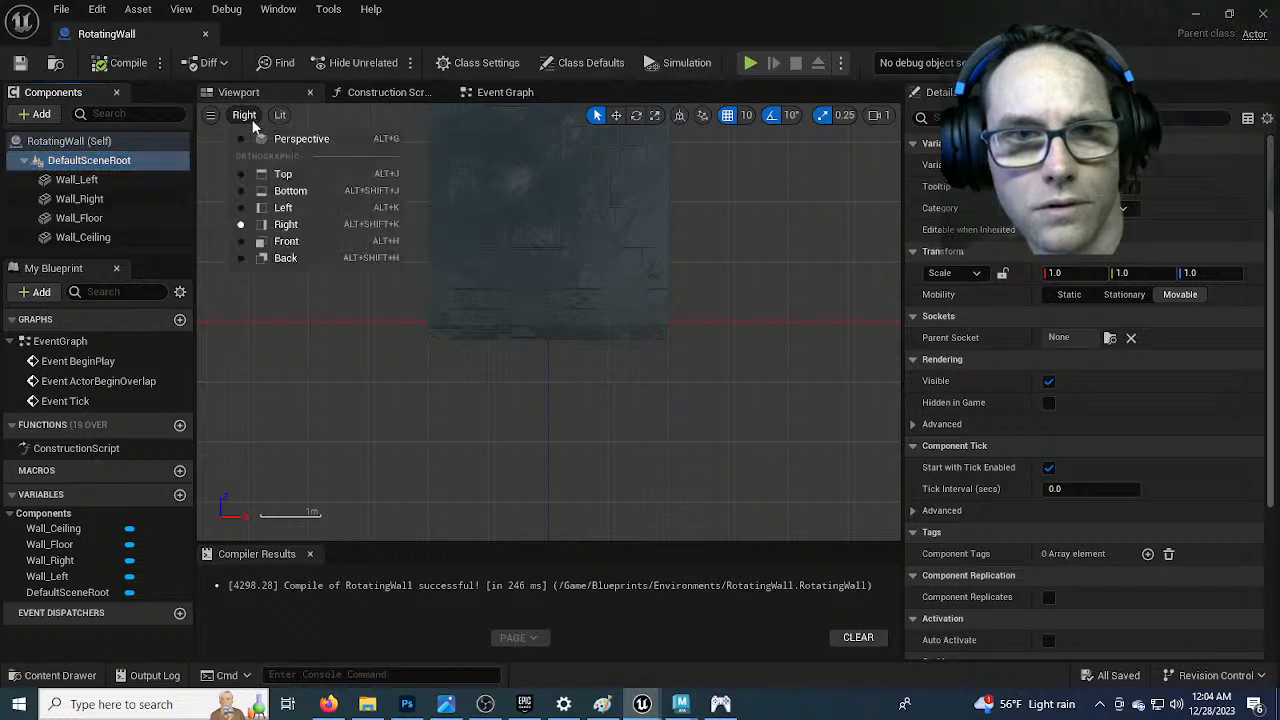
{"action": "left_click", "coordinate": [299, 243]}
{"action": "right_click_drag", "start_coordinate": [300, 251], "coordinate": [307, 299]}
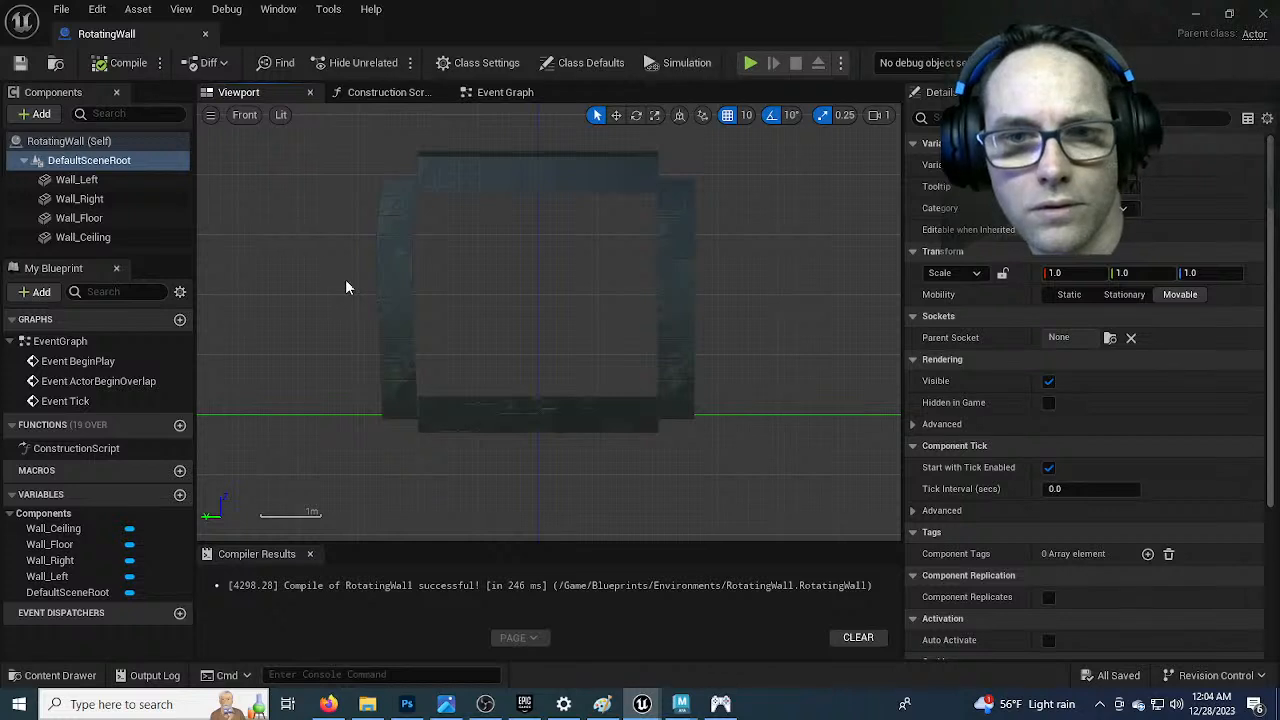
{"action": "left_click", "coordinate": [237, 120]}
{"action": "left_click", "coordinate": [283, 262]}
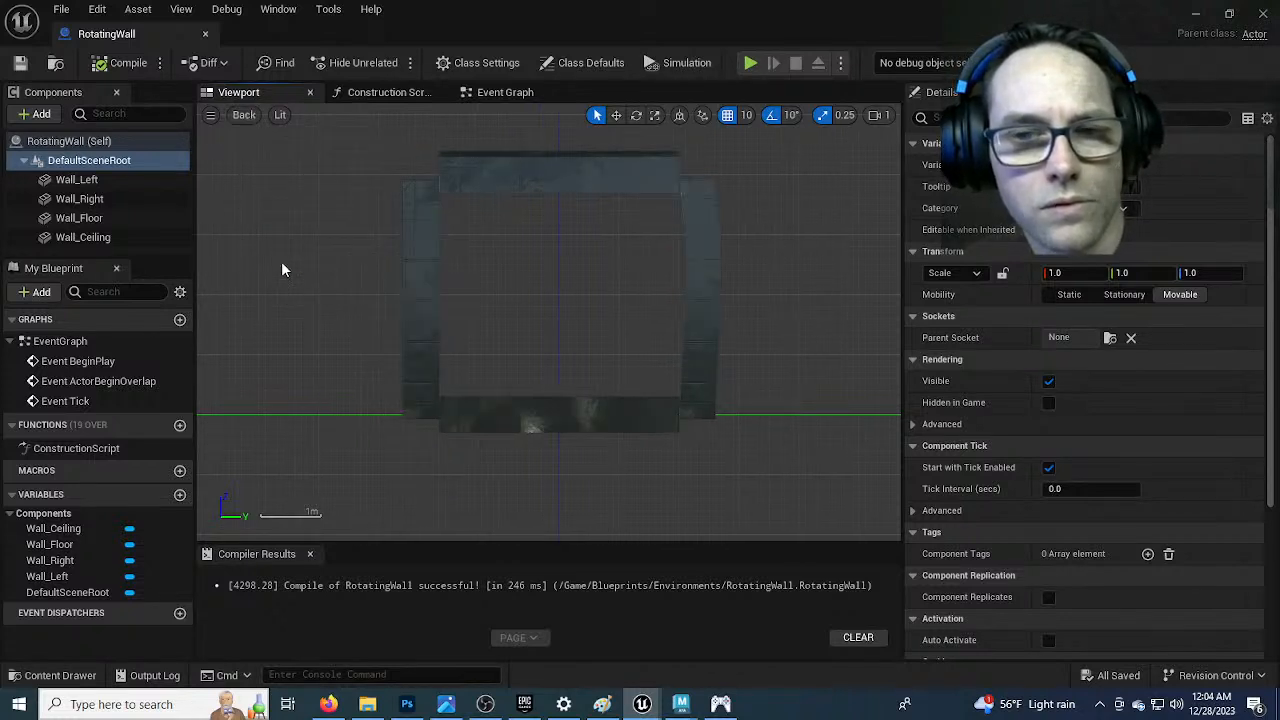
{"action": "left_click", "coordinate": [244, 115]}
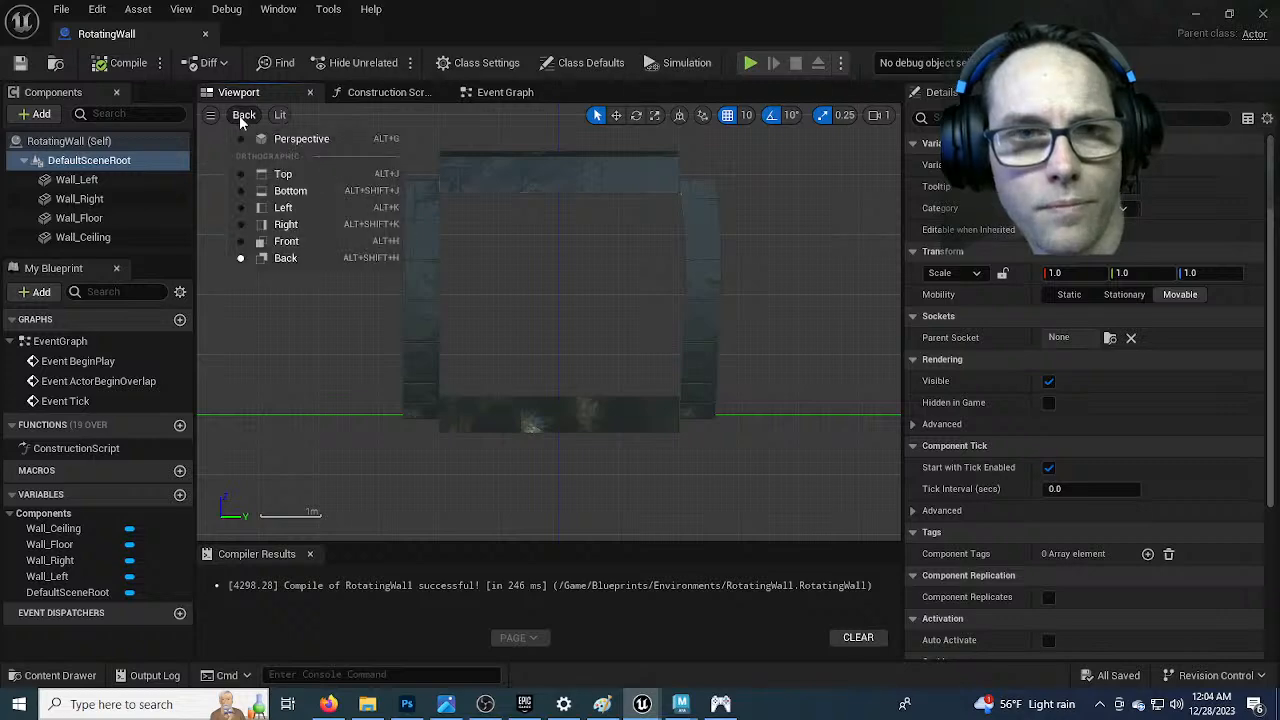
{"action": "left_click", "coordinate": [288, 240]}
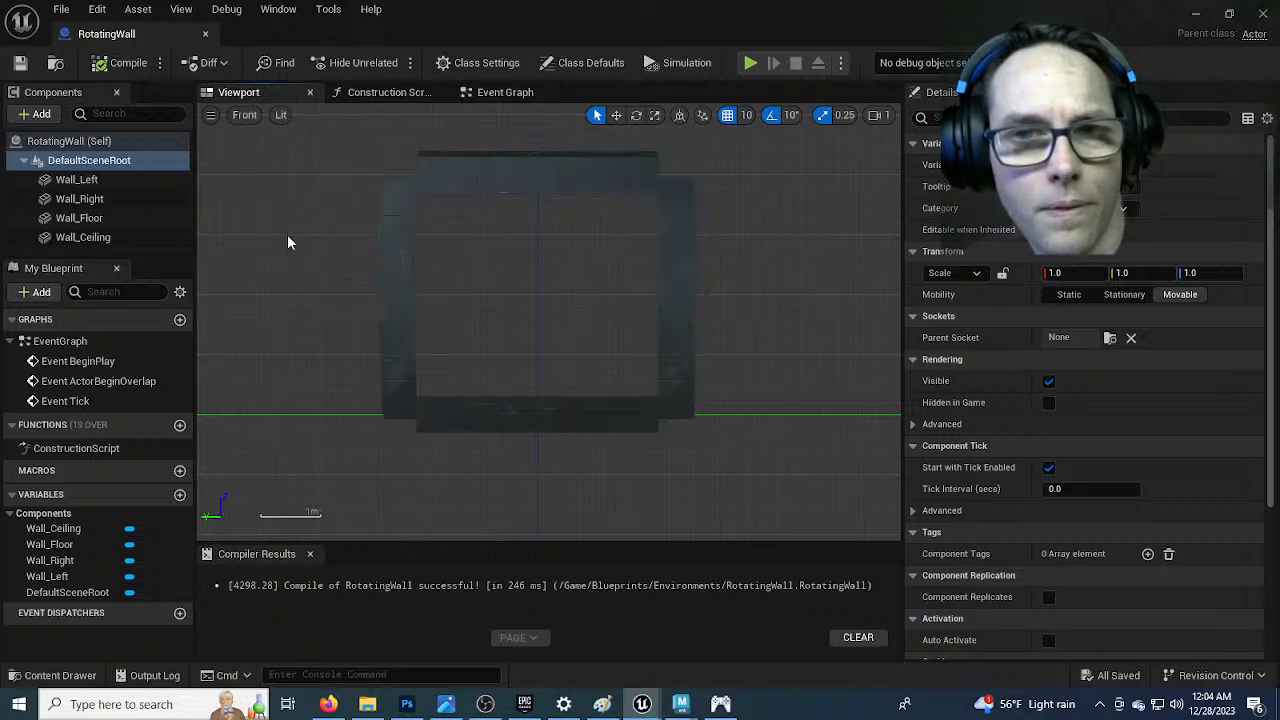
{"action": "left_click", "coordinate": [78, 199]}
{"action": "left_click", "coordinate": [77, 179]}
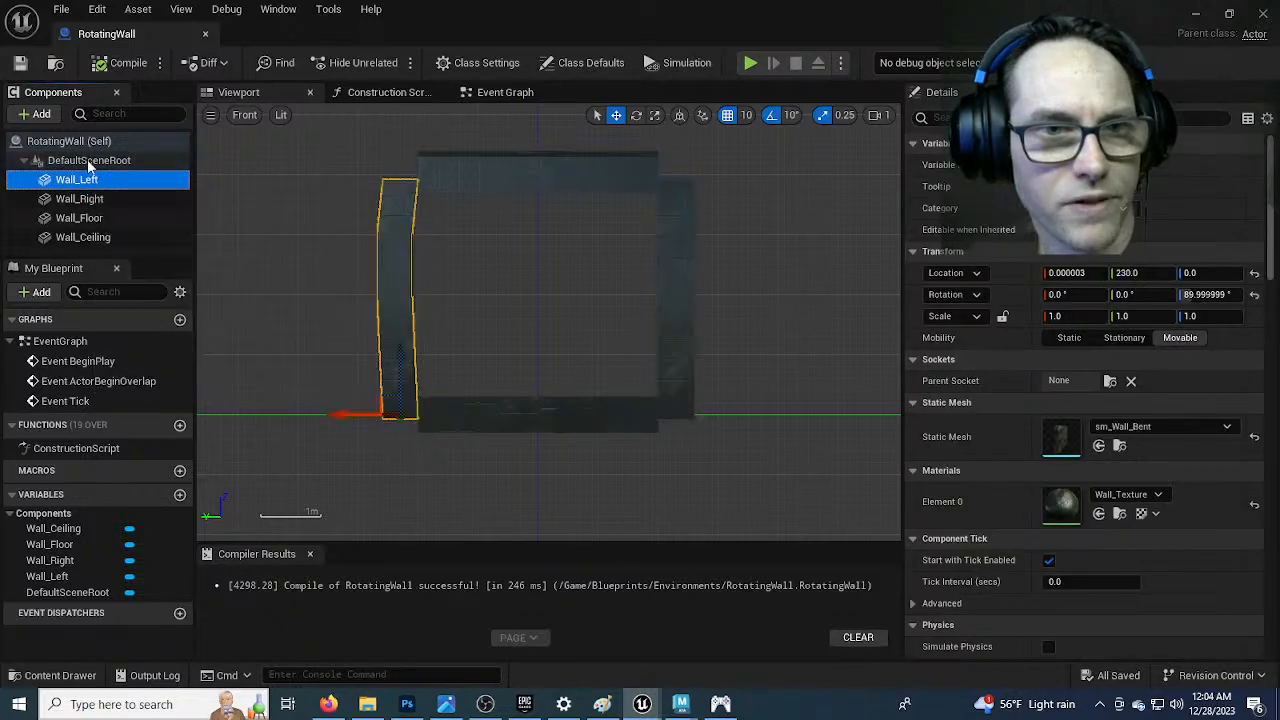
{"action": "left_click", "coordinate": [120, 160]}
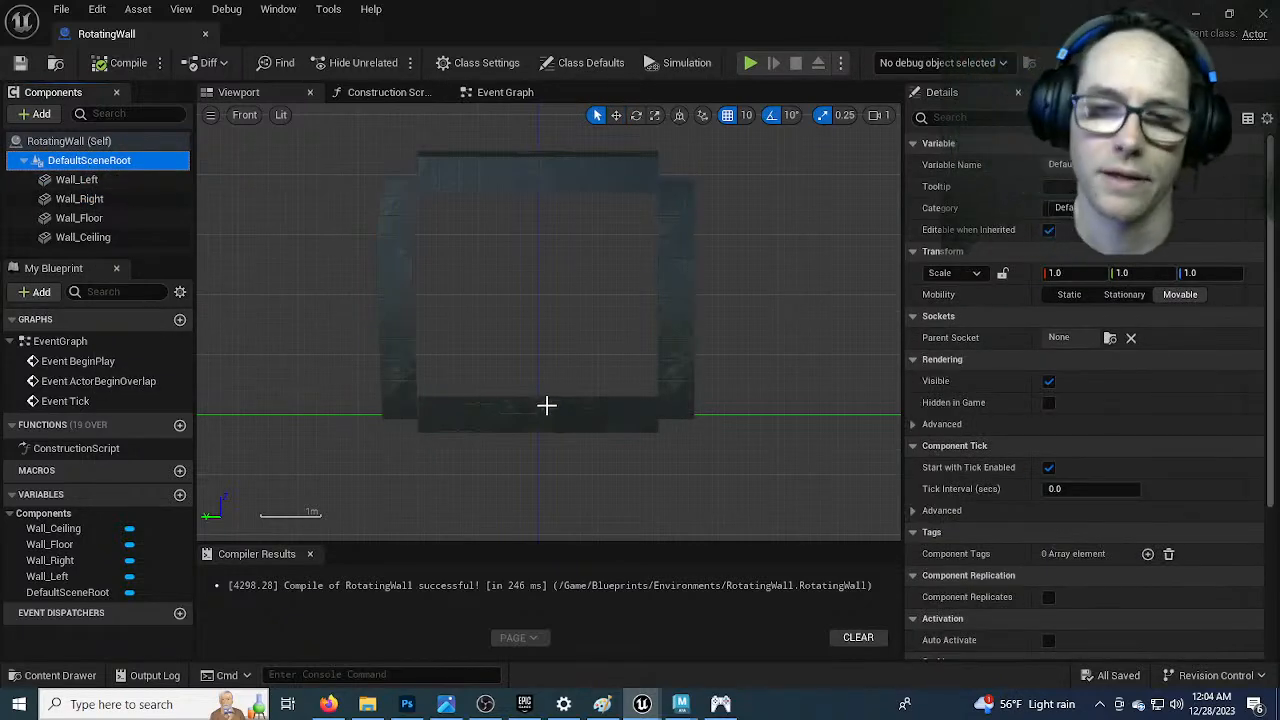
Add a Scene component to the RotatingWall blueprint beneath Wall_Left
{"action": "left_click", "coordinate": [84, 181]}
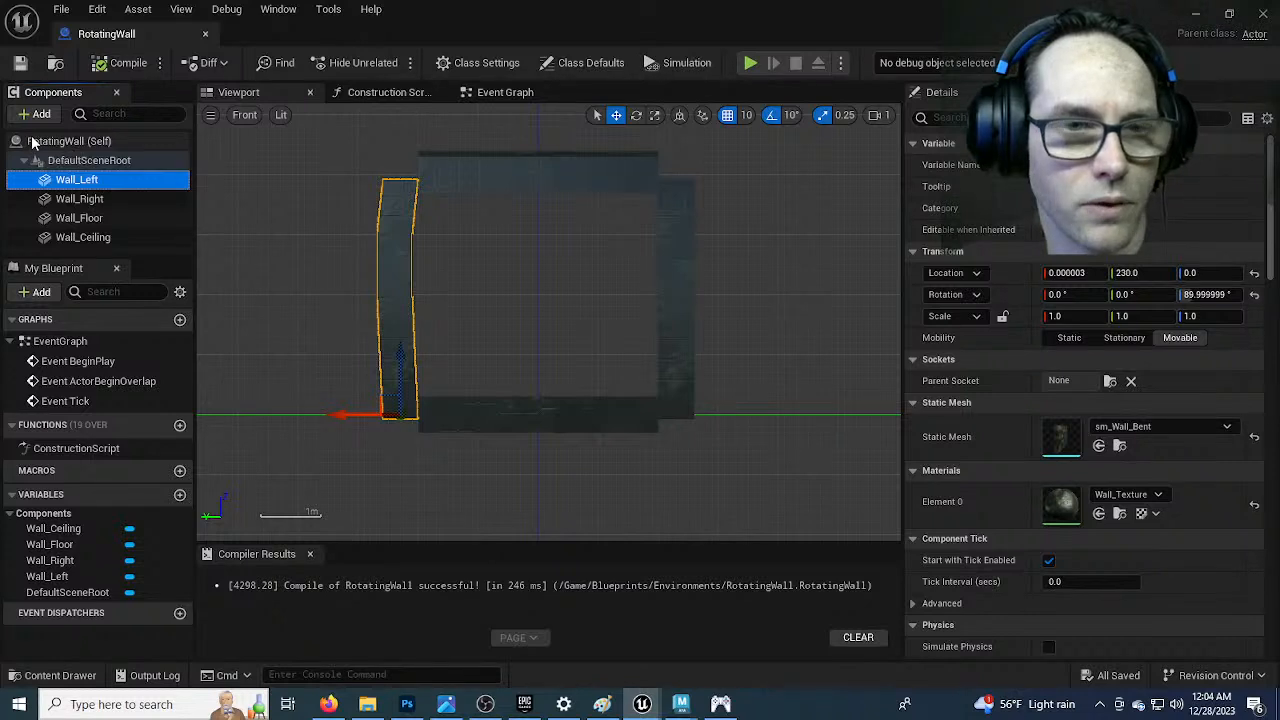
{"action": "left_click", "coordinate": [54, 114]}
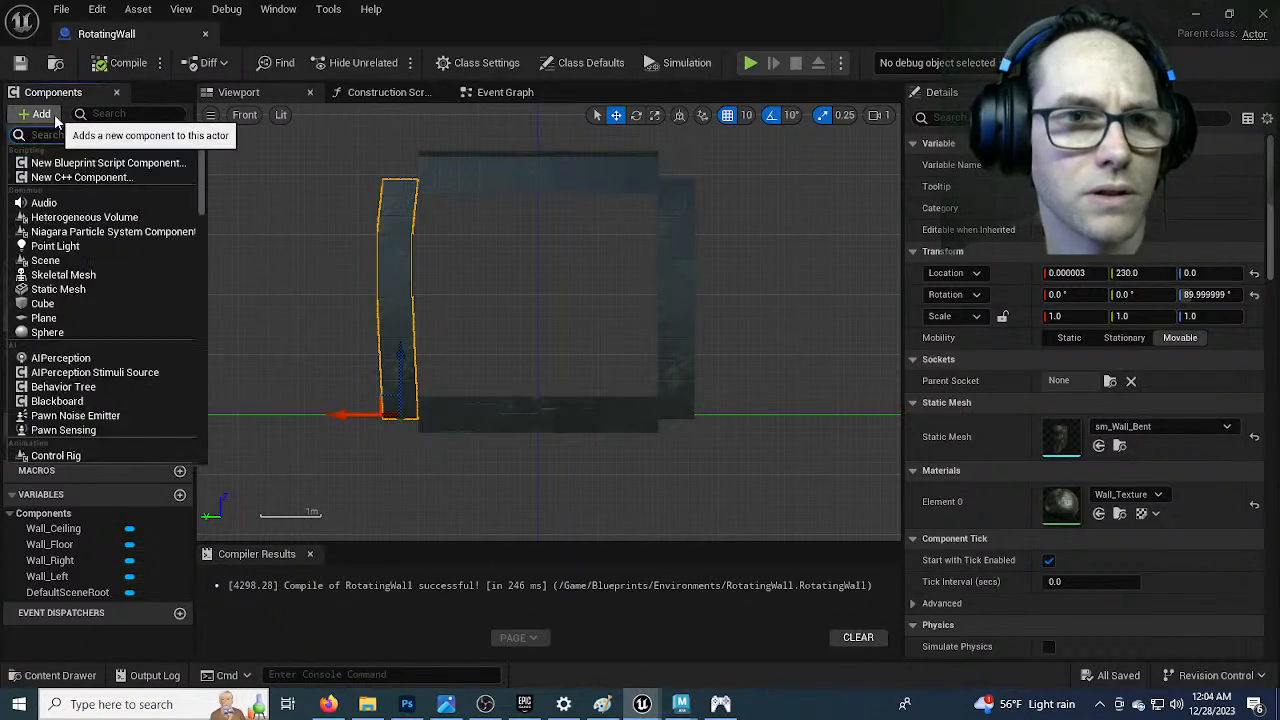
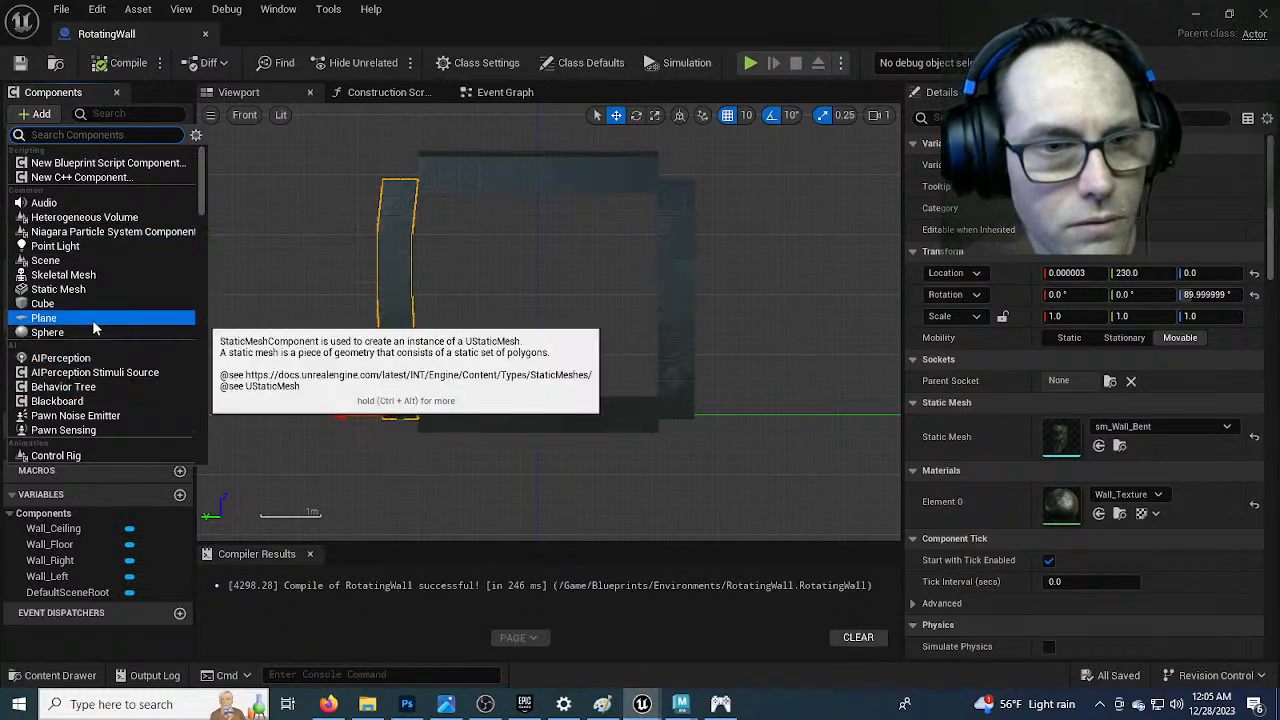
{"action": "scroll", "coordinate": [100, 312], "scroll_direction": "down", "scroll_amount": 1}
{"action": "scroll", "coordinate": [103, 250], "scroll_direction": "up", "scroll_amount": 1}
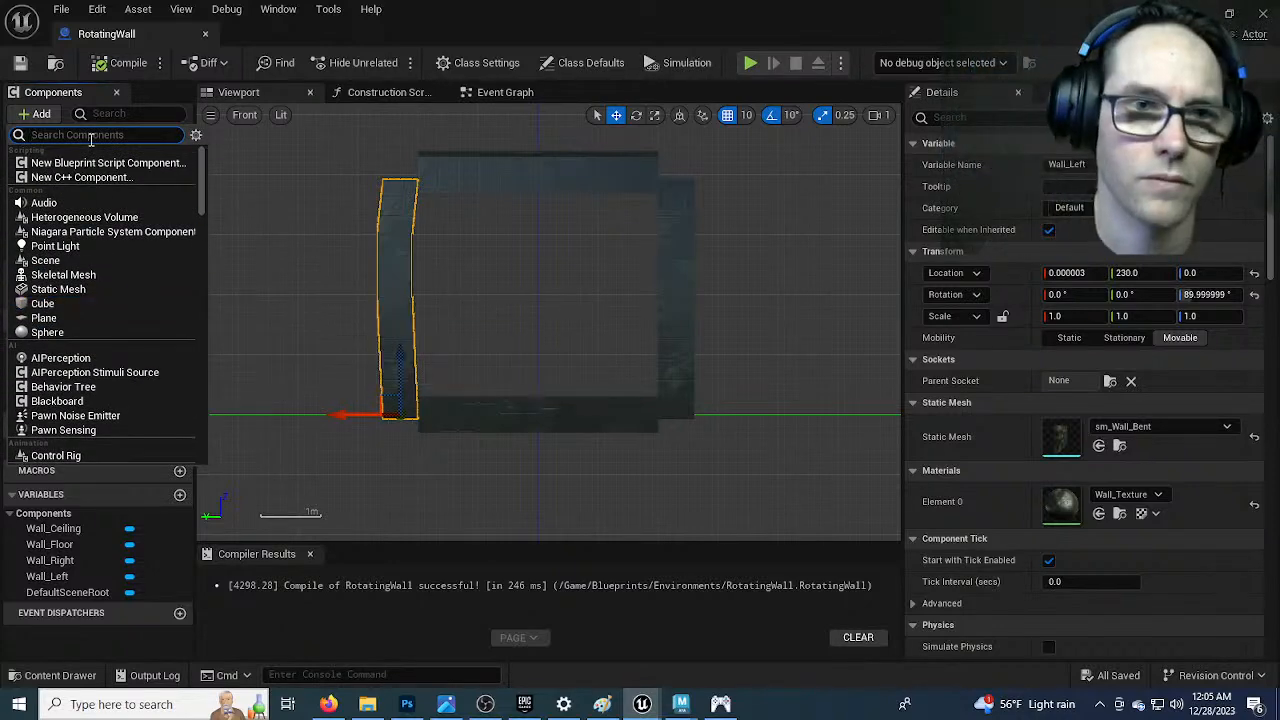
{"action": "type", "text": "root"}
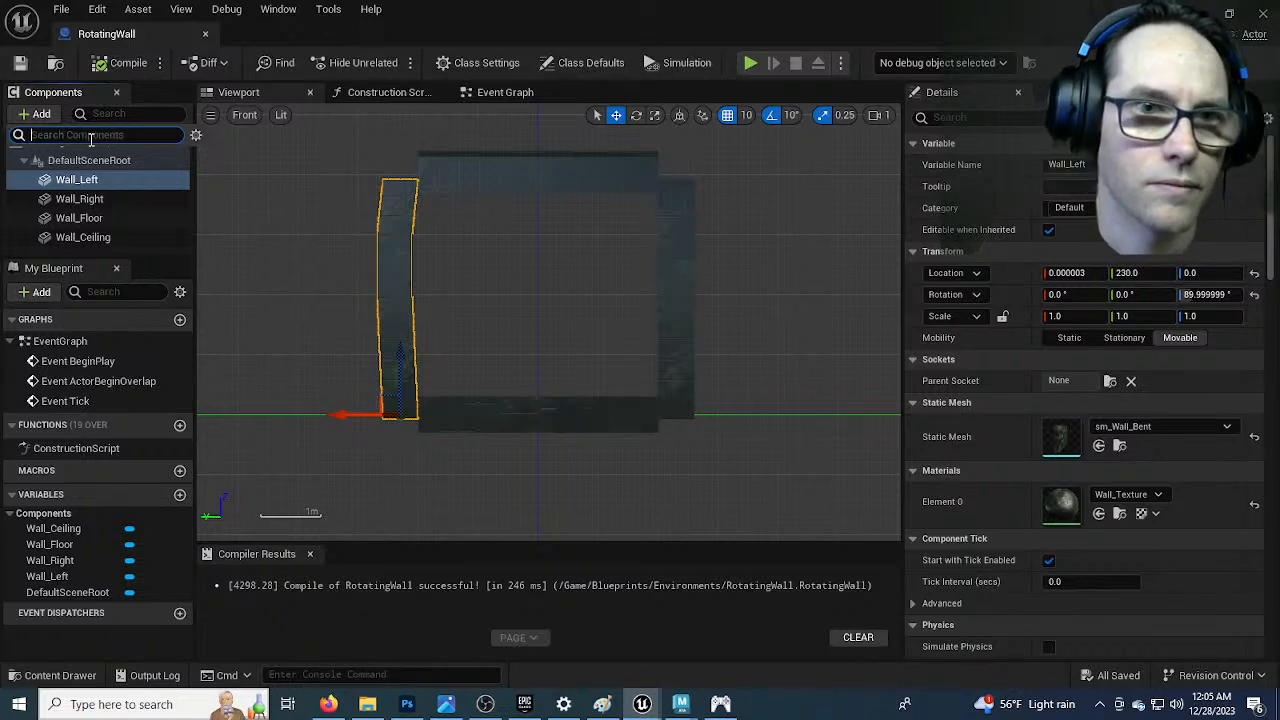
{"action": "type", "text": "scene"}
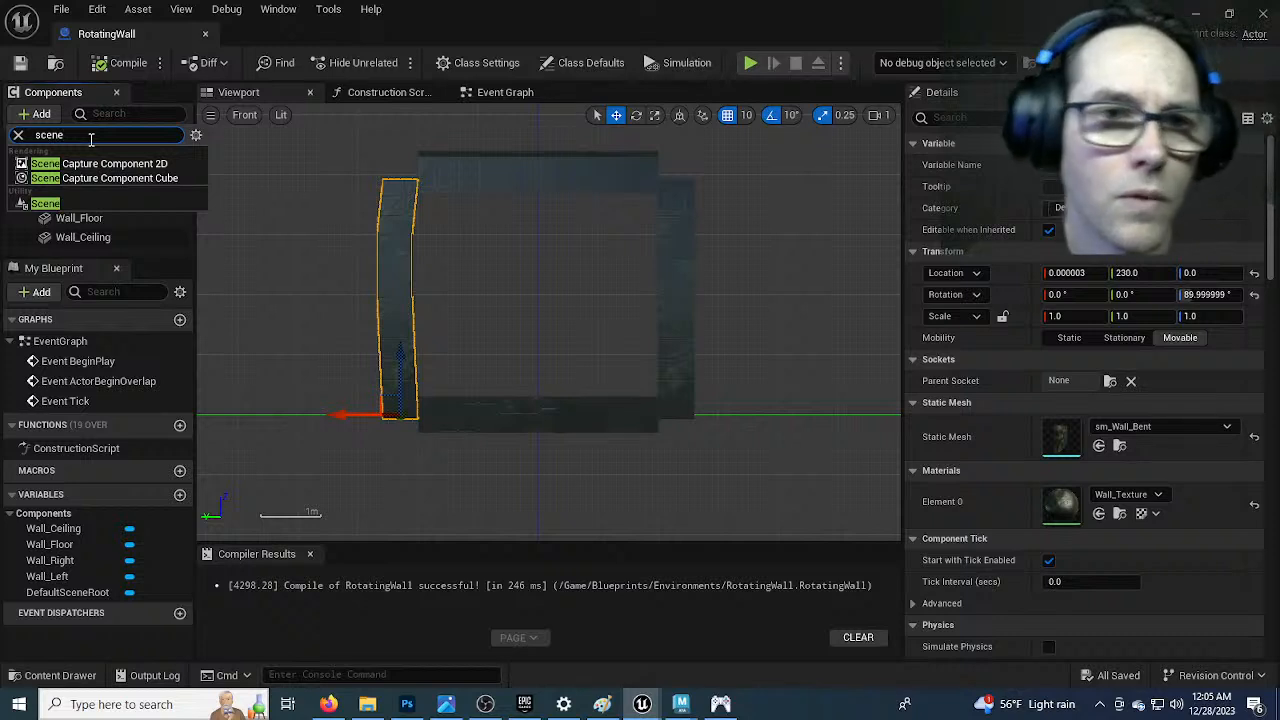
{"action": "left_click", "coordinate": [50, 204]}
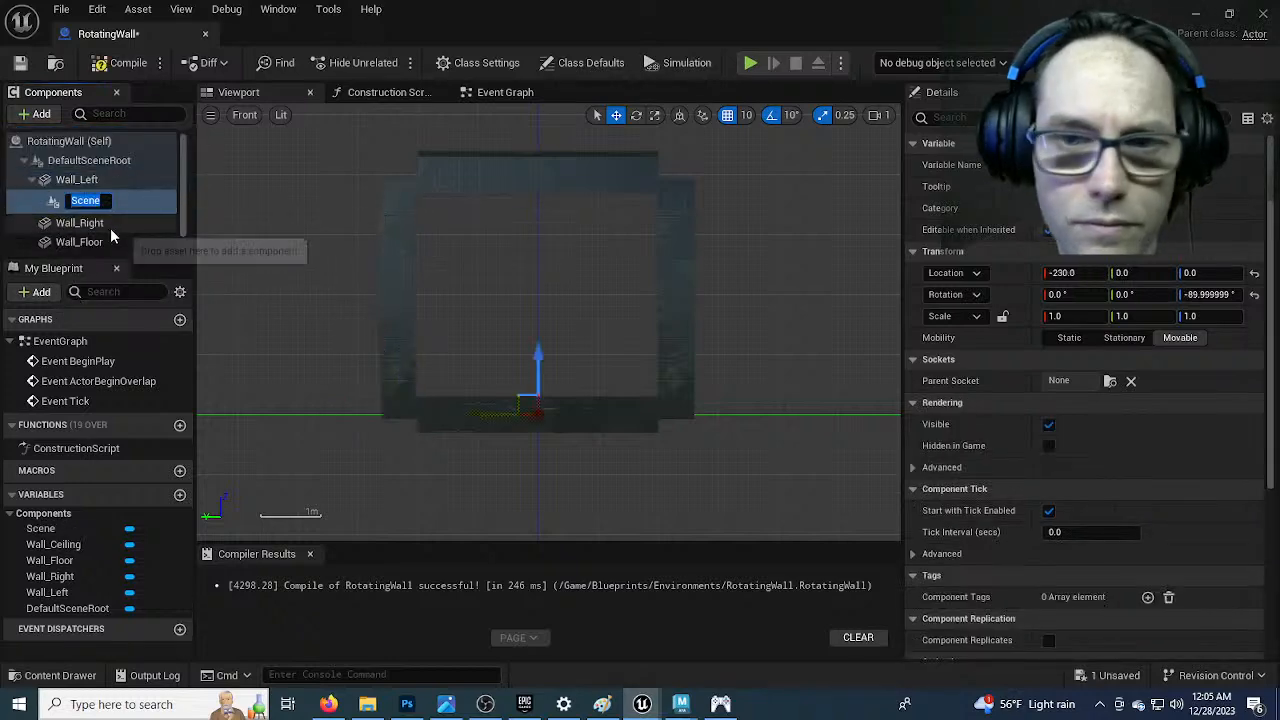
Reparent the Scene component directly to DefaultSceneRoot and raise it to a Z location of 200 at the tunnel's centre
{"action": "left_click", "coordinate": [76, 222]}
{"action": "left_click", "coordinate": [85, 202]}
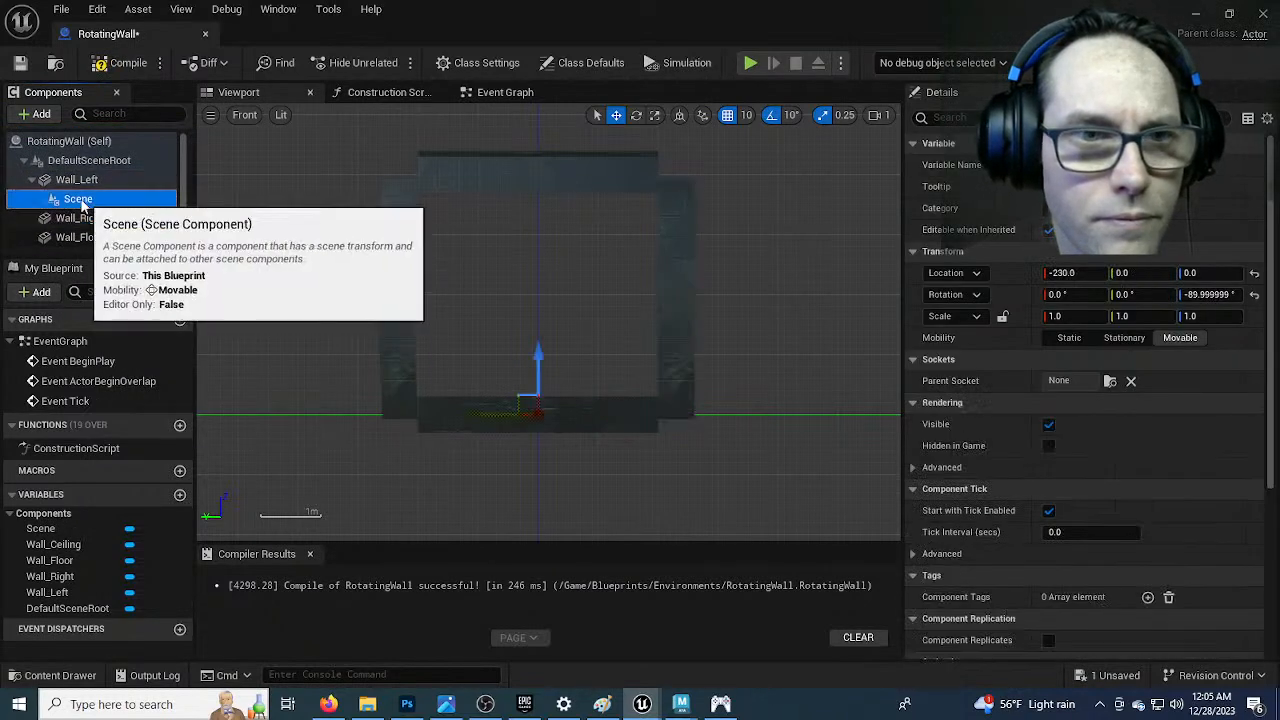
{"action": "left_click_drag", "start_coordinate": [85, 202], "coordinate": [66, 175]}
{"action": "scroll", "coordinate": [107, 207], "scroll_direction": "down", "scroll_amount": 1}
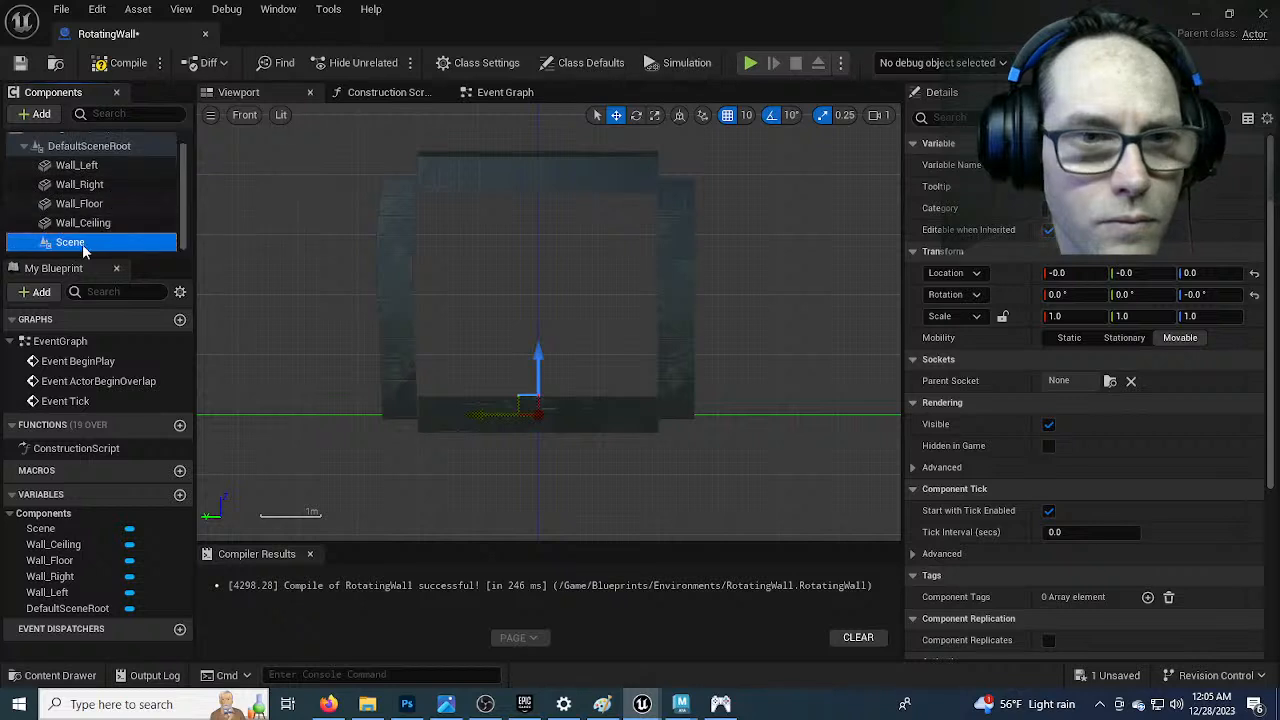
{"action": "left_click_drag", "start_coordinate": [540, 352], "coordinate": [541, 231]}
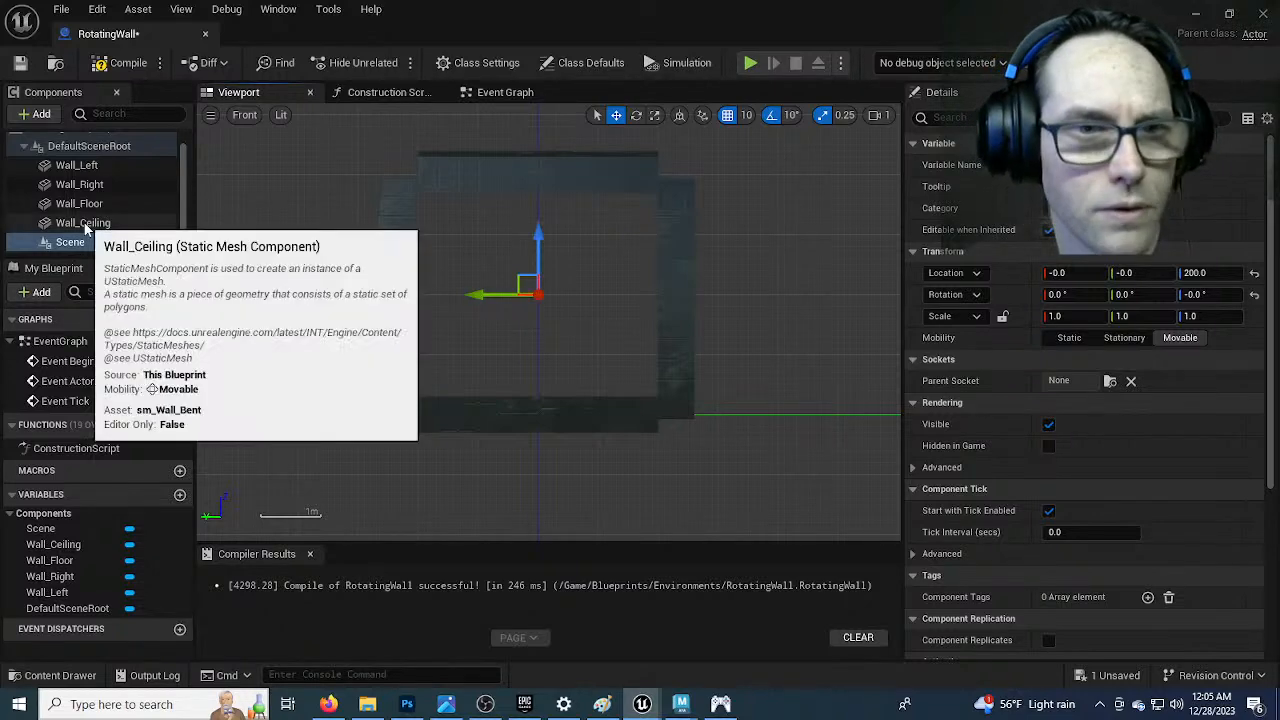
Parent Wall_Ceiling, Wall_Floor, Wall_Right and Wall_Left to the Scene component
{"action": "left_click", "coordinate": [85, 224]}
{"action": "left_click", "coordinate": [93, 206], "text": "ctrl"}
{"action": "left_click", "coordinate": [80, 184], "text": "ctrl"}
{"action": "left_click", "coordinate": [78, 165], "text": "ctrl"}
{"action": "left_click_drag", "start_coordinate": [90, 229], "coordinate": [87, 245]}
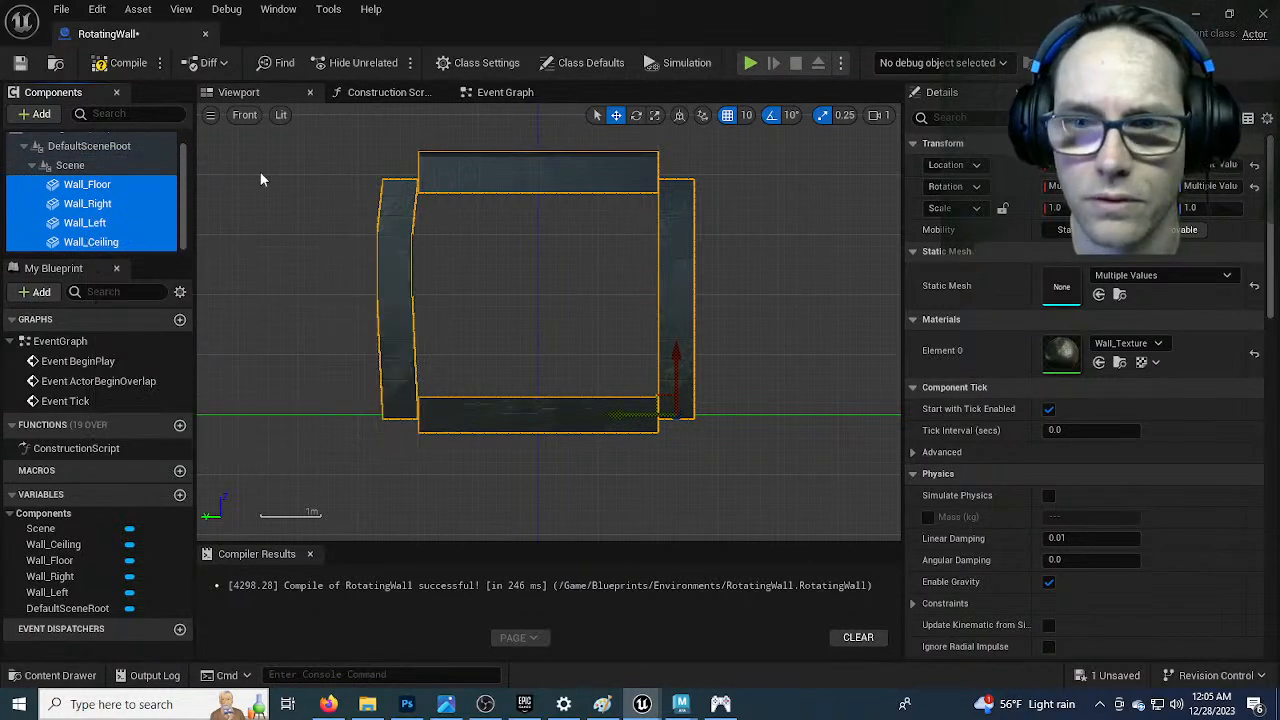
Try rotating the Scene component about its X axis to test the pivot of the four walls
{"action": "left_click", "coordinate": [90, 167]}
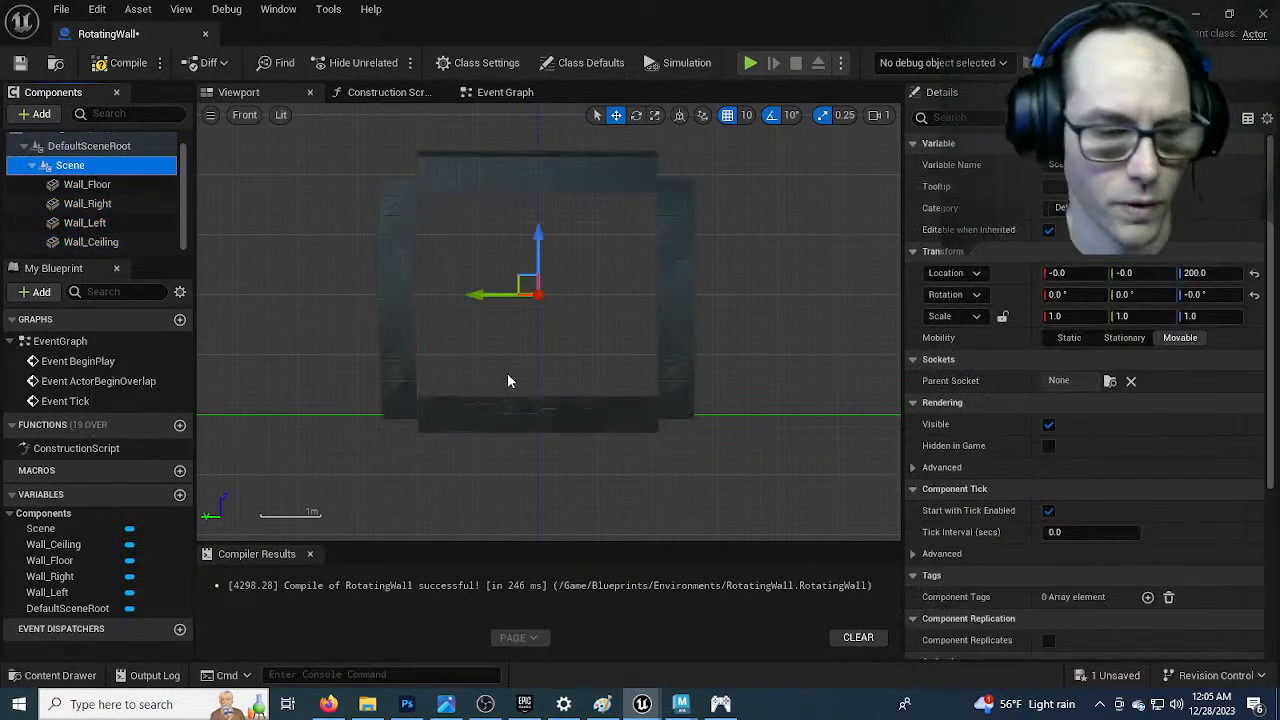
{"action": "left_click", "coordinate": [87, 203]}
{"action": "left_click", "coordinate": [82, 166]}
{"action": "left_click", "coordinate": [470, 232]}
{"action": "key", "text": "e"}
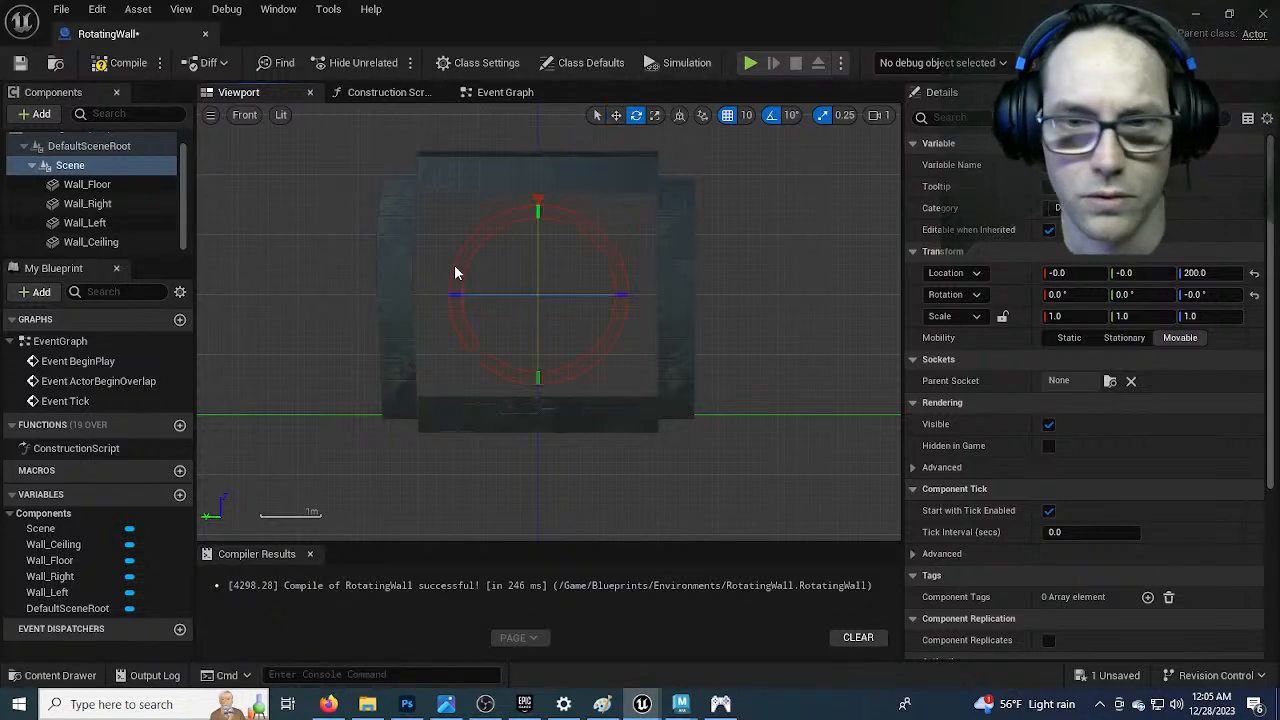
{"action": "left_click_drag", "start_coordinate": [494, 234], "coordinate": [525, 214]}
{"action": "left_click_drag", "start_coordinate": [537, 402], "coordinate": [537, 412]}
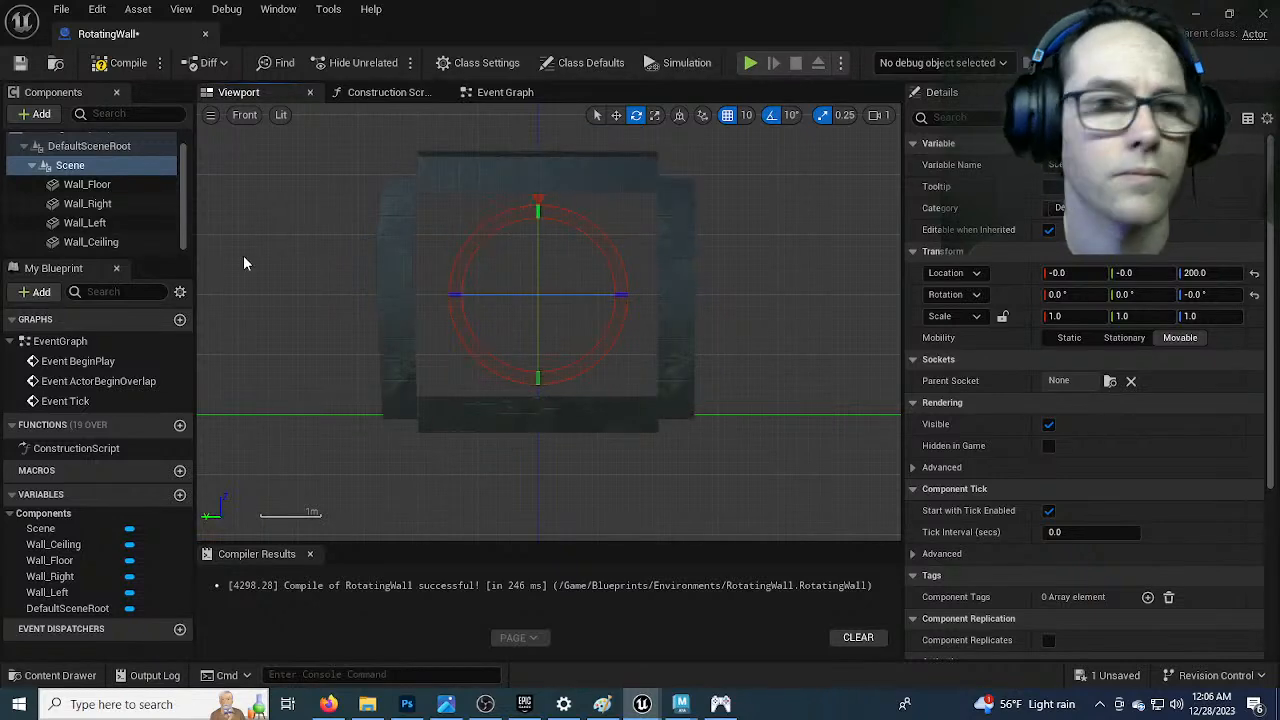
Compile and save the RotatingWall blueprint with the Scene component as the walls' central pivot
{"action": "left_click", "coordinate": [70, 146]}
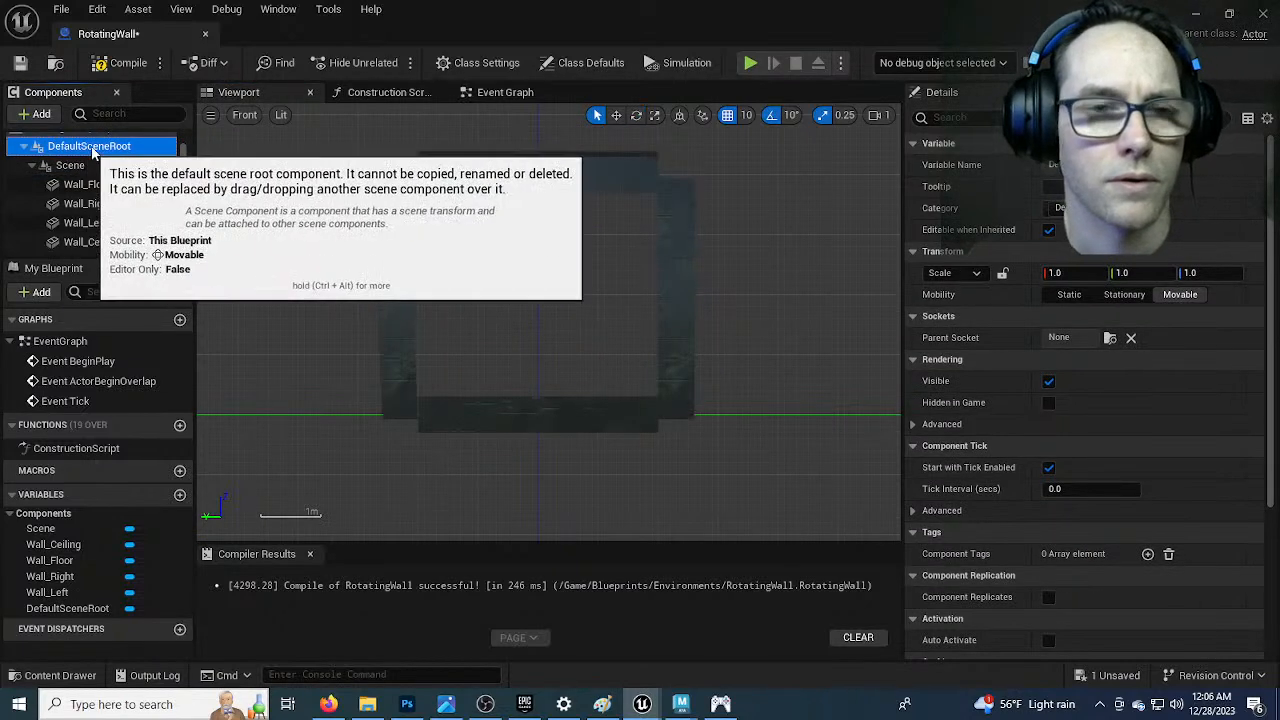
{"action": "left_click", "coordinate": [94, 167]}
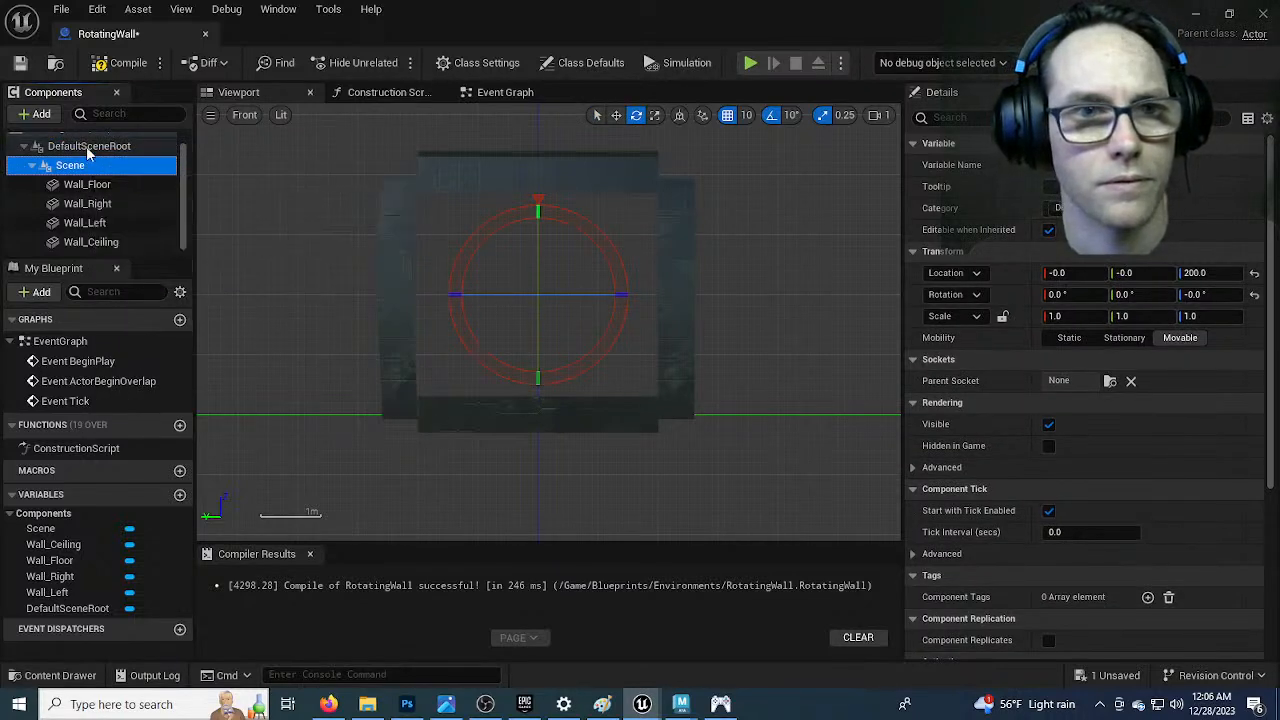
{"action": "left_click", "coordinate": [108, 65]}
{"action": "left_click", "coordinate": [19, 65]}
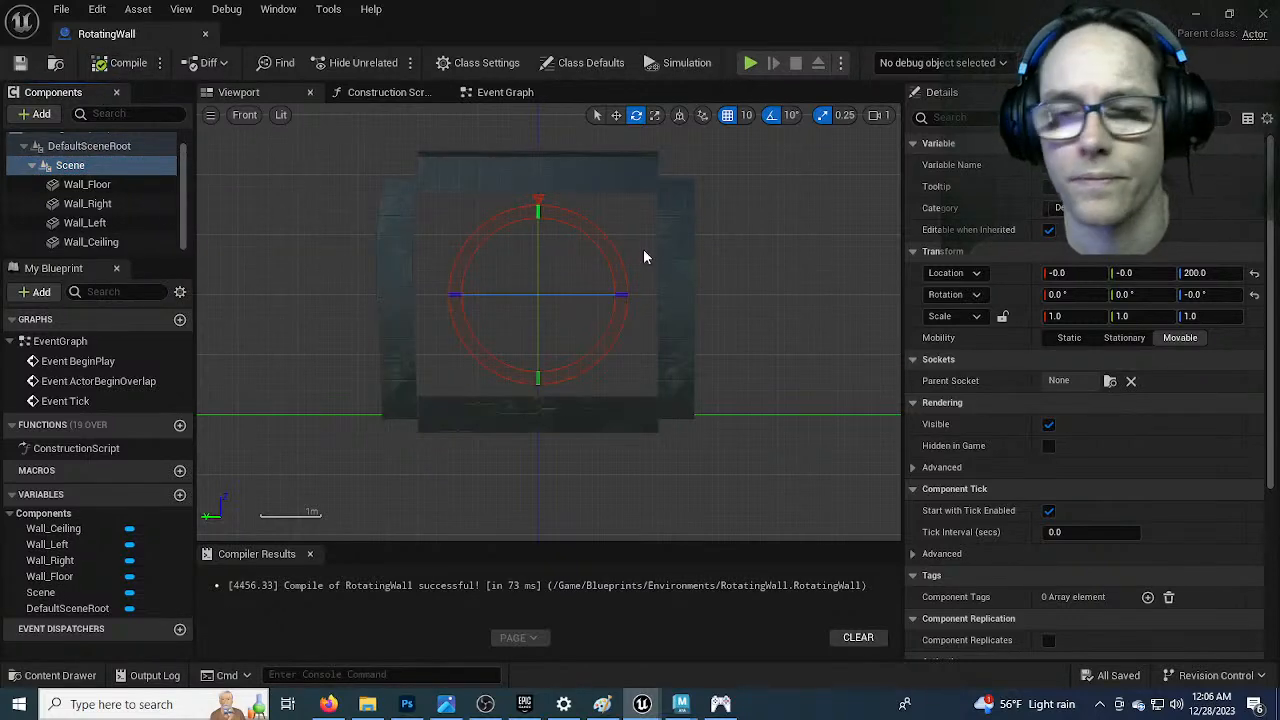
Return to the Tunnel_Room level and place the RotatingWall blueprint from Blueprints/Environments in the open tunnel gap
{"action": "left_click", "coordinate": [1198, 14]}
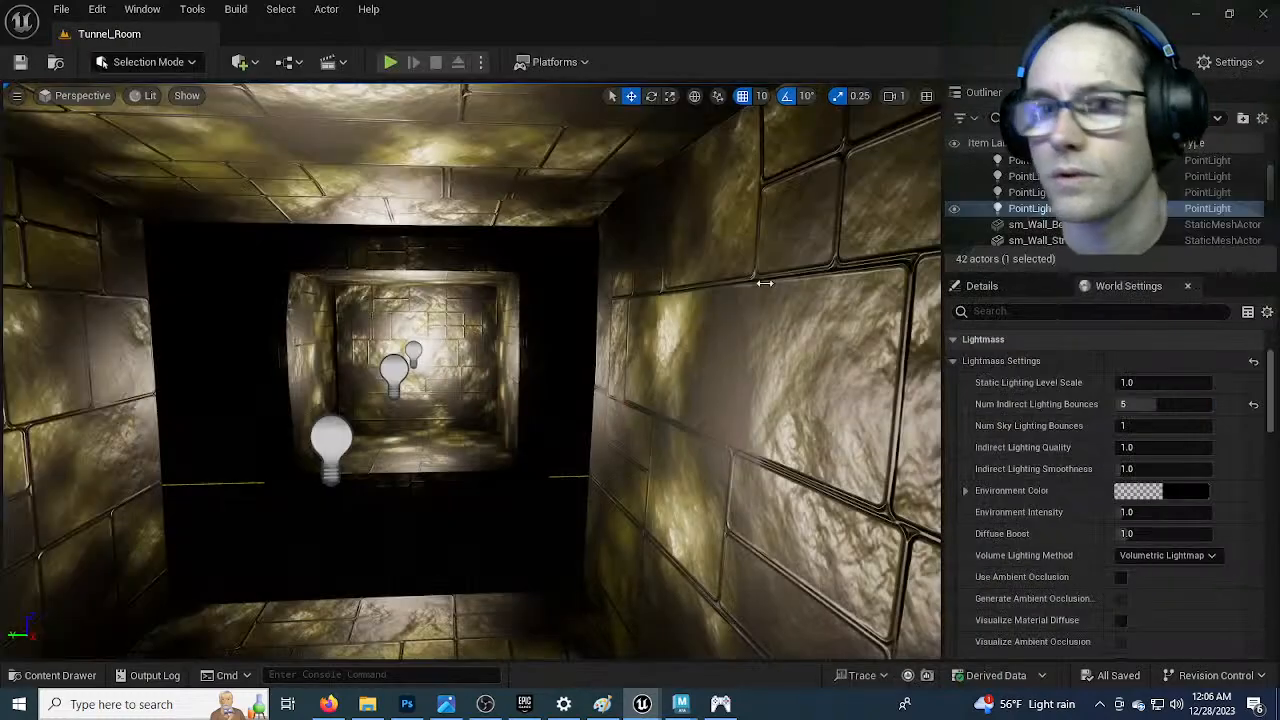
{"action": "key", "text": "w"}
{"action": "mouse_move", "coordinate": [395, 501]}
{"action": "right_mouse_down"}
{"action": "mouse_move", "coordinate": [172, 500]}
{"action": "mouse_move", "coordinate": [376, 492]}
{"action": "right_mouse_up"}
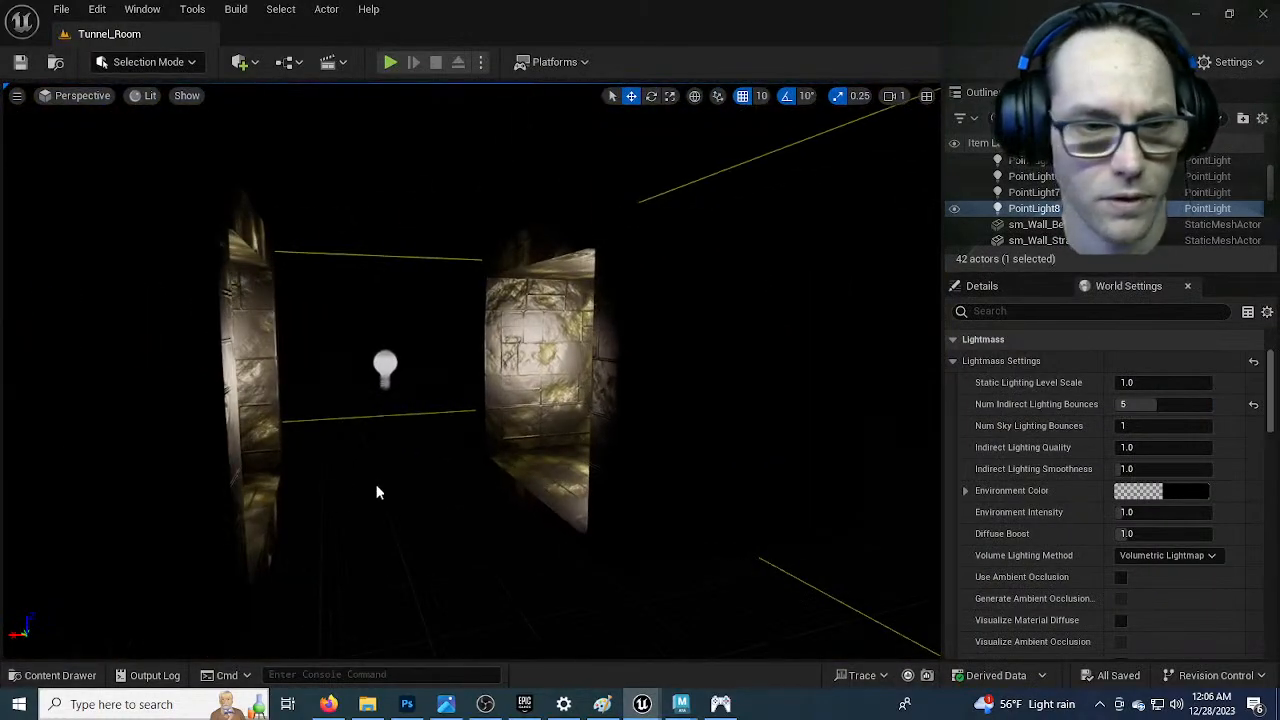
{"action": "left_click", "coordinate": [38, 676]}
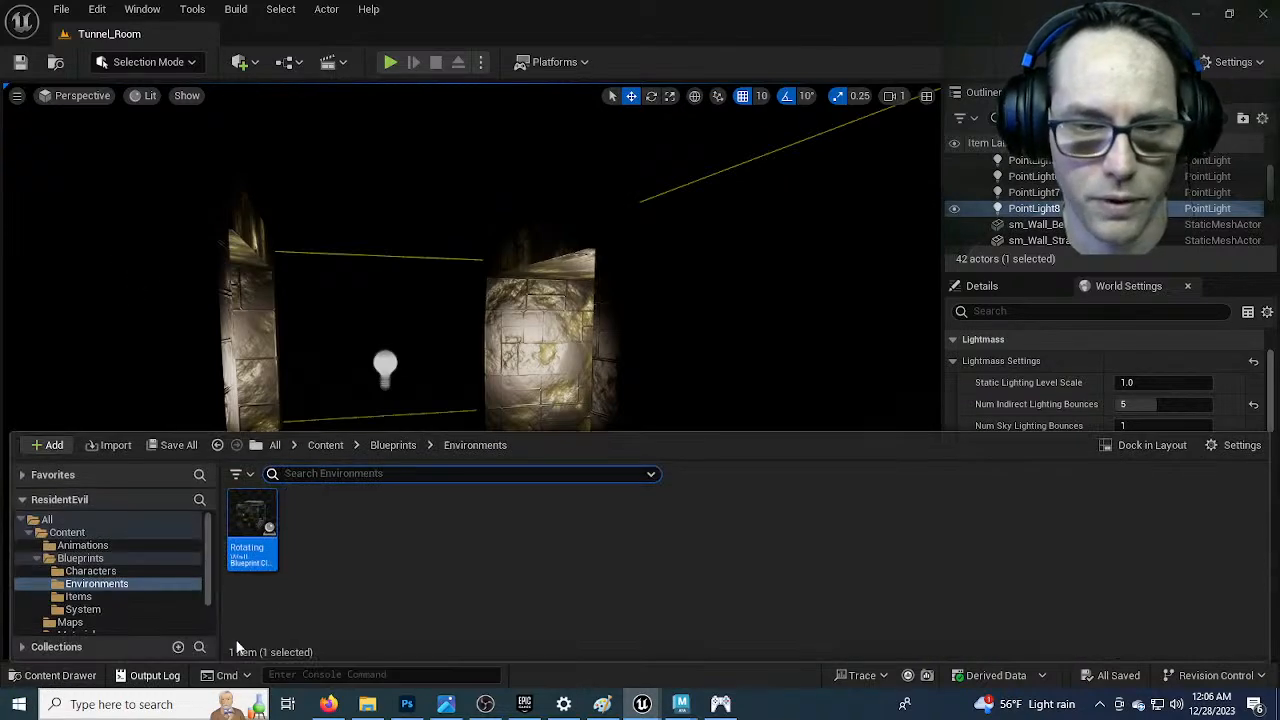
{"action": "left_click_drag", "start_coordinate": [251, 512], "coordinate": [395, 505]}
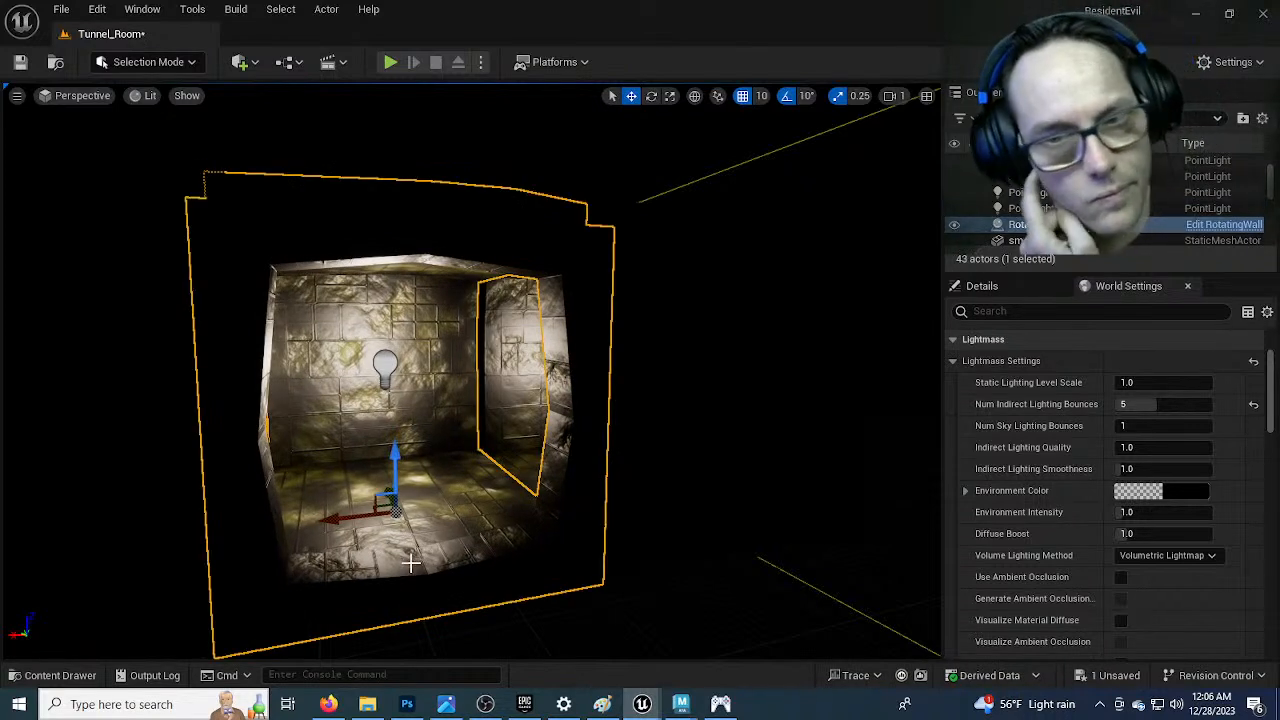
In the Top view, move the RotatingWall actor along X and Y until it aligns with the adjoining tunnel segments
{"action": "key", "text": "w"}
{"action": "mouse_move", "coordinate": [250, 508]}
{"action": "right_mouse_down"}
{"action": "mouse_move", "coordinate": [470, 508]}
{"action": "mouse_move", "coordinate": [239, 511]}
{"action": "right_mouse_up"}
{"action": "key", "text": "w"}
{"action": "key", "text": "s"}
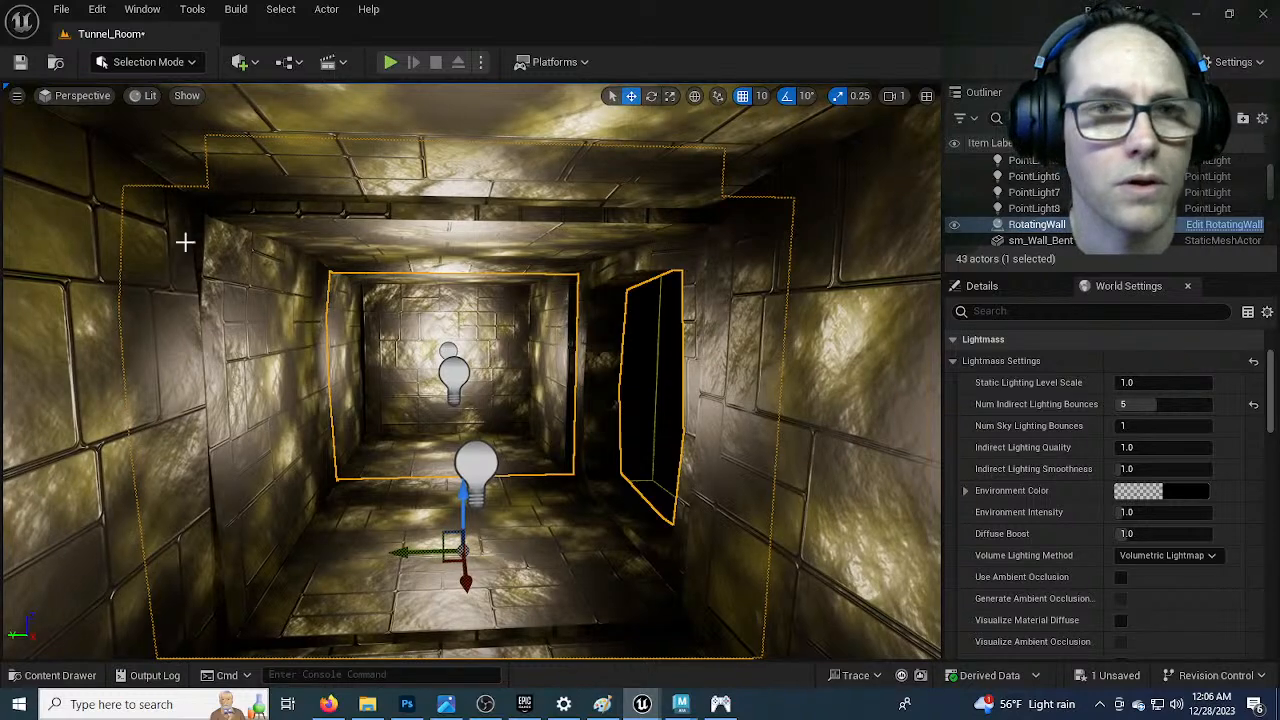
{"action": "left_click", "coordinate": [80, 95]}
{"action": "left_click", "coordinate": [95, 150]}
{"action": "right_click_drag", "start_coordinate": [315, 334], "coordinate": [420, 487]}
{"action": "scroll", "coordinate": [420, 487], "scroll_direction": "up", "scroll_amount": 4}
{"action": "right_click_drag", "start_coordinate": [386, 445], "coordinate": [428, 602]}
{"action": "scroll", "coordinate": [428, 605], "scroll_direction": "up", "scroll_amount": 2}
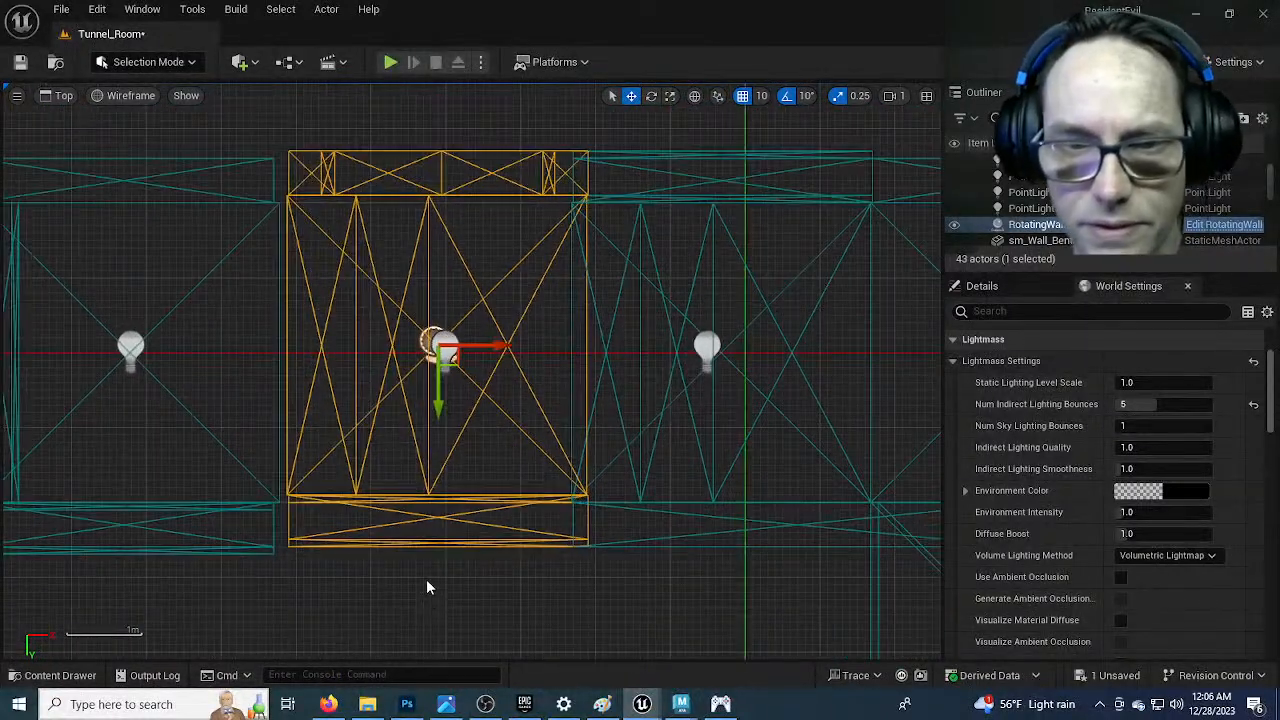
{"action": "left_click_drag", "start_coordinate": [435, 404], "coordinate": [434, 412]}
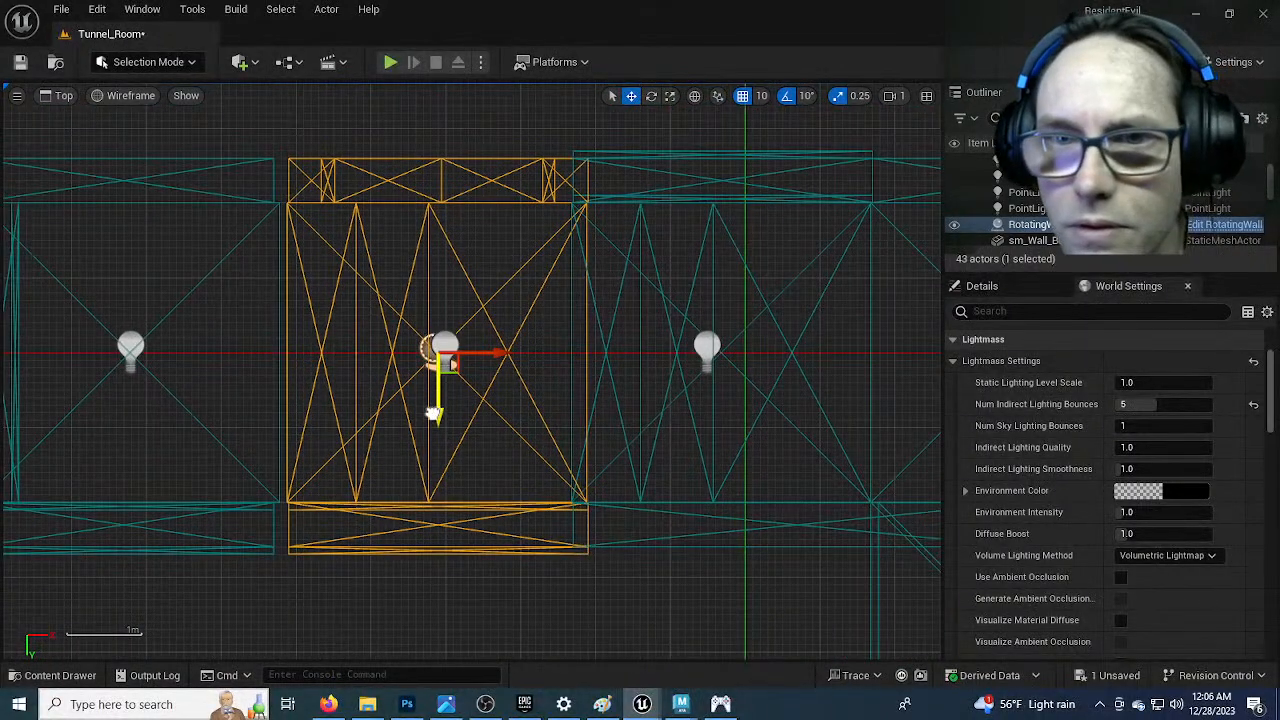
{"action": "left_click_drag", "start_coordinate": [491, 353], "coordinate": [476, 352]}
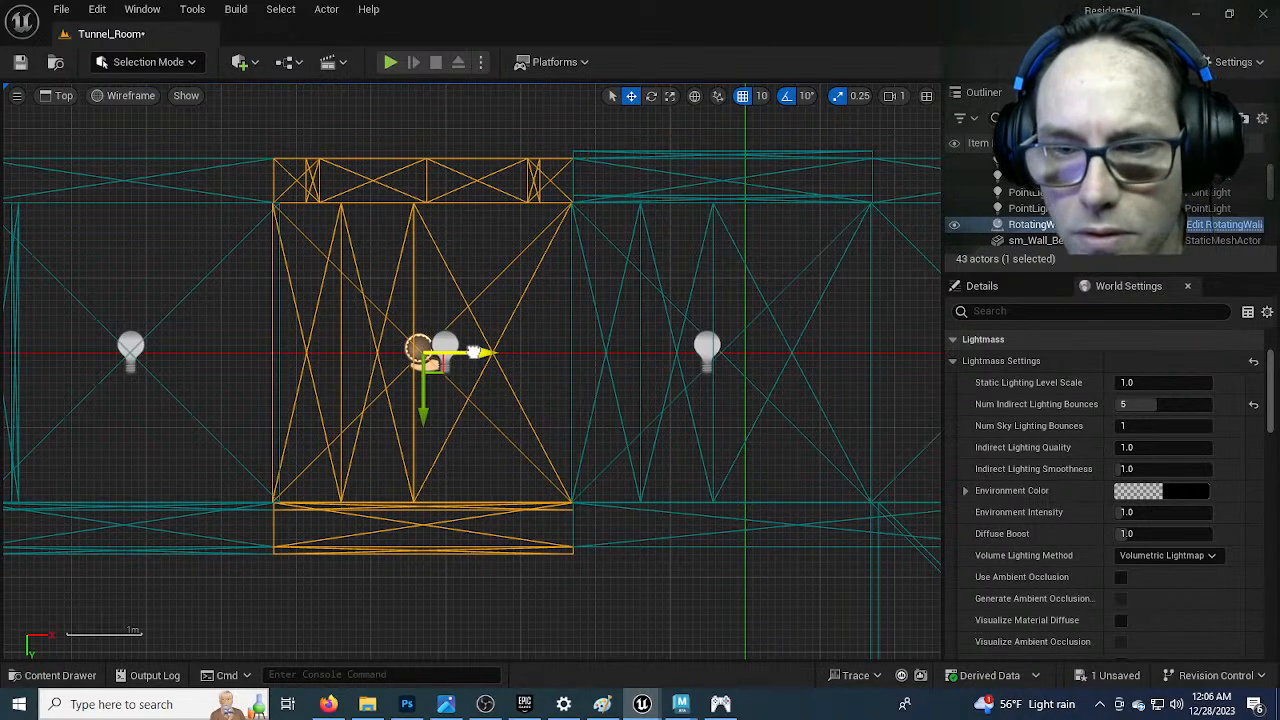
{"action": "left_click_drag", "start_coordinate": [426, 415], "coordinate": [423, 415]}
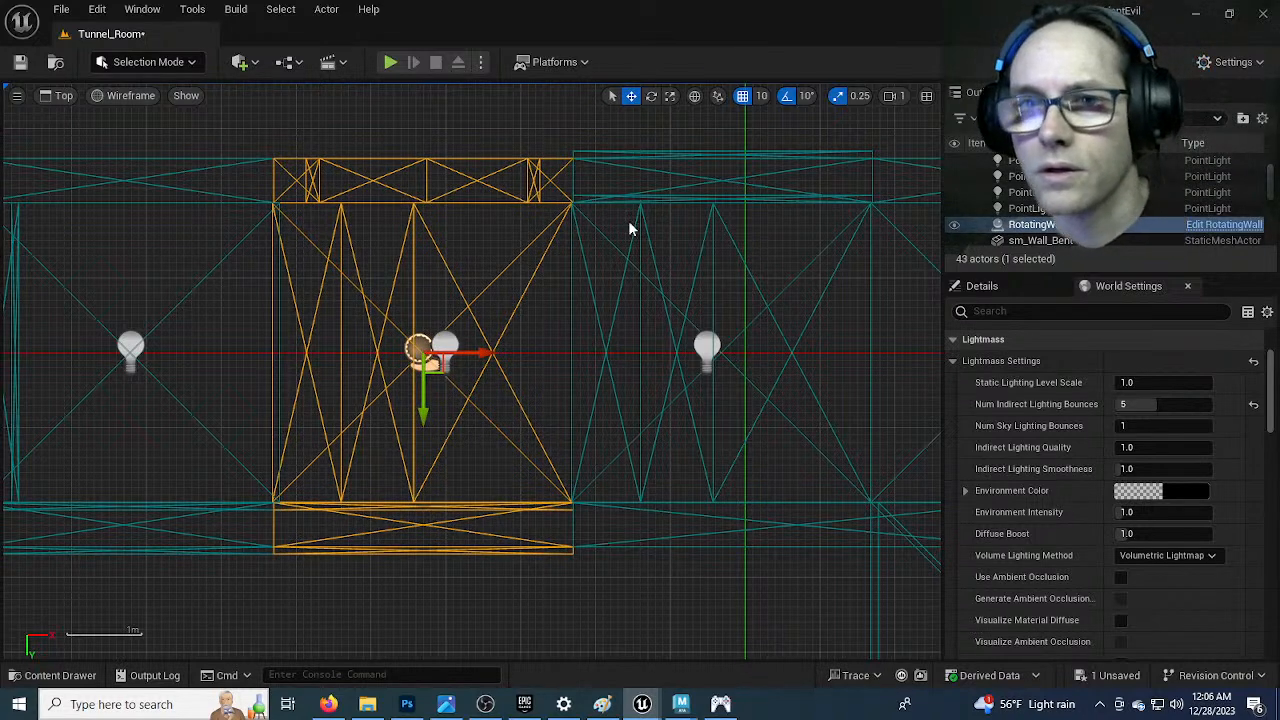
{"action": "right_click_drag", "start_coordinate": [690, 185], "coordinate": [614, 195]}
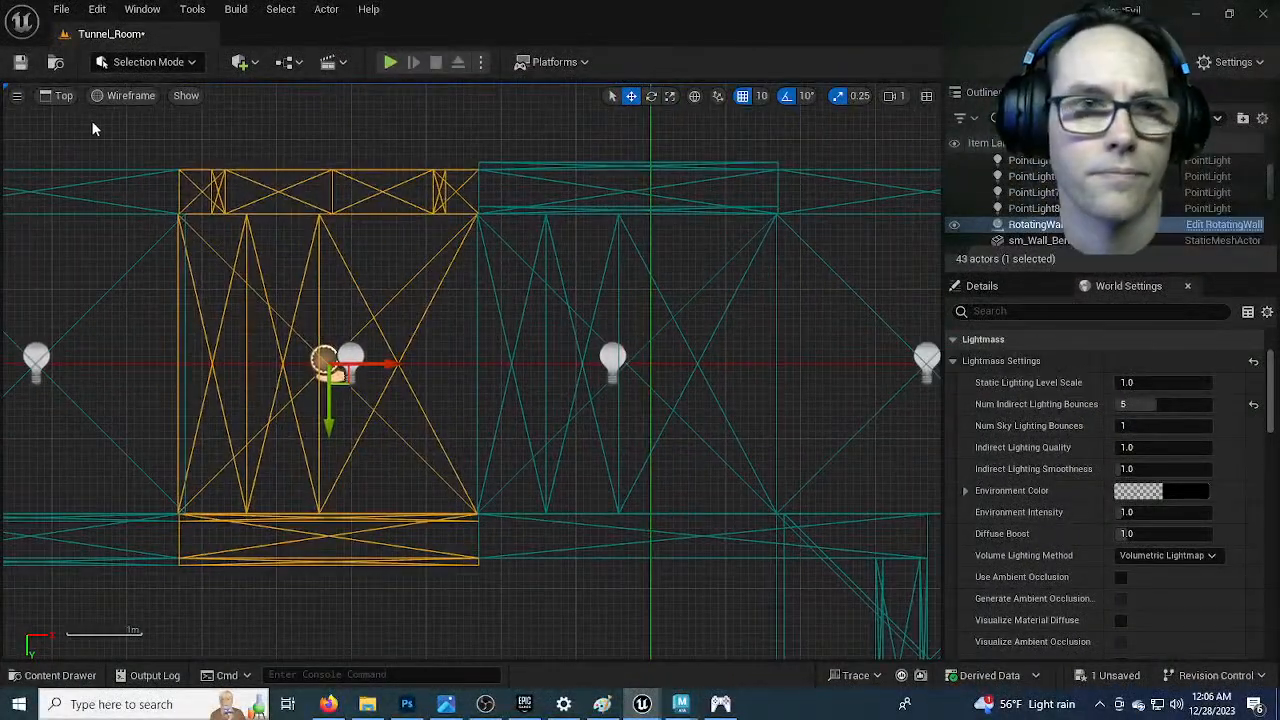
Adjust the RotatingWall actor's height in the Perspective view and check its floor and ceiling seams against the neighbouring tunnel
{"action": "left_click", "coordinate": [63, 95]}
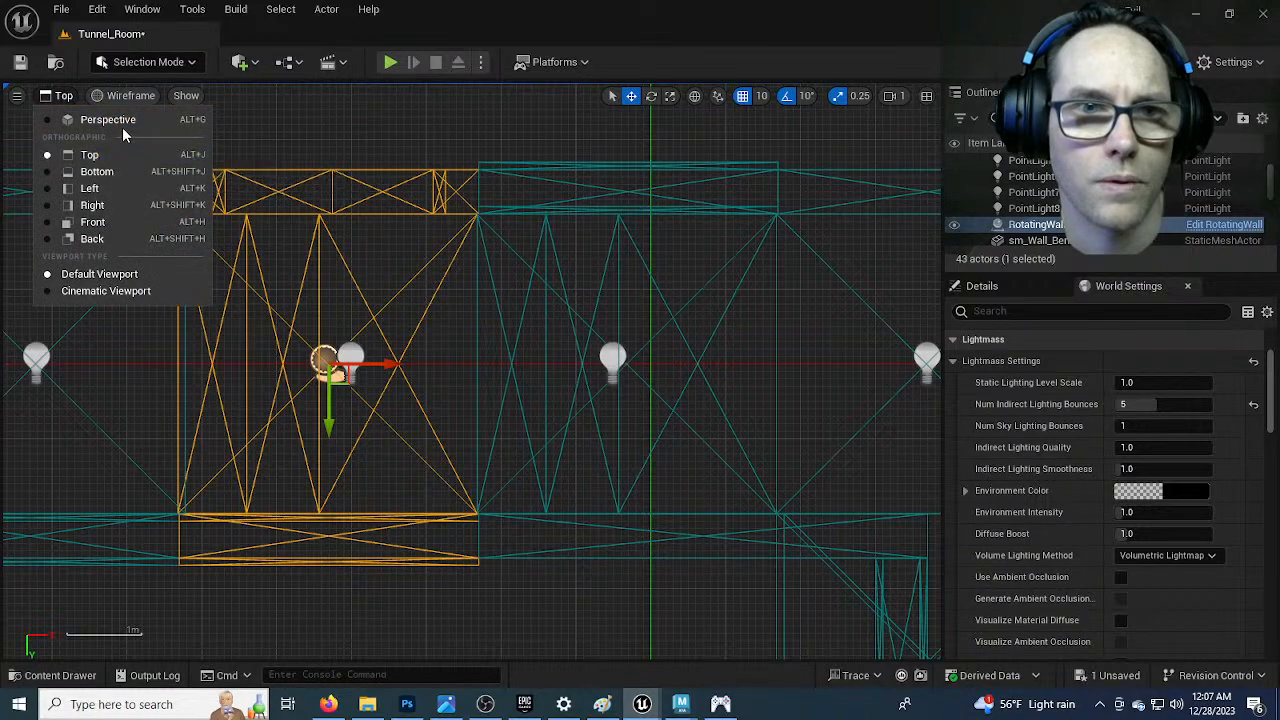
{"action": "left_click", "coordinate": [120, 121]}
{"action": "mouse_move", "coordinate": [472, 372]}
{"action": "left_mouse_down"}
{"action": "mouse_move", "coordinate": [458, 408]}
{"action": "mouse_move", "coordinate": [457, 385]}
{"action": "left_mouse_up"}
{"action": "mouse_move", "coordinate": [546, 430]}
{"action": "right_mouse_down"}
{"action": "mouse_move", "coordinate": [546, 408]}
{"action": "mouse_move", "coordinate": [546, 430]}
{"action": "right_mouse_up"}
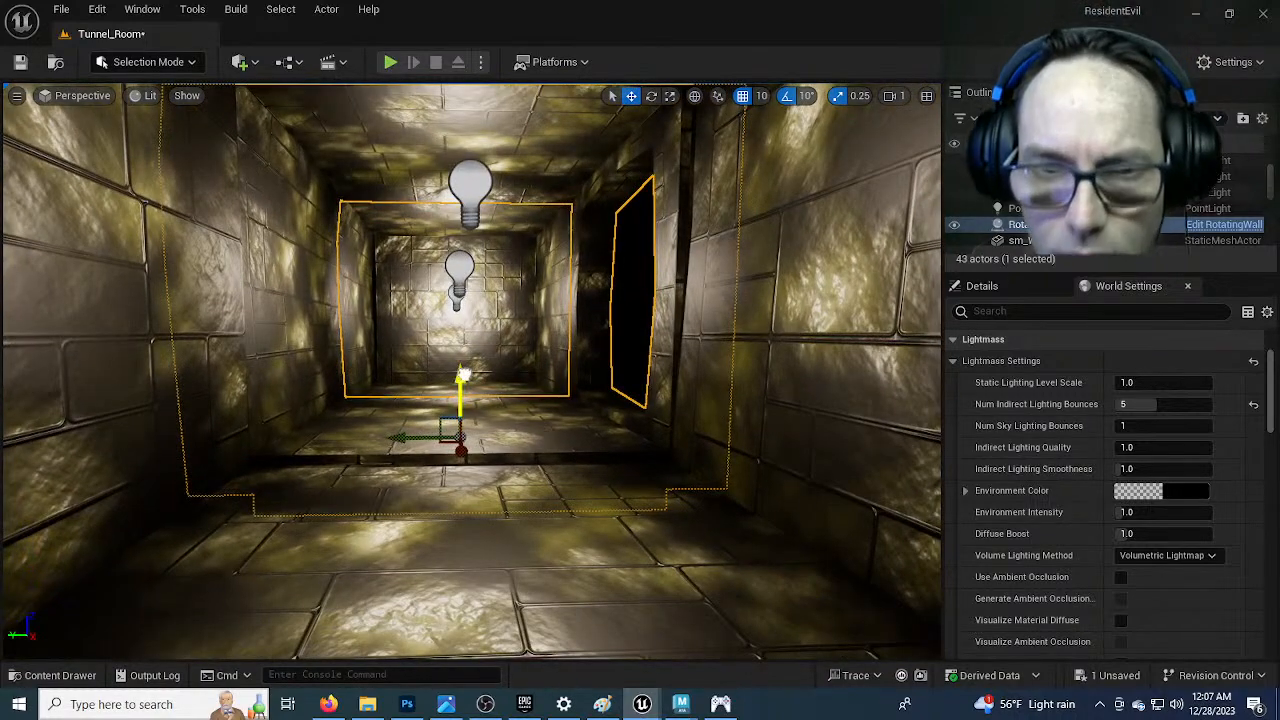
{"action": "right_click_drag", "start_coordinate": [523, 350], "coordinate": [583, 352]}
{"action": "key", "text": "w"}
{"action": "mouse_move", "coordinate": [441, 243]}
{"action": "right_mouse_down"}
{"action": "mouse_move", "coordinate": [413, 183]}
{"action": "mouse_move", "coordinate": [439, 241]}
{"action": "right_mouse_up"}
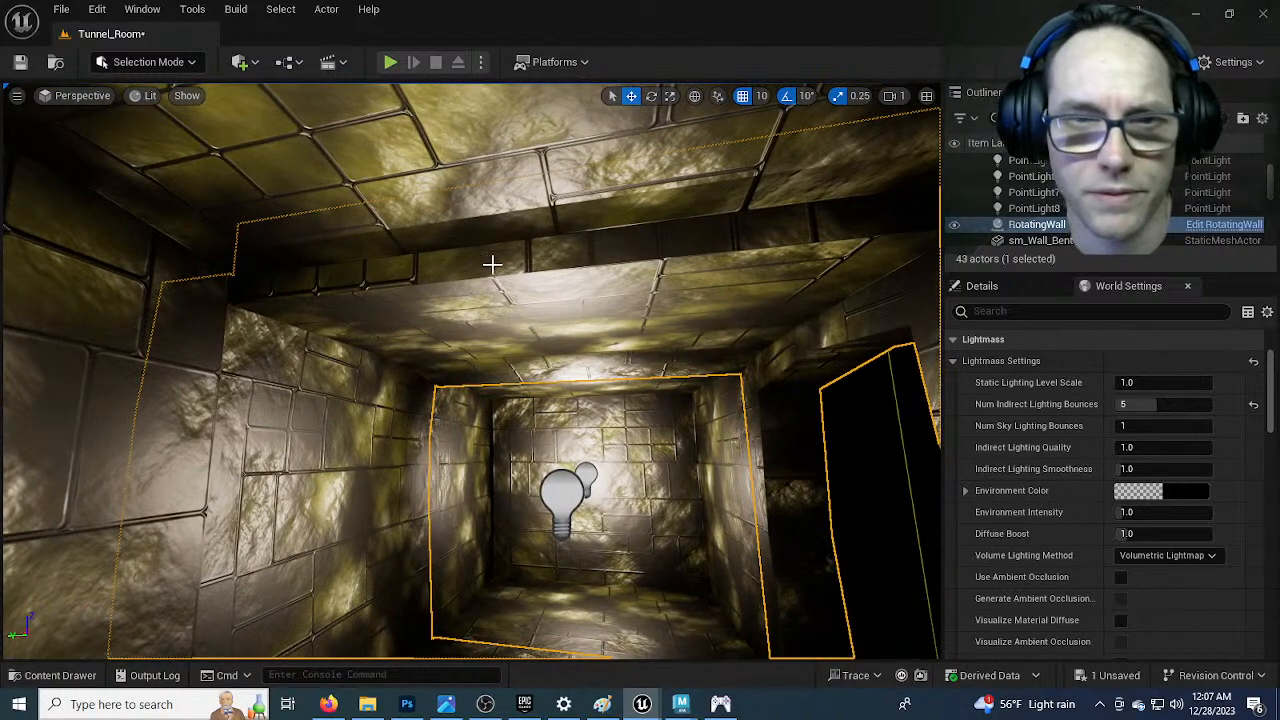
{"action": "right_click_drag", "start_coordinate": [550, 285], "coordinate": [550, 233]}
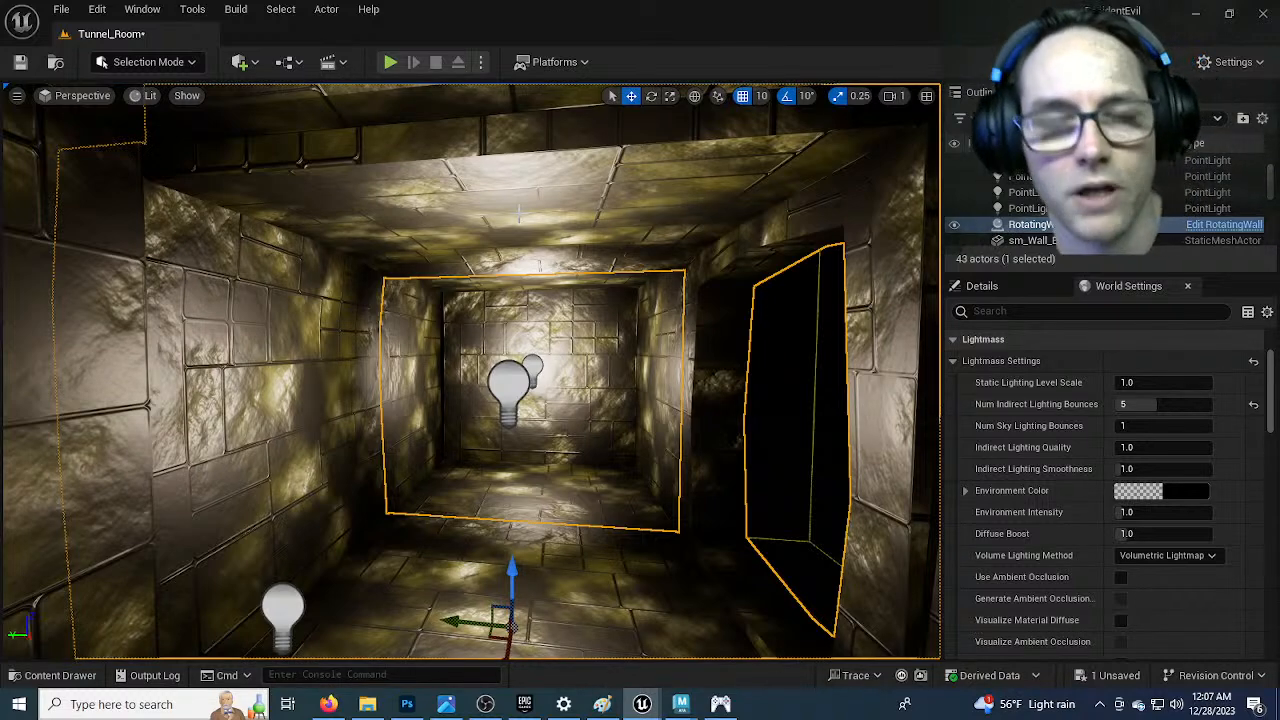
Open the RotatingWall blueprint, raise Wall_Ceiling to Z 210, compile and save, and return to the Tunnel_Room level
{"action": "left_click", "coordinate": [78, 677]}
{"action": "double_click", "coordinate": [253, 532]}
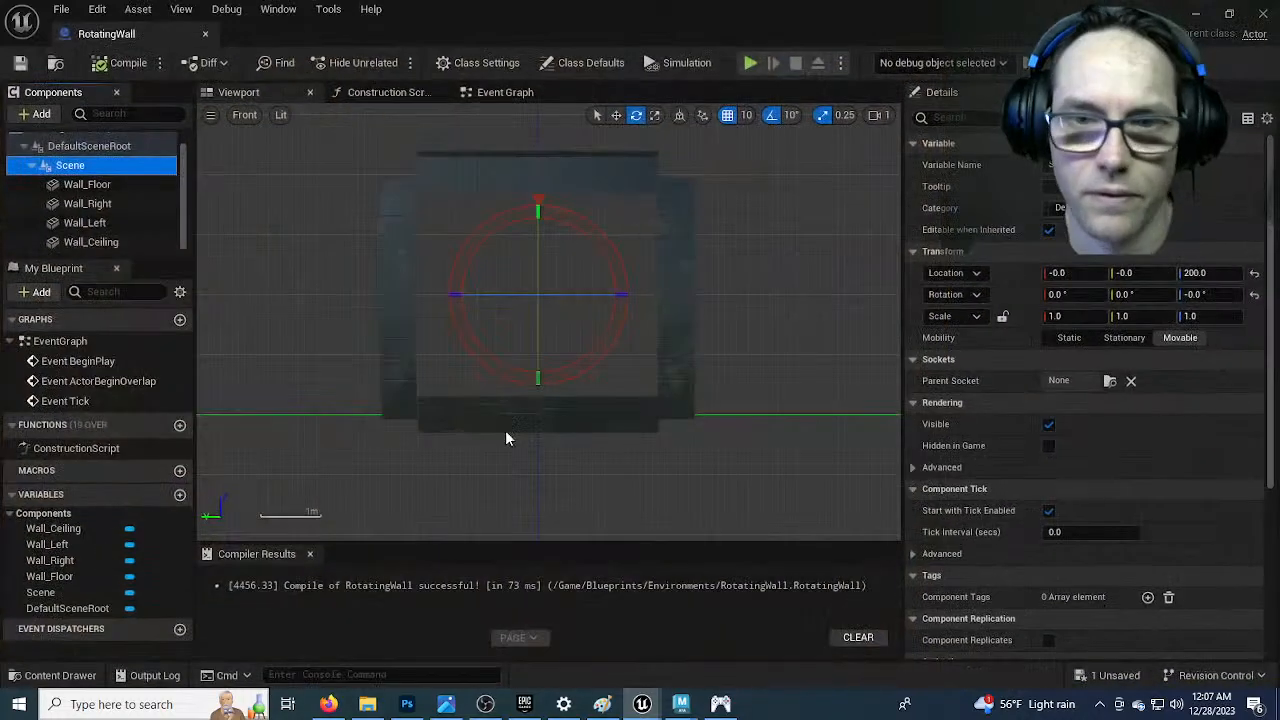
{"action": "left_click", "coordinate": [477, 174]}
{"action": "scroll", "coordinate": [476, 331], "scroll_direction": "up", "scroll_amount": 2}
{"action": "right_click_drag", "start_coordinate": [474, 308], "coordinate": [444, 414]}
{"action": "scroll", "coordinate": [444, 414], "scroll_direction": "up", "scroll_amount": 1}
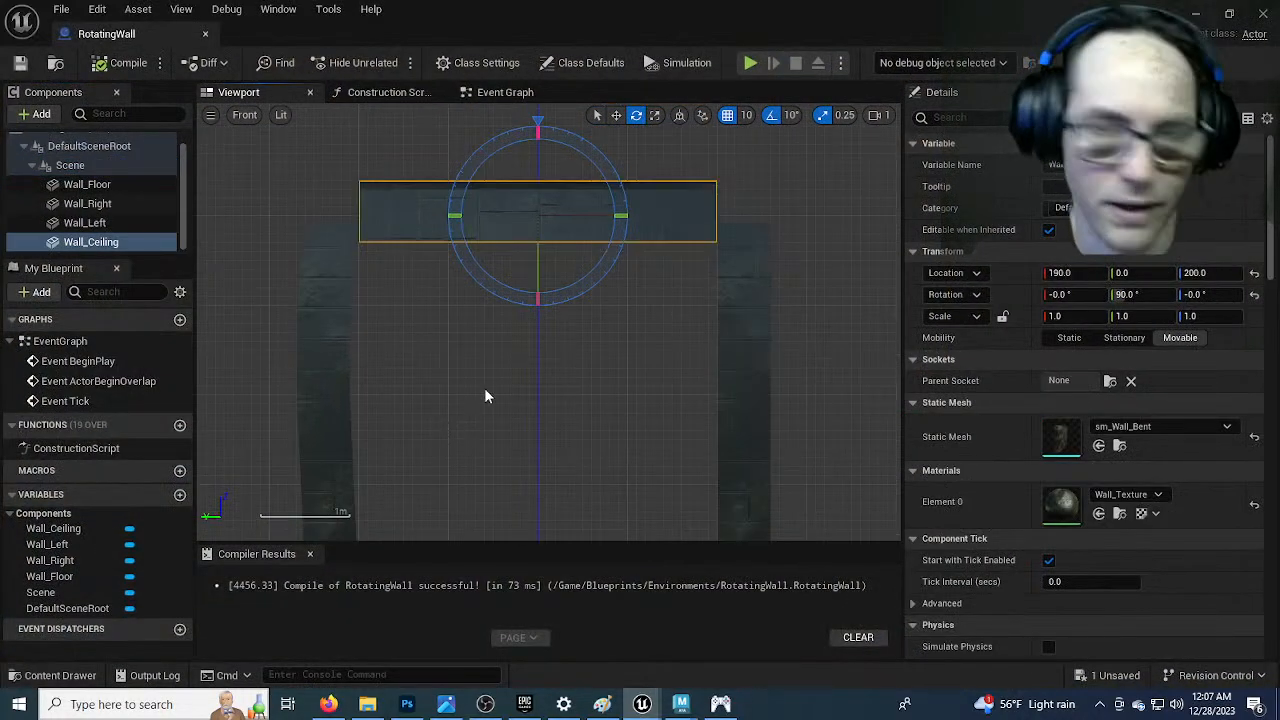
{"action": "key", "text": "w"}
{"action": "left_click_drag", "start_coordinate": [533, 172], "coordinate": [540, 163]}
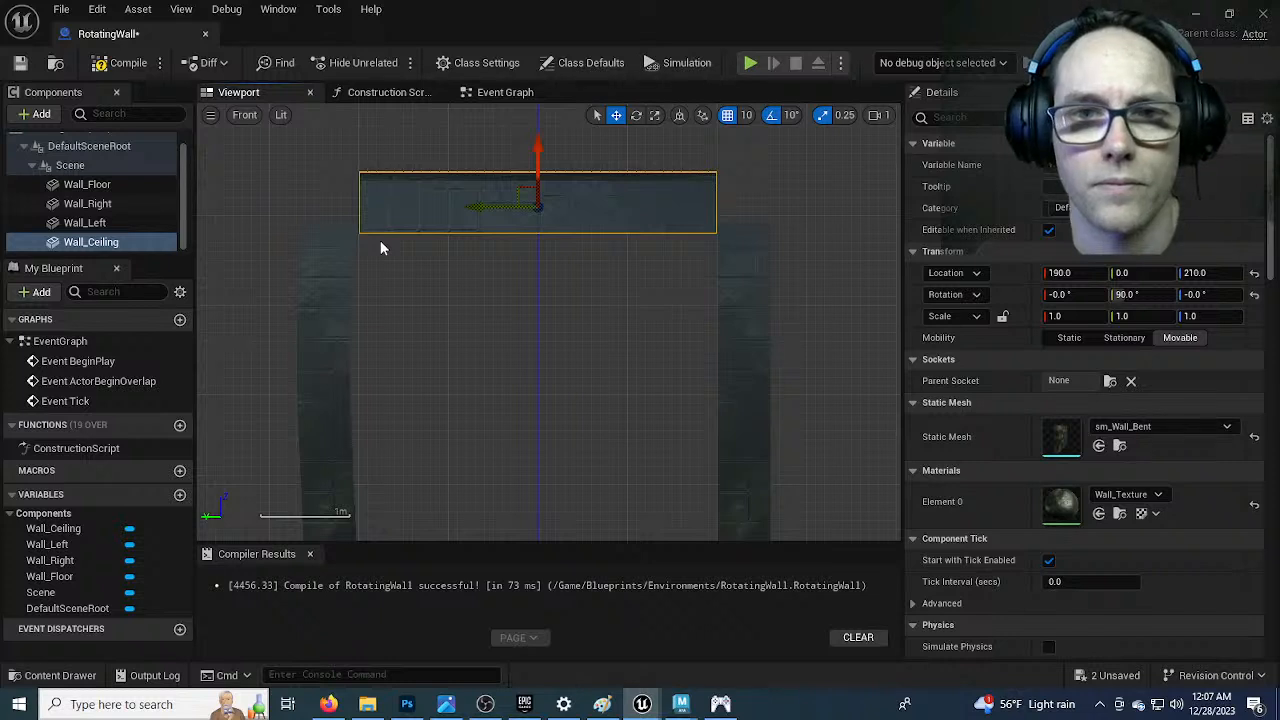
{"action": "left_click", "coordinate": [128, 62]}
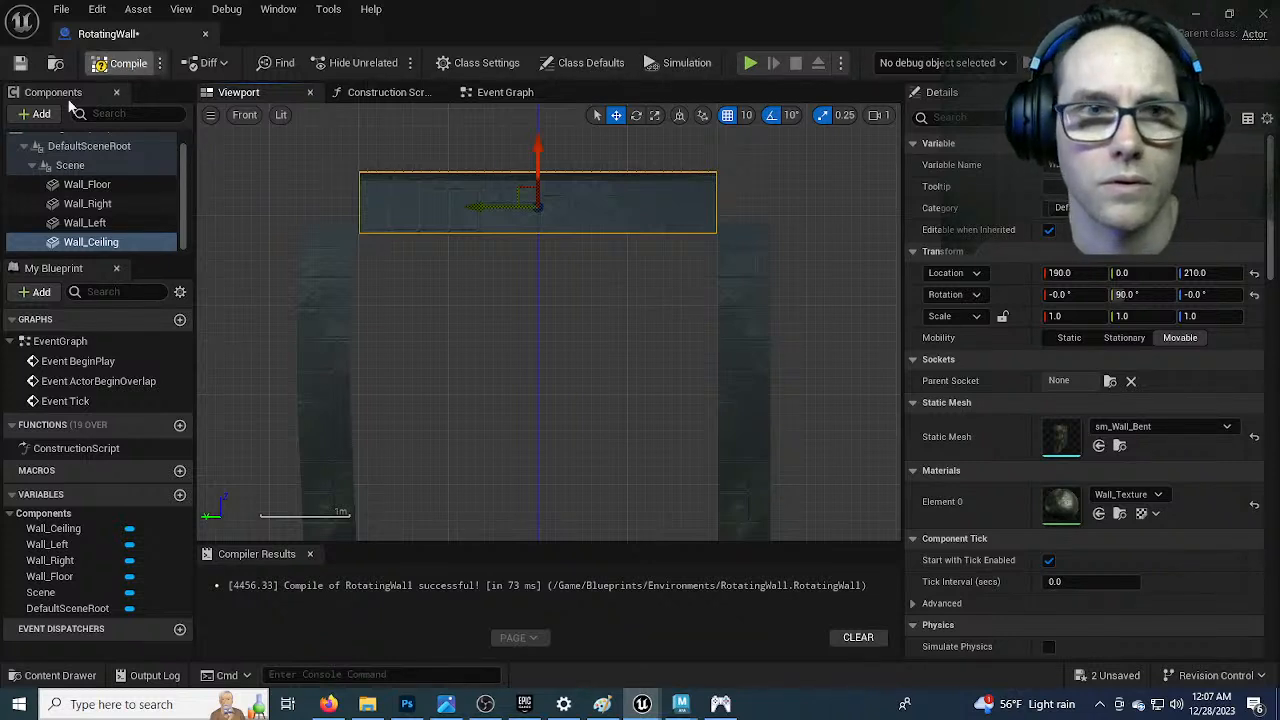
{"action": "left_click", "coordinate": [1193, 14]}
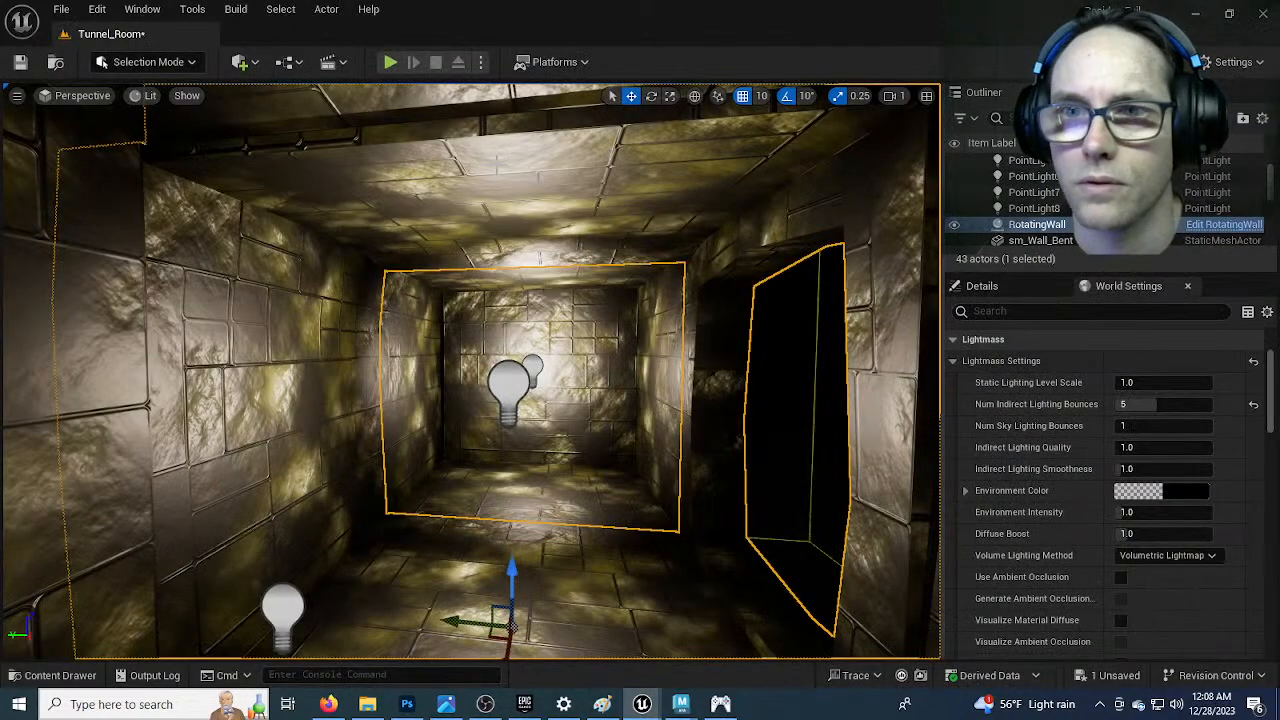
Reopen the RotatingWall blueprint, raise Wall_Ceiling to Z 220, compile and save, and return to the level
{"action": "left_click", "coordinate": [55, 675]}
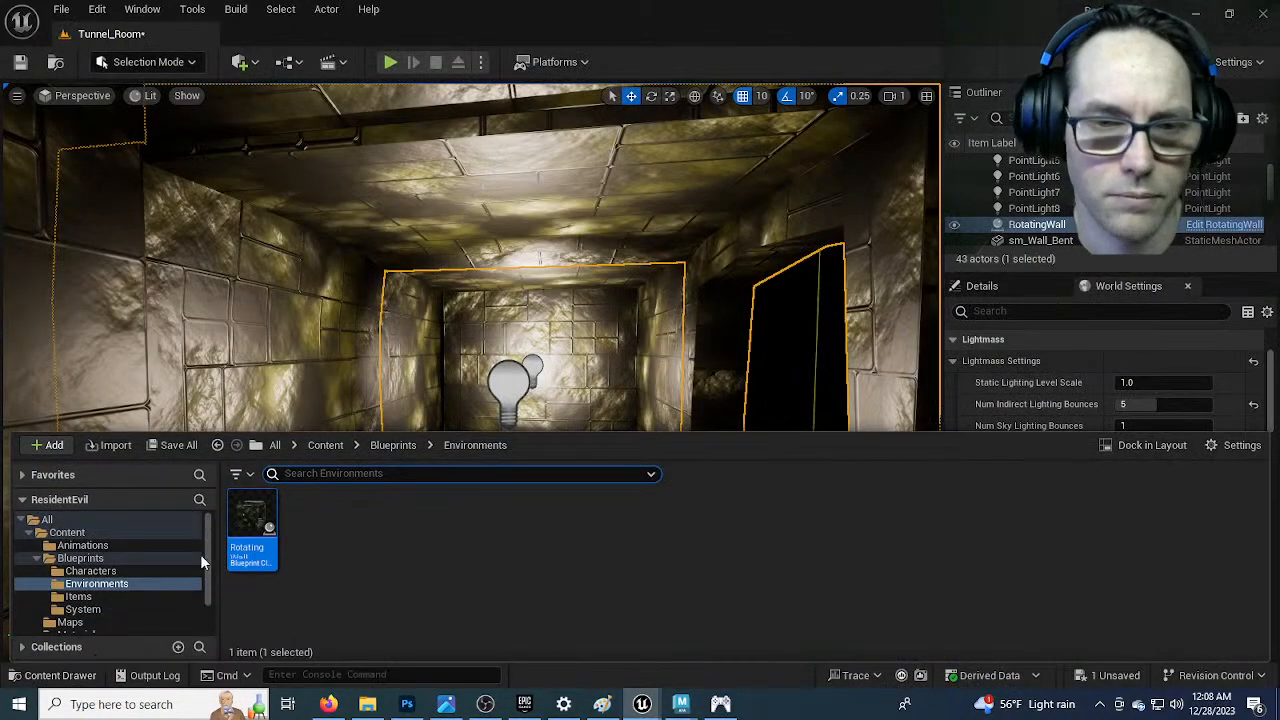
{"action": "double_click", "coordinate": [252, 525]}
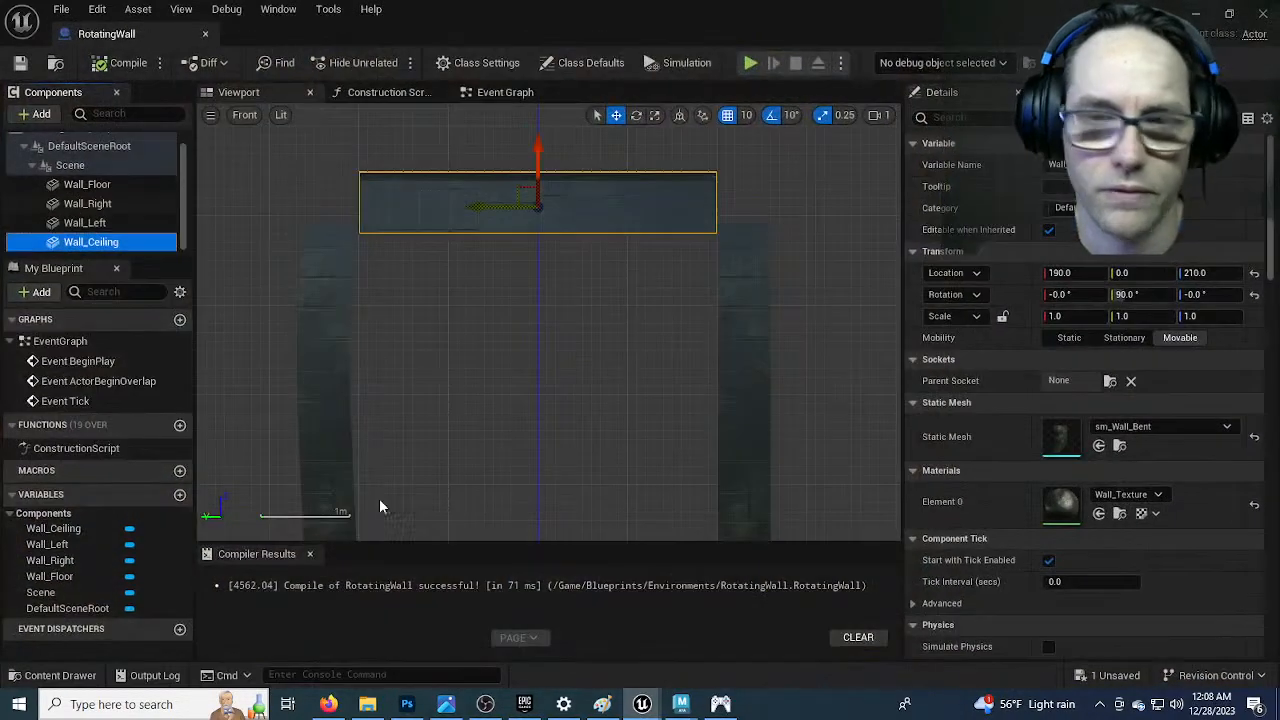
{"action": "left_click", "coordinate": [340, 251]}
{"action": "left_click", "coordinate": [518, 195]}
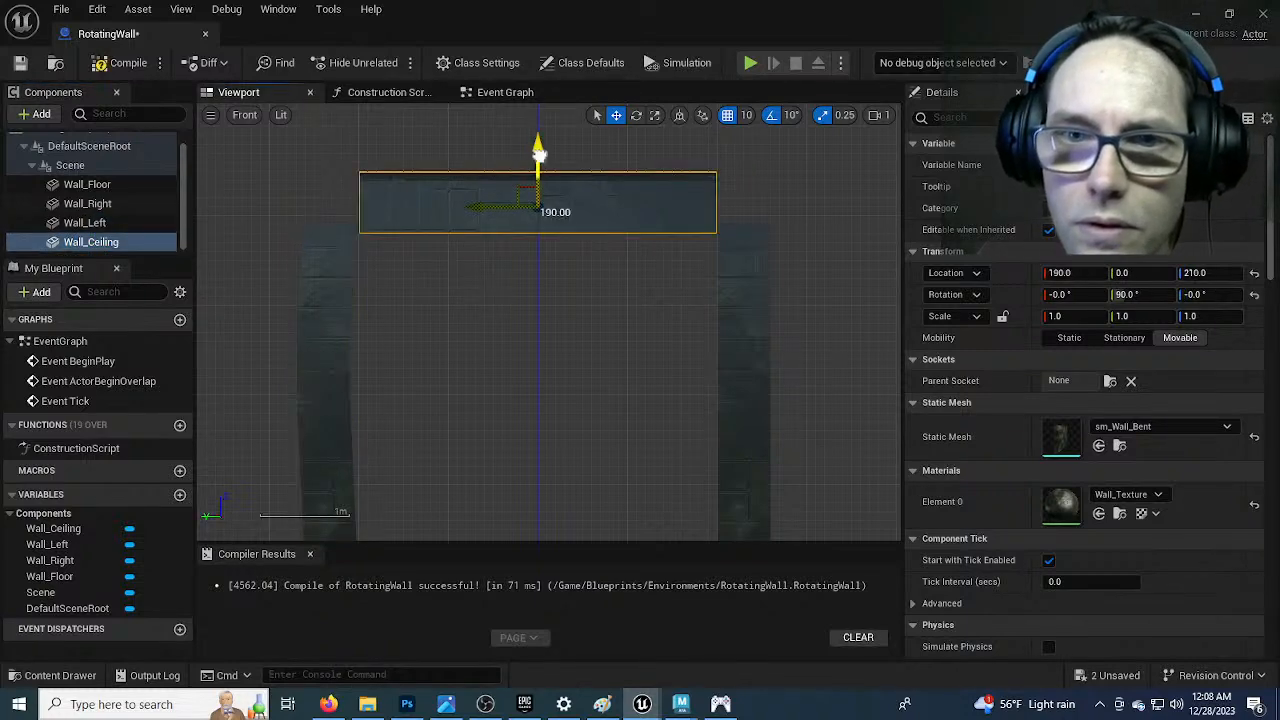
{"action": "left_click_drag", "start_coordinate": [543, 158], "coordinate": [545, 147]}
{"action": "left_click", "coordinate": [314, 322]}
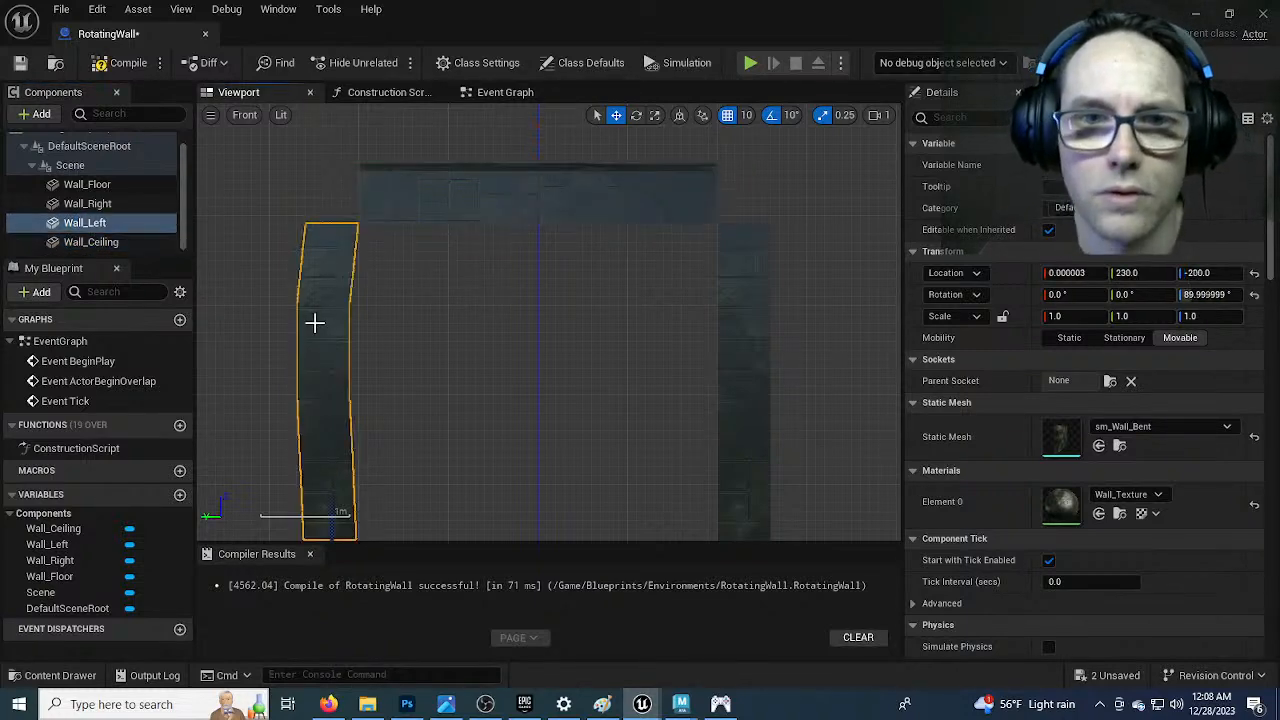
{"action": "left_click", "coordinate": [125, 63]}
{"action": "left_click", "coordinate": [20, 62]}
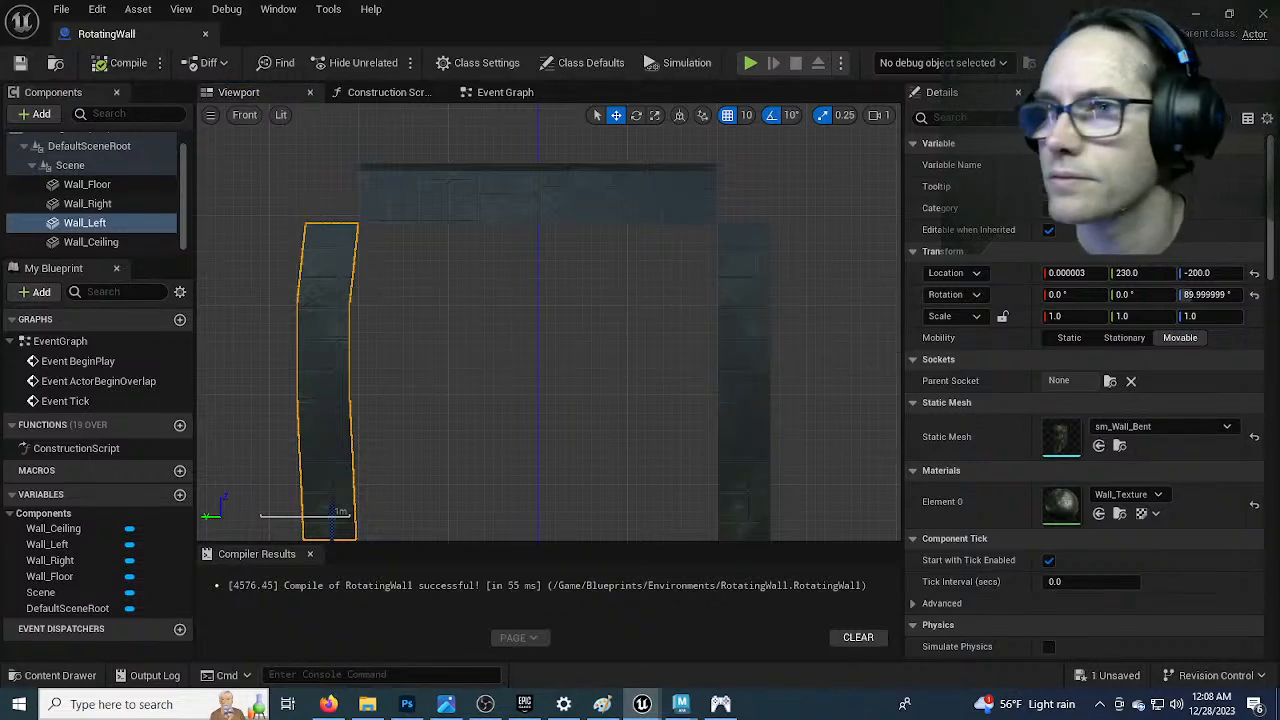
{"action": "left_click", "coordinate": [1194, 14]}
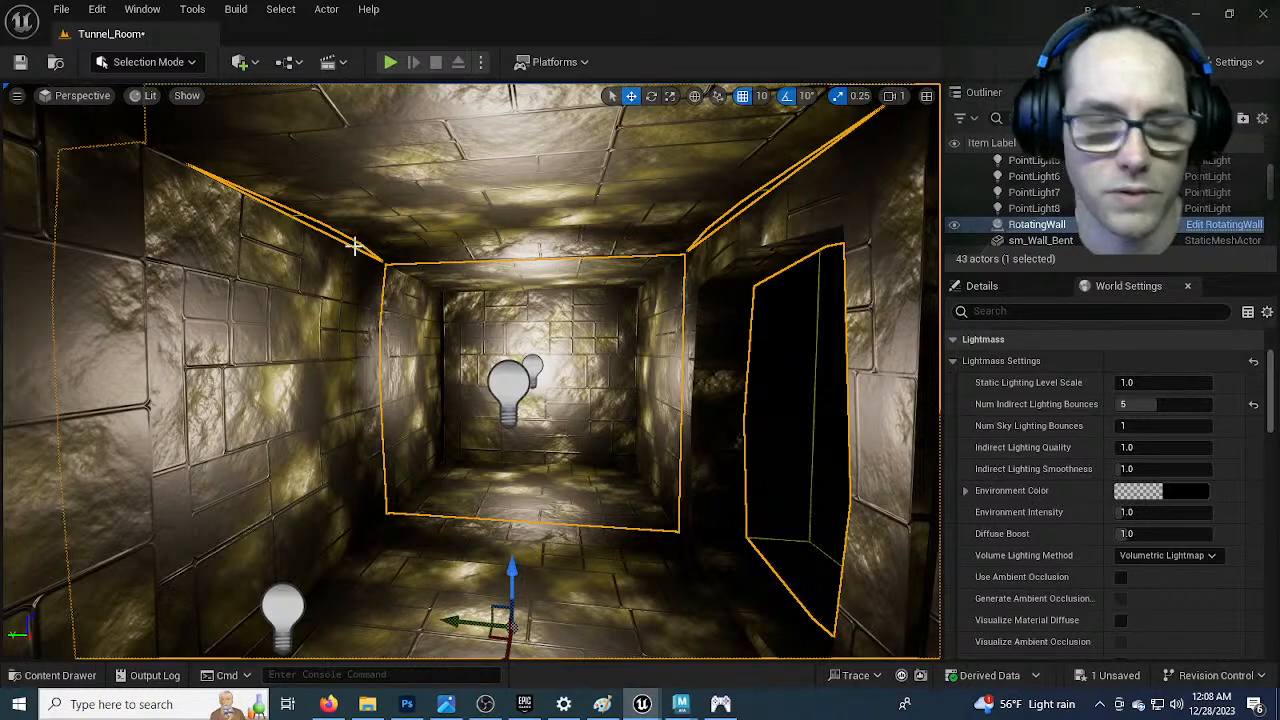
Reopen the RotatingWall blueprint and set the Z scale of Wall_Left to 1.1
{"action": "left_click", "coordinate": [55, 675]}
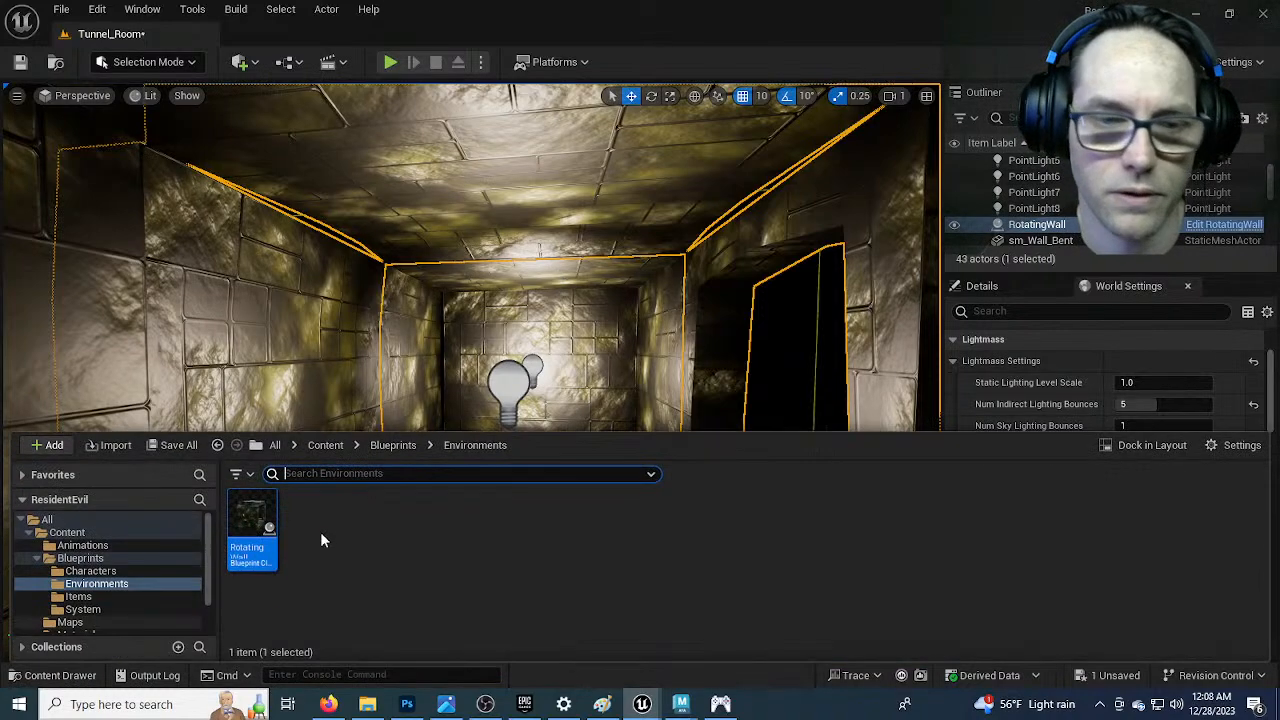
{"action": "double_click", "coordinate": [236, 521]}
{"action": "right_click_drag", "start_coordinate": [522, 381], "coordinate": [487, 324]}
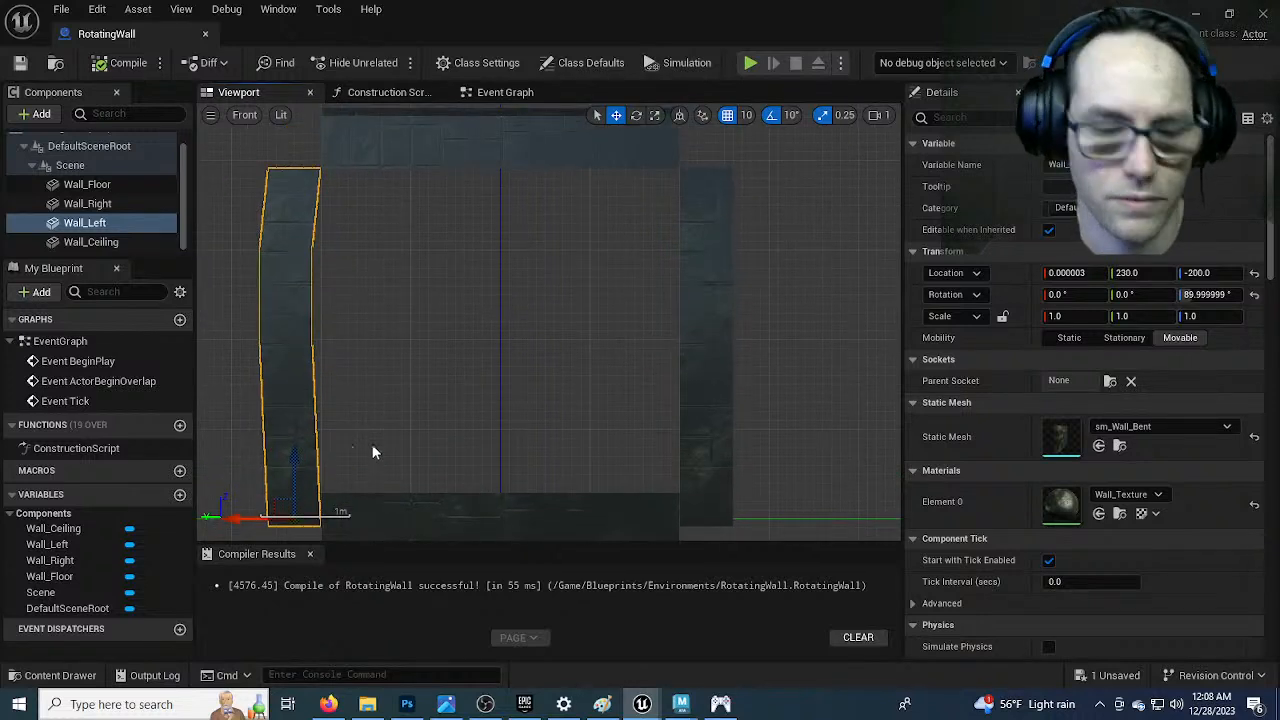
{"action": "key", "text": "r"}
{"action": "mouse_move", "coordinate": [293, 466]}
{"action": "left_mouse_down"}
{"action": "mouse_move", "coordinate": [294, 430]}
{"action": "mouse_move", "coordinate": [294, 464]}
{"action": "left_mouse_up"}
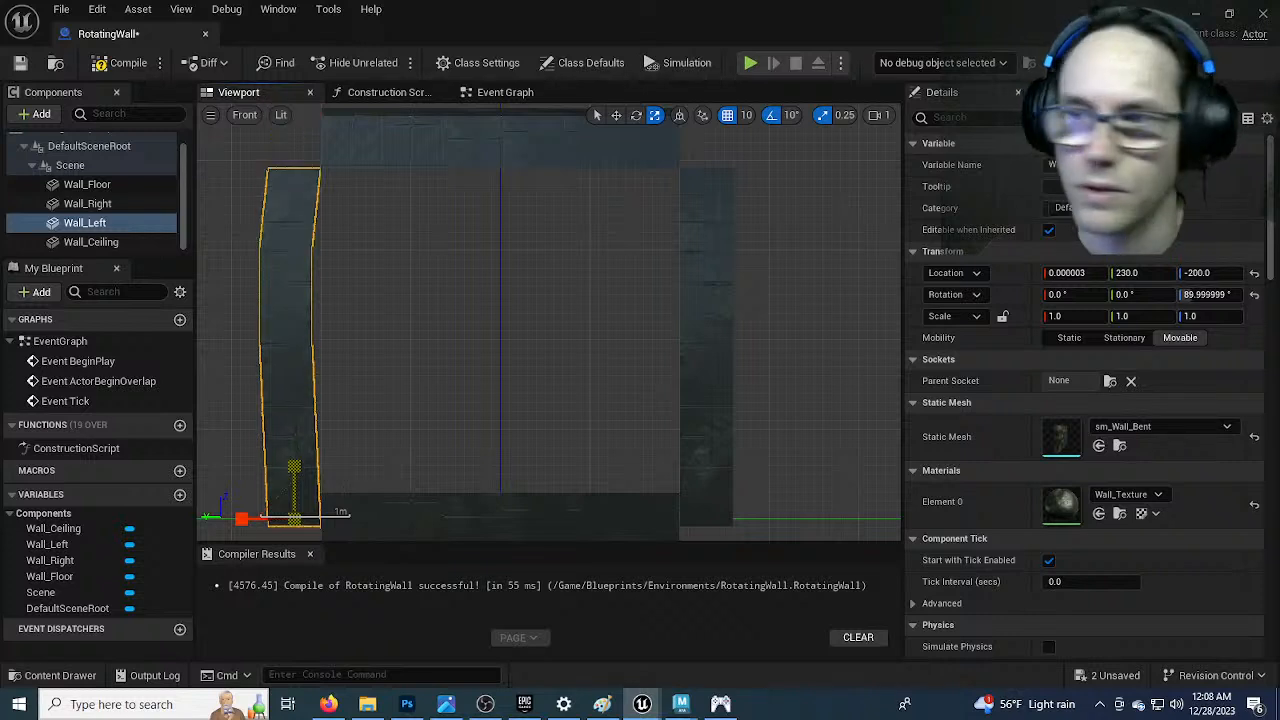
{"action": "left_click", "coordinate": [1204, 317]}
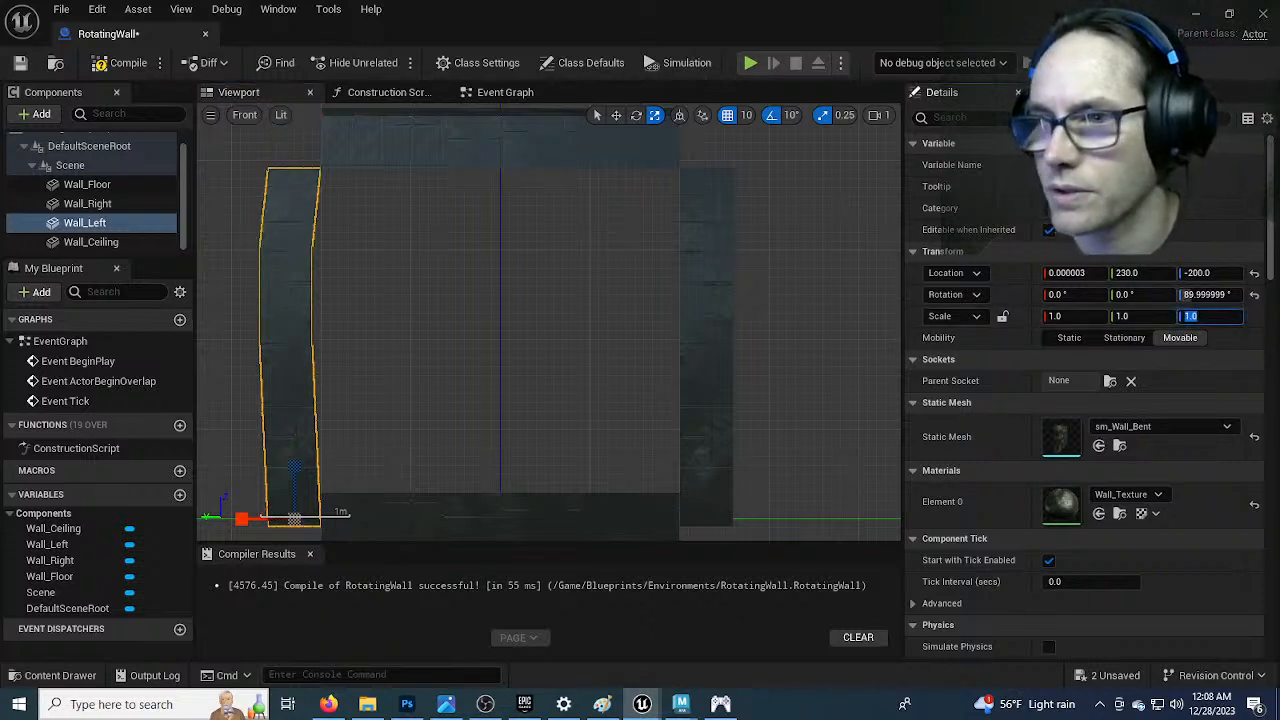
{"action": "type", "text": "1.1"}
{"action": "key", "text": "Return"}
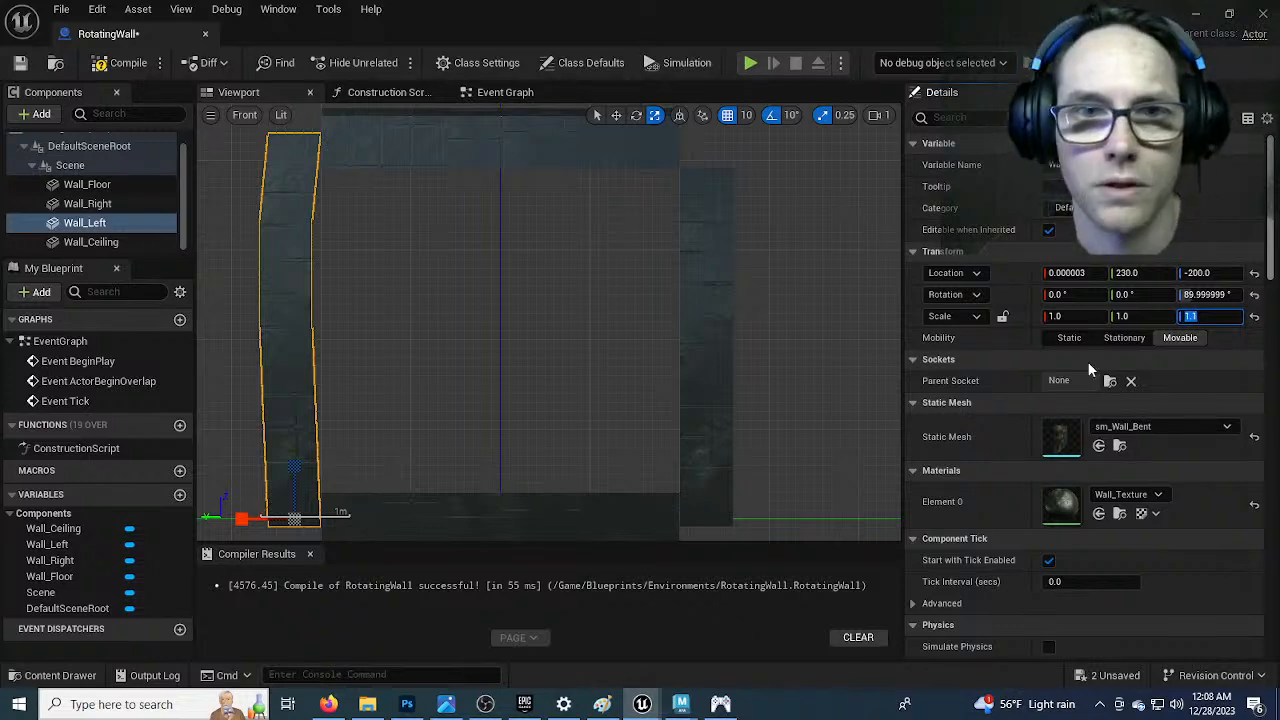
Set the Z scale of Wall_Right to 1.1
{"action": "left_click", "coordinate": [714, 250]}
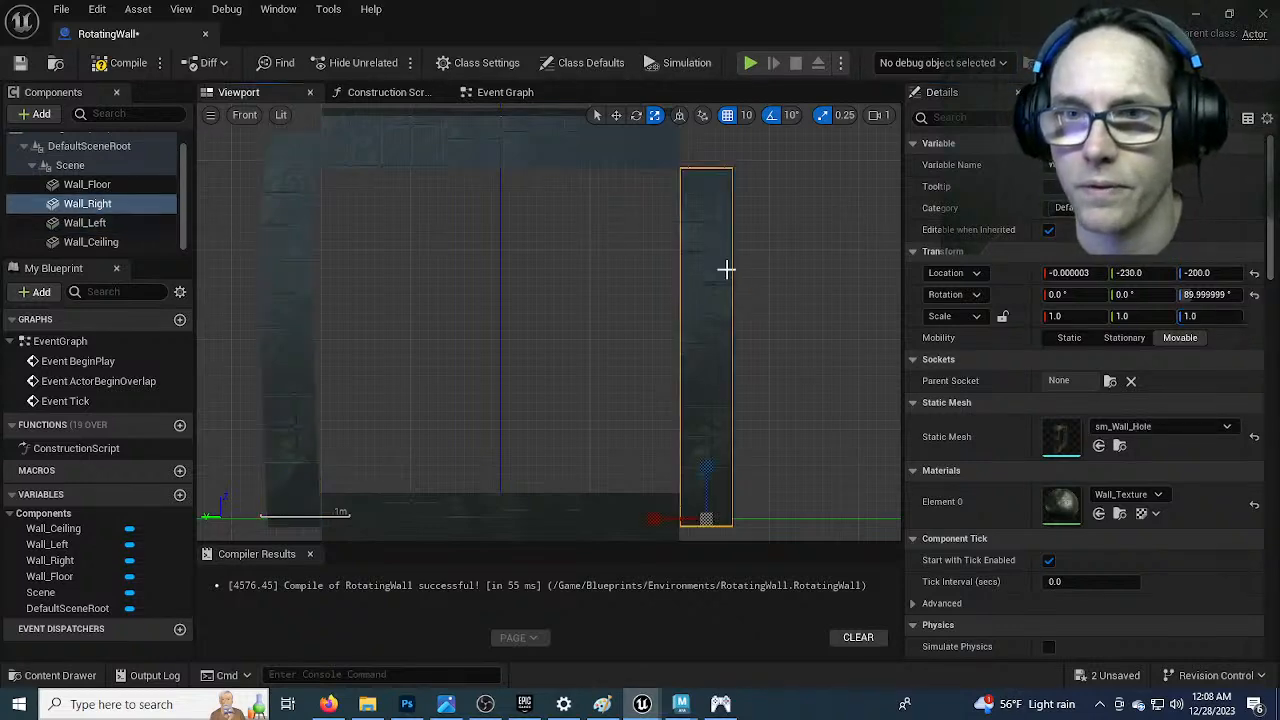
{"action": "left_click", "coordinate": [1206, 316]}
{"action": "type", "text": "1"}
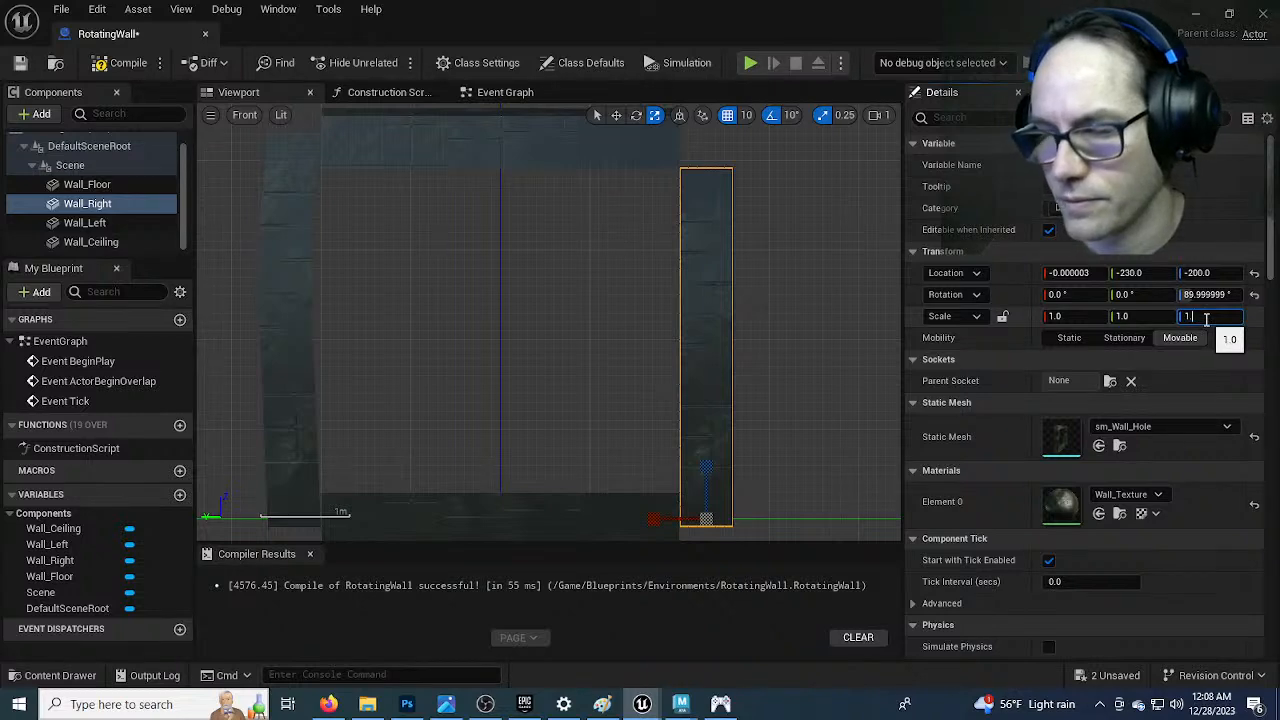
{"action": "type", "text": ".1"}
{"action": "key", "text": "Return"}
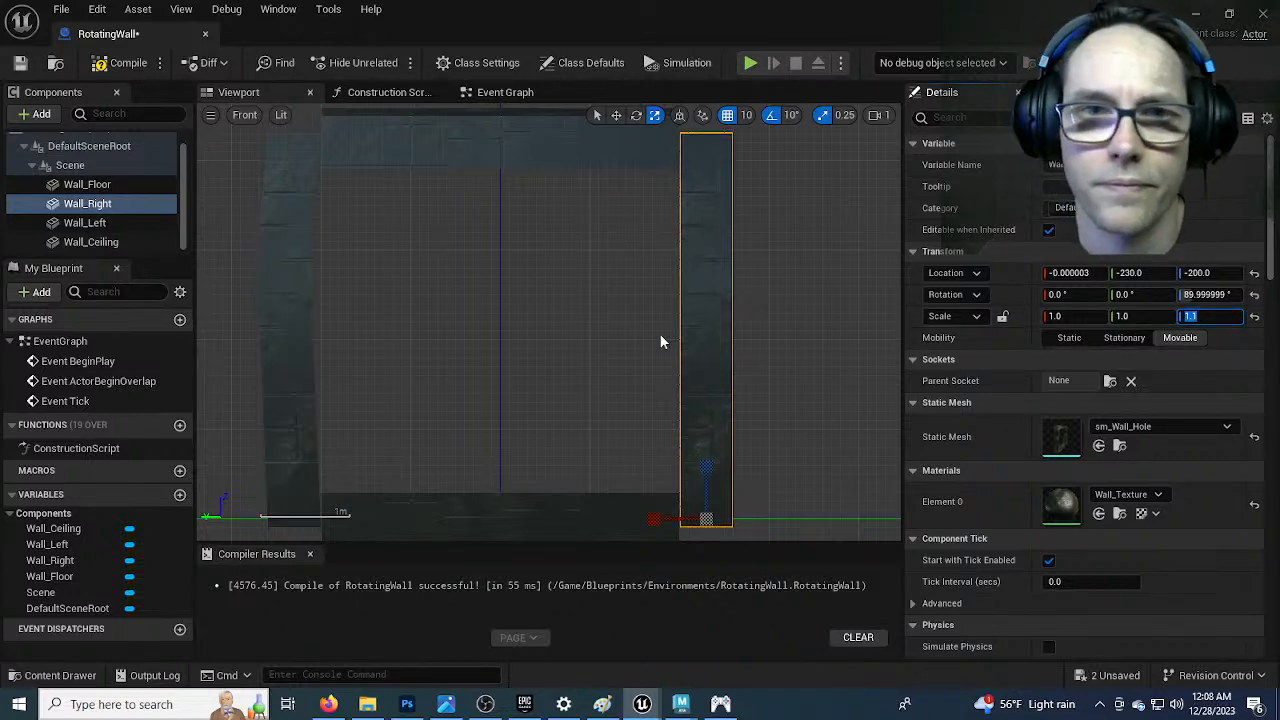
Scale Wall_Ceiling and Wall_Floor to 1.25 along Y, compile and save the blueprint, and return to the Tunnel_Room level
{"action": "left_click", "coordinate": [453, 148]}
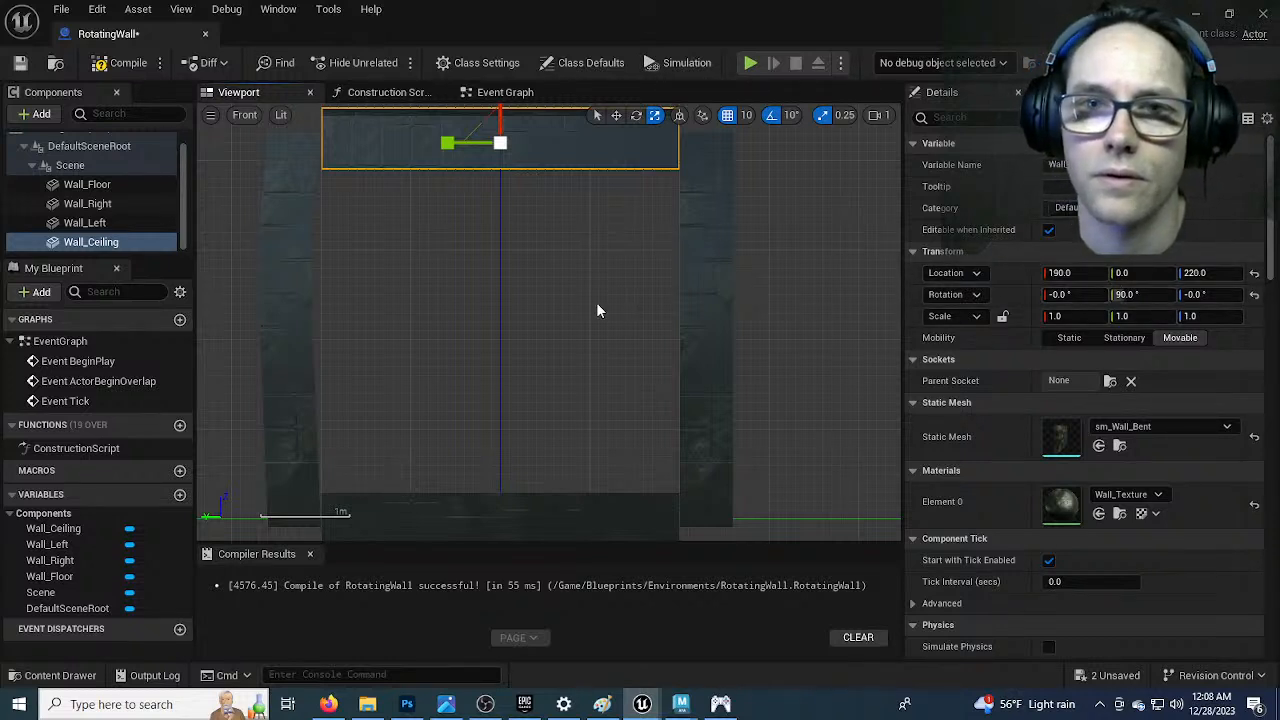
{"action": "left_click_drag", "start_coordinate": [443, 141], "coordinate": [420, 141]}
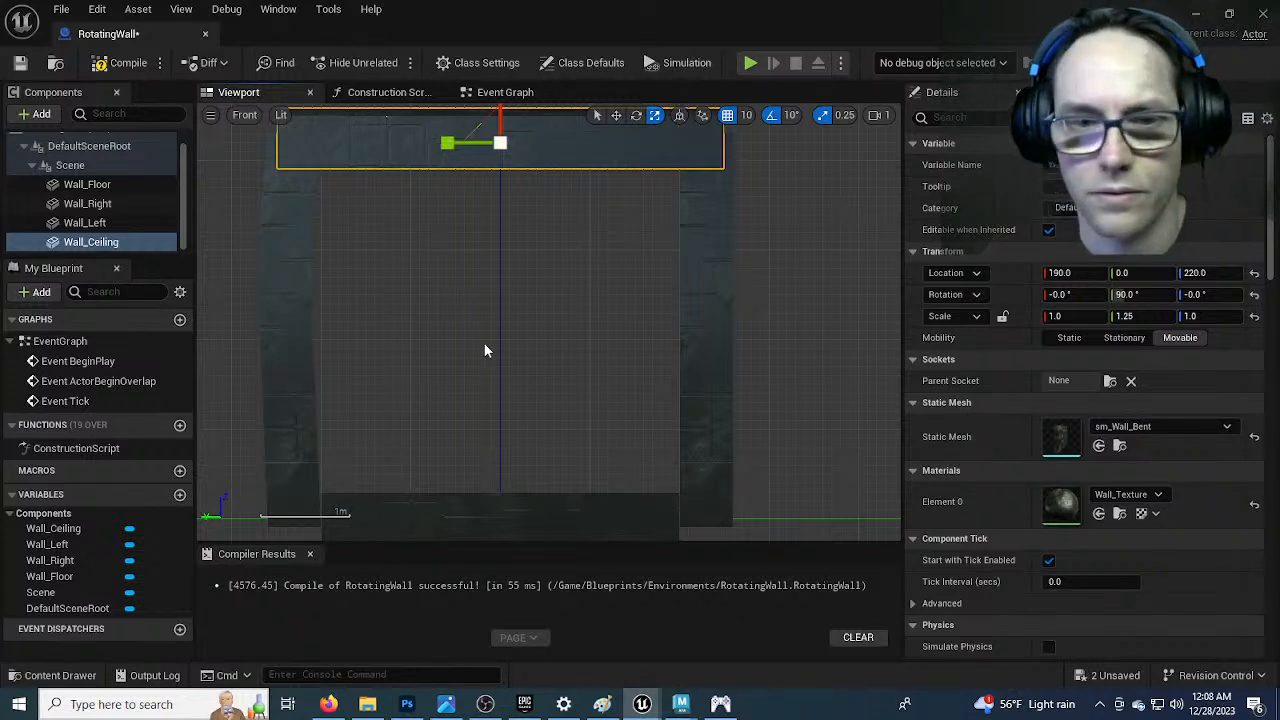
{"action": "right_click_drag", "start_coordinate": [474, 340], "coordinate": [477, 306]}
{"action": "left_click", "coordinate": [471, 397]}
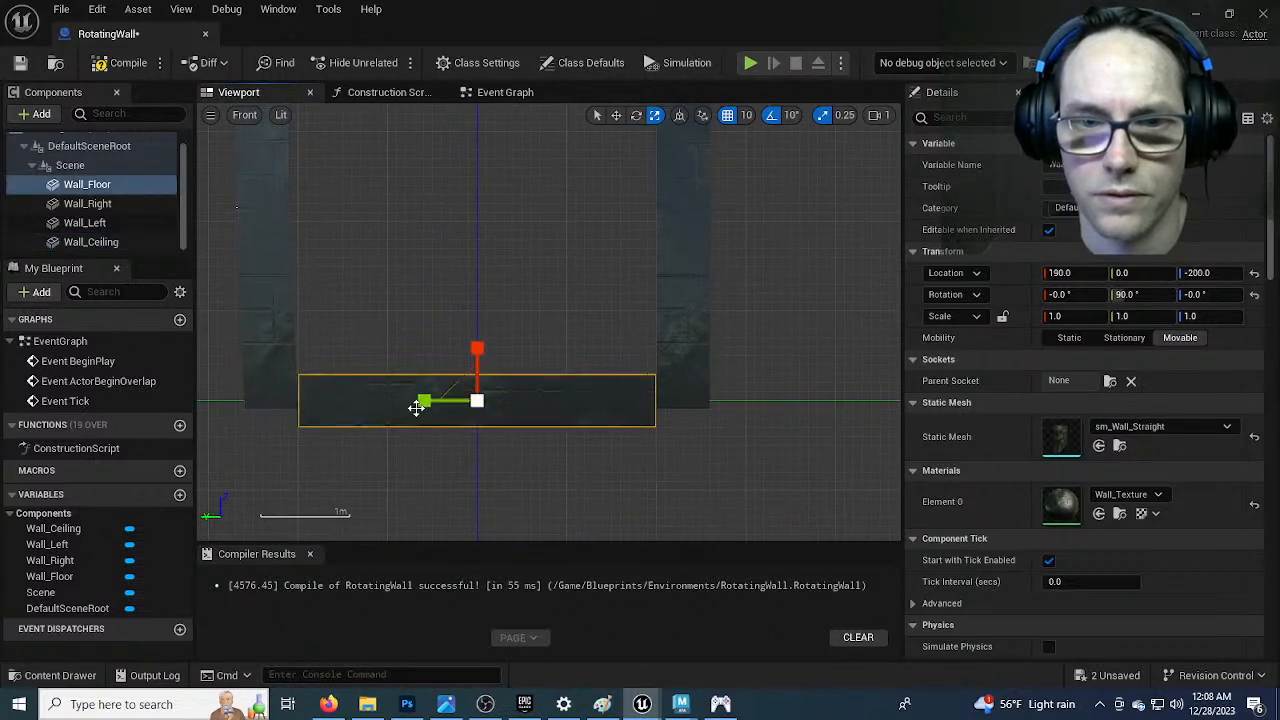
{"action": "left_click_drag", "start_coordinate": [417, 401], "coordinate": [398, 401]}
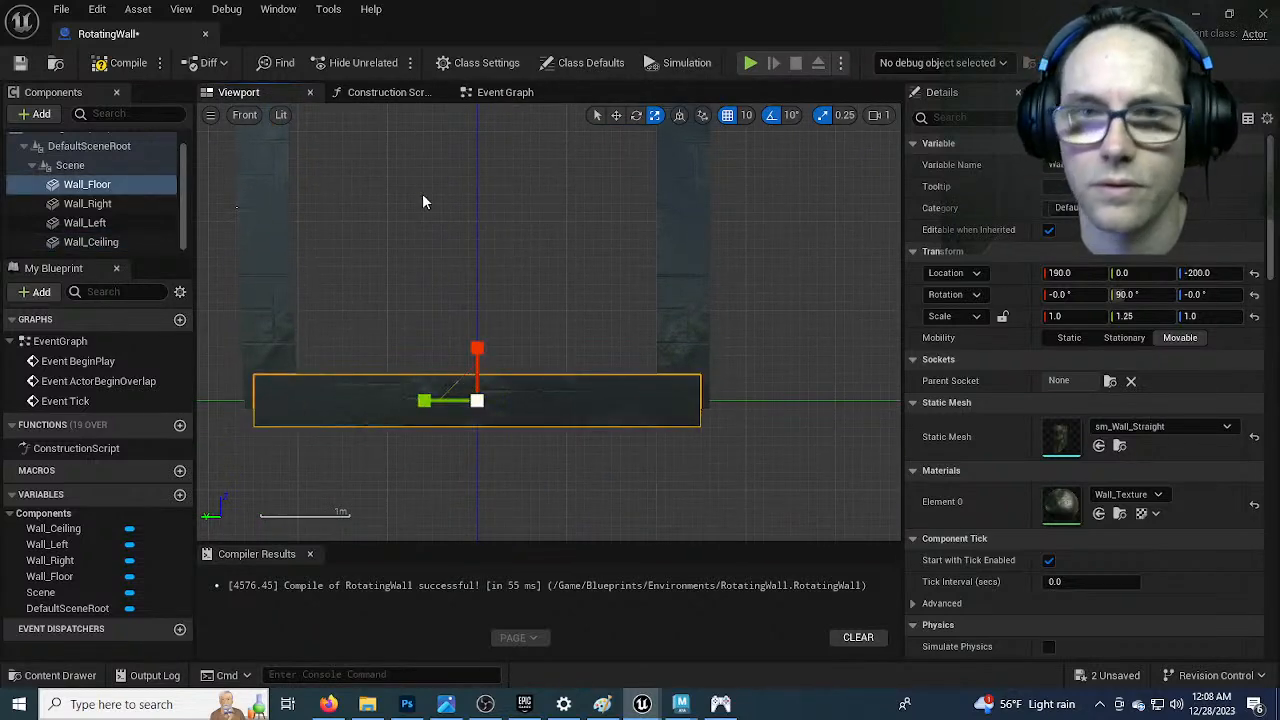
{"action": "left_click", "coordinate": [123, 67]}
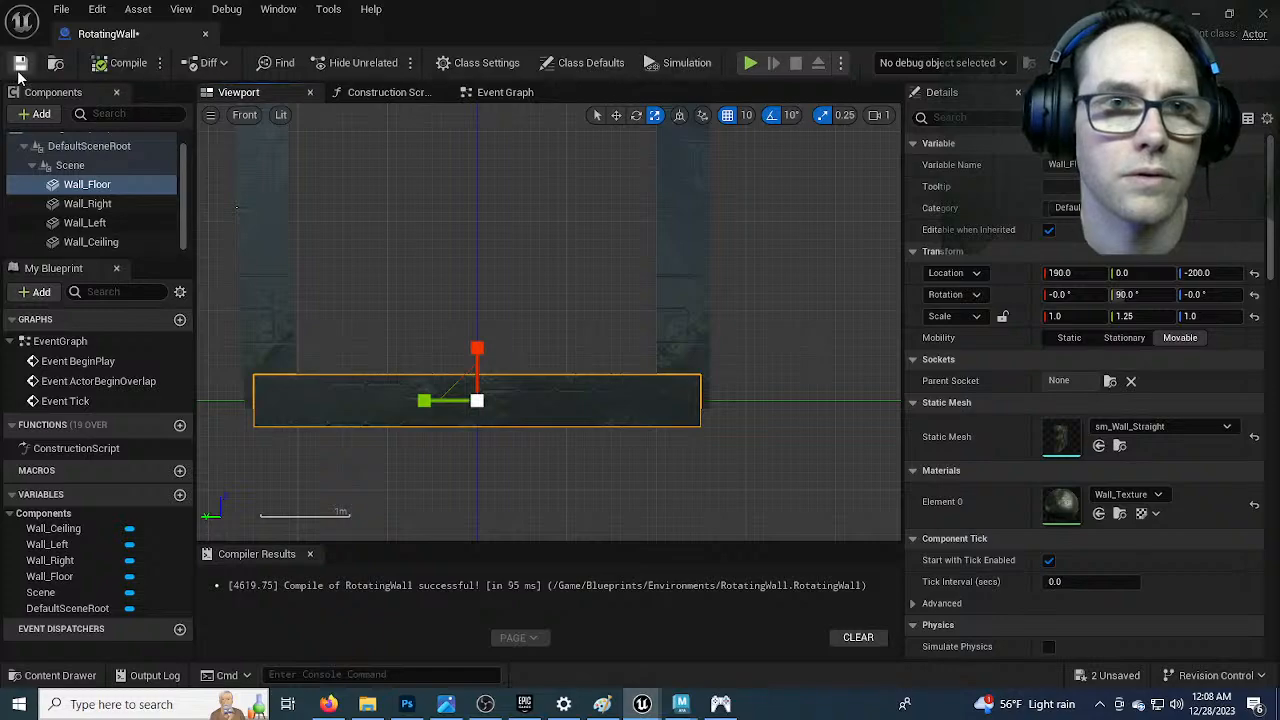
{"action": "left_click", "coordinate": [1193, 18]}
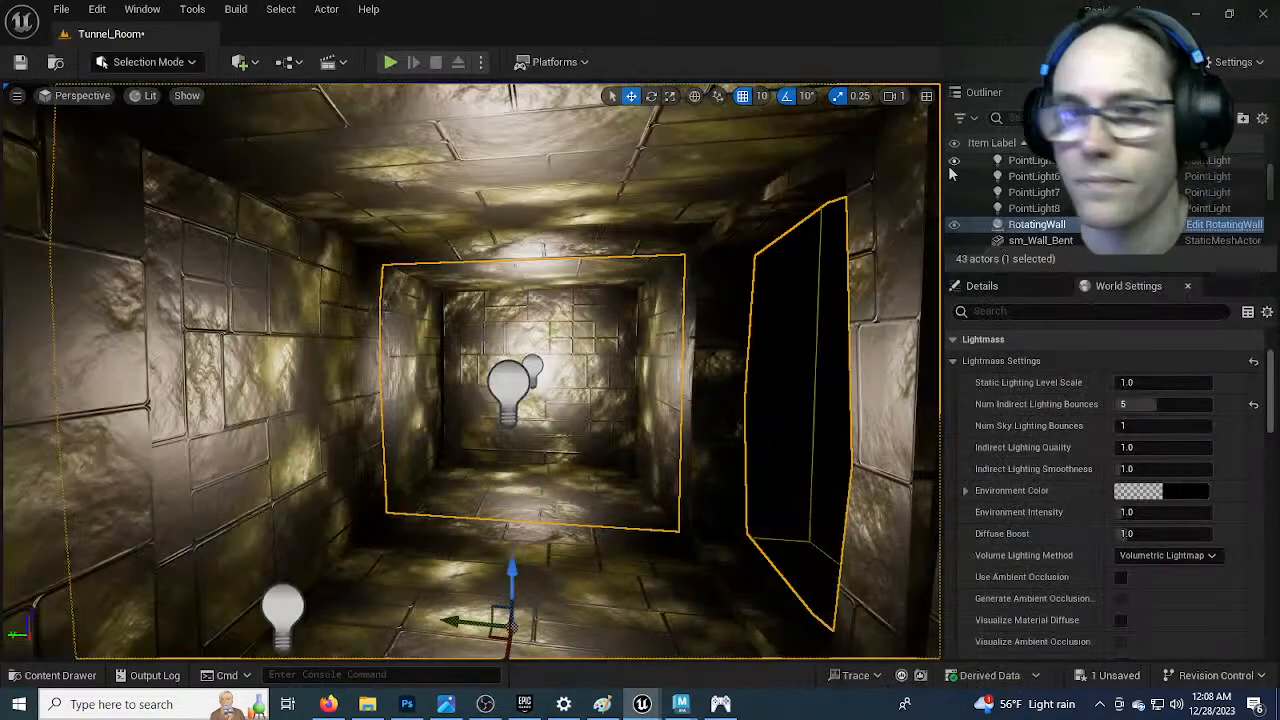
Examine the RotatingWall section's corners and its seams with the adjoining tunnel from several distances and angles
{"action": "key", "text": "s"}
{"action": "right_click_drag", "start_coordinate": [680, 382], "coordinate": [699, 382]}
{"action": "key", "text": "w"}
{"action": "right_click_drag", "start_coordinate": [595, 391], "coordinate": [652, 412]}
{"action": "key", "text": "q"}
{"action": "key", "text": "e"}
{"action": "key", "text": "s"}
{"action": "key", "text": "w"}
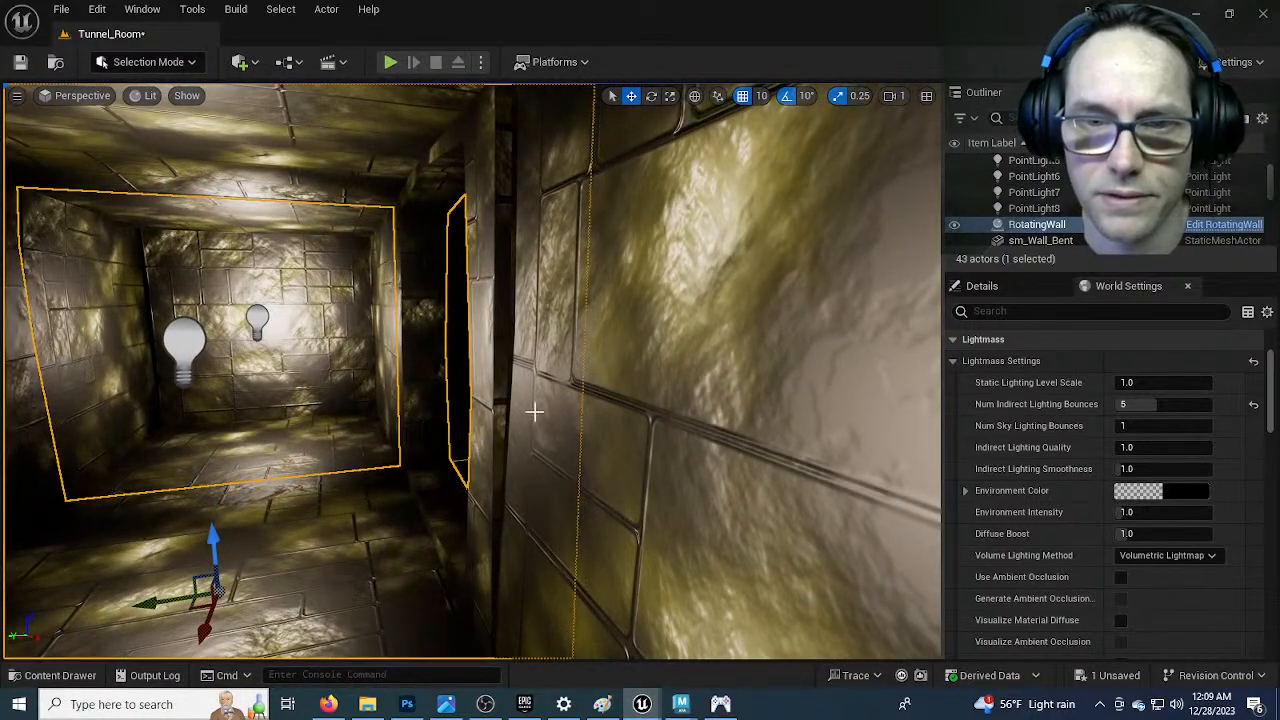
{"action": "key", "text": "s"}
{"action": "right_click_drag", "start_coordinate": [524, 401], "coordinate": [434, 457]}
{"action": "key", "text": "w"}
{"action": "key", "text": "s"}
{"action": "key", "text": "s"}
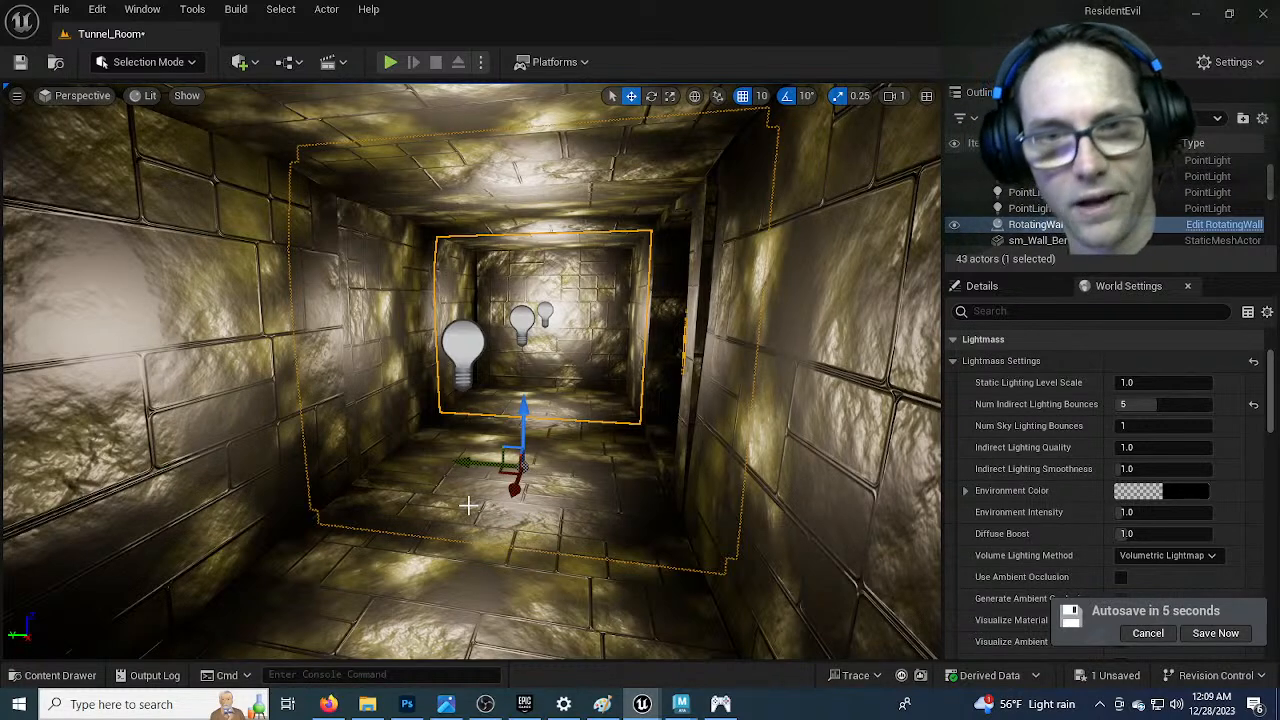
Run the pending autosave immediately and view the RotatingWall section and its side opening from farther along the tunnel
{"action": "left_click", "coordinate": [1215, 633]}
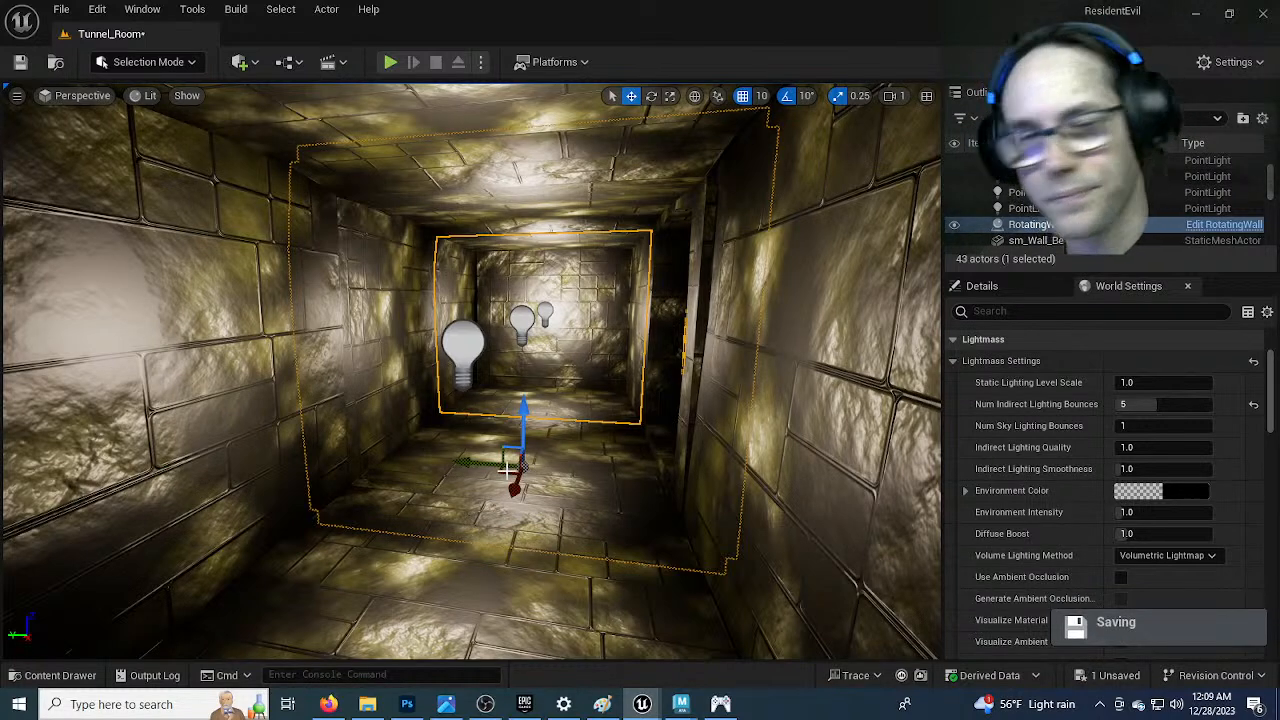
{"action": "right_click_drag", "start_coordinate": [354, 423], "coordinate": [450, 428]}
{"action": "key", "text": "w"}
{"action": "right_click_drag", "start_coordinate": [336, 450], "coordinate": [382, 523]}
{"action": "key", "text": "w"}
{"action": "key", "text": "w"}
{"action": "key", "text": "s"}
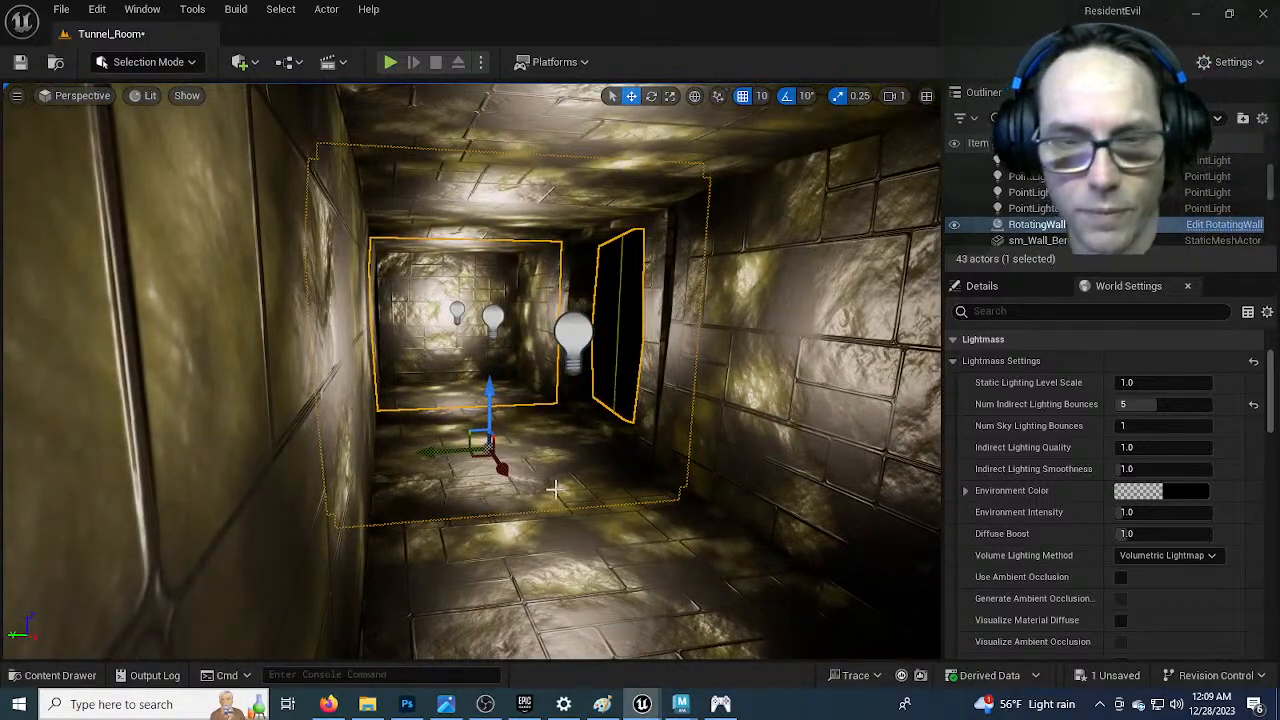